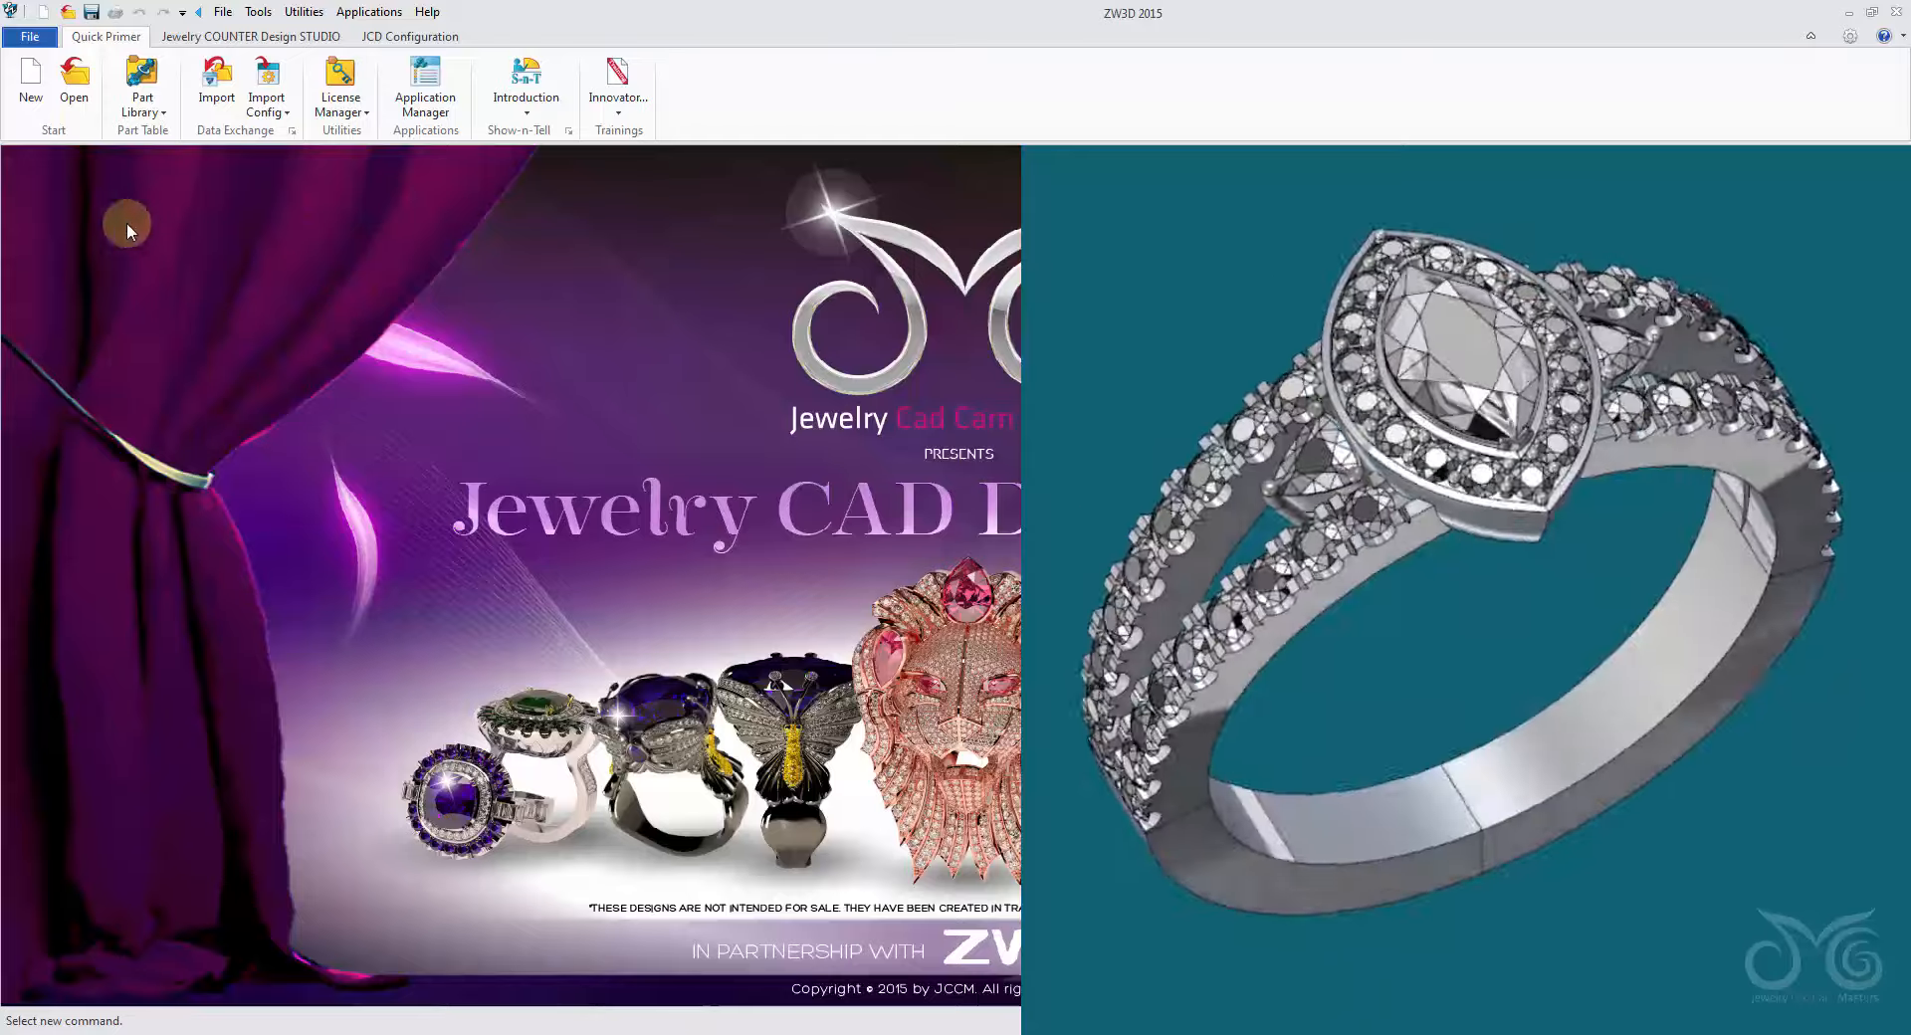
# Step: Open the Split_Shank_Square_Template file from the JCDLITE_Designs folder
pyautogui.click(74, 82)
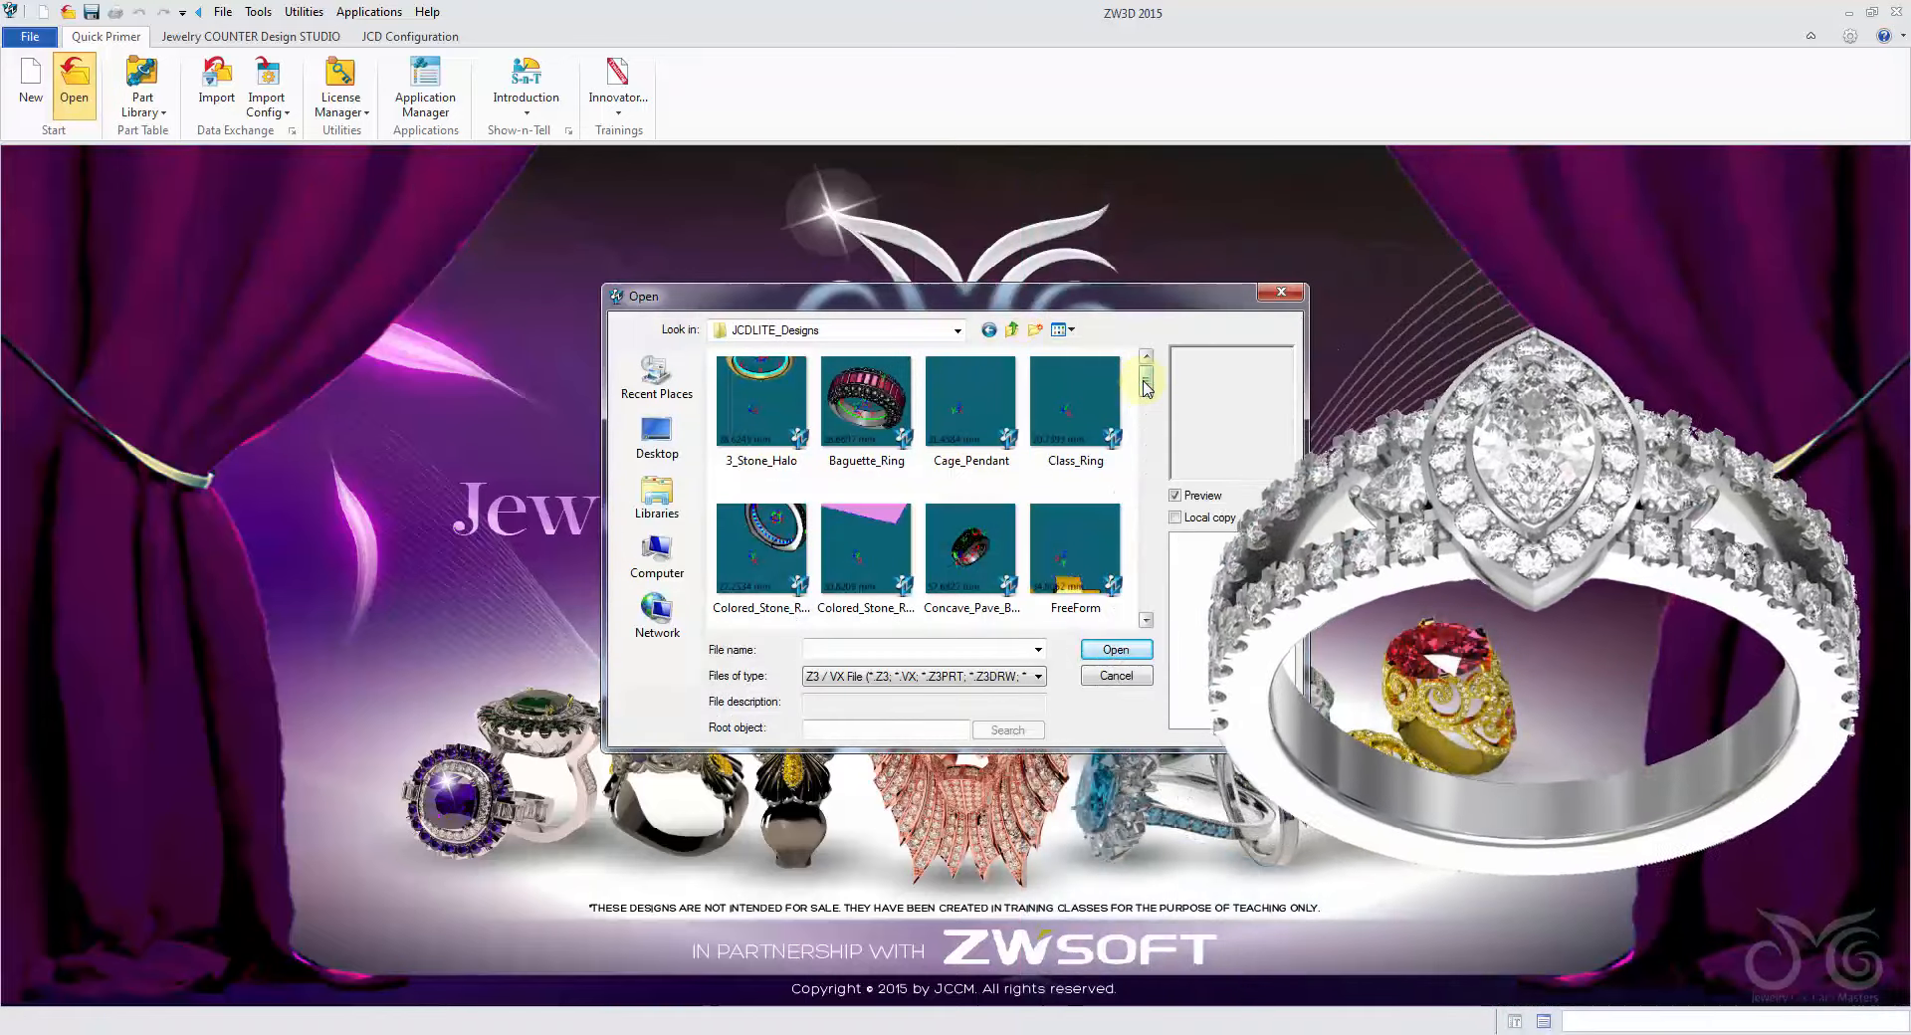
pyautogui.moveTo(1145, 383); pyautogui.dragTo(1164, 582)
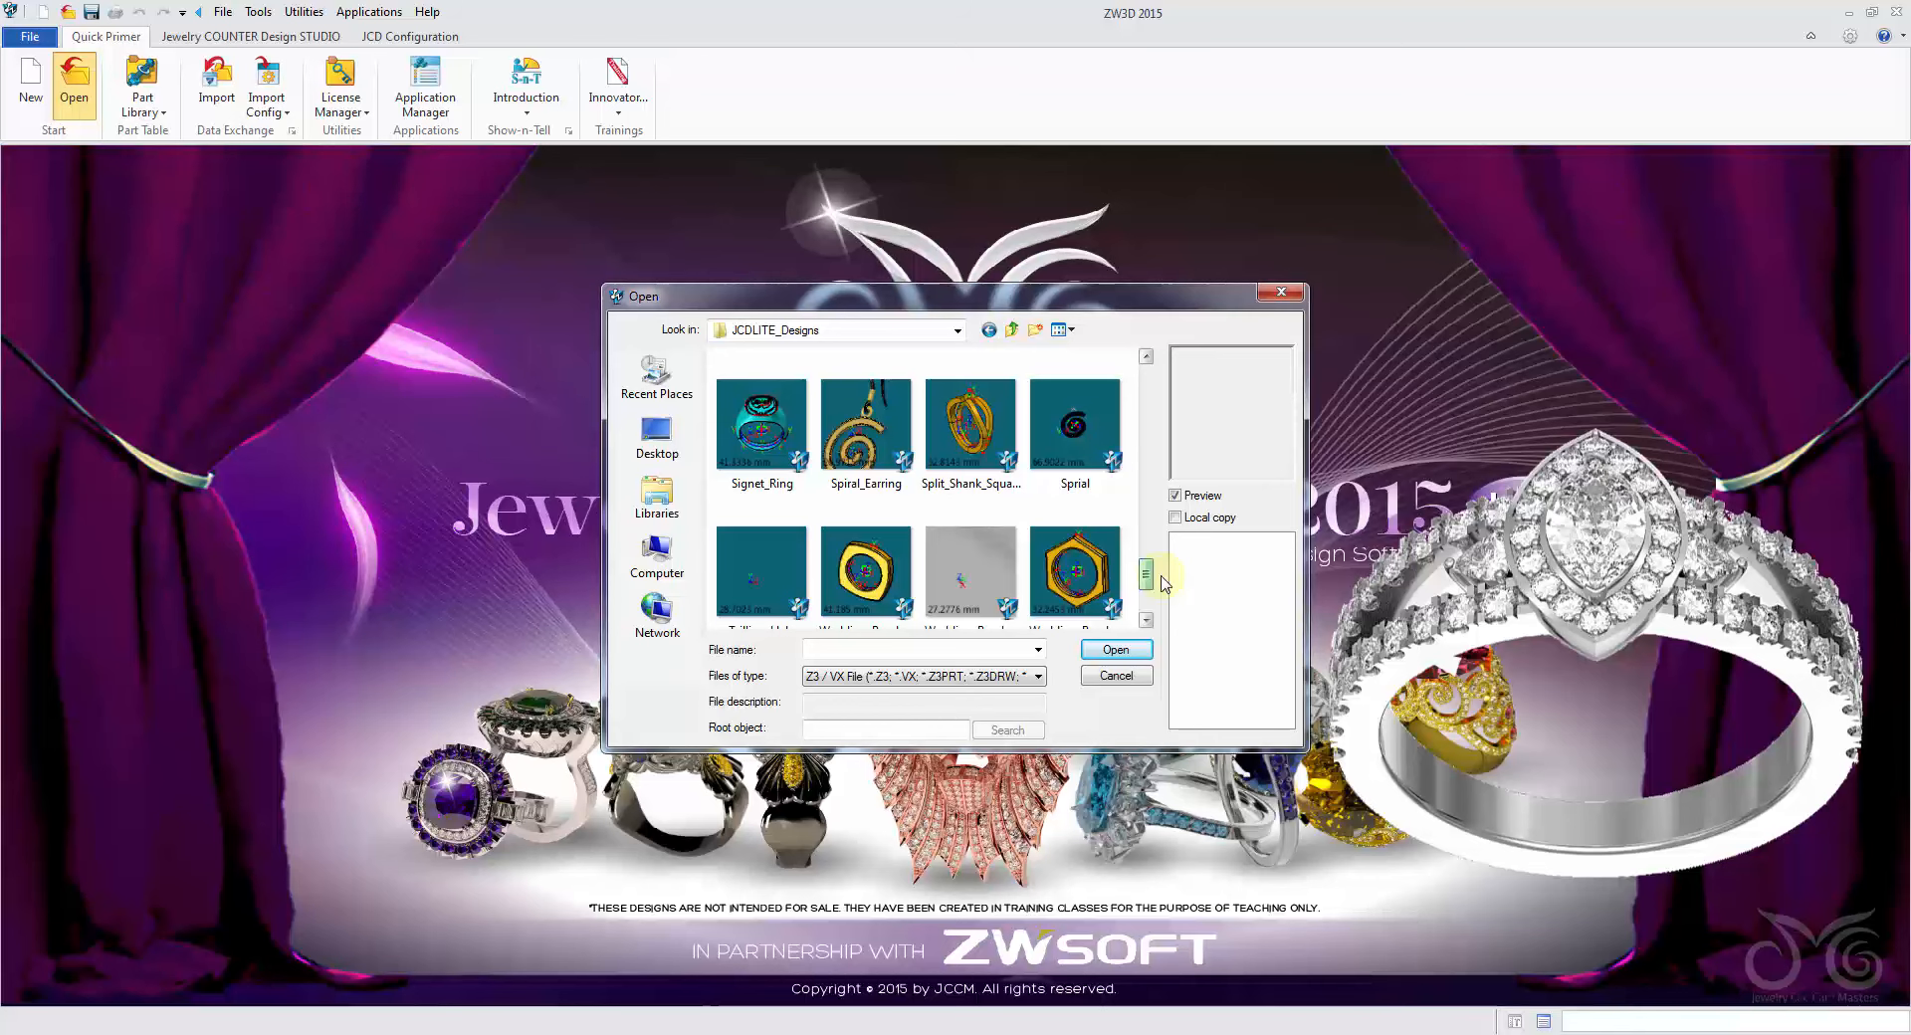
pyautogui.click(970, 426)
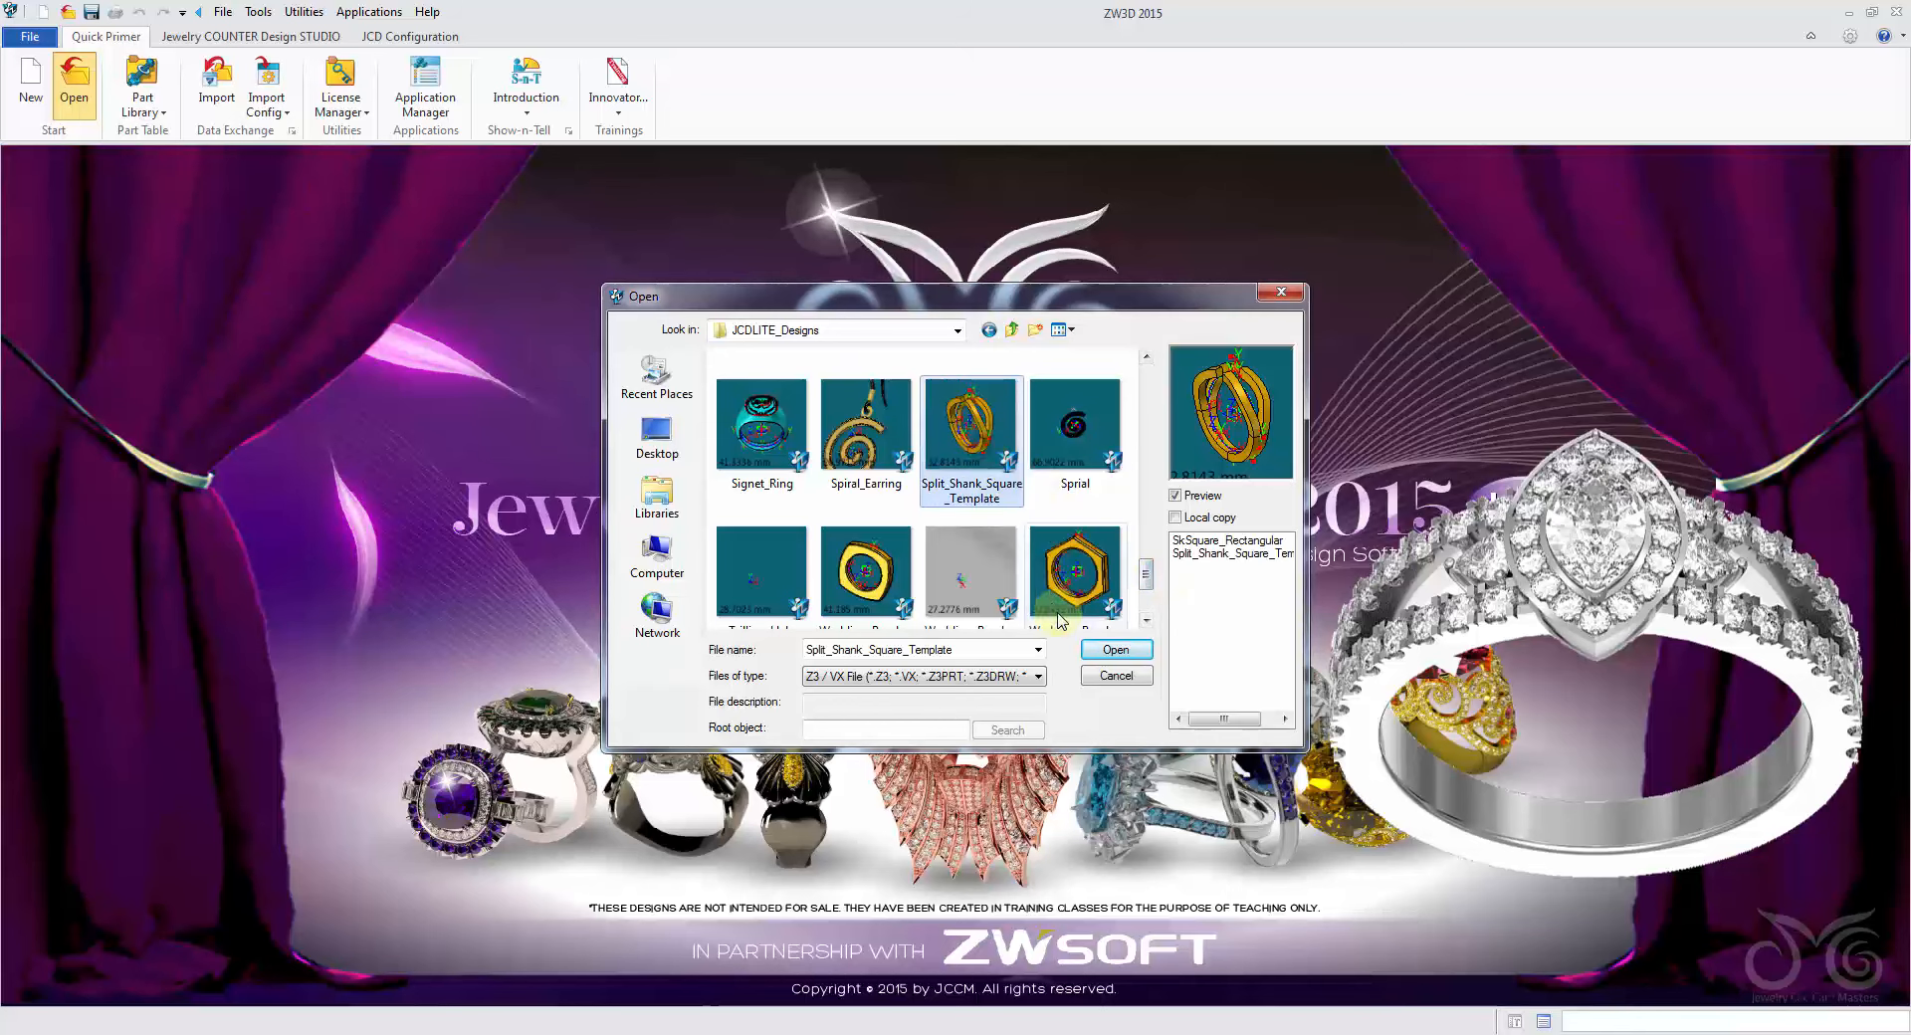
pyautogui.click(1100, 649)
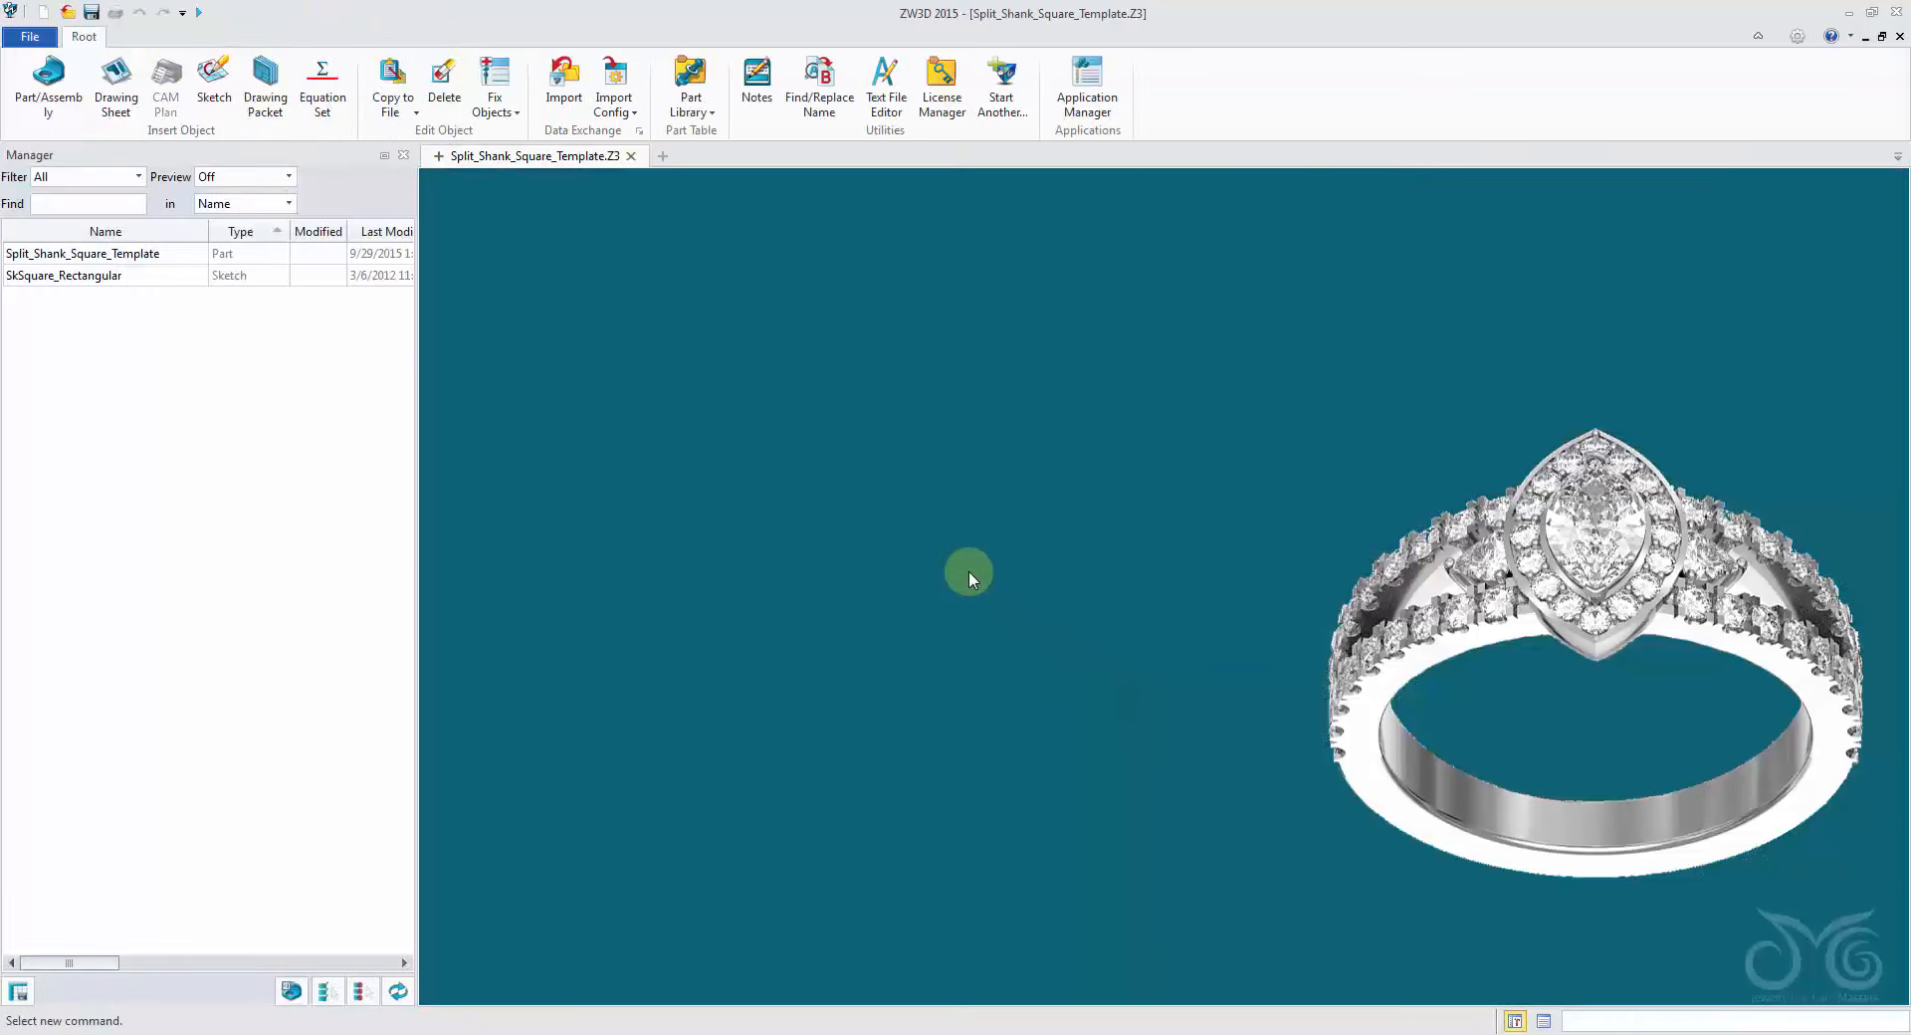
# Step: Set the object preview to Graphic, preview the file's part and sketch, and open the Split_Shank_Square_Template part
pyautogui.click(214, 179)
pyautogui.click(217, 210)
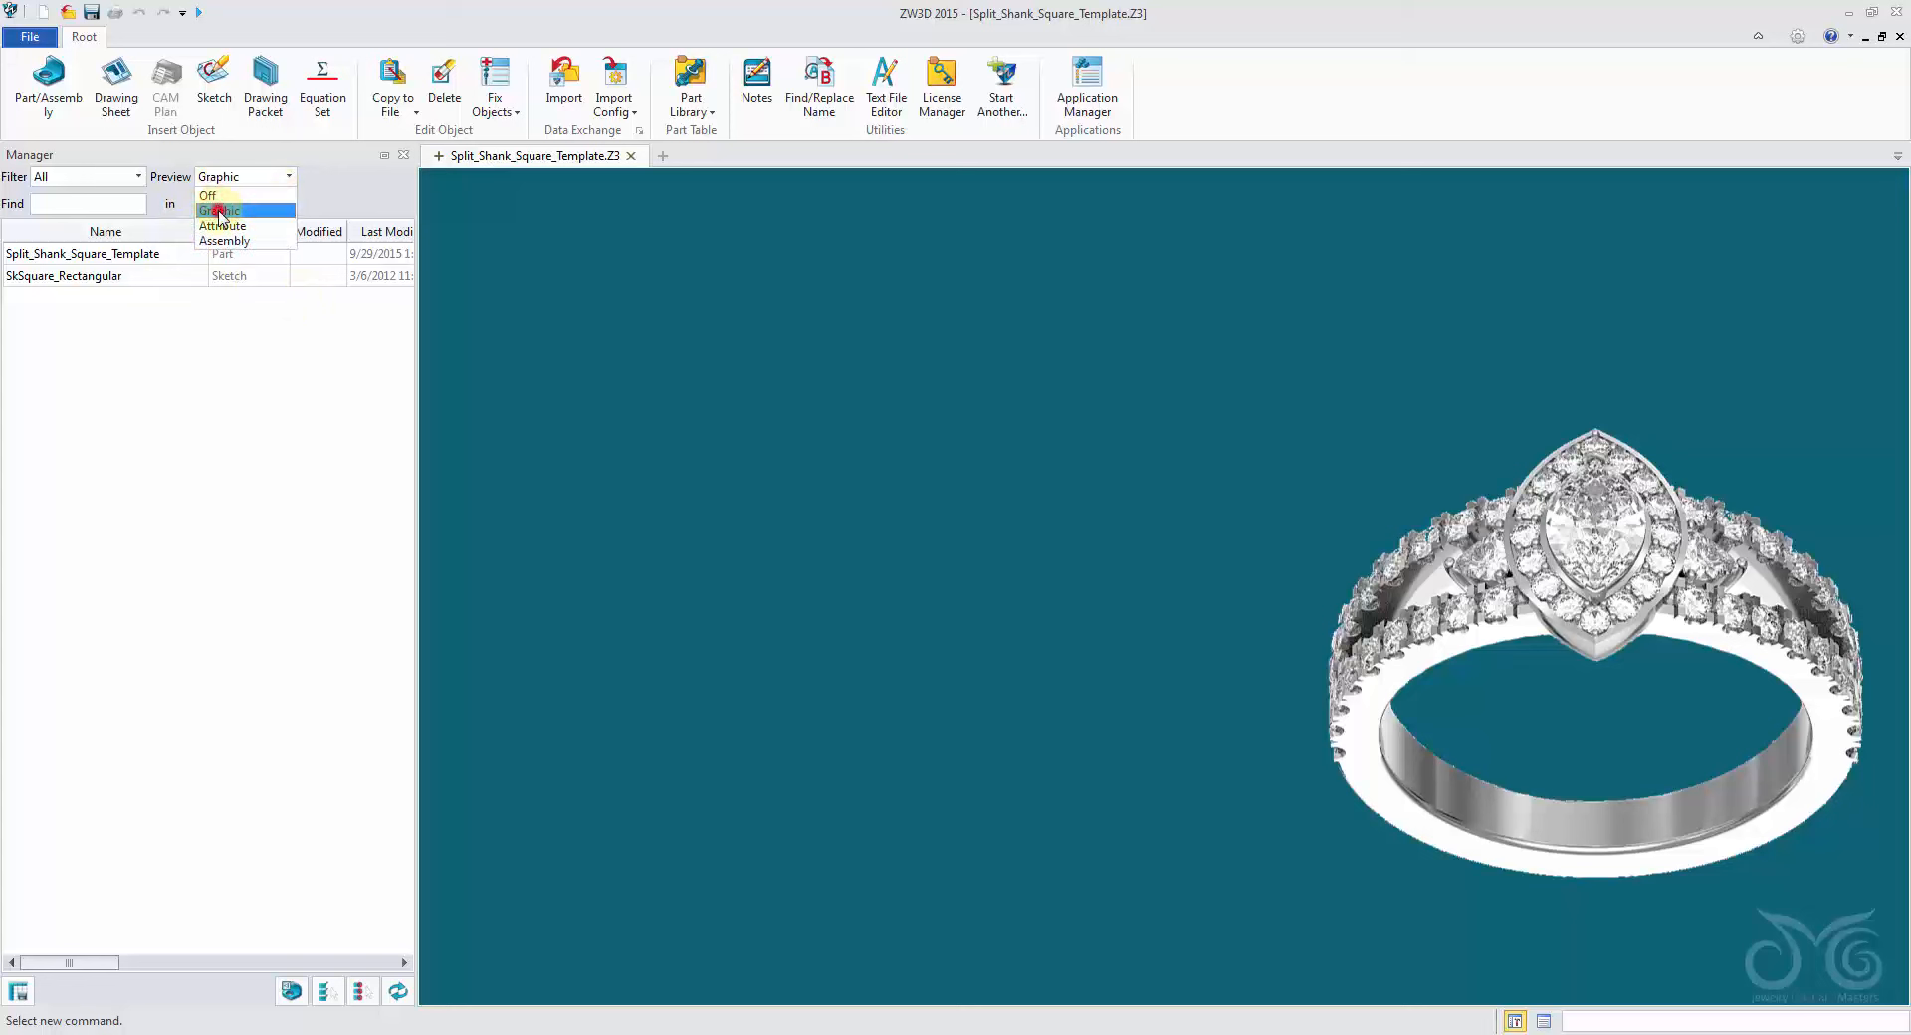
pyautogui.click(176, 256)
pyautogui.click(167, 277)
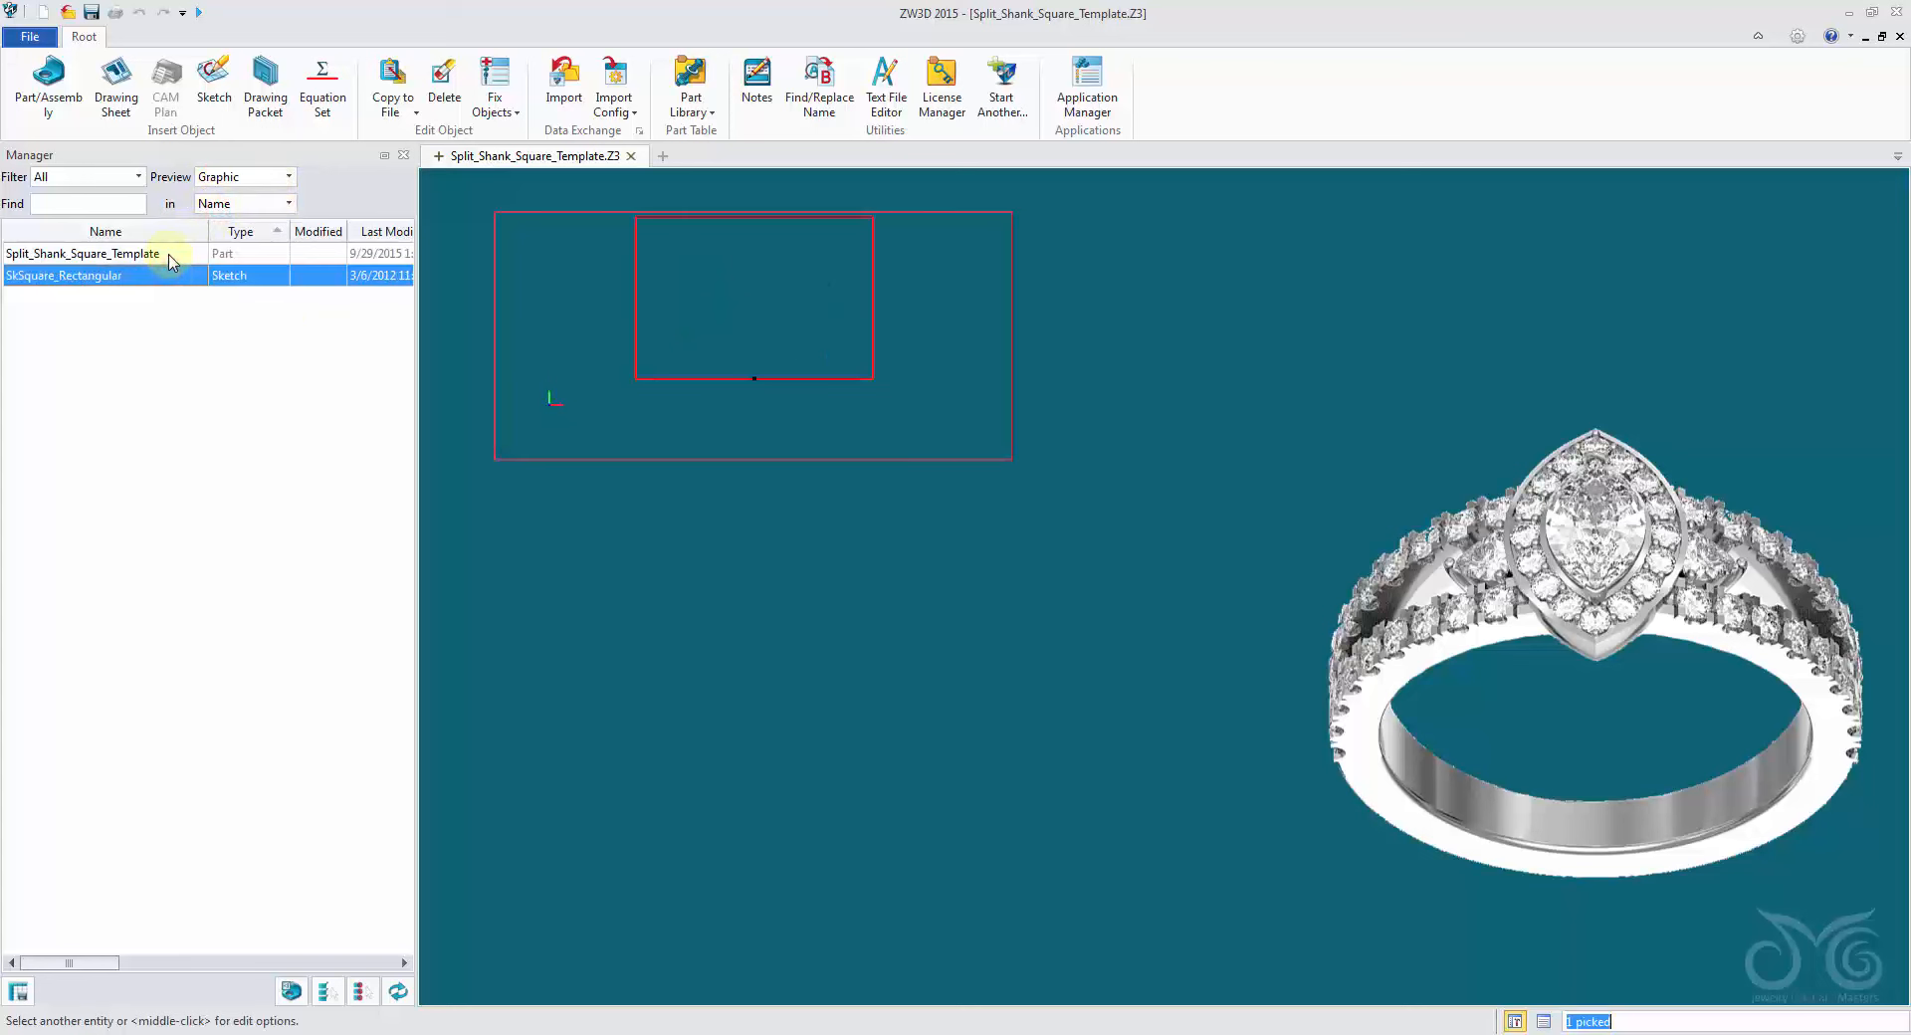
pyautogui.click(171, 256)
pyautogui.doubleClick(171, 255)
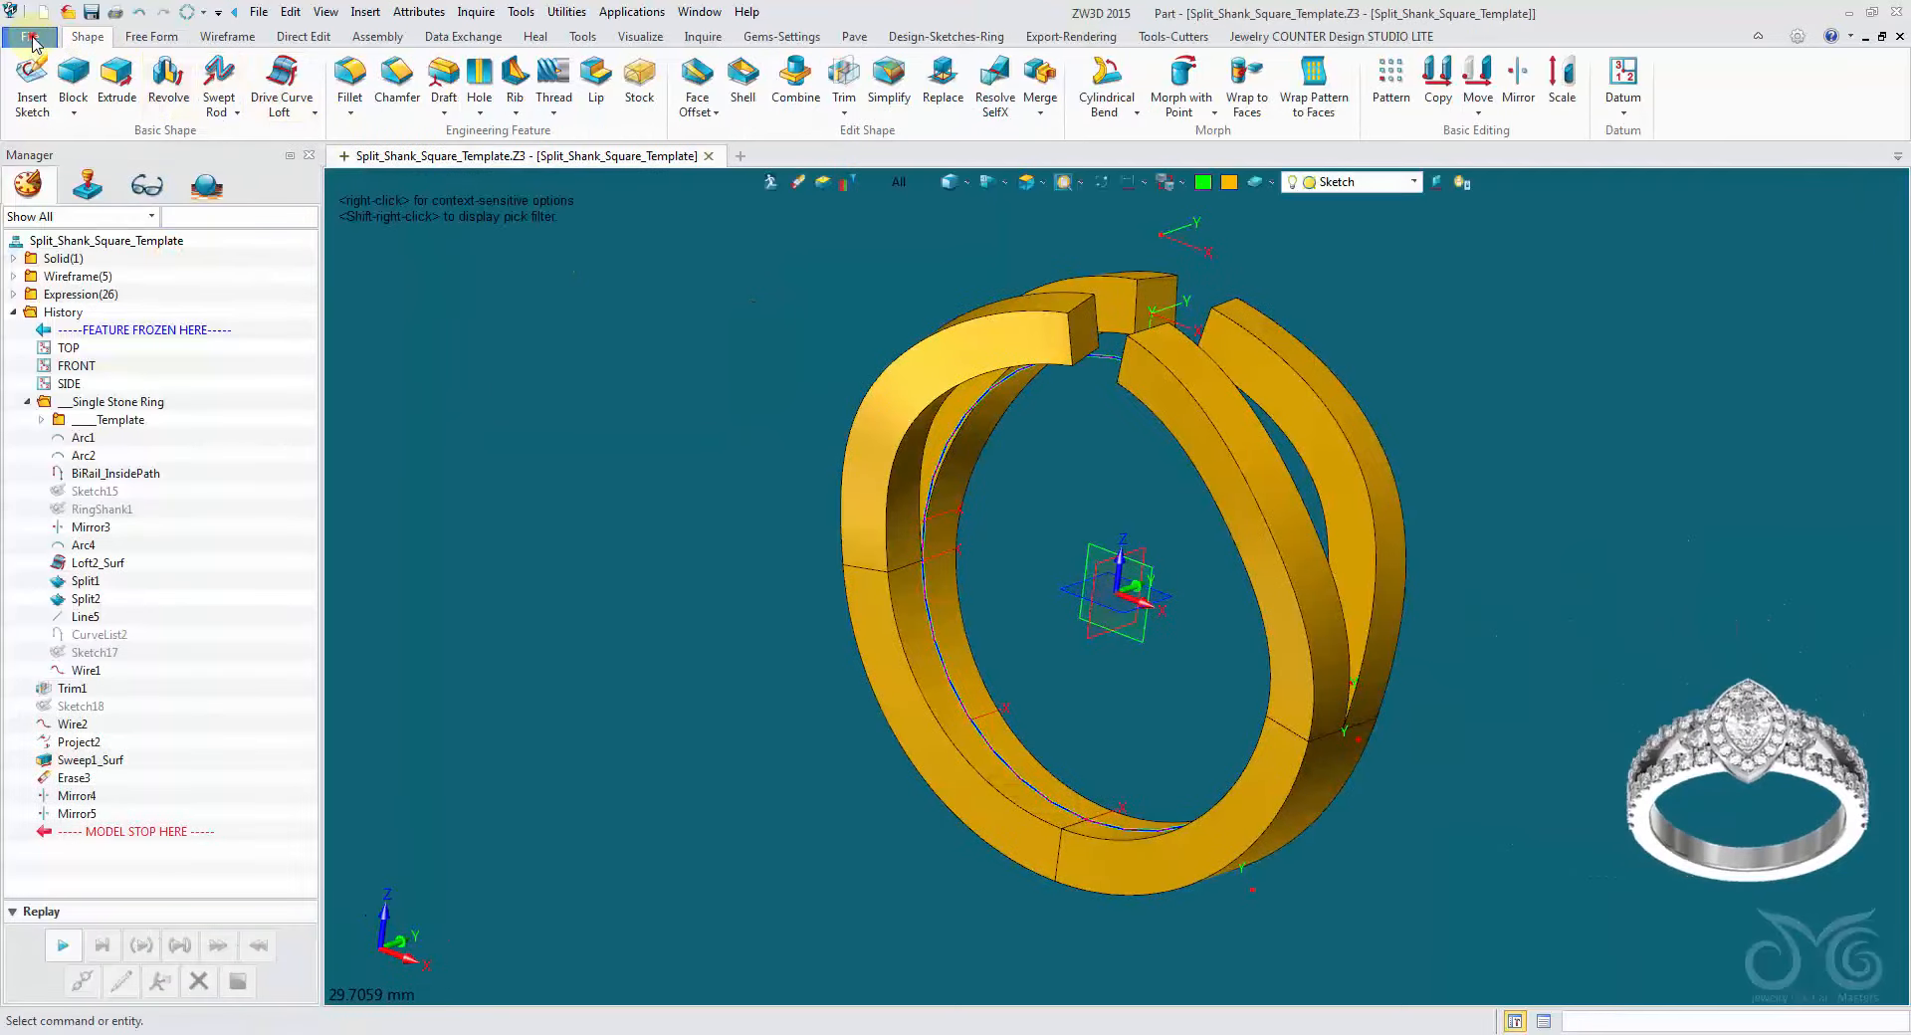
# Step: Save a copy of the file as Lesson_18_Split_Shank_Halo in the JCDLITE_Designs folder
pyautogui.click(31, 38)
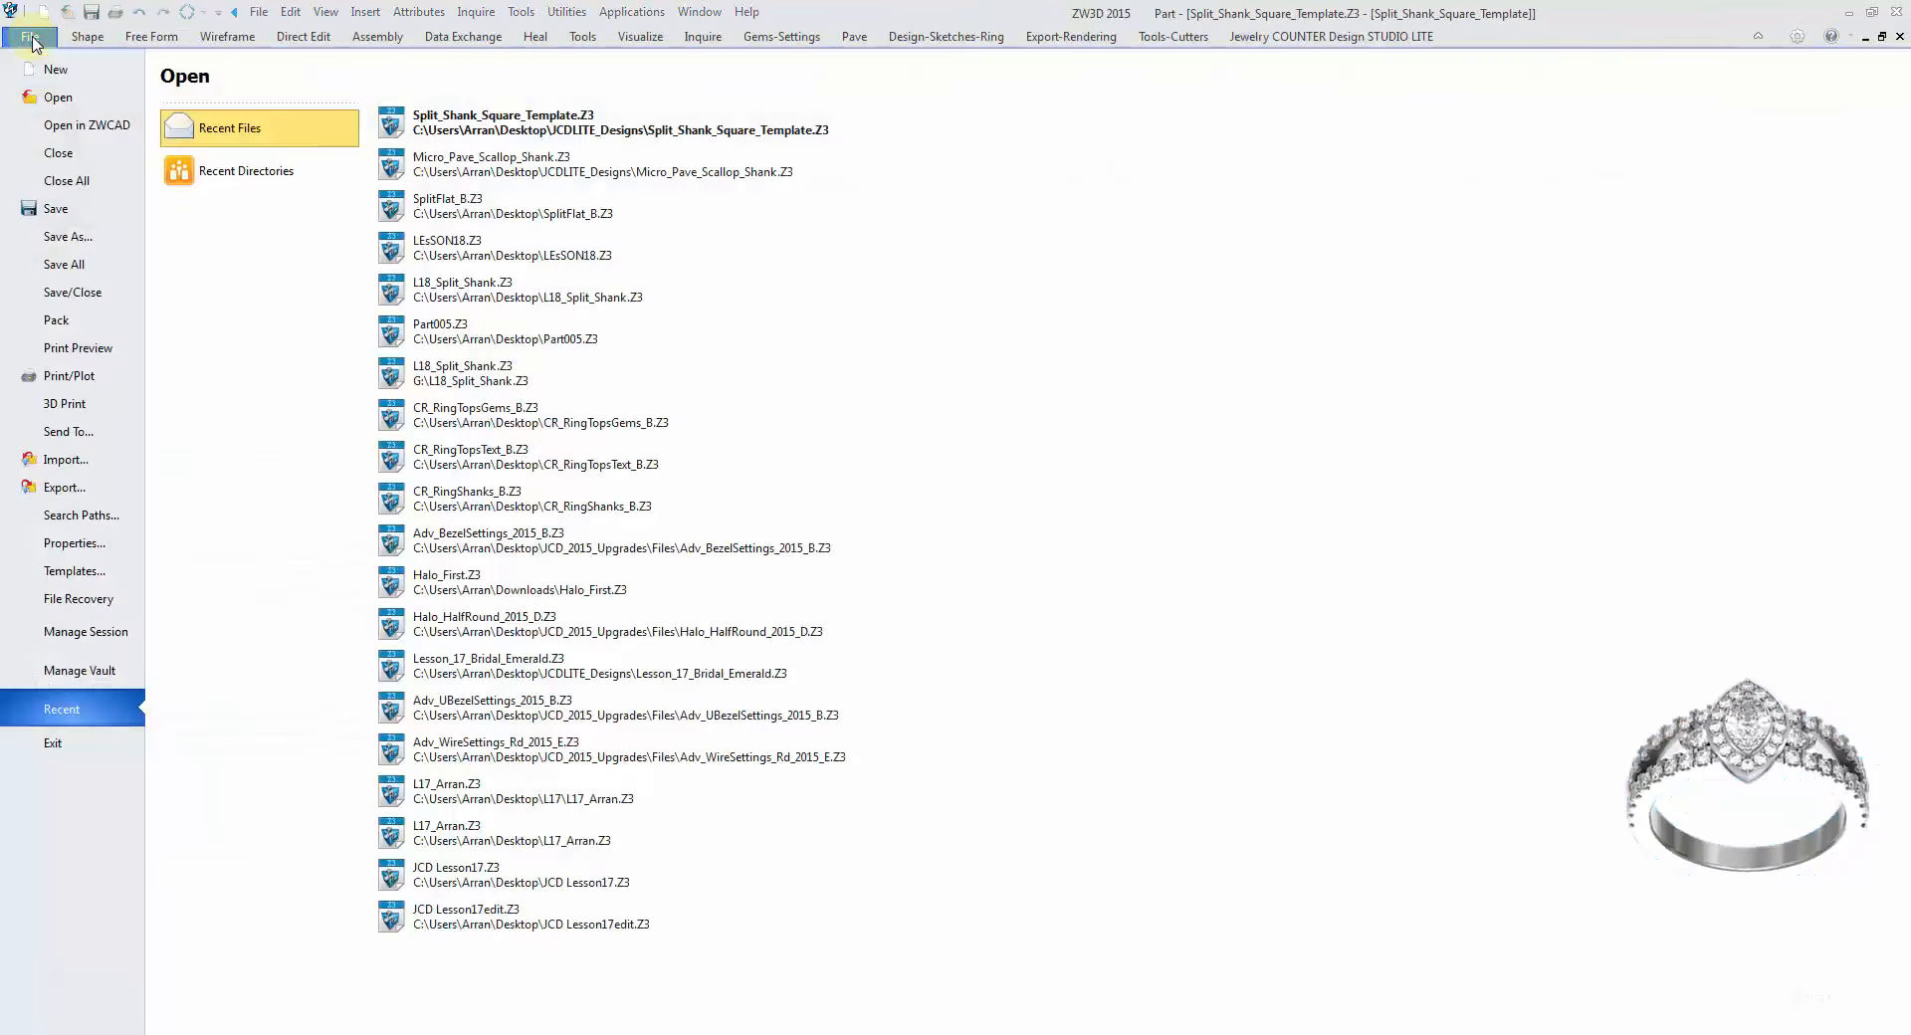
pyautogui.click(61, 237)
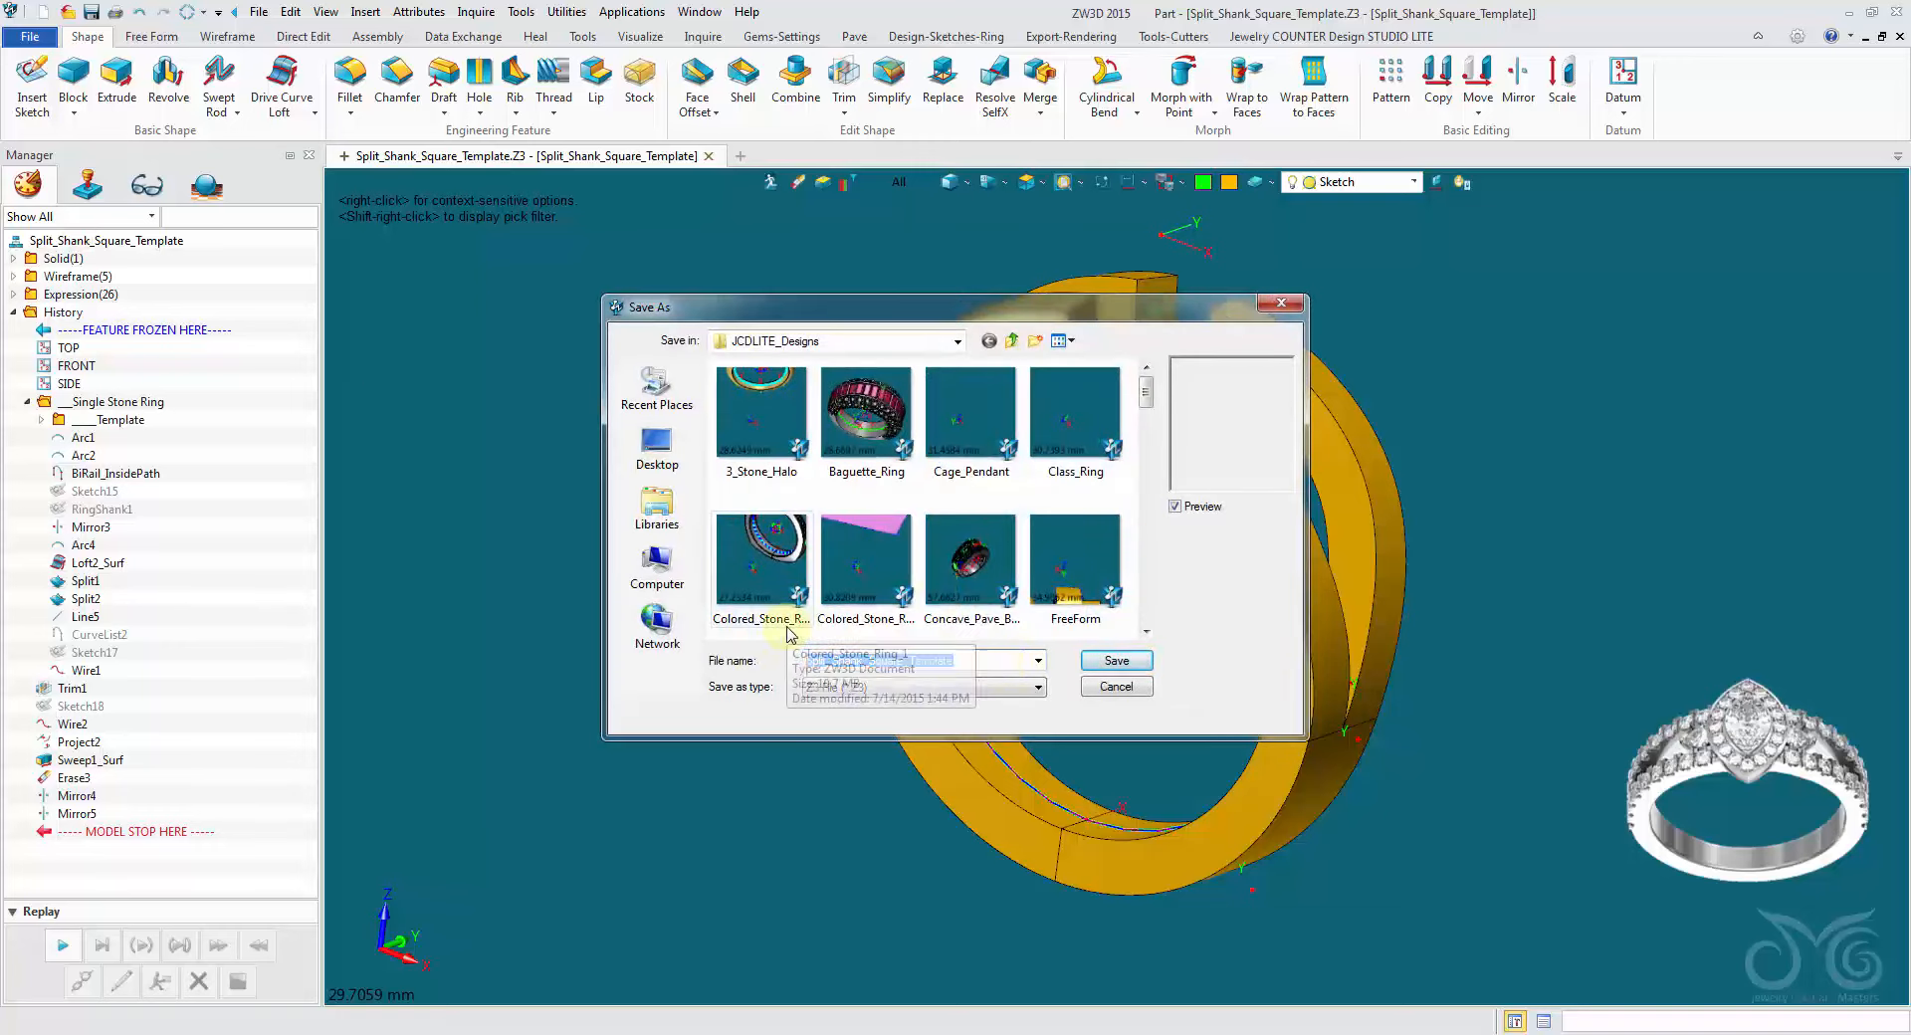
pyautogui.write('L')
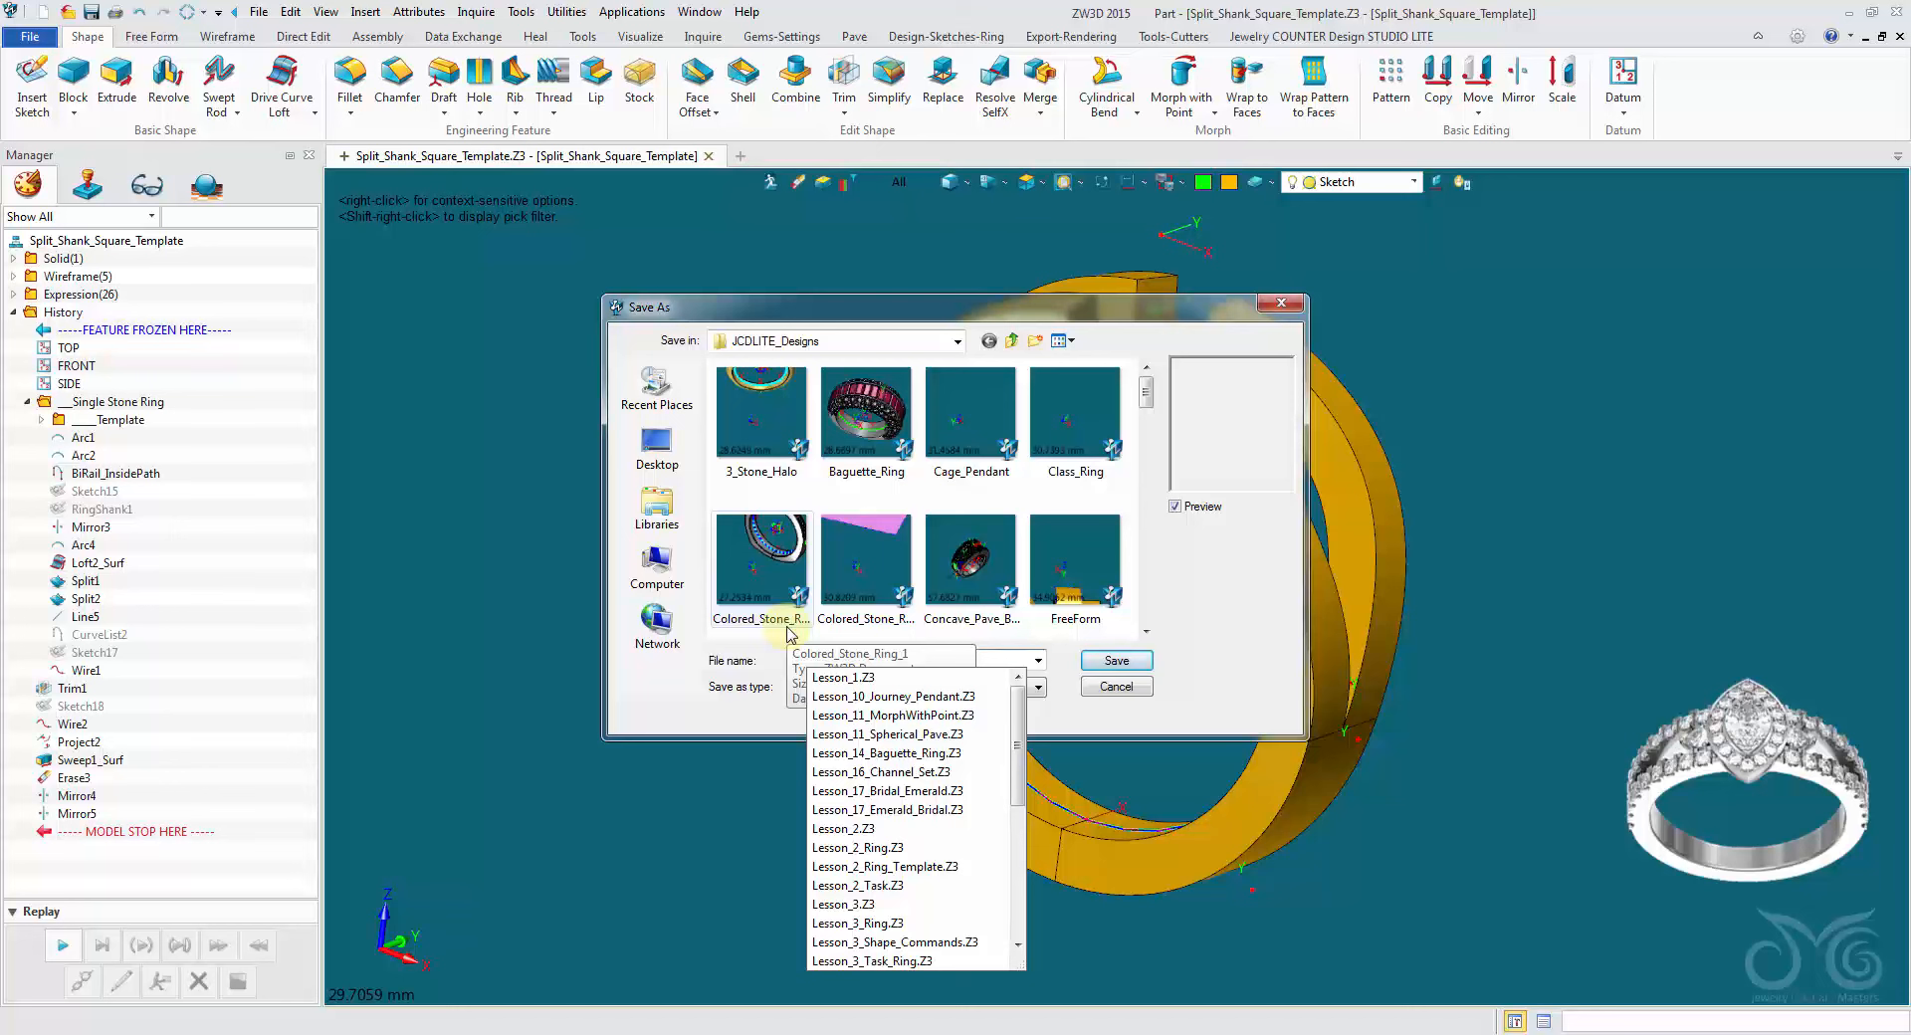
pyautogui.write('18_Split_Shank')
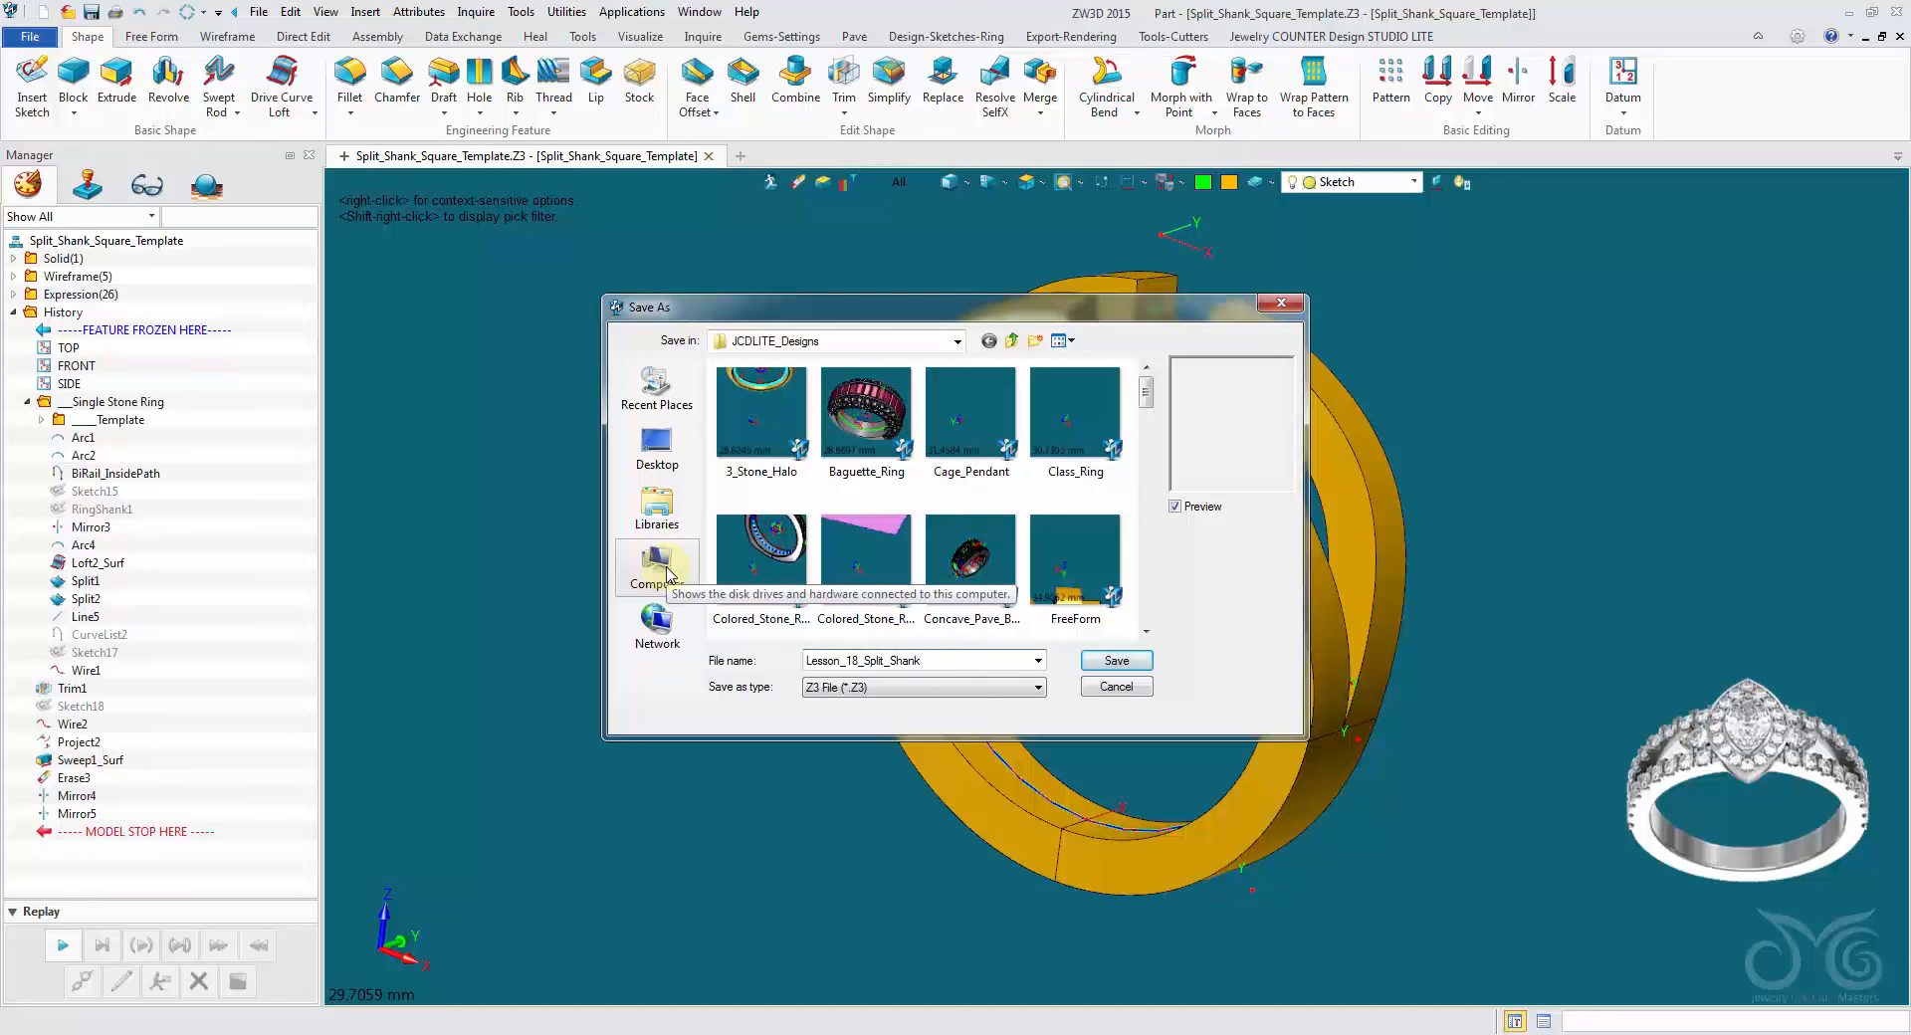
pyautogui.write('Halo')
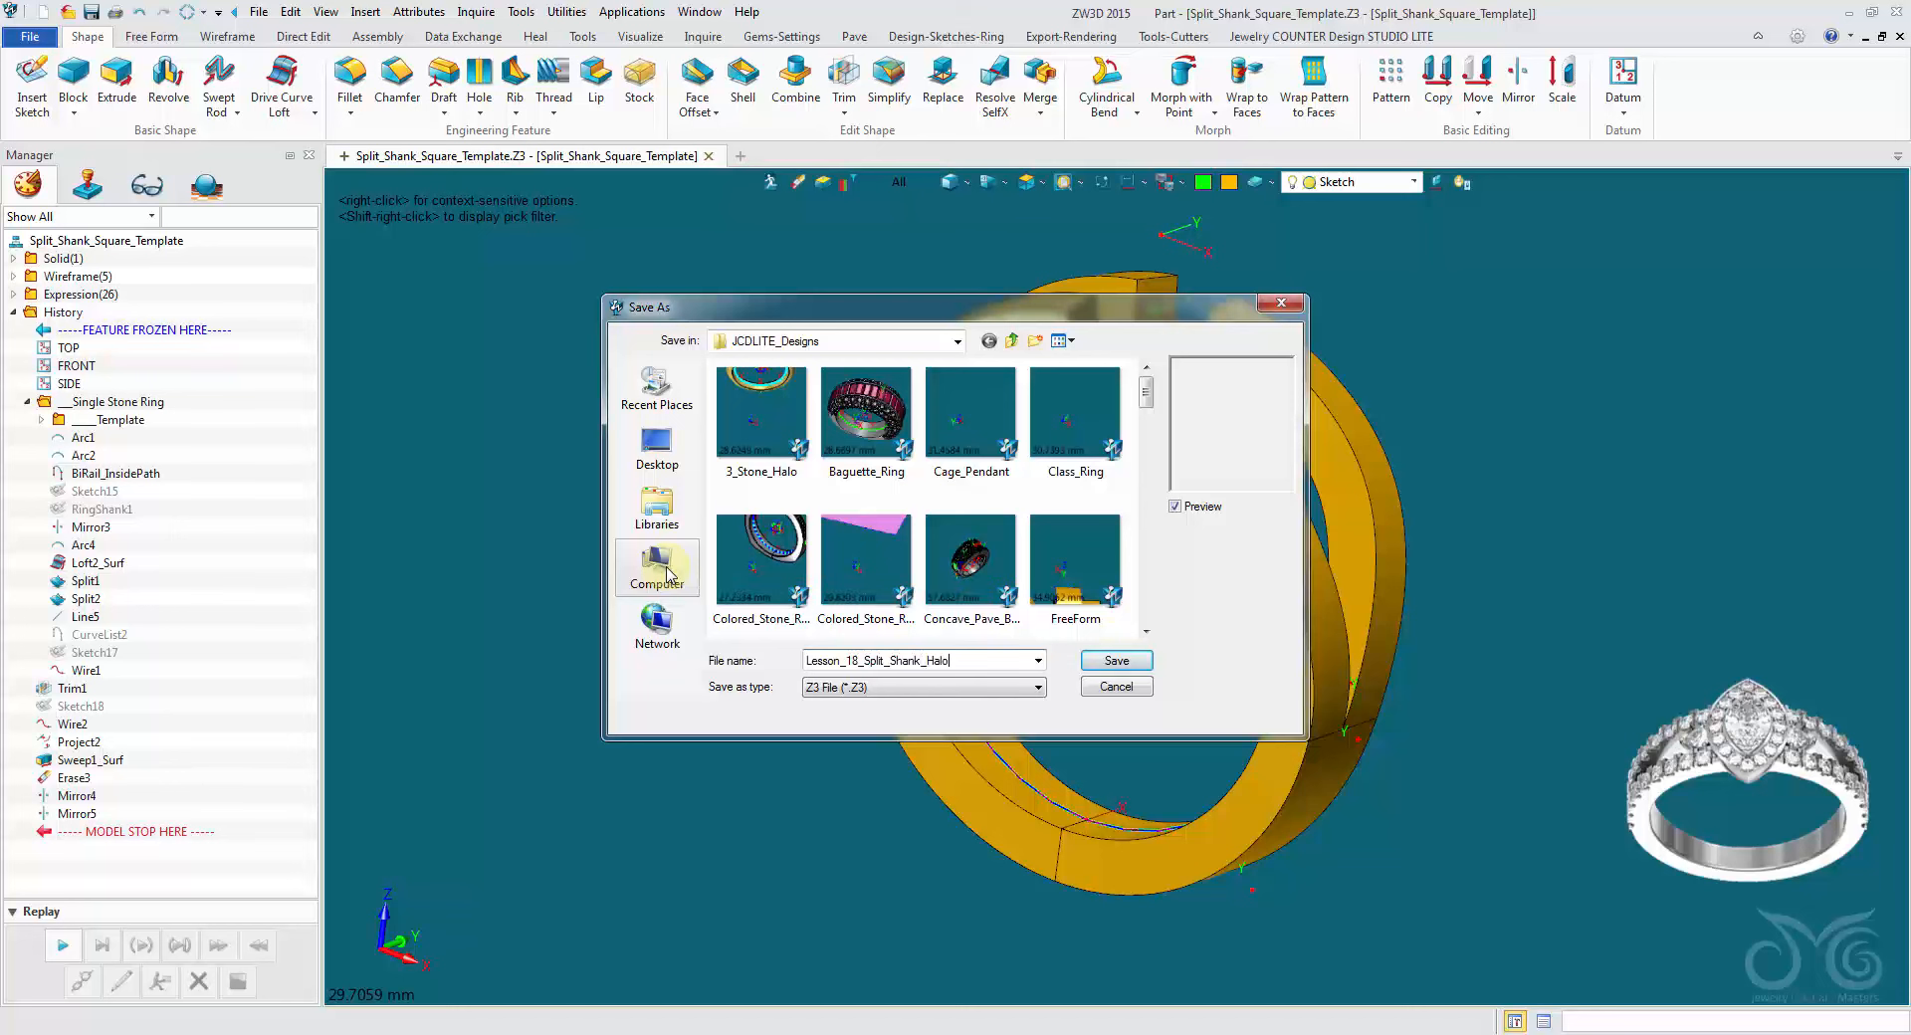
pyautogui.click(1144, 659)
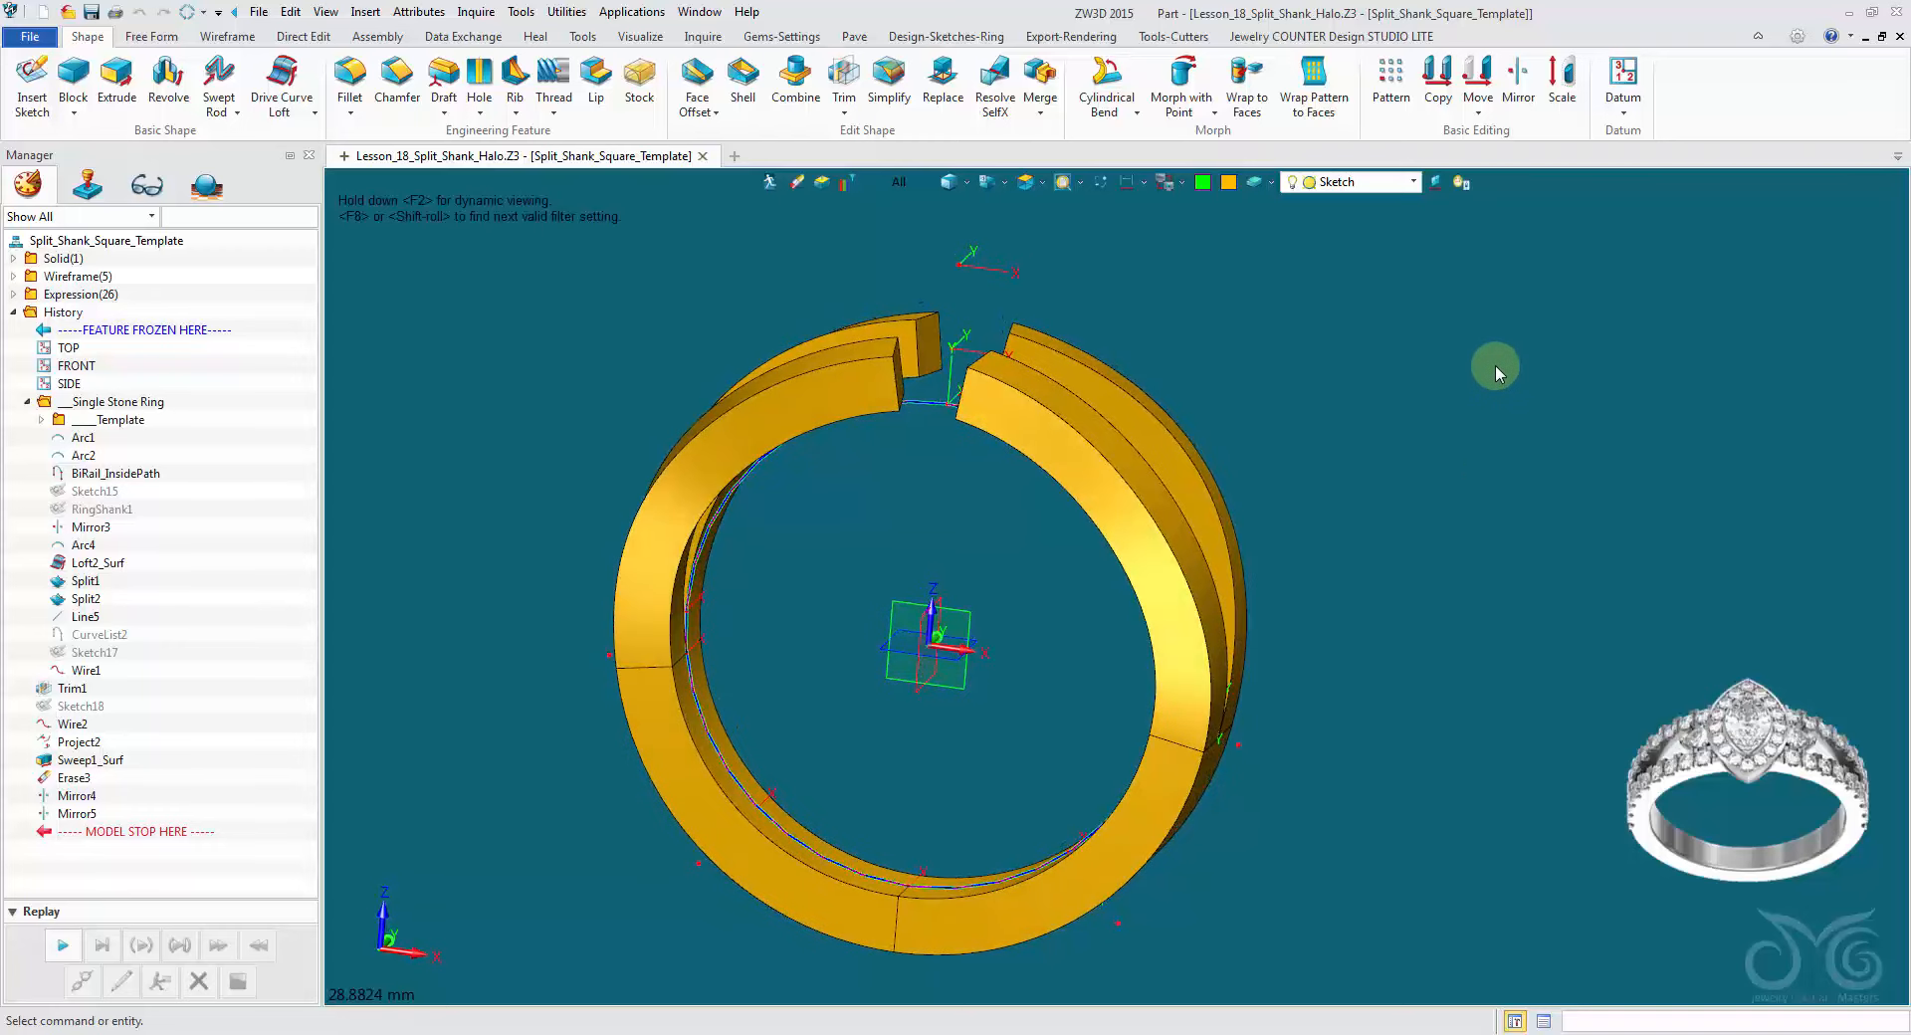
# Step: Place a white-diamond marquise stone with length 6.7 and width 4 at the datum above the shank opening
pyautogui.click(843, 38)
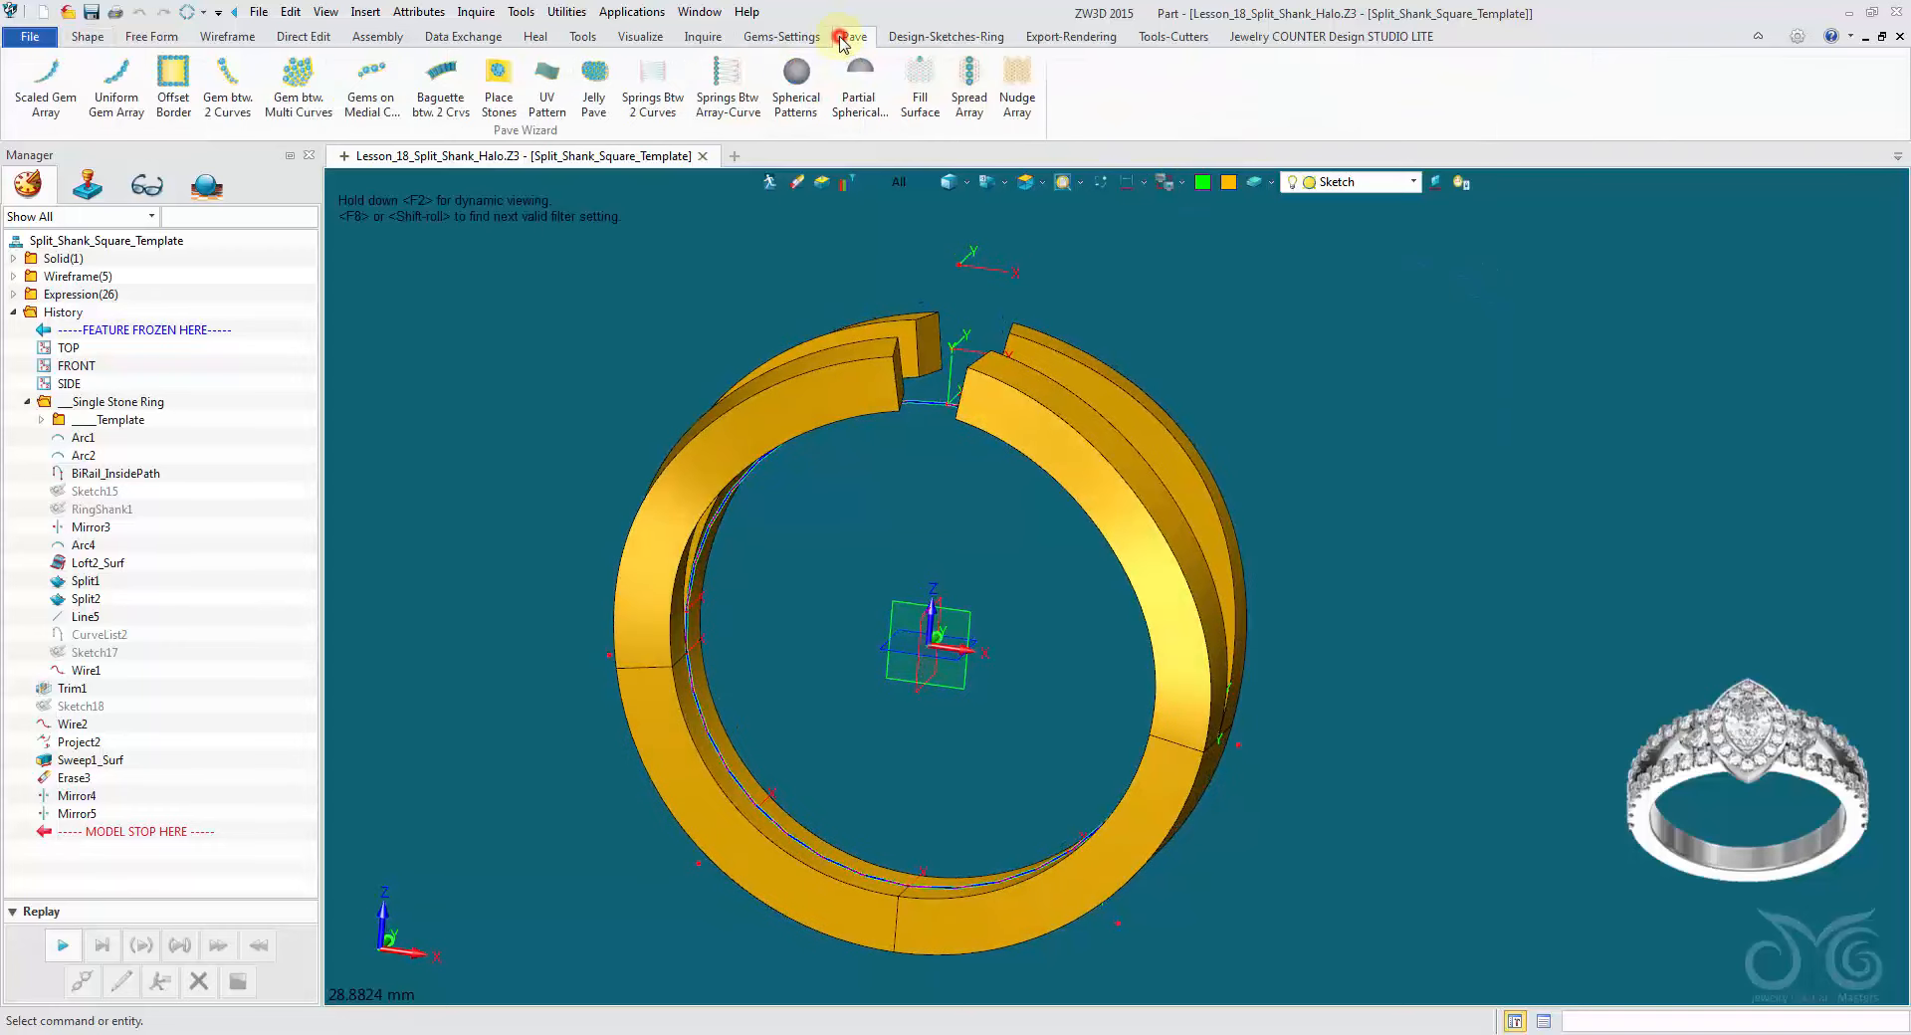
pyautogui.click(495, 96)
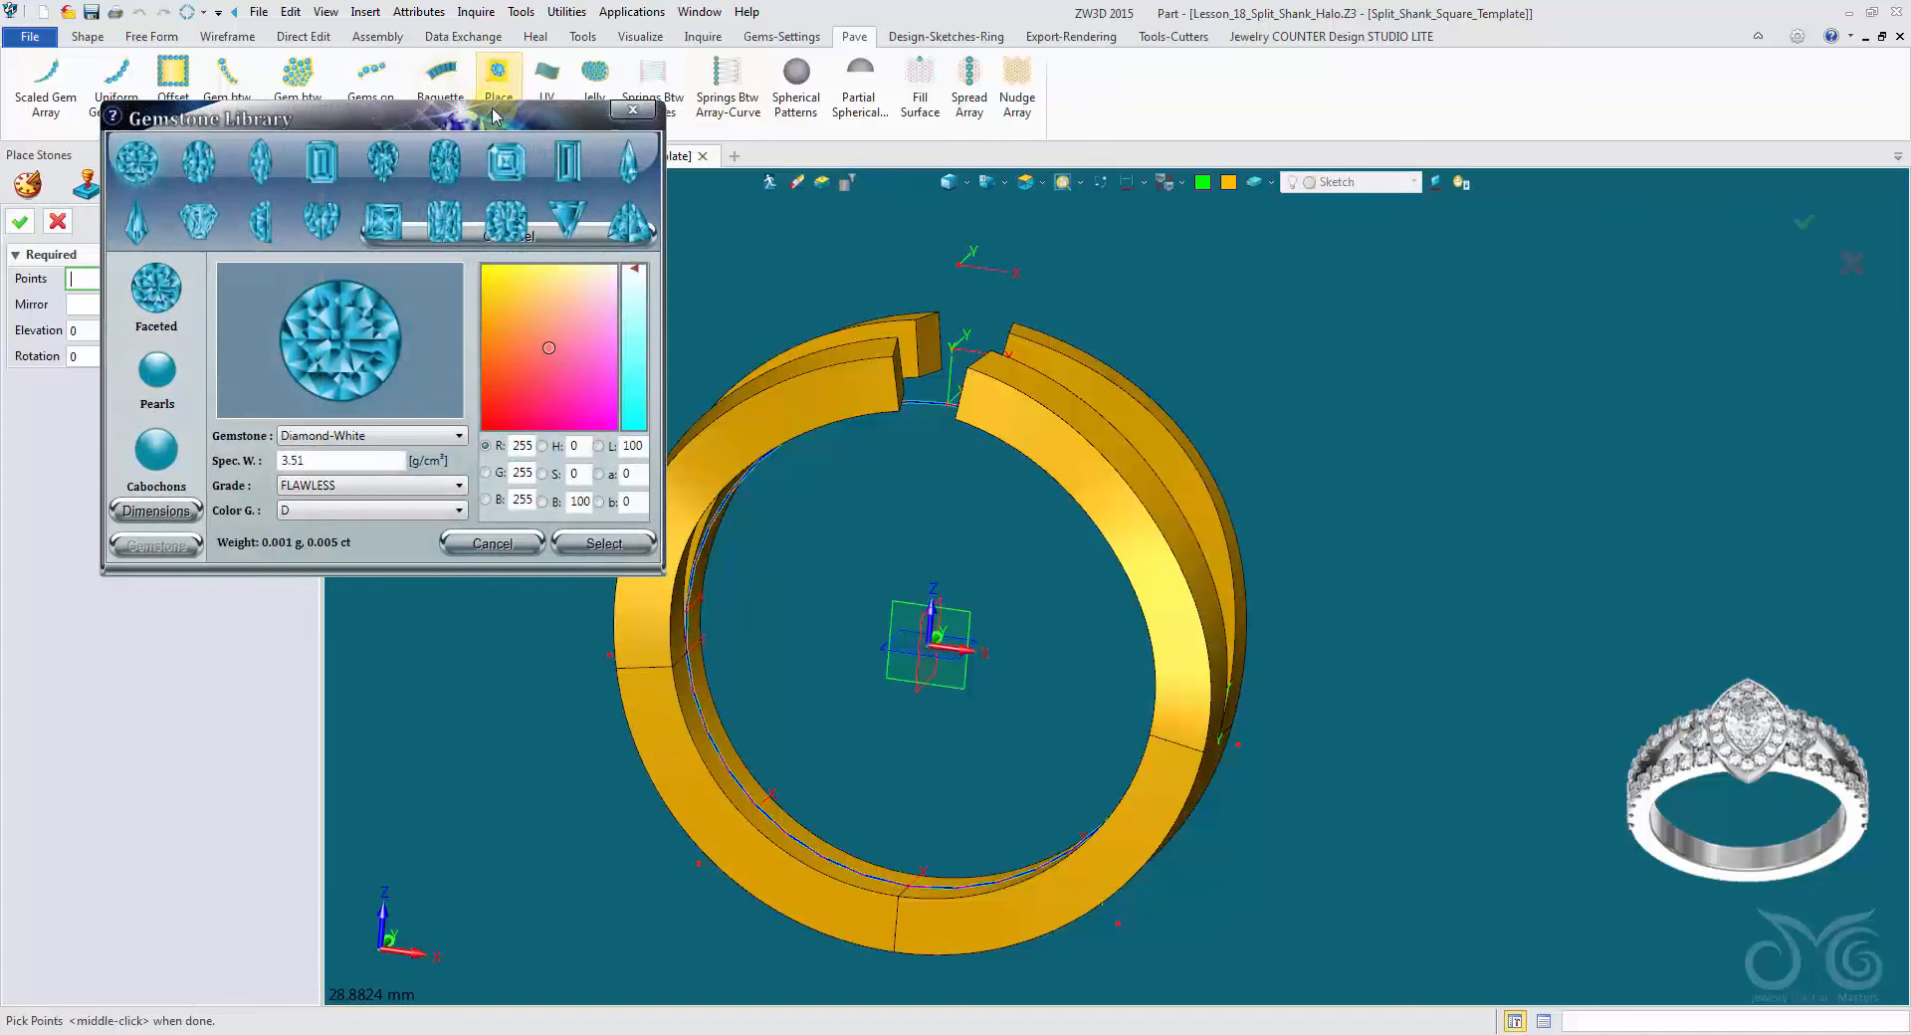
pyautogui.click(267, 163)
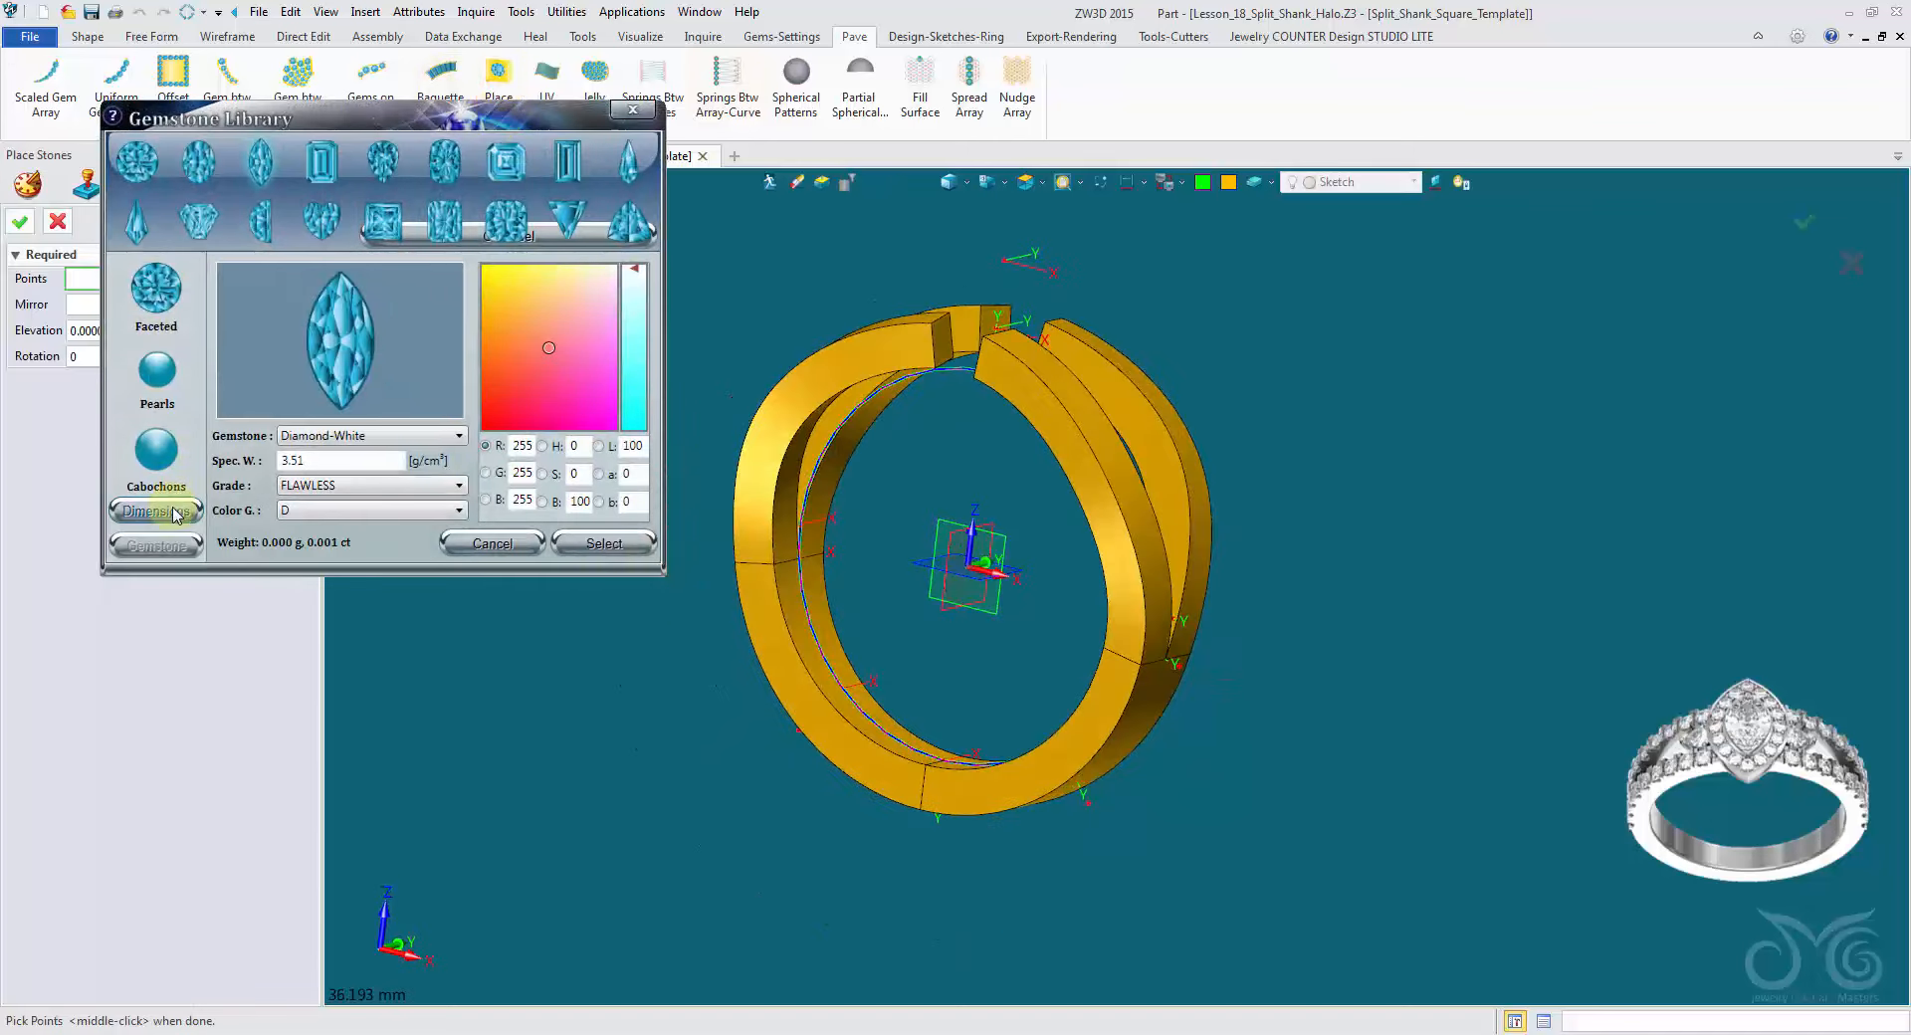
pyautogui.click(156, 511)
pyautogui.click(233, 393)
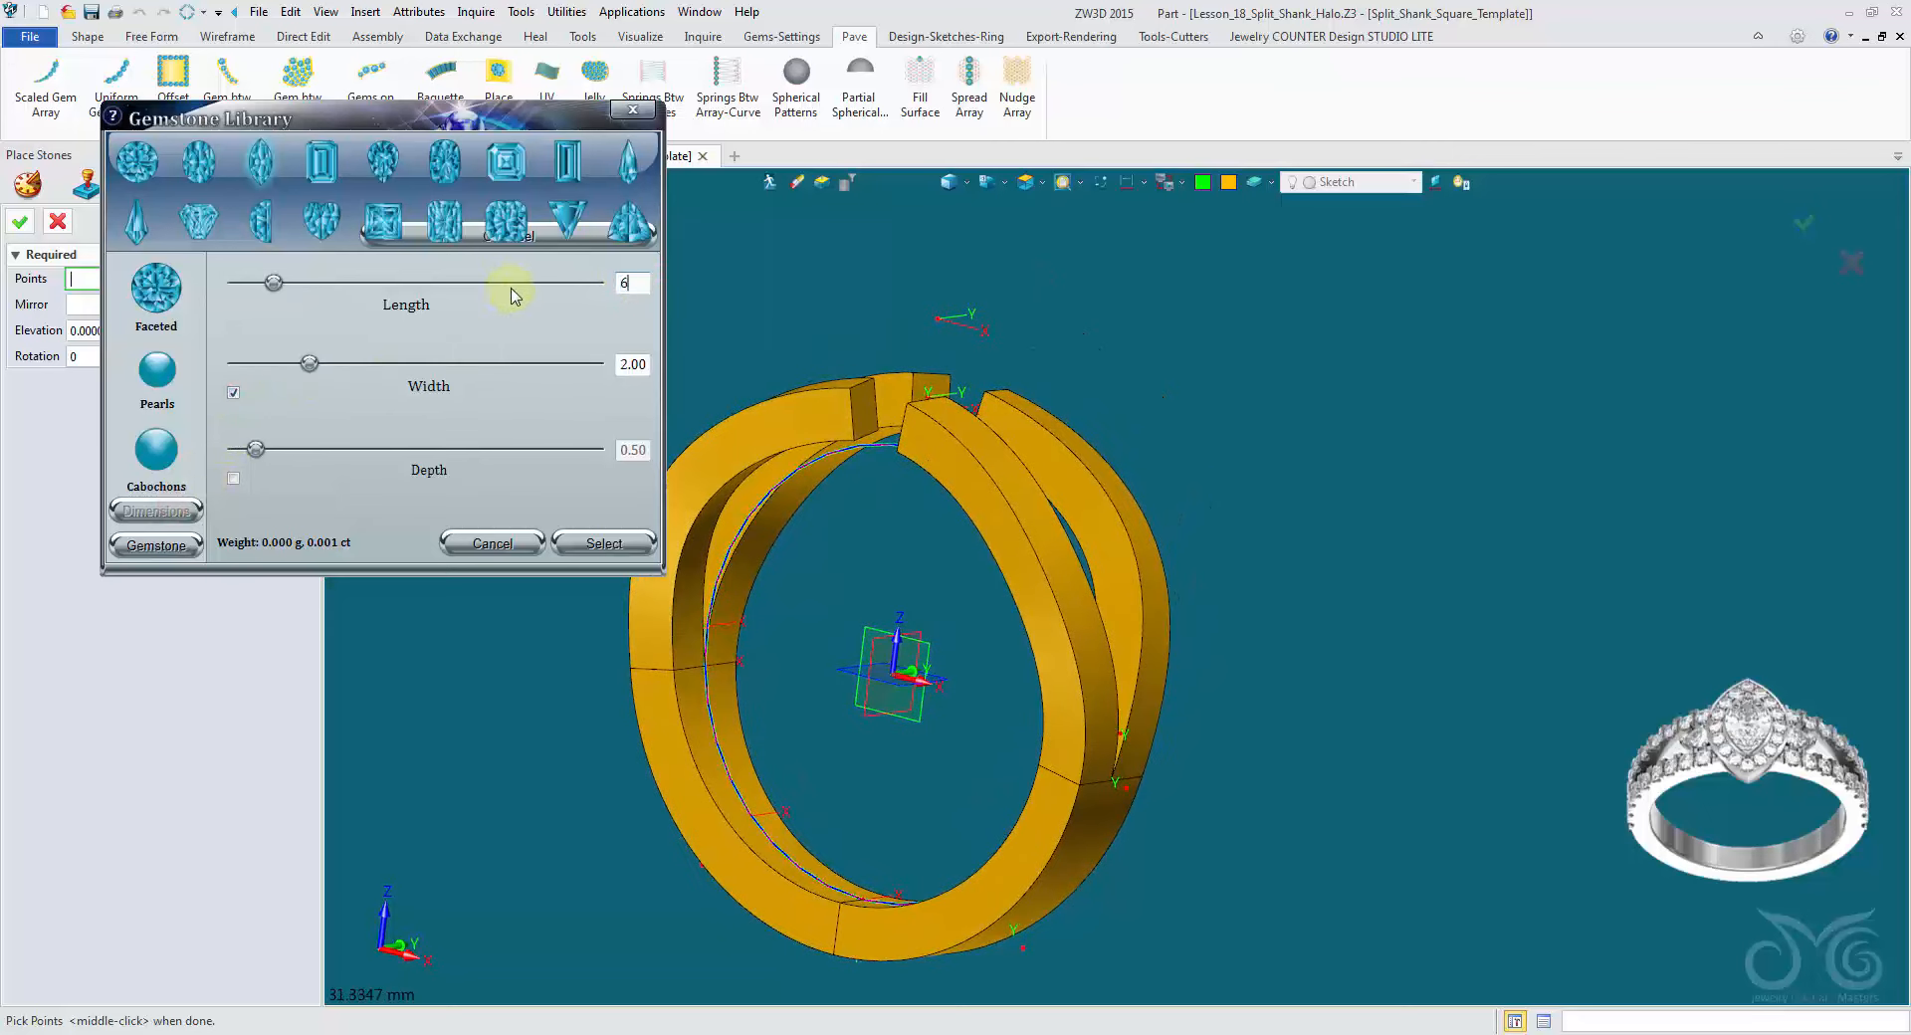
pyautogui.moveTo(651, 362); pyautogui.dragTo(594, 366)
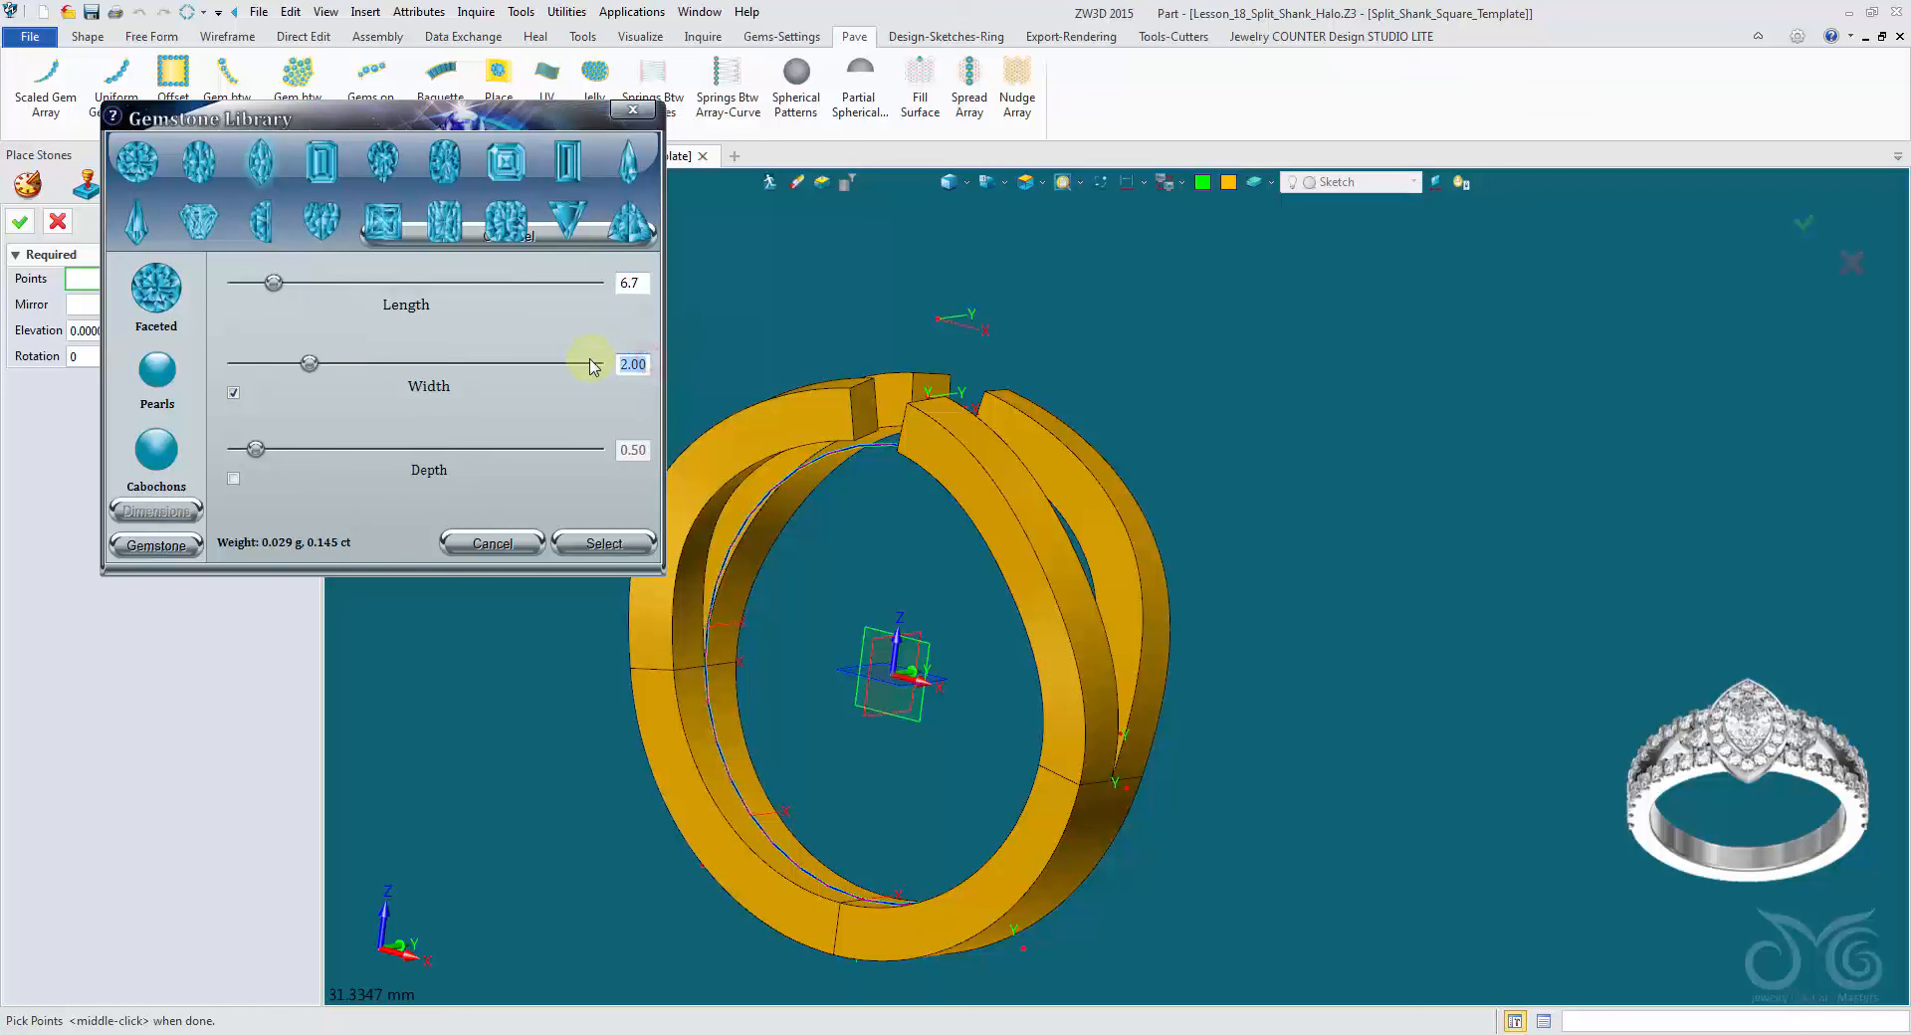
pyautogui.click(936, 321)
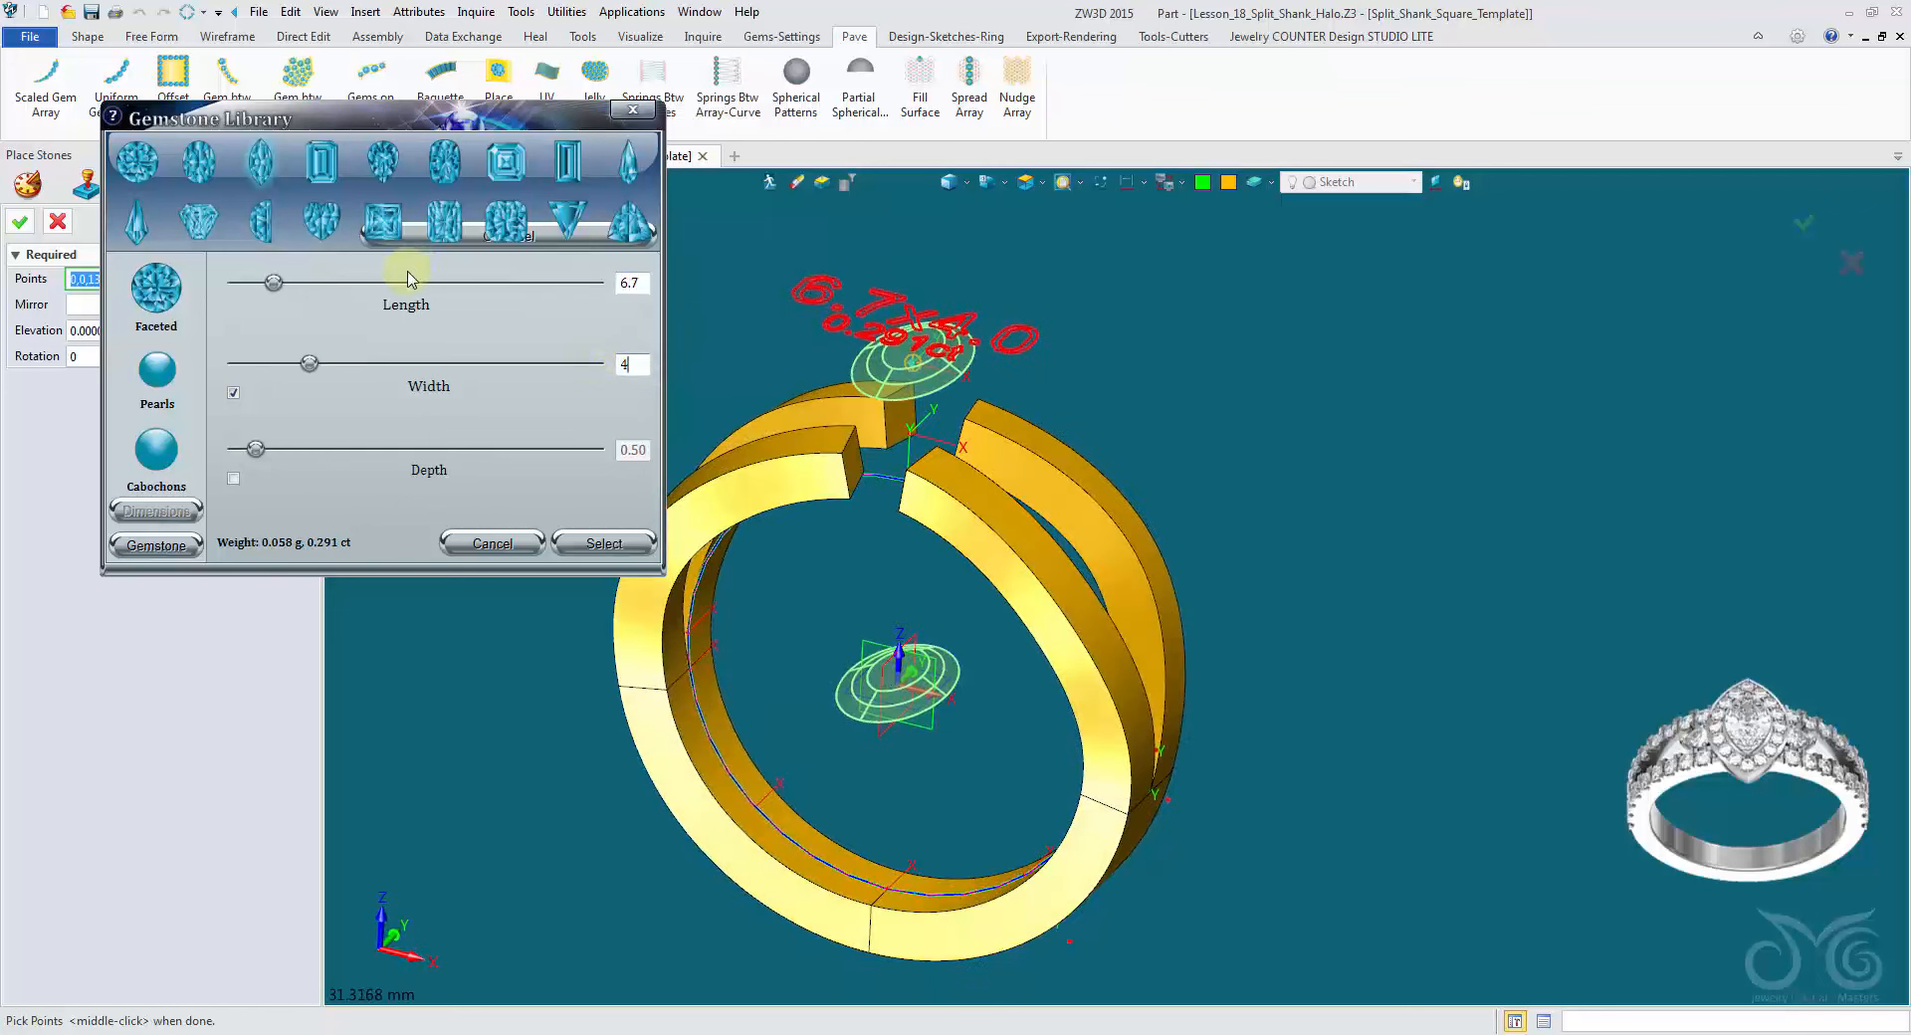
pyautogui.click(18, 225)
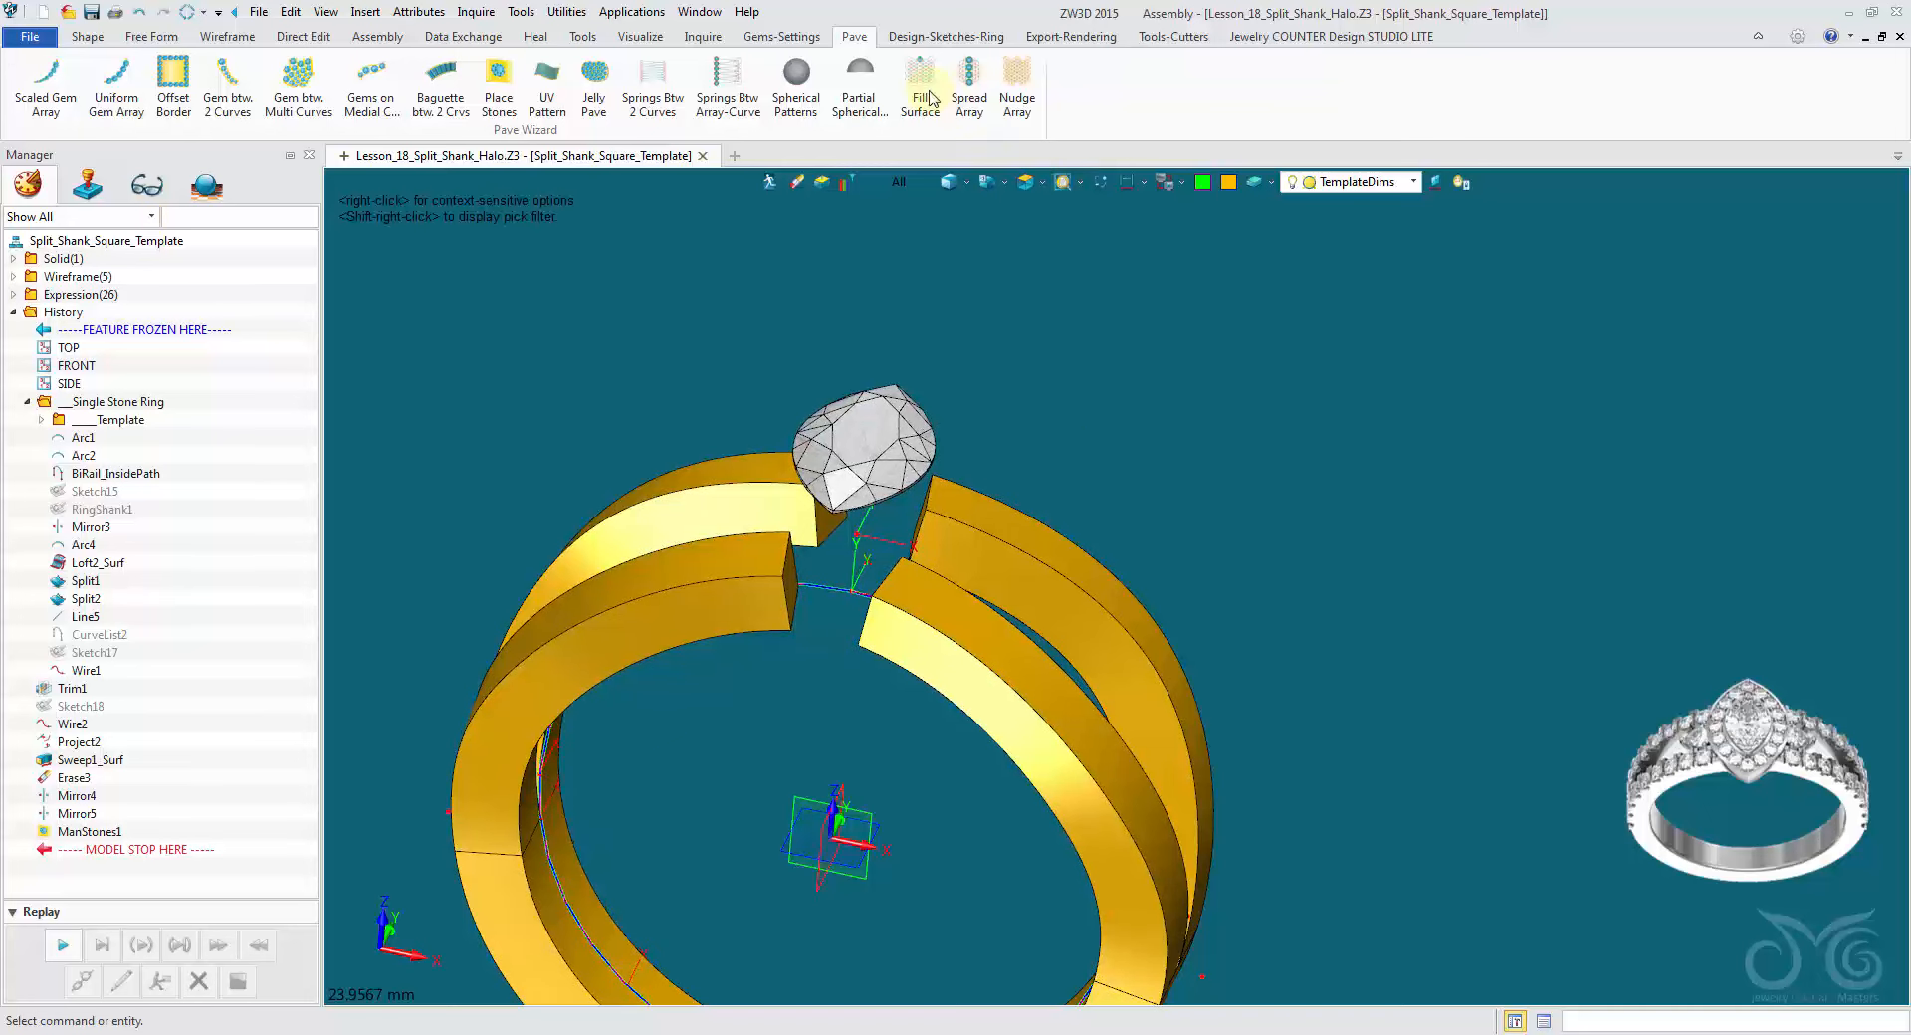
pyautogui.click(789, 36)
pyautogui.click(958, 88)
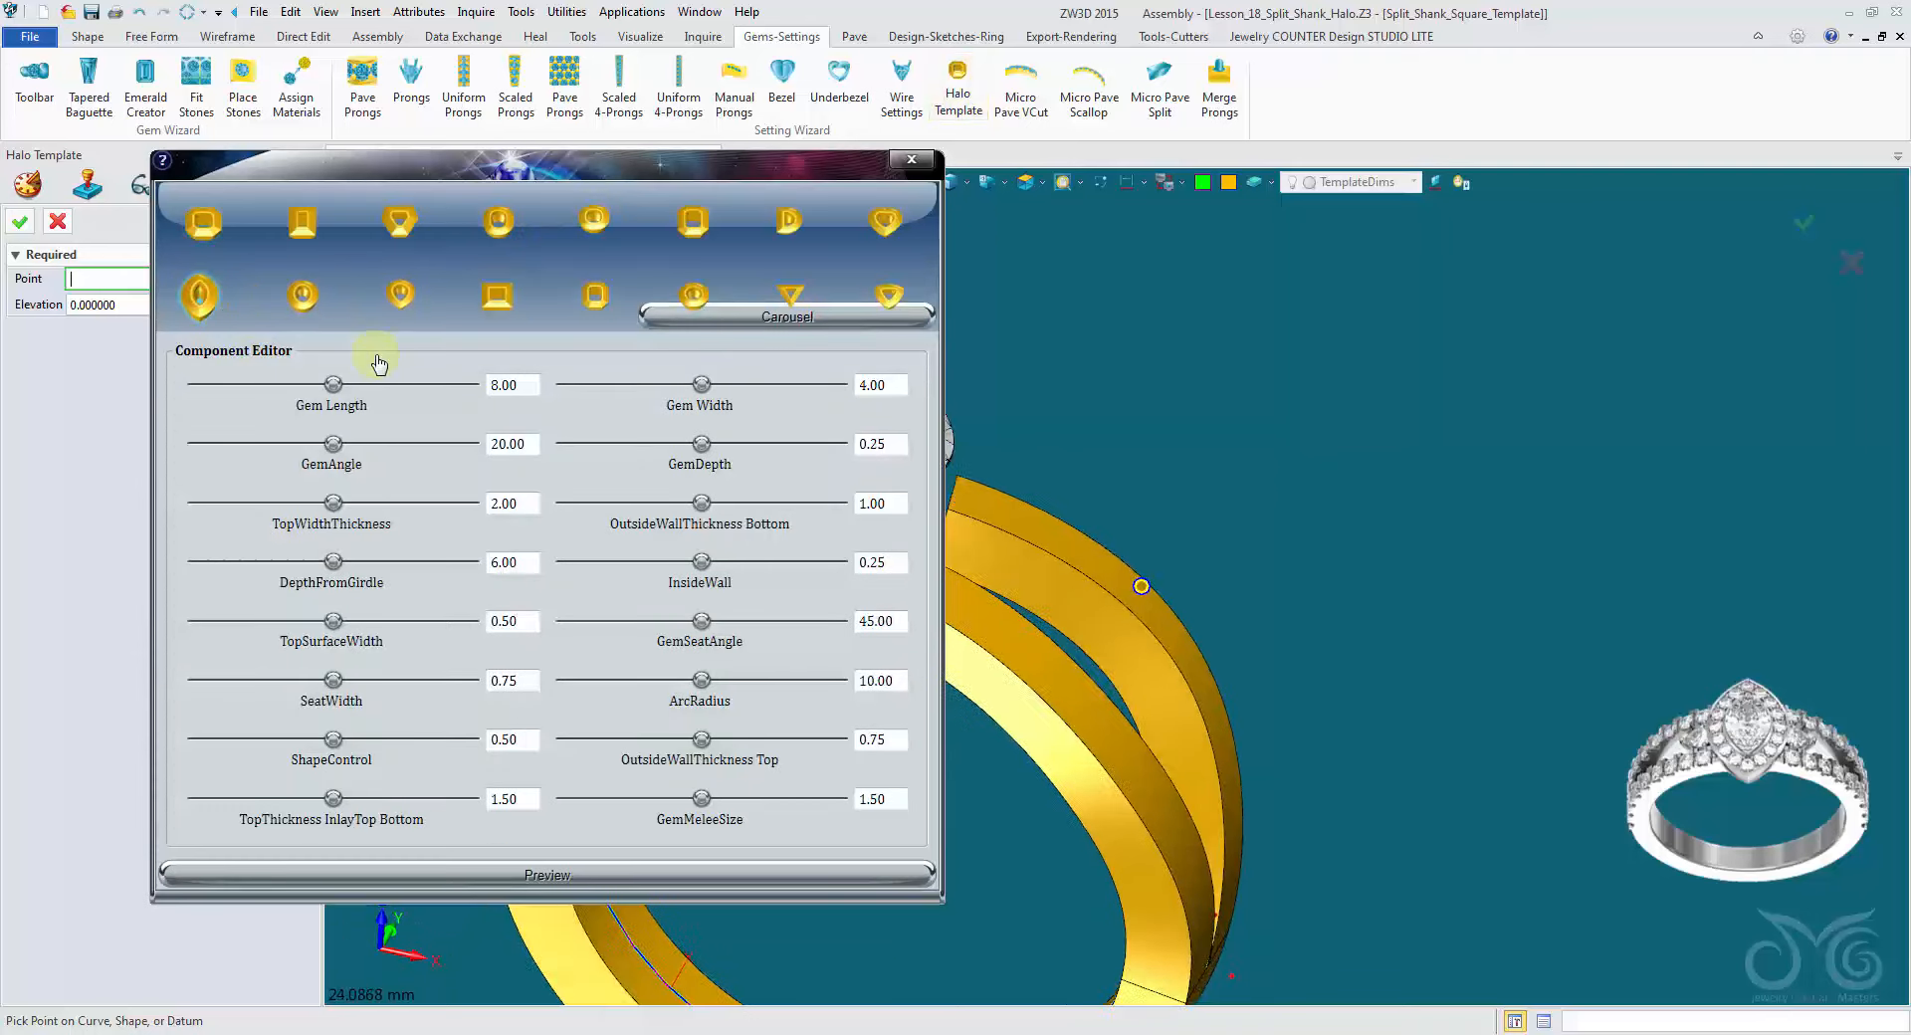
pyautogui.click(1017, 439)
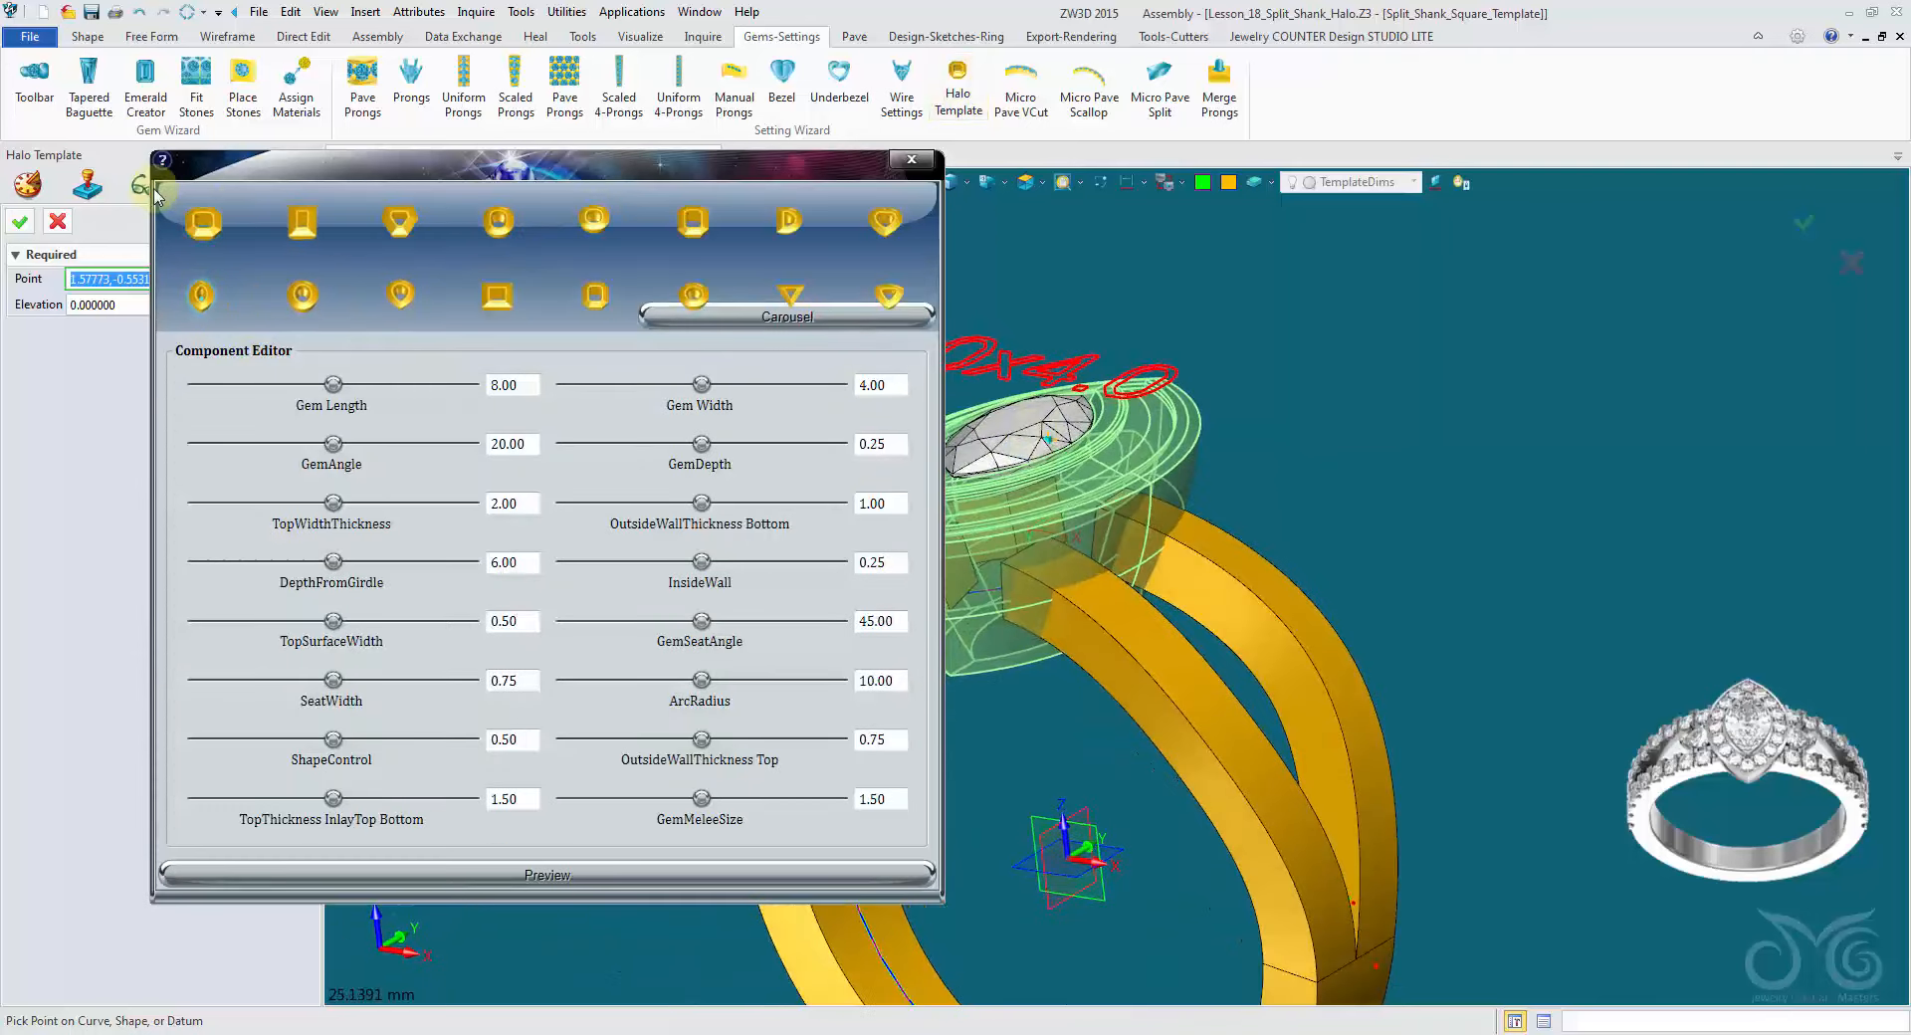
pyautogui.click(55, 229)
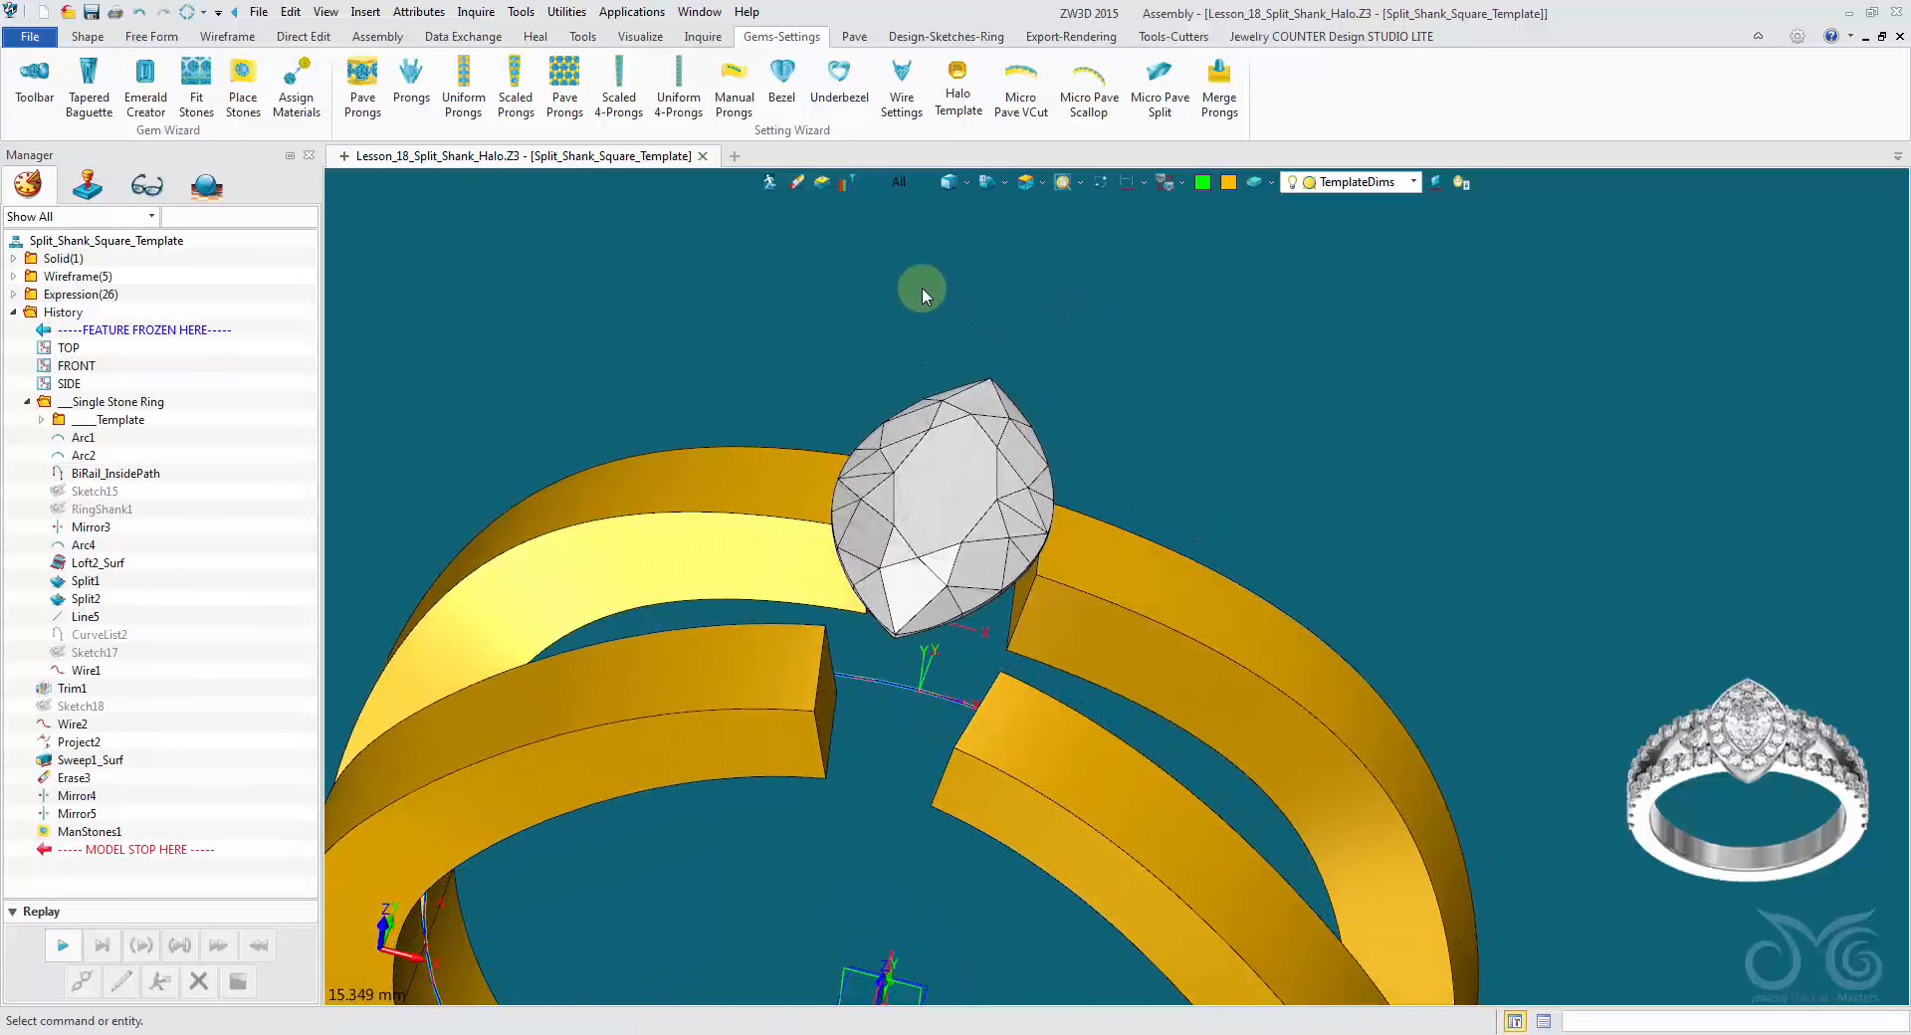
# Step: Insert a sketch on the CenterGem datum plane, using the centroid defined by the plane as its origin
pyautogui.rightClick(922, 289)
pyautogui.click(986, 400)
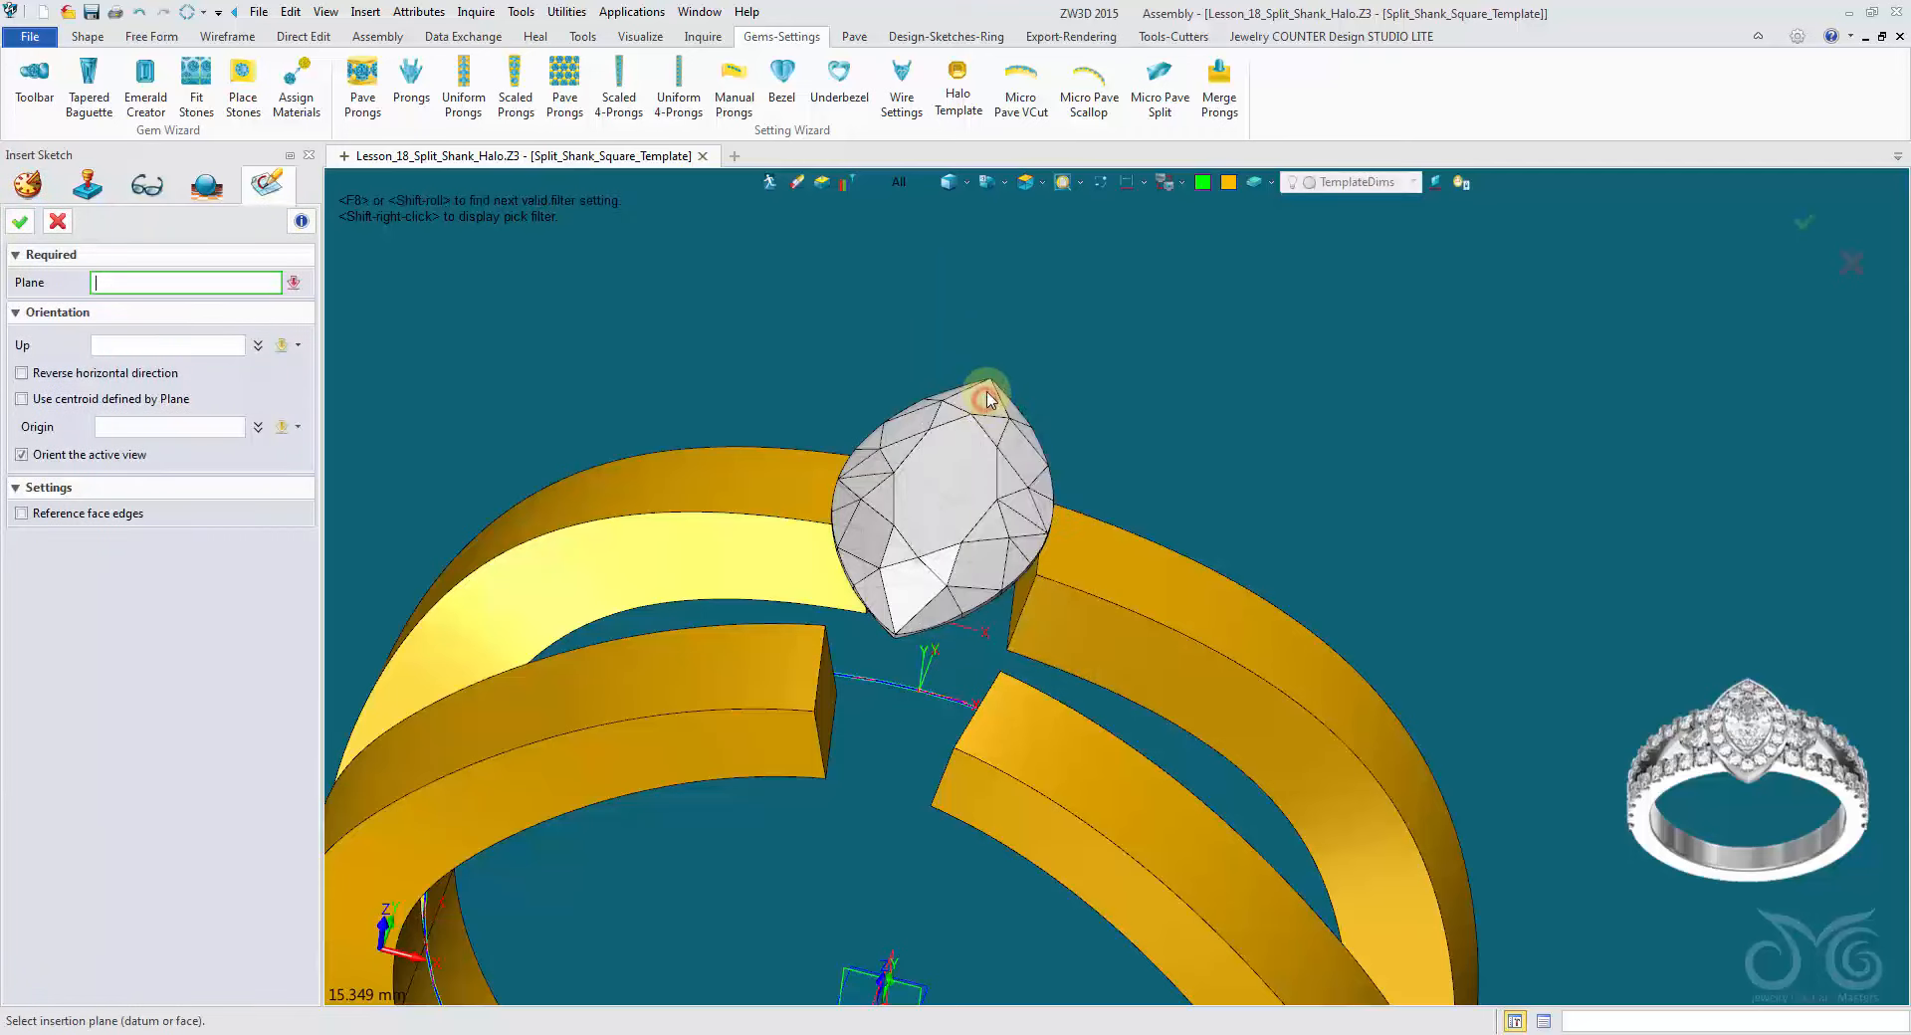
pyautogui.click(947, 183)
pyautogui.click(941, 497)
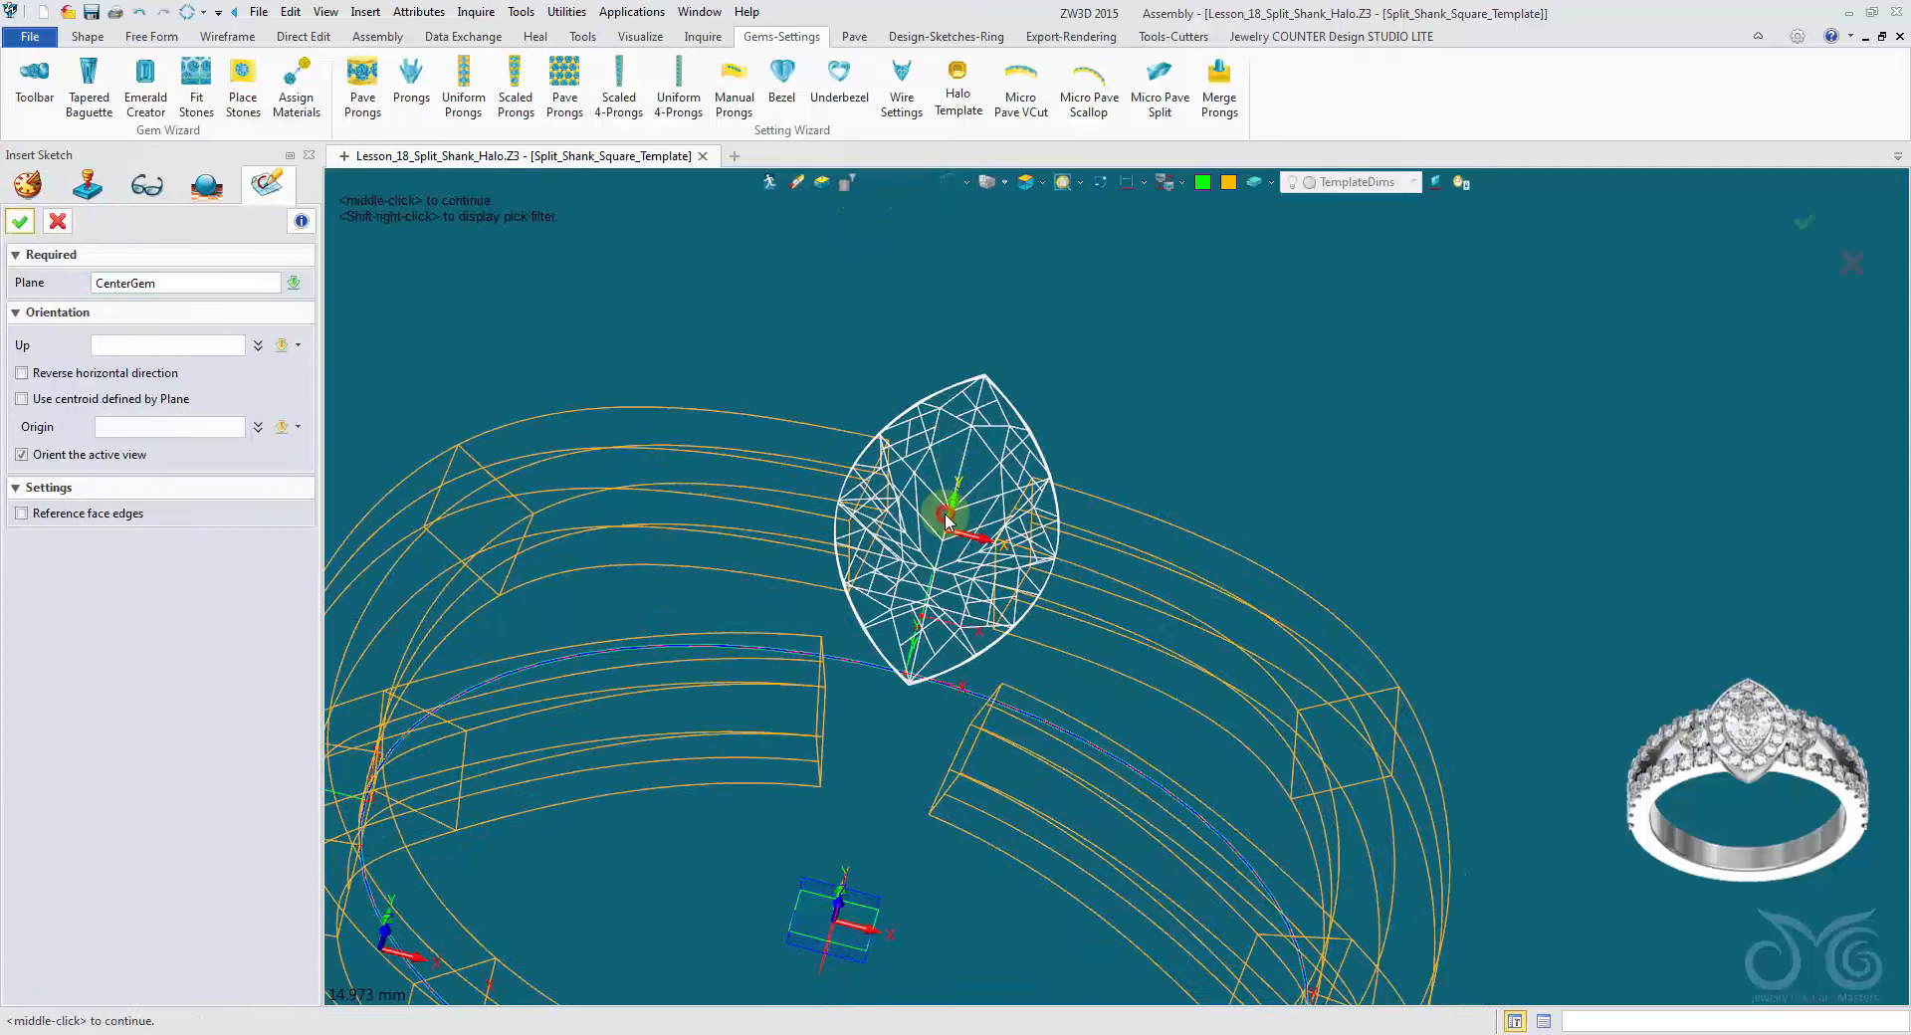
pyautogui.click(947, 183)
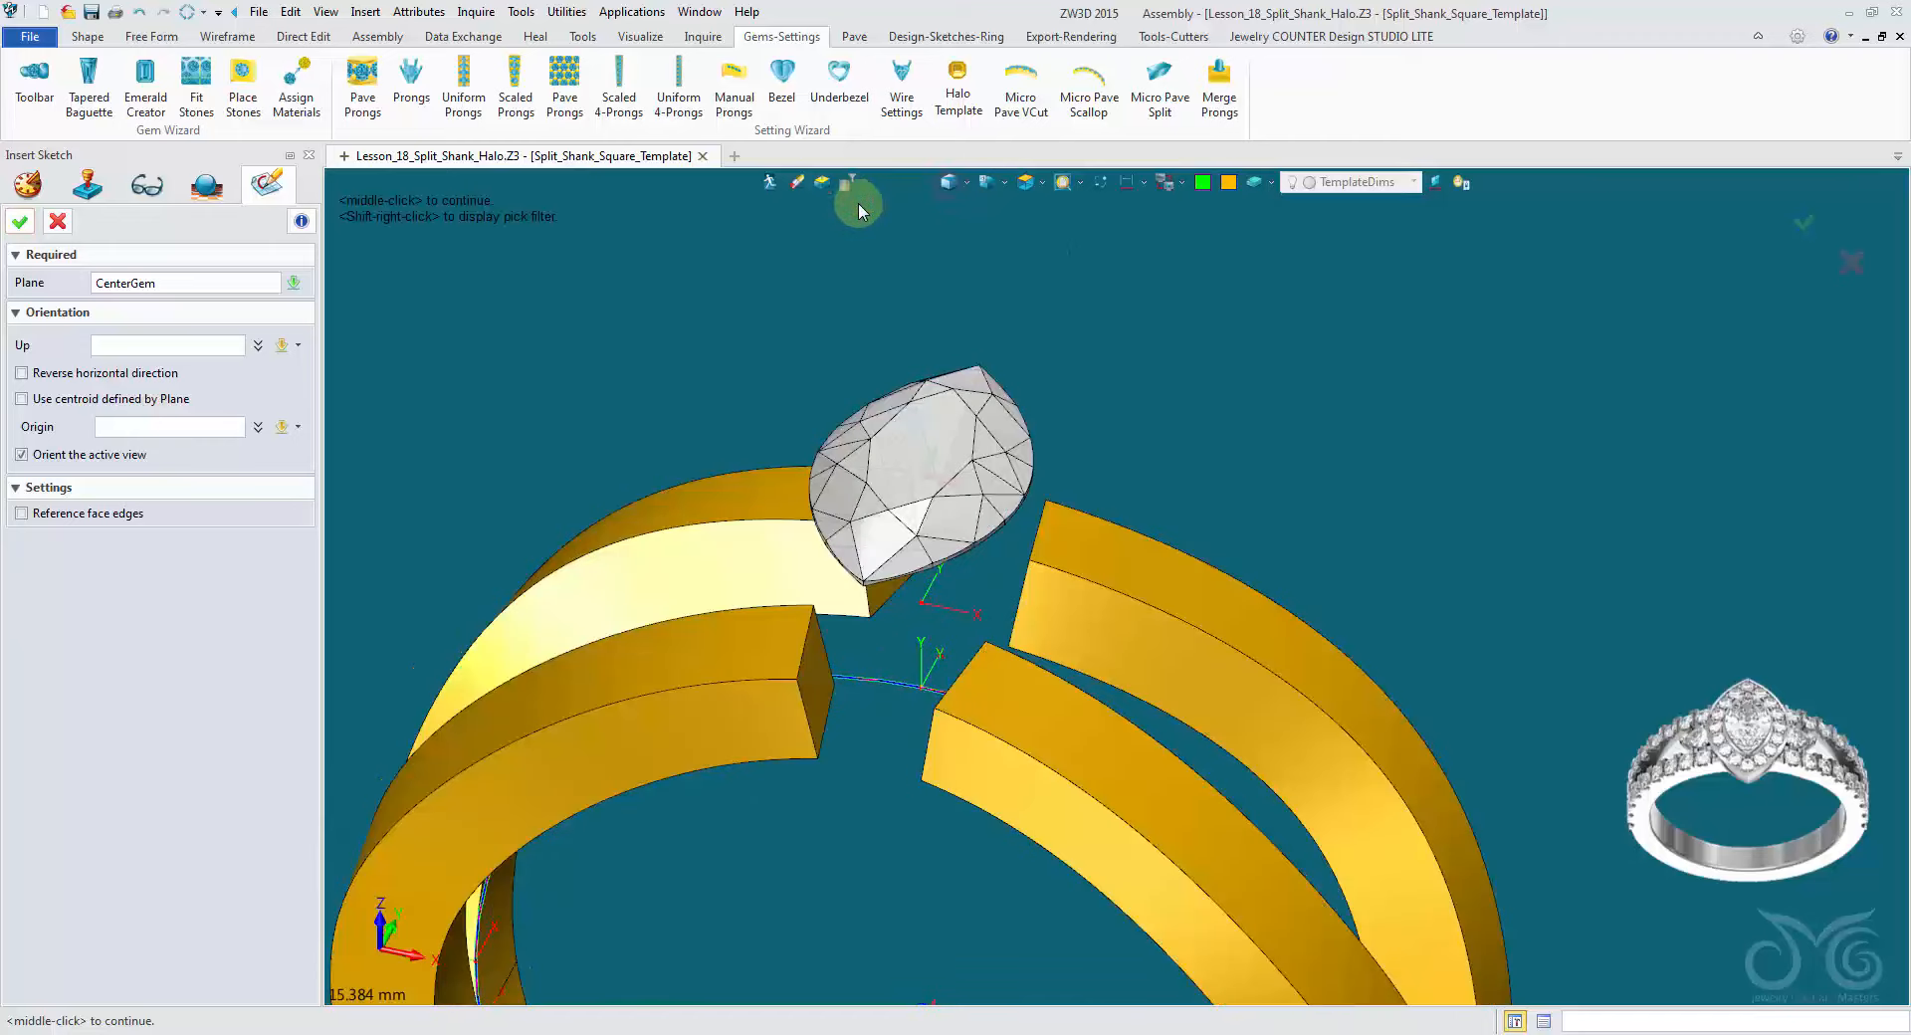
pyautogui.click(304, 221)
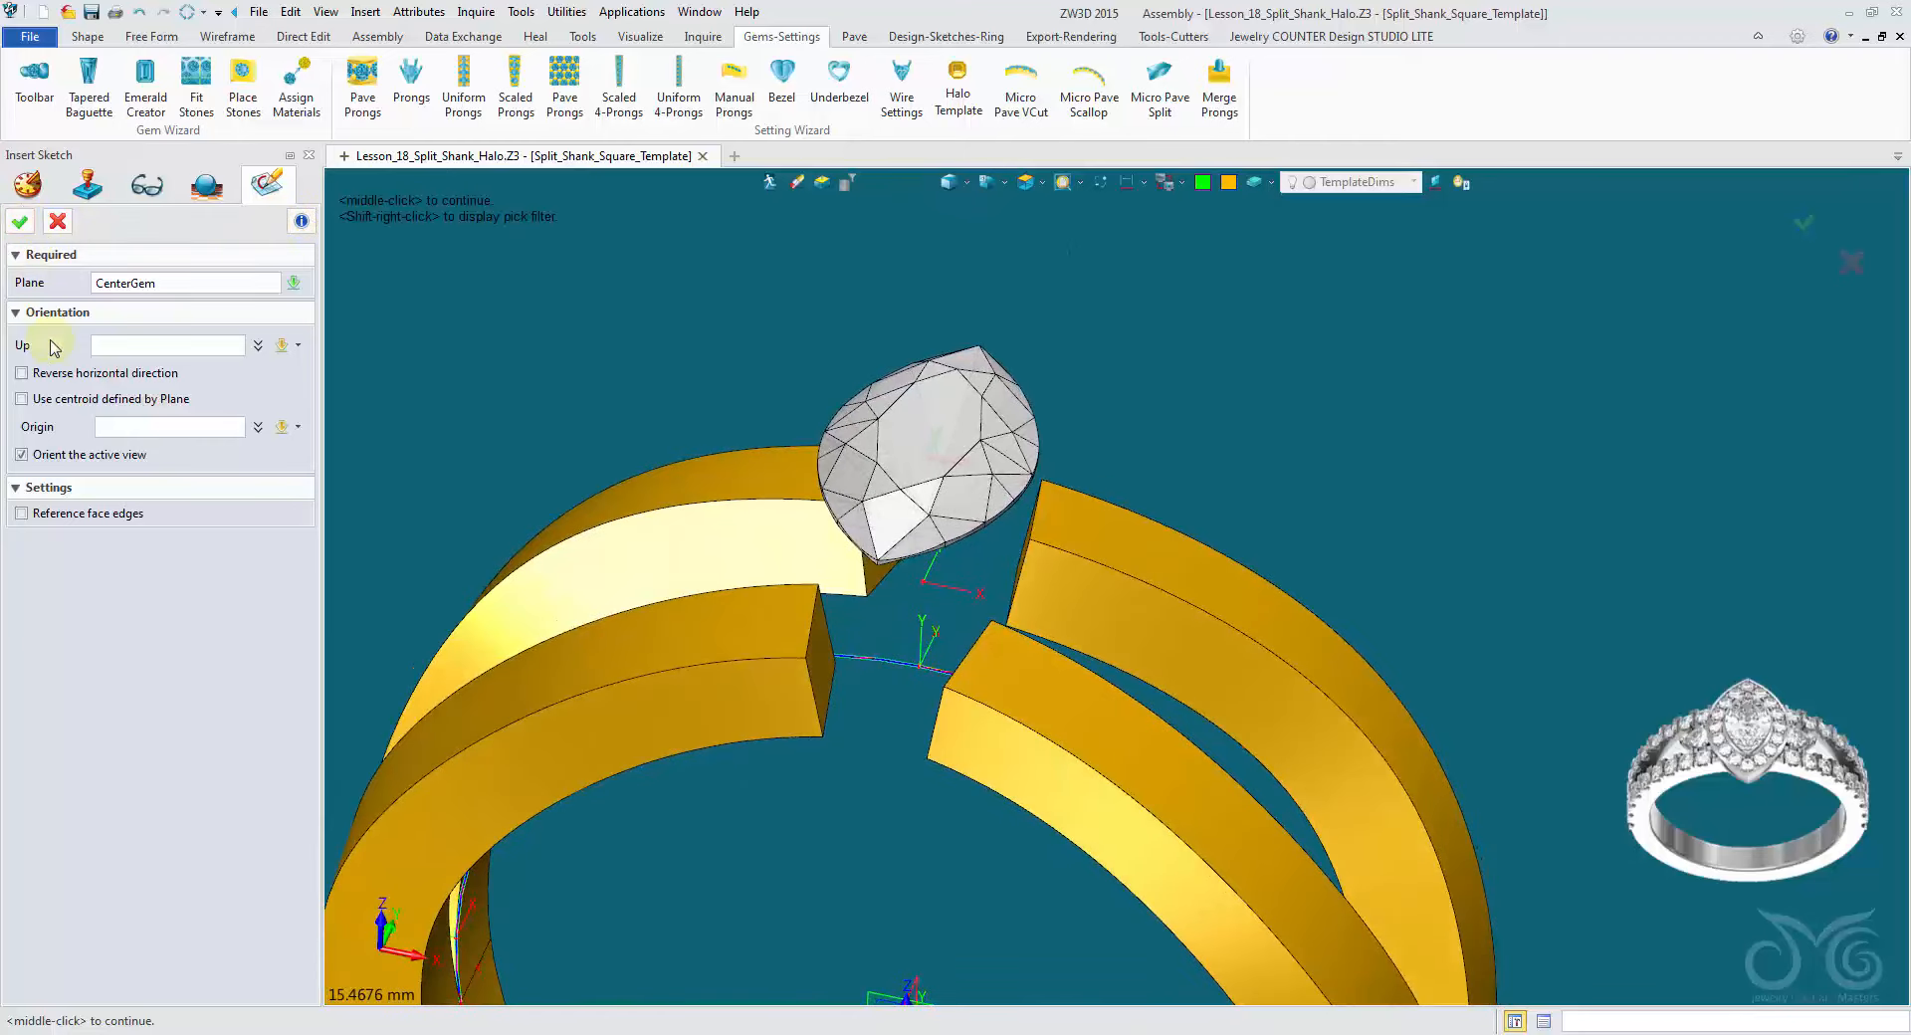
pyautogui.click(58, 400)
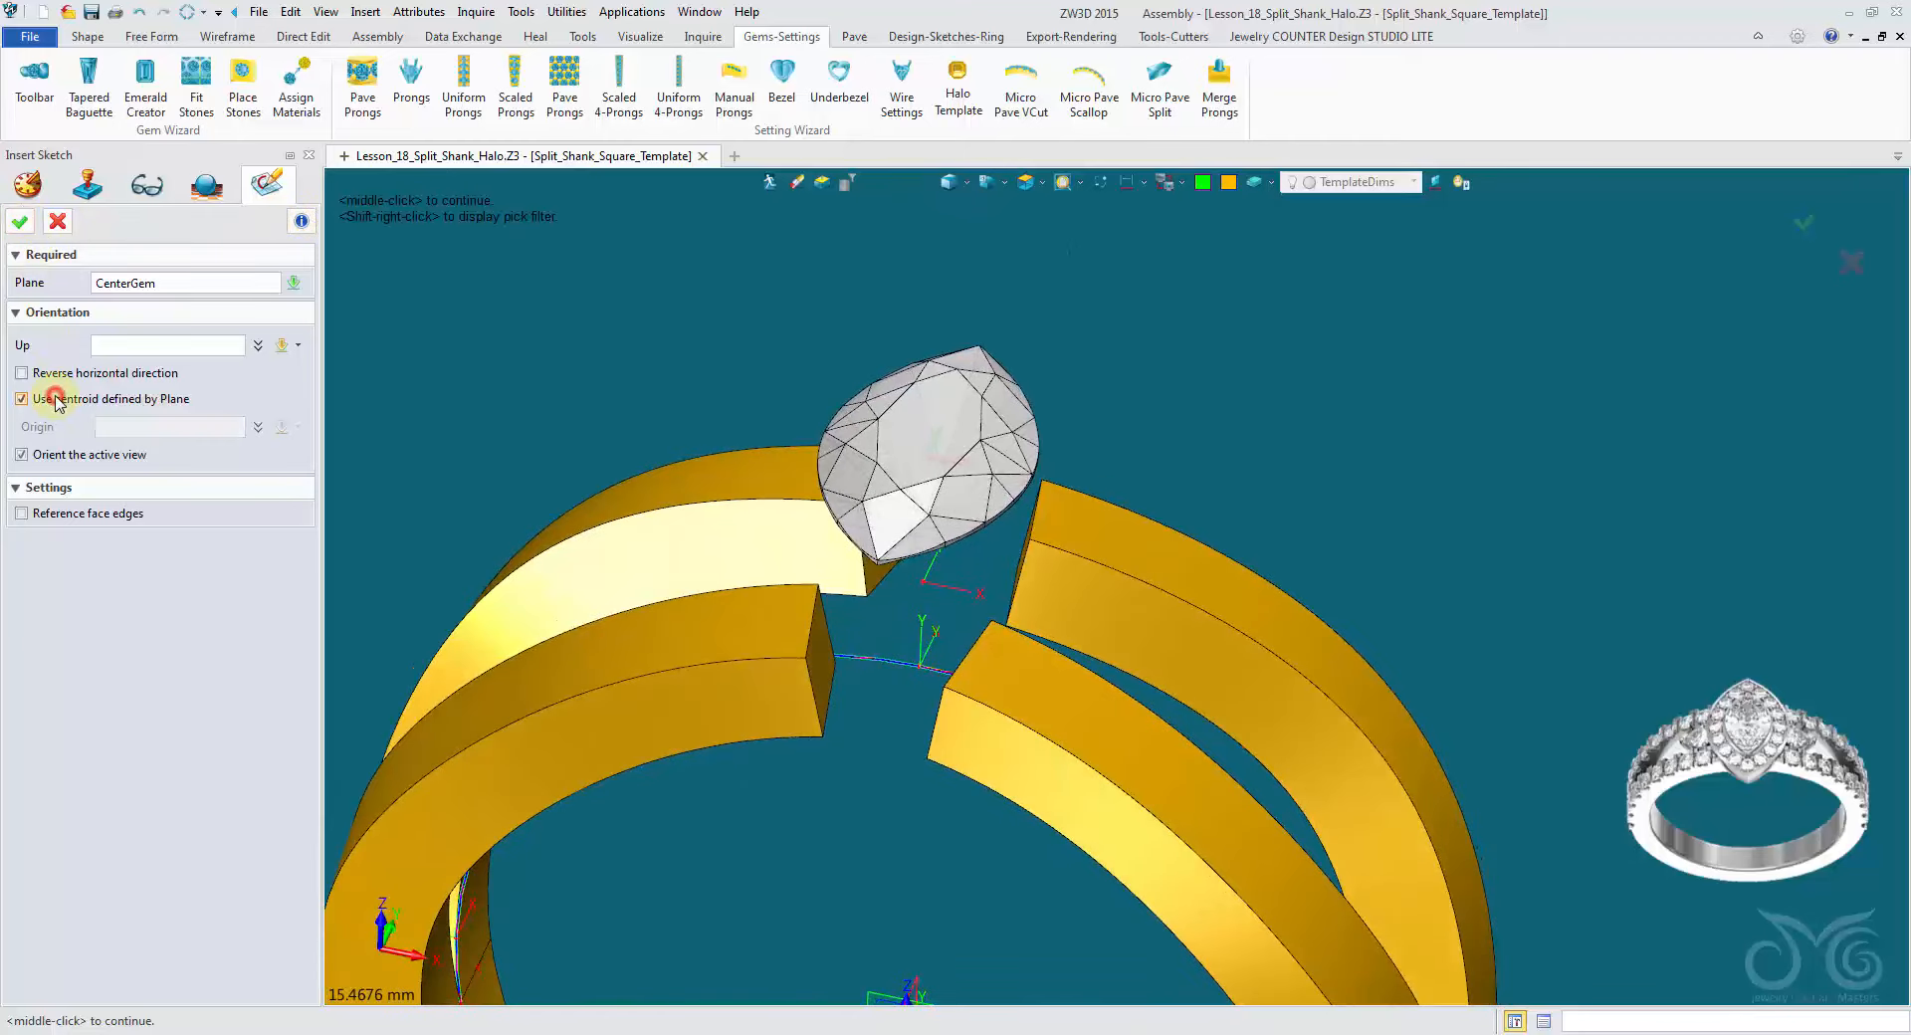
pyautogui.click(20, 222)
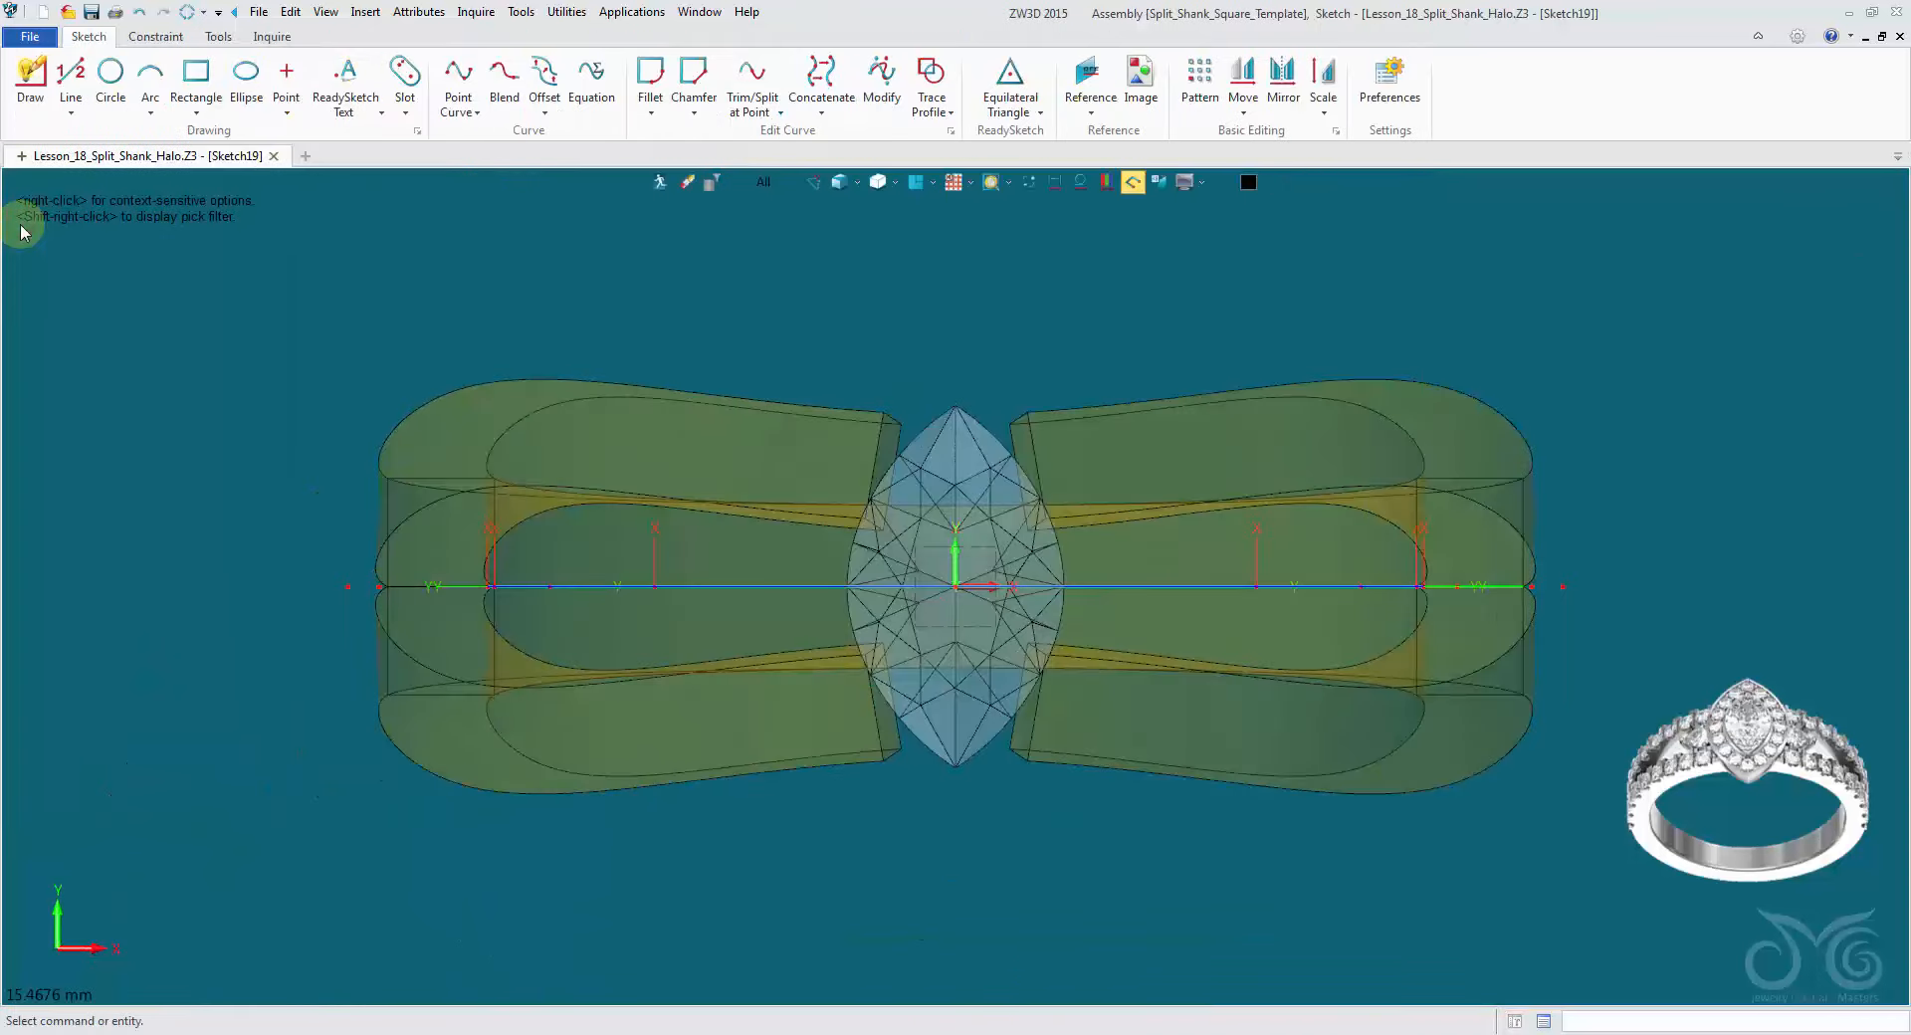
# Step: Reference the marquise stone's upper-right outline edges into the sketch as construction geometry
pyautogui.rightClick(983, 235)
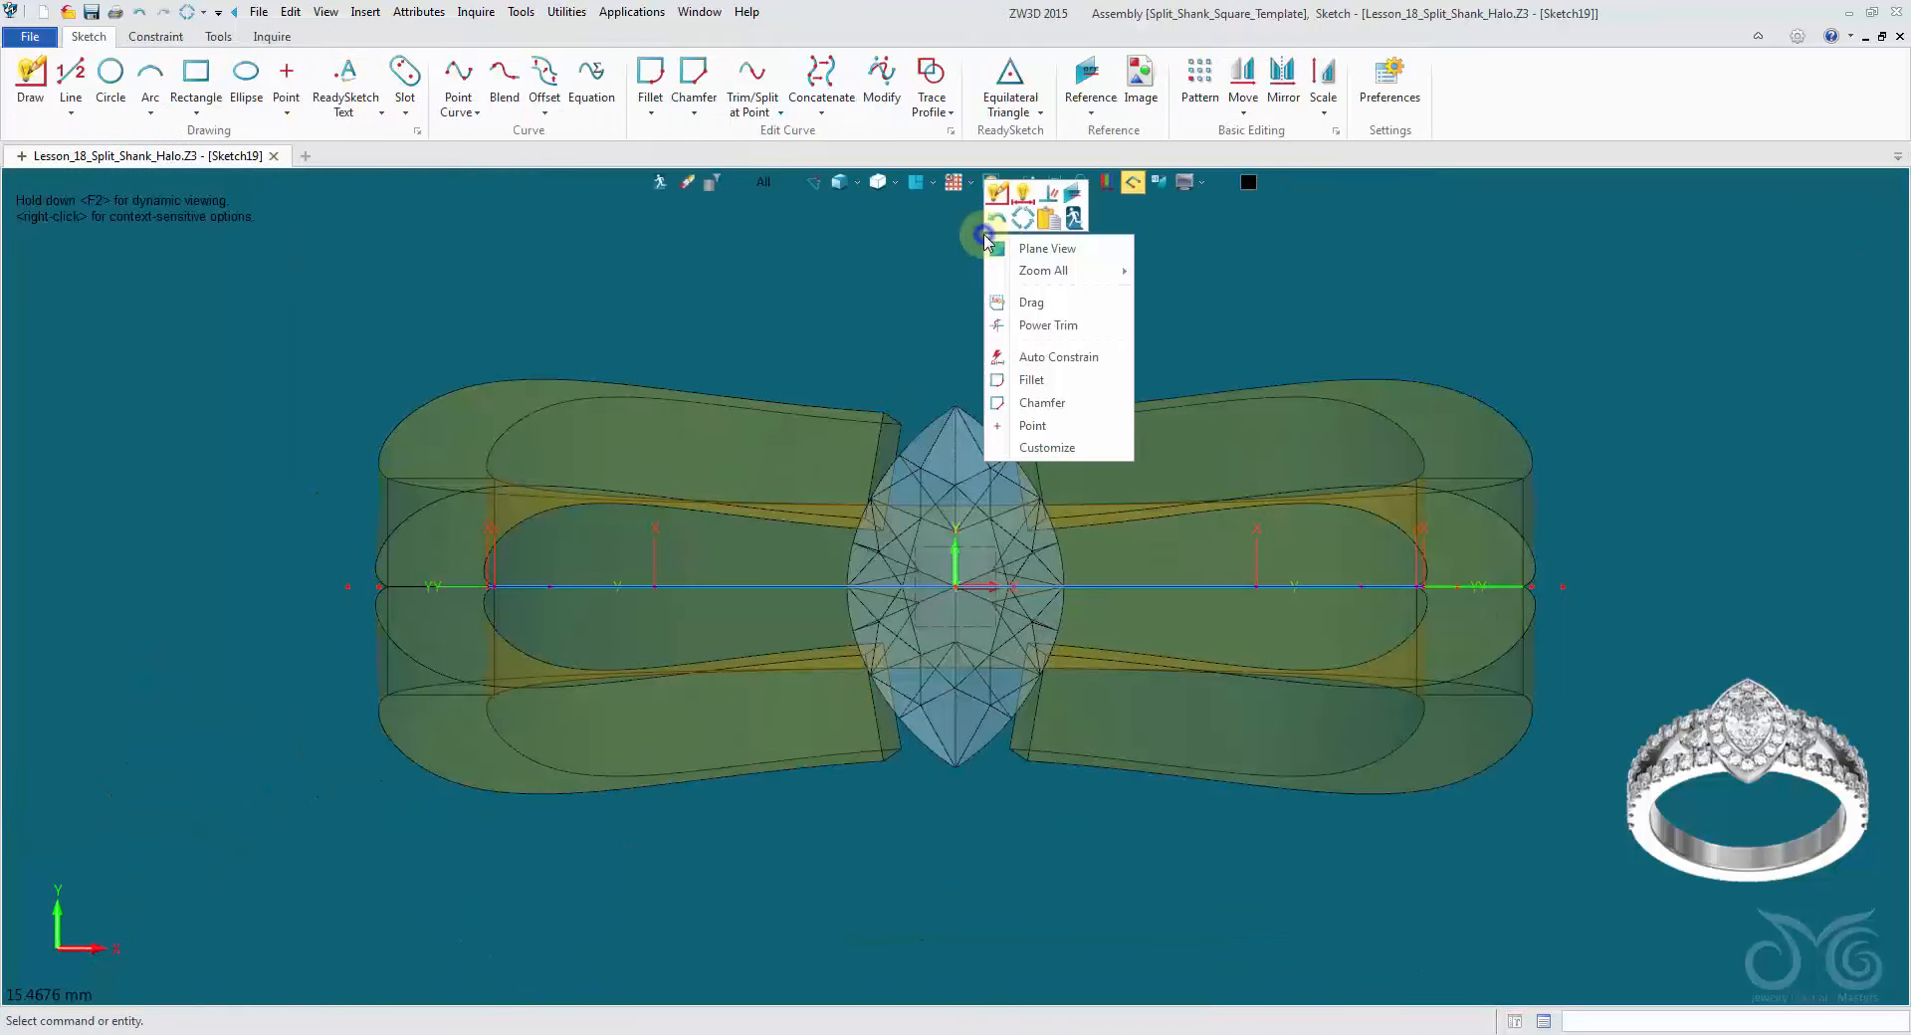
pyautogui.click(1074, 197)
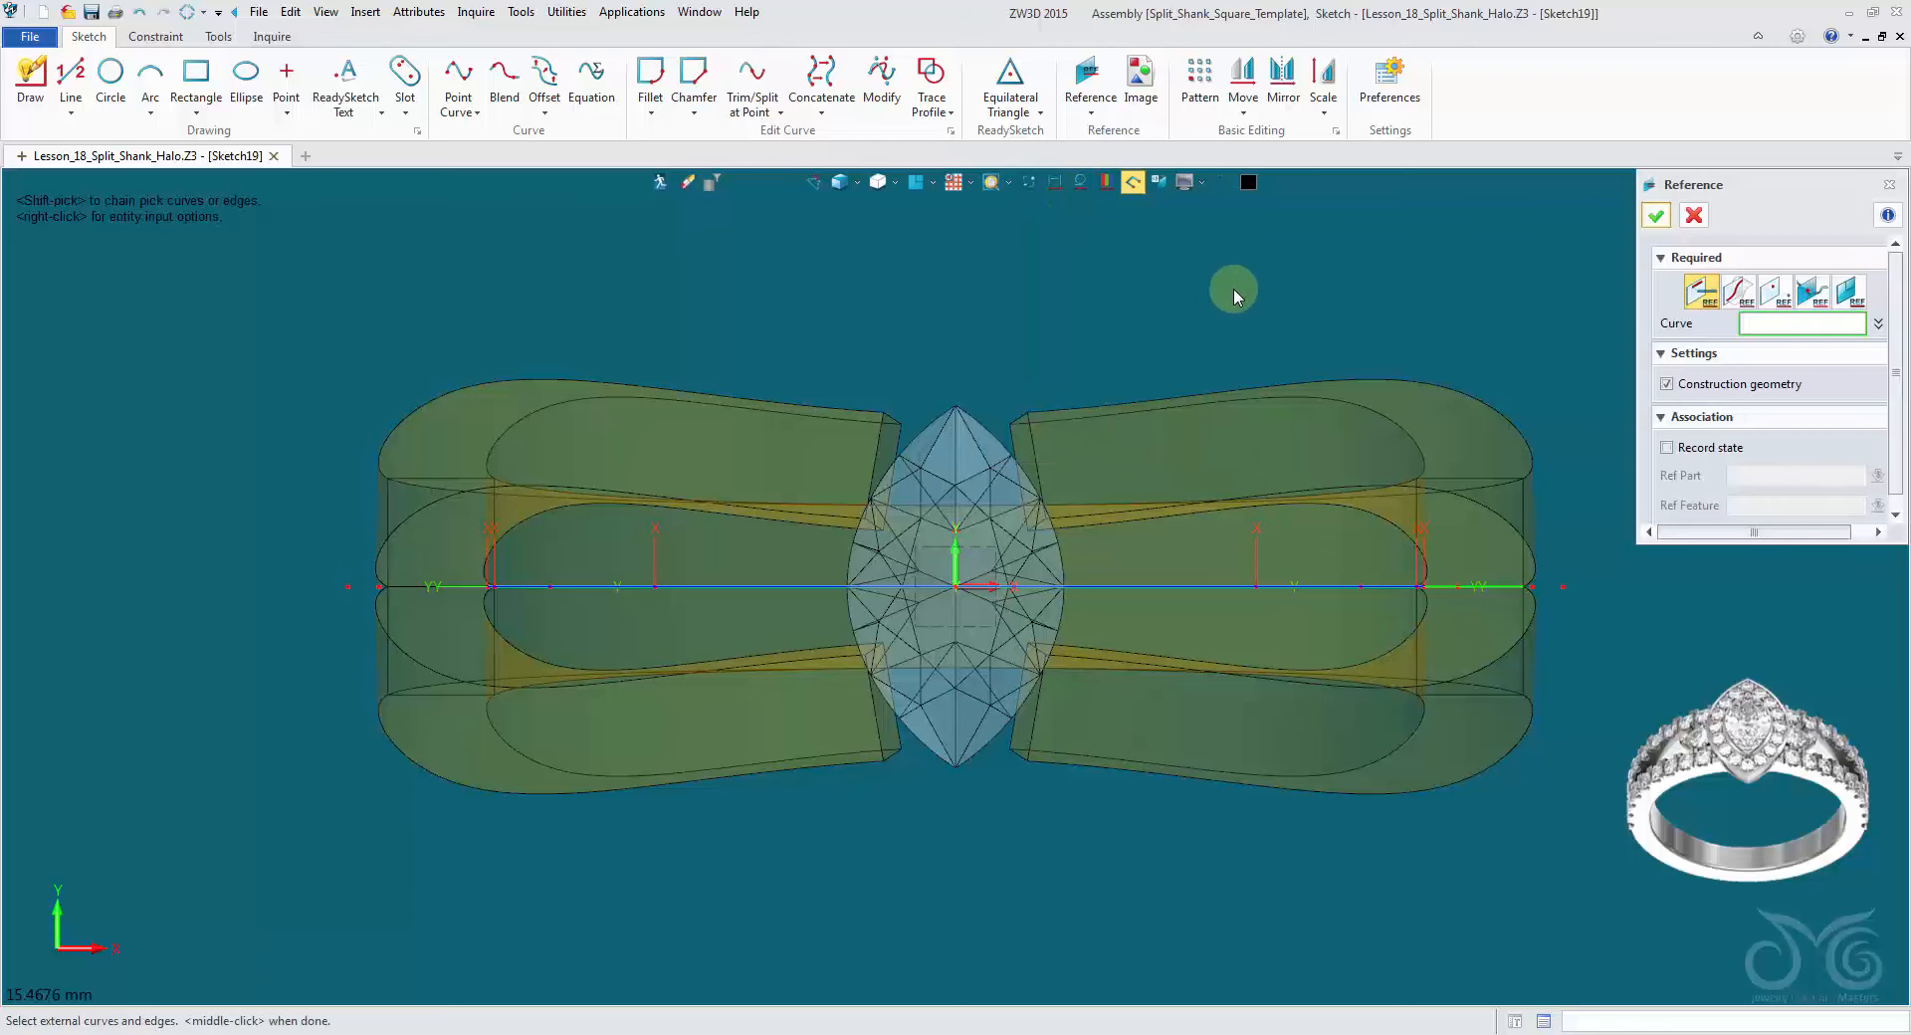
pyautogui.moveTo(1393, 349); pyautogui.dragTo(957, 473, button='right')
pyautogui.scroll(5, 1027, 382)
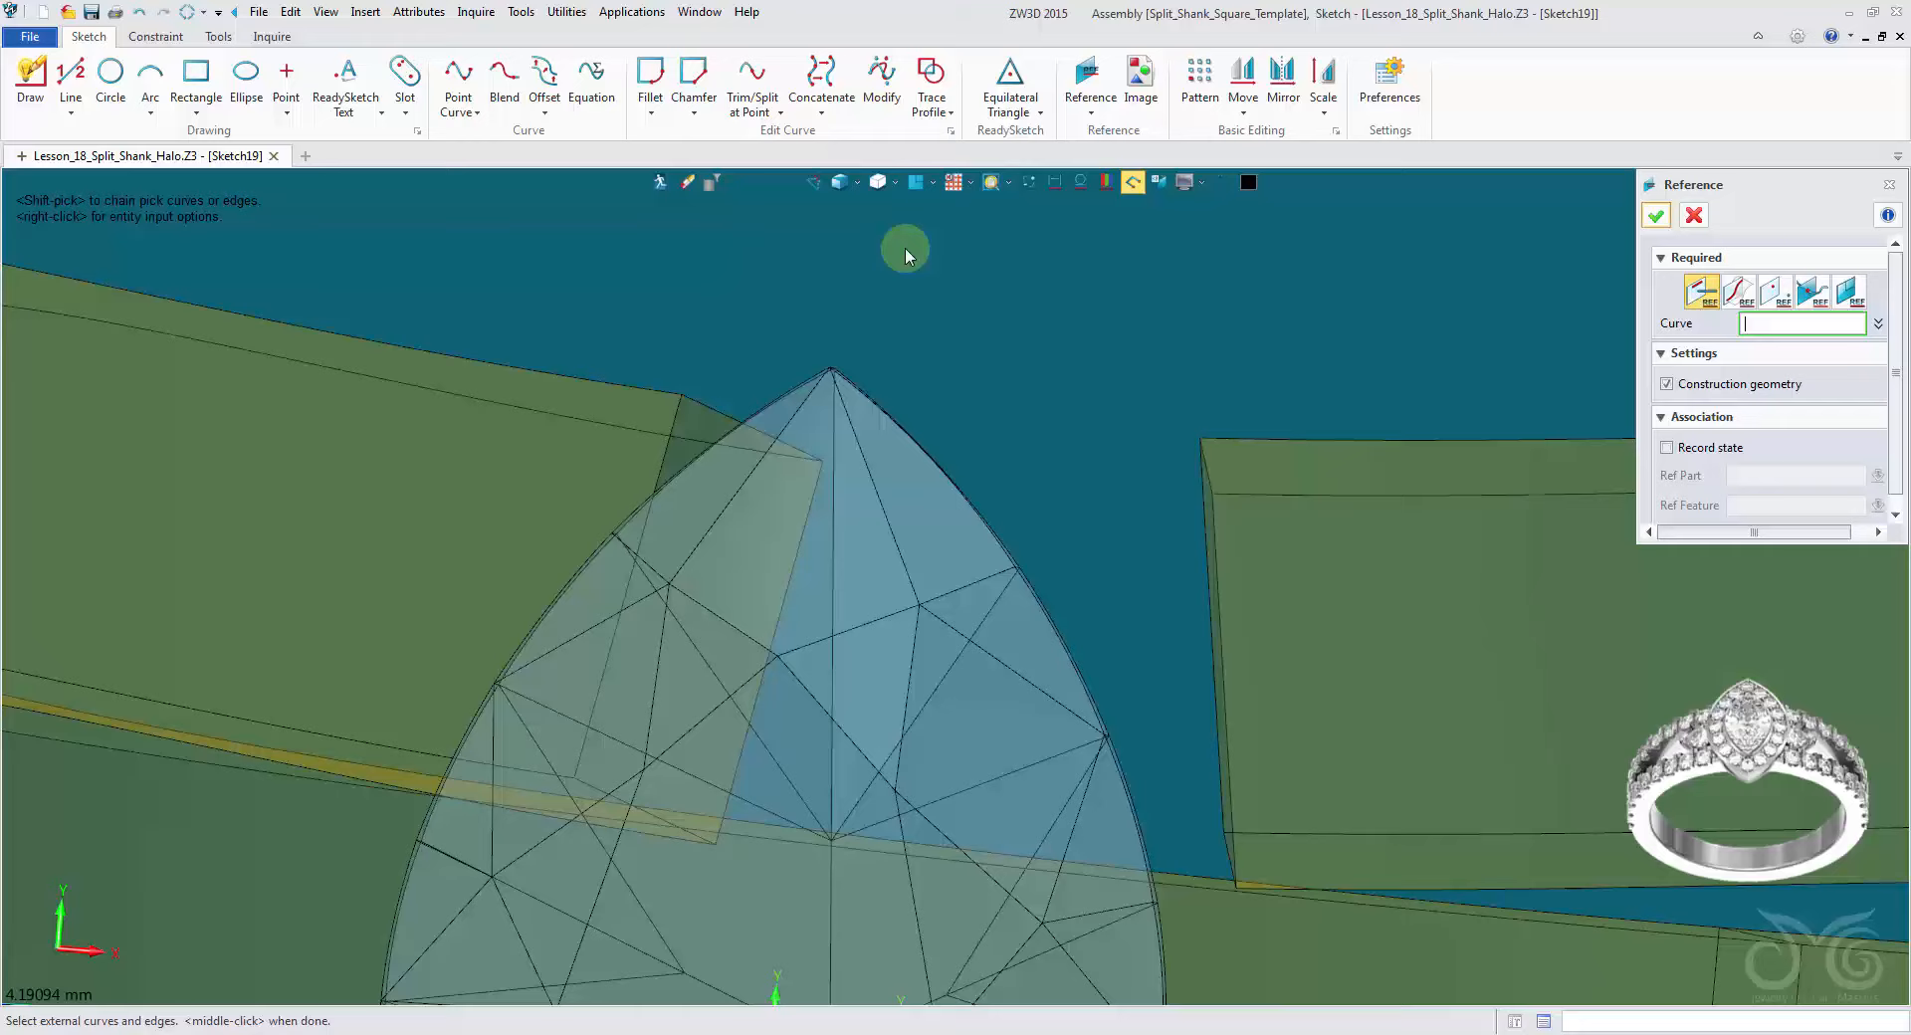
pyautogui.click(915, 182)
pyautogui.scroll(5, 1035, 328)
pyautogui.click(1011, 350)
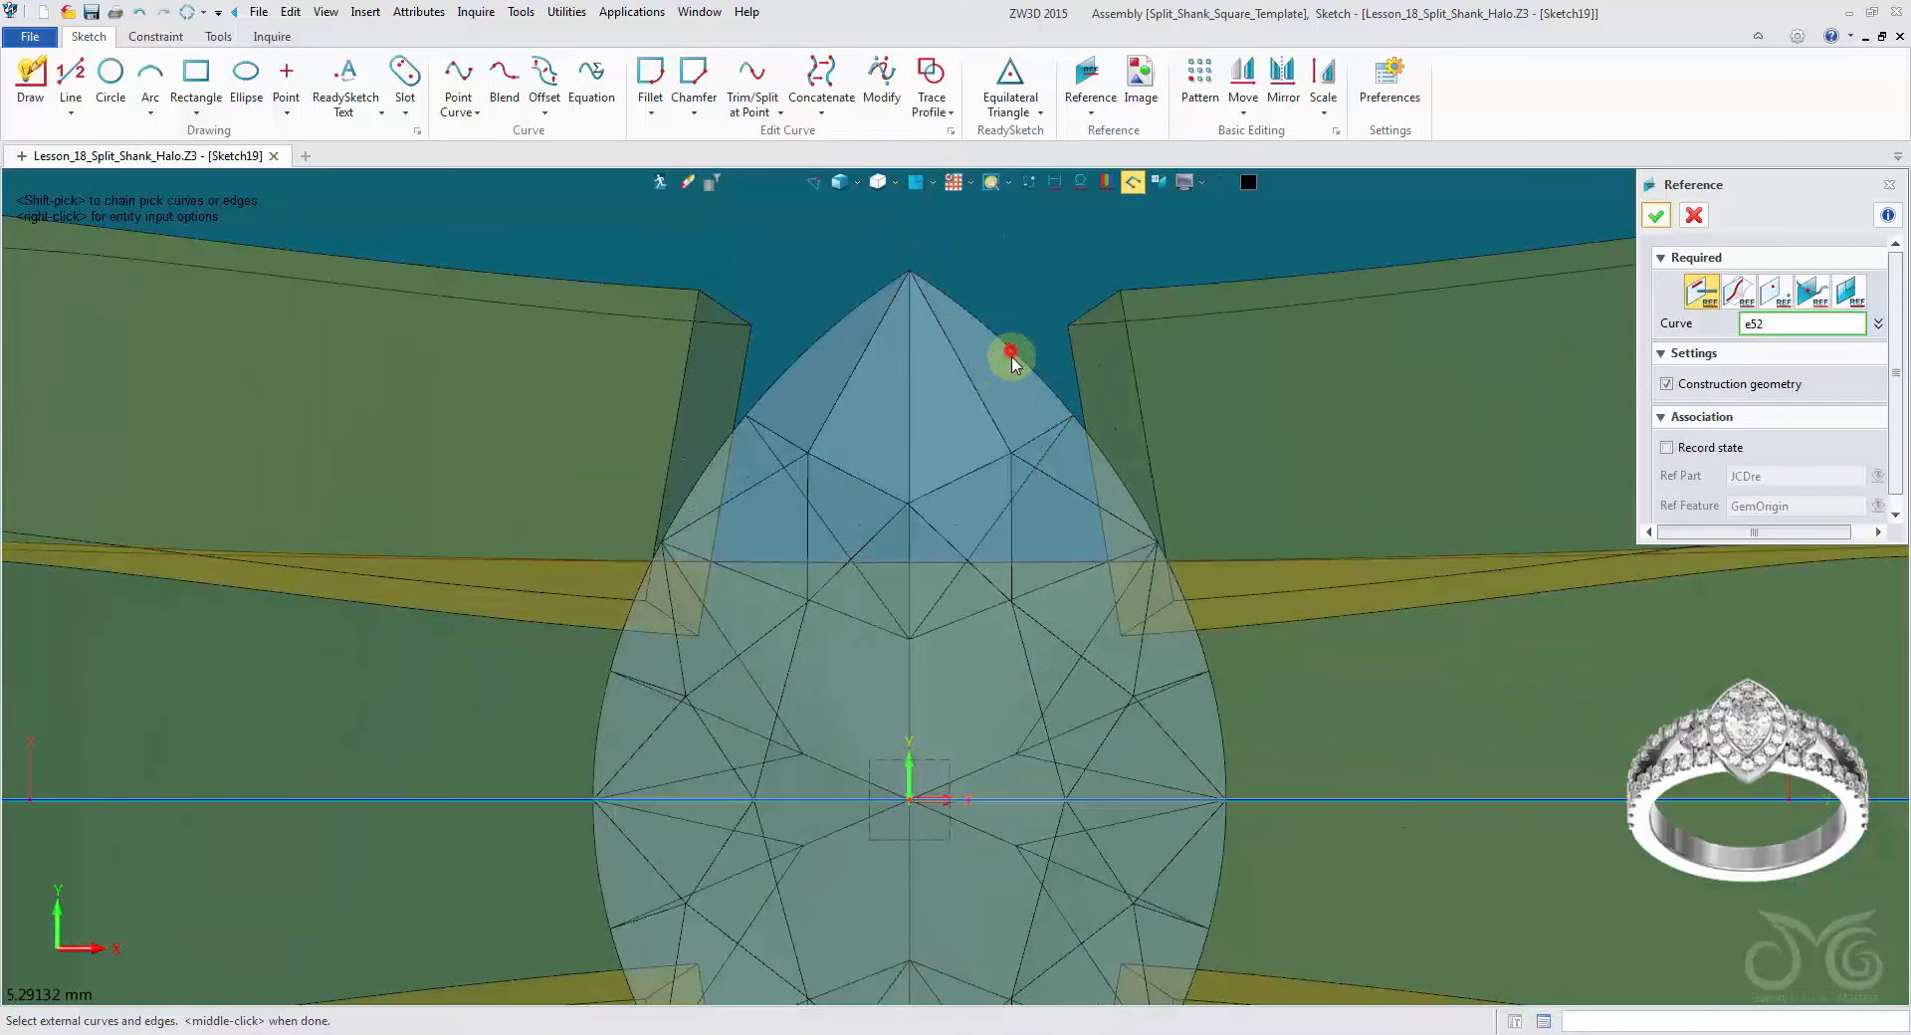
pyautogui.click(1112, 463)
pyautogui.click(1191, 623)
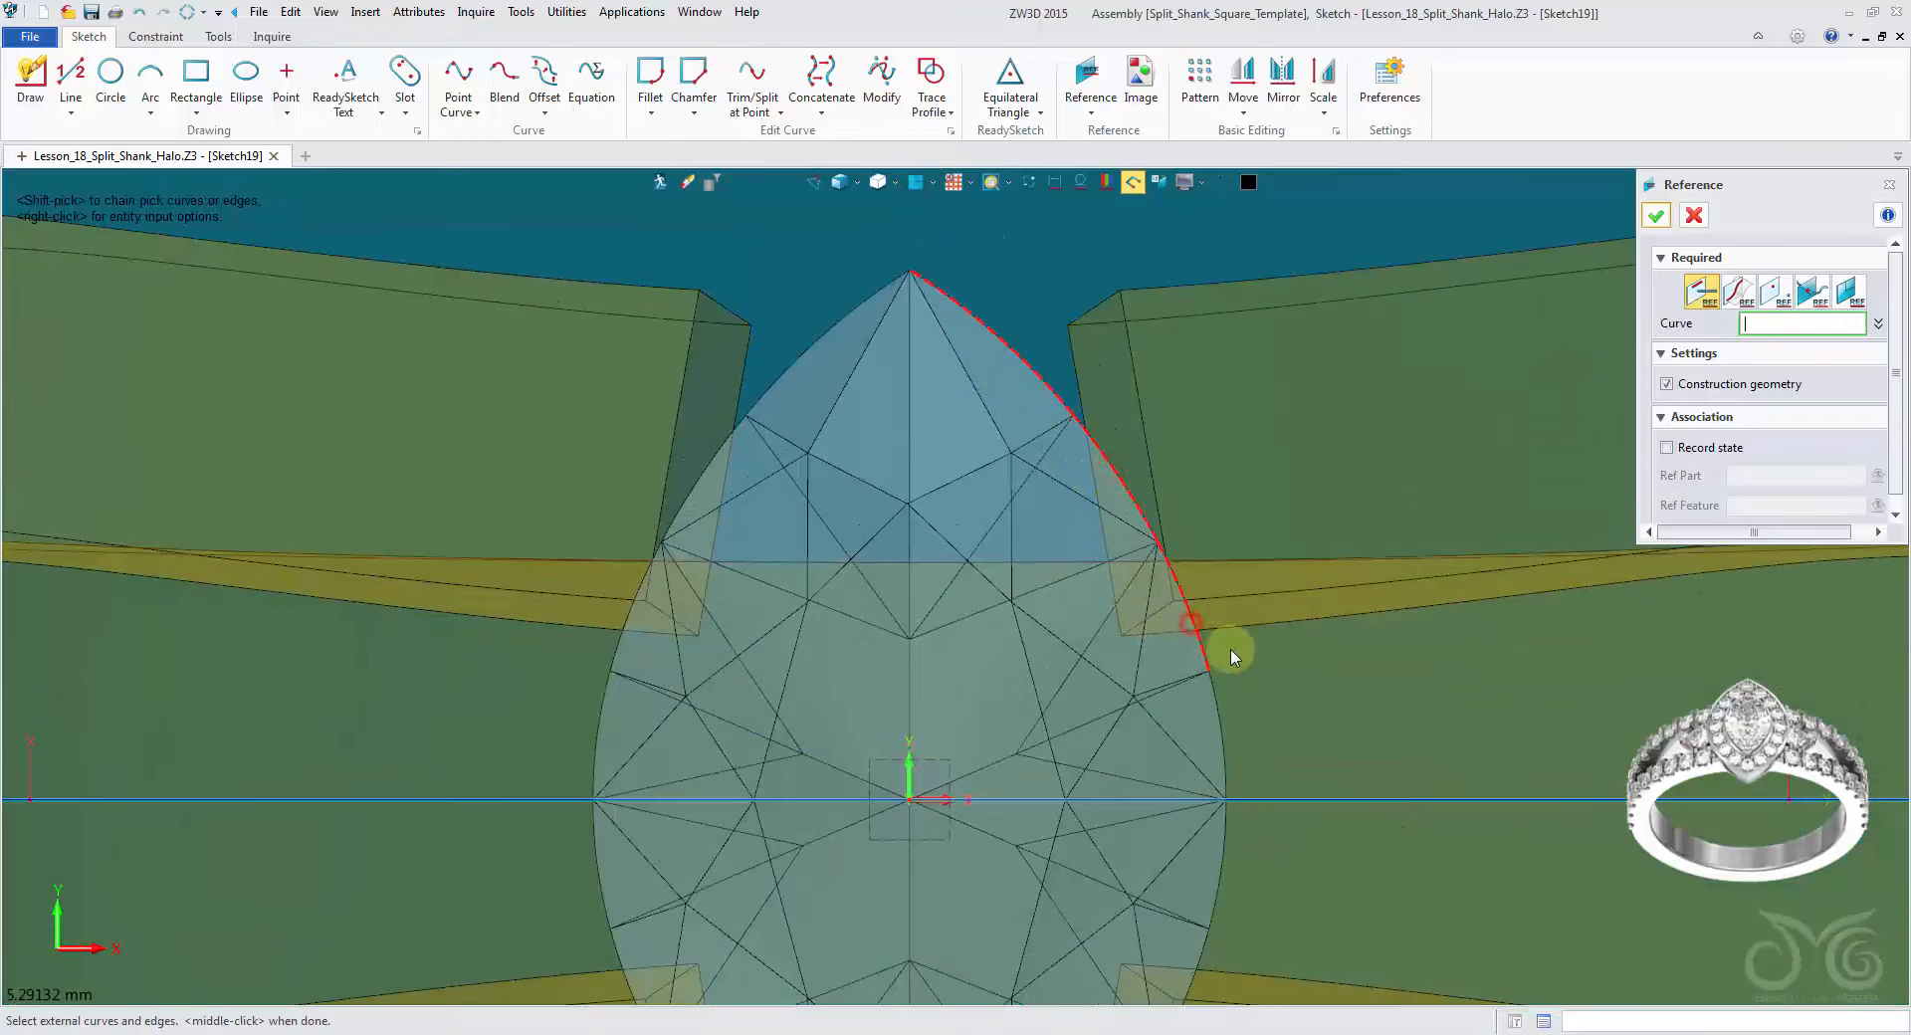
# Step: Add the remaining right-side outline edges down to the stone's lower tip and complete the reference curves
pyautogui.moveTo(1232, 657)
pyautogui.mouseDown(button='middle')
pyautogui.moveTo(1049, 426)
pyautogui.moveTo(1025, 433)
pyautogui.mouseUp(button='middle')
pyautogui.click(1030, 430)
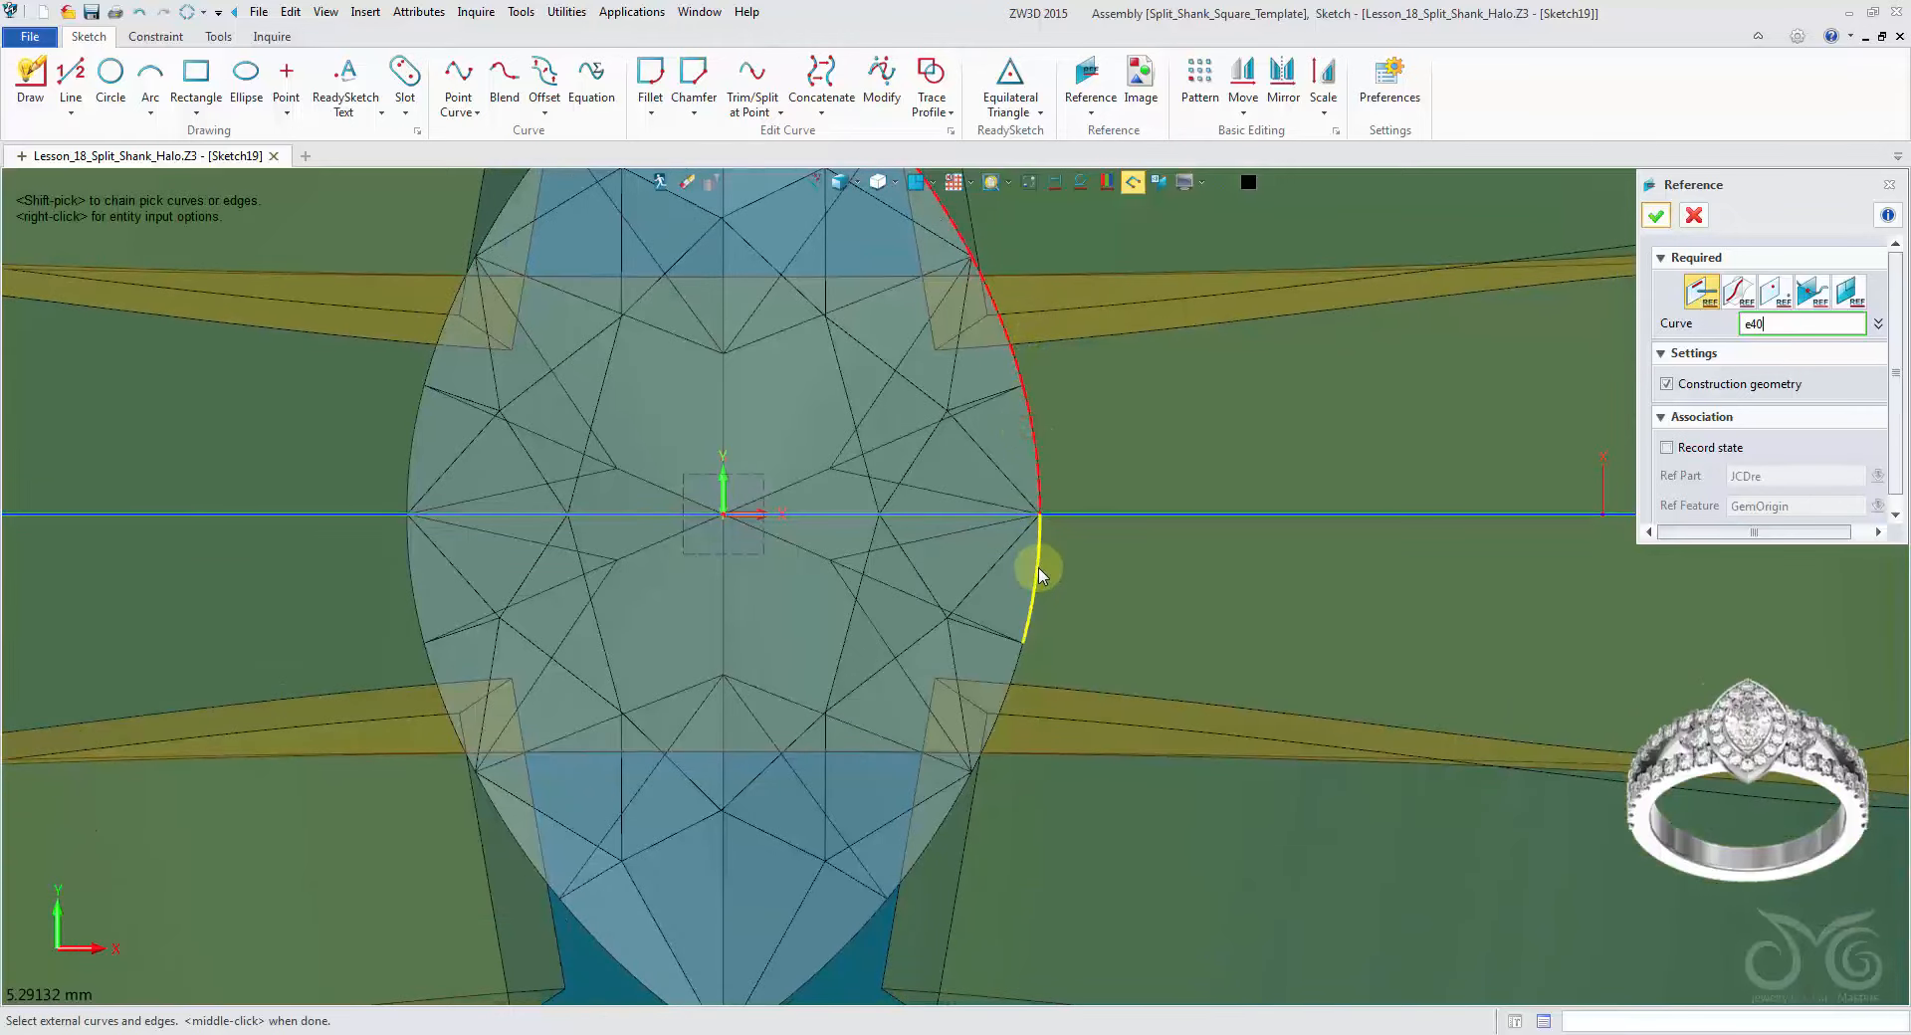
pyautogui.click(1036, 555)
pyautogui.click(1017, 673)
pyautogui.moveTo(1148, 518); pyautogui.dragTo(1186, 288, button='middle')
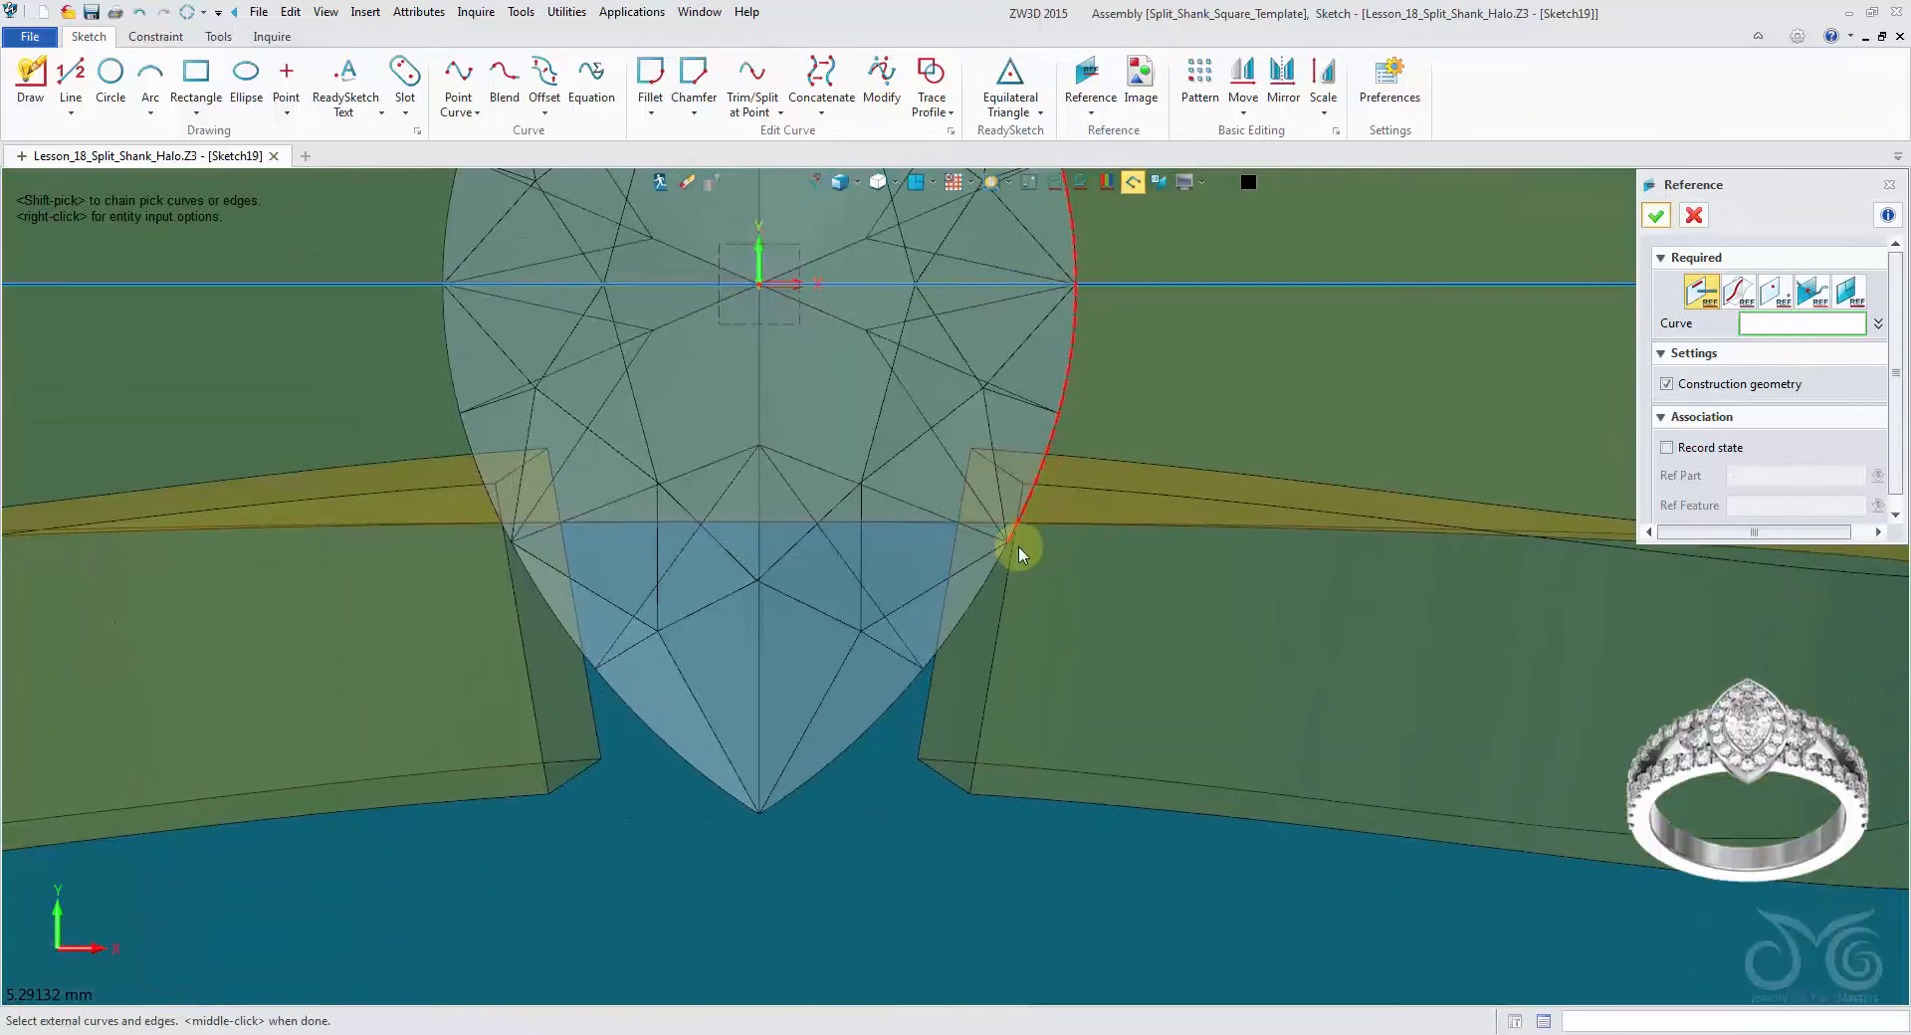
pyautogui.click(1000, 572)
pyautogui.click(955, 690)
pyautogui.click(1655, 215)
# Step: Hide the surrounding model and convert all the referenced outline curves from construction to regular sketch geometry
pyautogui.click(1028, 187)
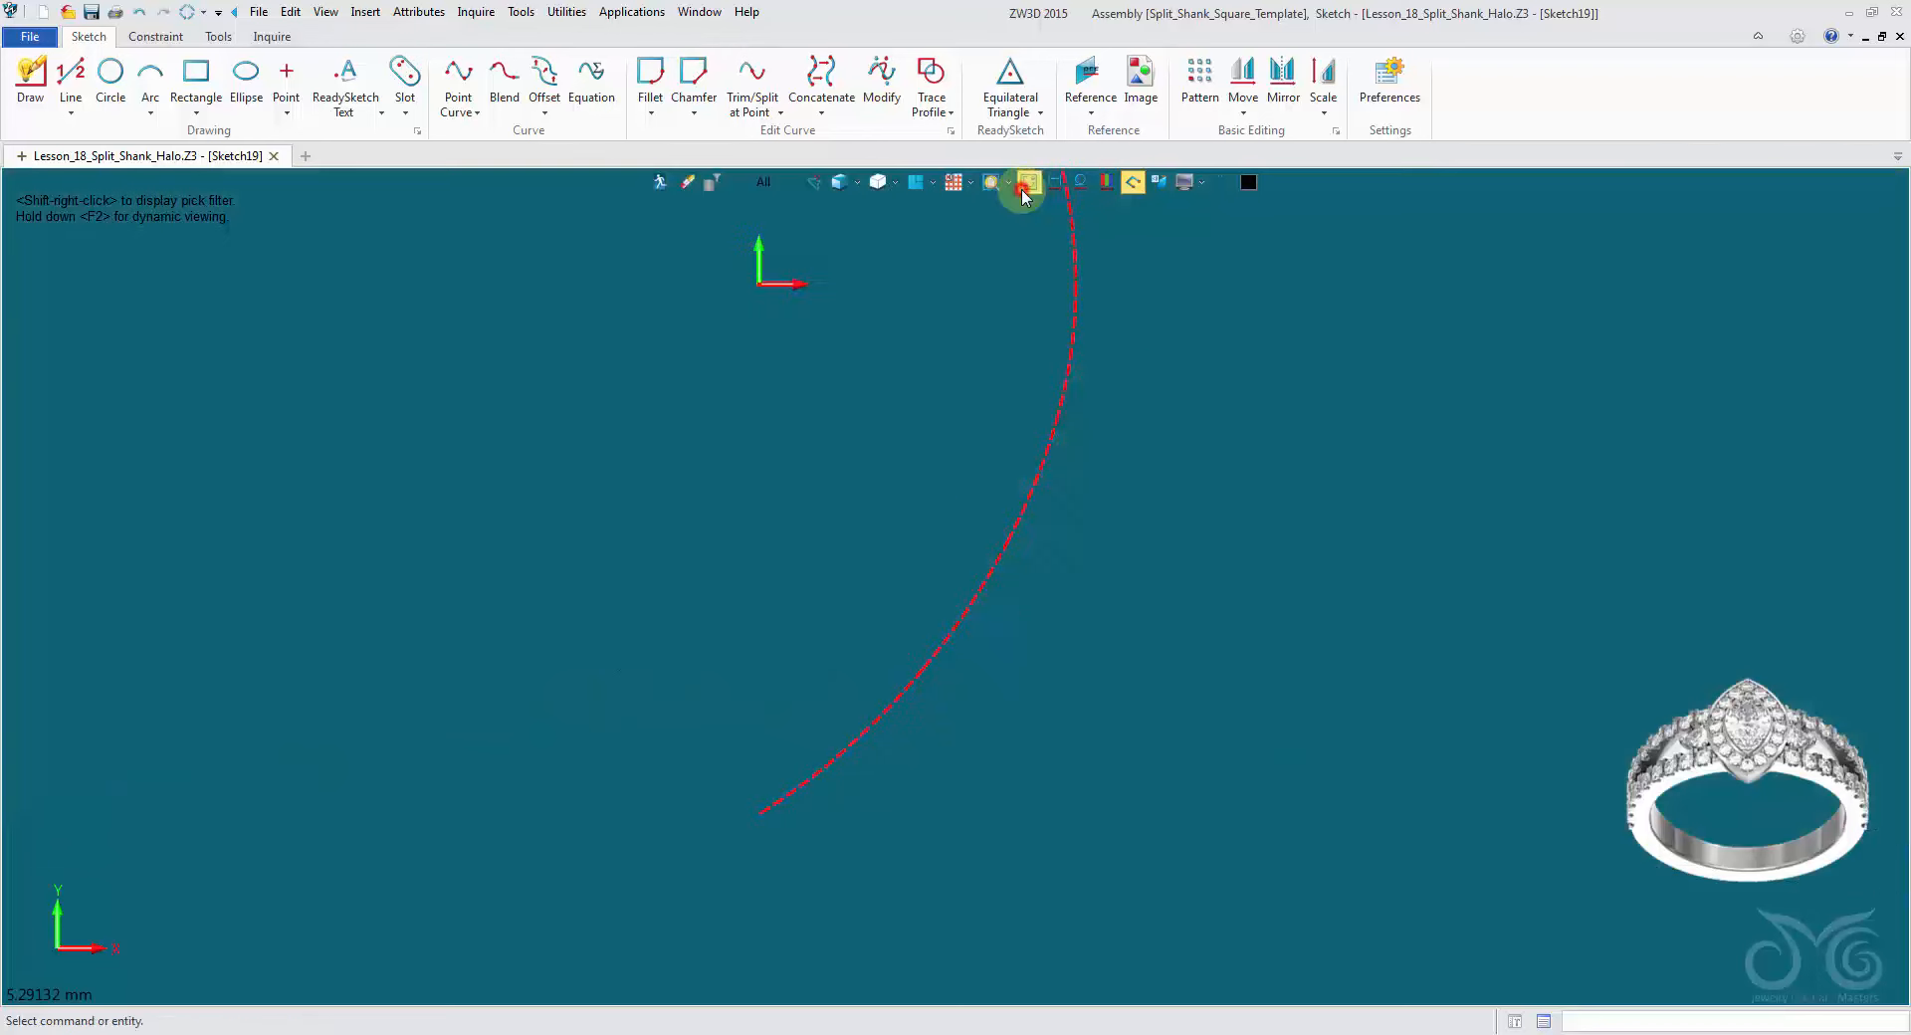
pyautogui.scroll(-4, 1065, 317)
pyautogui.moveTo(1198, 319); pyautogui.dragTo(1163, 432, button='middle')
pyautogui.moveTo(1159, 251); pyautogui.dragTo(872, 701)
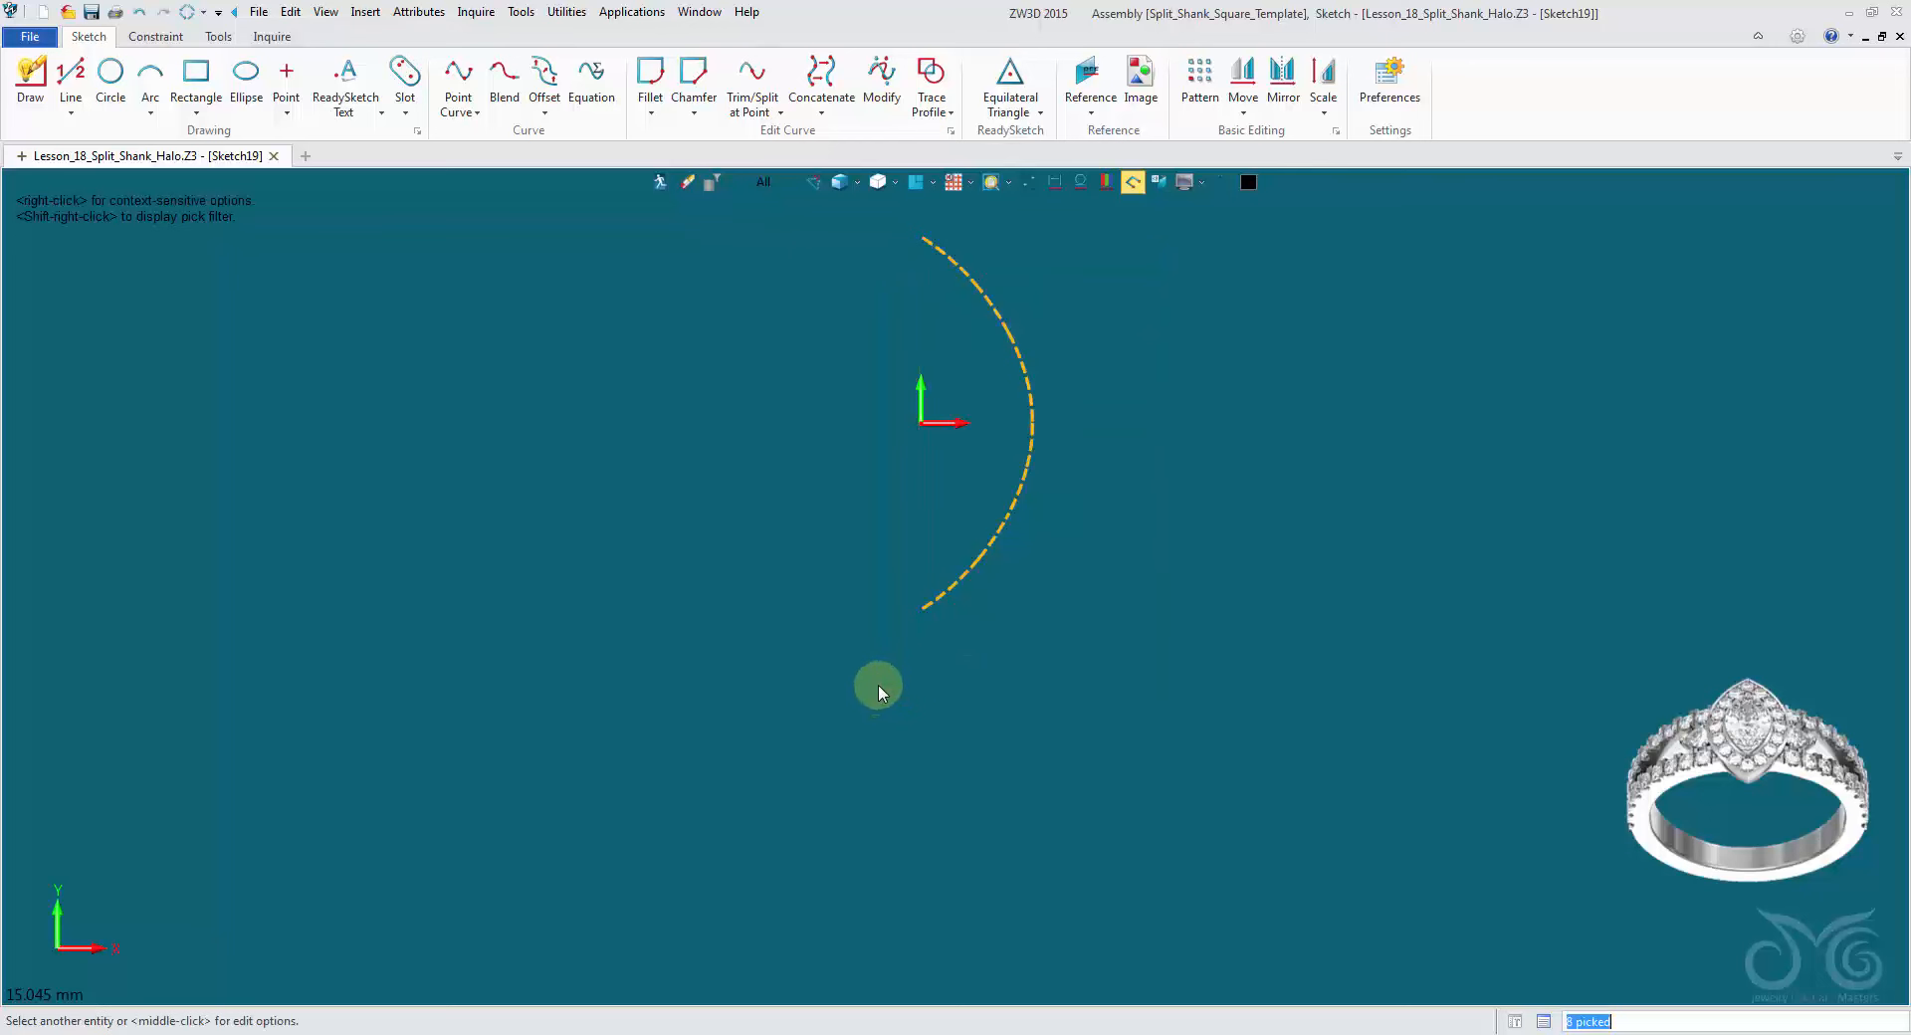
pyautogui.rightClick(1062, 311)
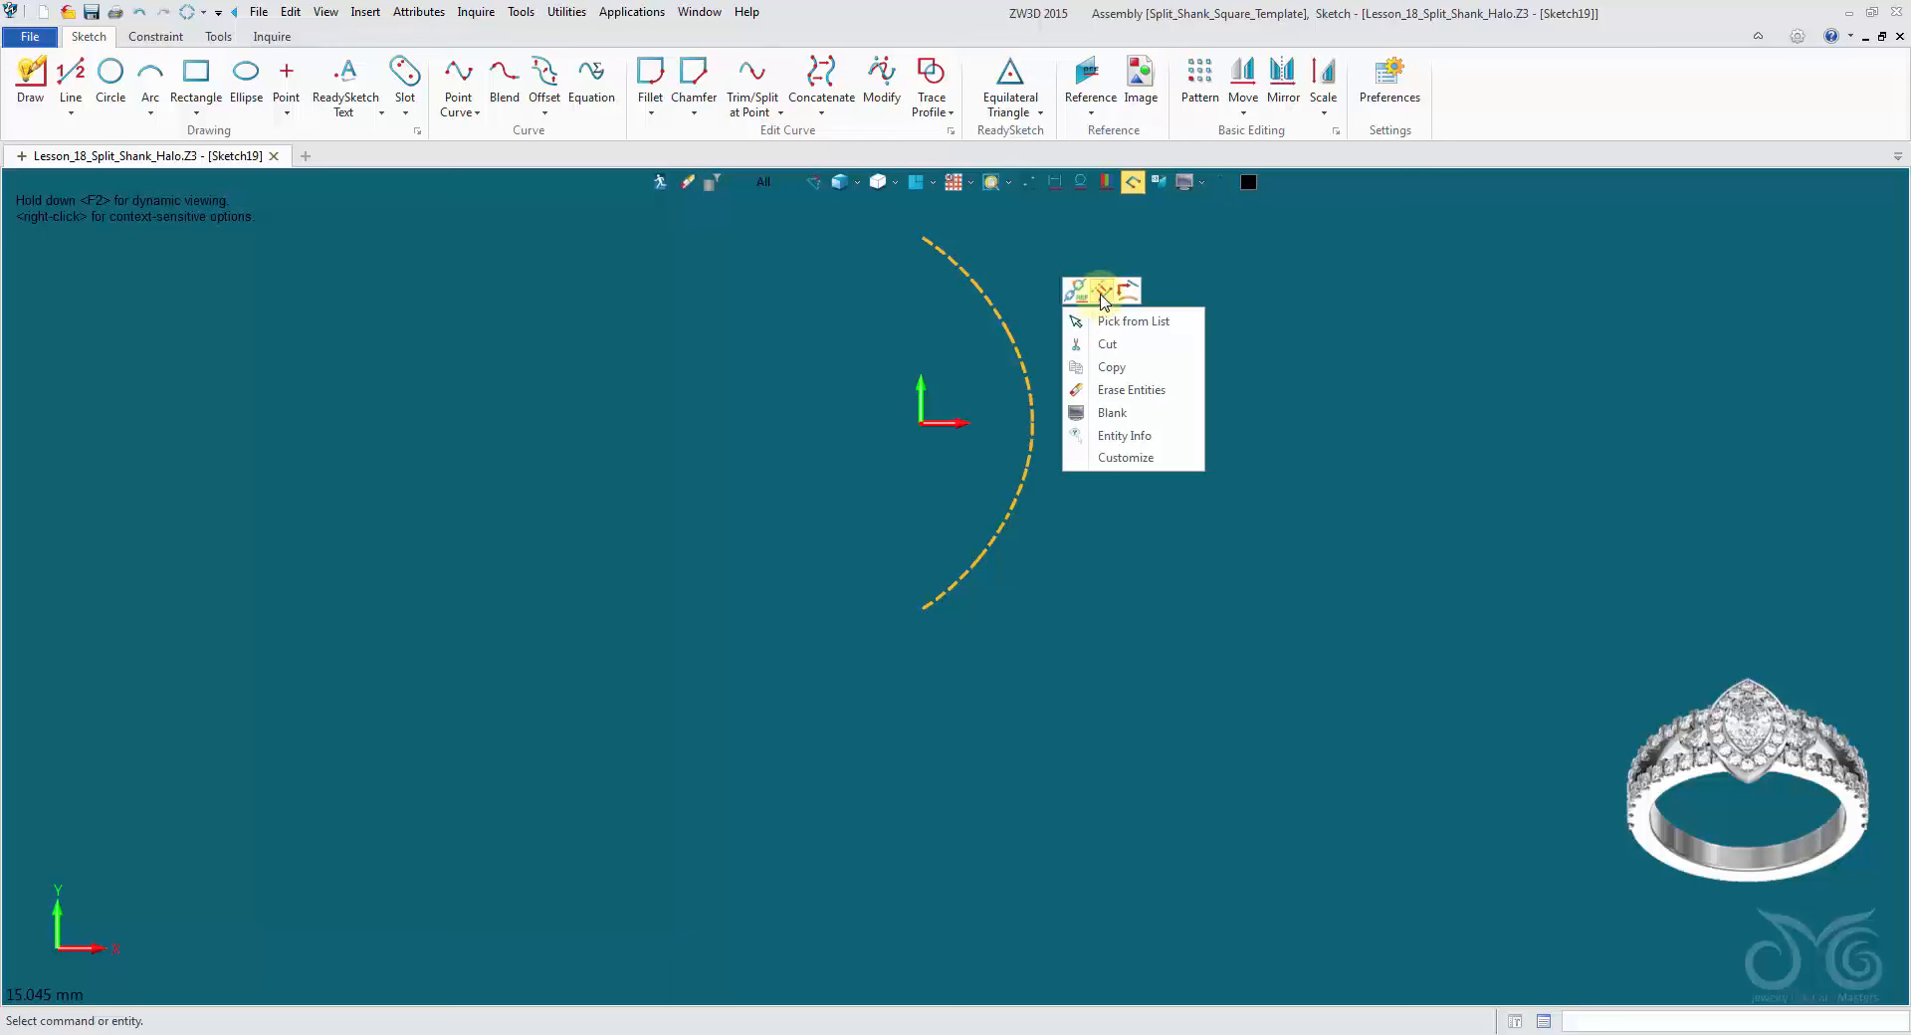
pyautogui.click(1101, 293)
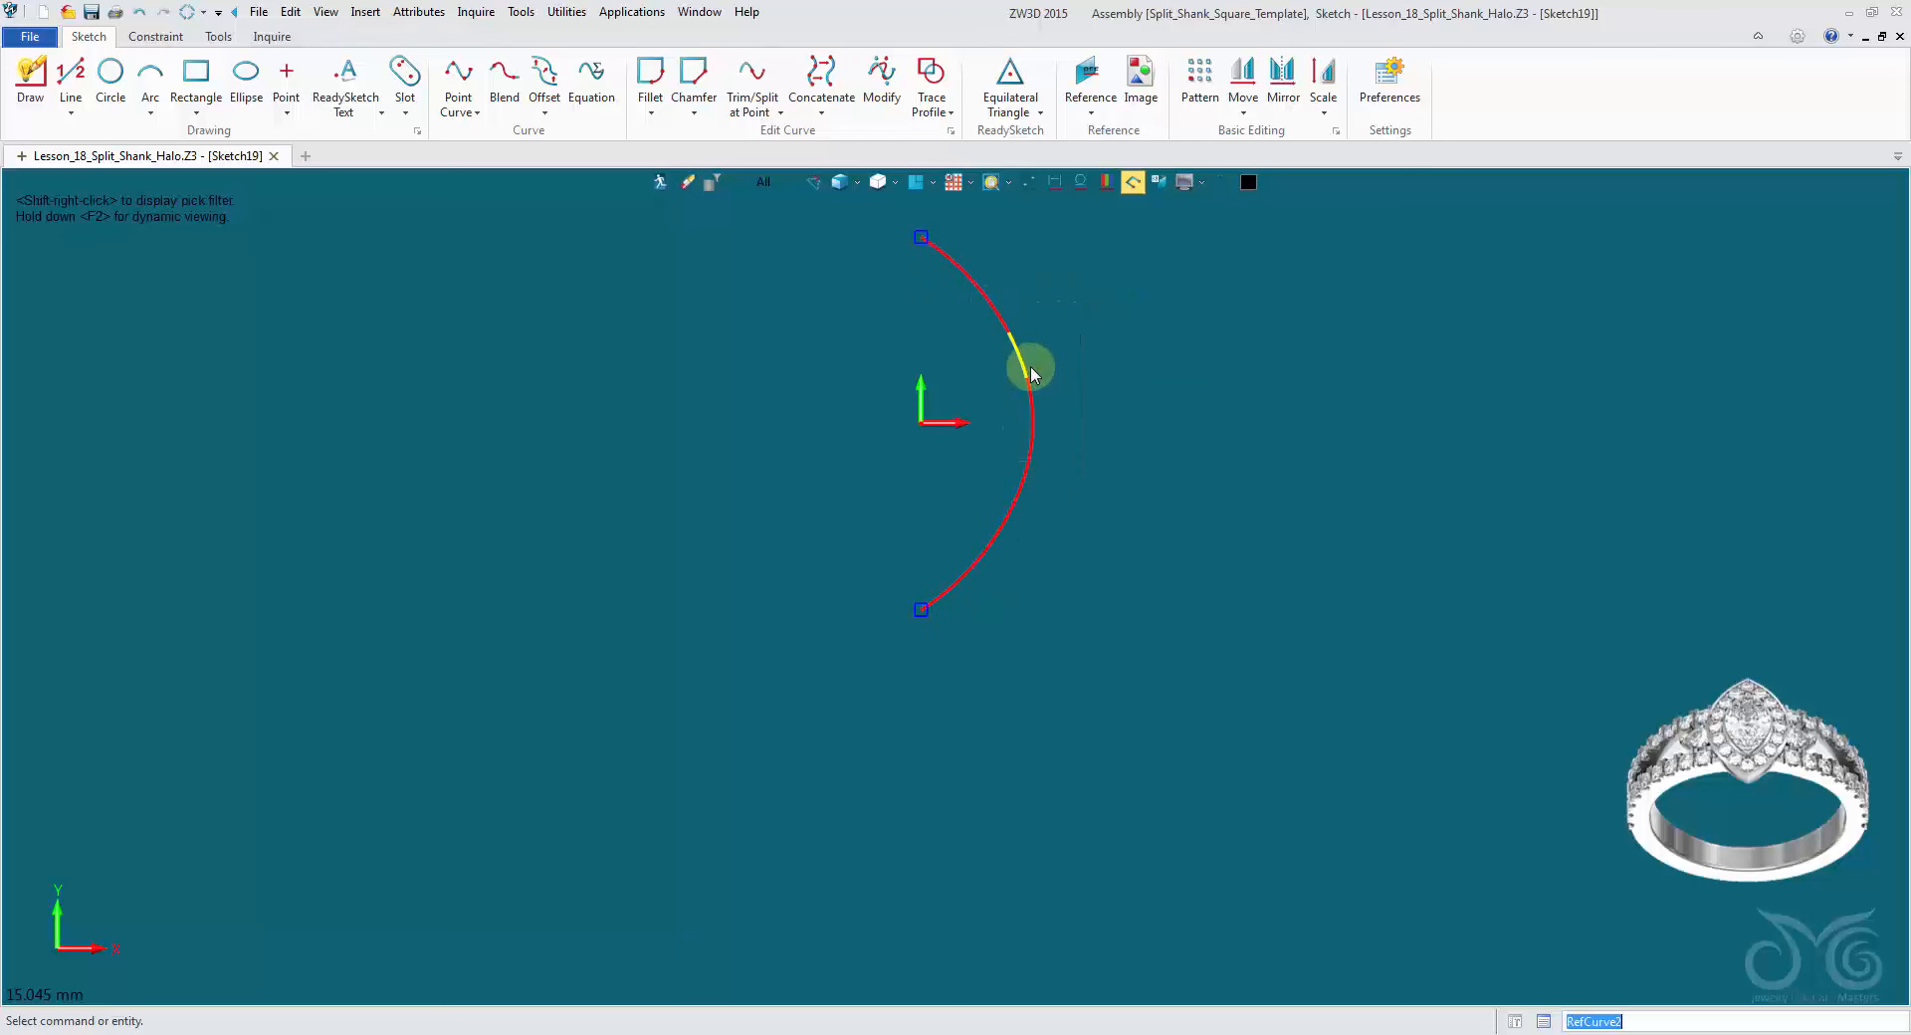
# Step: Concatenate all the half-outline segments into one curve with continuity None and method Local
pyautogui.moveTo(1084, 252); pyautogui.dragTo(908, 622)
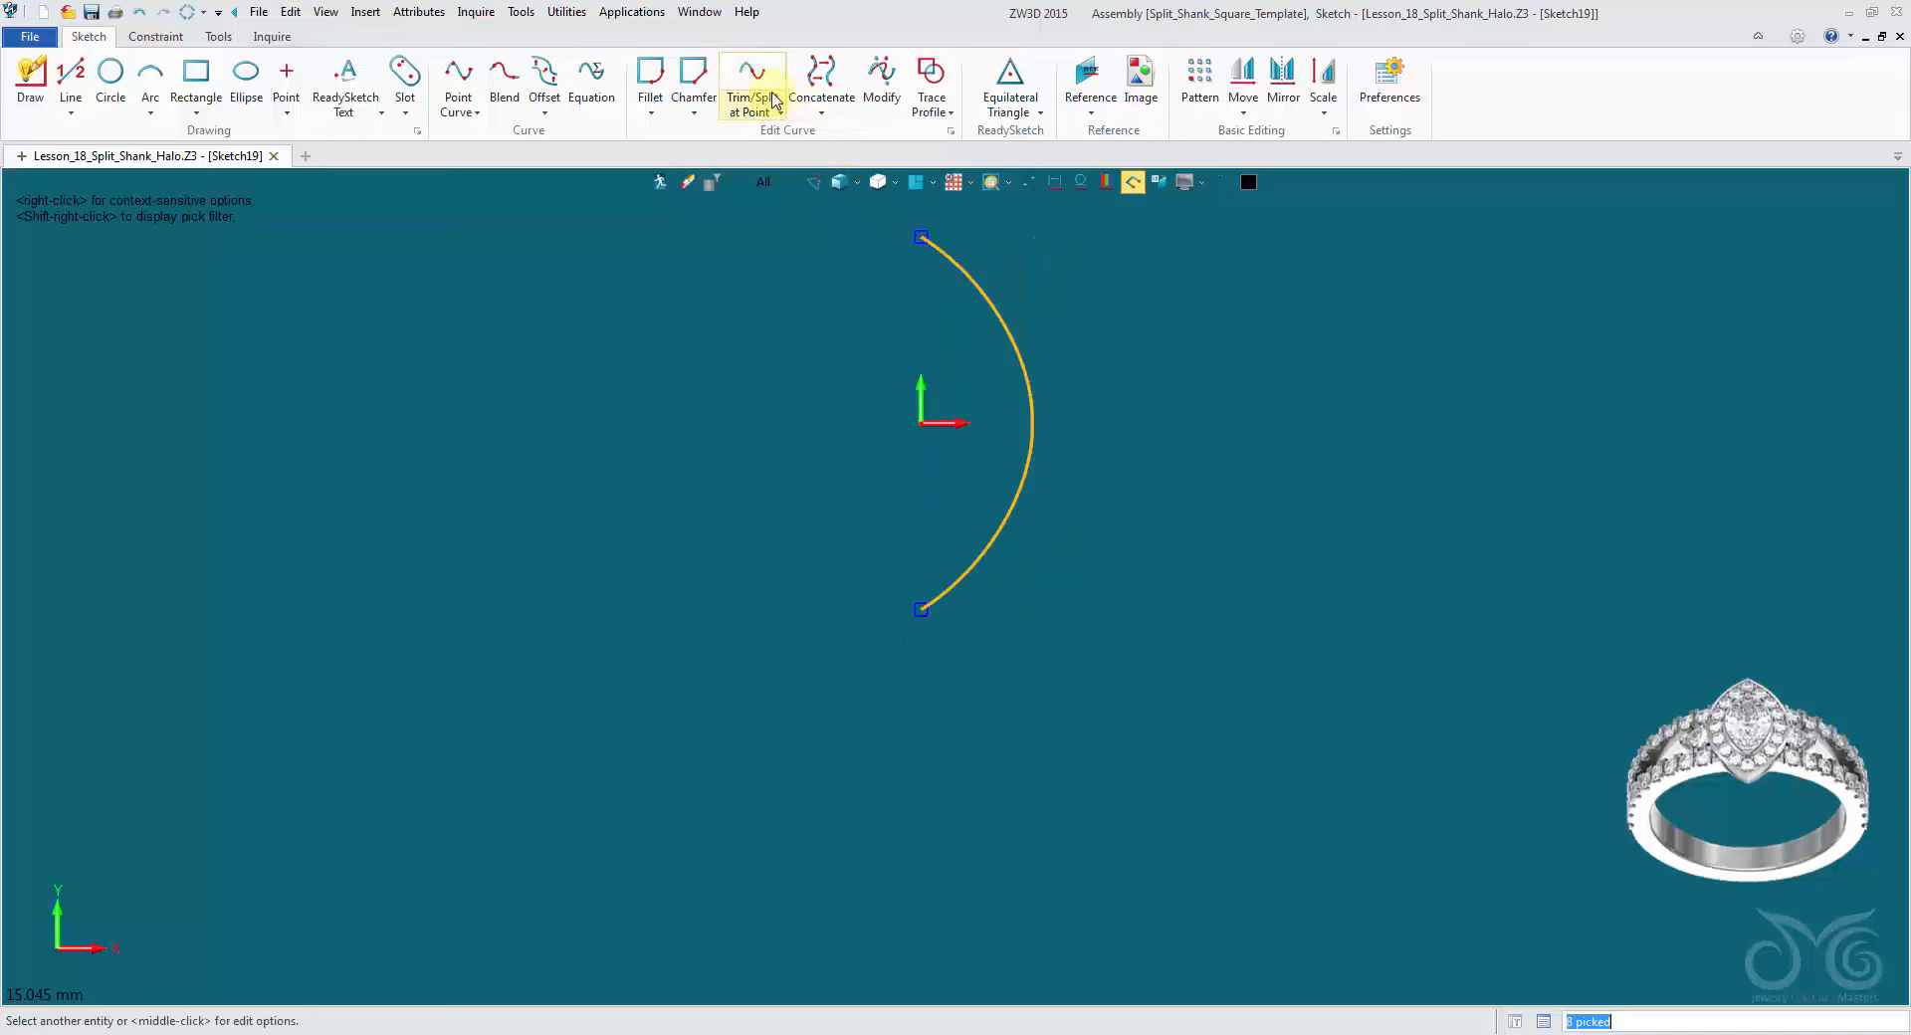
pyautogui.click(821, 79)
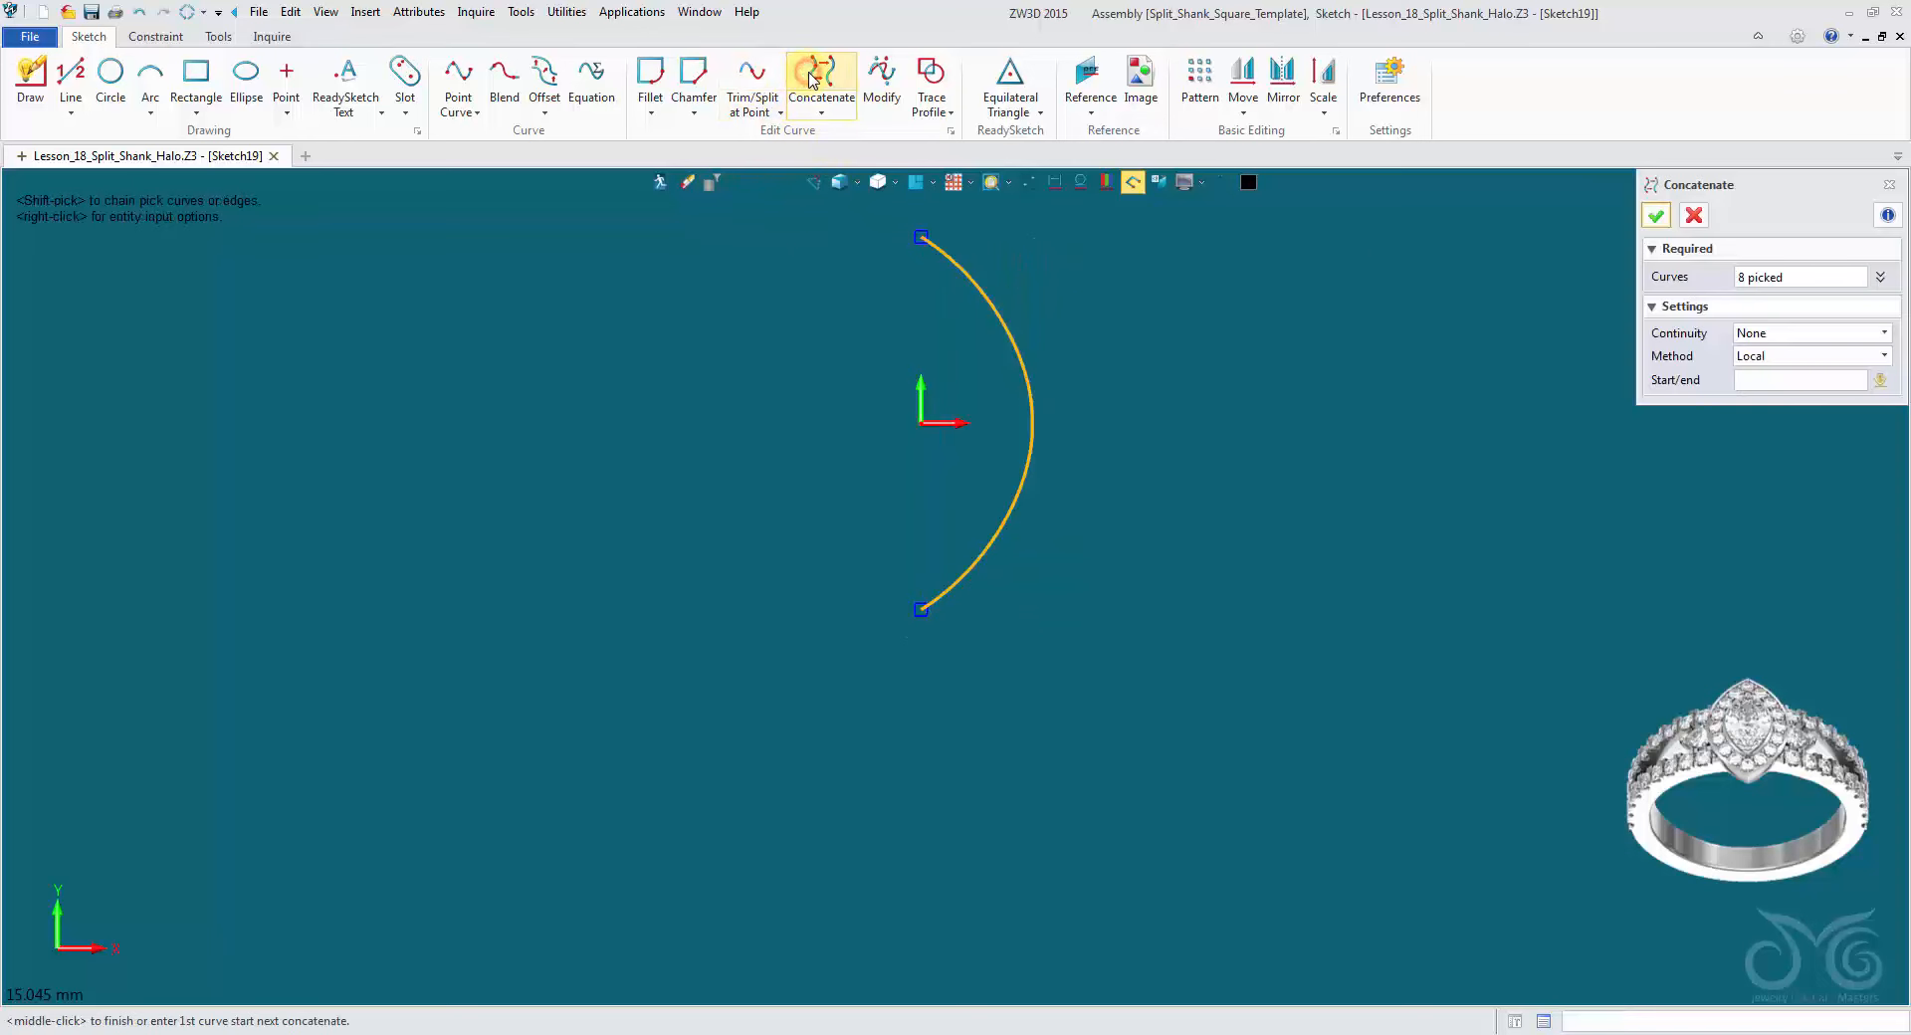
pyautogui.click(1654, 216)
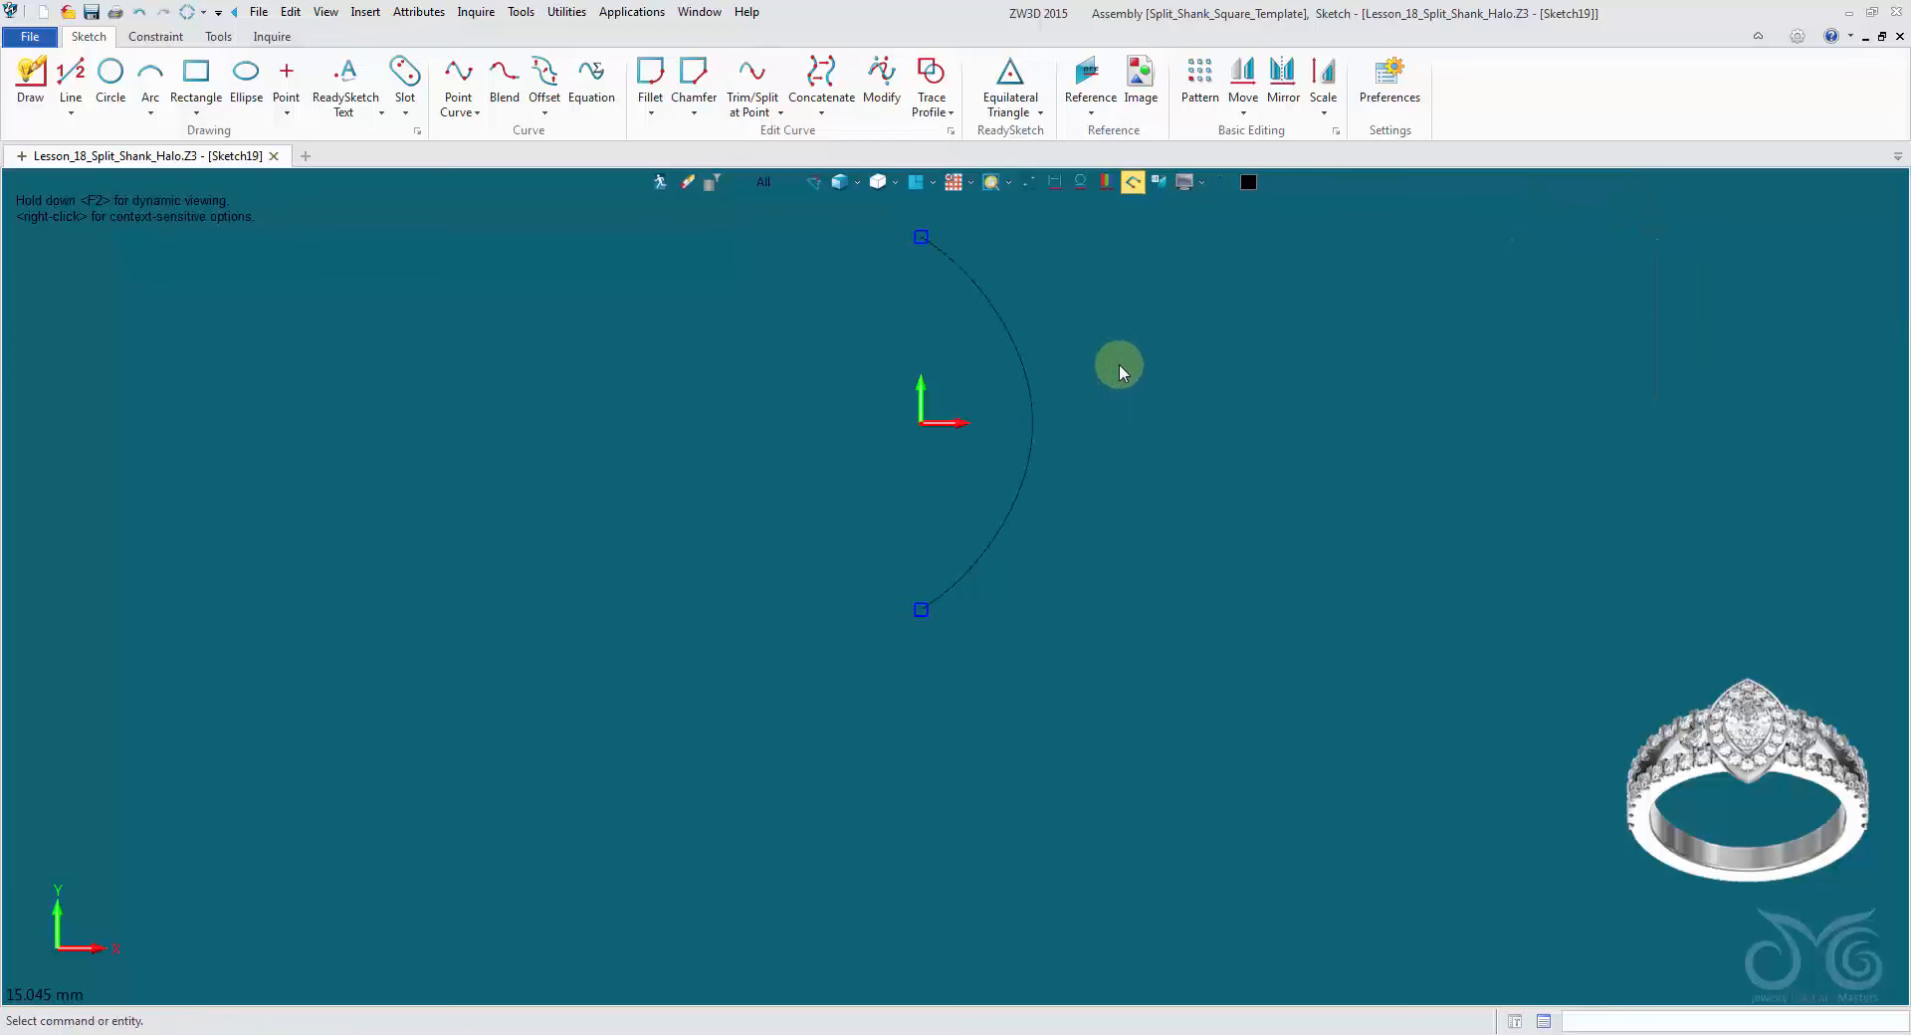
# Step: Check the joined curve's control points and simplify the curve with Reduce Data
pyautogui.scroll(6, 985, 299)
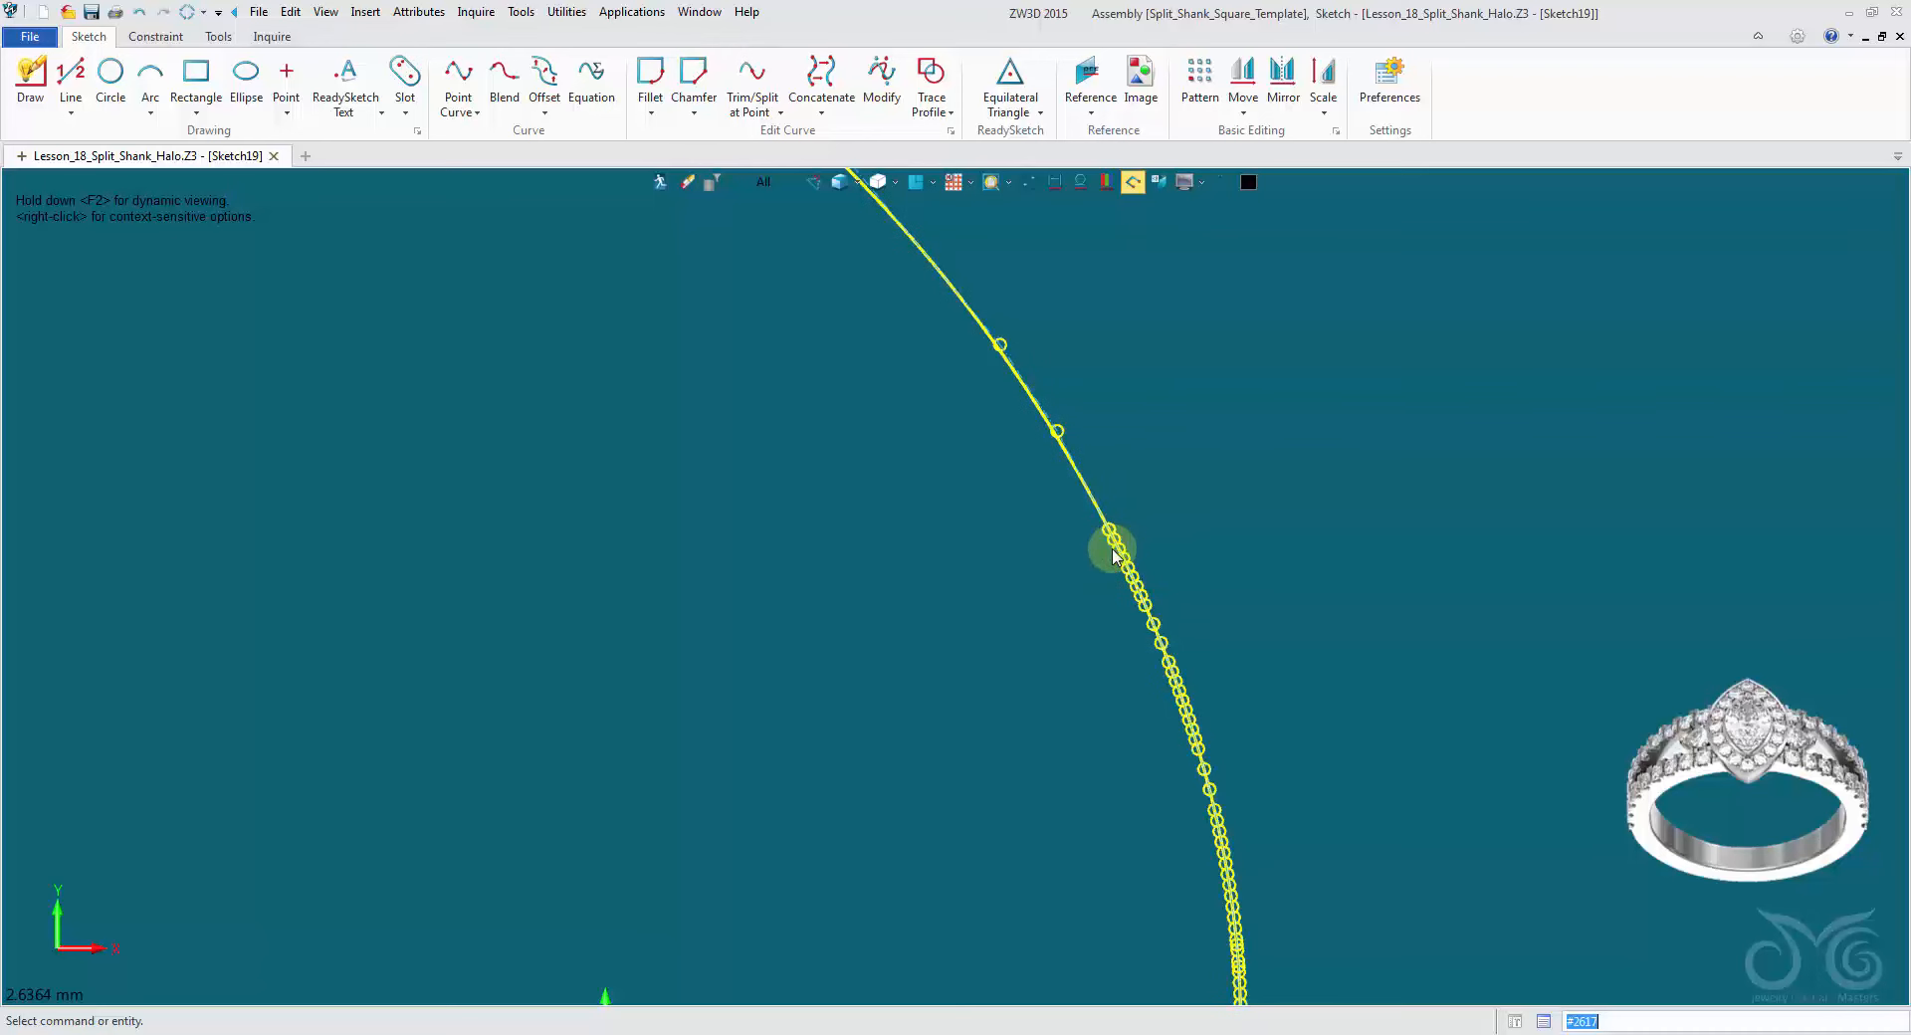
pyautogui.scroll(-3, 1111, 549)
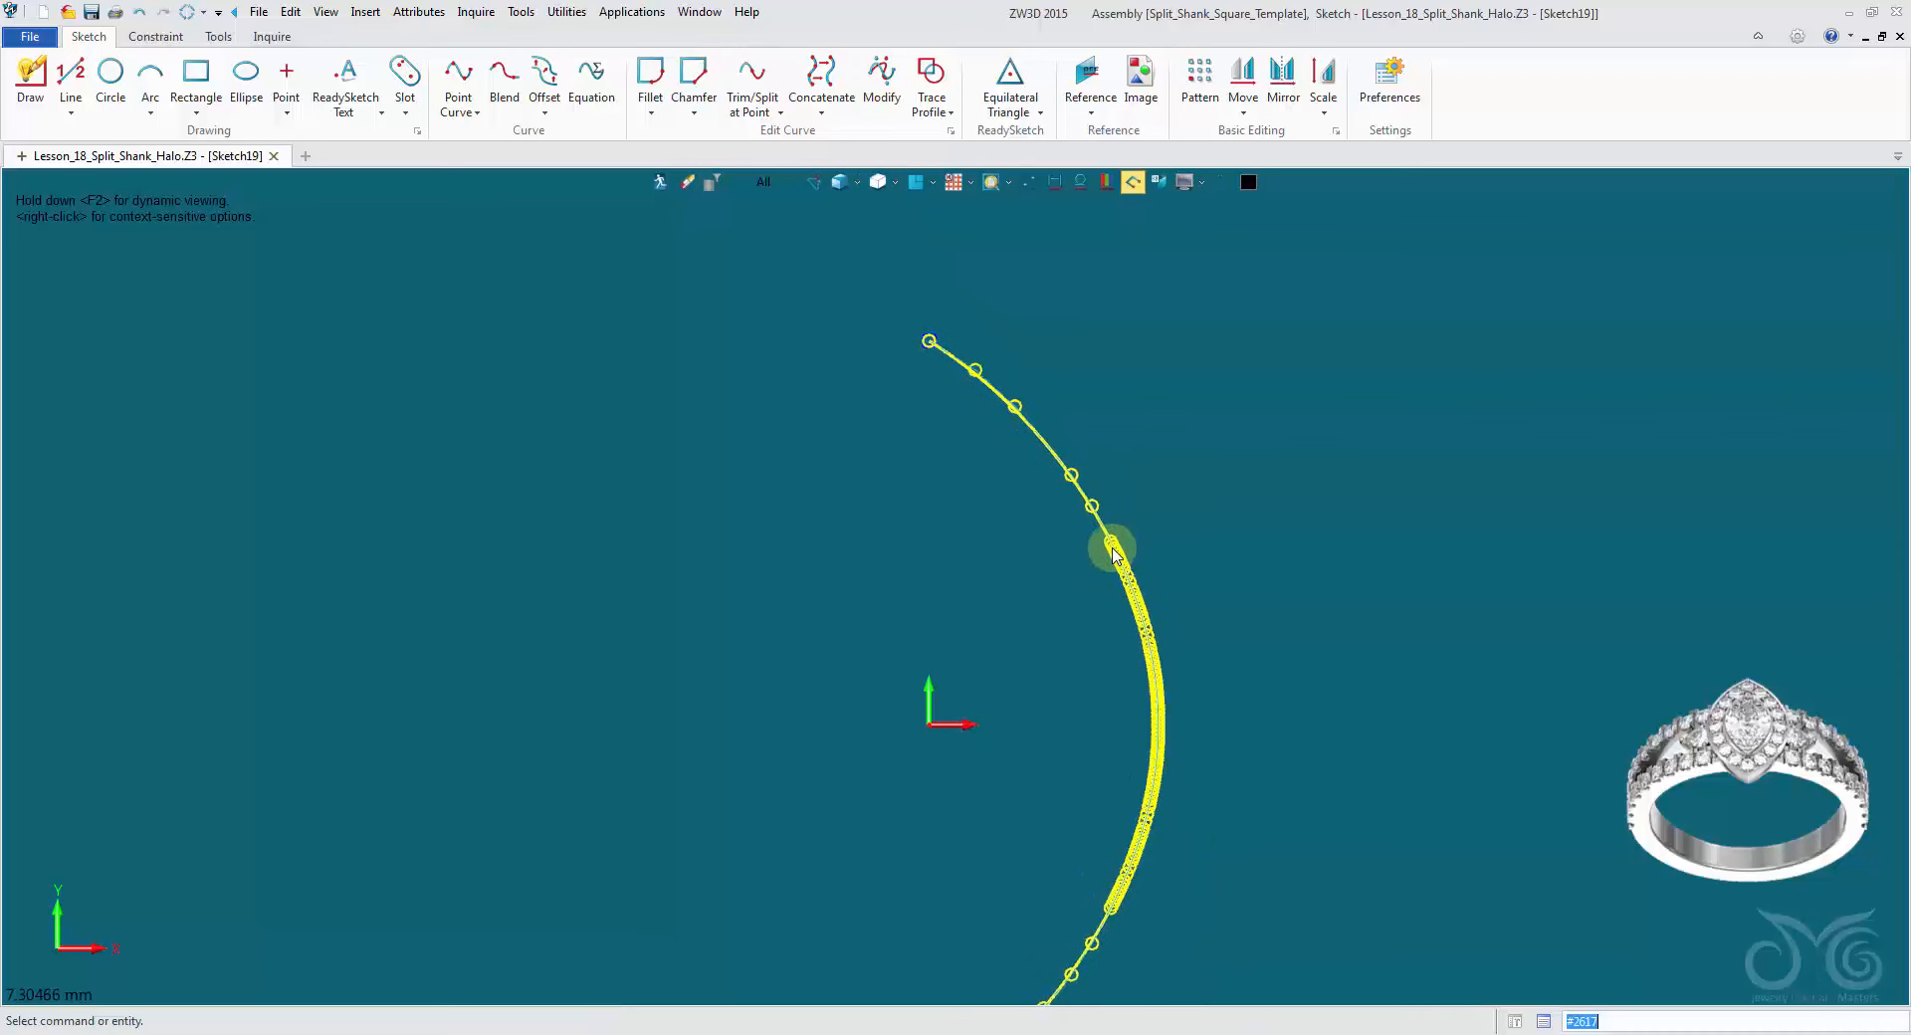
pyautogui.scroll(2, 1113, 553)
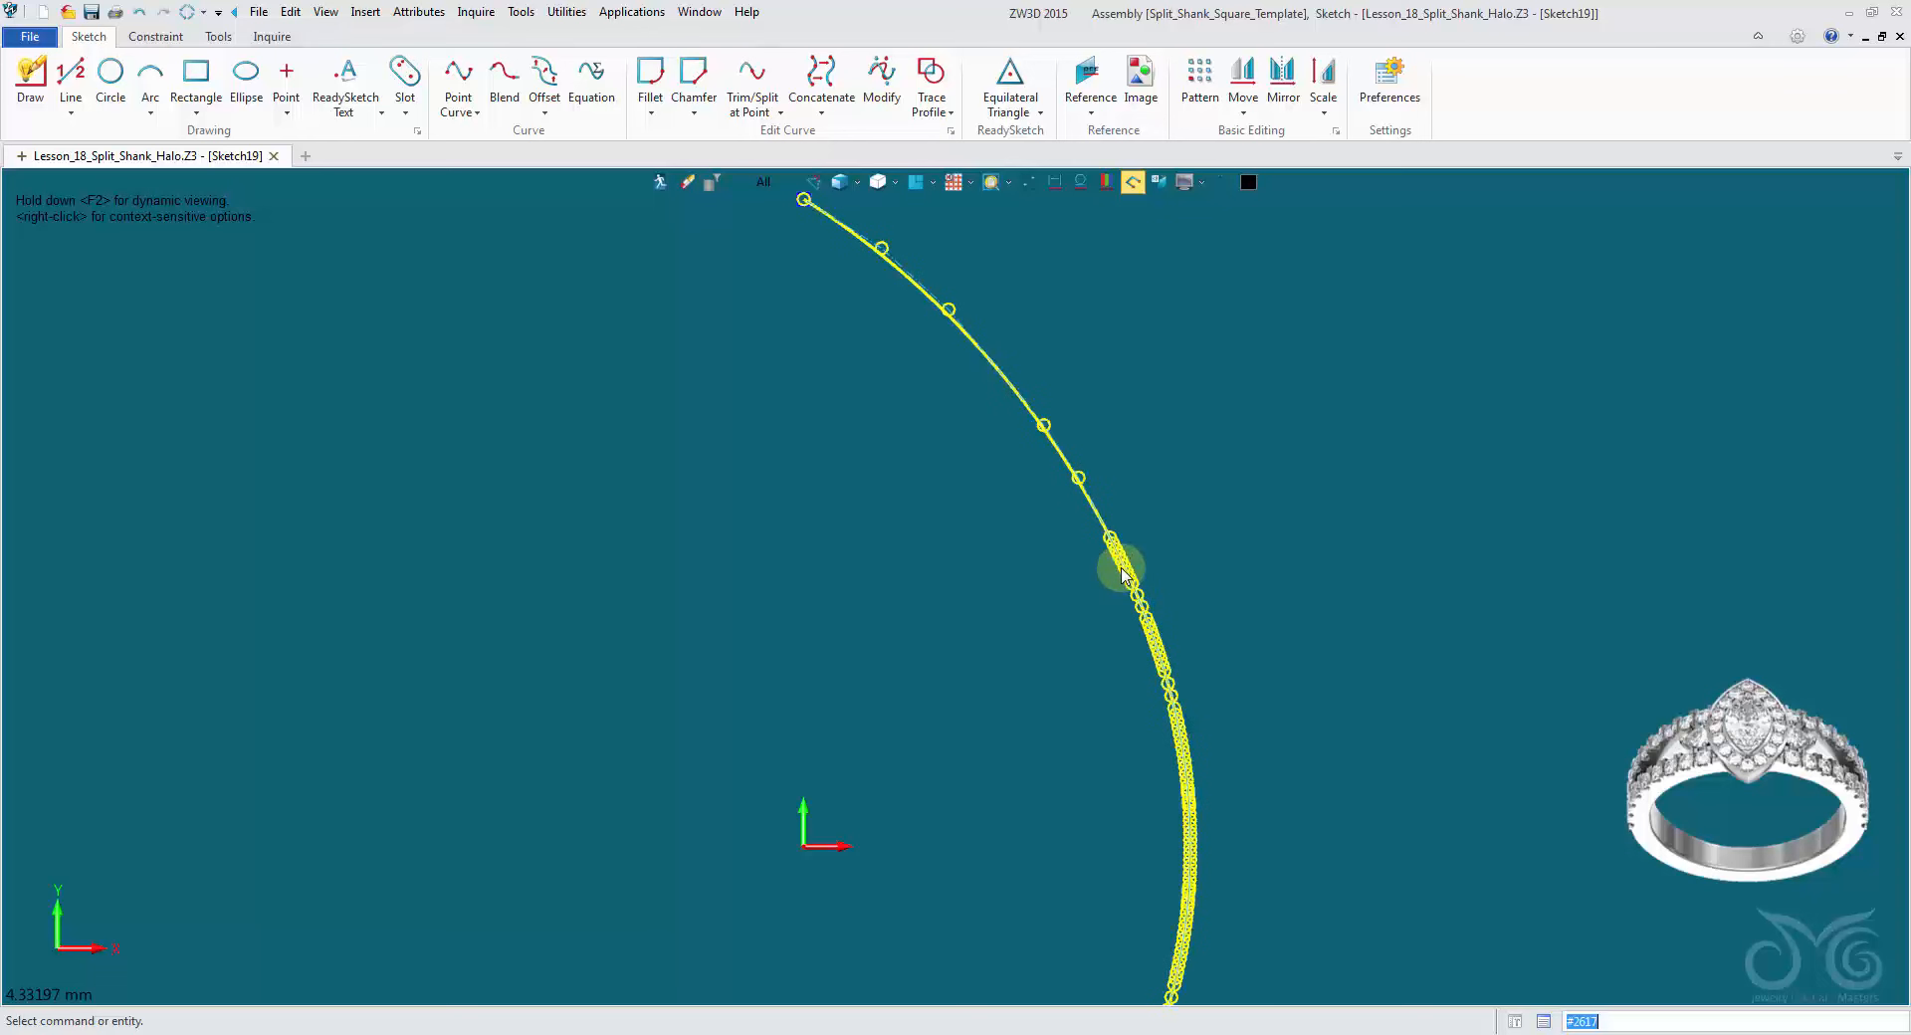
pyautogui.scroll(-3, 1122, 574)
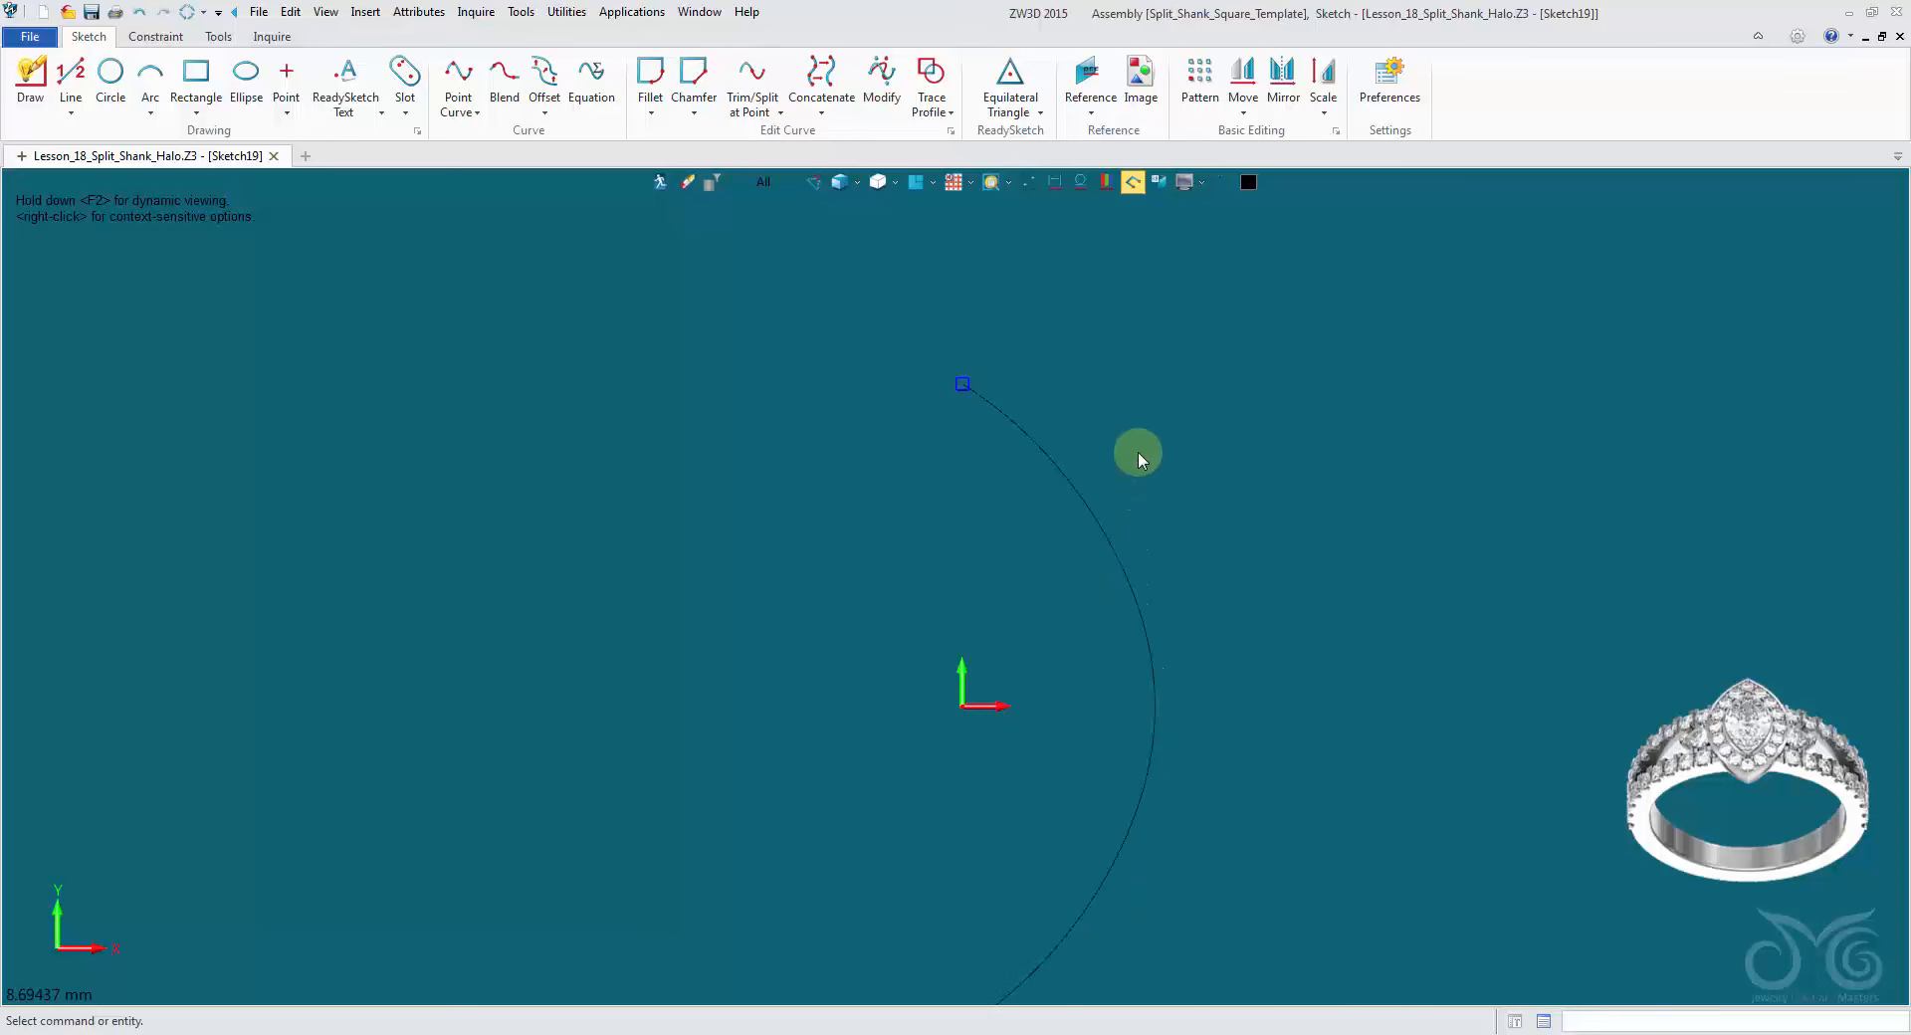
pyautogui.rightClick(1060, 462)
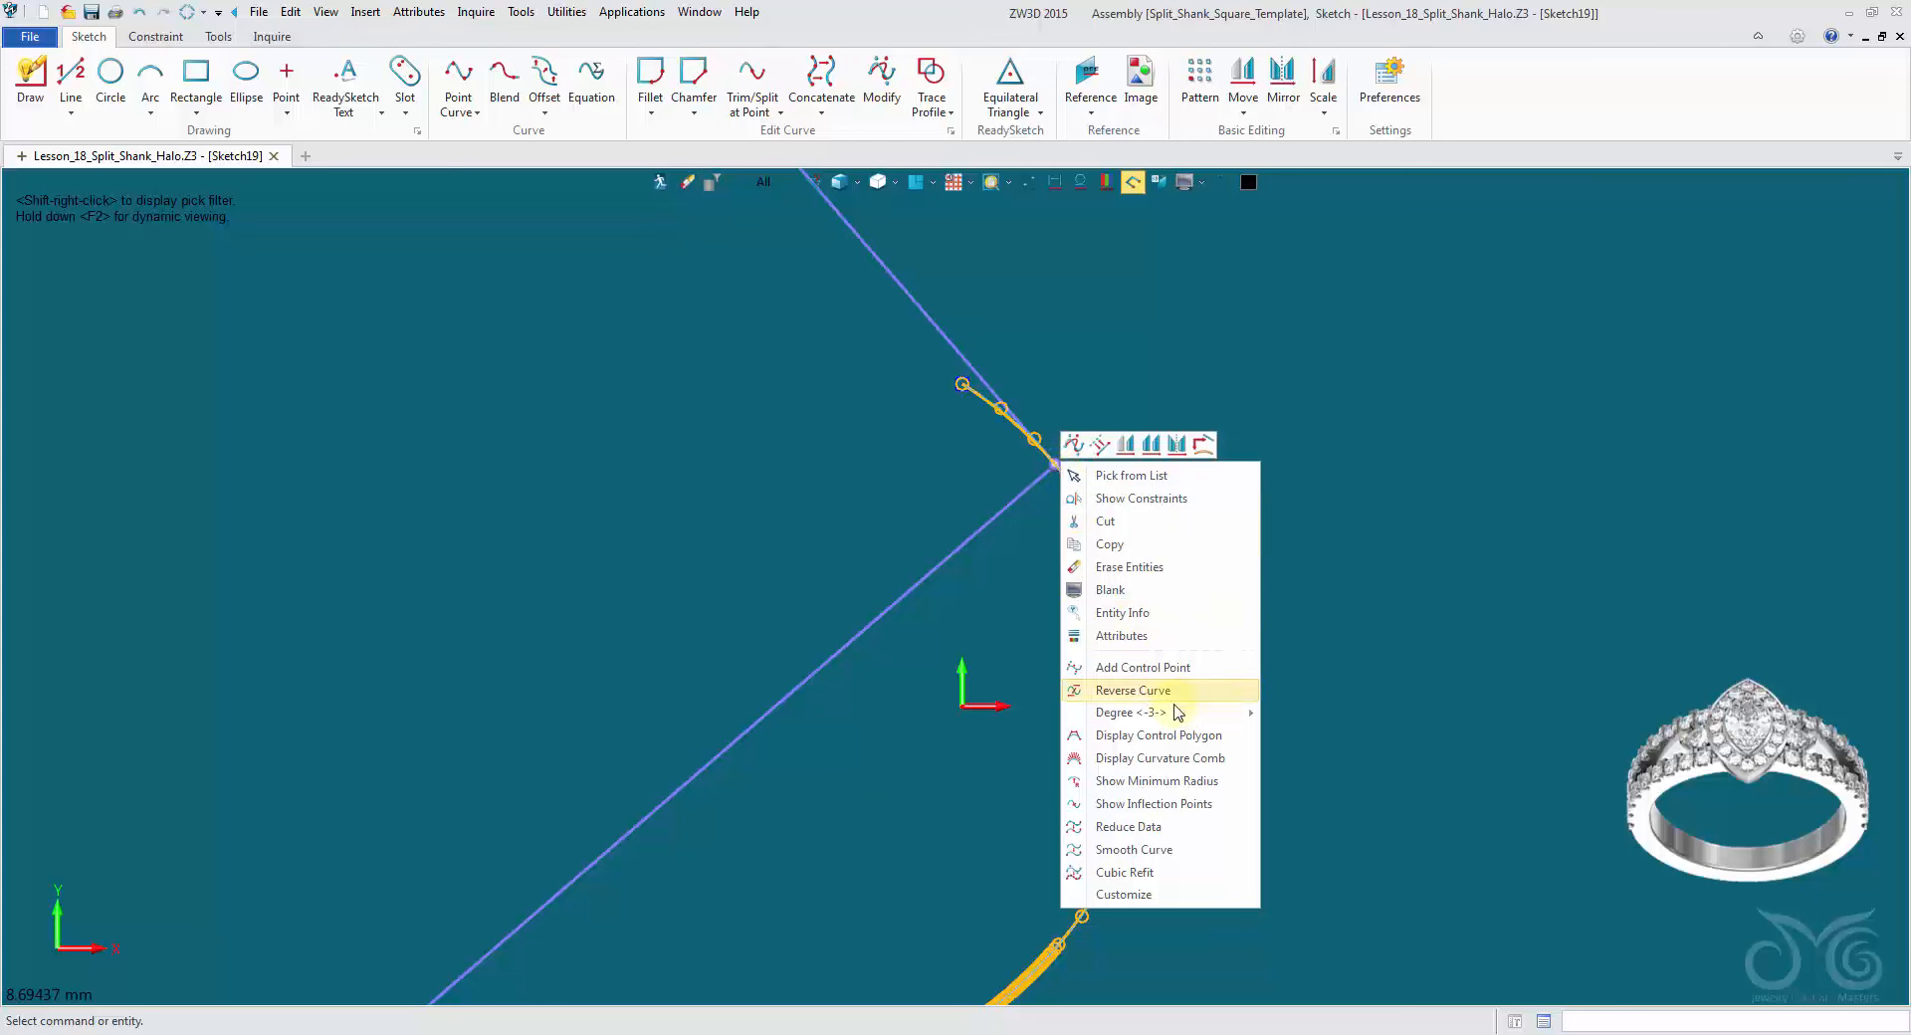
pyautogui.click(1135, 827)
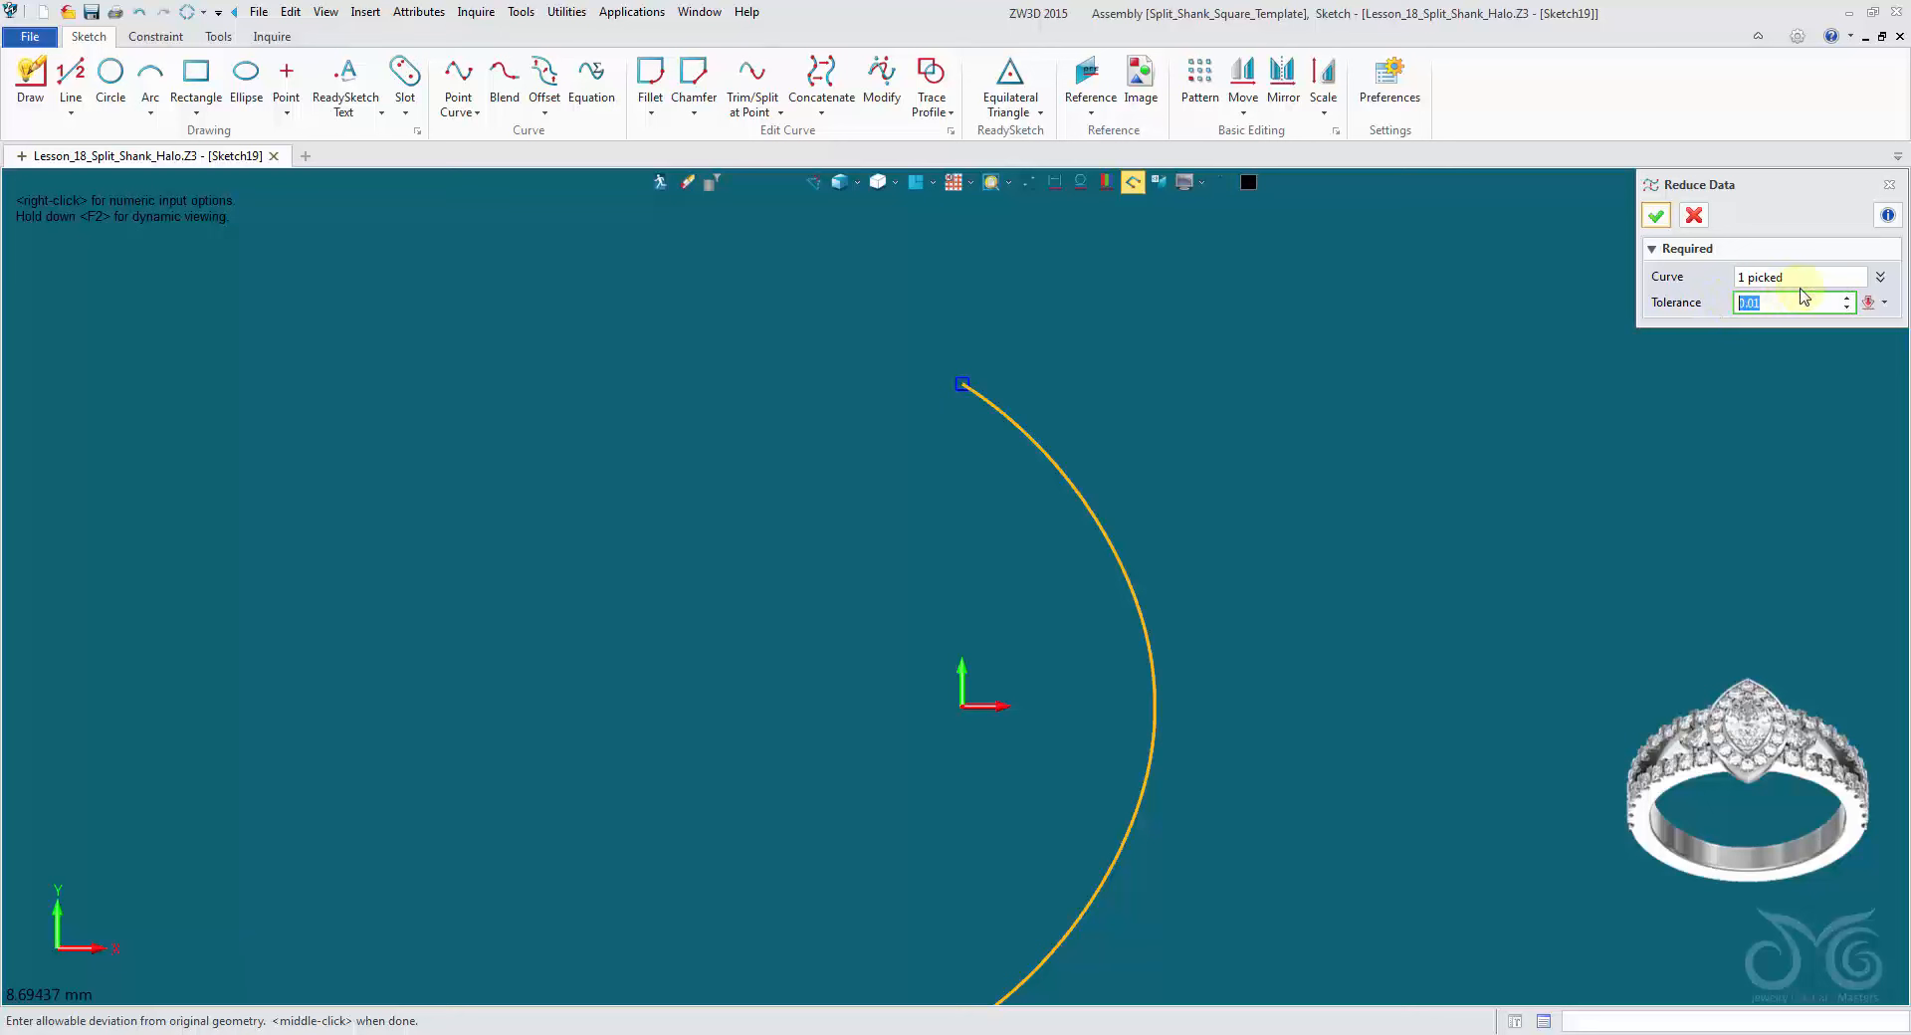
pyautogui.click(1658, 216)
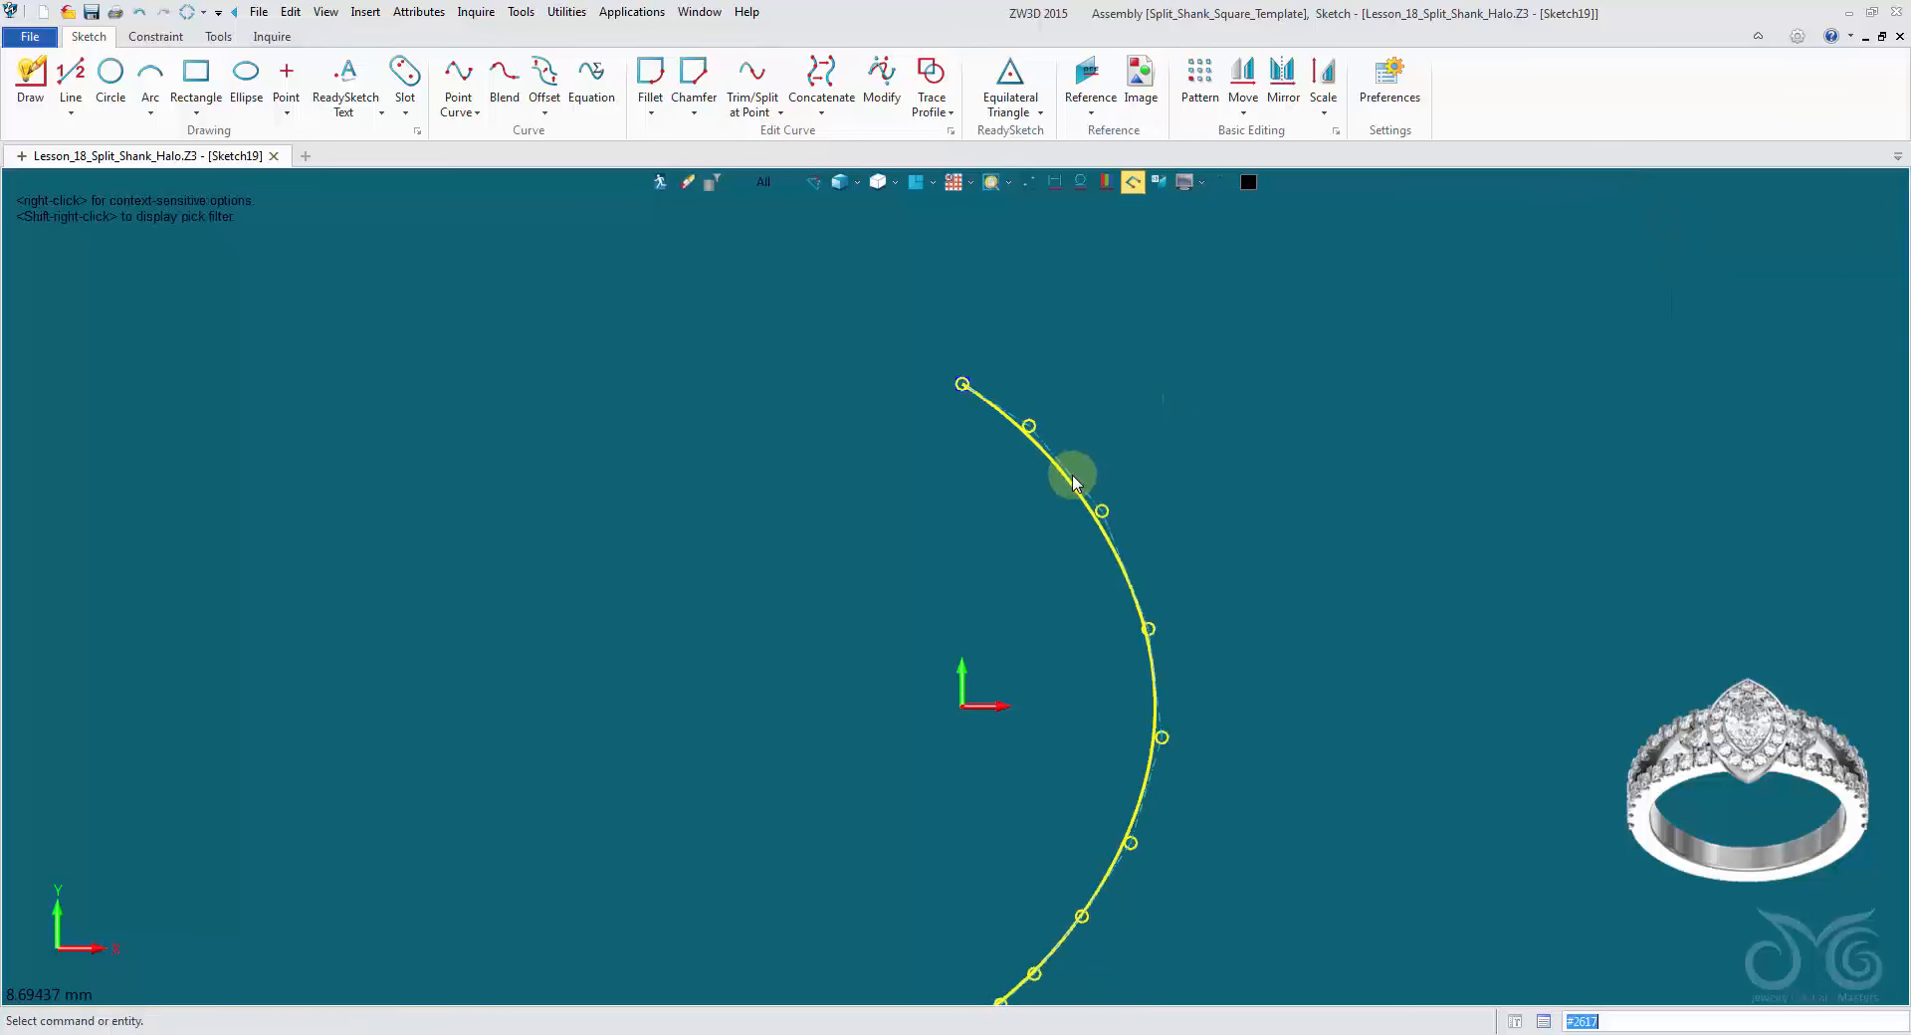
# Step: Inspect the simplified curve's control points, redisplay the ring and stone, and exit the sketch
pyautogui.scroll(-3, 1071, 495)
pyautogui.scroll(3, 1073, 498)
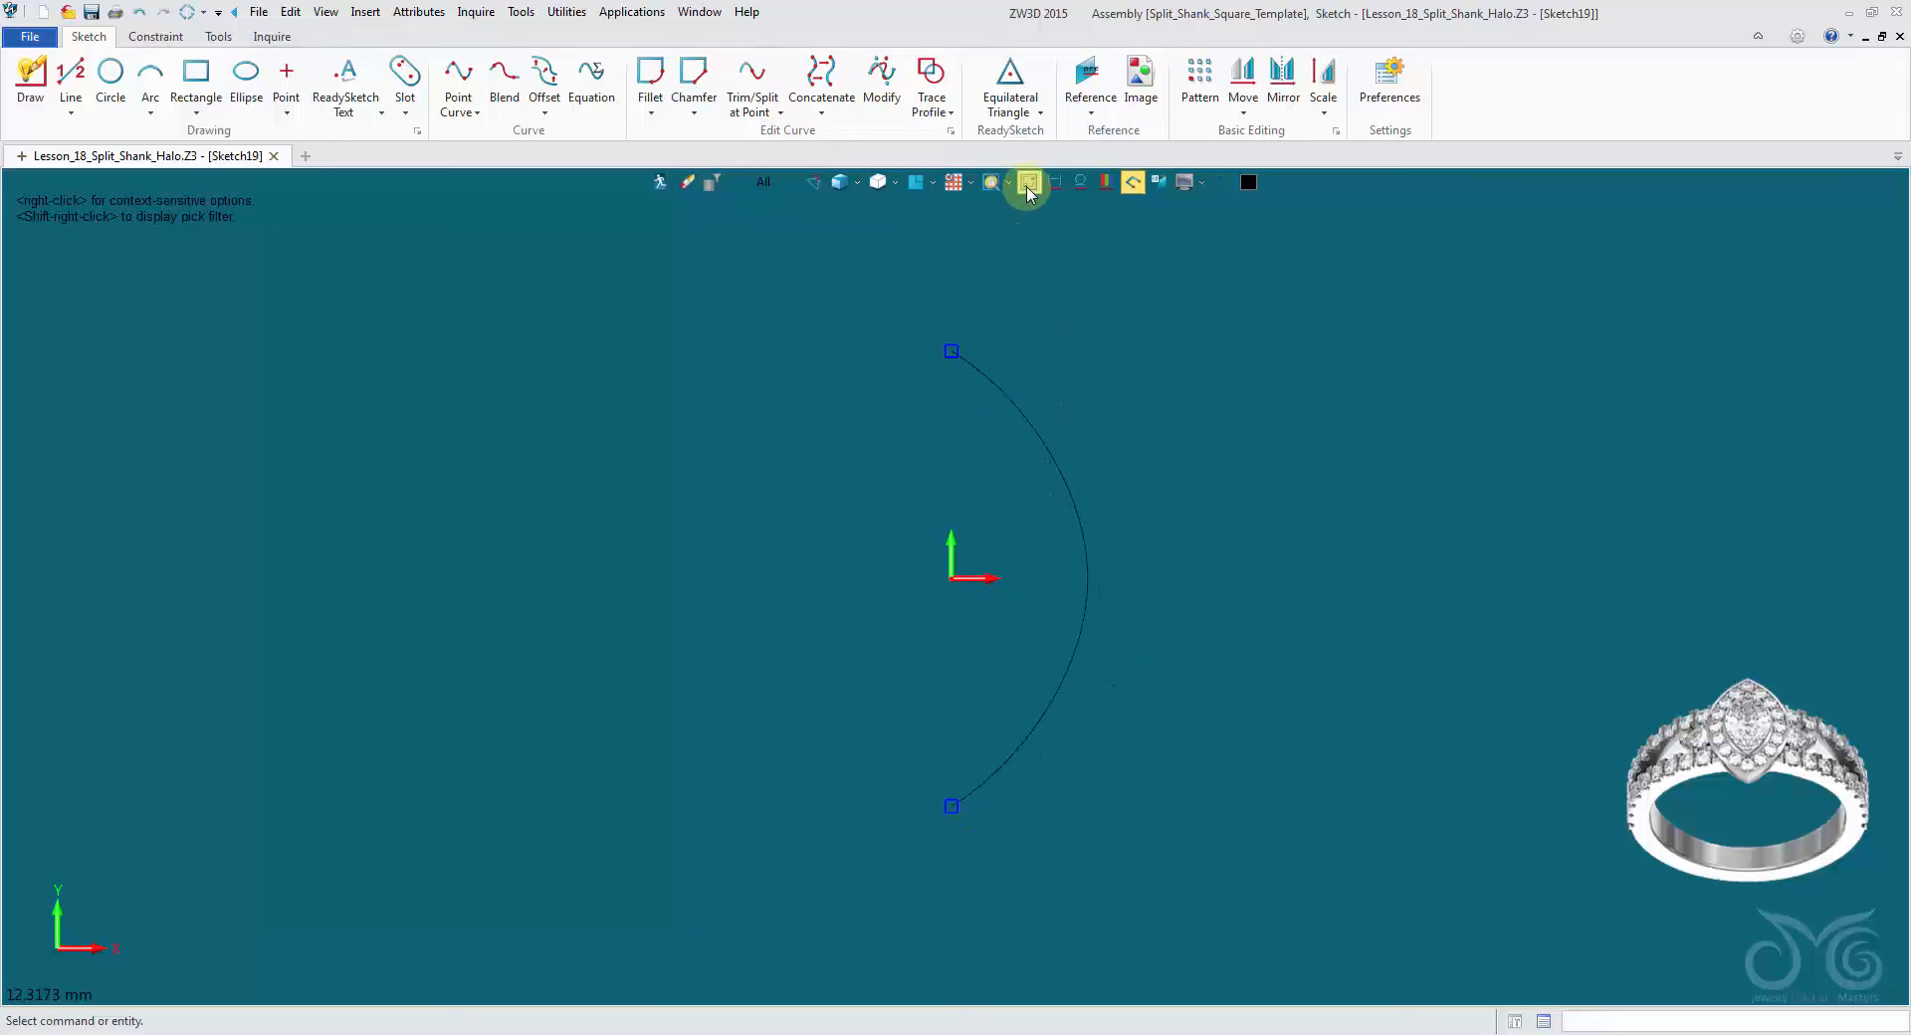
pyautogui.click(1027, 182)
pyautogui.click(1027, 184)
pyautogui.click(1019, 428)
pyautogui.scroll(4, 1019, 423)
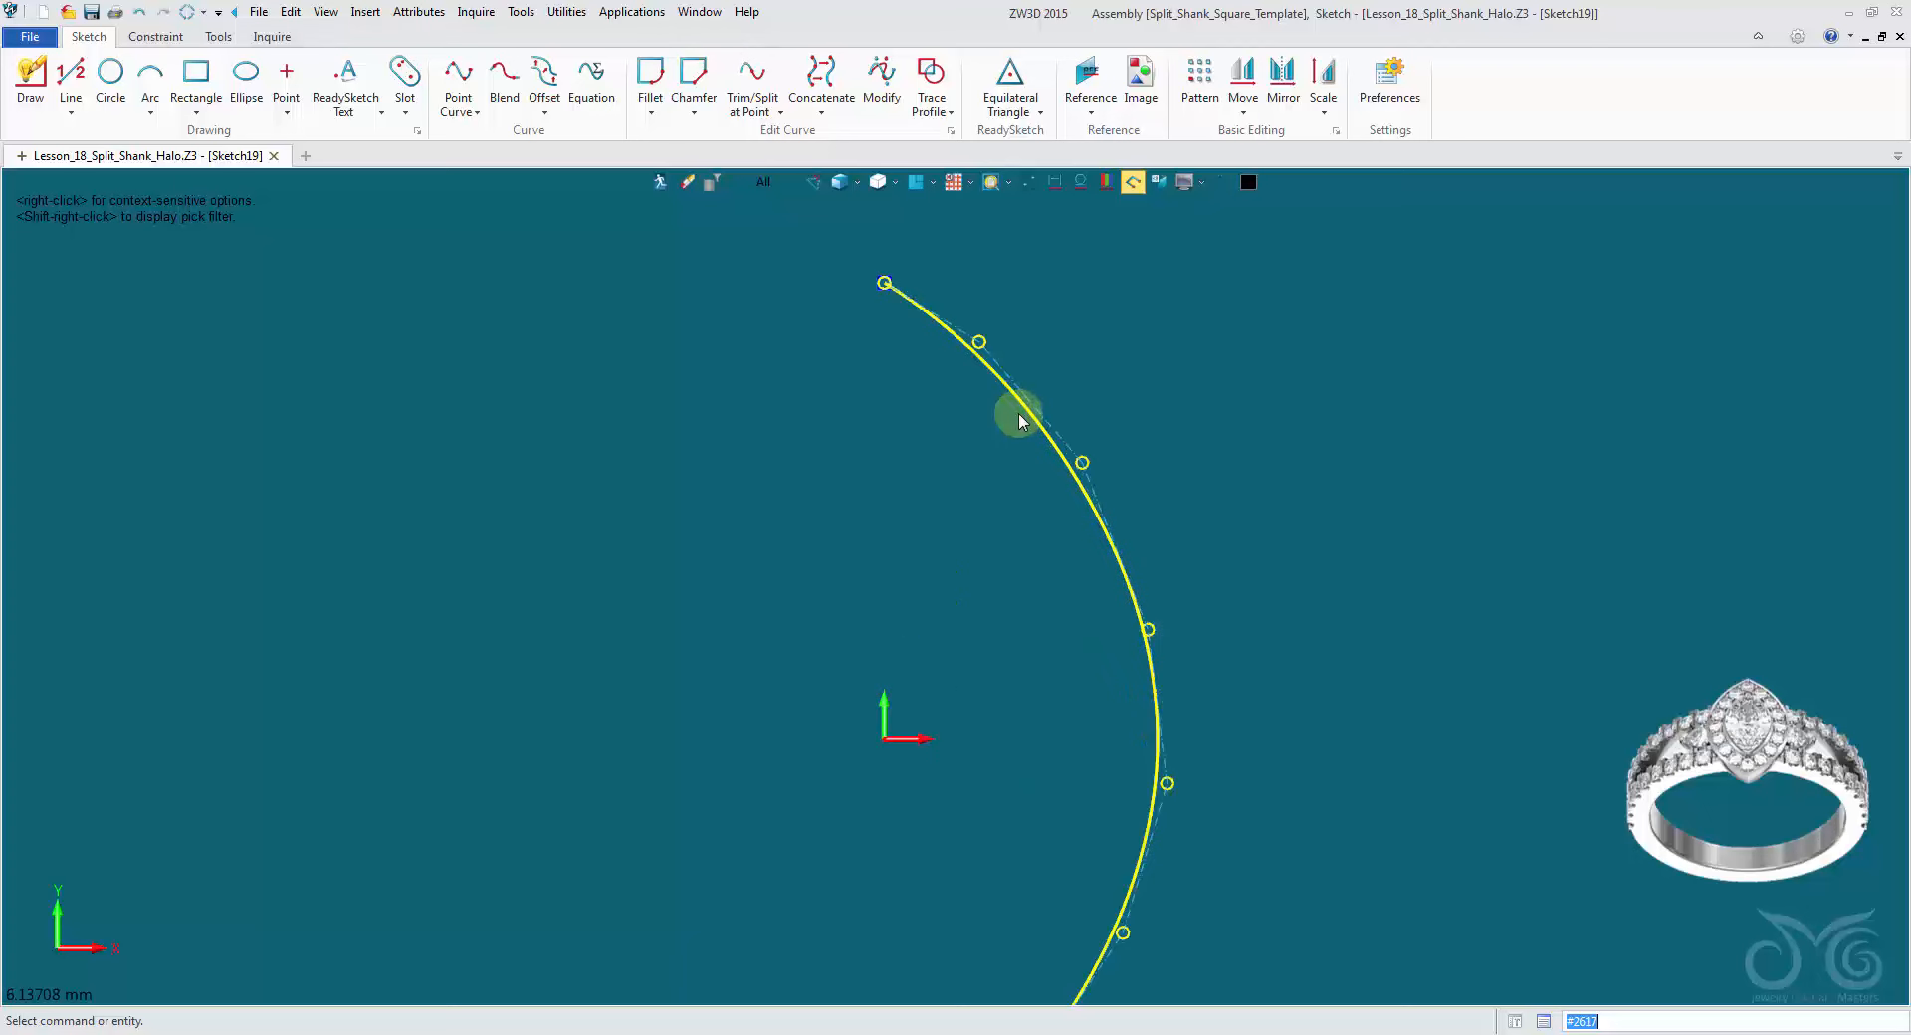
pyautogui.click(1027, 183)
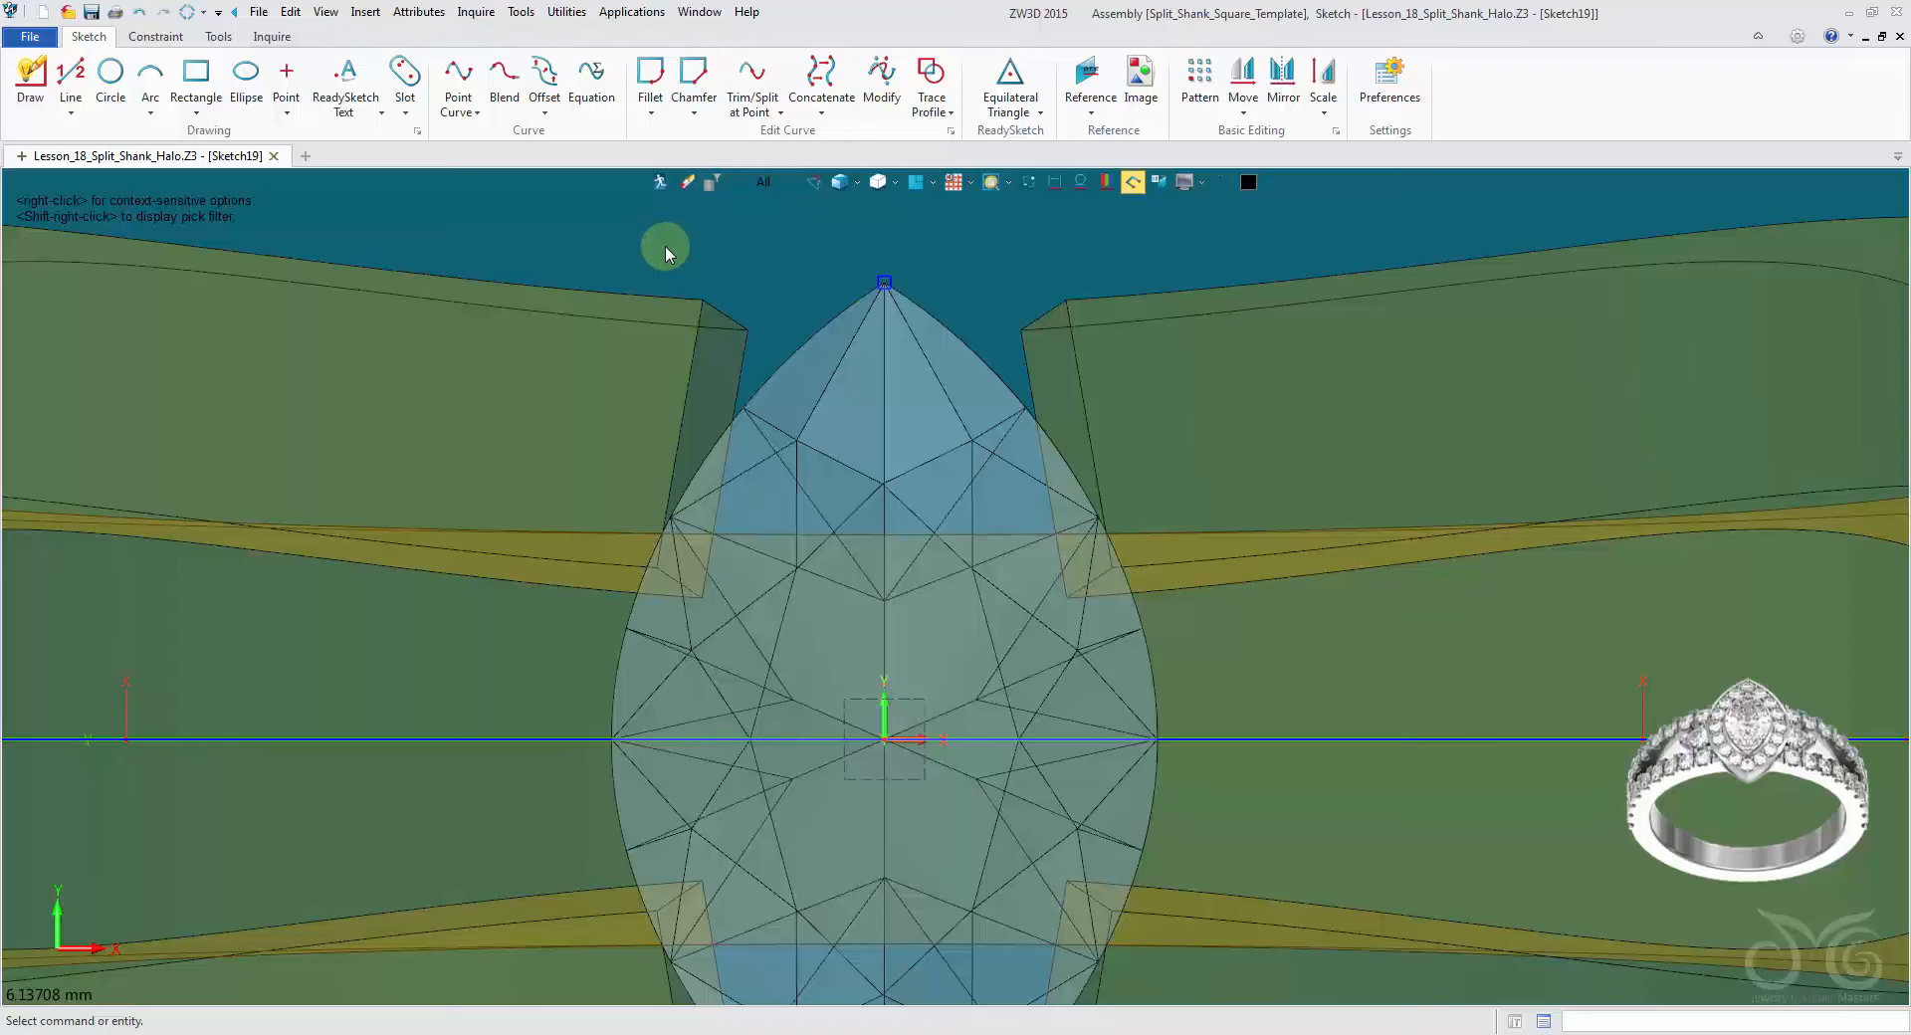
pyautogui.click(659, 182)
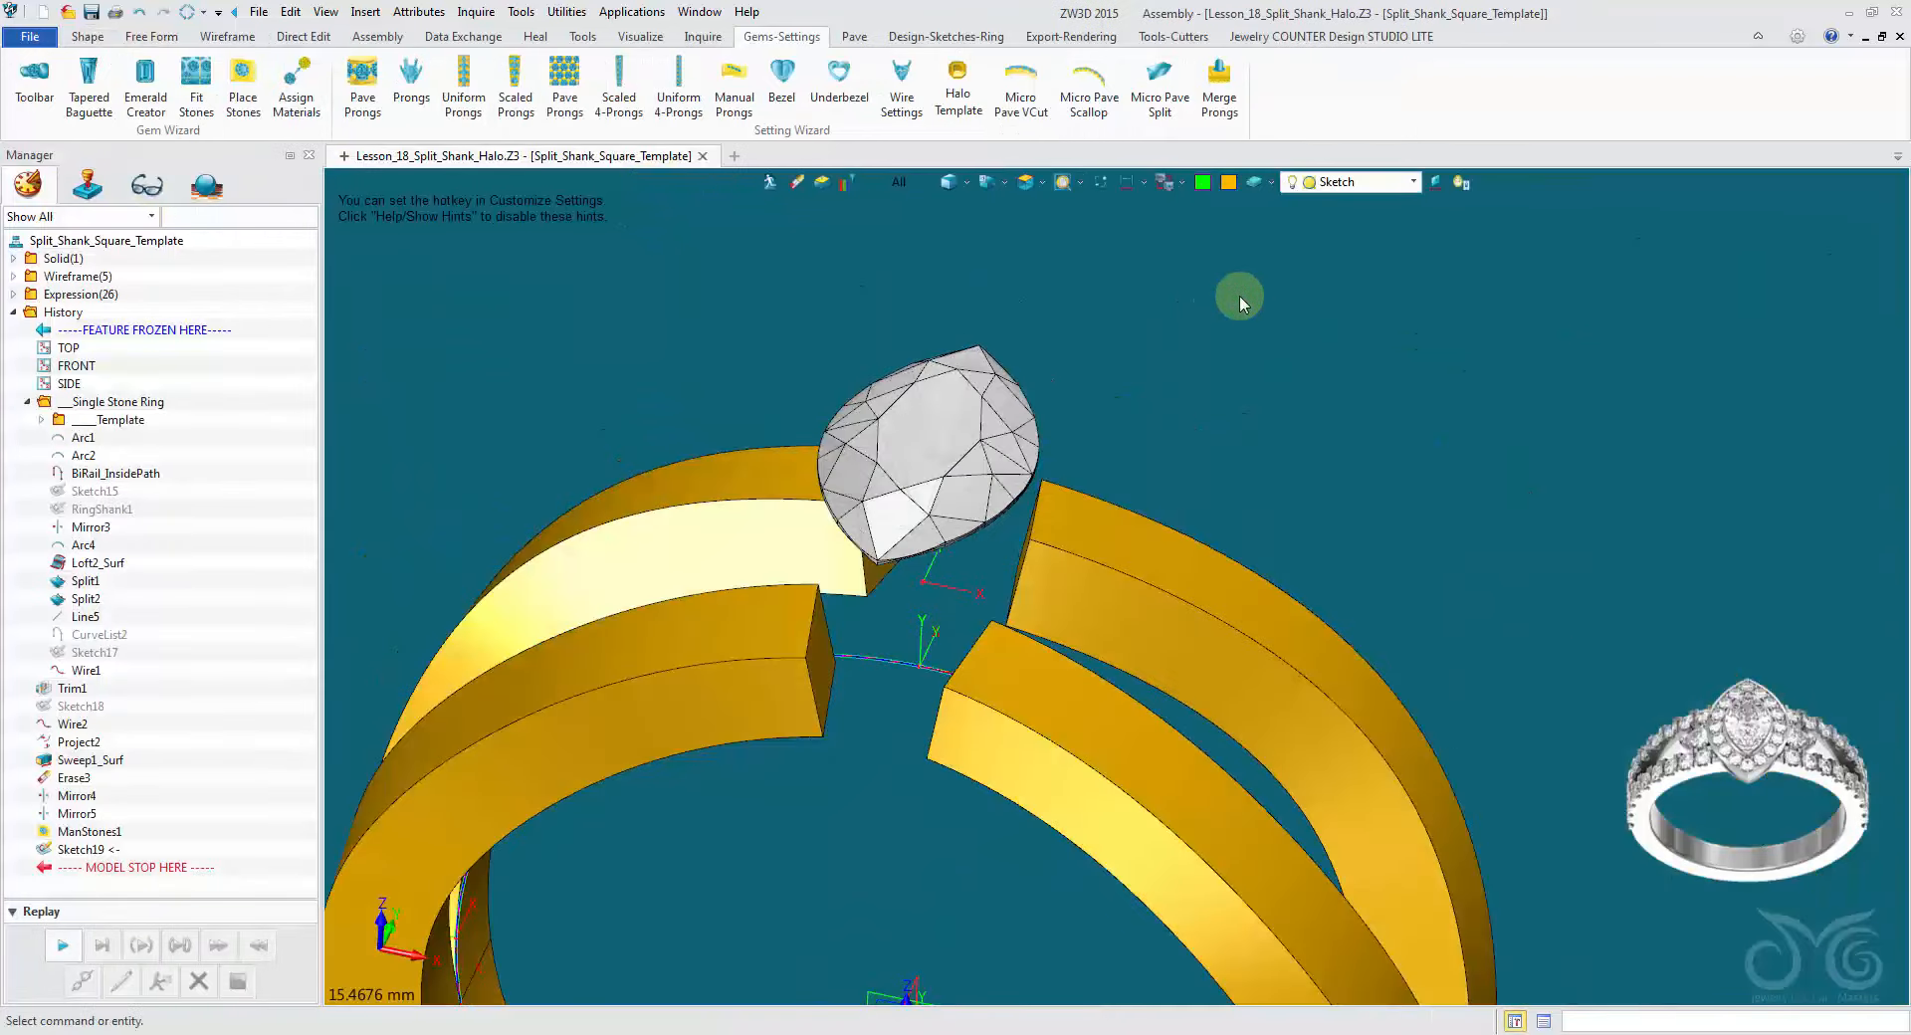
# Step: Turn off the Center Stone layer to hide the marquise stone
pyautogui.click(1377, 183)
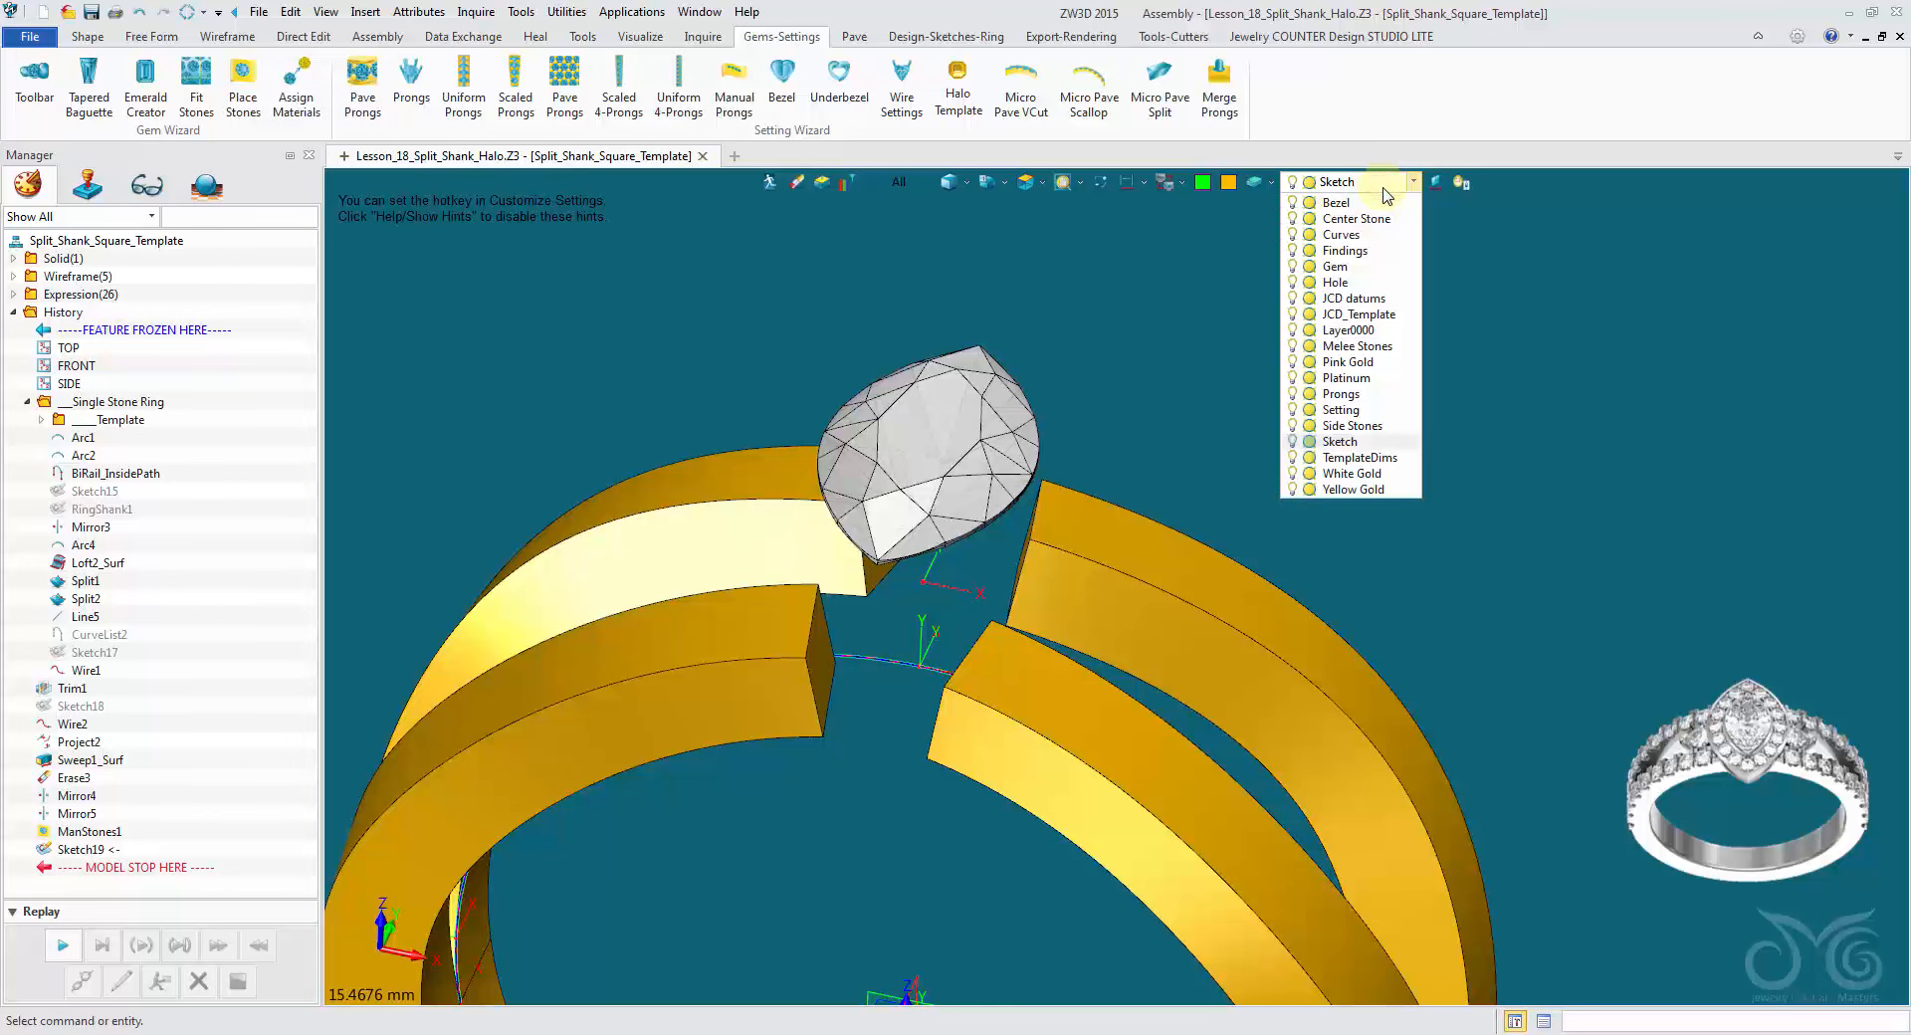
pyautogui.click(1293, 220)
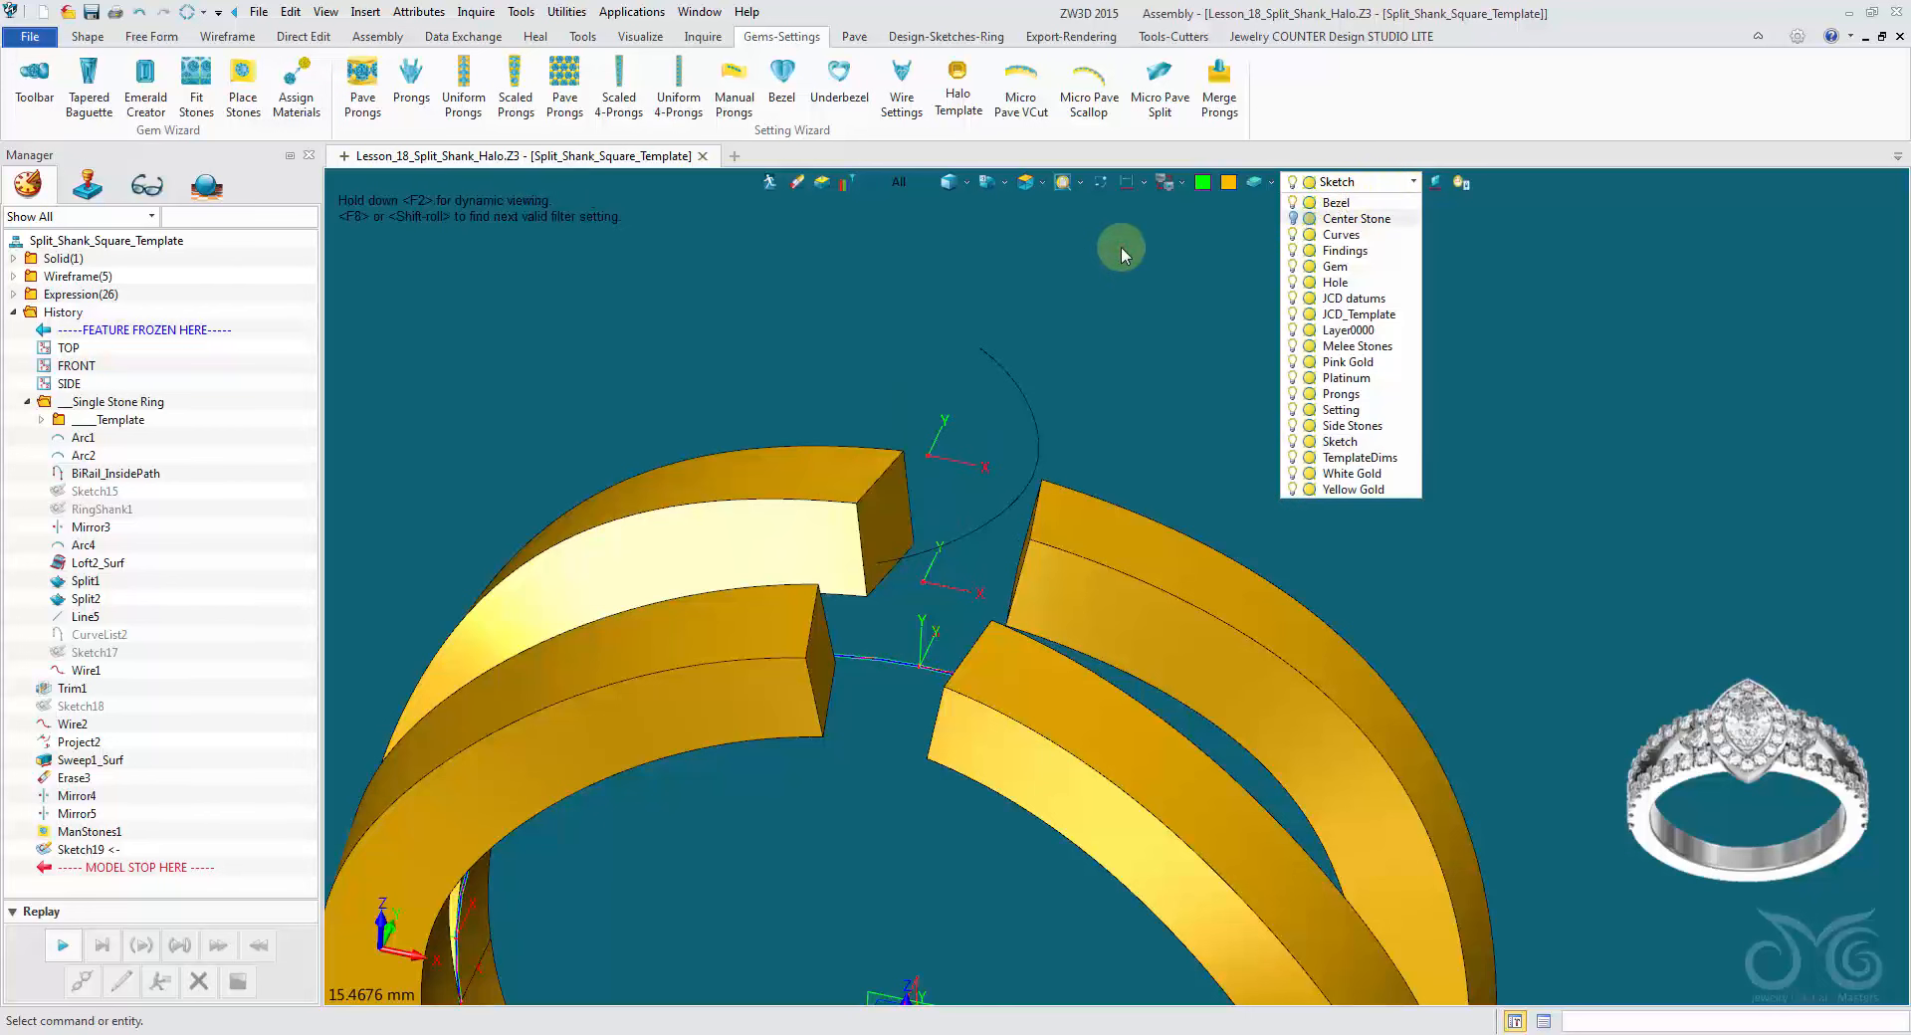
pyautogui.click(1116, 244)
# Step: Project the half-marquise sketch onto the datum plane at its centre with Project to Face
pyautogui.moveTo(1004, 374); pyautogui.dragTo(974, 364, button='right')
pyautogui.click(229, 37)
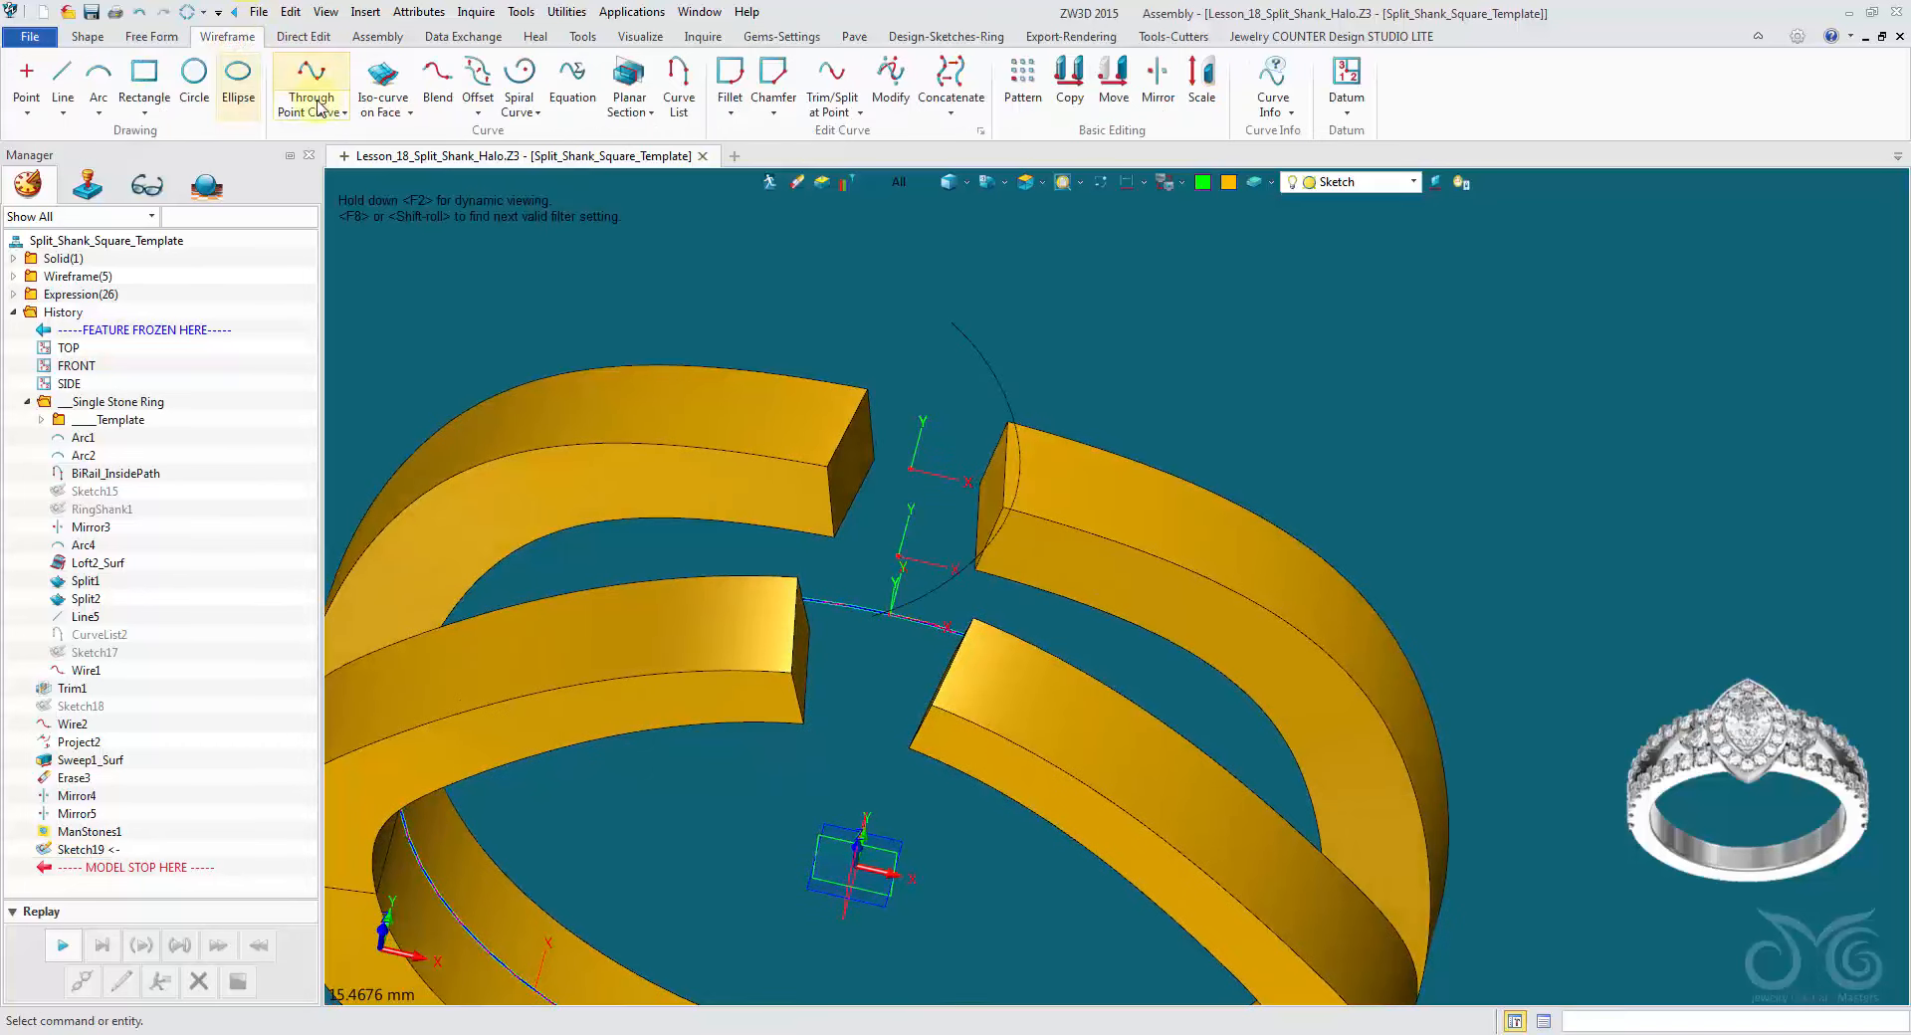
pyautogui.click(394, 121)
pyautogui.click(428, 170)
pyautogui.moveTo(617, 237); pyautogui.dragTo(906, 273, button='right')
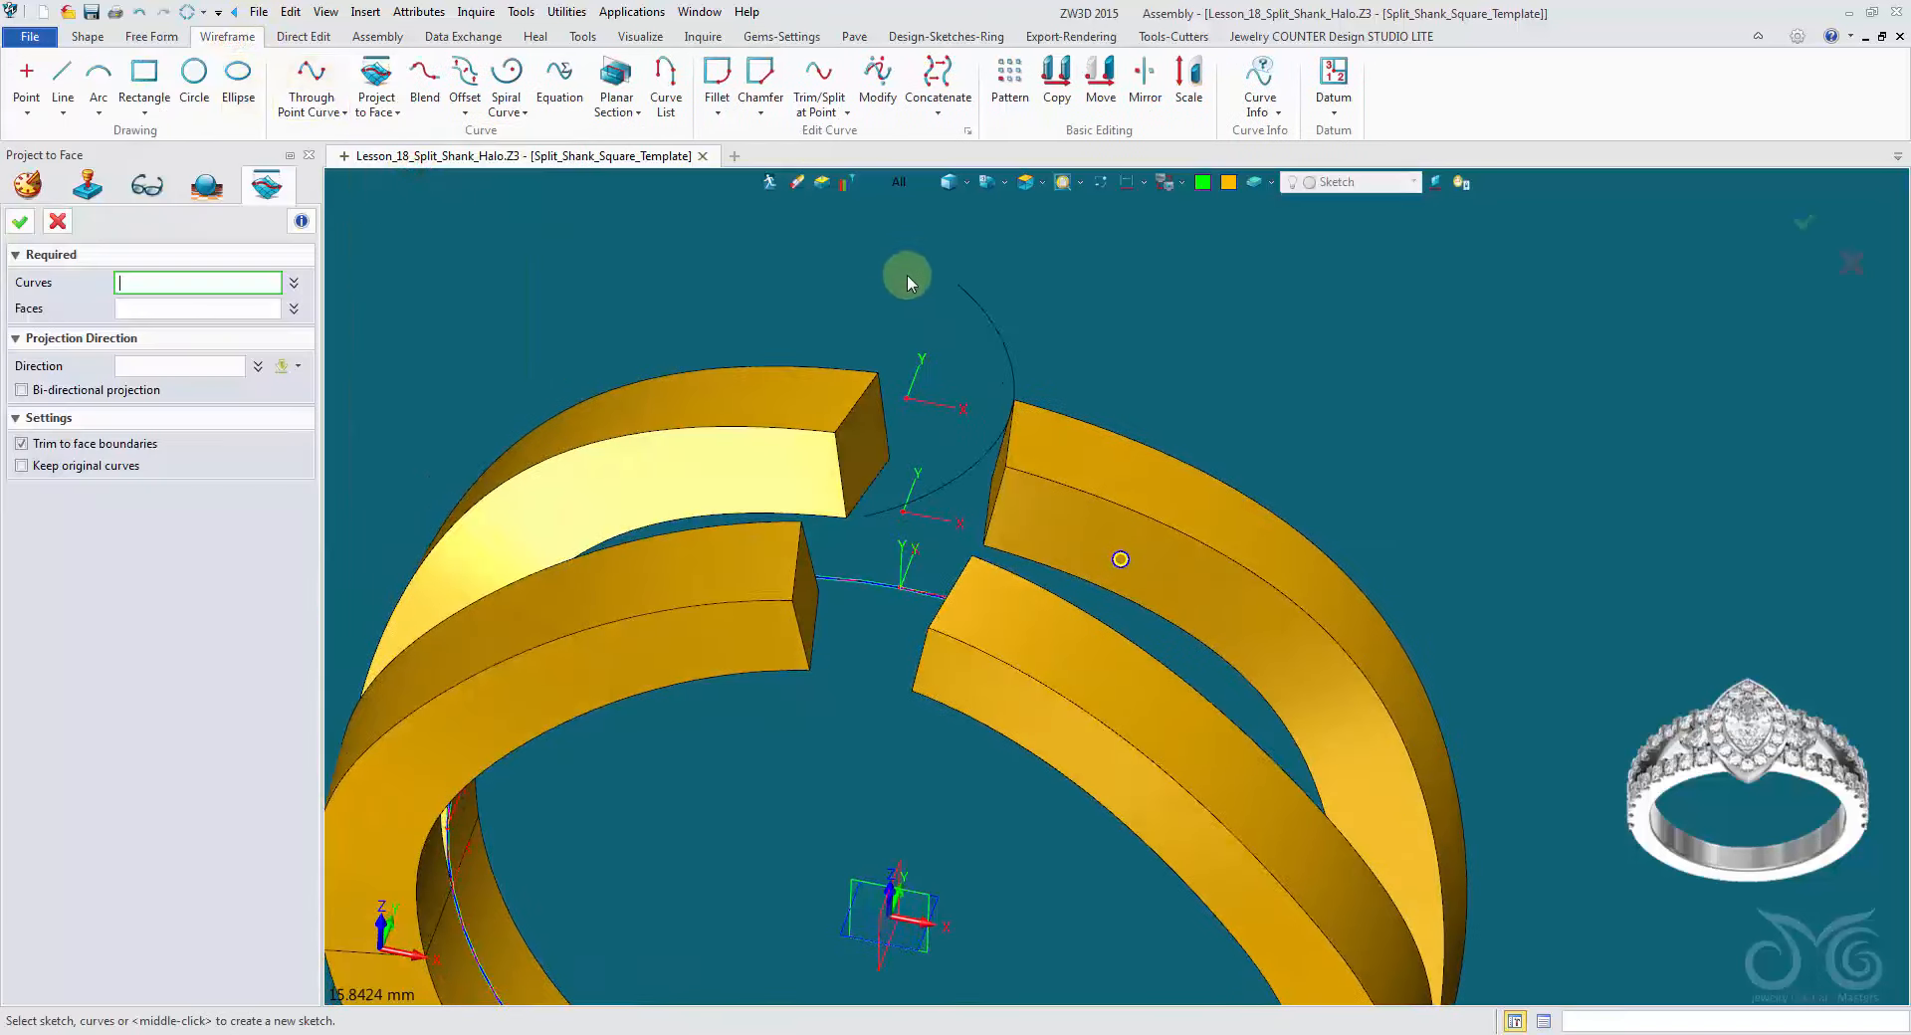
pyautogui.click(963, 297)
pyautogui.middleClick(903, 291)
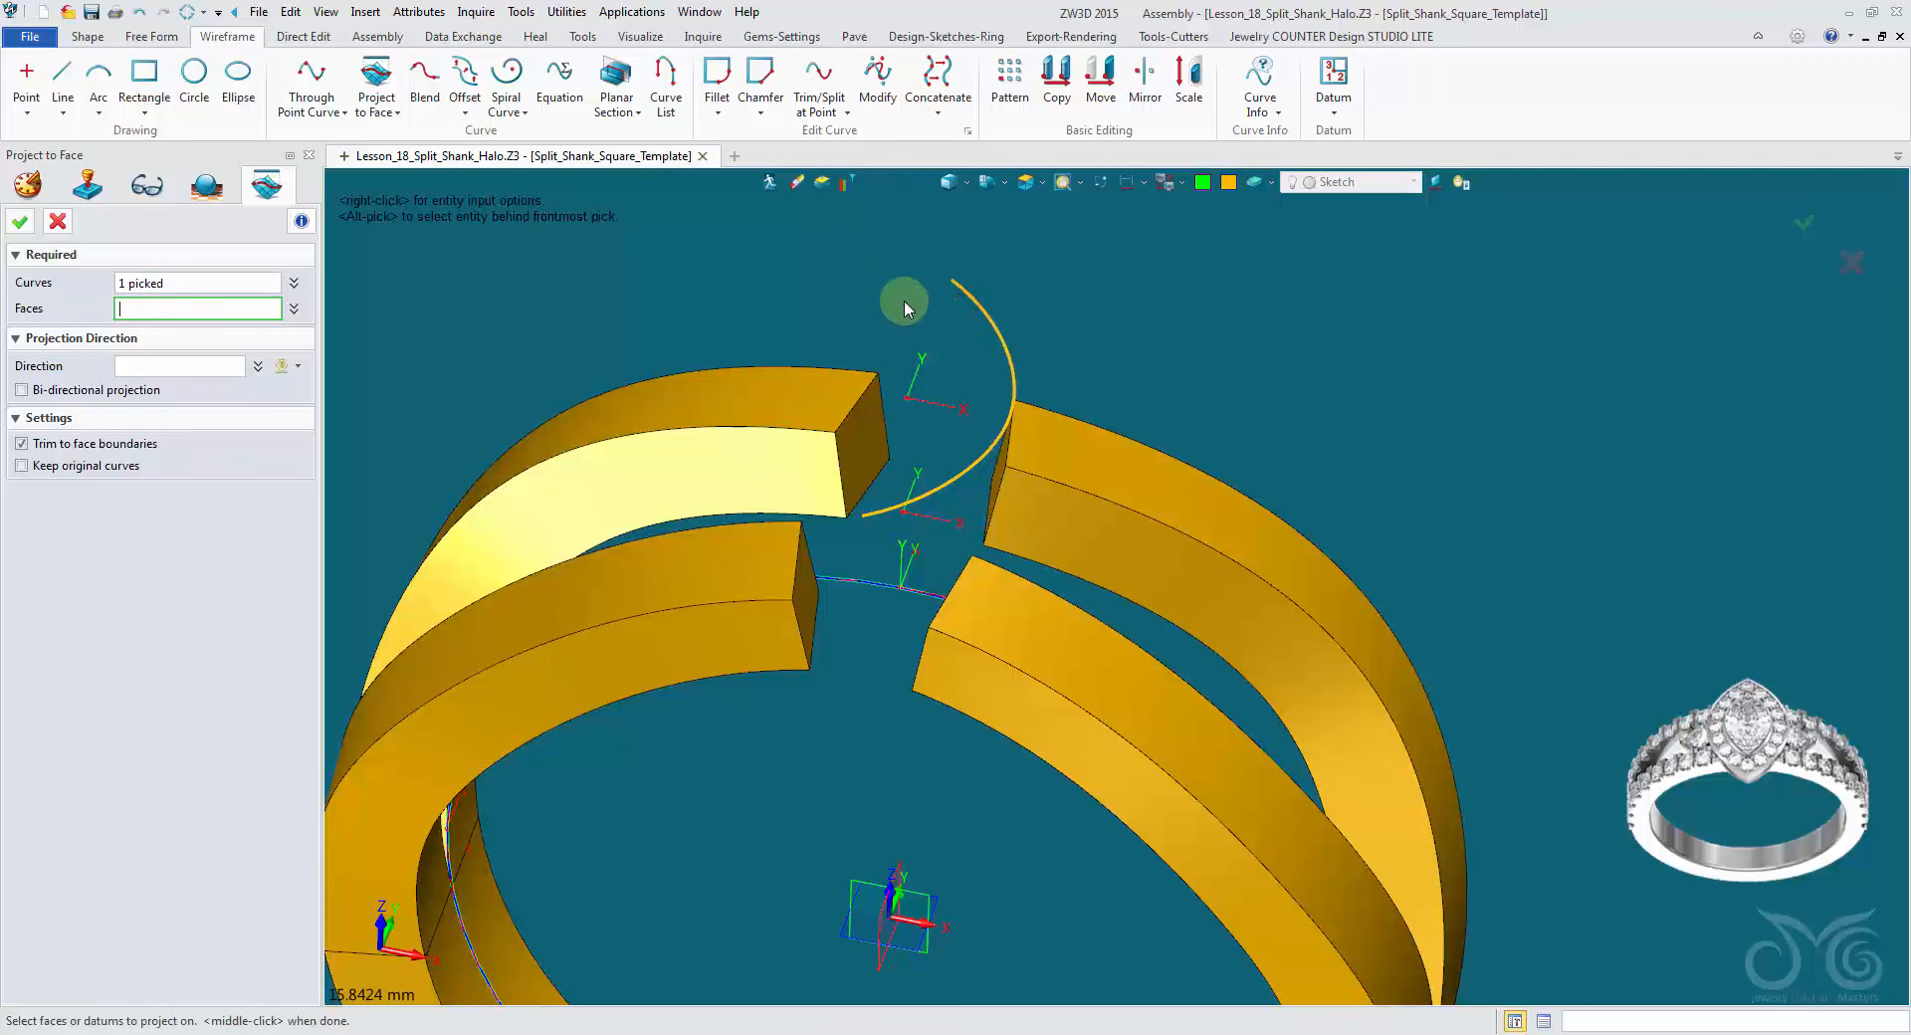
pyautogui.click(928, 376)
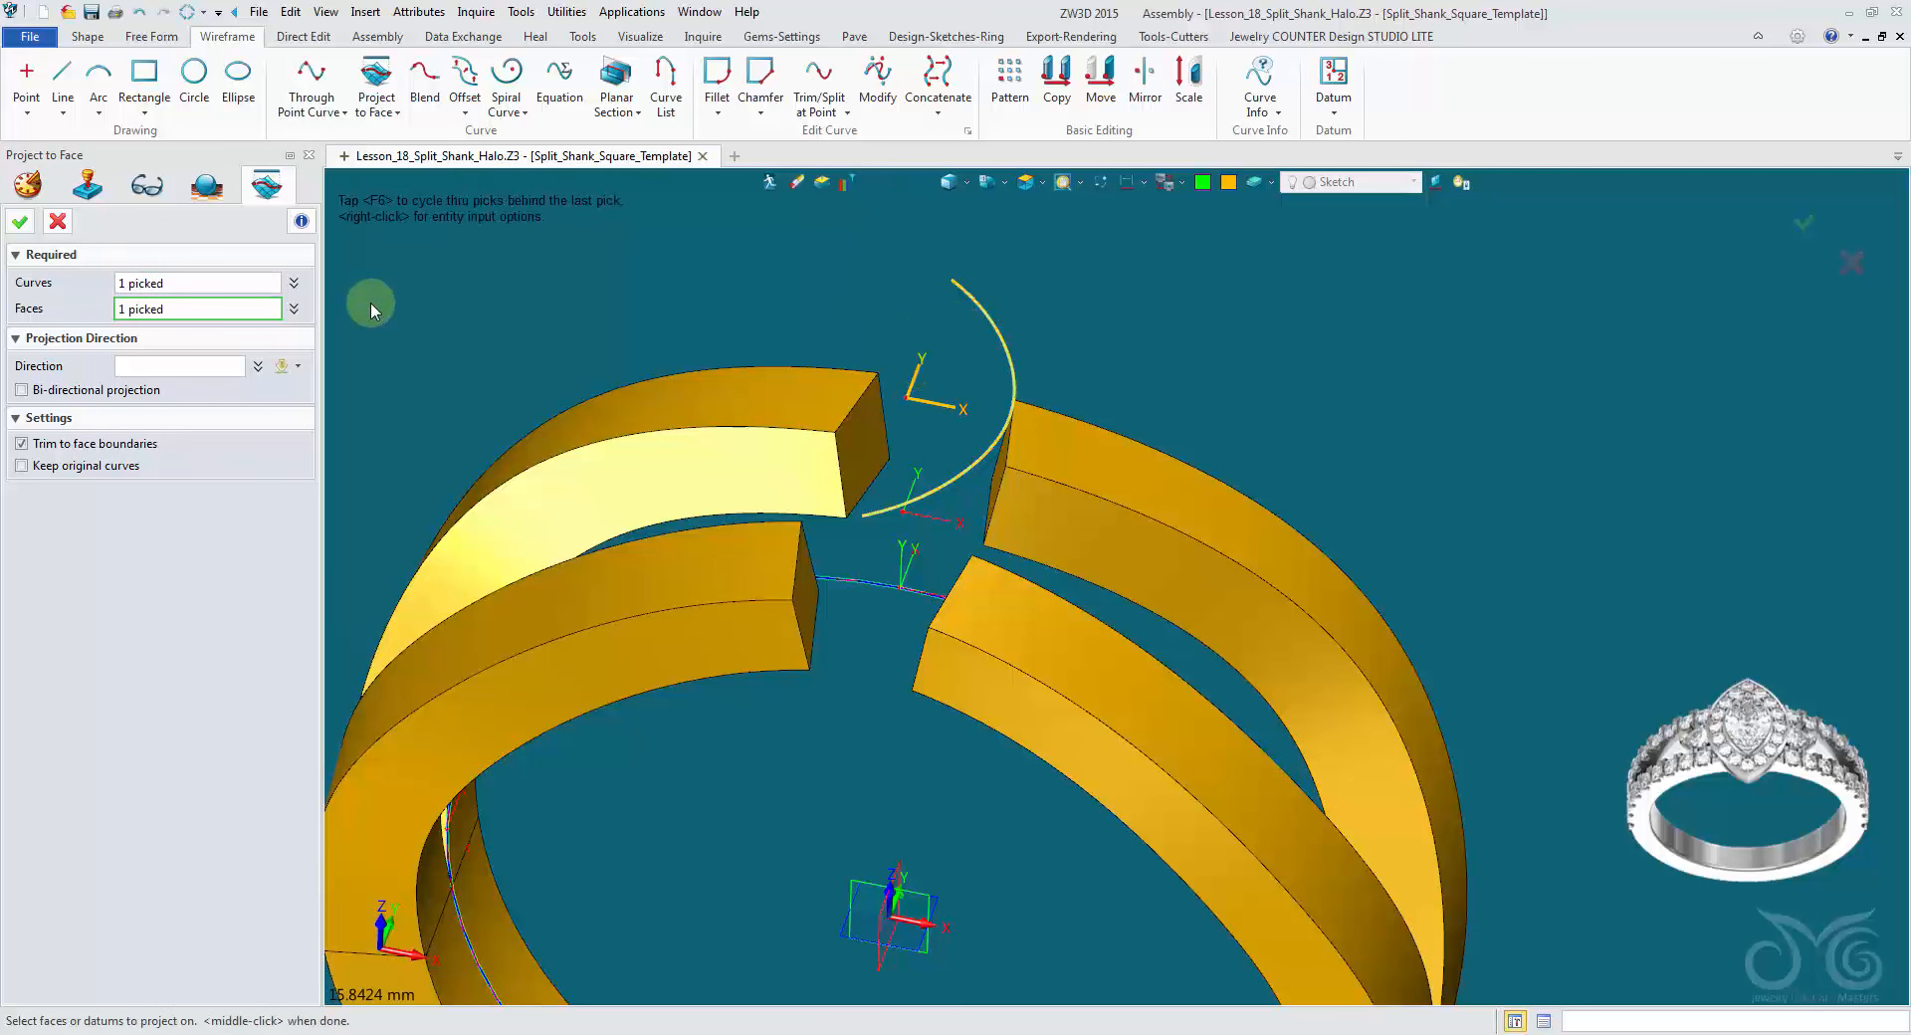
pyautogui.click(20, 221)
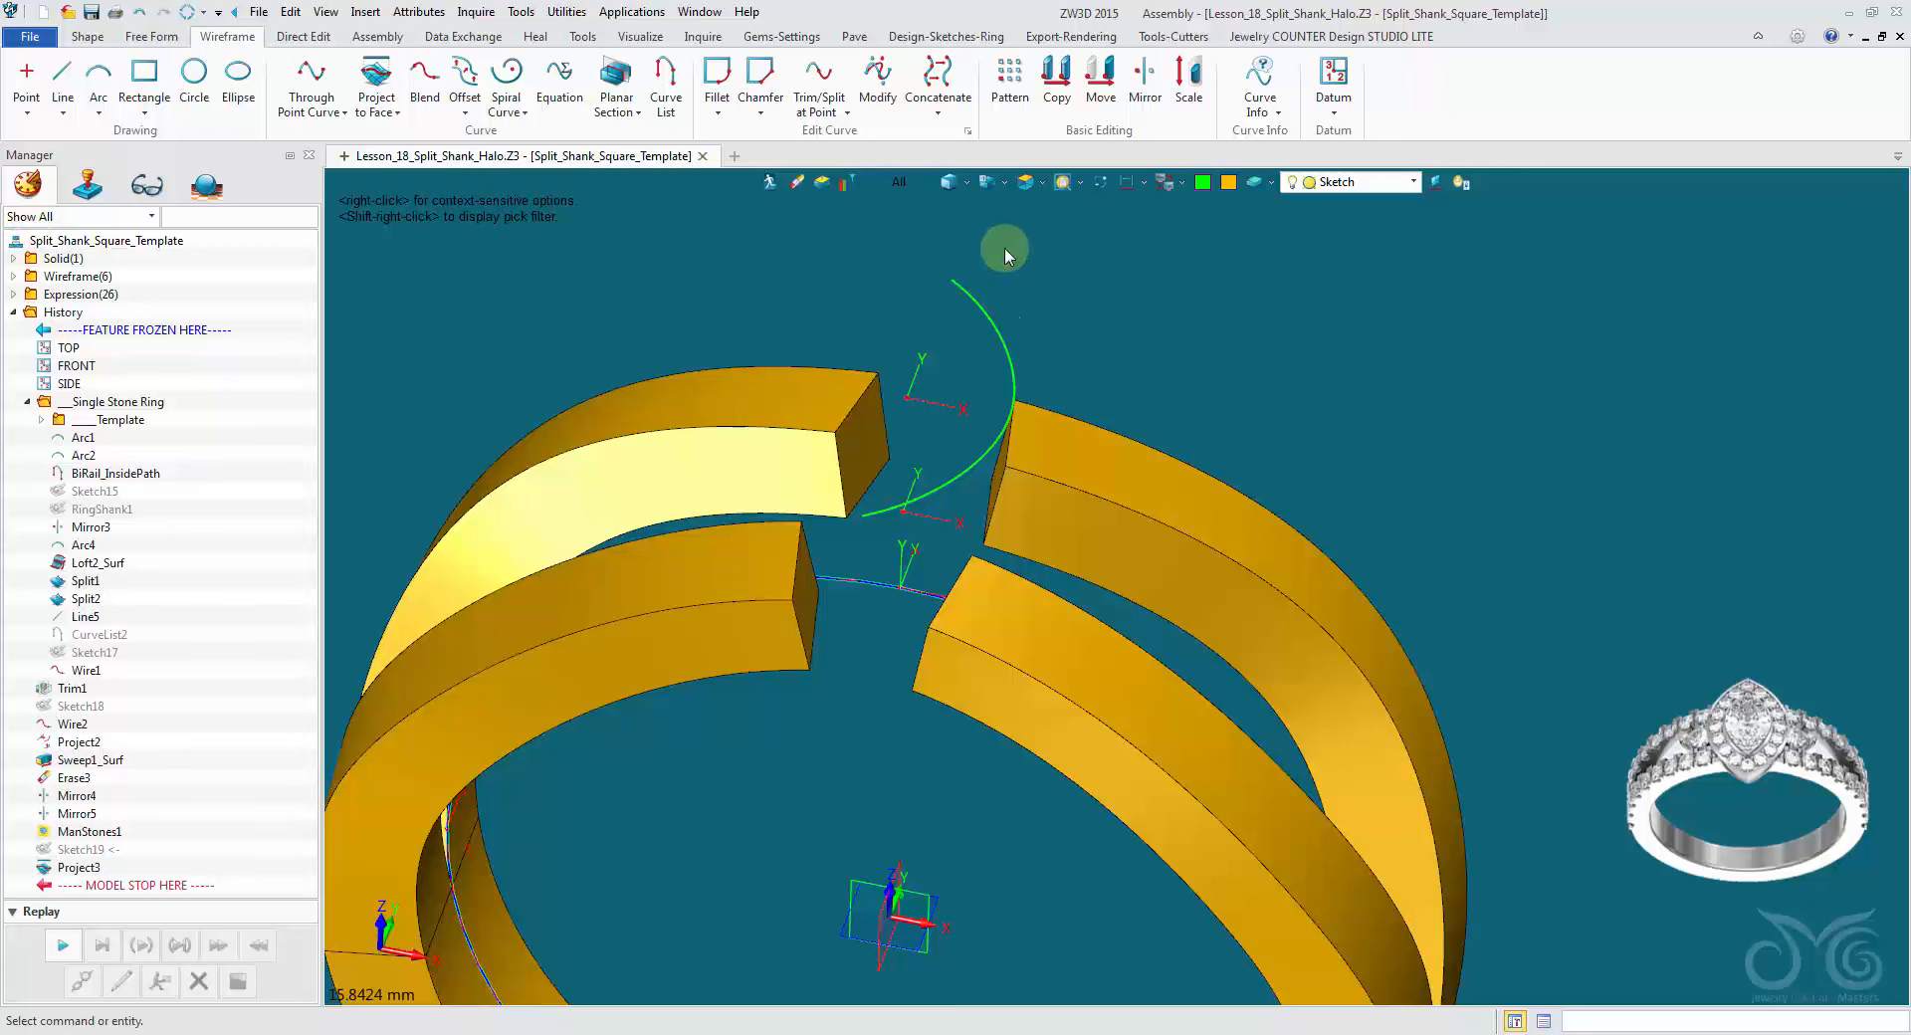
# Step: Extend both ends of the projected half-marquise curve linearly with Trim/Extend, using the Curve pick filter
pyautogui.keyDown('shift'); pyautogui.rightClick(928, 189); pyautogui.keyUp('shift')
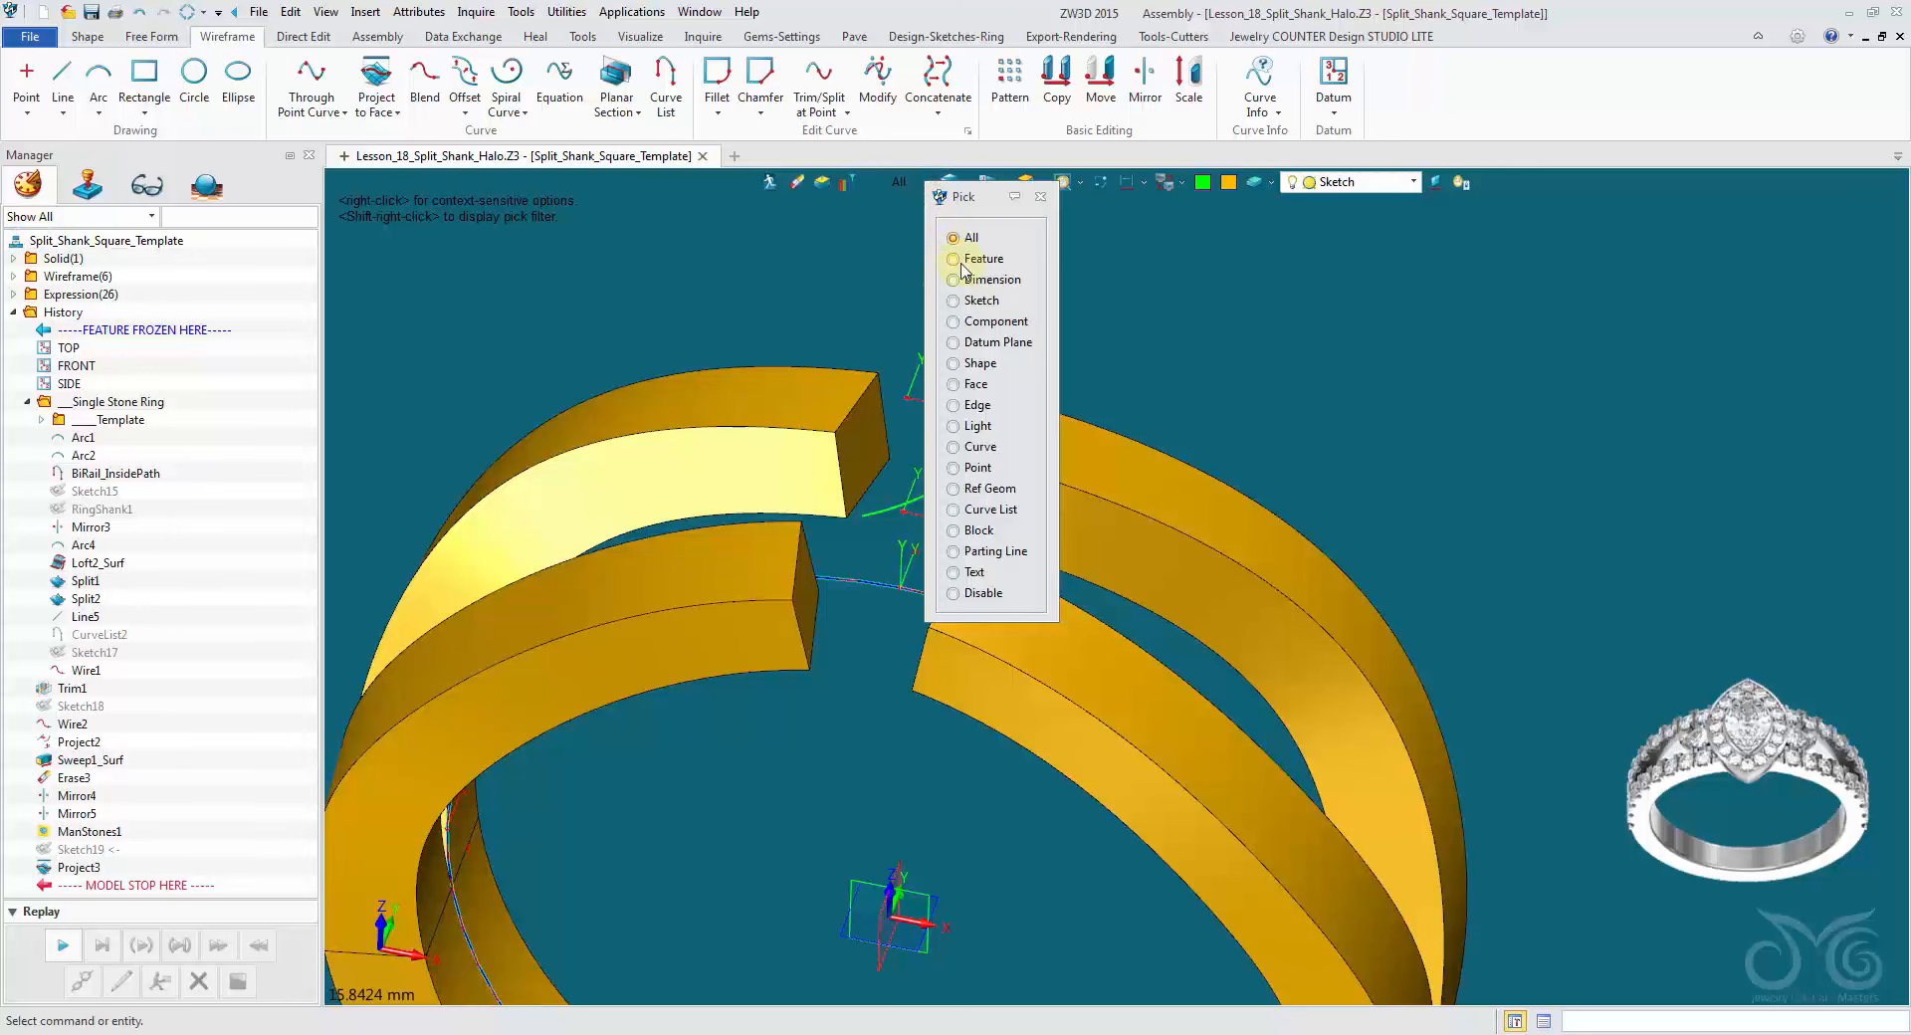
pyautogui.click(979, 447)
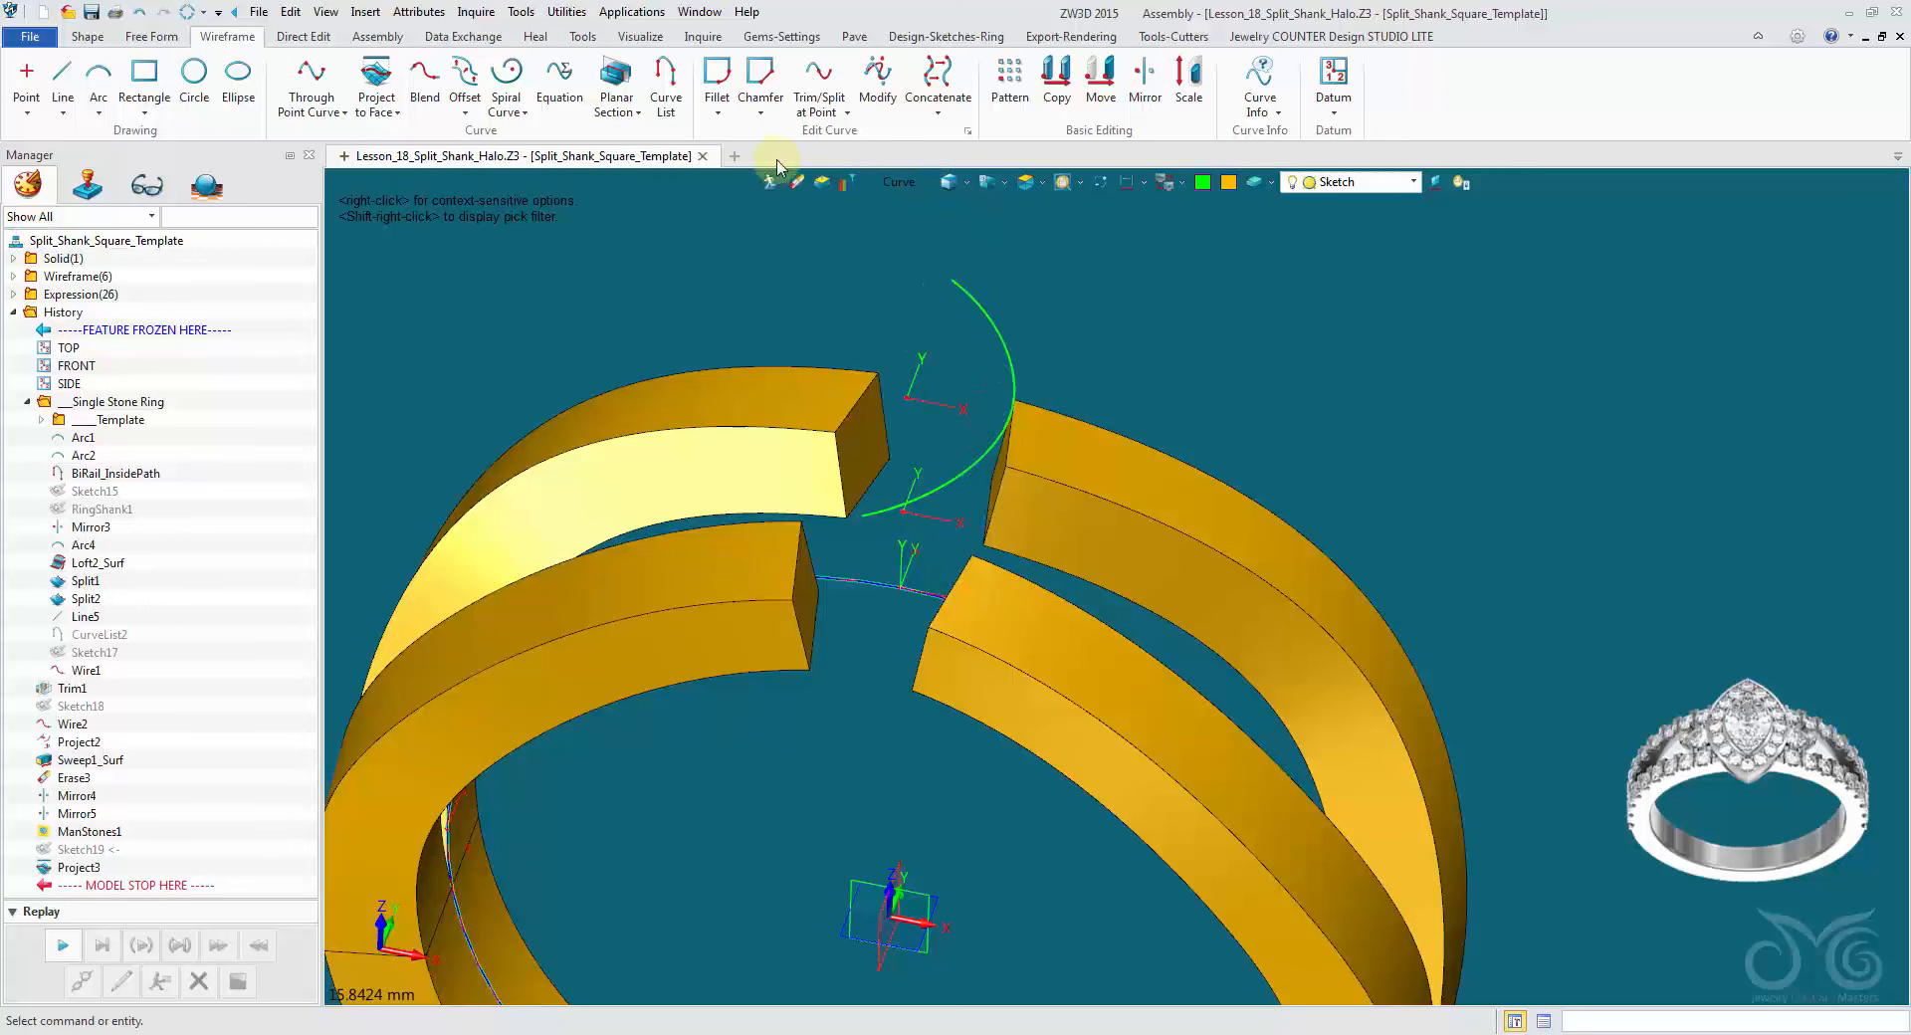
pyautogui.click(813, 114)
pyautogui.click(841, 212)
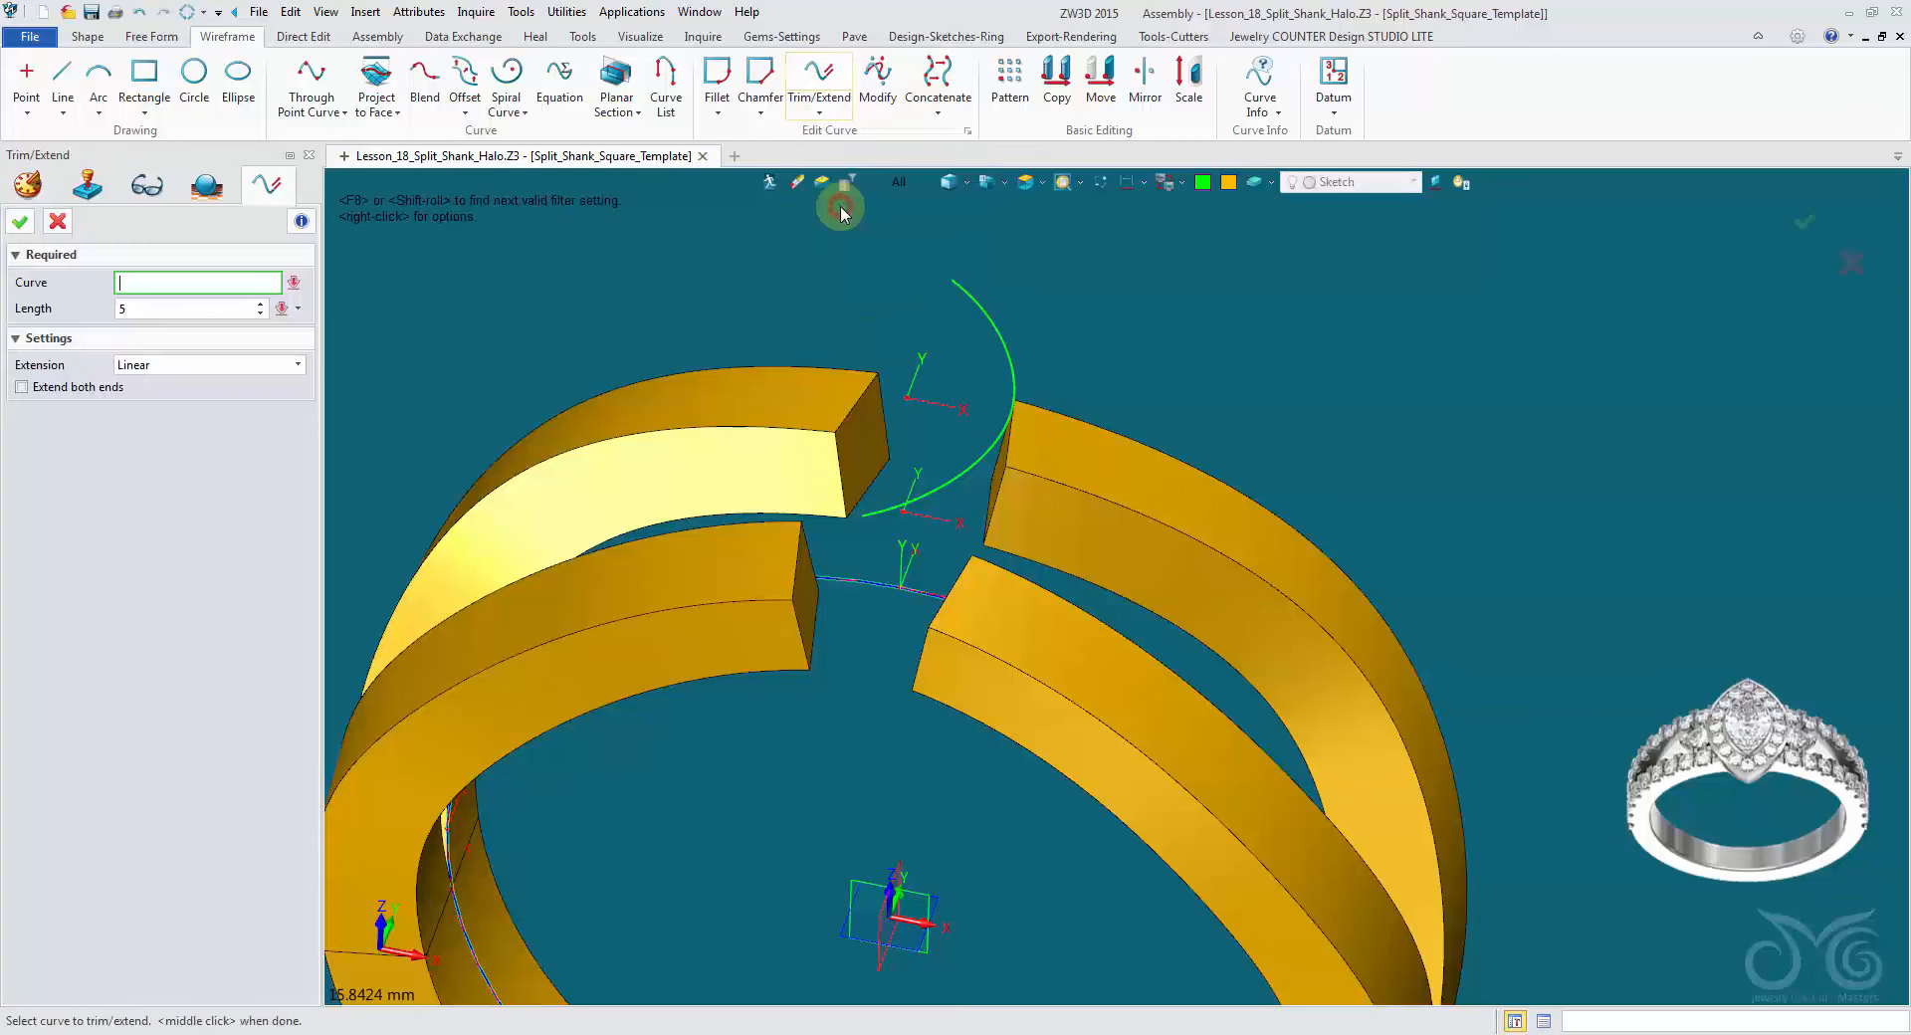
pyautogui.moveTo(839, 289)
pyautogui.mouseDown(button='right')
pyautogui.moveTo(922, 317)
pyautogui.moveTo(827, 266)
pyautogui.moveTo(809, 301)
pyautogui.mouseUp(button='right')
pyautogui.click(943, 324)
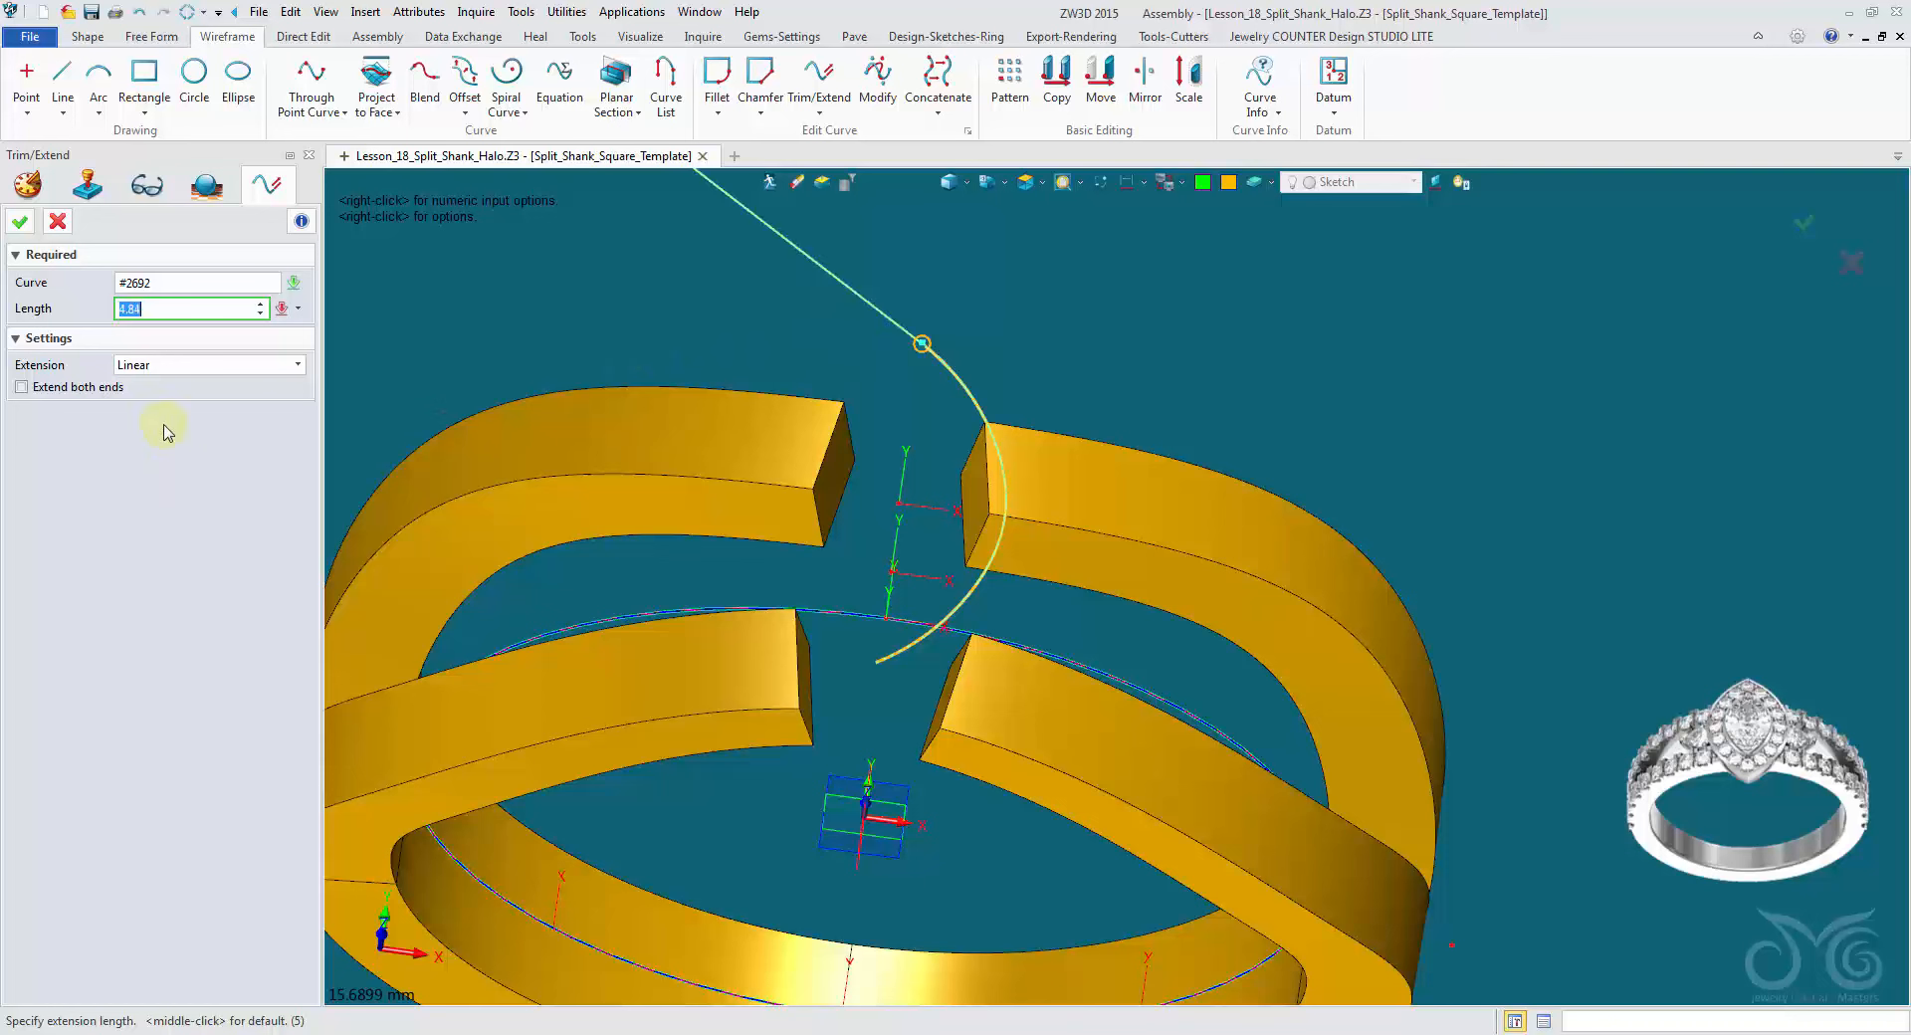
pyautogui.click(636, 289)
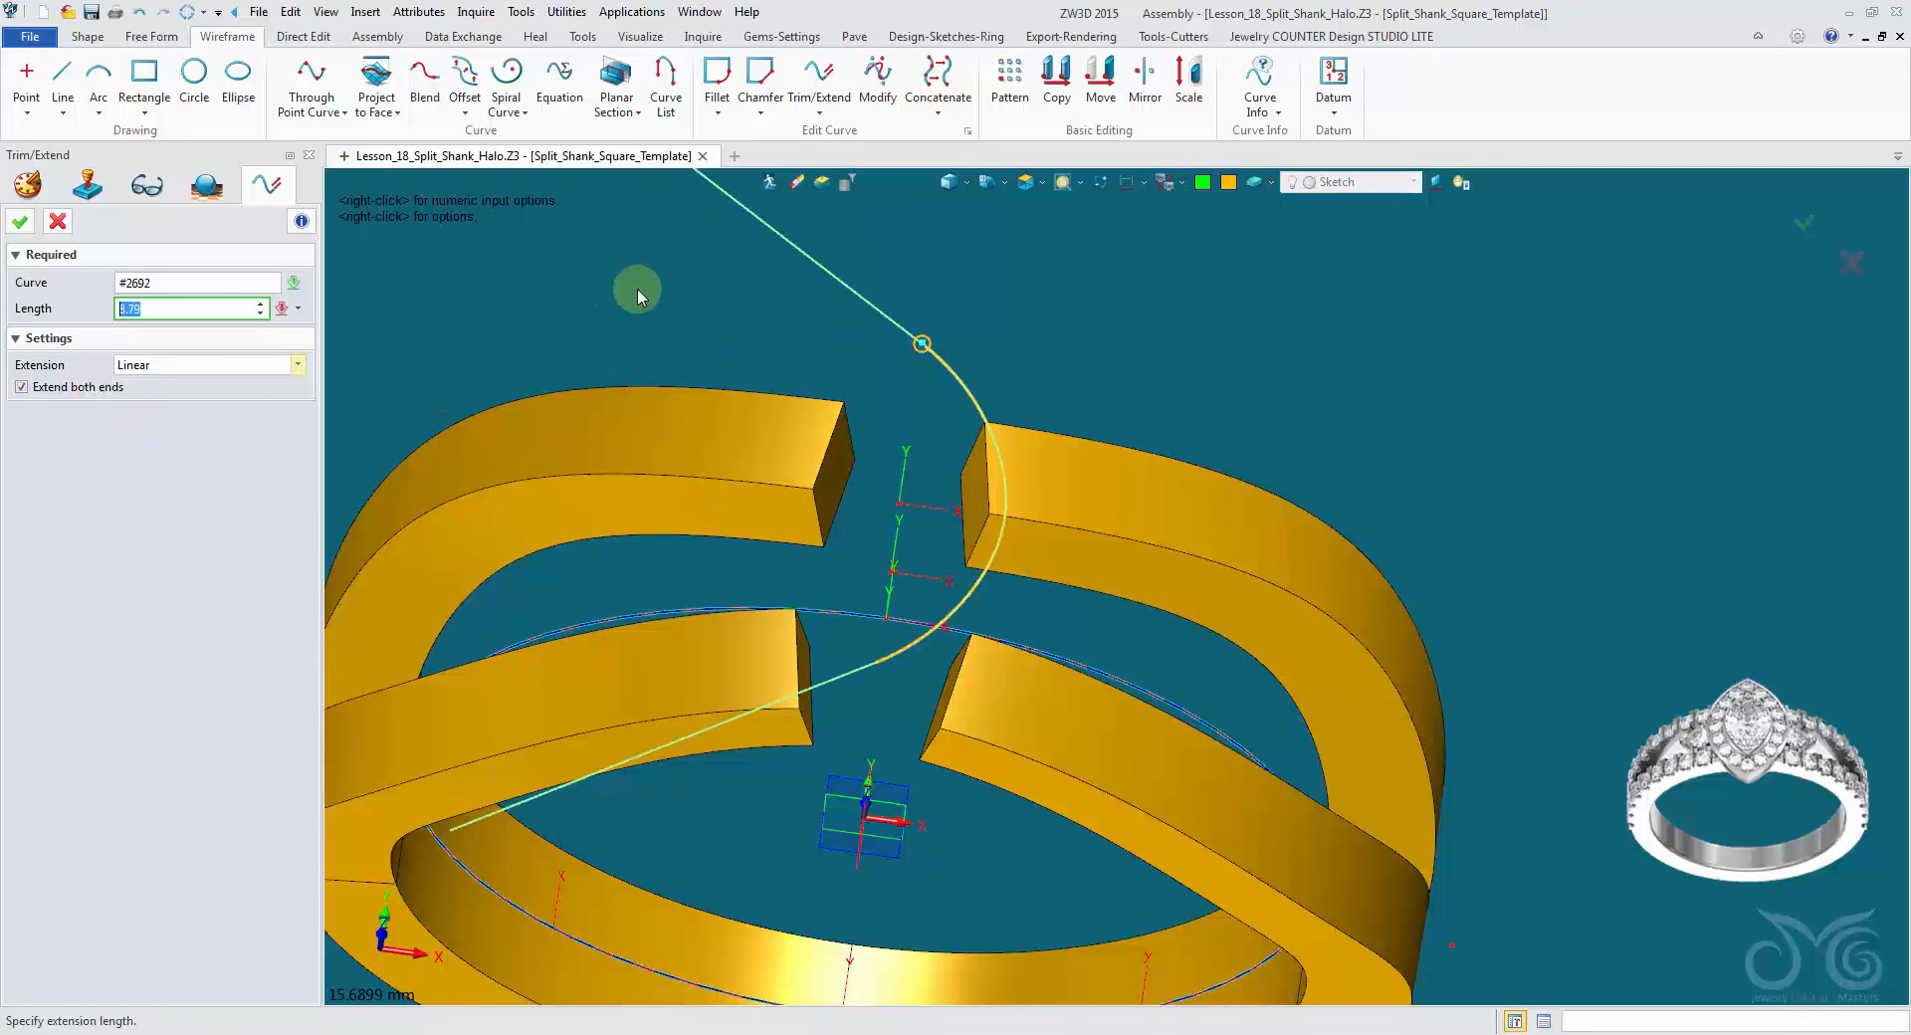
pyautogui.click(752, 265)
pyautogui.moveTo(828, 295); pyautogui.dragTo(1045, 281, button='right')
pyautogui.click(51, 225)
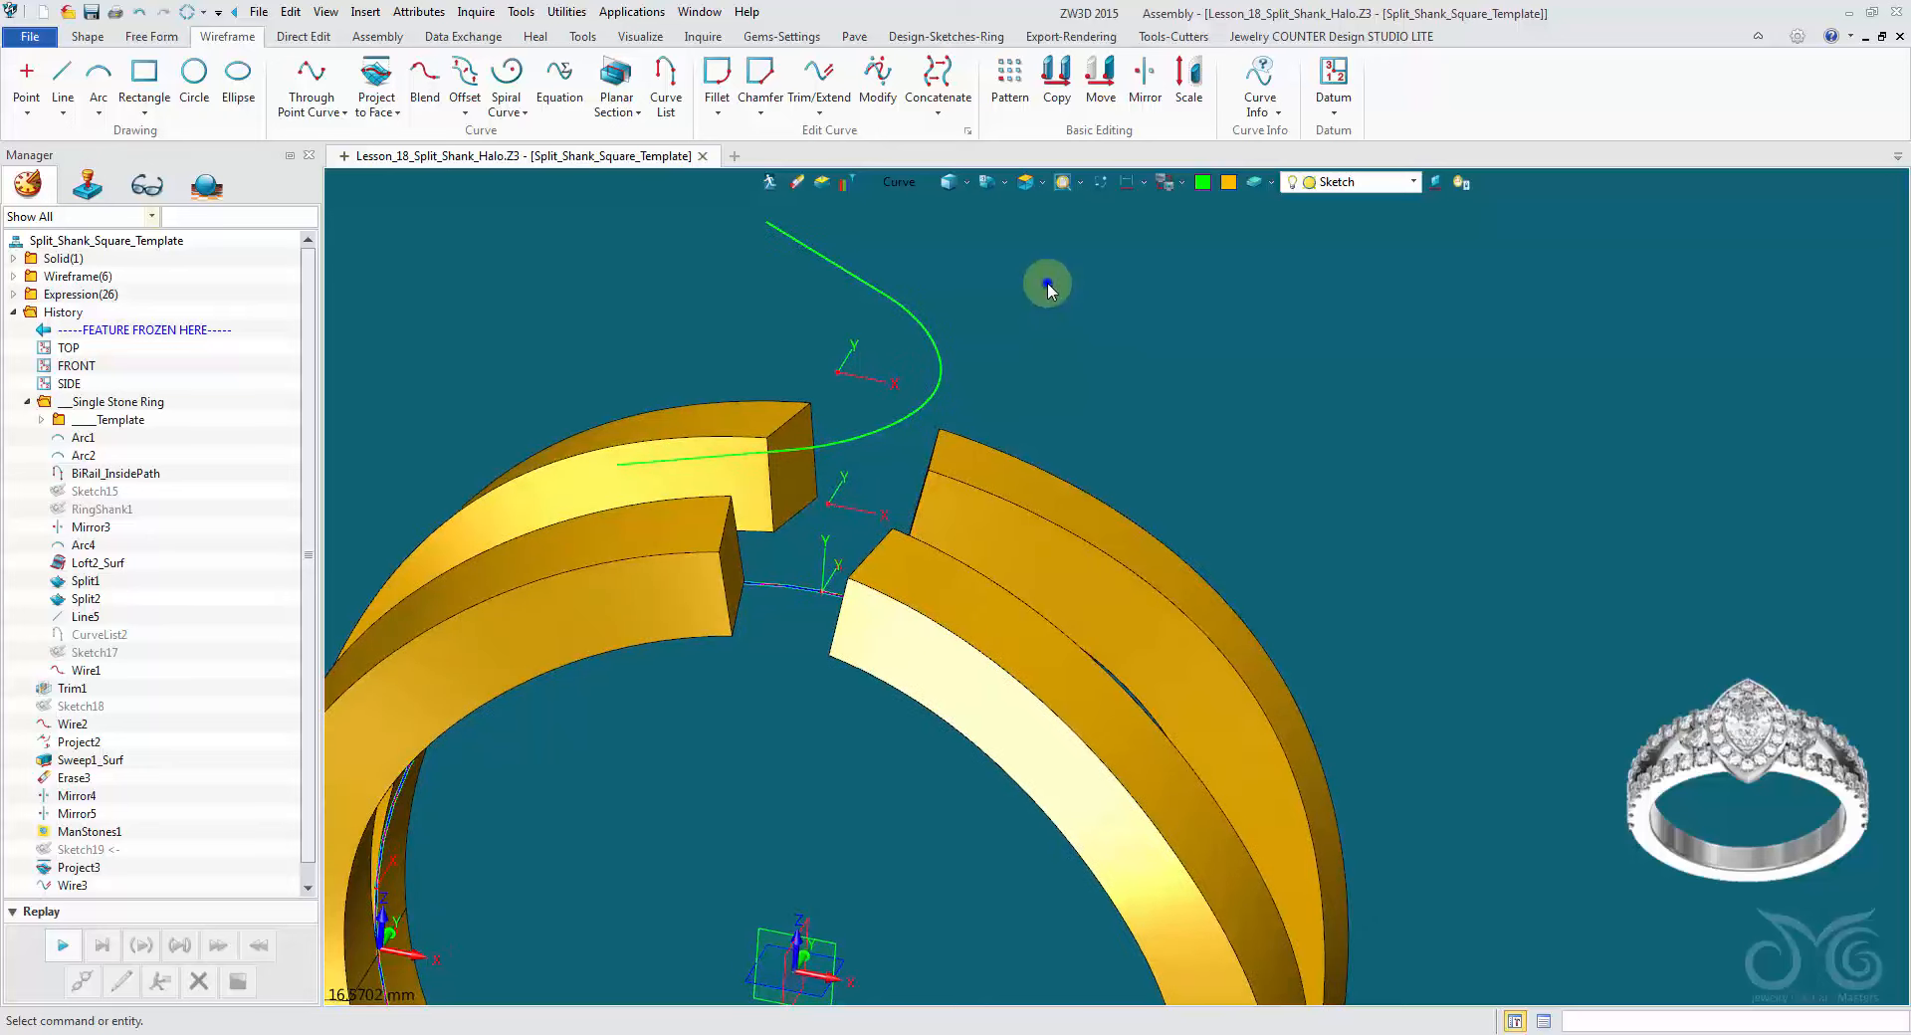
# Step: Place a new datum plane on the extended curve at 50 percent of its length
pyautogui.rightClick(1063, 299)
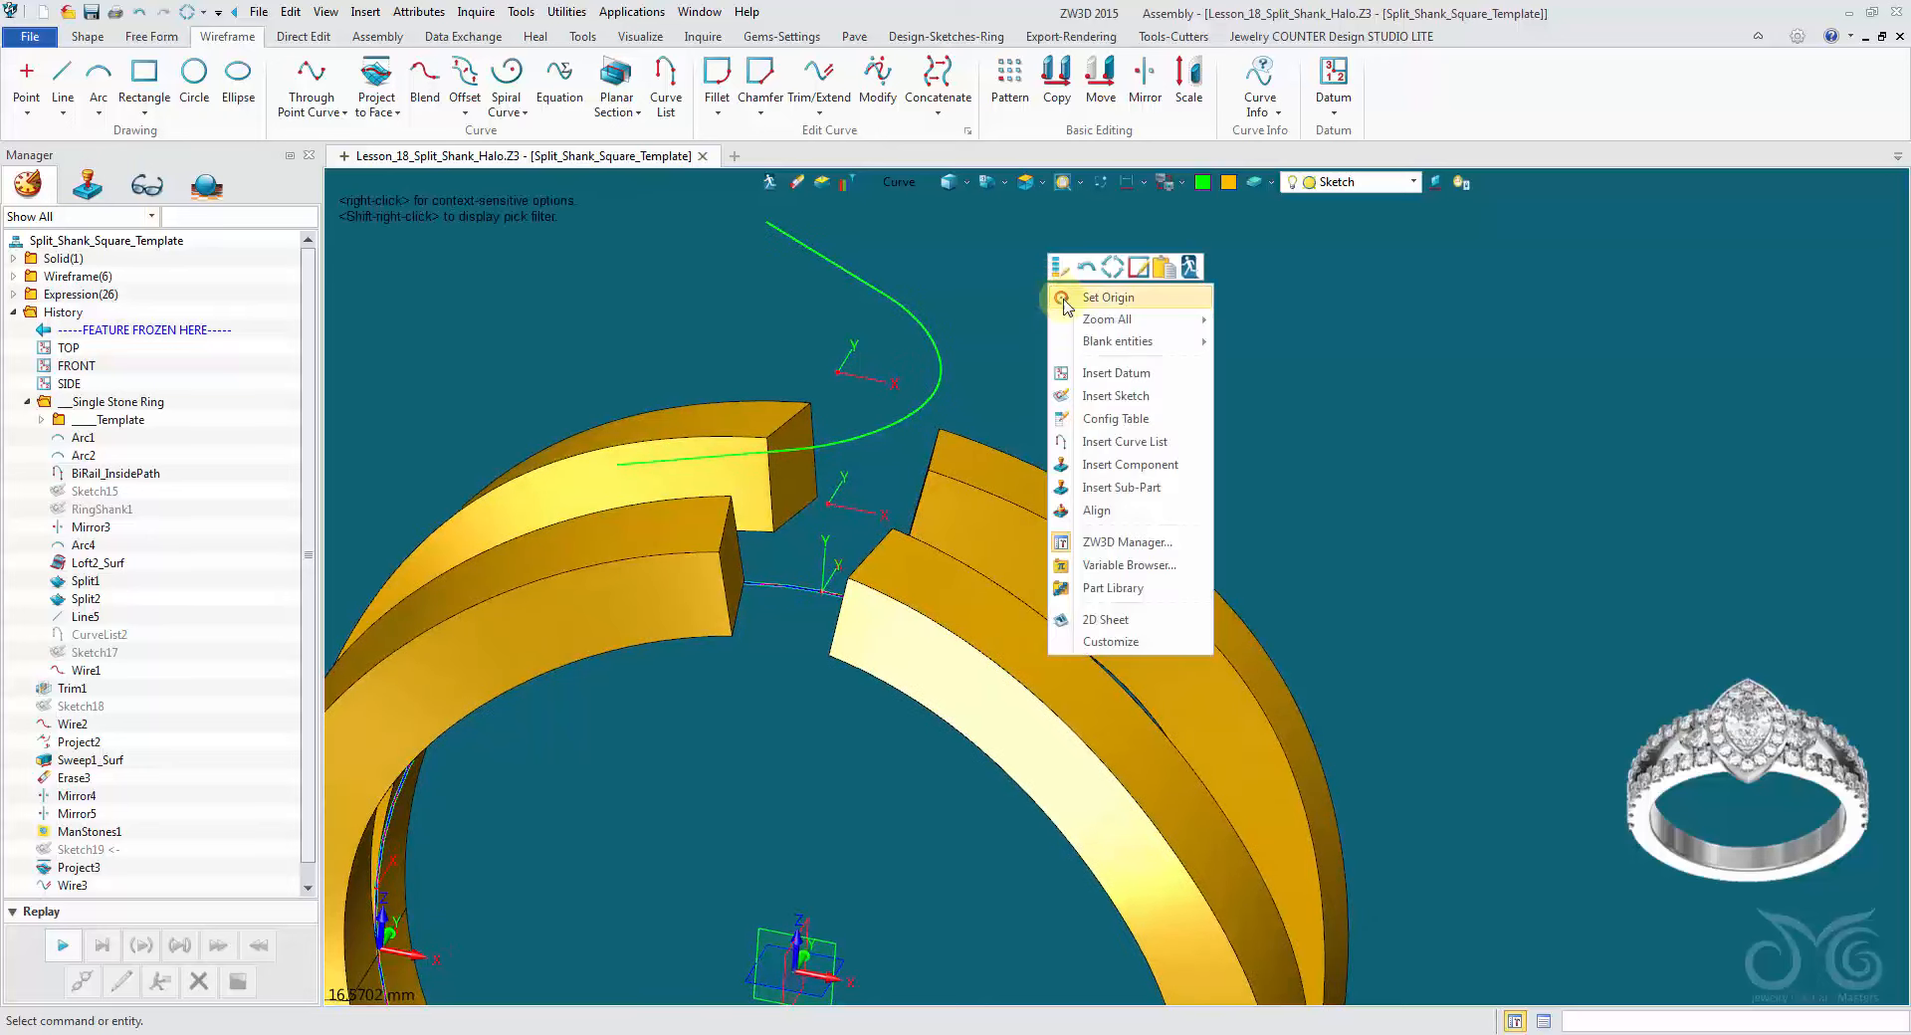
pyautogui.click(1152, 374)
pyautogui.moveTo(1108, 380); pyautogui.dragTo(1048, 374, button='right')
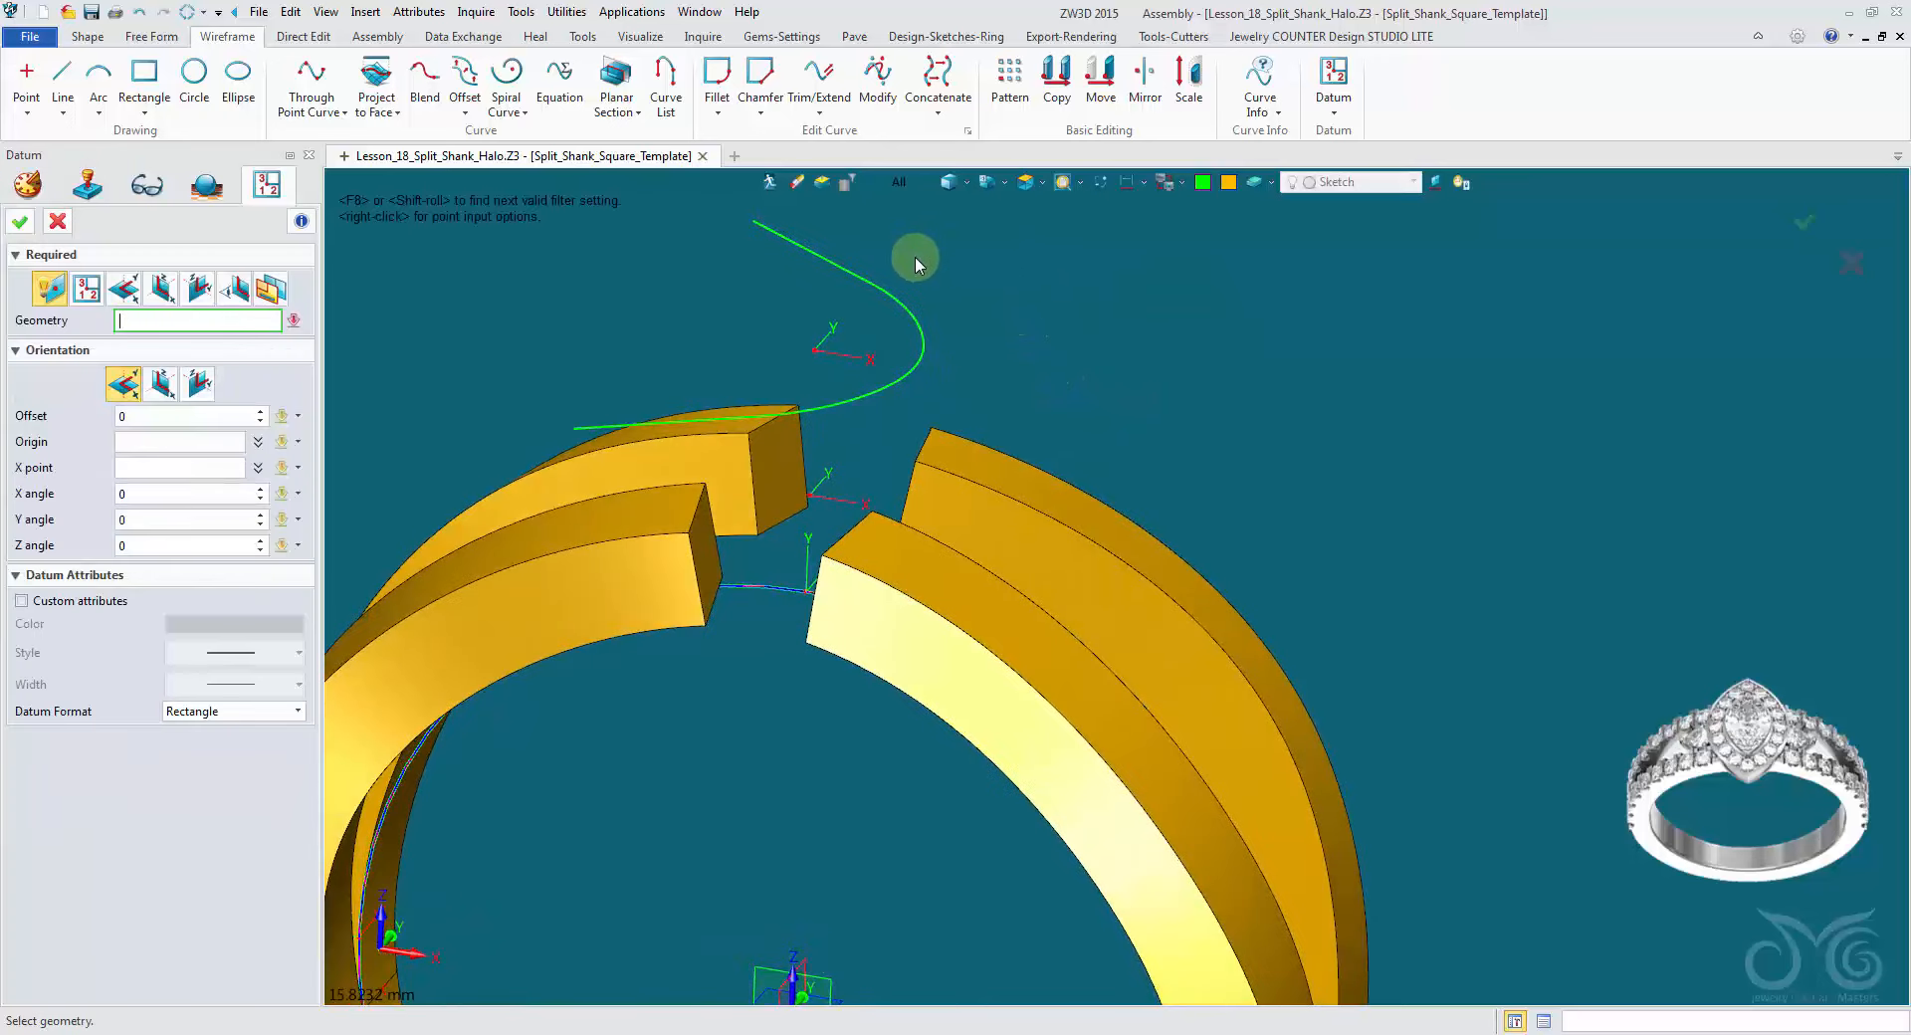
pyautogui.rightClick(1047, 263)
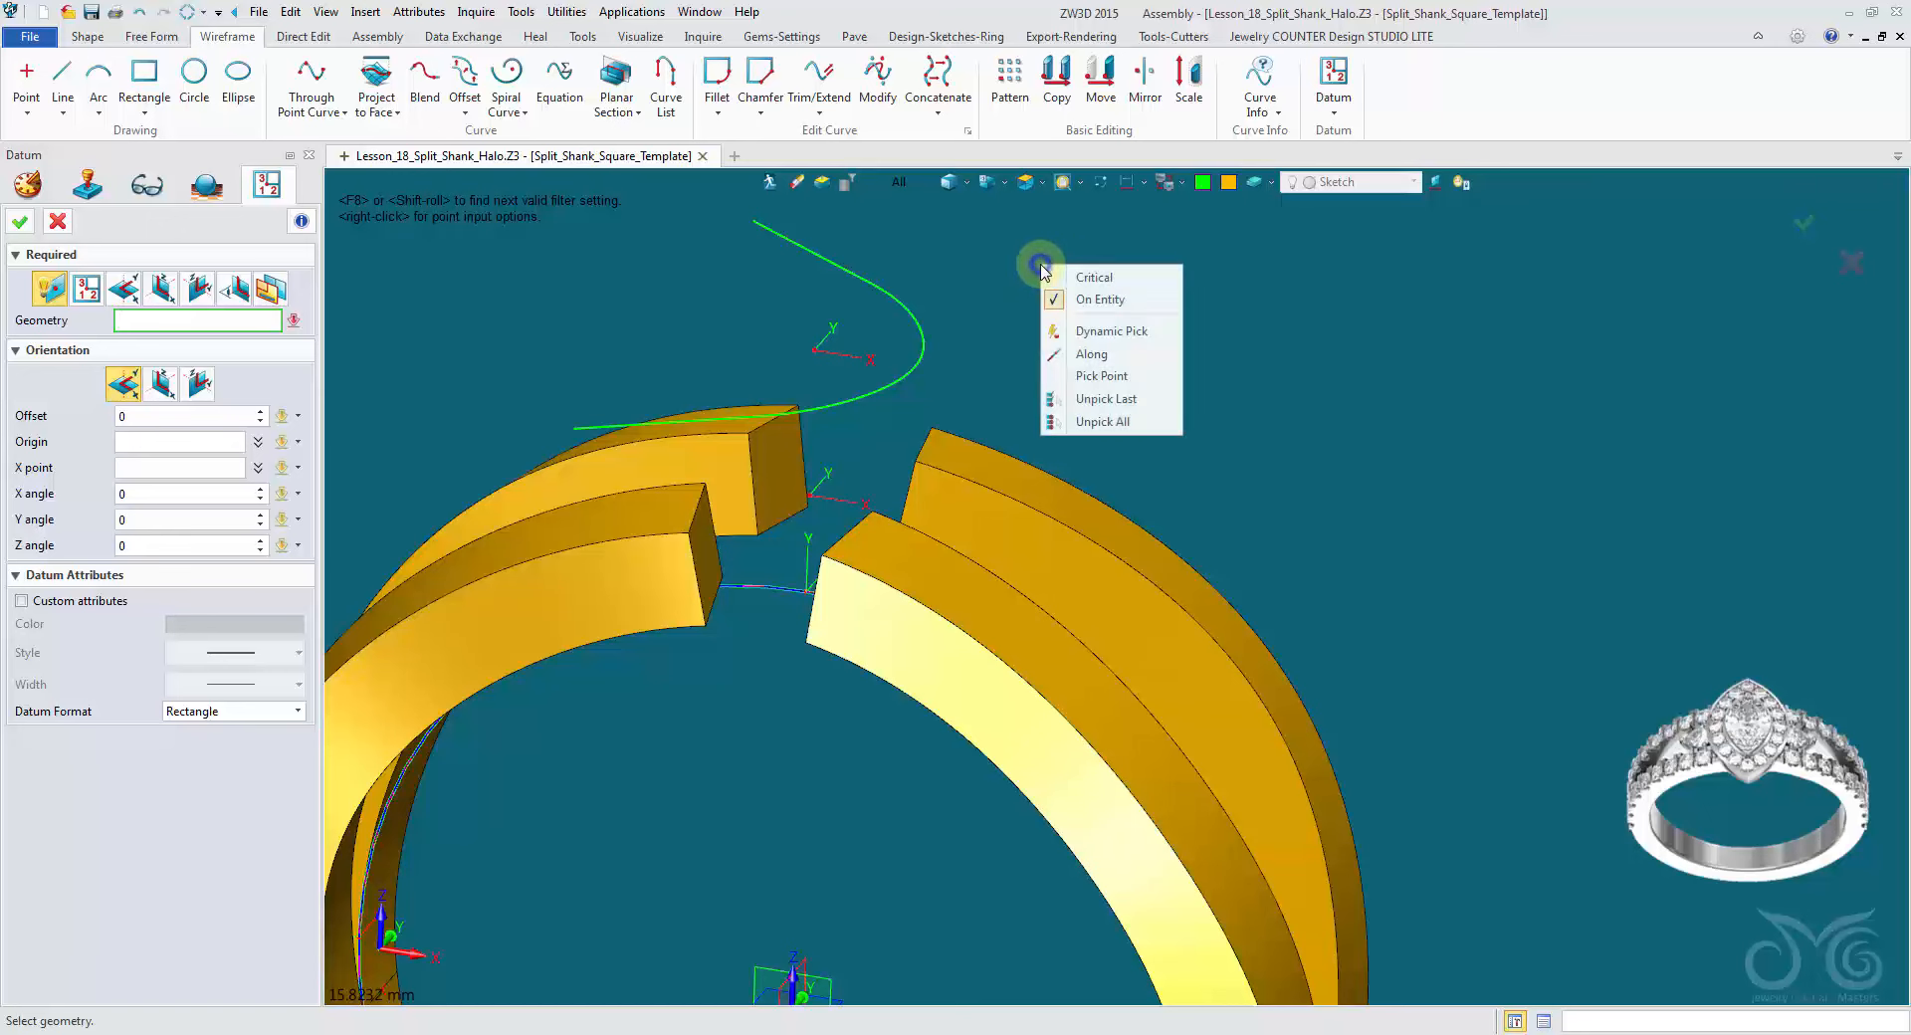
pyautogui.click(1072, 353)
pyautogui.moveTo(1072, 354); pyautogui.dragTo(810, 555, button='right')
pyautogui.click(758, 527)
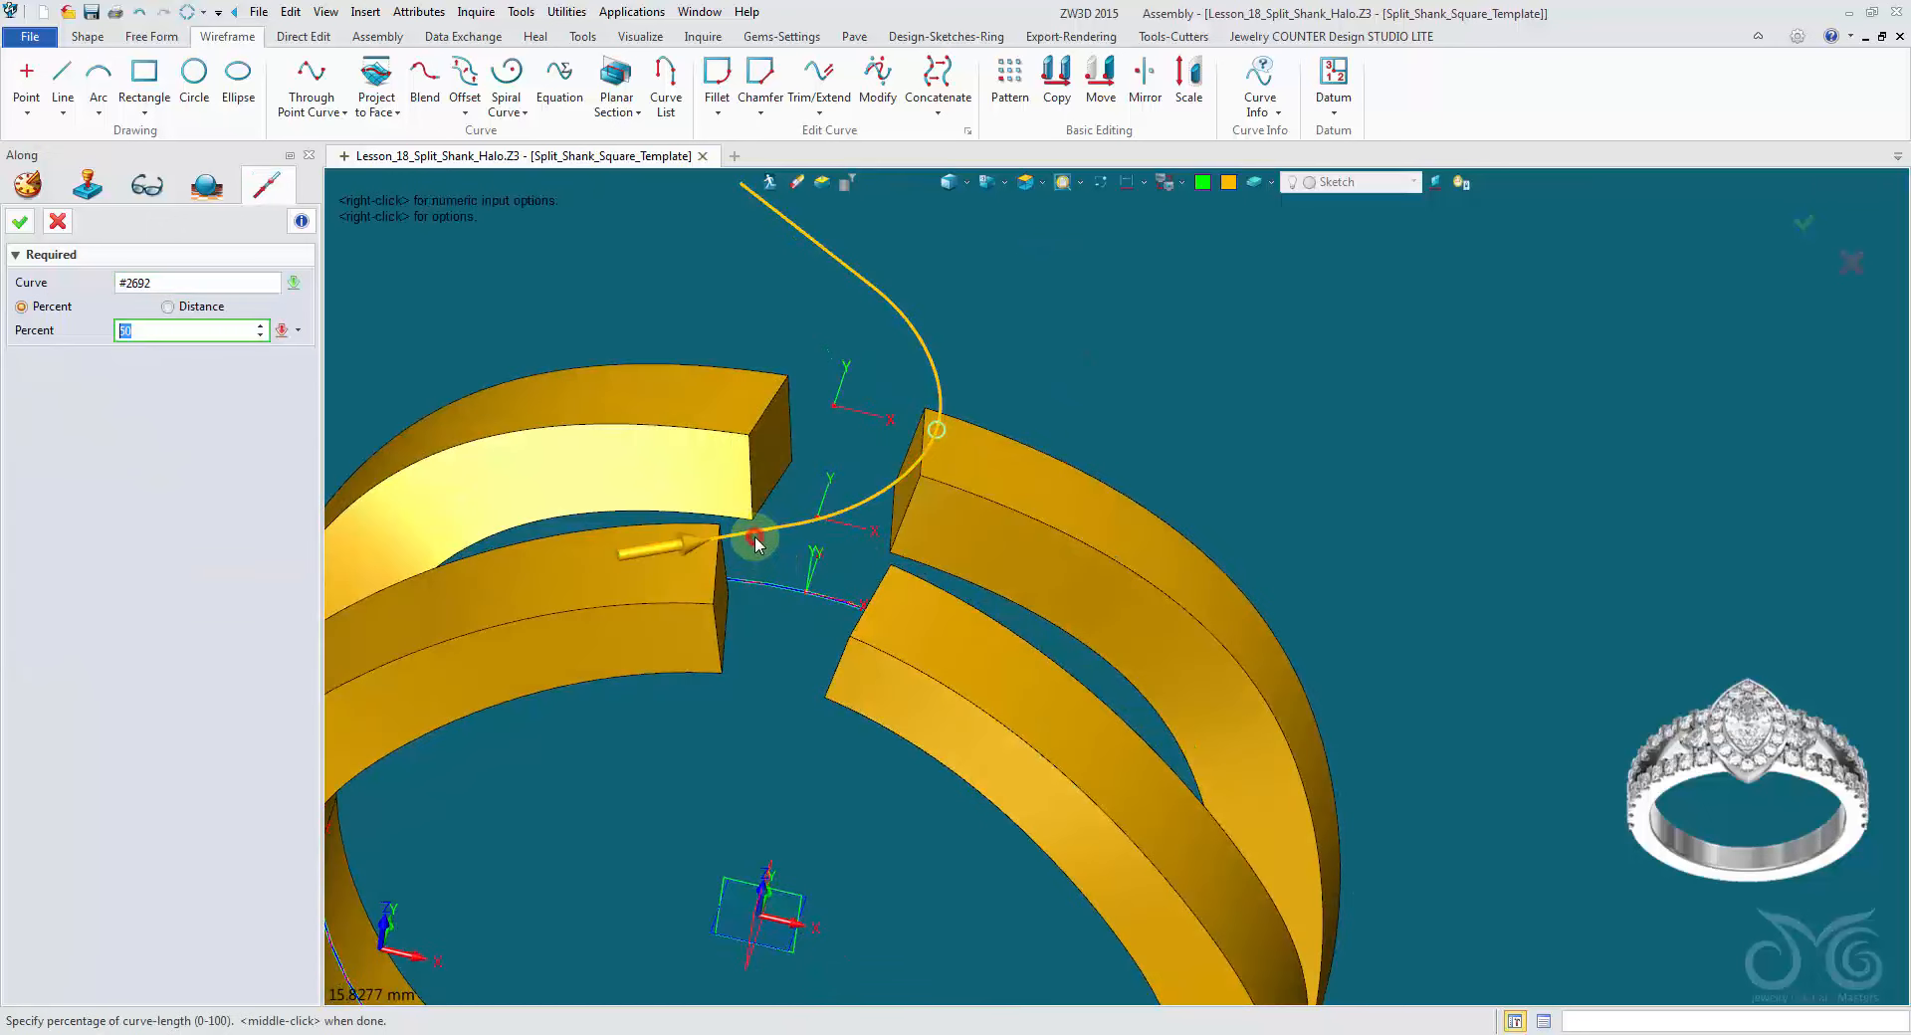
pyautogui.click(28, 225)
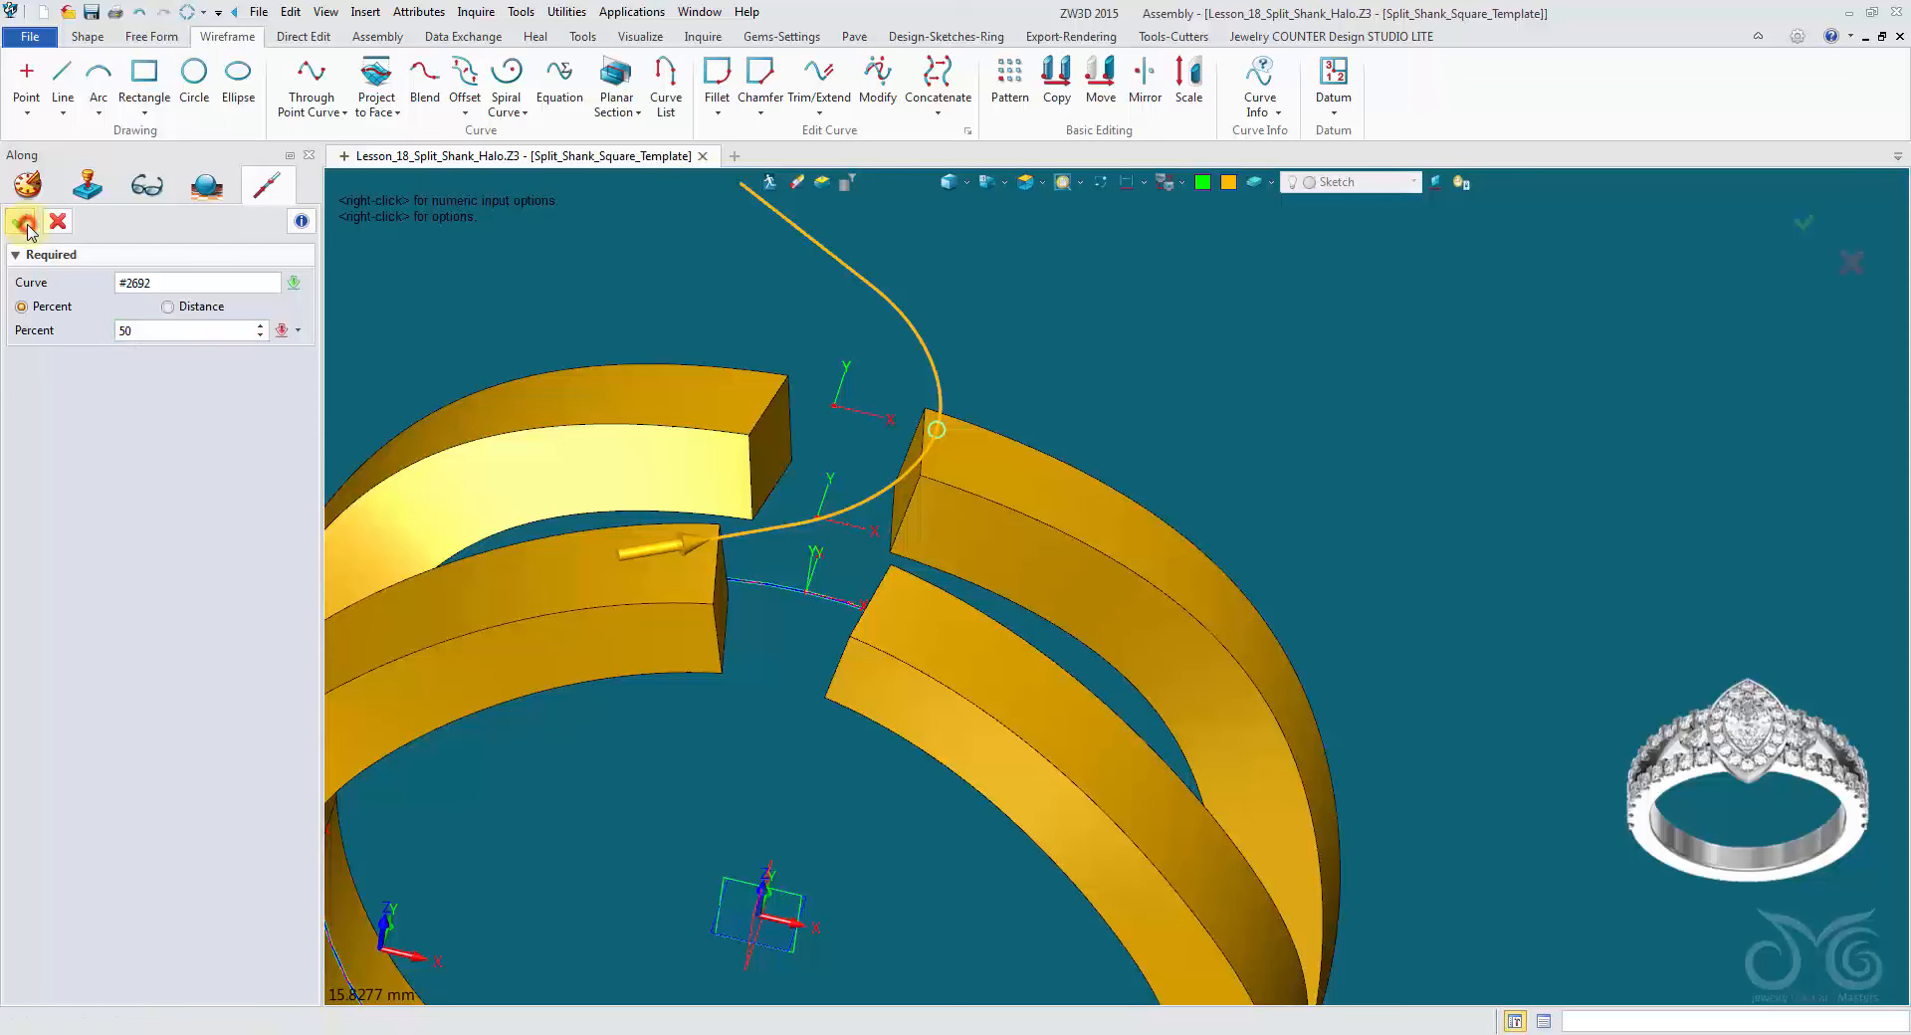
# Step: Set the datum's X angle to 180 and its format to X-Y axes, and create it
pyautogui.moveTo(559, 480); pyautogui.dragTo(849, 348, button='right')
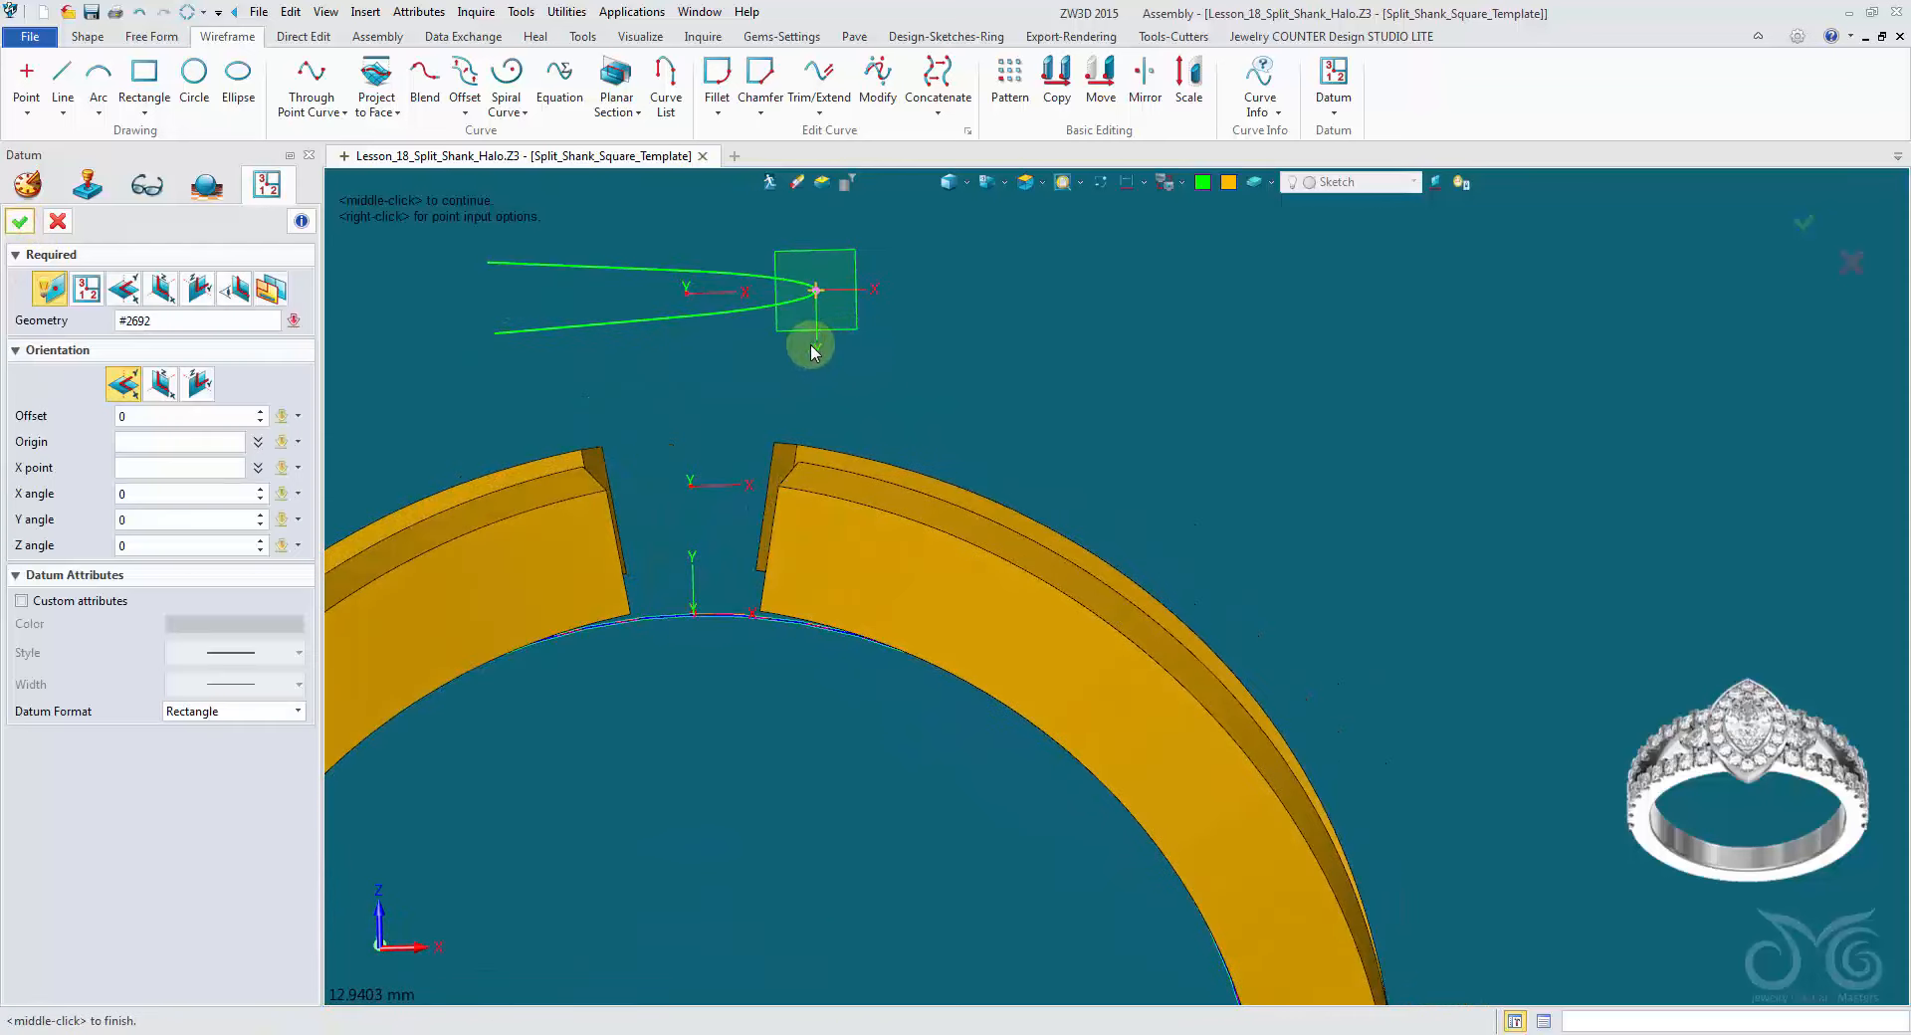
pyautogui.click(142, 492)
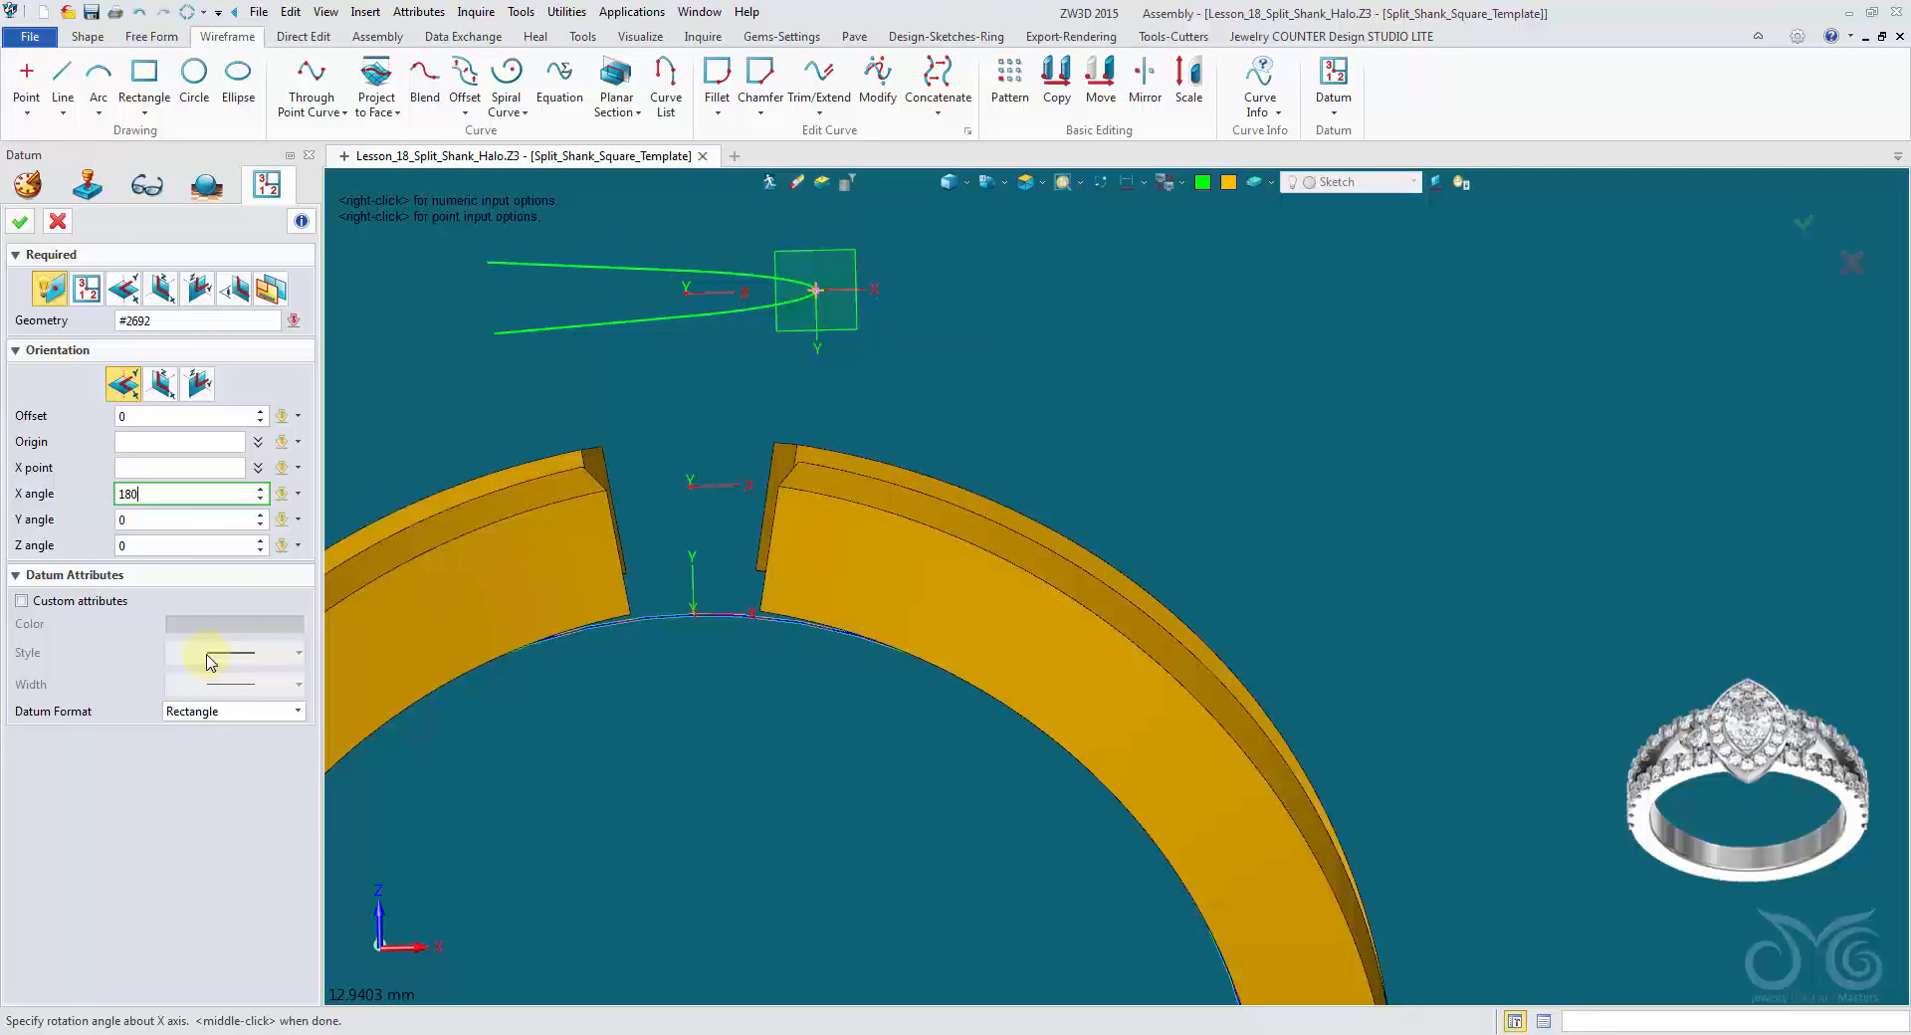
pyautogui.click(173, 519)
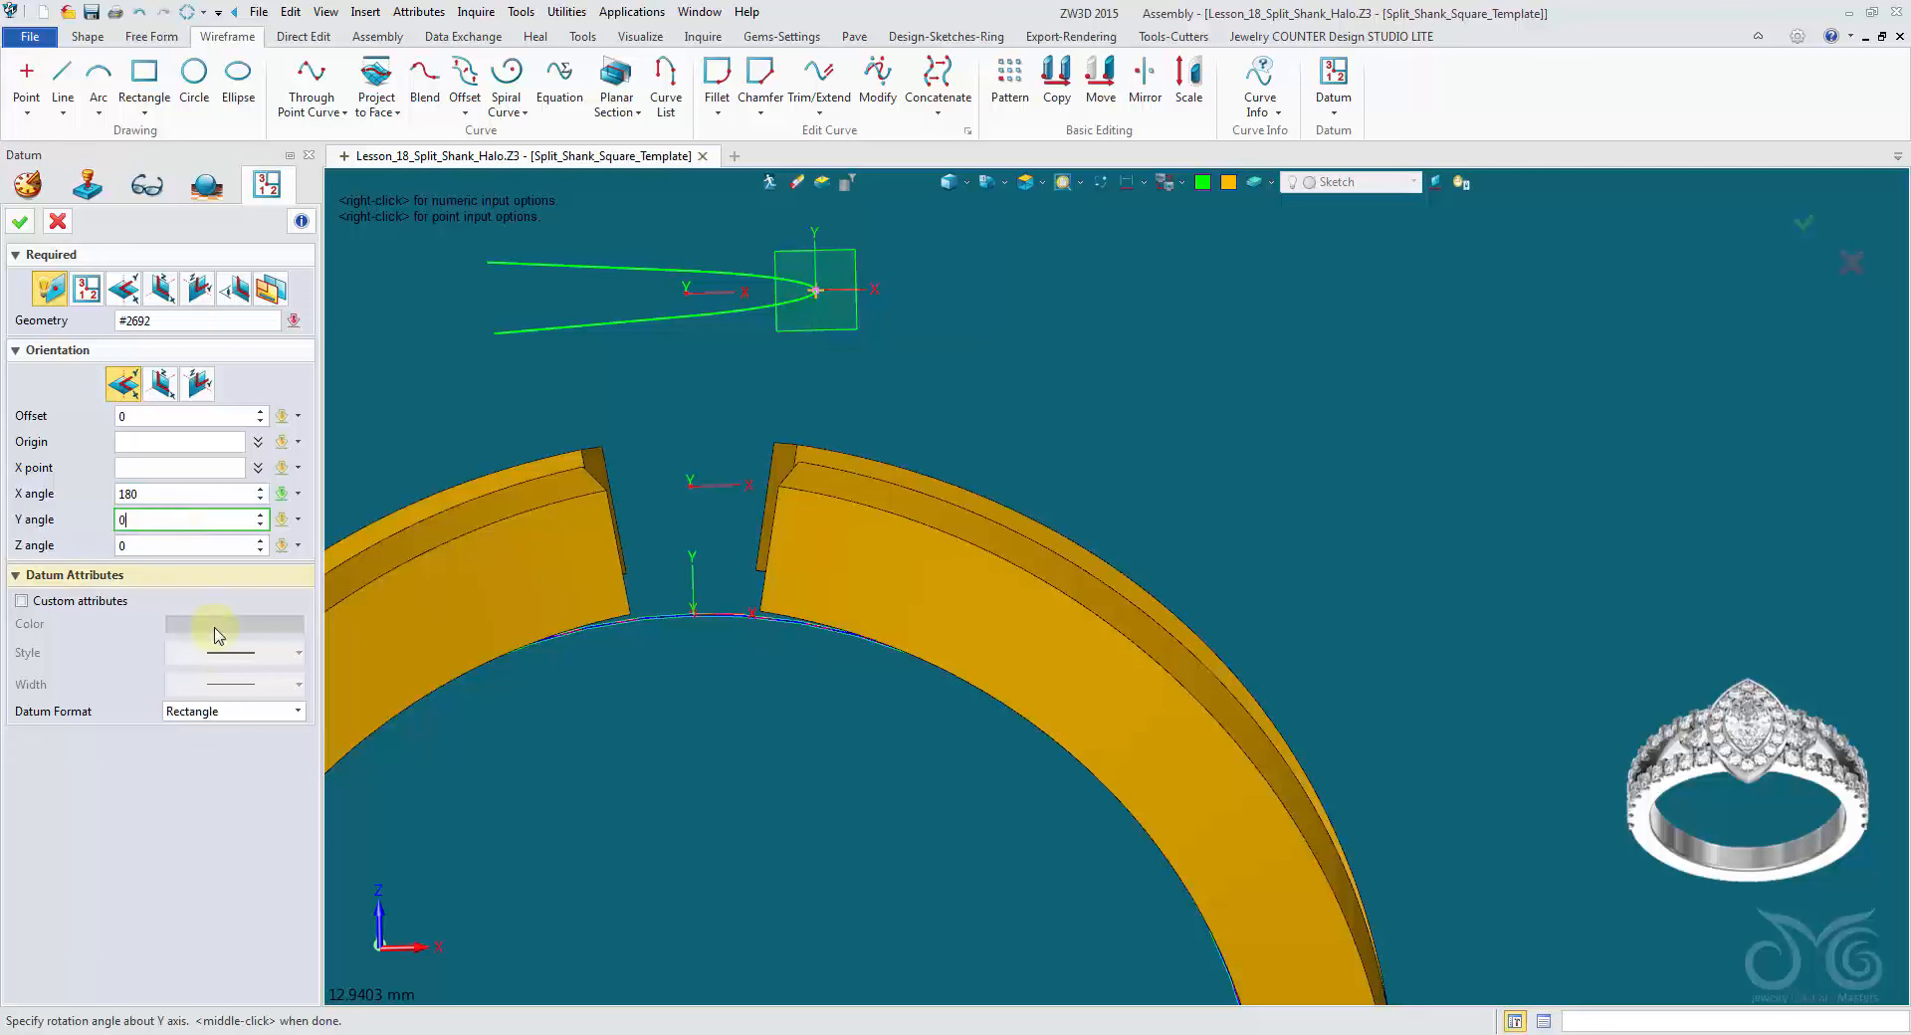
pyautogui.click(237, 735)
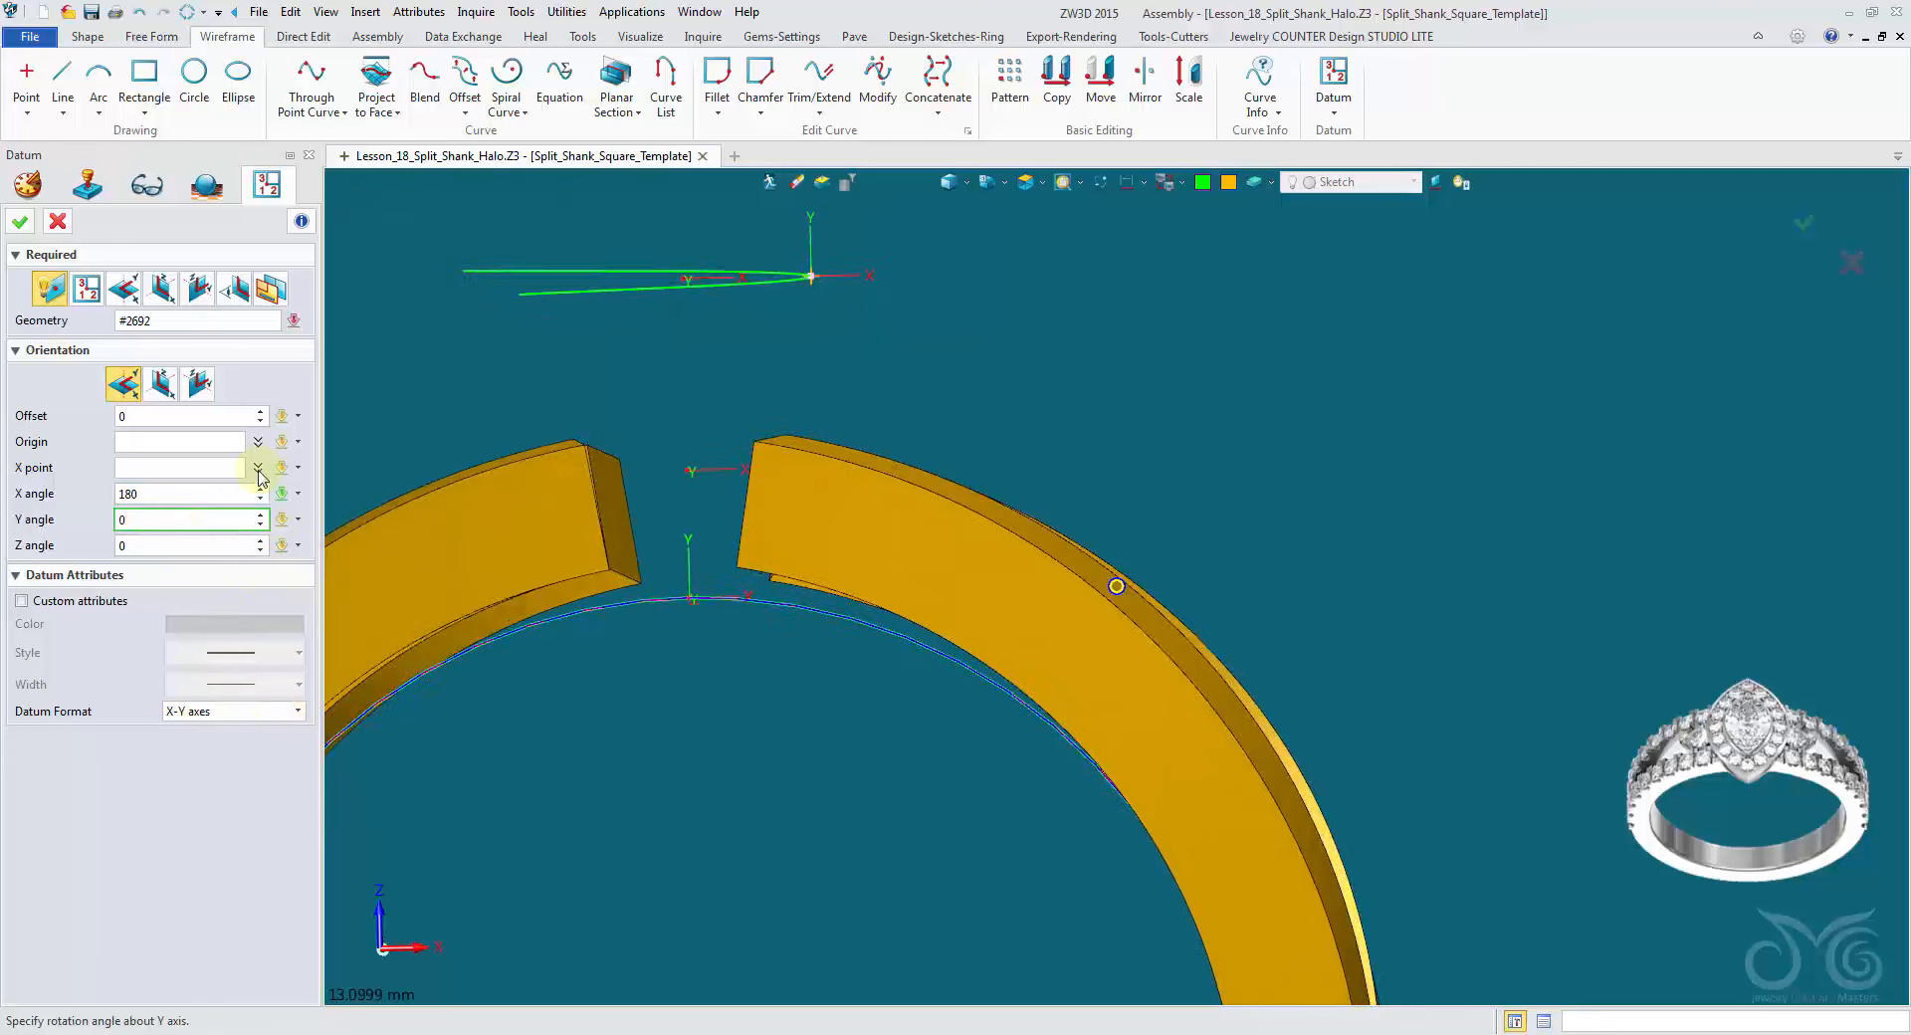
pyautogui.click(17, 220)
# Step: Turn on the Center Stone layer to show the marquise stone again
pyautogui.moveTo(697, 458); pyautogui.dragTo(899, 510, button='middle')
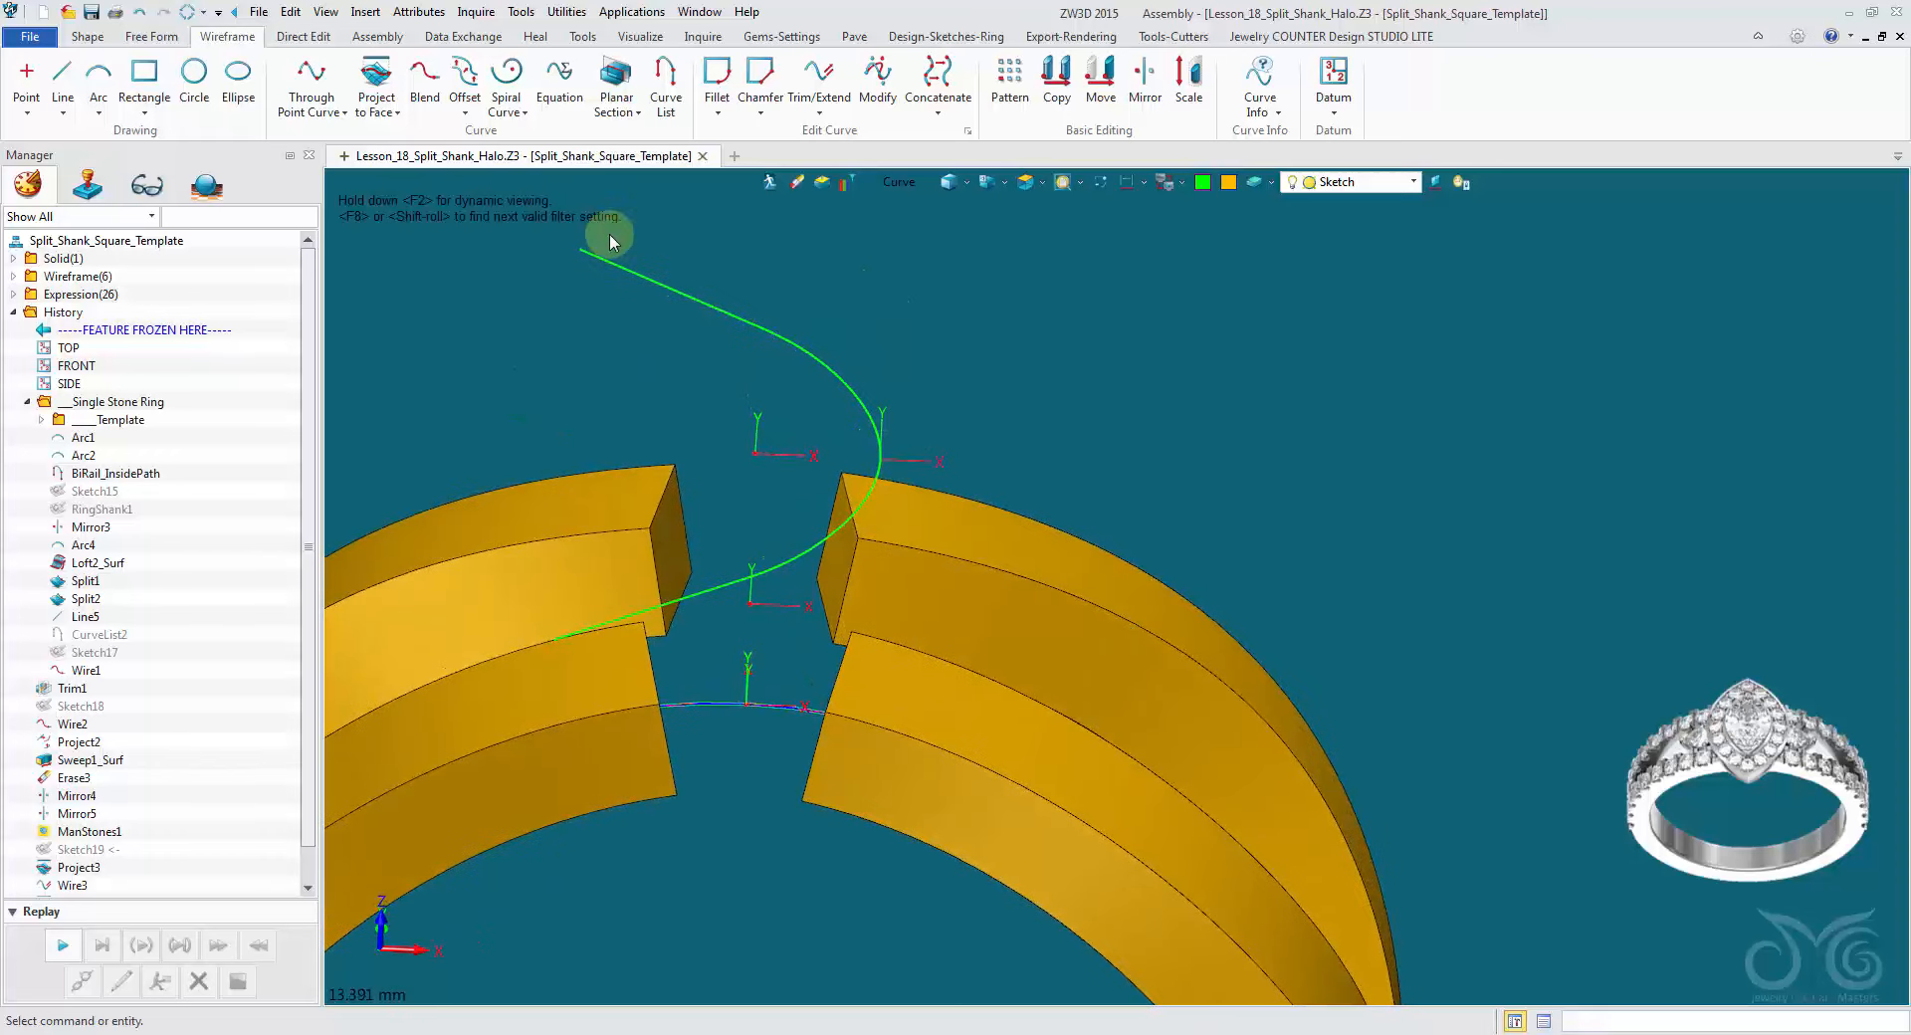
pyautogui.moveTo(853, 577); pyautogui.dragTo(1048, 381, button='middle')
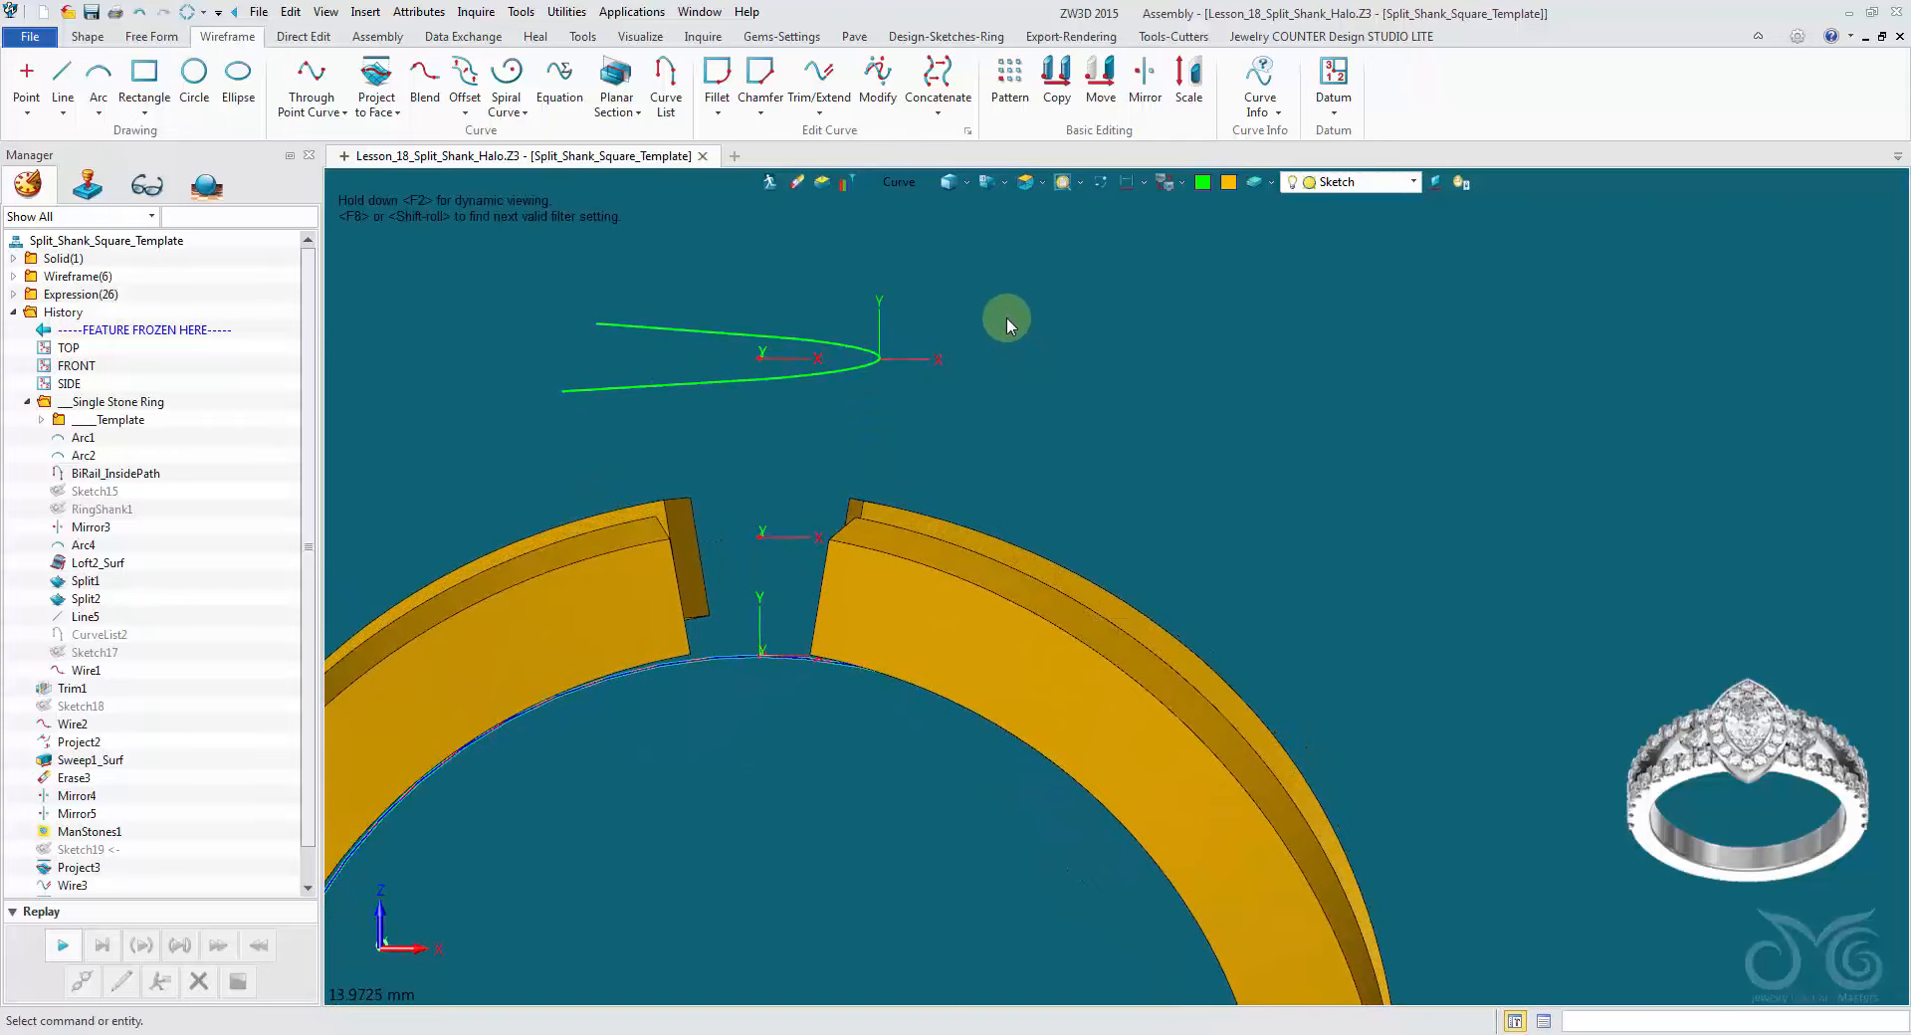
pyautogui.click(1343, 185)
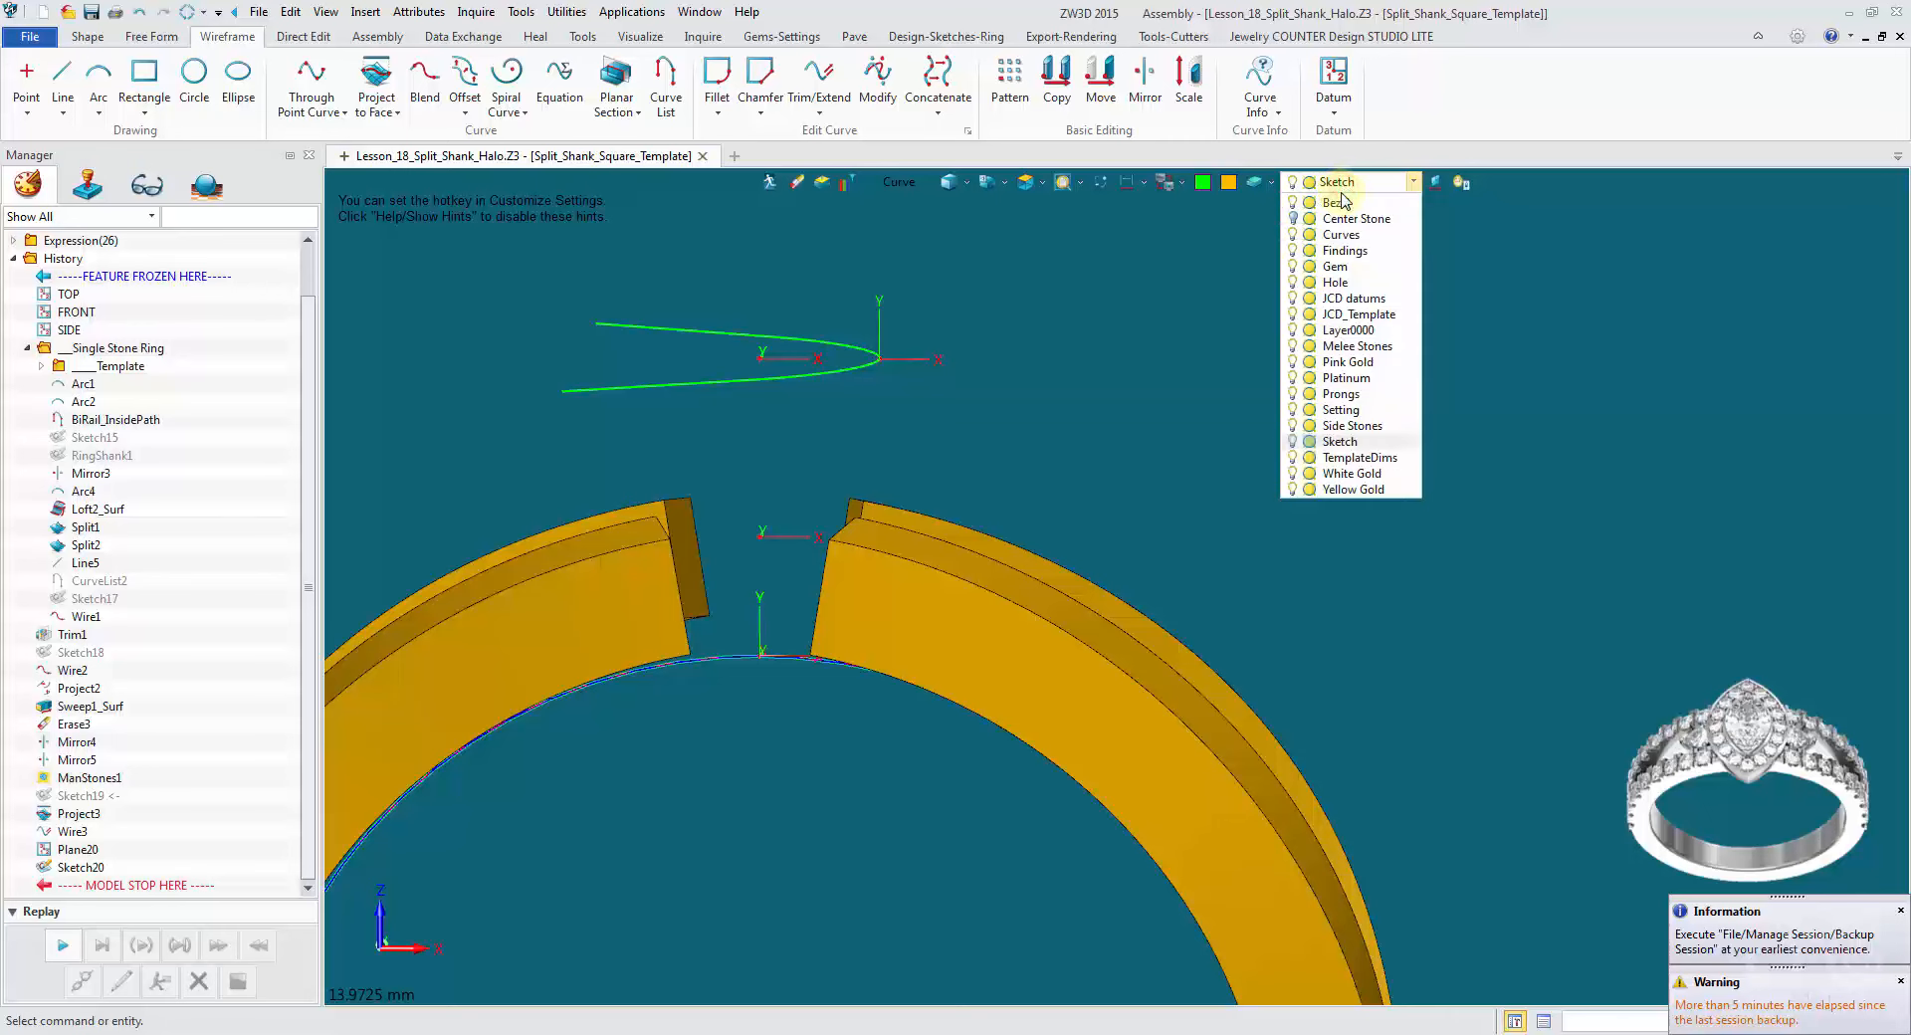
pyautogui.click(1294, 218)
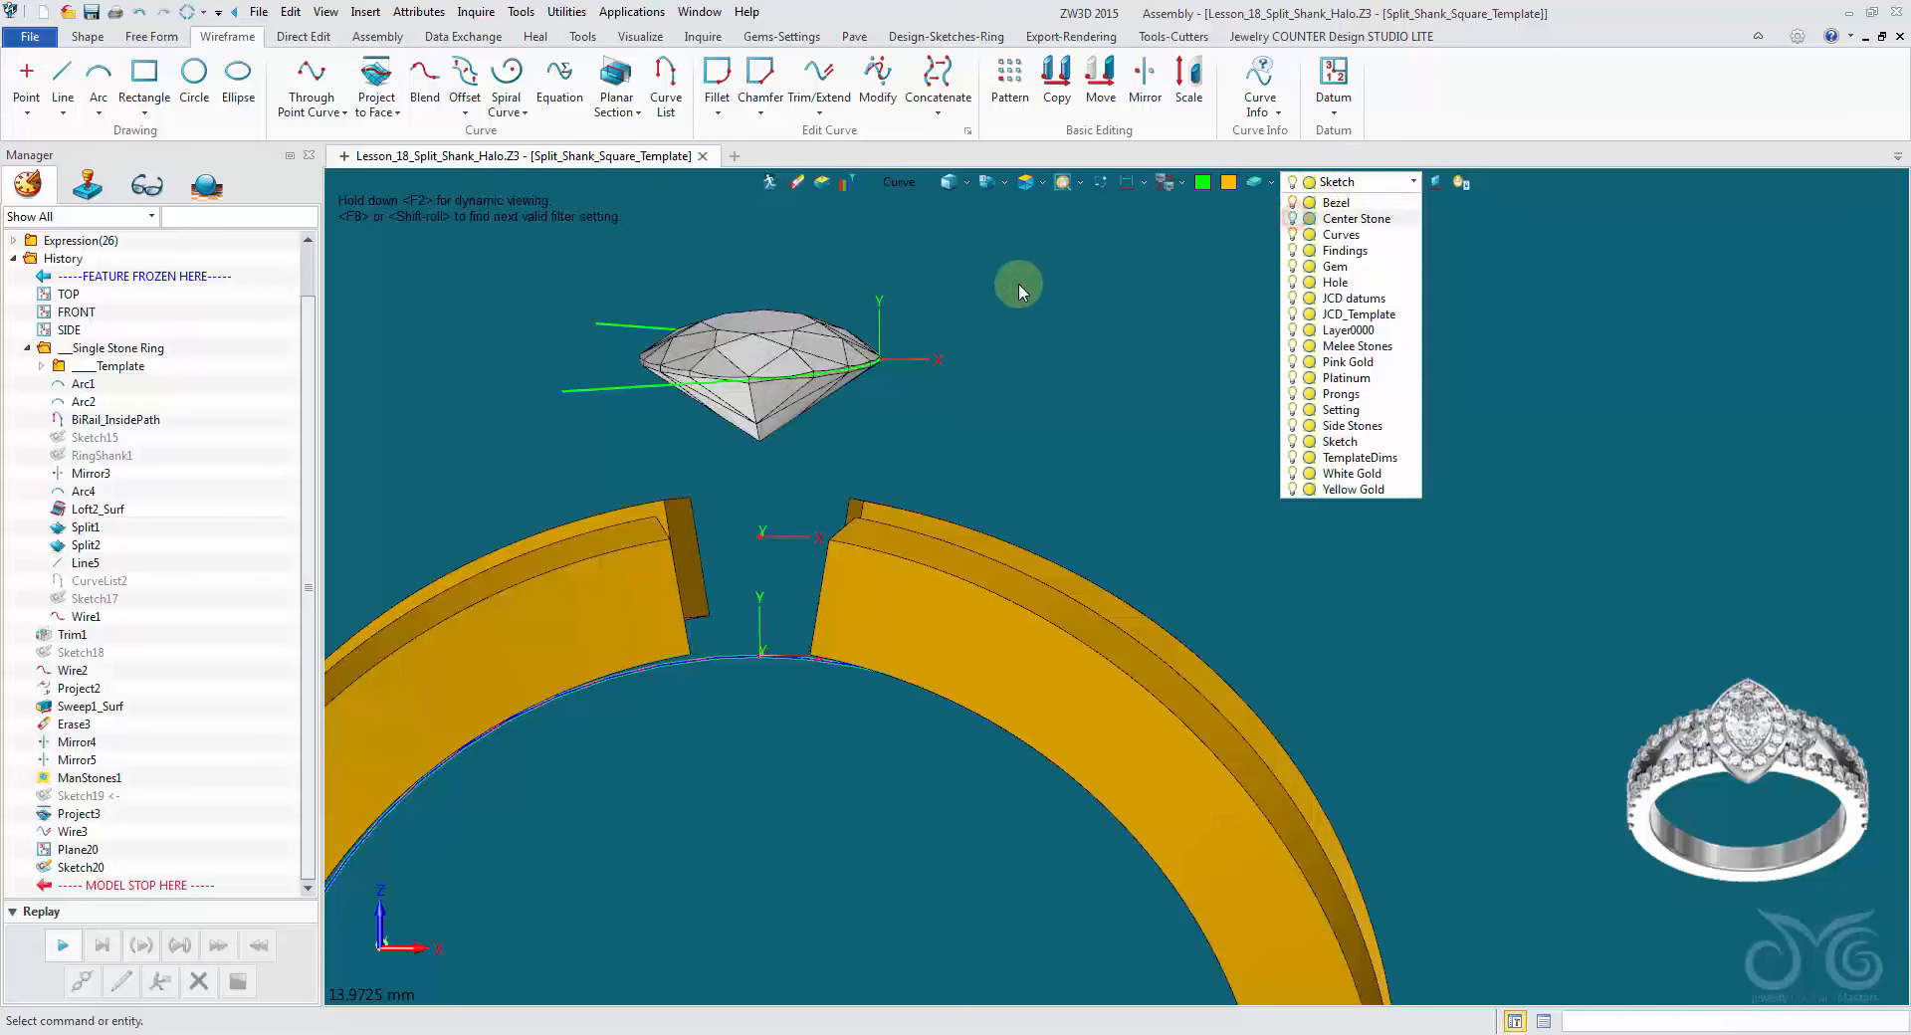
pyautogui.click(1018, 283)
# Step: Insert a new sketch on the new datum plane at the tip of the half-marquise curve
pyautogui.scroll(2, 995, 298)
pyautogui.rightClick(985, 299)
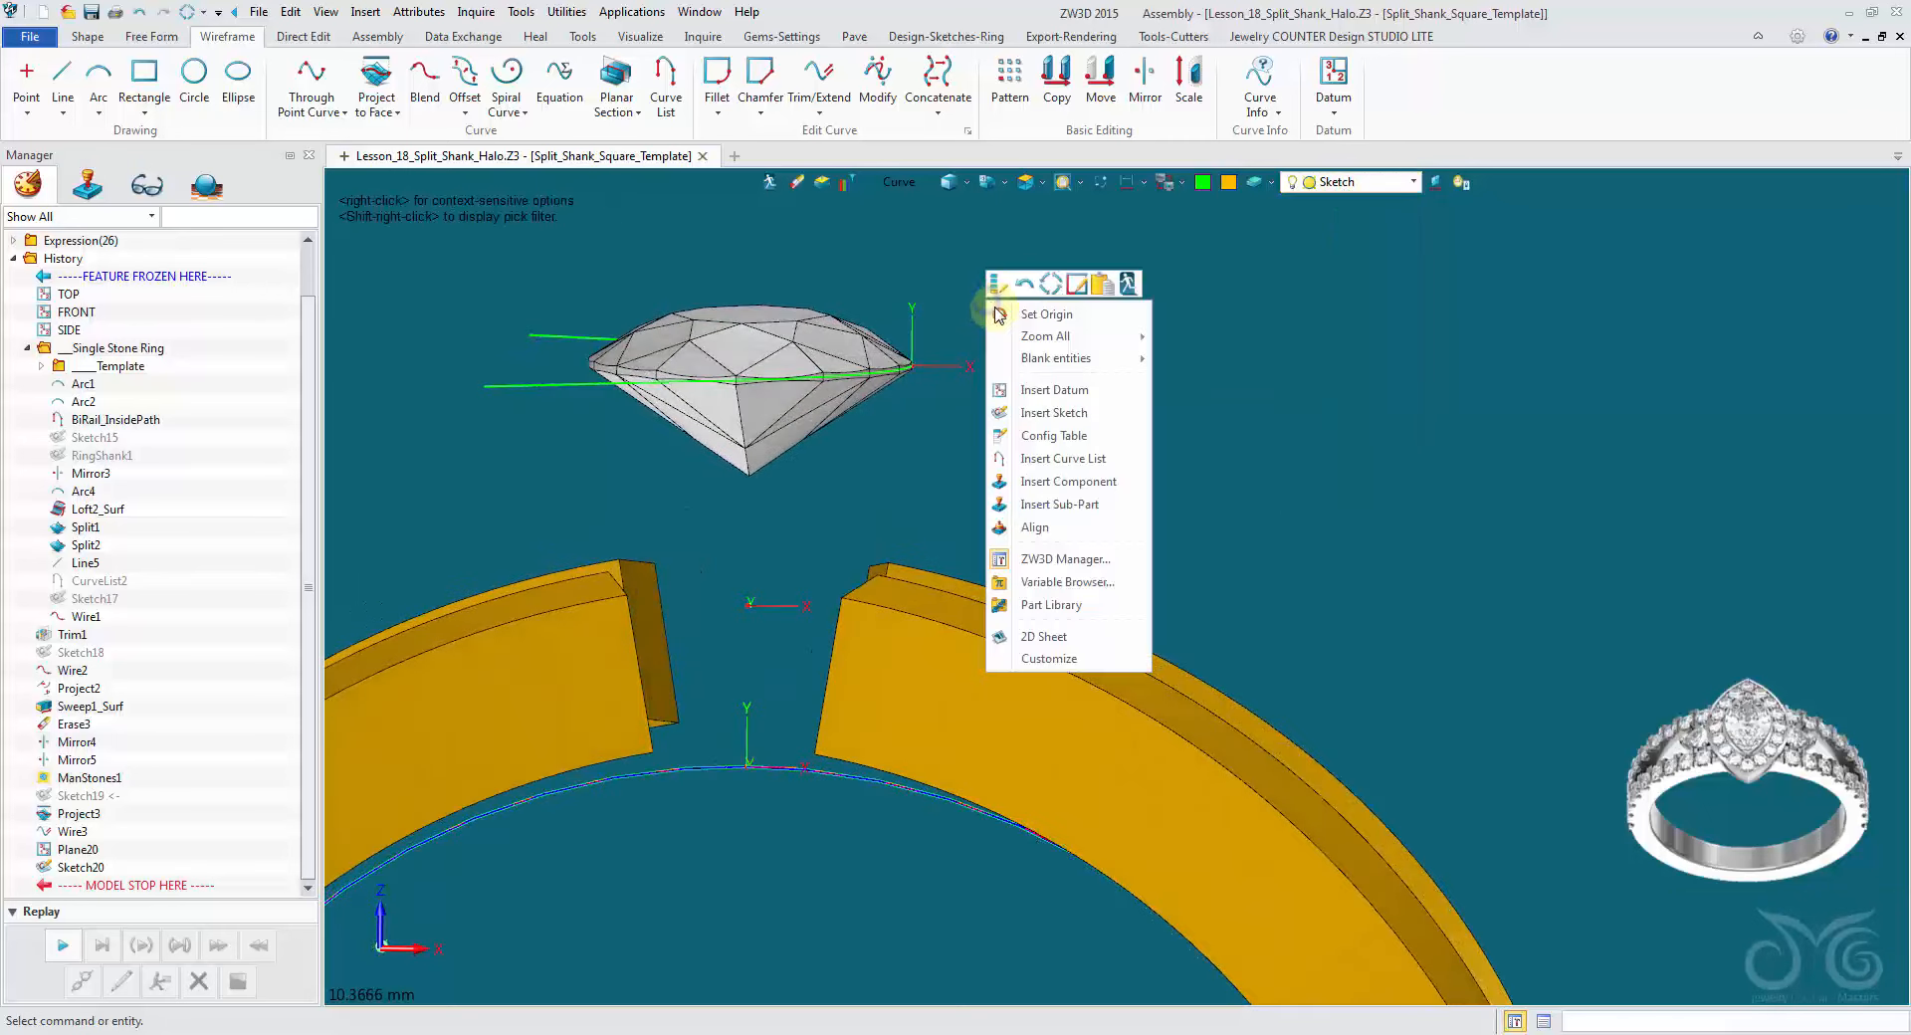
pyautogui.click(1031, 408)
pyautogui.click(961, 368)
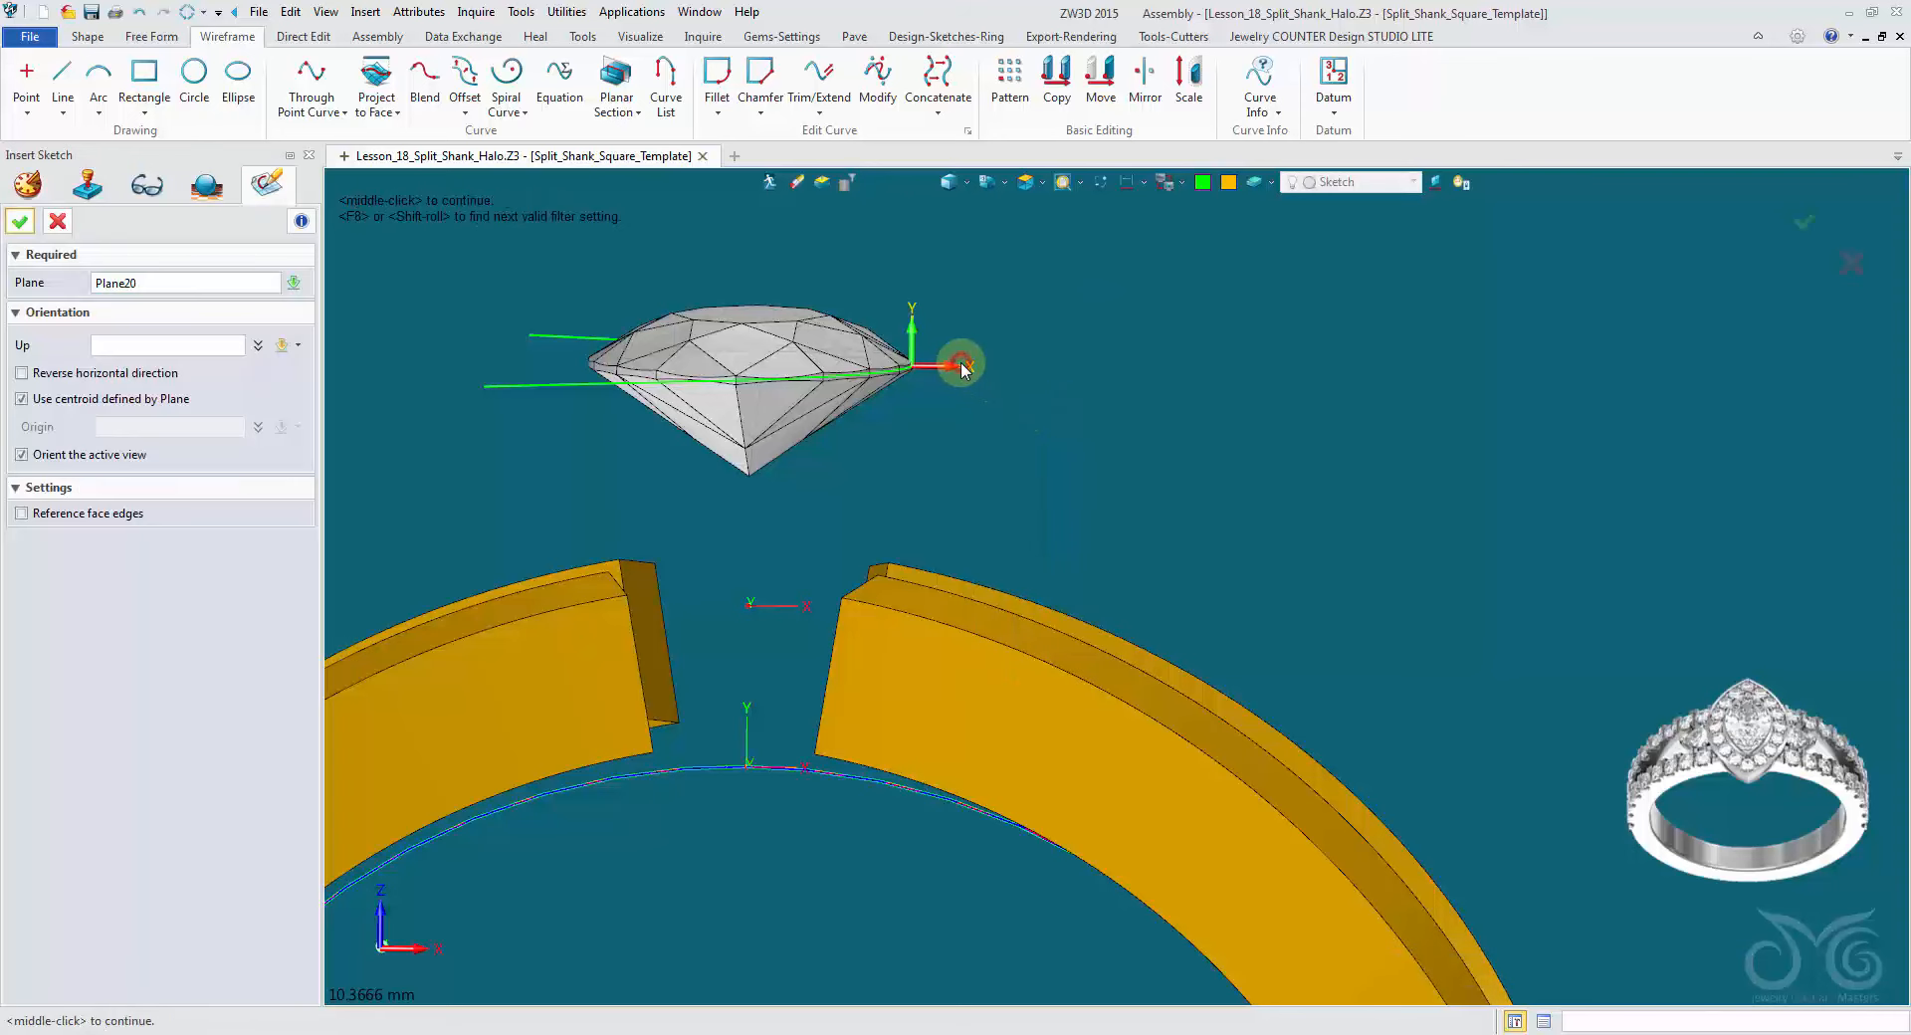
pyautogui.click(22, 234)
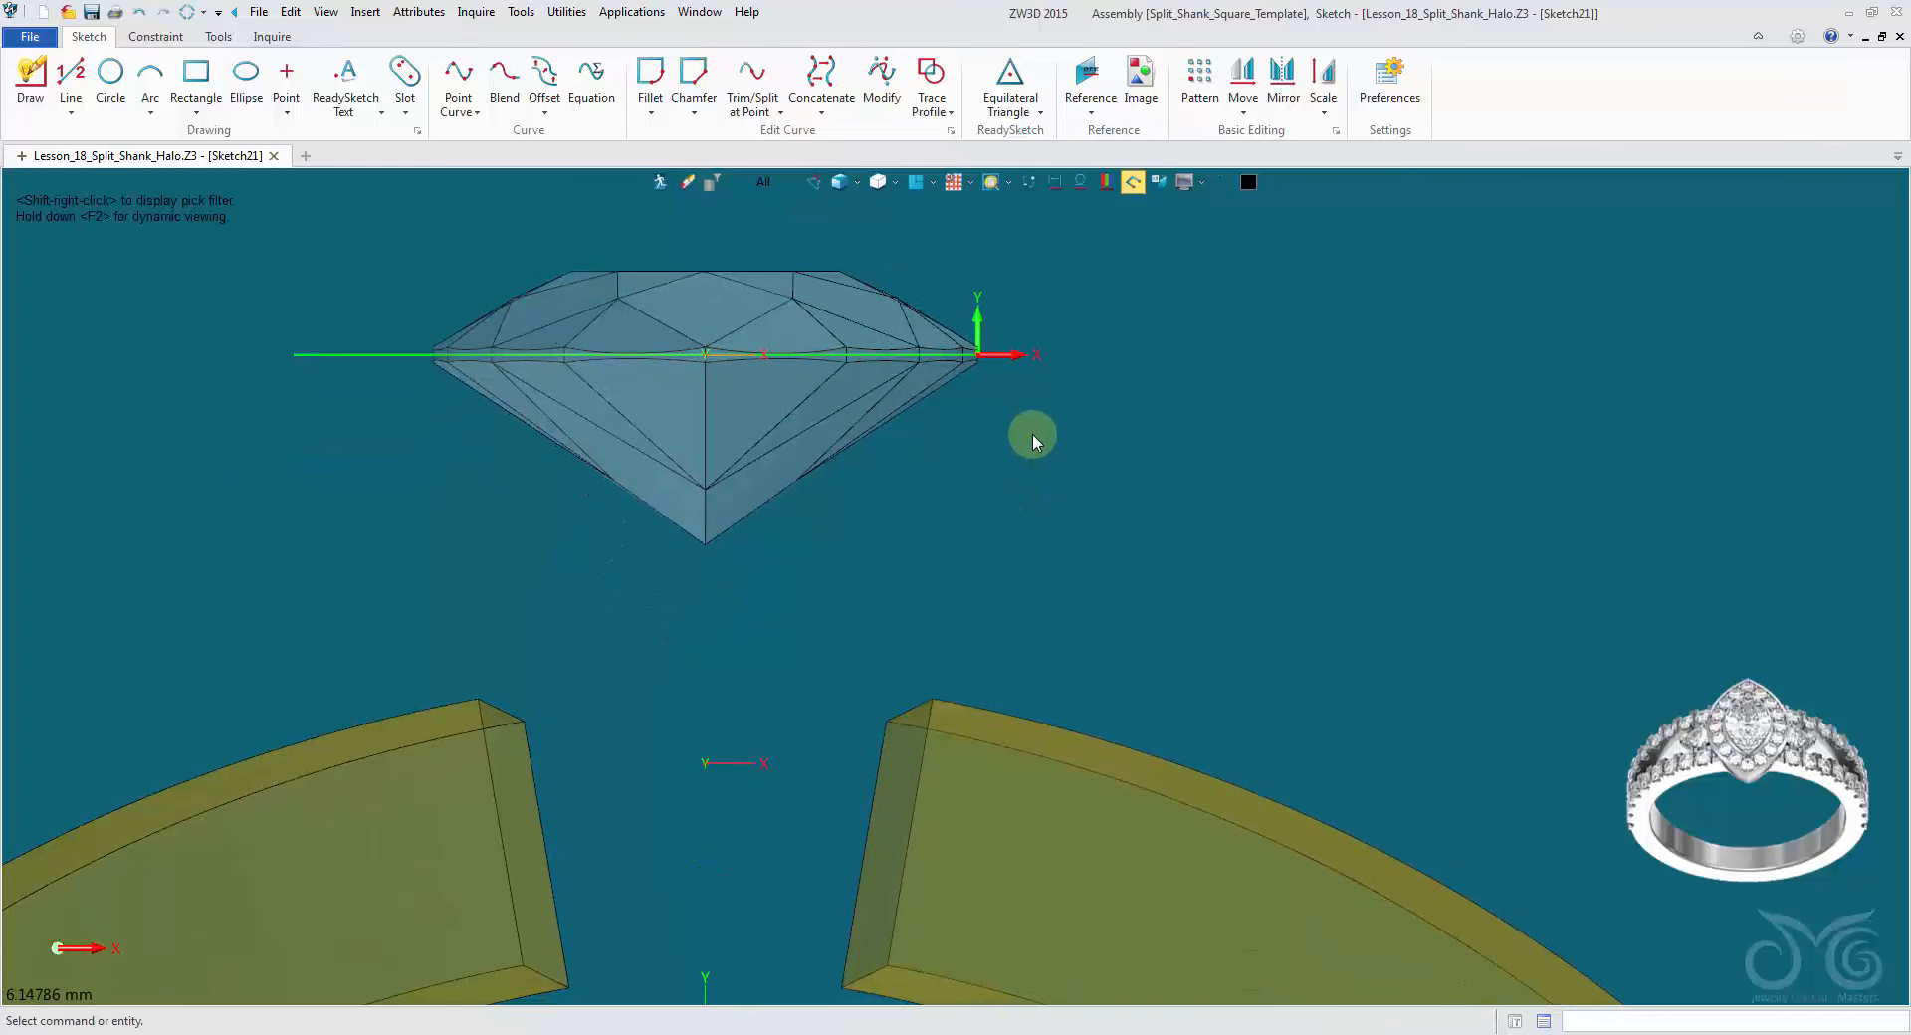
# Step: Draw the profile's first line from just under the stone's girdle tip down along its pavilion edge
pyautogui.moveTo(1090, 452); pyautogui.dragTo(991, 425, button='middle')
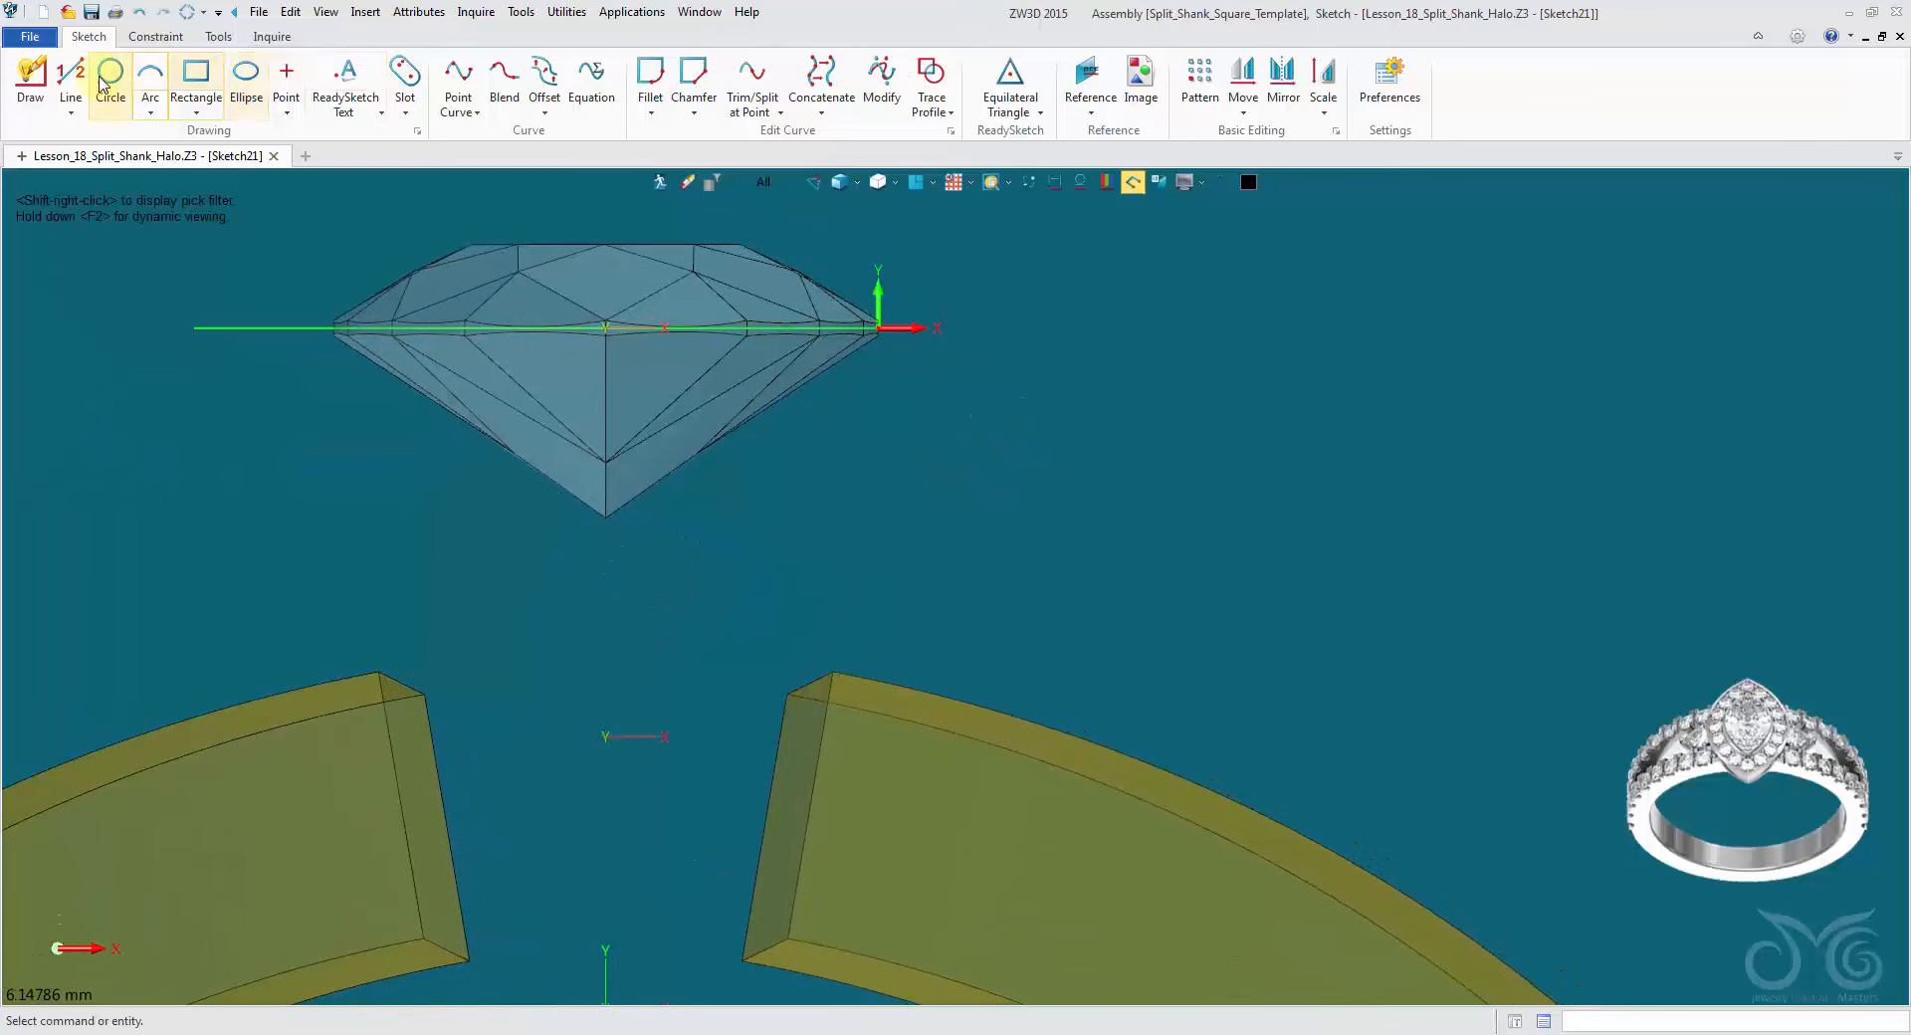
pyautogui.click(30, 79)
pyautogui.scroll(3, 853, 467)
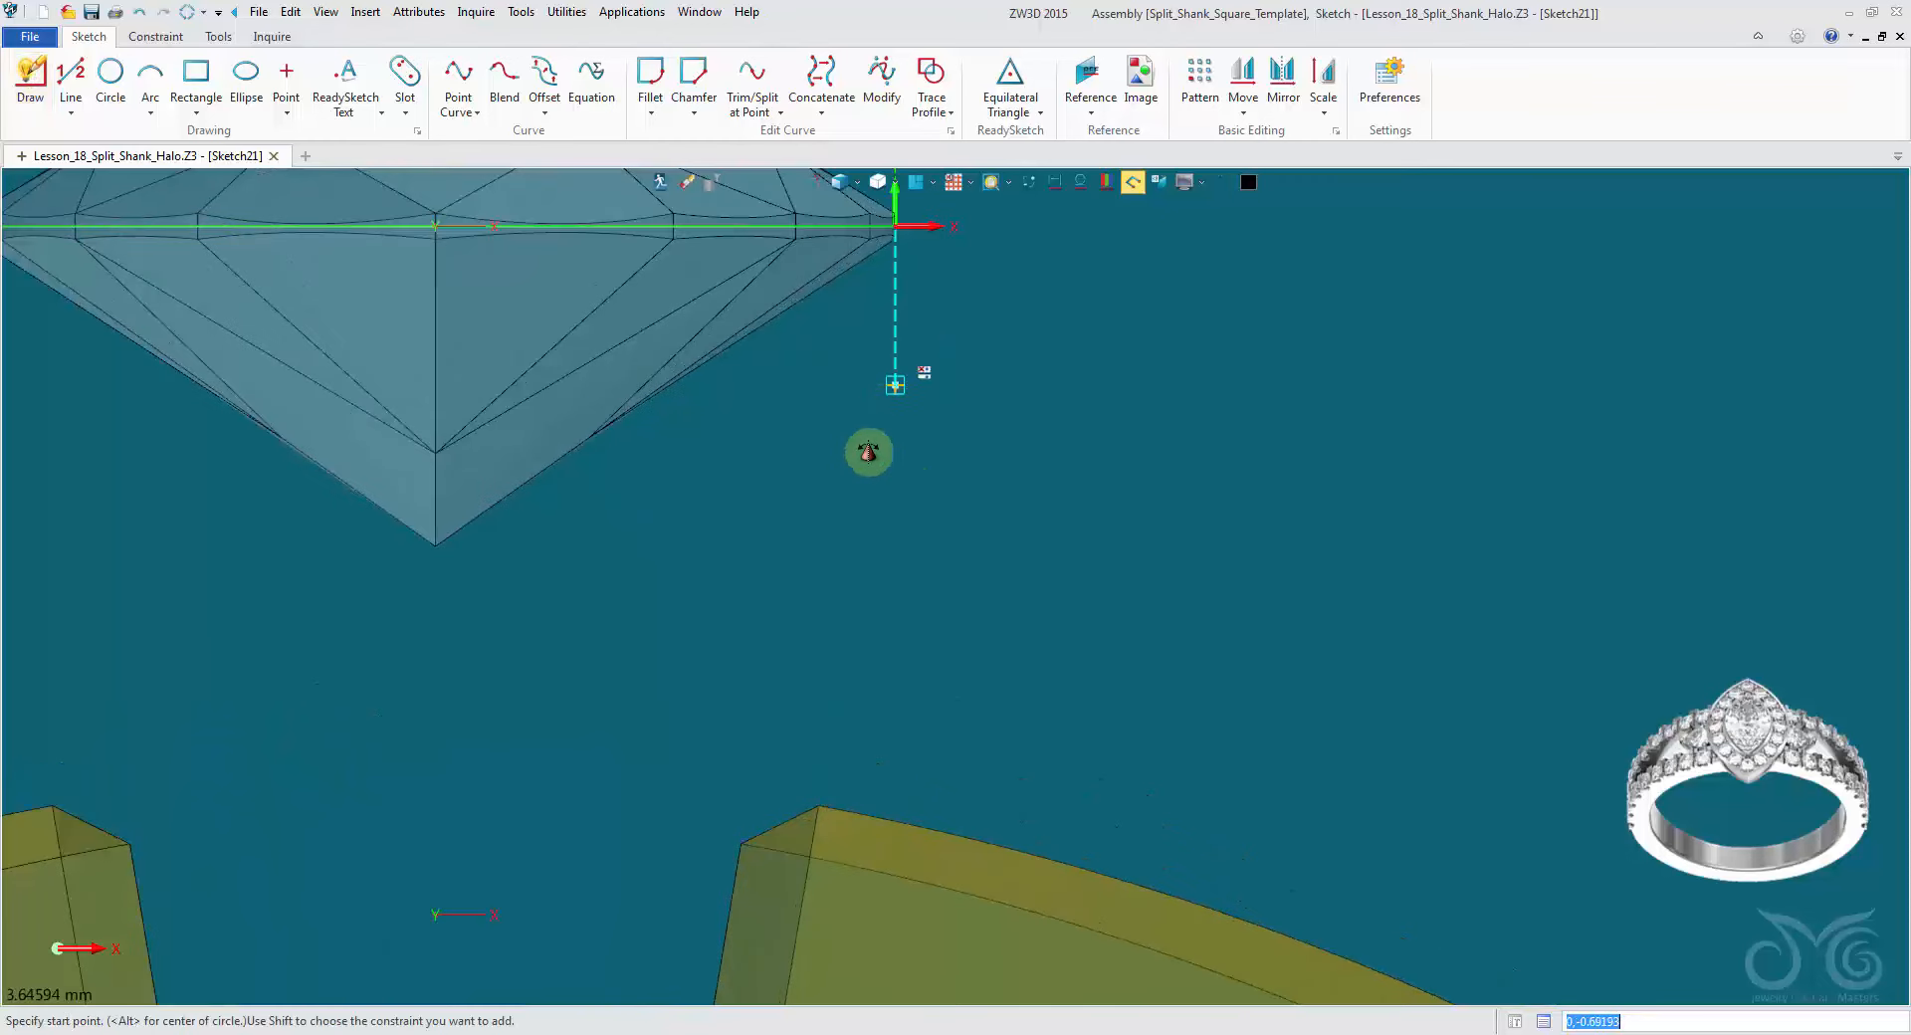
pyautogui.scroll(-1, 875, 443)
pyautogui.scroll(3, 880, 441)
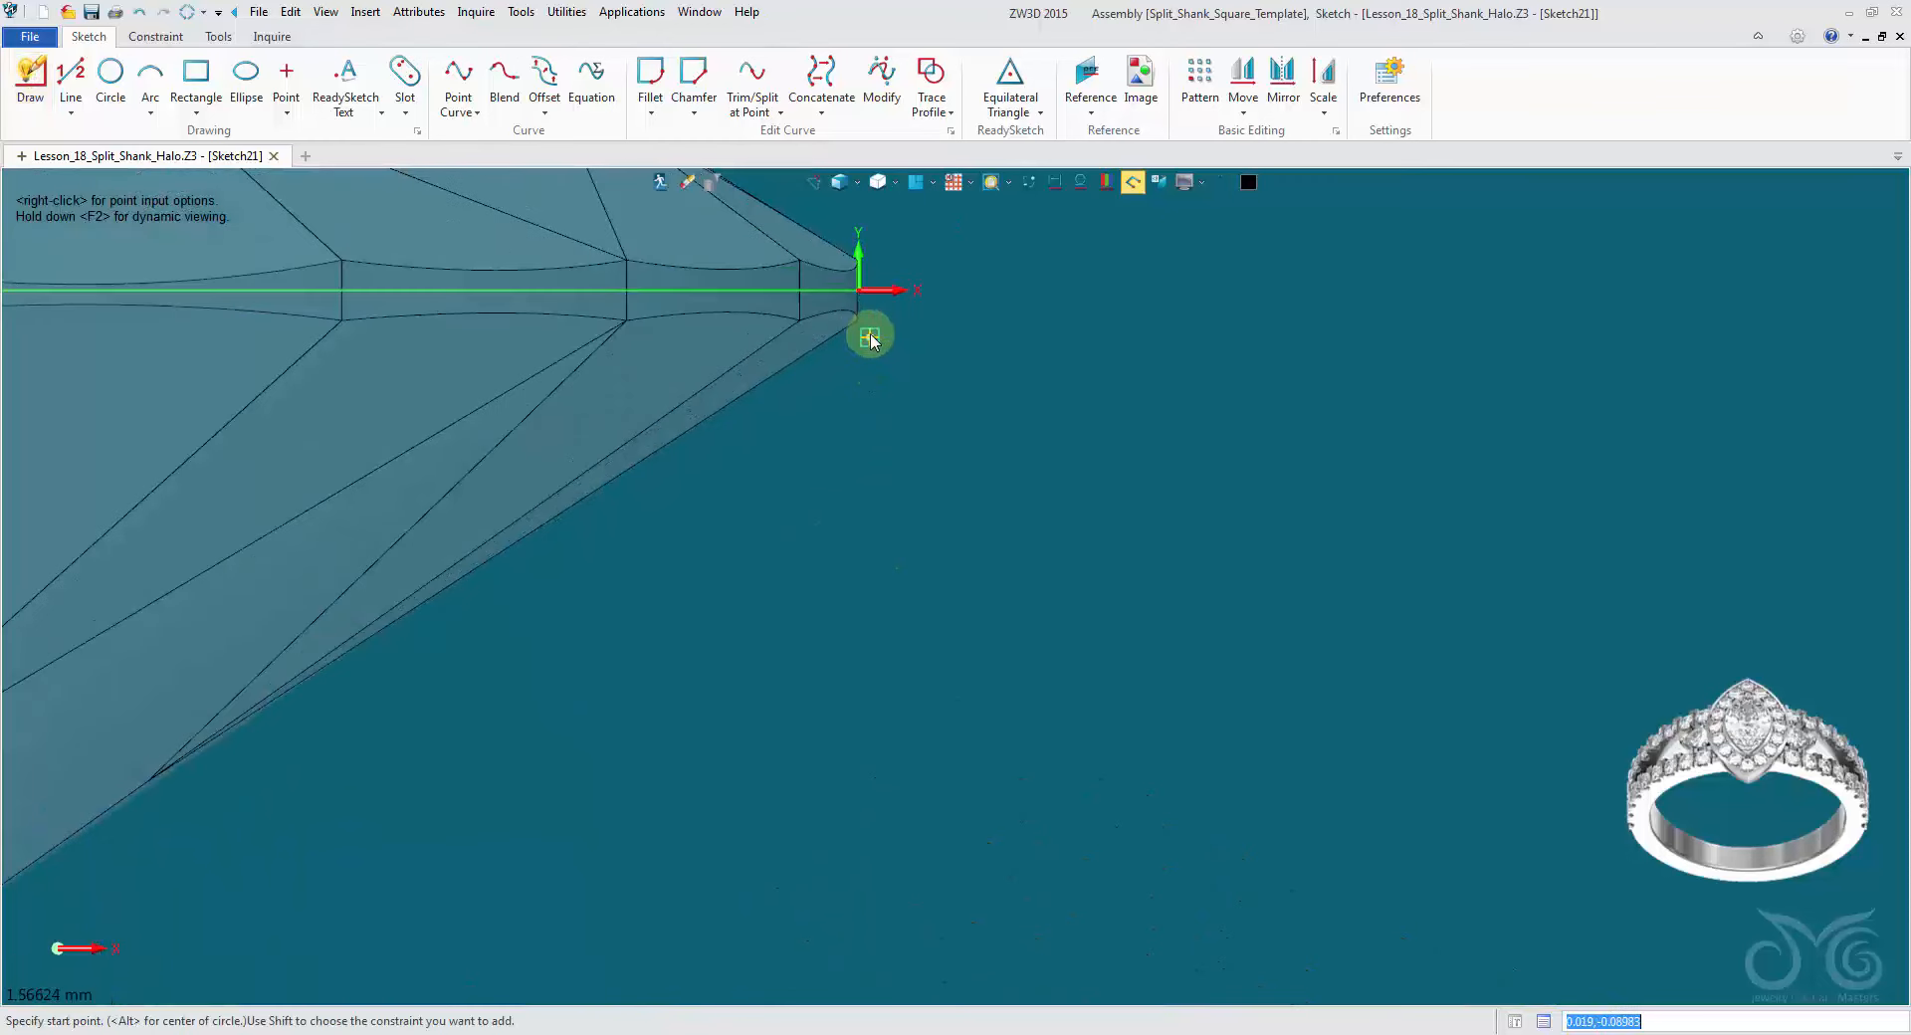
pyautogui.click(858, 324)
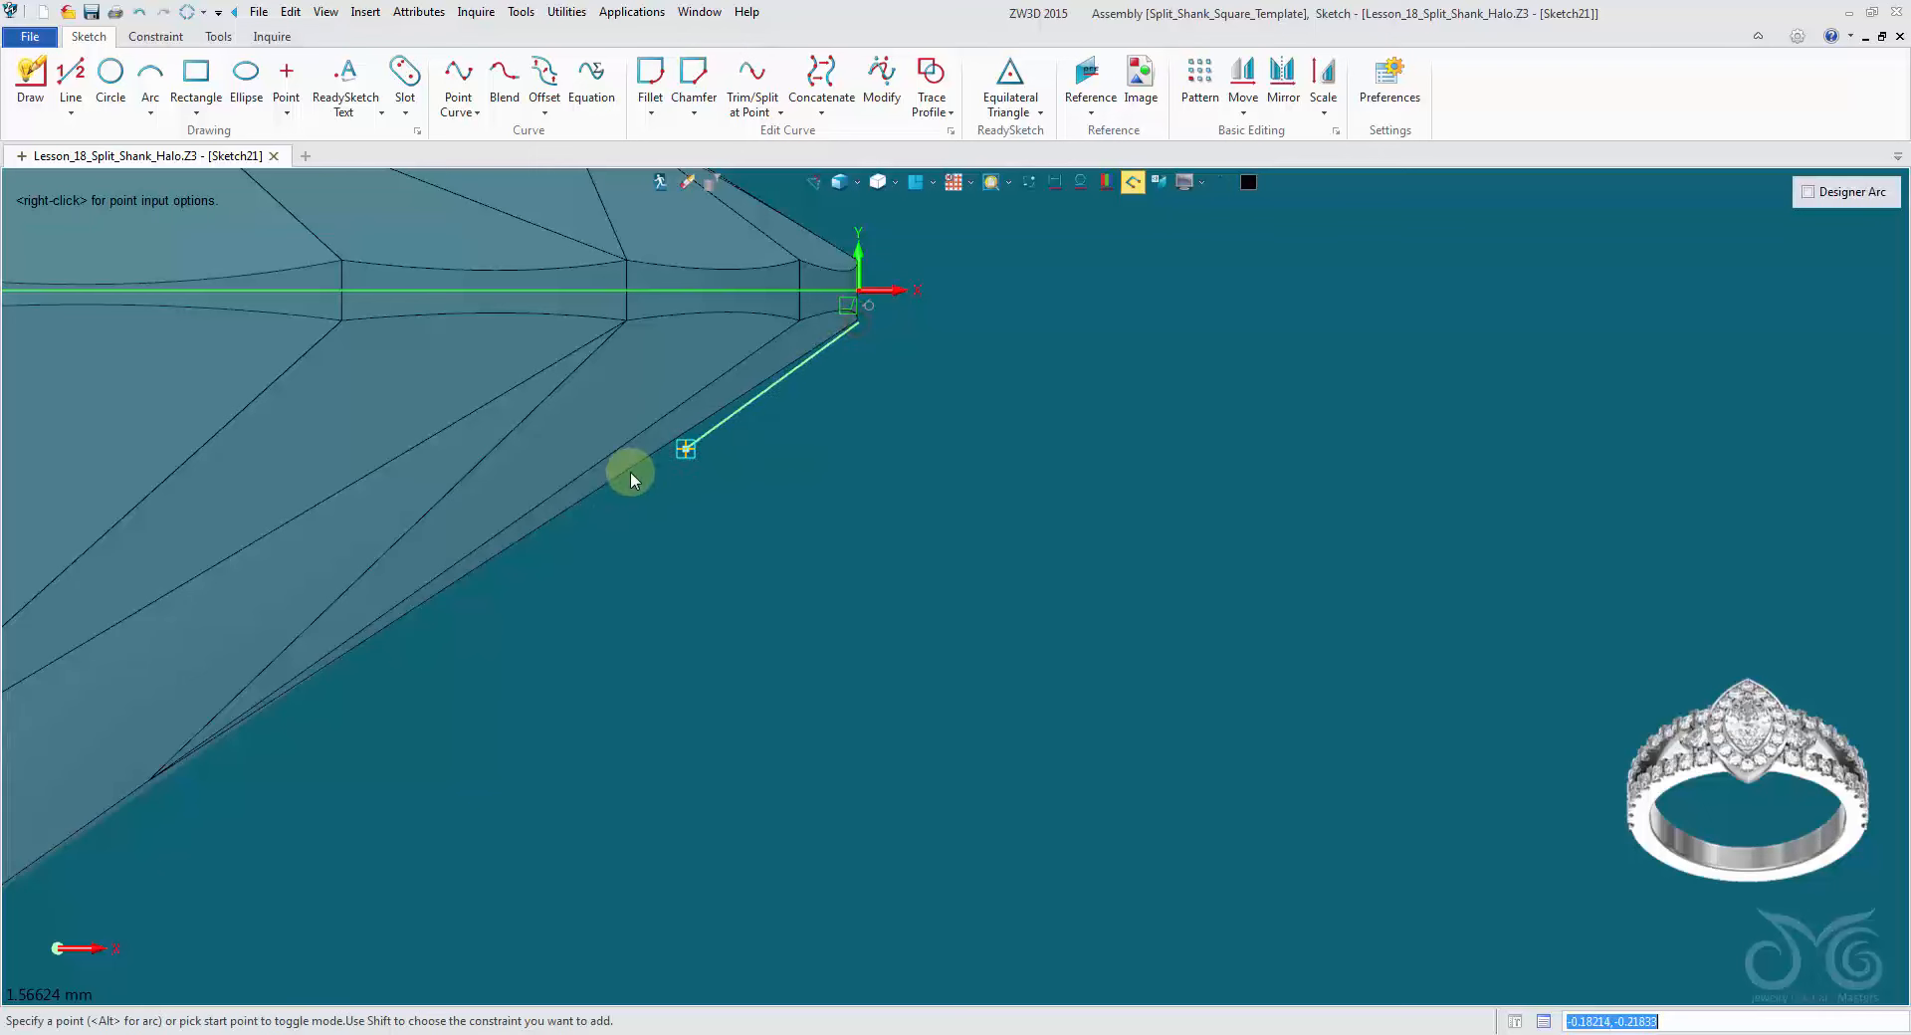
pyautogui.scroll(-3, 405, 618)
pyautogui.scroll(1, 413, 622)
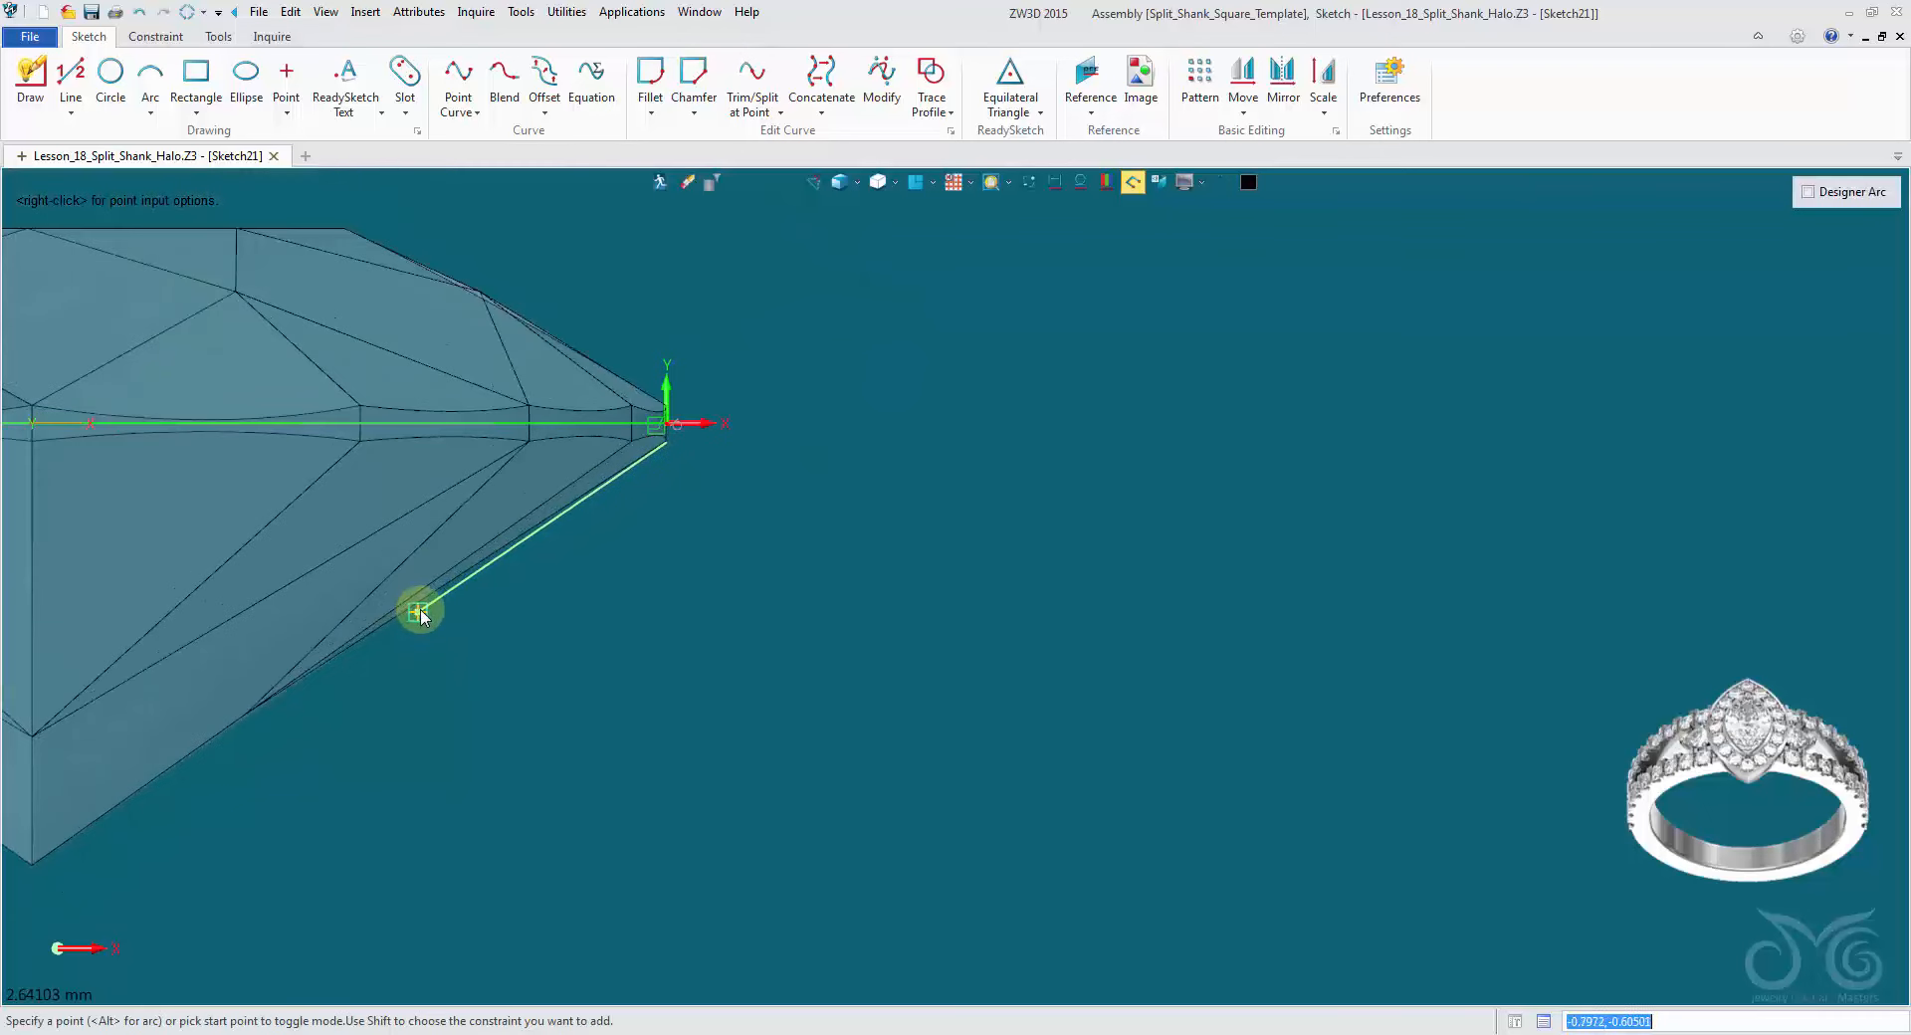
pyautogui.click(421, 603)
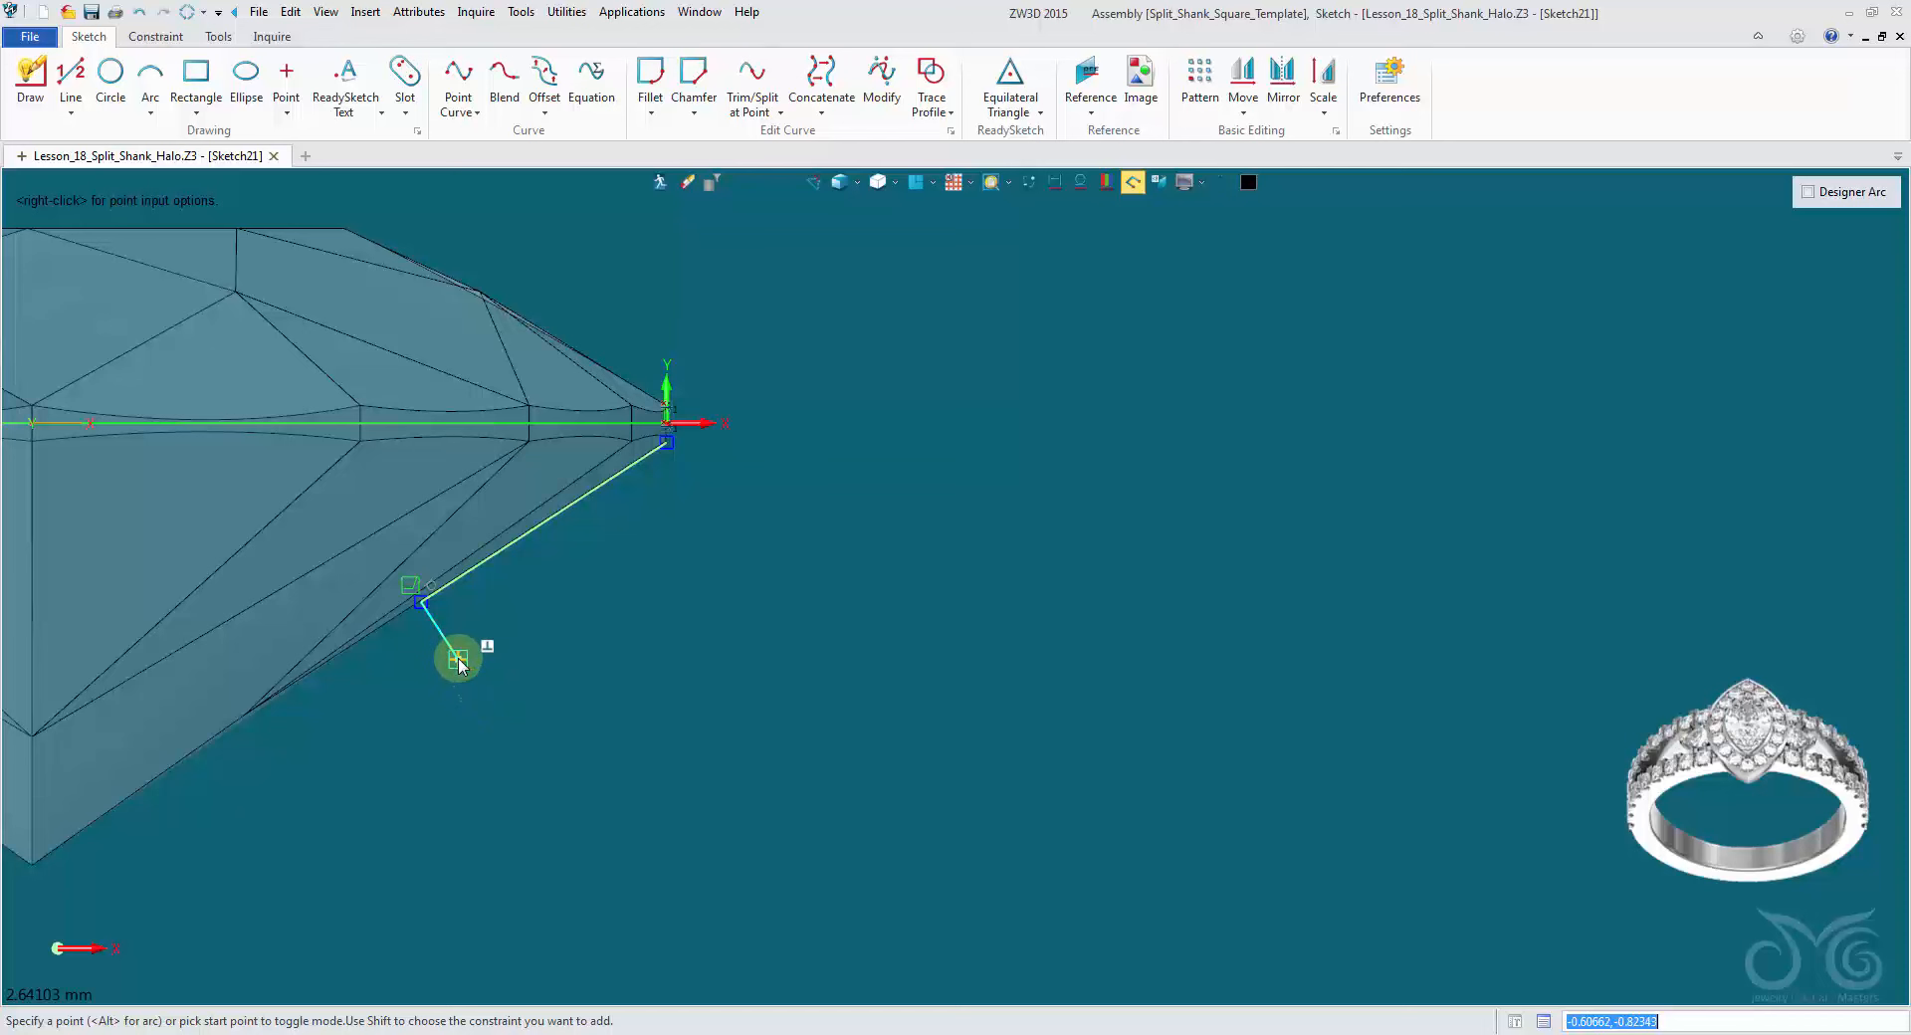
# Step: Continue the profile with a short vertical line, an outward slope, a longer inward slope into the shank gap, and a vertical line down
pyautogui.scroll(1, 458, 664)
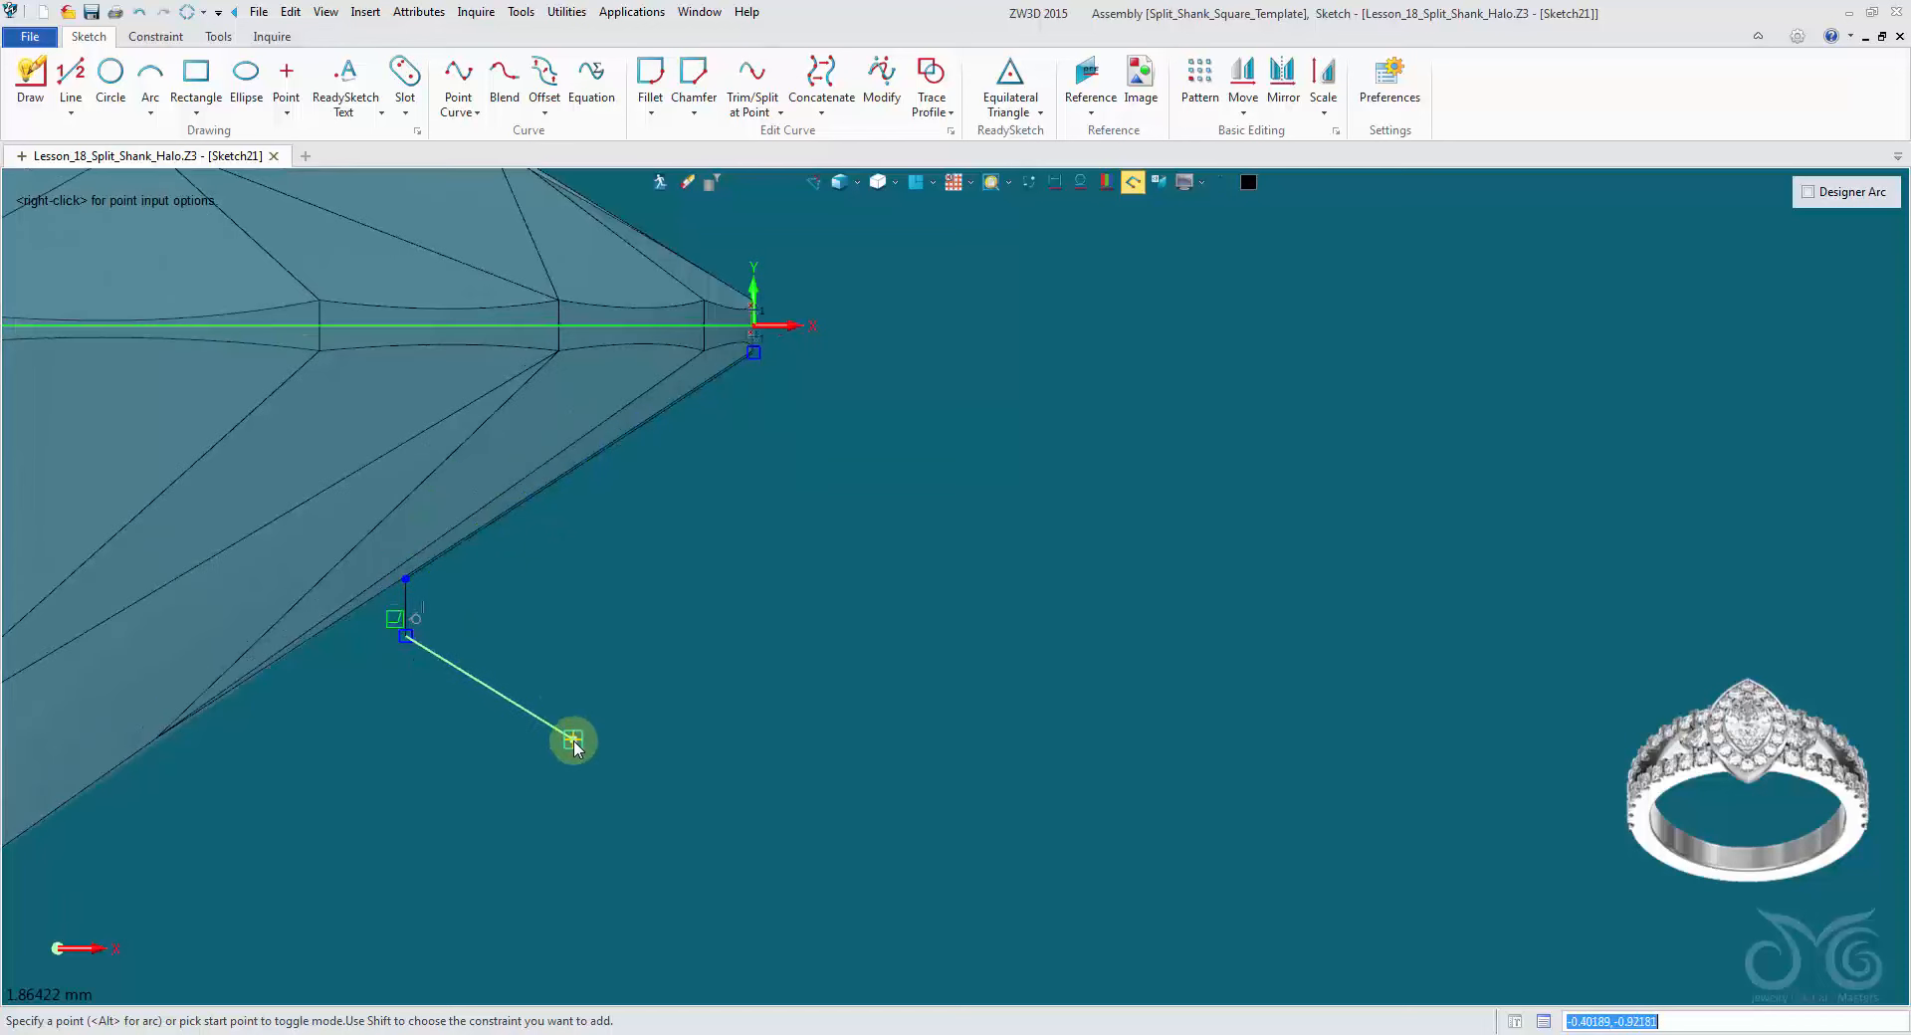
pyautogui.scroll(-2, 618, 533)
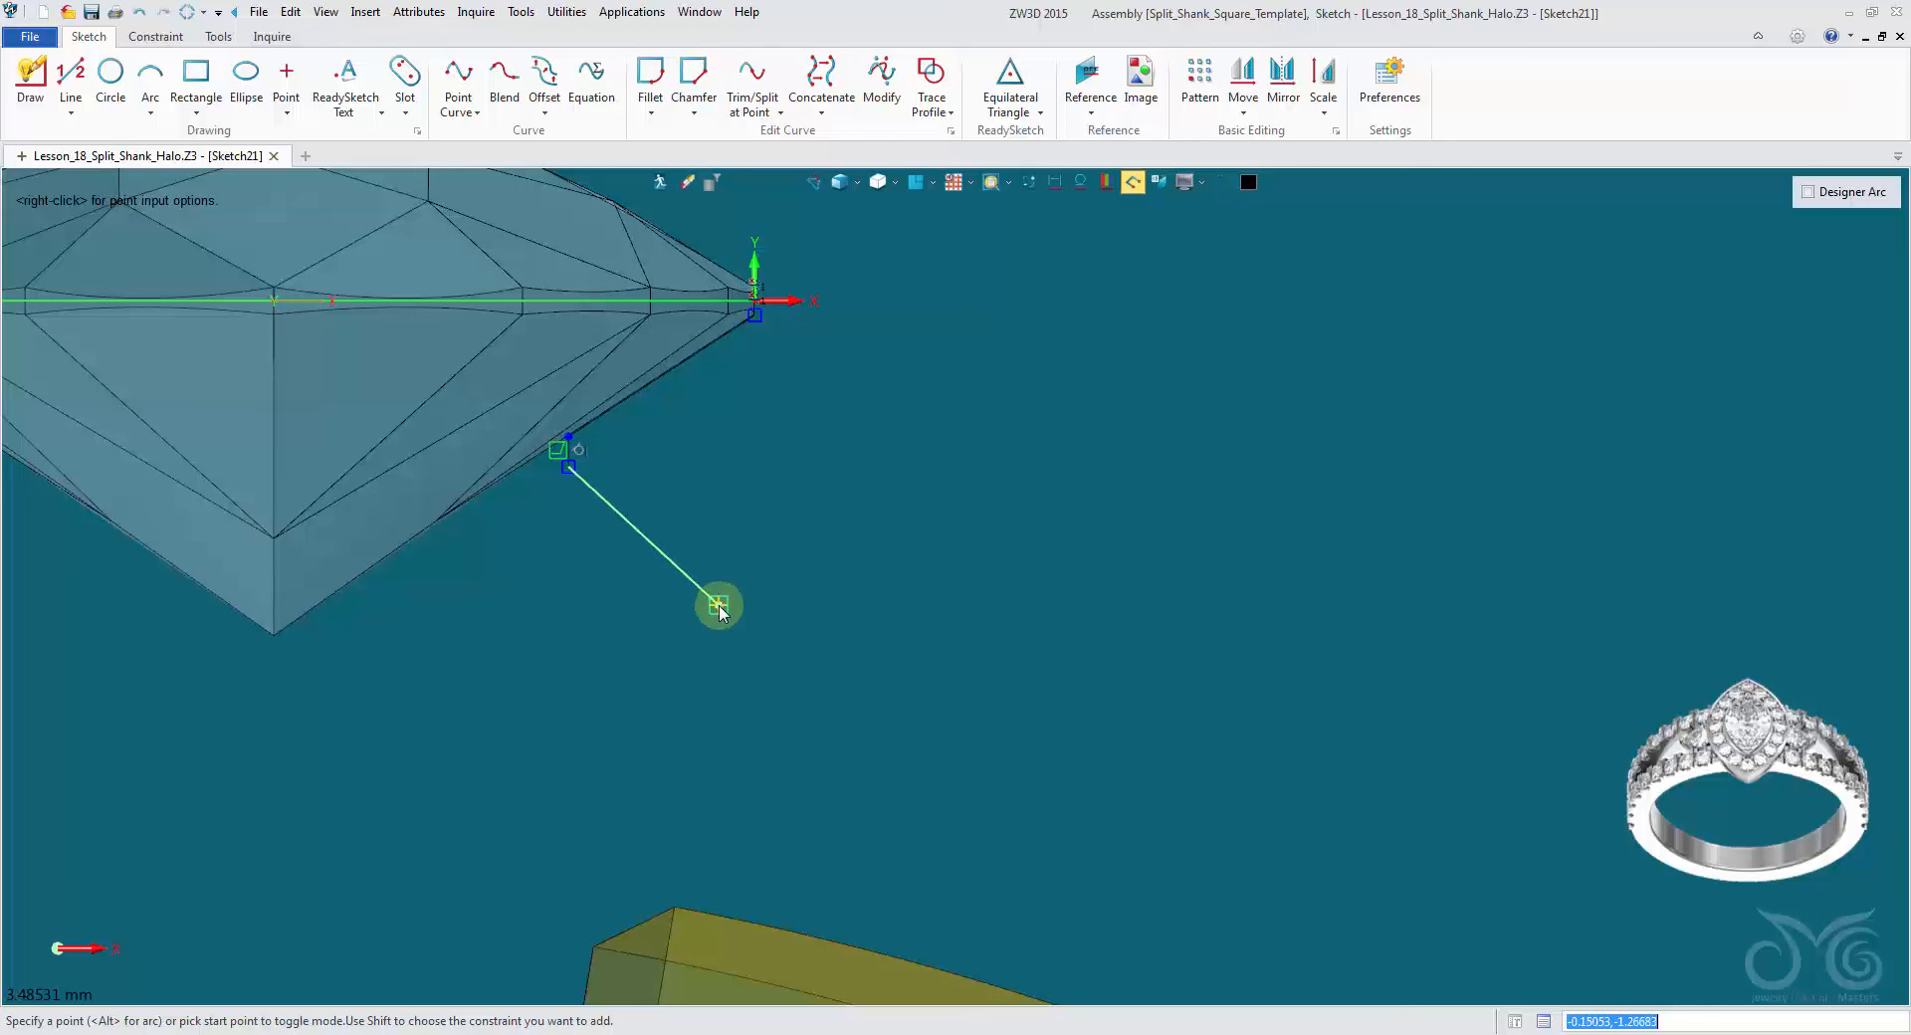
pyautogui.click(721, 605)
pyautogui.scroll(-2, 722, 607)
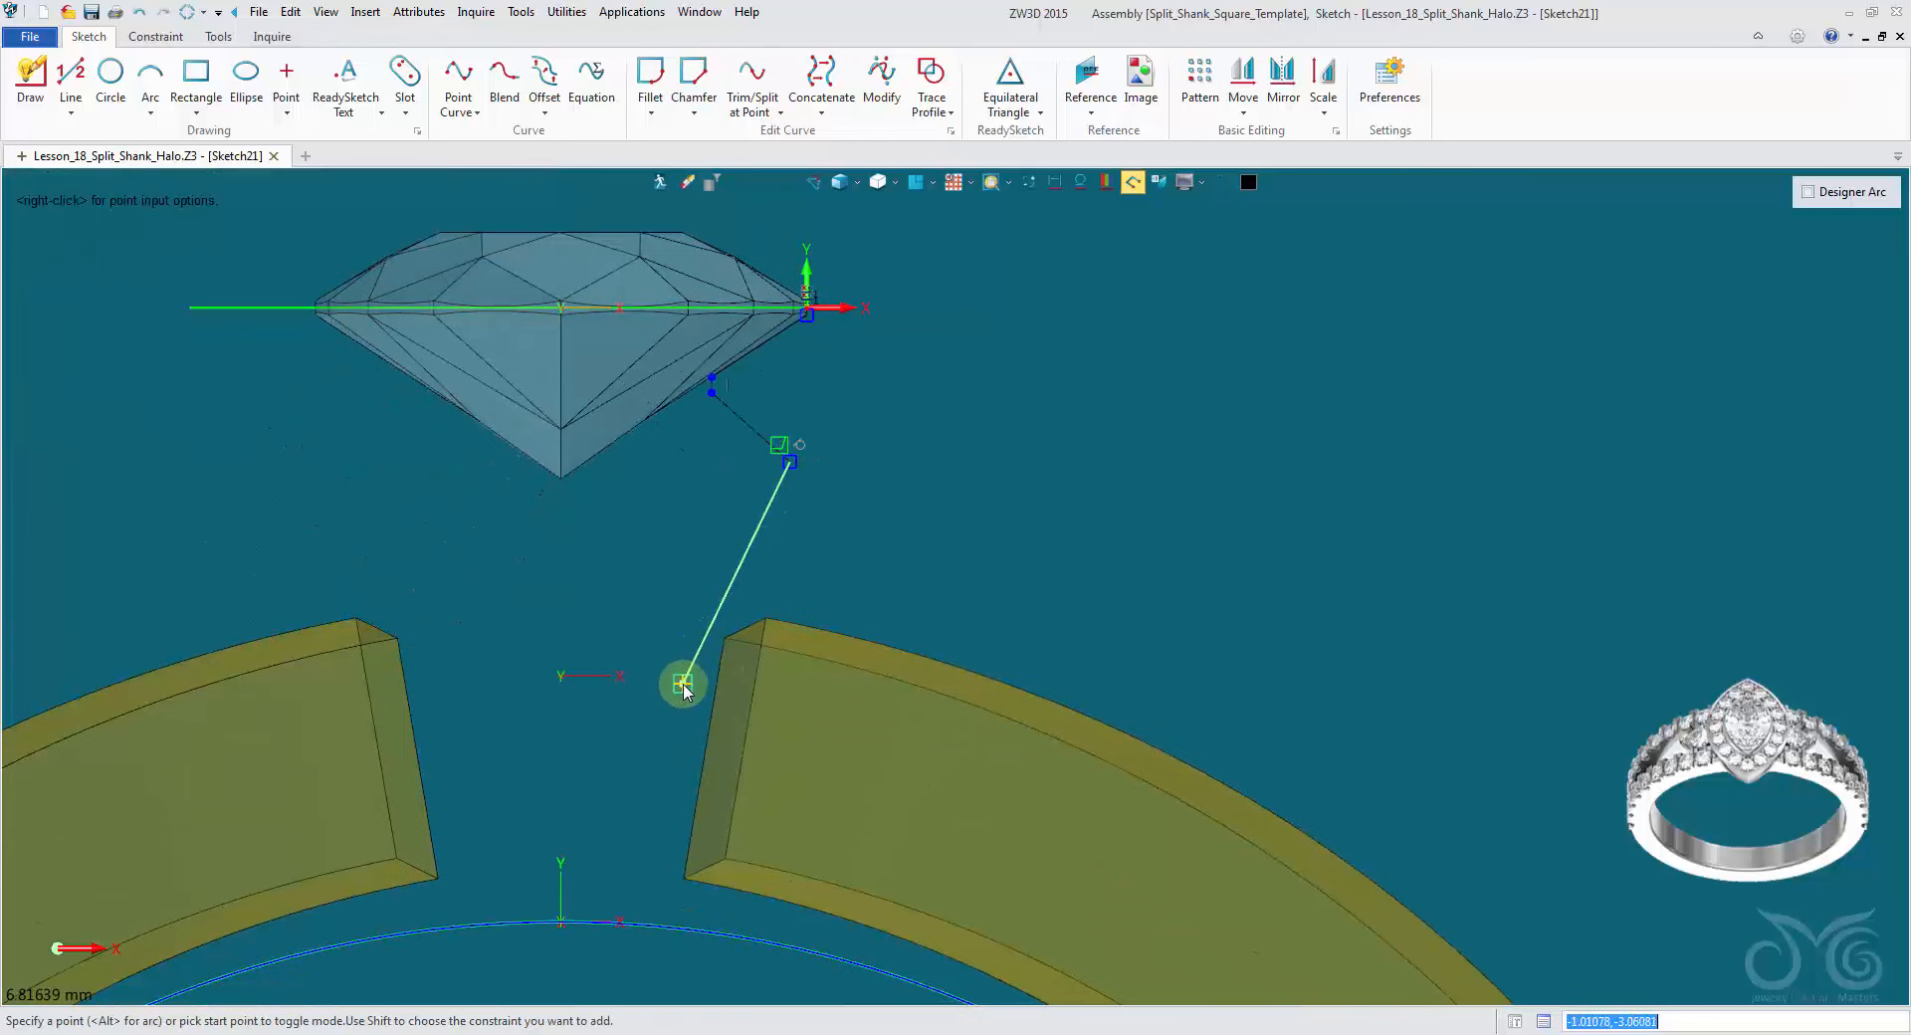
pyautogui.click(682, 684)
pyautogui.click(682, 777)
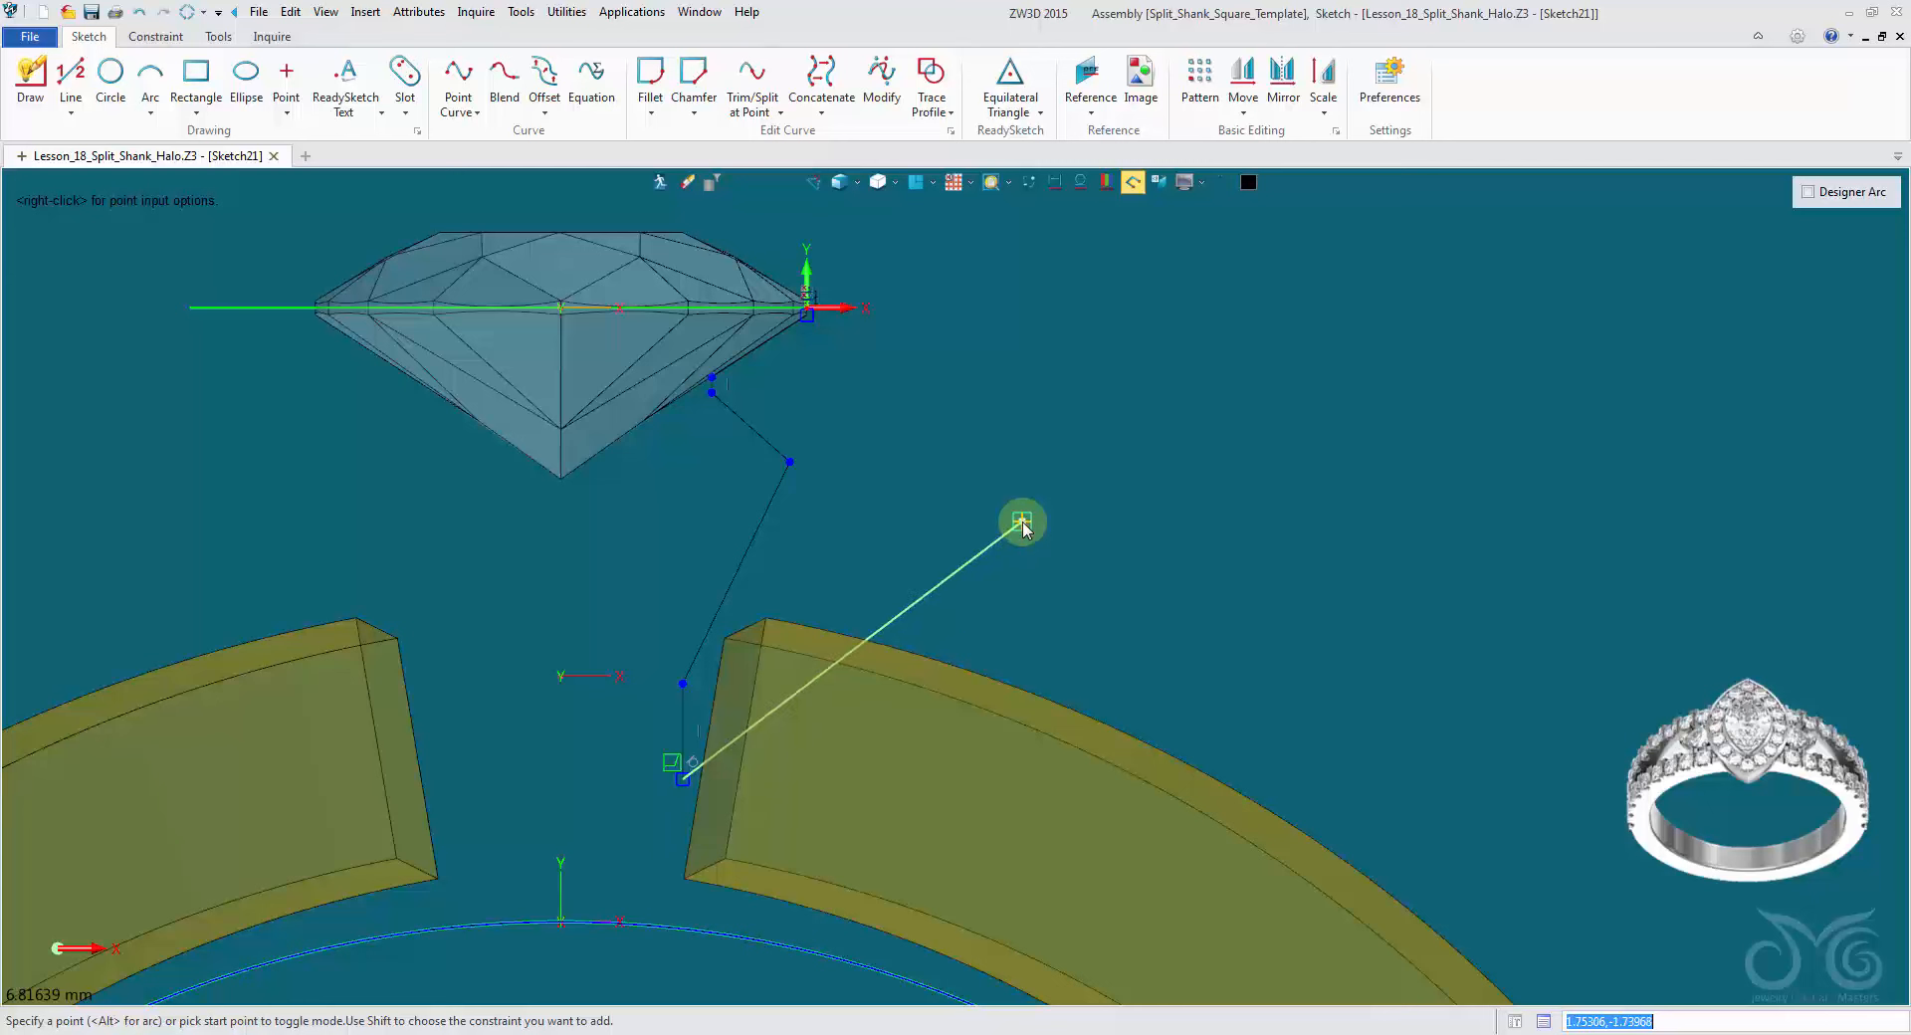
# Step: Add a shallow outward-bulging arc from the profile's lowest point up to a point beyond and just below the stone's girdle tip
pyautogui.press('alt')
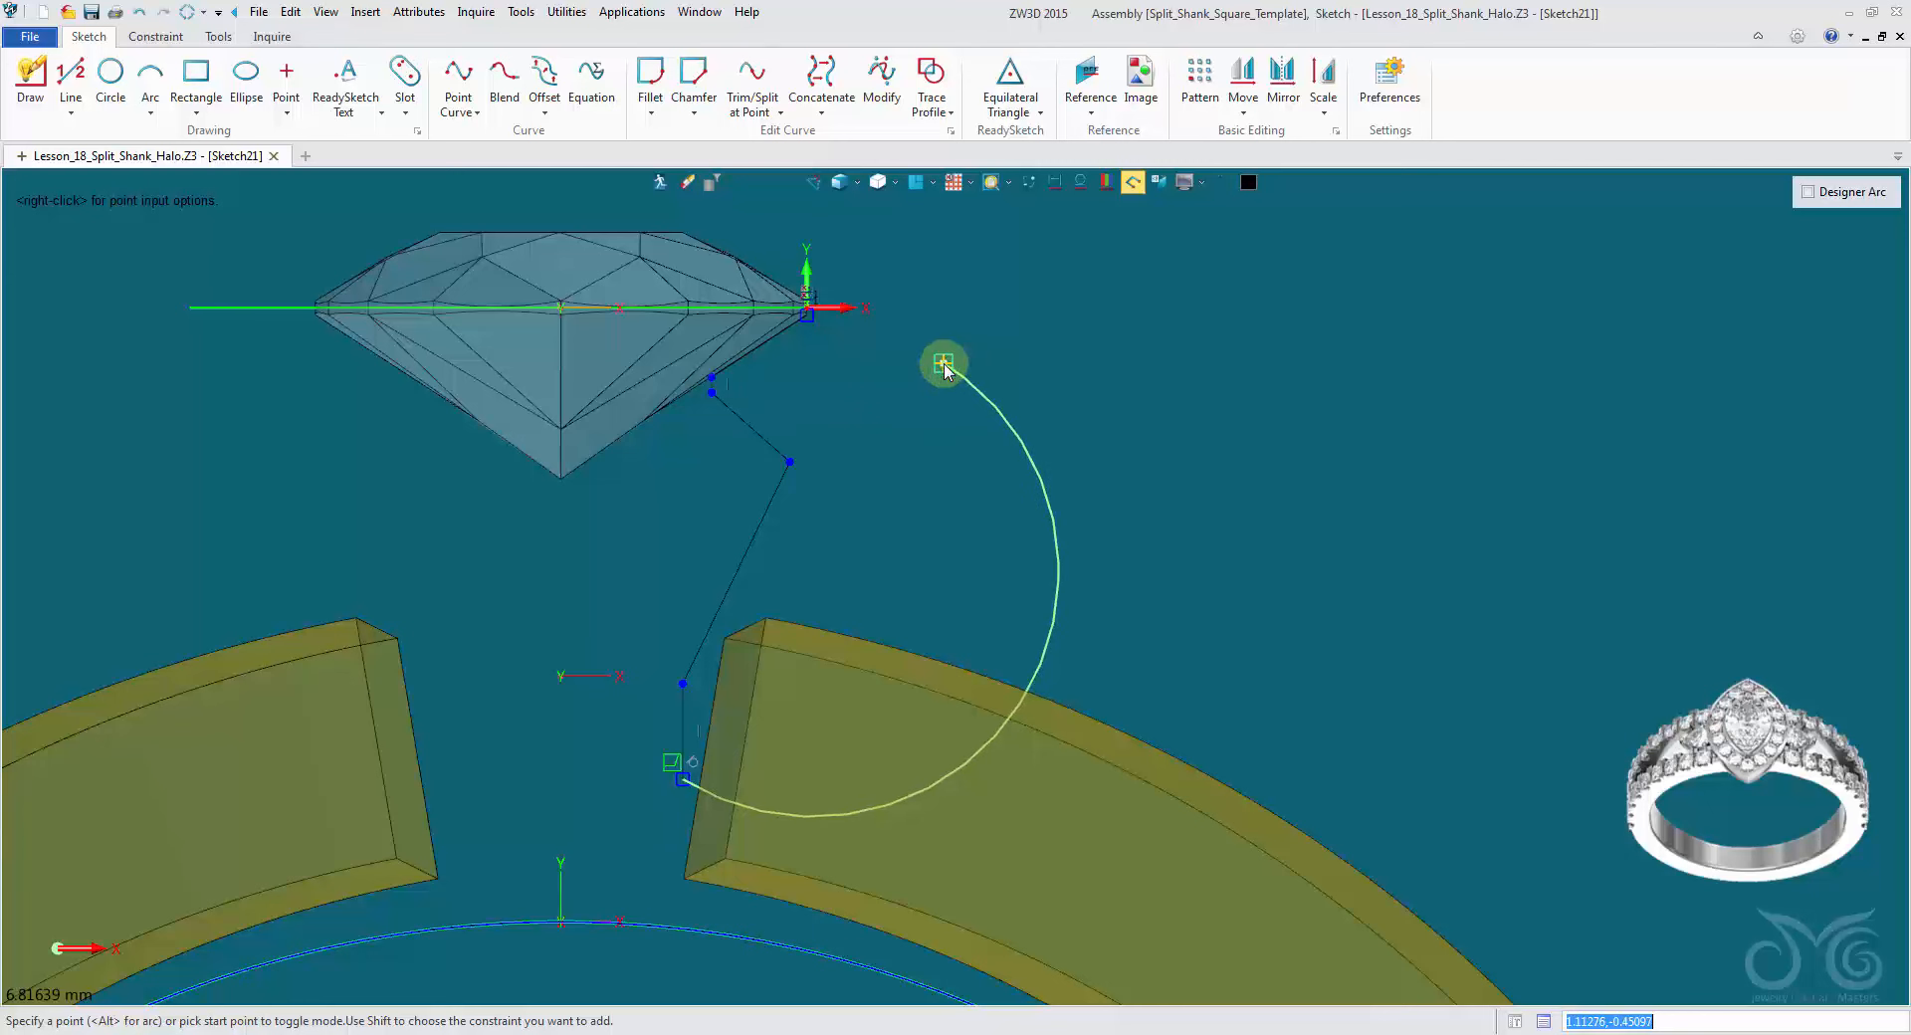
pyautogui.click(968, 370)
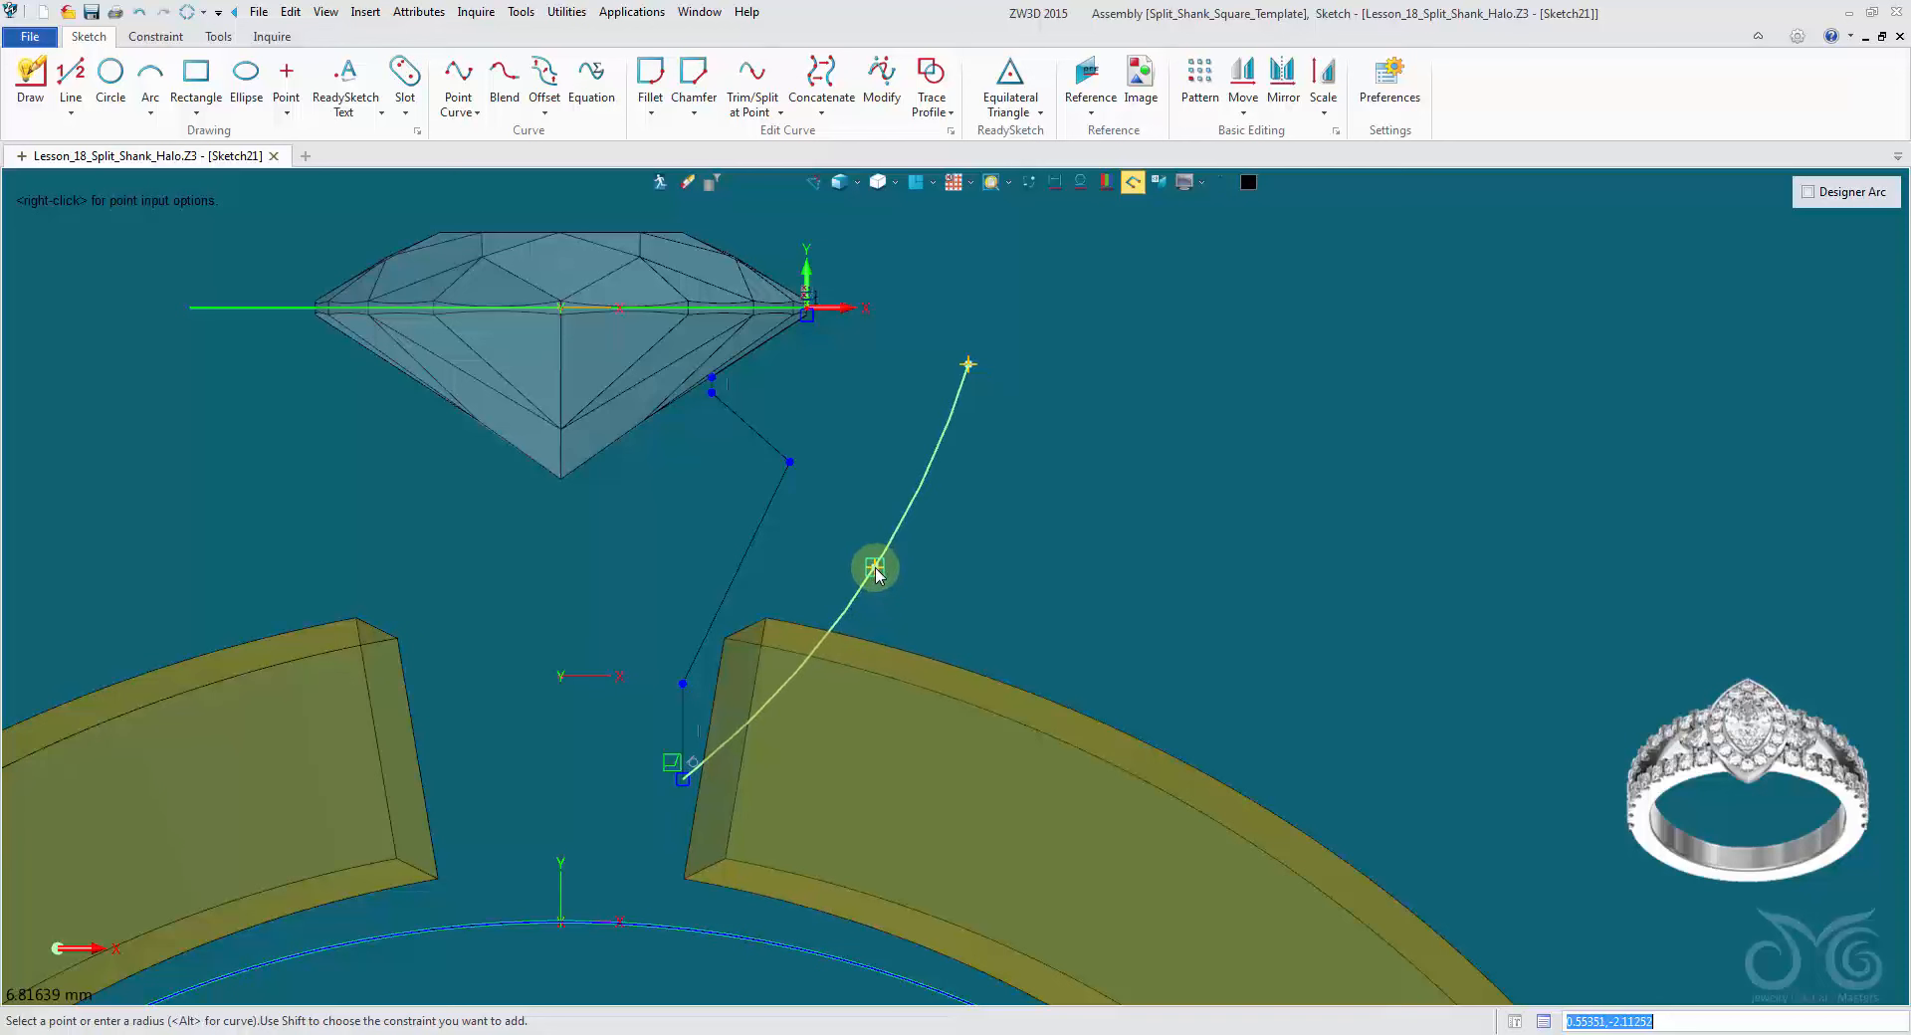
pyautogui.click(874, 570)
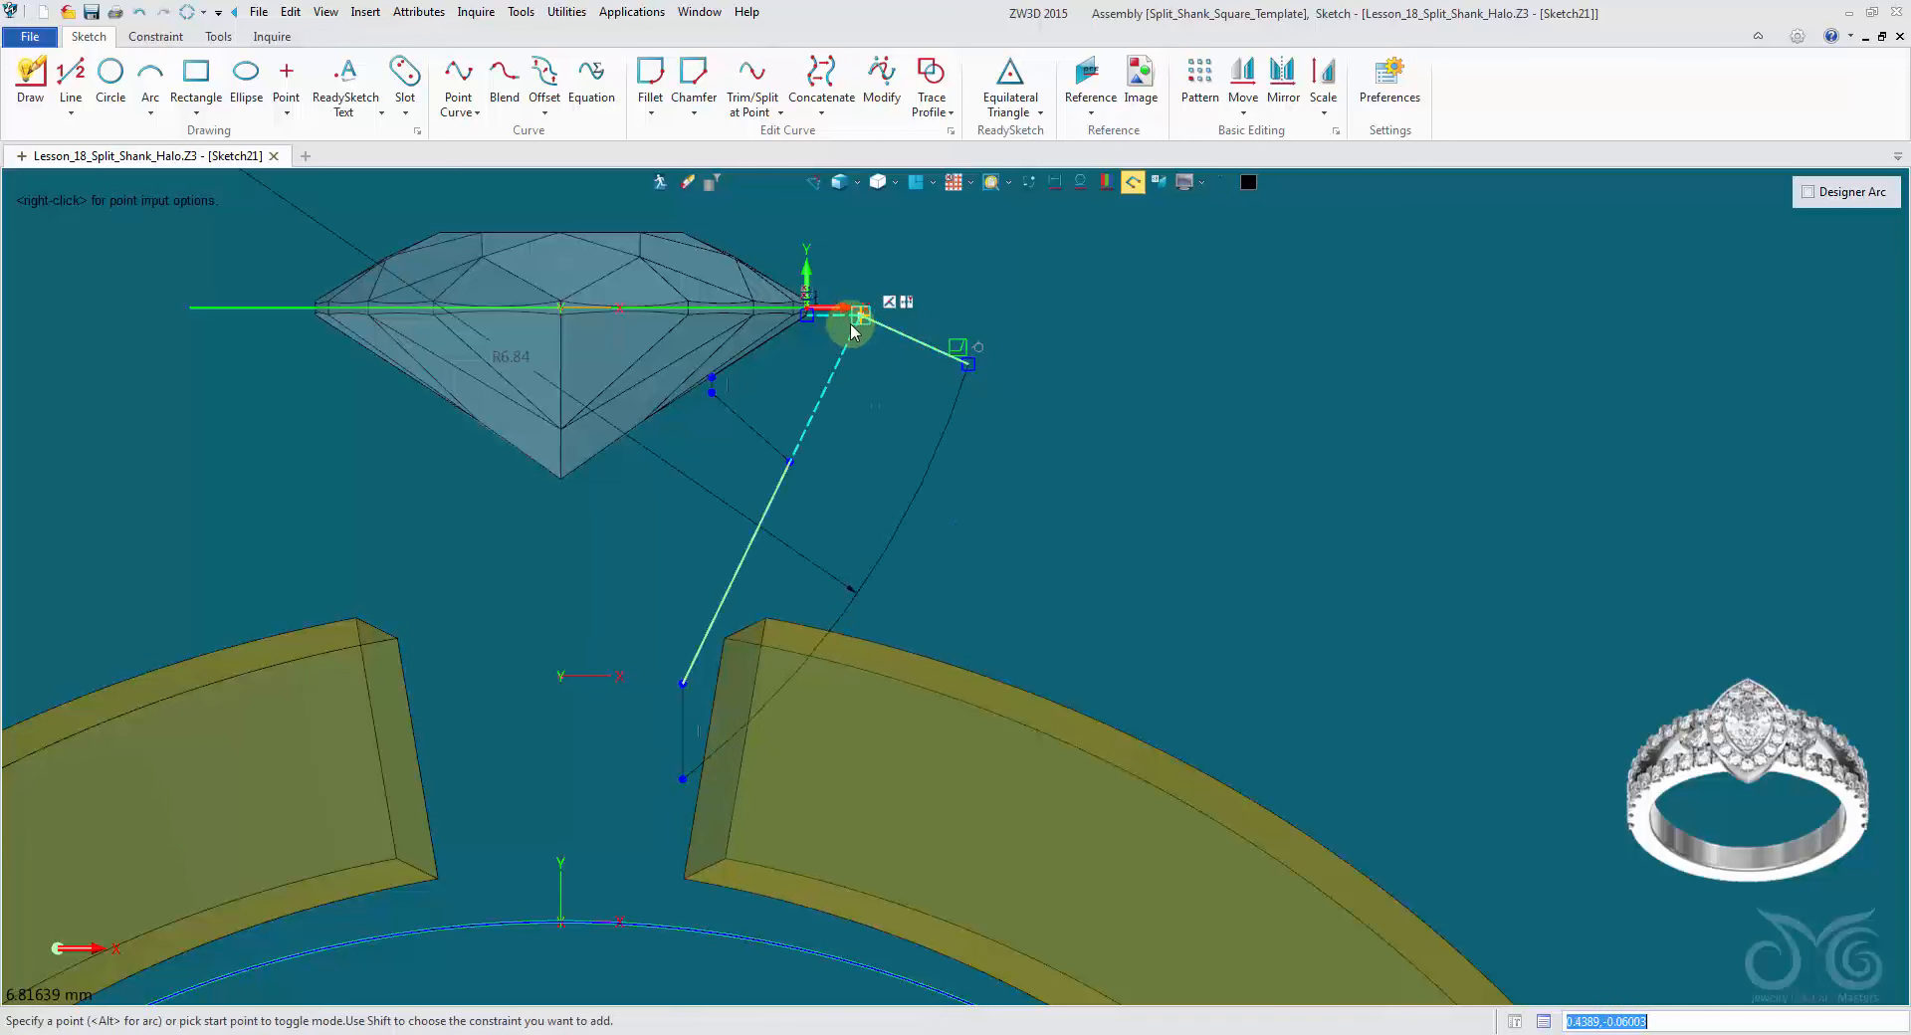
# Step: Close the halo profile with a line to its start point under the girdle tip and check it with the model hidden
pyautogui.scroll(5, 824, 331)
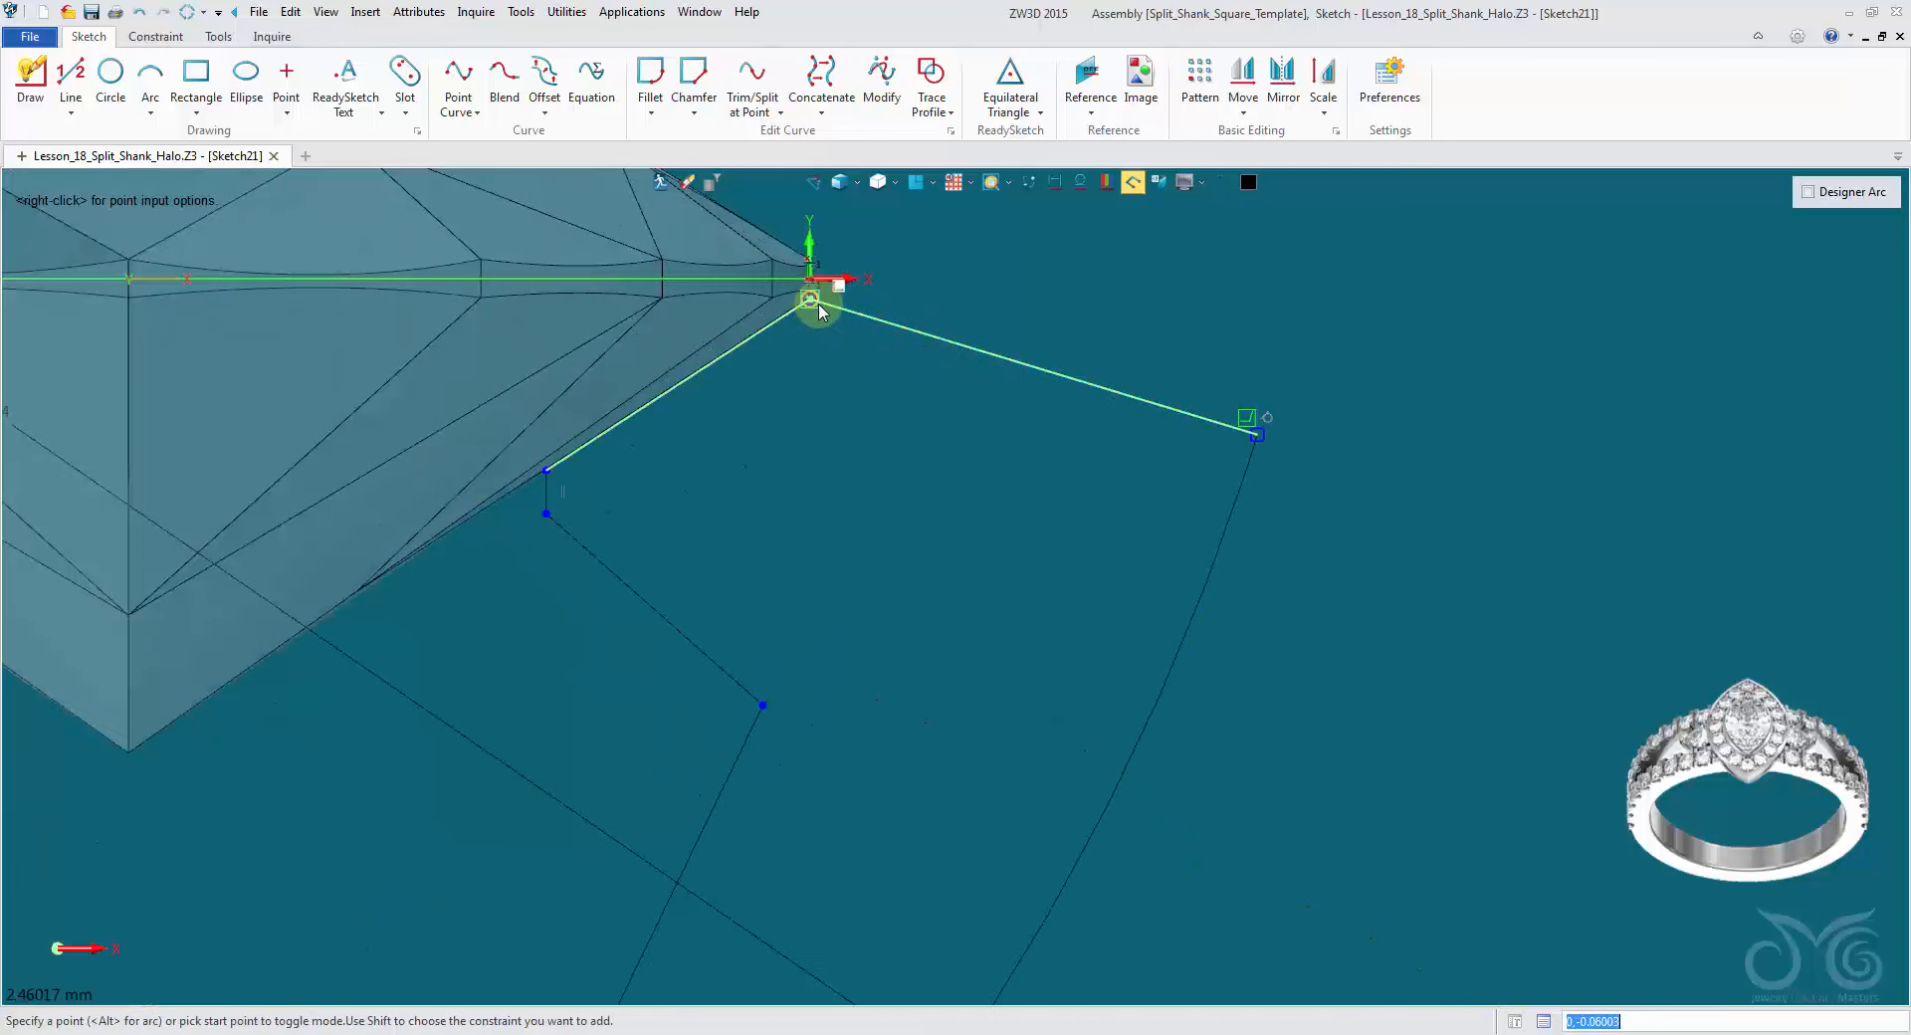
pyautogui.click(817, 303)
pyautogui.scroll(-5, 935, 539)
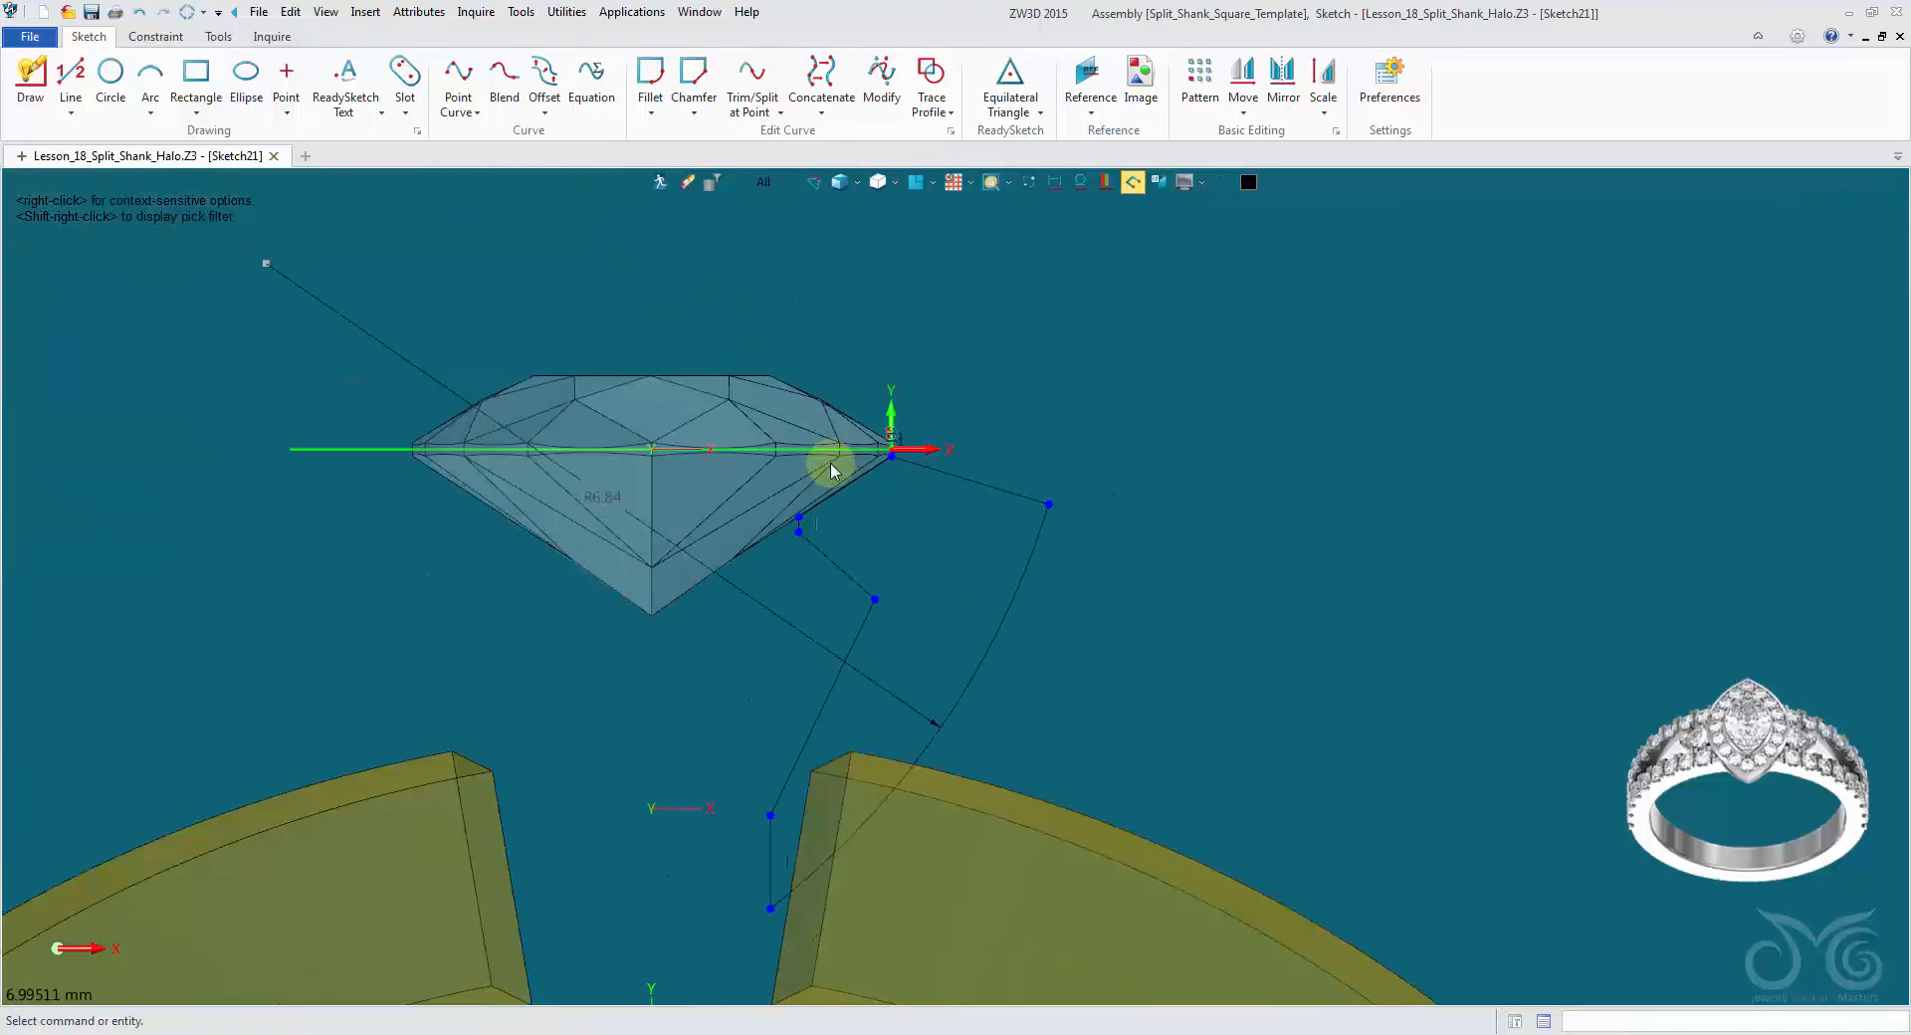
pyautogui.click(1027, 182)
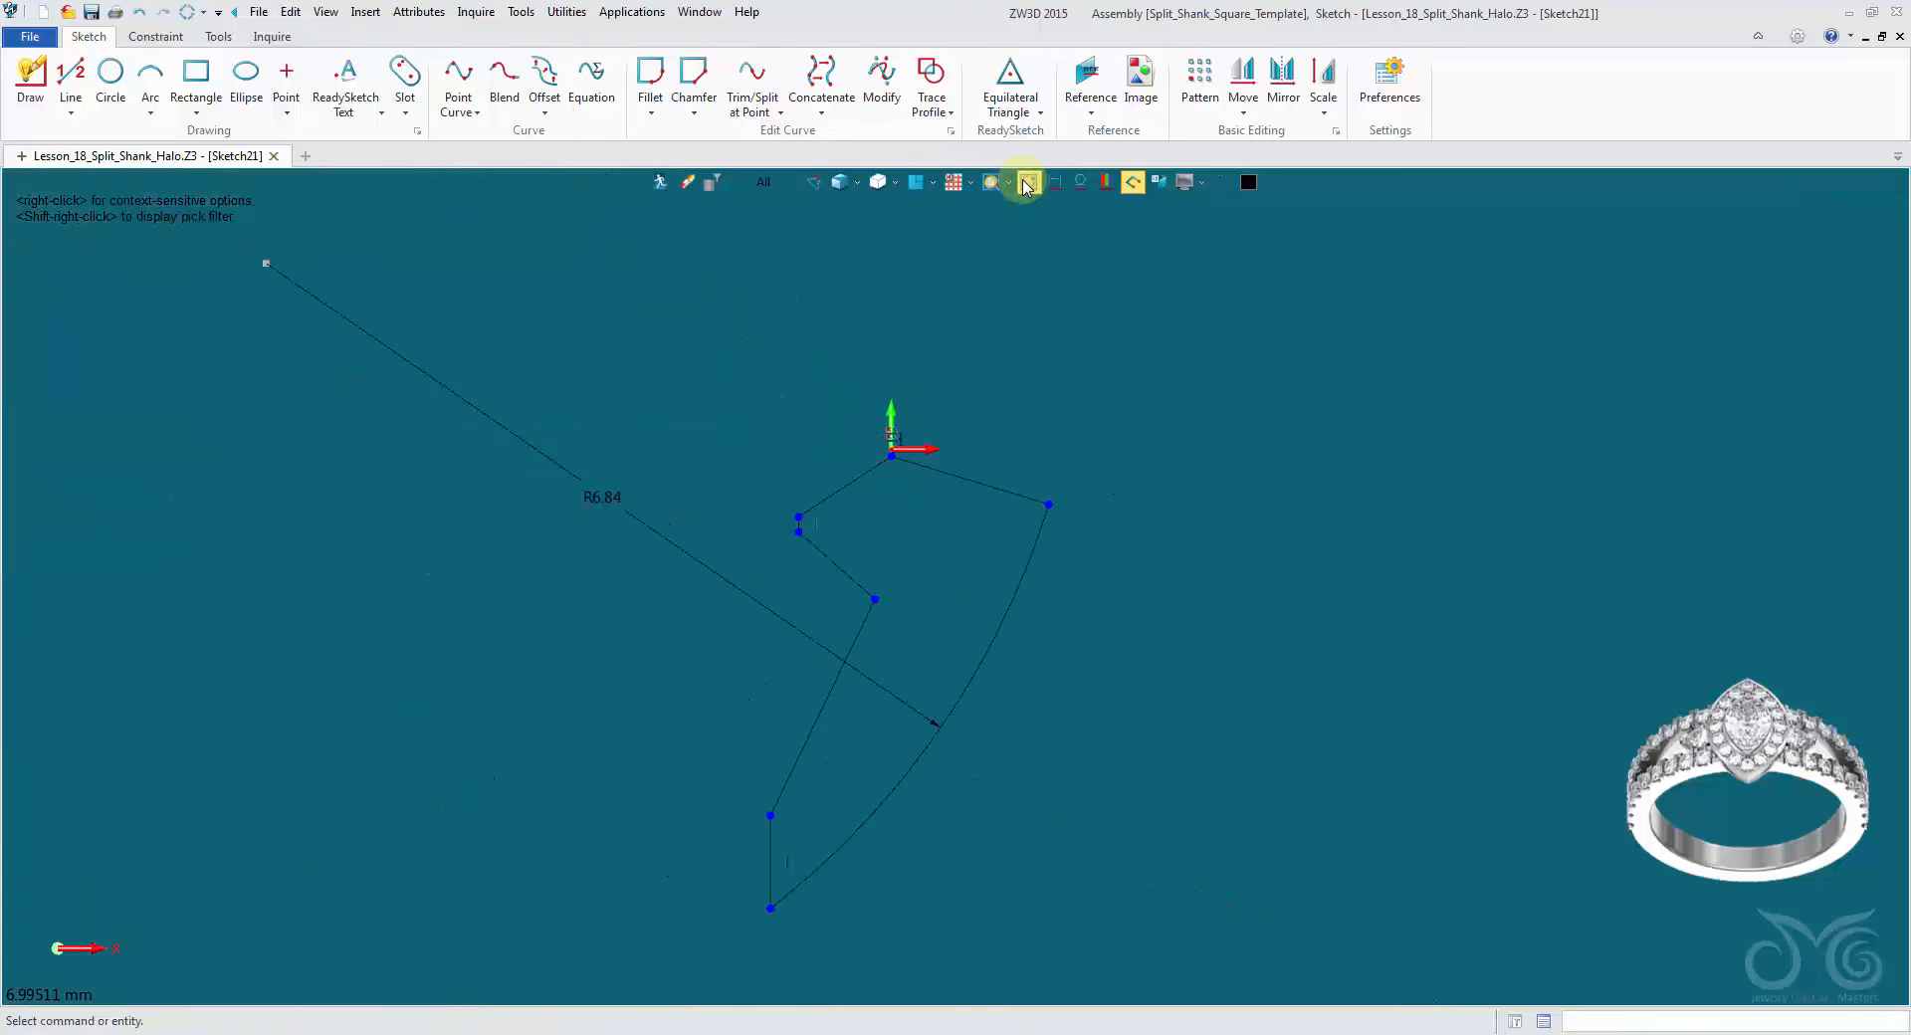
pyautogui.click(1027, 183)
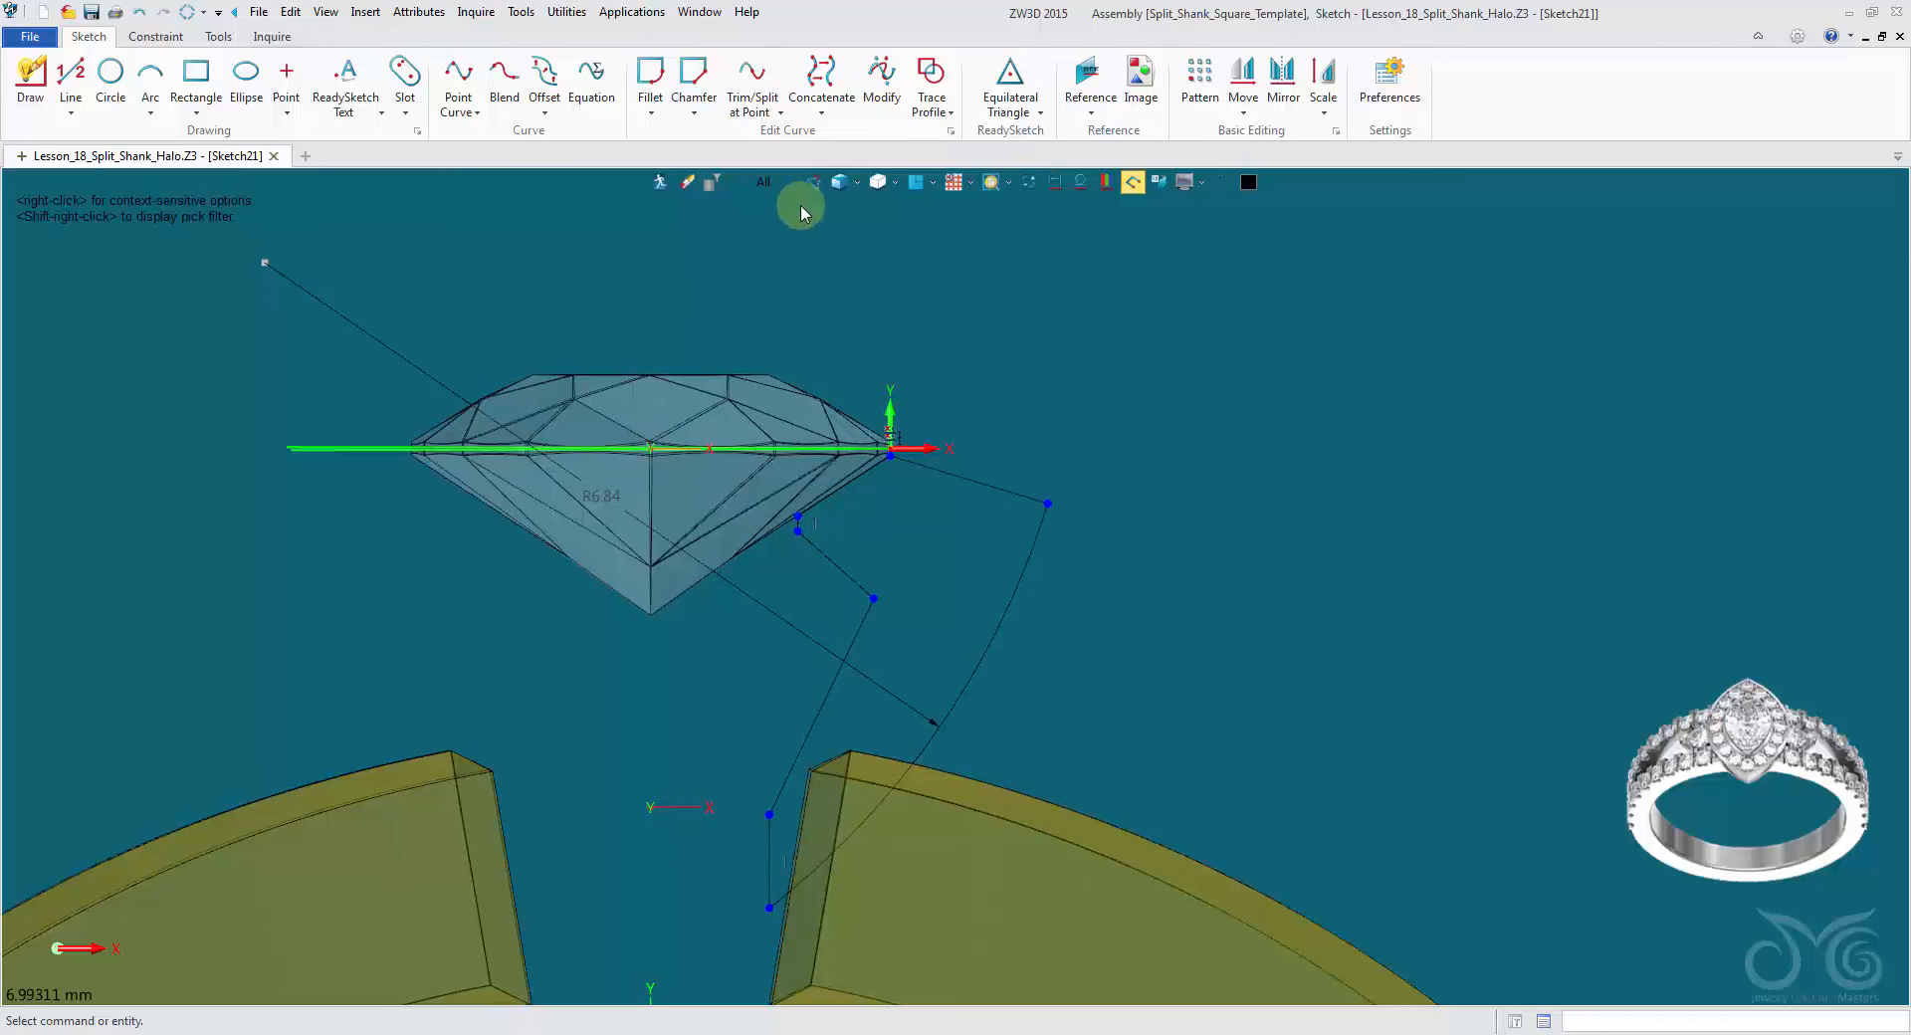
# Step: Add an aligned length dimension to the profile's sloping top line
pyautogui.click(911, 183)
pyautogui.scroll(5, 1112, 289)
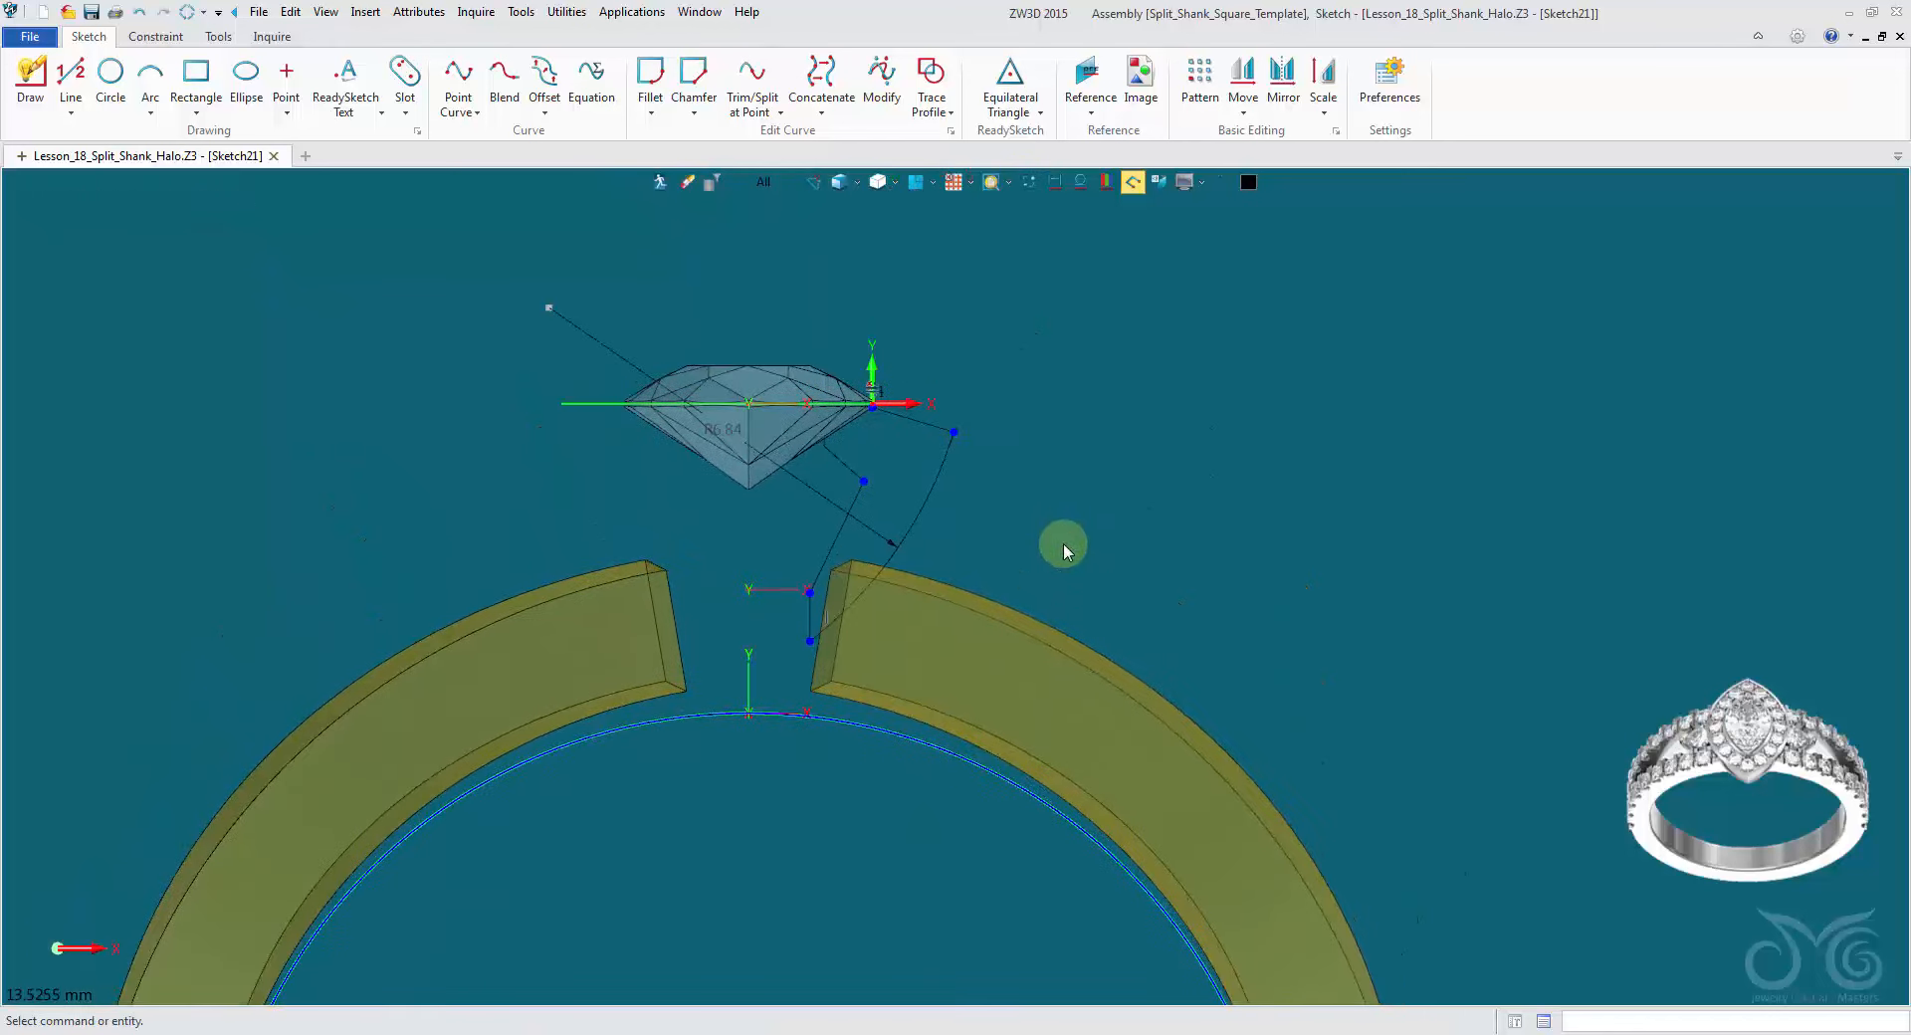
pyautogui.scroll(4, 906, 460)
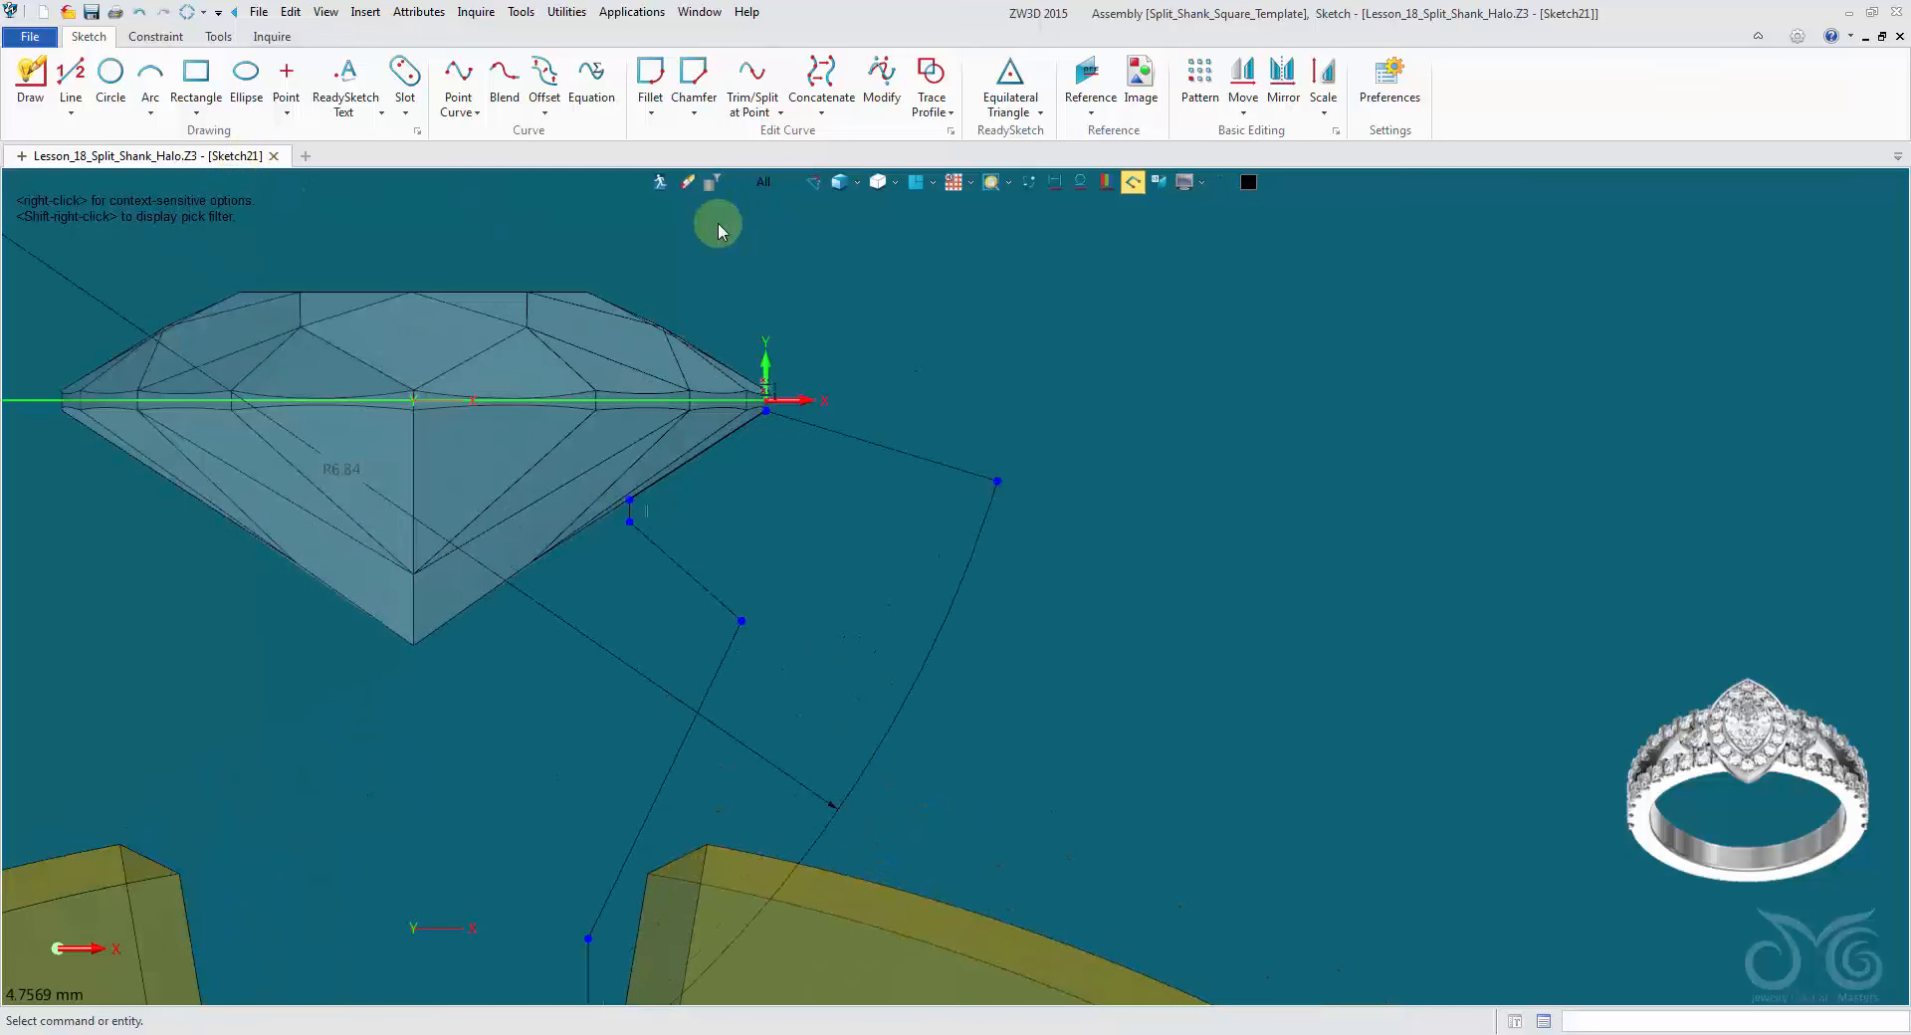
pyautogui.rightClick(852, 231)
pyautogui.click(897, 198)
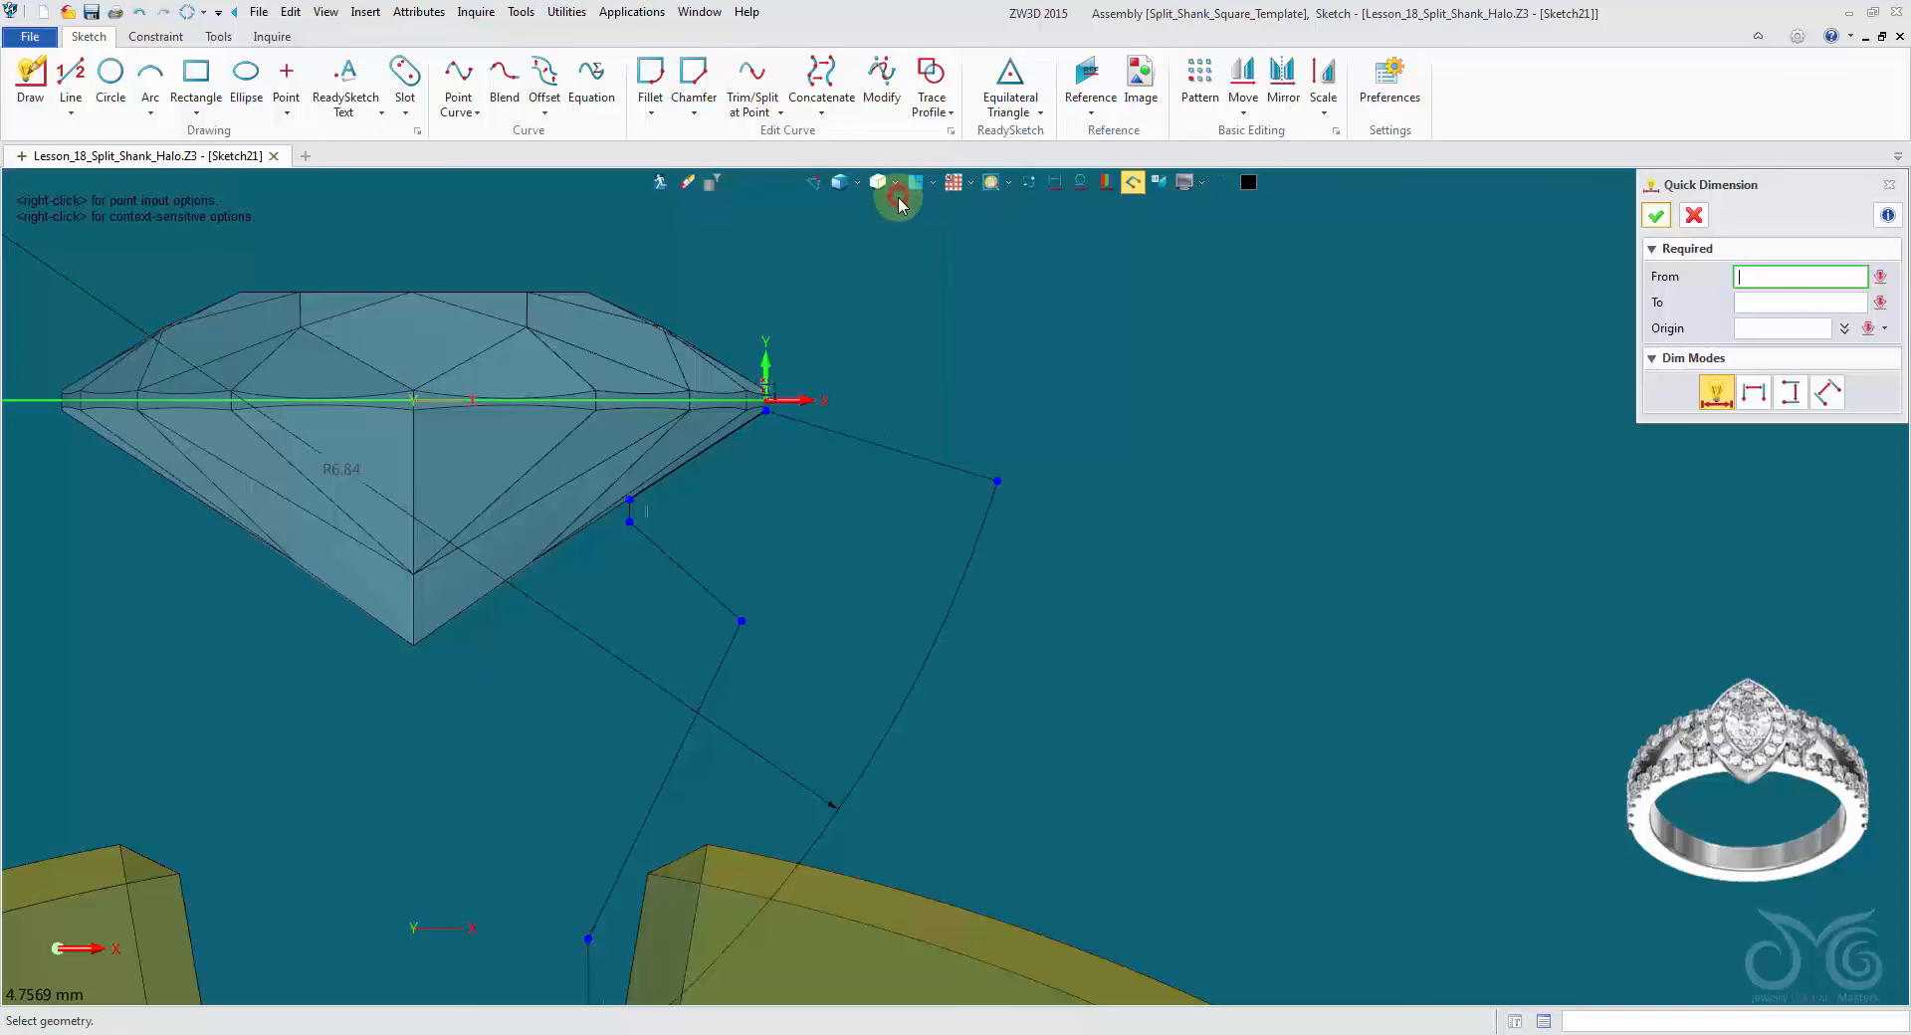
pyautogui.click(863, 428)
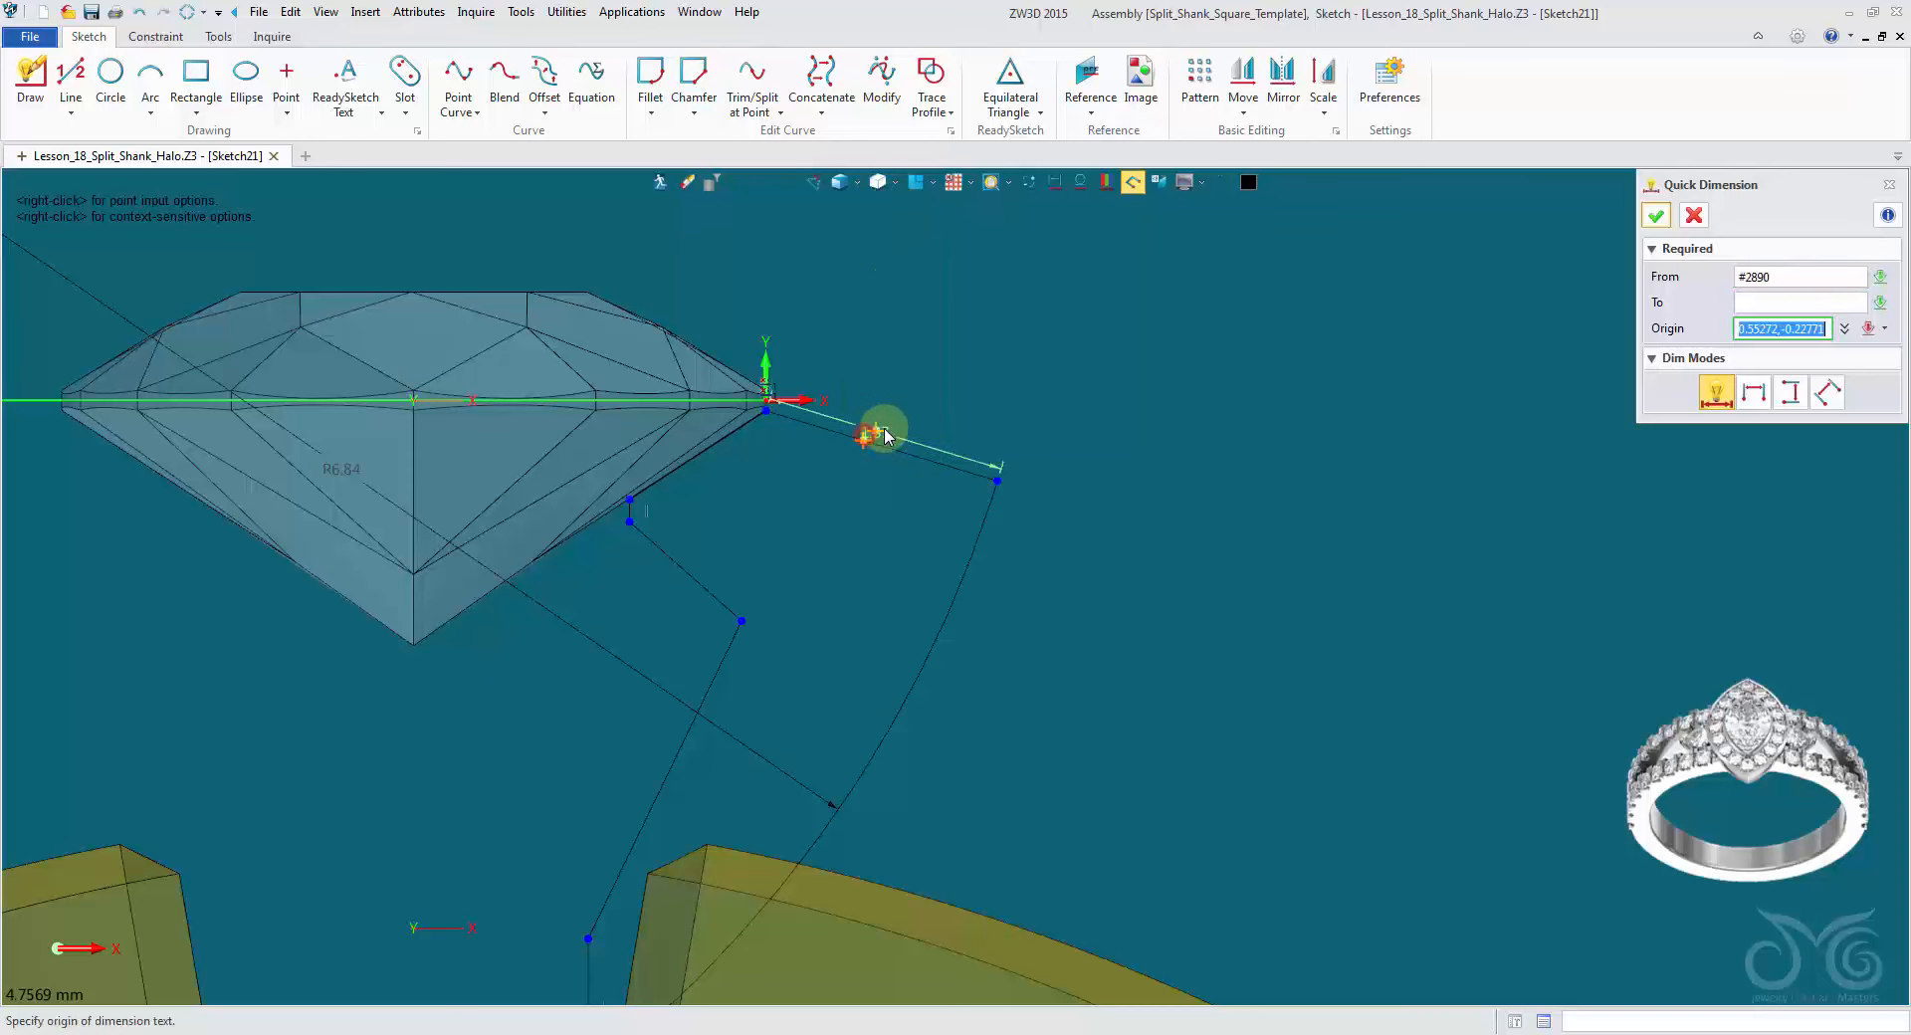
pyautogui.click(902, 426)
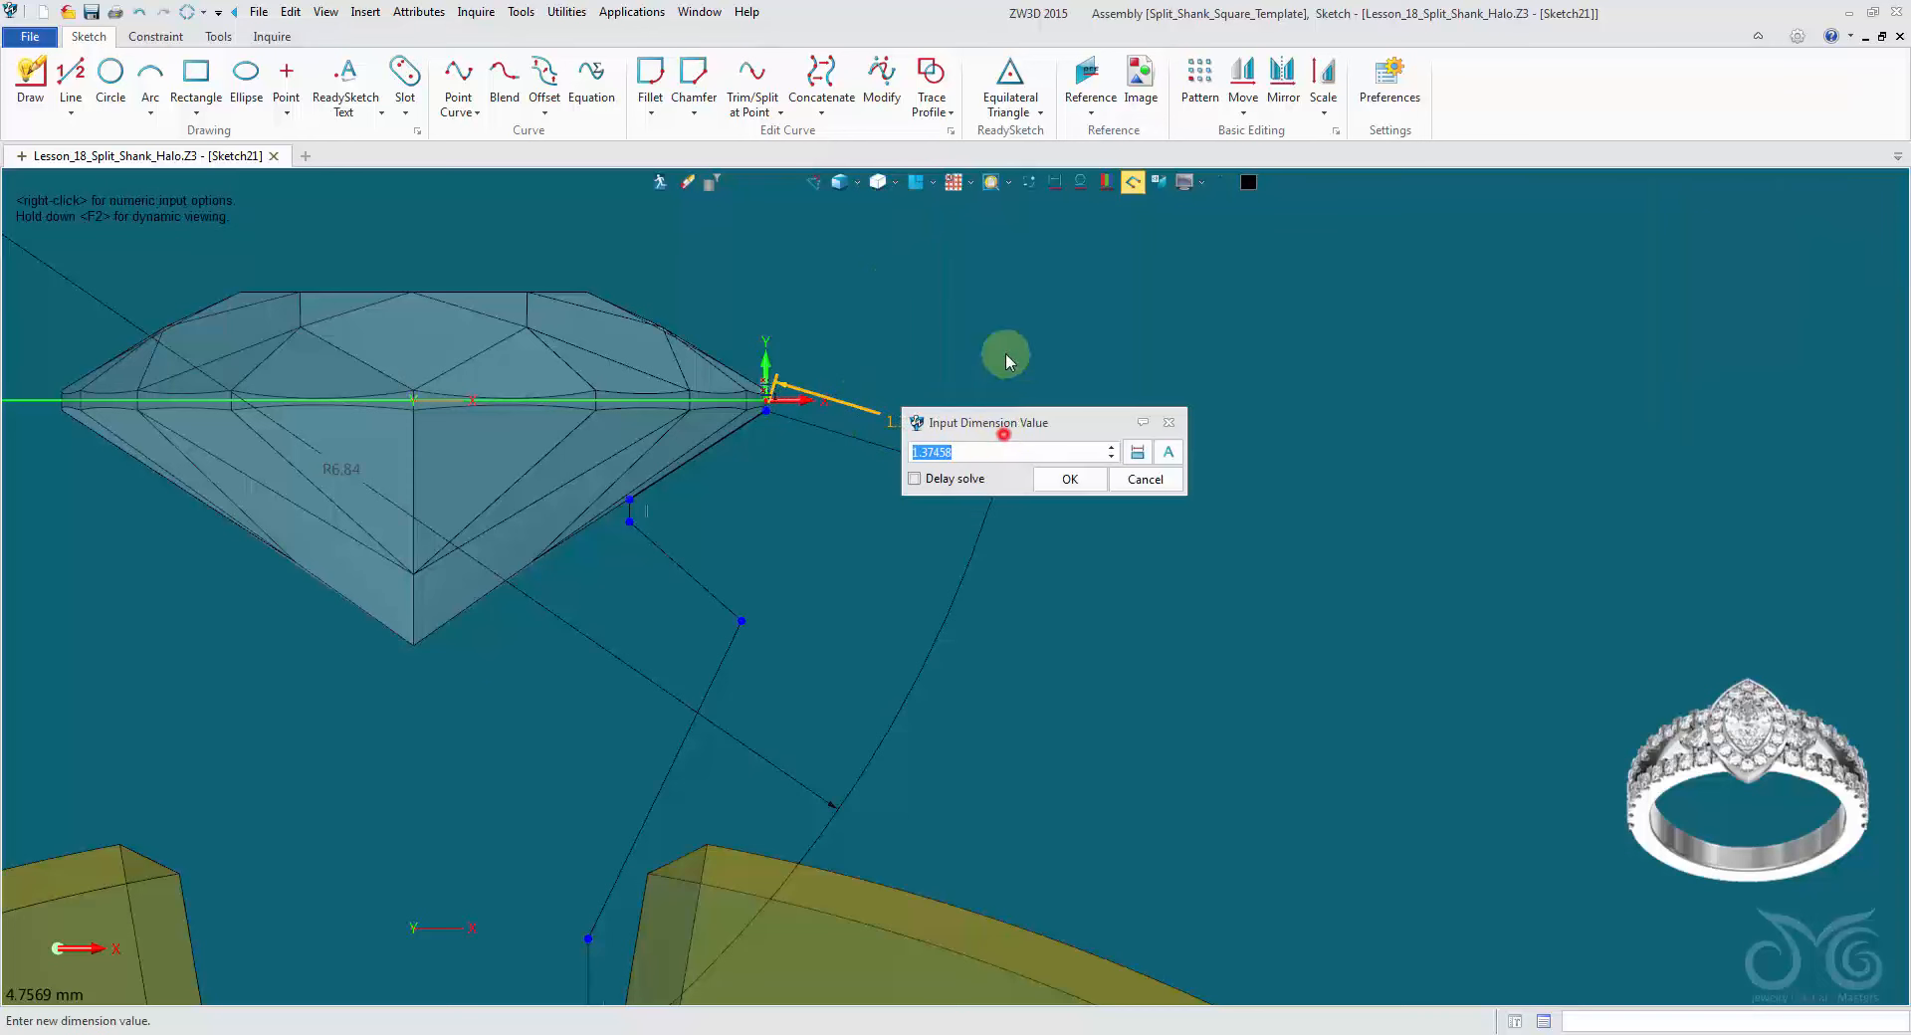
# Step: Adjust the linear step size for dimension values and set the top line's length to 1.75 mm
pyautogui.moveTo(996, 423); pyautogui.dragTo(1084, 256)
pyautogui.rightClick(1192, 410)
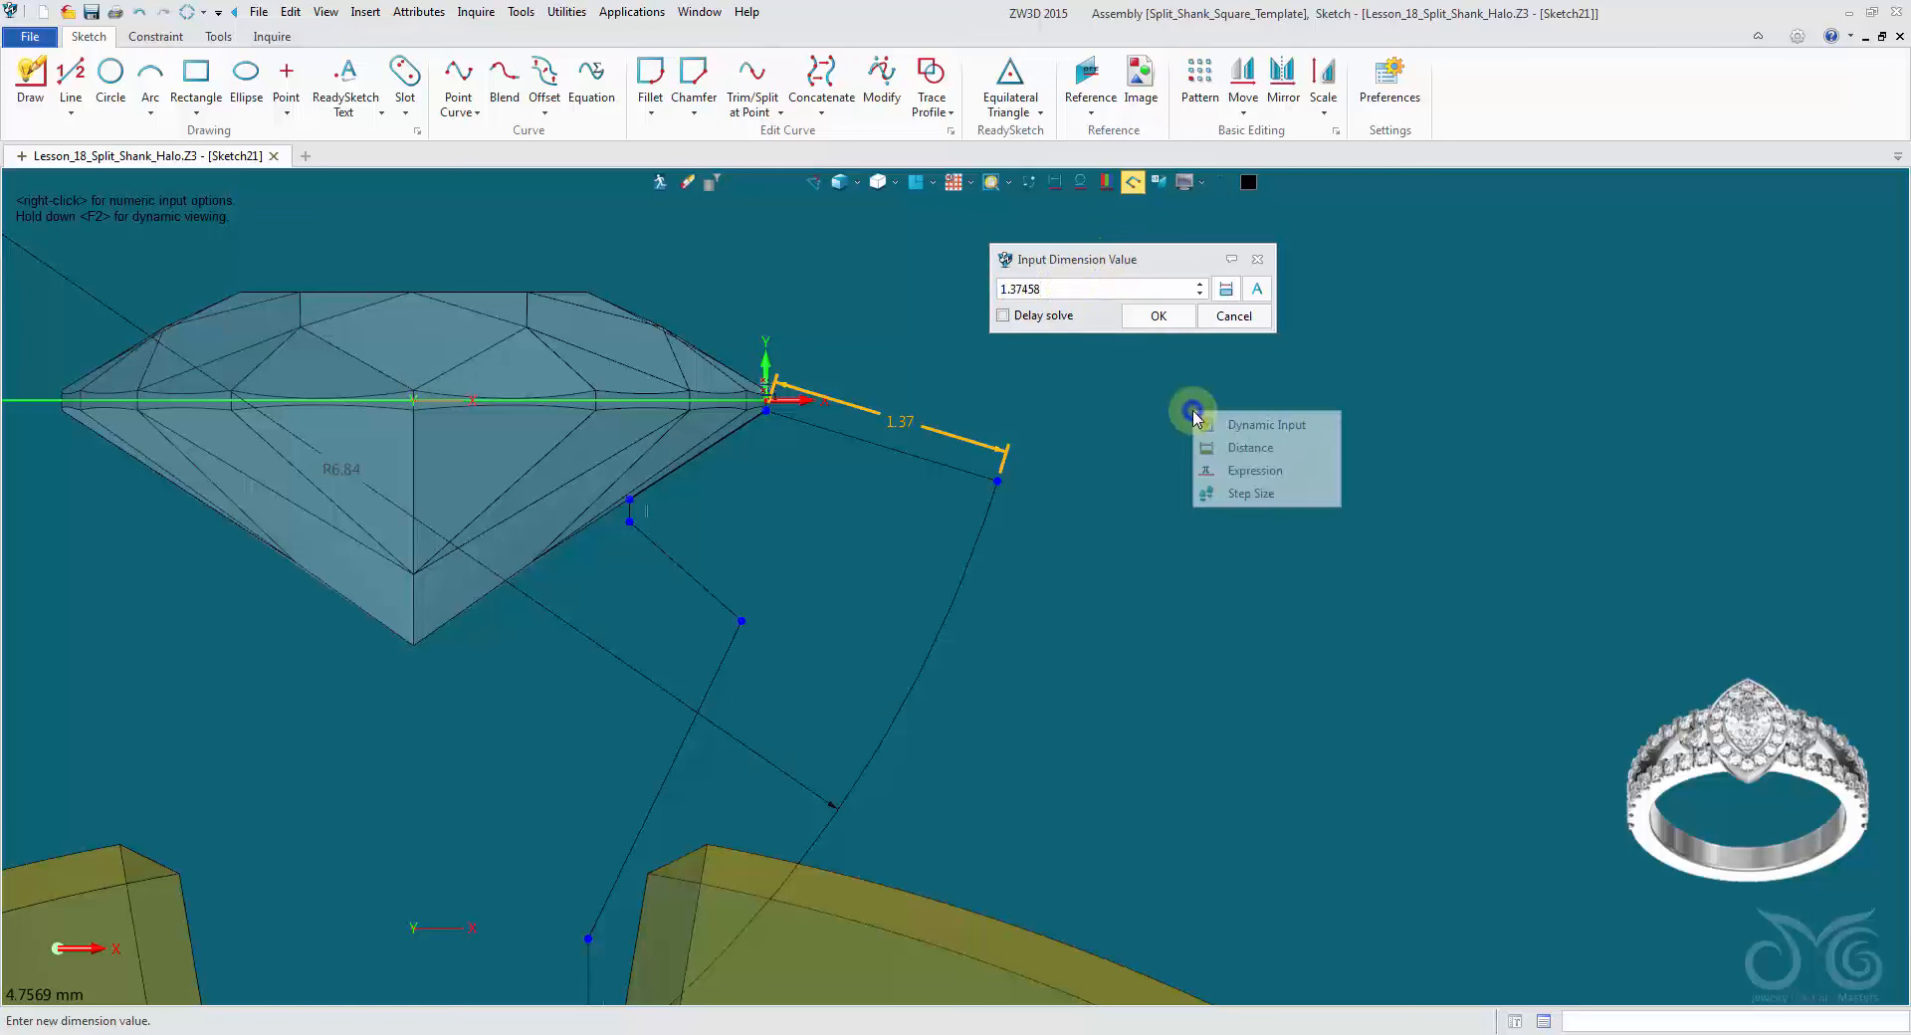
pyautogui.click(1244, 491)
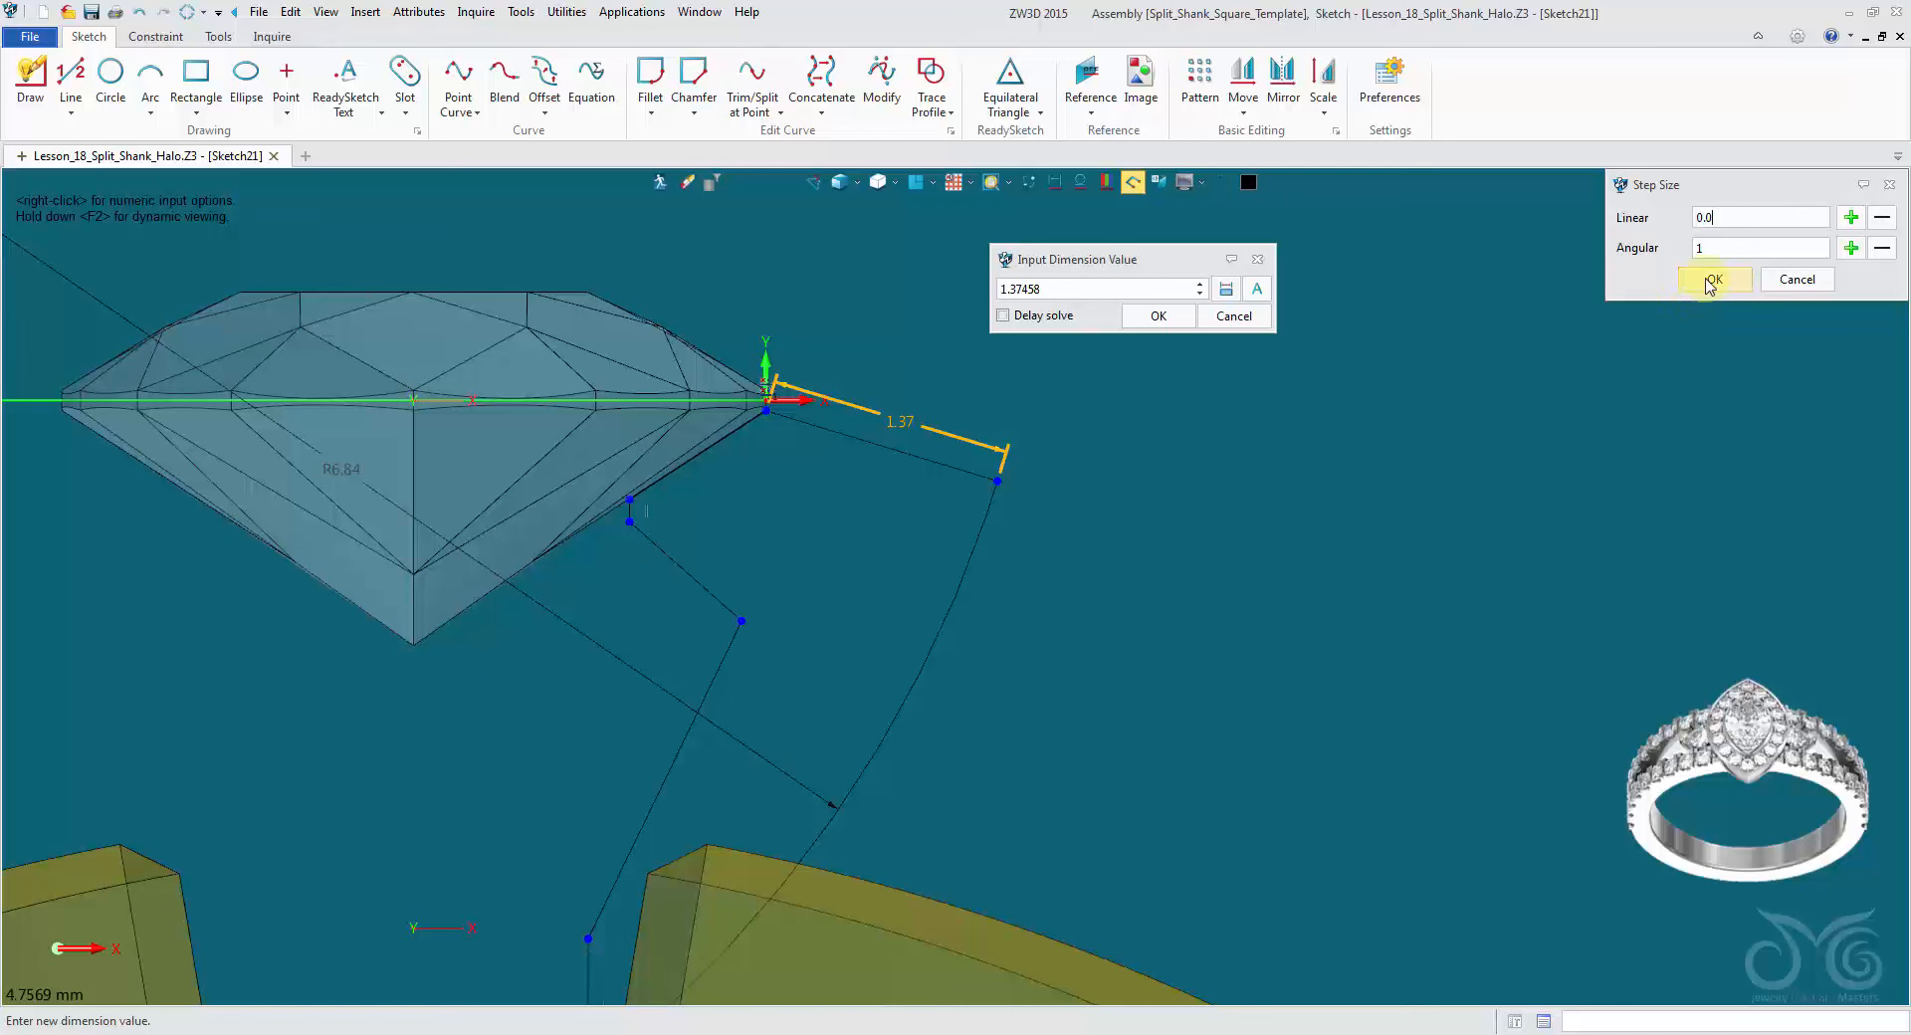
pyautogui.click(1710, 282)
pyautogui.doubleClick(1158, 289)
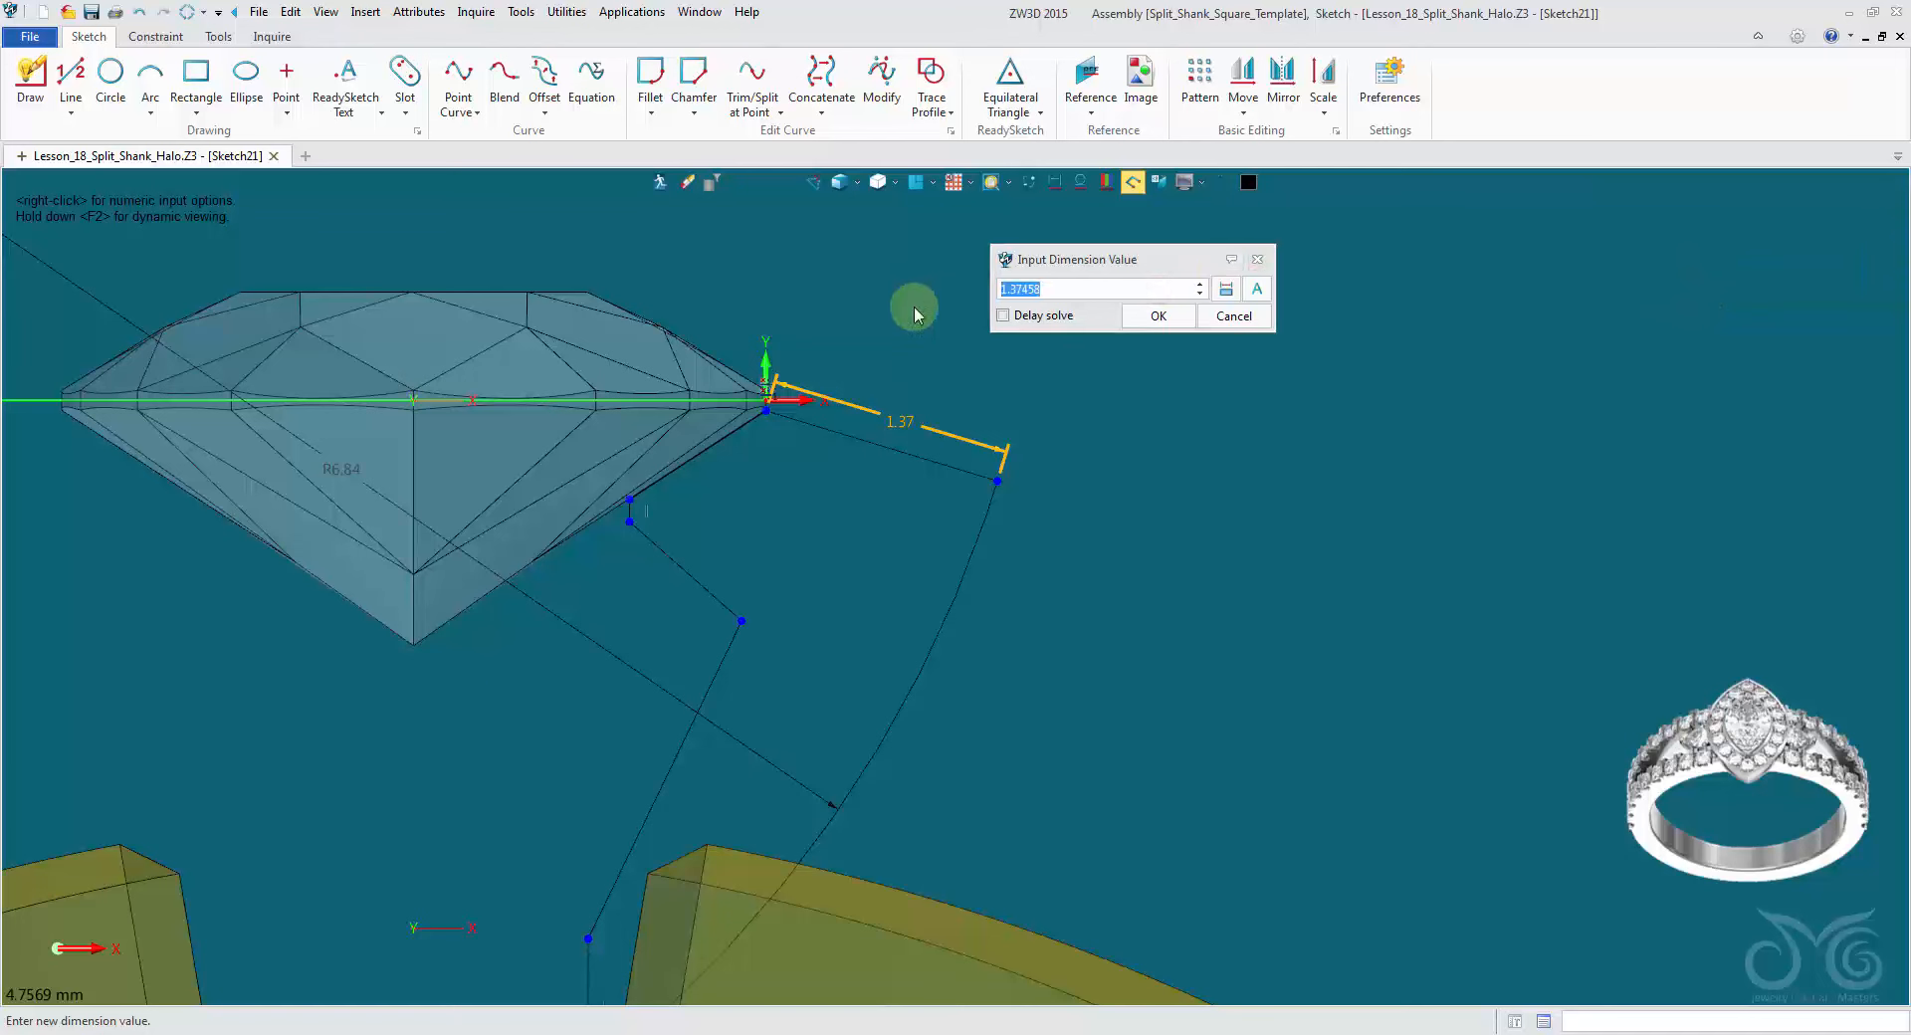
pyautogui.write('1.7')
pyautogui.click(1154, 316)
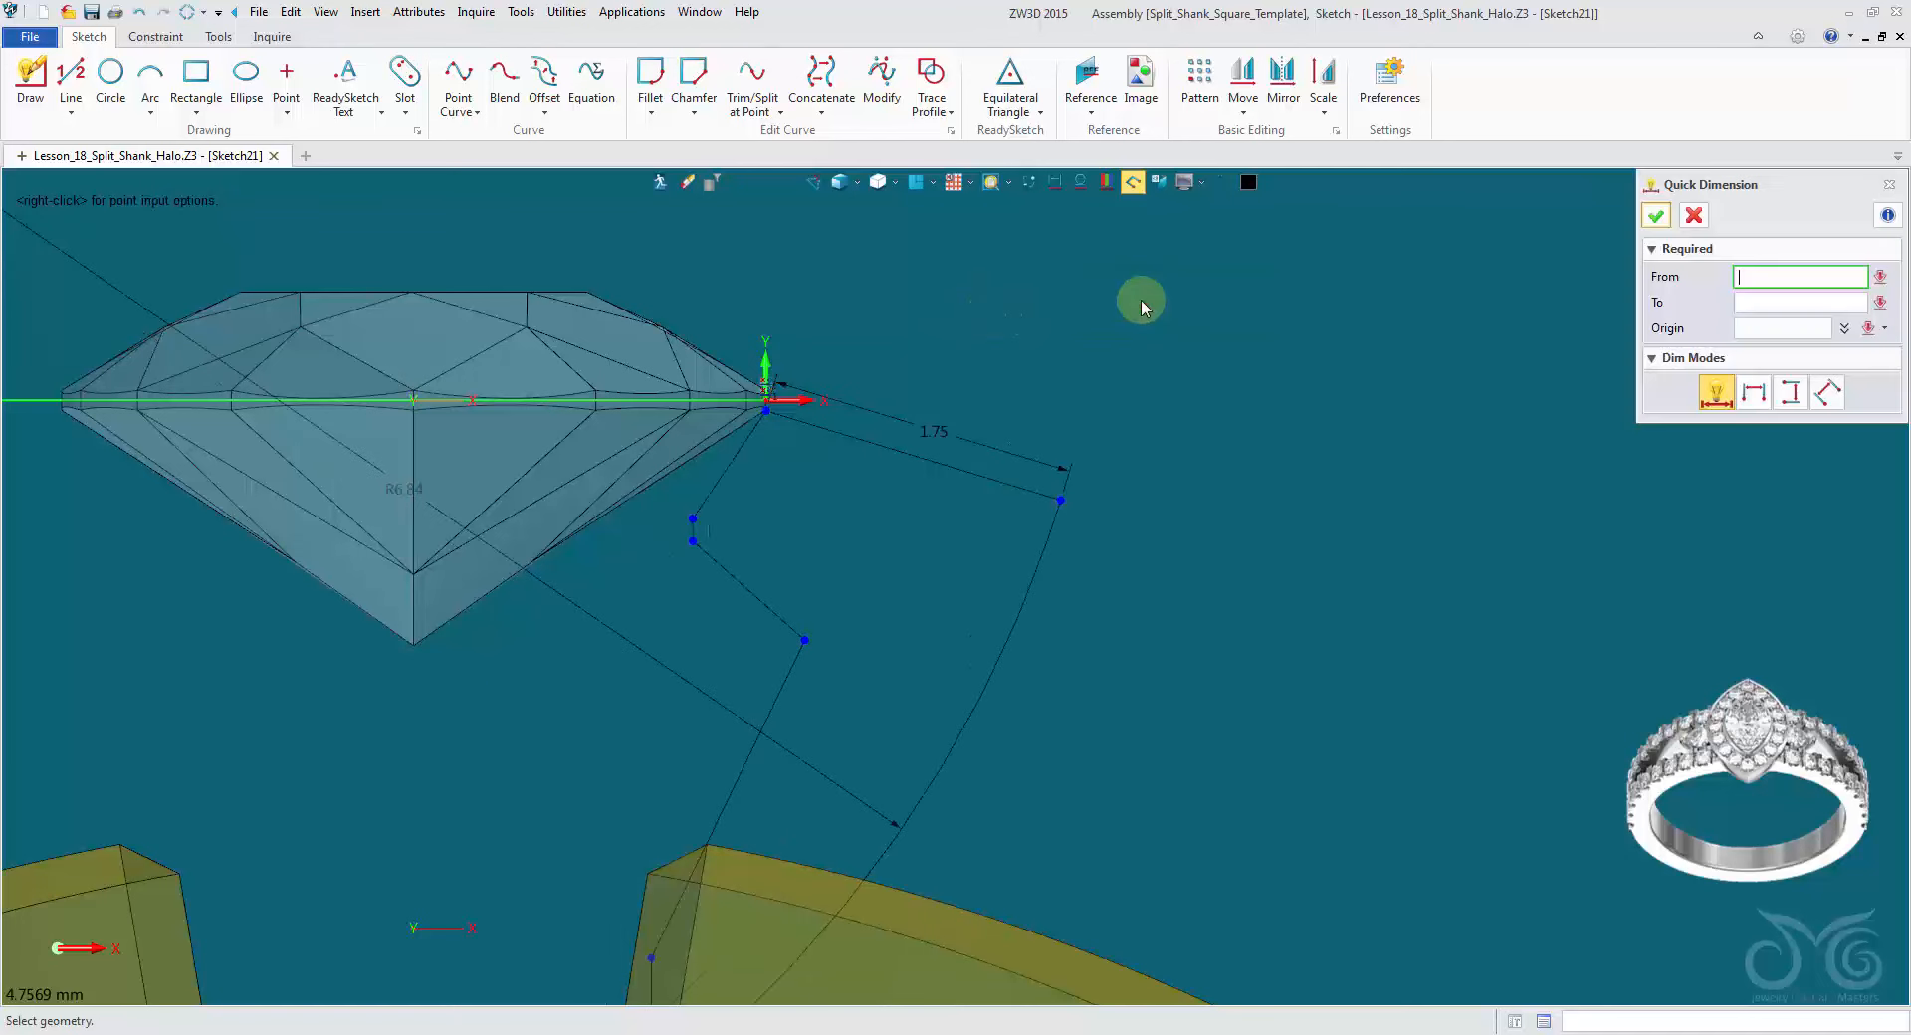
# Step: Dimension the angle between the profile's top line and the line running down beside the stone's pavilion
pyautogui.scroll(5, 712, 398)
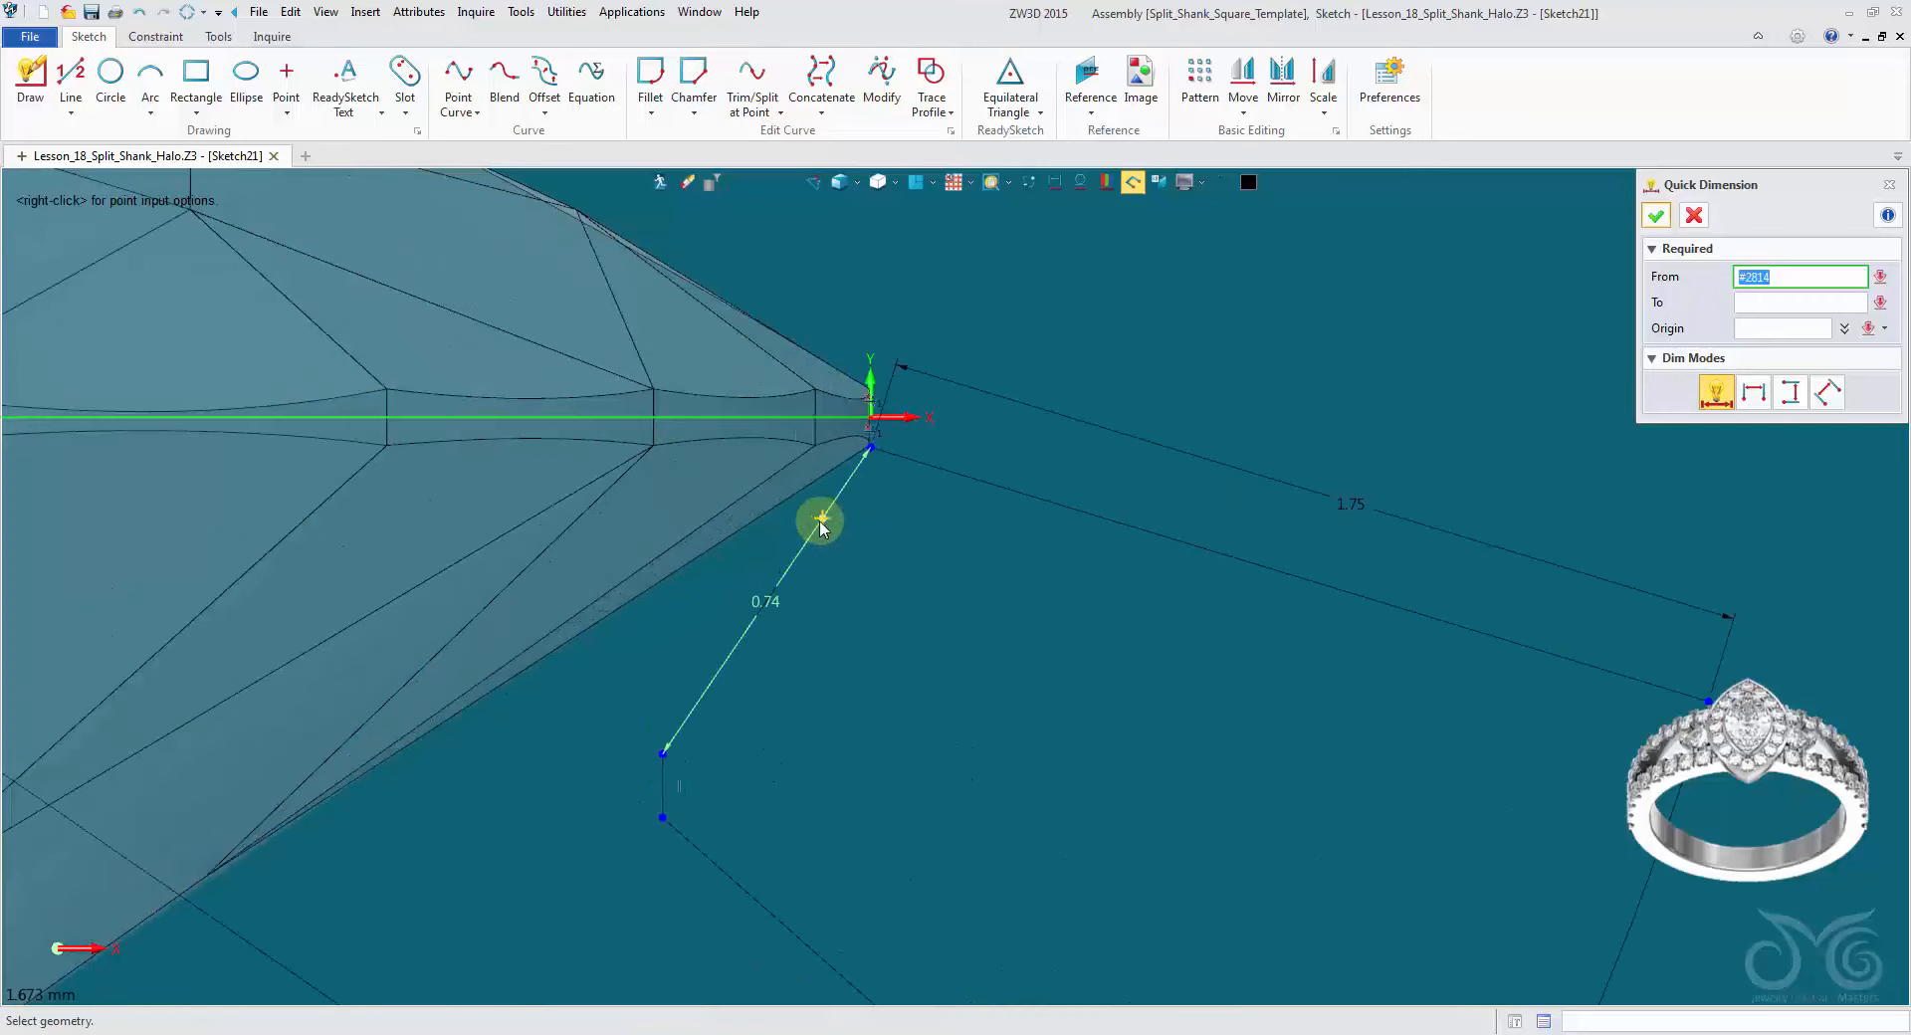
pyautogui.click(882, 401)
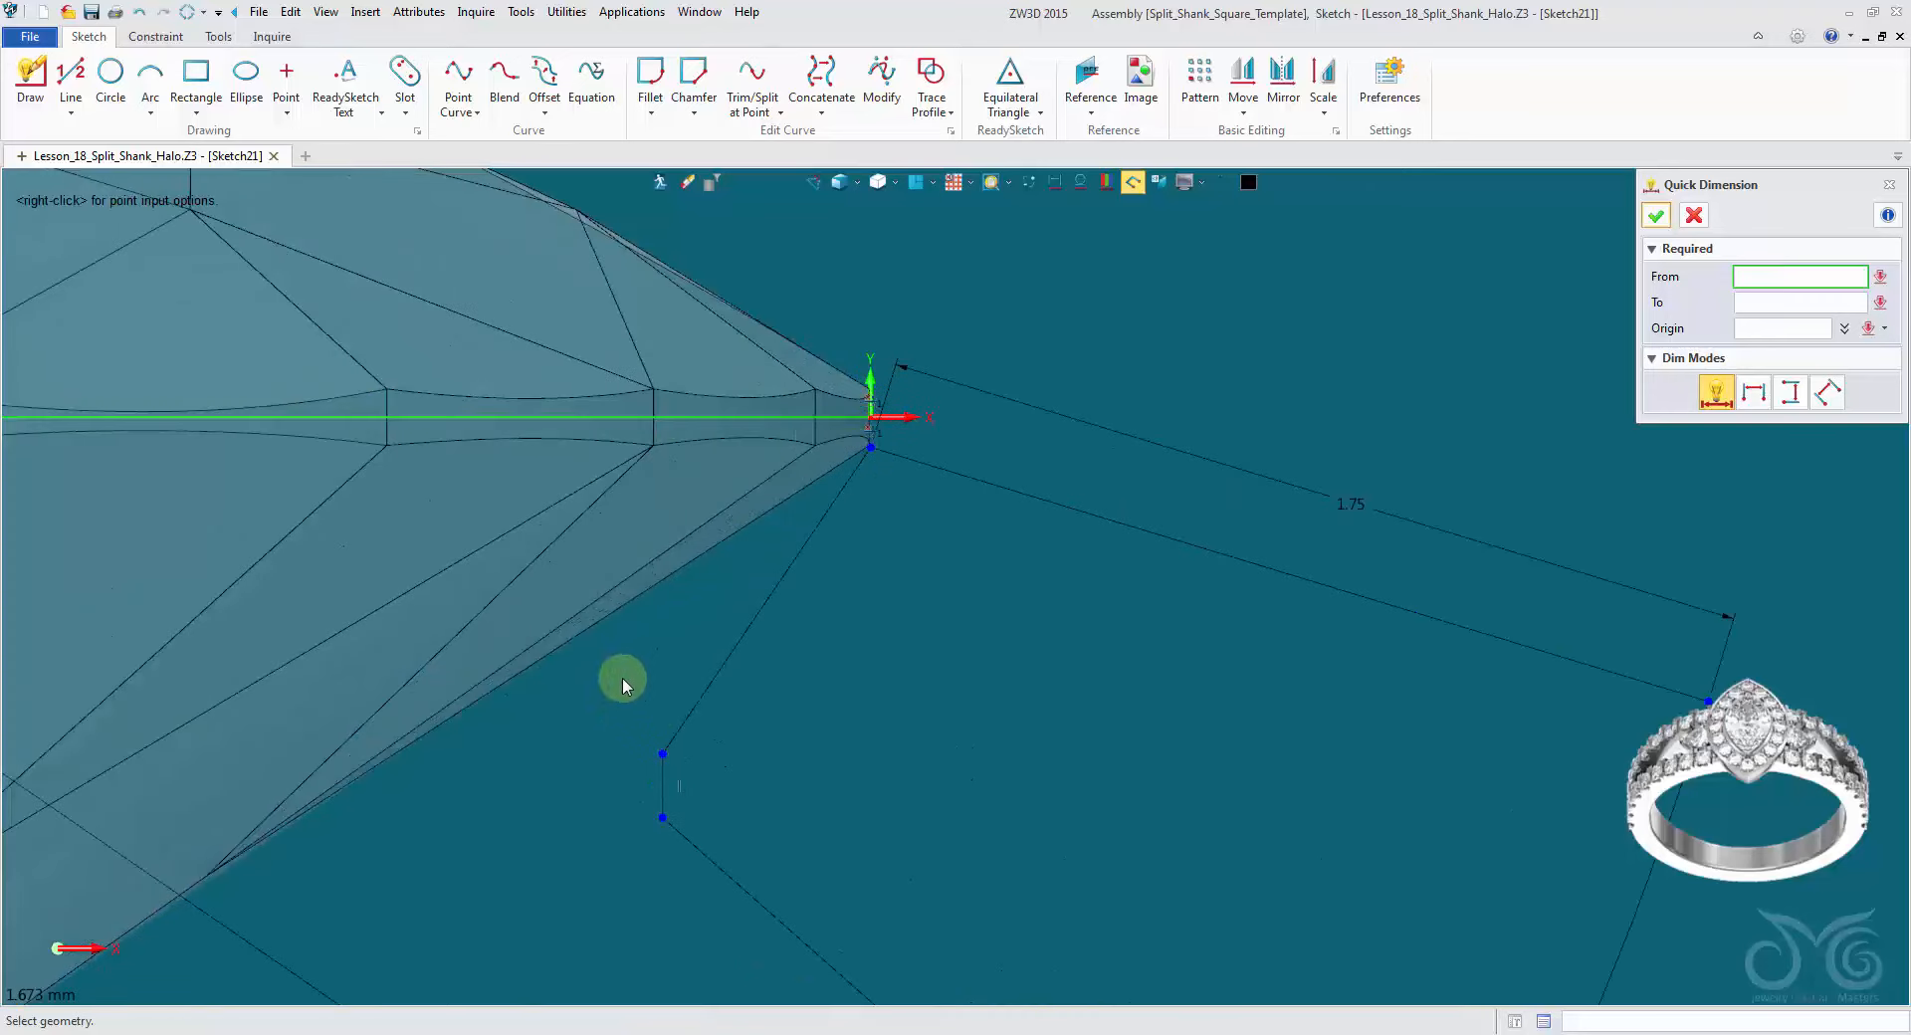
pyautogui.click(717, 673)
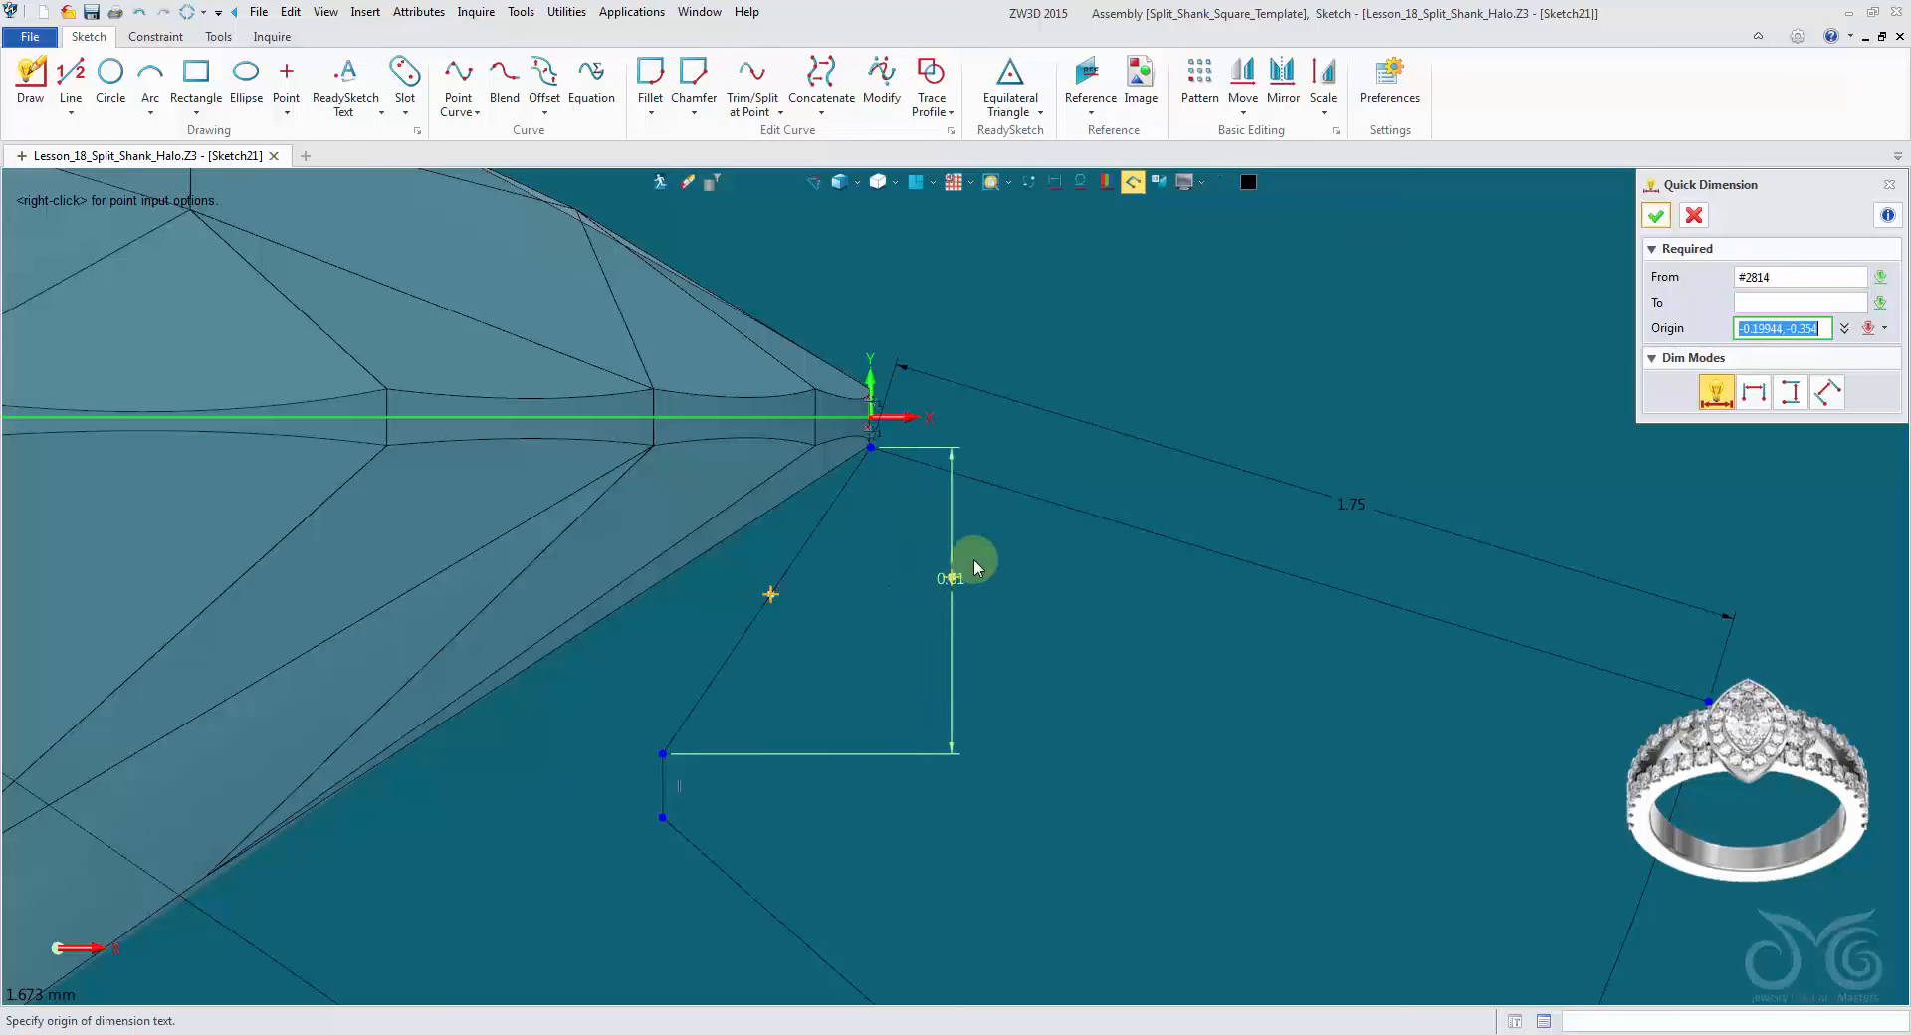
pyautogui.click(1004, 489)
pyautogui.click(917, 602)
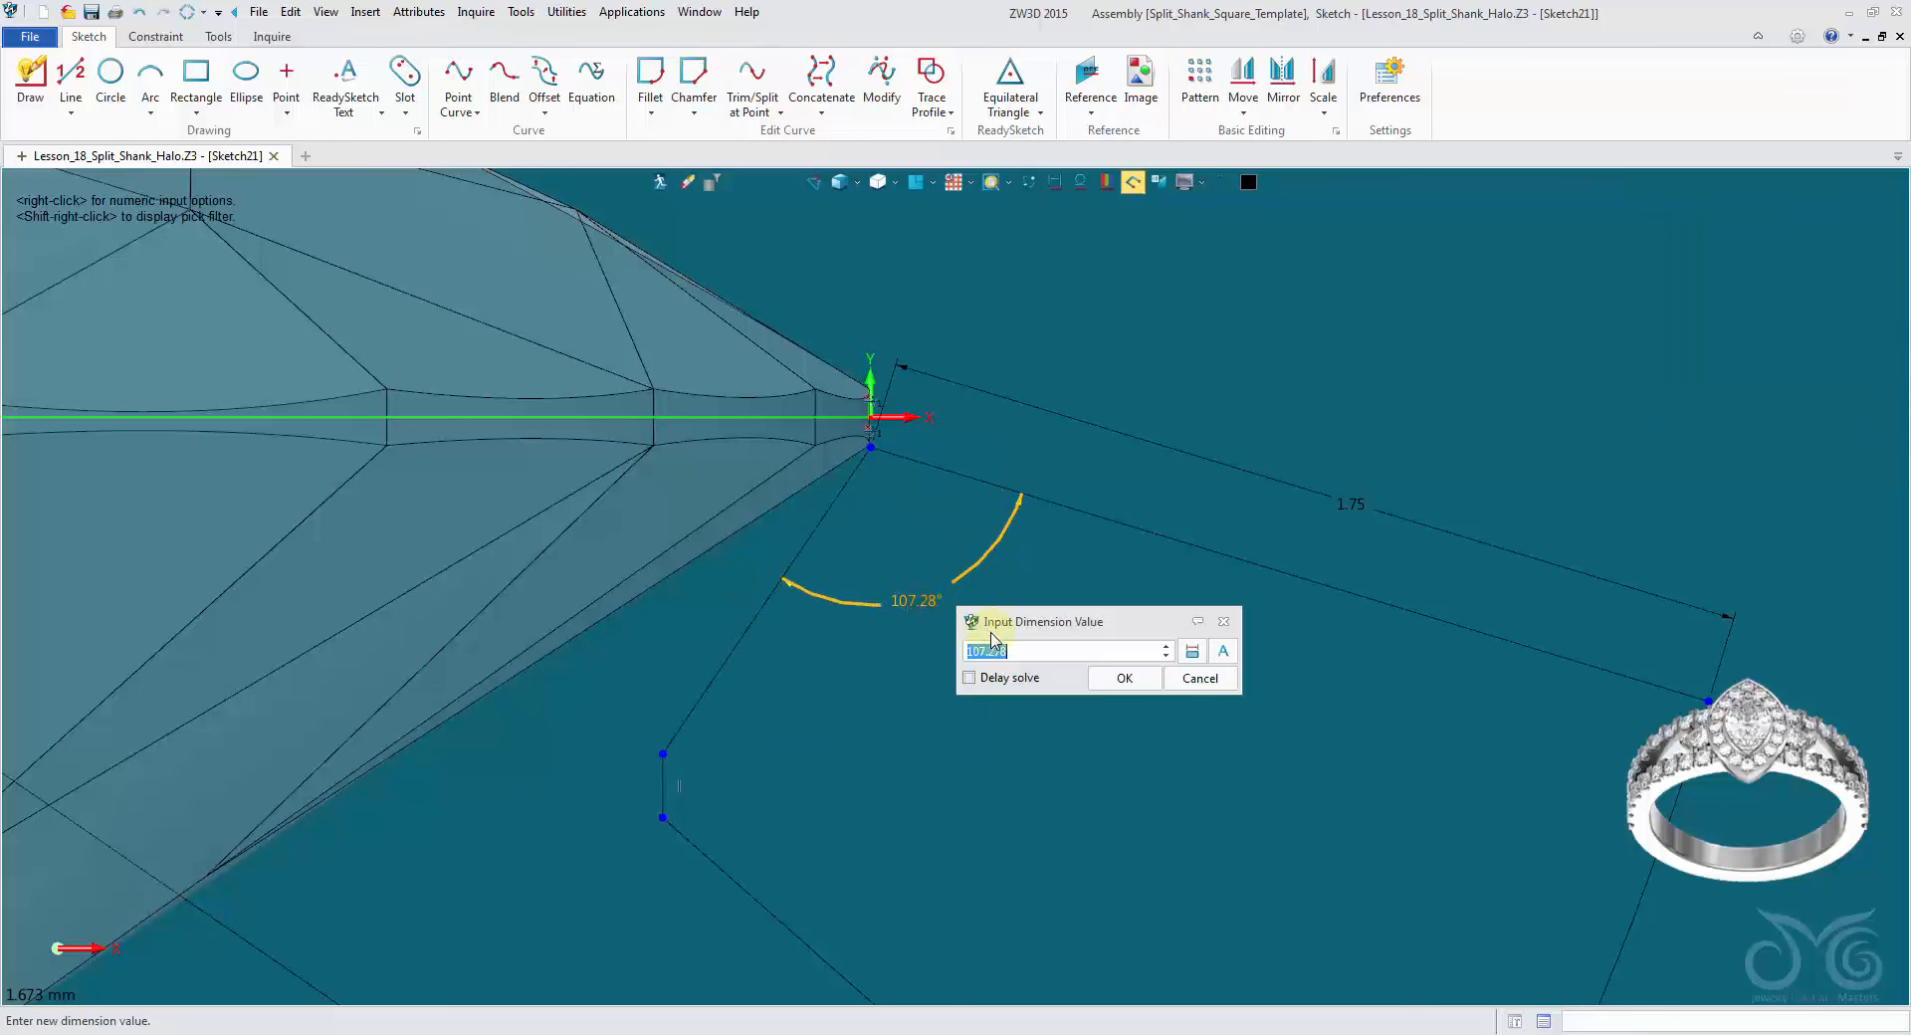
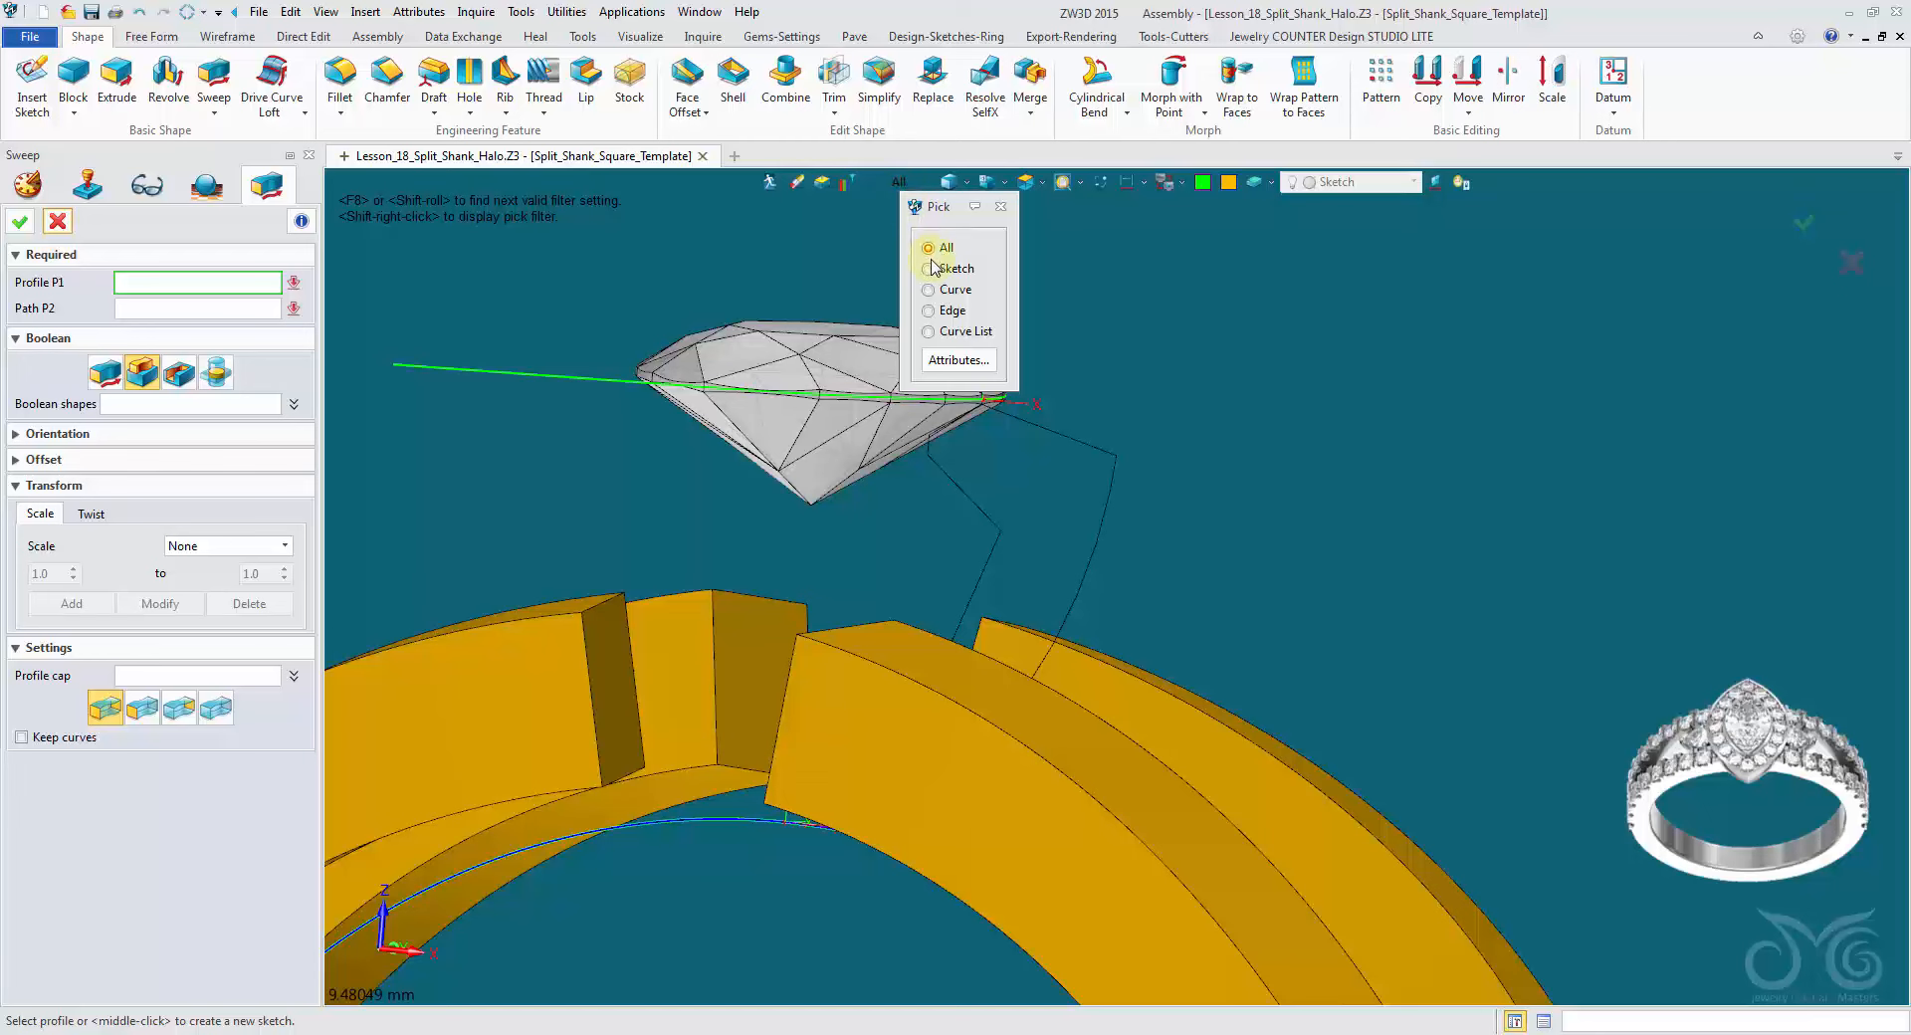
# Step: Sweep the halo profile sketch along the extended half-marquise curve as a separate base shape
pyautogui.click(931, 267)
pyautogui.moveTo(1060, 441); pyautogui.dragTo(1030, 498, button='right')
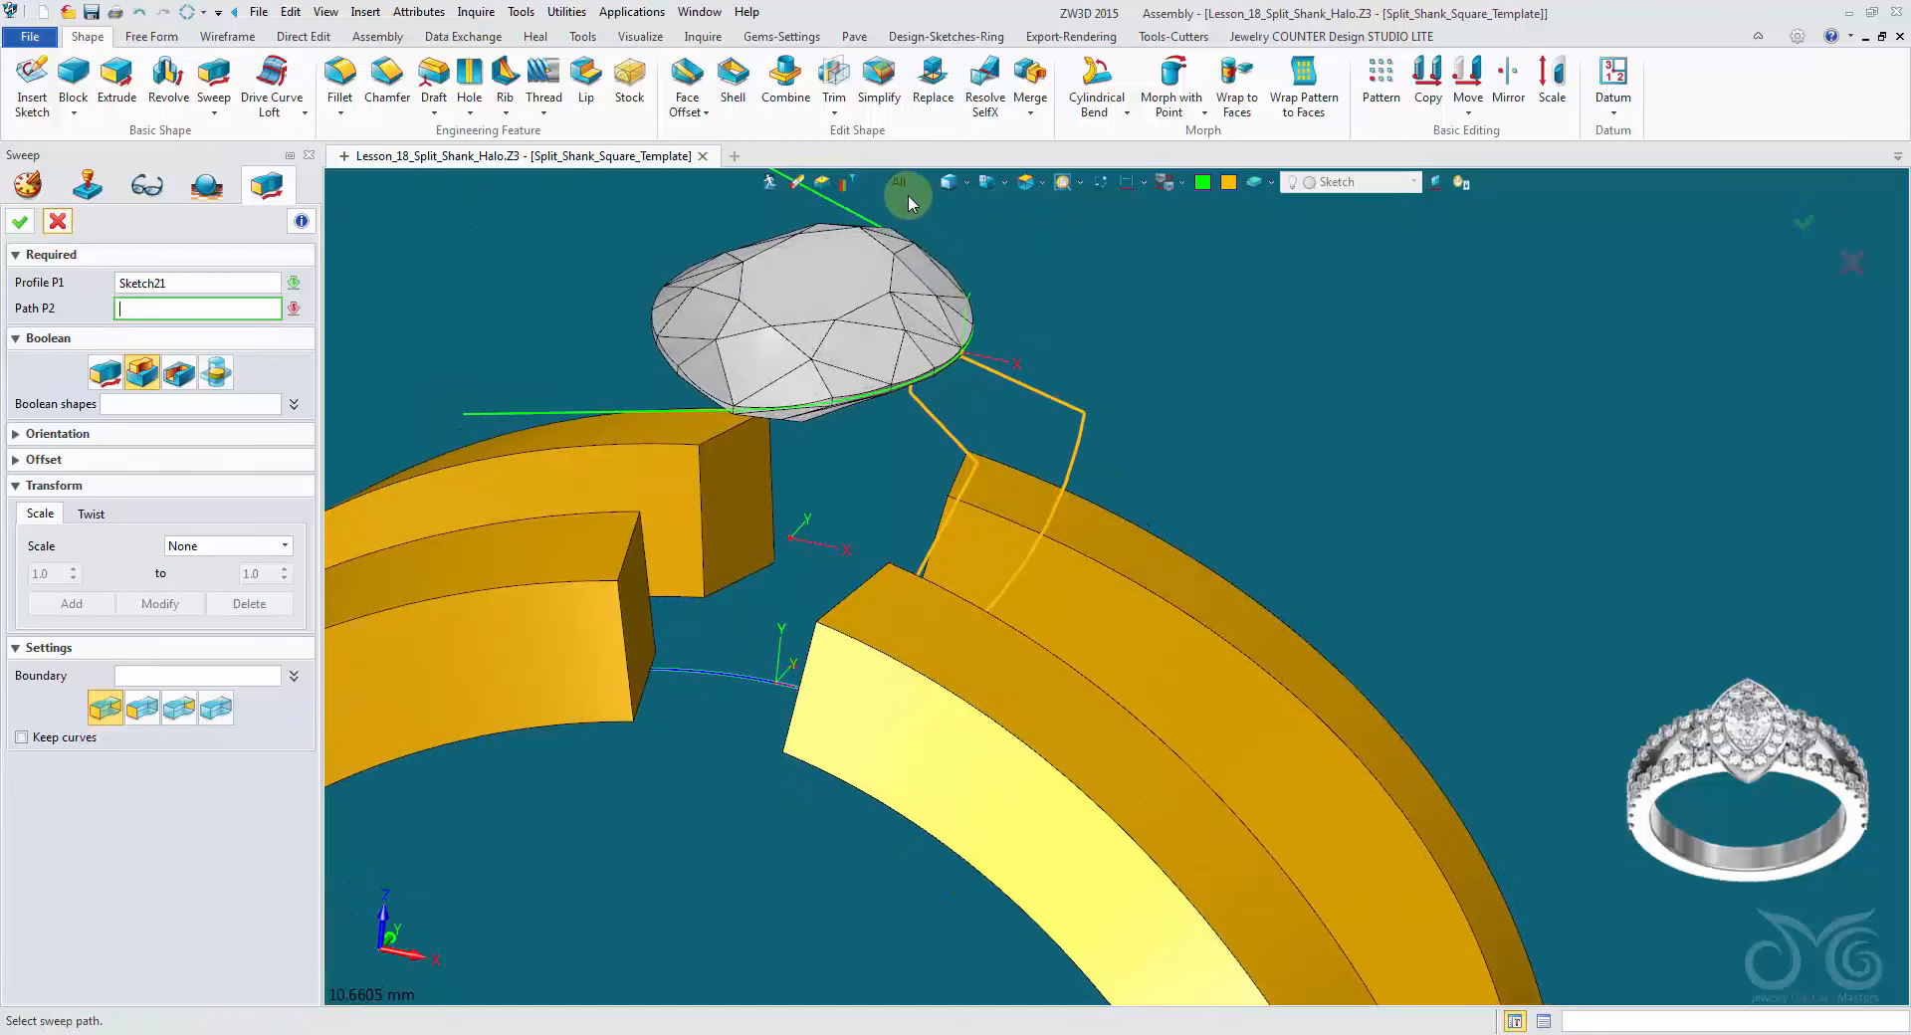
pyautogui.click(905, 188)
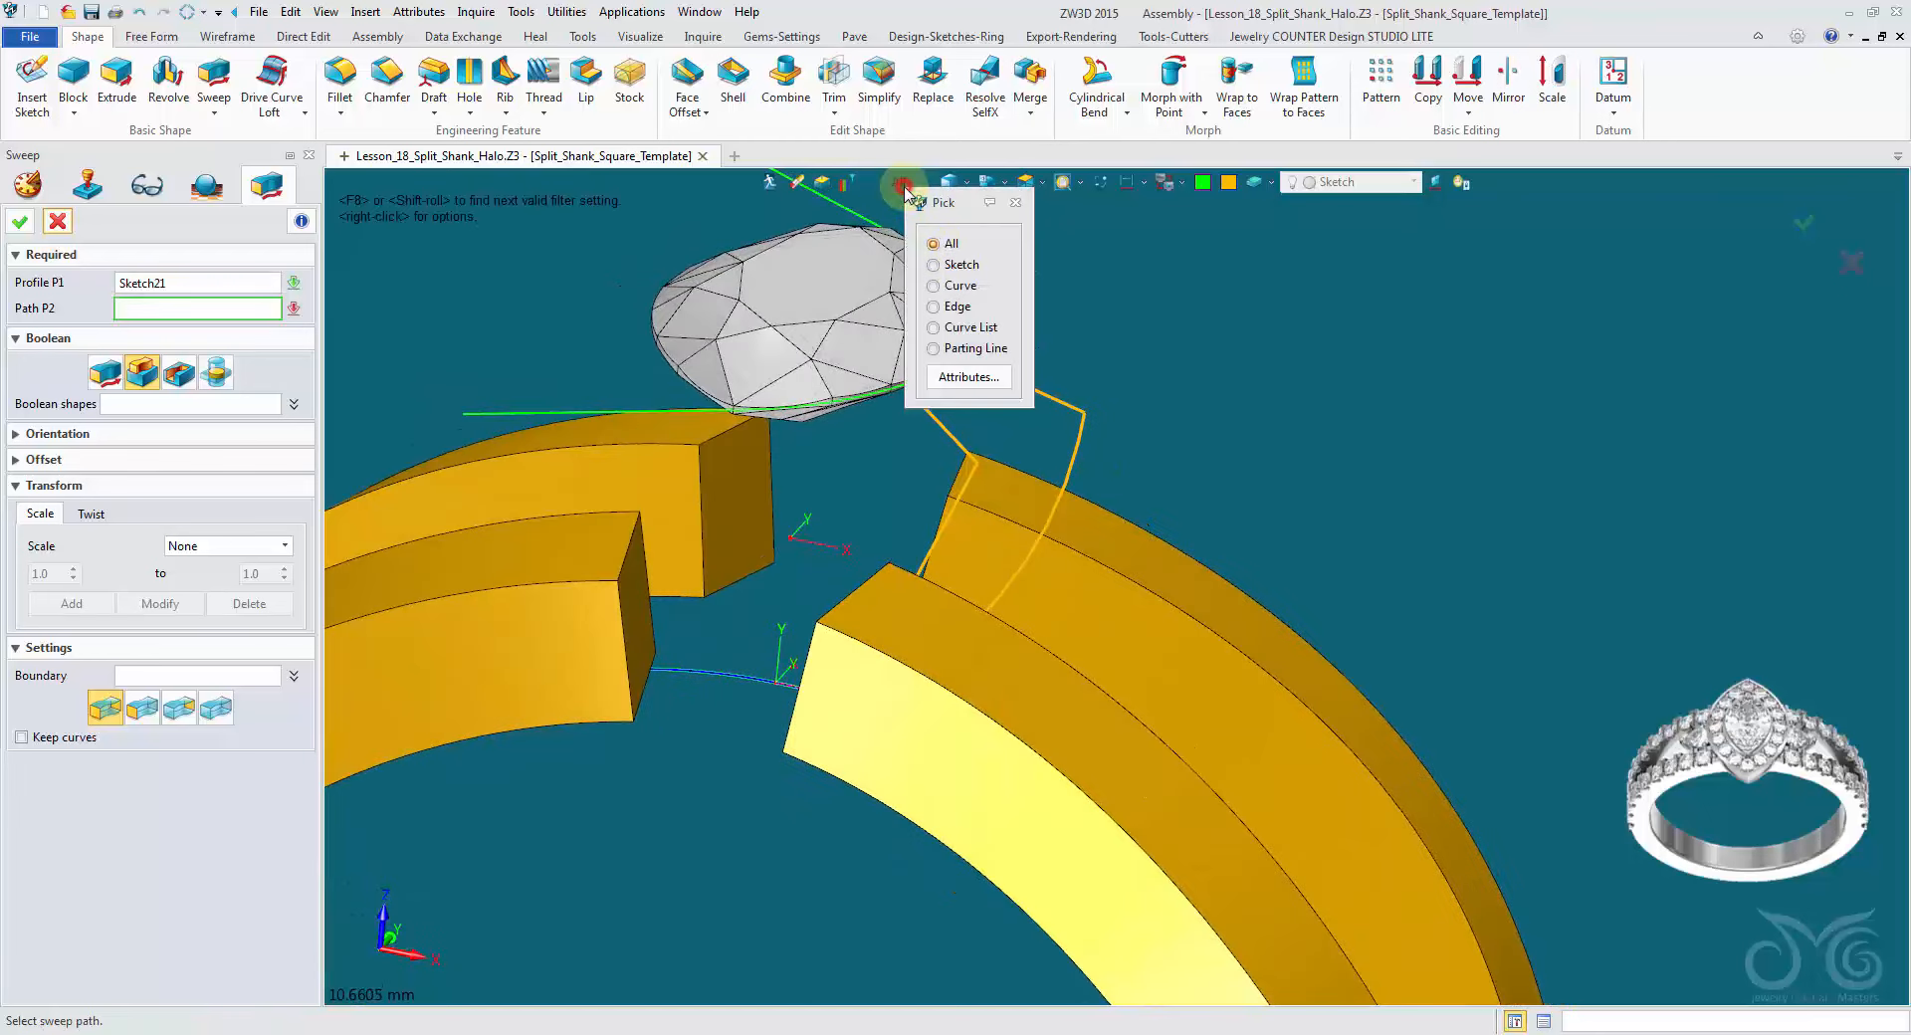
pyautogui.click(958, 287)
pyautogui.moveTo(640, 491); pyautogui.dragTo(791, 215, button='right')
pyautogui.click(794, 254)
pyautogui.middleClick(792, 254)
pyautogui.scroll(-1, 784, 271)
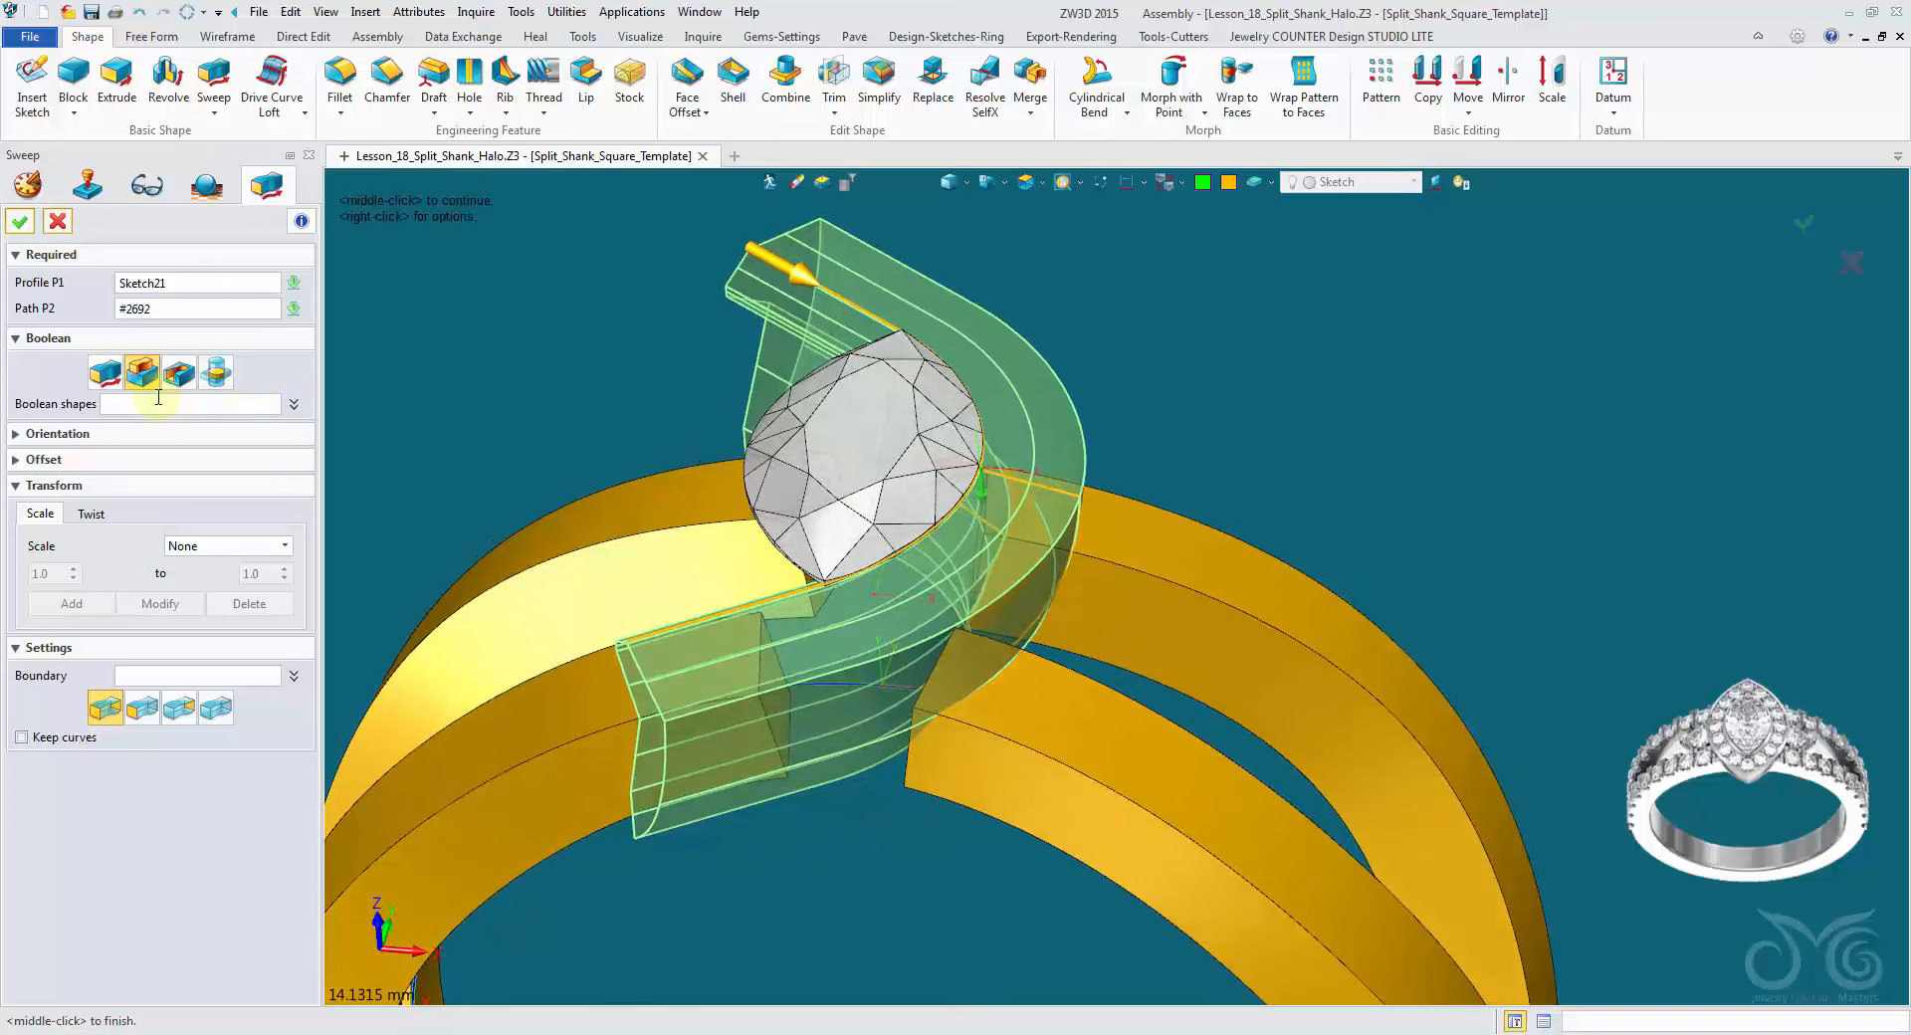
pyautogui.click(106, 375)
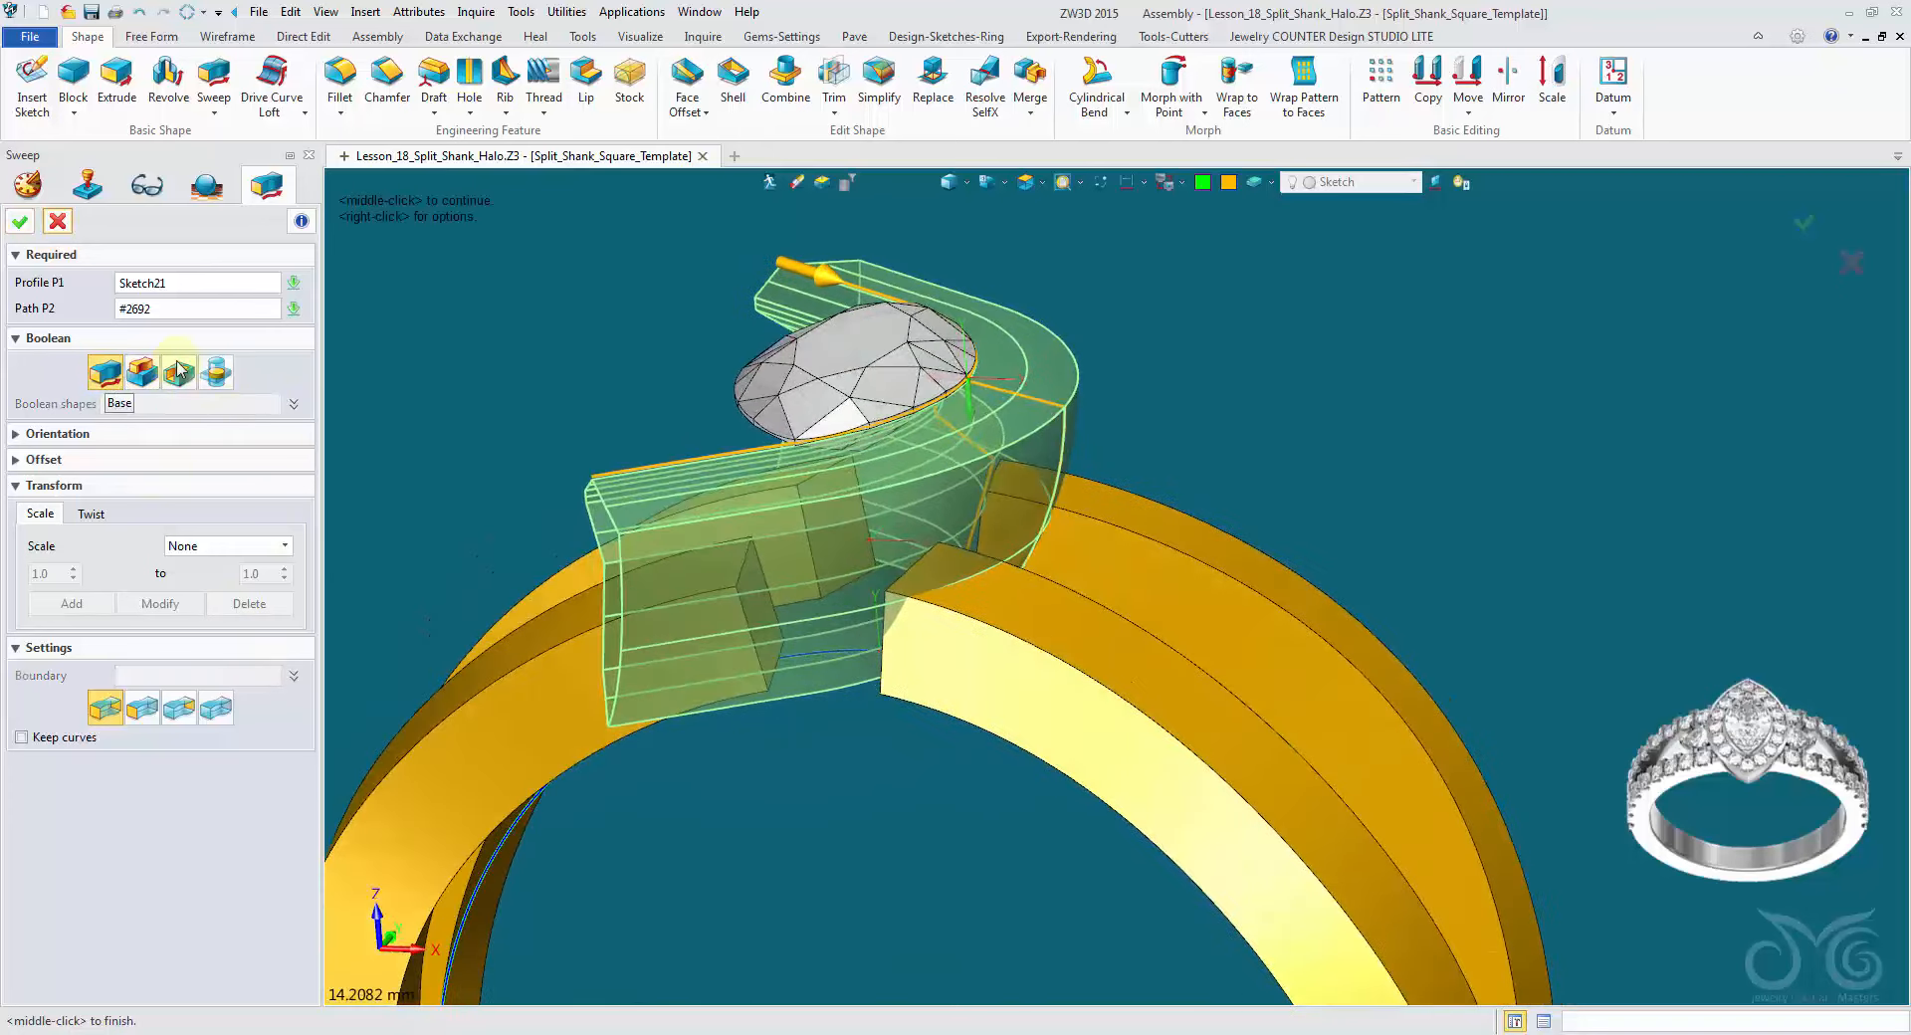
pyautogui.click(13, 226)
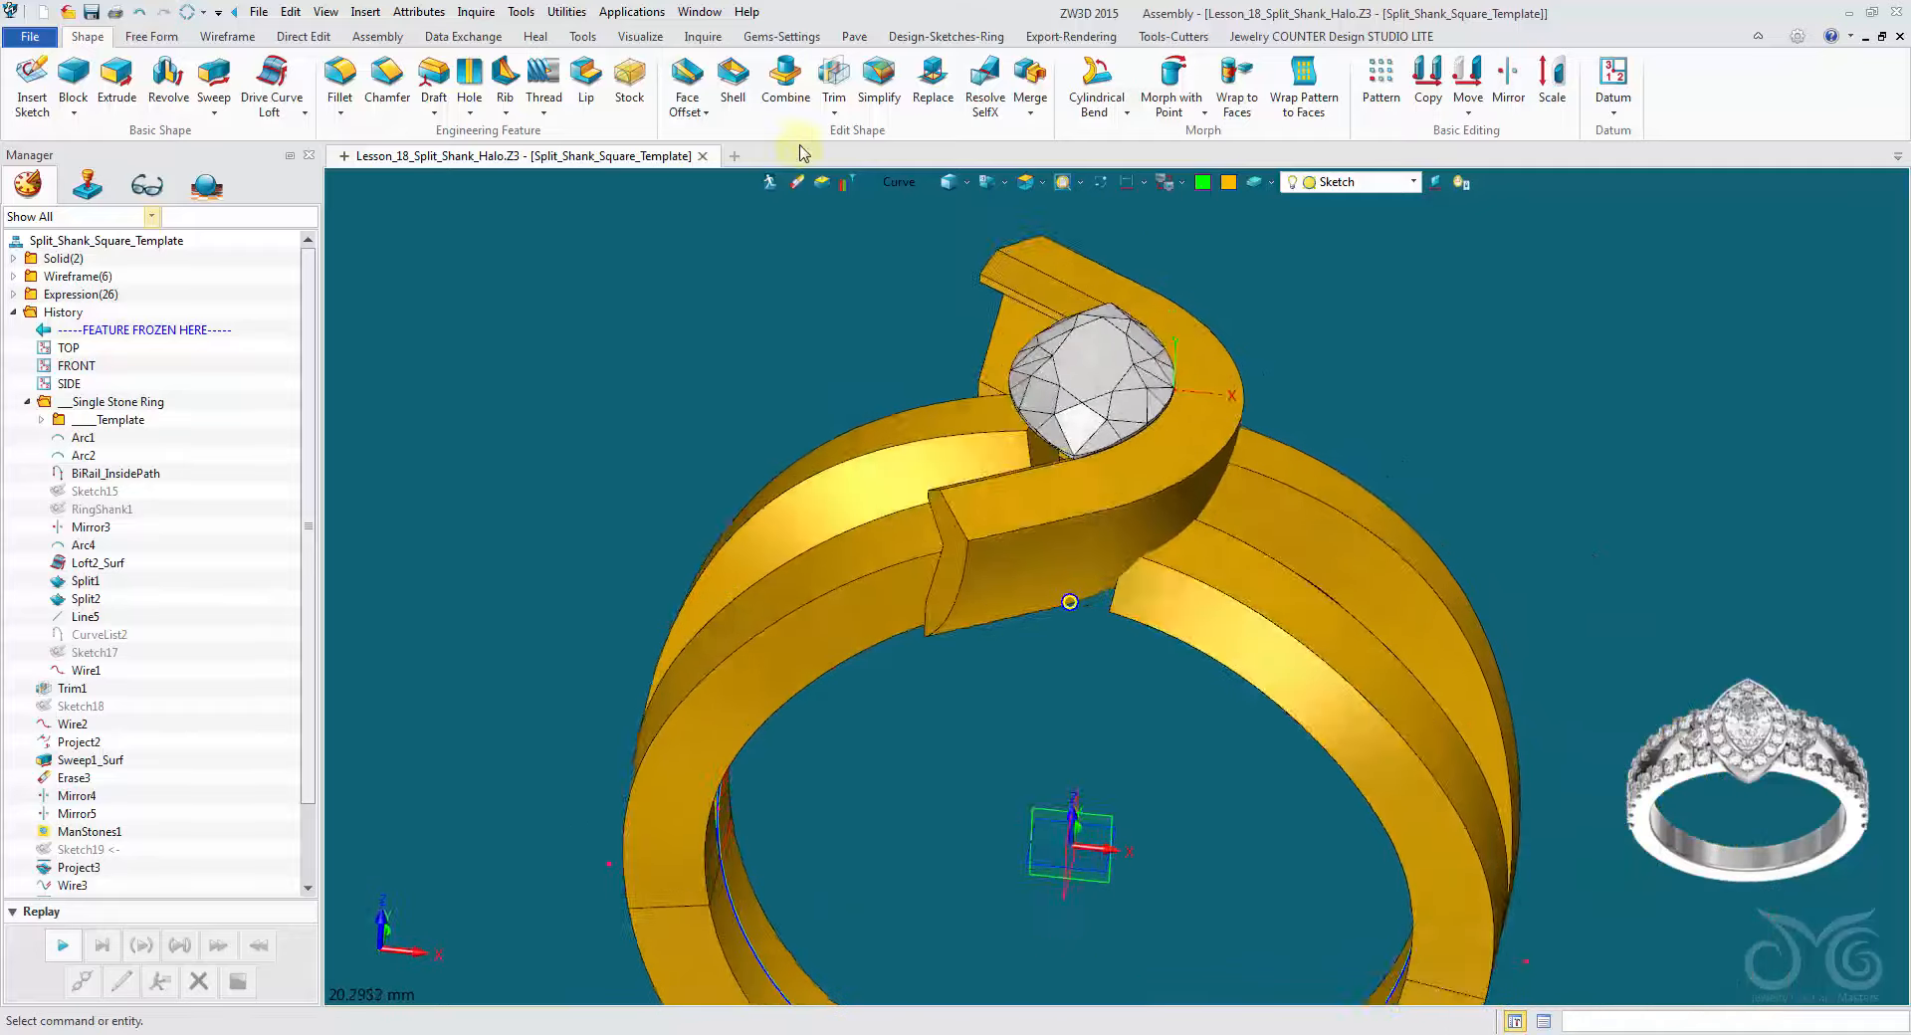
# Step: Trim the swept halo with the SIDE datum plane, leaving the trimmed region uncapped
pyautogui.click(829, 79)
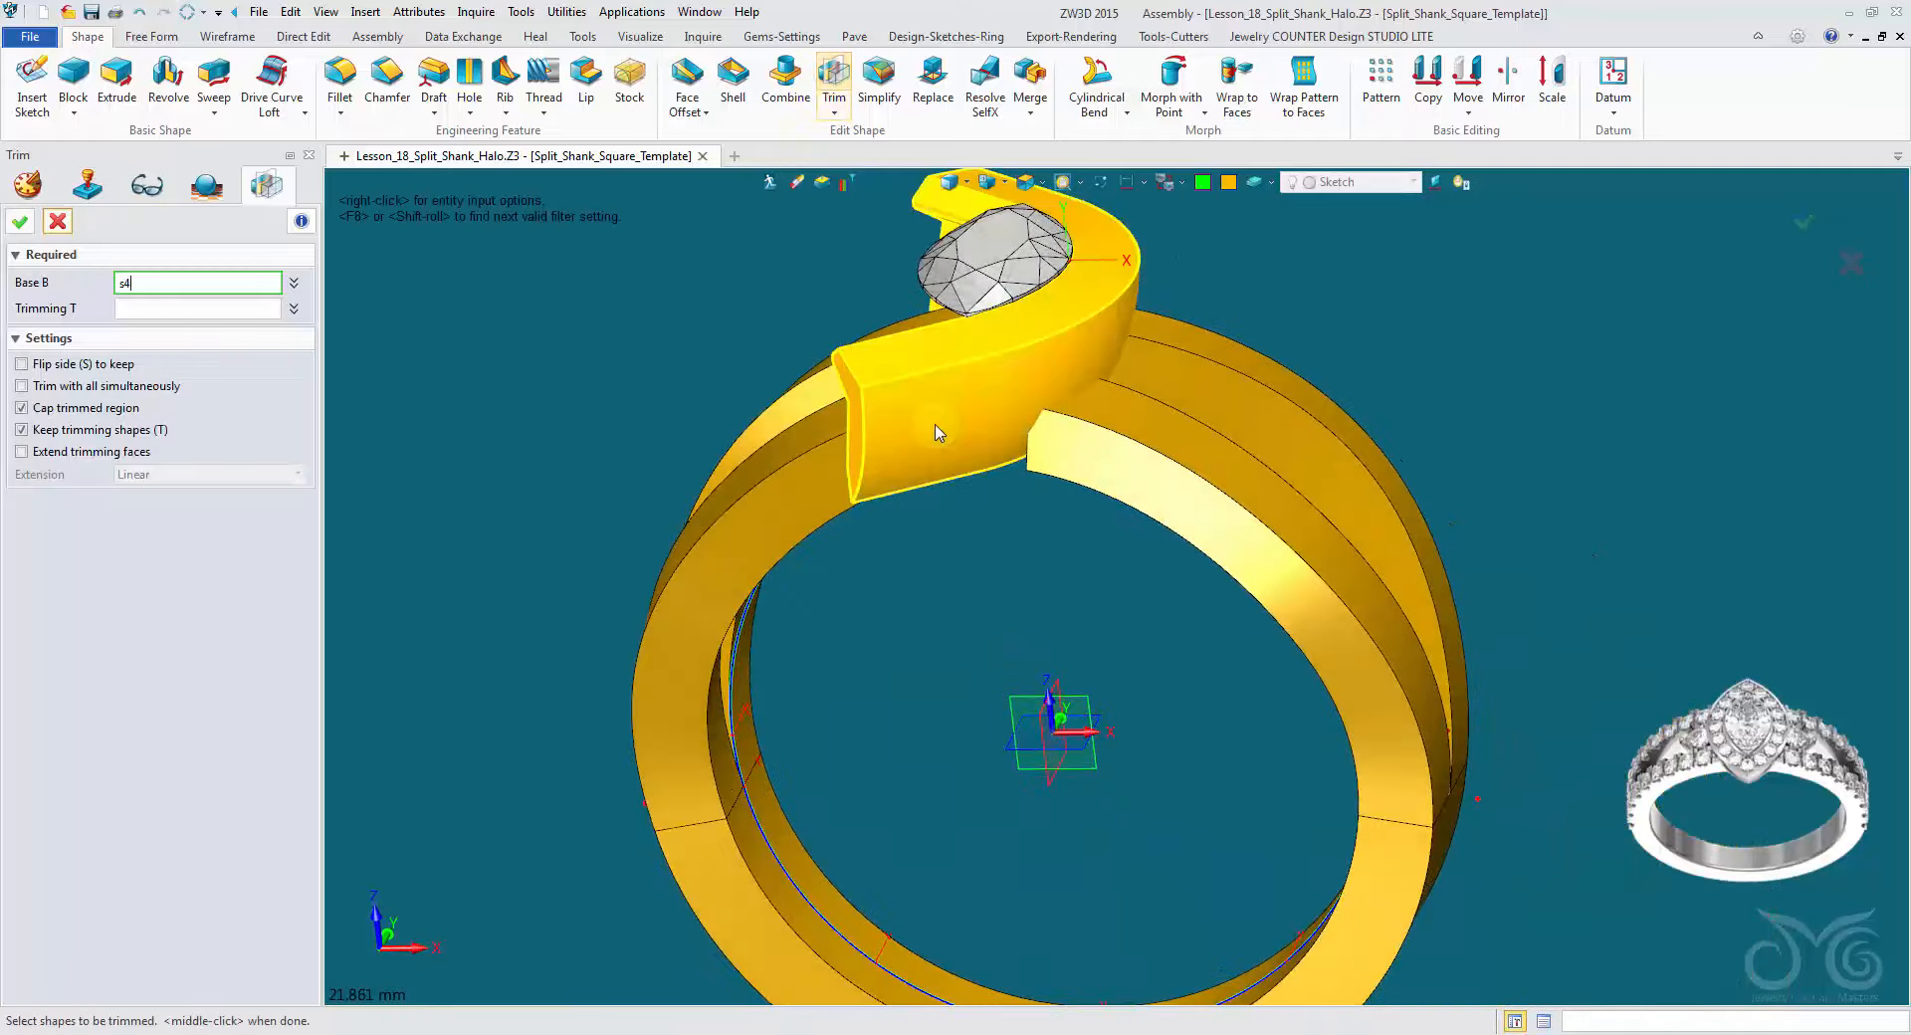
pyautogui.click(747, 405)
pyautogui.click(182, 311)
pyautogui.click(182, 312)
pyautogui.moveTo(765, 787); pyautogui.dragTo(973, 742, button='right')
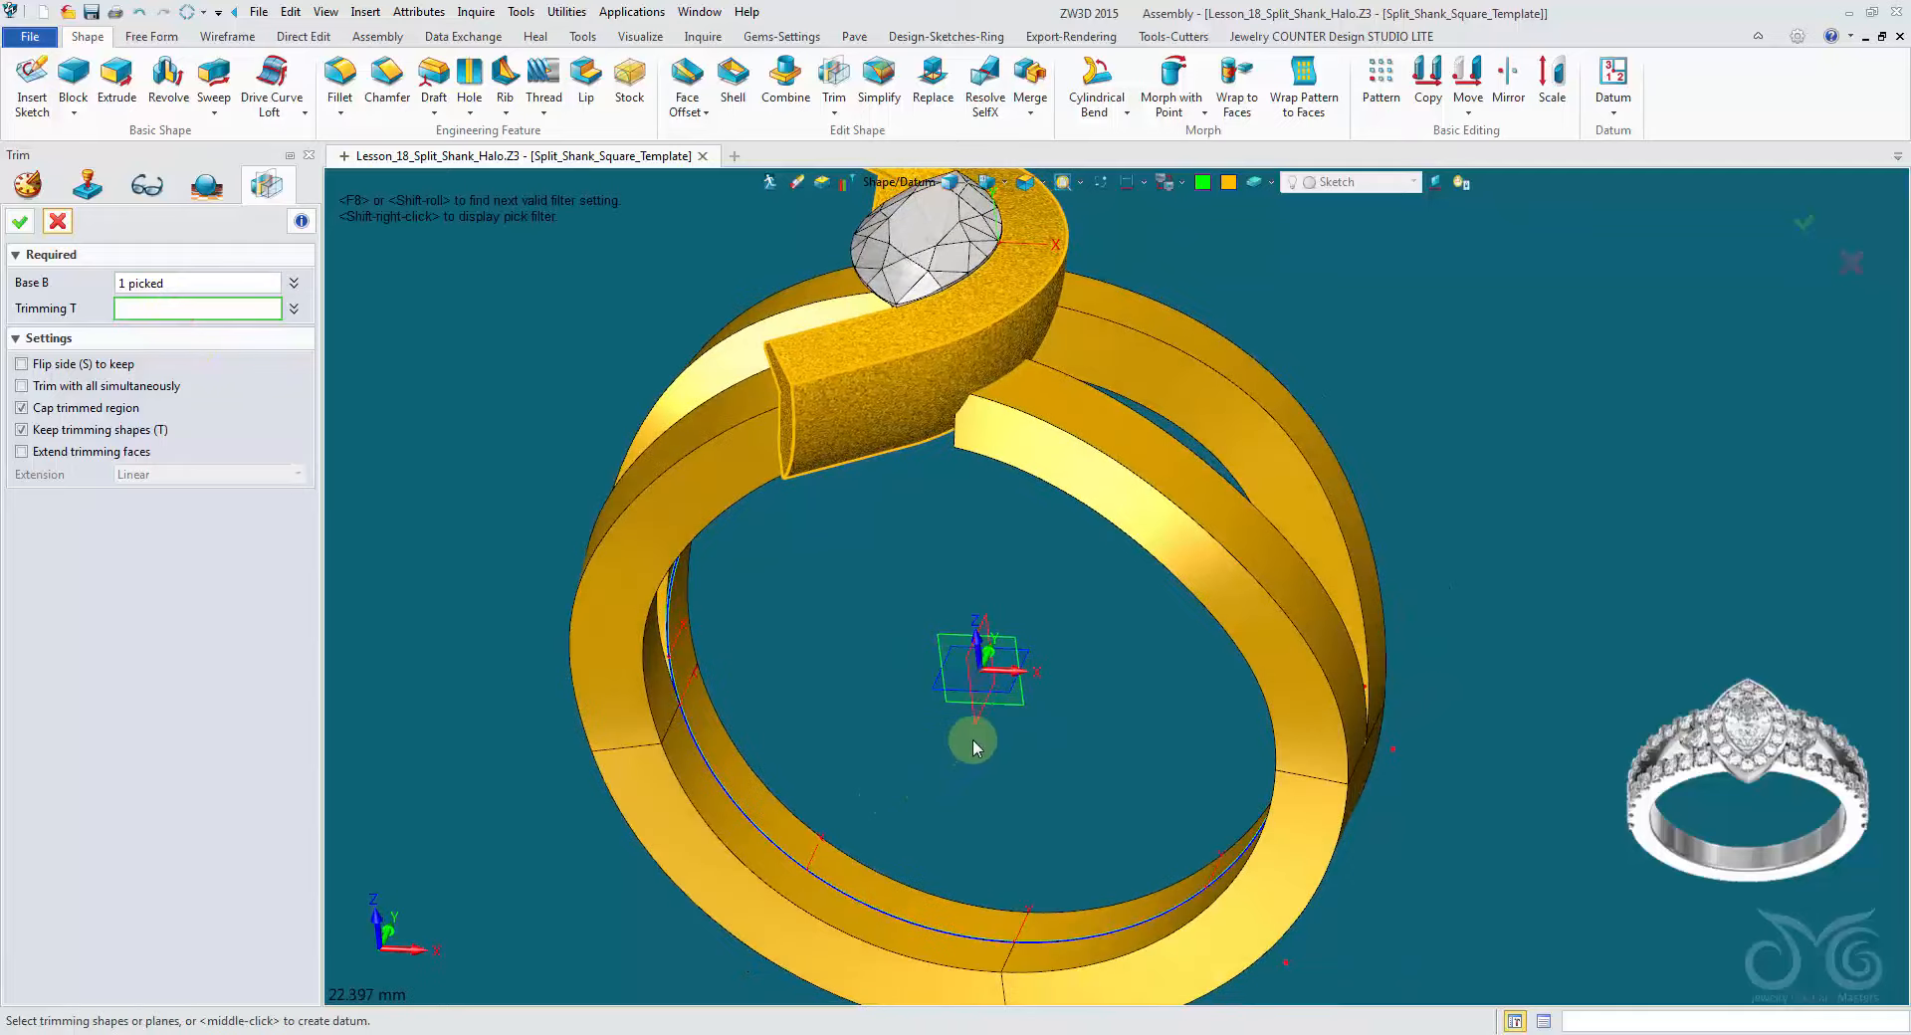
pyautogui.click(976, 732)
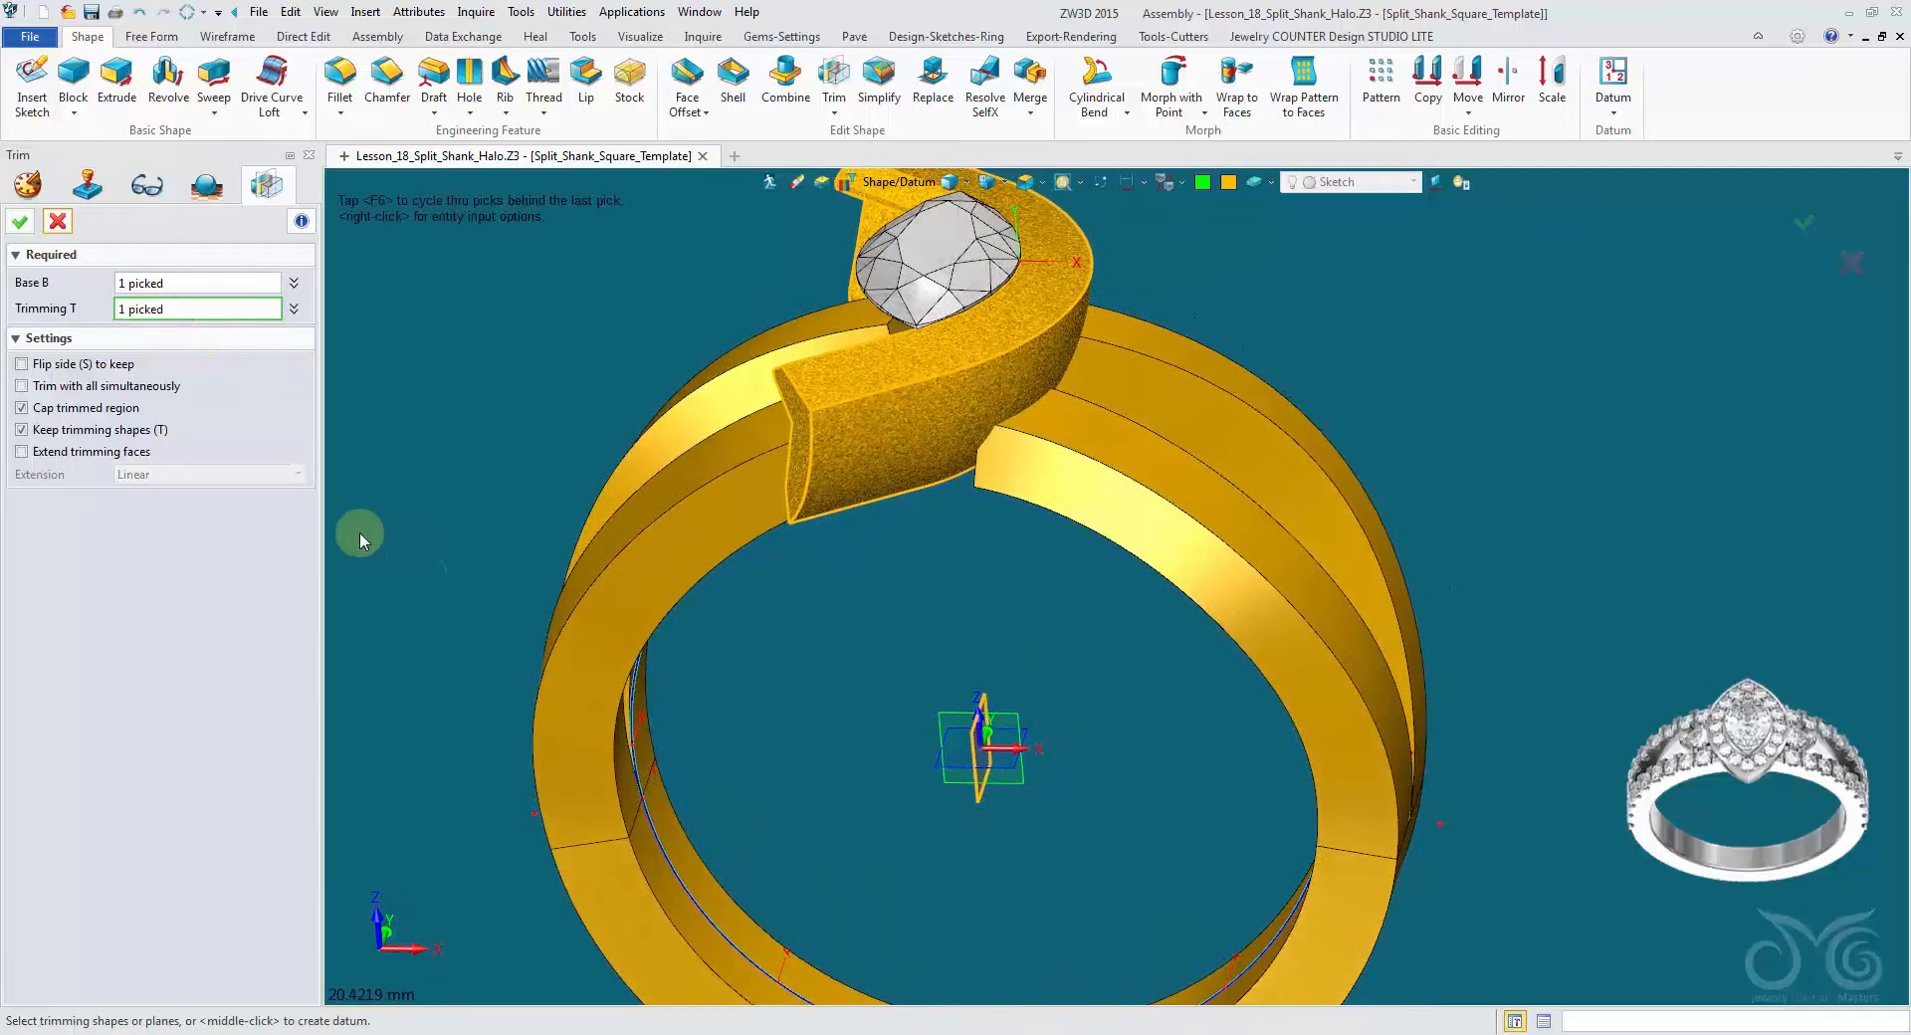
pyautogui.click(112, 414)
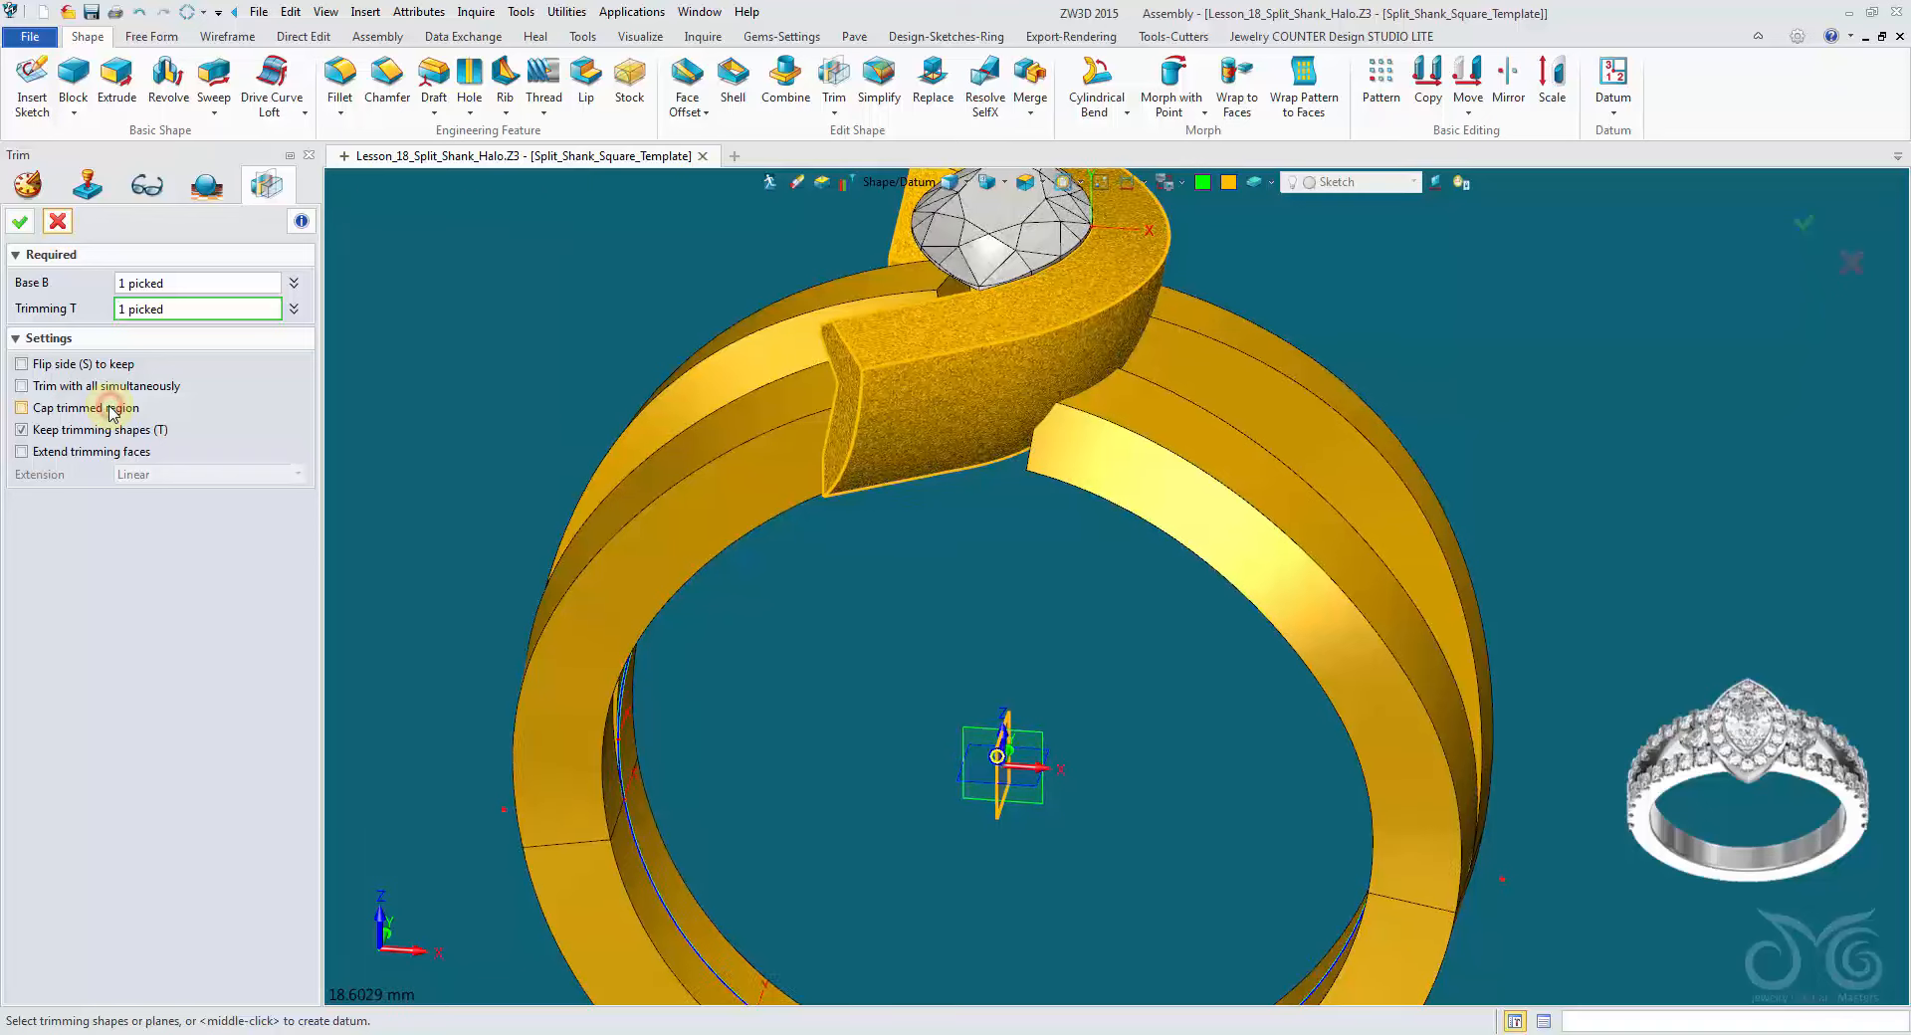
pyautogui.click(22, 365)
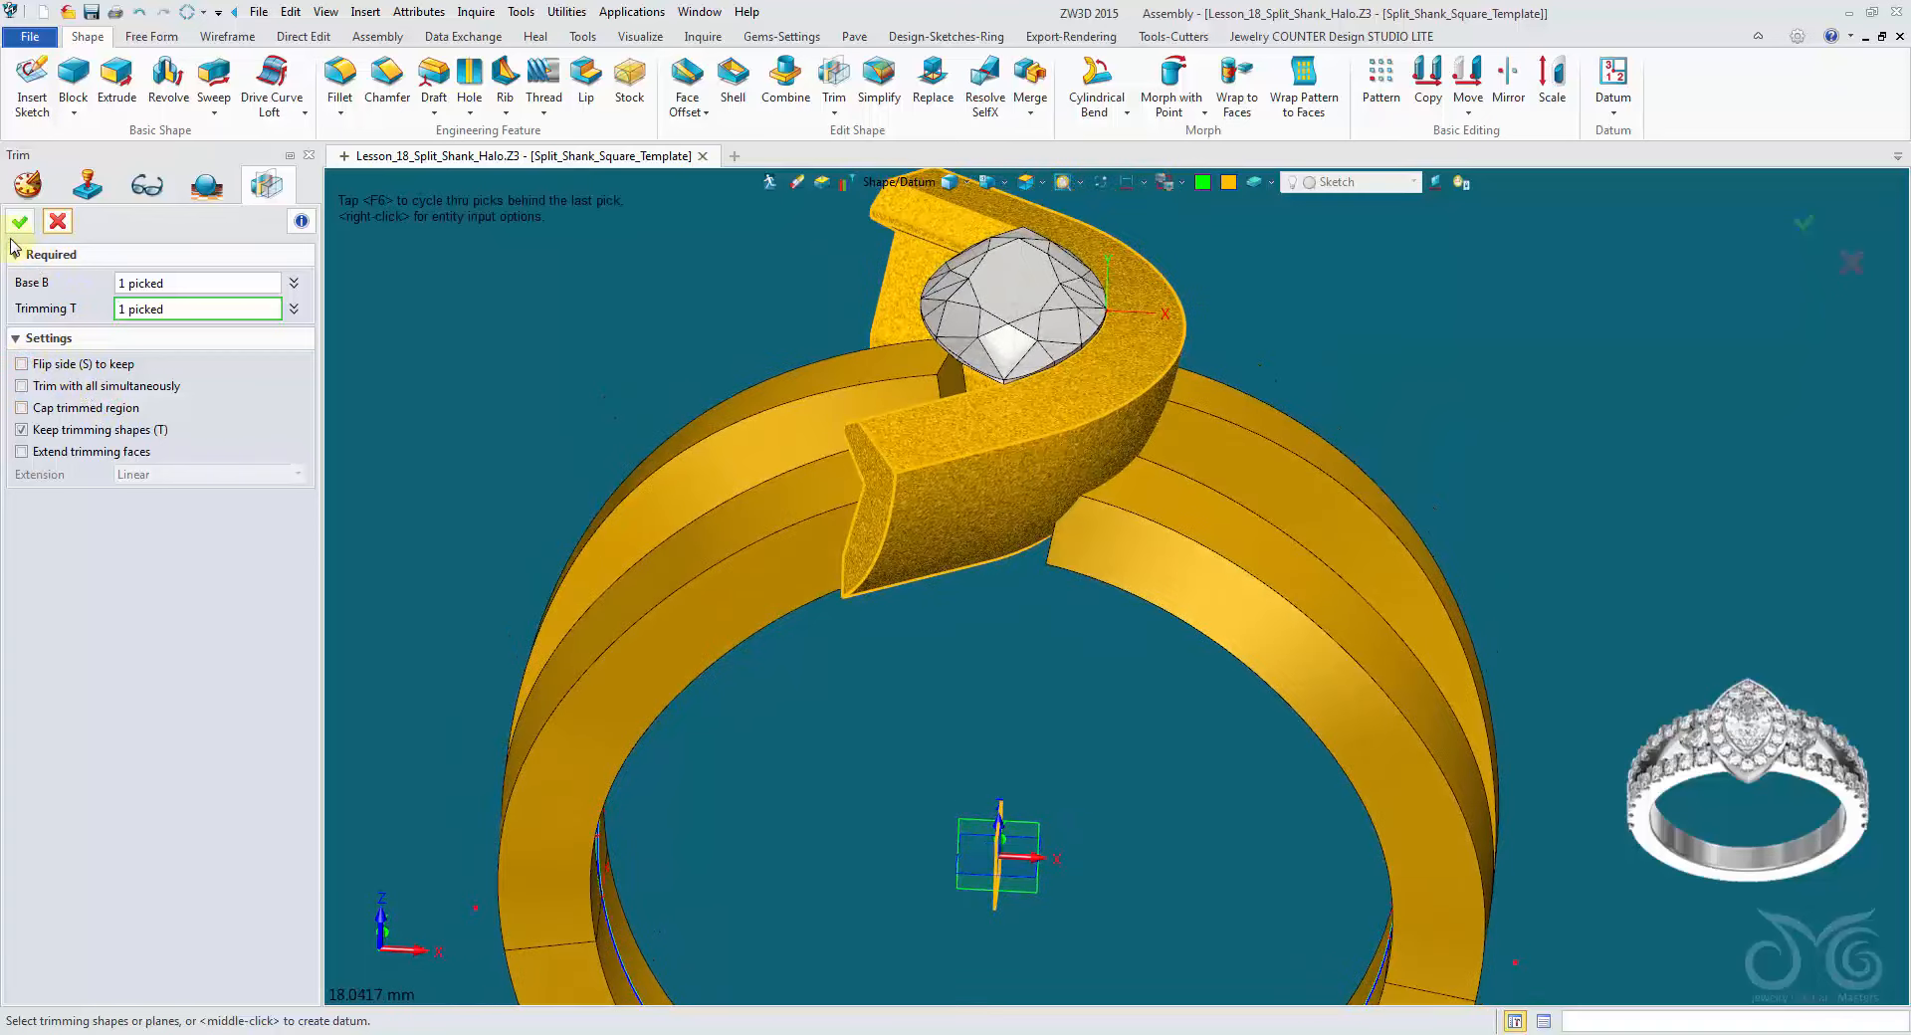
pyautogui.click(19, 223)
# Step: Mirror the trimmed halo half as a copy across the SIDE datum plane
pyautogui.moveTo(696, 418); pyautogui.dragTo(1084, 244, button='middle')
pyautogui.scroll(-3, 1023, 221)
pyautogui.click(1514, 76)
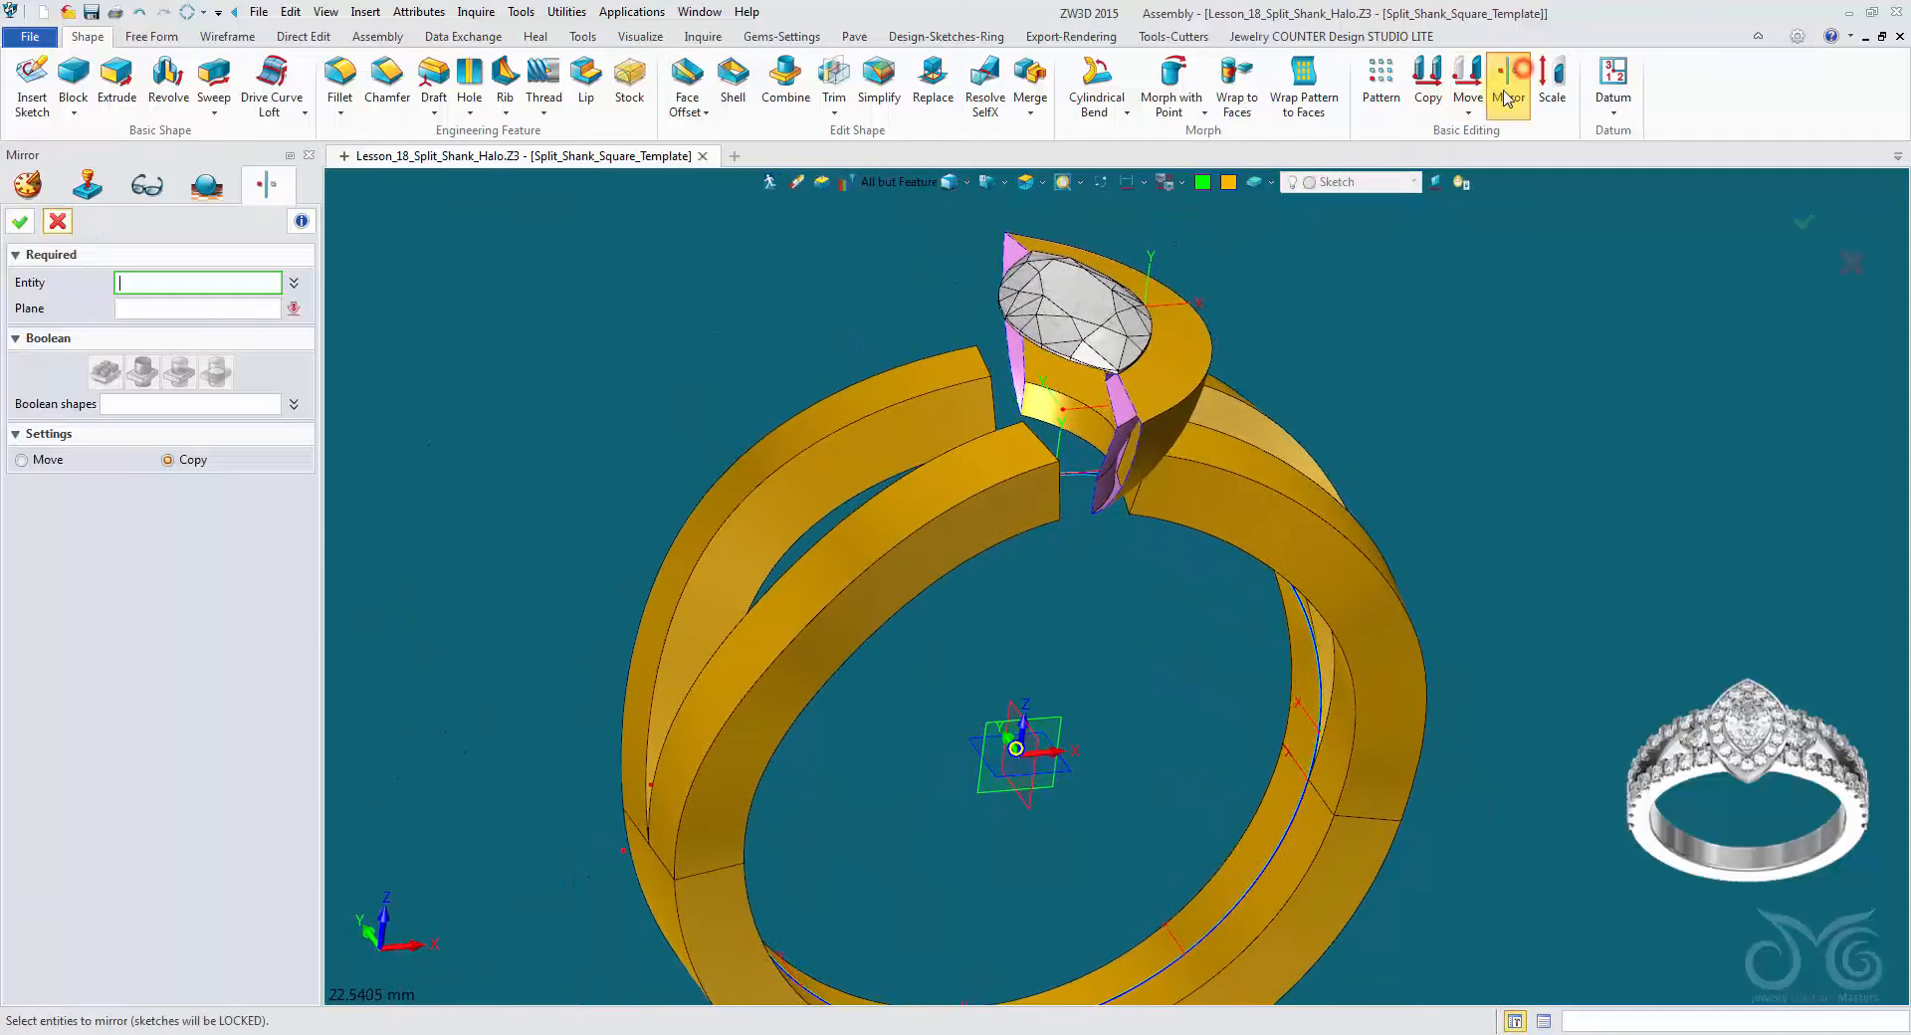
pyautogui.moveTo(1244, 221); pyautogui.dragTo(1117, 237, button='right')
pyautogui.click(904, 185)
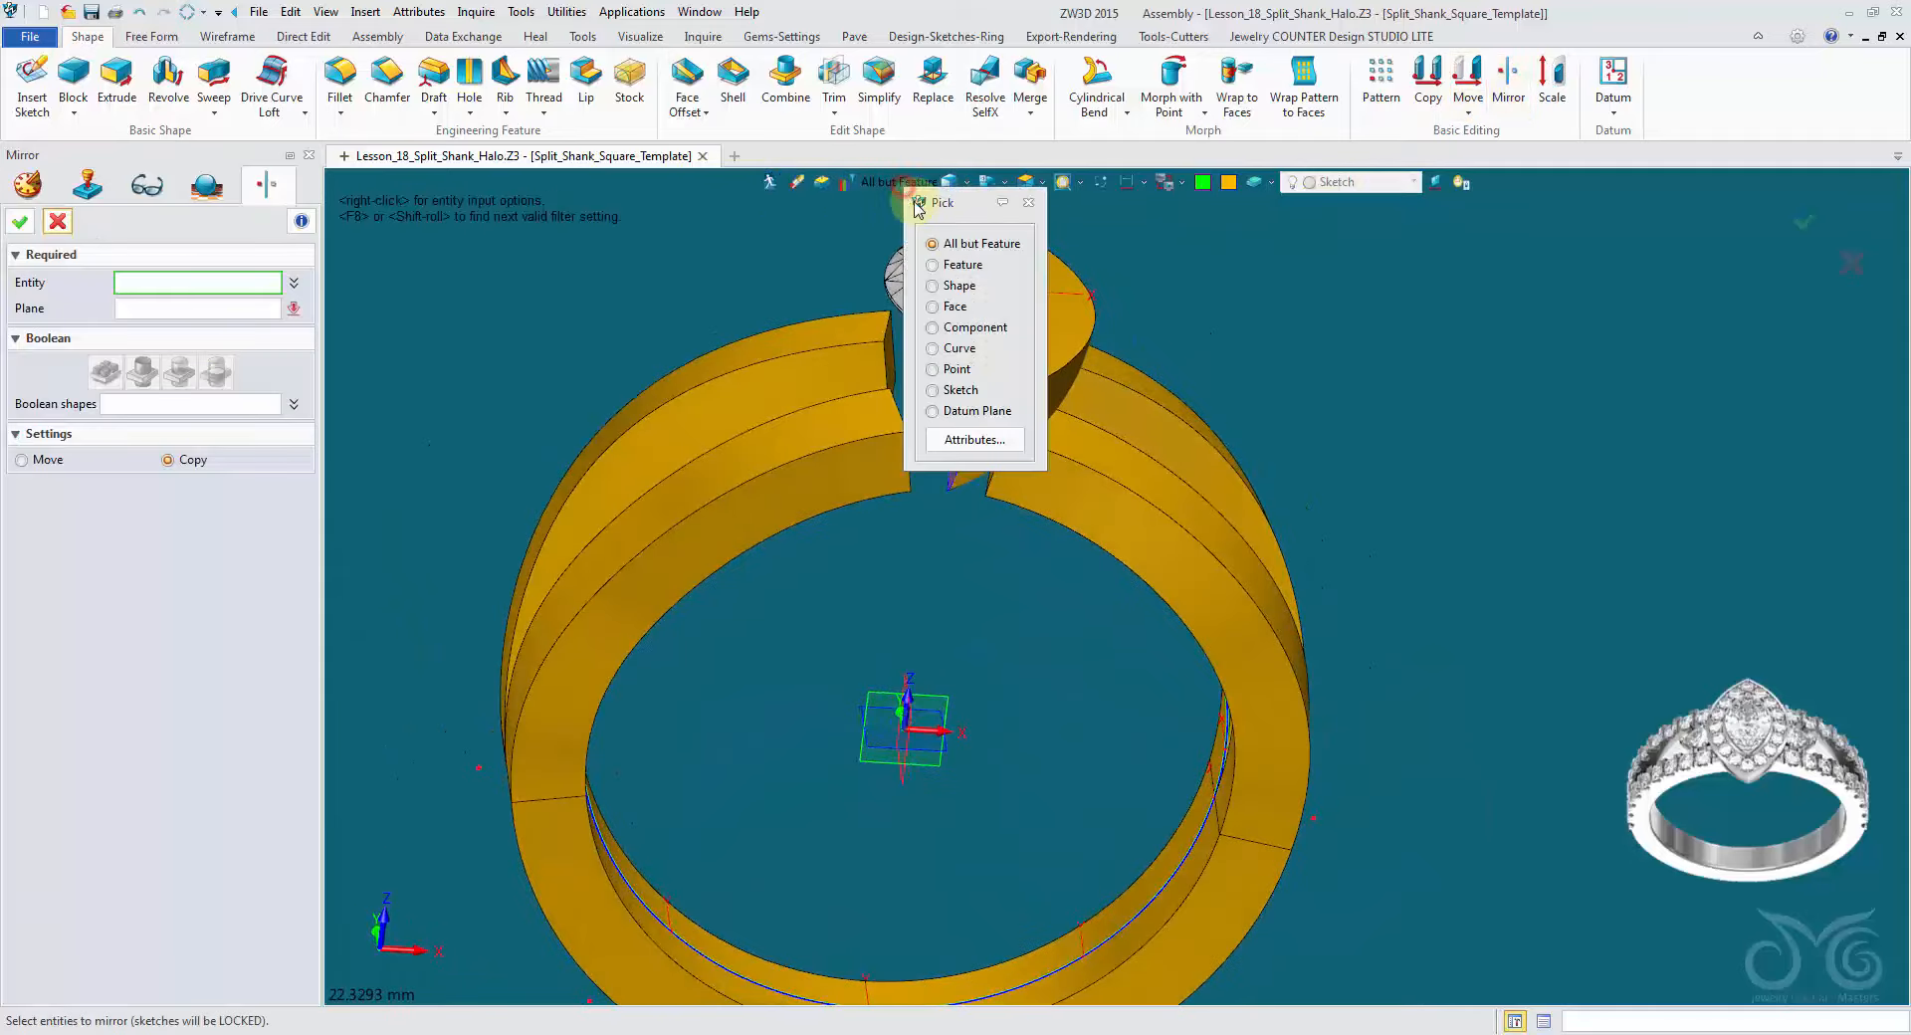
pyautogui.click(962, 283)
pyautogui.click(1054, 359)
pyautogui.moveTo(1173, 320); pyautogui.dragTo(1147, 303, button='middle')
pyautogui.middleClick(1144, 376)
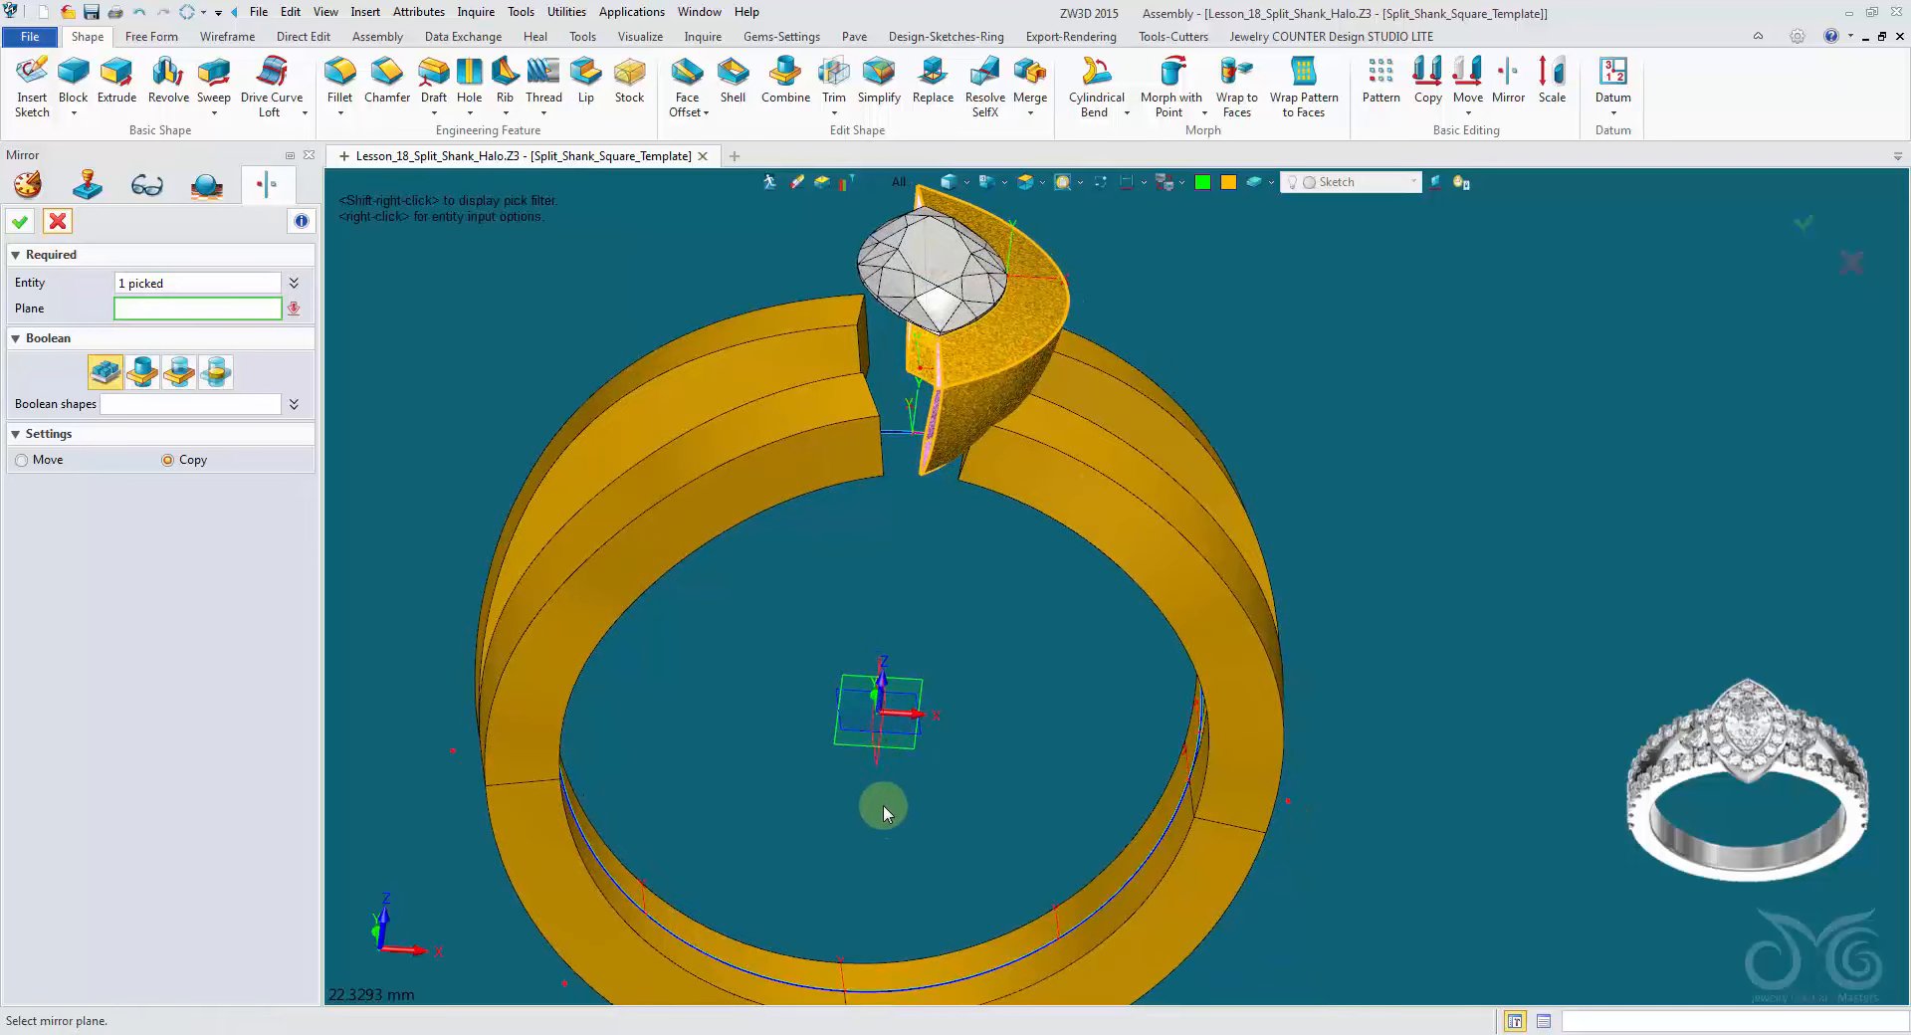
pyautogui.click(875, 768)
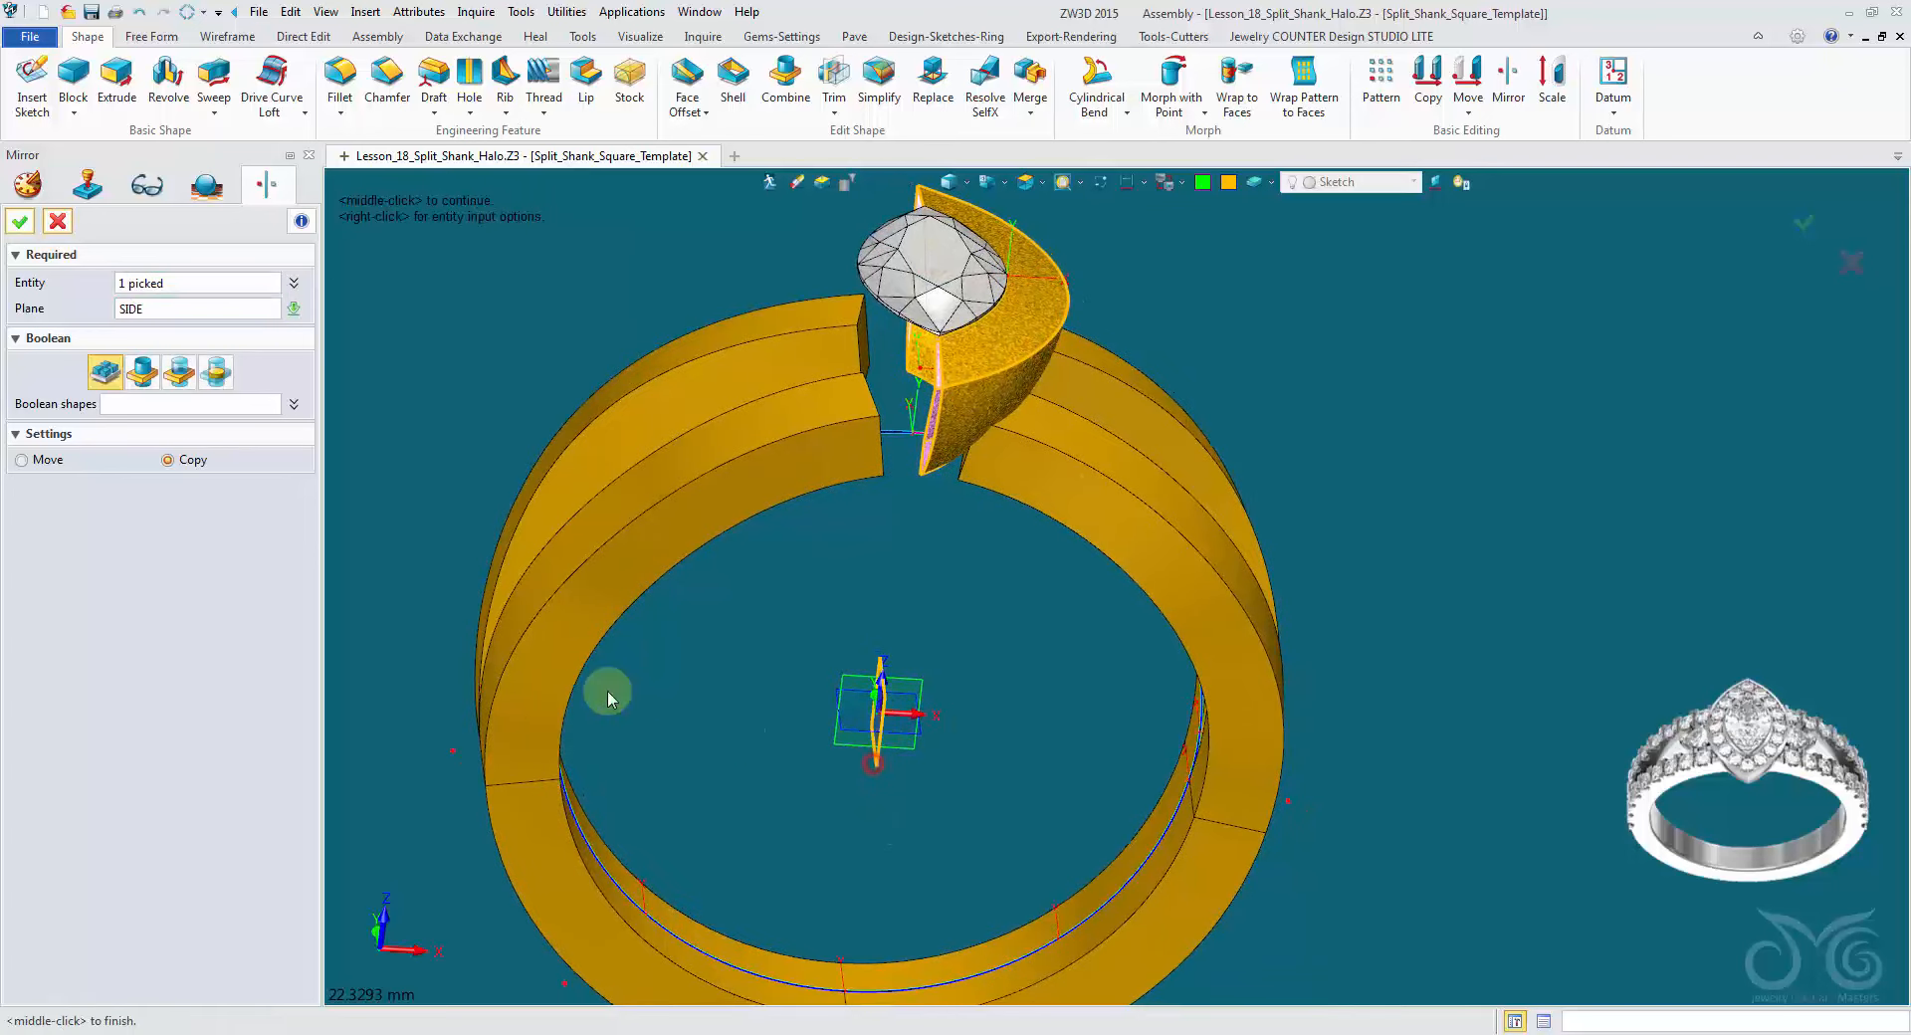
pyautogui.click(22, 223)
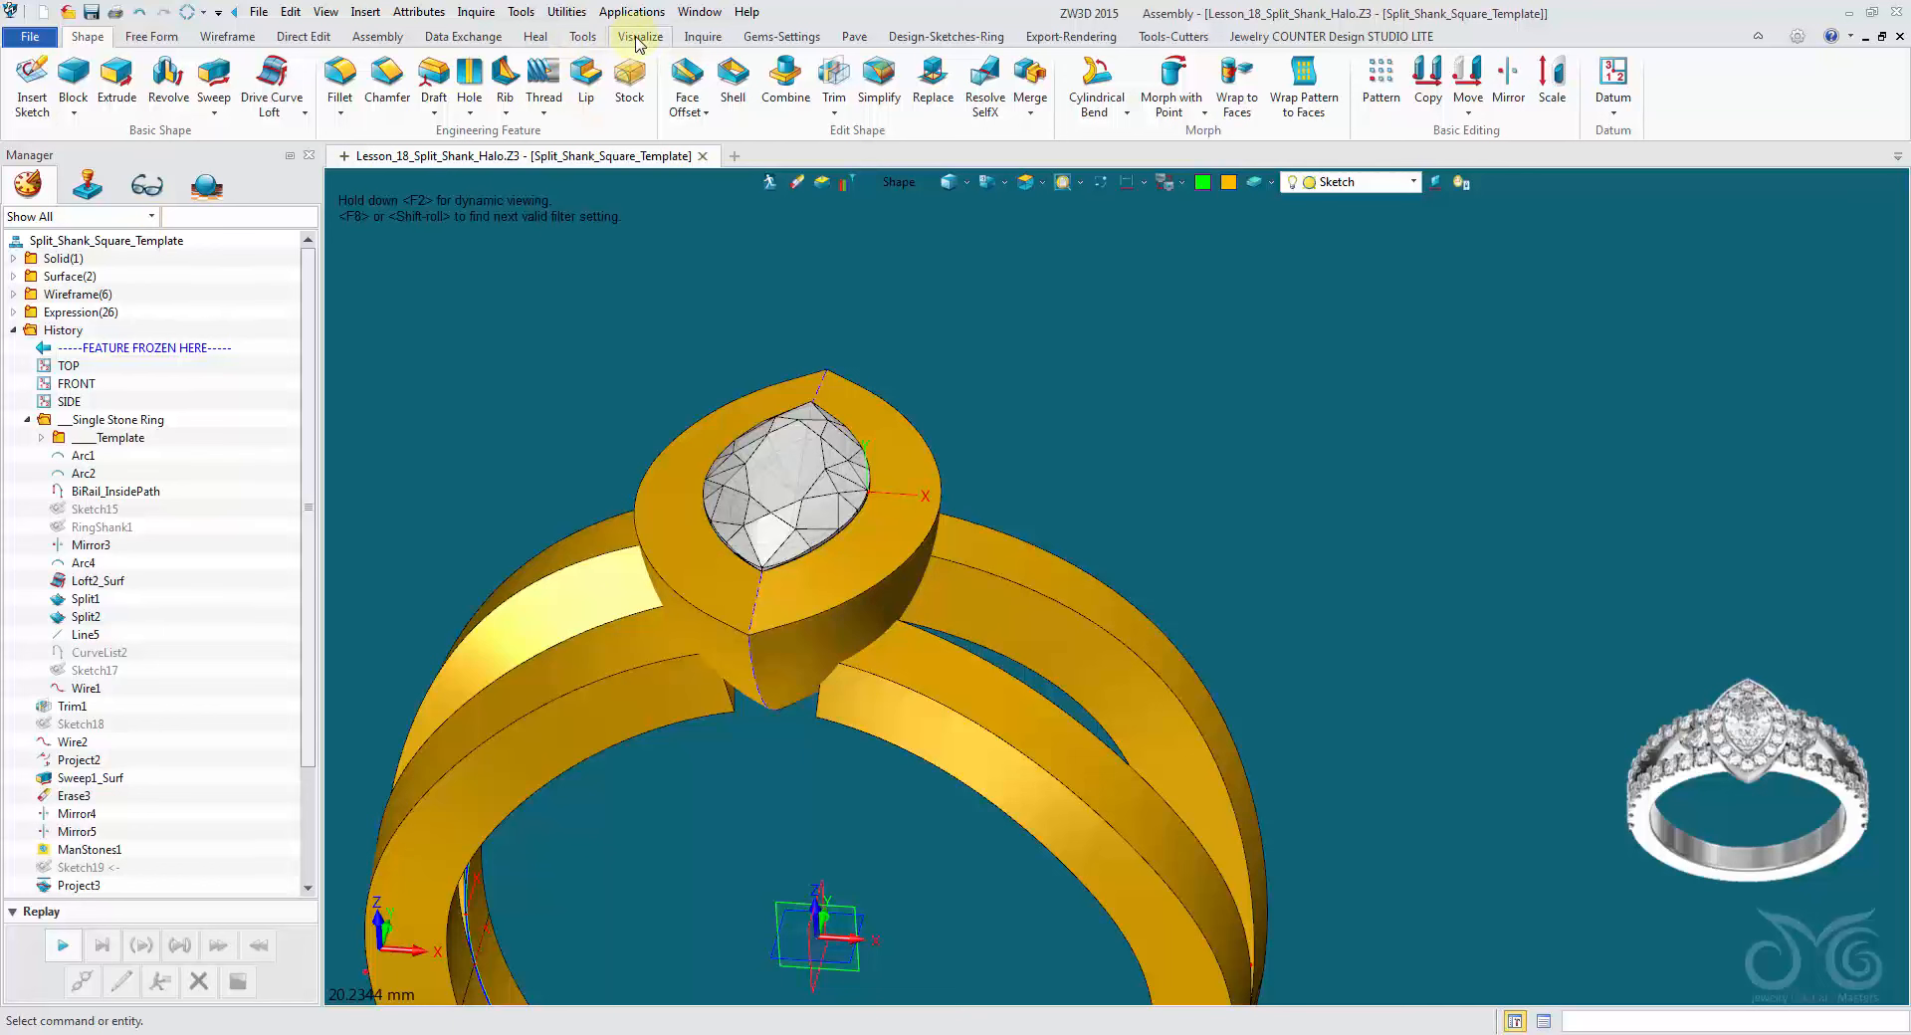
# Step: Sew the halo half and its mirrored copy together with a tolerance of 0.01
pyautogui.click(535, 38)
pyautogui.click(558, 70)
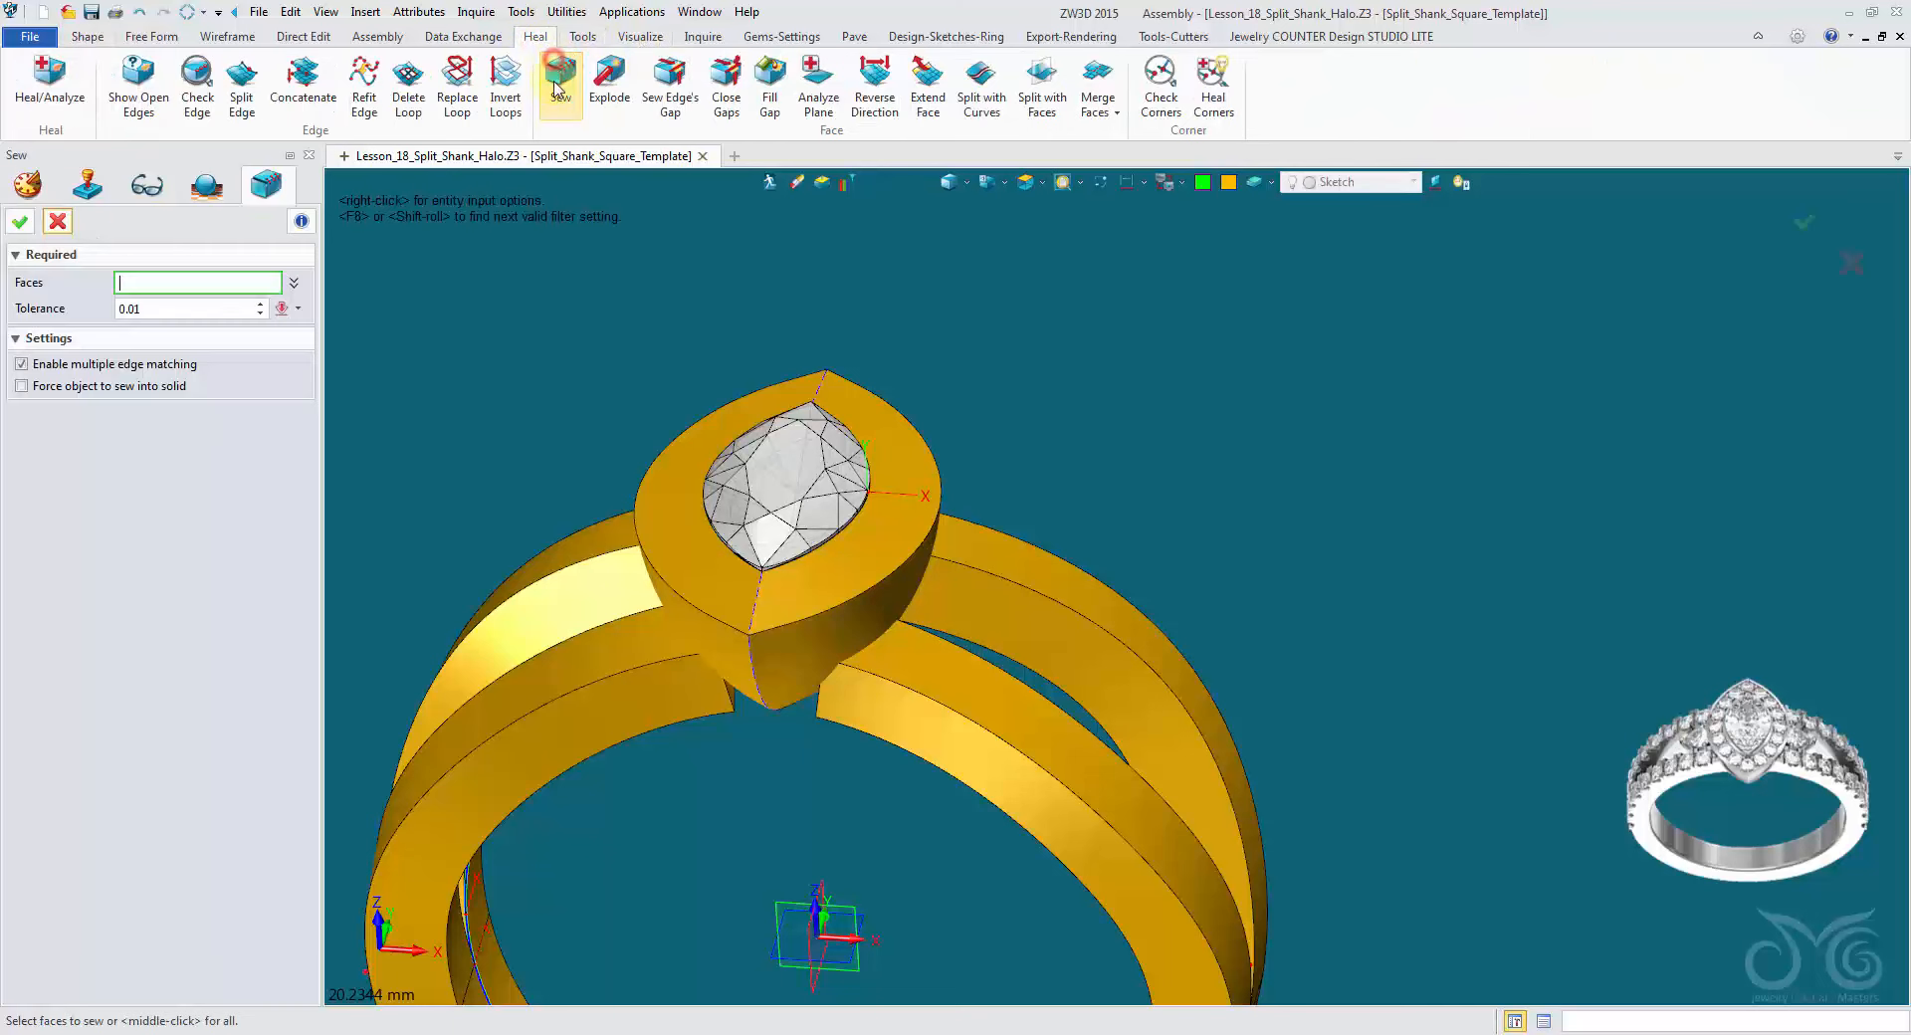
pyautogui.click(646, 480)
pyautogui.click(831, 609)
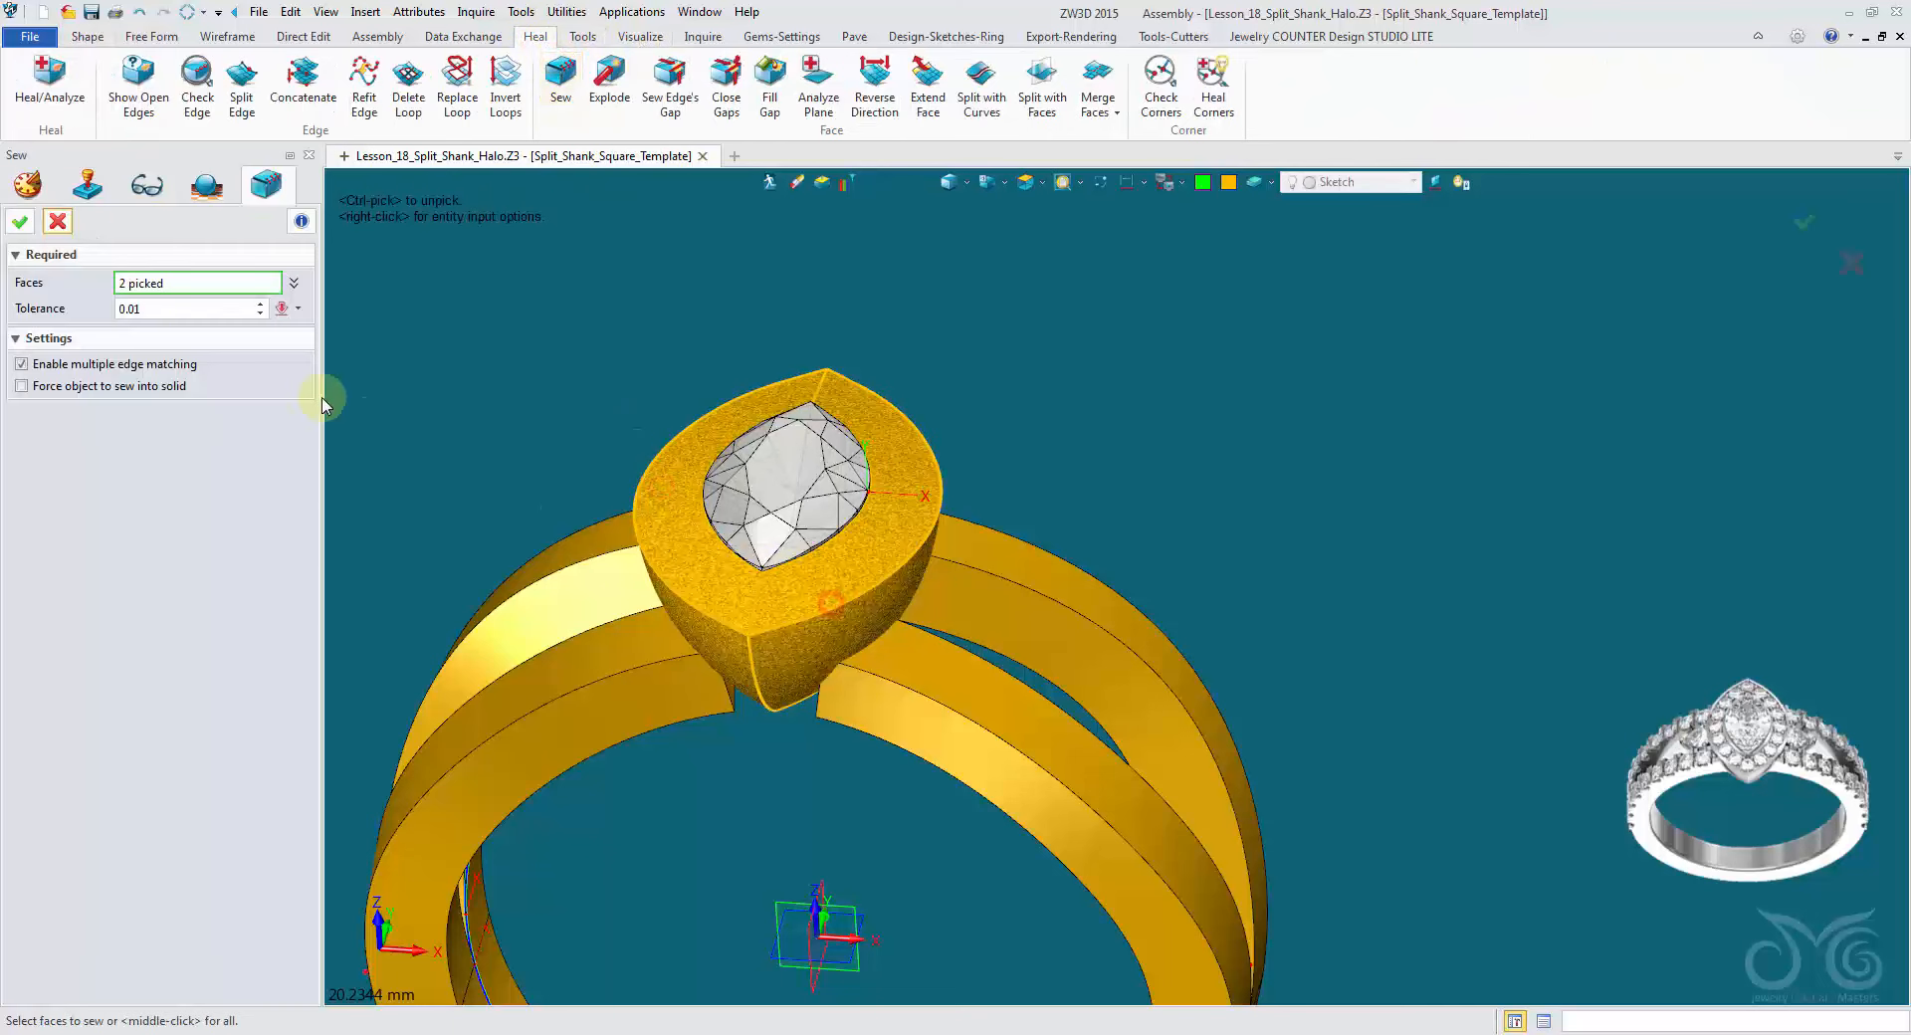
pyautogui.click(19, 221)
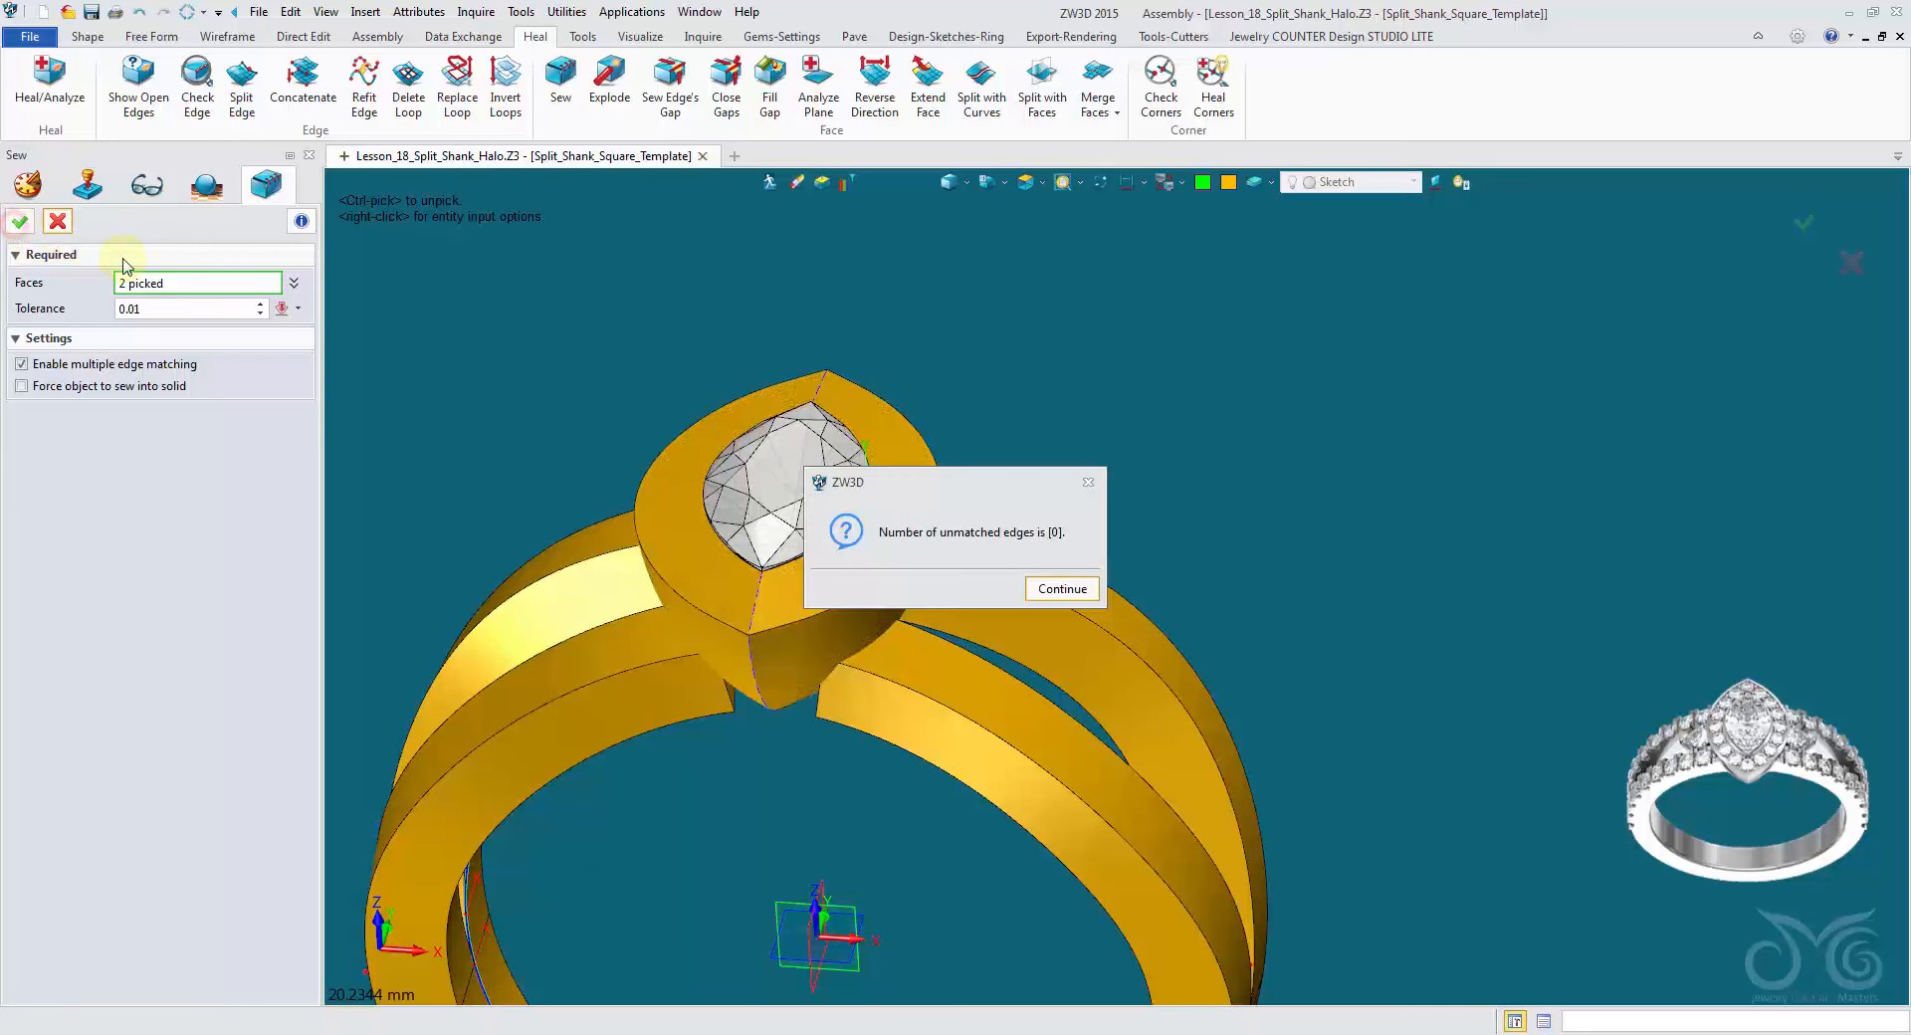
pyautogui.click(1073, 597)
# Step: Expand the Template history folder and display the dimensions of RingSketch on the model
pyautogui.moveTo(998, 261); pyautogui.dragTo(983, 847, button='right')
pyautogui.moveTo(983, 848); pyautogui.dragTo(1207, 644, button='middle')
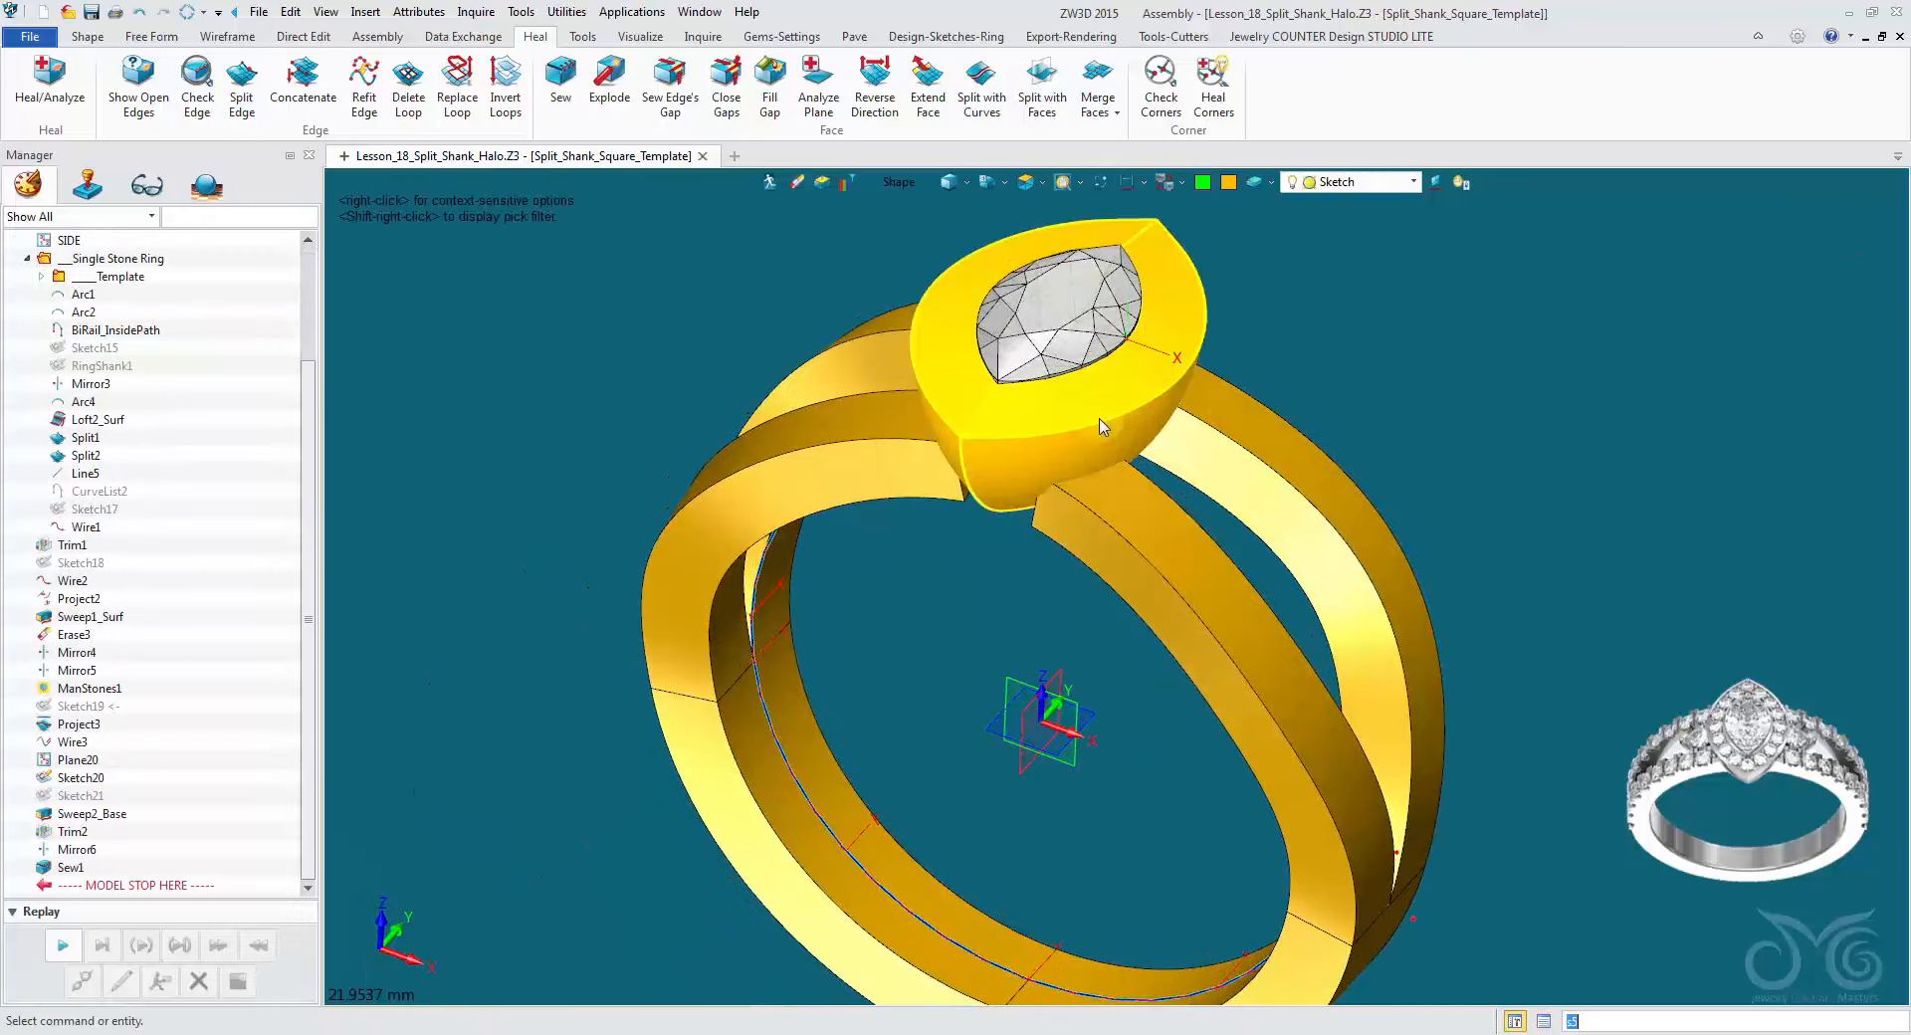
pyautogui.moveTo(1099, 426)
pyautogui.mouseDown(button='right')
pyautogui.moveTo(1374, 444)
pyautogui.moveTo(1348, 328)
pyautogui.moveTo(1412, 324)
pyautogui.moveTo(1447, 356)
pyautogui.moveTo(1369, 448)
pyautogui.moveTo(1317, 435)
pyautogui.moveTo(1243, 341)
pyautogui.moveTo(971, 318)
pyautogui.moveTo(953, 612)
pyautogui.mouseUp(button='right')
pyautogui.doubleClick(164, 276)
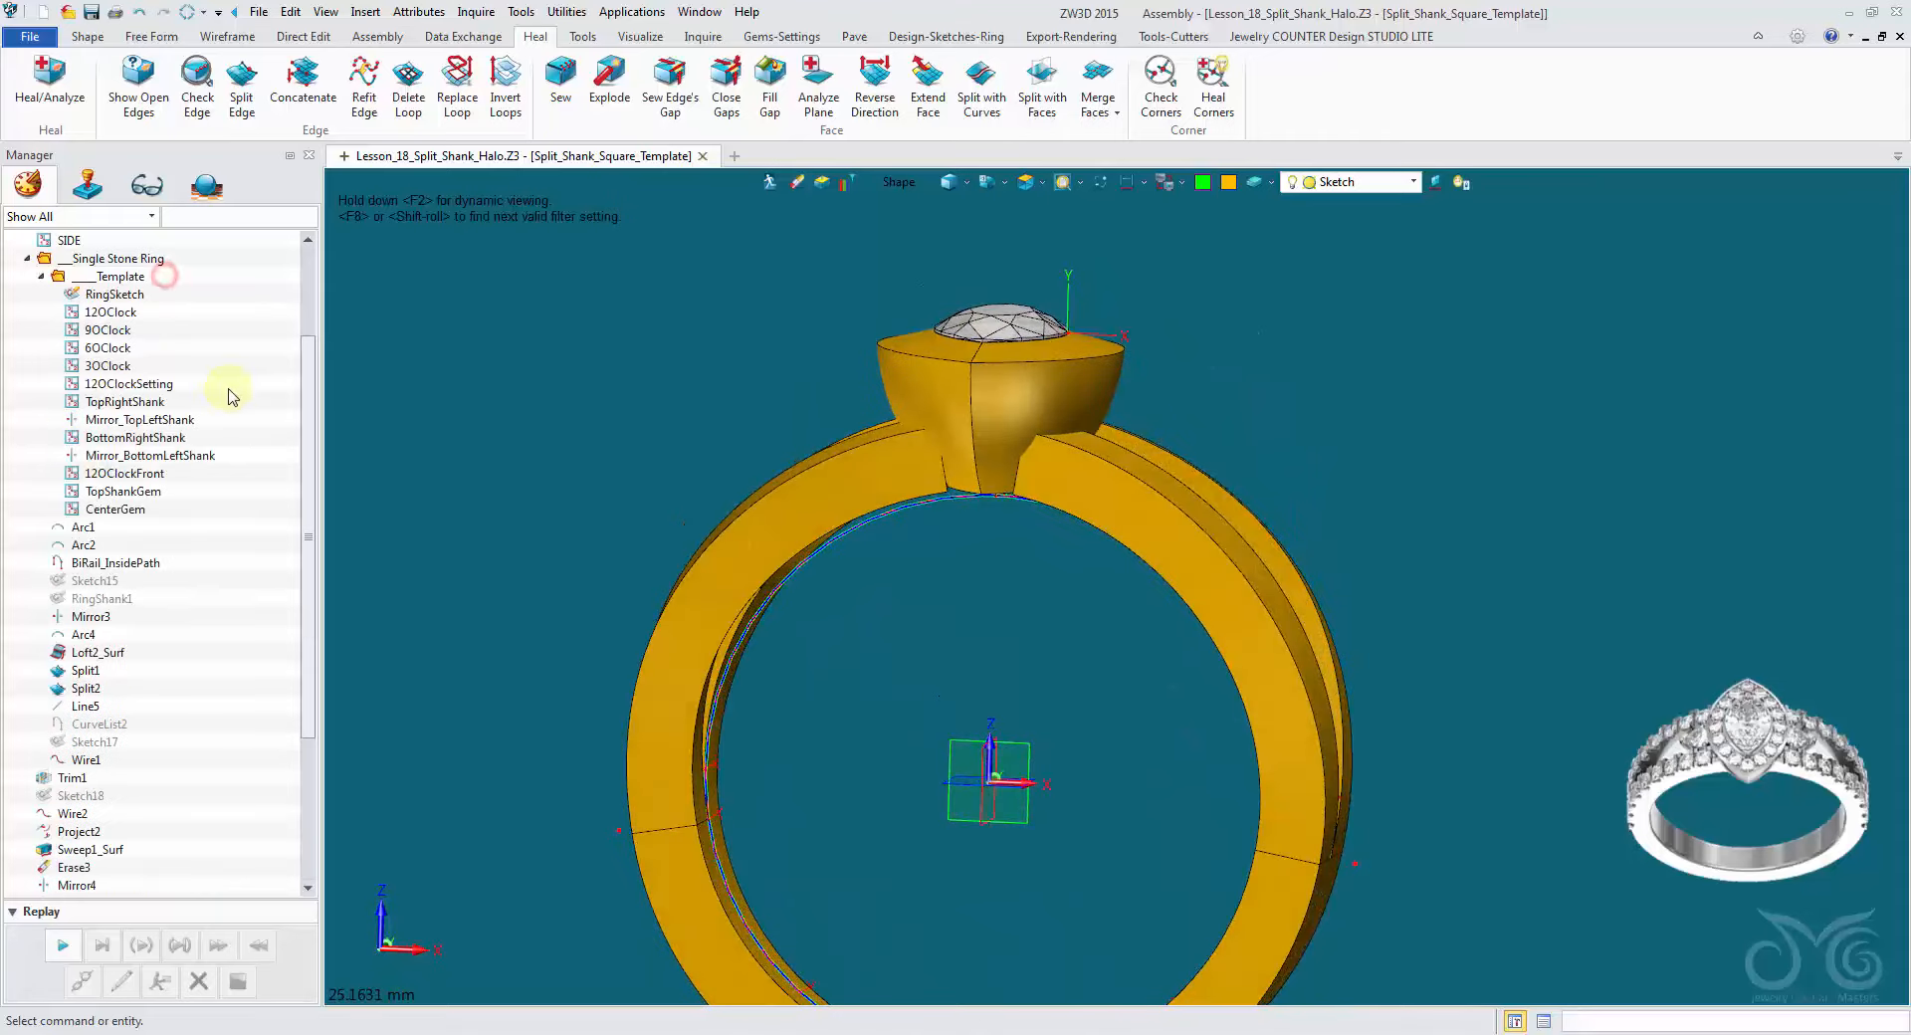
pyautogui.rightClick(130, 295)
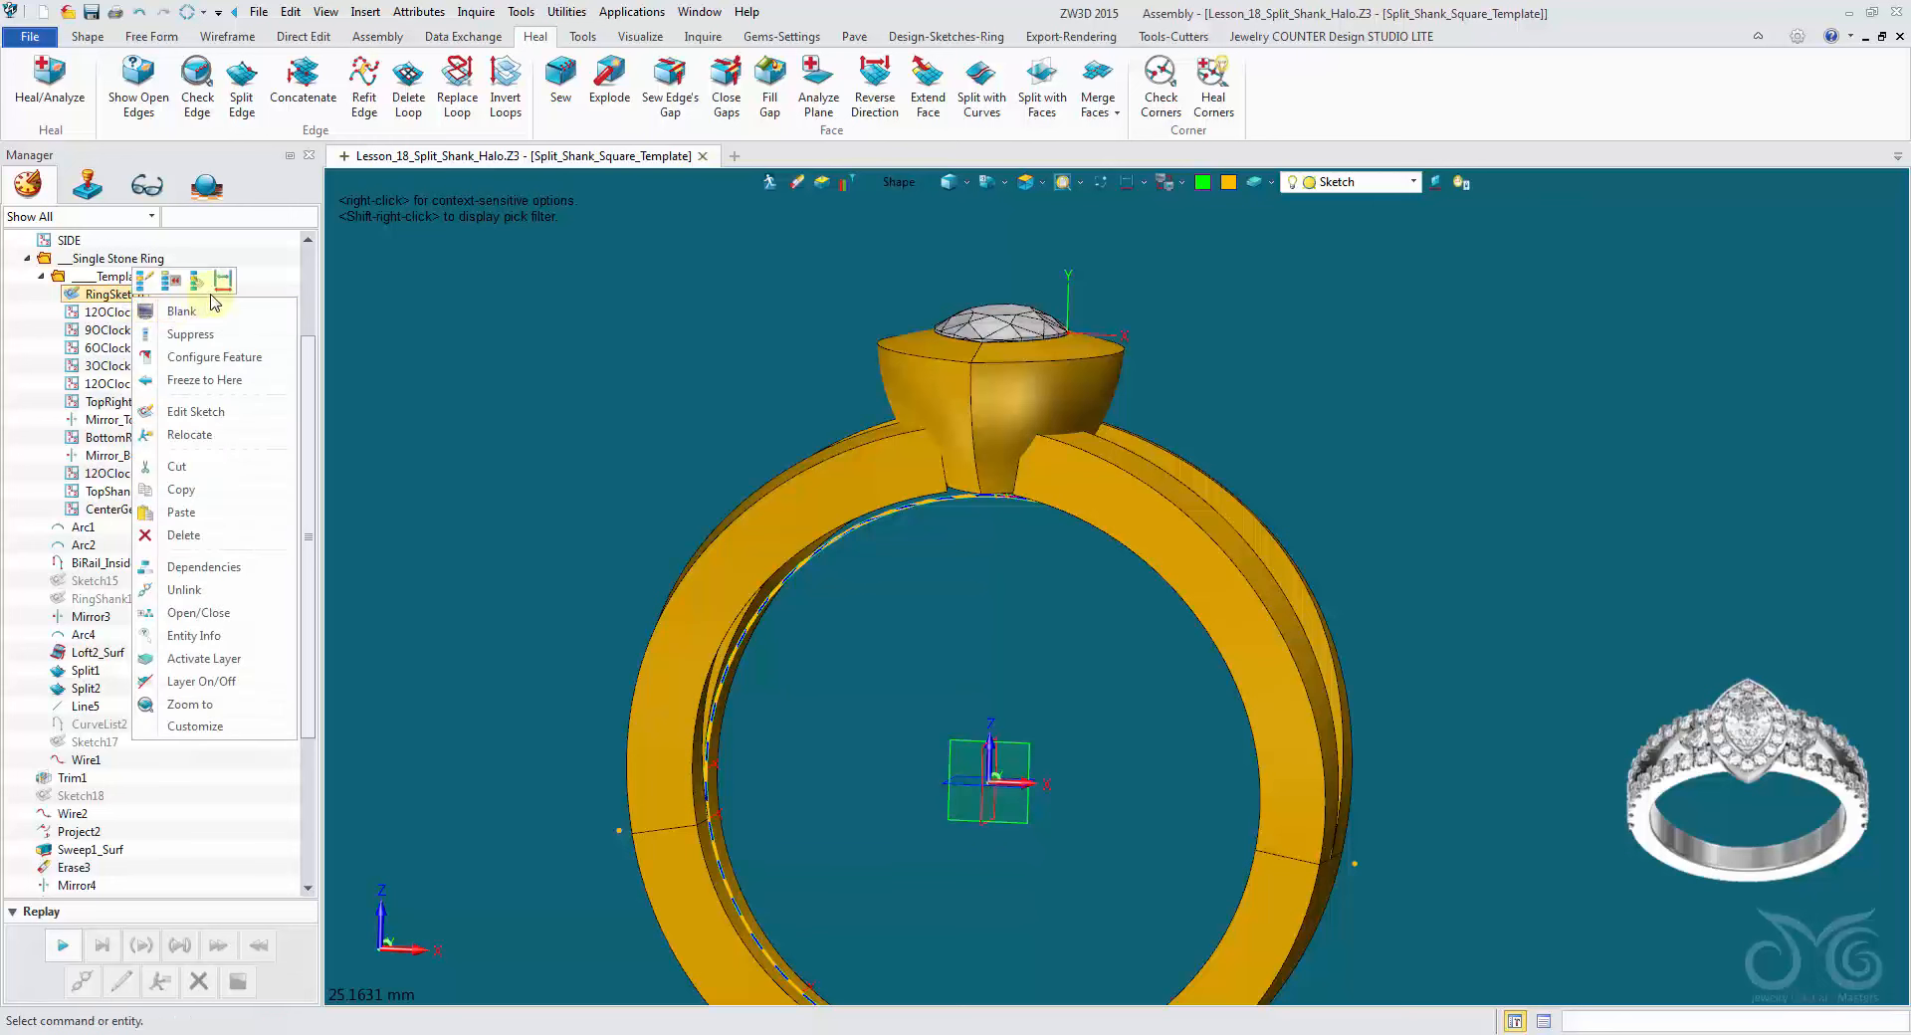
pyautogui.click(221, 282)
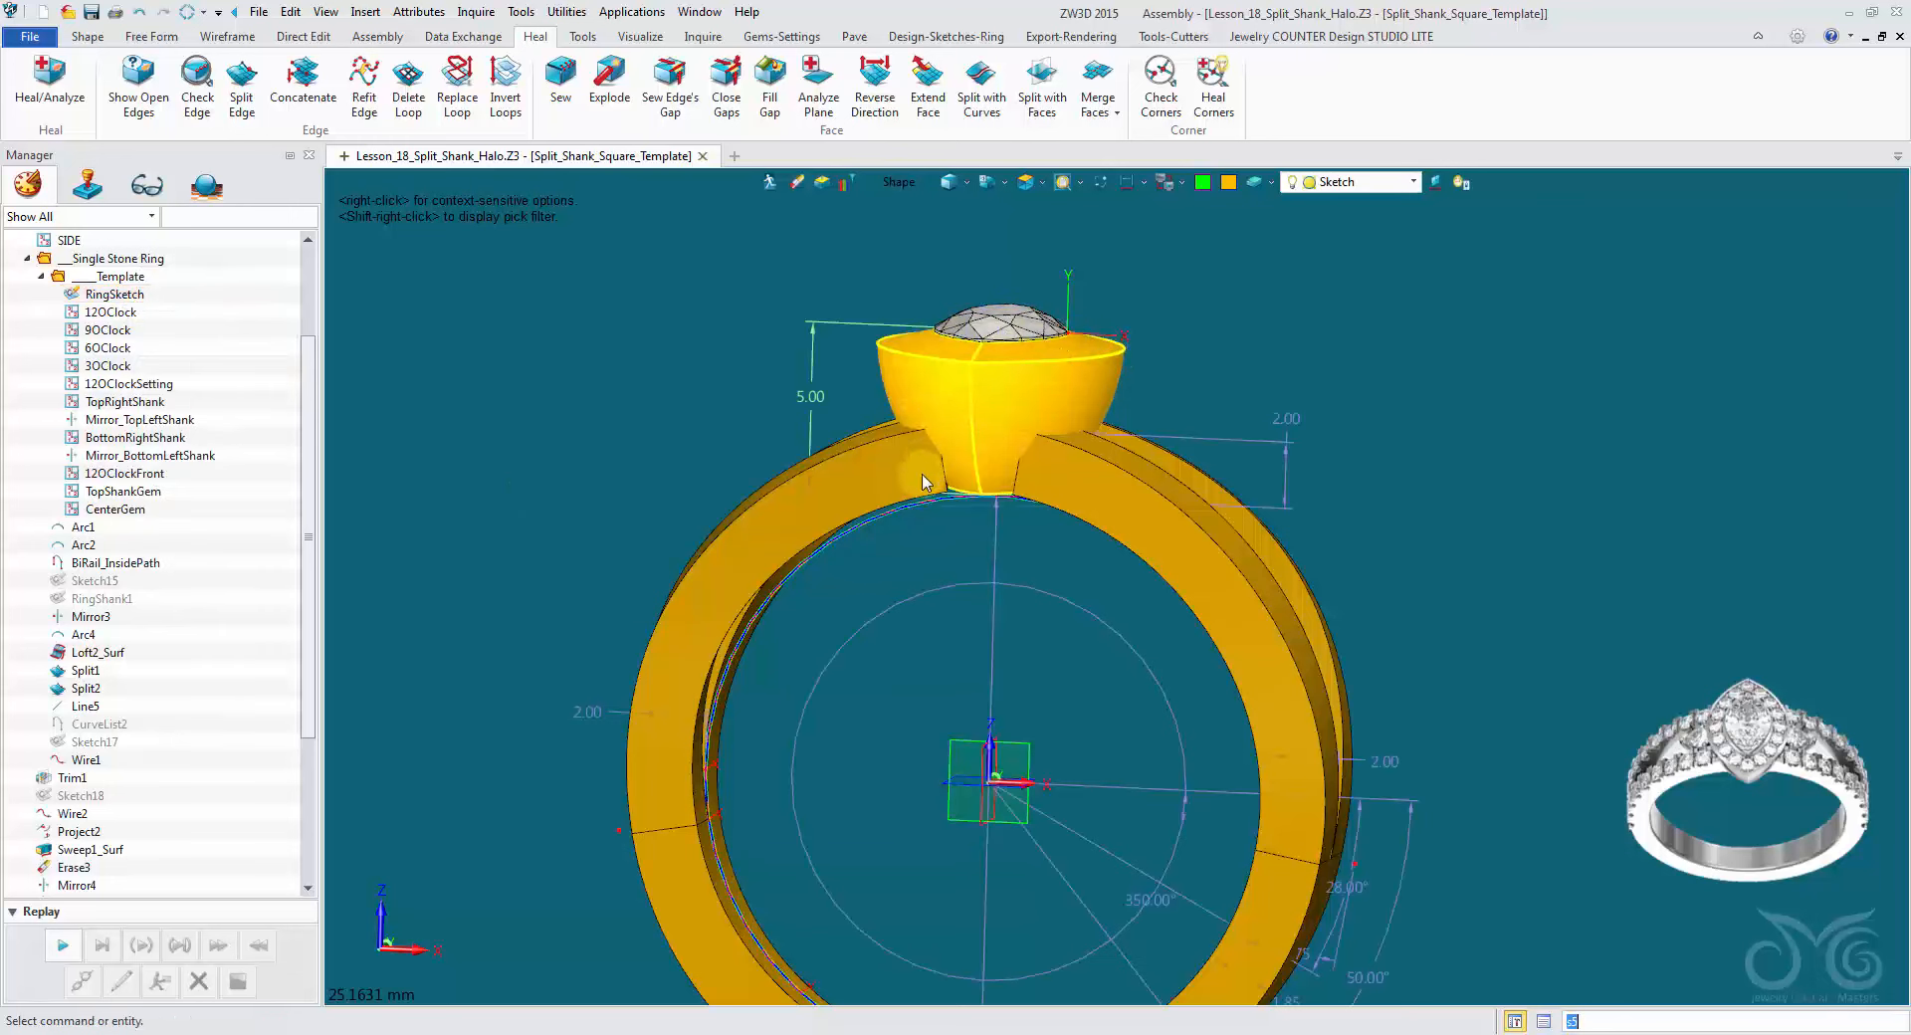
# Step: Restrict picking to dimensions and set the RingSketch height dimension beside the center stone setting to 3 mm
pyautogui.moveTo(687, 333); pyautogui.dragTo(713, 326, button='right')
pyautogui.scroll(3, 713, 327)
pyautogui.click(887, 183)
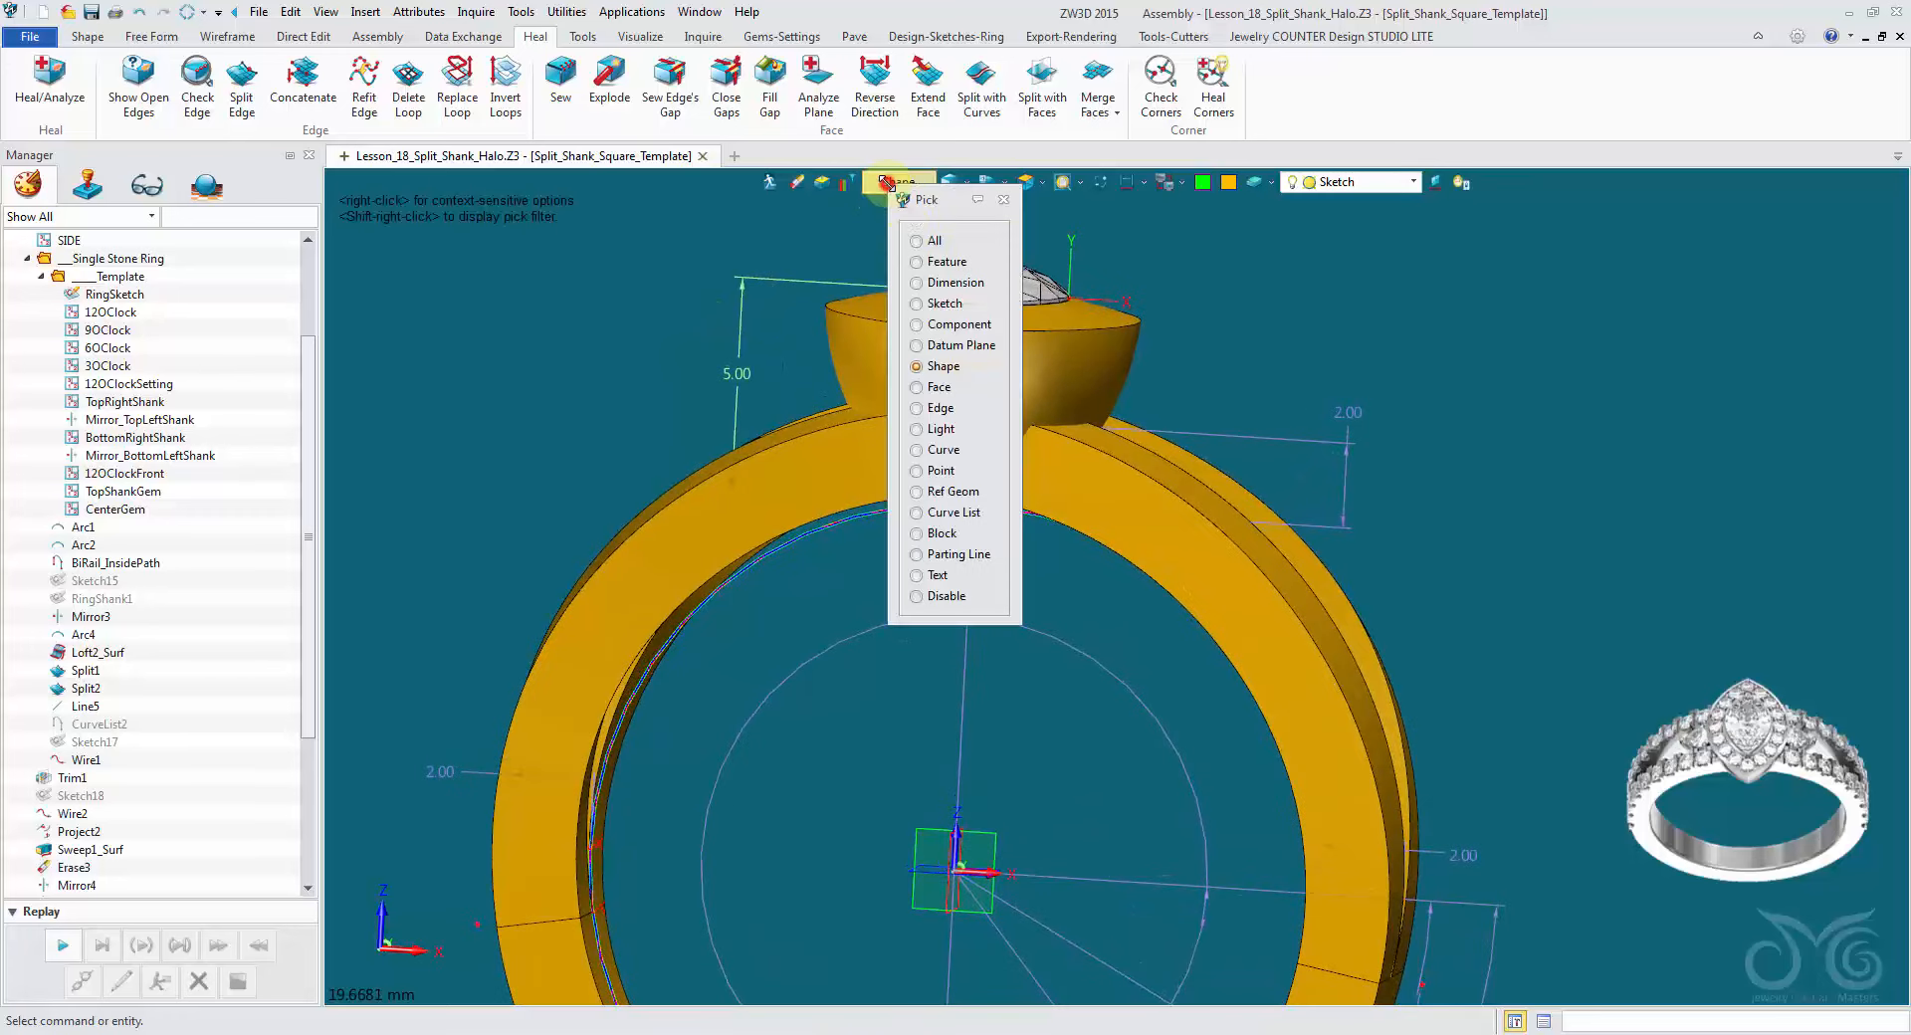
pyautogui.click(918, 282)
pyautogui.click(741, 290)
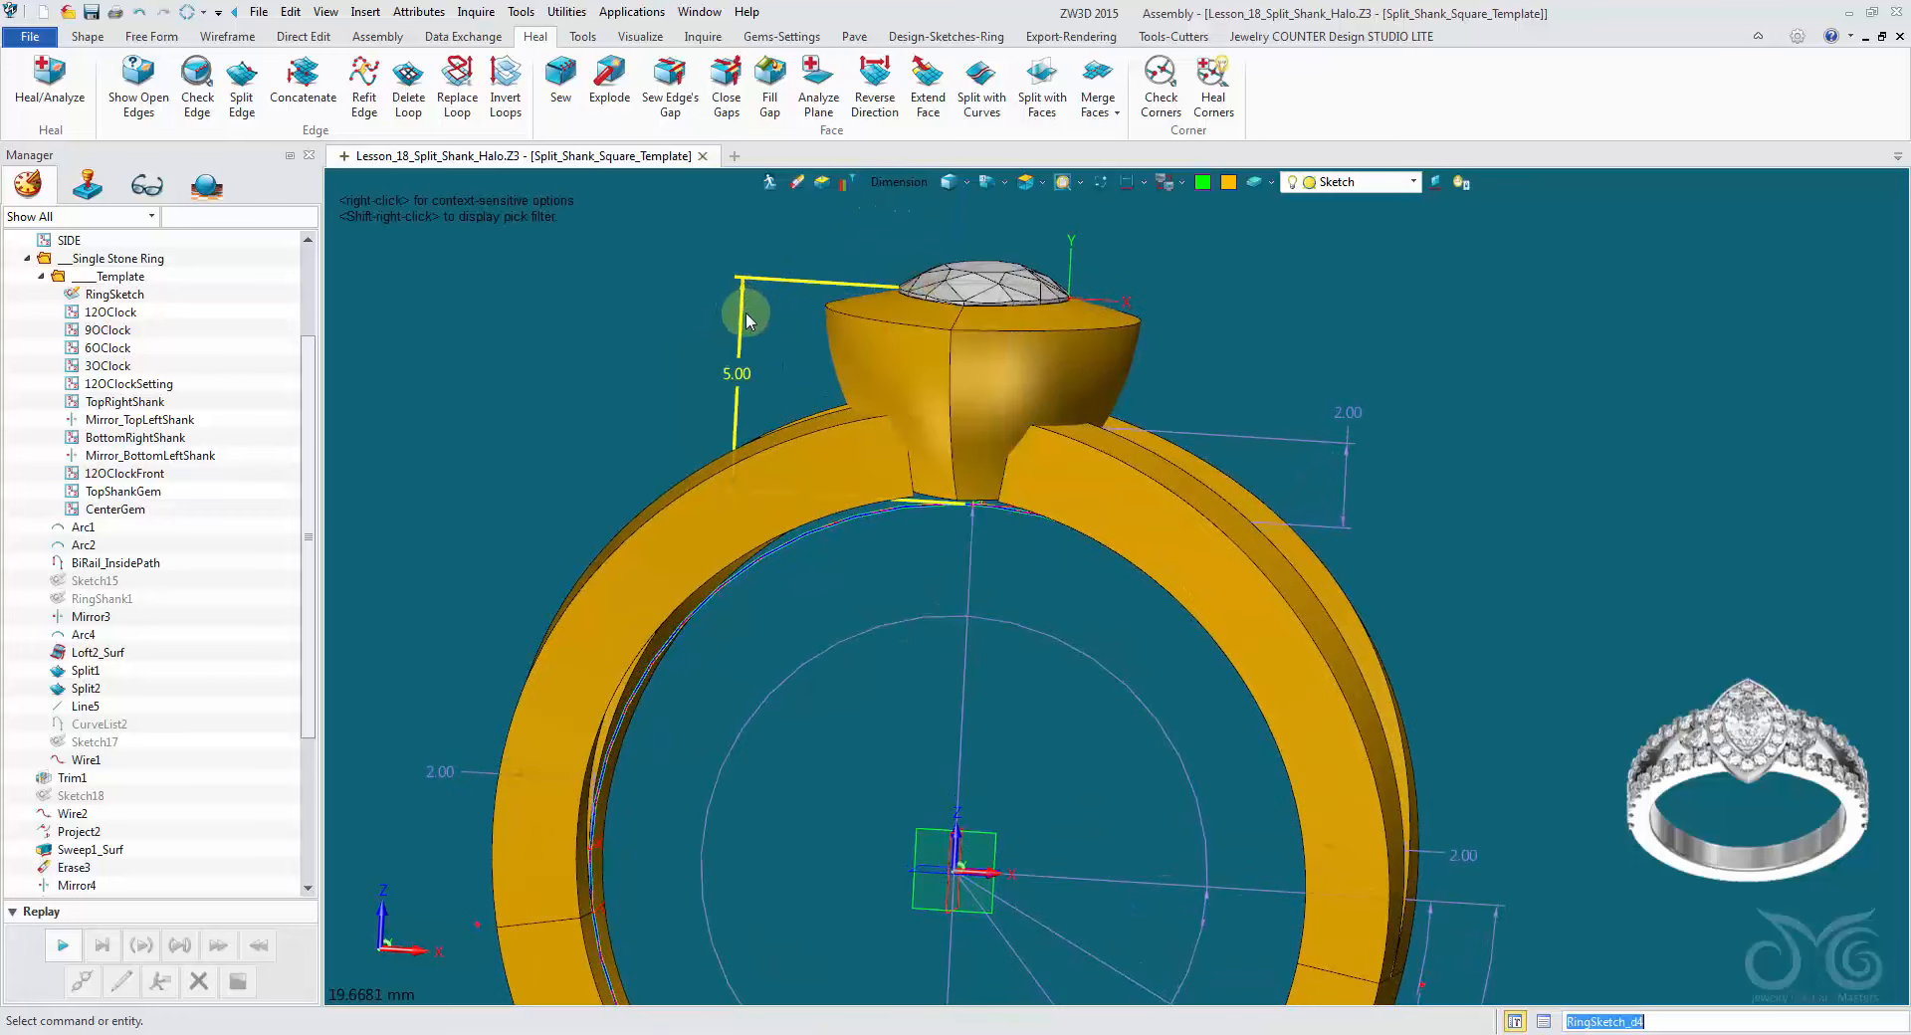
pyautogui.doubleClick(746, 316)
pyautogui.moveTo(821, 328); pyautogui.dragTo(441, 235)
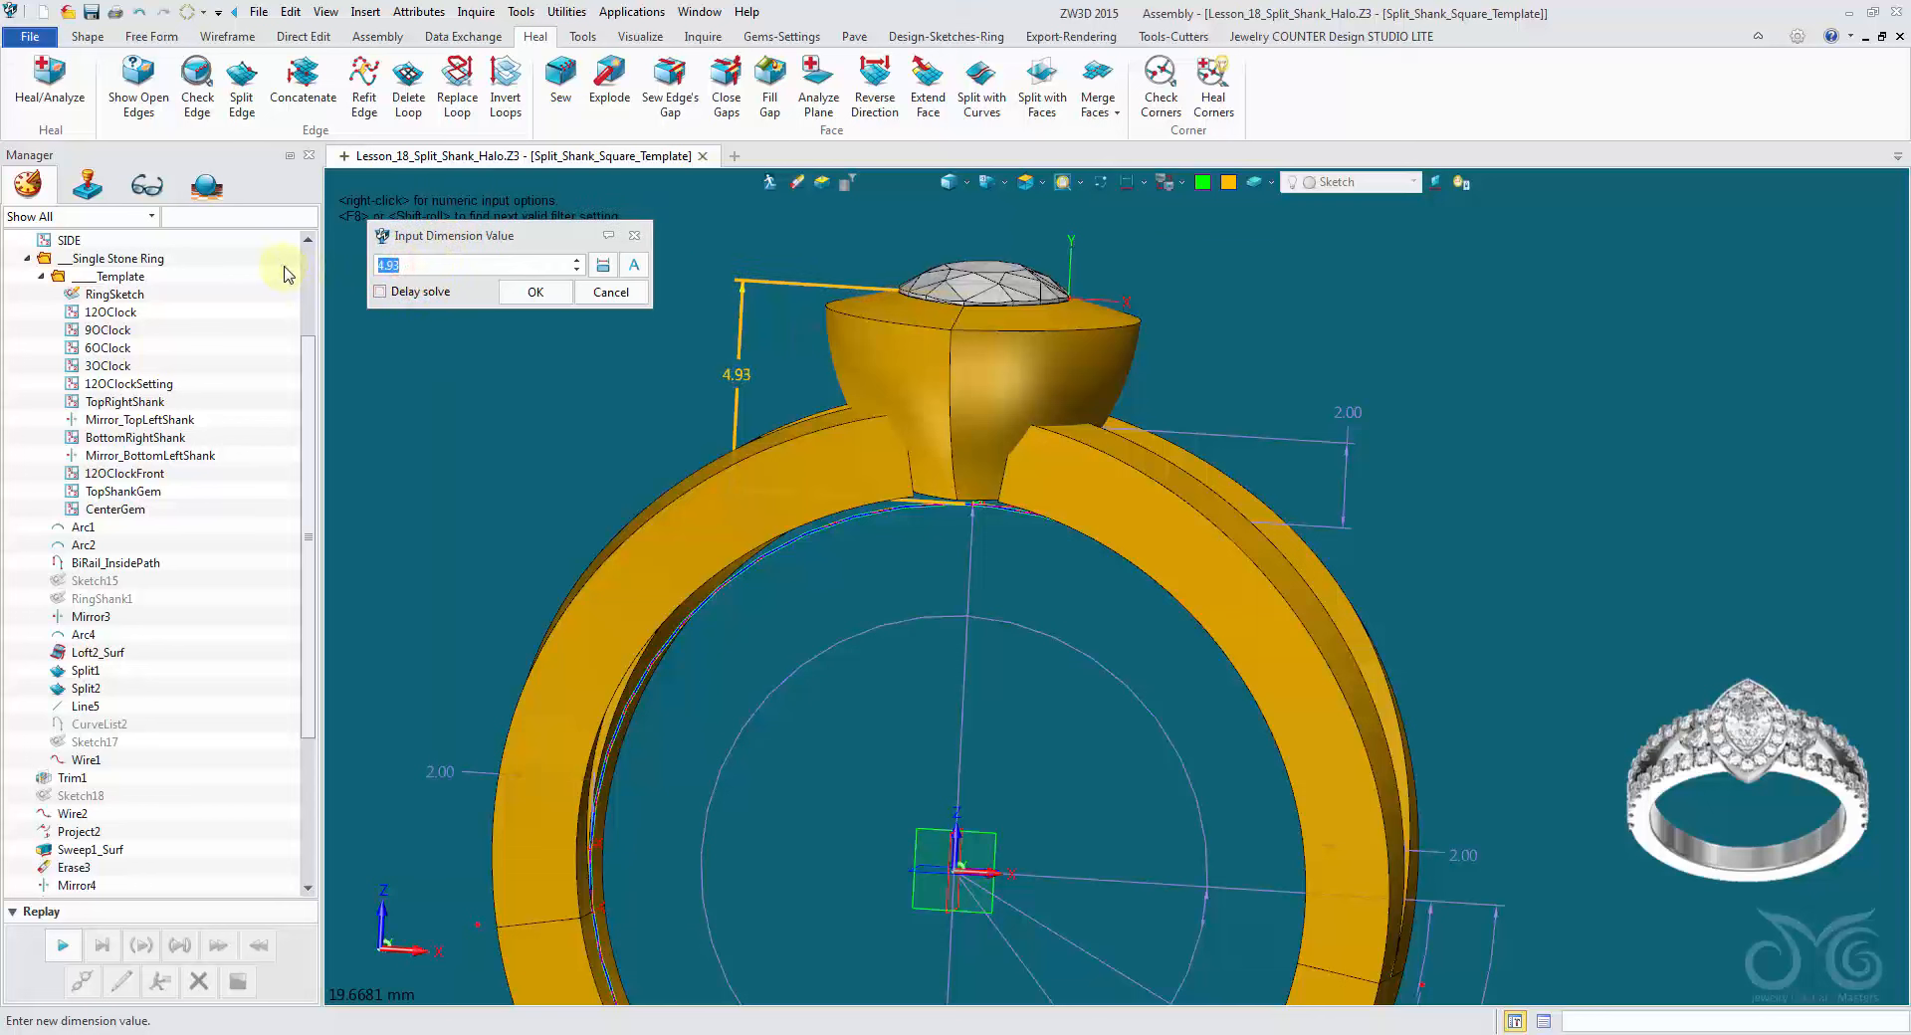
pyautogui.click(527, 295)
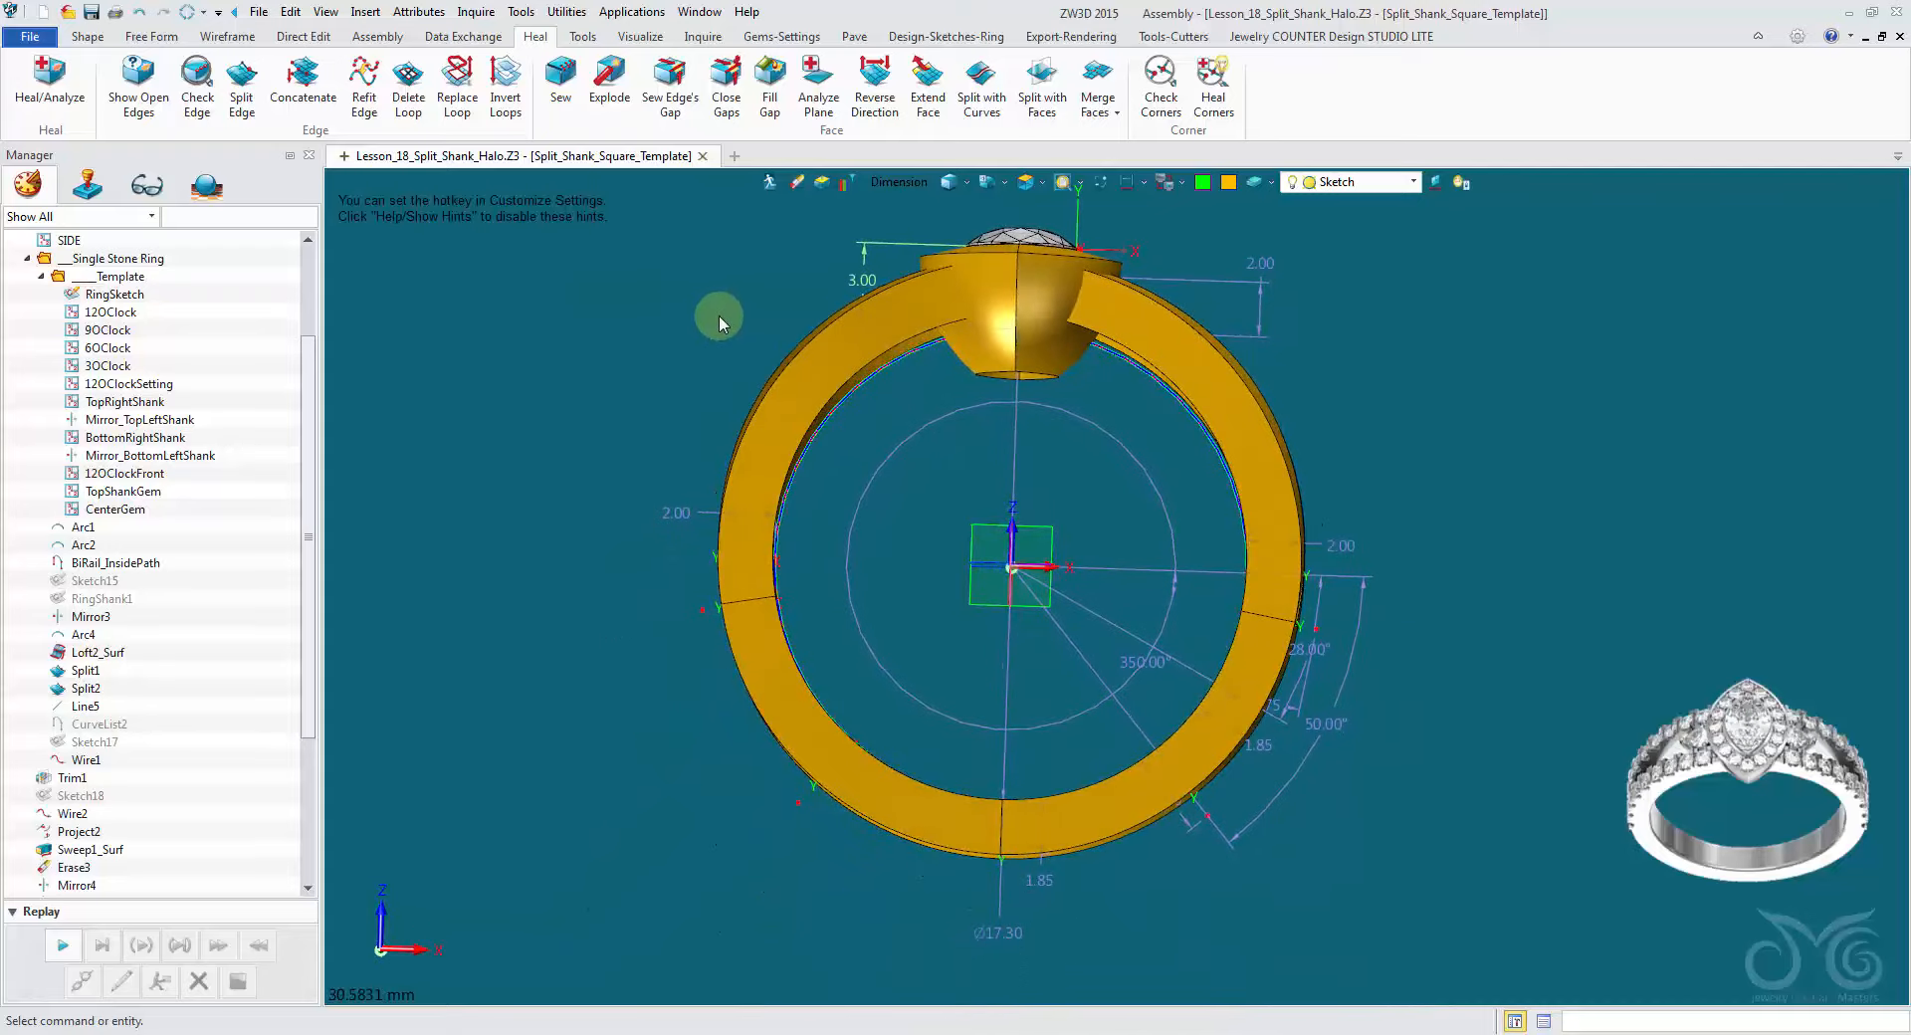
# Step: Hide the RingSketch dimensions and collapse the Template history folder
pyautogui.rightClick(91, 295)
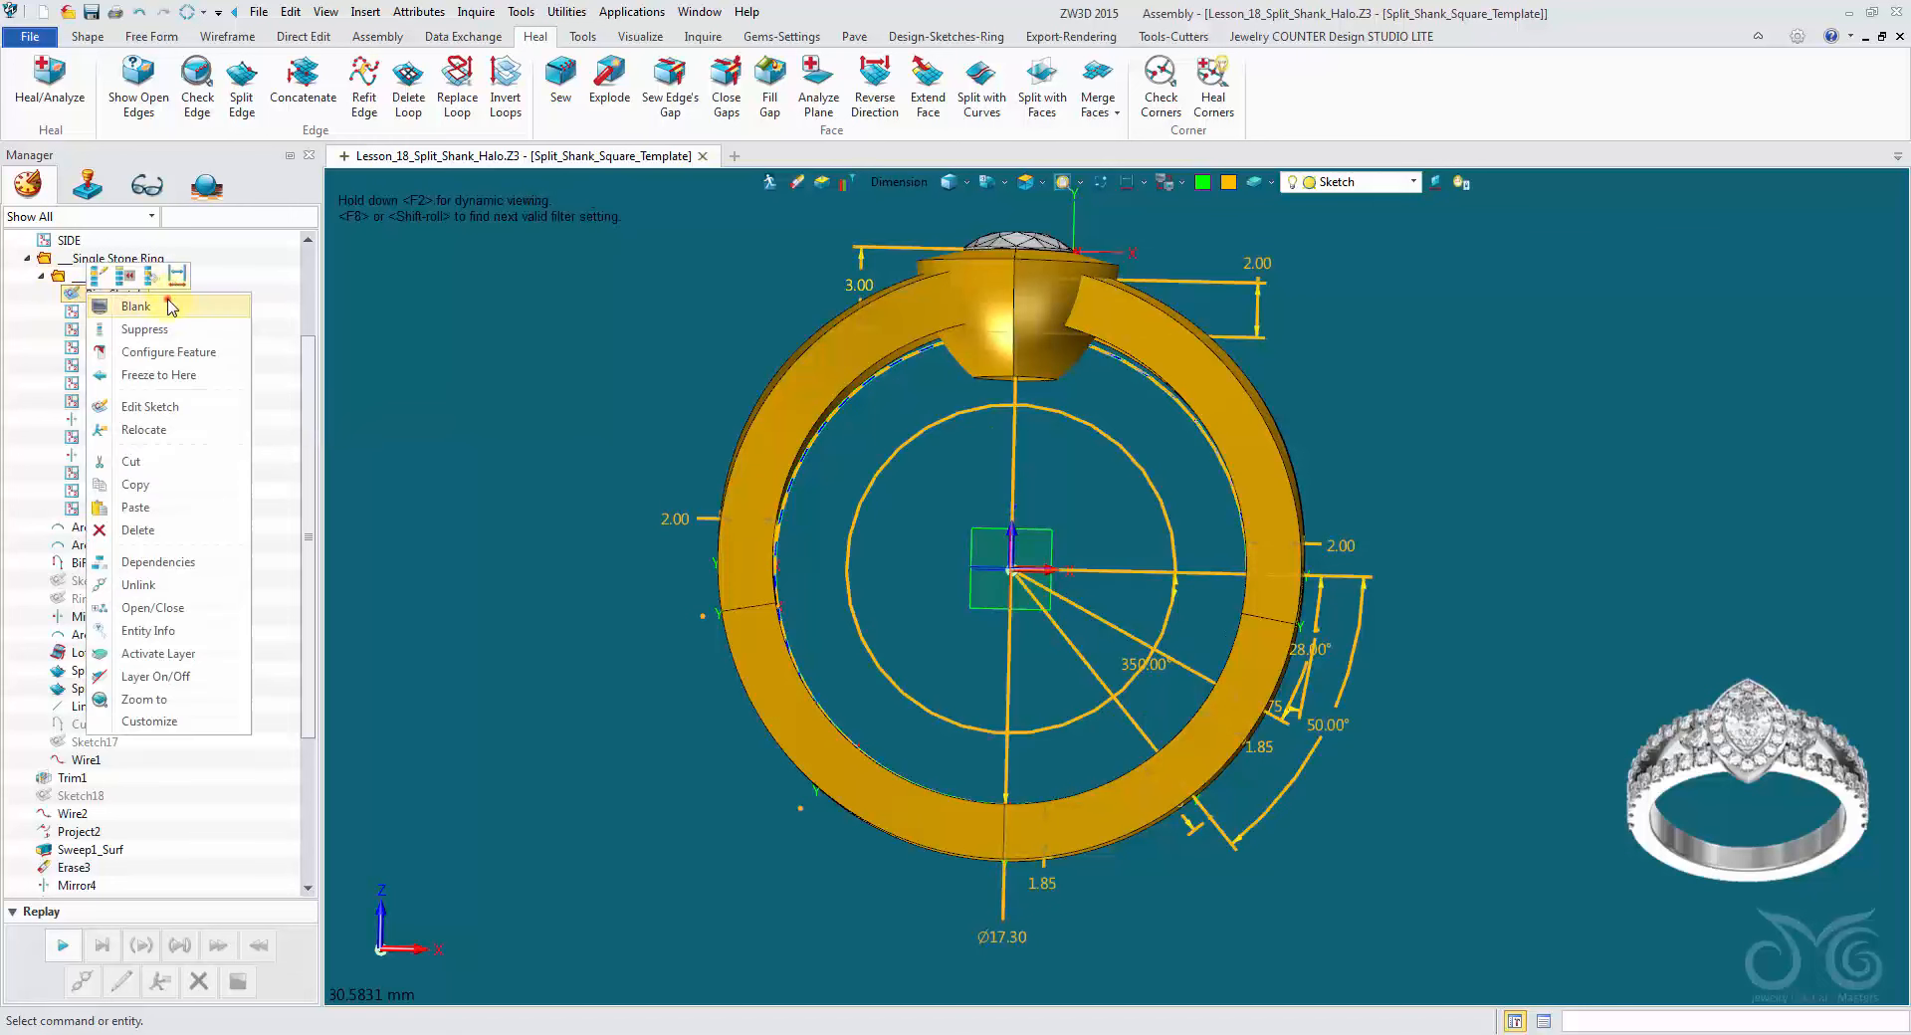
pyautogui.click(136, 306)
pyautogui.click(40, 276)
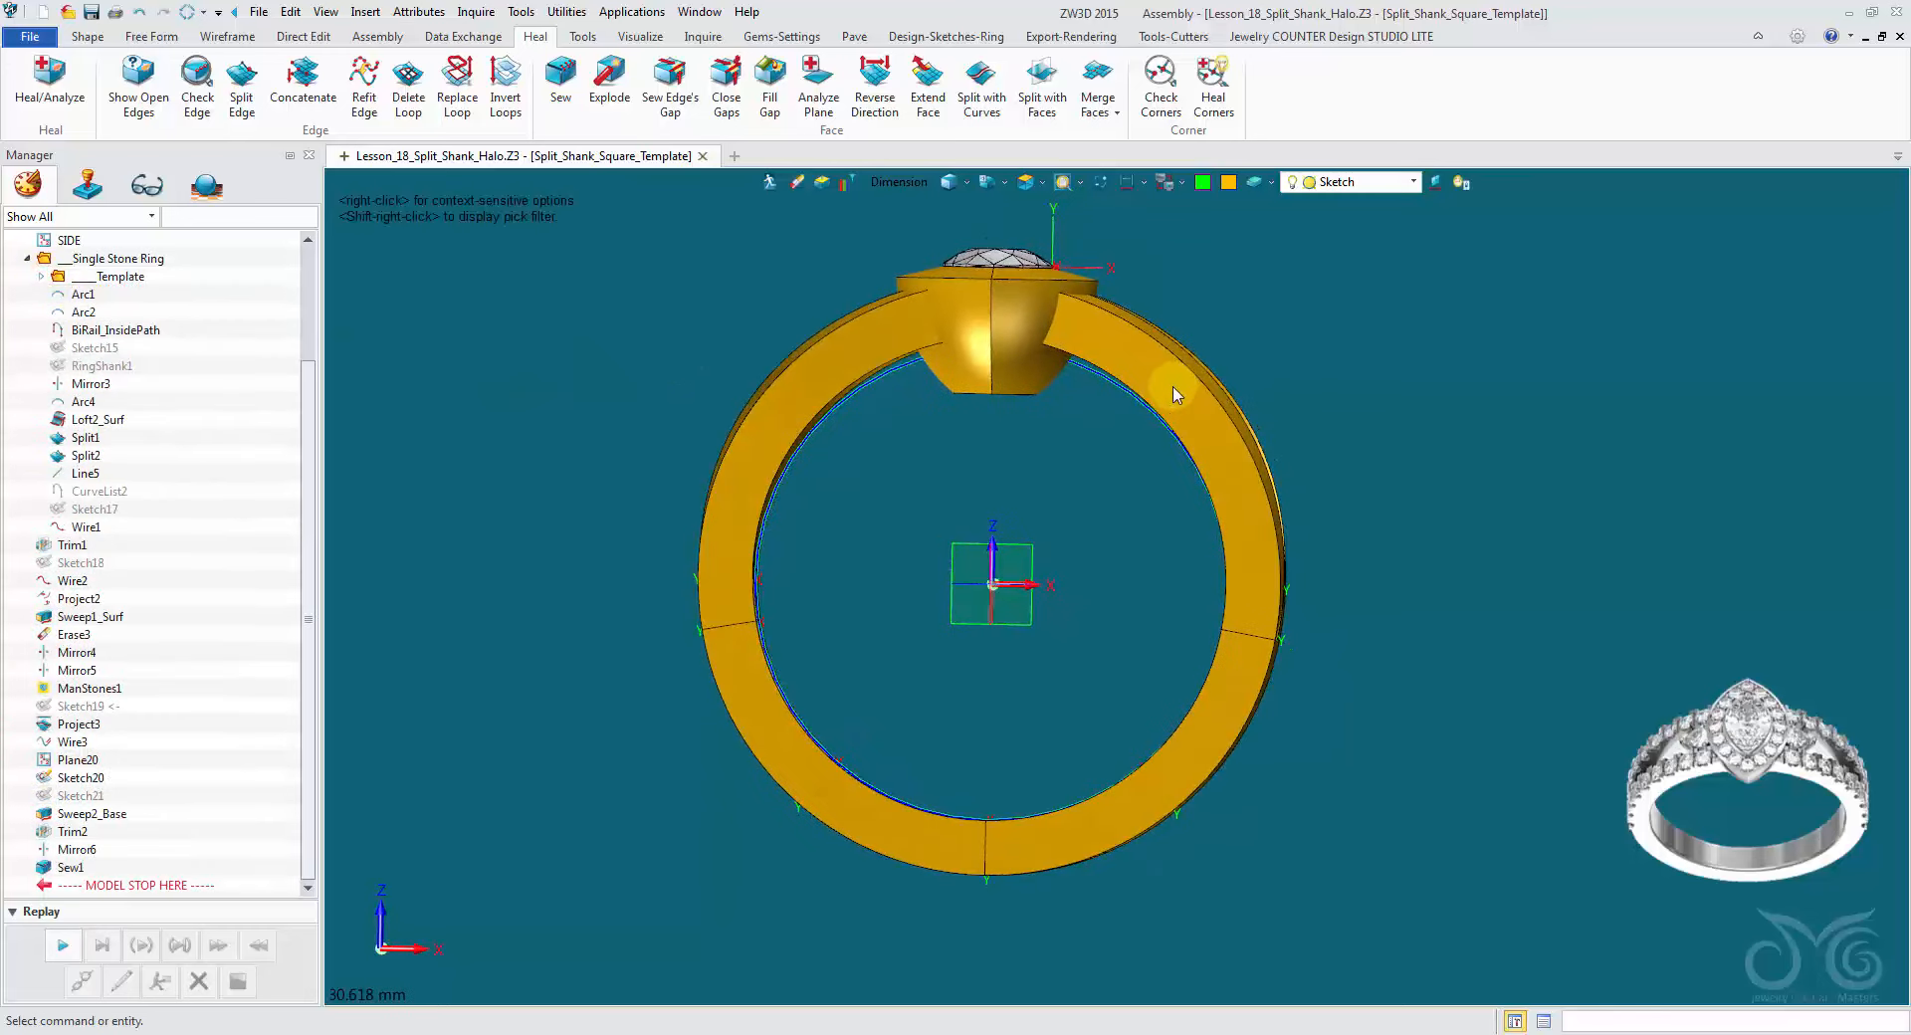
# Step: Open the part's driving parameters and apply a Split_Top_Z_Offset of 8.5
pyautogui.moveTo(1177, 371); pyautogui.dragTo(610, 204, button='middle')
pyautogui.click(408, 12)
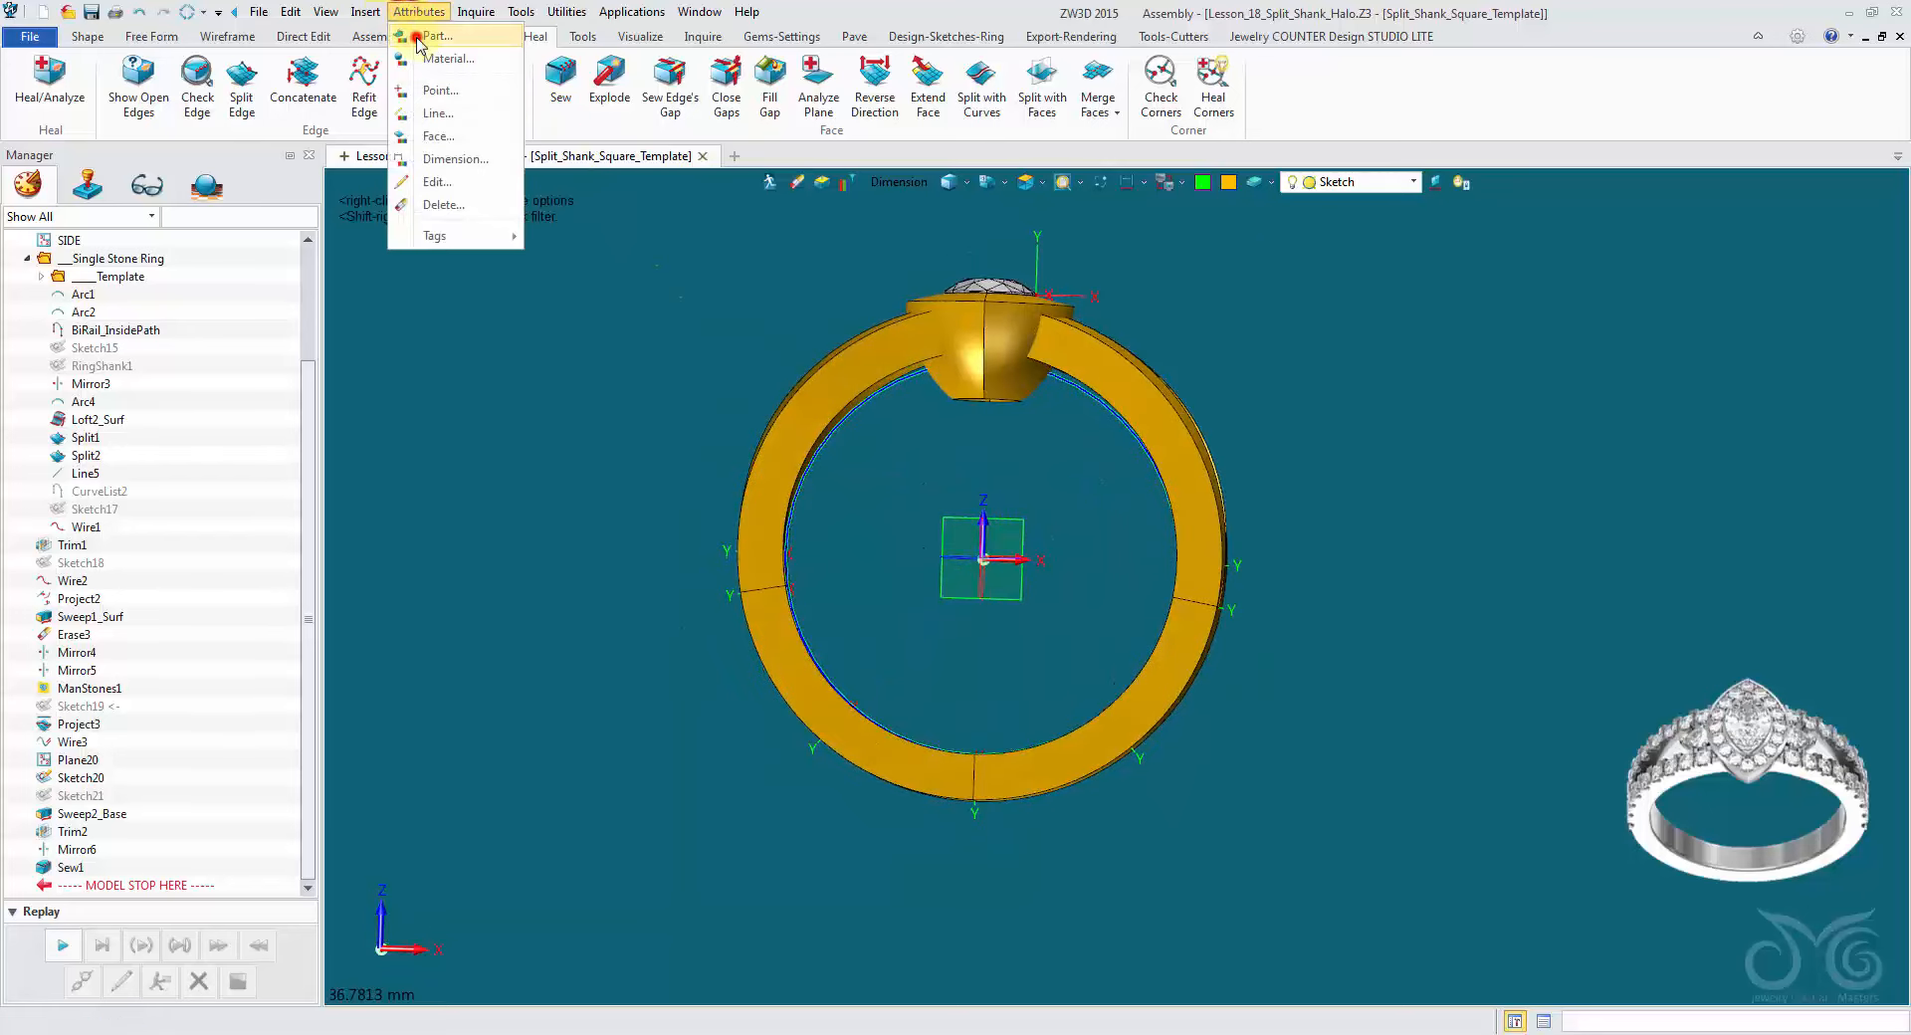
pyautogui.click(418, 44)
pyautogui.click(631, 221)
pyautogui.moveTo(708, 186); pyautogui.dragTo(466, 88)
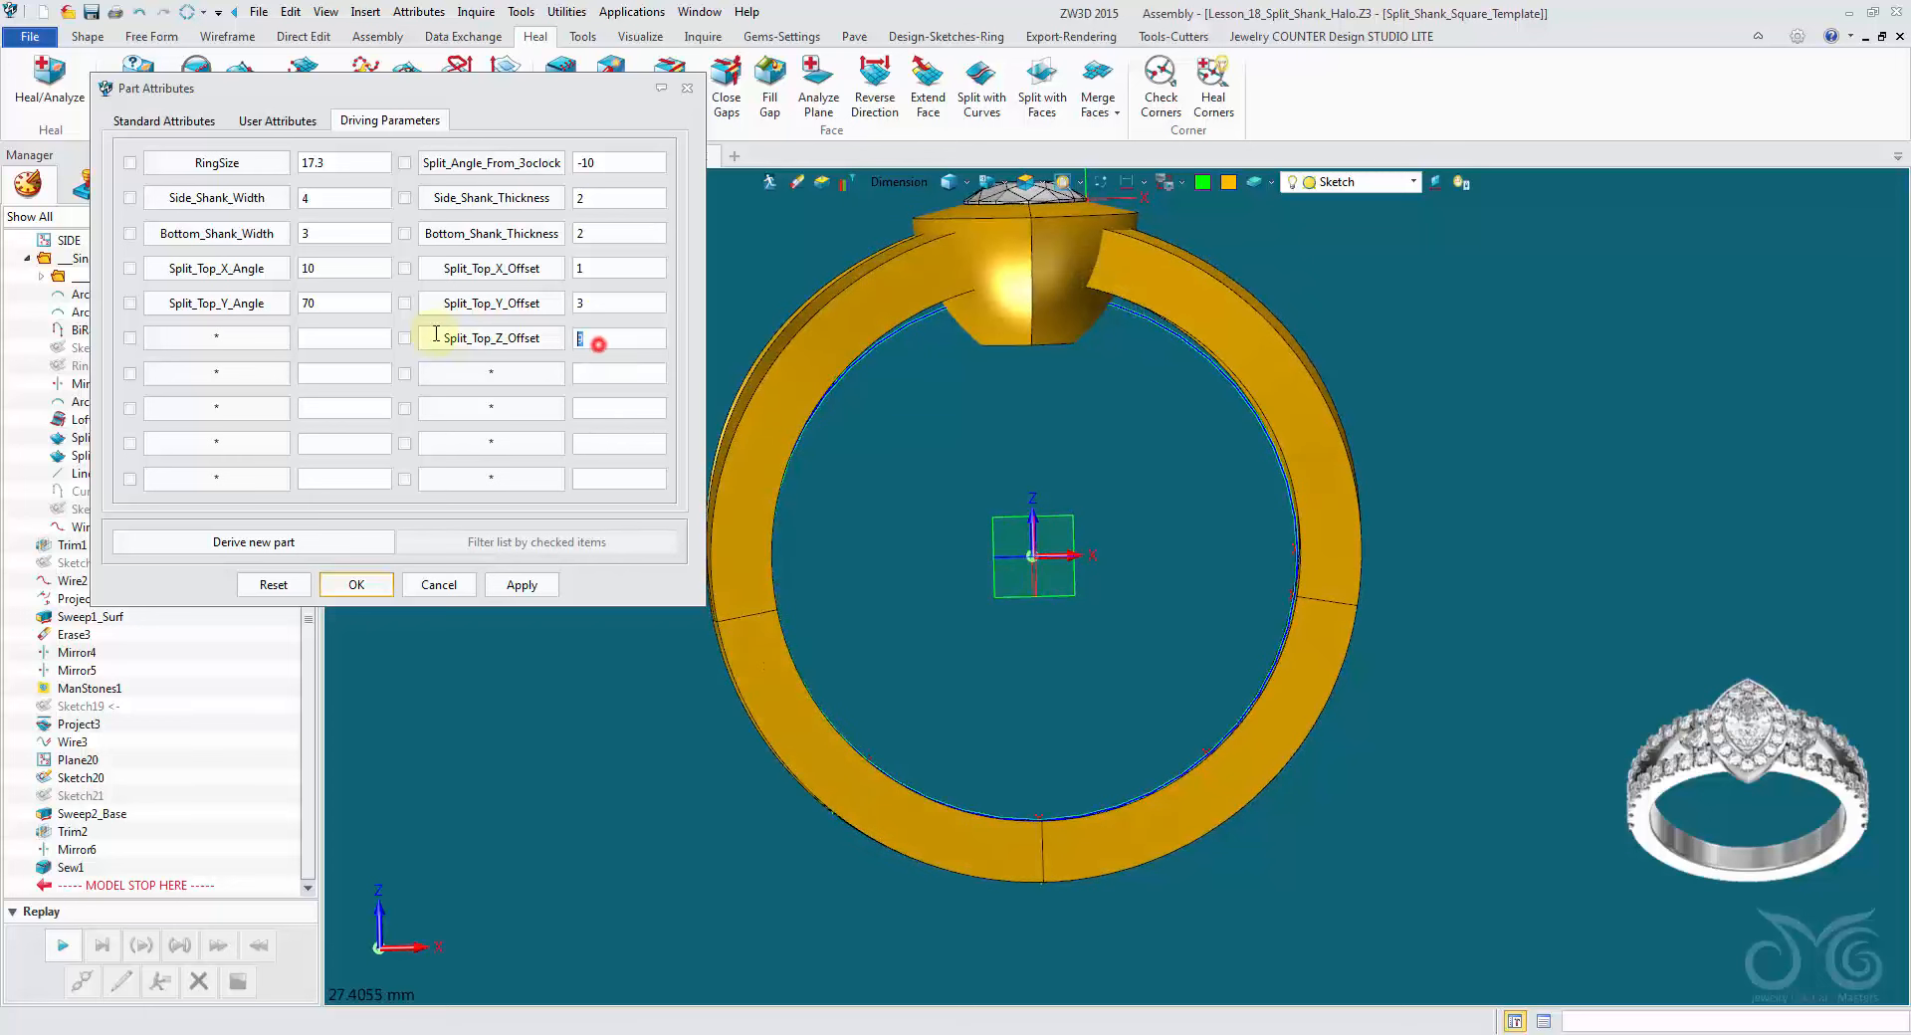
pyautogui.click(521, 586)
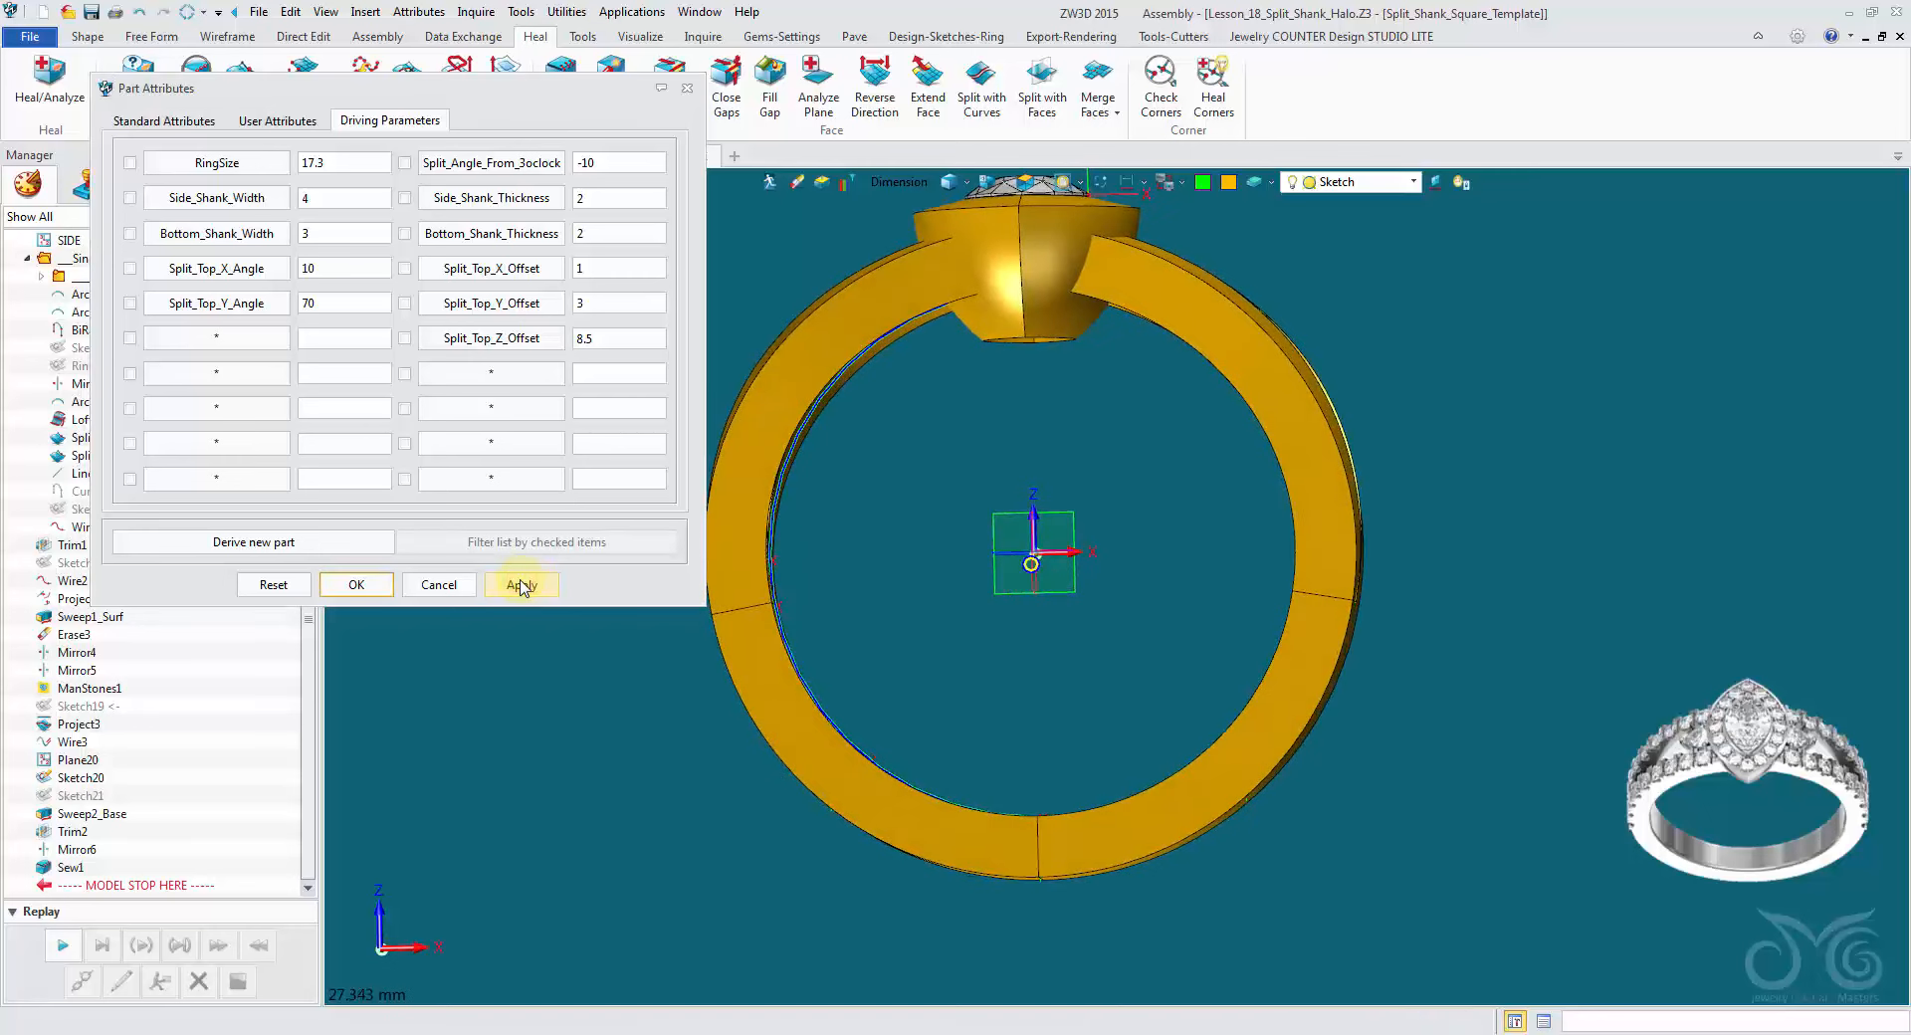
# Step: Align the ring to the front view and raise Split_Top_Z_Offset to 8.6, finally to 8.7
pyautogui.click(1042, 183)
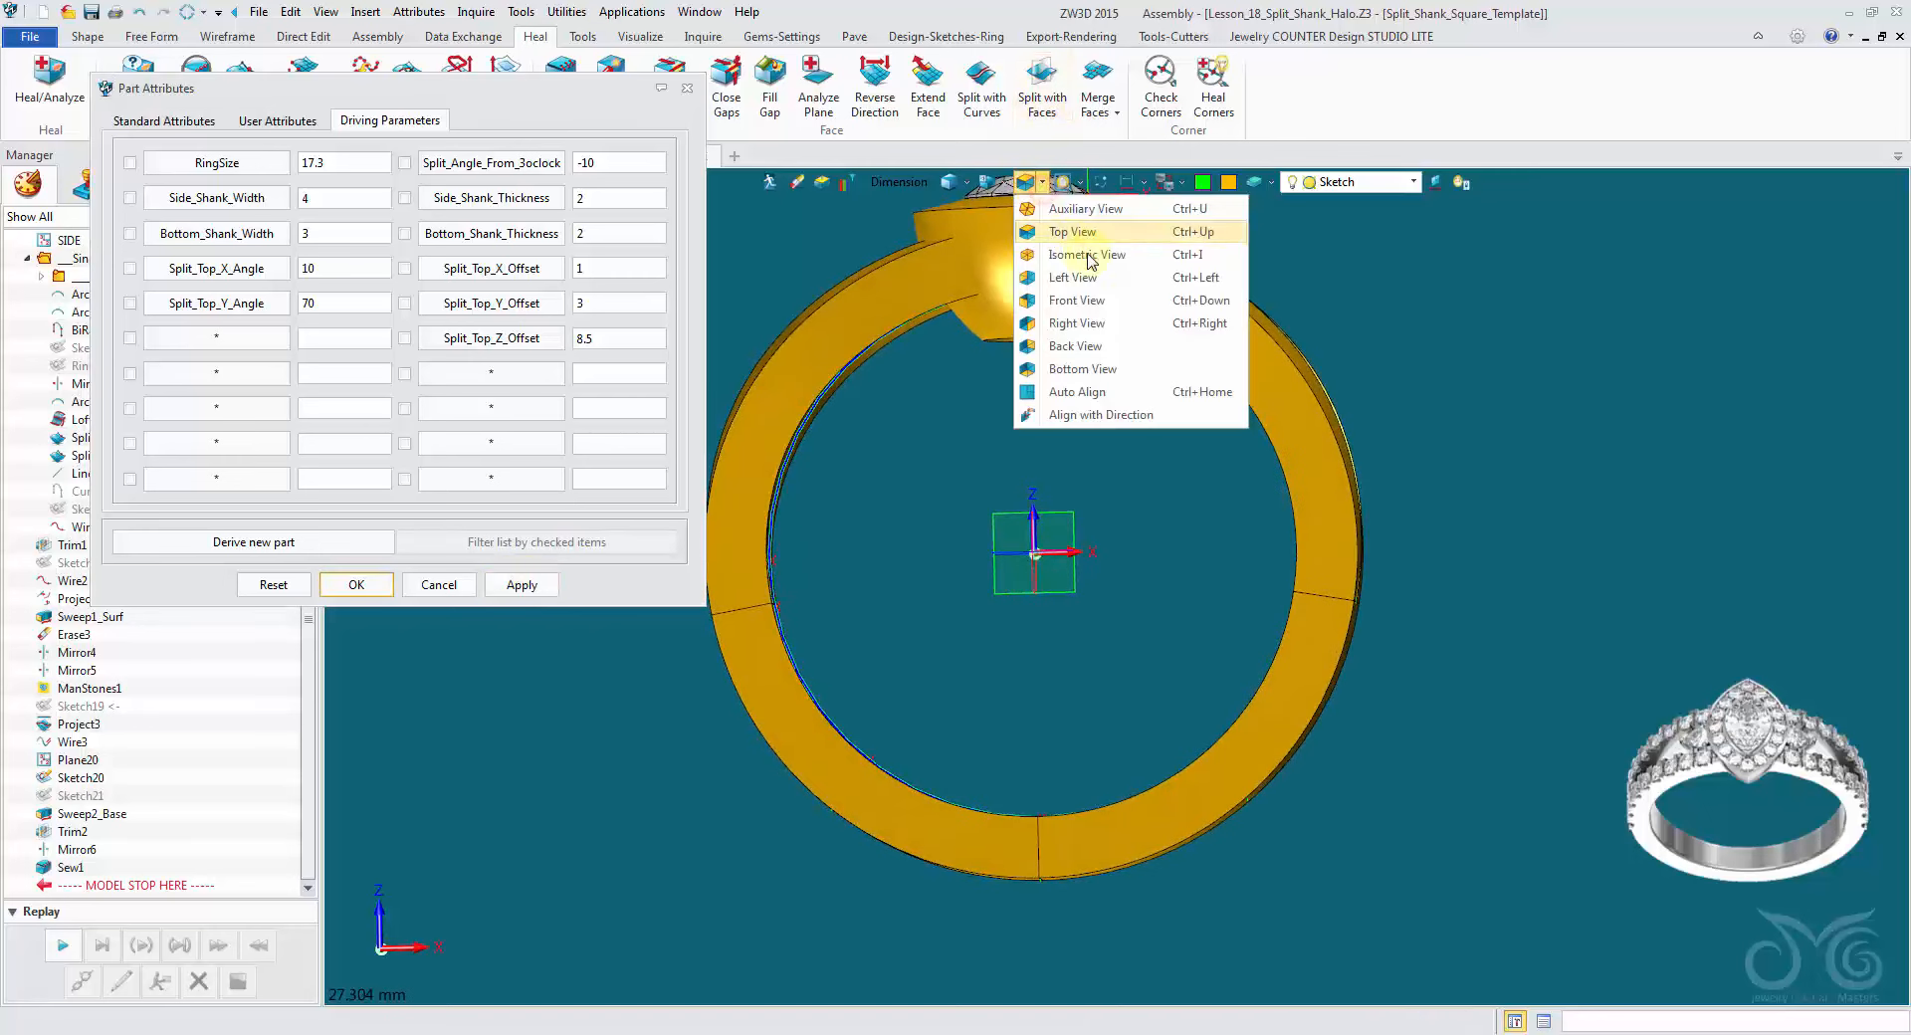
pyautogui.click(1098, 300)
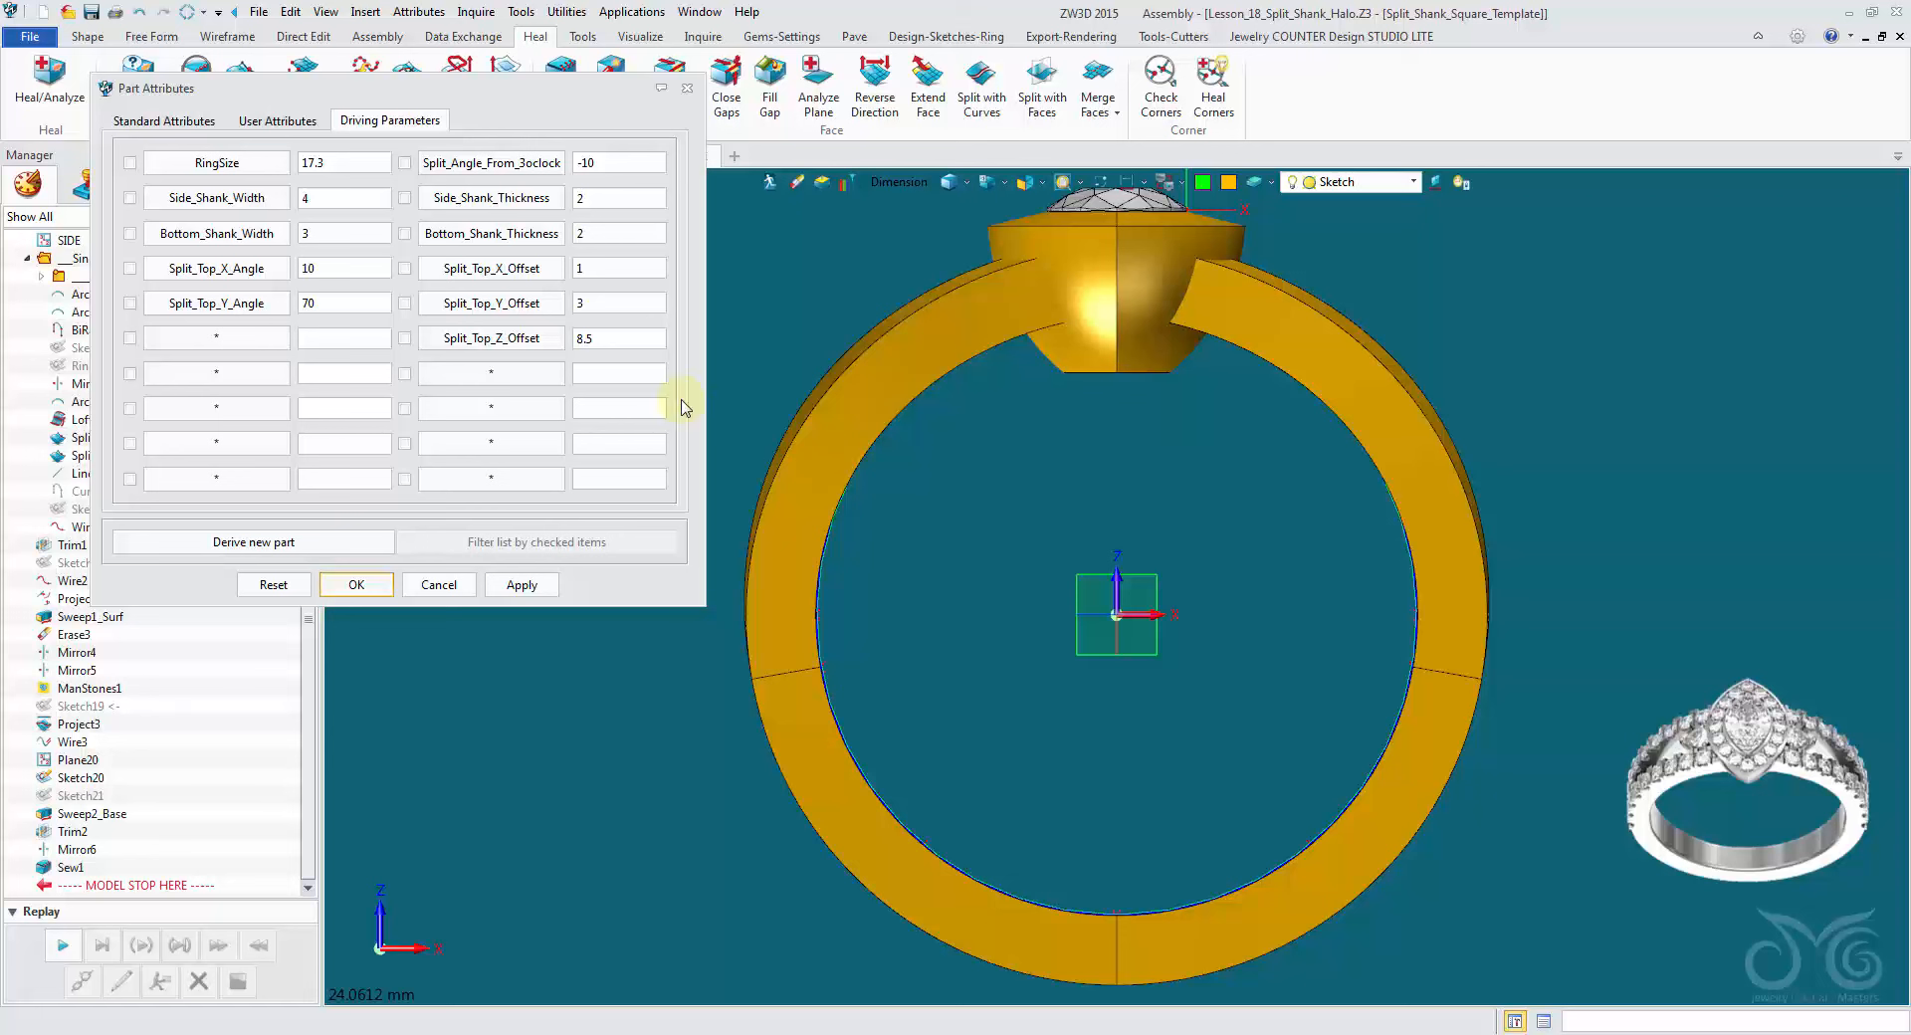
pyautogui.moveTo(642, 340); pyautogui.dragTo(577, 343)
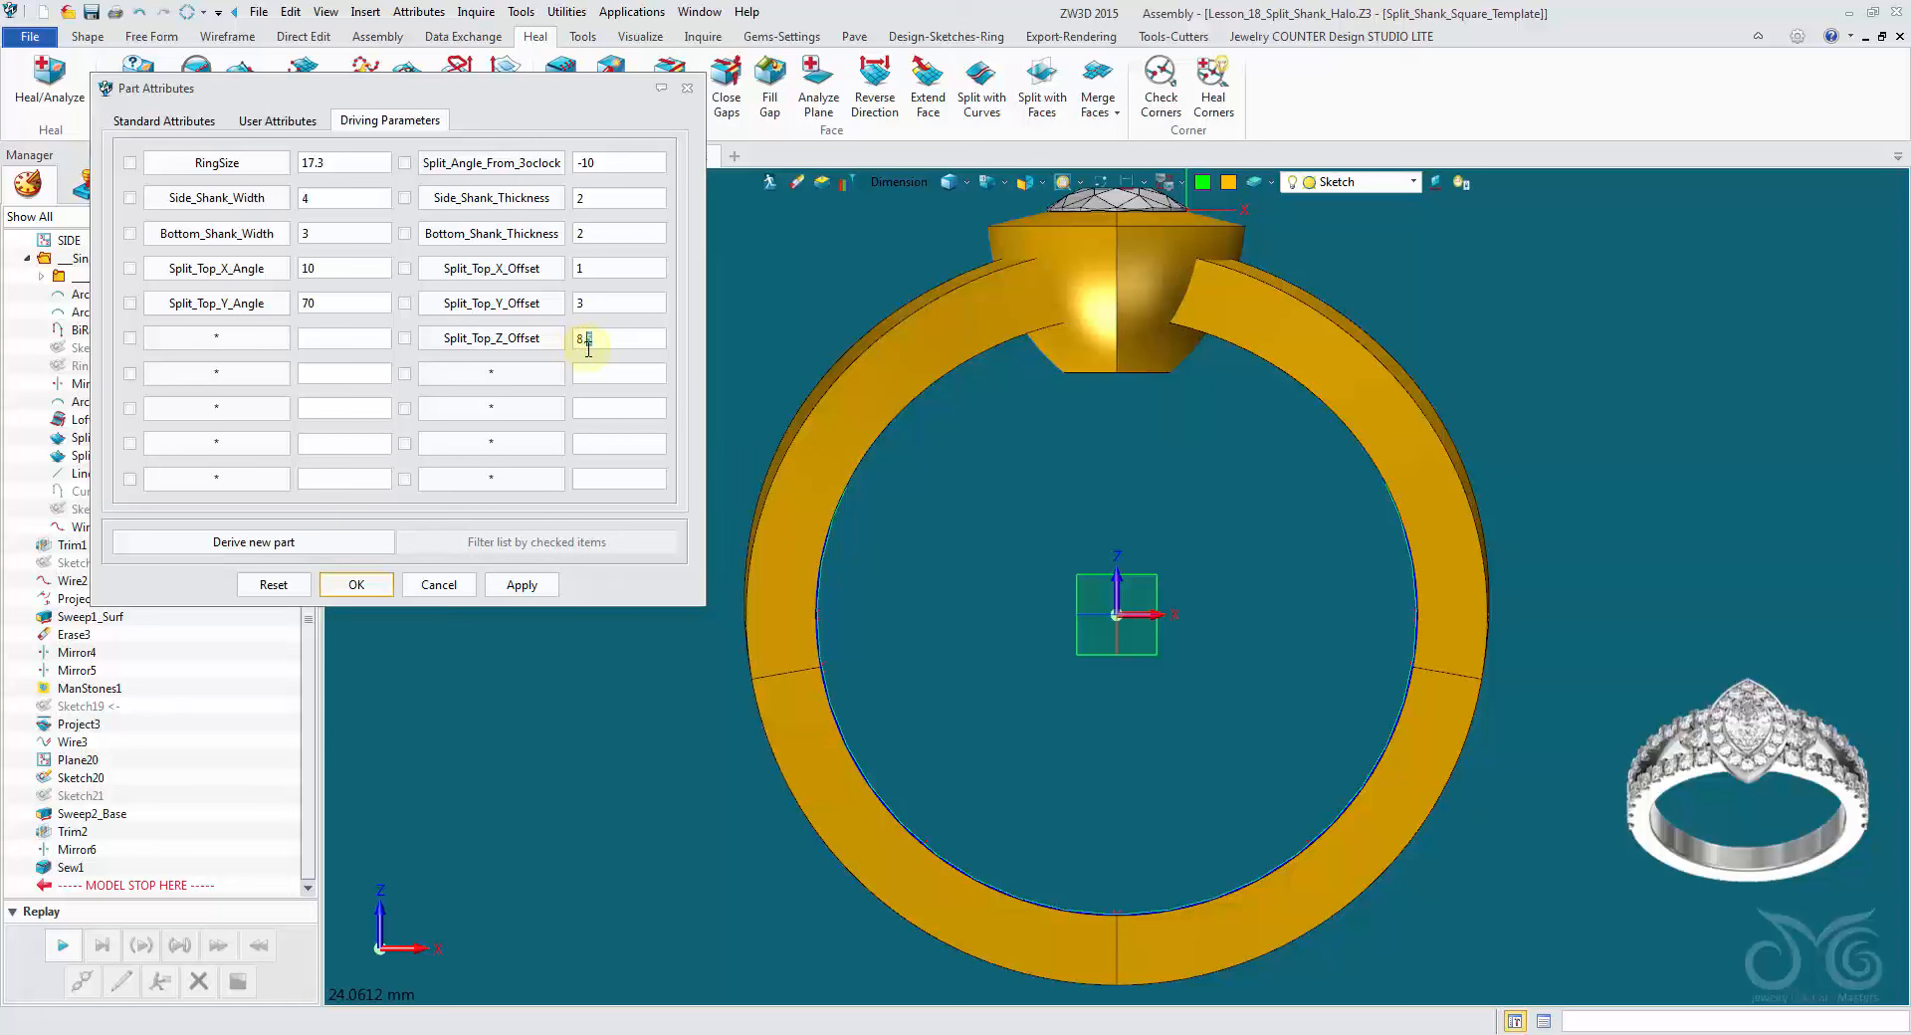
pyautogui.click(547, 593)
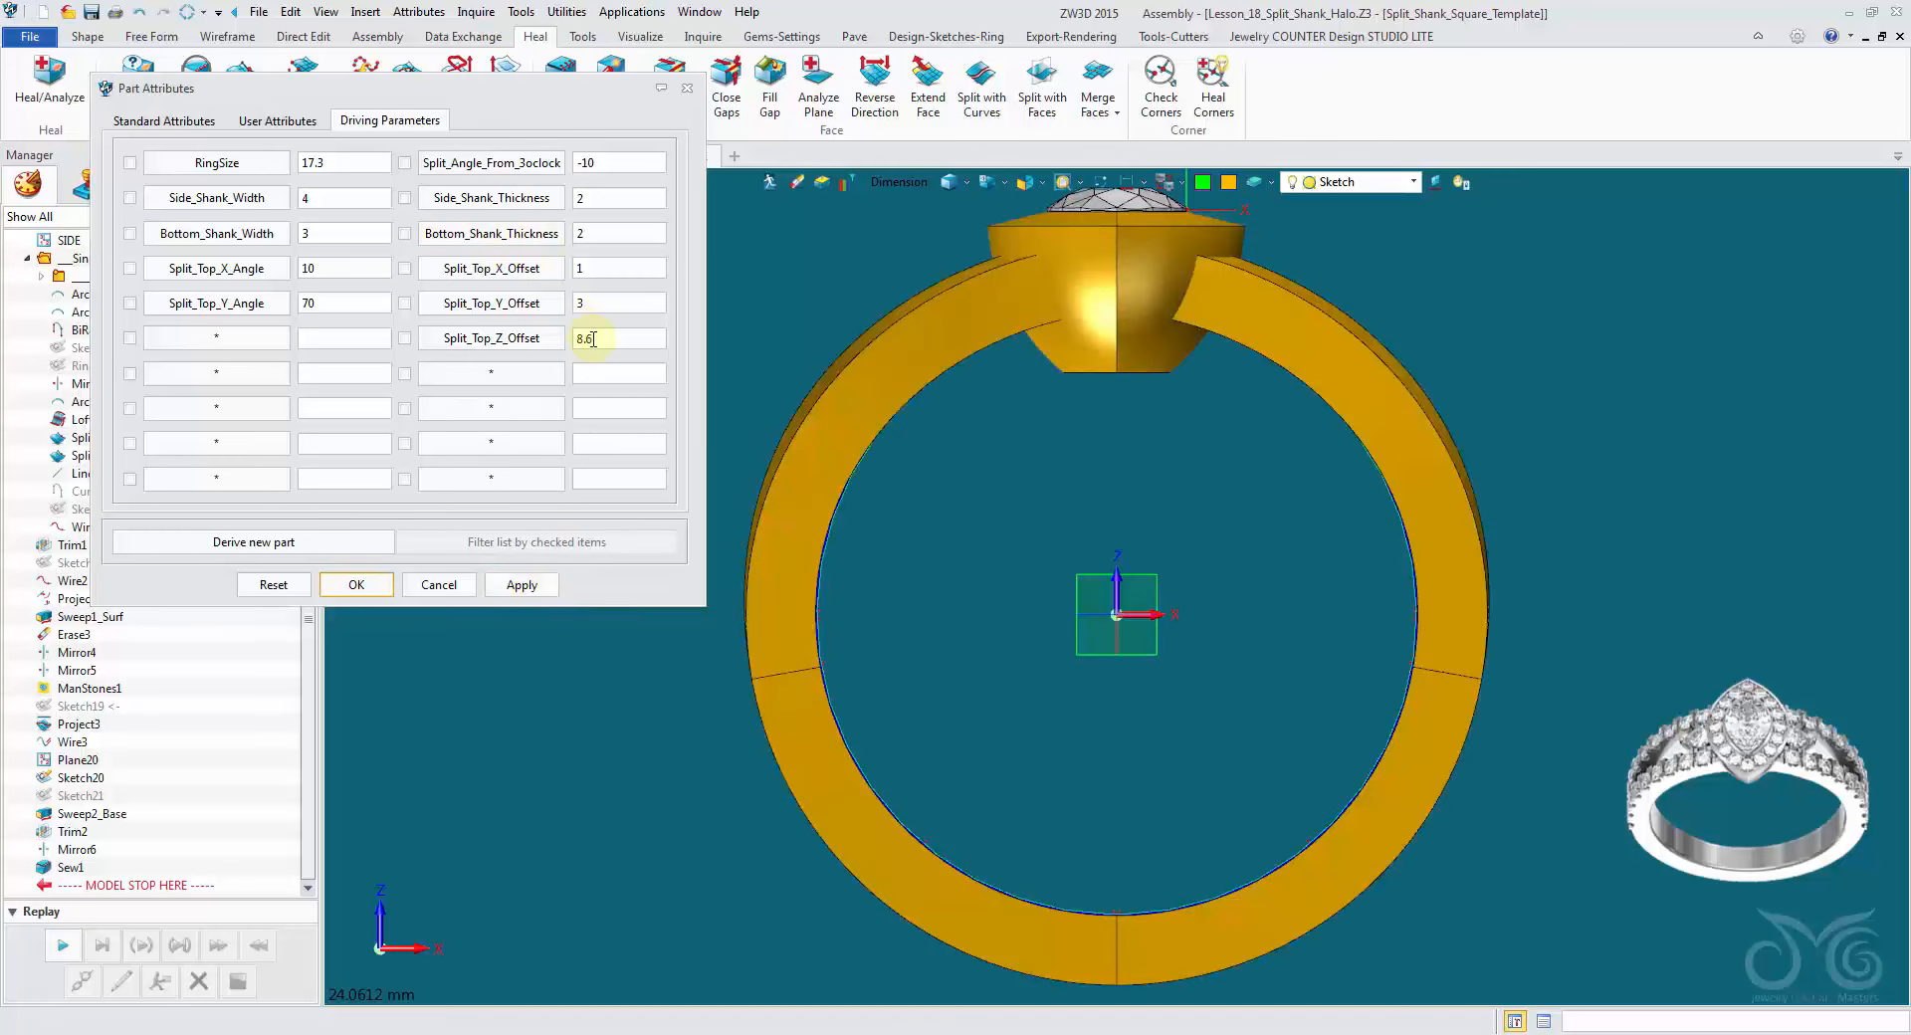
pyautogui.click(596, 340)
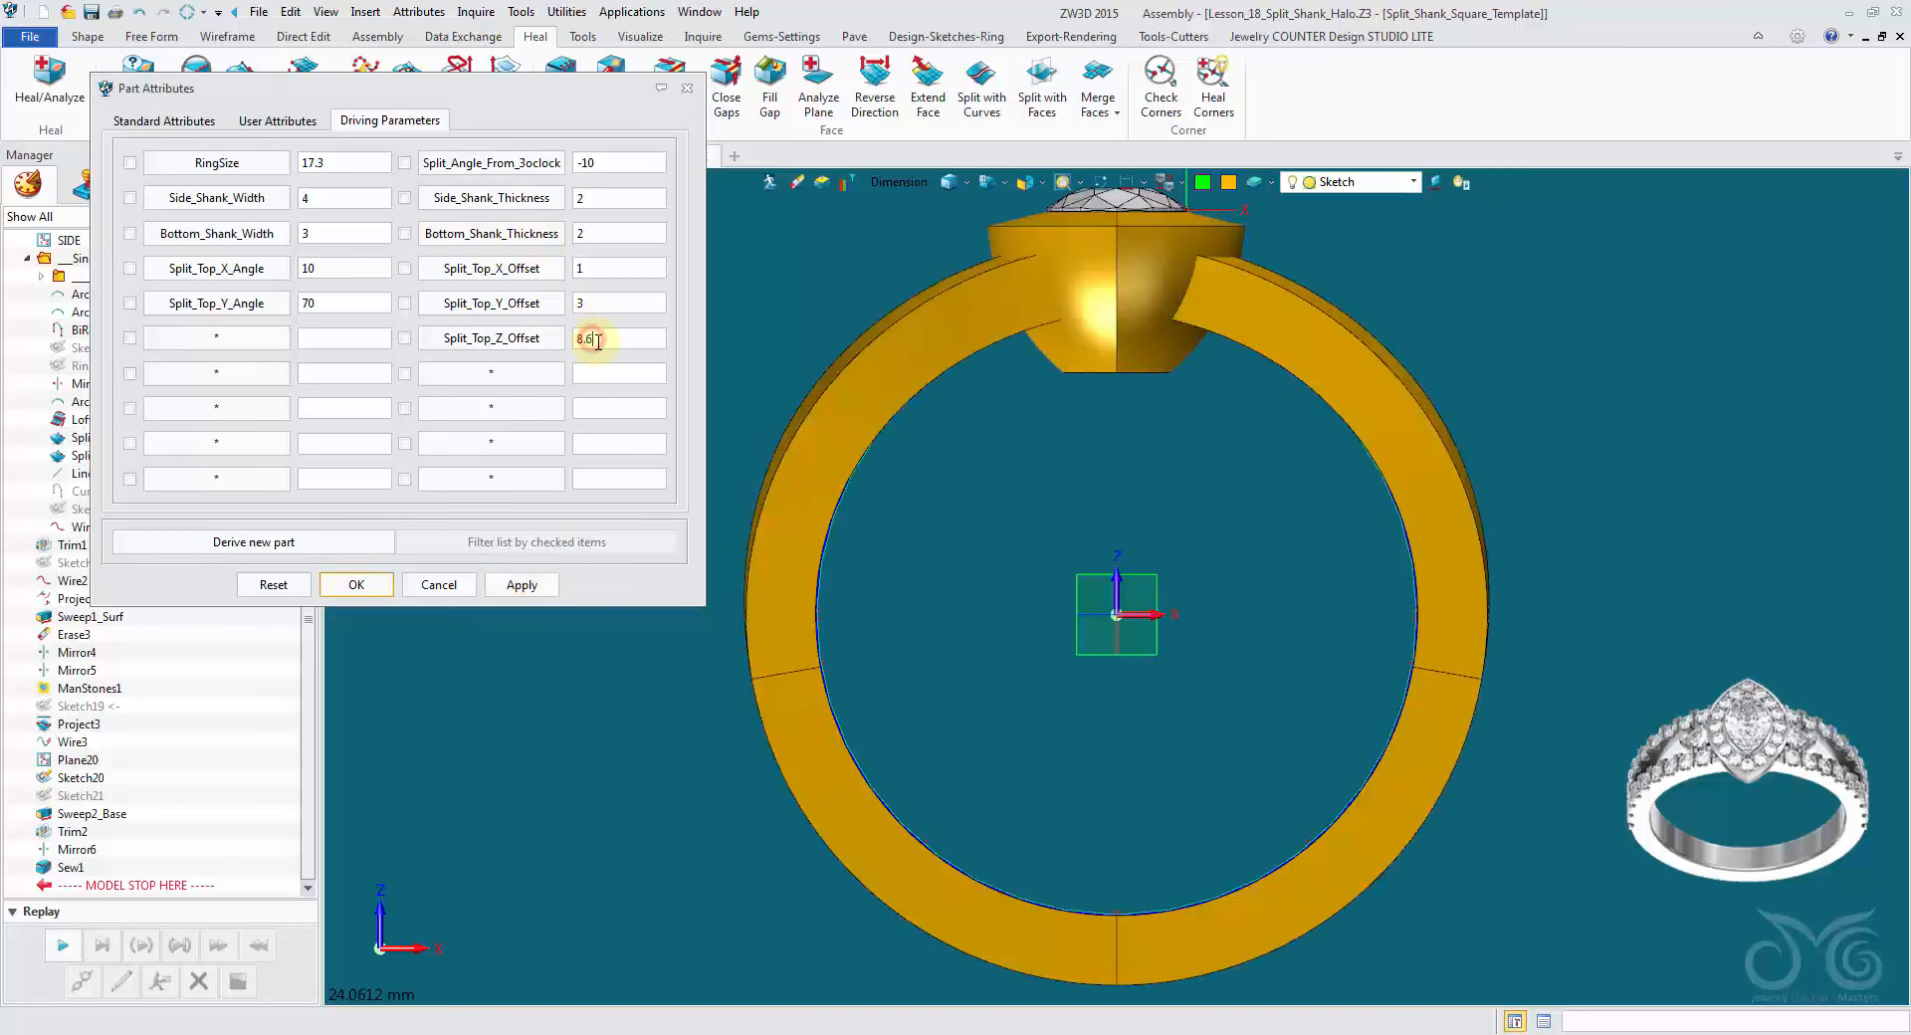
pyautogui.click(538, 596)
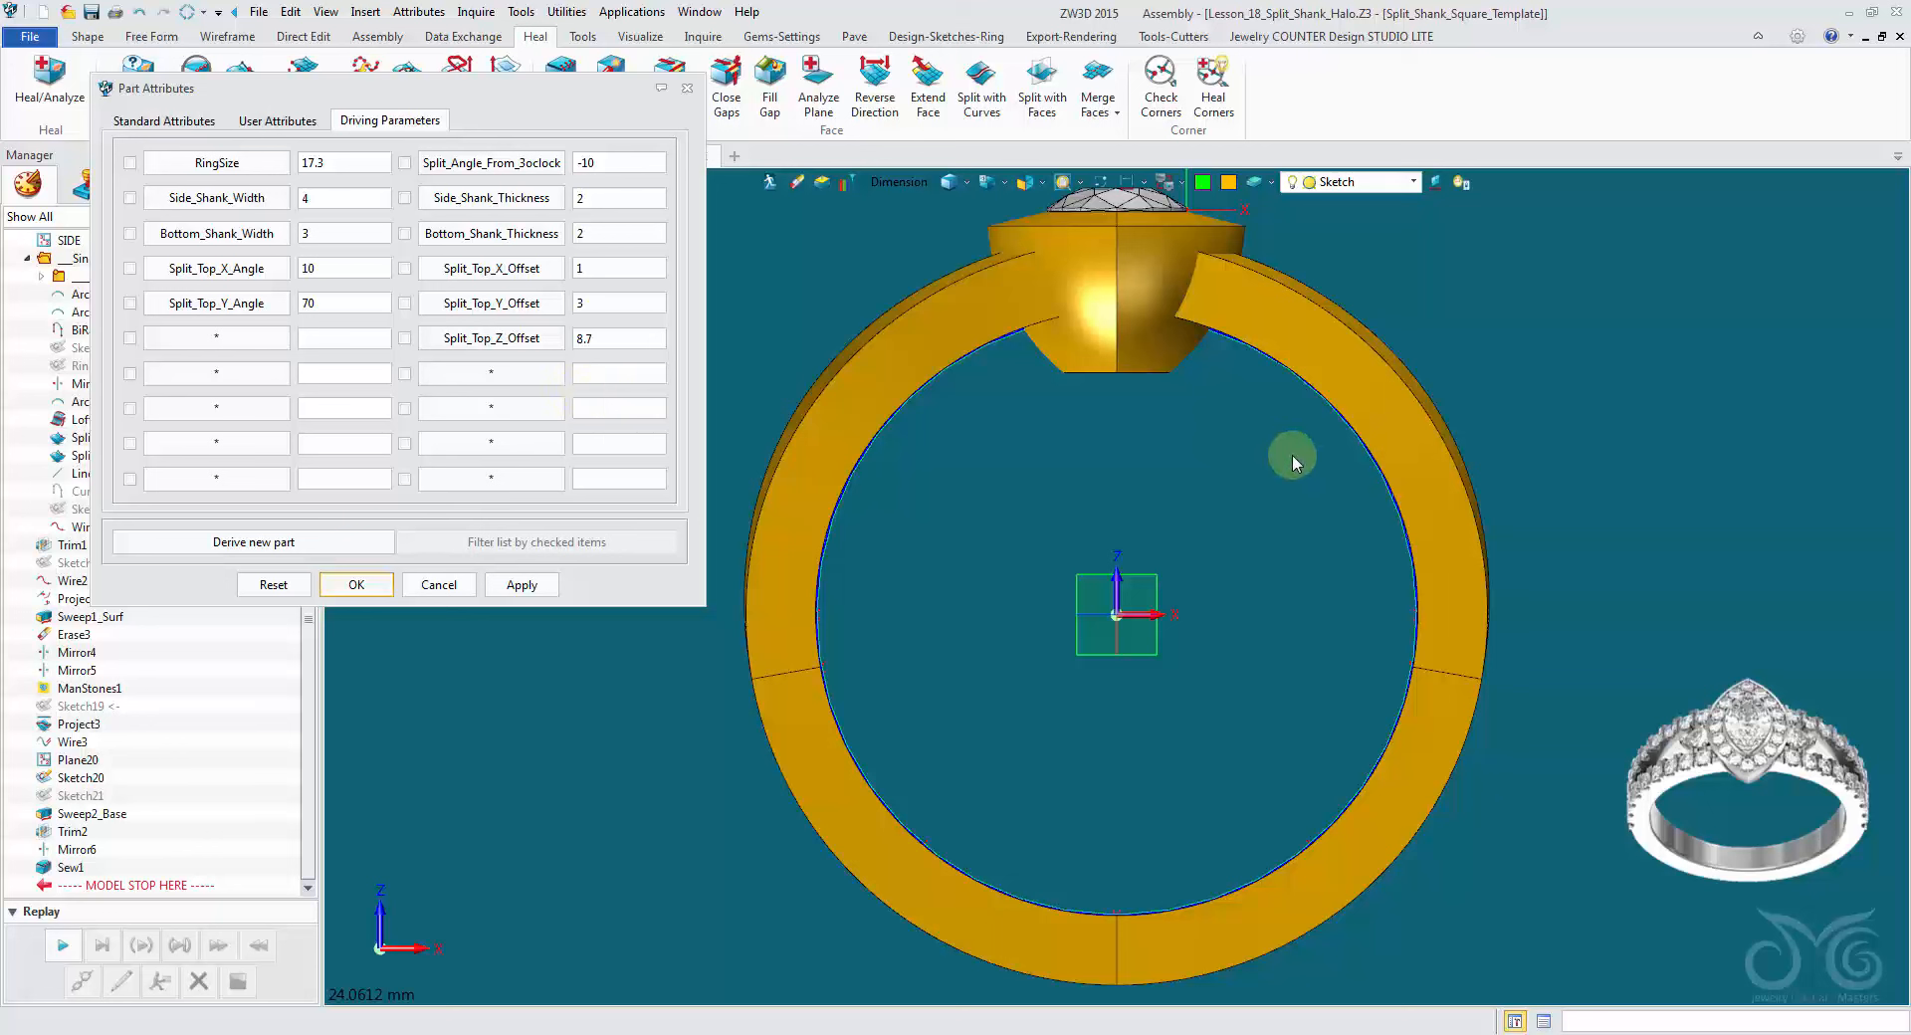
# Step: Set Side_Shank_Width to 3.5 and Bottom_Shank_Width to 2.5, apply both values, and close the part attributes
pyautogui.click(949, 184)
pyautogui.press('Left')
pyautogui.press('Left')
pyautogui.press('Left')
pyautogui.press('Left')
pyautogui.press('Left')
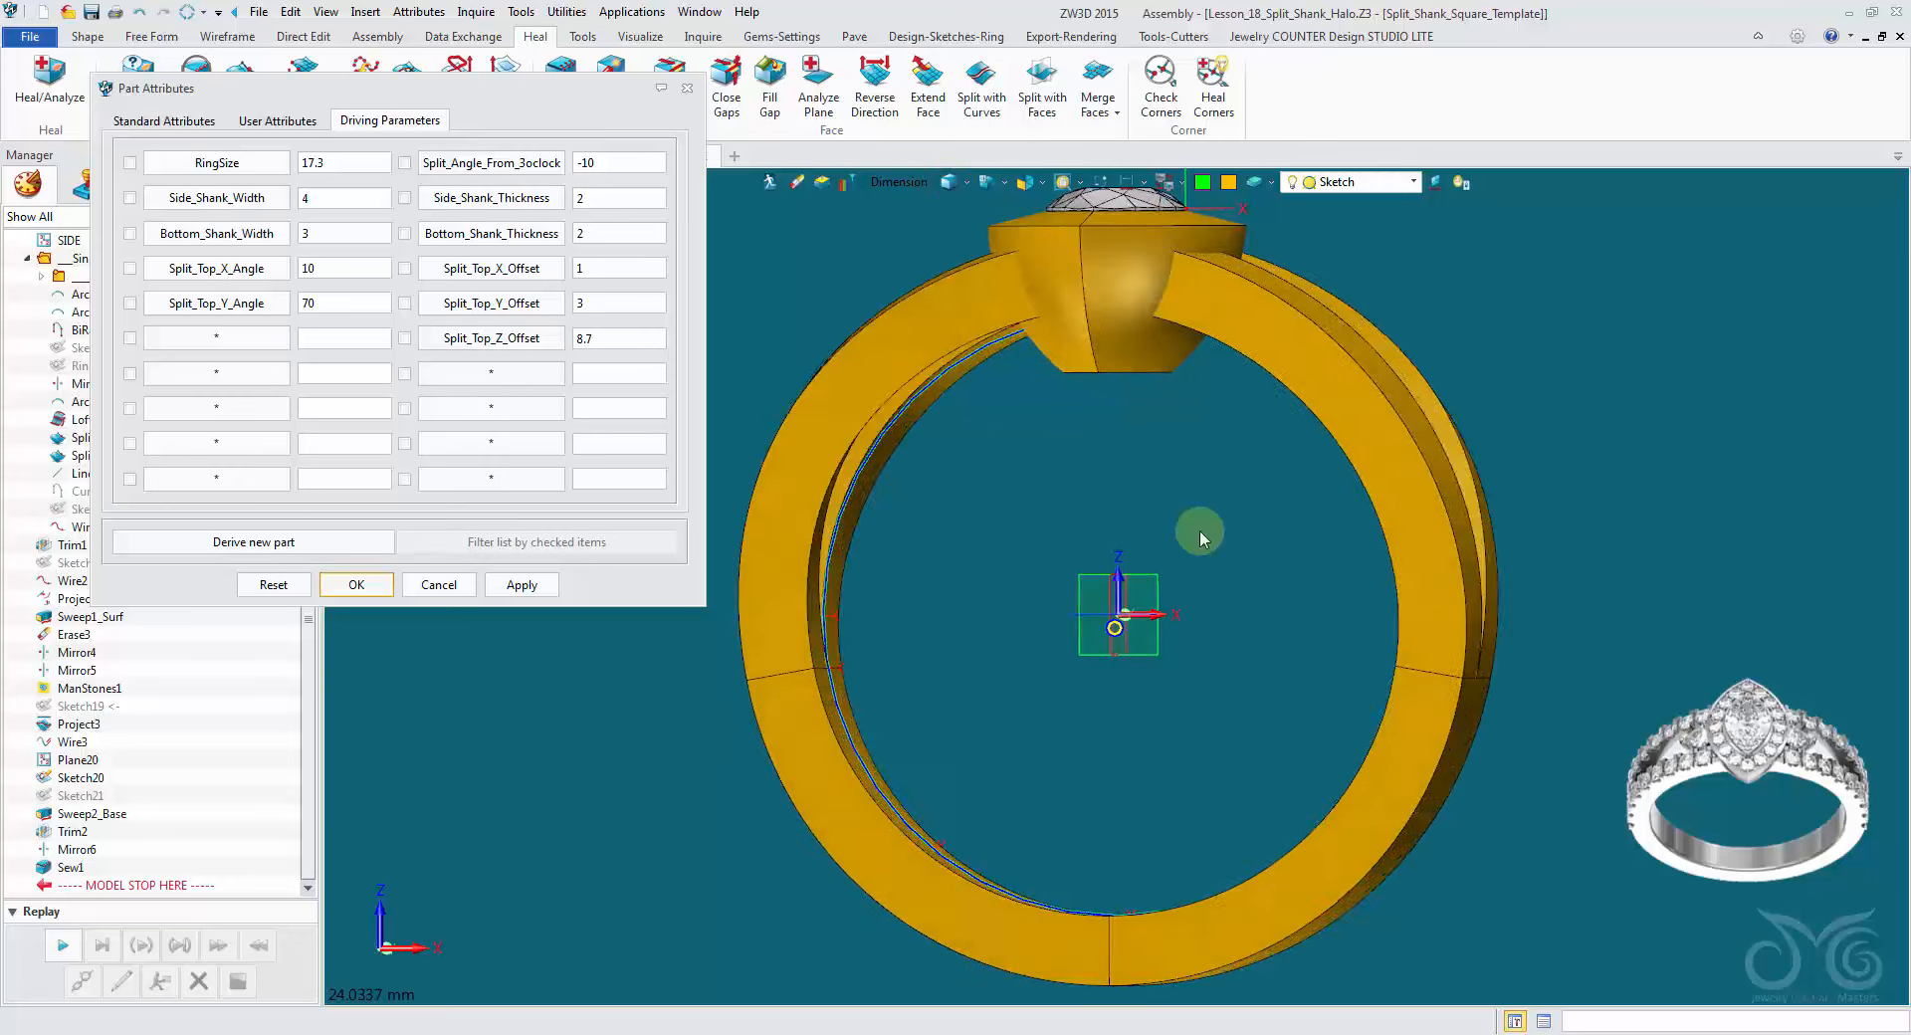
pyautogui.click(1053, 189)
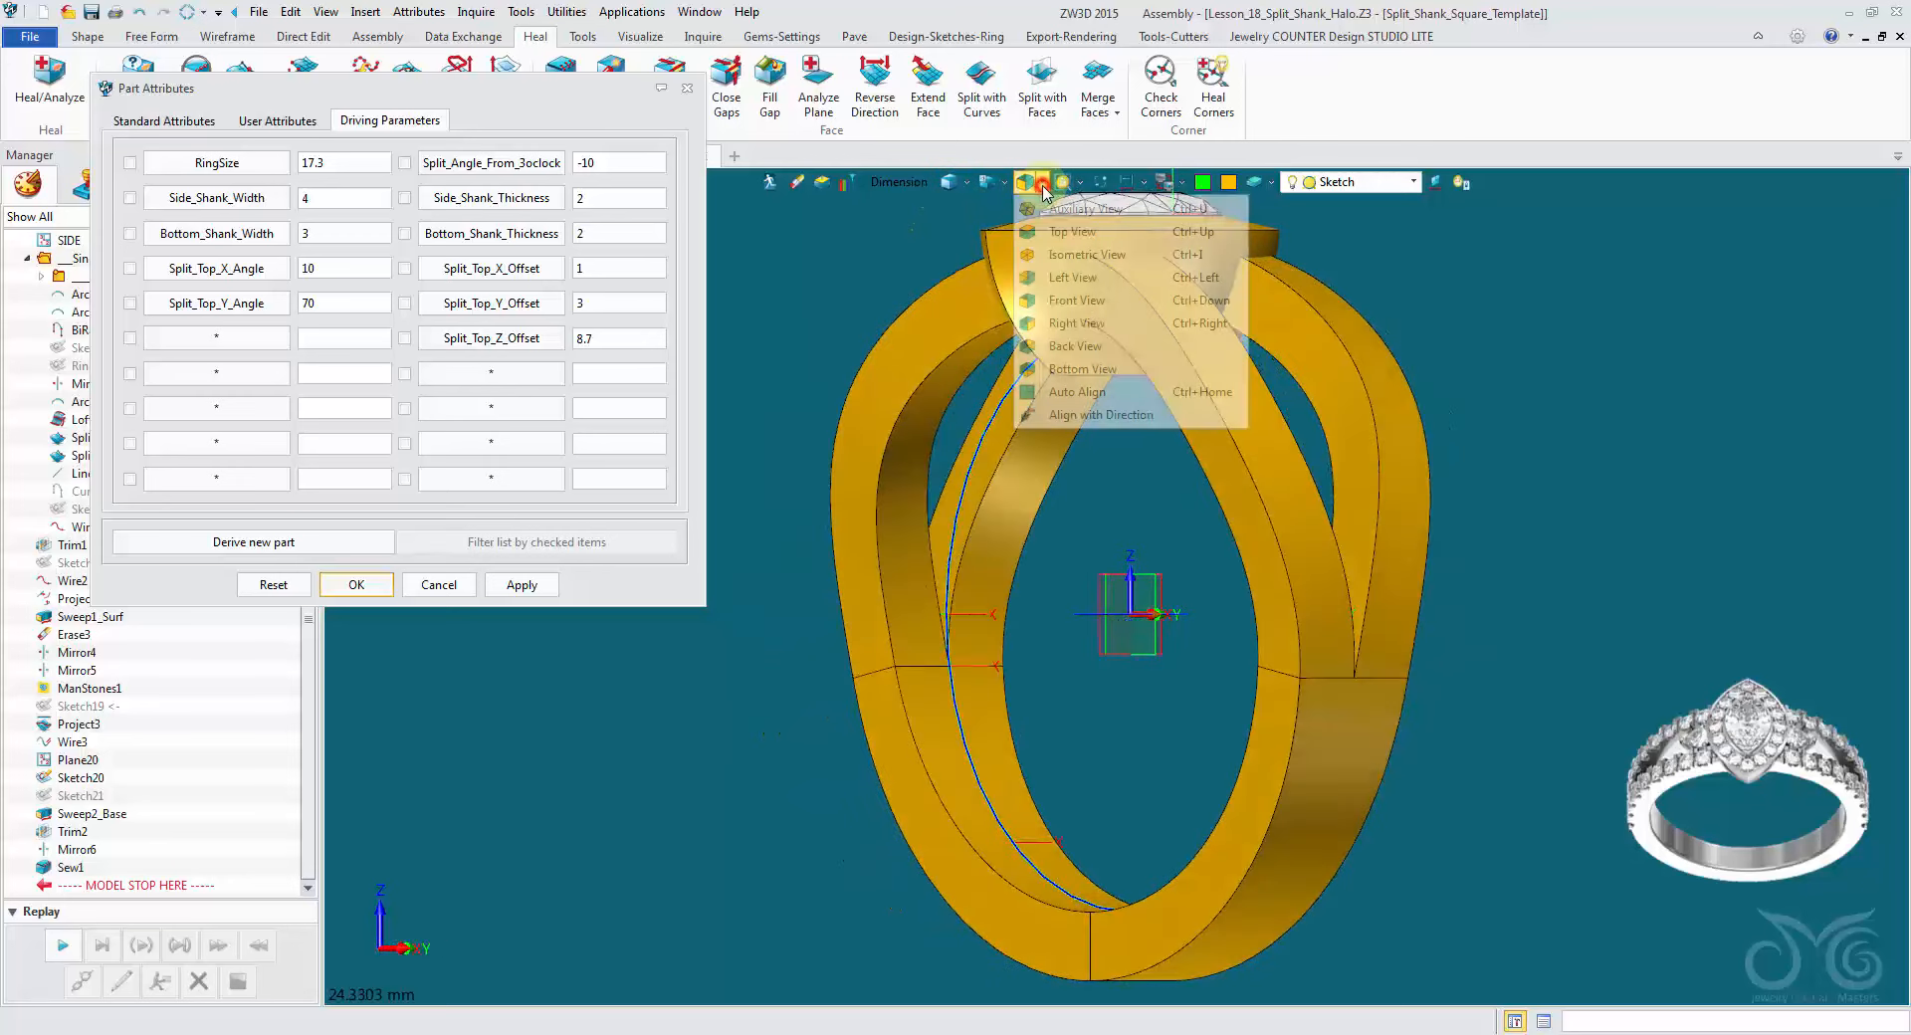
pyautogui.click(1132, 316)
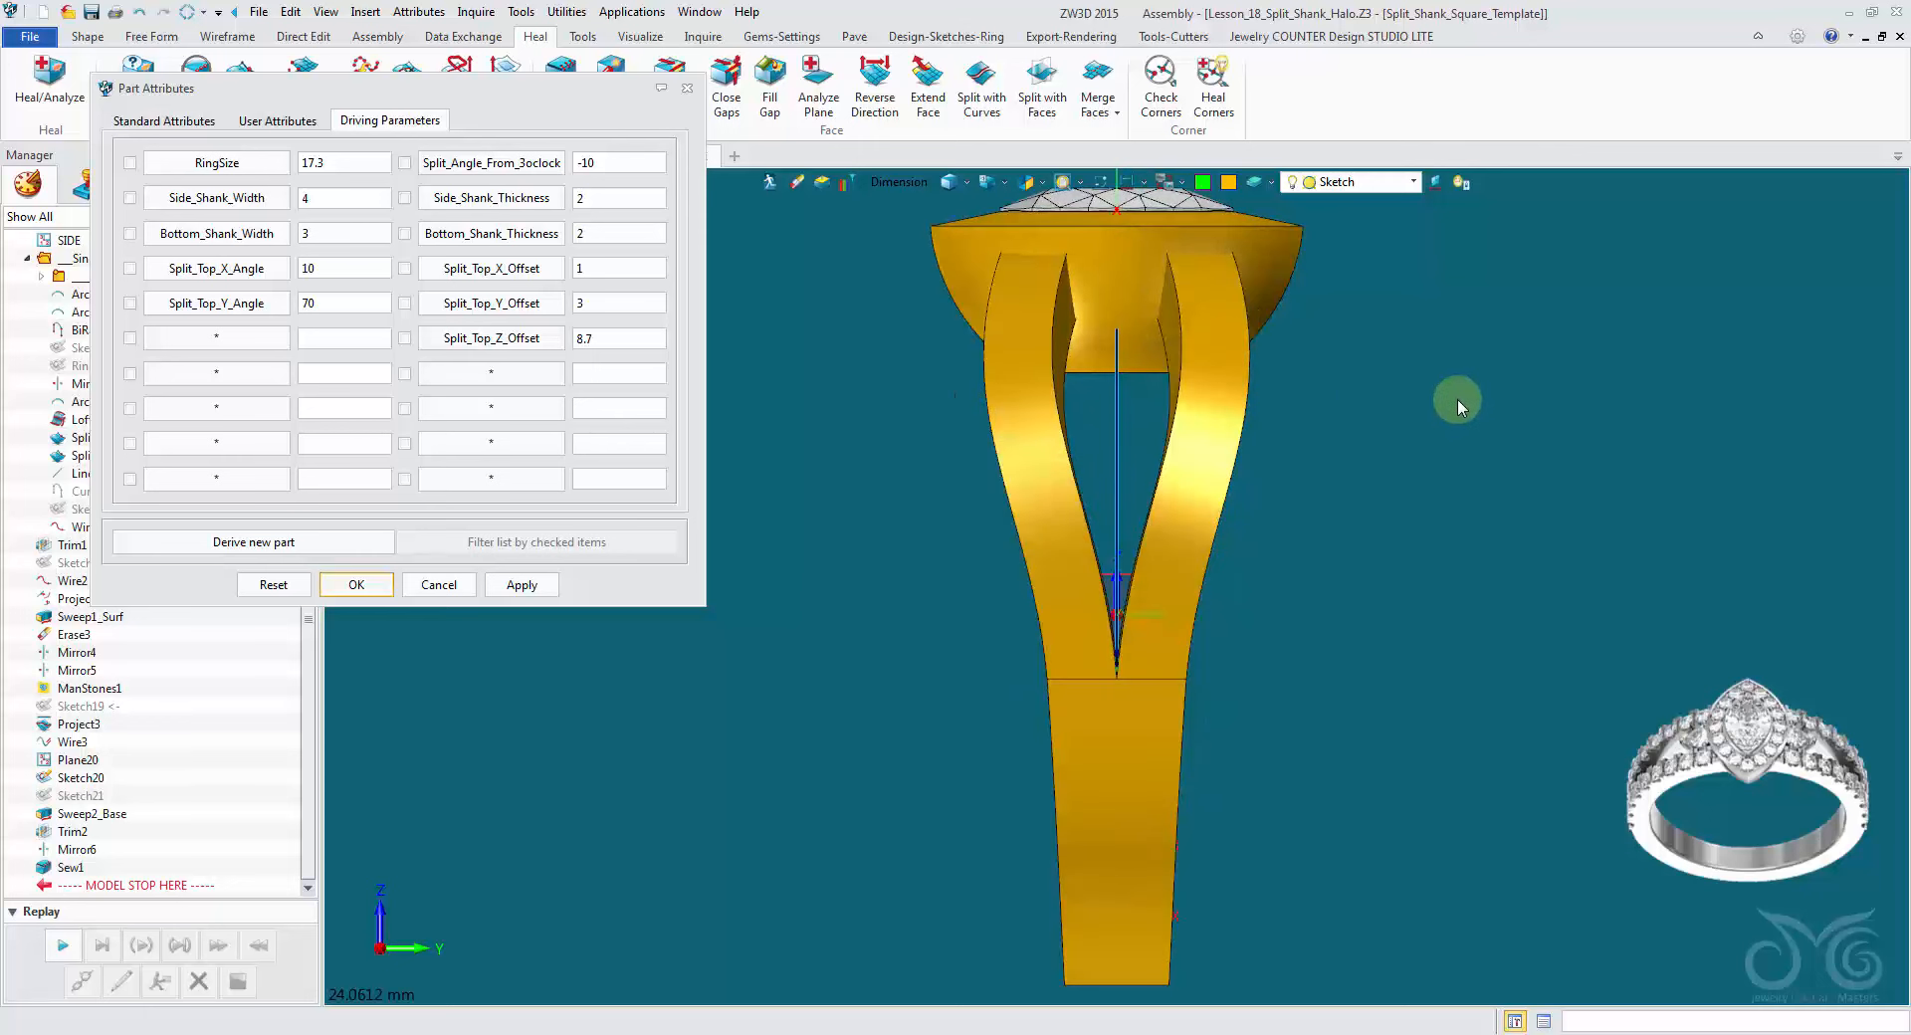
pyautogui.doubleClick(350, 200)
pyautogui.write('3.5')
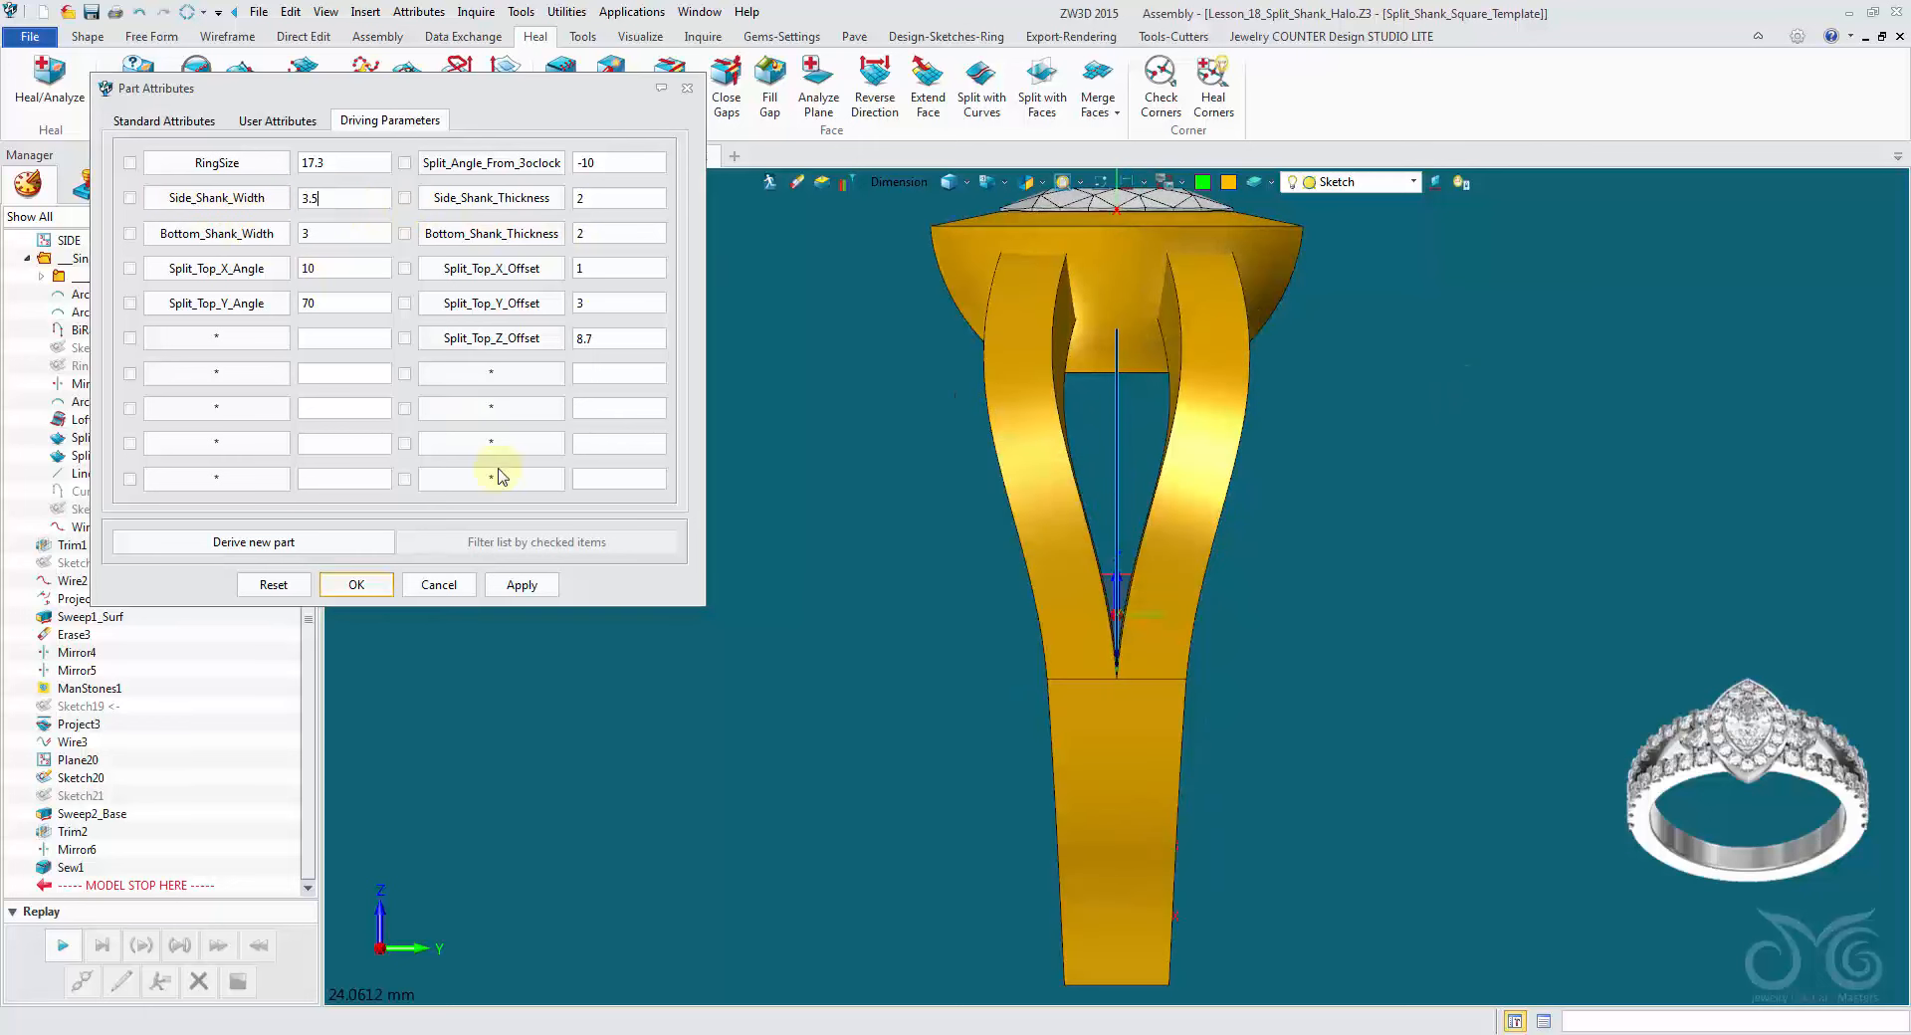
pyautogui.doubleClick(525, 299)
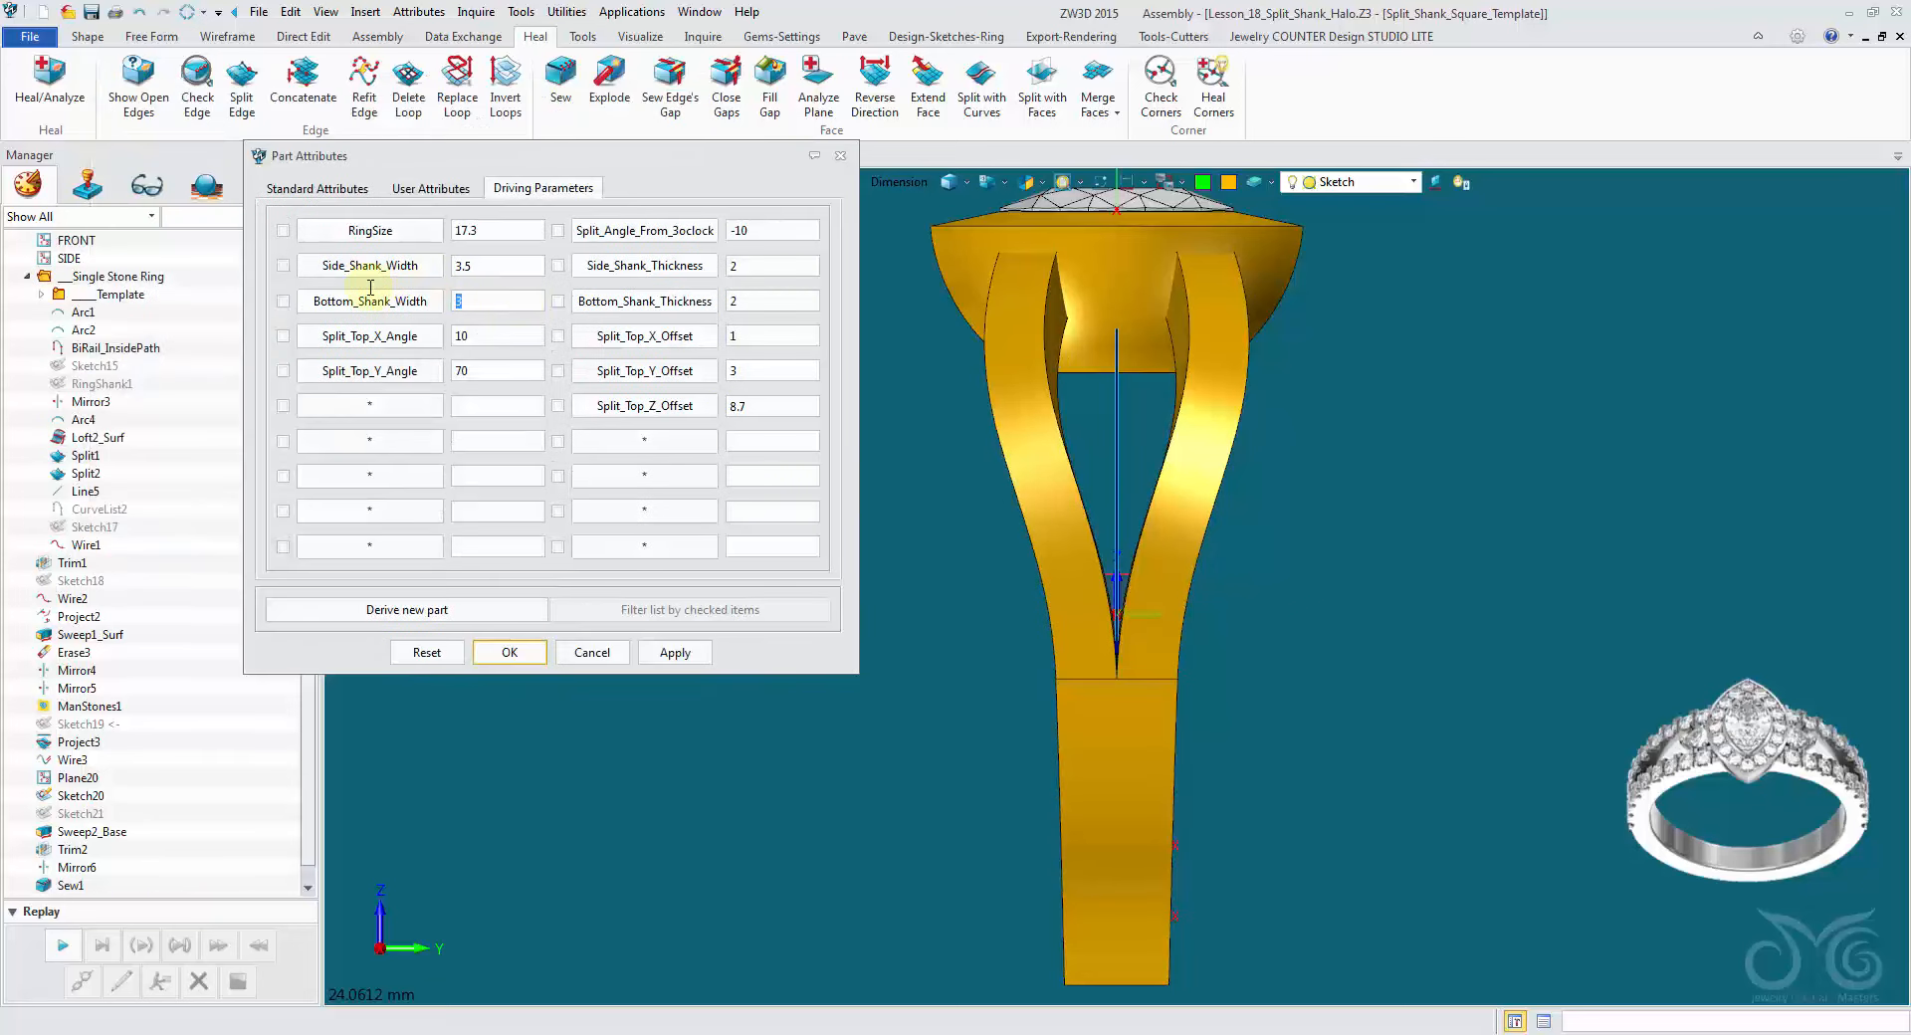
pyautogui.click(674, 653)
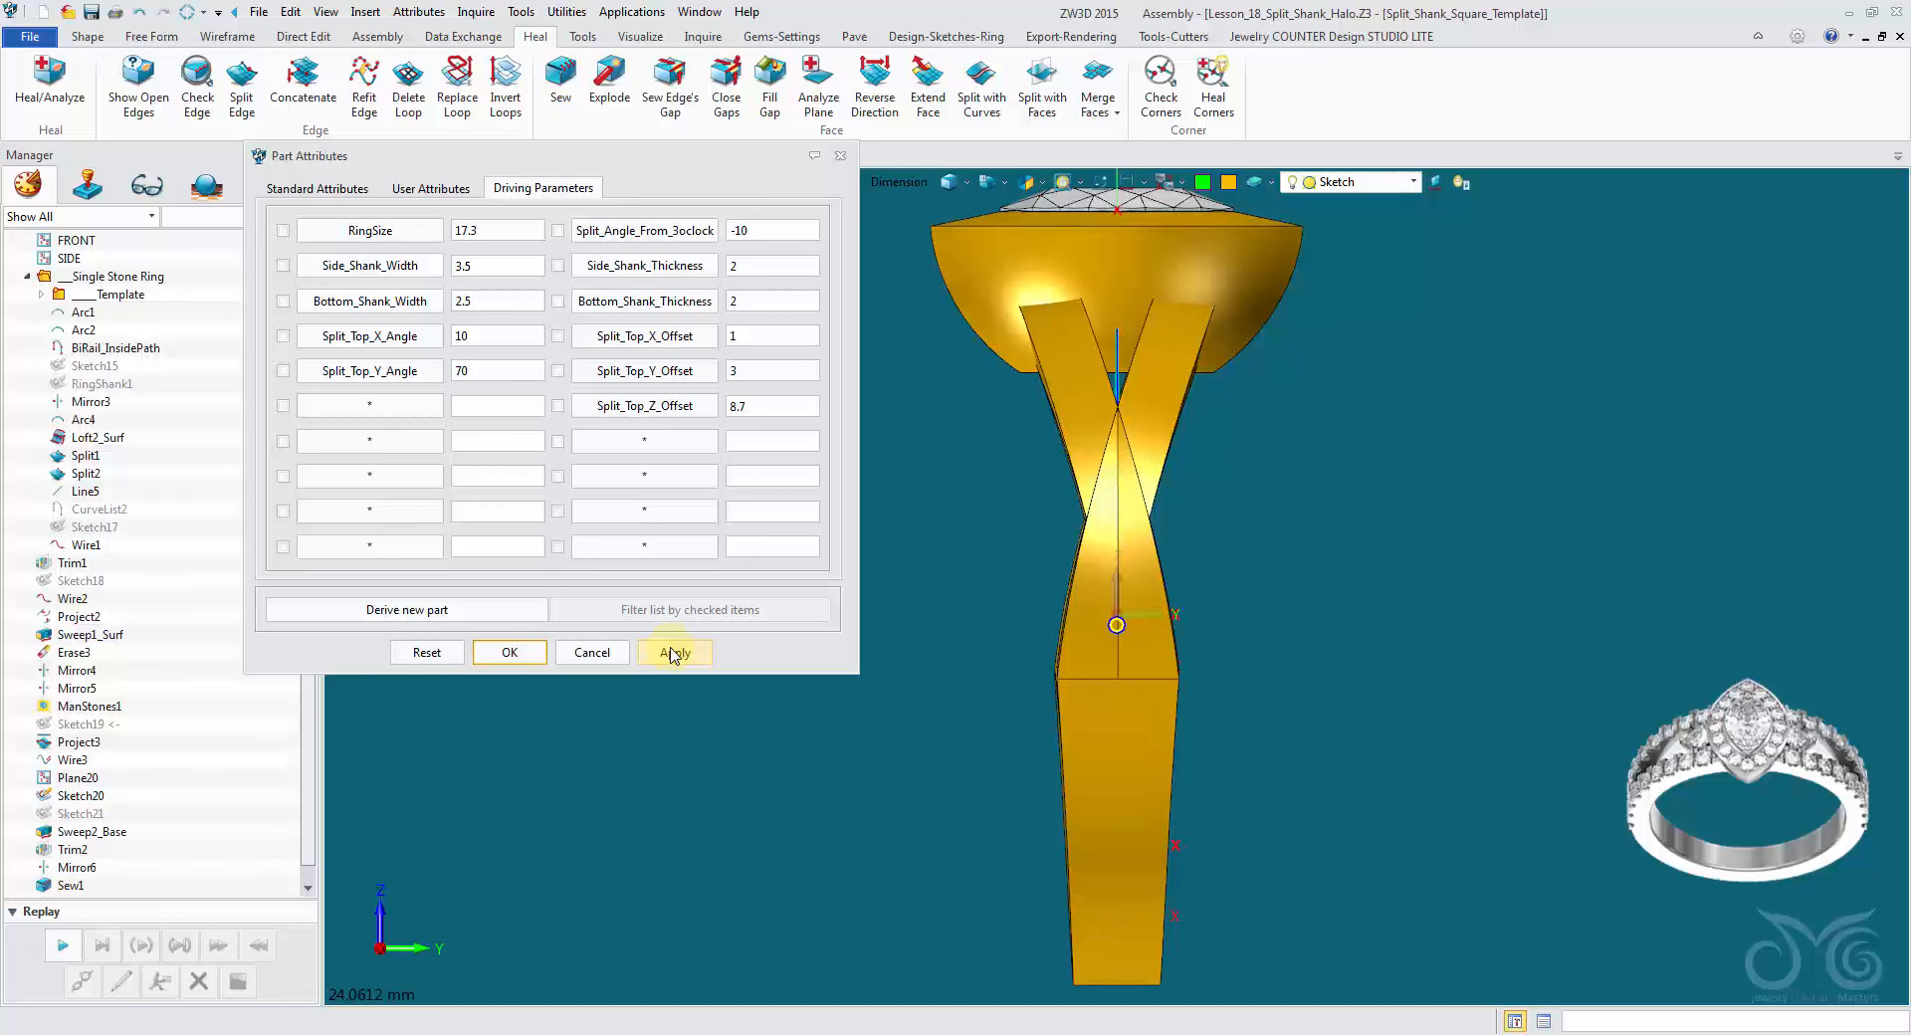
pyautogui.click(593, 653)
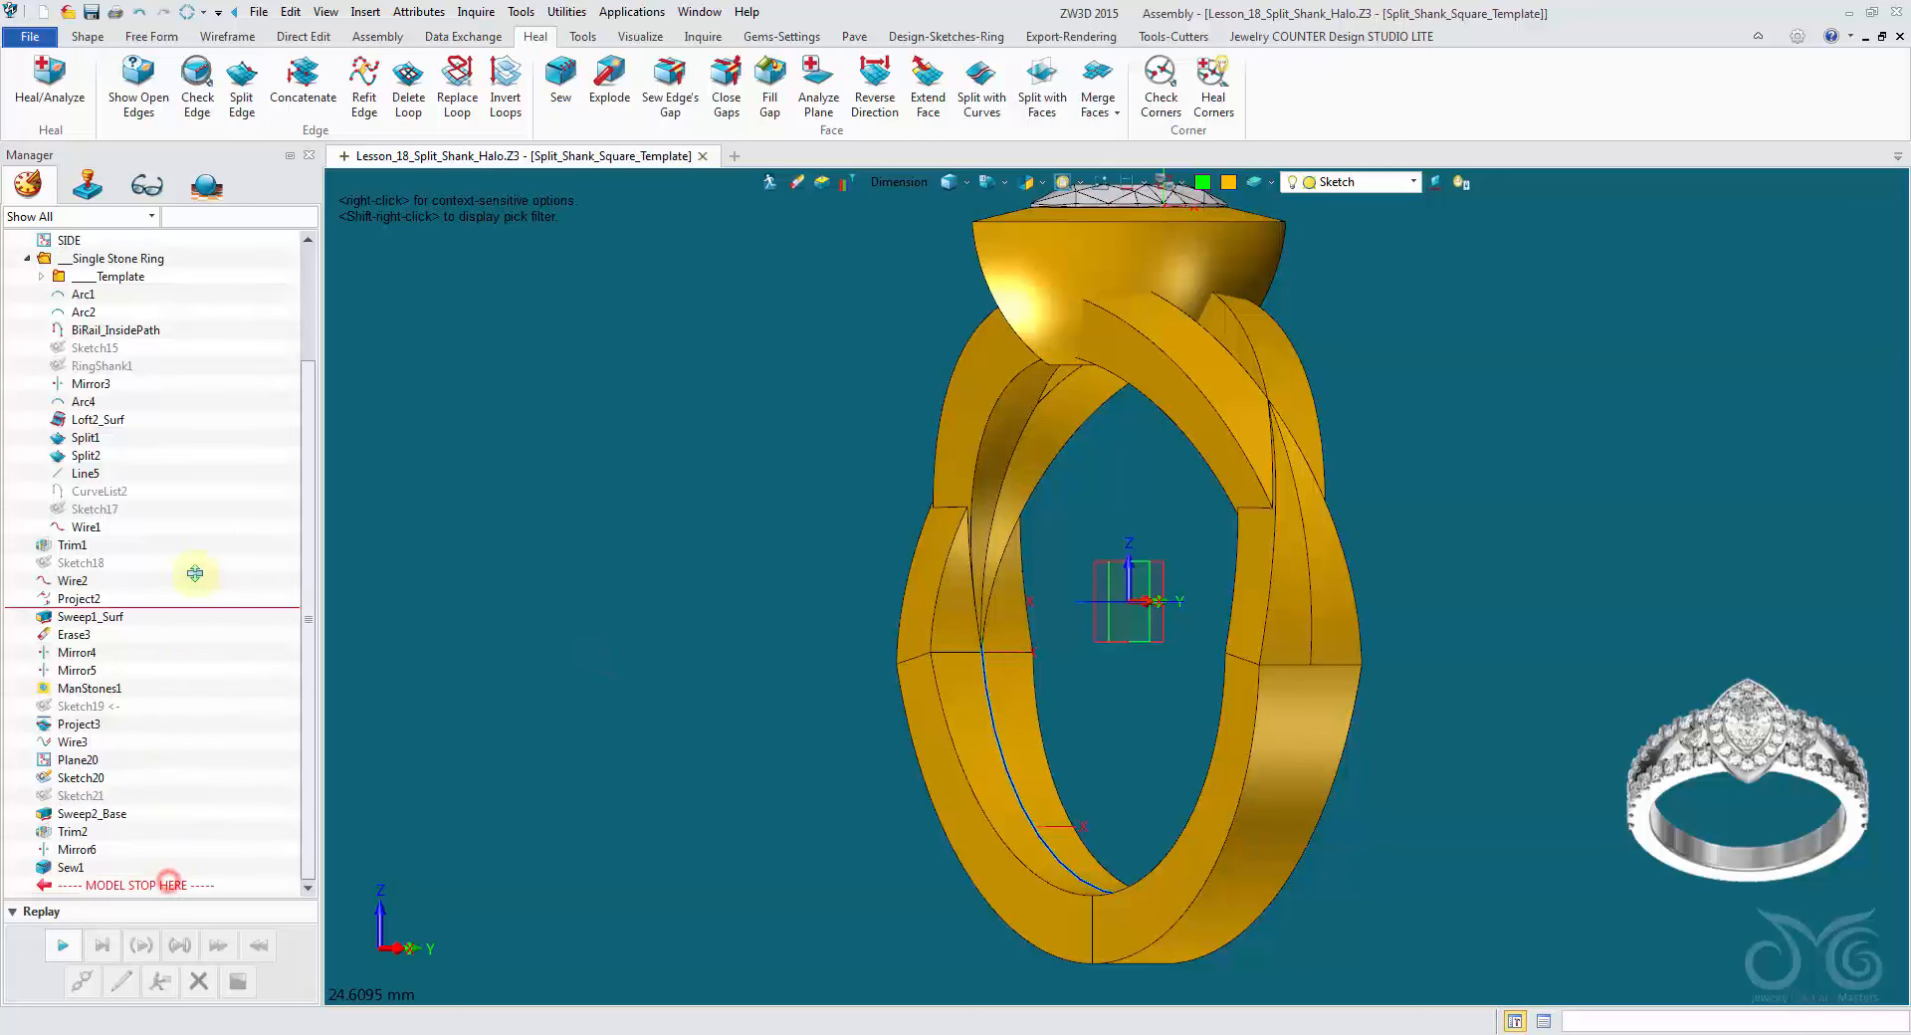
# Step: Roll the model history back to the early Single Stone Ring features and replay it feature by feature through Wire2
pyautogui.moveTo(203, 419); pyautogui.dragTo(203, 416)
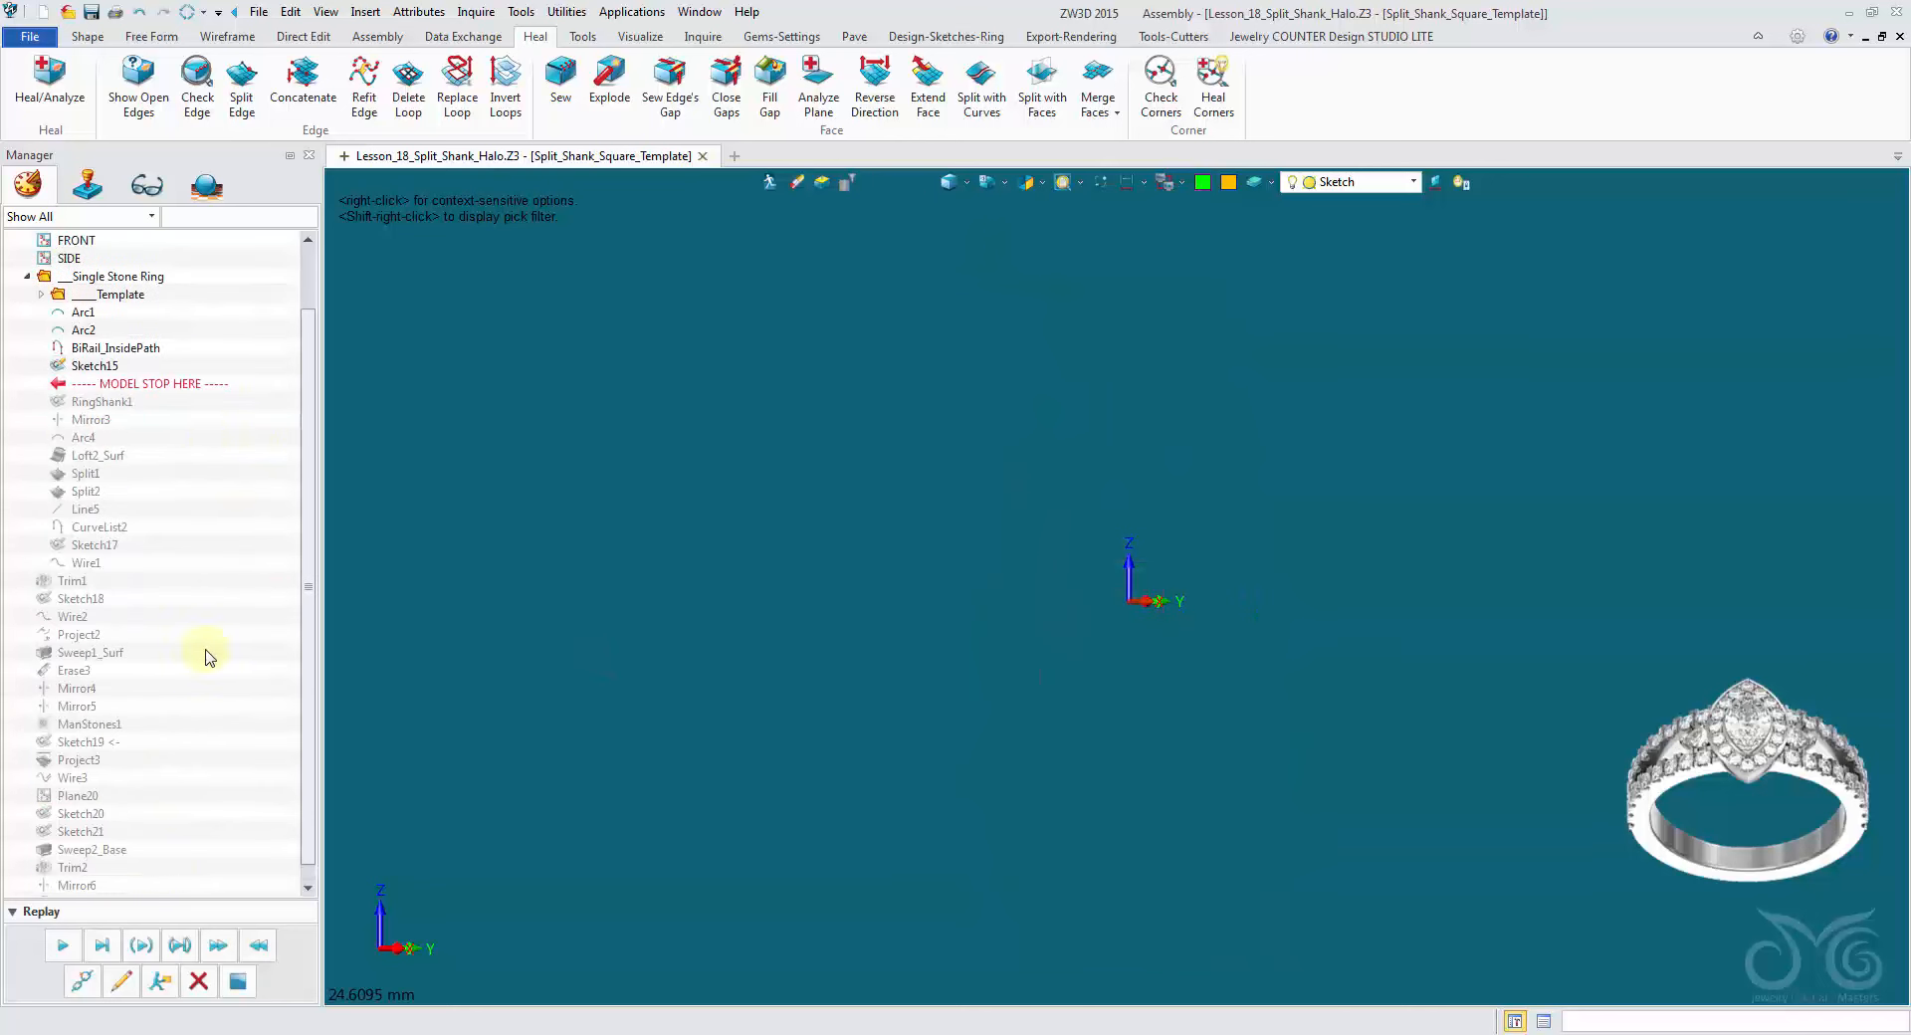
pyautogui.click(67, 943)
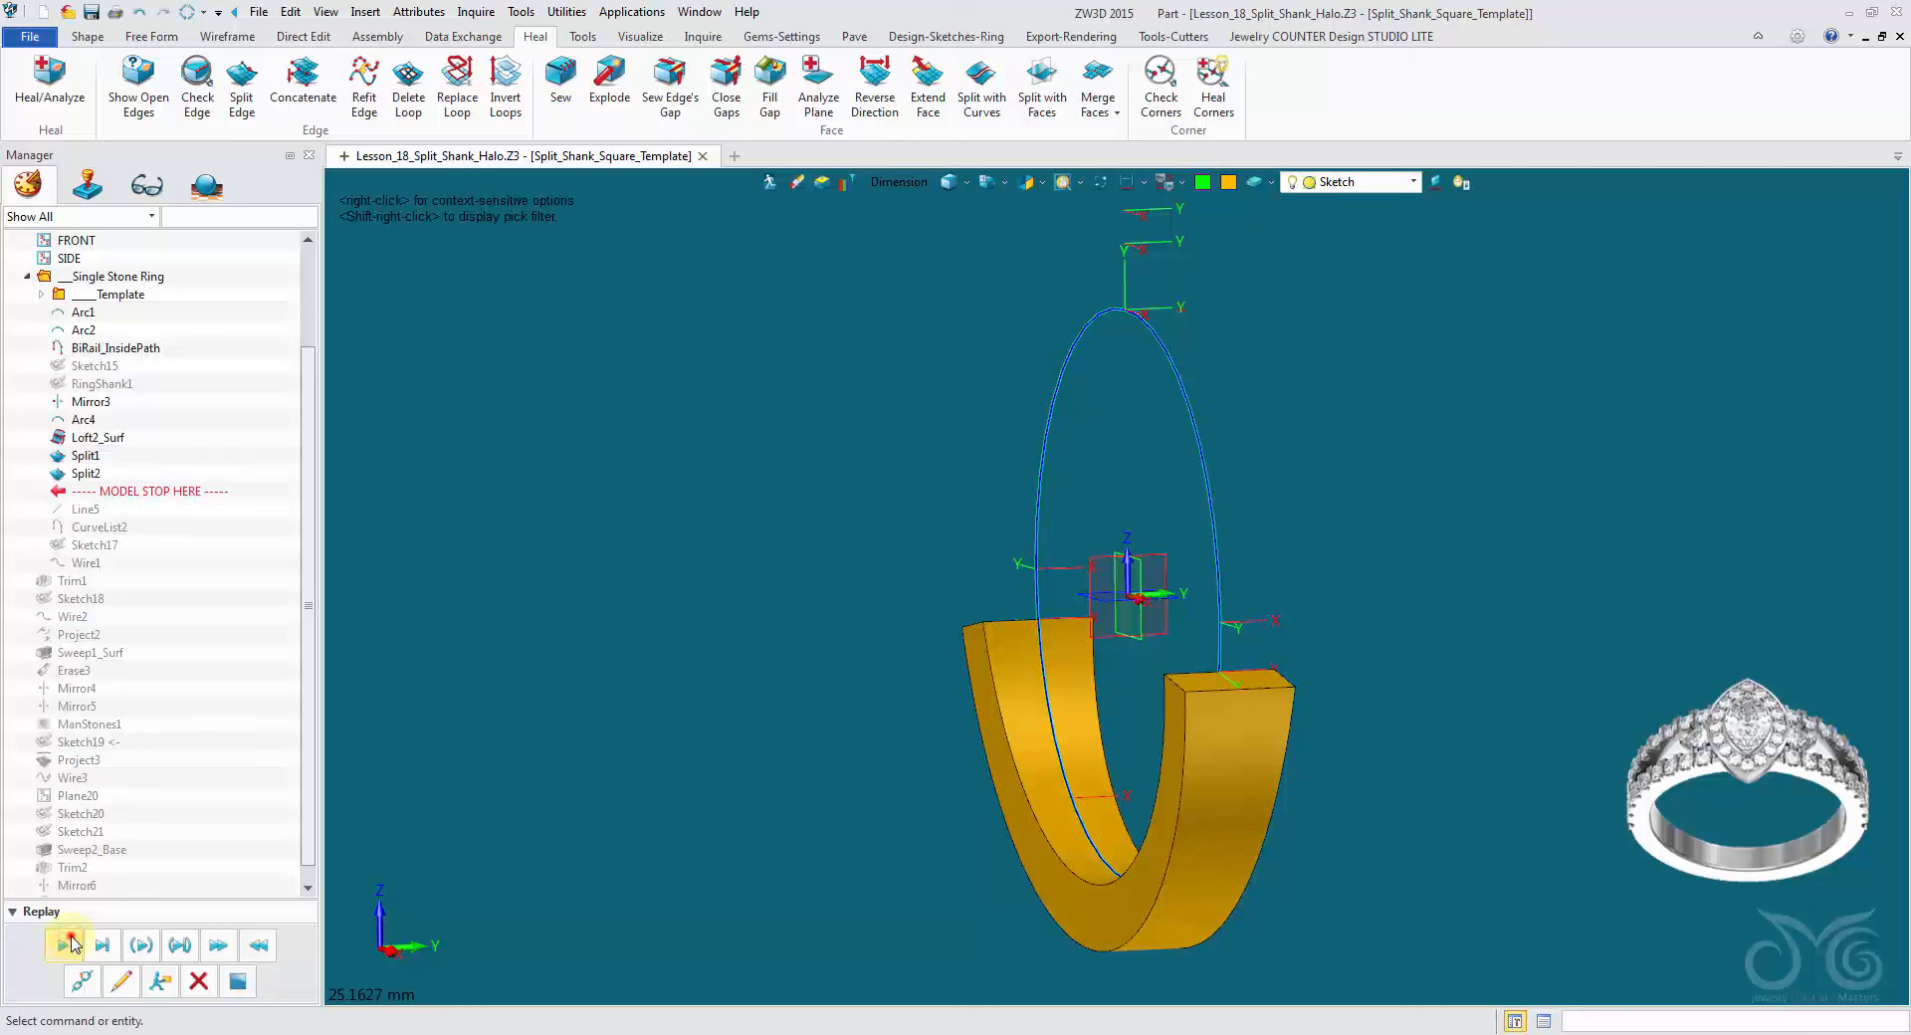
pyautogui.click(71, 943)
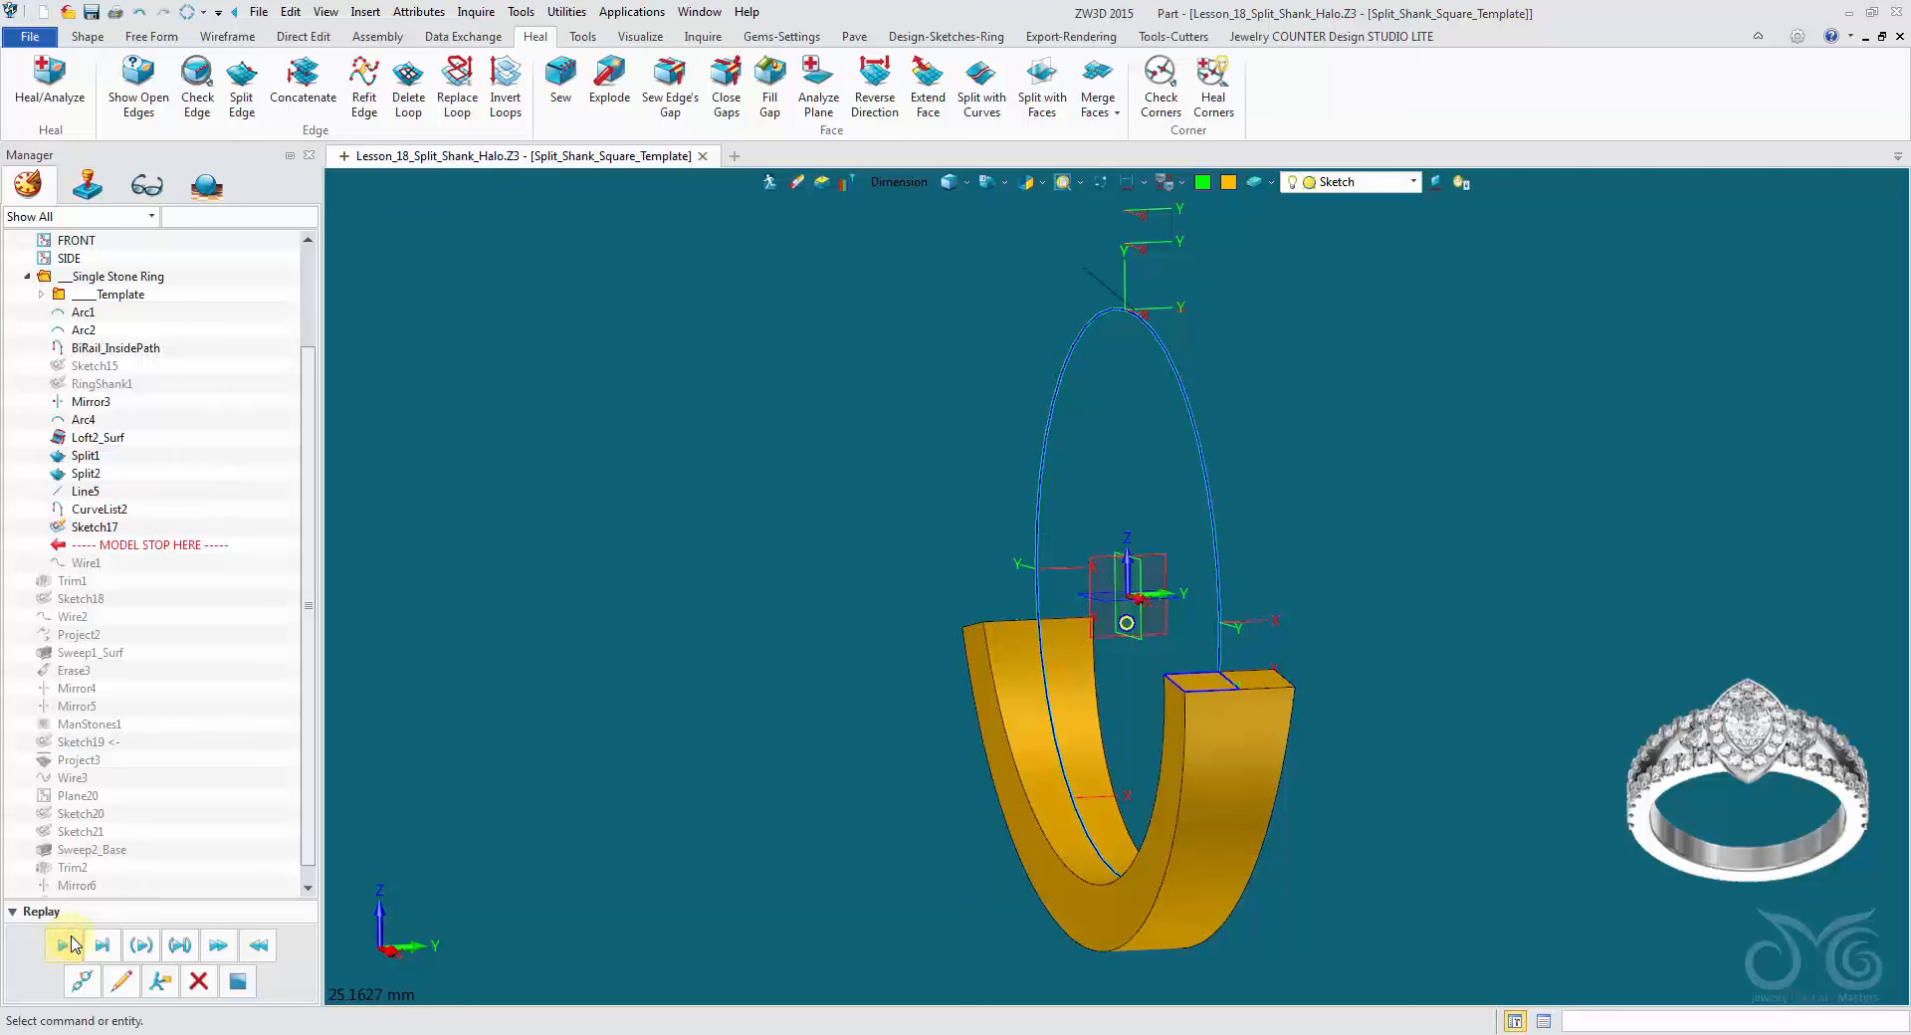
pyautogui.click(71, 944)
pyautogui.click(71, 943)
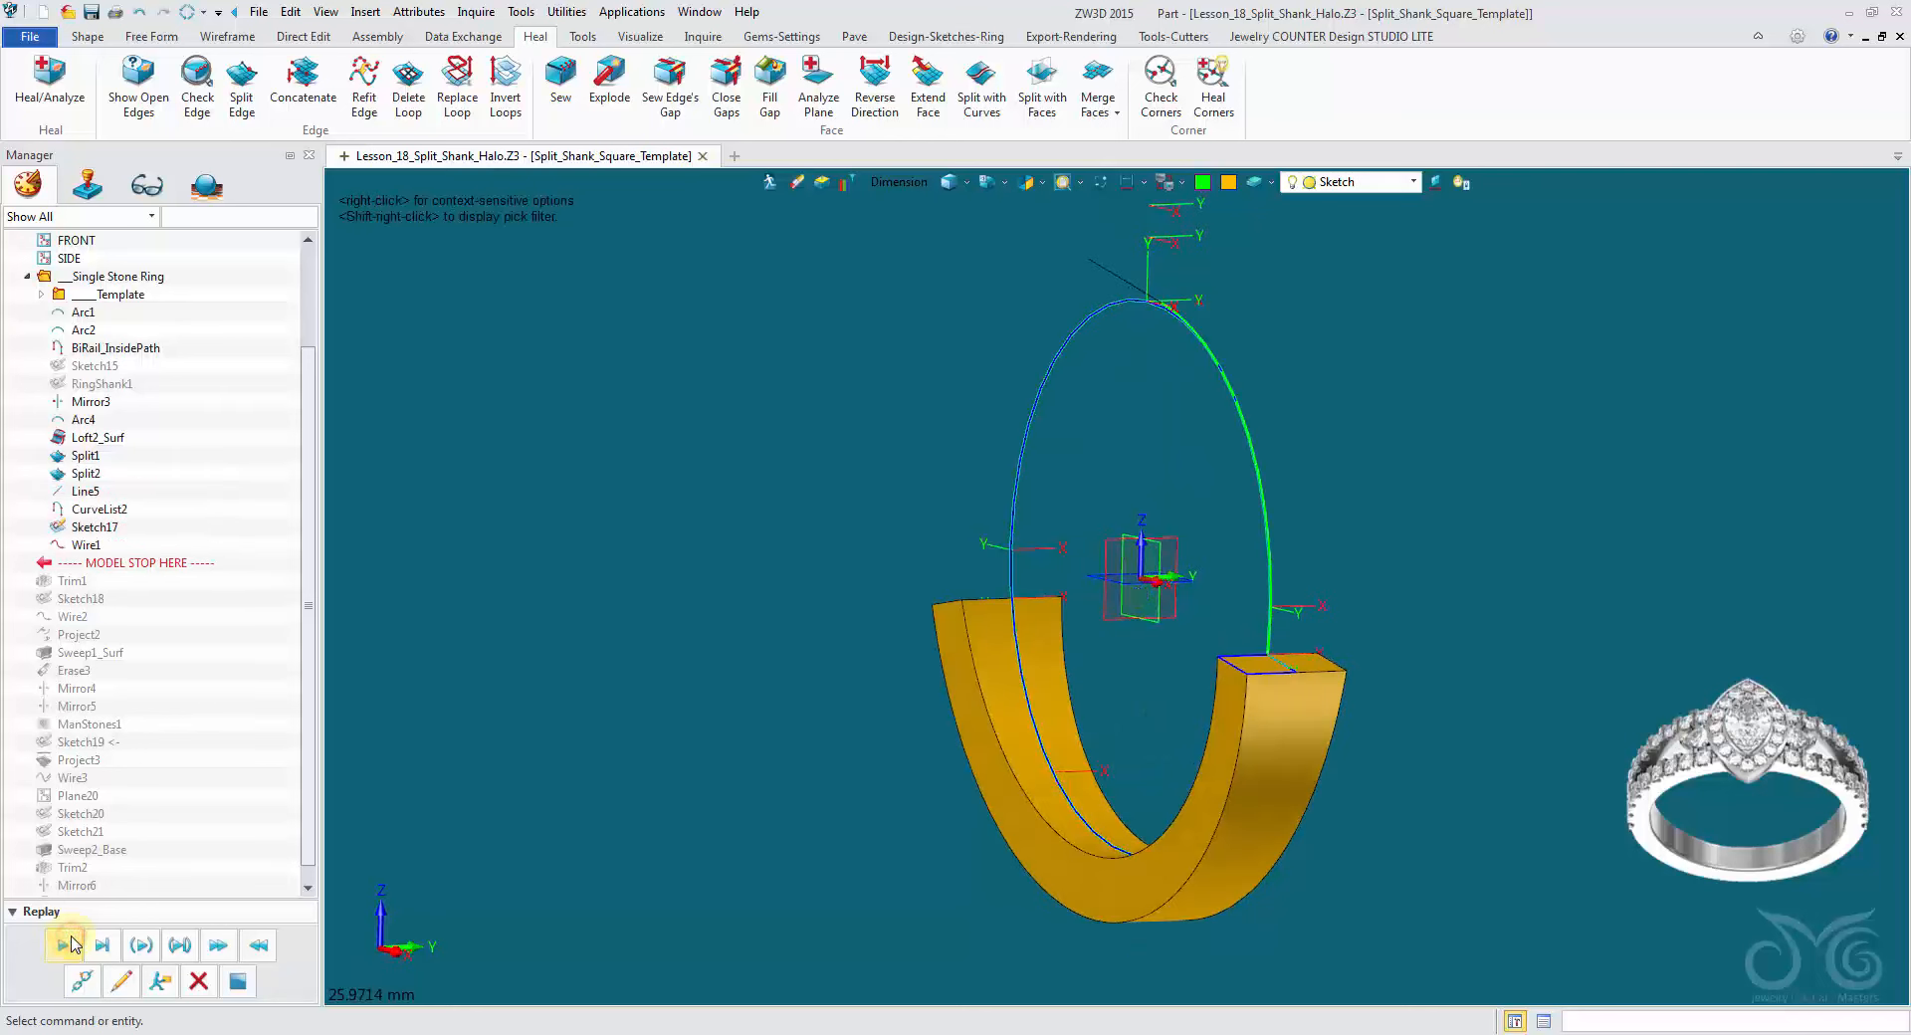
pyautogui.click(72, 944)
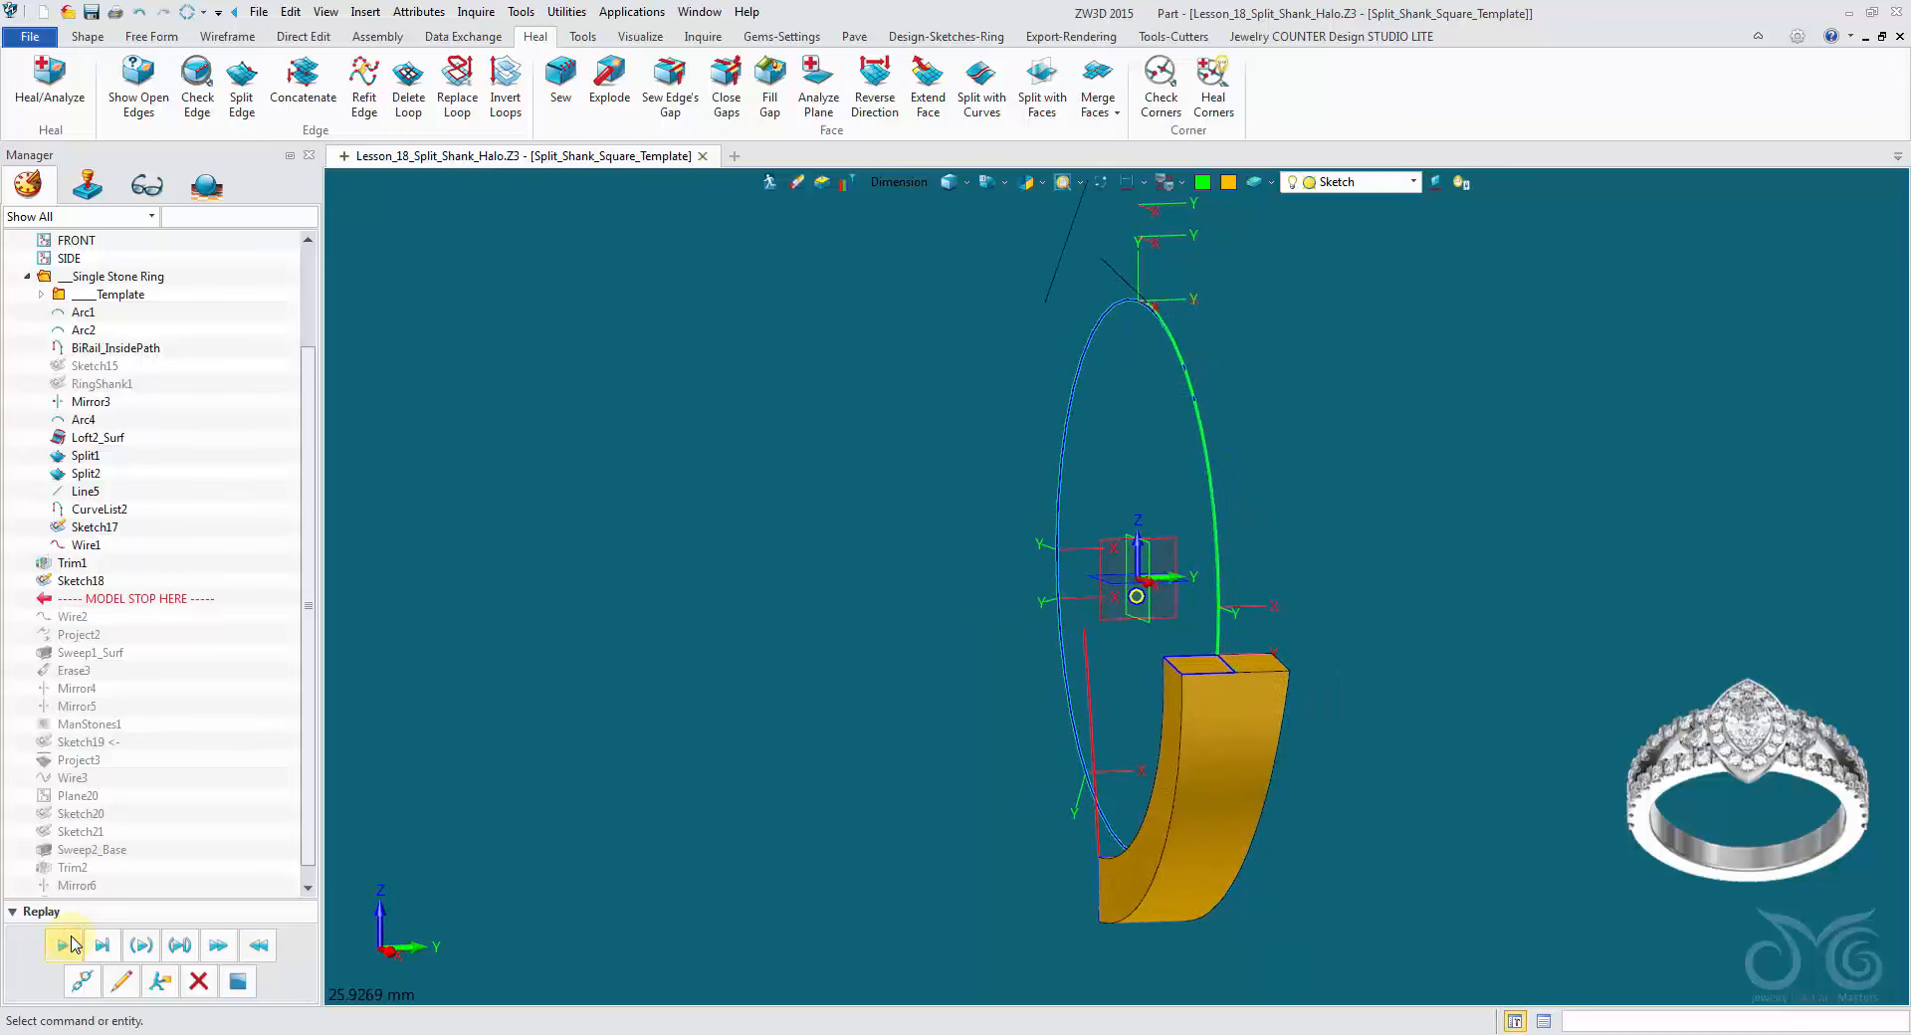
pyautogui.click(72, 943)
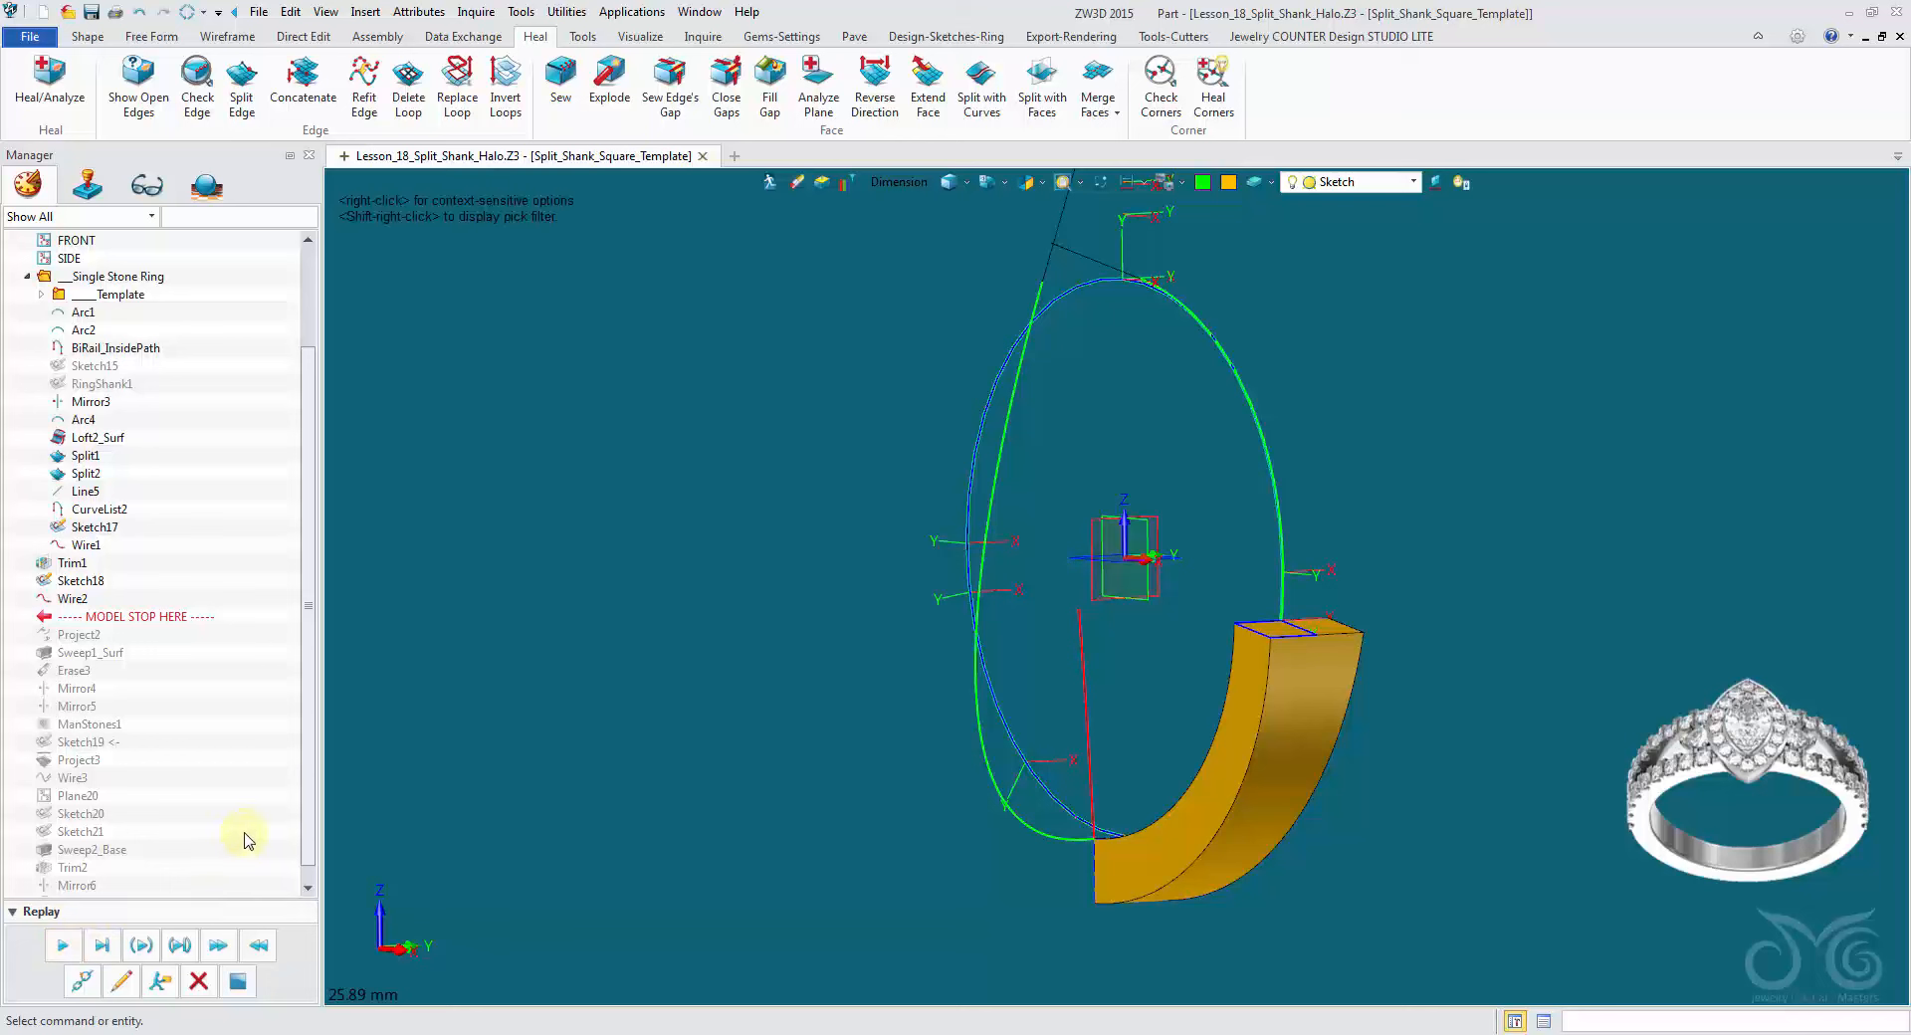
# Step: Undo the last replay step so the model history stops before Wire2
pyautogui.moveTo(995, 447); pyautogui.dragTo(947, 430, button='right')
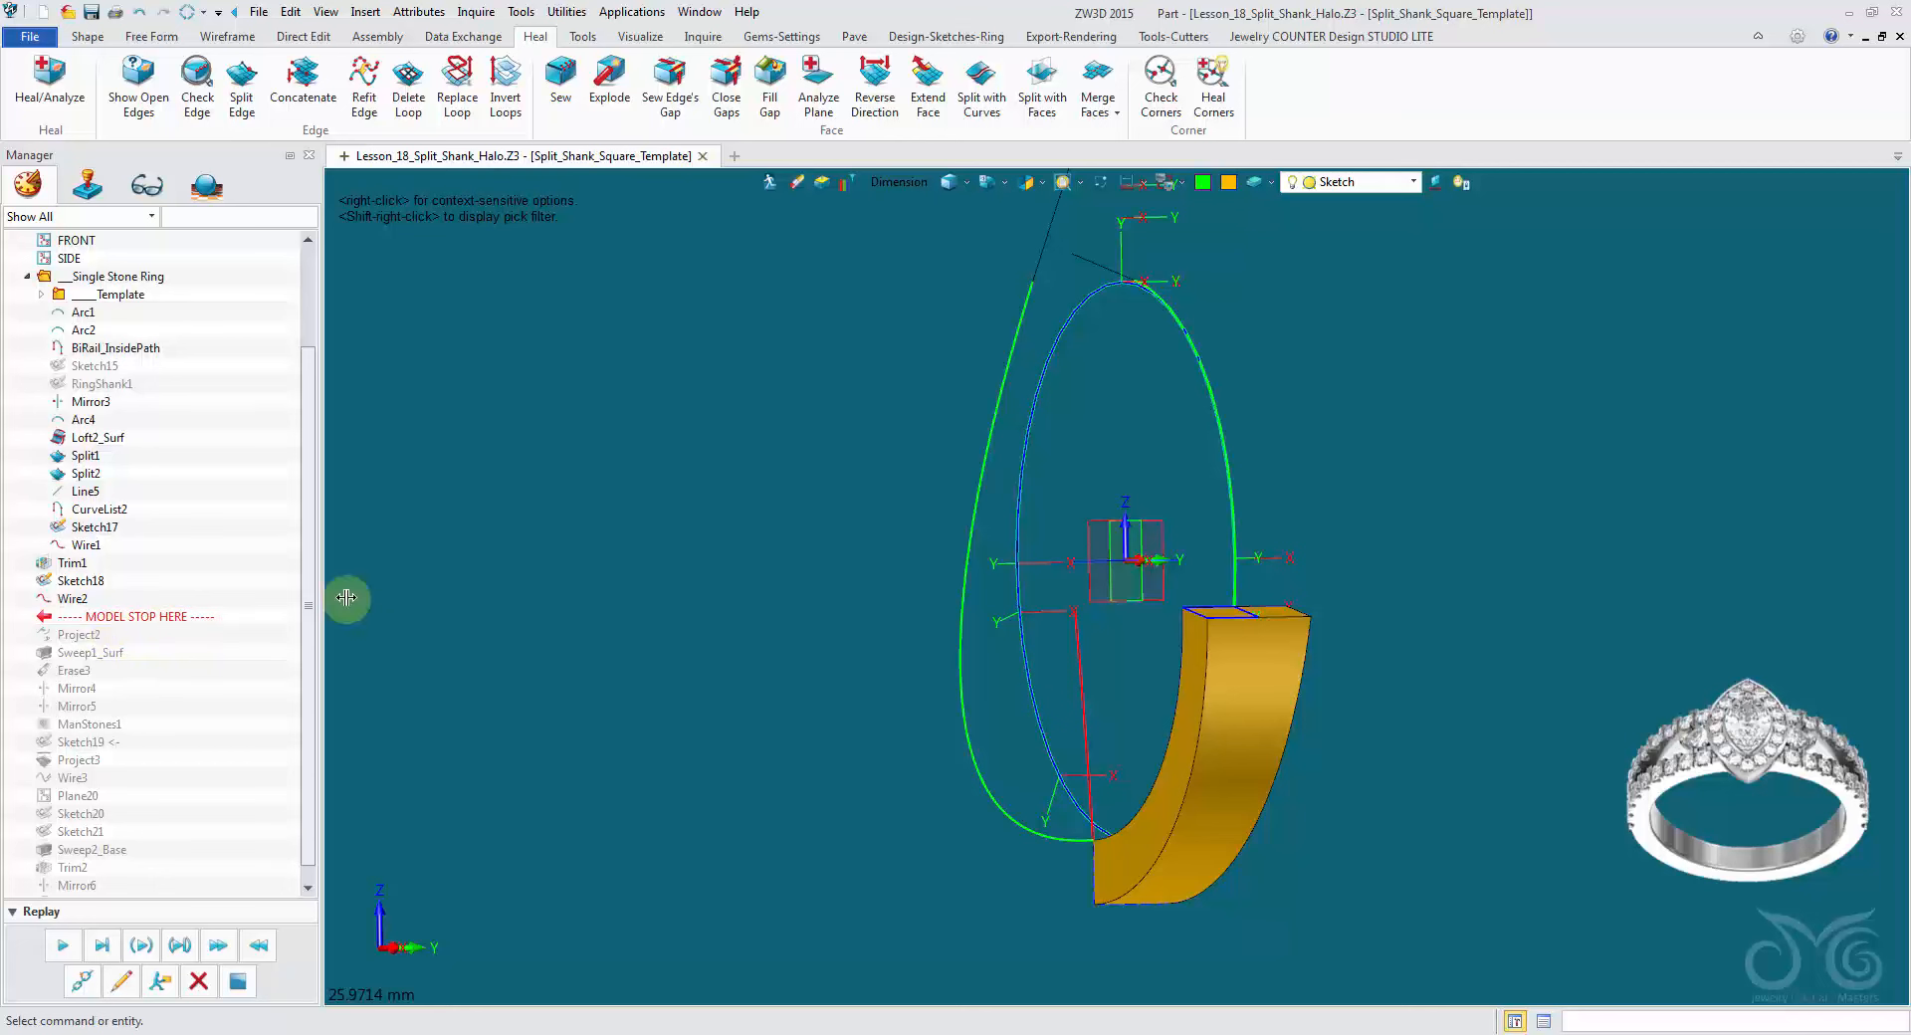
pyautogui.click(143, 13)
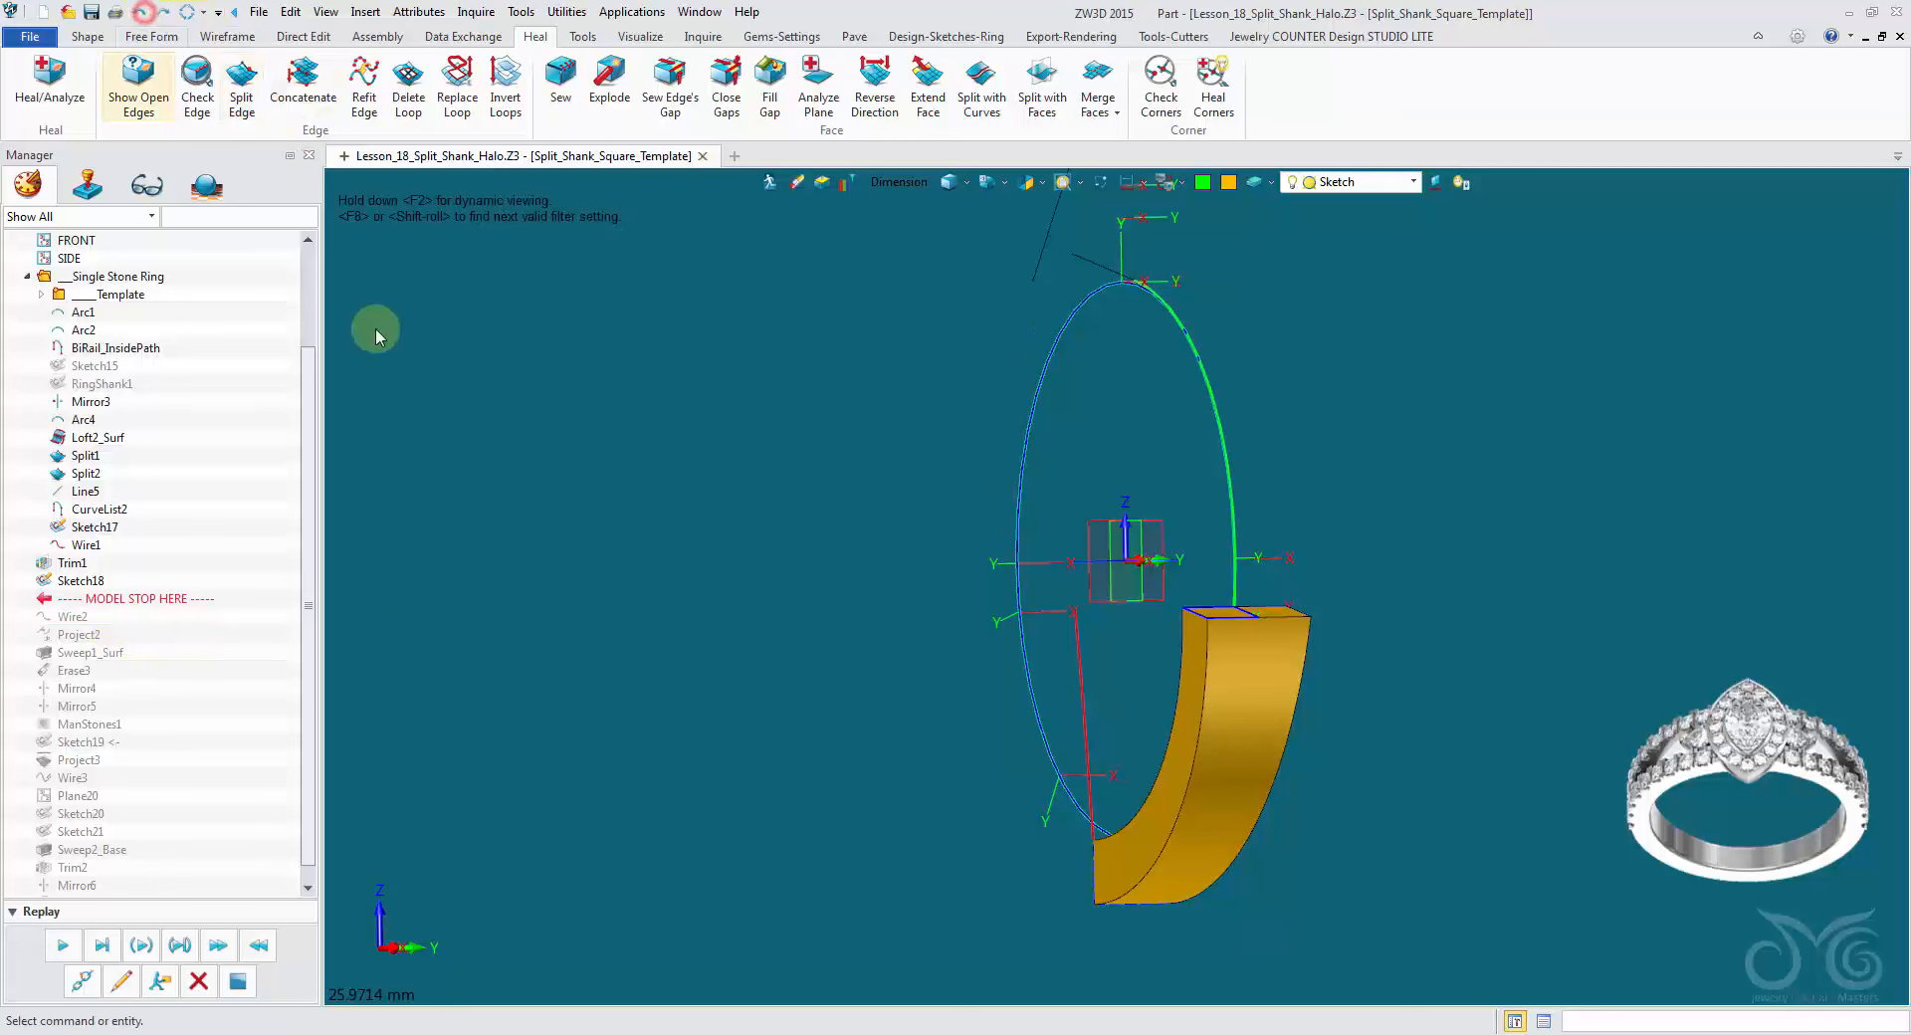
pyautogui.moveTo(1033, 637); pyautogui.dragTo(611, 623, button='right')
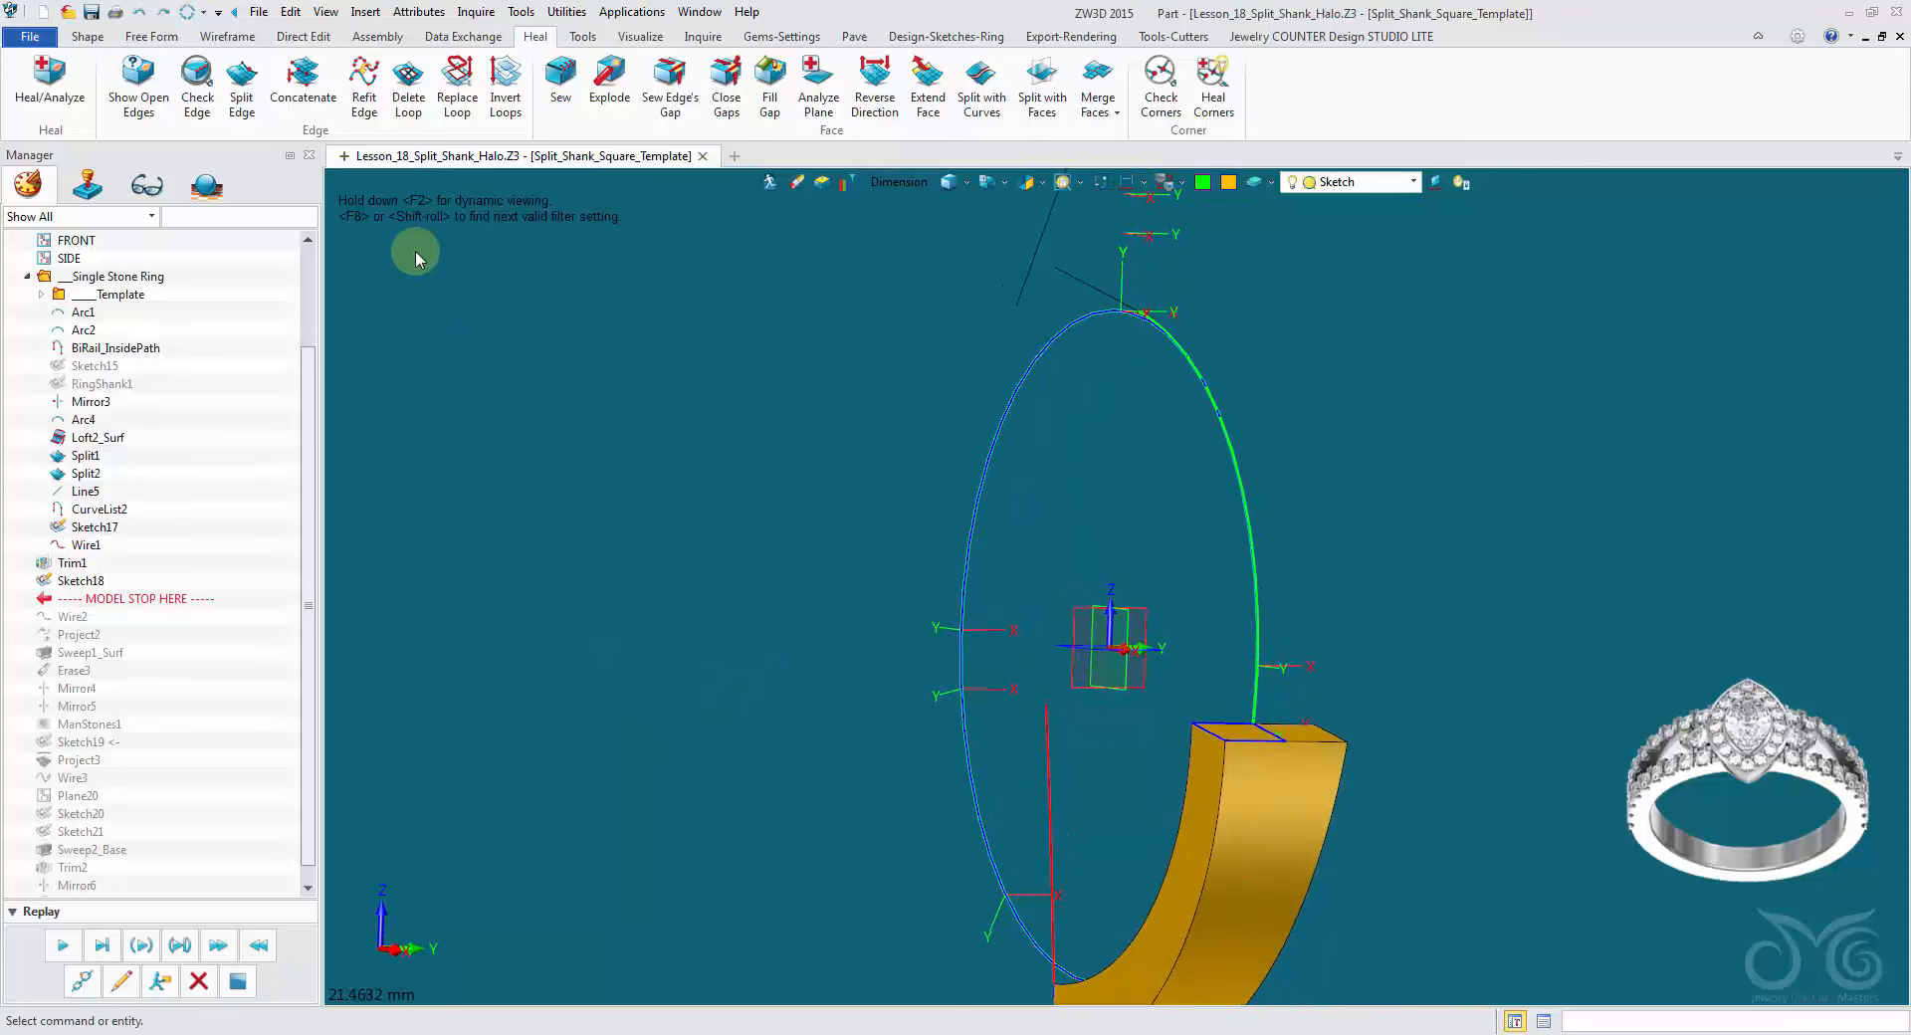
# Step: Project the Sketch18 line above the ring onto the datum plane at the ring's centre with Project to Face
pyautogui.click(88, 37)
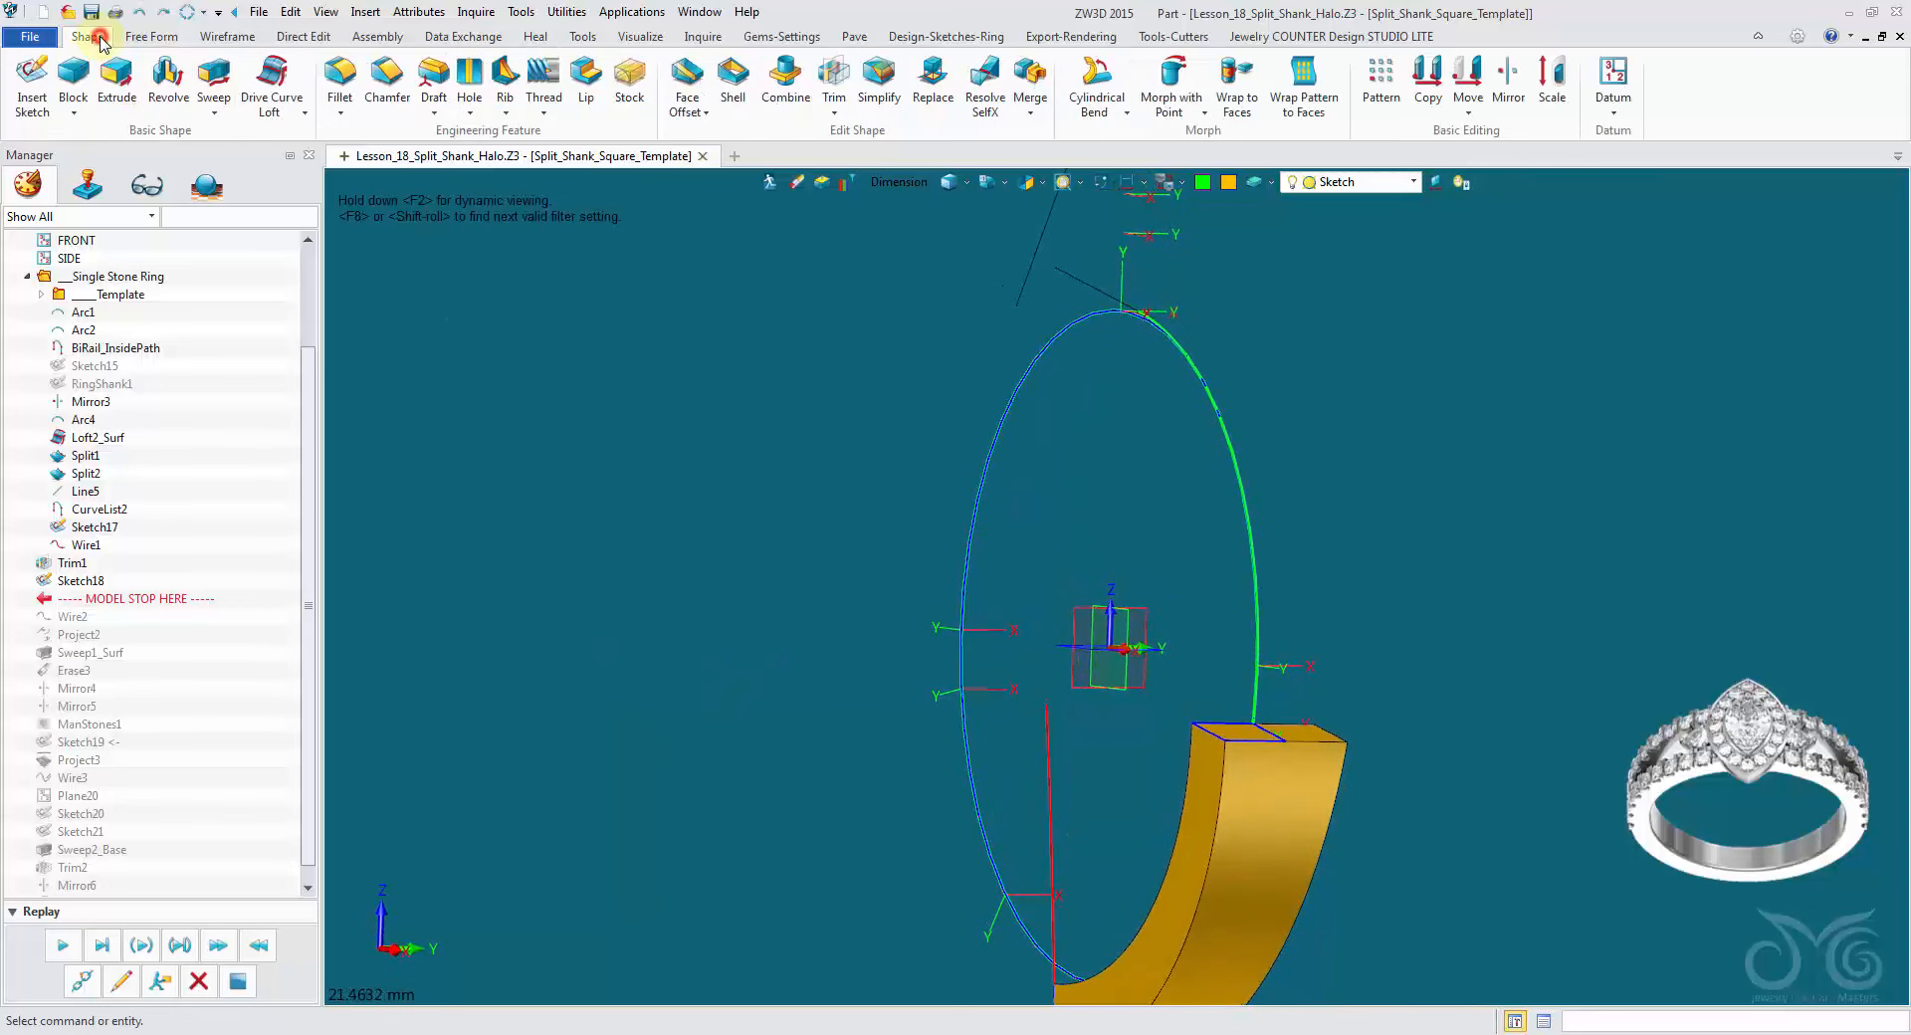
pyautogui.click(228, 37)
pyautogui.click(376, 80)
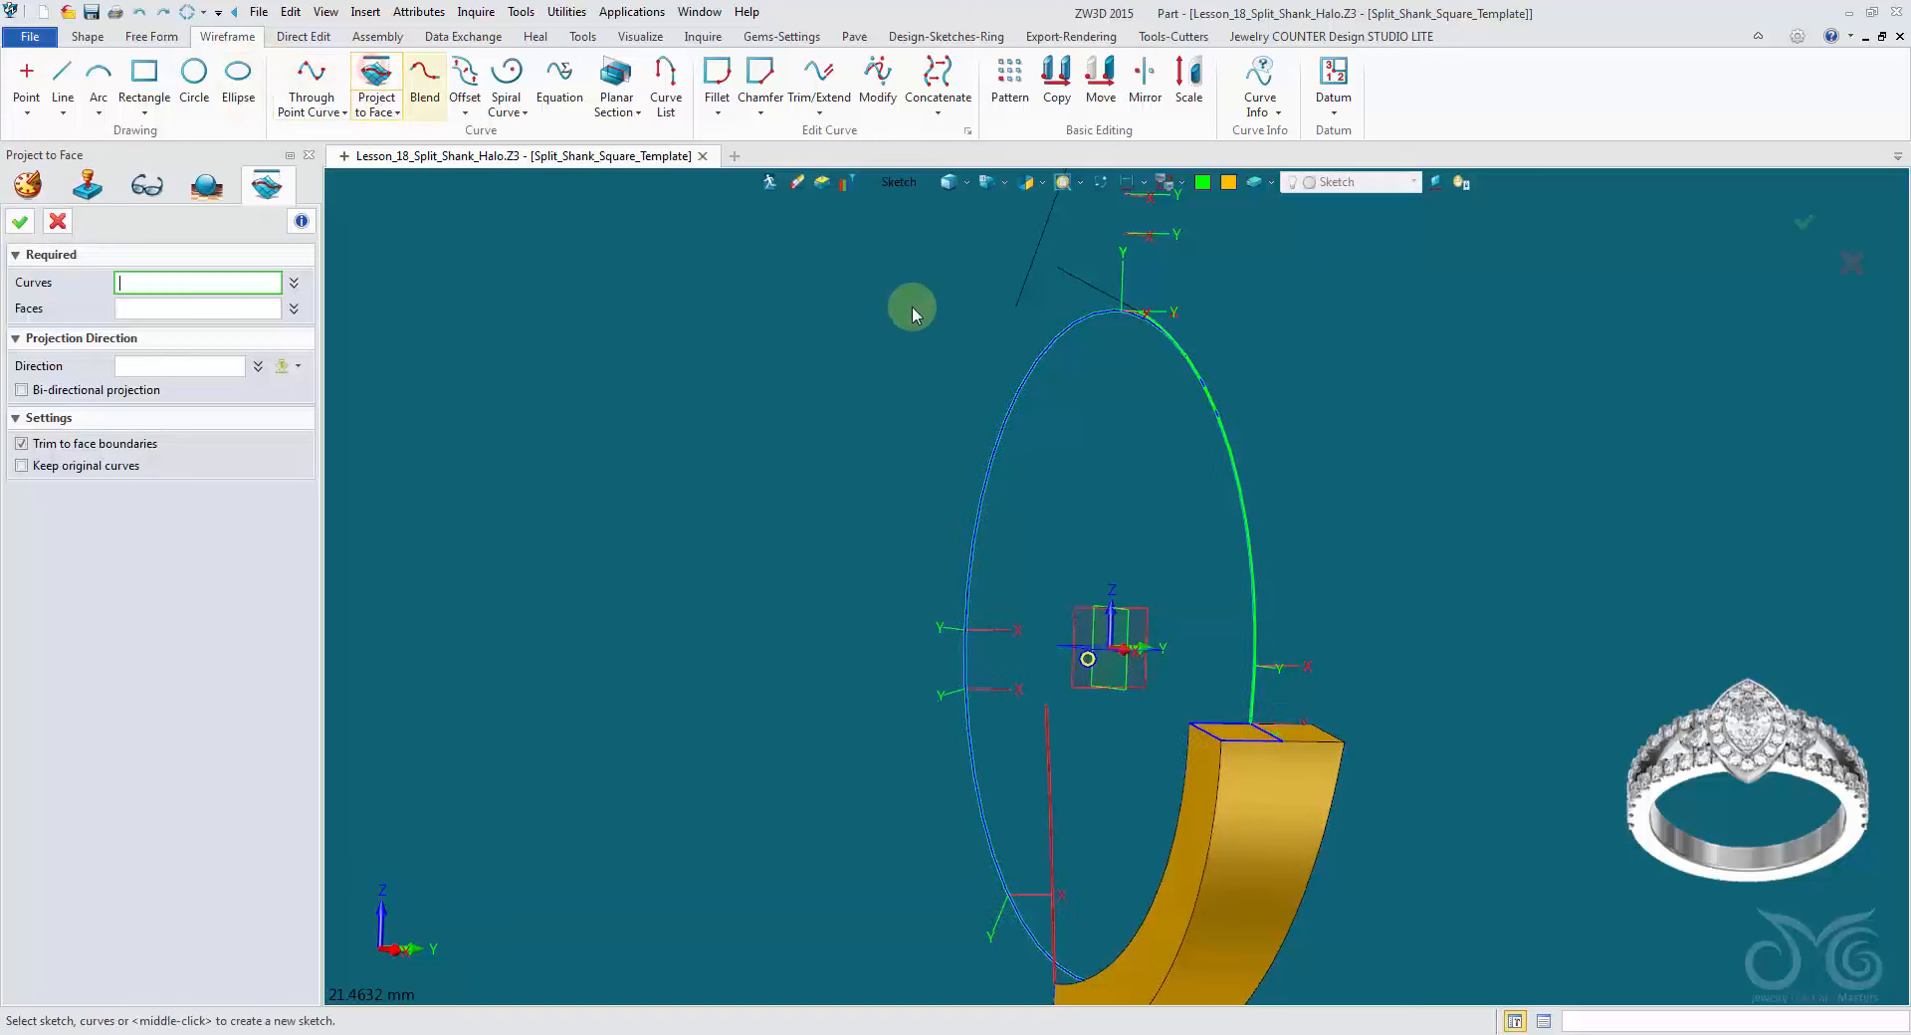
pyautogui.click(993, 291)
pyautogui.moveTo(1002, 286); pyautogui.dragTo(1079, 448, button='right')
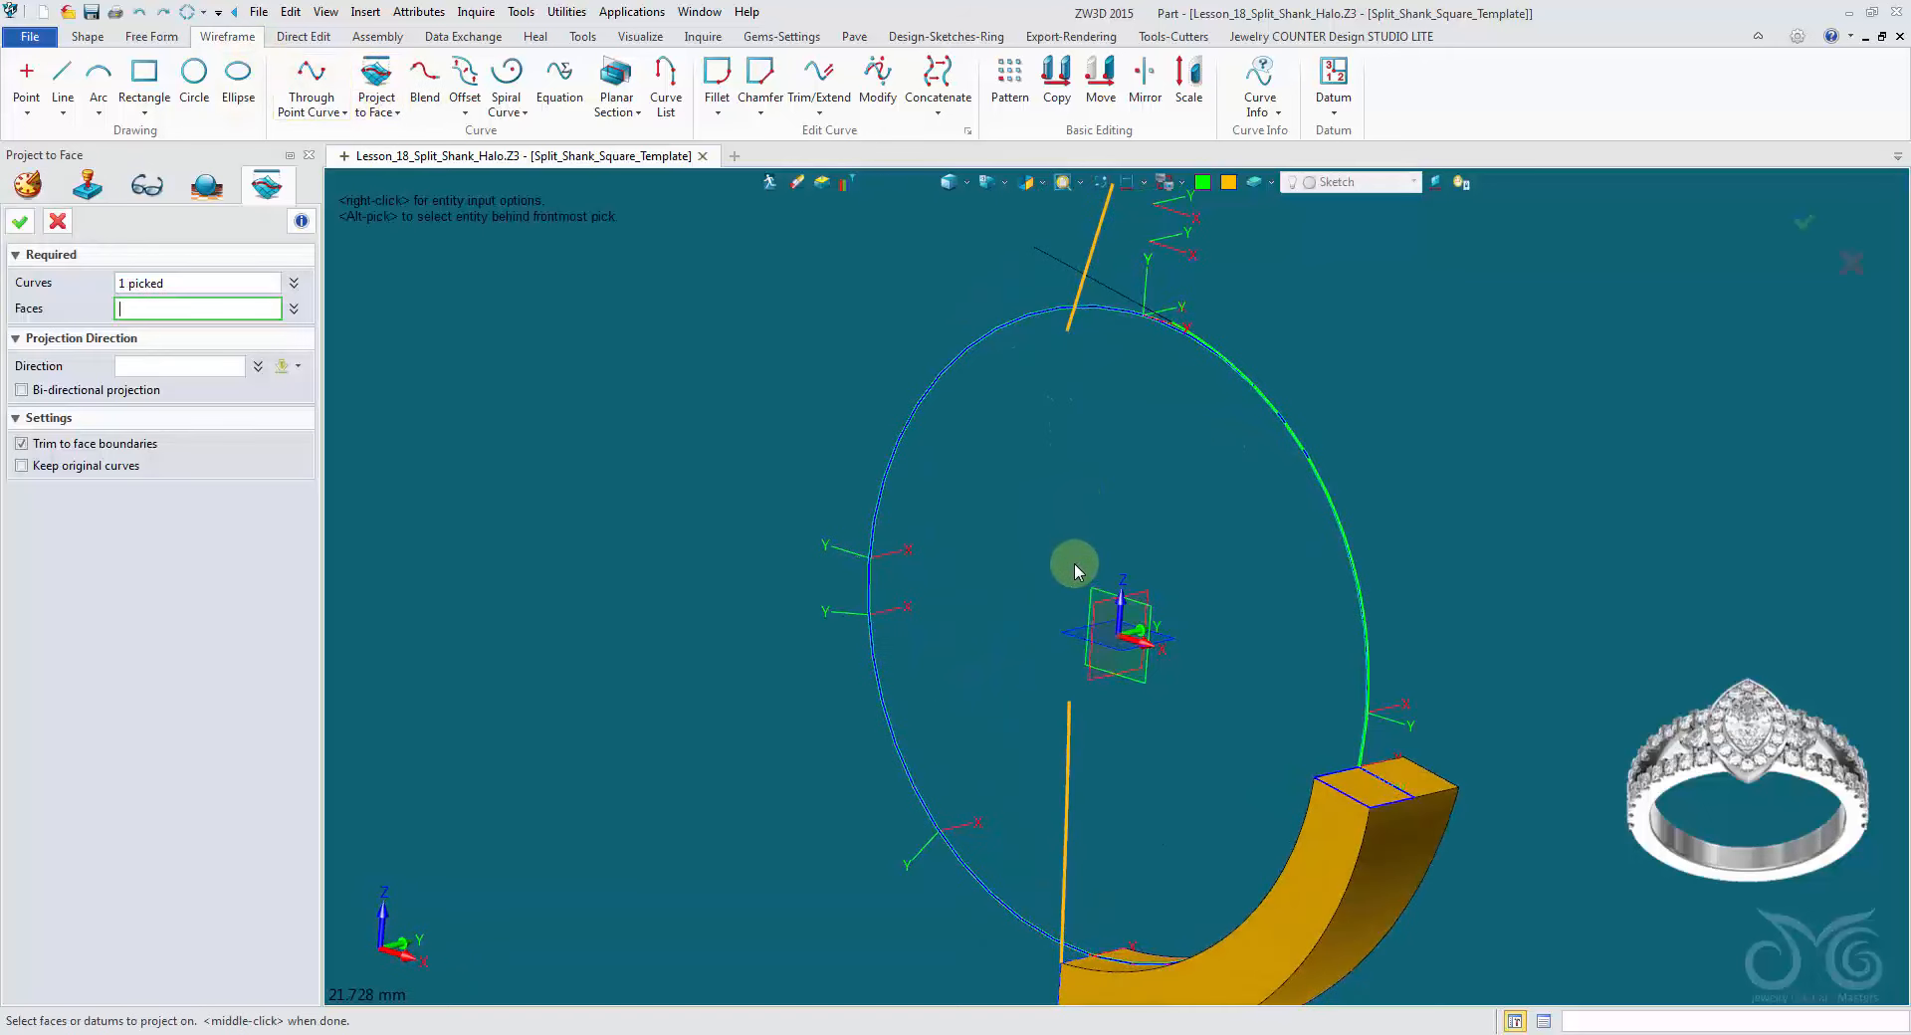
pyautogui.click(1107, 634)
pyautogui.click(19, 221)
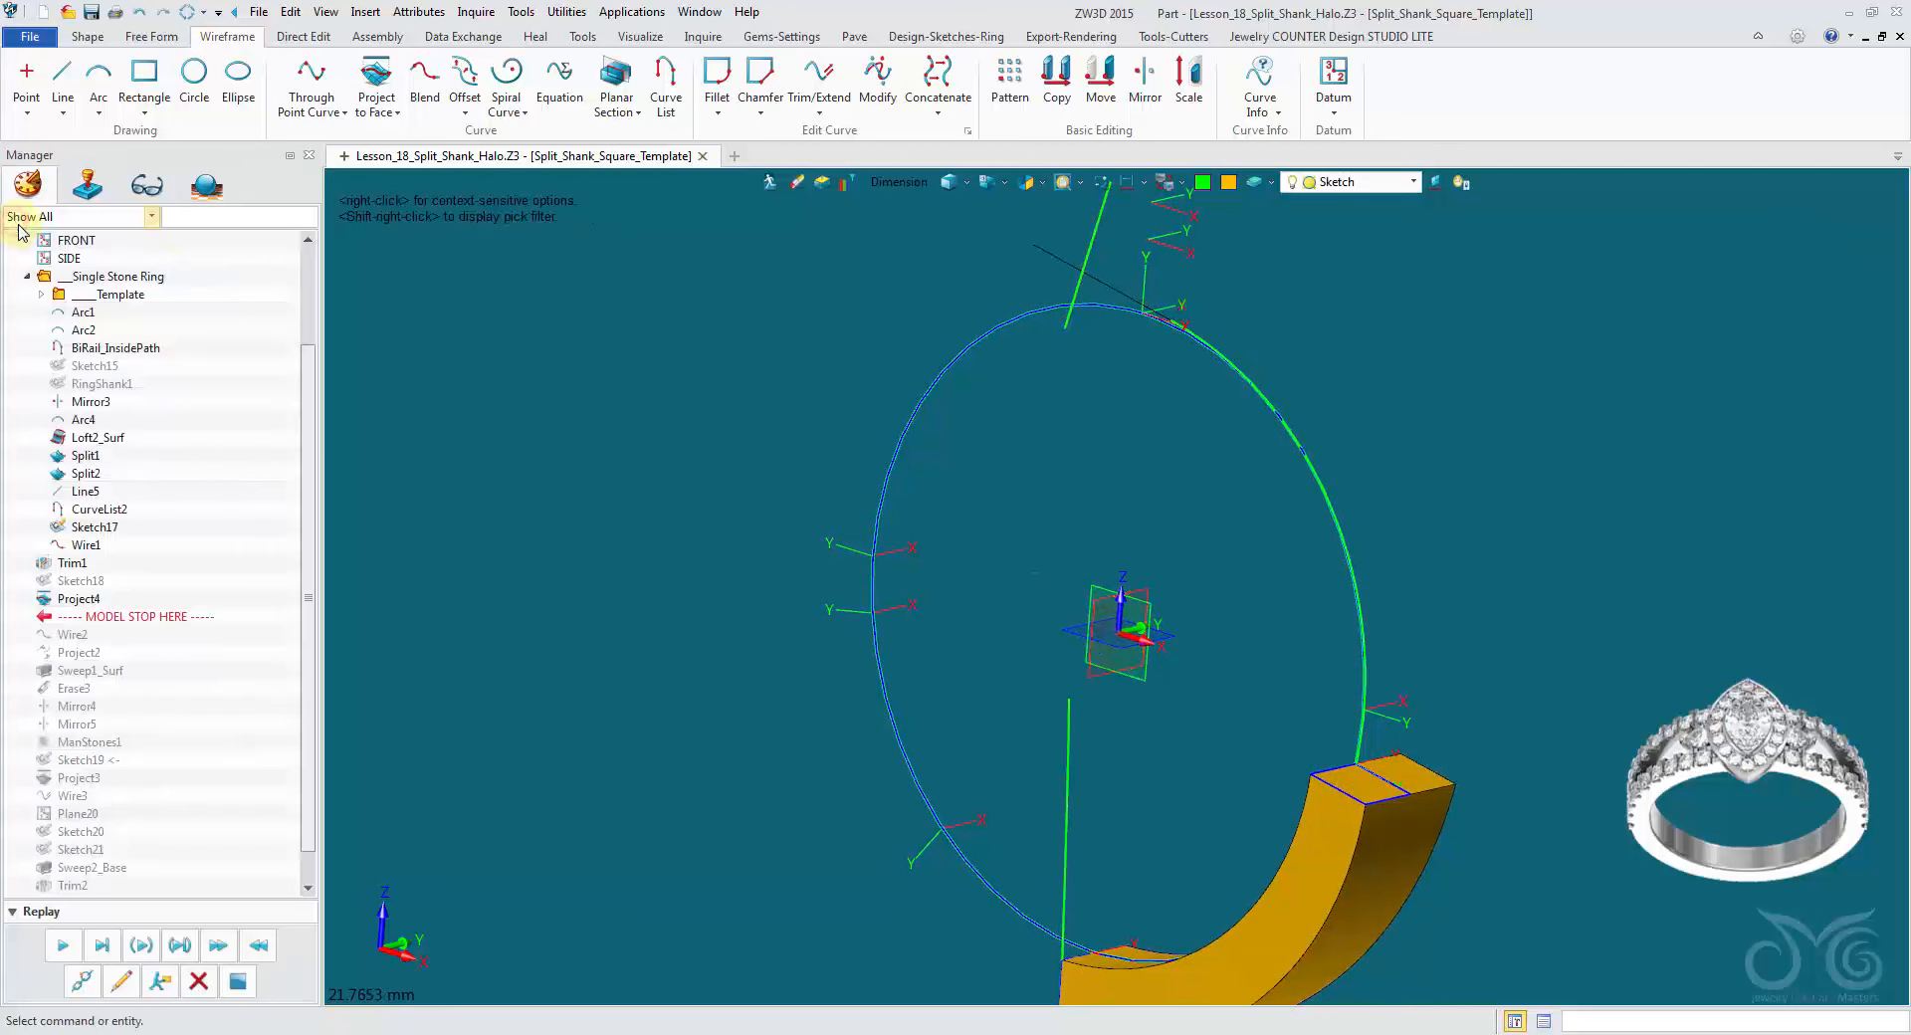
# Step: Redefine the Wire2 blend with its first curve picked along the projected upper line at 0.05 percent
pyautogui.scroll(-1, 619, 390)
pyautogui.moveTo(619, 390); pyautogui.dragTo(602, 372, button='right')
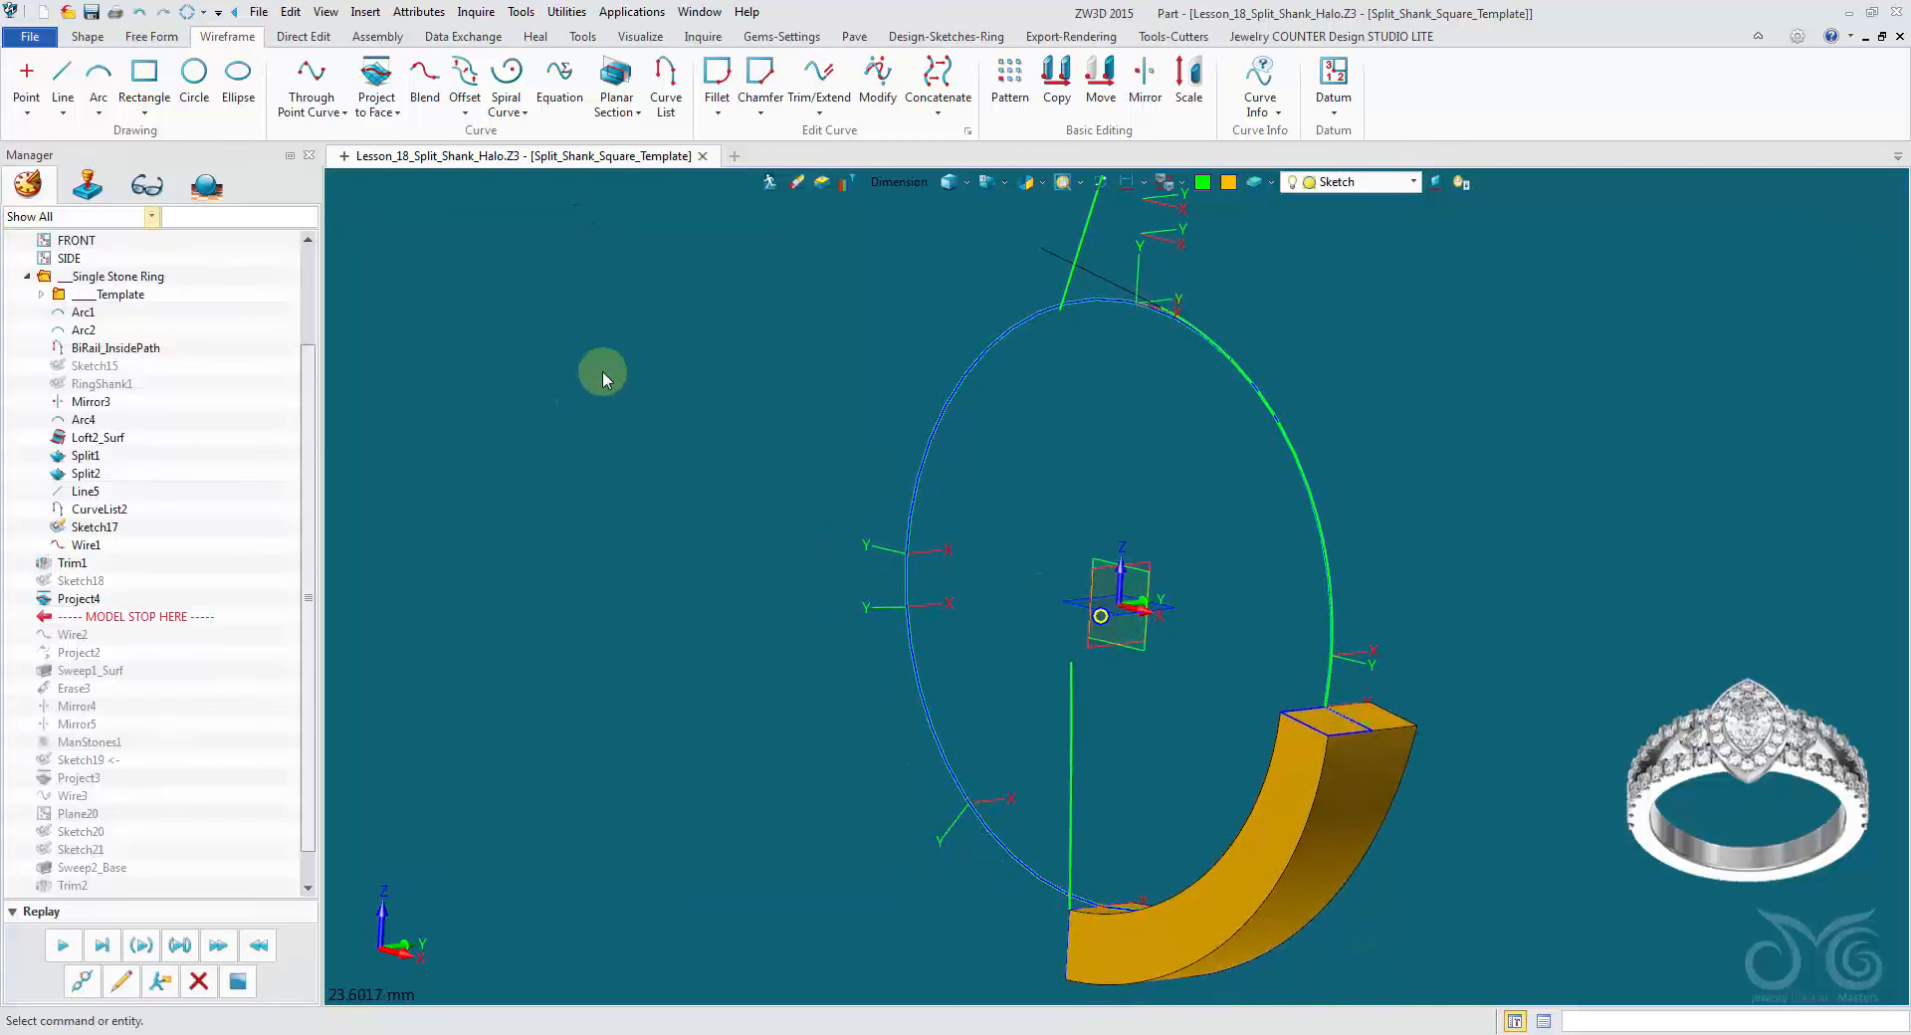
pyautogui.click(126, 981)
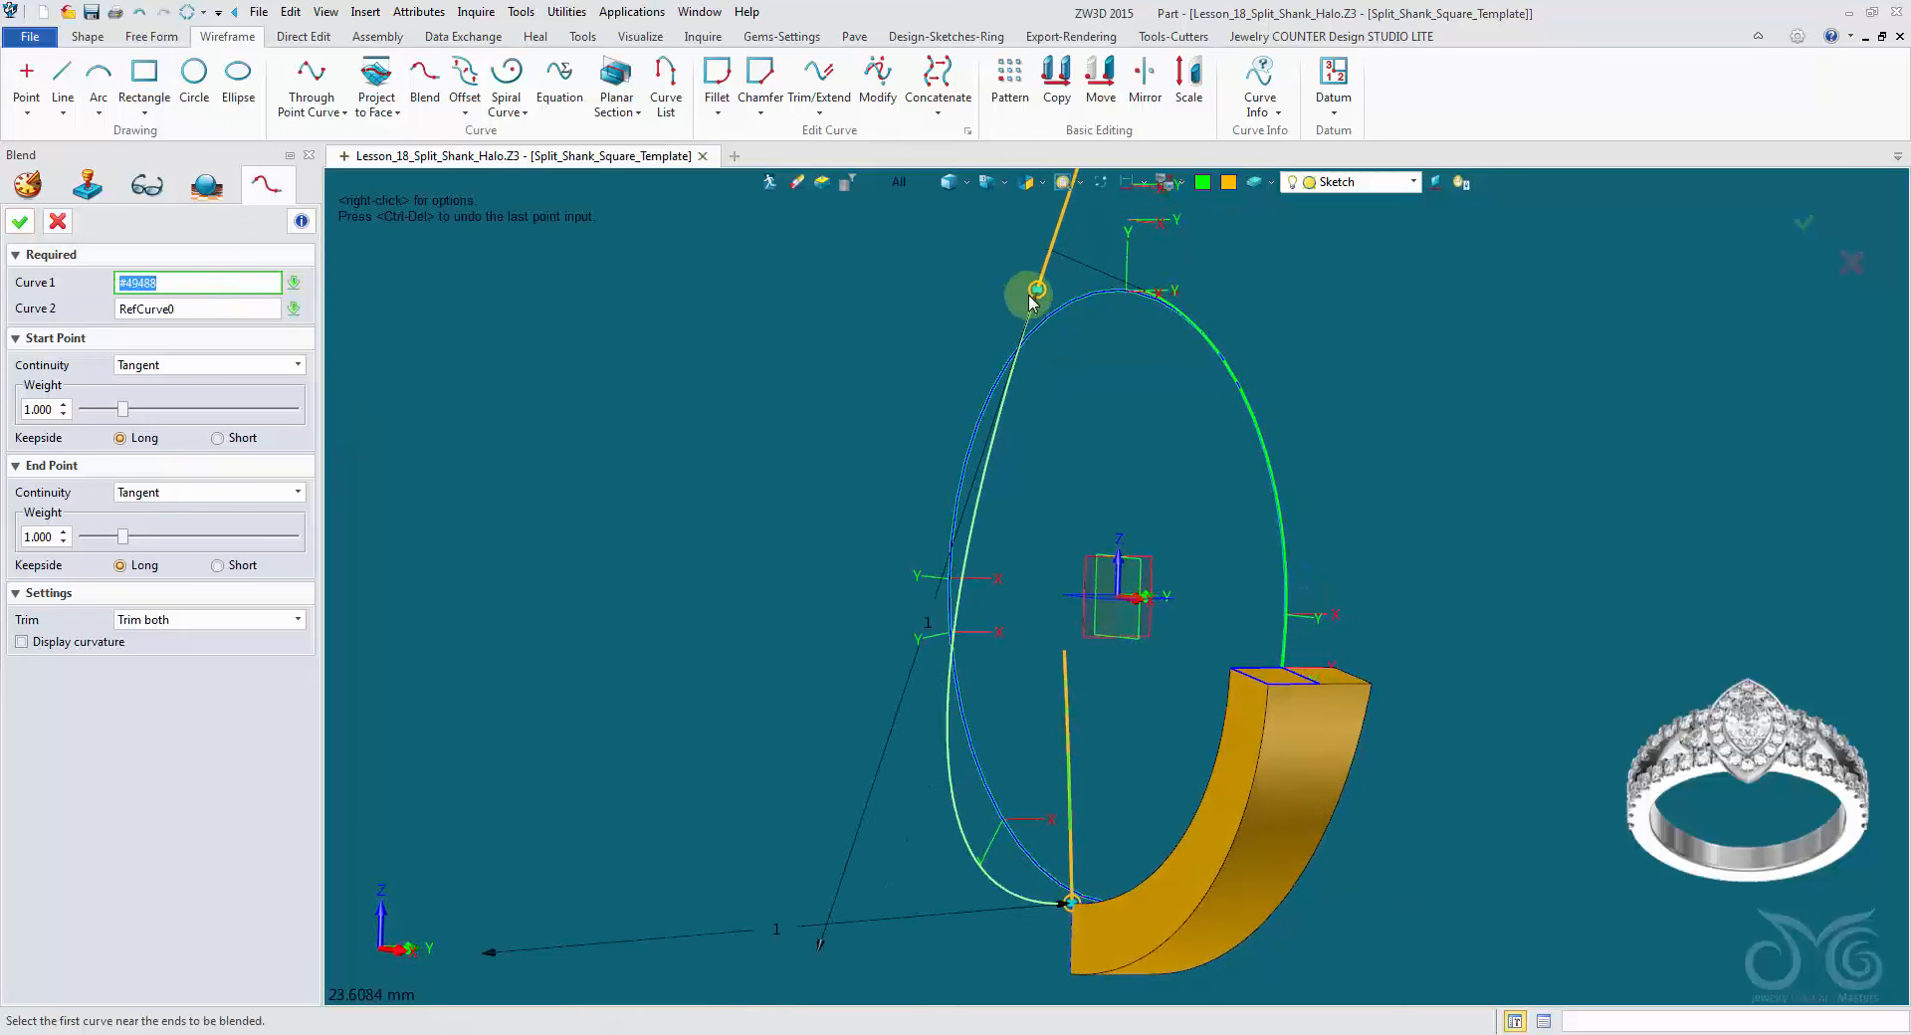
pyautogui.press('Delete')
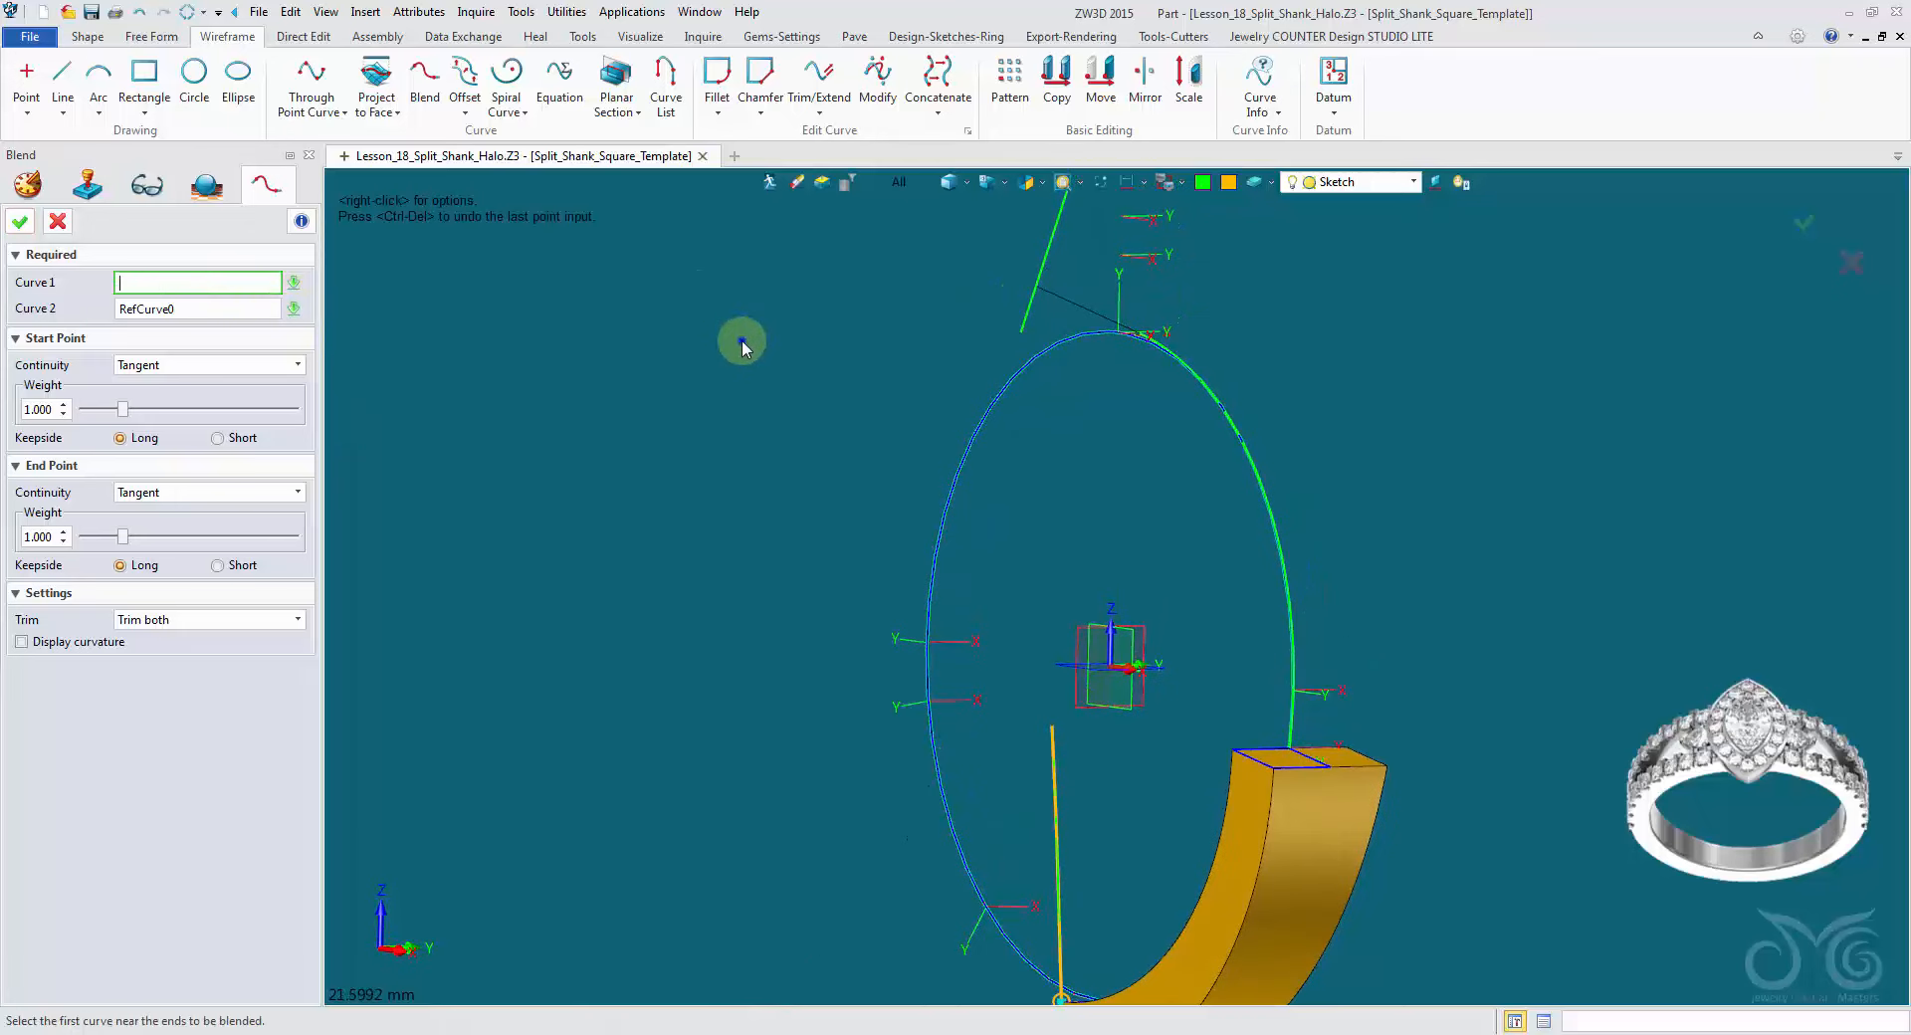
pyautogui.rightClick(742, 339)
pyautogui.click(793, 432)
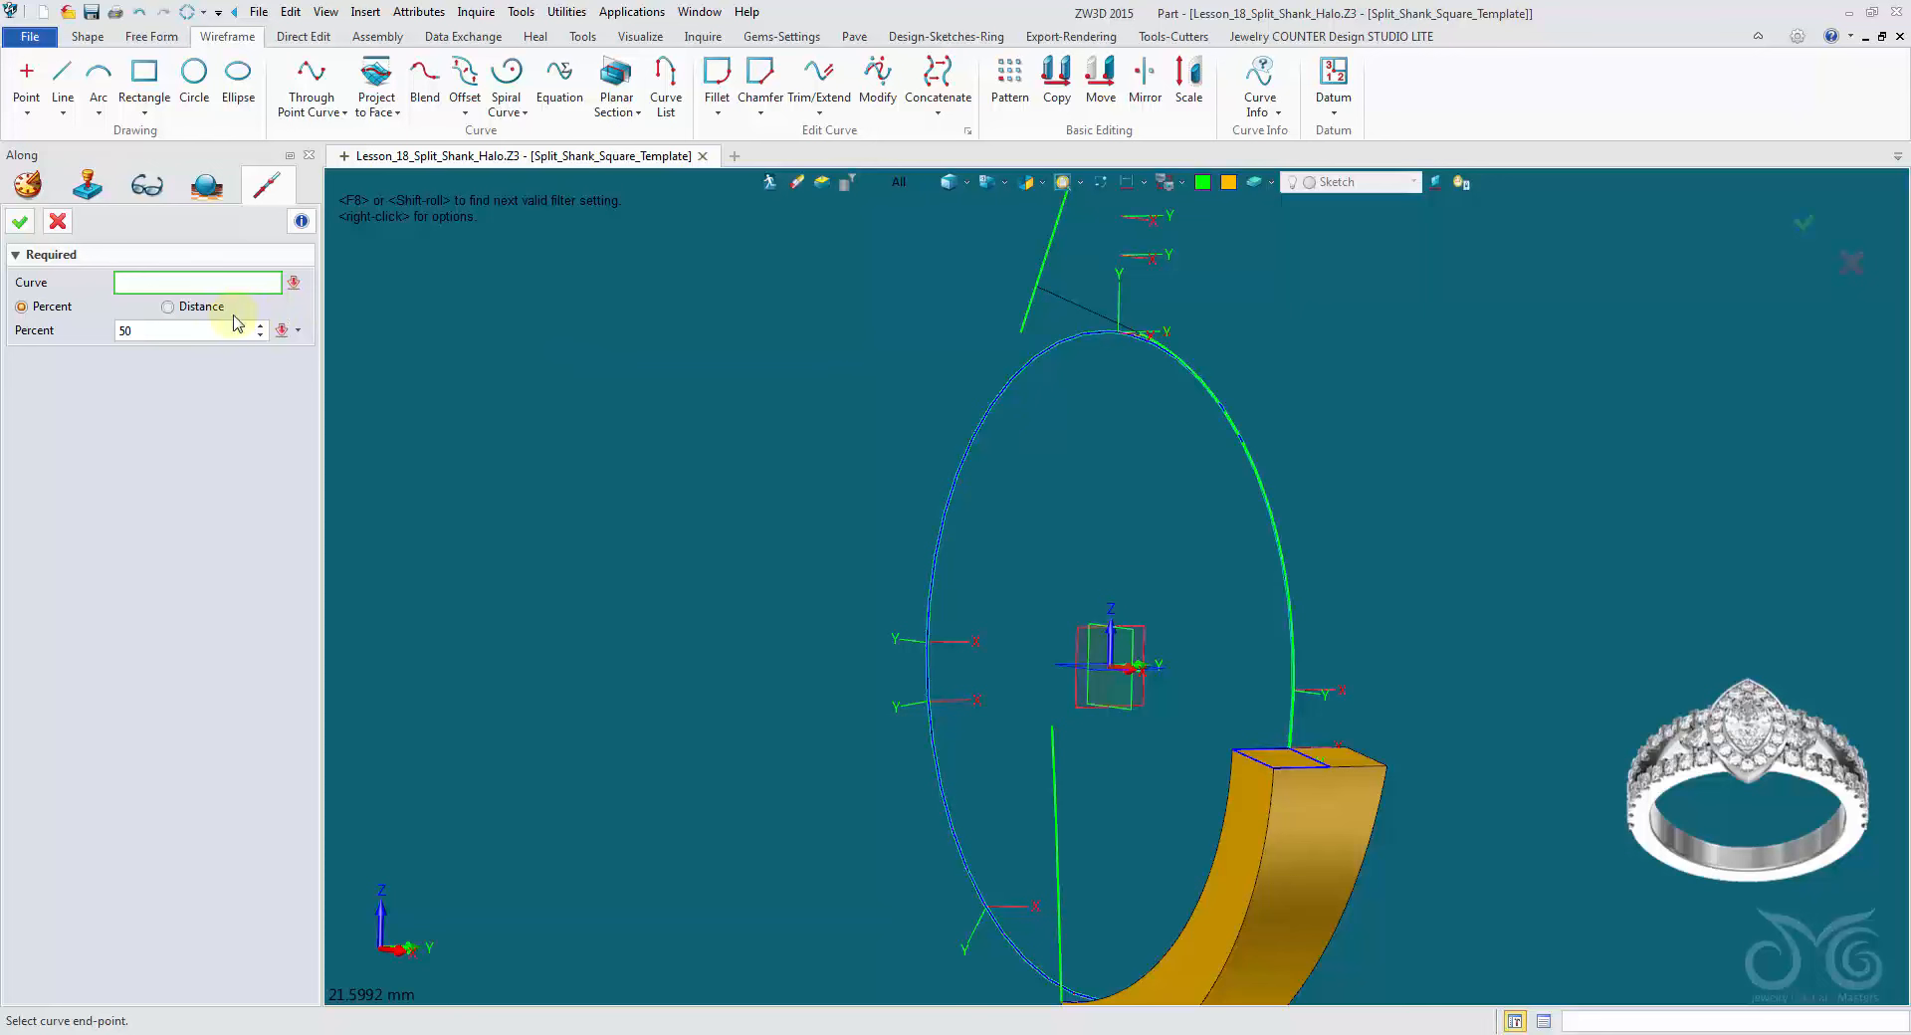
pyautogui.click(164, 331)
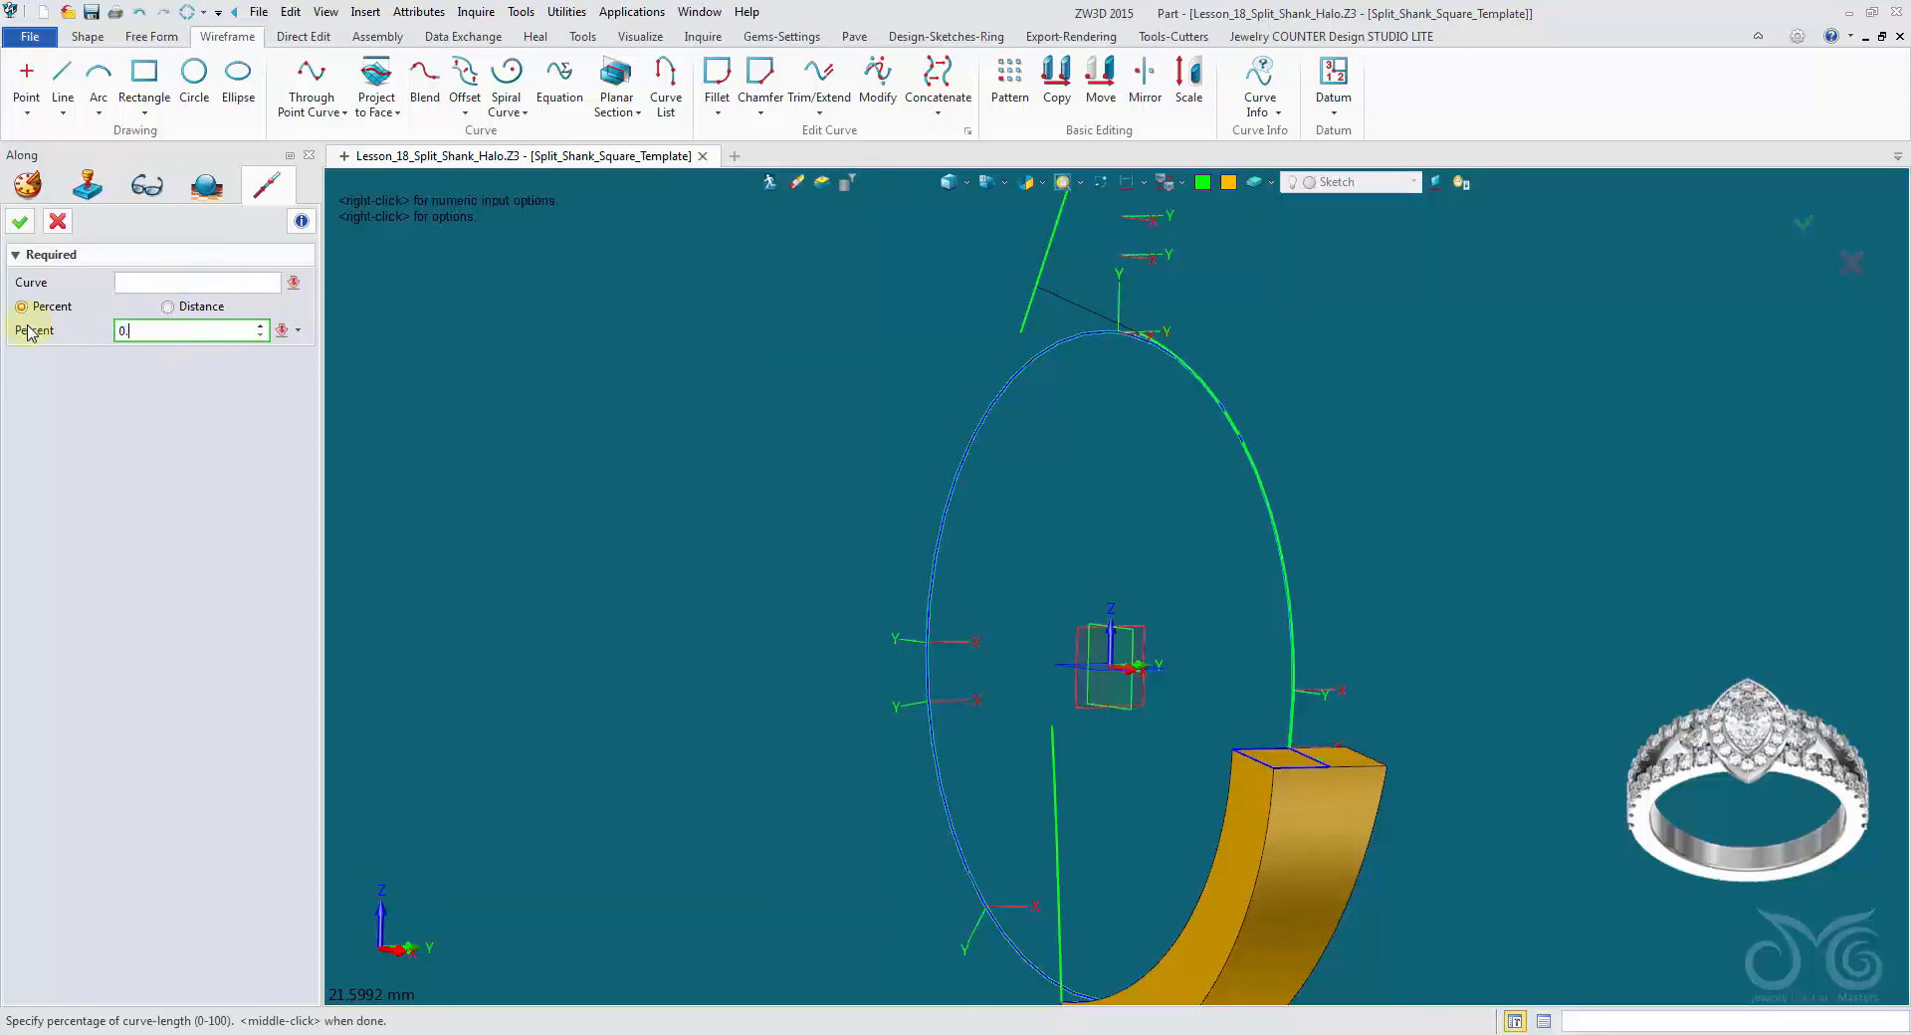
pyautogui.click(142, 289)
pyautogui.click(1033, 294)
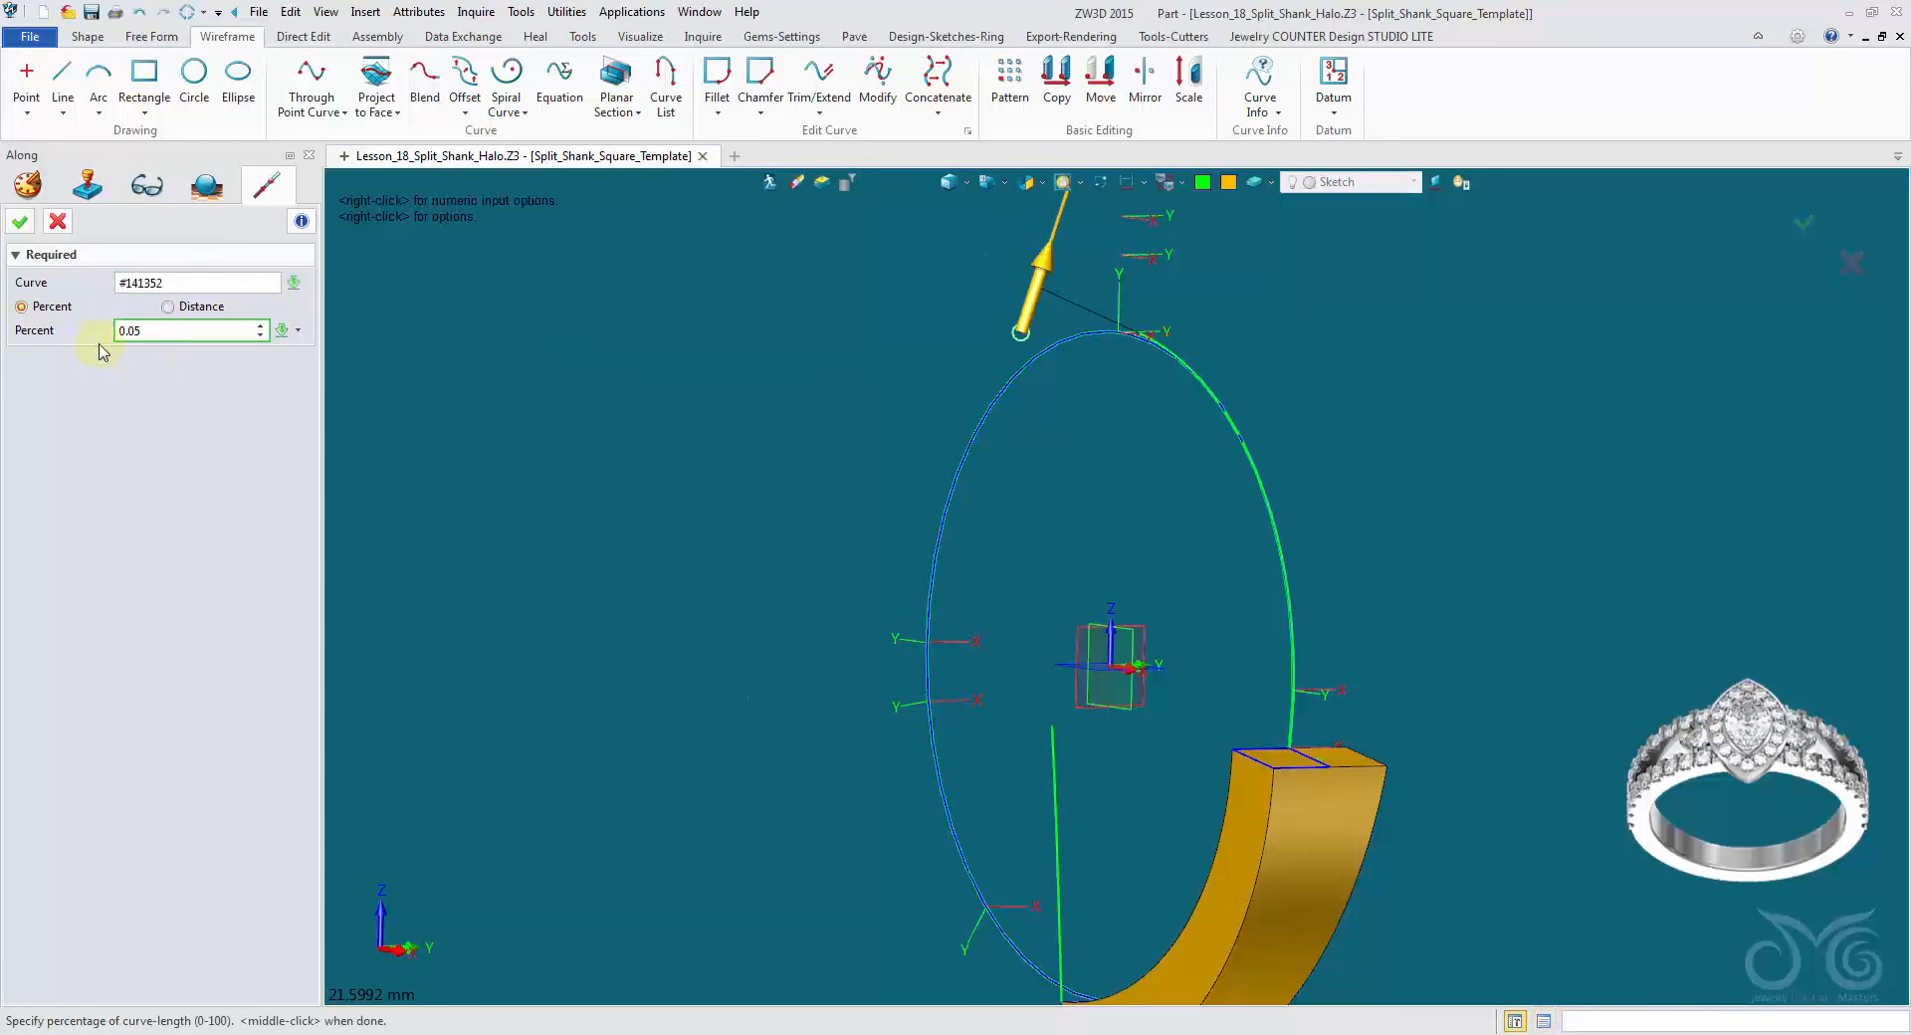
pyautogui.click(19, 225)
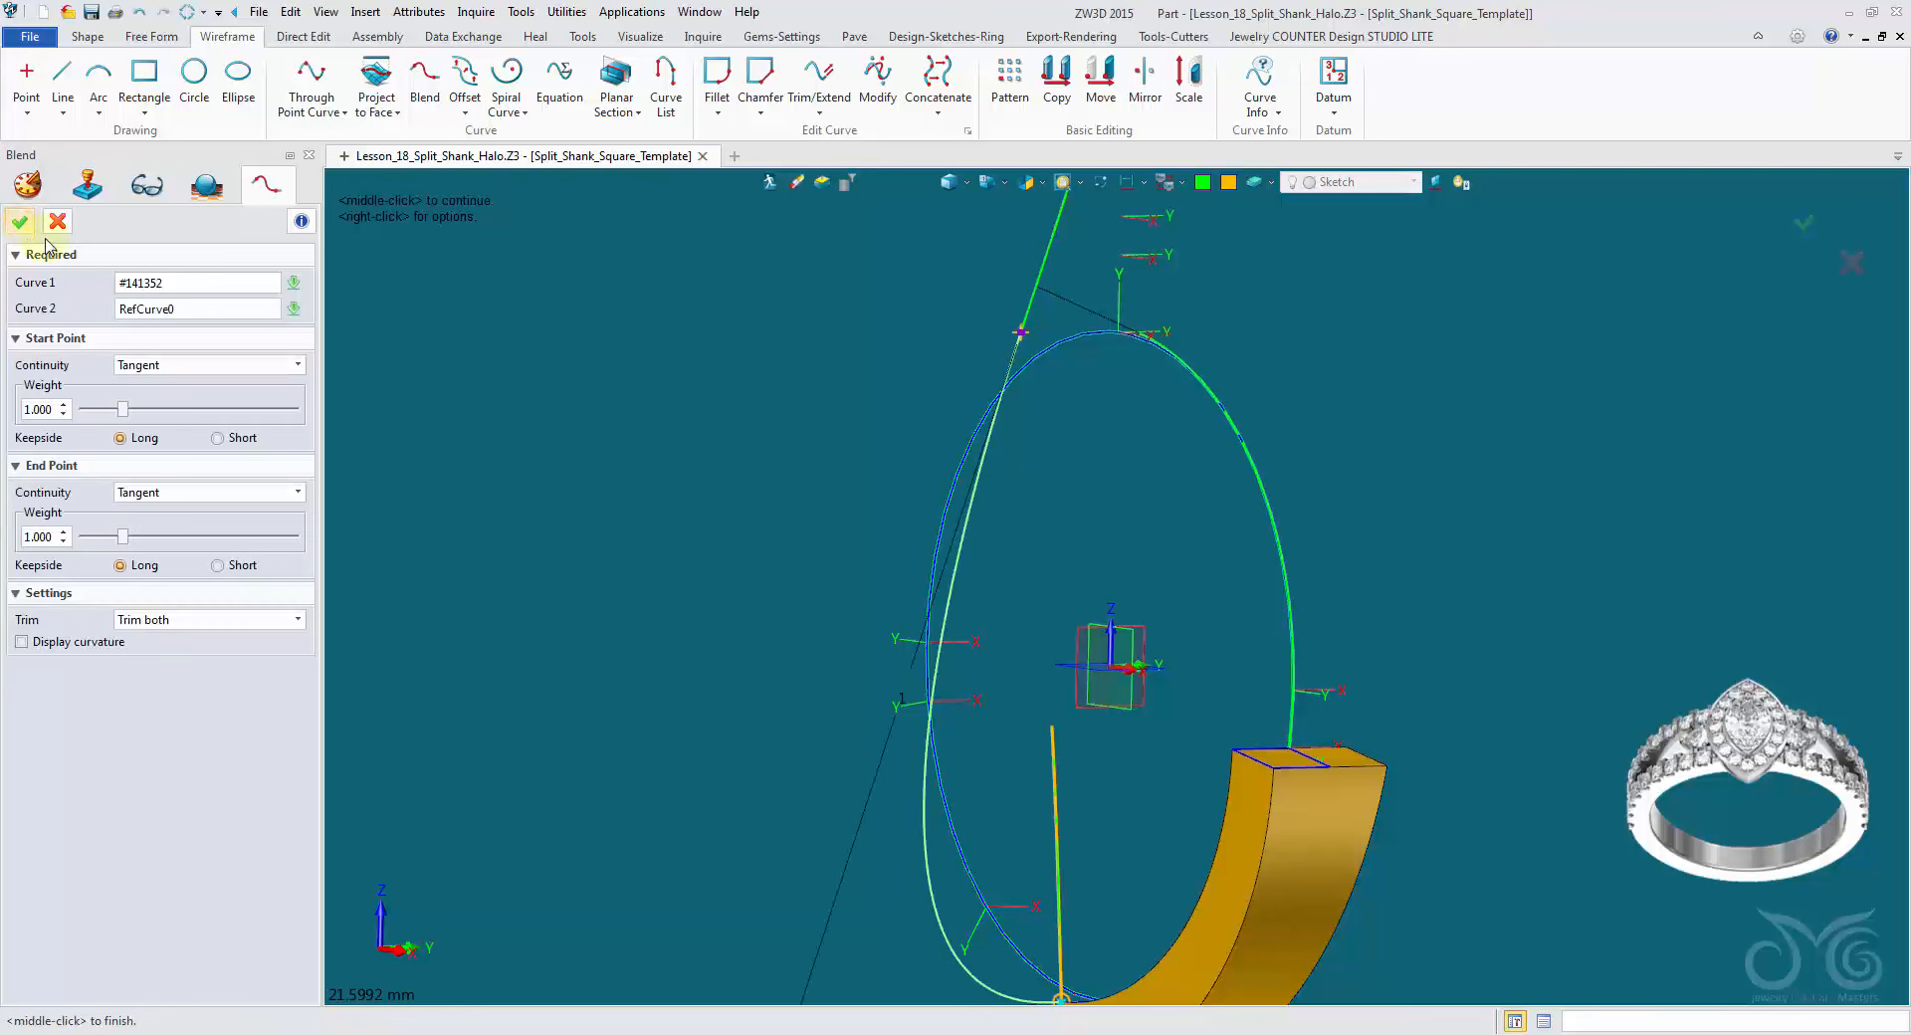
# Step: Repick the blend's second curve as a point along the lower vertical projected line and accept the redefined Wire2
pyautogui.rightClick(307, 316)
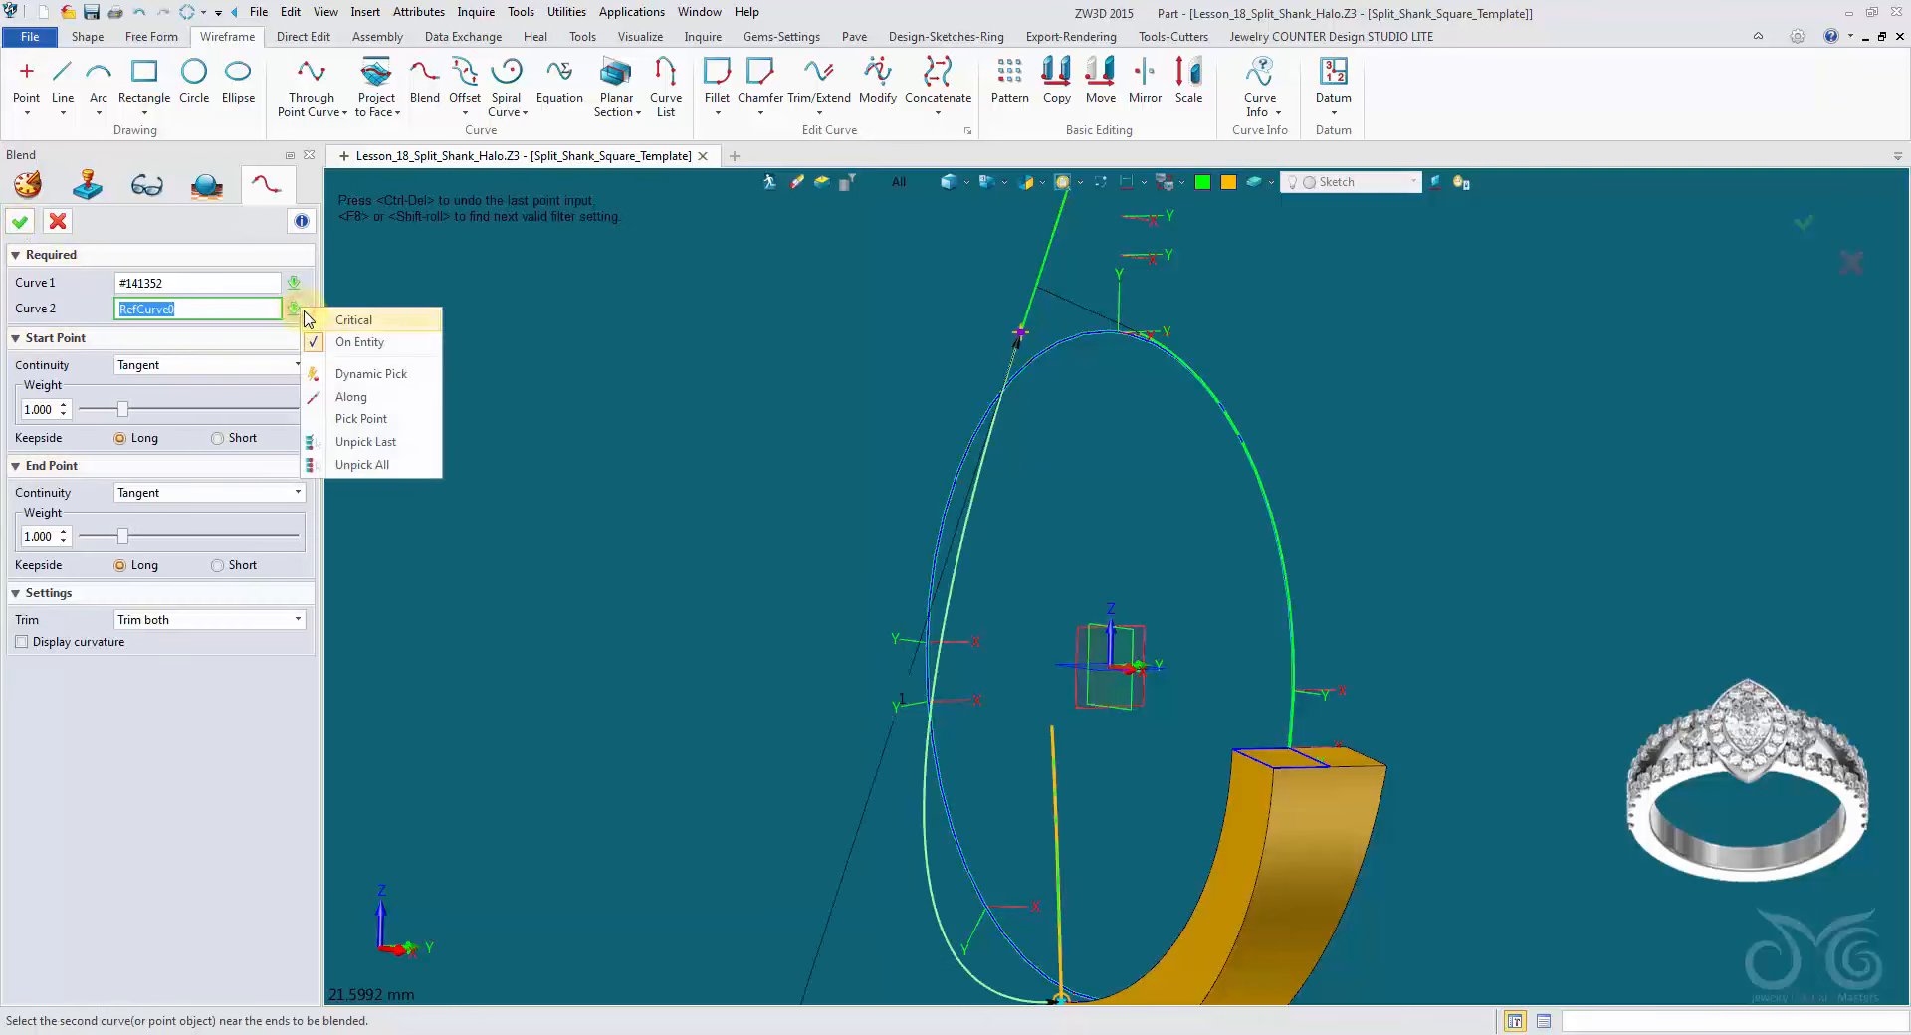
pyautogui.click(350, 396)
pyautogui.click(1045, 744)
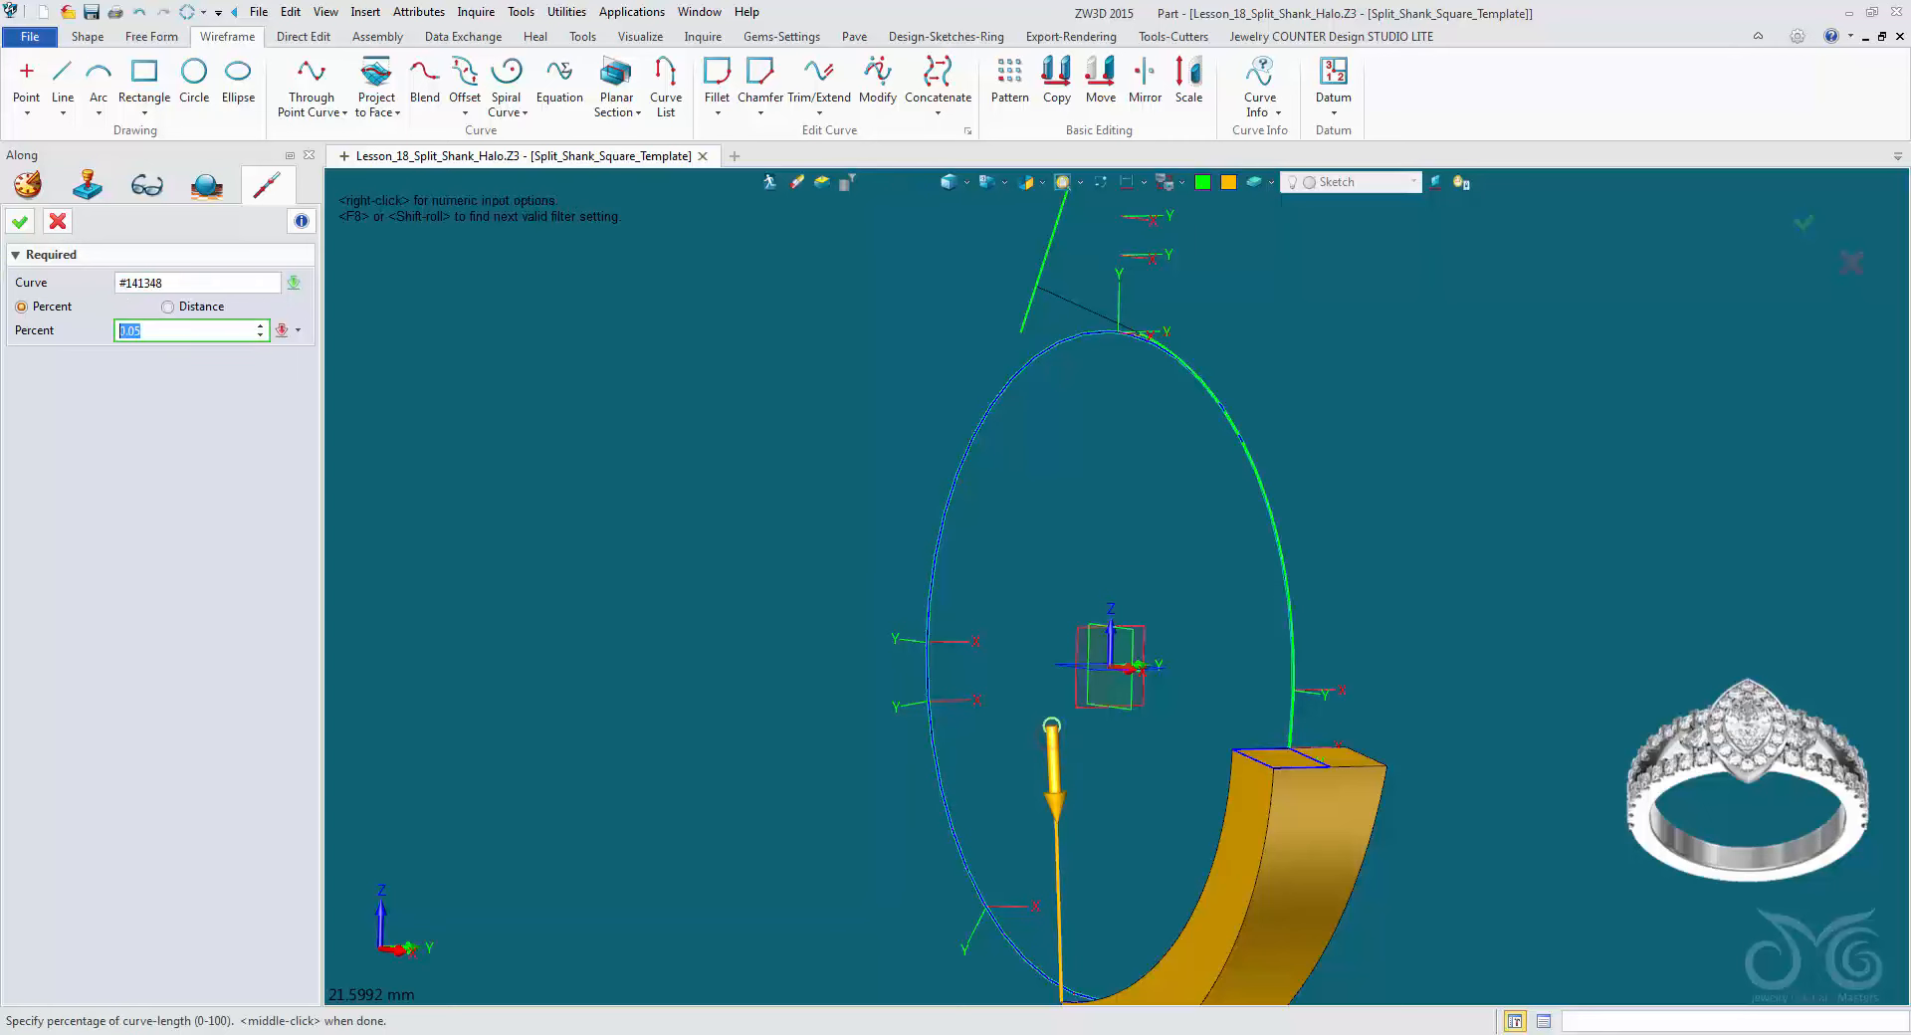
pyautogui.click(20, 223)
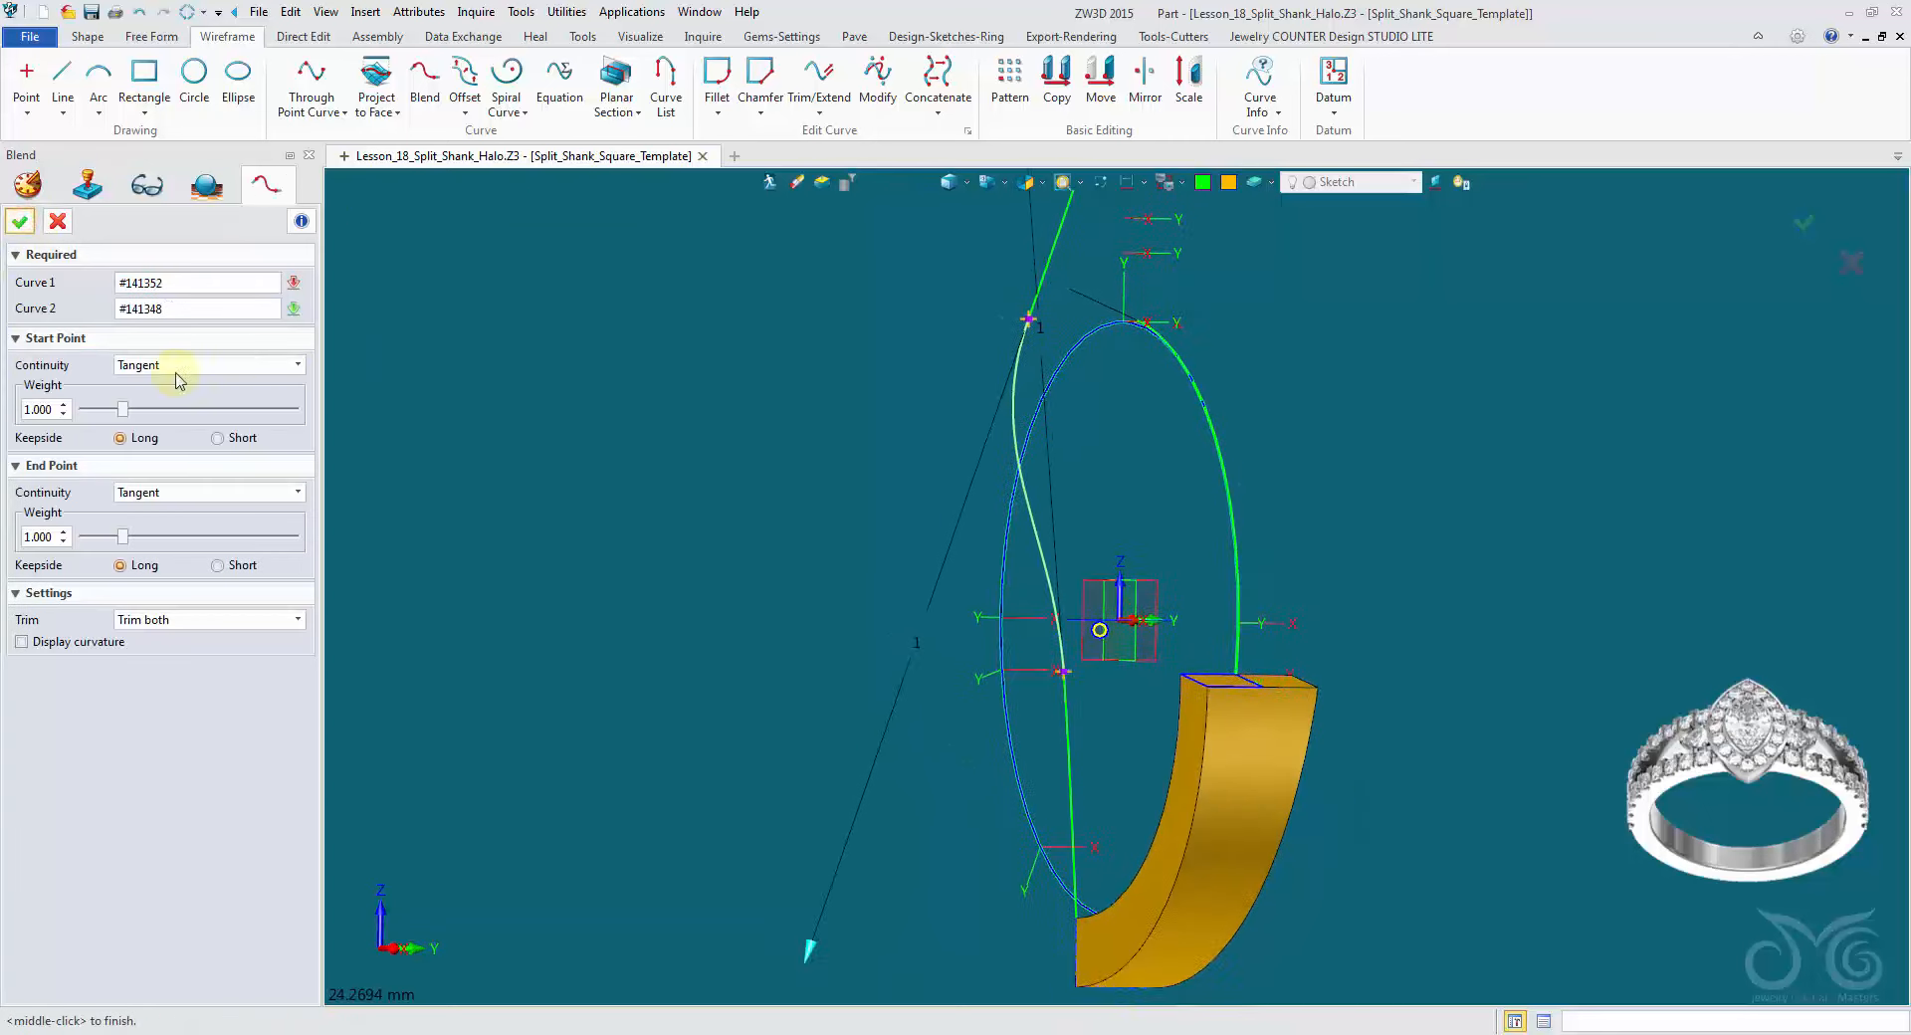
pyautogui.click(20, 223)
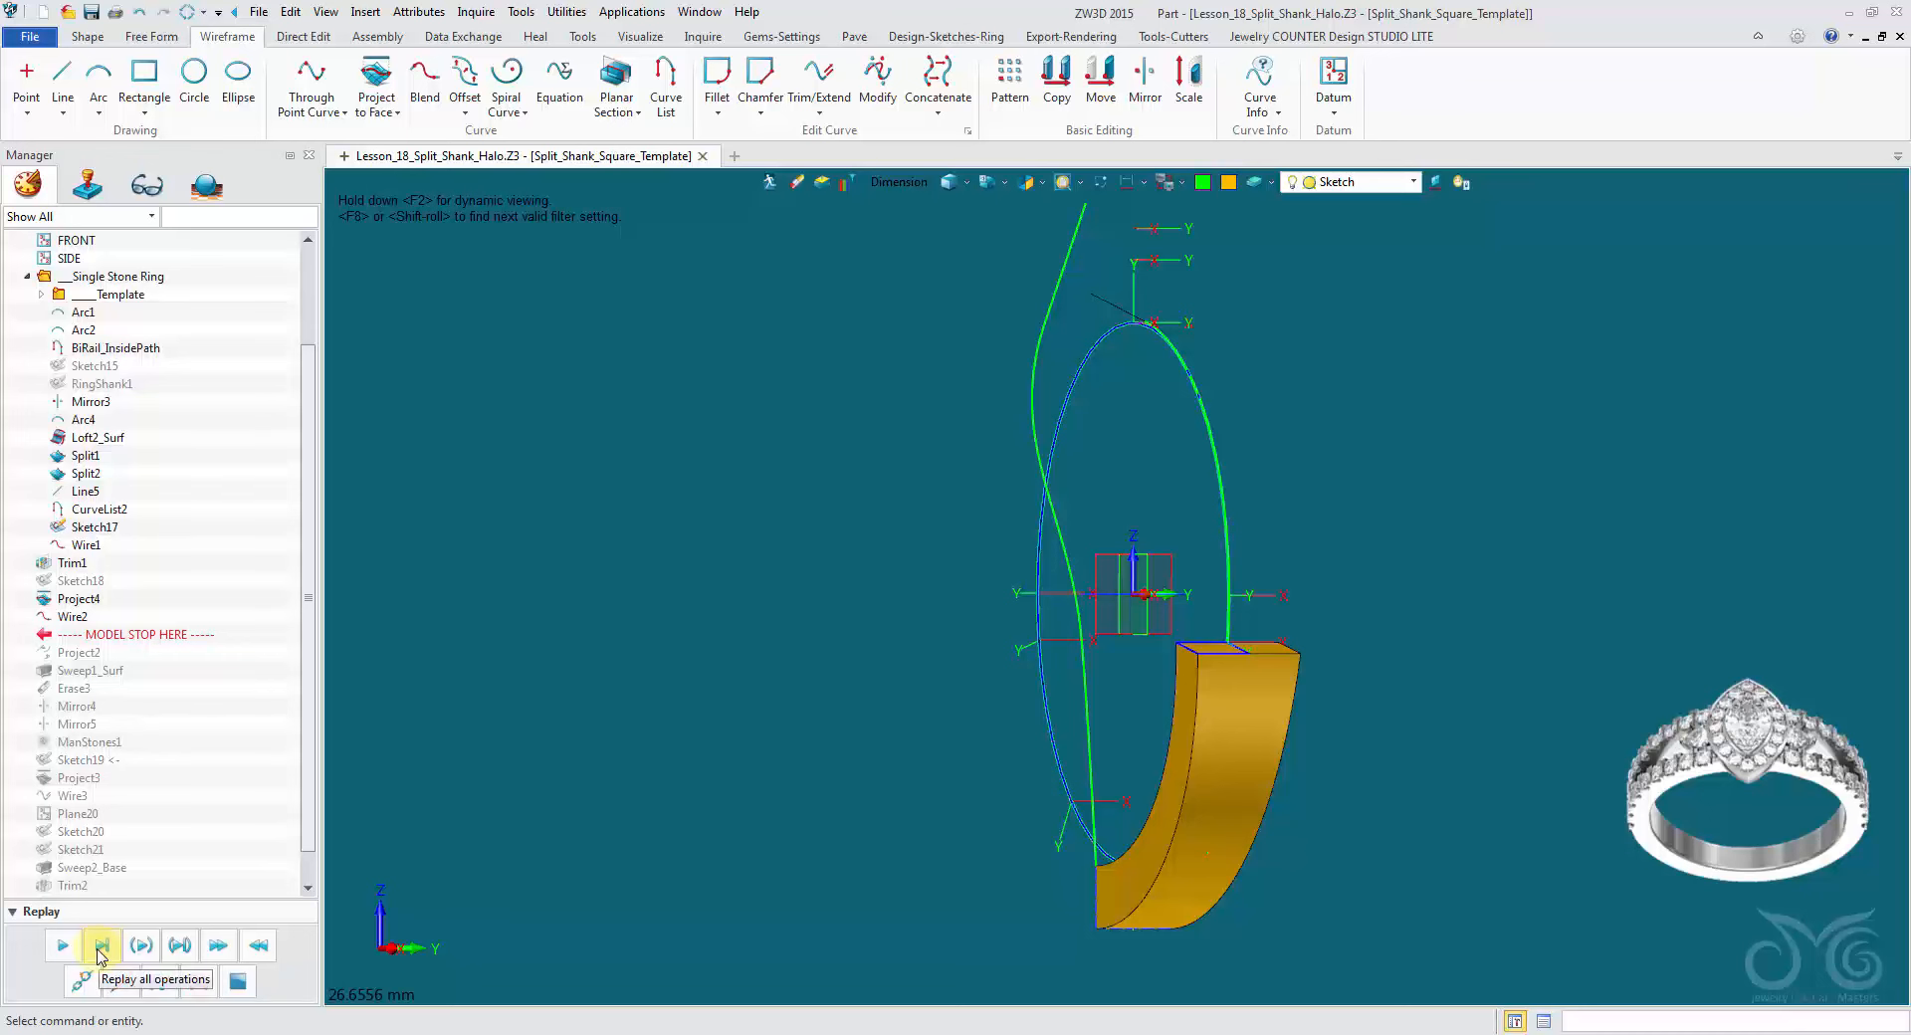
# Step: Replay all remaining operations and inspect the rebuilt split shank from the side
pyautogui.click(98, 946)
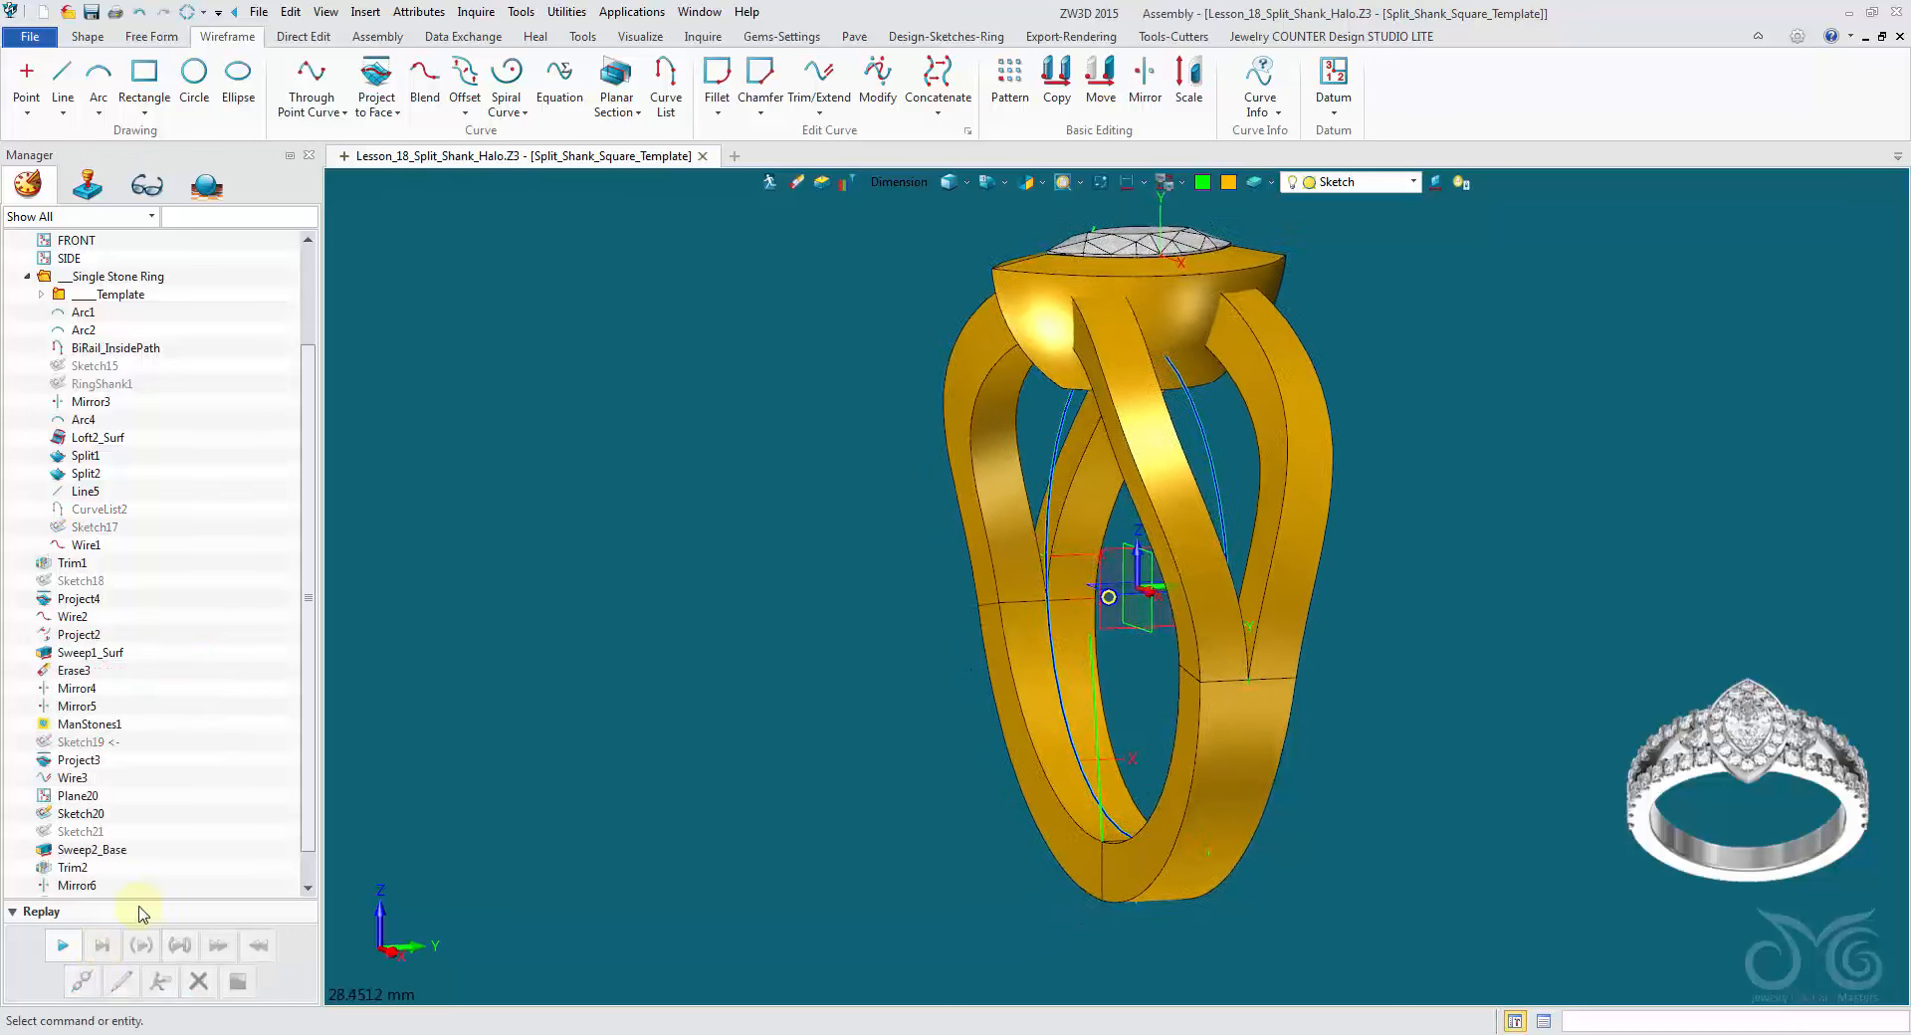
pyautogui.moveTo(358, 836); pyautogui.dragTo(838, 247, button='right')
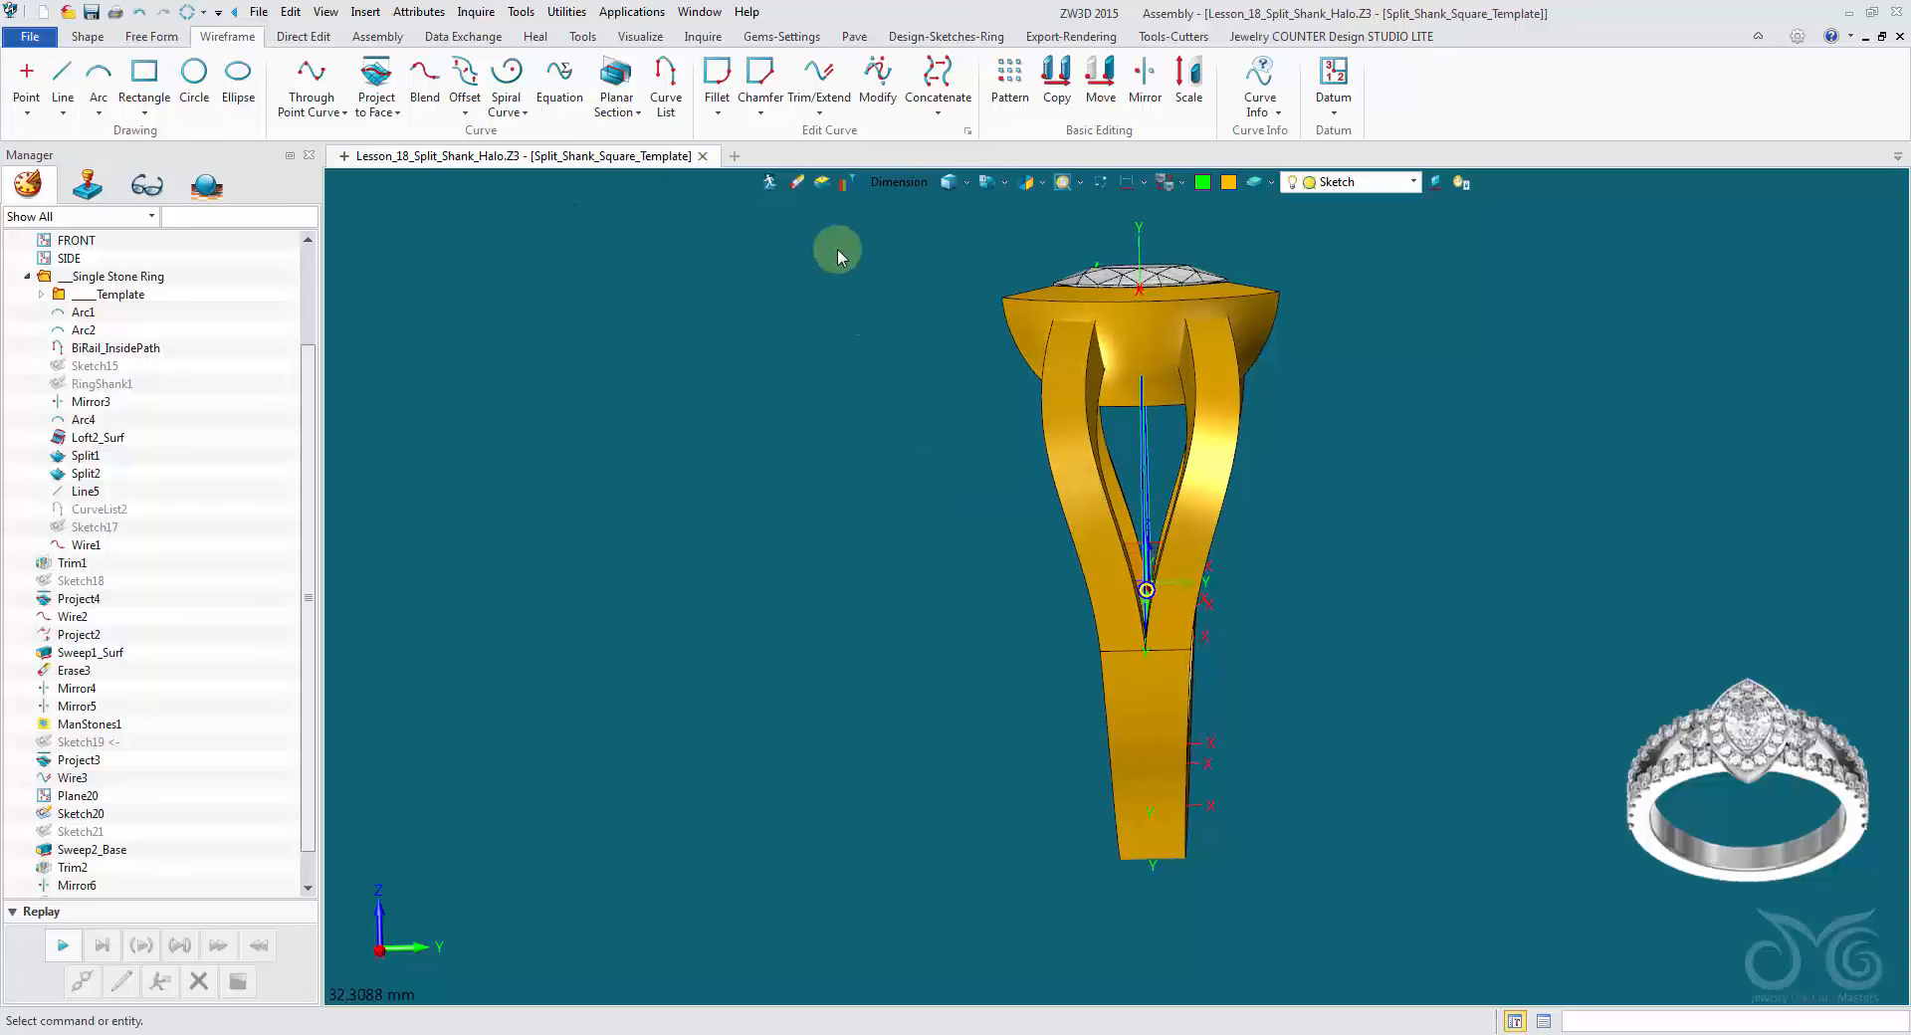
pyautogui.moveTo(1025, 204); pyautogui.dragTo(756, 398, button='right')
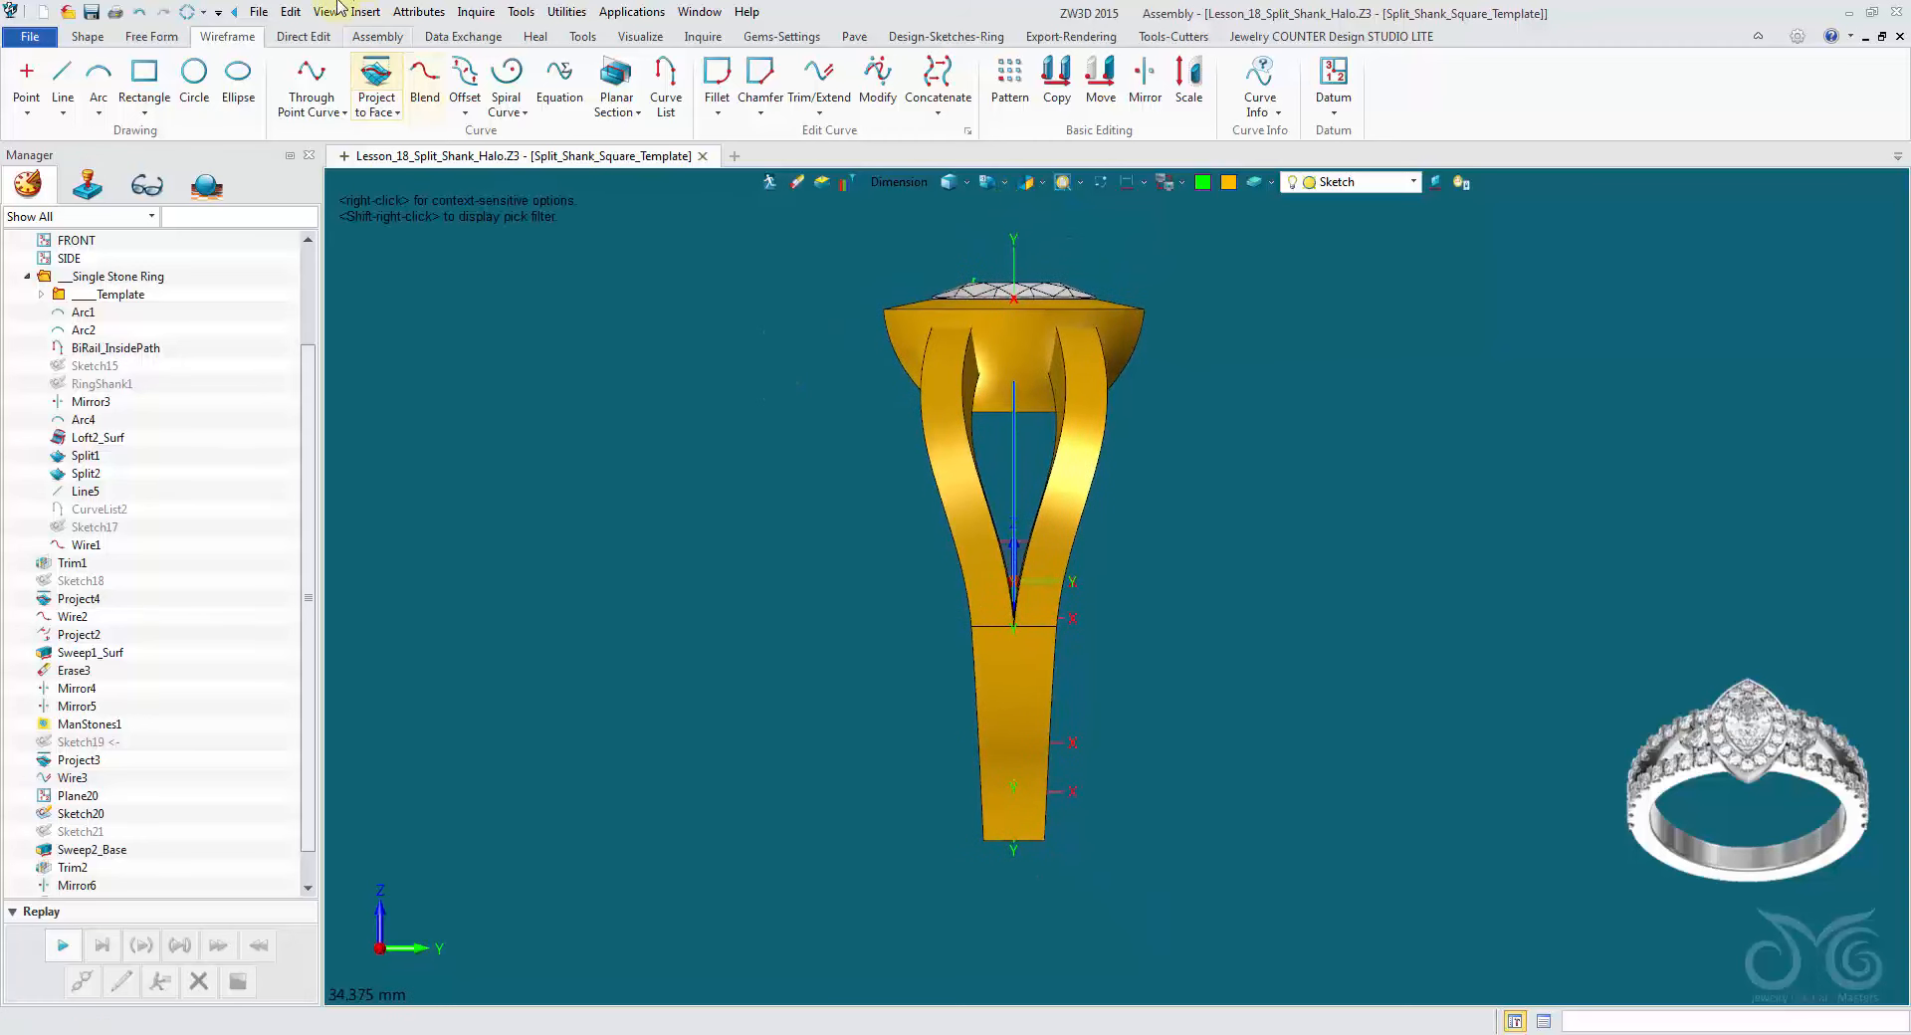
# Step: Open the part's driving parameters and align the ring to a side view clear of the dialog
pyautogui.click(431, 14)
pyautogui.click(443, 38)
pyautogui.click(647, 205)
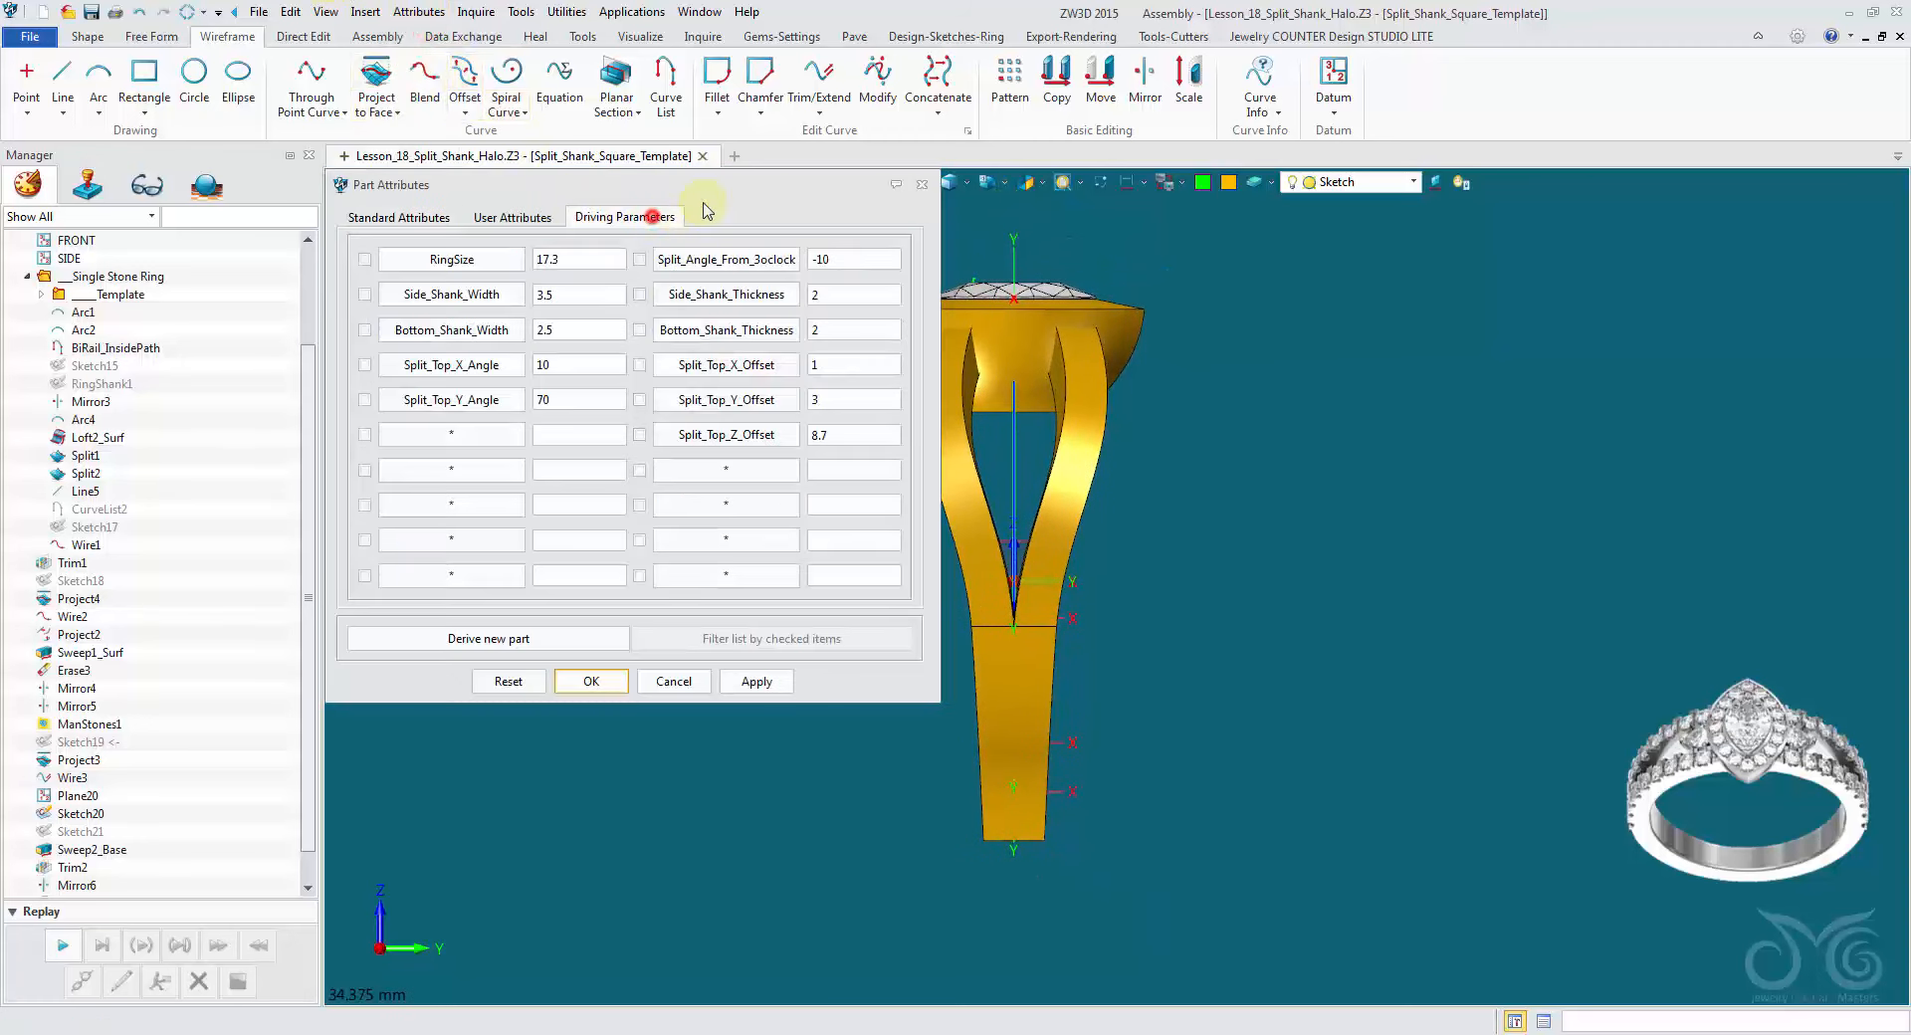
pyautogui.moveTo(738, 177); pyautogui.dragTo(577, 165)
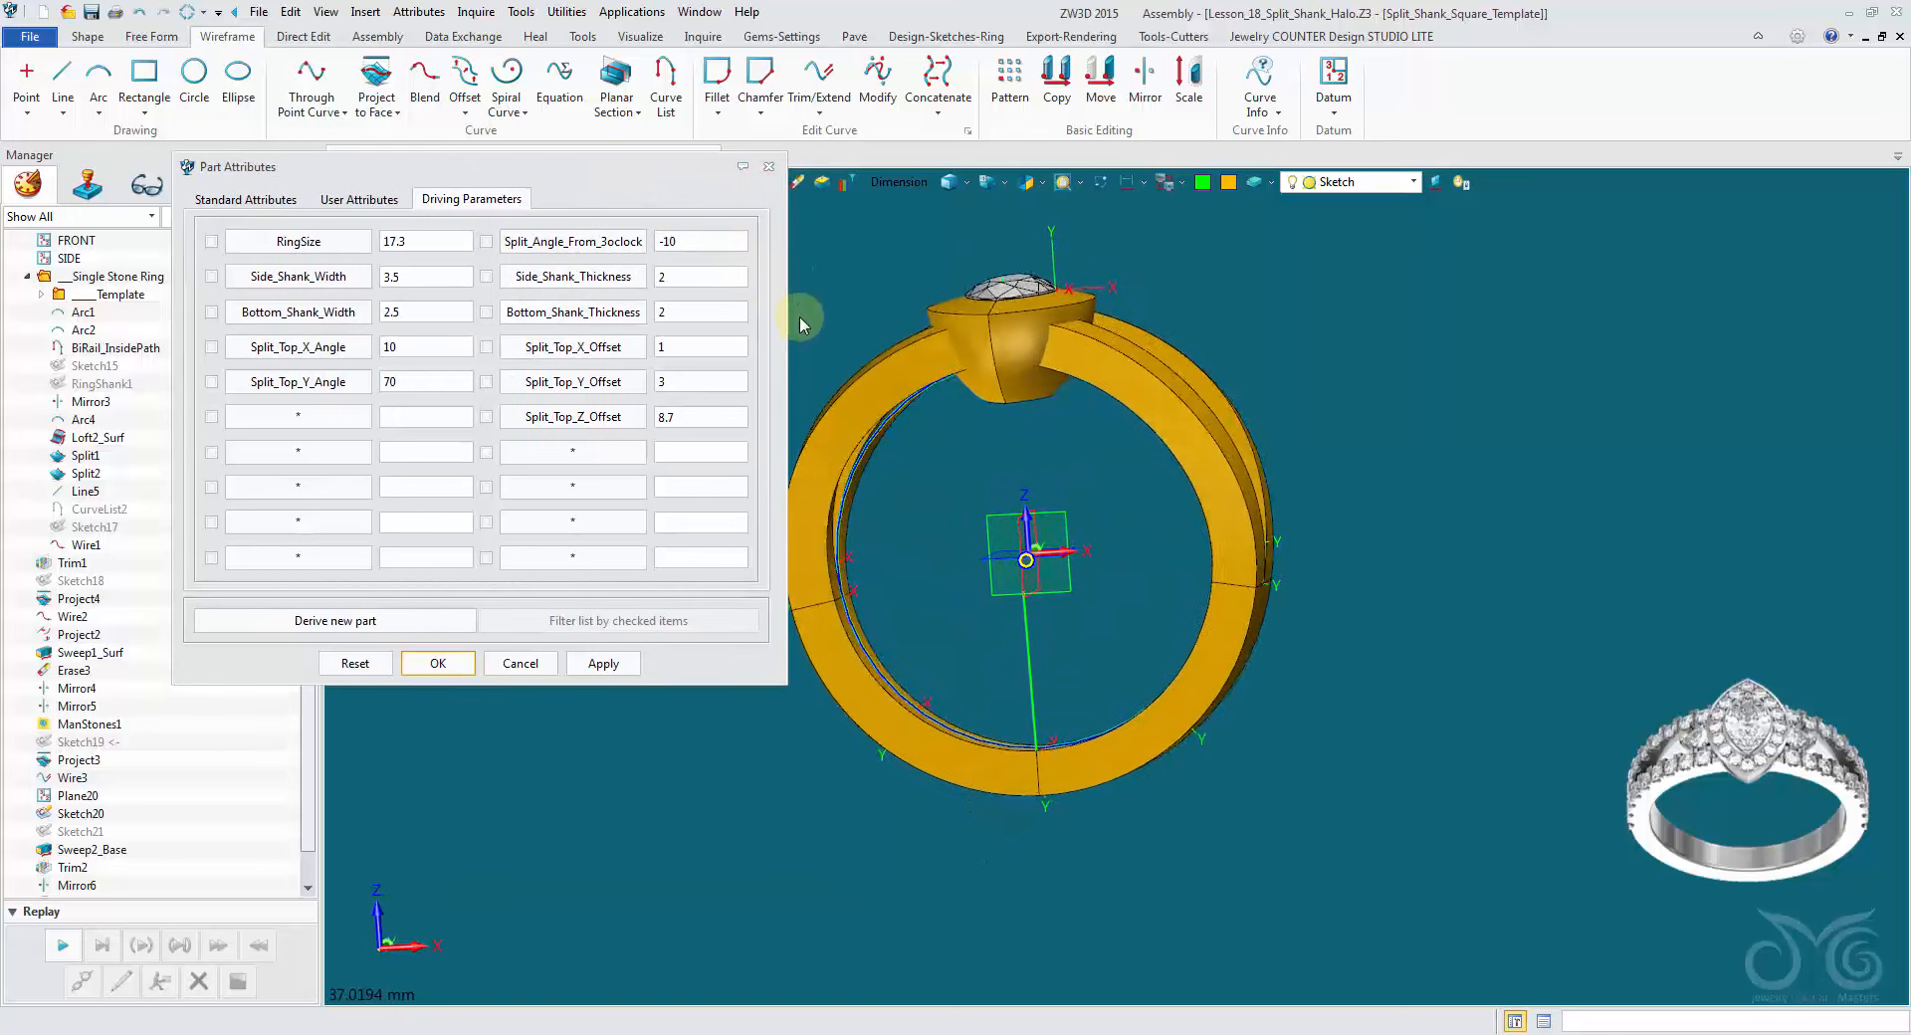
pyautogui.click(1025, 183)
pyautogui.moveTo(831, 351); pyautogui.dragTo(816, 414, button='middle')
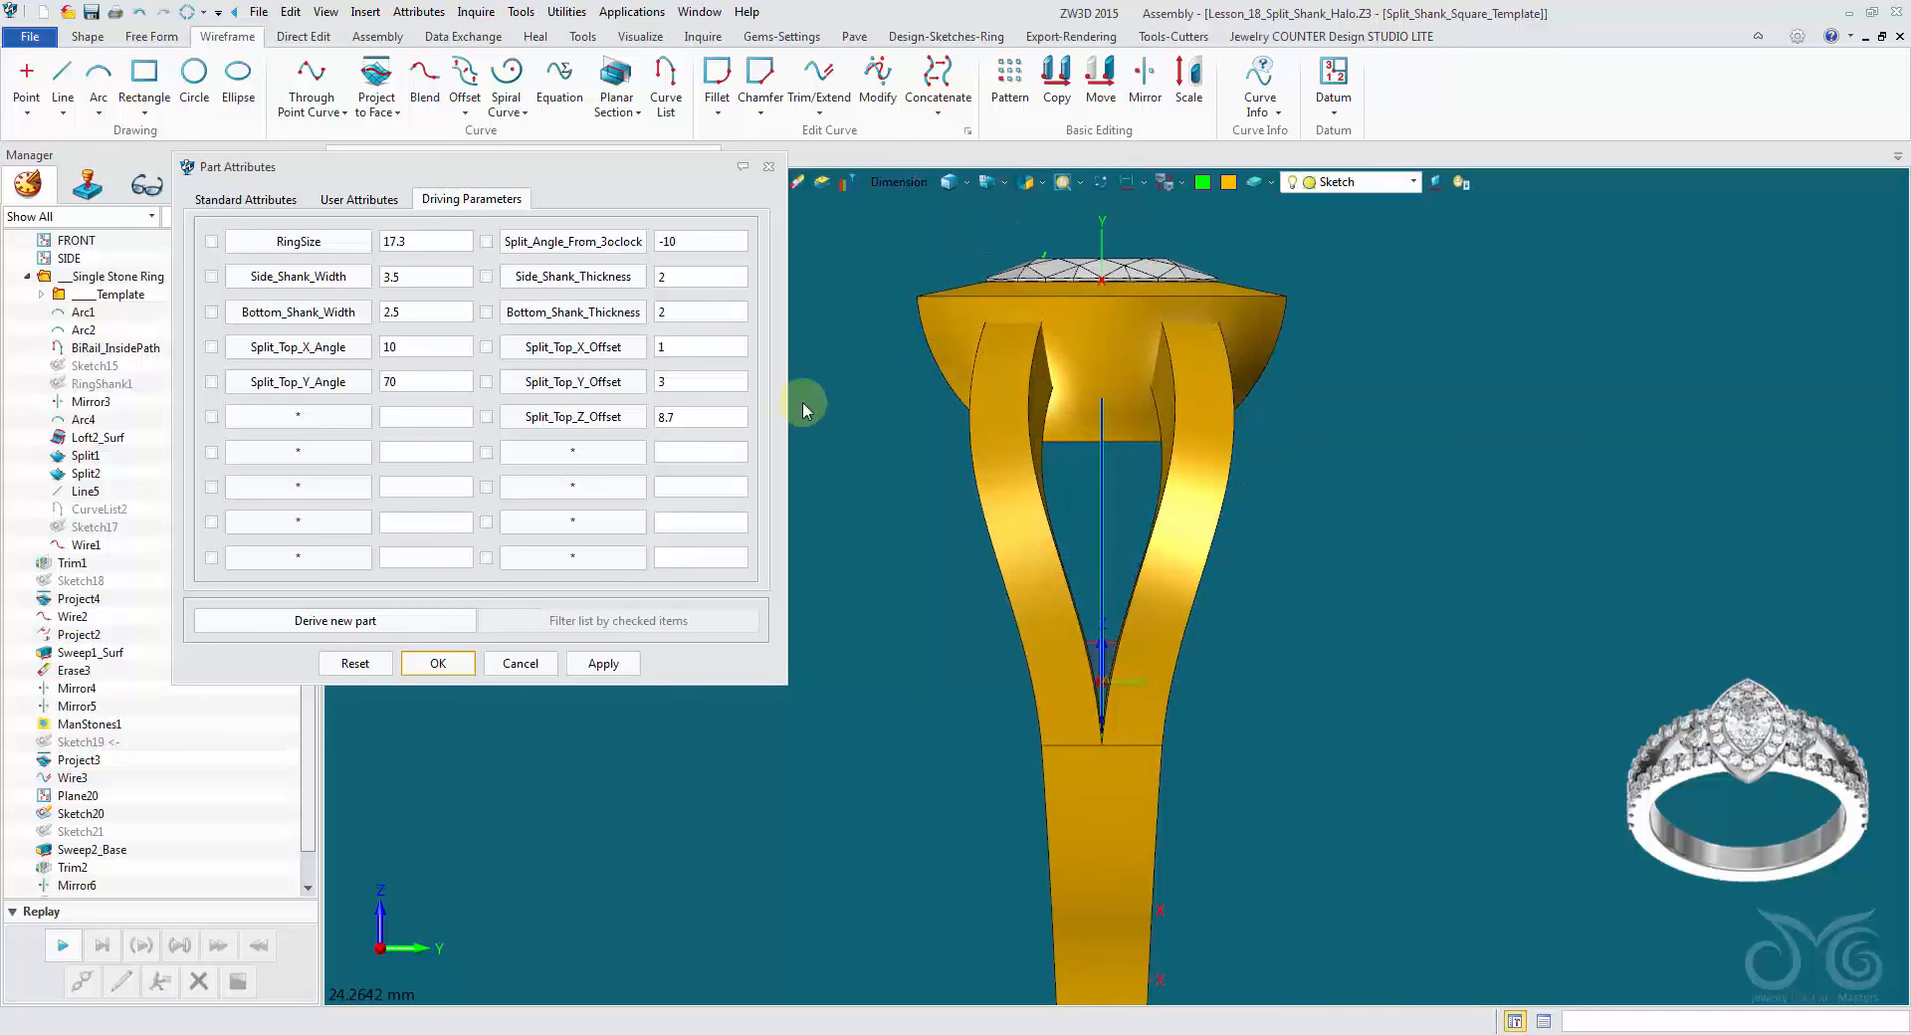
# Step: Apply a Split_Top_Y_Angle of 110, then reduce it to 100 and apply again
pyautogui.doubleClick(429, 384)
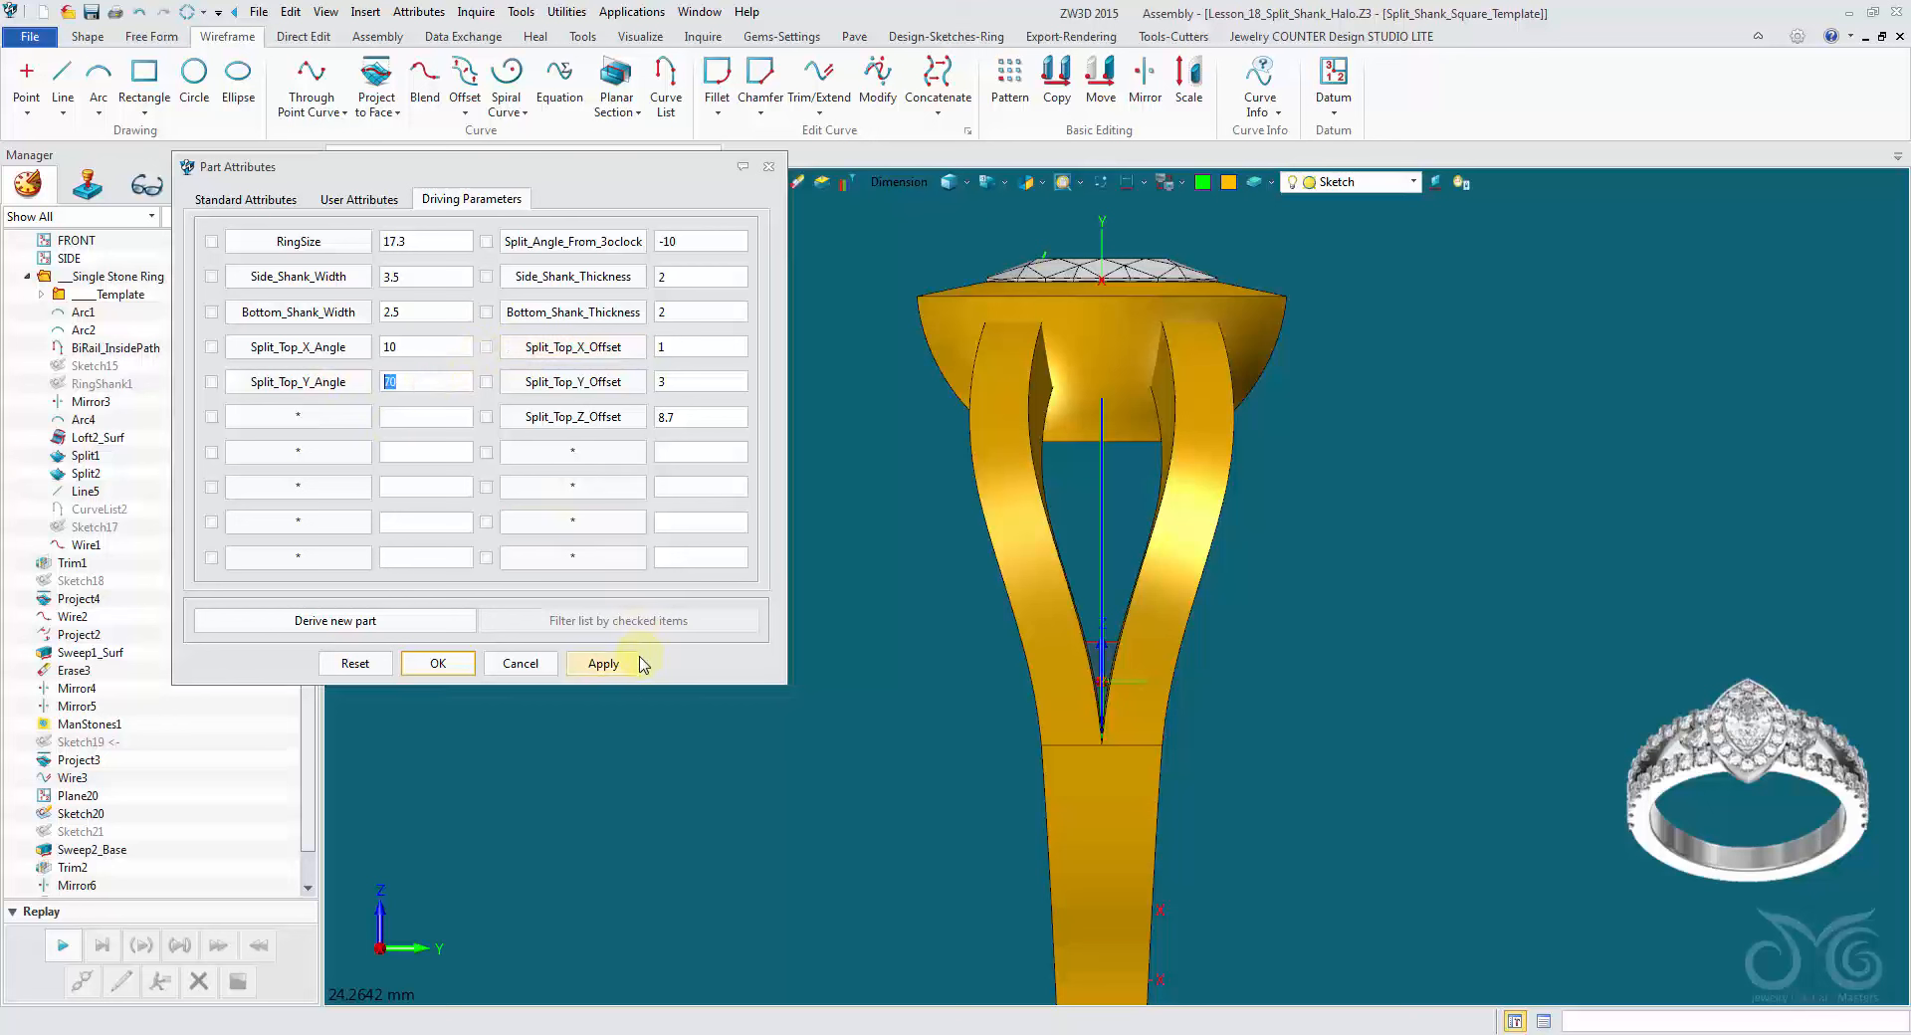
pyautogui.click(603, 664)
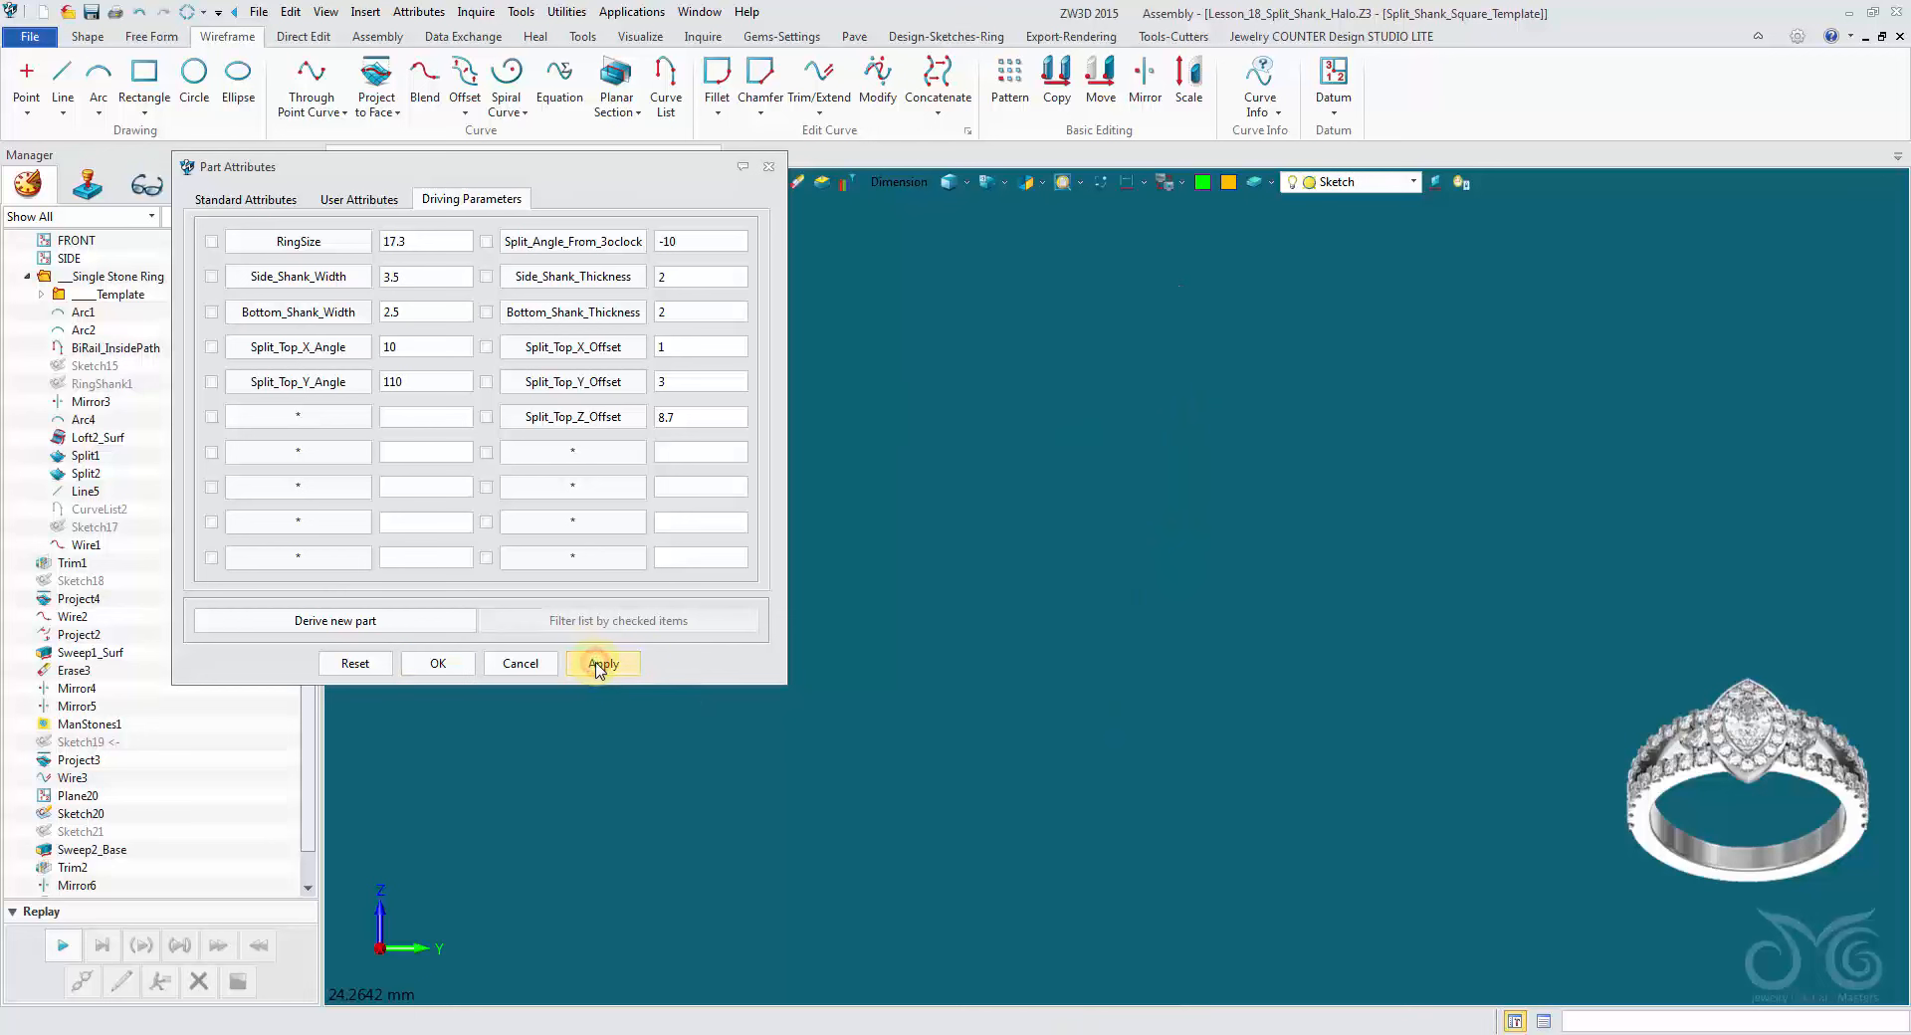
pyautogui.doubleClick(448, 382)
pyautogui.write('10')
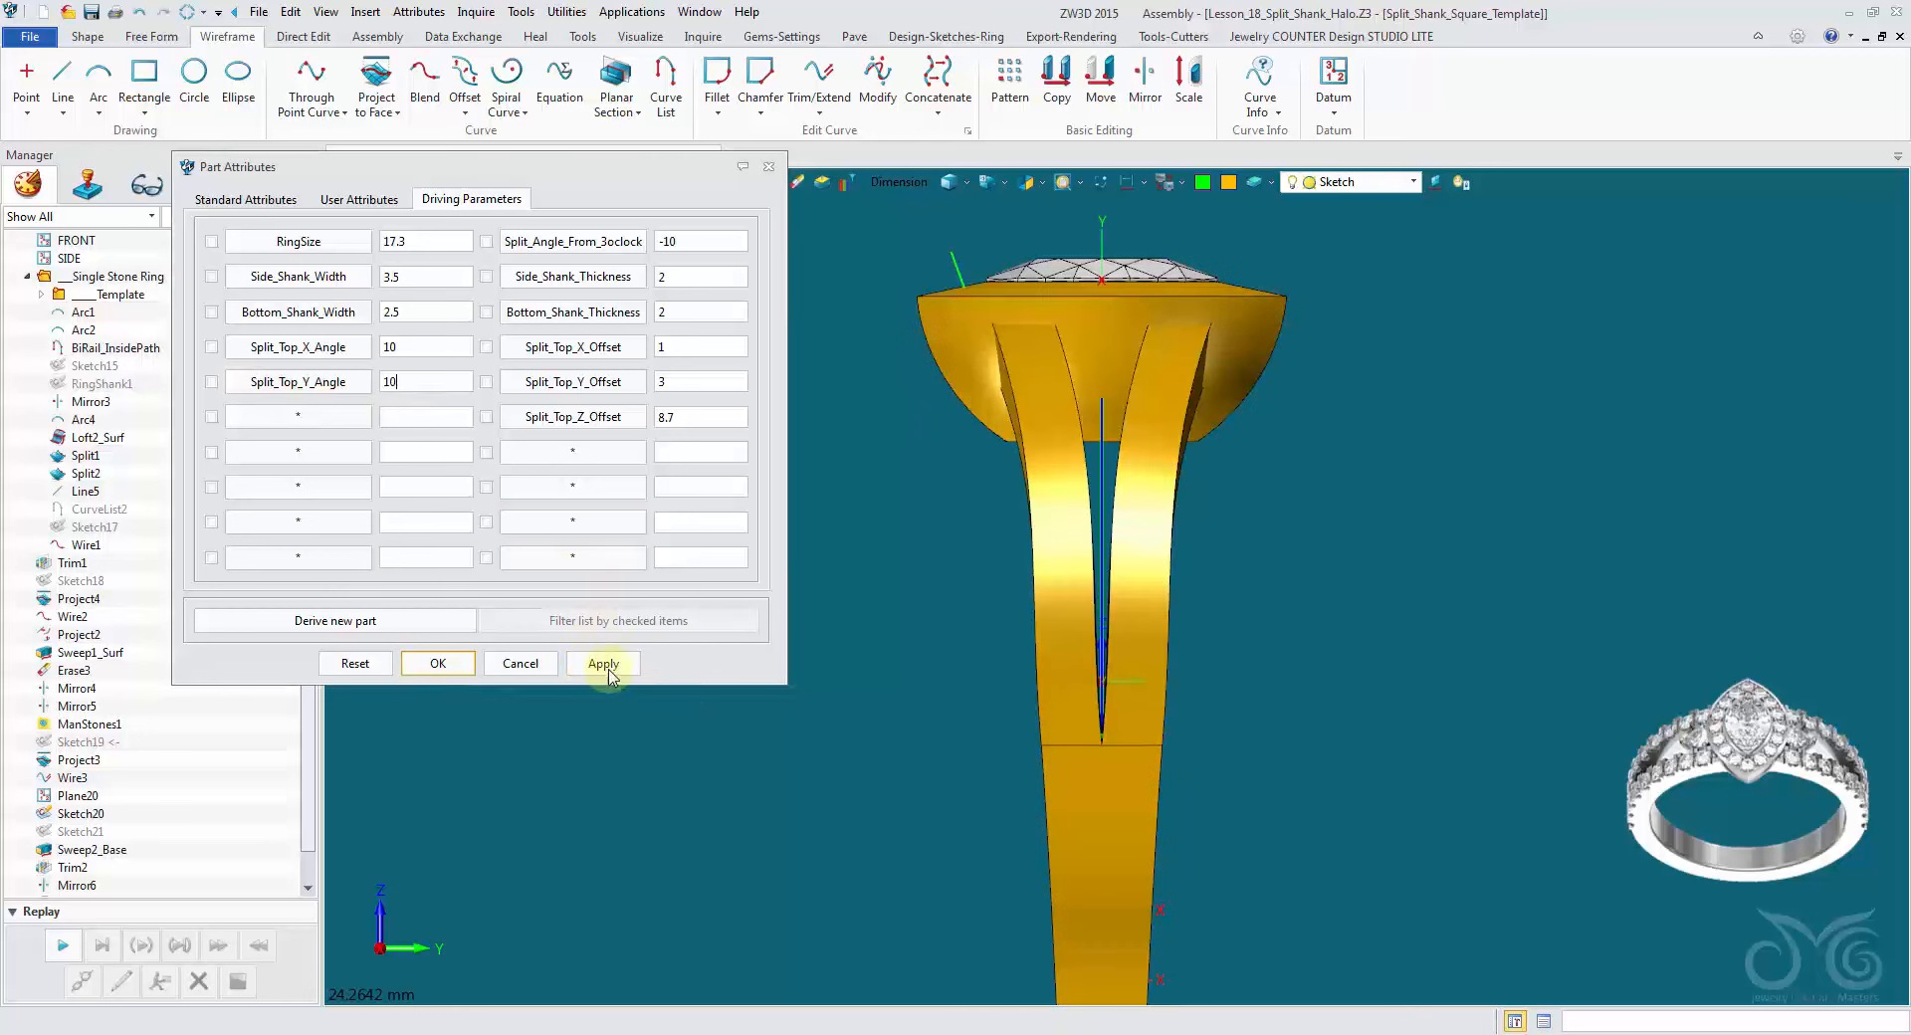
pyautogui.click(602, 663)
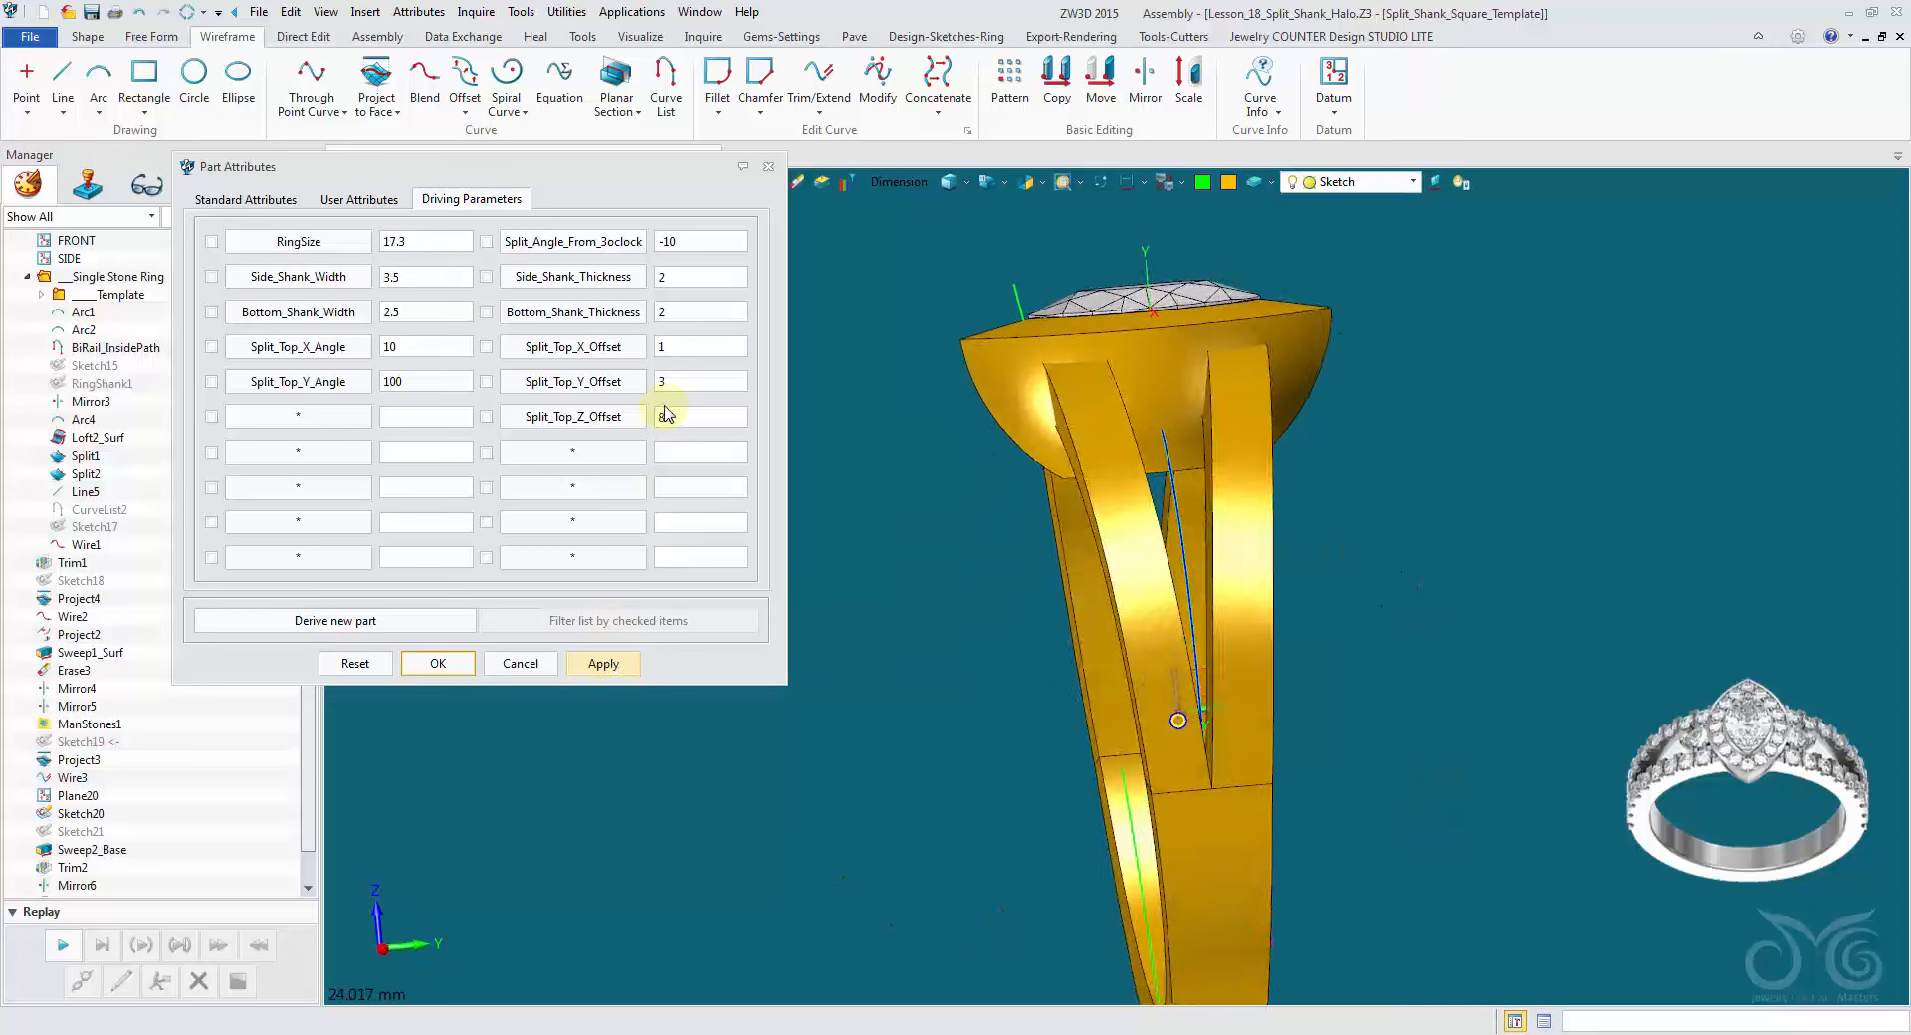
# Step: Try a Split_Top_Y_Offset of 3.5, then restore it to 3 and apply
pyautogui.click(684, 378)
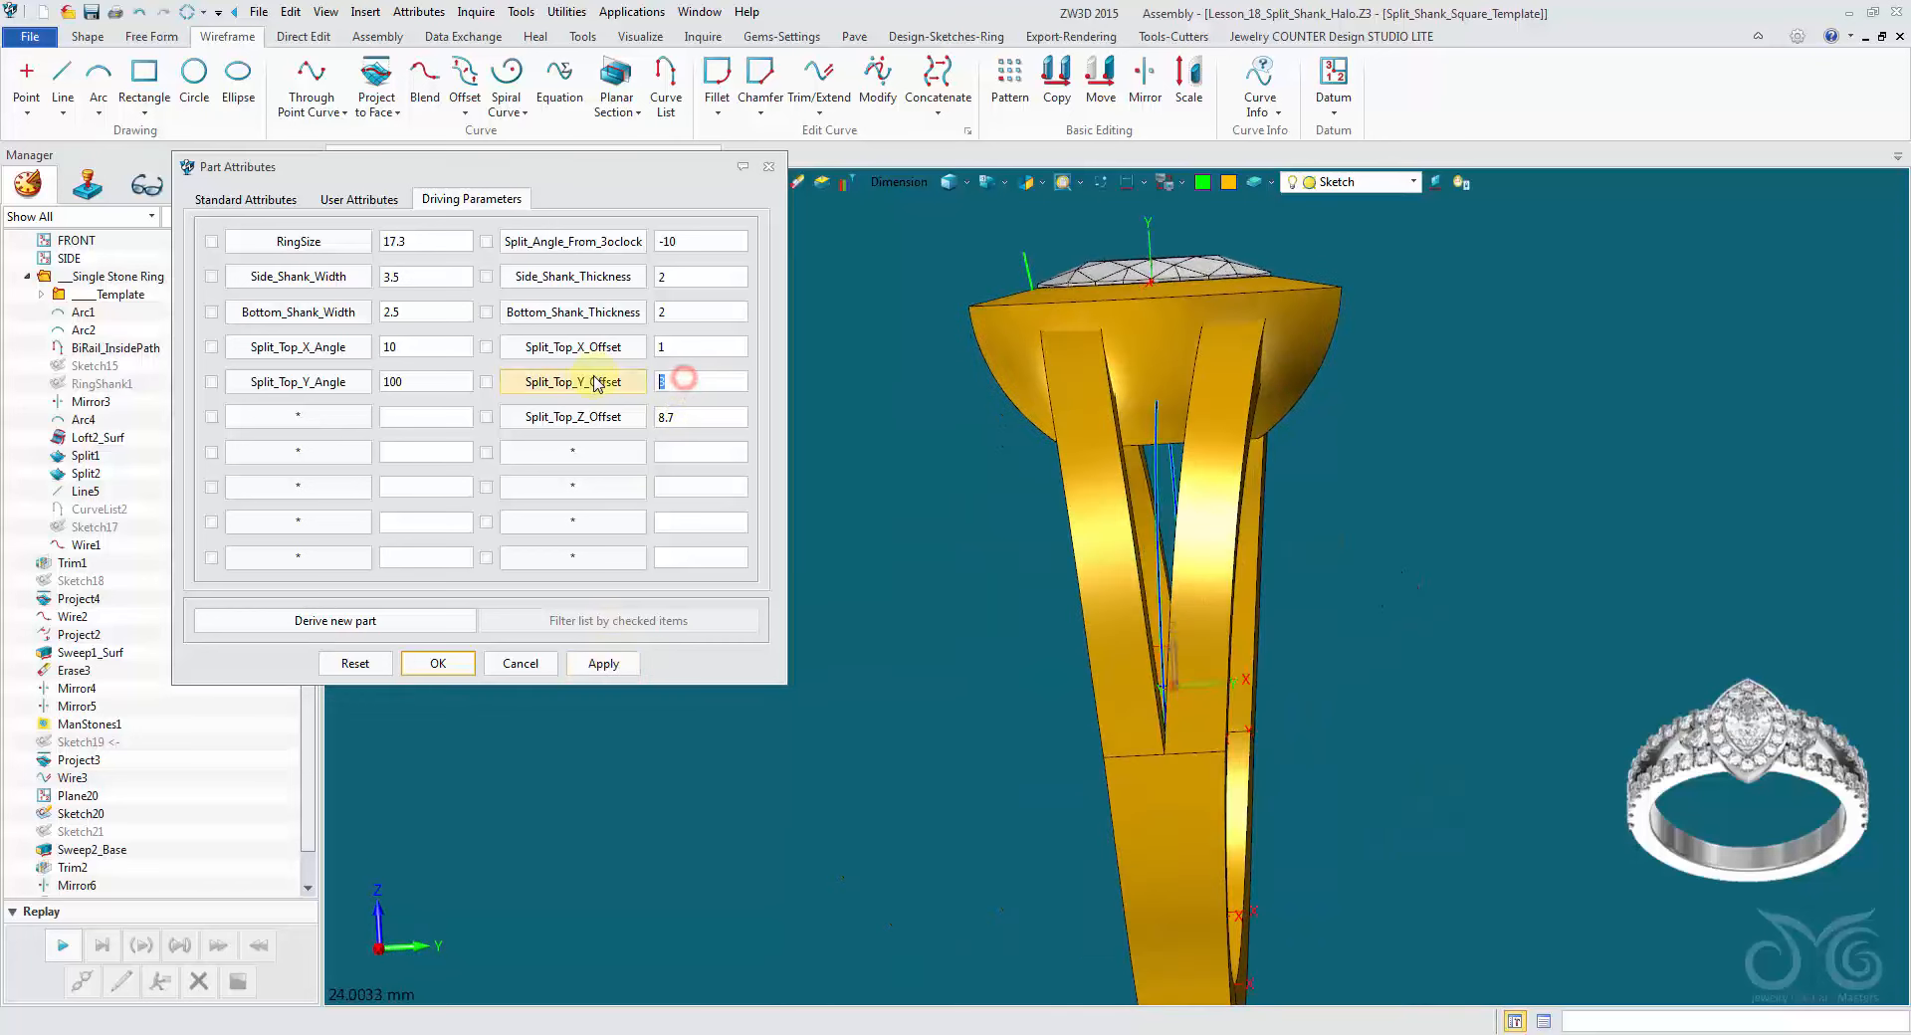
pyautogui.click(601, 663)
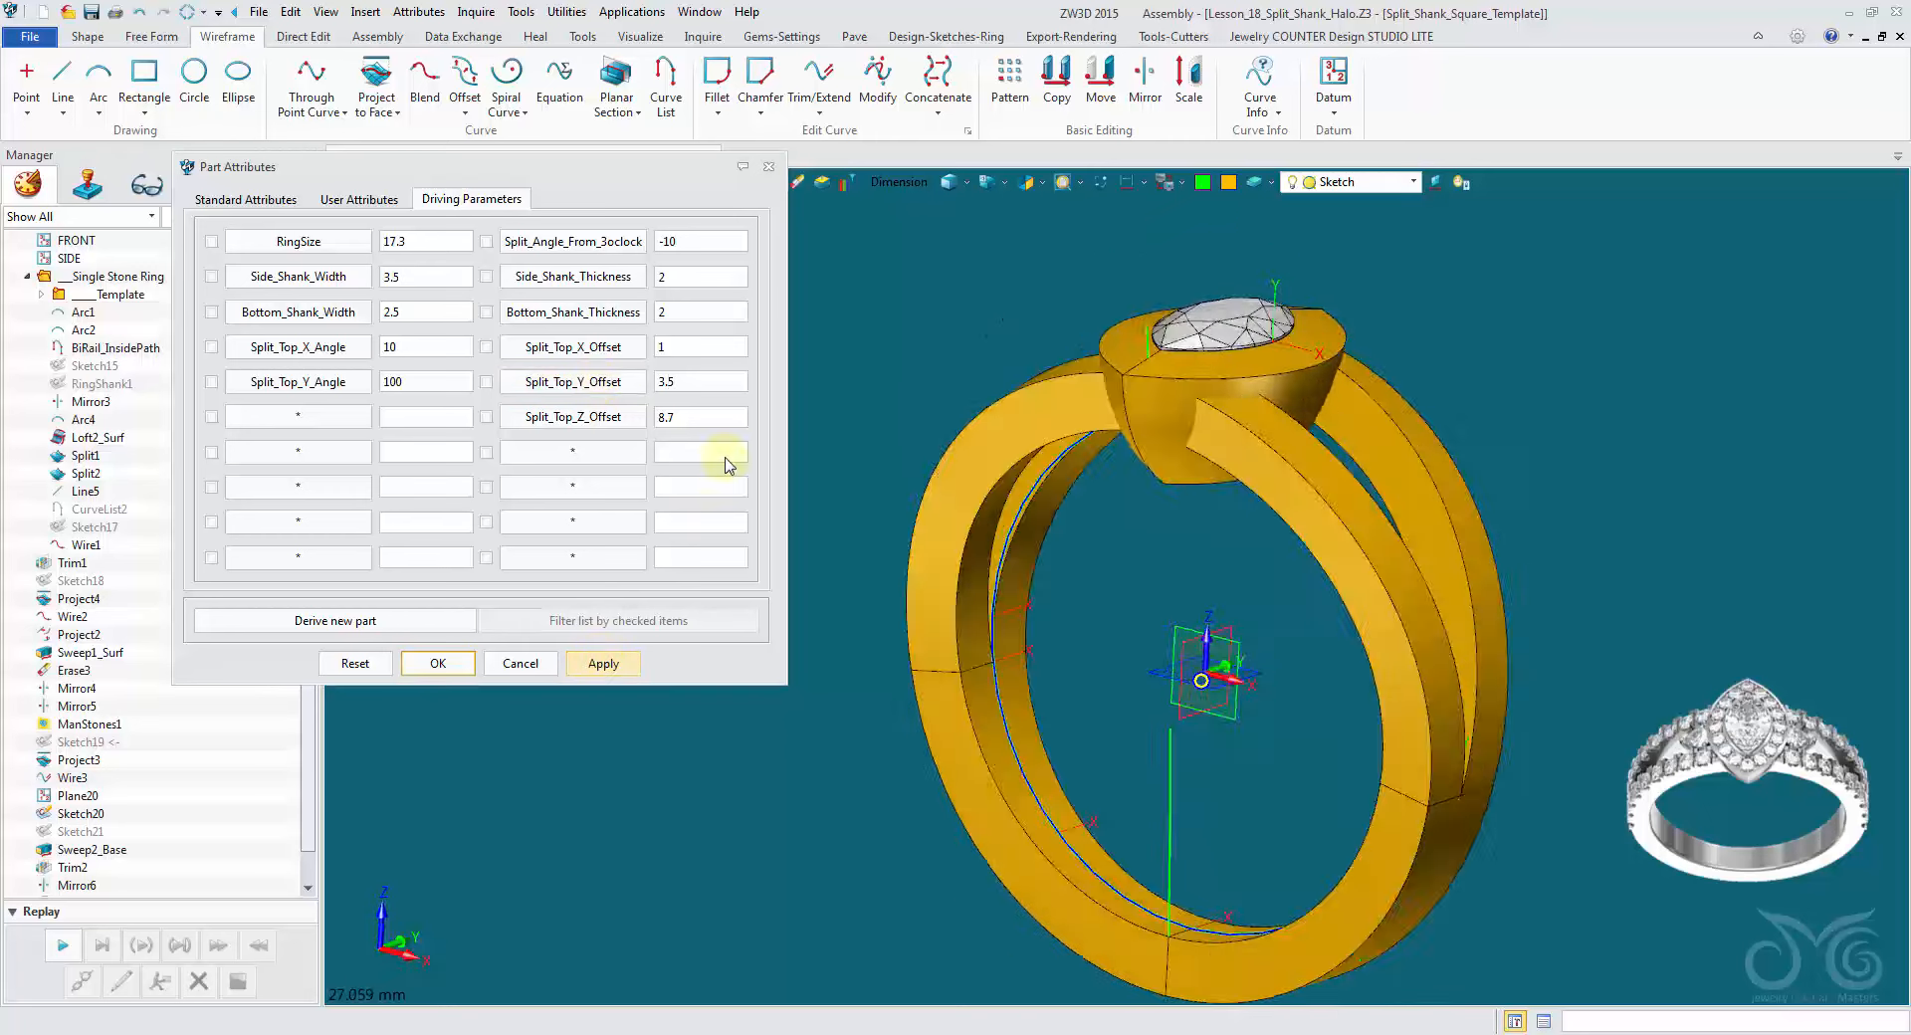
pyautogui.moveTo(698, 381); pyautogui.dragTo(614, 387)
pyautogui.write('3')
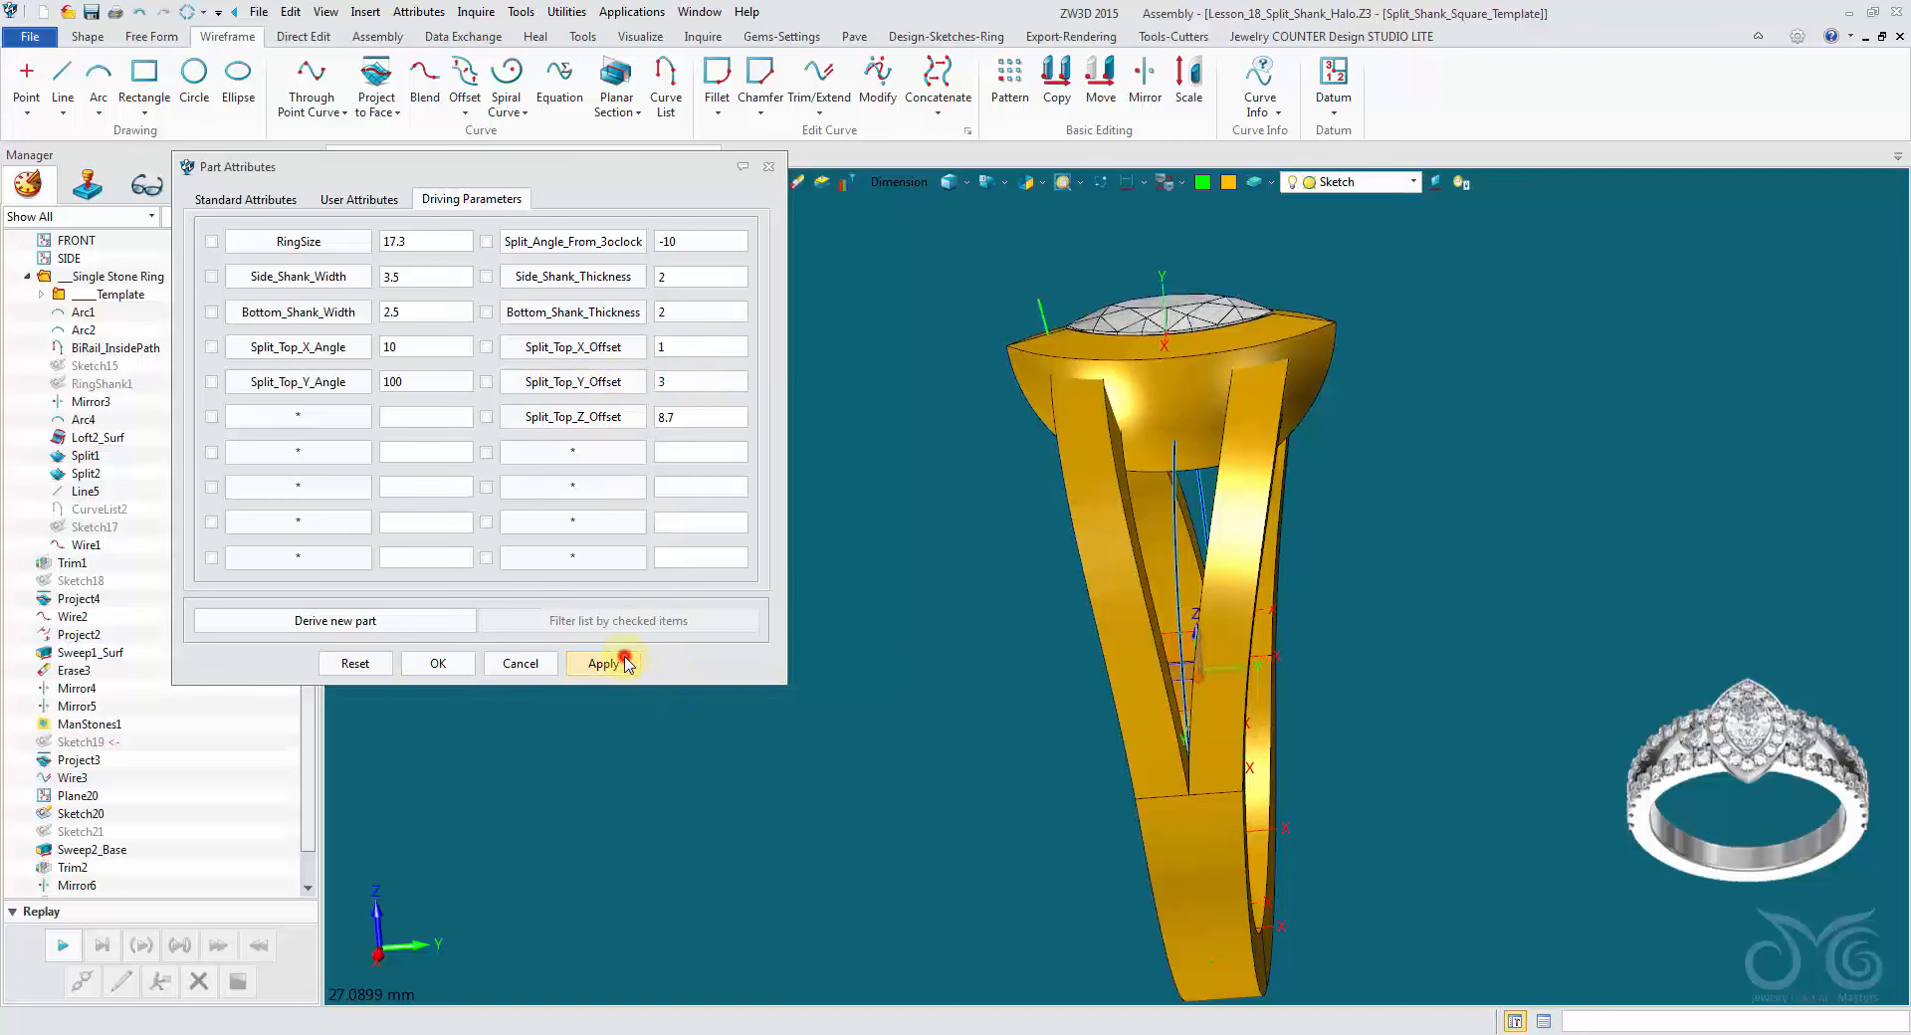
pyautogui.click(625, 663)
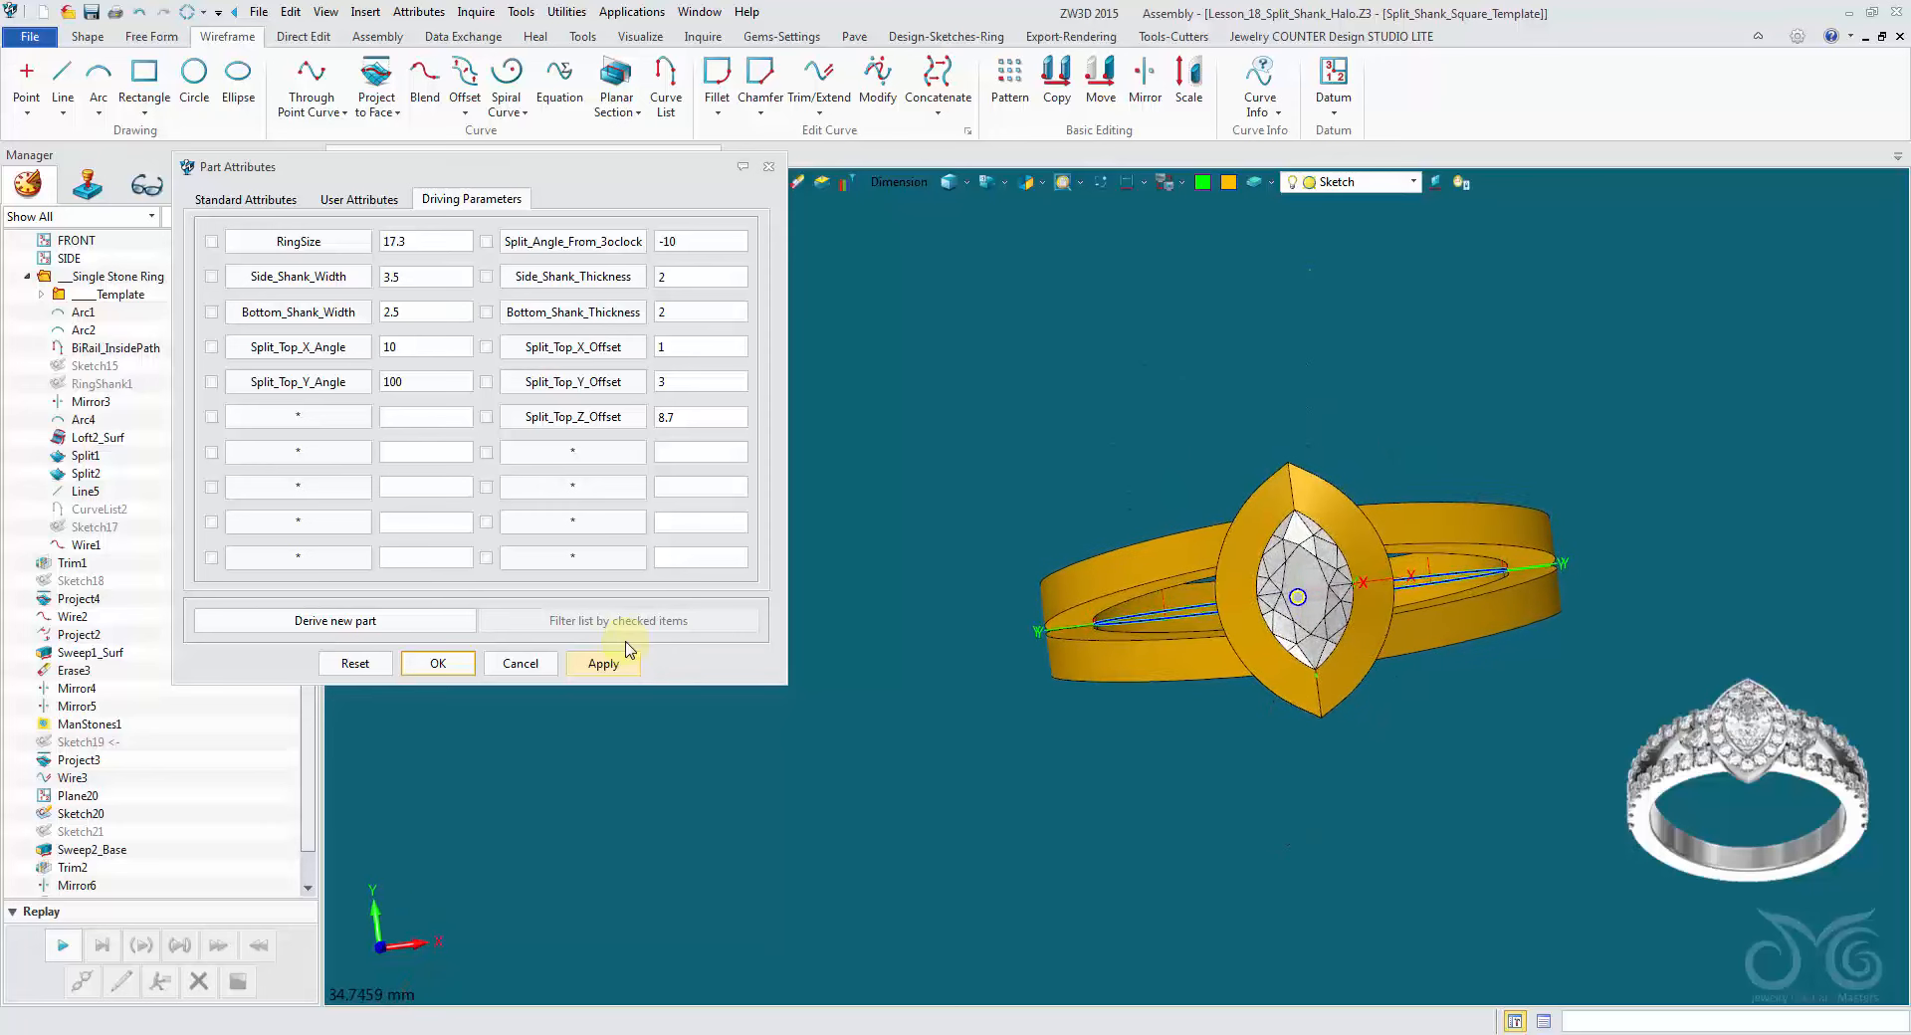
# Step: Accept the part attributes and roll the model history back to the Mirror4 feature
pyautogui.click(438, 663)
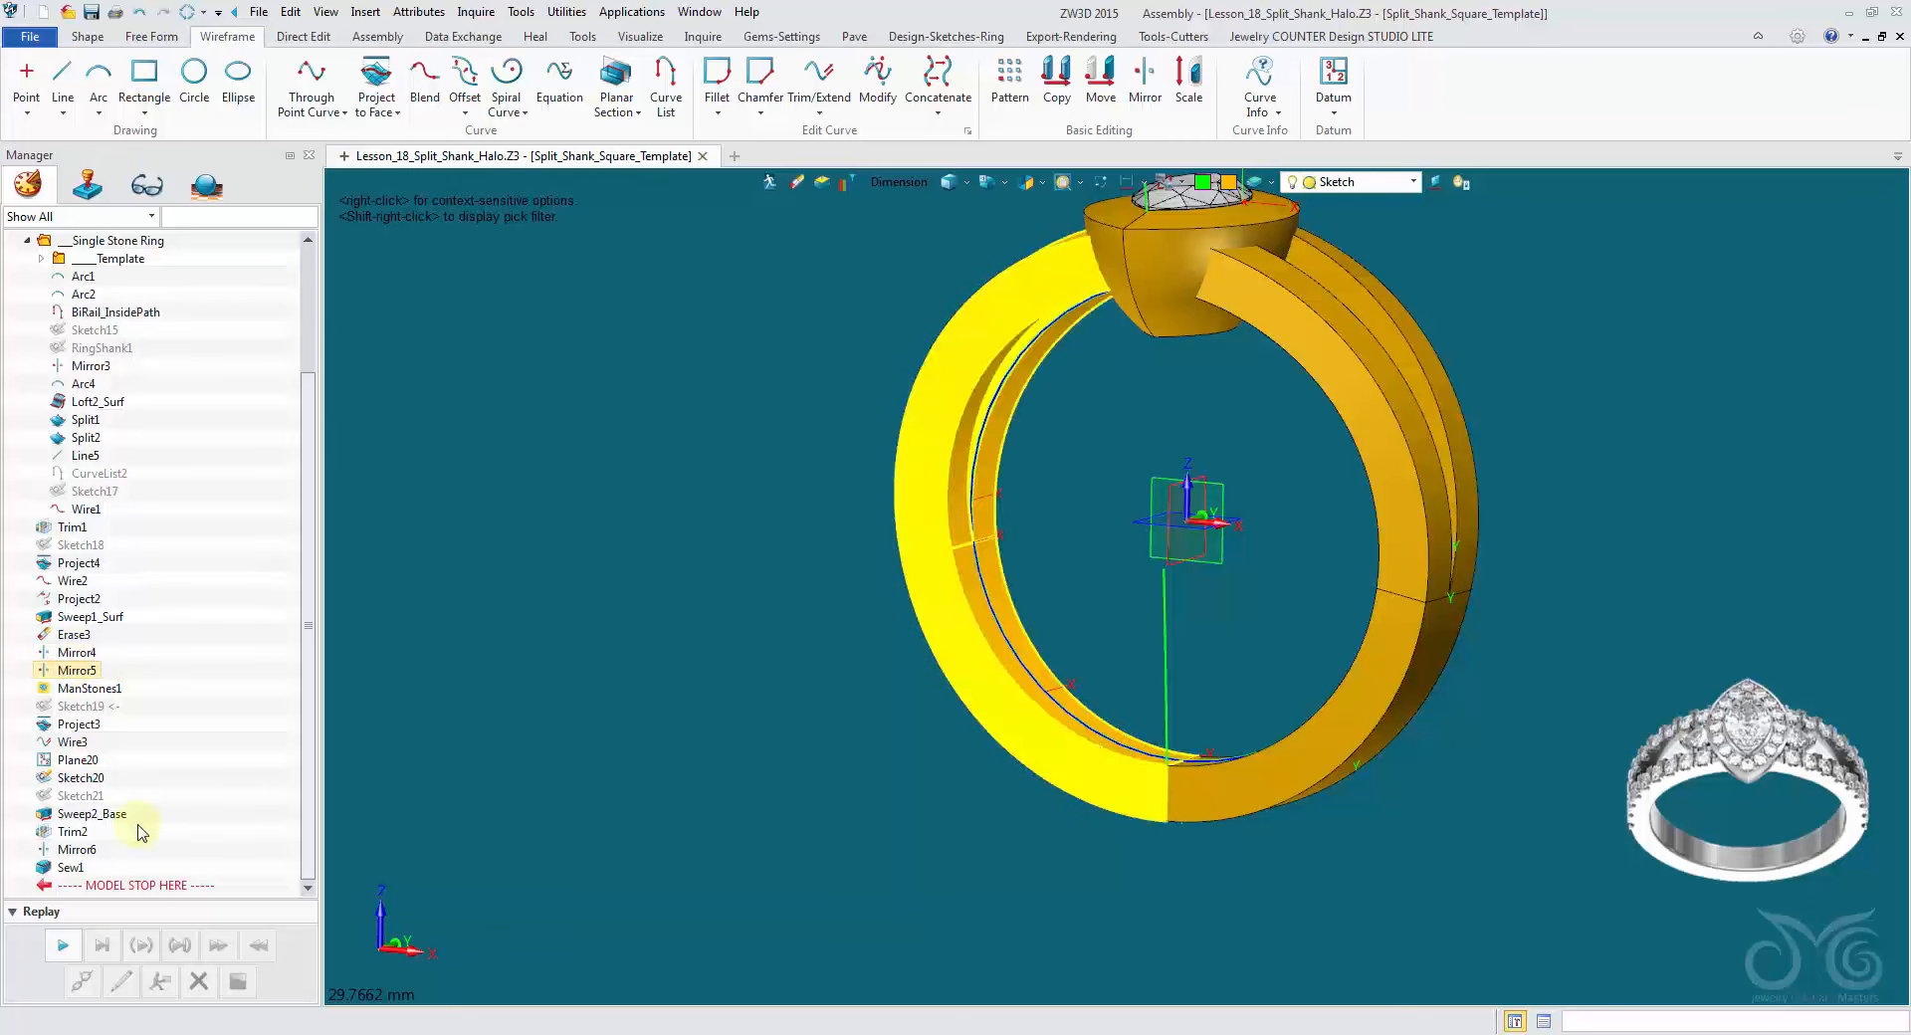
pyautogui.moveTo(1353, 403); pyautogui.dragTo(1258, 318, button='right')
pyautogui.scroll(2, 1261, 298)
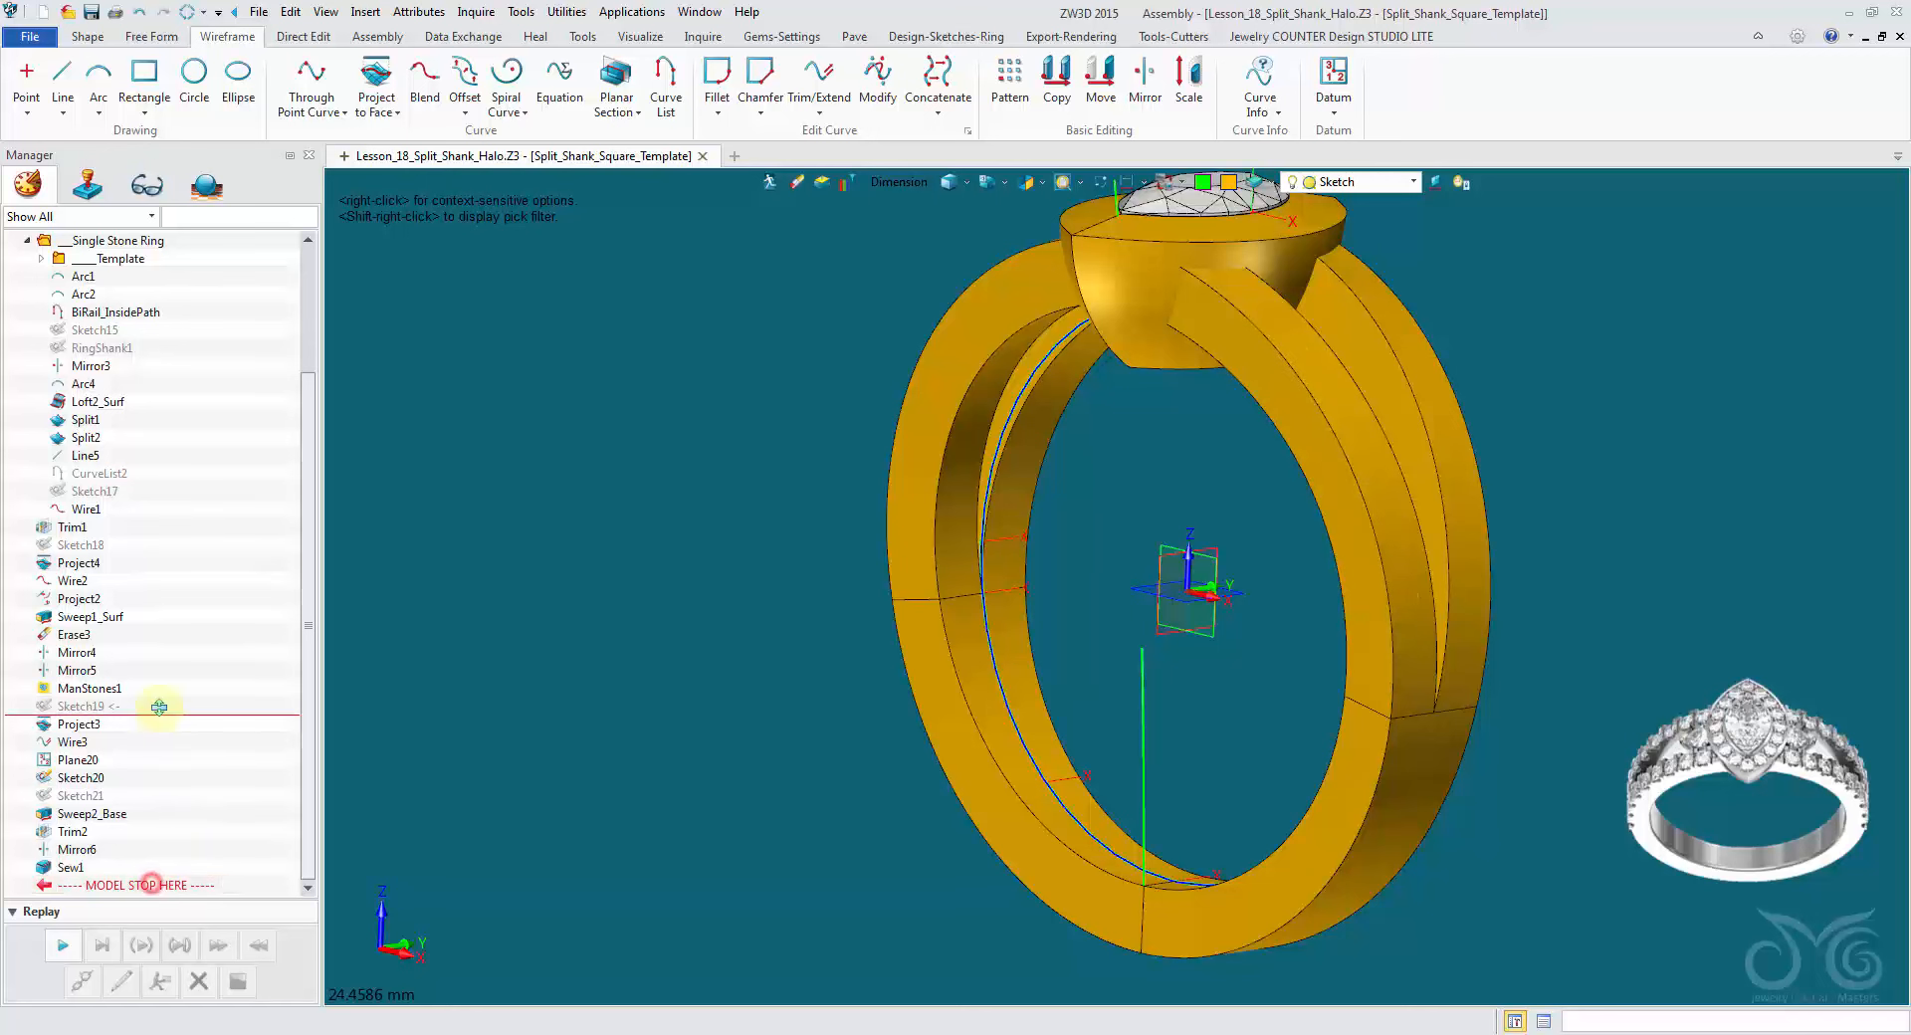
pyautogui.moveTo(161, 653); pyautogui.dragTo(161, 655)
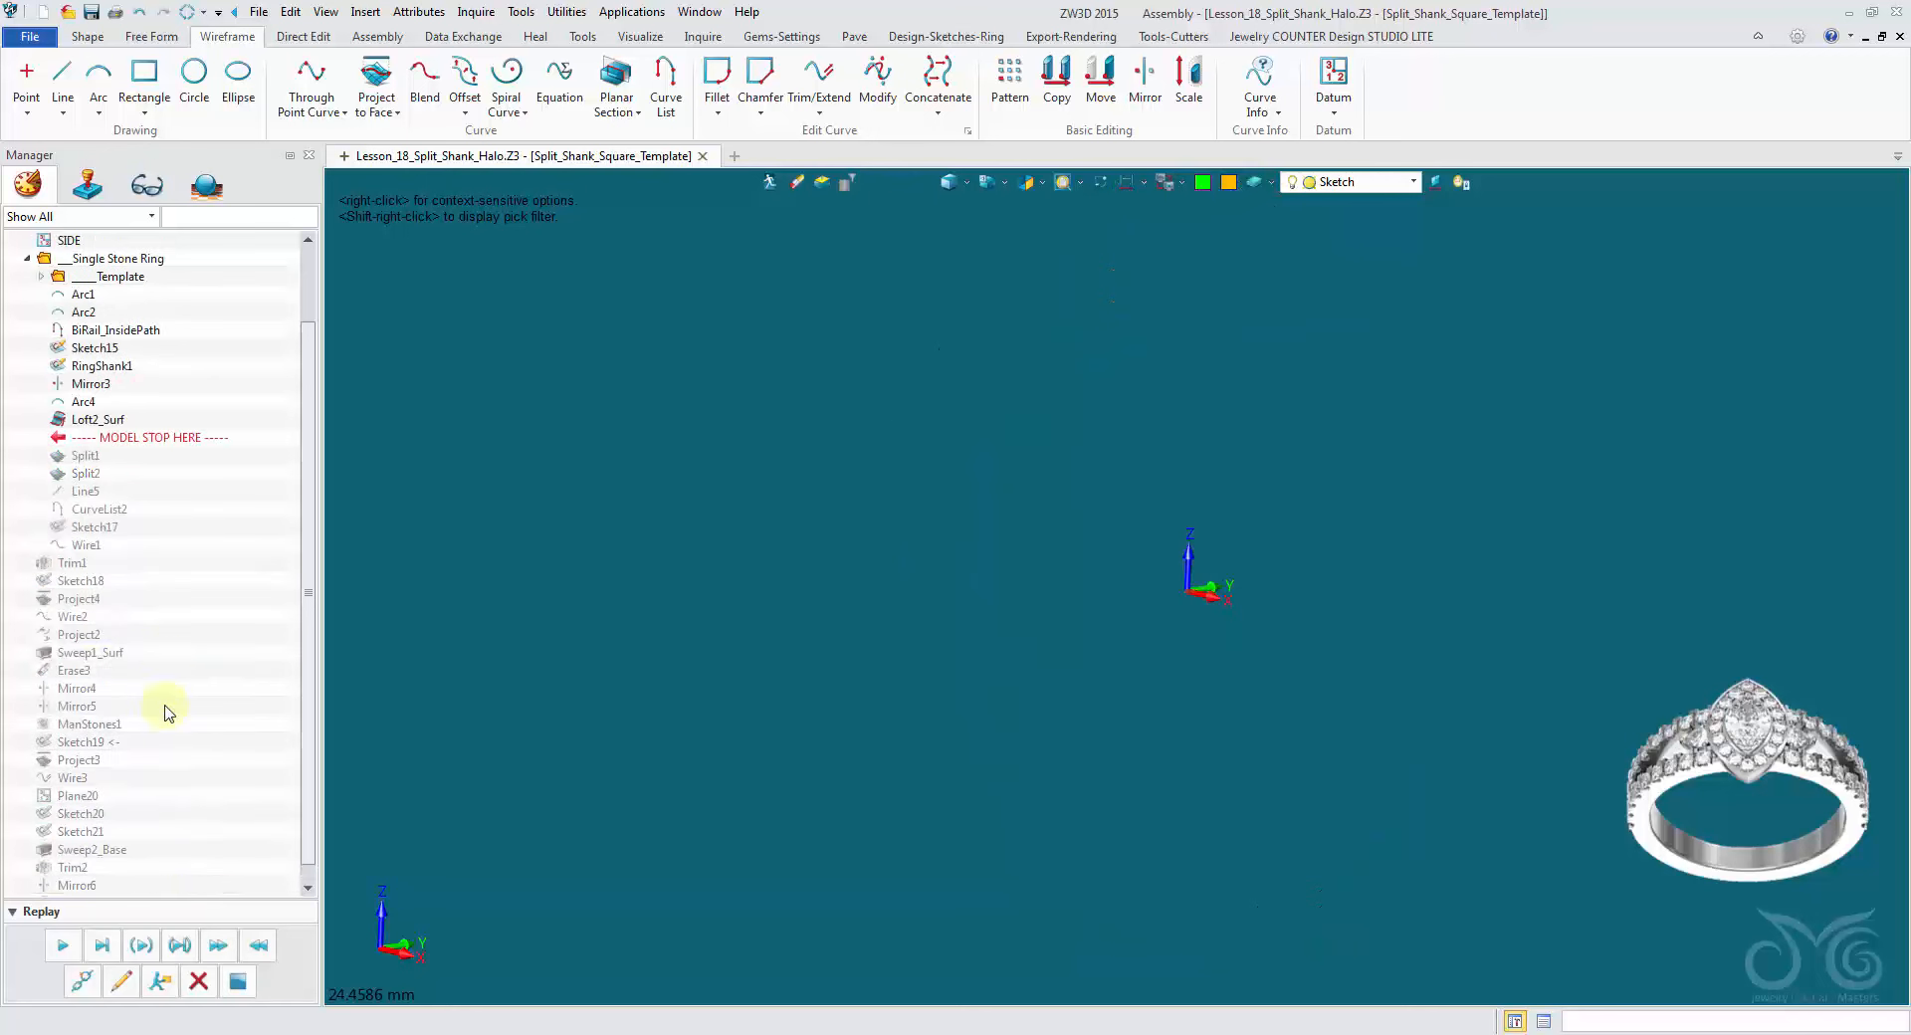
# Step: Delete the Mirror4 and Mirror5 features and replay the remaining history to the end of the model
pyautogui.click(198, 984)
pyautogui.click(198, 983)
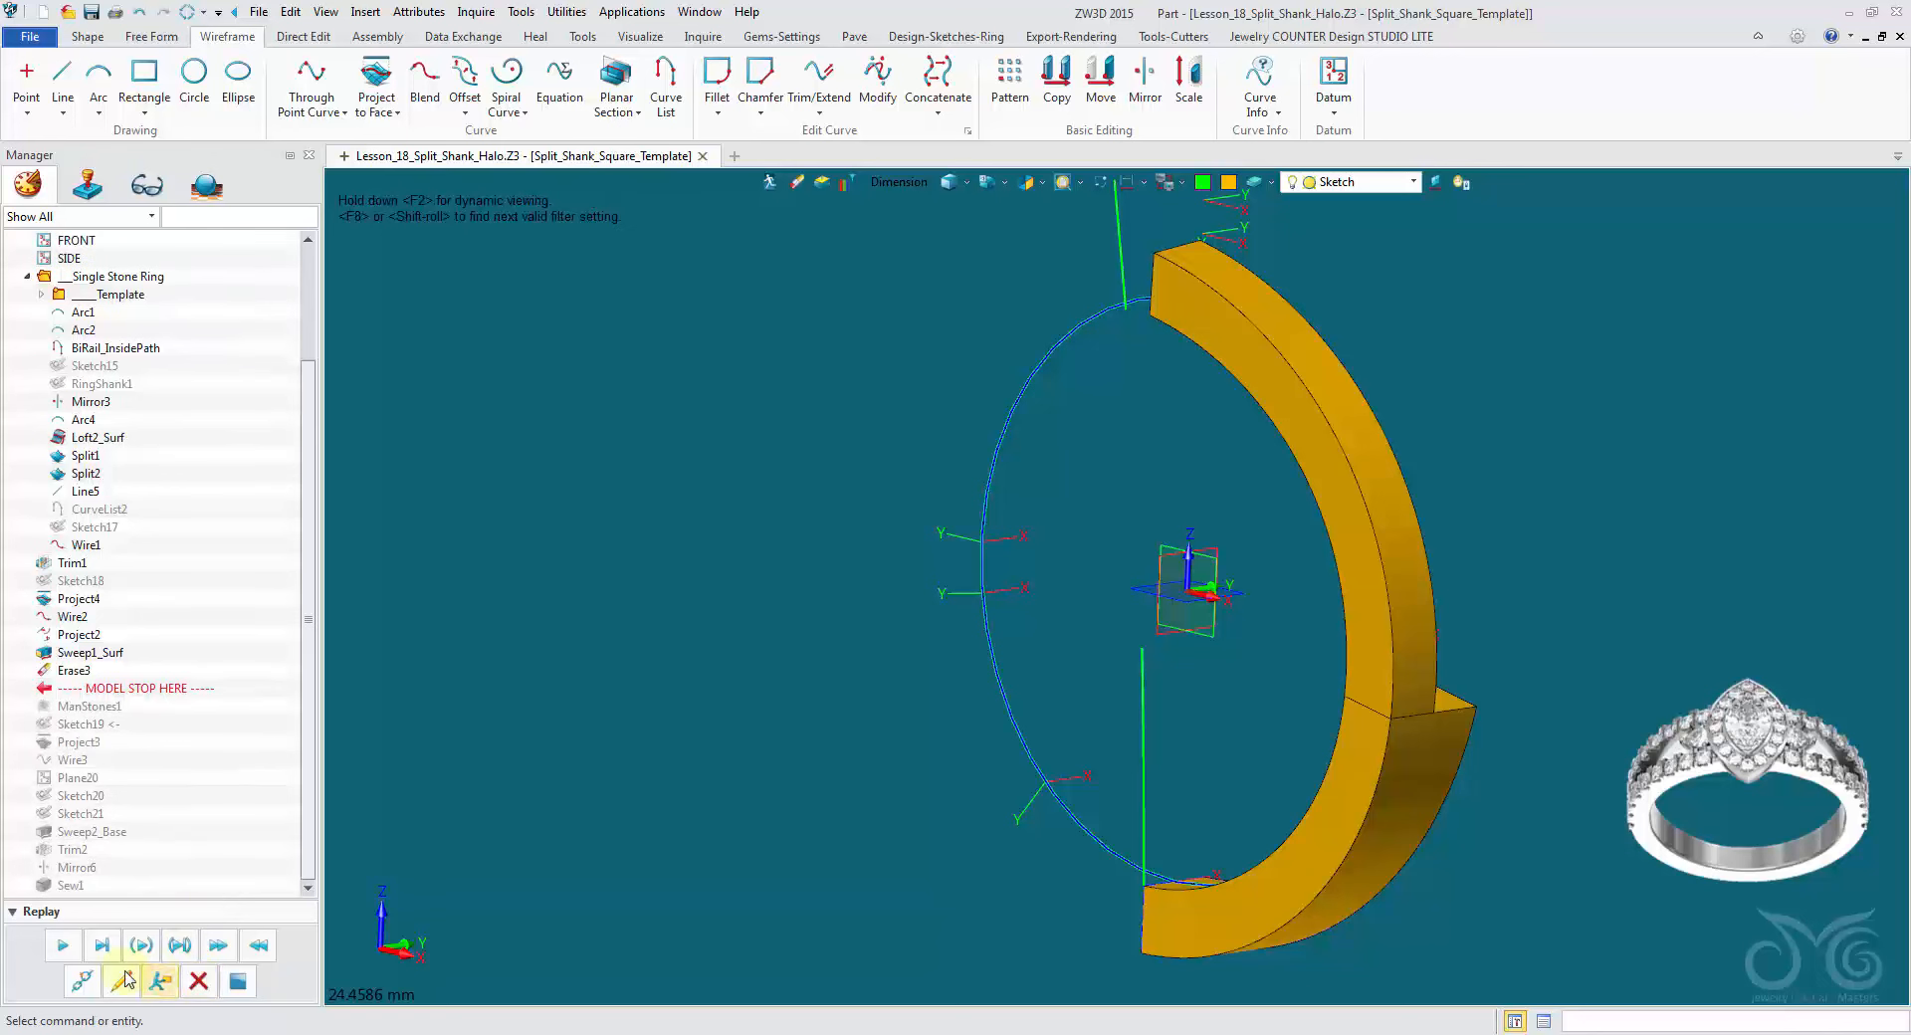
pyautogui.click(104, 946)
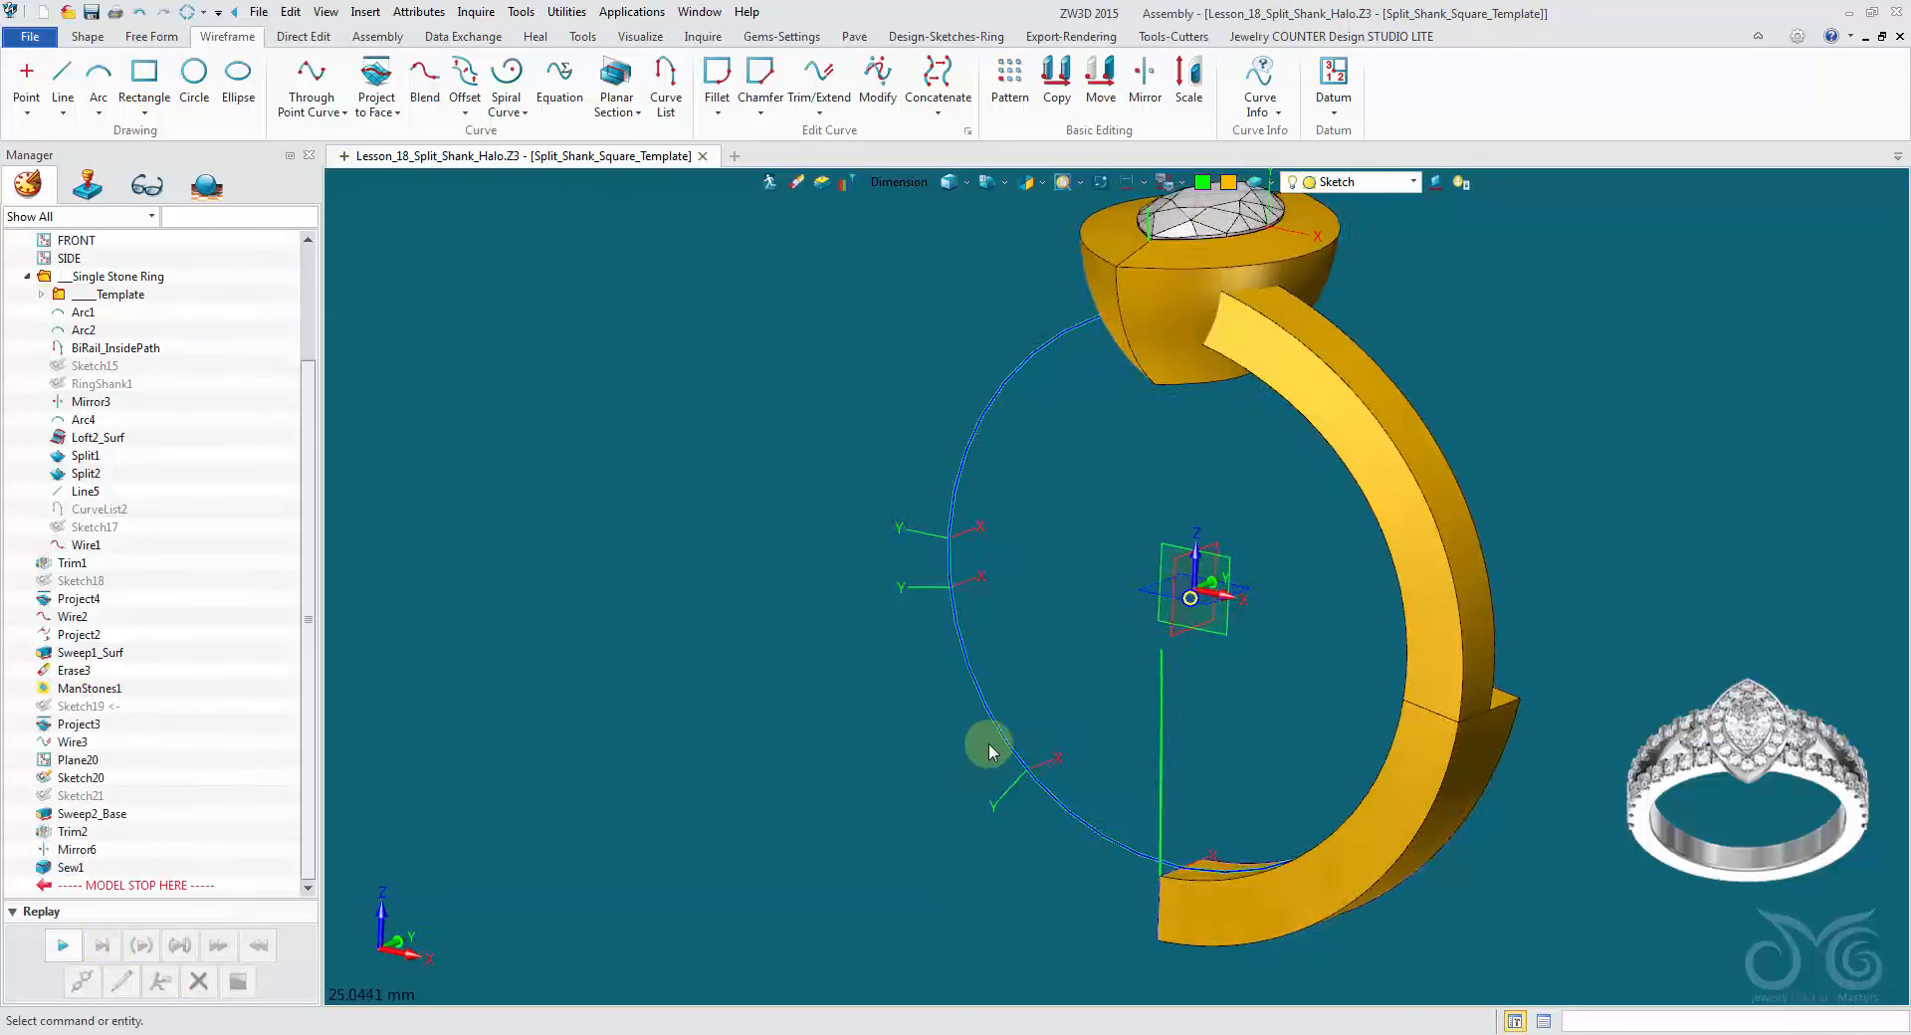
# Step: Erase the leftover vertical construction line inside the ring at the base of the shank
pyautogui.moveTo(987, 743)
pyautogui.mouseDown(button='middle')
pyautogui.moveTo(1059, 529)
pyautogui.moveTo(605, 369)
pyautogui.mouseUp(button='middle')
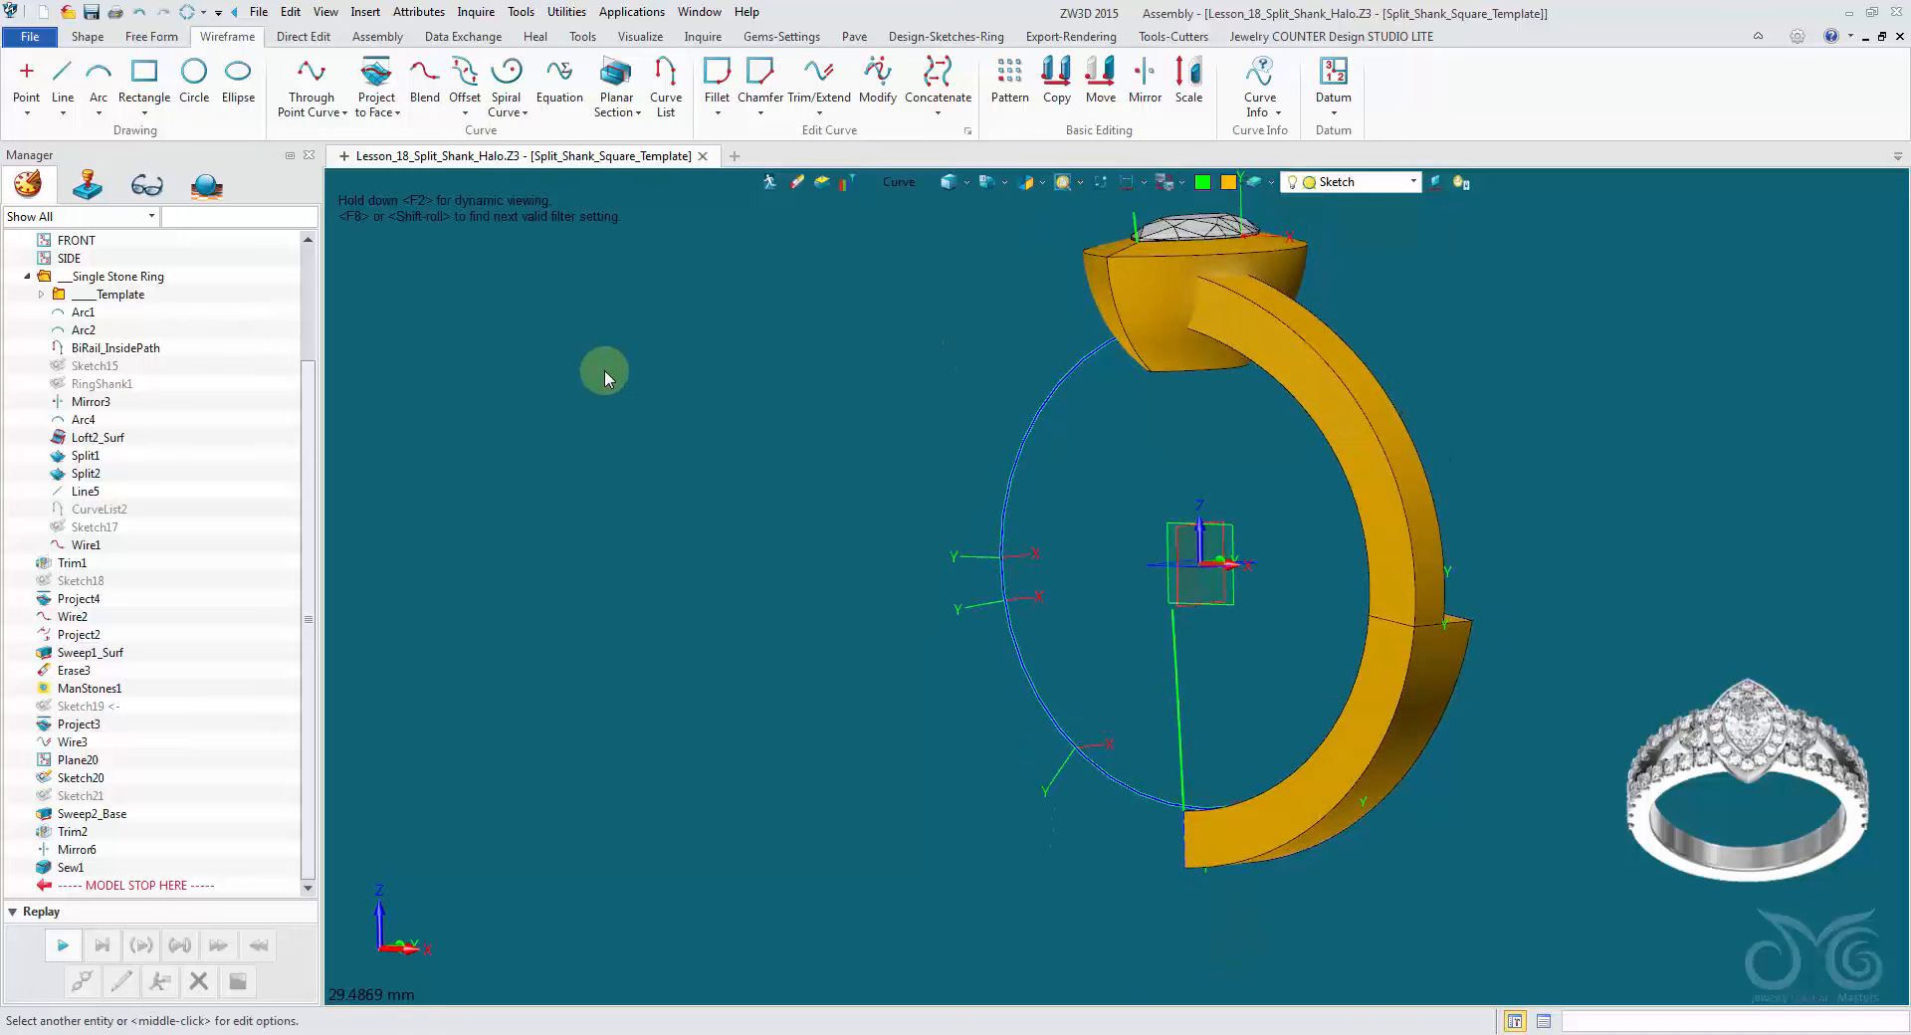
pyautogui.click(796, 187)
pyautogui.click(1184, 671)
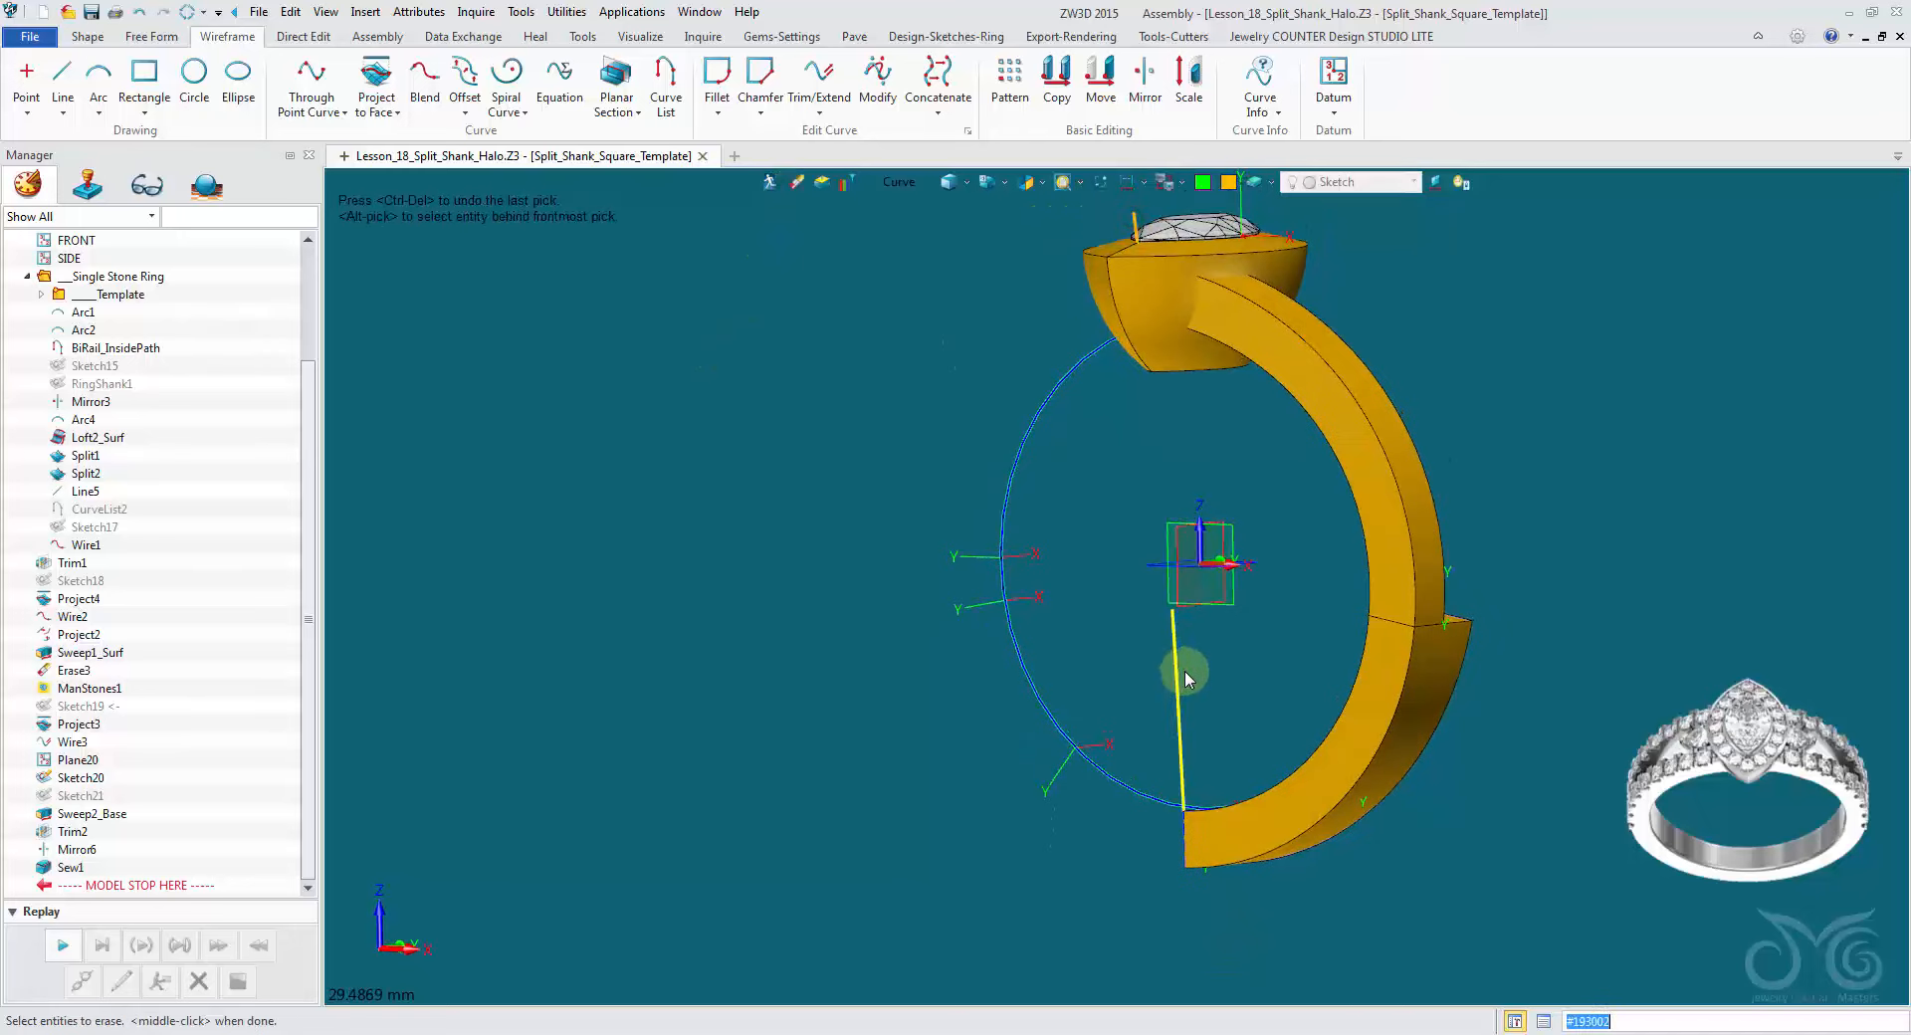
pyautogui.middleClick(1185, 668)
# Step: Trim the upper shank arm against the outer side face of the stone's bezel, keeping the trimming shape
pyautogui.scroll(-1, 714, 364)
pyautogui.moveTo(714, 362); pyautogui.dragTo(567, 338, button='middle')
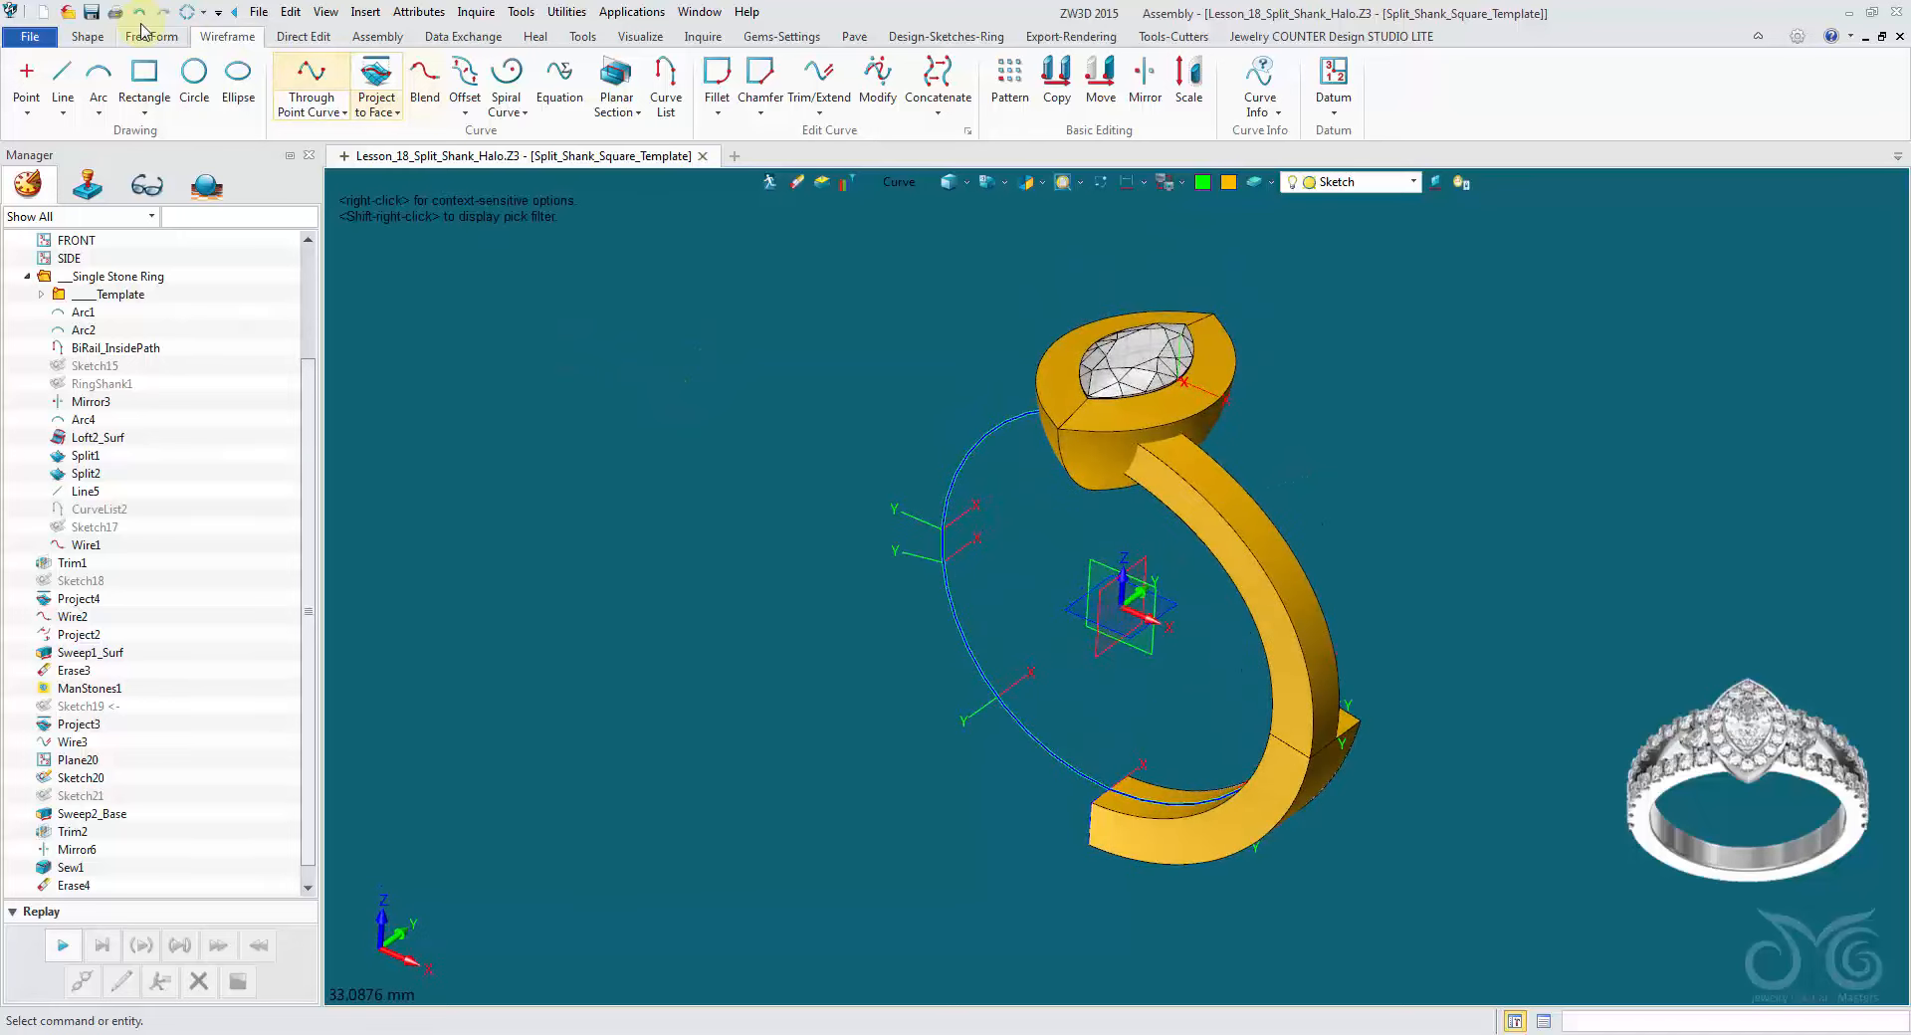
pyautogui.hotkey('ctrl', 'Right')
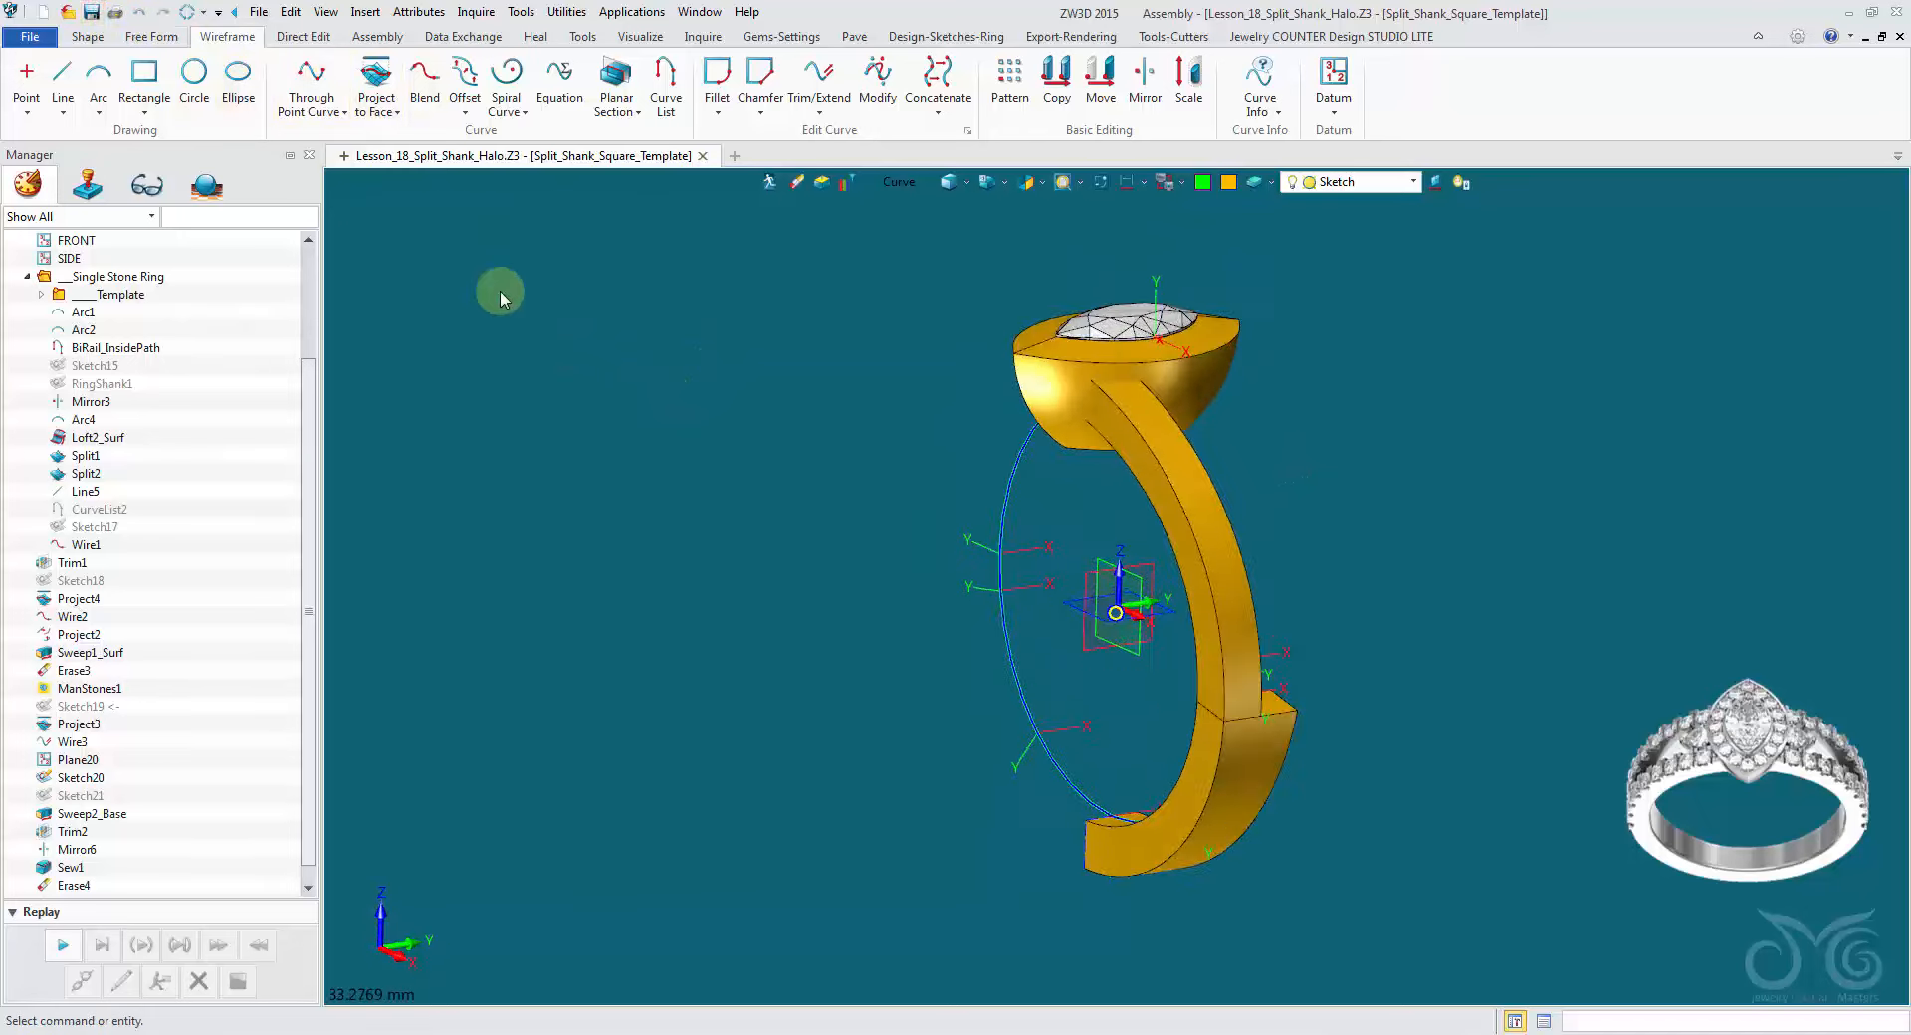
pyautogui.moveTo(598, 383); pyautogui.dragTo(1364, 637, button='middle')
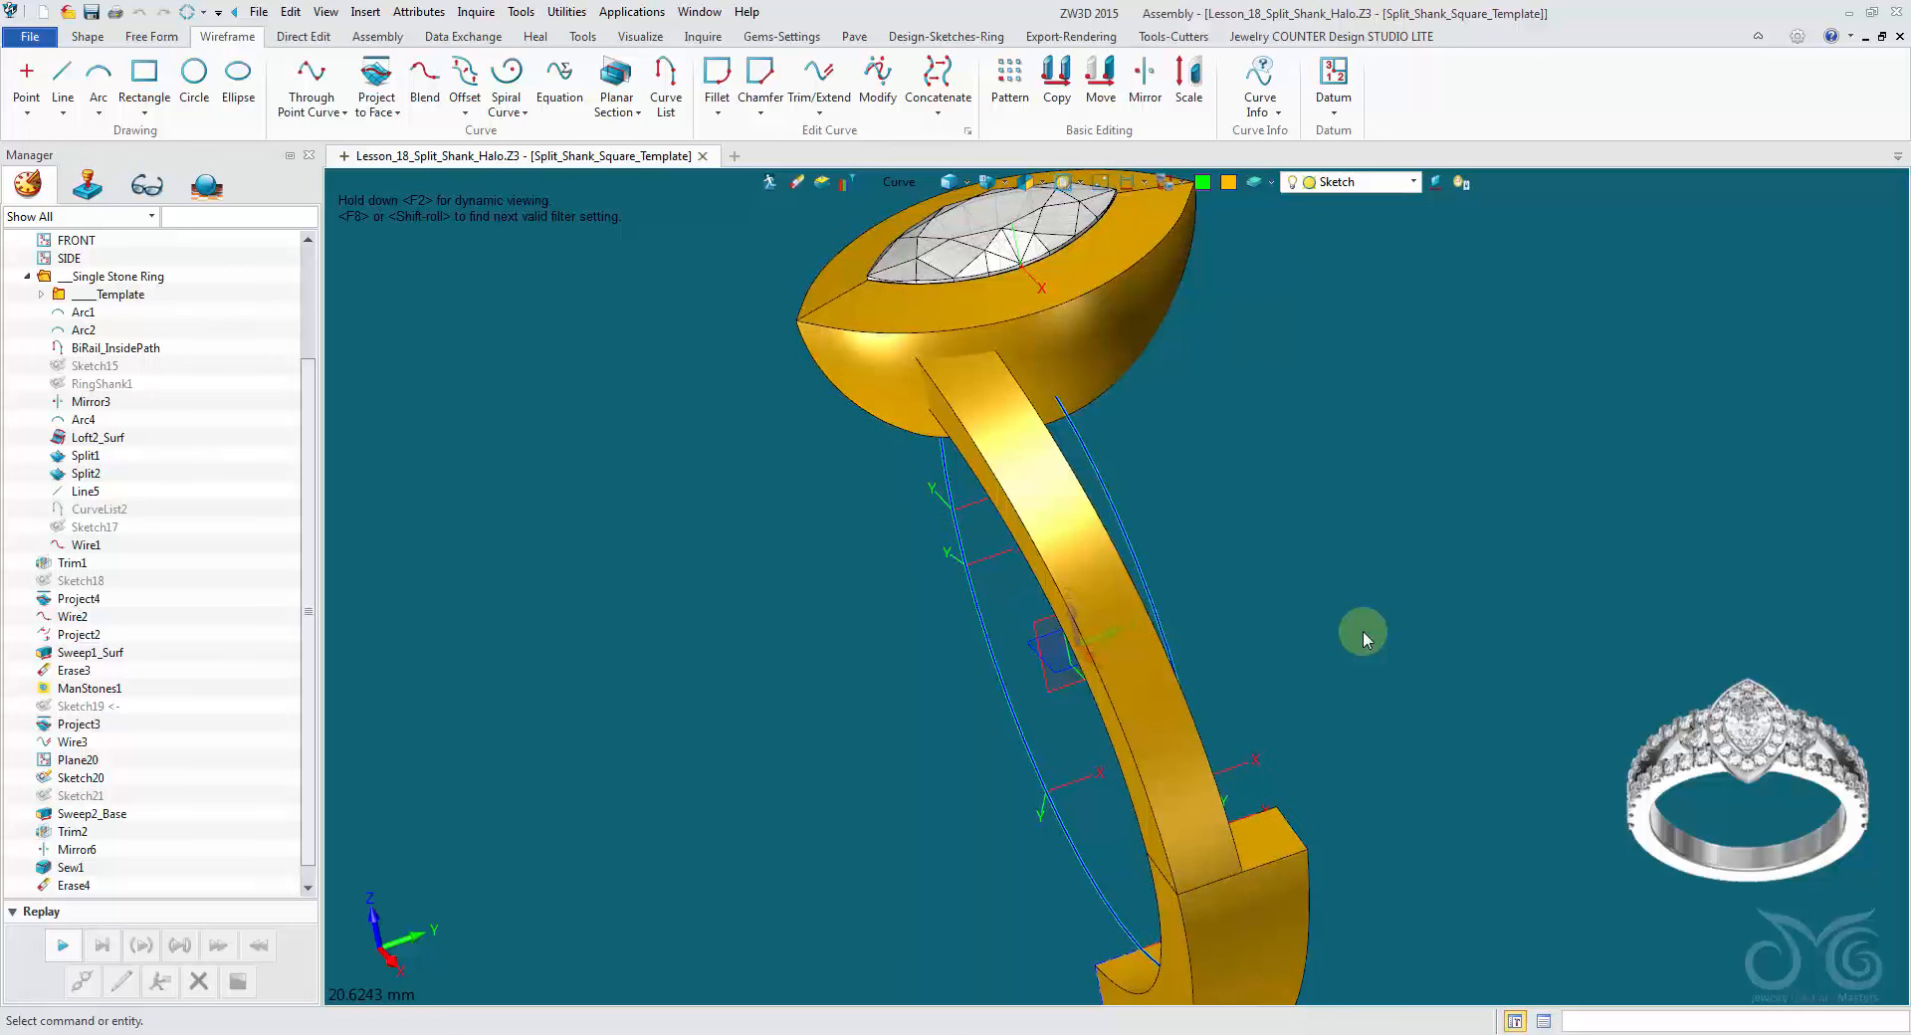
pyautogui.moveTo(1363, 630); pyautogui.dragTo(996, 278, button='middle')
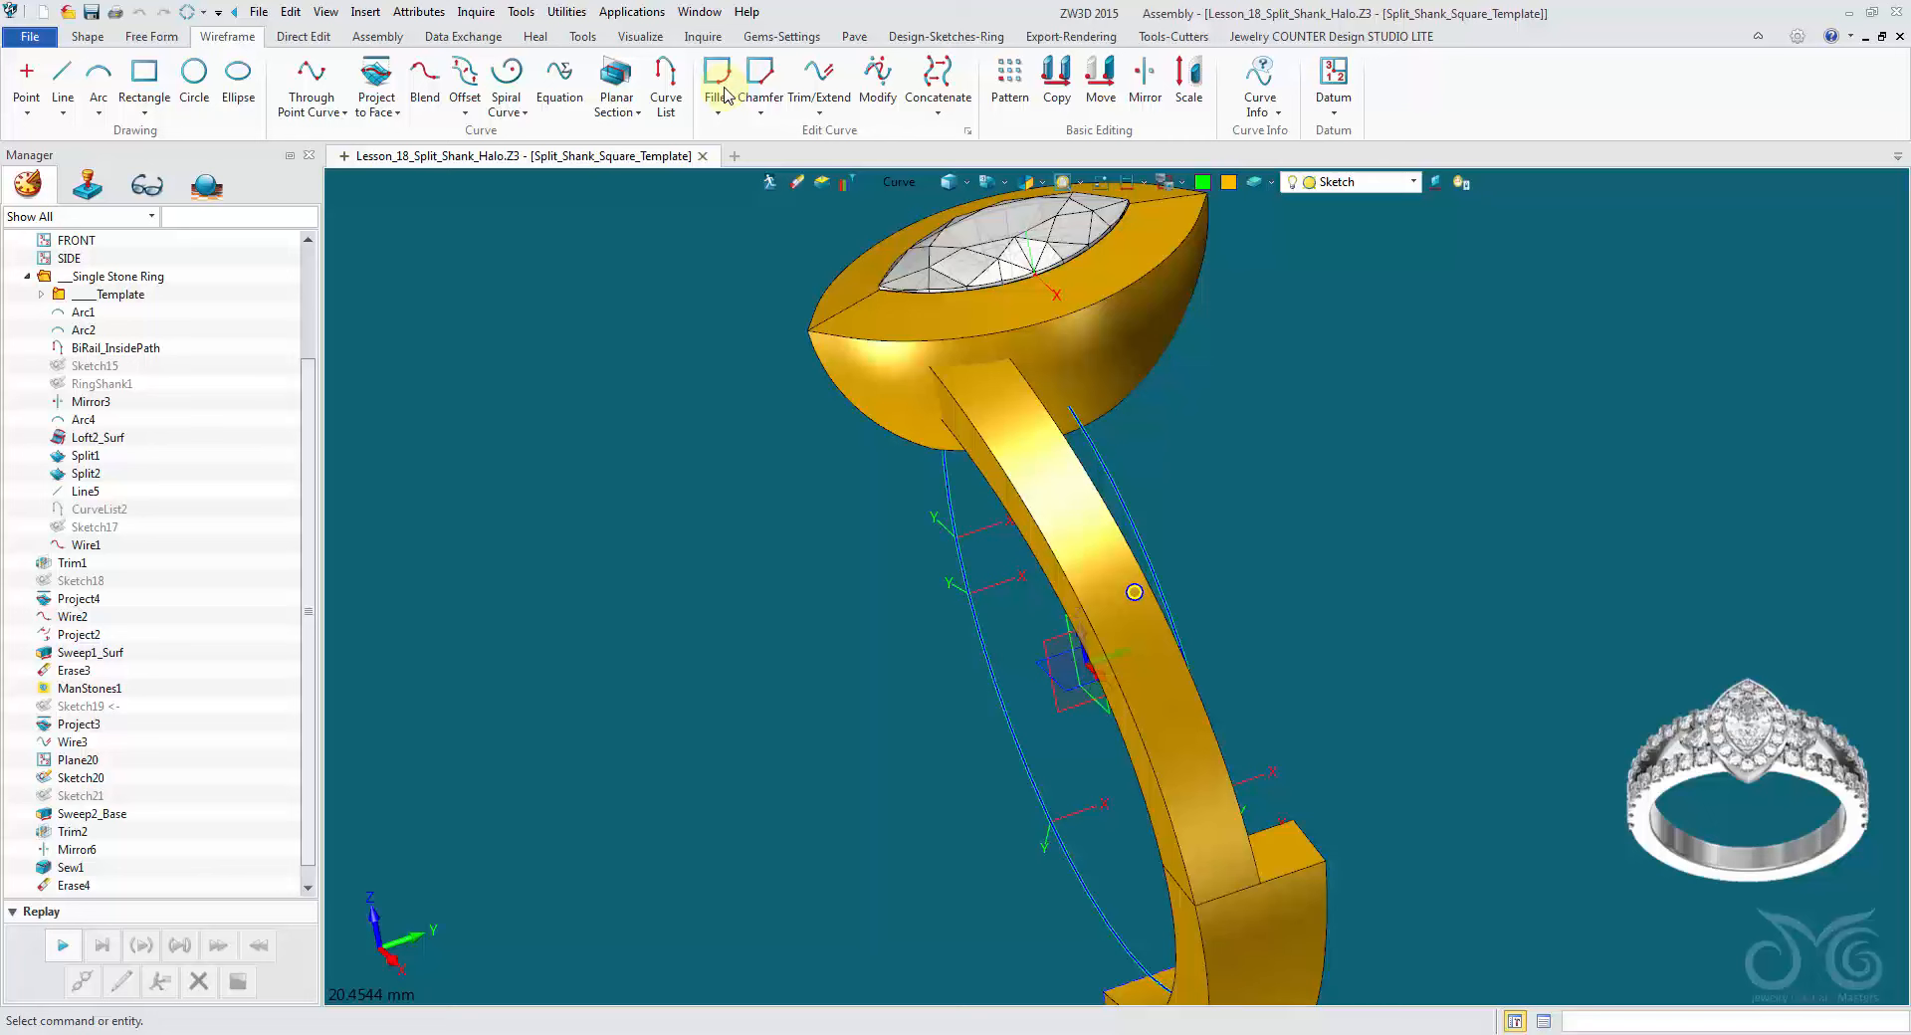
pyautogui.click(86, 37)
pyautogui.click(832, 84)
pyautogui.scroll(3, 1045, 249)
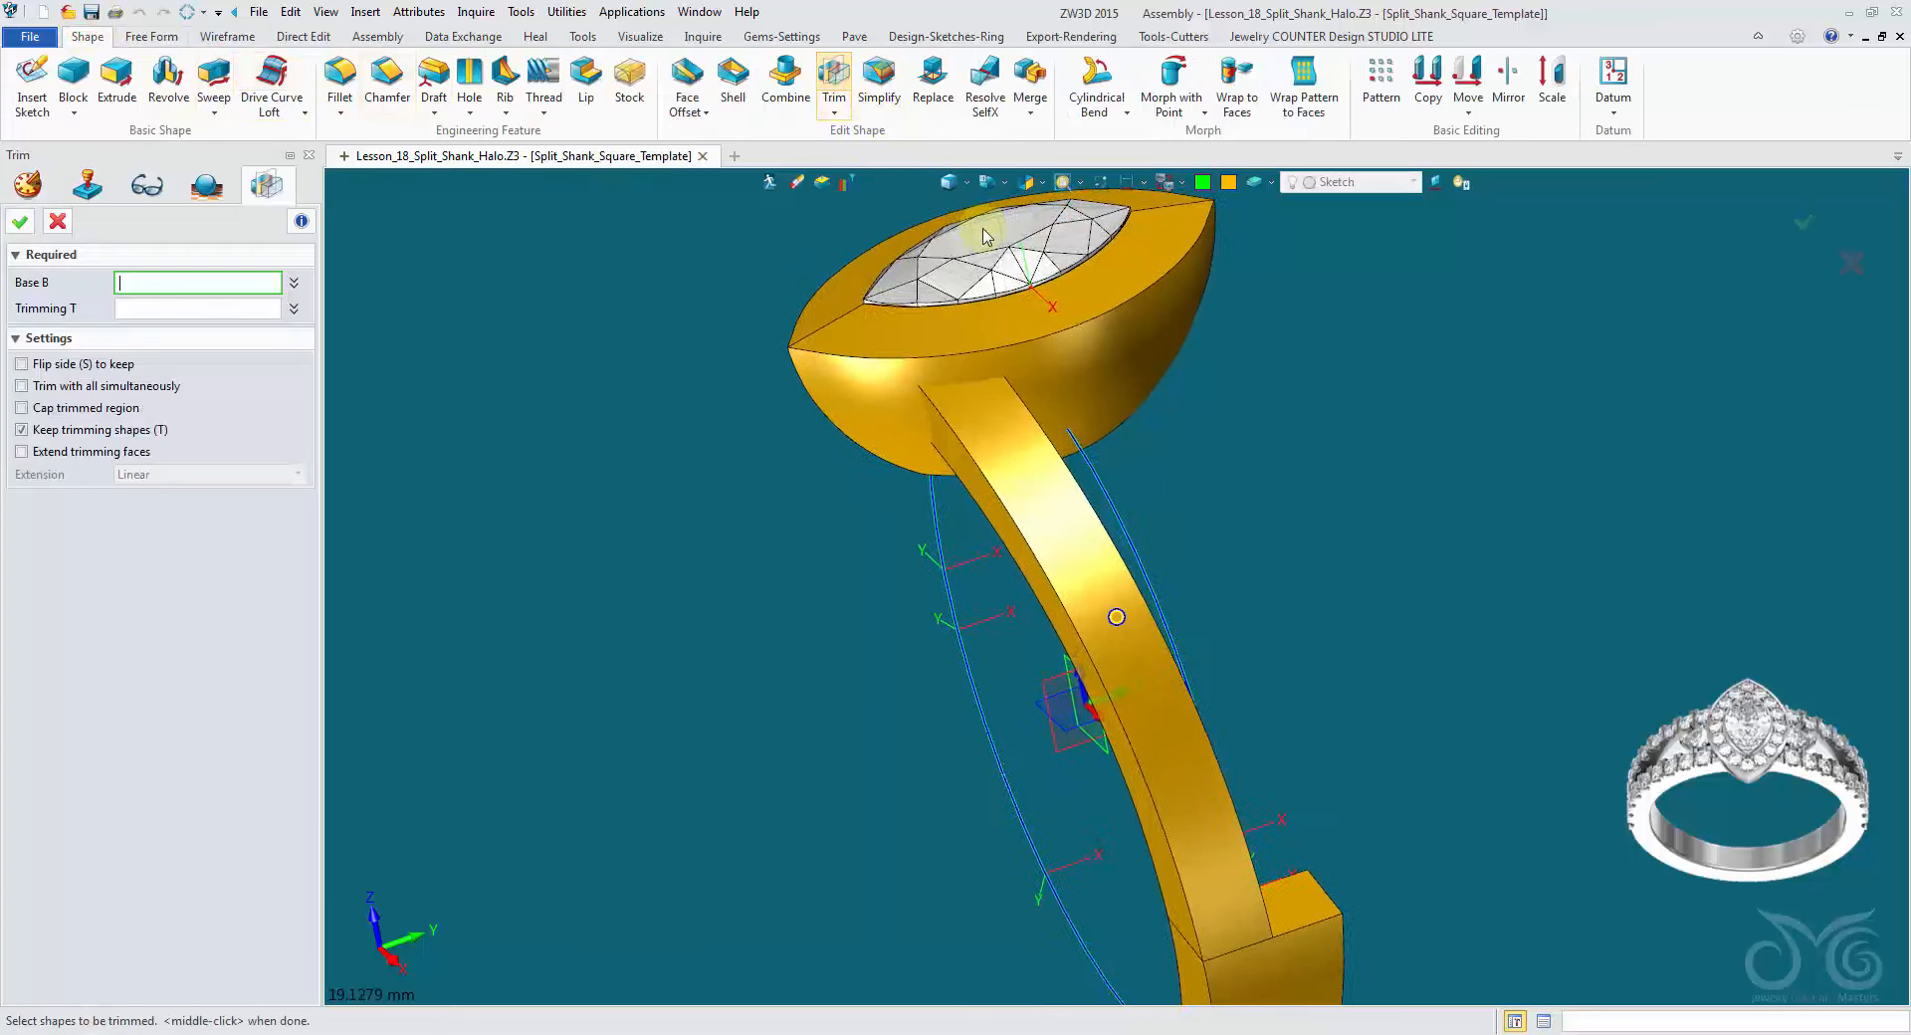
pyautogui.moveTo(1070, 299); pyautogui.dragTo(1105, 329, button='right')
pyautogui.click(1000, 546)
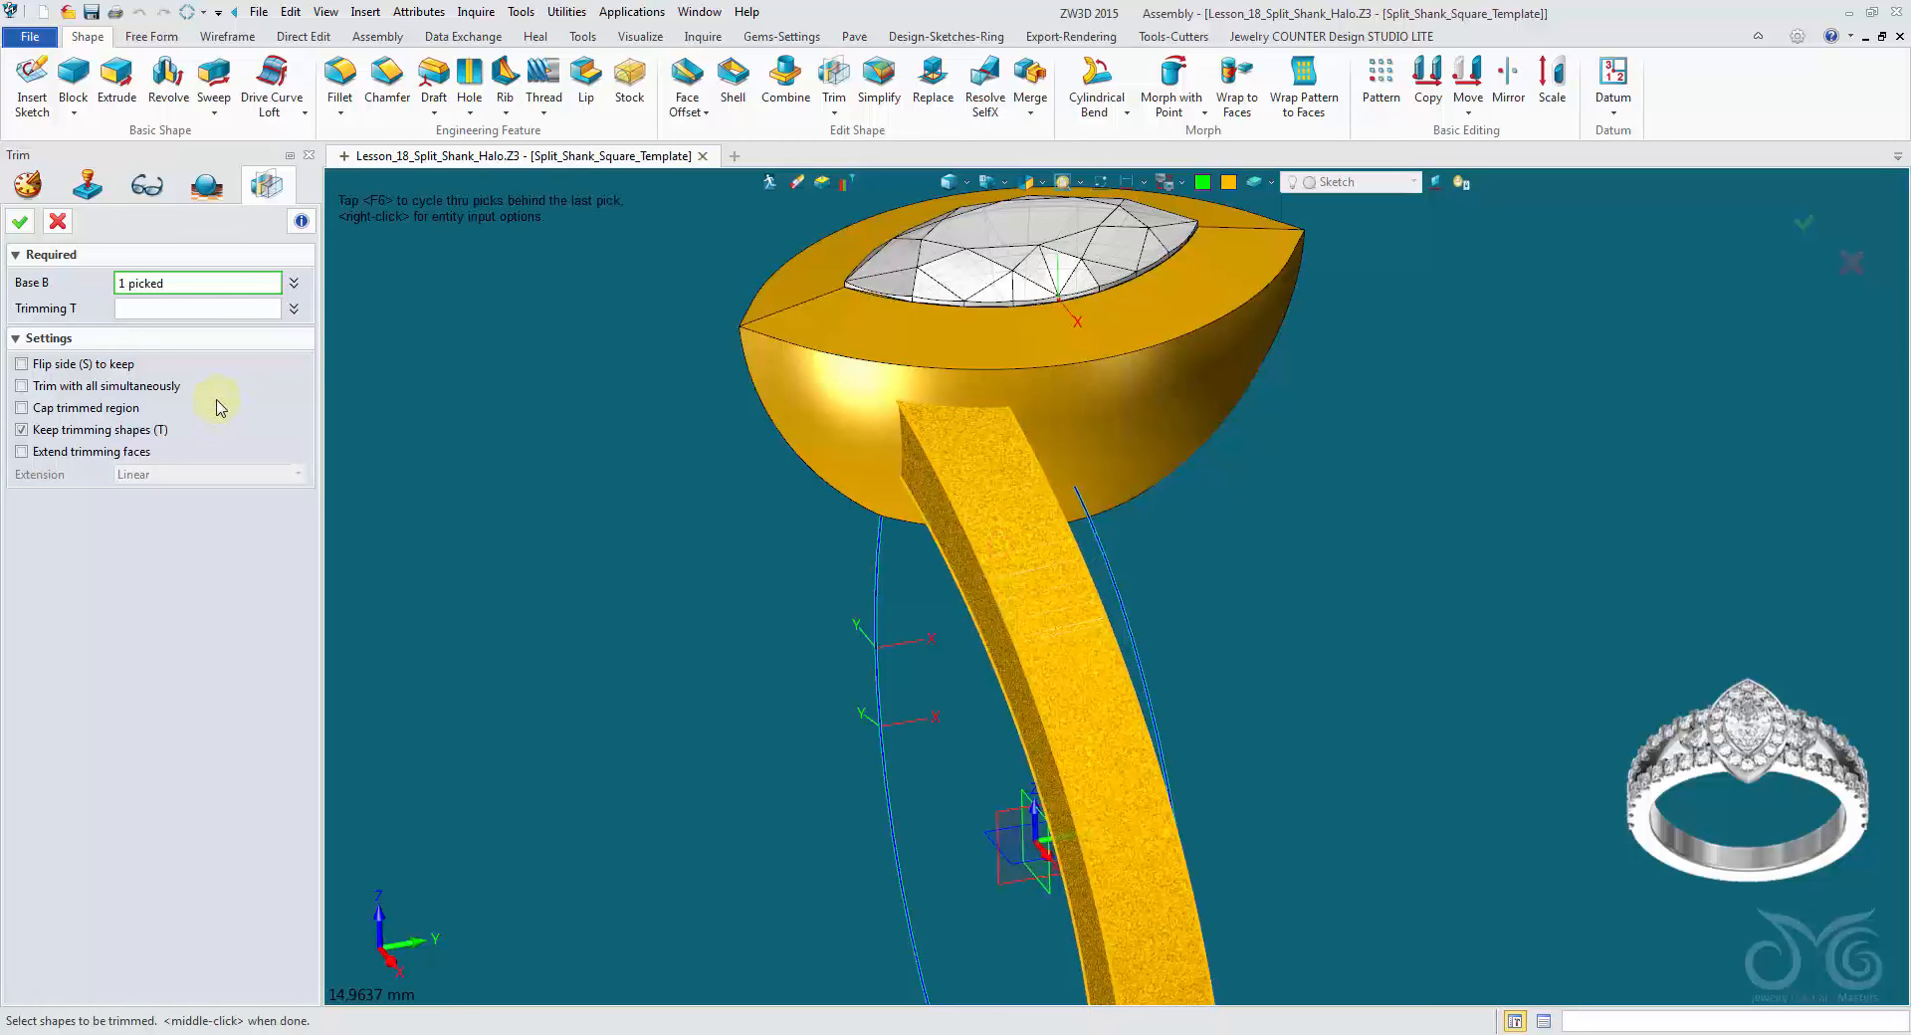
pyautogui.click(166, 309)
pyautogui.click(896, 183)
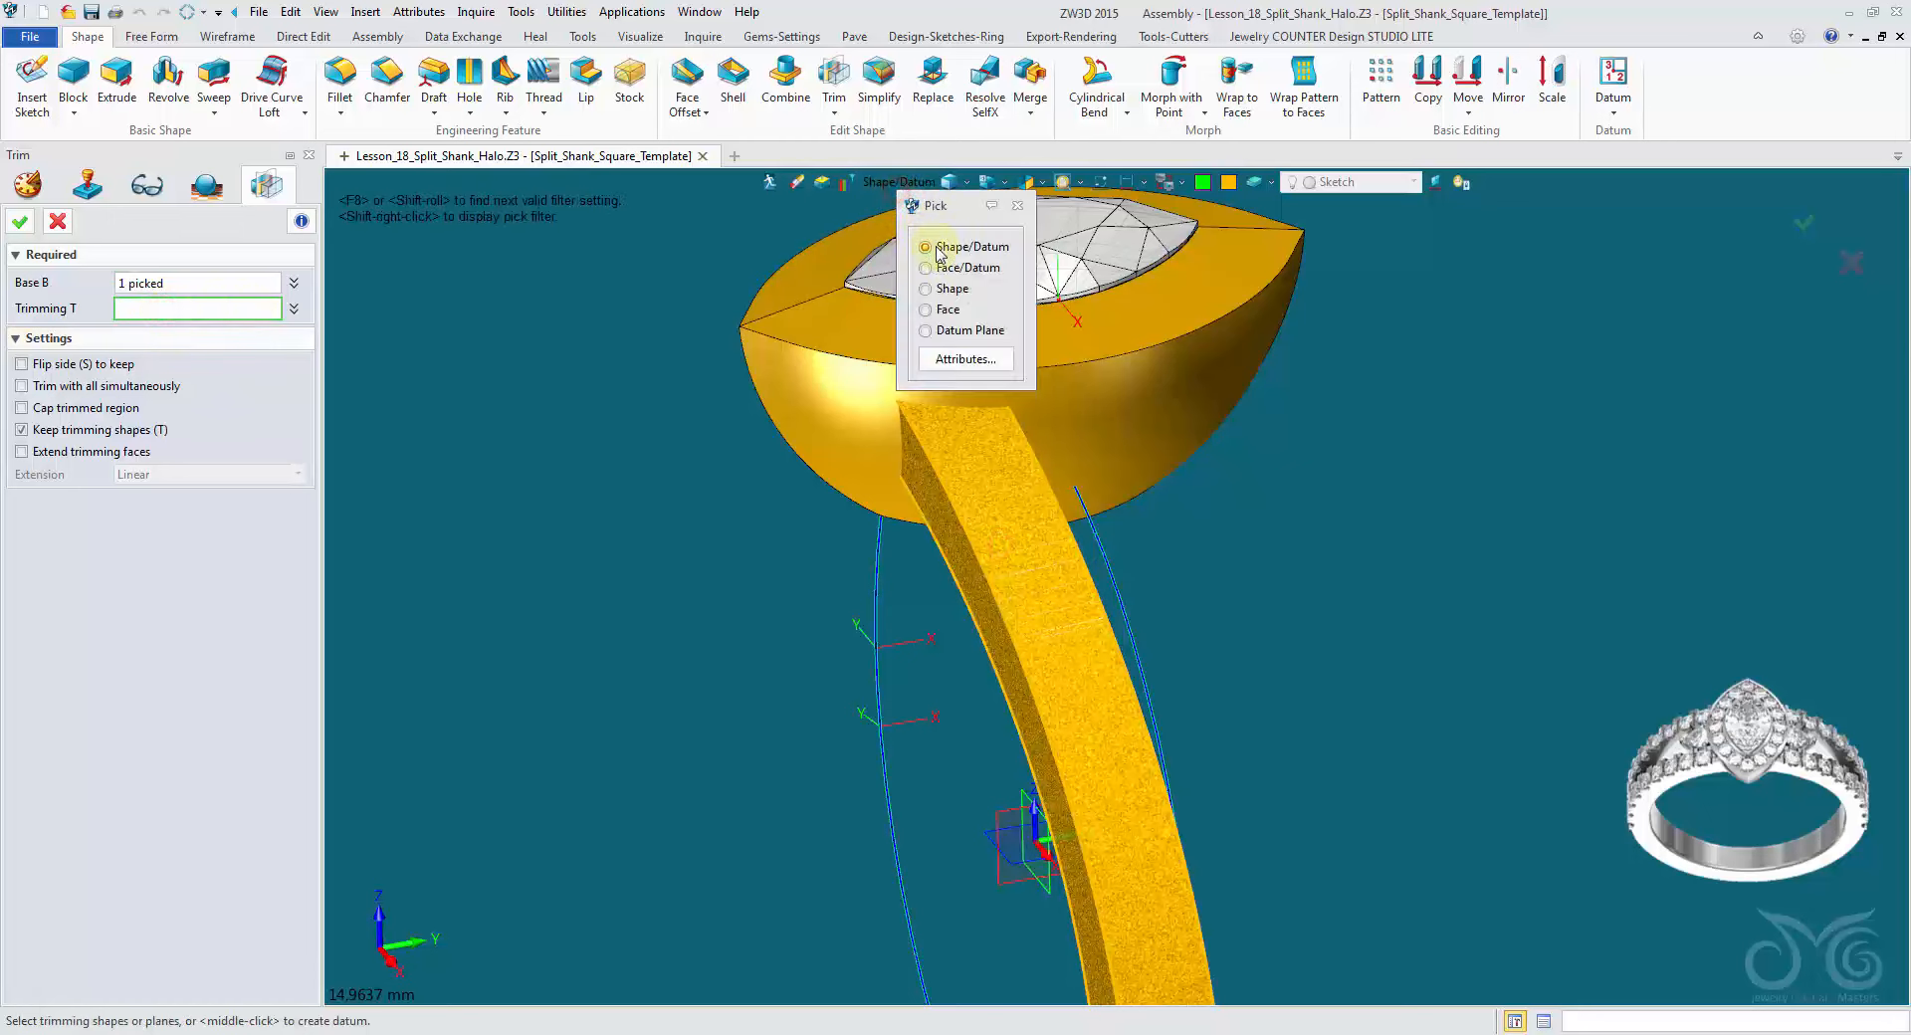
pyautogui.click(937, 313)
pyautogui.moveTo(937, 312); pyautogui.dragTo(116, 418, button='right')
pyautogui.click(803, 543)
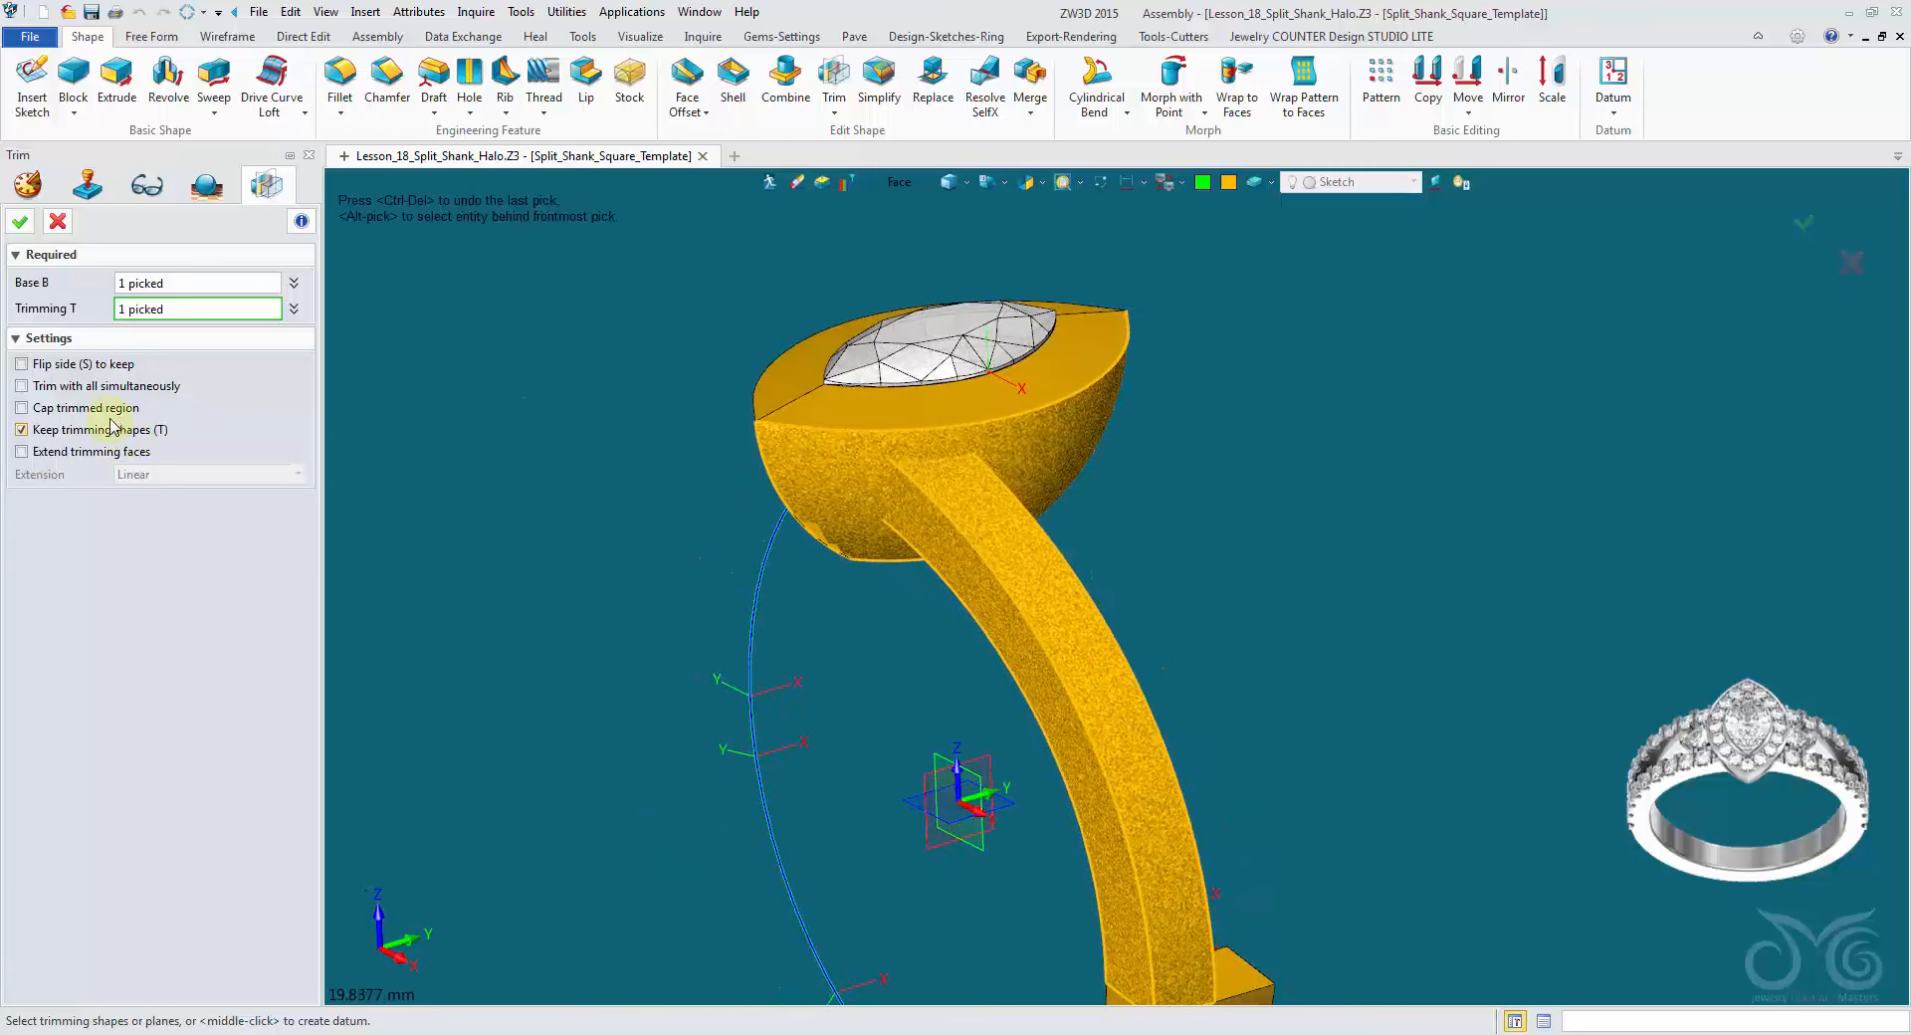
pyautogui.click(19, 221)
# Step: Create a single U iso-curve along the middle of the upper shank arm's outer face
pyautogui.moveTo(731, 467); pyautogui.dragTo(755, 430, button='right')
pyautogui.click(896, 183)
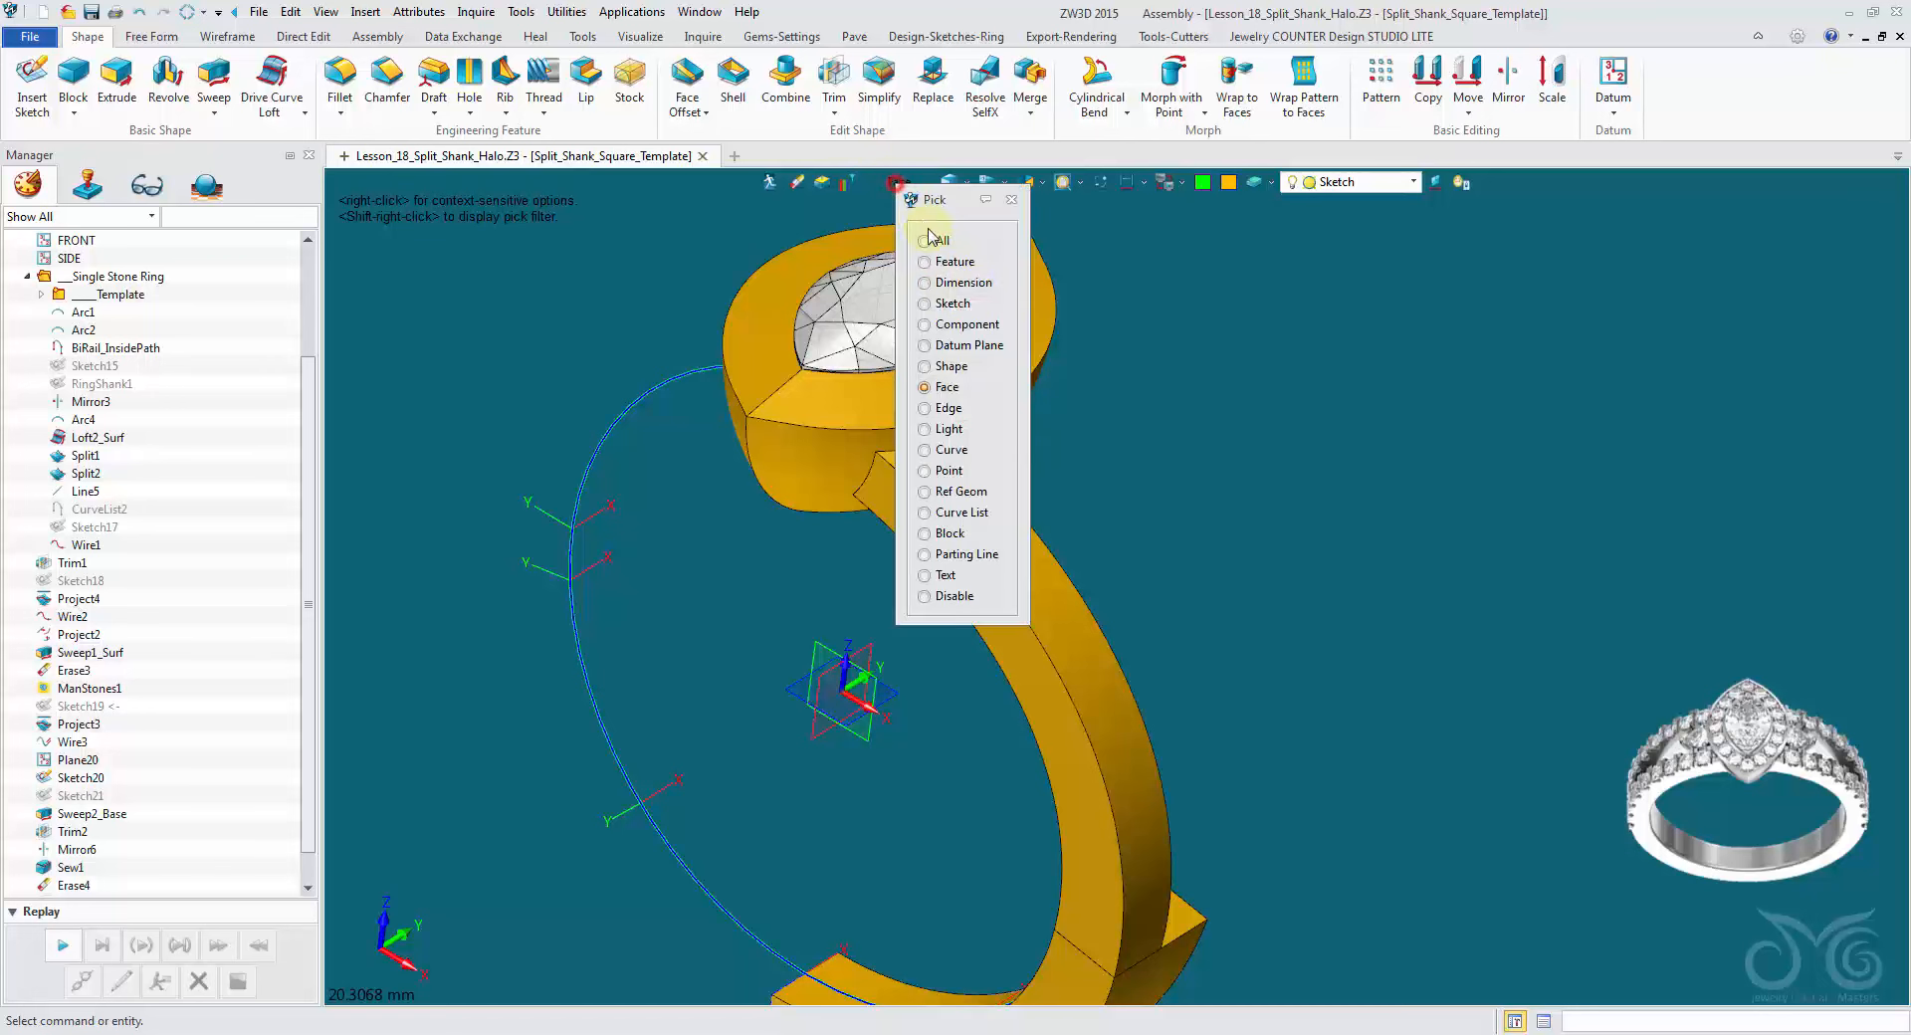
pyautogui.click(960, 374)
pyautogui.moveTo(866, 468); pyautogui.dragTo(841, 468, button='right')
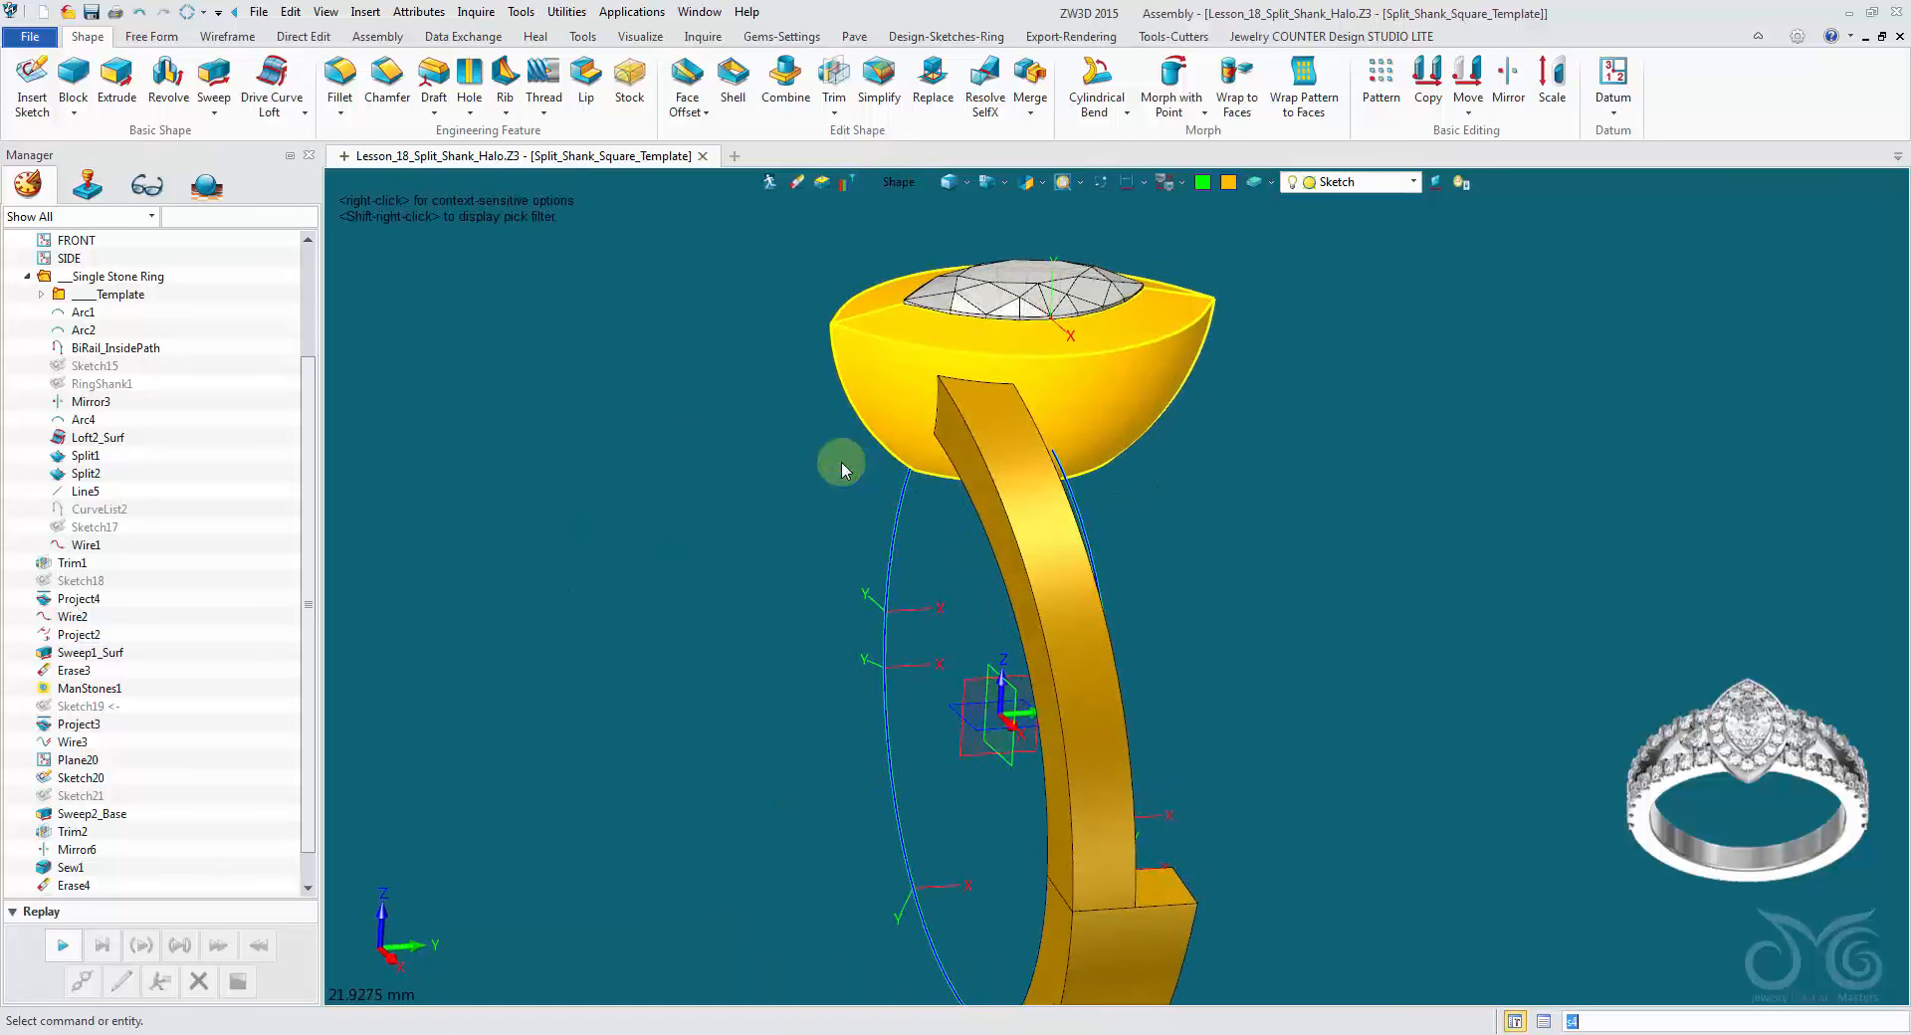
pyautogui.click(217, 38)
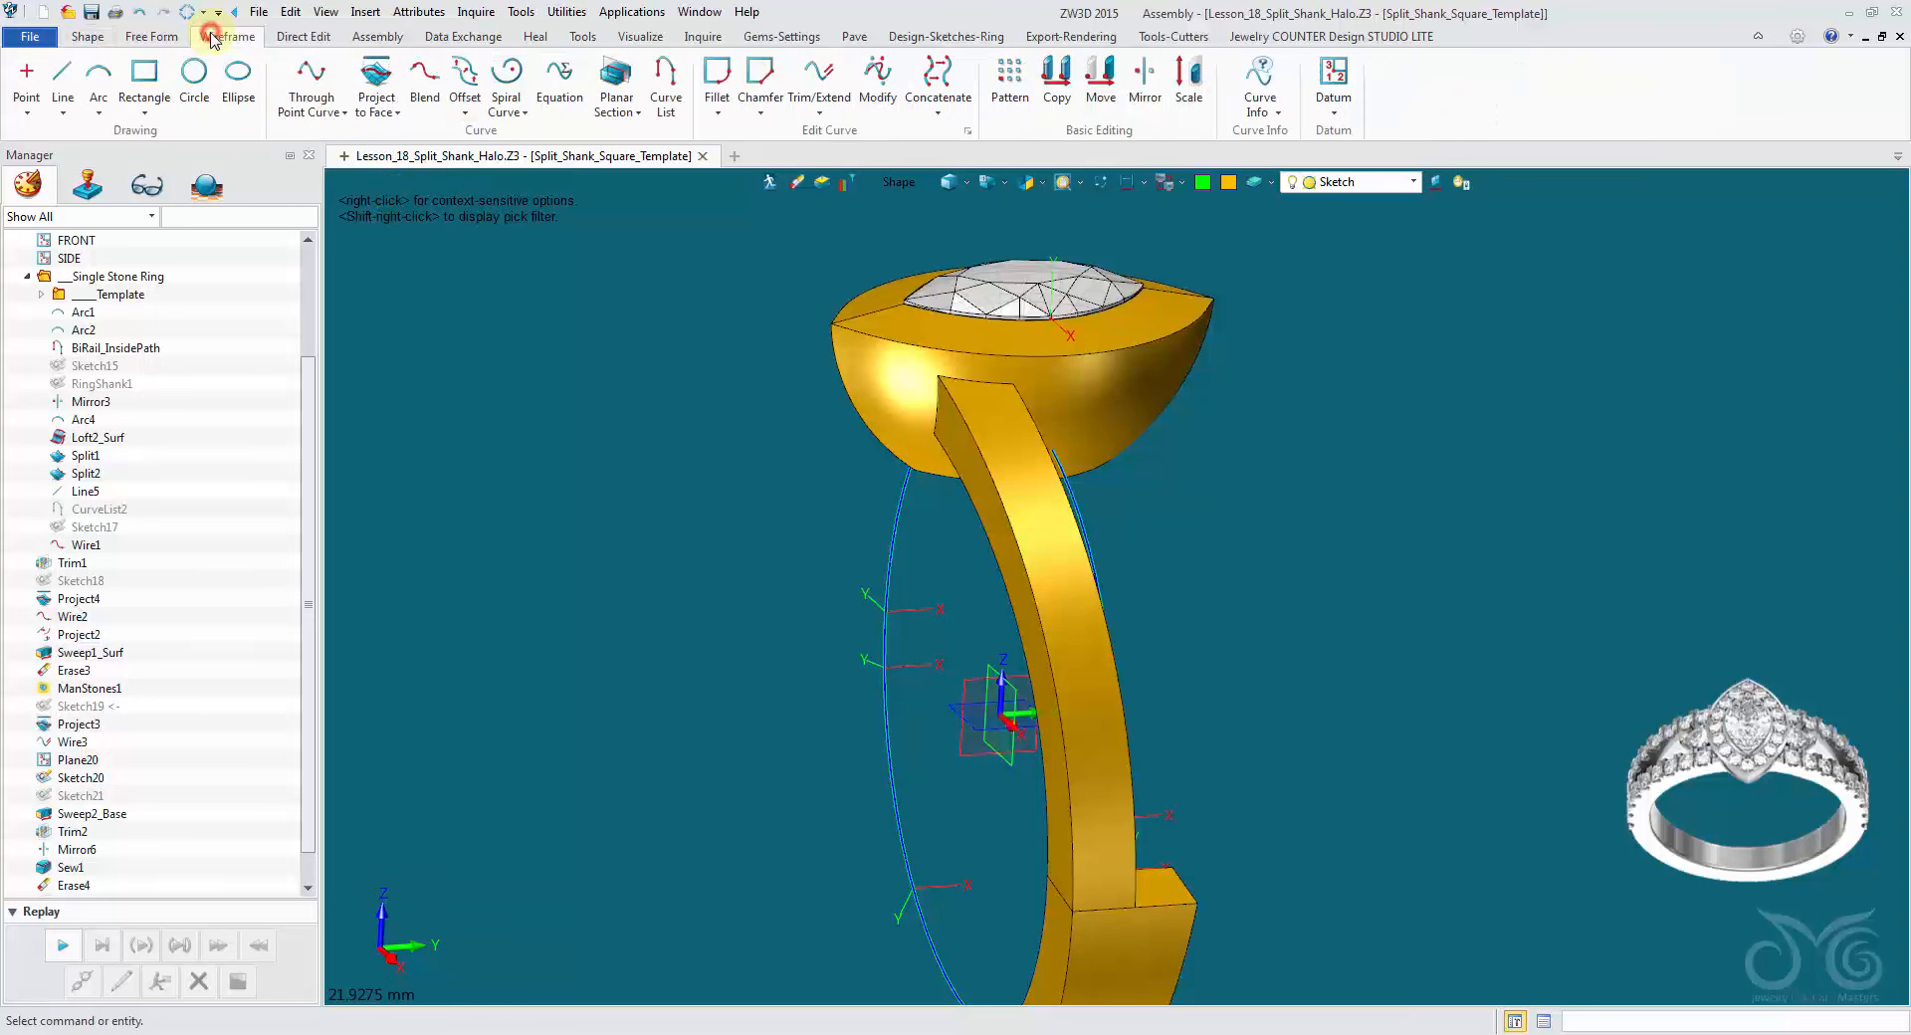
pyautogui.click(388, 109)
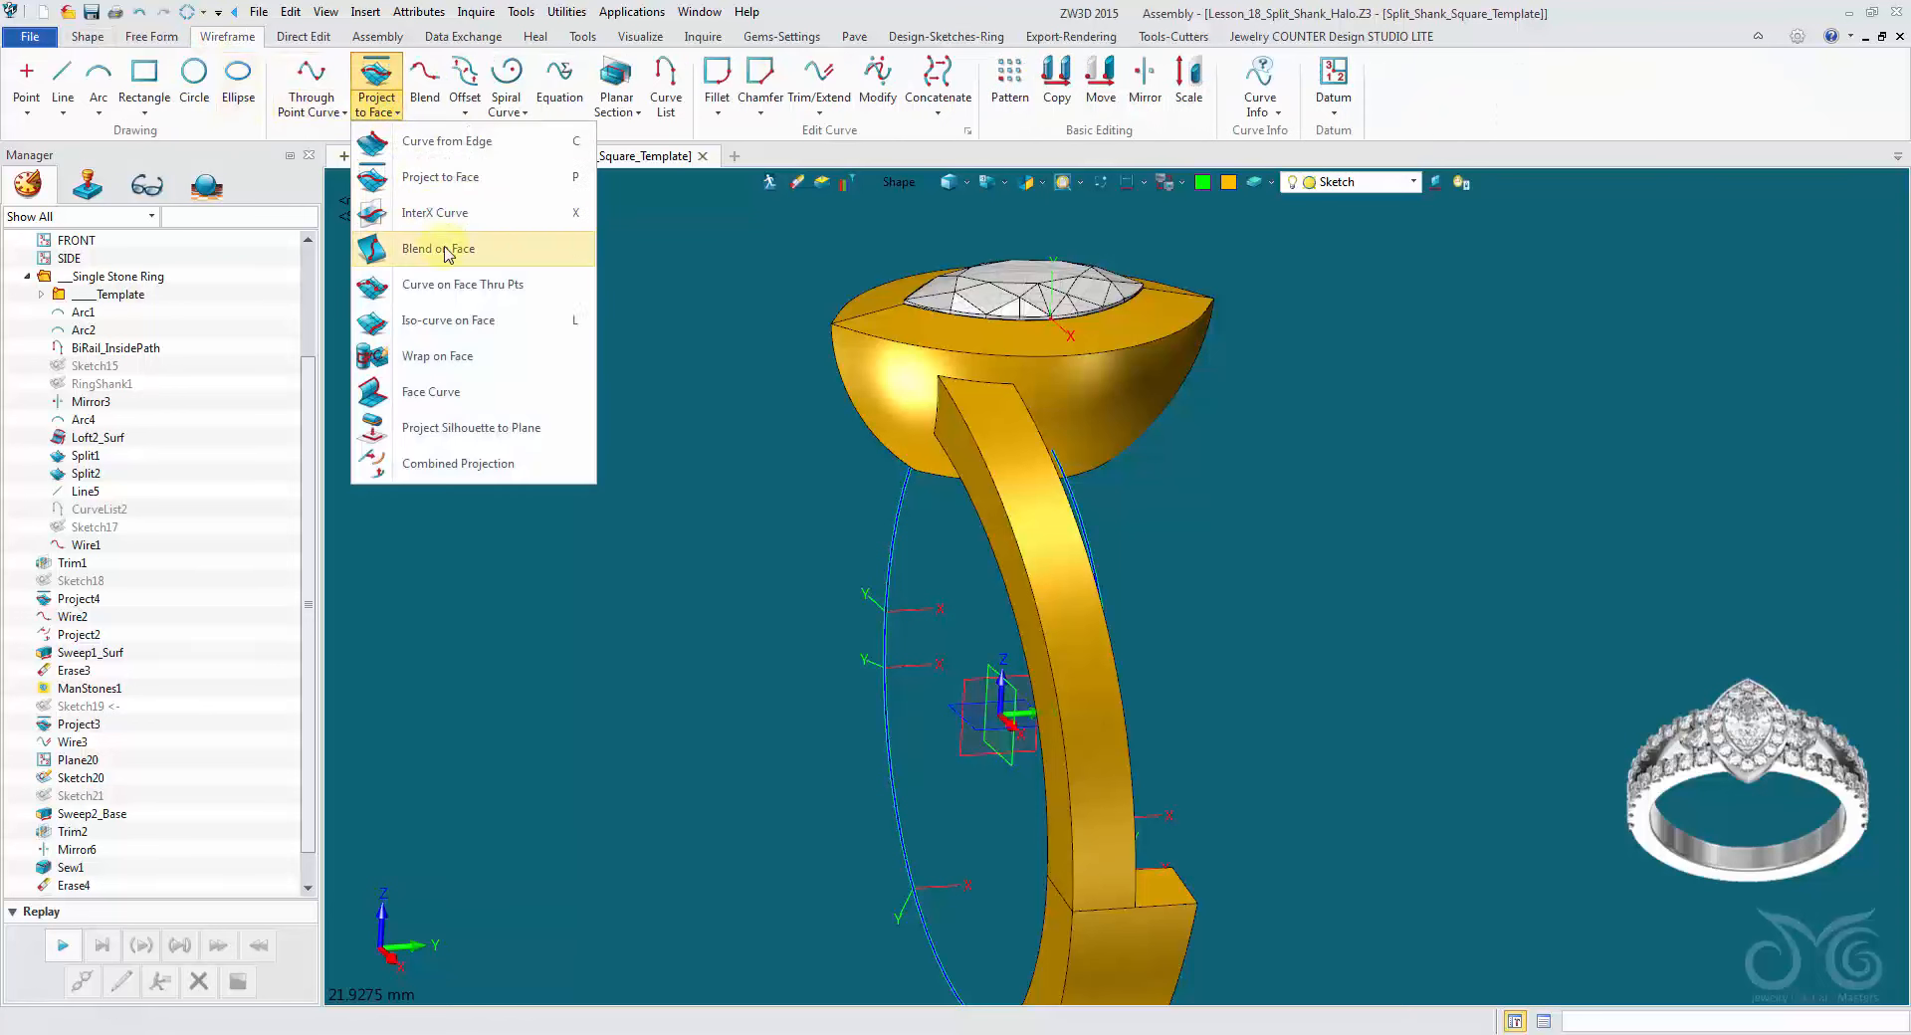
pyautogui.click(438, 319)
pyautogui.moveTo(876, 400); pyautogui.dragTo(864, 404, button='right')
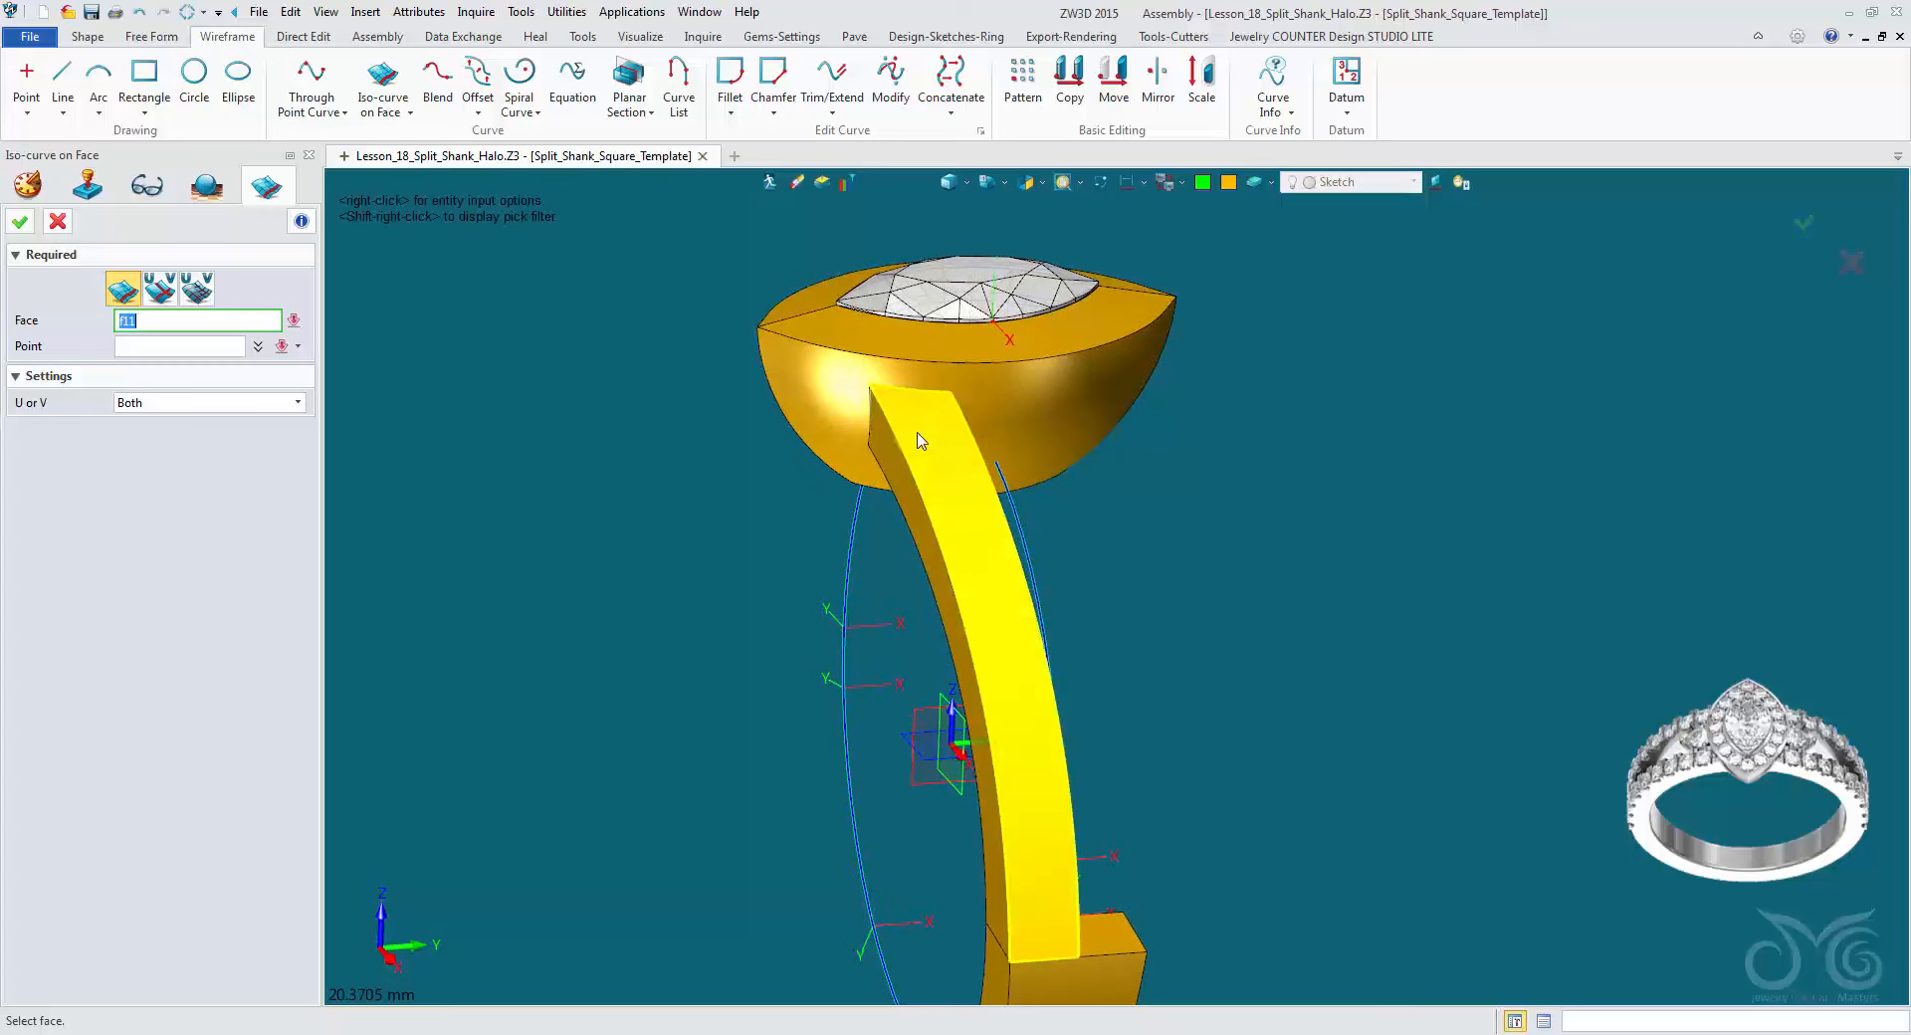
pyautogui.click(916, 433)
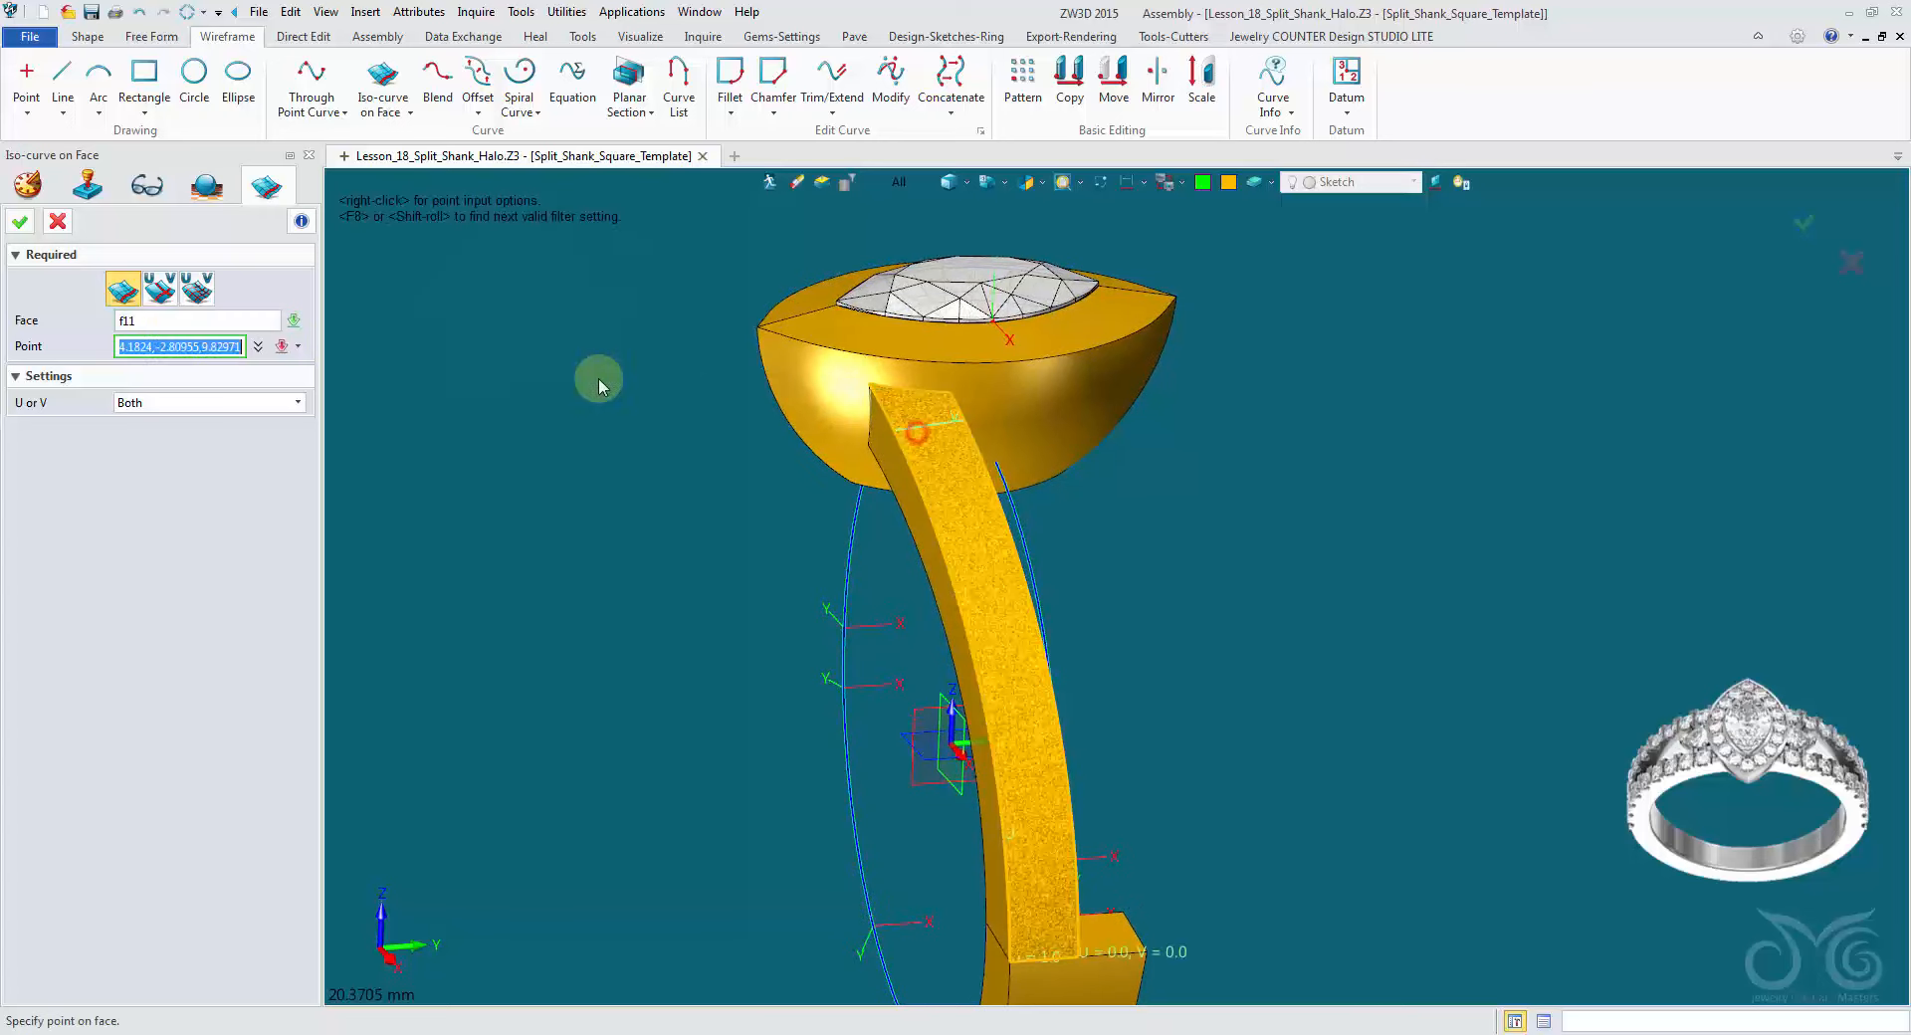
pyautogui.click(195, 290)
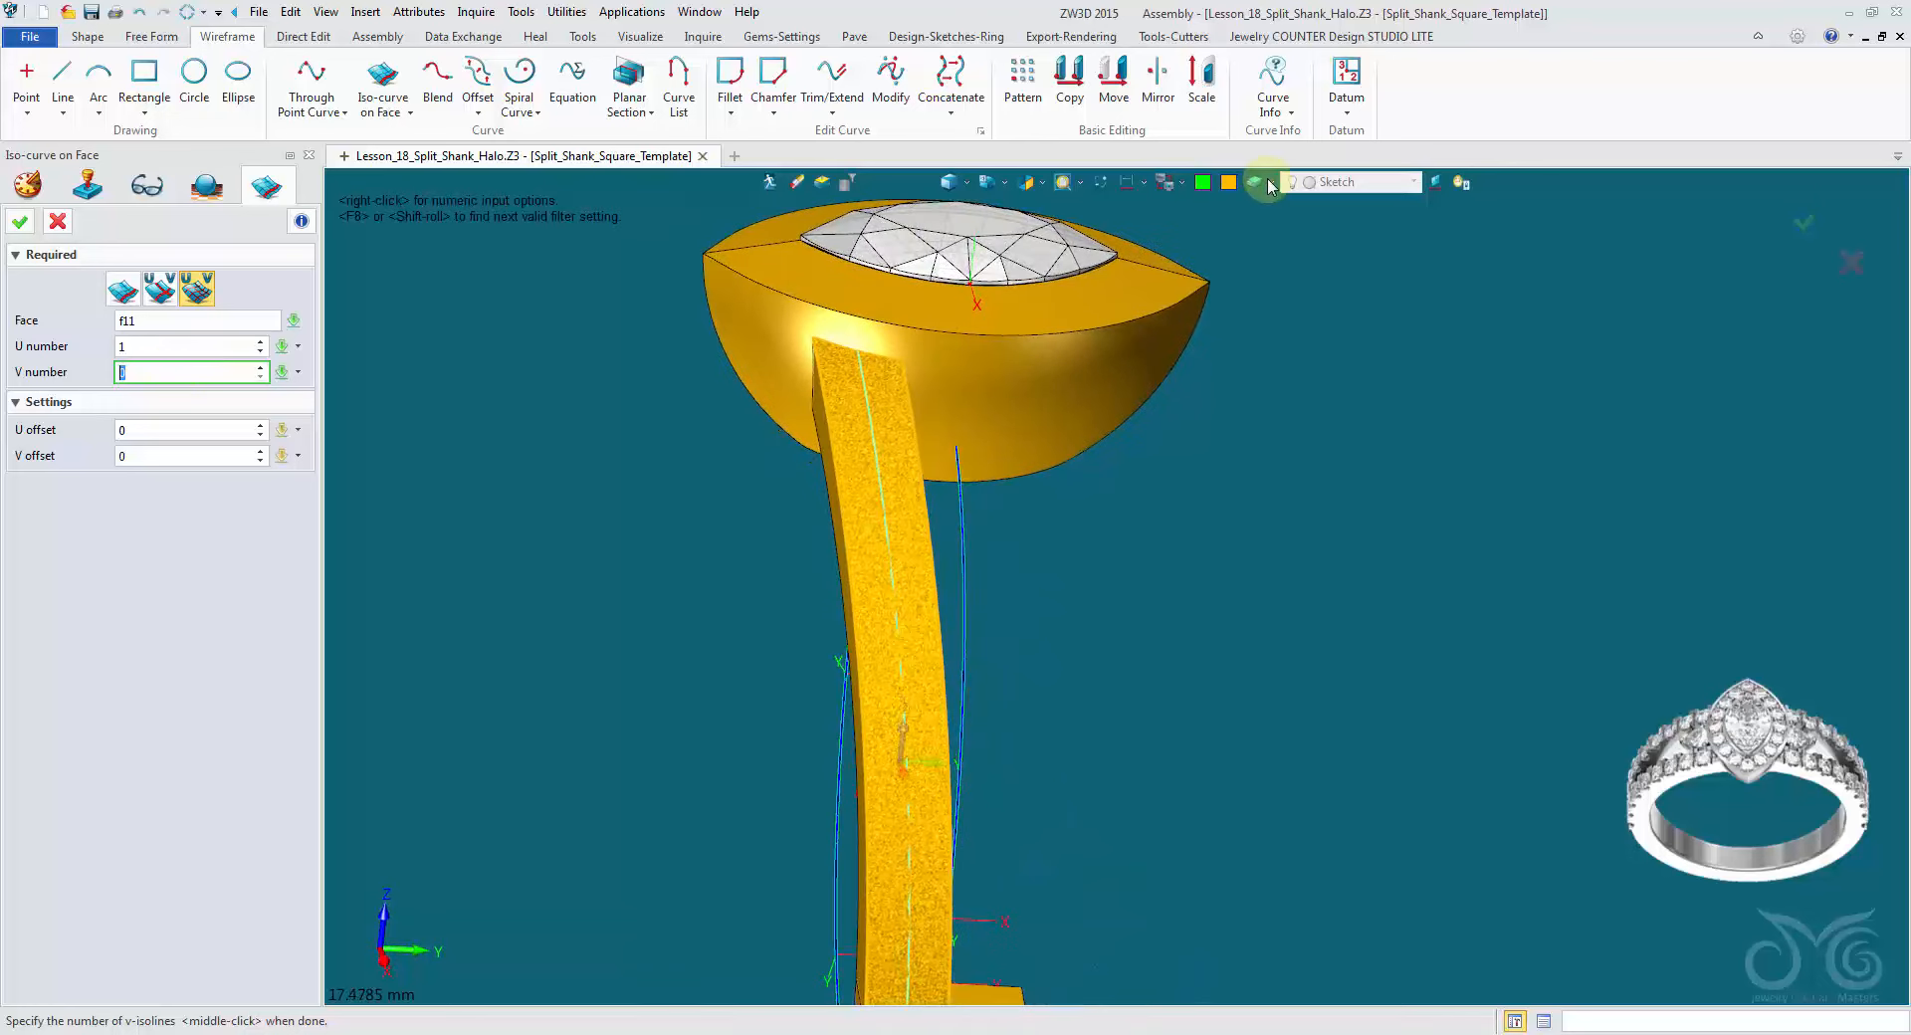
pyautogui.click(22, 225)
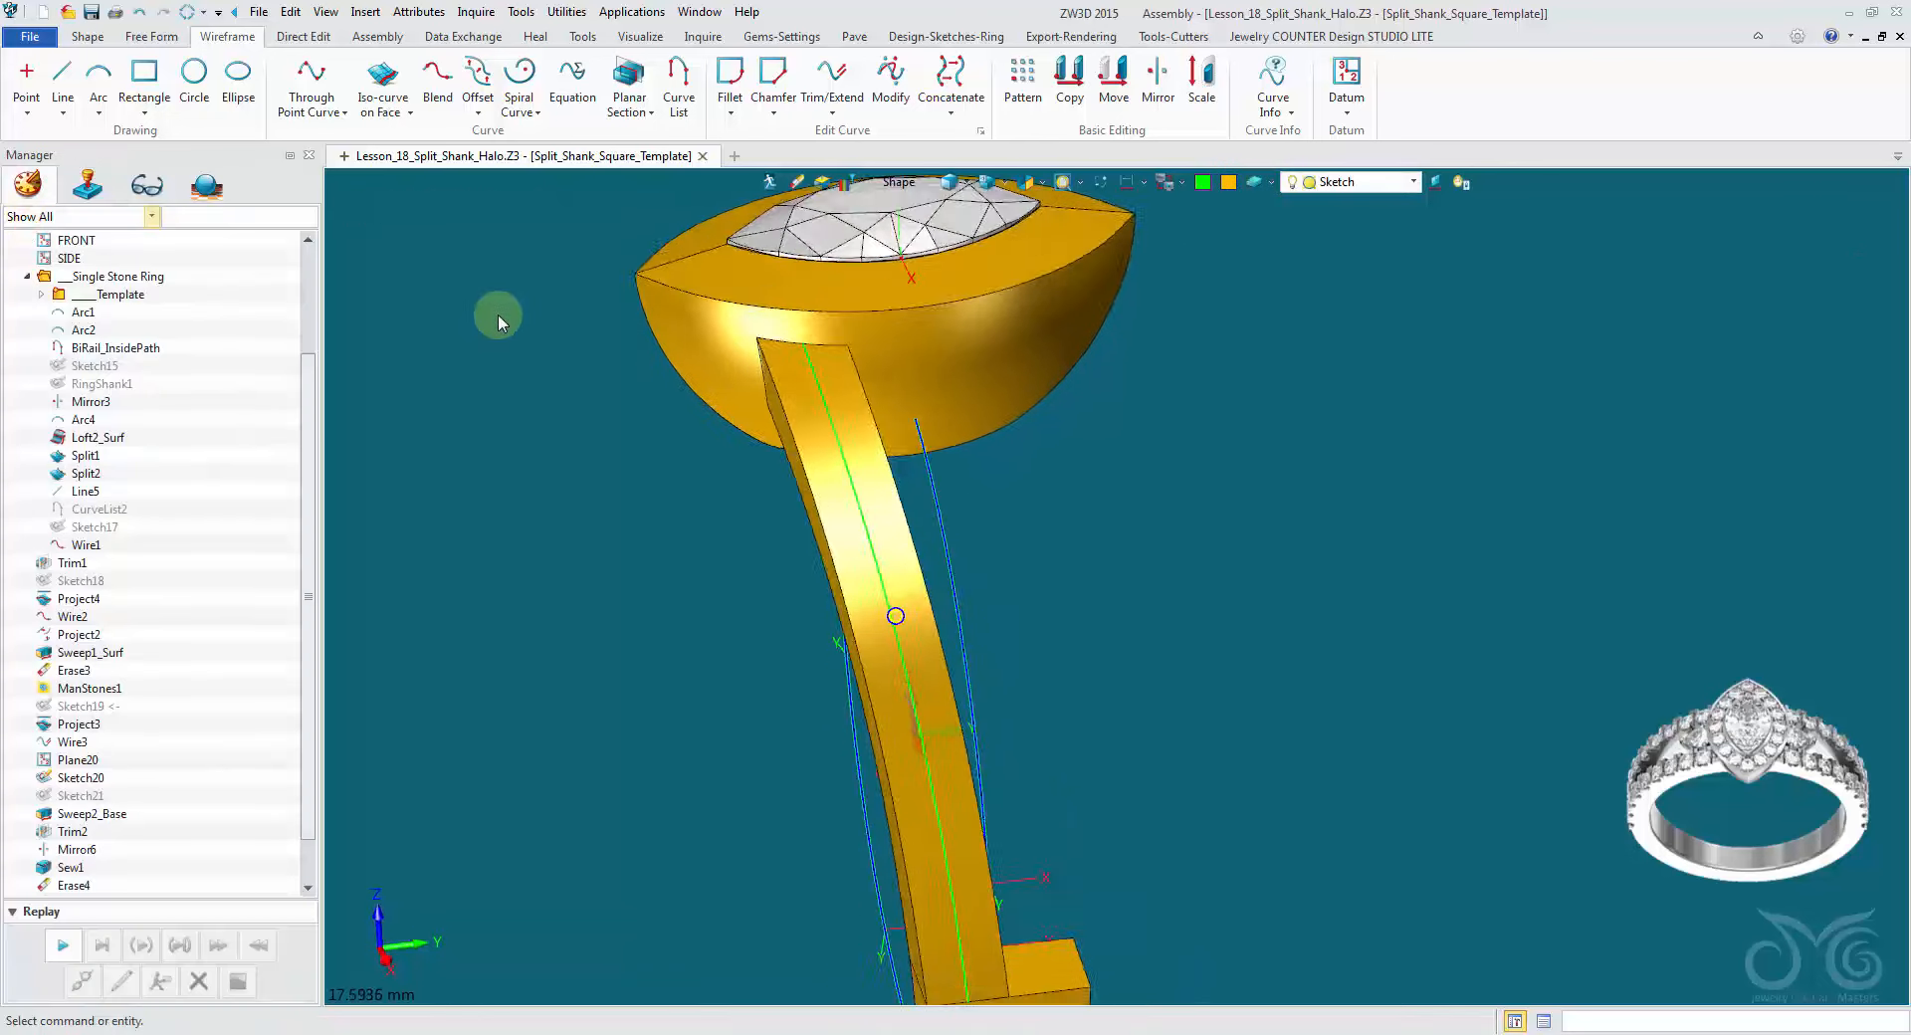
# Step: Shorten the shank's centre curve by about 0.41 mm at the bezel end only, with linear extension
pyautogui.click(829, 80)
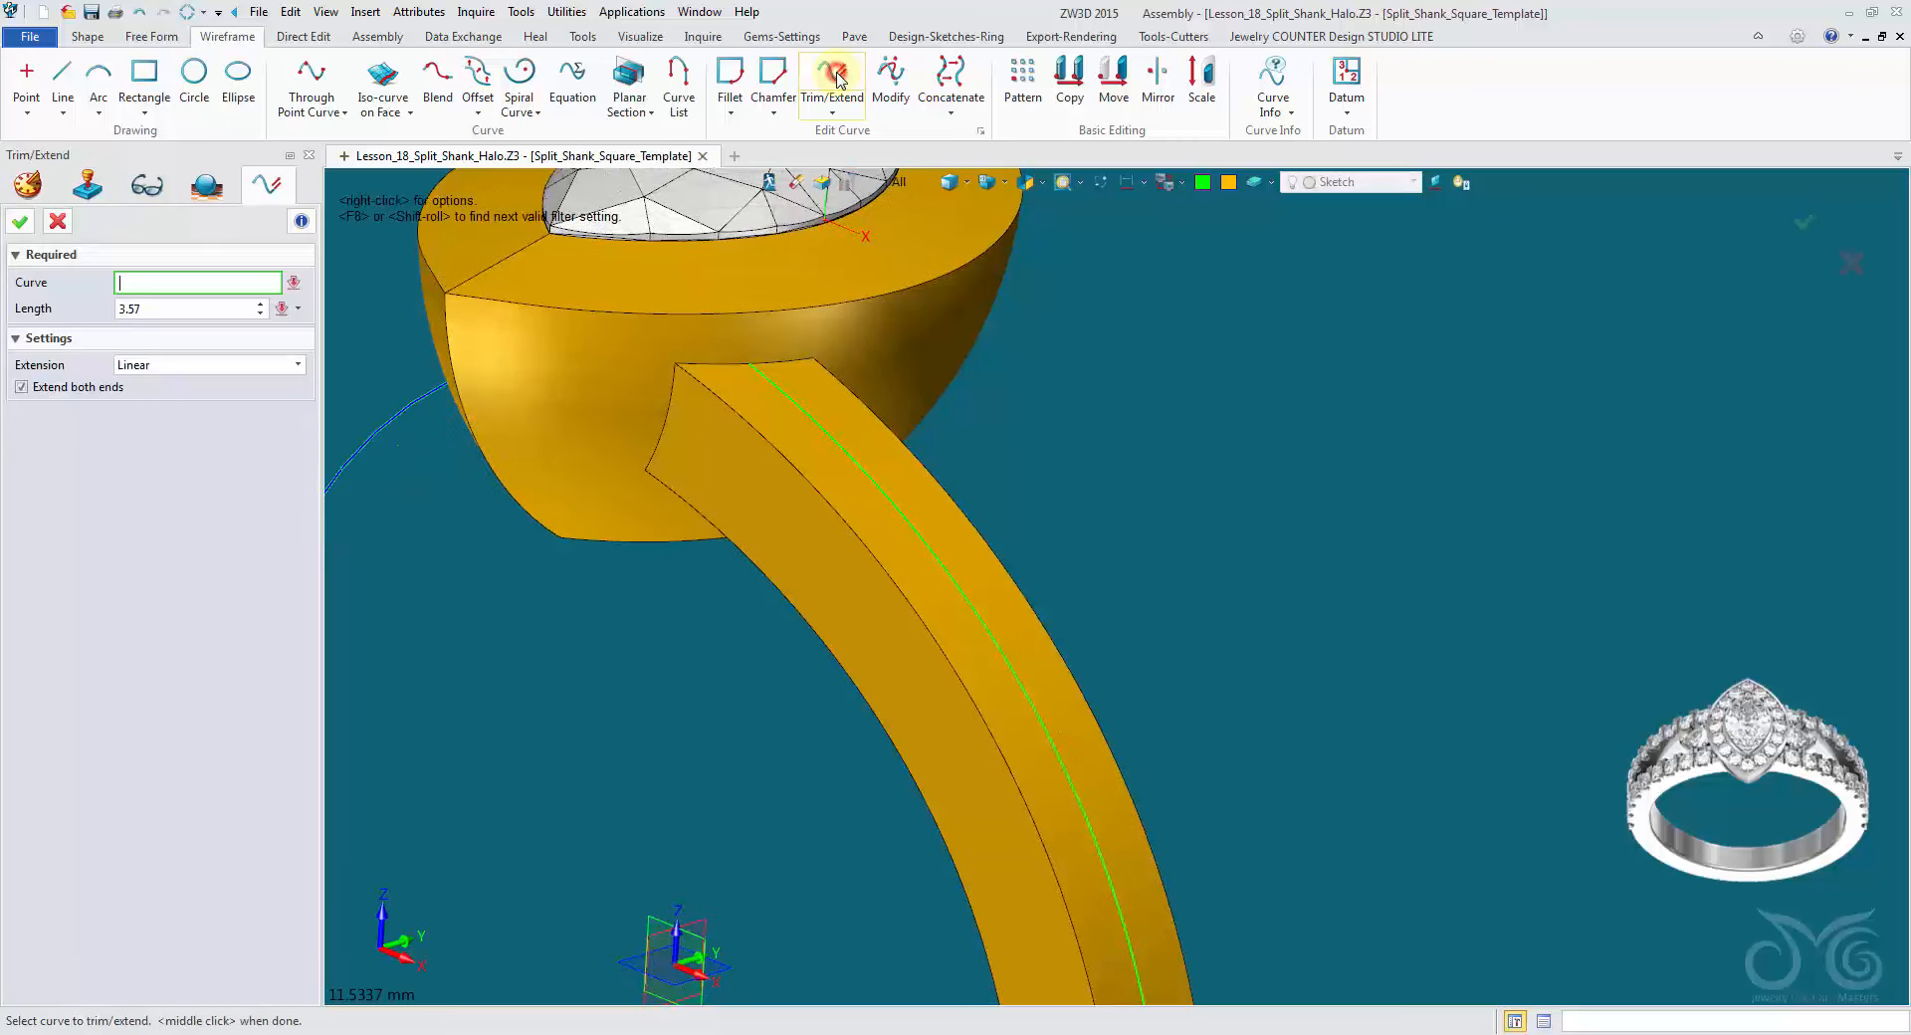
pyautogui.click(897, 183)
pyautogui.click(937, 277)
pyautogui.click(546, 342)
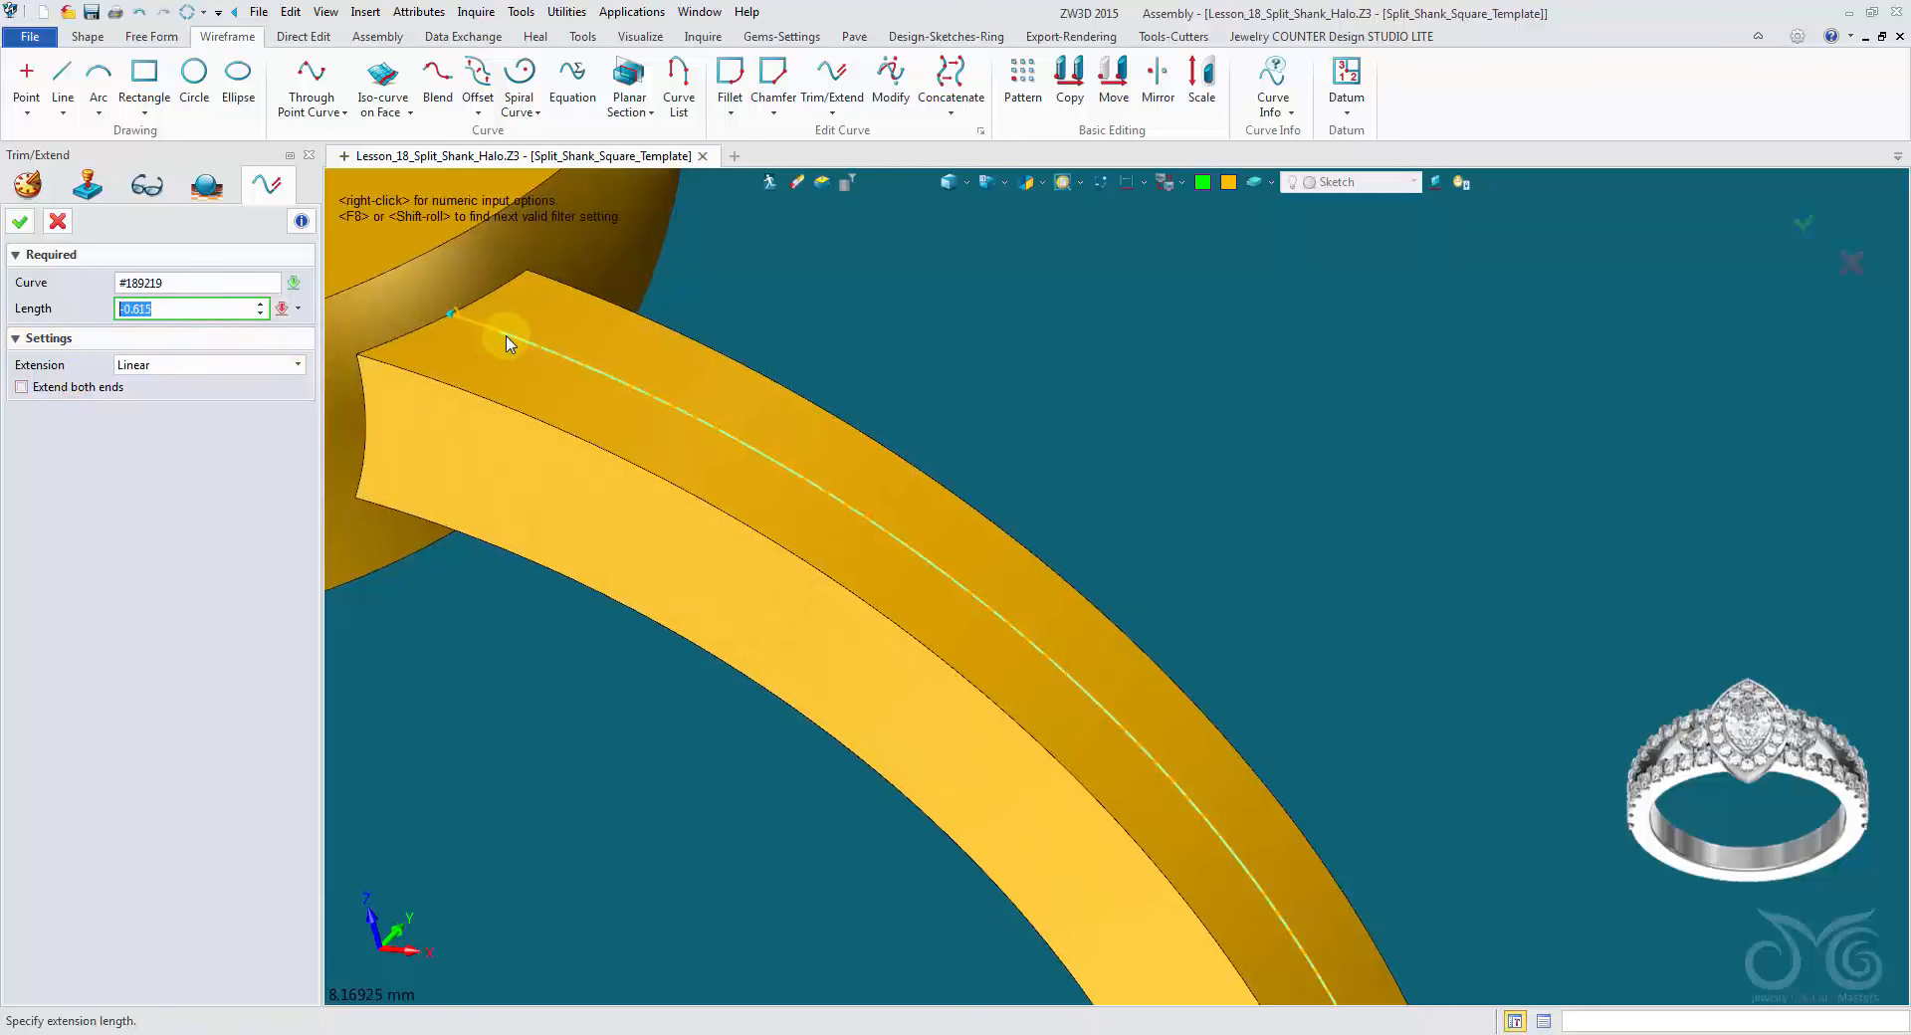
pyautogui.moveTo(506, 342)
pyautogui.mouseDown(button='right')
pyautogui.moveTo(526, 410)
pyautogui.moveTo(515, 717)
pyautogui.mouseUp(button='right')
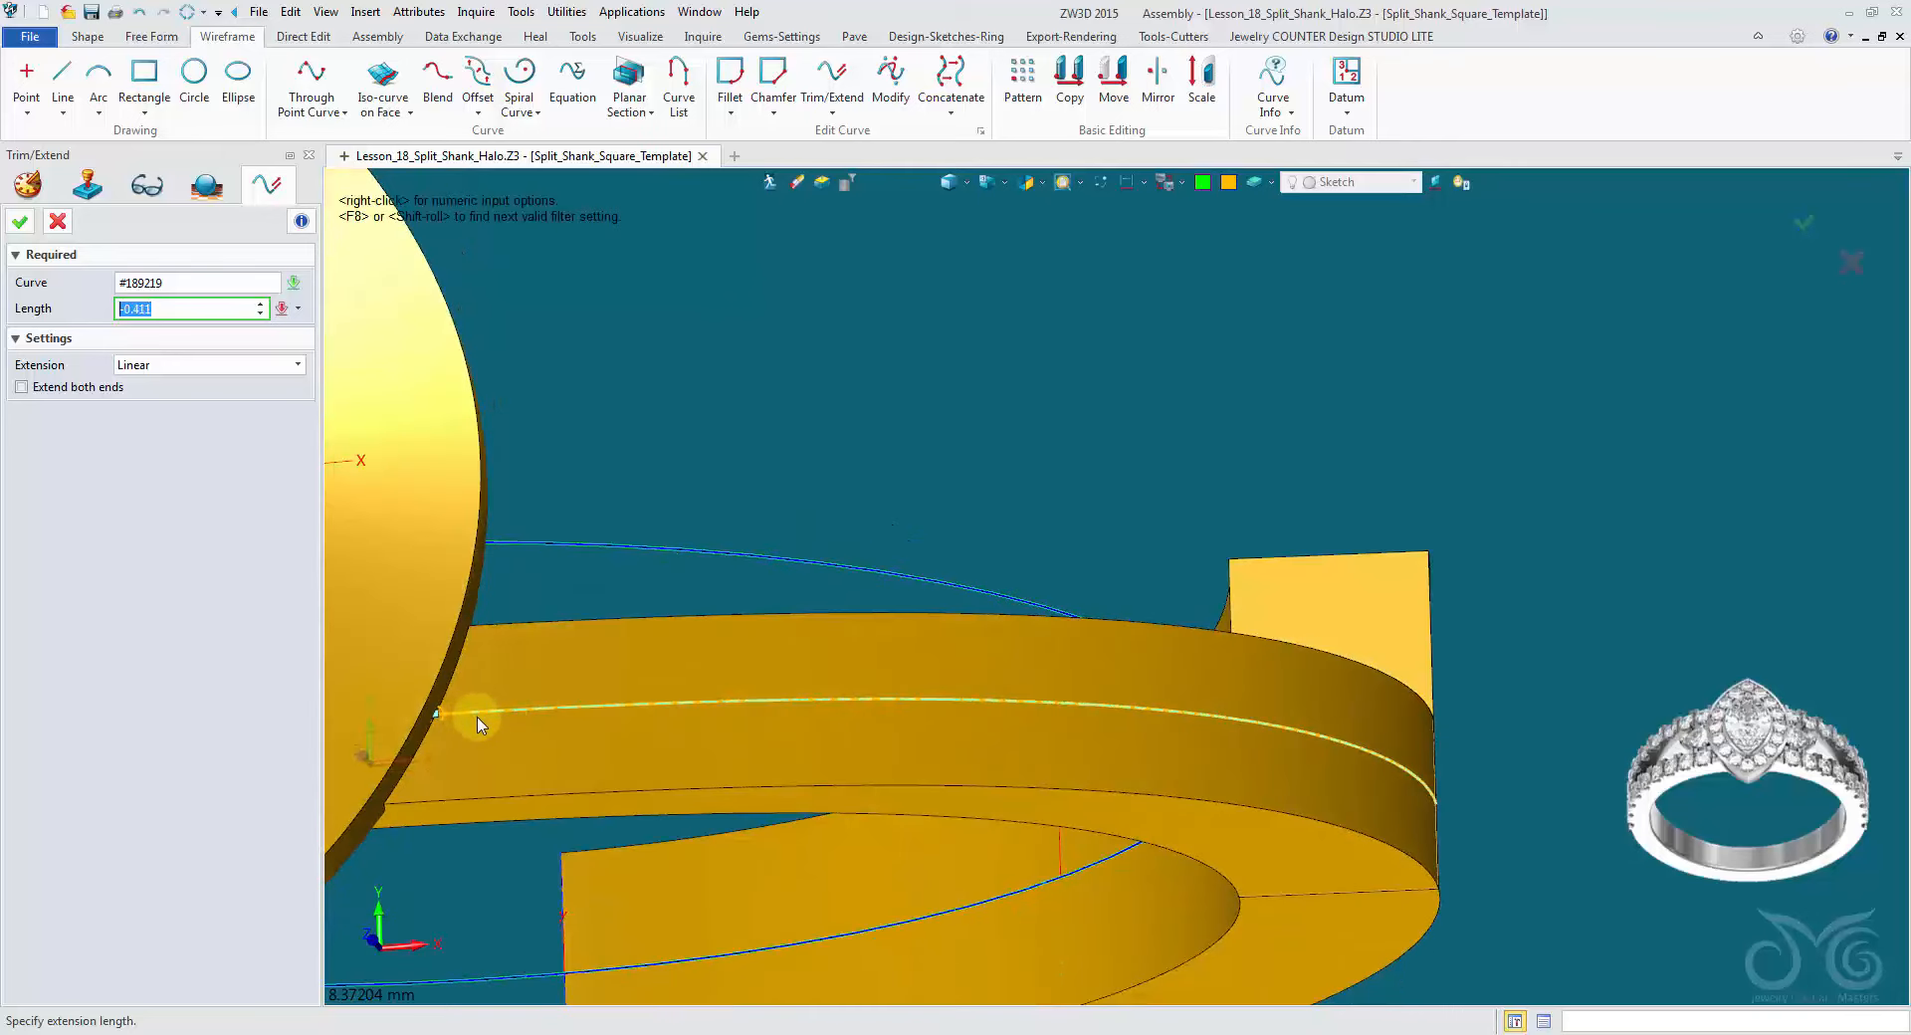
pyautogui.click(478, 724)
pyautogui.click(56, 227)
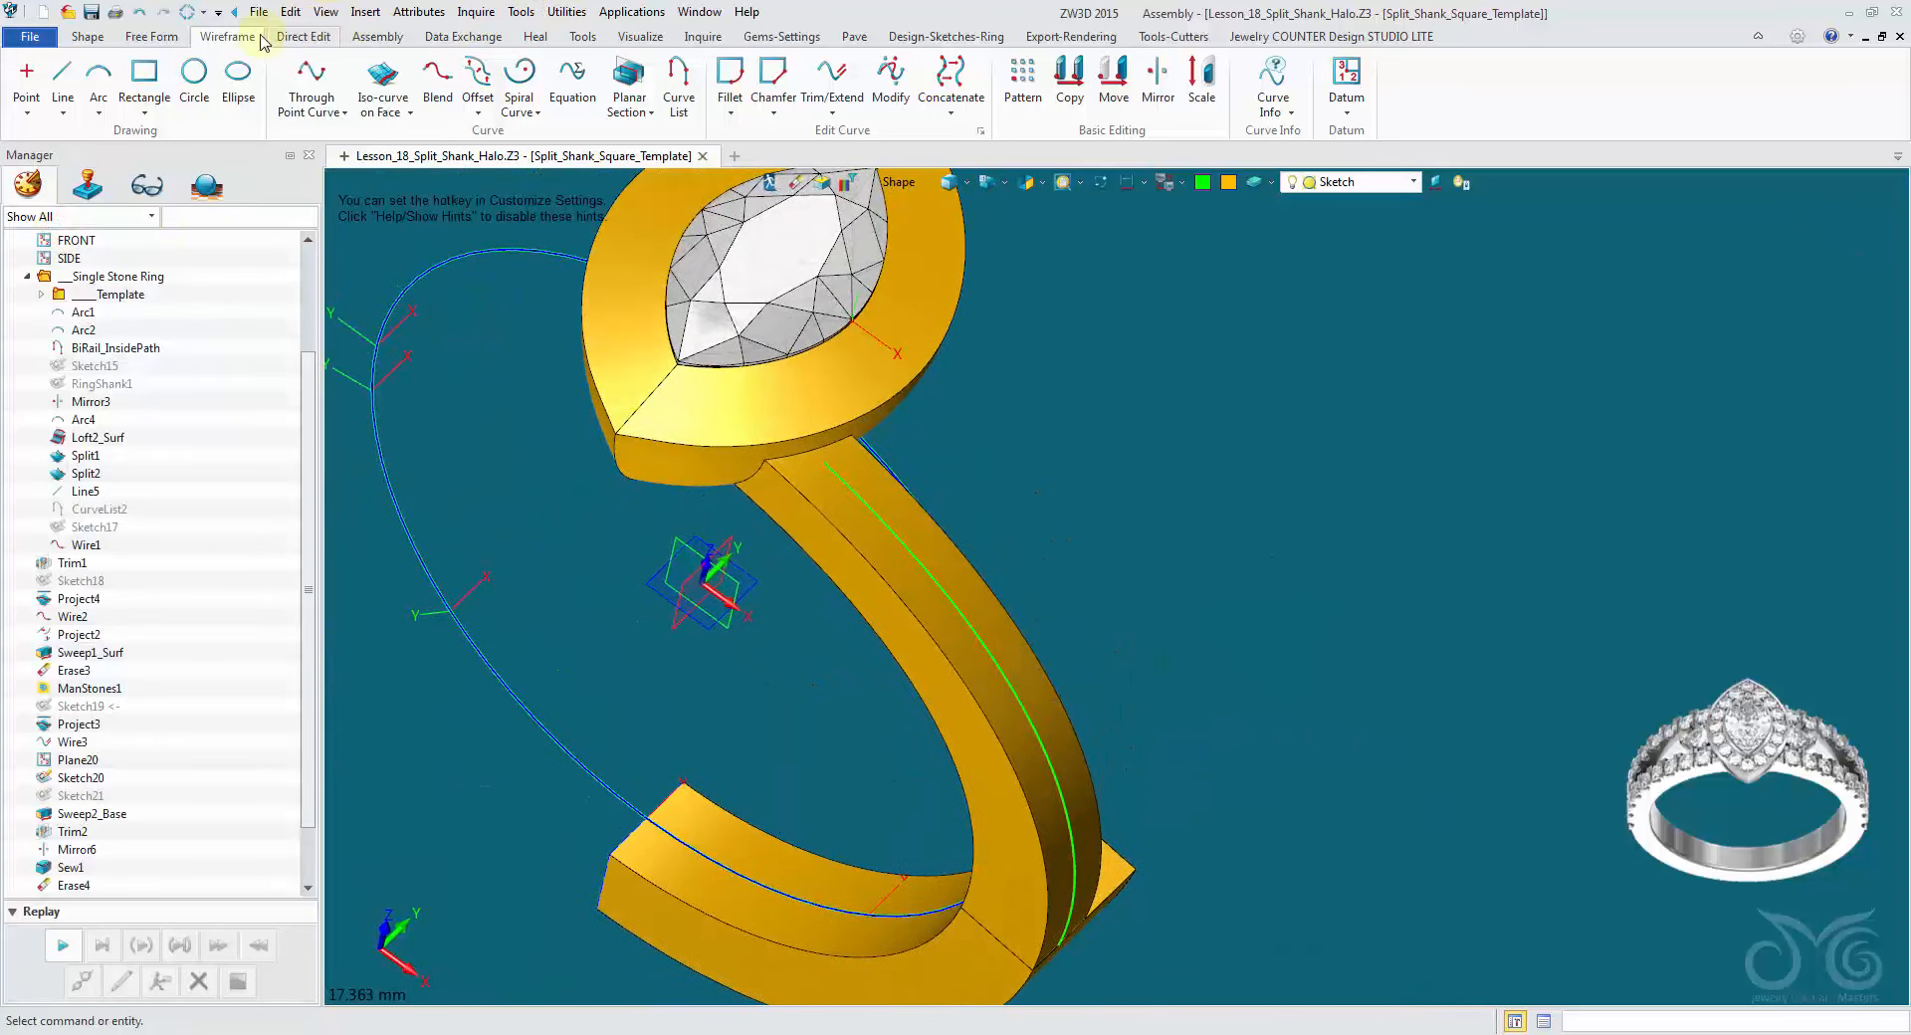
# Step: Set up a Uniform Gem Array of Round_U stones, size 1.5, along the centre curve on the shank arm's outer face
pyautogui.click(853, 37)
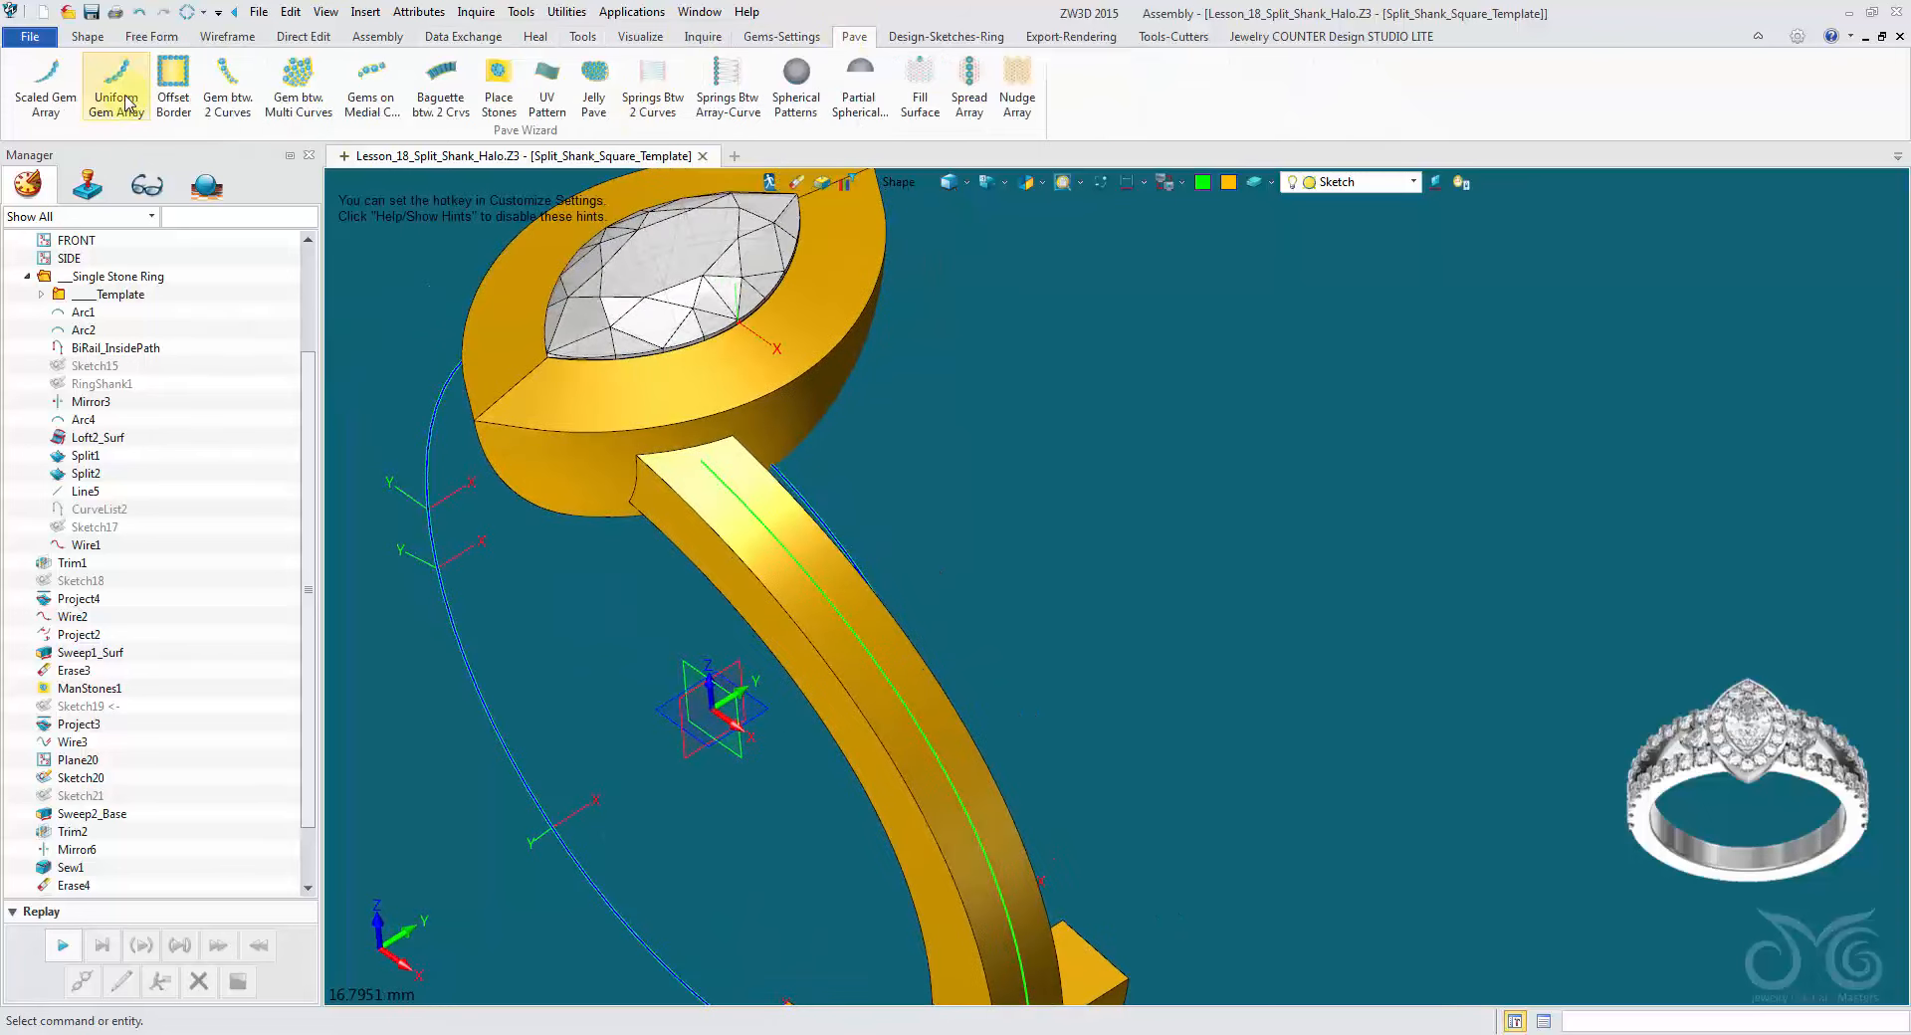
pyautogui.click(127, 100)
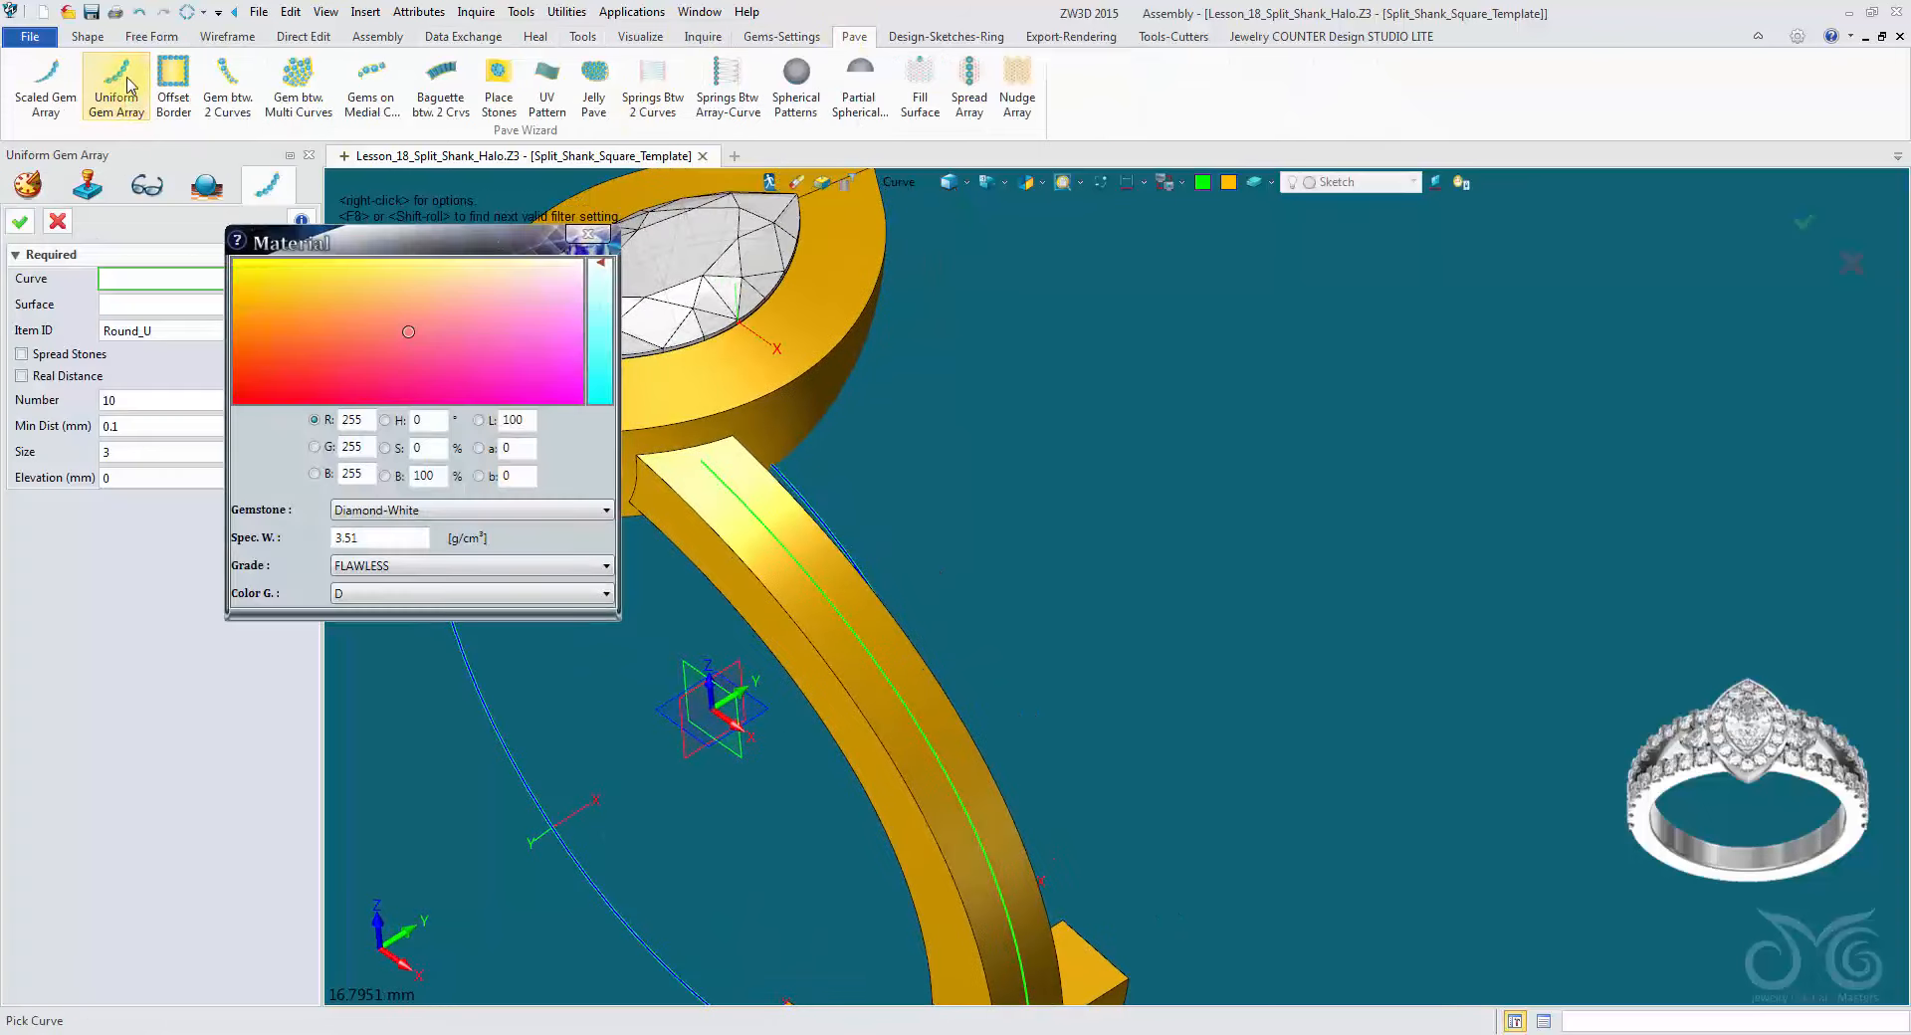
pyautogui.click(590, 240)
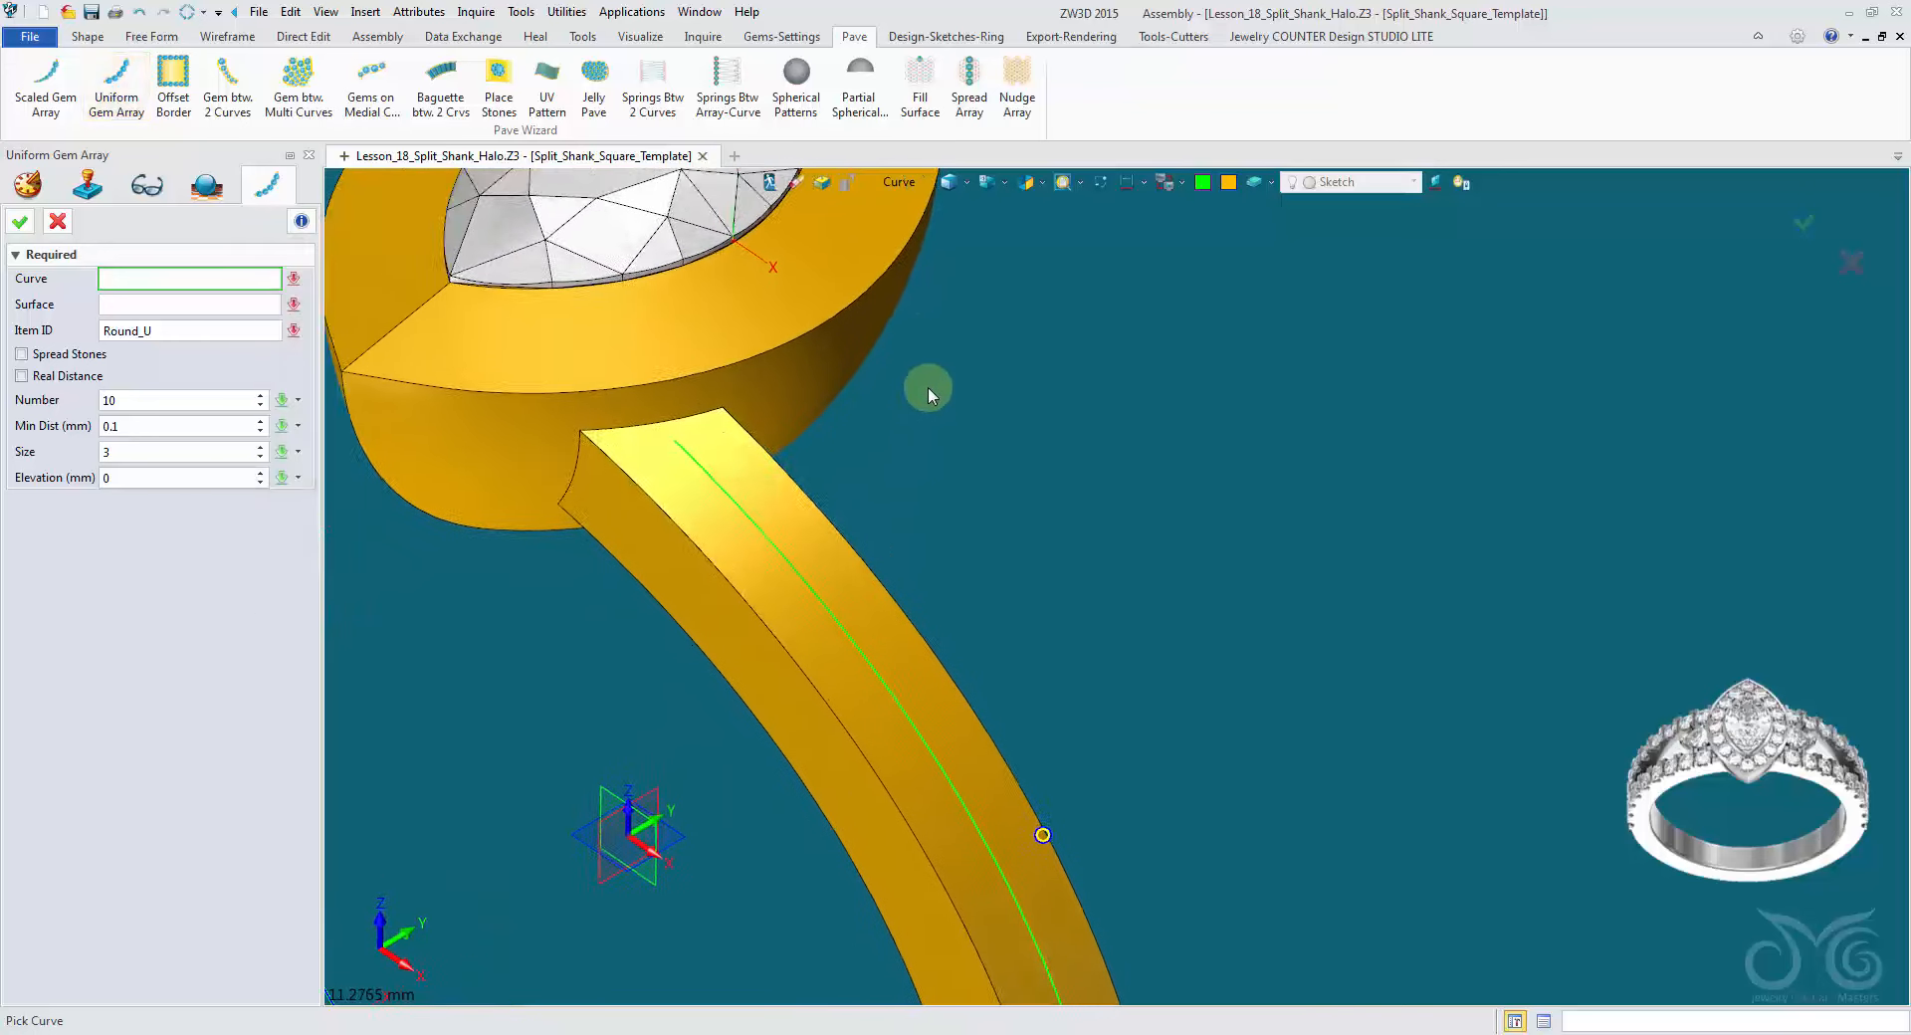
pyautogui.click(738, 463)
pyautogui.click(738, 460)
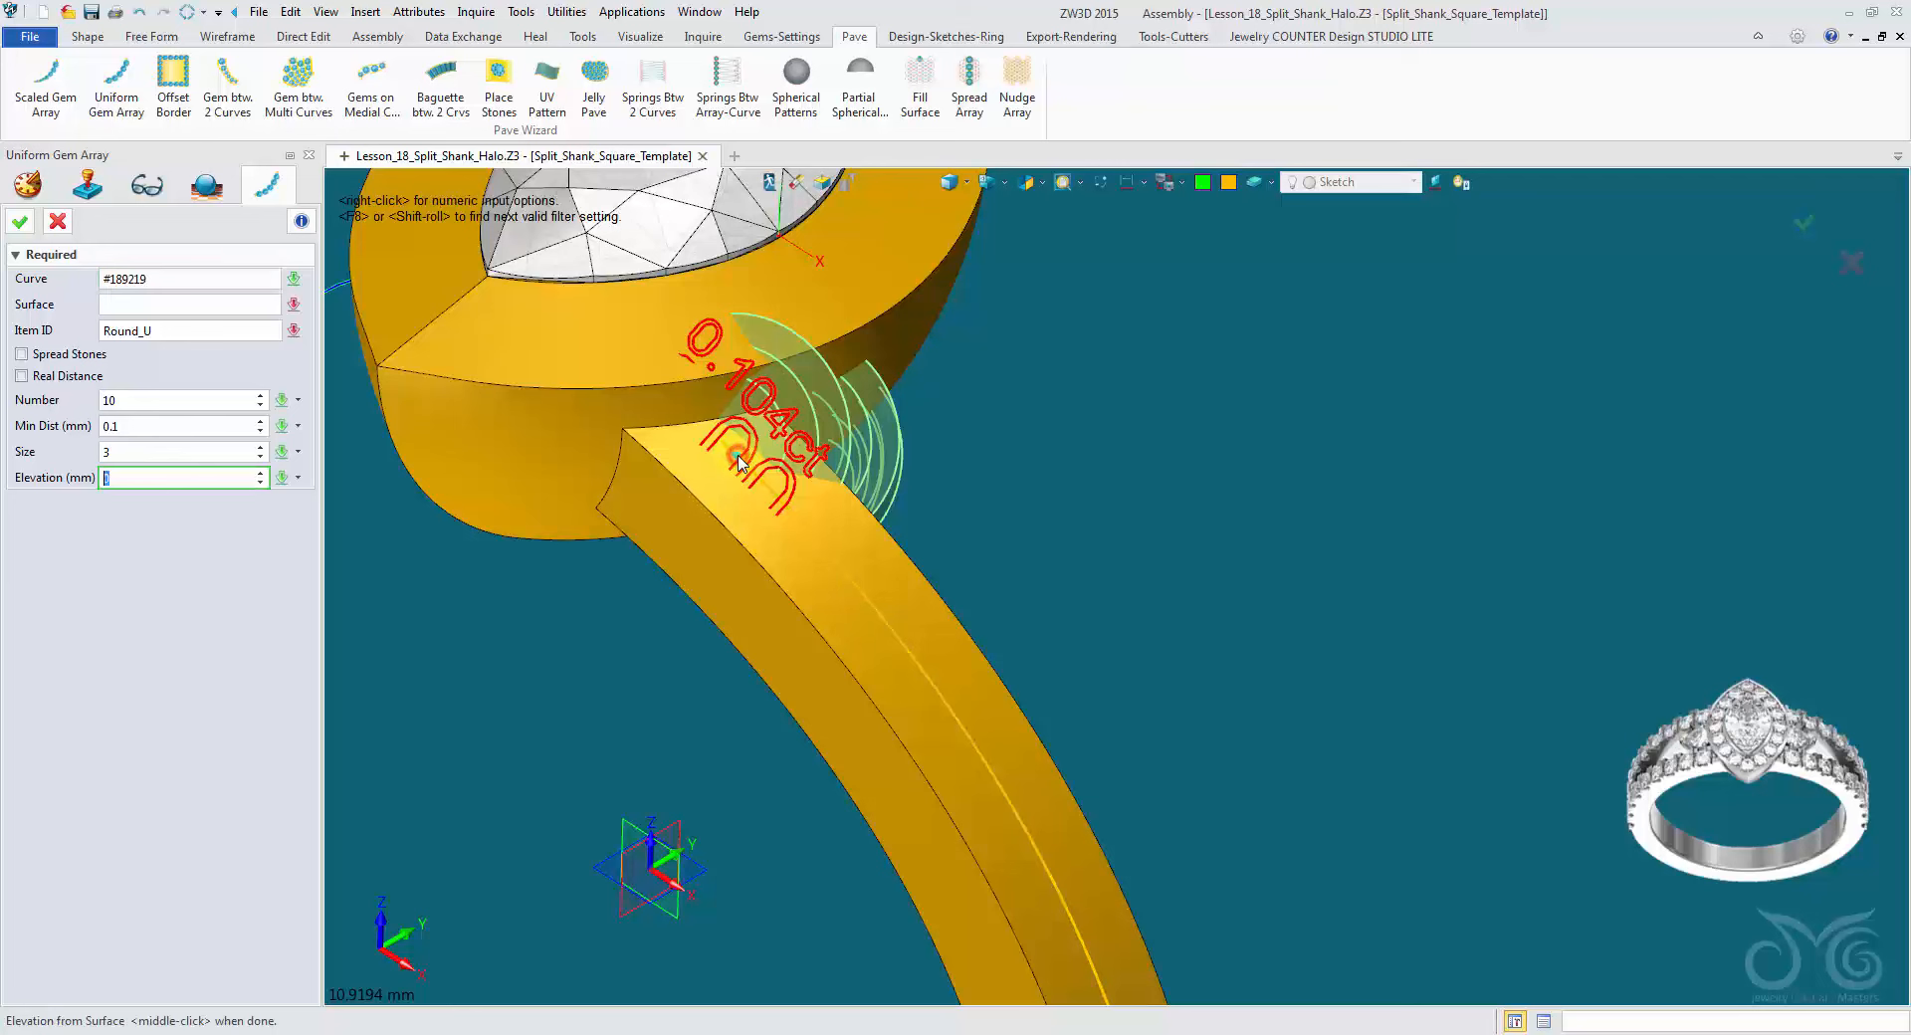
pyautogui.click(789, 575)
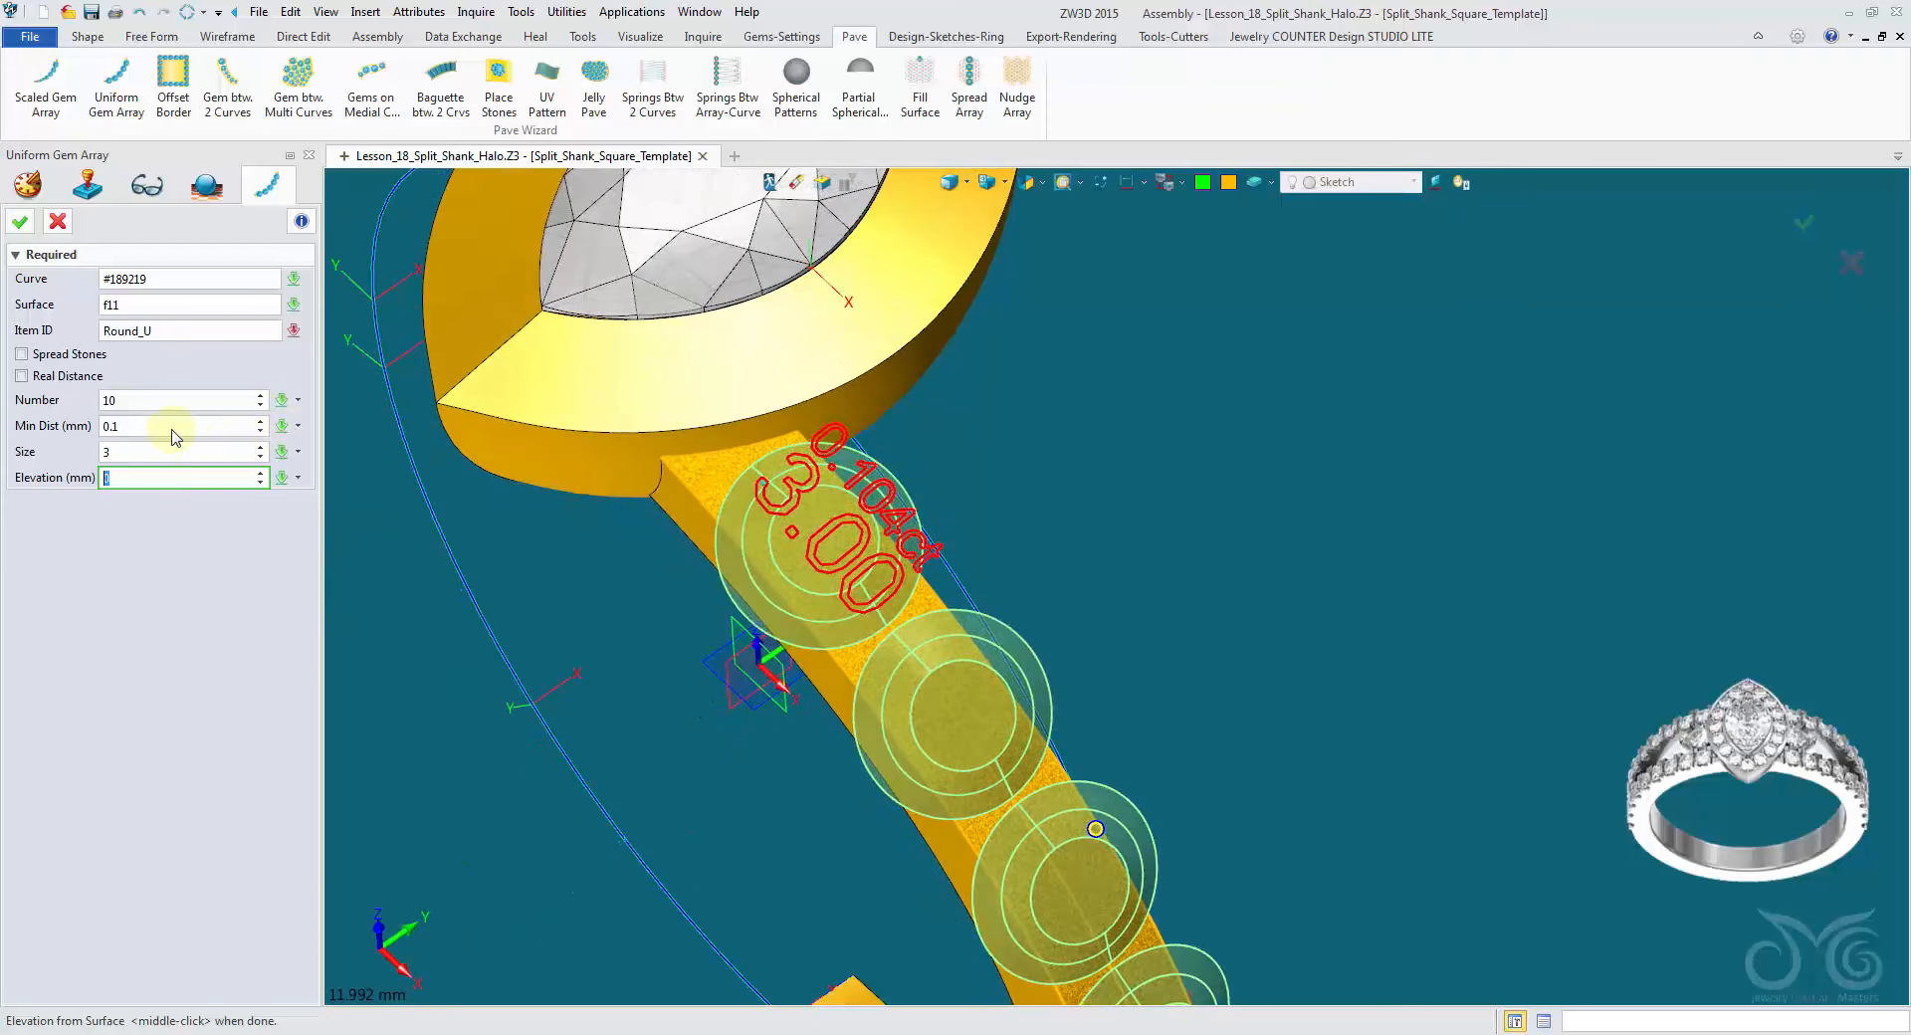
pyautogui.click(152, 454)
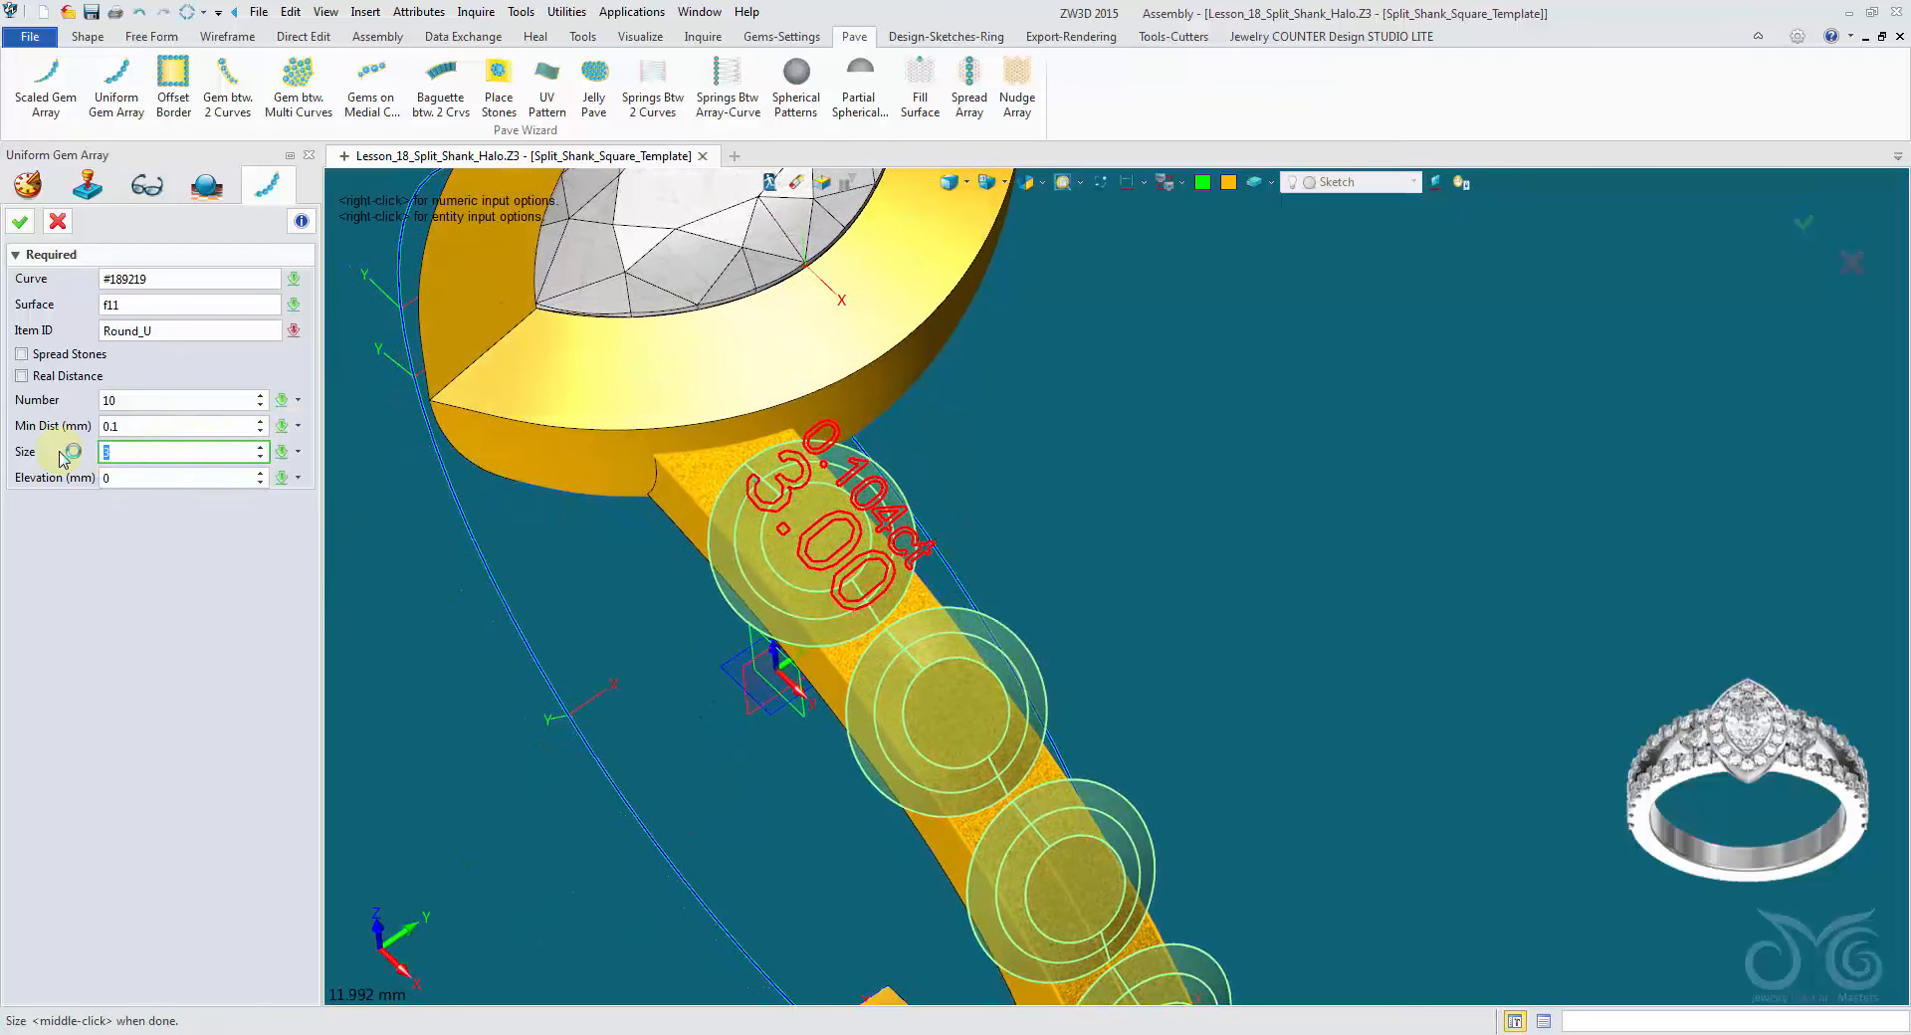
pyautogui.click(150, 430)
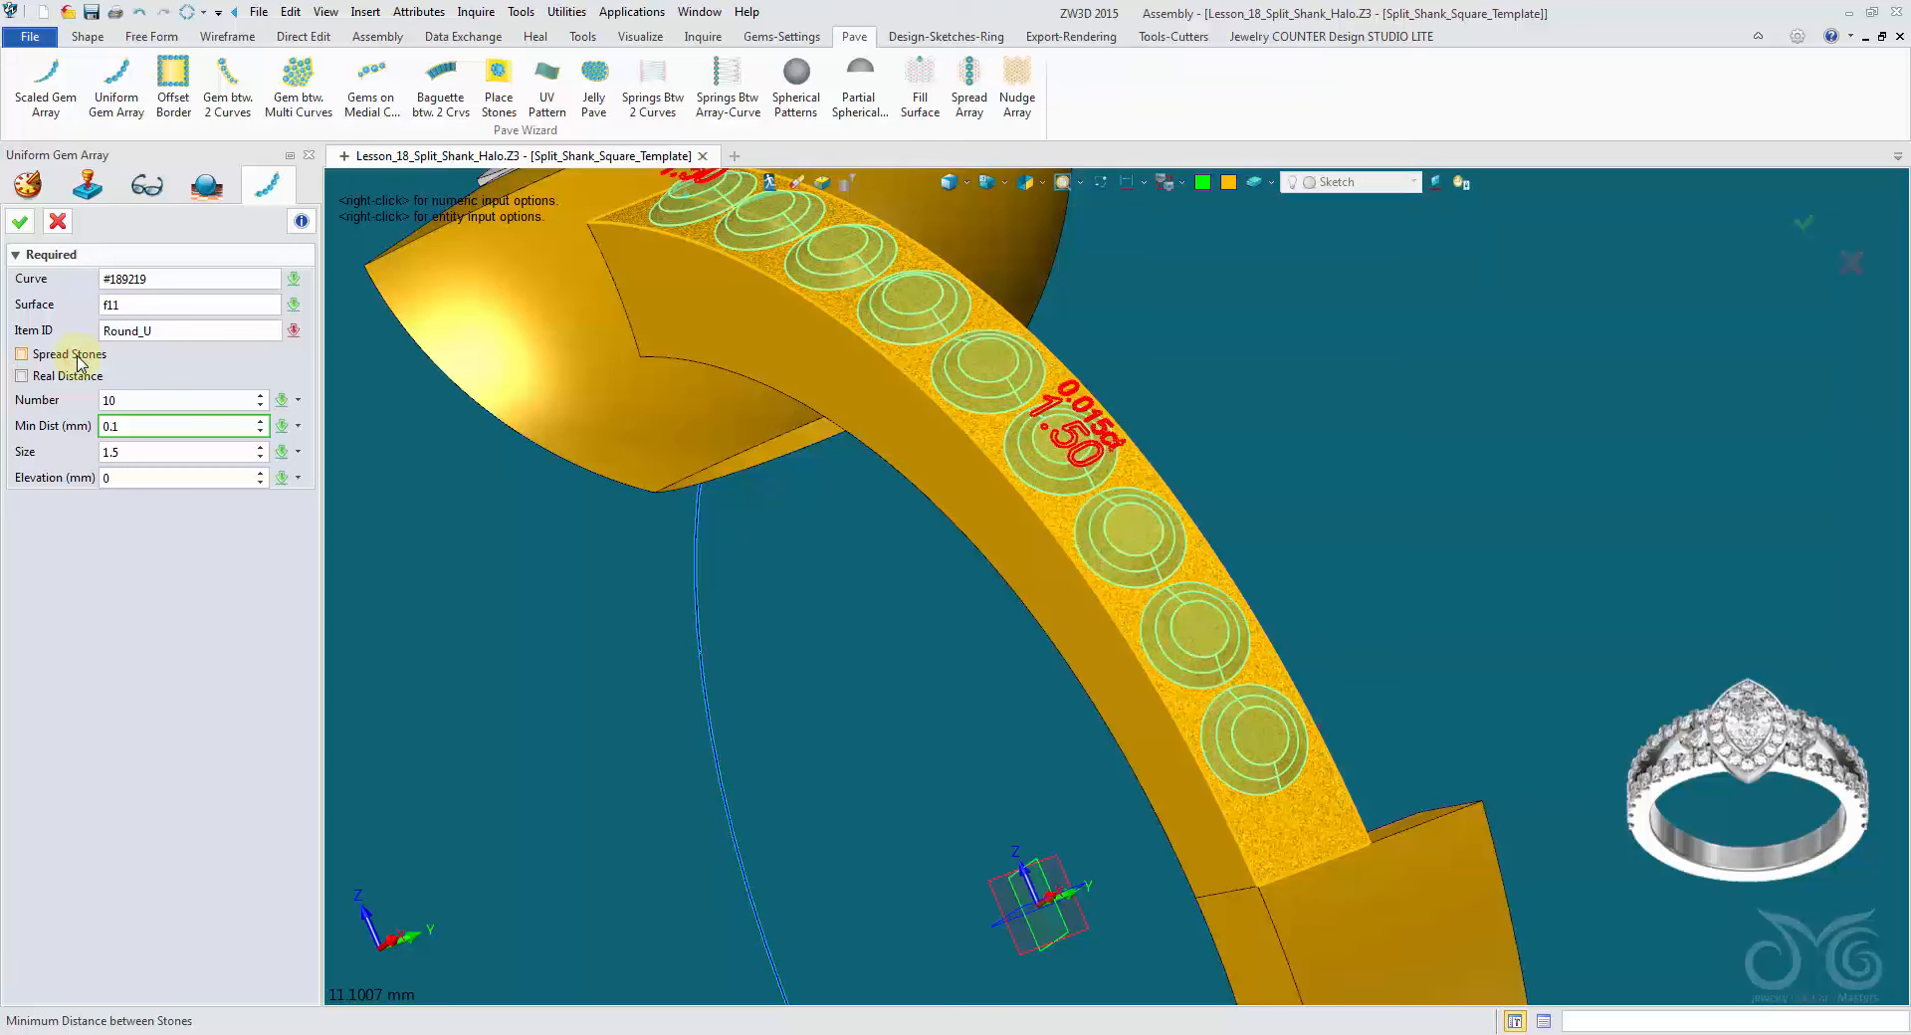
# Step: Spread the stones along the full curve and set their number to 11, comparing the spread and unspread layouts
pyautogui.click(77, 356)
pyautogui.click(161, 405)
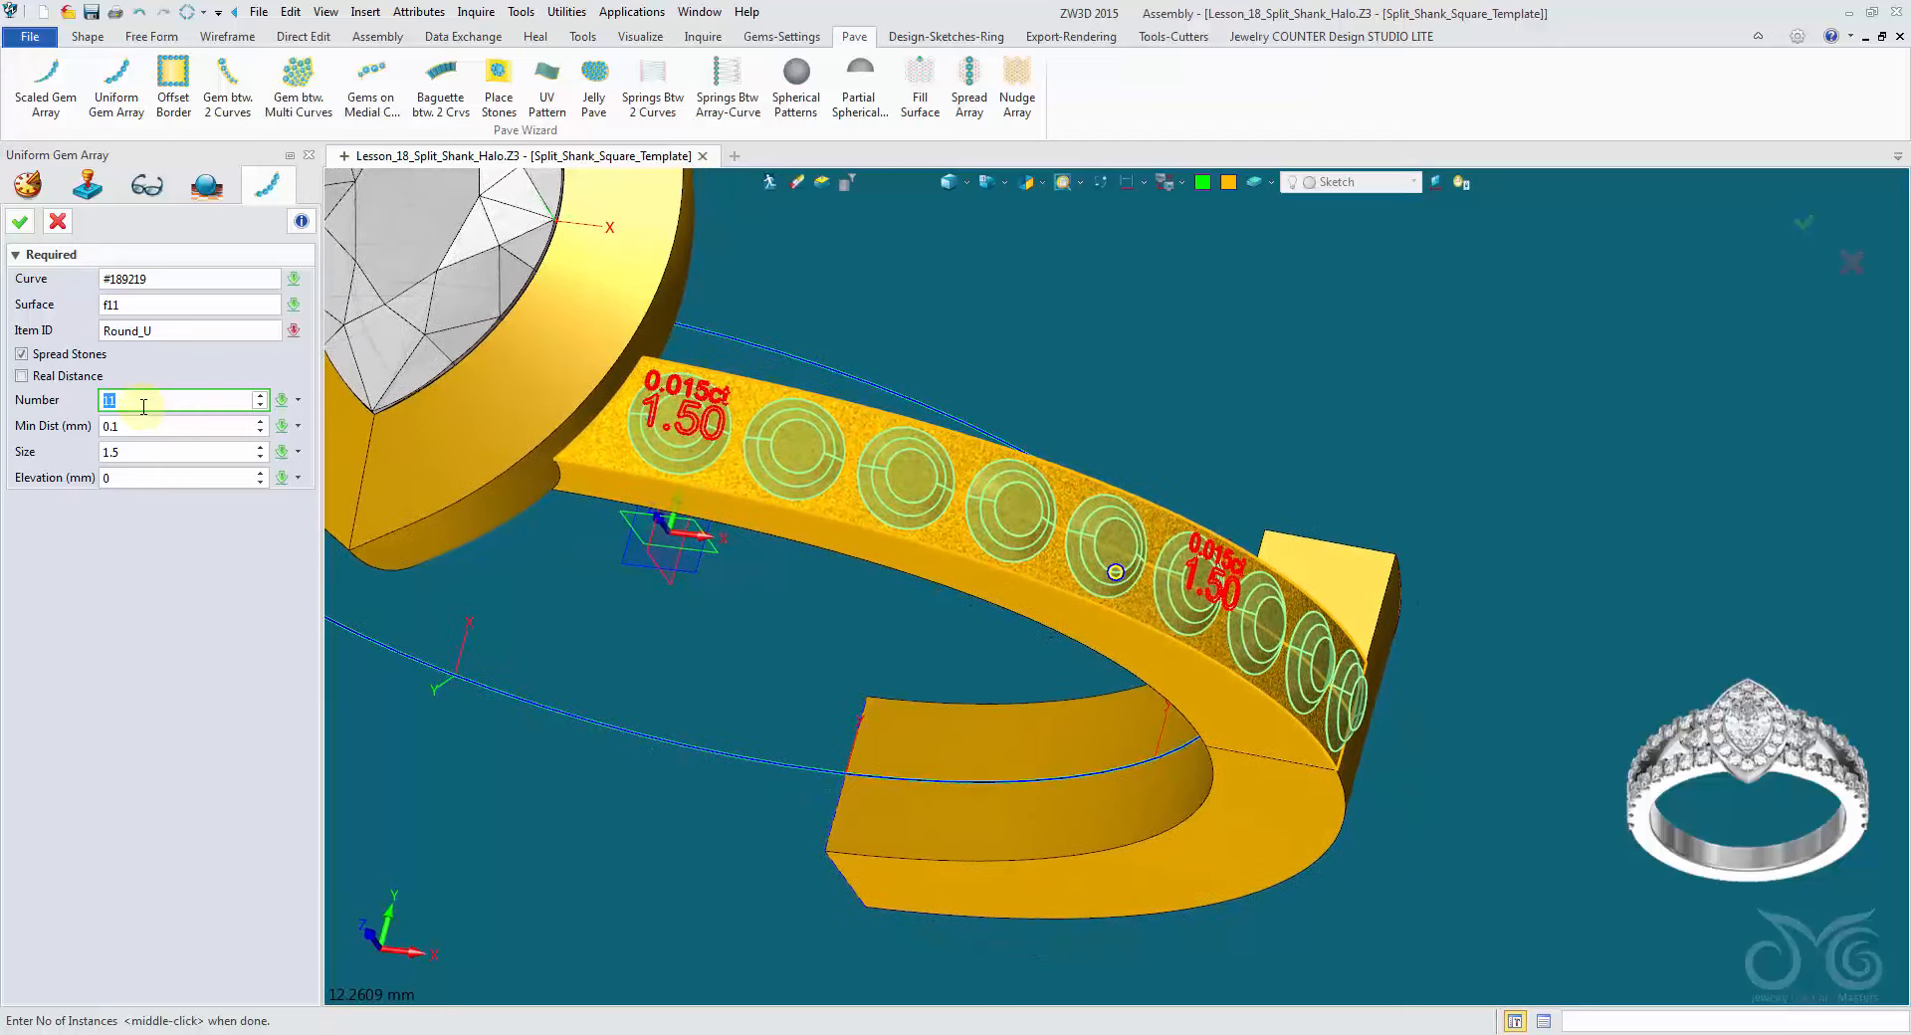
pyautogui.click(76, 376)
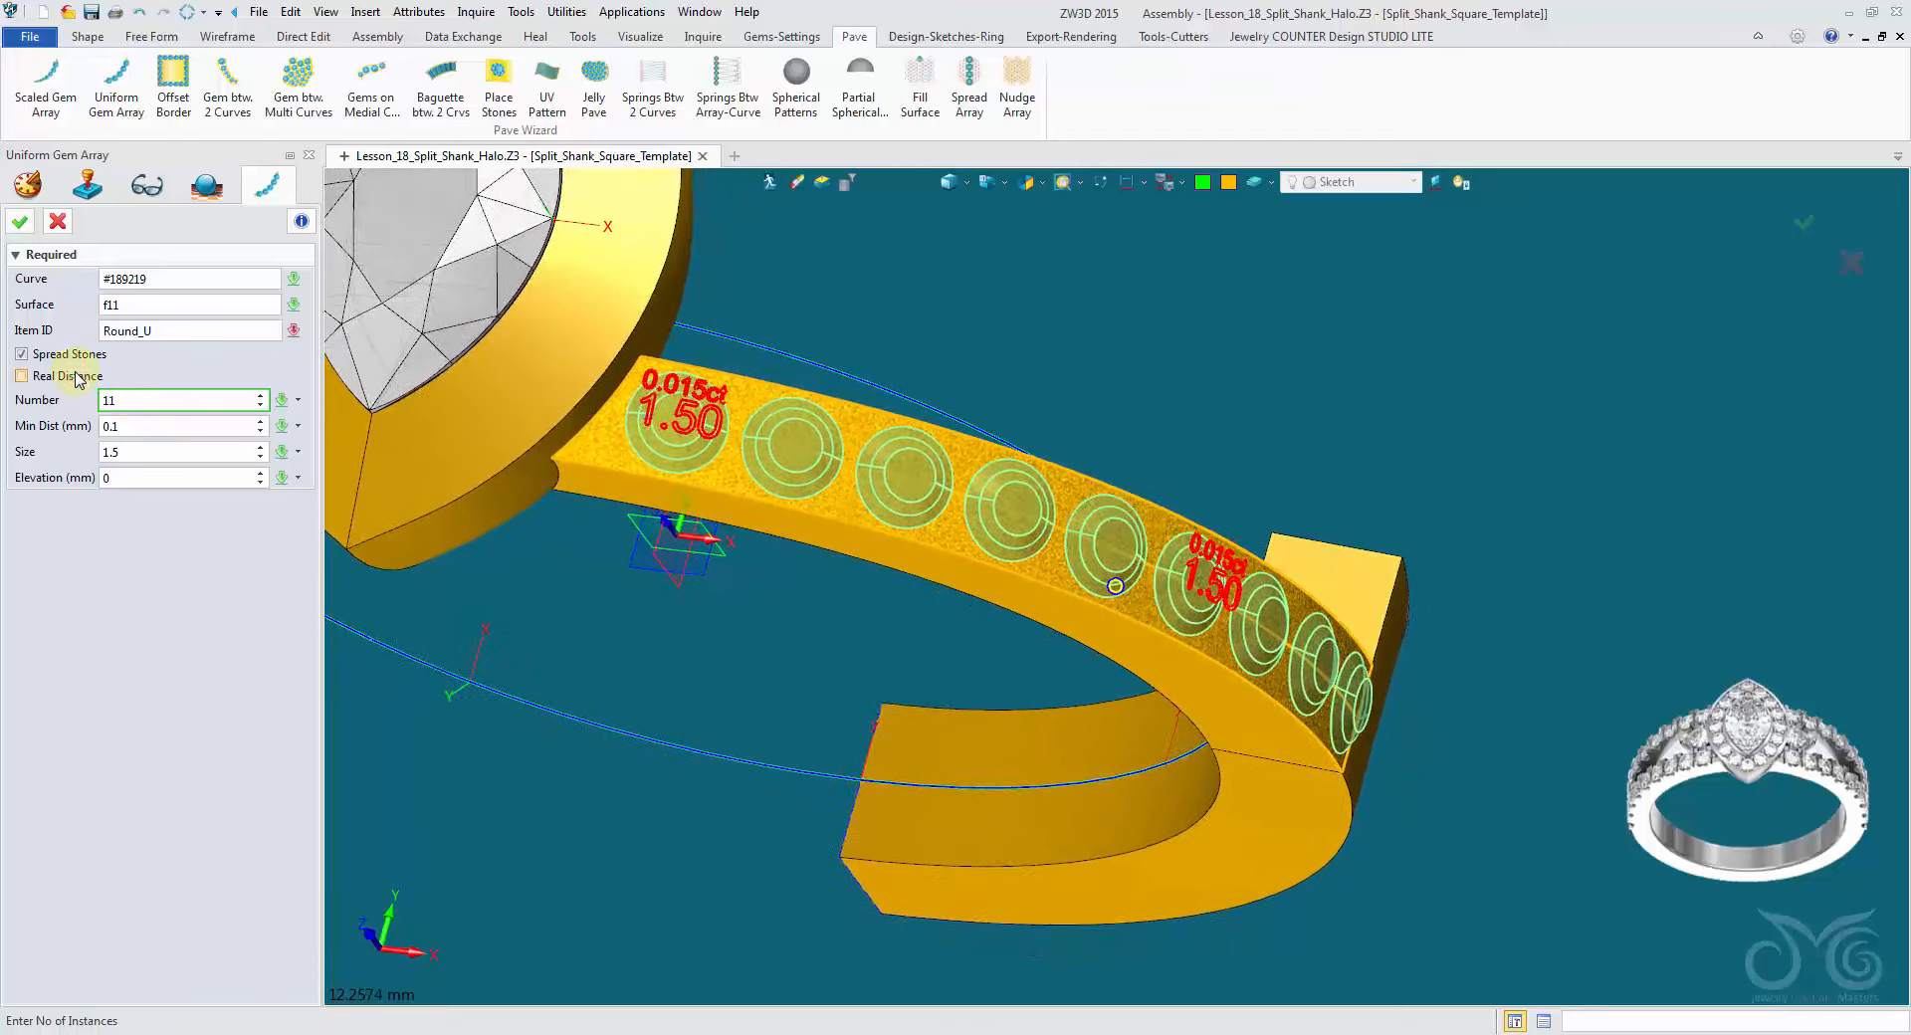
pyautogui.click(79, 361)
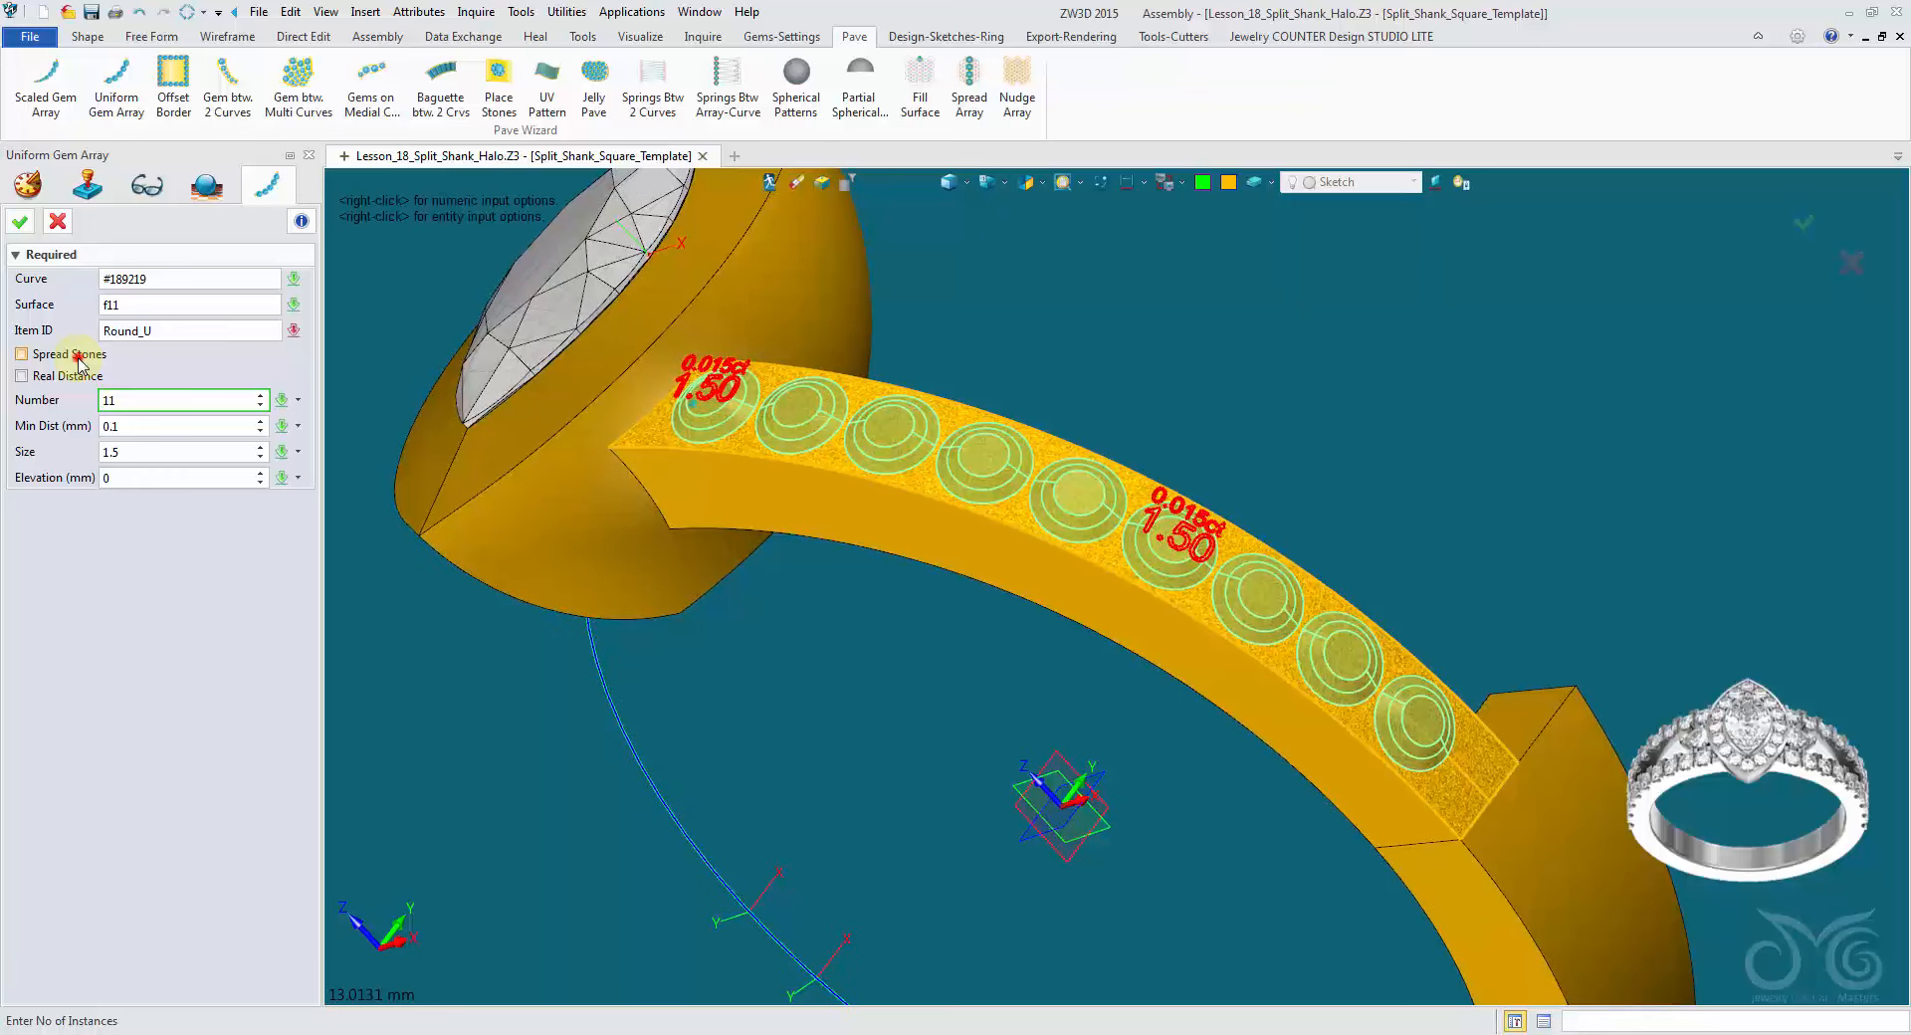
pyautogui.click(78, 360)
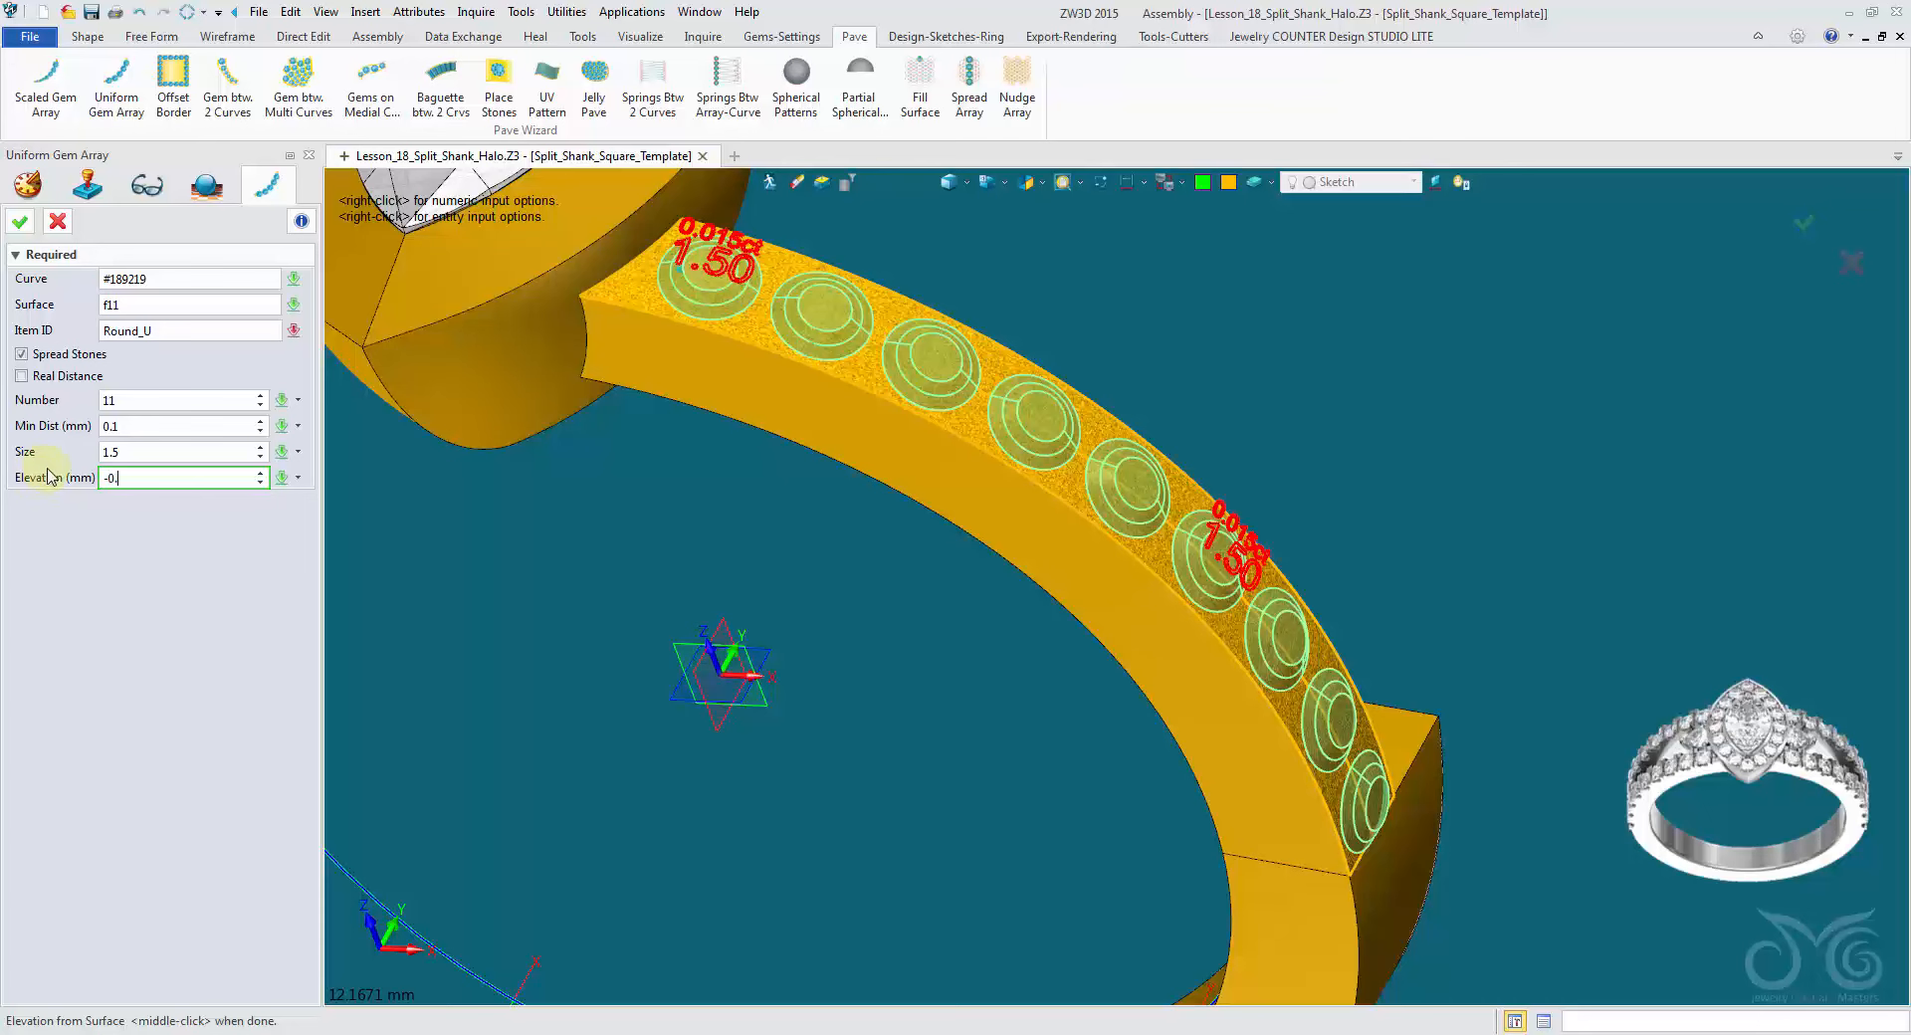
# Step: Set the gem array's elevation to -0.2 mm, keep the stone size at 1.5, and create the stones on the shank arm
pyautogui.click(144, 456)
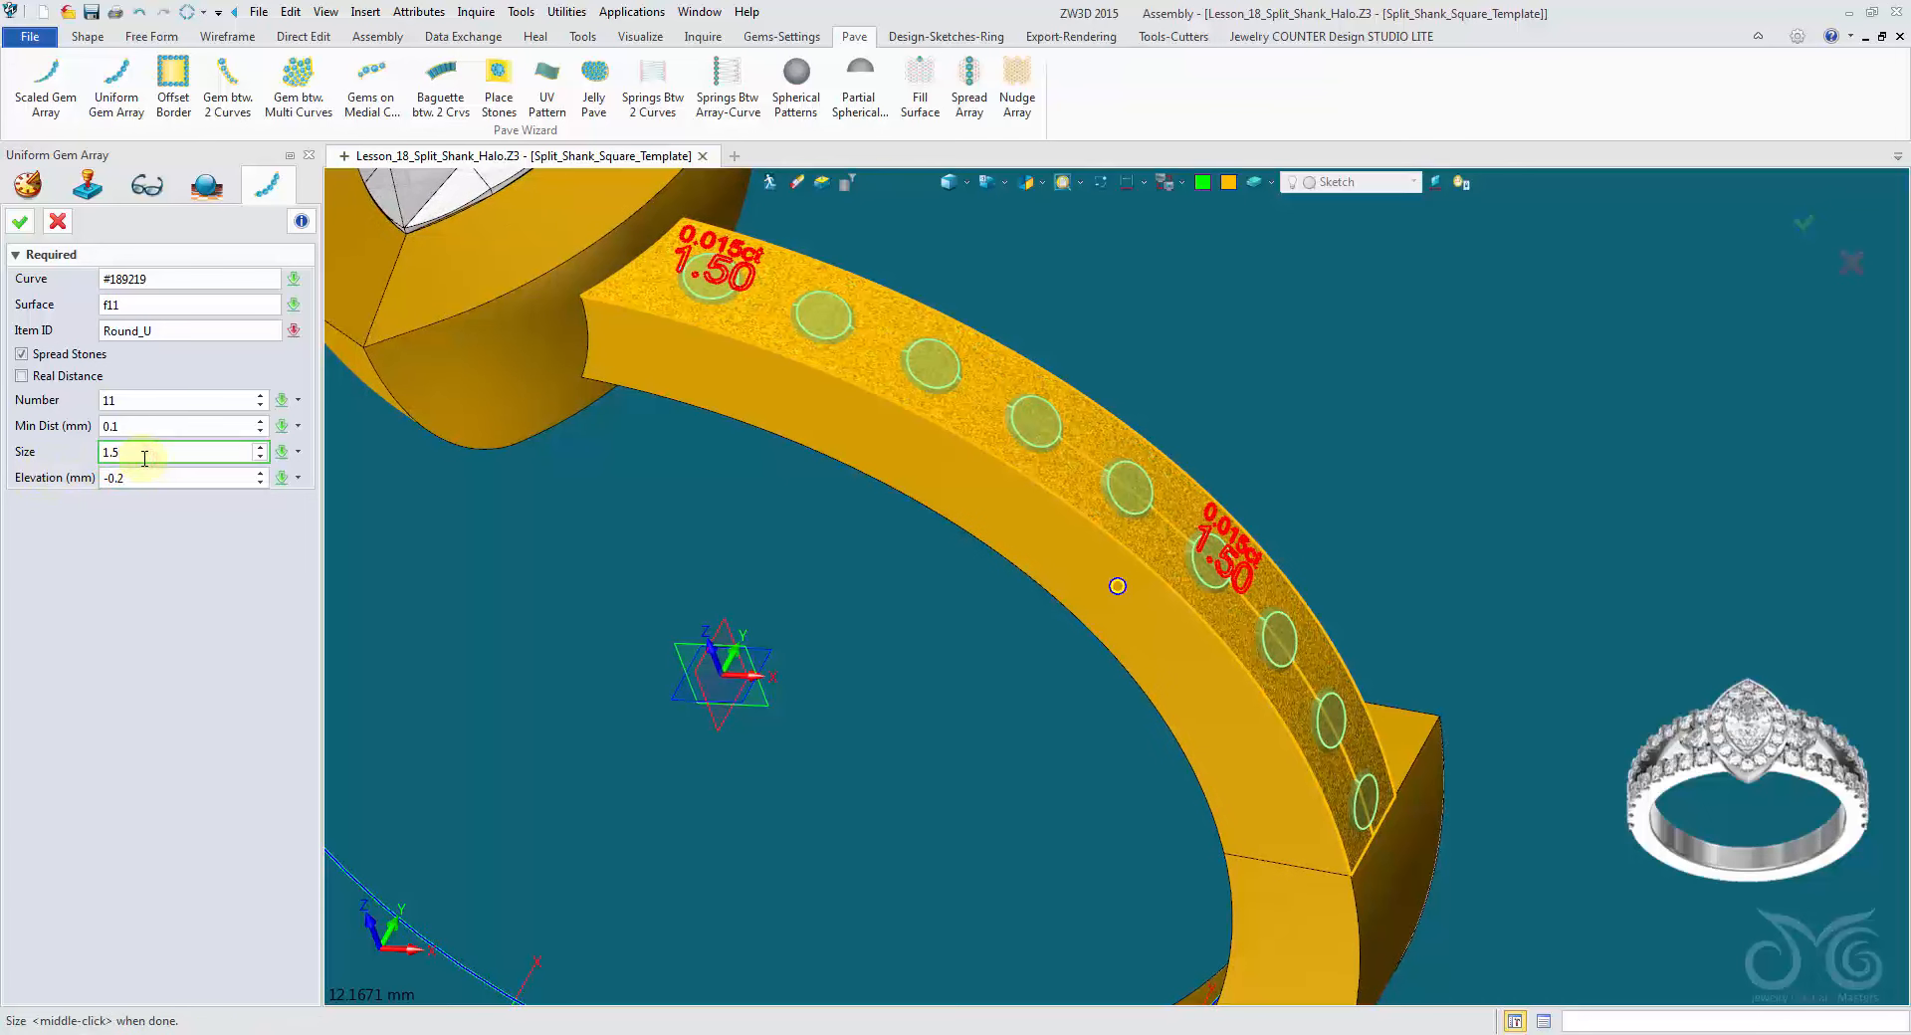
pyautogui.click(951, 183)
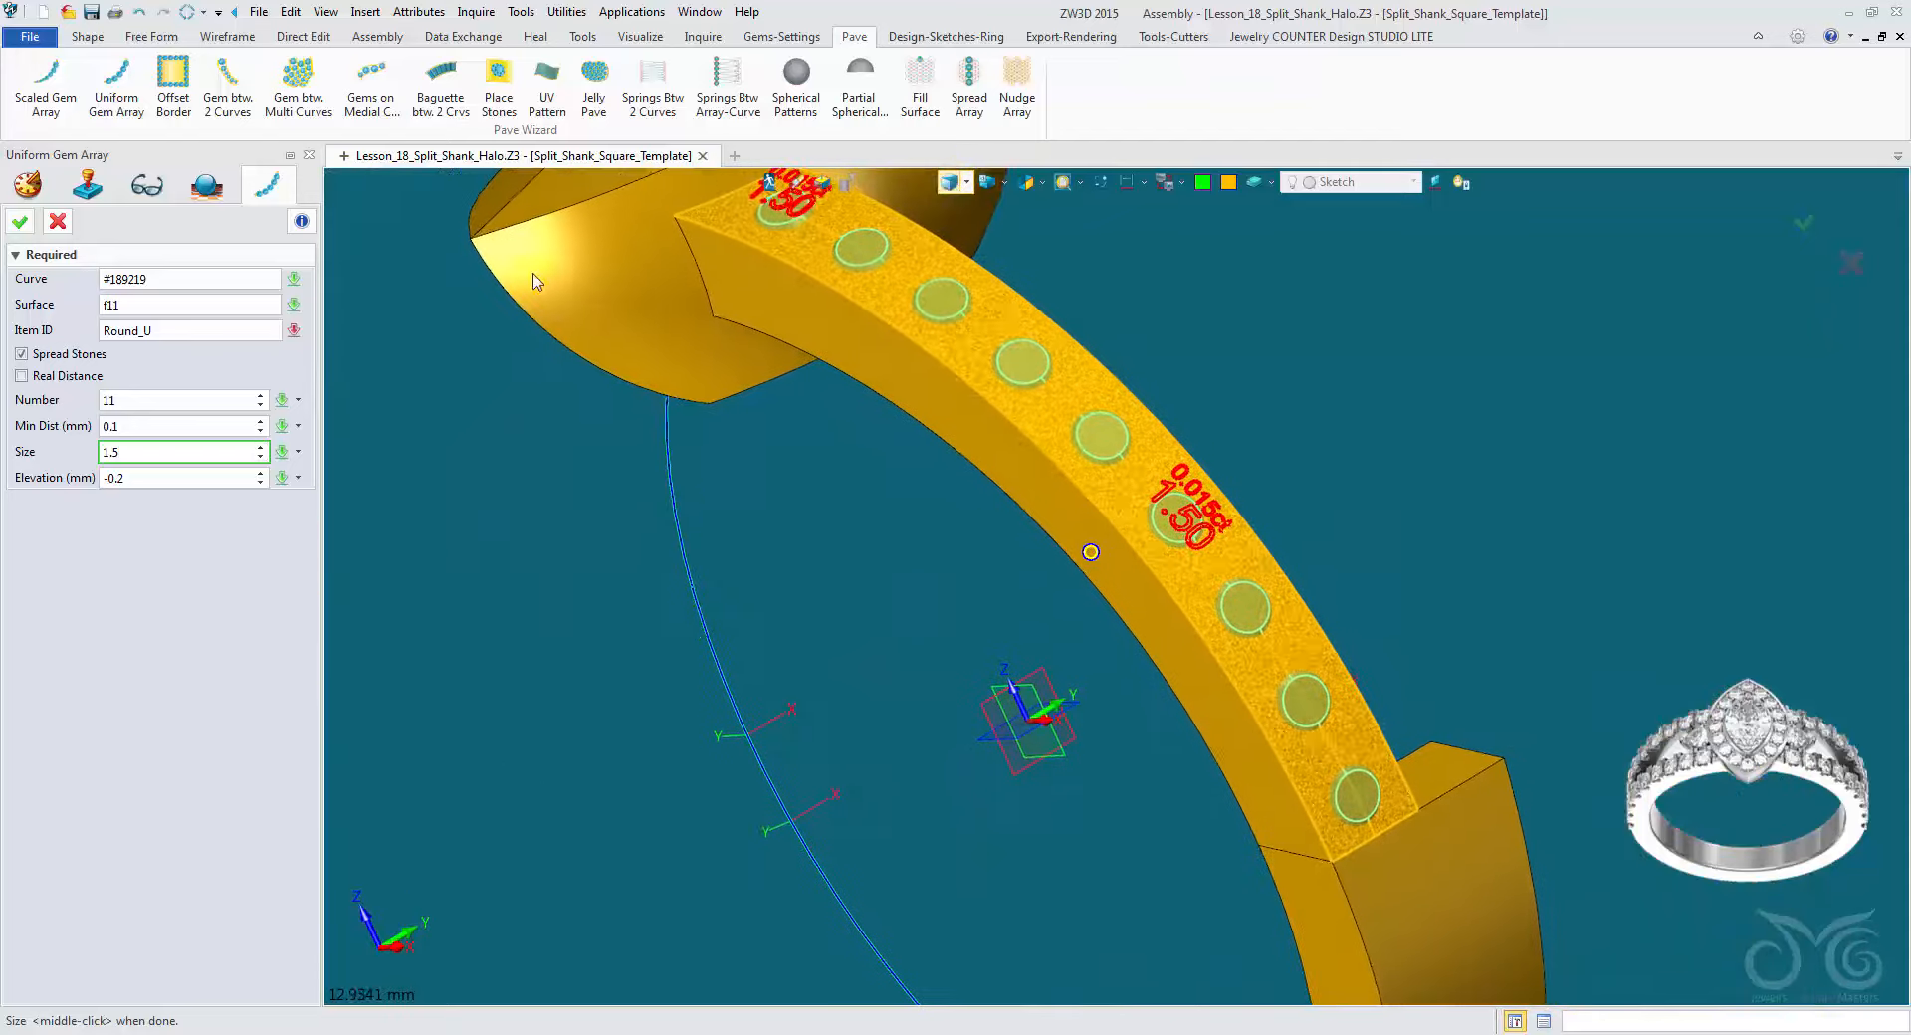
pyautogui.click(20, 222)
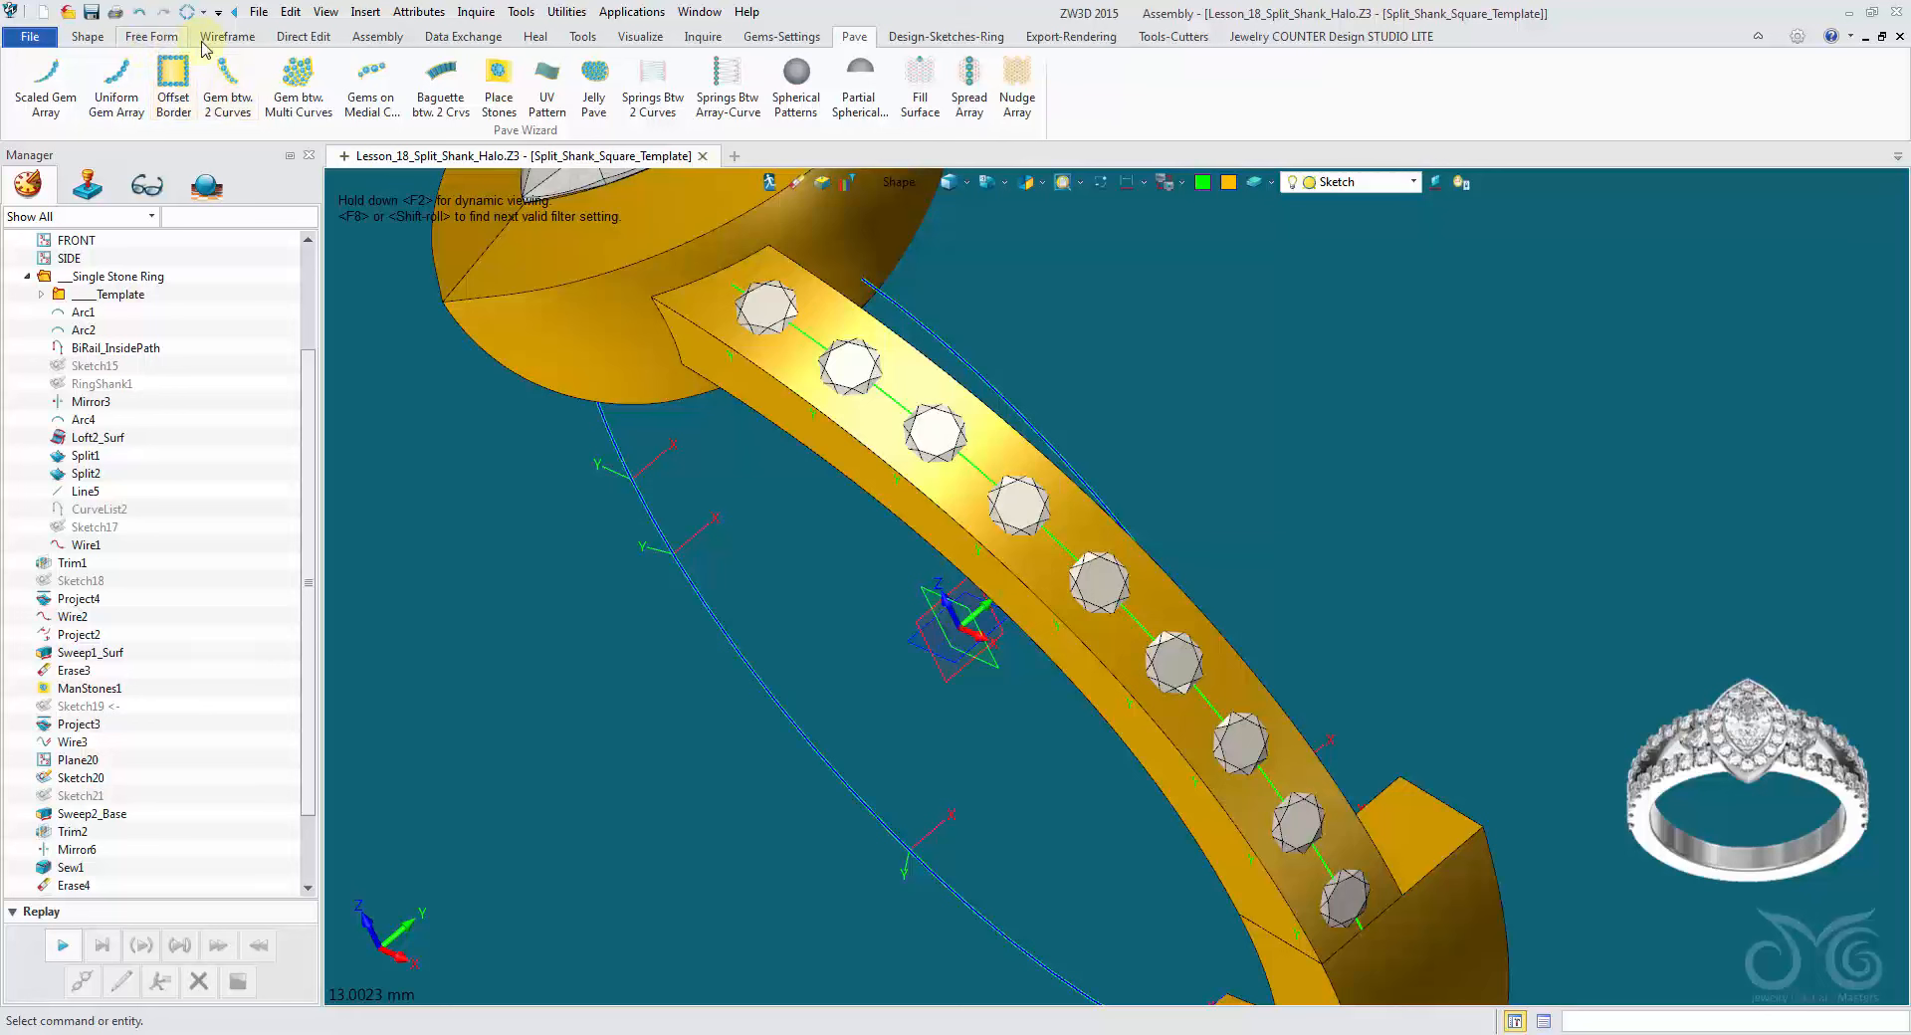
# Step: Create a swept rod of diameter 1 with interior diameter 0 along the centre curve of the pavé stones
pyautogui.click(87, 36)
pyautogui.click(284, 117)
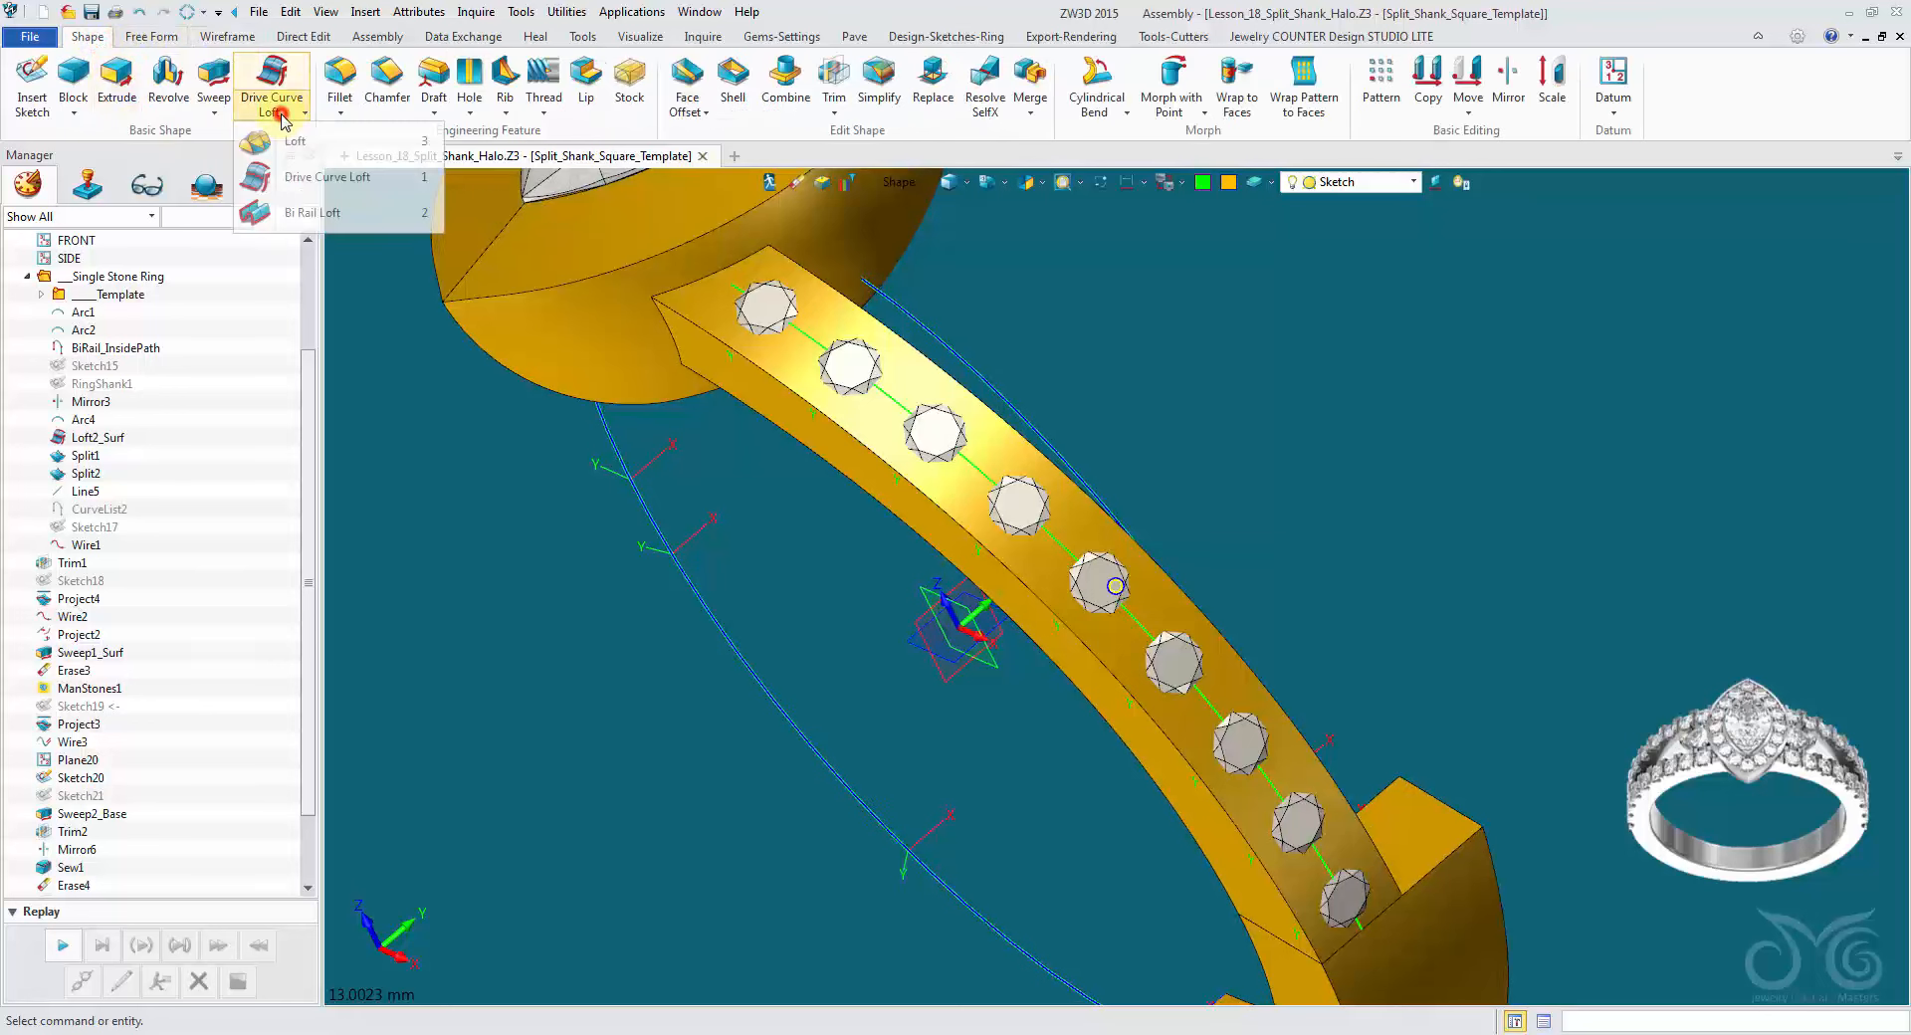
pyautogui.click(214, 109)
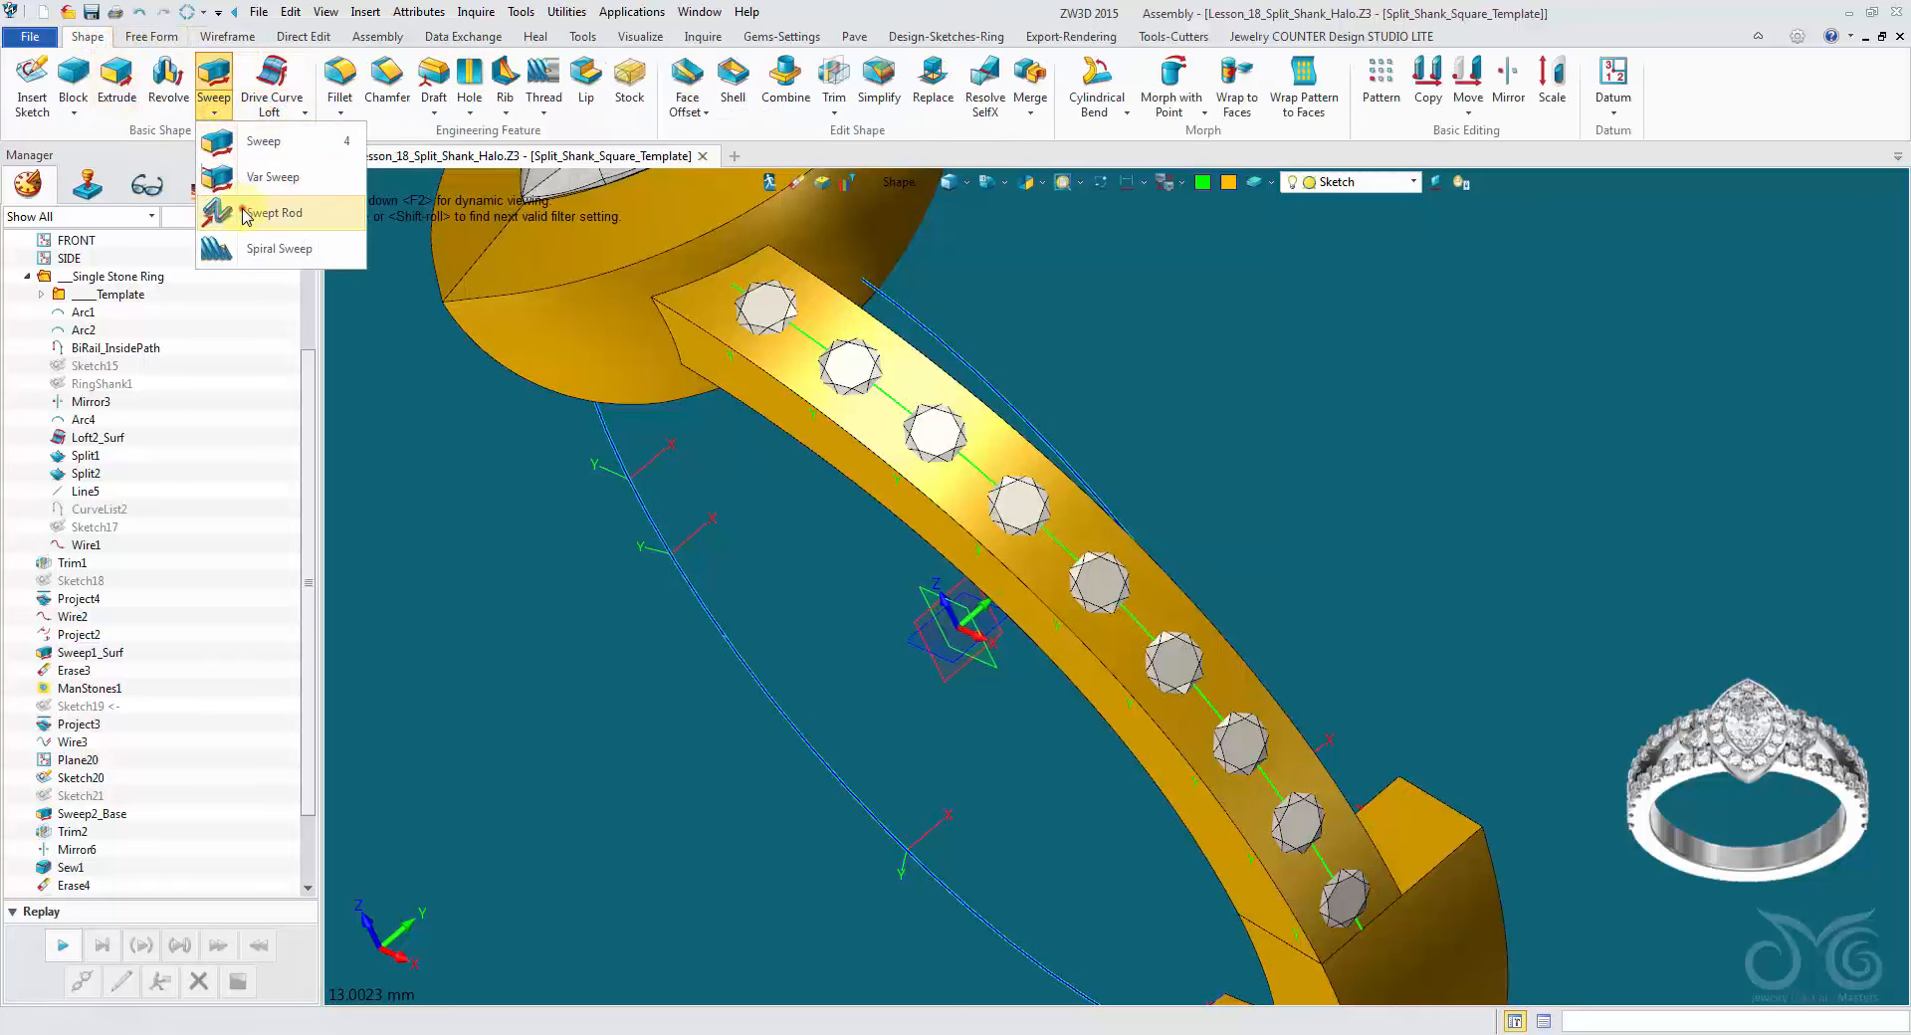
pyautogui.click(261, 212)
pyautogui.scroll(1, 636, 480)
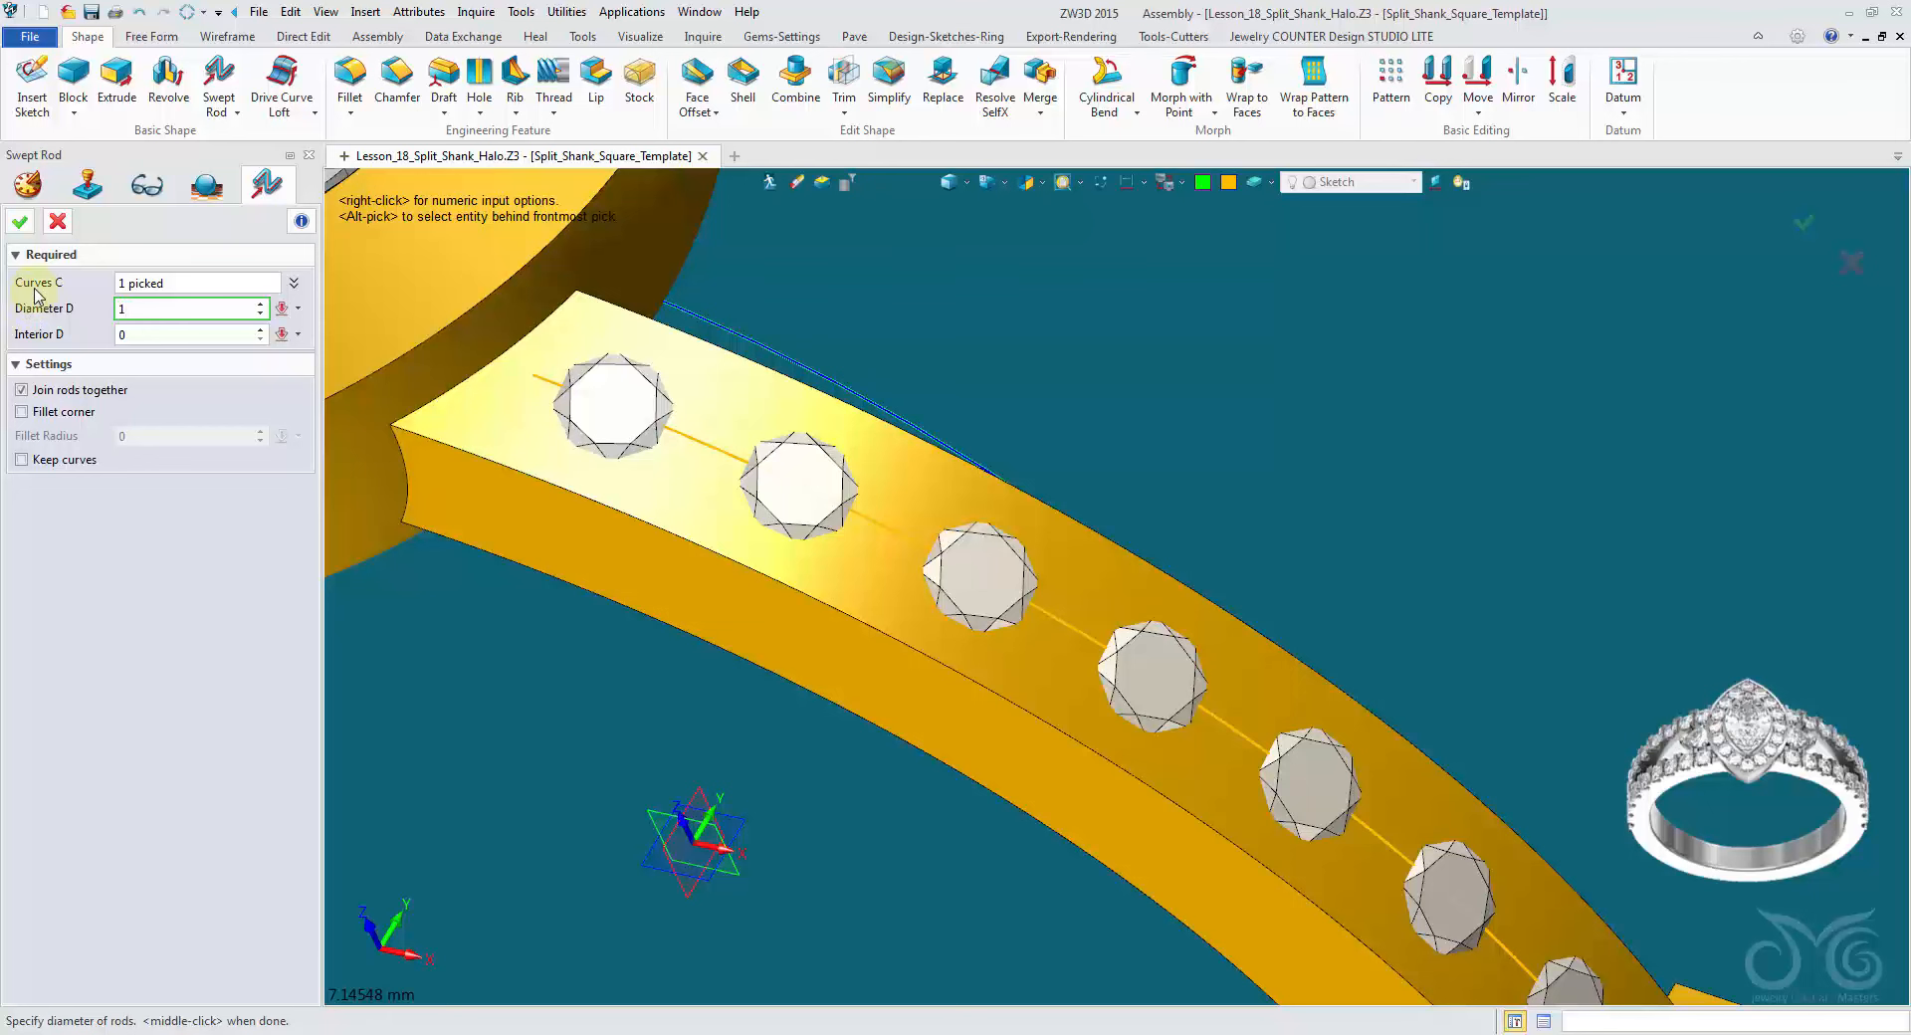
pyautogui.click(20, 223)
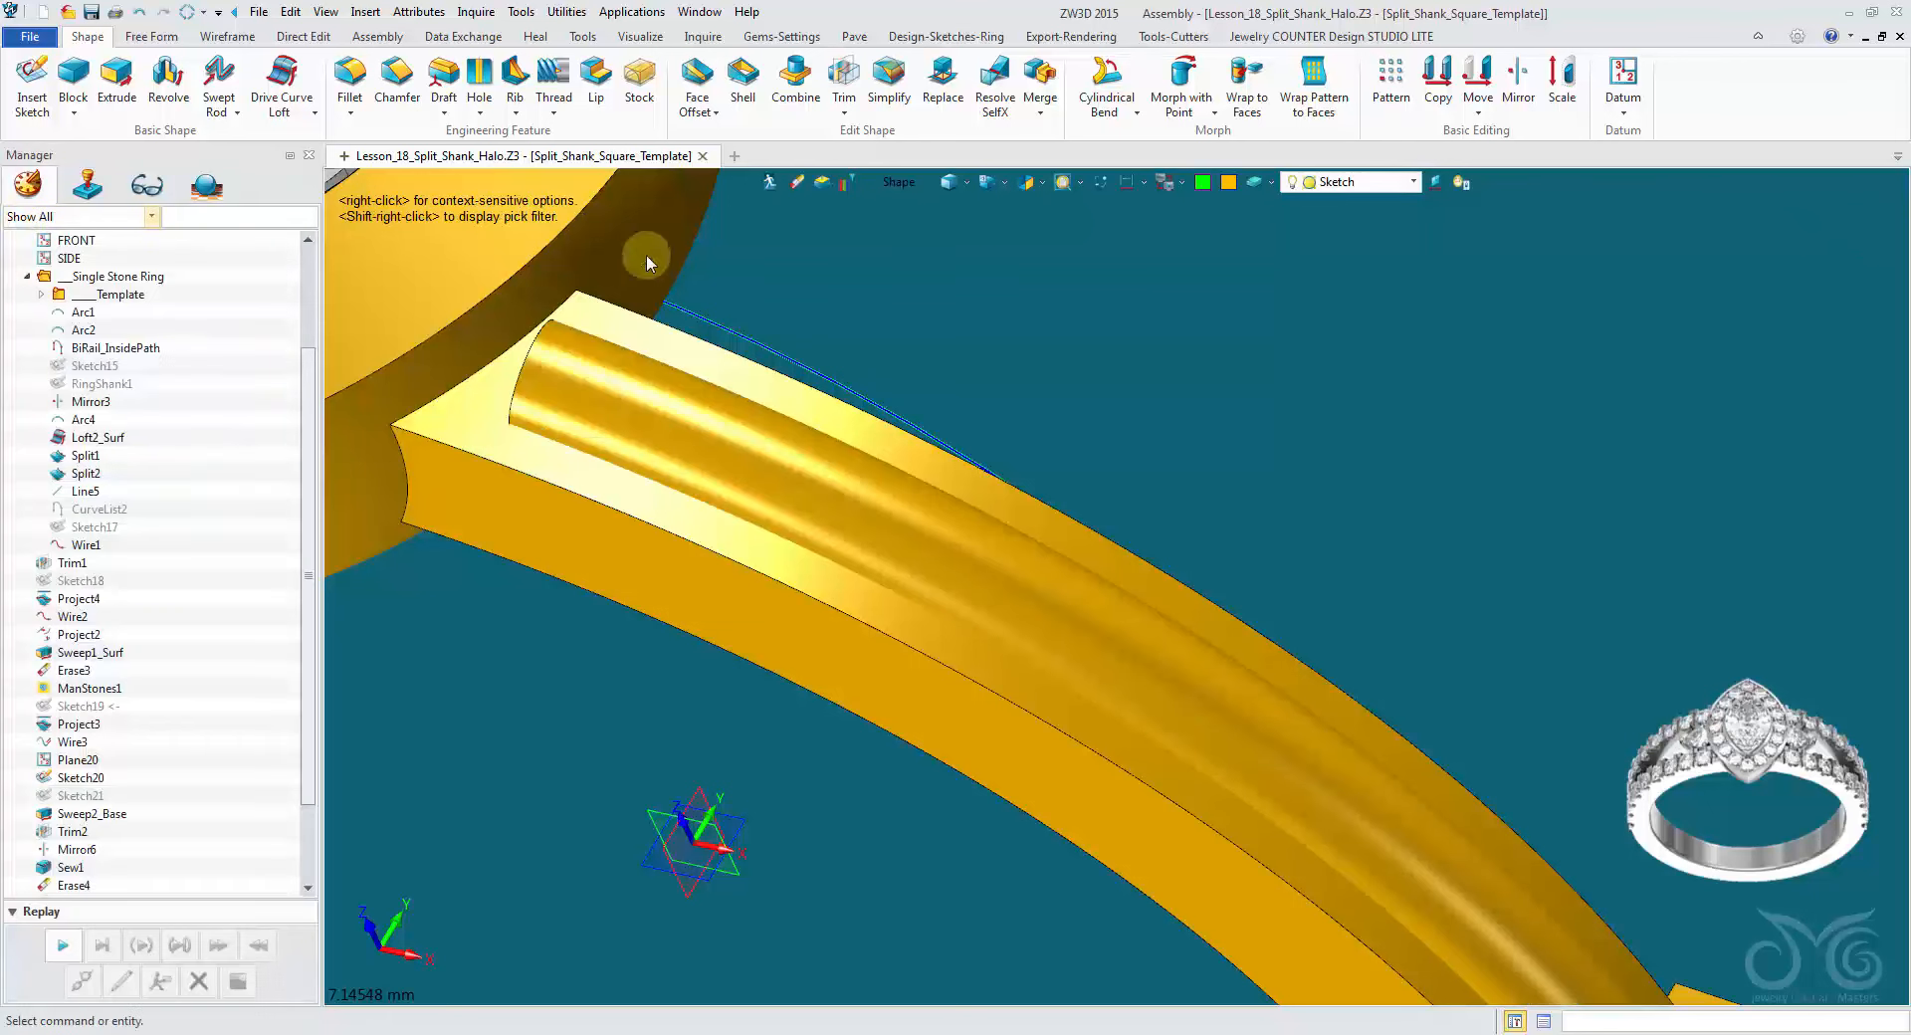
# Step: Extend both end faces of the swept rod outward by about 1.9 mm with a linear Face Offset
pyautogui.click(696, 80)
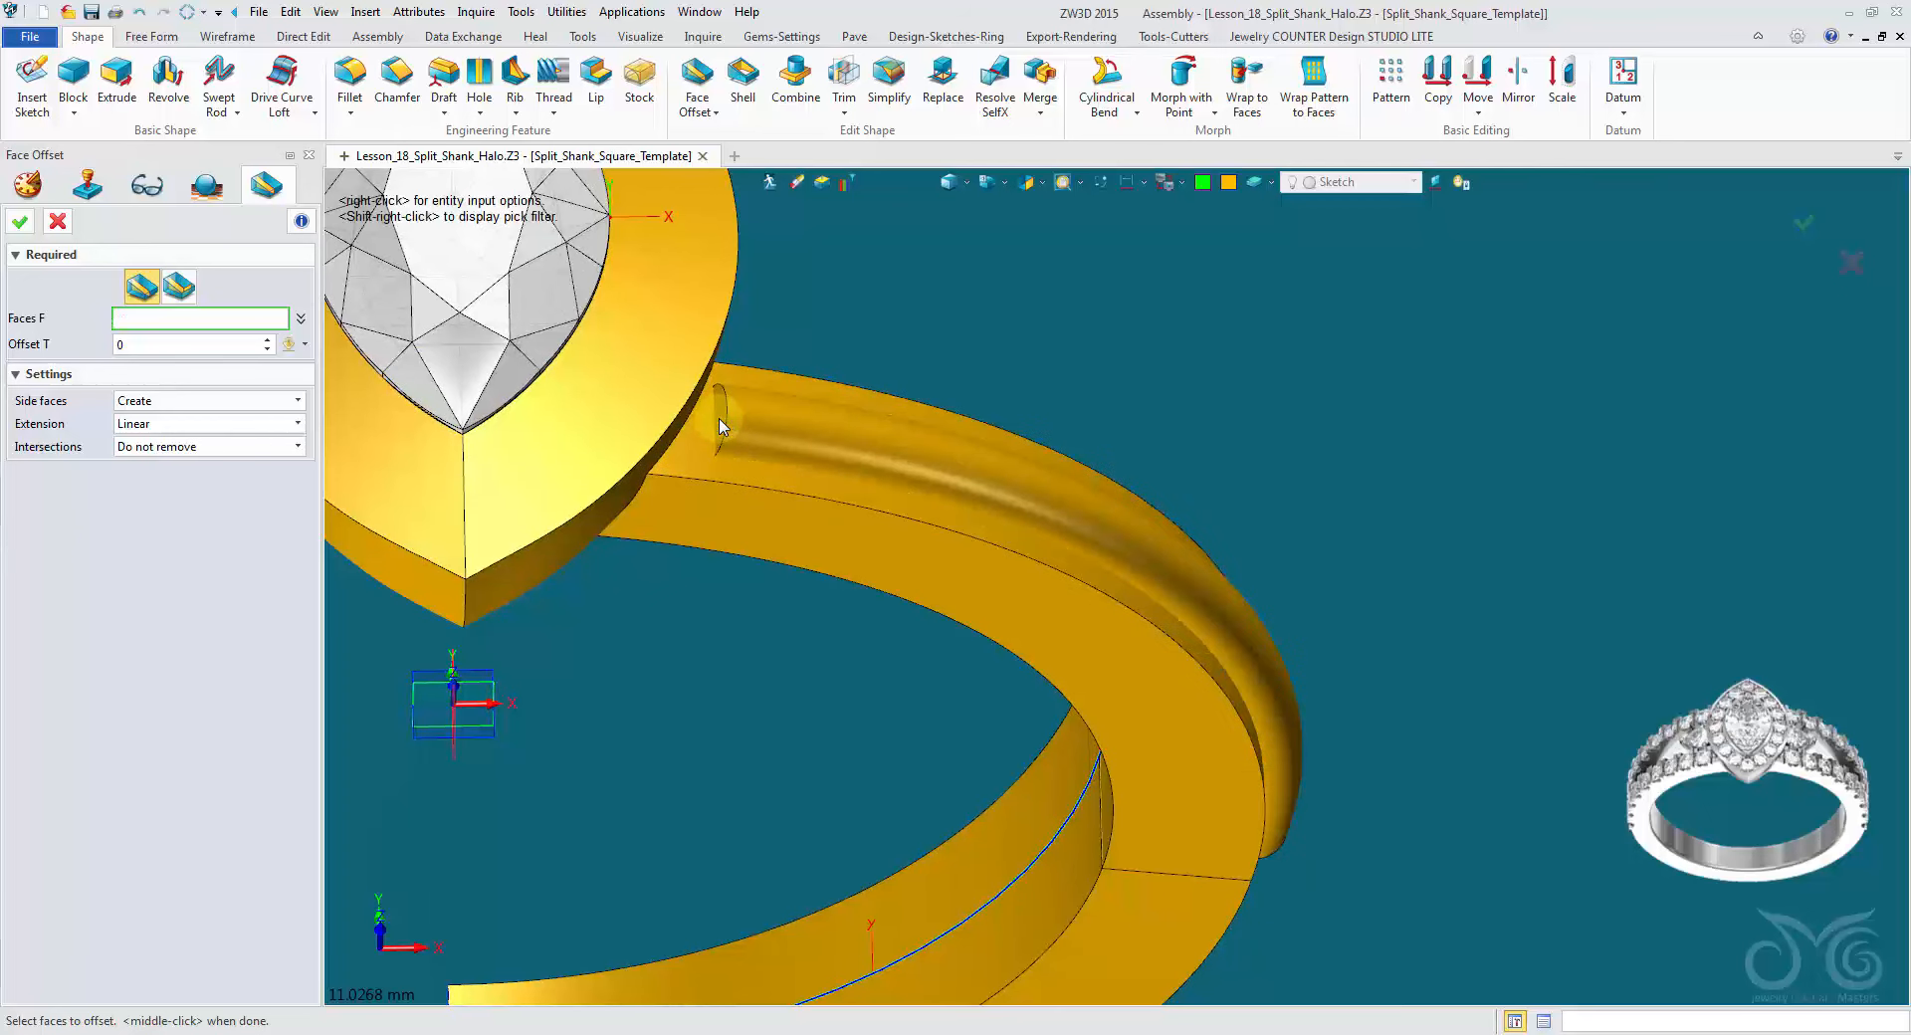
pyautogui.click(719, 423)
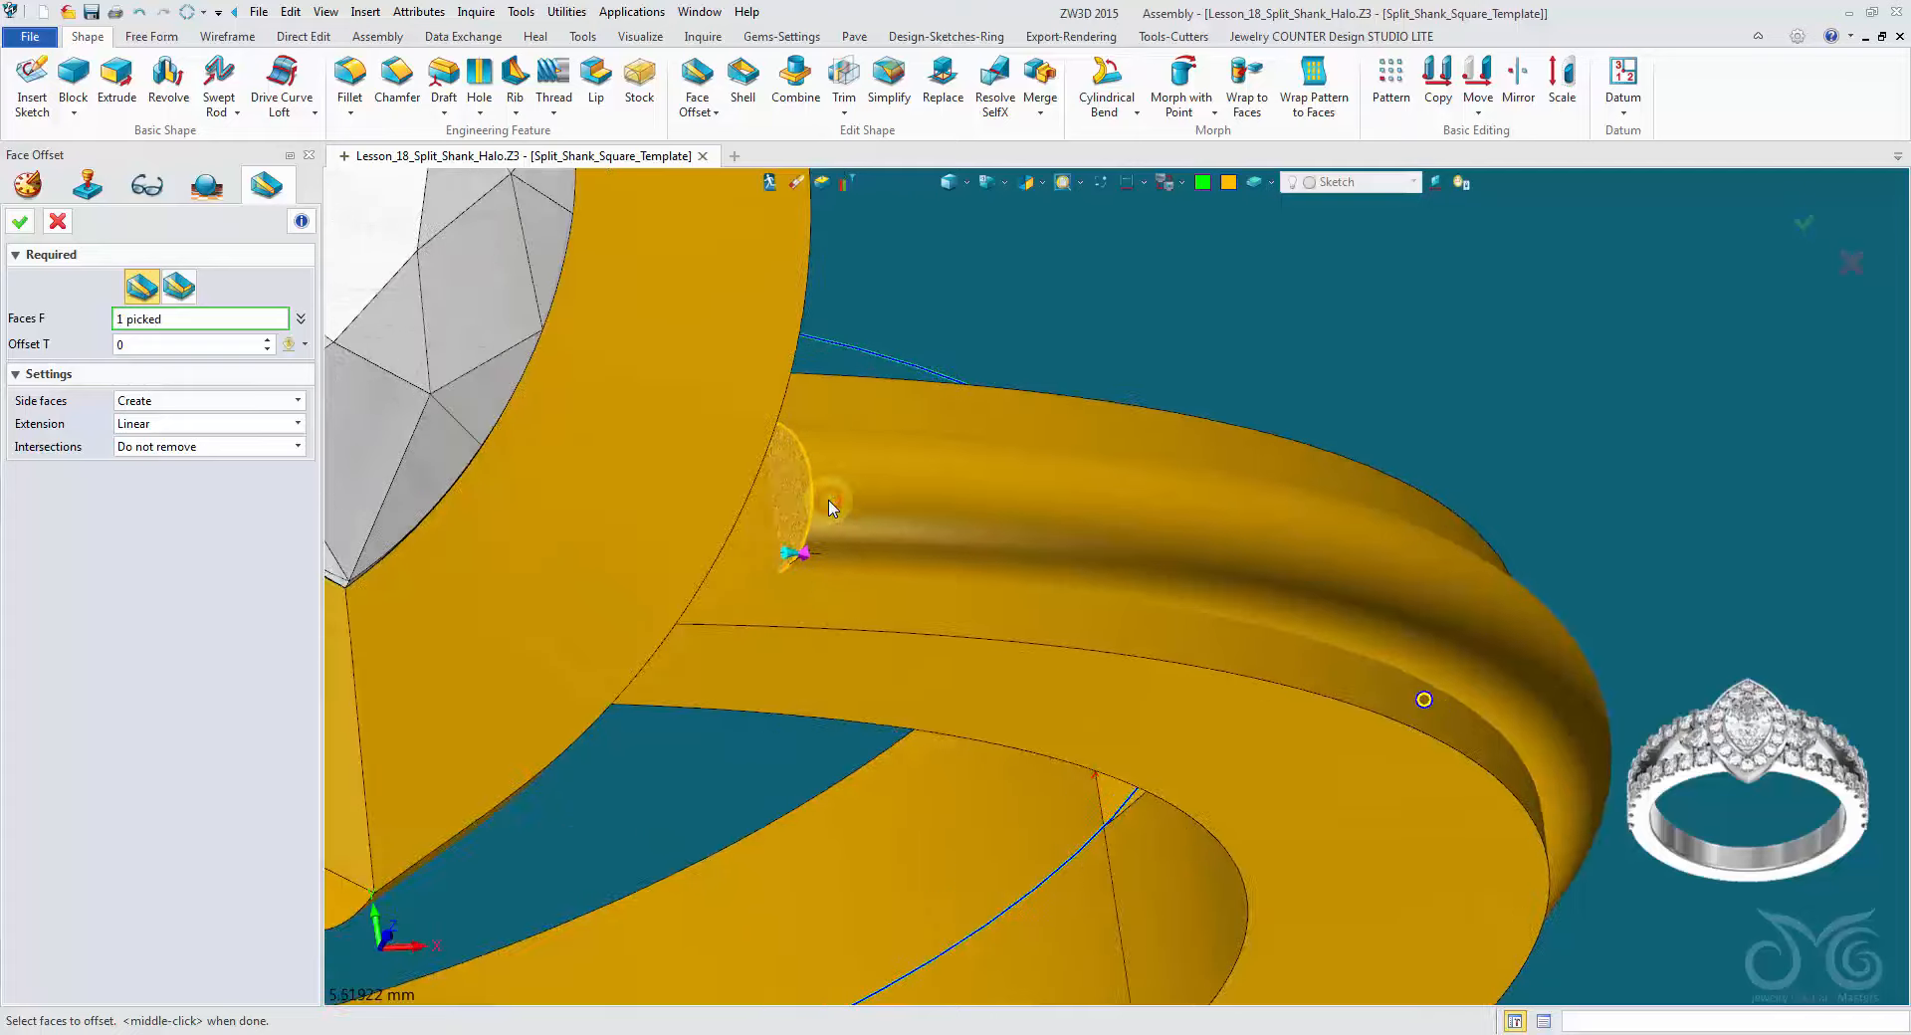
pyautogui.moveTo(833, 508)
pyautogui.mouseDown(button='right')
pyautogui.moveTo(1437, 716)
pyautogui.moveTo(1117, 500)
pyautogui.moveTo(1279, 452)
pyautogui.mouseUp(button='right')
pyautogui.moveTo(1647, 762); pyautogui.dragTo(1576, 788, button='right')
pyautogui.scroll(5, 1562, 767)
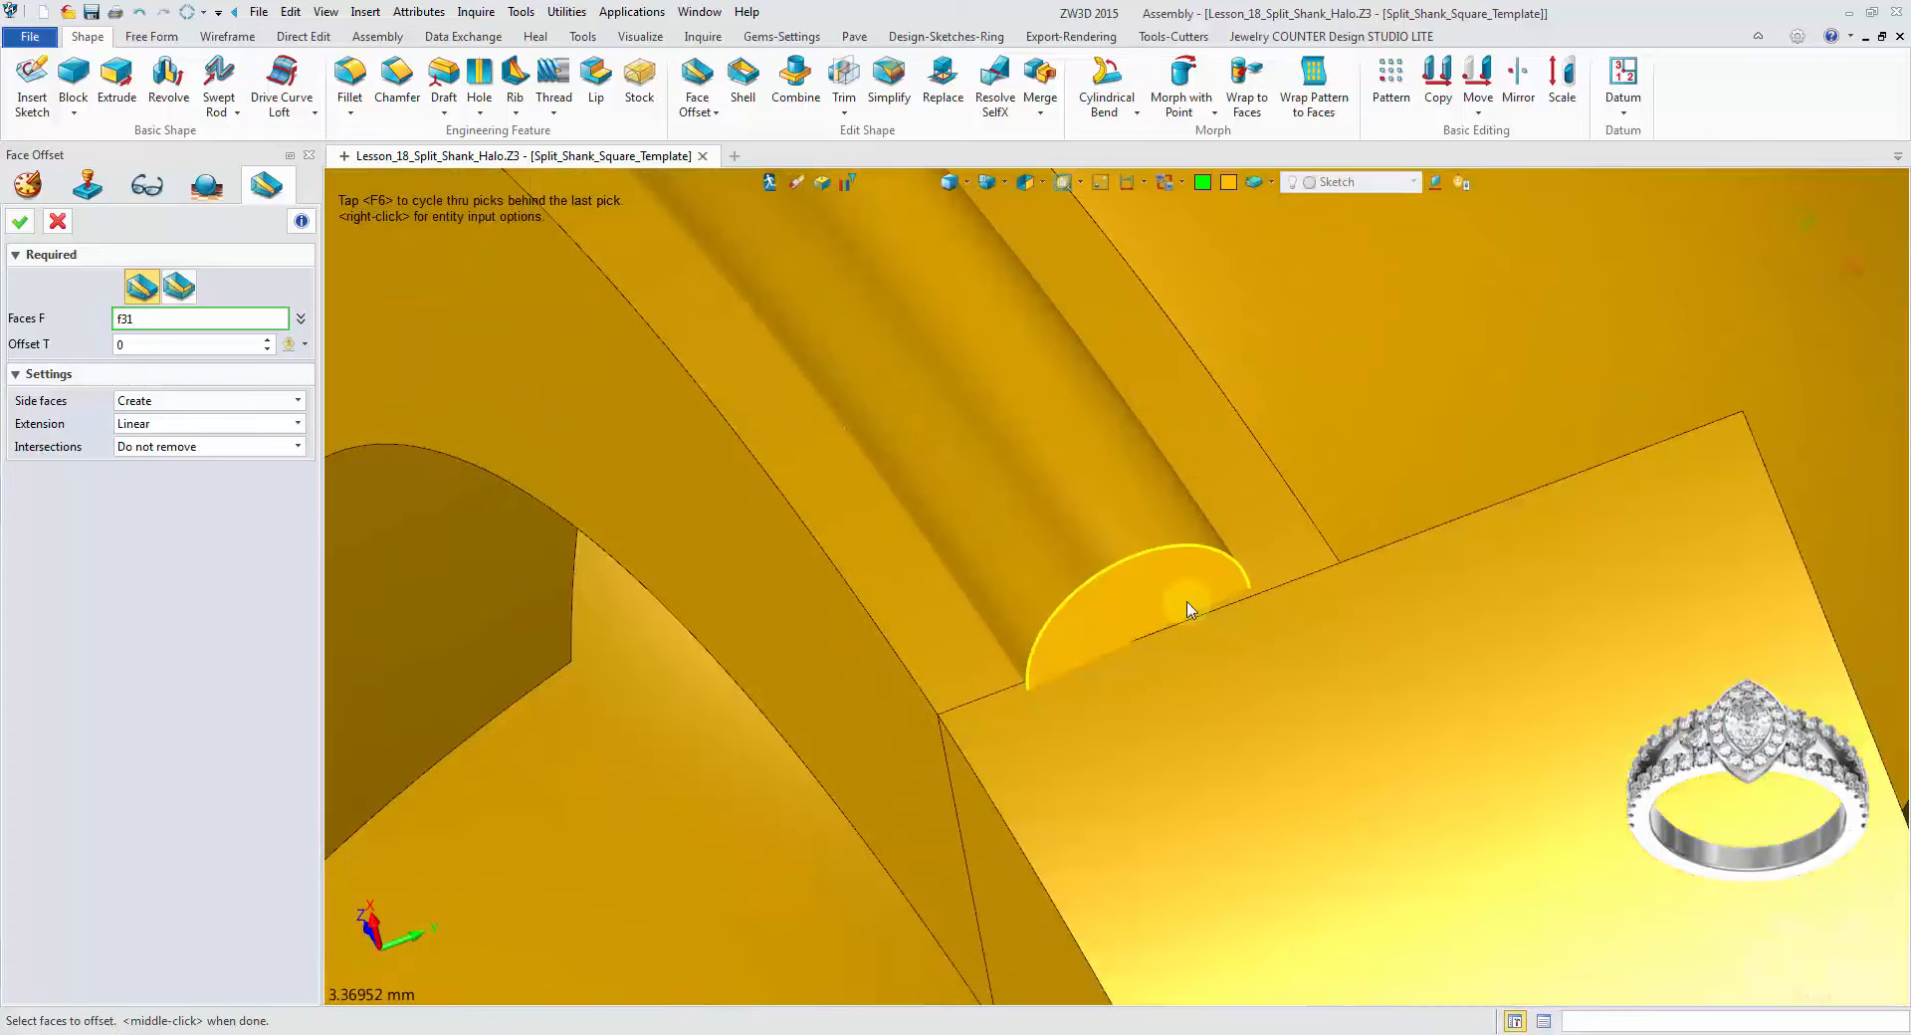
pyautogui.click(1190, 605)
pyautogui.moveTo(1197, 615); pyautogui.dragTo(767, 476, button='right')
pyautogui.scroll(-4, 816, 526)
pyautogui.moveTo(907, 403); pyautogui.dragTo(789, 391)
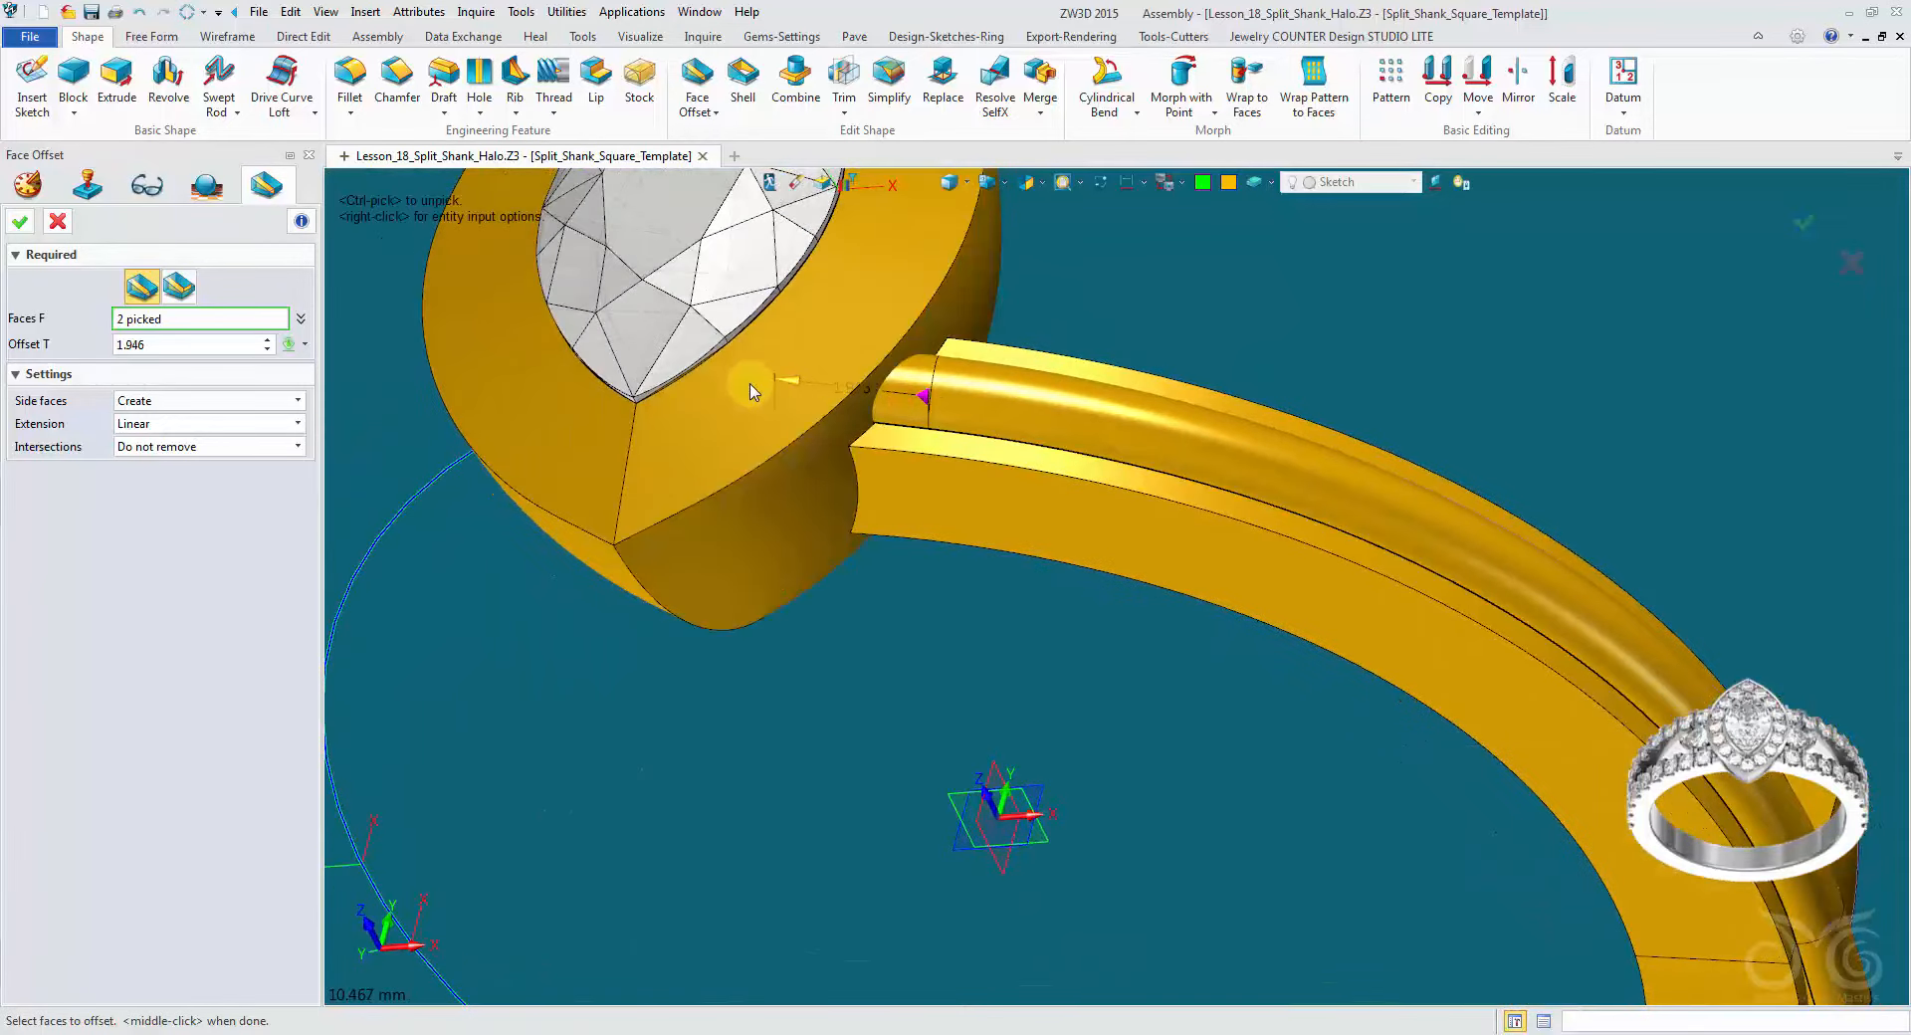
pyautogui.click(16, 224)
# Step: Hide the swept rod that covers the stones on the upper shank arm
pyautogui.click(1357, 188)
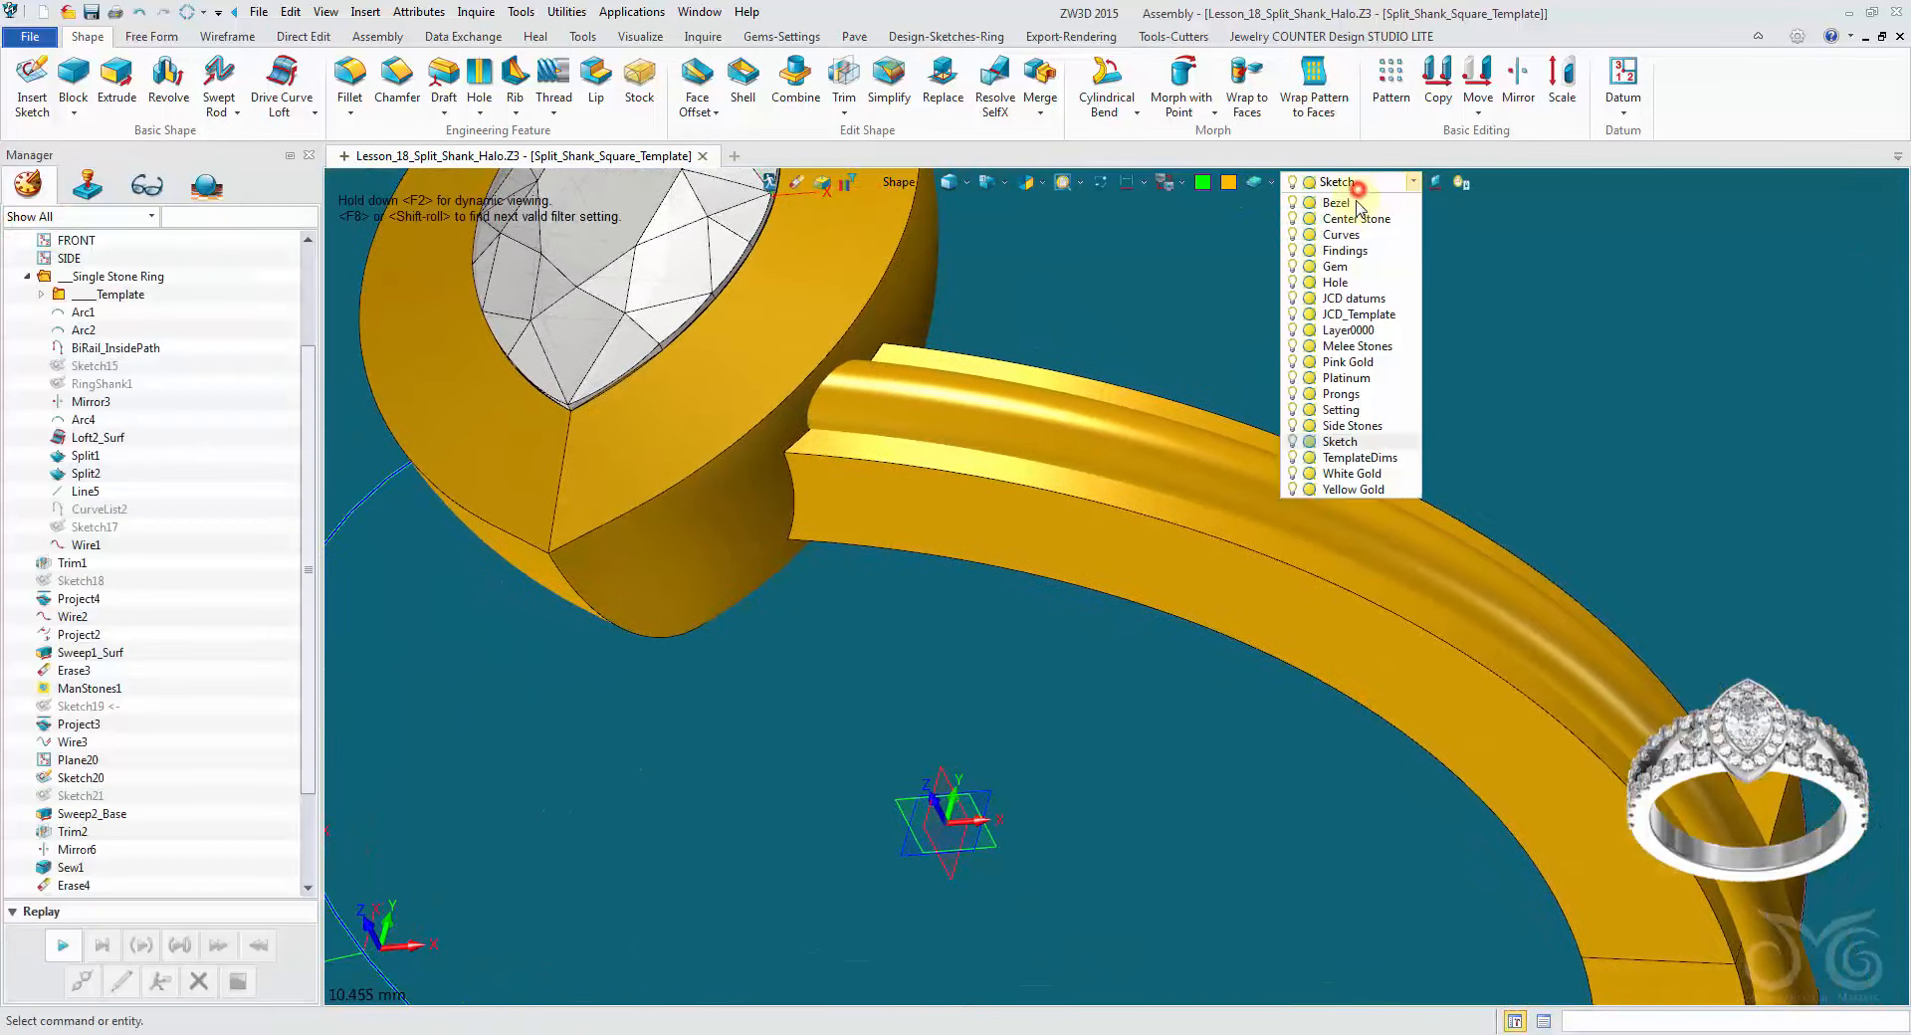
pyautogui.click(1351, 187)
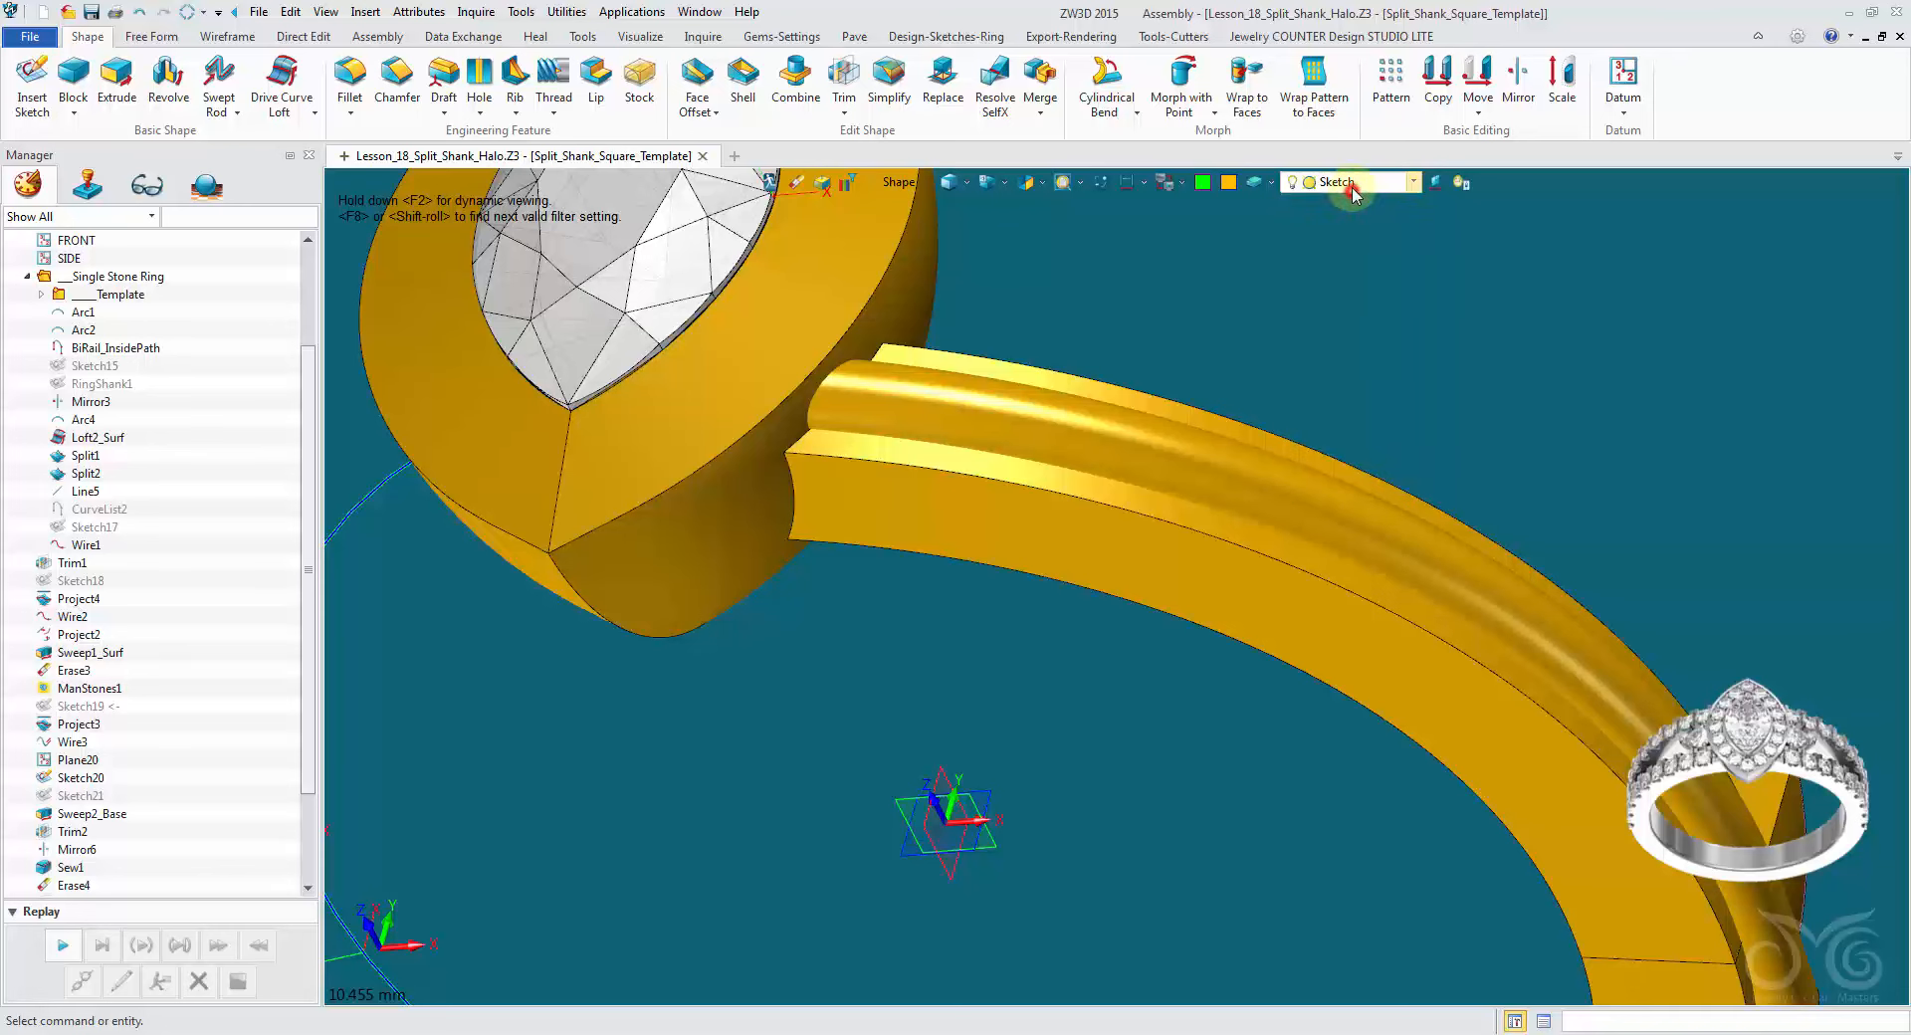
pyautogui.rightClick(950, 403)
pyautogui.click(980, 448)
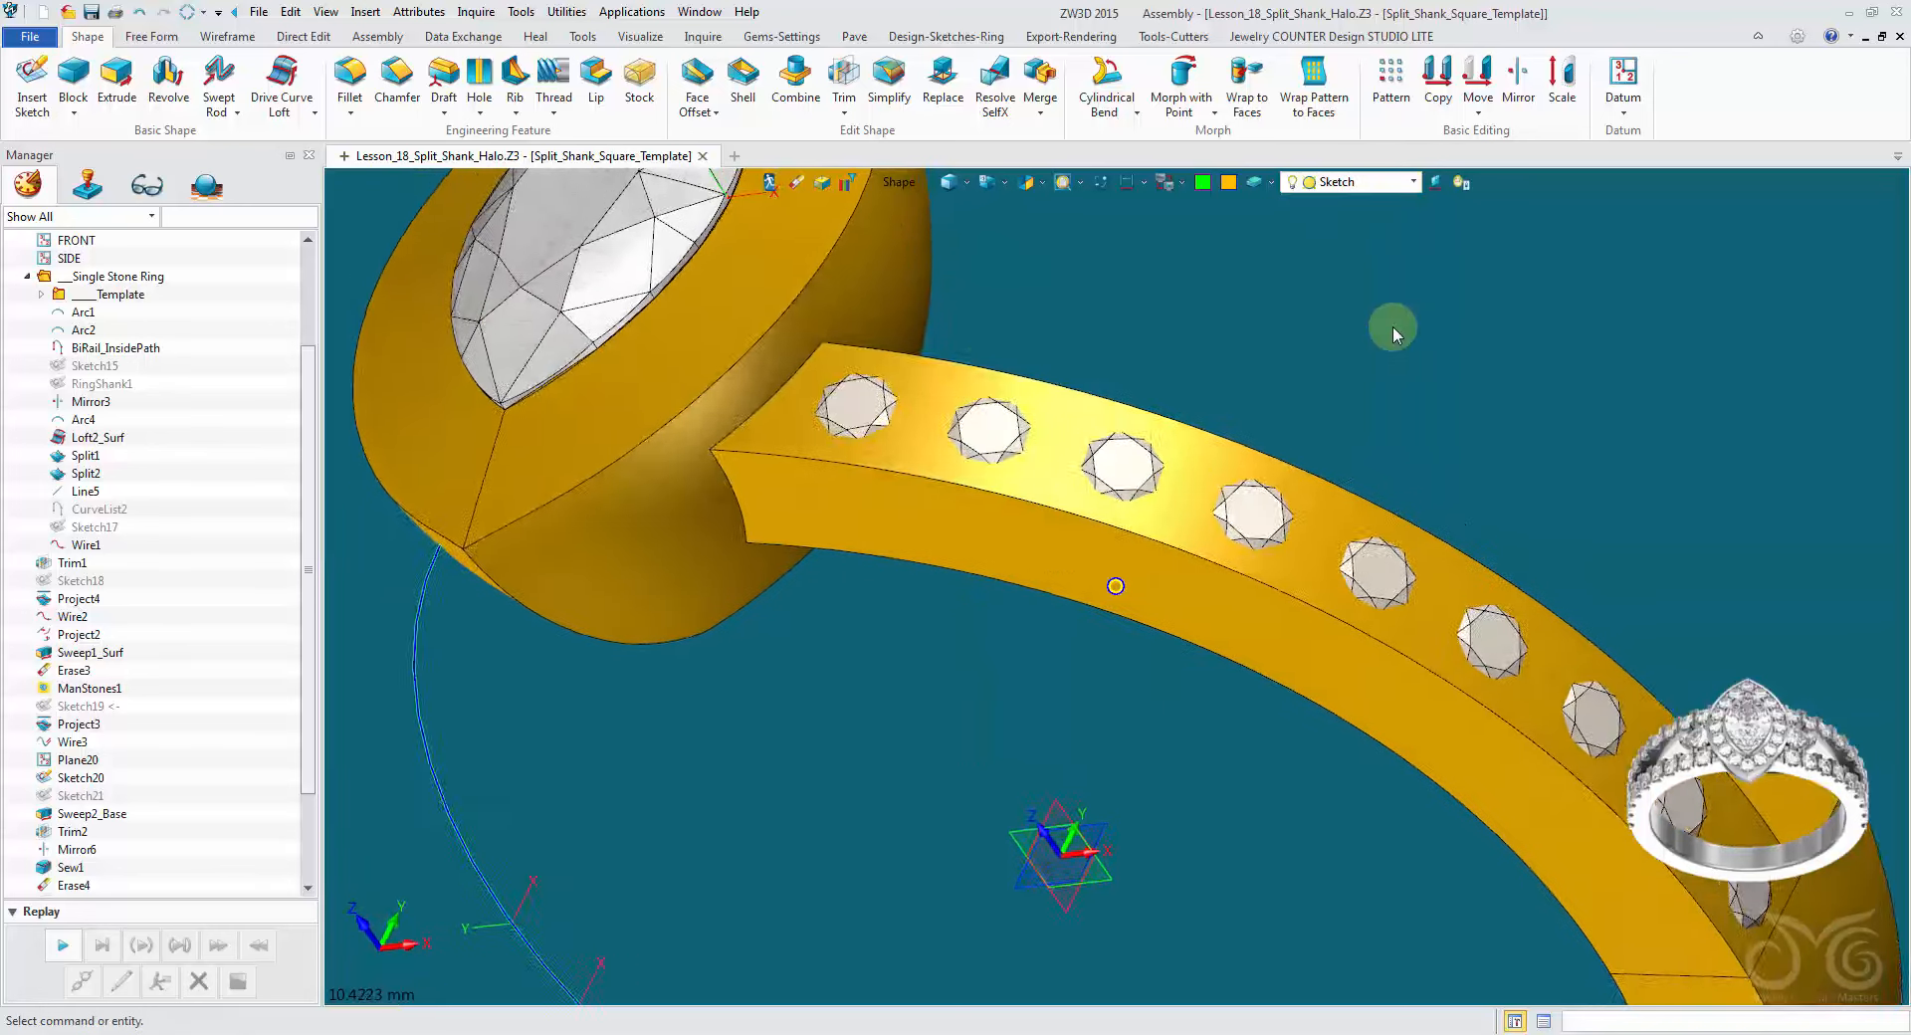
pyautogui.click(1375, 336)
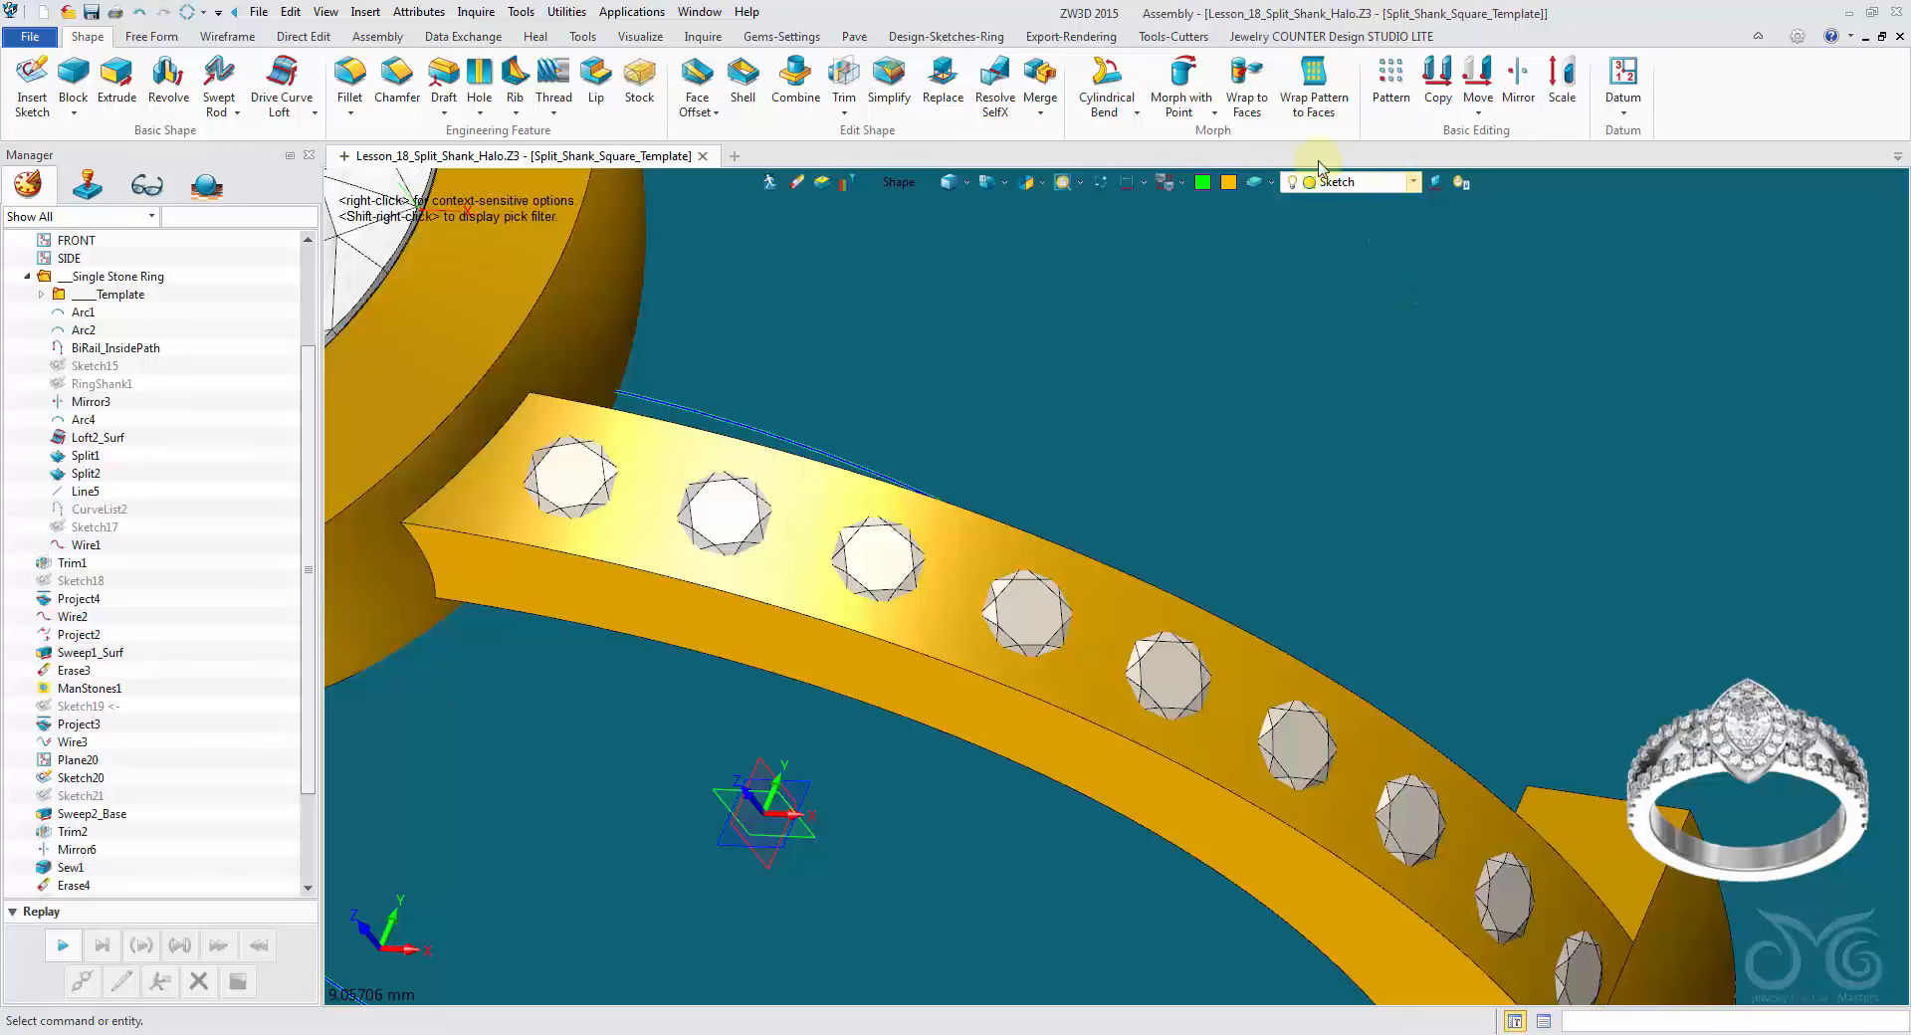
# Step: Place Micro Pave Scallop cutters with V-cuts and rotation 0 on the shank arm's uniform stone array, filtering the selection by feature
pyautogui.click(781, 36)
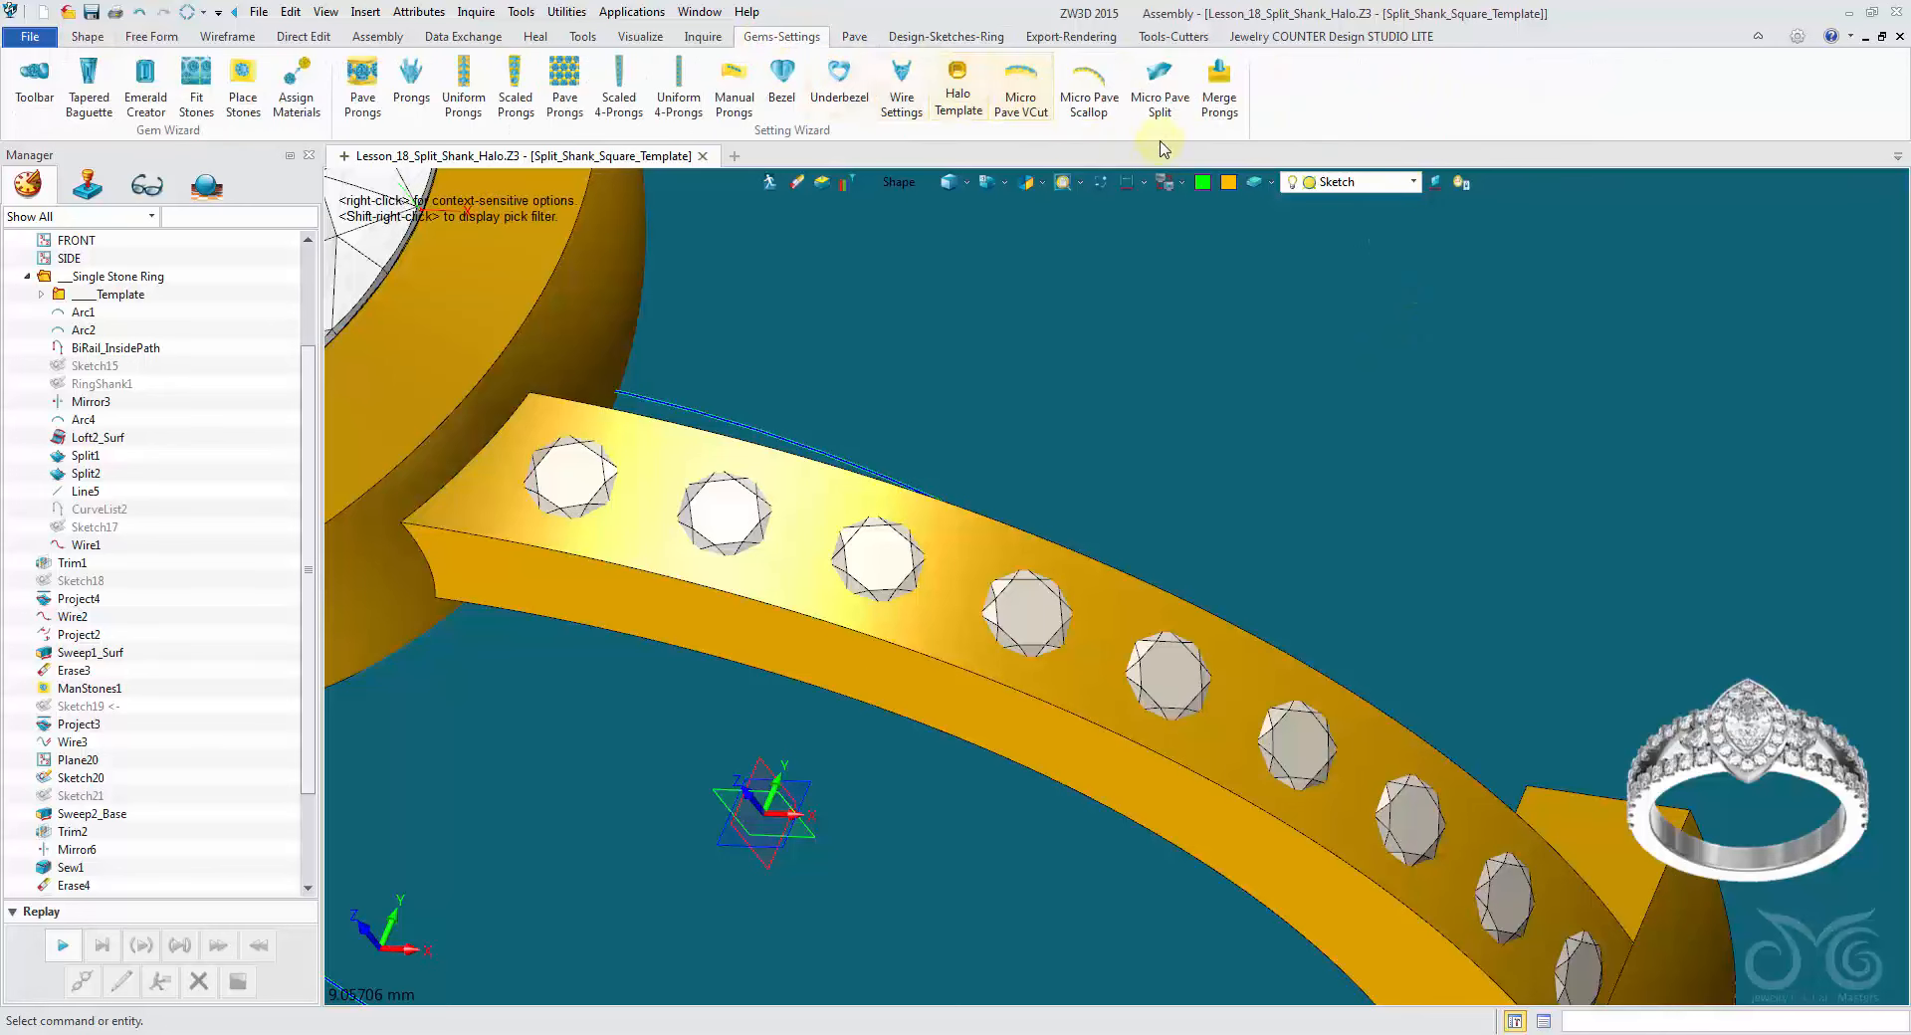
pyautogui.click(1090, 100)
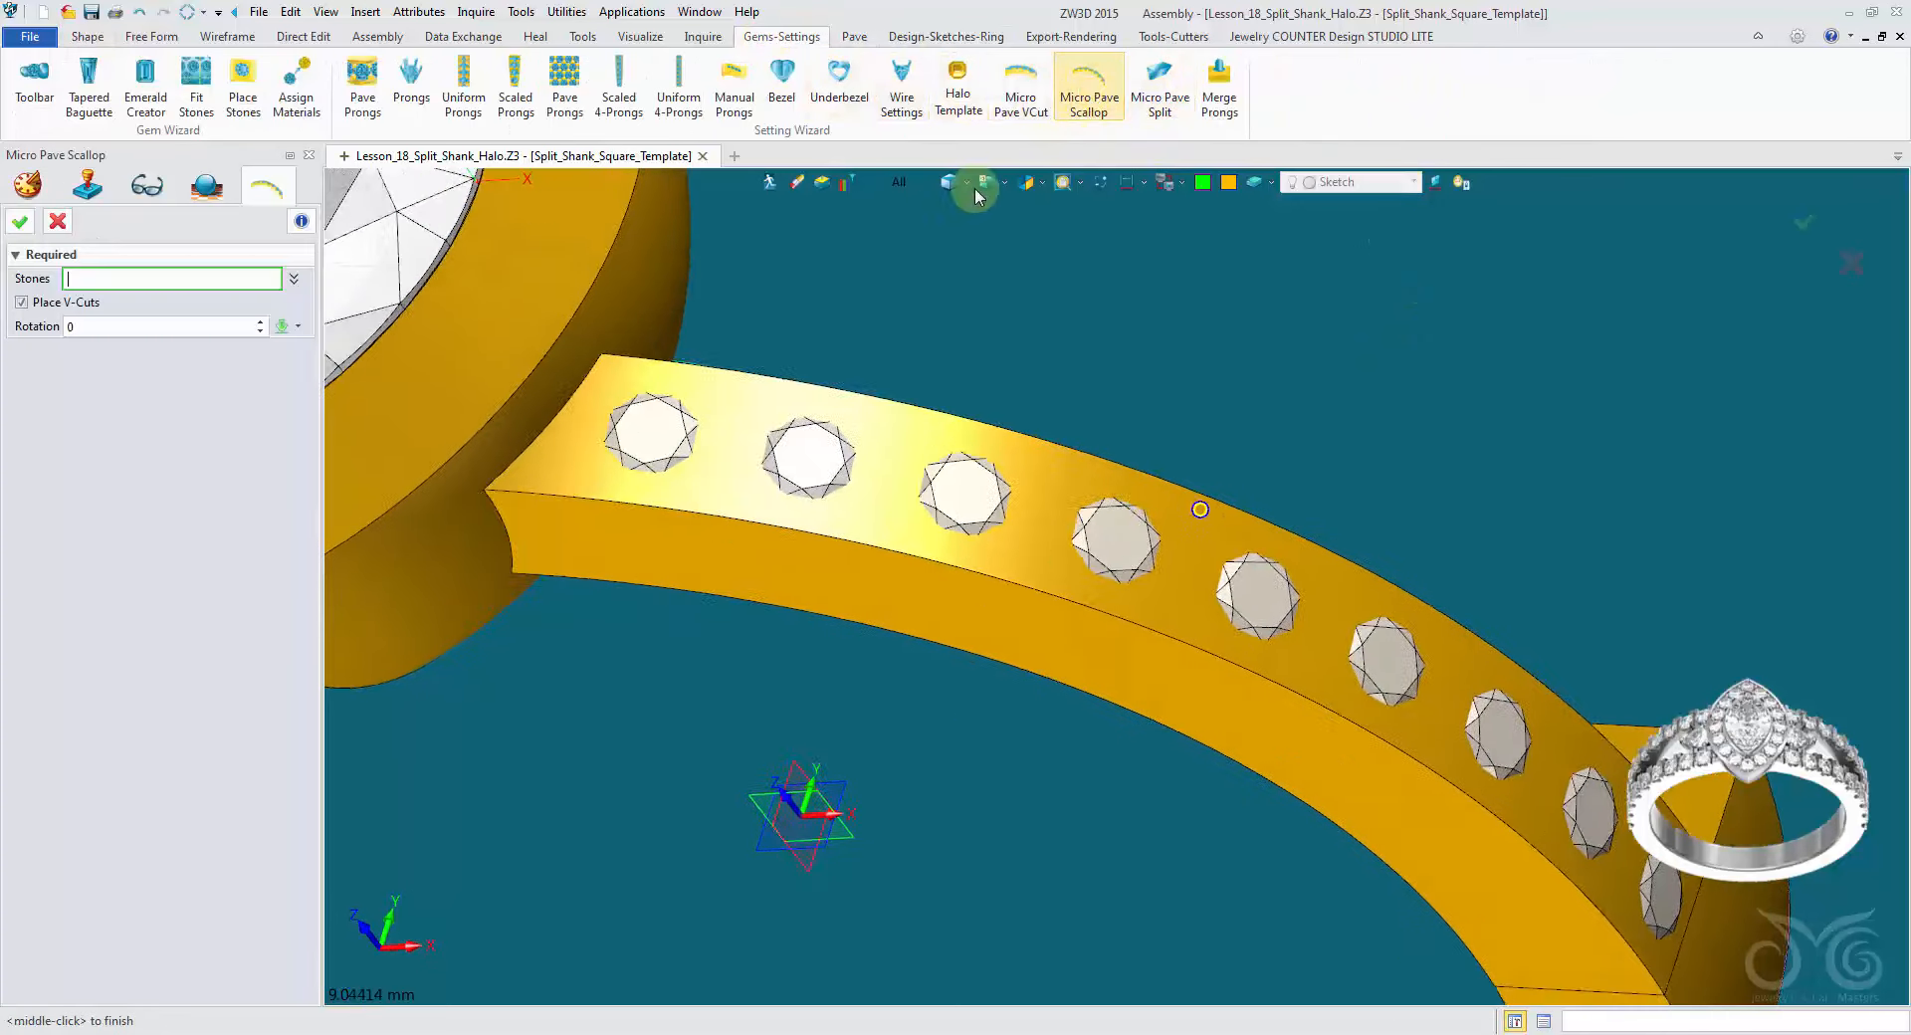
pyautogui.click(895, 183)
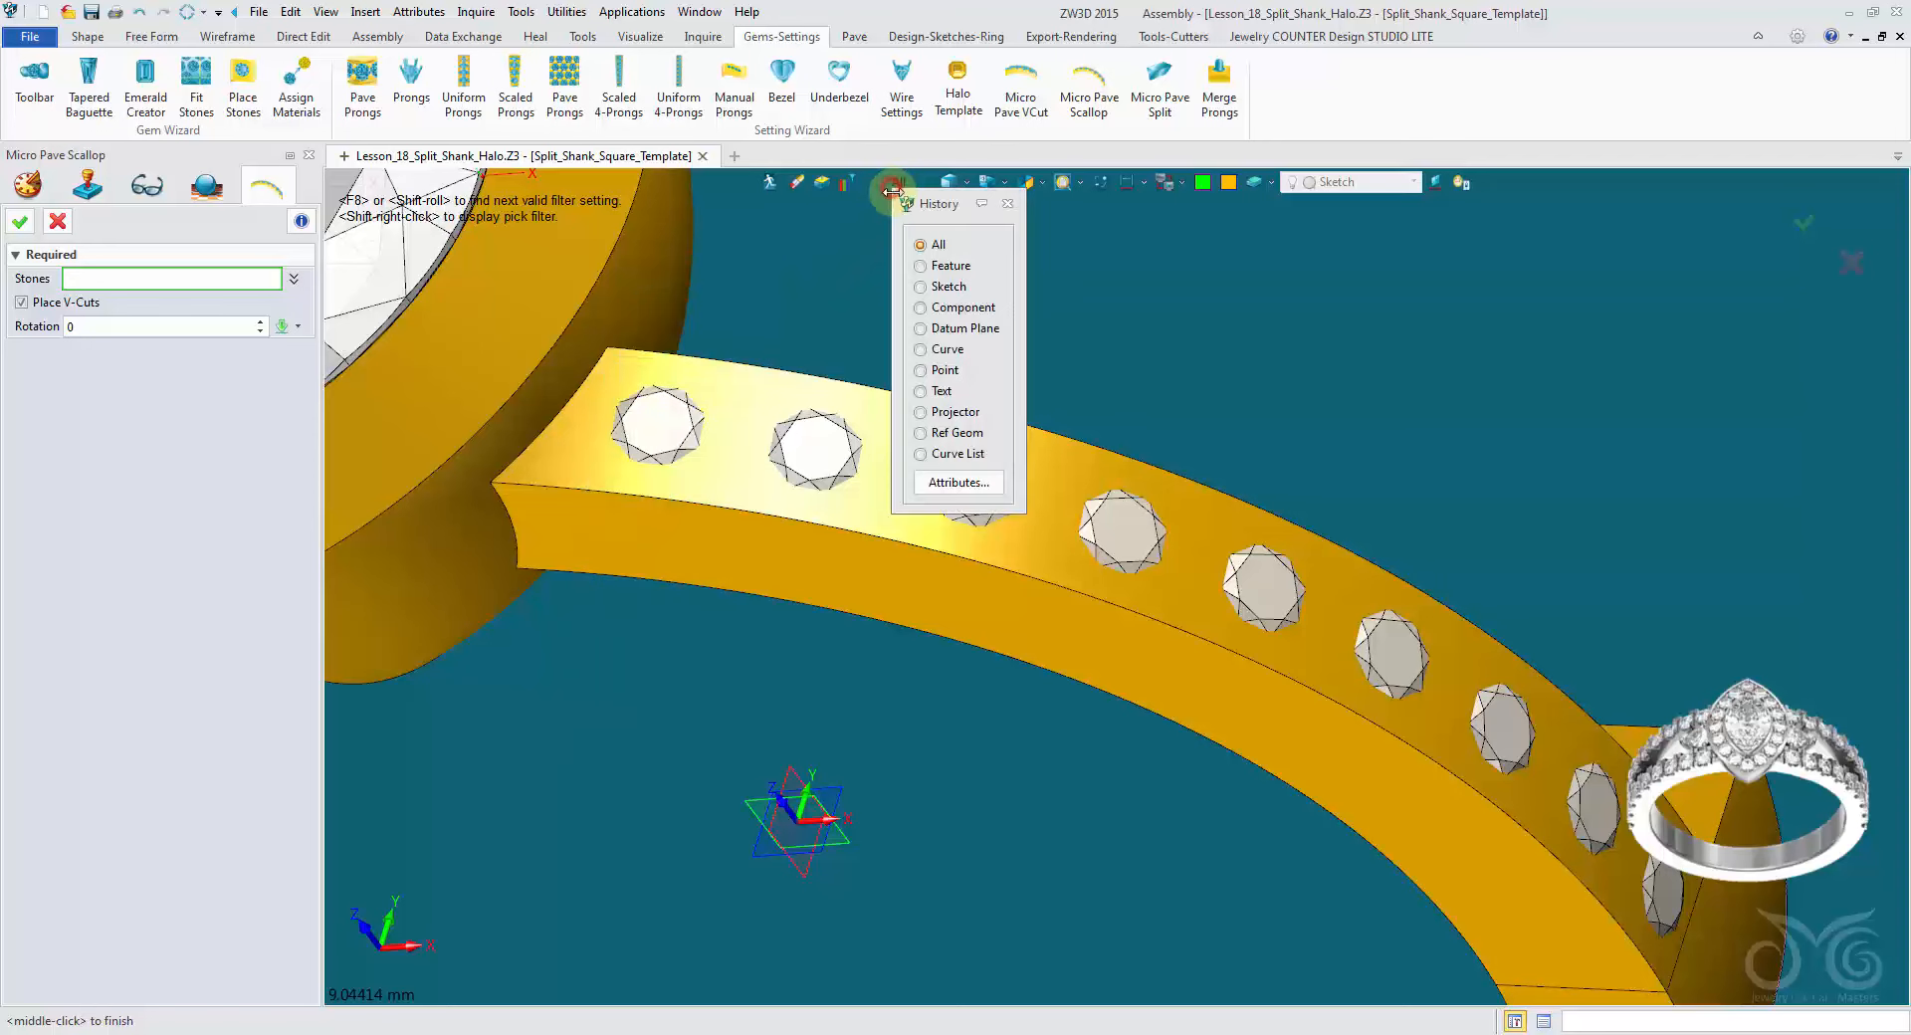
pyautogui.click(925, 265)
pyautogui.click(656, 434)
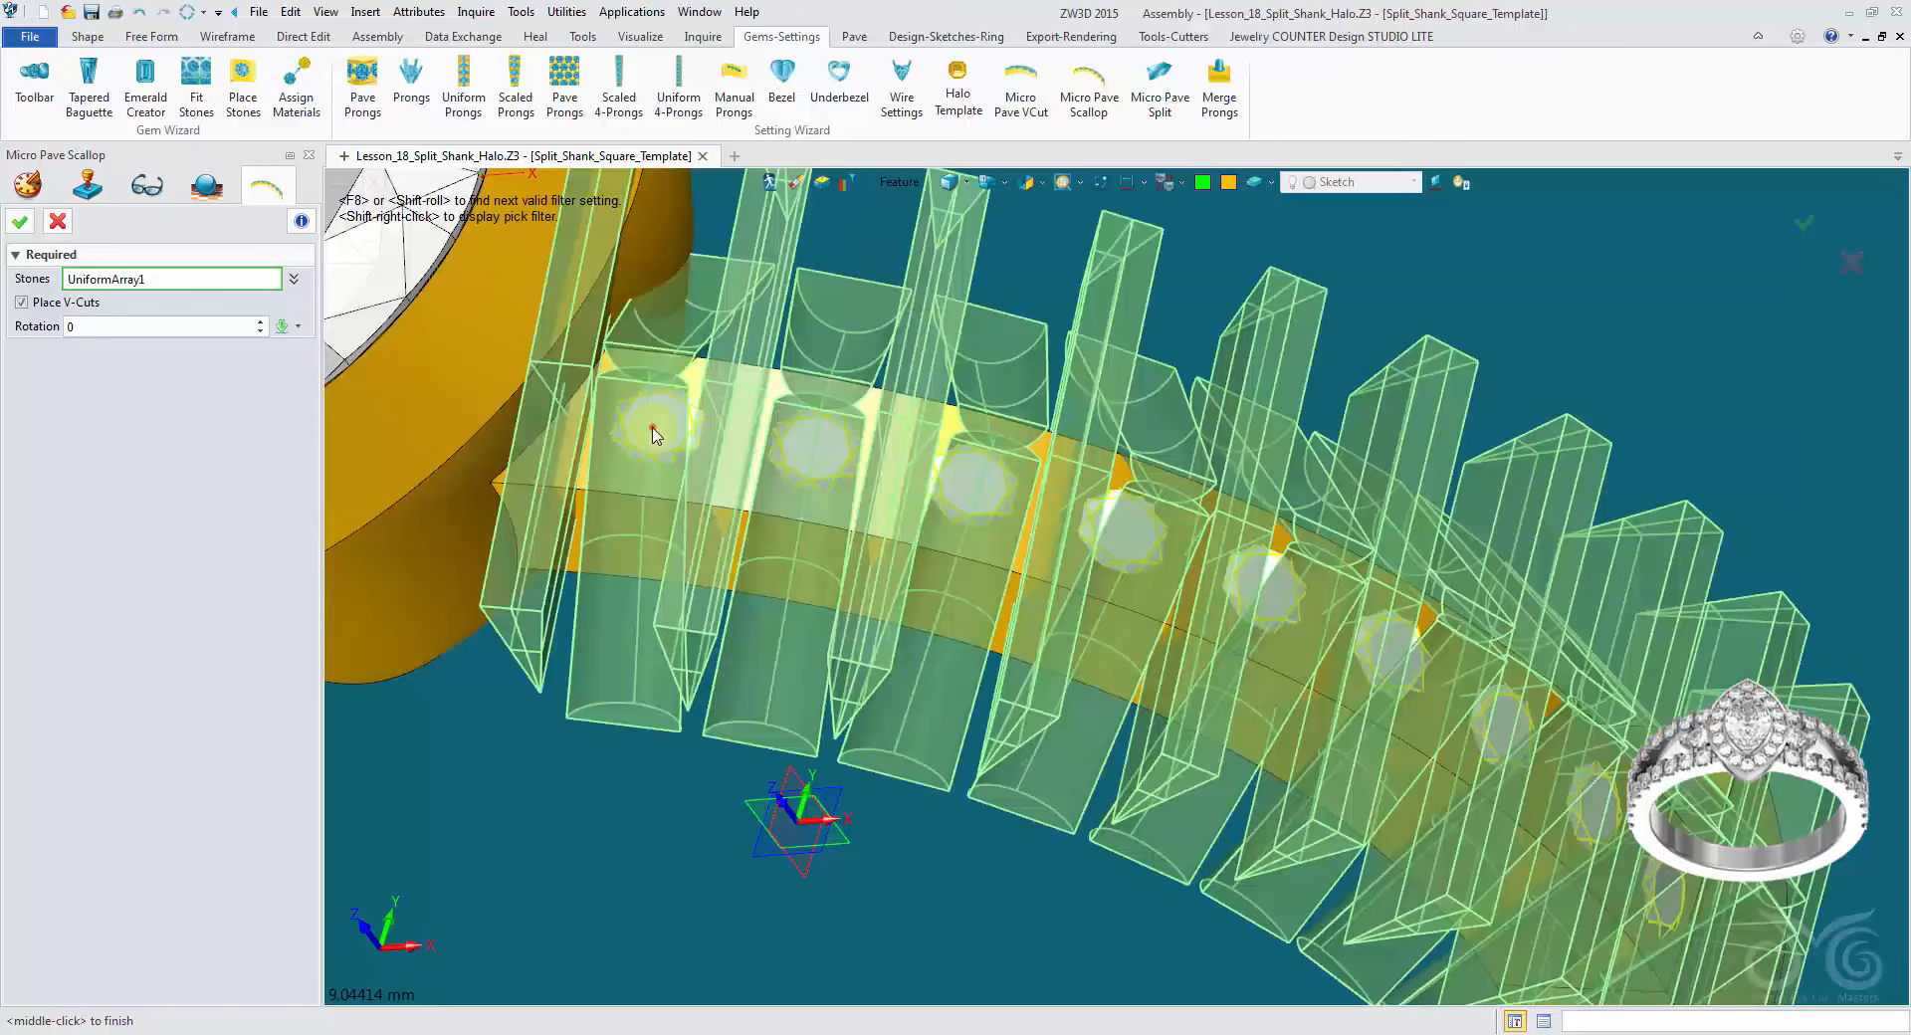
pyautogui.moveTo(1029, 388); pyautogui.dragTo(1138, 368, button='right')
pyautogui.scroll(-2, 1139, 368)
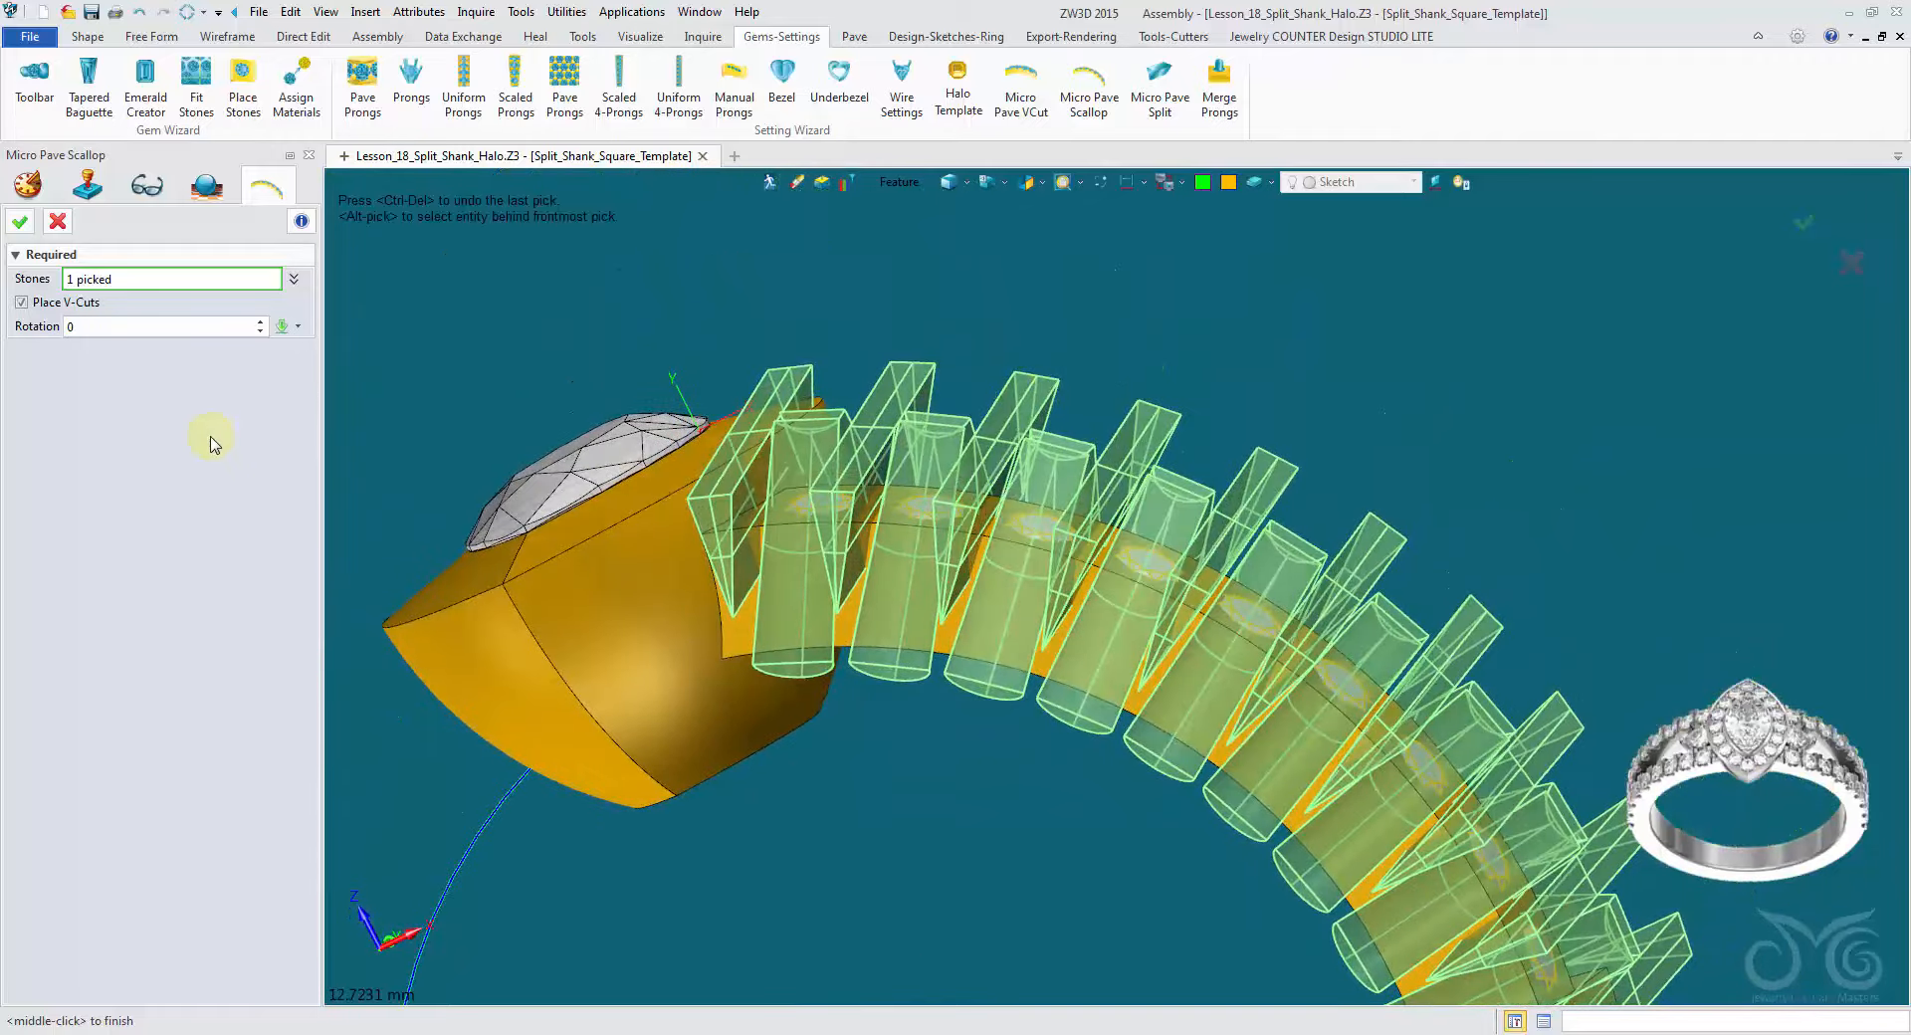
pyautogui.click(19, 221)
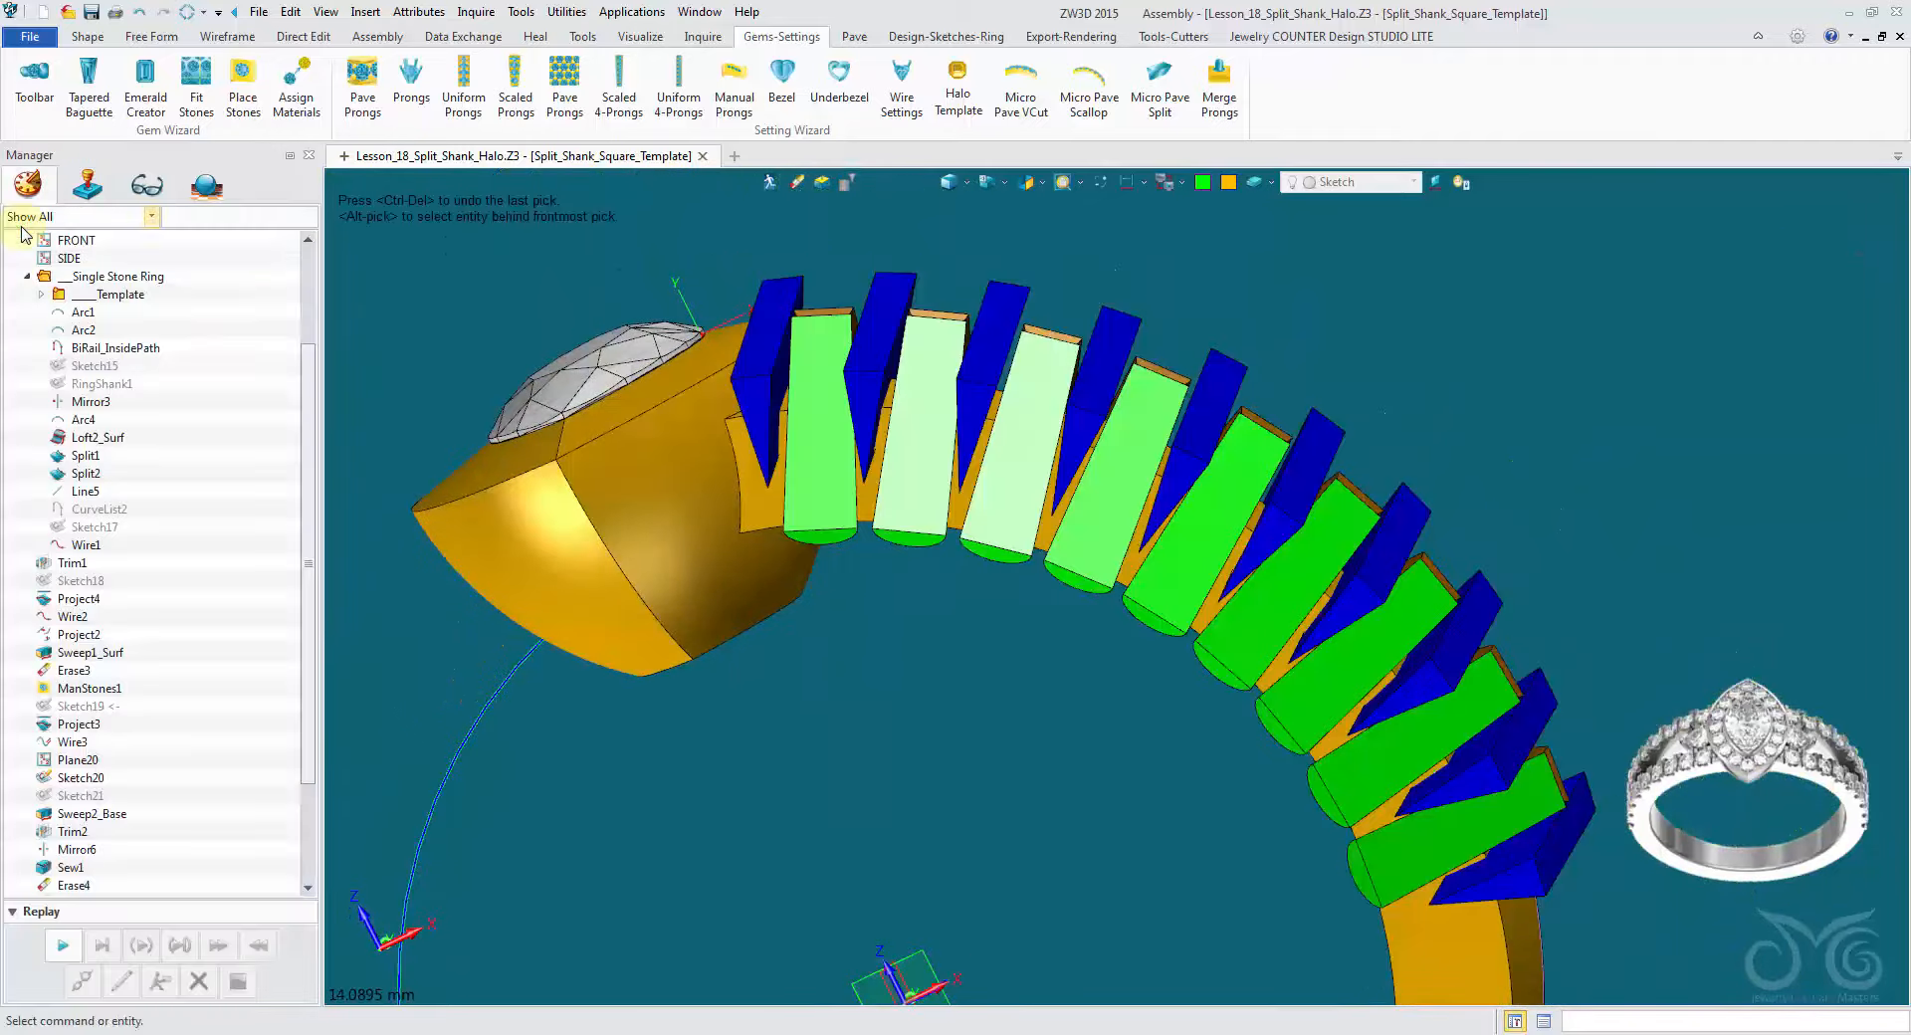
# Step: Edit the MicroPaveInsideScallop components: set Scallop_Width to 1.00, both scallop tapers to 0.00 and Scallop_Angle to 20.00
pyautogui.click(314, 341)
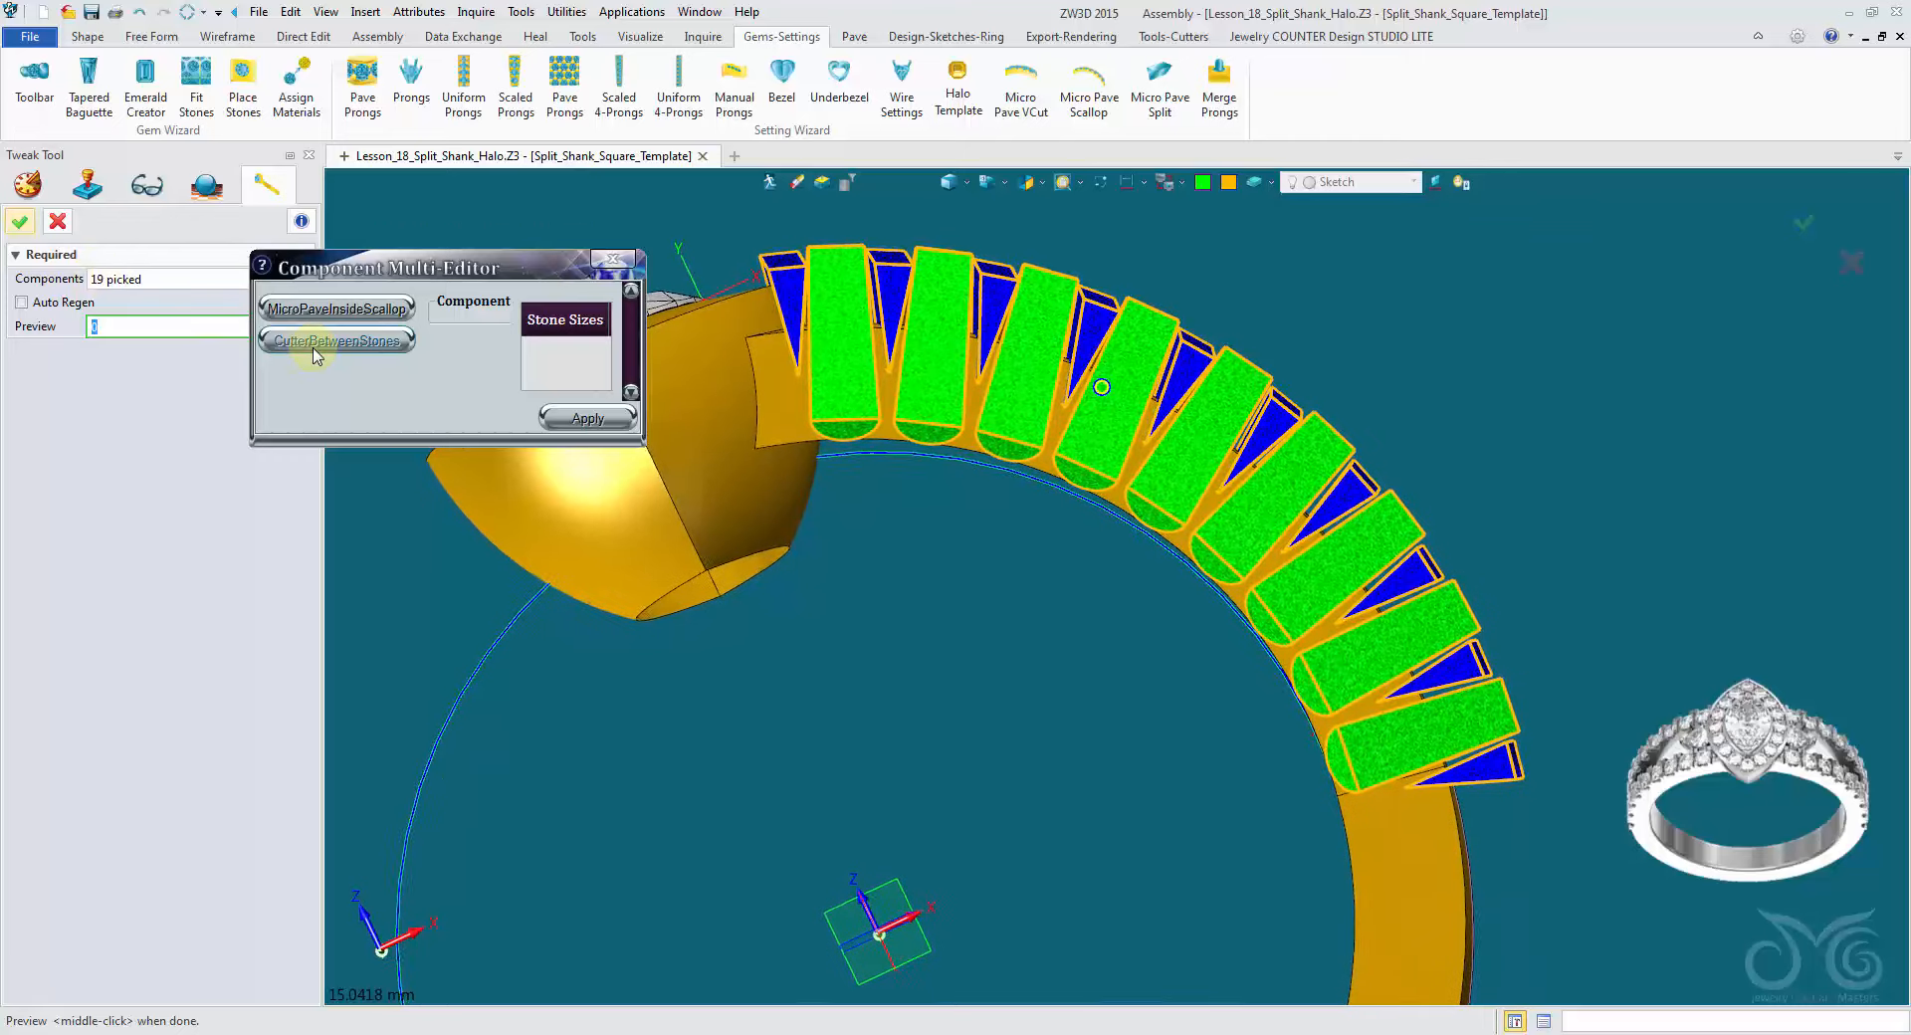
pyautogui.moveTo(386, 278); pyautogui.dragTo(181, 180)
pyautogui.moveTo(438, 343); pyautogui.dragTo(788, 683)
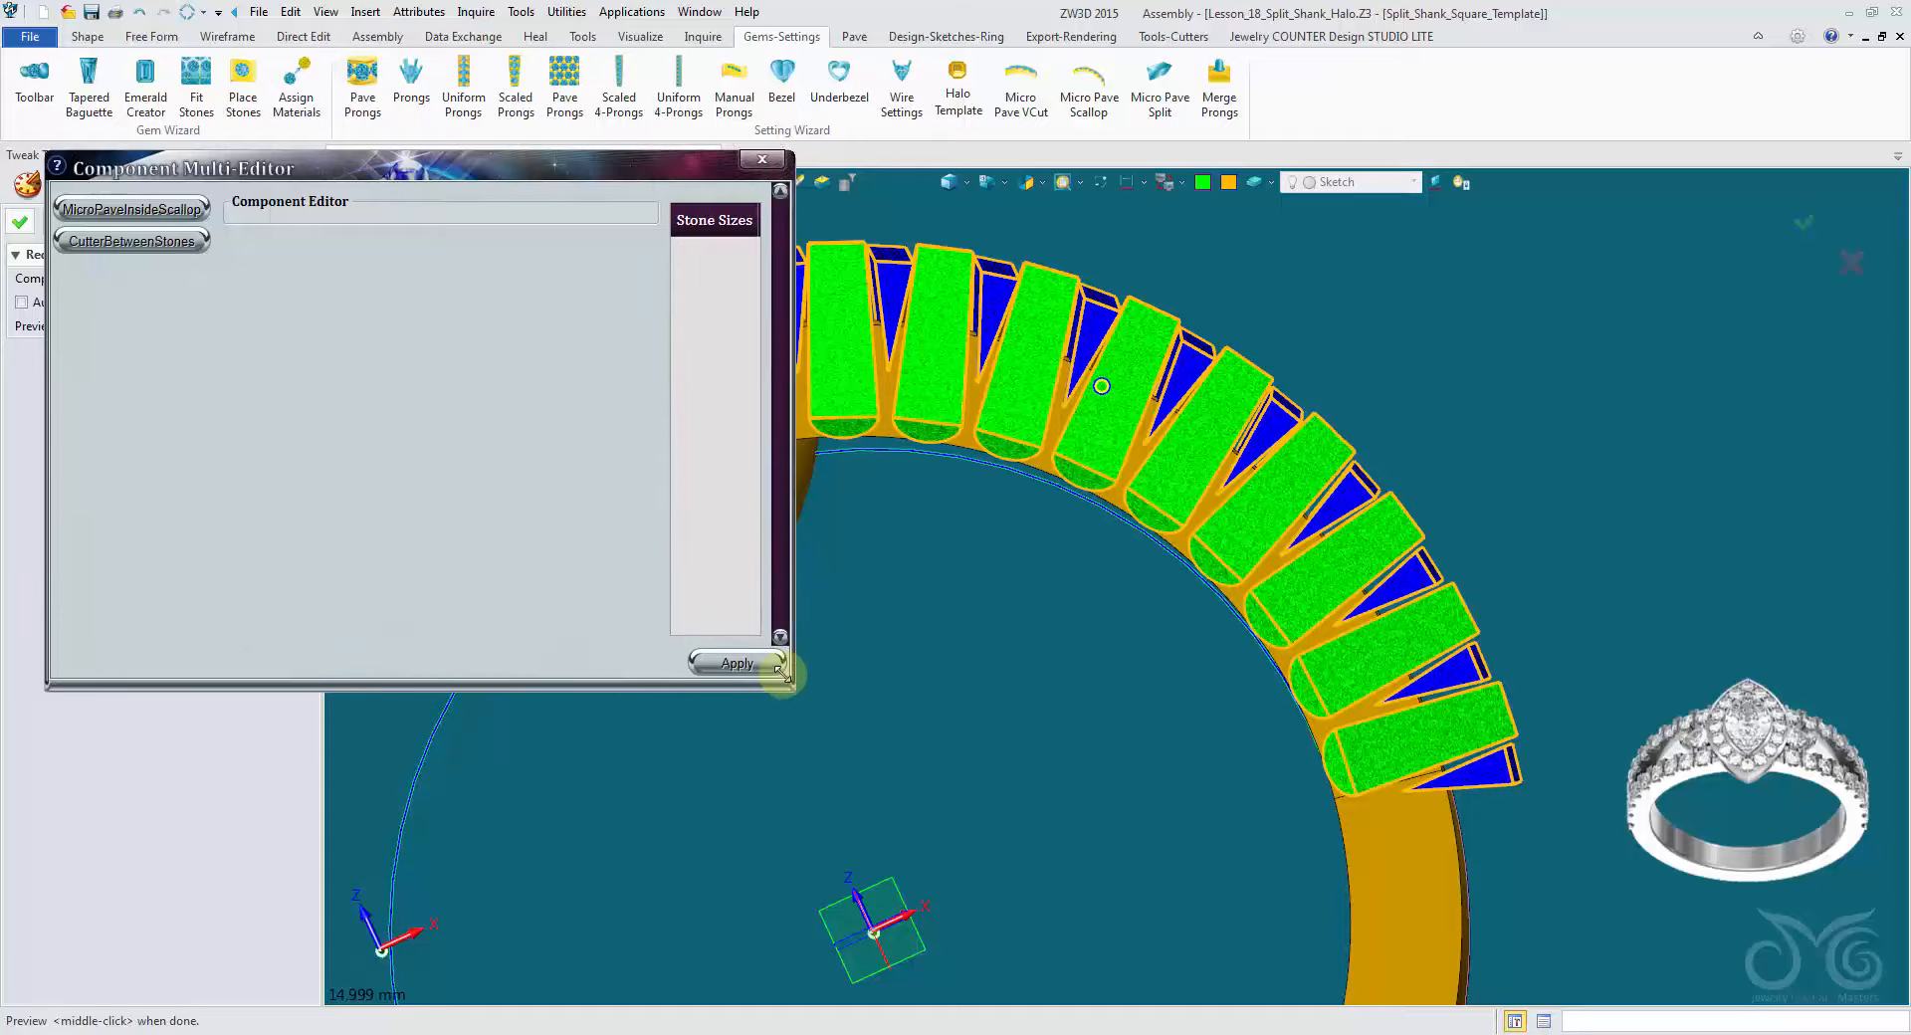
pyautogui.click(171, 210)
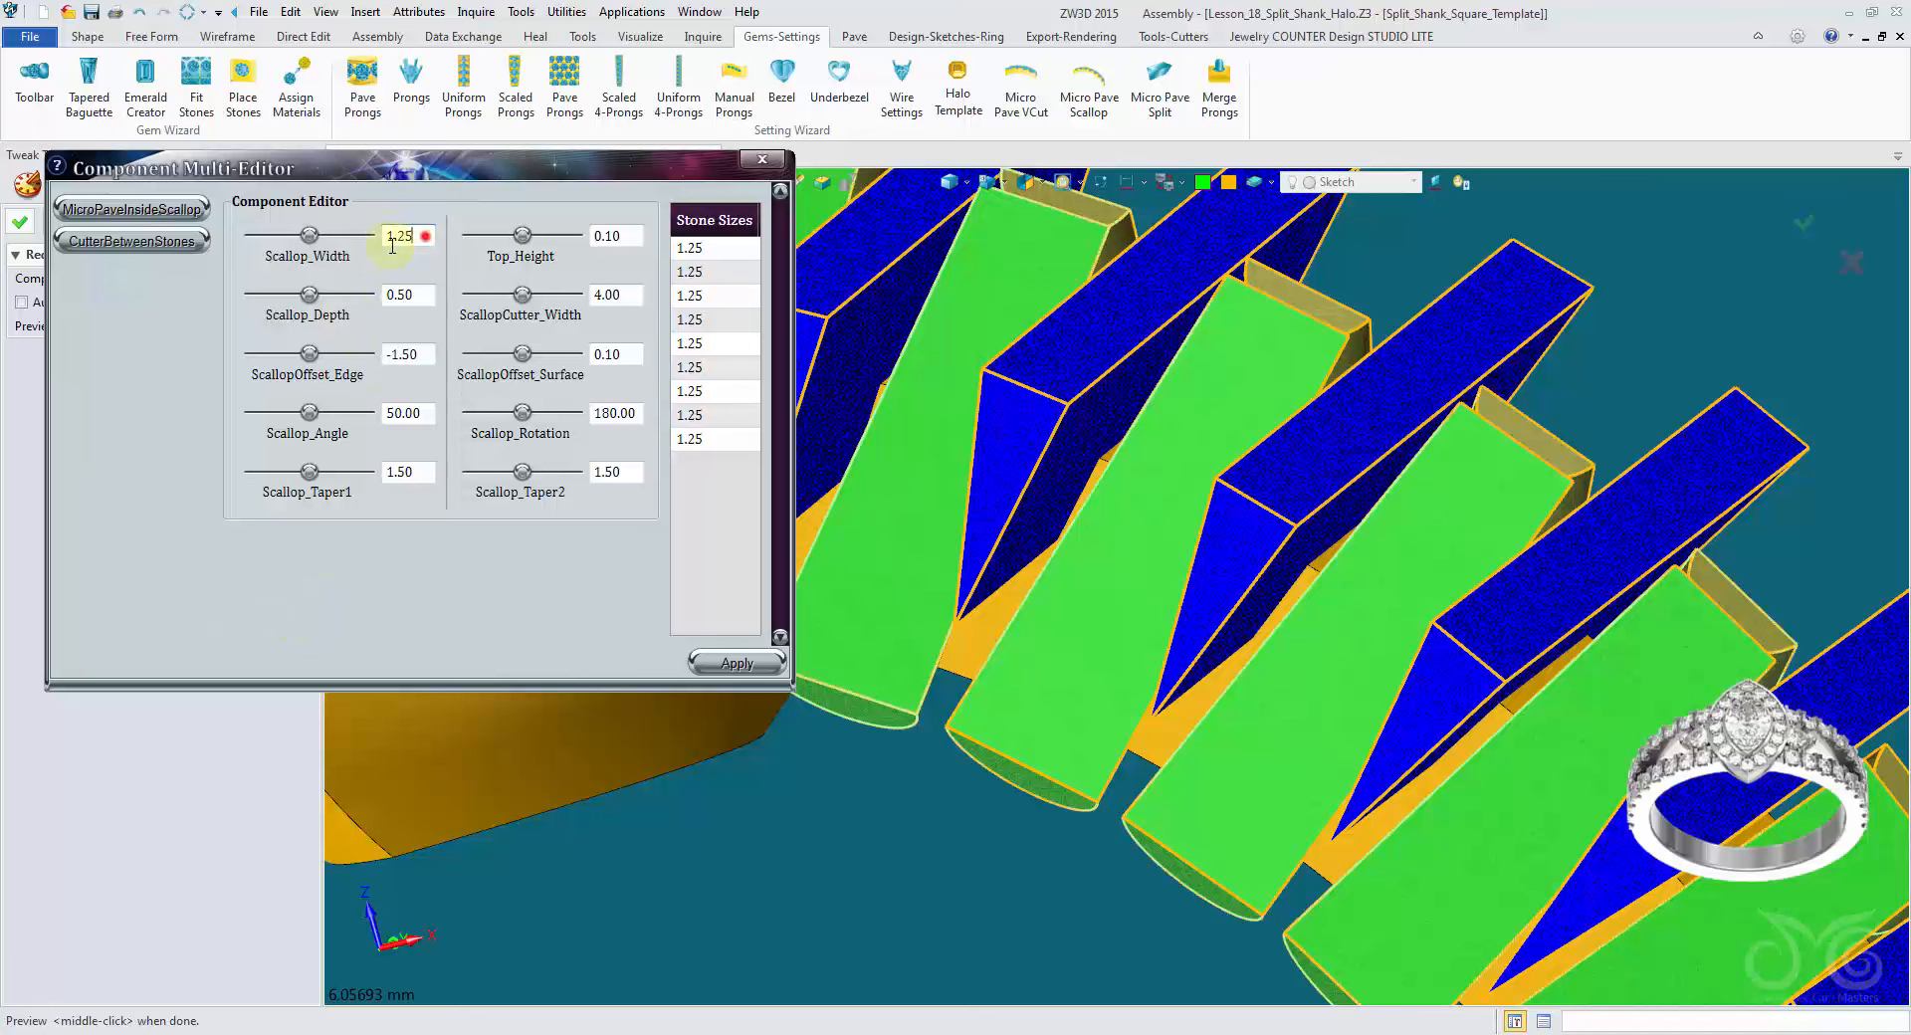
pyautogui.click(742, 665)
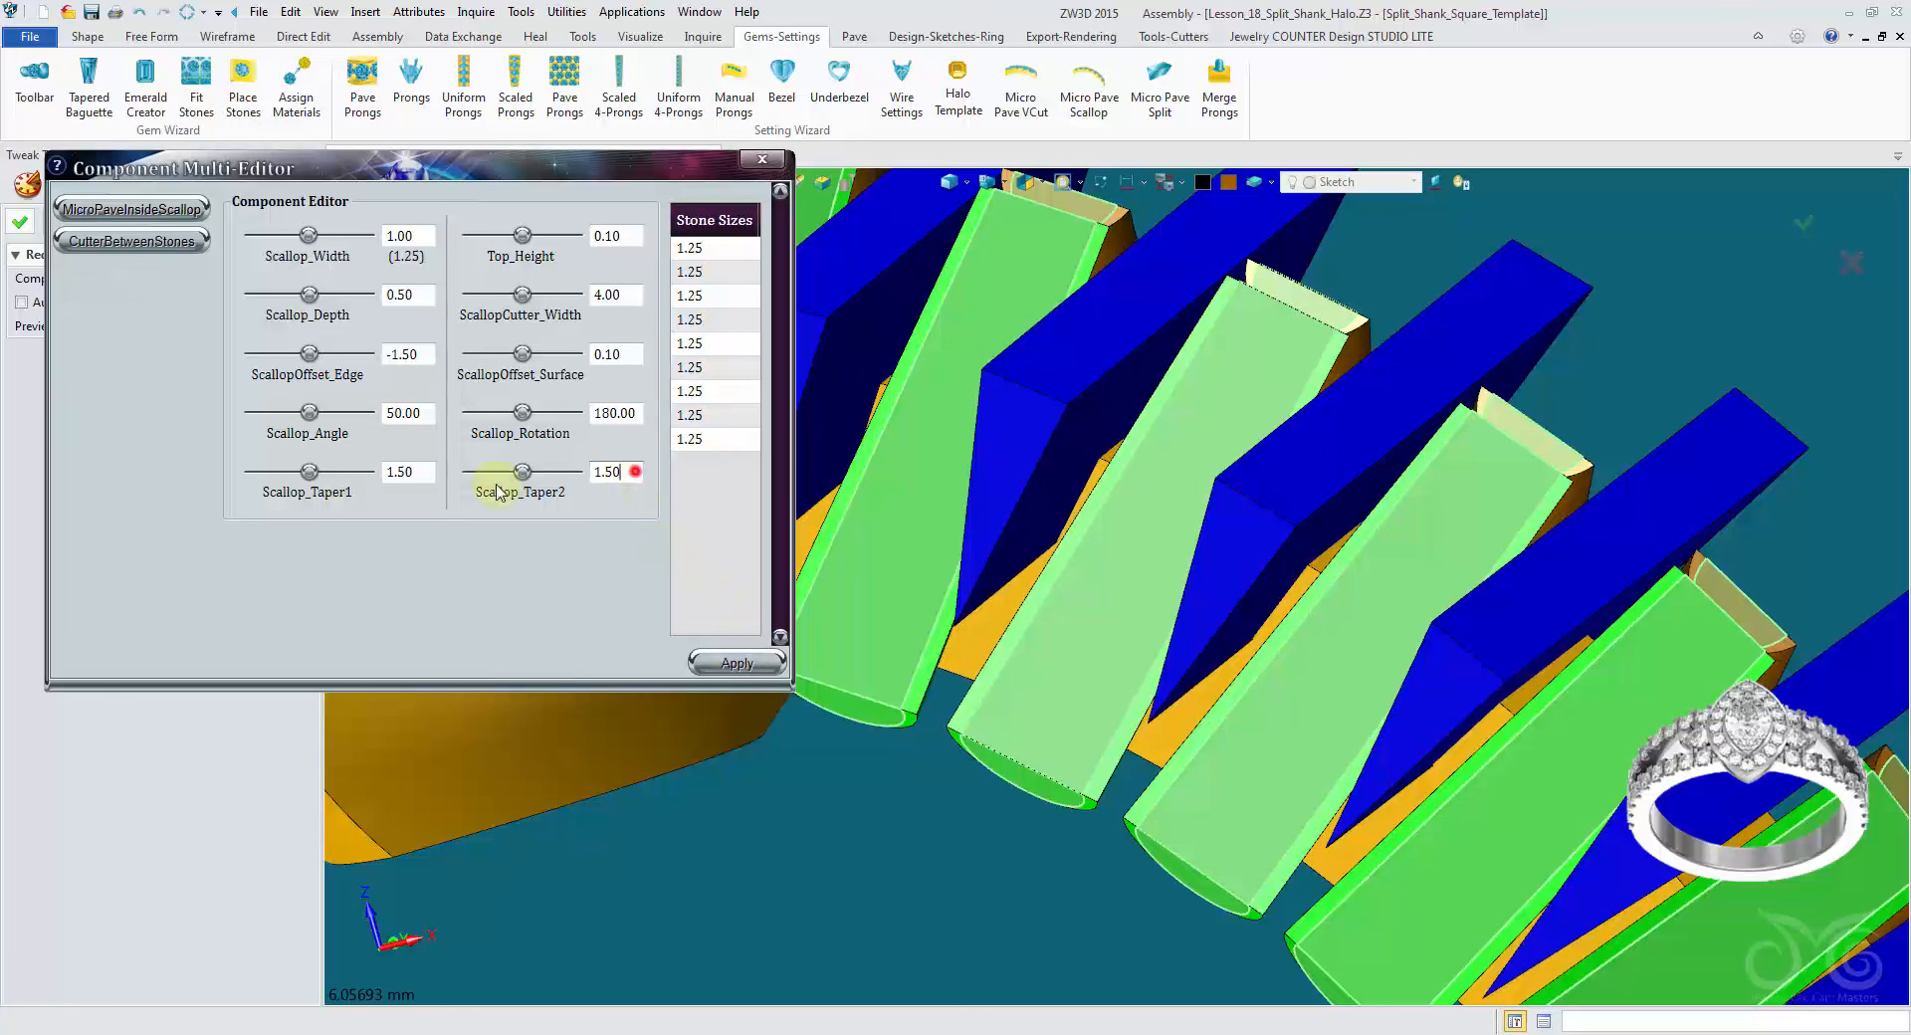
pyautogui.click(726, 665)
pyautogui.moveTo(846, 809); pyautogui.dragTo(849, 810, button='right')
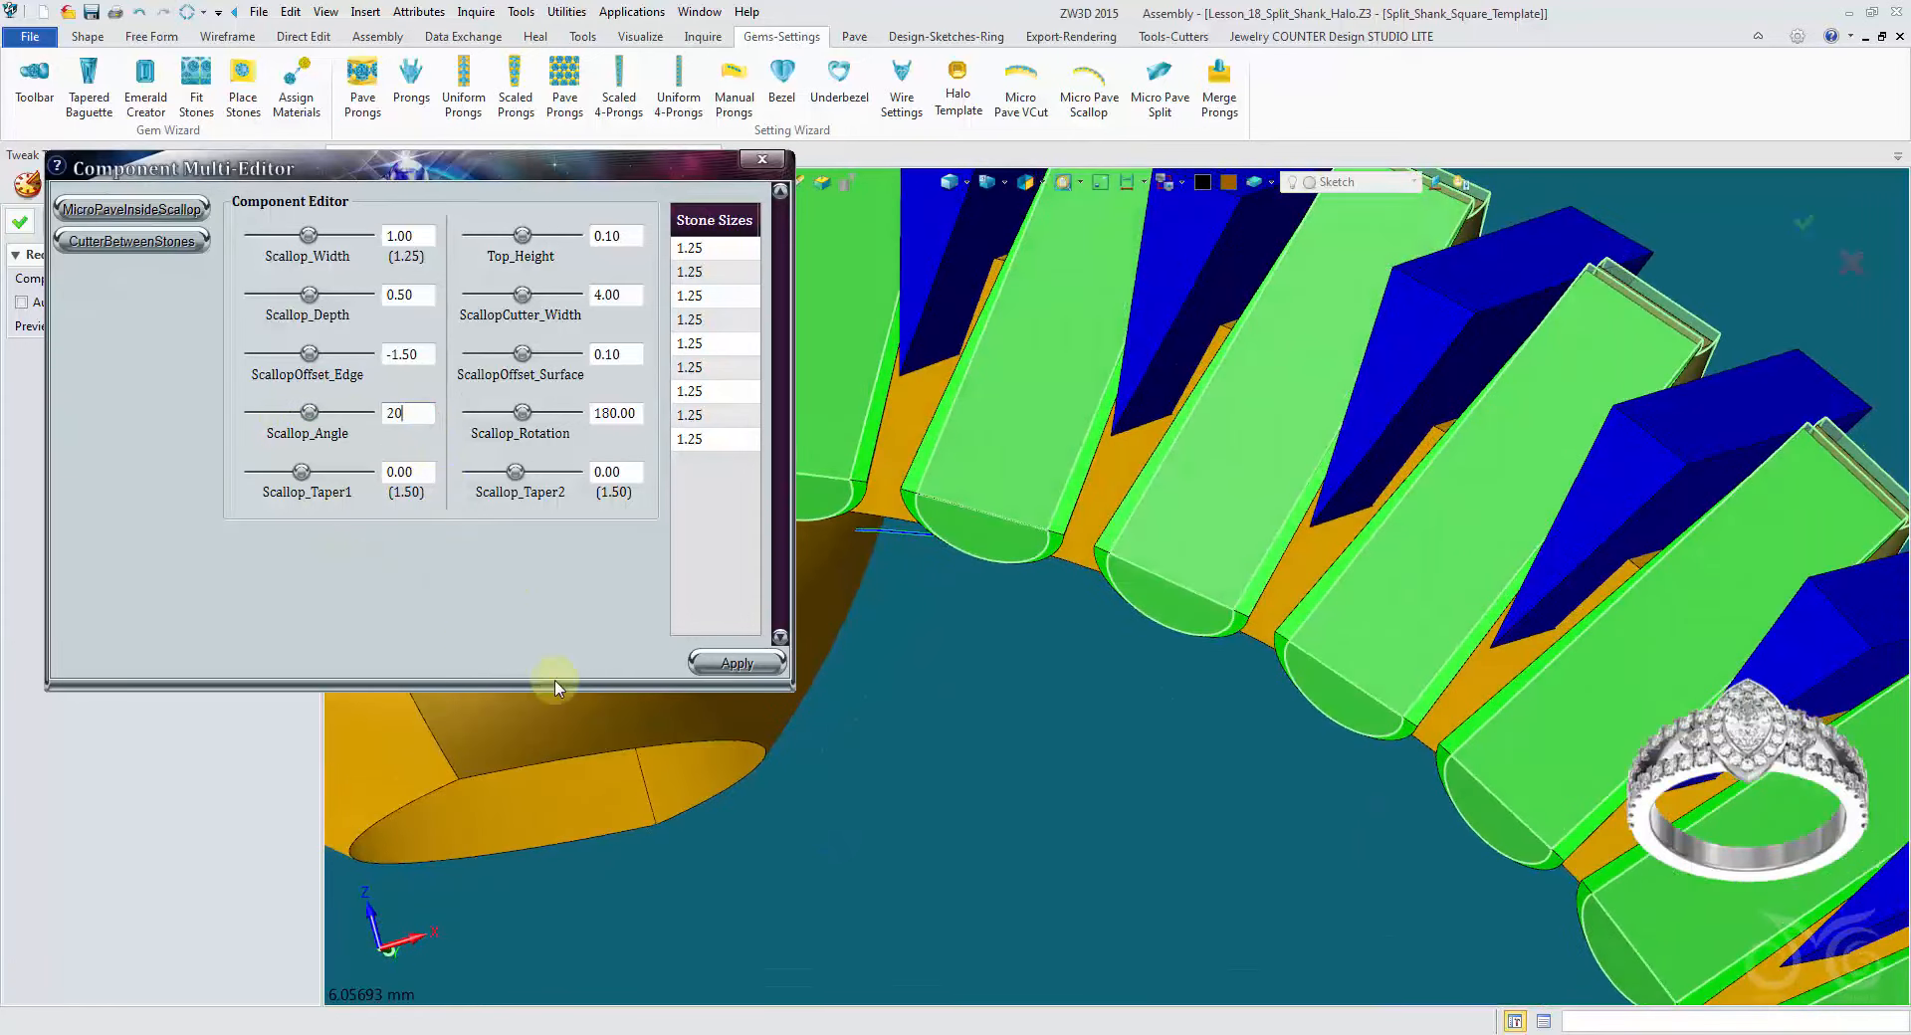
pyautogui.click(727, 669)
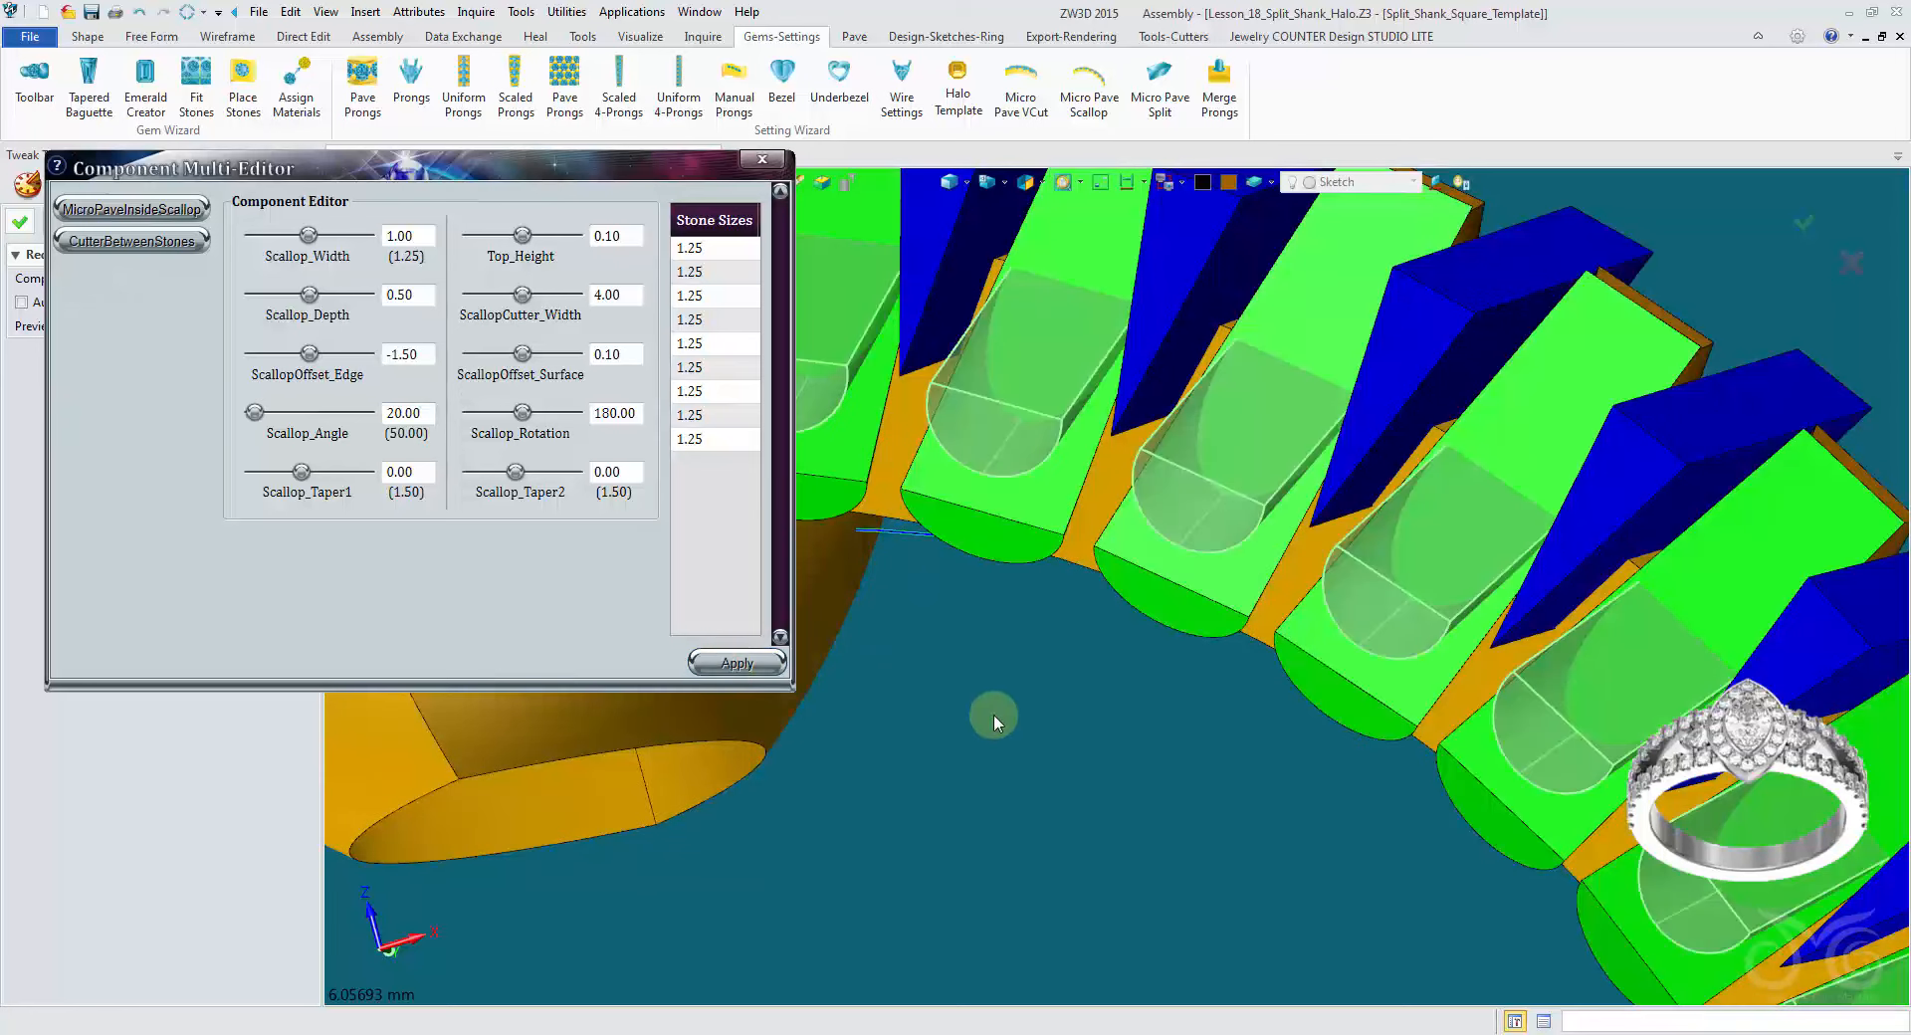
# Step: Set the inside scallops' Top_Height to 0.20 and ScallopOffset_Surface to 0.00, and accept the component edits
pyautogui.moveTo(1049, 726)
pyautogui.mouseDown(button='right')
pyautogui.moveTo(1079, 444)
pyautogui.moveTo(647, 242)
pyautogui.mouseUp(button='right')
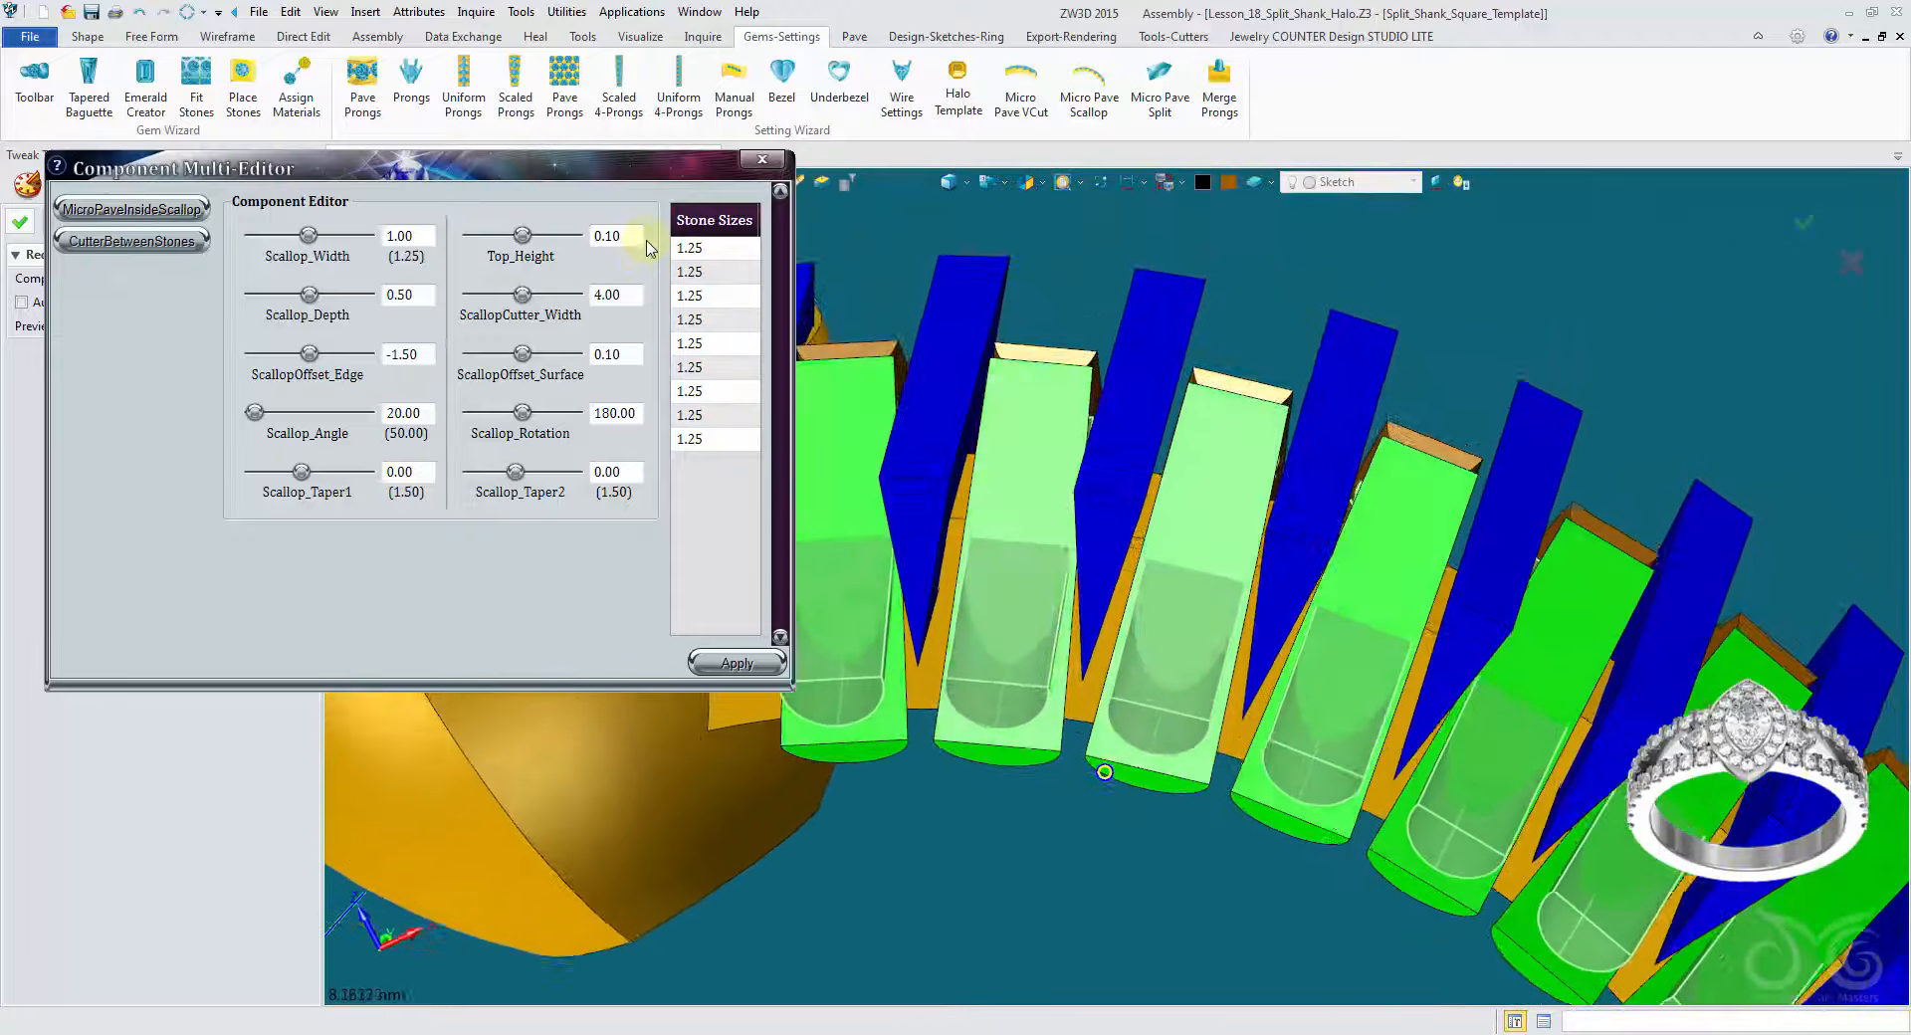
pyautogui.moveTo(633, 235); pyautogui.dragTo(582, 236)
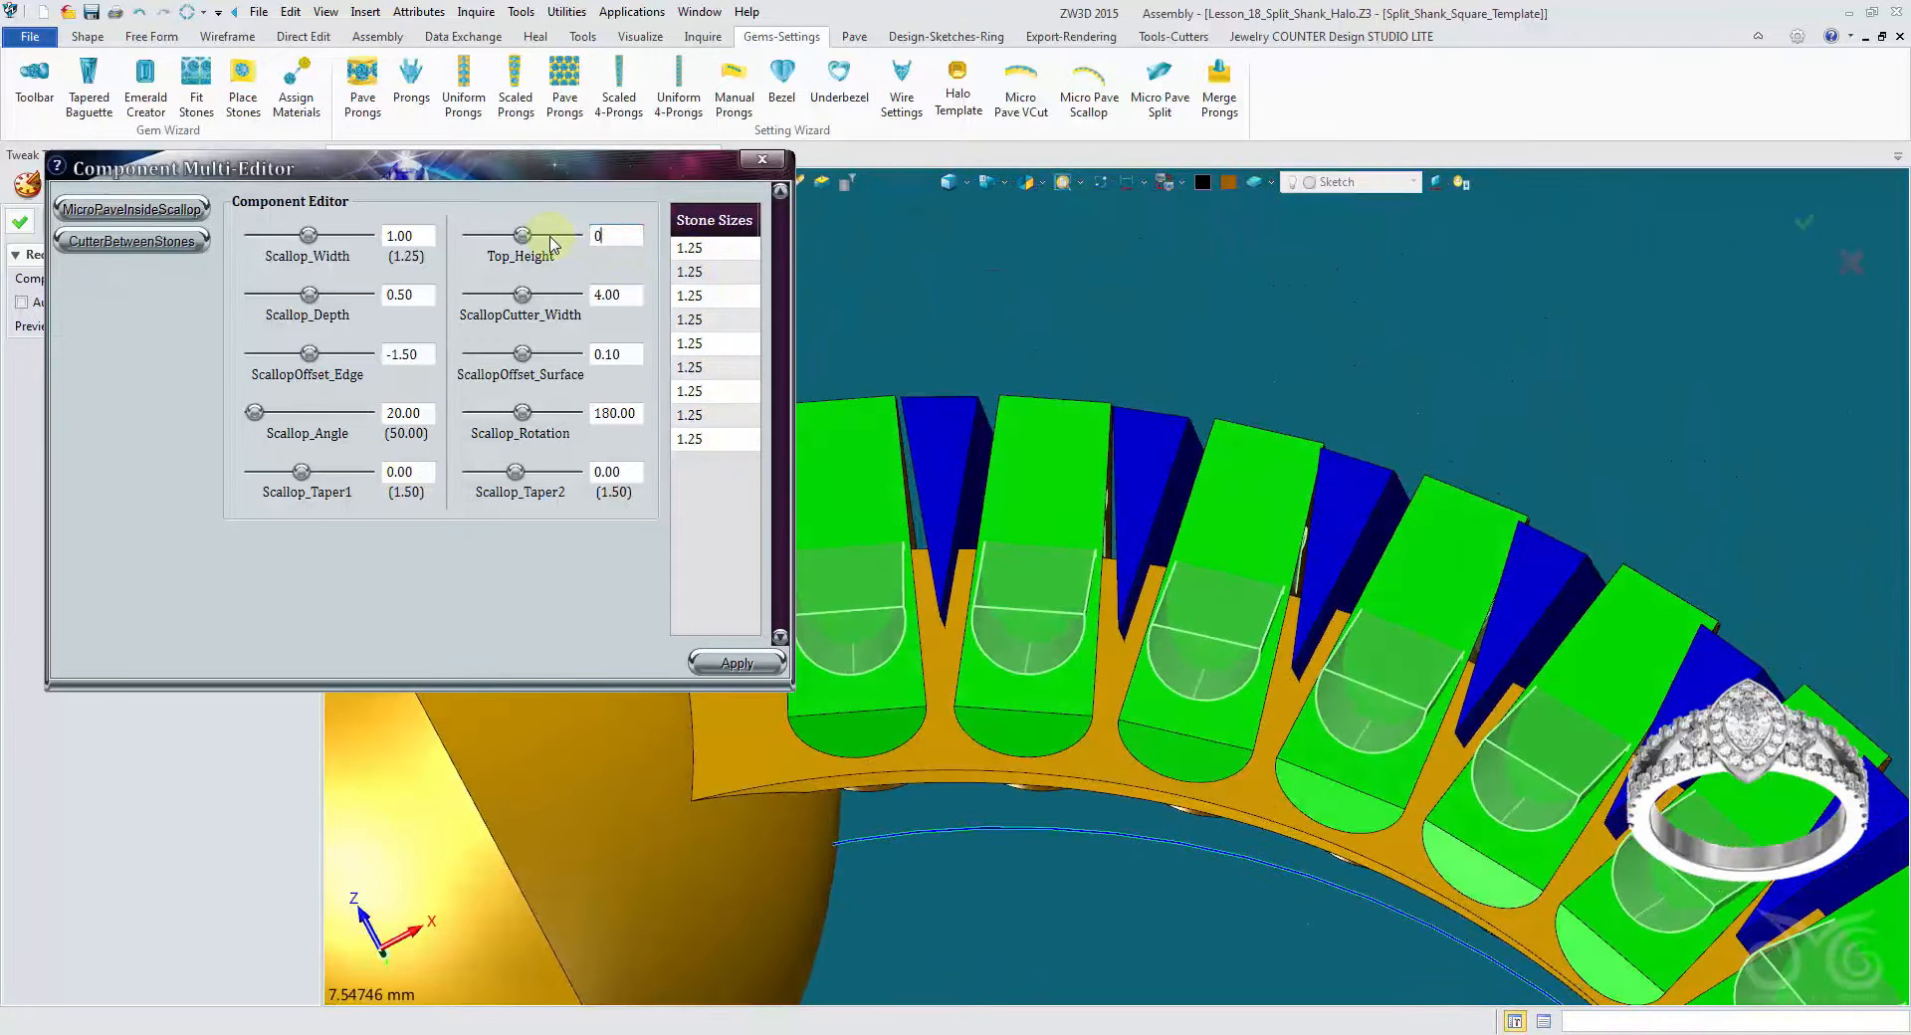
pyautogui.click(726, 667)
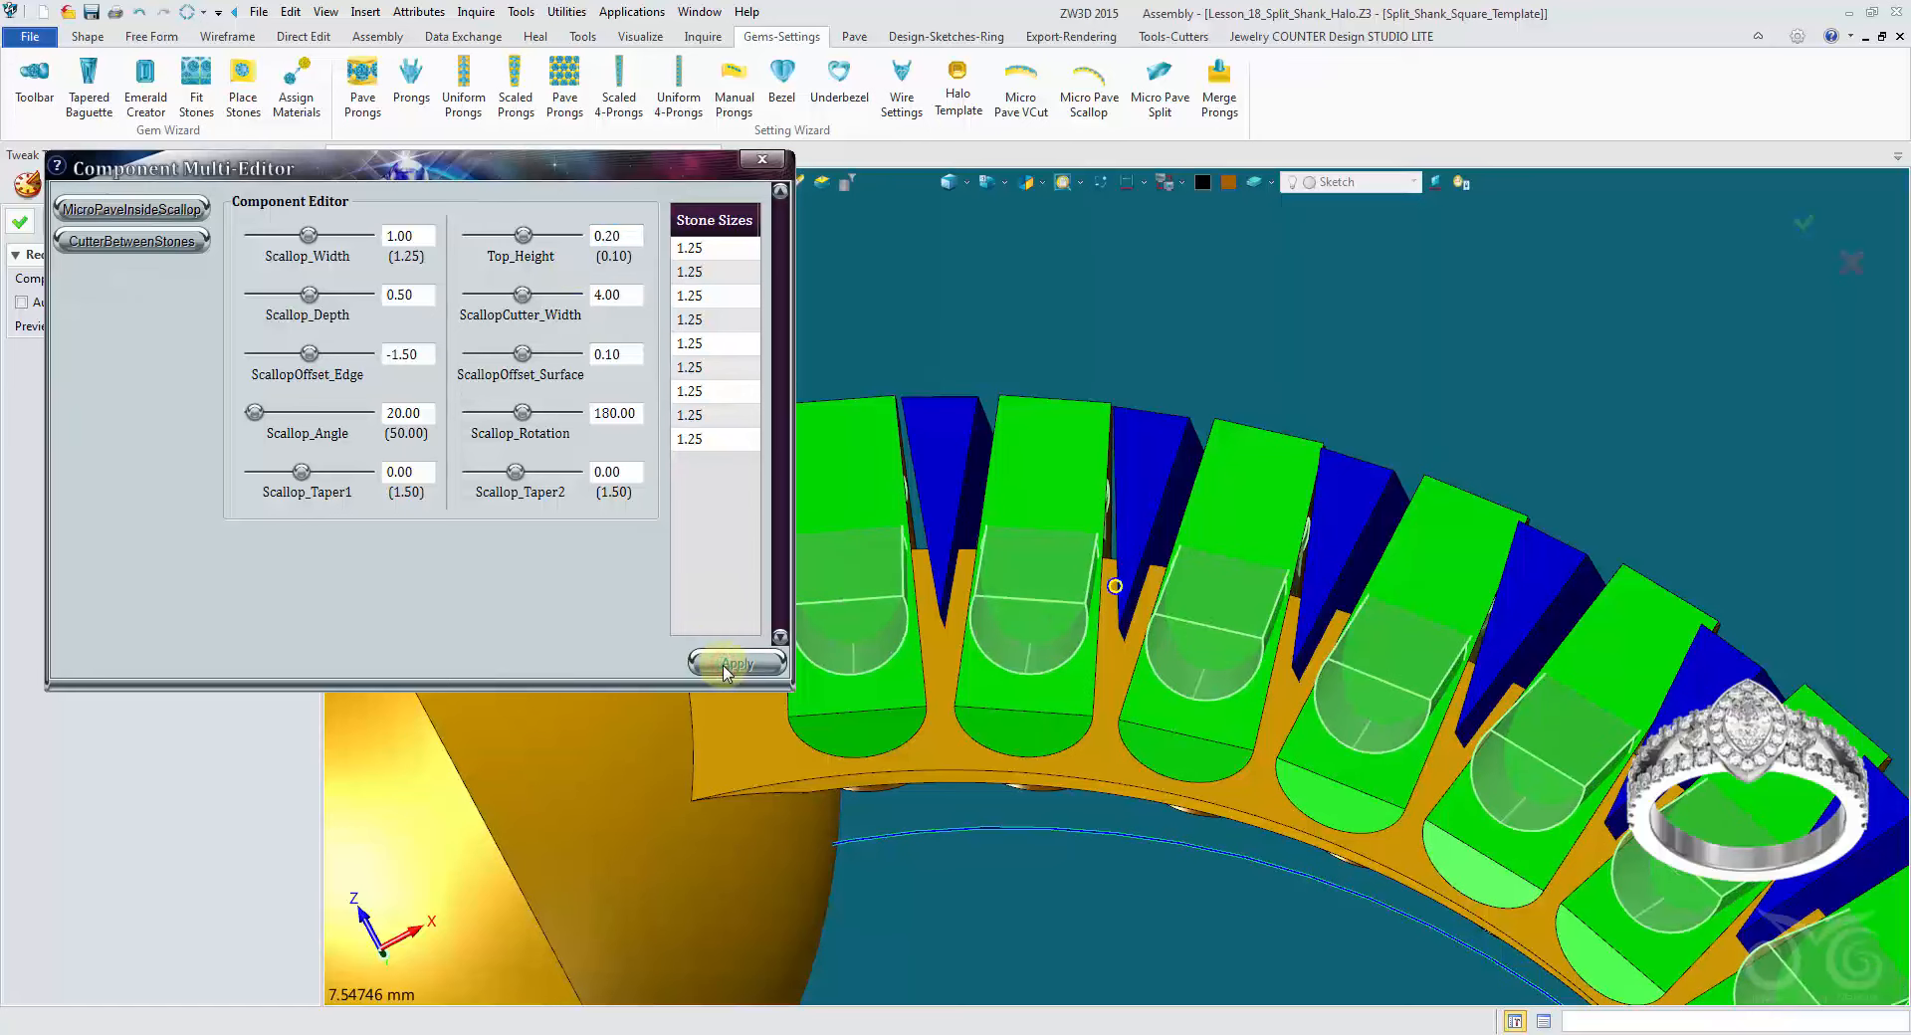
pyautogui.moveTo(1116, 586)
pyautogui.mouseDown(button='right')
pyautogui.moveTo(665, 440)
pyautogui.moveTo(690, 432)
pyautogui.mouseUp(button='right')
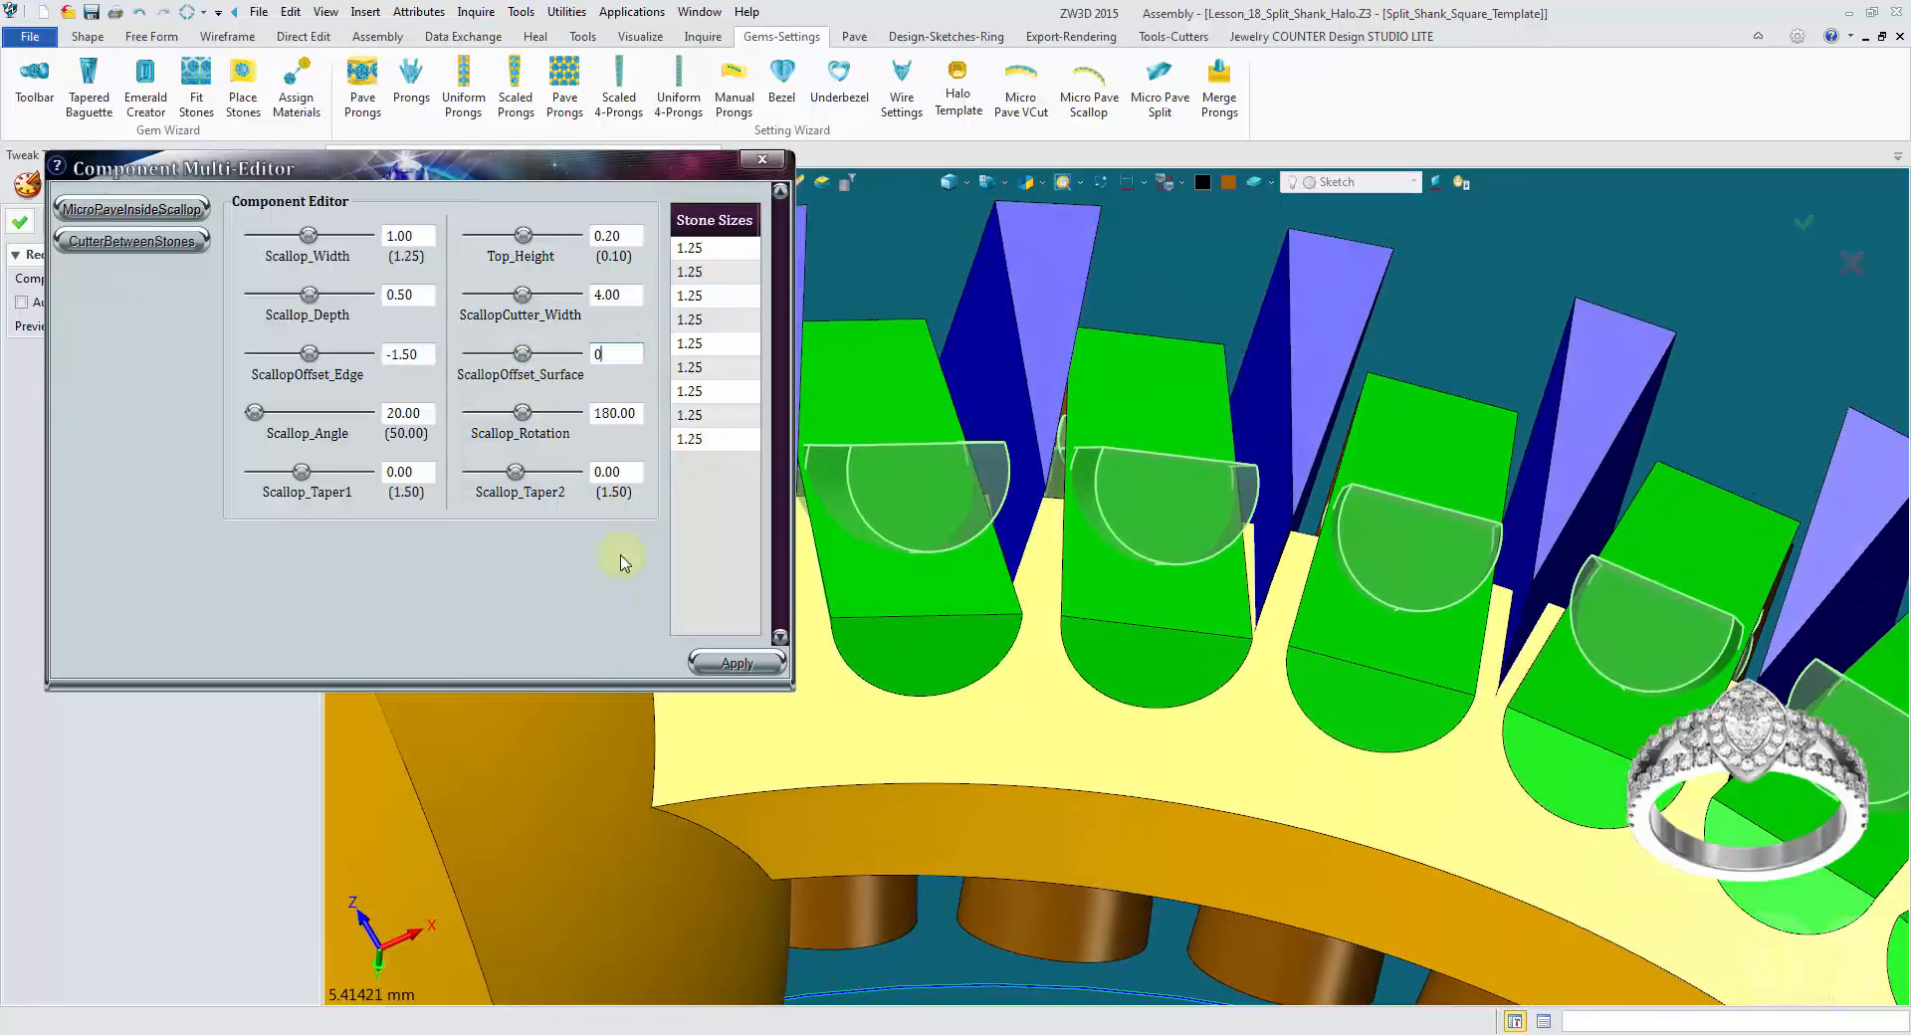
pyautogui.click(698, 663)
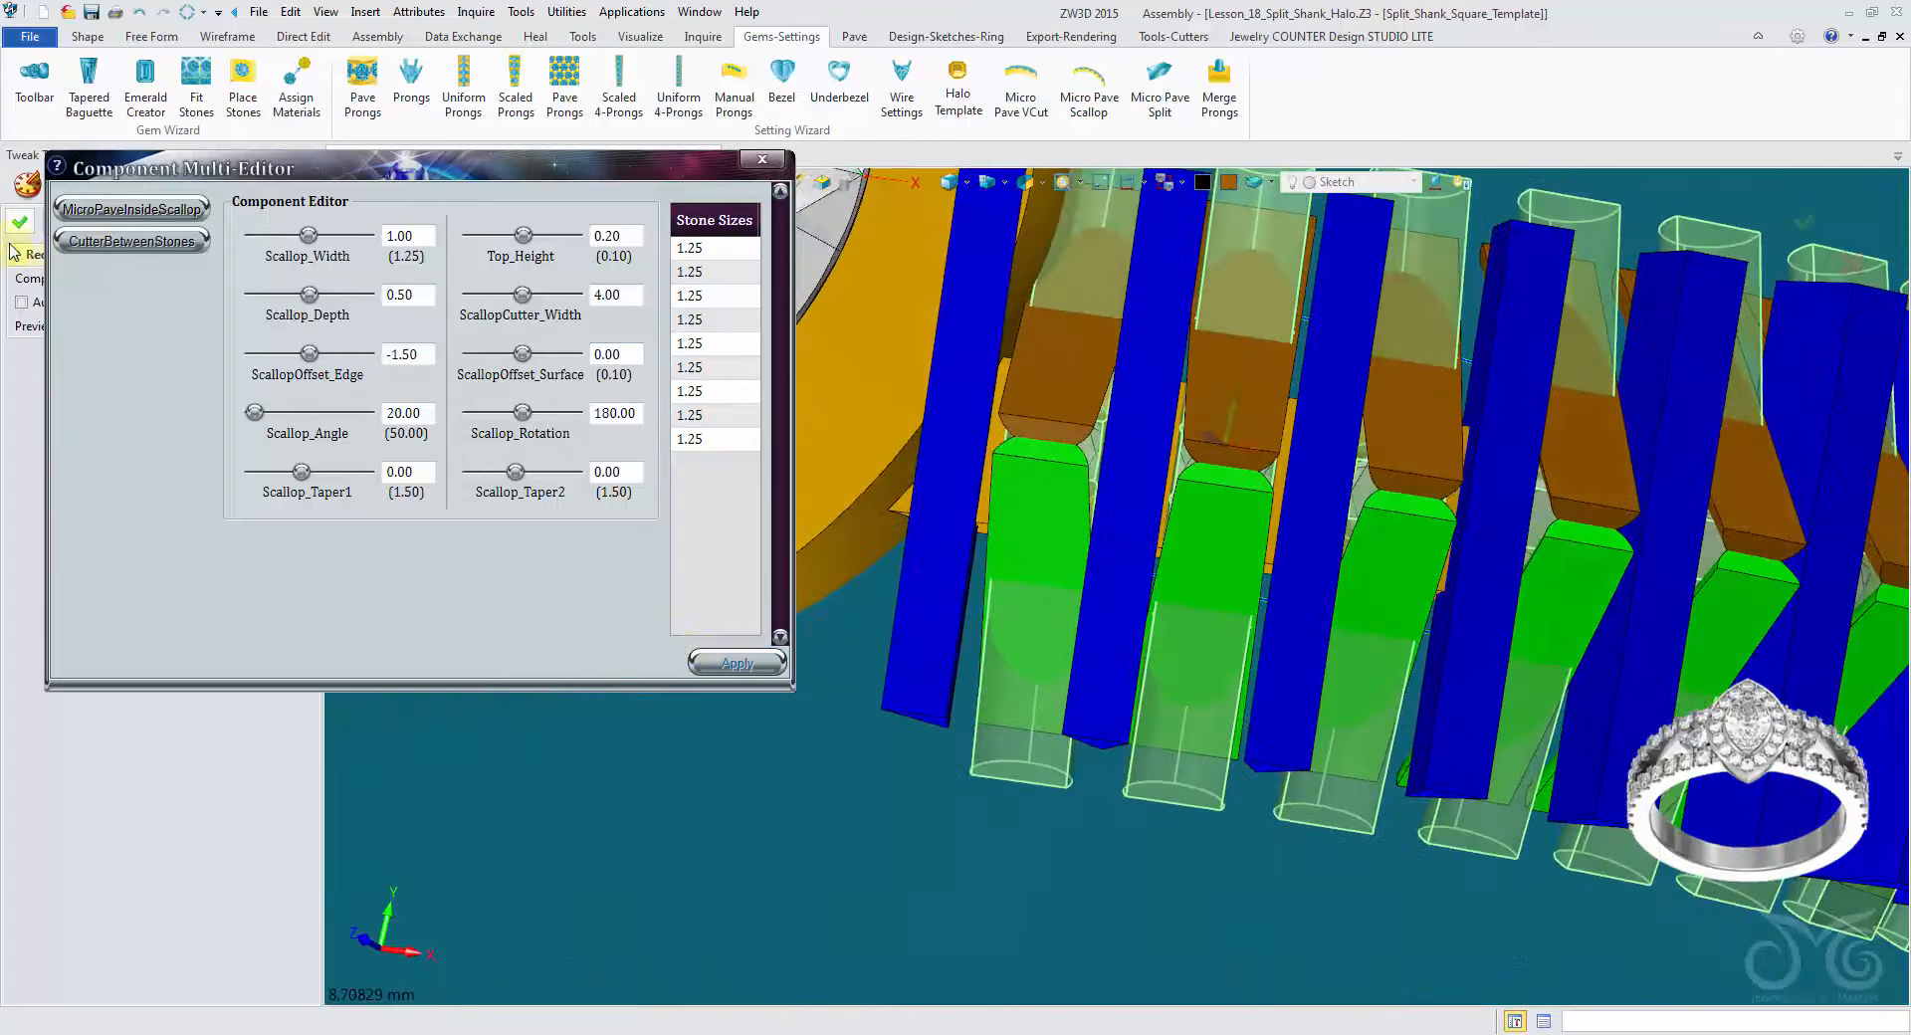
pyautogui.click(20, 222)
# Step: Edit the CutterBetweenStones components and set their DistancefromSurface to -0.10
pyautogui.moveTo(712, 836); pyautogui.dragTo(646, 346, button='right')
pyautogui.middleClick(644, 347)
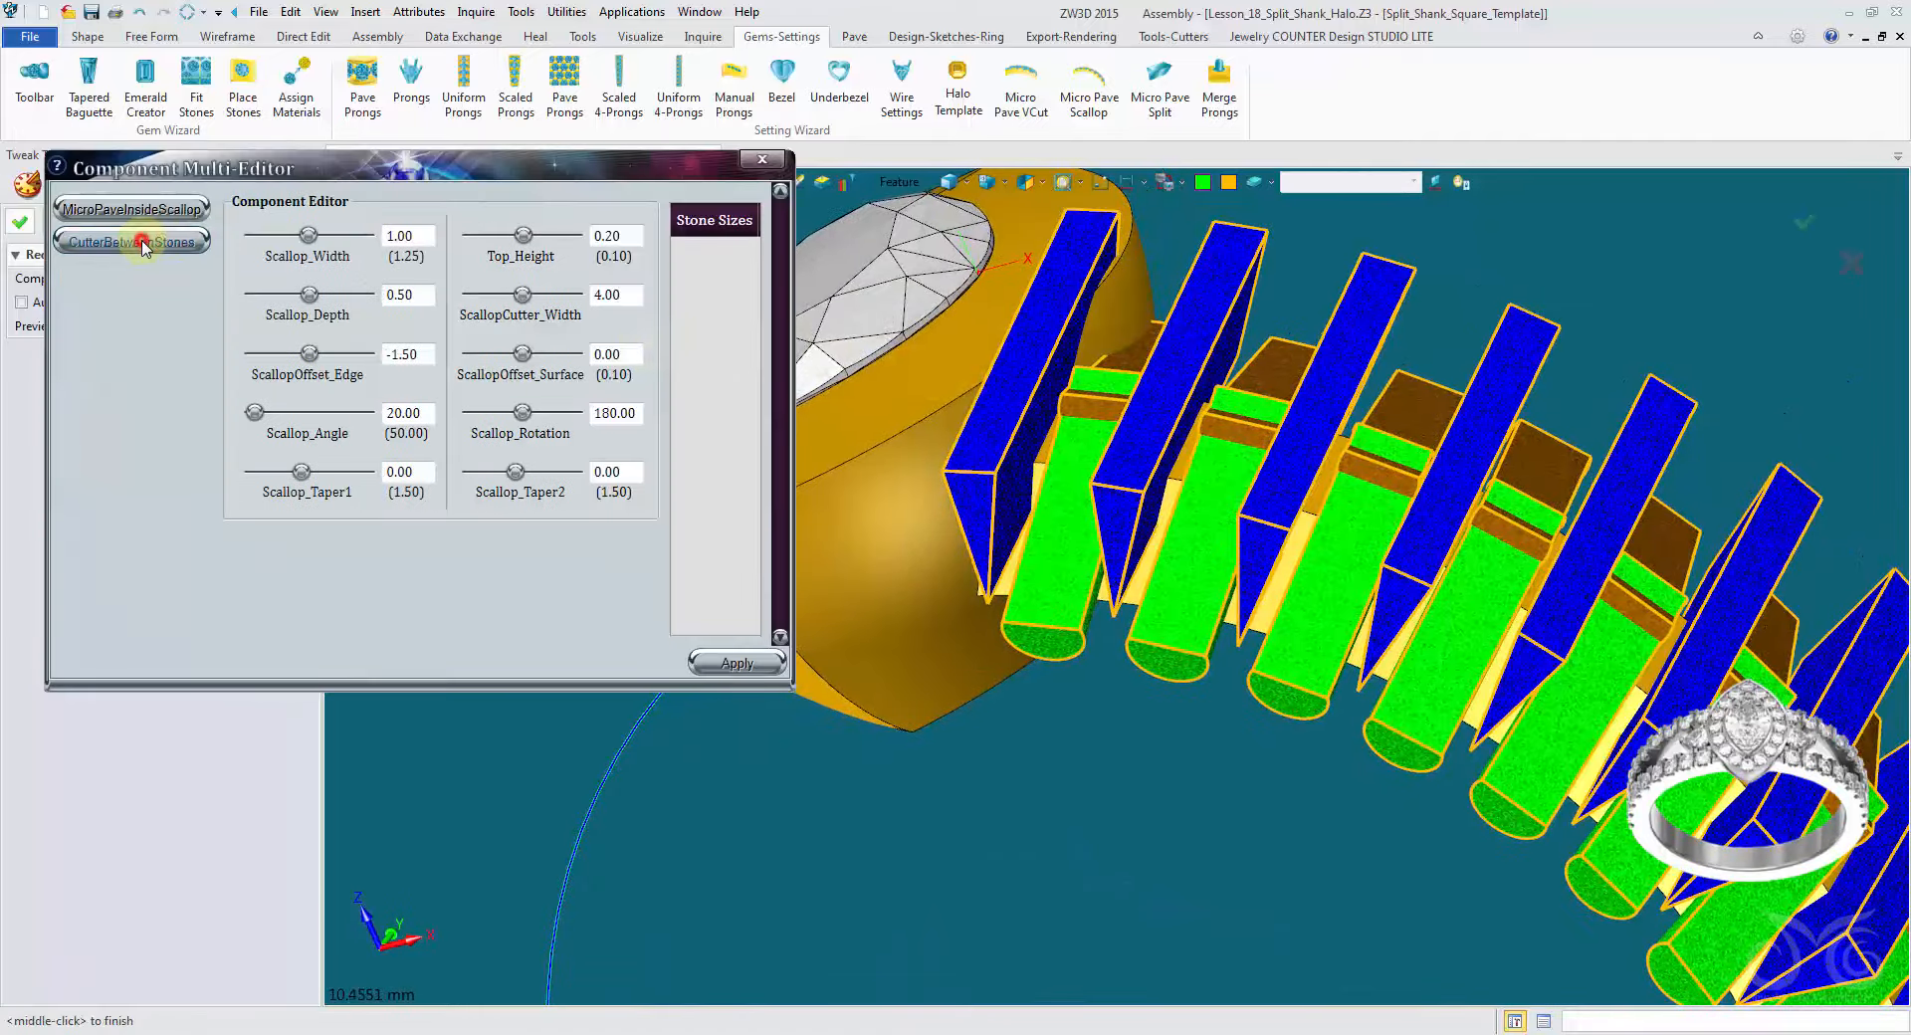
pyautogui.click(142, 242)
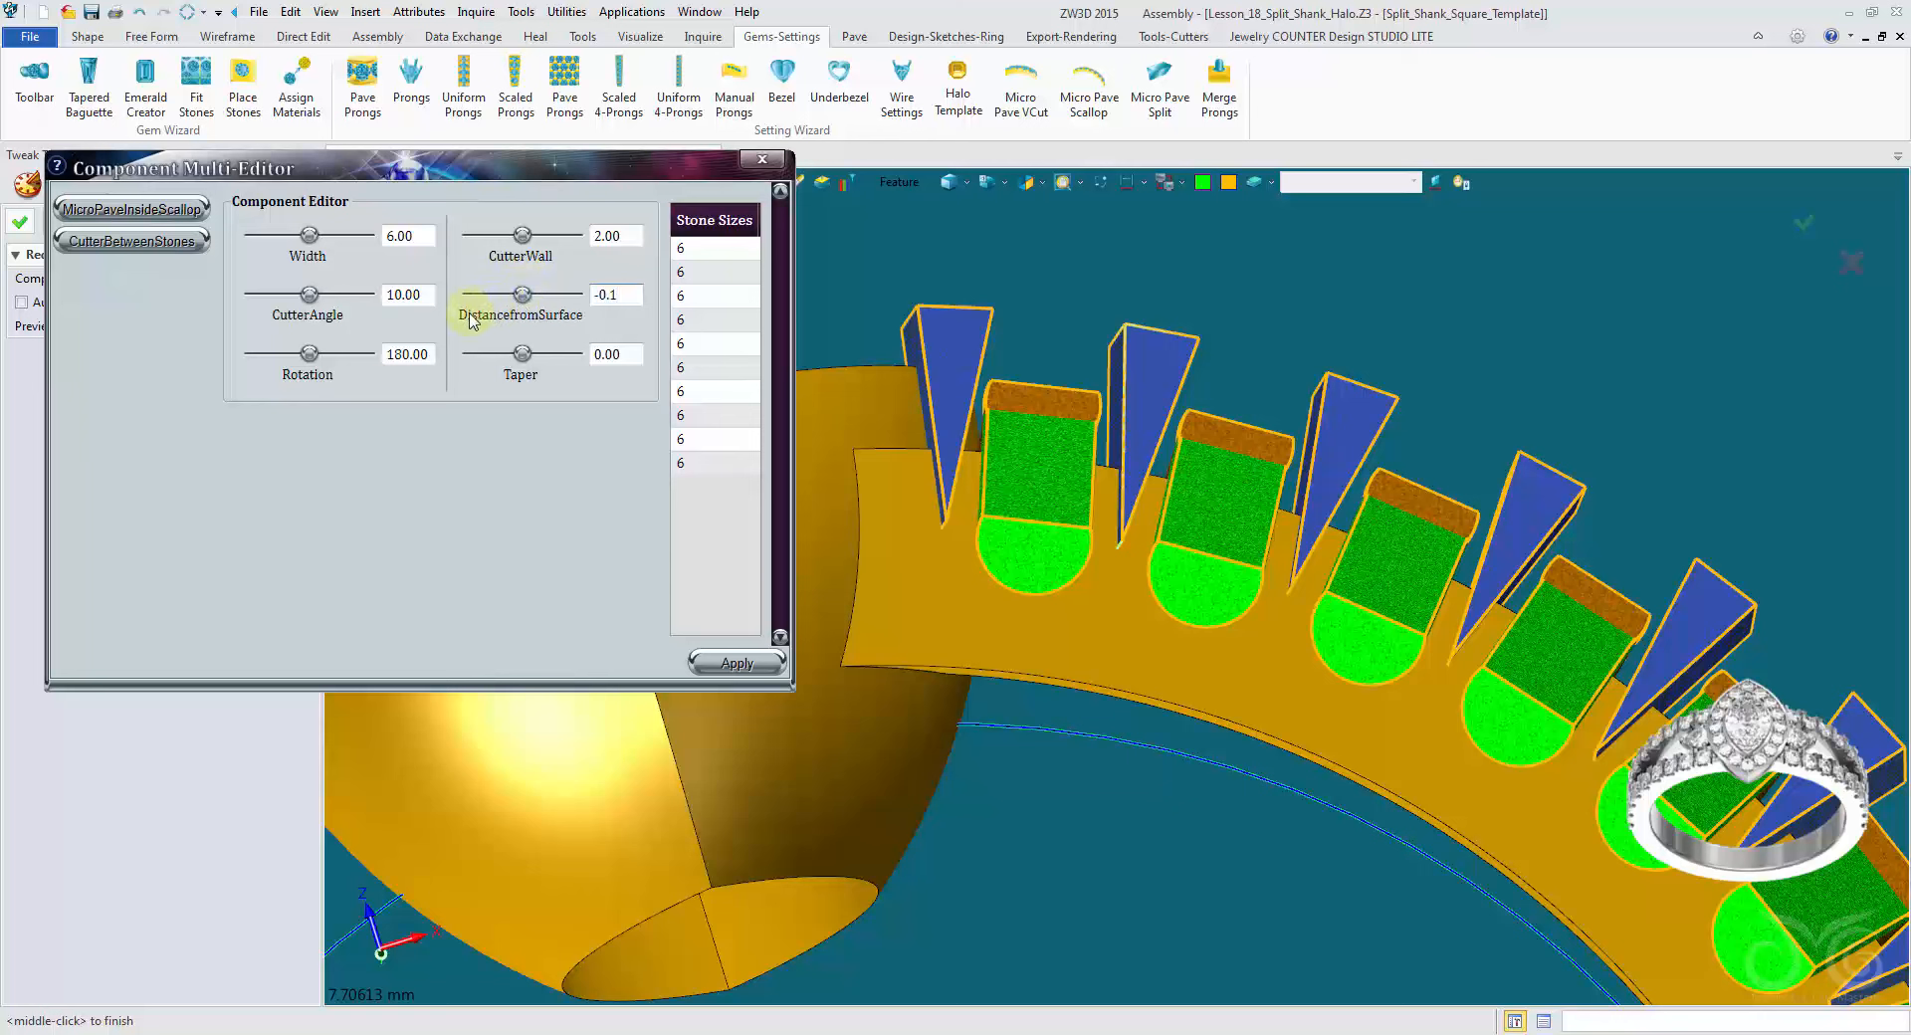
pyautogui.click(733, 675)
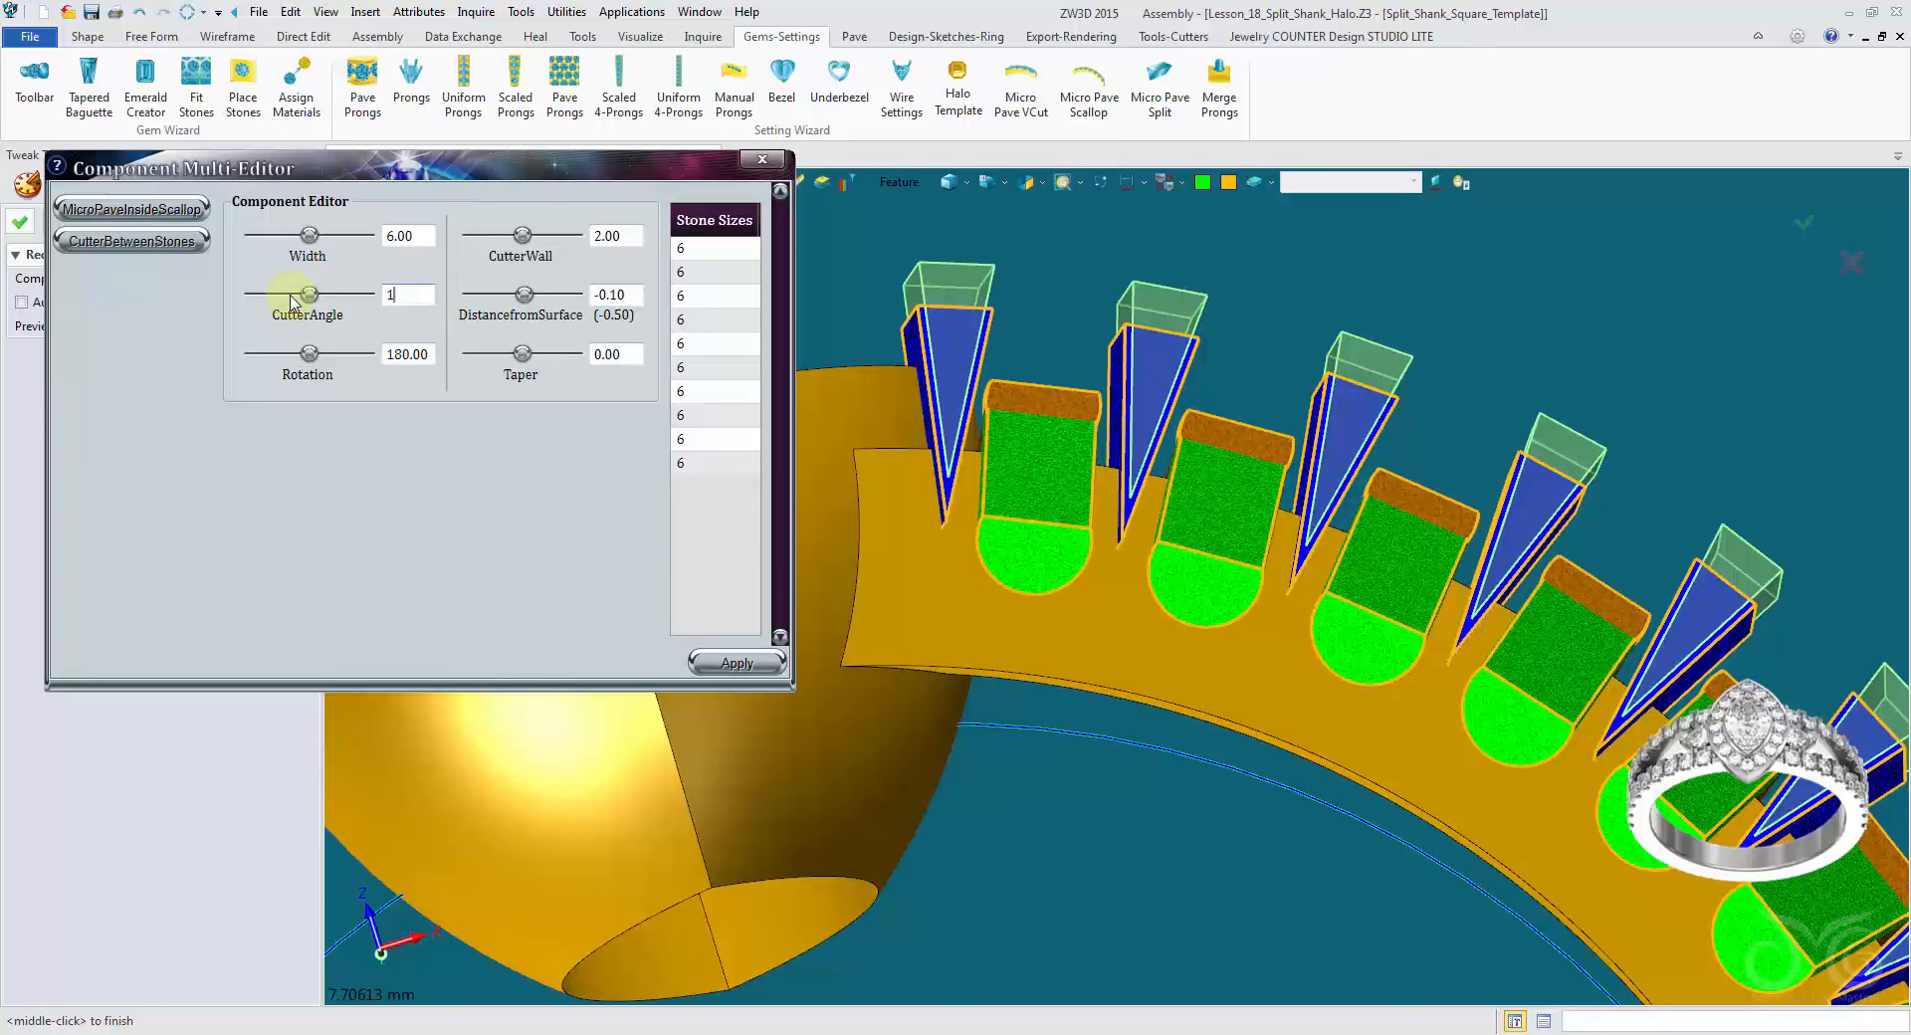
# Step: Set the CutterBetweenStones components' CutterAngle to 15.00 and accept the component edits
pyautogui.click(754, 675)
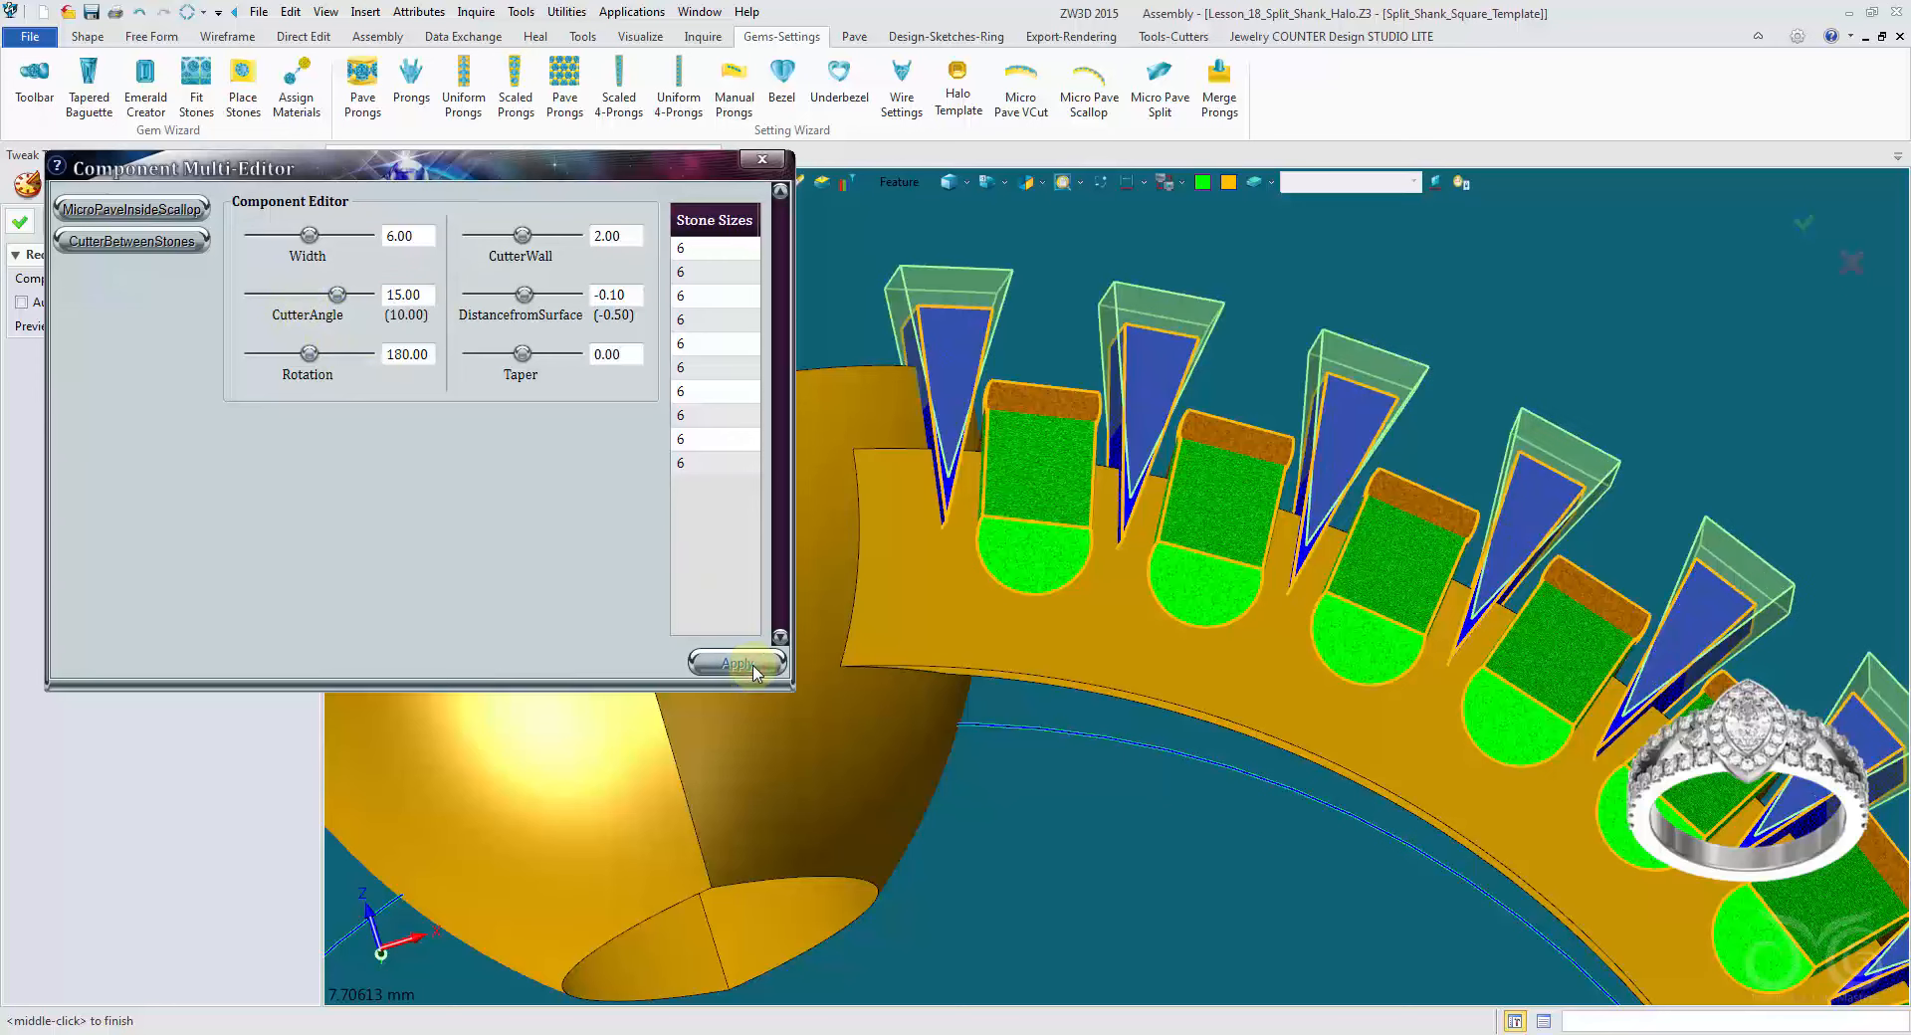
pyautogui.moveTo(995, 810)
pyautogui.mouseDown(button='middle')
pyautogui.moveTo(1017, 853)
pyautogui.moveTo(990, 837)
pyautogui.mouseUp(button='middle')
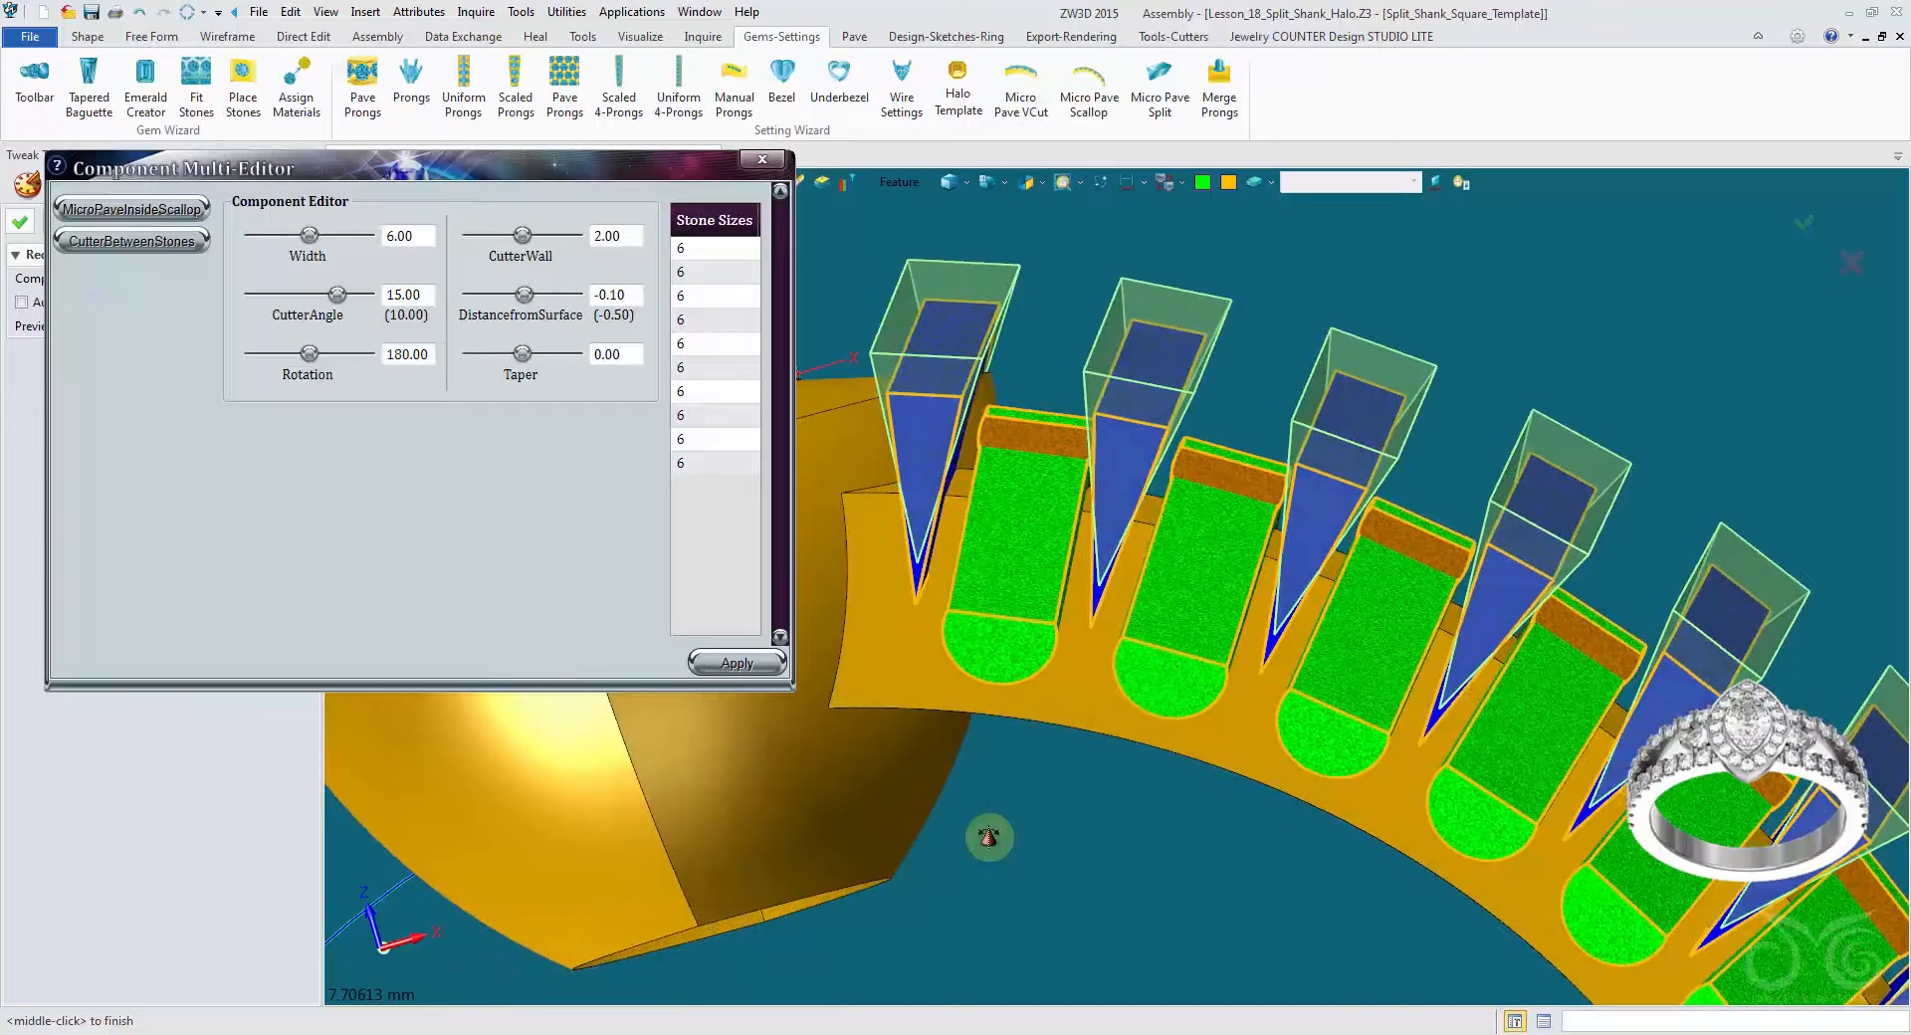
pyautogui.click(16, 227)
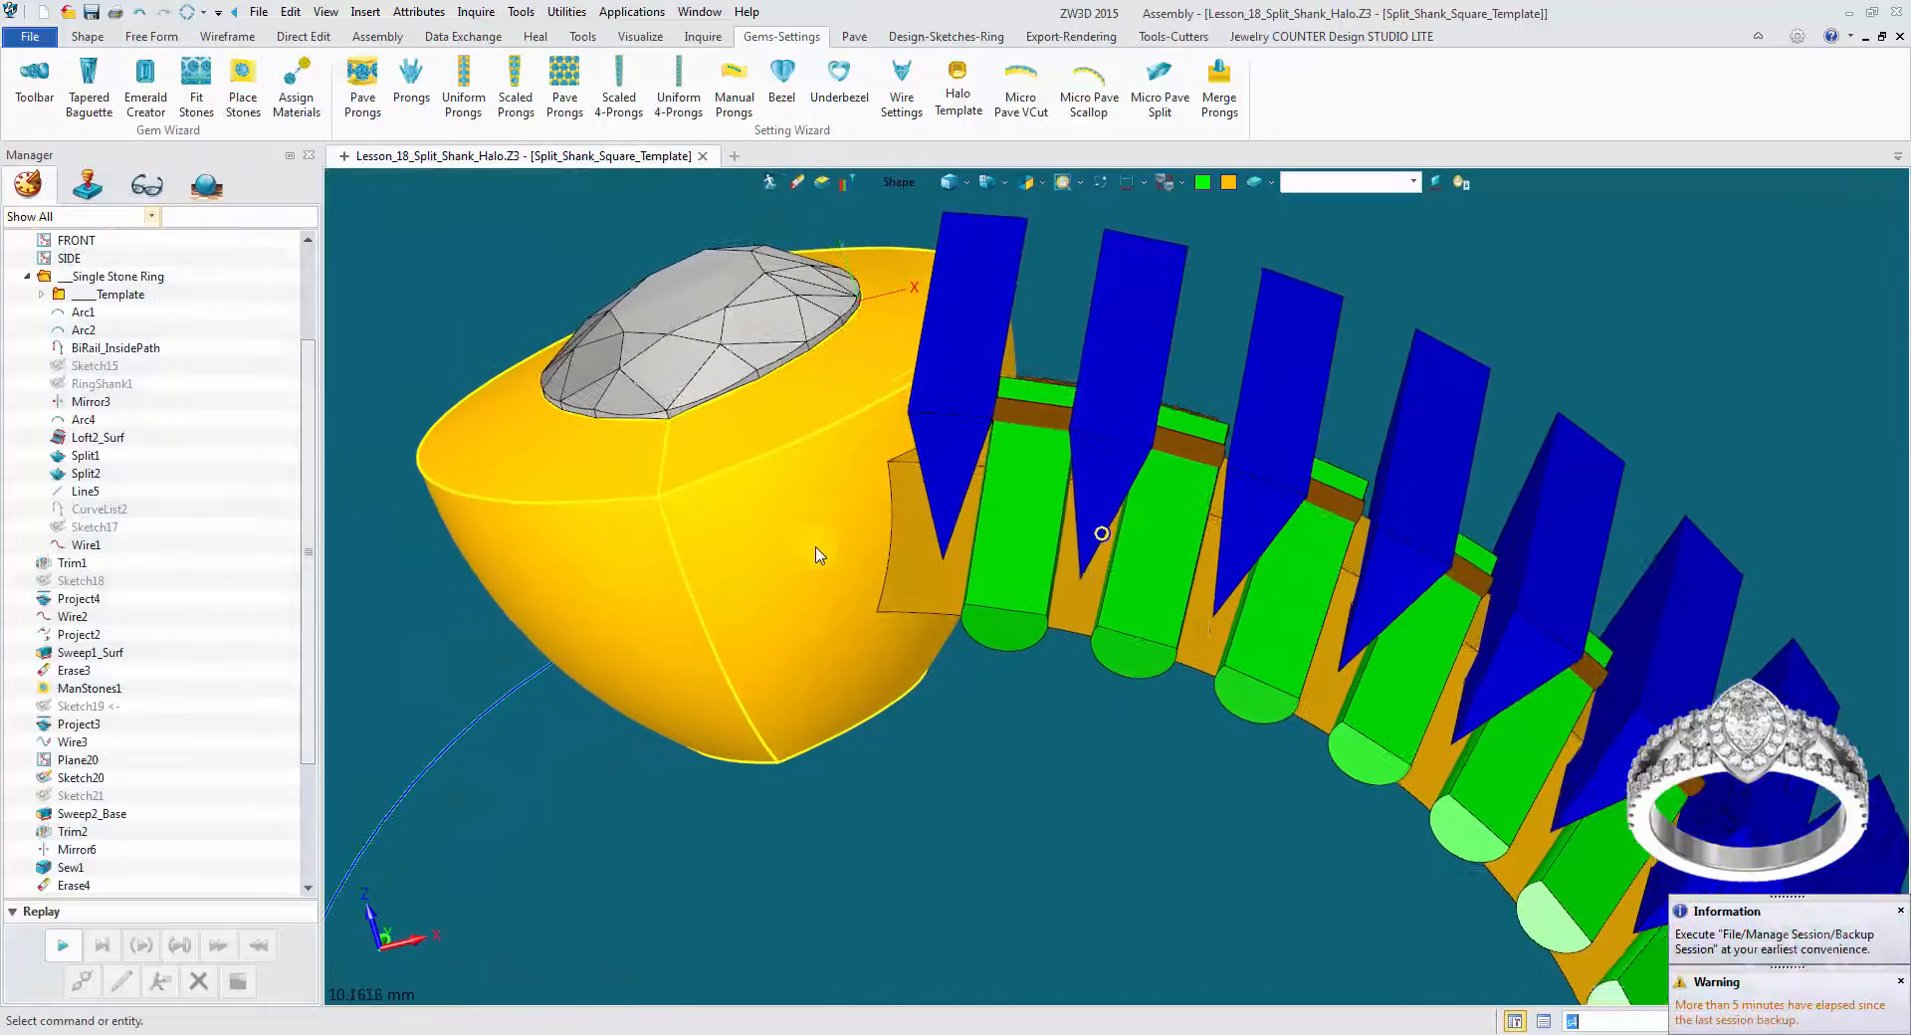
# Step: Erase the outermost between-stones cutter at the lower end of the shank arm's stone row, filtering the selection by component
pyautogui.moveTo(1102, 532); pyautogui.dragTo(1006, 642, button='middle')
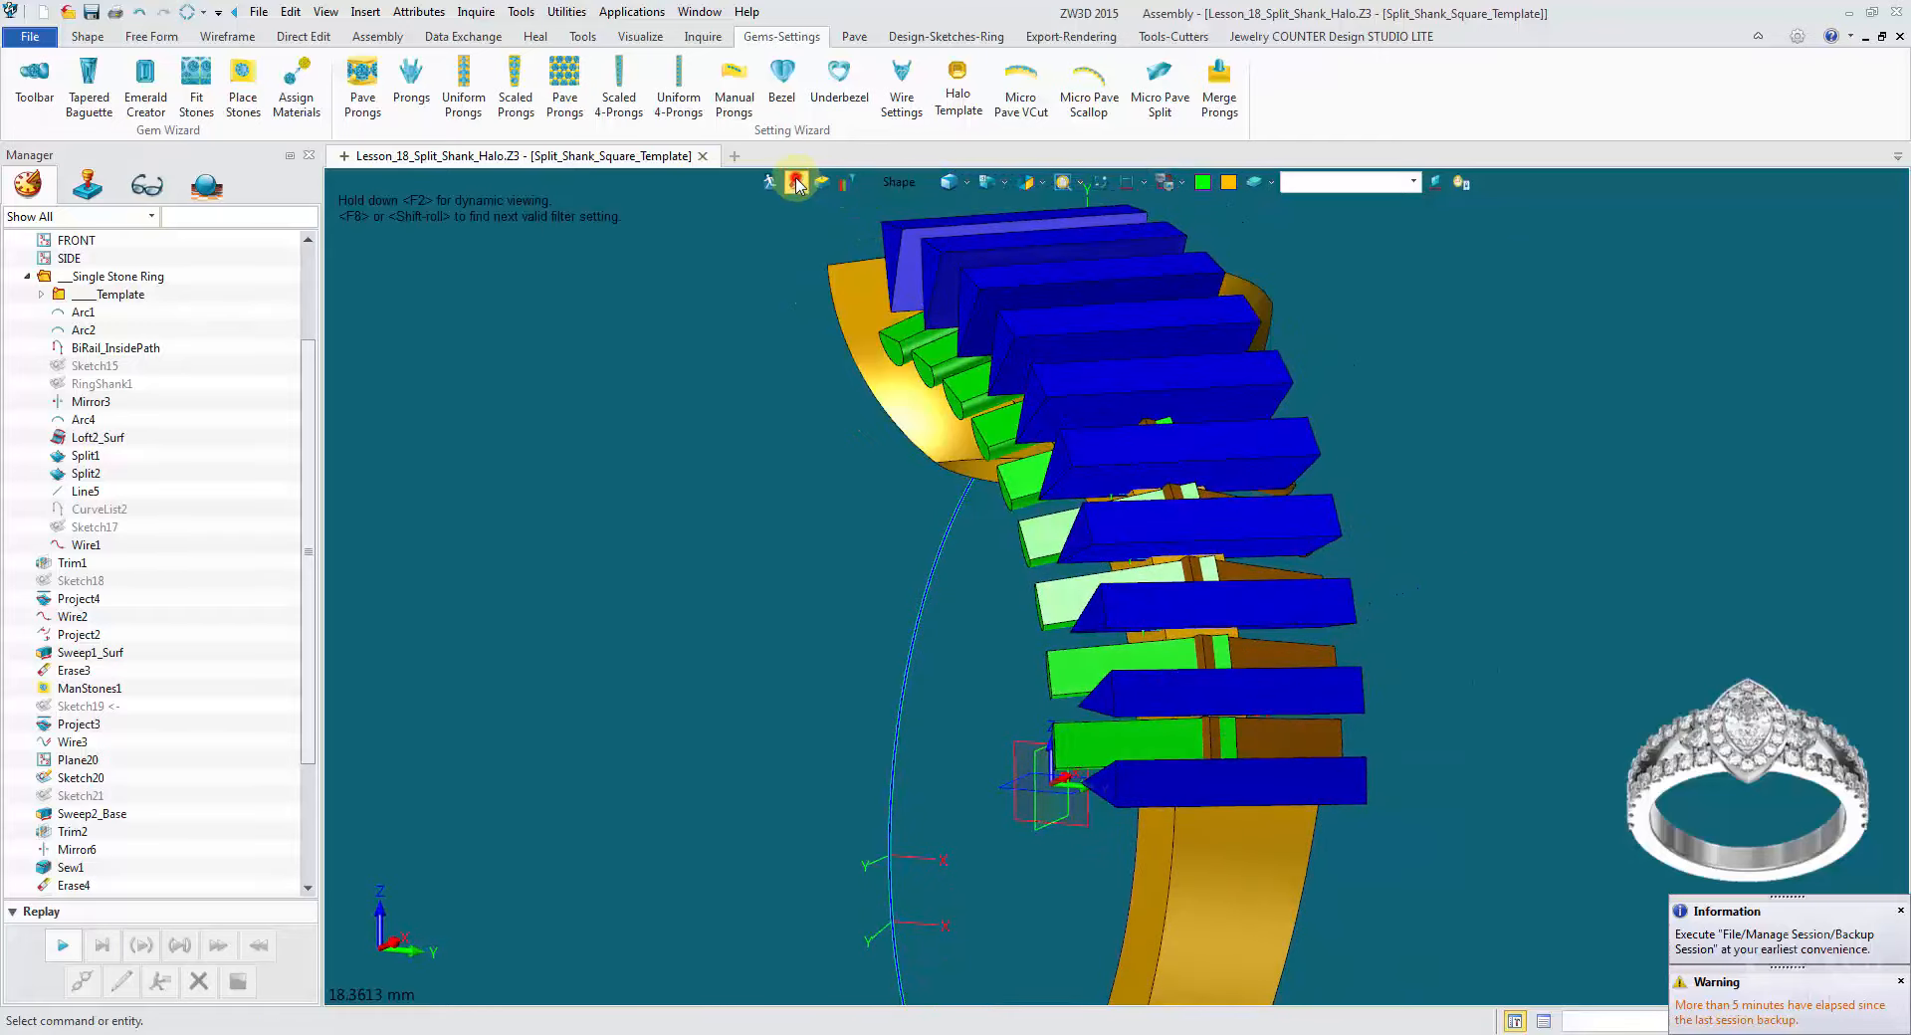
pyautogui.click(796, 185)
pyautogui.moveTo(1109, 582)
pyautogui.mouseDown(button='right')
pyautogui.moveTo(1015, 607)
pyautogui.moveTo(1013, 653)
pyautogui.mouseUp(button='right')
pyautogui.scroll(3, 1051, 772)
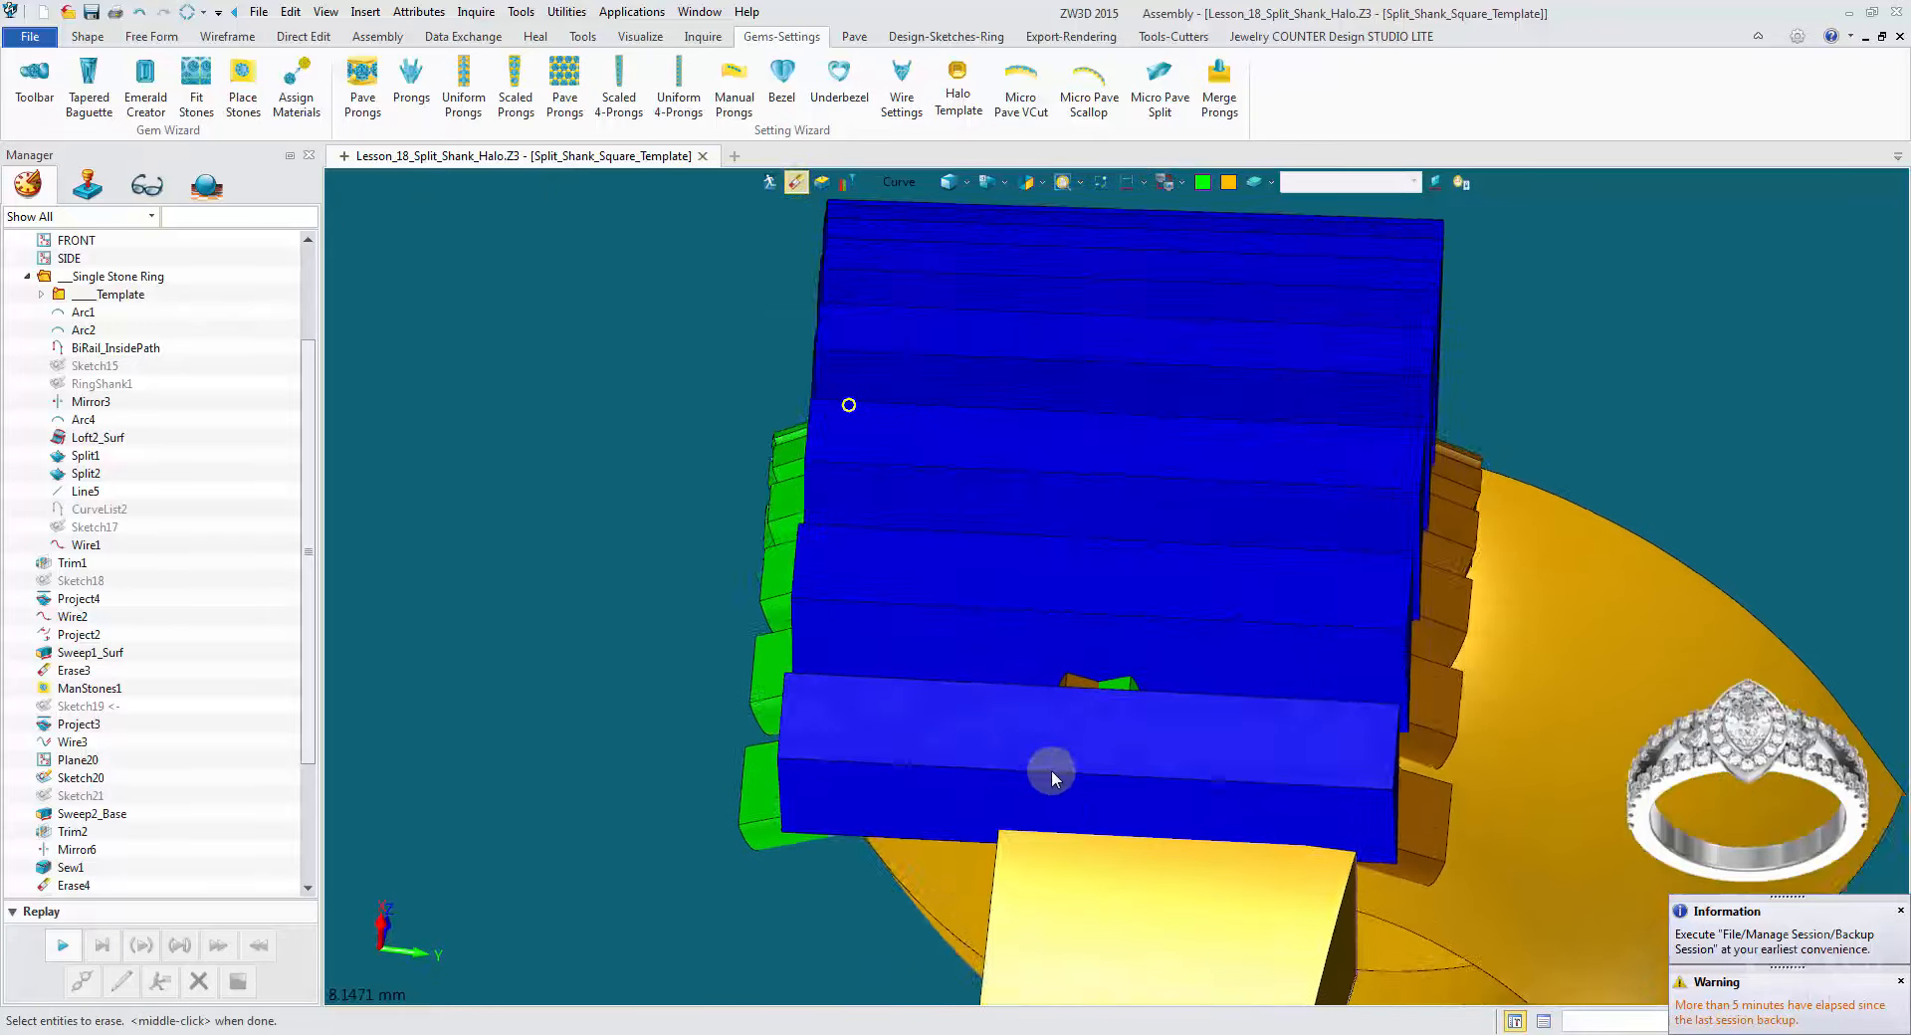
pyautogui.moveTo(1053, 777); pyautogui.dragTo(888, 174, button='right')
pyautogui.scroll(-3, 941, 438)
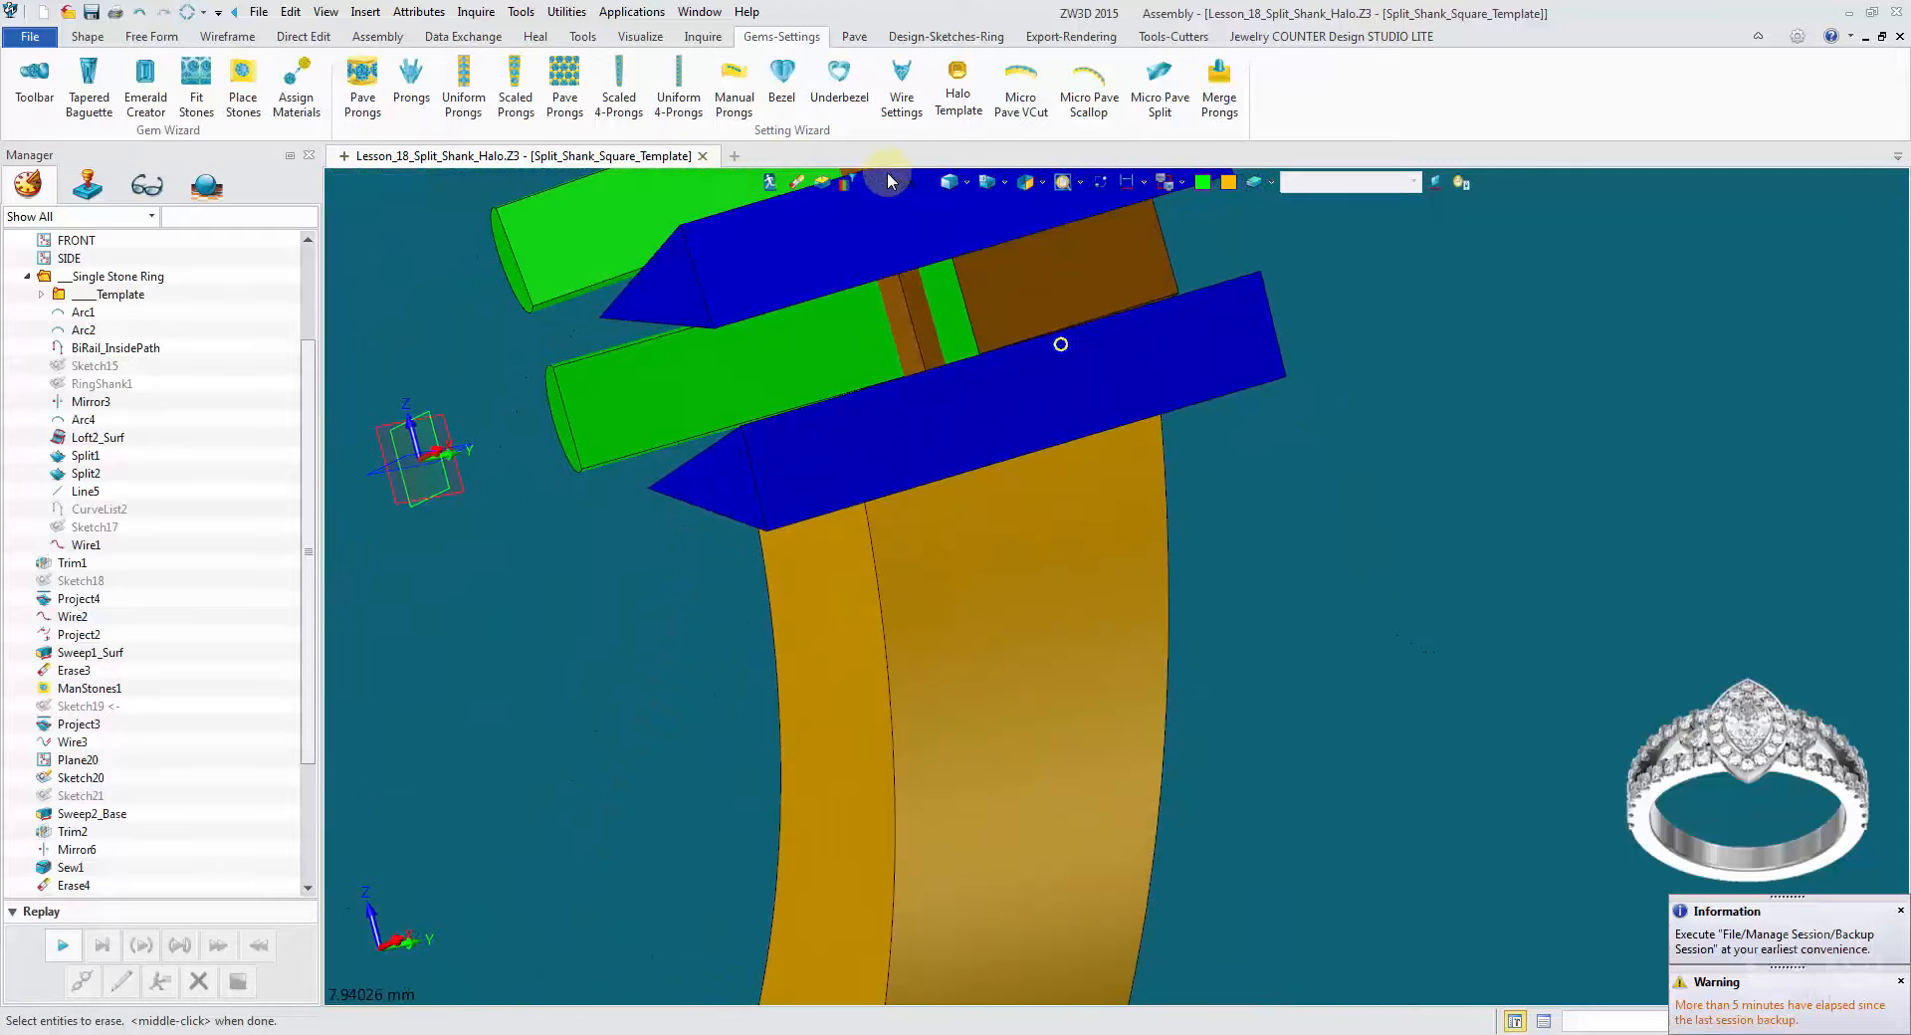
pyautogui.click(899, 183)
pyautogui.click(956, 403)
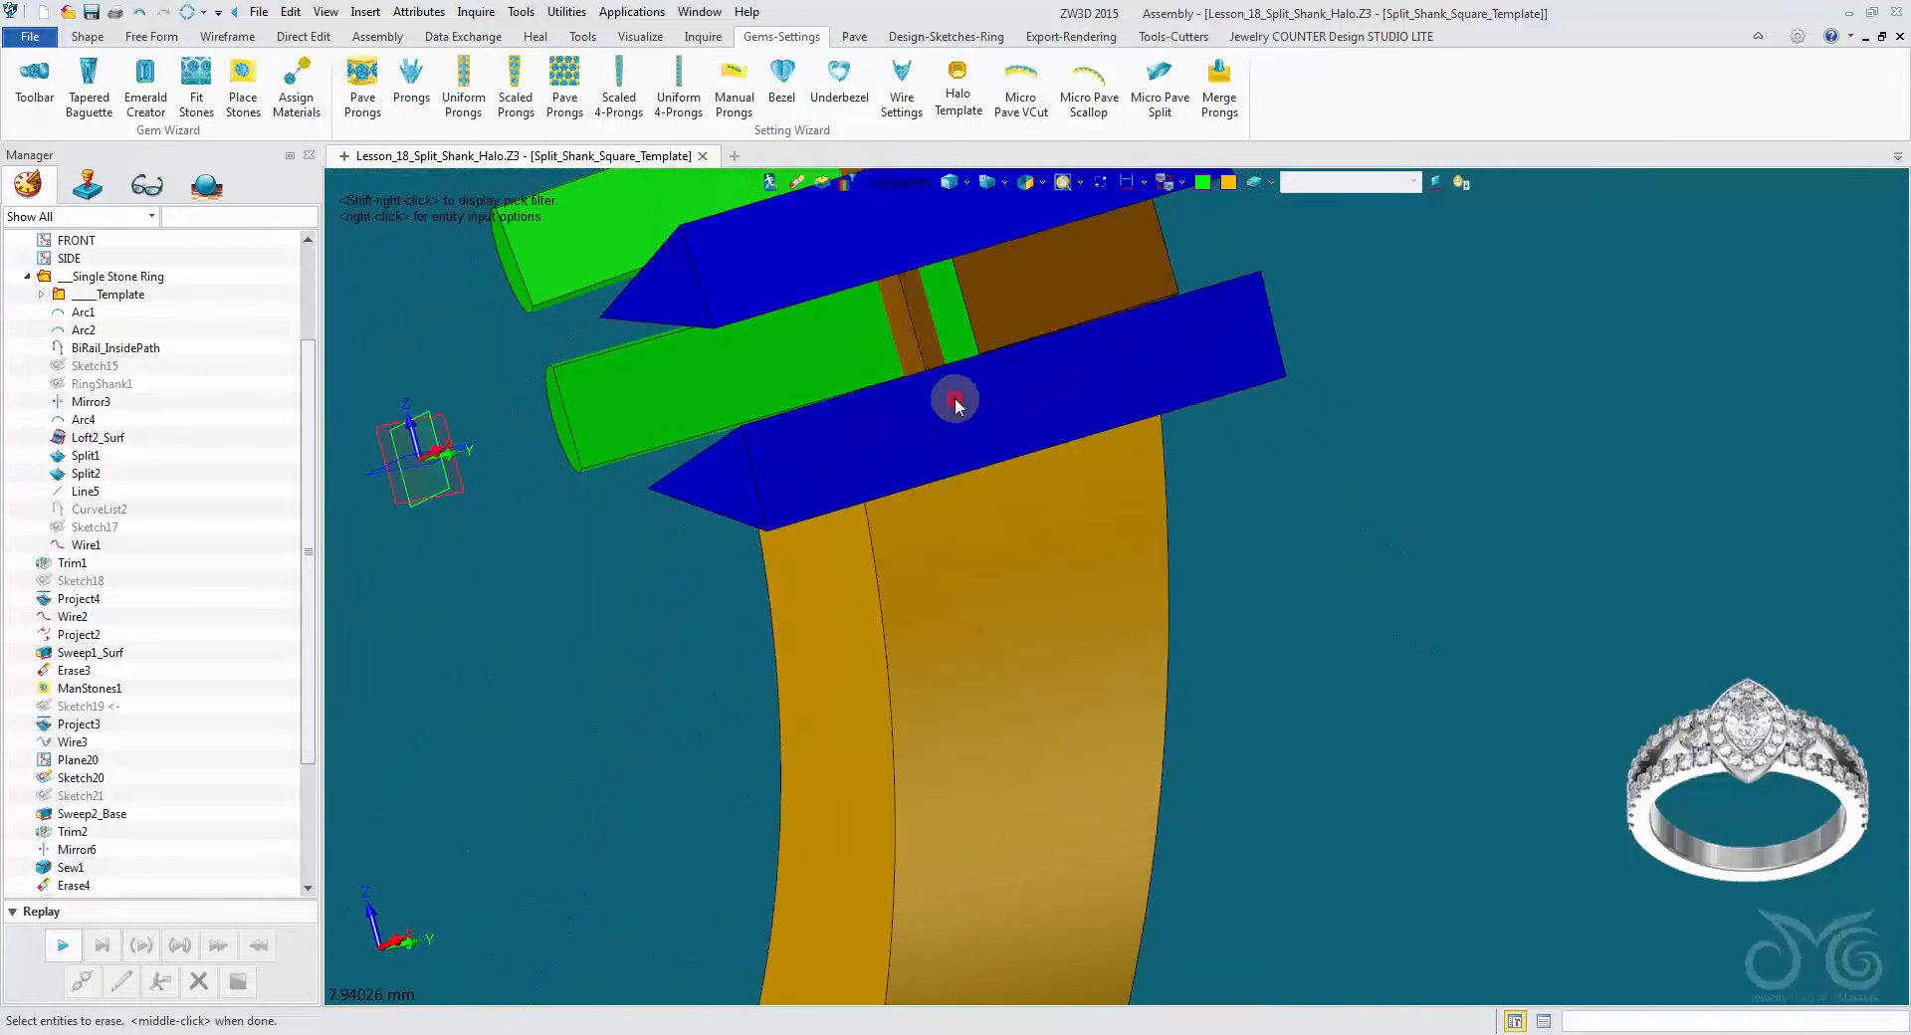
pyautogui.scroll(-1, 896, 328)
pyautogui.click(953, 440)
pyautogui.moveTo(1181, 435)
pyautogui.mouseDown(button='right')
pyautogui.moveTo(1391, 401)
pyautogui.moveTo(1280, 416)
pyautogui.mouseUp(button='right')
pyautogui.middleClick(1390, 401)
# Step: Start a component Merge and select the between-stones cutter nearest the ring head
pyautogui.moveTo(1074, 399); pyautogui.dragTo(816, 542, button='middle')
pyautogui.click(87, 35)
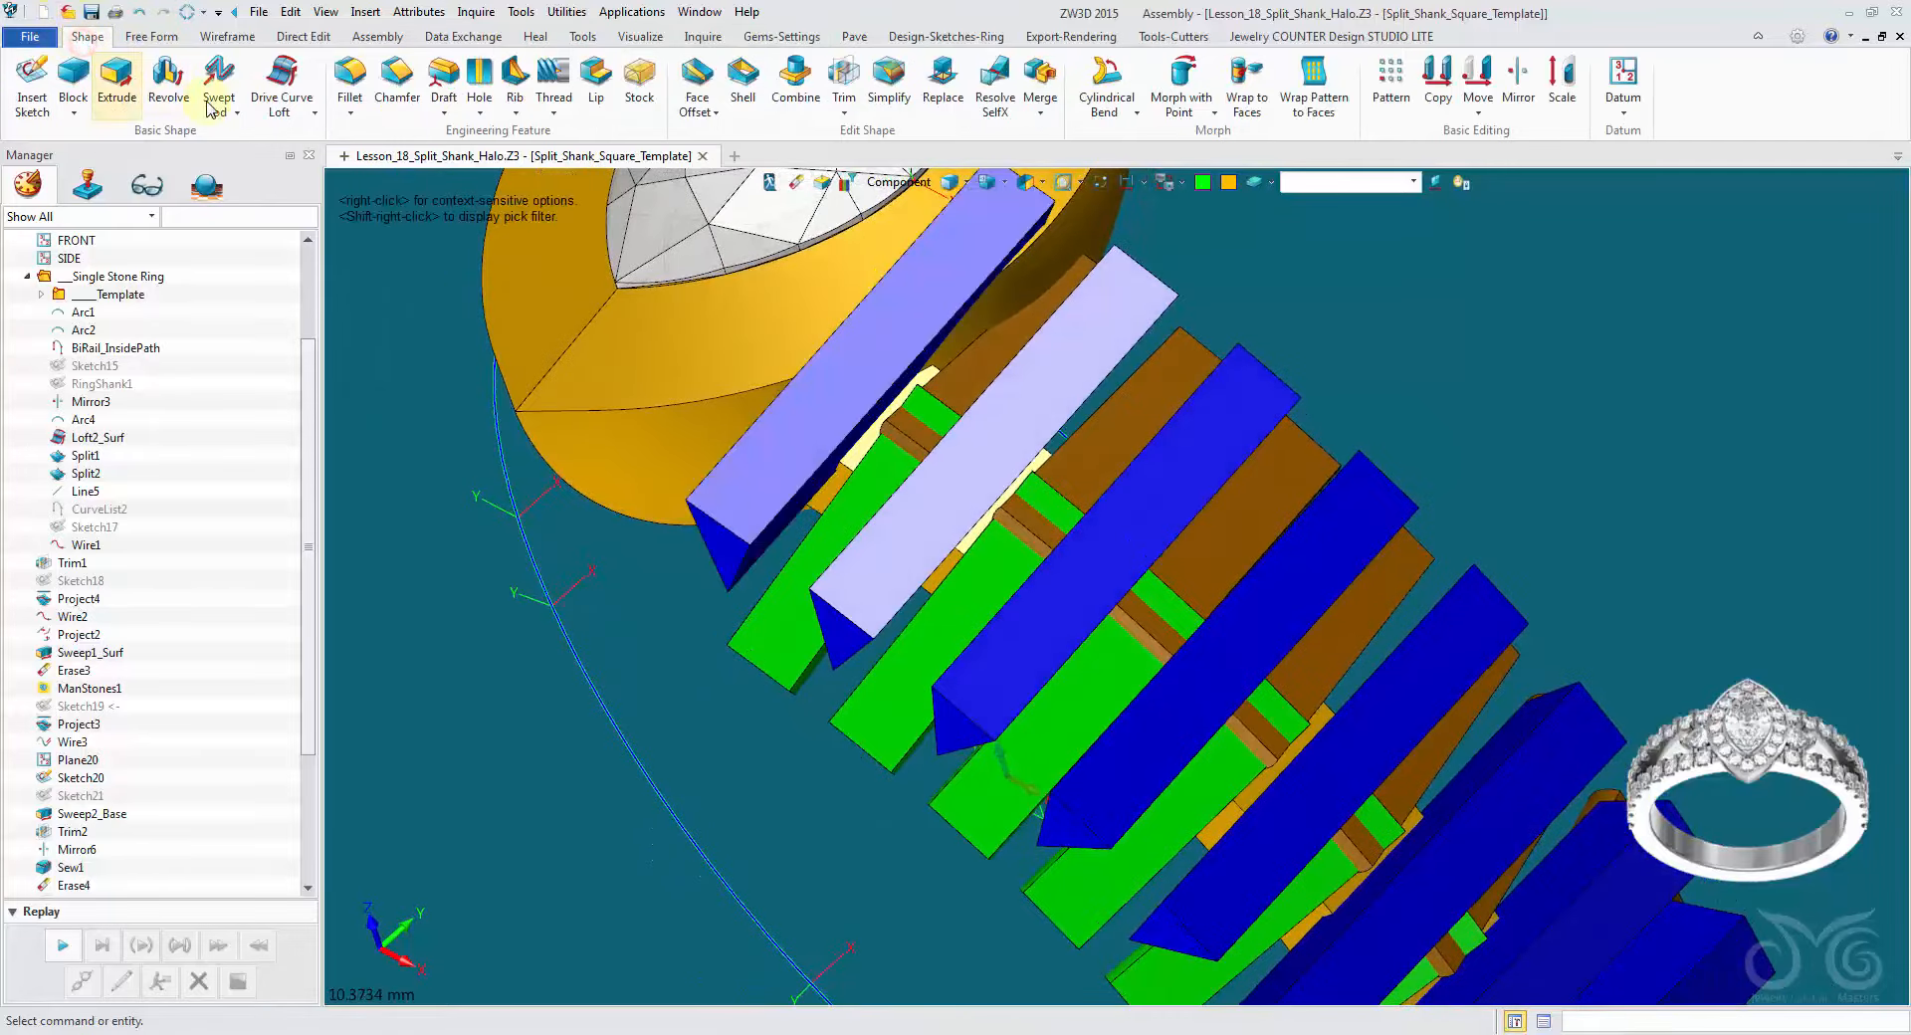
pyautogui.click(1045, 86)
pyautogui.click(992, 249)
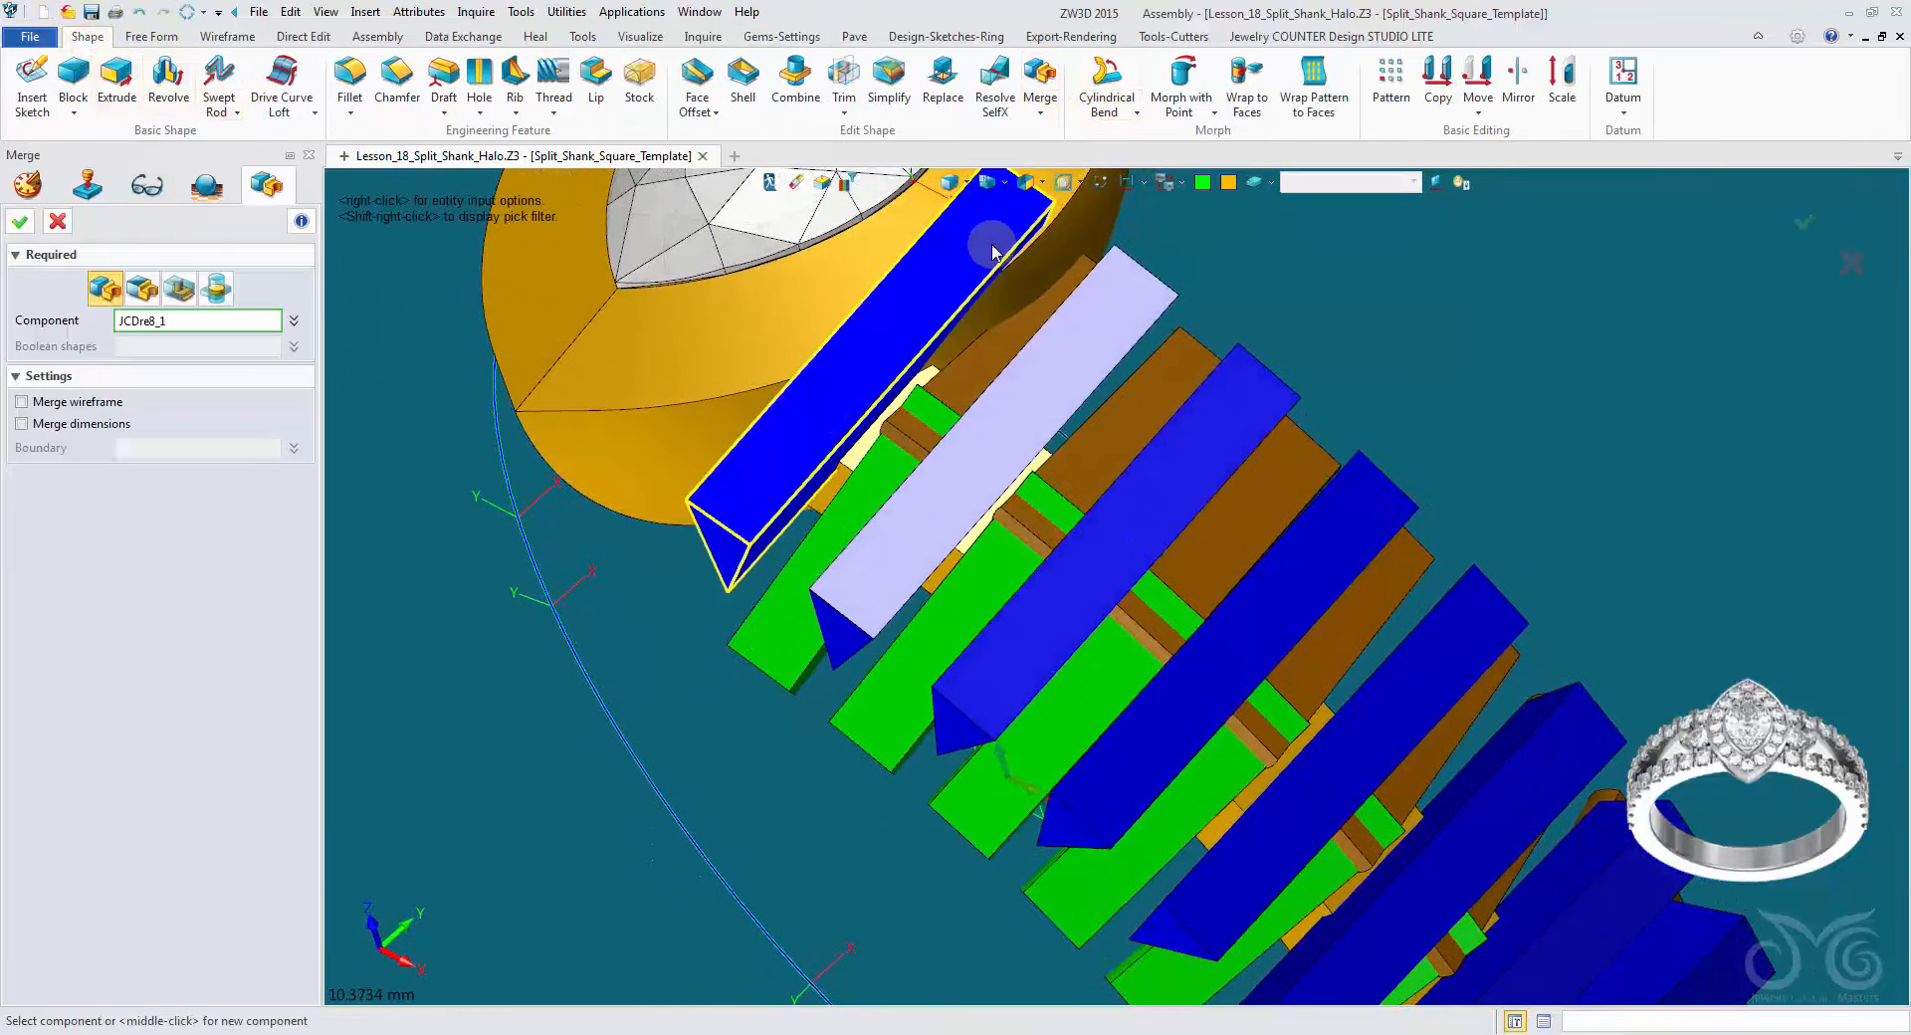
# Step: Merge the single blue cutter component nearest the ring head into the part
pyautogui.scroll(-2, 975, 254)
pyautogui.moveTo(1116, 492); pyautogui.dragTo(1107, 460, button='right')
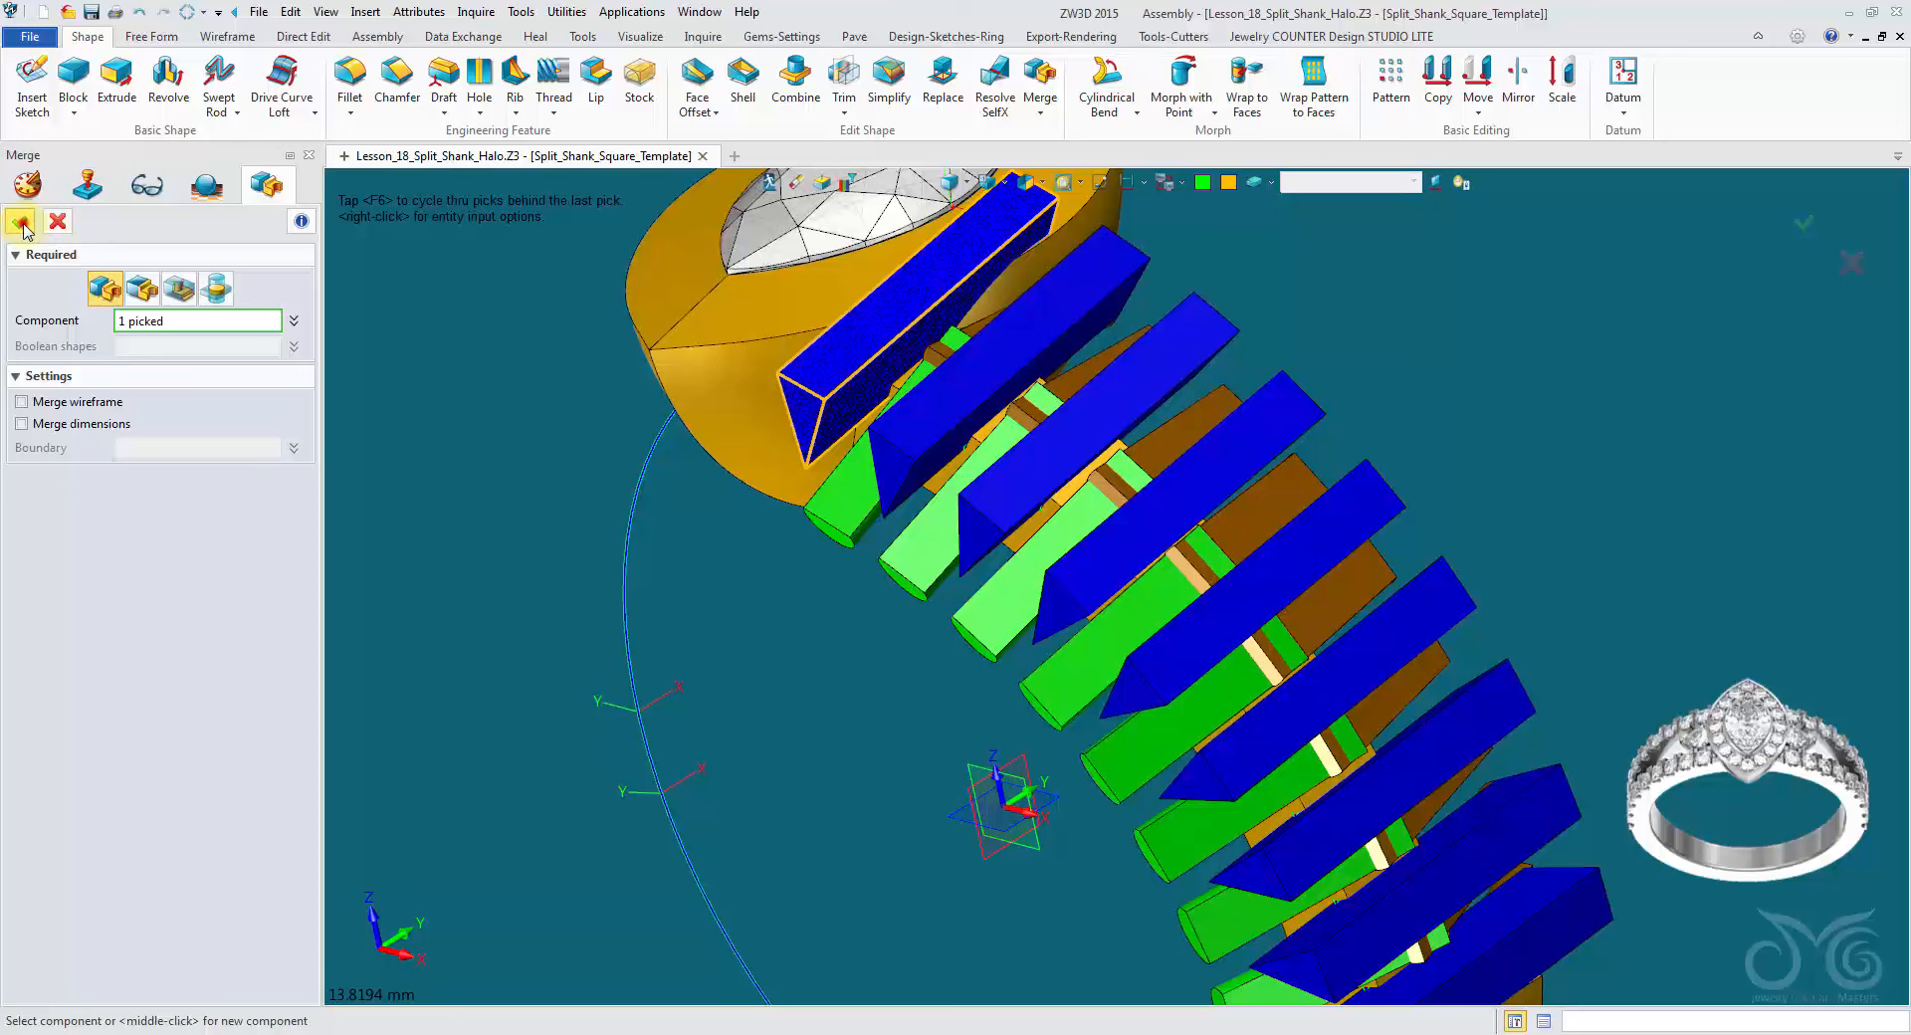
pyautogui.click(22, 223)
pyautogui.moveTo(354, 366); pyautogui.dragTo(939, 496, button='middle')
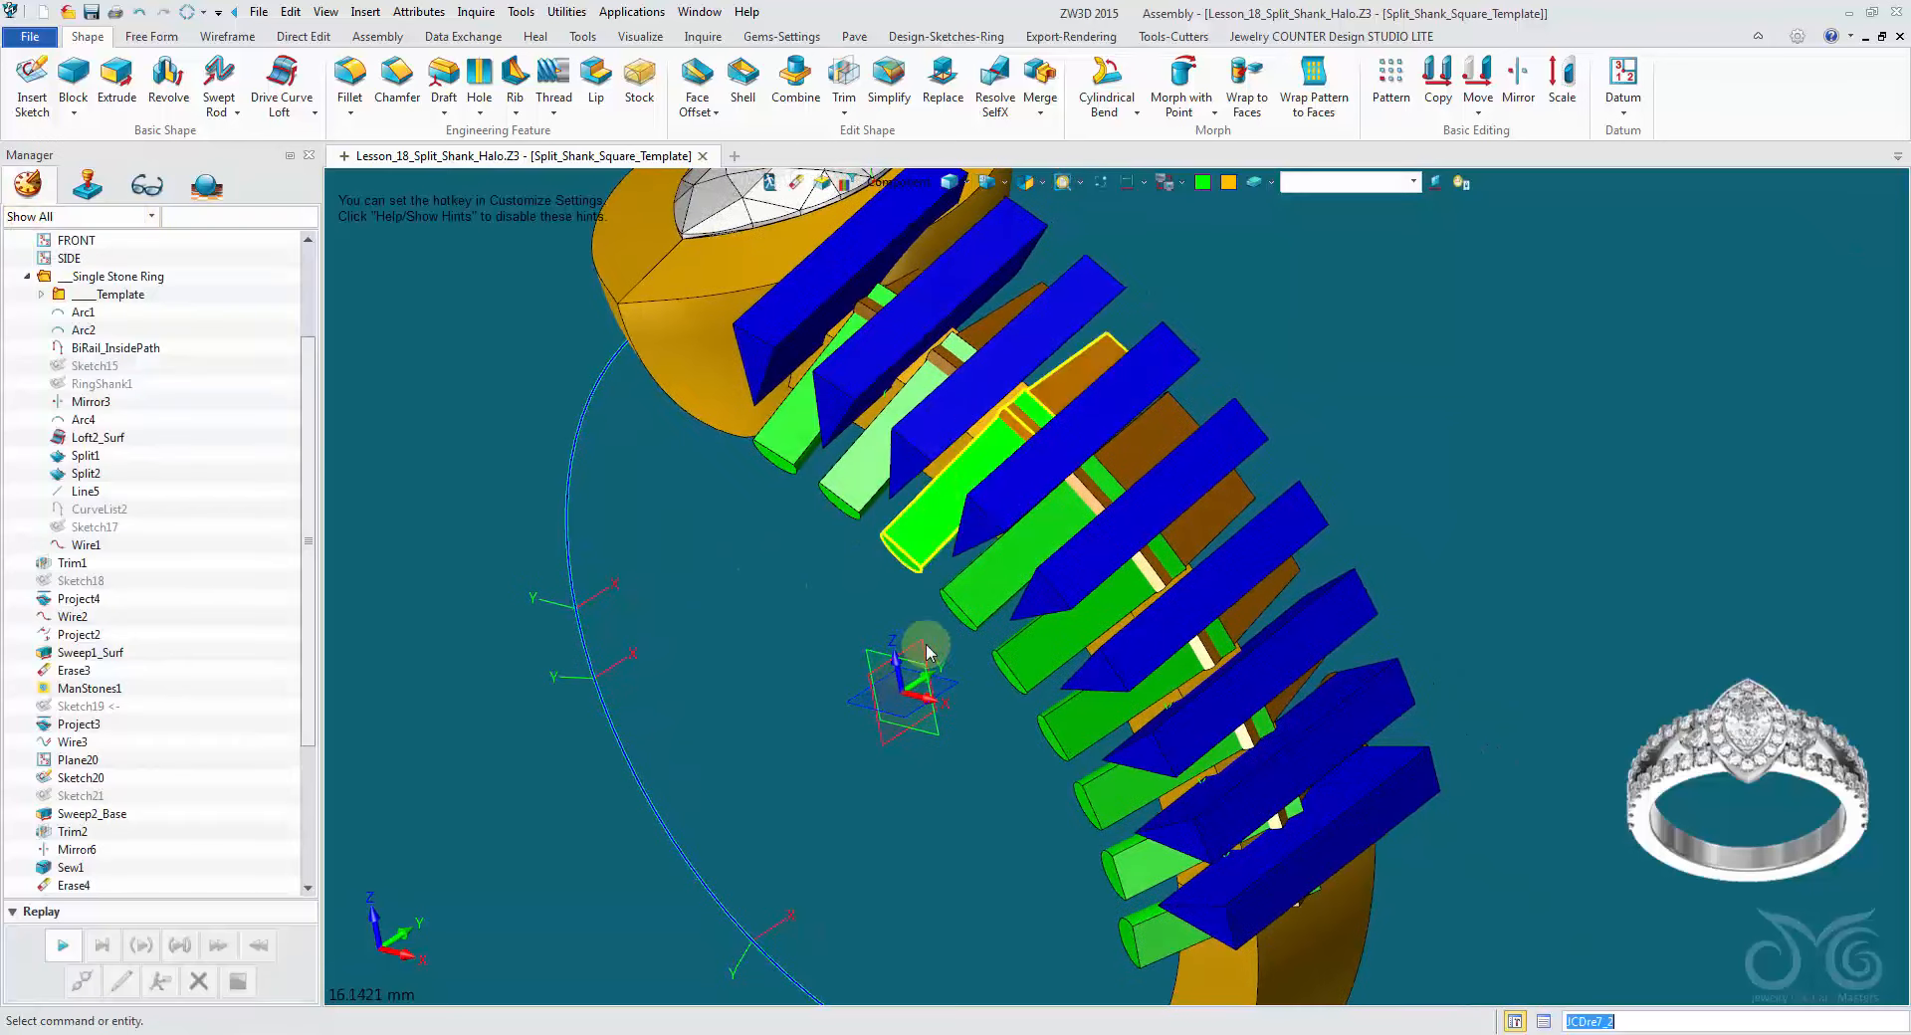
# Step: Use Merge Cutters with the Cutters filter to cut the pavé scallop cutters out of the upper shank segment as base
pyautogui.scroll(-1, 926, 652)
pyautogui.moveTo(1346, 364); pyautogui.dragTo(1257, 223, button='middle')
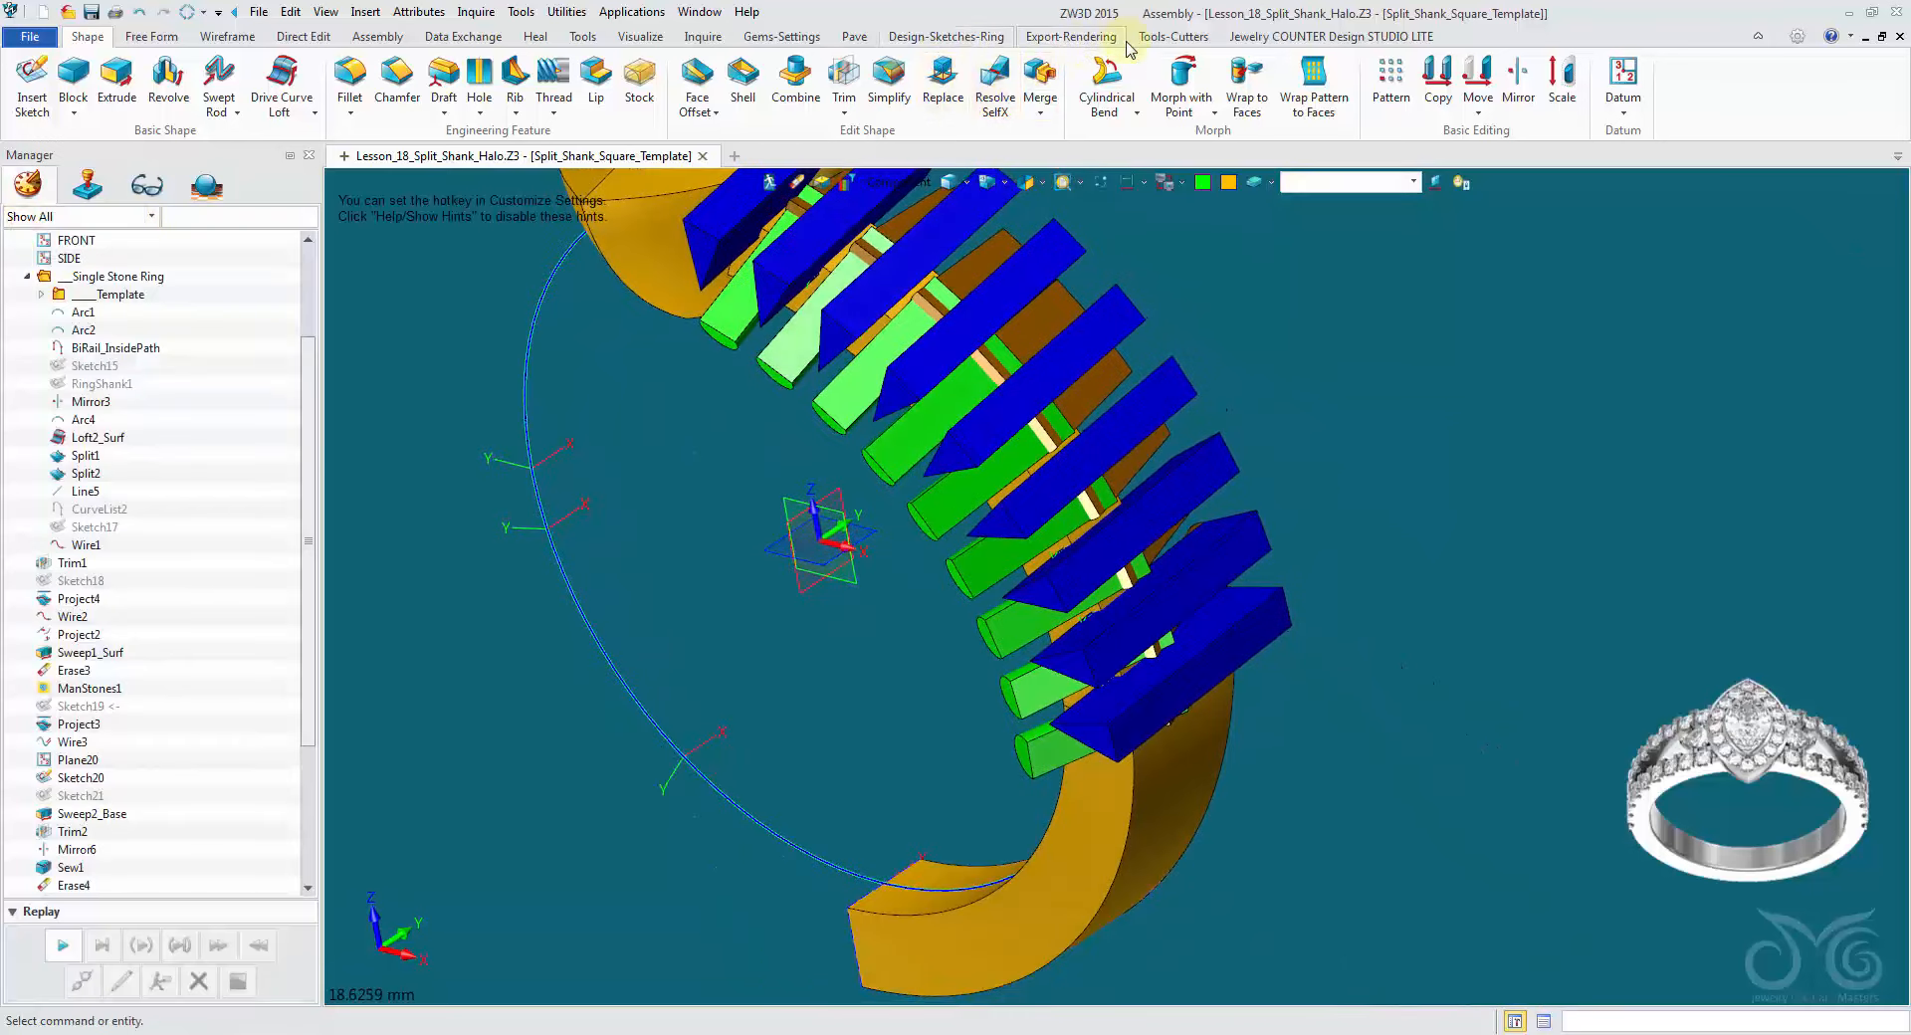
pyautogui.click(1167, 37)
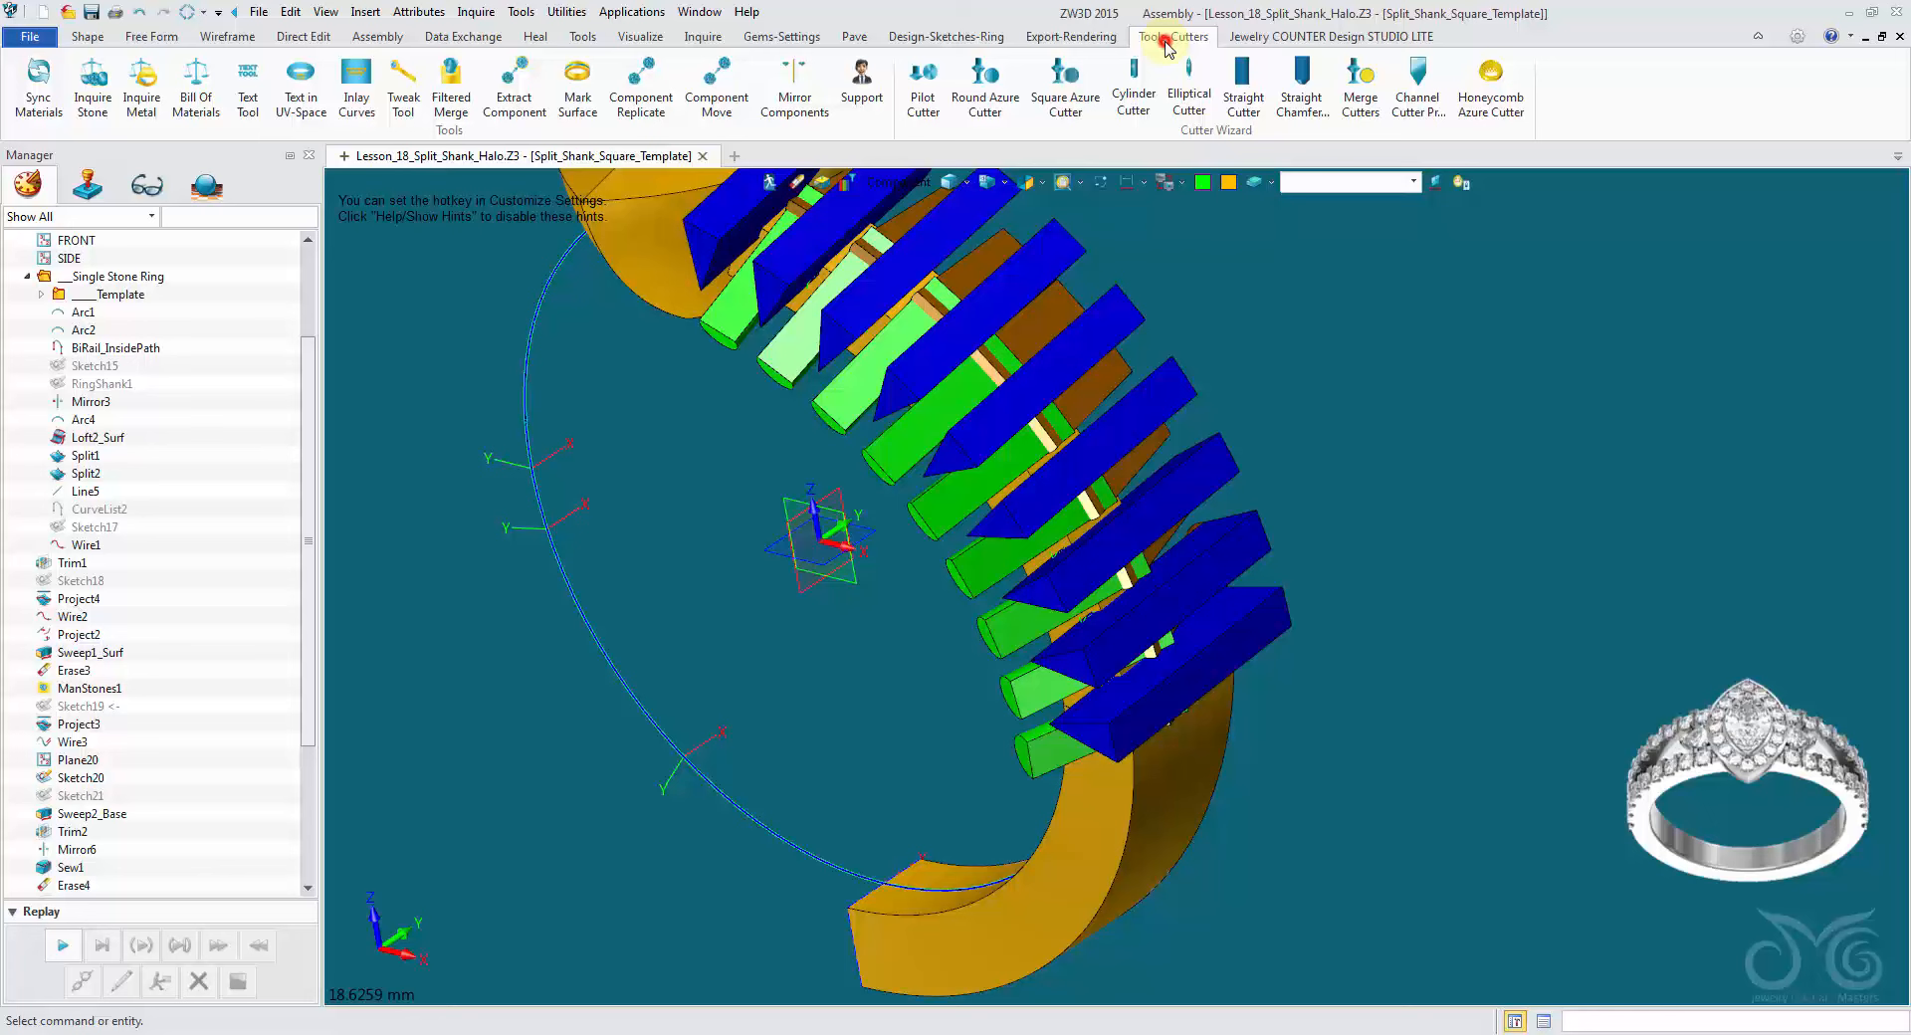
pyautogui.click(1365, 94)
pyautogui.moveTo(1361, 219); pyautogui.dragTo(1310, 289, button='right')
pyautogui.scroll(-1, 1294, 294)
pyautogui.click(1075, 348)
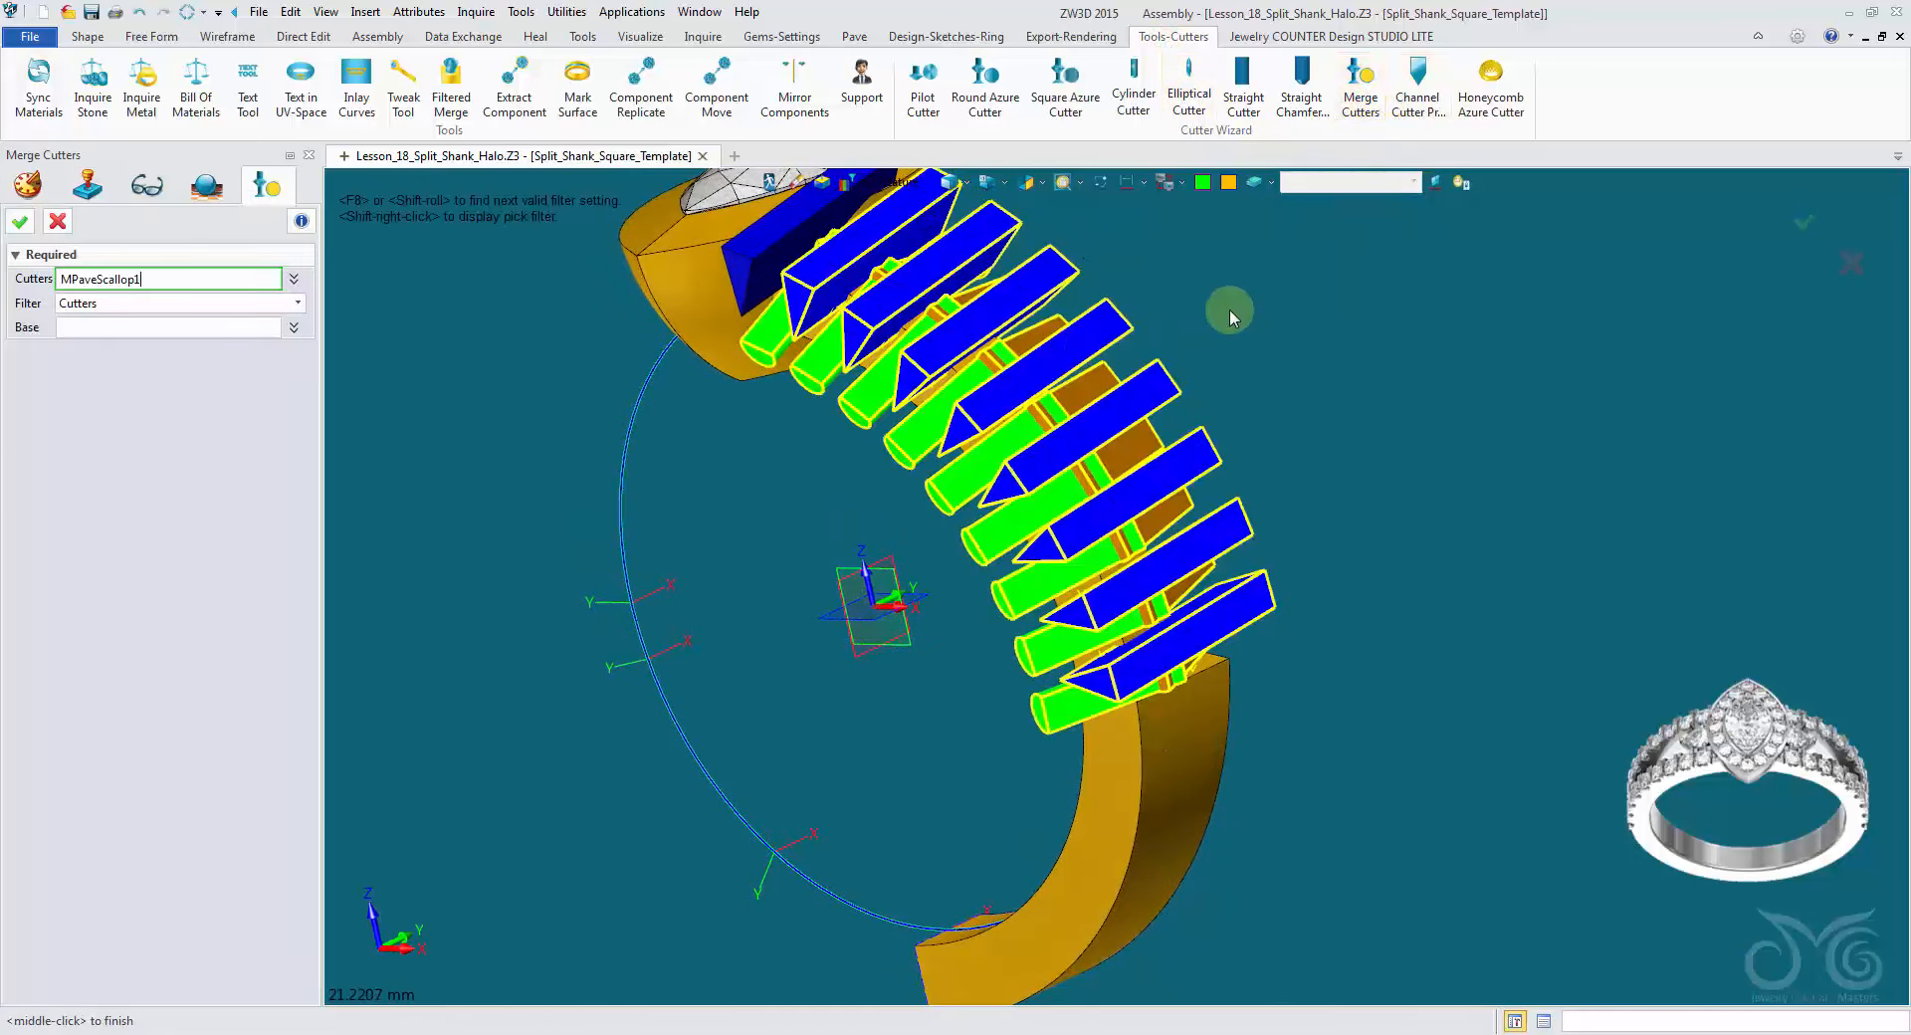
pyautogui.click(1023, 314)
pyautogui.moveTo(778, 270); pyautogui.dragTo(816, 271, button='right')
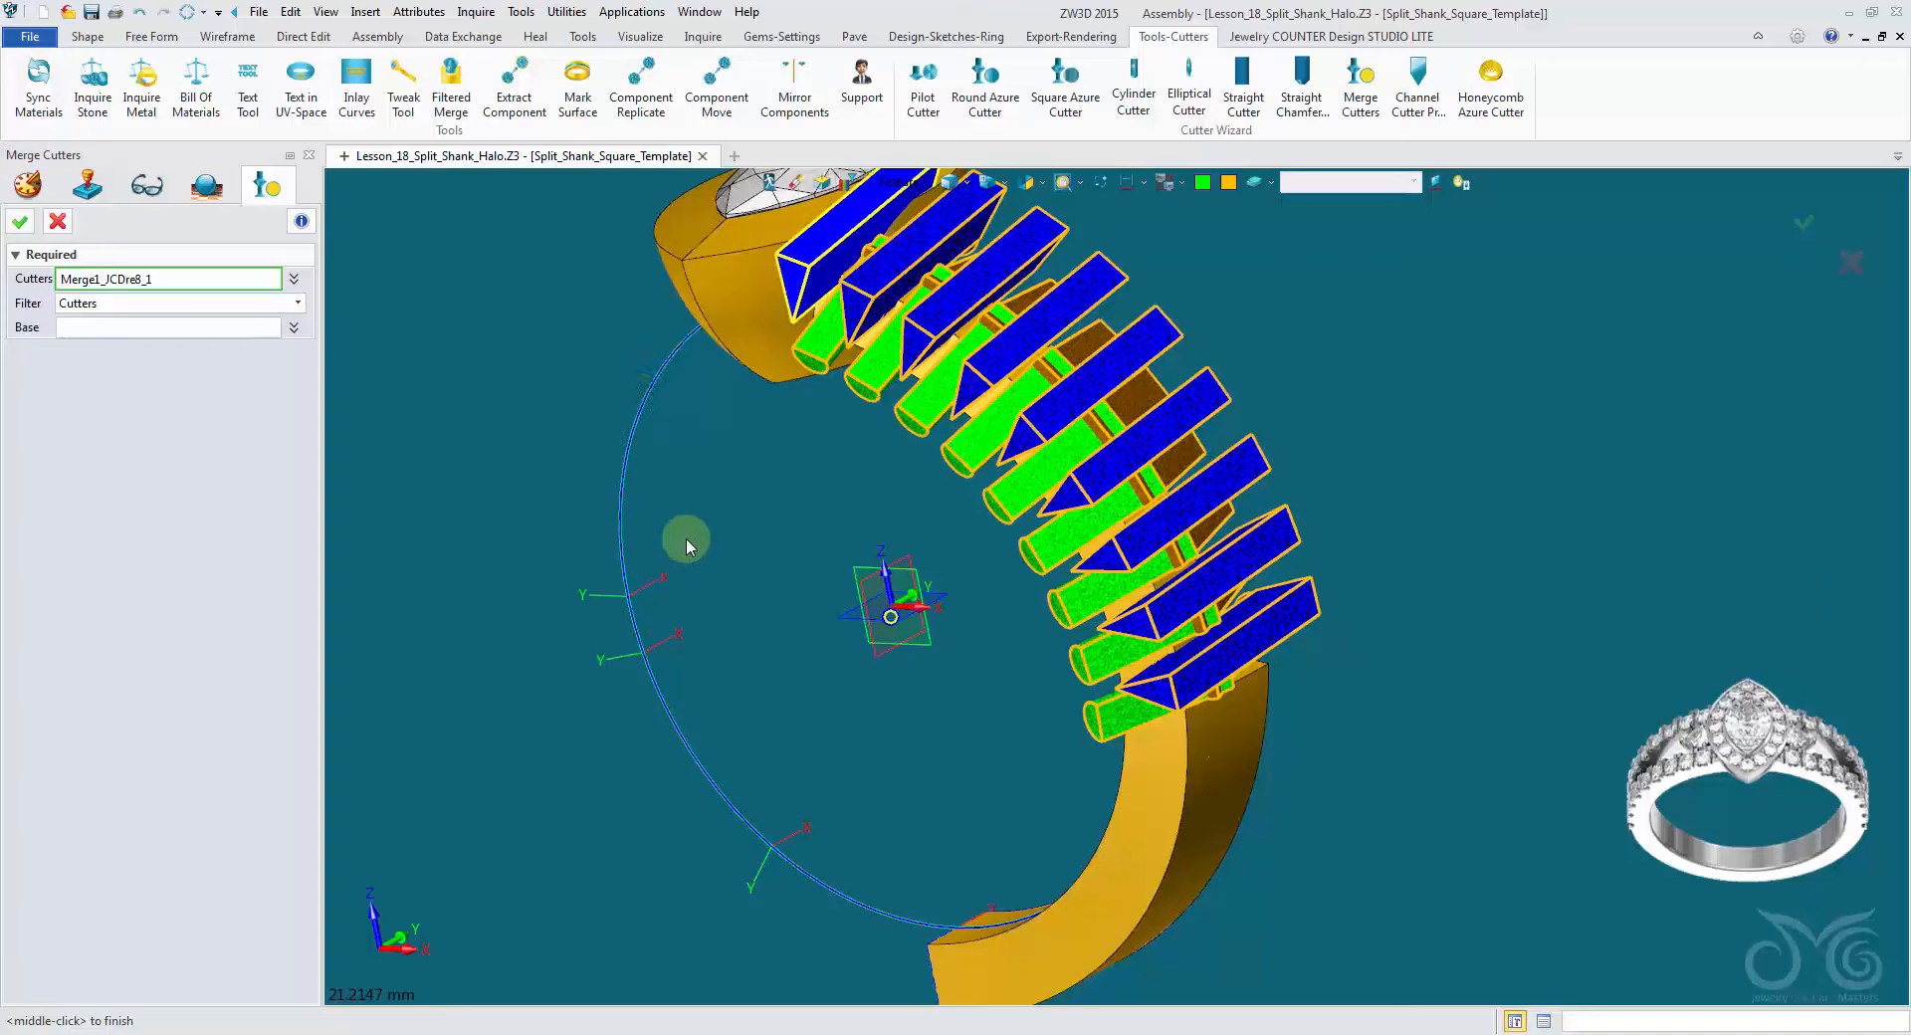
pyautogui.moveTo(685, 539); pyautogui.dragTo(682, 540, button='right')
pyautogui.moveTo(772, 598); pyautogui.dragTo(673, 499, button='right')
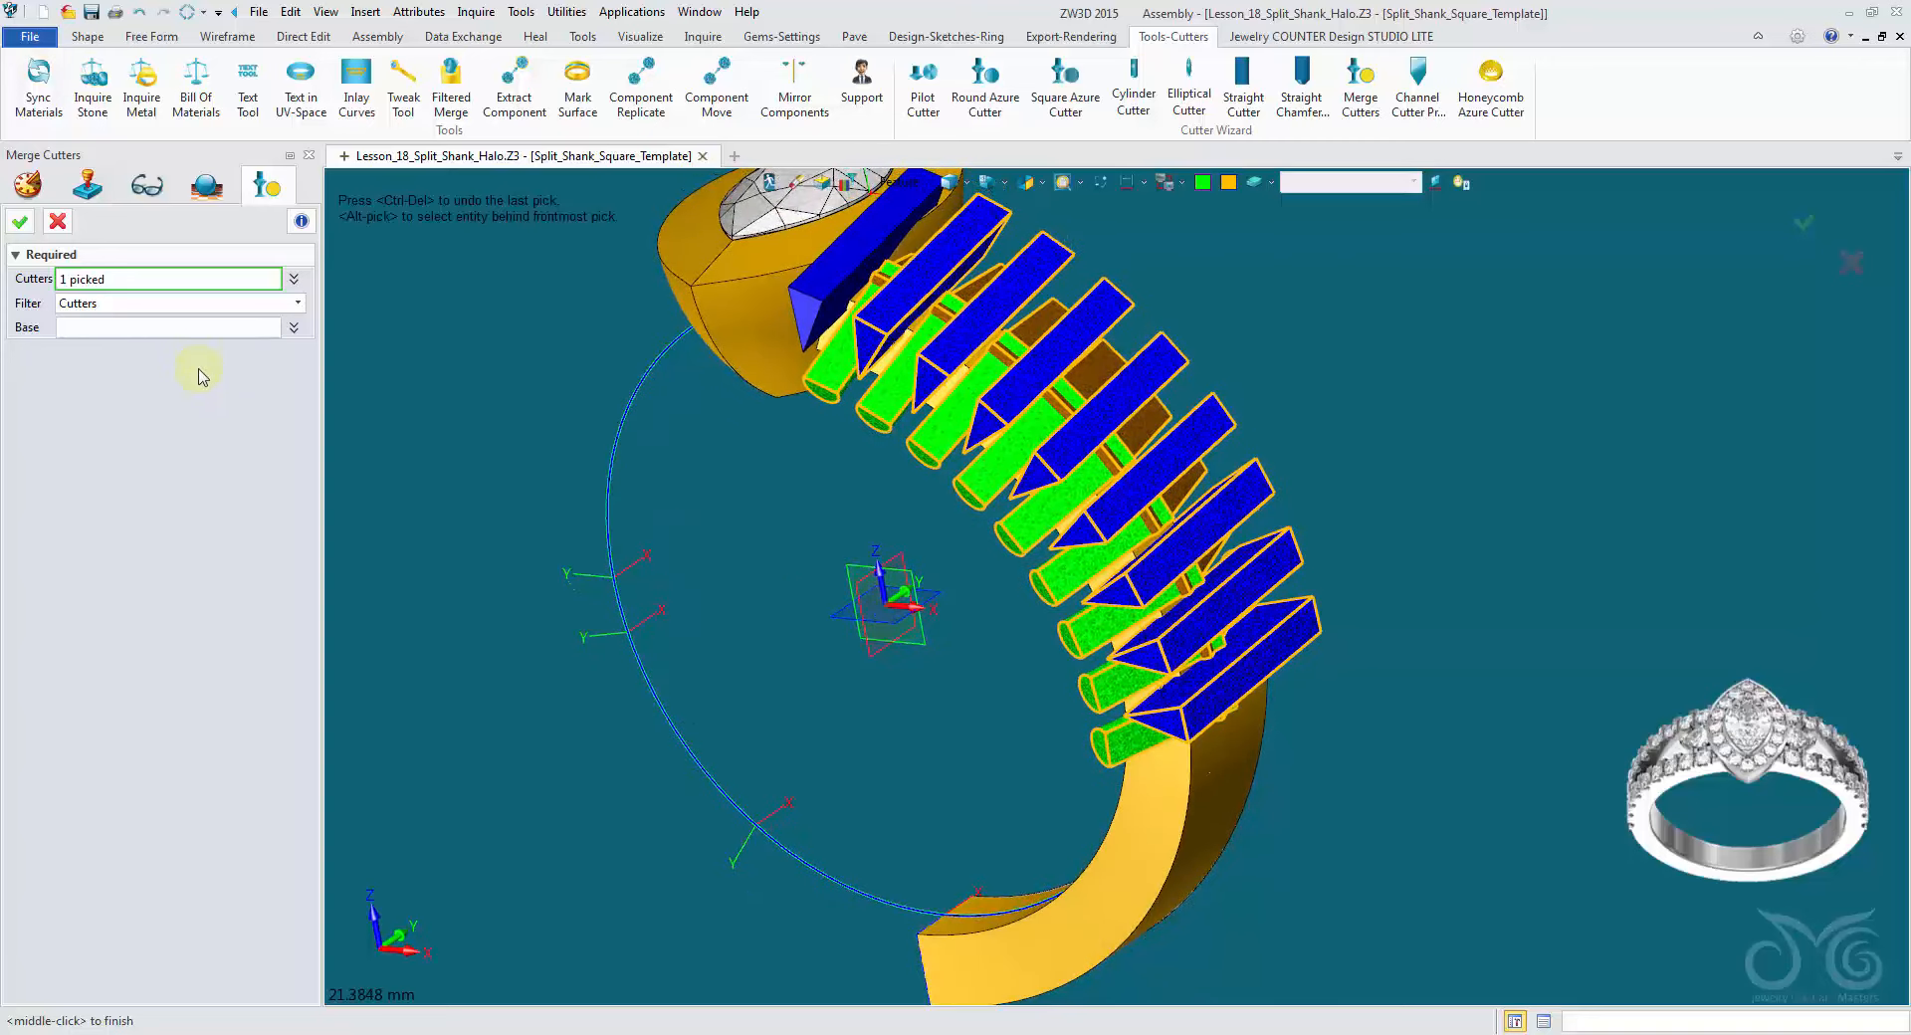
pyautogui.moveTo(559, 518); pyautogui.dragTo(917, 262, button='right')
pyautogui.click(933, 271)
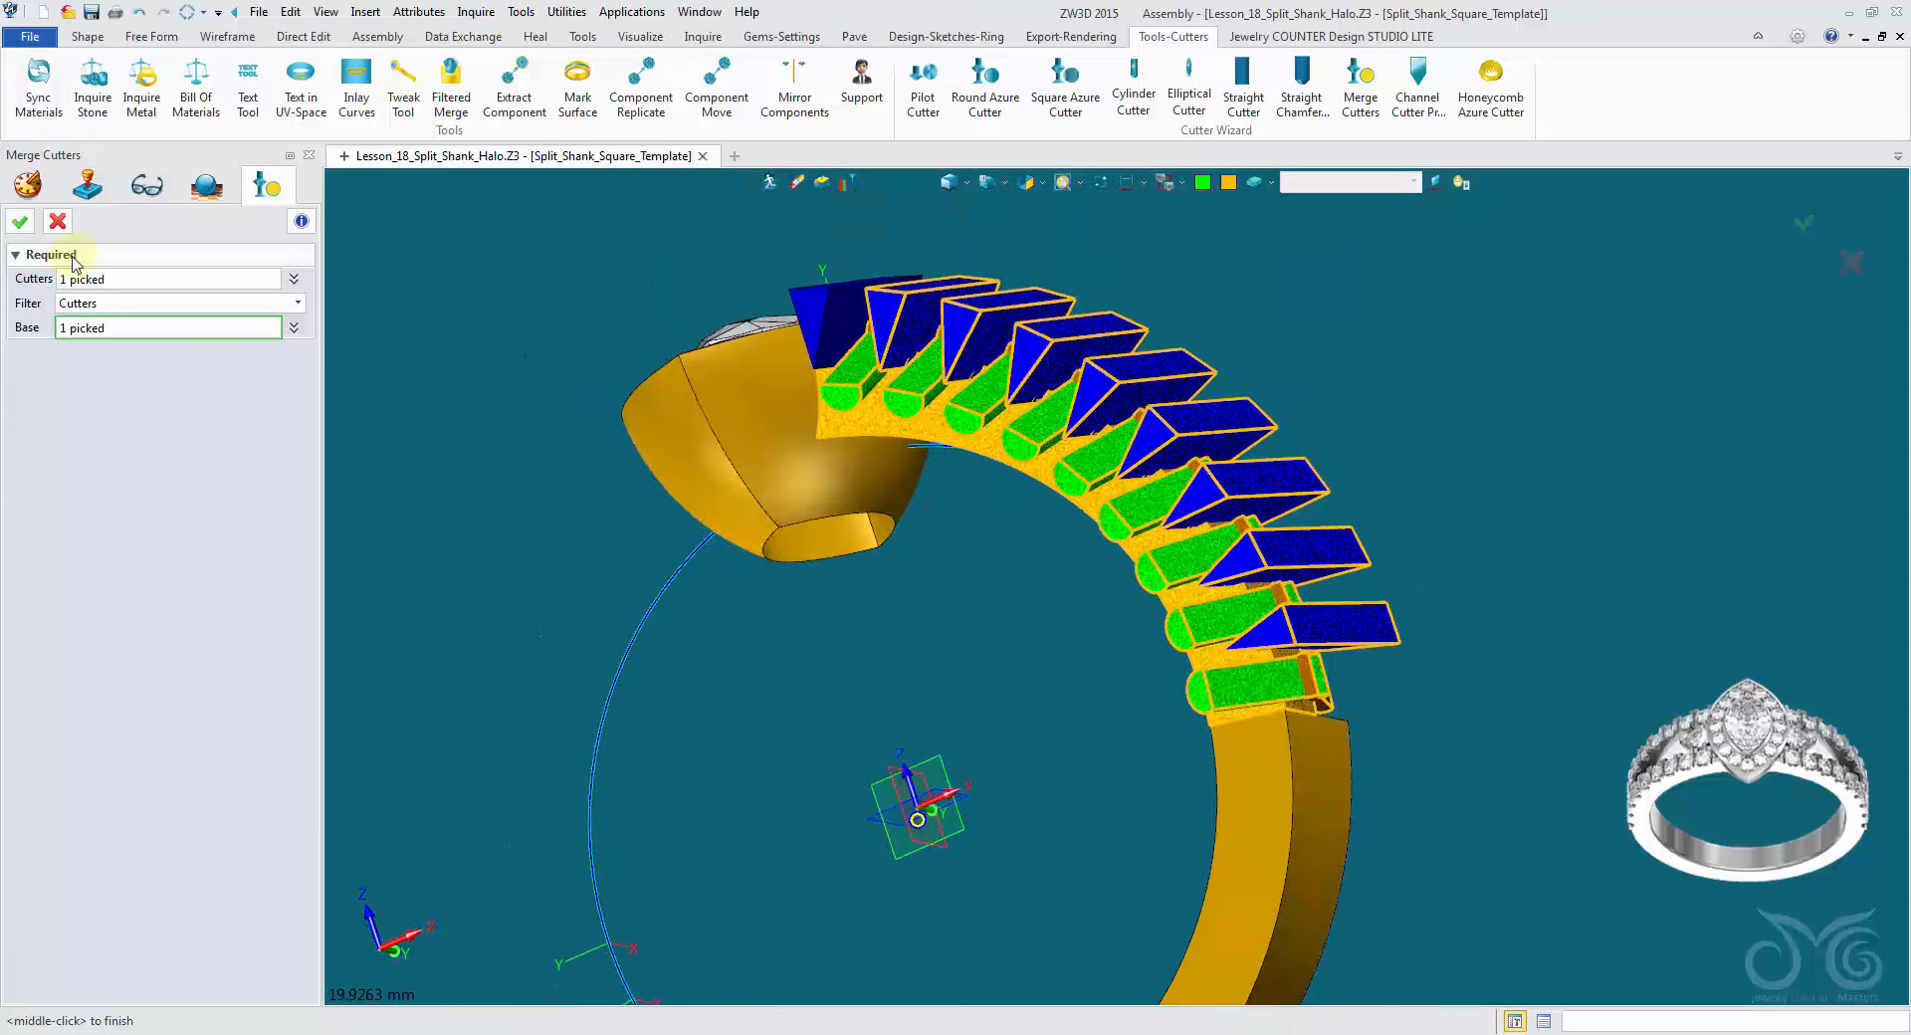
pyautogui.moveTo(373, 373); pyautogui.dragTo(907, 647, button='right')
pyautogui.scroll(5, 886, 647)
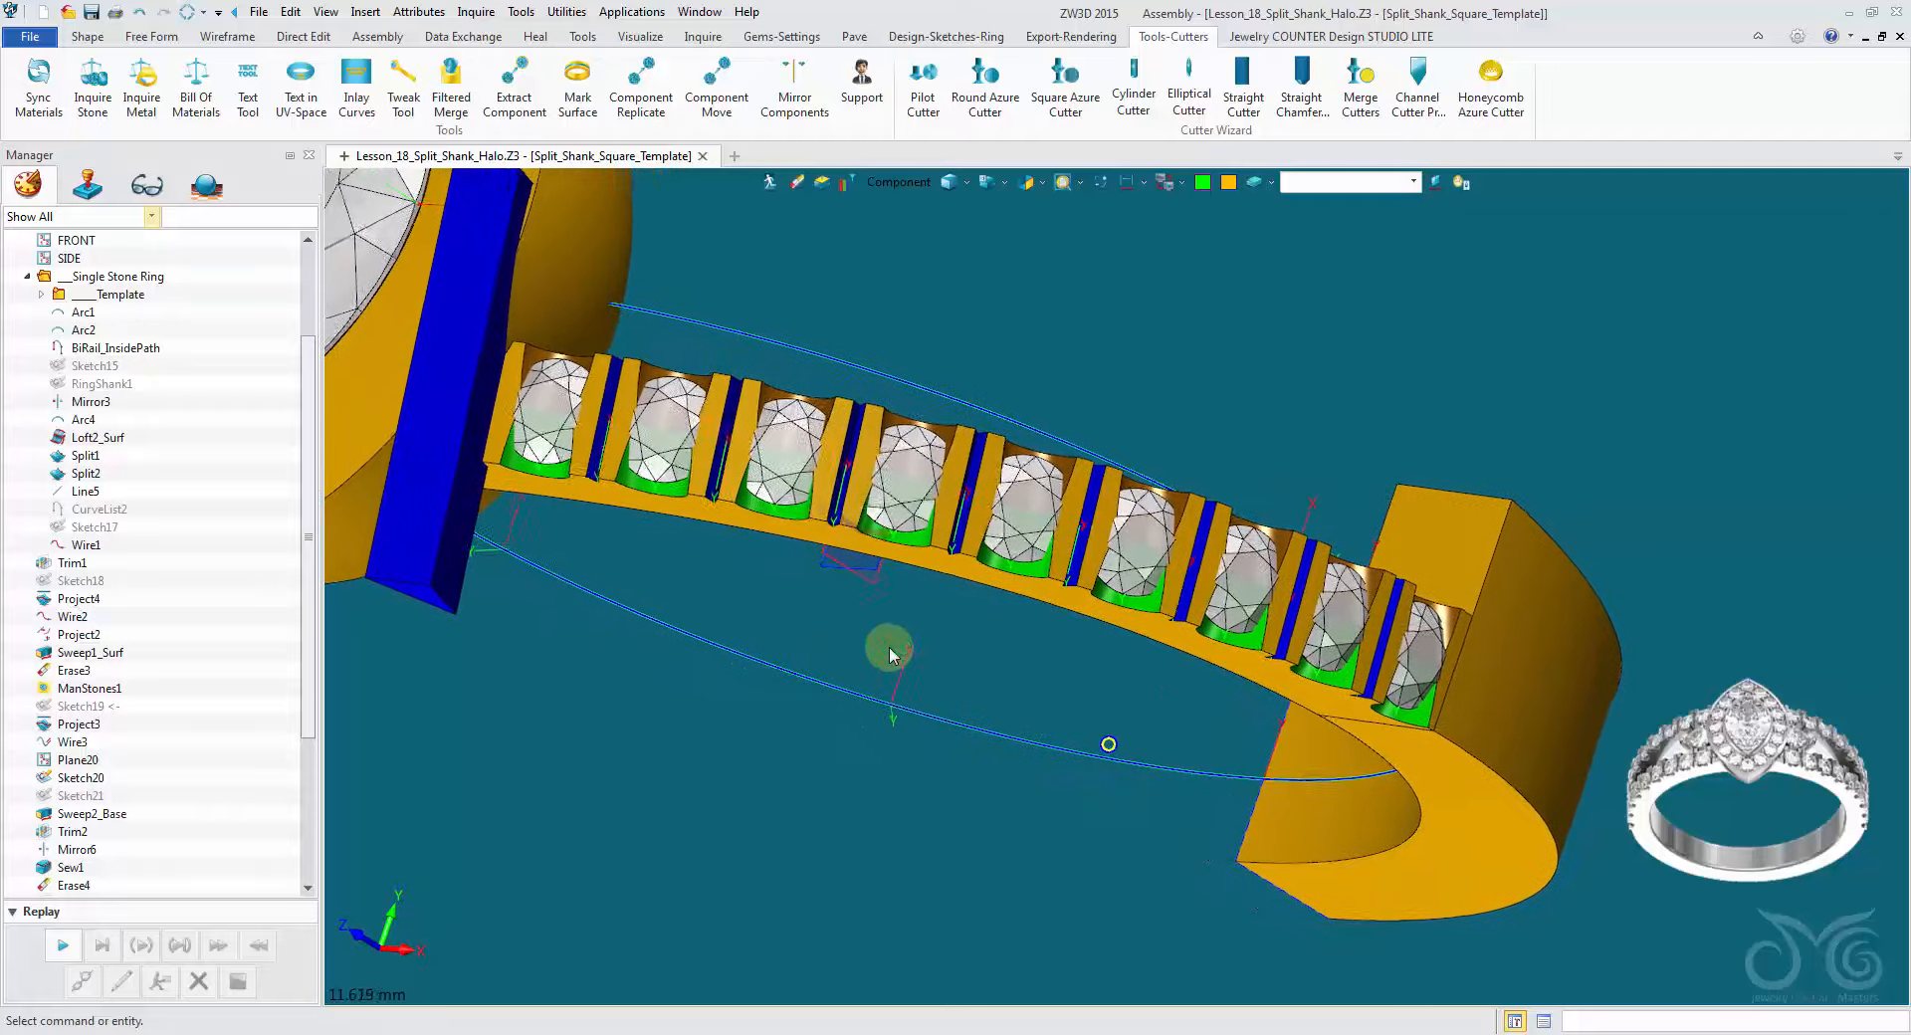
# Step: Unblank all hidden entities of the ring
pyautogui.scroll(-2, 888, 647)
pyautogui.rightClick(1127, 308)
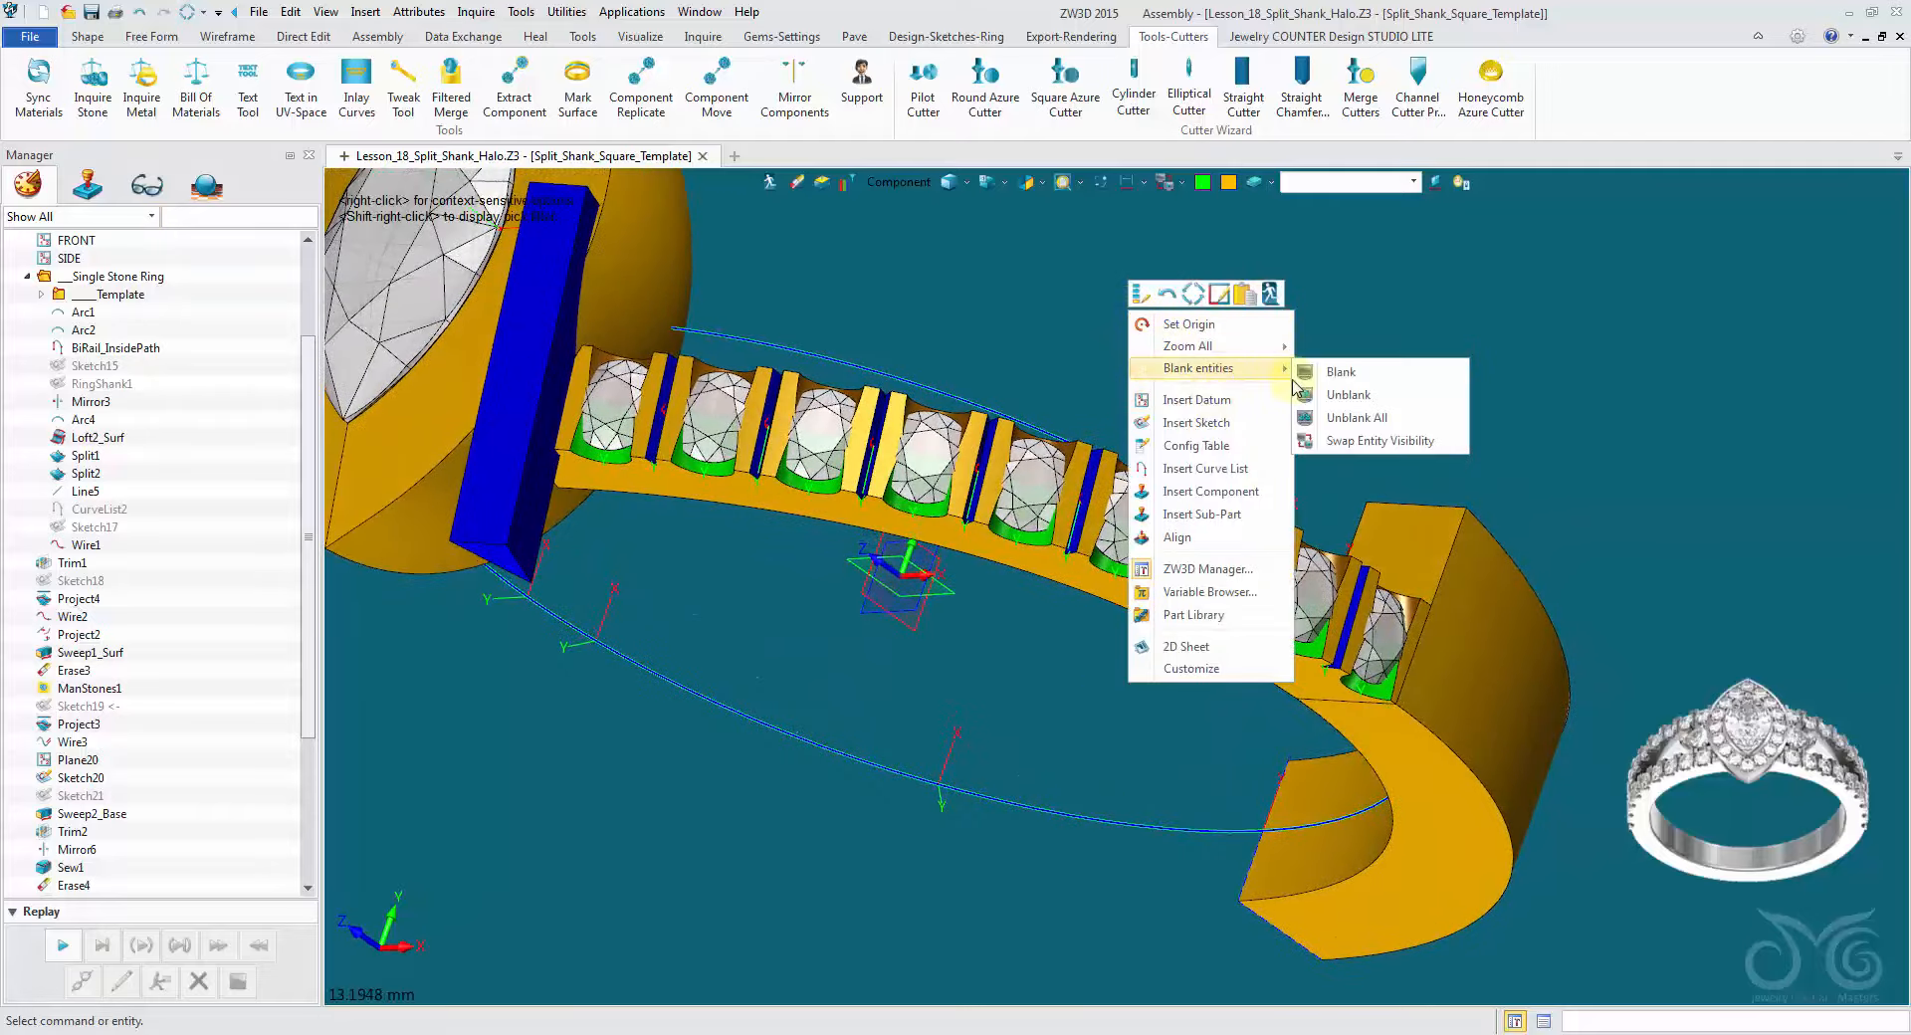
pyautogui.click(1354, 417)
# Step: Subtract the rod running along the stone row from the upper shank segment with a Combine remove
pyautogui.moveTo(1352, 417); pyautogui.dragTo(896, 184, button='right')
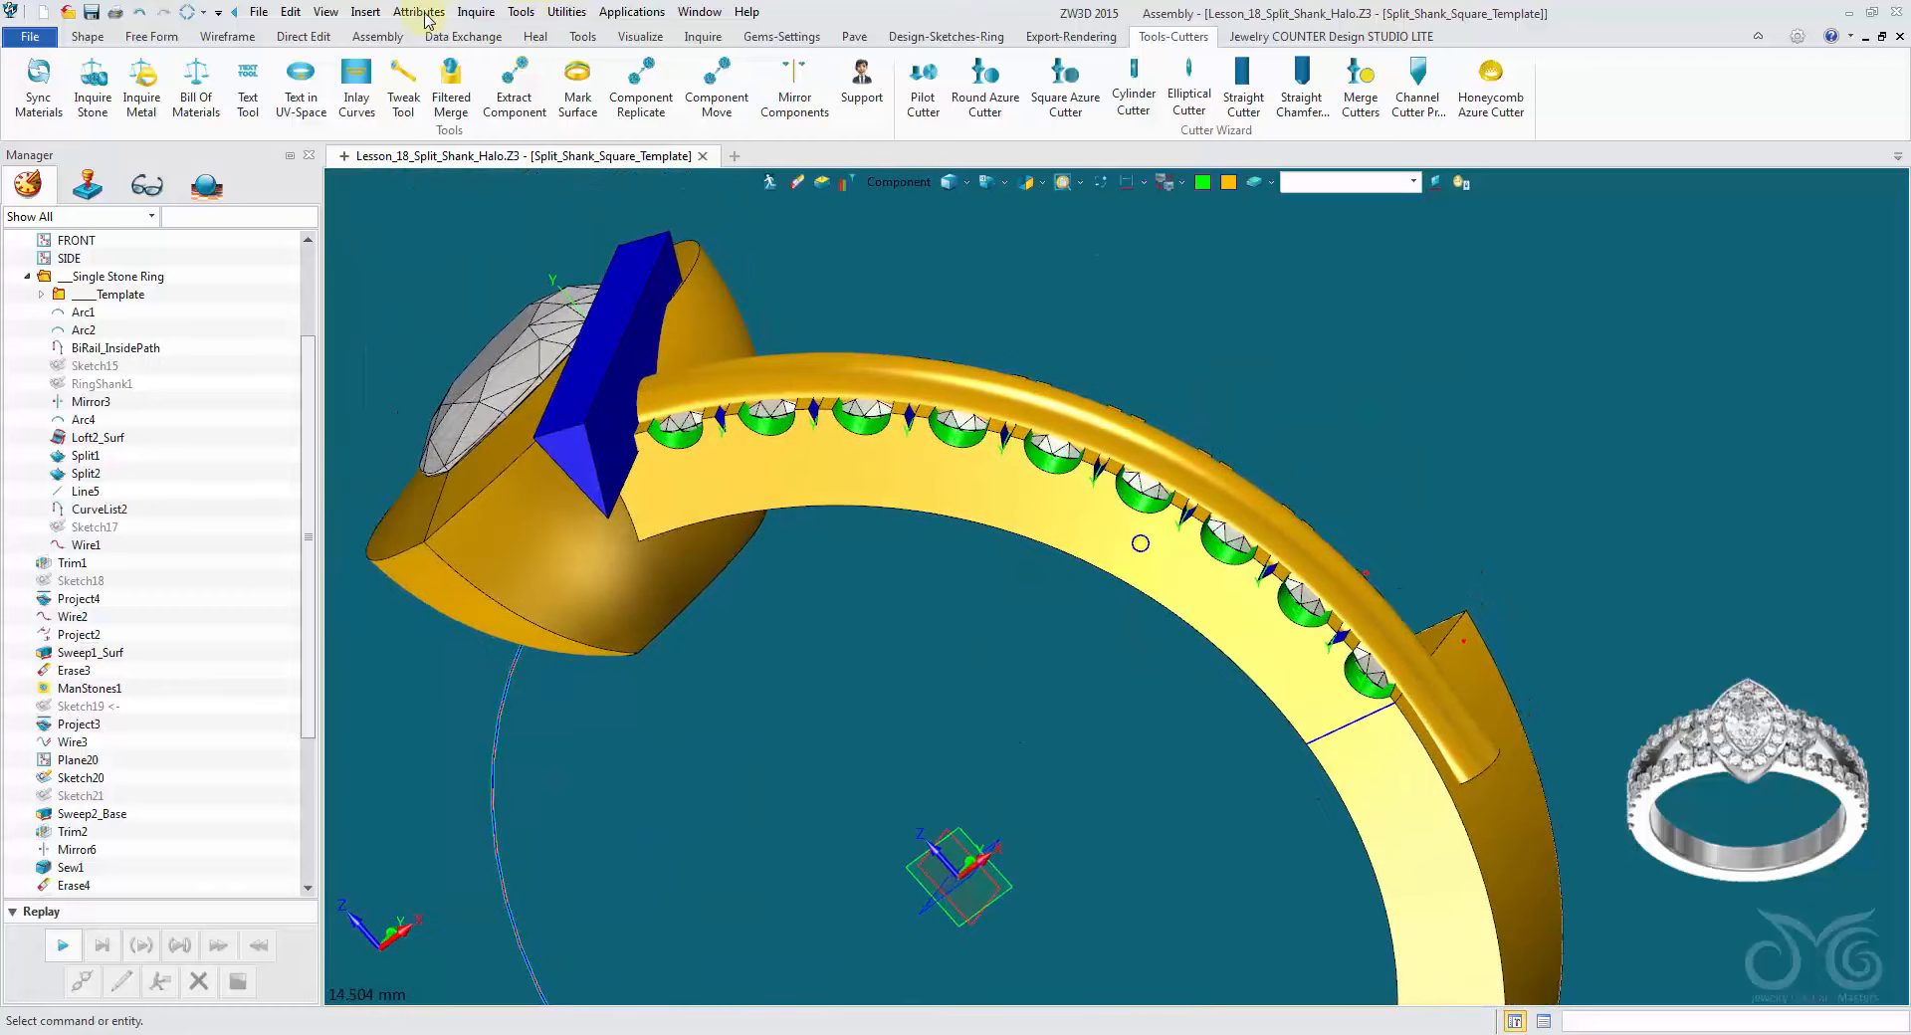
pyautogui.click(105, 40)
pyautogui.click(804, 87)
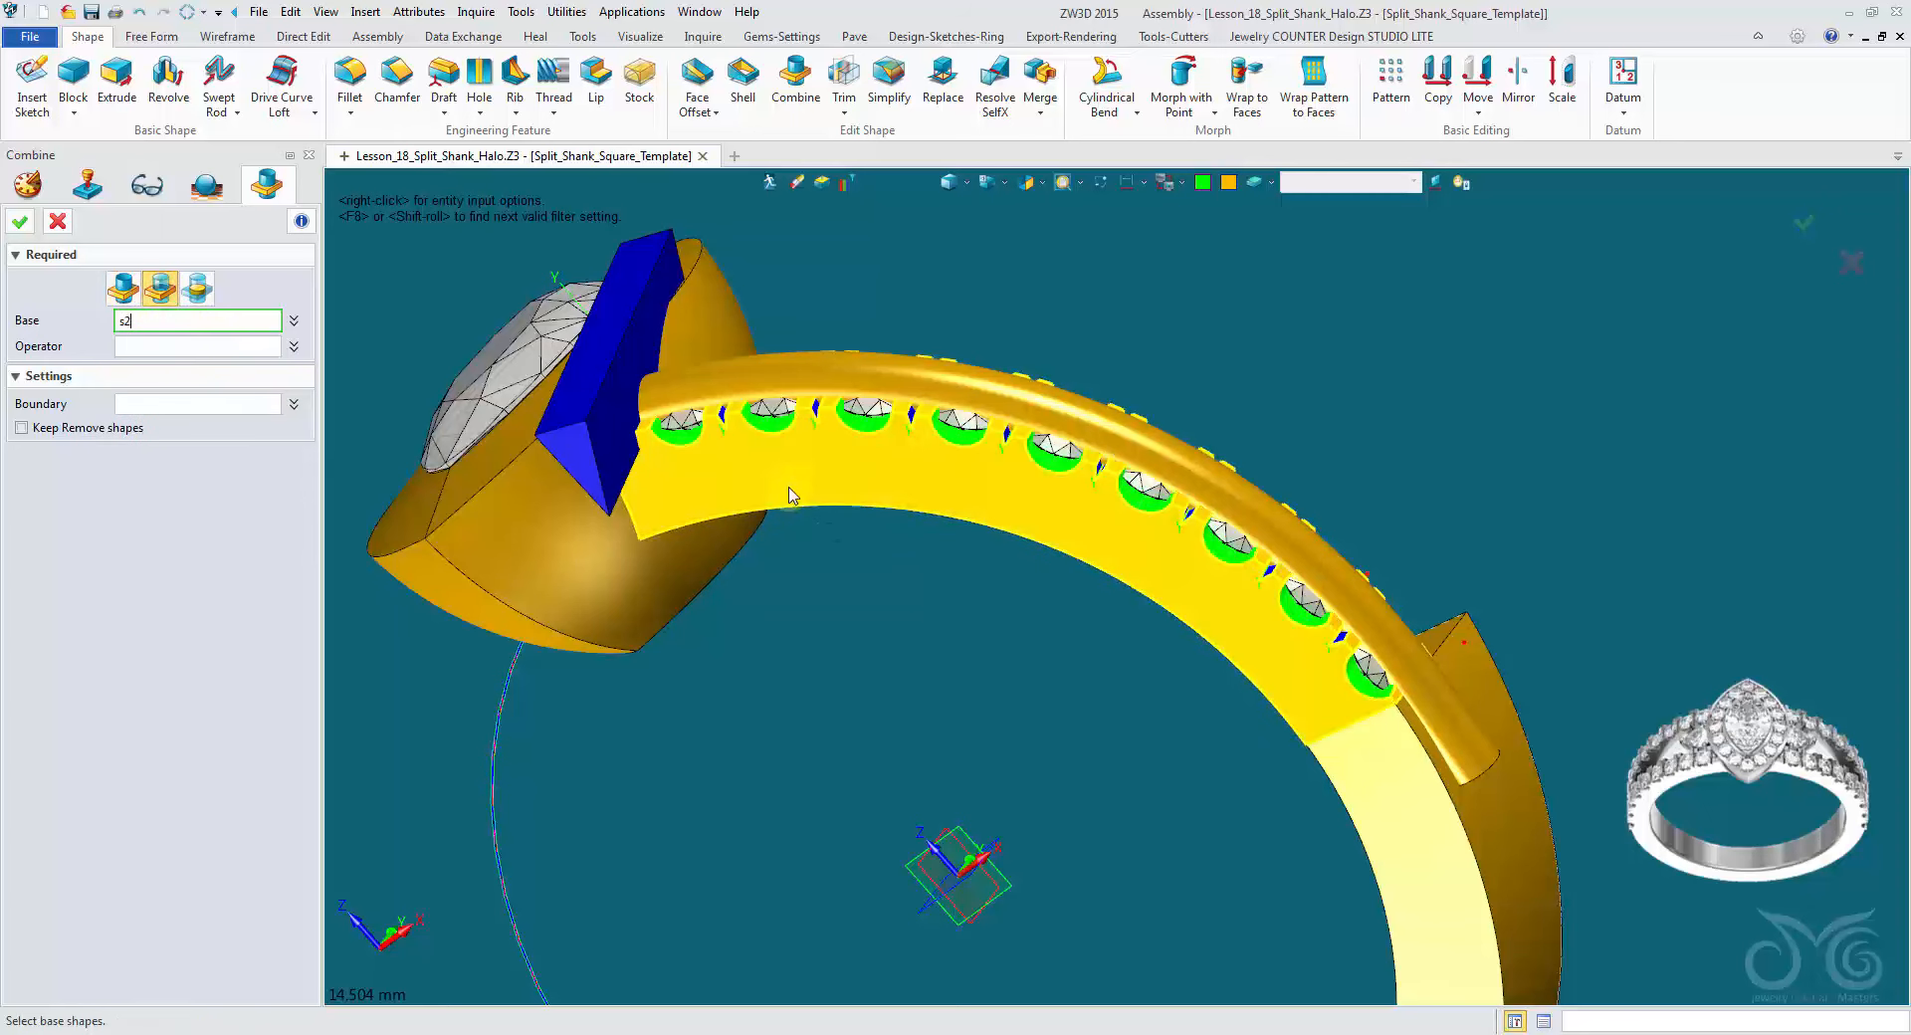
pyautogui.click(811, 393)
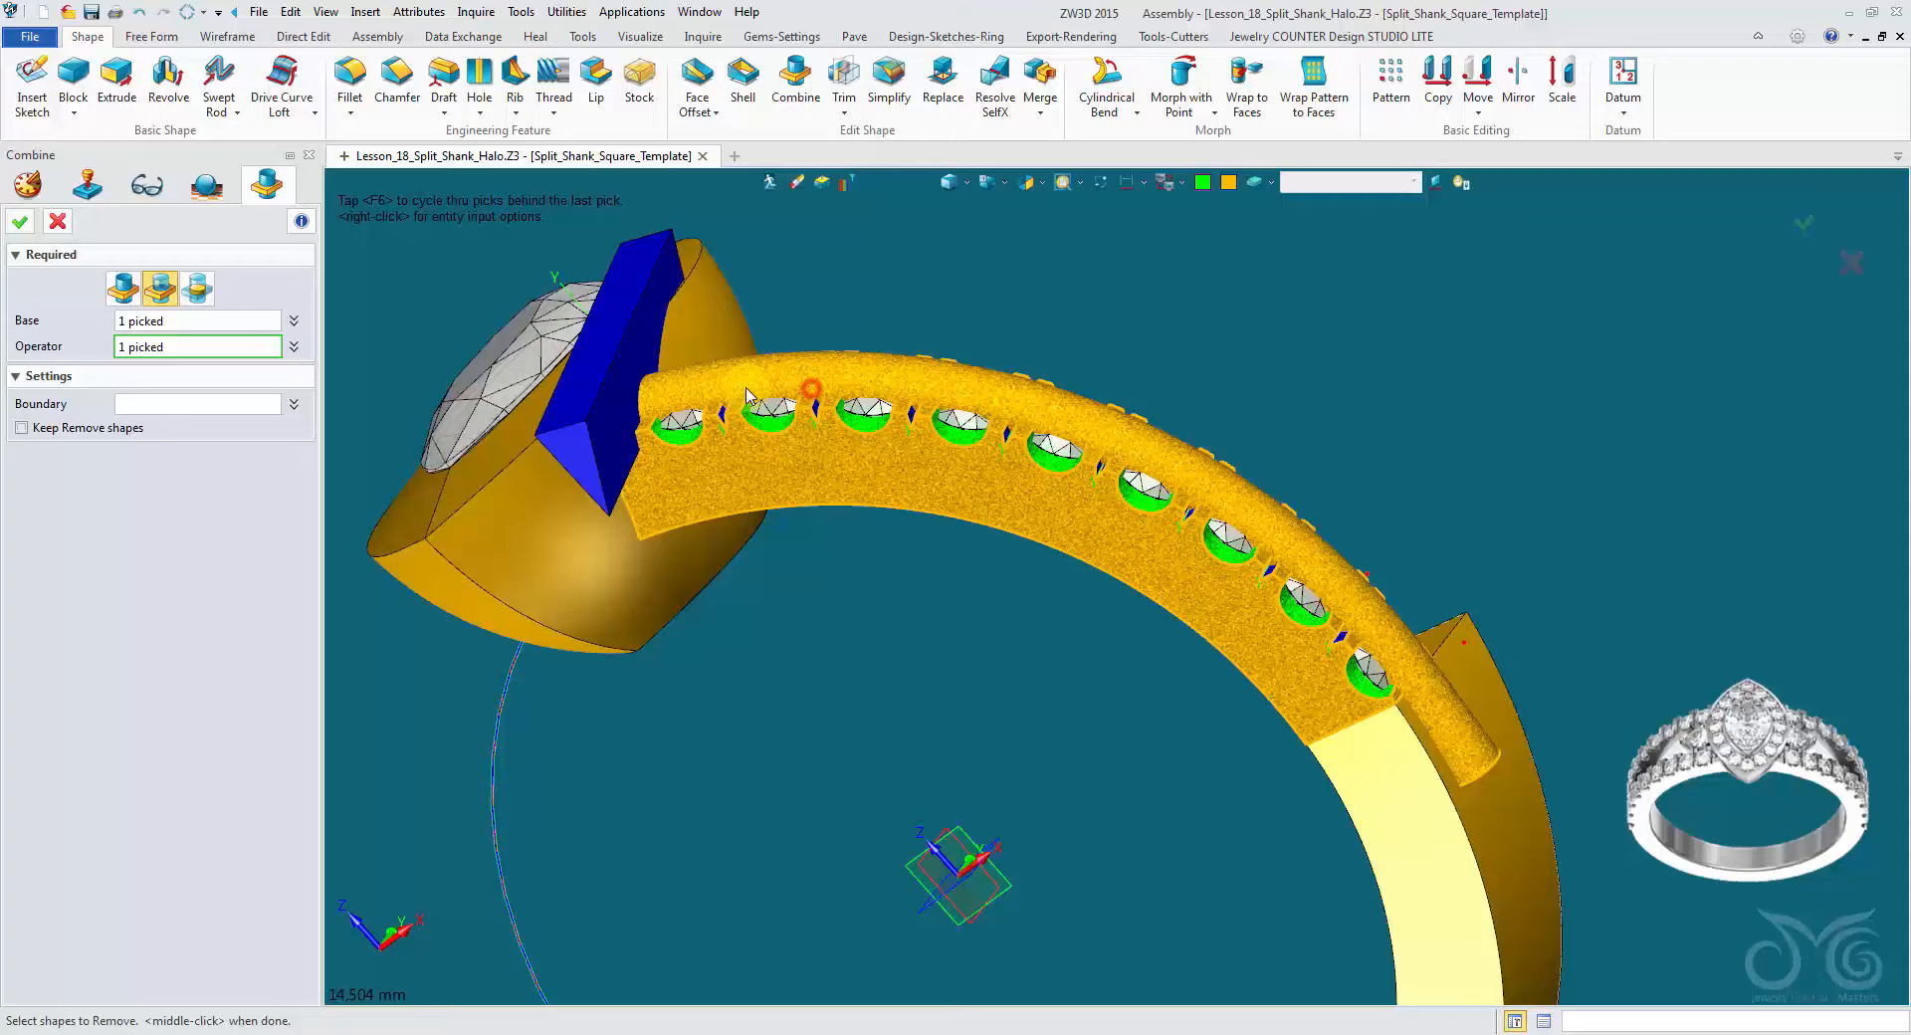
pyautogui.click(23, 228)
pyautogui.moveTo(1138, 543); pyautogui.dragTo(1095, 358, button='right')
pyautogui.scroll(10, 1097, 353)
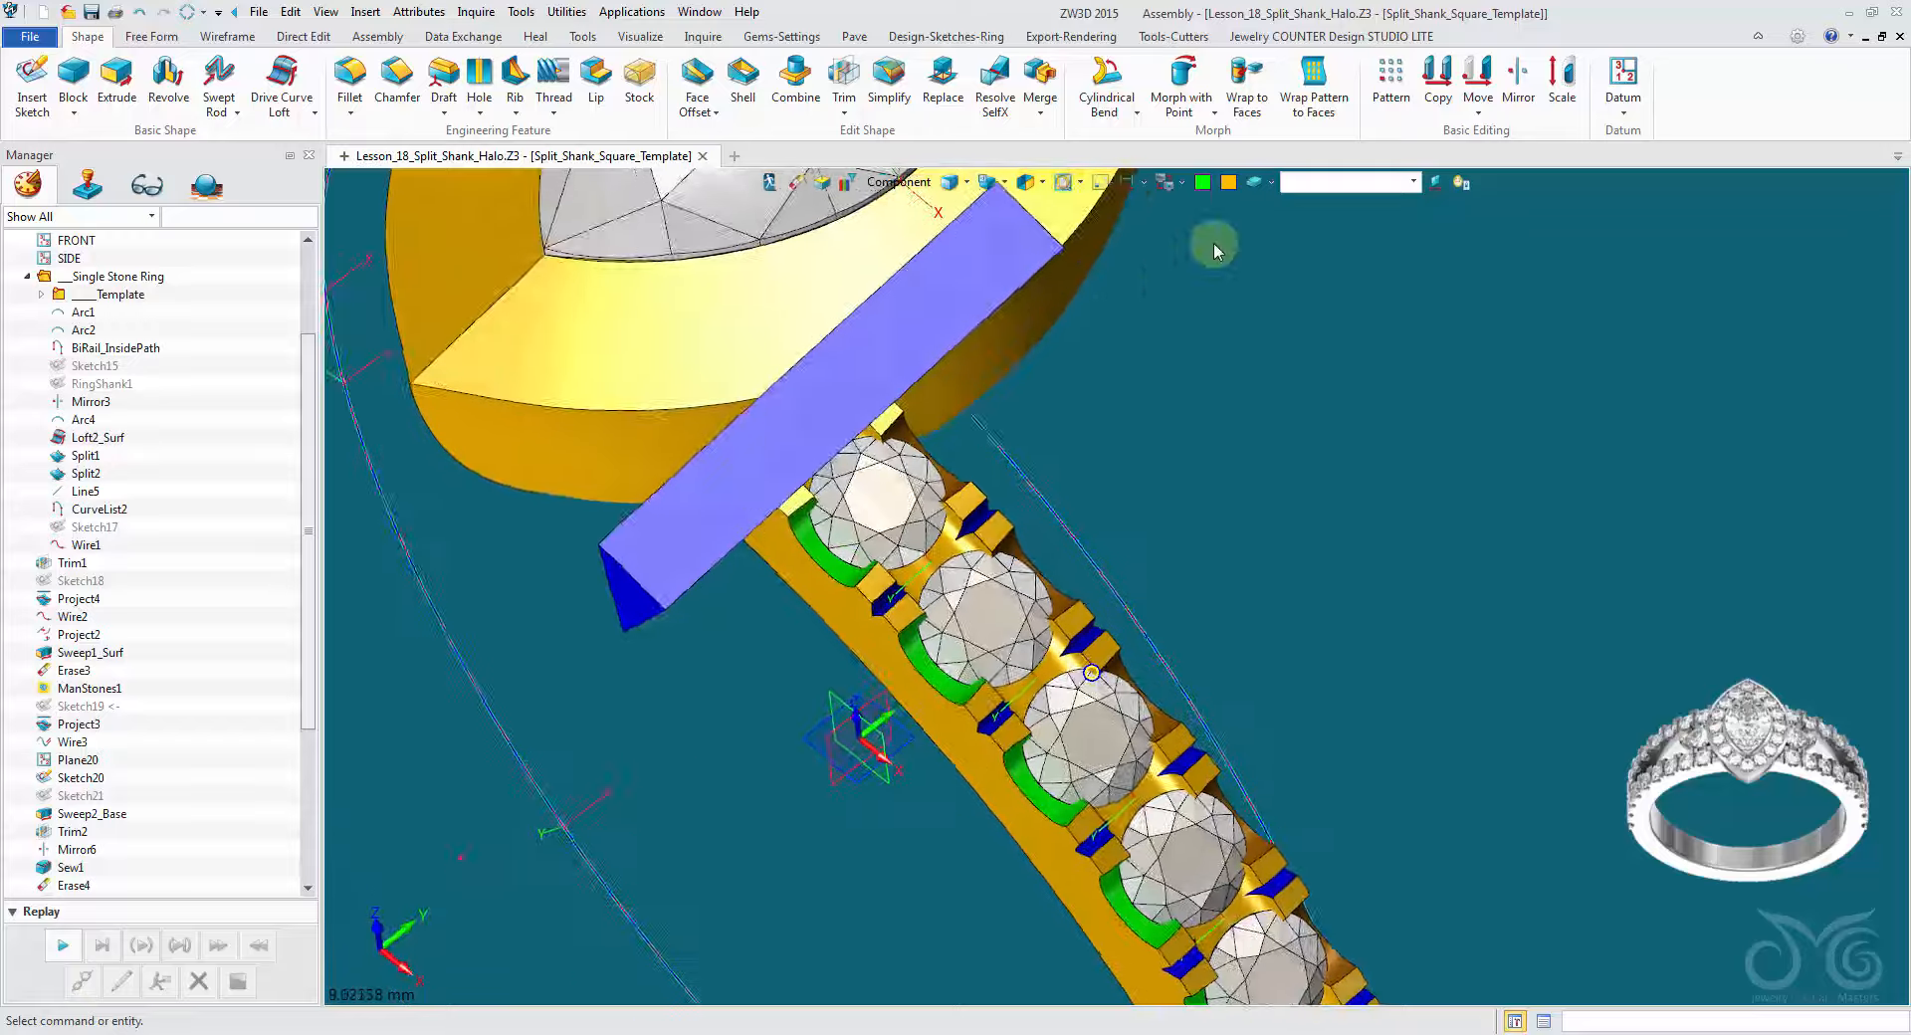
# Step: Face-offset the end of the remaining blue cutter by about -2.78 mm, shortening it to the middle of the first stone
pyautogui.click(698, 80)
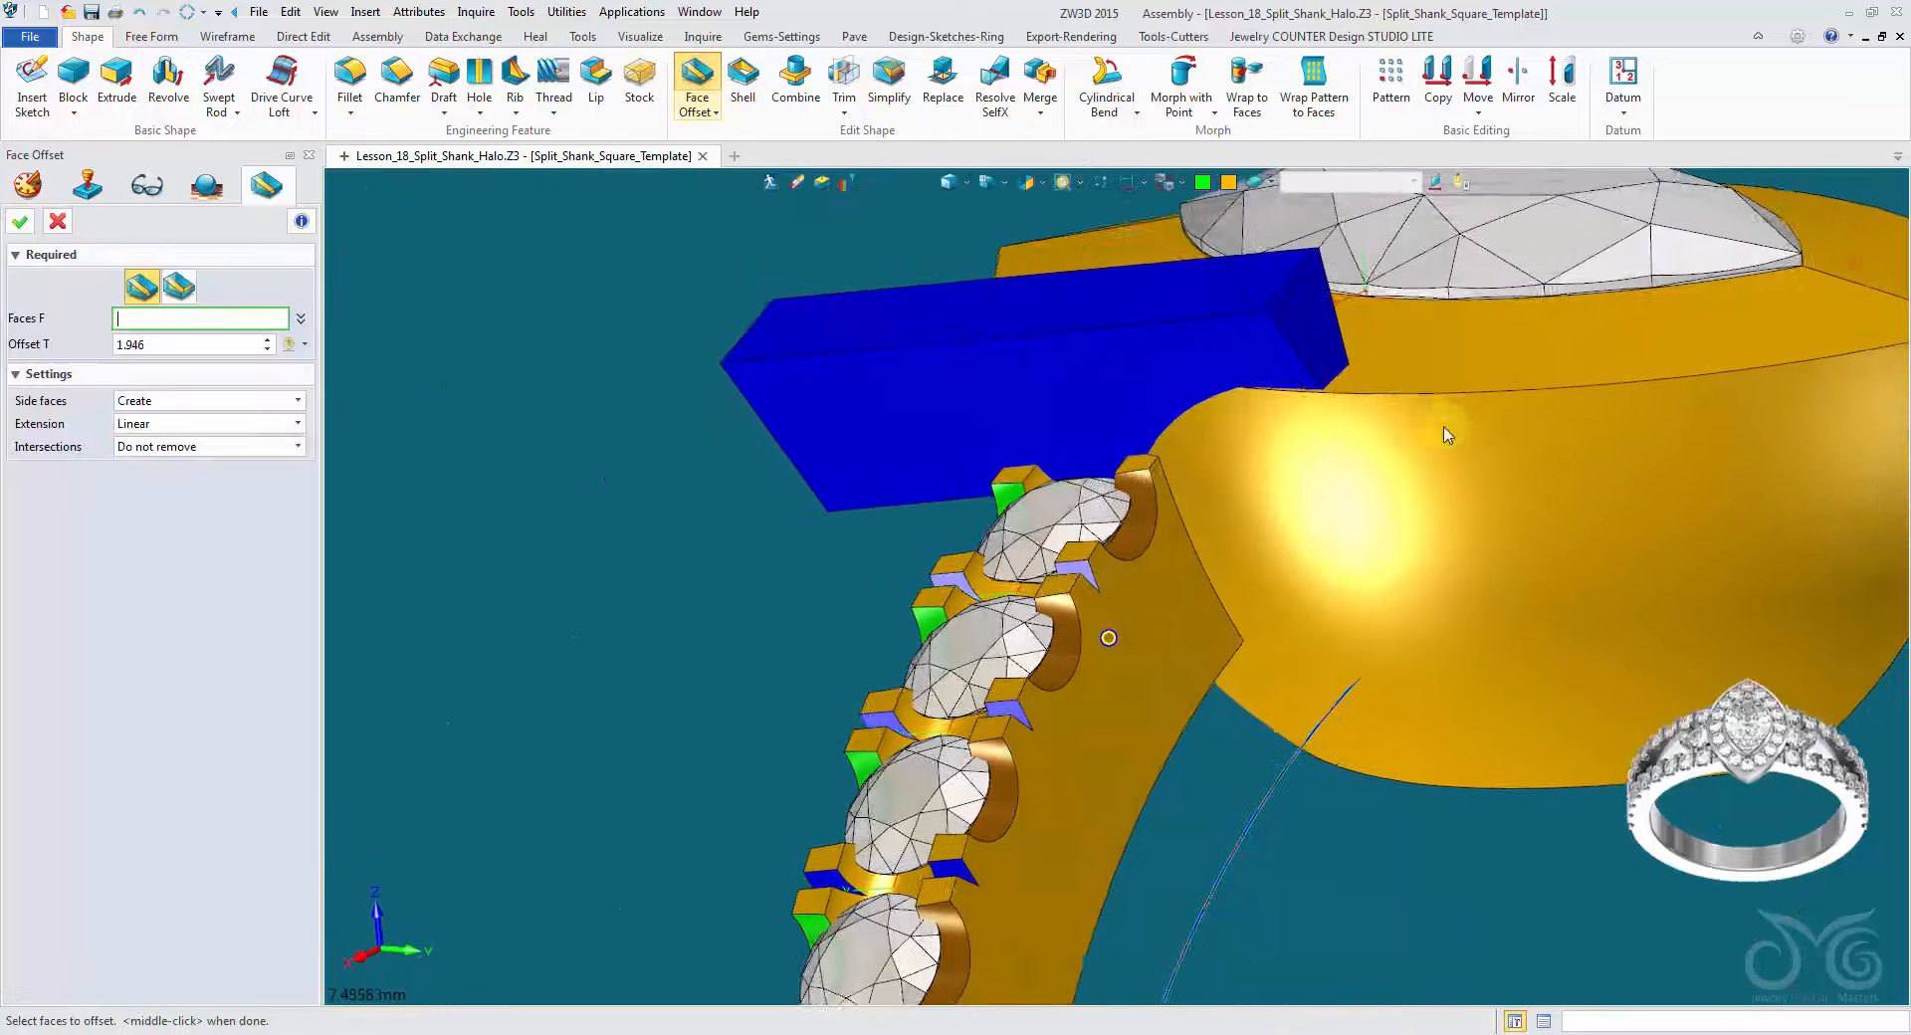
pyautogui.click(1310, 324)
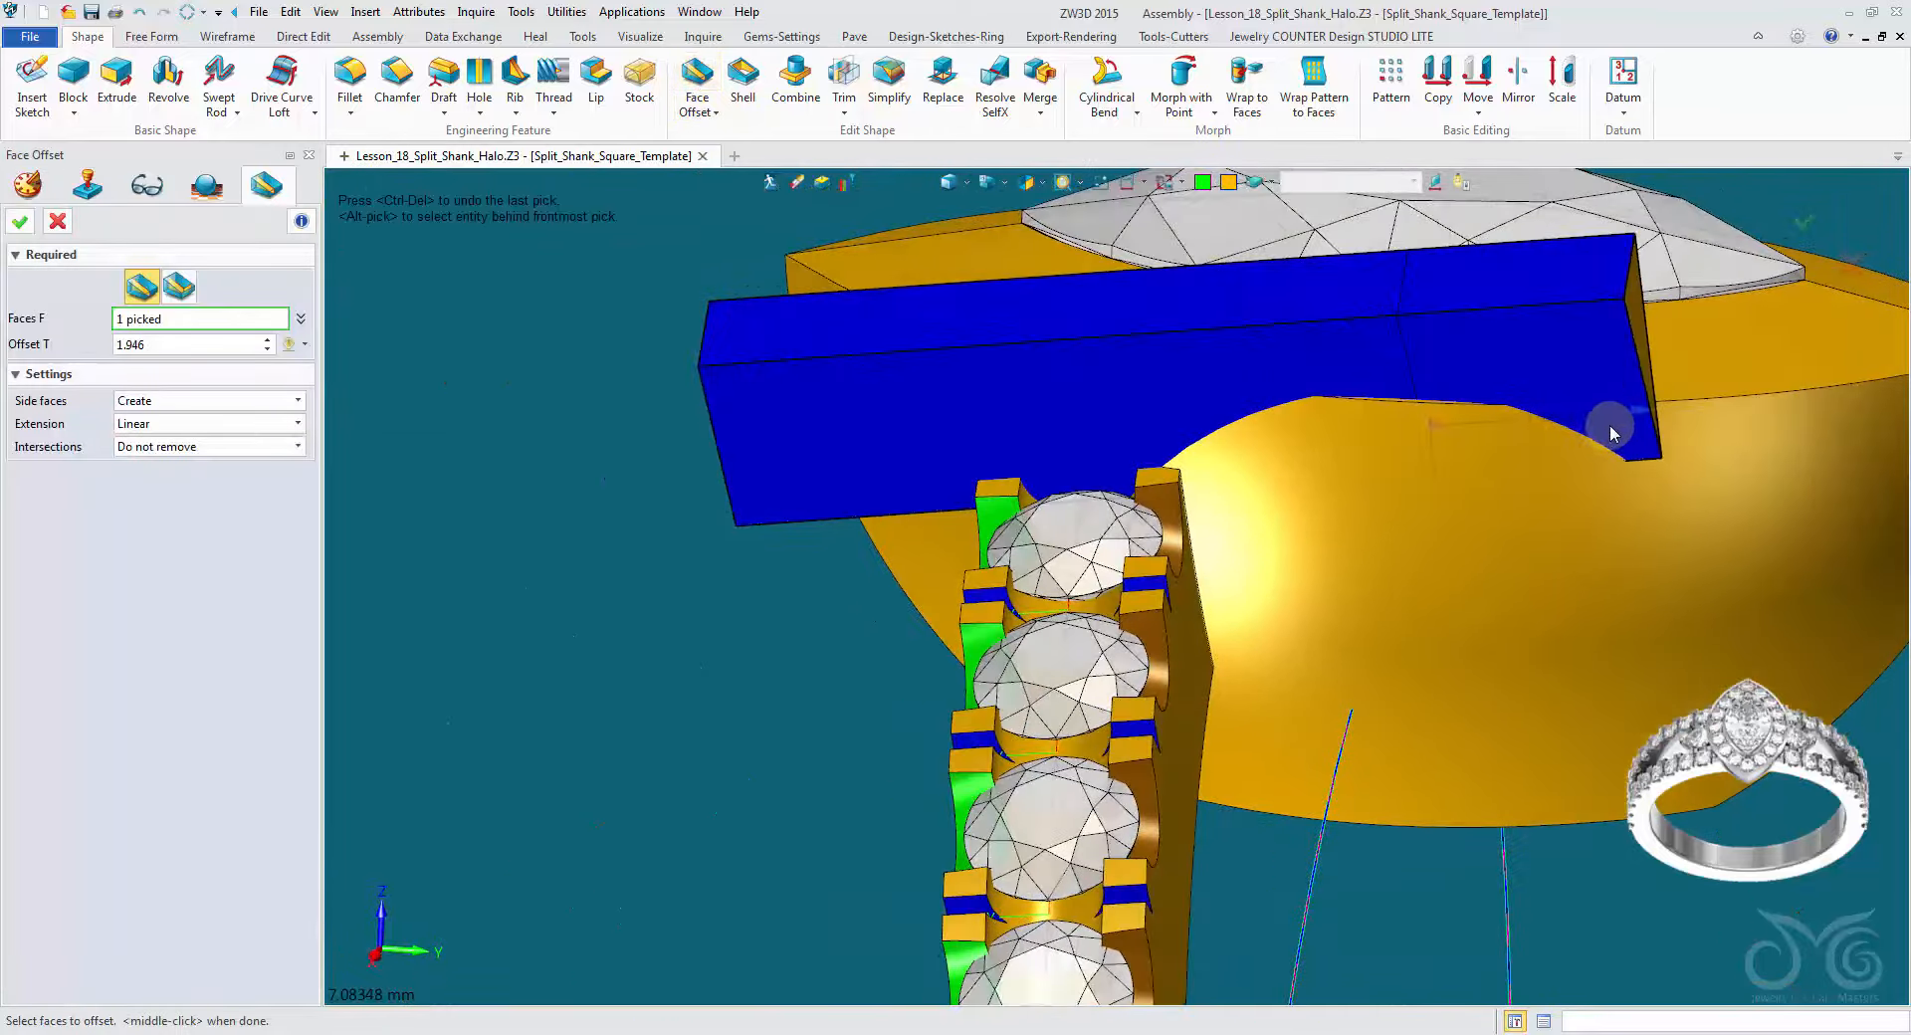
pyautogui.moveTo(1628, 411); pyautogui.dragTo(1108, 457)
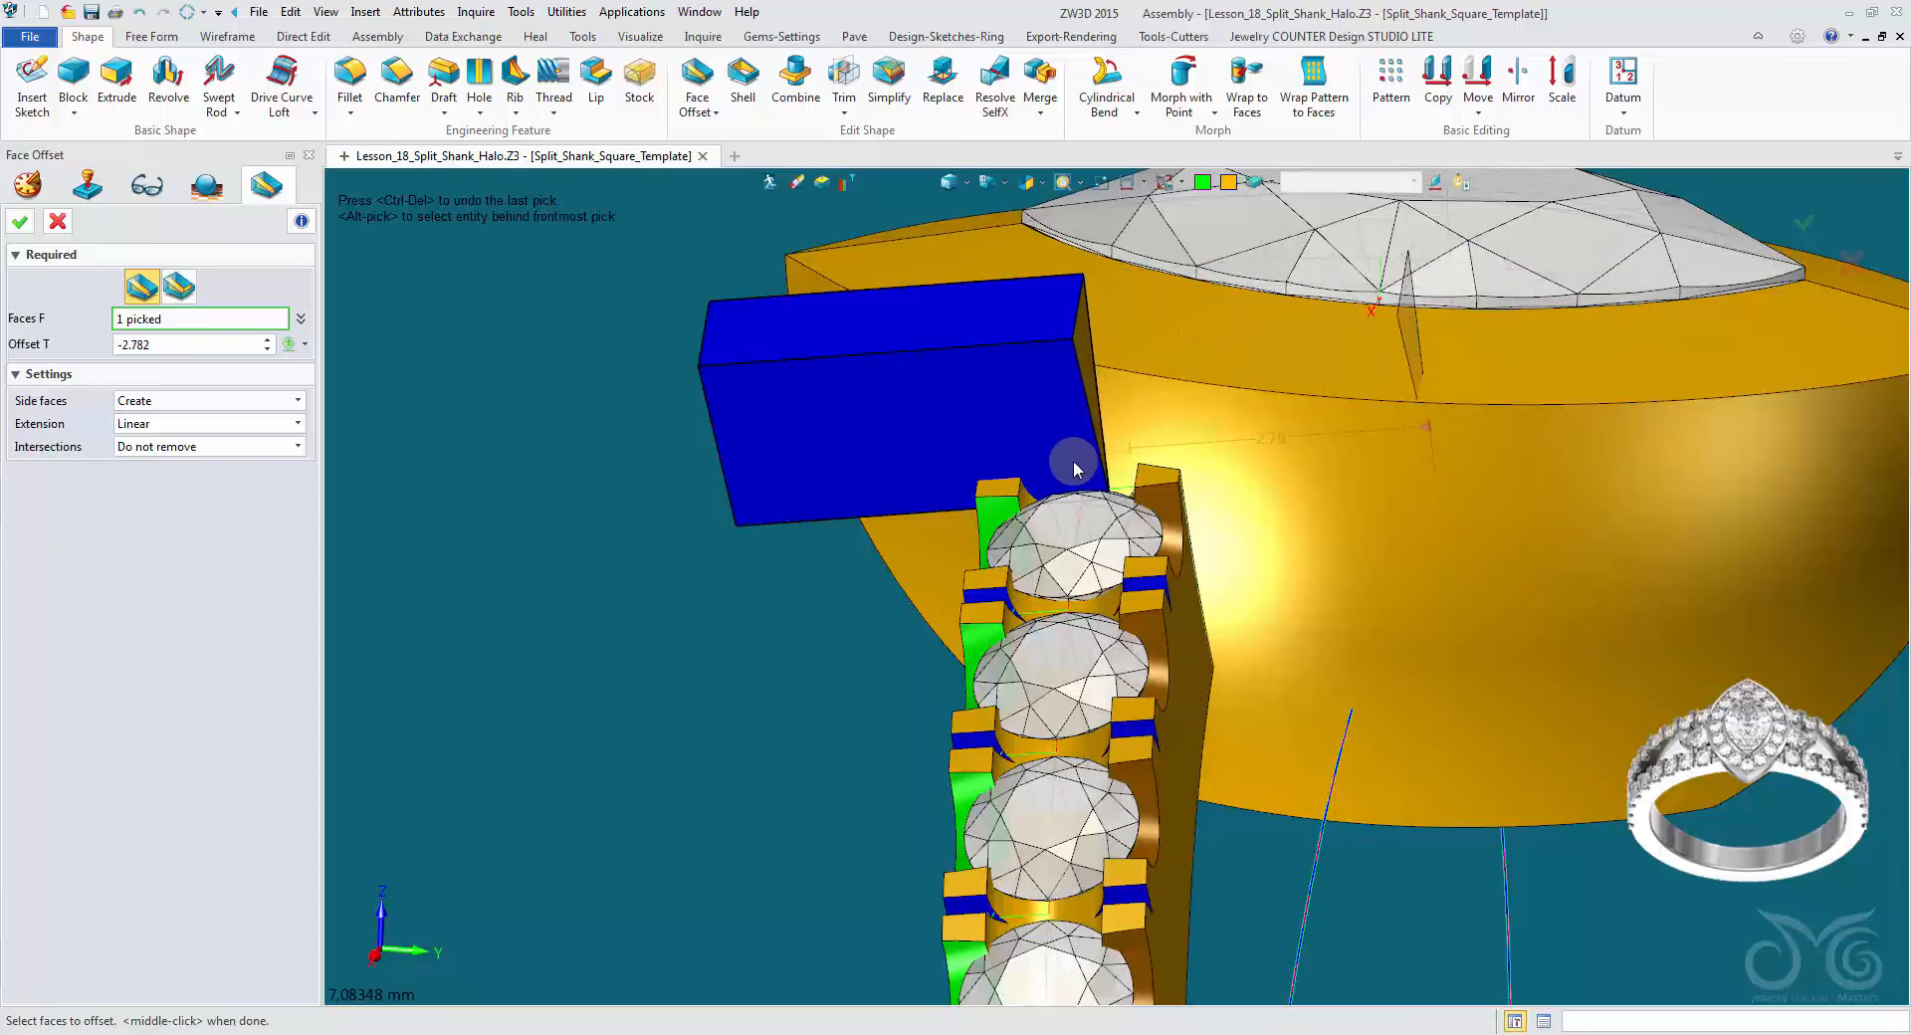
pyautogui.click(20, 222)
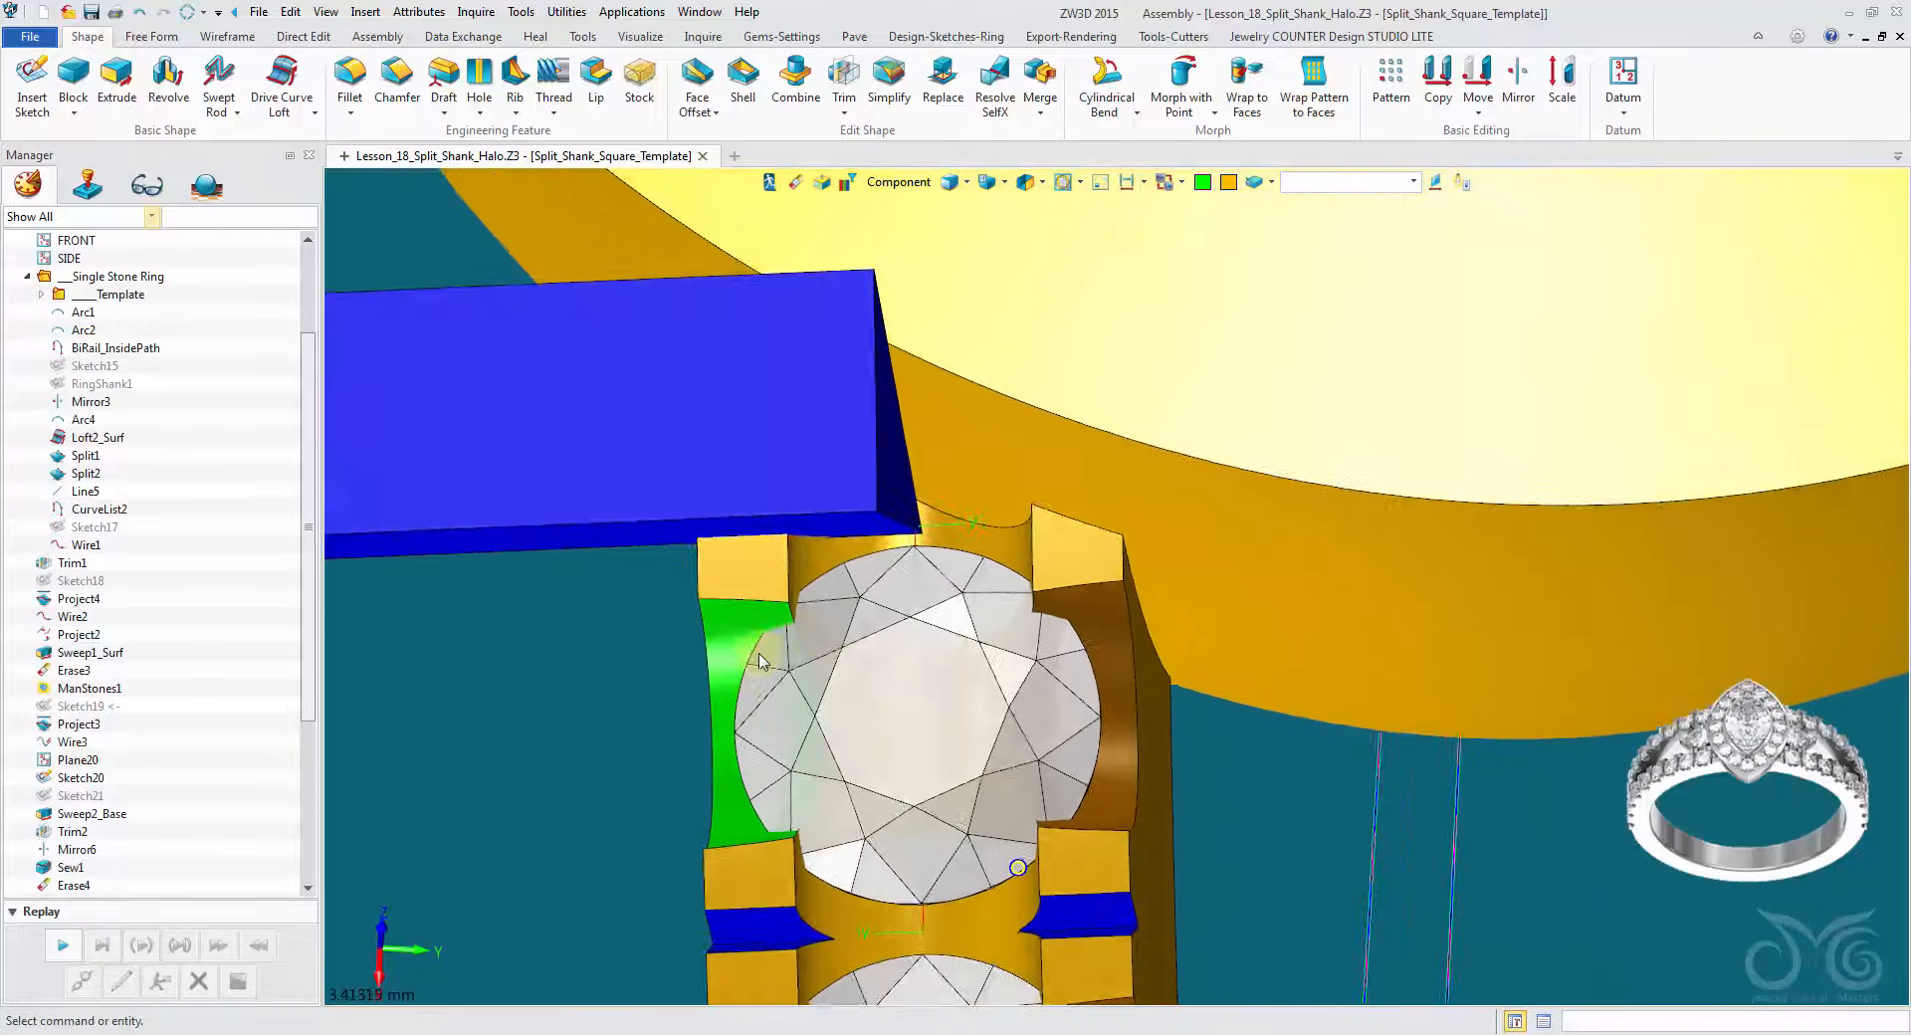
pyautogui.click(864, 625)
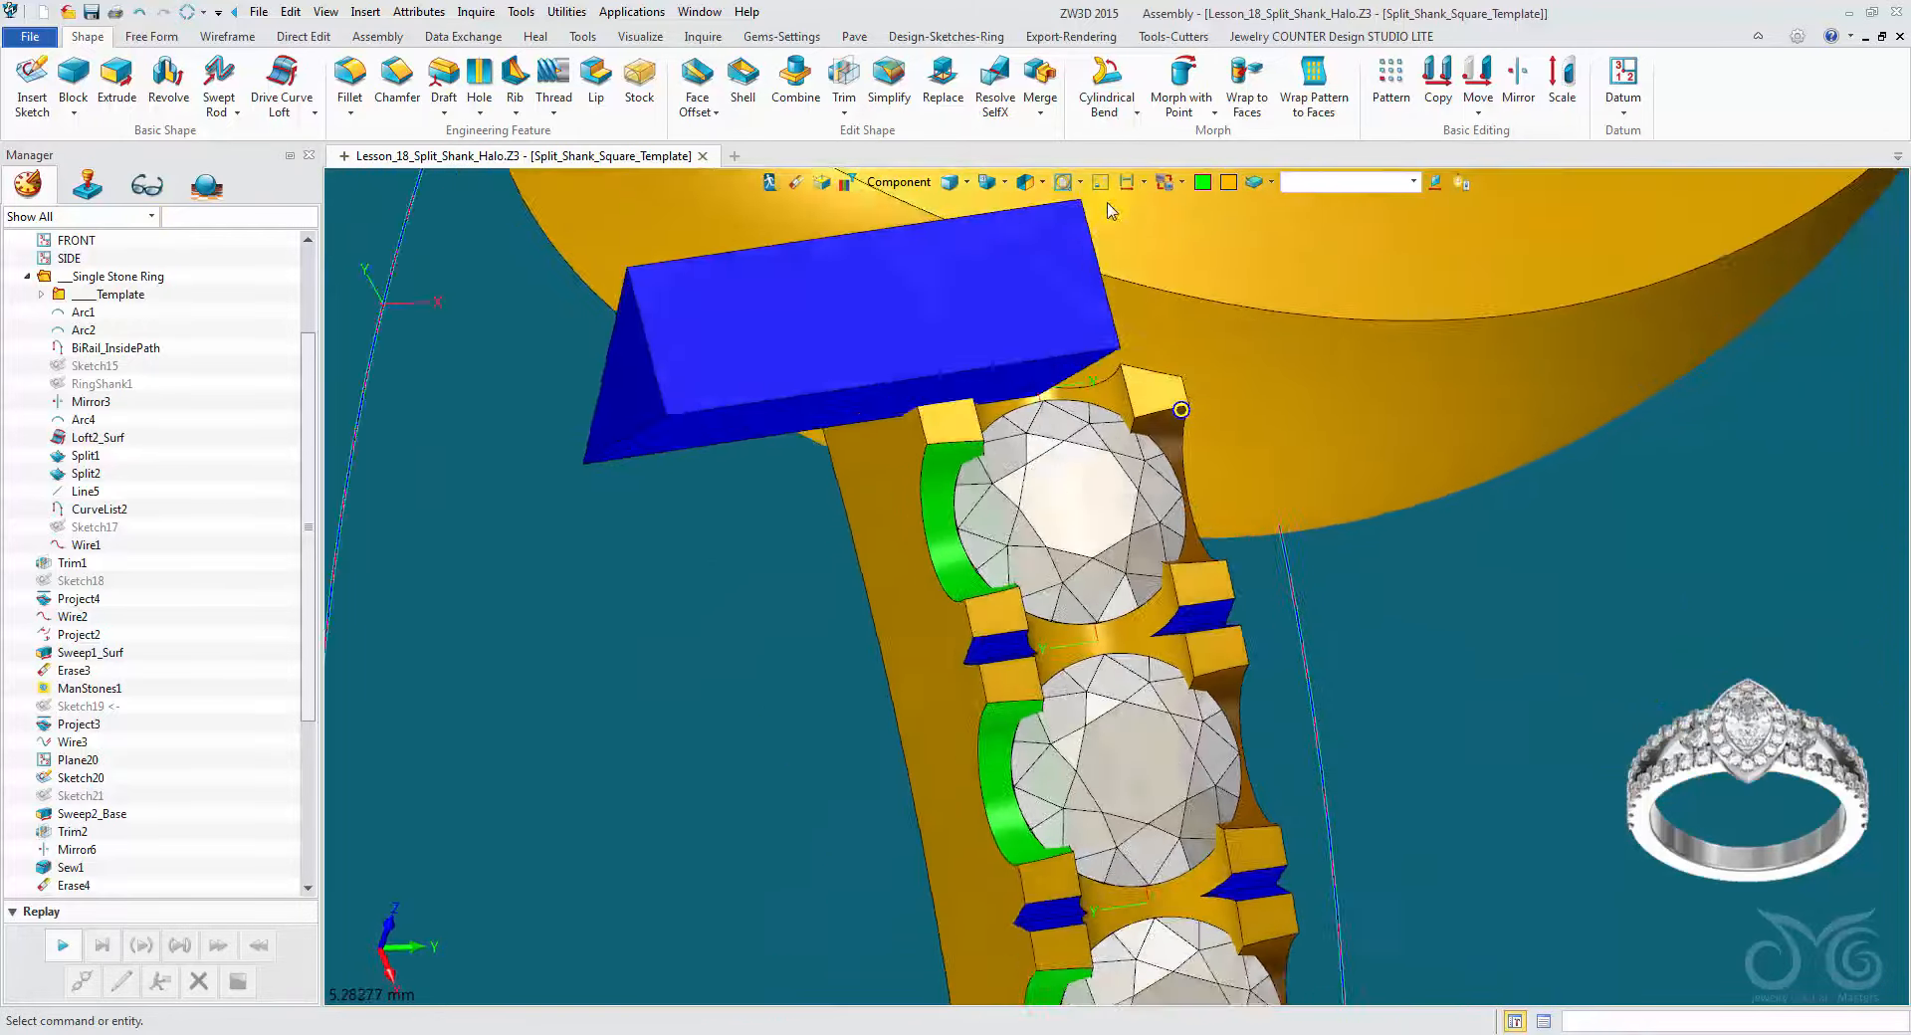
# Step: Subtract the shortened blue cutter from the upper shank segment with a Combine remove
pyautogui.click(795, 82)
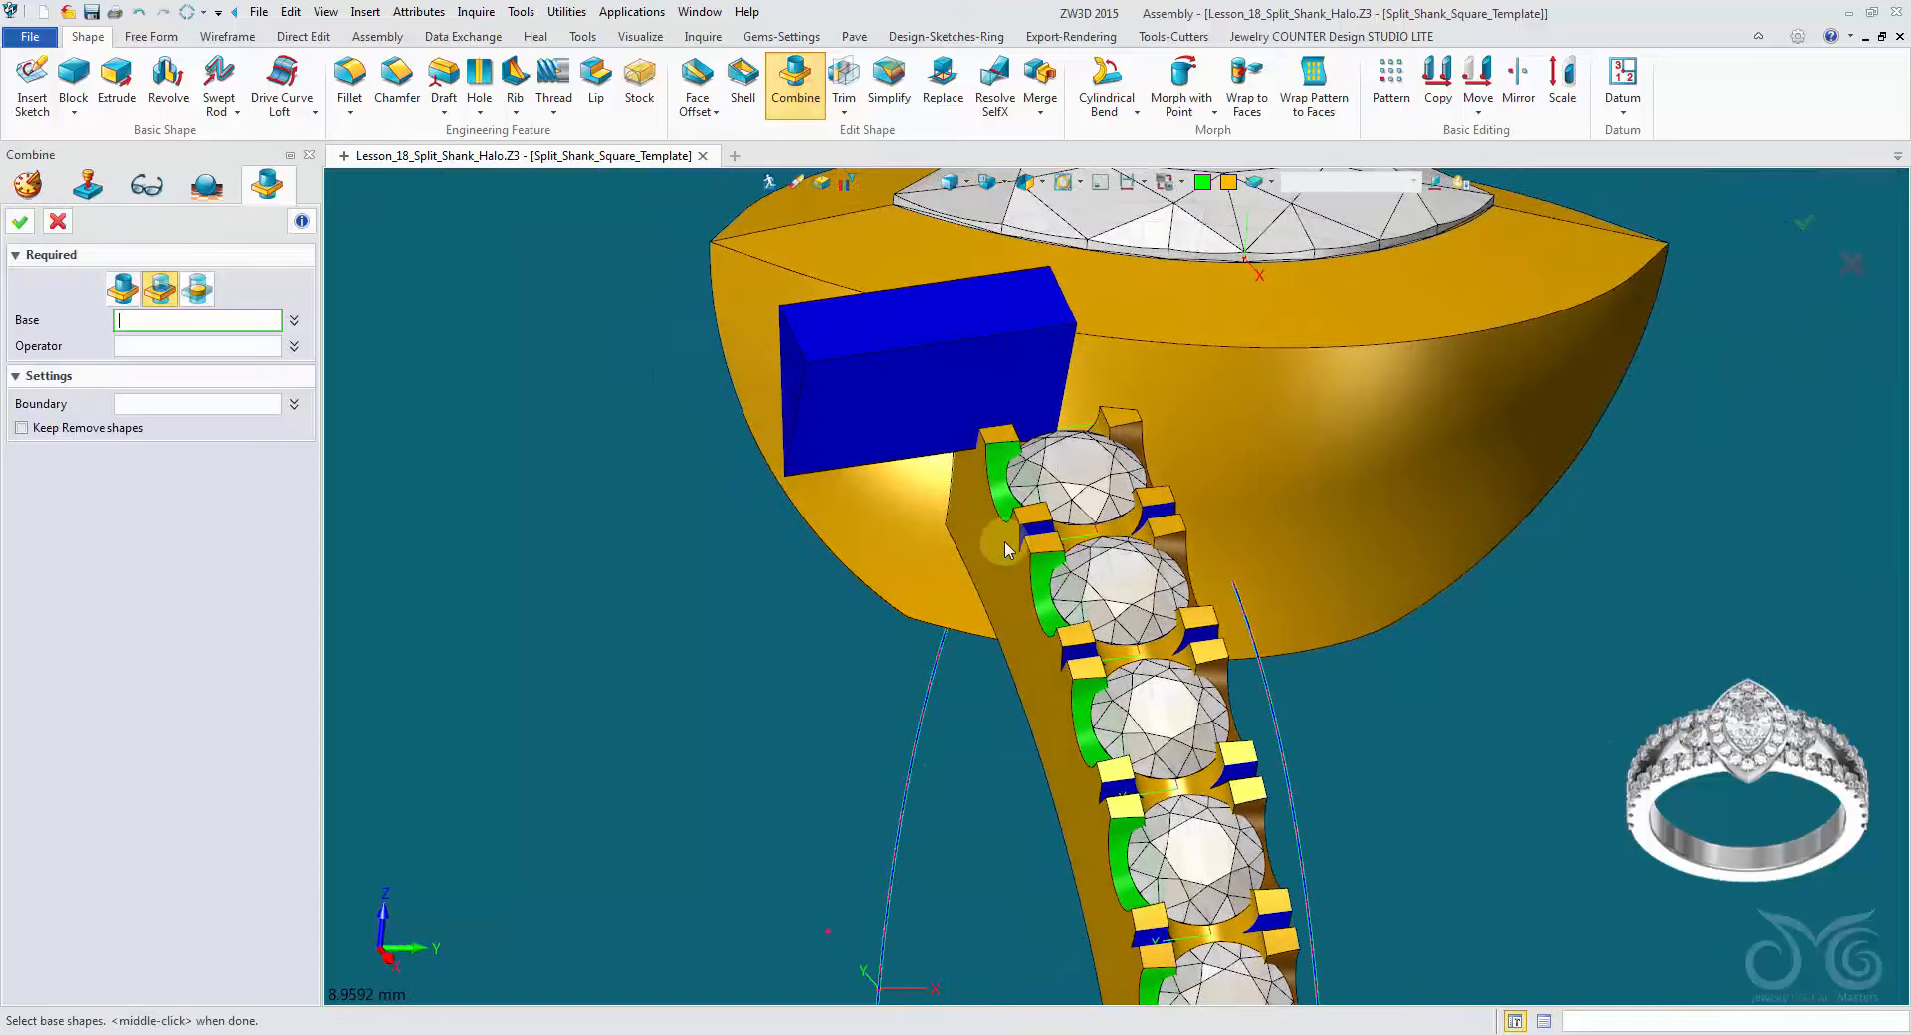
pyautogui.click(1007, 549)
pyautogui.middleClick(573, 476)
pyautogui.click(854, 406)
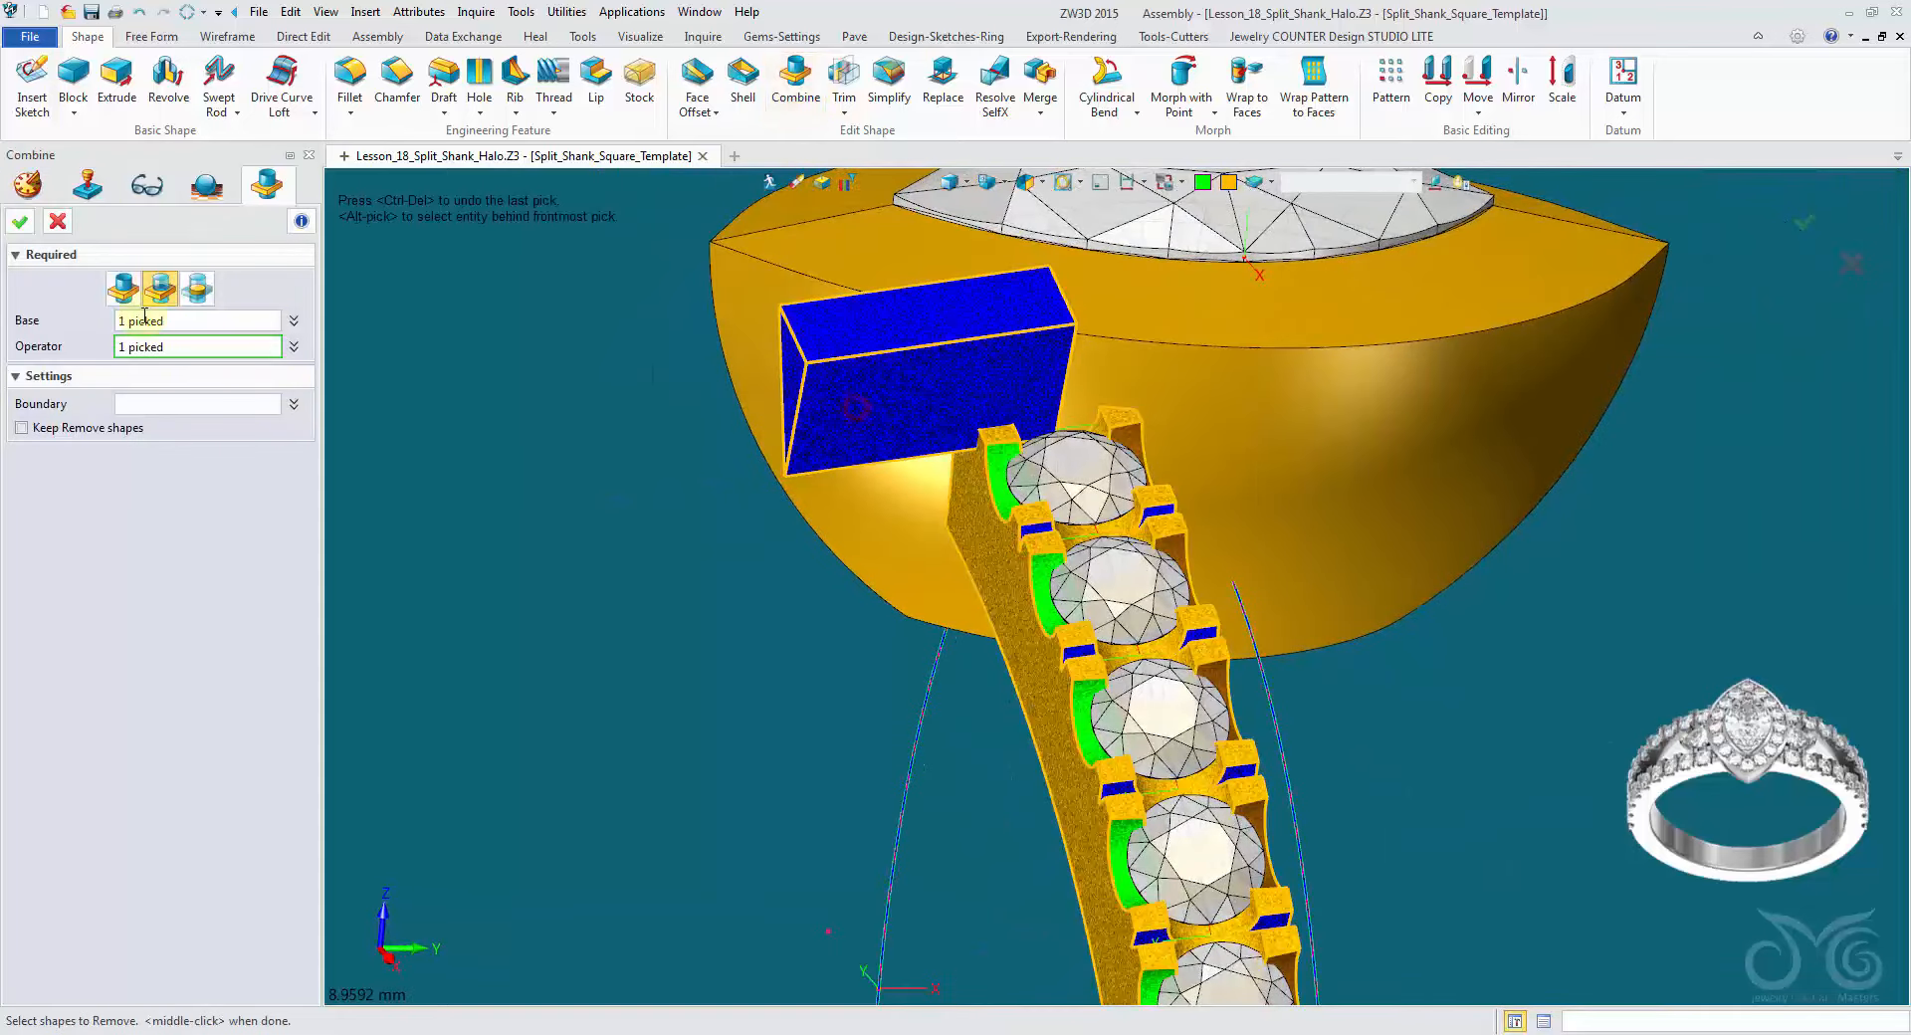
pyautogui.click(20, 221)
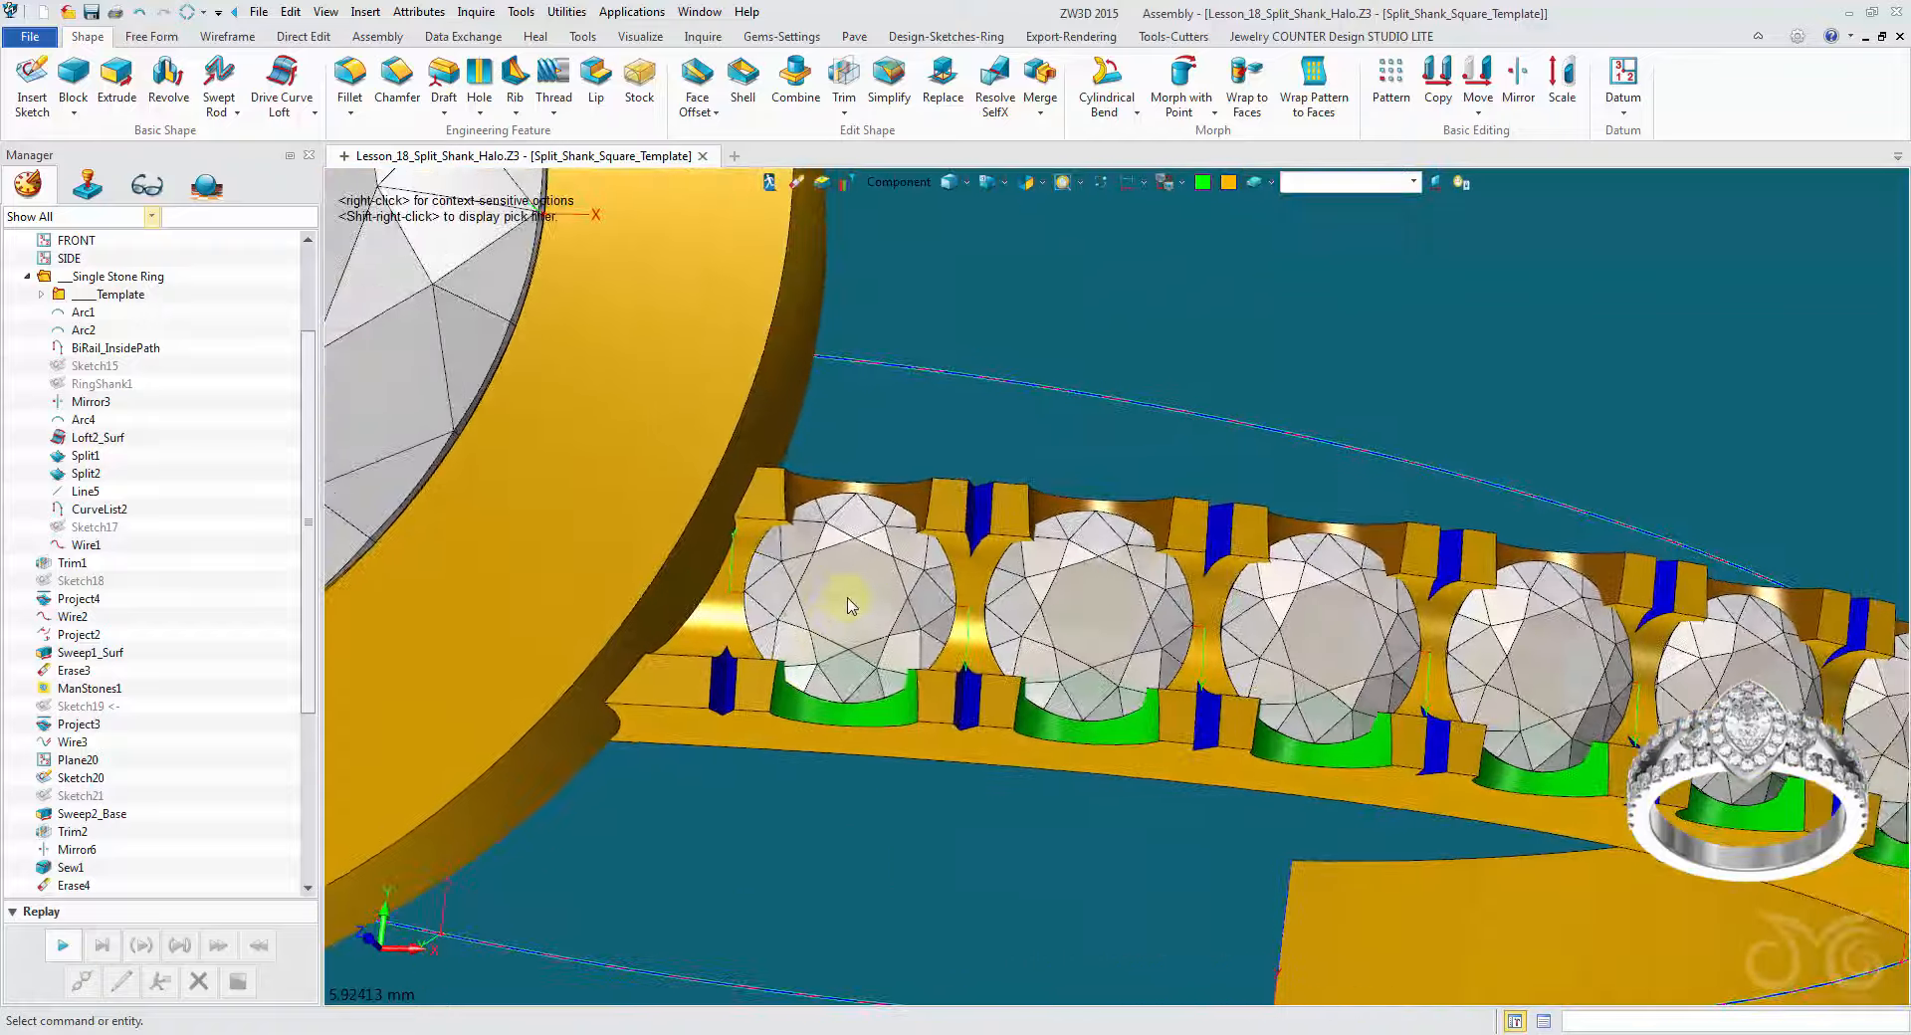
# Step: Examine the prongs cut along the stone row and list the parameters of the Rod1 feature in the history
pyautogui.click(849, 603)
pyautogui.moveTo(1002, 545); pyautogui.dragTo(1040, 495, button='right')
pyautogui.moveTo(1100, 413); pyautogui.dragTo(1127, 389, button='right')
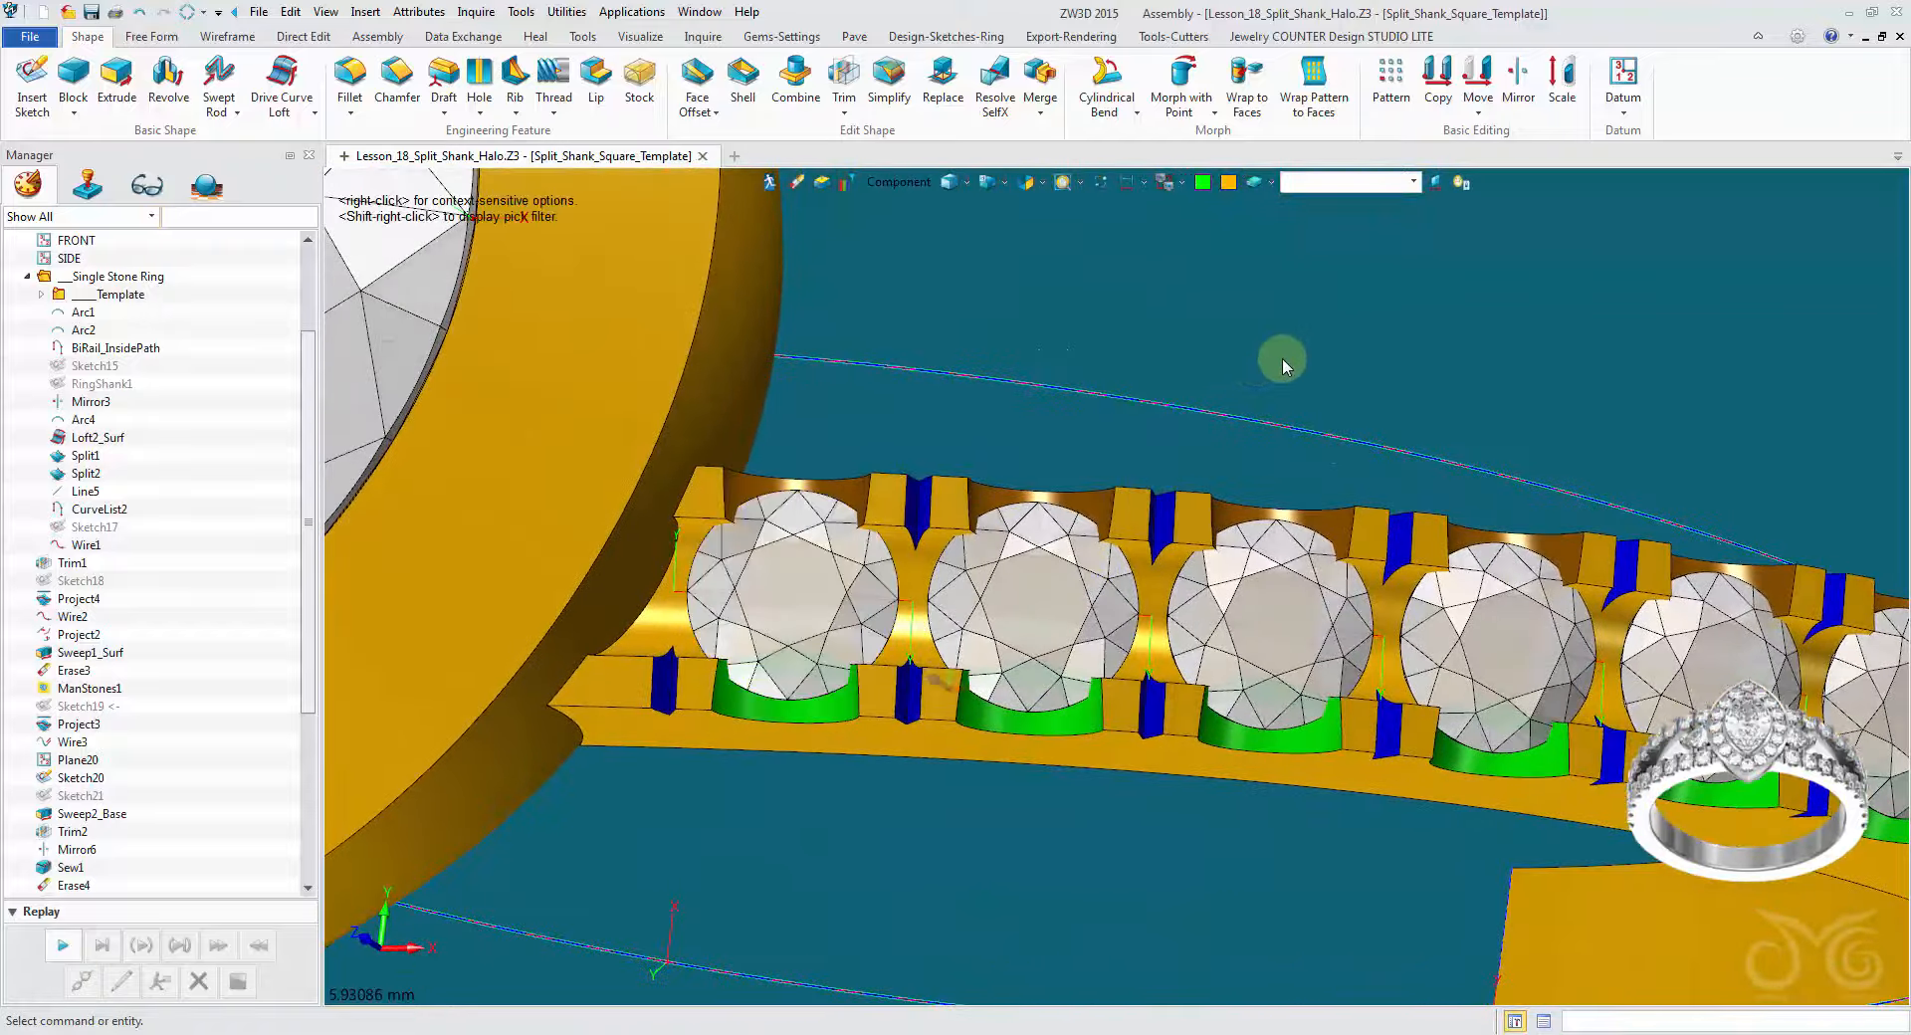
pyautogui.moveTo(1282, 359); pyautogui.dragTo(398, 495, button='right')
pyautogui.scroll(-1, 1125, 450)
pyautogui.scroll(-2, 1542, 464)
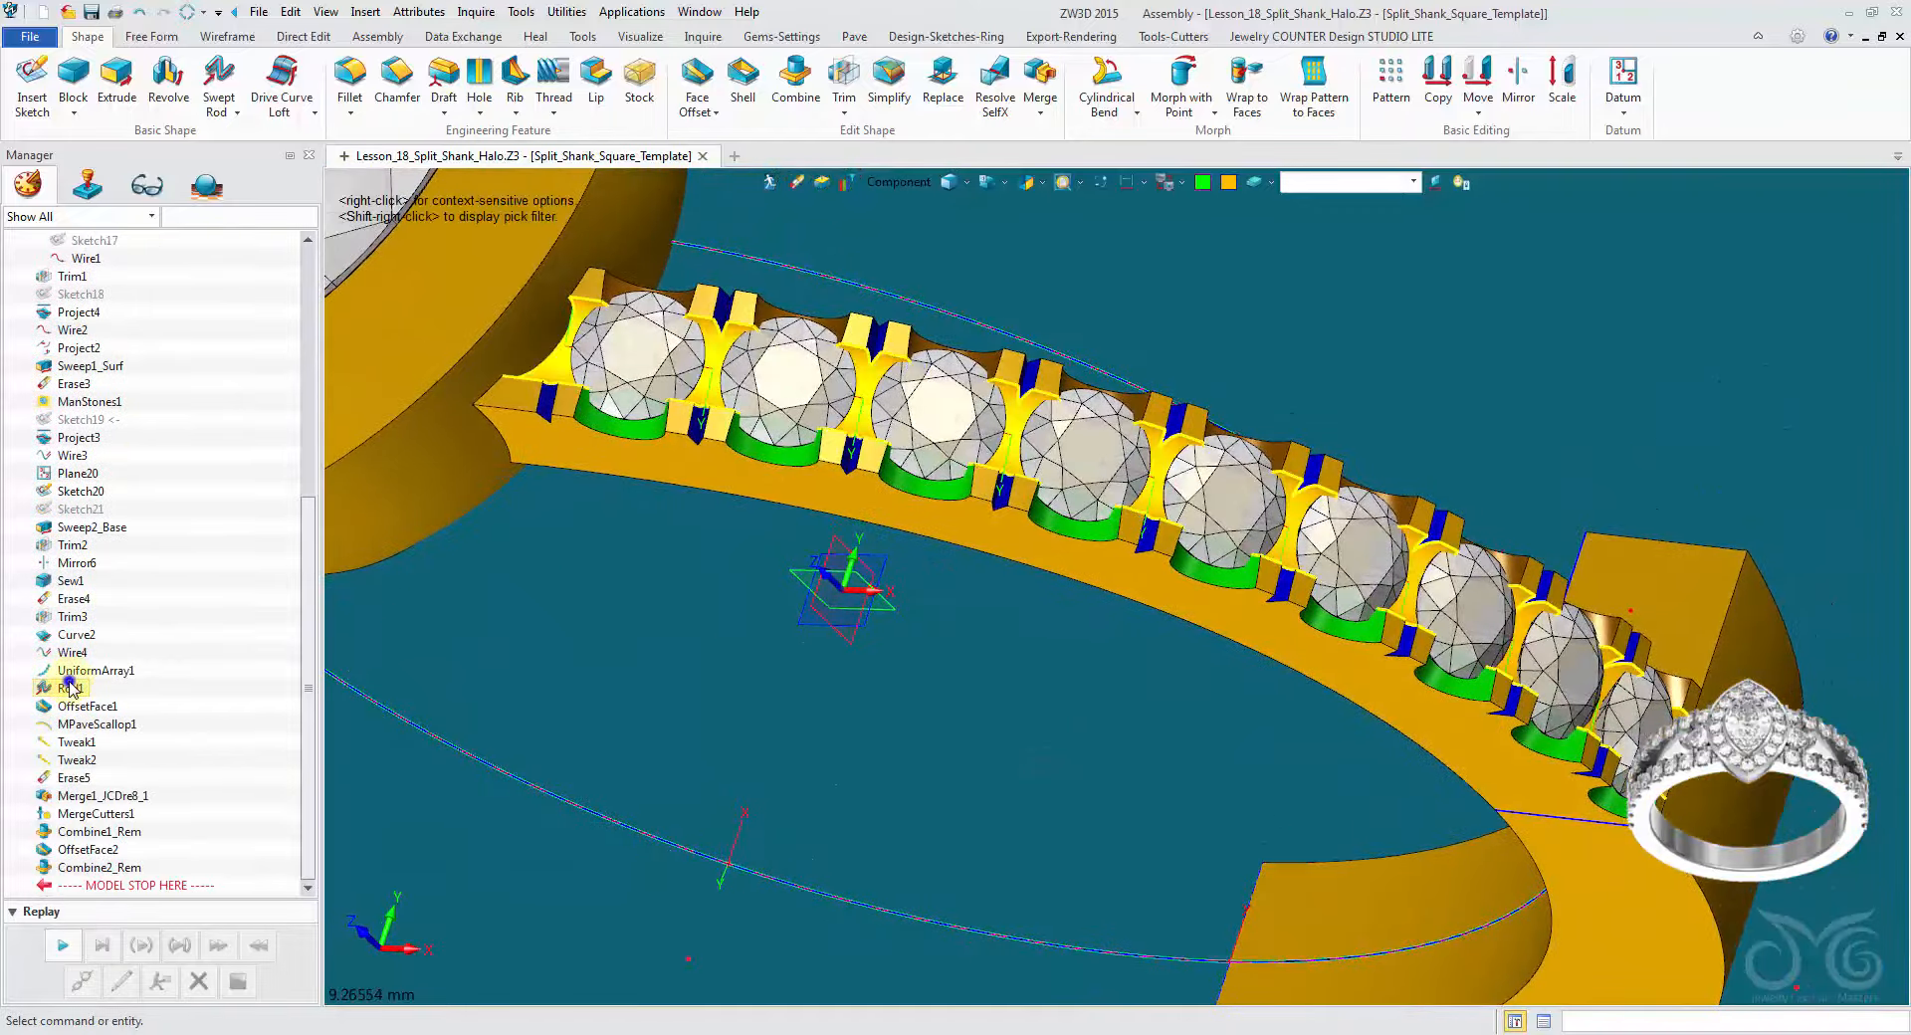
pyautogui.rightClick(67, 687)
pyautogui.click(178, 919)
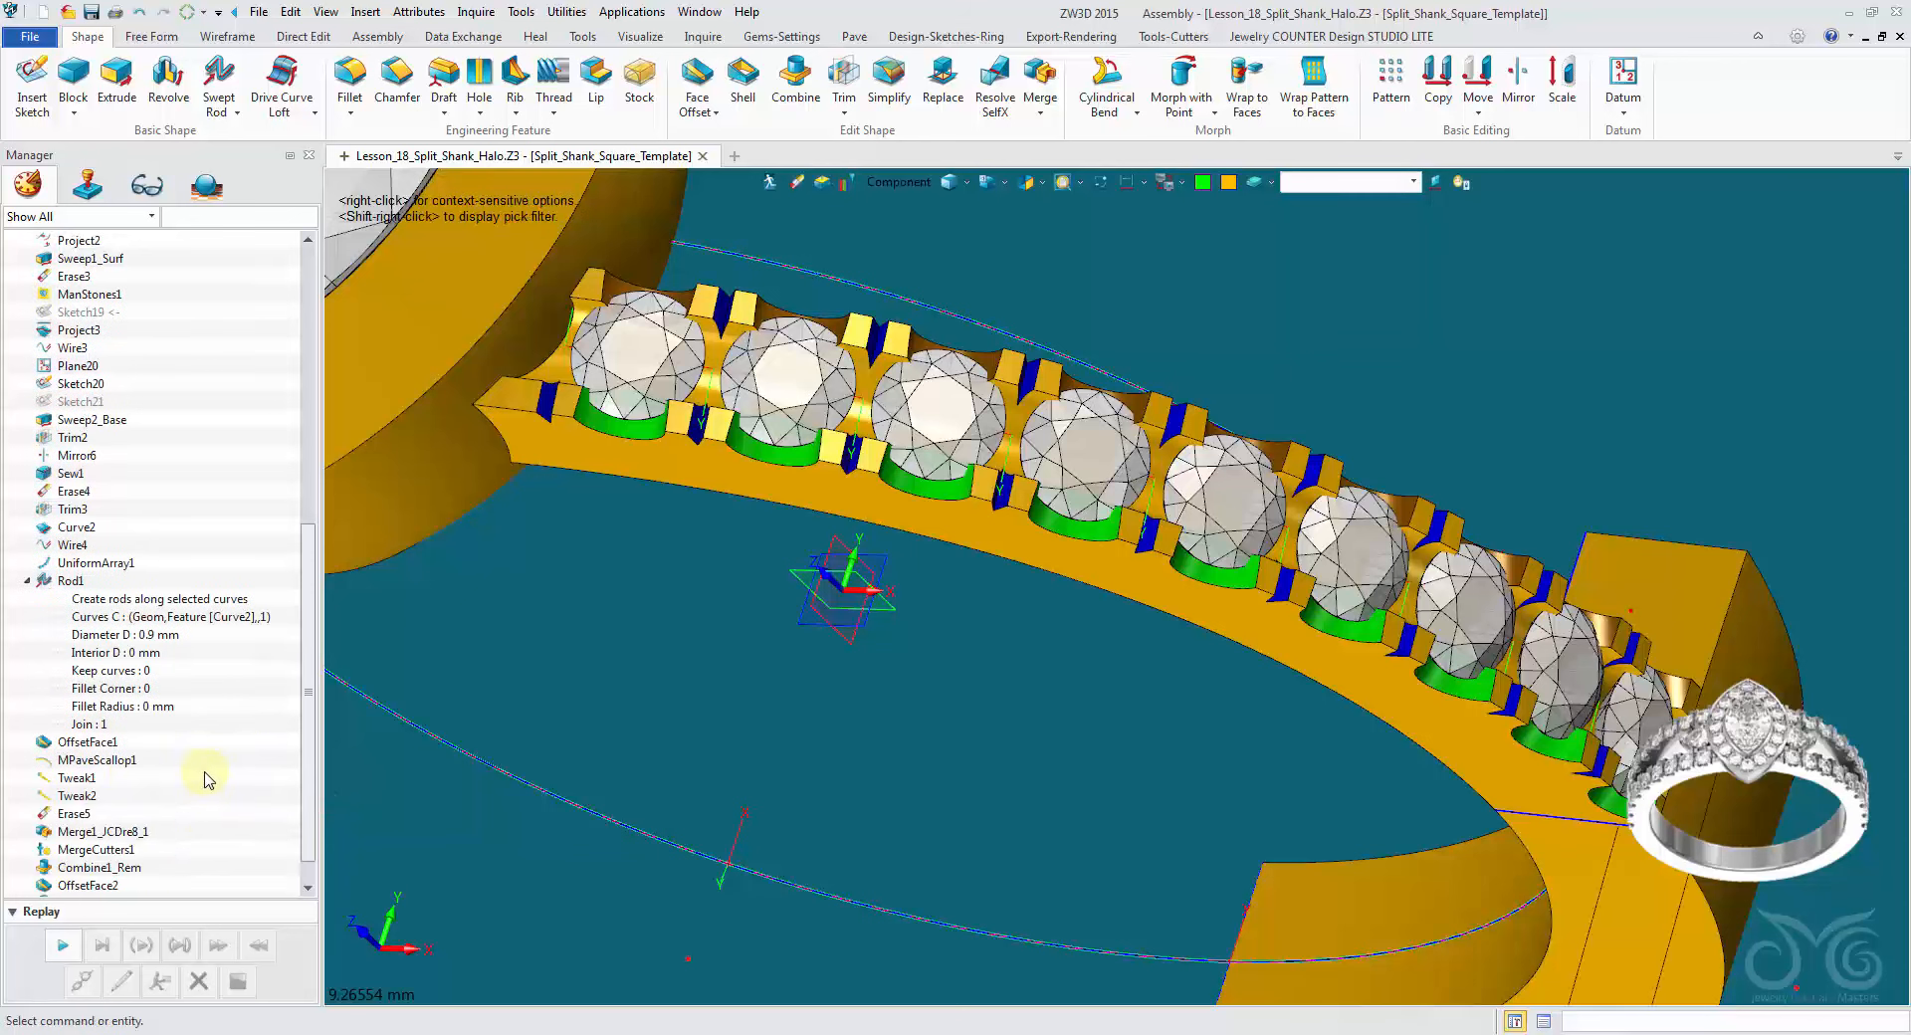
# Step: Roll the model history back to just after Tweak2, before Erase5
pyautogui.scroll(-1, 208, 786)
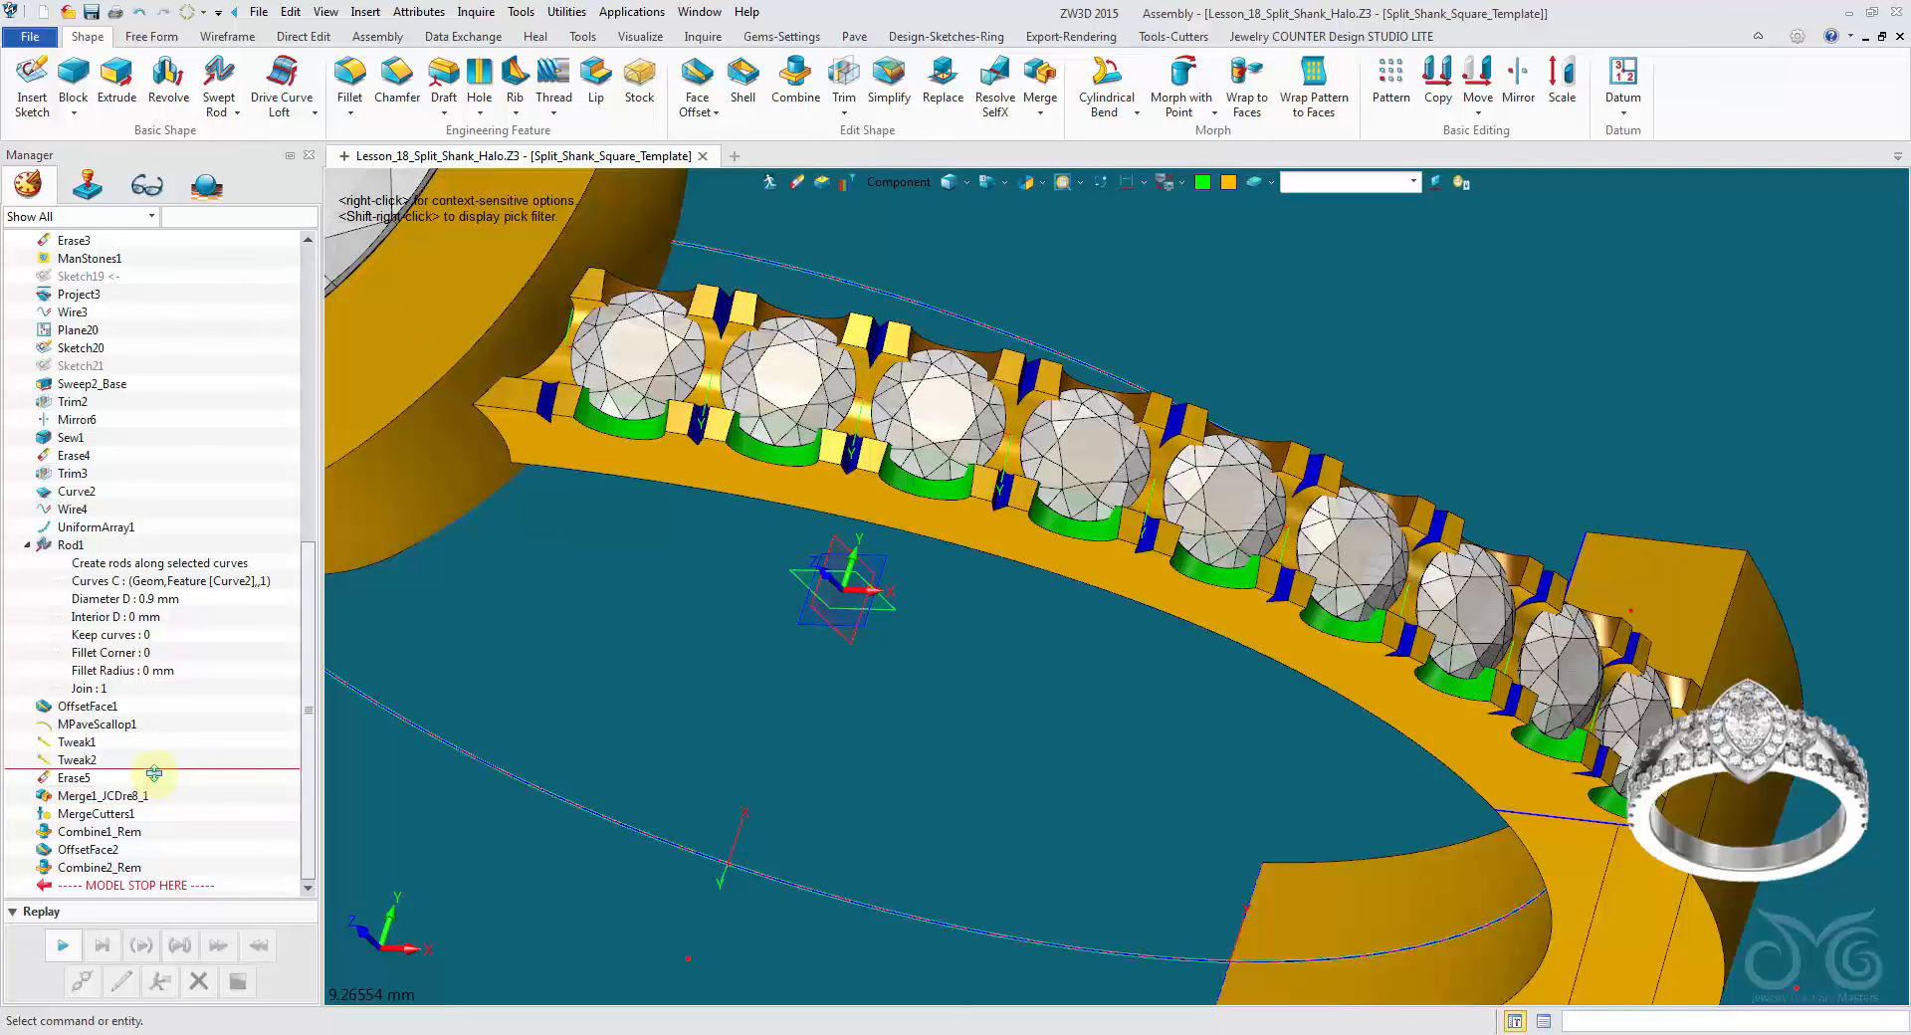
pyautogui.moveTo(155, 773); pyautogui.dragTo(156, 784)
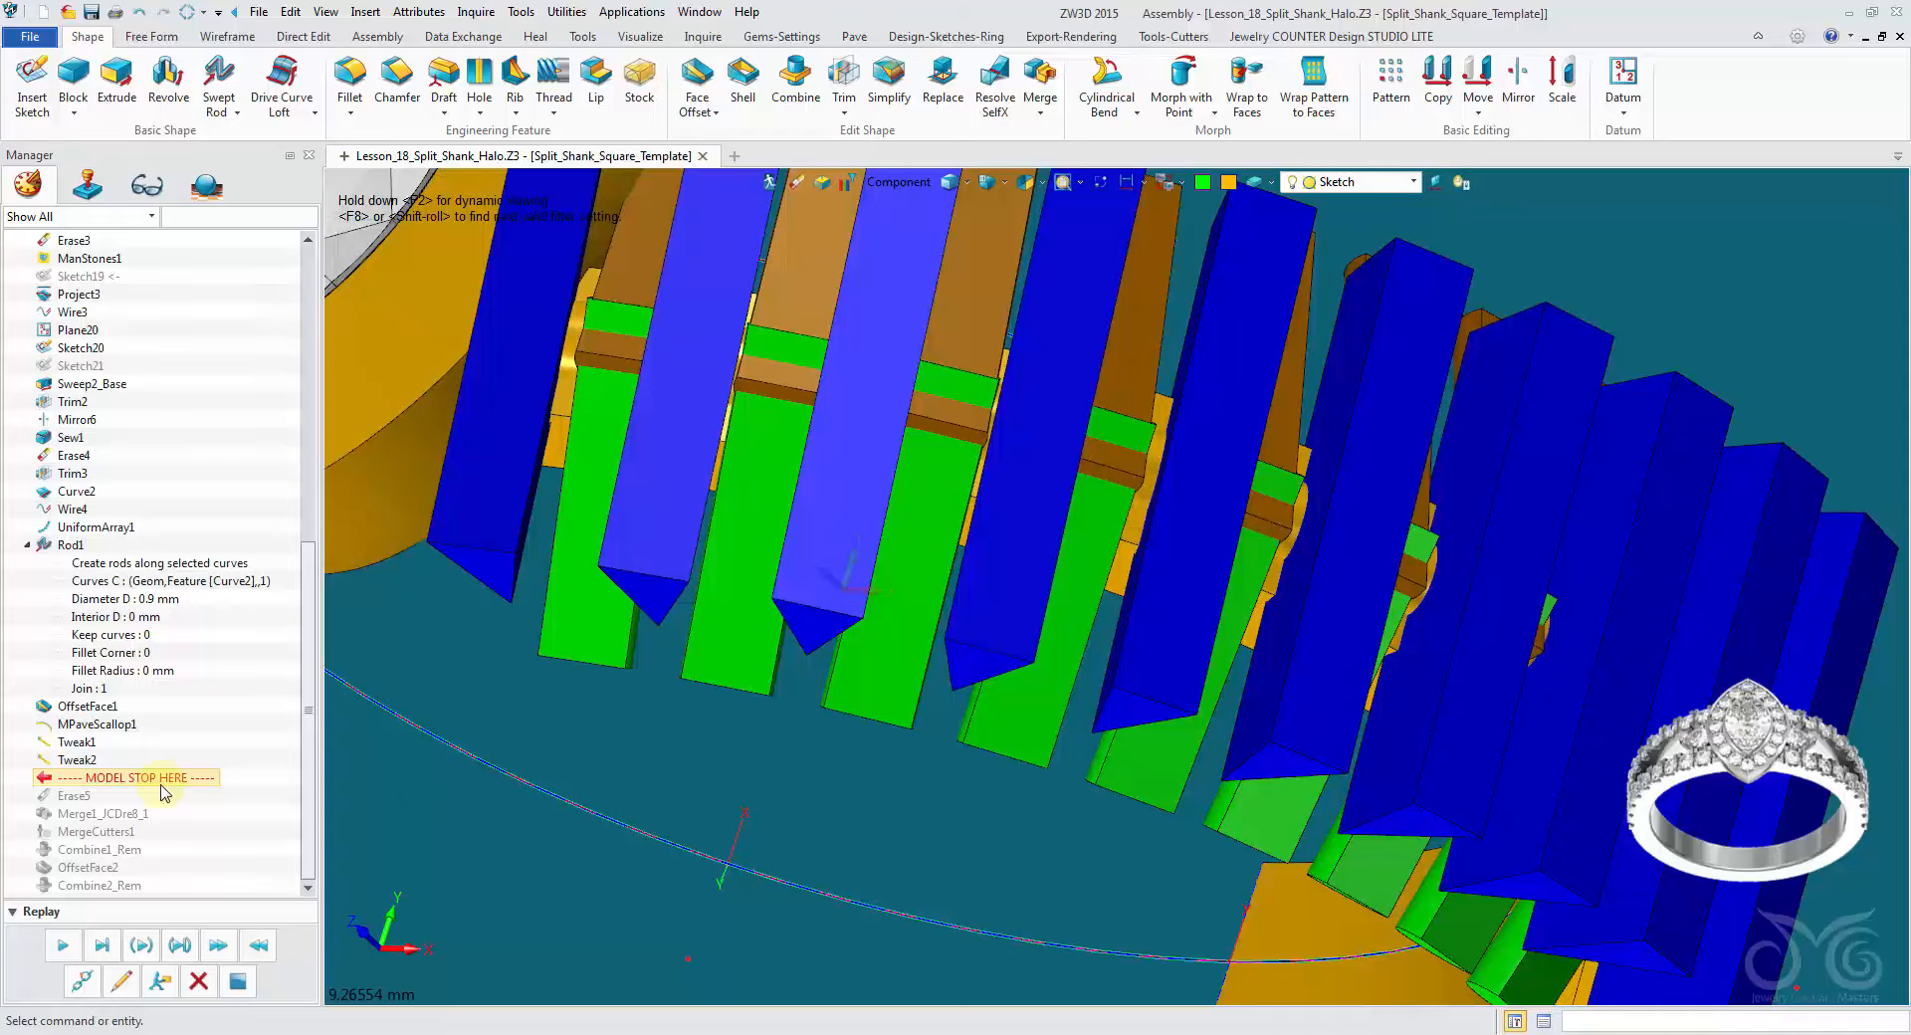
pyautogui.moveTo(617, 527); pyautogui.dragTo(1185, 46, button='right')
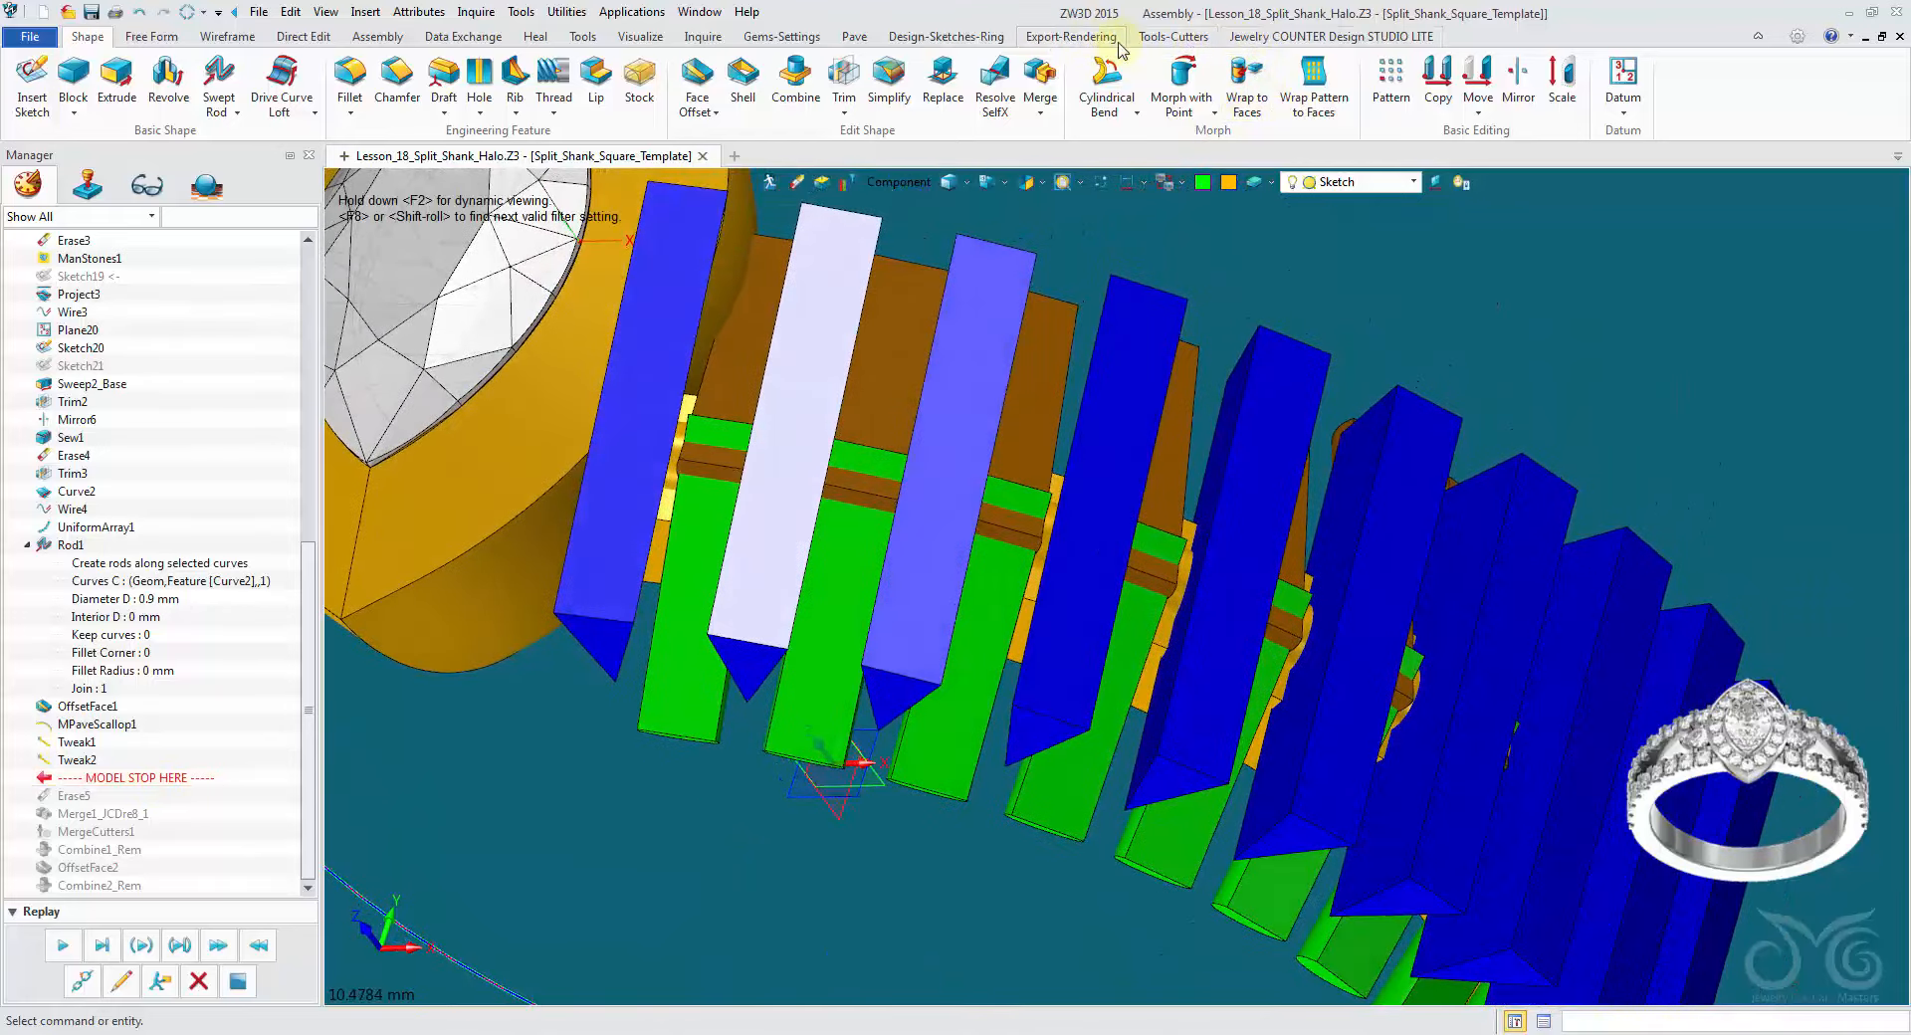
# Step: Tweak the MicroPaveInsideScallop cutters to a Scallop_Width of 0.80 and a Scallop_Angle of 15.00, and collapse the Rod1 details
pyautogui.click(1166, 38)
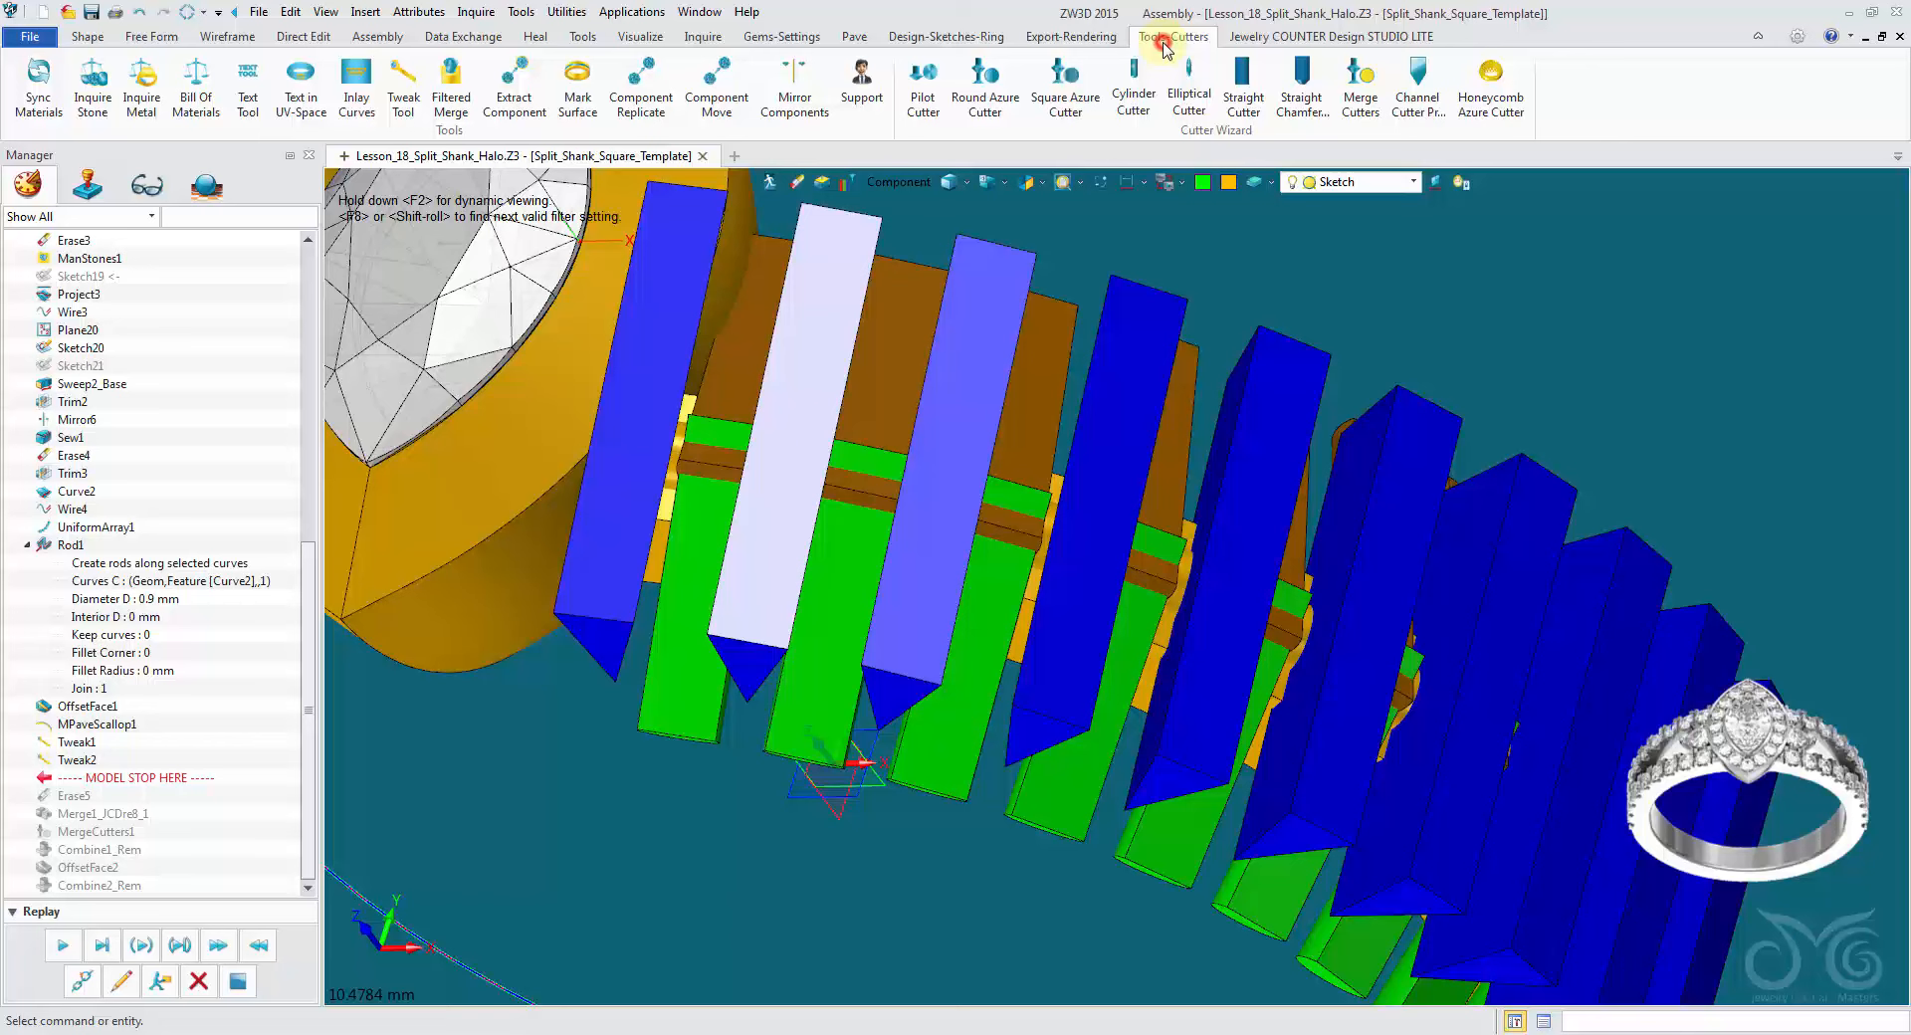
pyautogui.click(410, 100)
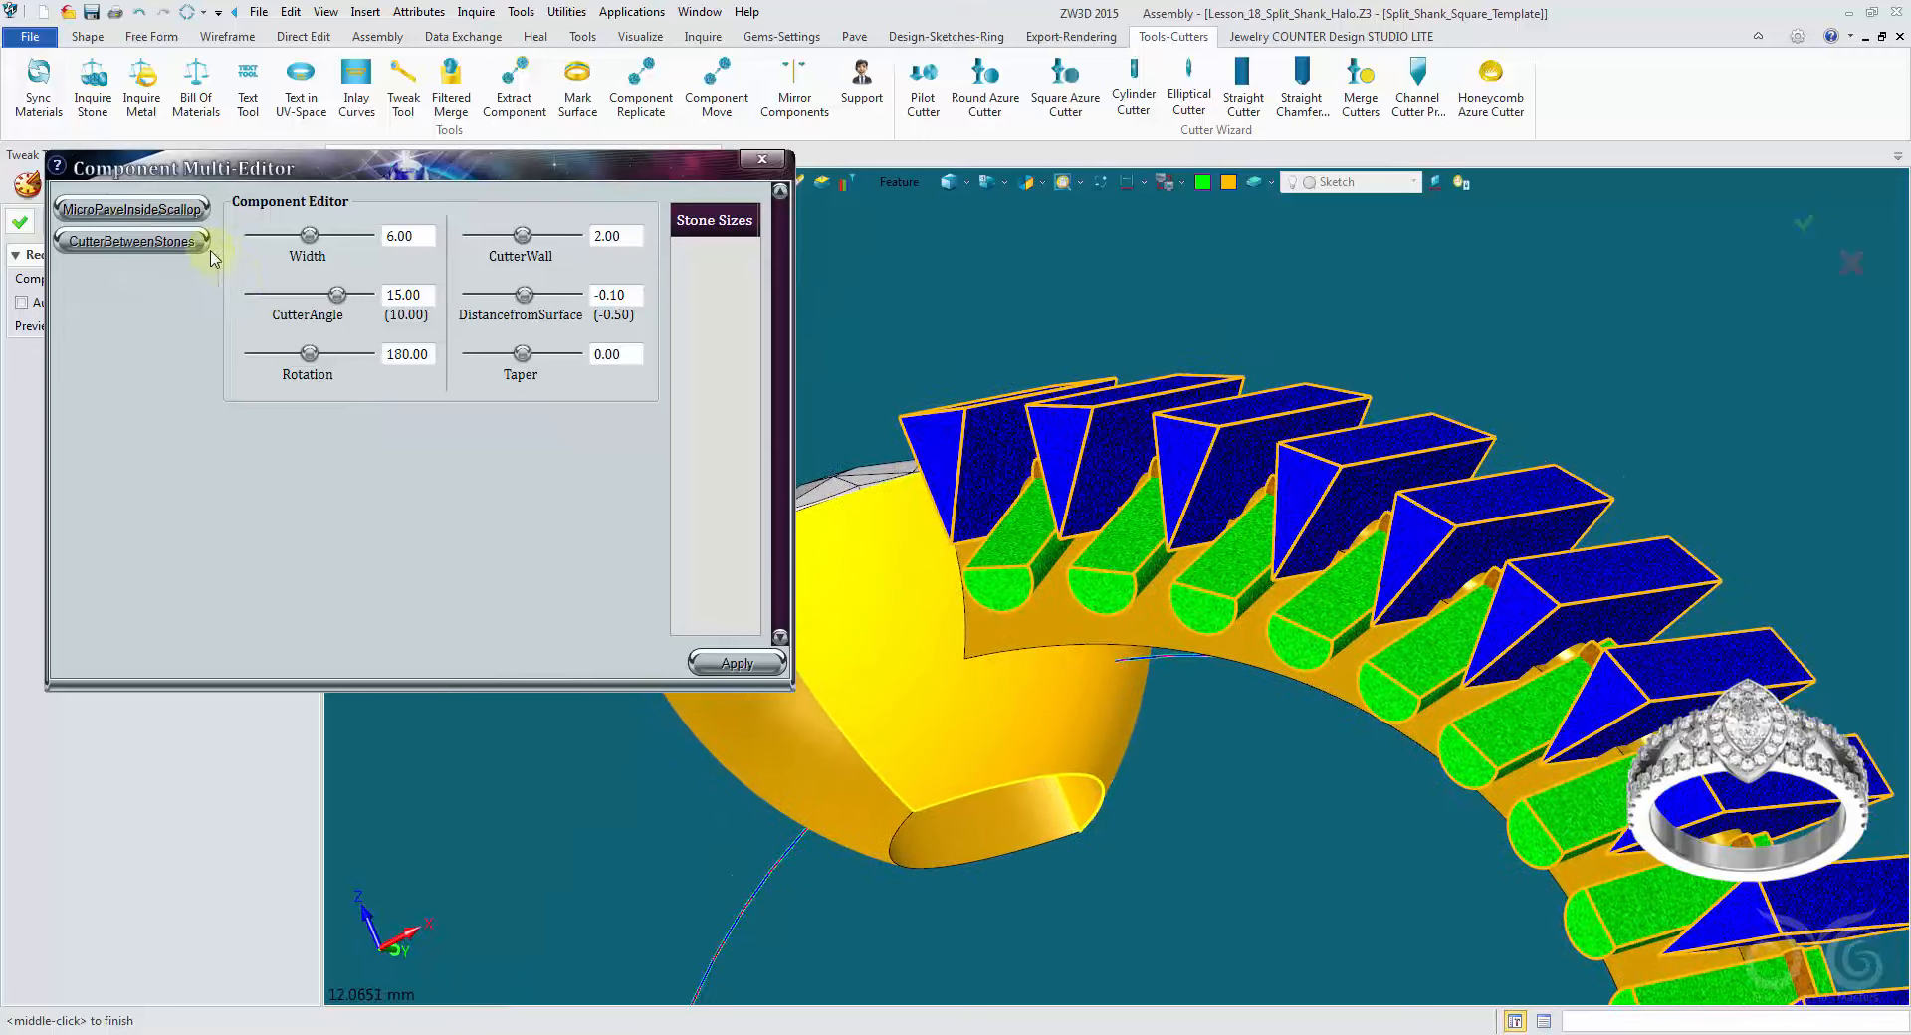
pyautogui.click(194, 213)
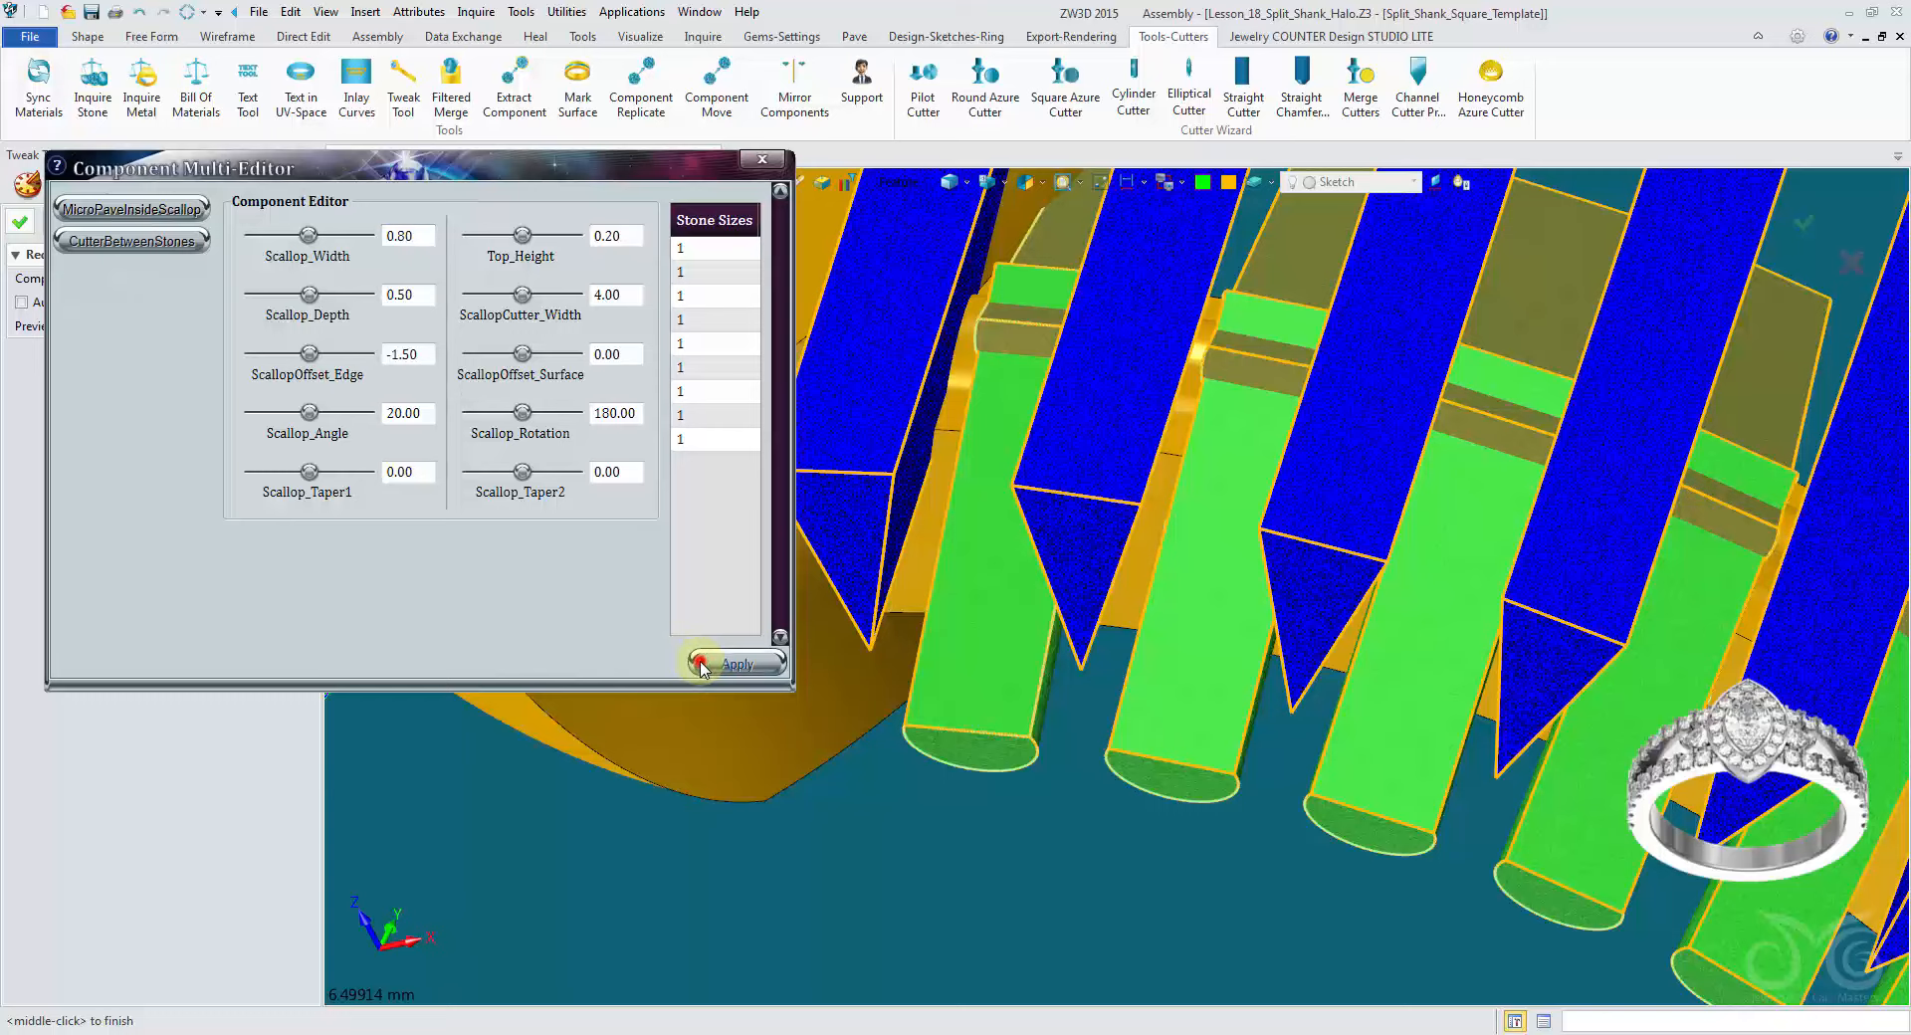
pyautogui.click(737, 663)
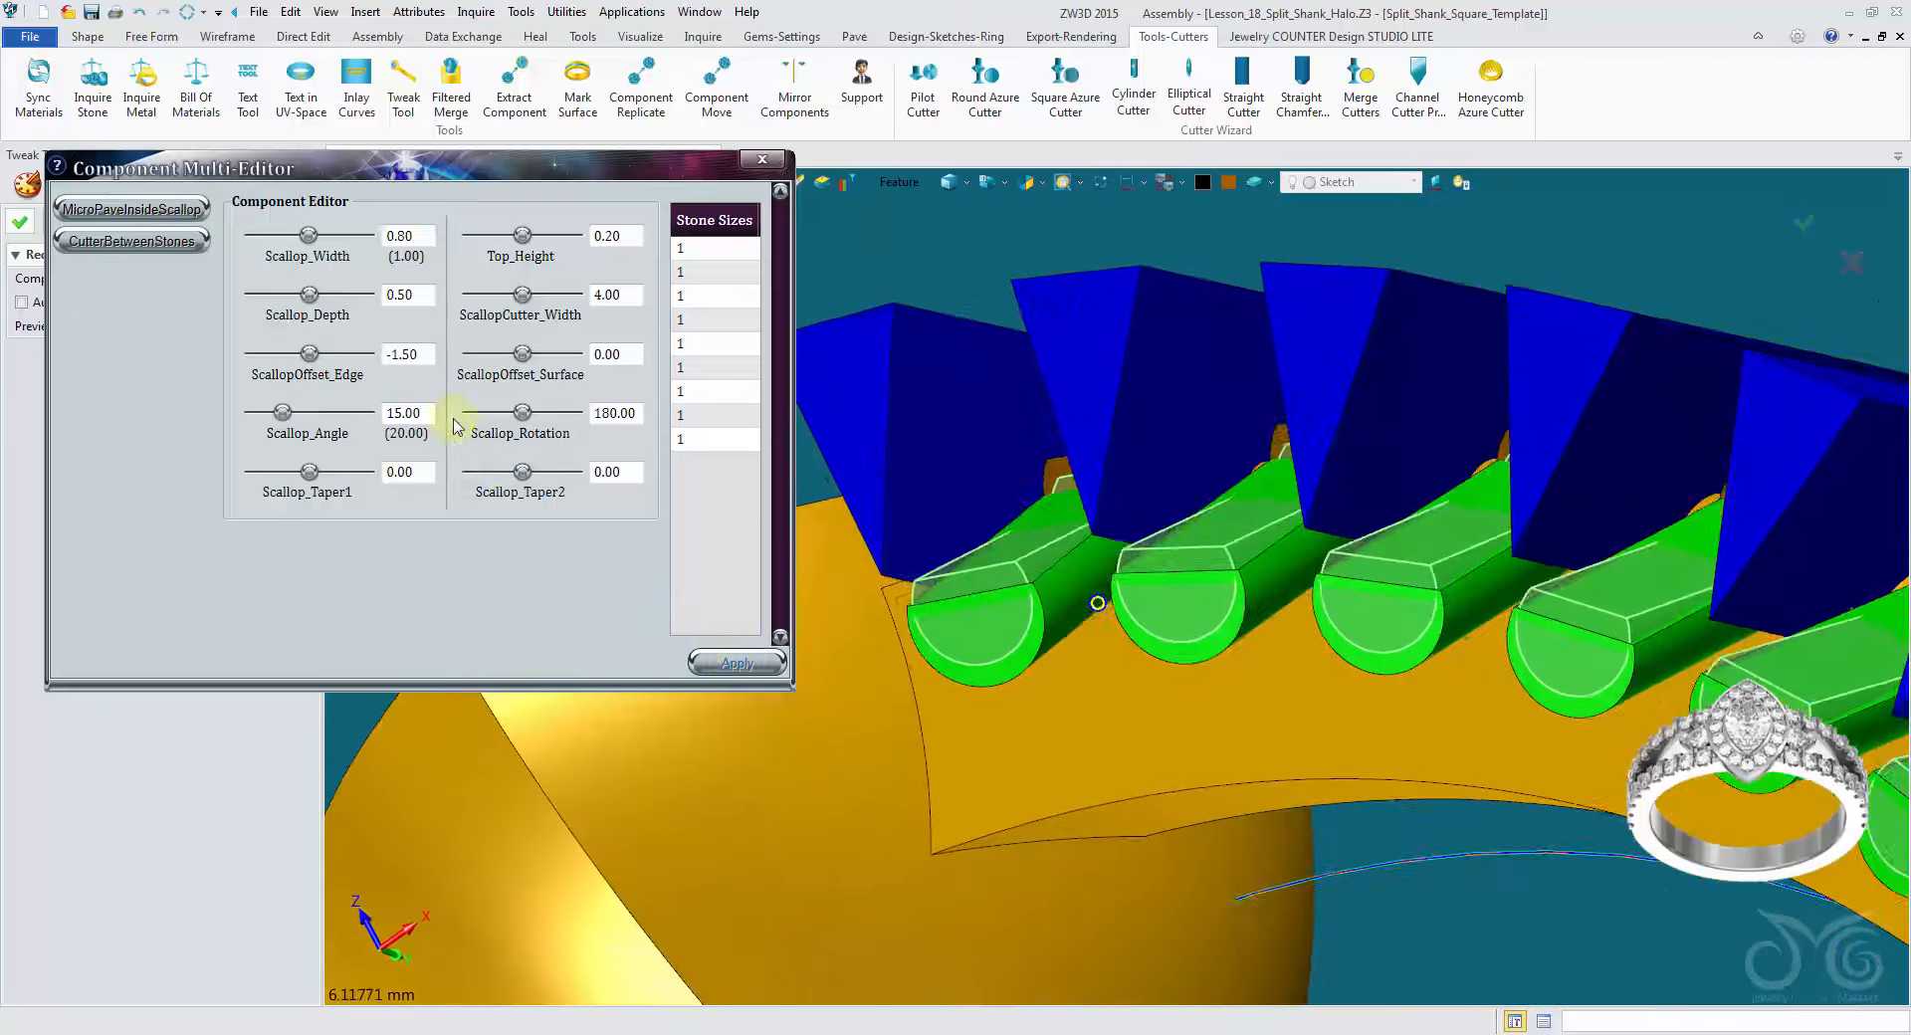
pyautogui.click(110, 221)
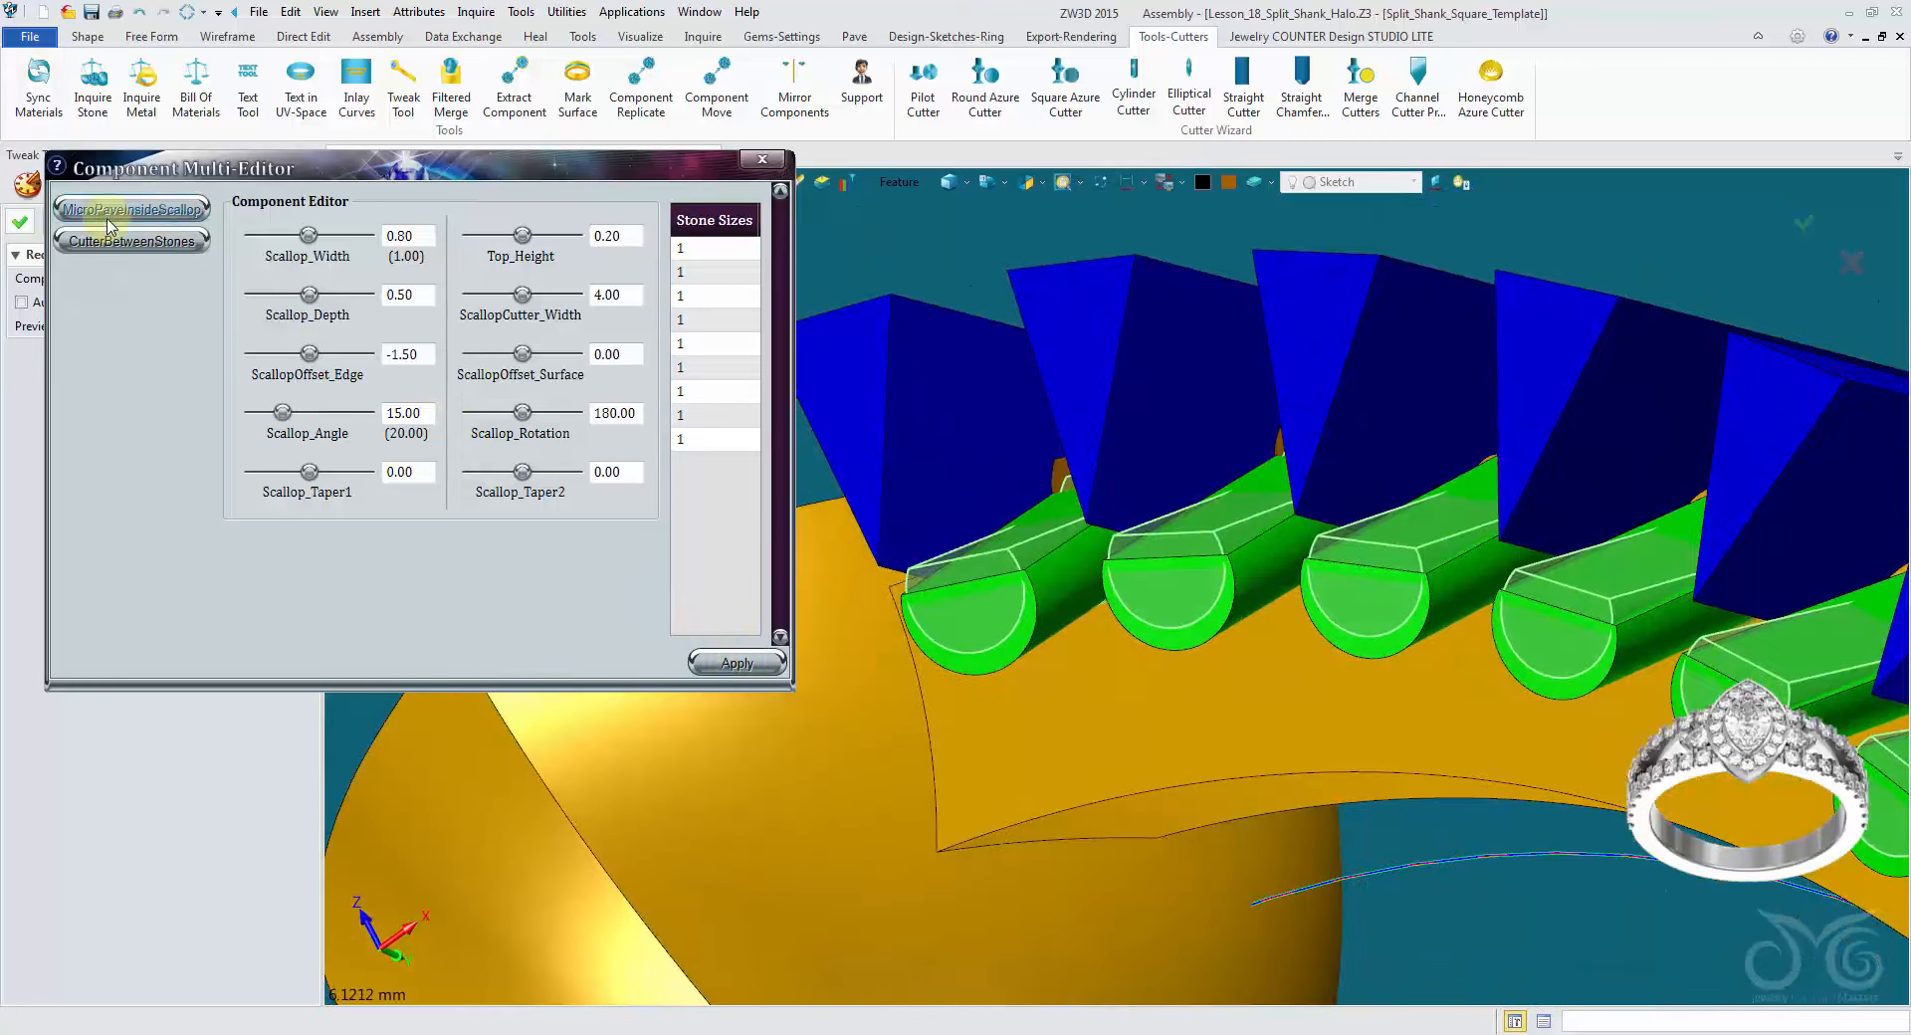
pyautogui.click(22, 222)
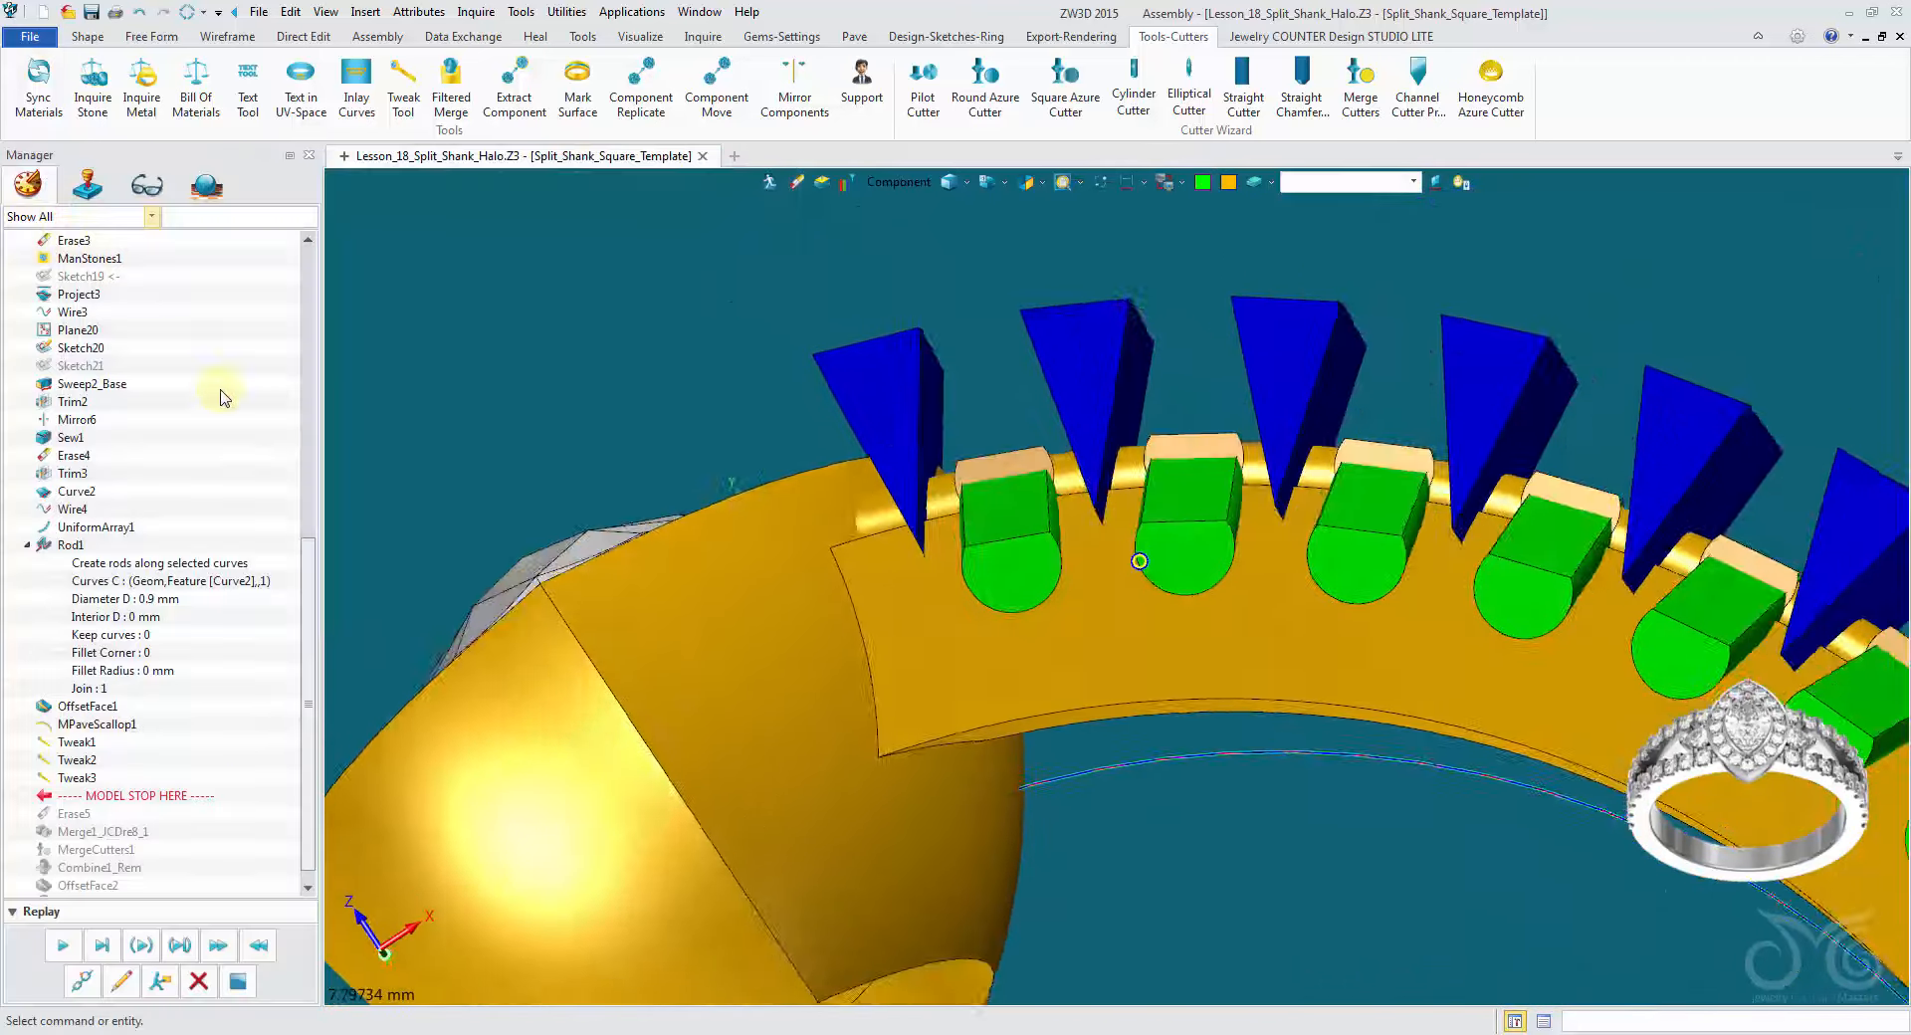
pyautogui.click(27, 545)
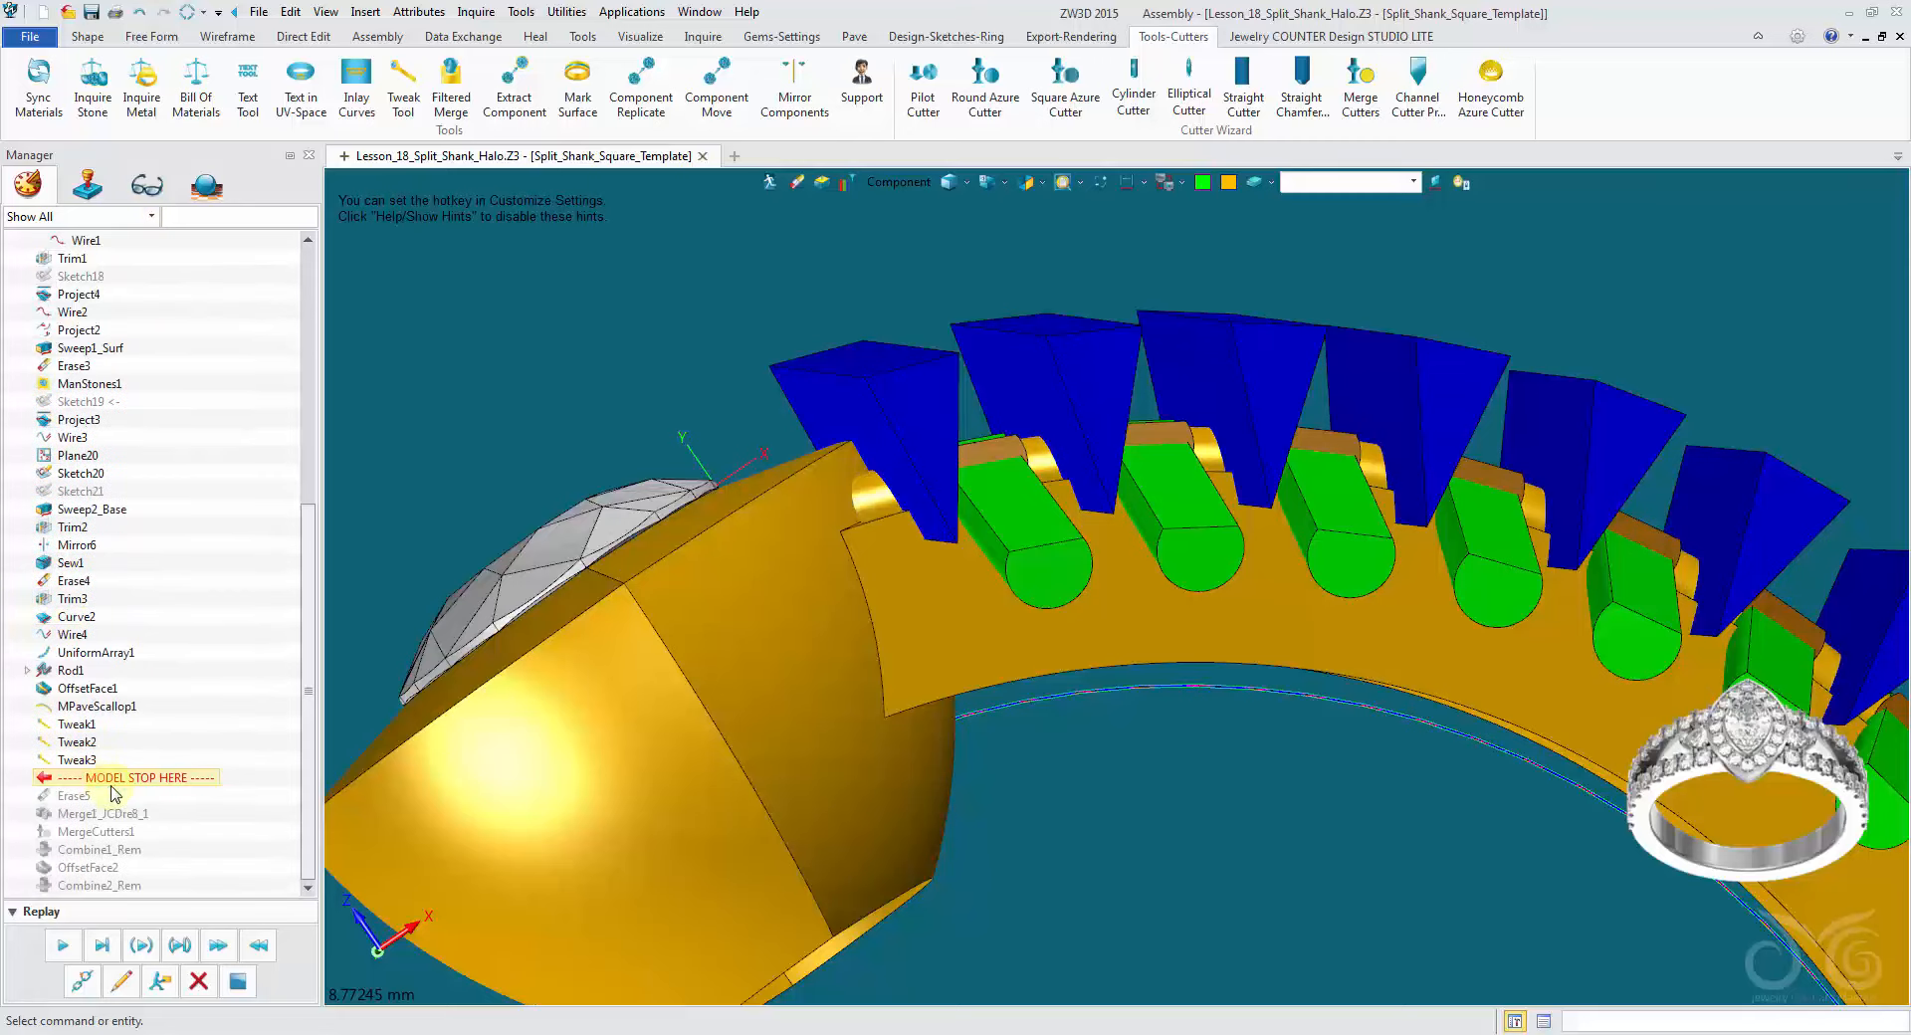
# Step: Replay the history from Erase5 through Combine2_Rem and regenerate the model
pyautogui.click(118, 939)
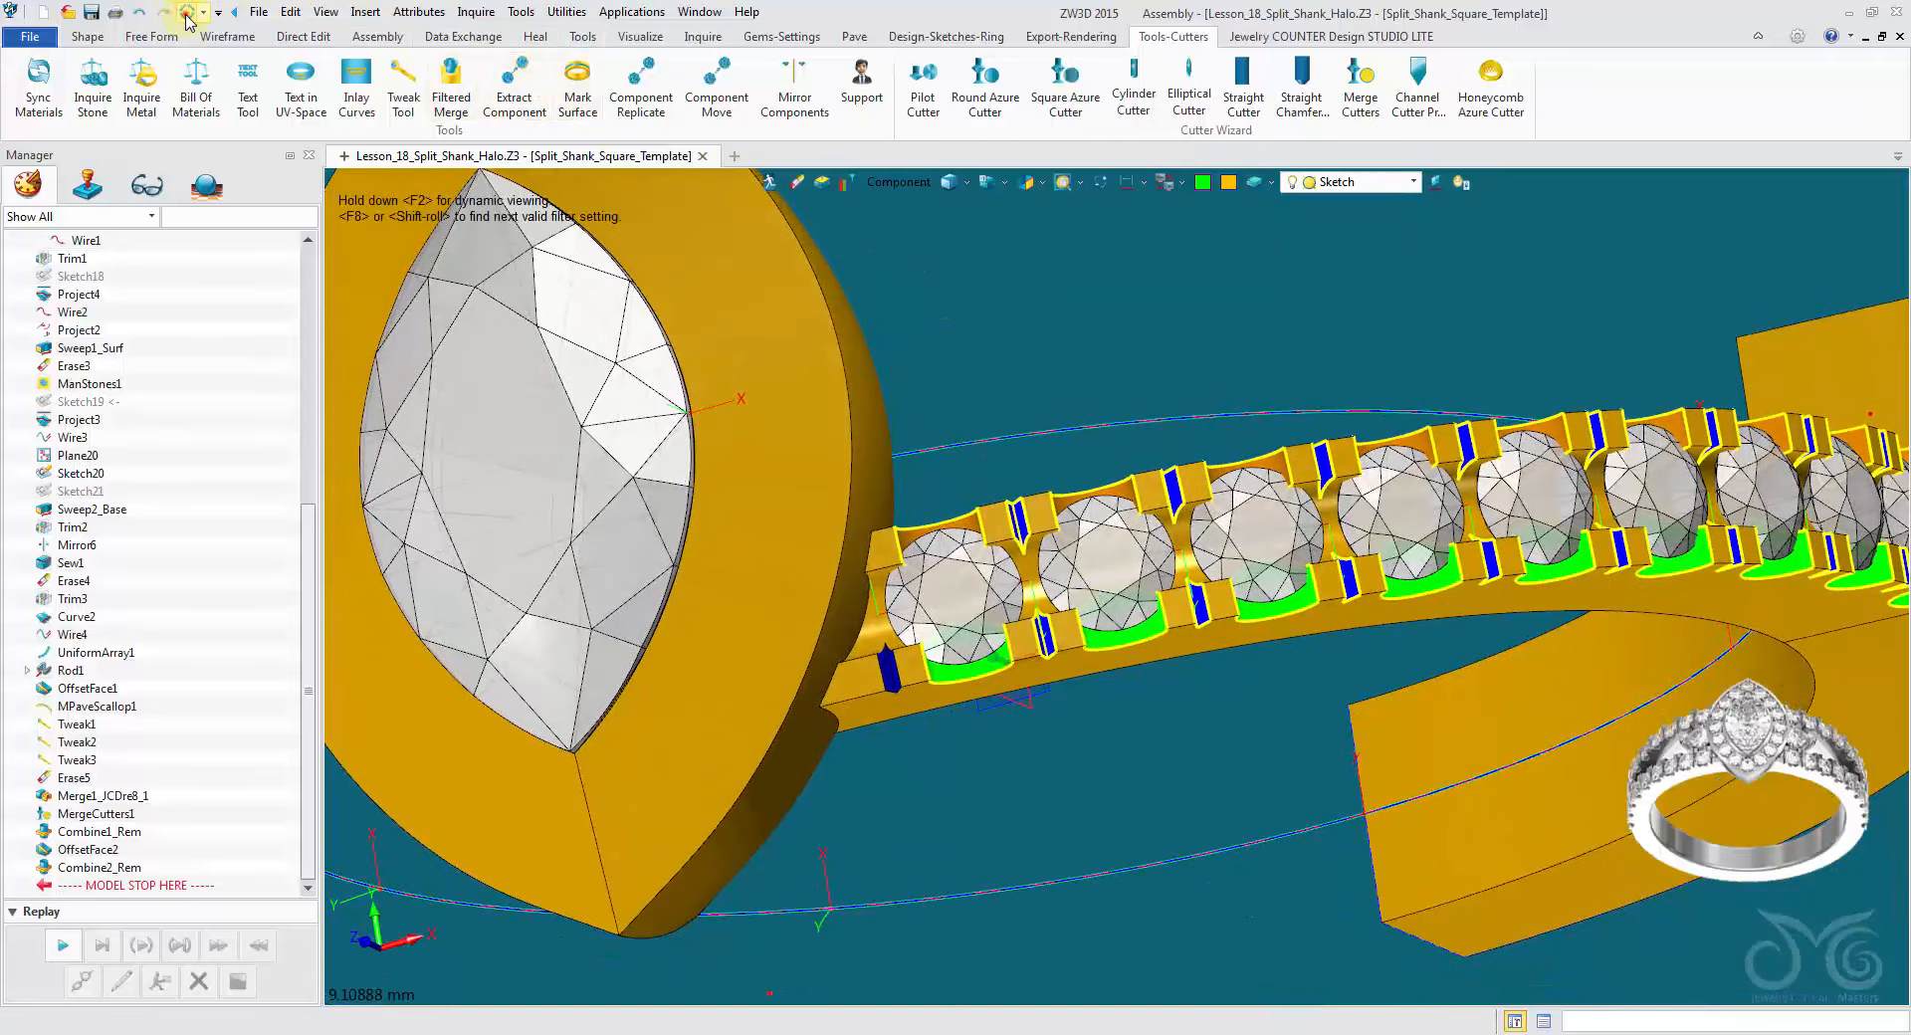
pyautogui.click(187, 13)
pyautogui.click(1105, 588)
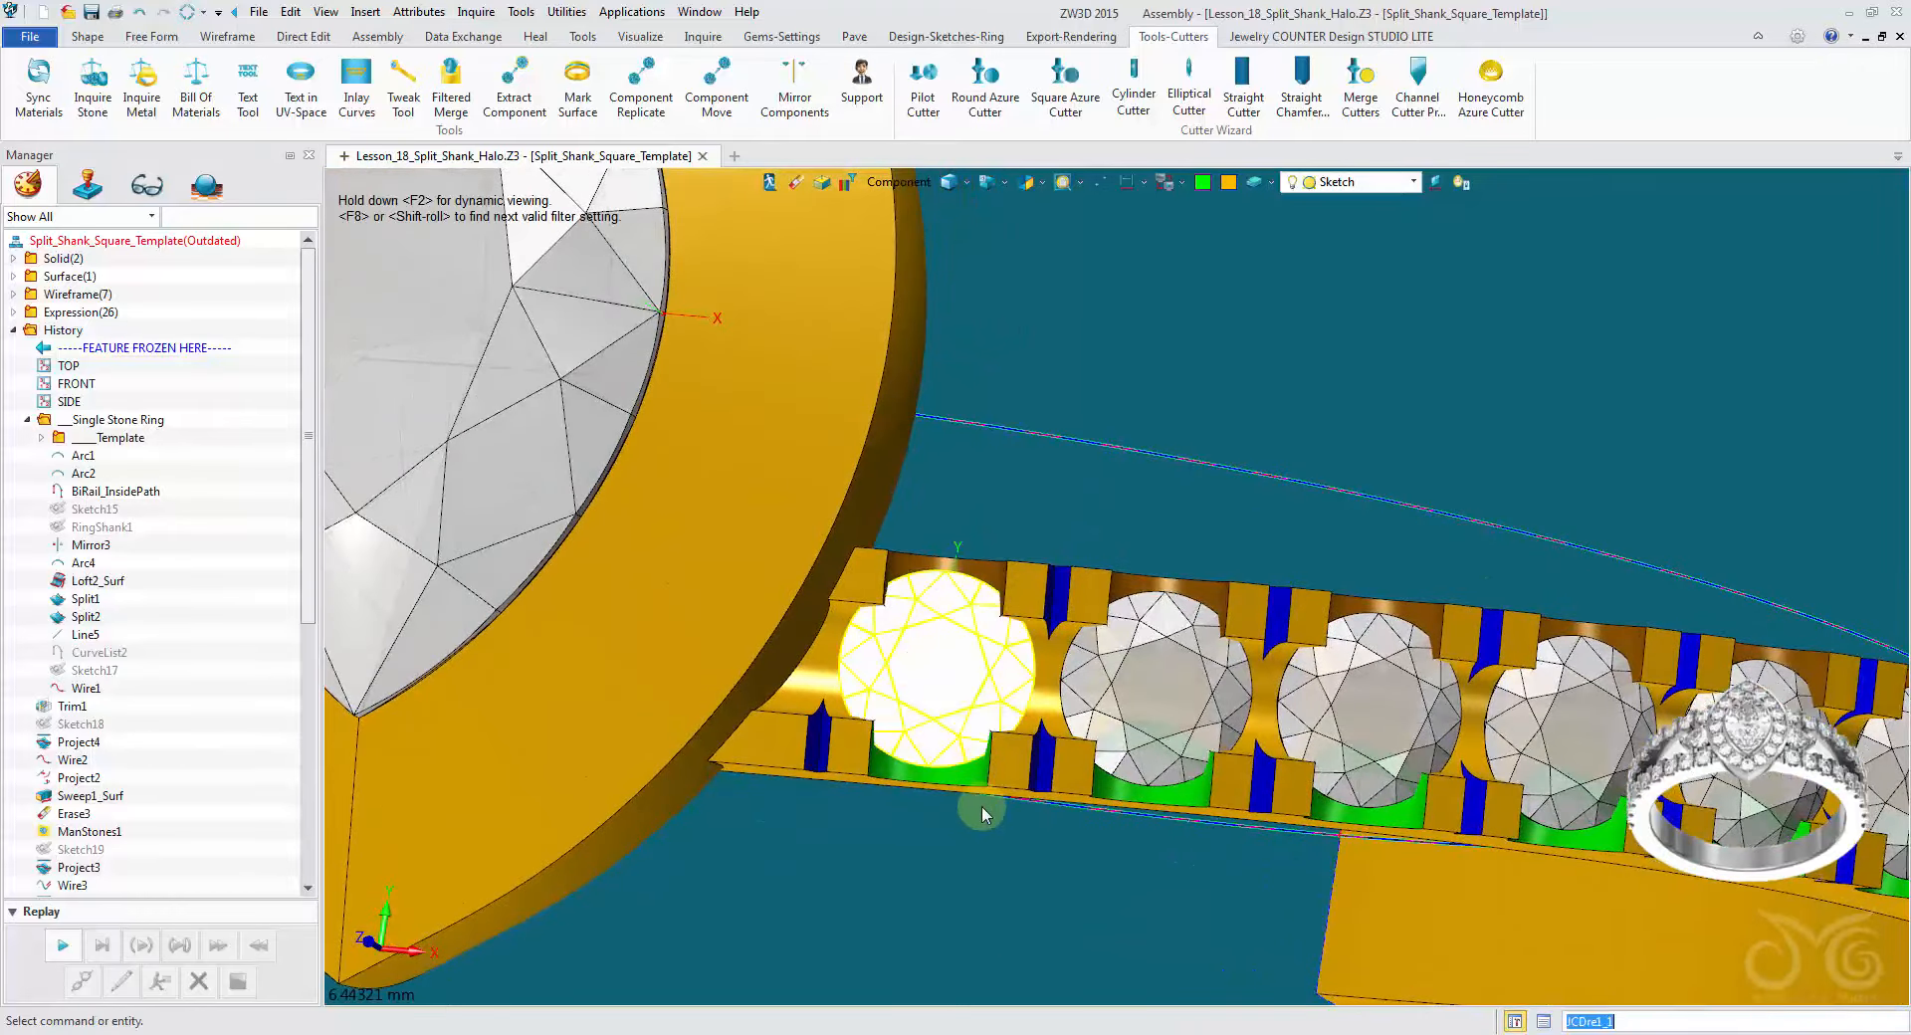
pyautogui.moveTo(1015, 957)
pyautogui.mouseDown(button='right')
pyautogui.moveTo(1029, 934)
pyautogui.moveTo(1084, 940)
pyautogui.moveTo(1216, 894)
pyautogui.moveTo(1128, 798)
pyautogui.moveTo(1097, 537)
pyautogui.moveTo(913, 97)
pyautogui.mouseUp(button='right')
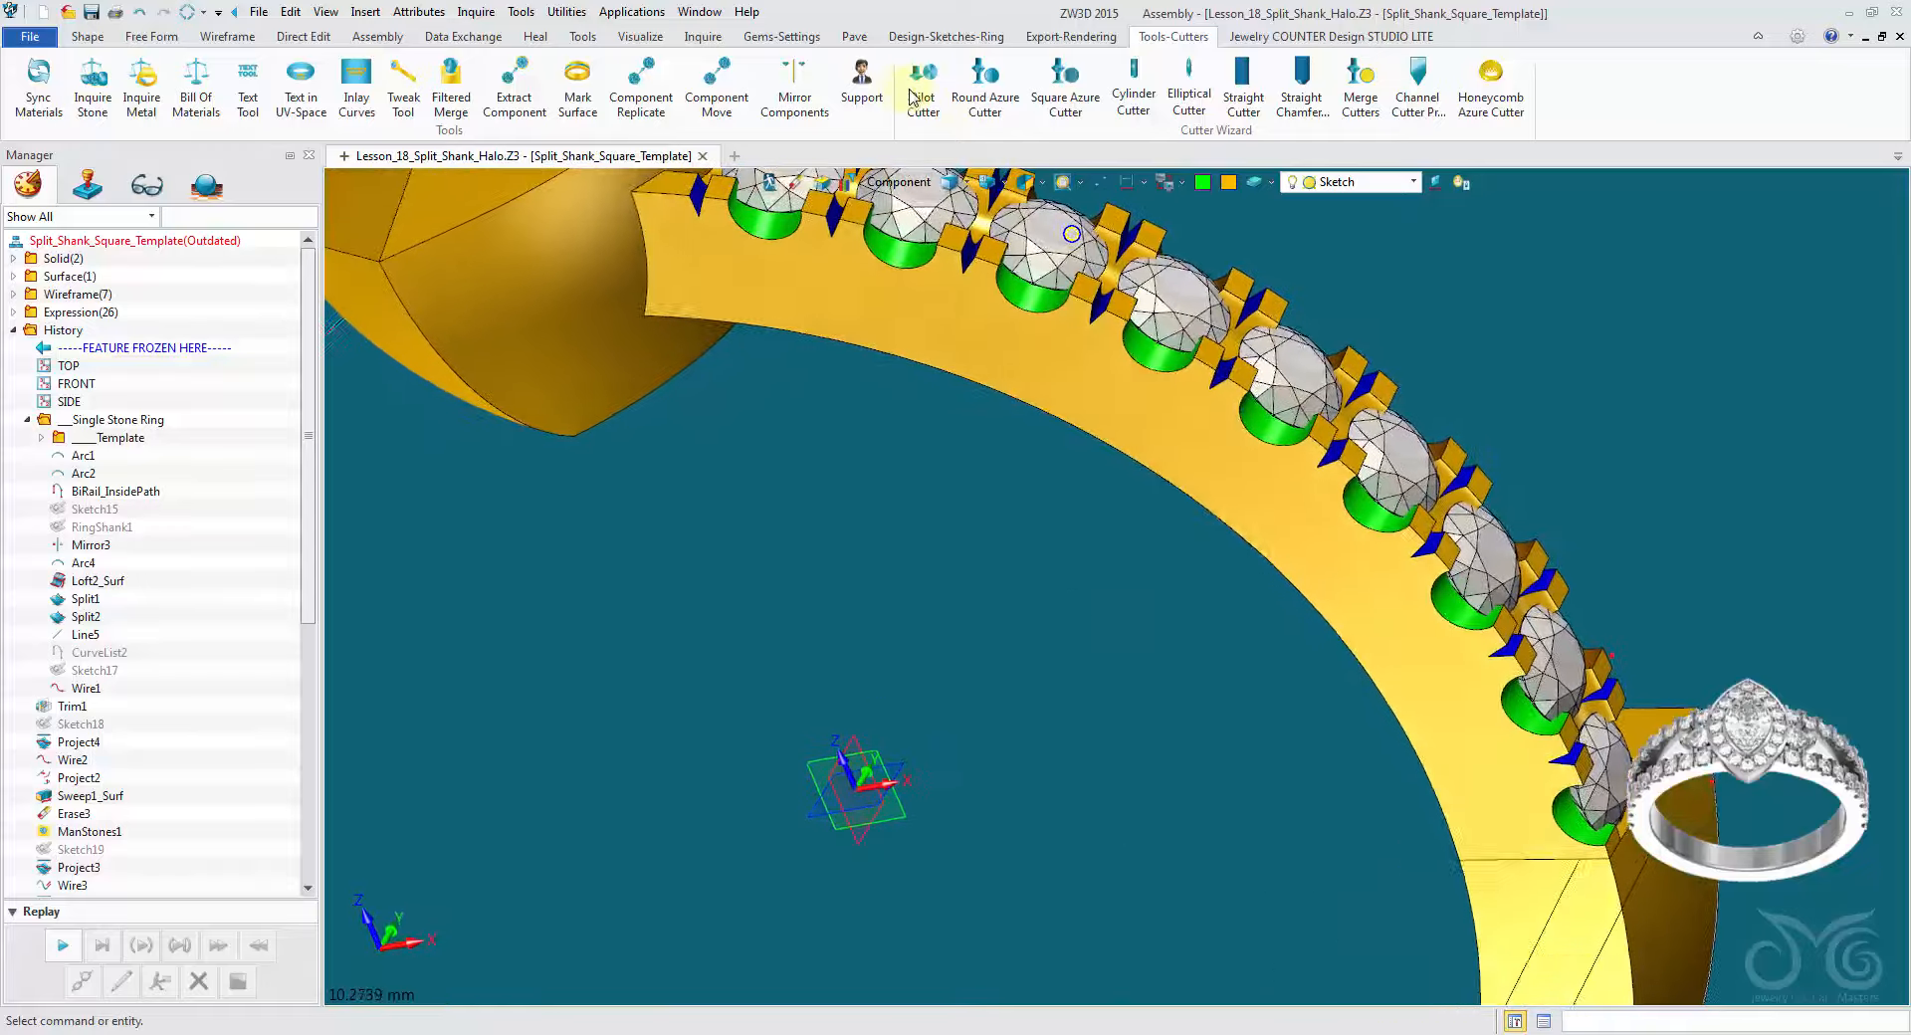
# Step: Create pilot cutters on the UniformArray1 stones with a Scale of 1, an Elevation of 0 mm and a Rotation of 0
pyautogui.click(913, 96)
pyautogui.moveTo(935, 239); pyautogui.dragTo(923, 189, button='right')
pyautogui.scroll(4, 965, 278)
pyautogui.click(816, 386)
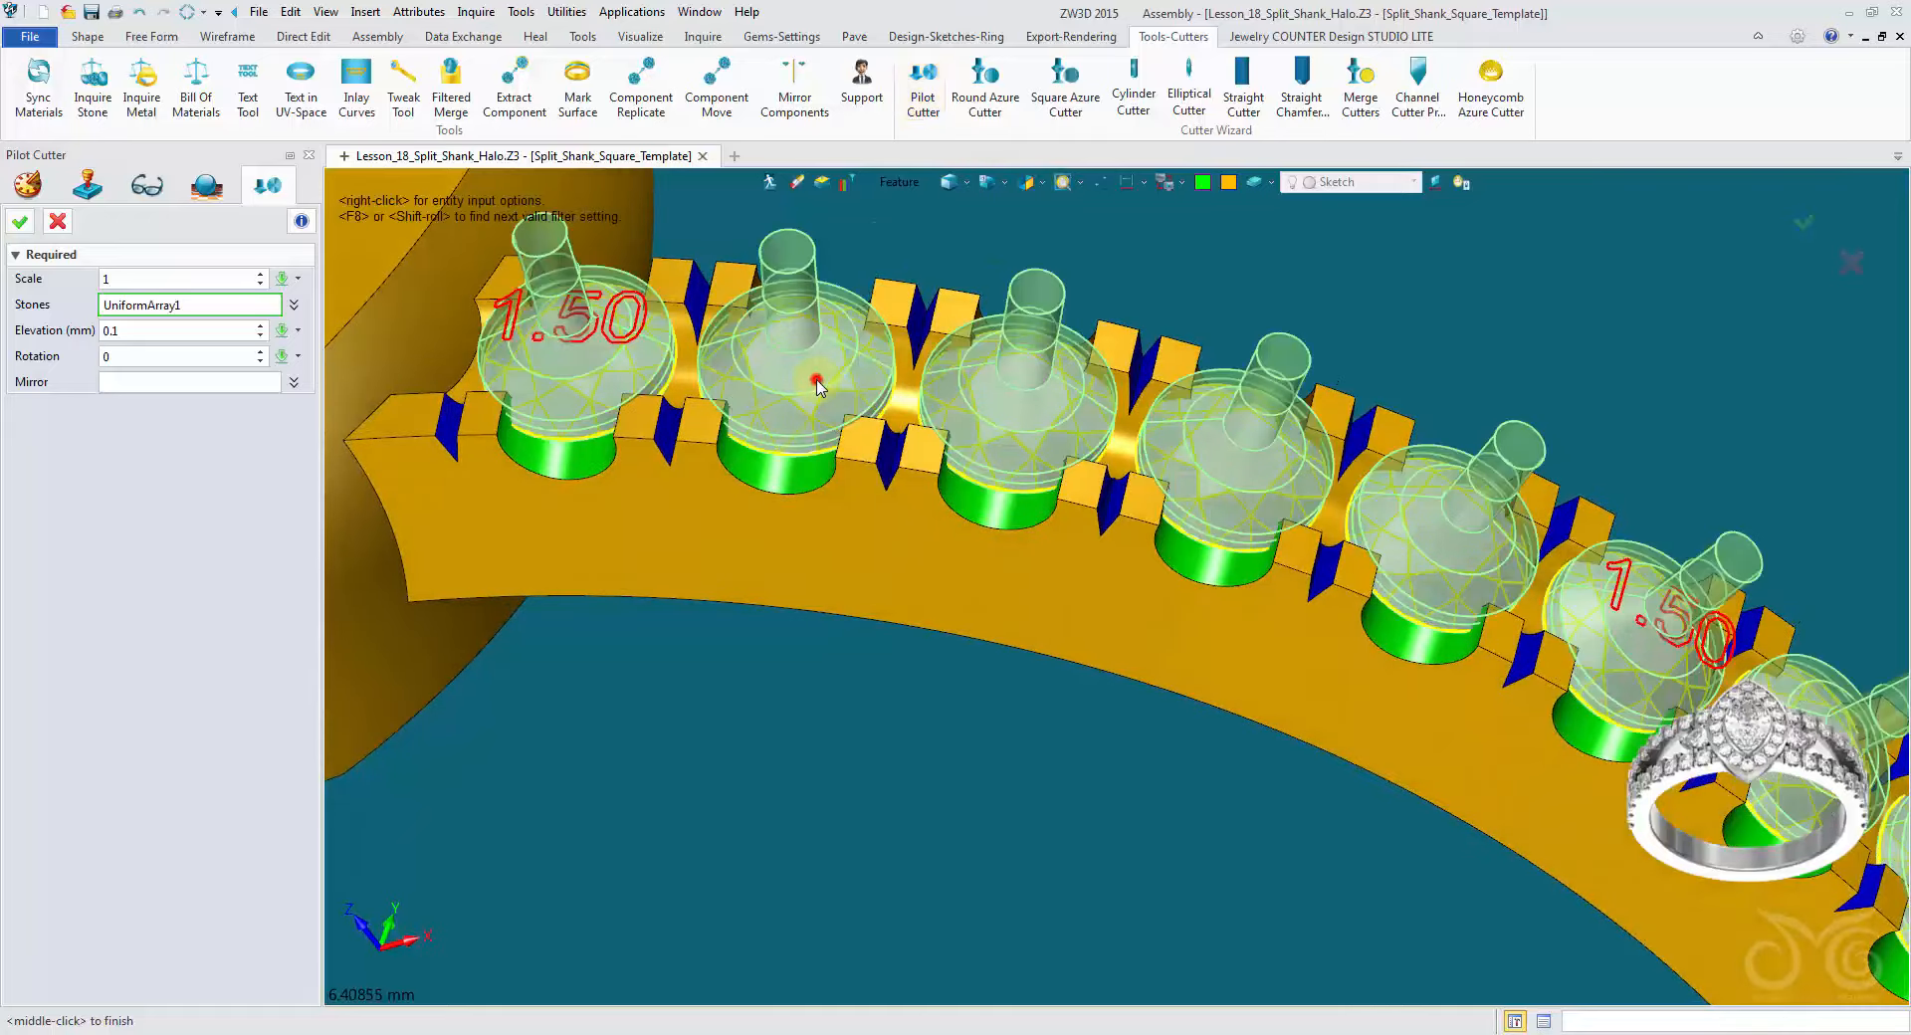
pyautogui.moveTo(796, 378); pyautogui.dragTo(348, 288, button='right')
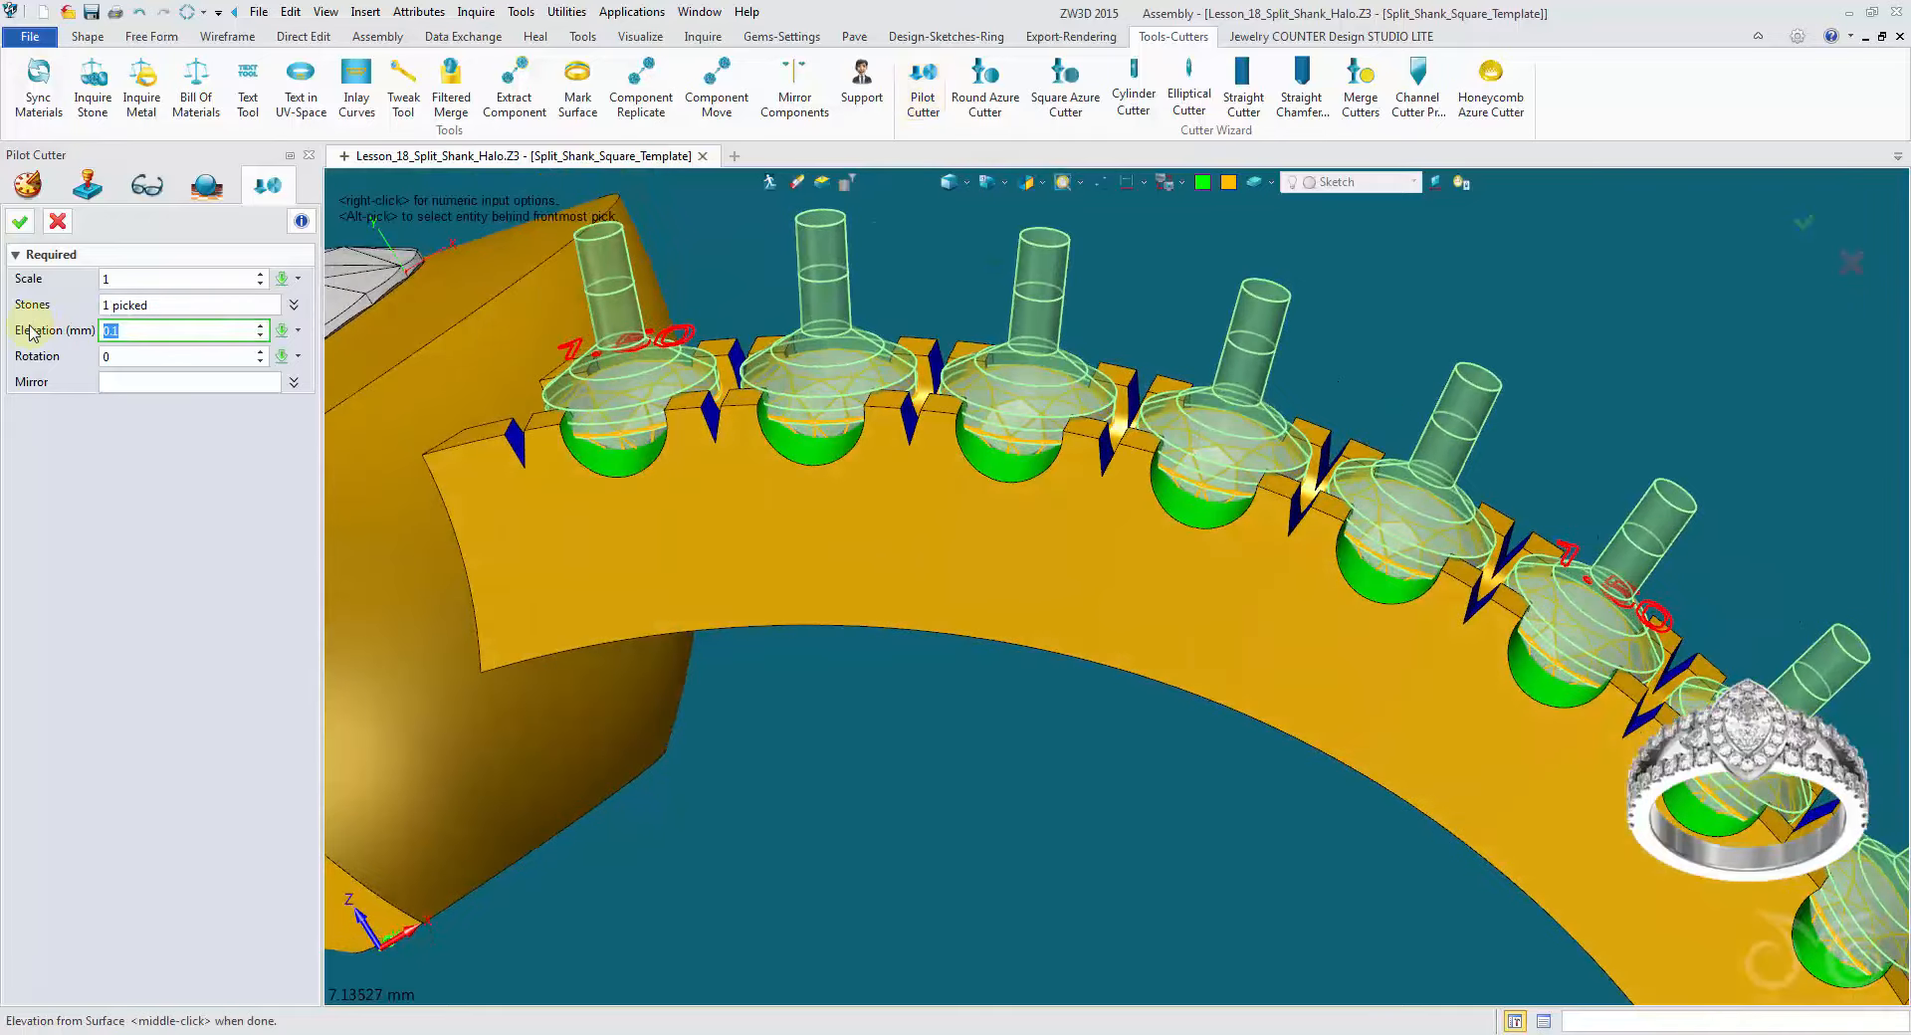
pyautogui.moveTo(57, 290); pyautogui.dragTo(68, 283, button='right')
pyautogui.click(132, 328)
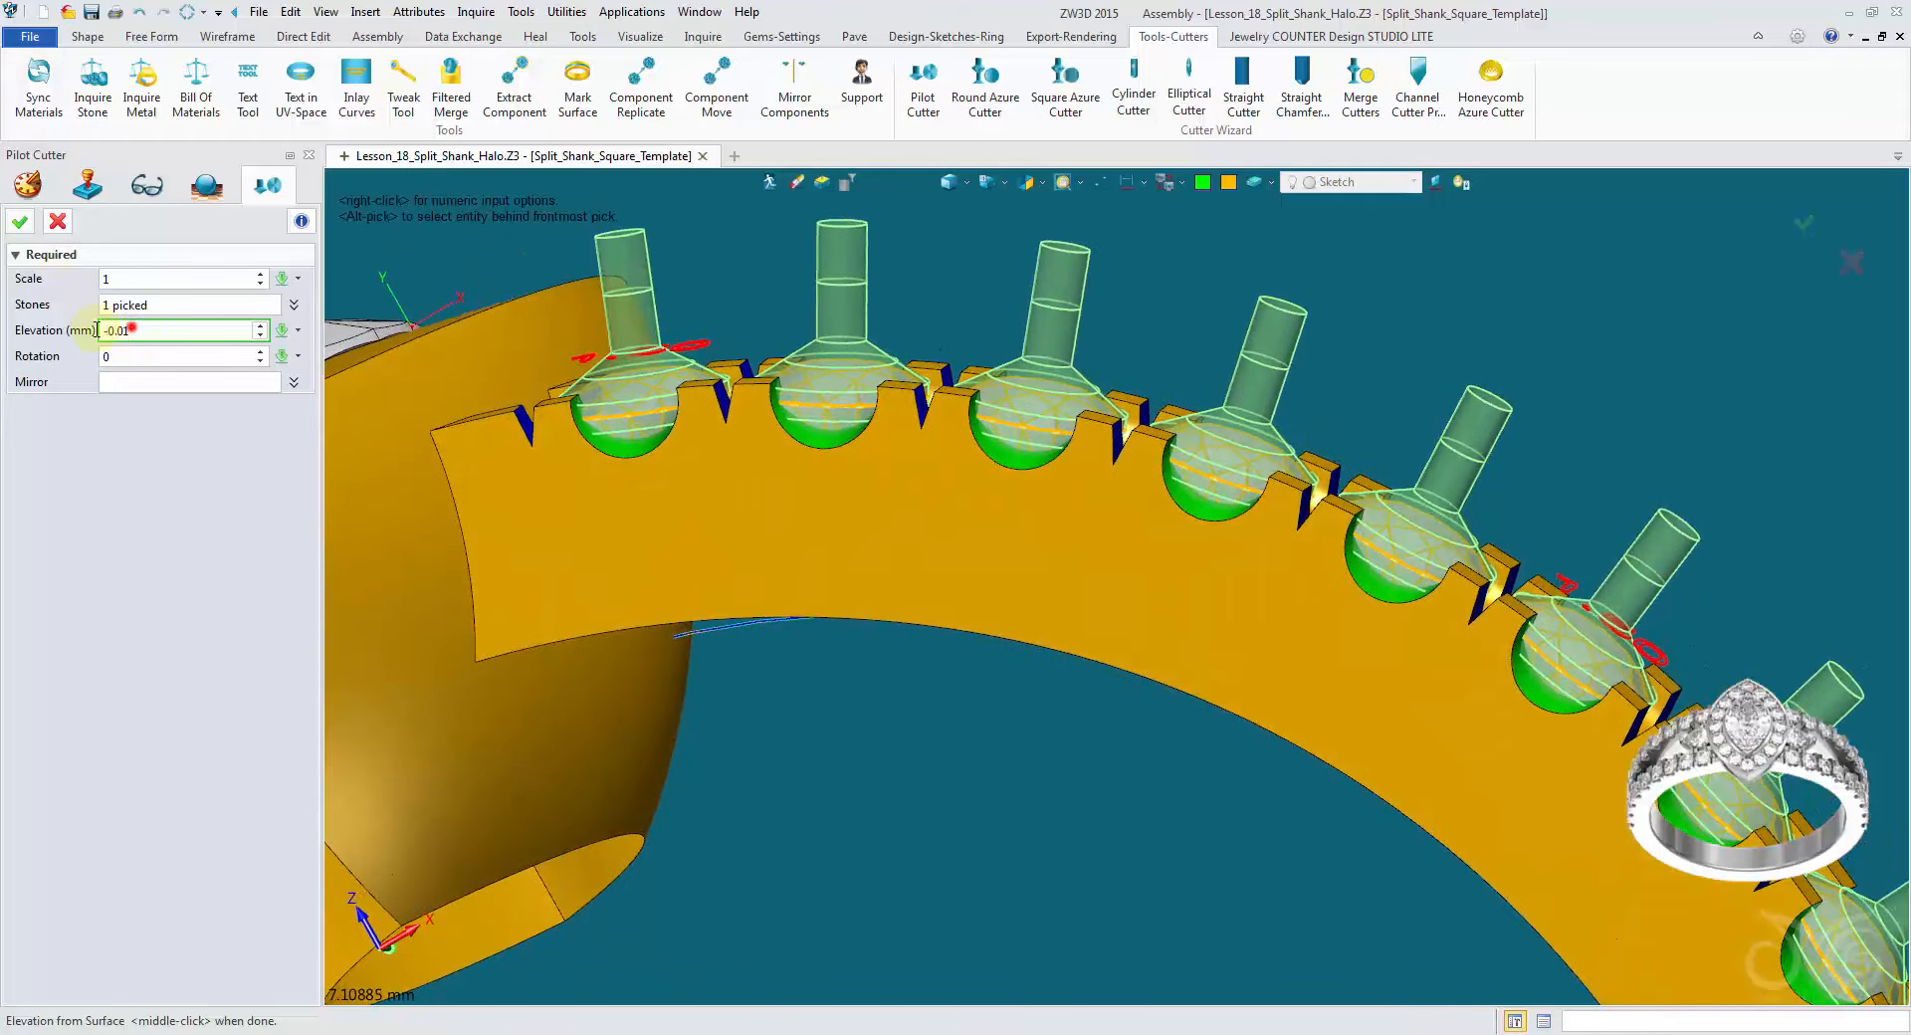
pyautogui.click(24, 223)
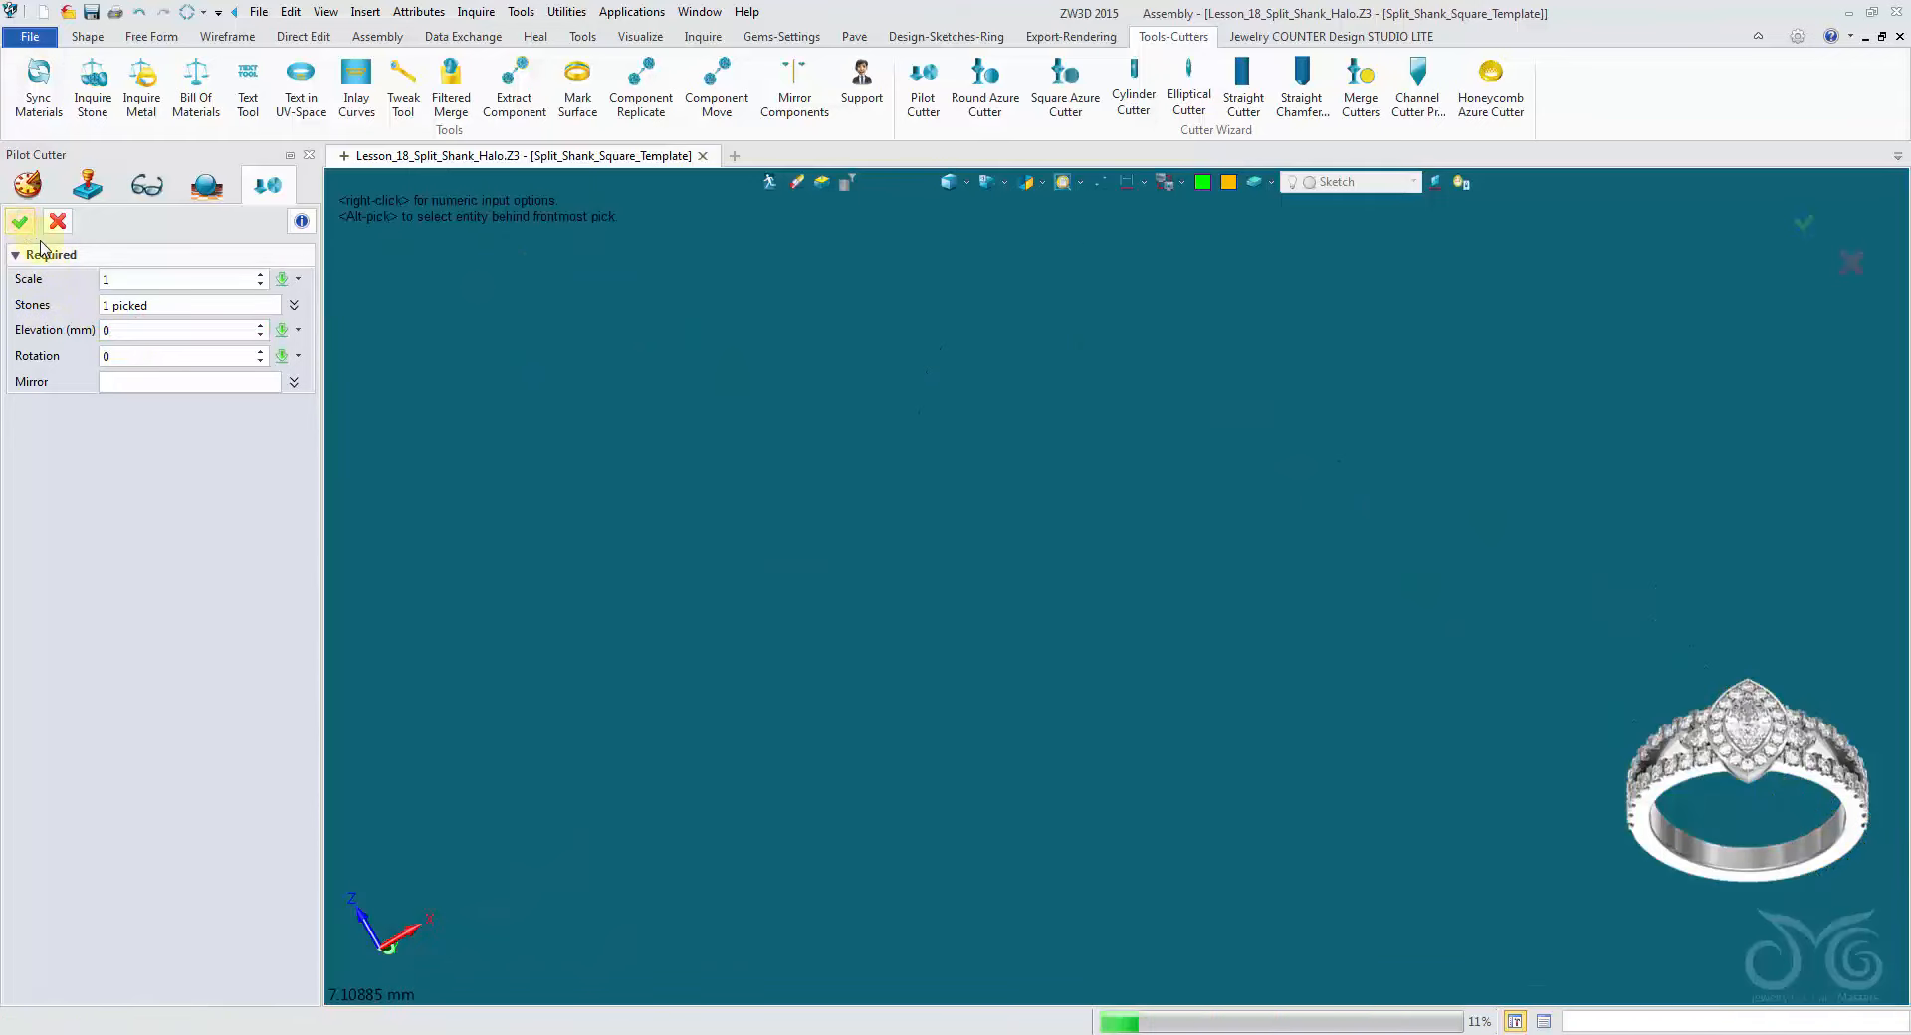
# Step: Tweak the Round_Pilot cutters in the component editor, checking their fit around the stones in wireframe display
pyautogui.click(129, 209)
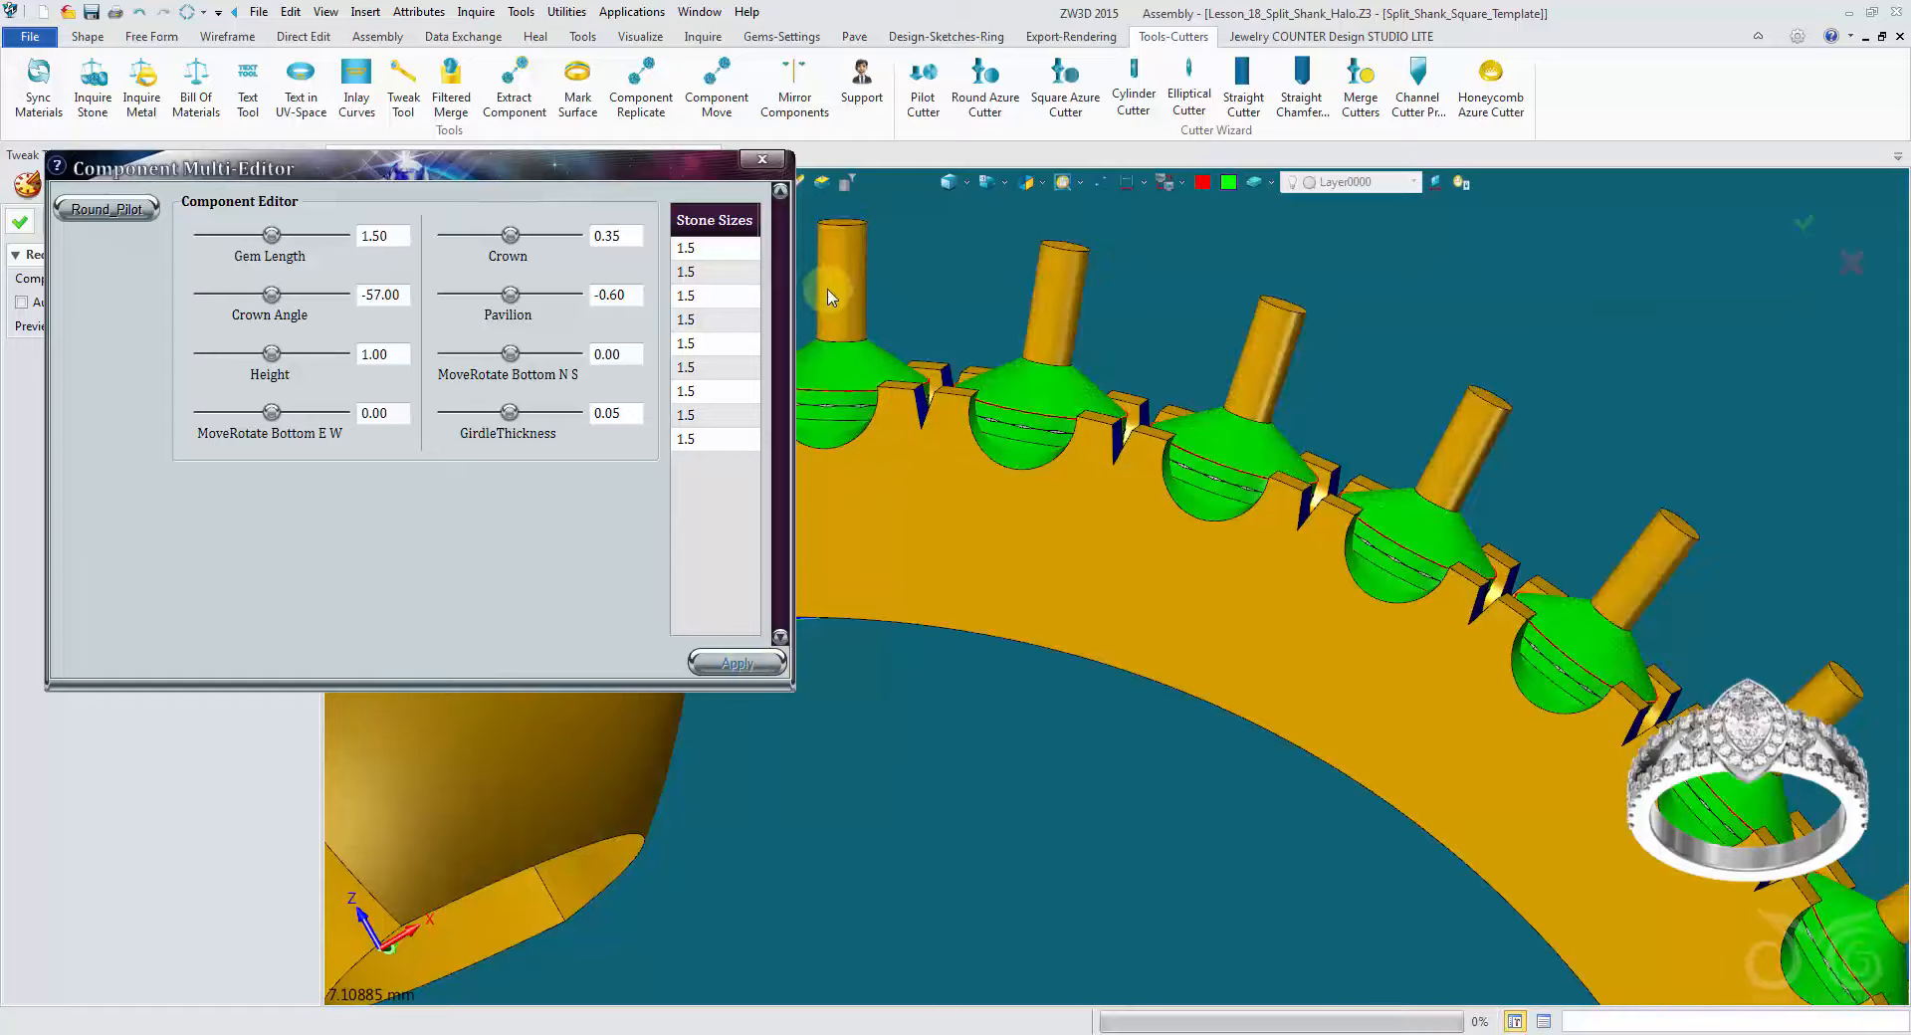
pyautogui.click(944, 185)
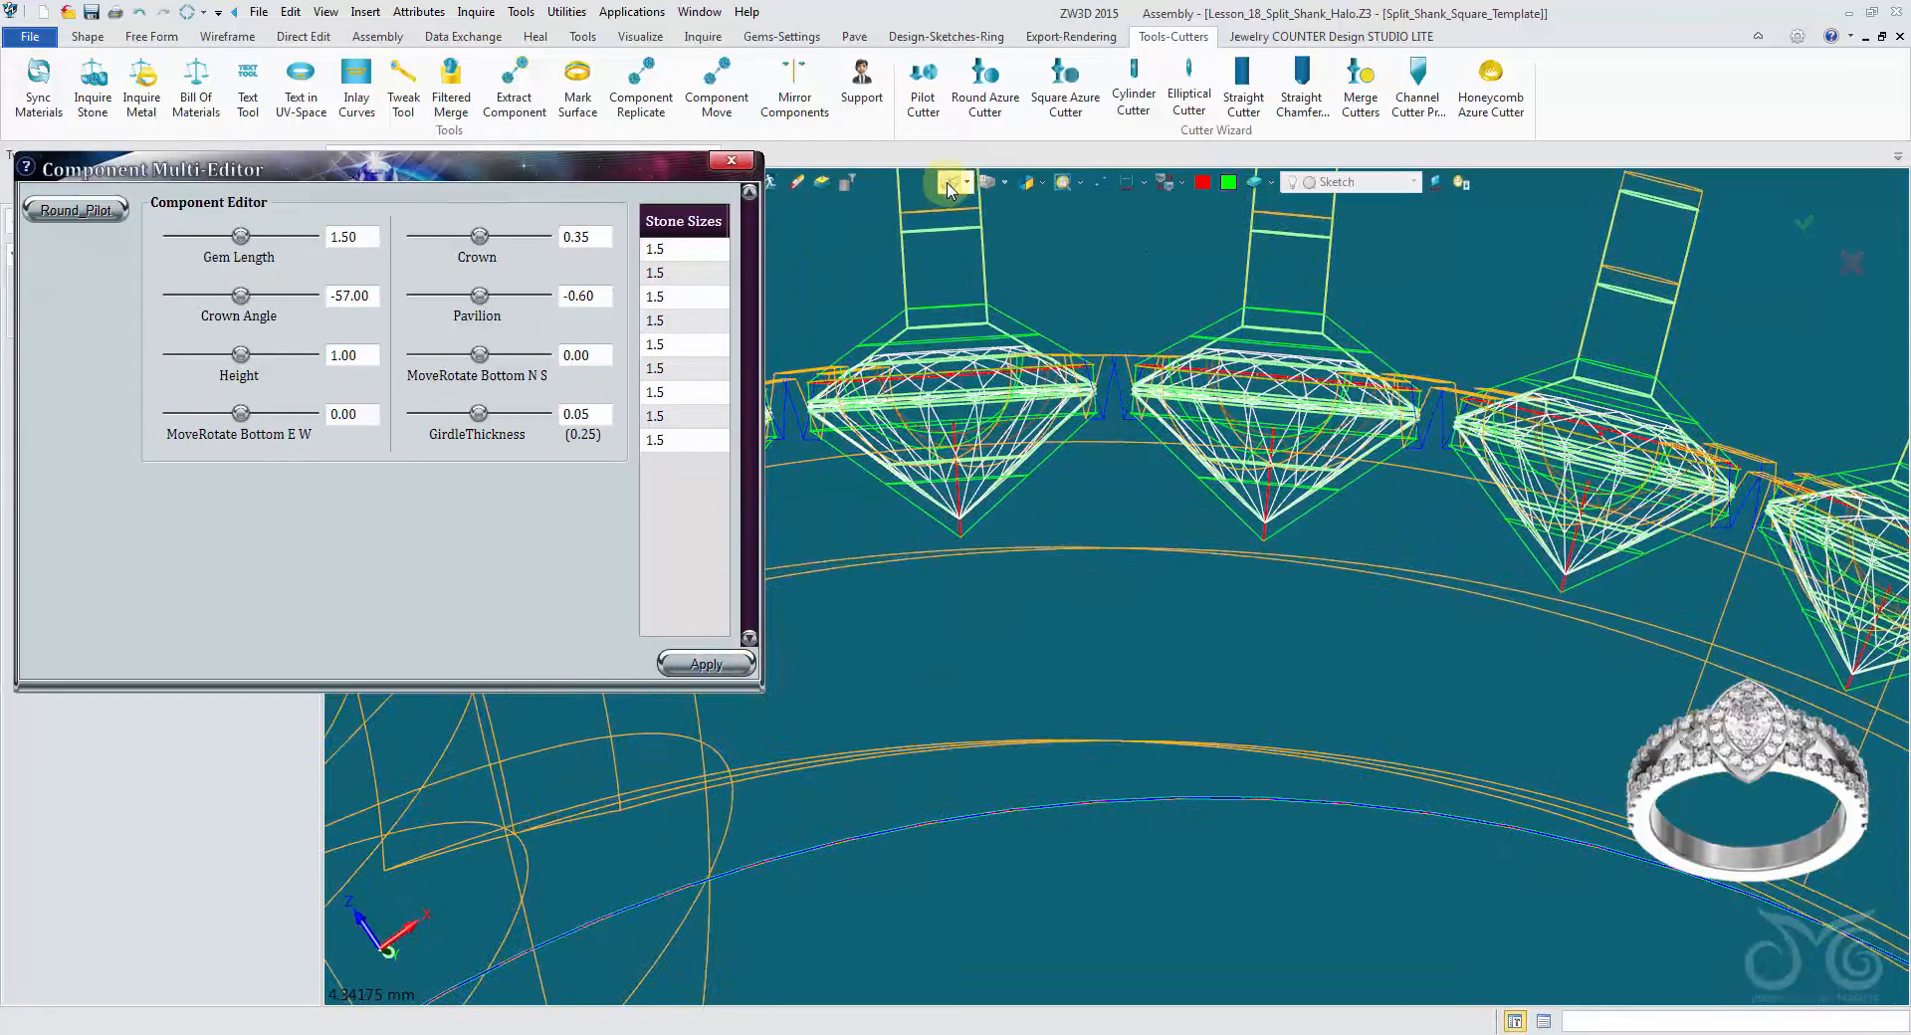
pyautogui.click(949, 186)
pyautogui.moveTo(223, 171); pyautogui.dragTo(389, 197)
pyautogui.click(20, 221)
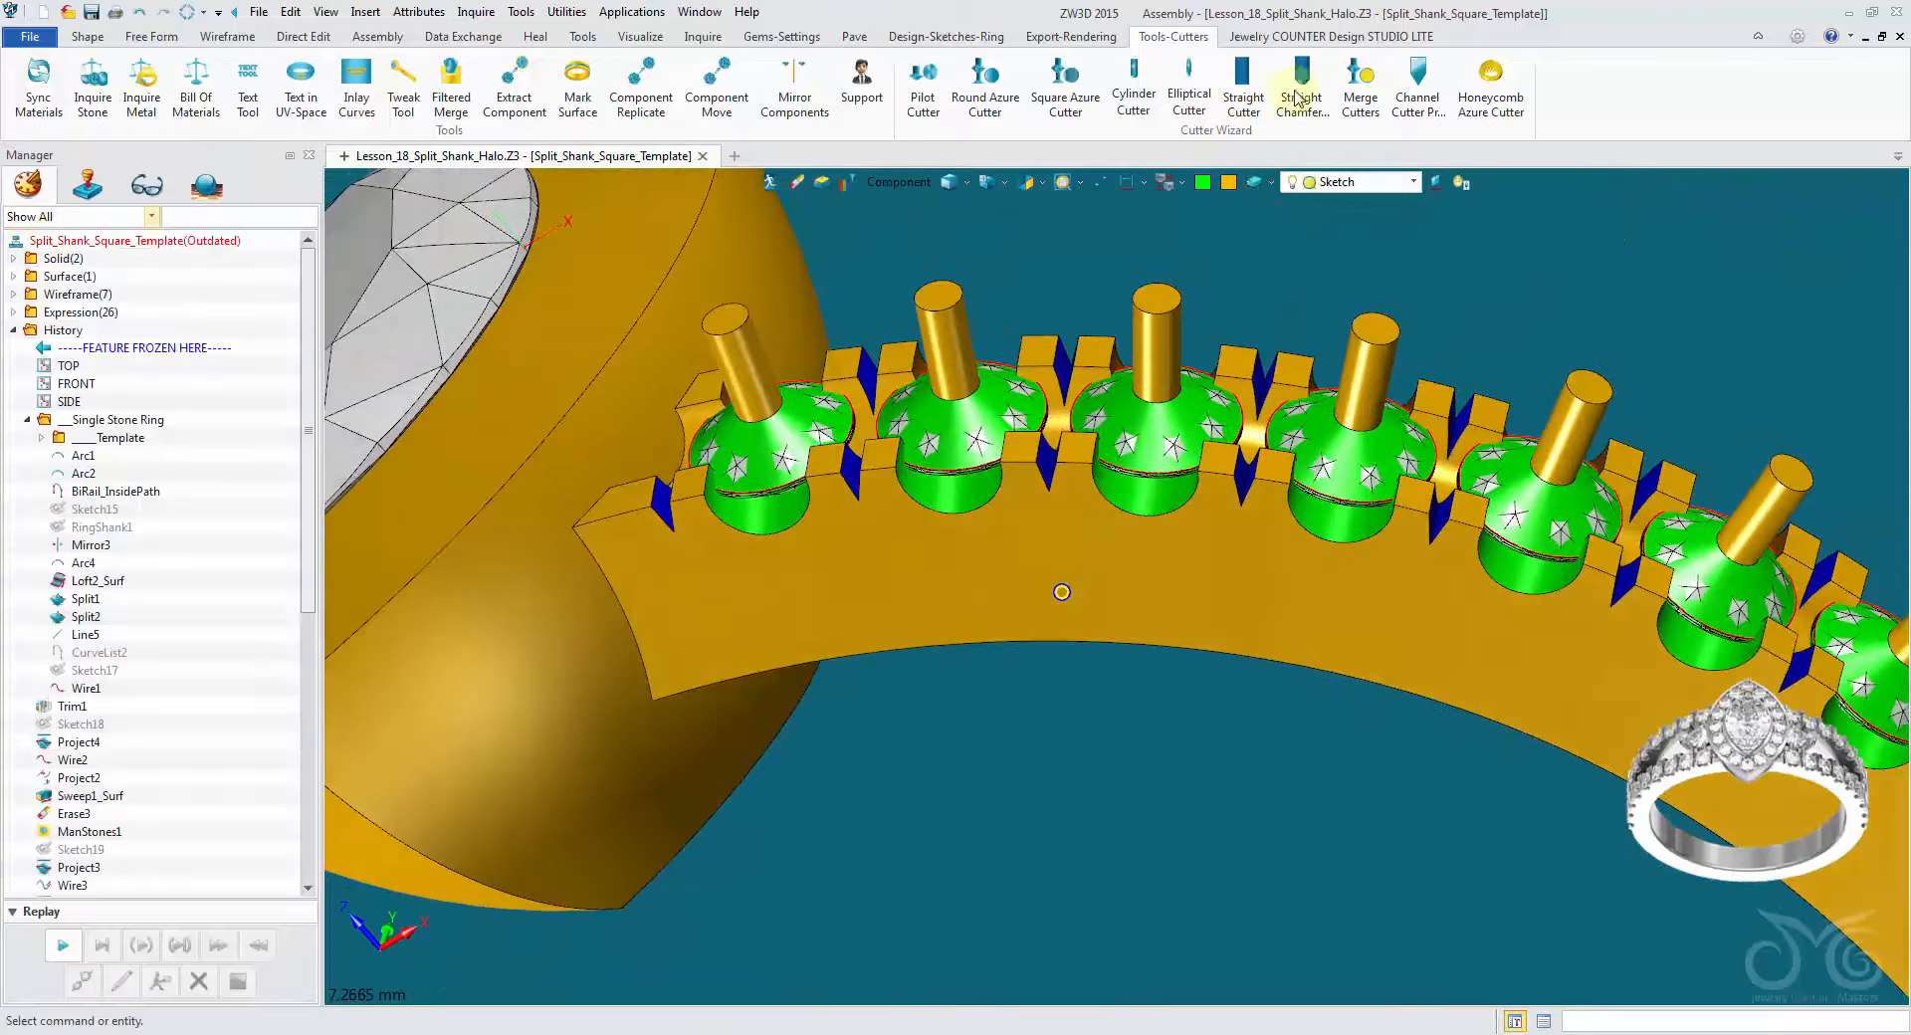
# Step: Merge the pilot cutters with the Cutters filter, using the upper shank segment as the base
pyautogui.click(1361, 80)
pyautogui.click(964, 313)
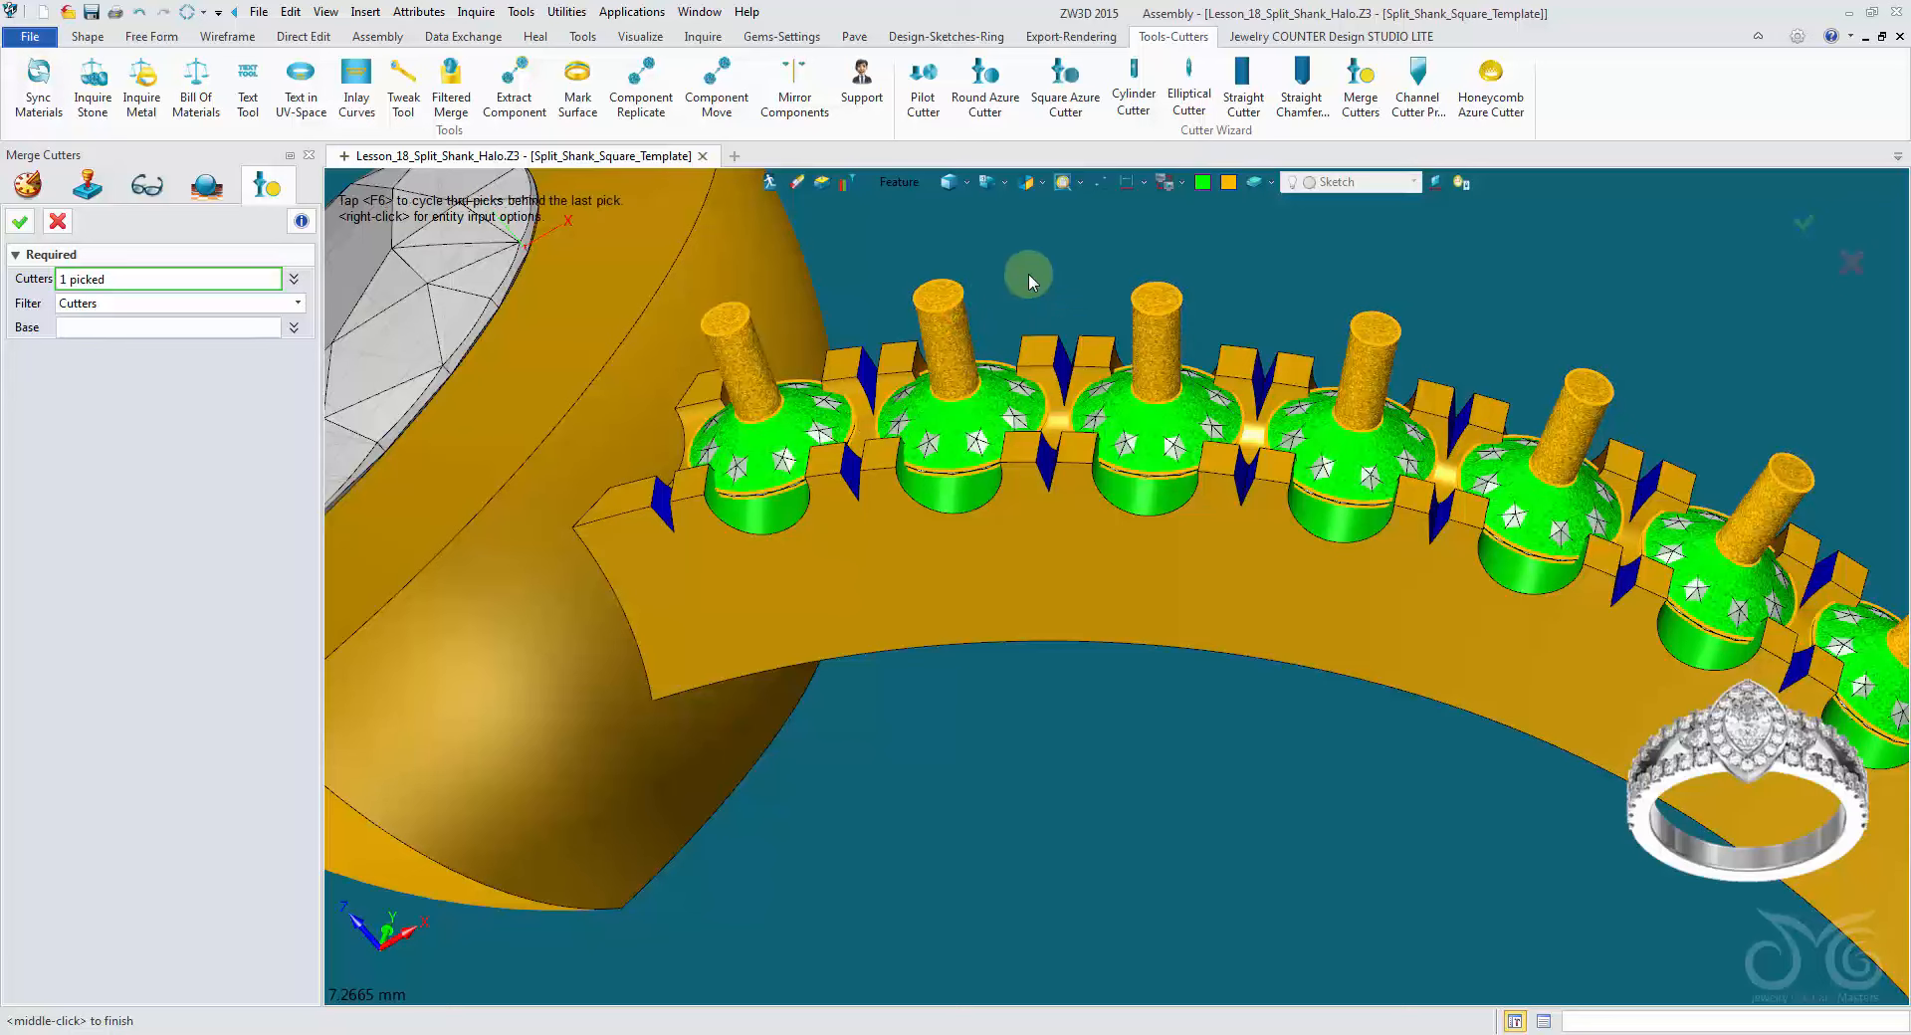
pyautogui.middleClick(1029, 273)
pyautogui.click(1027, 553)
pyautogui.click(21, 222)
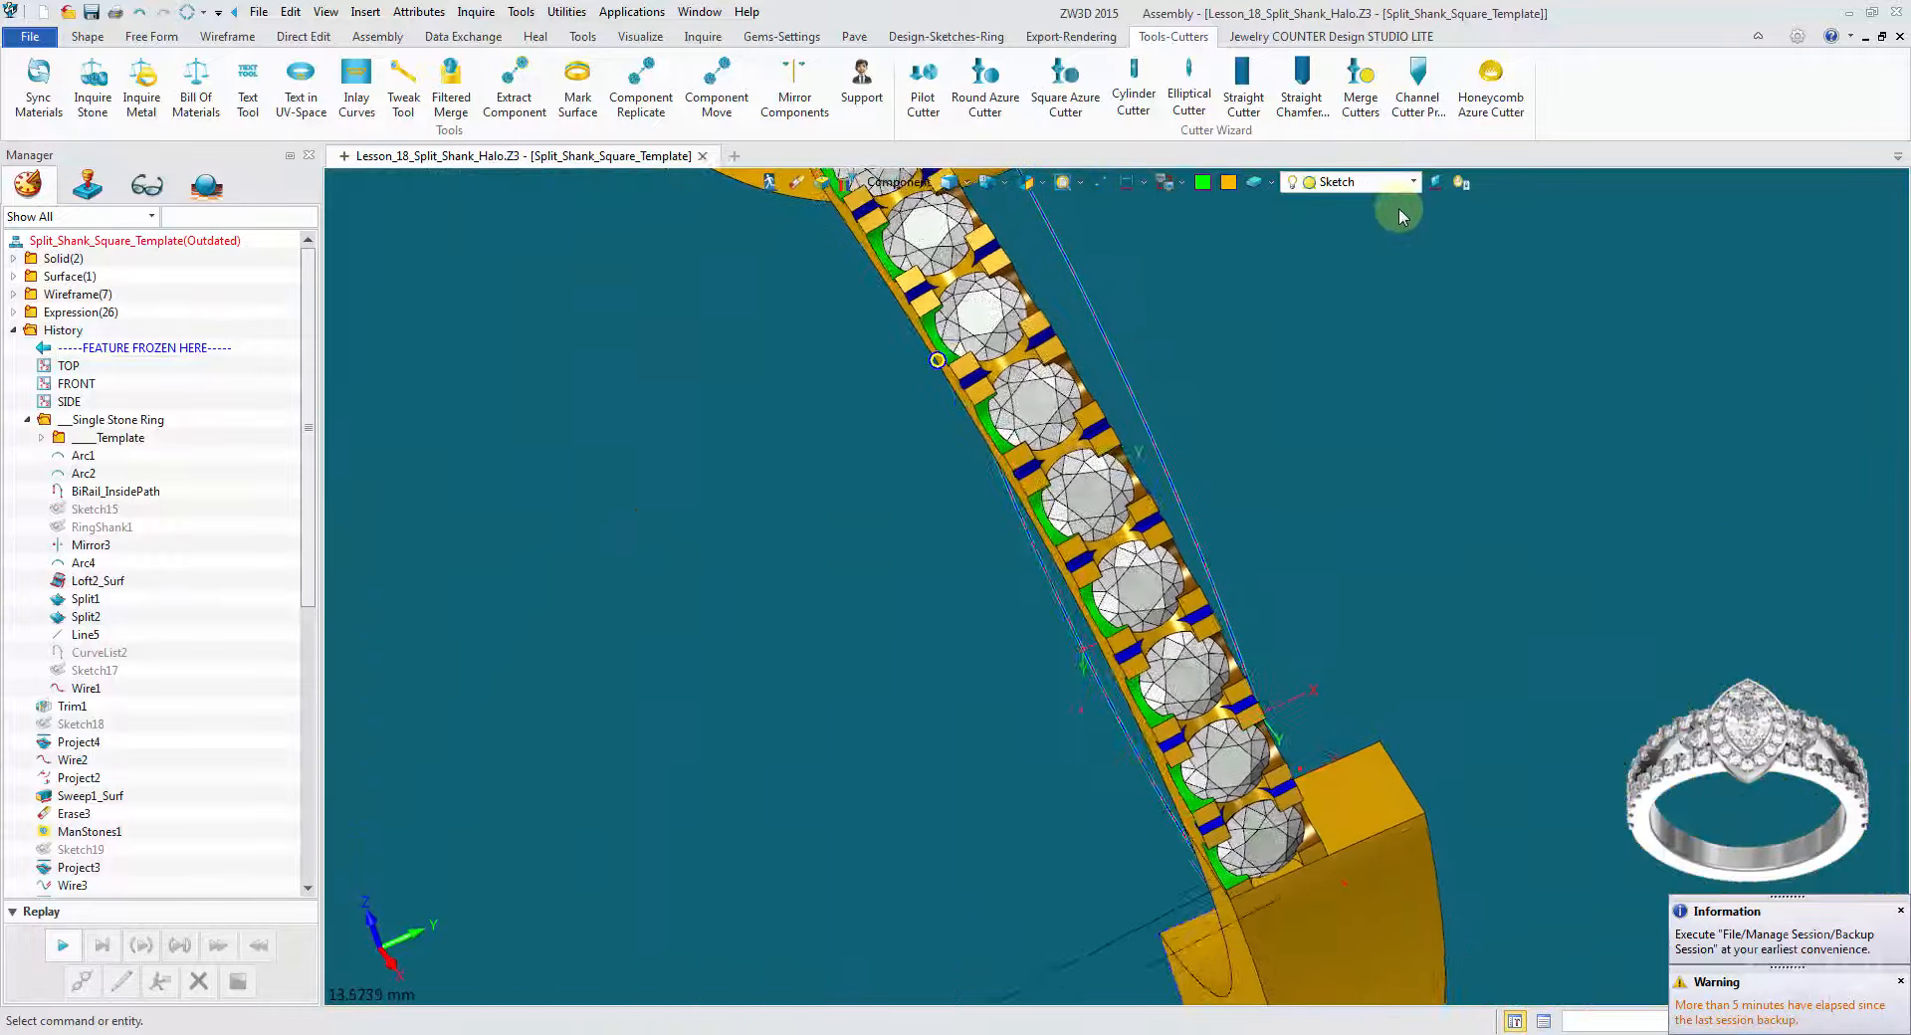
# Step: Hide the Melee Stones layer to inspect the seats cut in the shank segment, and show it again
pyautogui.click(1370, 185)
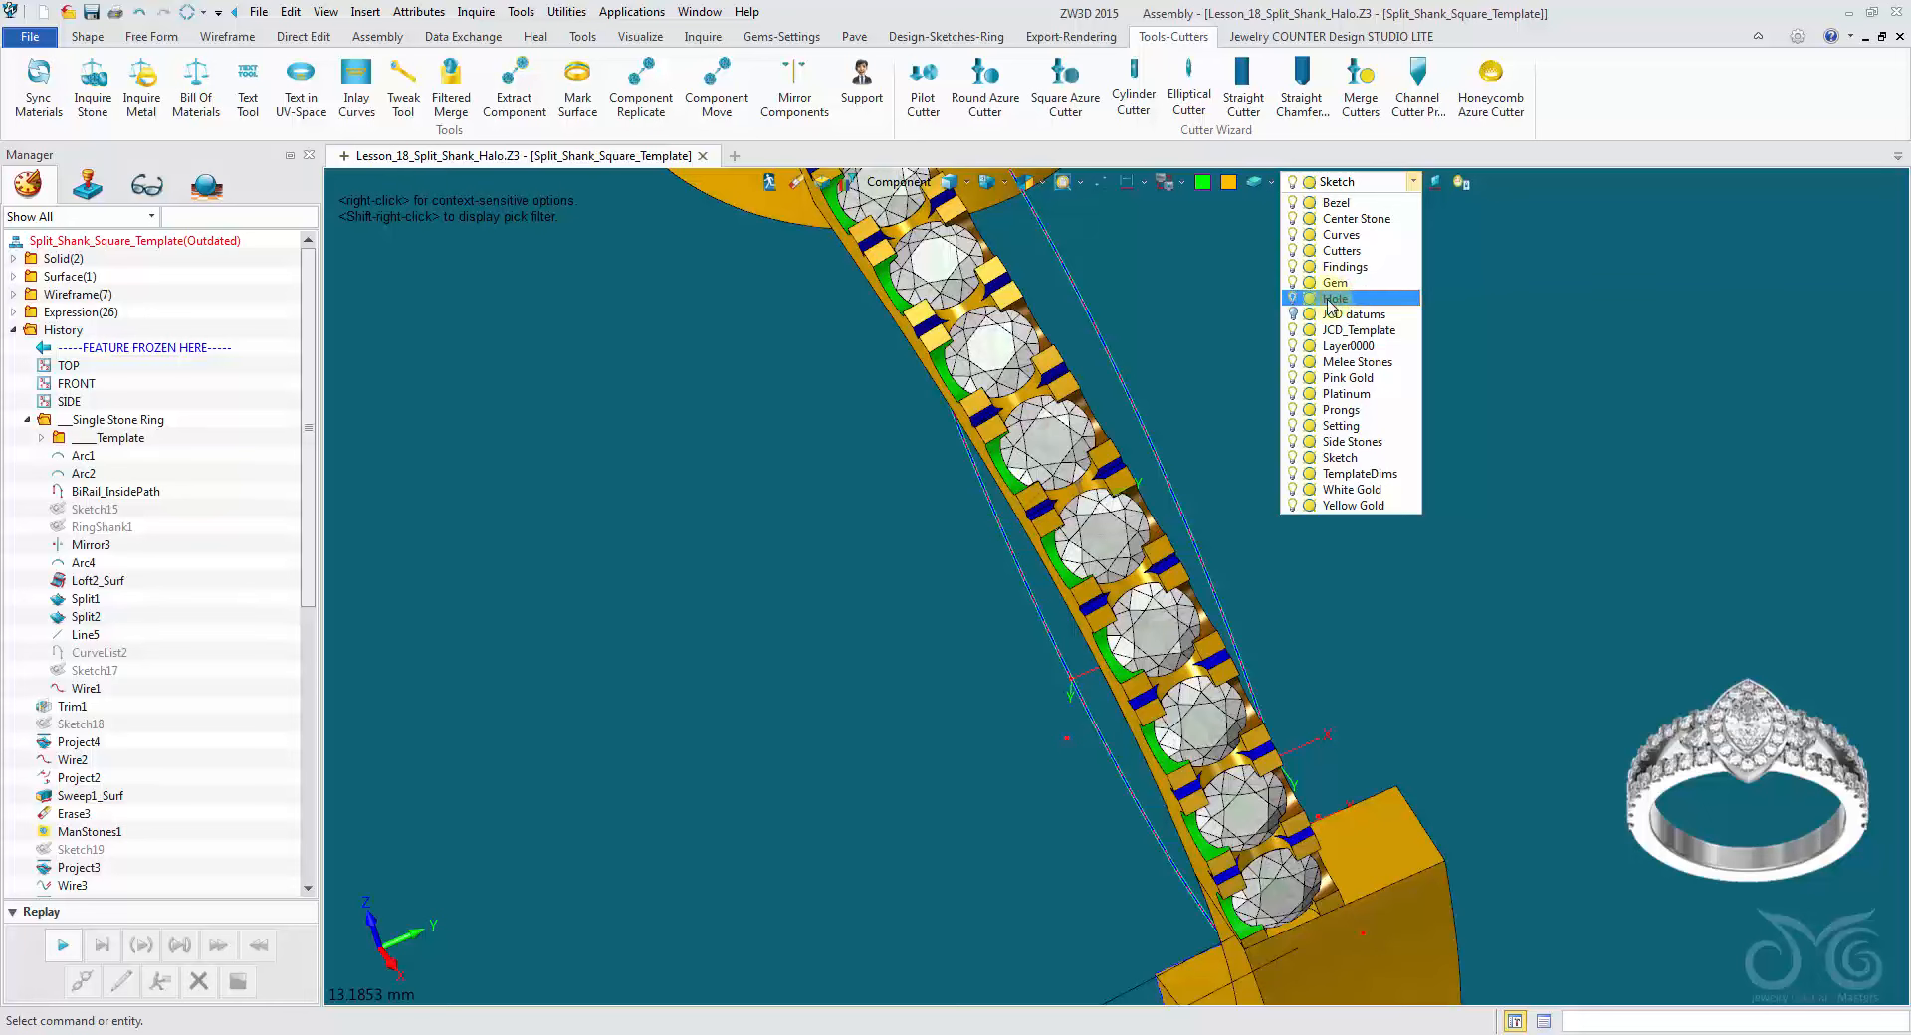
pyautogui.click(1293, 362)
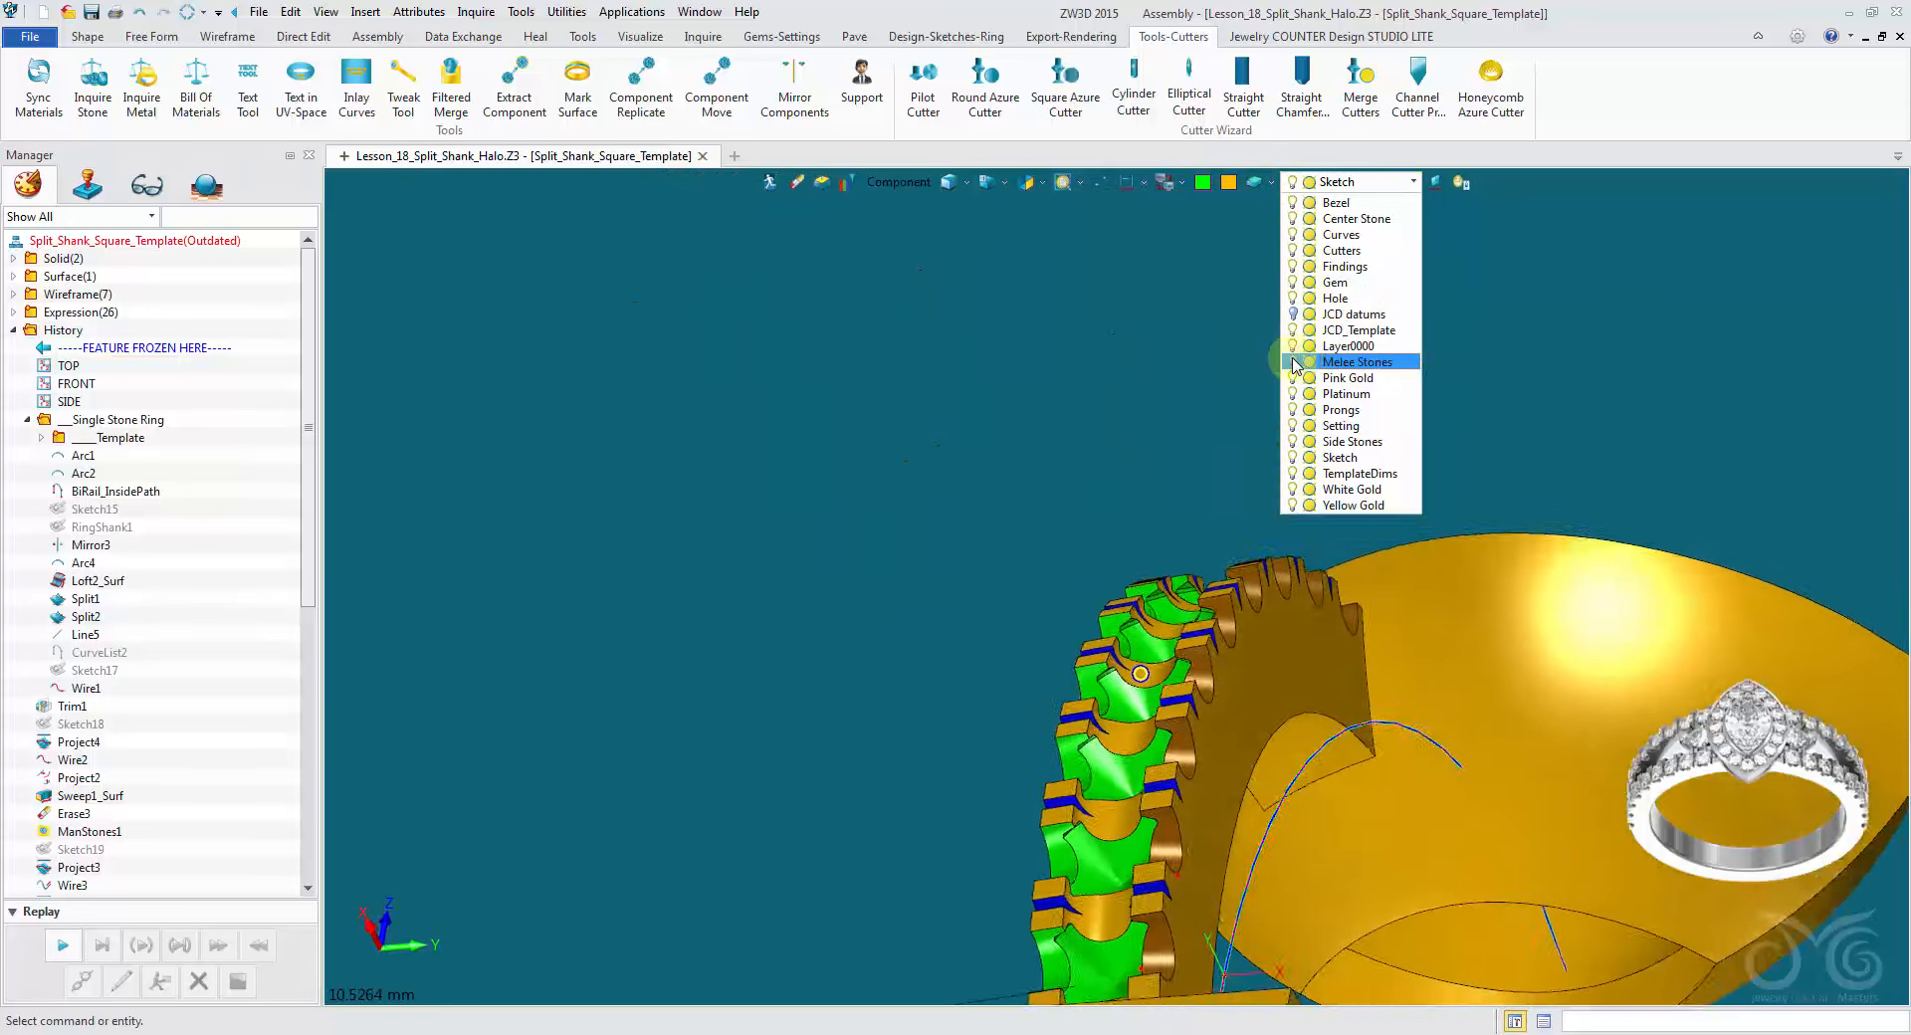
pyautogui.click(1293, 362)
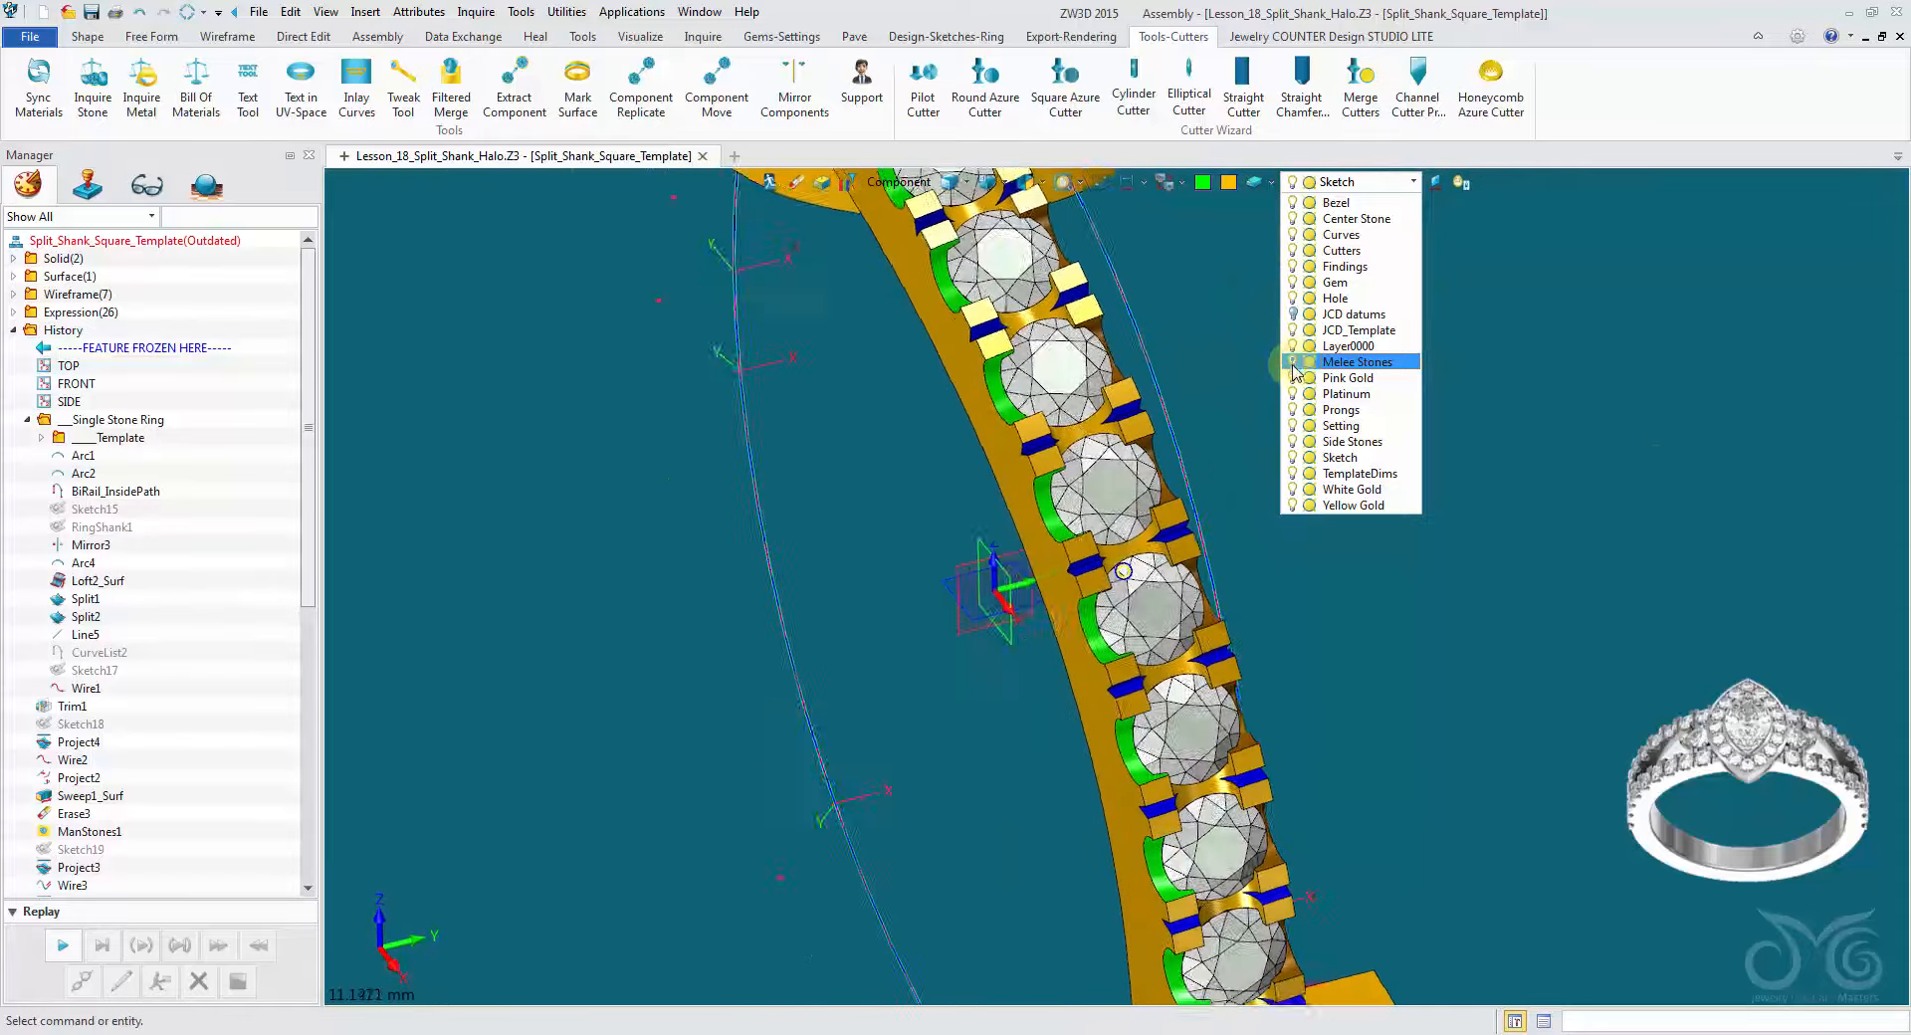
pyautogui.click(1610, 458)
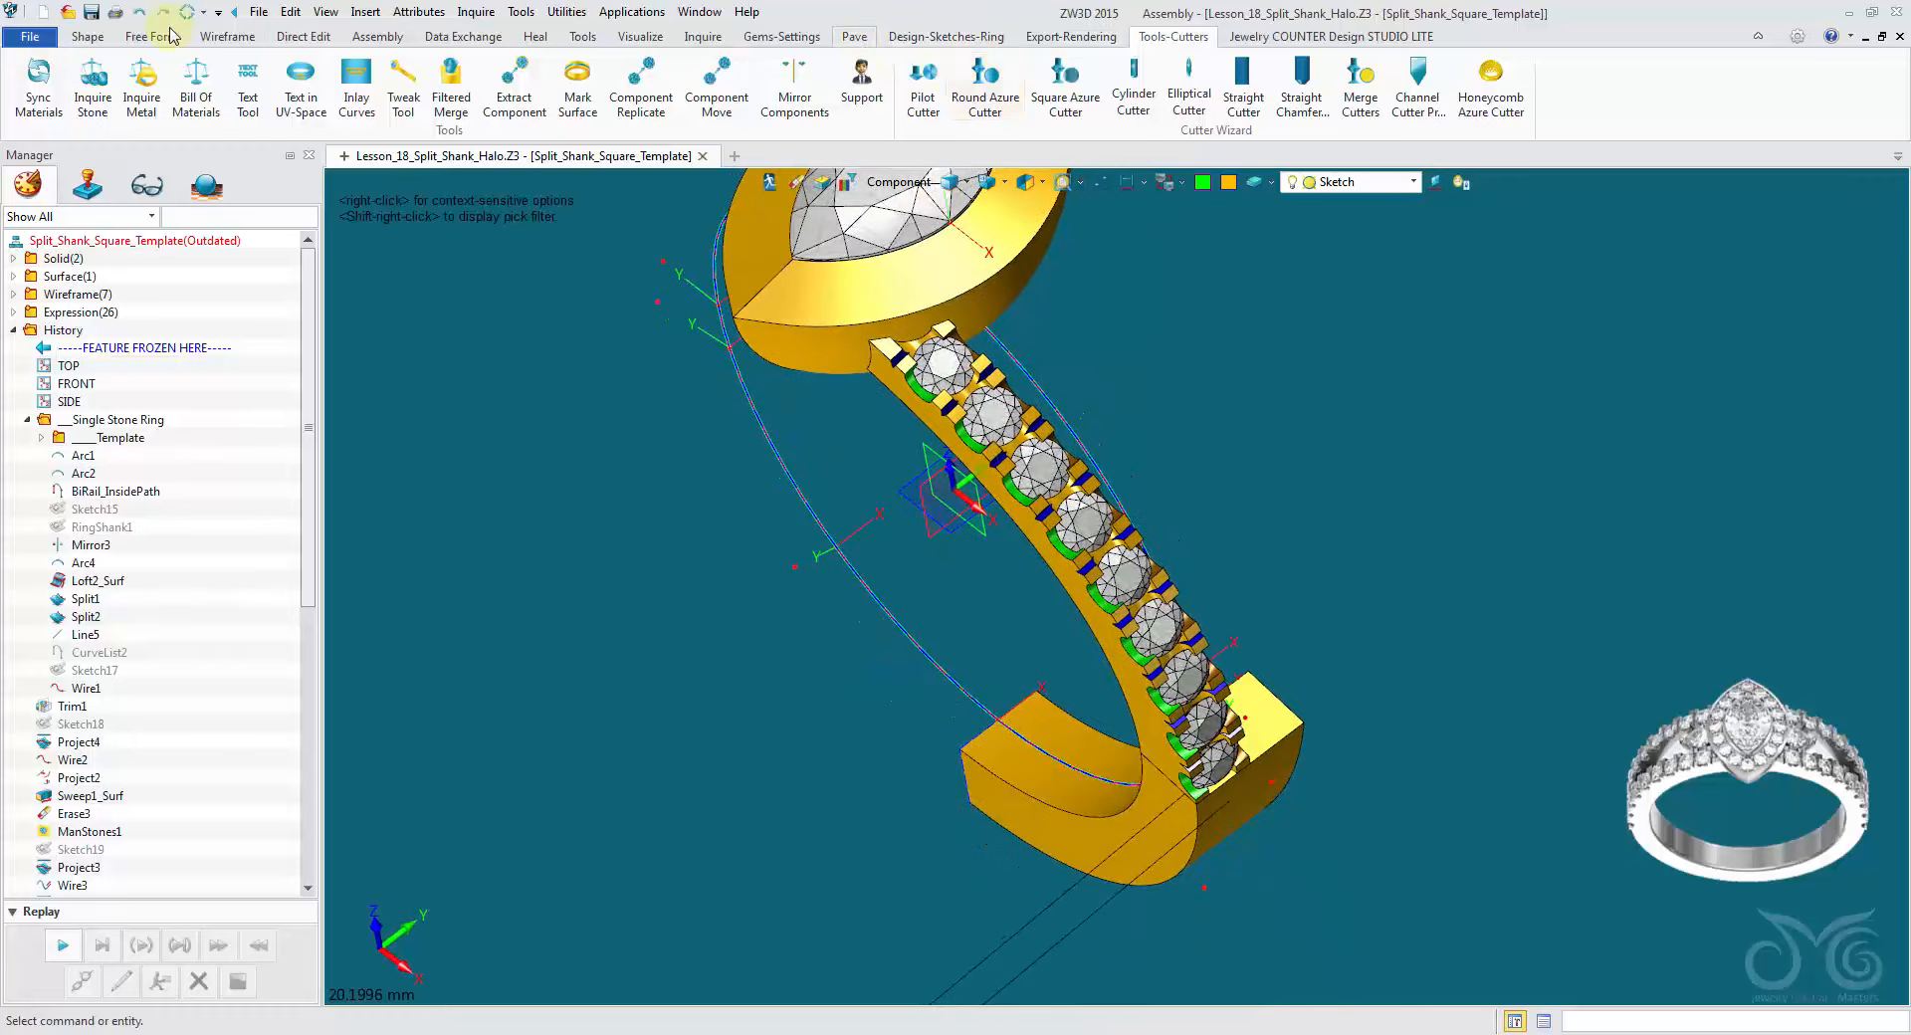
# Step: Mirror the pavé shank segment as a copy about the FRONT plane
pyautogui.click(89, 38)
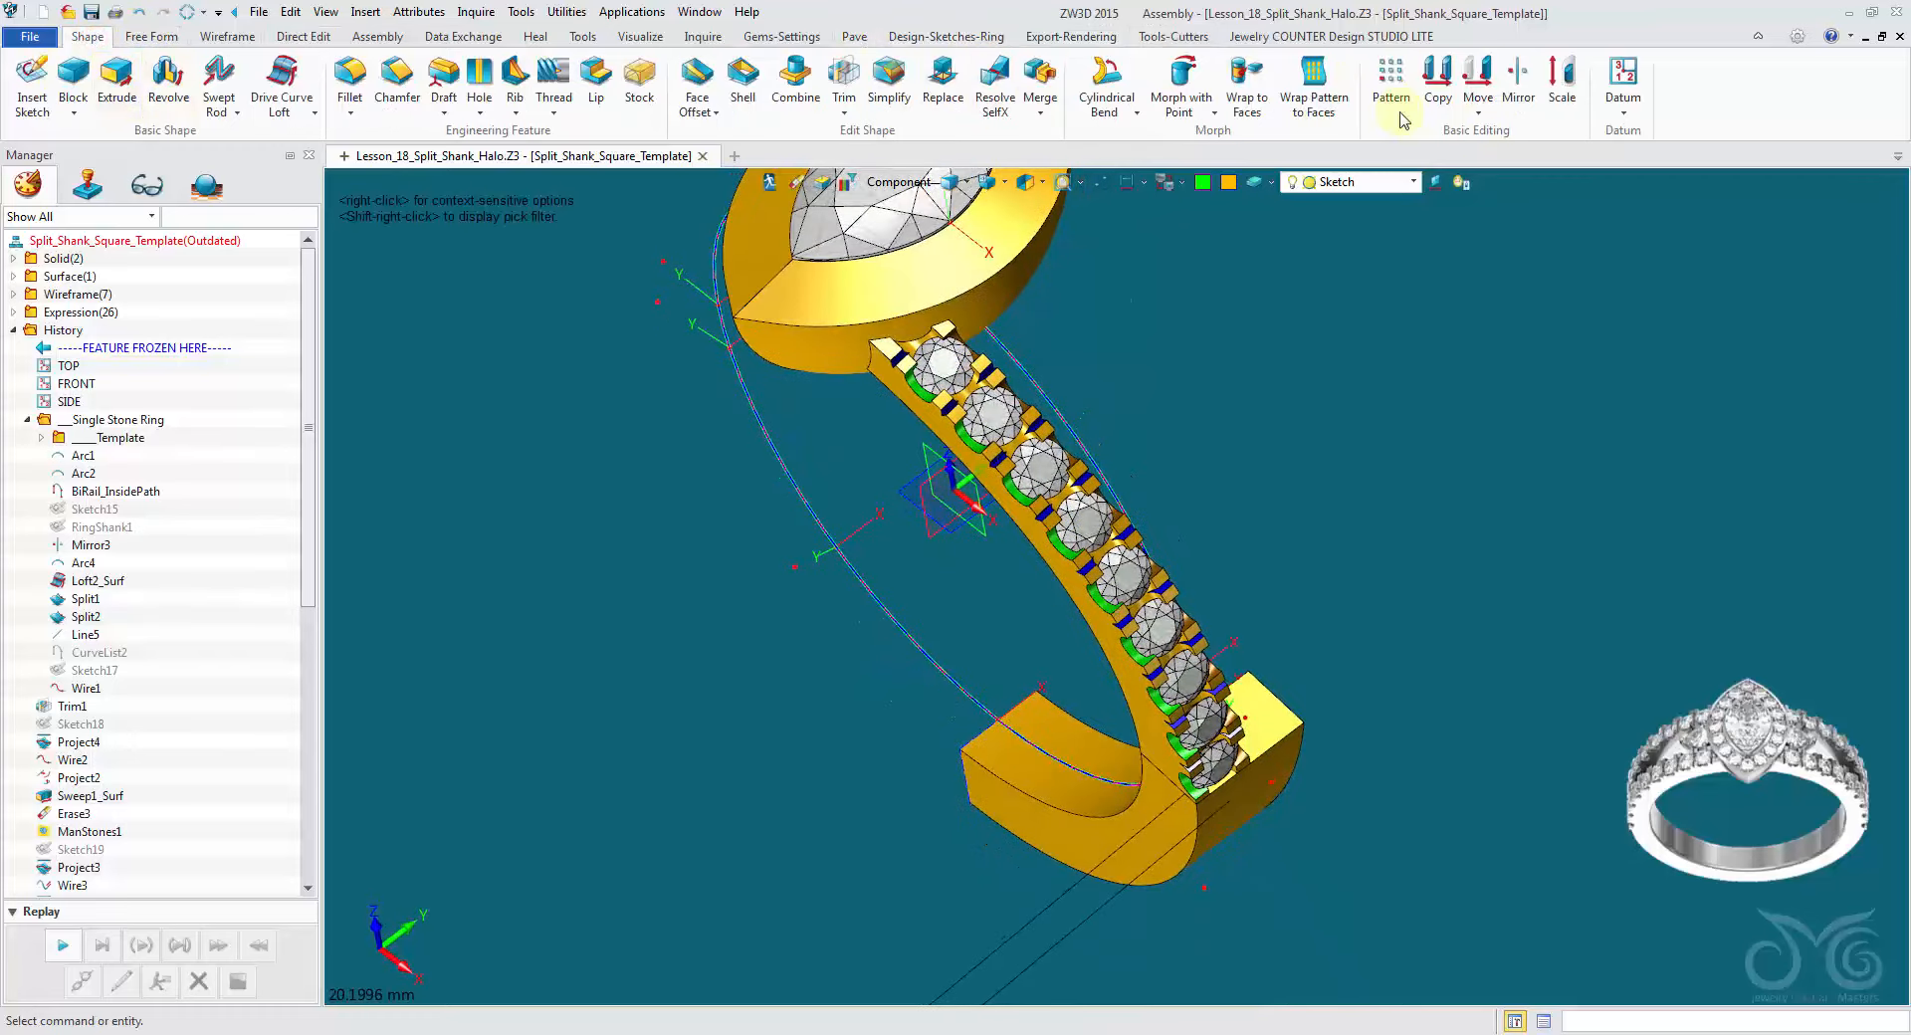
pyautogui.click(1518, 81)
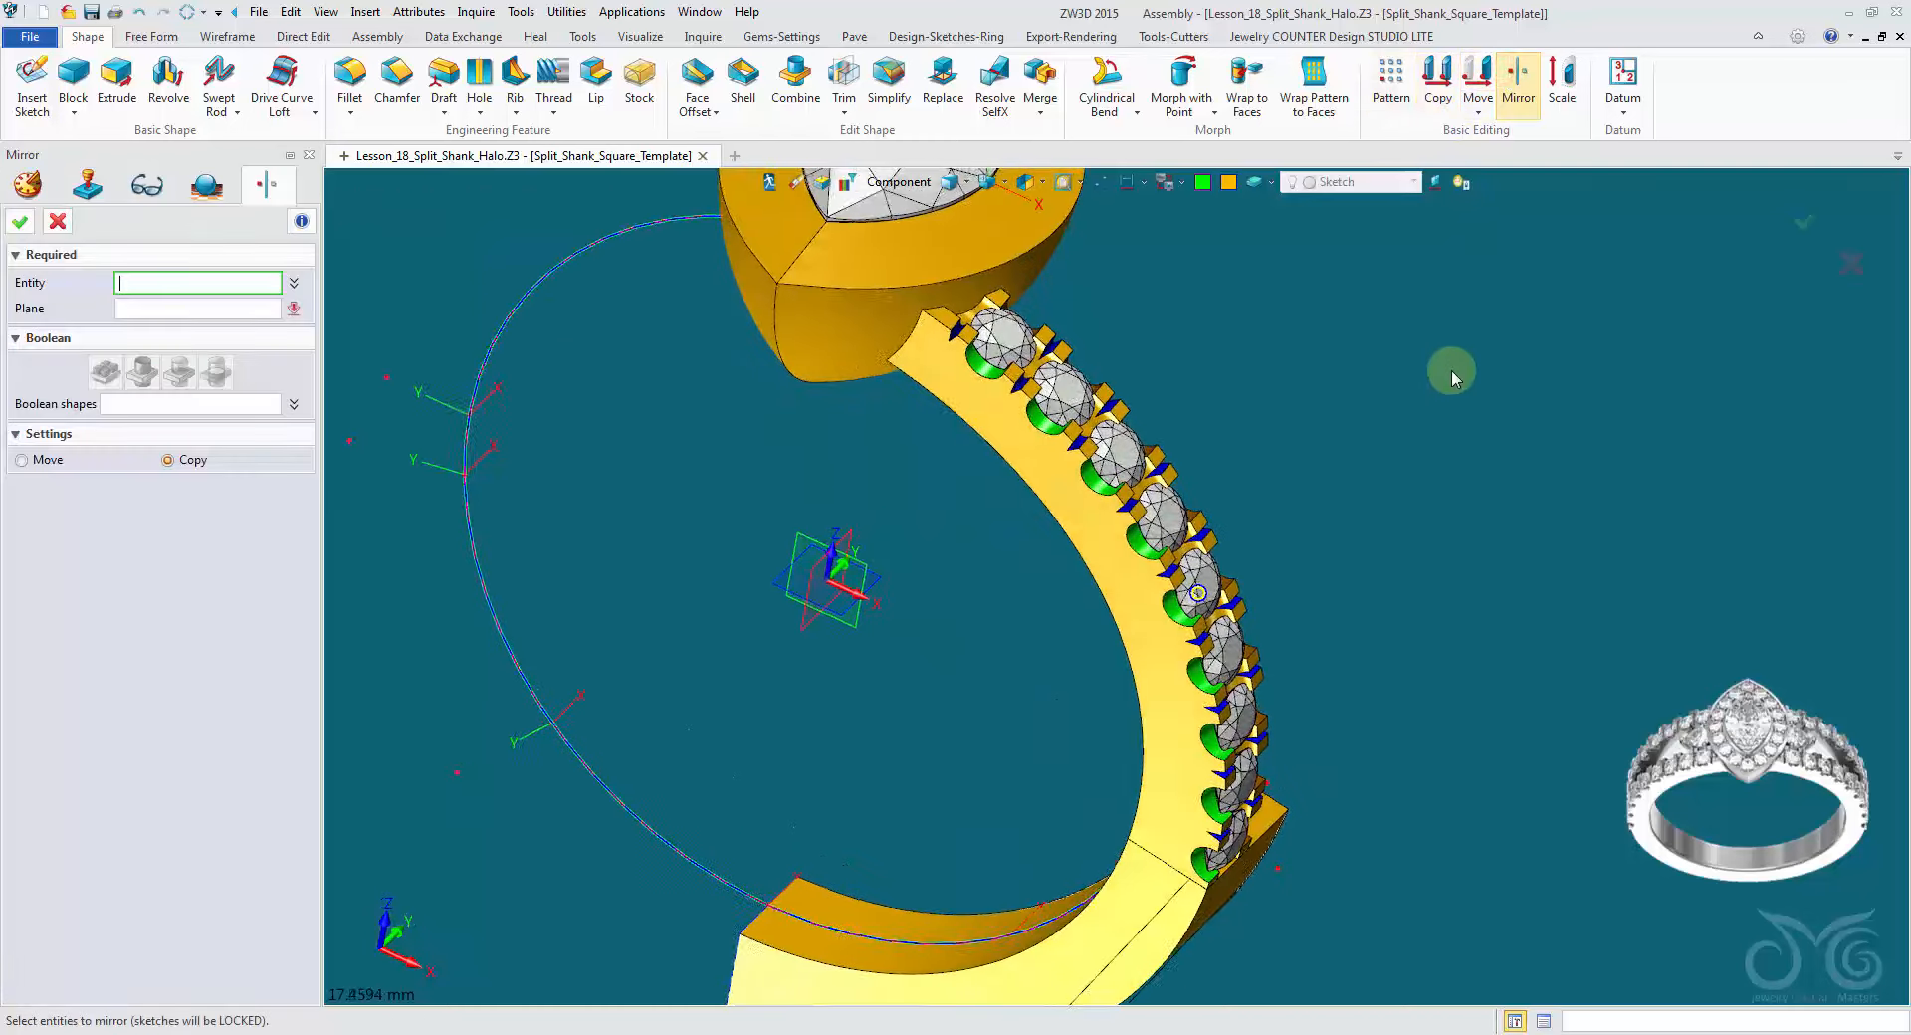
pyautogui.click(1109, 539)
pyautogui.click(904, 182)
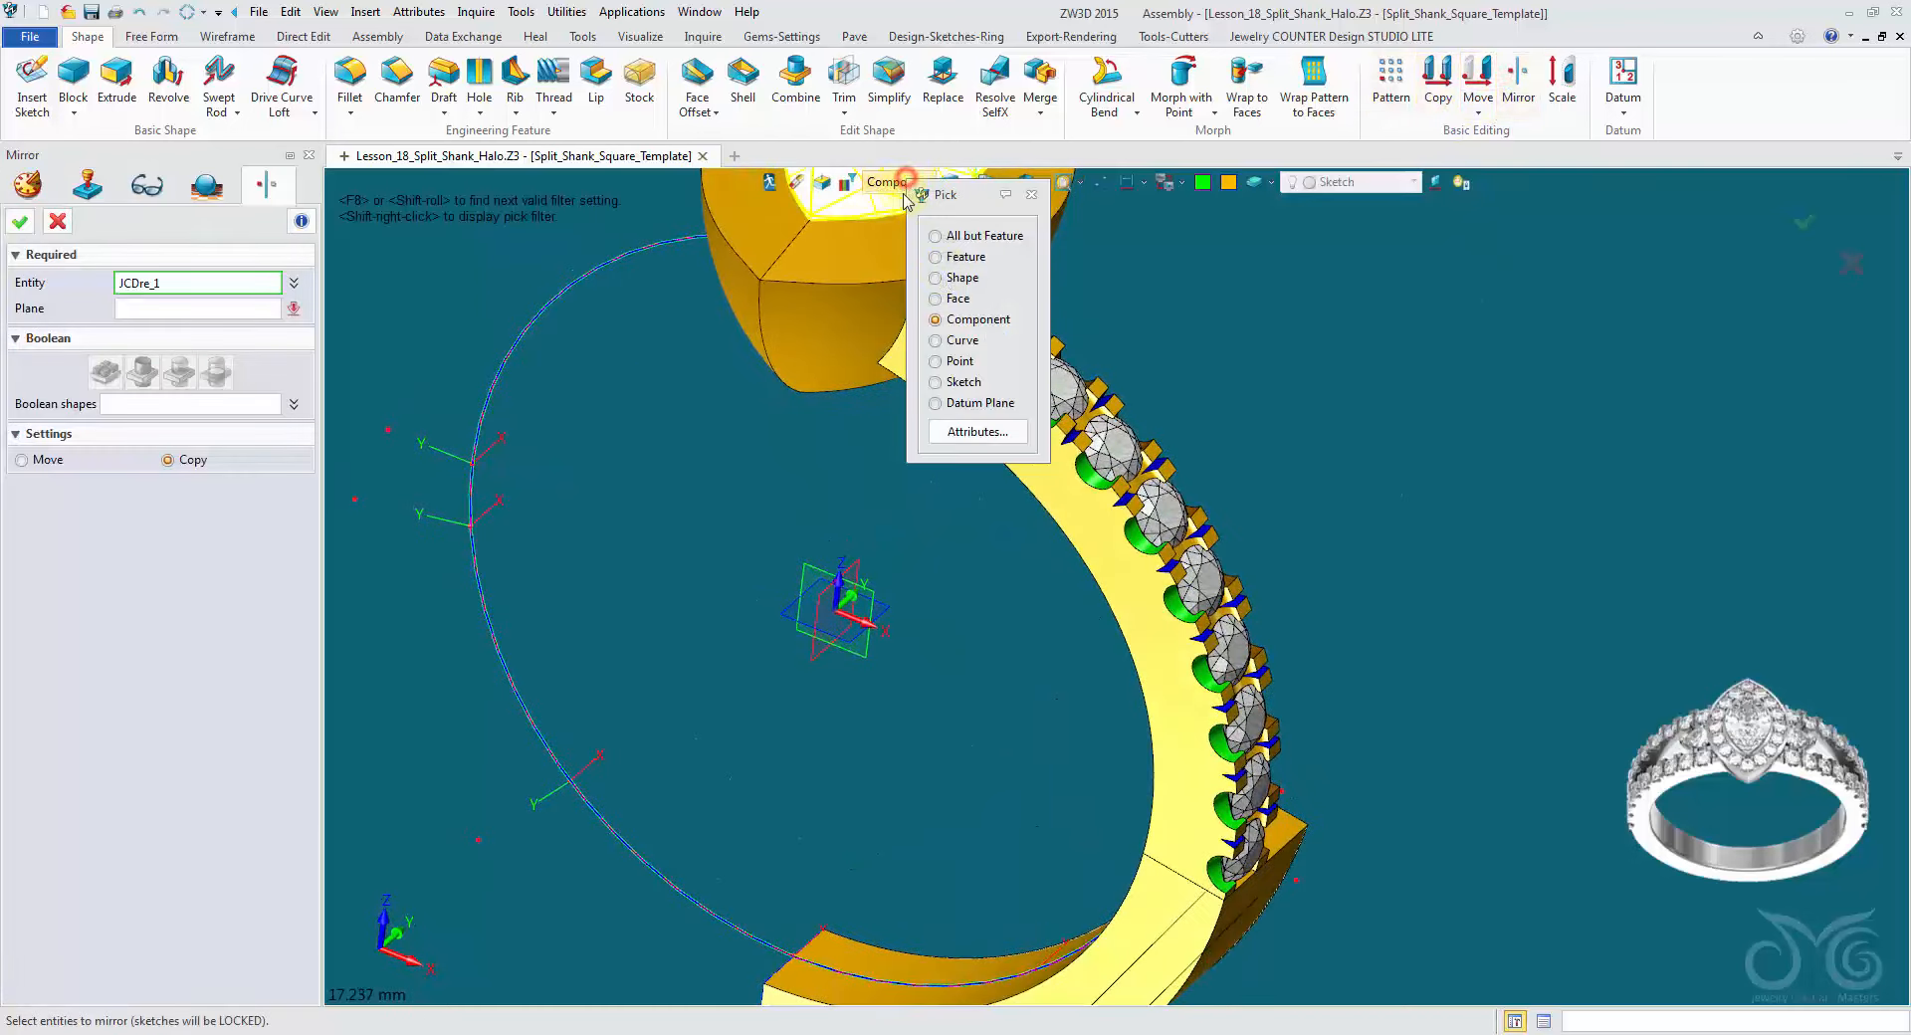
pyautogui.click(960, 279)
pyautogui.click(984, 442)
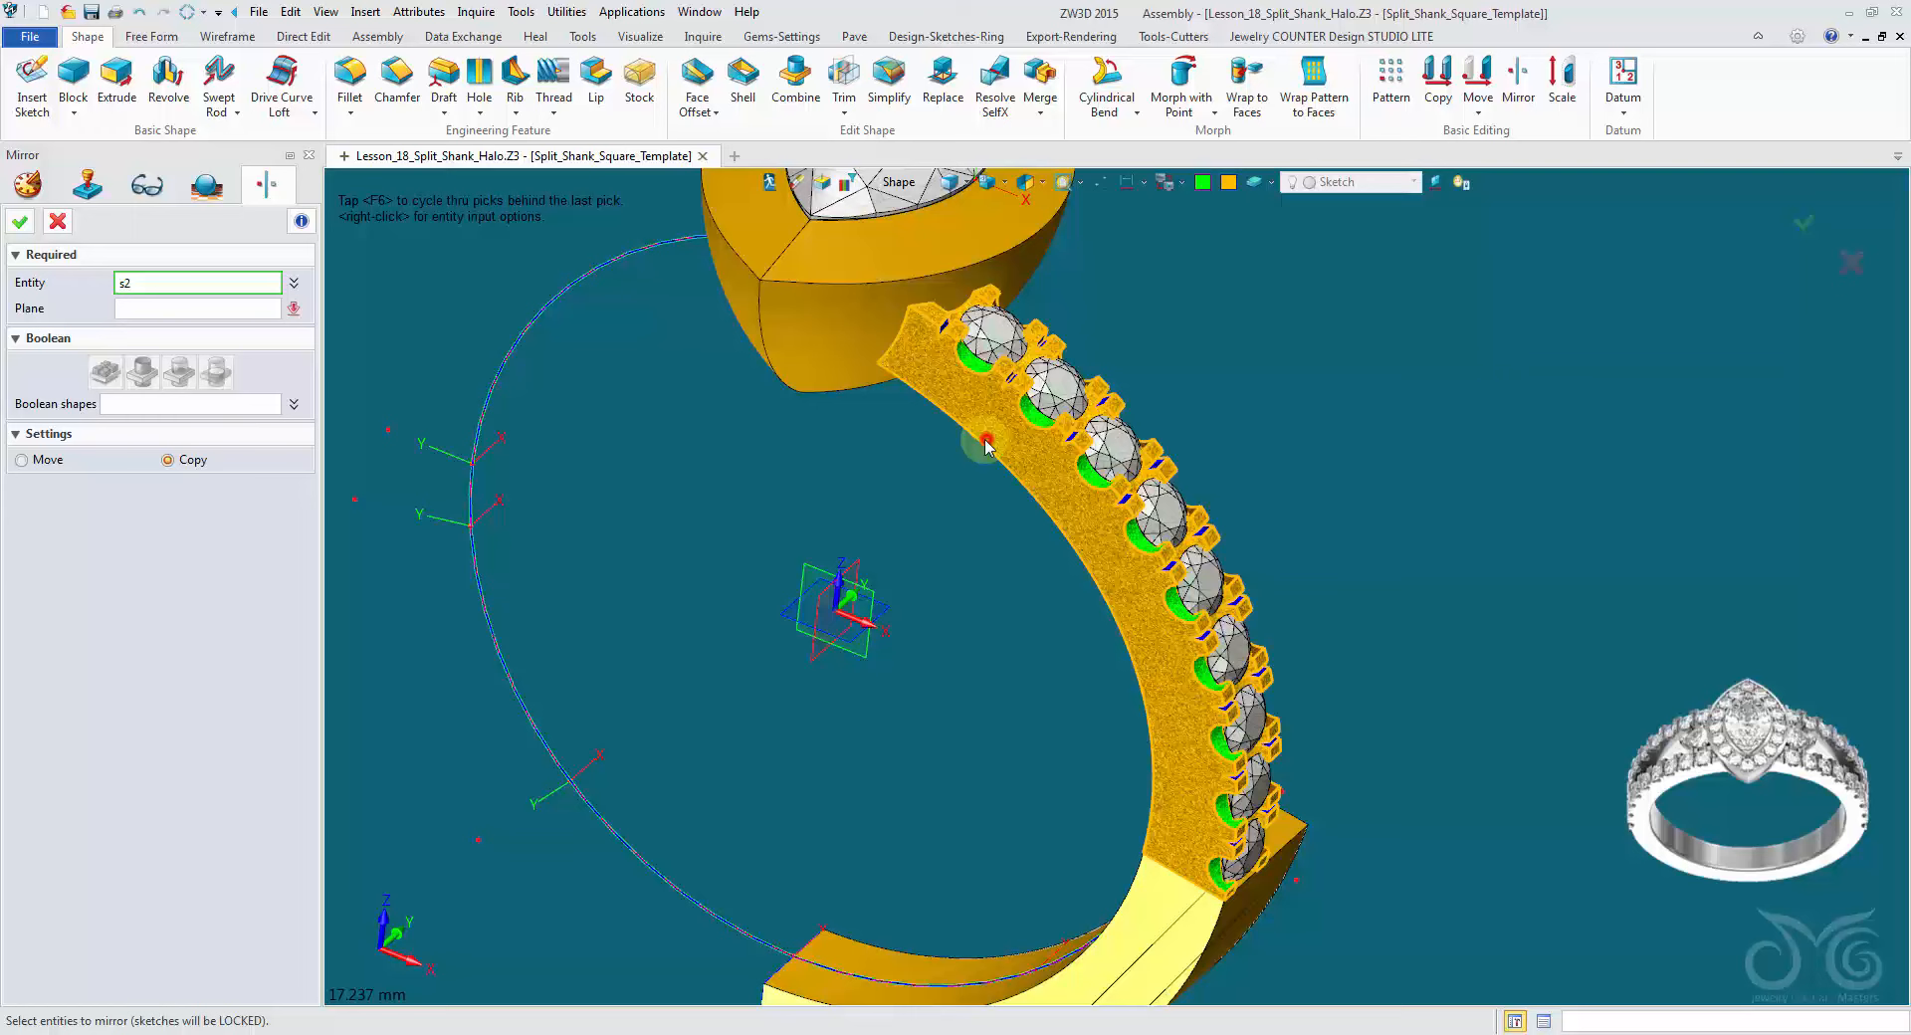
pyautogui.middleClick(856, 446)
pyautogui.click(901, 657)
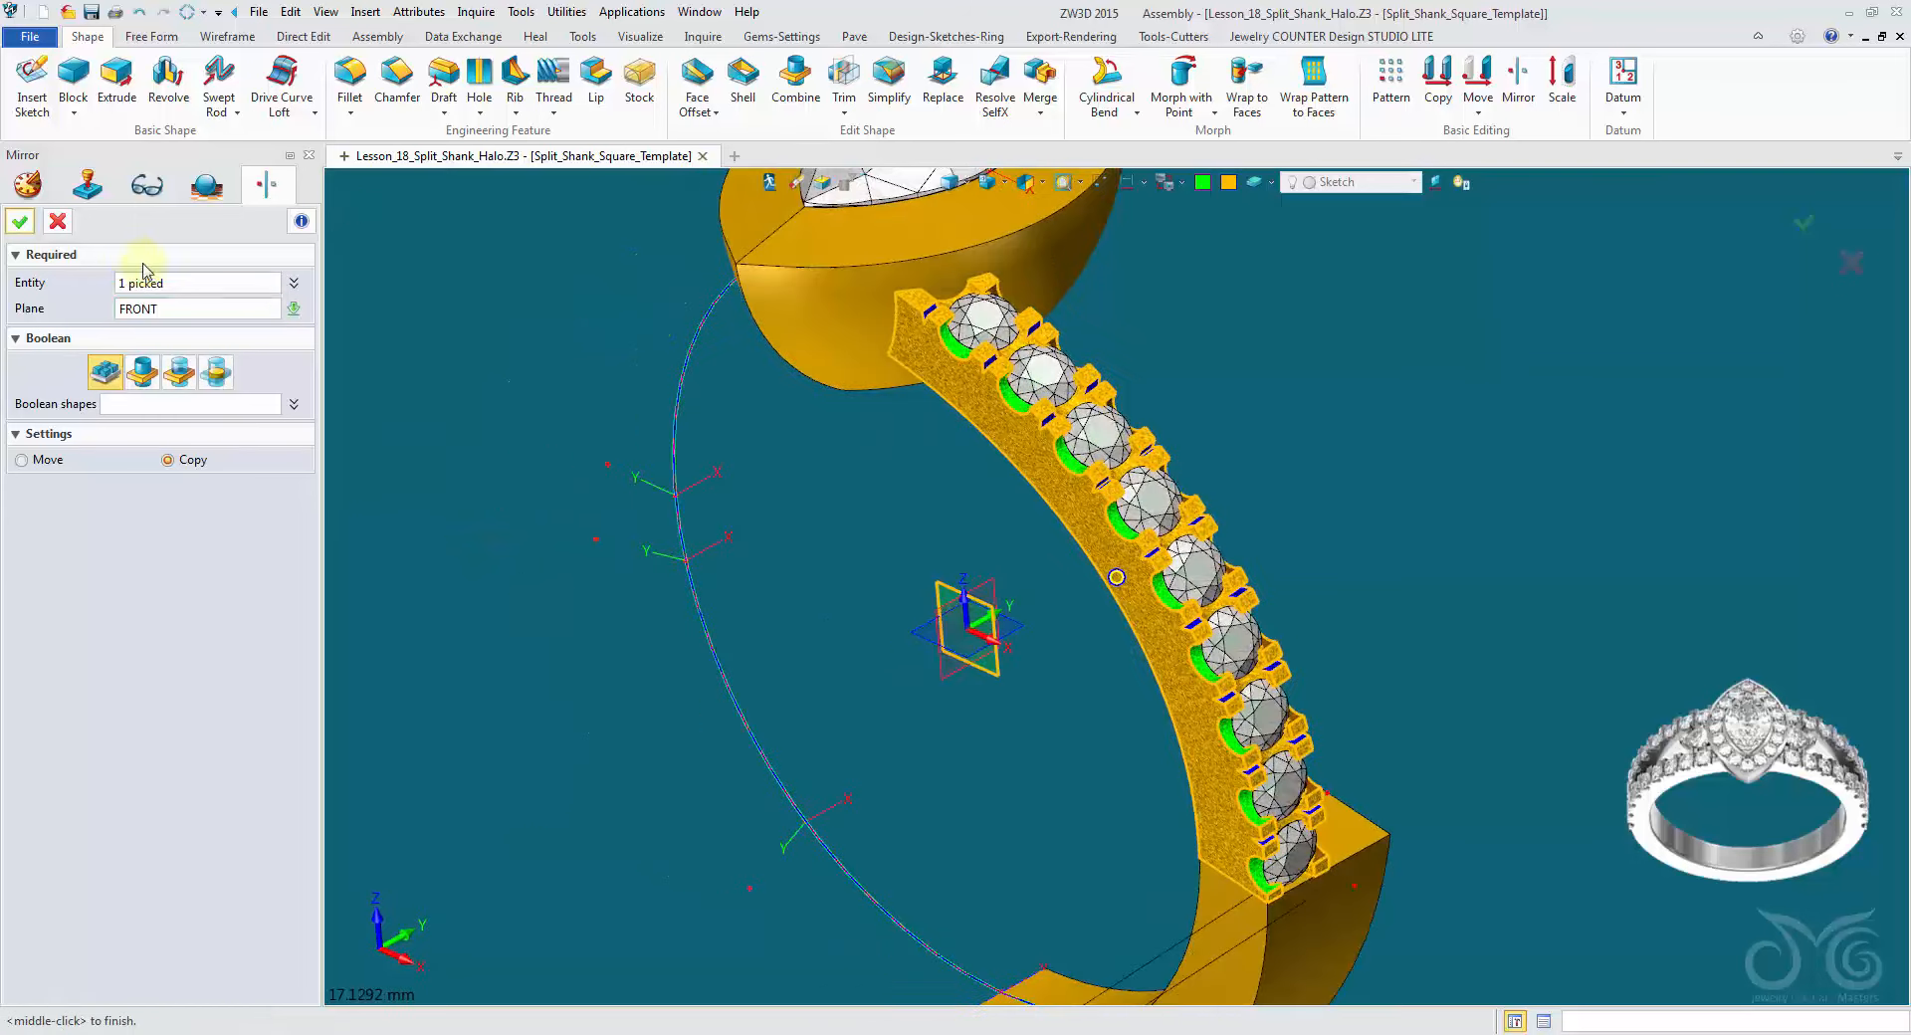
pyautogui.click(31, 222)
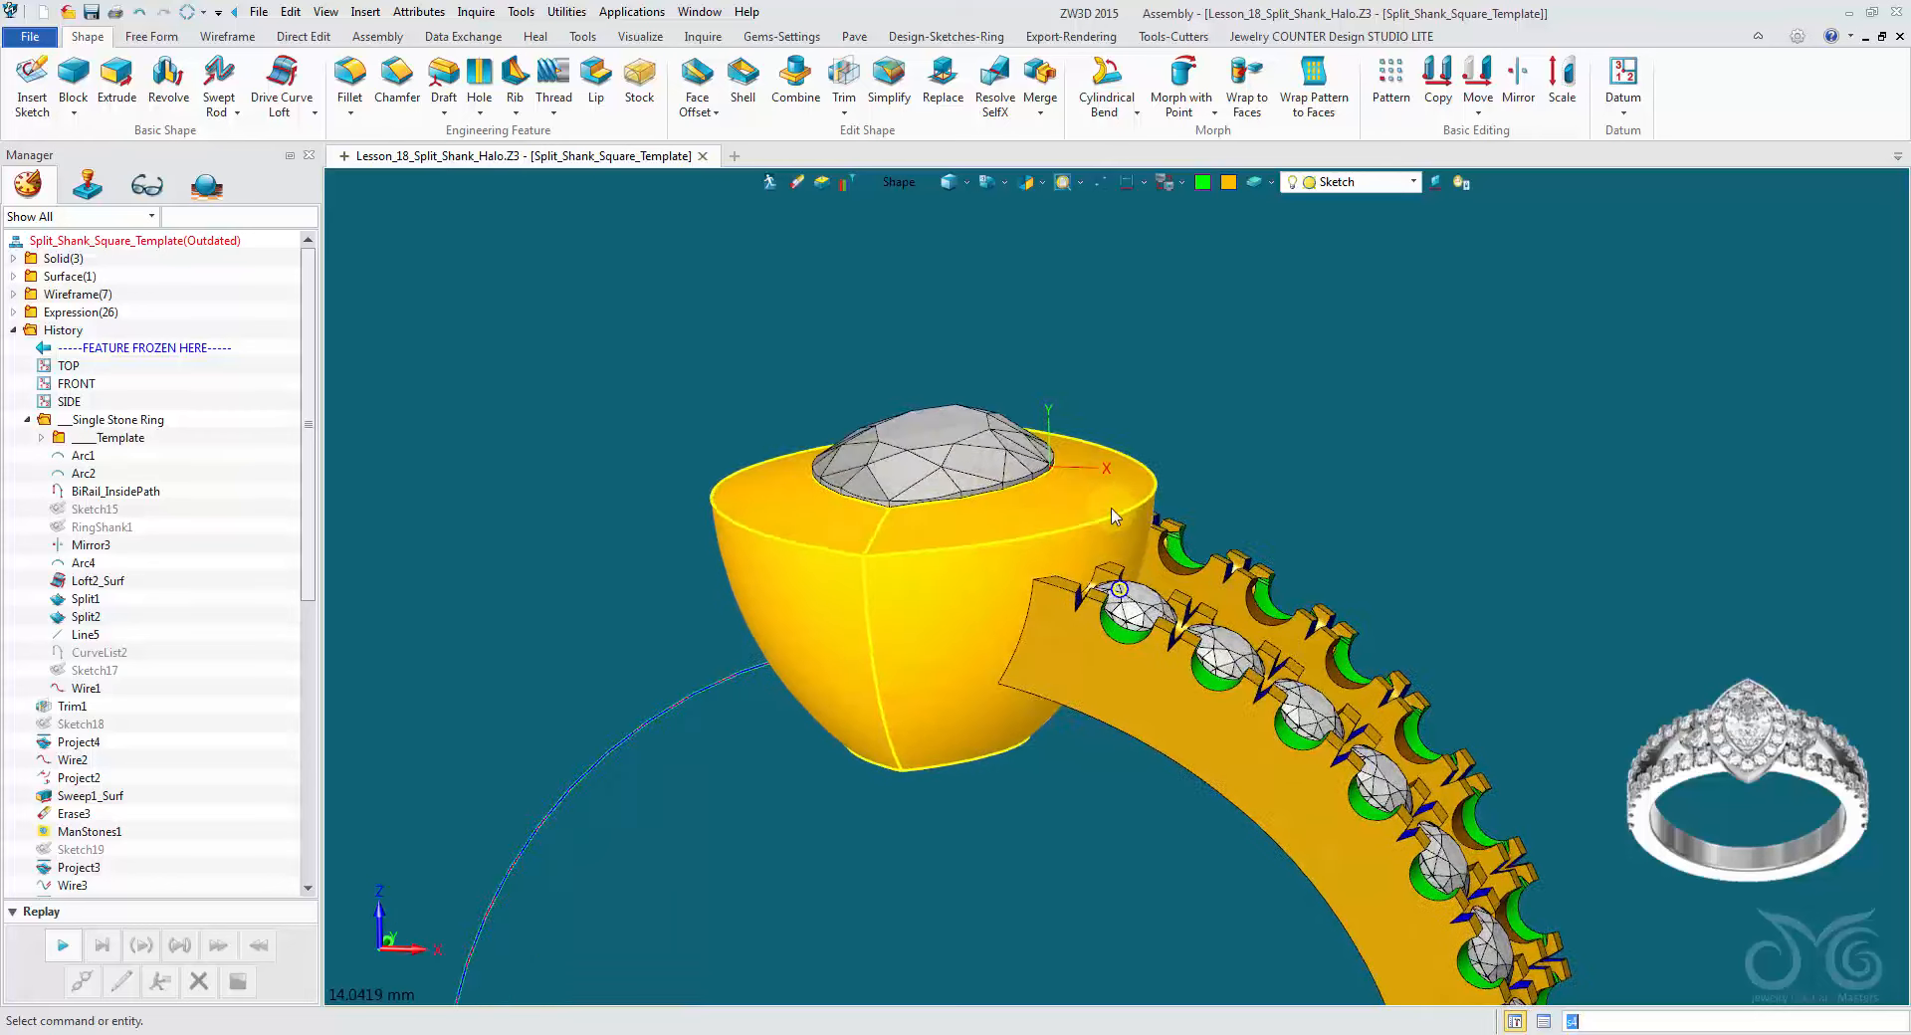
# Step: Roll the model history back to just after Trim1
pyautogui.click(555, 383)
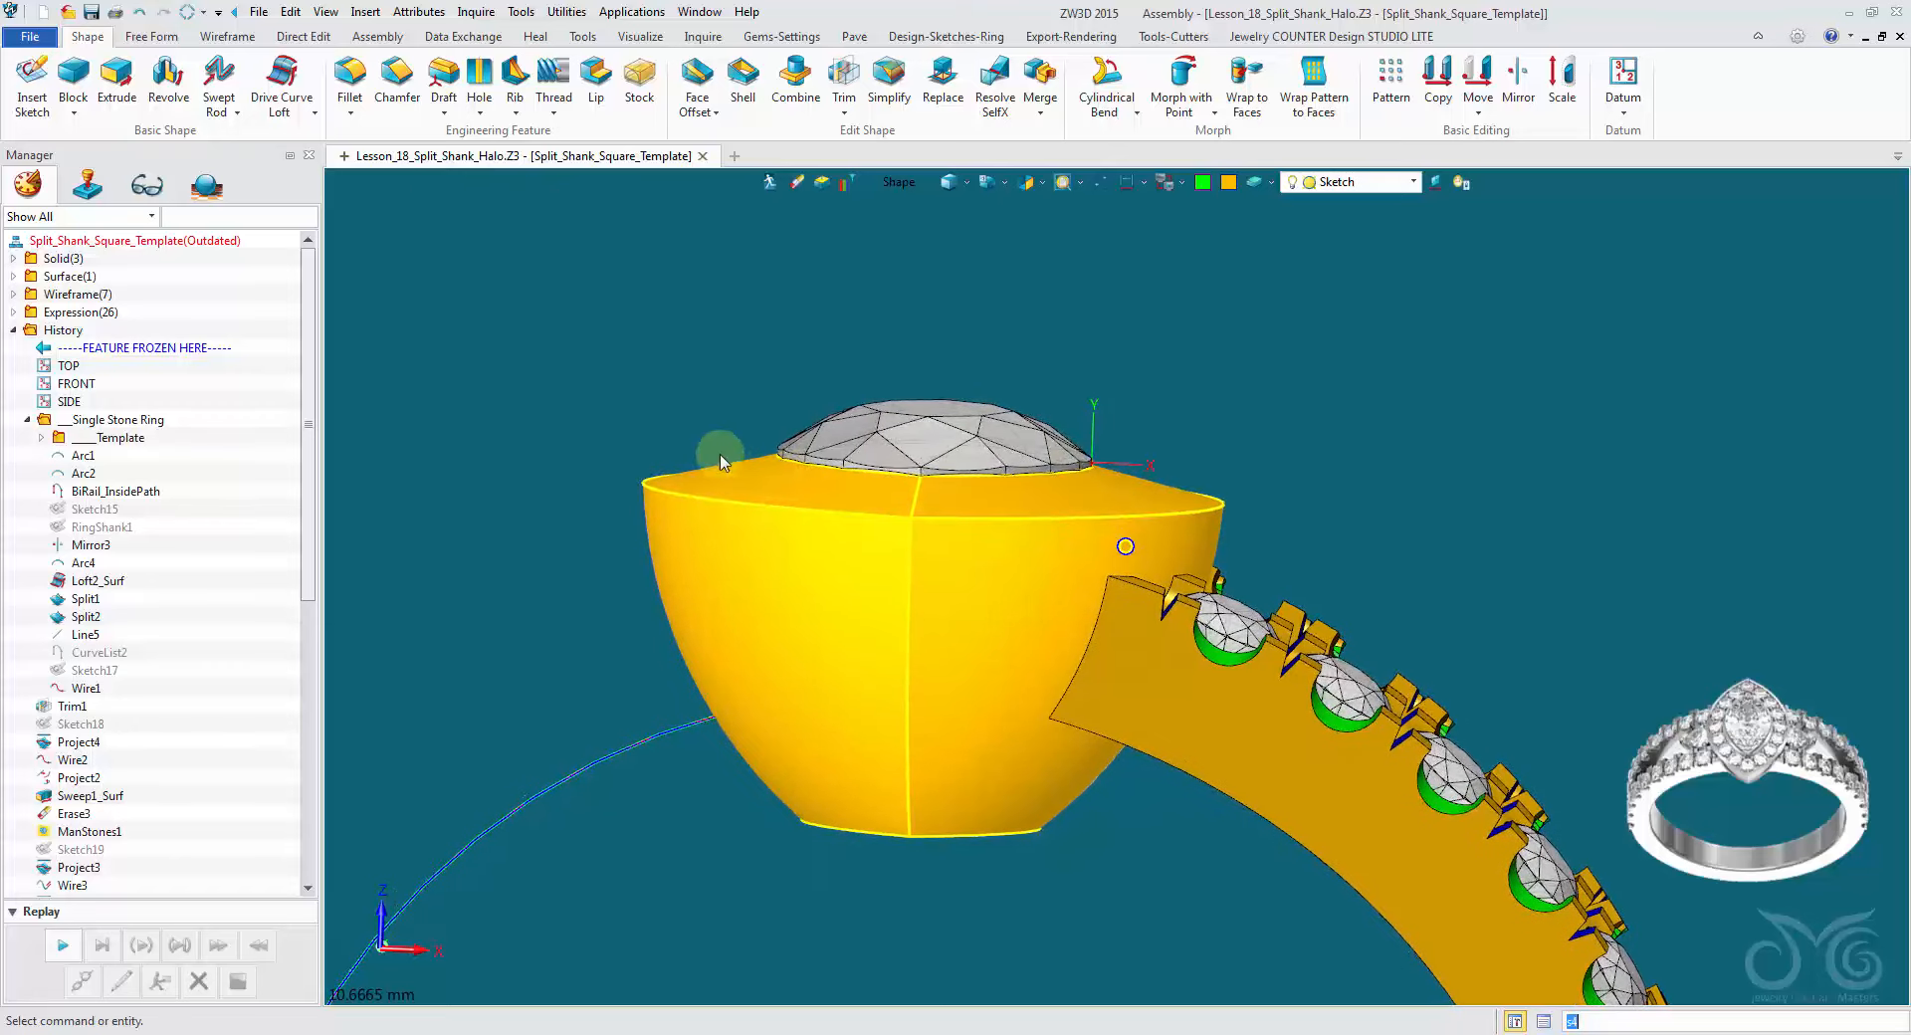
pyautogui.scroll(-10, 239, 633)
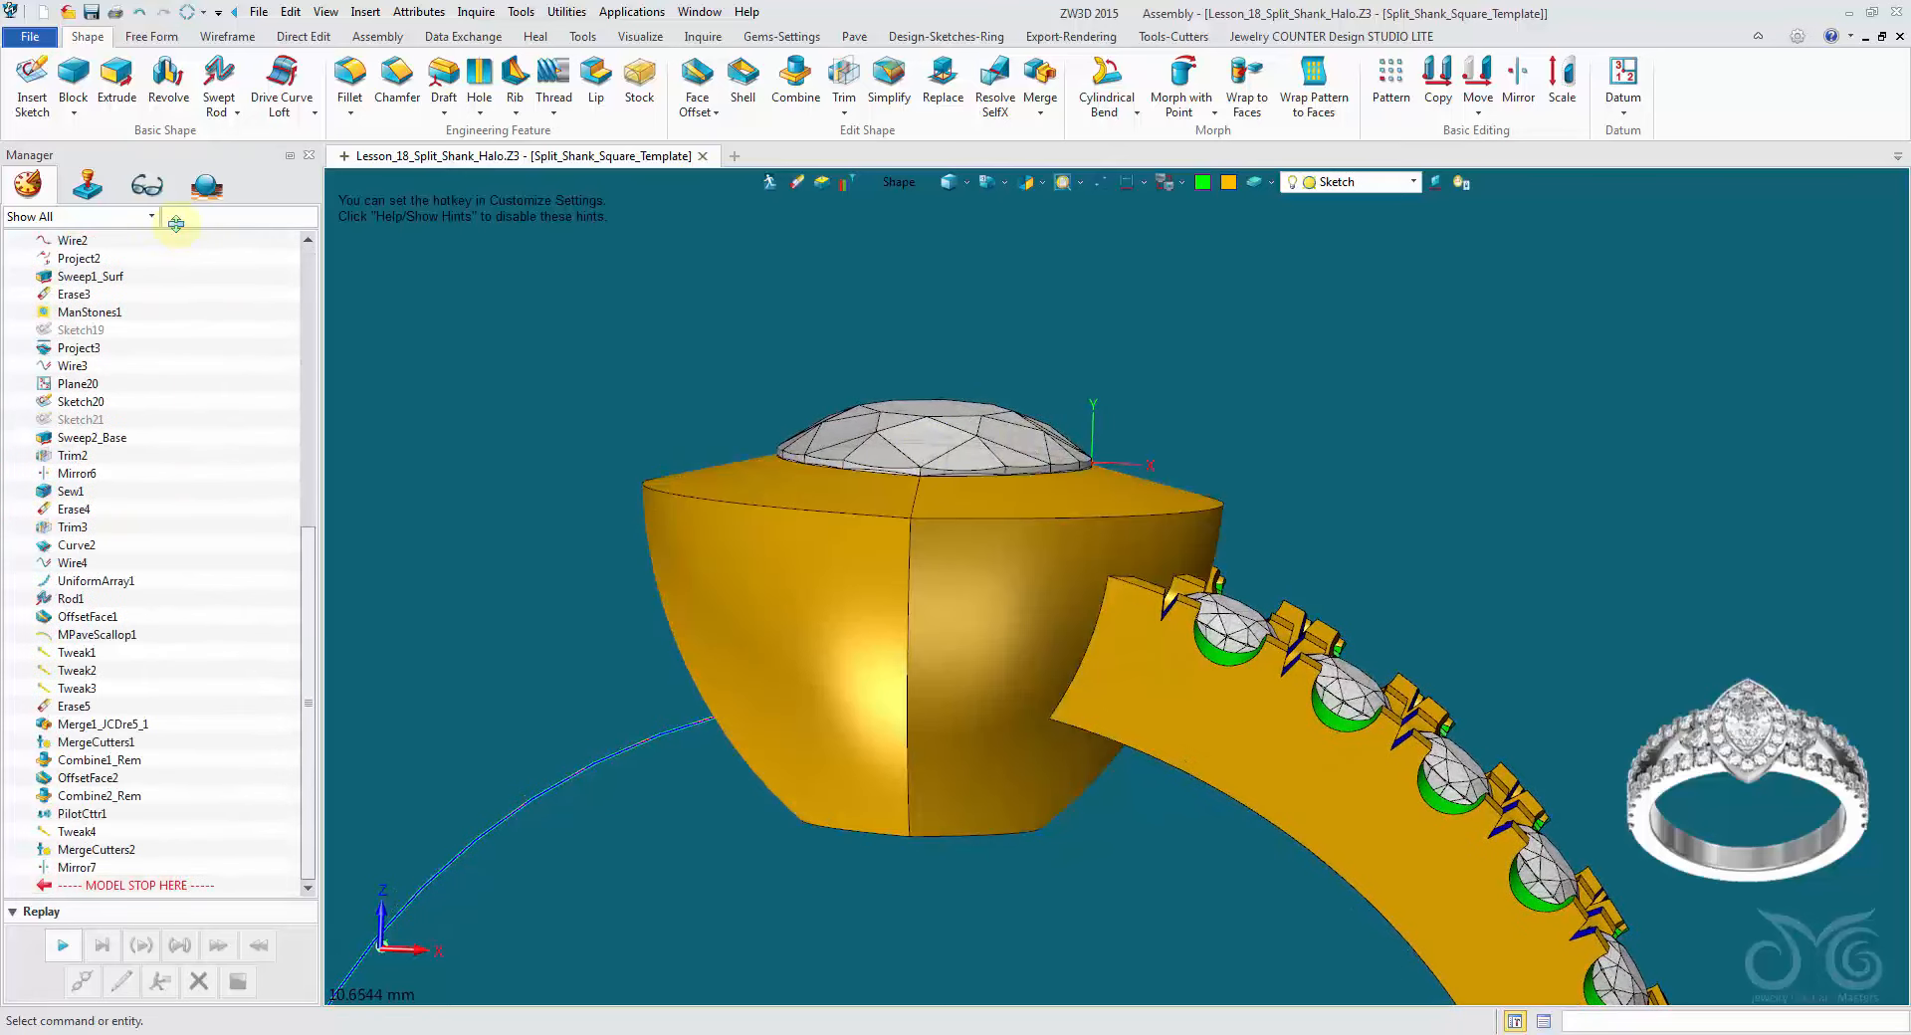
pyautogui.moveTo(175, 223); pyautogui.dragTo(179, 280)
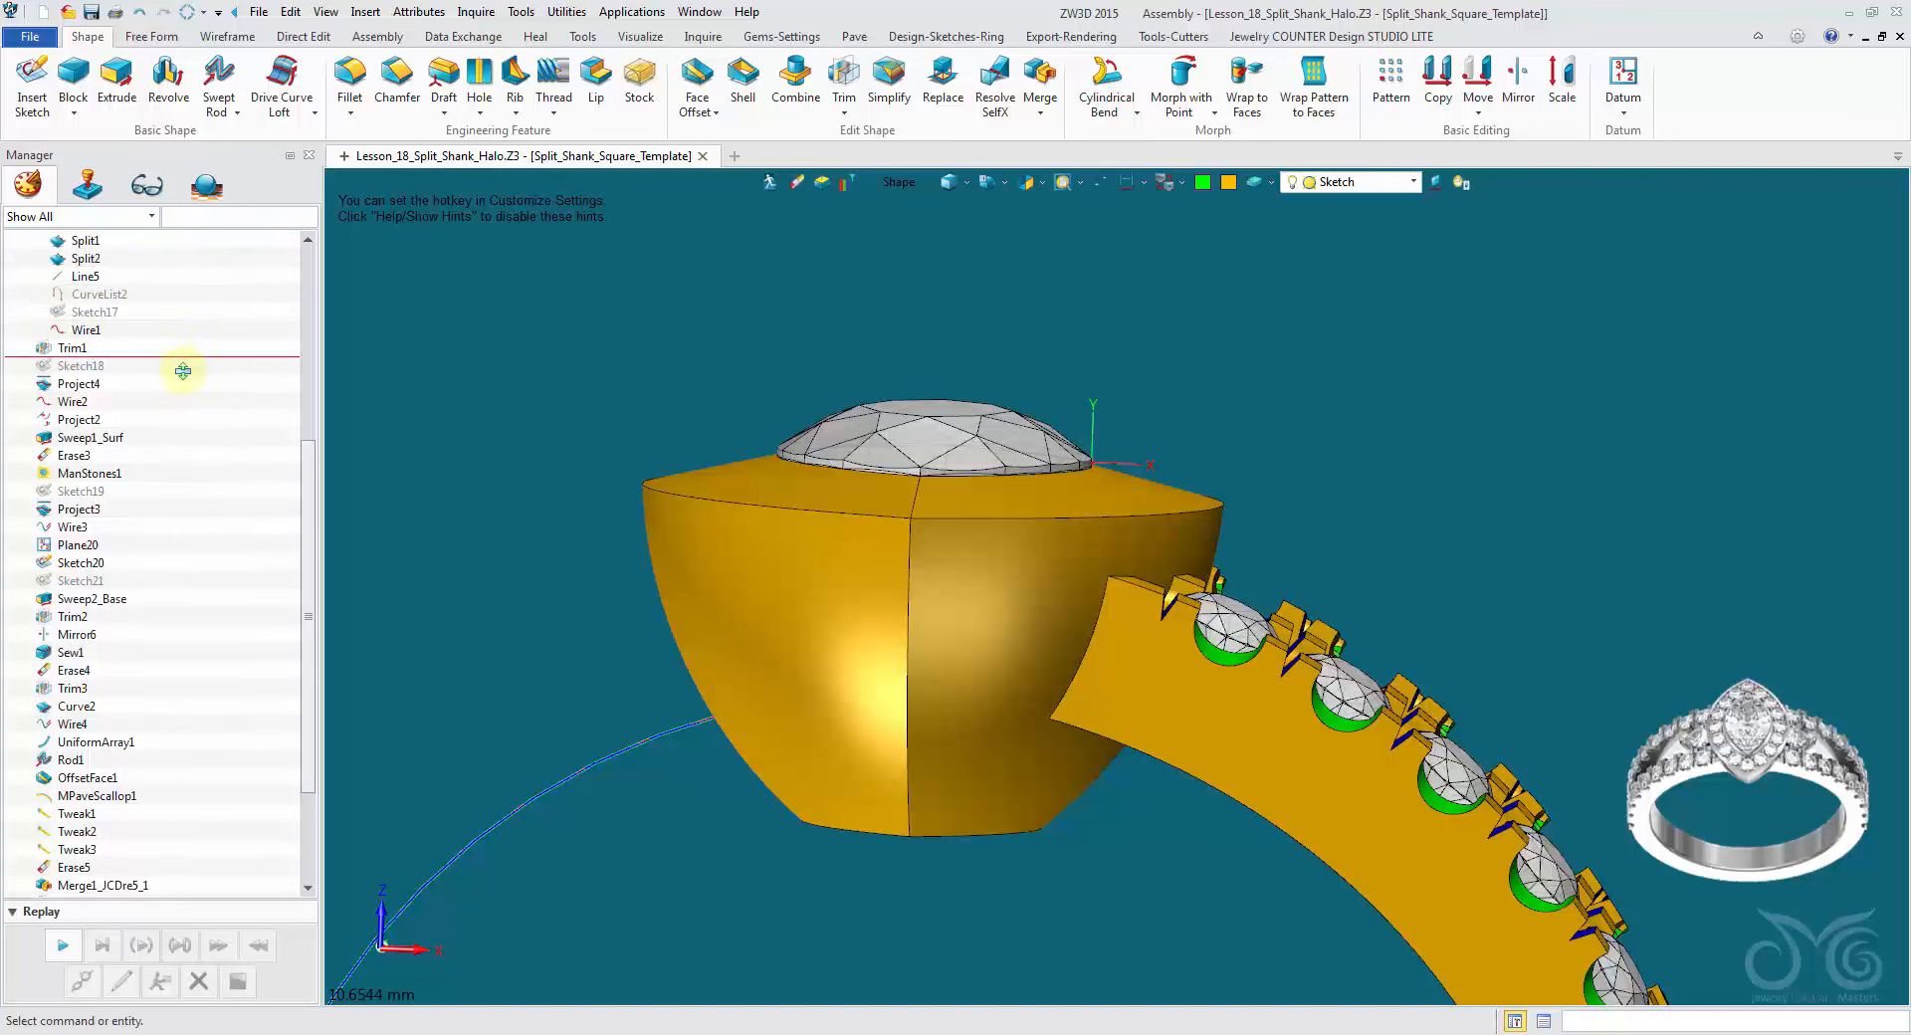
pyautogui.moveTo(183, 371); pyautogui.dragTo(184, 370)
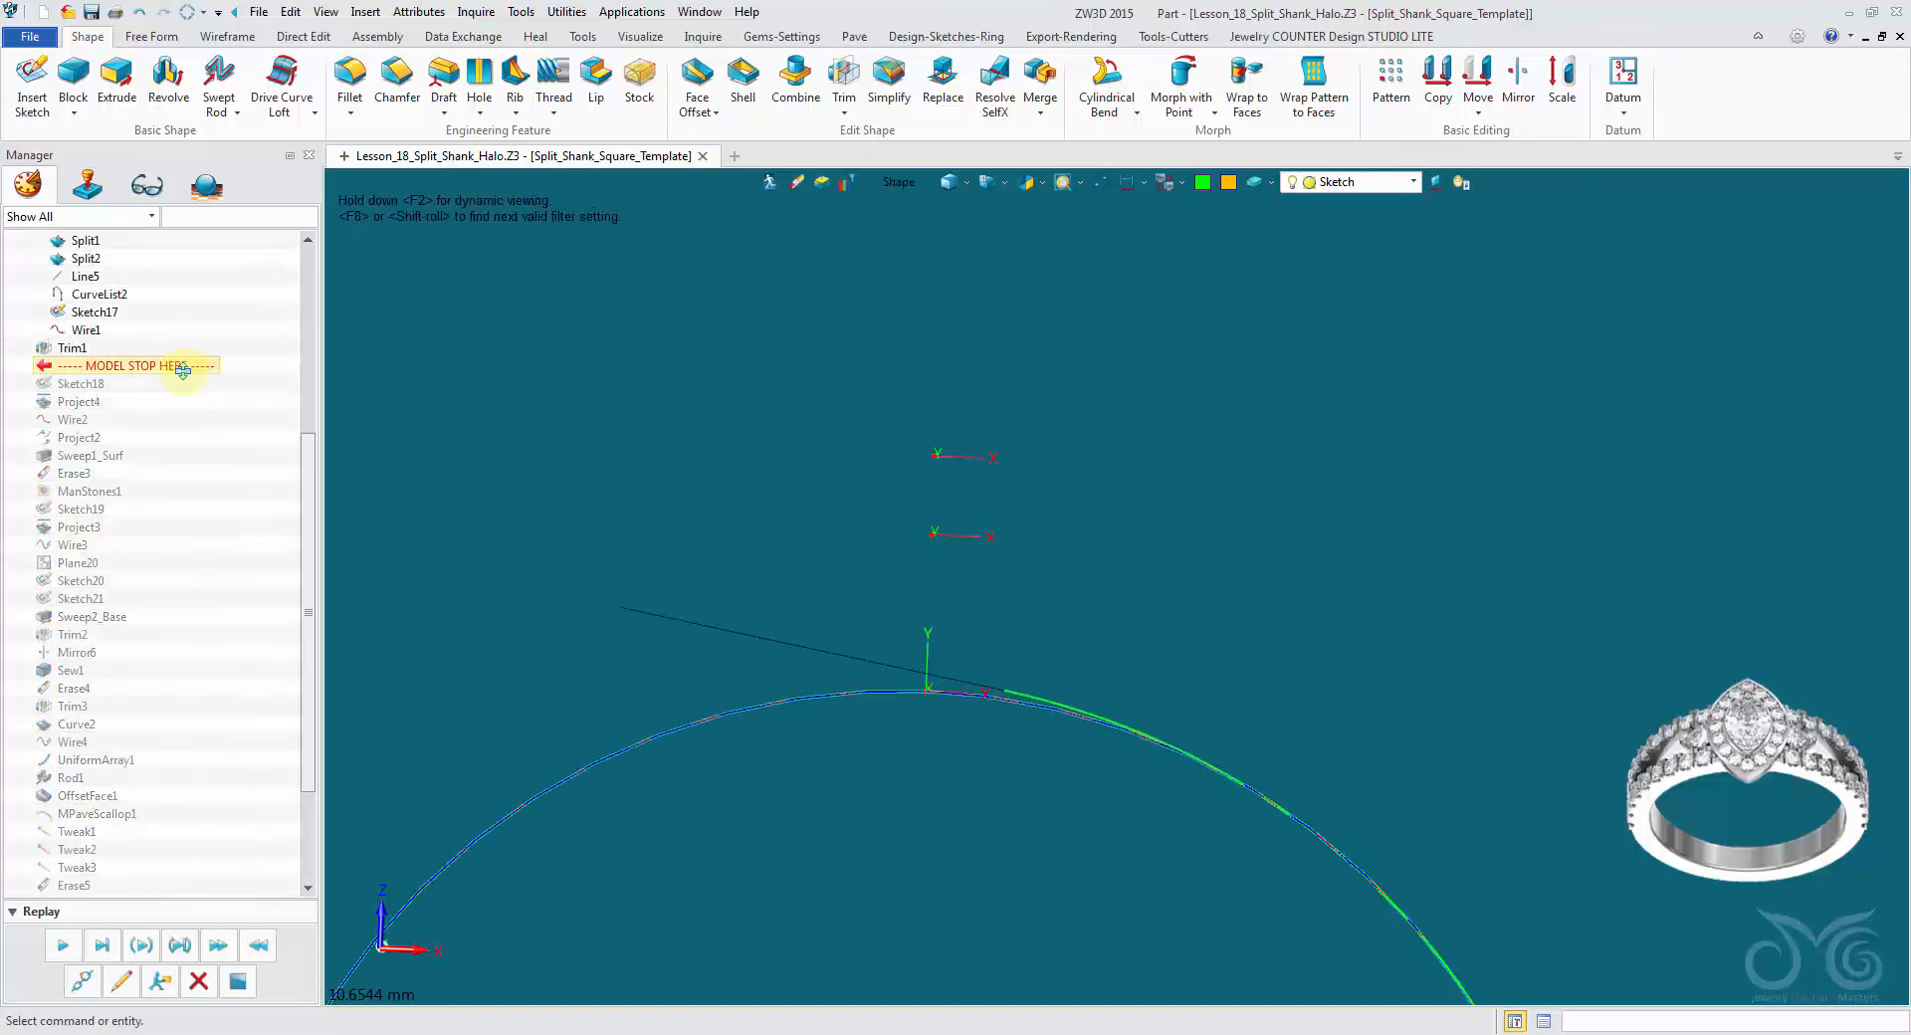
# Step: Replay the history feature by feature to just before Sketch21 and open that sketch for editing
pyautogui.click(62, 946)
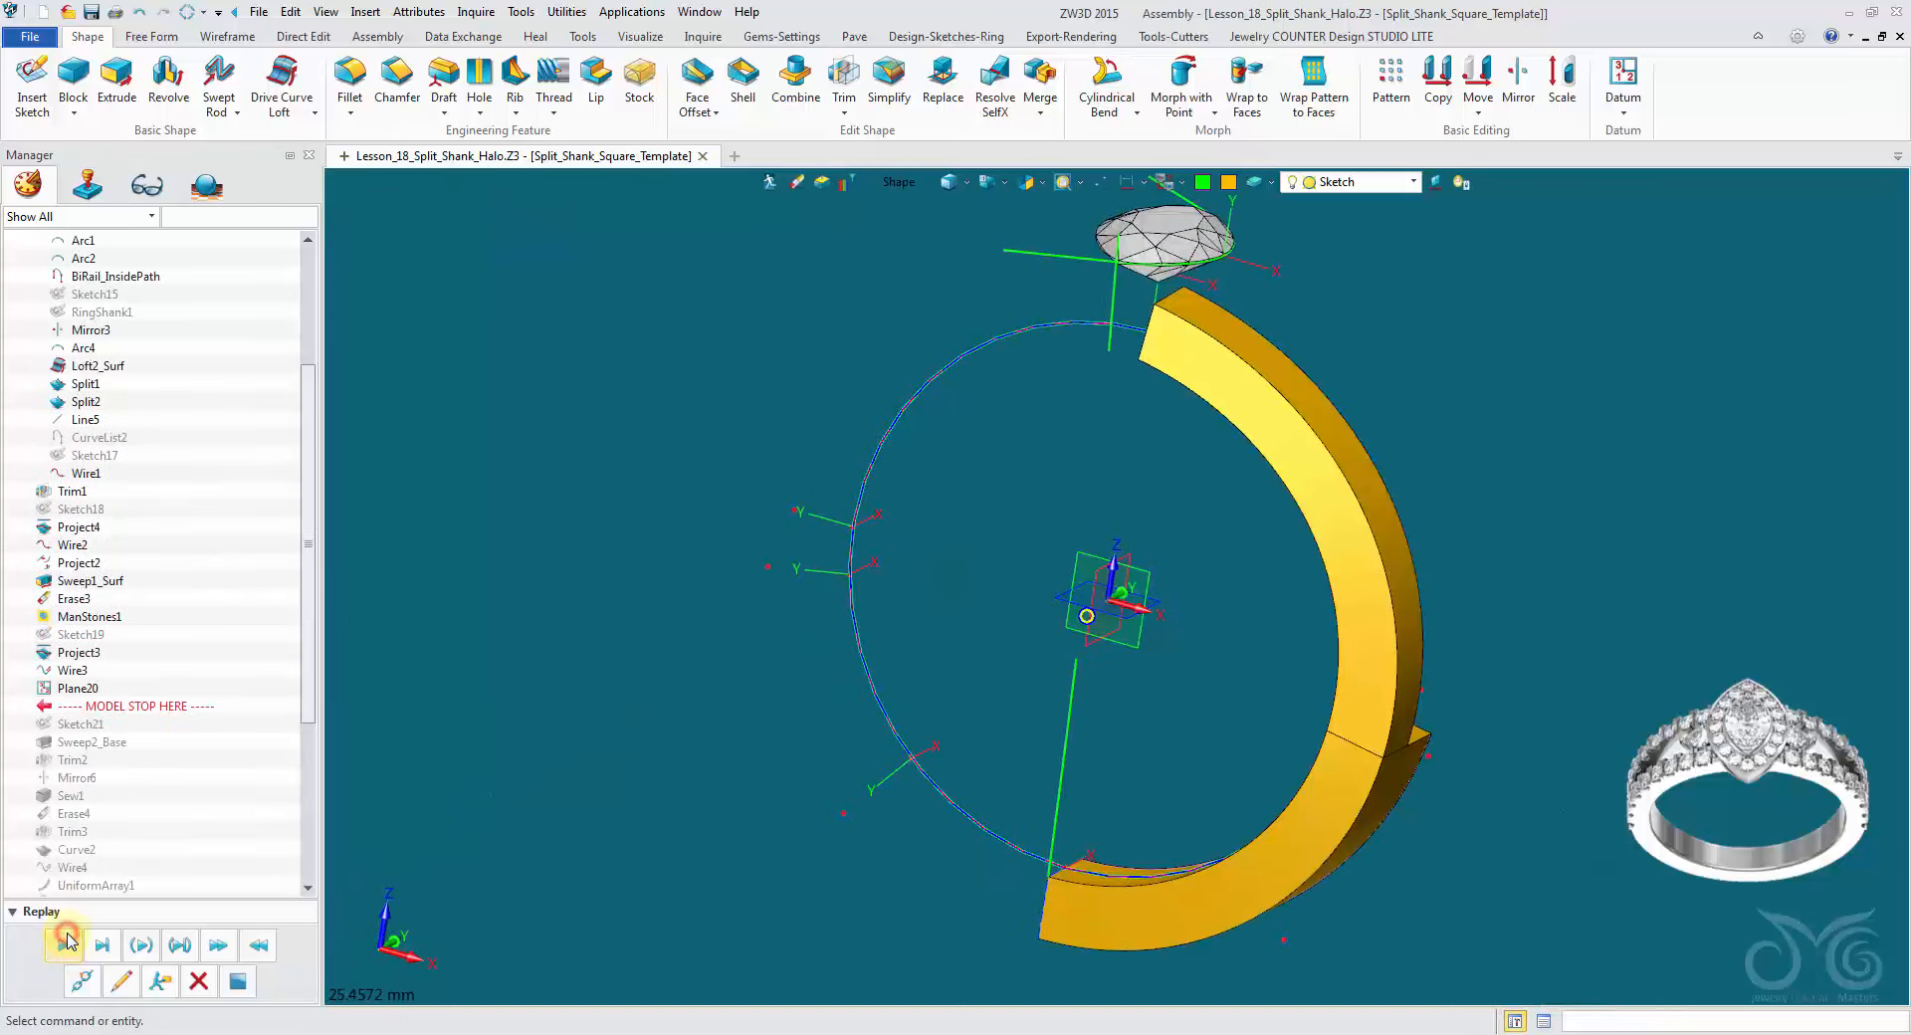
pyautogui.click(70, 952)
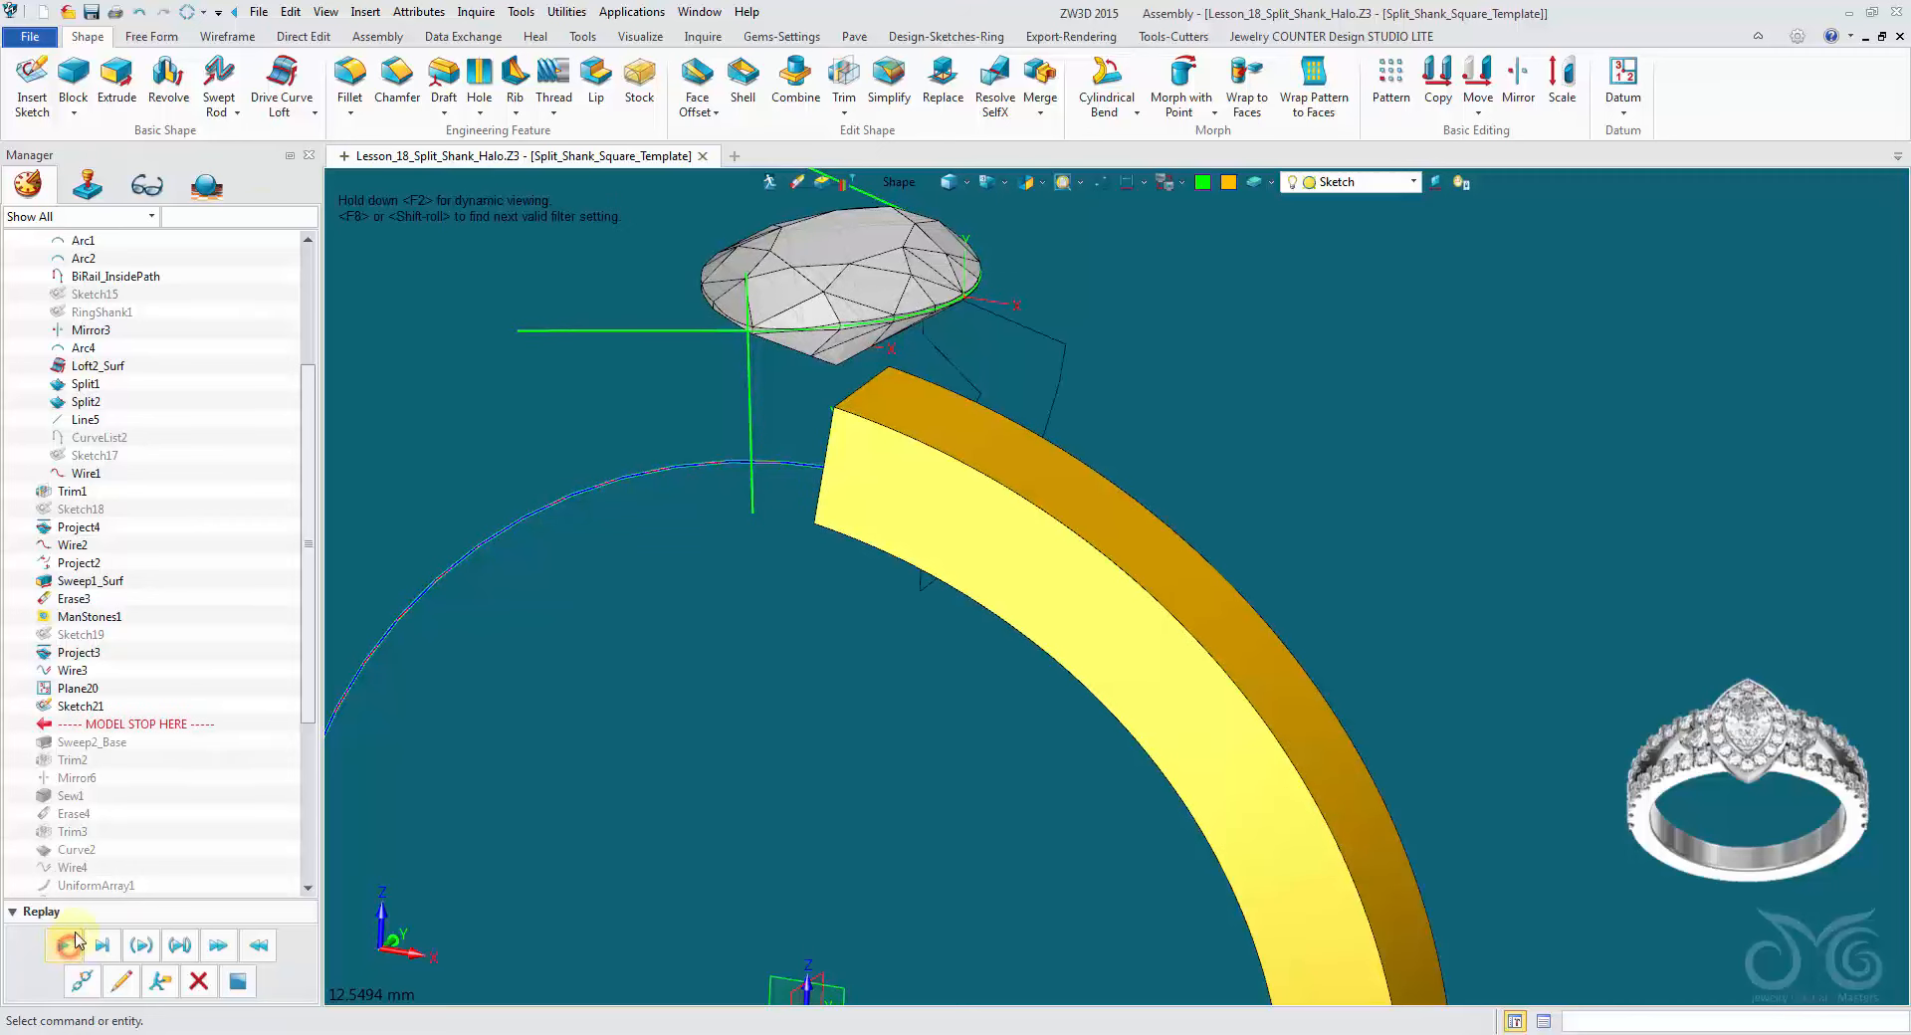
pyautogui.click(140, 14)
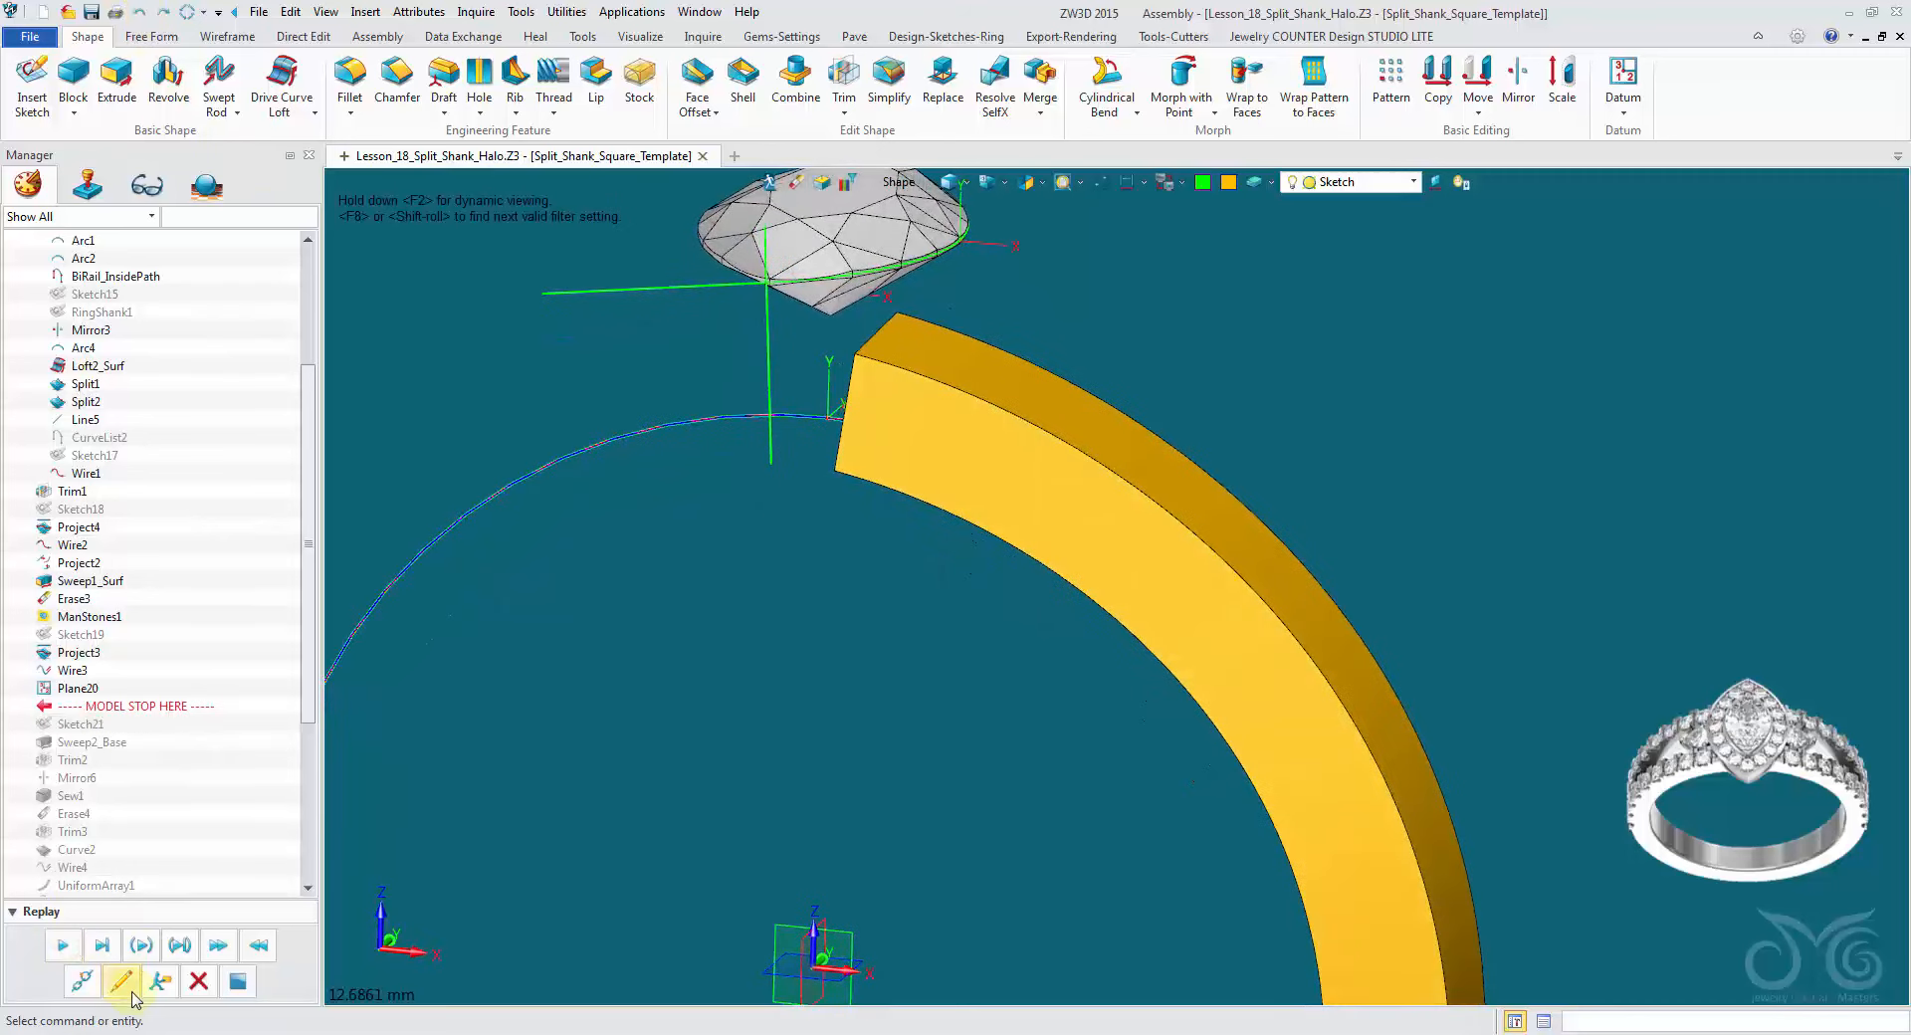
pyautogui.click(132, 985)
# Step: Hide the ring and stone geometry around the Sketch21 profile and display the sketch's dimensions
pyautogui.scroll(3, 1003, 639)
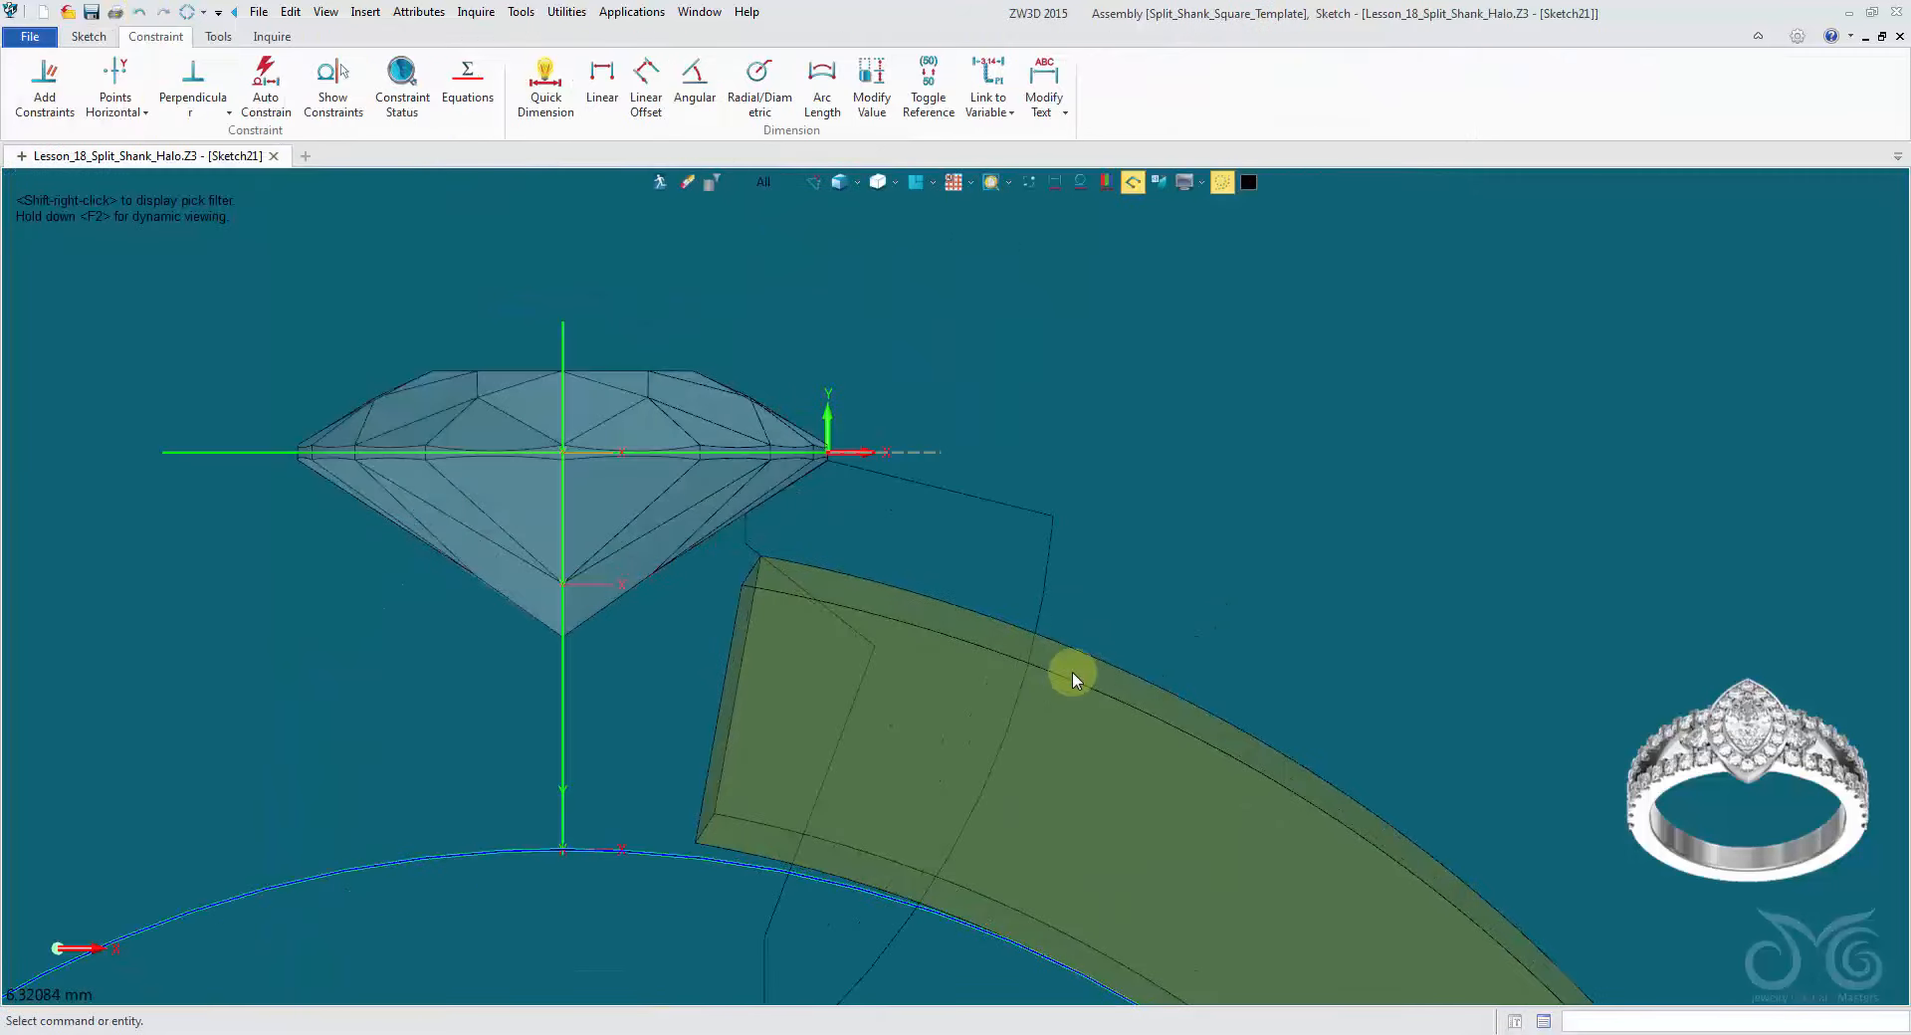
pyautogui.click(1028, 182)
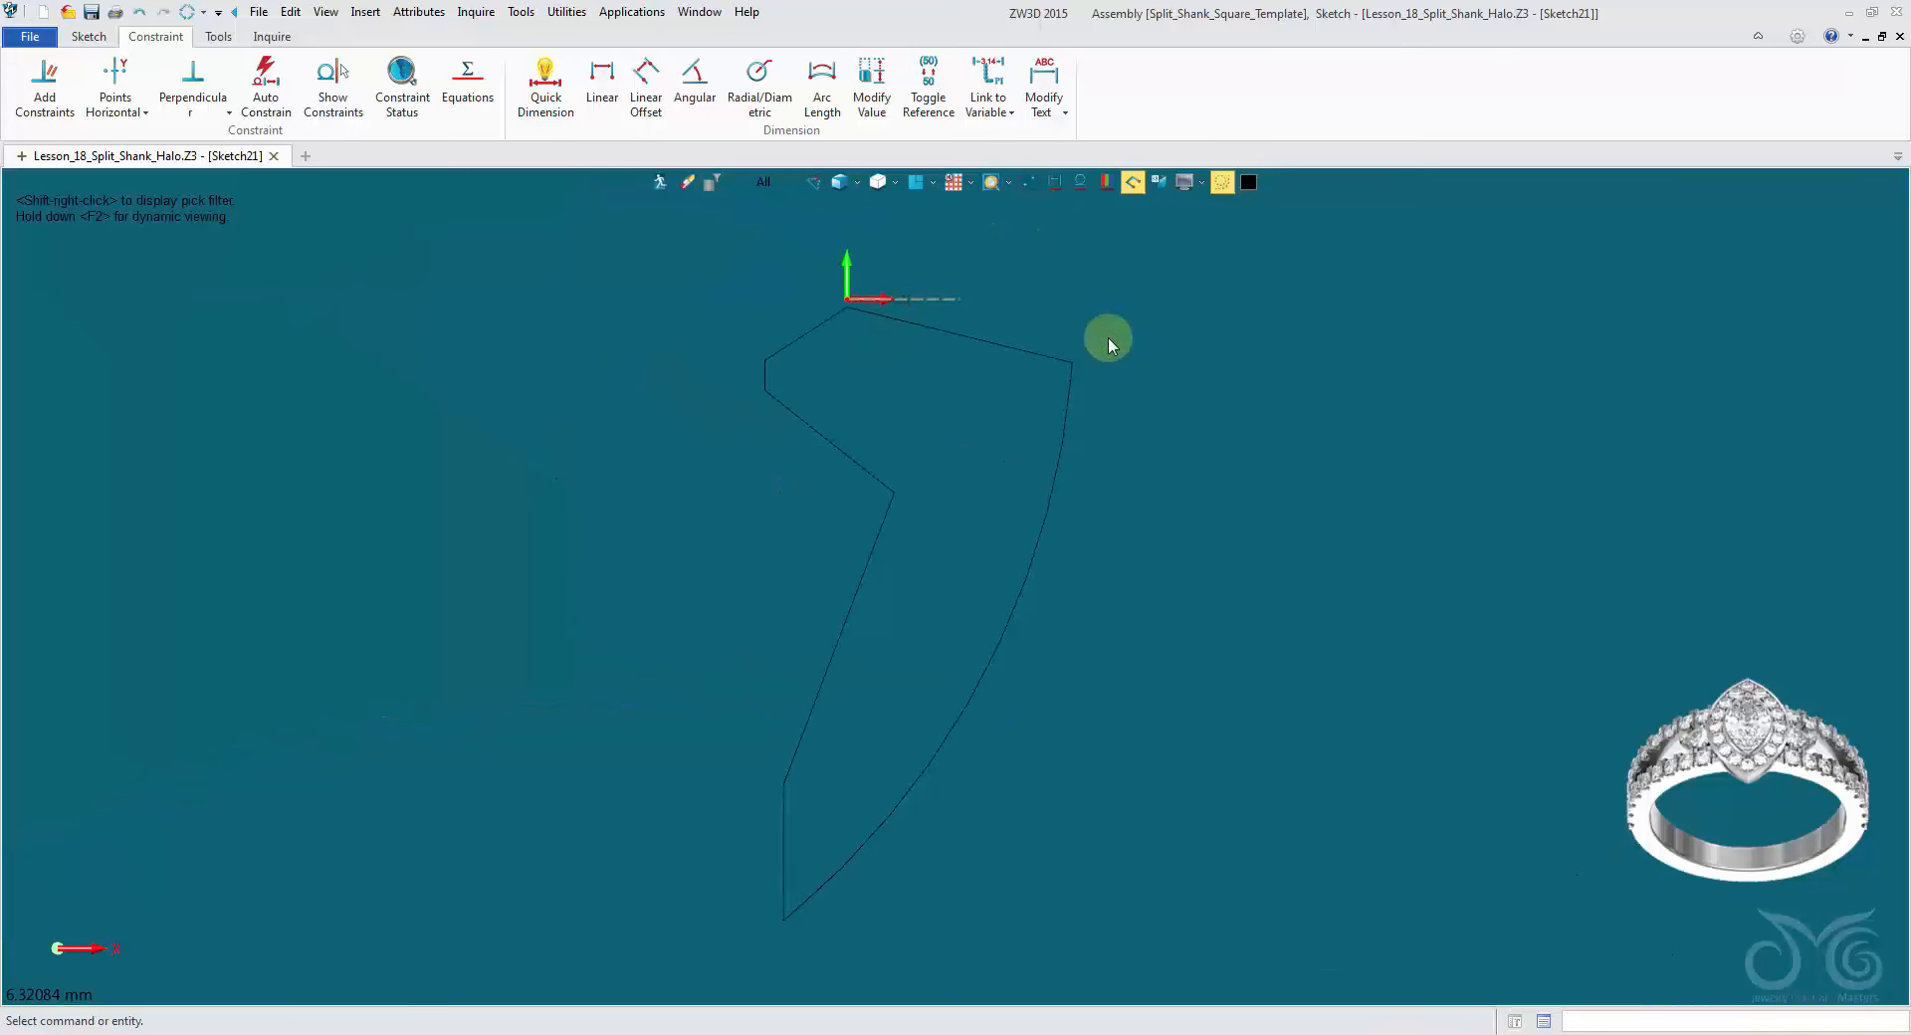
pyautogui.click(1055, 182)
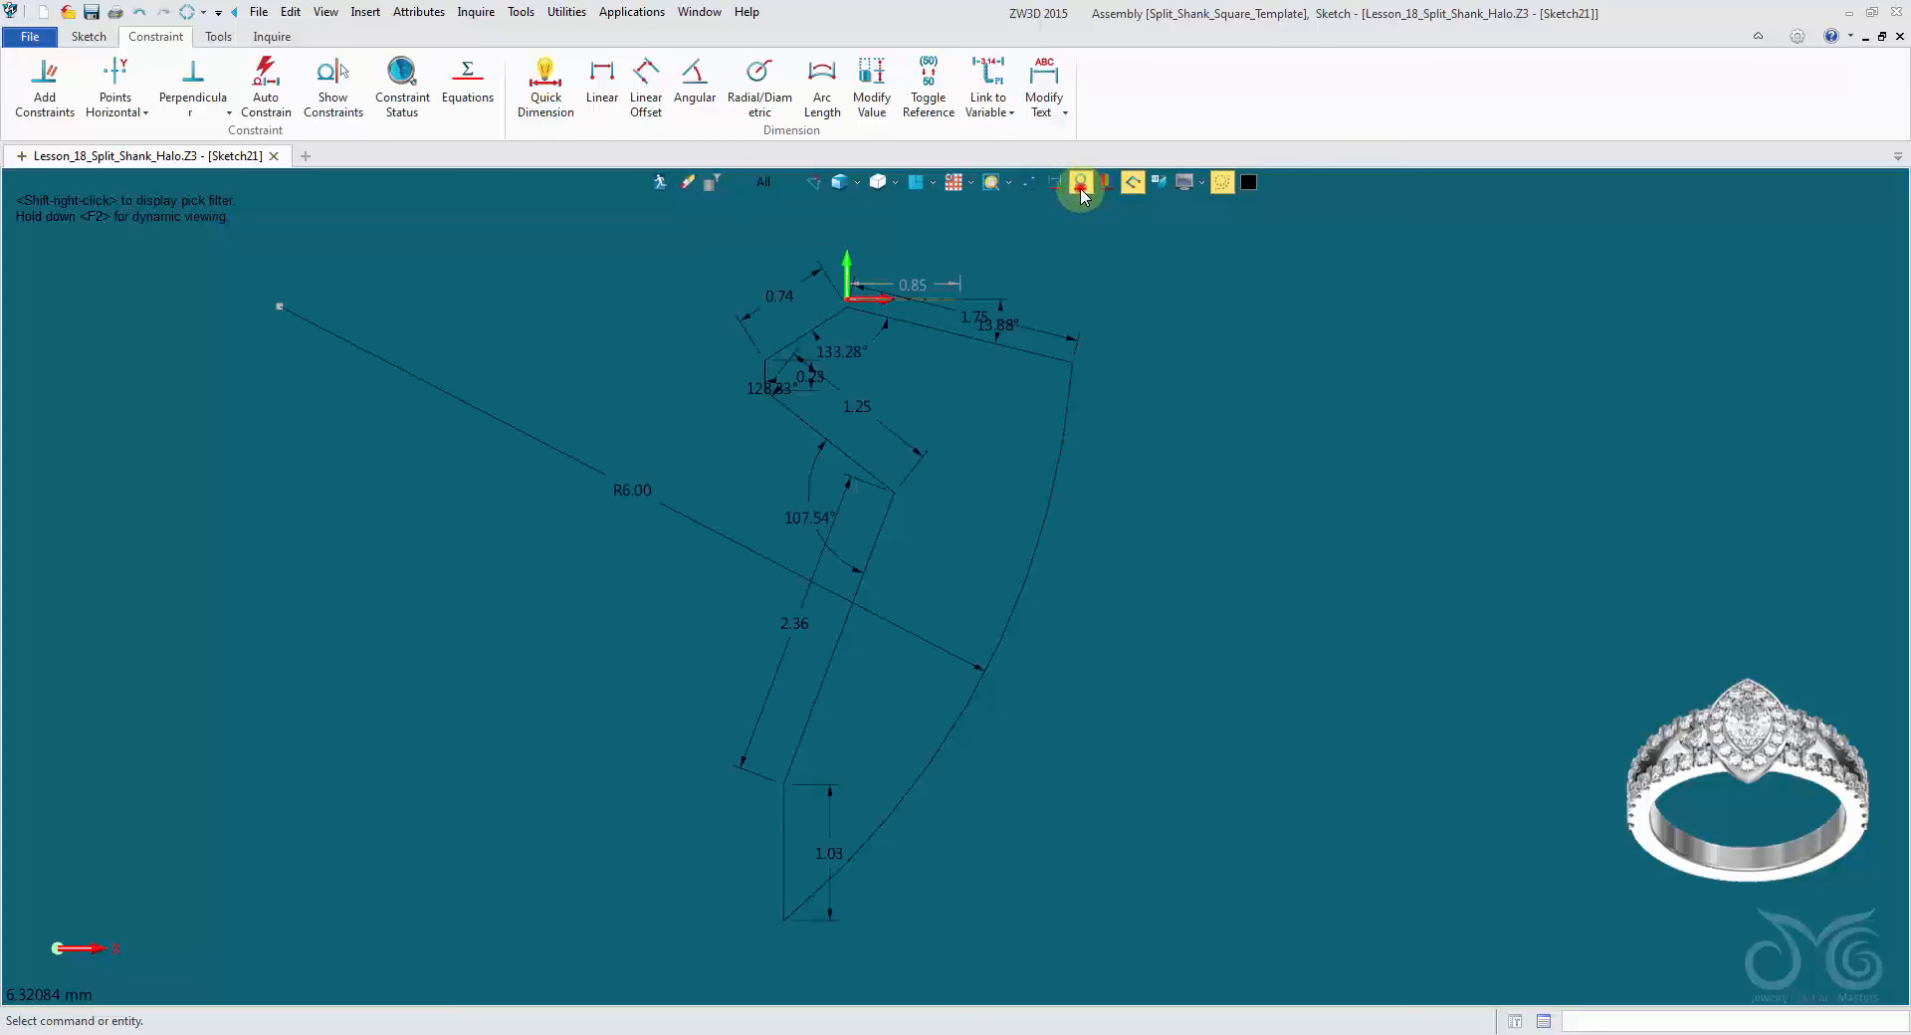
pyautogui.scroll(4, 1090, 334)
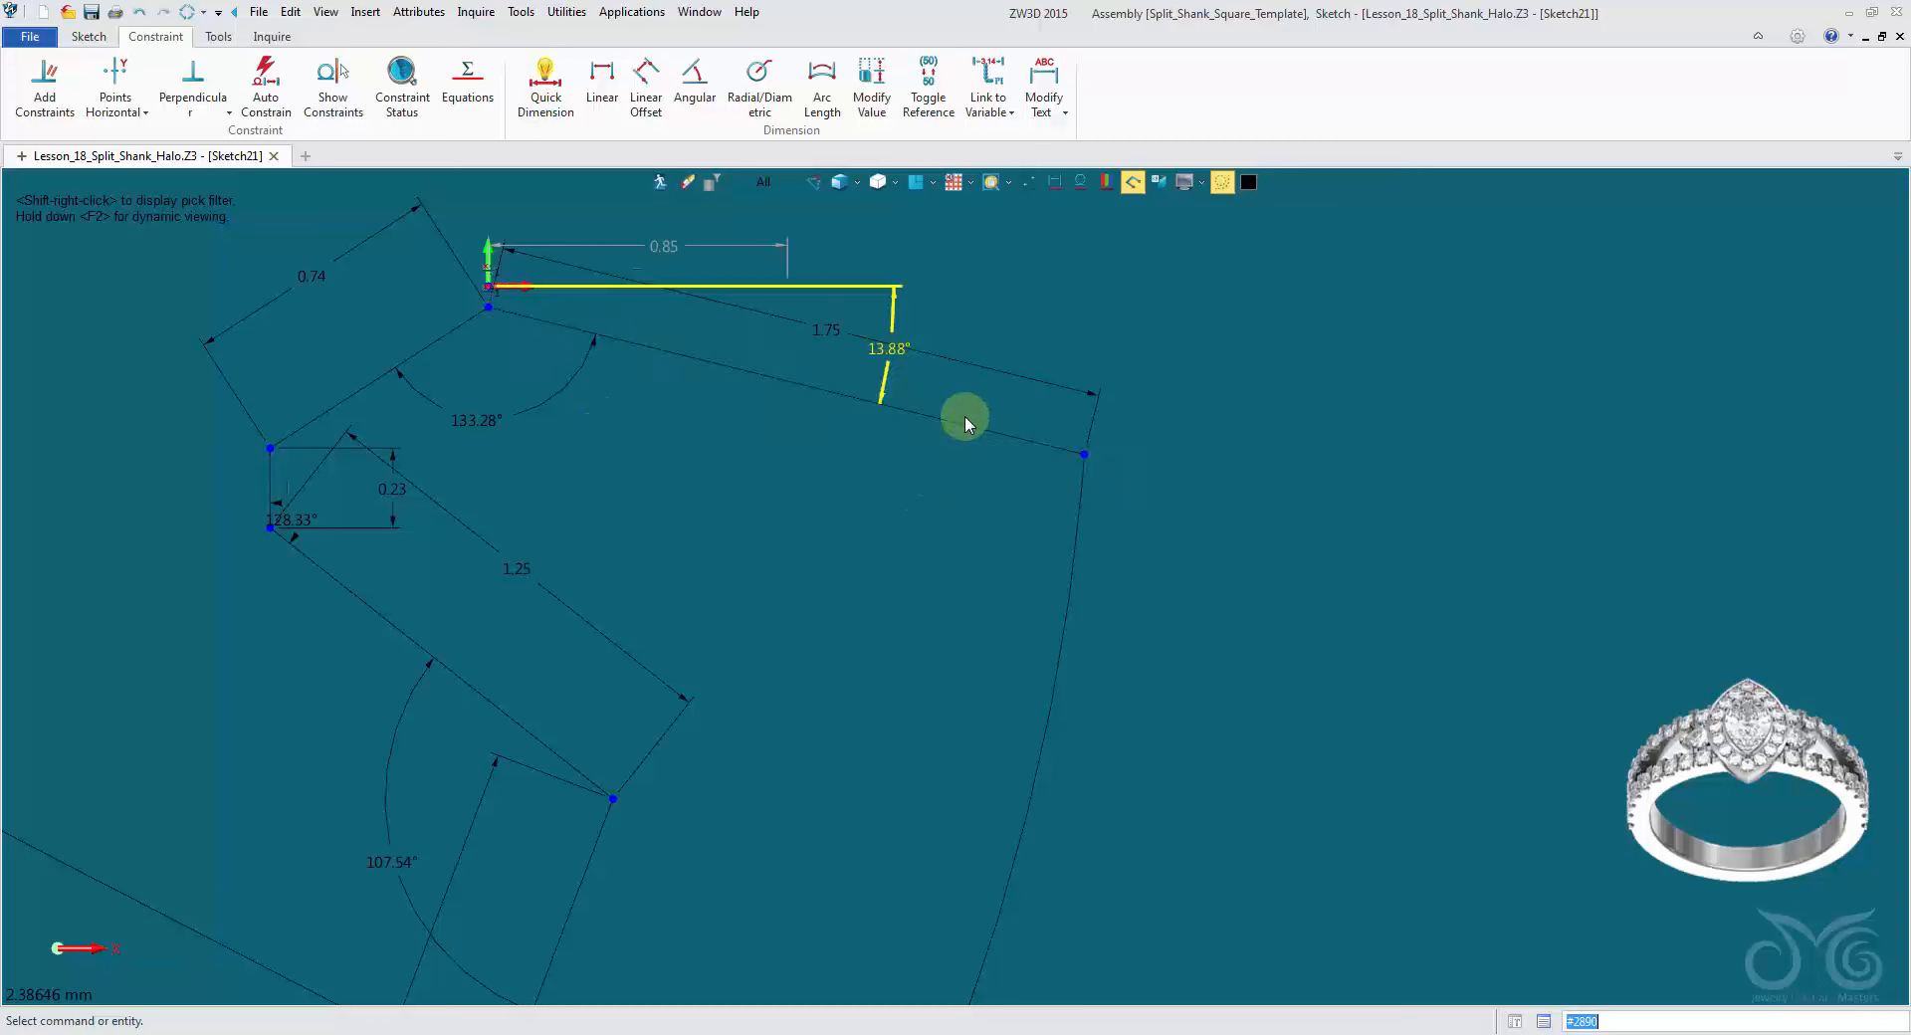
# Step: Draw a line about 1.01 mm long parallel below the profile's upper slanted edge and toggle it from construction to regular geometry
pyautogui.click(89, 37)
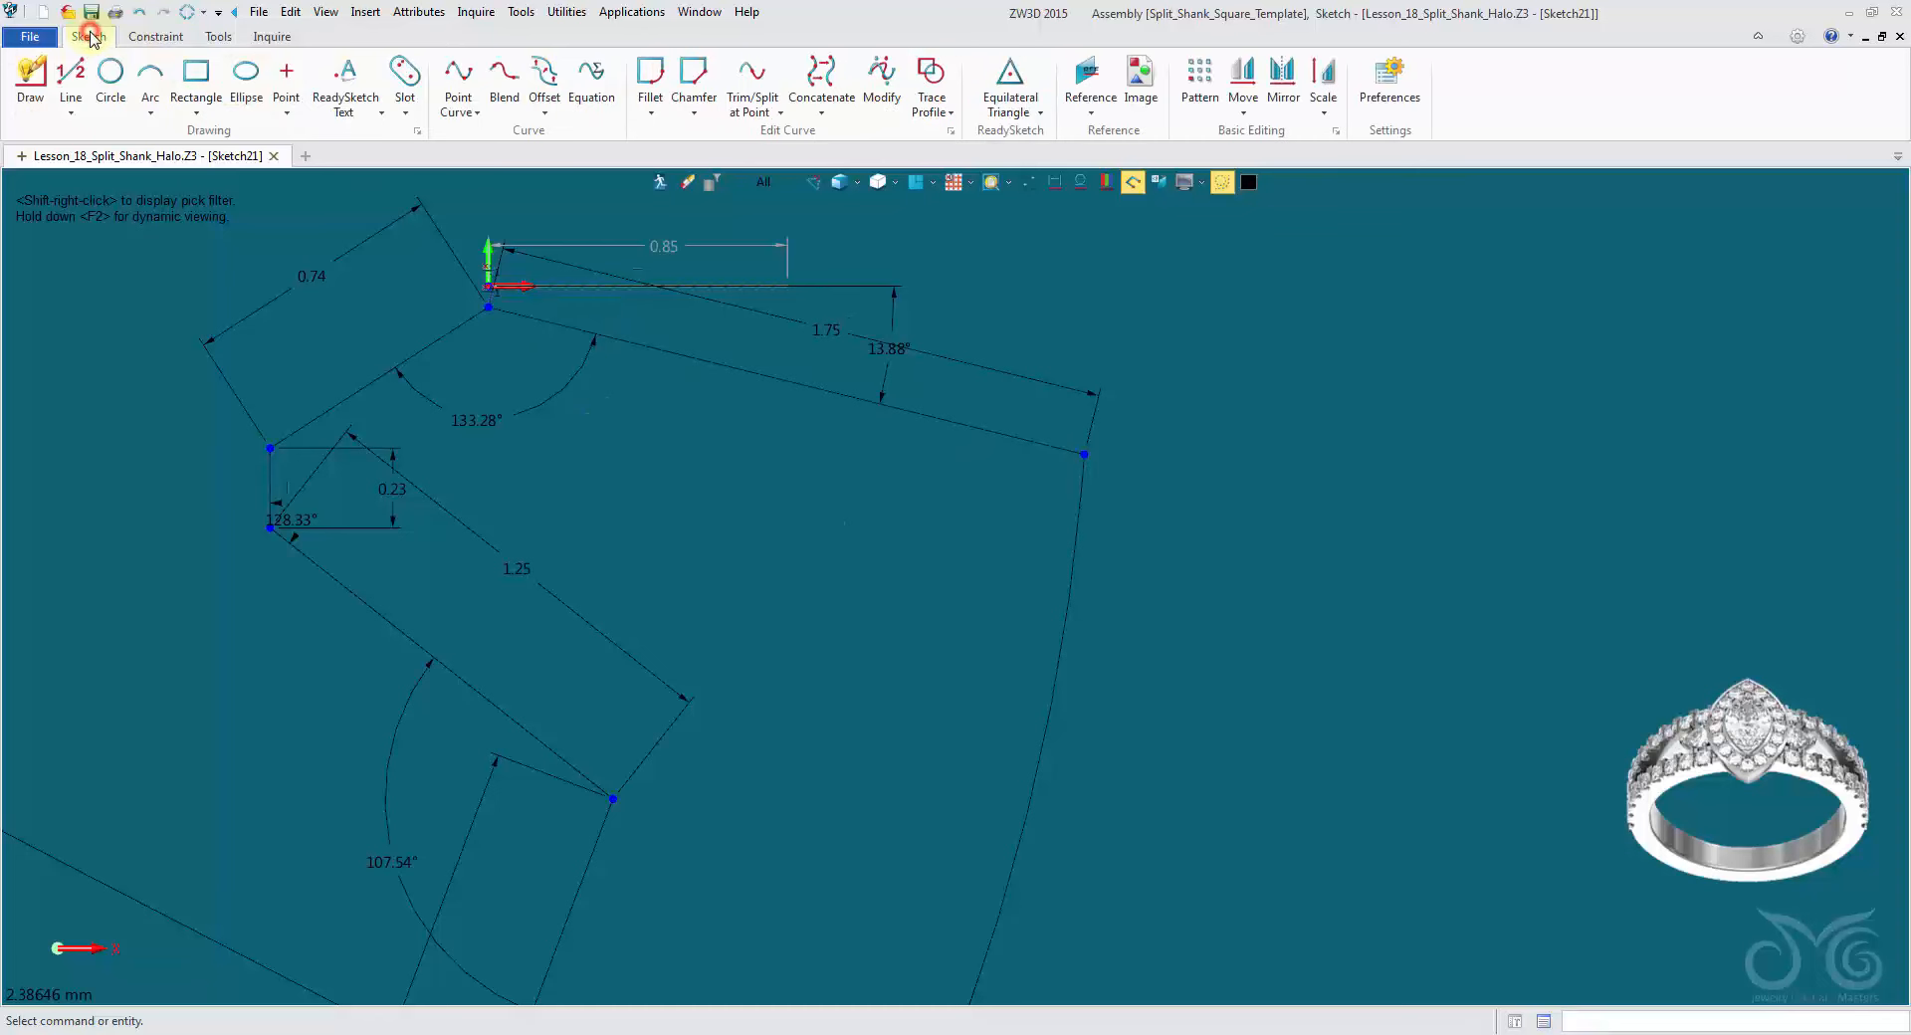
pyautogui.click(72, 78)
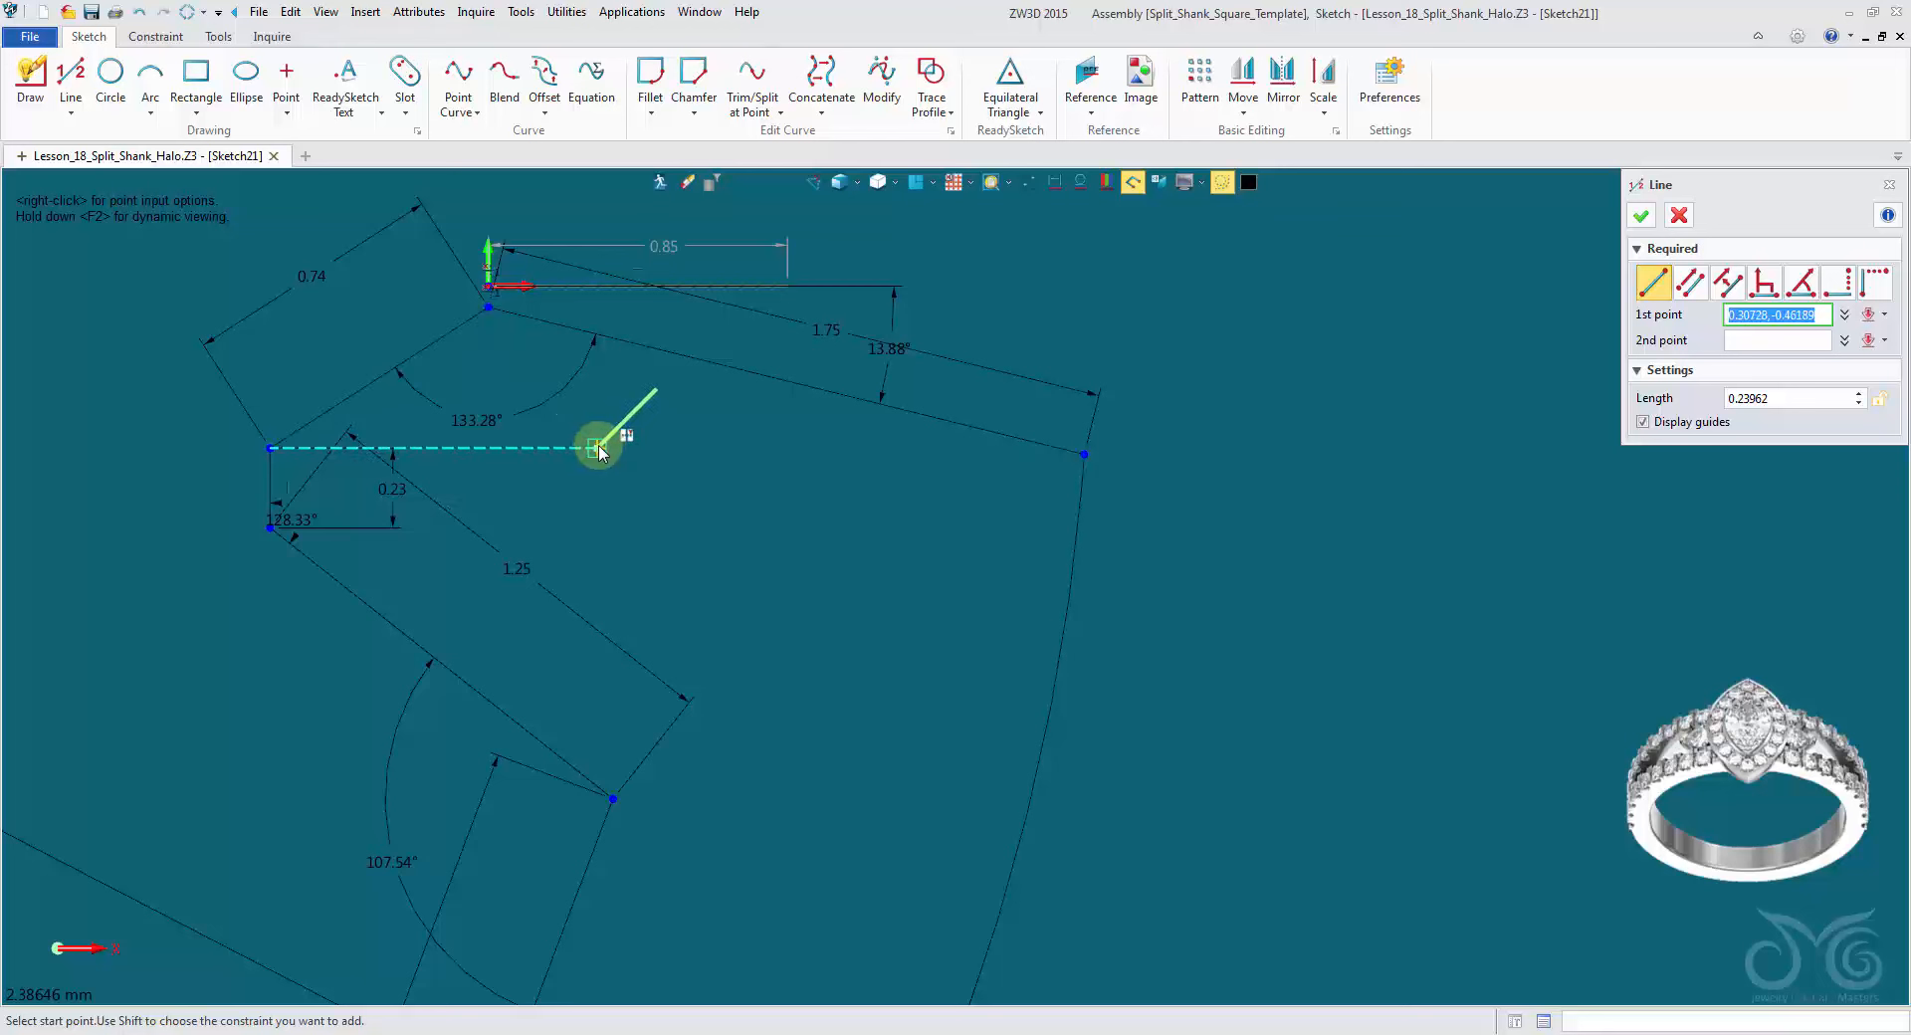
pyautogui.click(600, 432)
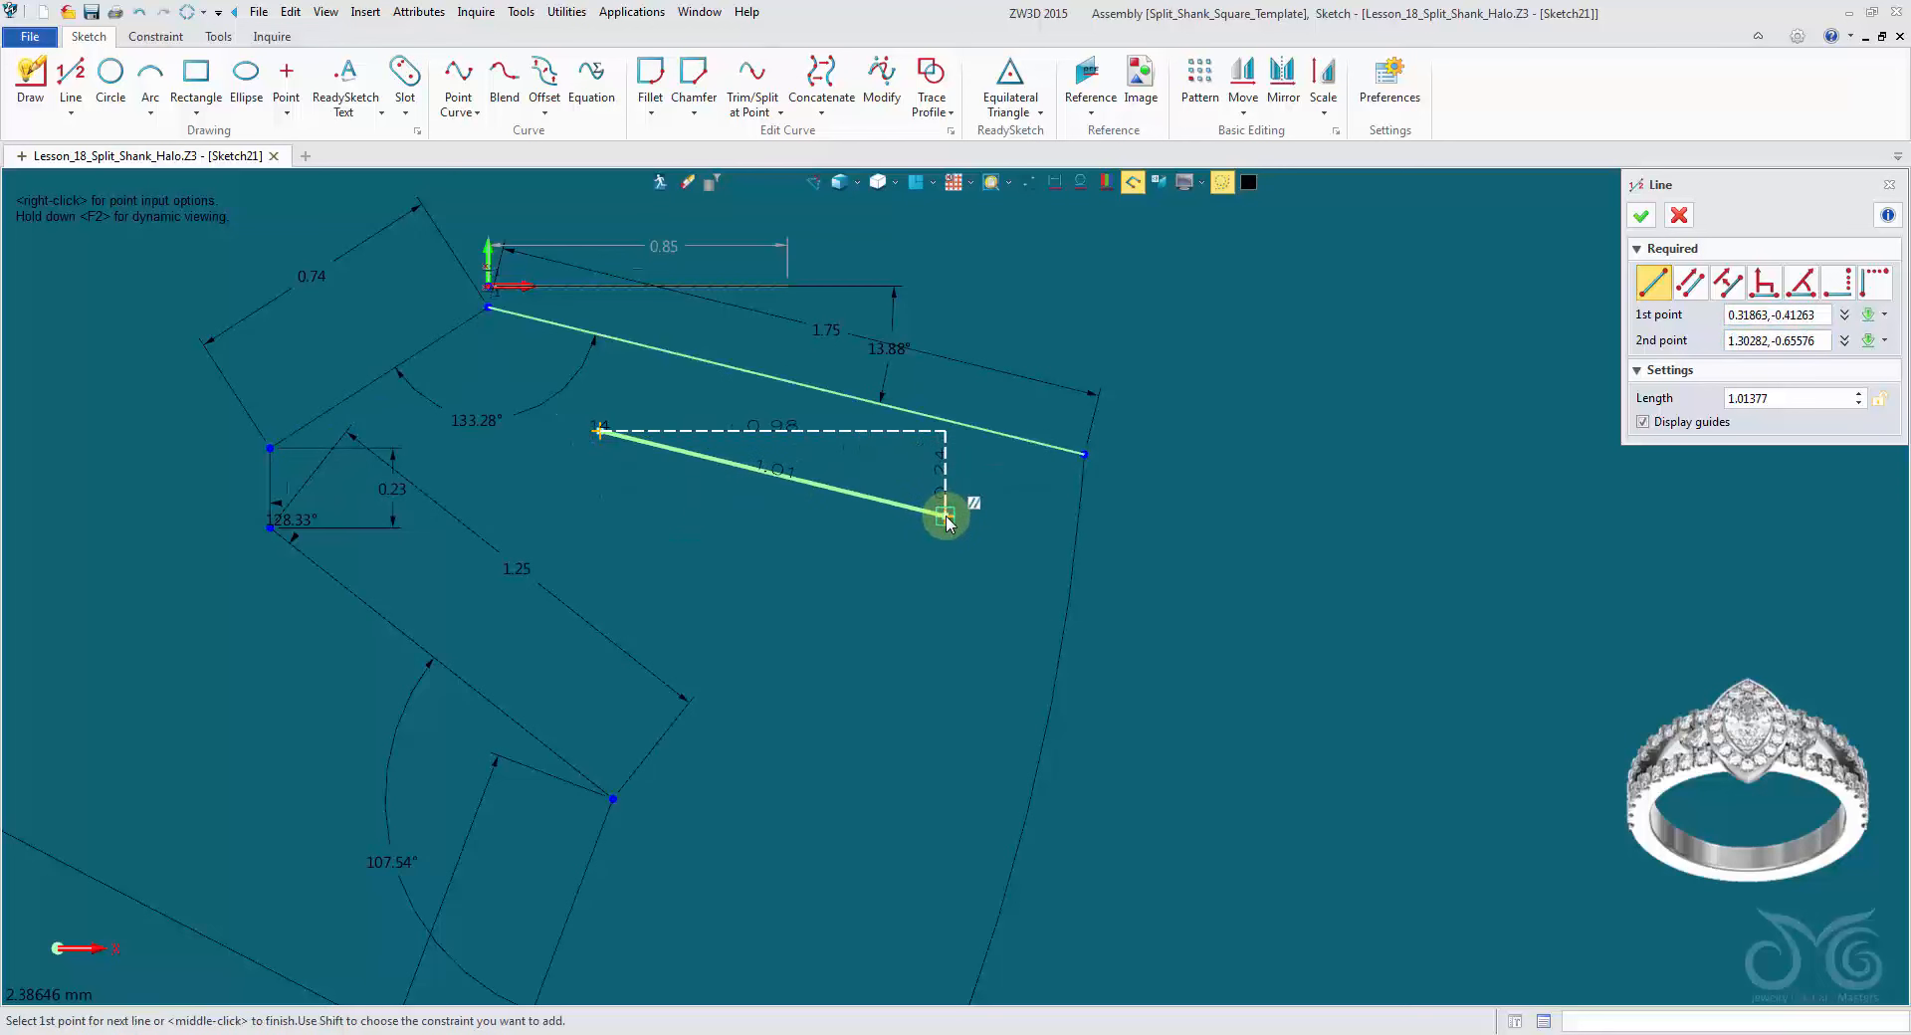
pyautogui.click(946, 516)
pyautogui.click(1640, 217)
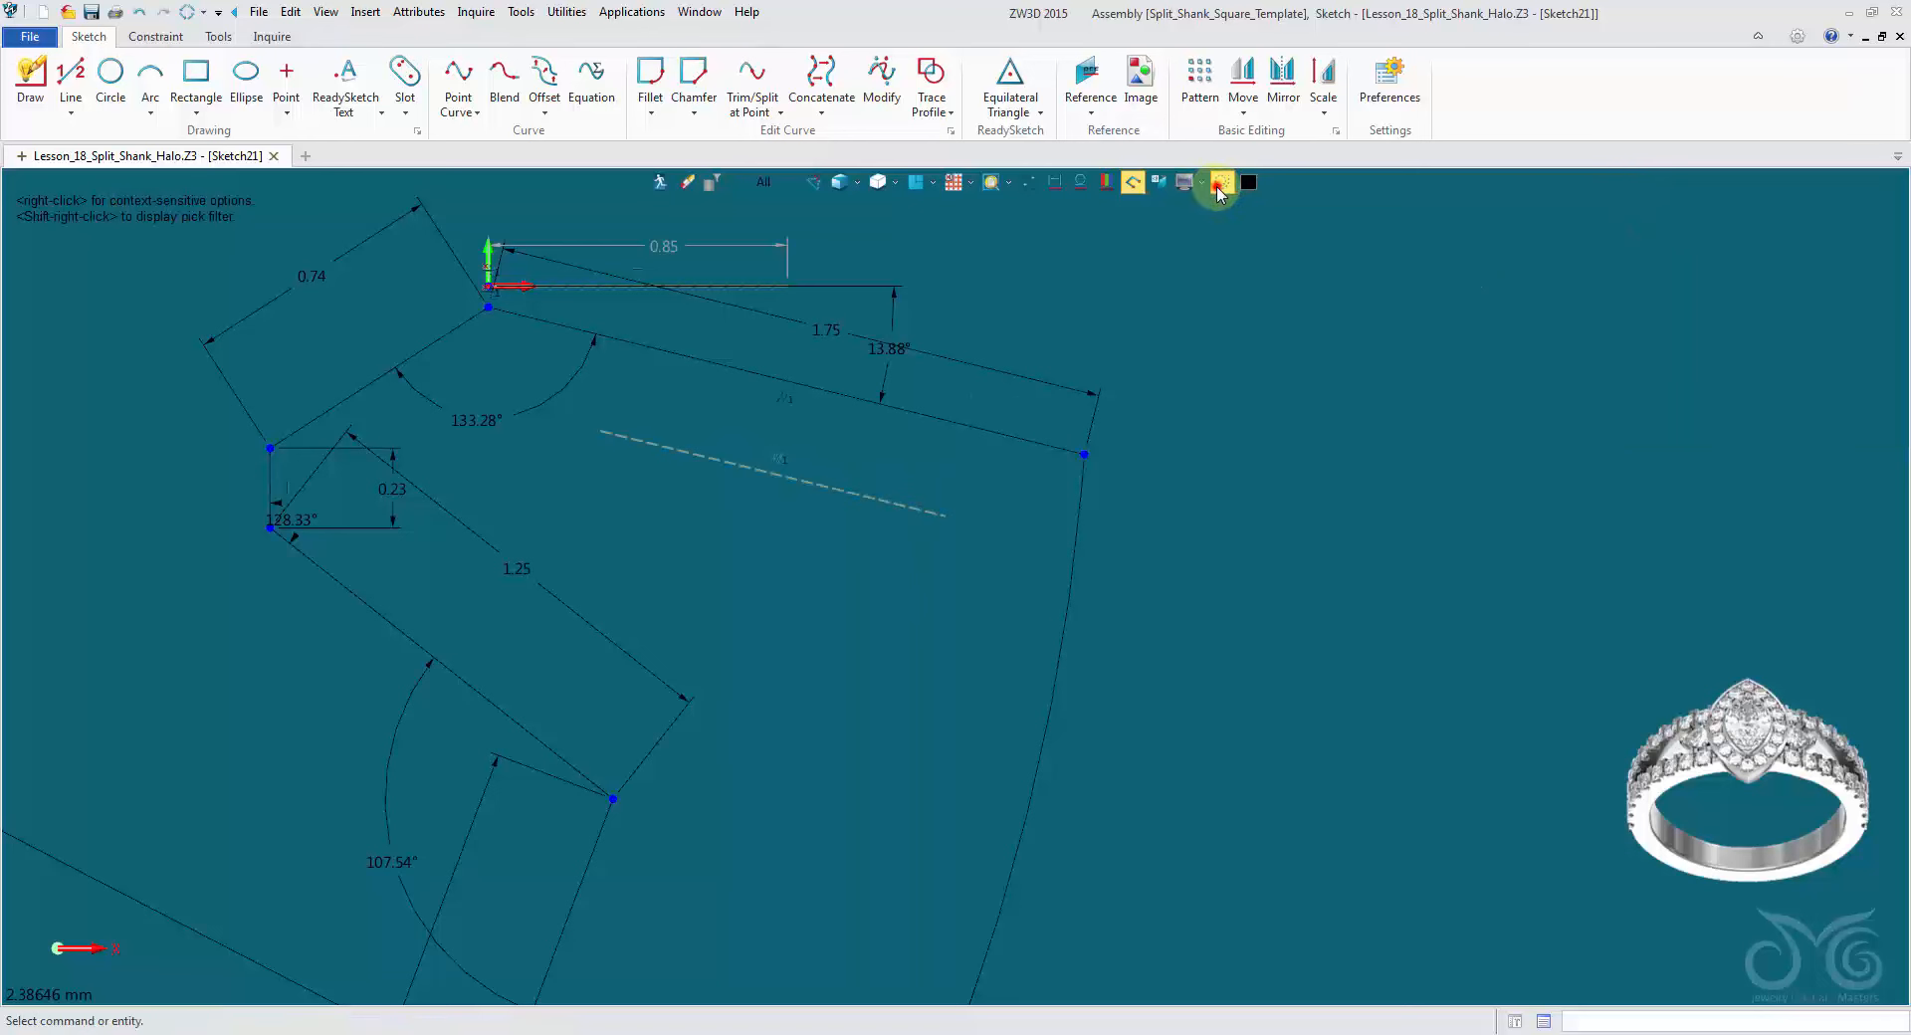
pyautogui.rightClick(862, 505)
pyautogui.click(880, 486)
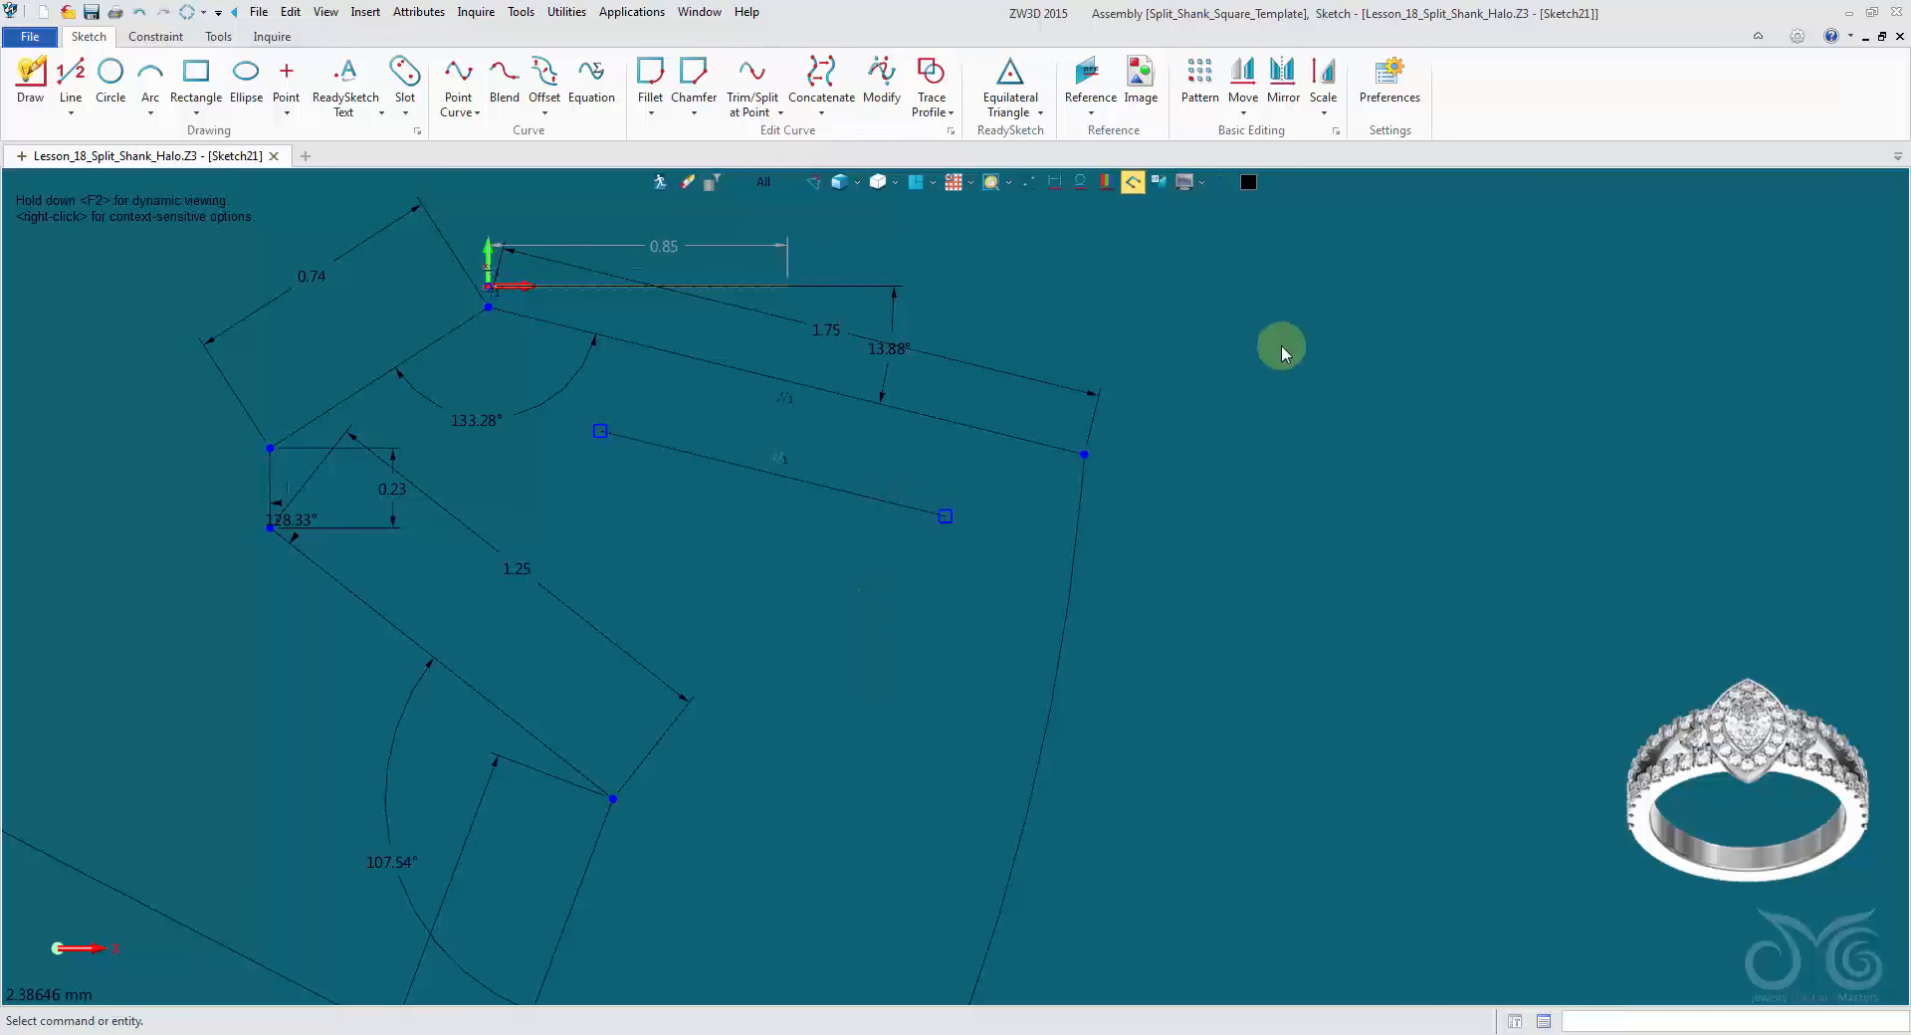
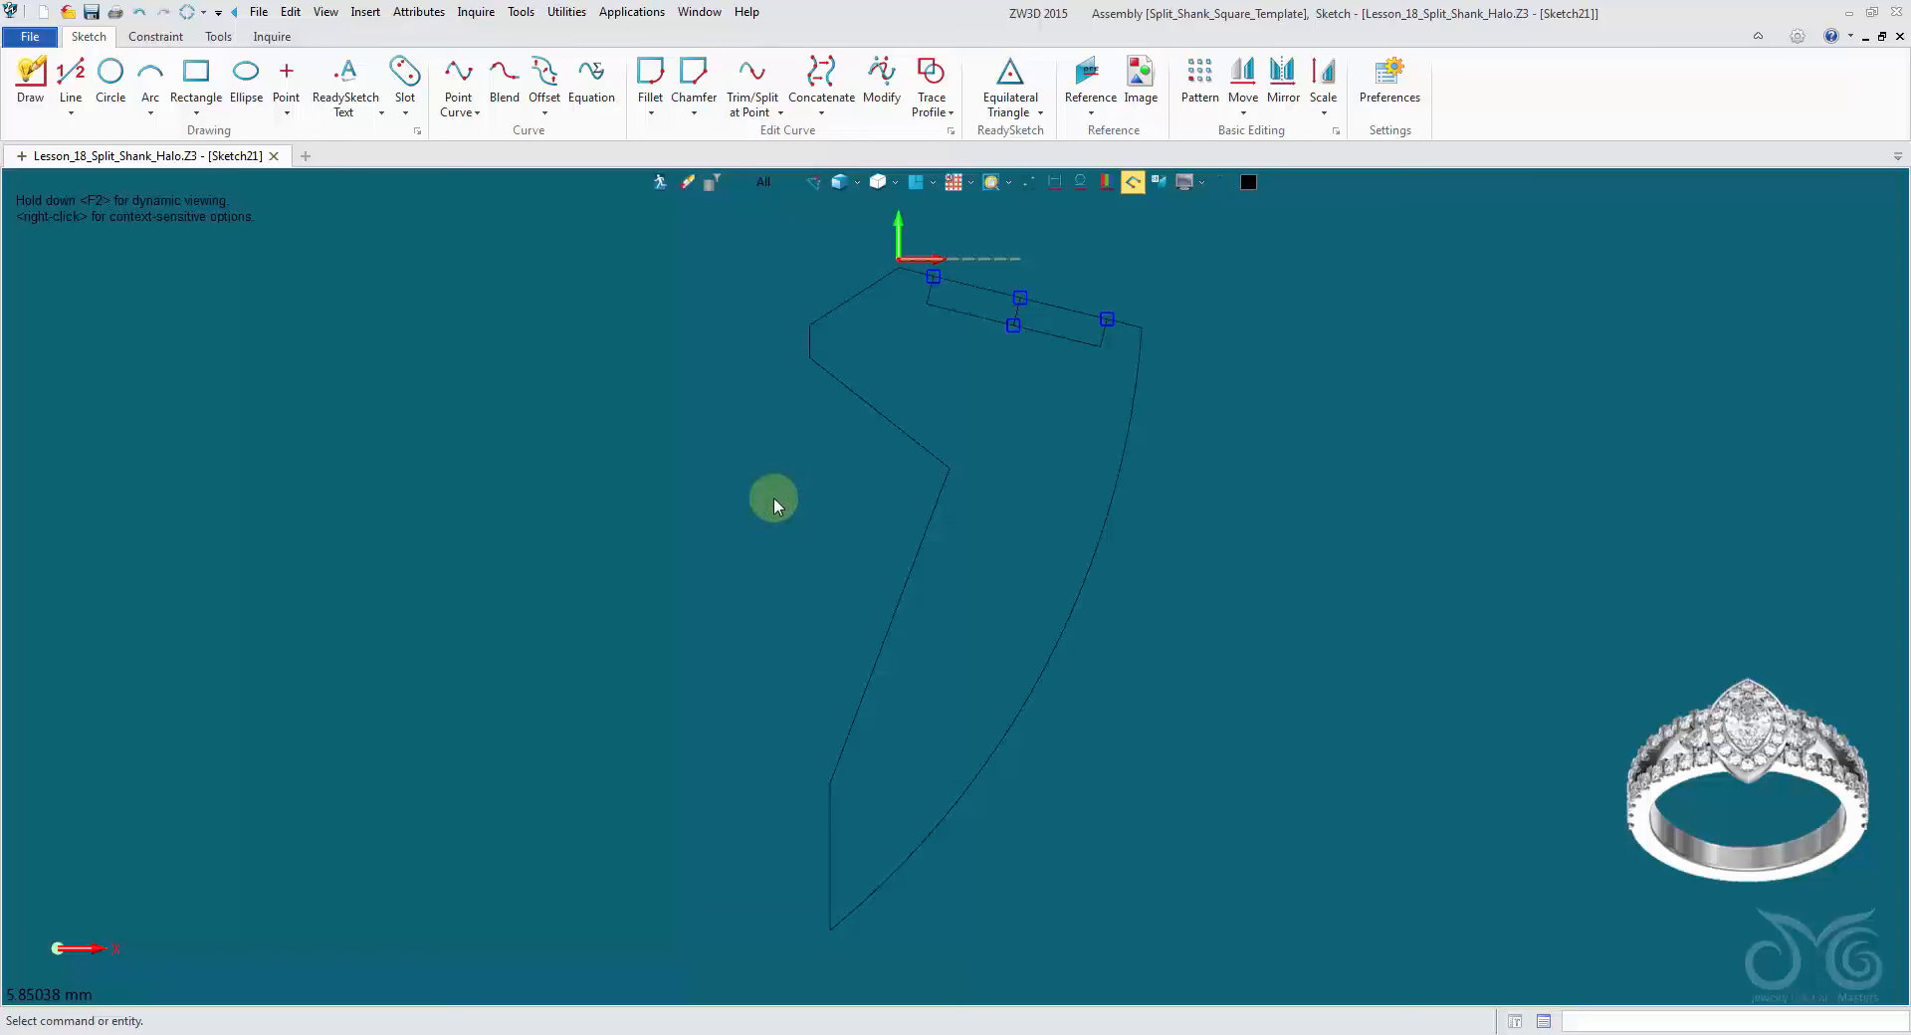
# Step: Trace the halo outline, including the rectangular notch in its upper edge, as the closed profile and exit the sketch
pyautogui.click(934, 73)
pyautogui.click(871, 299)
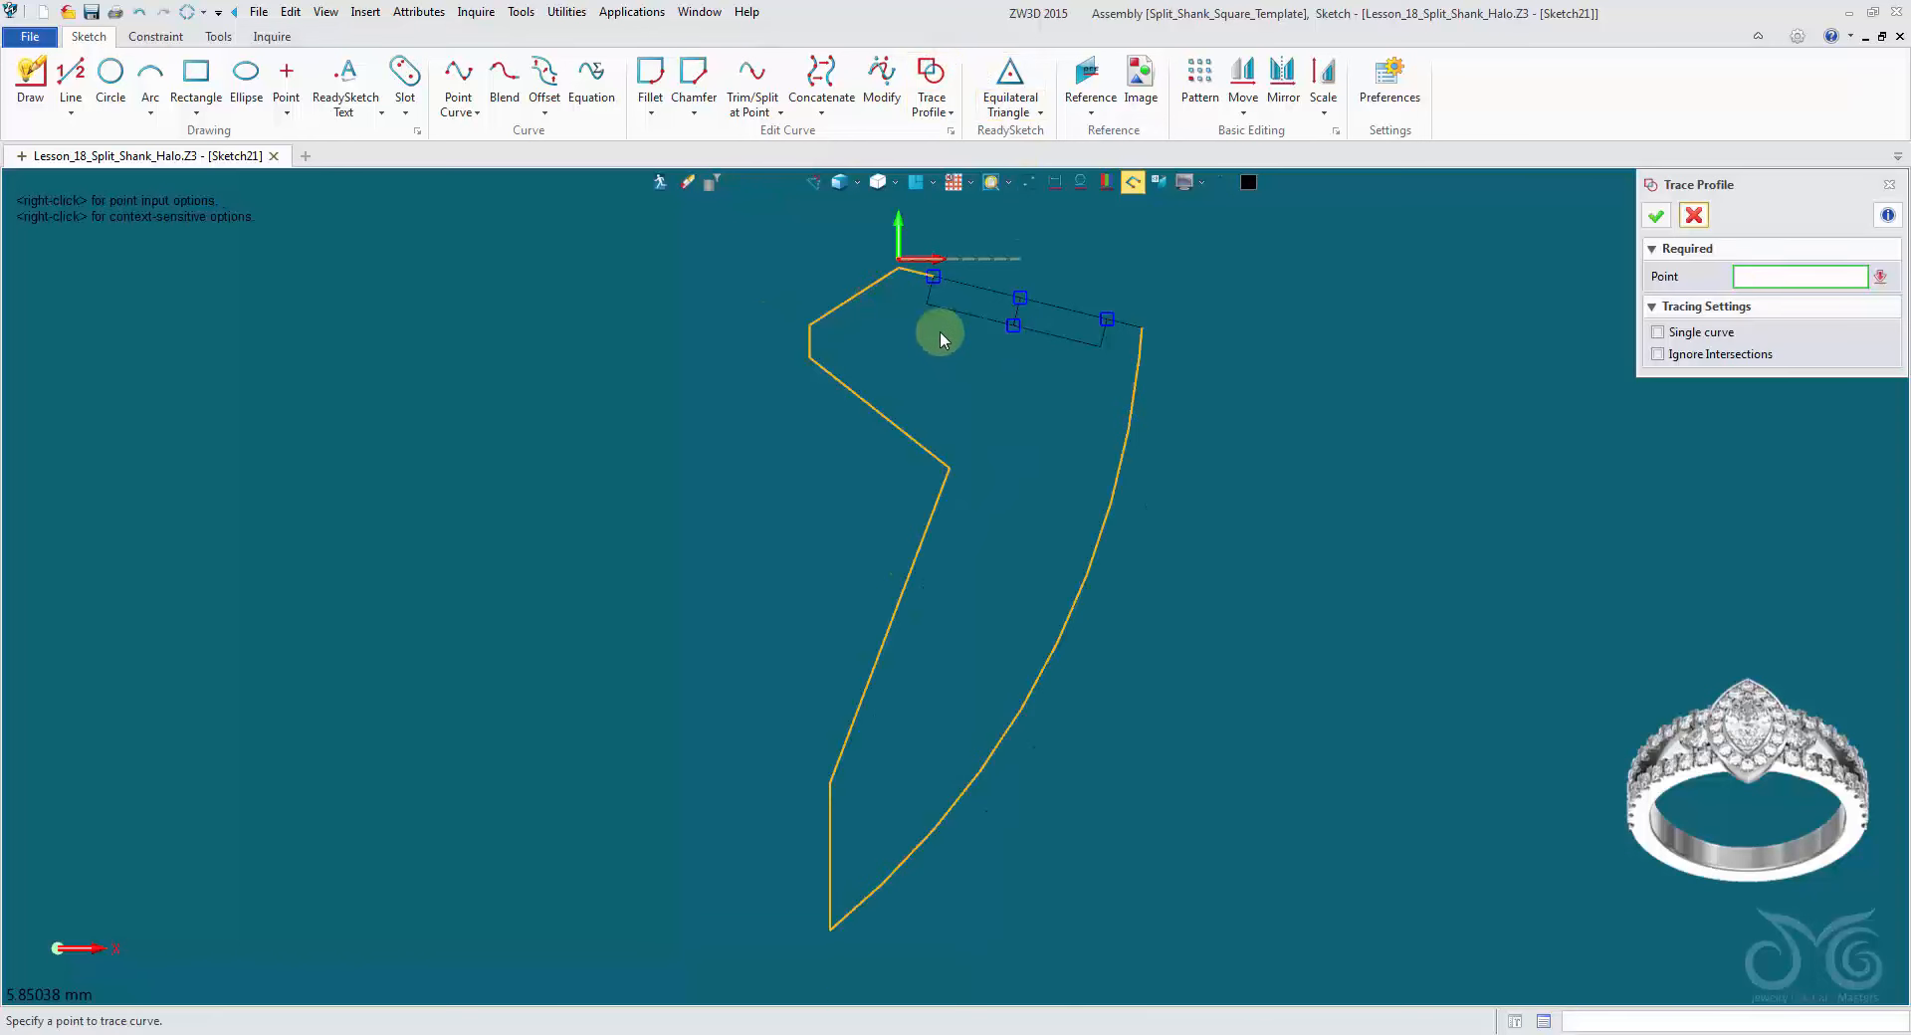
pyautogui.scroll(4, 940, 331)
pyautogui.click(912, 235)
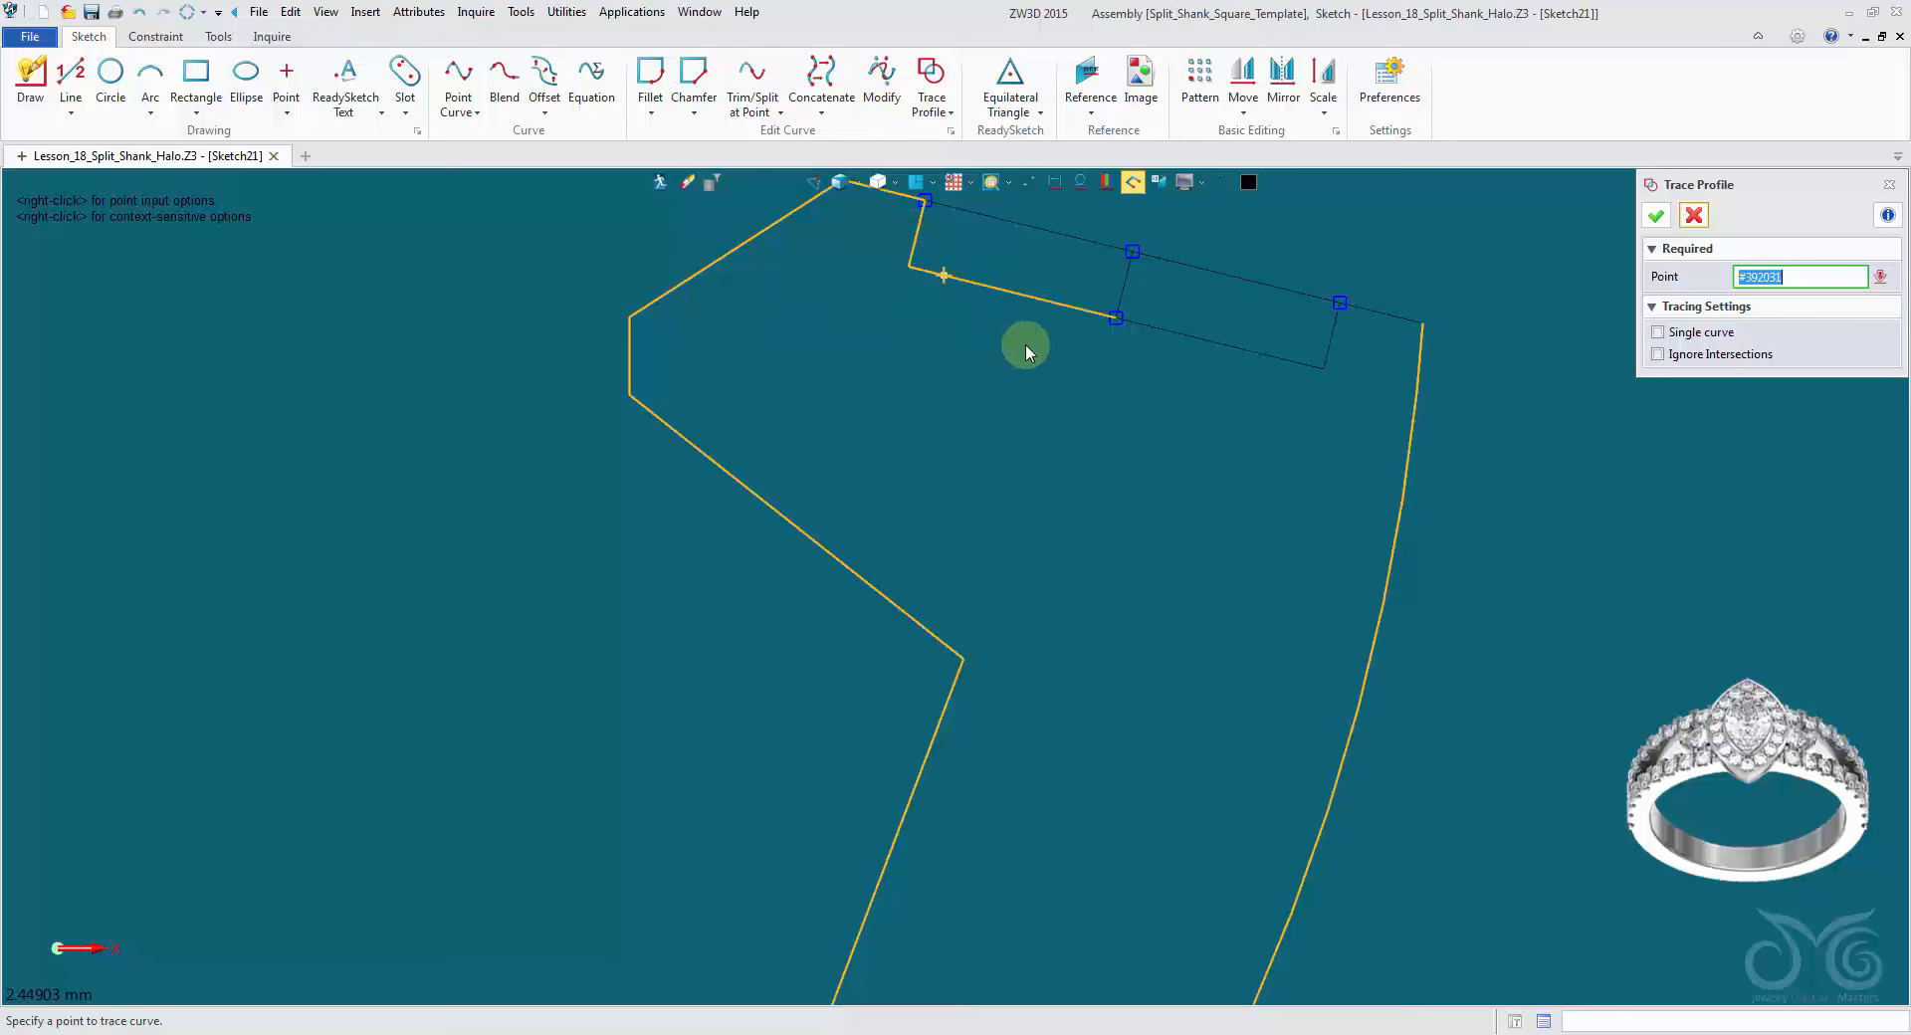
pyautogui.click(1231, 343)
pyautogui.click(1370, 311)
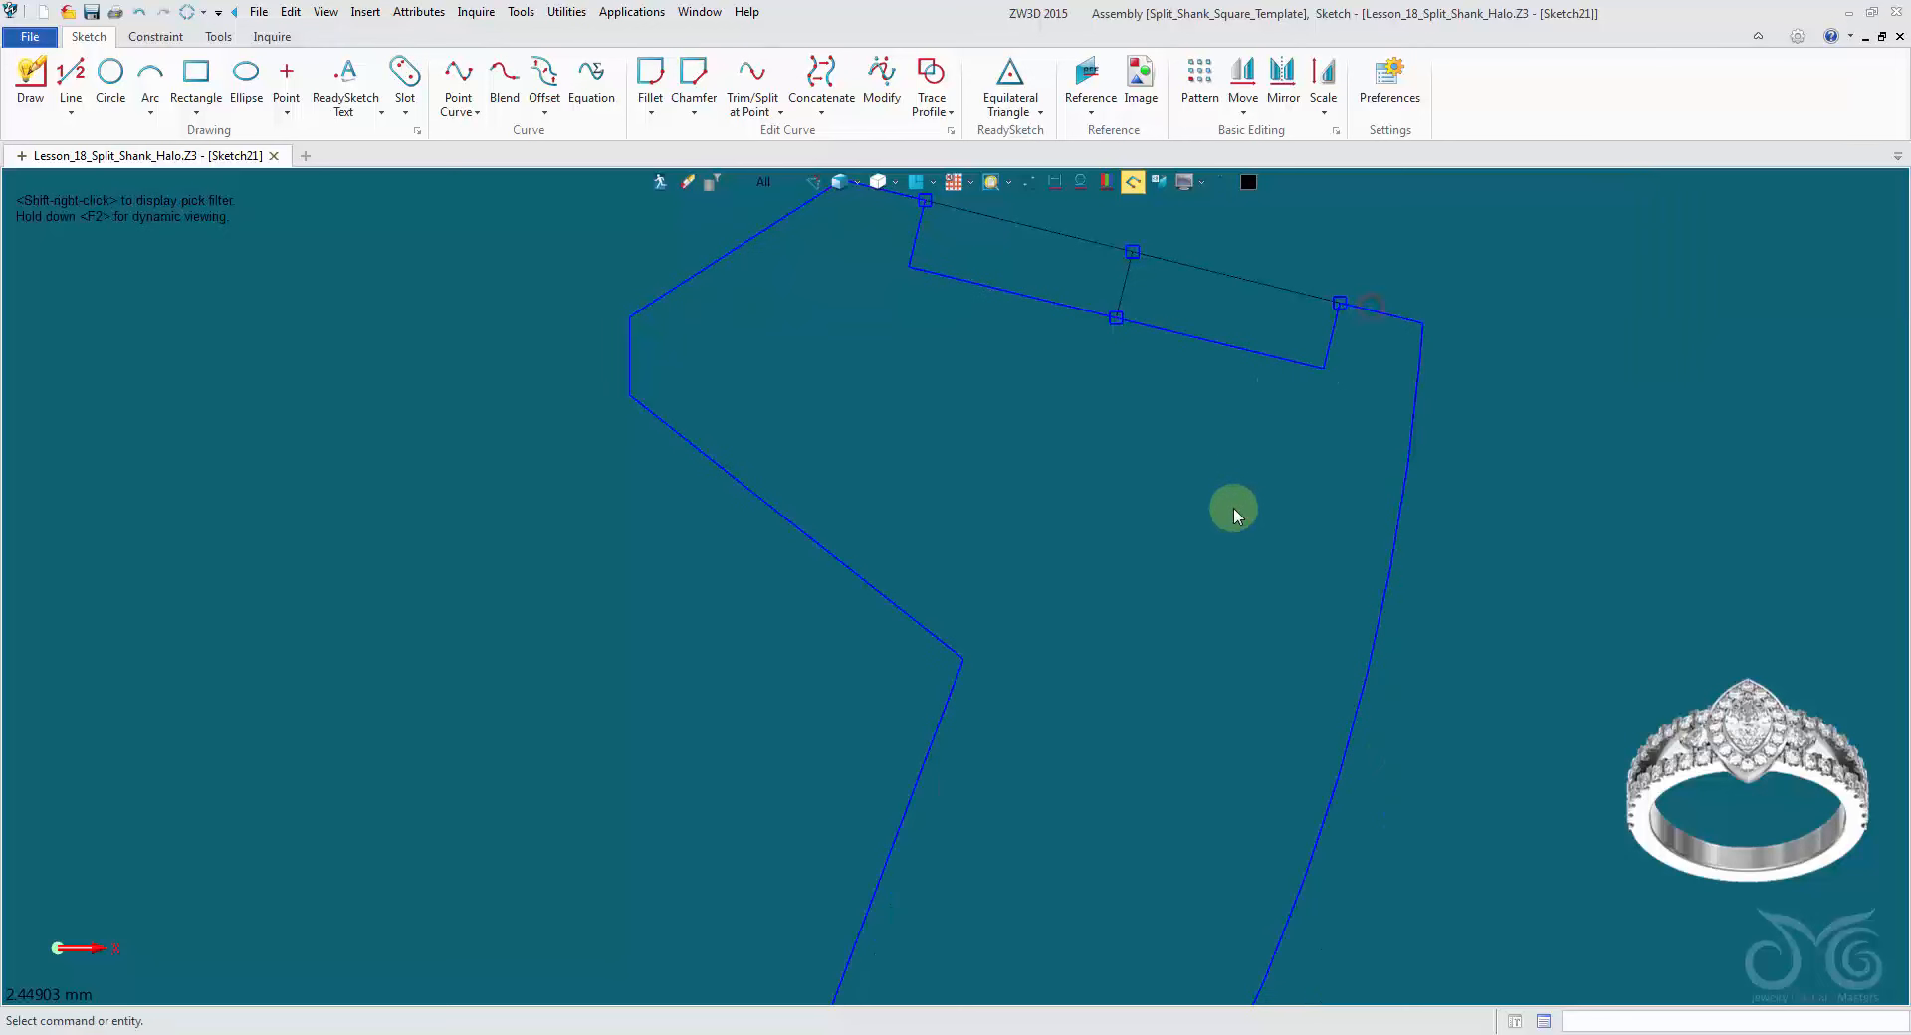
pyautogui.scroll(-3, 1212, 540)
pyautogui.moveTo(1214, 546); pyautogui.dragTo(1248, 382, button='middle')
pyautogui.scroll(-2, 1246, 386)
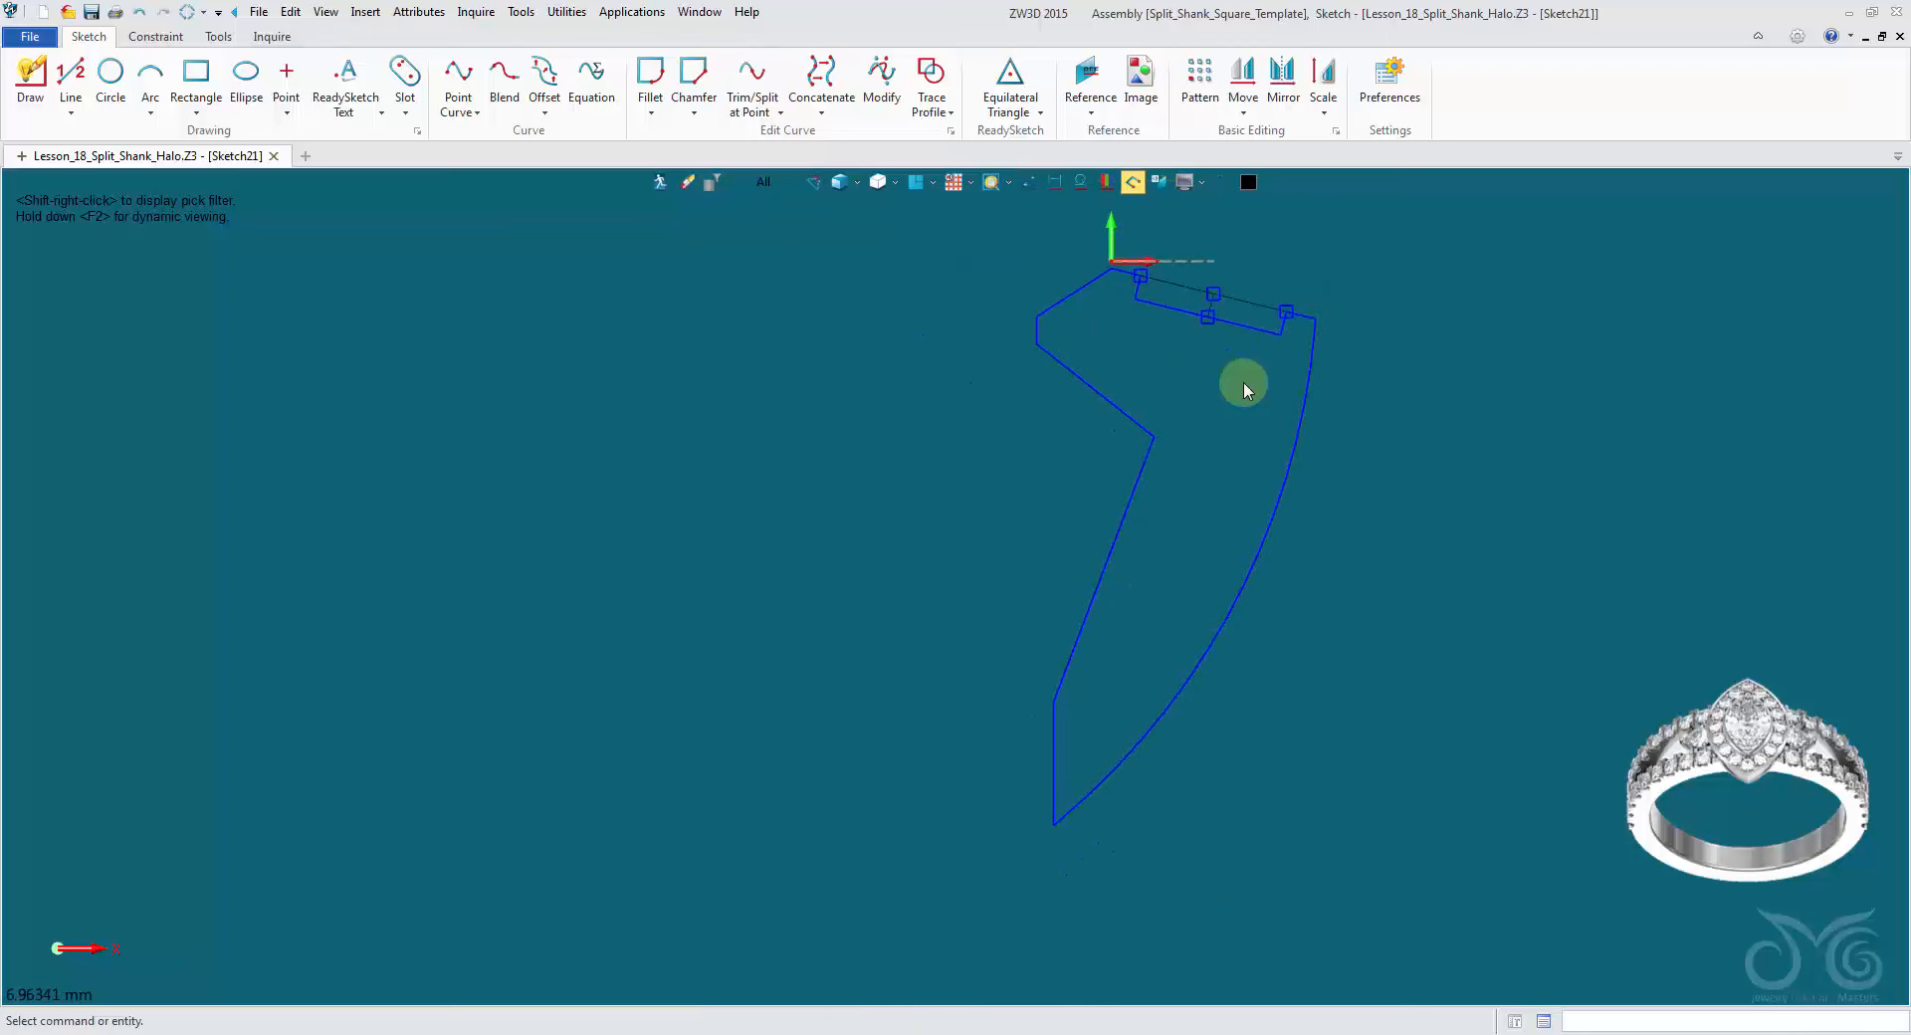
pyautogui.click(660, 183)
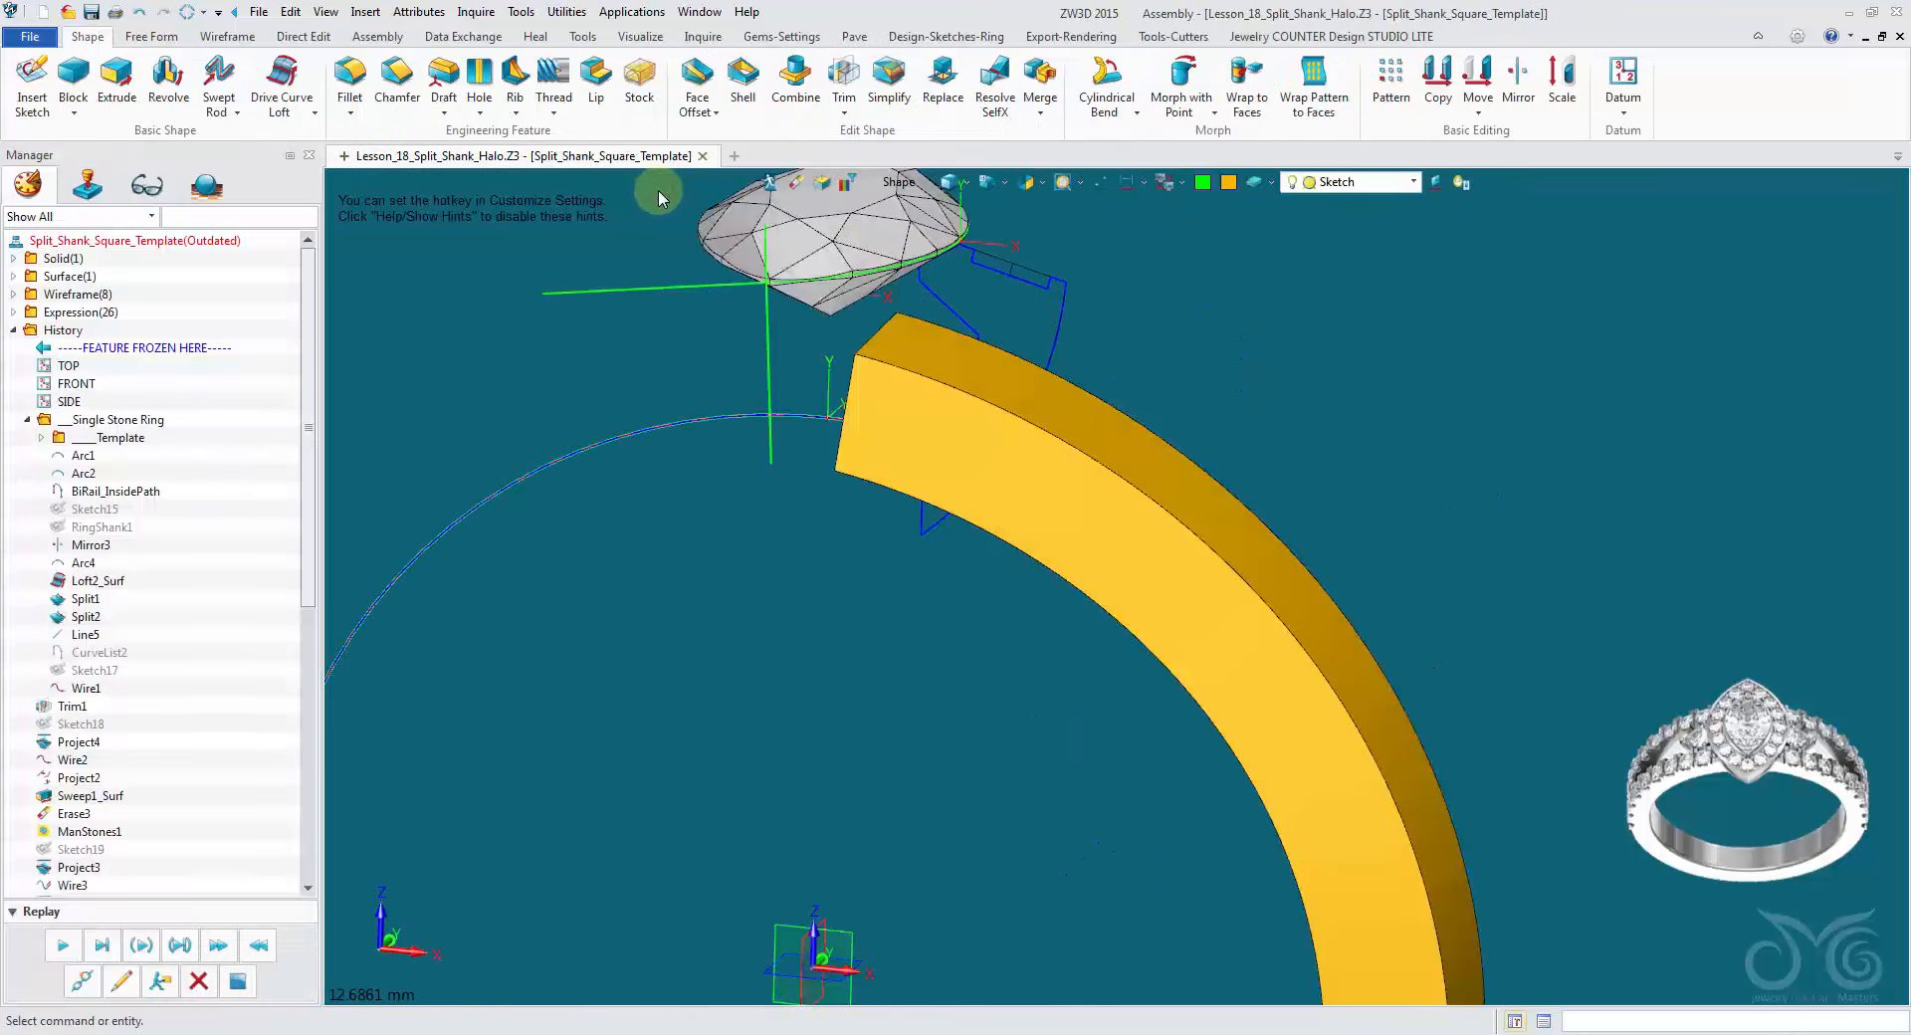
# Step: Replay the history feature by feature from Sweep2_Base through Erase4 and run Trim3
pyautogui.click(61, 945)
pyautogui.moveTo(951, 435); pyautogui.dragTo(388, 355, button='right')
pyautogui.scroll(-1, 960, 356)
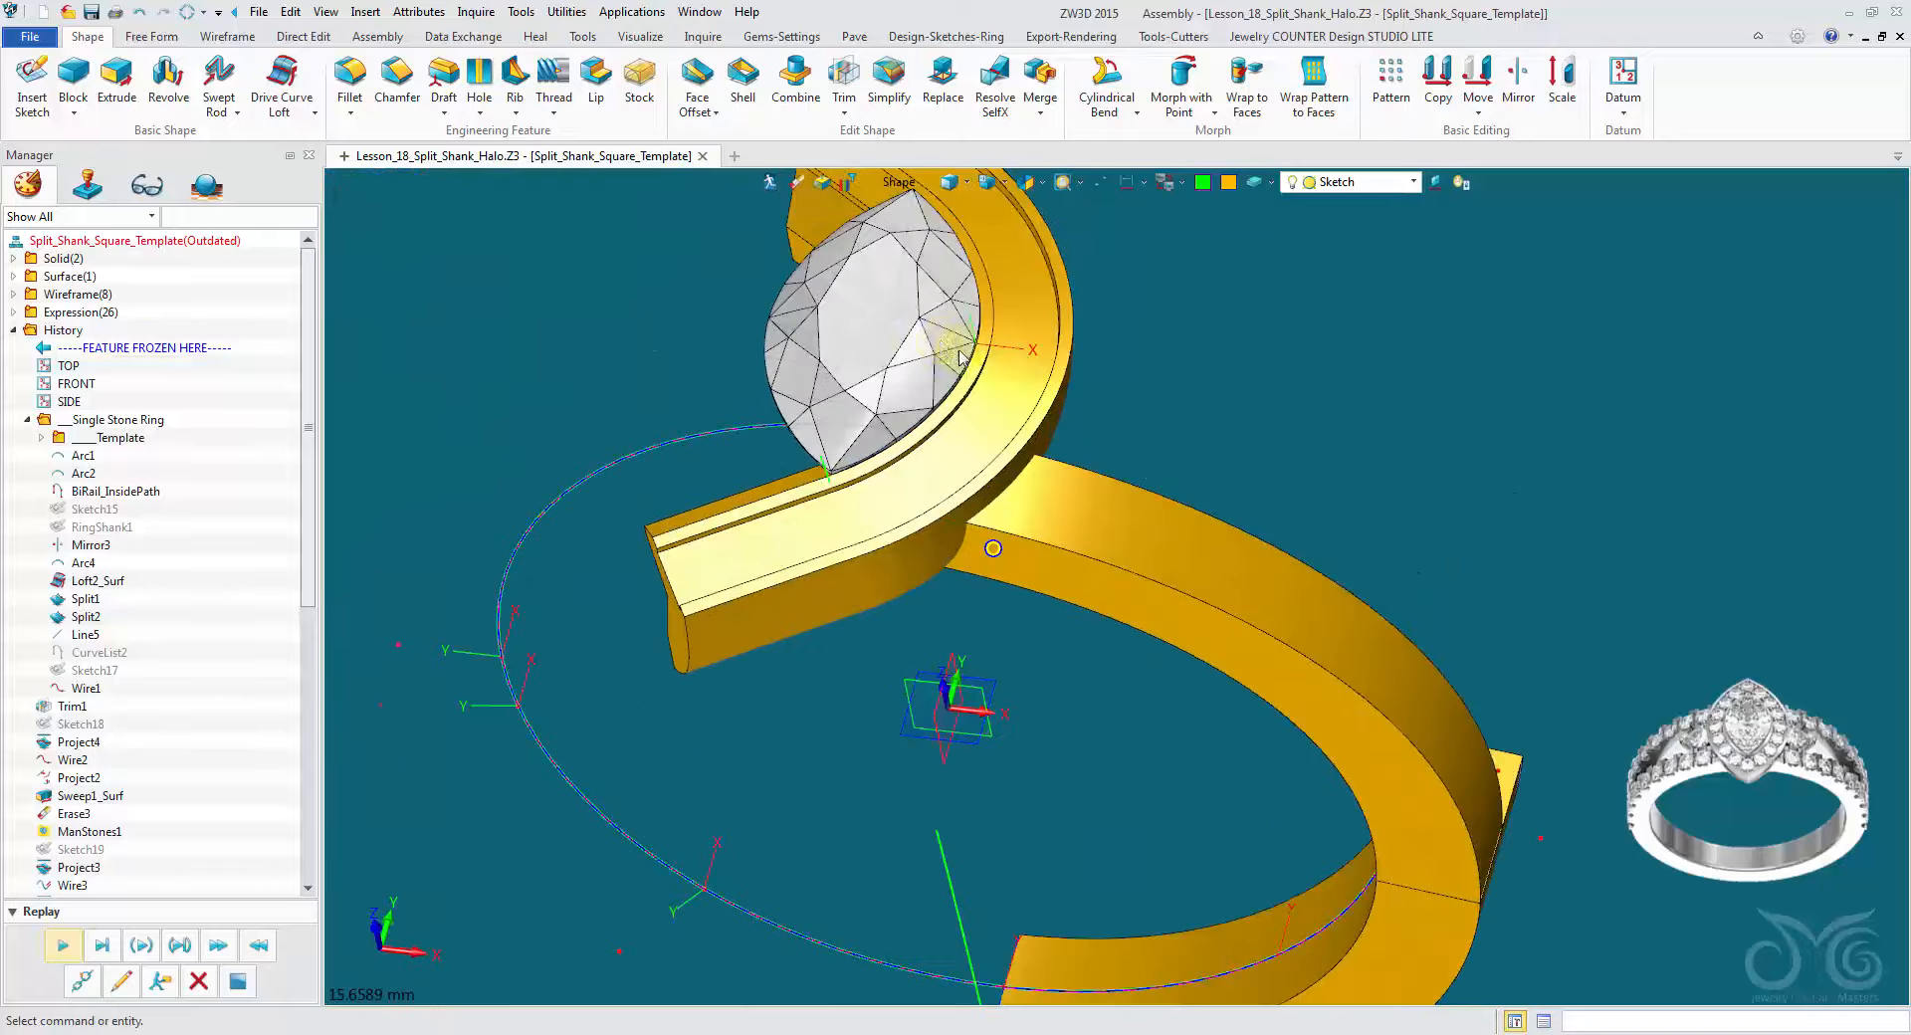
pyautogui.moveTo(960, 357); pyautogui.dragTo(1040, 568, button='right')
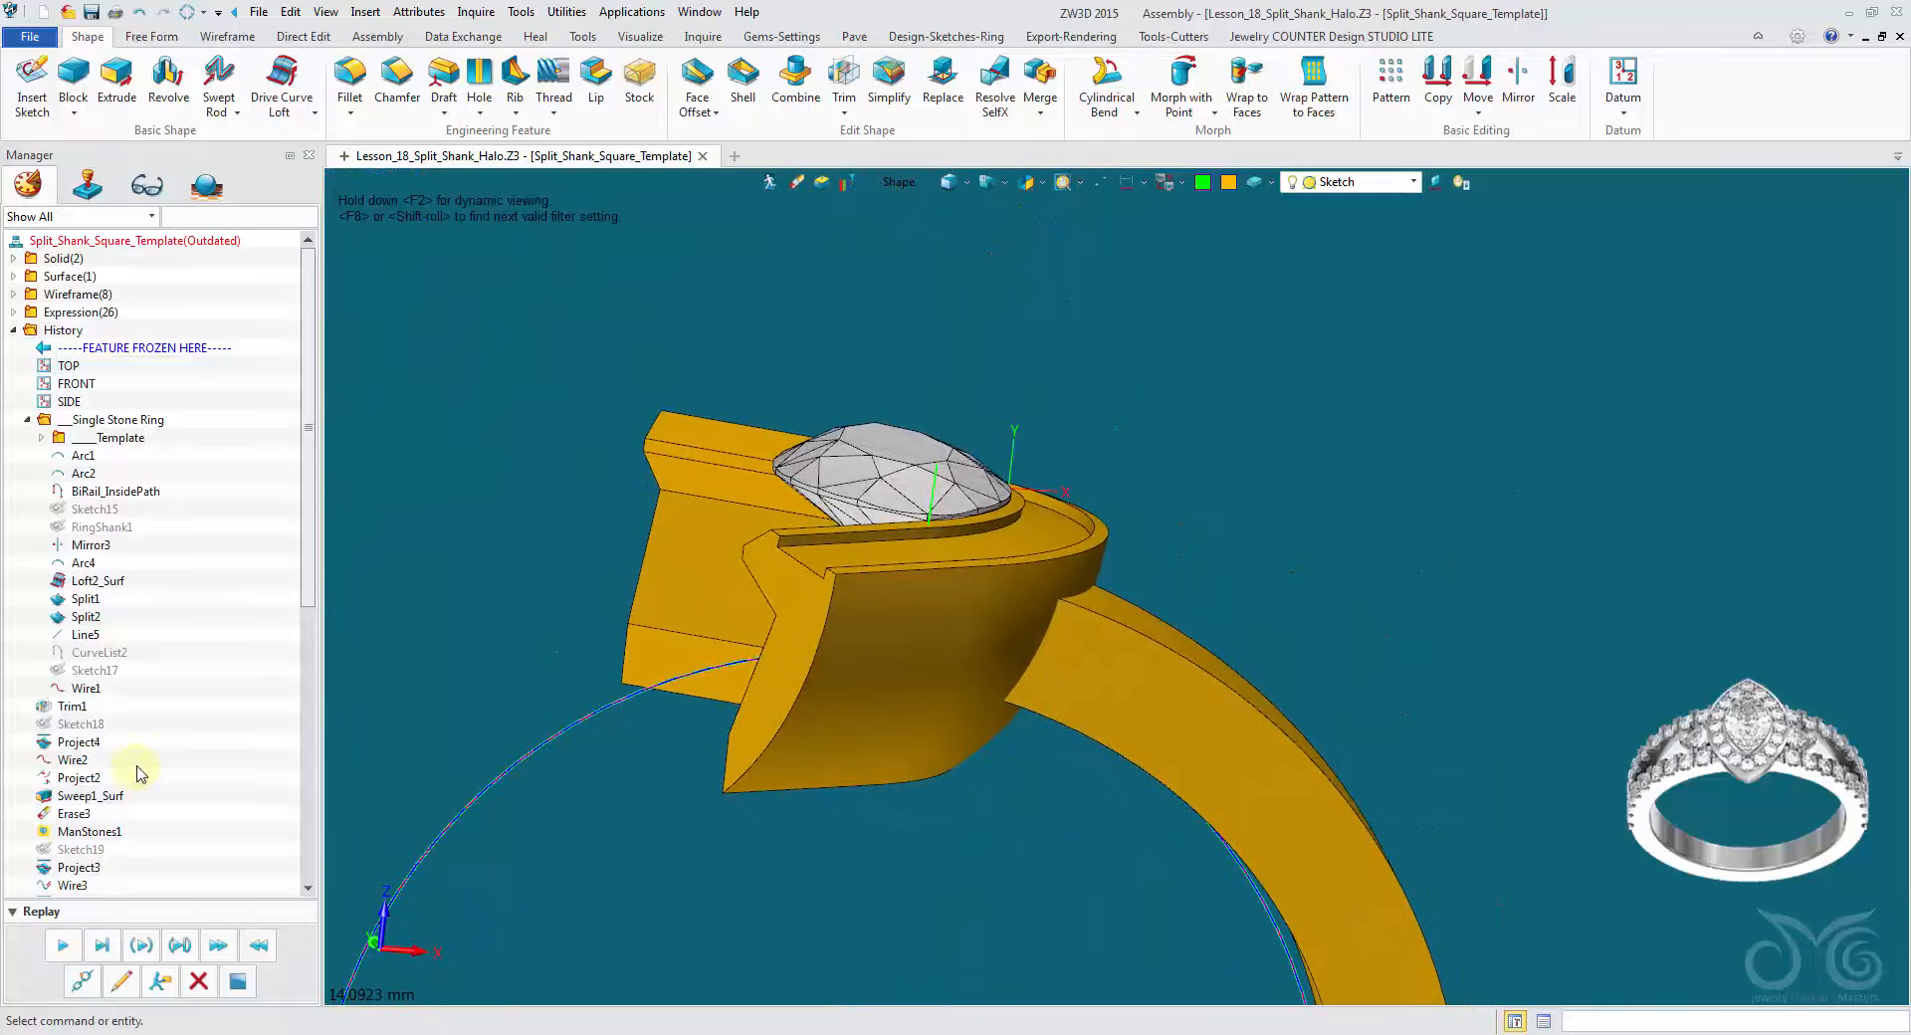
pyautogui.scroll(-6, 140, 774)
pyautogui.click(66, 944)
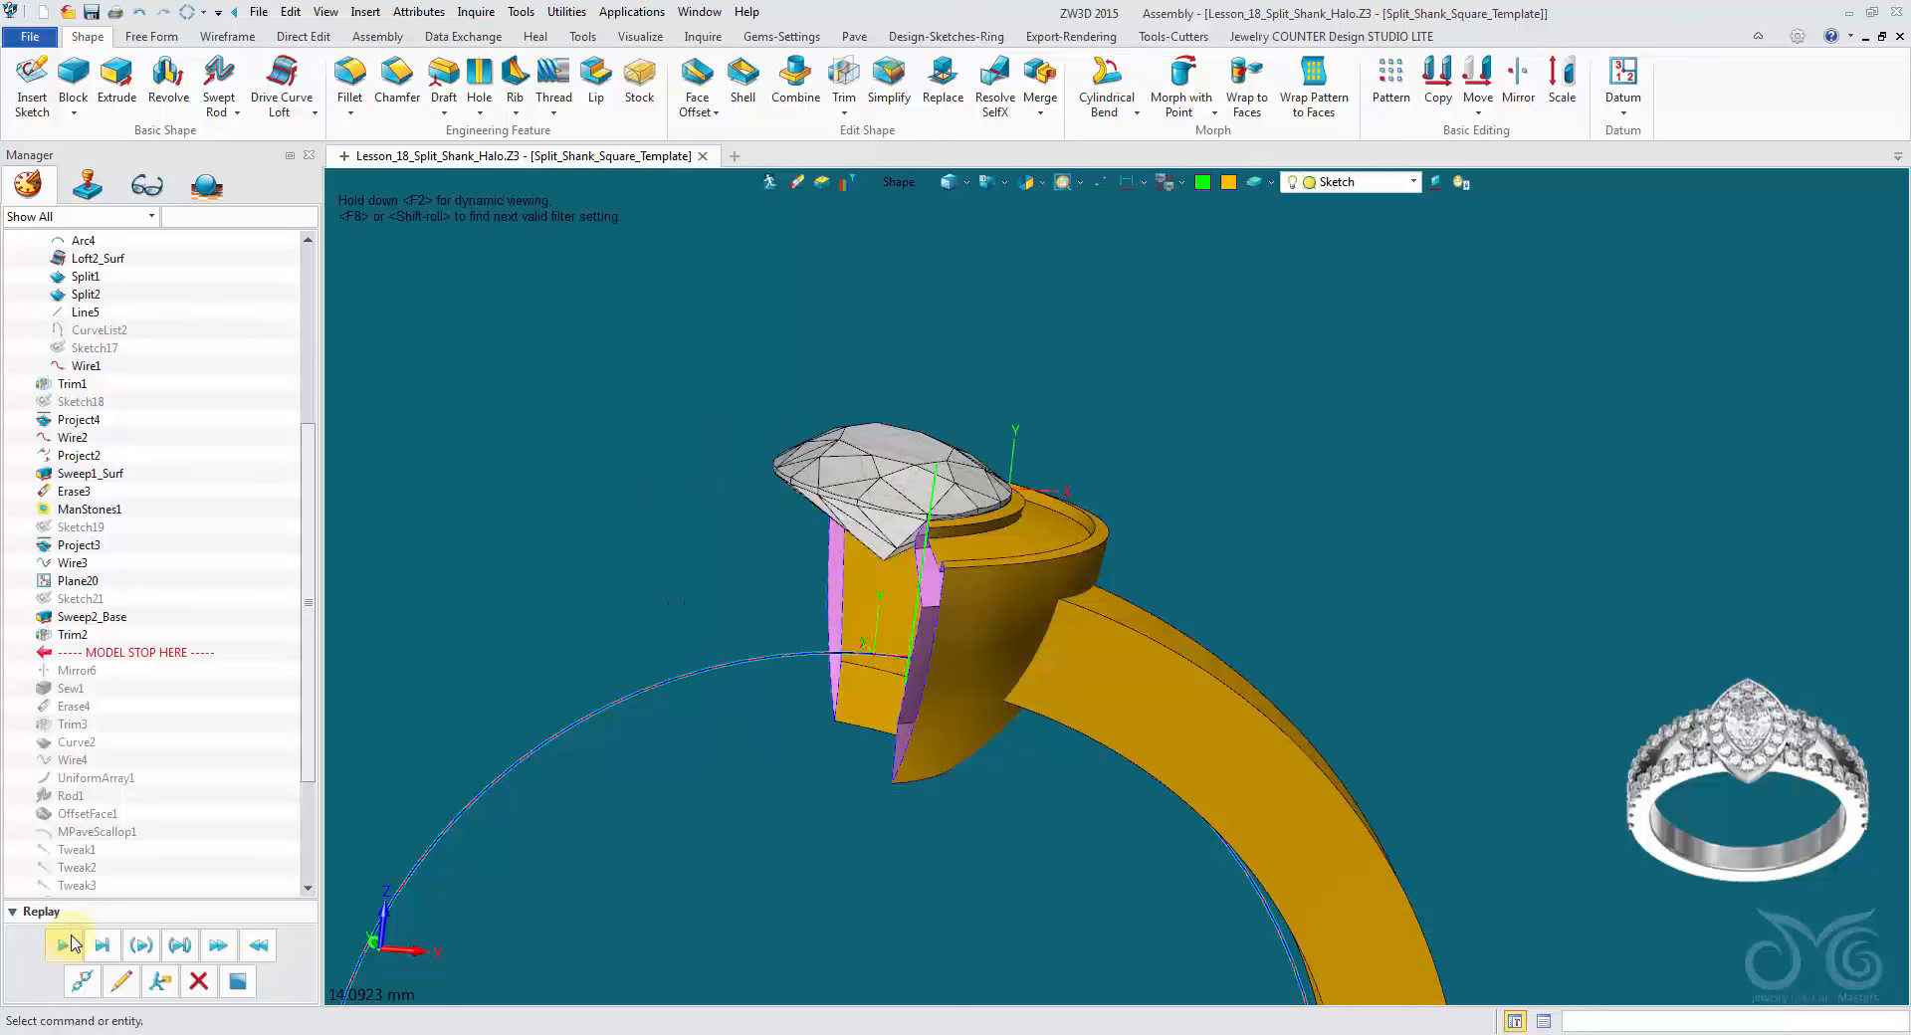
pyautogui.click(69, 943)
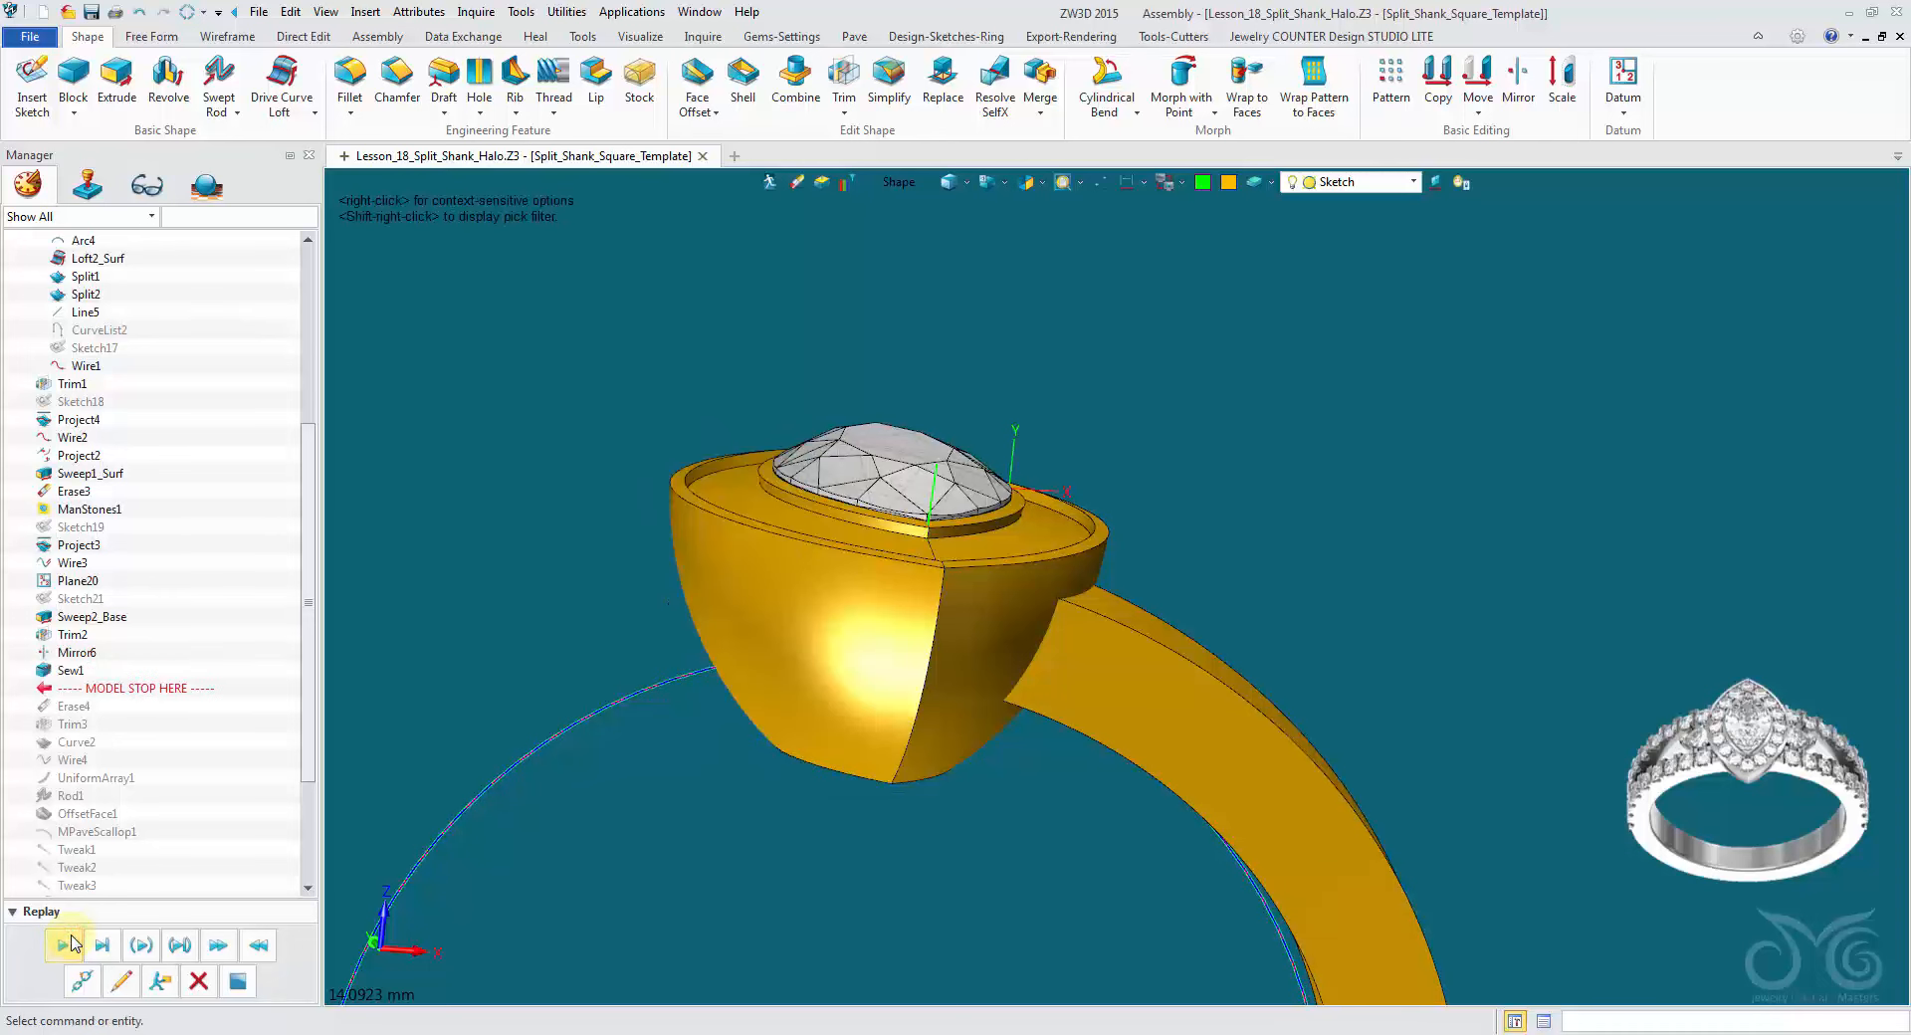
pyautogui.click(70, 943)
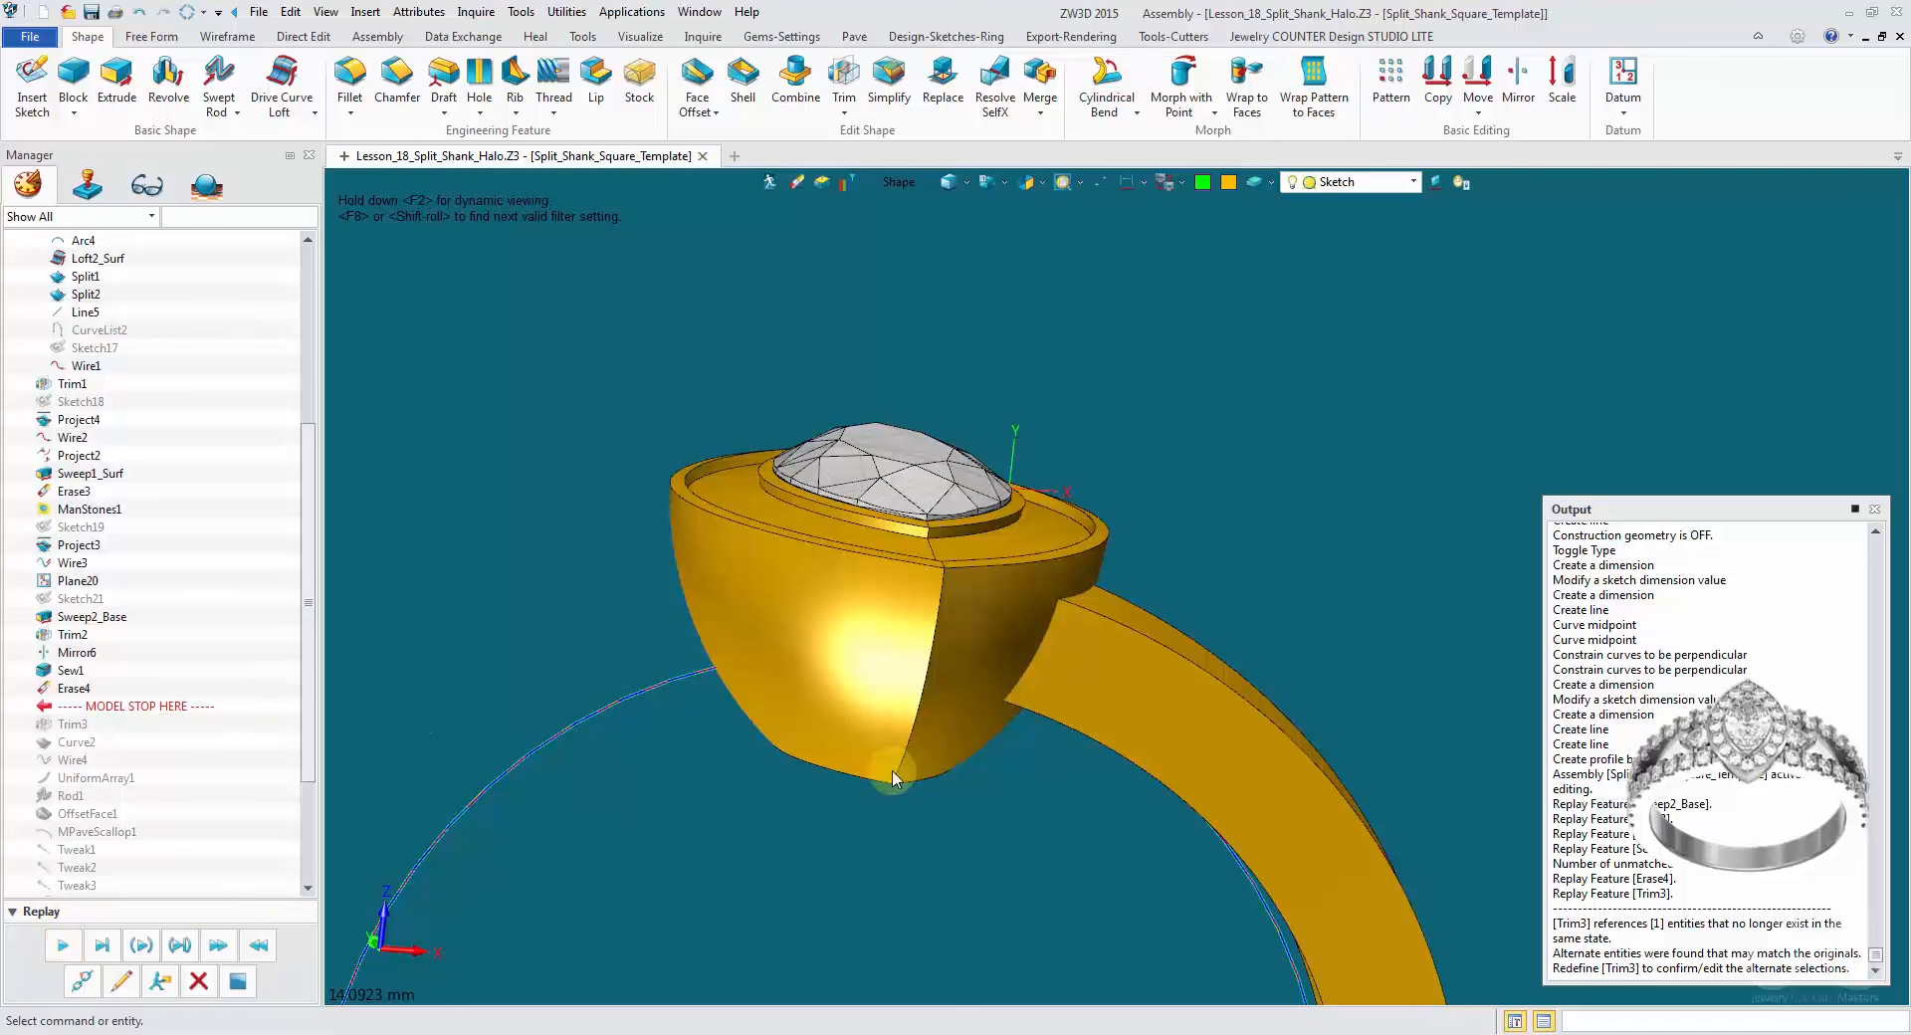
# Step: Redefine Trim3, replacing its trimming entity with the halo's outer side face where the shank meets it
pyautogui.moveTo(892, 780); pyautogui.dragTo(946, 664, button='middle')
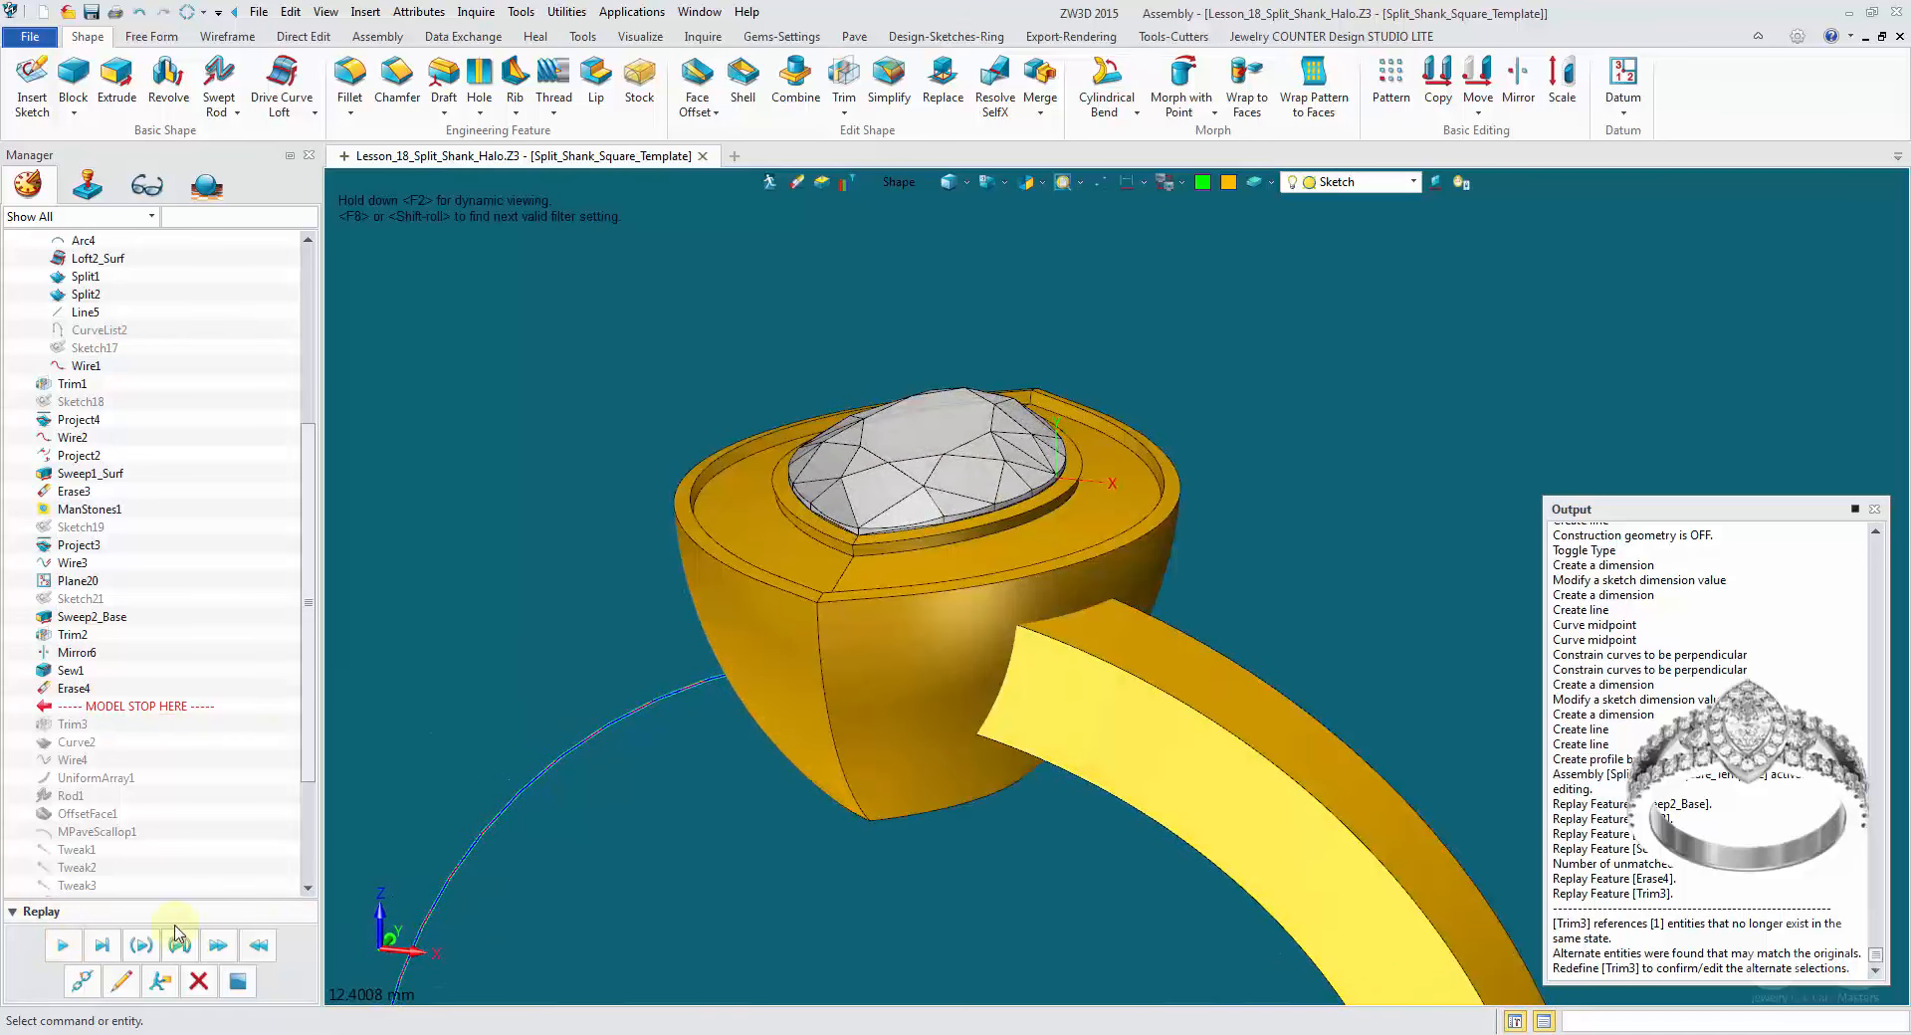
pyautogui.click(121, 983)
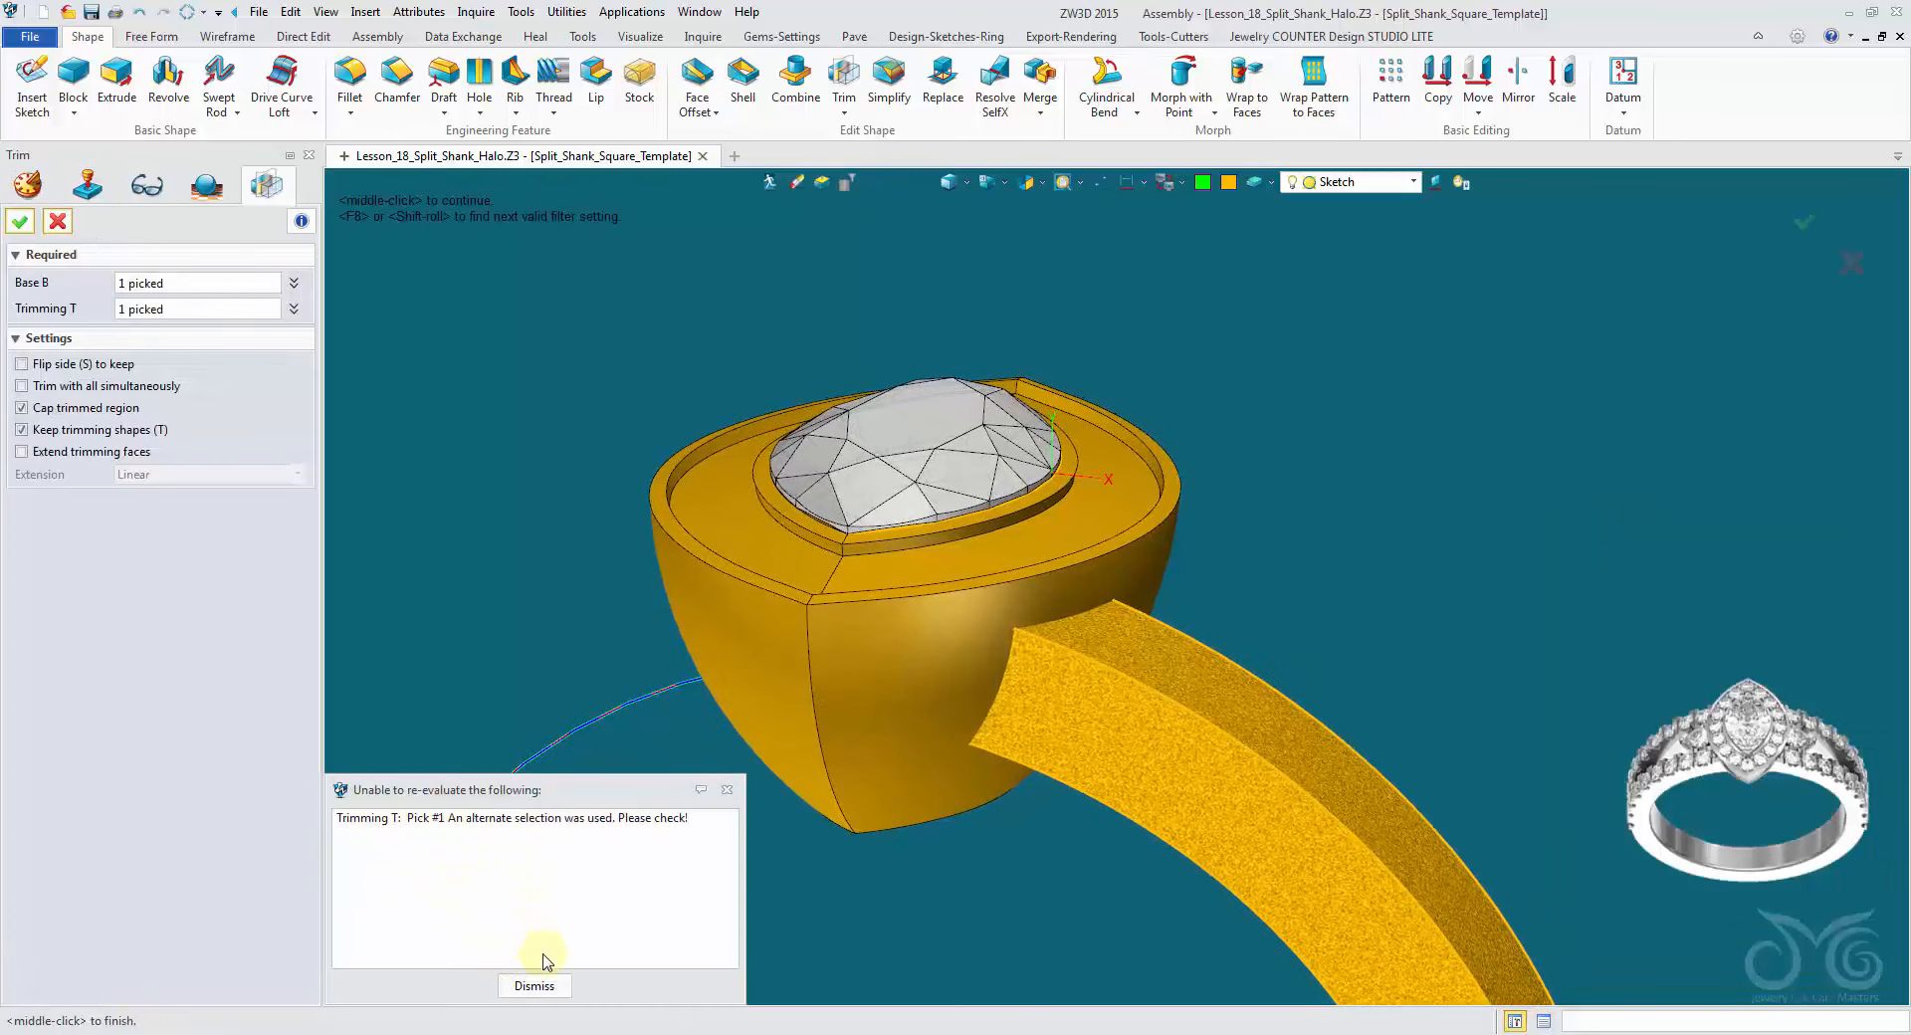
pyautogui.click(538, 985)
pyautogui.moveTo(542, 982); pyautogui.dragTo(248, 308, button='middle')
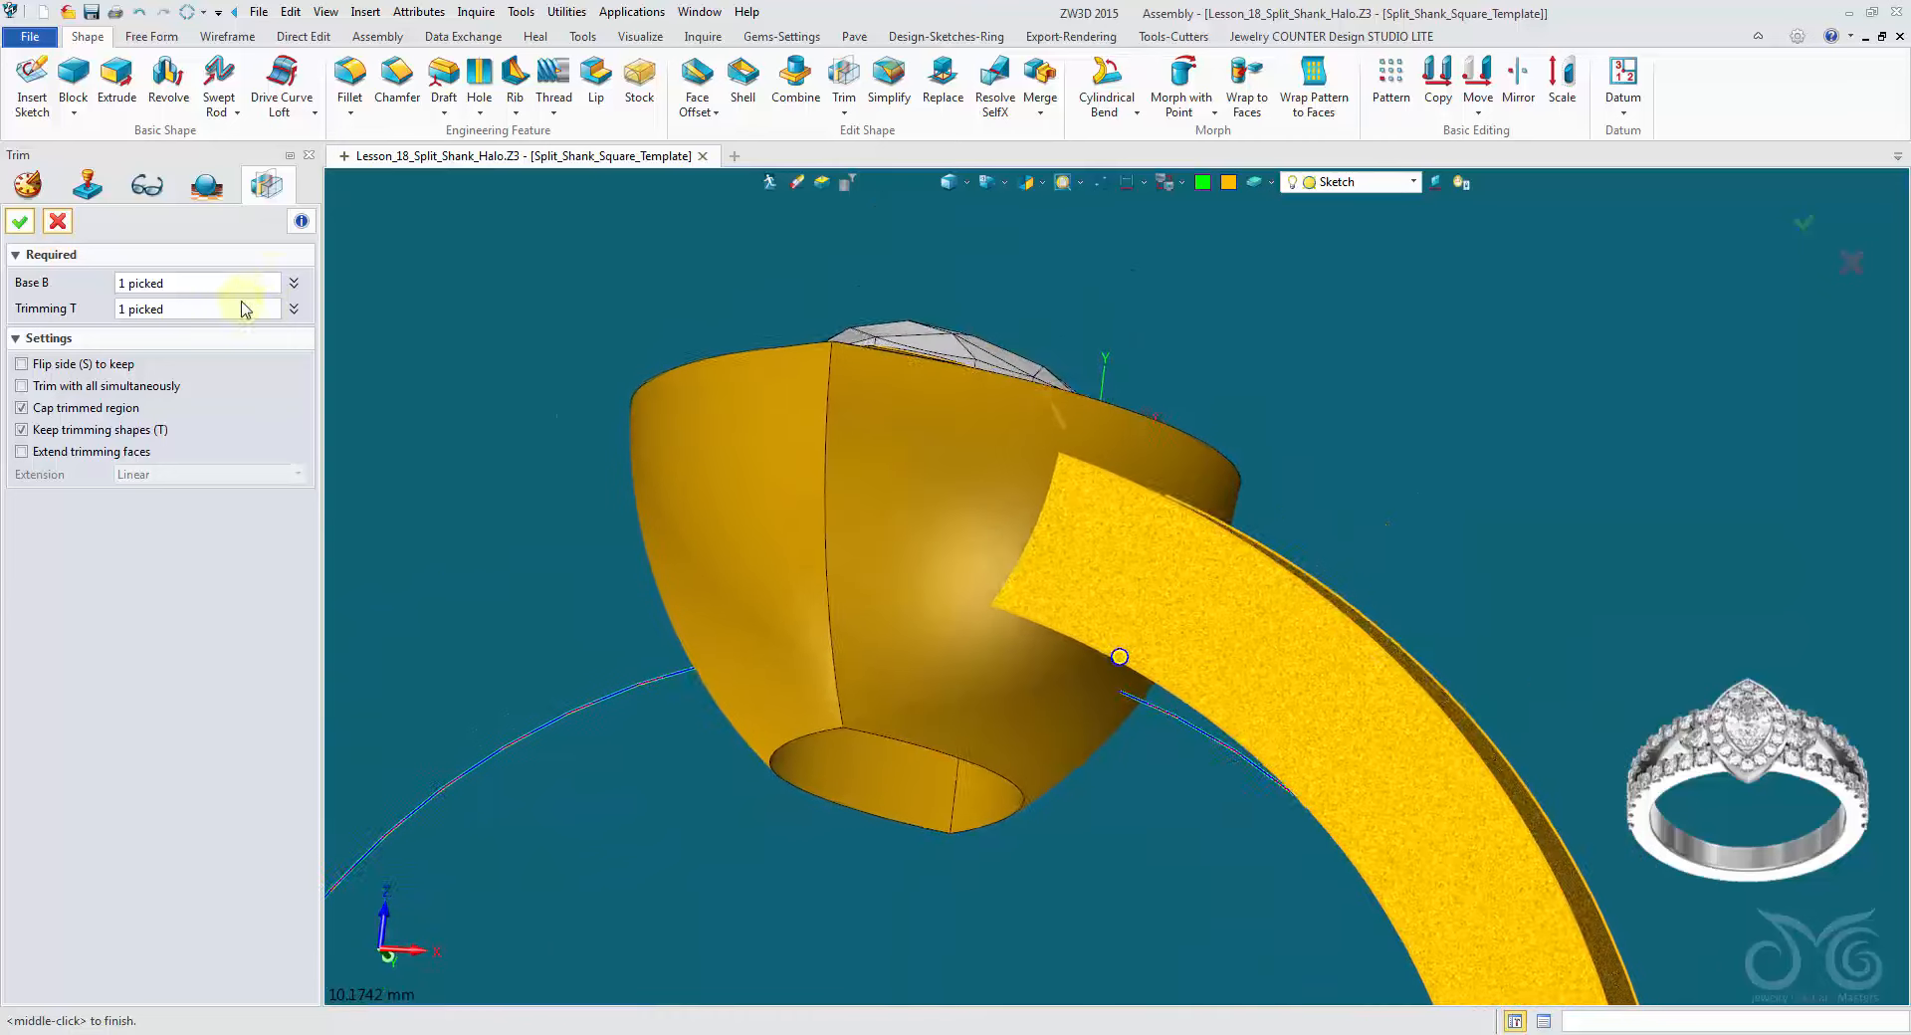
pyautogui.click(294, 311)
pyautogui.click(291, 358)
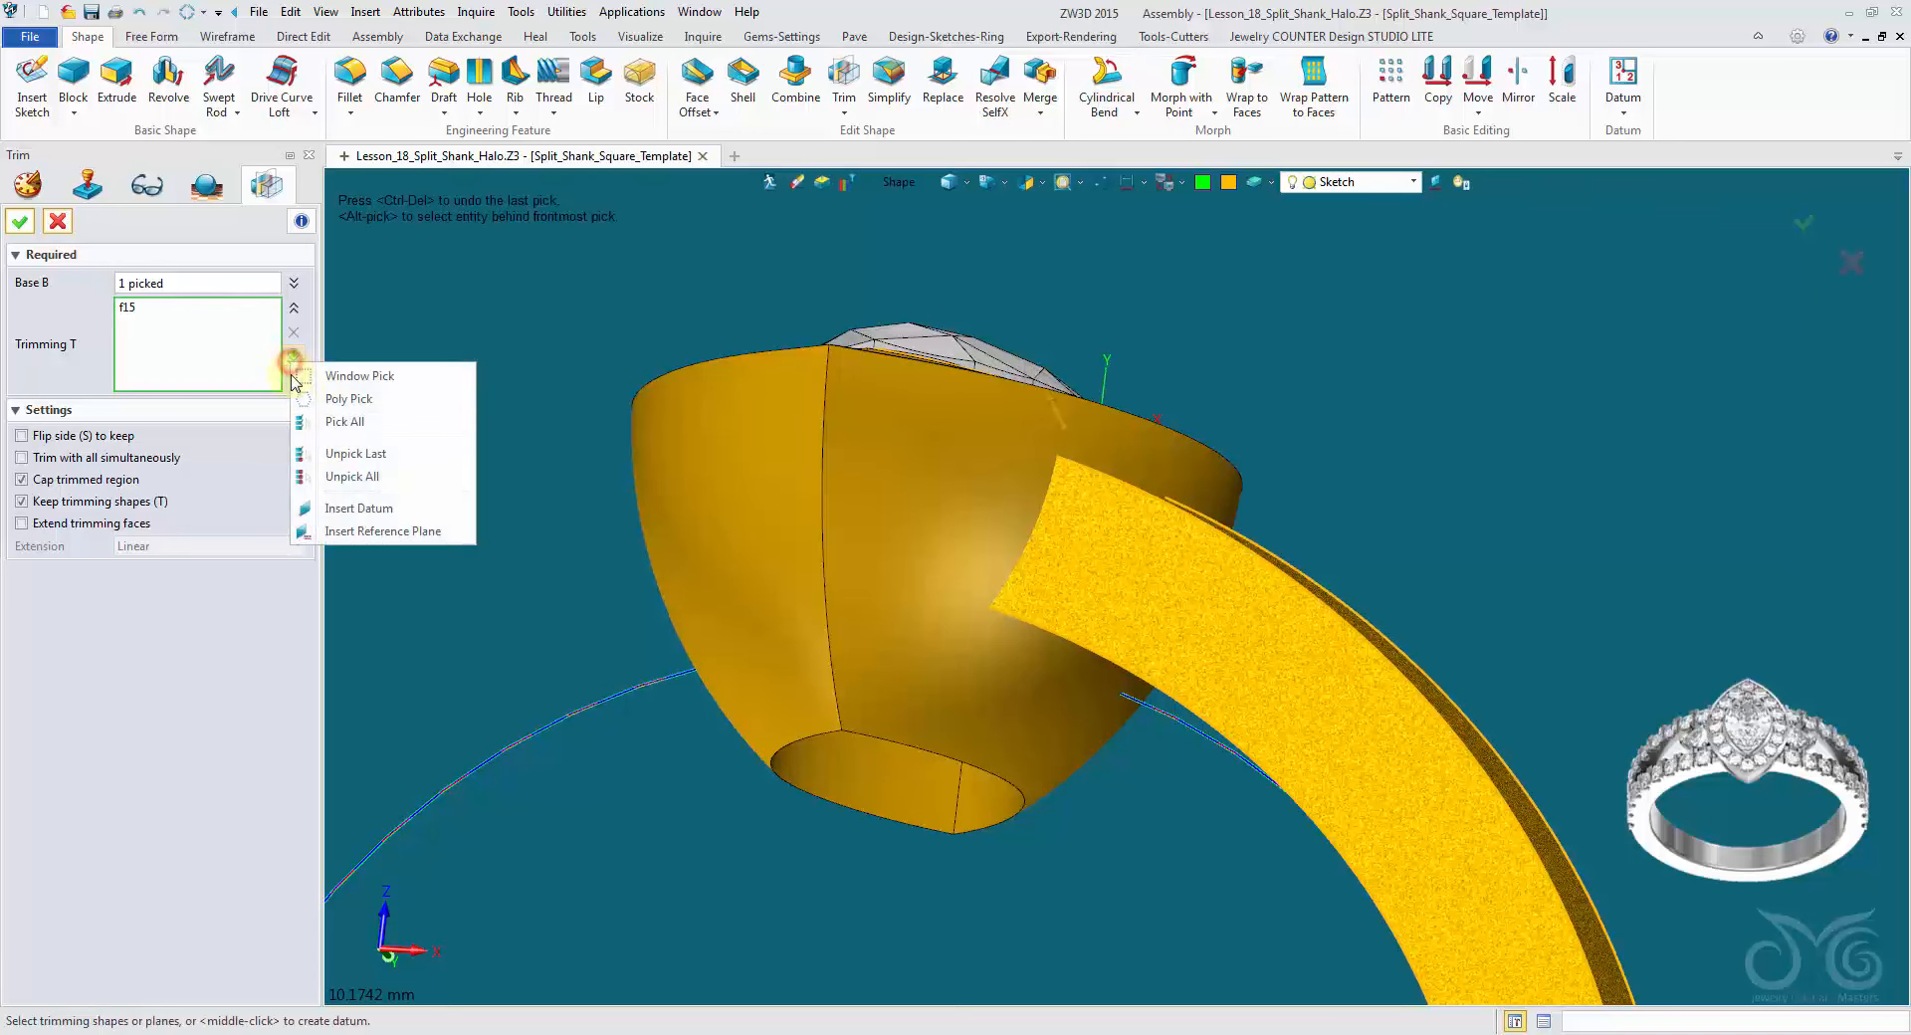
pyautogui.click(328, 455)
pyautogui.moveTo(438, 423); pyautogui.dragTo(886, 196, button='middle')
pyautogui.keyDown('shift'); pyautogui.rightClick(890, 204); pyautogui.keyUp('shift')
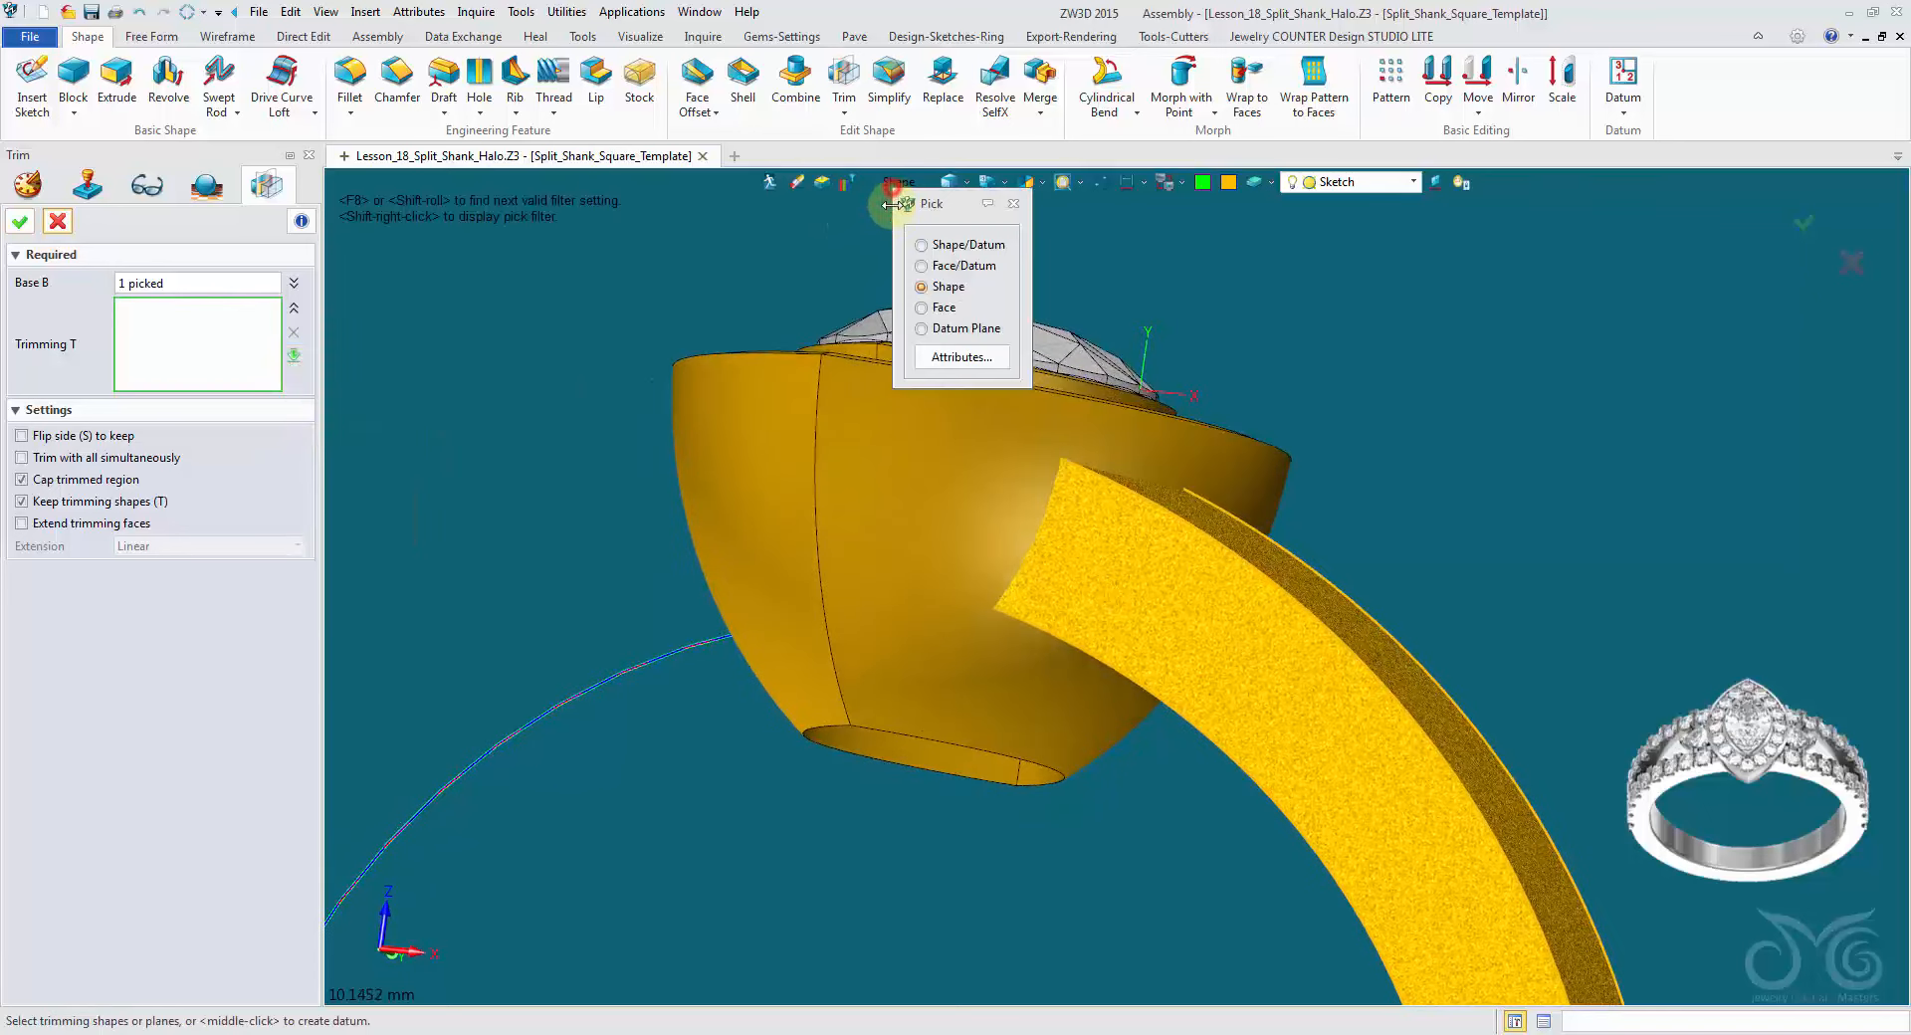
pyautogui.click(934, 309)
pyautogui.click(939, 427)
pyautogui.moveTo(930, 447)
pyautogui.mouseDown(button='middle')
pyautogui.moveTo(529, 670)
pyautogui.moveTo(541, 611)
pyautogui.moveTo(587, 601)
pyautogui.moveTo(556, 377)
pyautogui.mouseUp(button='middle')
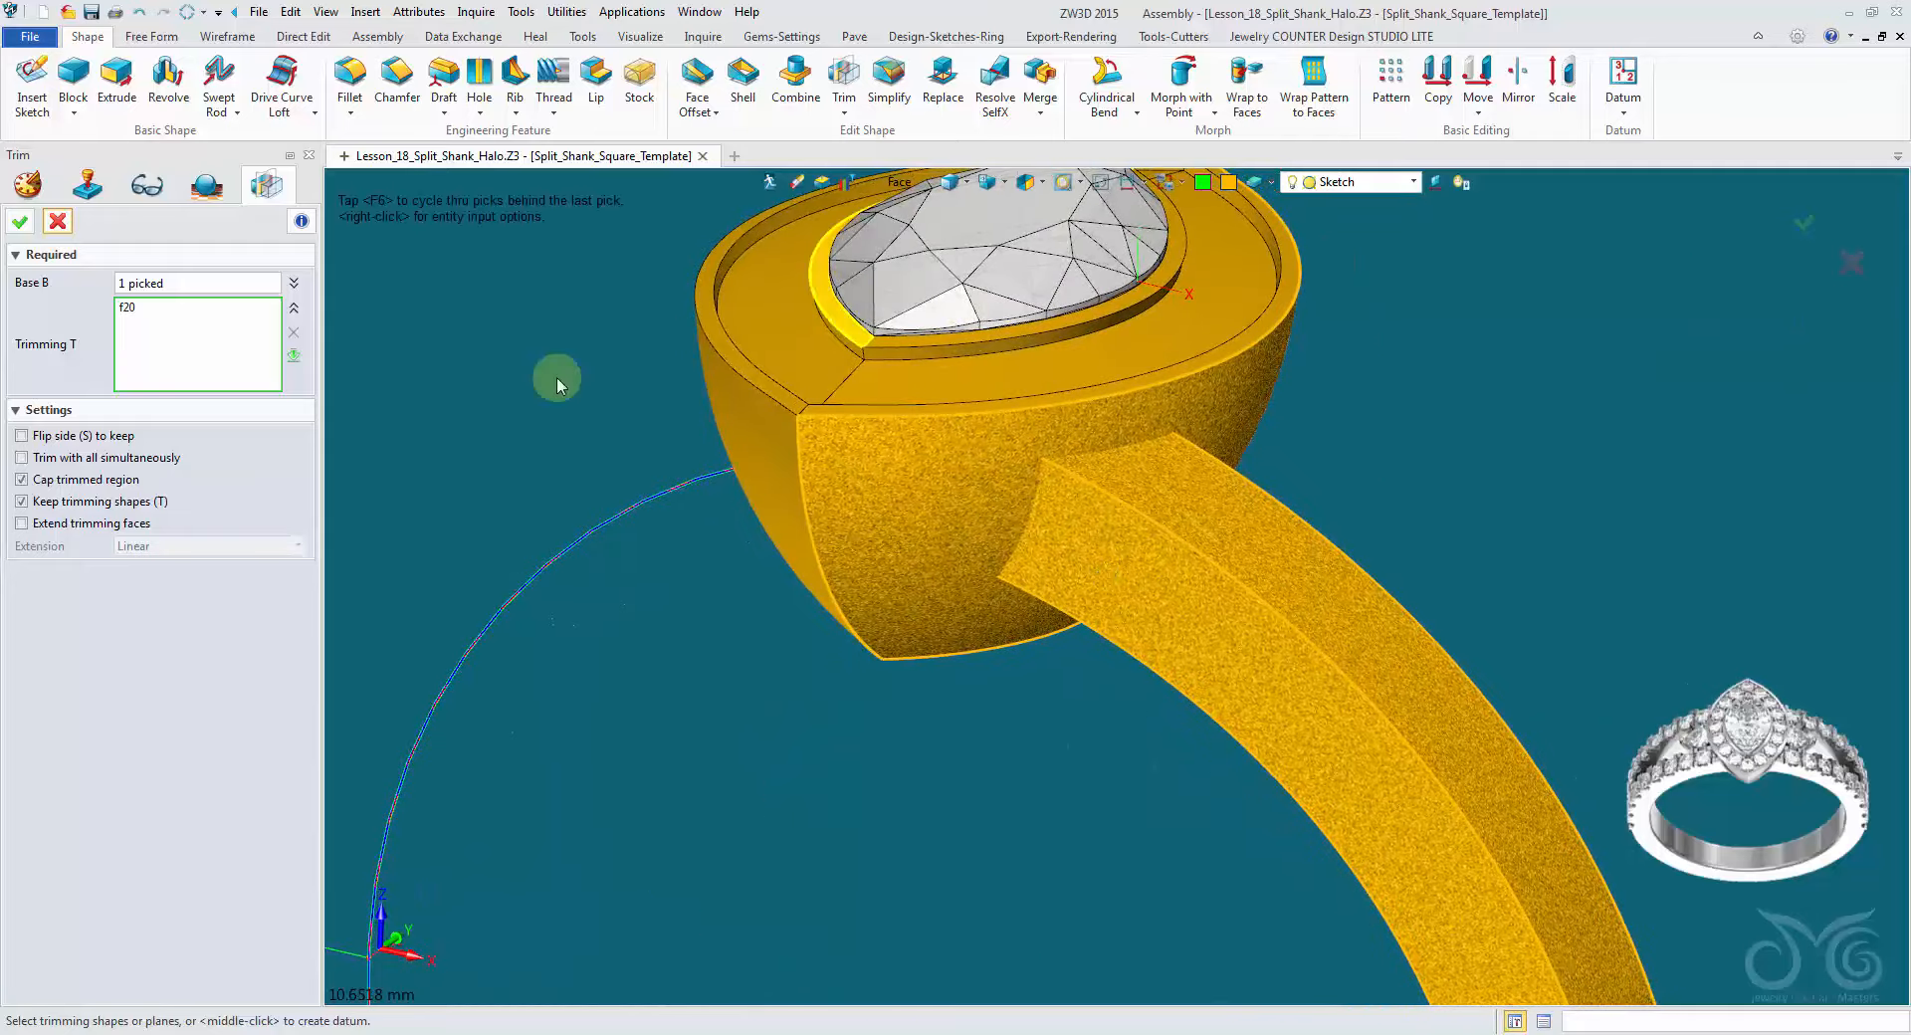
pyautogui.click(17, 221)
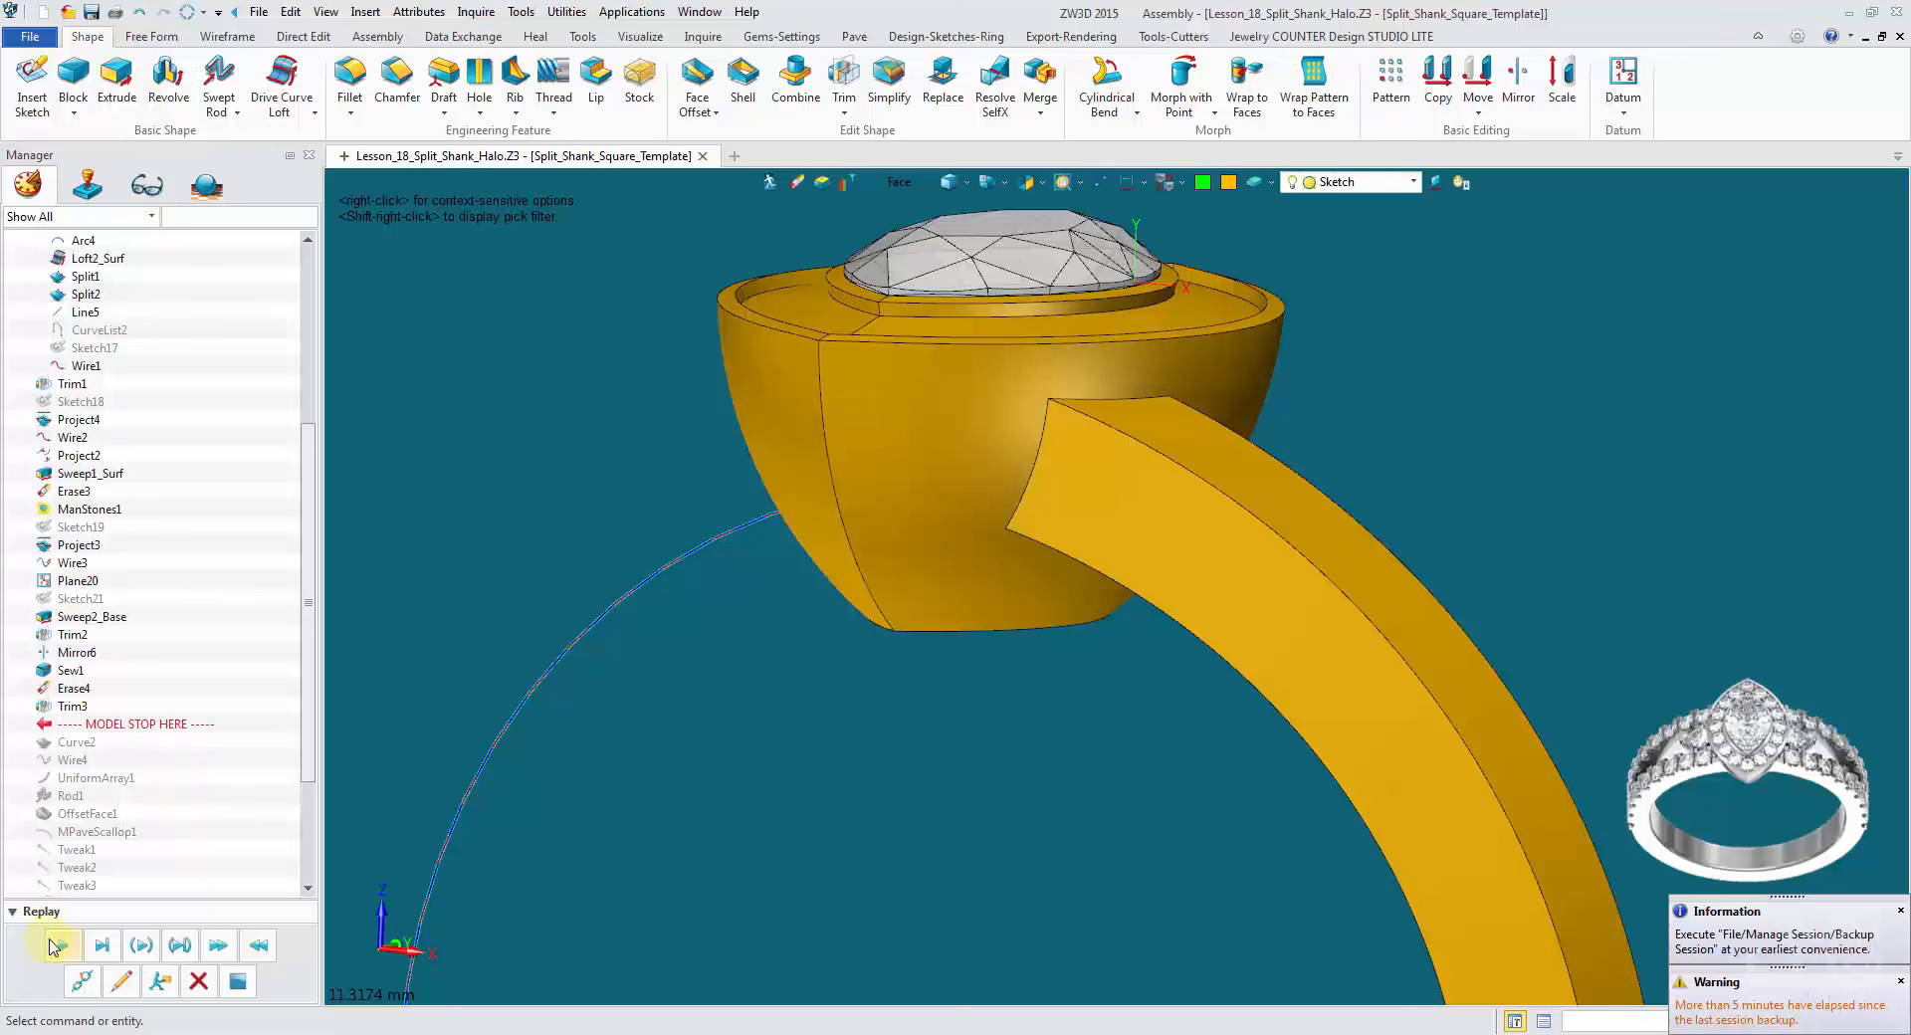
# Step: Replay all the remaining history features after Trim3 to rebuild the complete ring
pyautogui.click(105, 945)
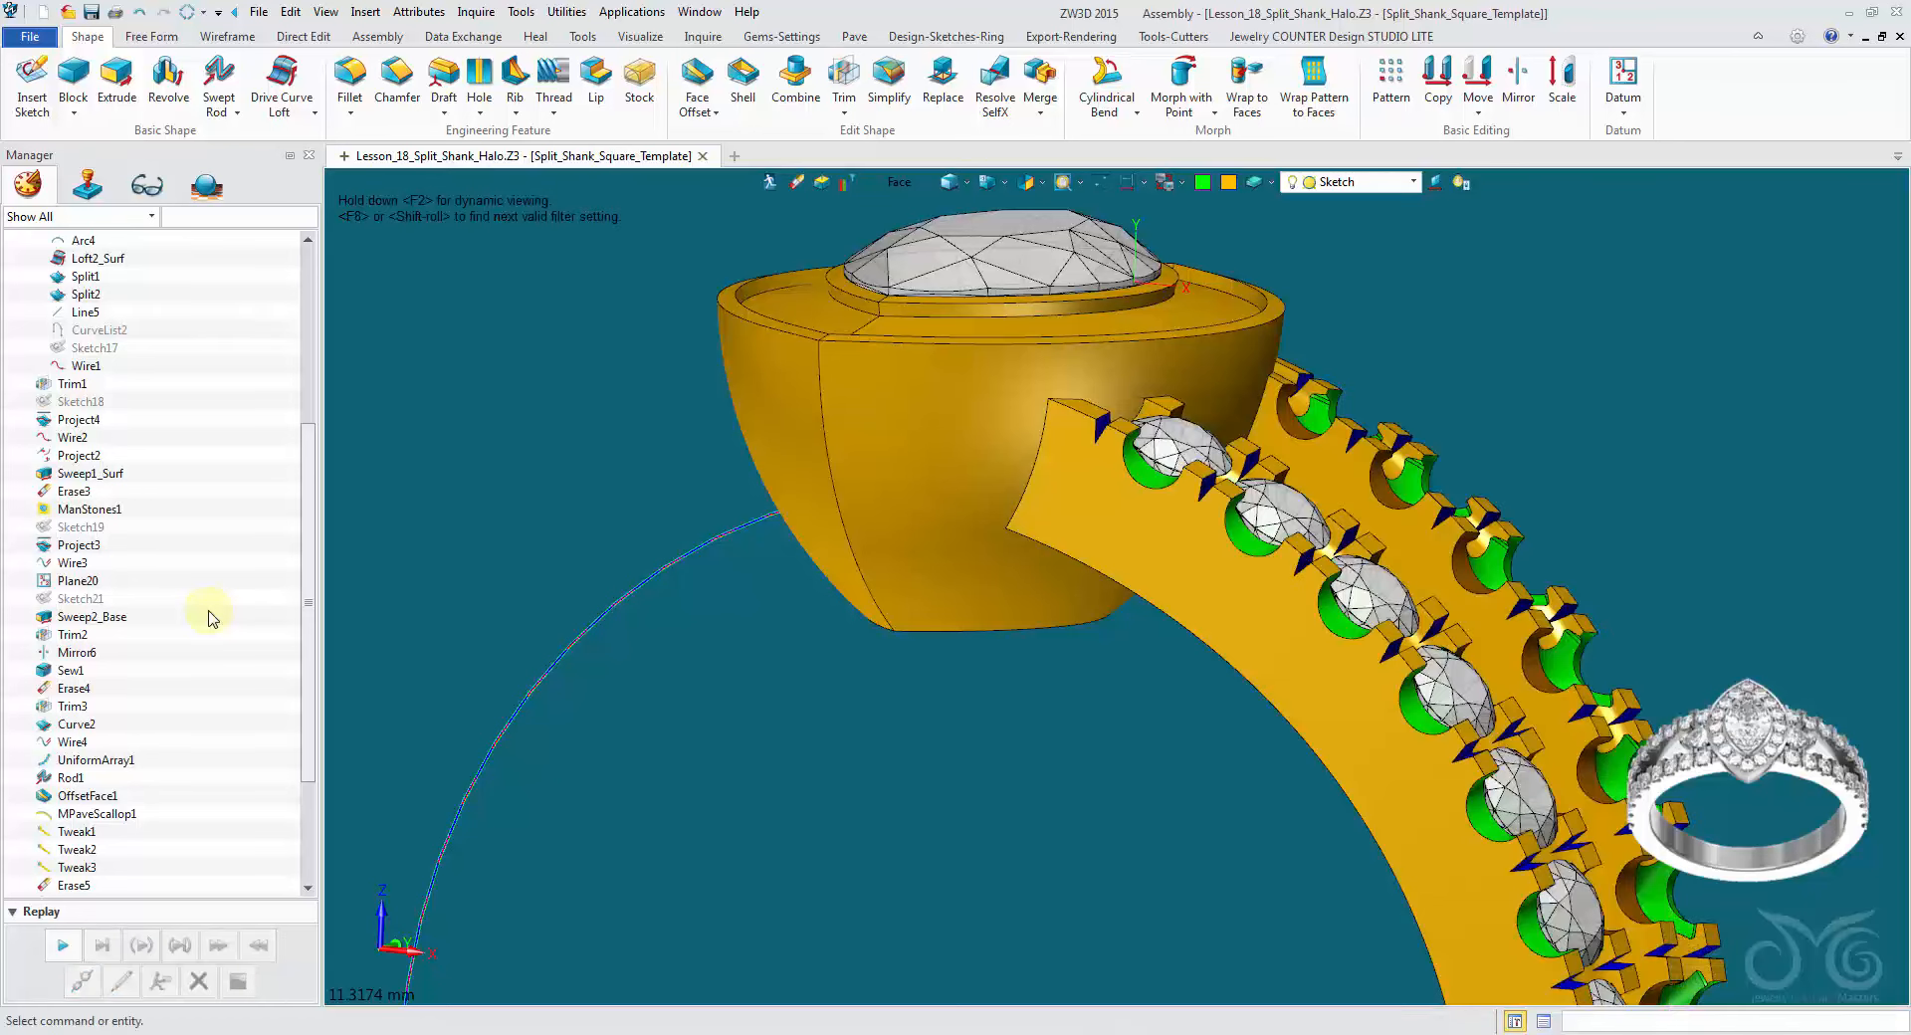
pyautogui.moveTo(1041, 757); pyautogui.dragTo(816, 661, button='middle')
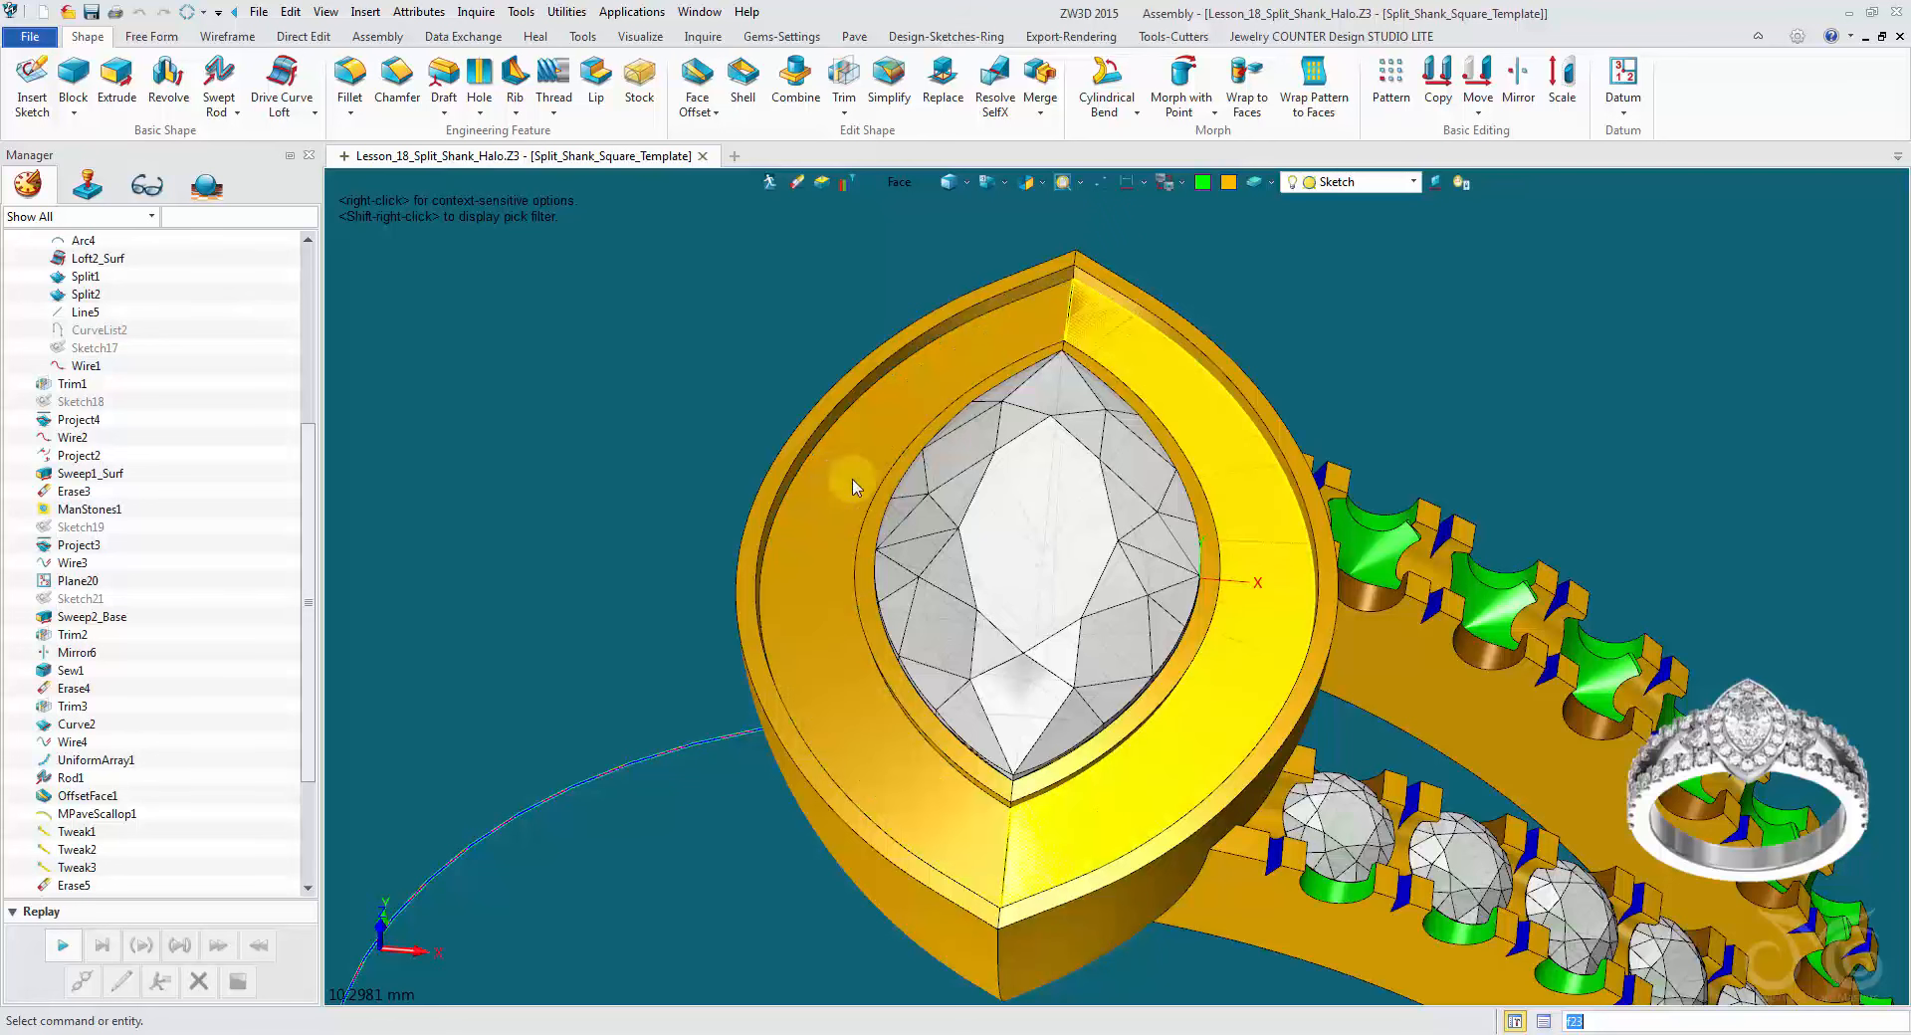
pyautogui.click(366, 475)
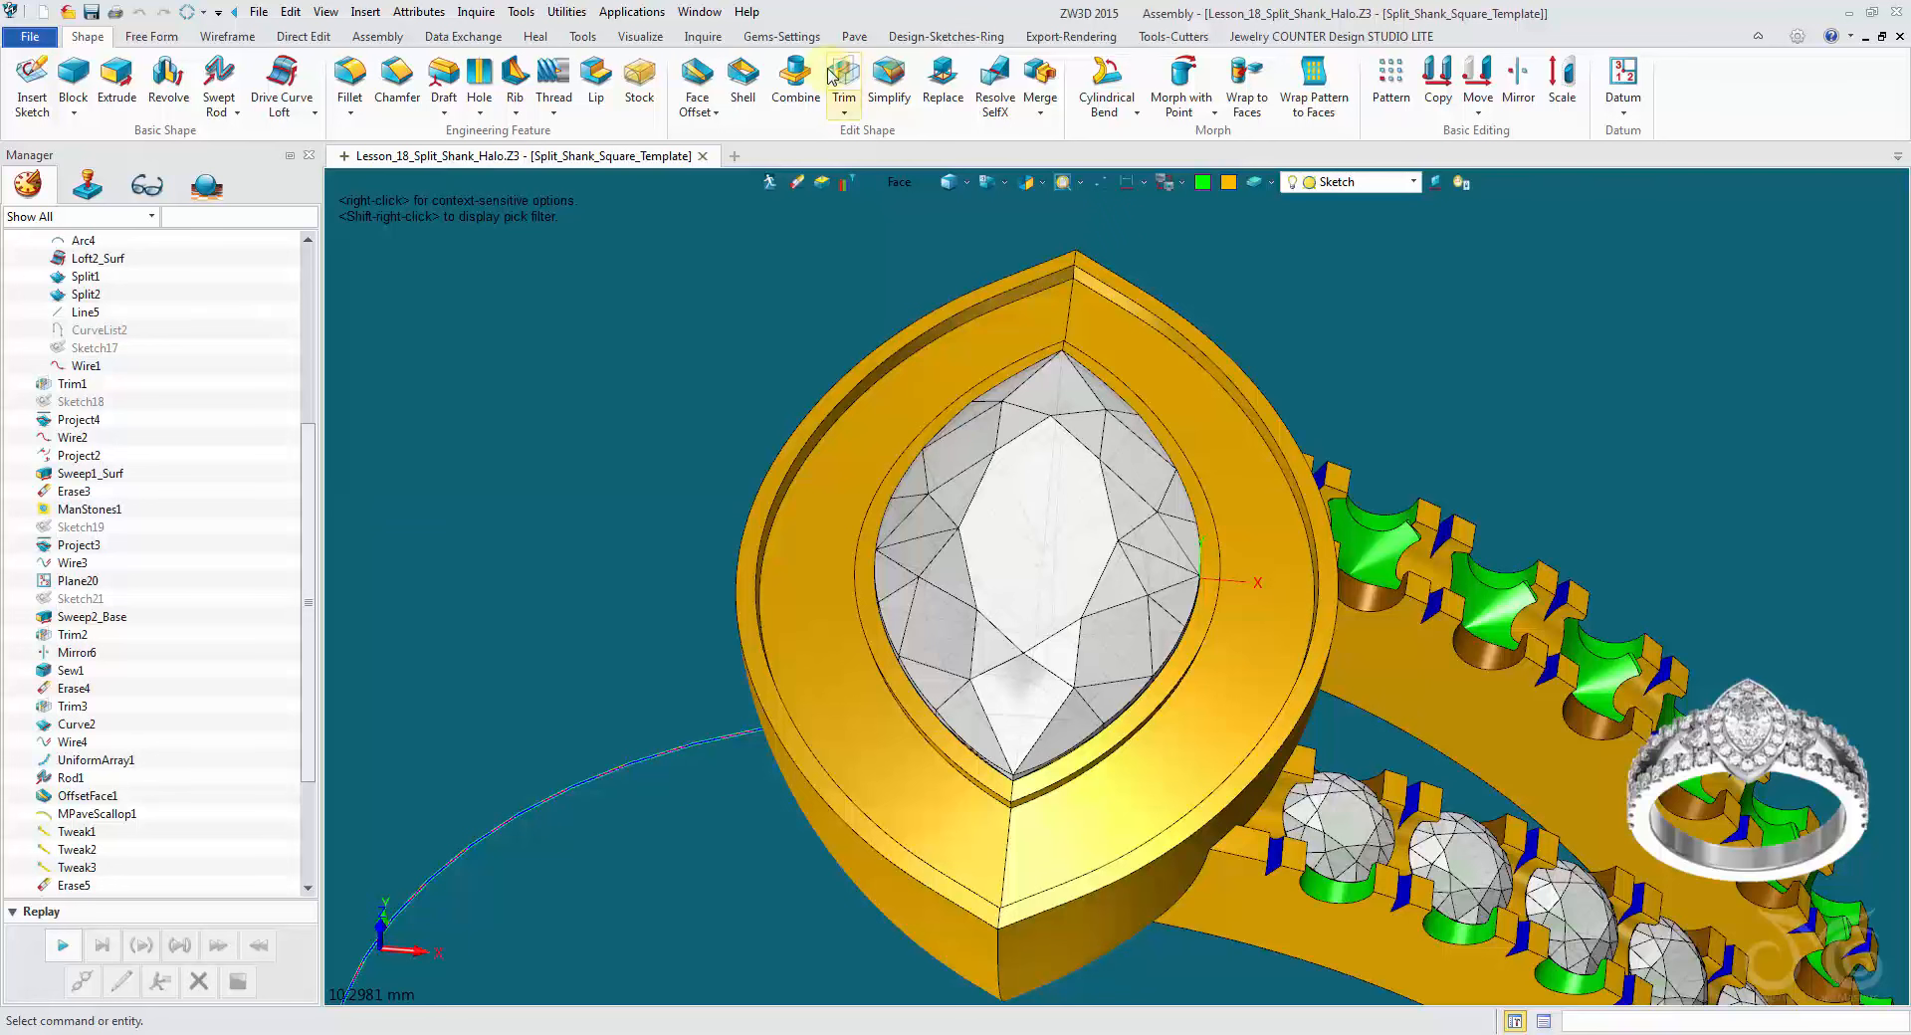
# Step: Start placing stones with a round faceted white diamond and set its length to 1.25 mm
pyautogui.click(781, 36)
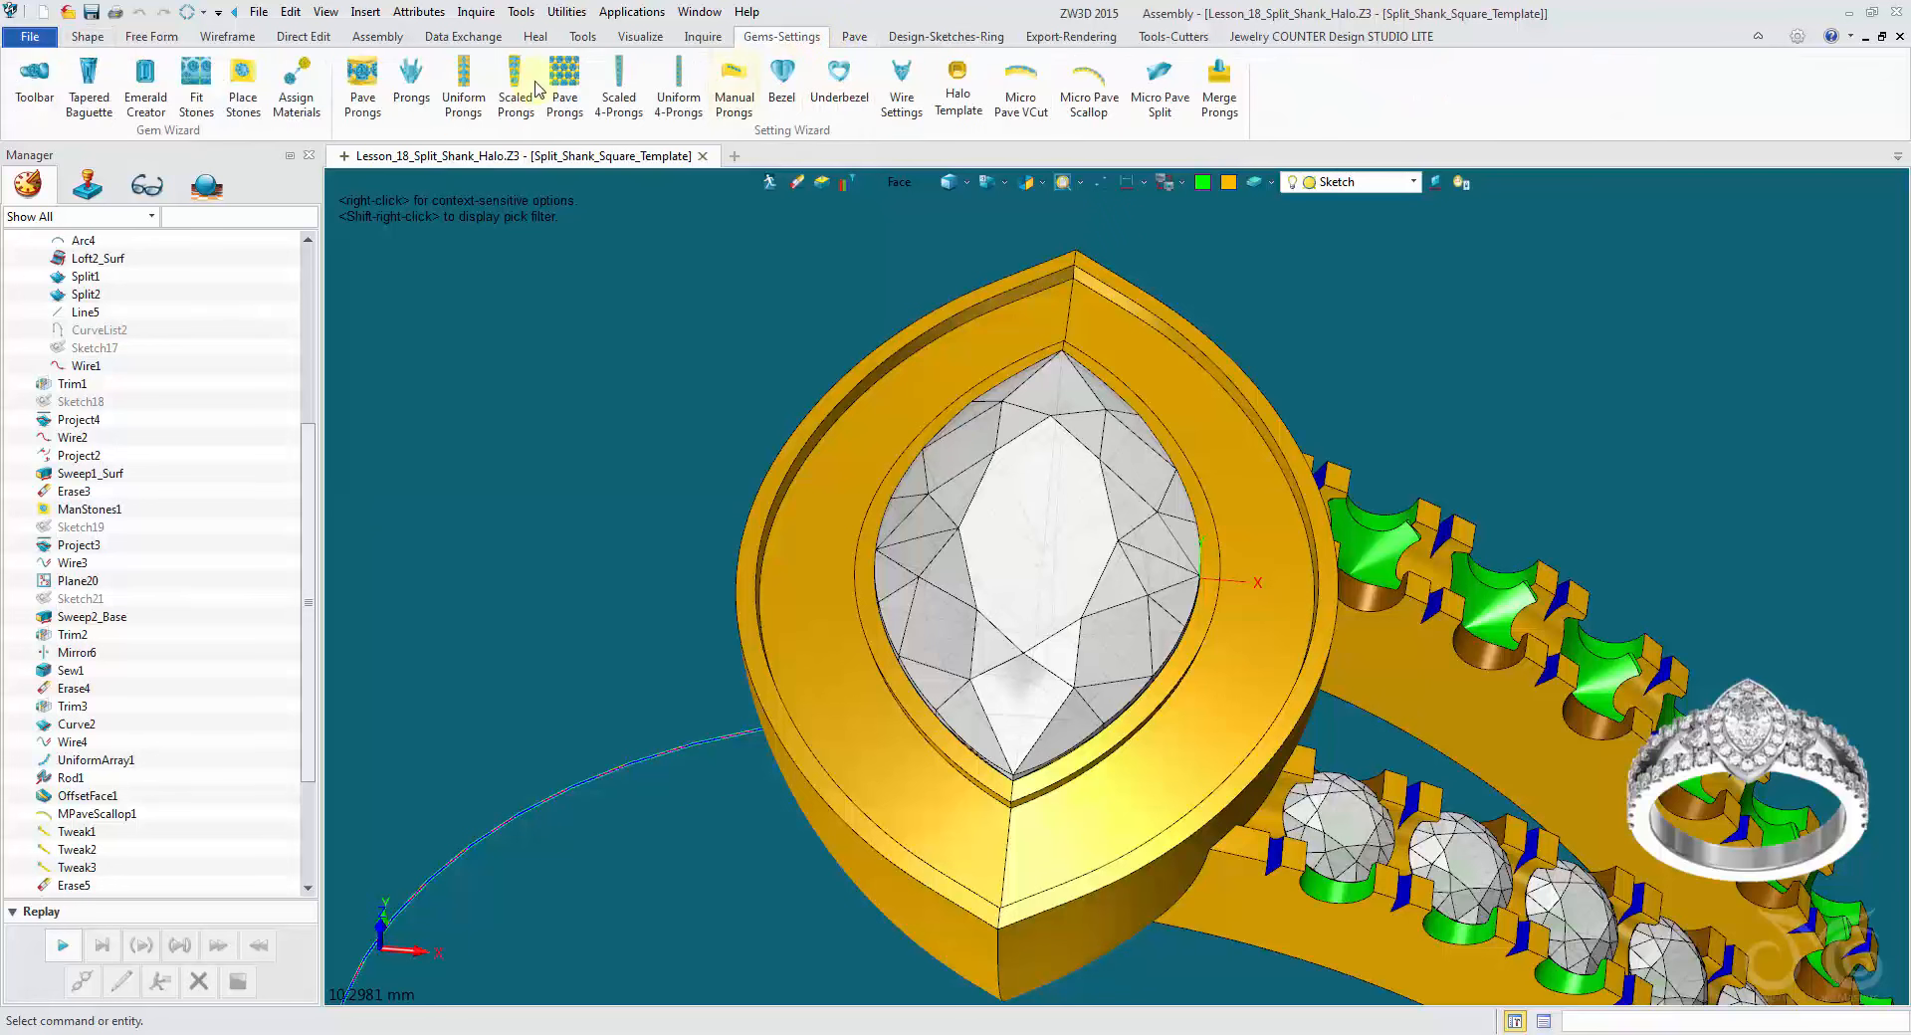
pyautogui.click(225, 100)
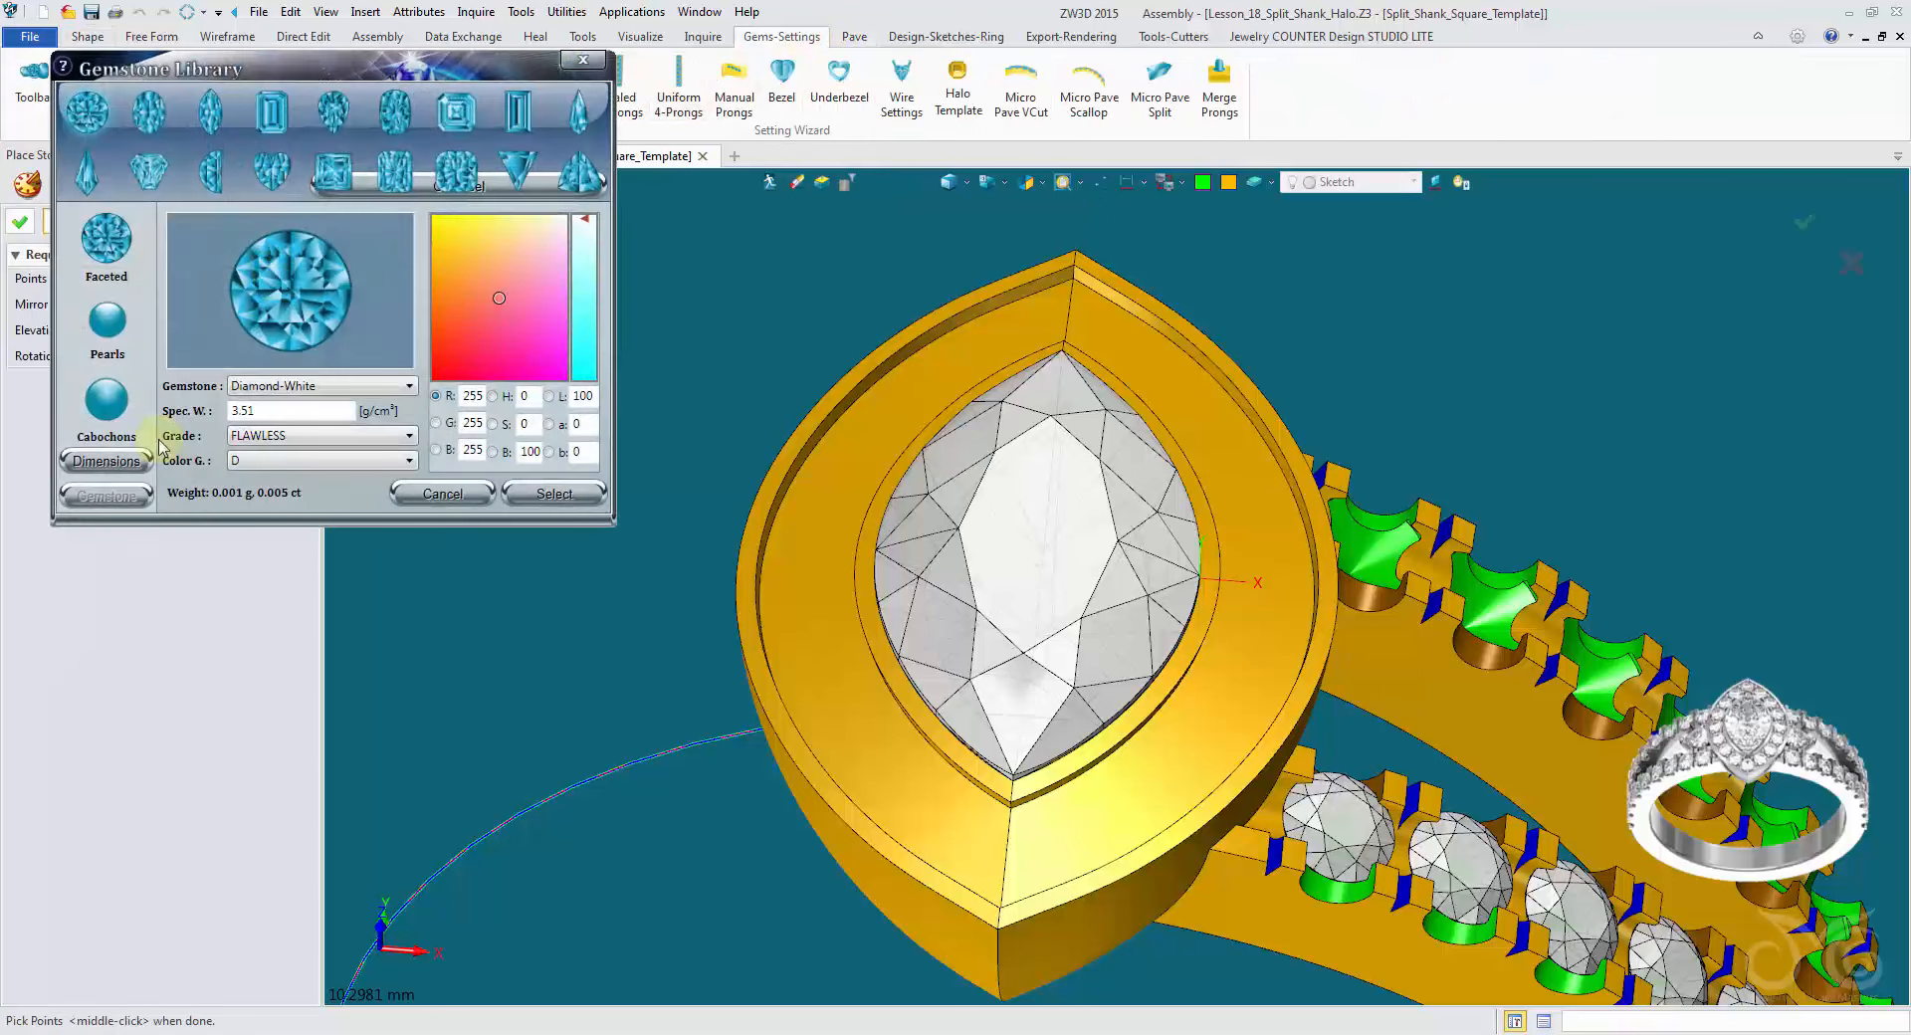
pyautogui.click(113, 464)
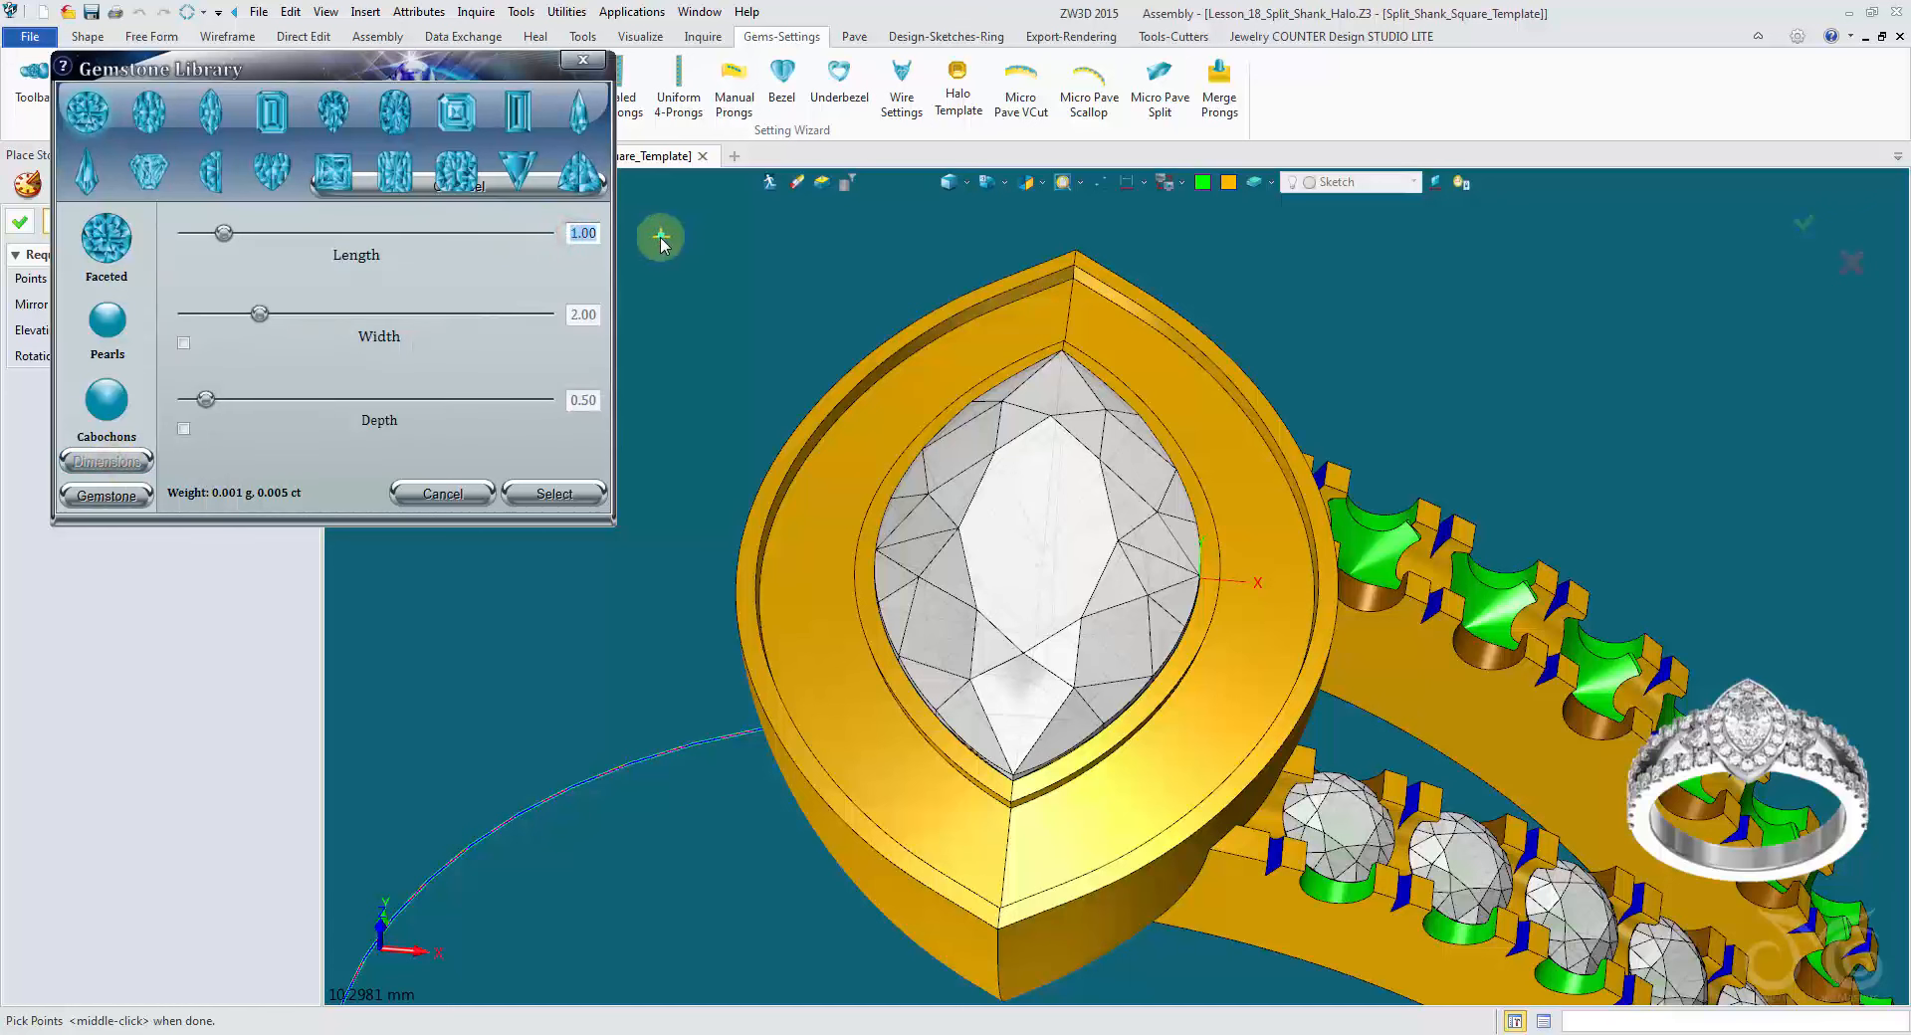
pyautogui.write('.25')
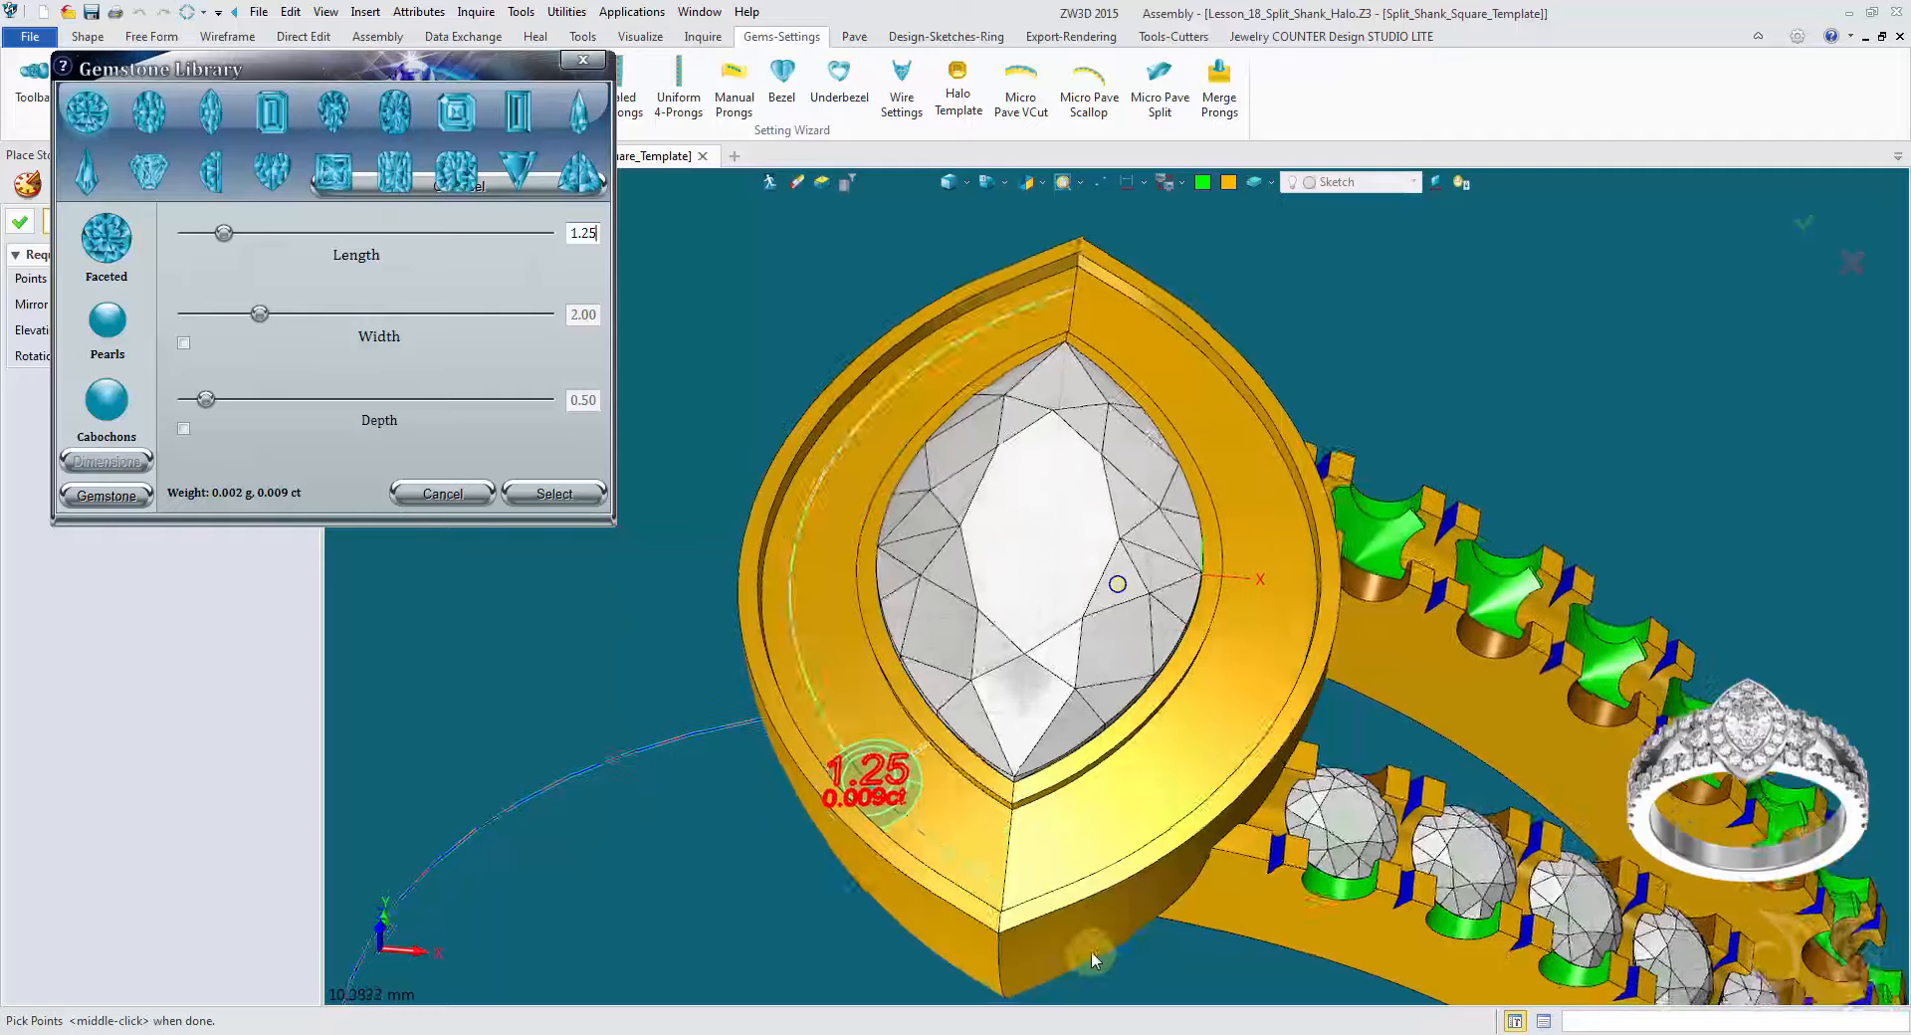
# Step: Place one 1.25 mm round stone on the channel floor at the halo's front tip and finish the stone placement
pyautogui.scroll(3, 1075, 926)
pyautogui.scroll(5, 1067, 908)
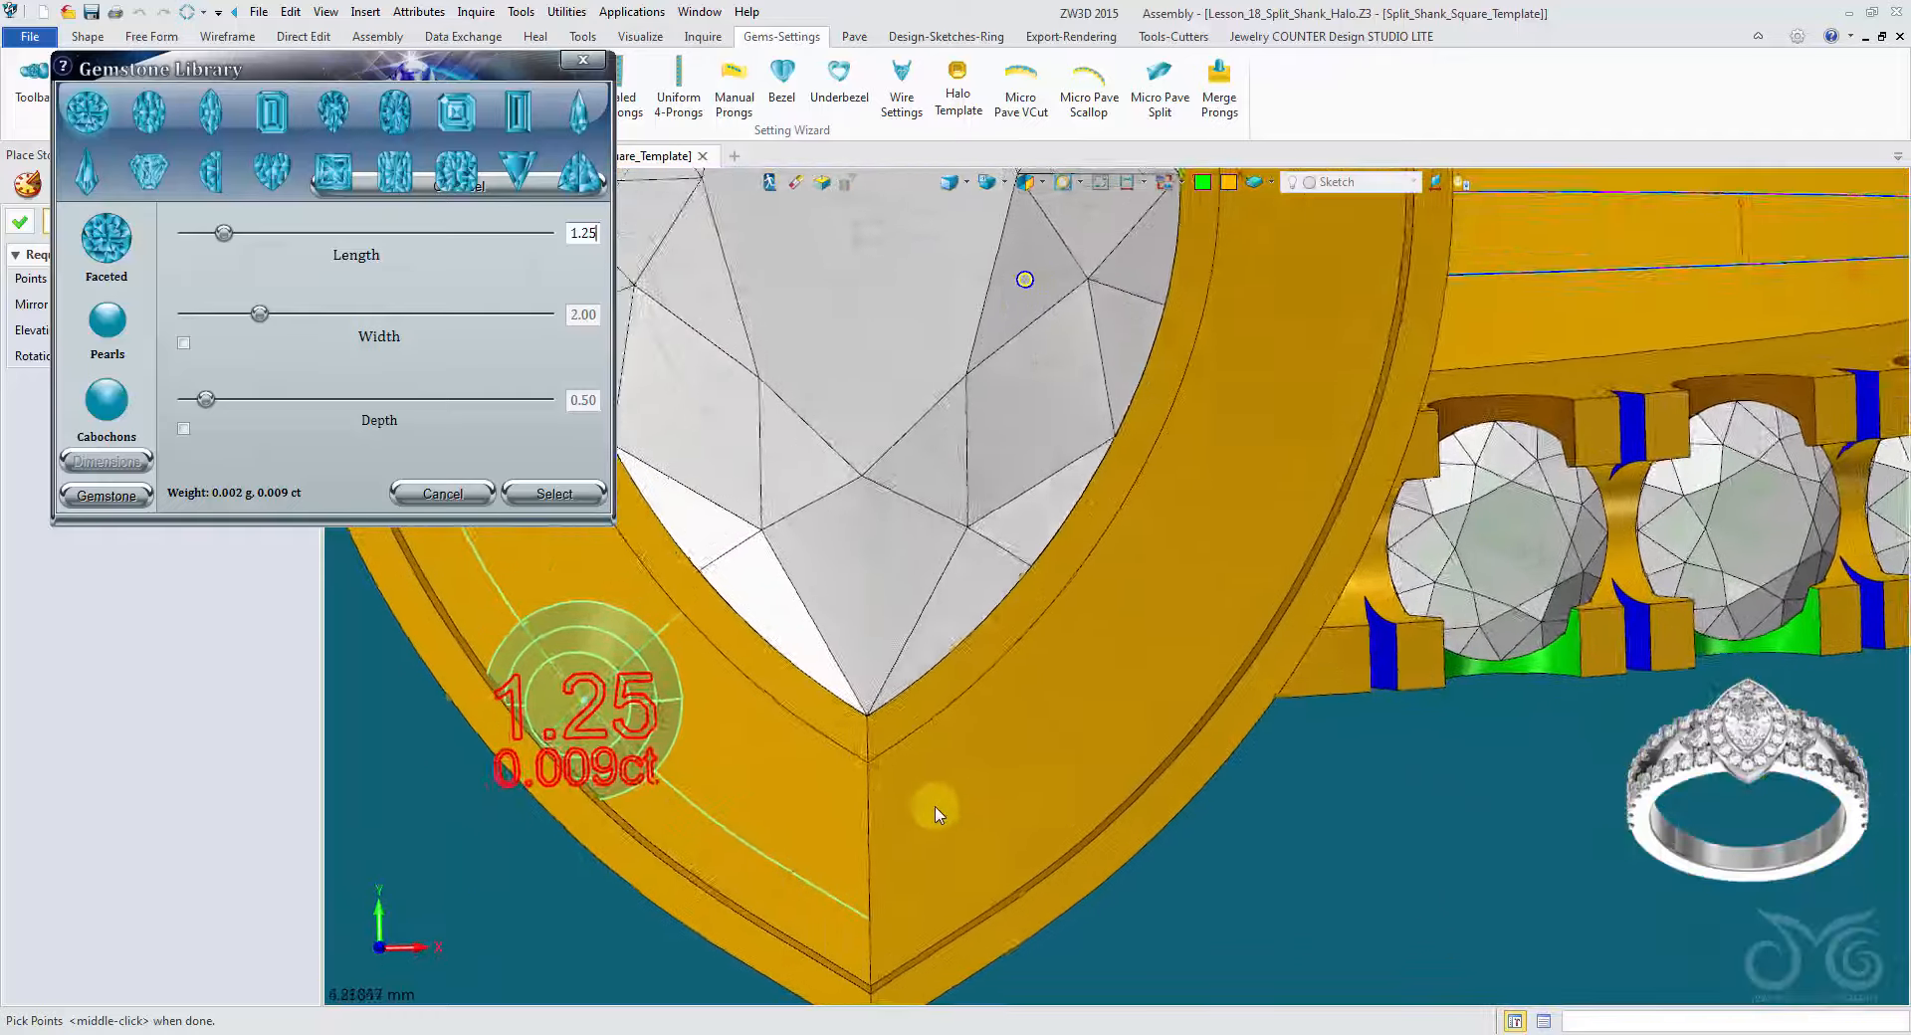
pyautogui.scroll(3, 906, 786)
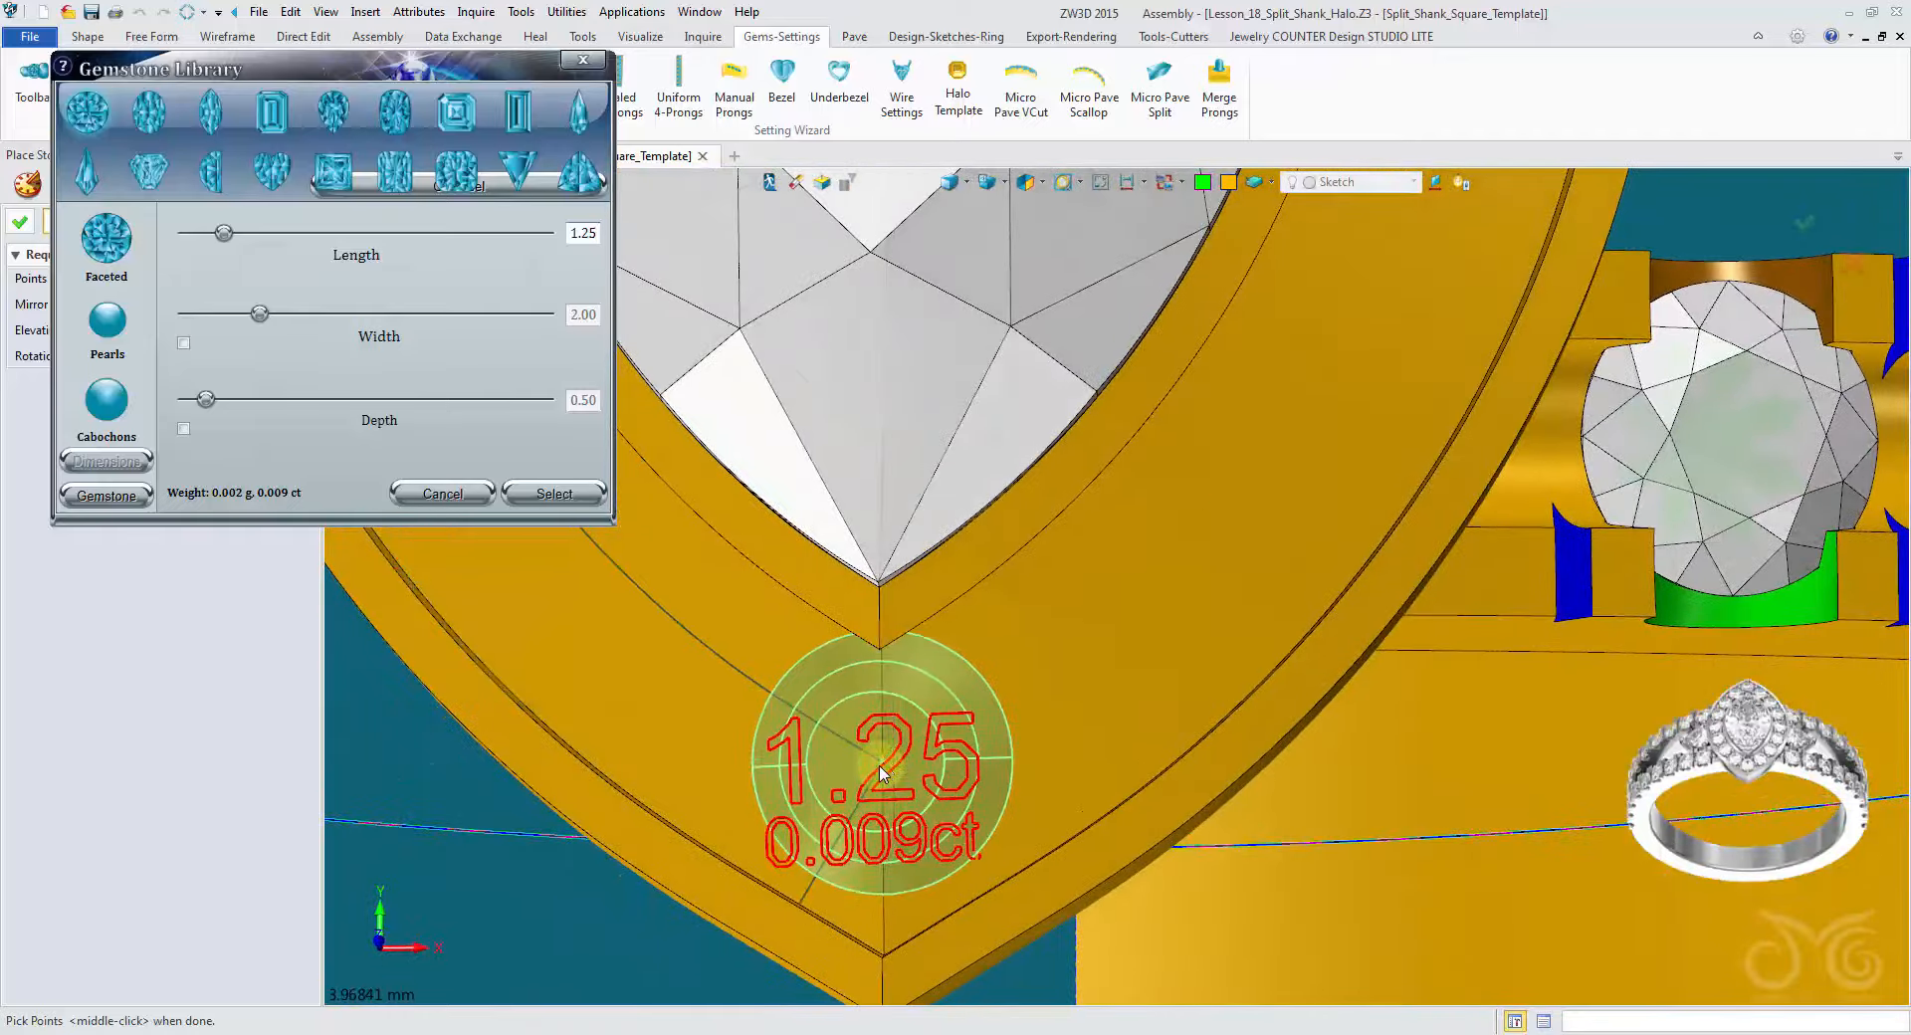
pyautogui.middleClick(878, 789)
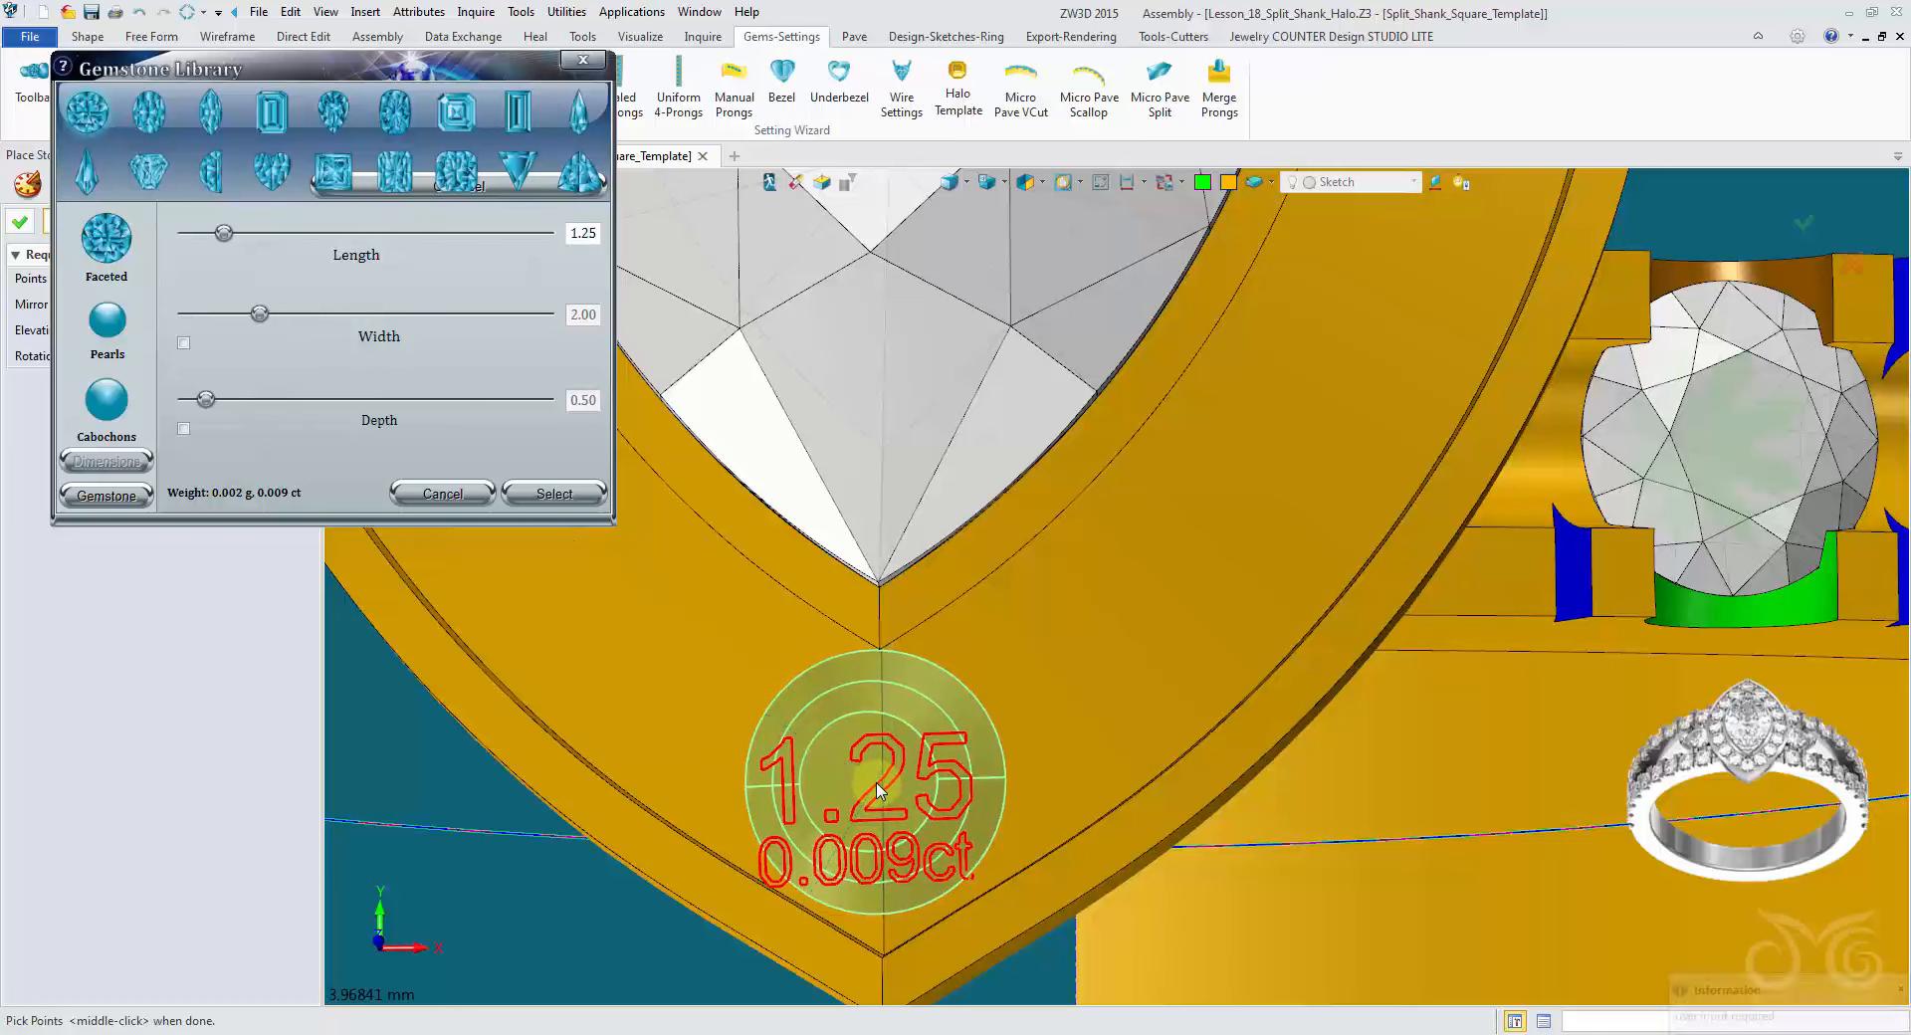
pyautogui.scroll(4, 878, 789)
pyautogui.scroll(-3, 878, 792)
pyautogui.moveTo(877, 793); pyautogui.dragTo(896, 674, button='middle')
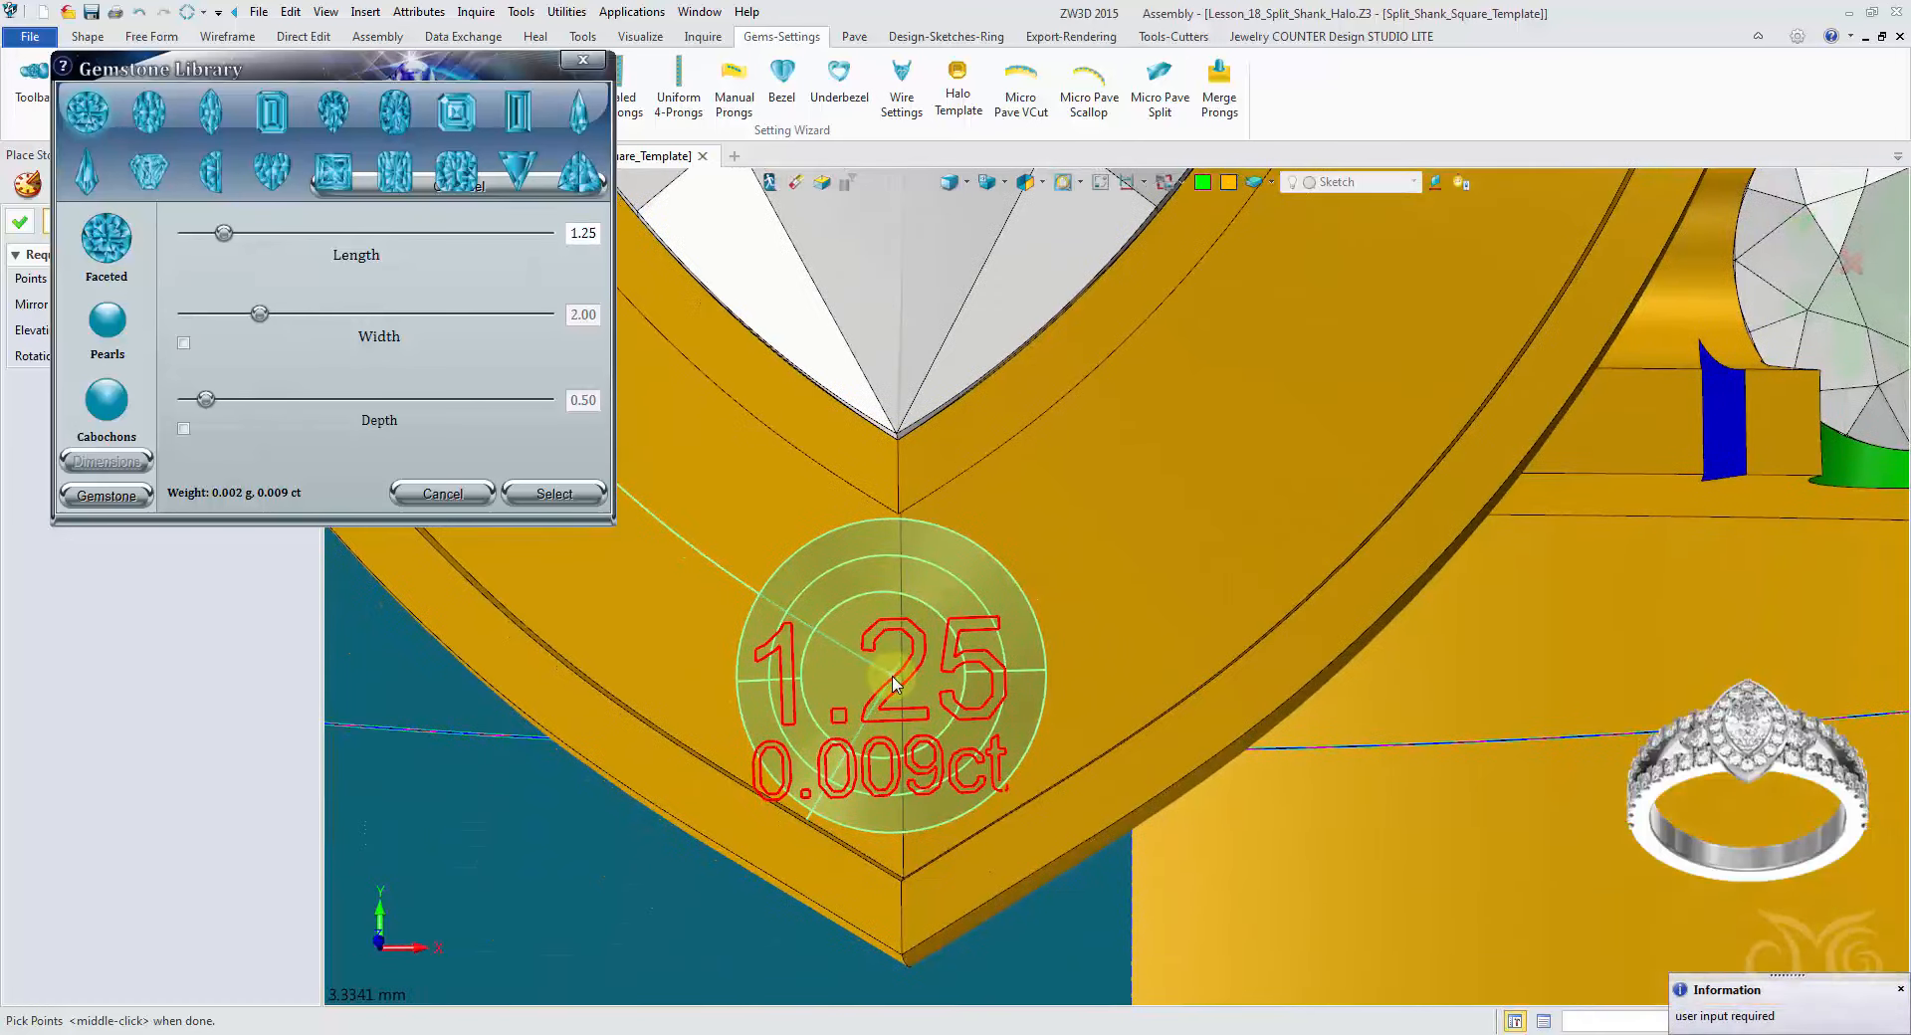
pyautogui.moveTo(896, 675); pyautogui.dragTo(893, 682, button='right')
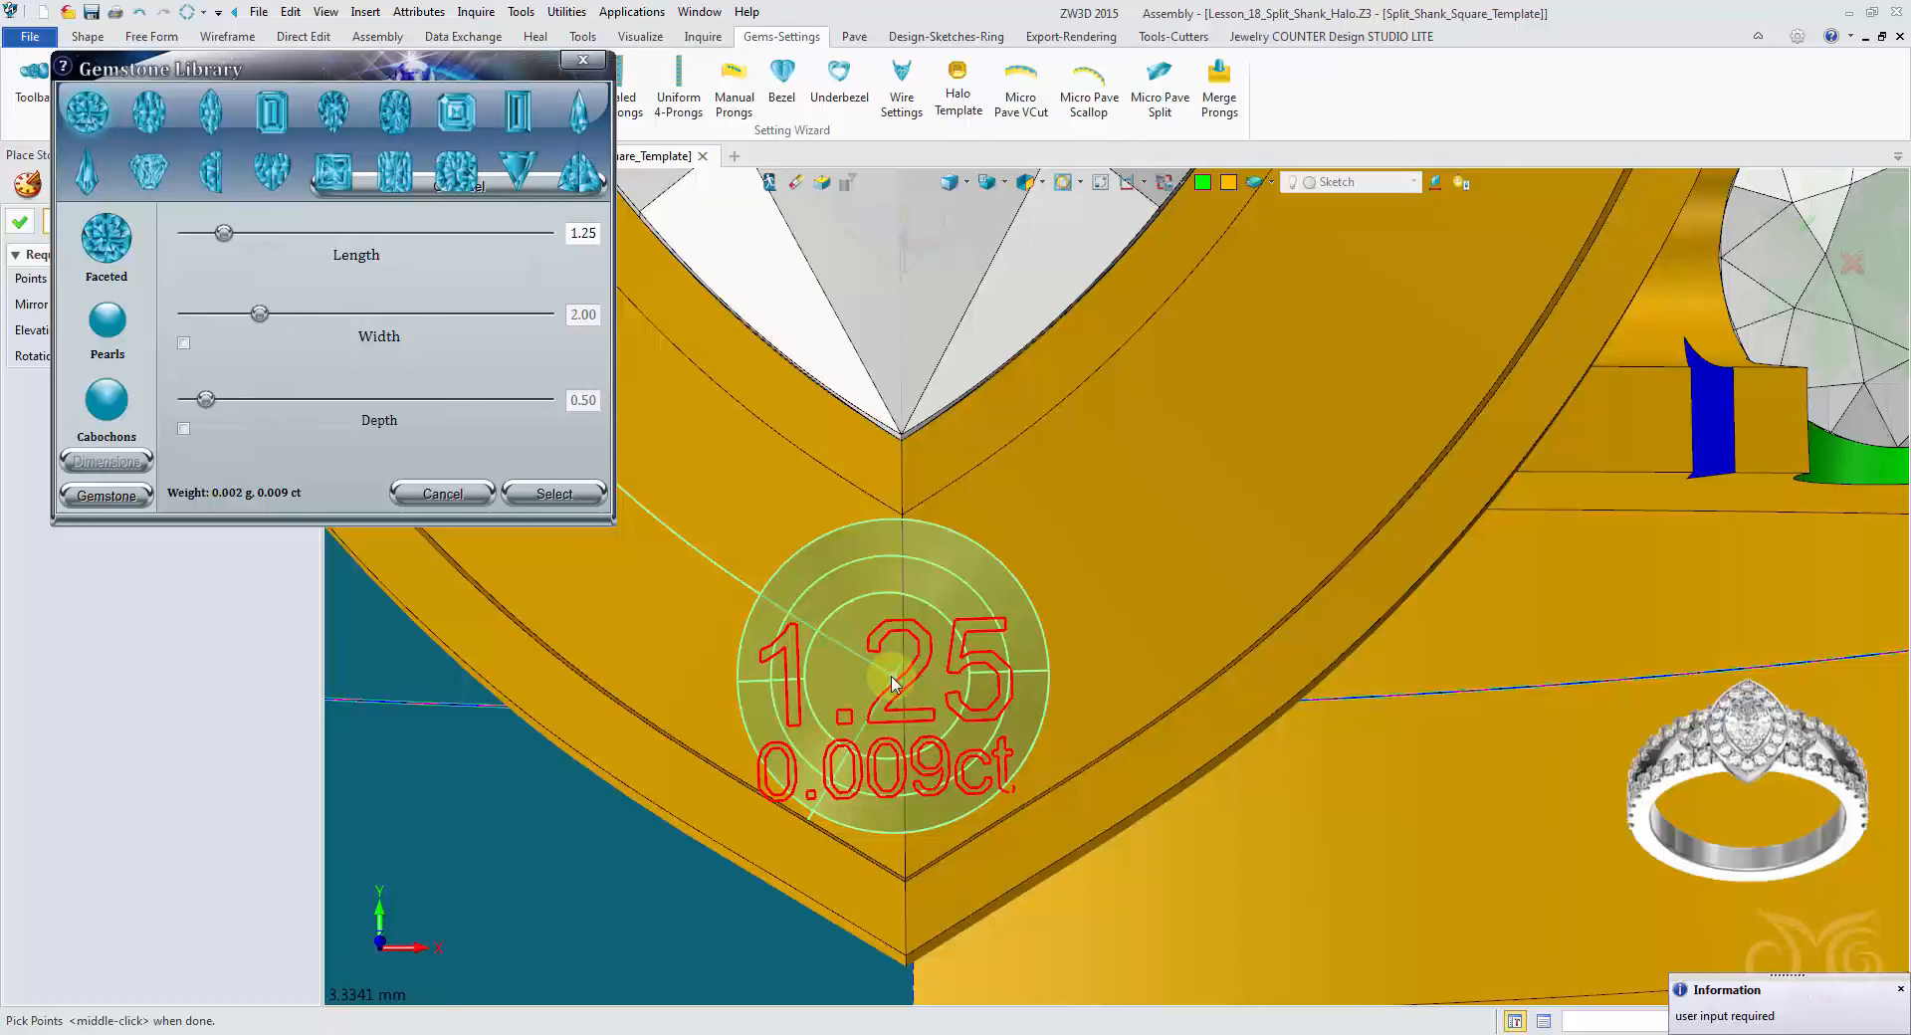
pyautogui.scroll(5, 896, 684)
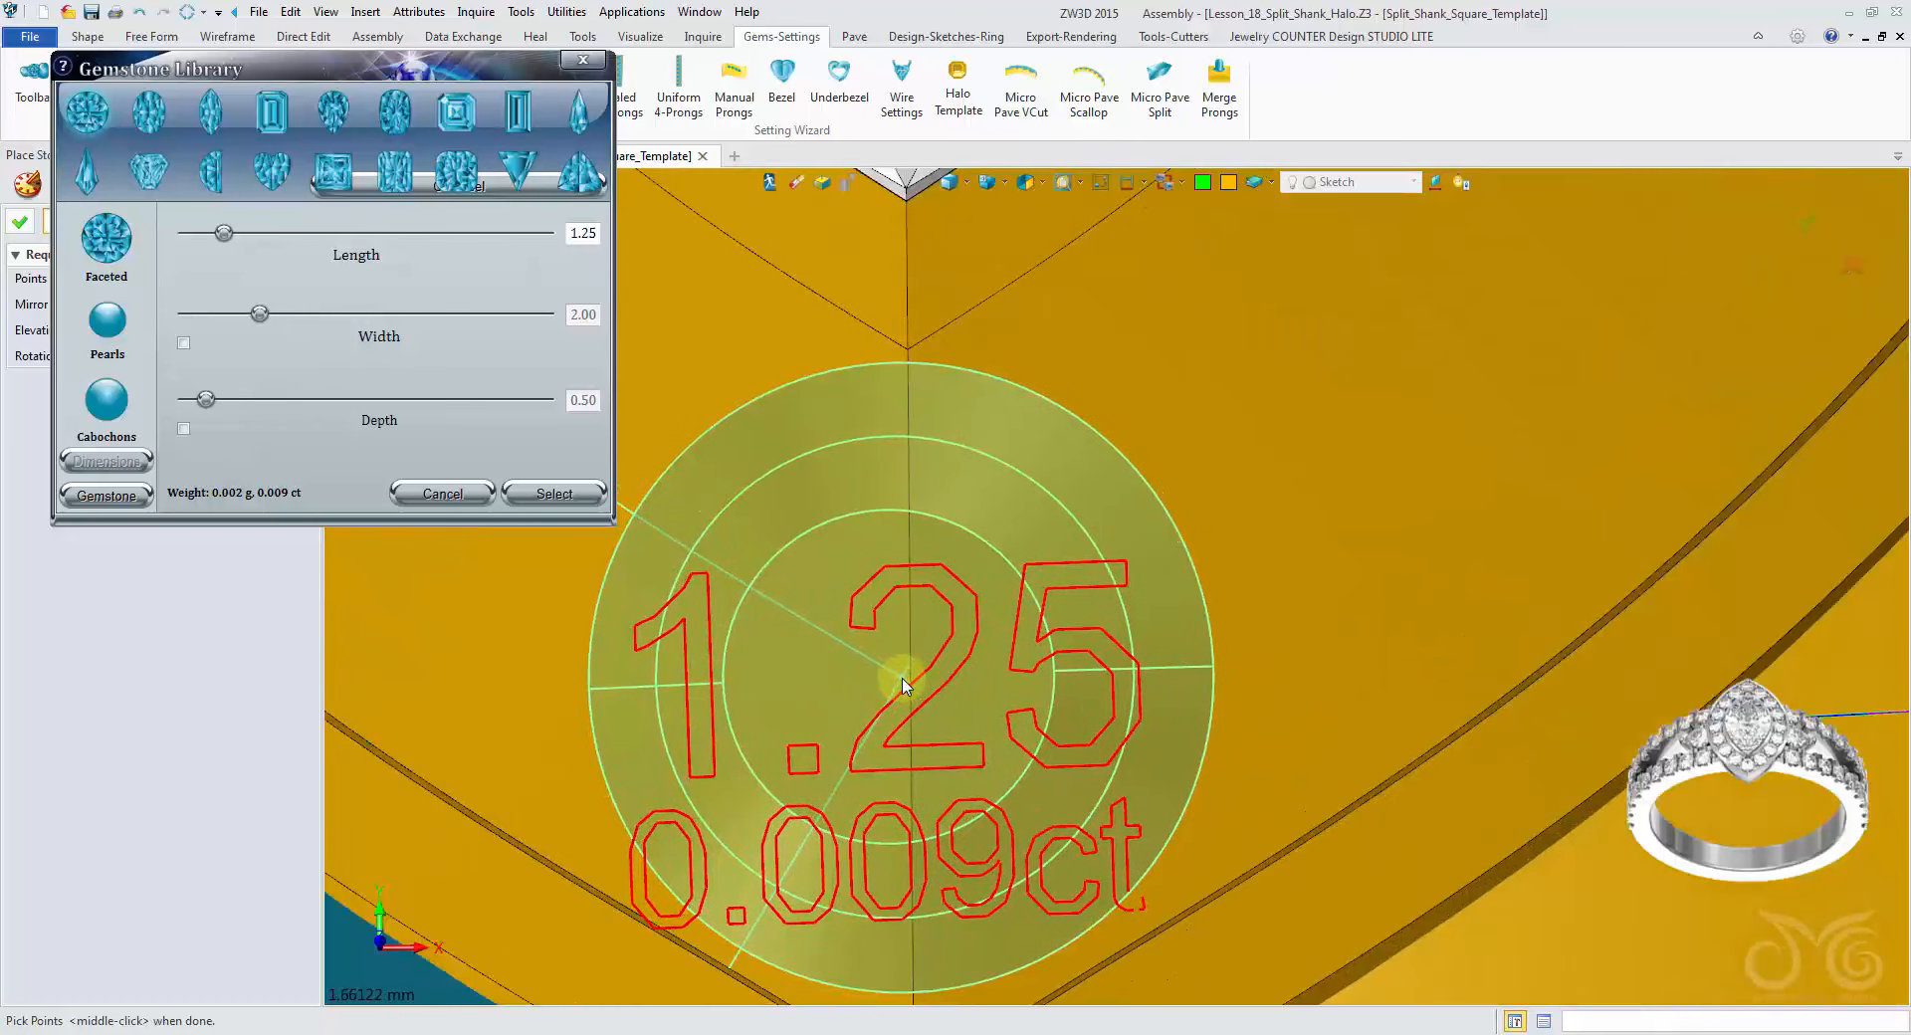
pyautogui.scroll(-6, 904, 685)
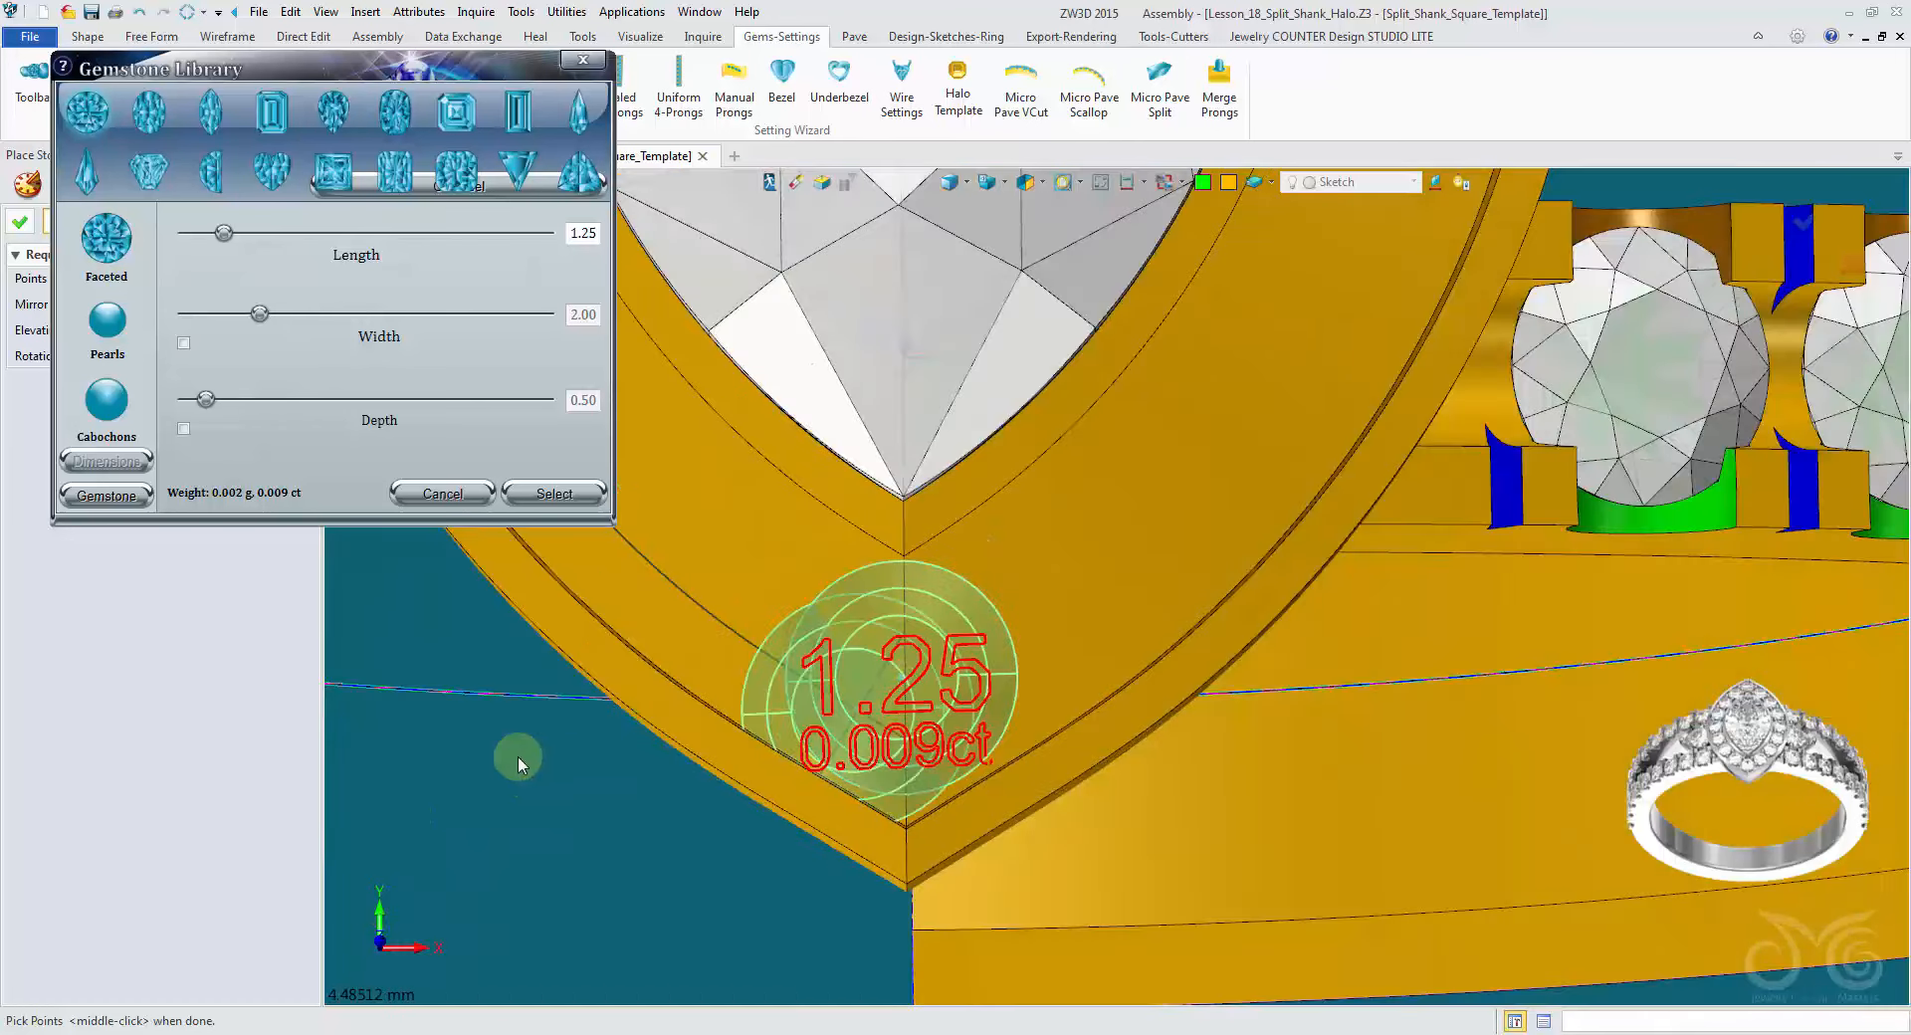
pyautogui.click(21, 224)
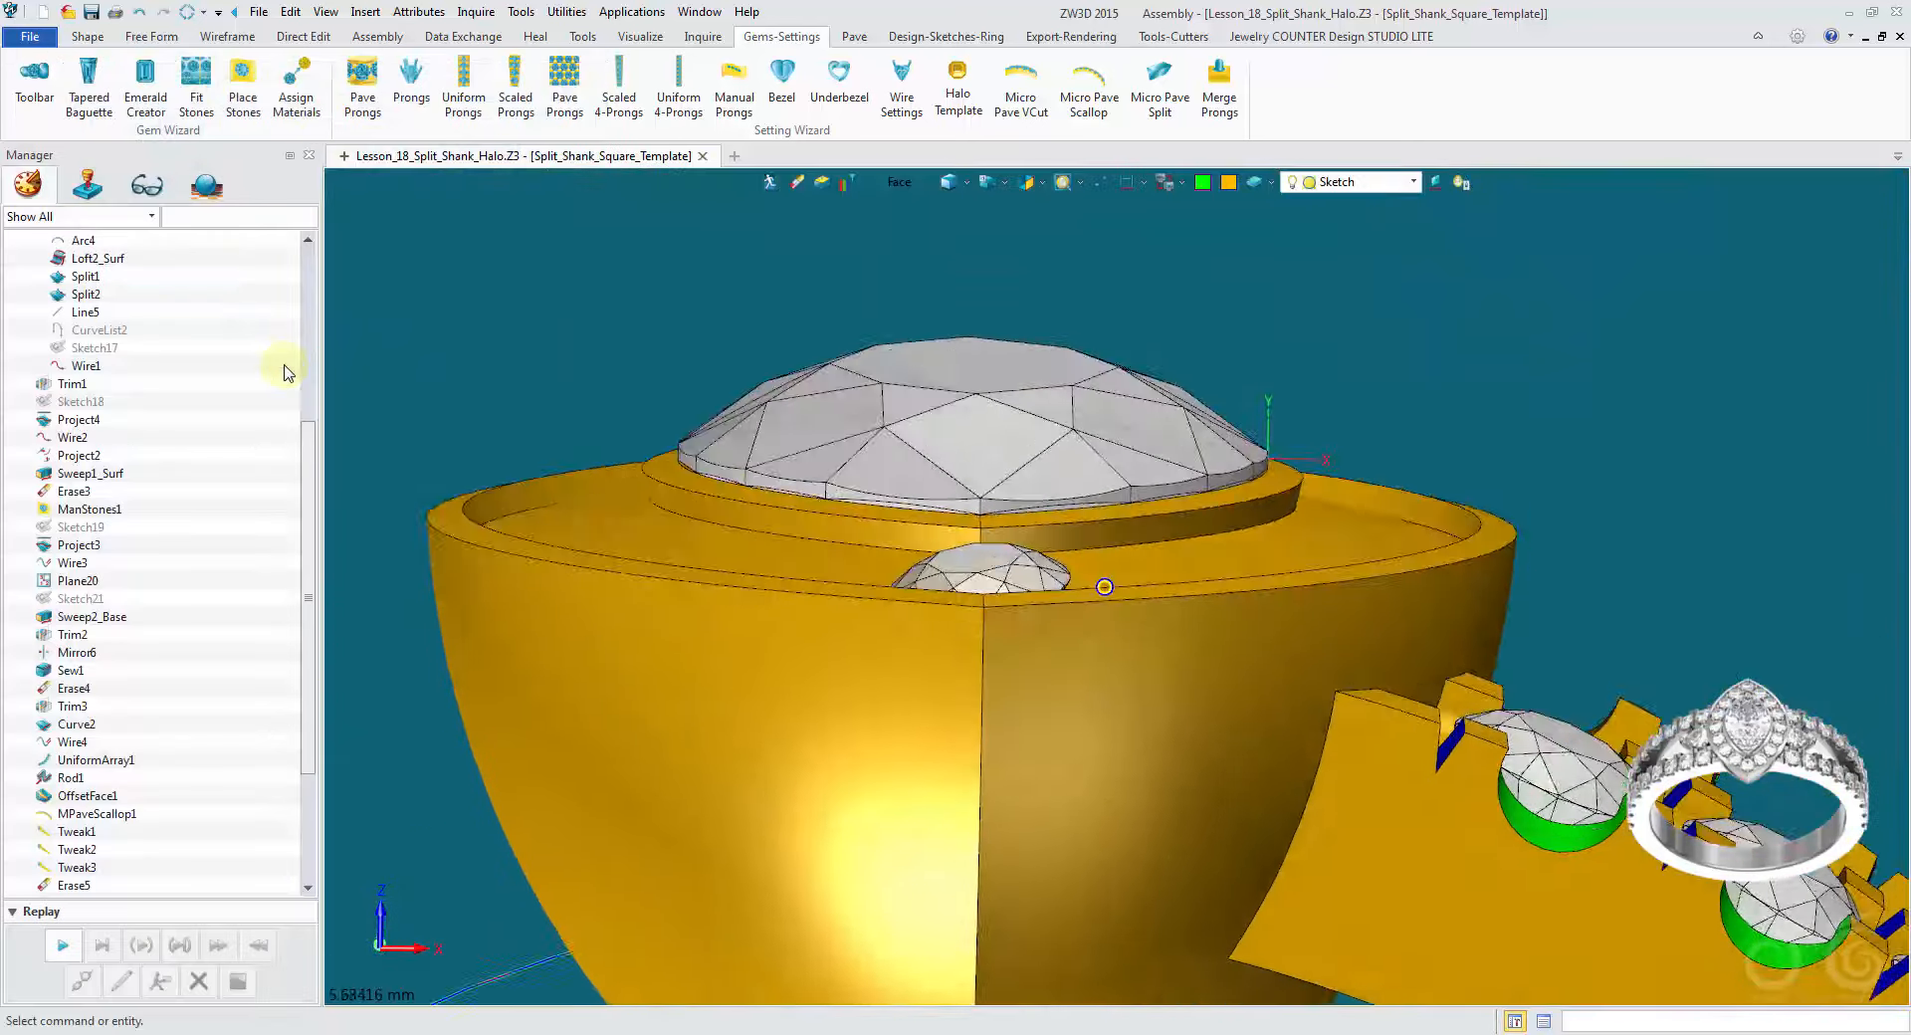
# Step: Start a Move that rotates about a direction, with the component filter, and select the small round stone at the halo's tip
pyautogui.click(88, 37)
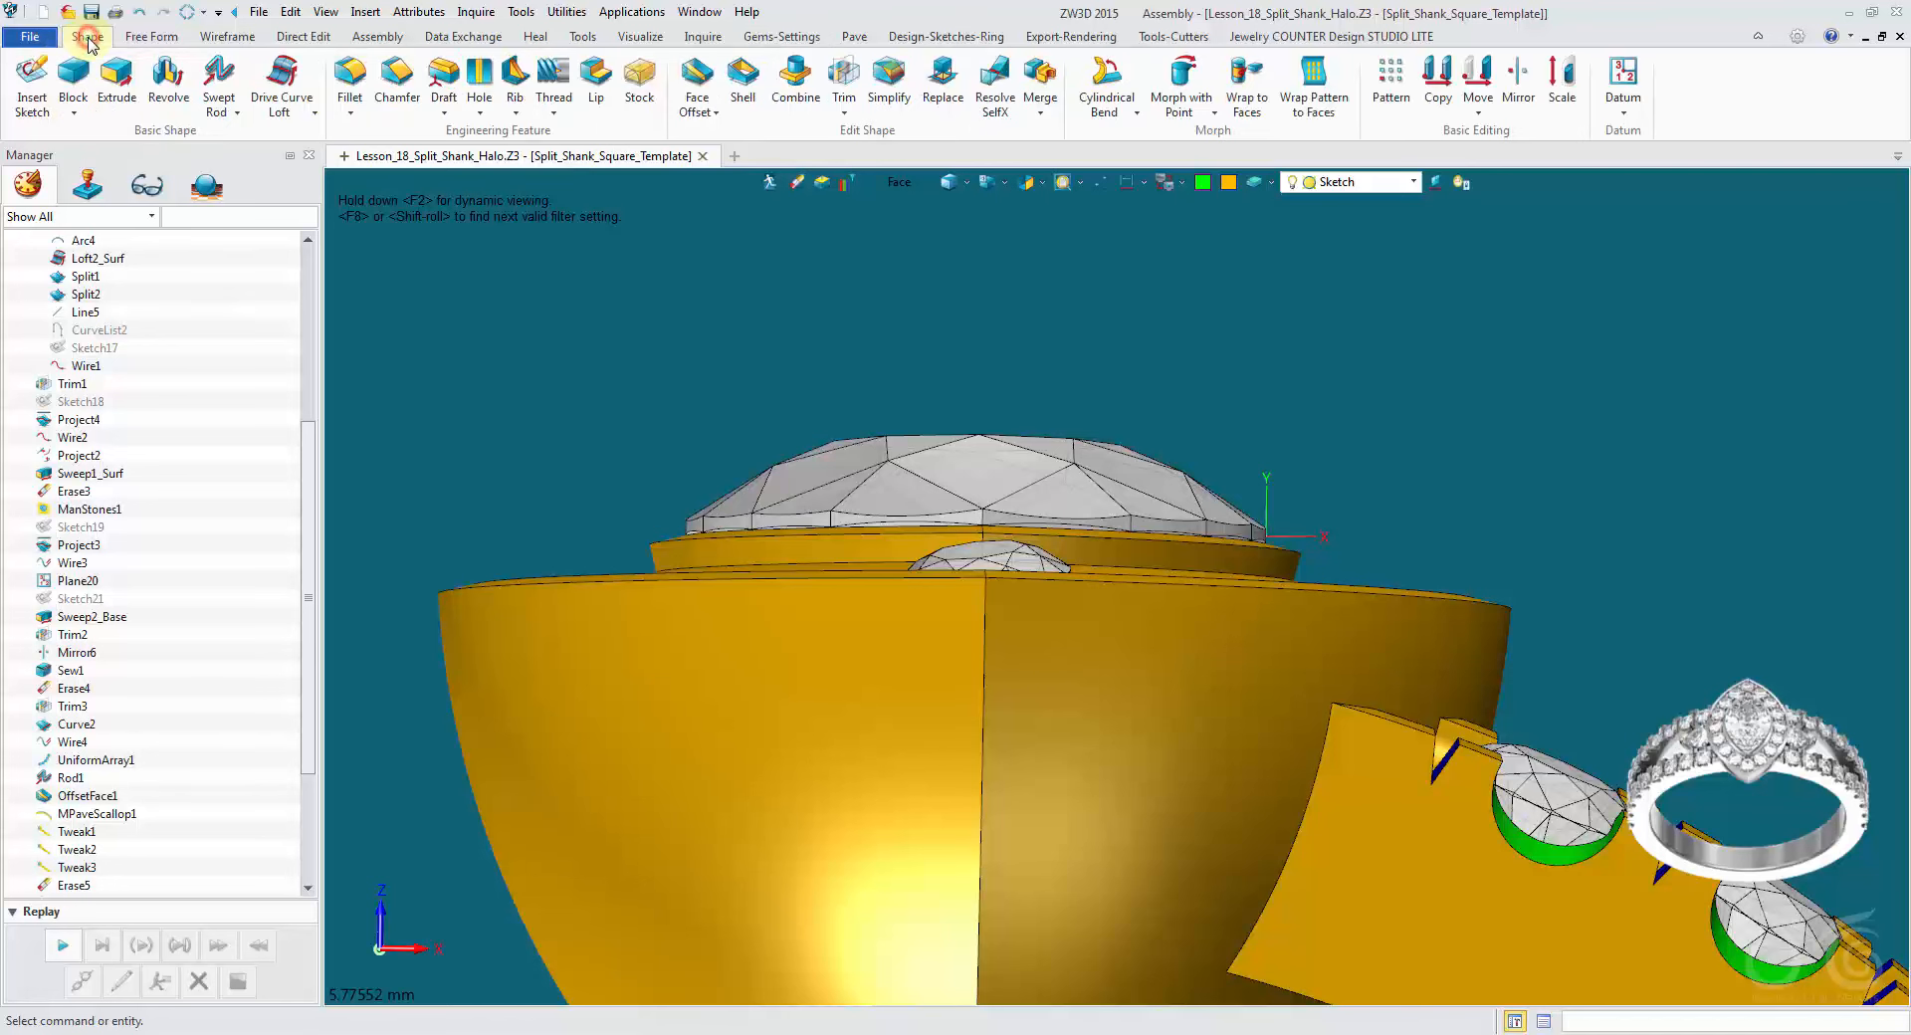
pyautogui.click(1476, 99)
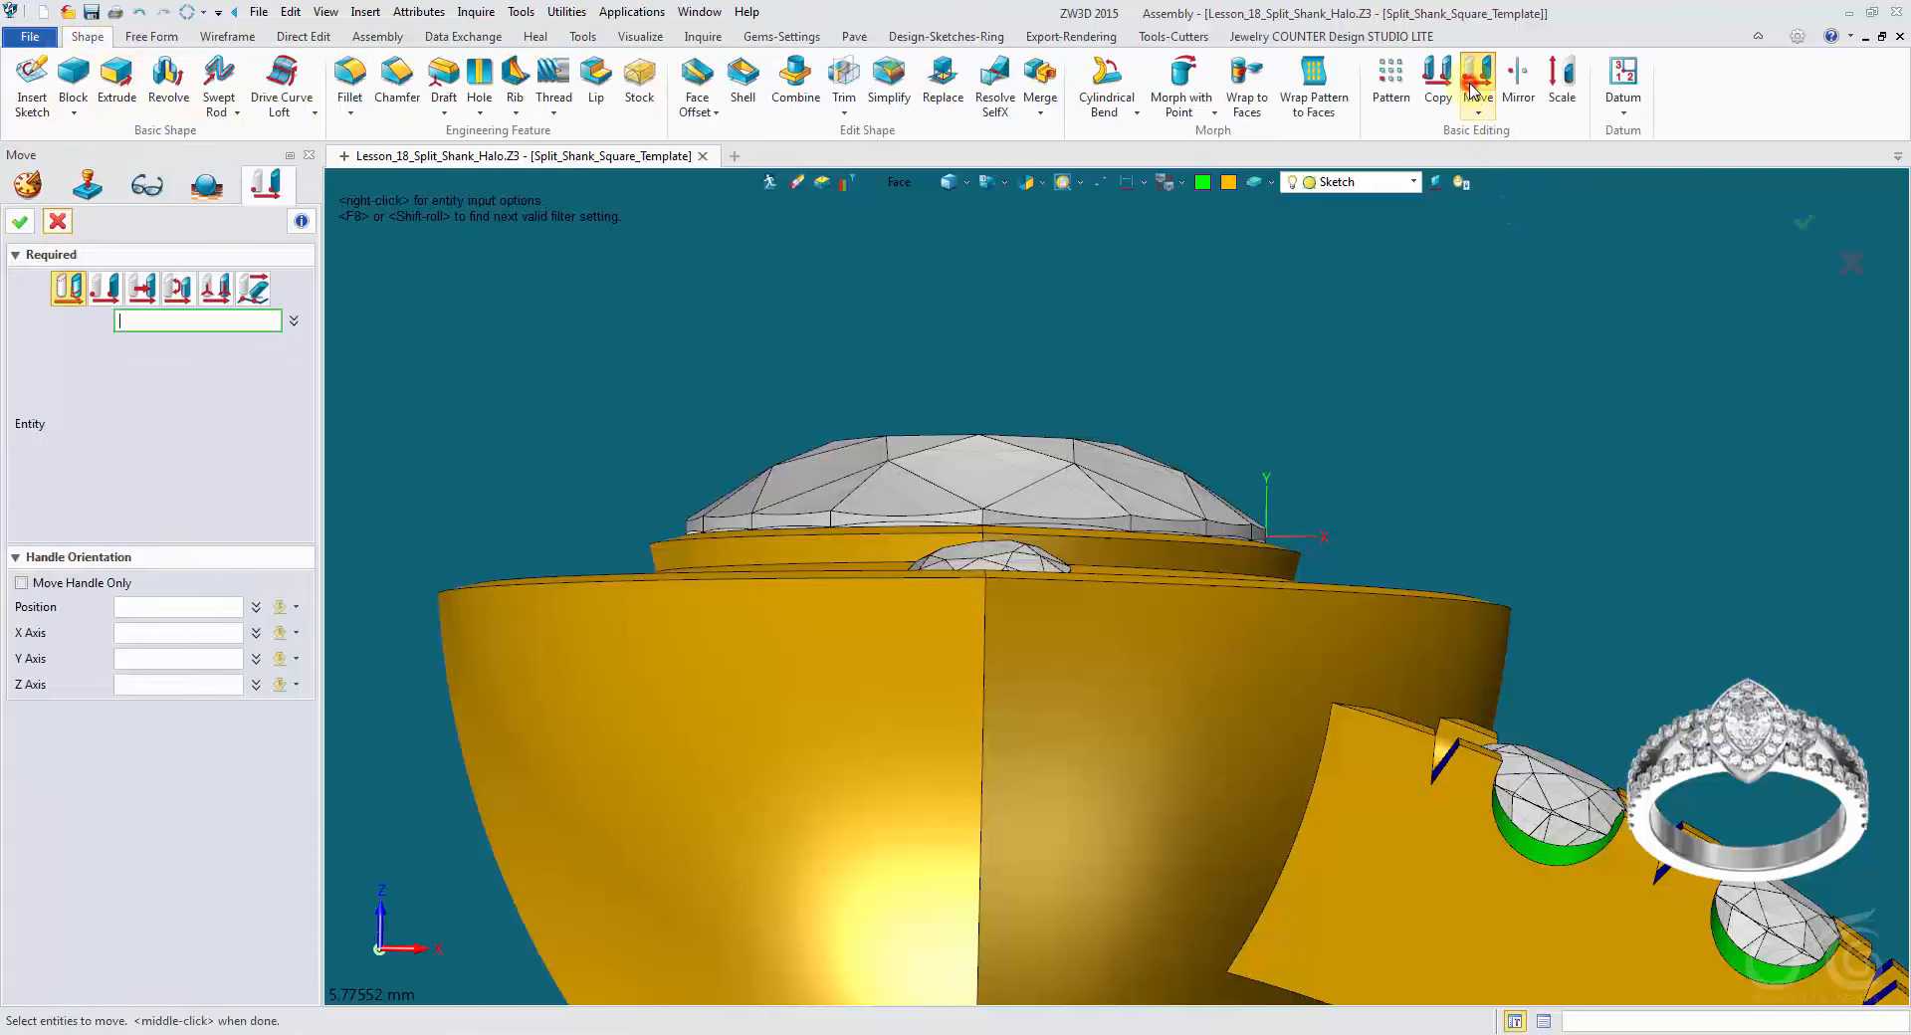
pyautogui.click(898, 184)
pyautogui.click(943, 324)
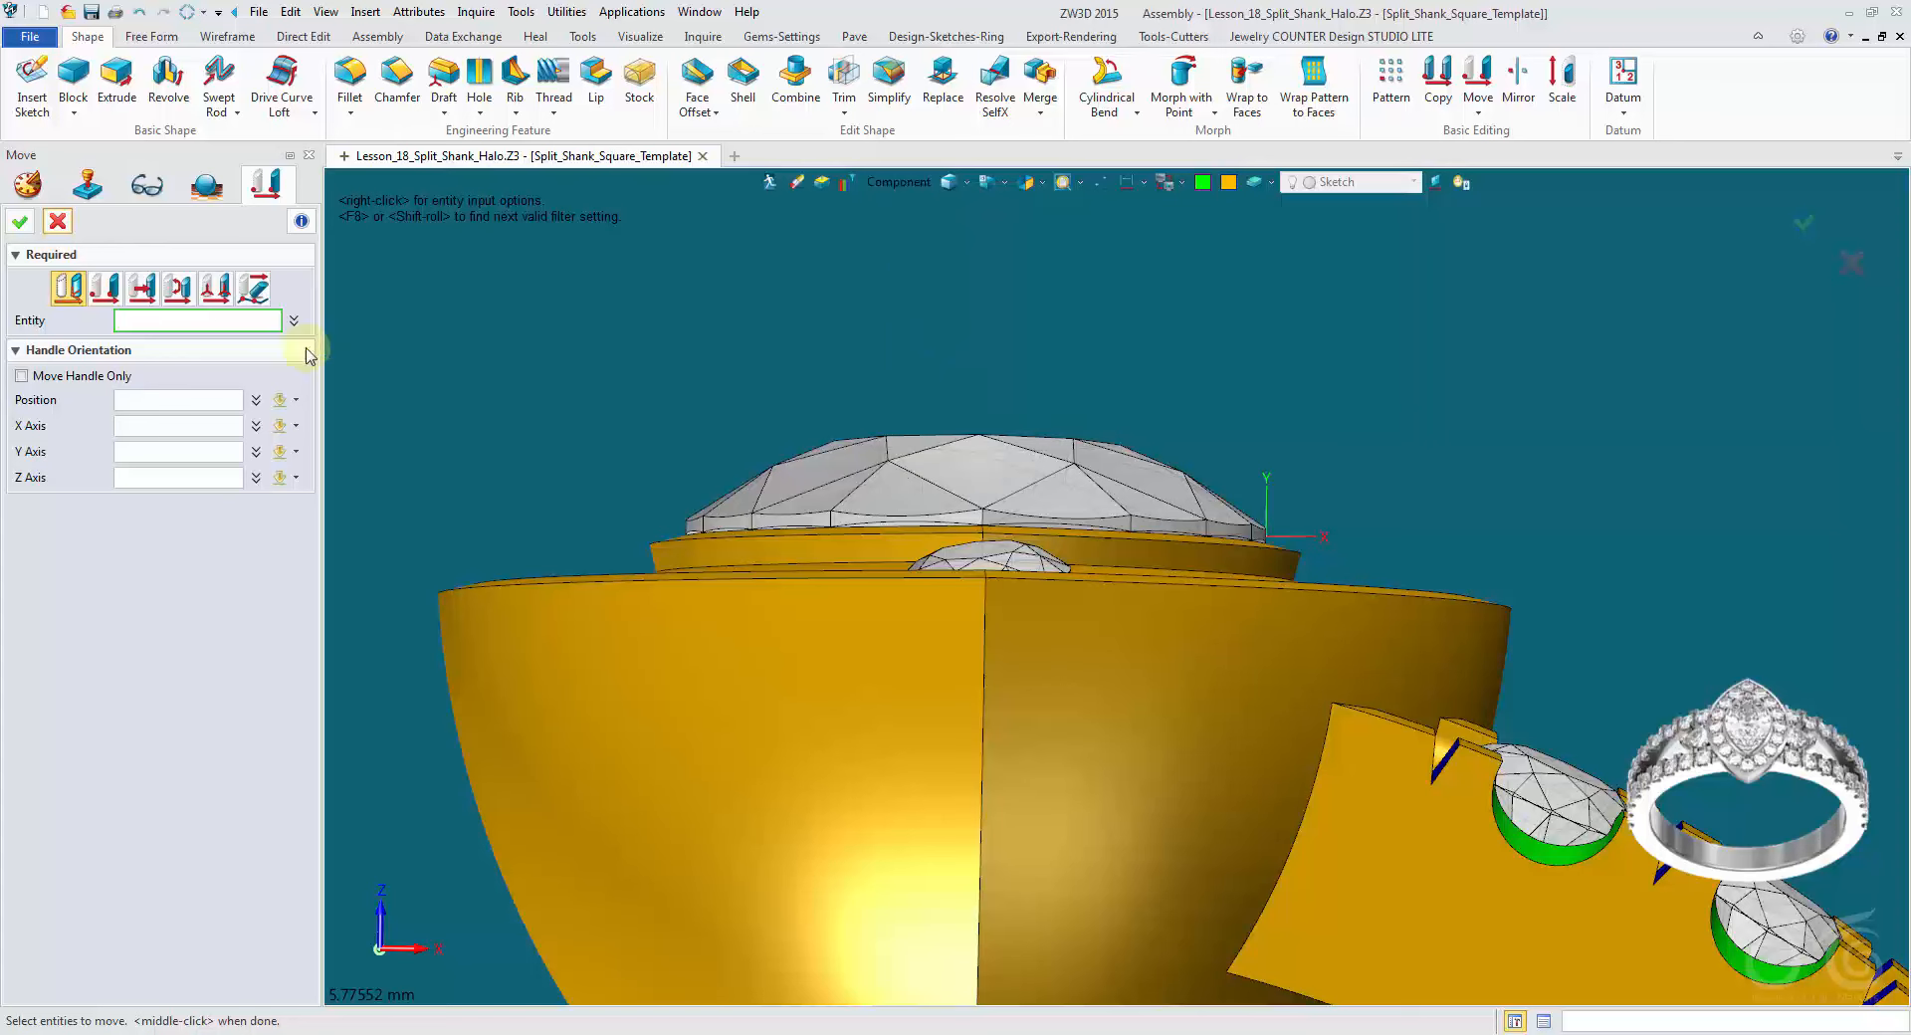
pyautogui.click(181, 296)
pyautogui.scroll(5, 1113, 588)
pyautogui.click(1013, 601)
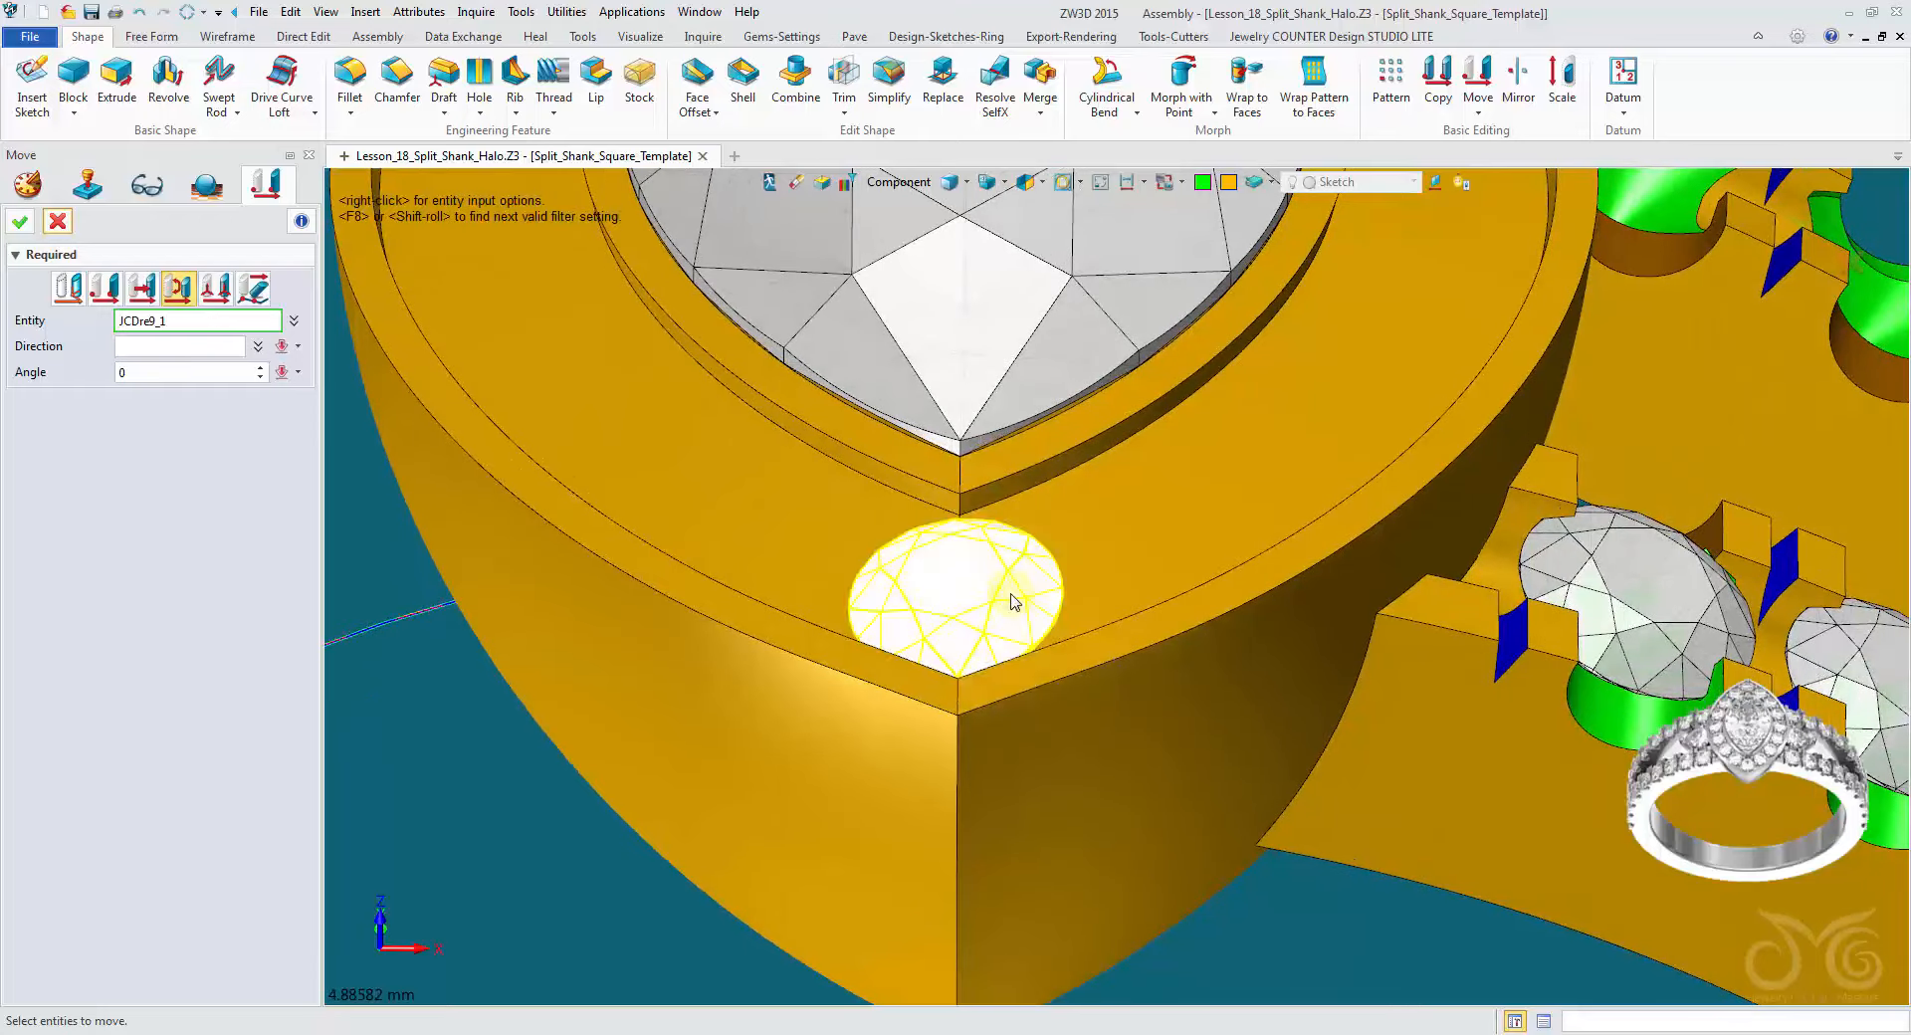
pyautogui.click(1013, 601)
# Step: Define the rotation direction along the short channel-floor edge between the halo's inner tip and the small stone
pyautogui.click(200, 345)
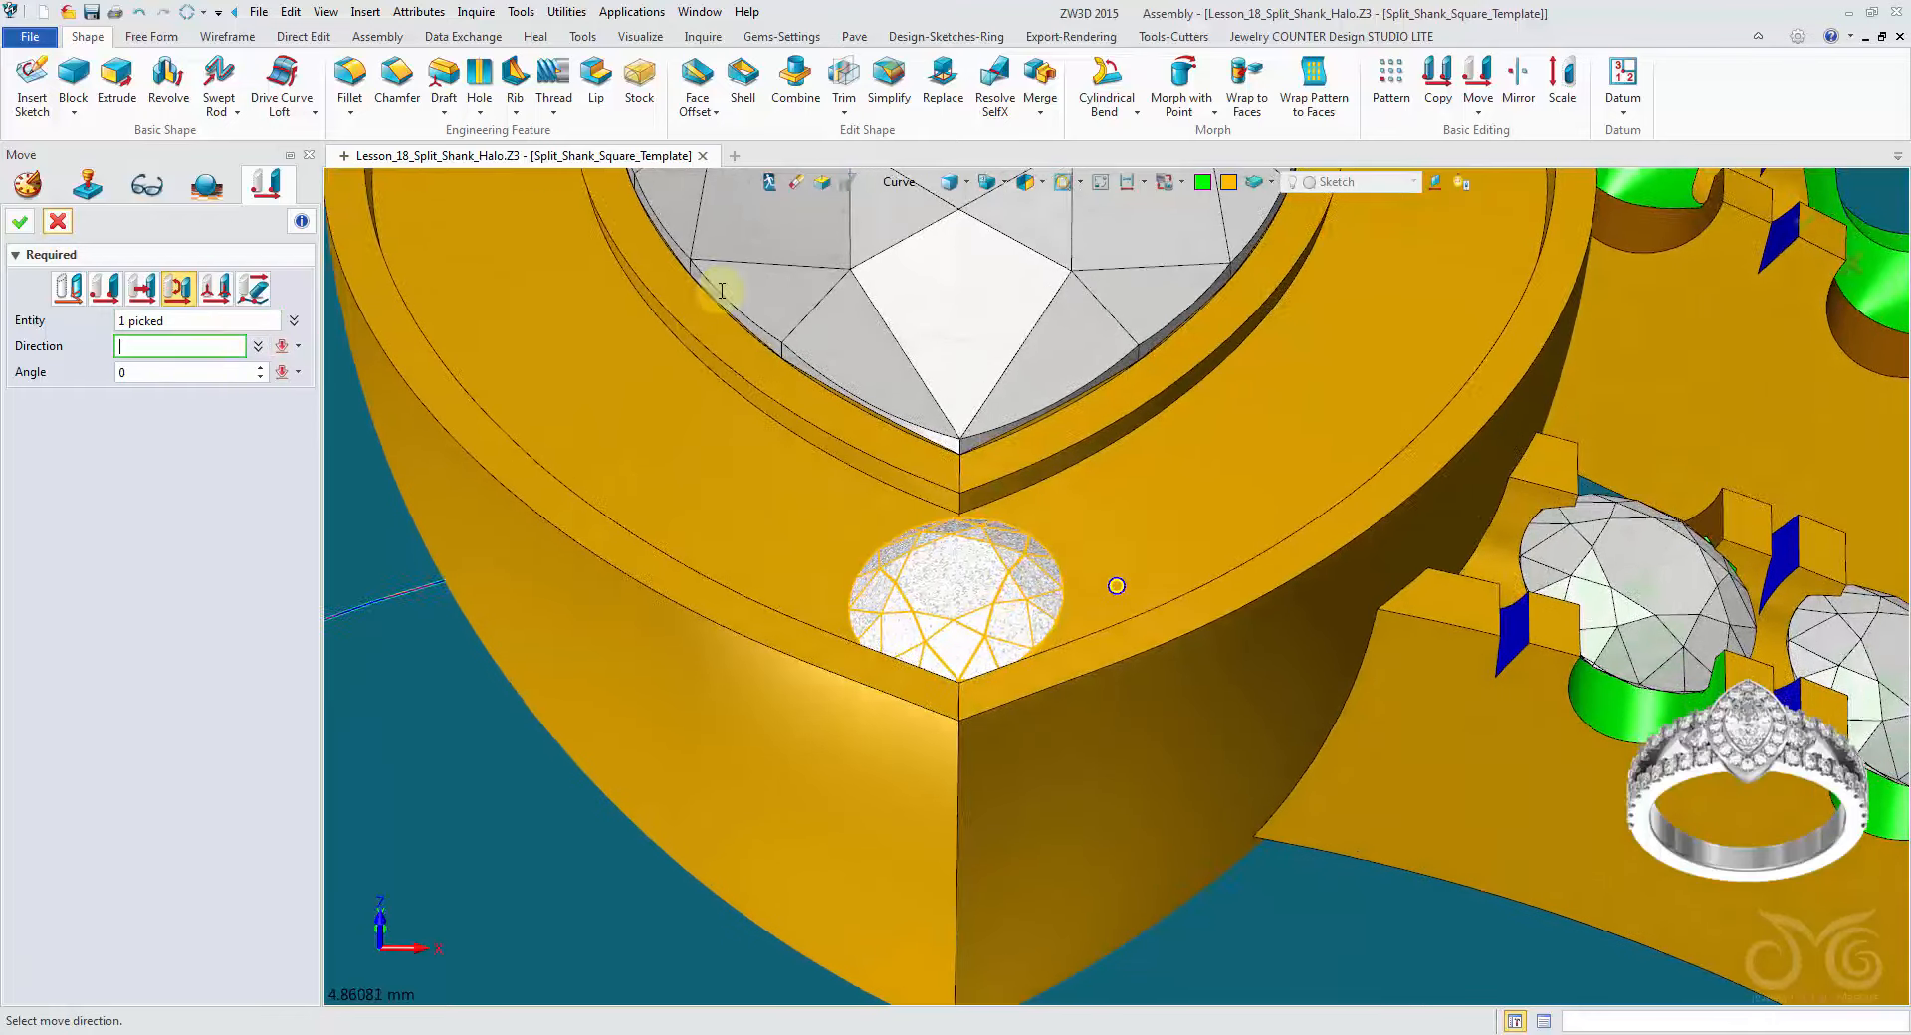
pyautogui.click(923, 191)
pyautogui.click(961, 266)
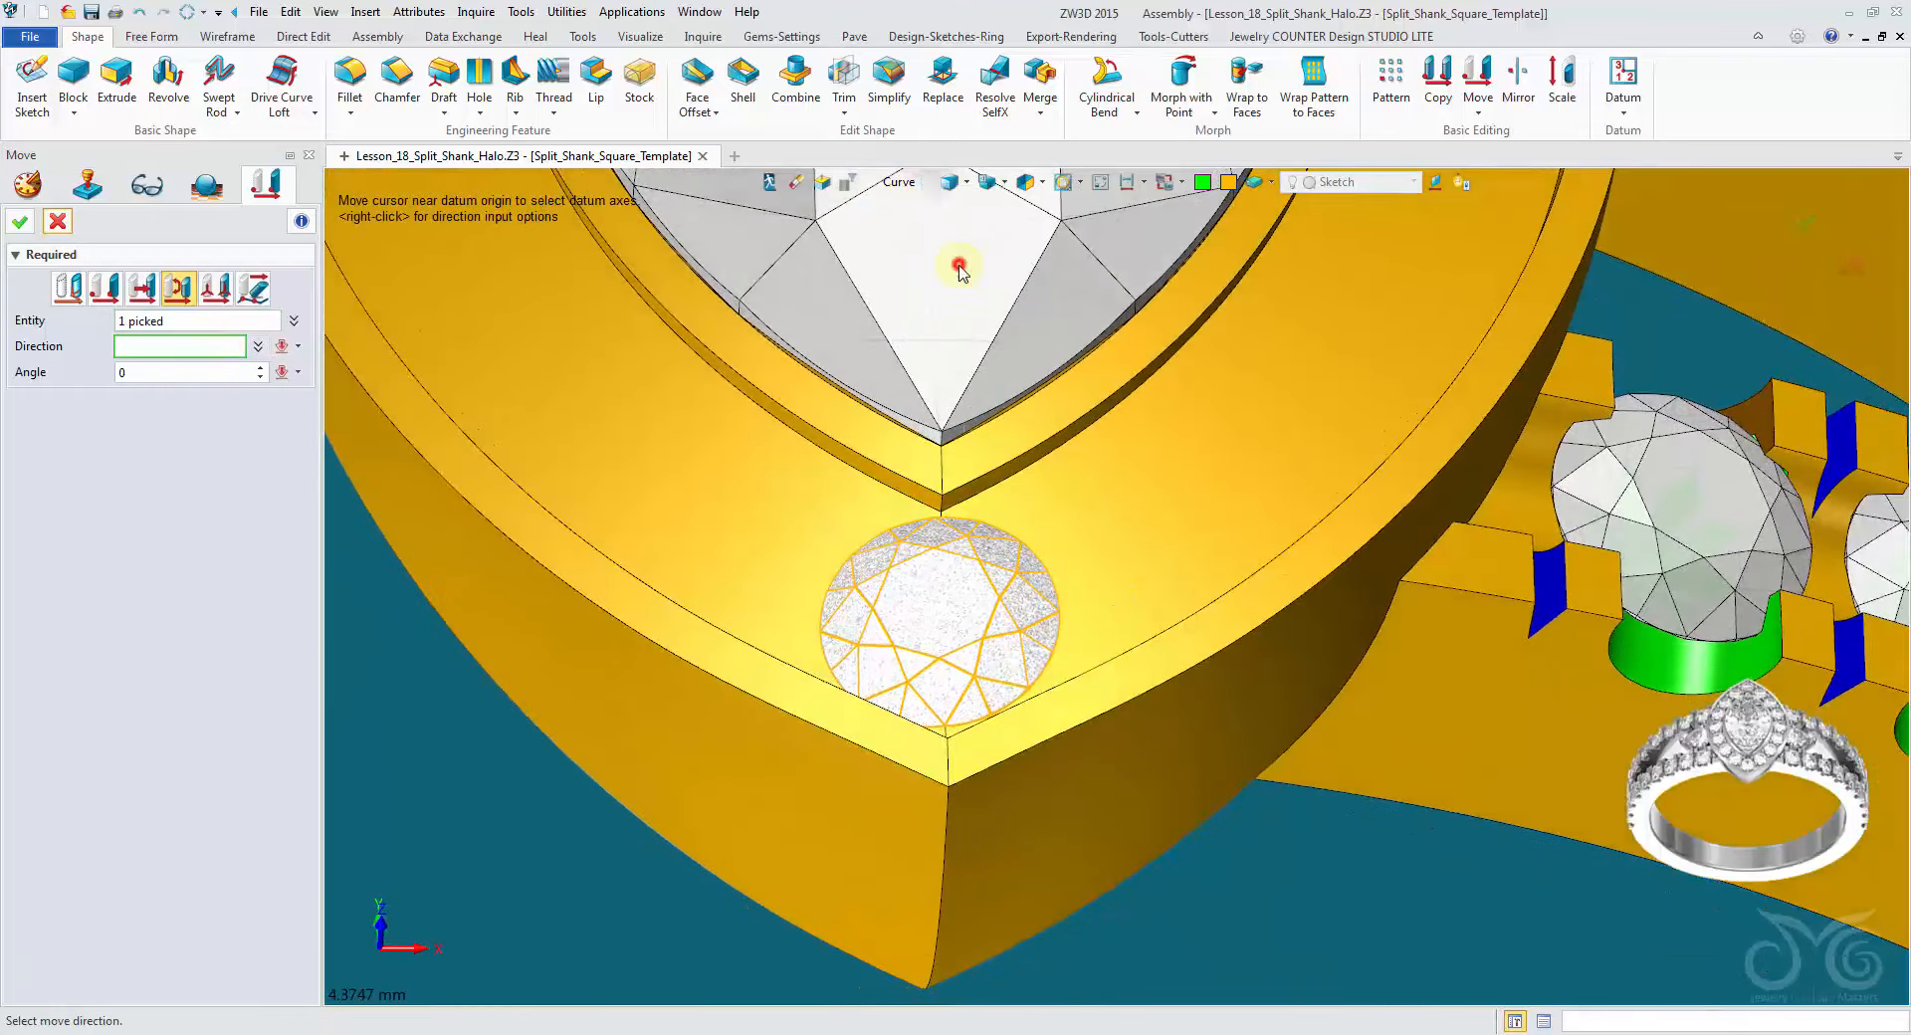
pyautogui.scroll(5, 977, 541)
pyautogui.scroll(2, 935, 558)
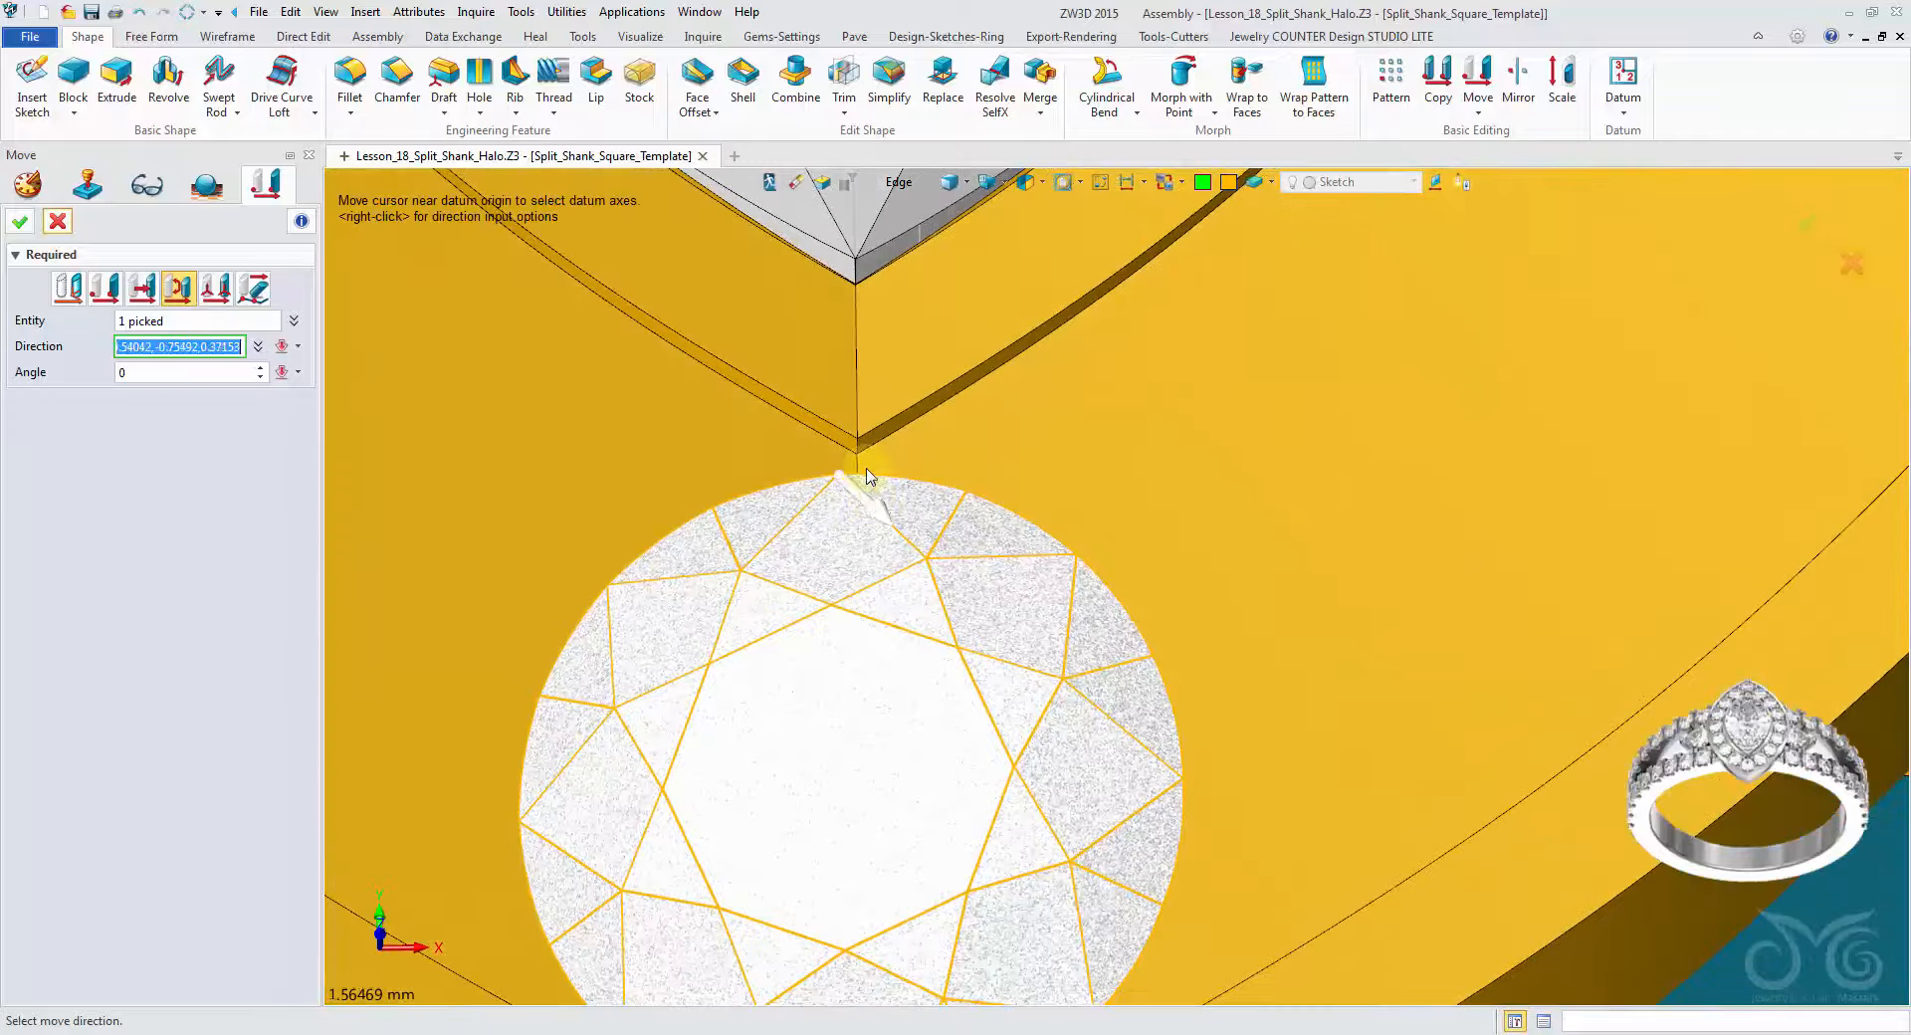
pyautogui.click(962, 183)
pyautogui.moveTo(946, 299); pyautogui.dragTo(941, 448, button='right')
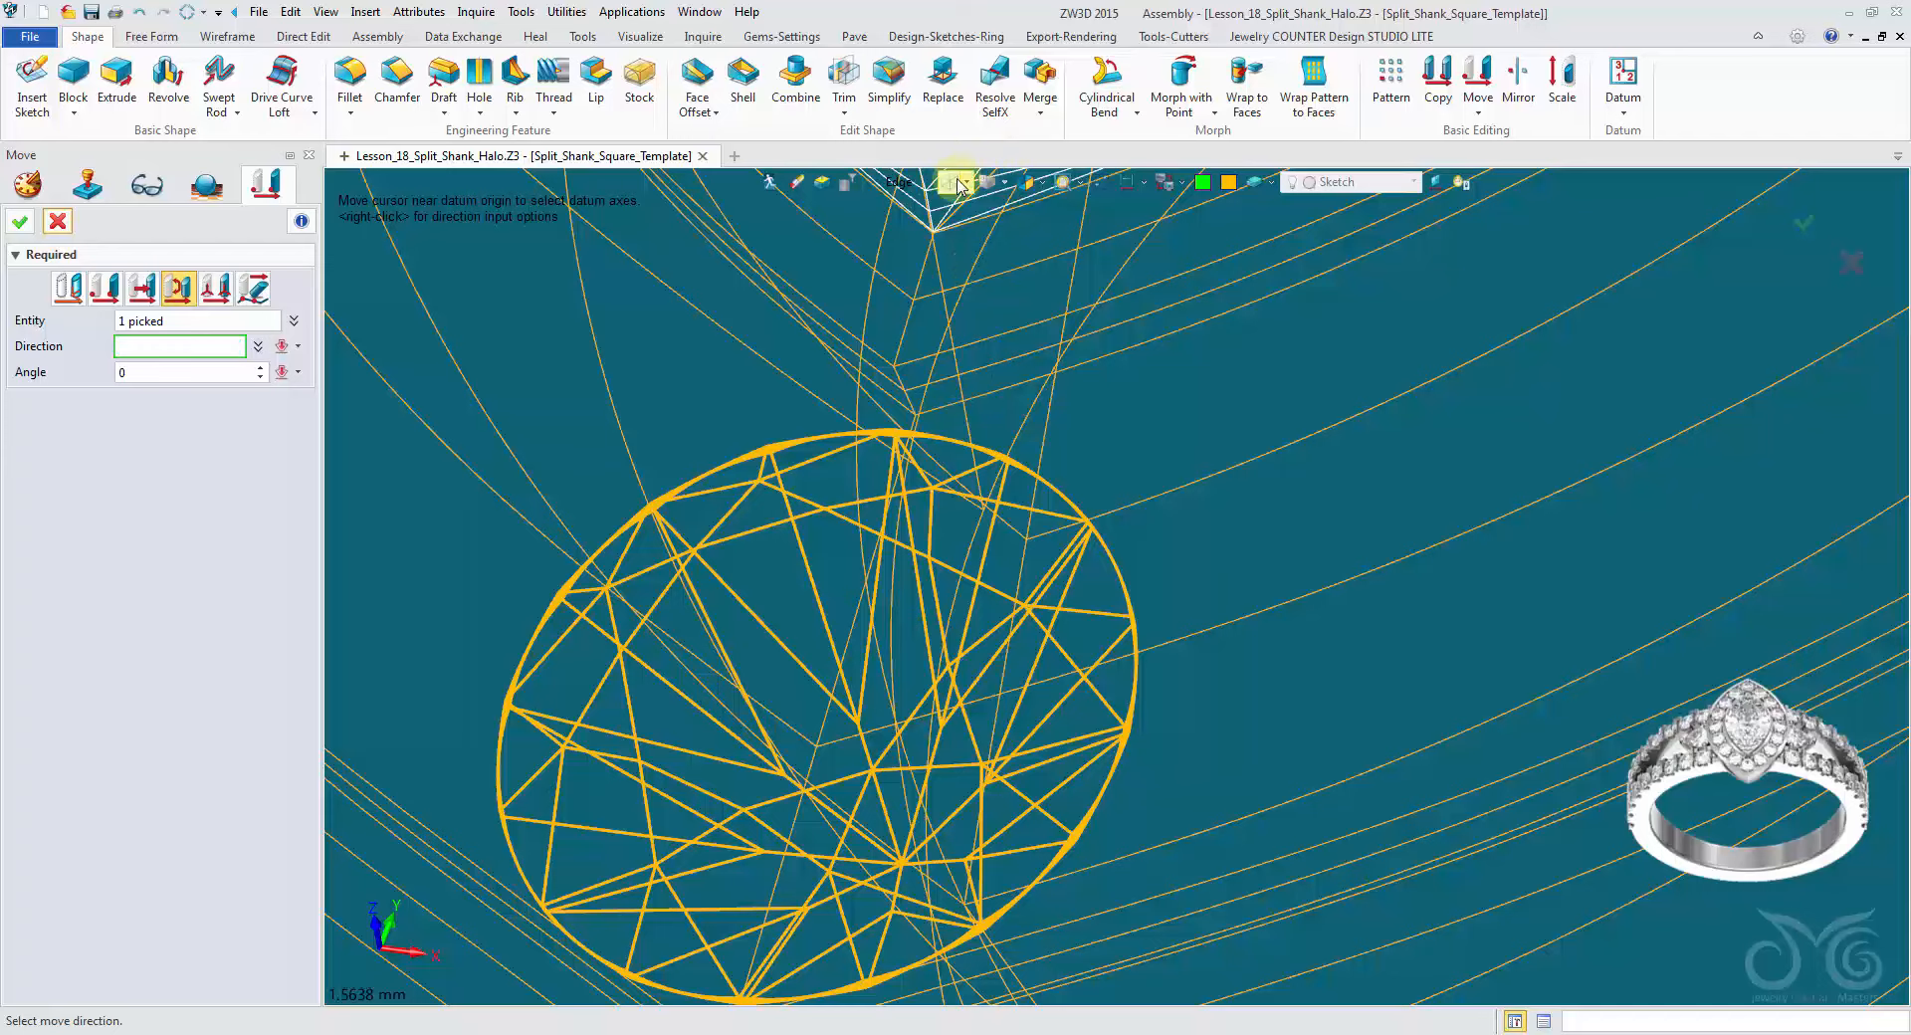
pyautogui.click(961, 183)
pyautogui.scroll(3, 925, 416)
pyautogui.click(878, 476)
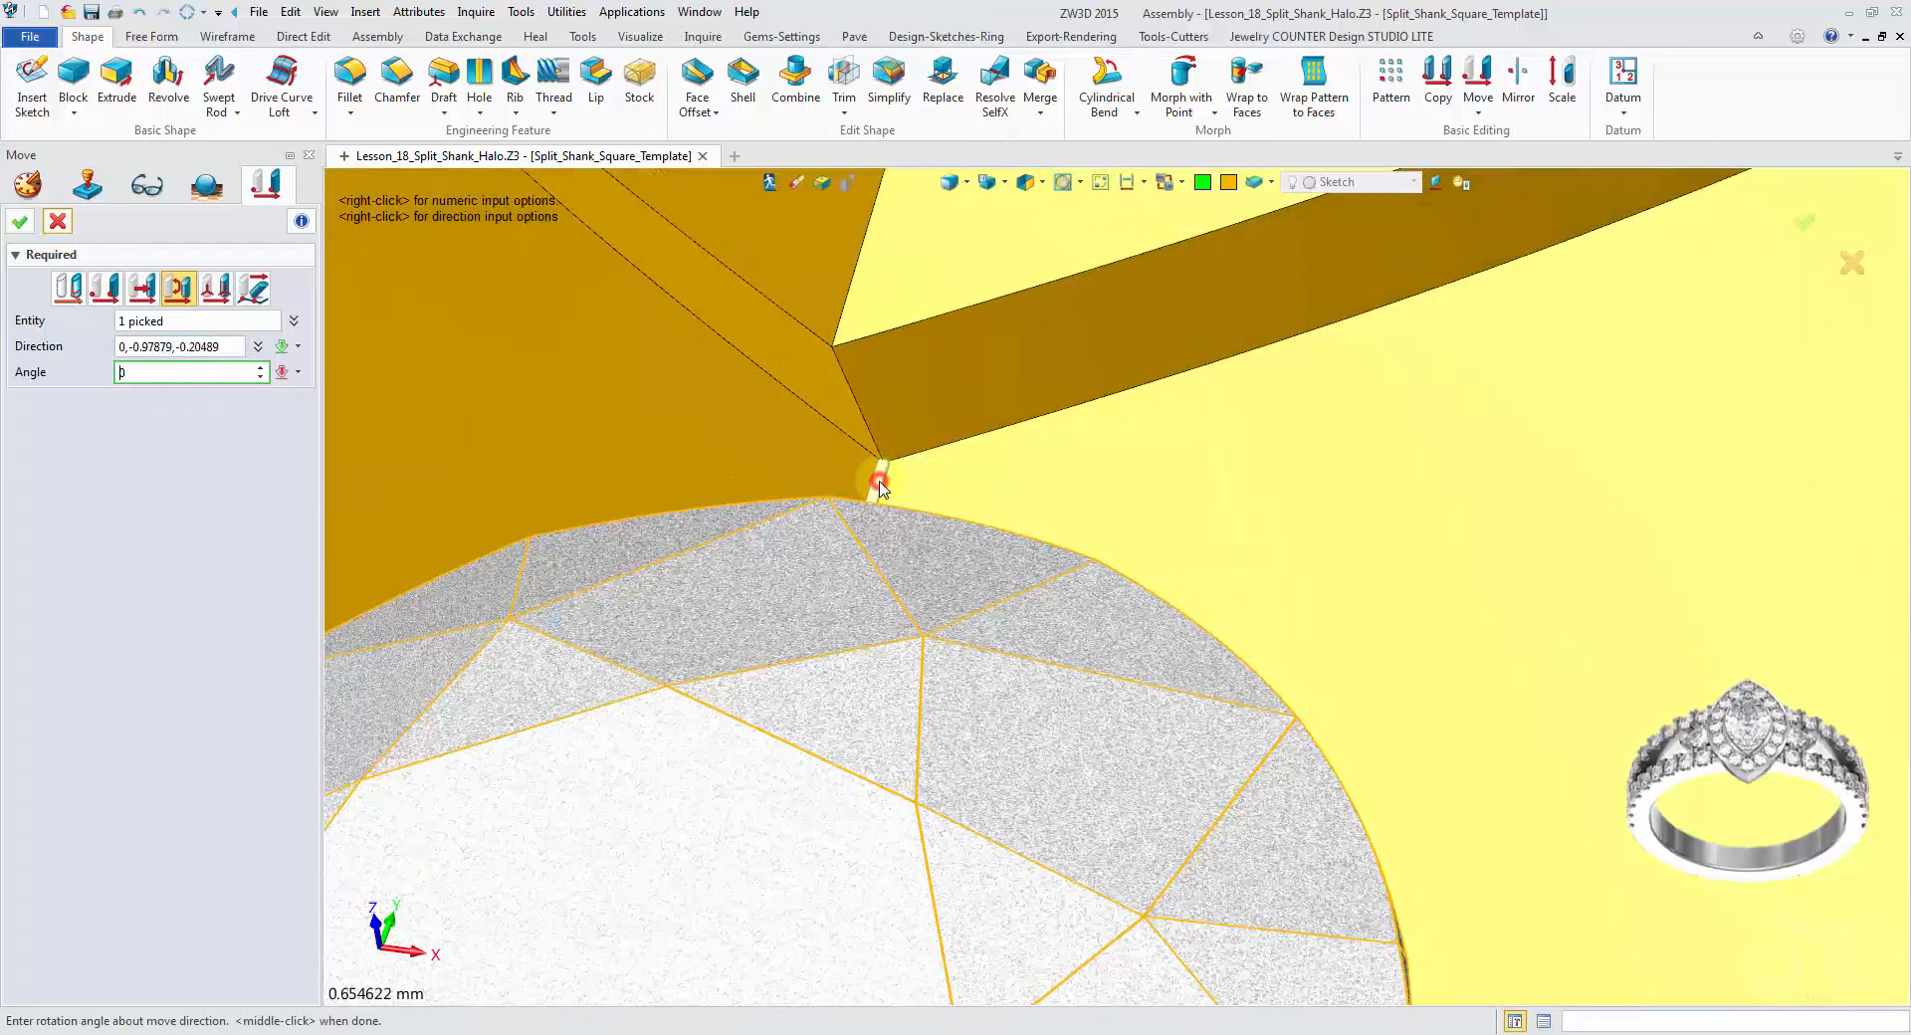
# Step: Rotate the small stone by -6 degrees about the chosen edge and apply the move
pyautogui.moveTo(878, 476); pyautogui.dragTo(893, 453, button='right')
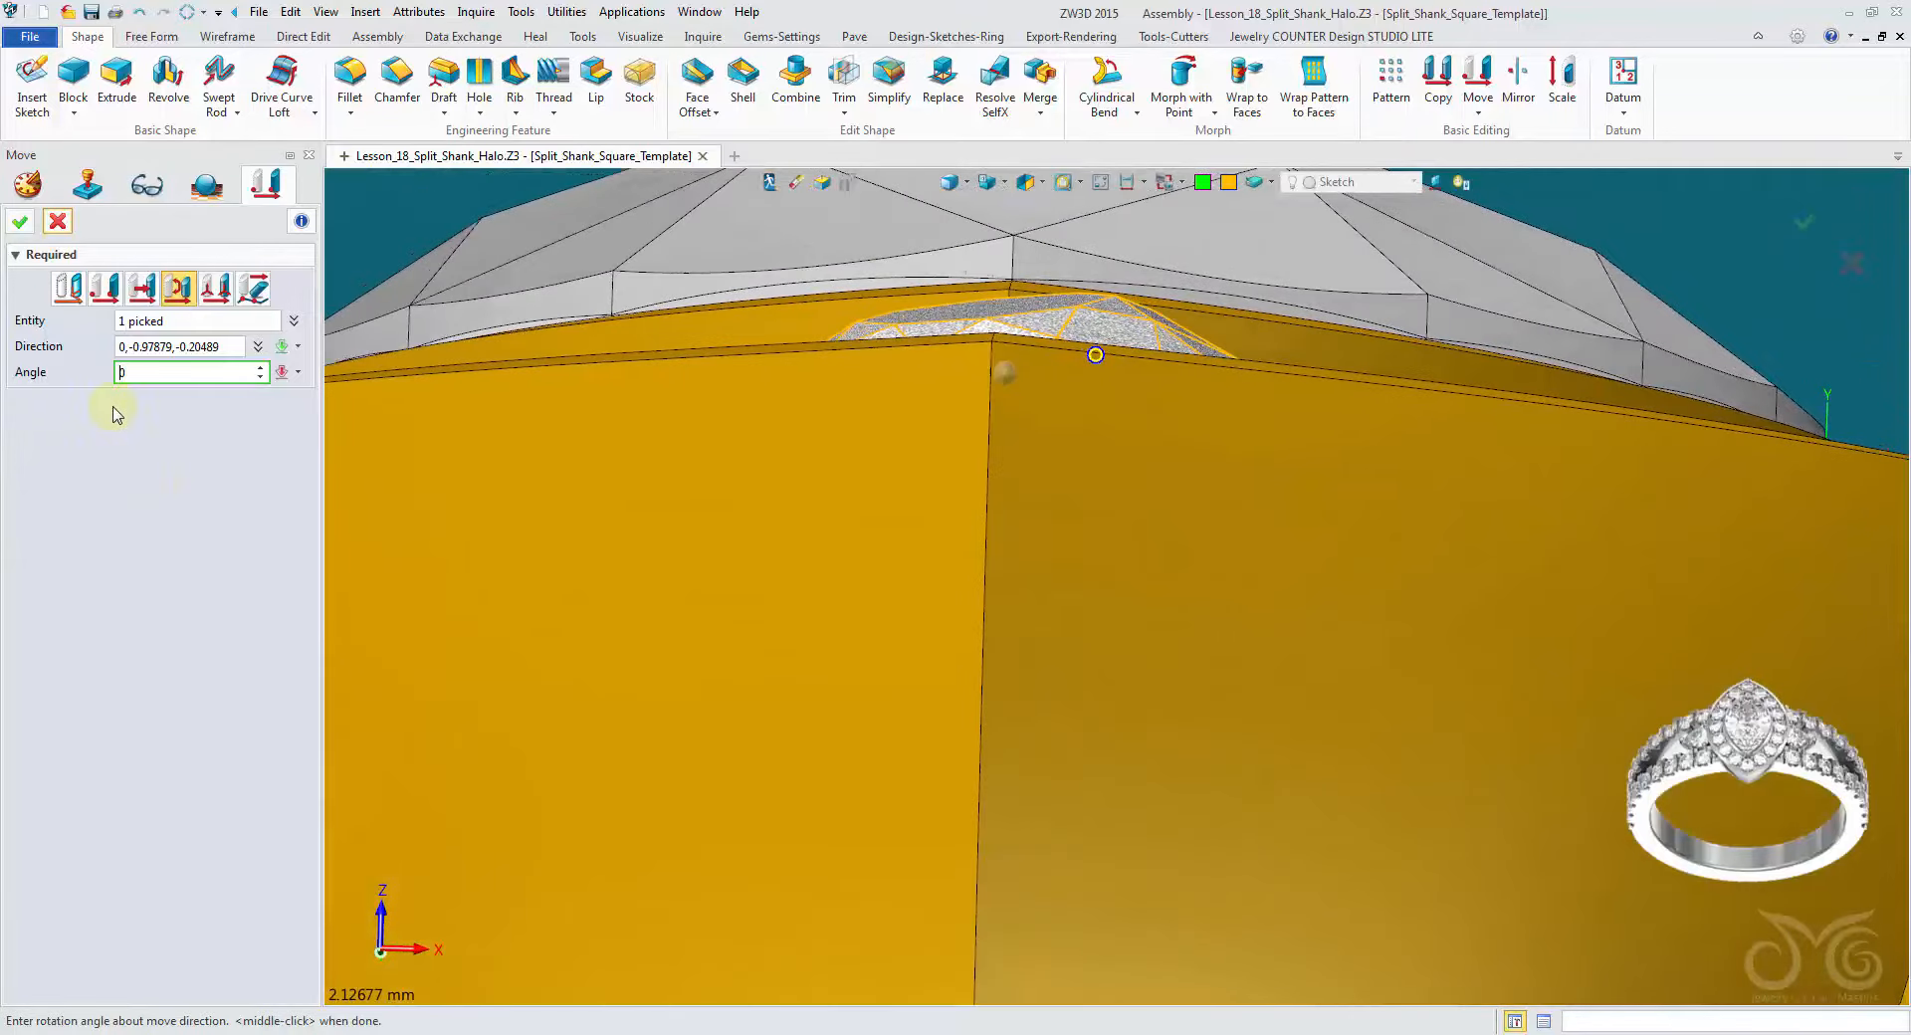
pyautogui.doubleClick(149, 376)
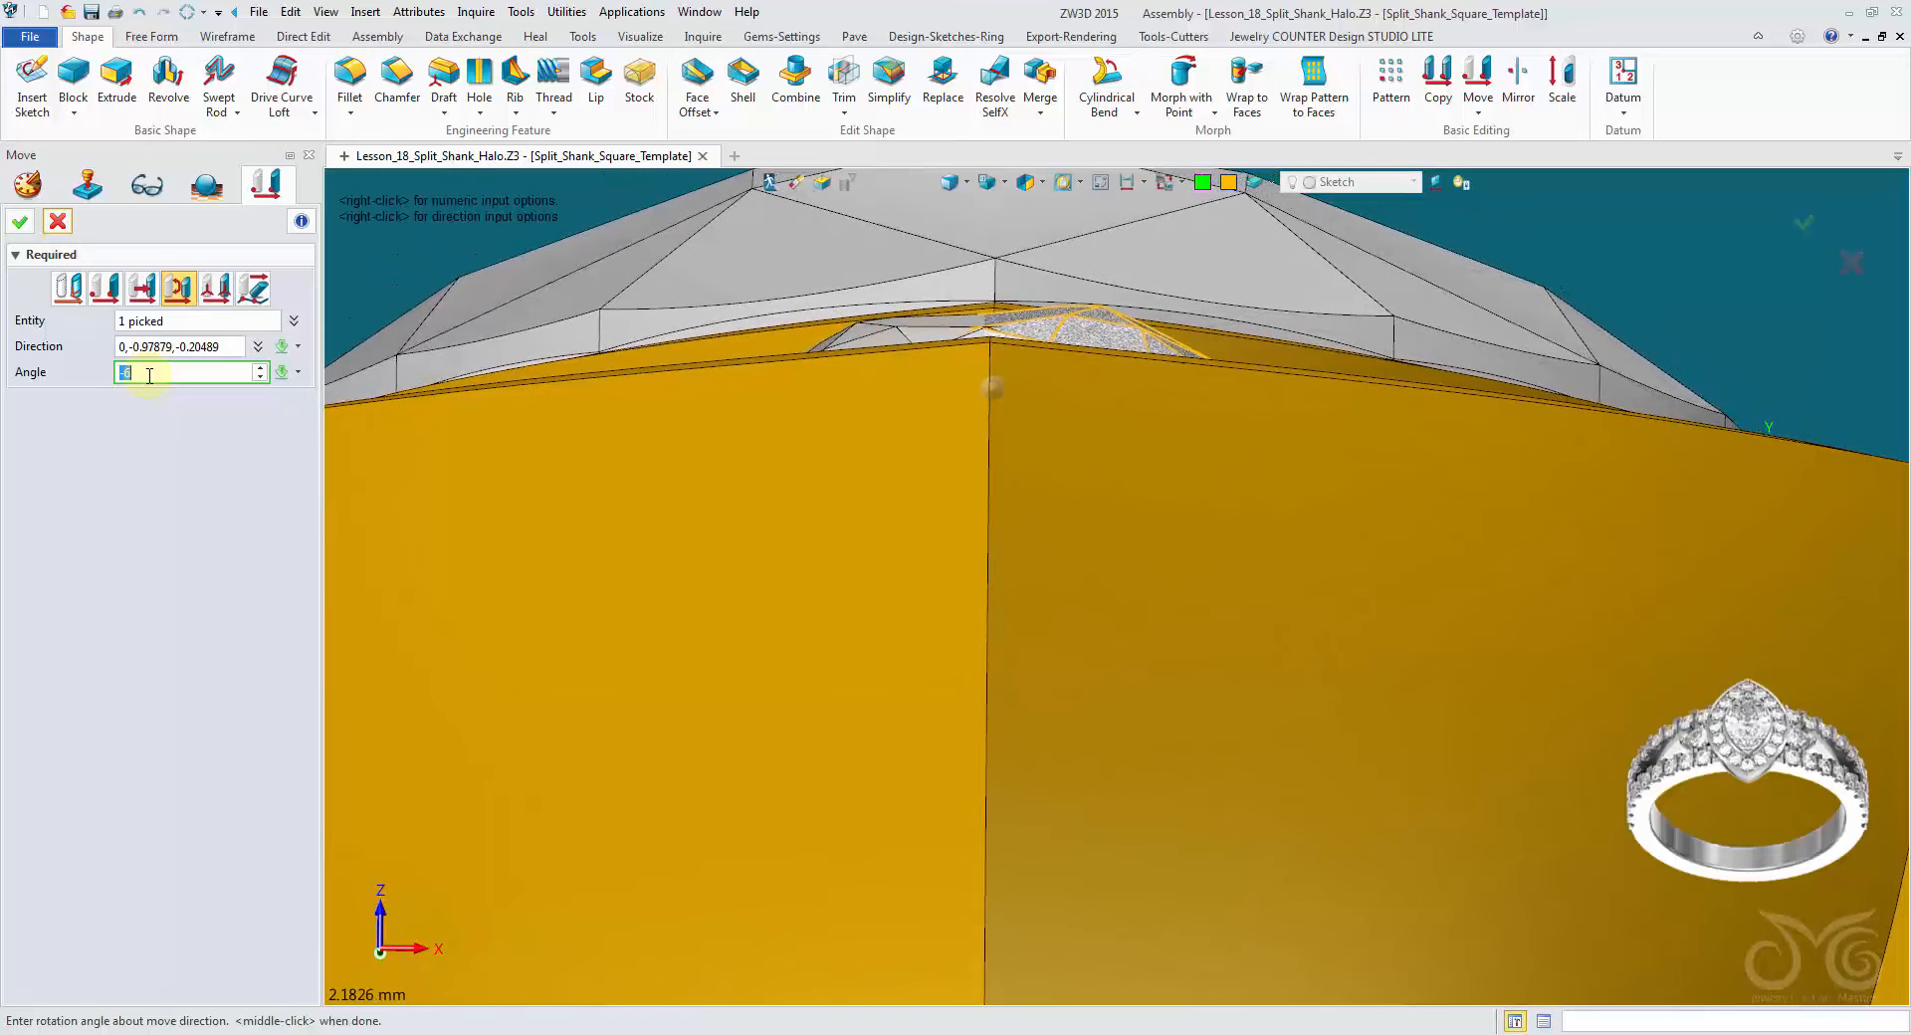
pyautogui.click(20, 223)
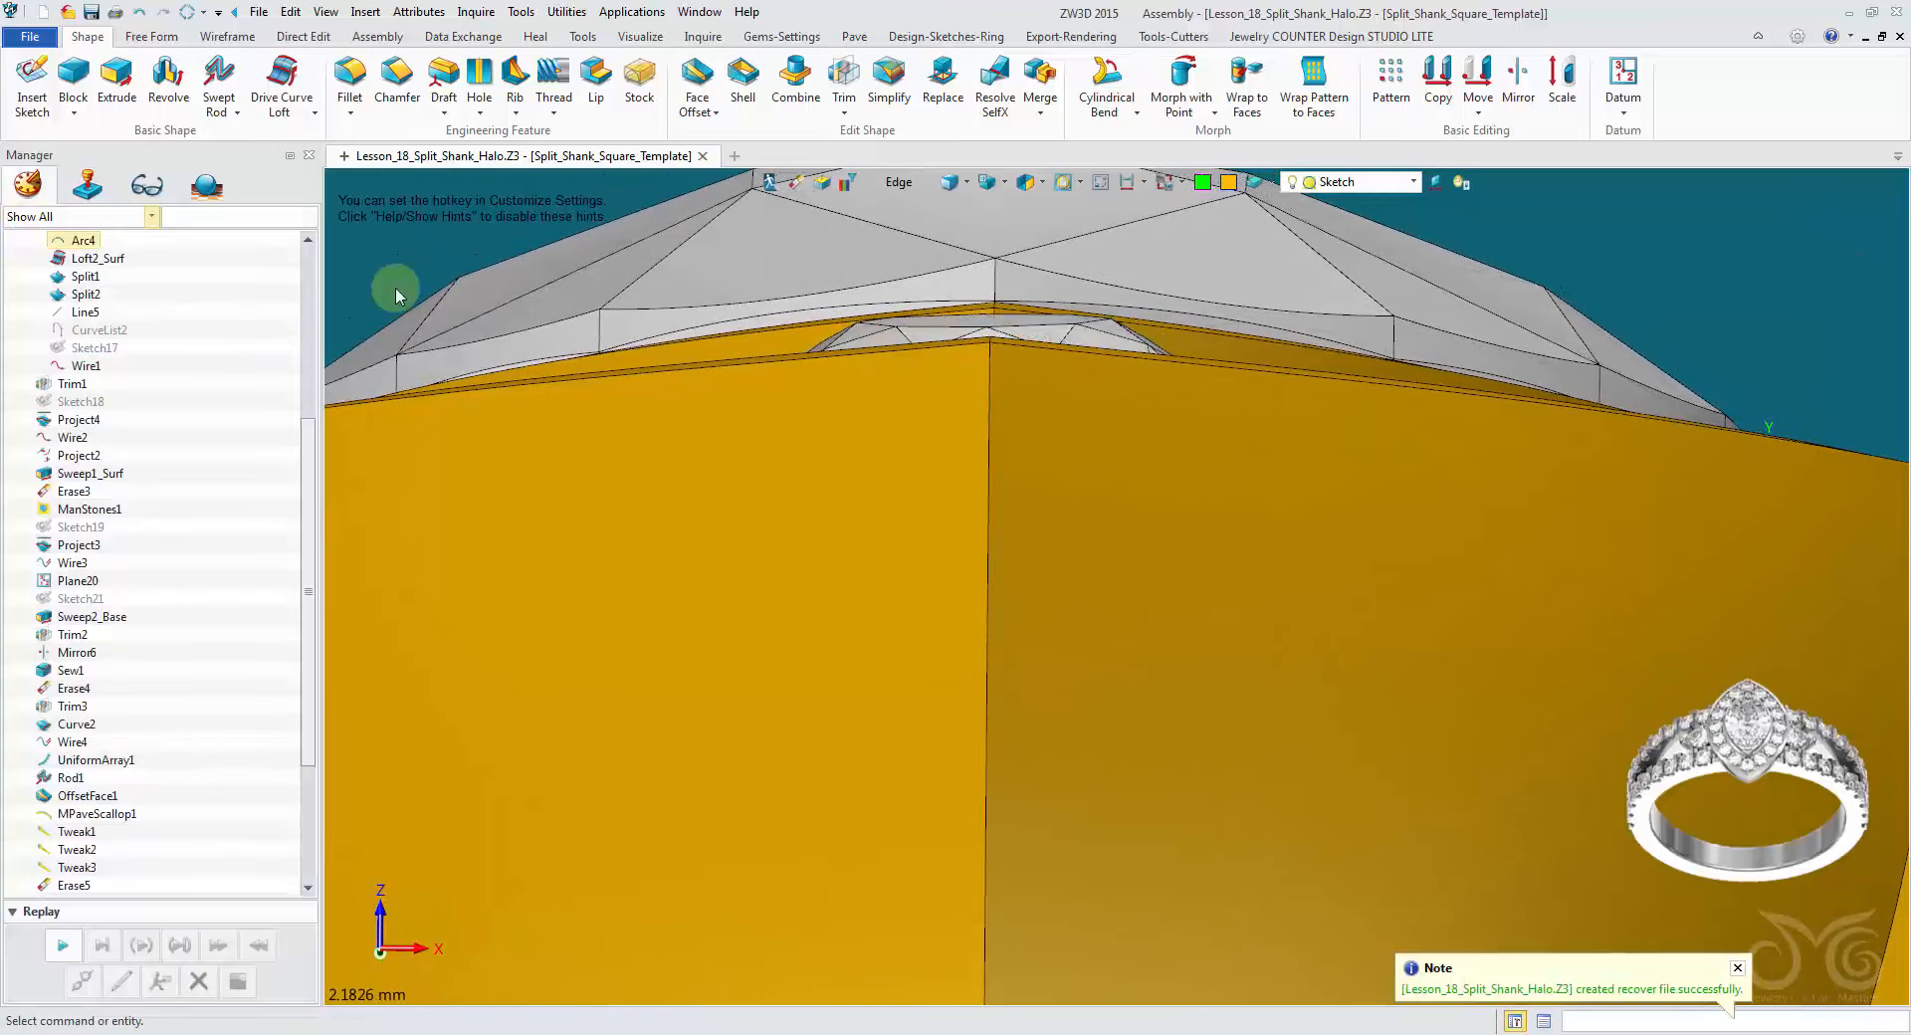
# Step: Redefine the stone's rotation with an adjusted angle so it sits level across the halo's tip
pyautogui.rightClick(405, 254)
pyautogui.click(417, 237)
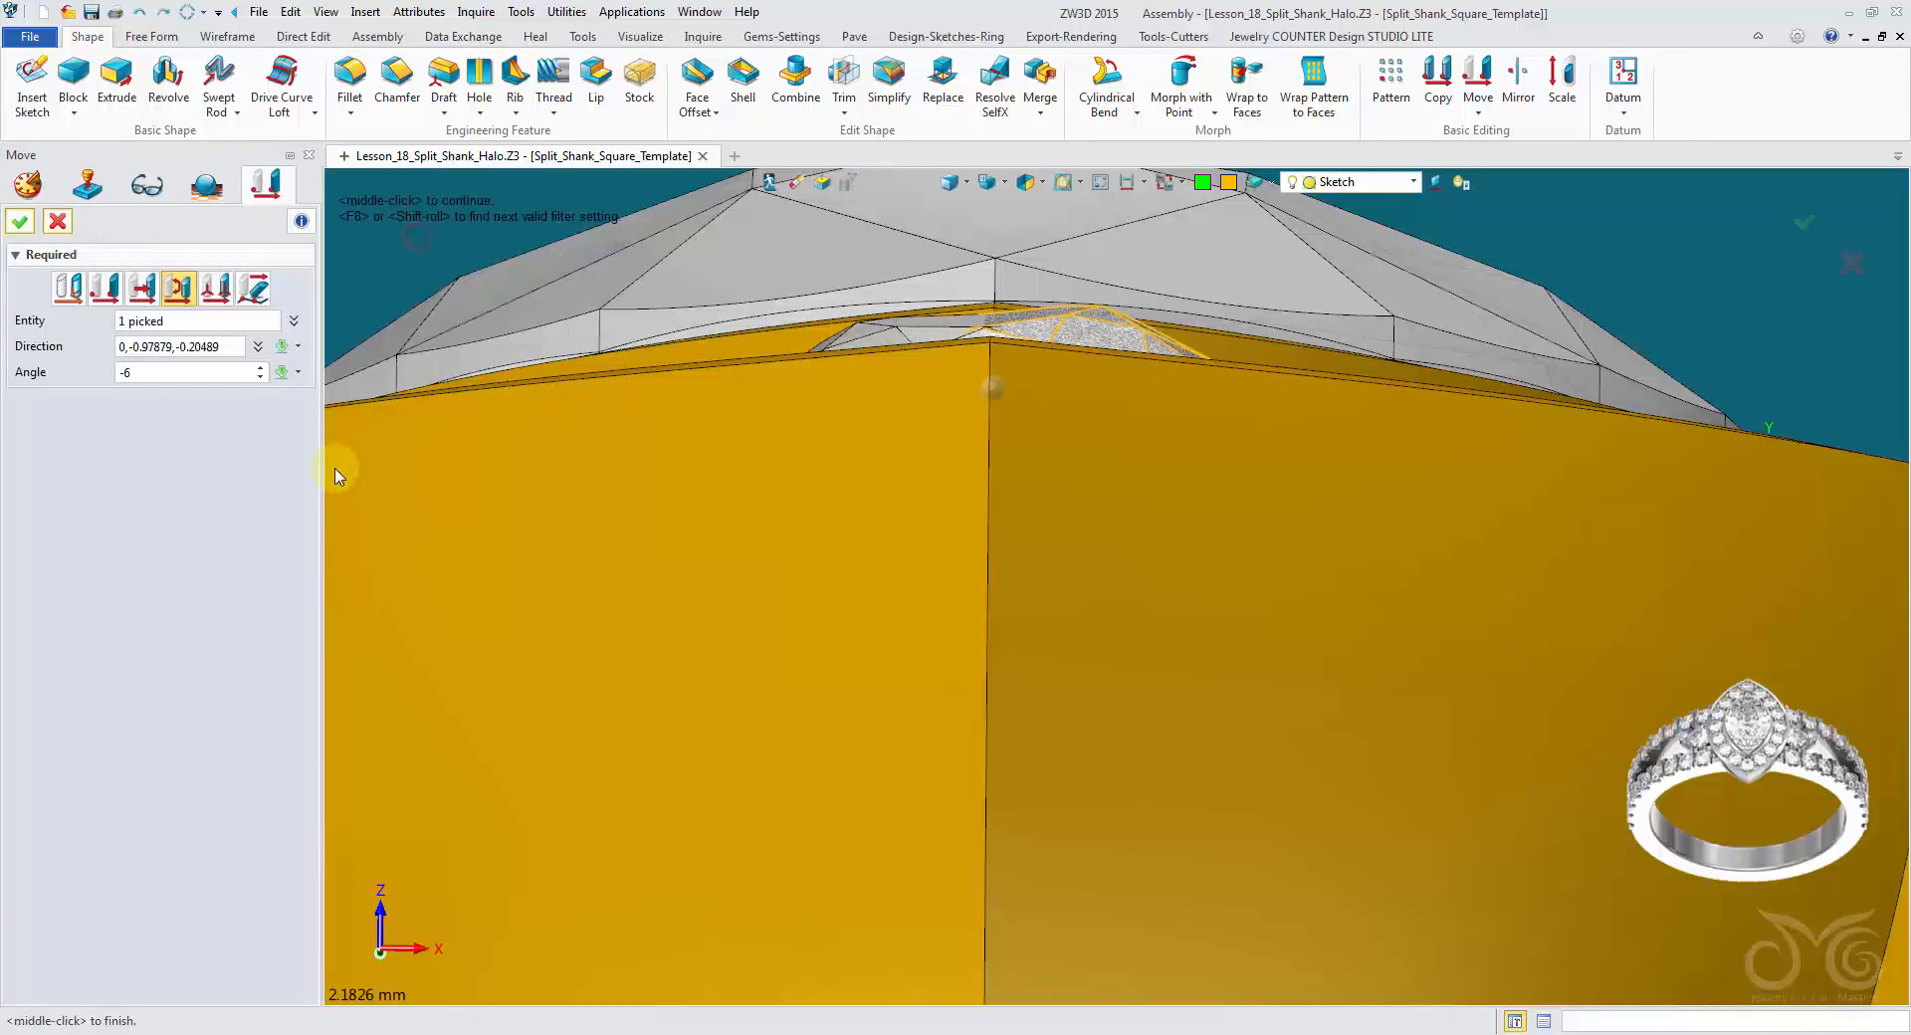
pyautogui.click(200, 373)
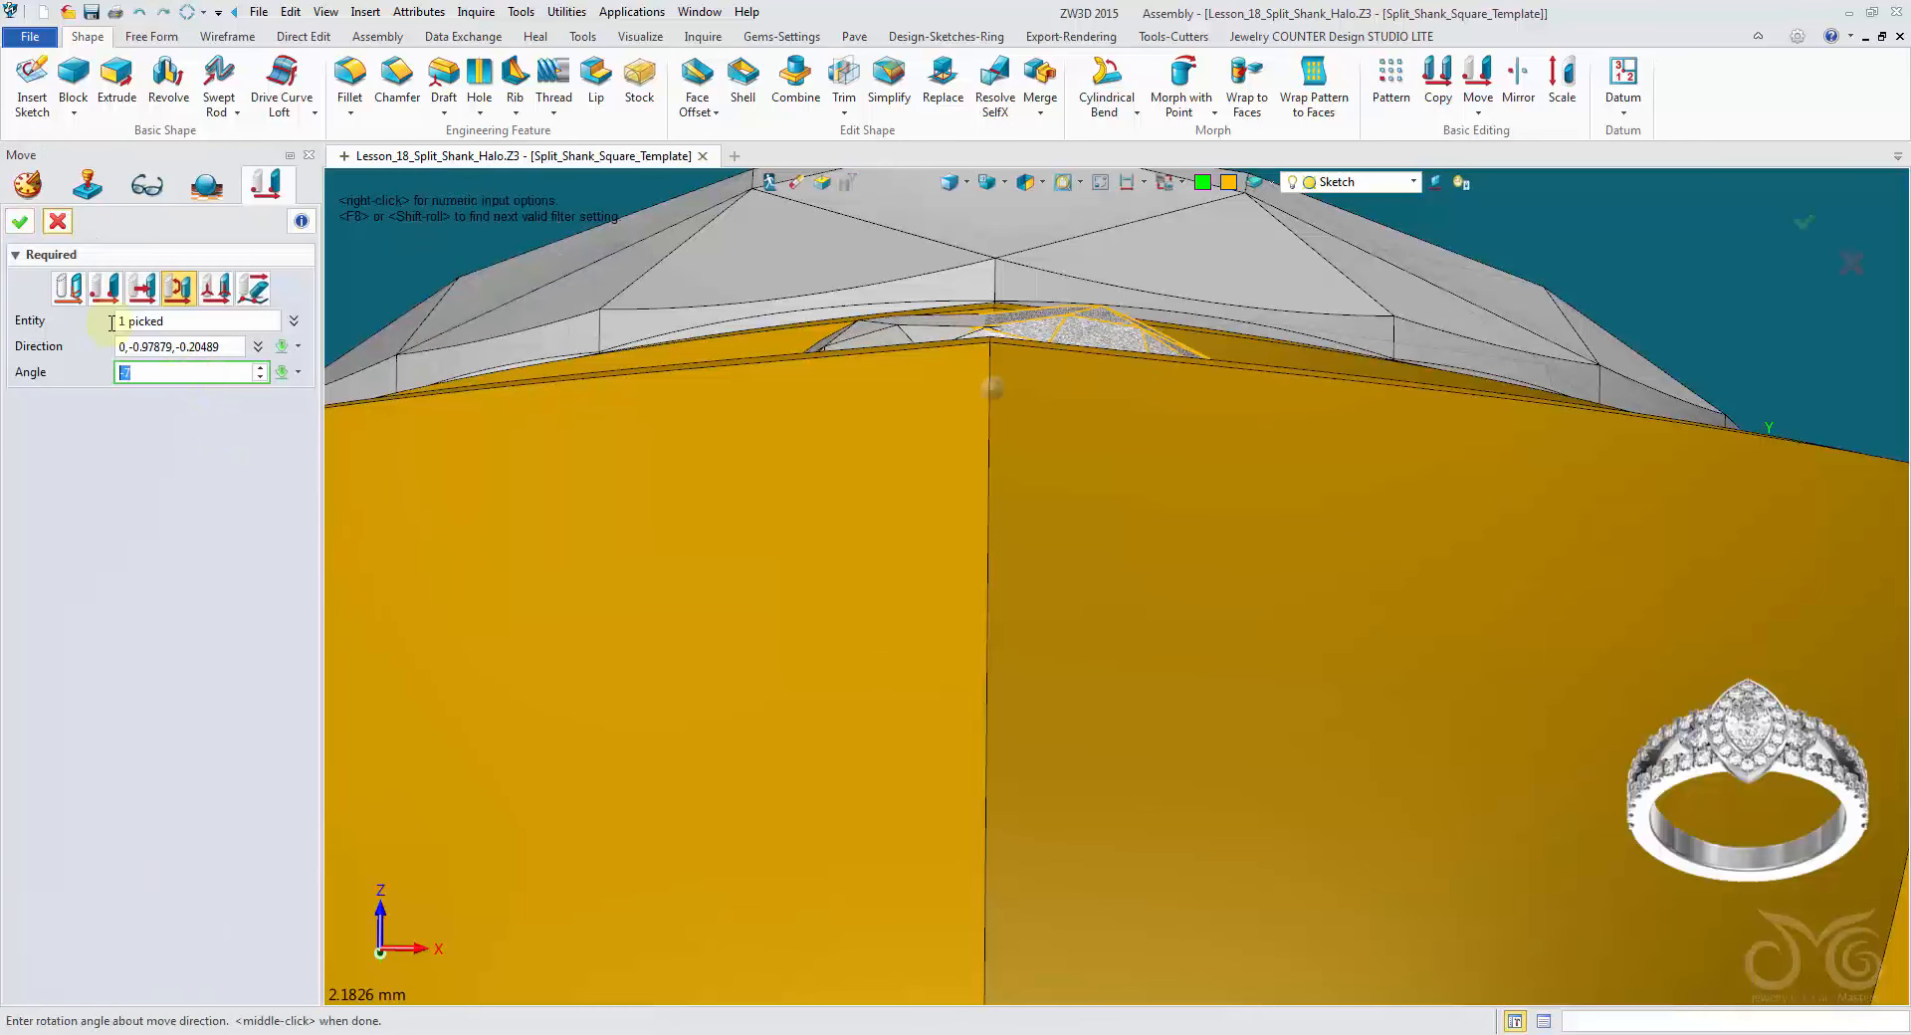
pyautogui.click(22, 223)
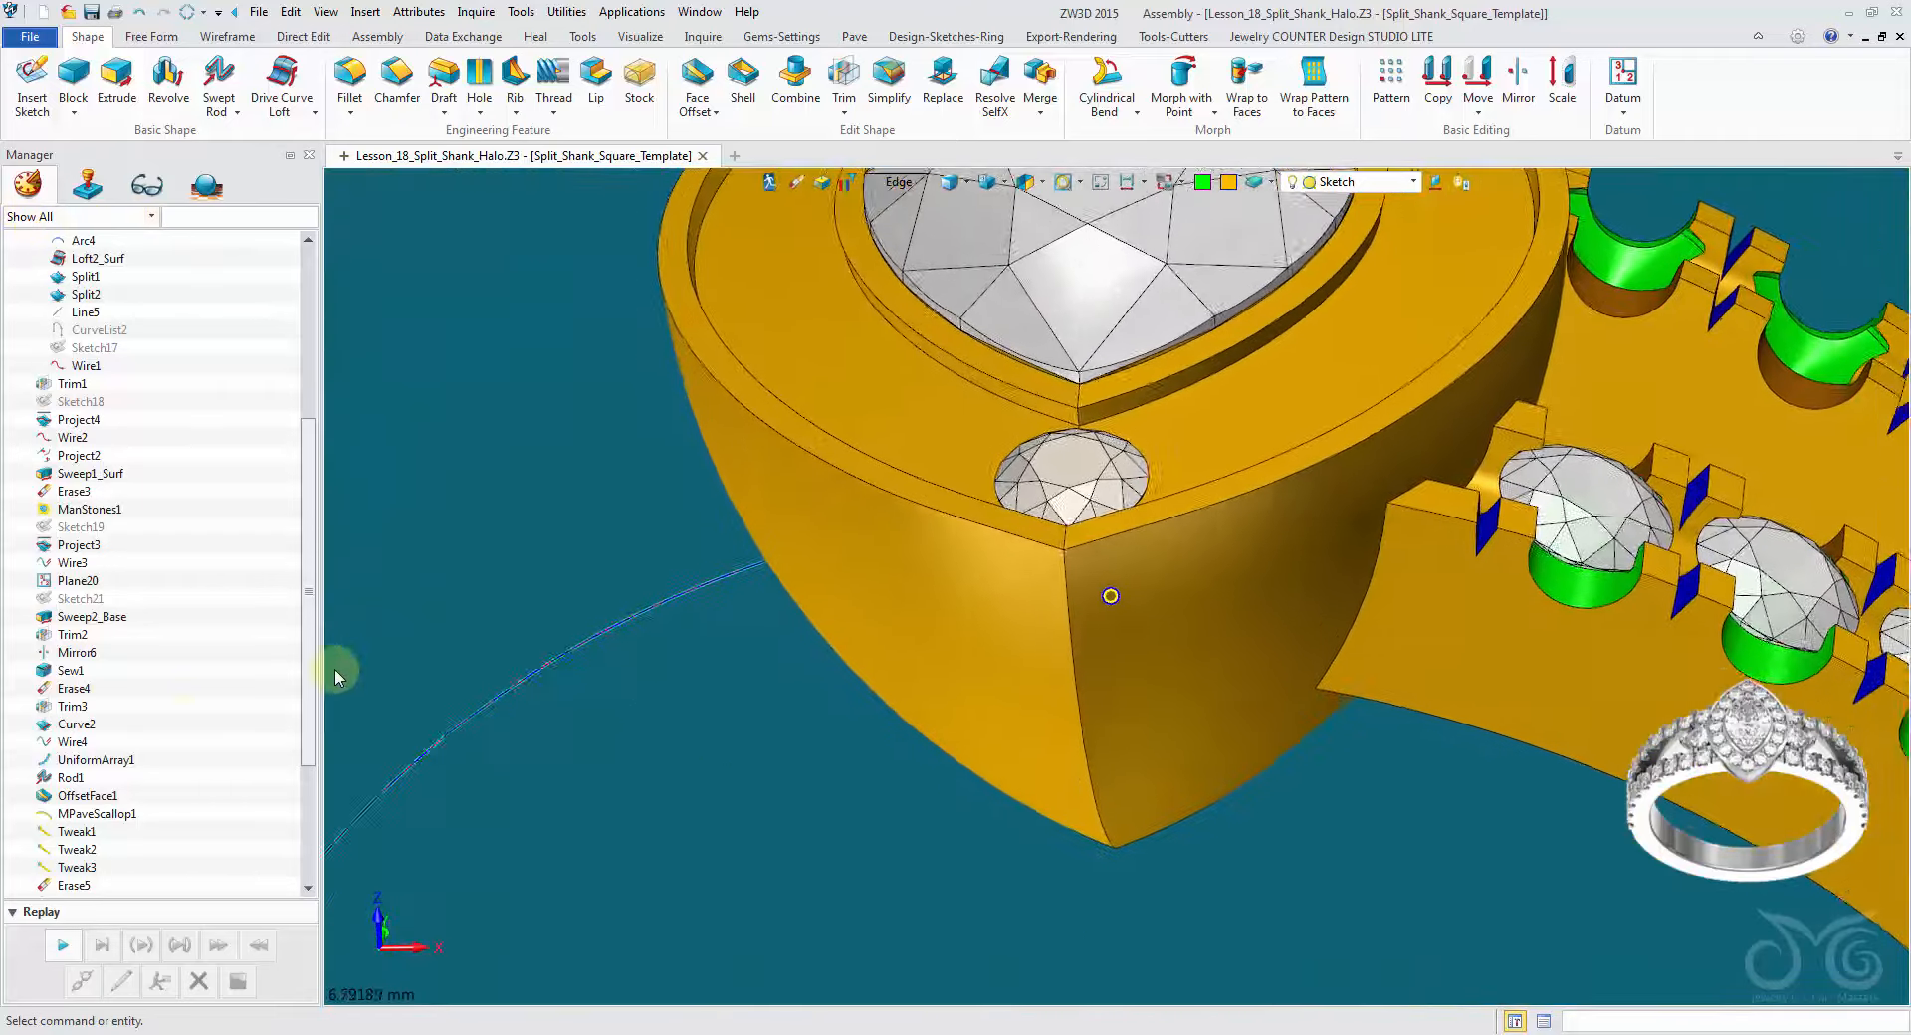
# Step: Set the elevation of the ManStones2 feature to 0.2 and regenerate the model
pyautogui.scroll(-4, 181, 779)
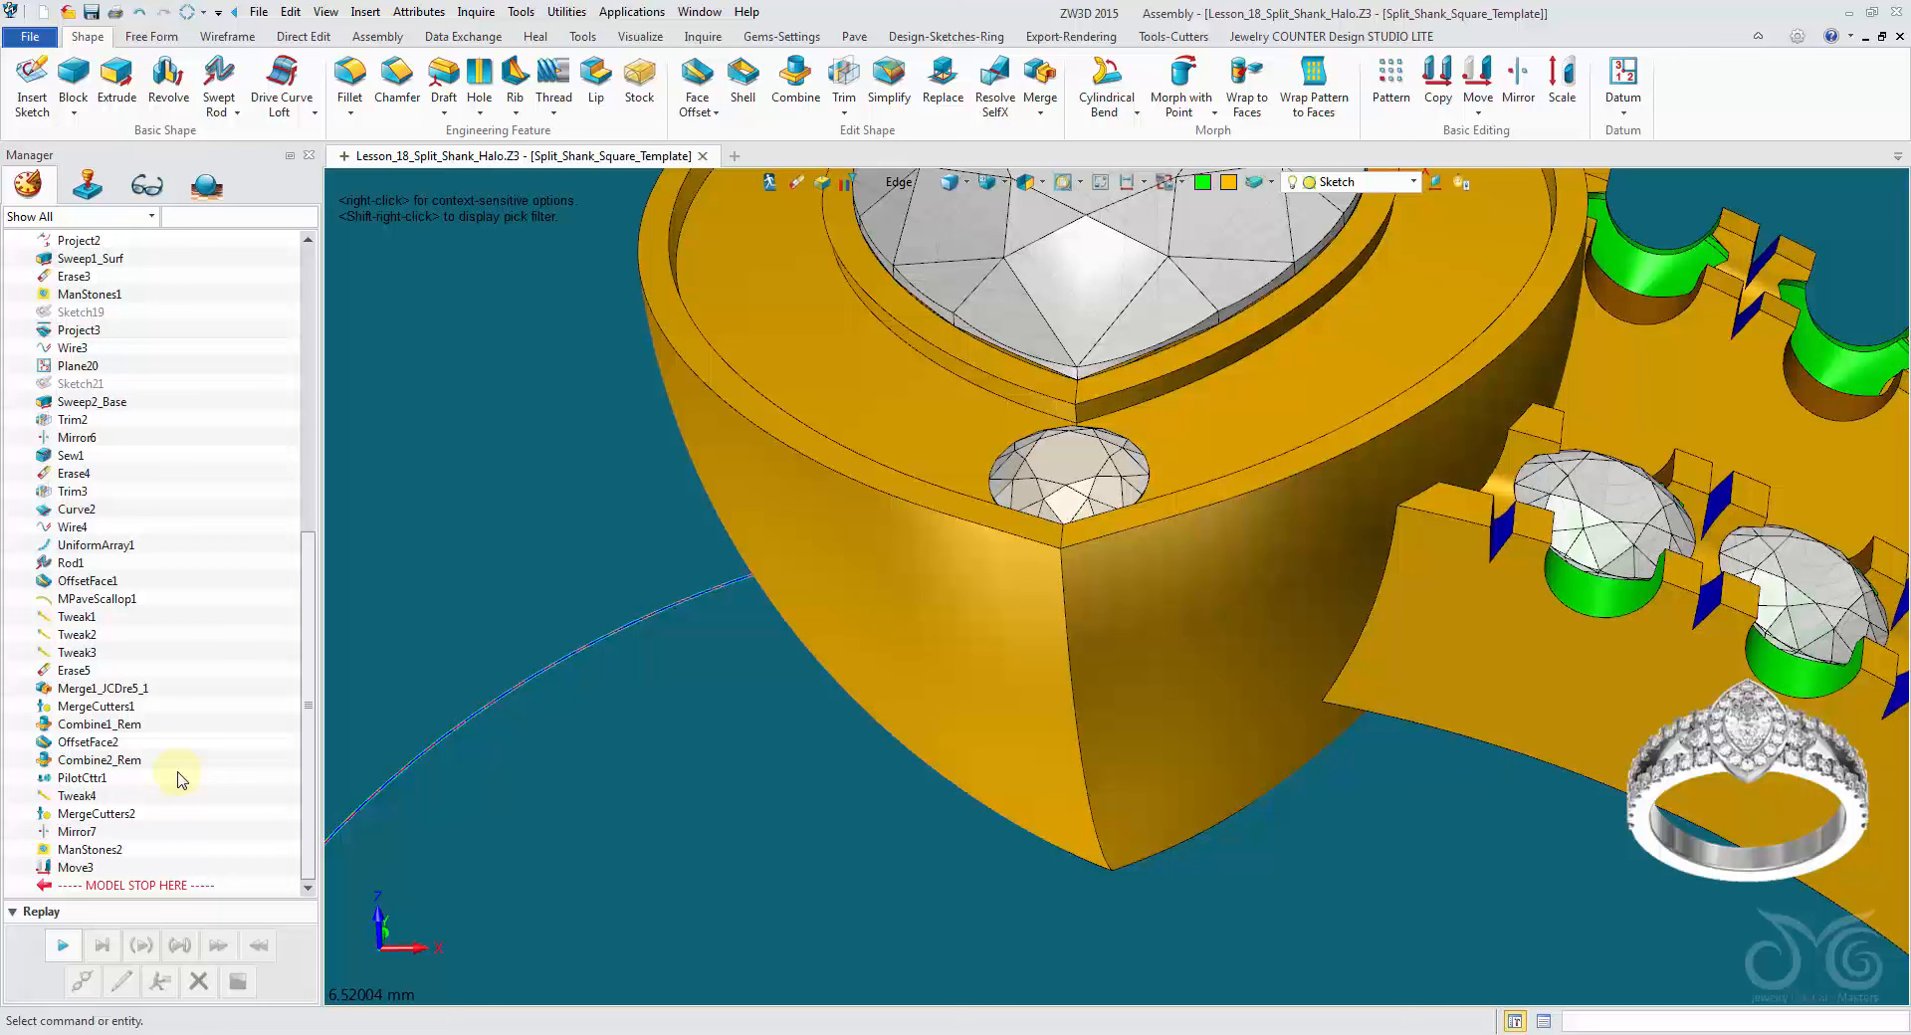
pyautogui.rightClick(111, 856)
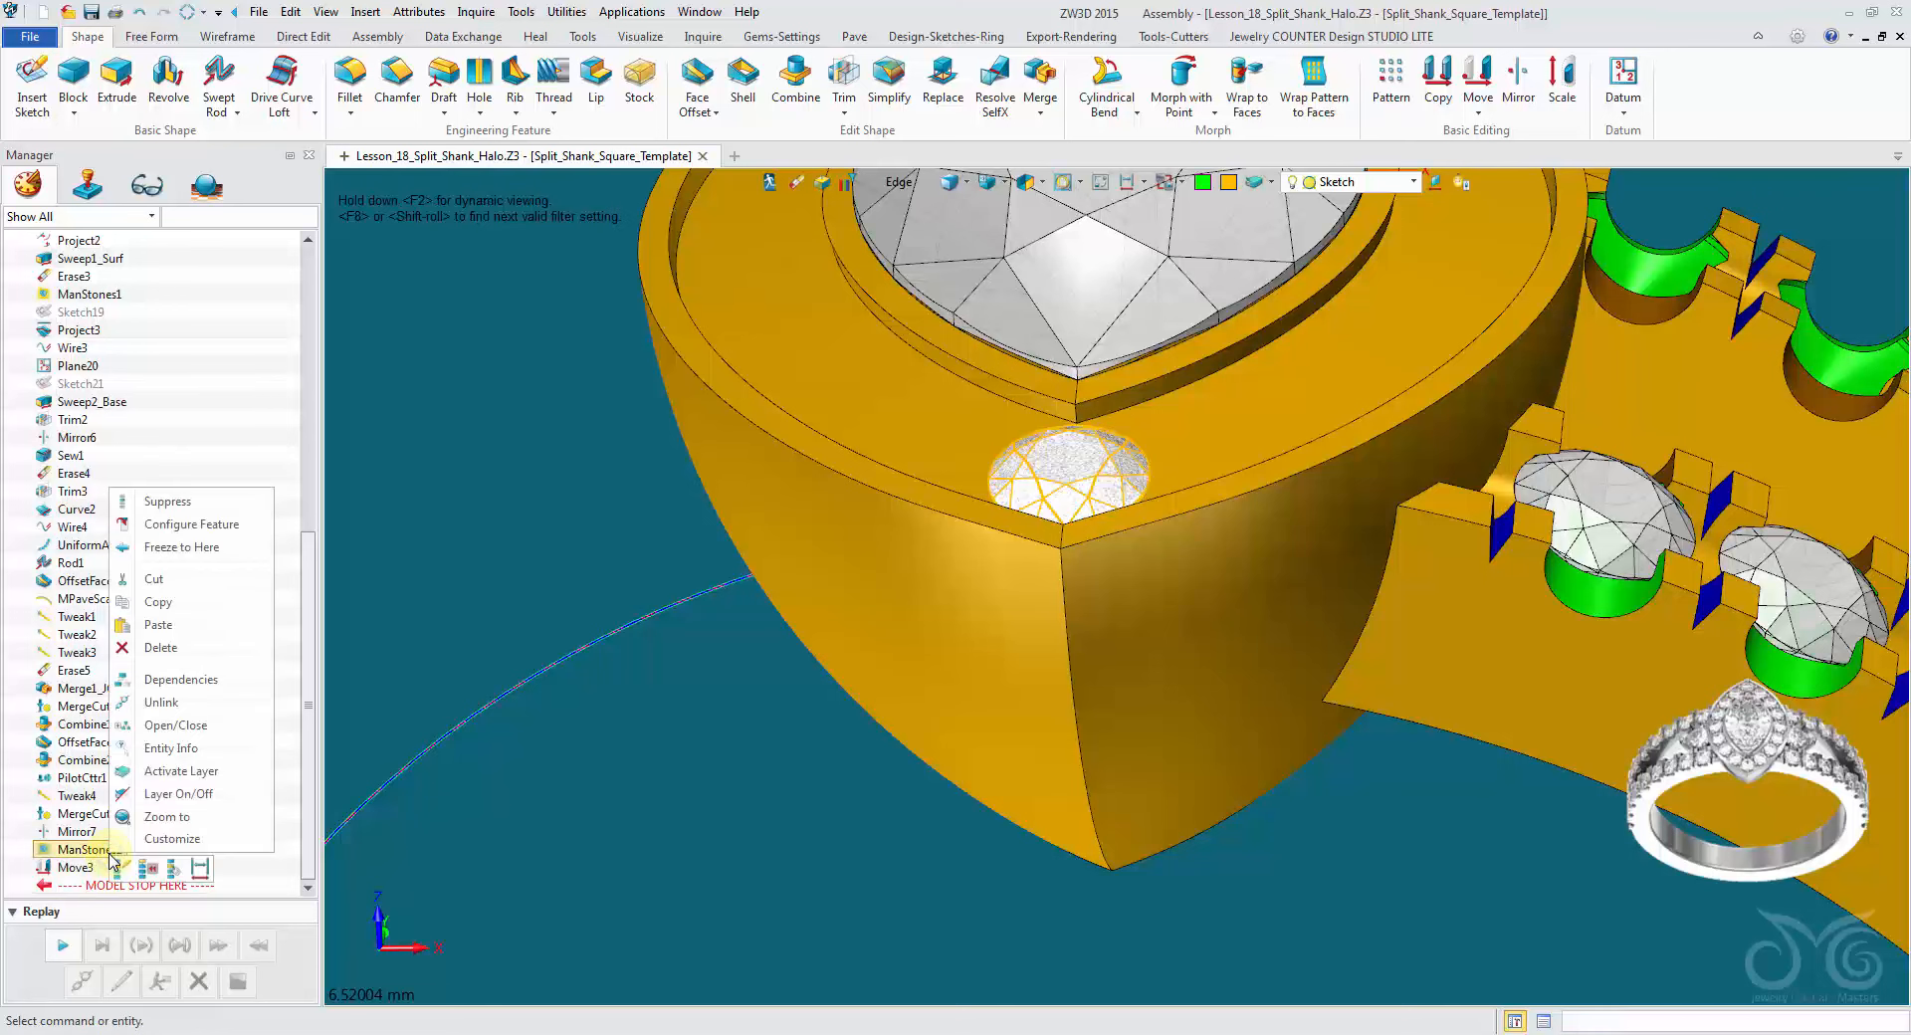
pyautogui.click(190, 724)
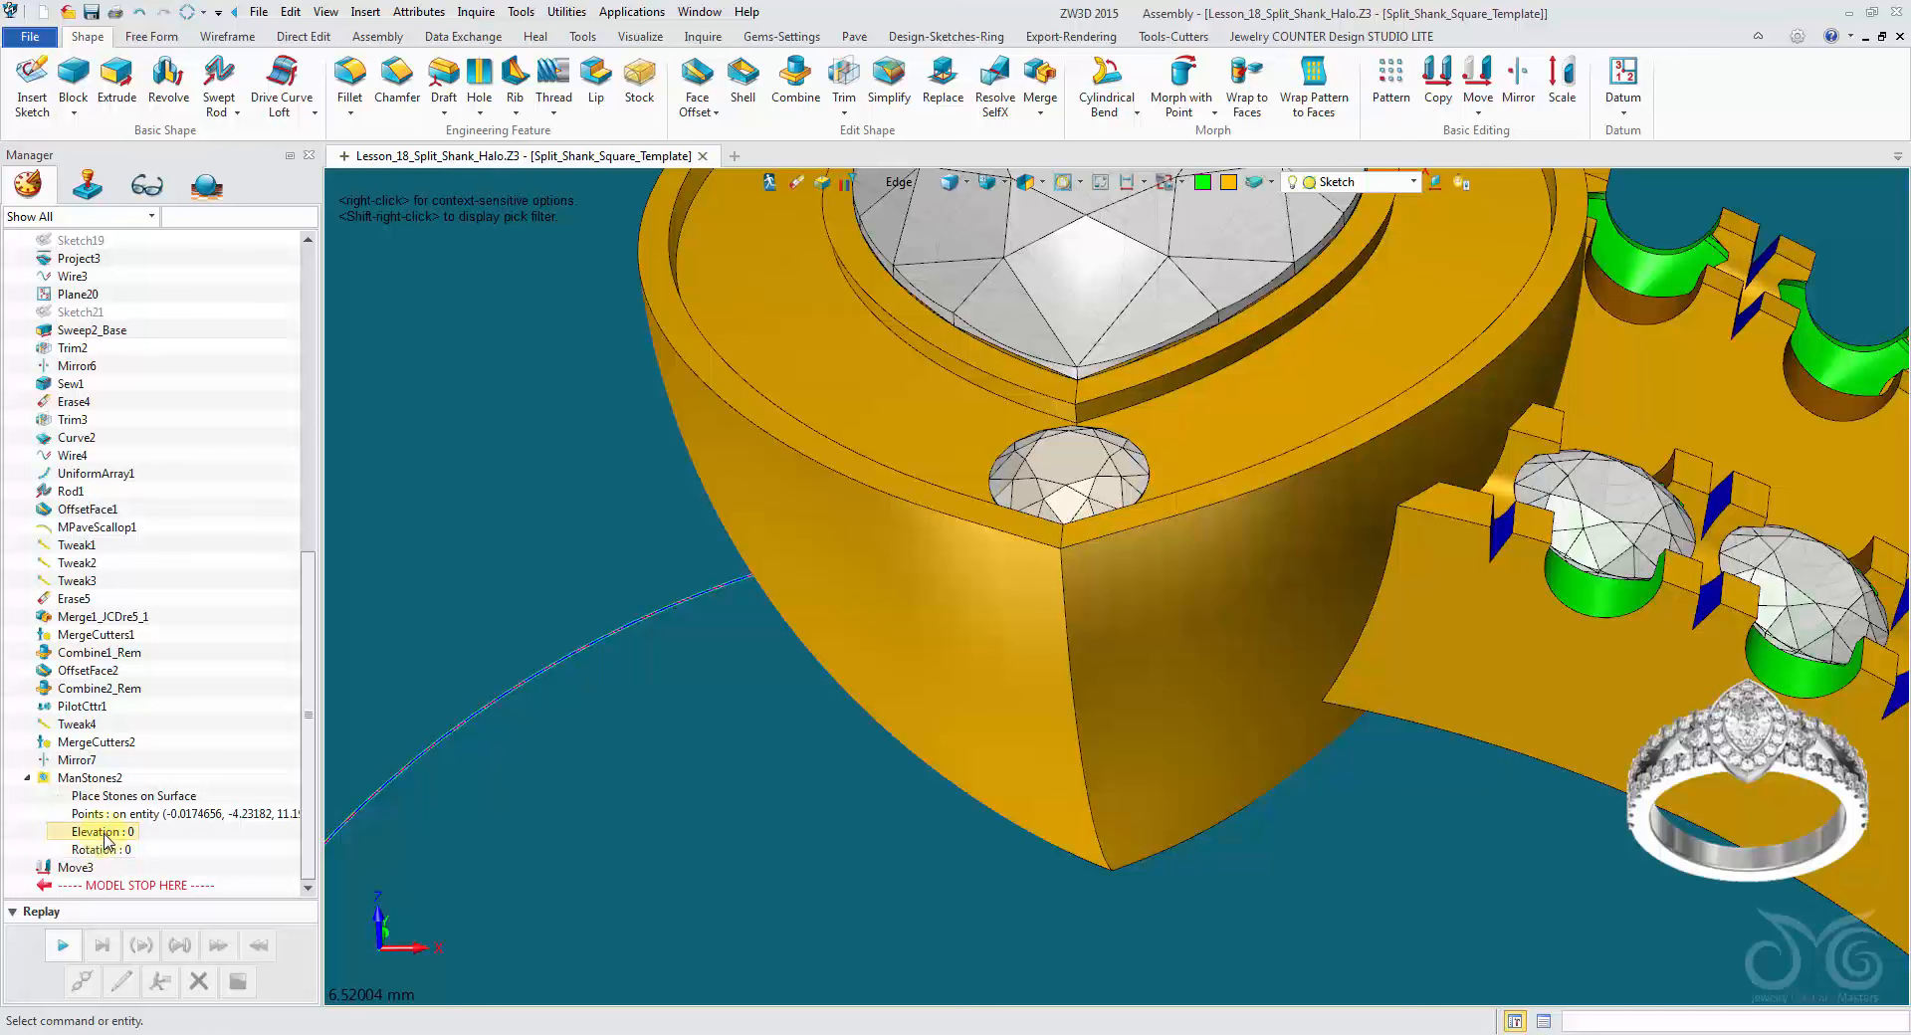
pyautogui.click(113, 846)
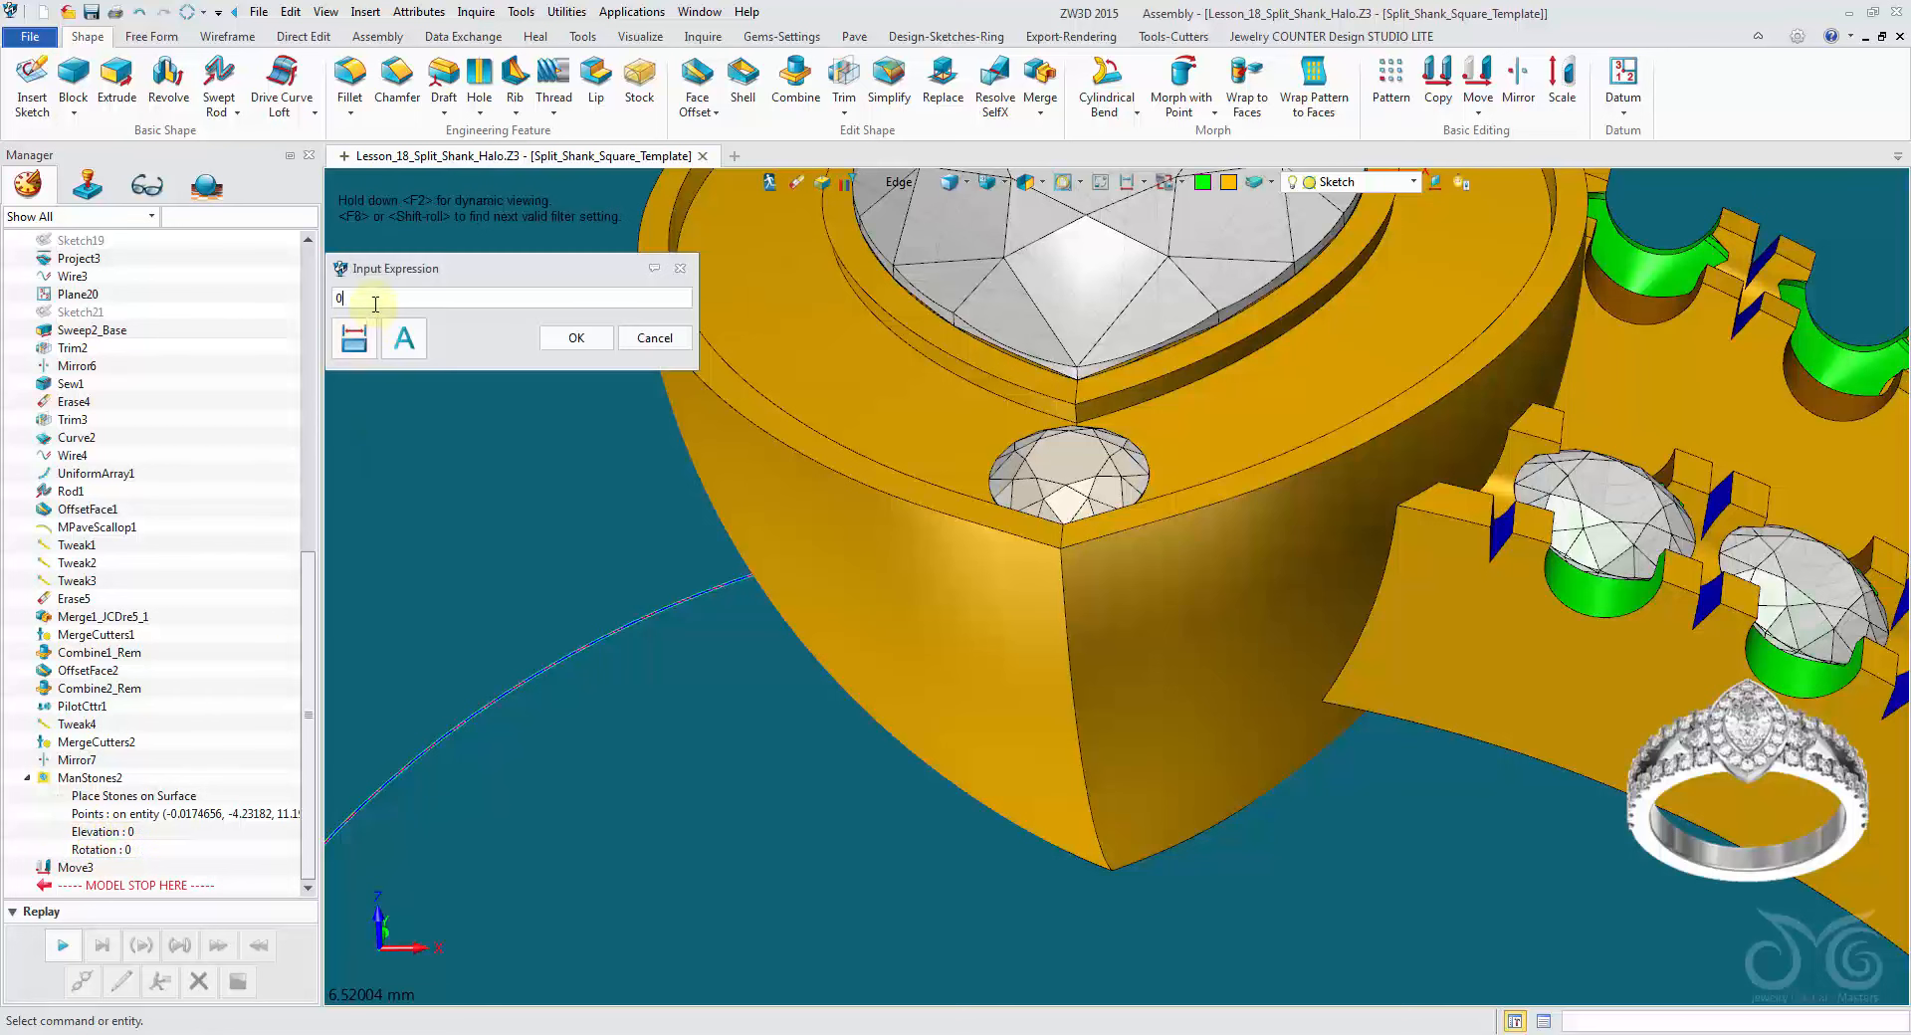
pyautogui.click(567, 340)
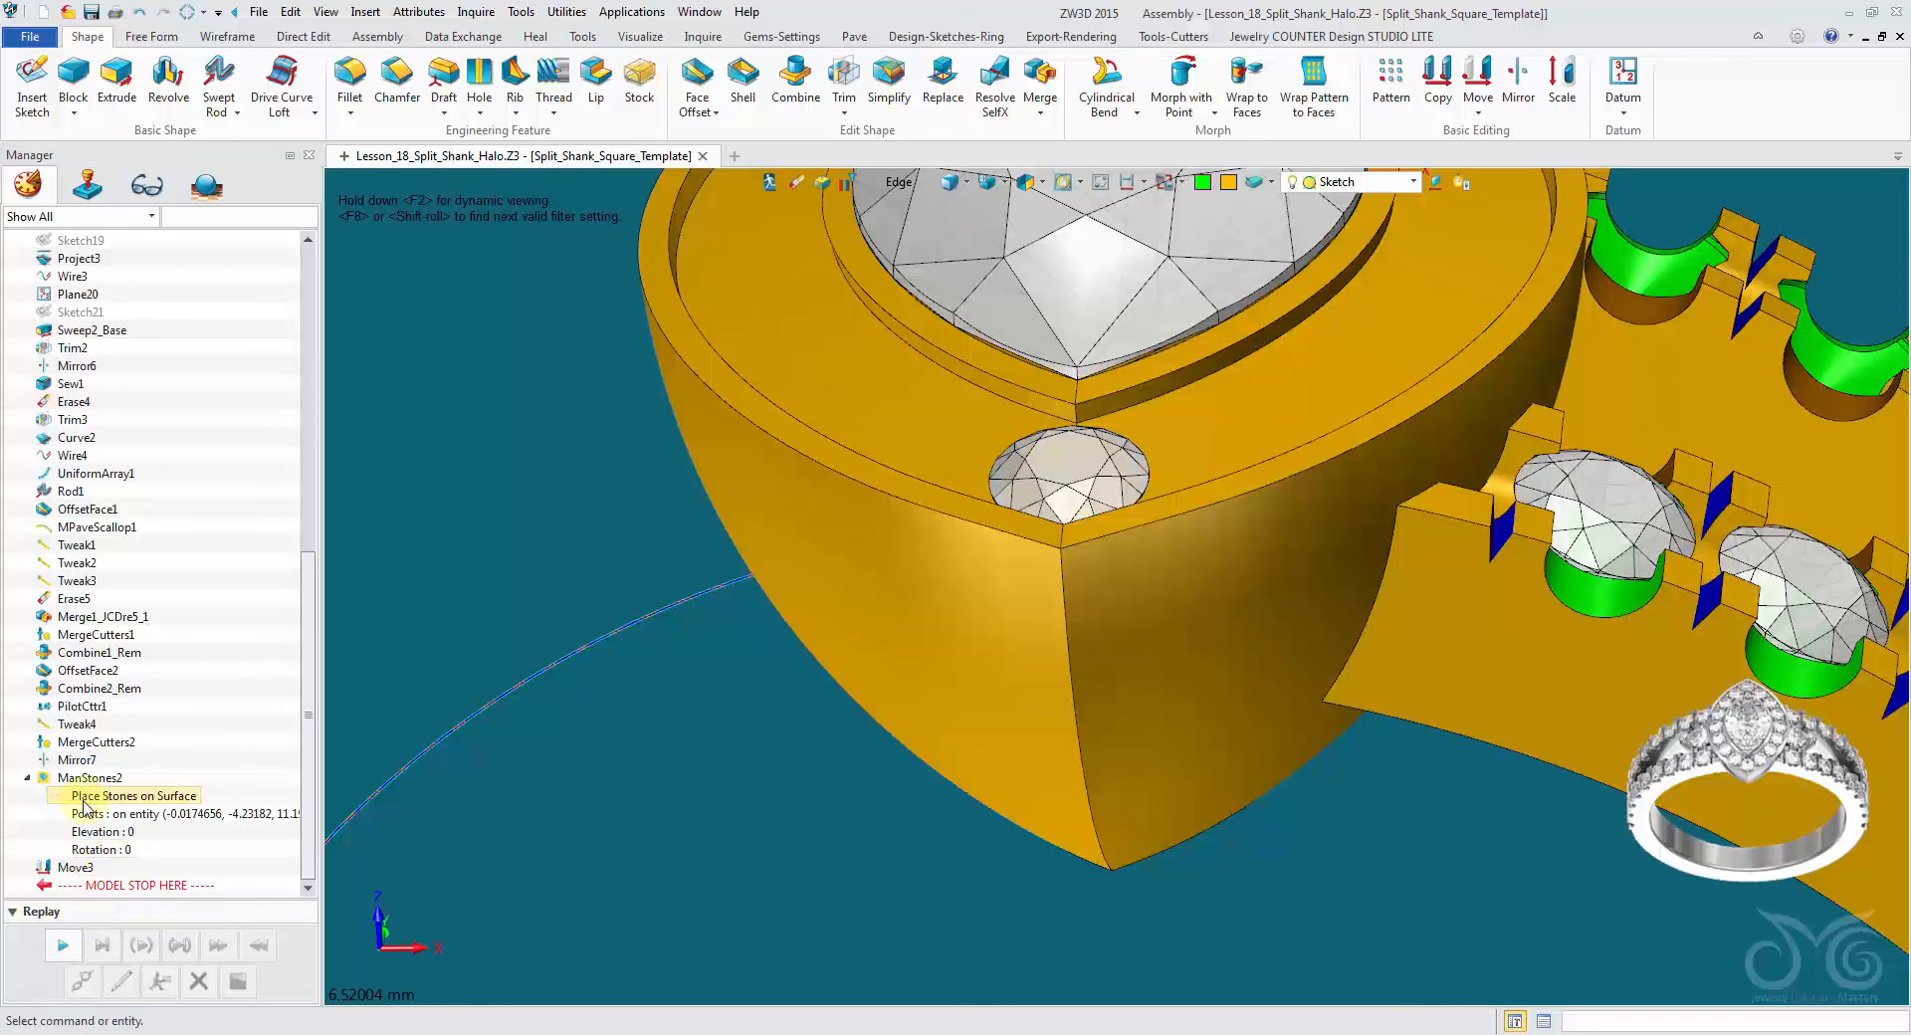
pyautogui.click(27, 777)
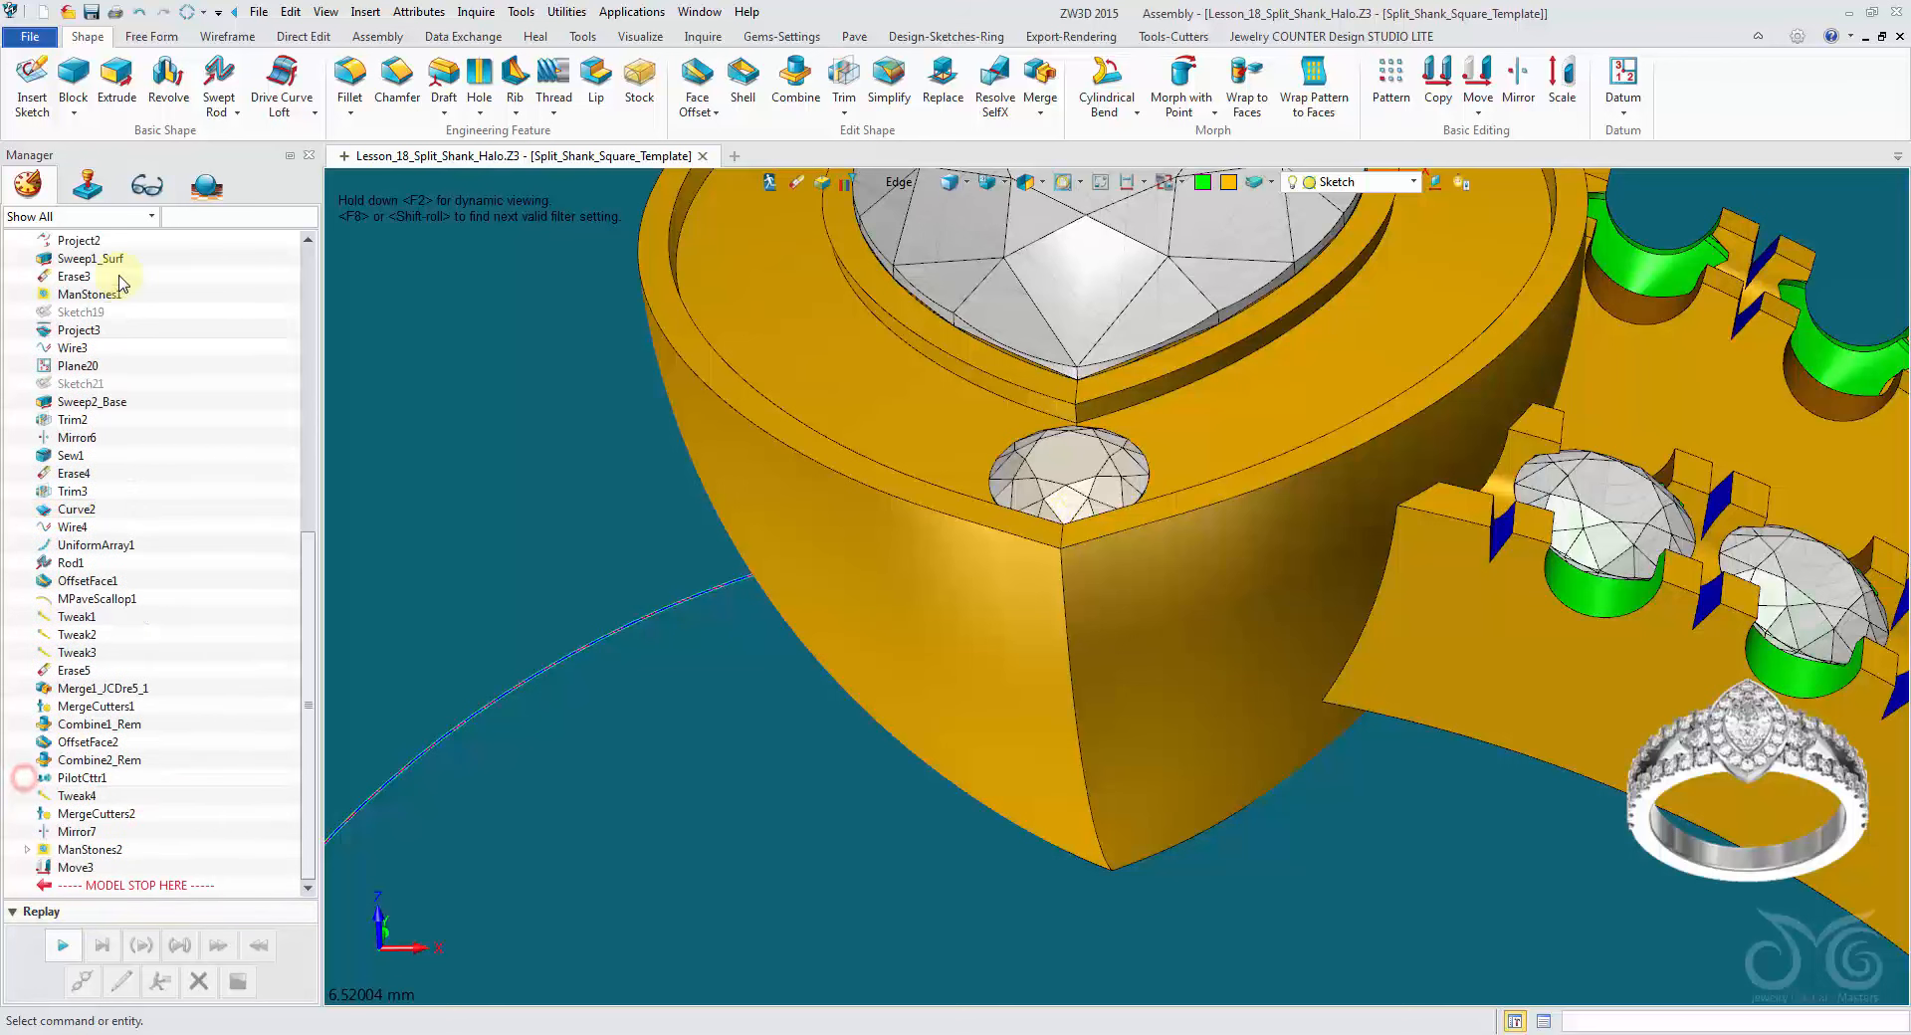
pyautogui.click(186, 13)
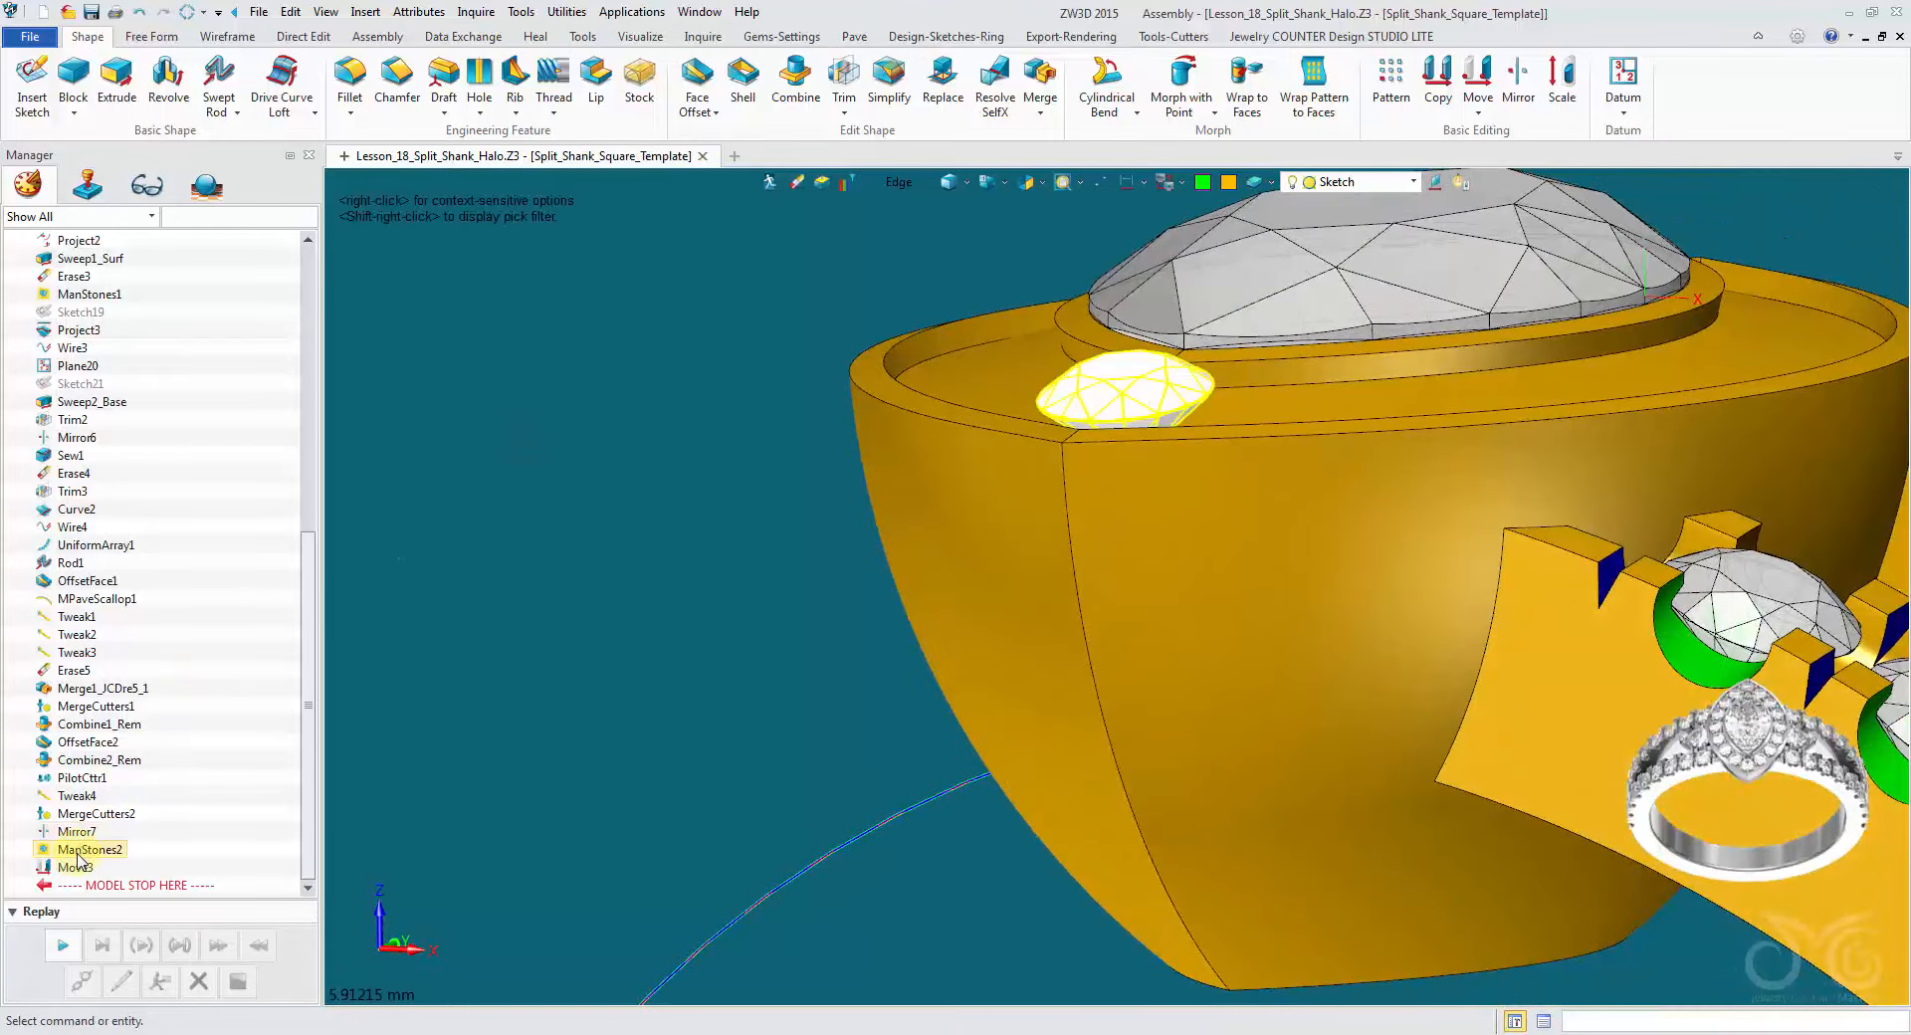
# Step: Edit the elevation value of the ManStones2 feature again and regenerate the model
pyautogui.rightClick(79, 856)
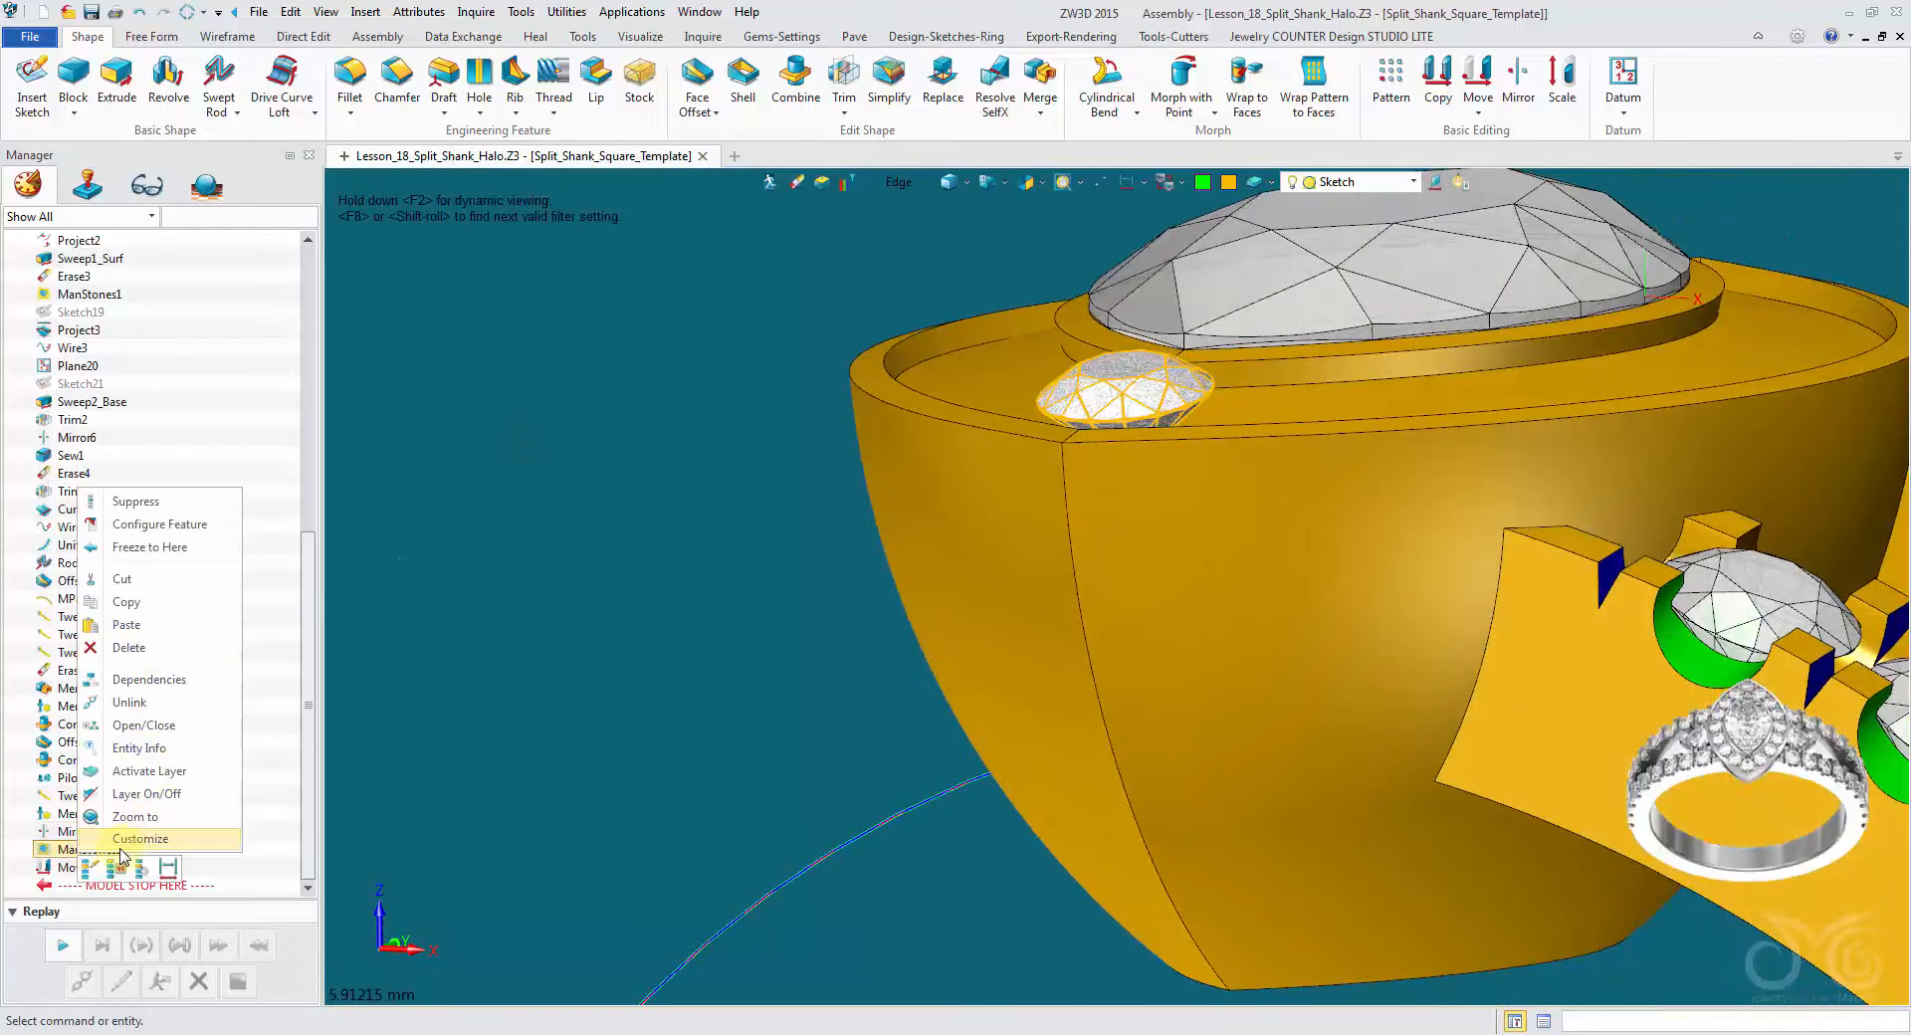
pyautogui.click(119, 725)
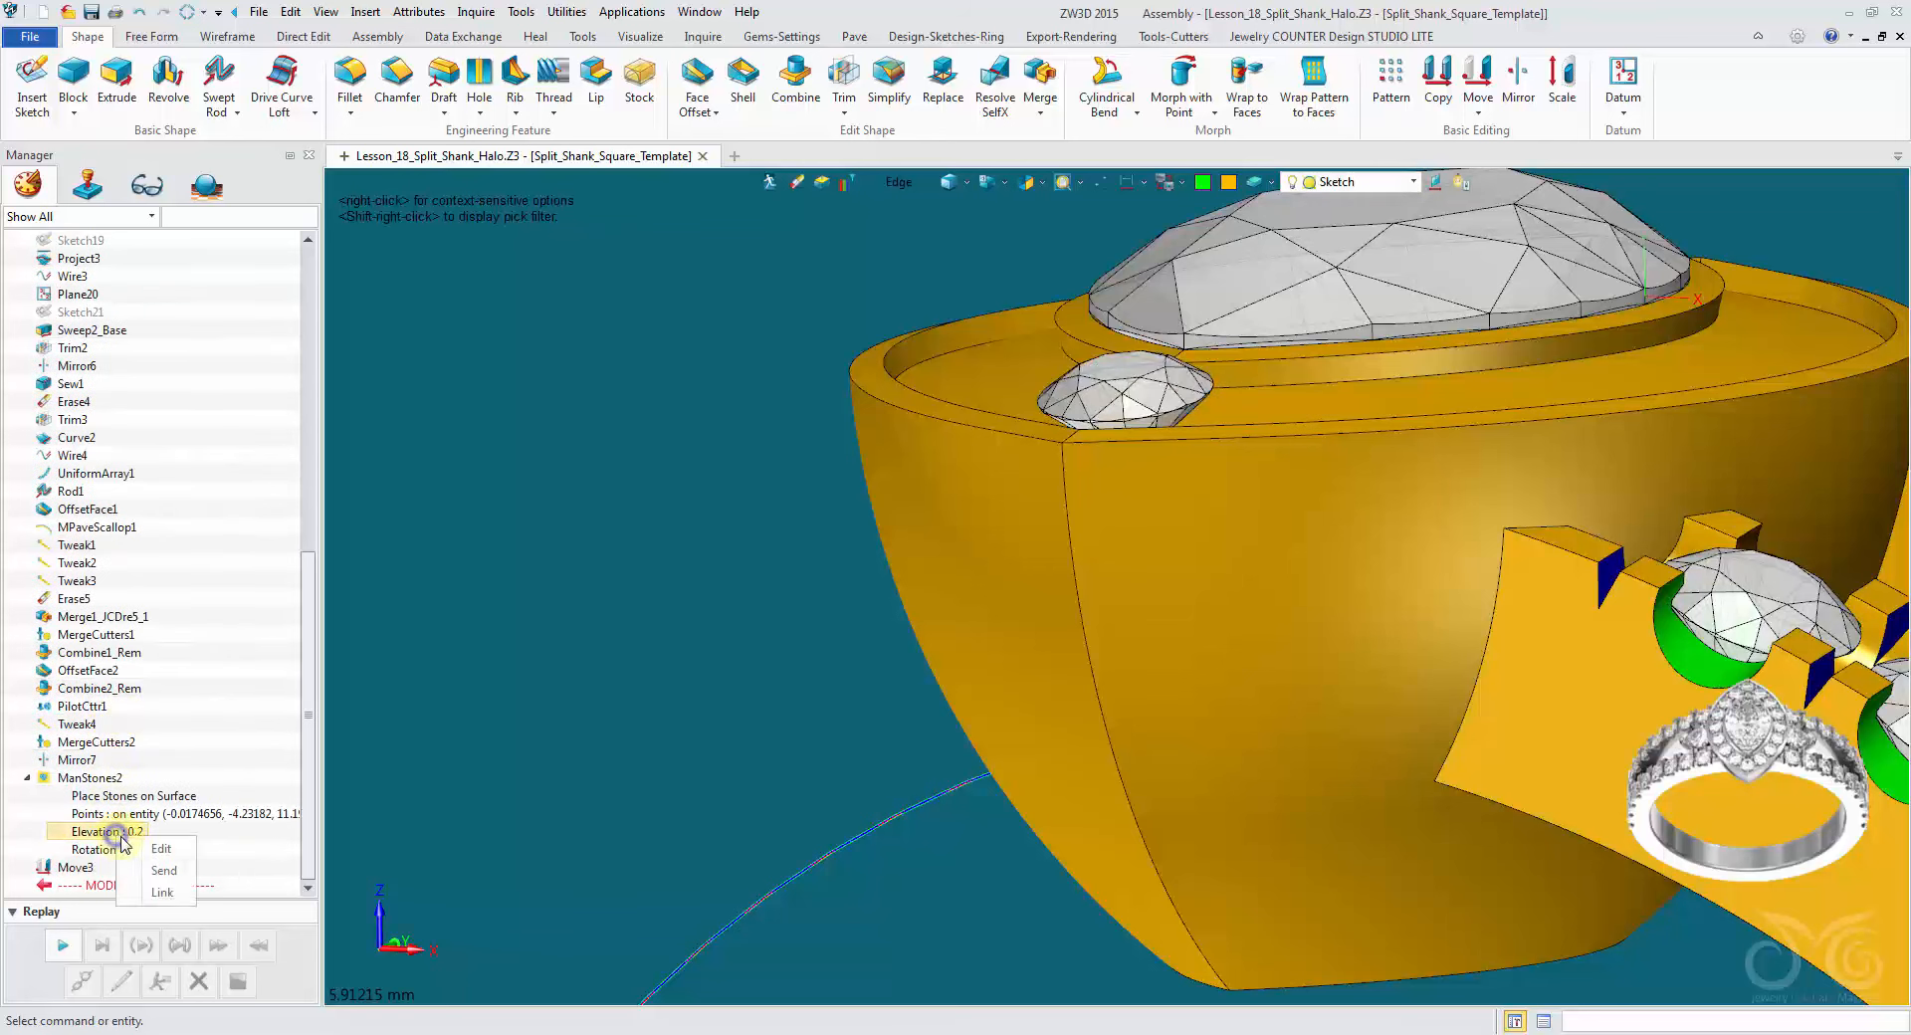
pyautogui.click(132, 848)
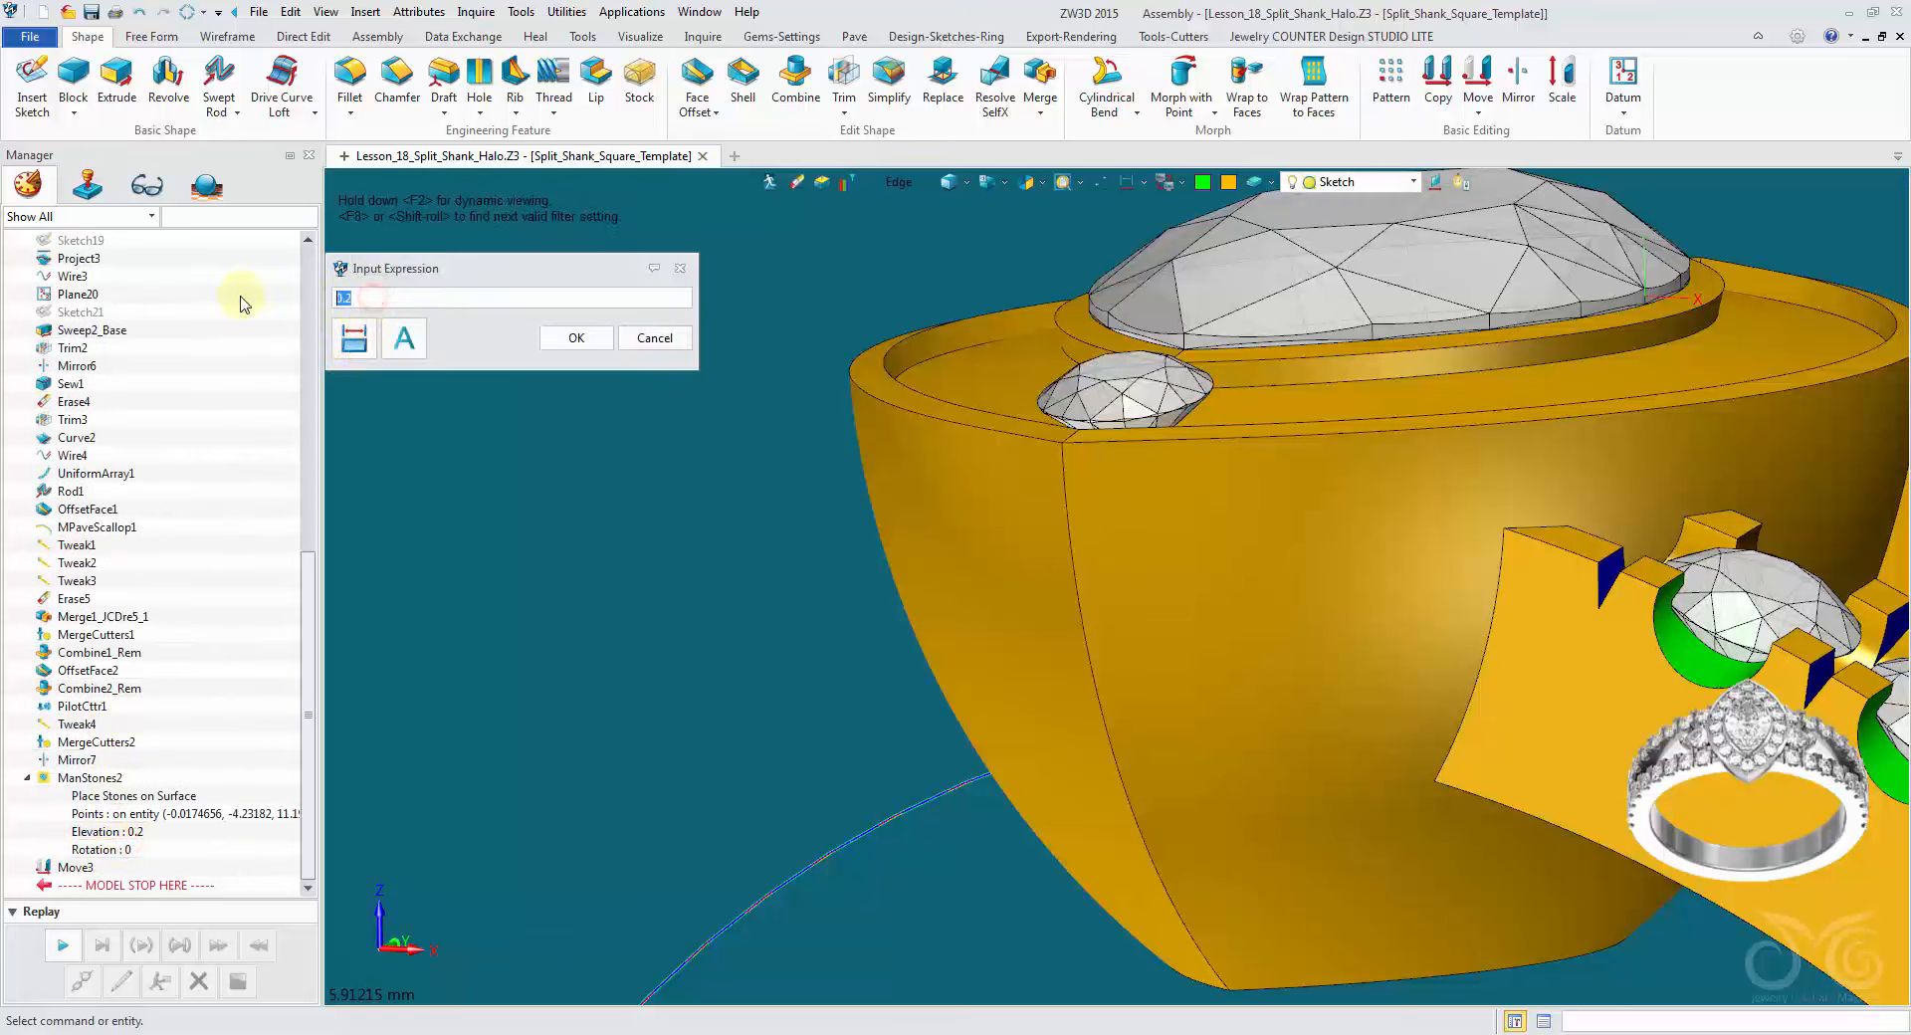
pyautogui.click(567, 337)
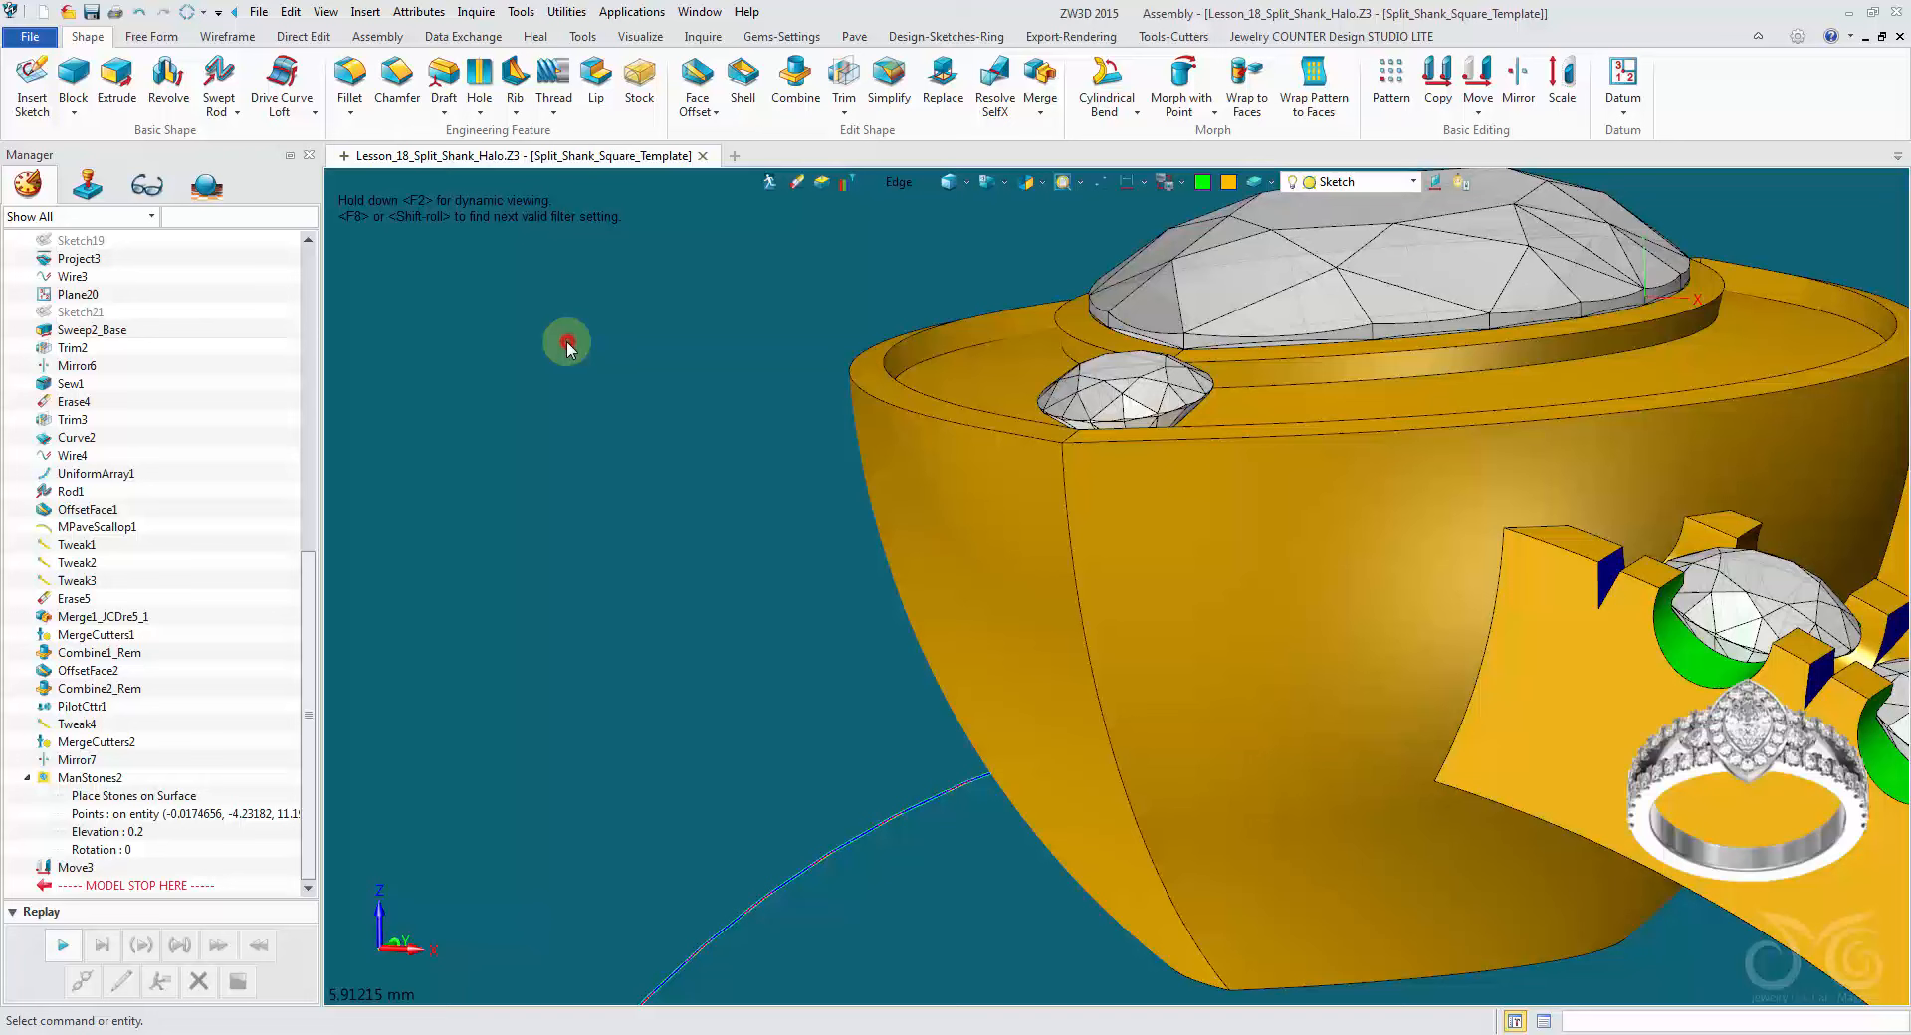
pyautogui.click(26, 777)
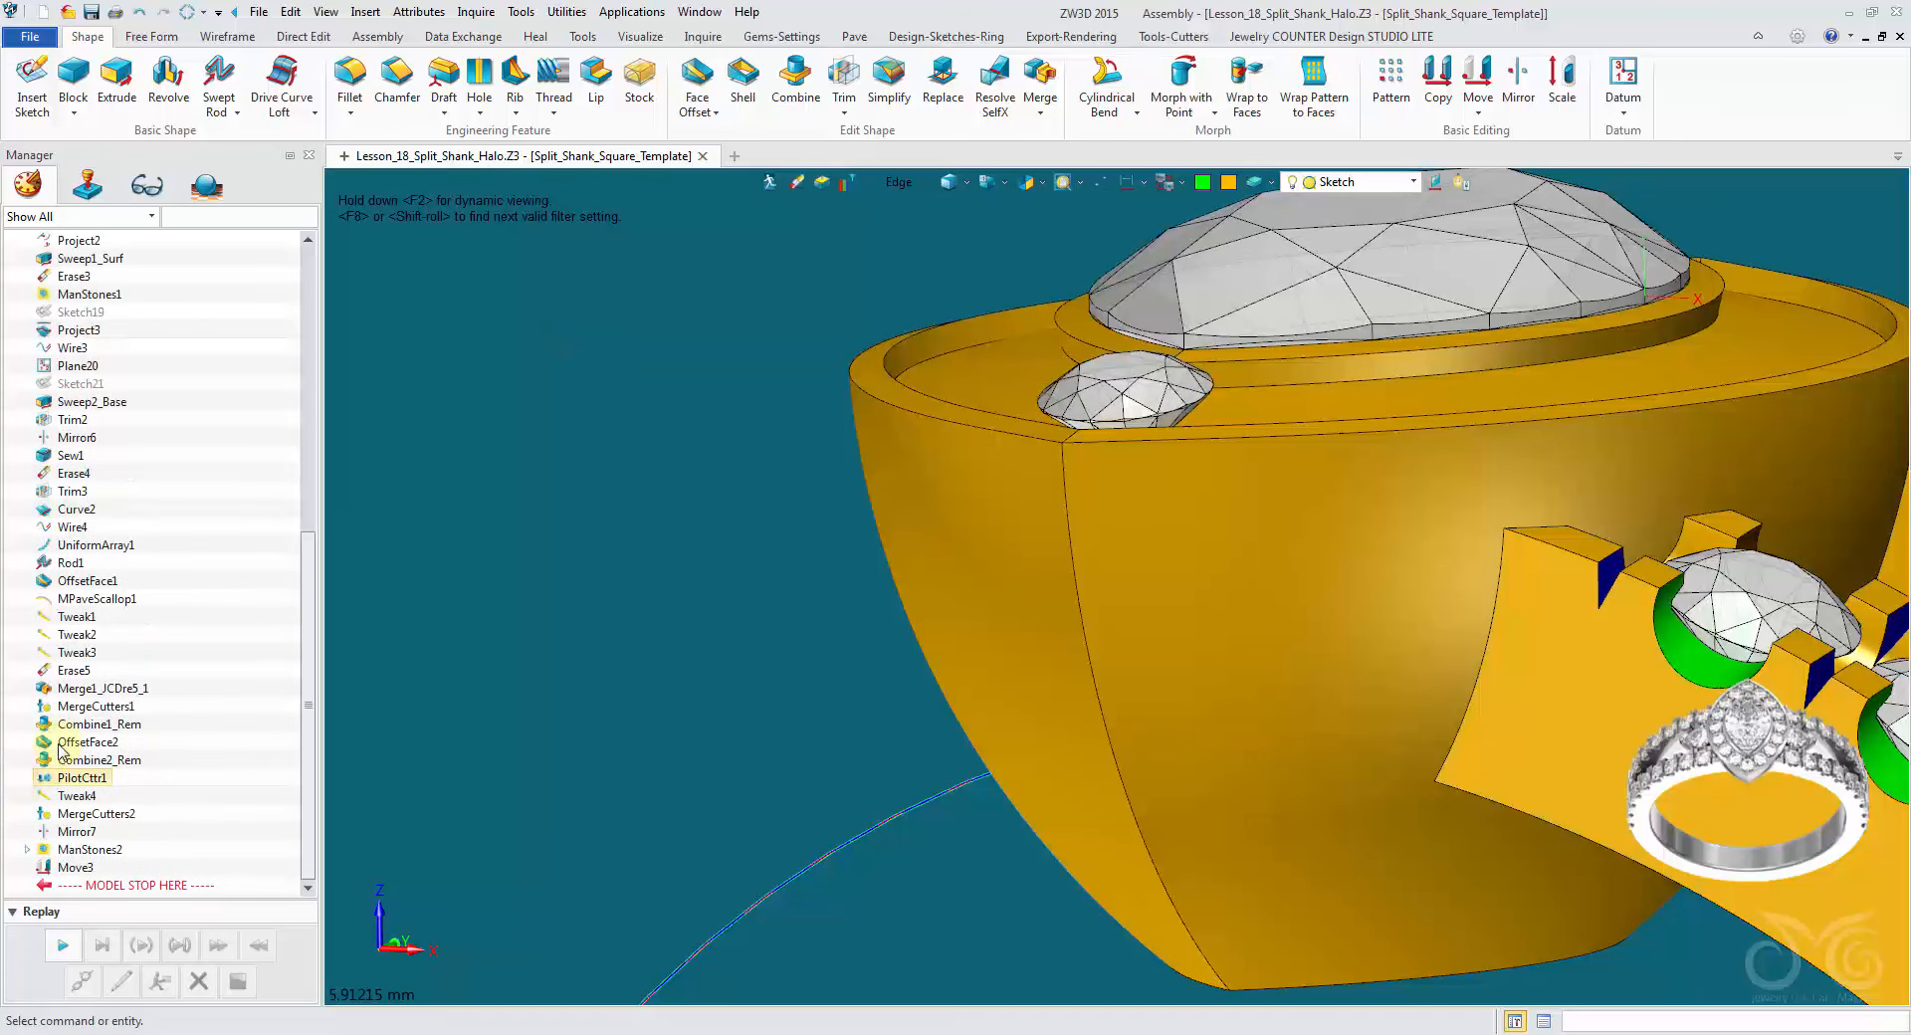
pyautogui.click(186, 13)
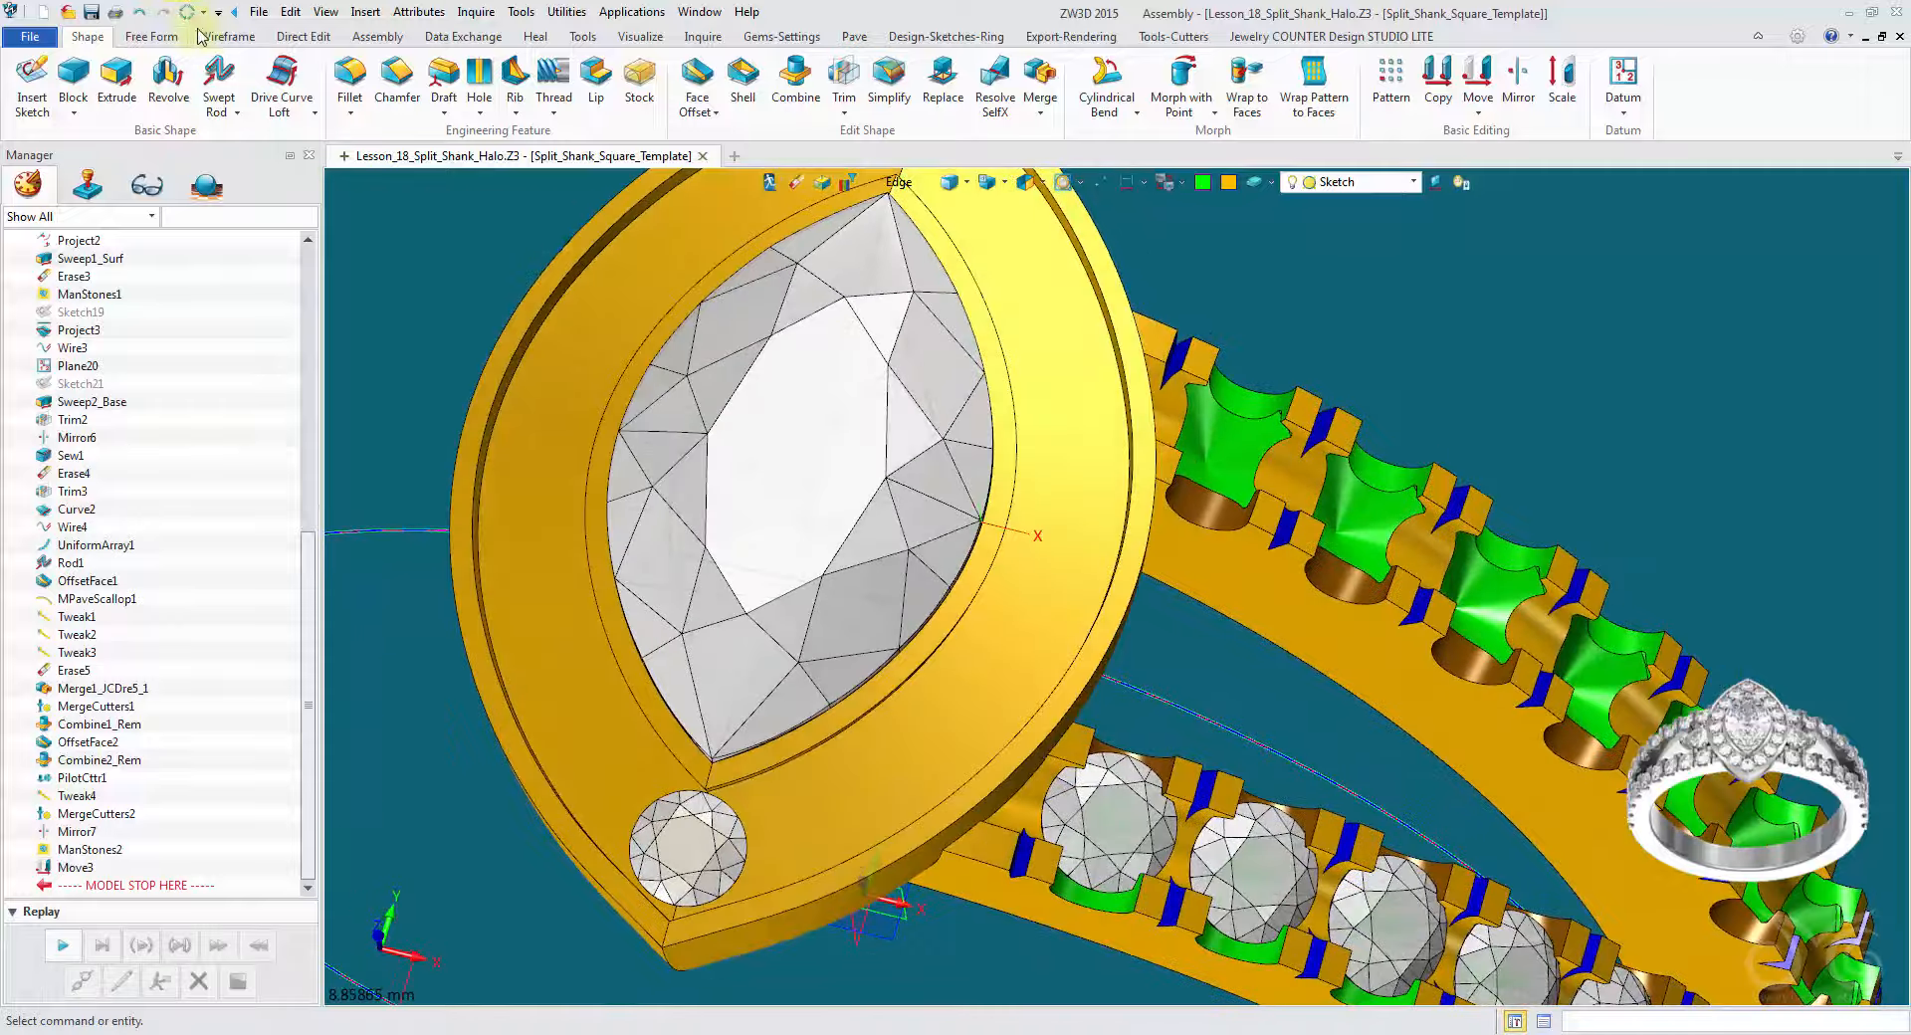
# Step: Create one U-direction iso-curve and no V curves along the halo's channel-floor face beside the small stone
pyautogui.click(211, 37)
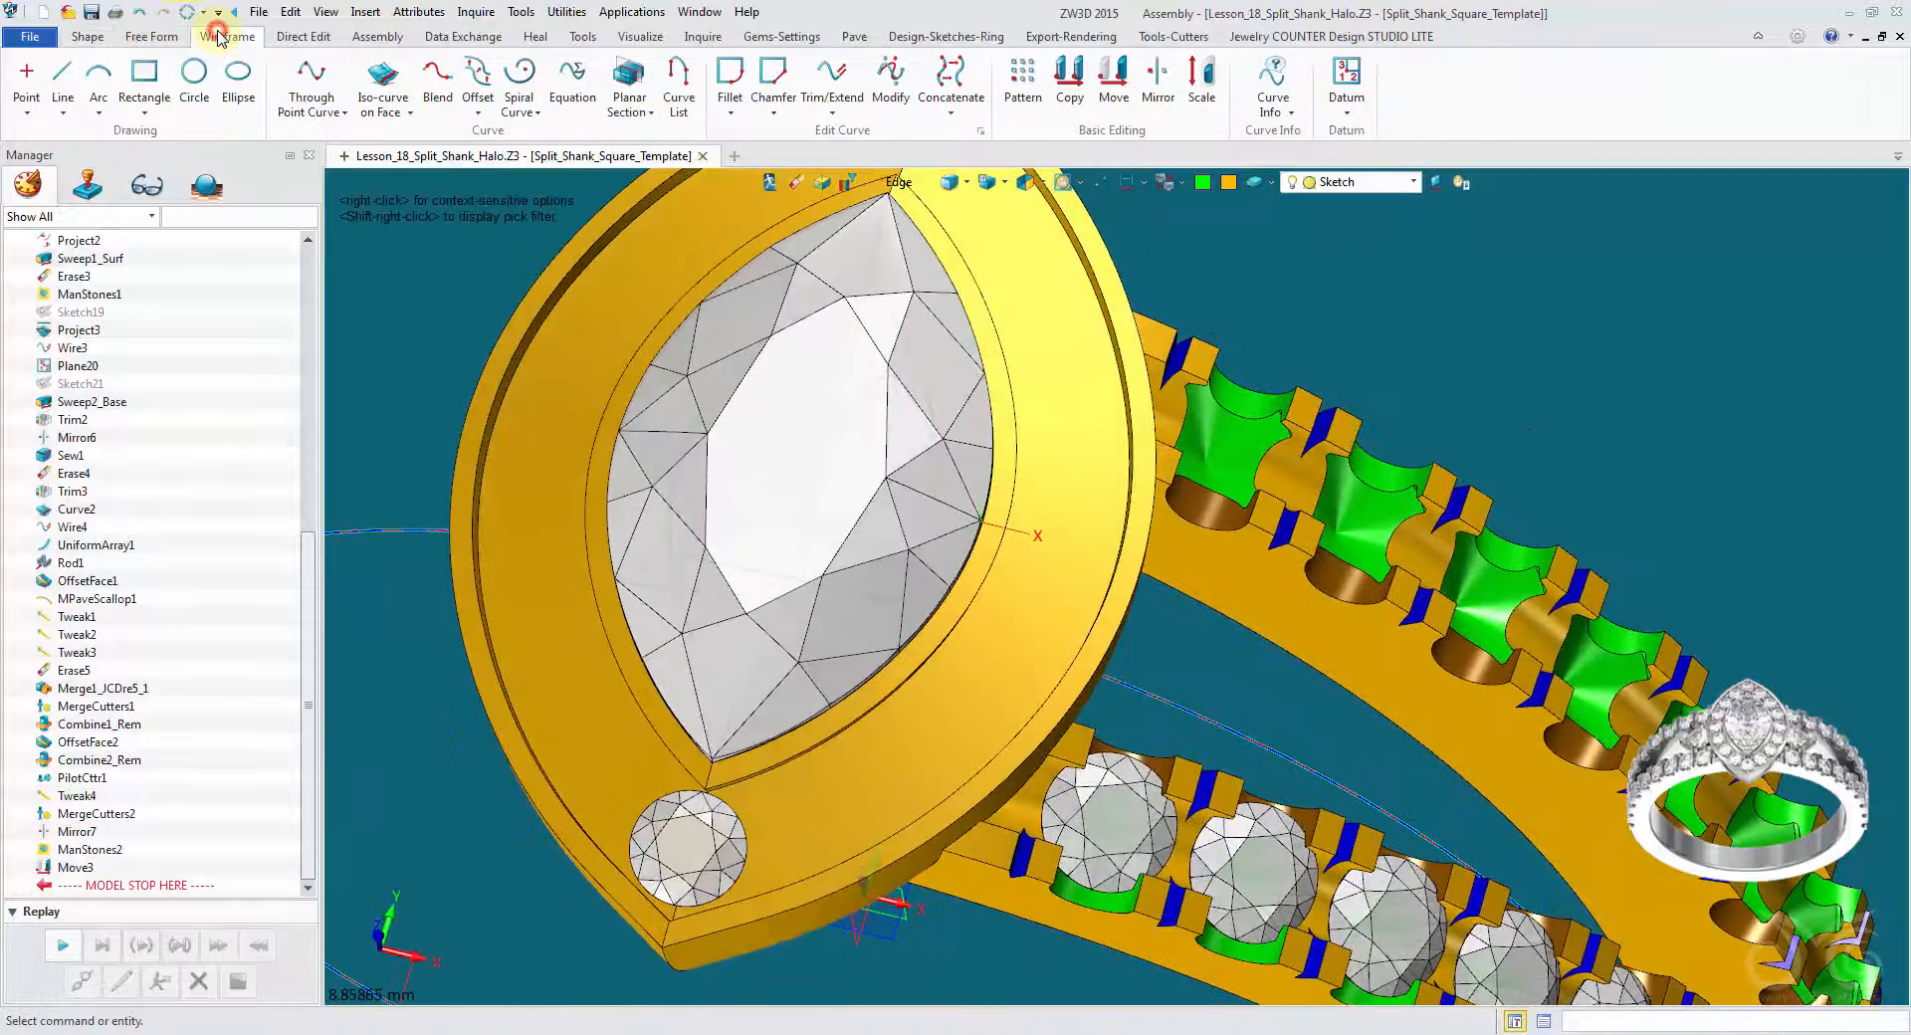
pyautogui.click(382, 75)
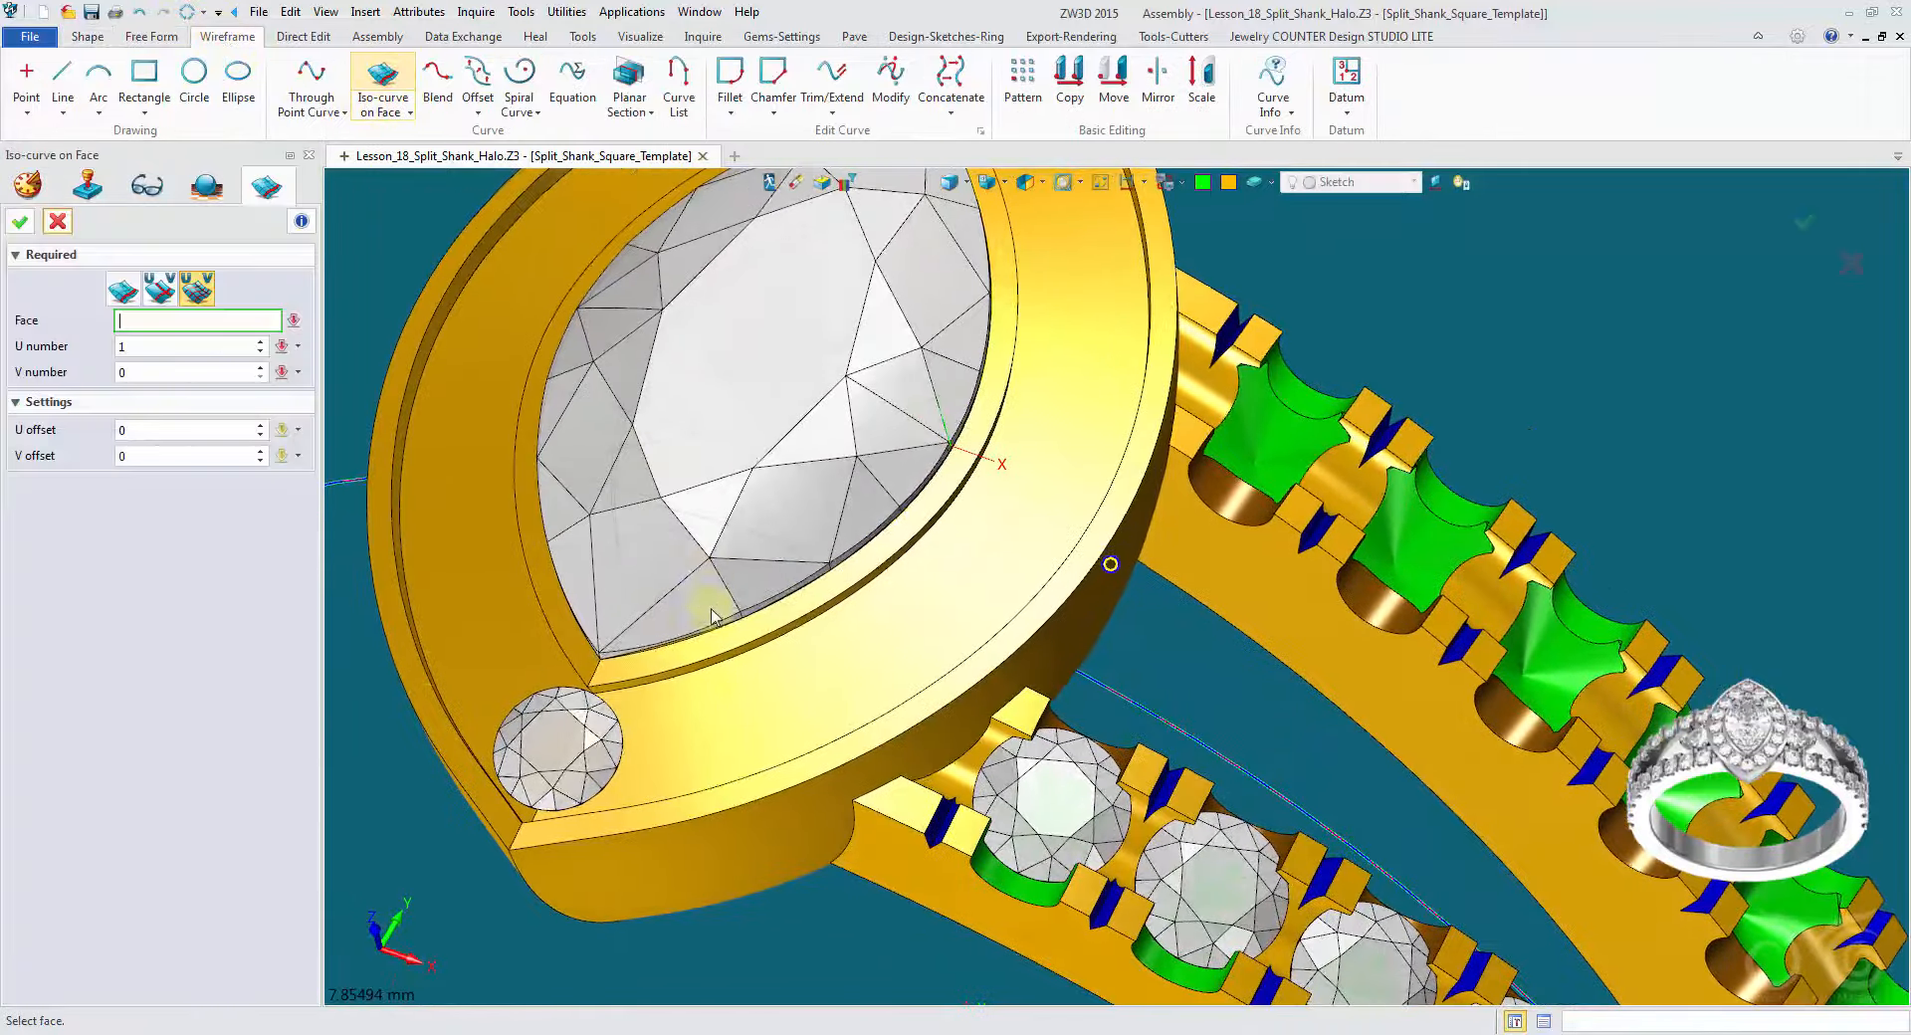
pyautogui.click(733, 707)
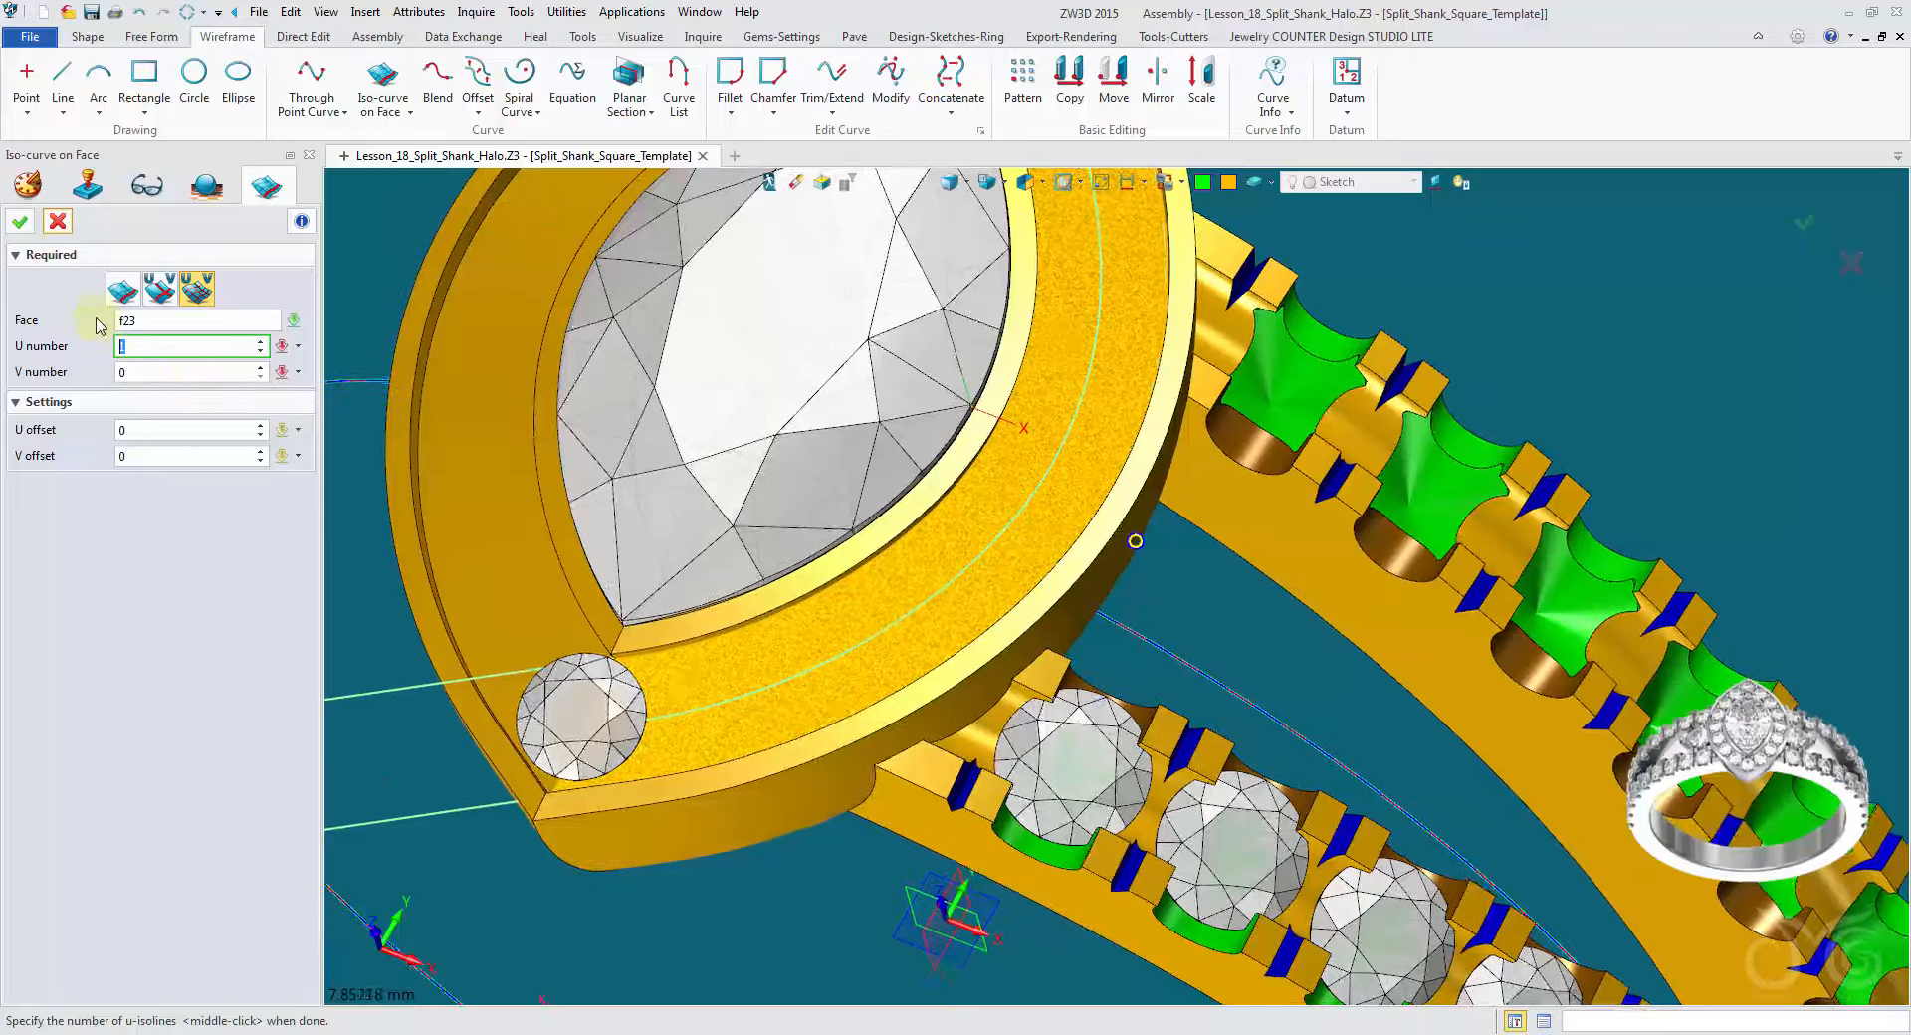
pyautogui.click(20, 222)
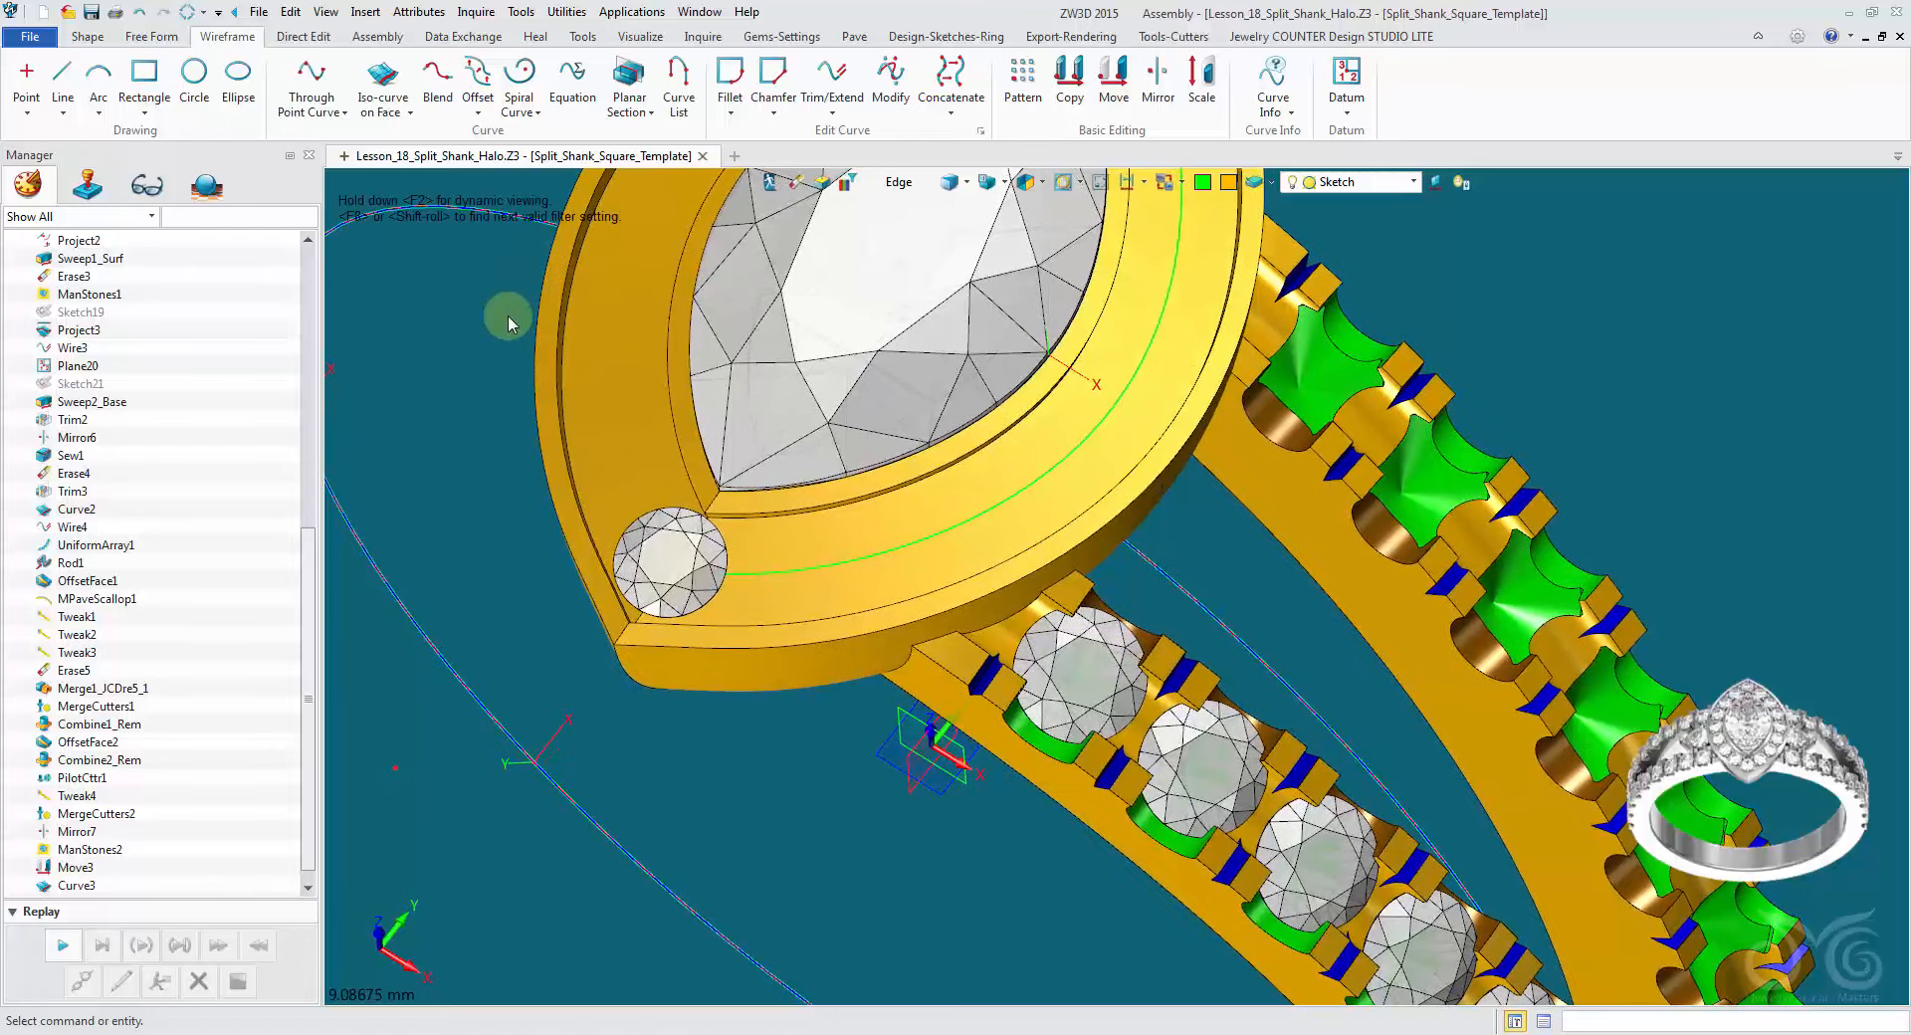
# Step: Select the channel-floor curve for Trim/Extend and enable the length change at both ends
pyautogui.click(856, 40)
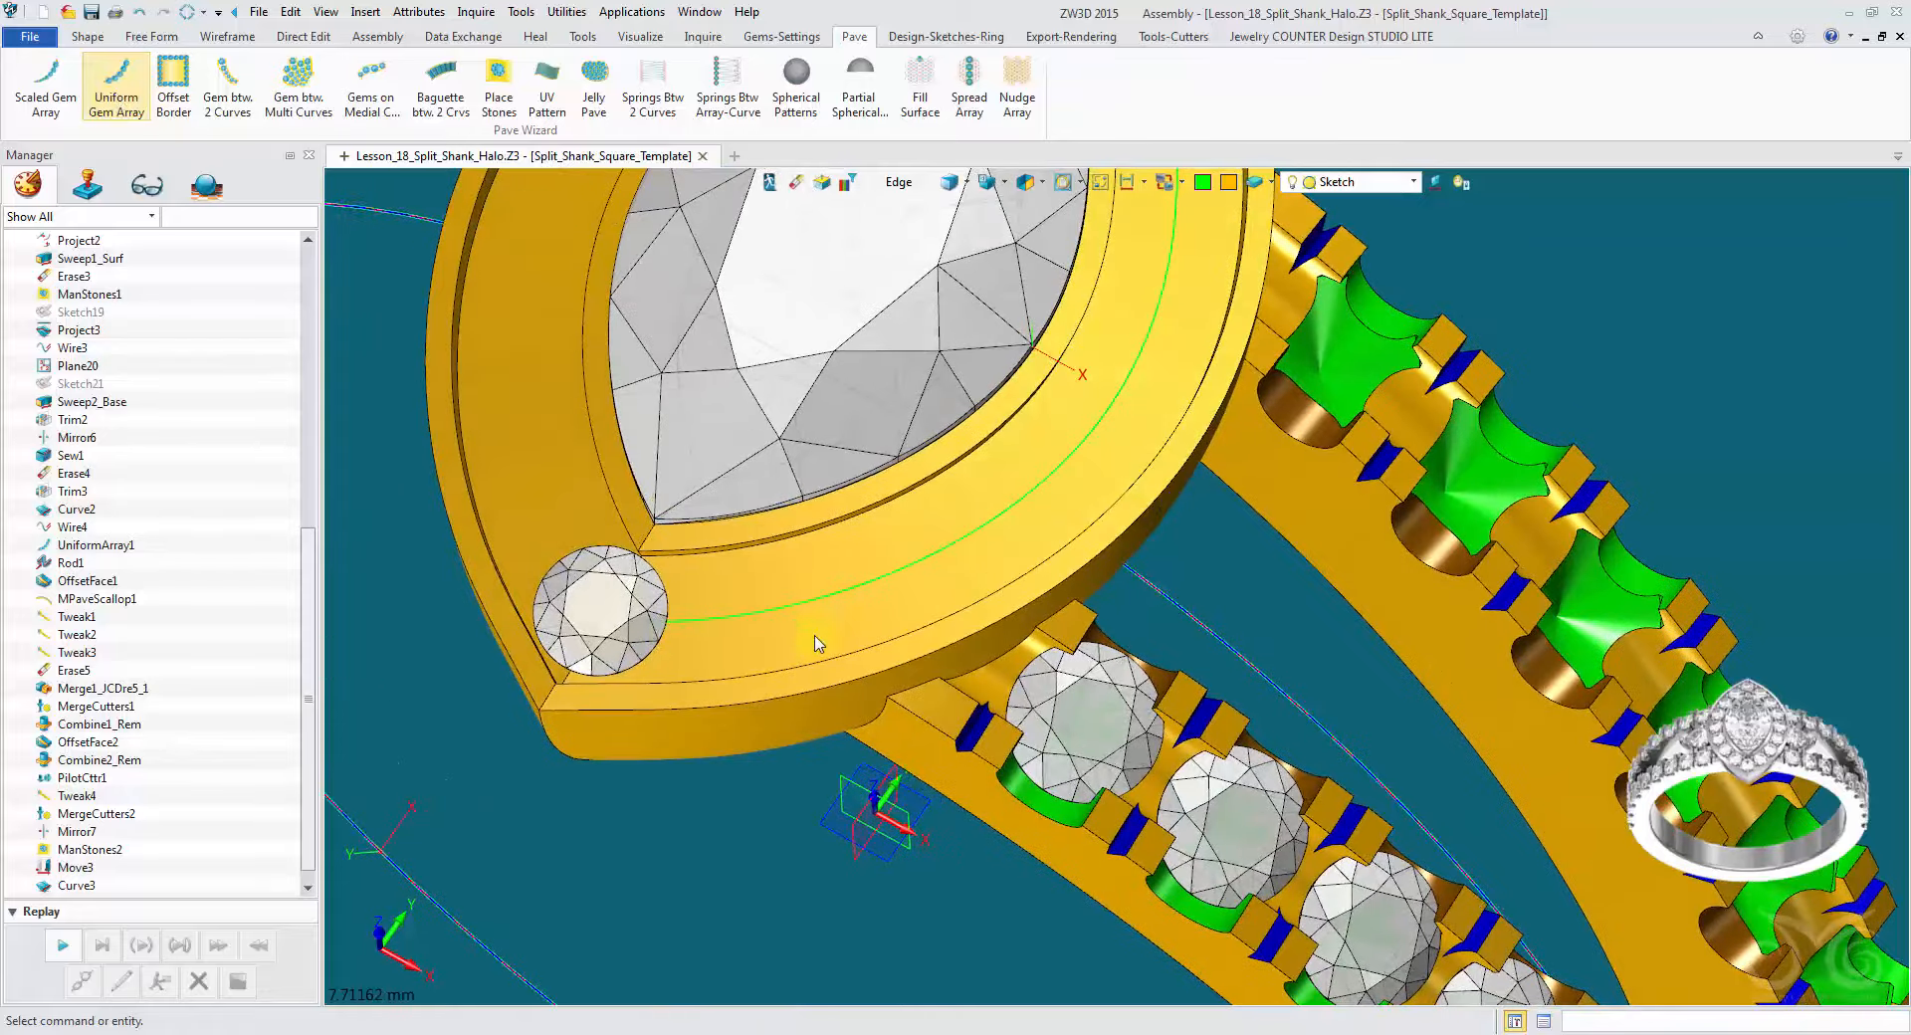
pyautogui.moveTo(822, 572); pyautogui.dragTo(653, 562, button='right')
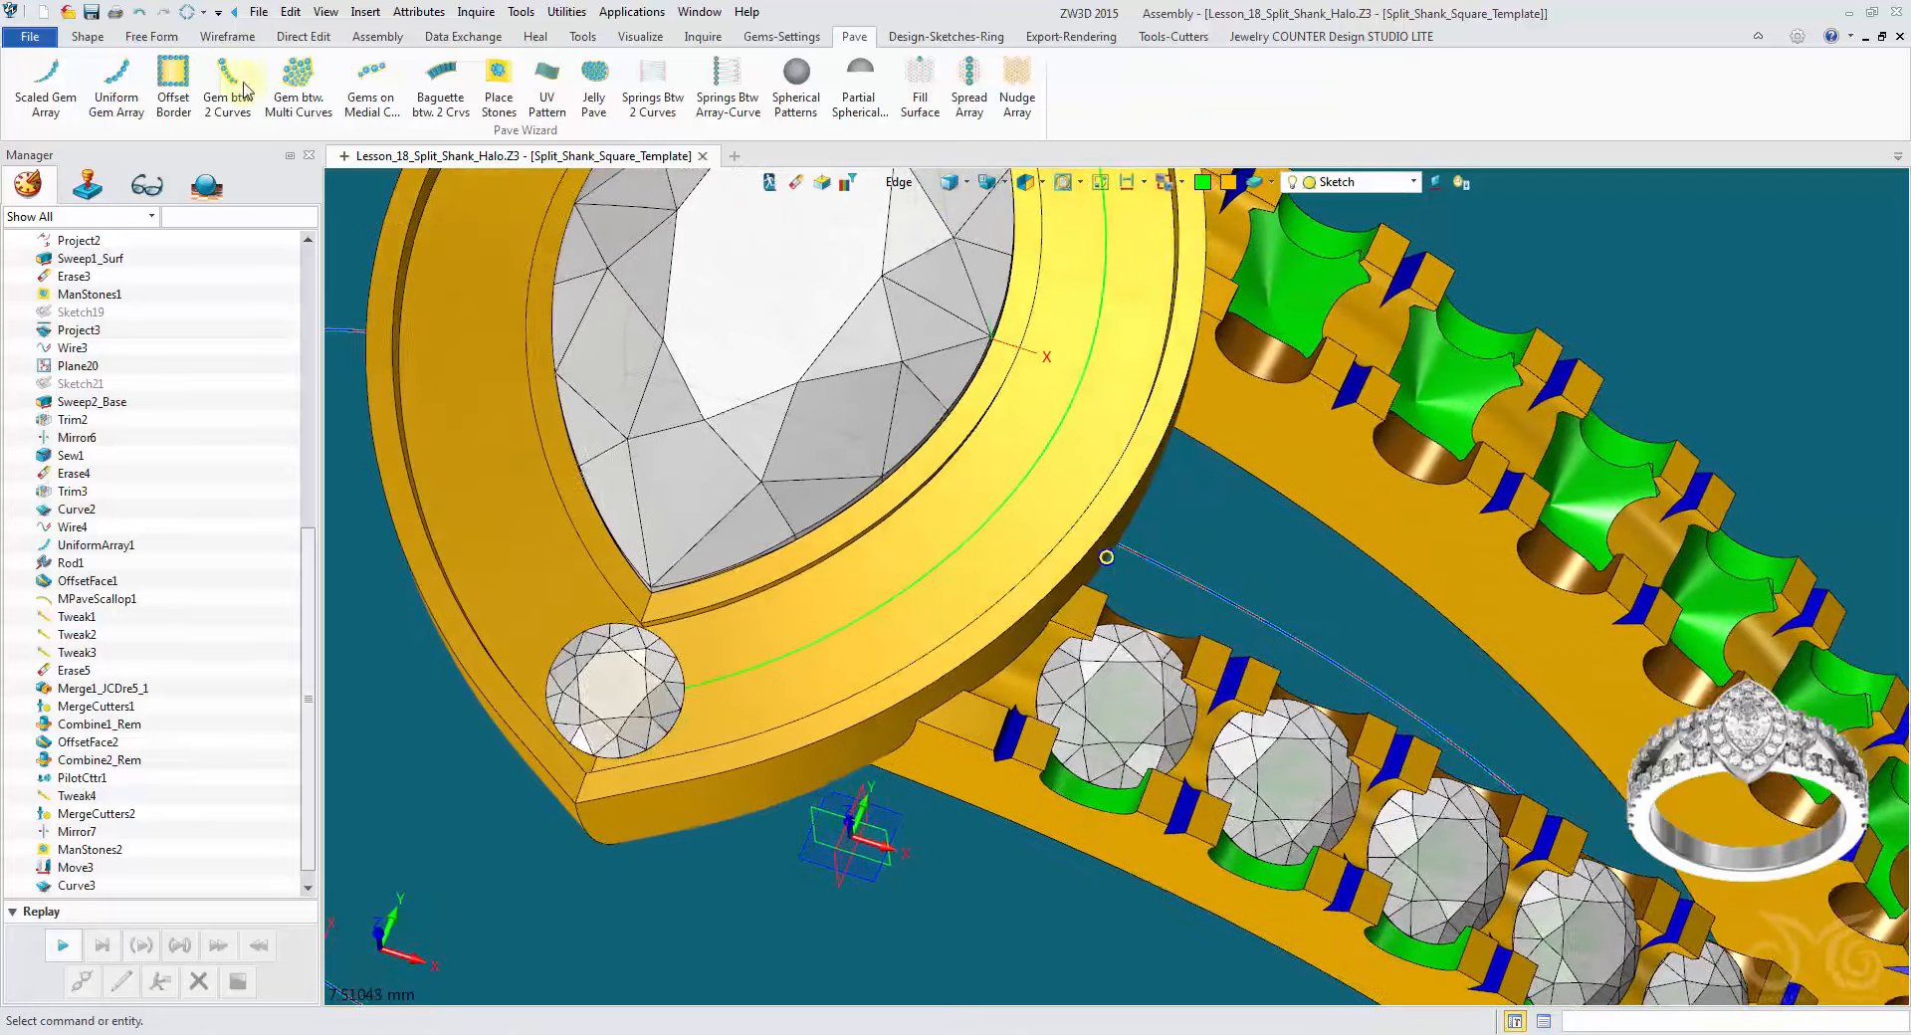
pyautogui.click(225, 36)
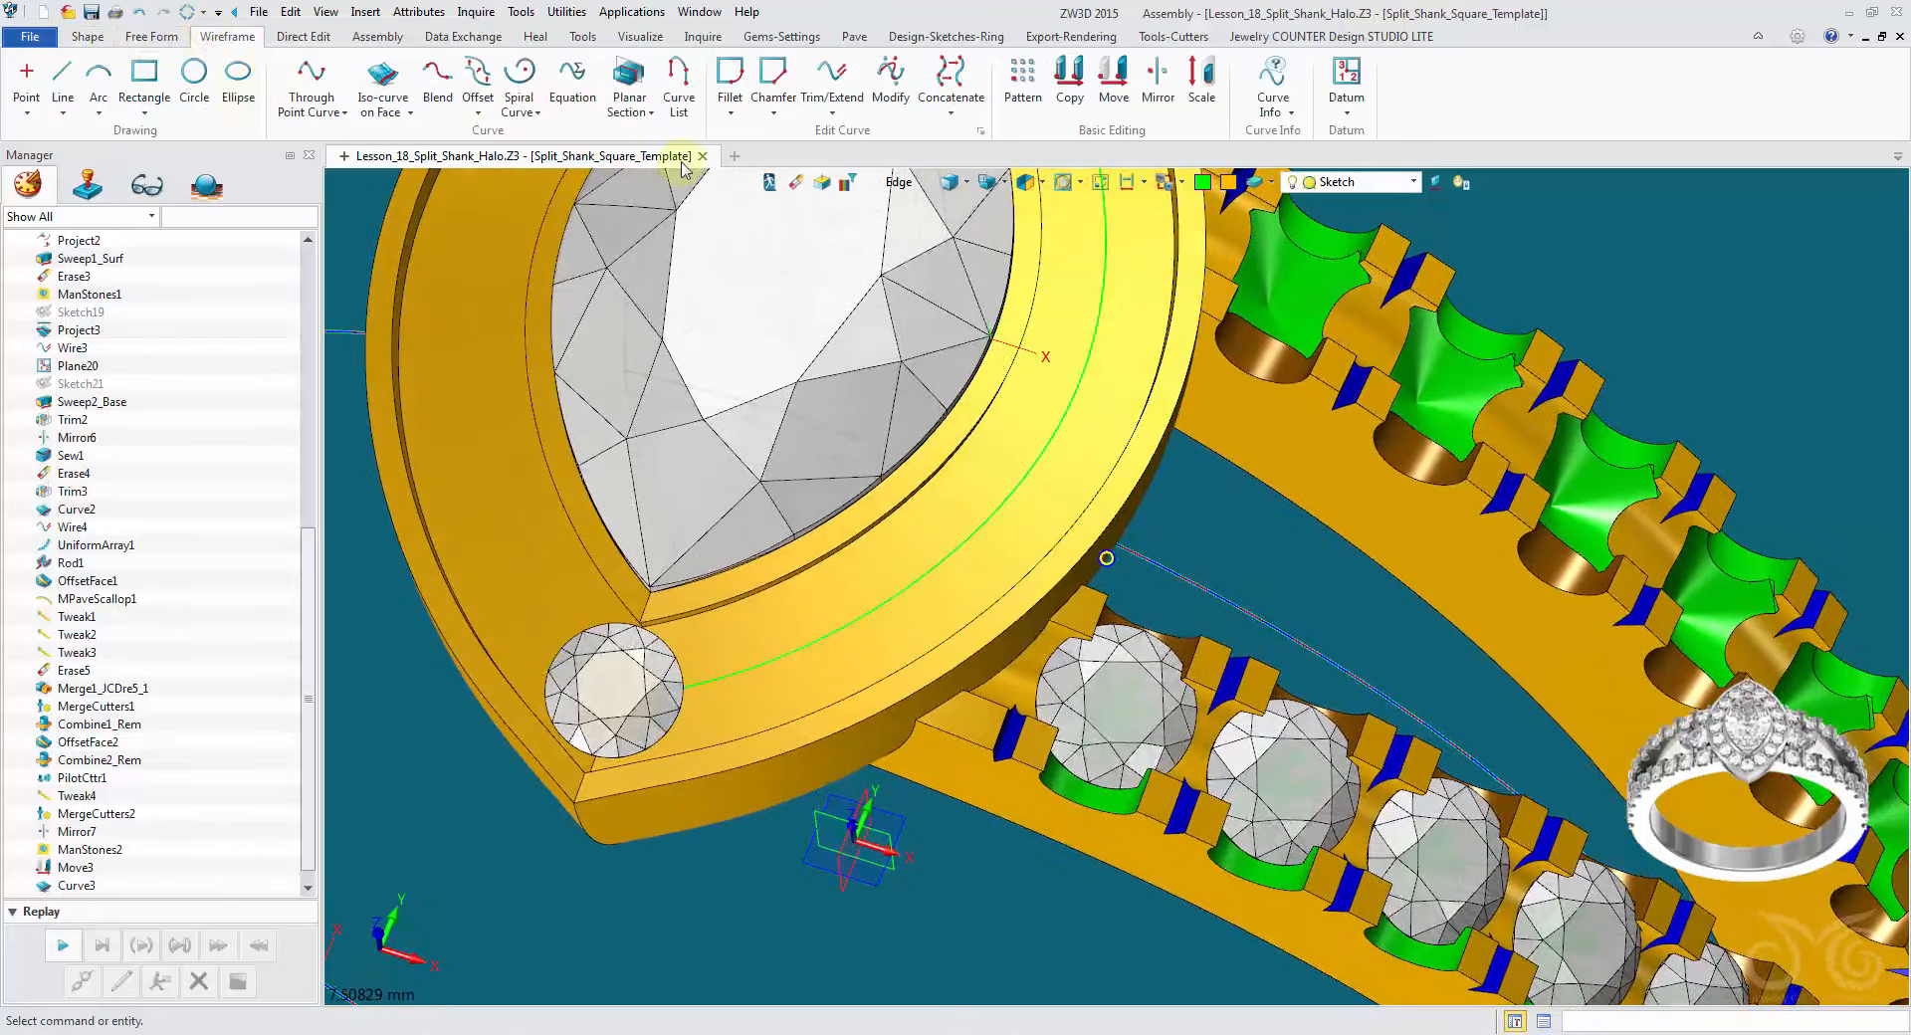
pyautogui.click(832, 80)
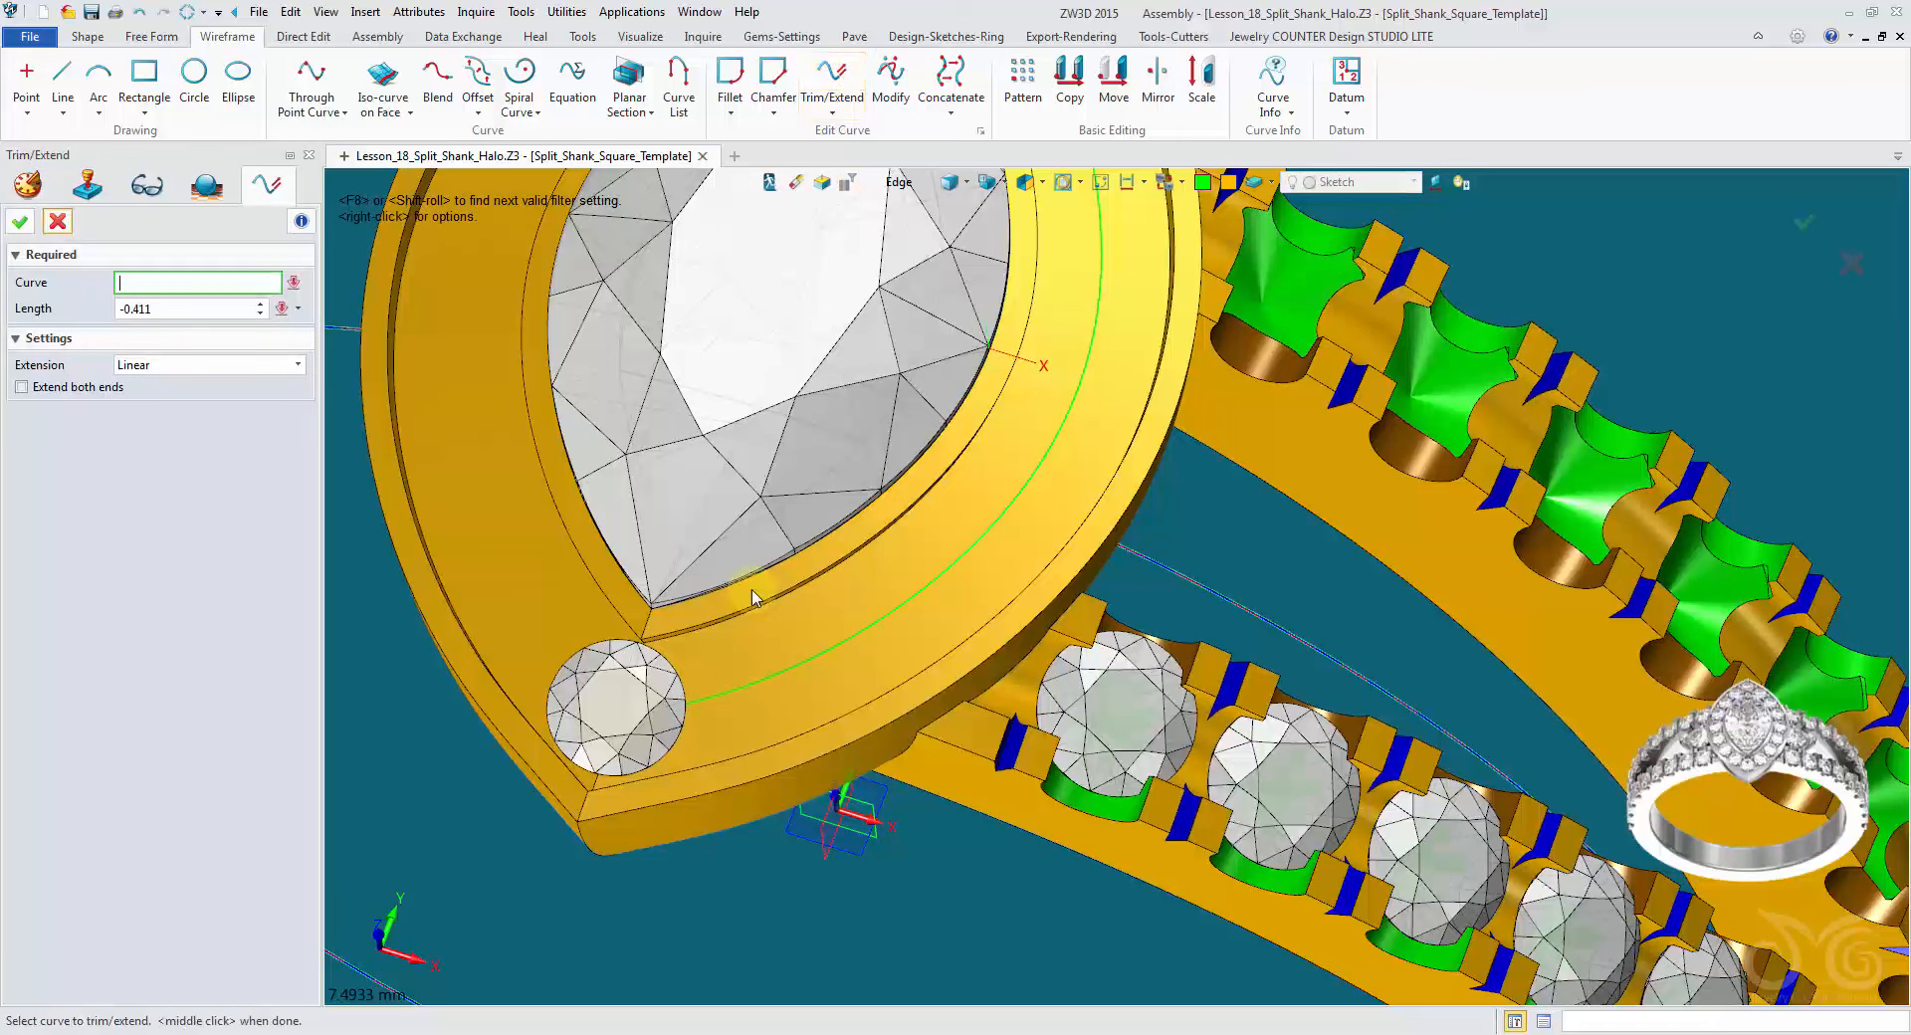
pyautogui.click(903, 185)
pyautogui.click(946, 285)
pyautogui.click(742, 680)
pyautogui.click(97, 388)
# Step: Shorten the channel-floor curve by about 1.198 mm at both ends so it clears the small stone, and save the file
pyautogui.scroll(5, 663, 647)
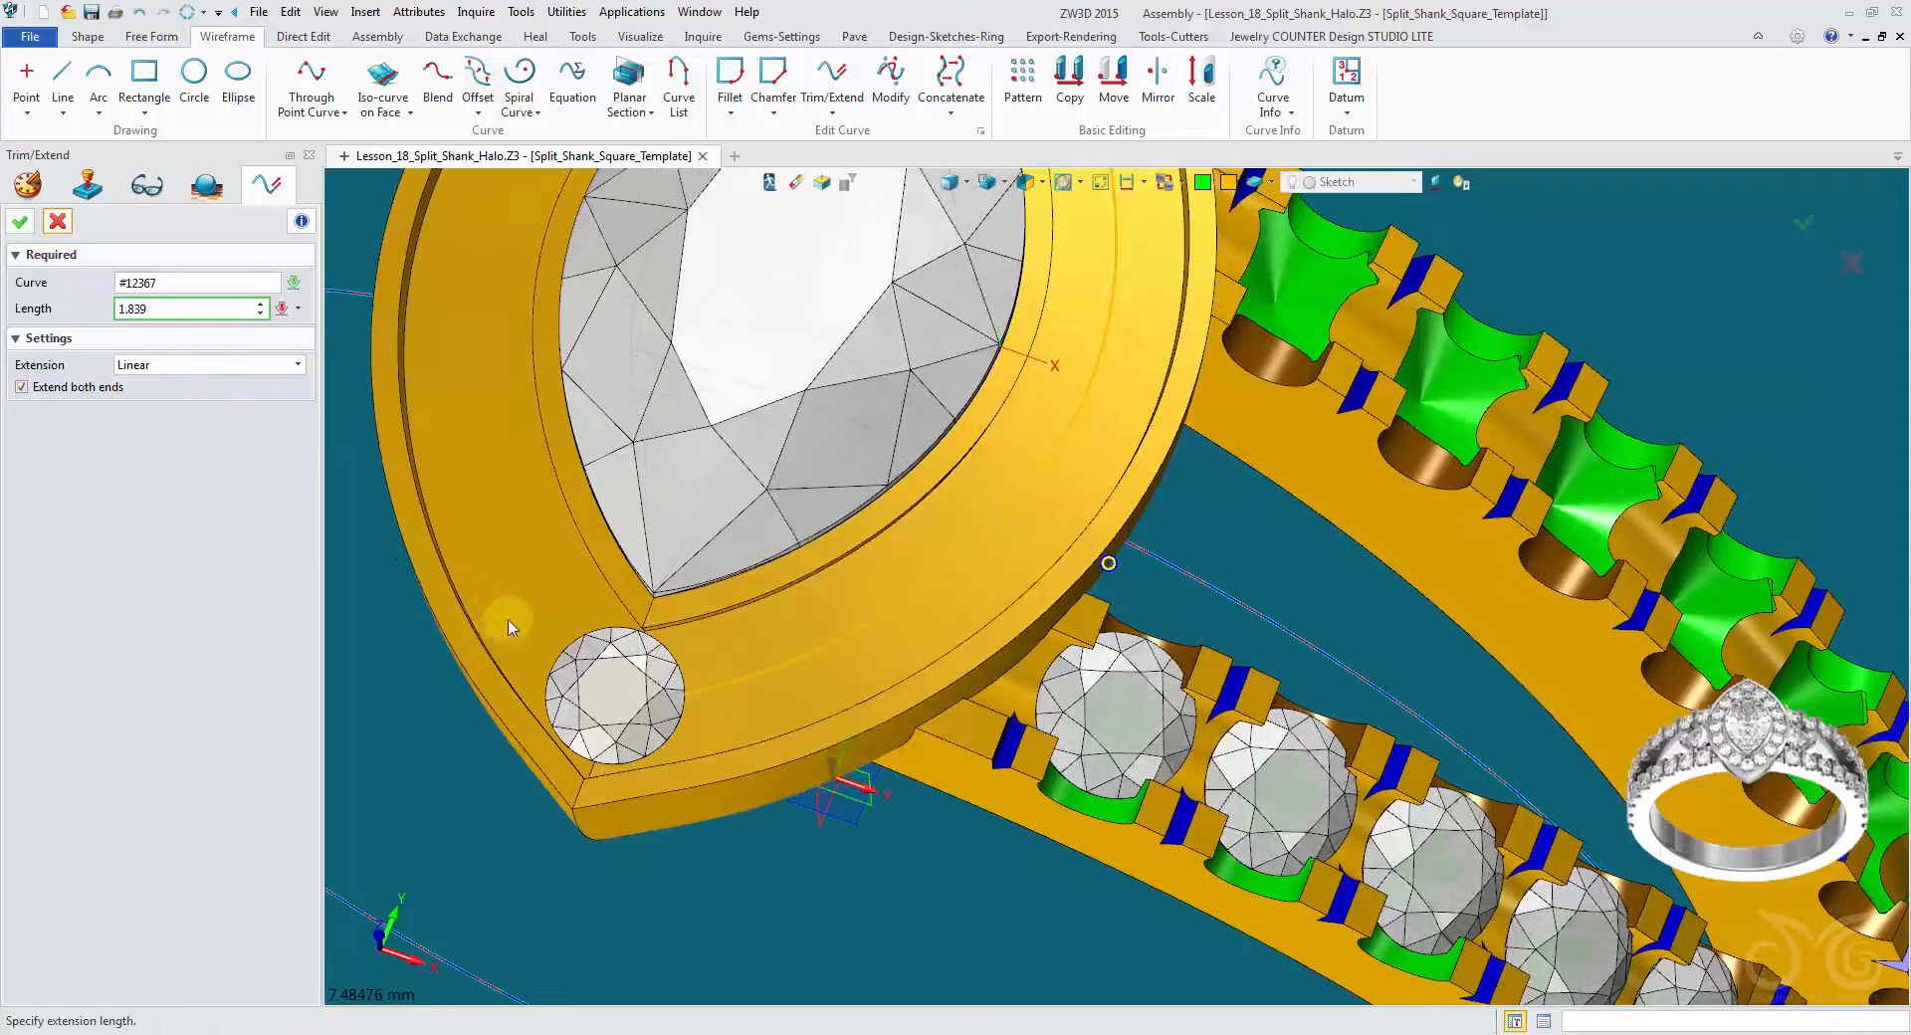
pyautogui.scroll(6, 665, 649)
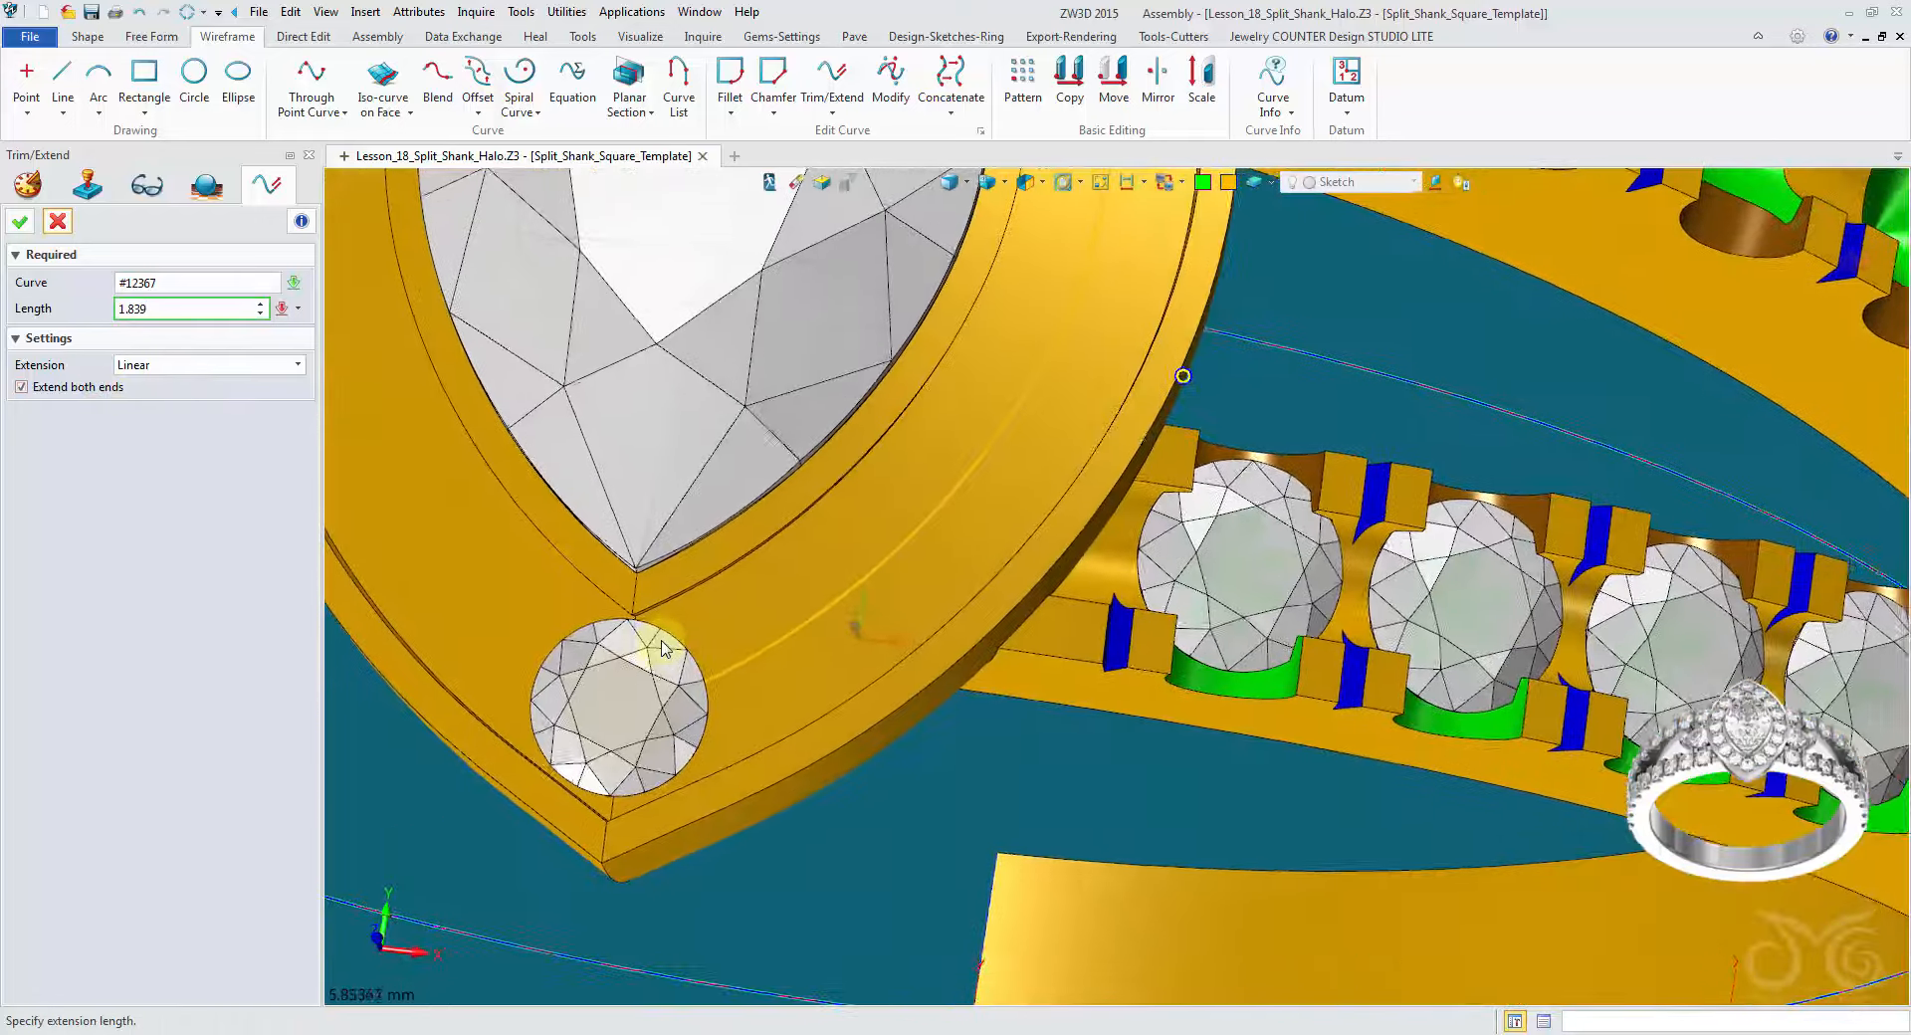
pyautogui.scroll(-3, 680, 697)
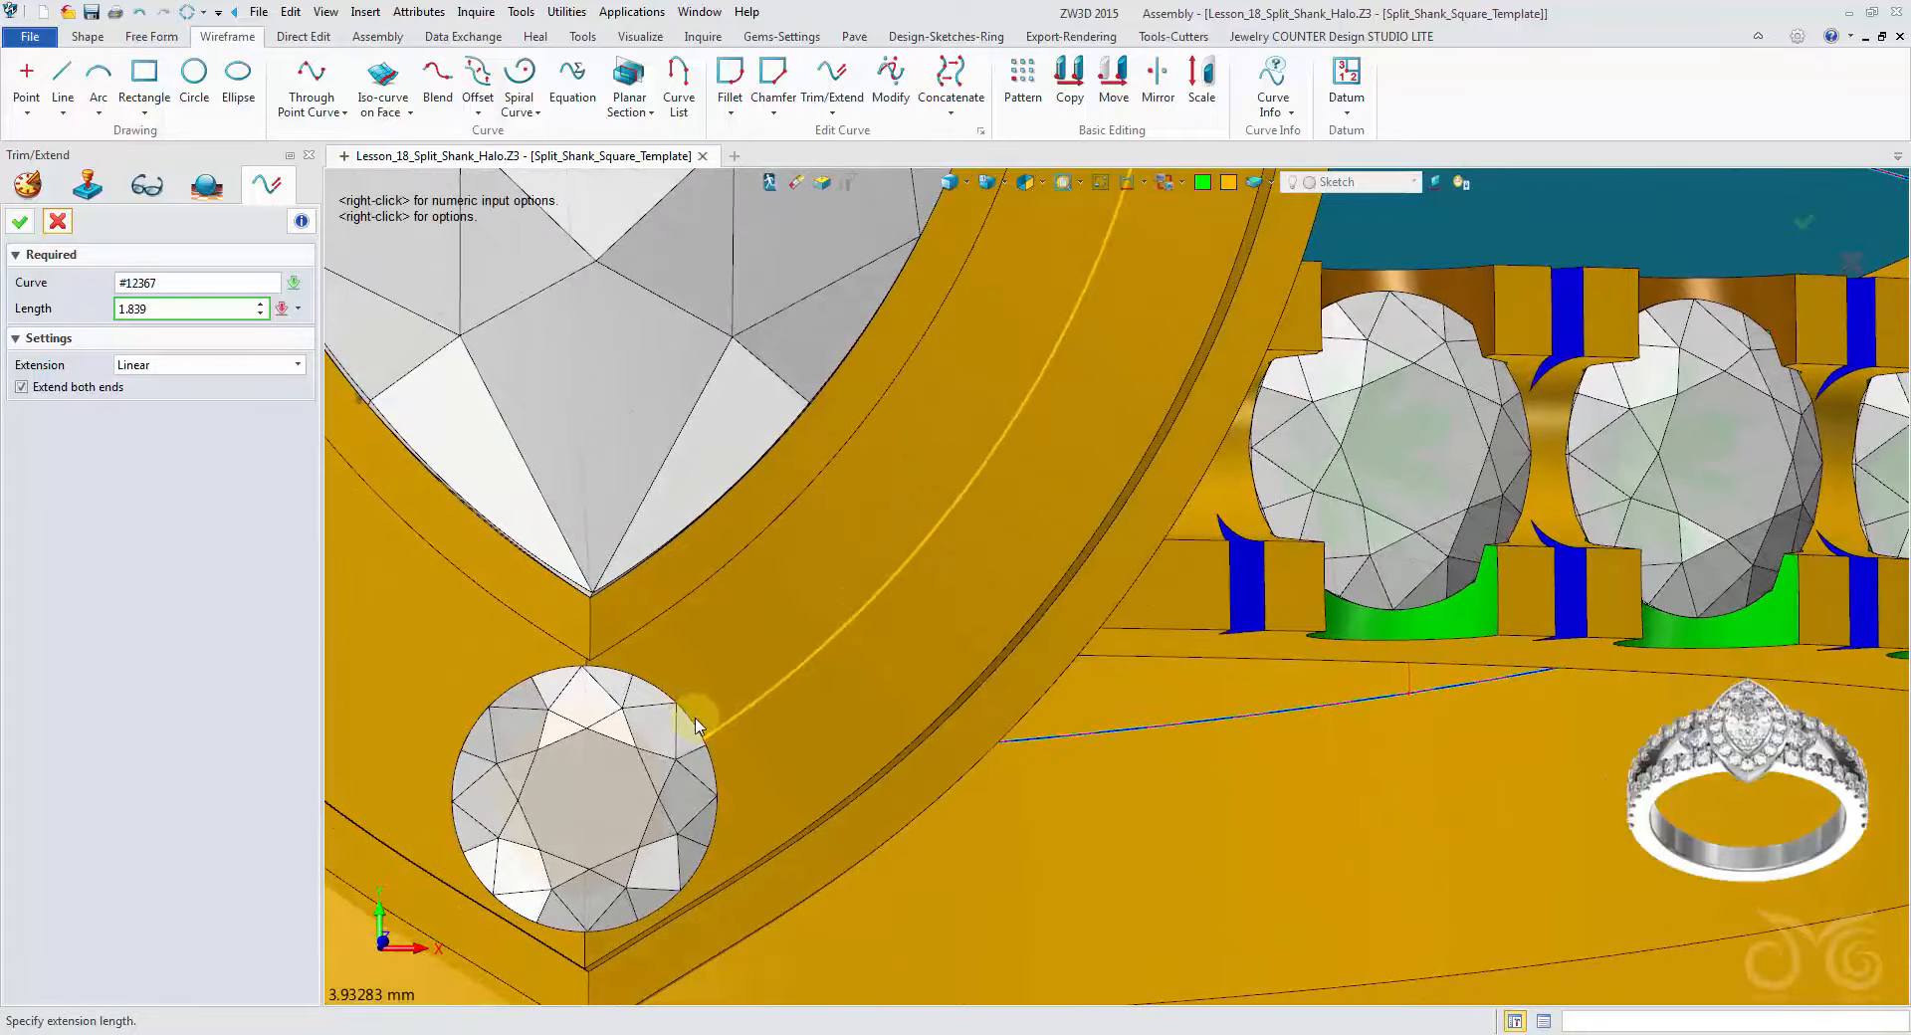
pyautogui.scroll(6, 725, 735)
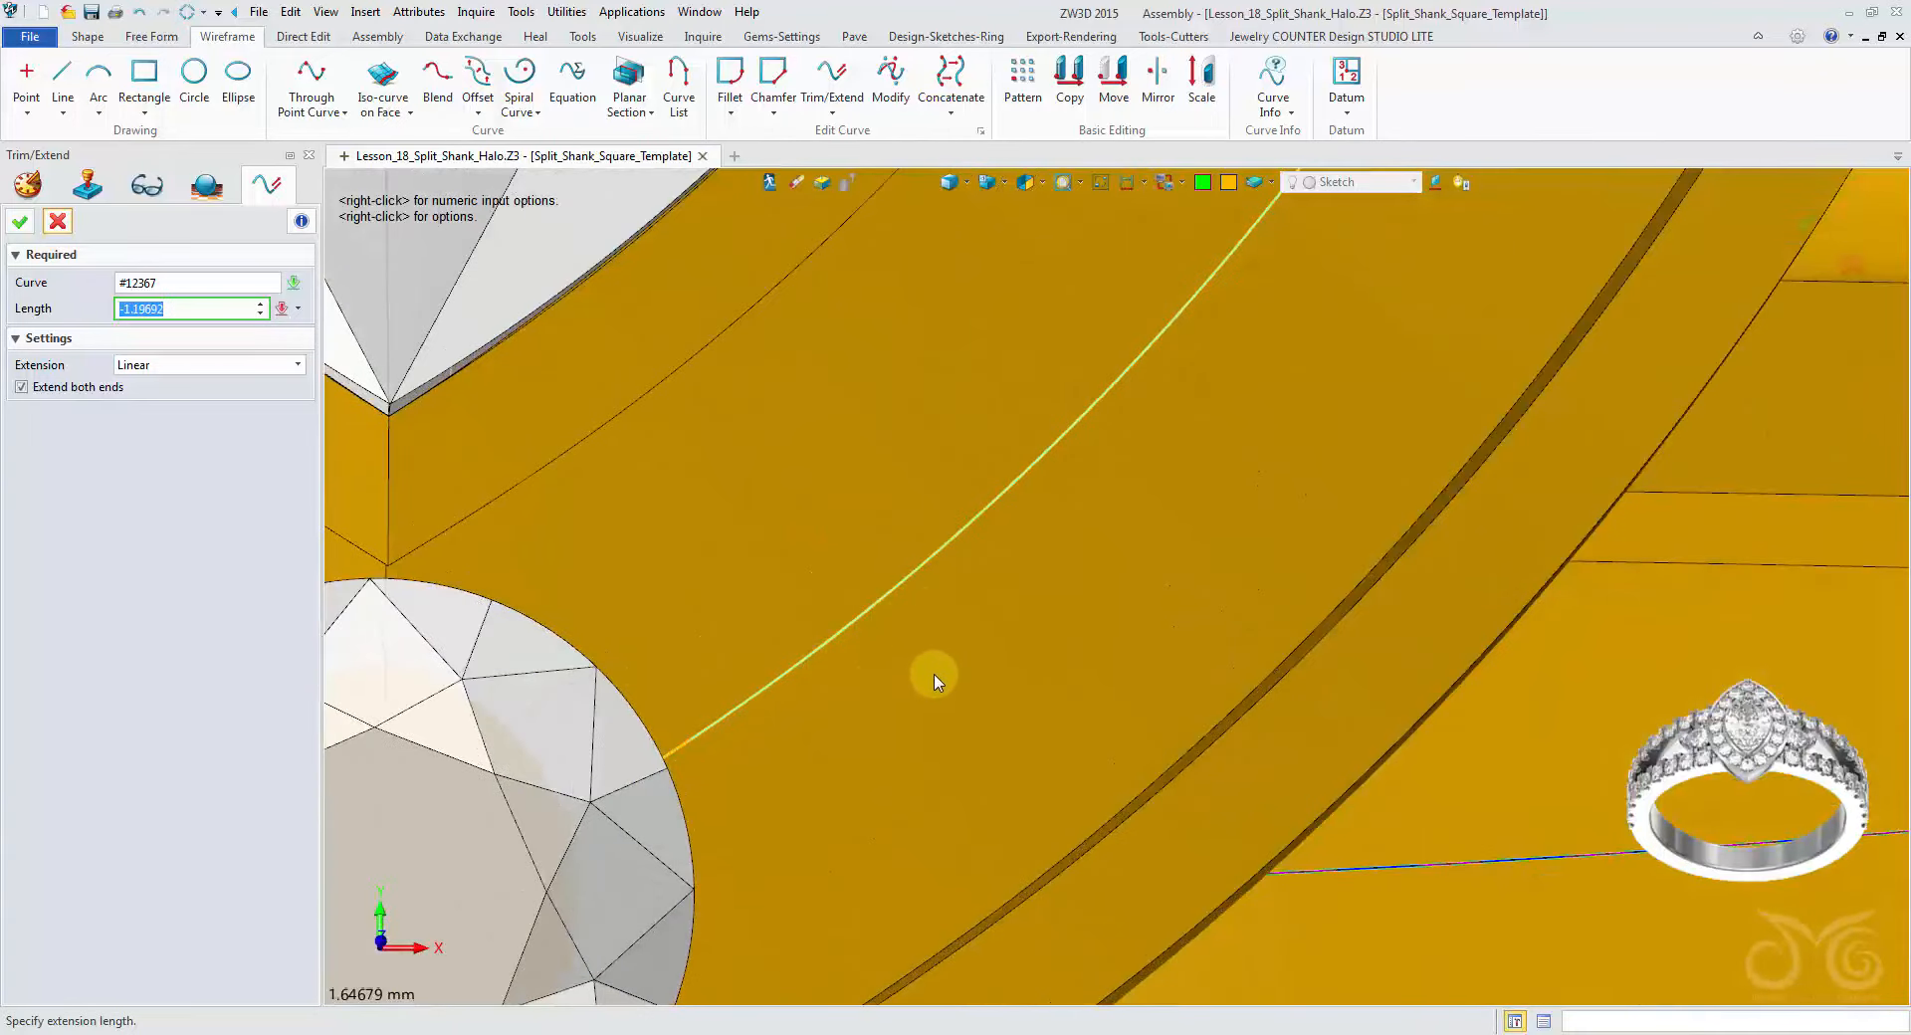
pyautogui.click(992, 772)
pyautogui.scroll(-4, 992, 773)
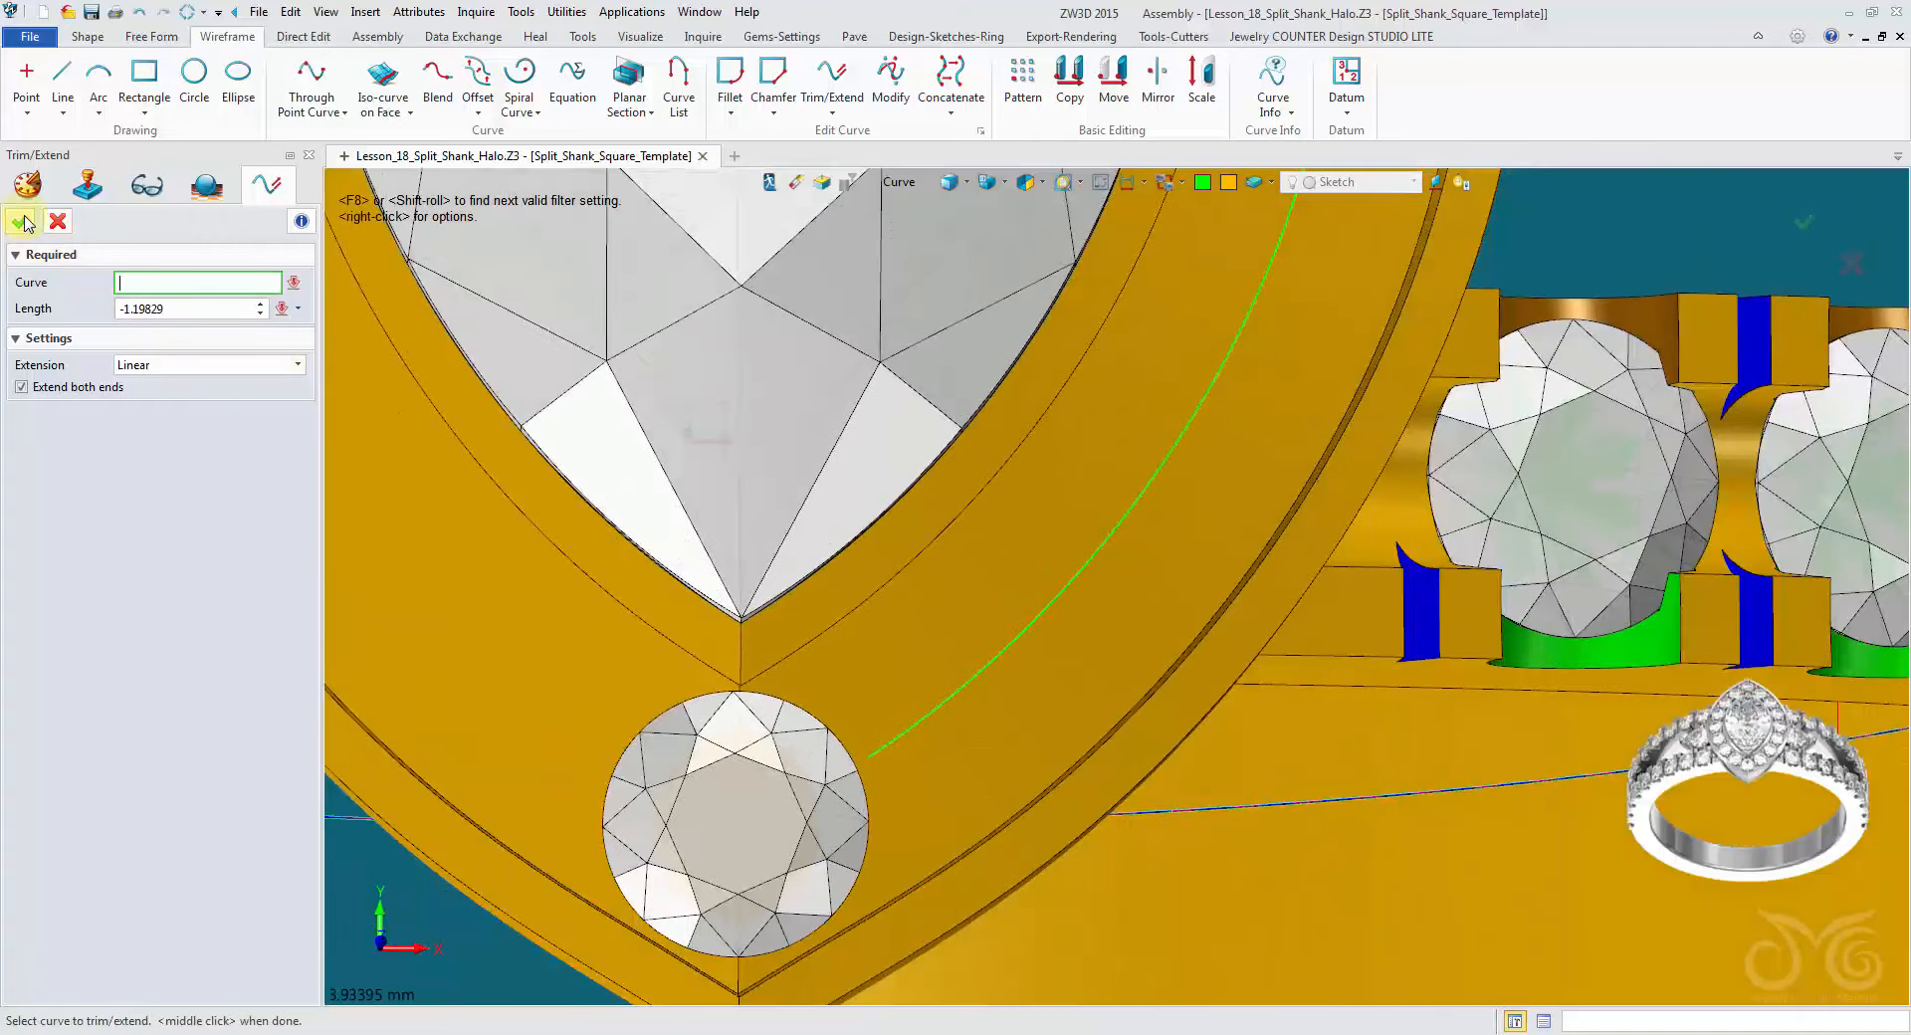
pyautogui.click(57, 223)
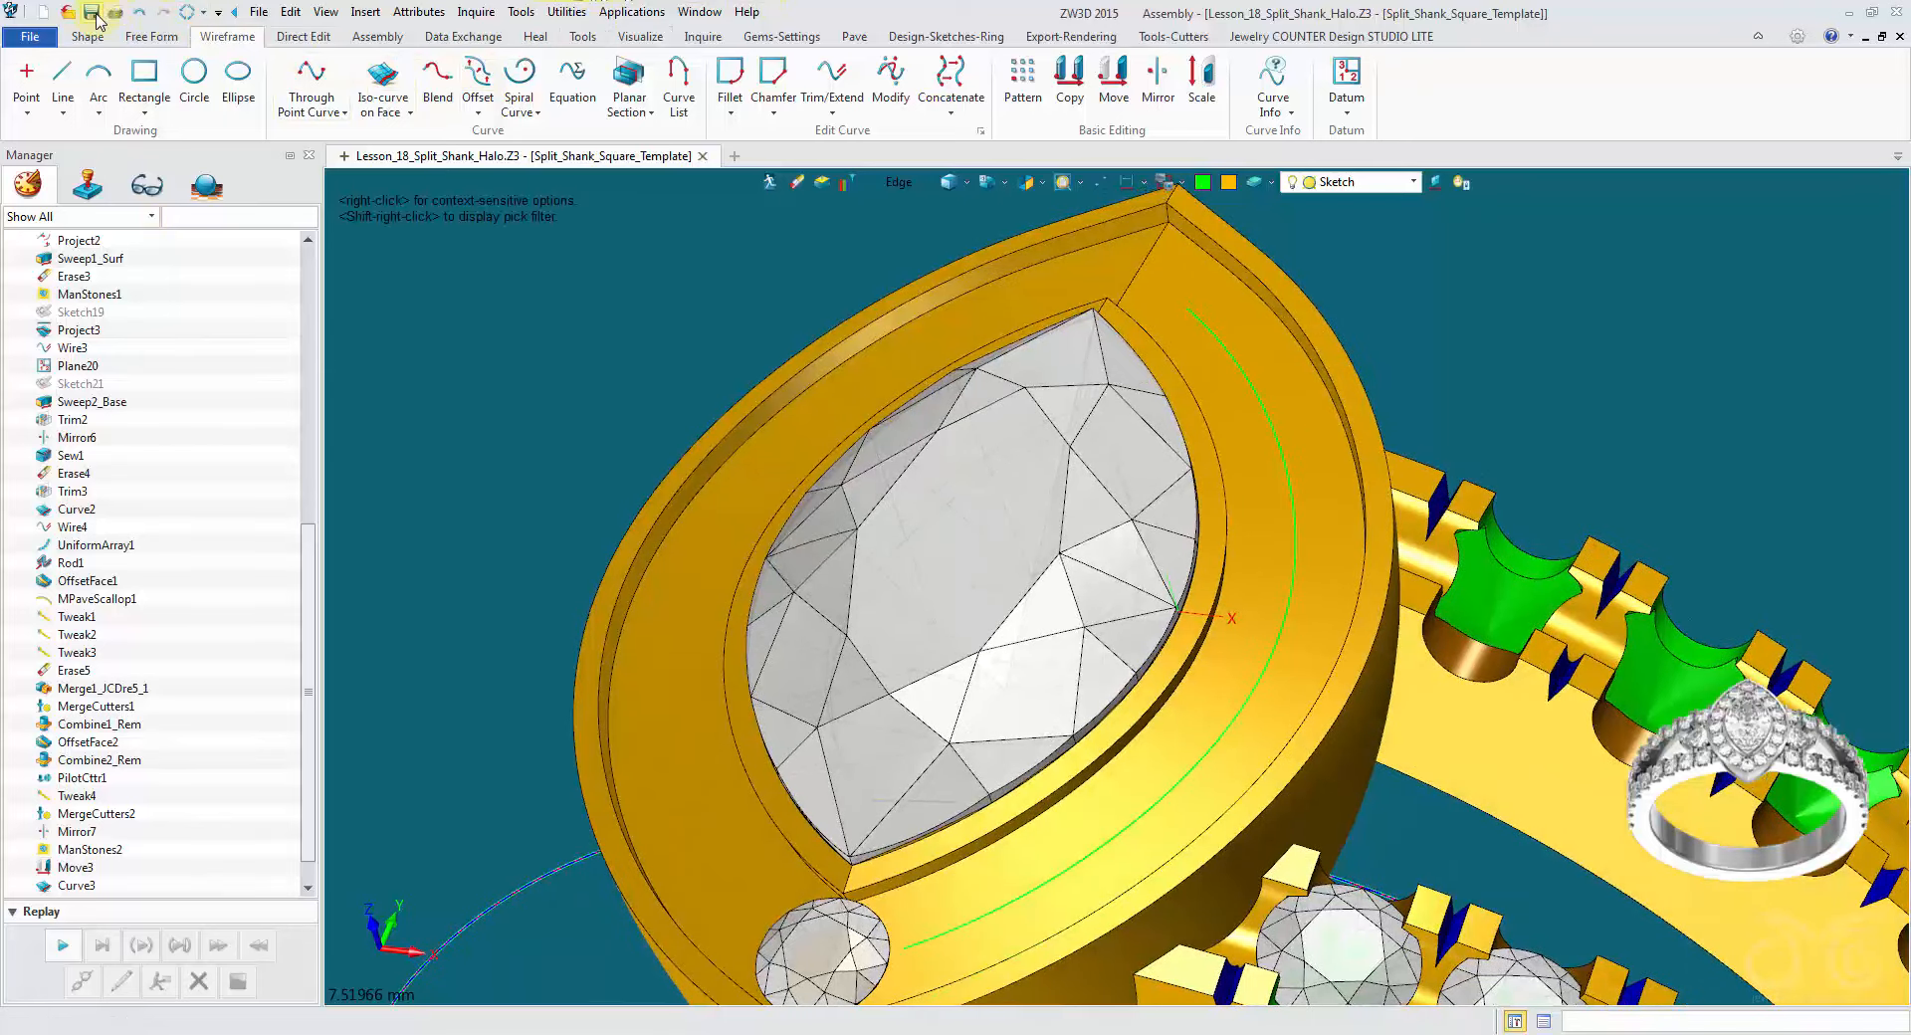
pyautogui.click(95, 15)
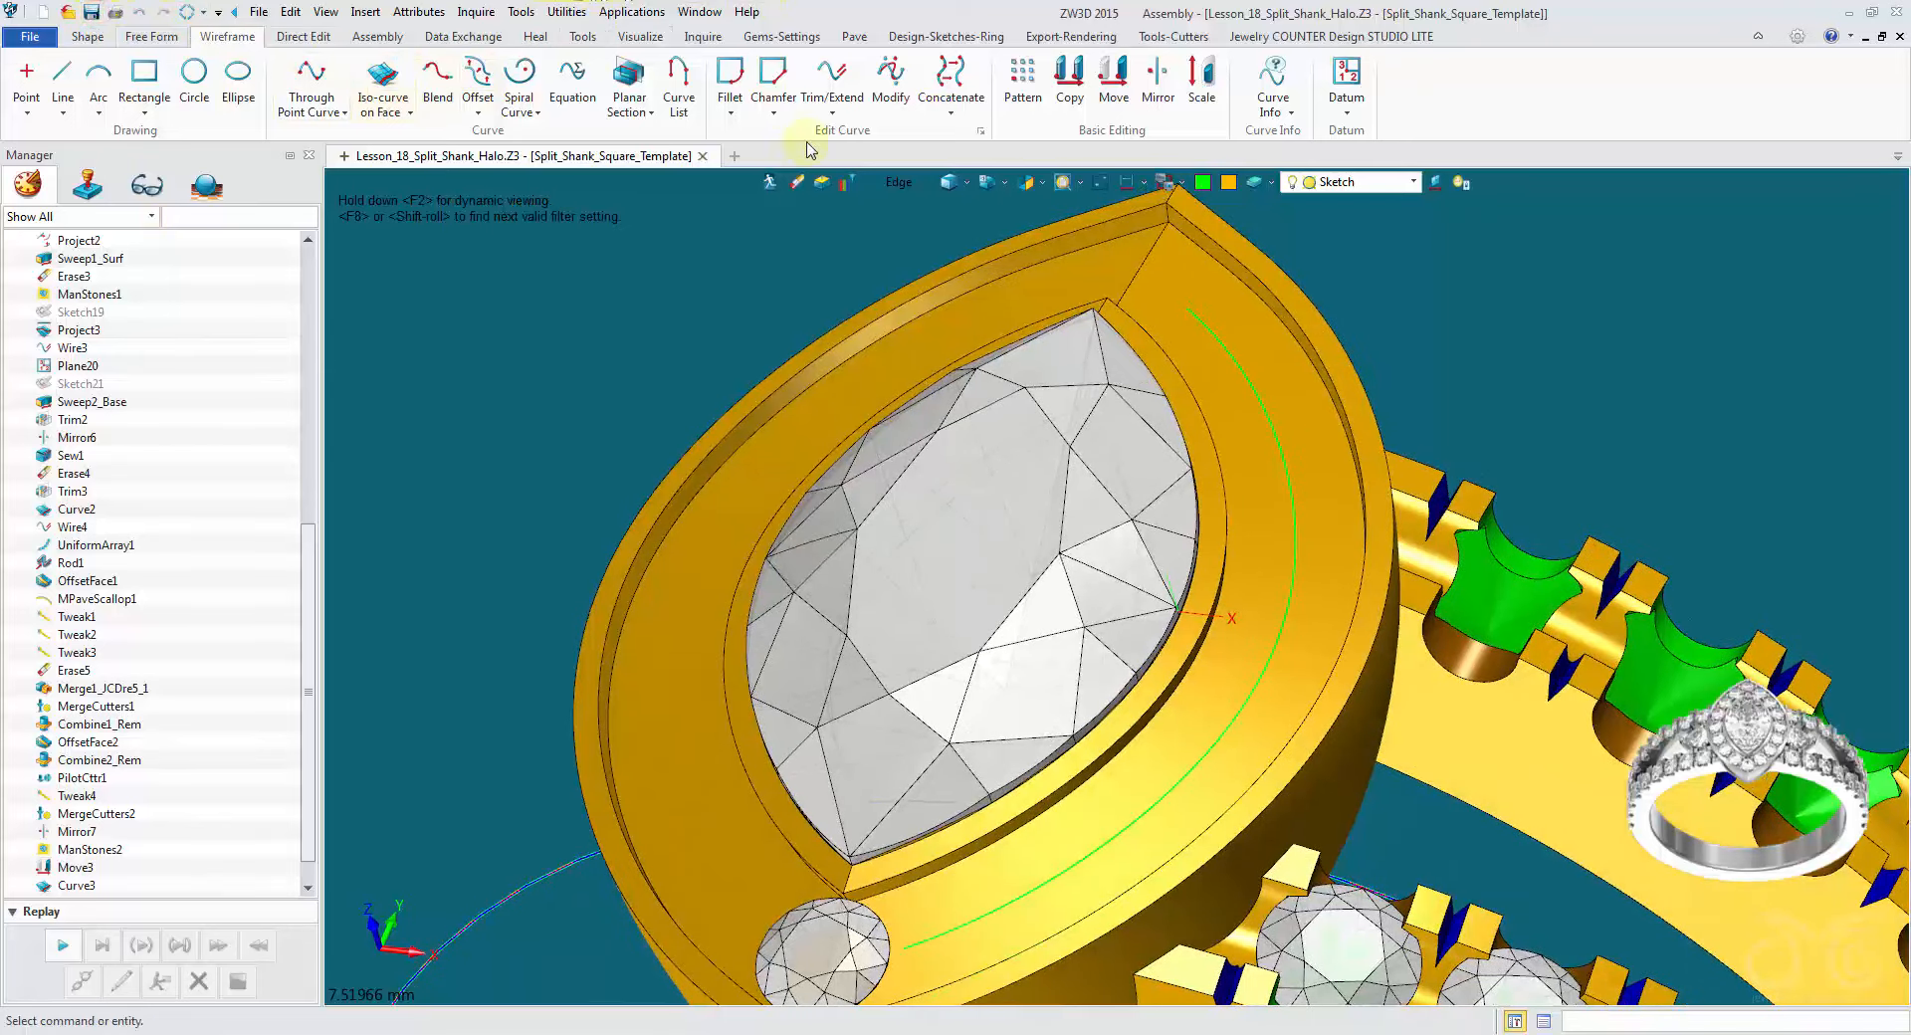
# Step: Set up a uniform gem array of Round_U stones along the trimmed curve, using the channel floor as its surface
pyautogui.click(852, 35)
pyautogui.click(107, 104)
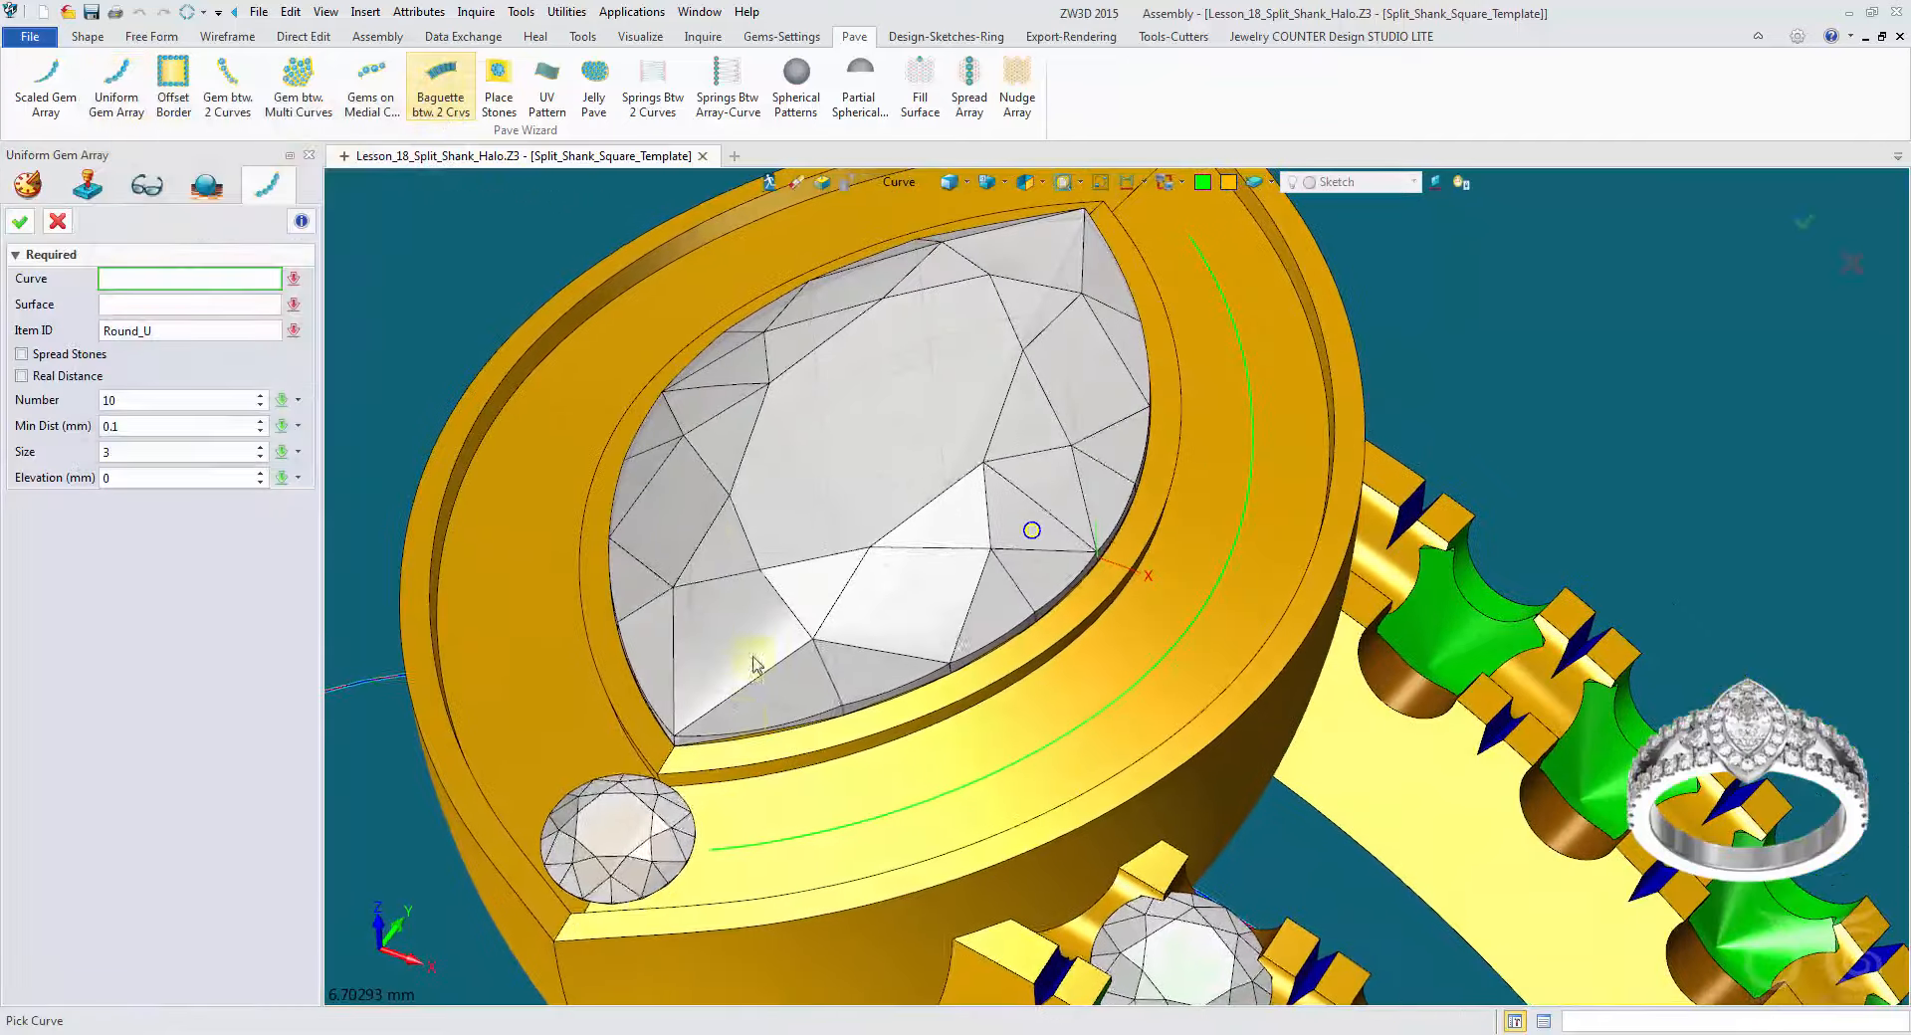
pyautogui.click(745, 847)
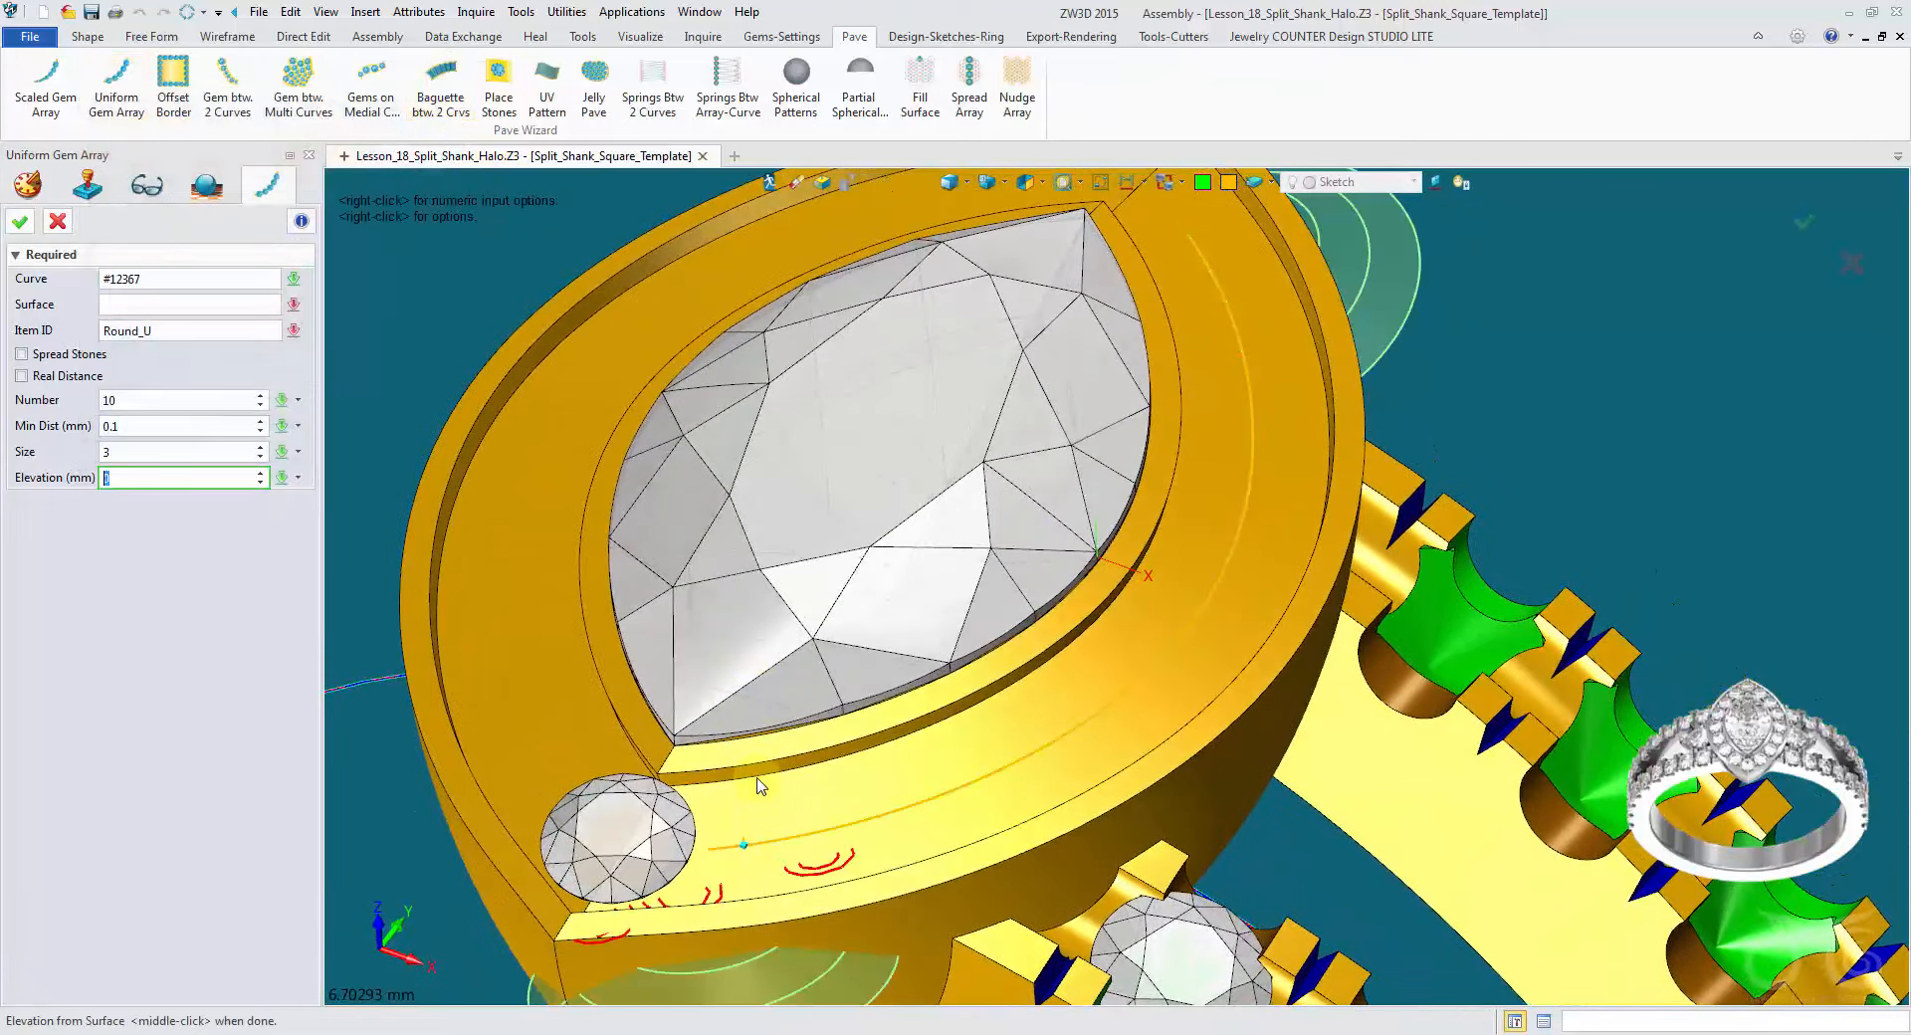
pyautogui.click(166, 307)
pyautogui.click(862, 724)
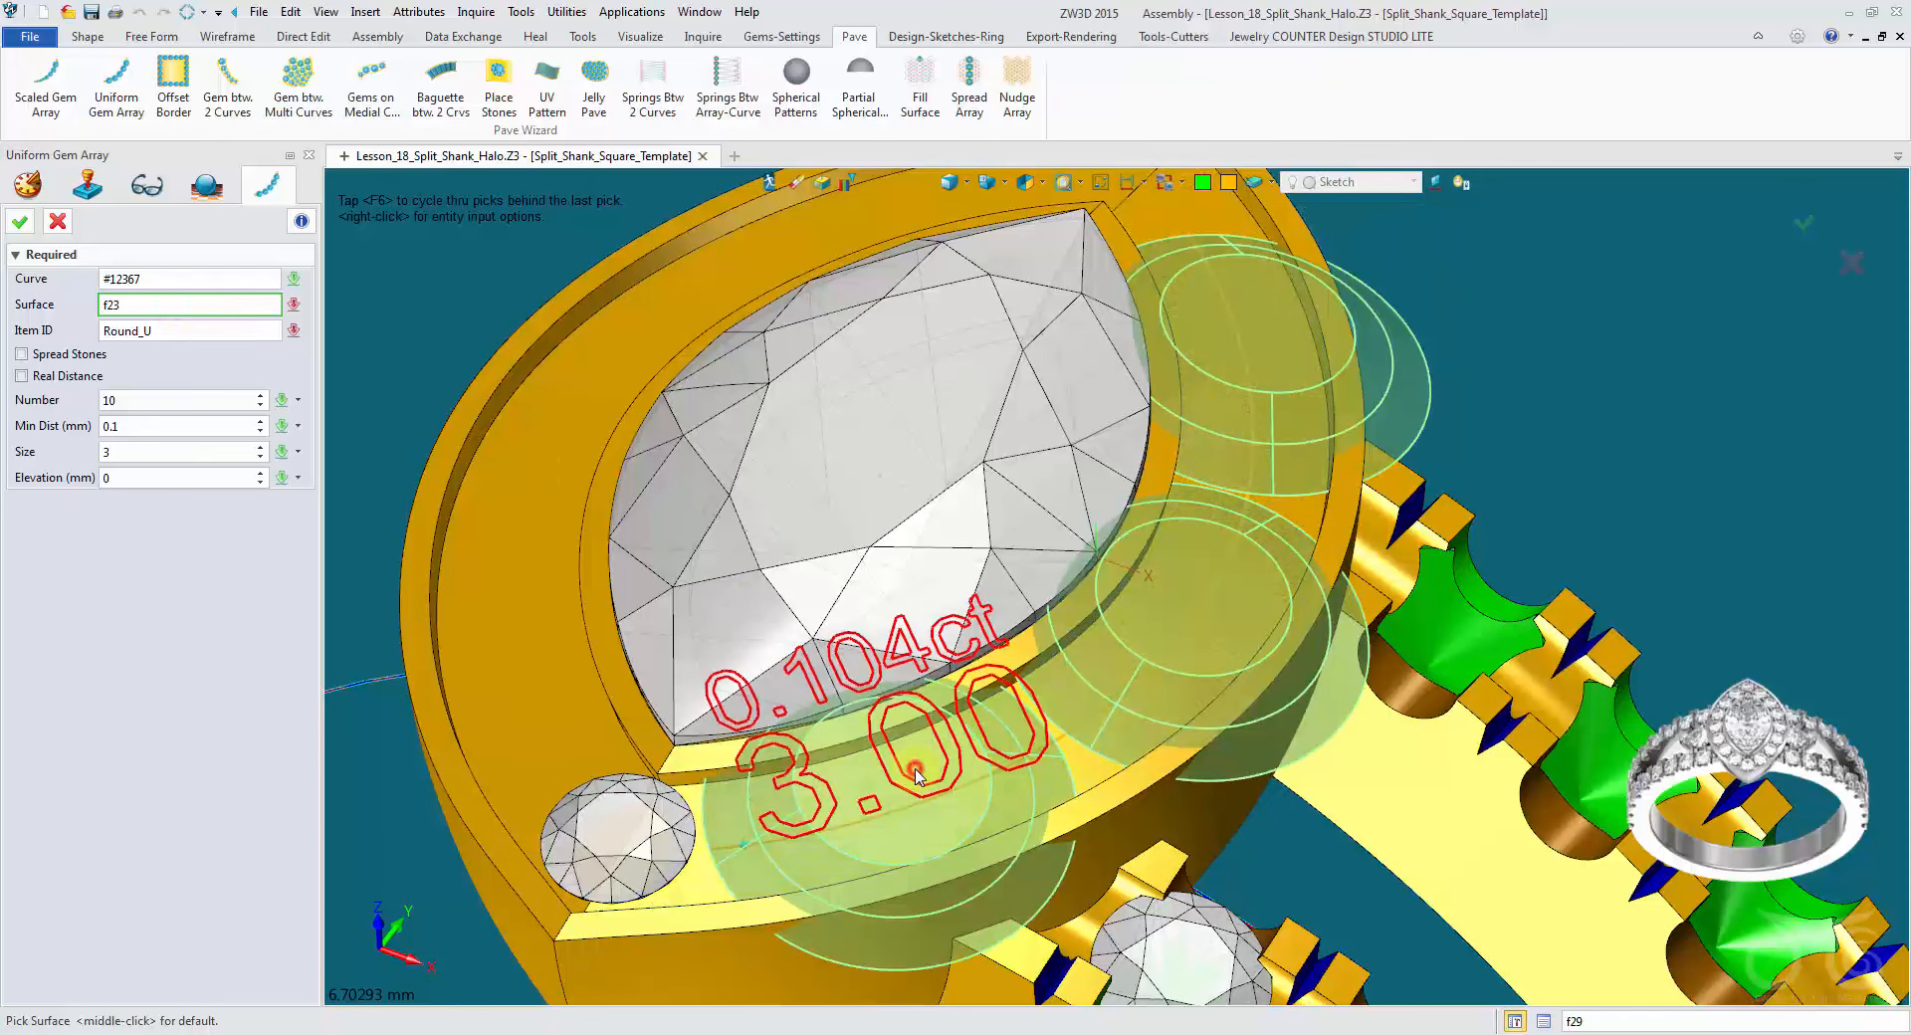
# Step: Set the gem array to size 1.24 and elevation 0.15 mm, spread the stones along the curve, and create it
pyautogui.click(160, 453)
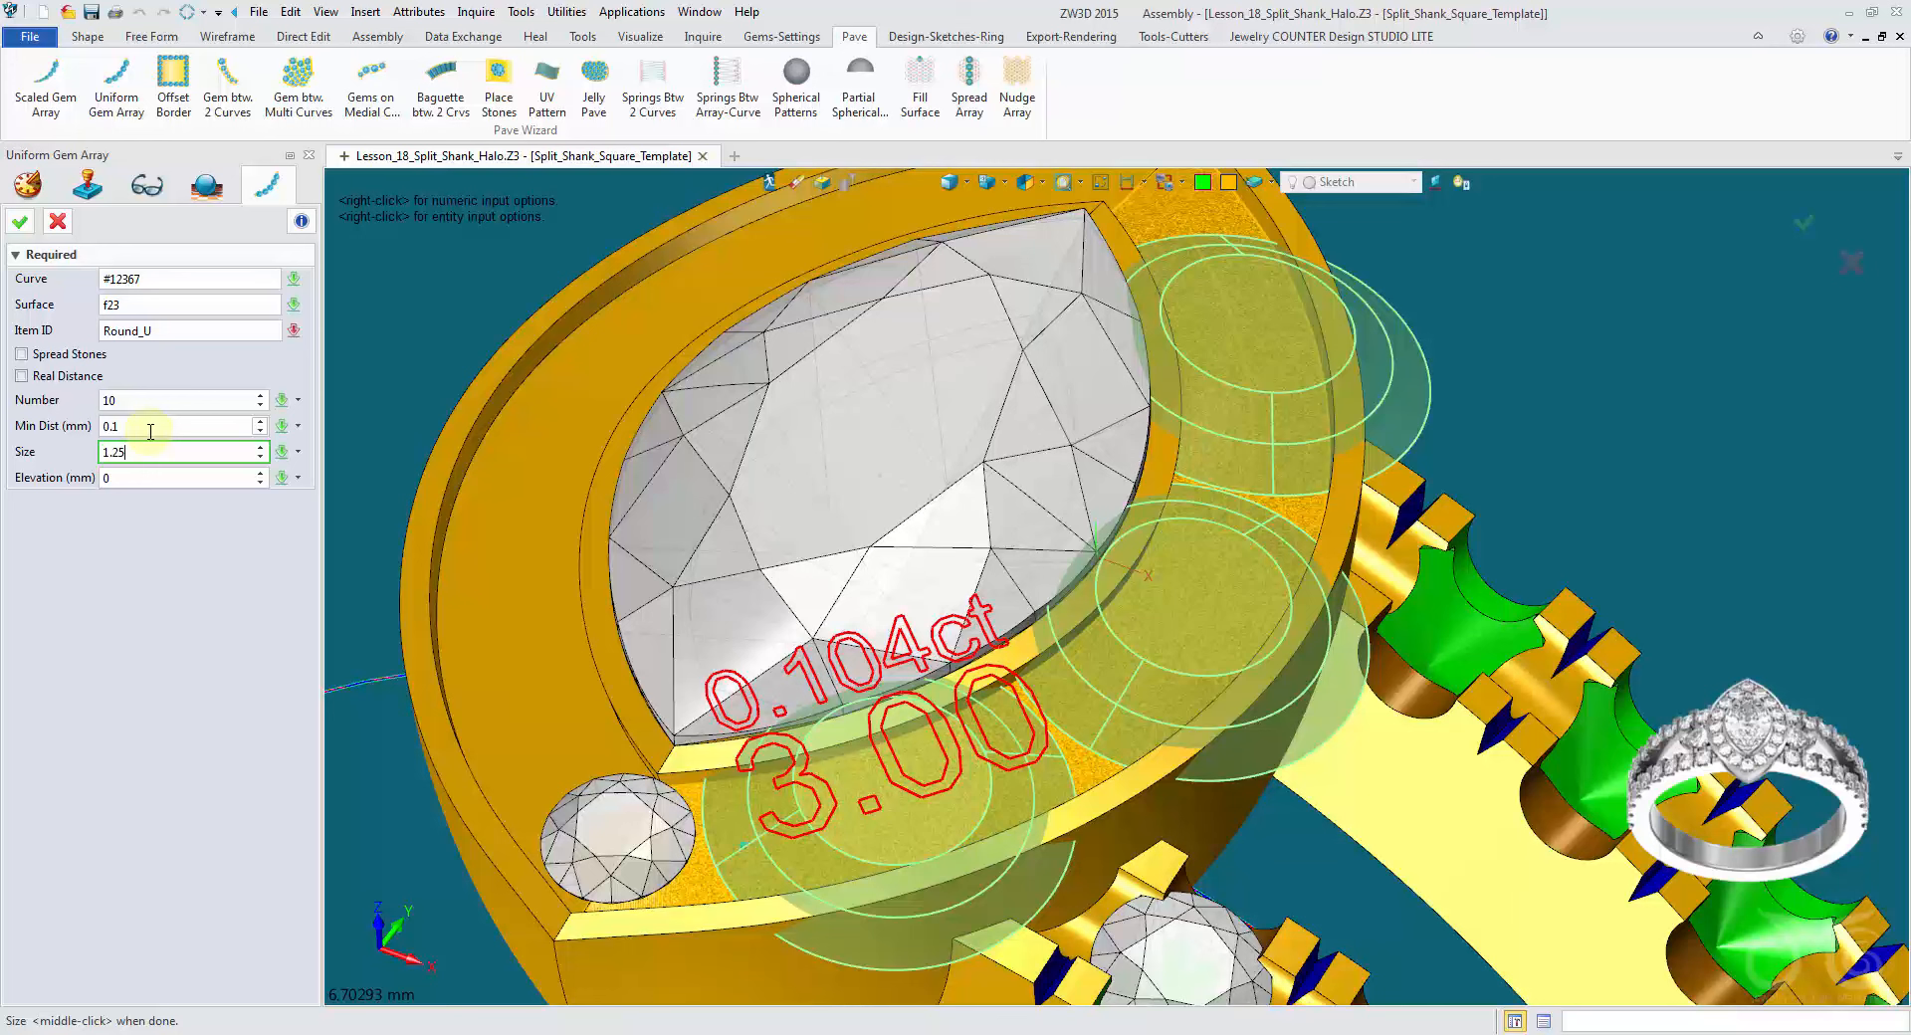
pyautogui.click(136, 400)
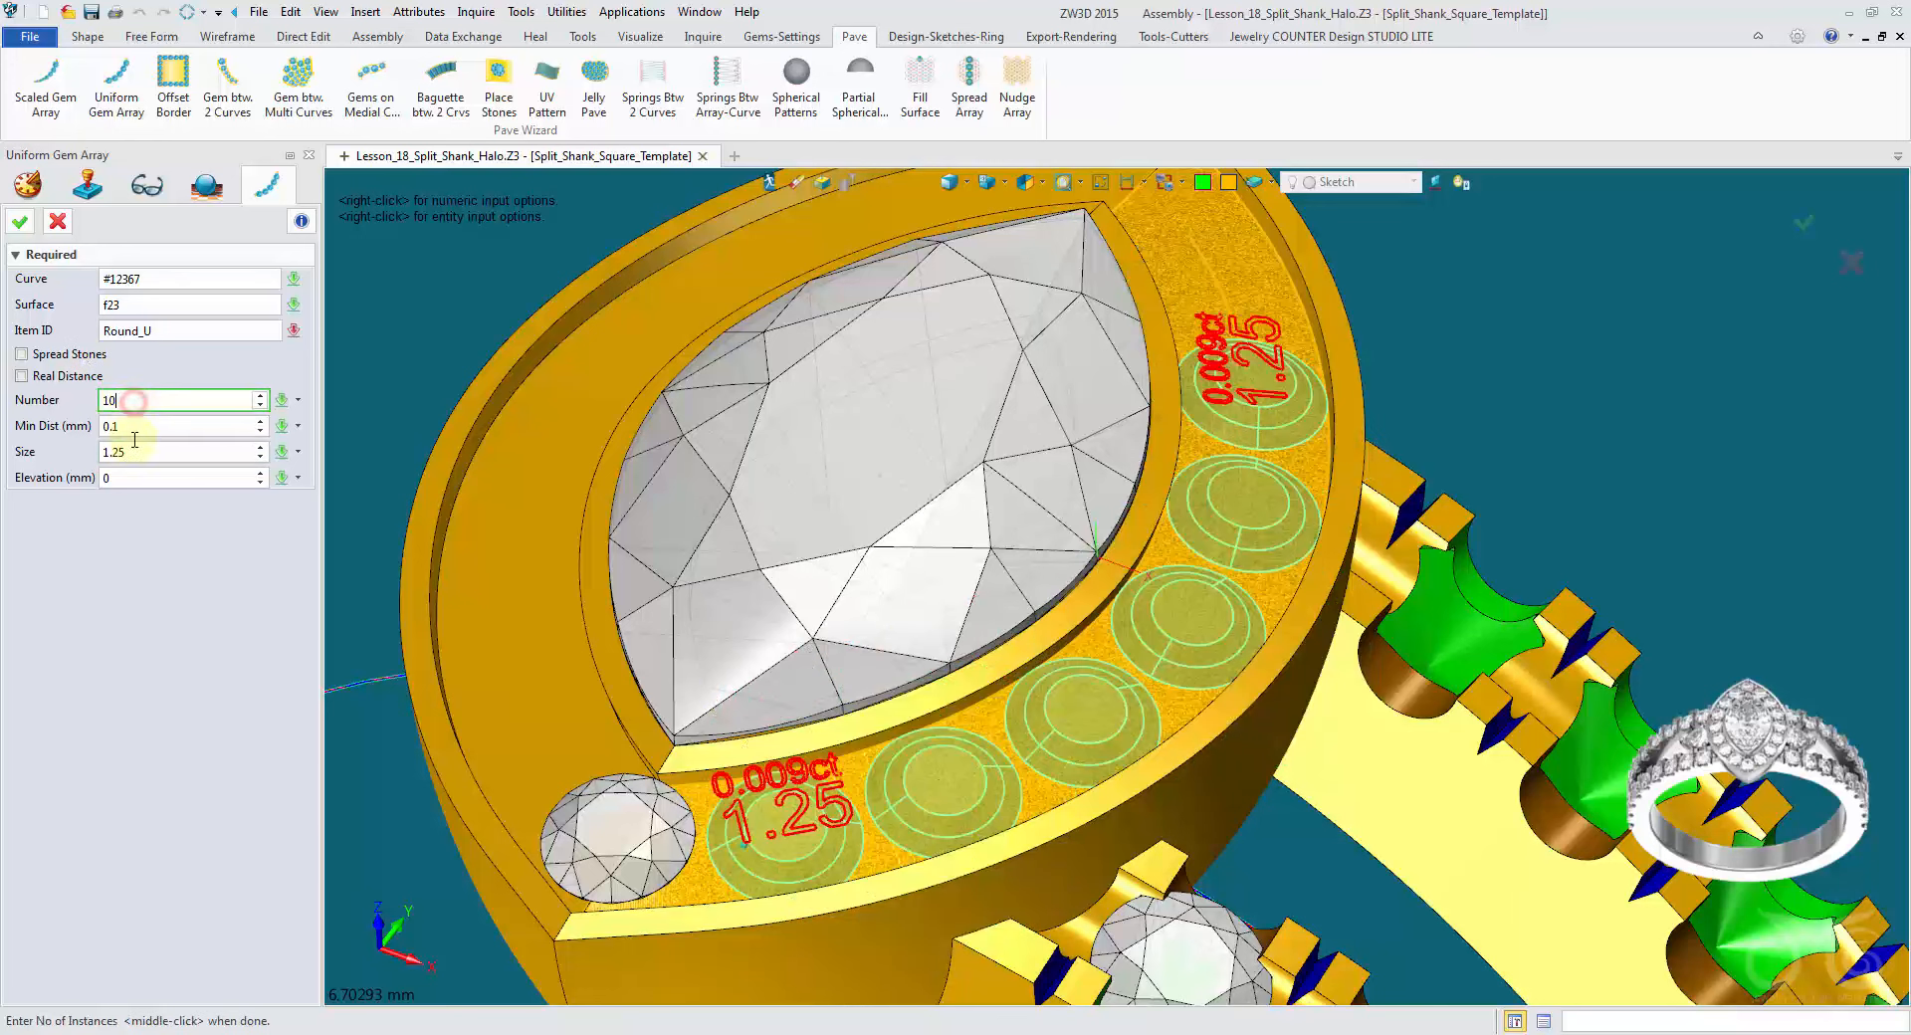
pyautogui.click(134, 476)
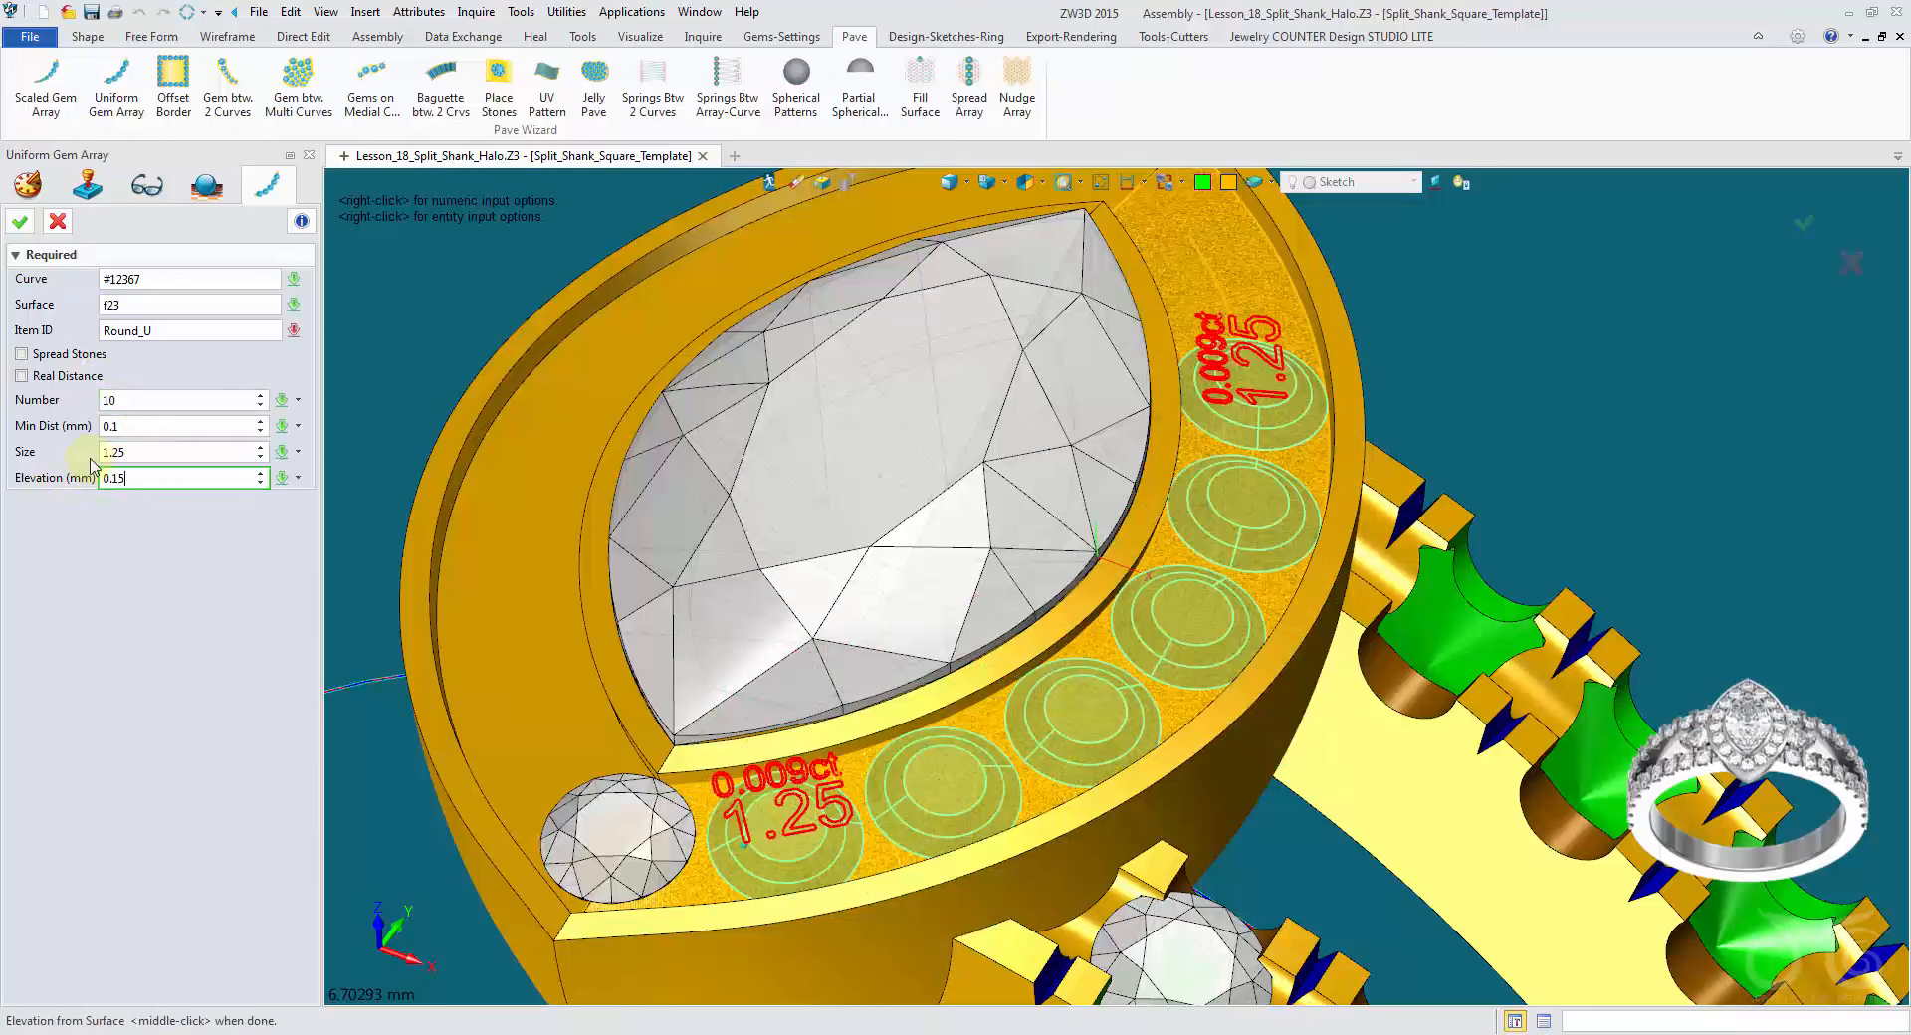
pyautogui.click(142, 398)
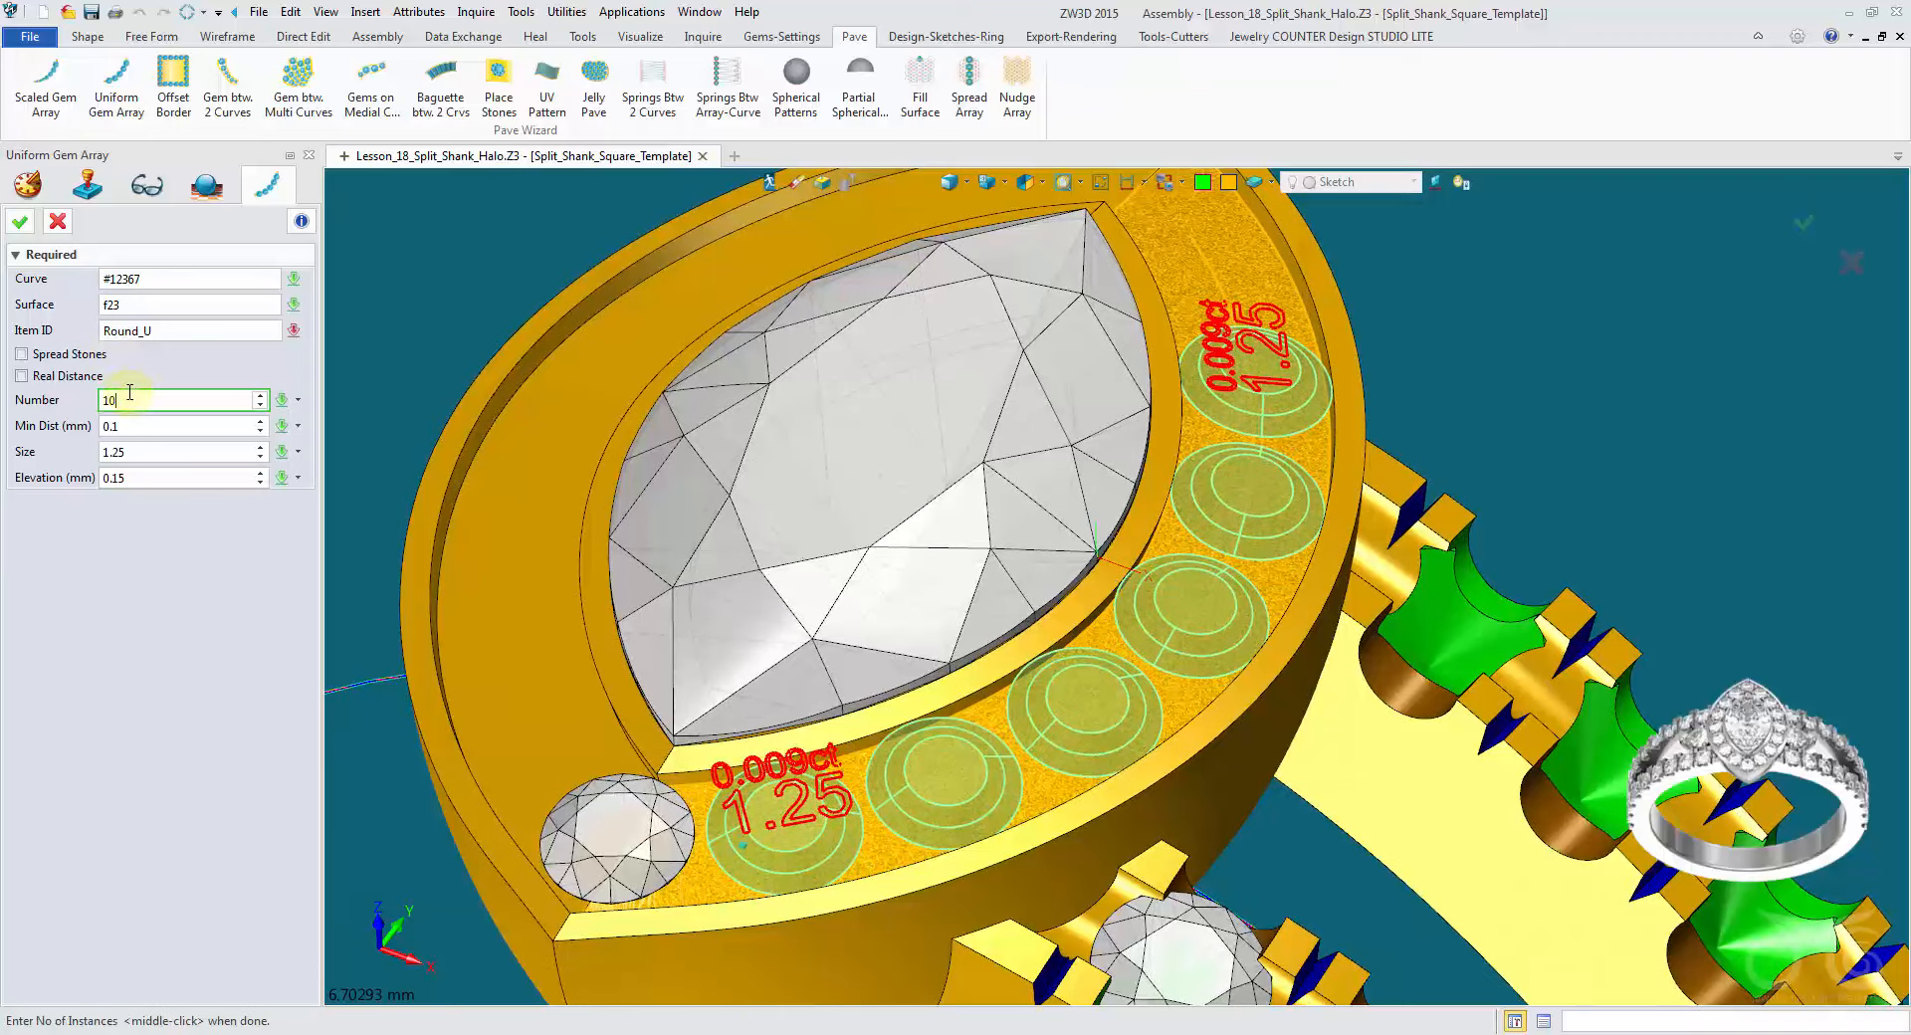
pyautogui.click(38, 354)
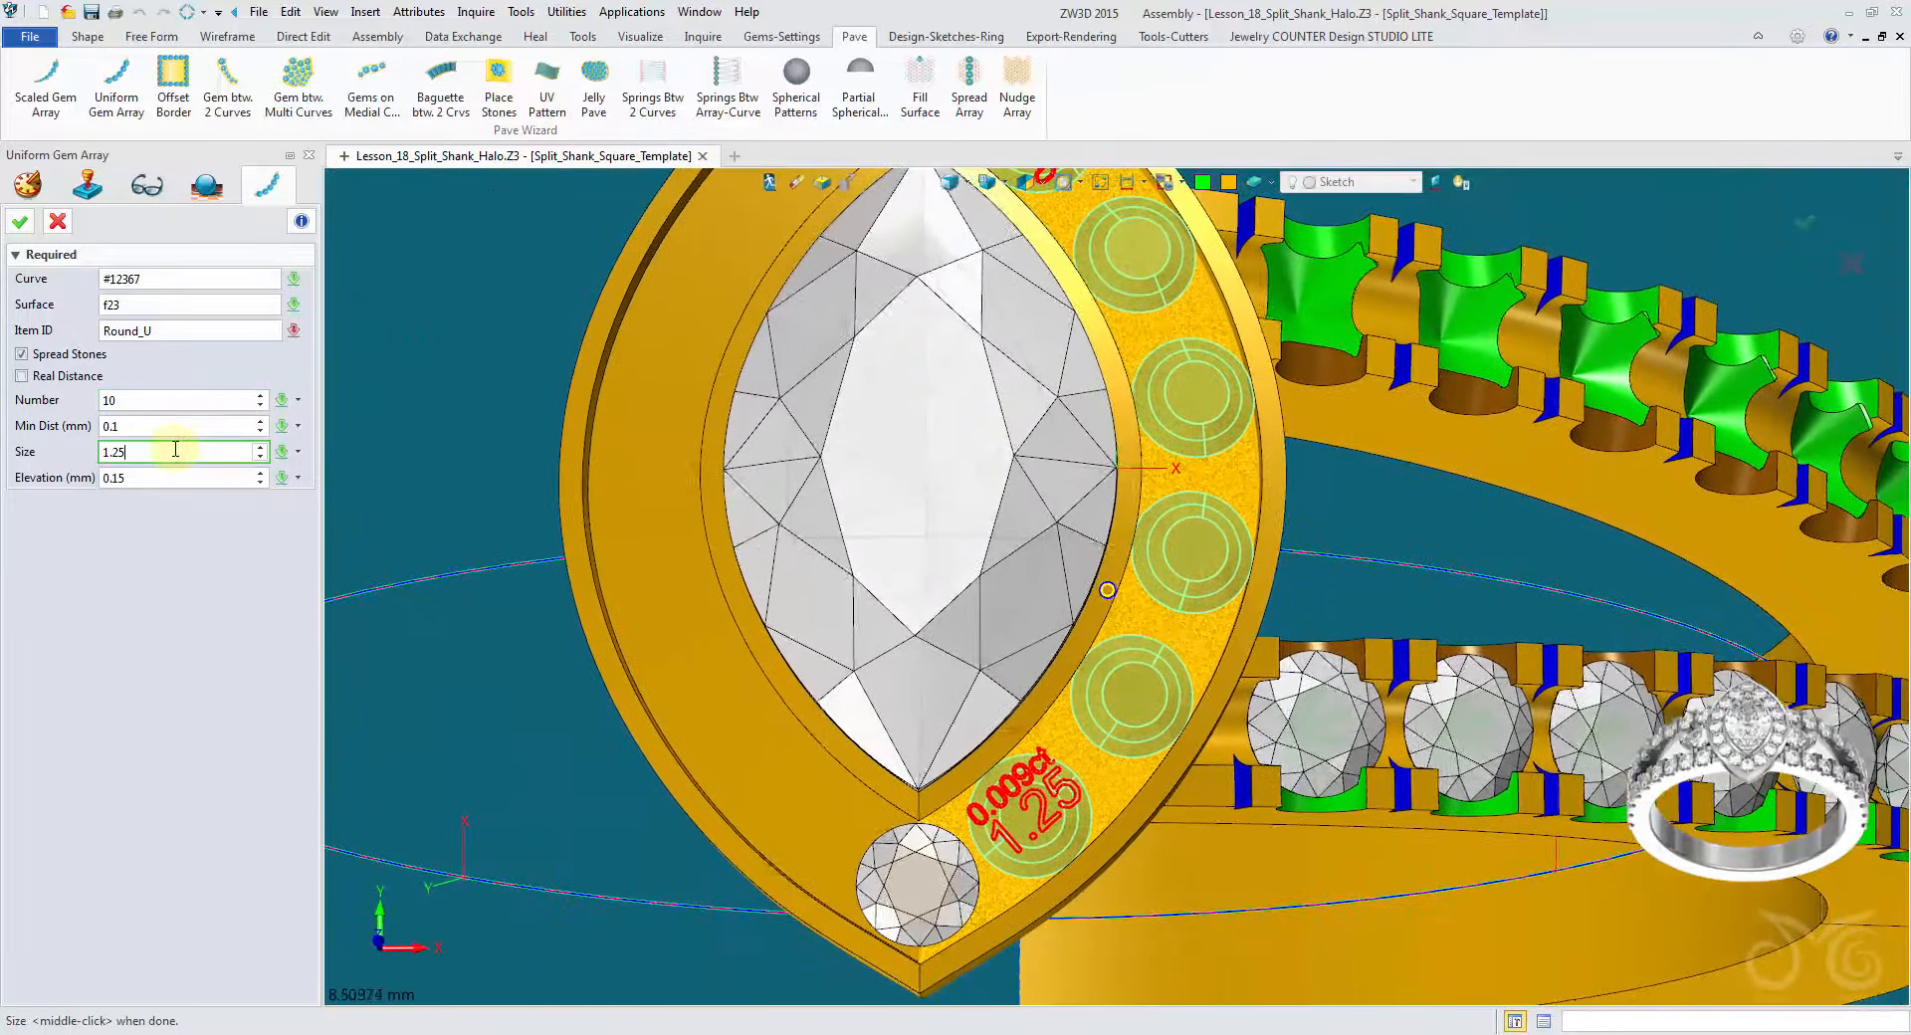
pyautogui.scroll(-1, 175, 449)
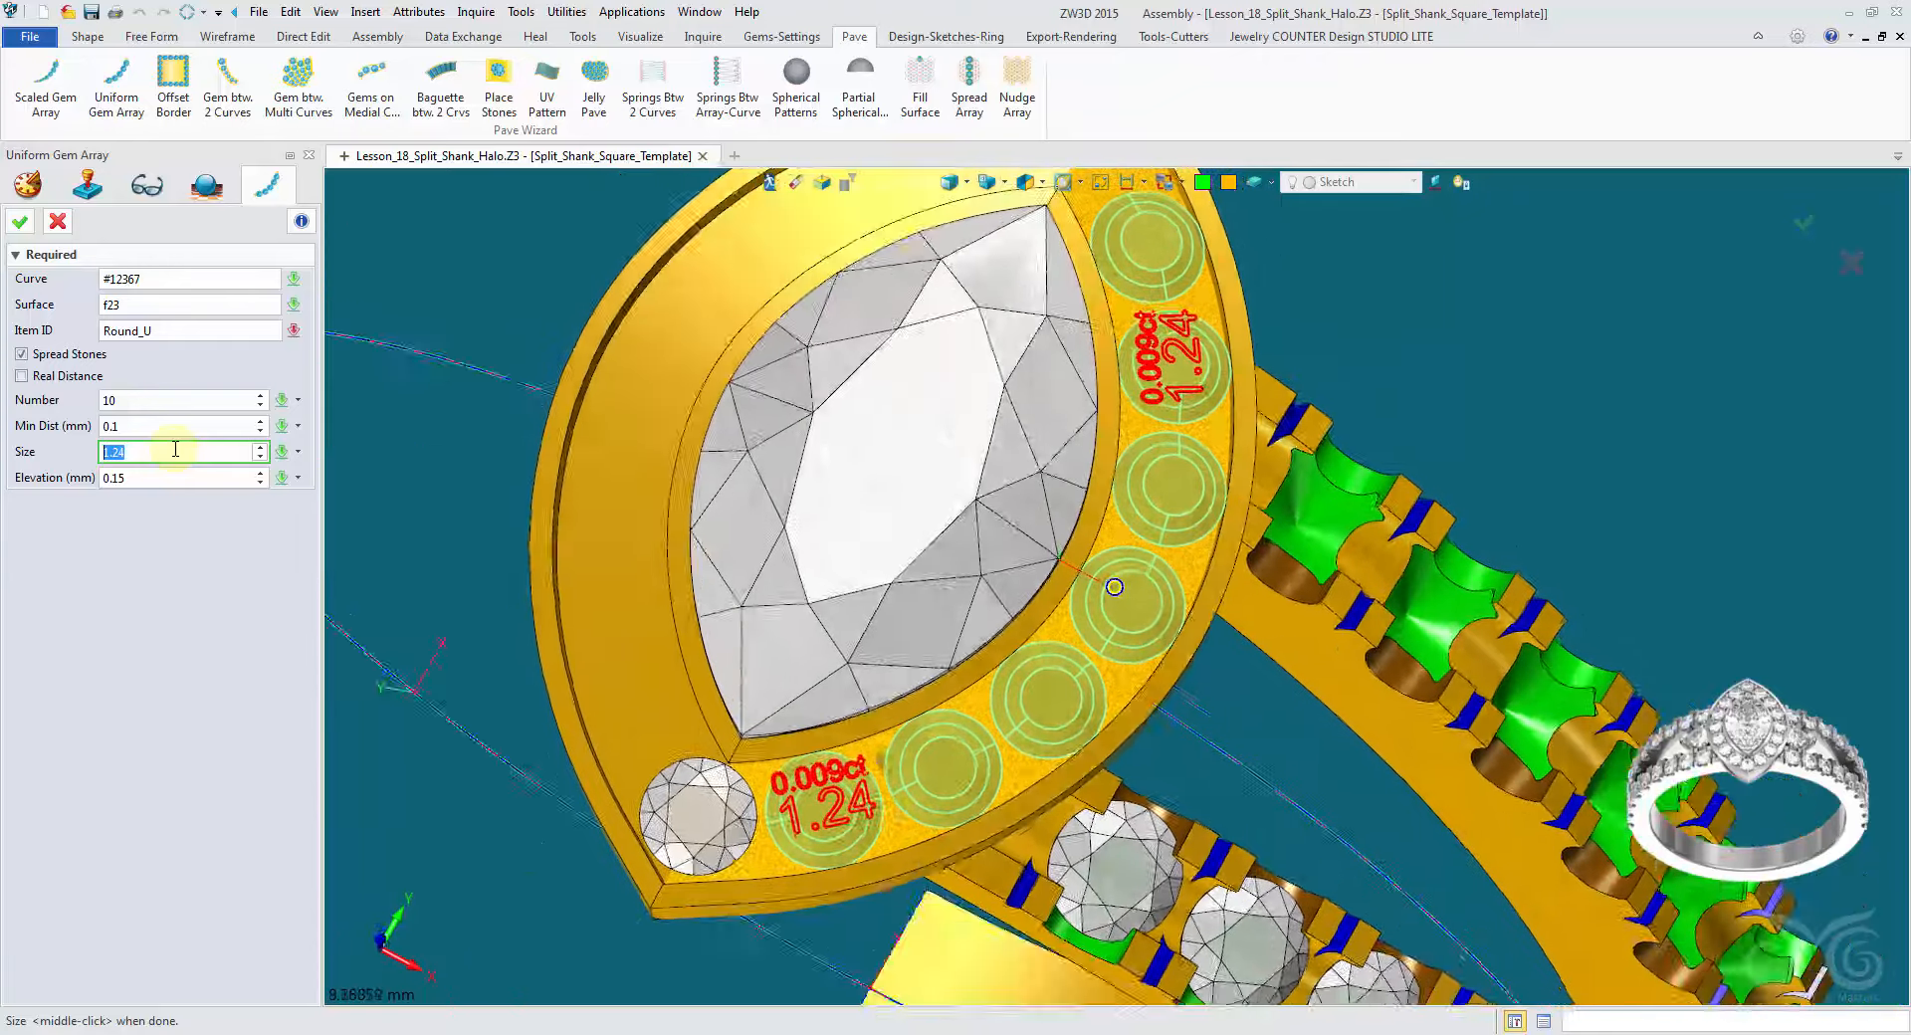
pyautogui.click(14, 224)
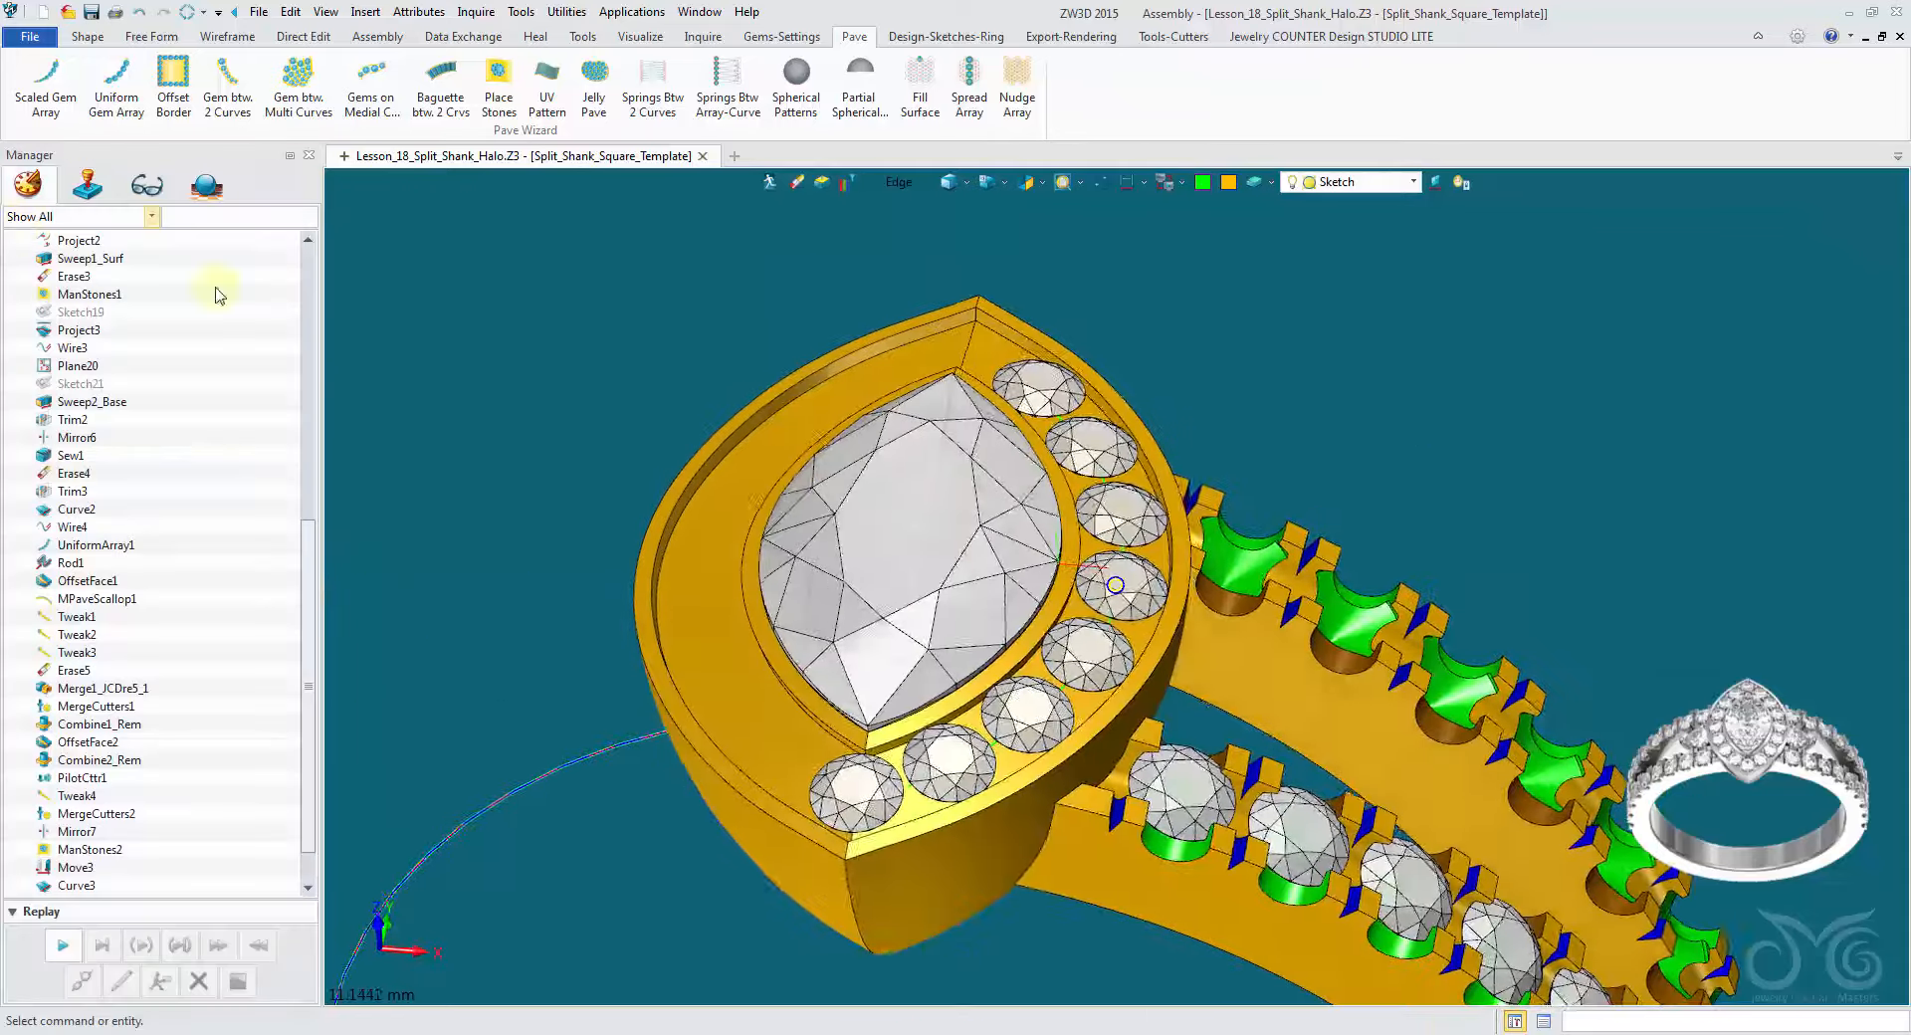
# Step: Start Scaled Prongs with picks filtered to components and select five consecutive round halo stones, starting from the pointed tip
pyautogui.moveTo(1172, 416); pyautogui.dragTo(1177, 422, button='right')
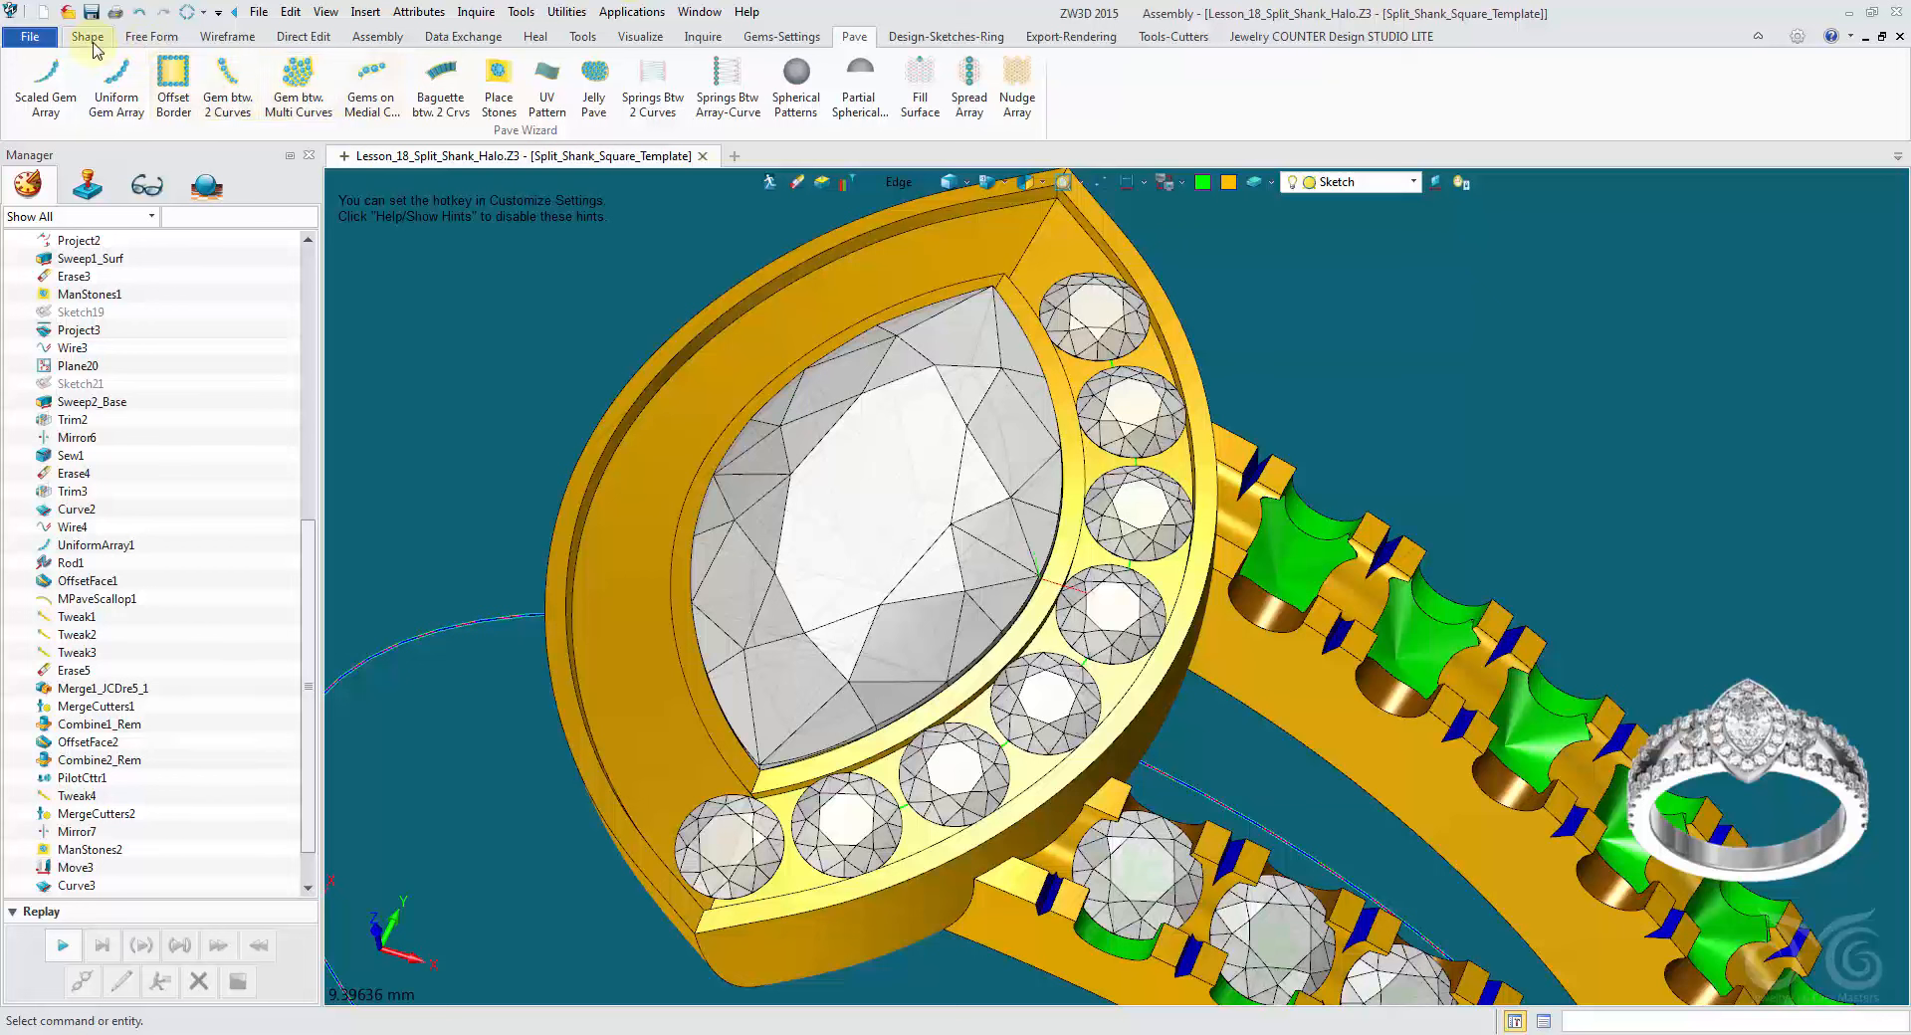
pyautogui.click(786, 37)
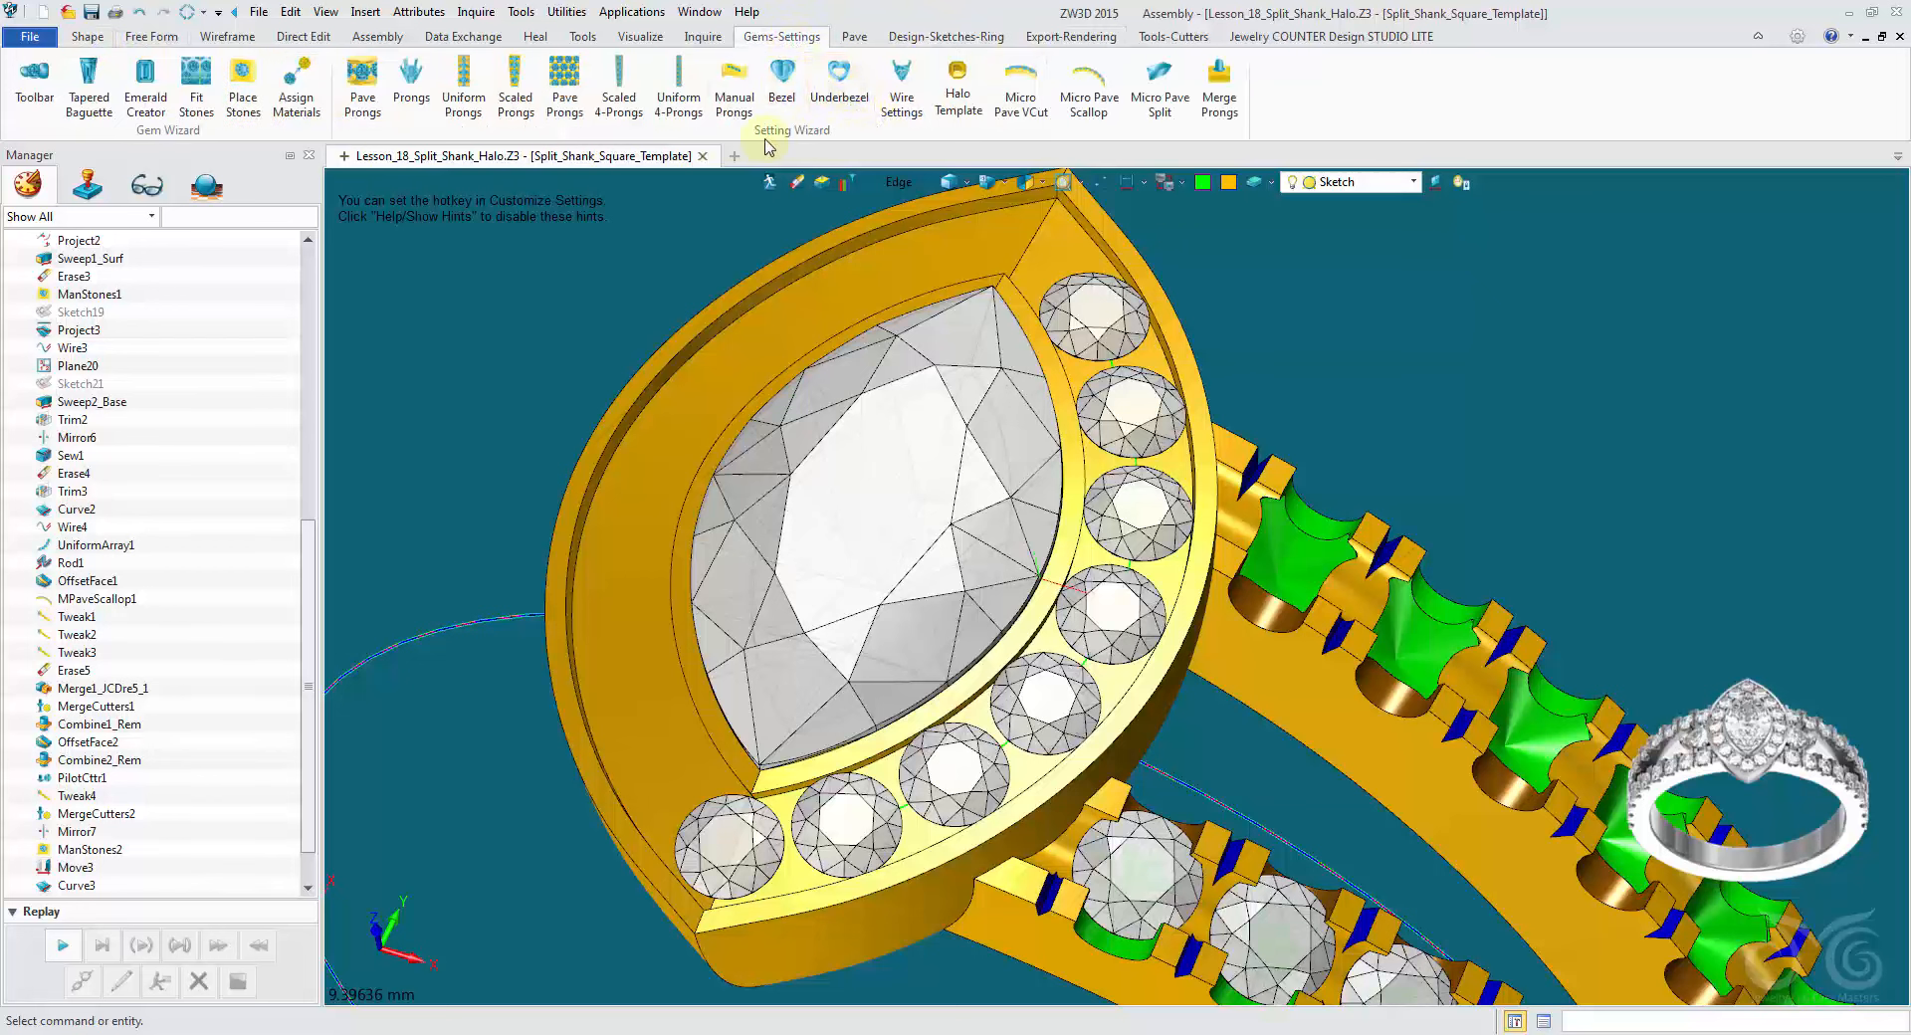
pyautogui.click(512, 111)
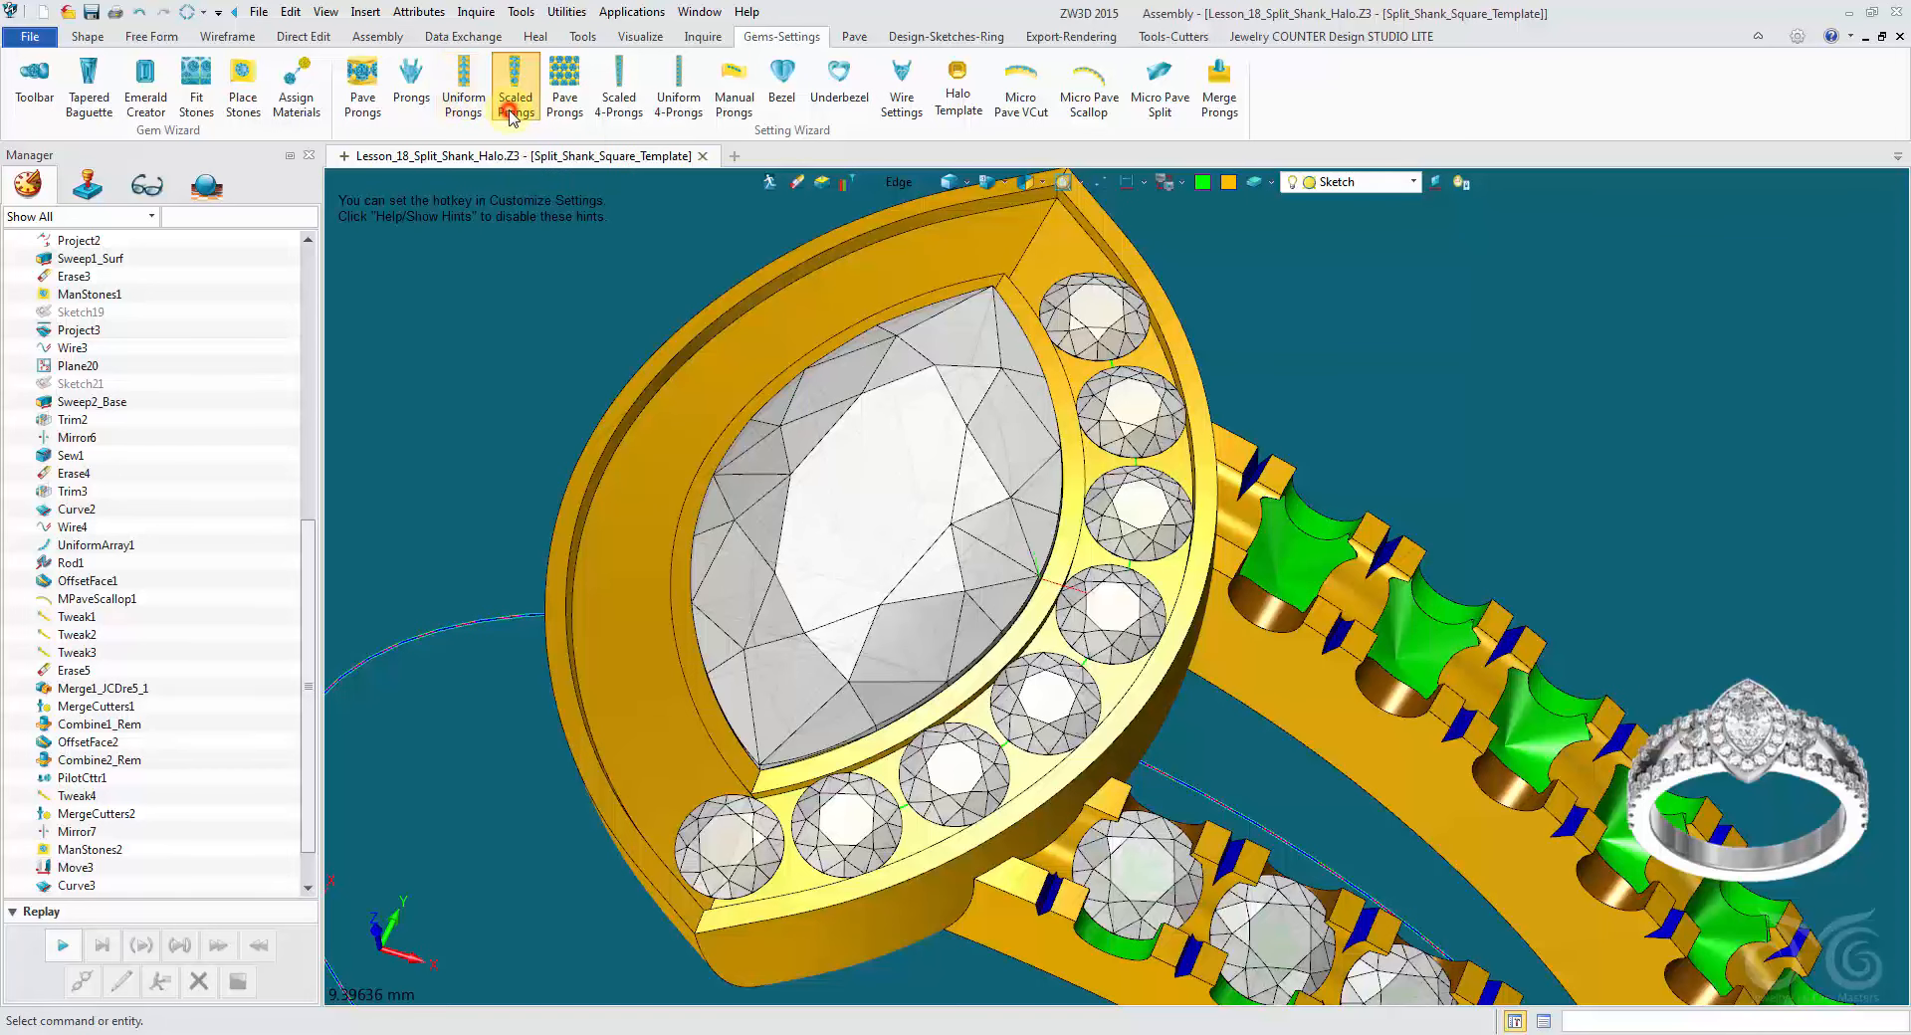
pyautogui.scroll(2, 1035, 598)
pyautogui.scroll(1, 1035, 597)
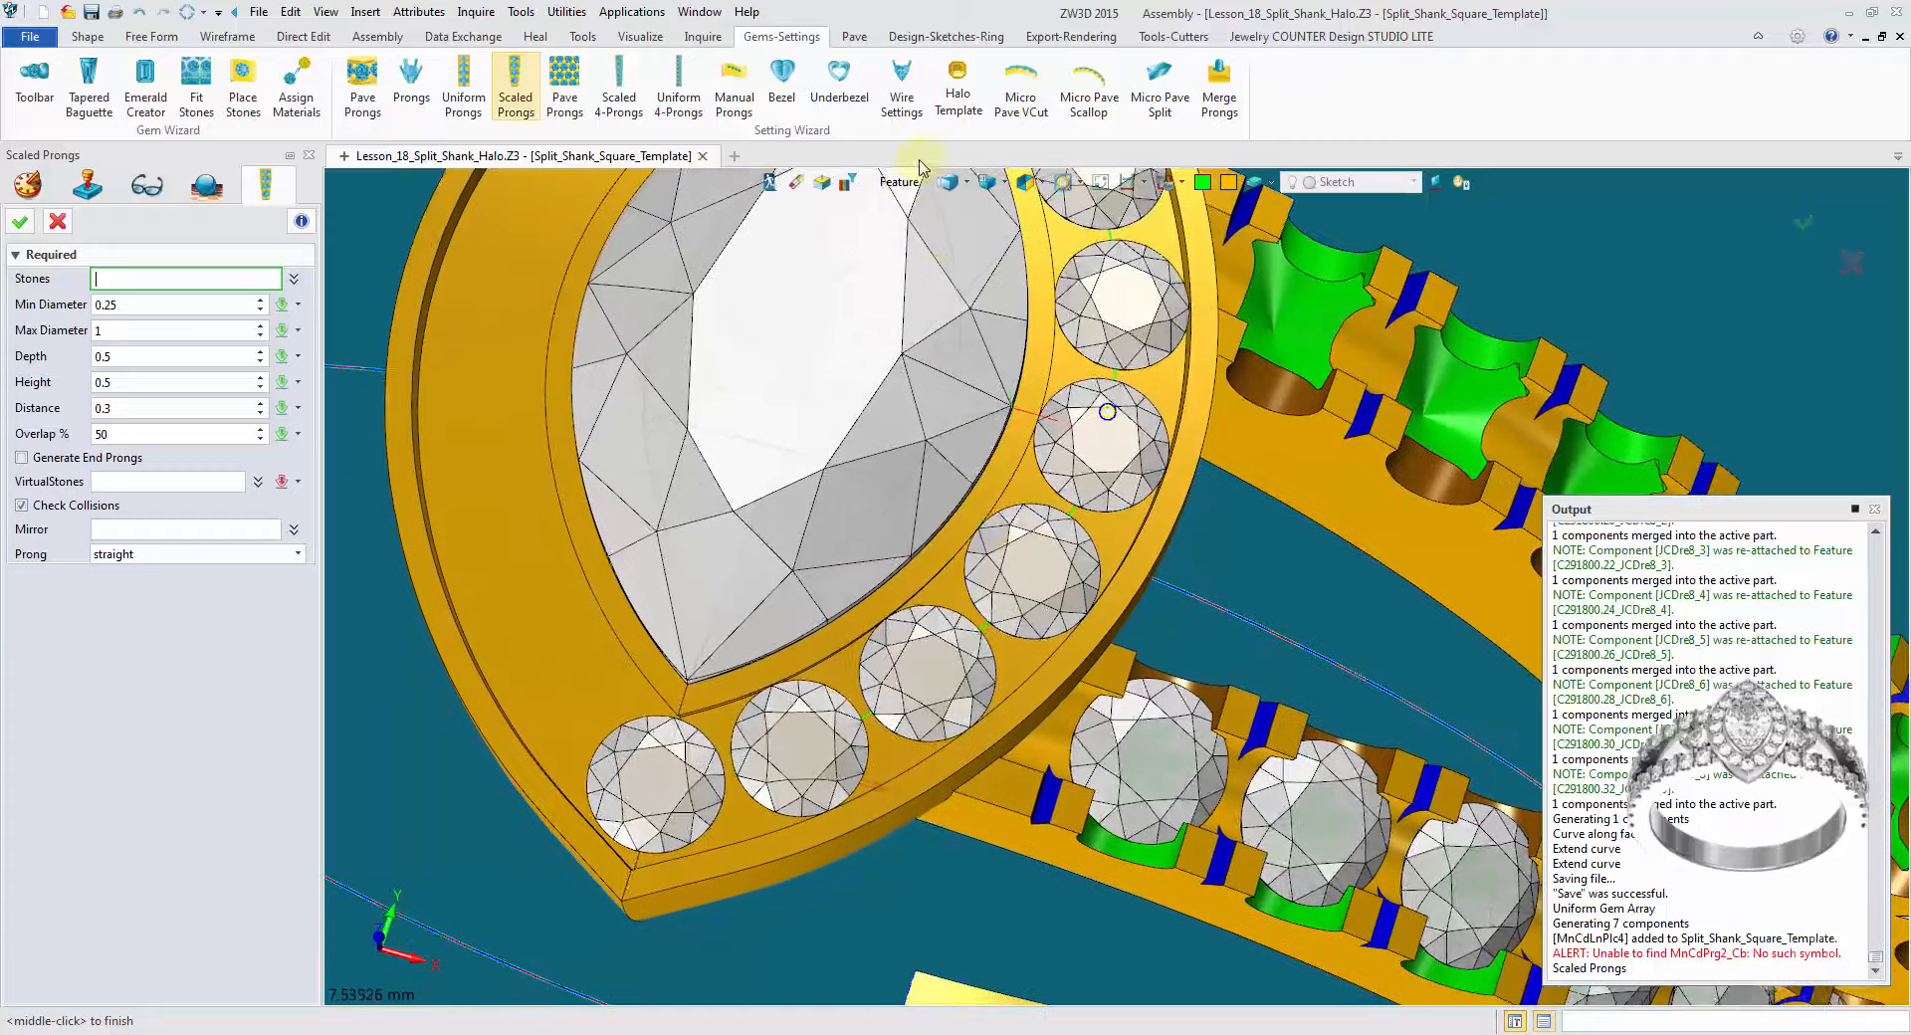
pyautogui.click(899, 182)
pyautogui.click(948, 310)
pyautogui.moveTo(949, 383); pyautogui.dragTo(786, 697, button='right')
pyautogui.click(742, 811)
pyautogui.click(834, 781)
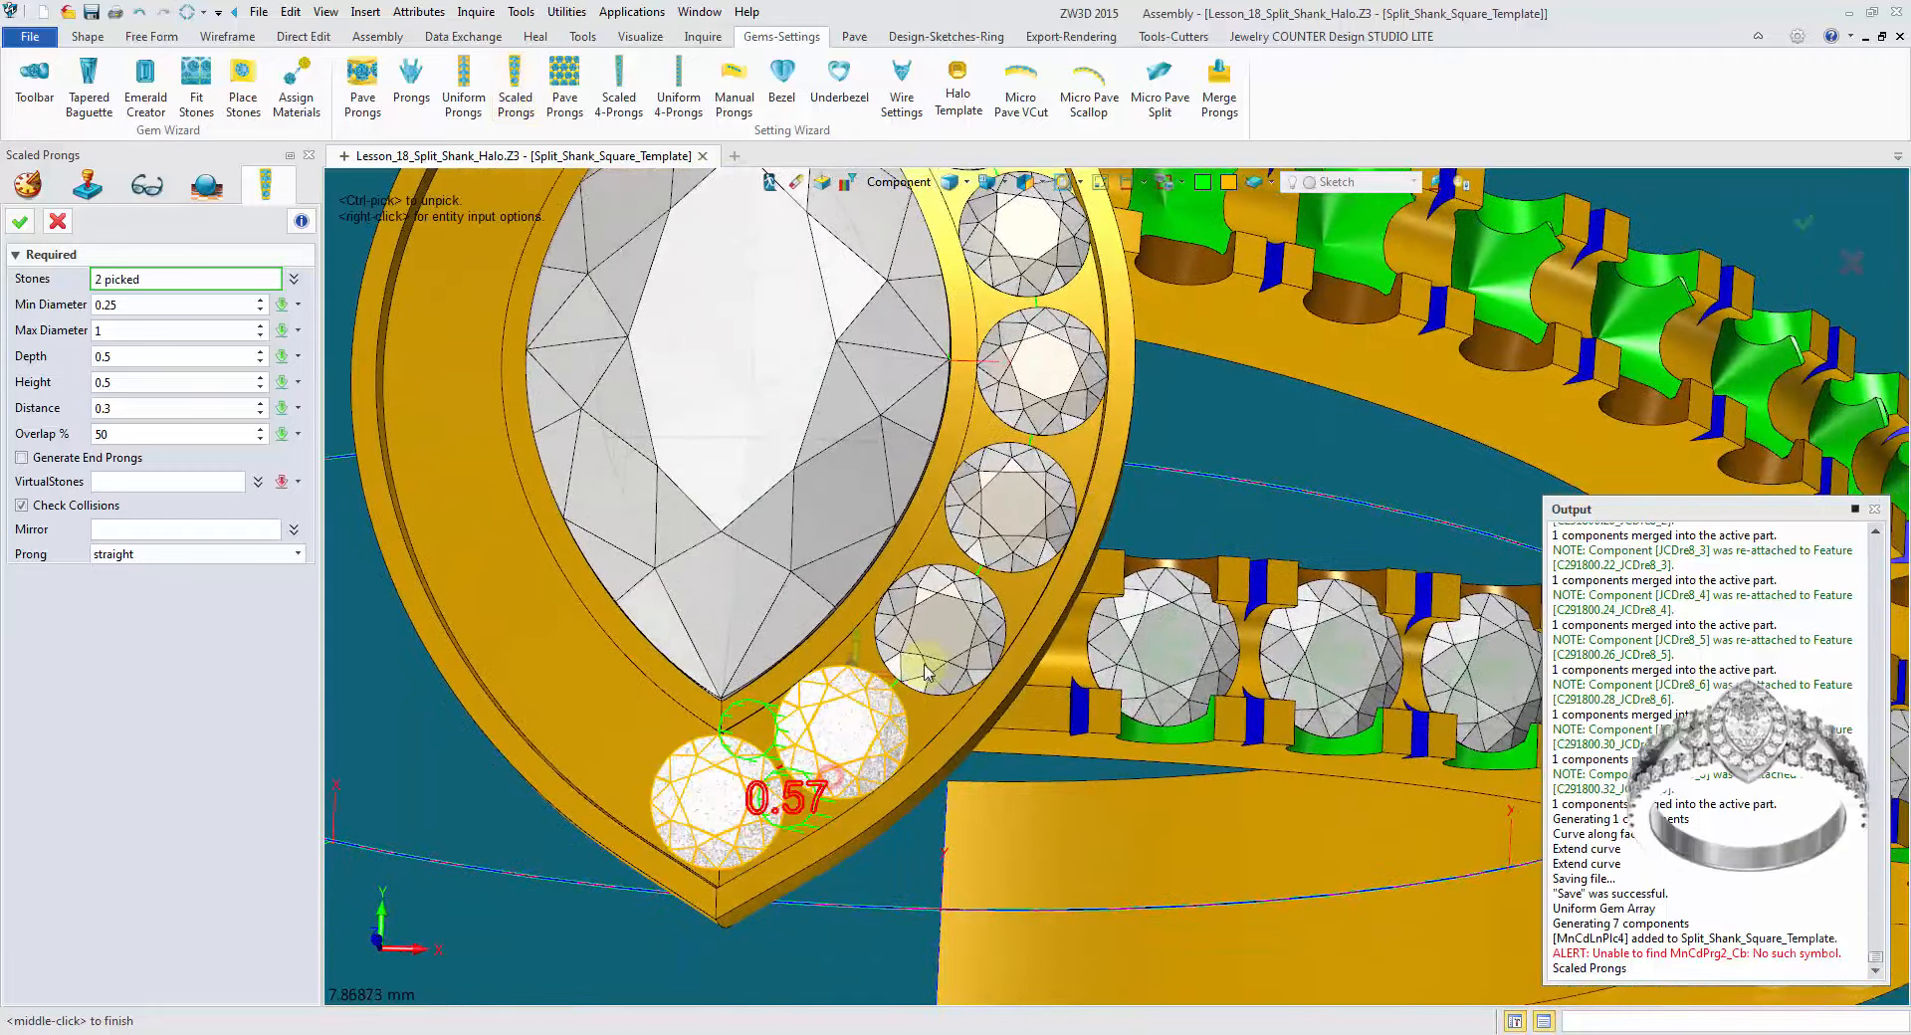
pyautogui.click(937, 632)
pyautogui.click(1008, 507)
pyautogui.click(1042, 409)
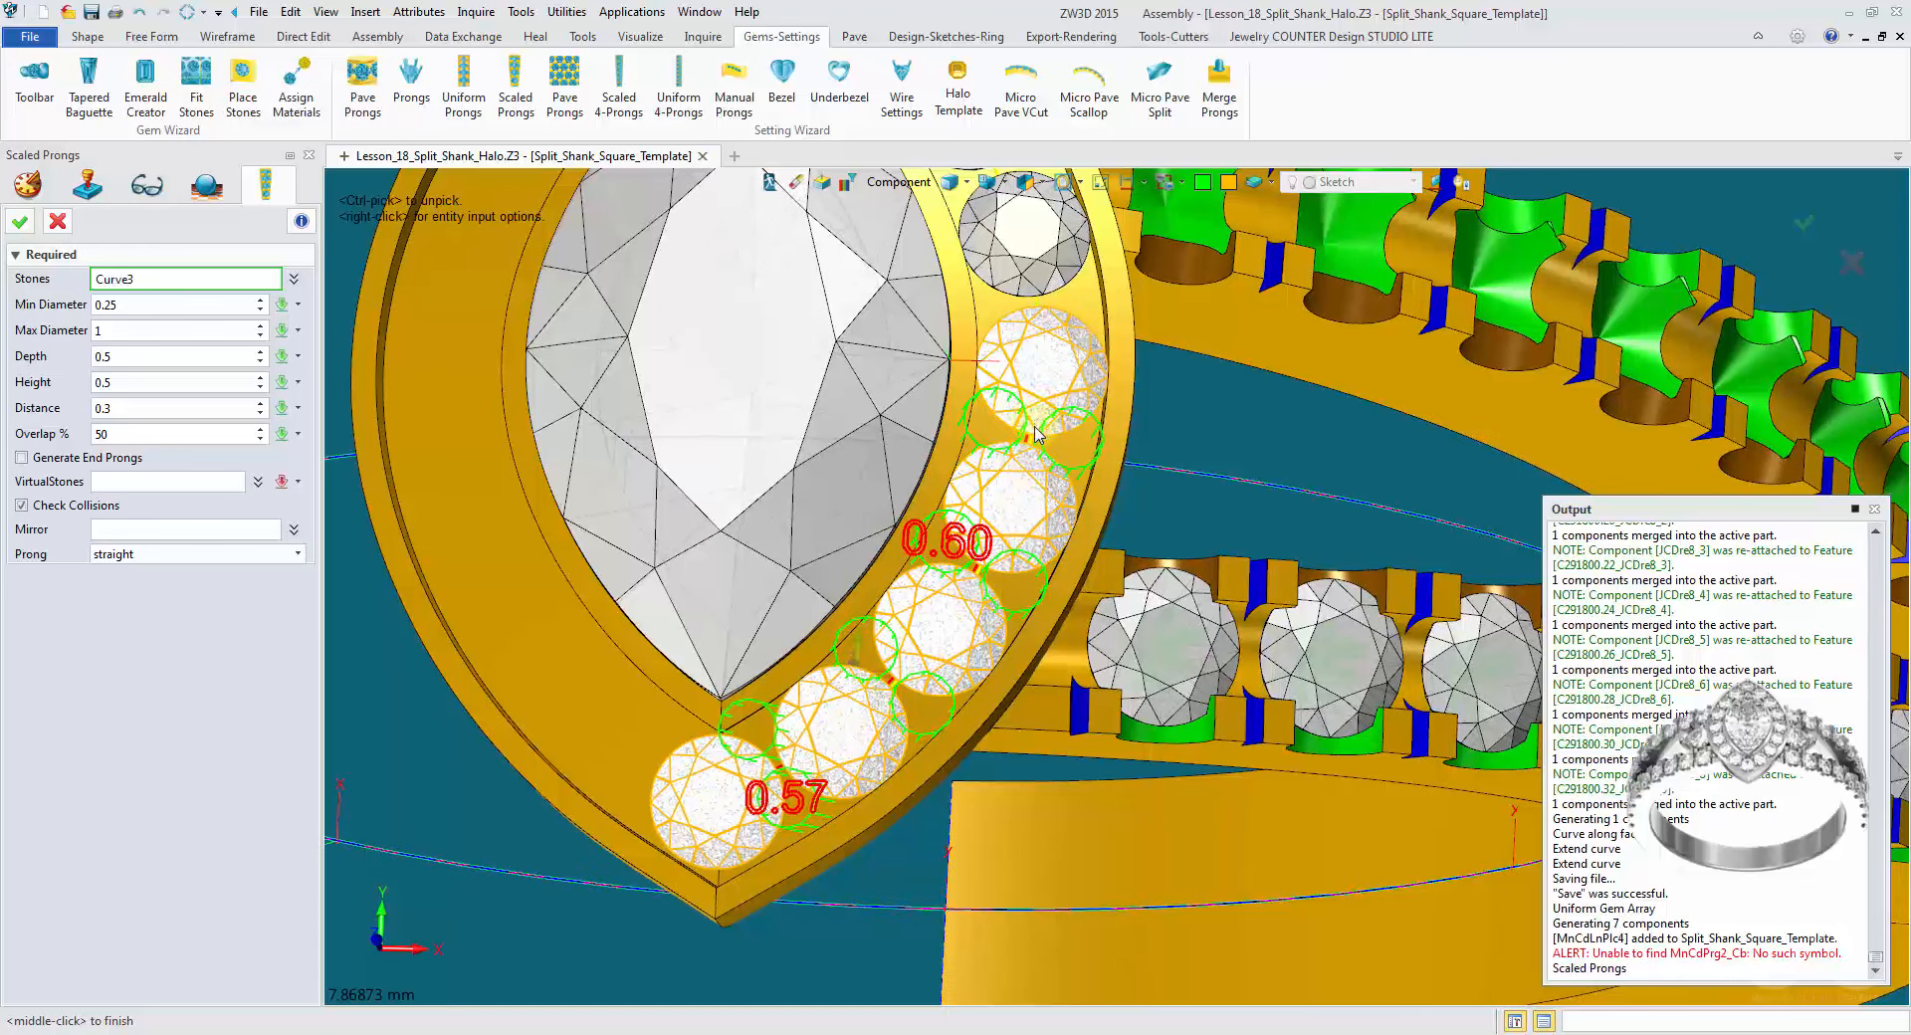
pyautogui.moveTo(1035, 435); pyautogui.dragTo(1038, 461, button='middle')
pyautogui.scroll(1, 1174, 490)
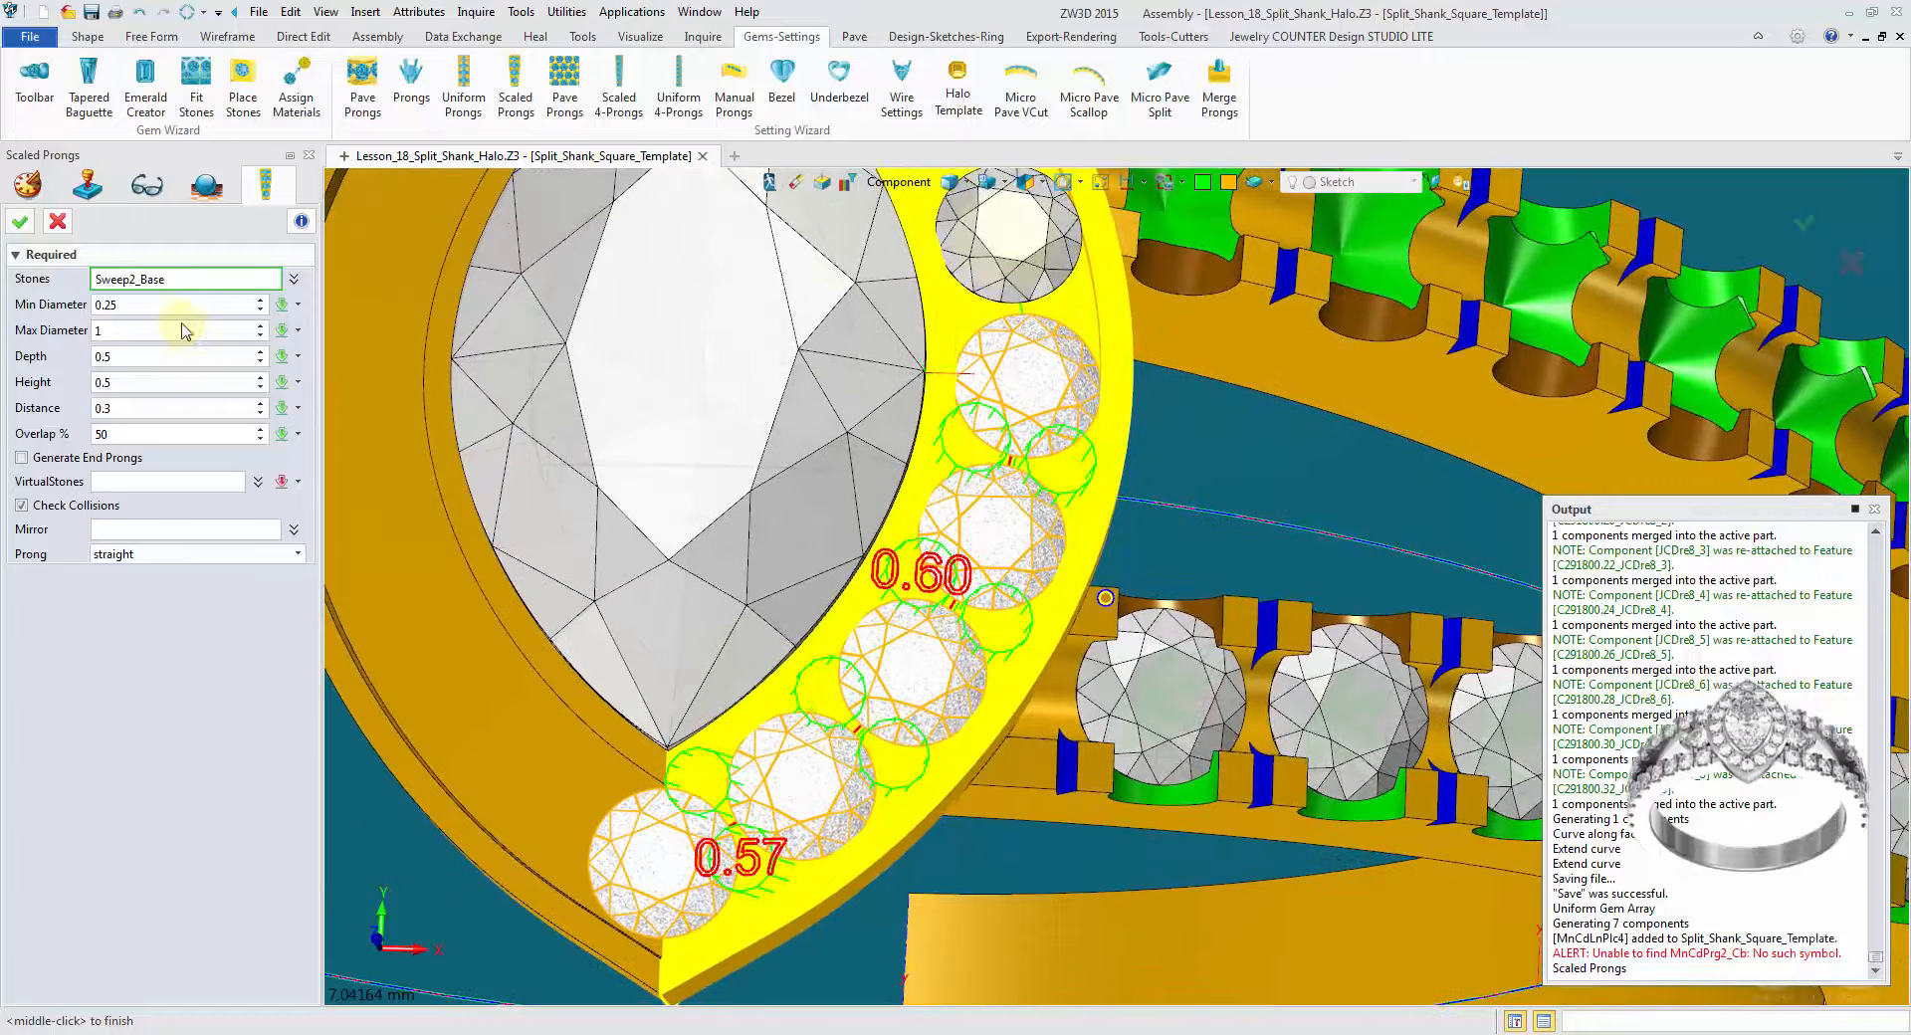
# Step: Set the prong overlap to 25% and height to 0.35, reduce the distance to the touching point, and create the scaled prongs
pyautogui.click(155, 434)
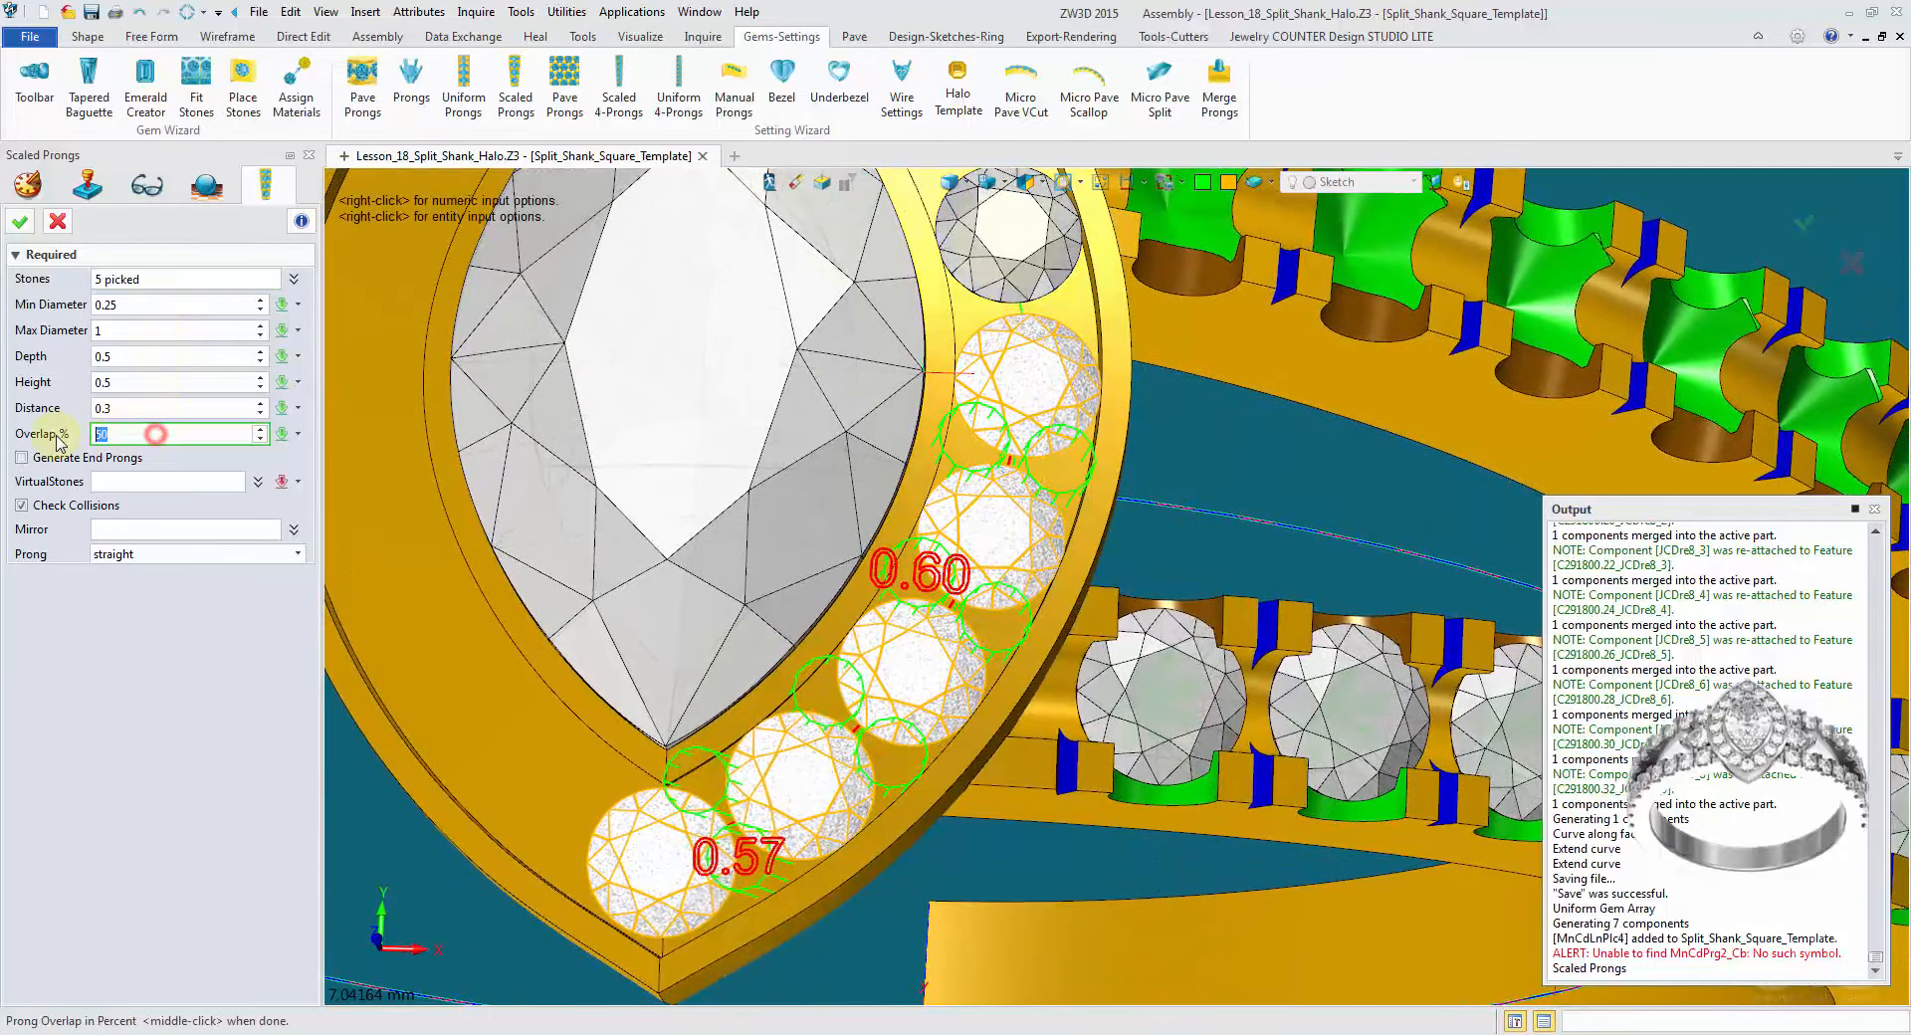
pyautogui.click(136, 408)
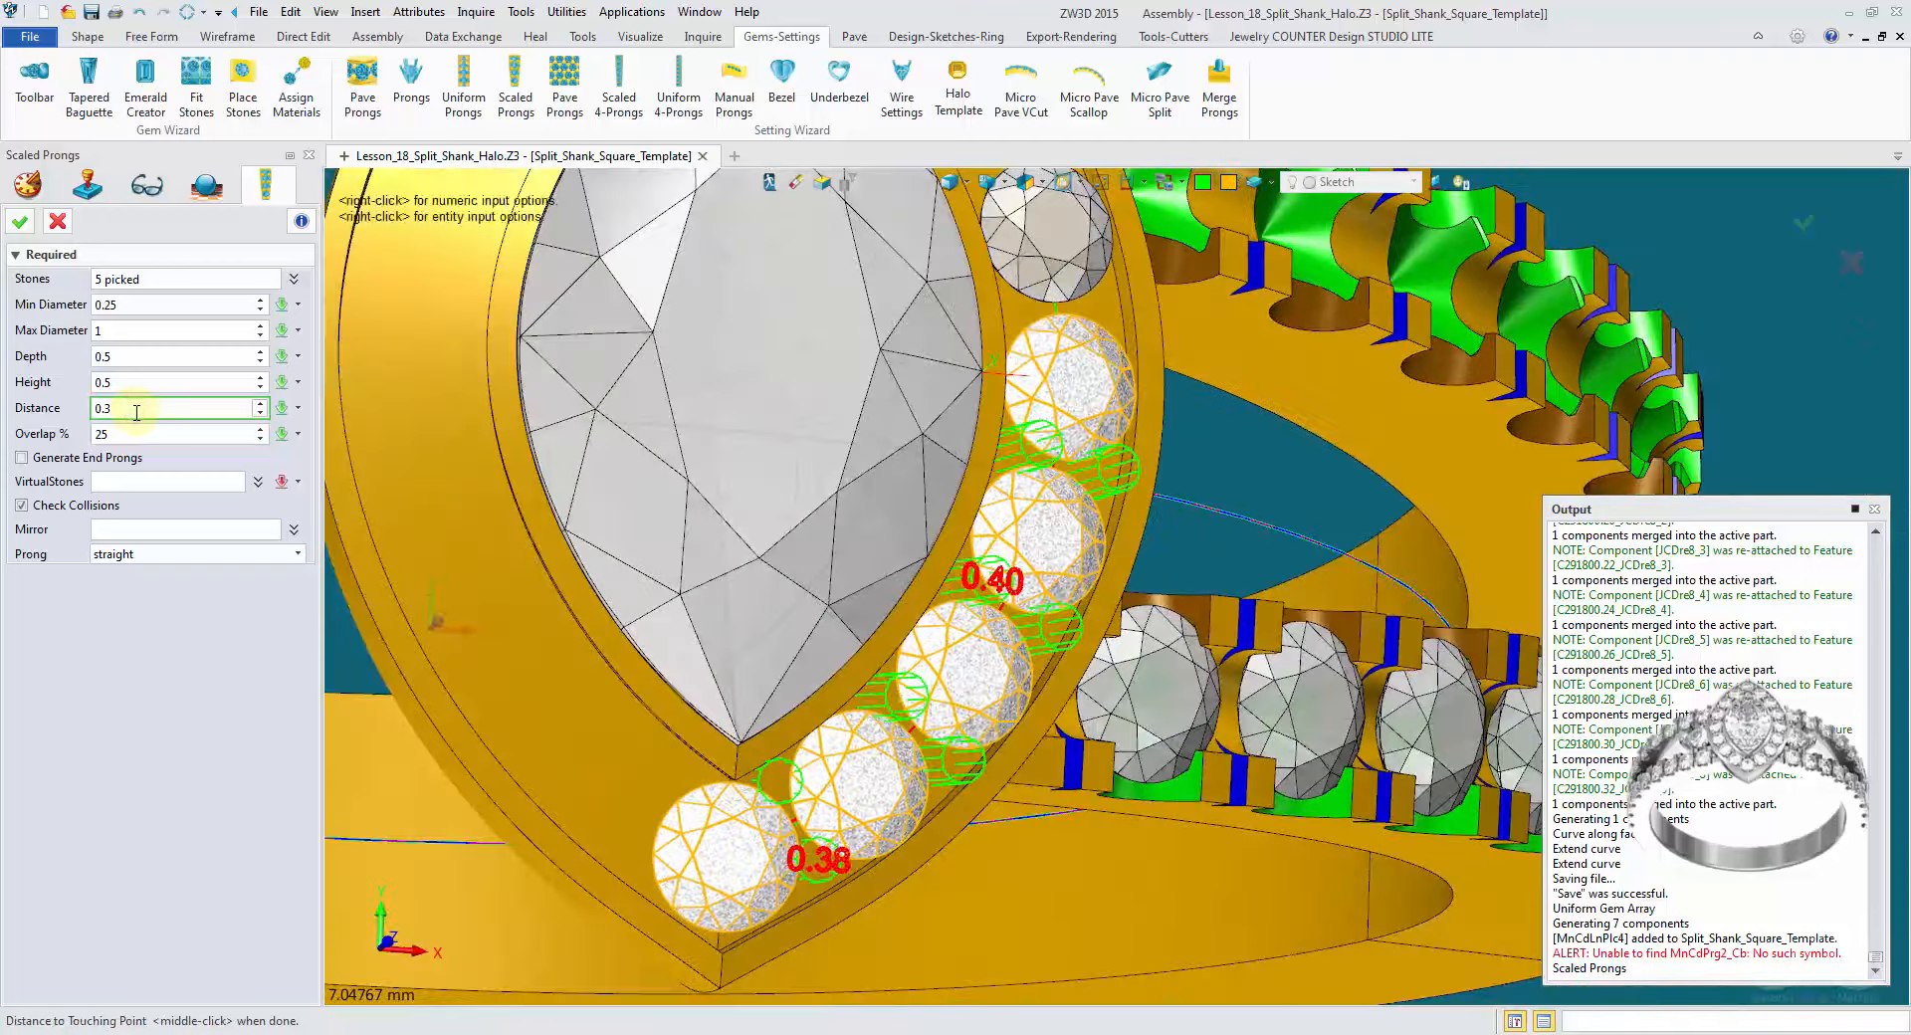
pyautogui.click(145, 356)
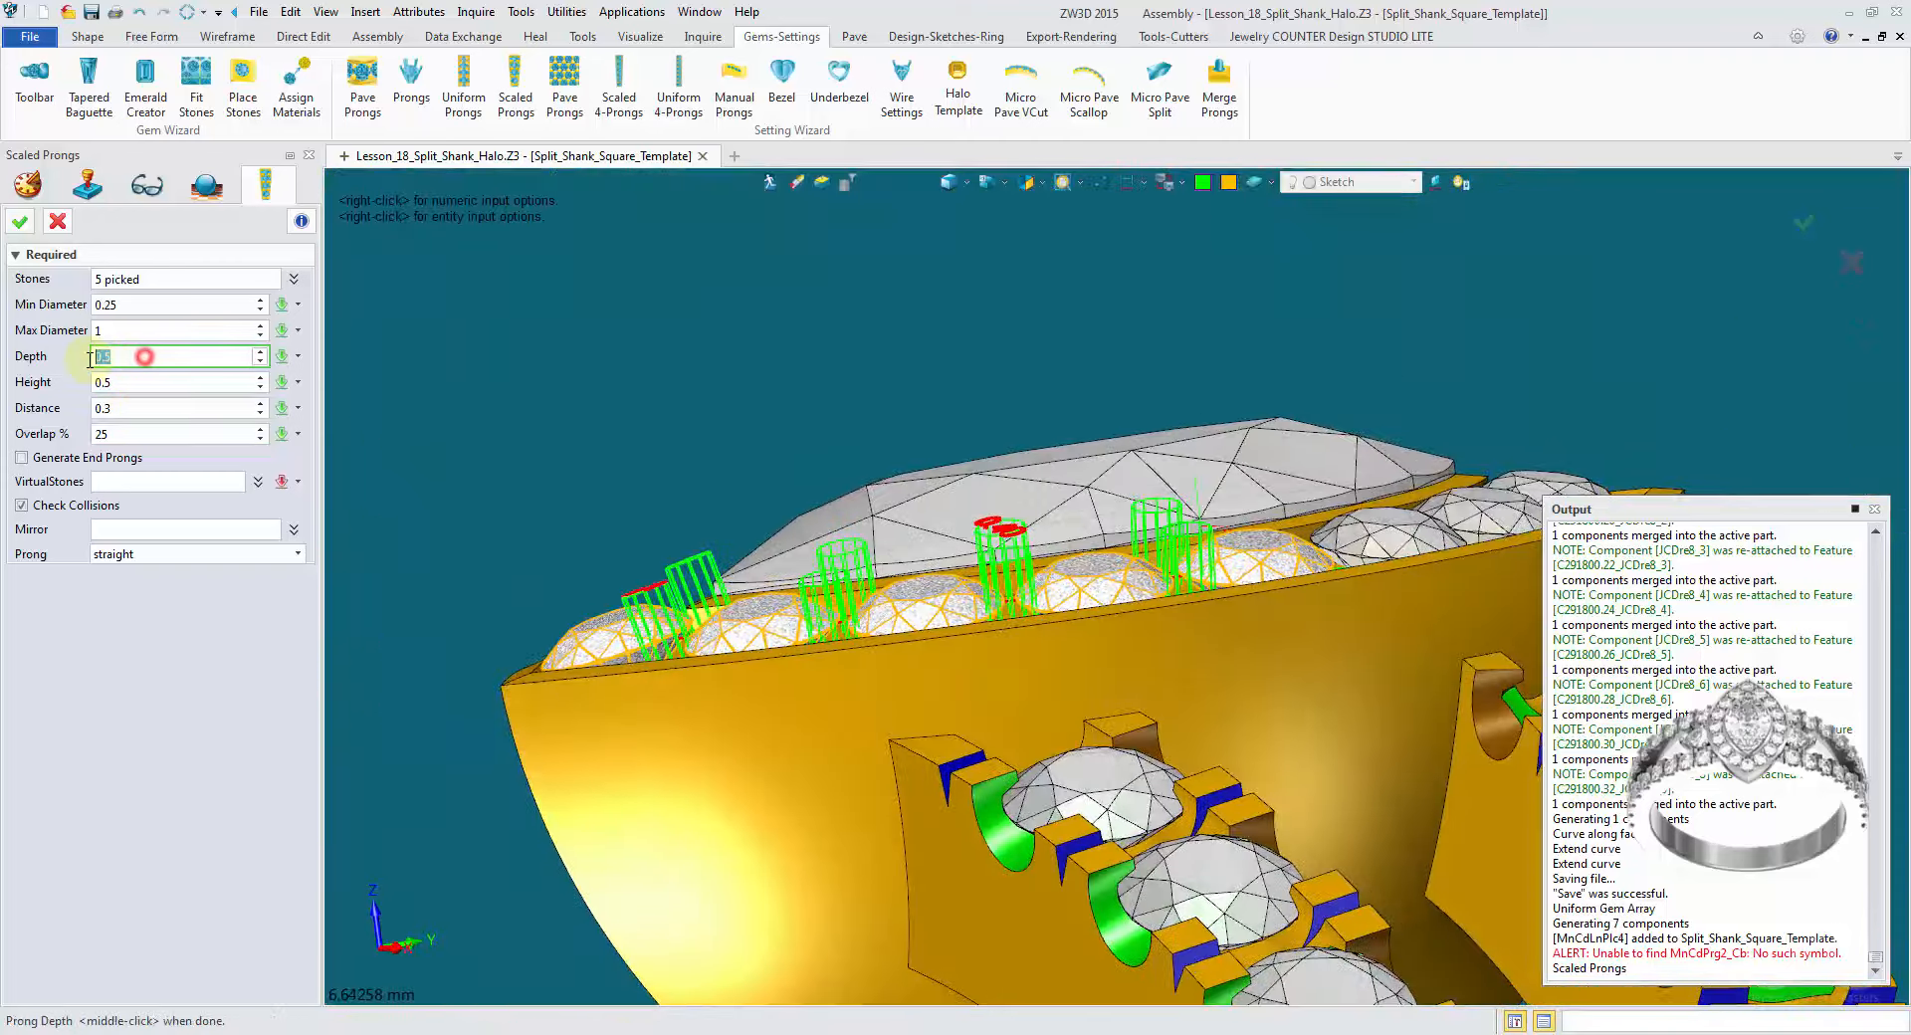
pyautogui.click(135, 384)
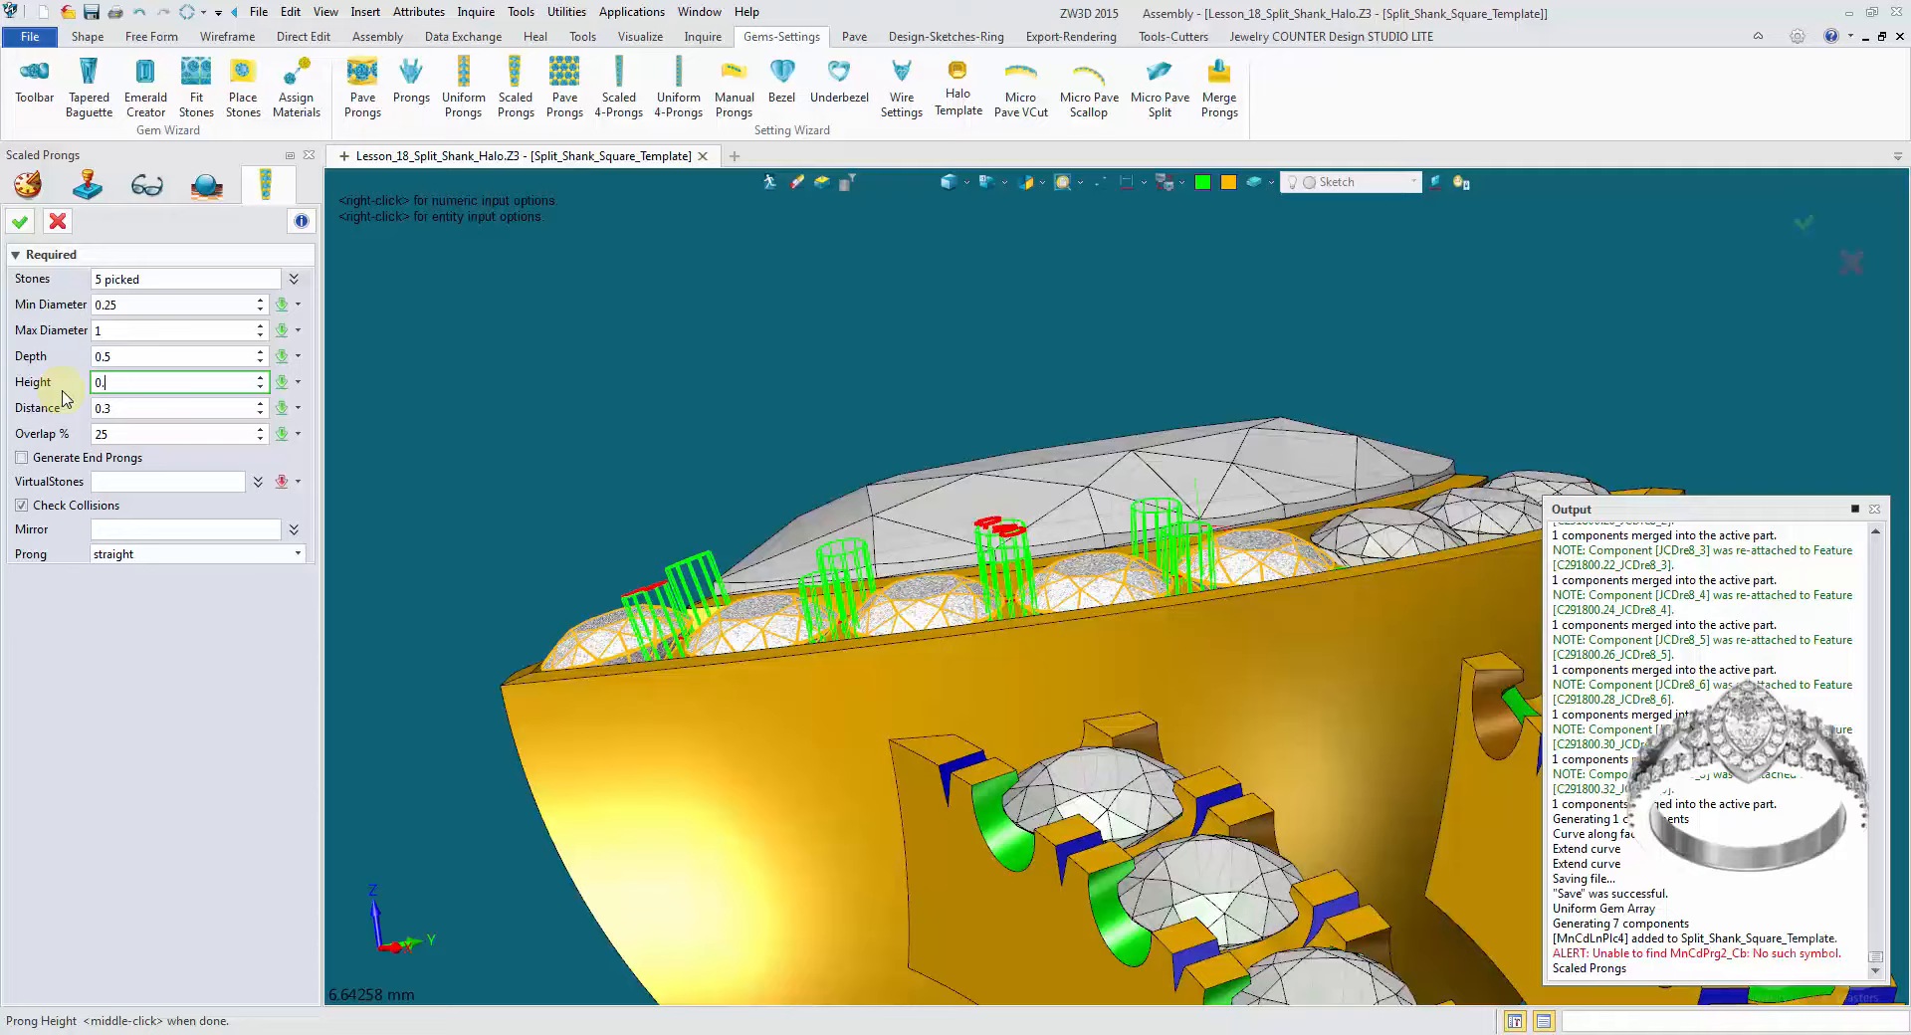
pyautogui.write('0.35')
pyautogui.click(135, 409)
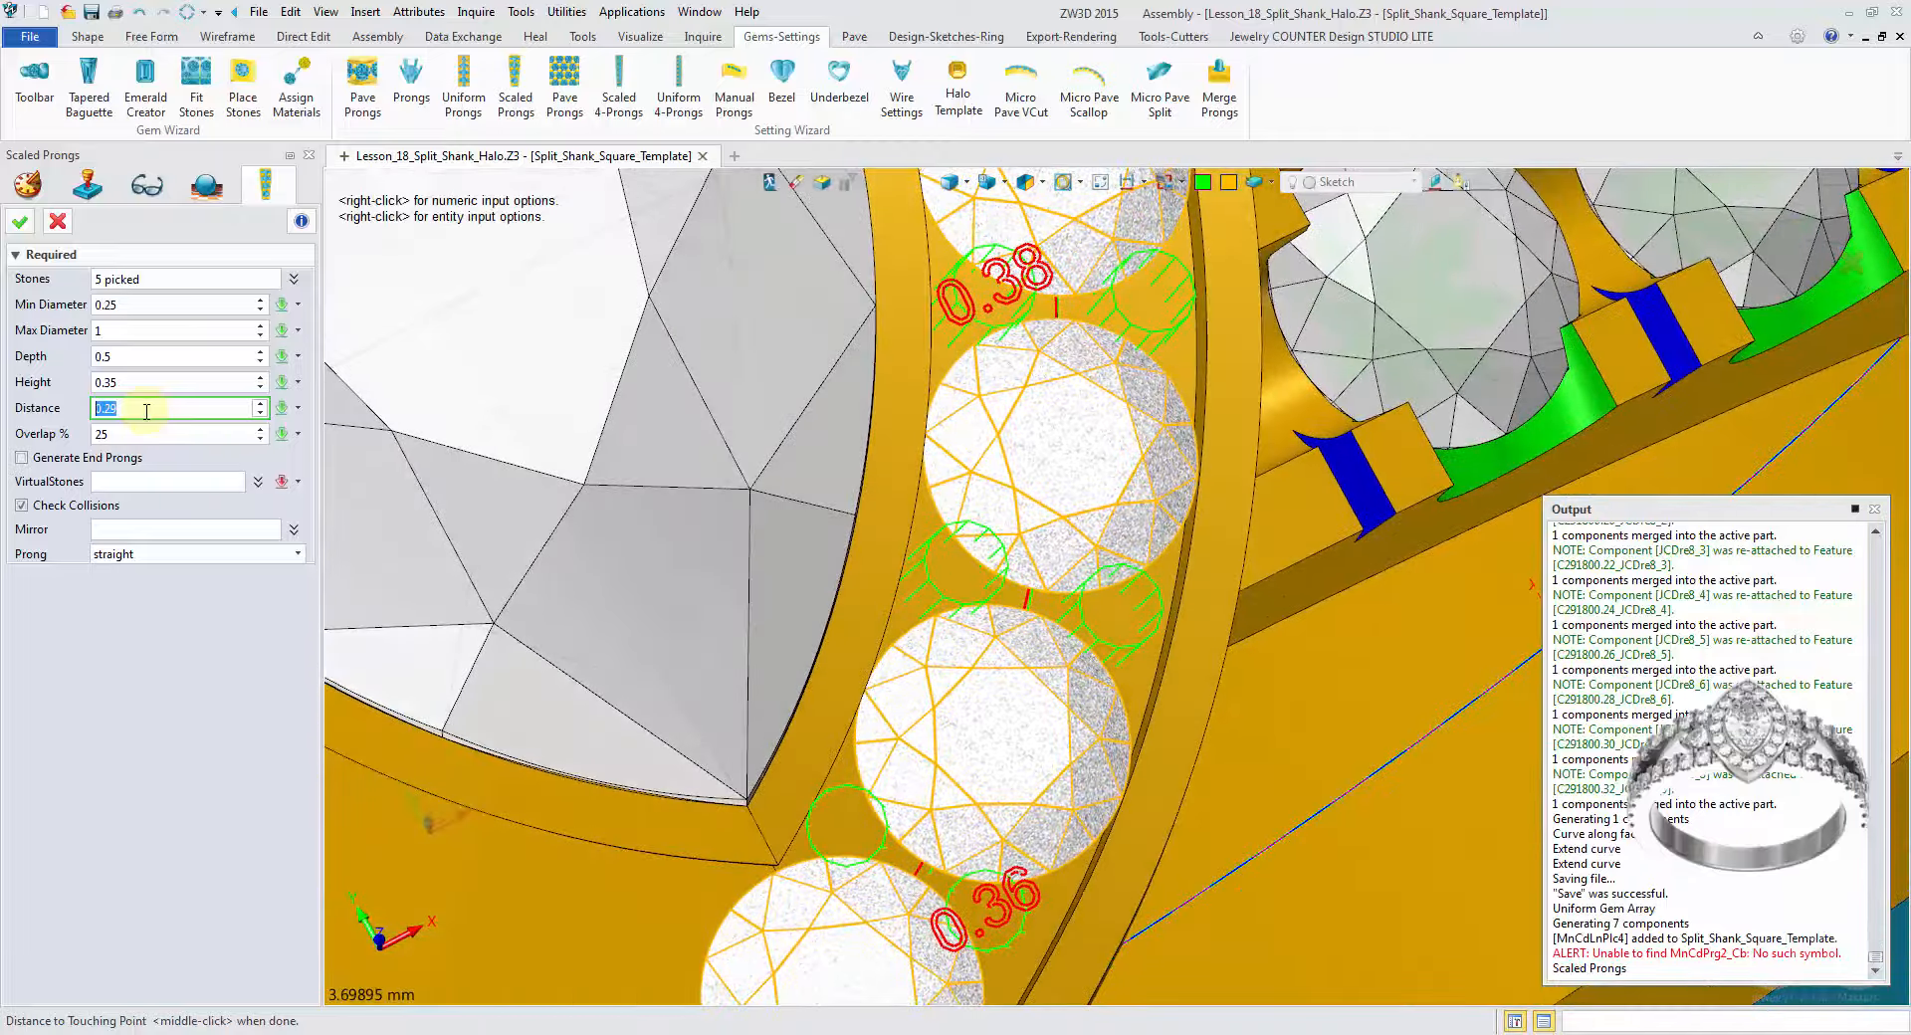
pyautogui.scroll(-1, 146, 411)
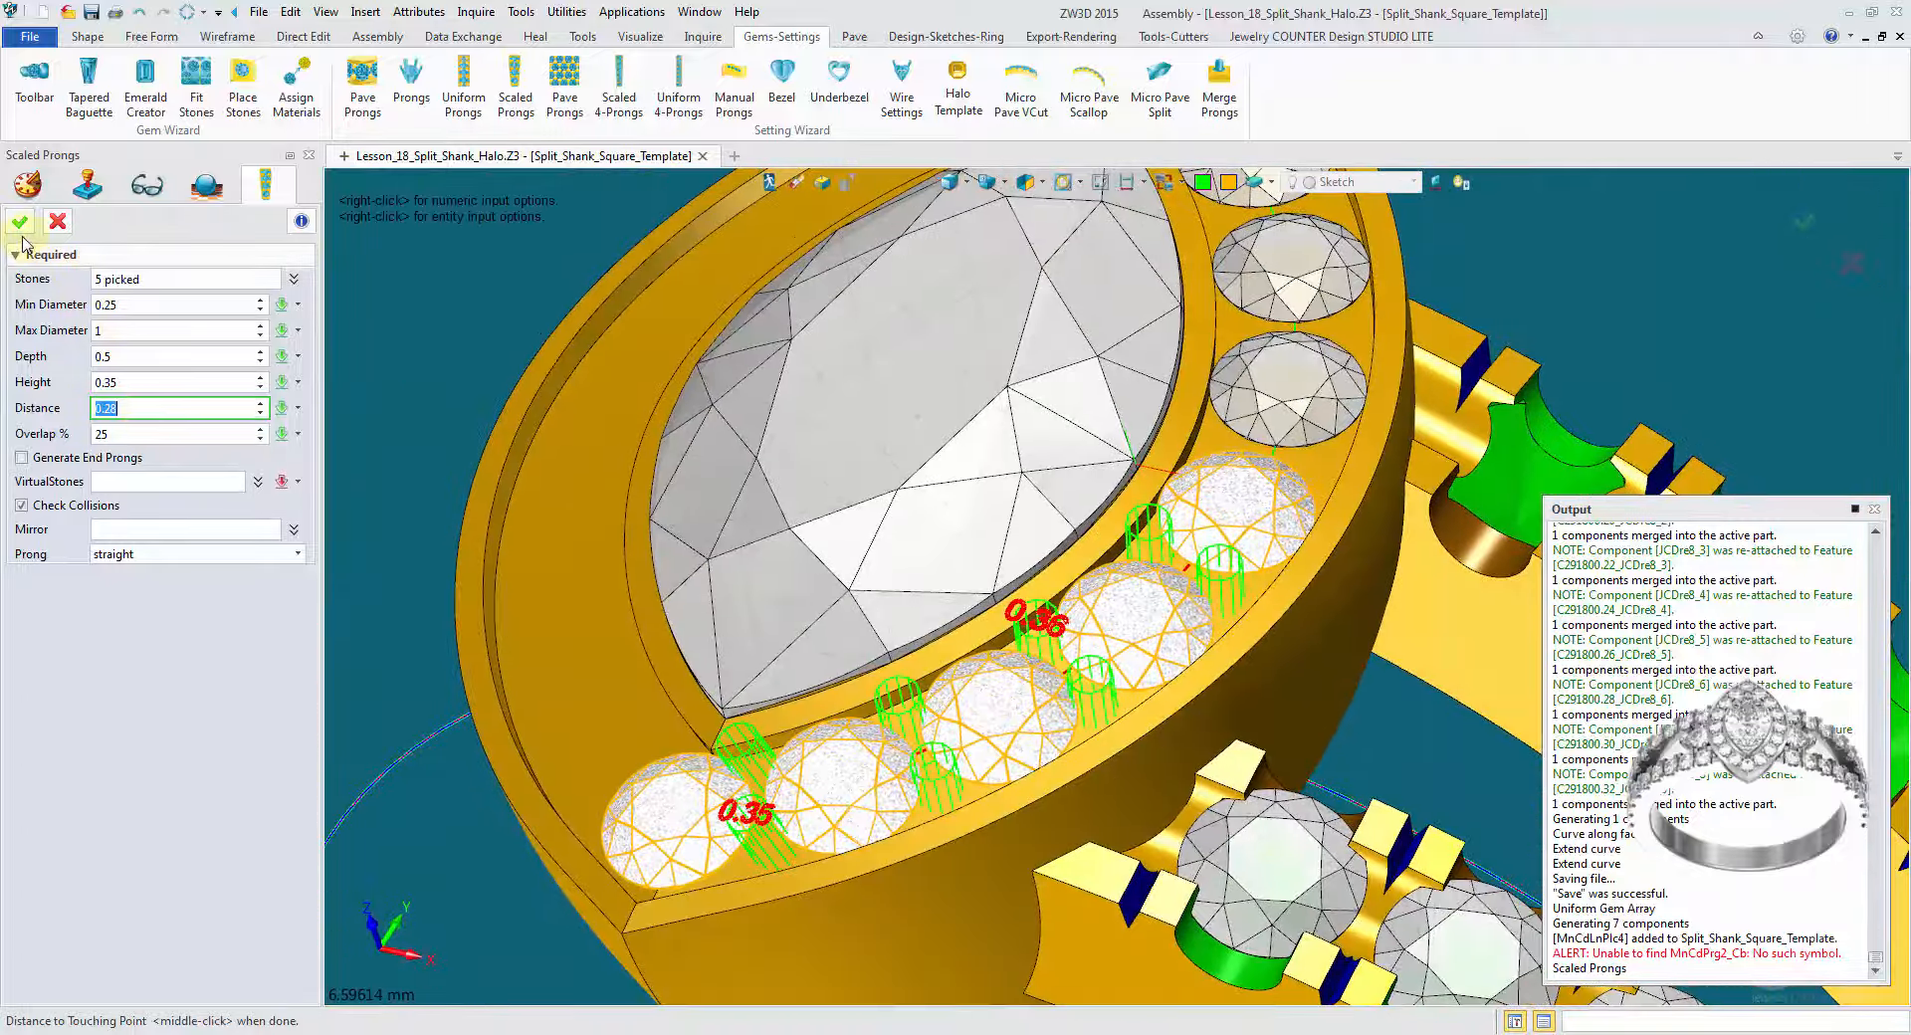
pyautogui.click(20, 221)
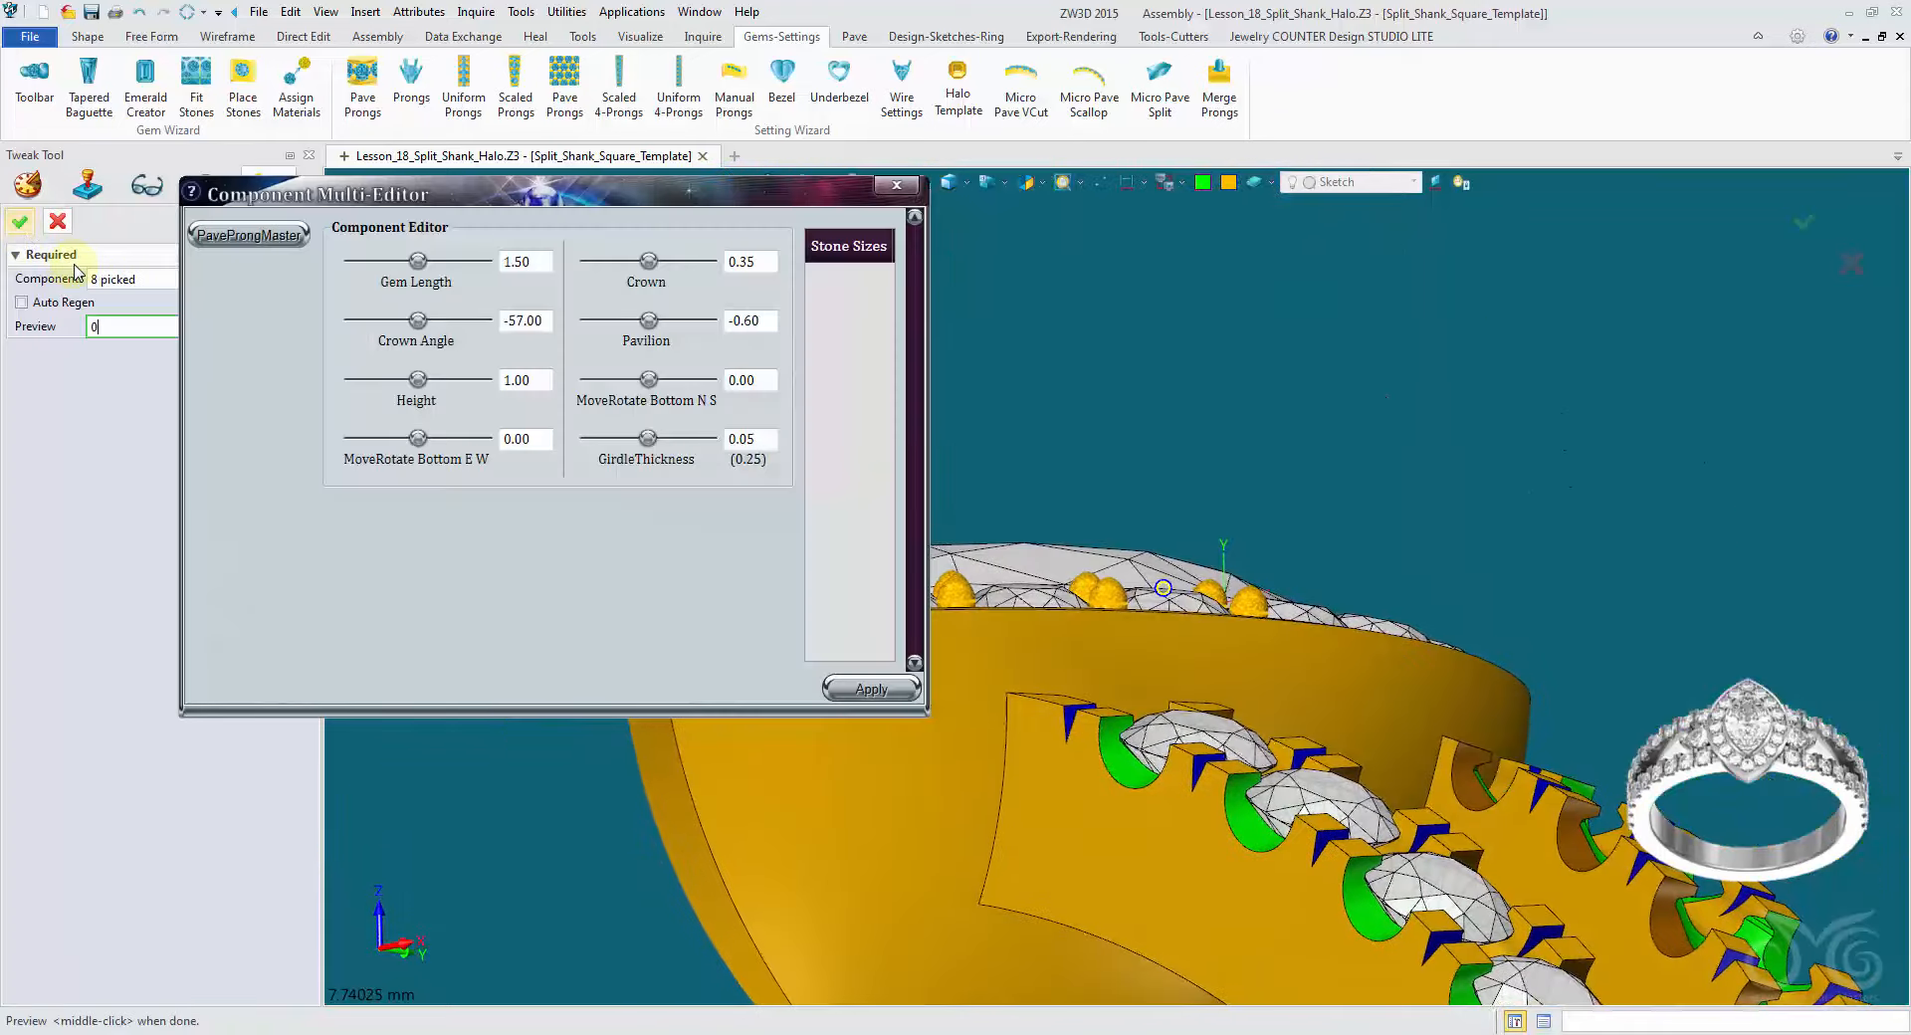
# Step: Tweak all the new prongs to a dome of 0.17 and a height of 0.30, and apply the changes
pyautogui.click(264, 236)
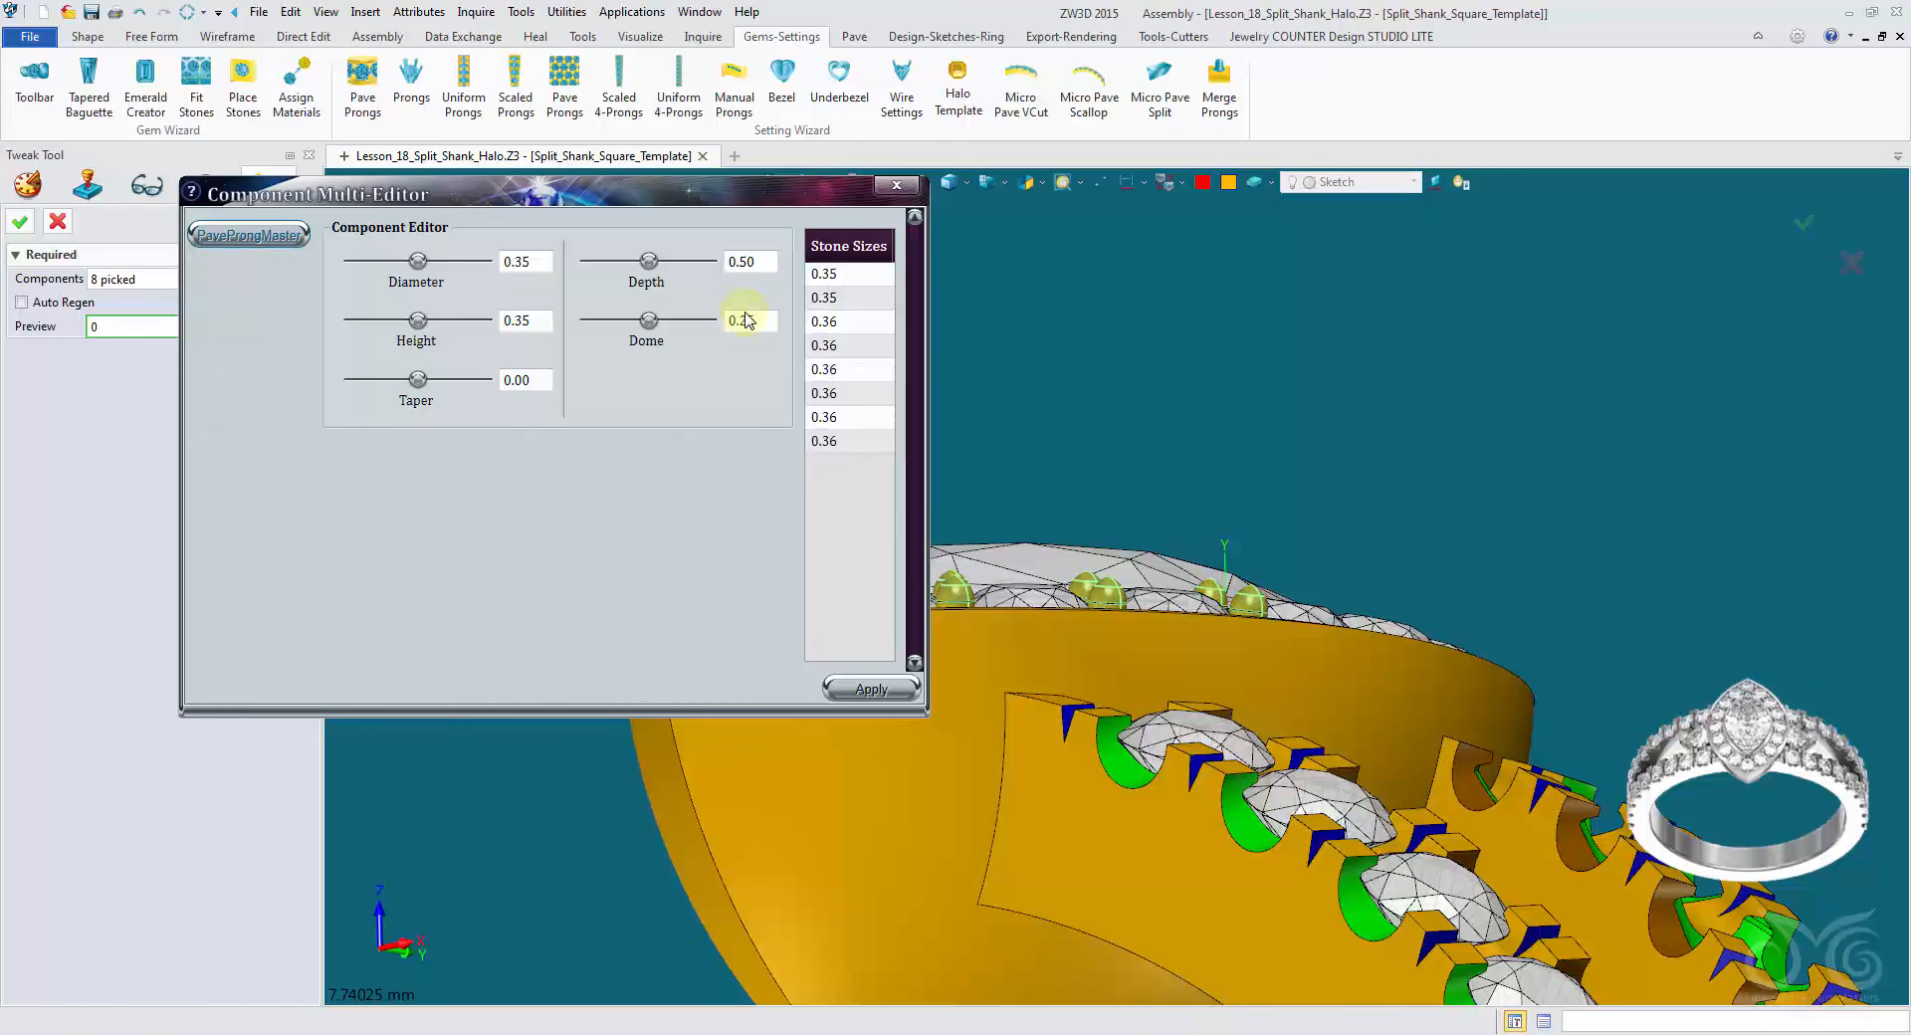
pyautogui.click(852, 276)
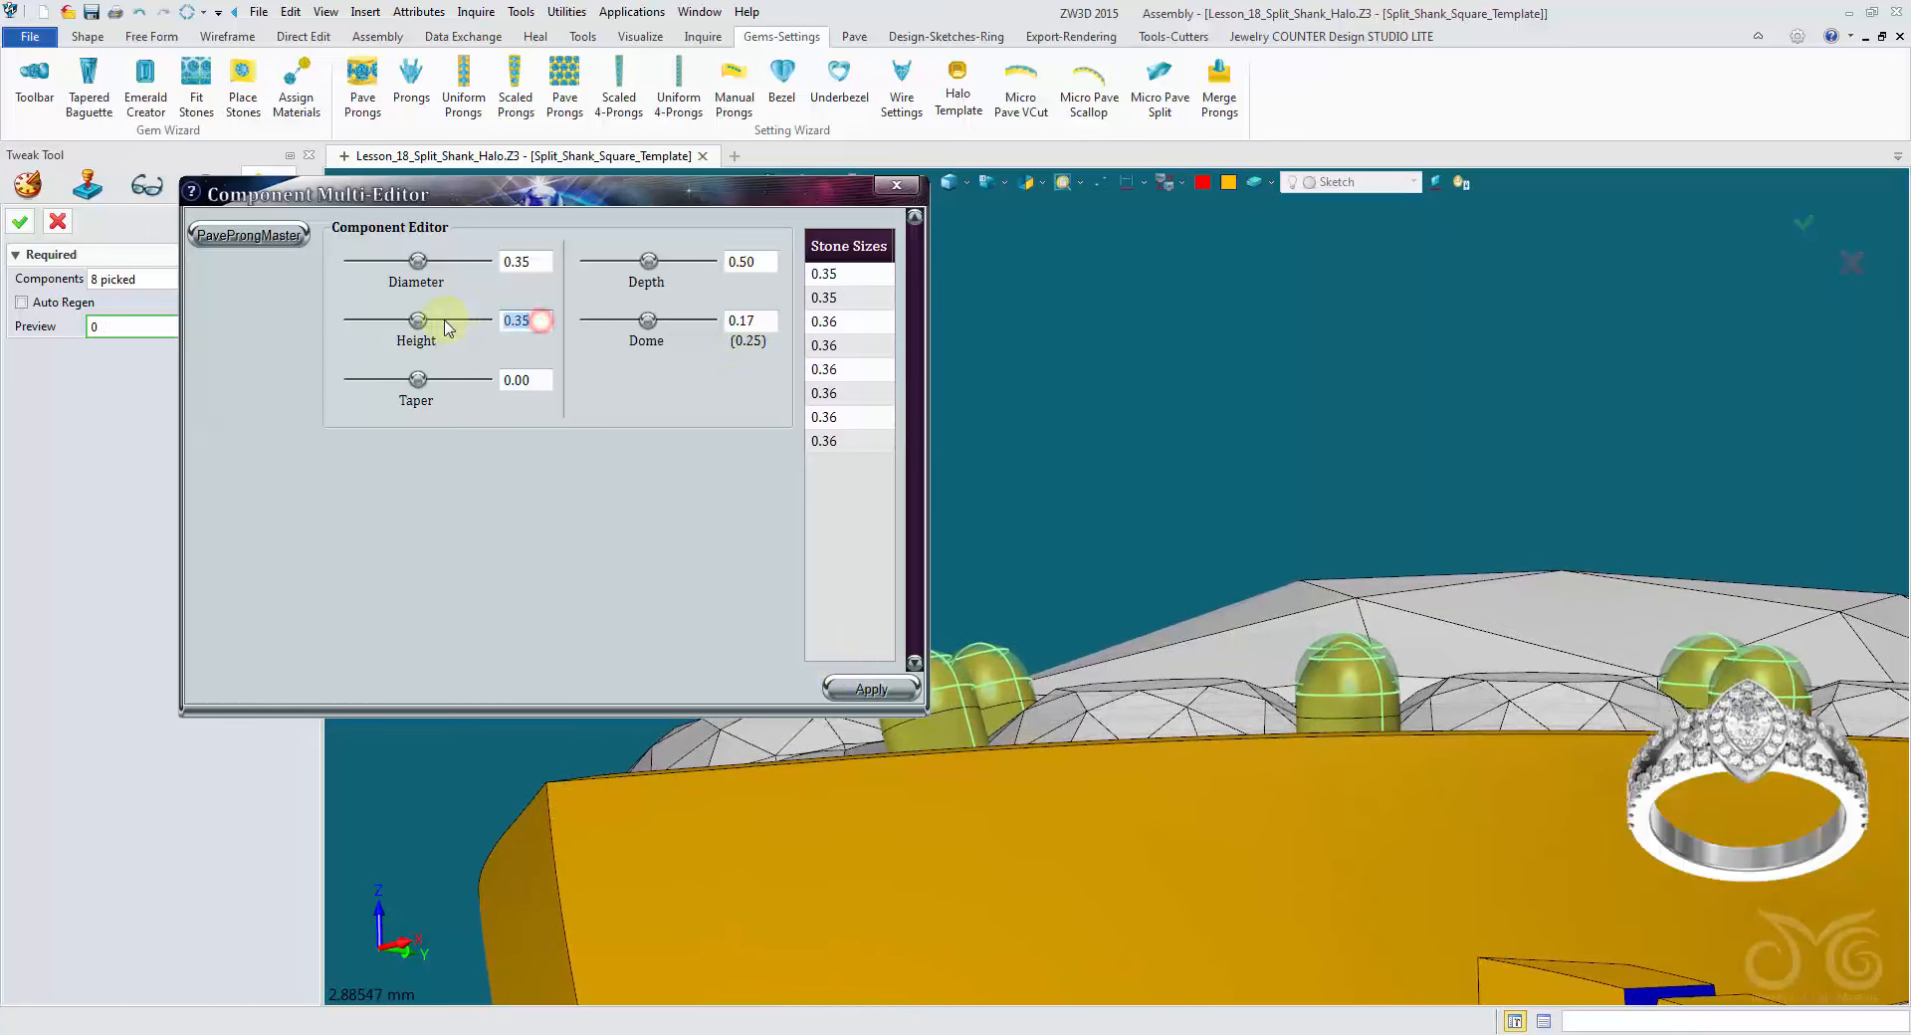
pyautogui.click(853, 689)
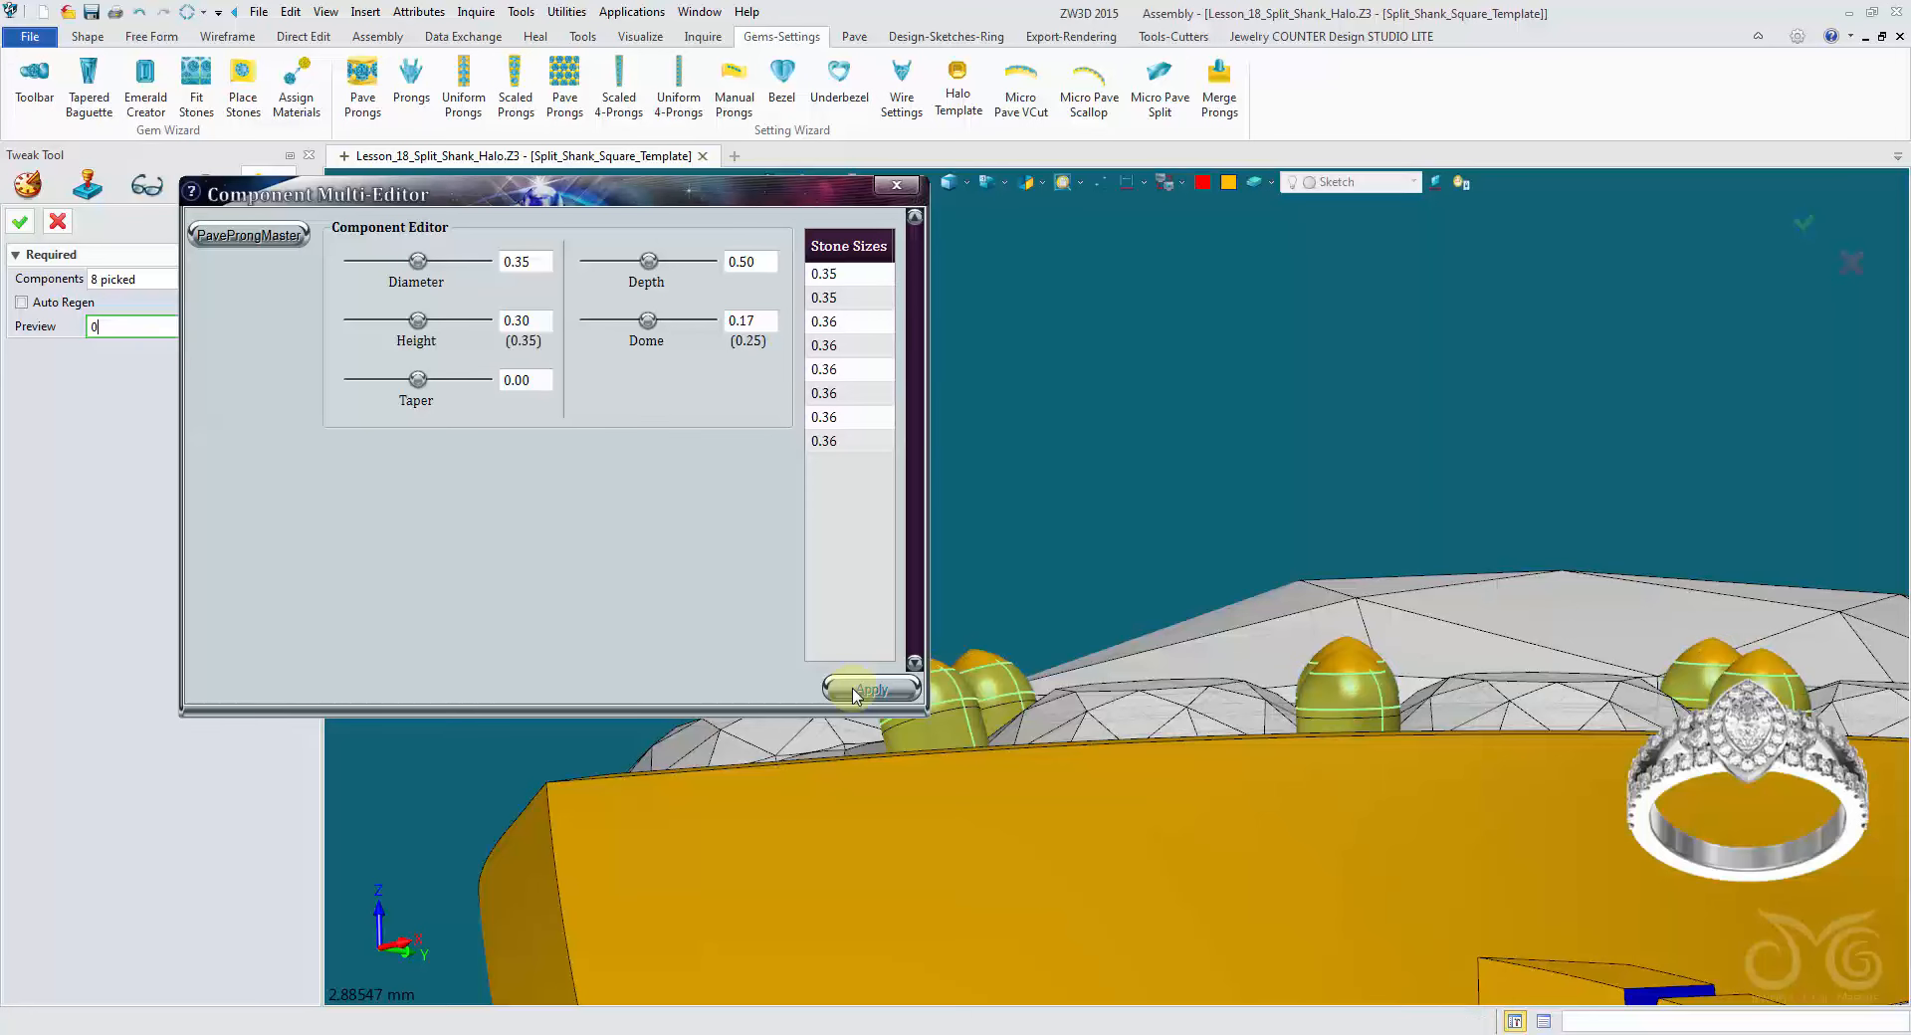
pyautogui.click(21, 221)
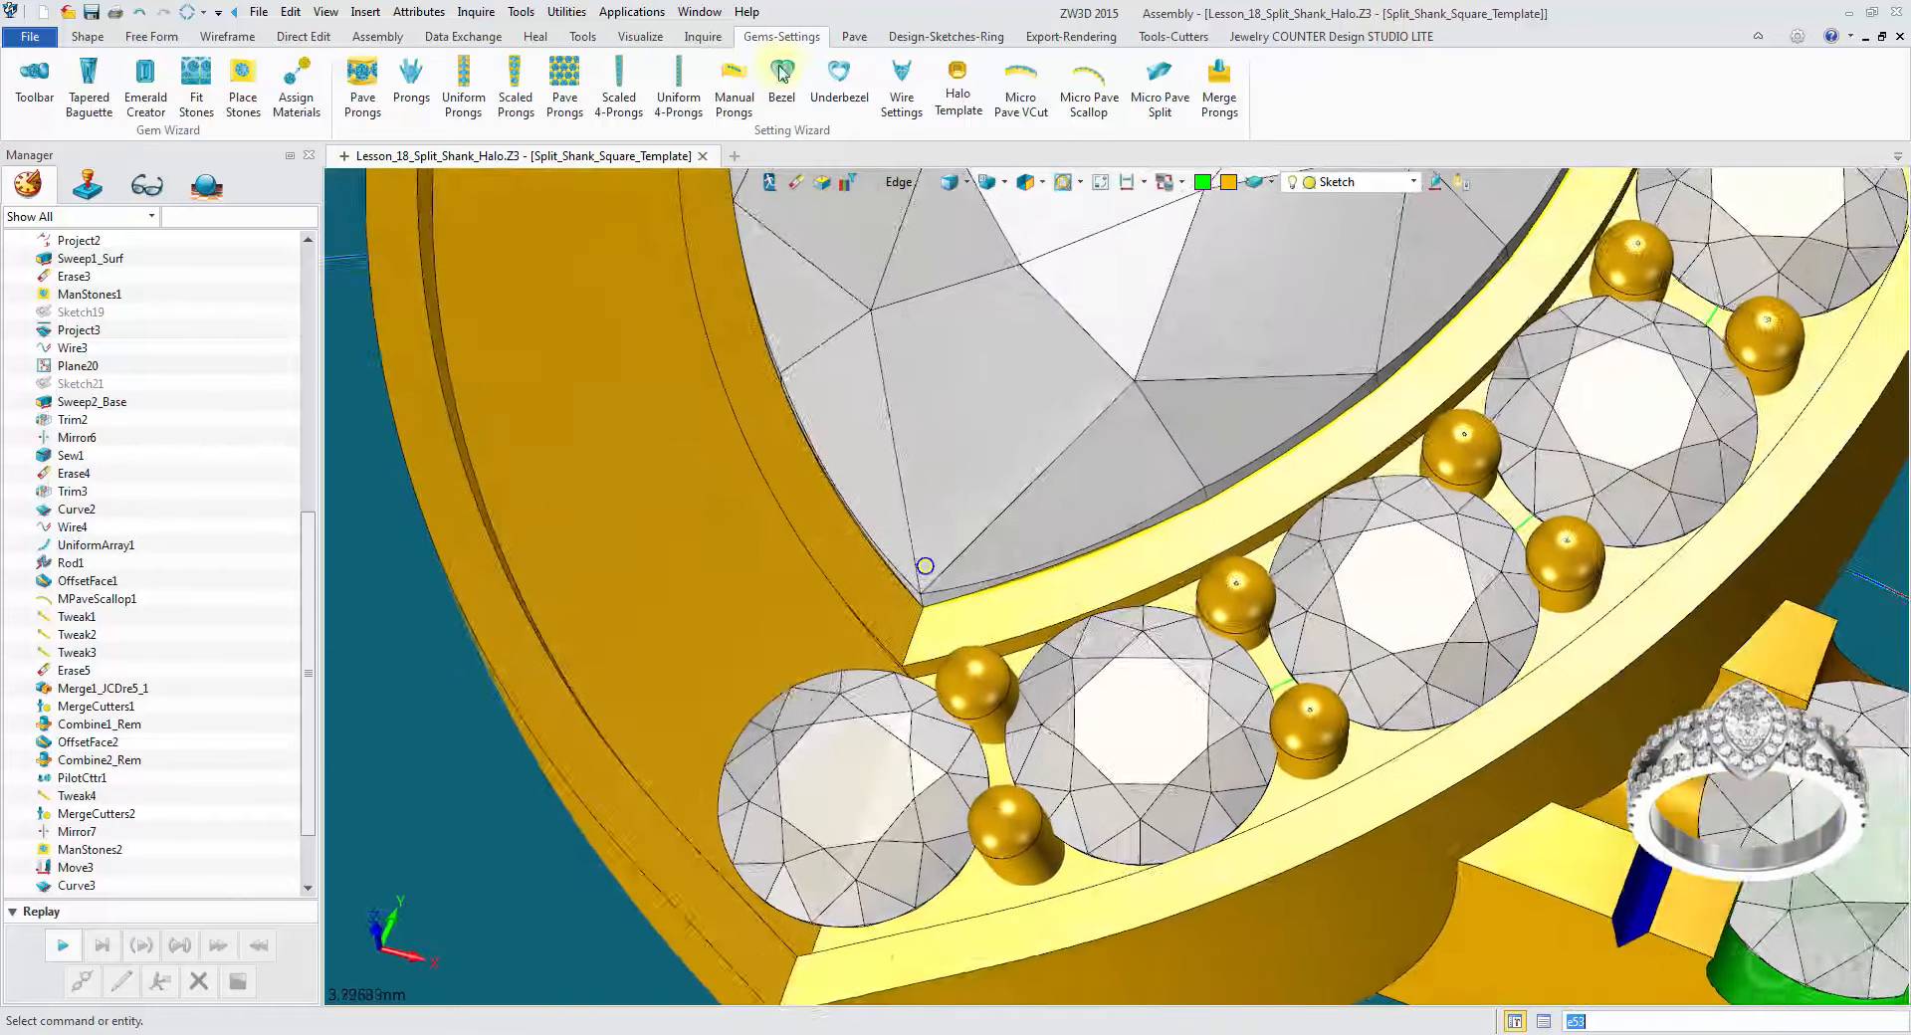
# Step: Set up a Move that rotates the two prongs nearest the halo tip around a direction, with the angle reset to 0
pyautogui.click(88, 36)
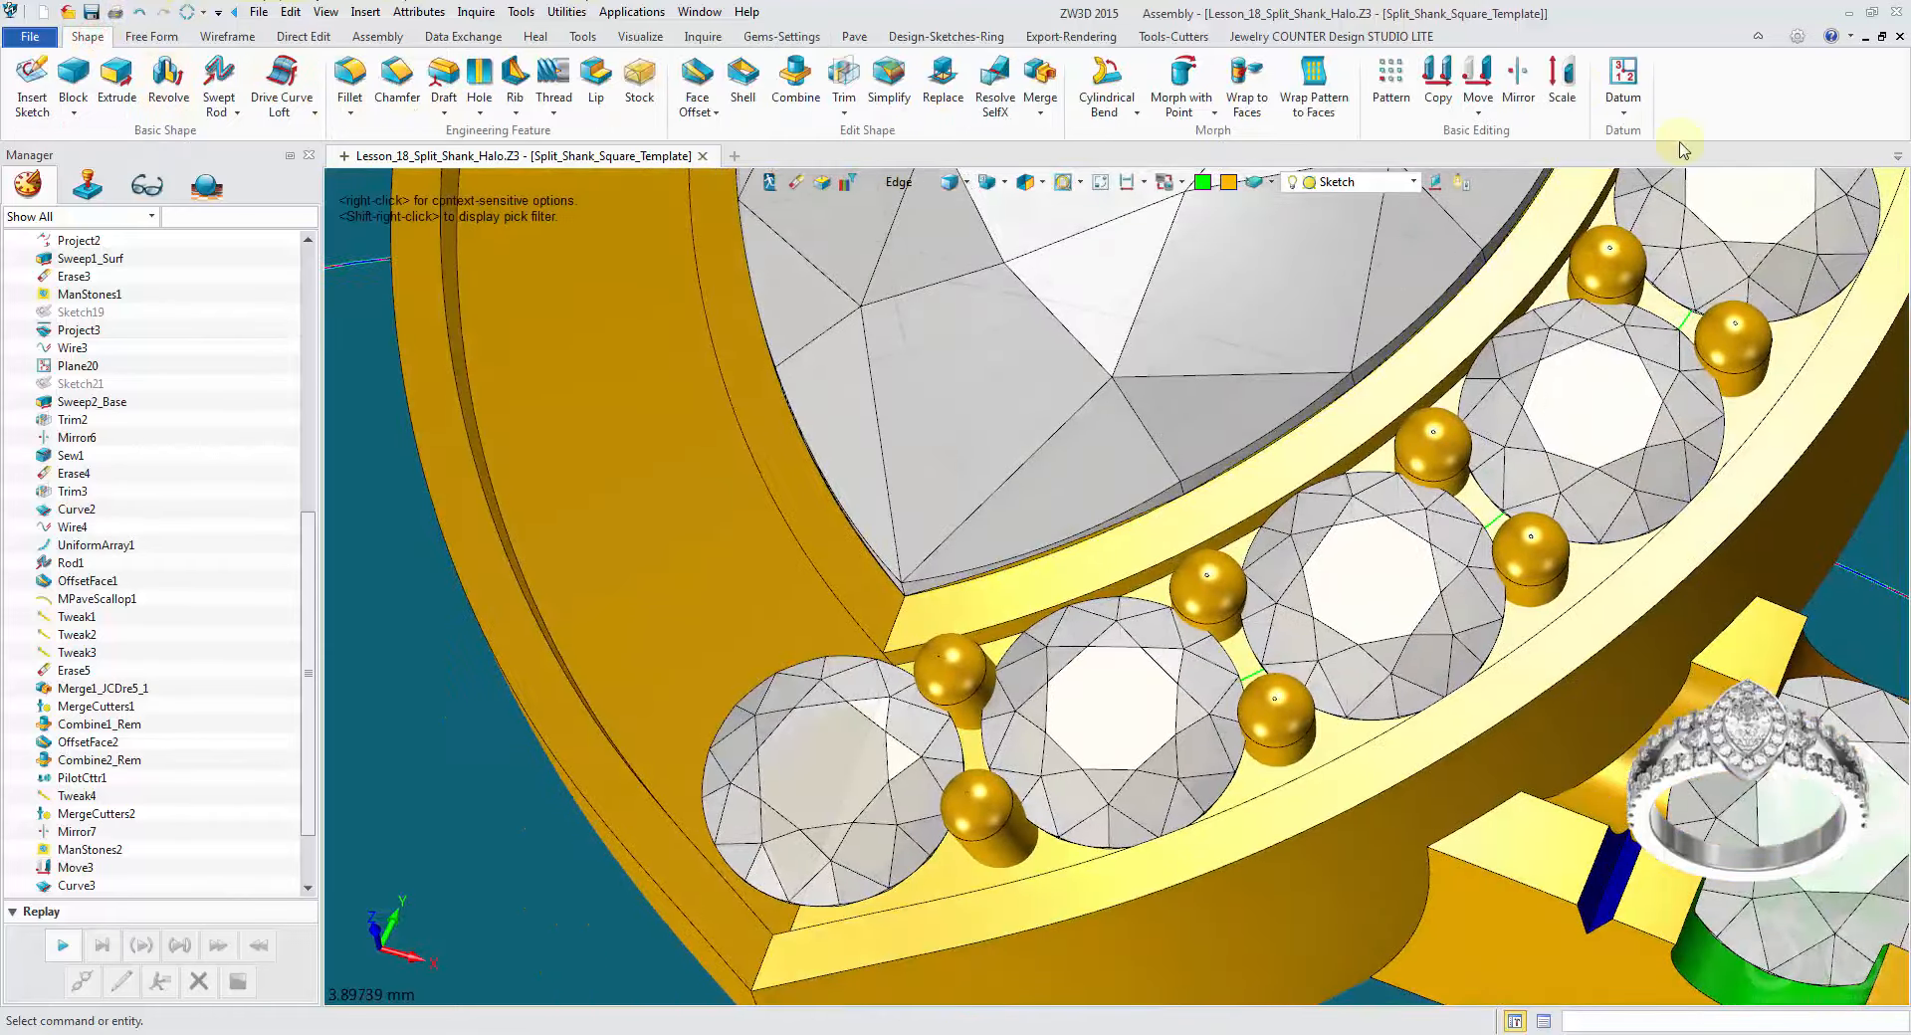
pyautogui.click(1478, 75)
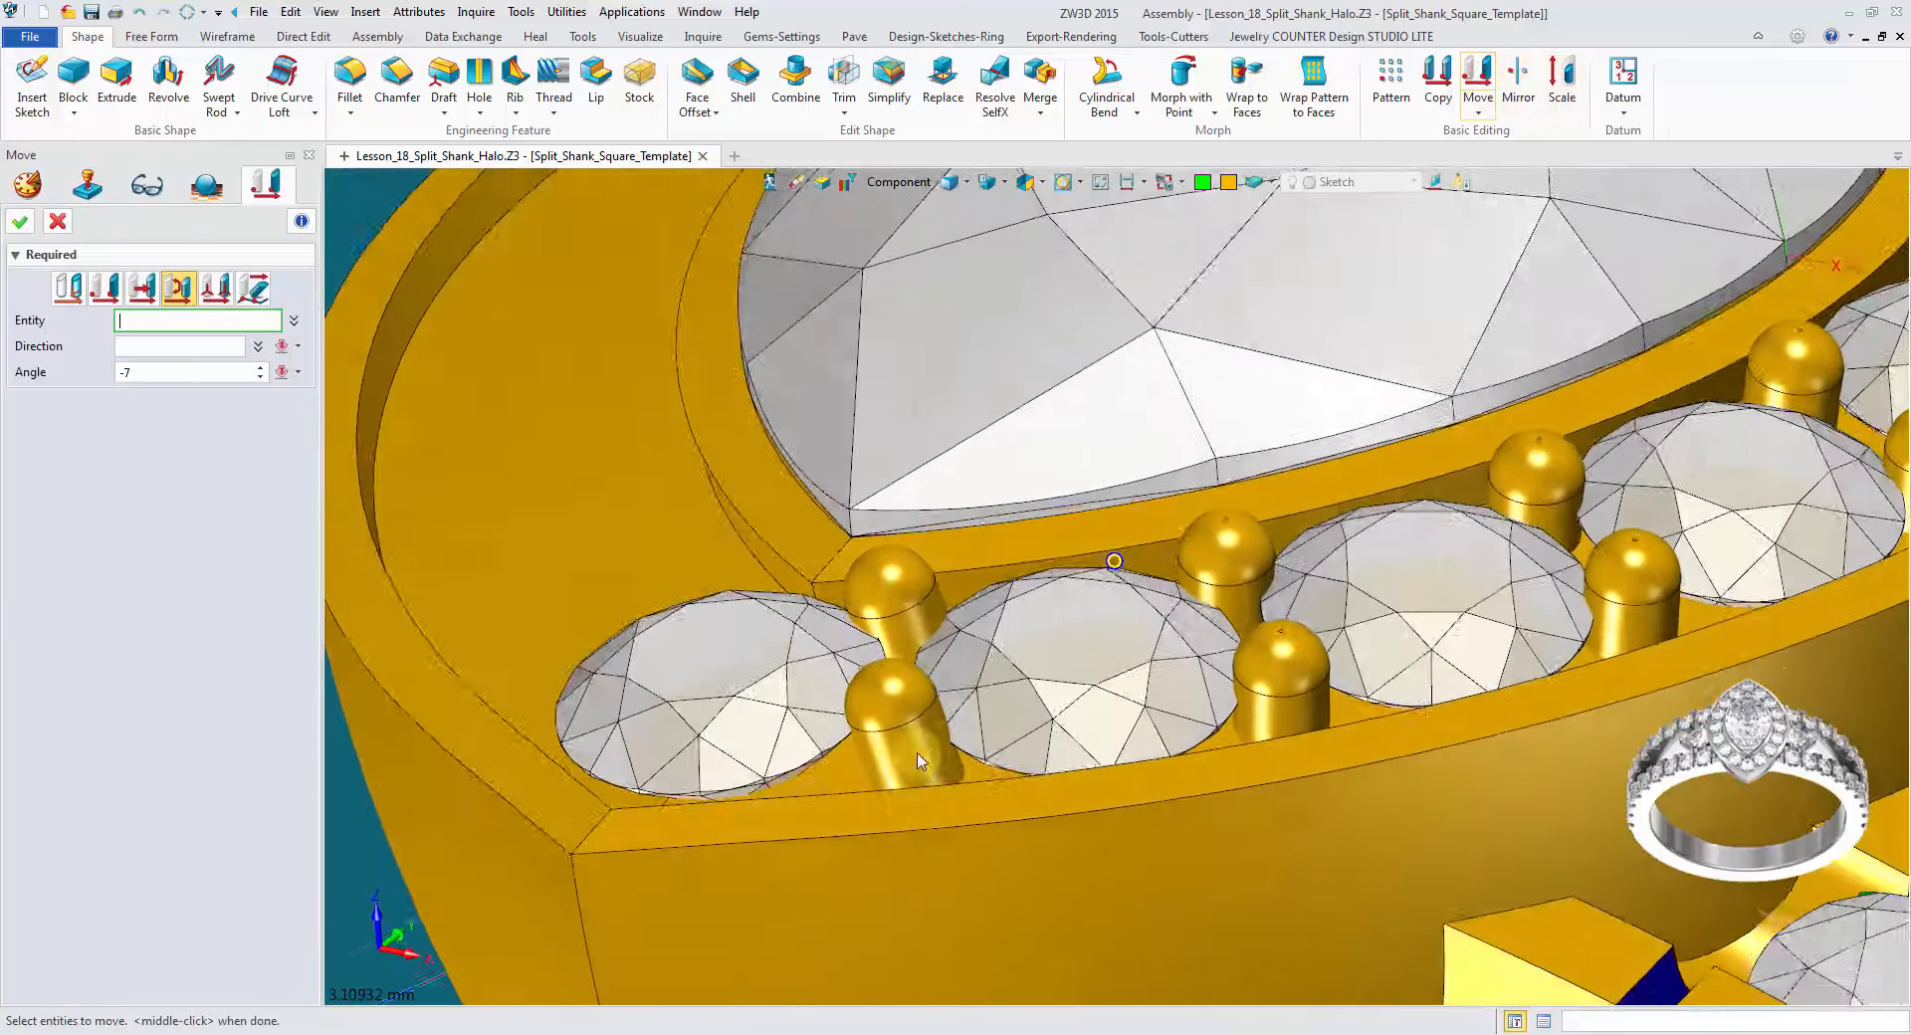
pyautogui.click(916, 727)
pyautogui.click(905, 577)
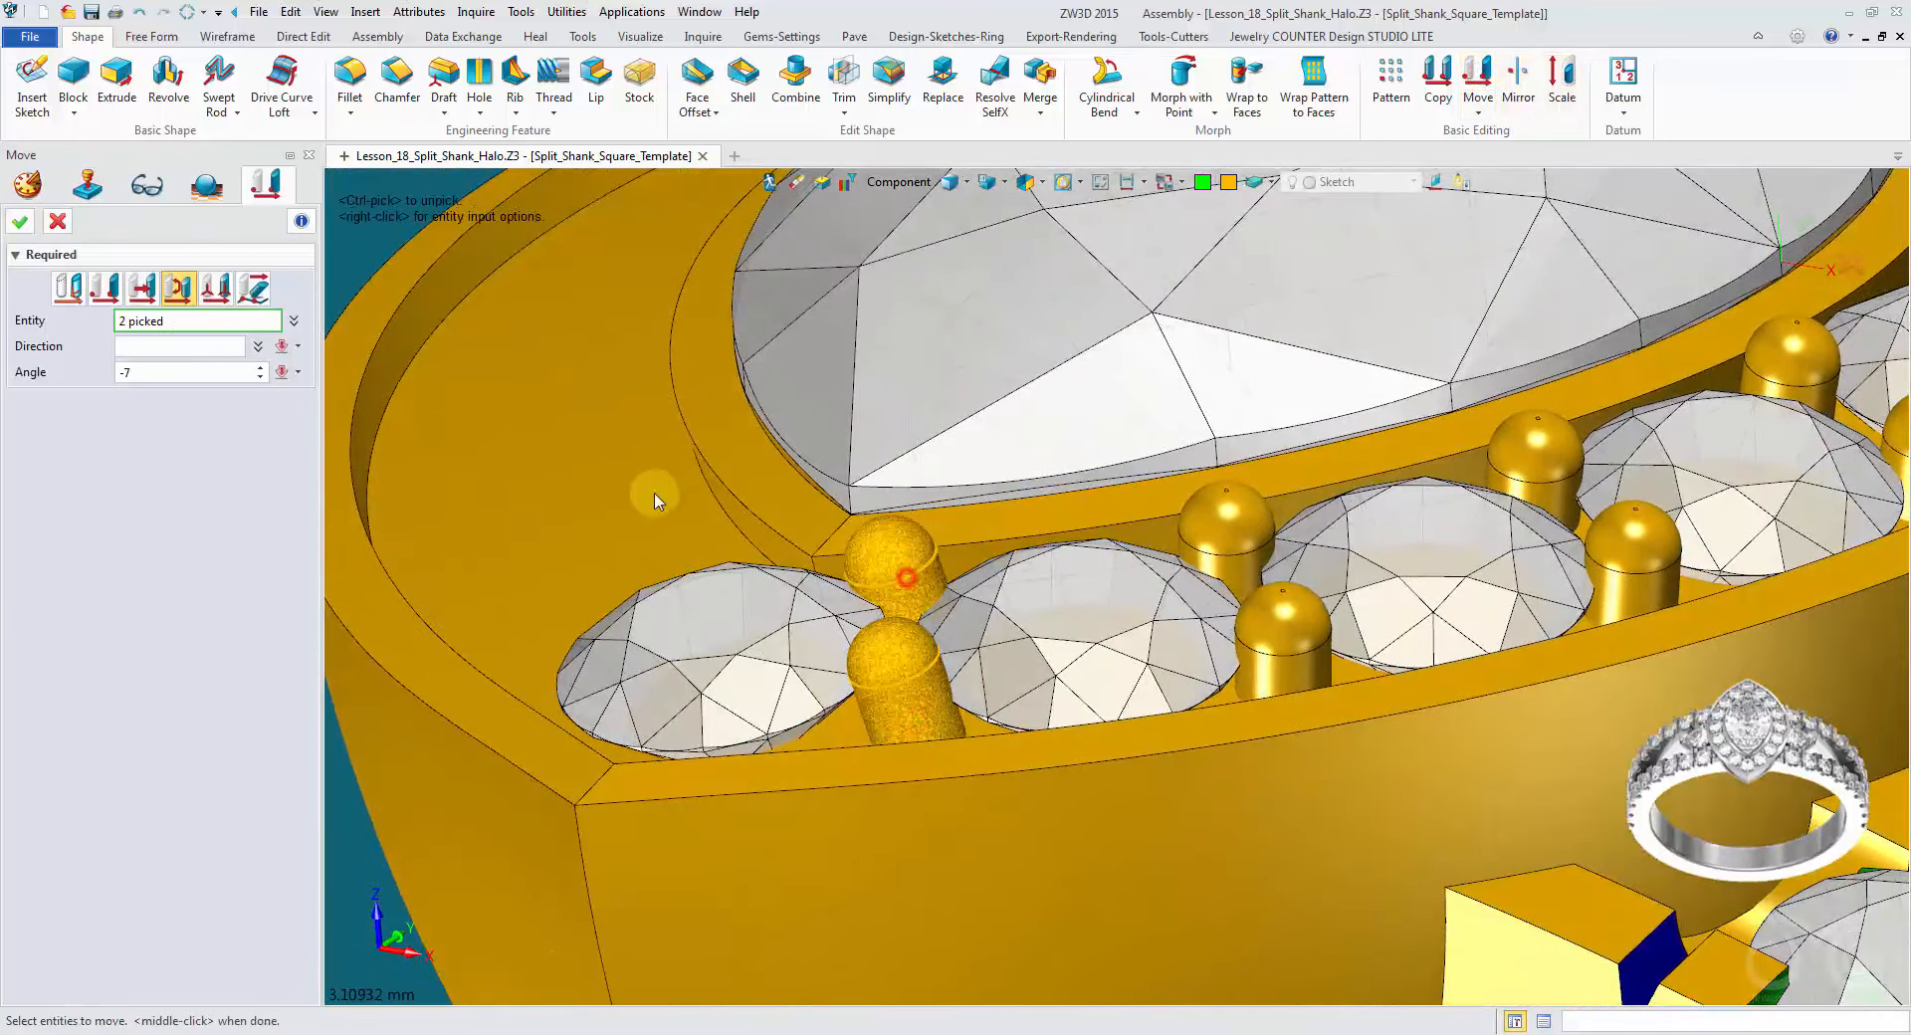
pyautogui.click(180, 290)
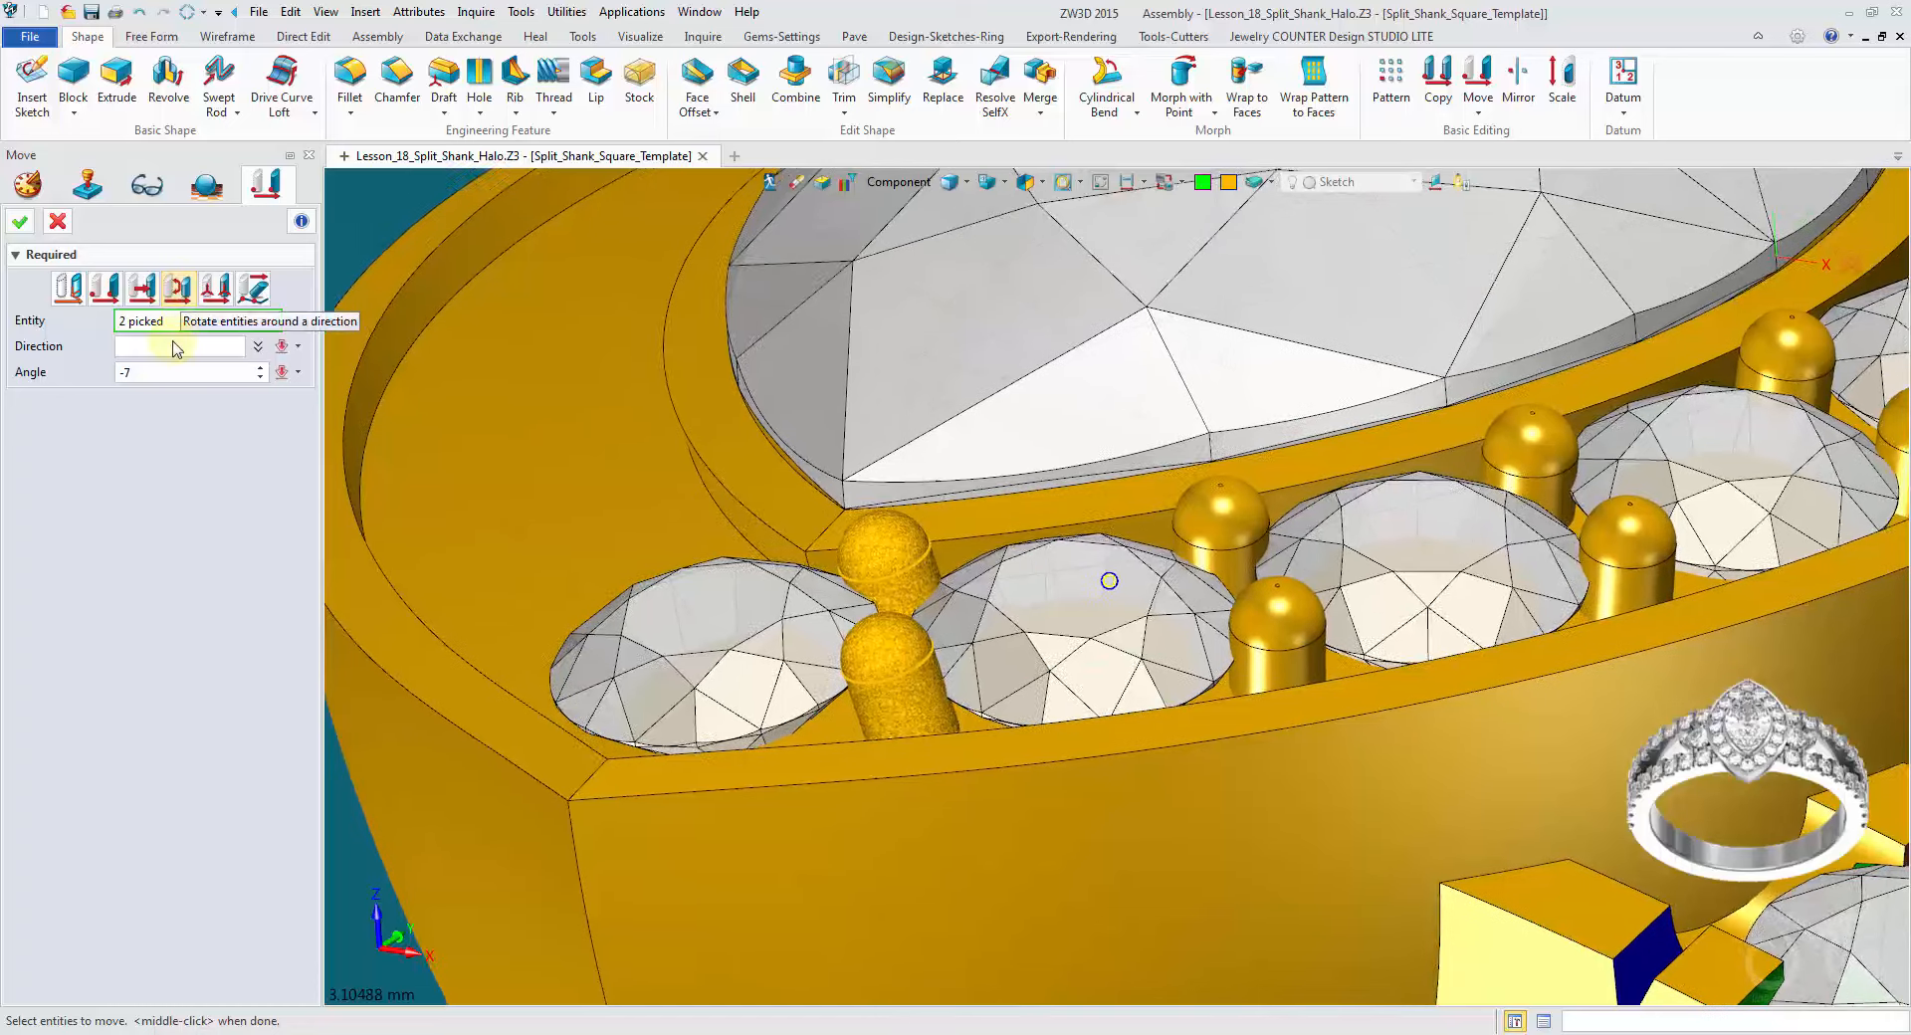
pyautogui.click(190, 374)
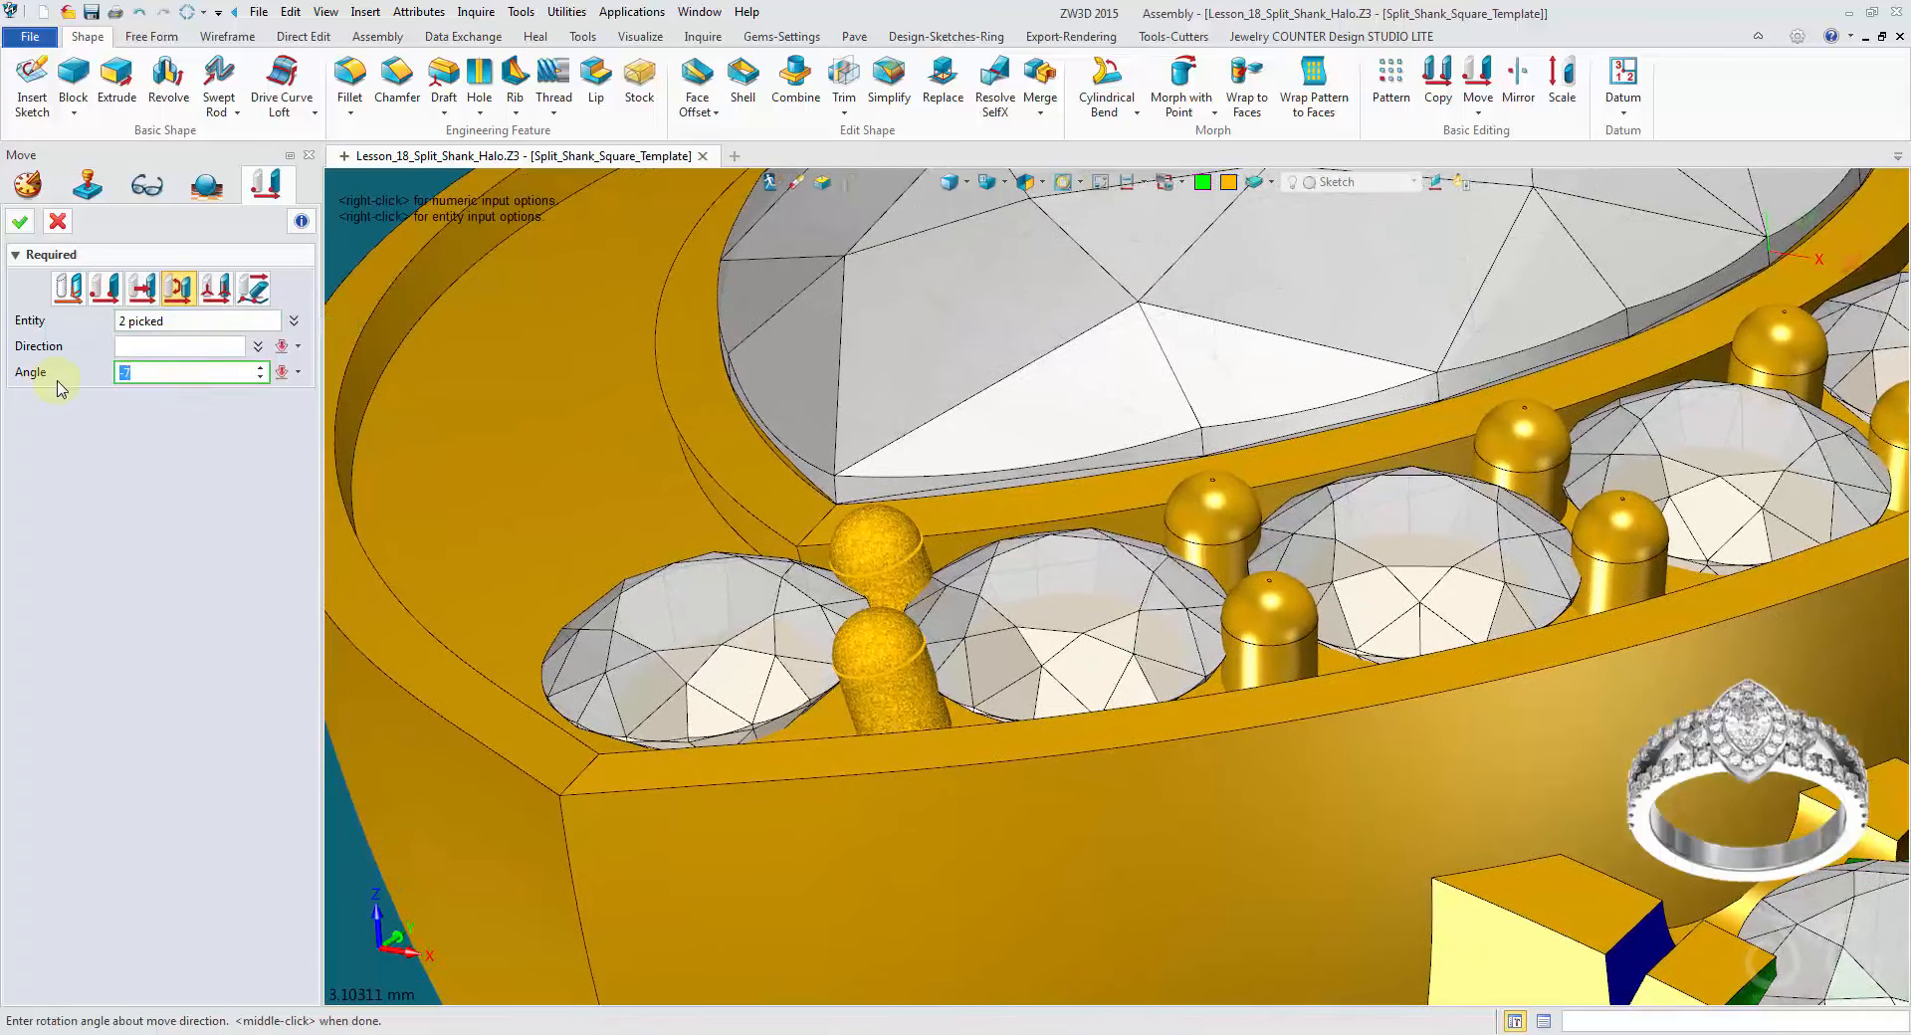
# Step: Define the rotation direction with Two Points, from the top of the outer prong to the top of the inner prong
pyautogui.click(144, 352)
pyautogui.moveTo(504, 379); pyautogui.dragTo(516, 380, button='right')
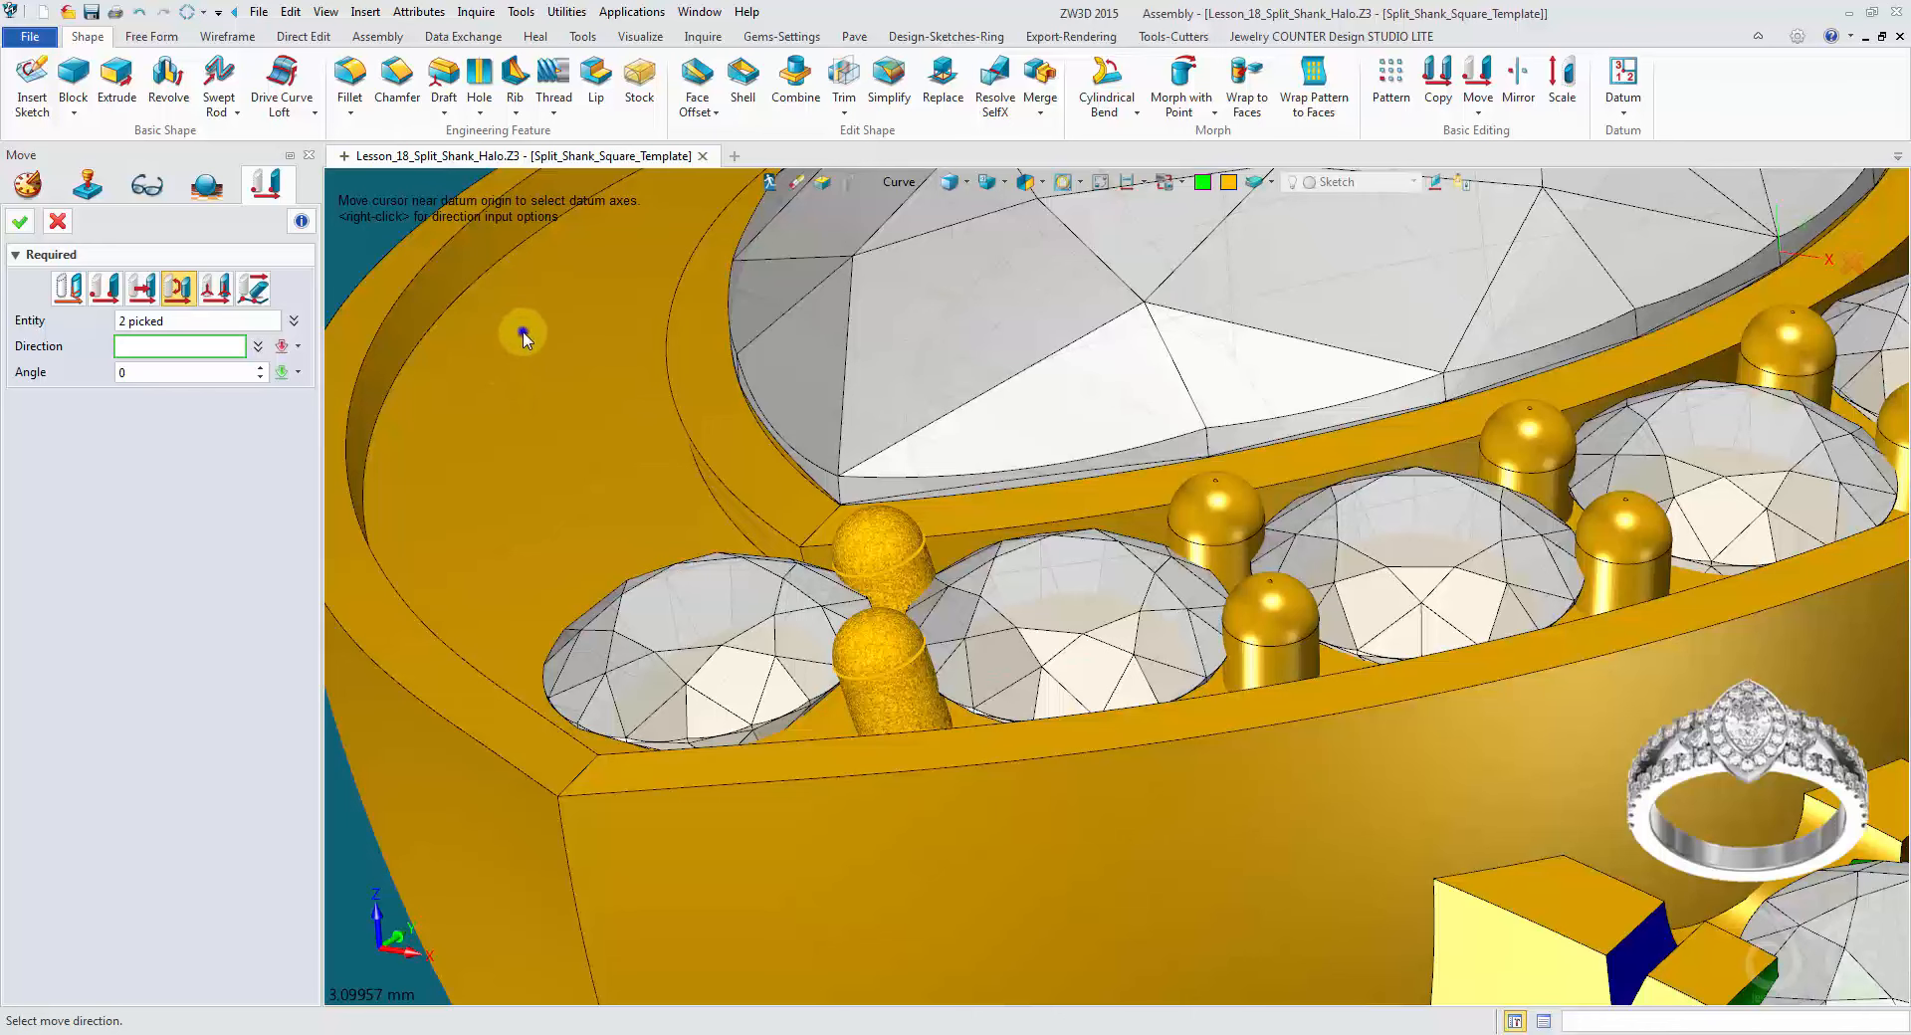
pyautogui.rightClick(524, 335)
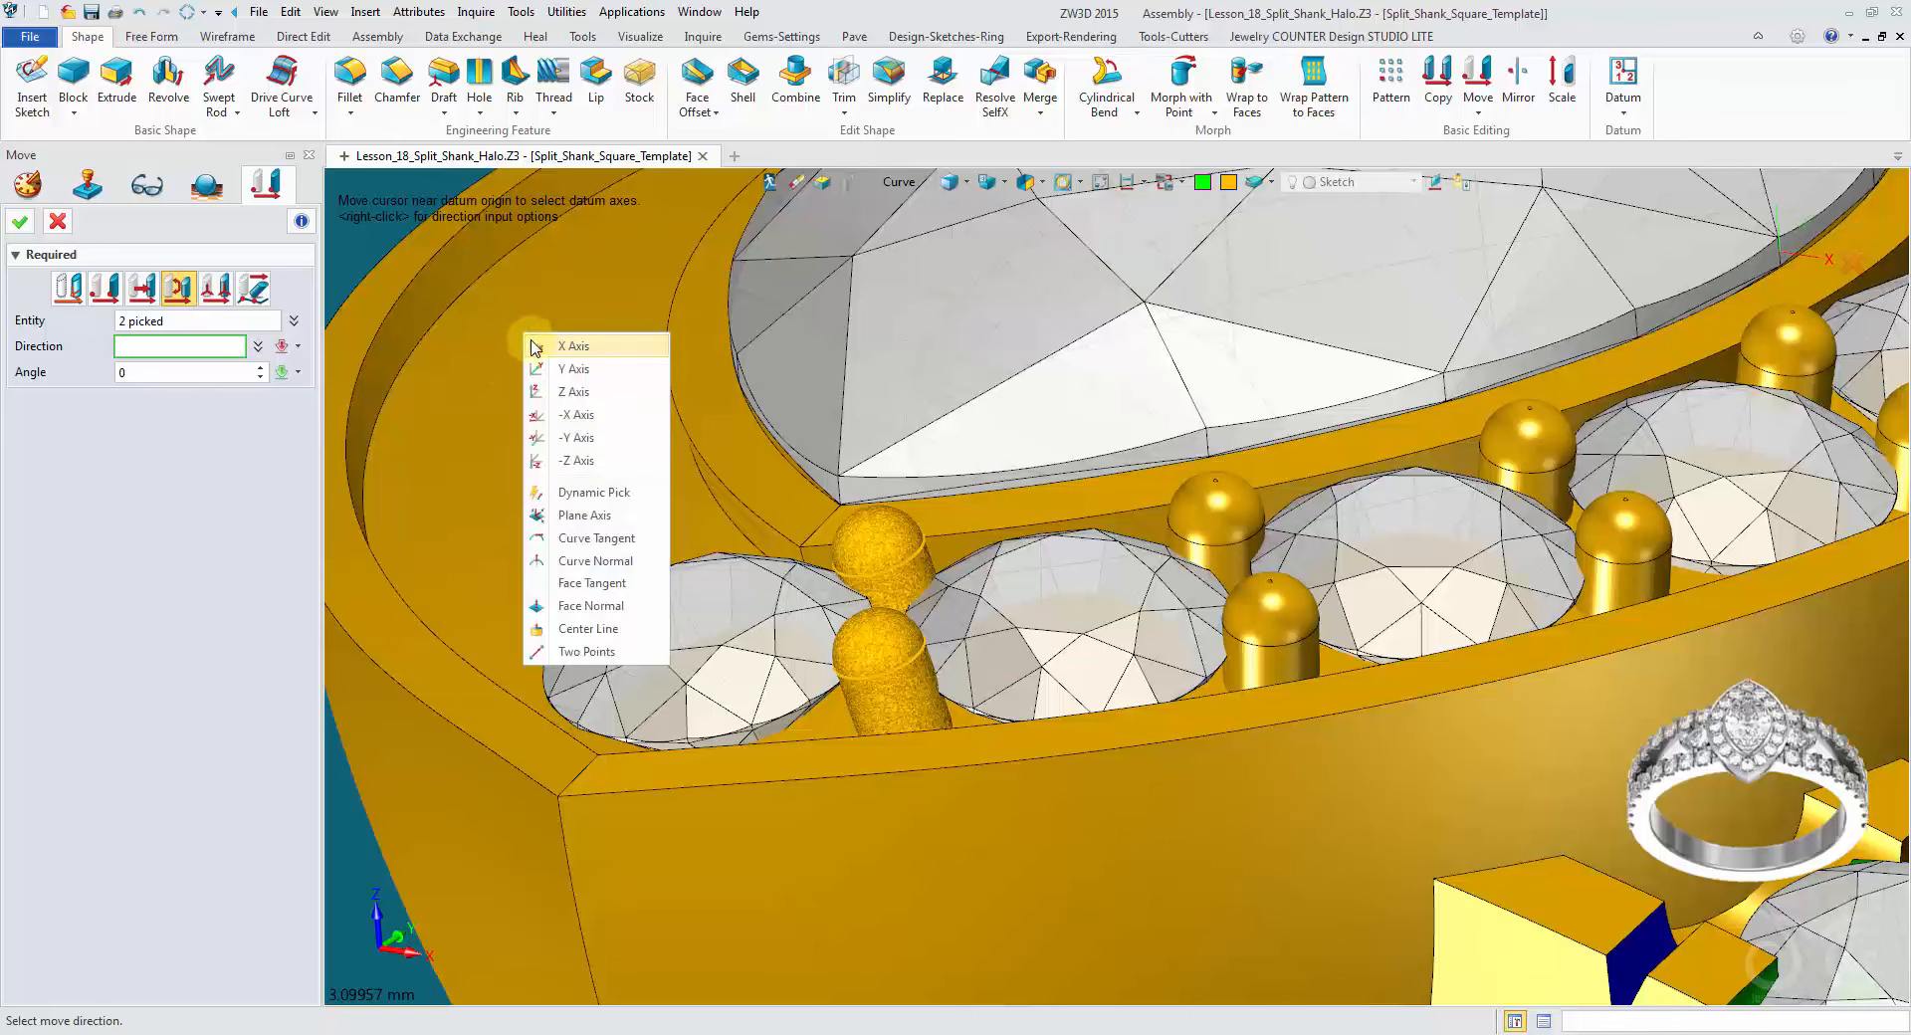
pyautogui.click(581, 653)
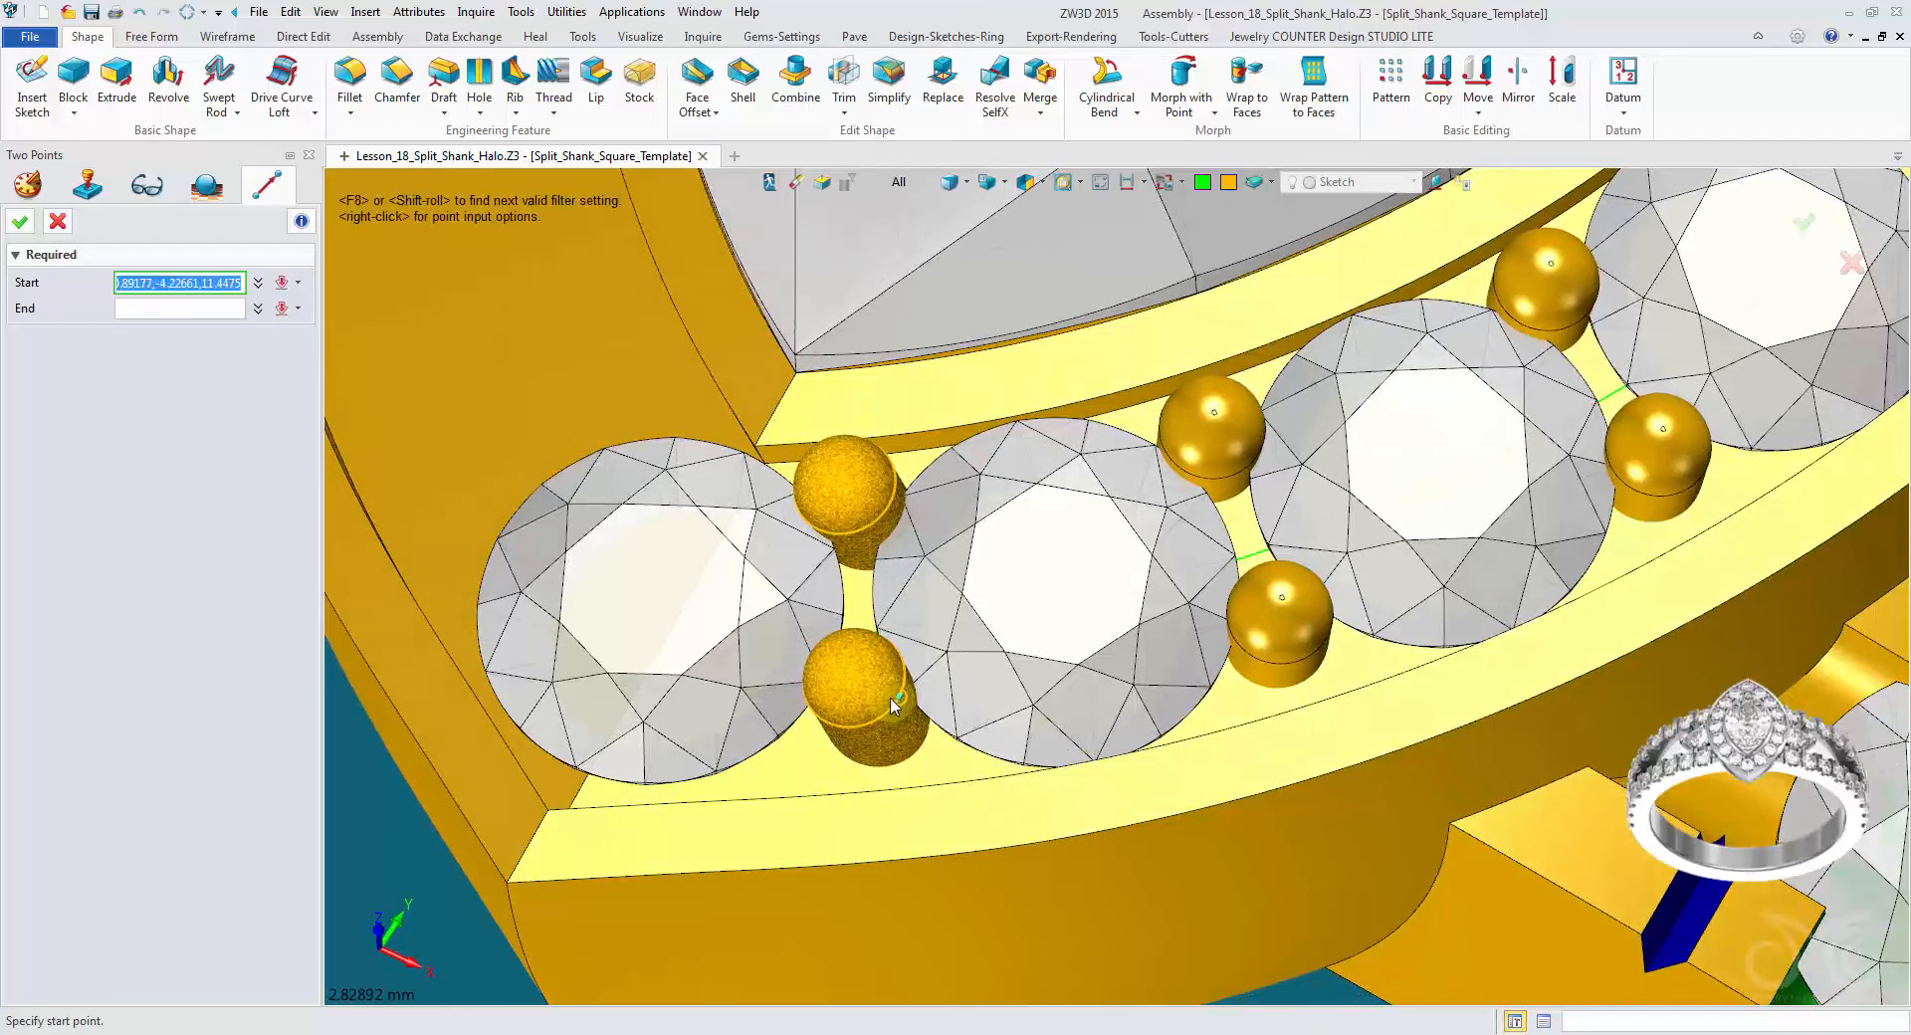
pyautogui.click(847, 674)
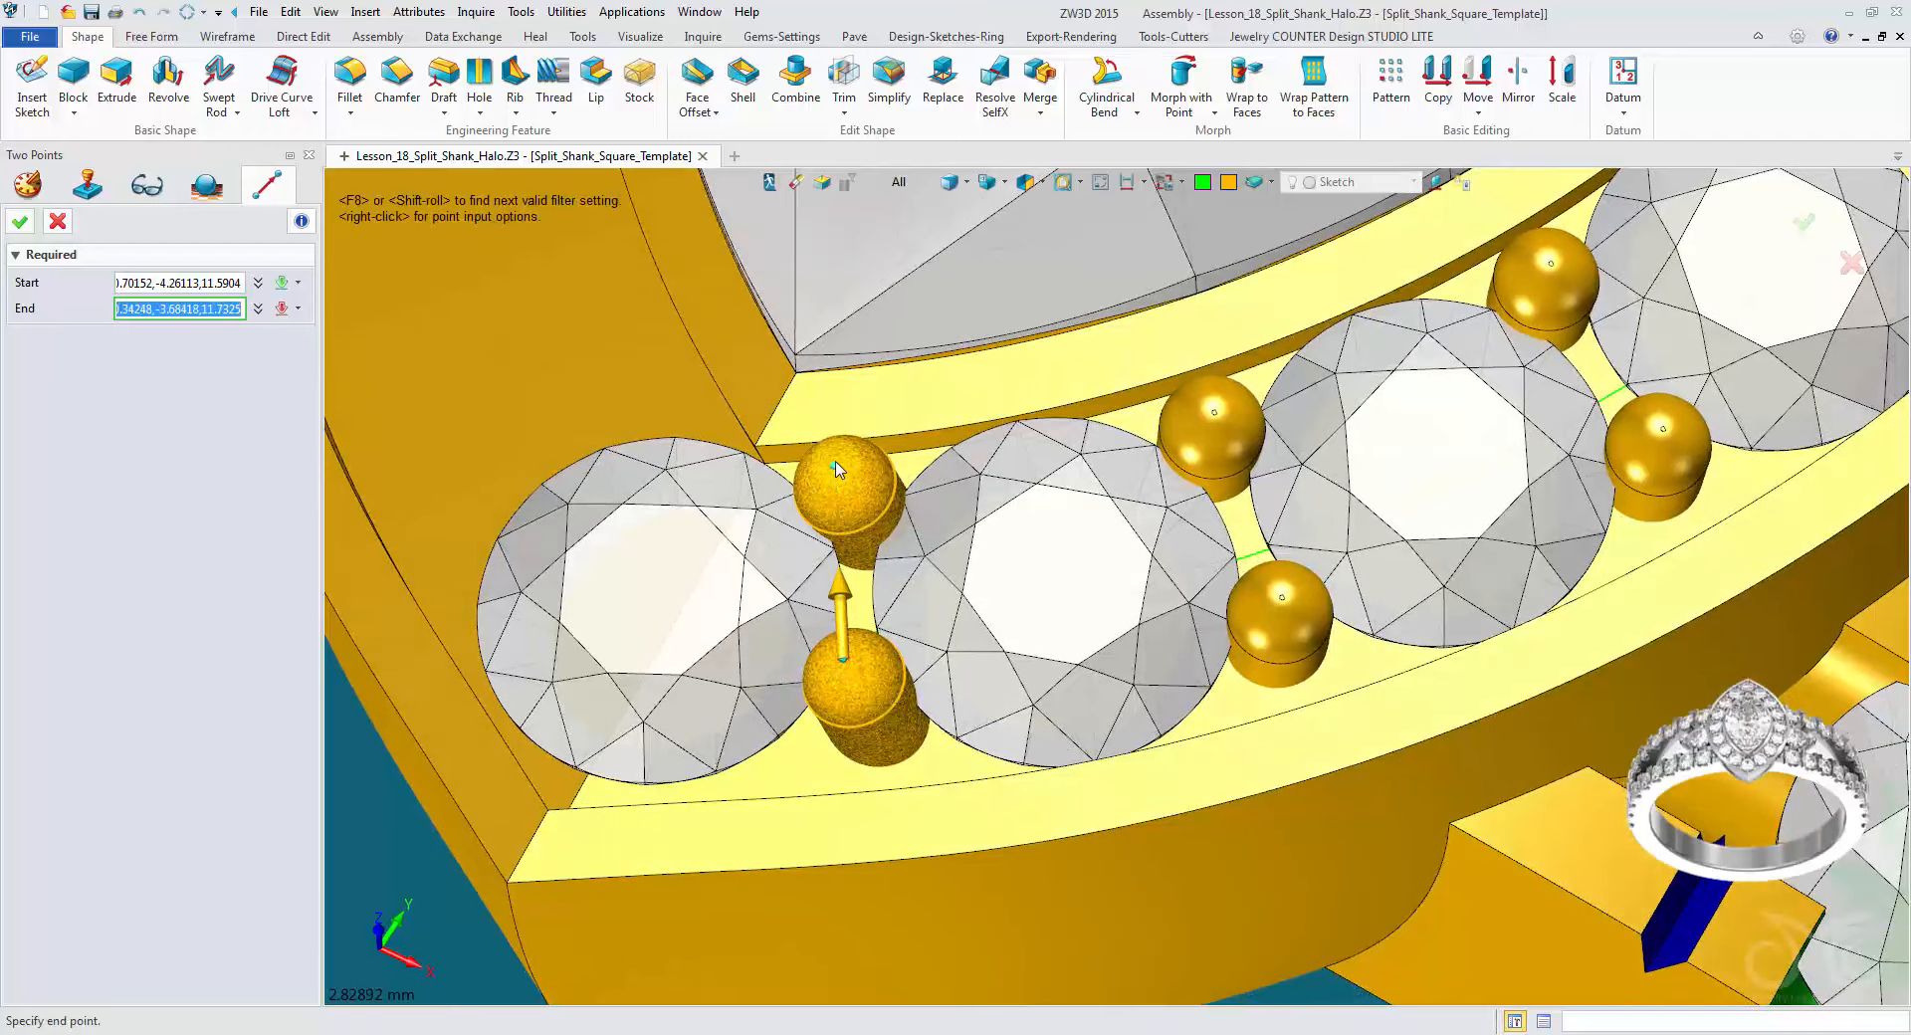
pyautogui.click(836, 469)
pyautogui.moveTo(1095, 578); pyautogui.dragTo(822, 519, button='middle')
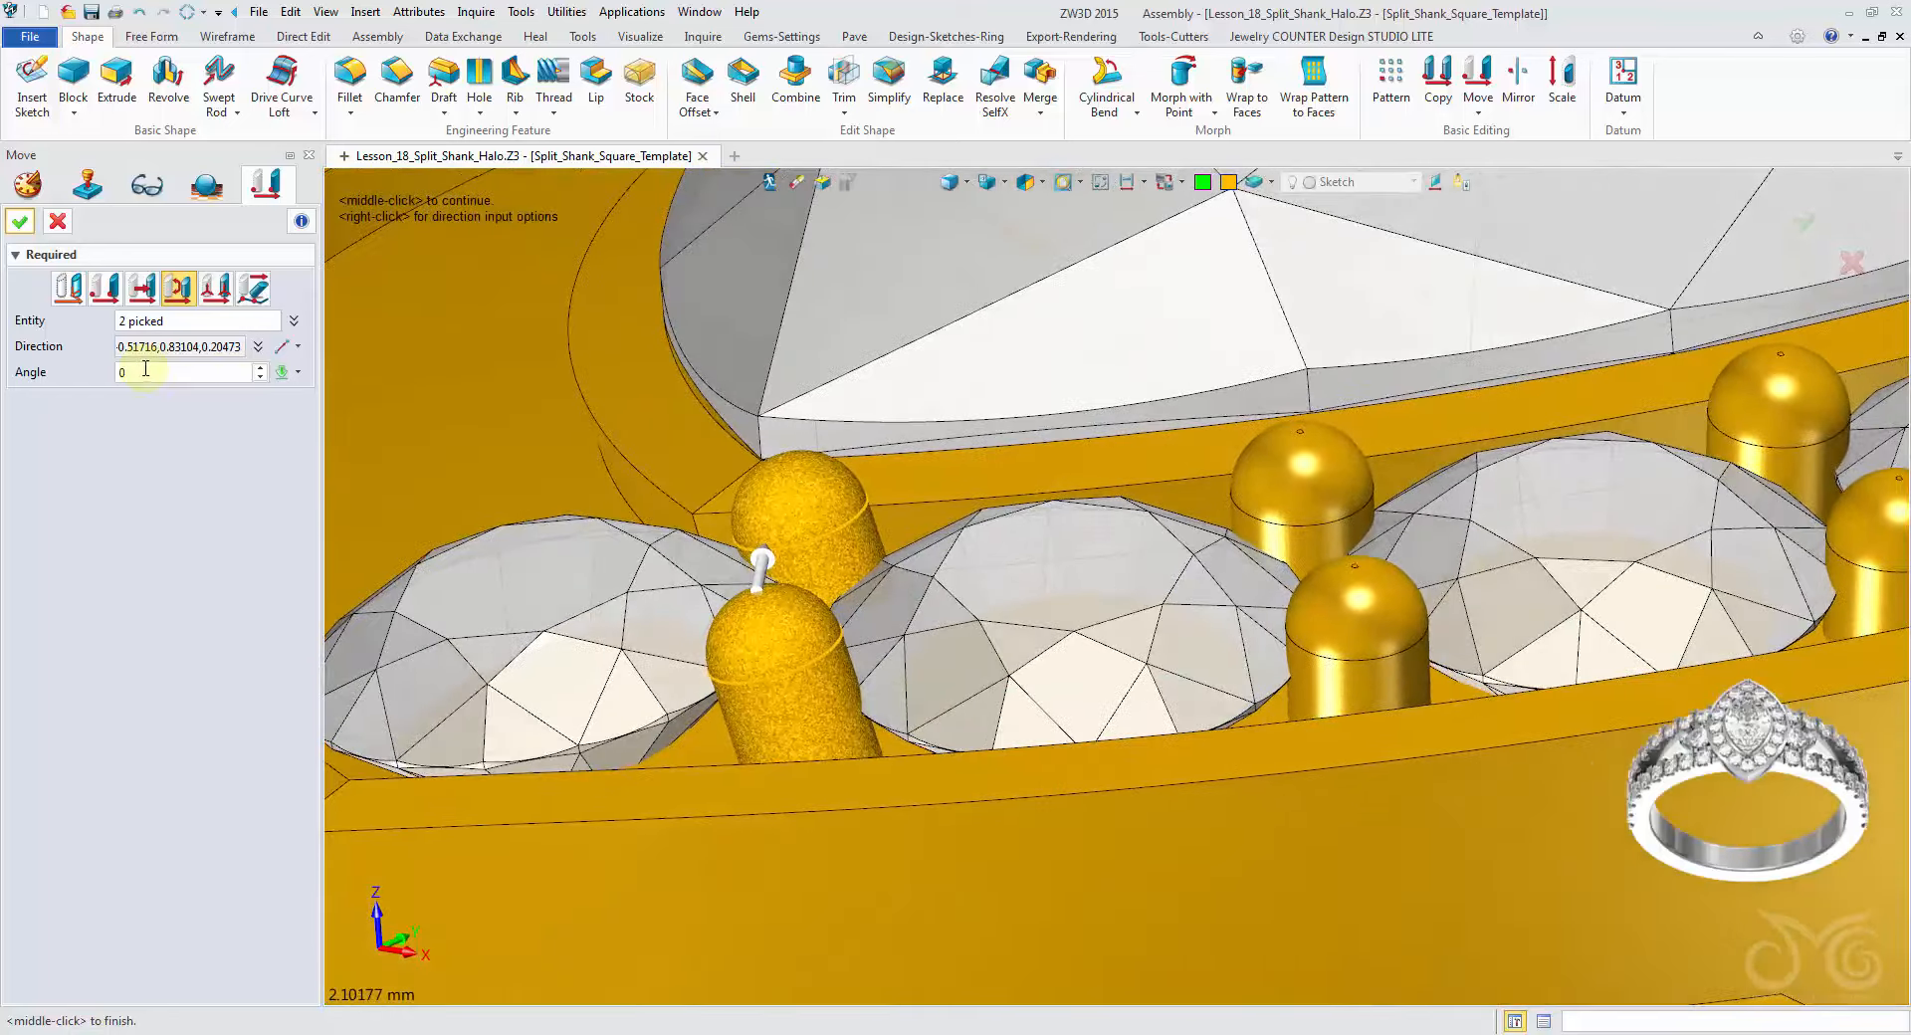
# Step: Set the rotation angle to 13 degrees and apply it to the two prongs
pyautogui.click(145, 370)
pyautogui.scroll(3, 146, 369)
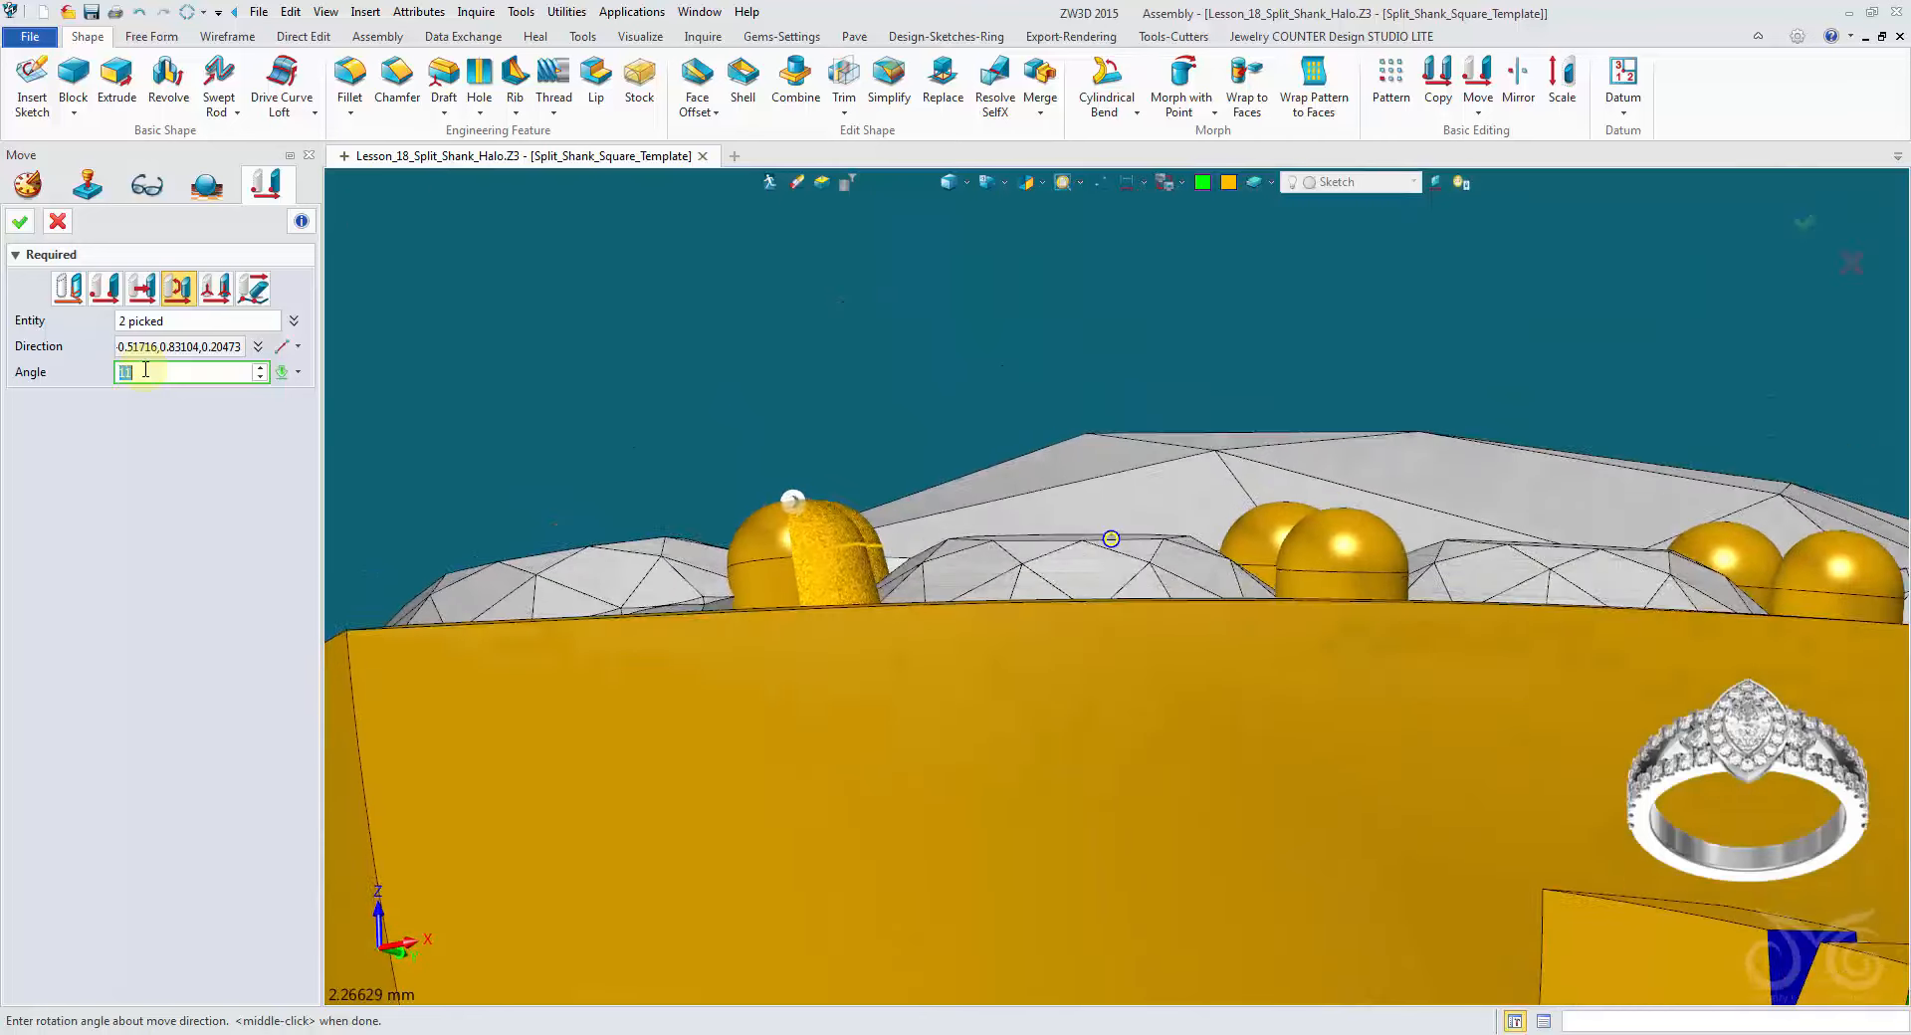
pyautogui.scroll(2, 145, 369)
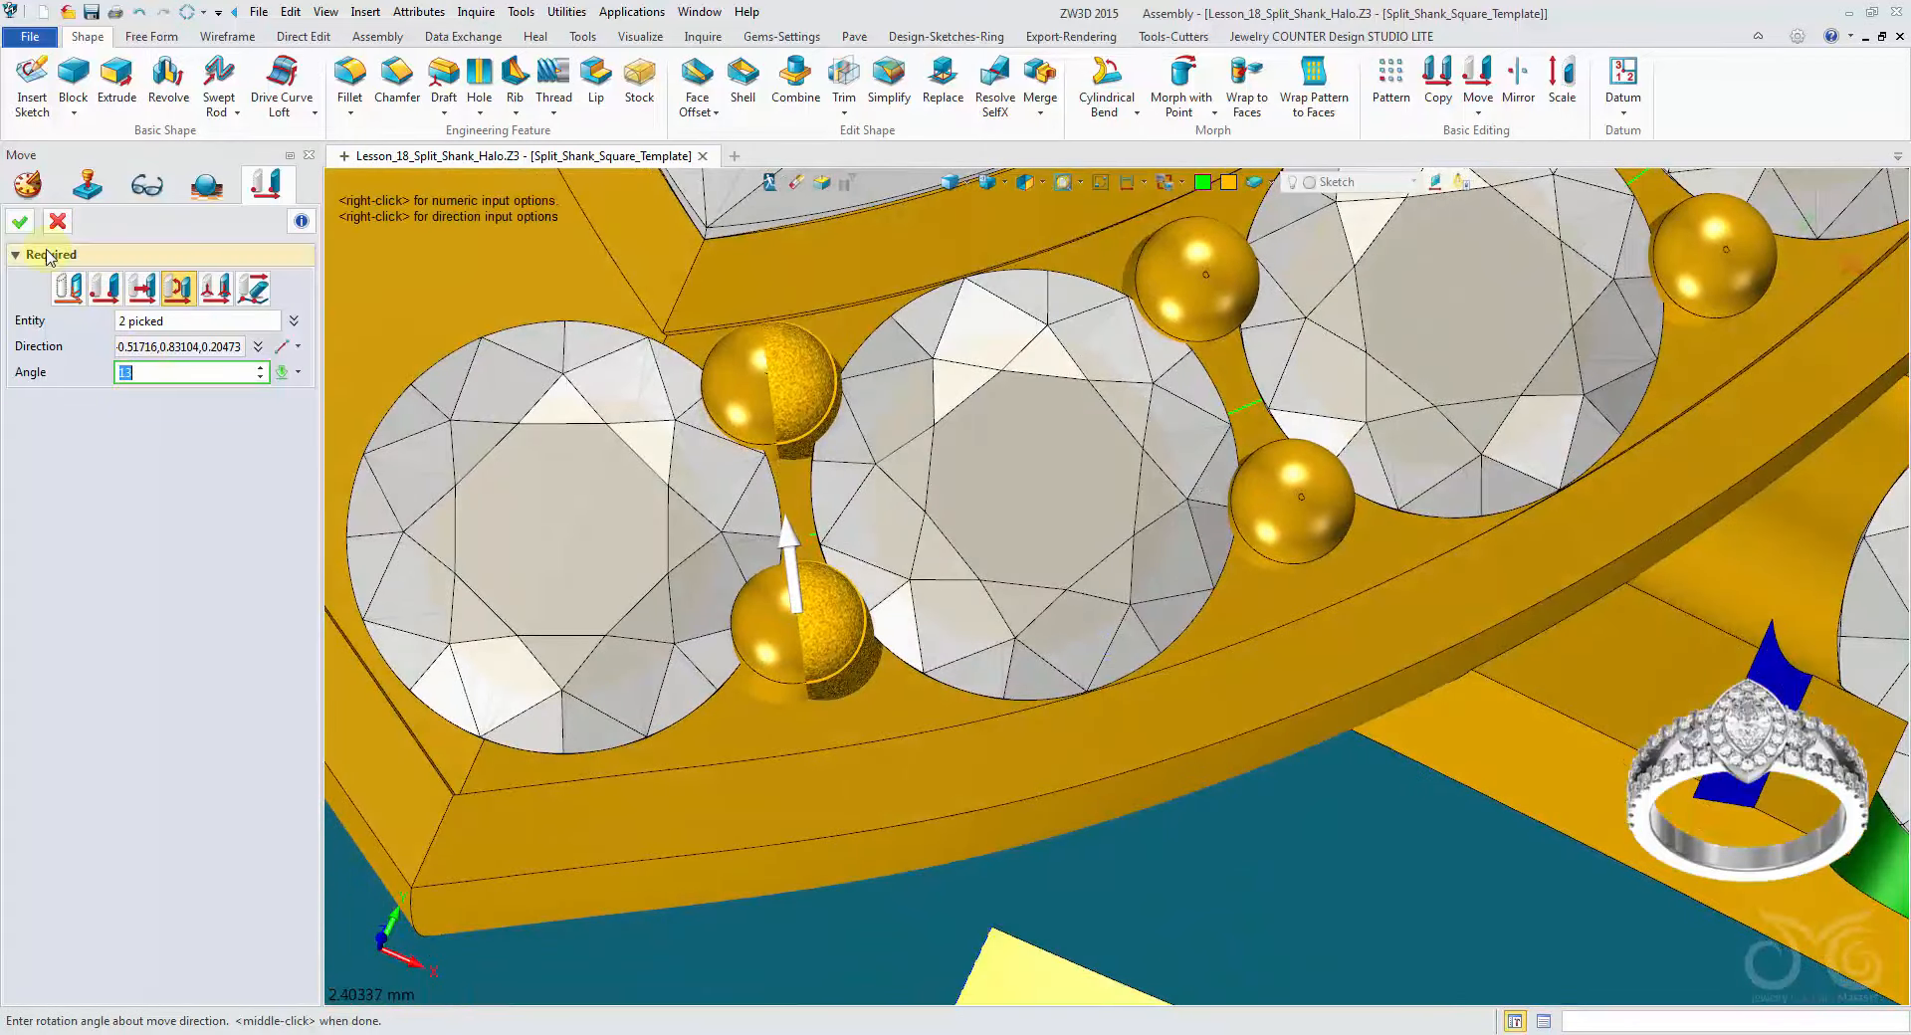
pyautogui.click(22, 222)
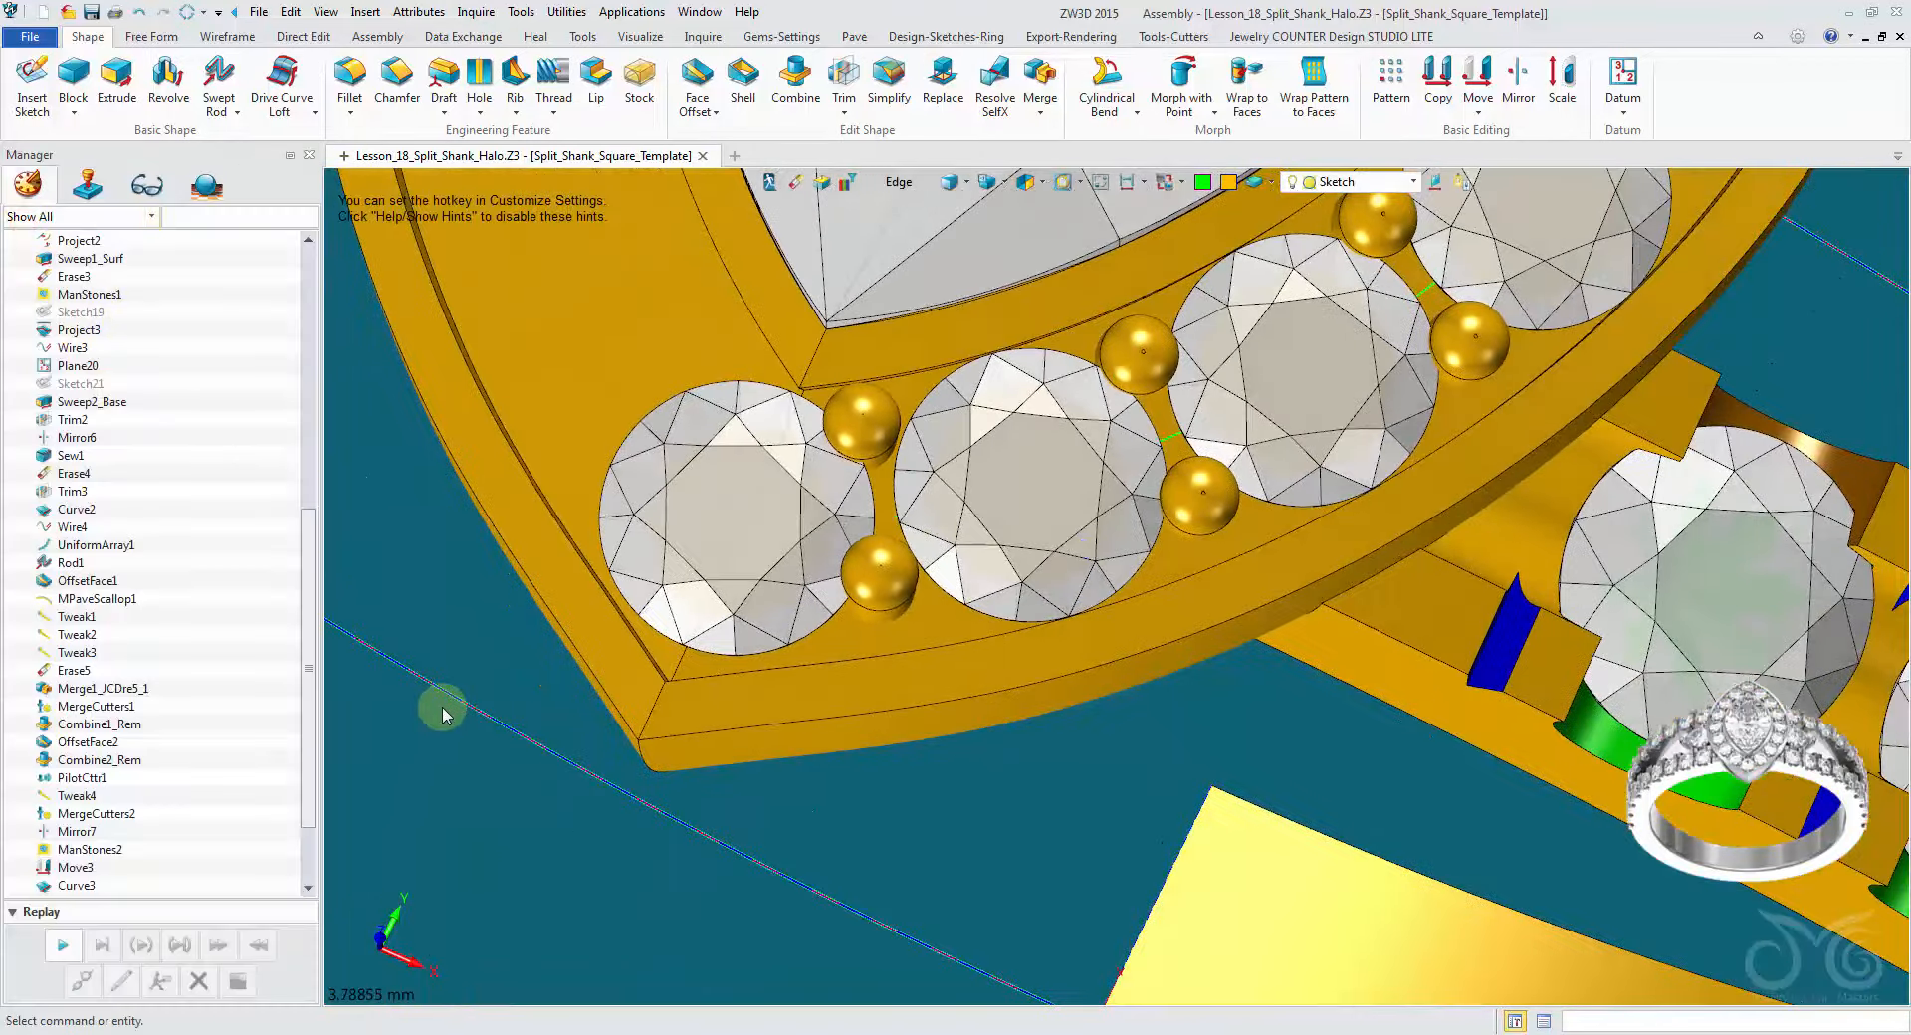
# Step: Start another Move on the two prongs nearest the halo tip and switch it to the dynamic handle mode
pyautogui.middleClick(443, 715)
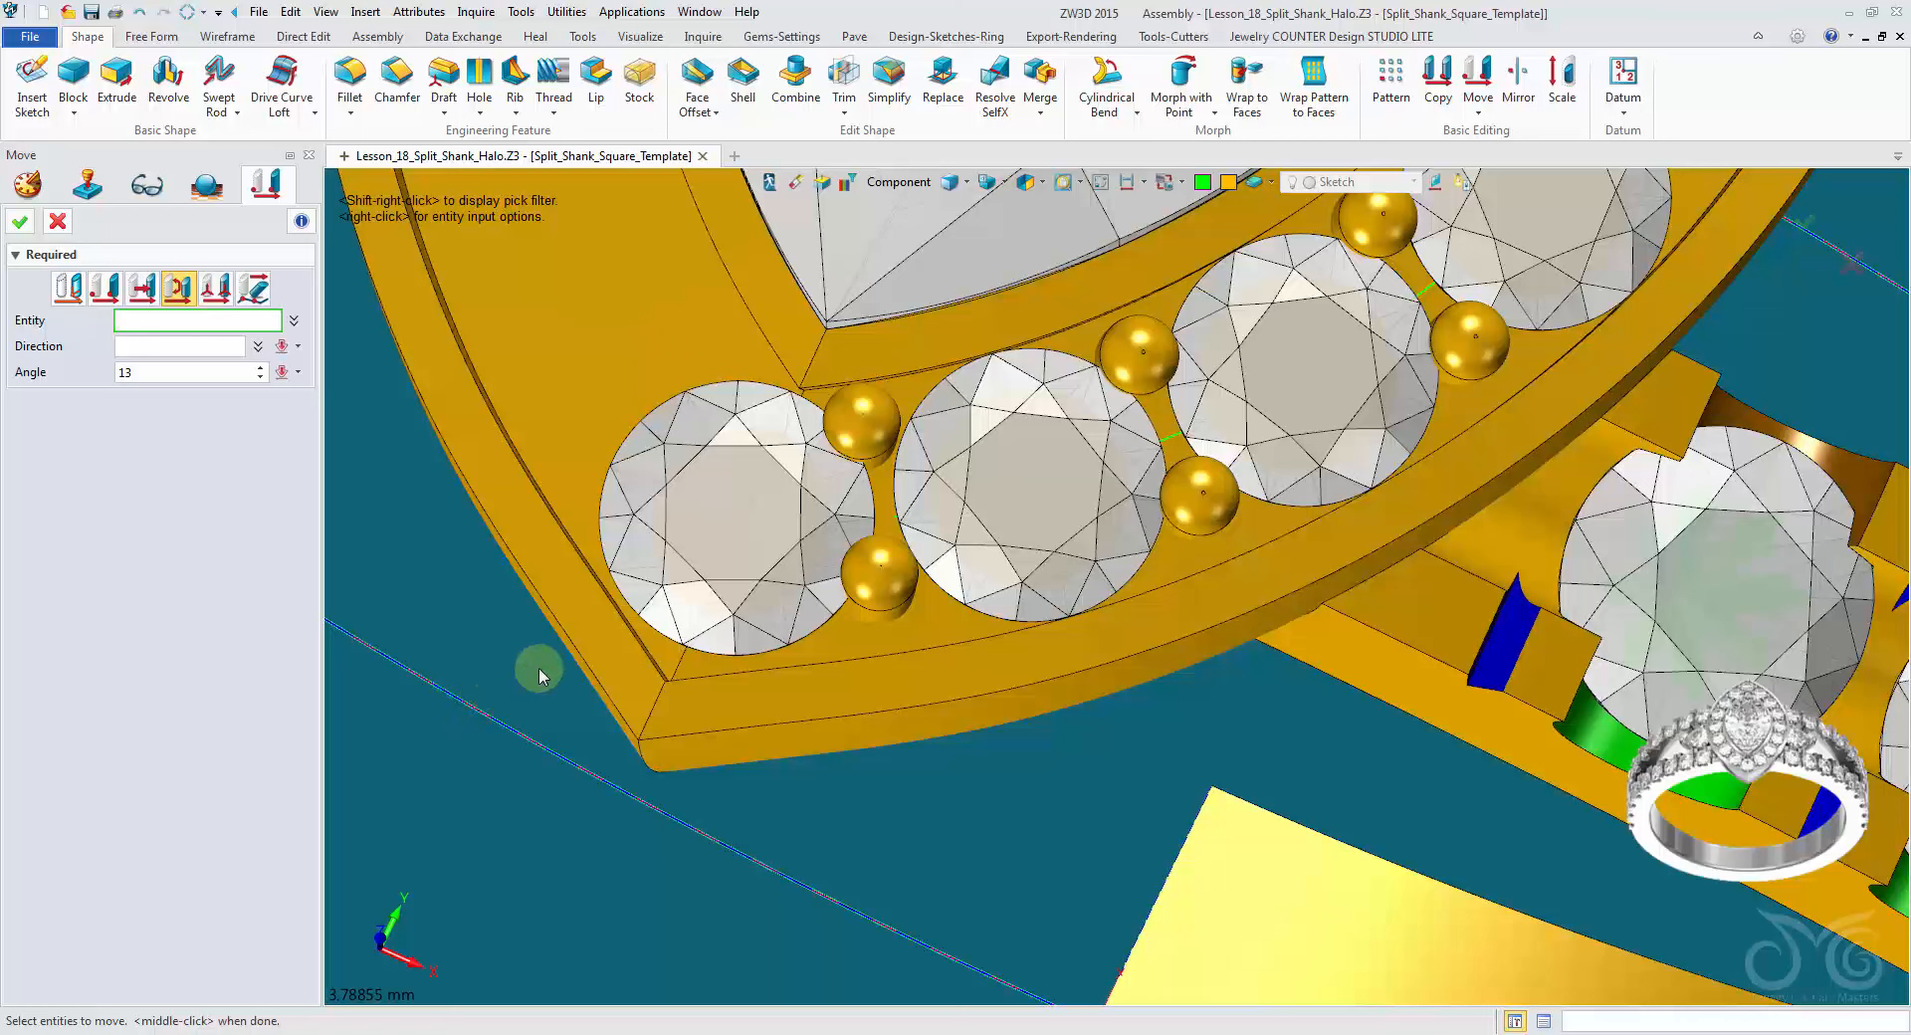
pyautogui.click(804, 488)
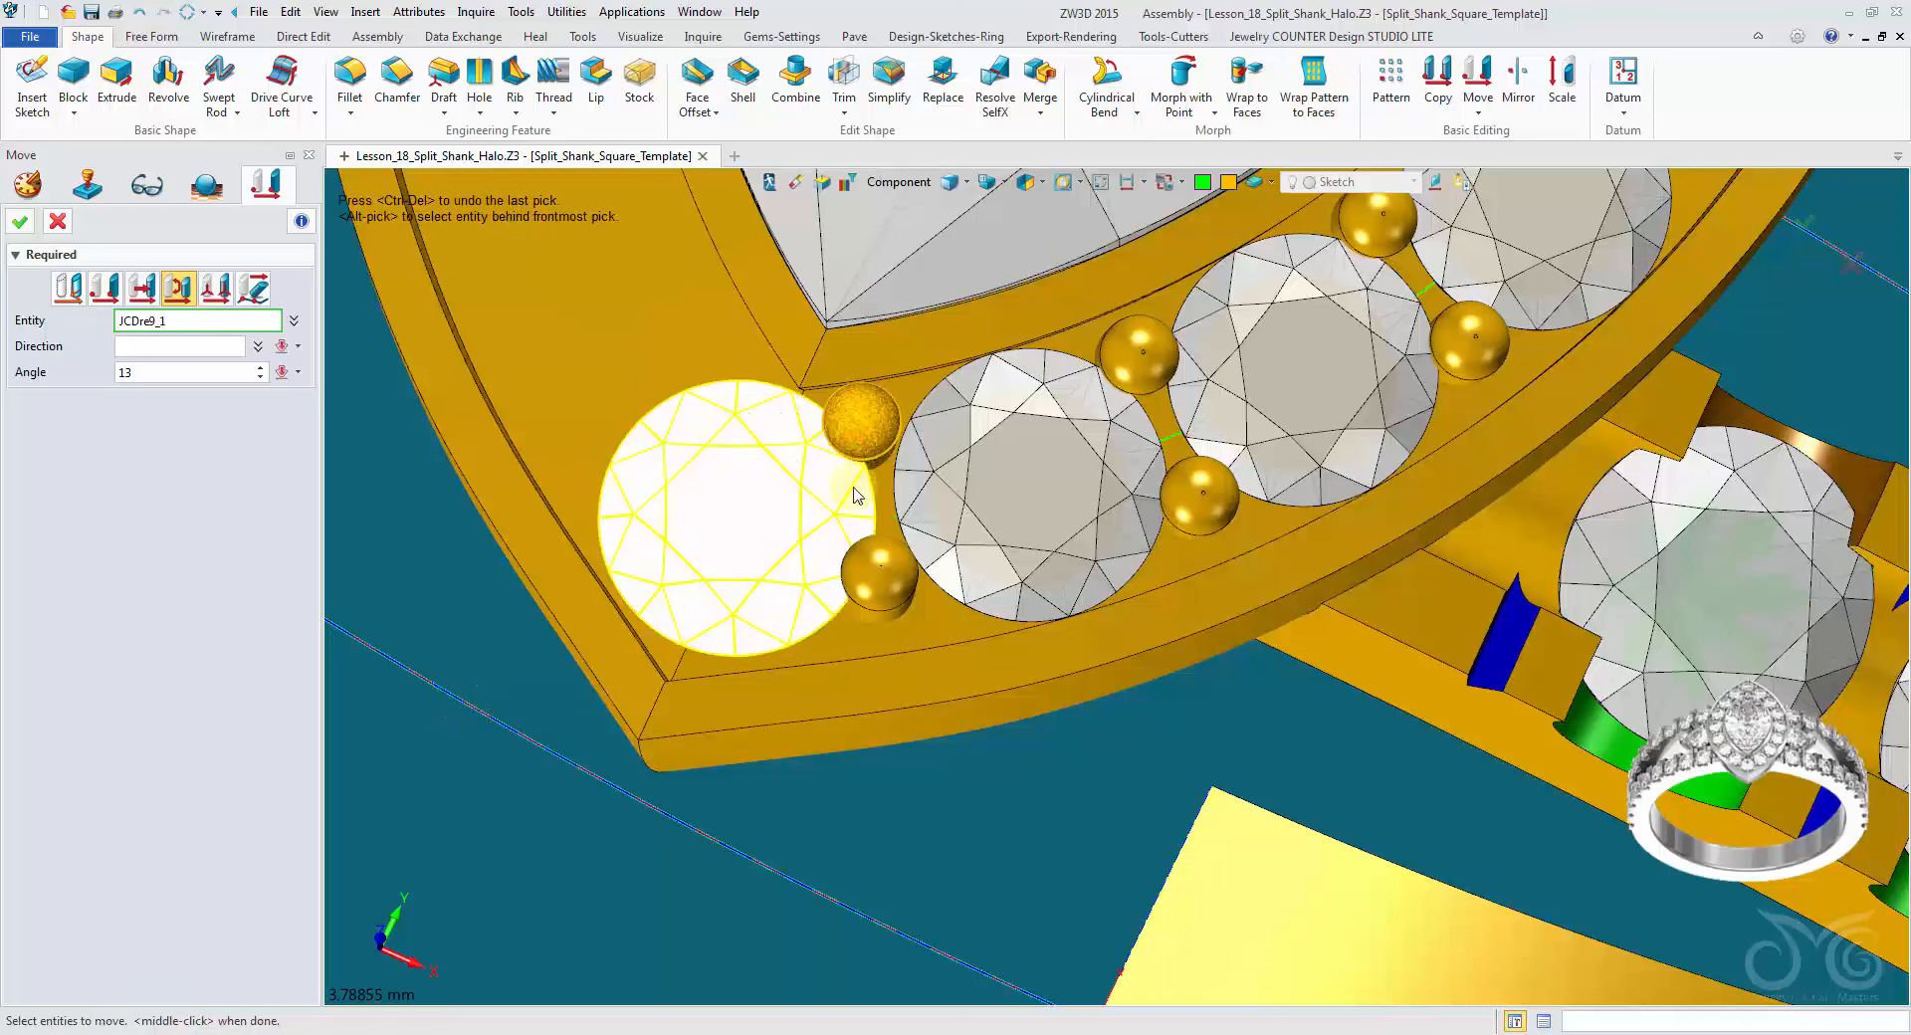
pyautogui.click(876, 585)
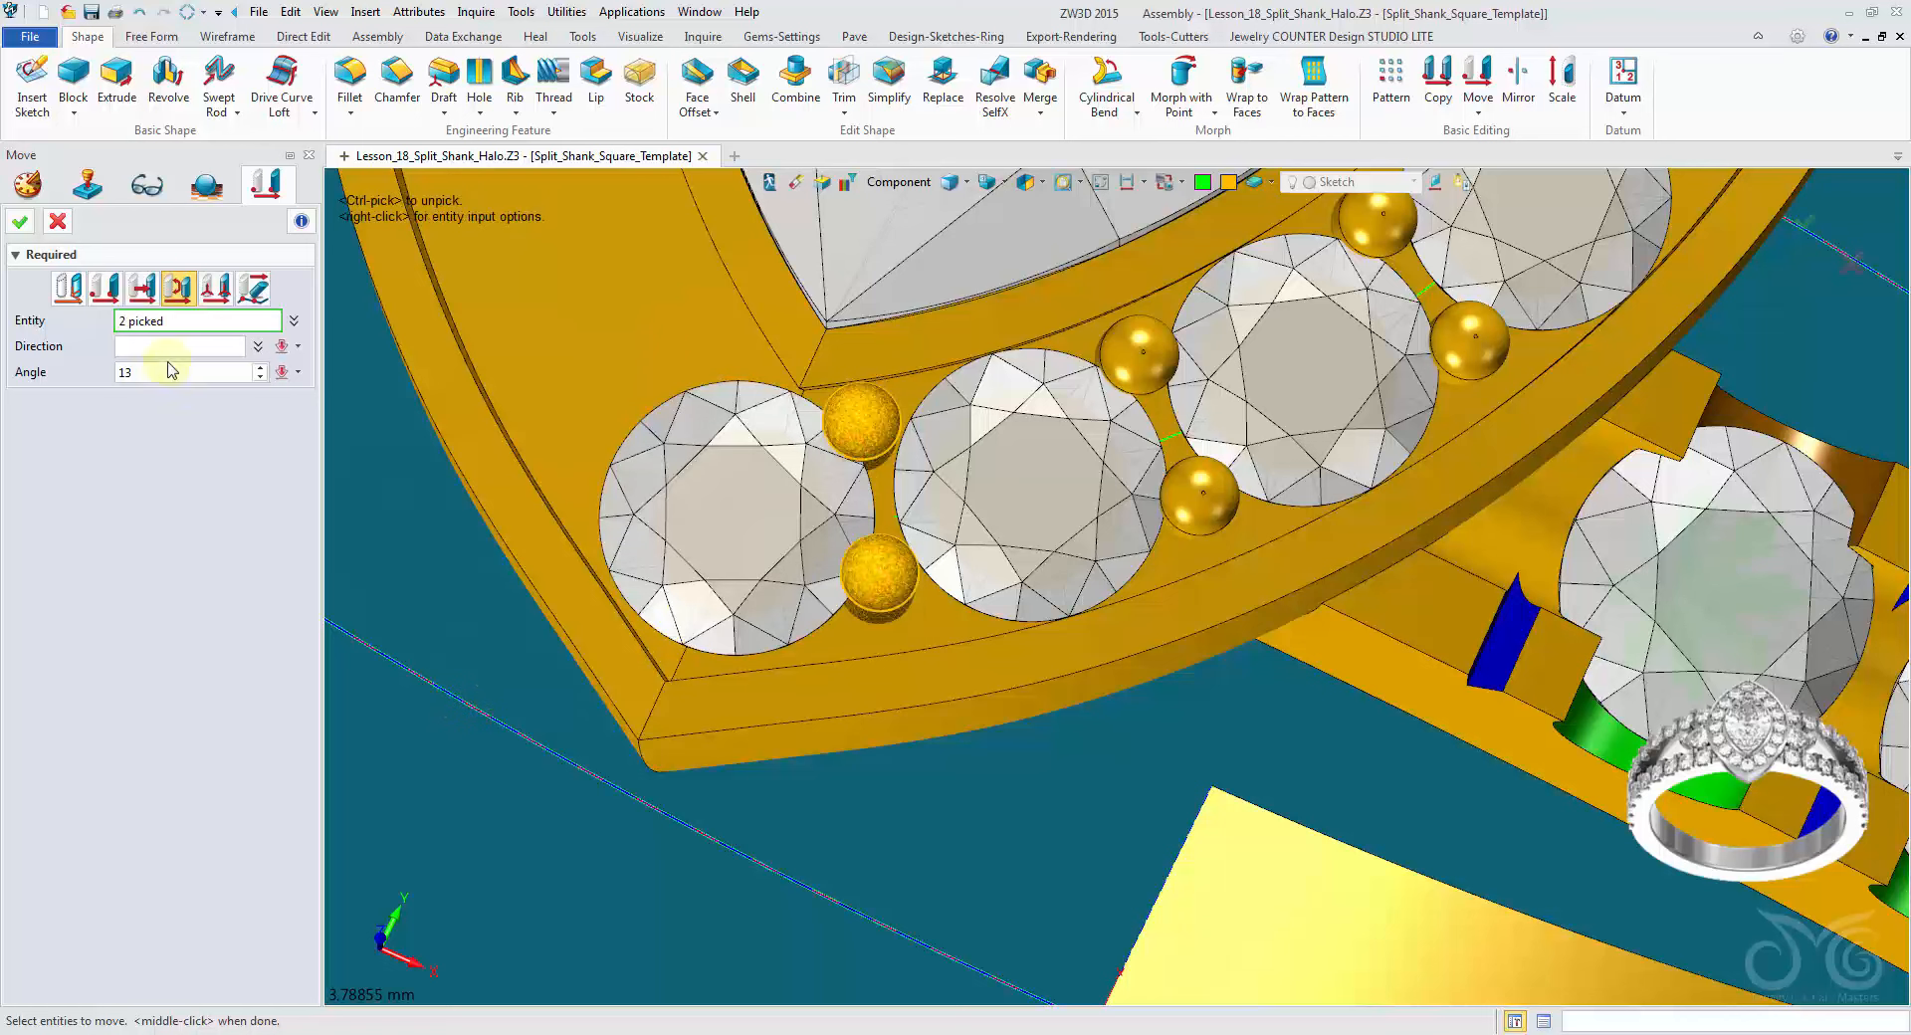
pyautogui.click(76, 296)
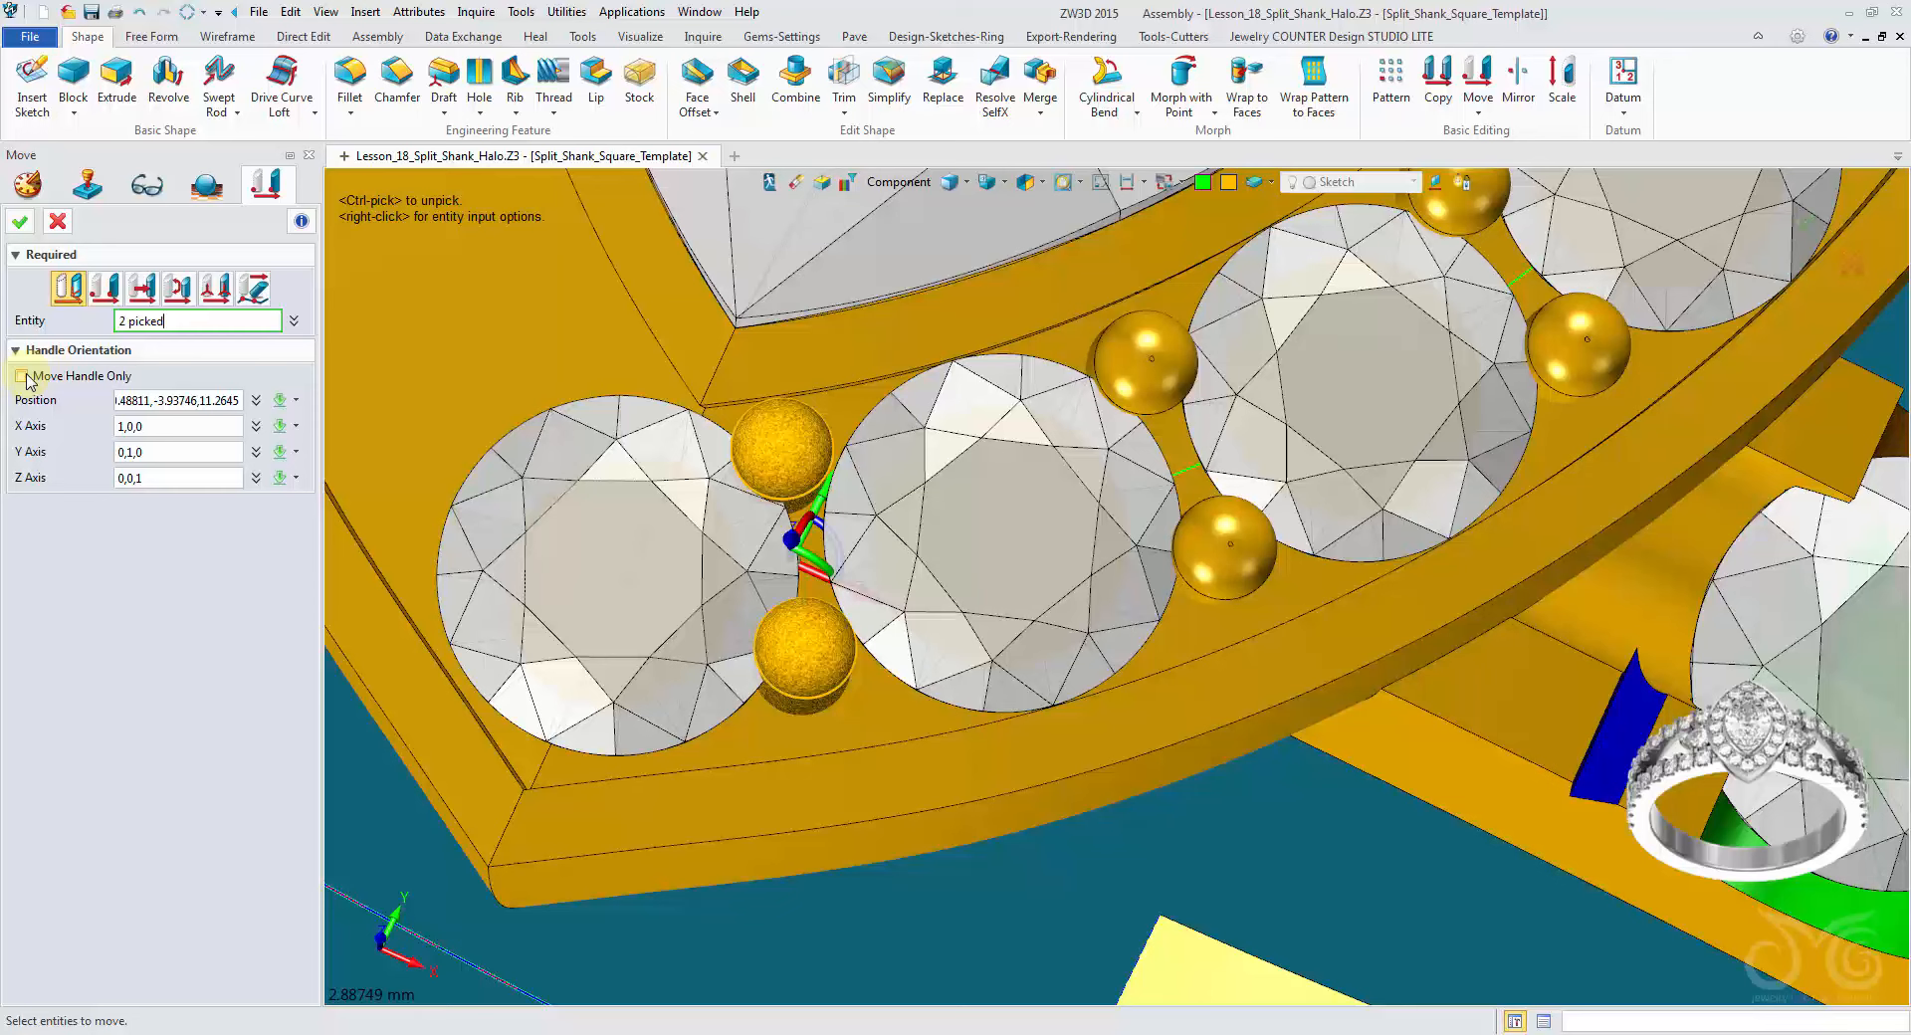
# Step: With Move Handle Only enabled, raise the handle about 0.38 mm and rotate it around Z until its X axis is 0.83867,0.54464,0
pyautogui.moveTo(1116, 589); pyautogui.dragTo(1117, 589, button='right')
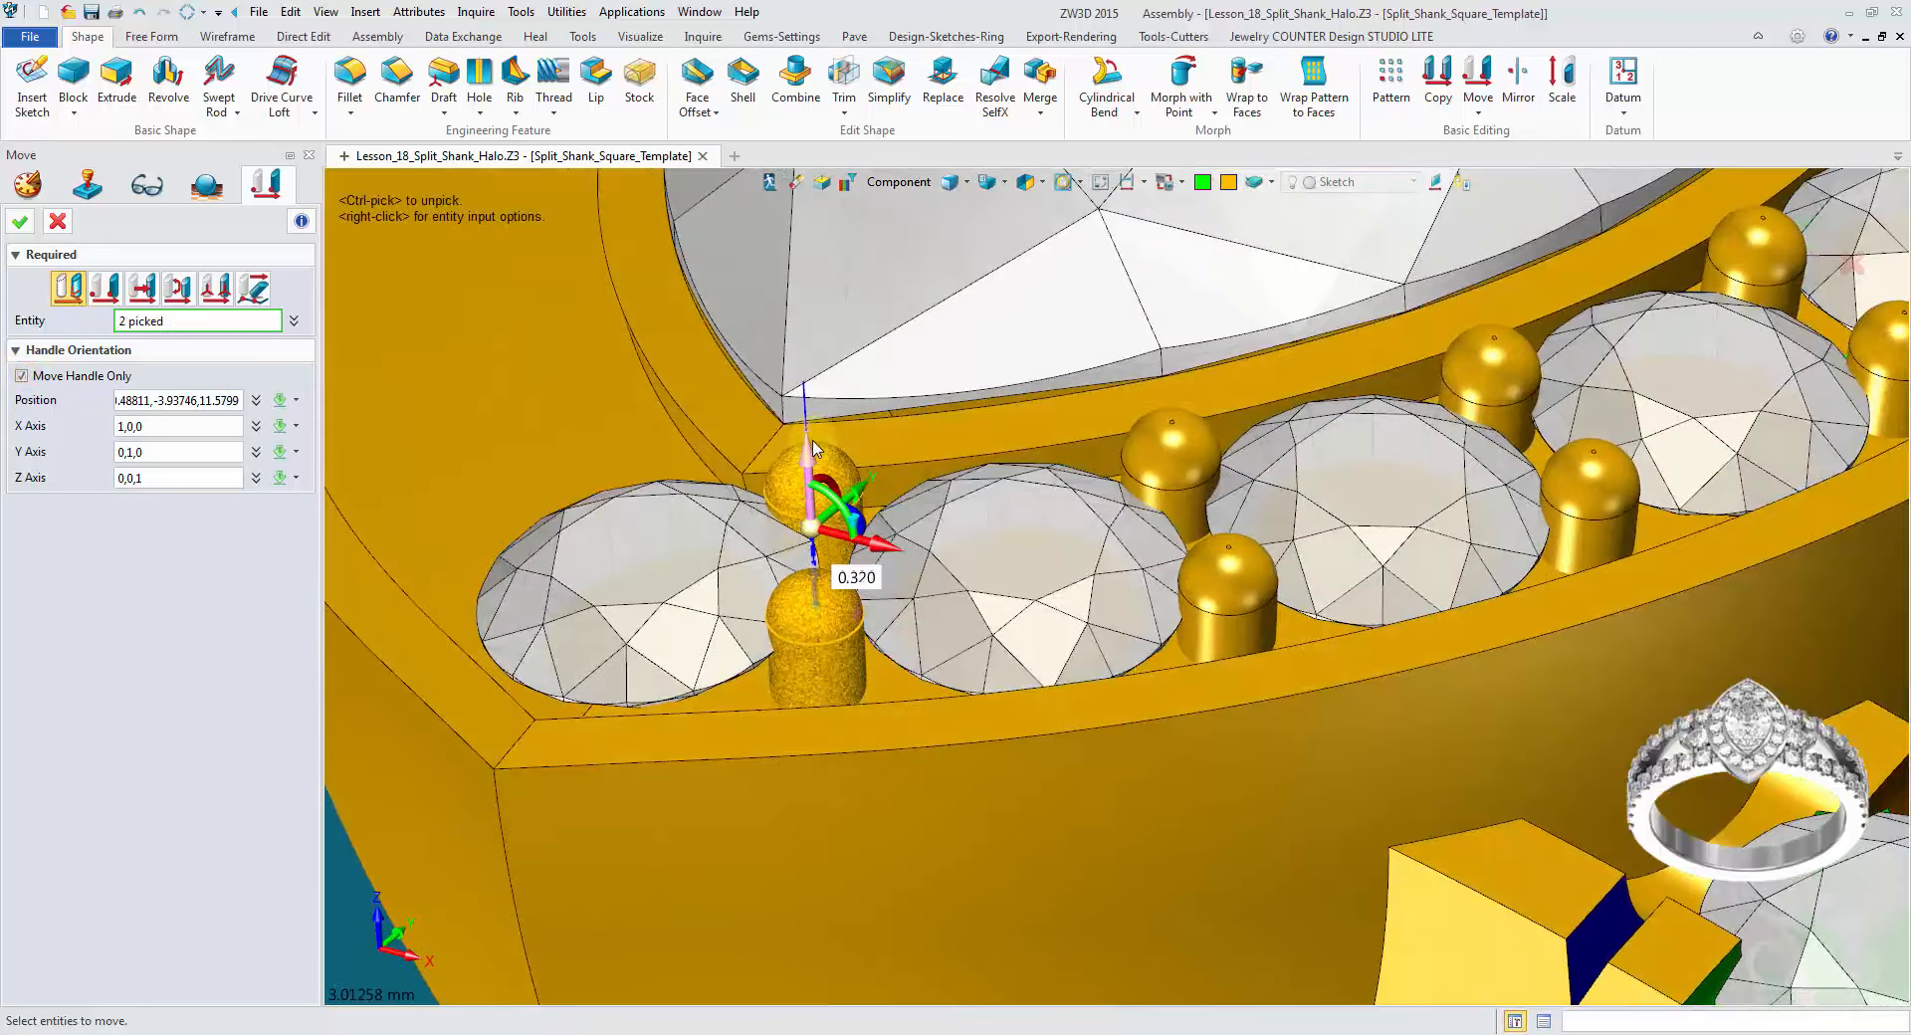
pyautogui.moveTo(816, 449); pyautogui.dragTo(815, 435)
pyautogui.moveTo(1117, 589); pyautogui.dragTo(1118, 625, button='right')
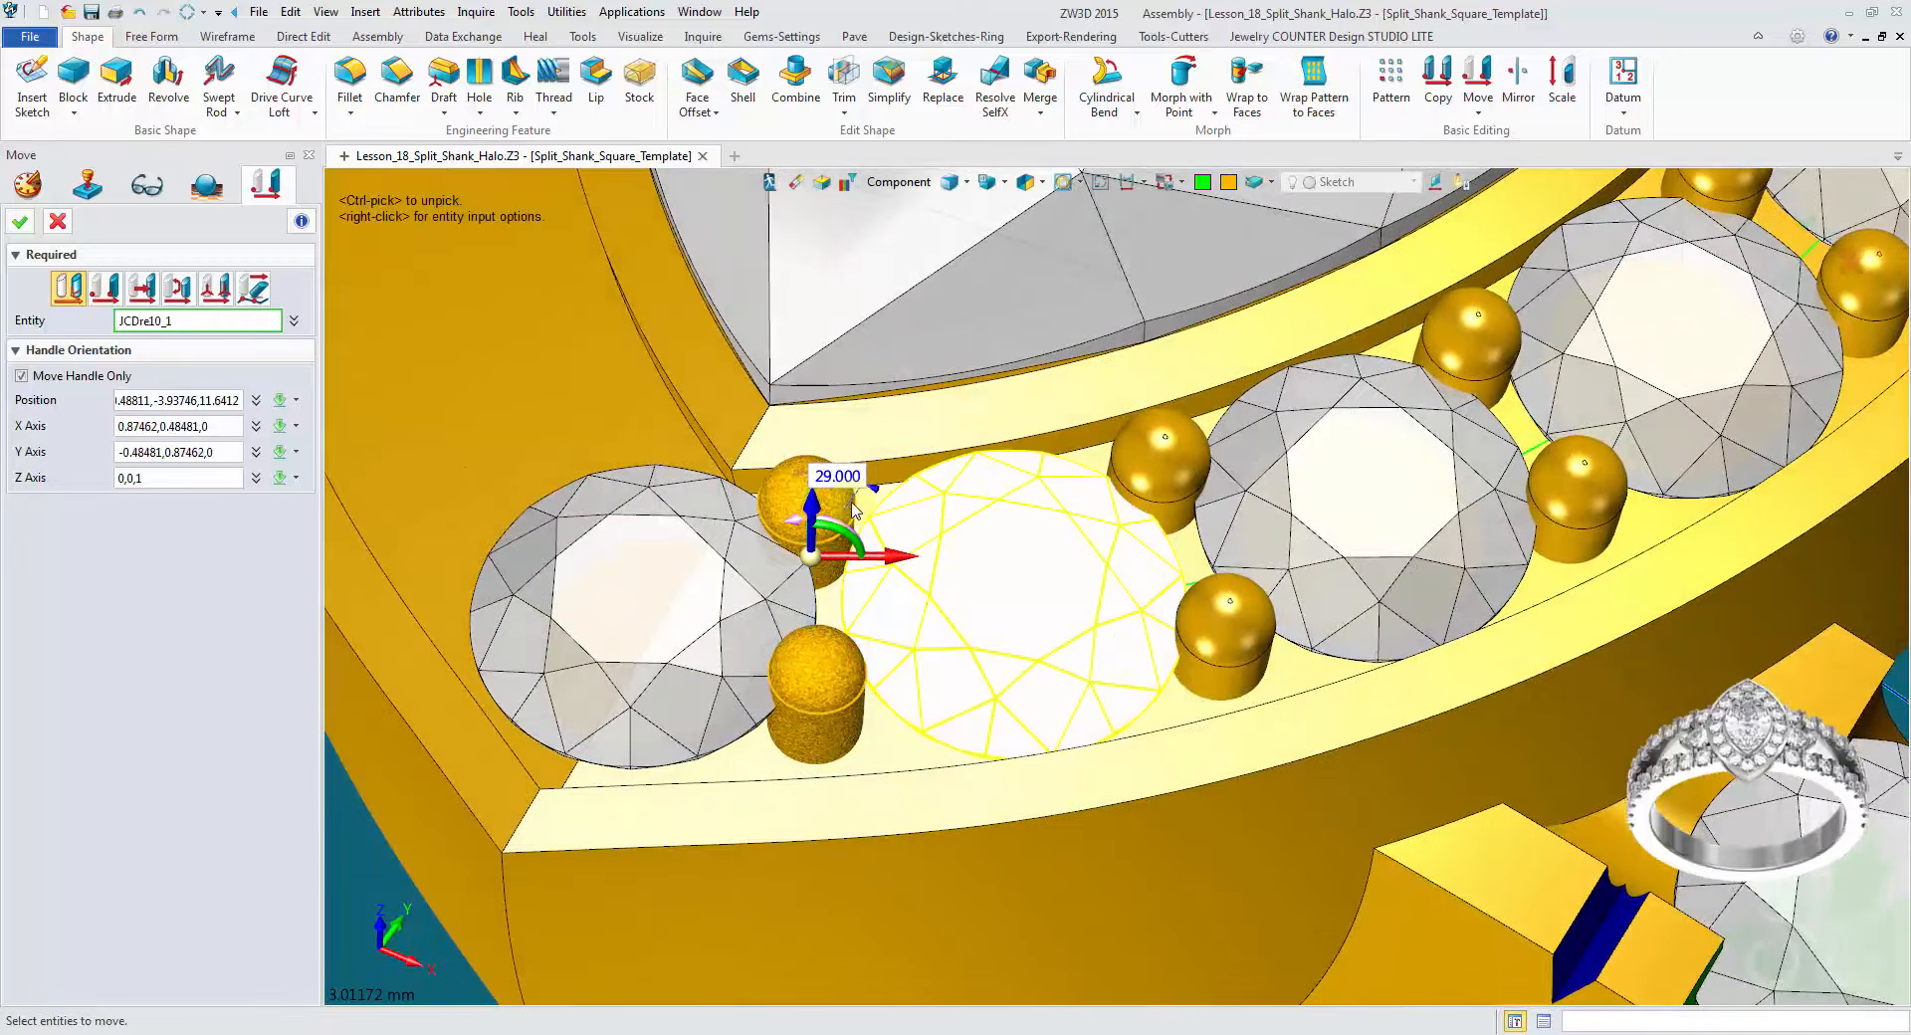
pyautogui.click(853, 511)
# Step: Disable Move Handle Only, shift the two prongs about 0.032 mm along the handle's X axis, and apply the move
pyautogui.click(88, 381)
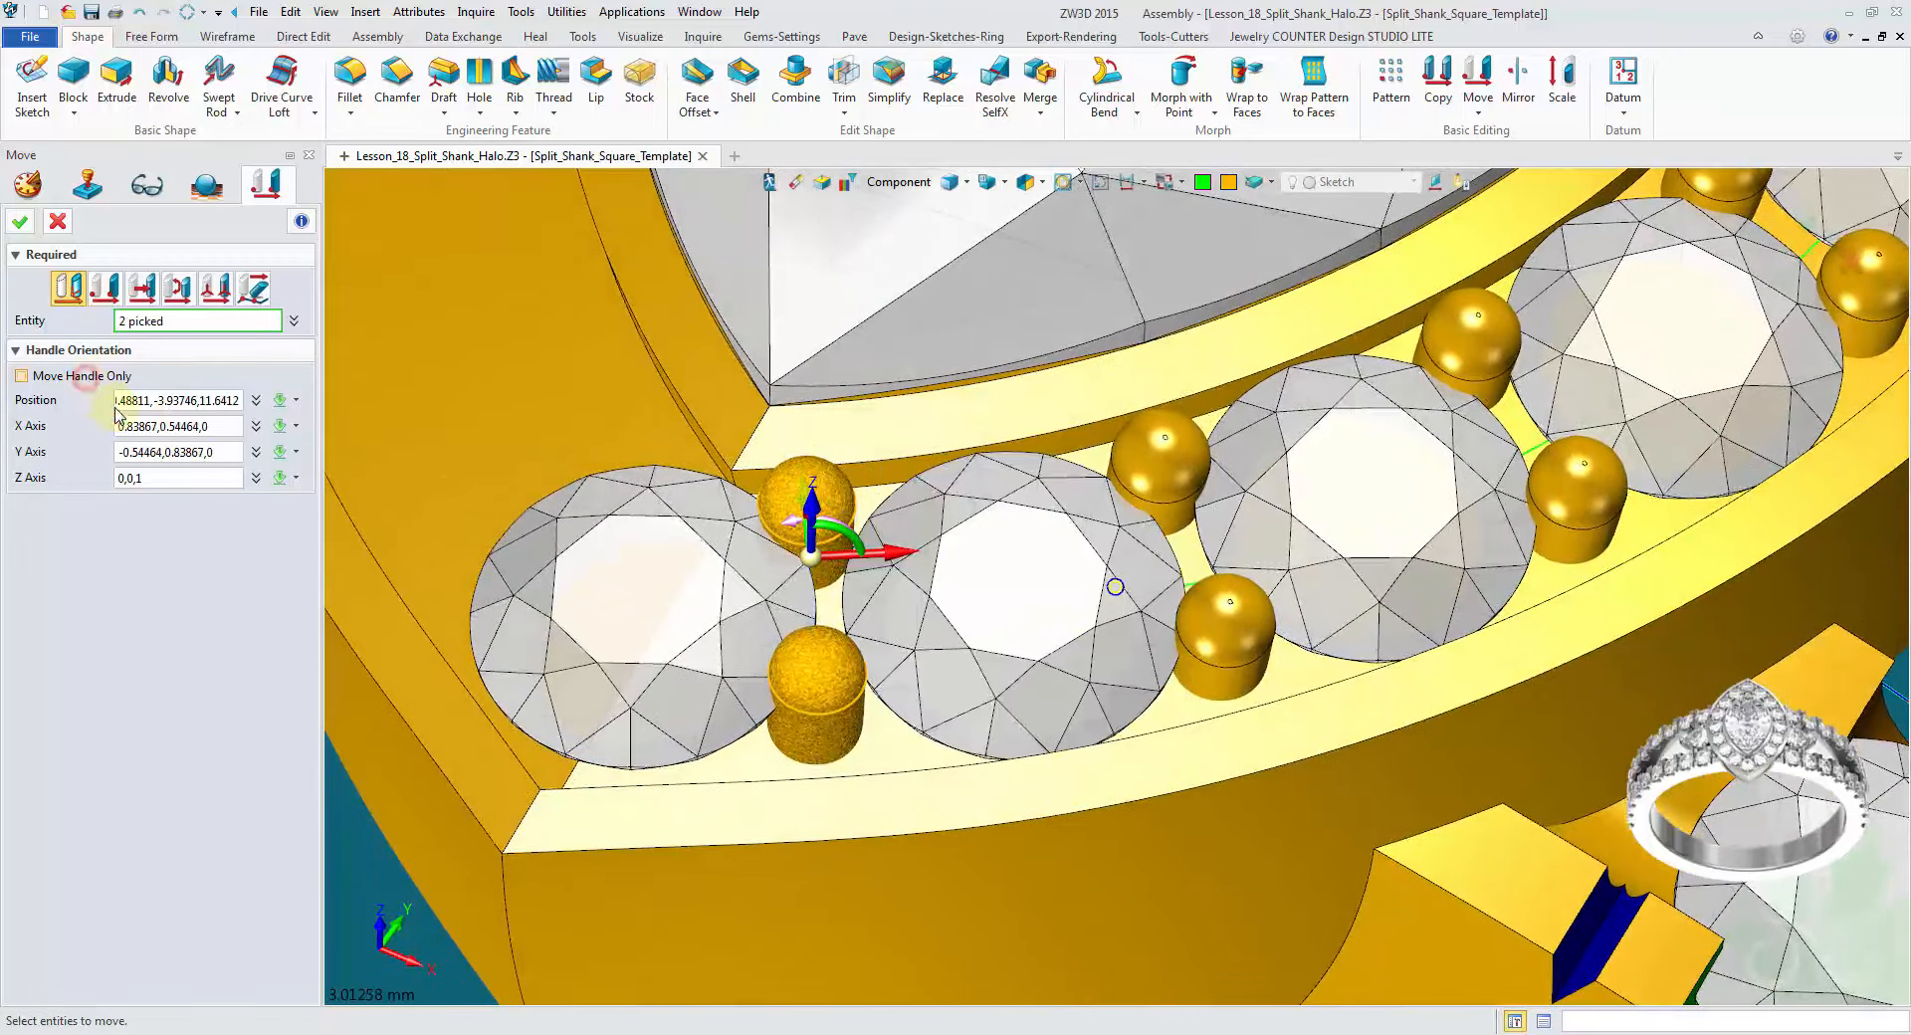
pyautogui.moveTo(1116, 585); pyautogui.dragTo(1102, 617, button='right')
pyautogui.moveTo(796, 588); pyautogui.dragTo(809, 588)
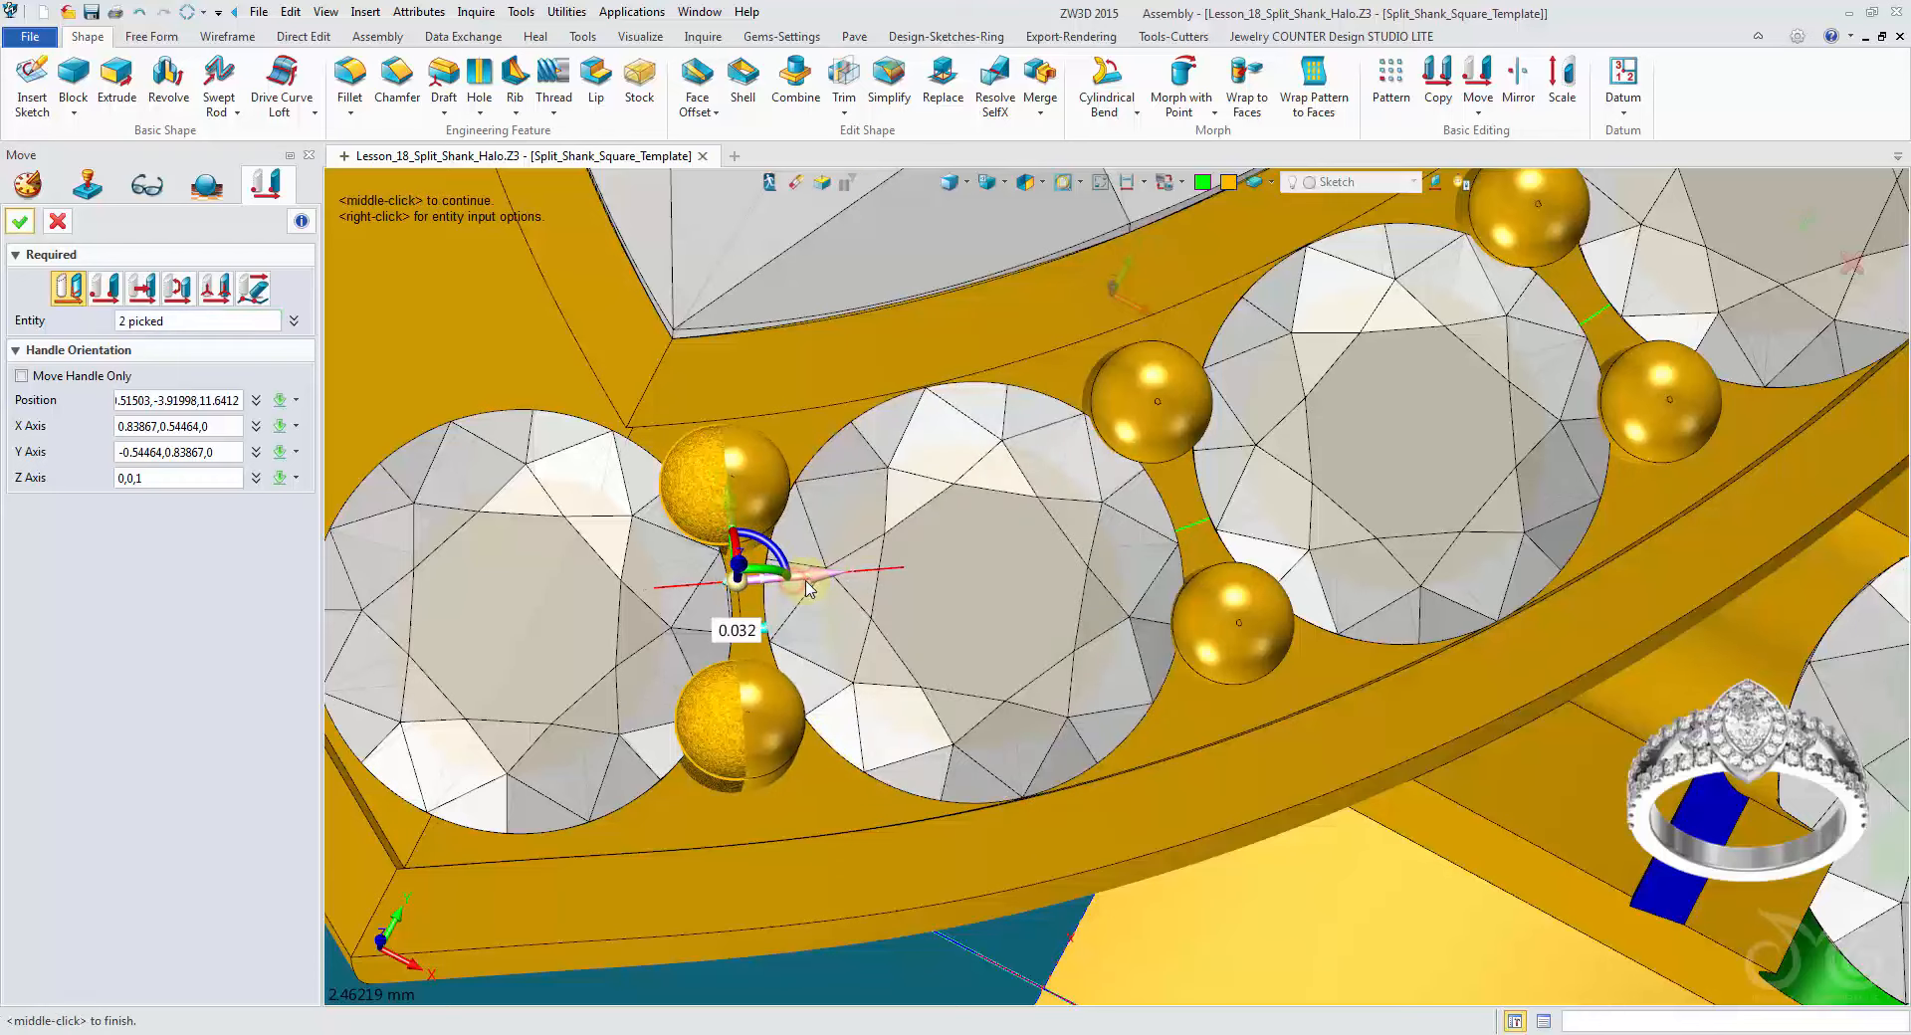
pyautogui.click(22, 223)
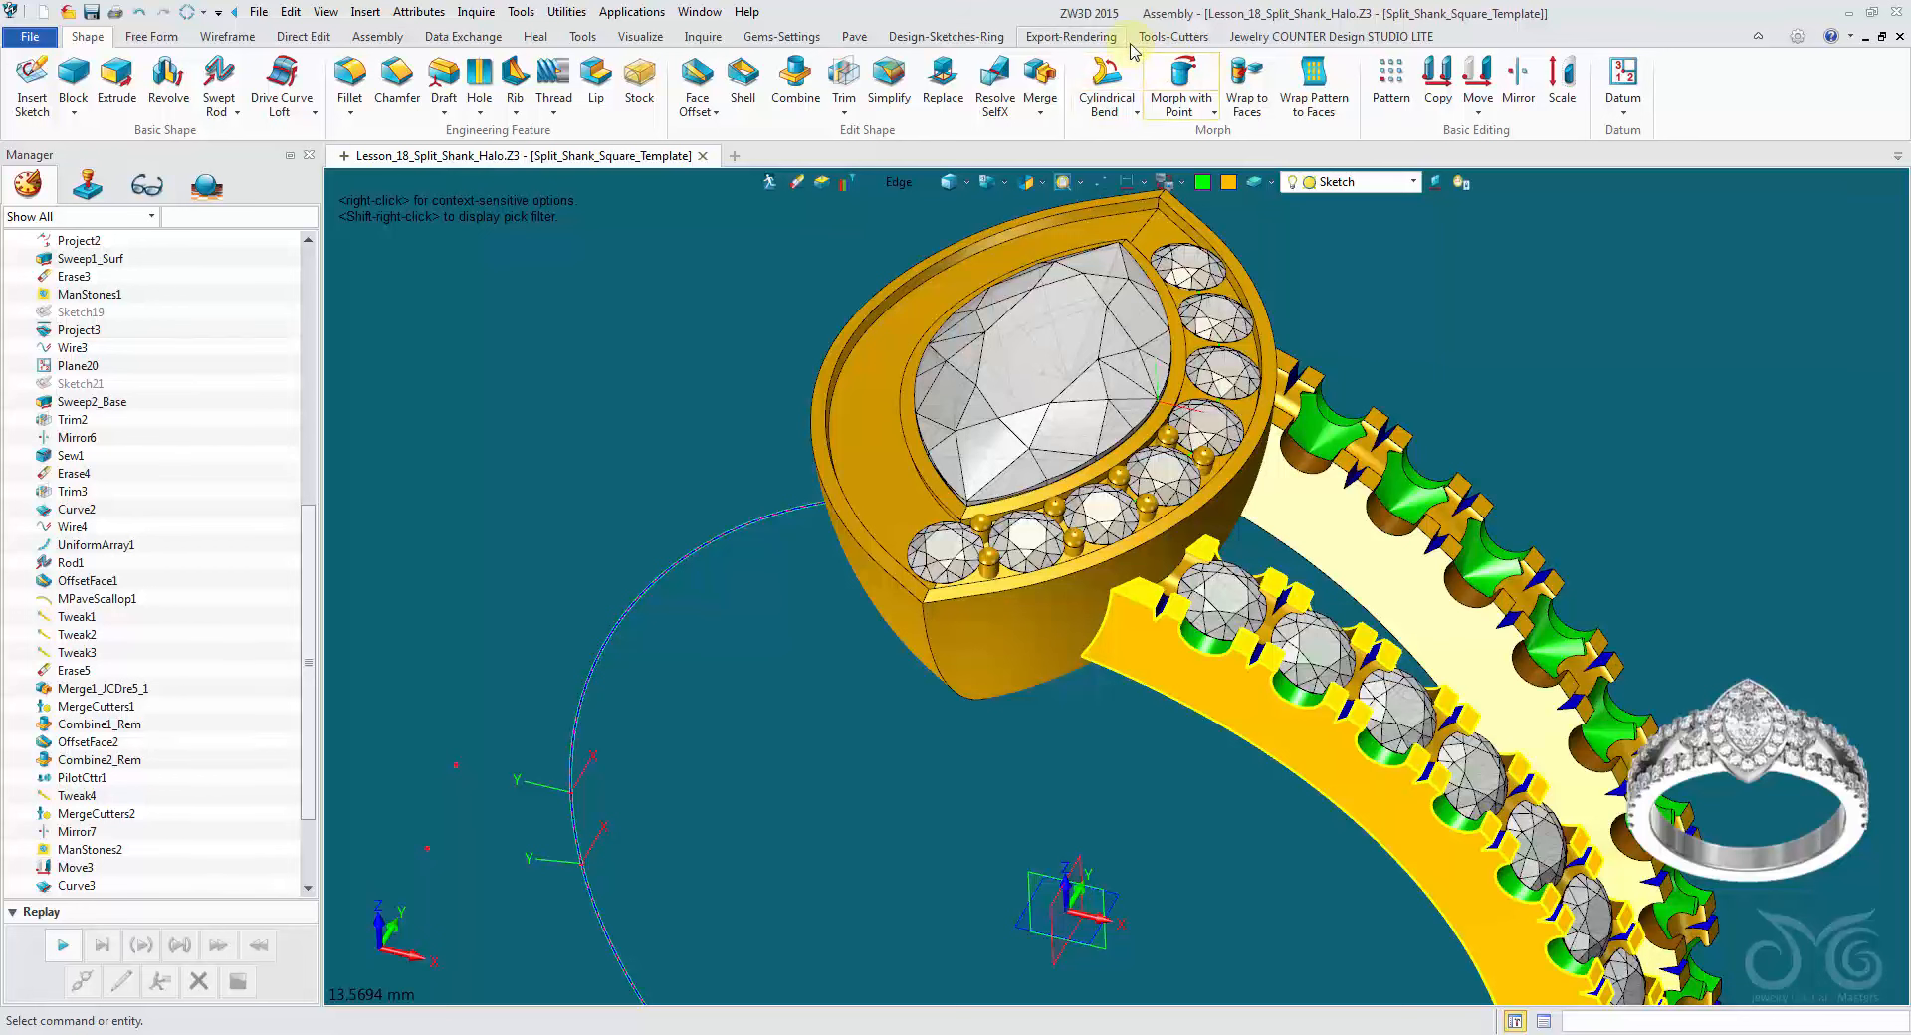
# Step: Start Mirror Components with the YZ datum plane as the mirror plane, ready to choose the components
pyautogui.click(1175, 36)
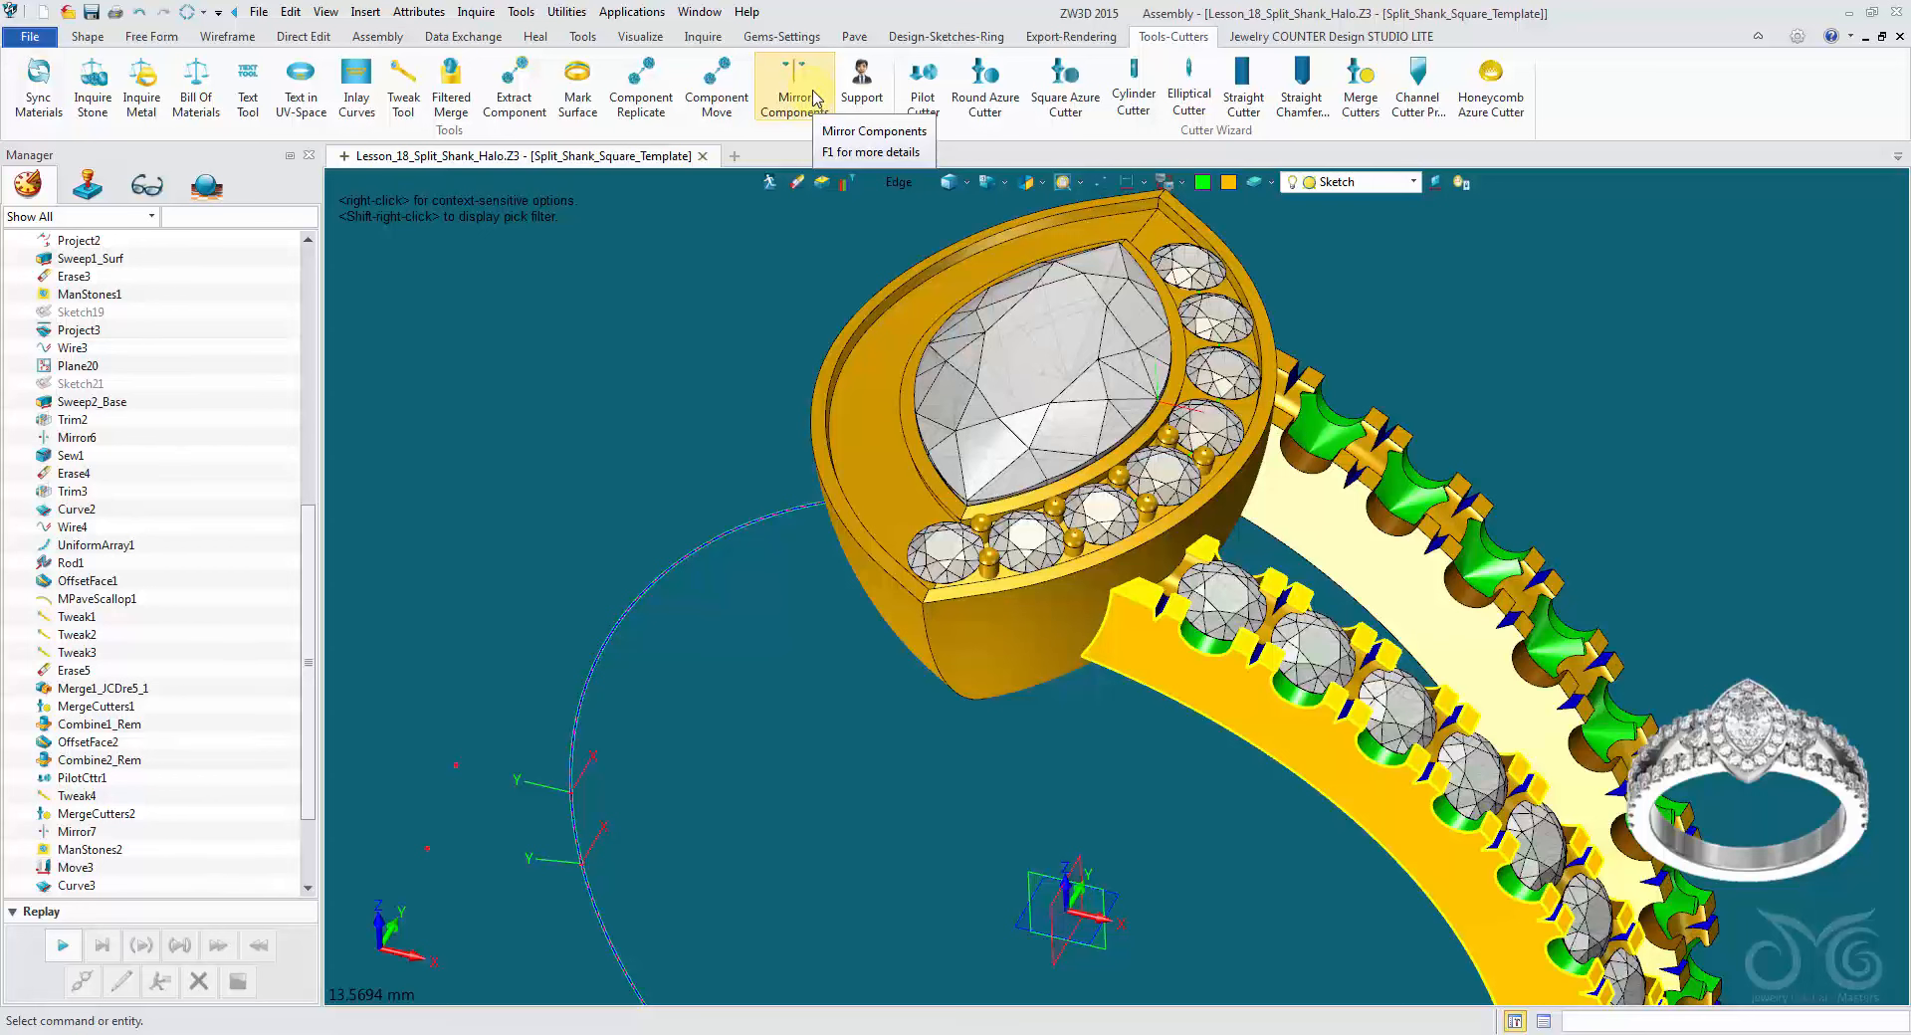
pyautogui.click(87, 36)
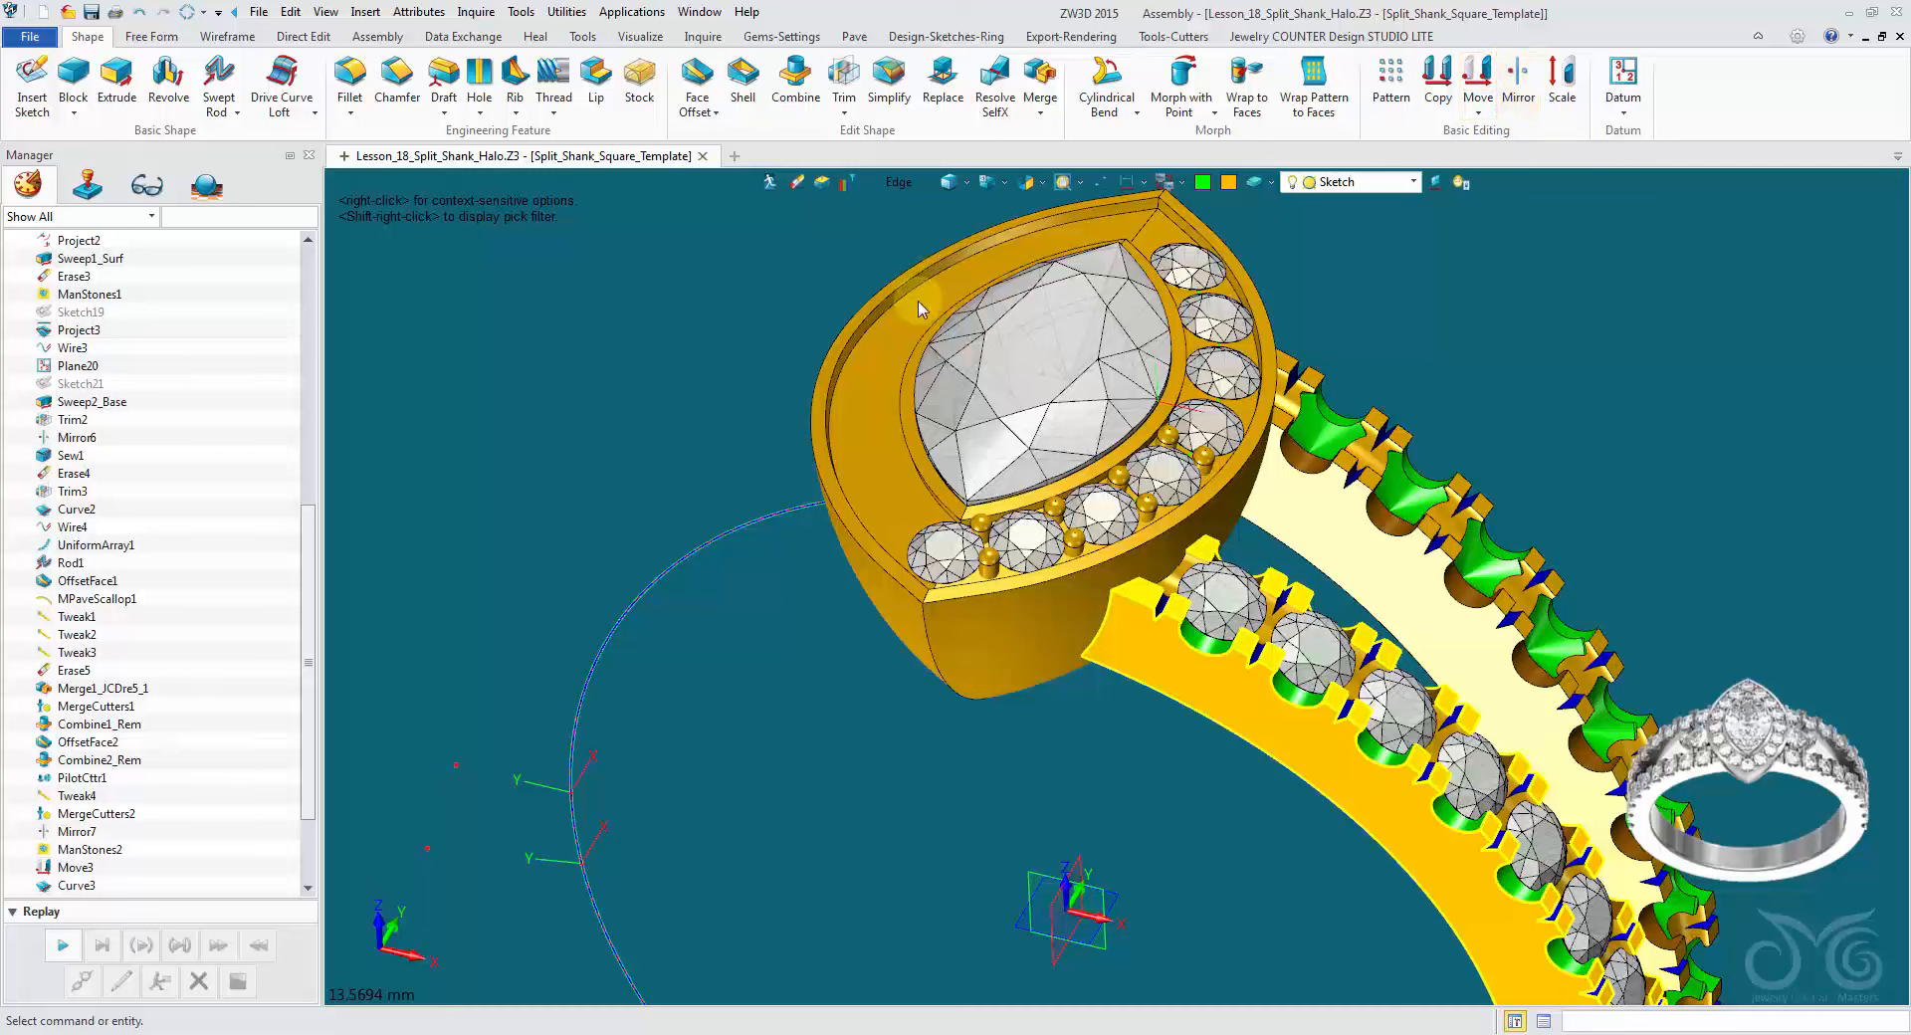
pyautogui.click(1158, 38)
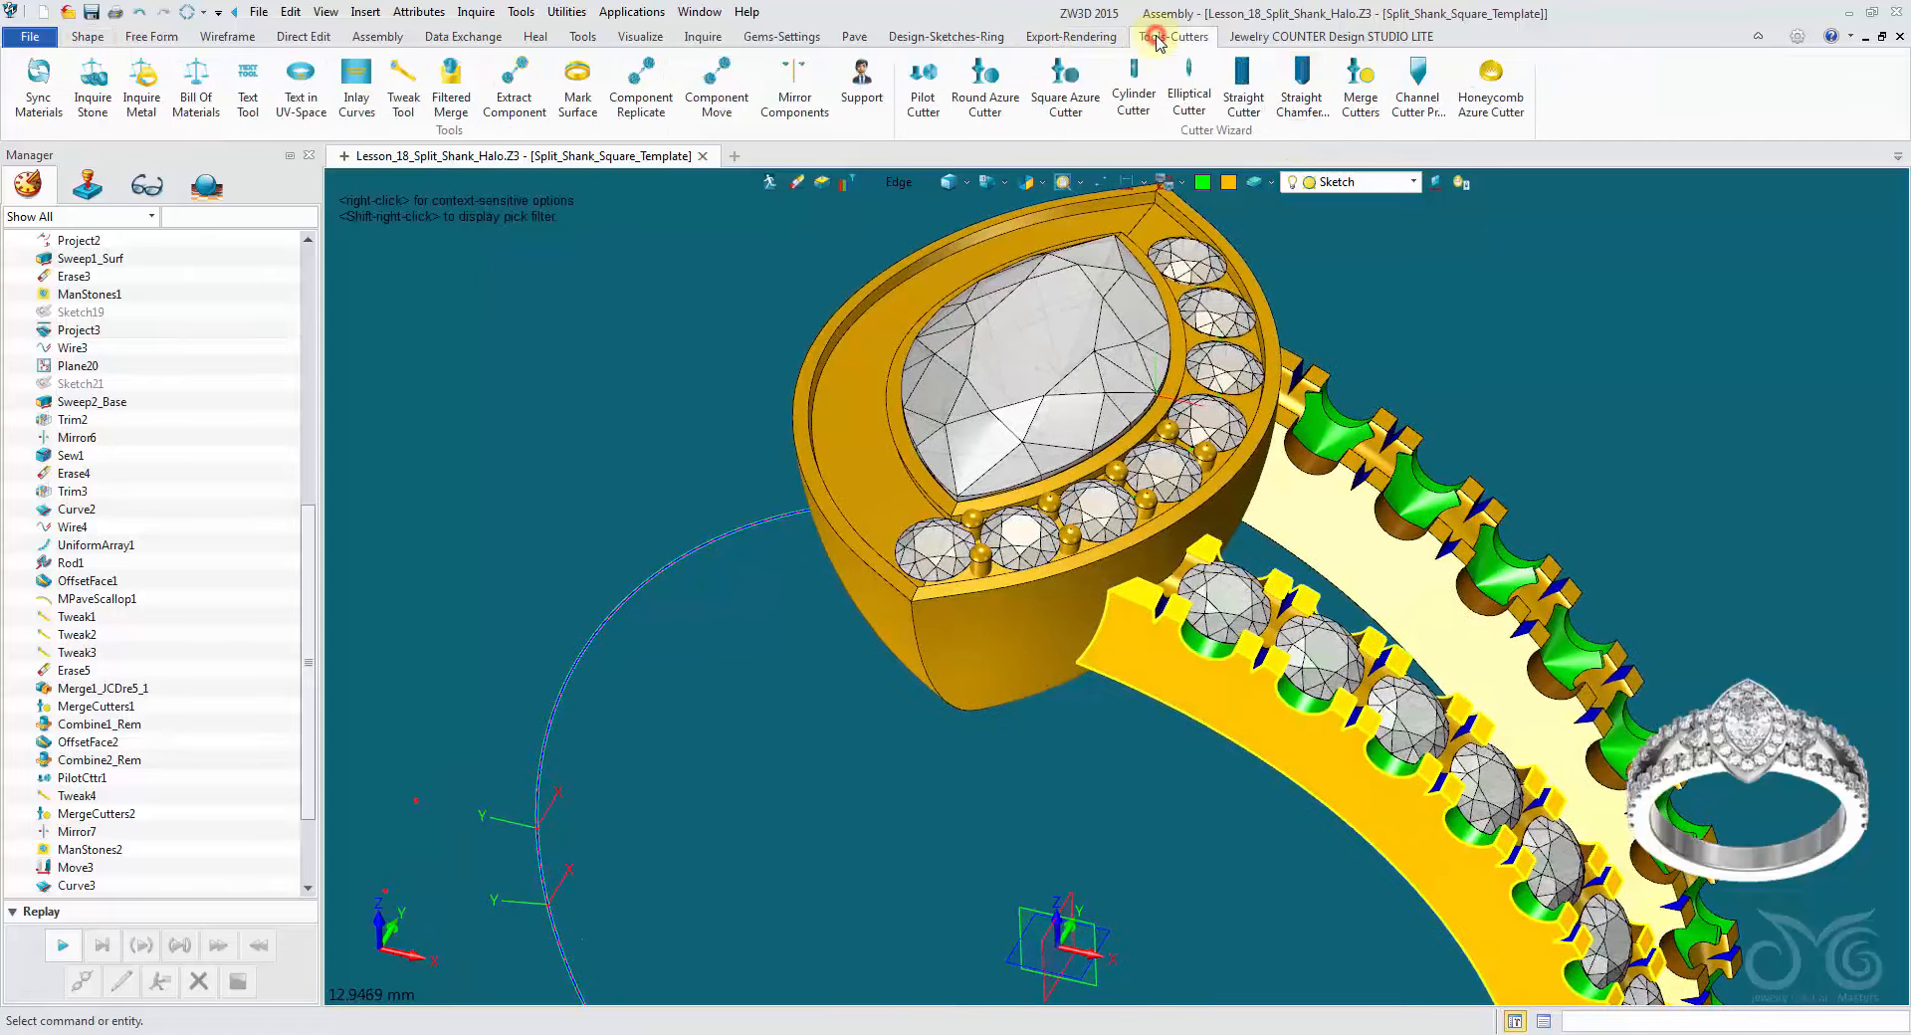
pyautogui.click(792, 91)
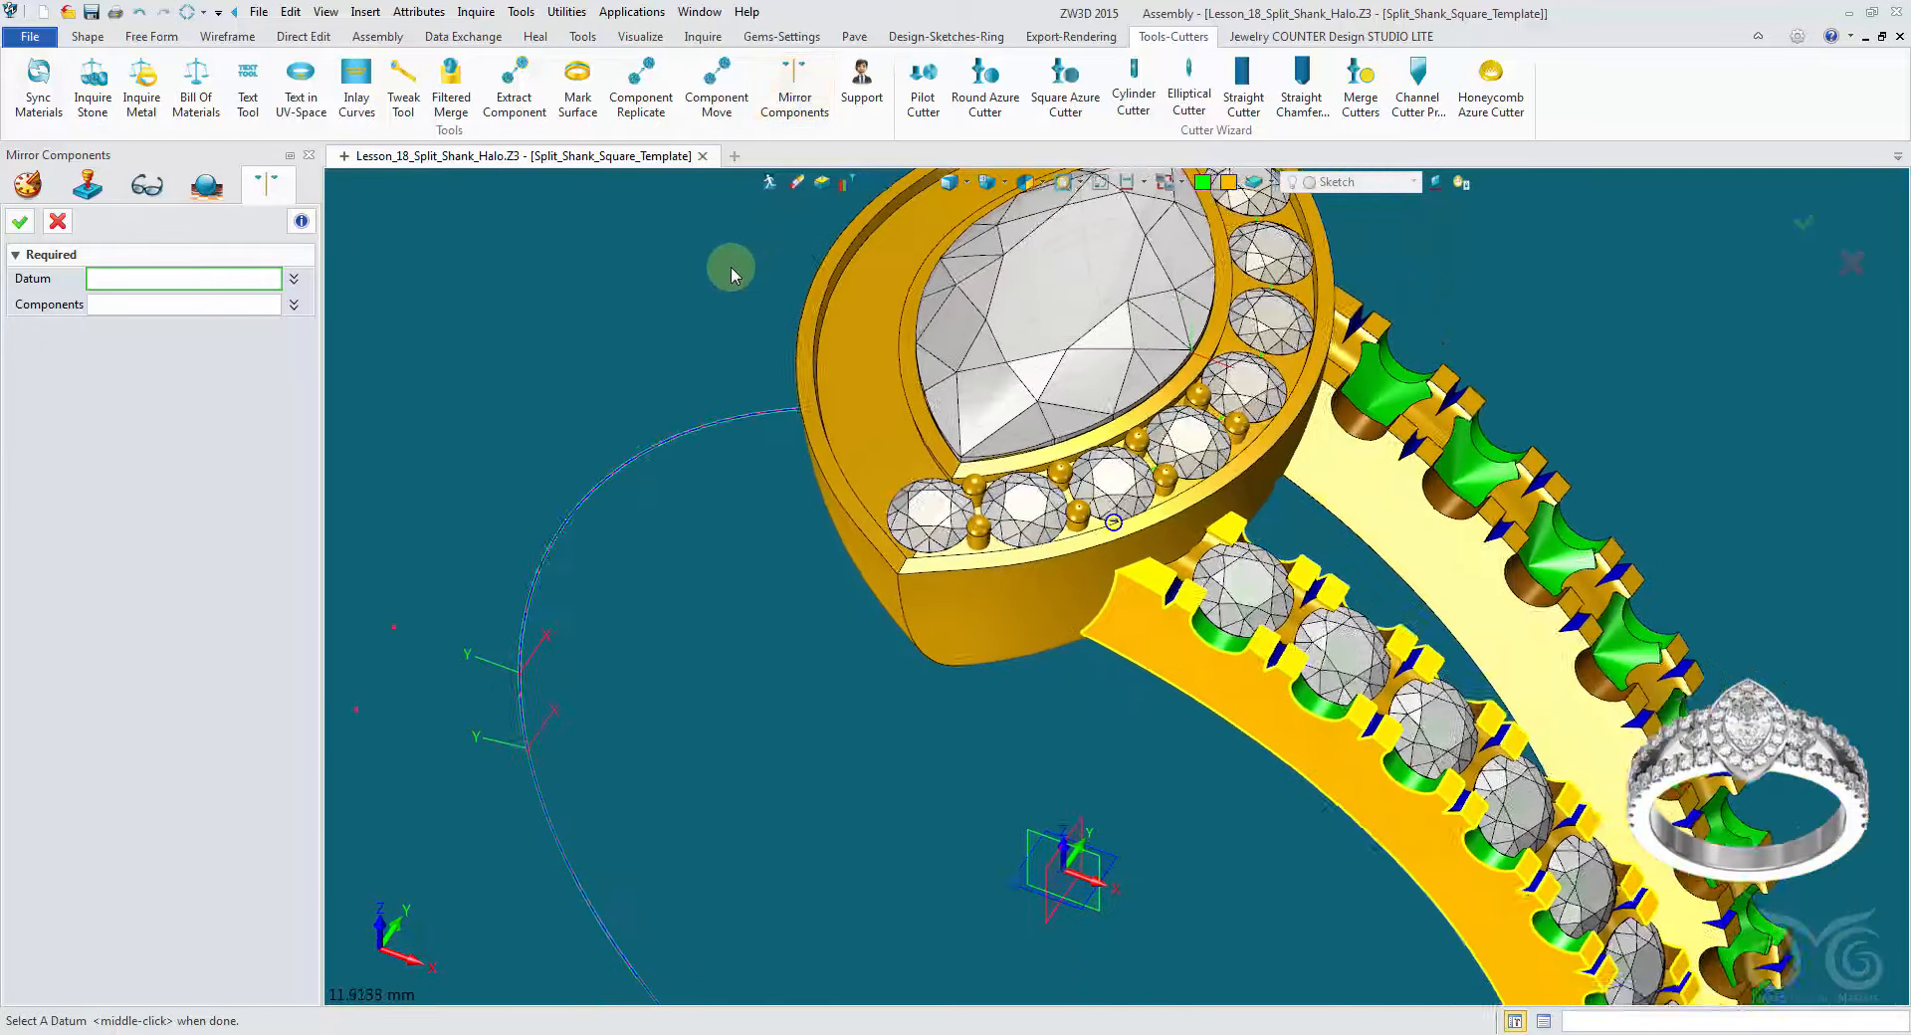
pyautogui.click(1058, 756)
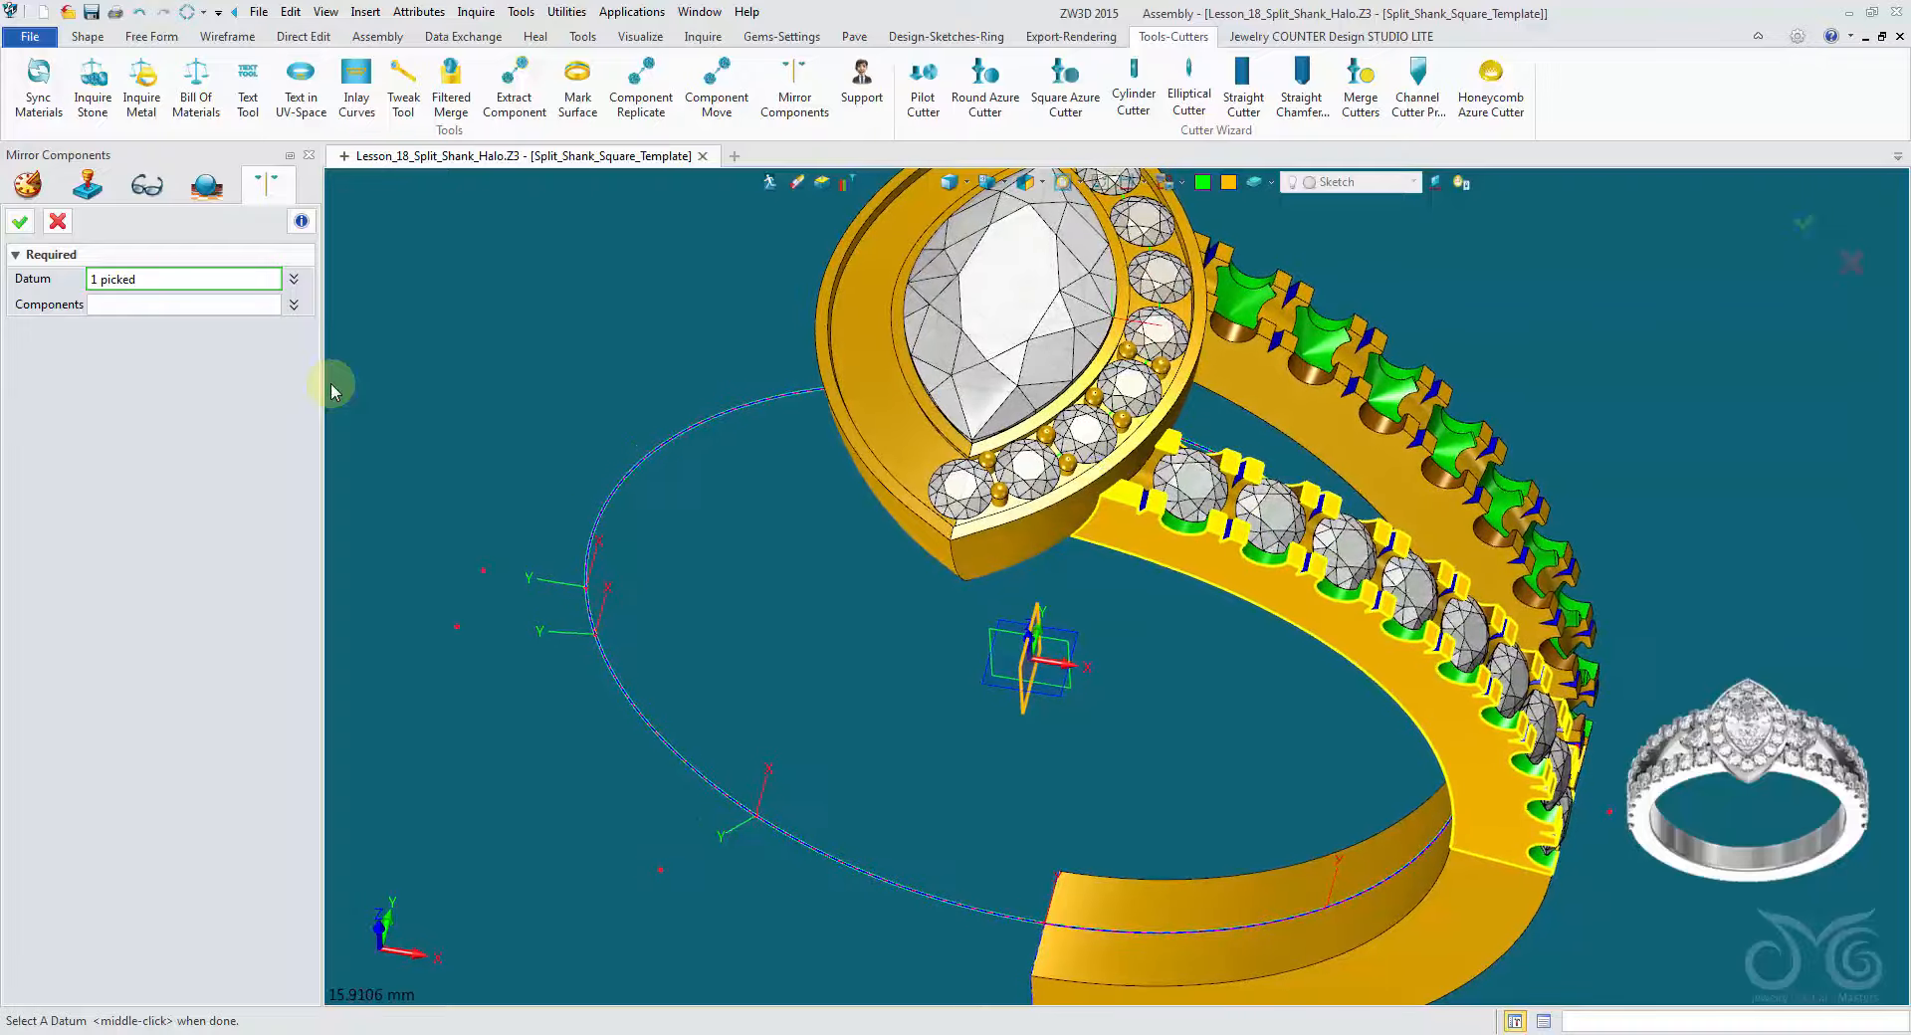
pyautogui.click(201, 309)
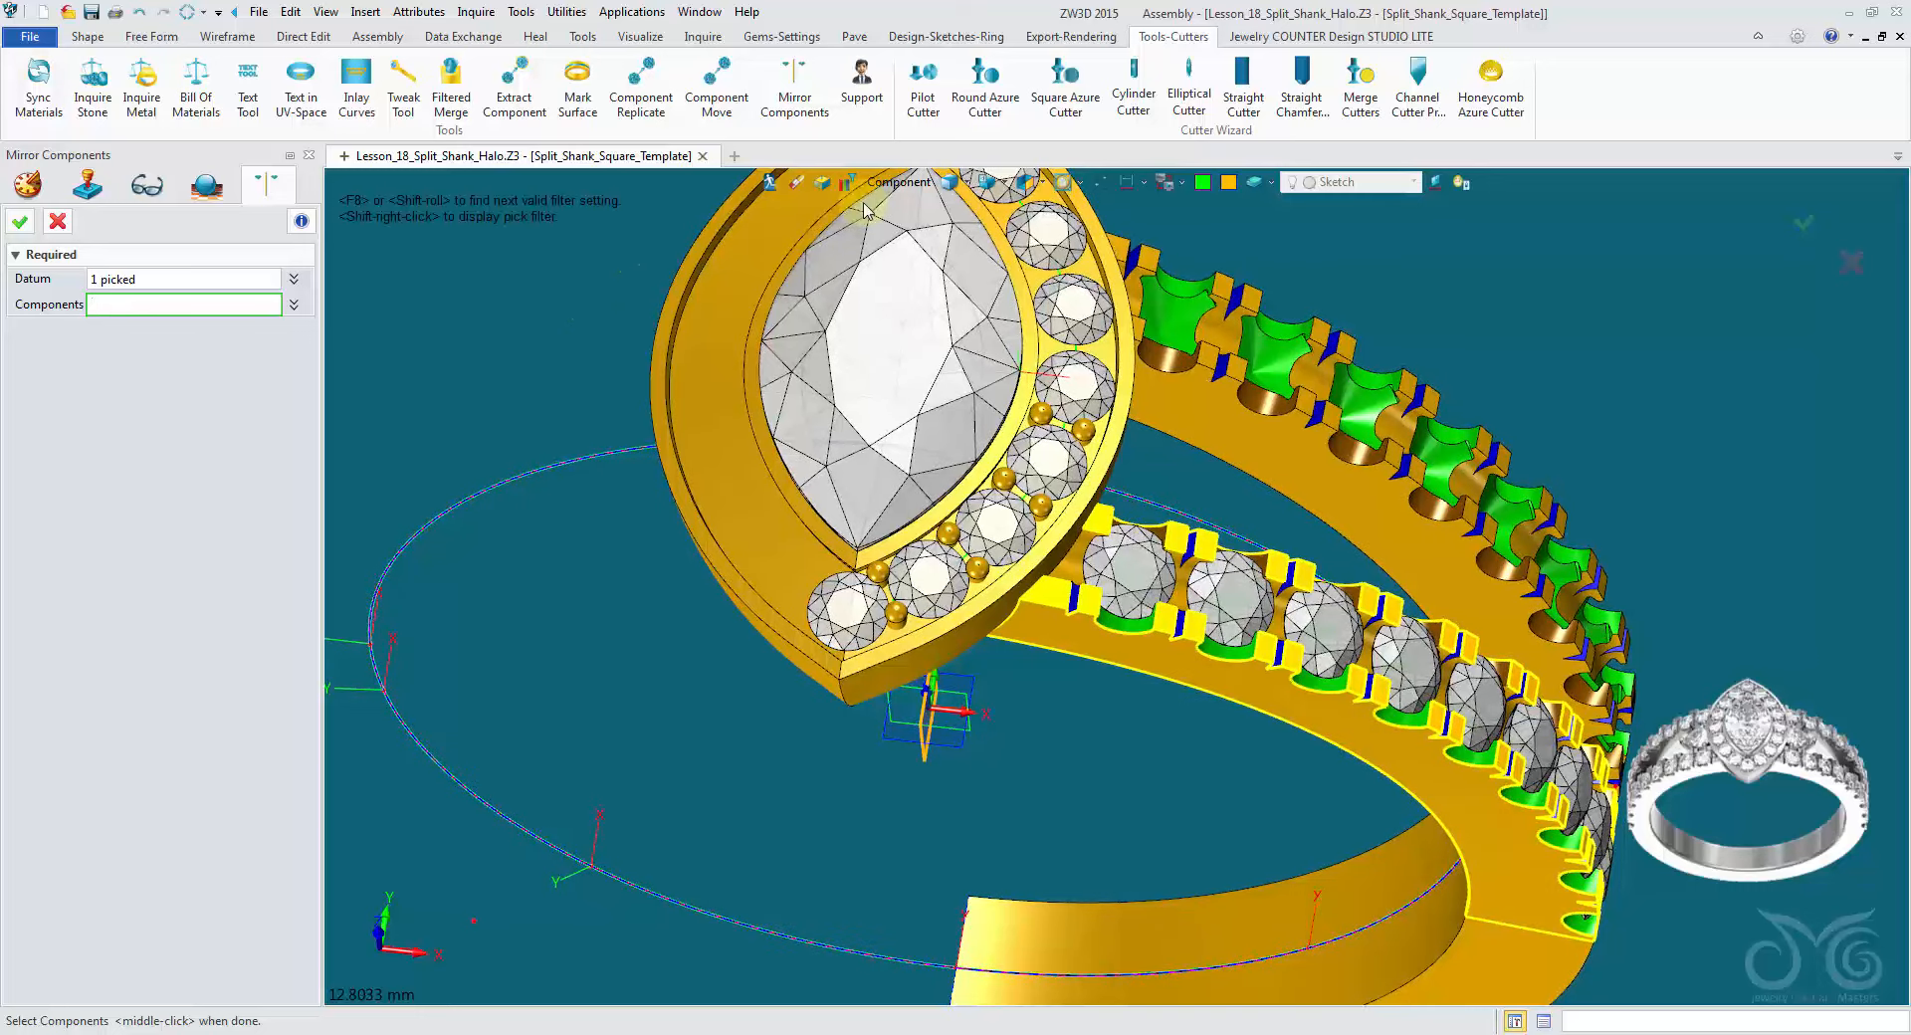
# Step: Set the pick filter to Feature and choose the halo prongs as components to mirror
pyautogui.click(916, 182)
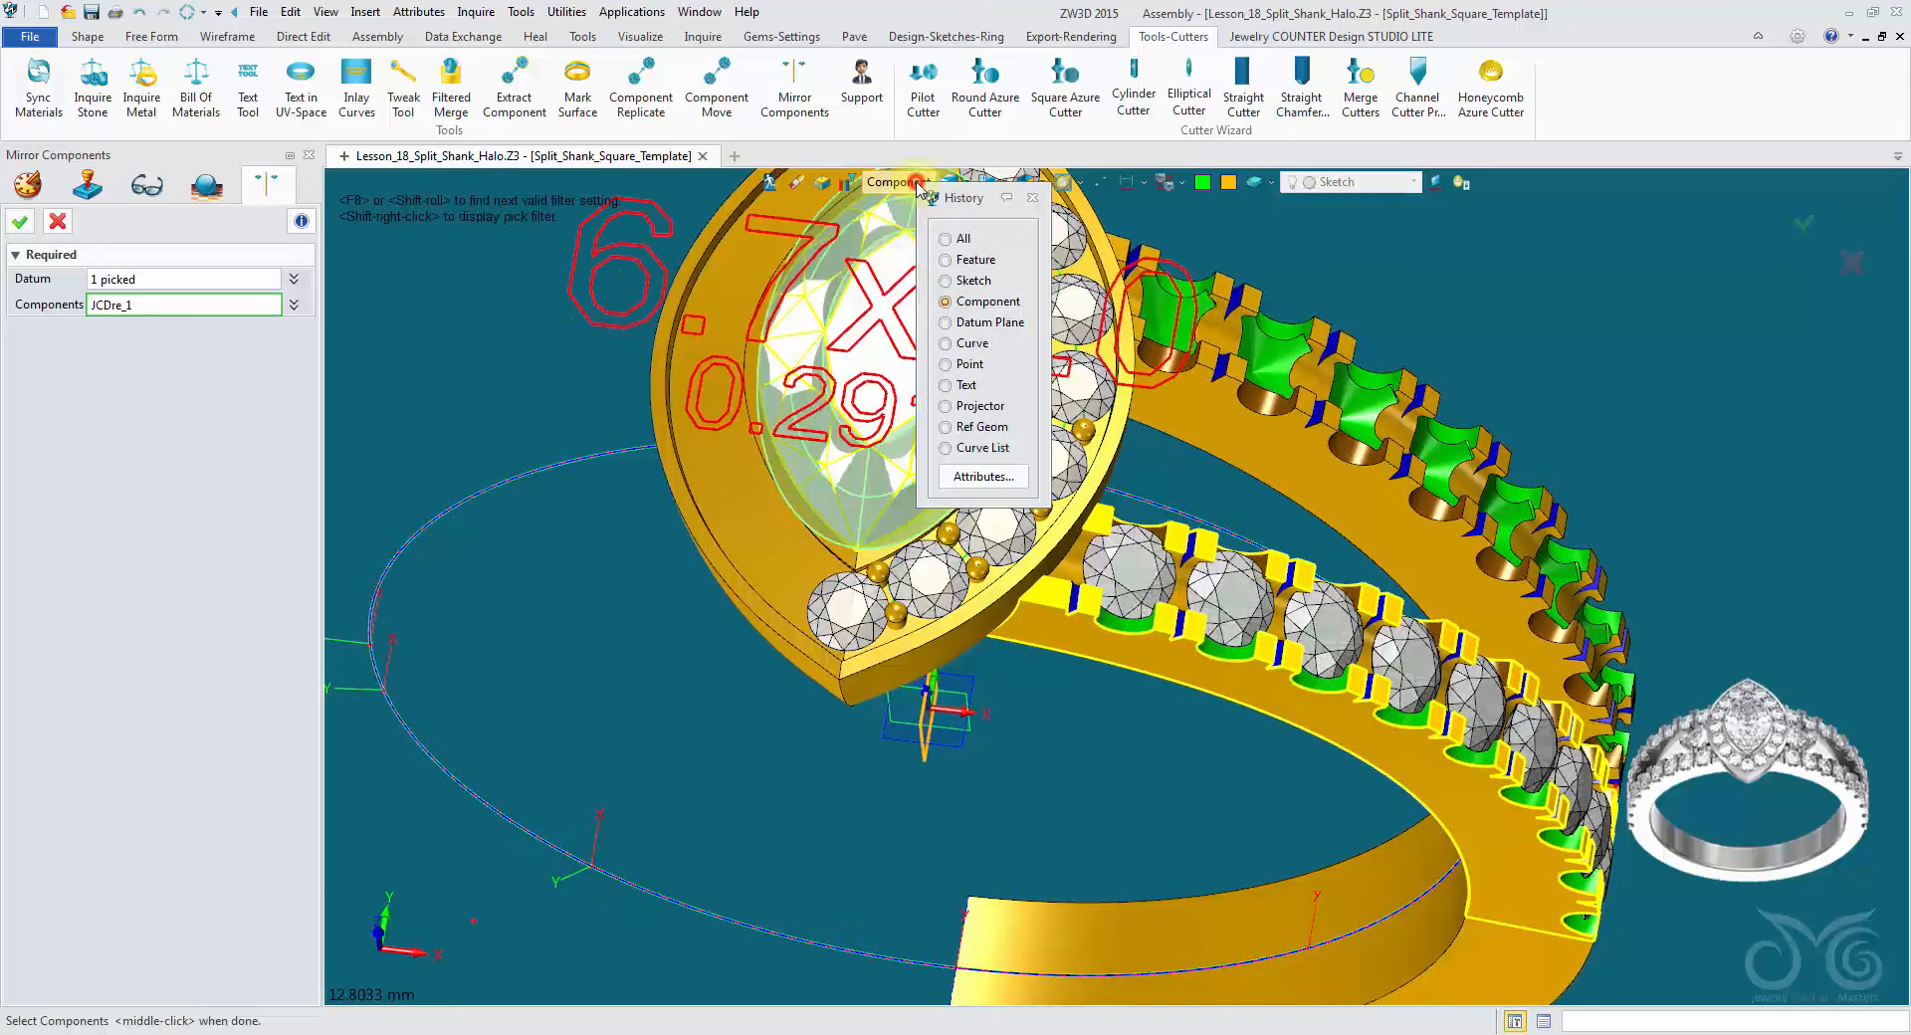
pyautogui.click(974, 260)
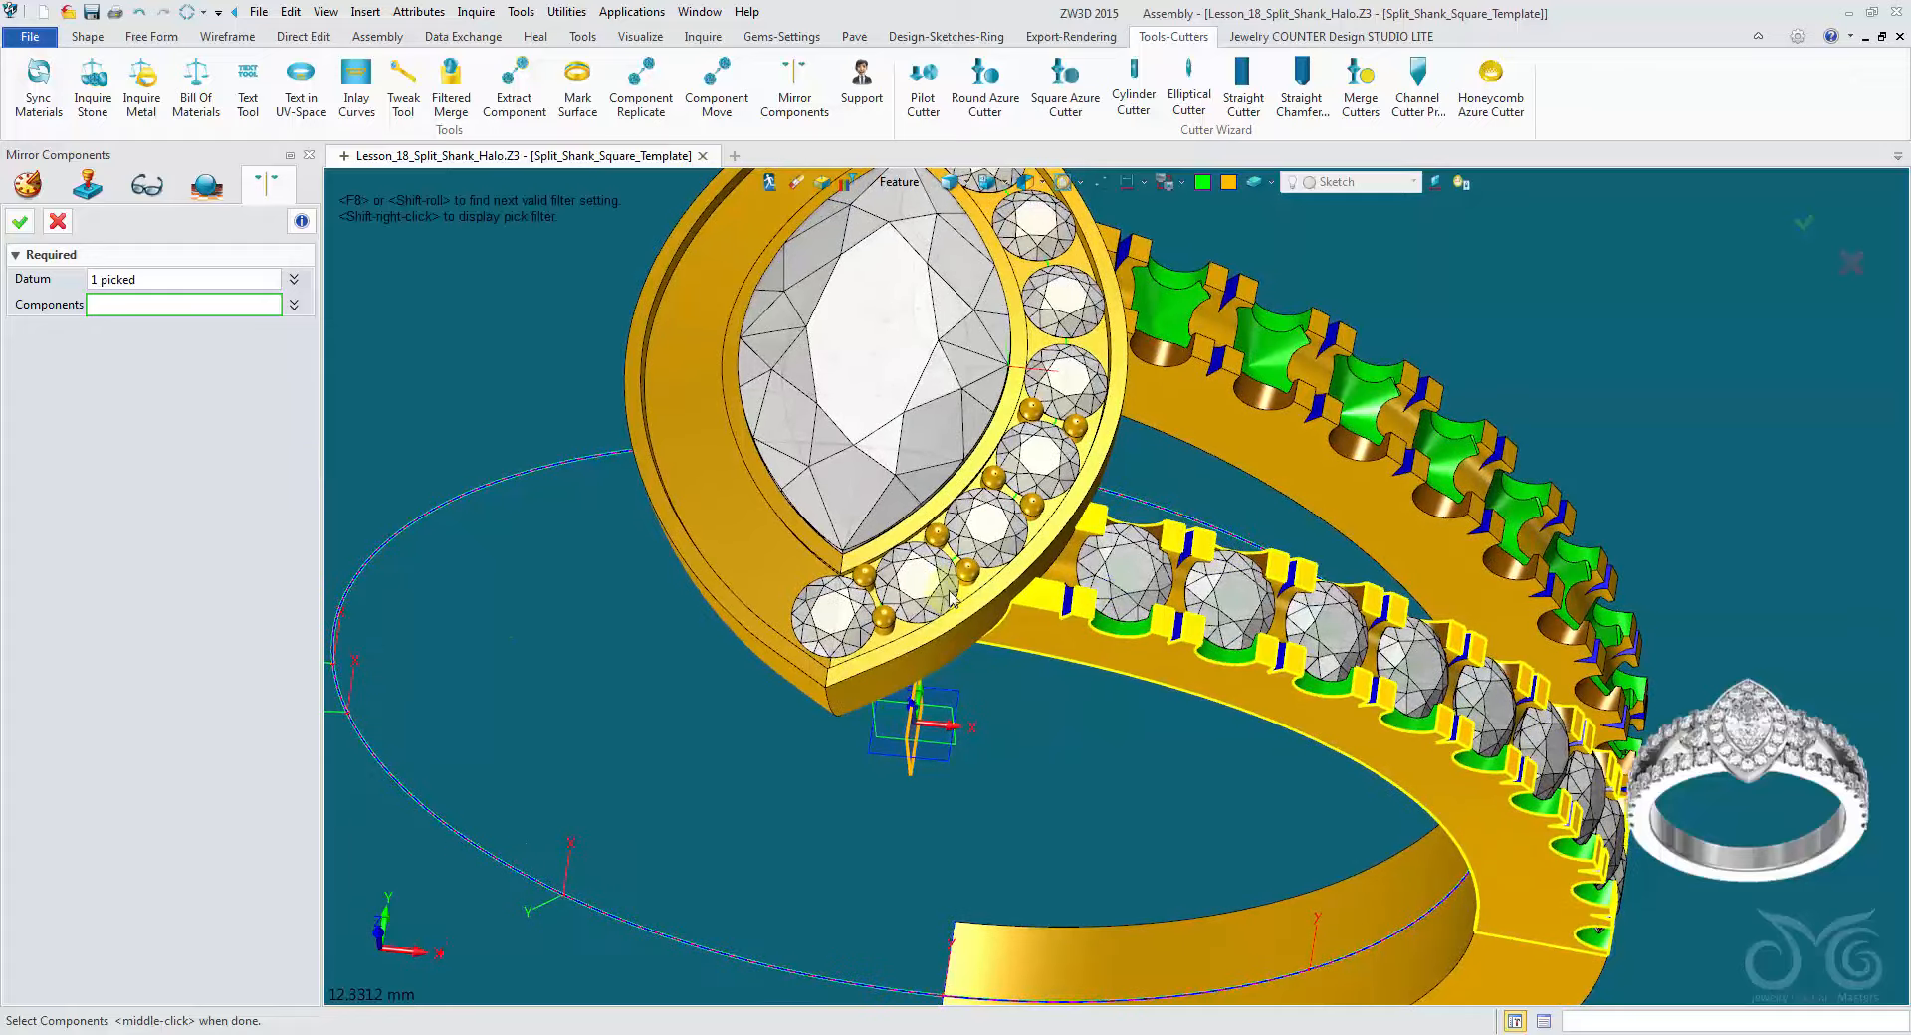
pyautogui.click(965, 573)
pyautogui.click(966, 575)
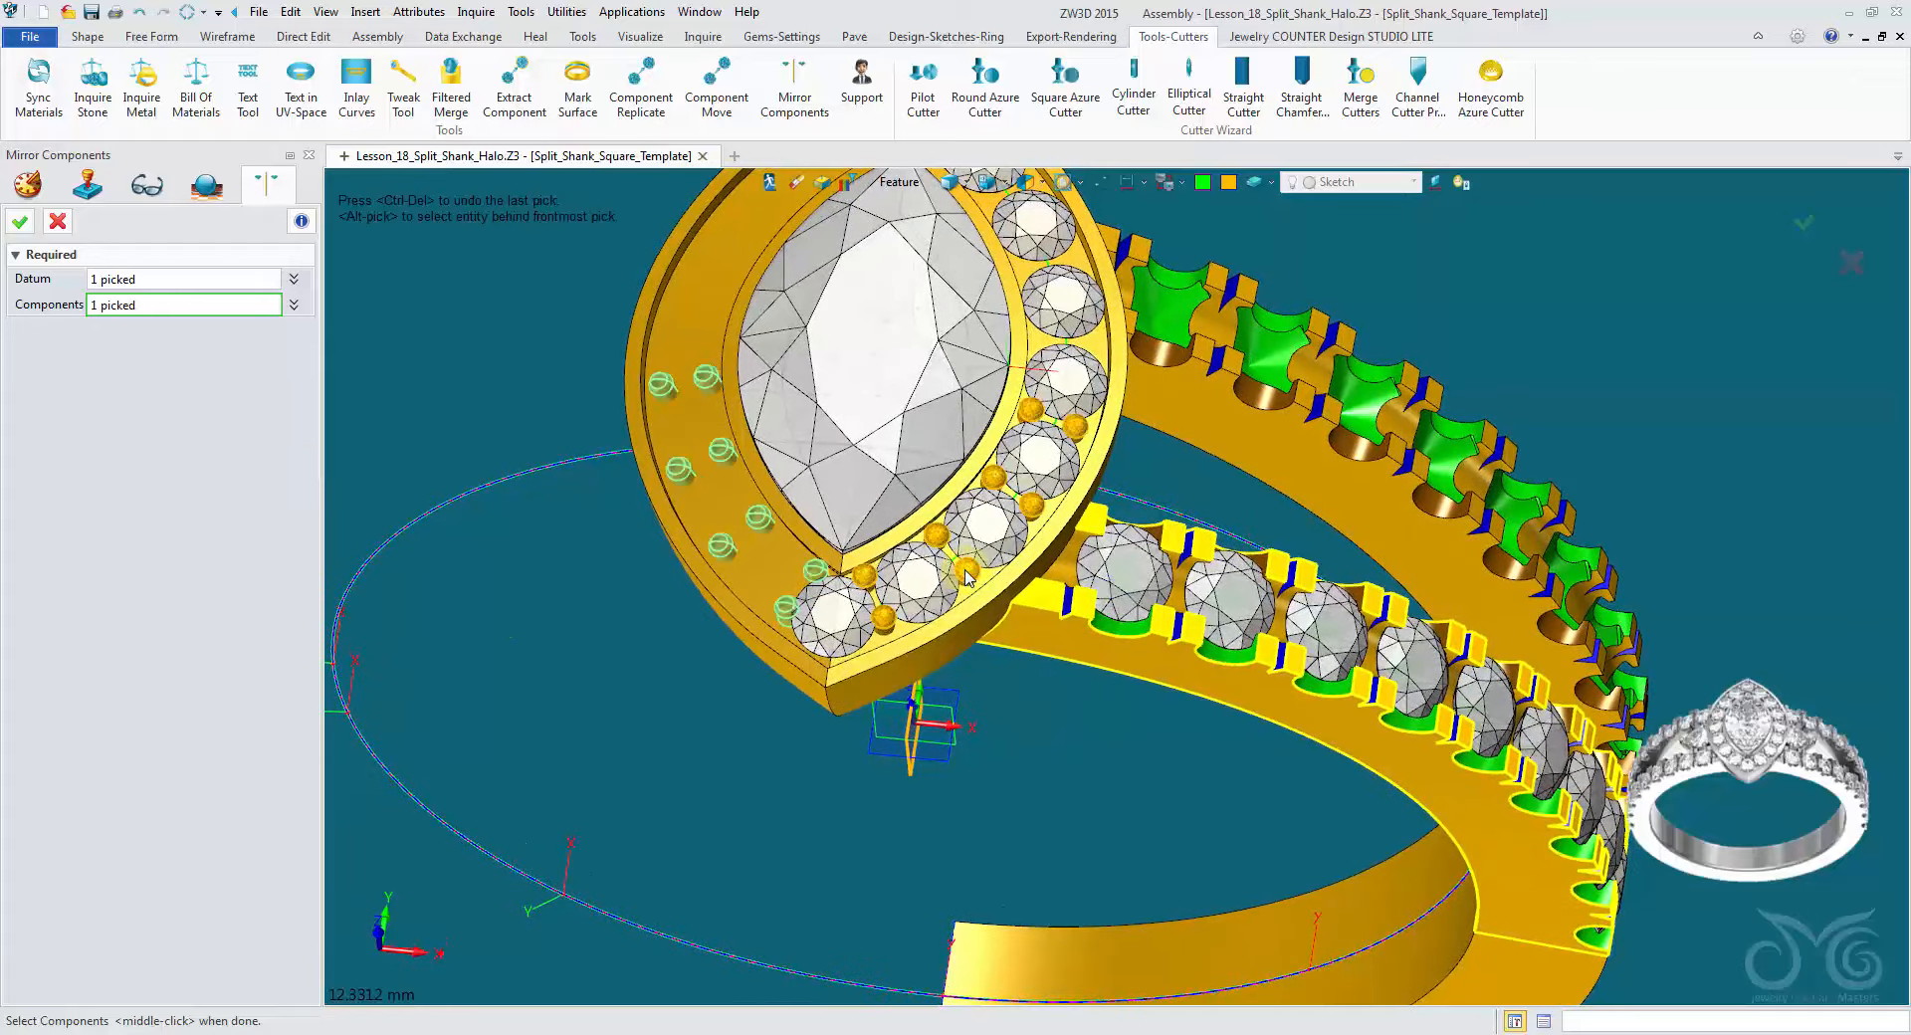
pyautogui.scroll(-1, 941, 600)
pyautogui.moveTo(940, 600); pyautogui.dragTo(946, 629, button='right')
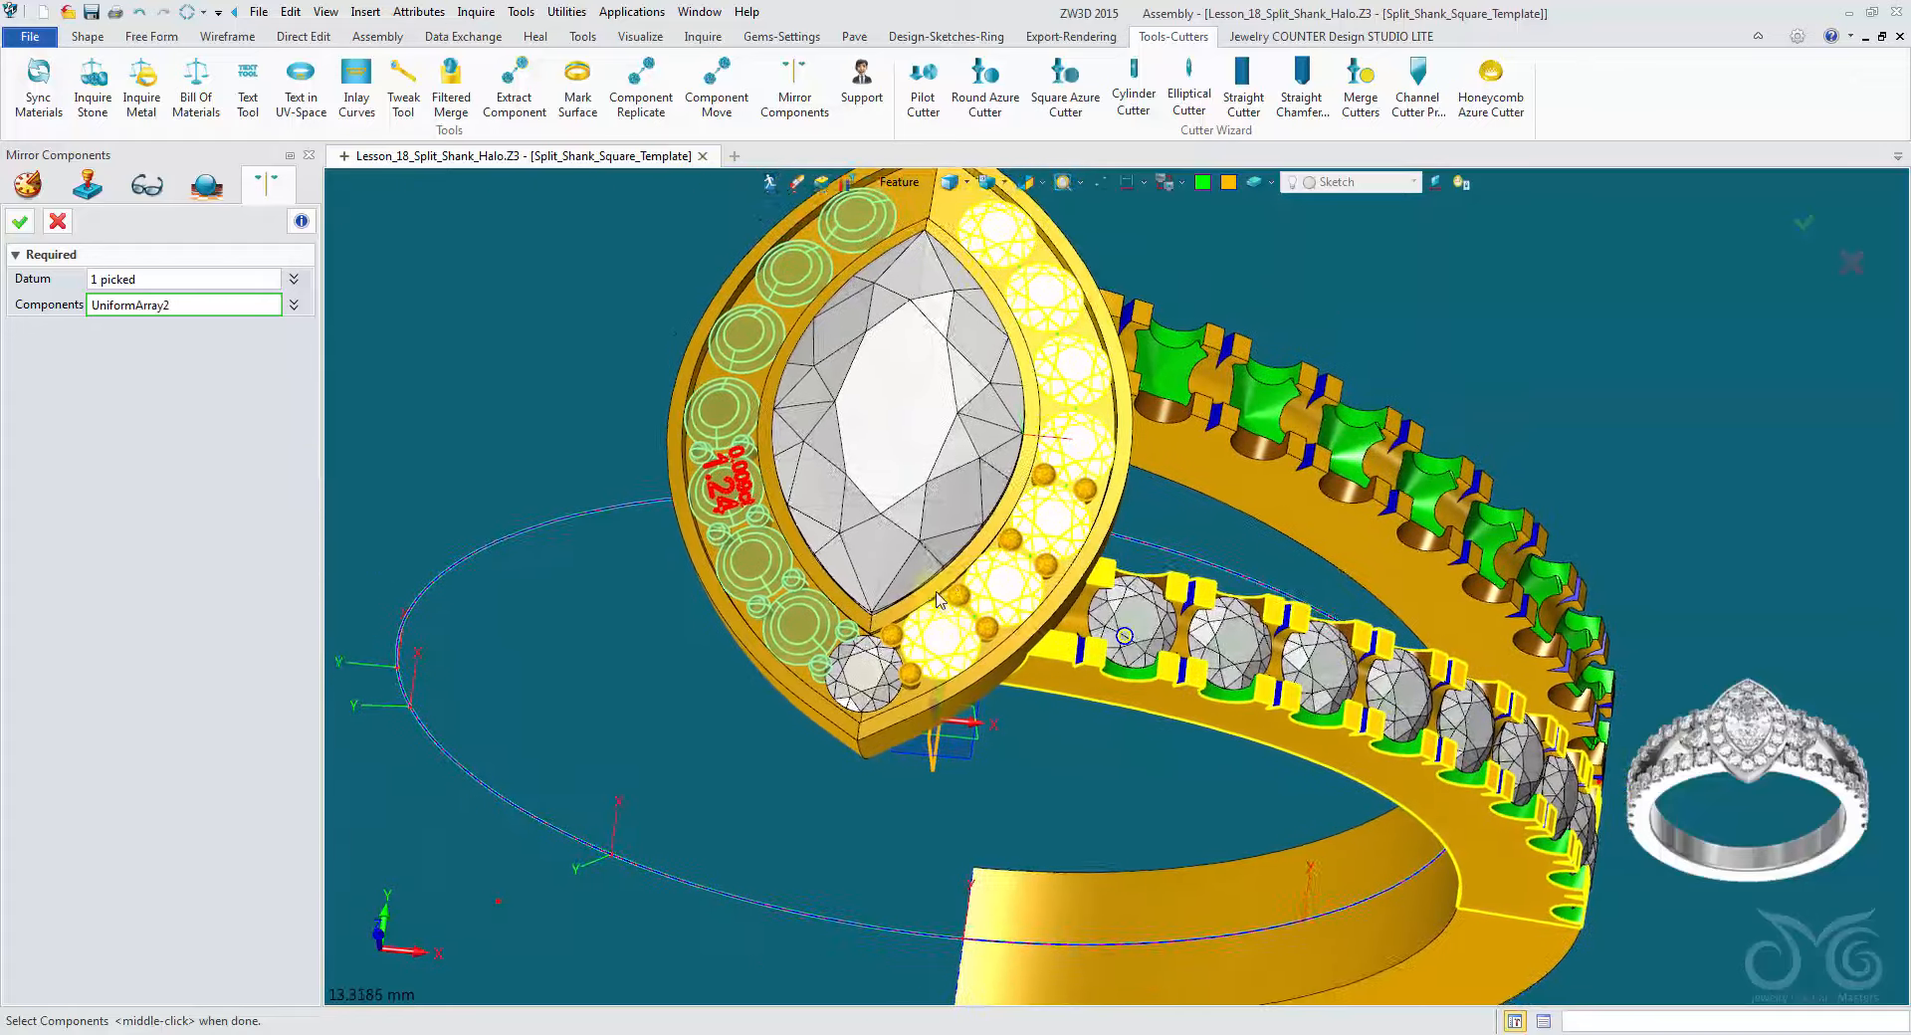
# Step: Add the halo stone array and the front shank's stones to the mirror selection, and apply the mirror
pyautogui.click(1042, 533)
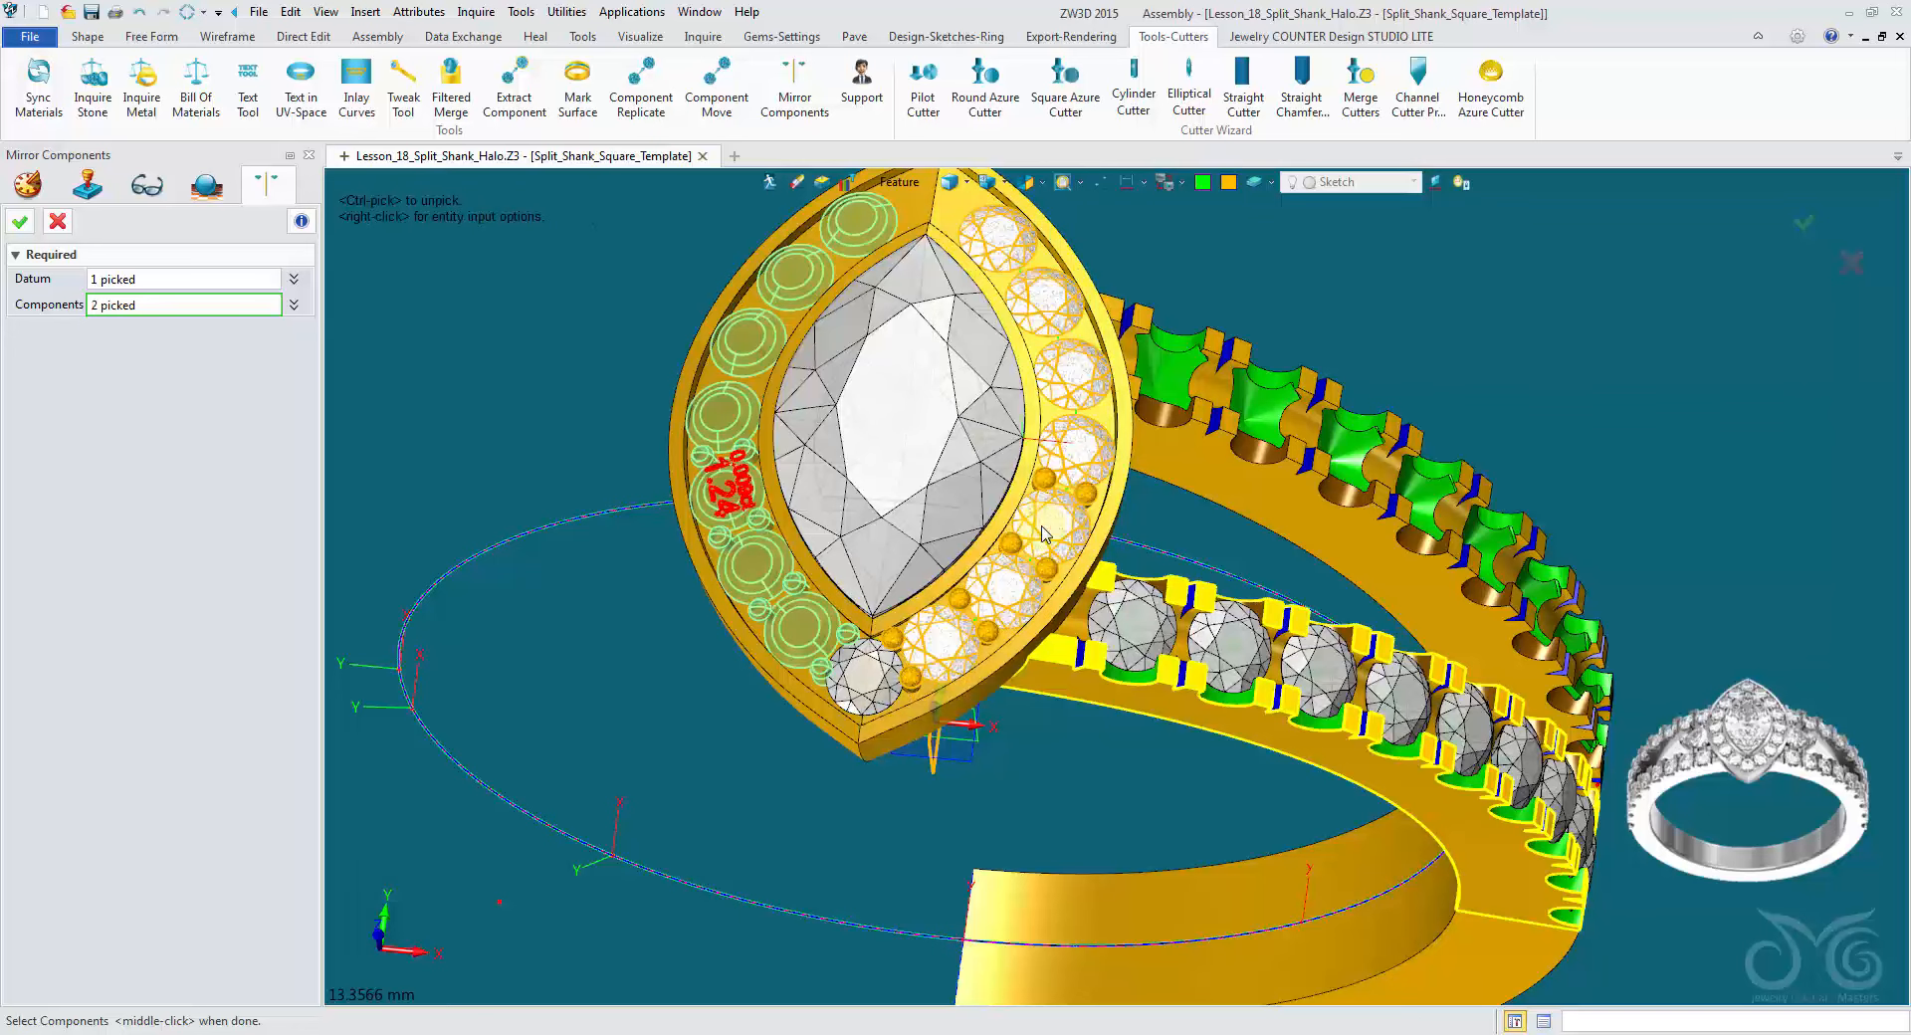
pyautogui.moveTo(1042, 532); pyautogui.dragTo(1146, 544, button='right')
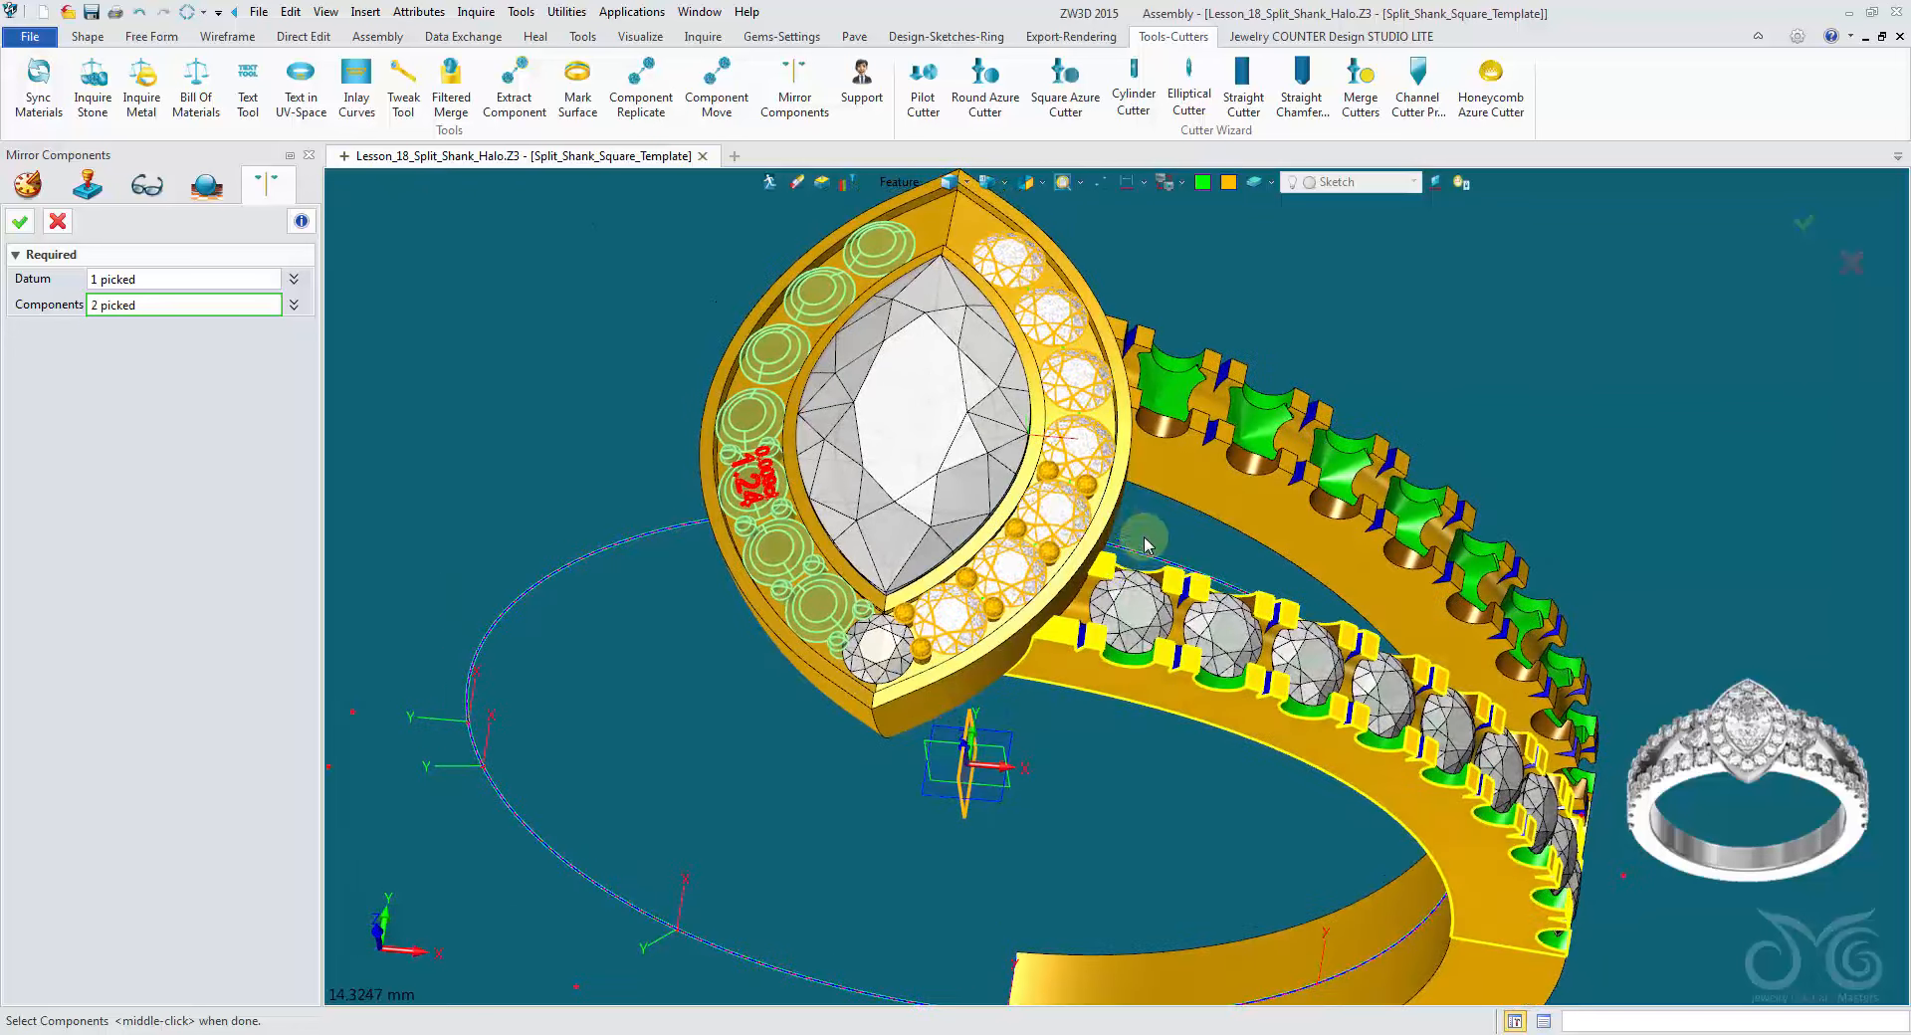
pyautogui.click(1131, 619)
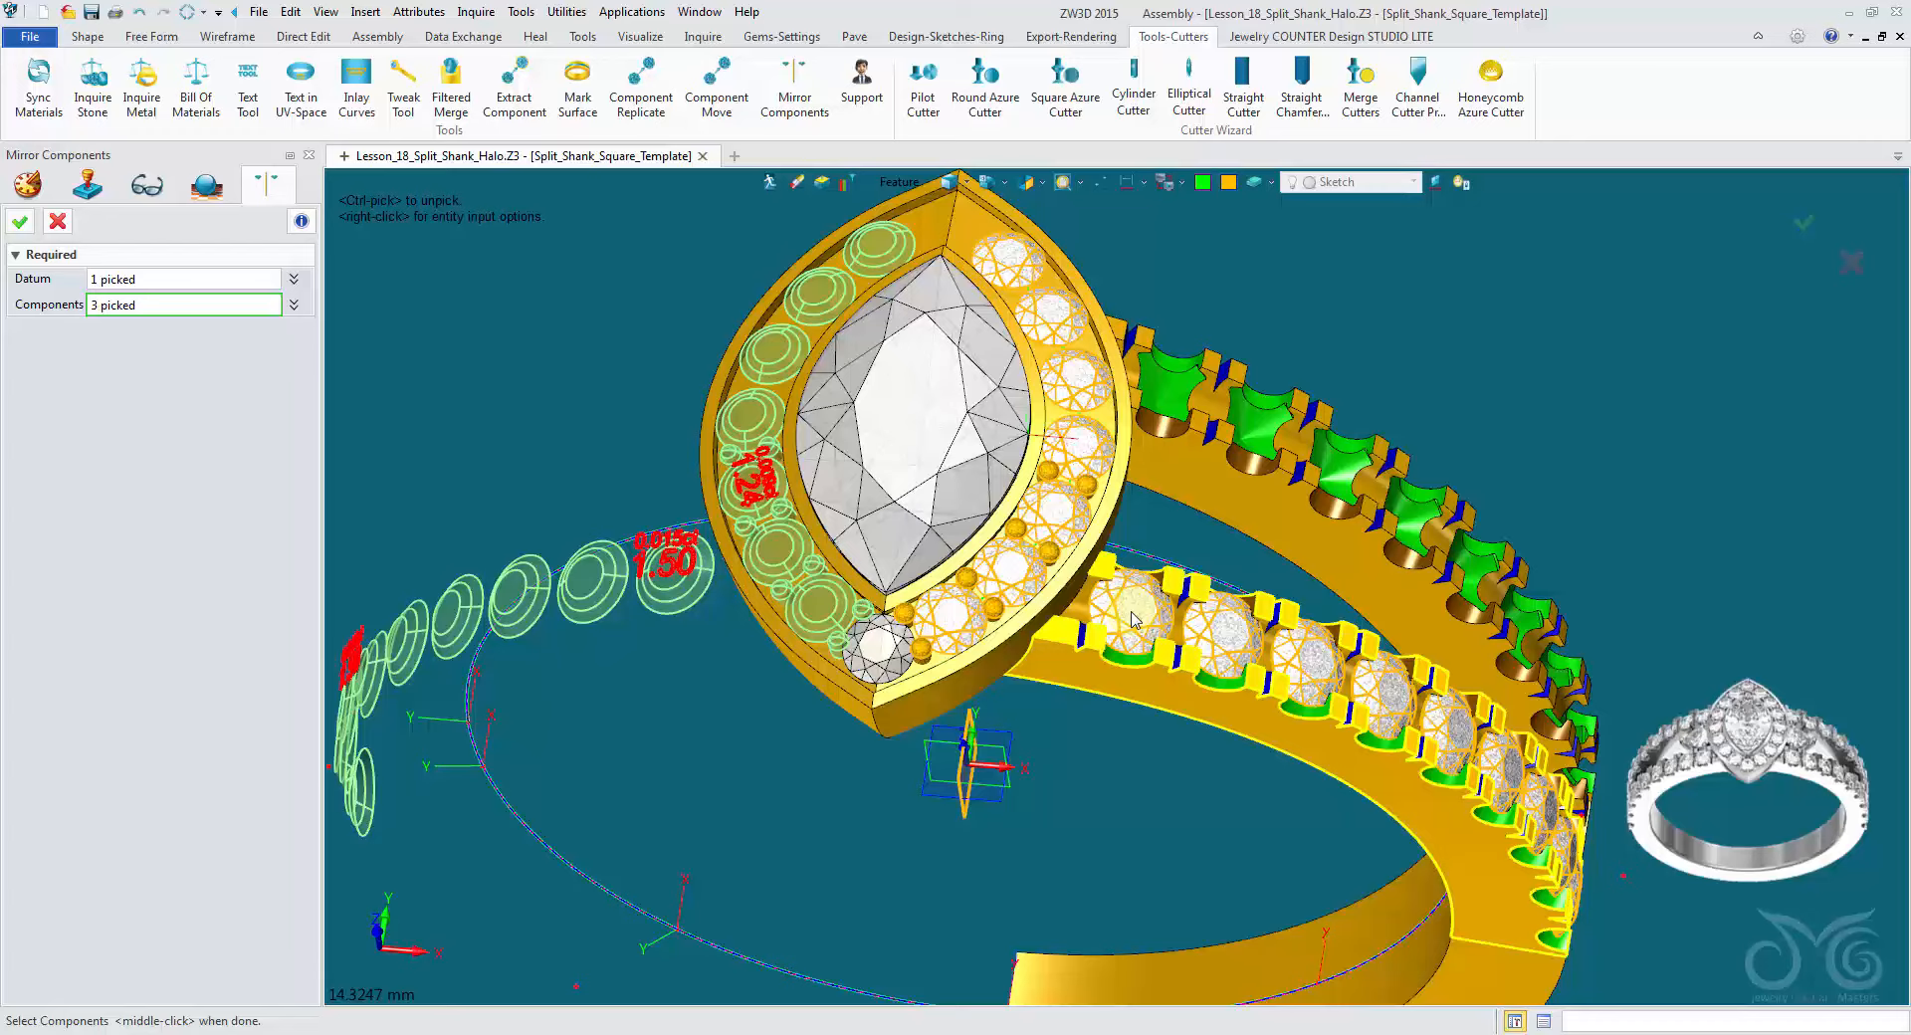
pyautogui.moveTo(1132, 612)
pyautogui.mouseDown(button='right')
pyautogui.moveTo(1116, 587)
pyautogui.moveTo(1131, 613)
pyautogui.moveTo(1115, 632)
pyautogui.moveTo(1127, 611)
pyautogui.mouseUp(button='right')
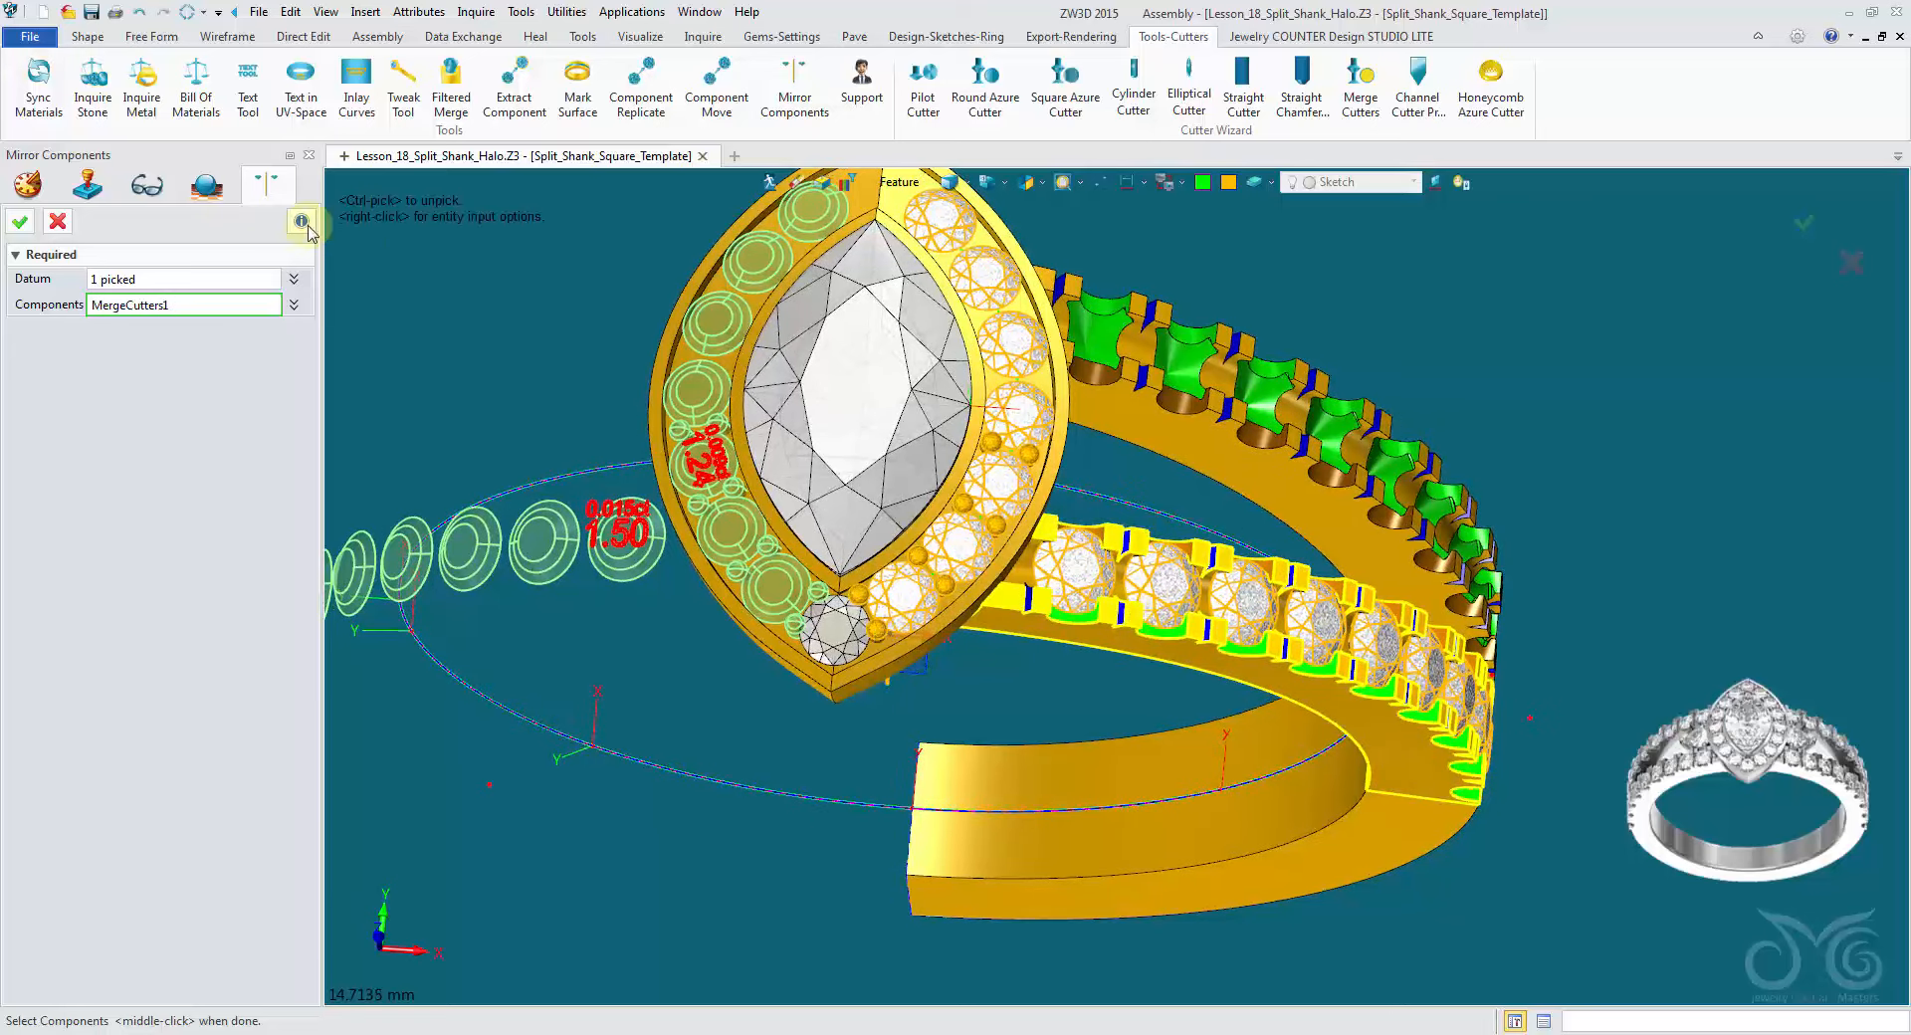
pyautogui.click(15, 226)
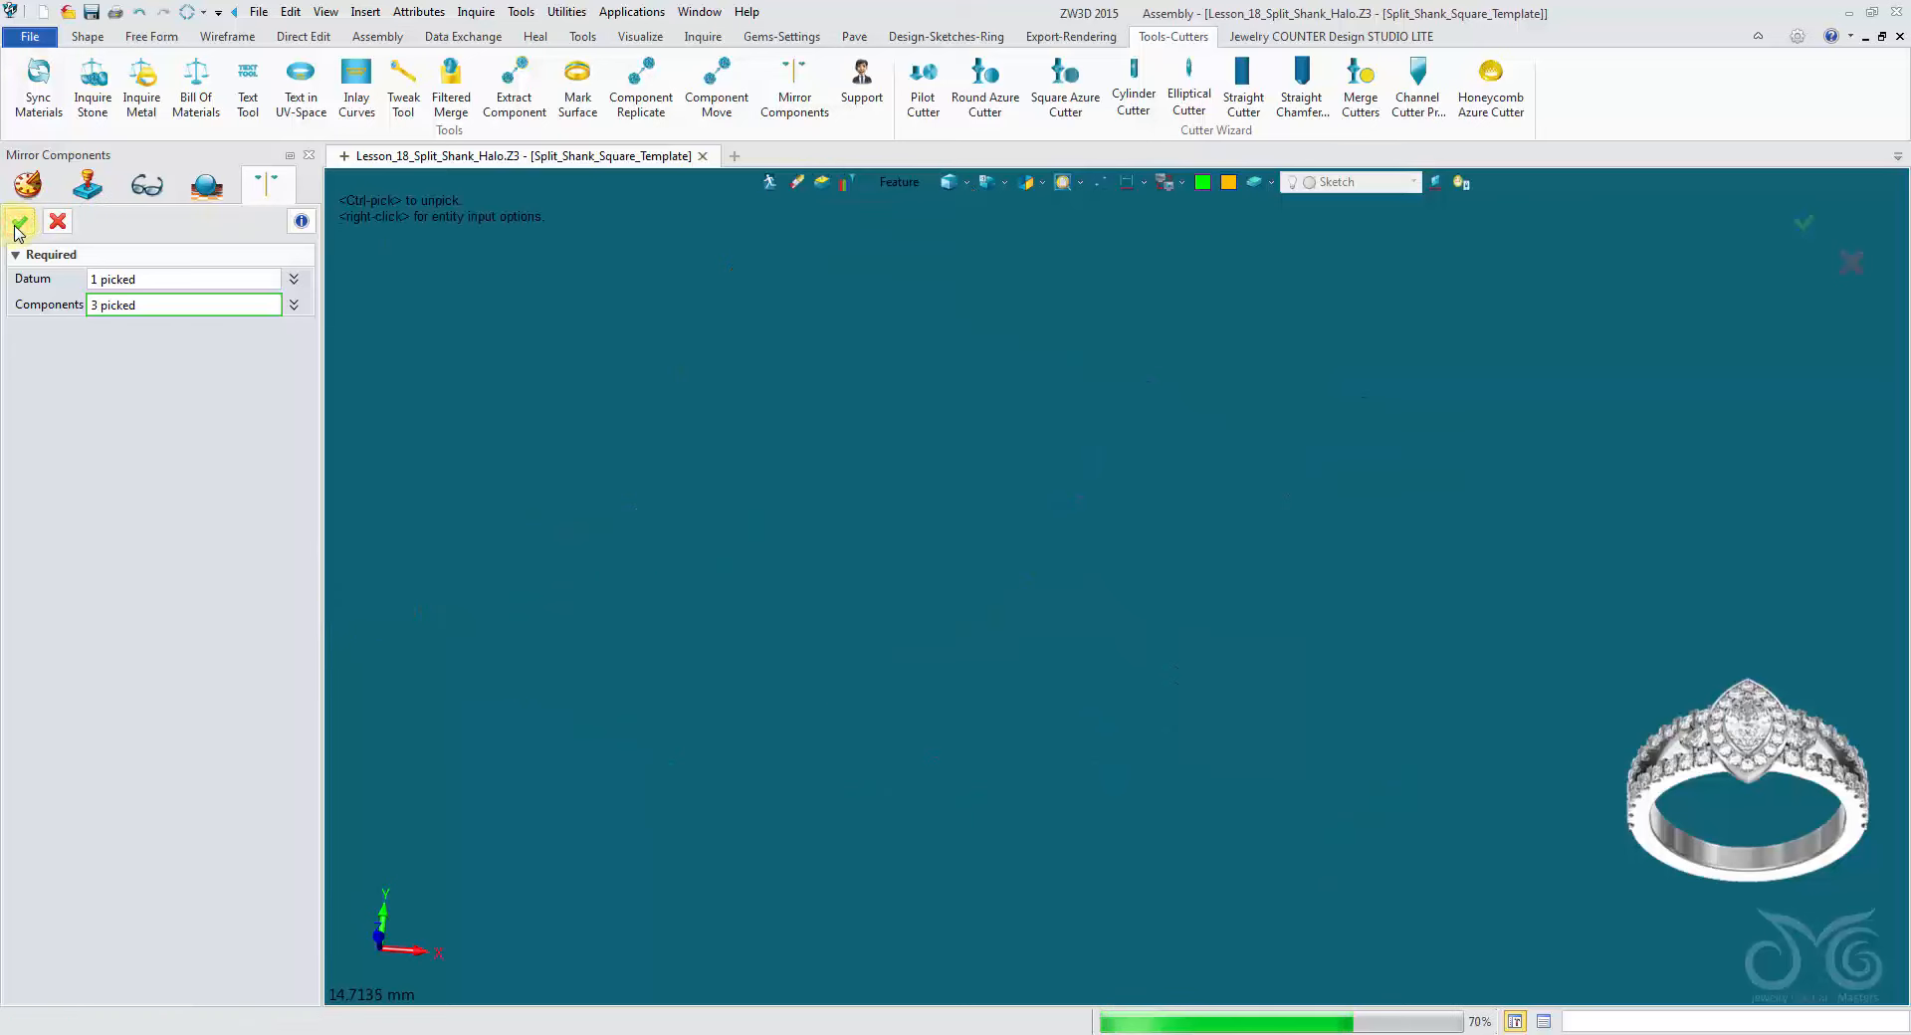
# Step: Start Component Replicate with the outer prong beside the halo's tip stone as the seed
pyautogui.moveTo(343, 343); pyautogui.dragTo(838, 91, button='right')
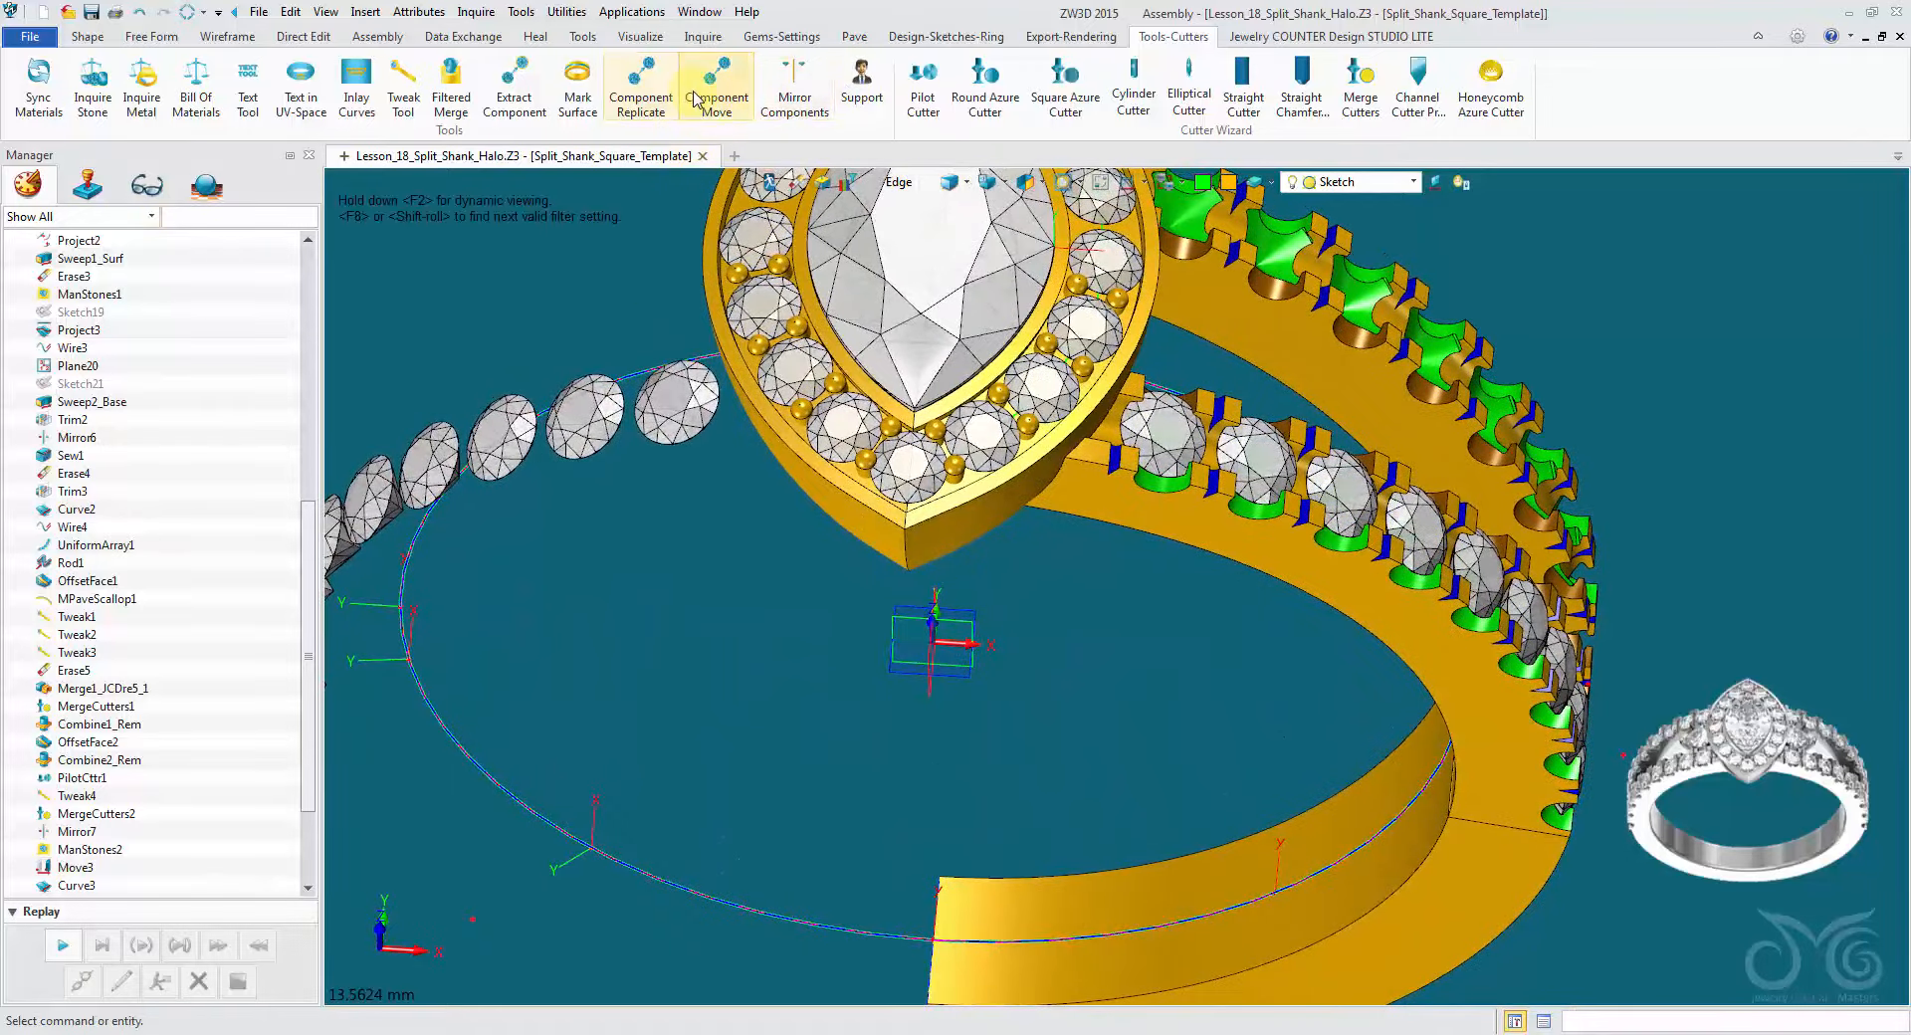
pyautogui.click(642, 95)
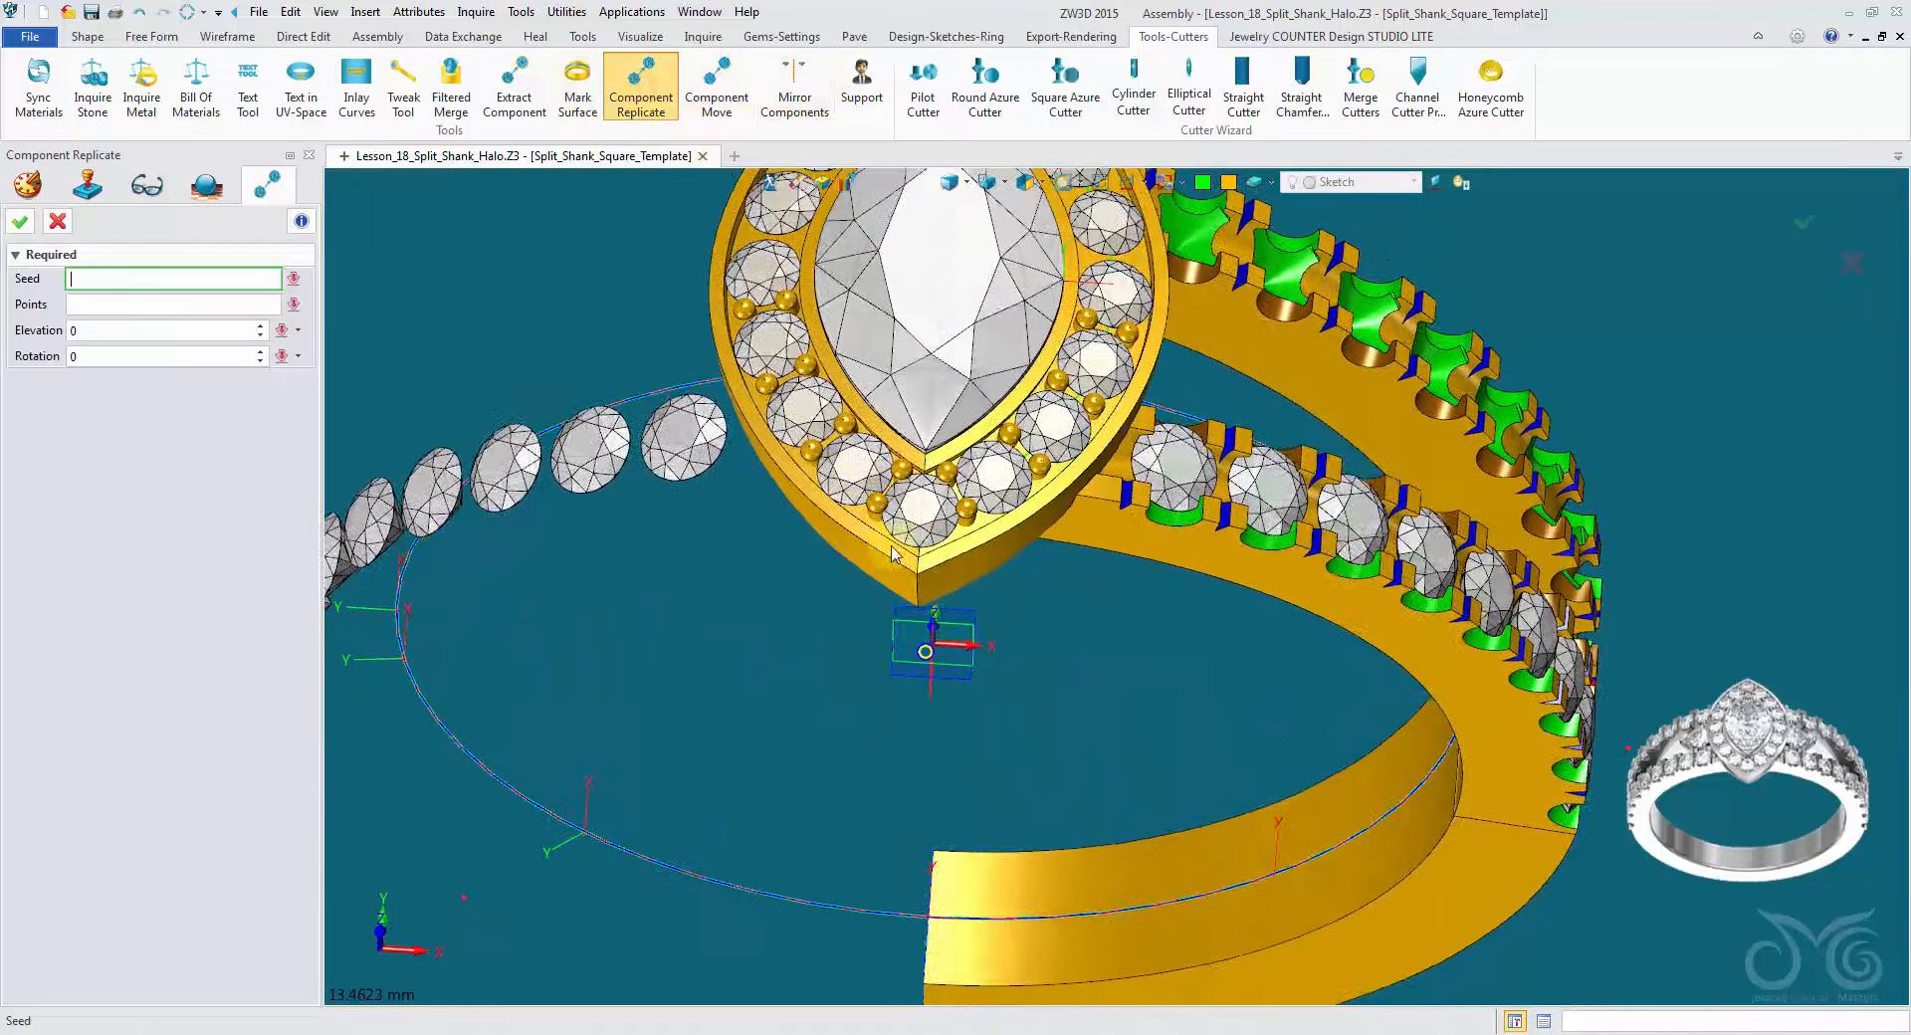
pyautogui.scroll(5, 983, 731)
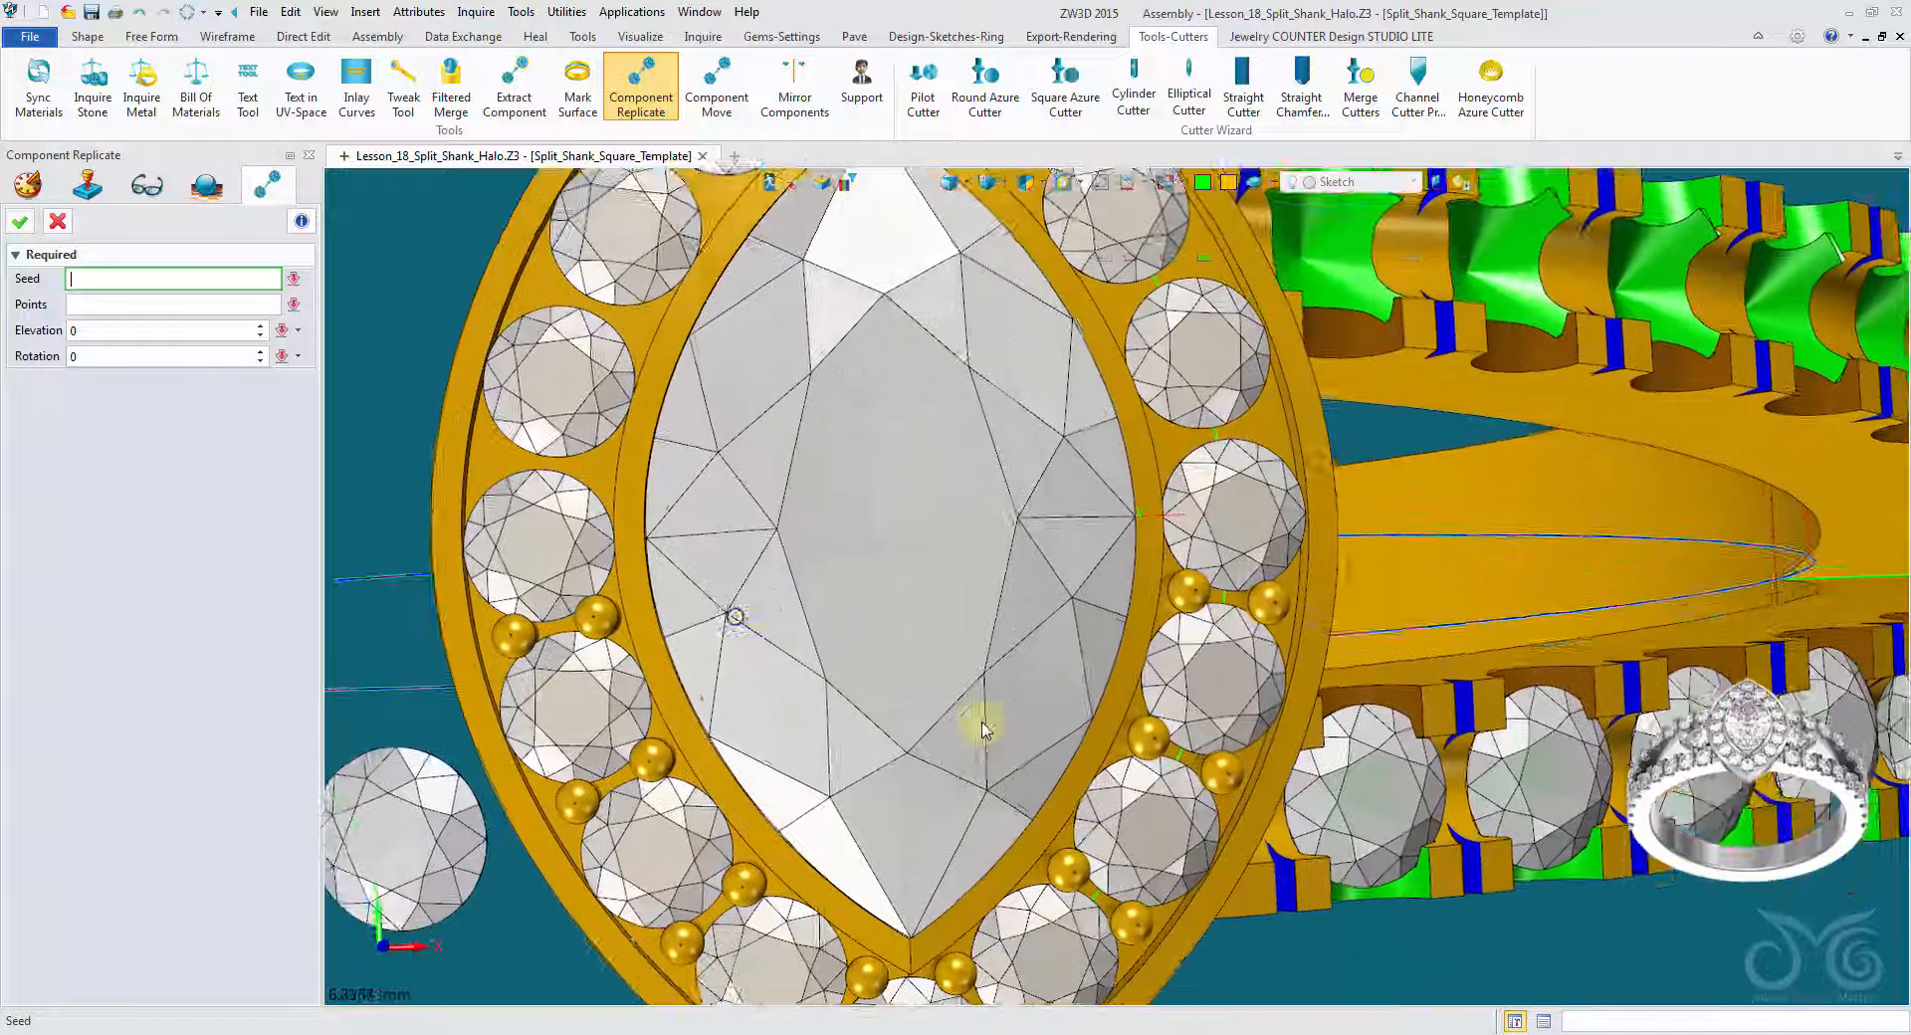
pyautogui.moveTo(983, 729); pyautogui.dragTo(842, 703, button='right')
pyautogui.click(771, 388)
pyautogui.moveTo(774, 390); pyautogui.dragTo(970, 438, button='right')
# Step: Place one copy of the prong in the halo's pointed corner beyond the tip stone, with elevation and rotation 0, and apply
pyautogui.scroll(4, 898, 486)
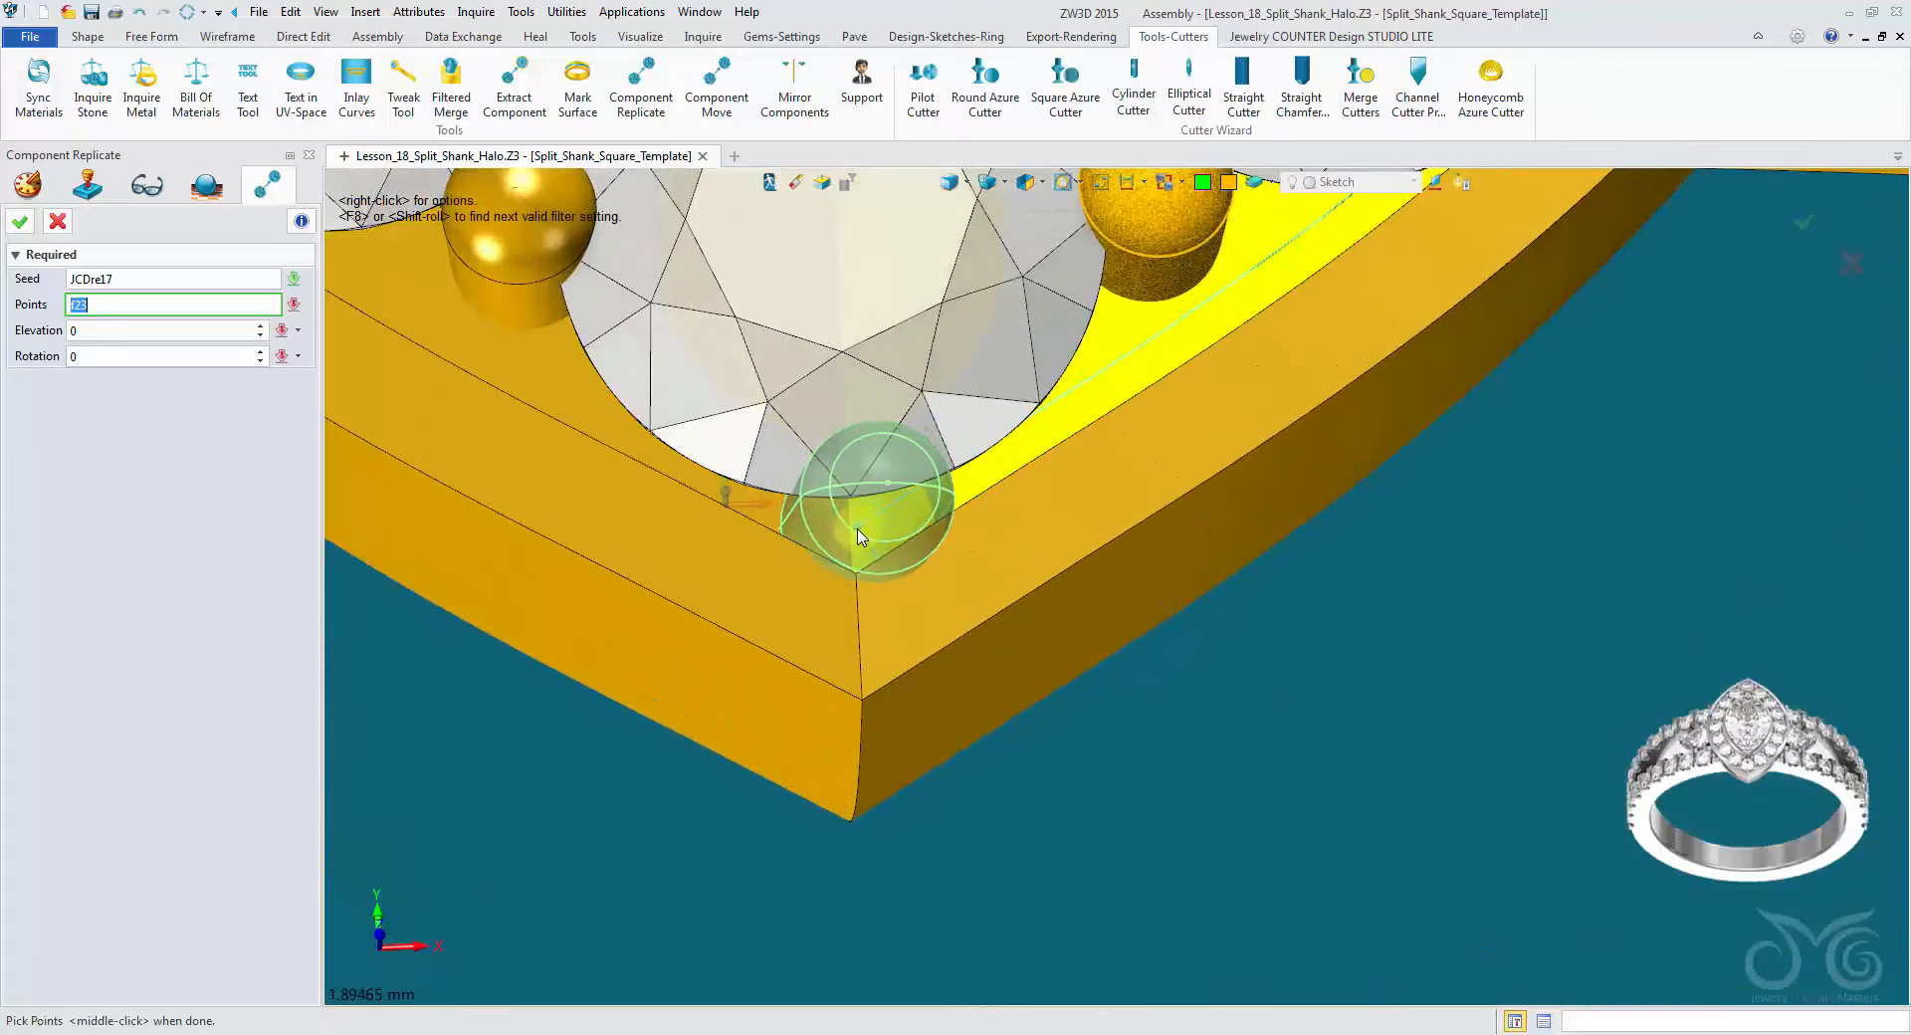
pyautogui.moveTo(860, 523)
pyautogui.mouseDown(button='right')
pyautogui.moveTo(889, 553)
pyautogui.moveTo(888, 525)
pyautogui.mouseUp(button='right')
pyautogui.scroll(-7, 889, 551)
pyautogui.scroll(4, 834, 770)
pyautogui.scroll(3, 834, 770)
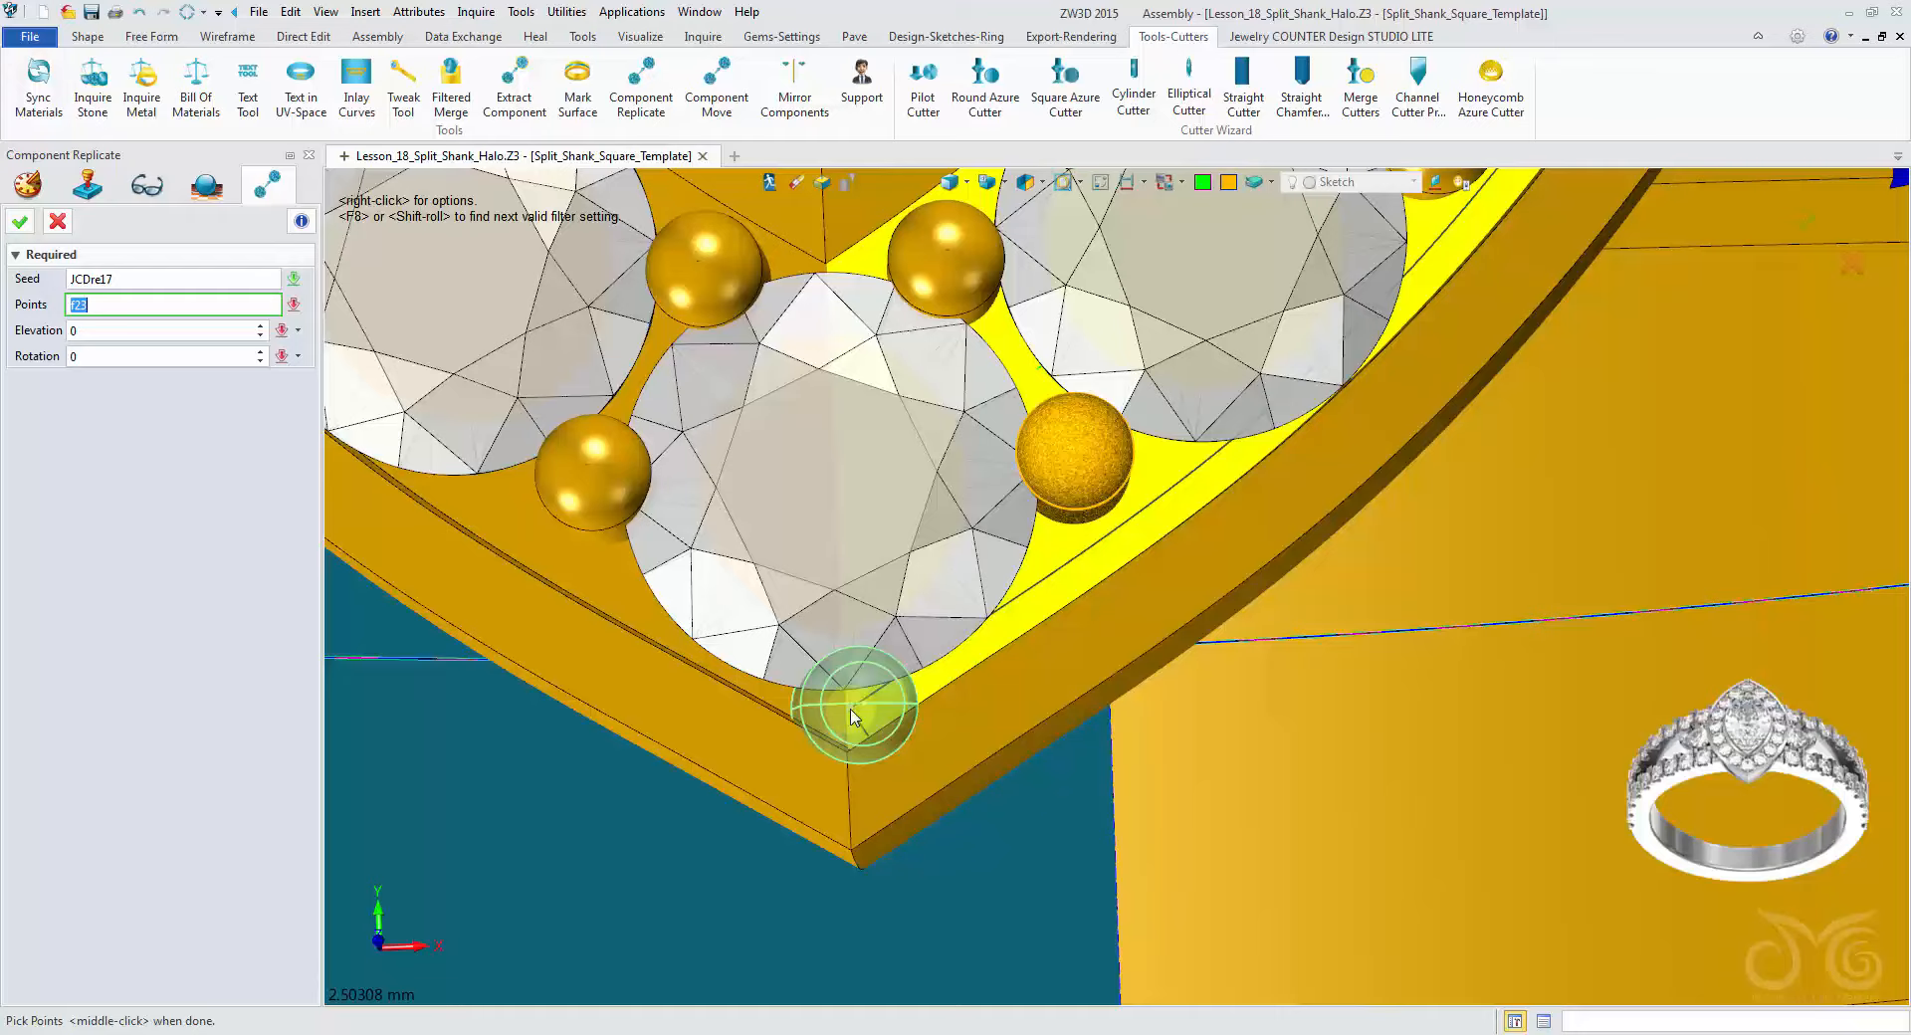
pyautogui.click(851, 710)
pyautogui.moveTo(851, 710); pyautogui.dragTo(841, 517, button='right')
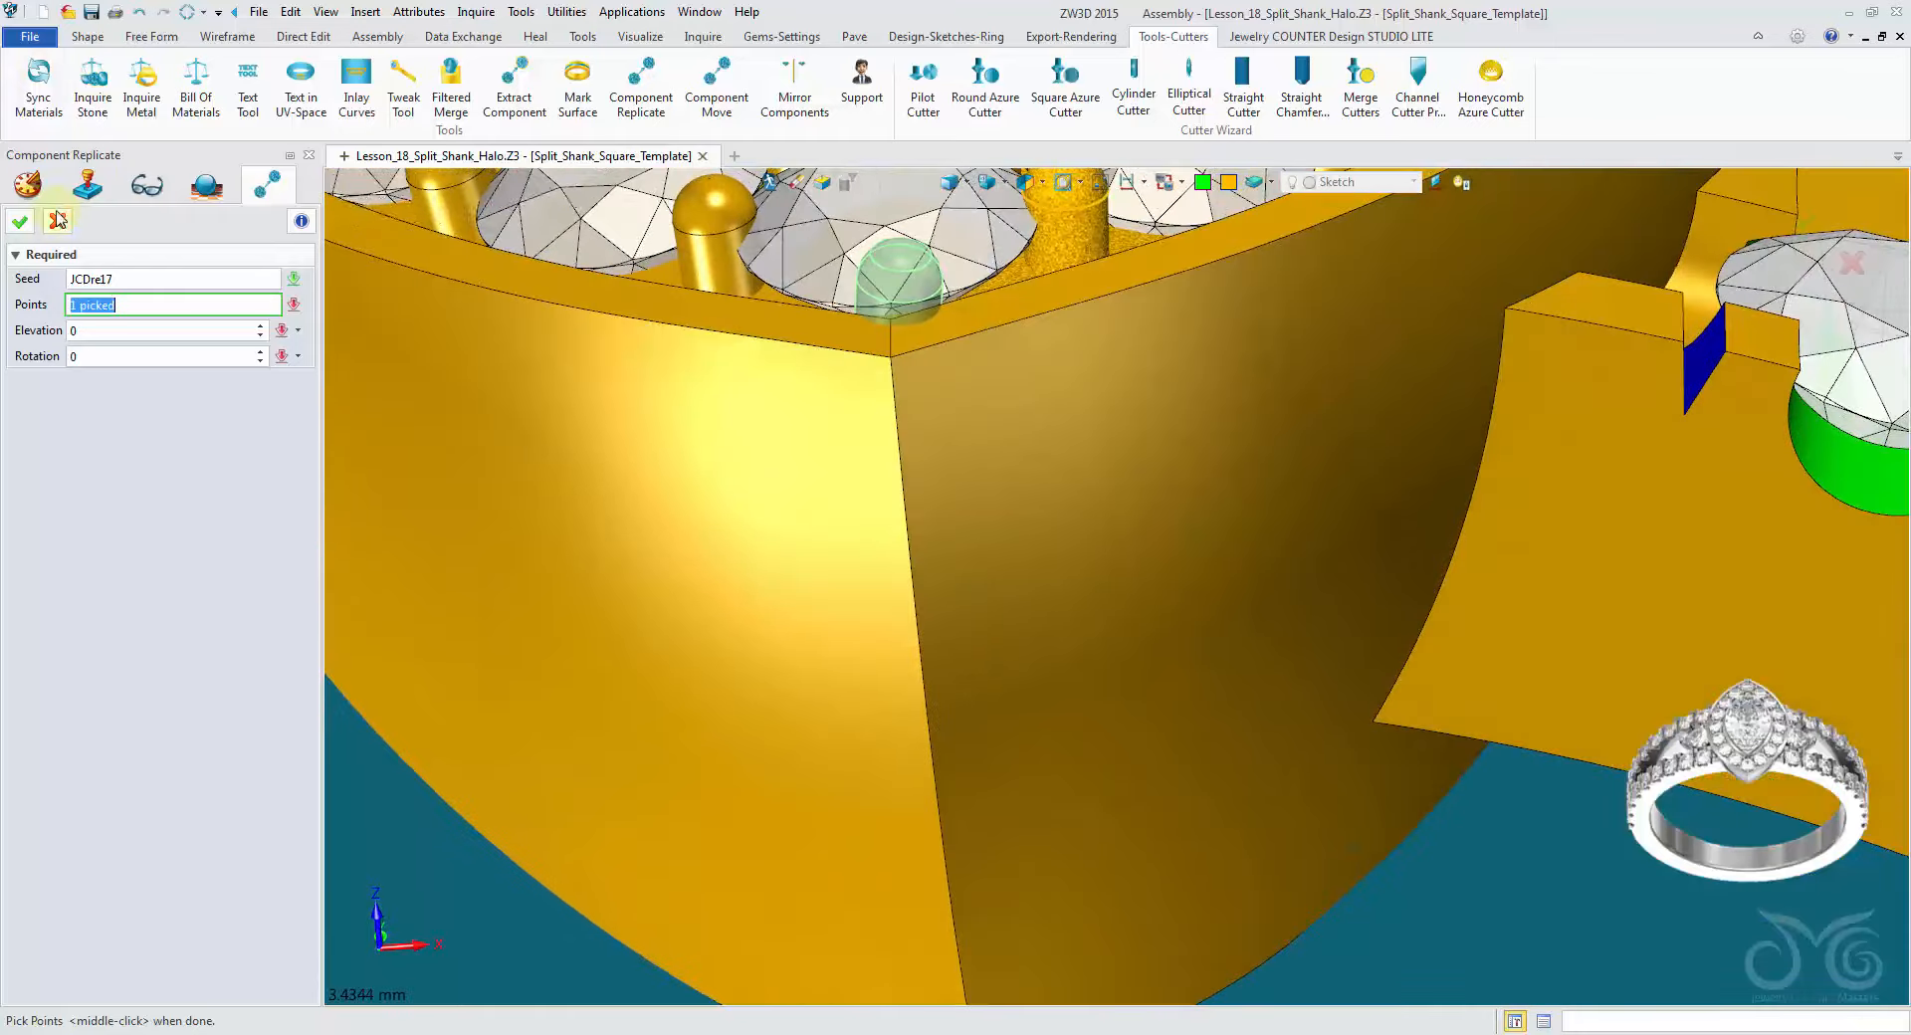
pyautogui.click(22, 225)
pyautogui.scroll(-2, 1184, 214)
# Step: Begin a rotational move of the prong at the halo's pointed tip about a direction
pyautogui.moveTo(1184, 214); pyautogui.dragTo(1045, 89, button='right')
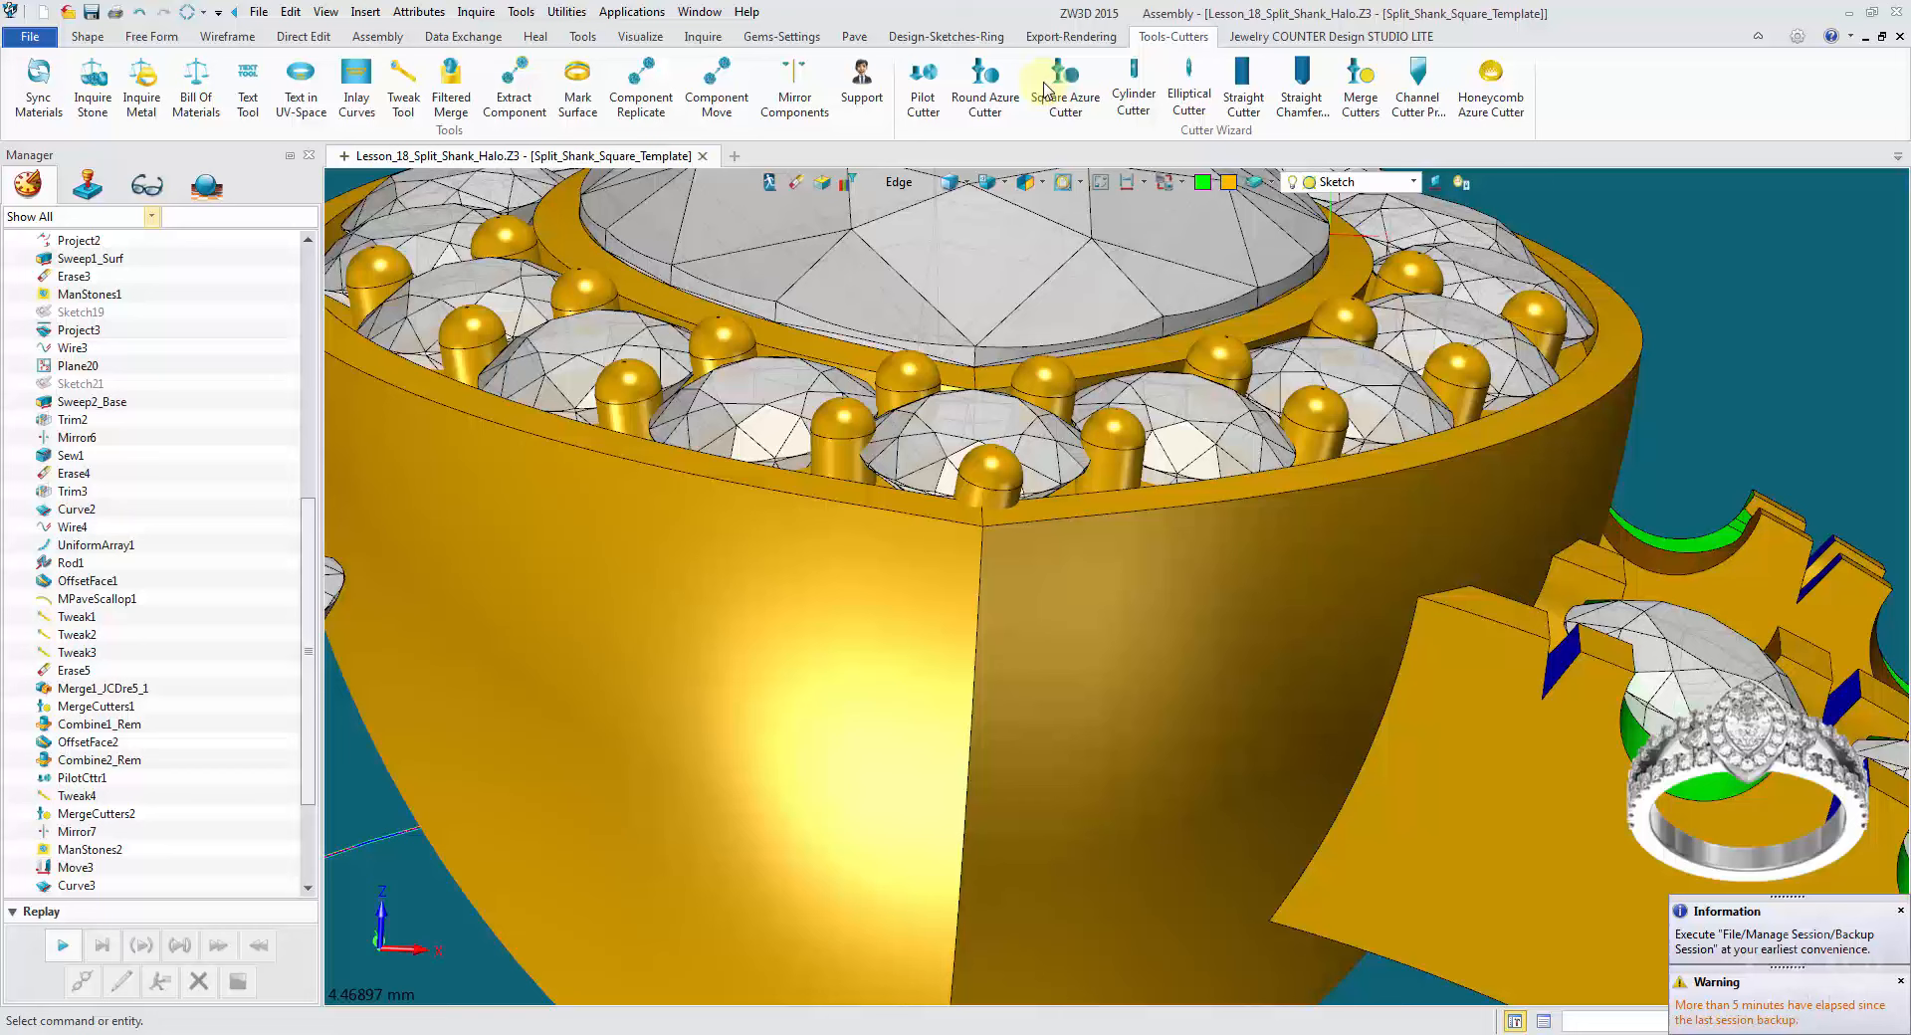
pyautogui.click(87, 37)
pyautogui.click(1478, 80)
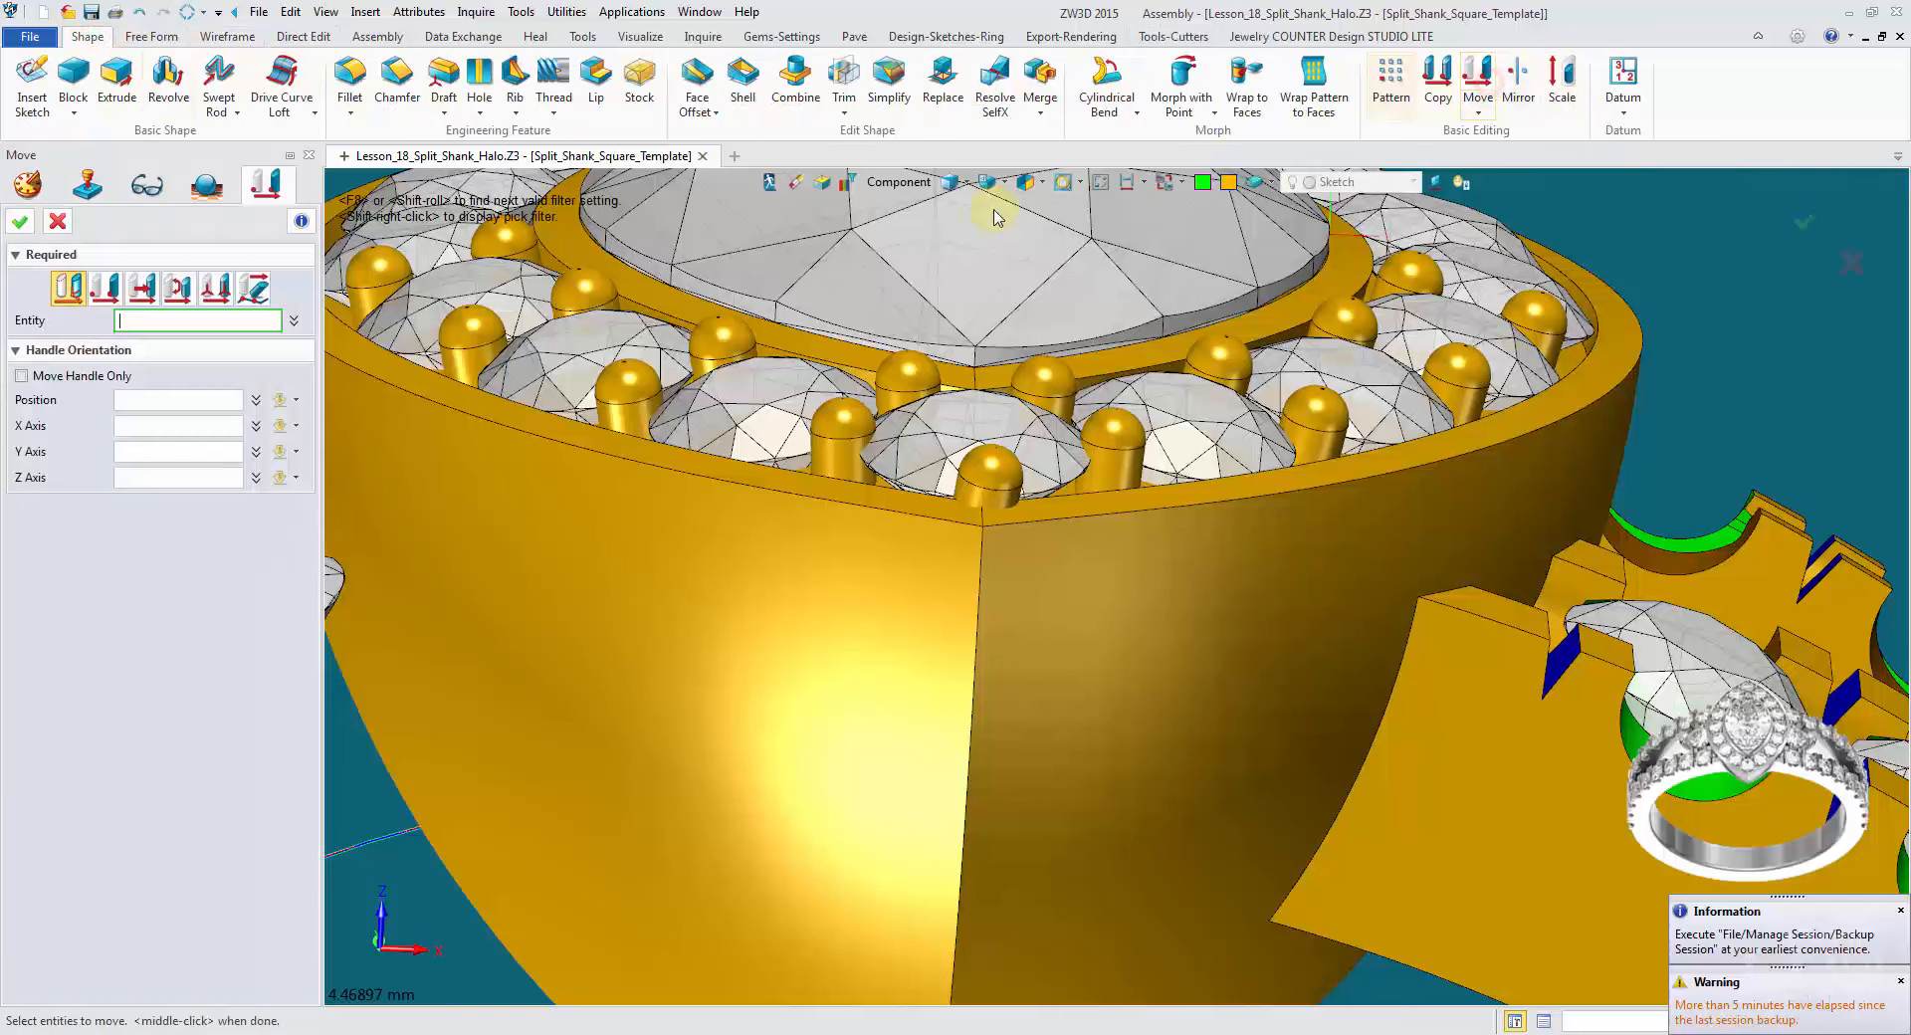
pyautogui.click(985, 470)
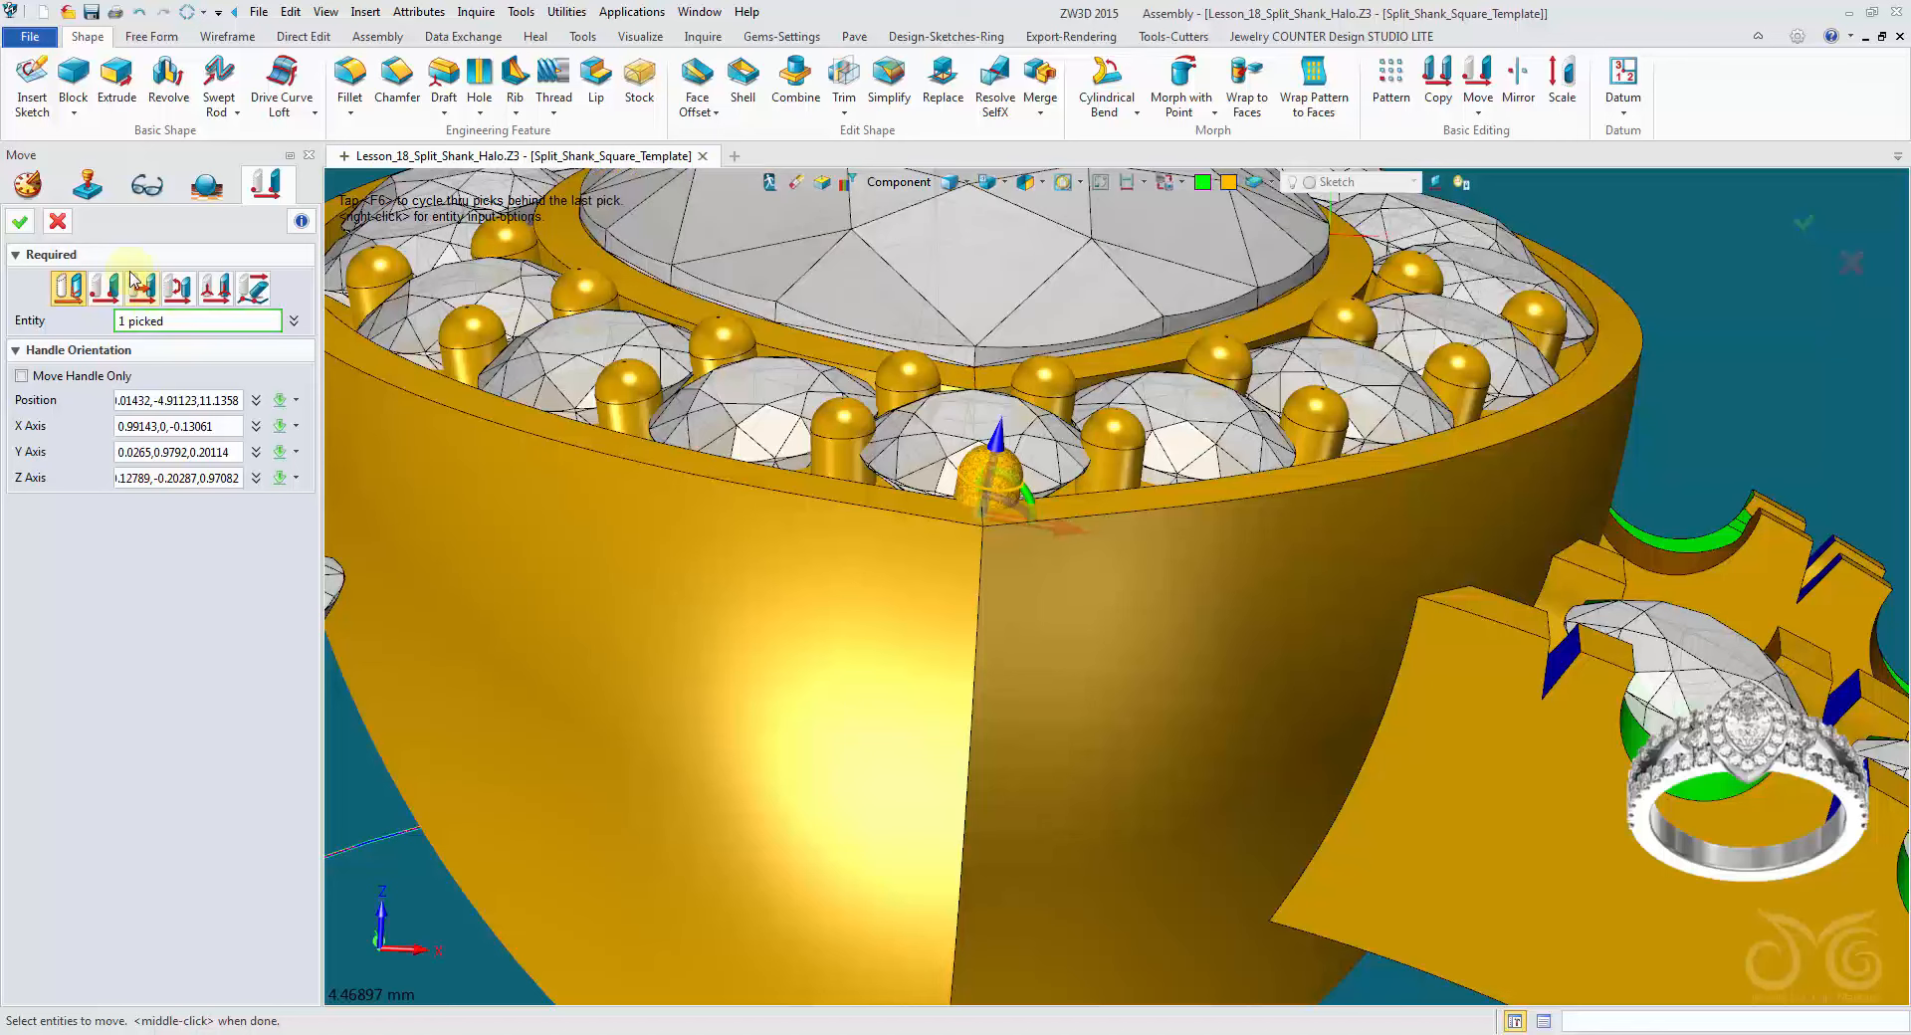
pyautogui.click(177, 288)
pyautogui.click(171, 348)
pyautogui.hotkey('ctrl', 'Up')
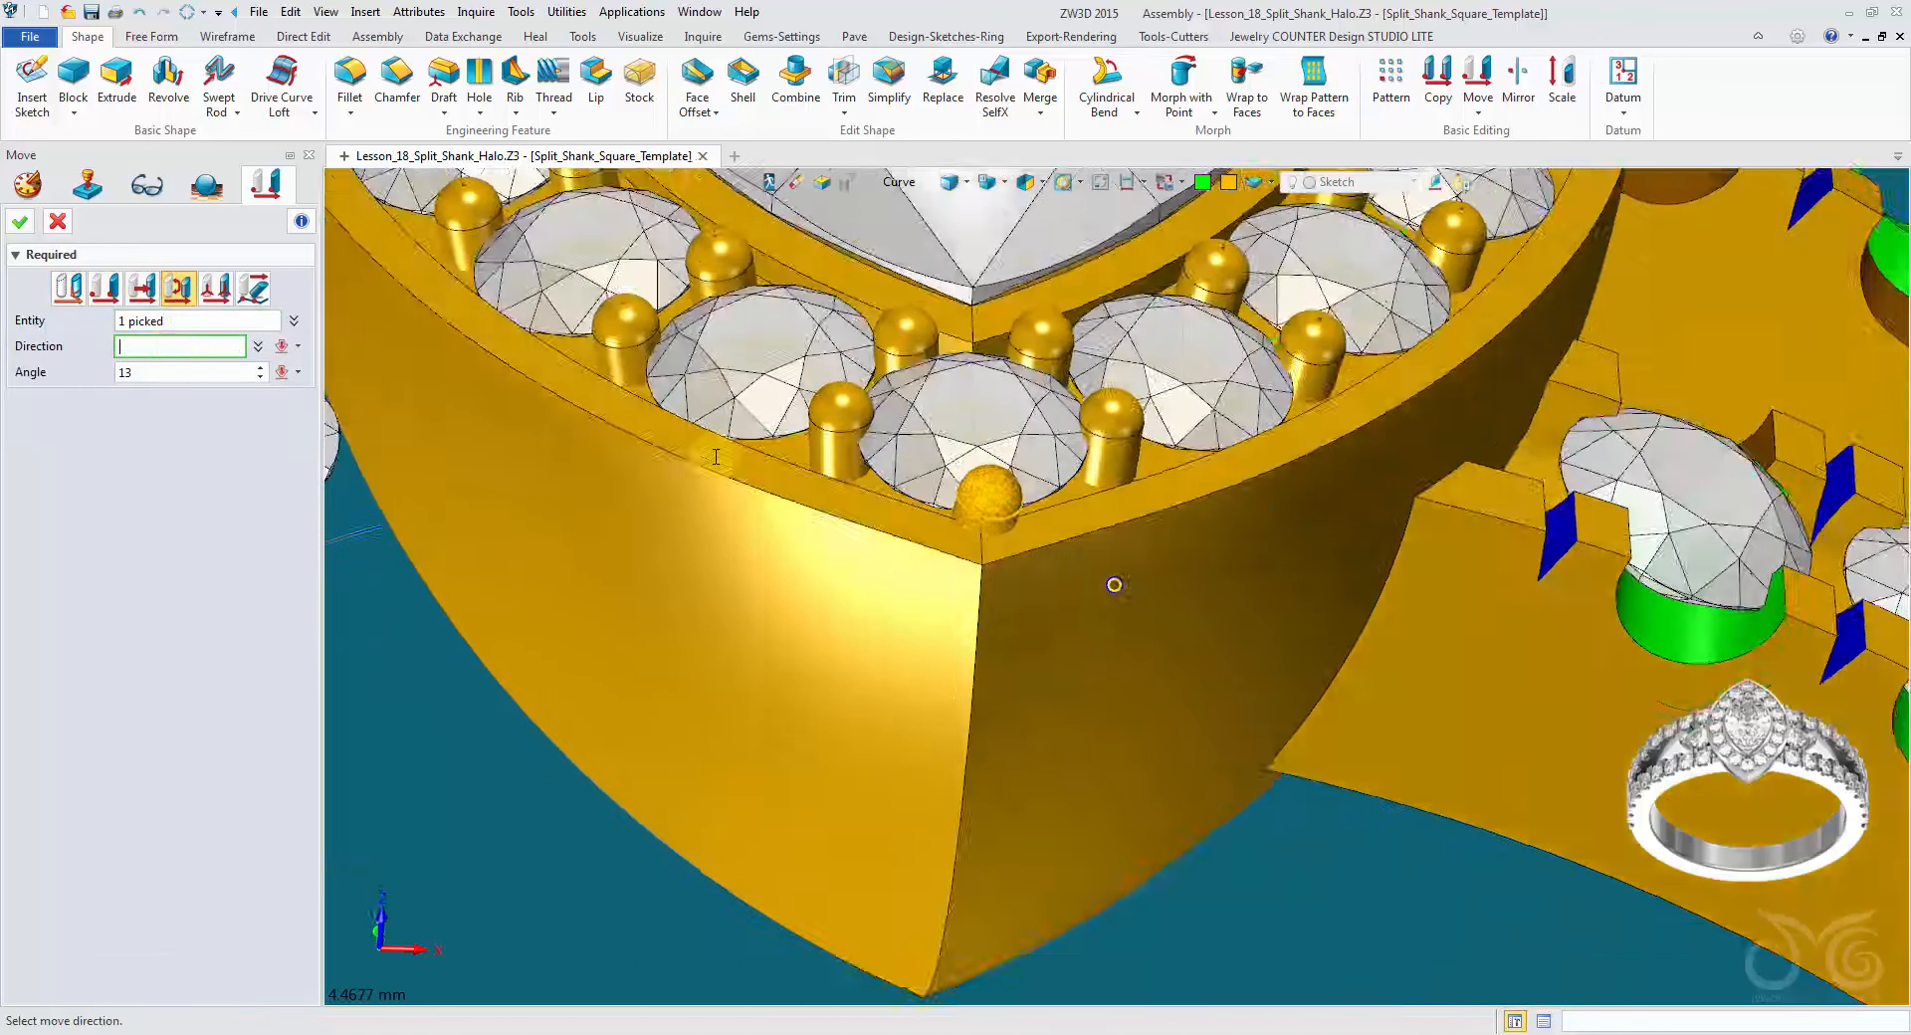
# Step: Choose the halo's centreline edge under the tip stone as the rotation direction, showing the model in wireframe to reach it
pyautogui.scroll(2, 1101, 580)
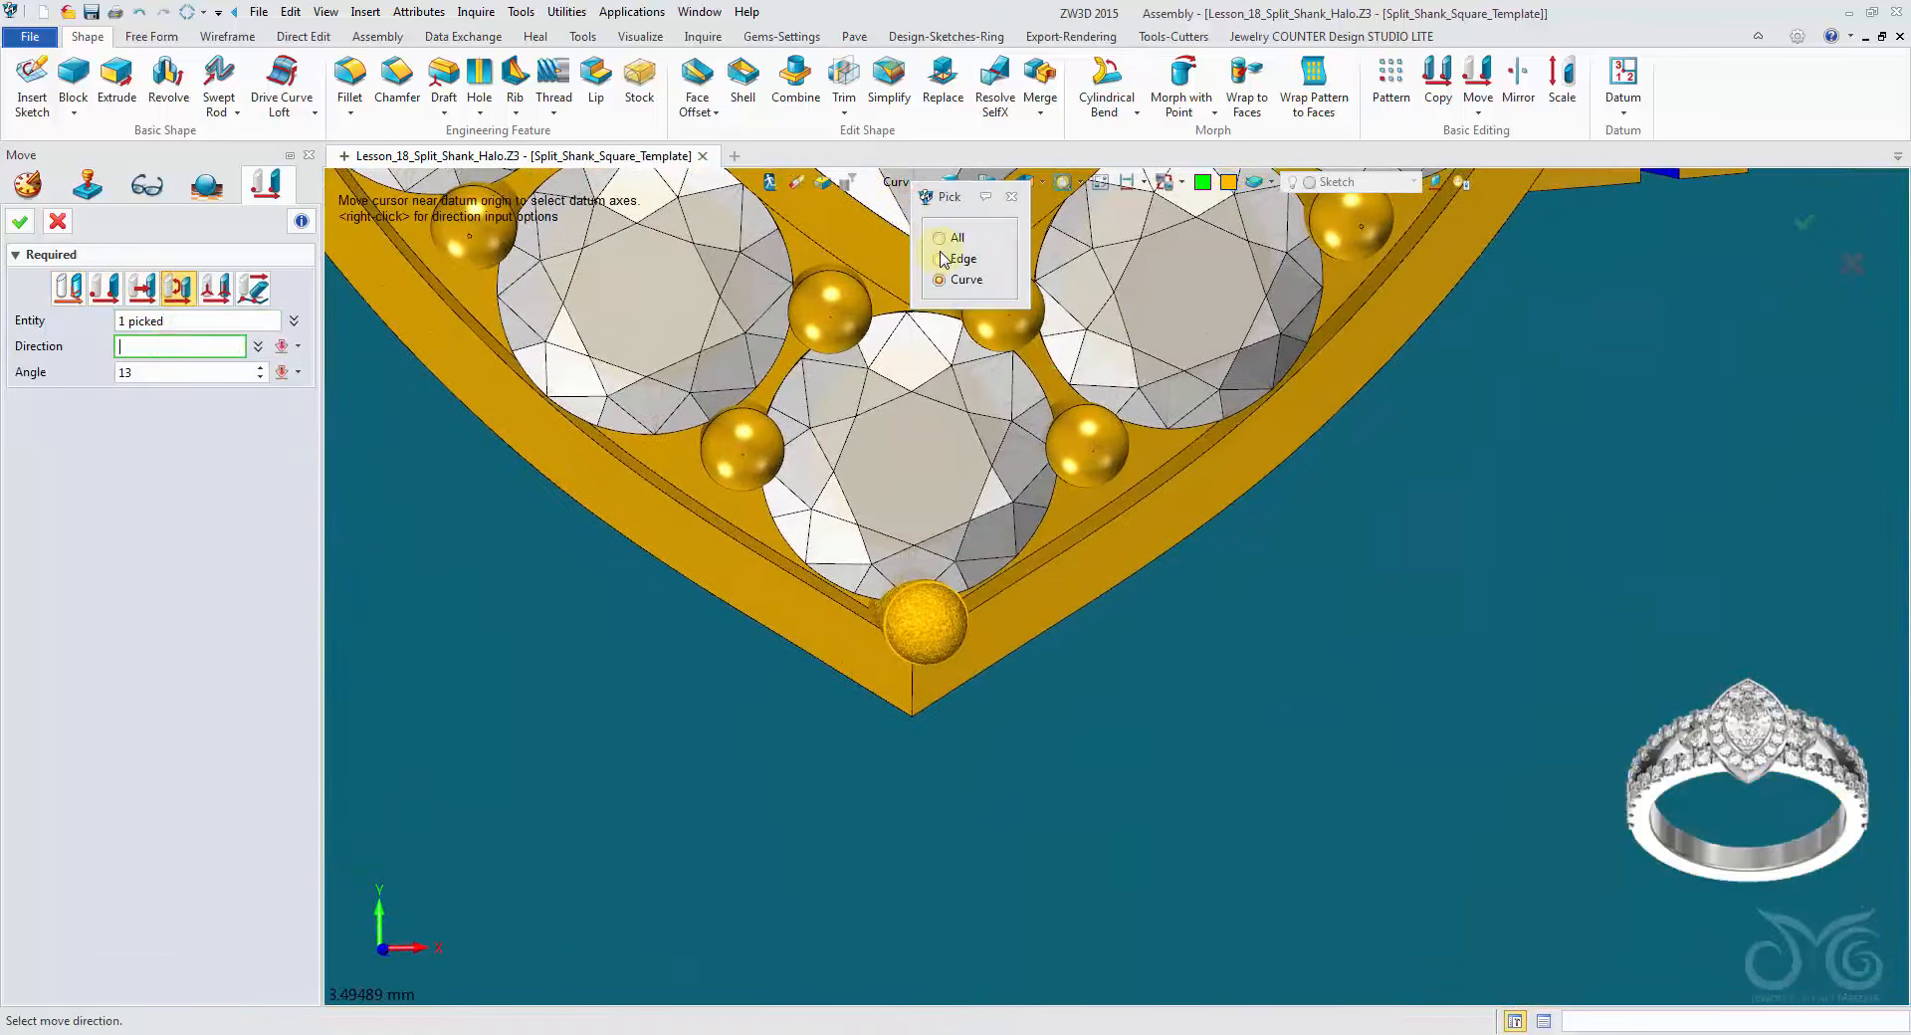
pyautogui.scroll(5, 939, 339)
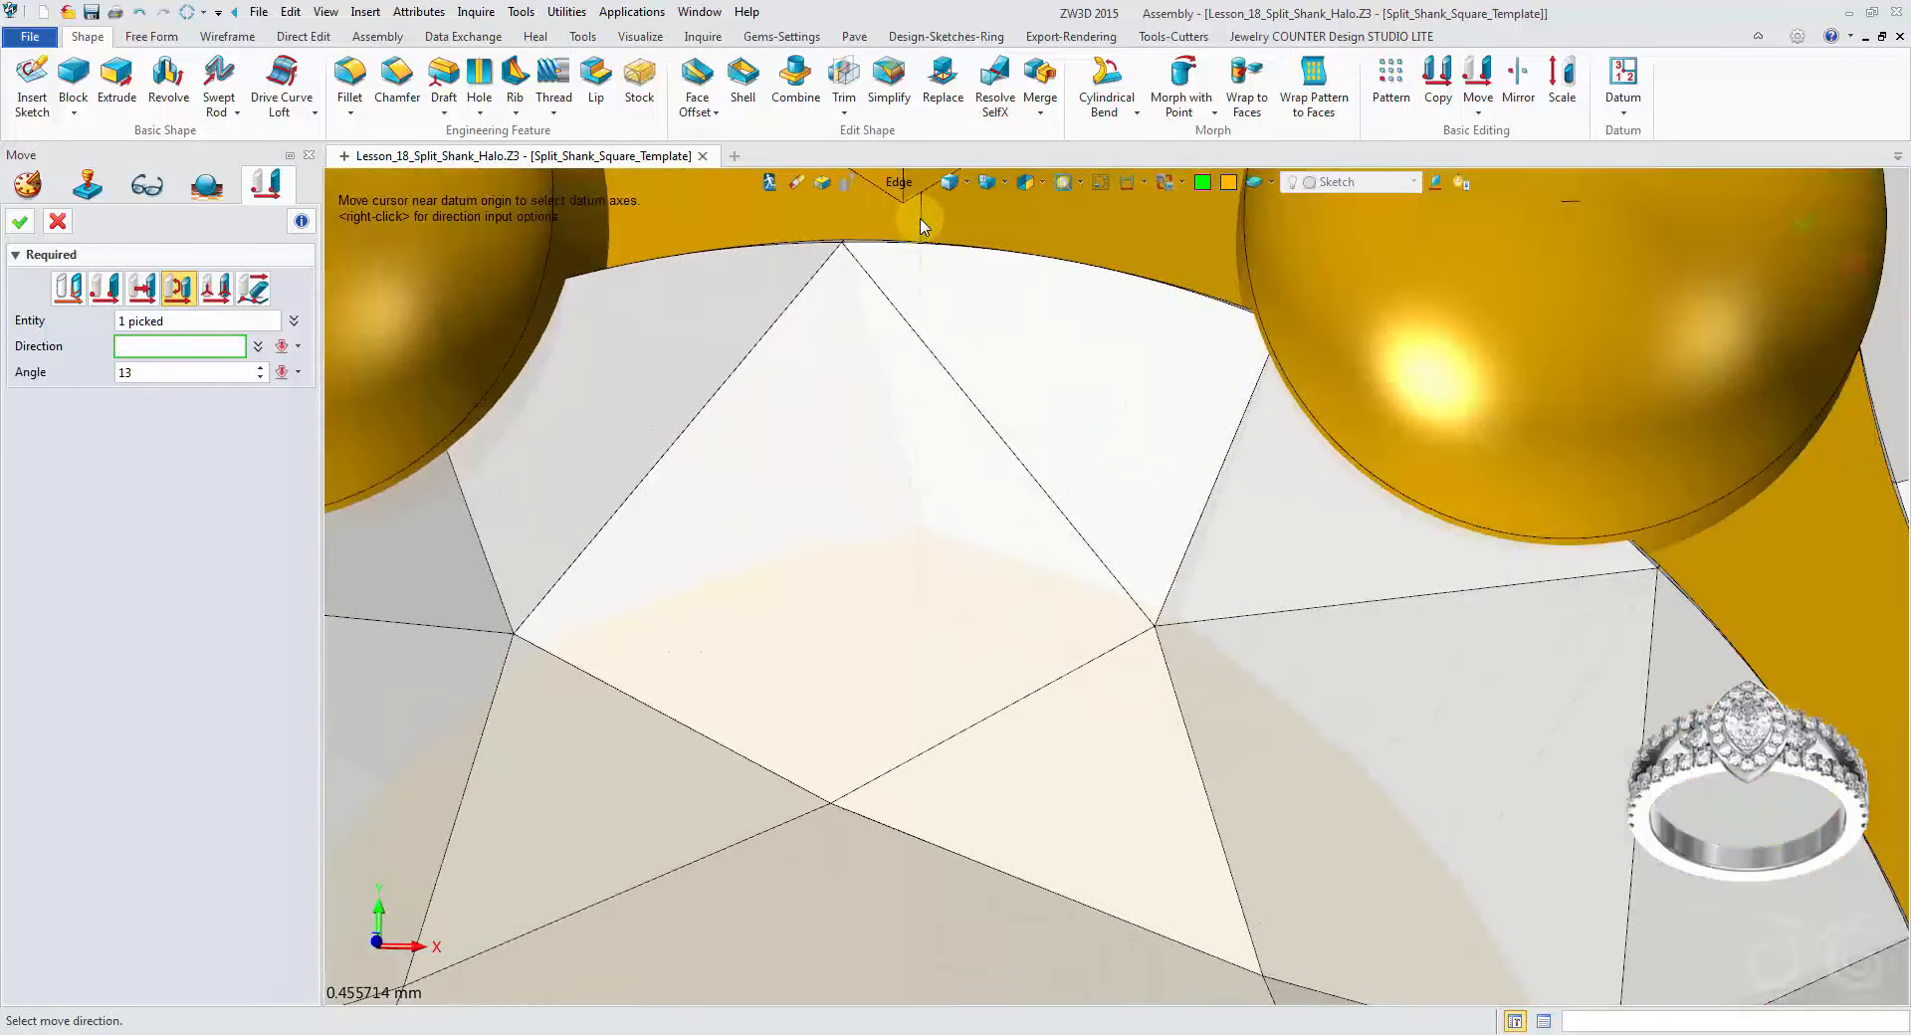
pyautogui.moveTo(920, 226); pyautogui.dragTo(1192, 418, button='right')
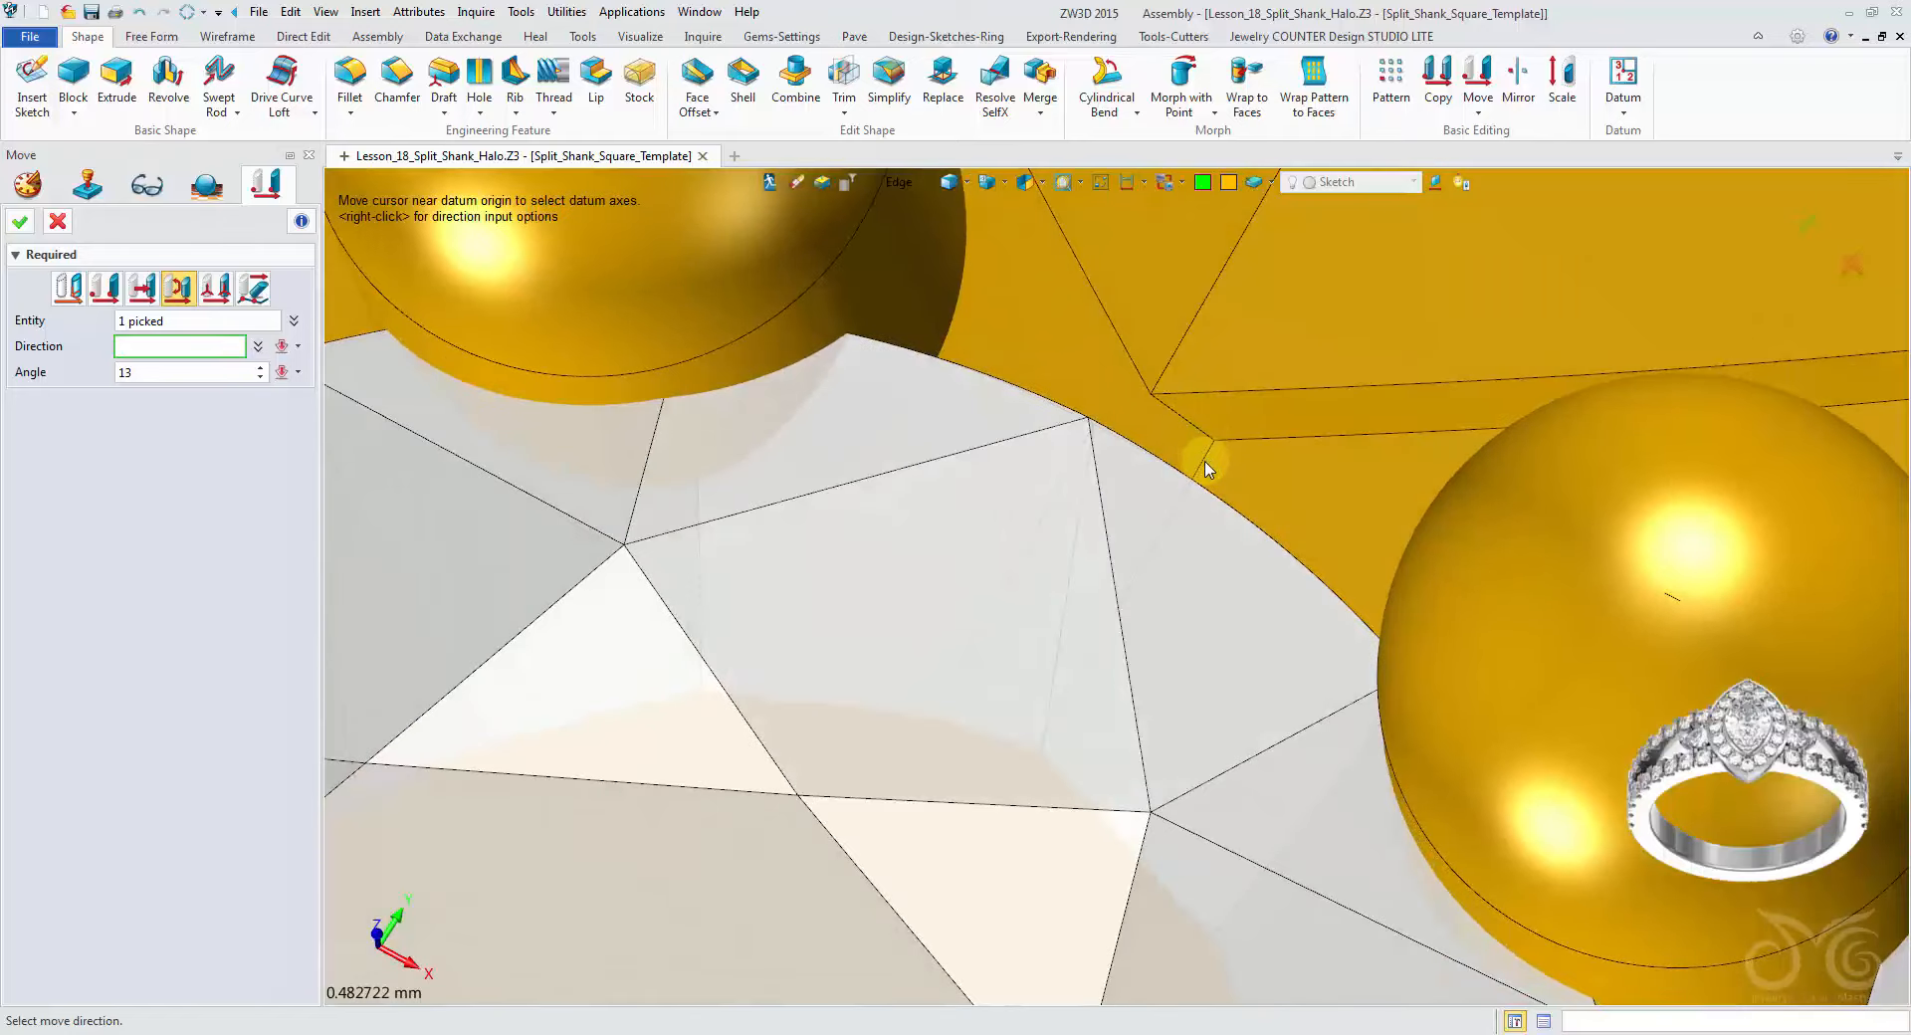
pyautogui.scroll(-6, 1206, 468)
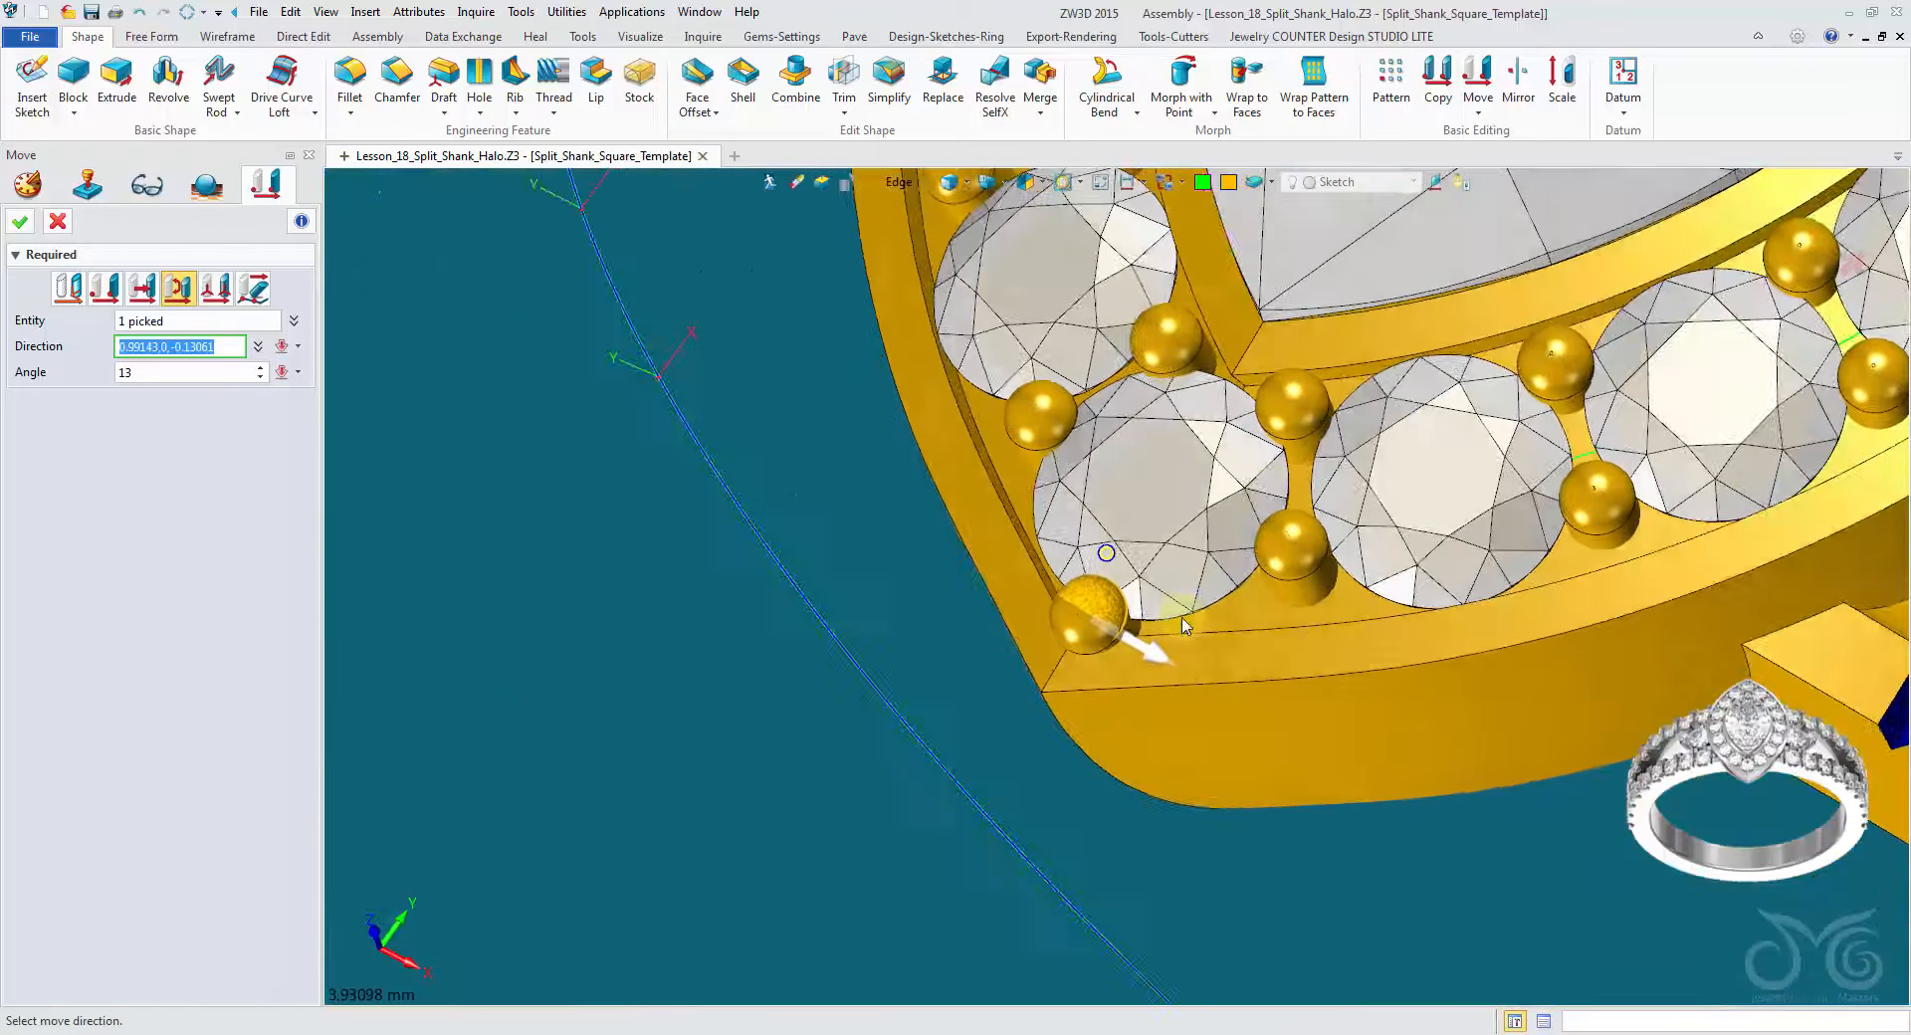
pyautogui.moveTo(1184, 625); pyautogui.dragTo(1222, 647, button='right')
pyautogui.scroll(2, 1256, 323)
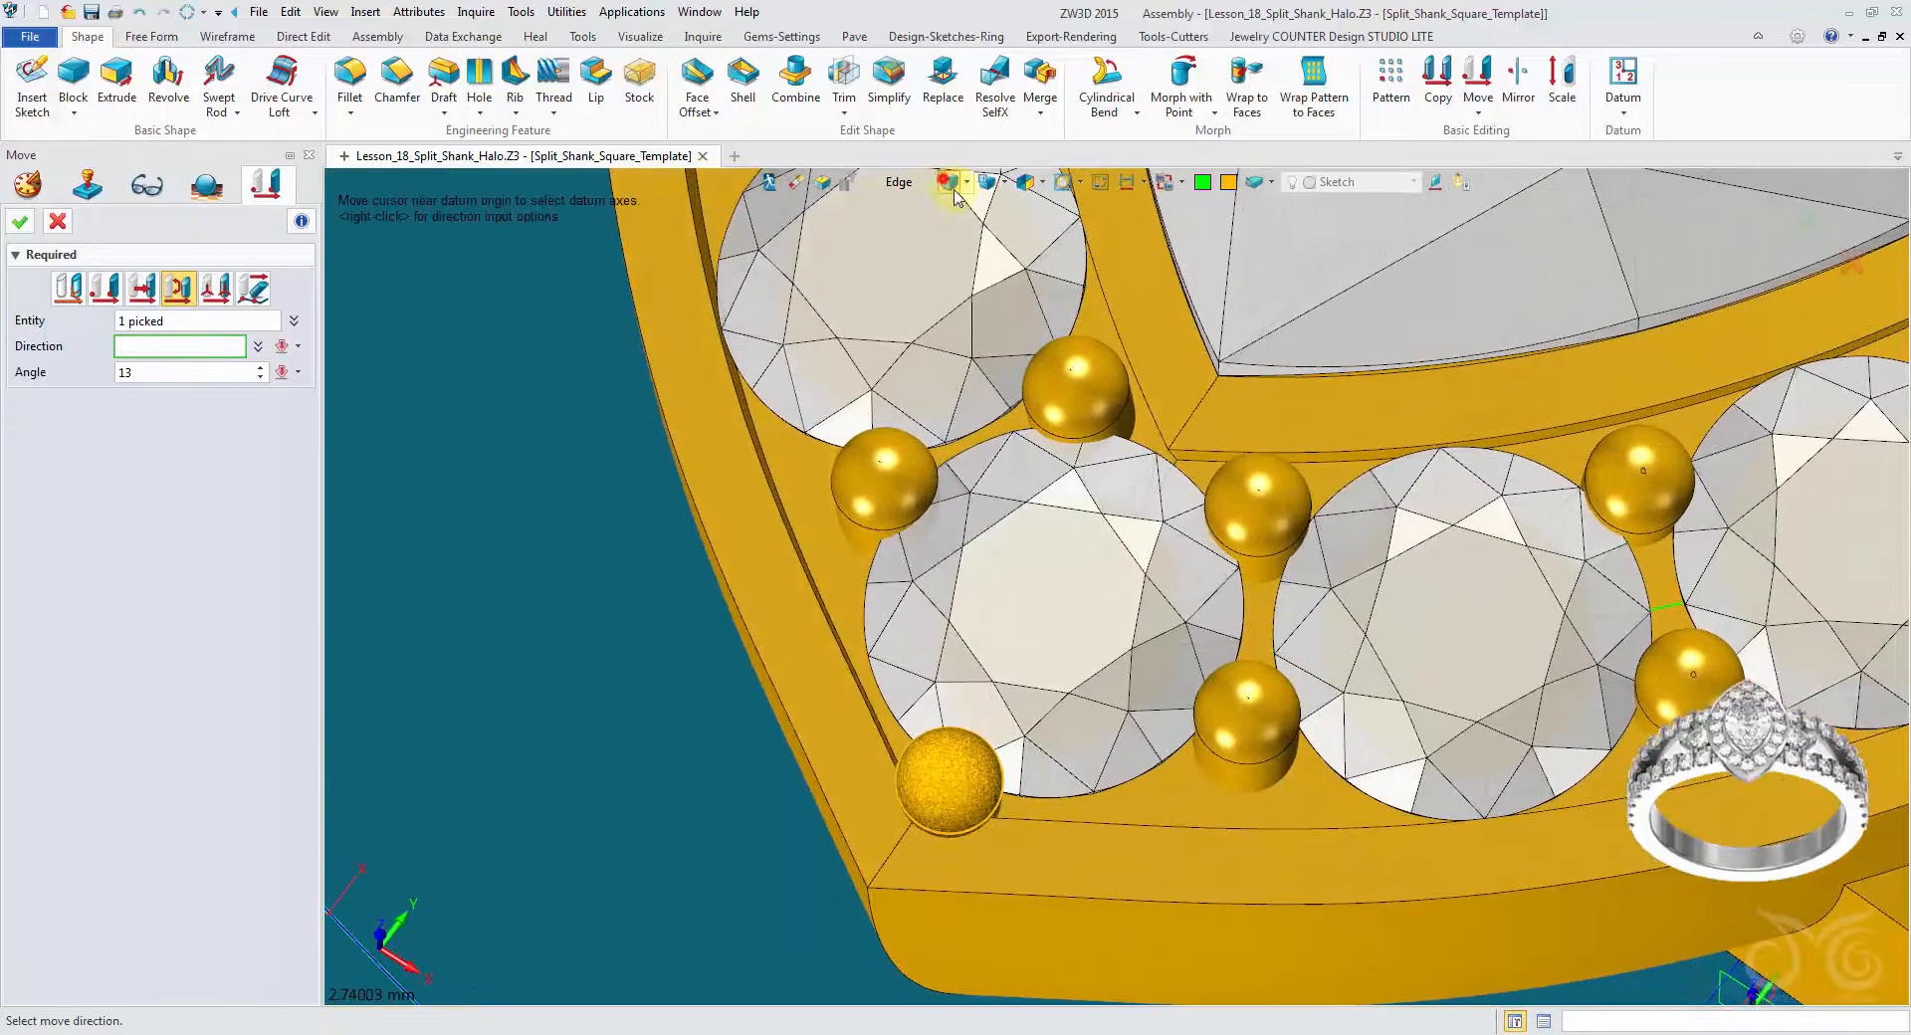
pyautogui.click(948, 183)
pyautogui.scroll(5, 1174, 547)
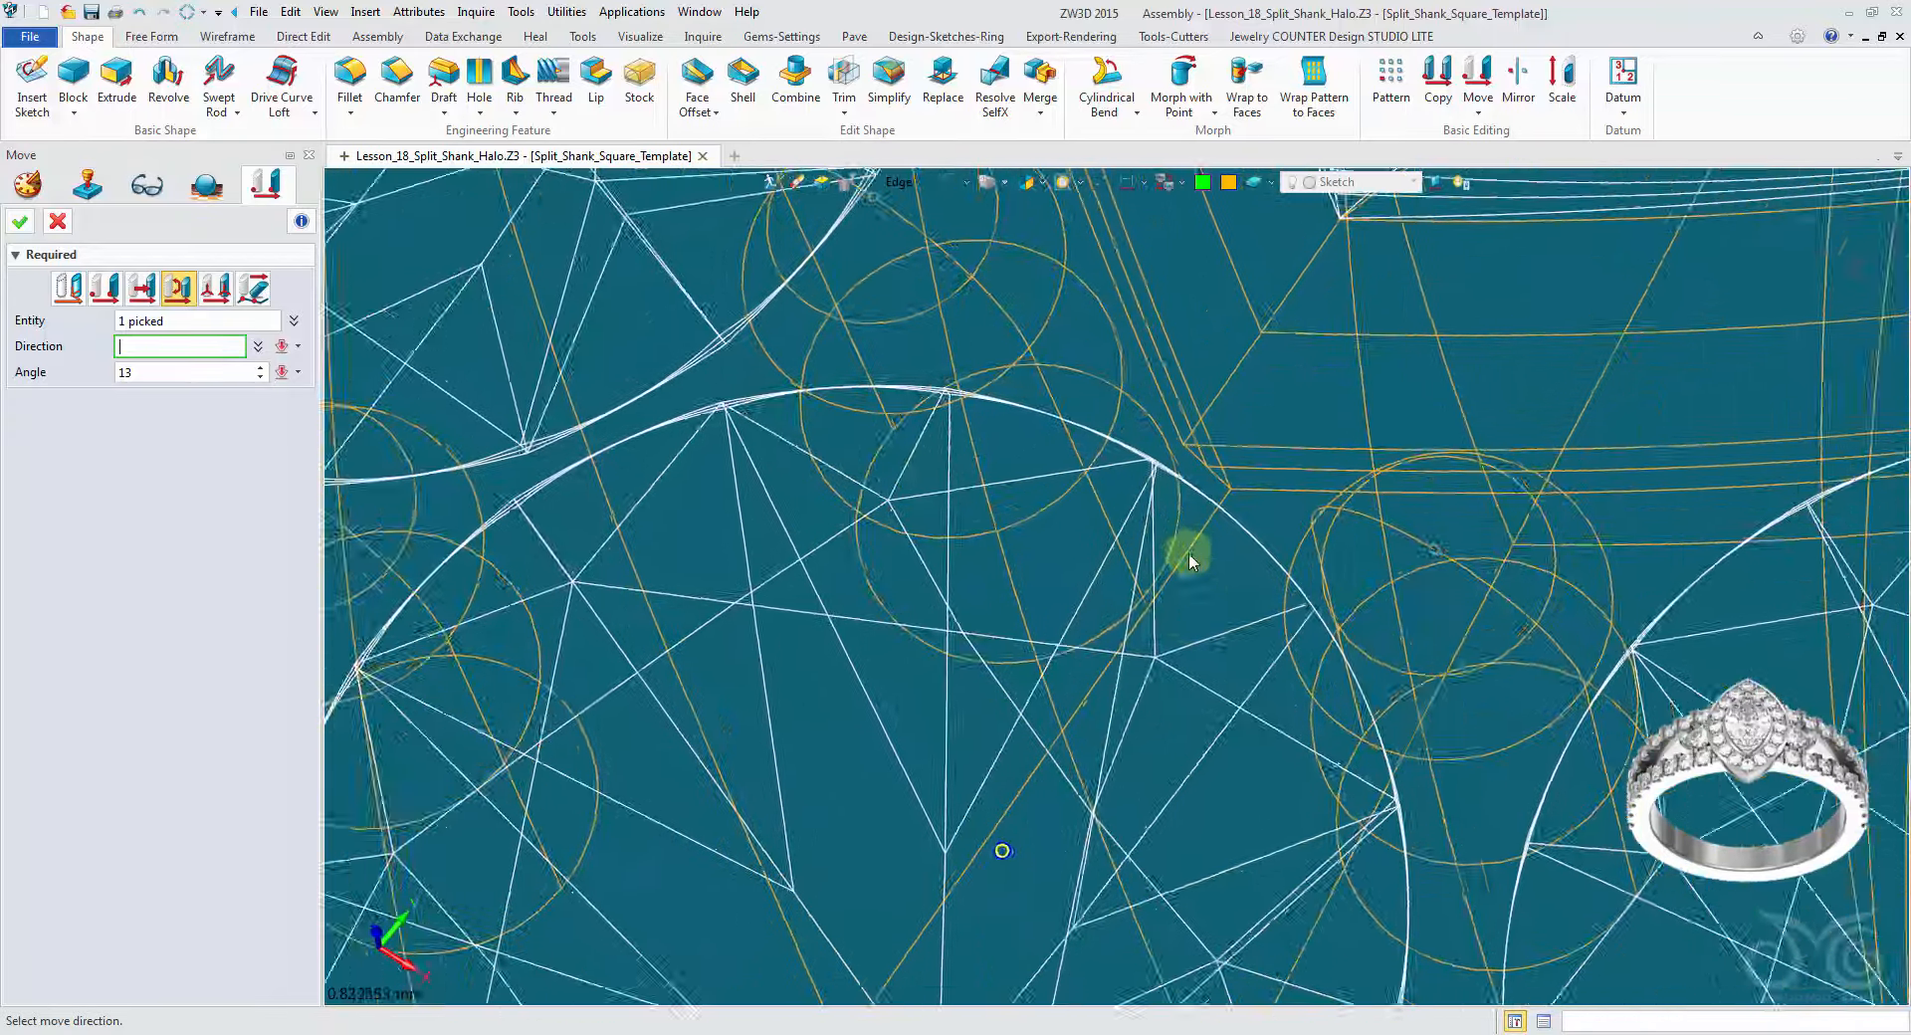
pyautogui.click(1190, 555)
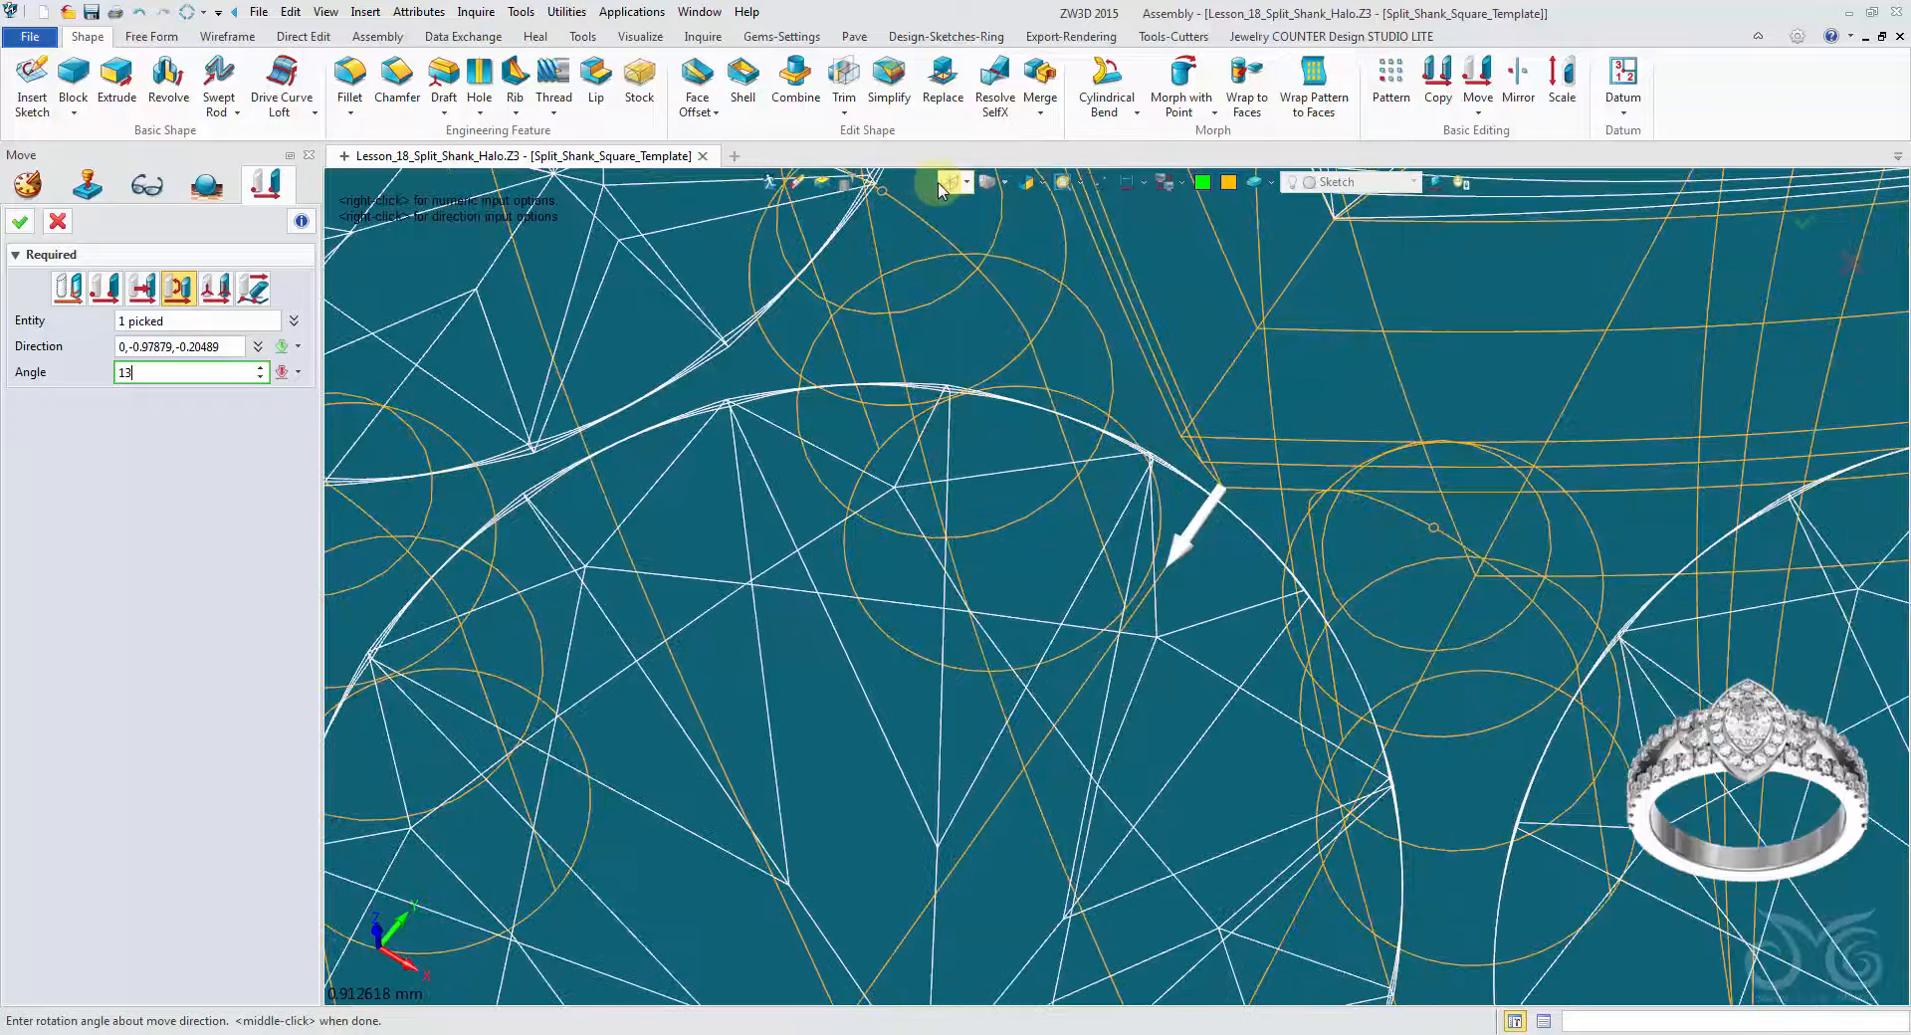
# Step: Return to the shaded display, set the tip prong's rotation angle to 8 and apply the move
pyautogui.click(945, 185)
pyautogui.scroll(-3, 926, 328)
pyautogui.moveTo(926, 333)
pyautogui.mouseDown(button='right')
pyautogui.moveTo(810, 418)
pyautogui.moveTo(708, 448)
pyautogui.moveTo(246, 388)
pyautogui.mouseUp(button='right')
pyautogui.doubleClick(180, 377)
pyautogui.write('8')
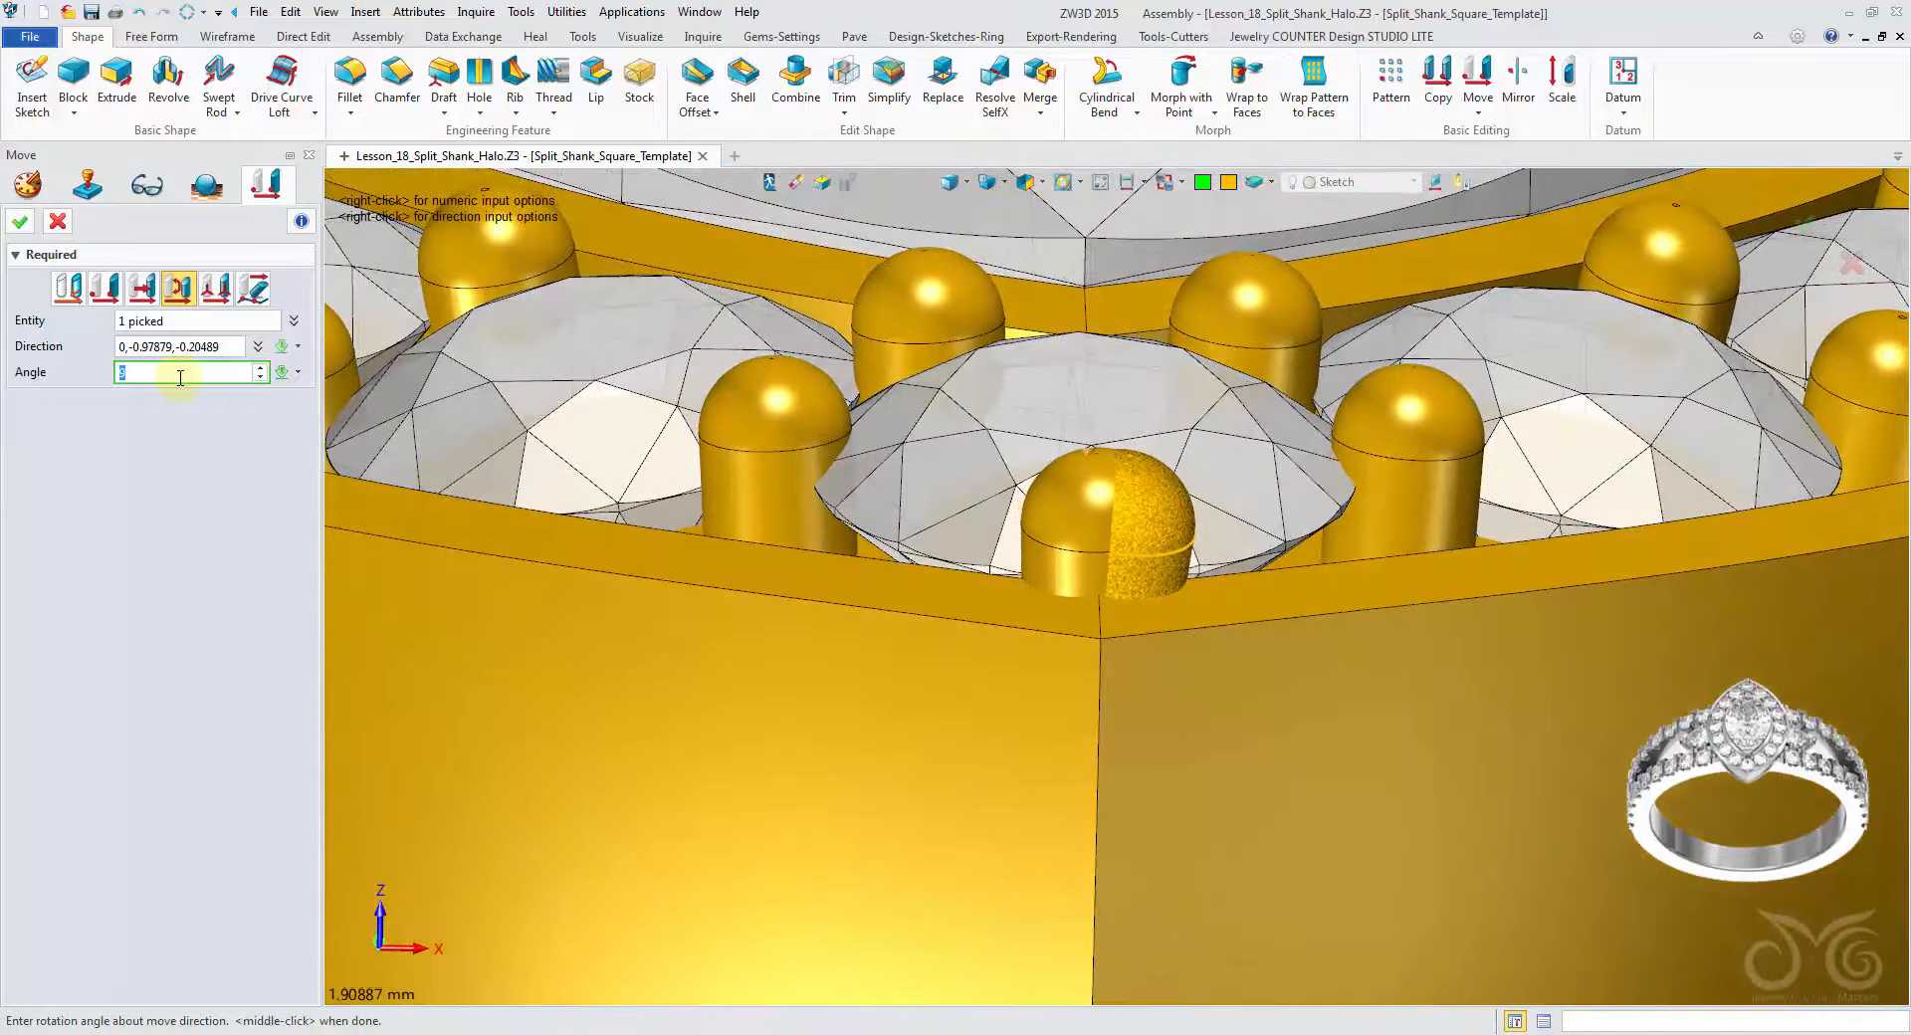
pyautogui.press('Return')
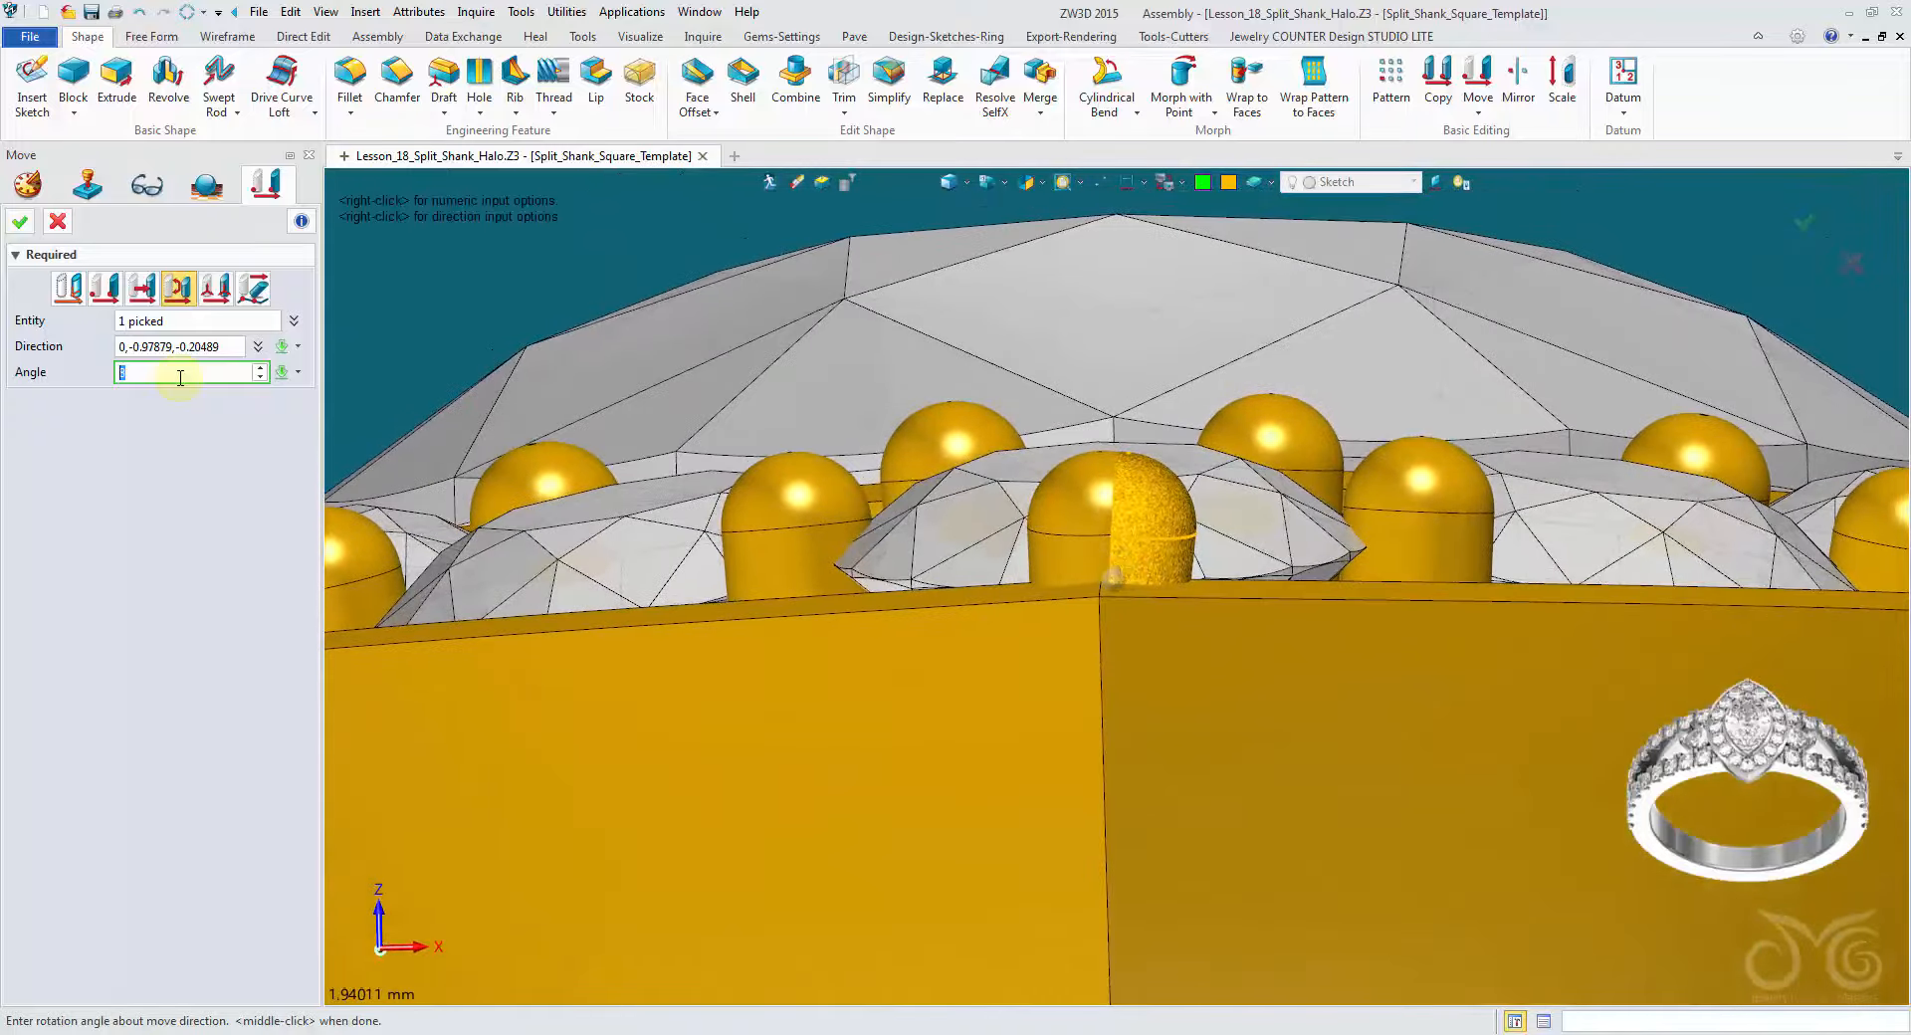
pyautogui.click(20, 222)
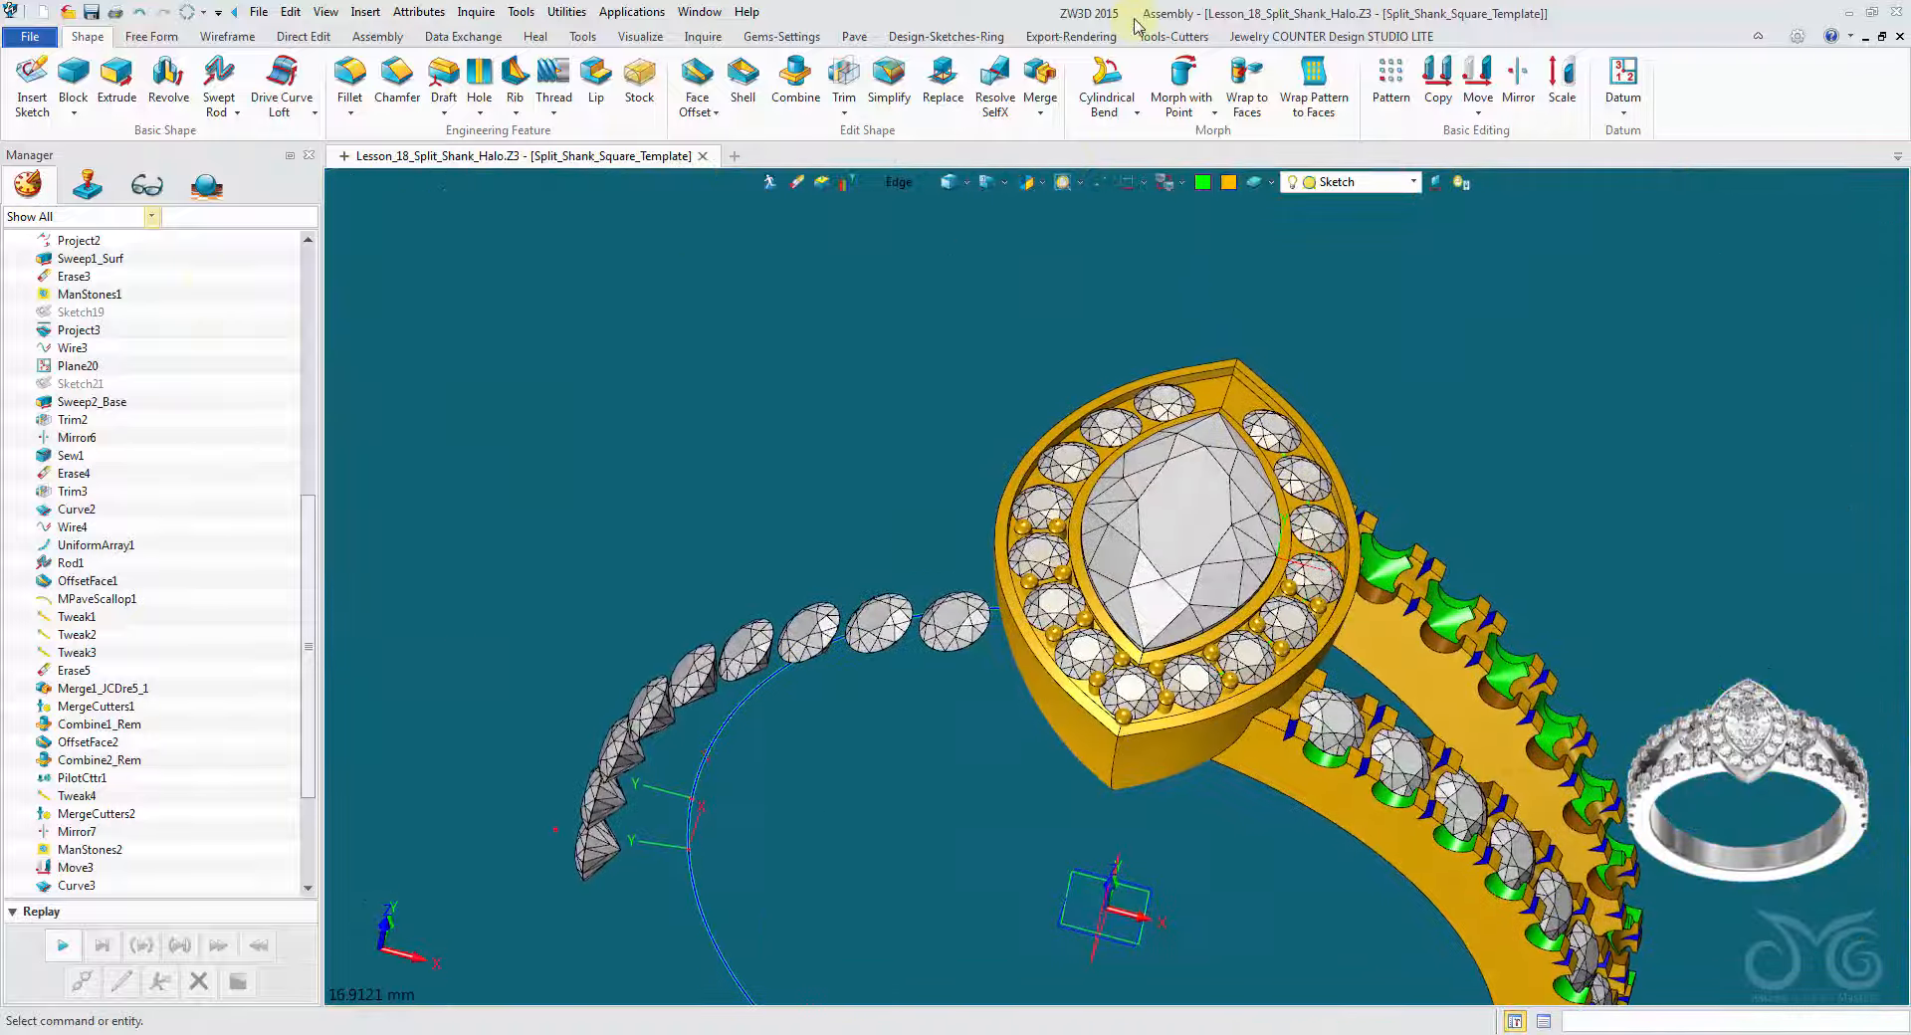
# Step: Start Mirror Components with the datum plane at the ring's centre, between the front and rear shanks, as the mirror datum
pyautogui.click(1172, 38)
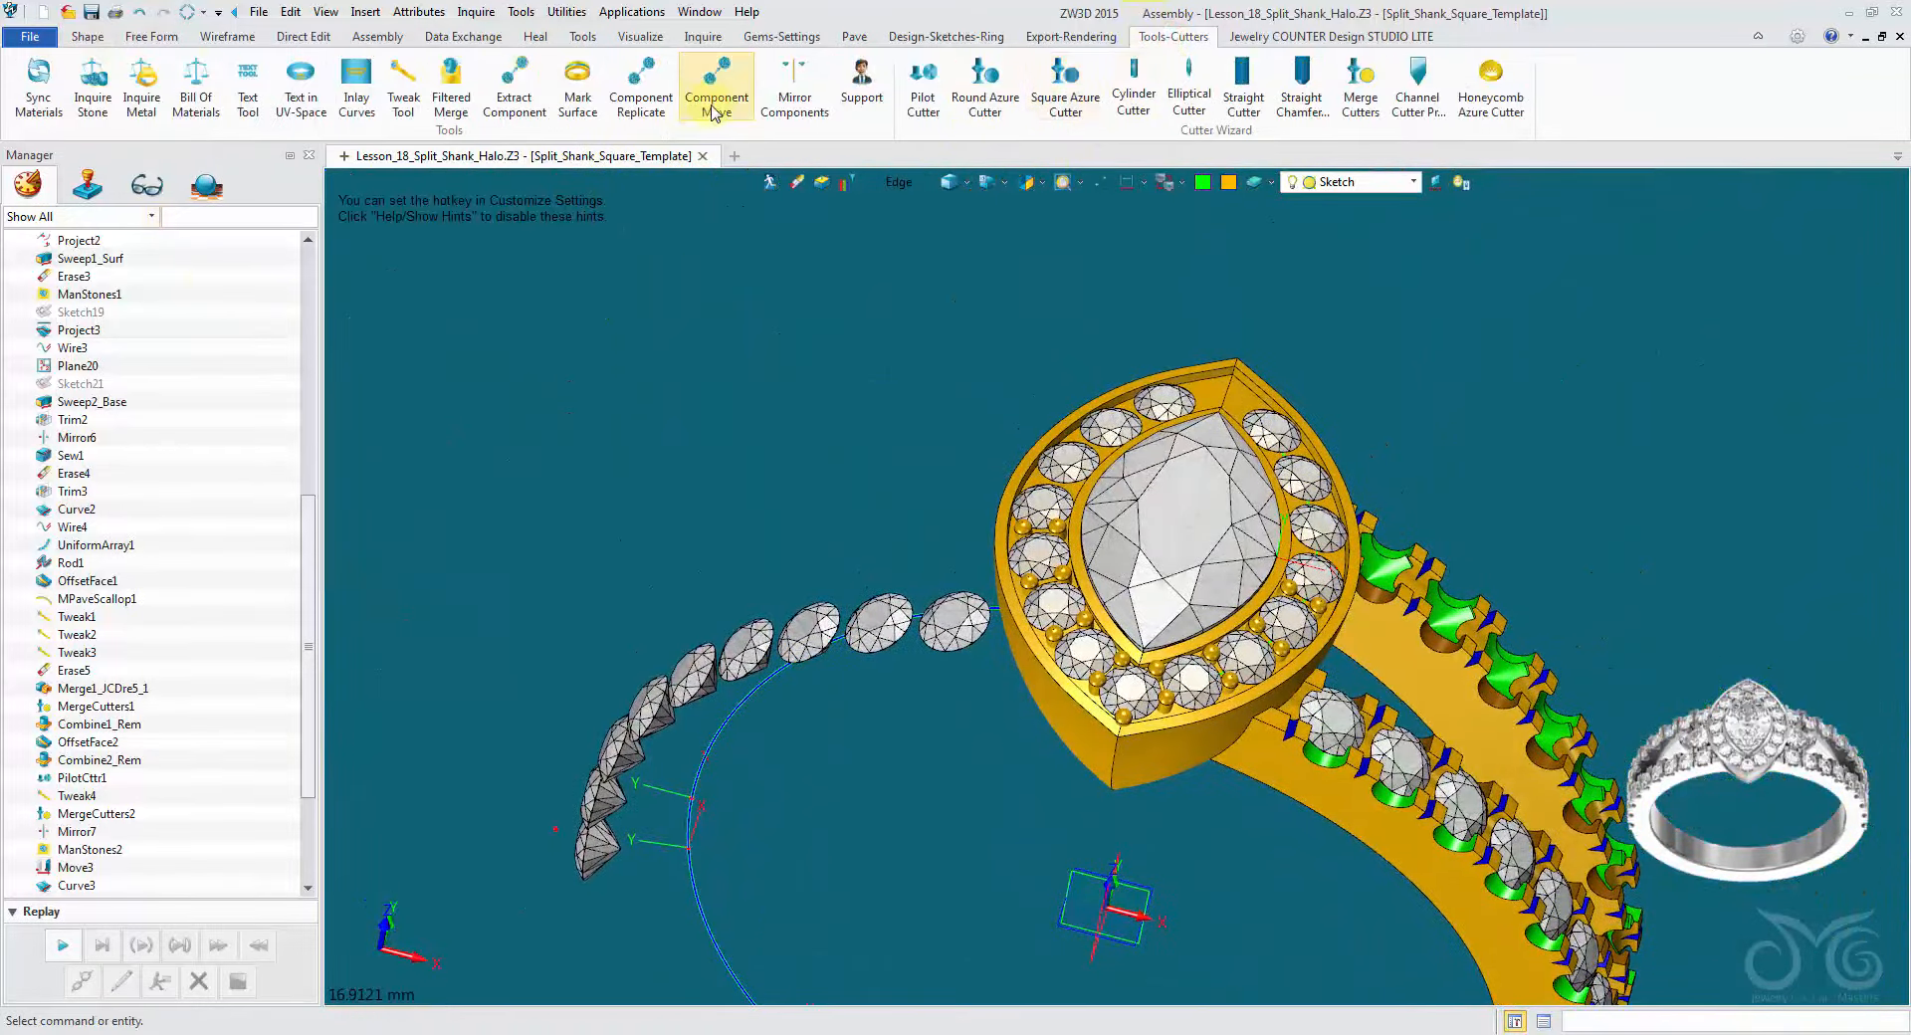
pyautogui.click(794, 104)
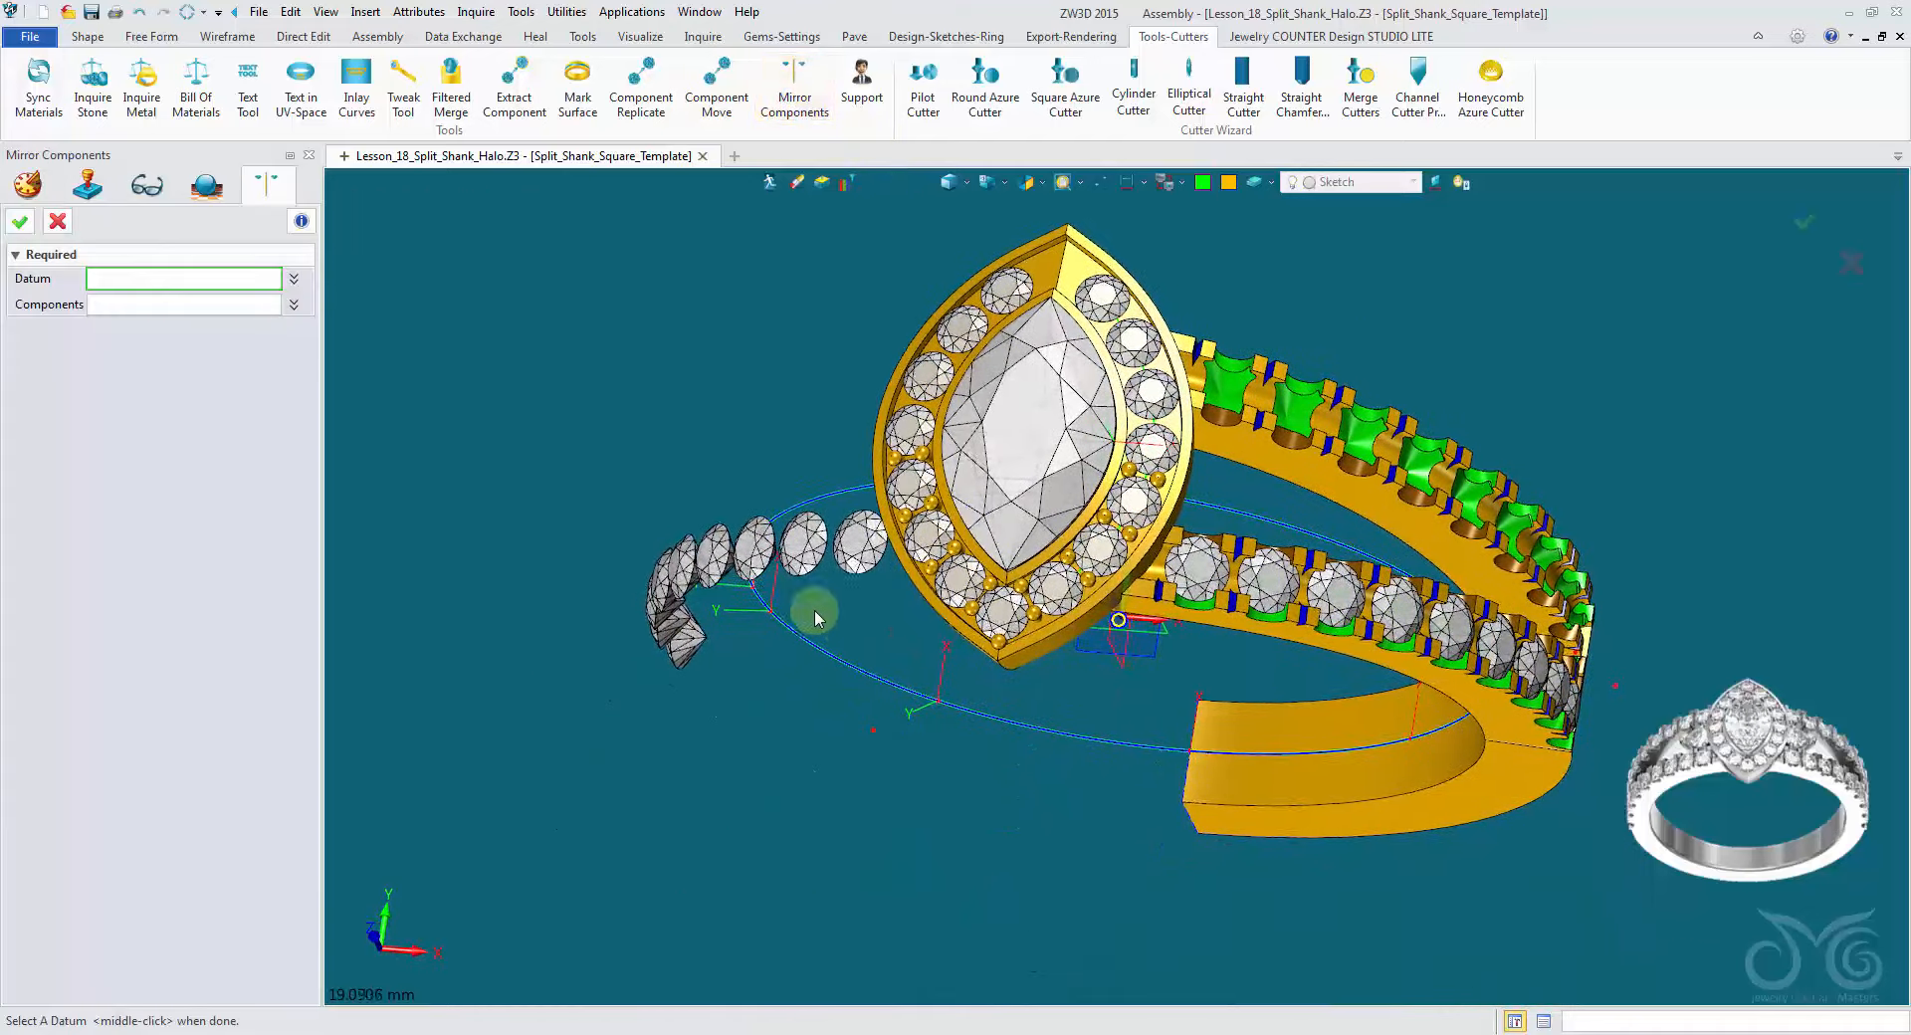
pyautogui.click(1090, 566)
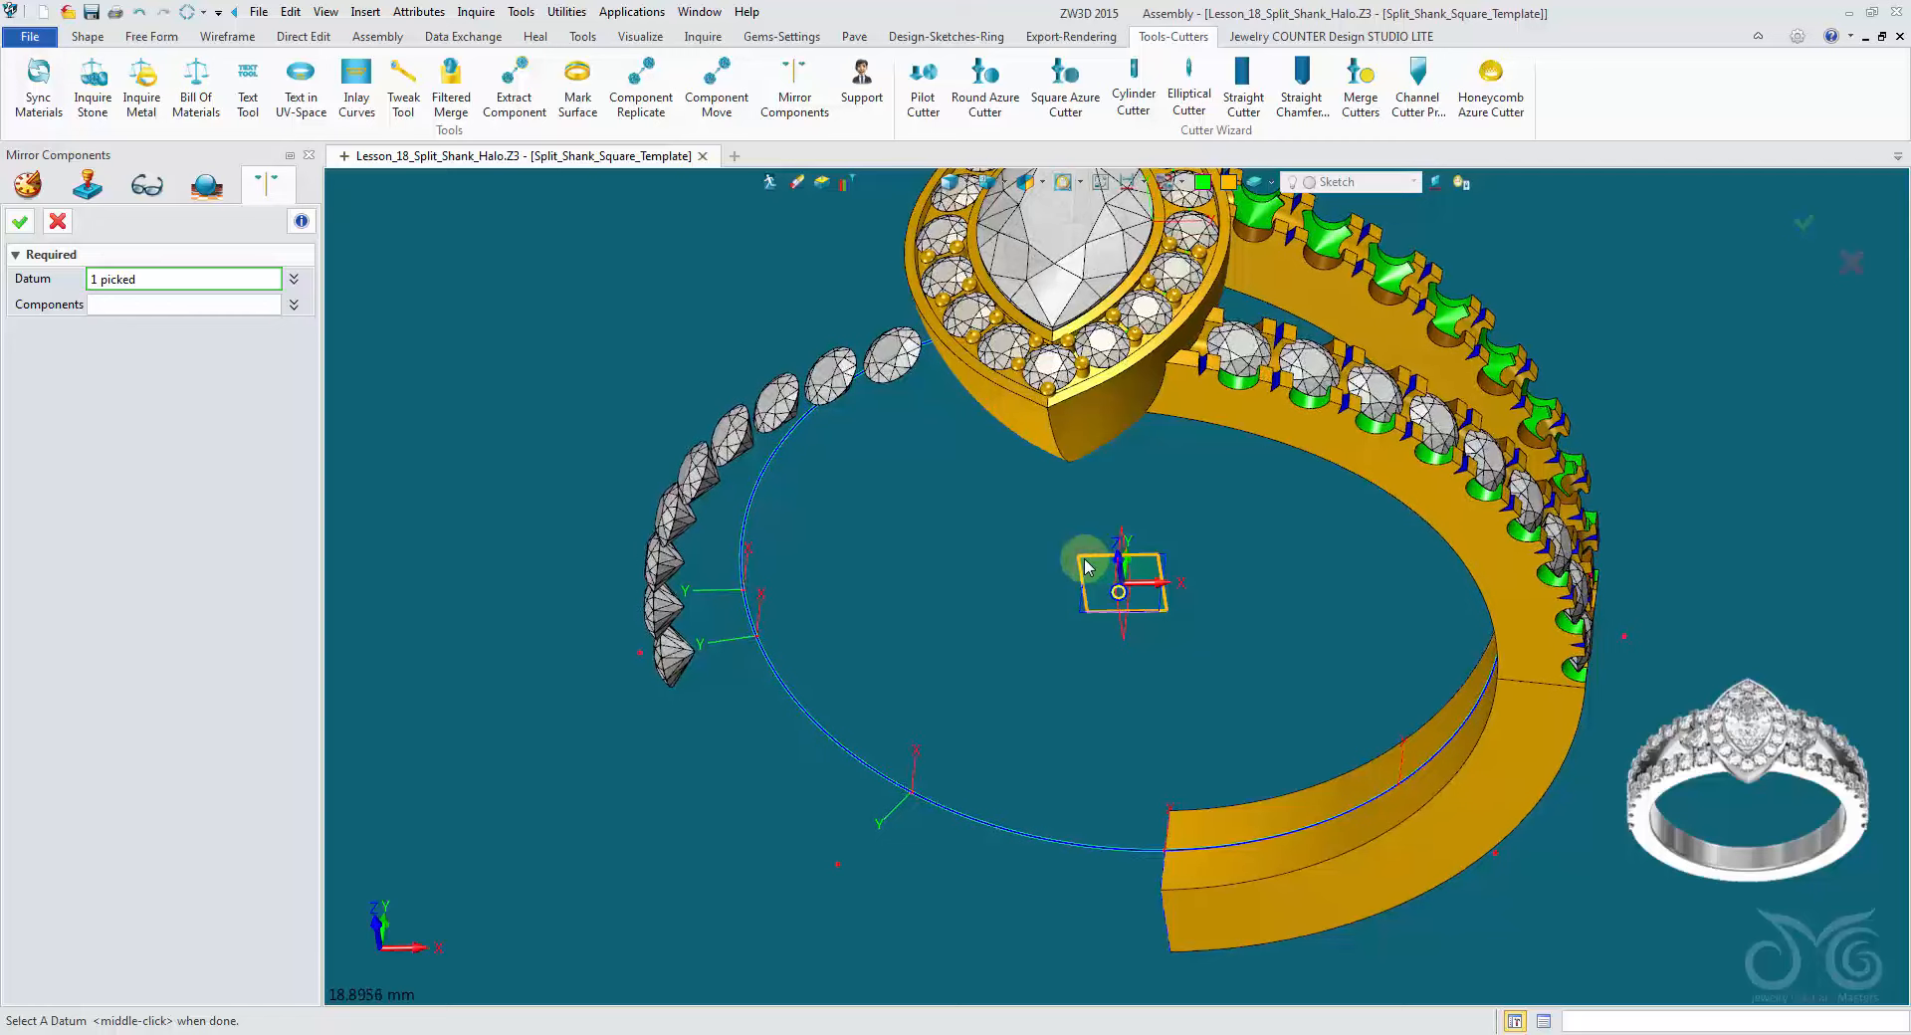
pyautogui.click(1083, 560)
pyautogui.click(198, 305)
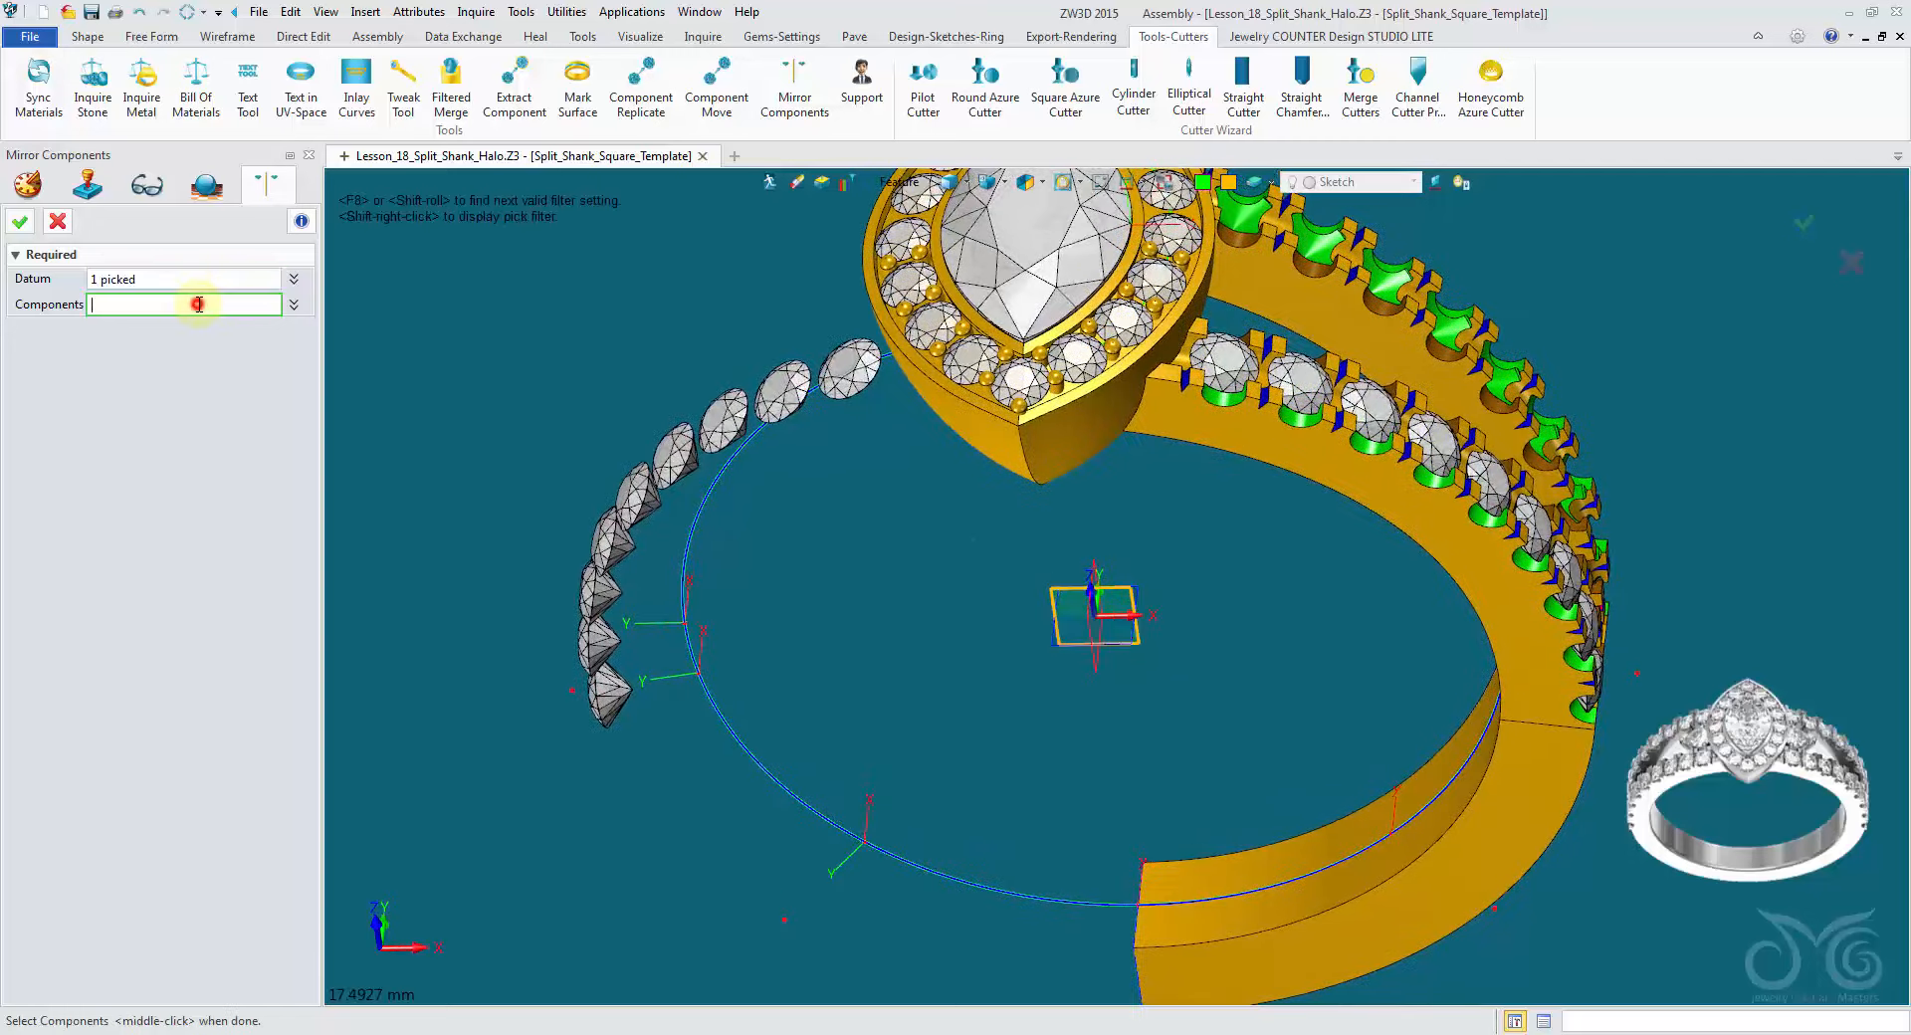
# Step: Add the cut front shank's stone array, the halo's tip stone and the front halo prongs on that side to the mirror selection
pyautogui.click(808, 443)
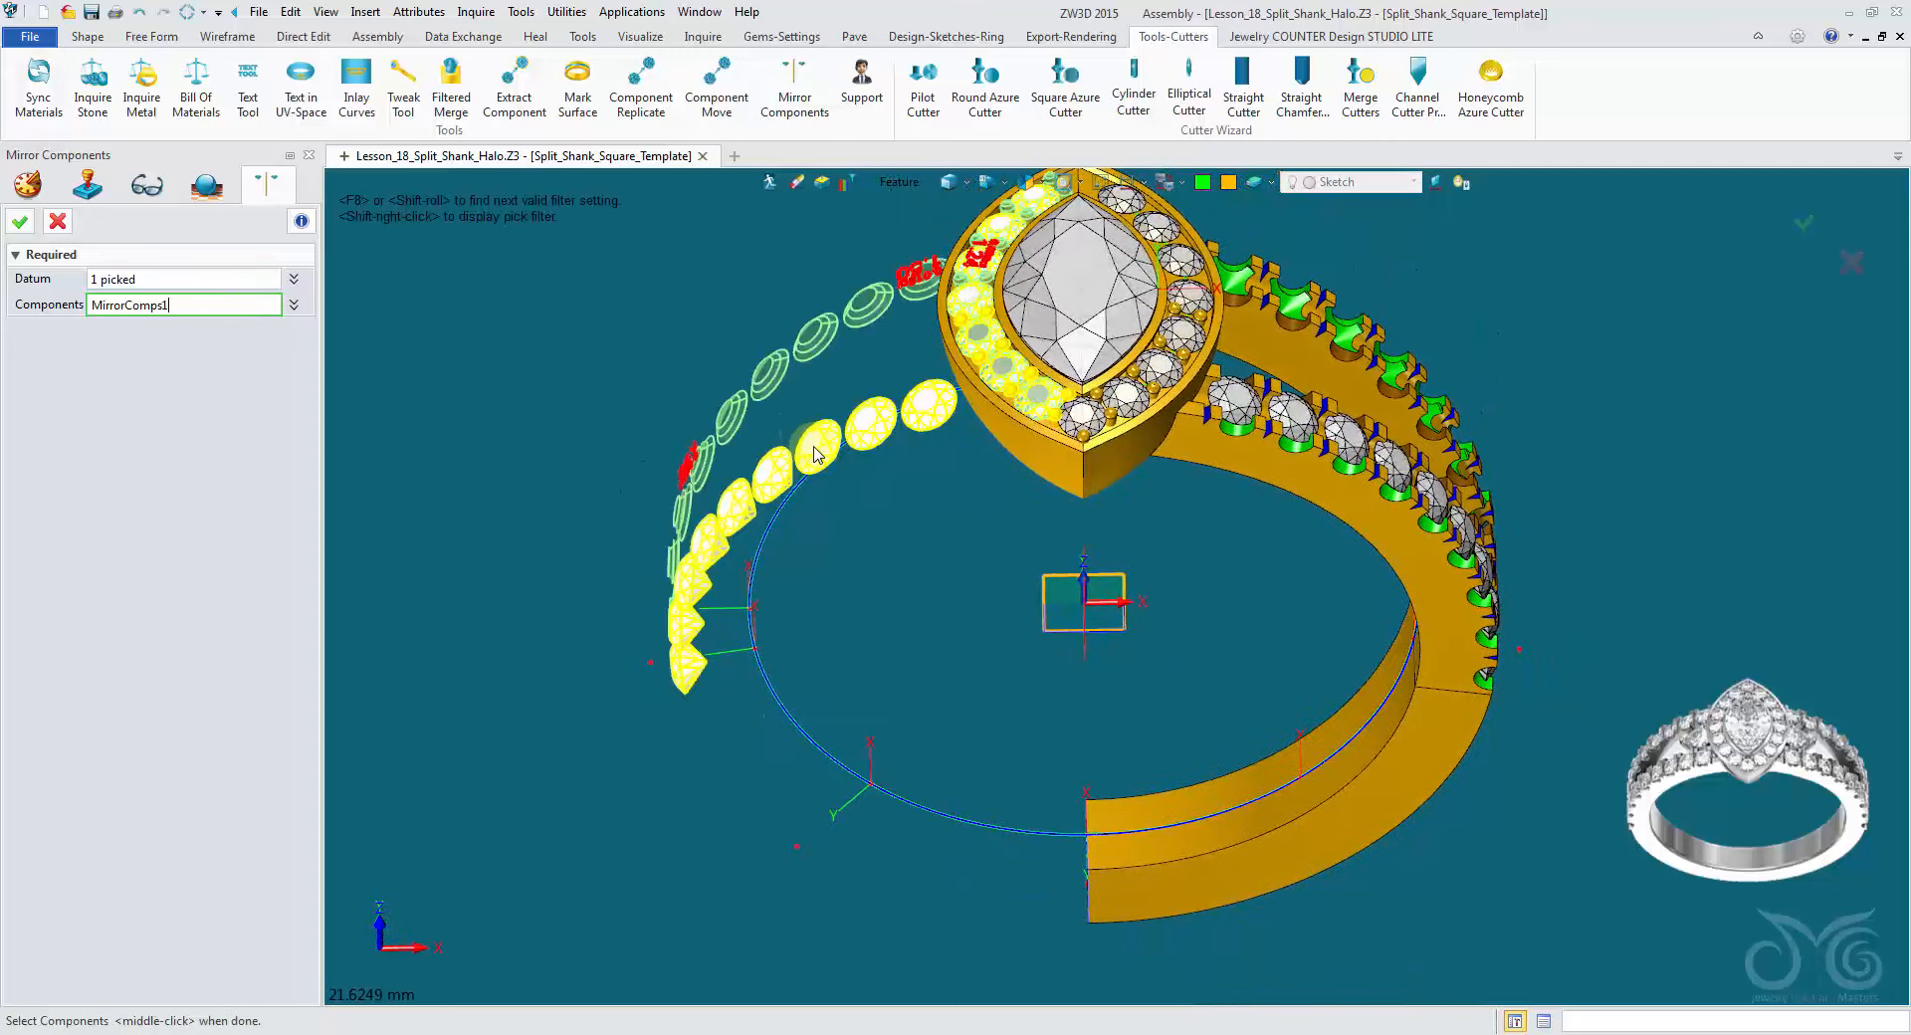
pyautogui.moveTo(813, 445); pyautogui.dragTo(814, 453, button='right')
pyautogui.middleClick(810, 422)
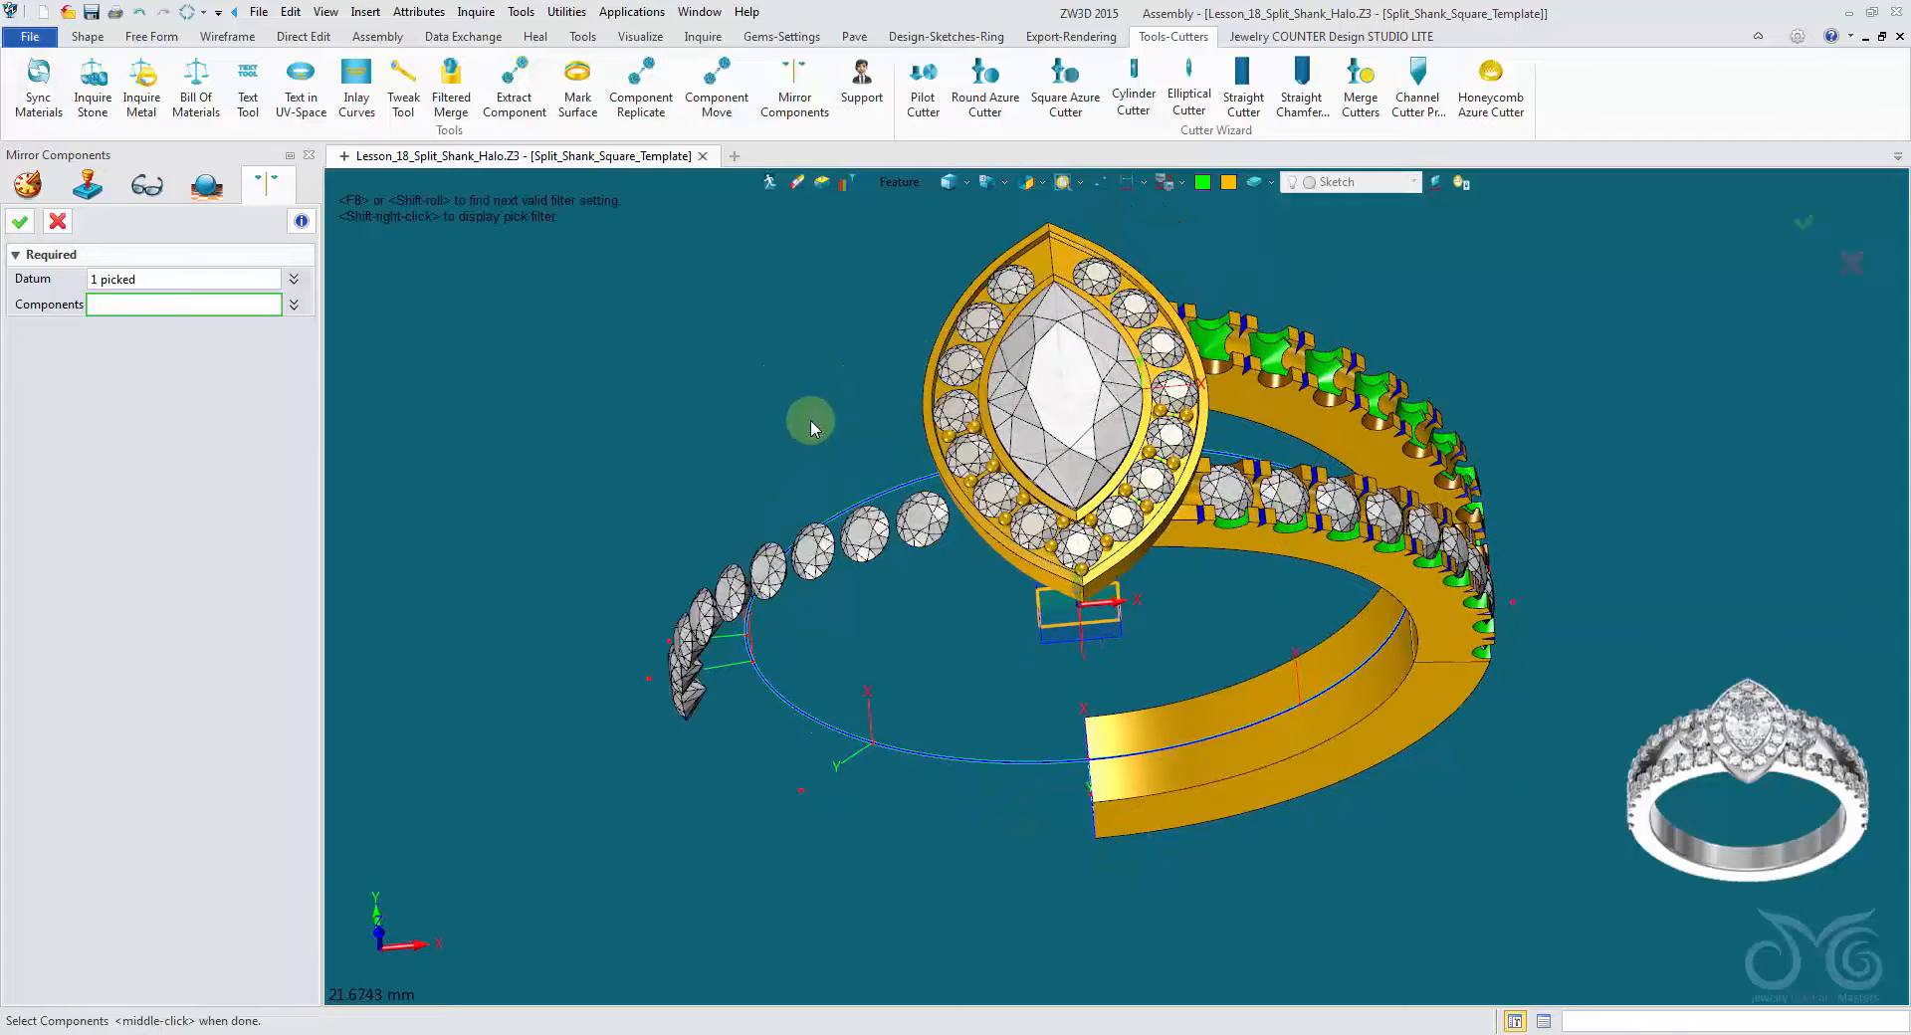
pyautogui.moveTo(1184, 416); pyautogui.dragTo(1129, 426, button='right')
pyautogui.click(1123, 503)
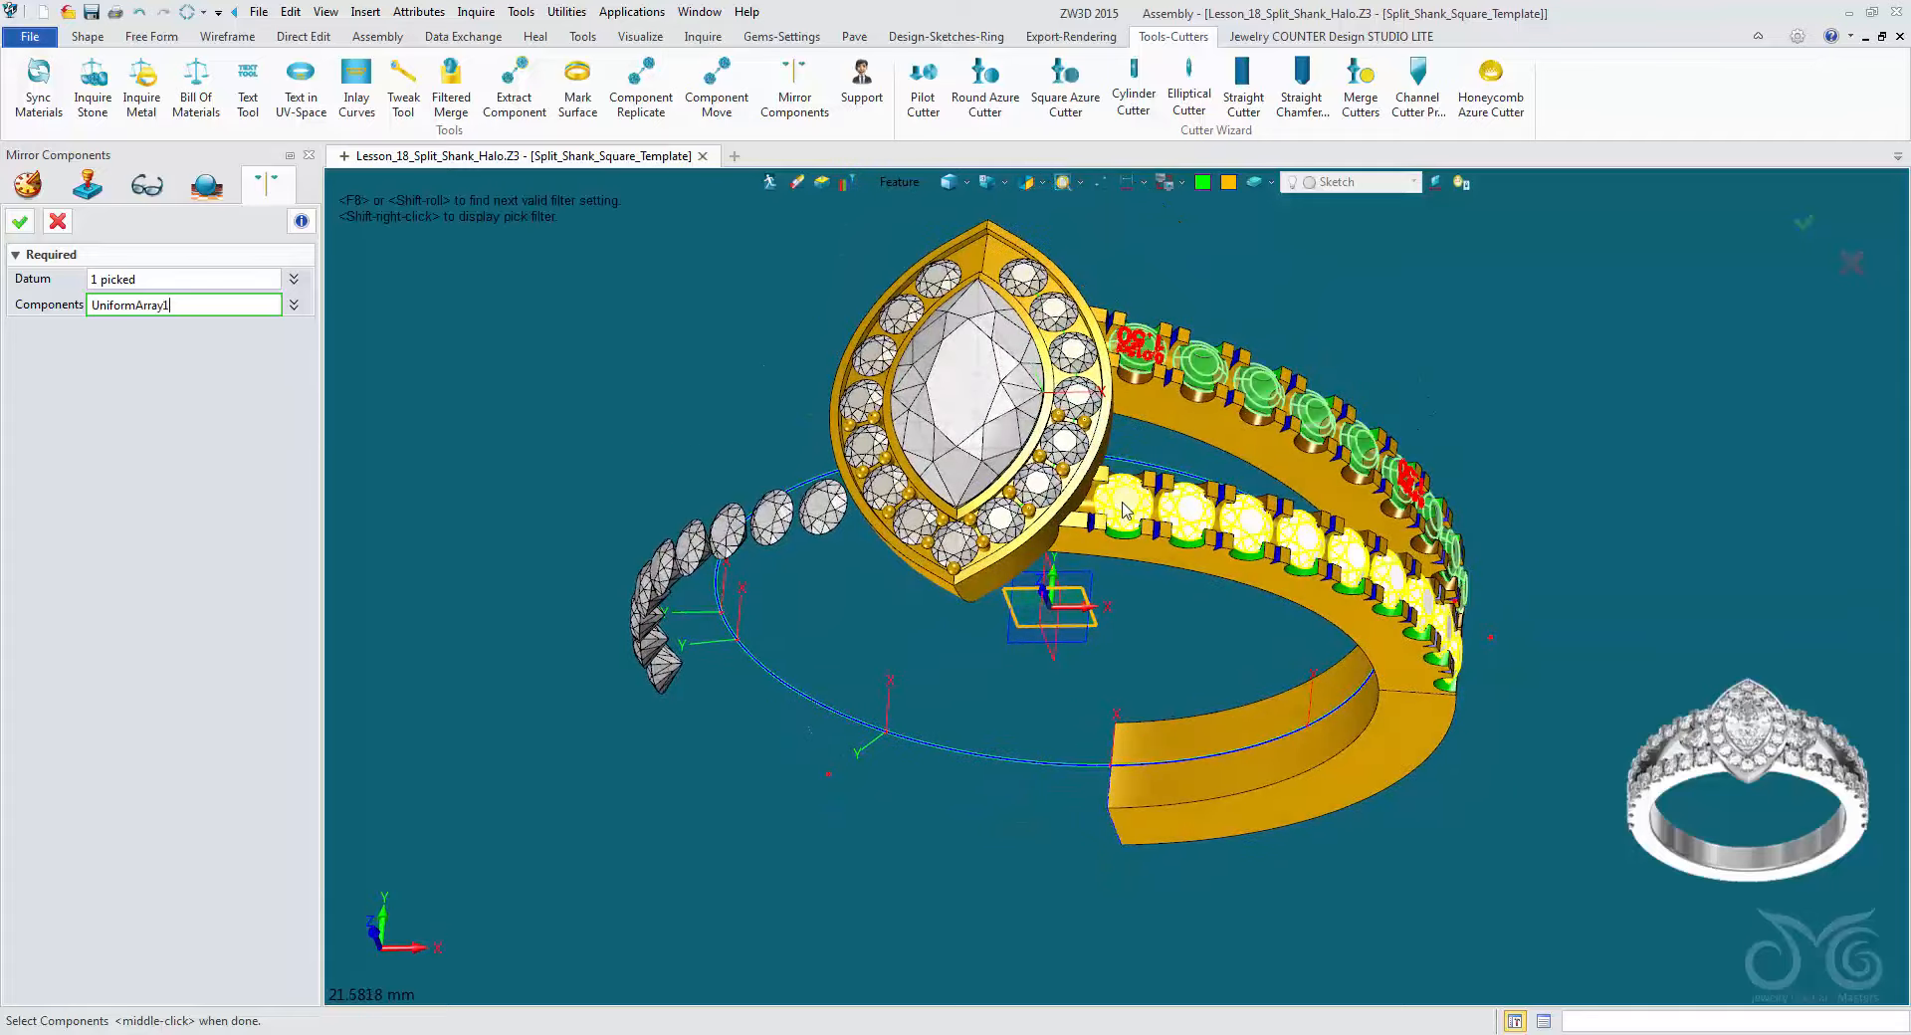
pyautogui.scroll(3, 990, 305)
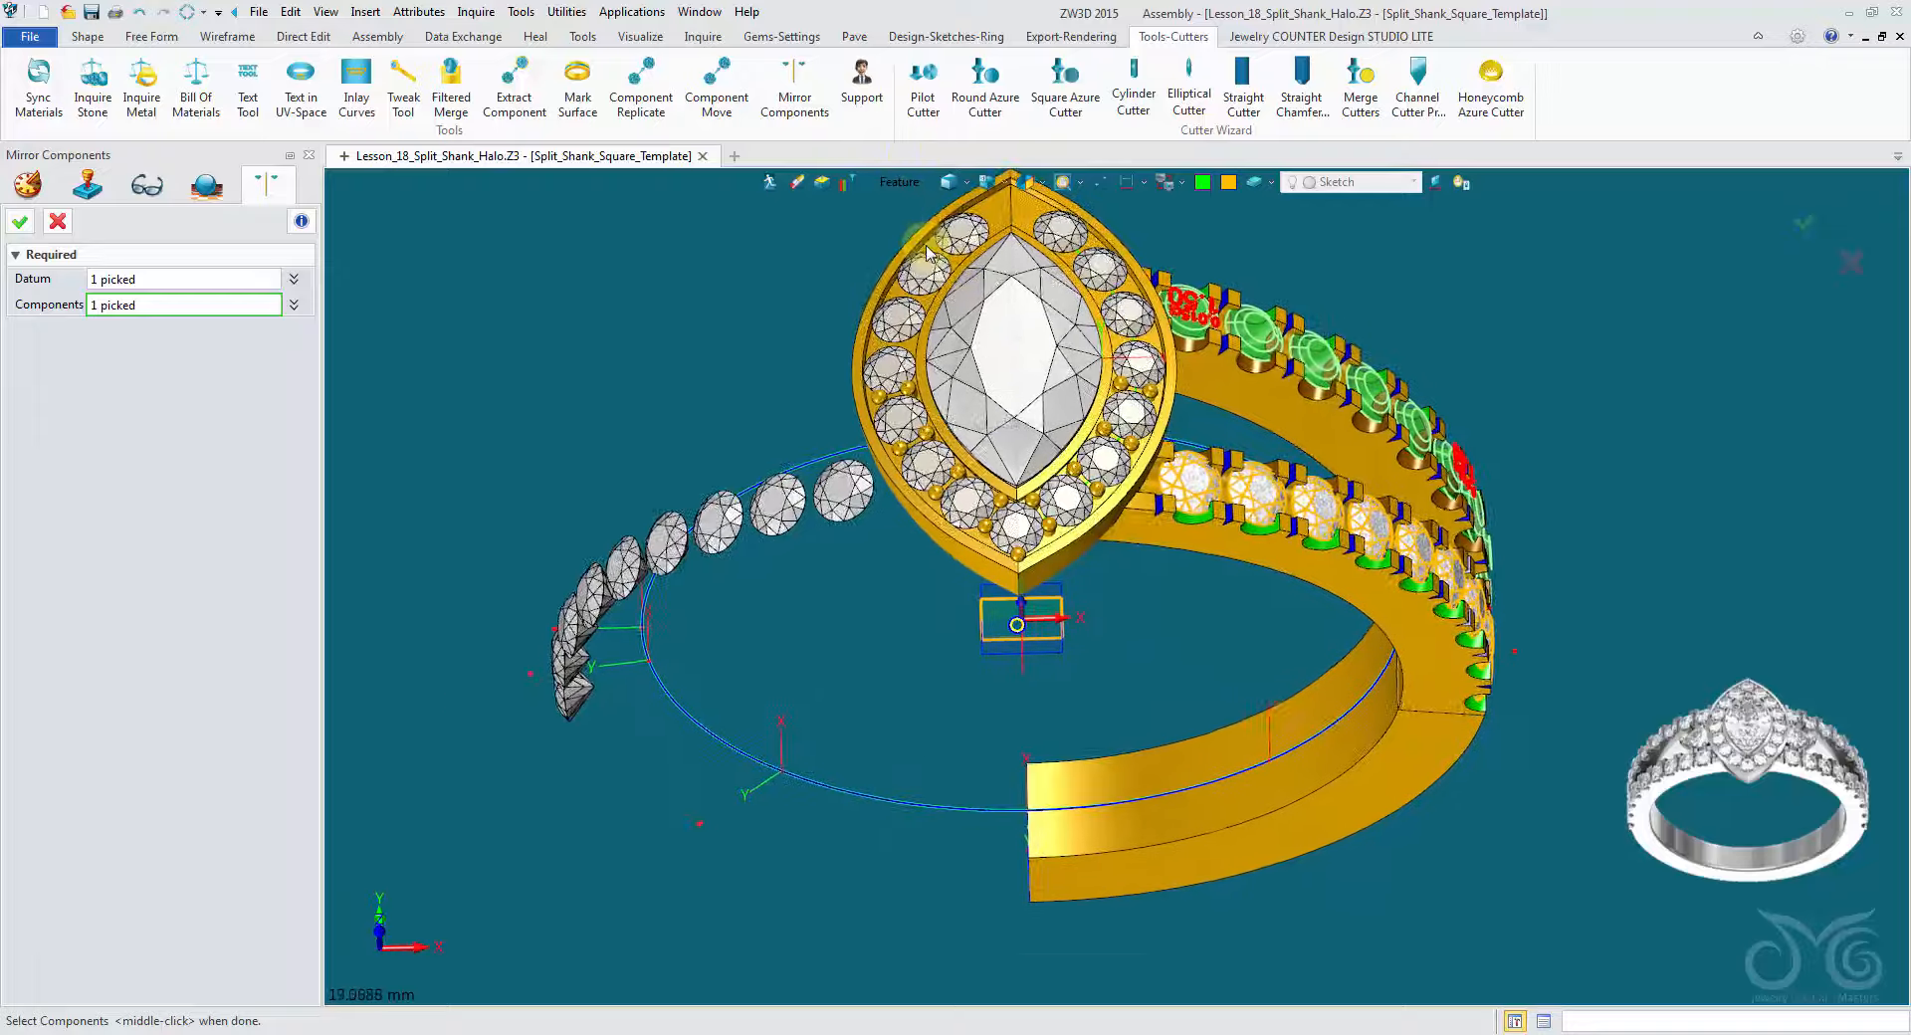
pyautogui.scroll(1, 990, 305)
pyautogui.moveTo(990, 306); pyautogui.dragTo(984, 343, button='right')
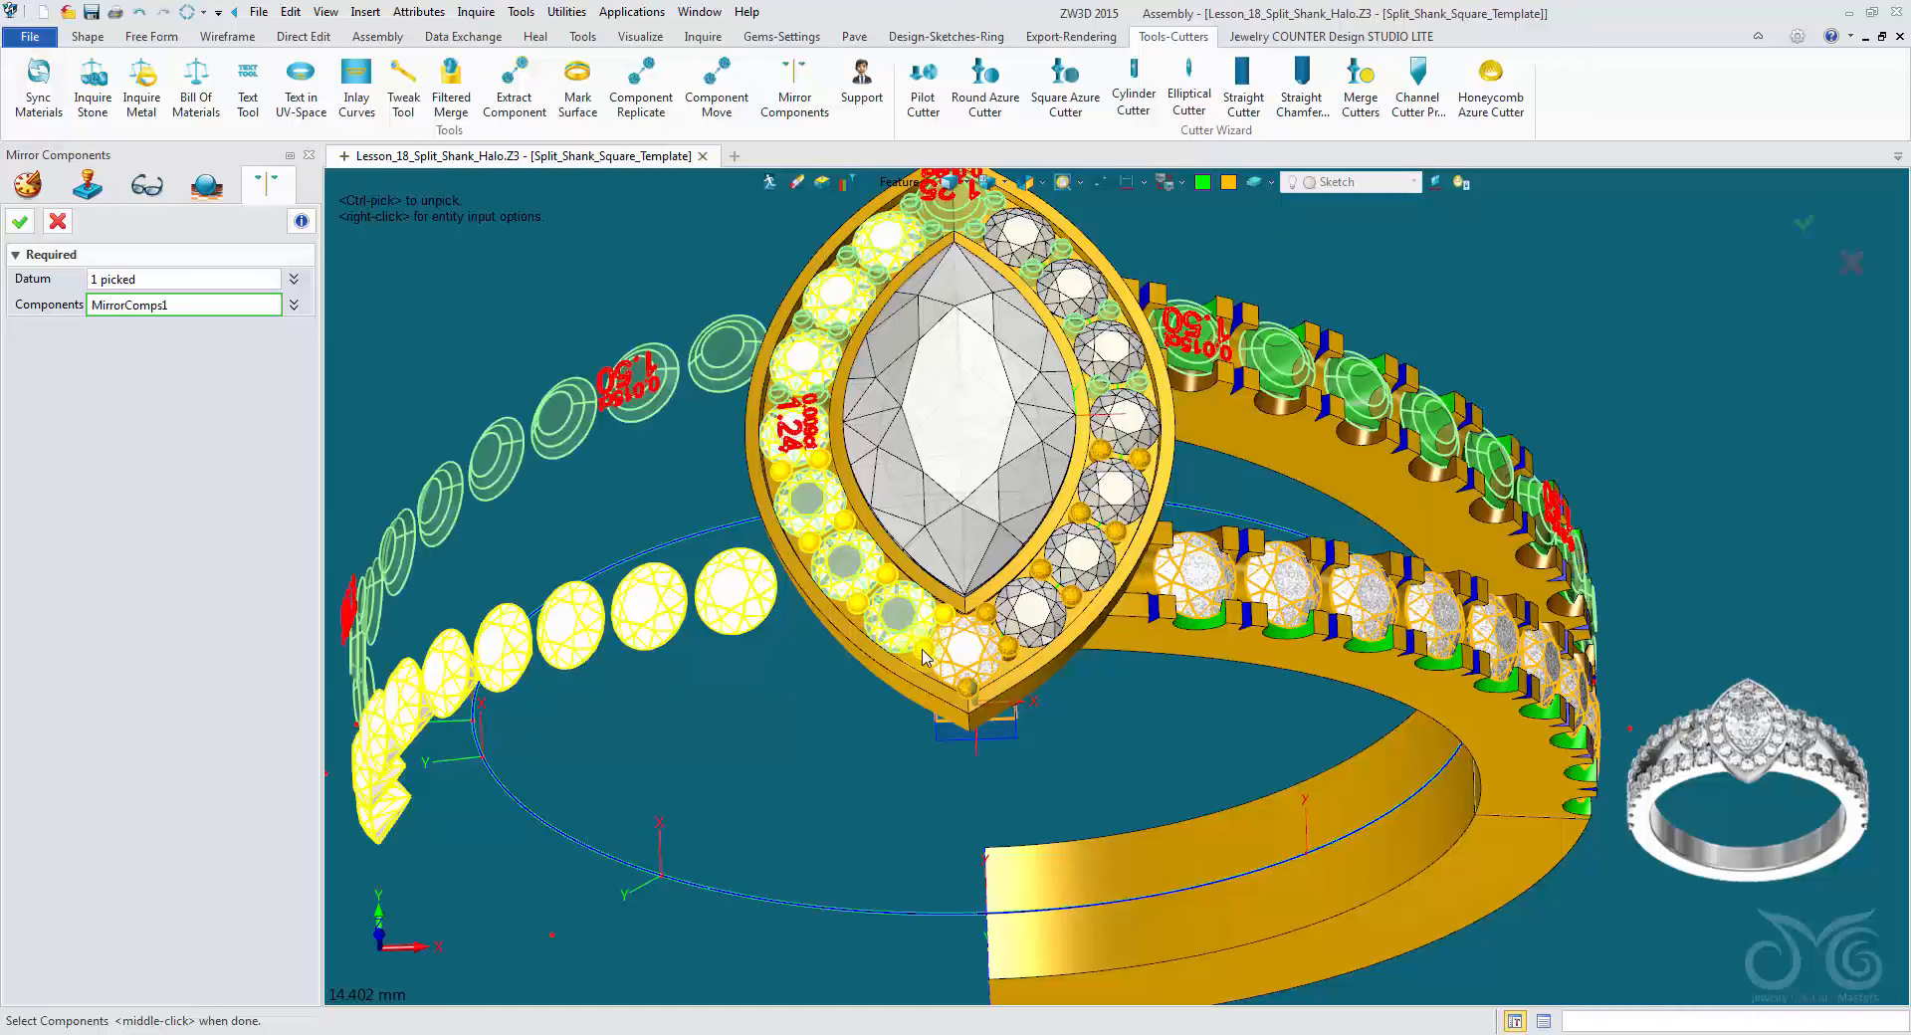
# Step: Set the pick filter to Component and add the front halo prongs on the opposite side to the mirror selection
pyautogui.click(880, 183)
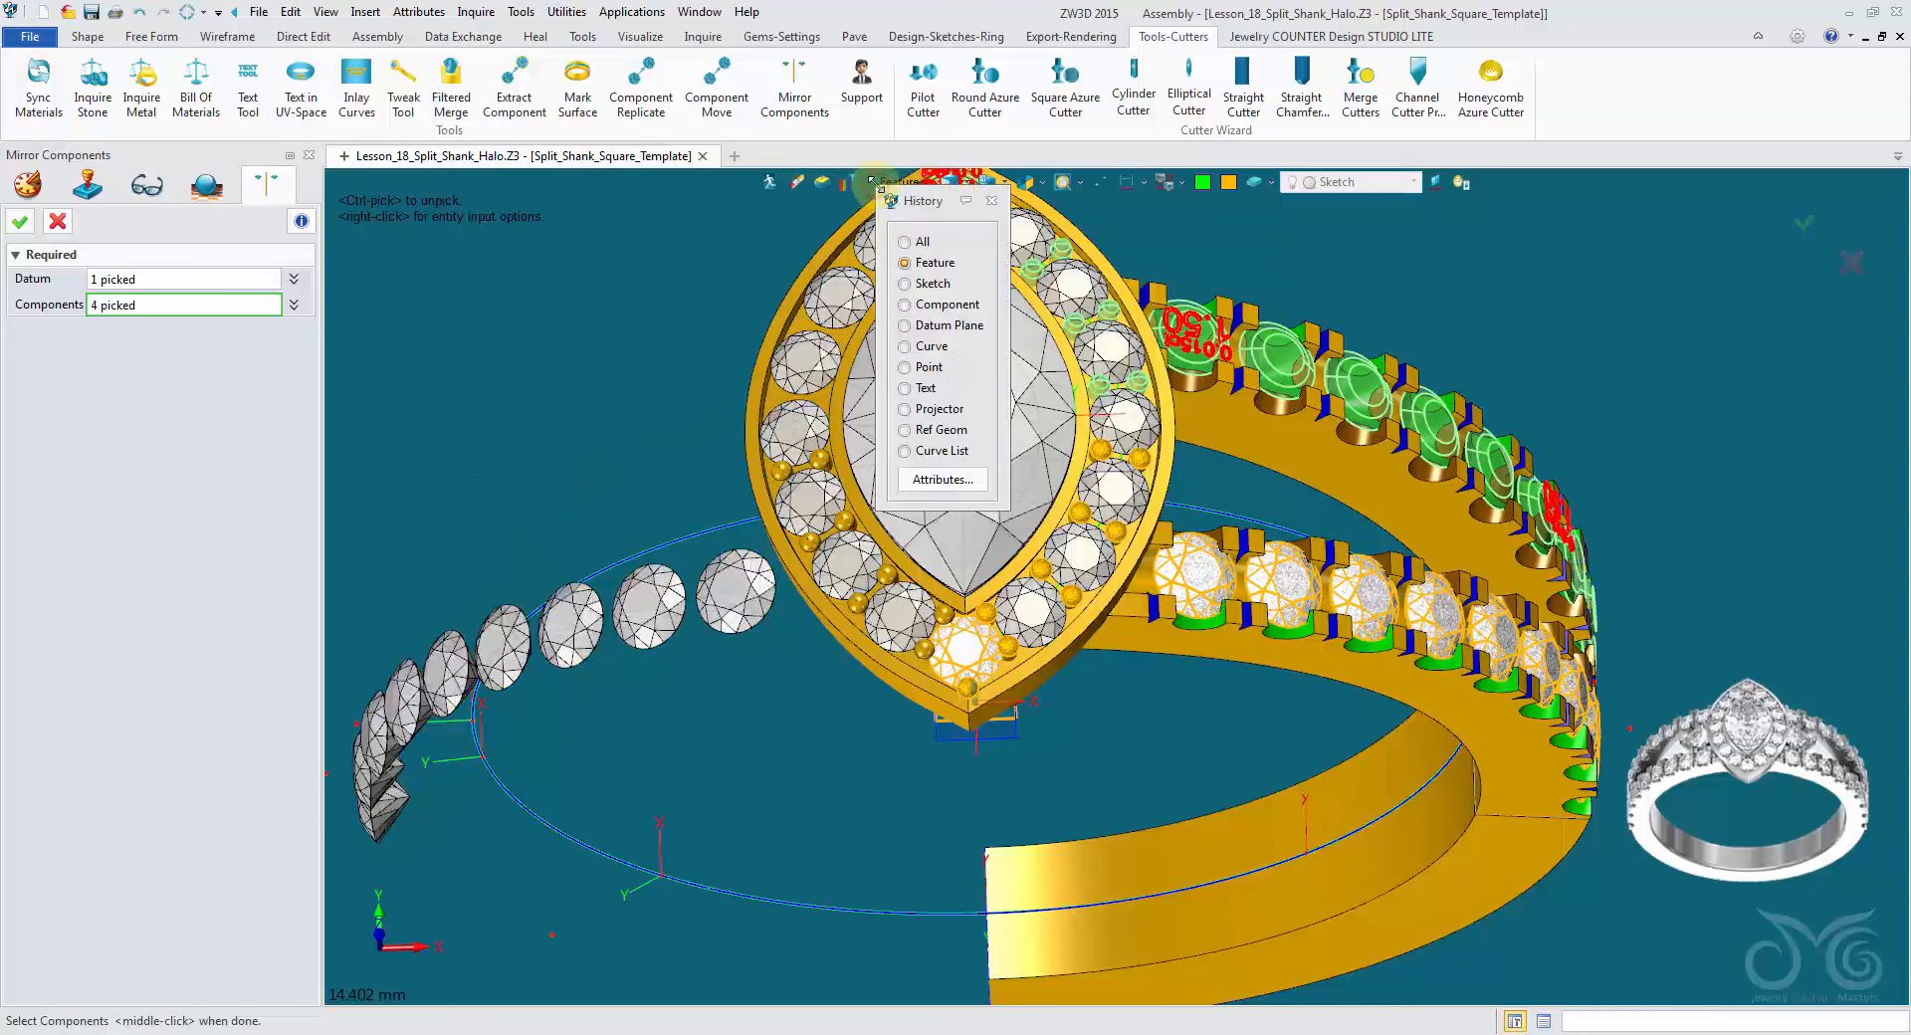
pyautogui.click(935, 306)
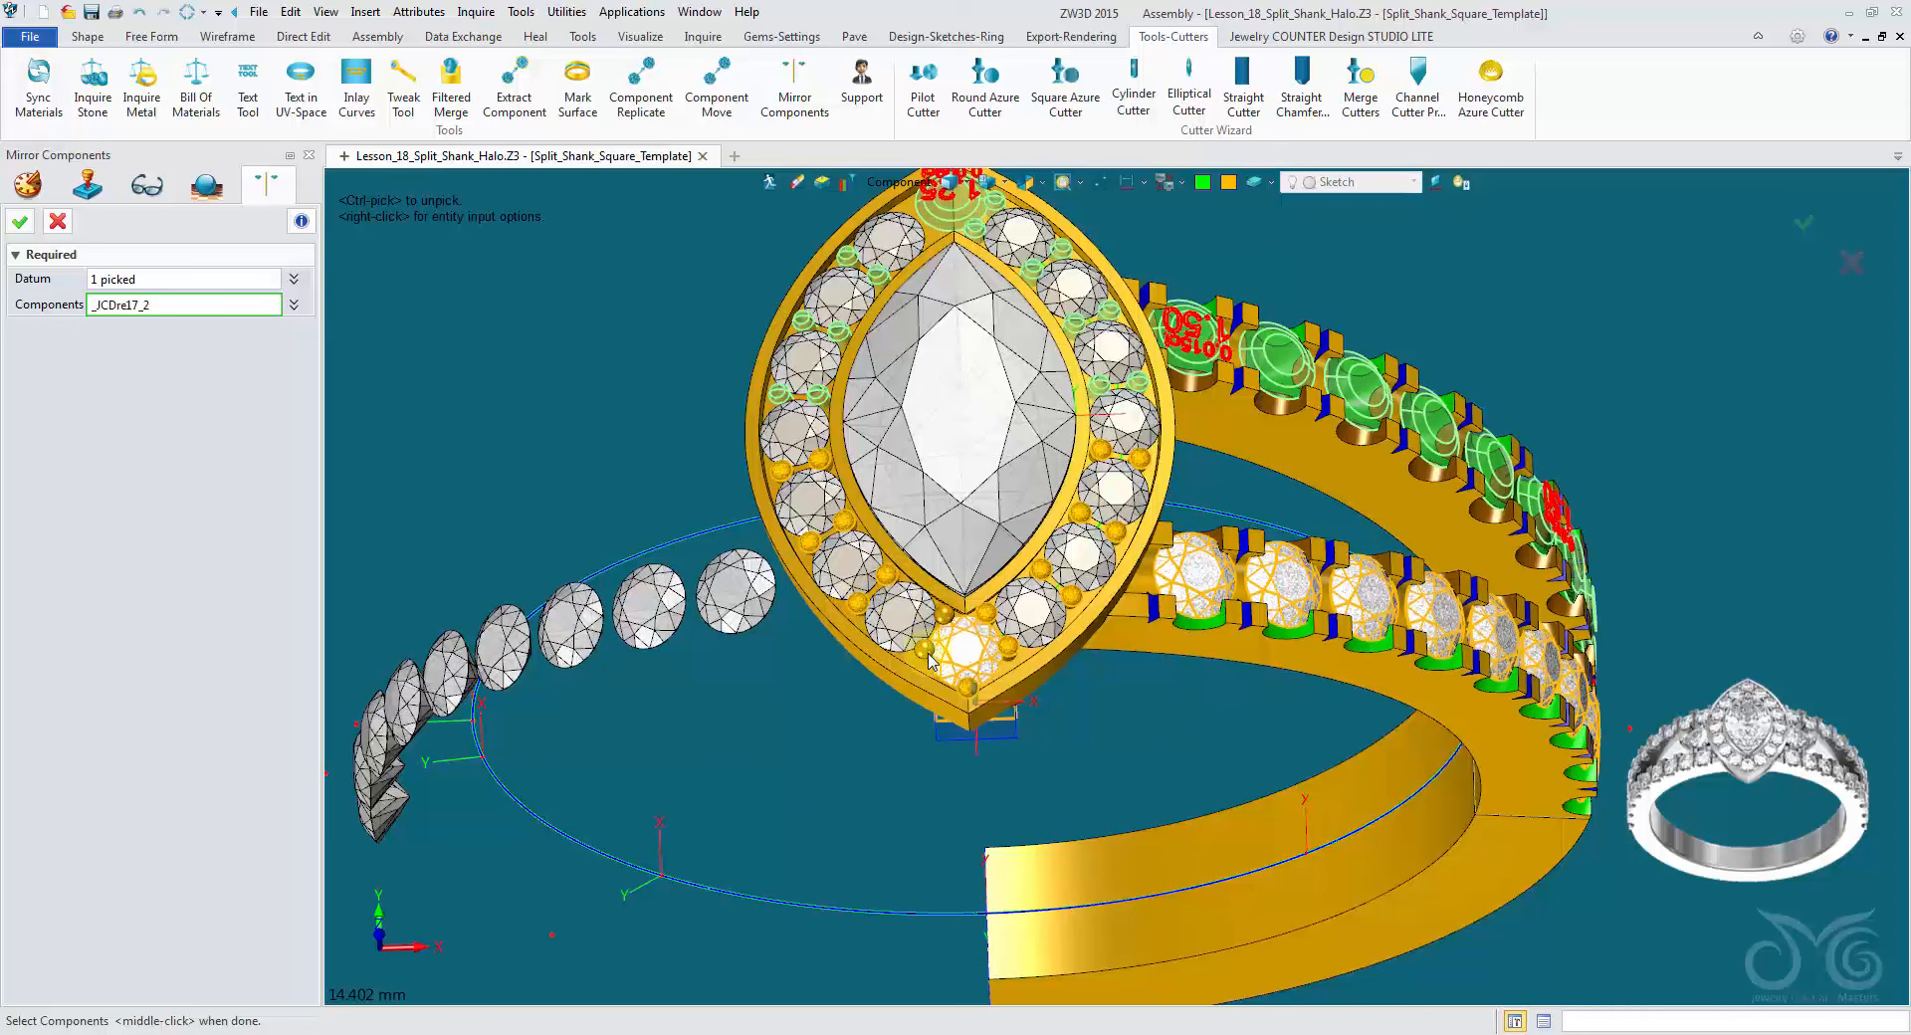
pyautogui.moveTo(755, 637); pyautogui.dragTo(647, 670, button='right')
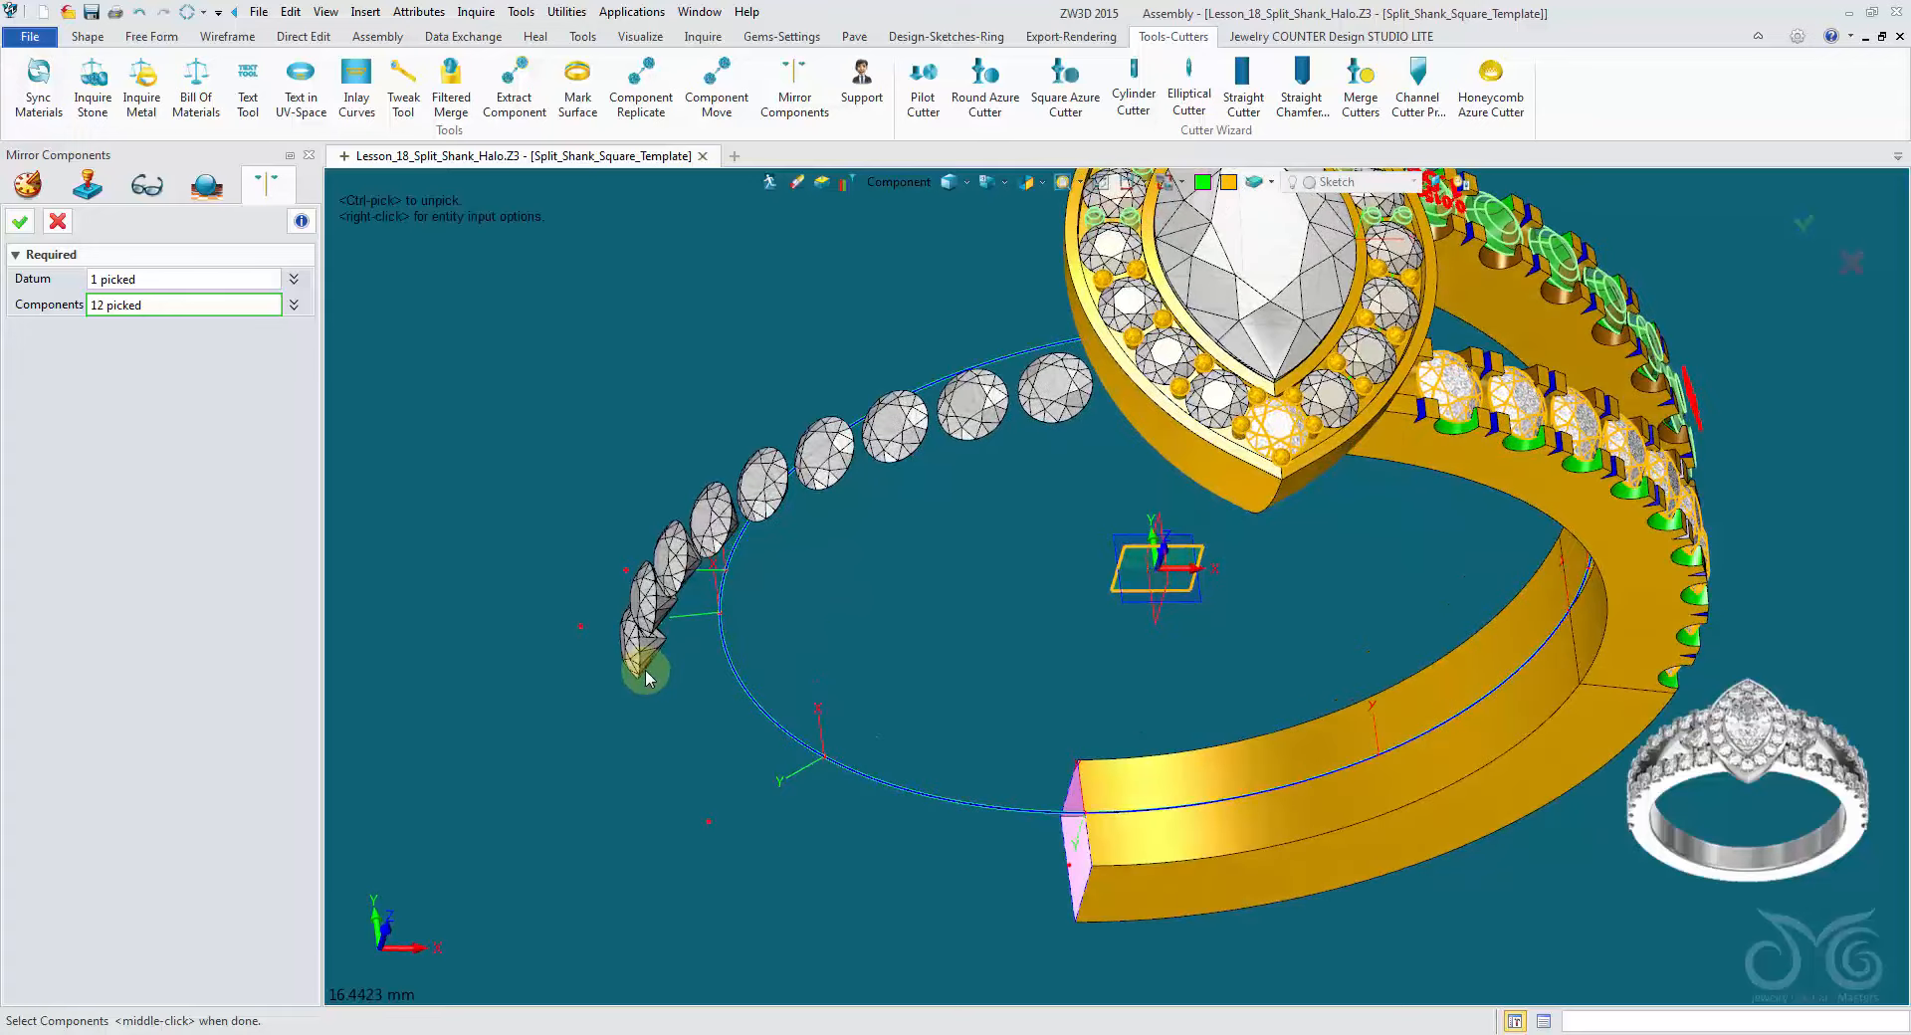
# Step: Add the nine front stones on the ring side without metal to the selection one by one, and apply the mirror
pyautogui.click(645, 617)
pyautogui.click(660, 596)
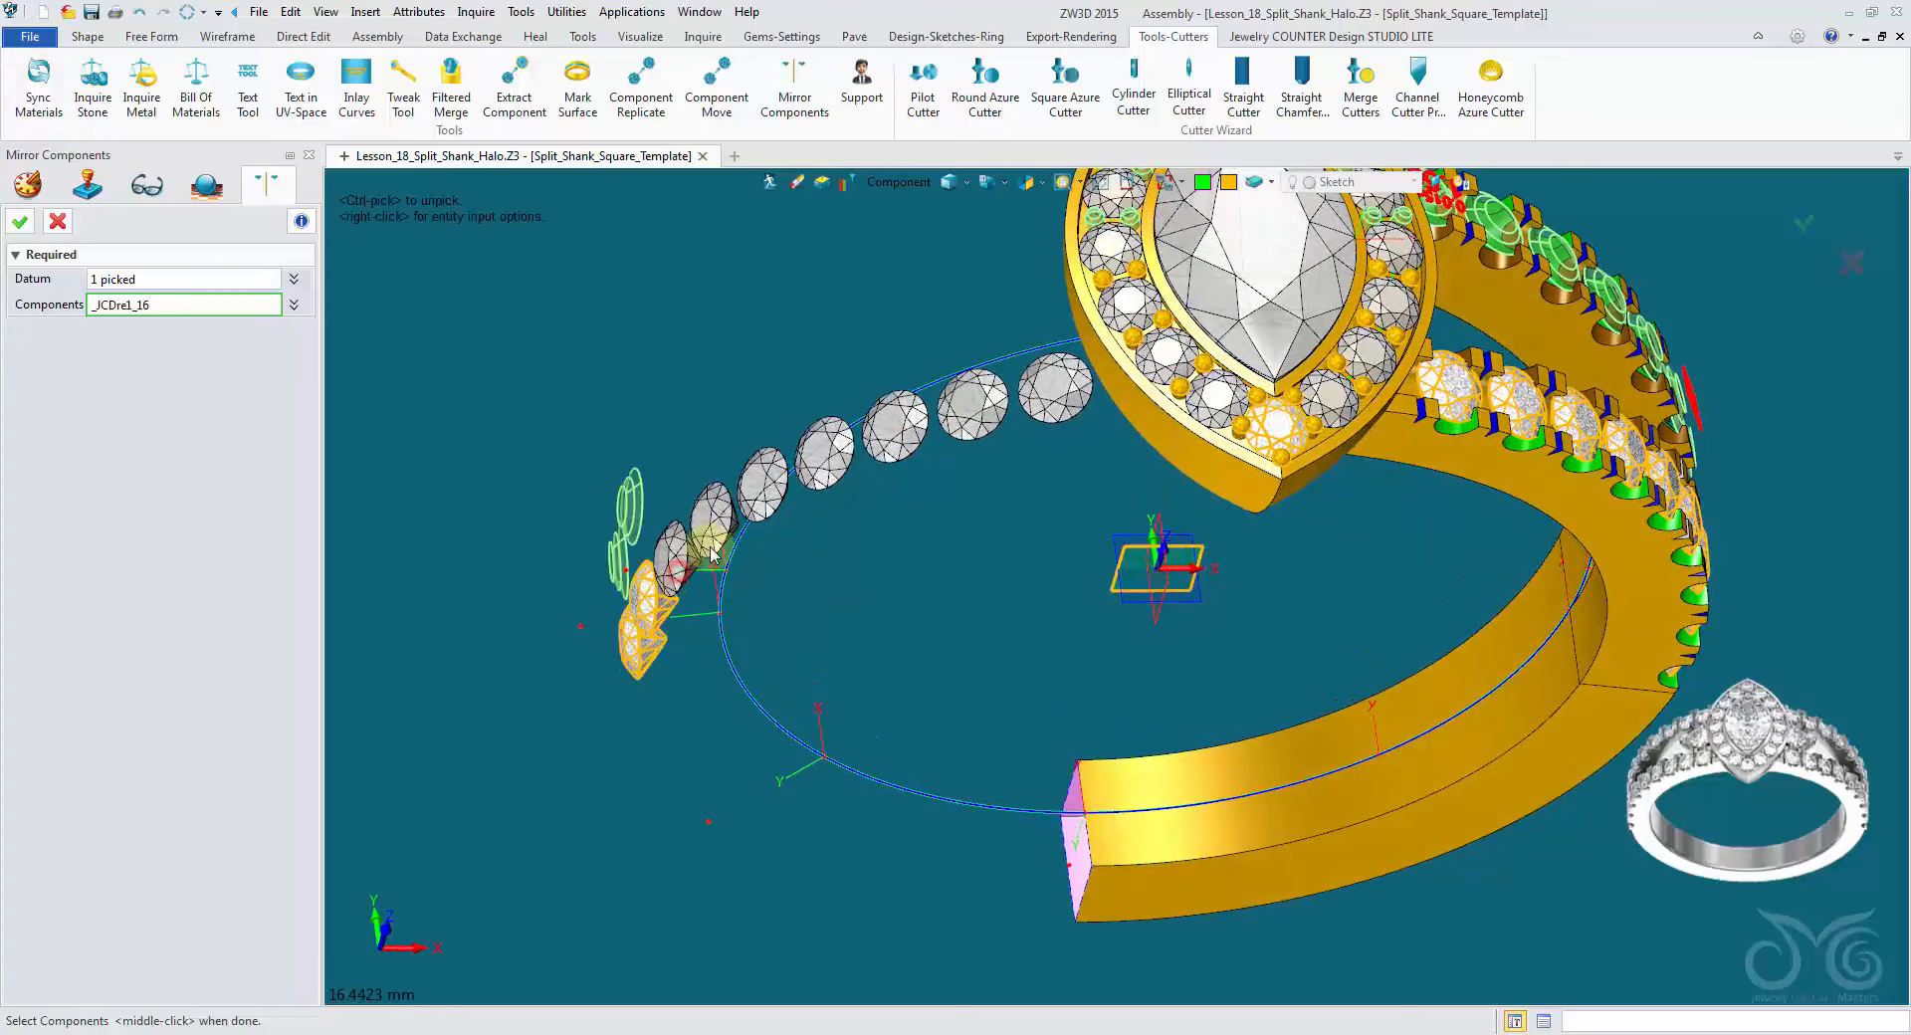
pyautogui.click(687, 564)
pyautogui.click(716, 528)
pyautogui.click(762, 486)
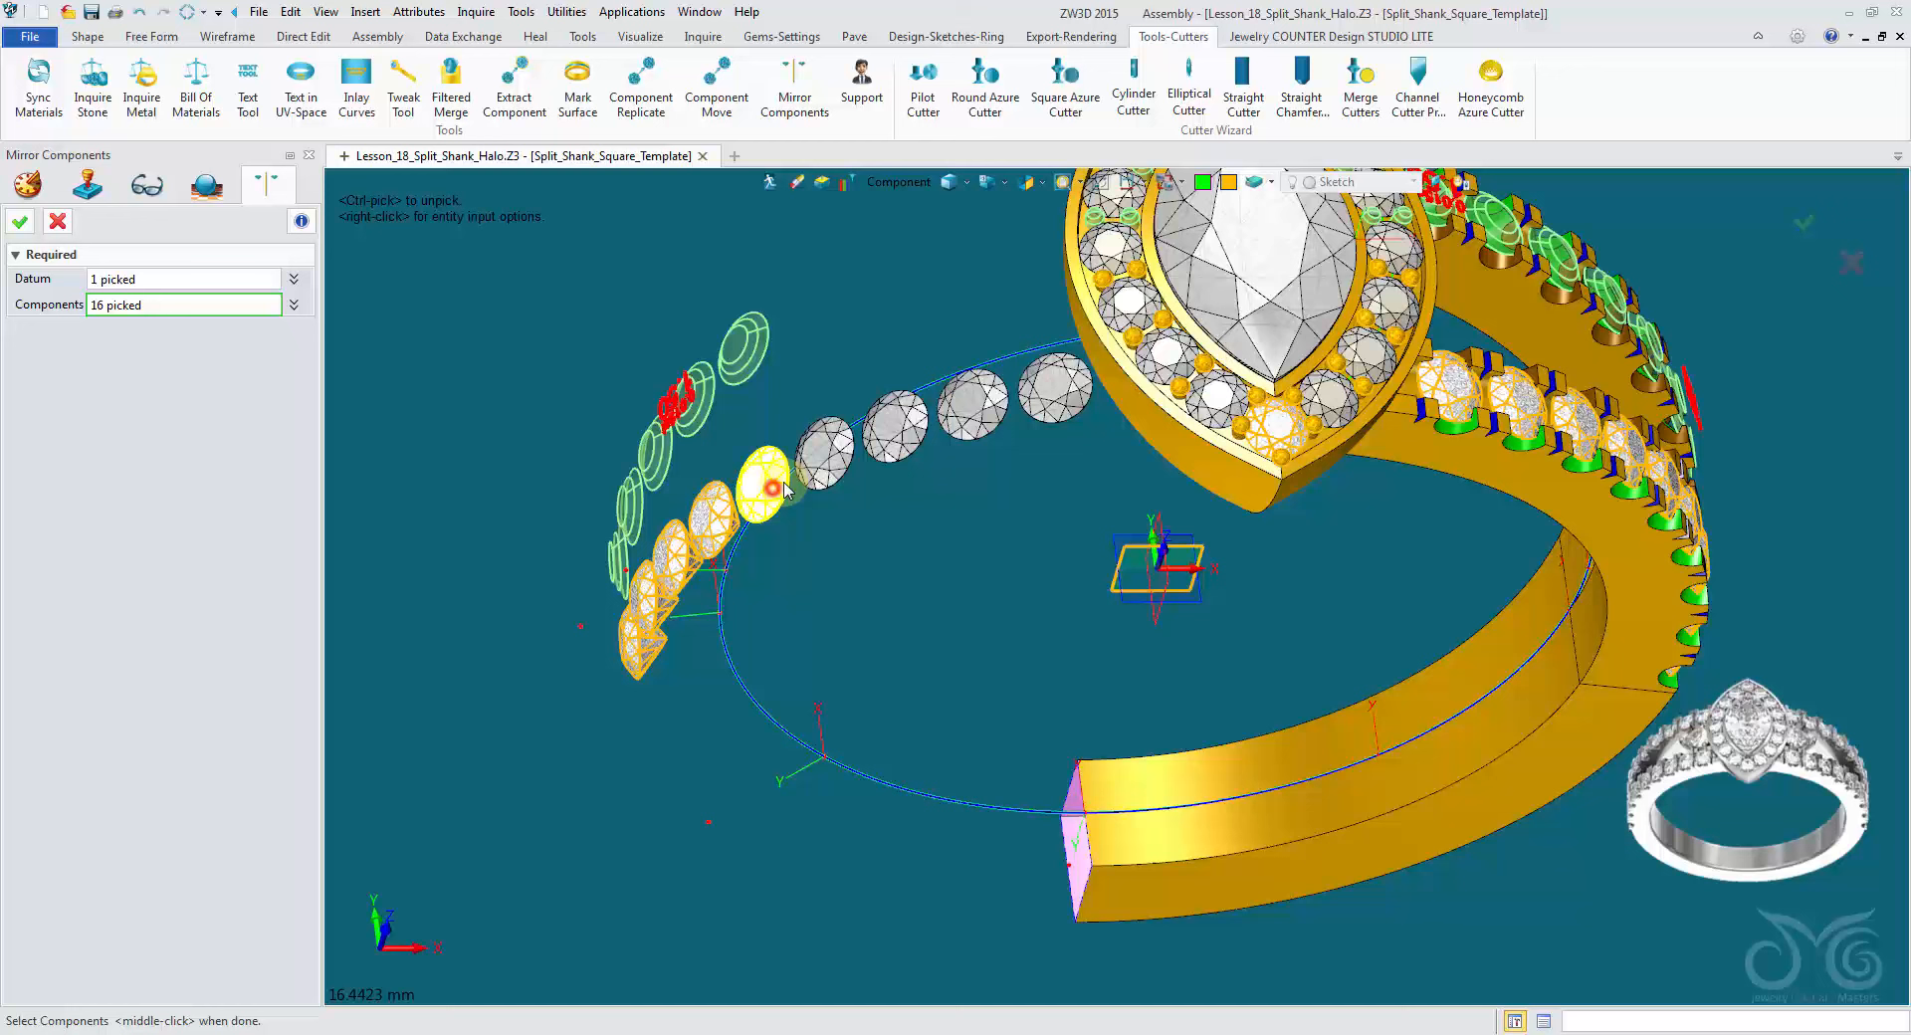
pyautogui.click(829, 458)
pyautogui.click(893, 428)
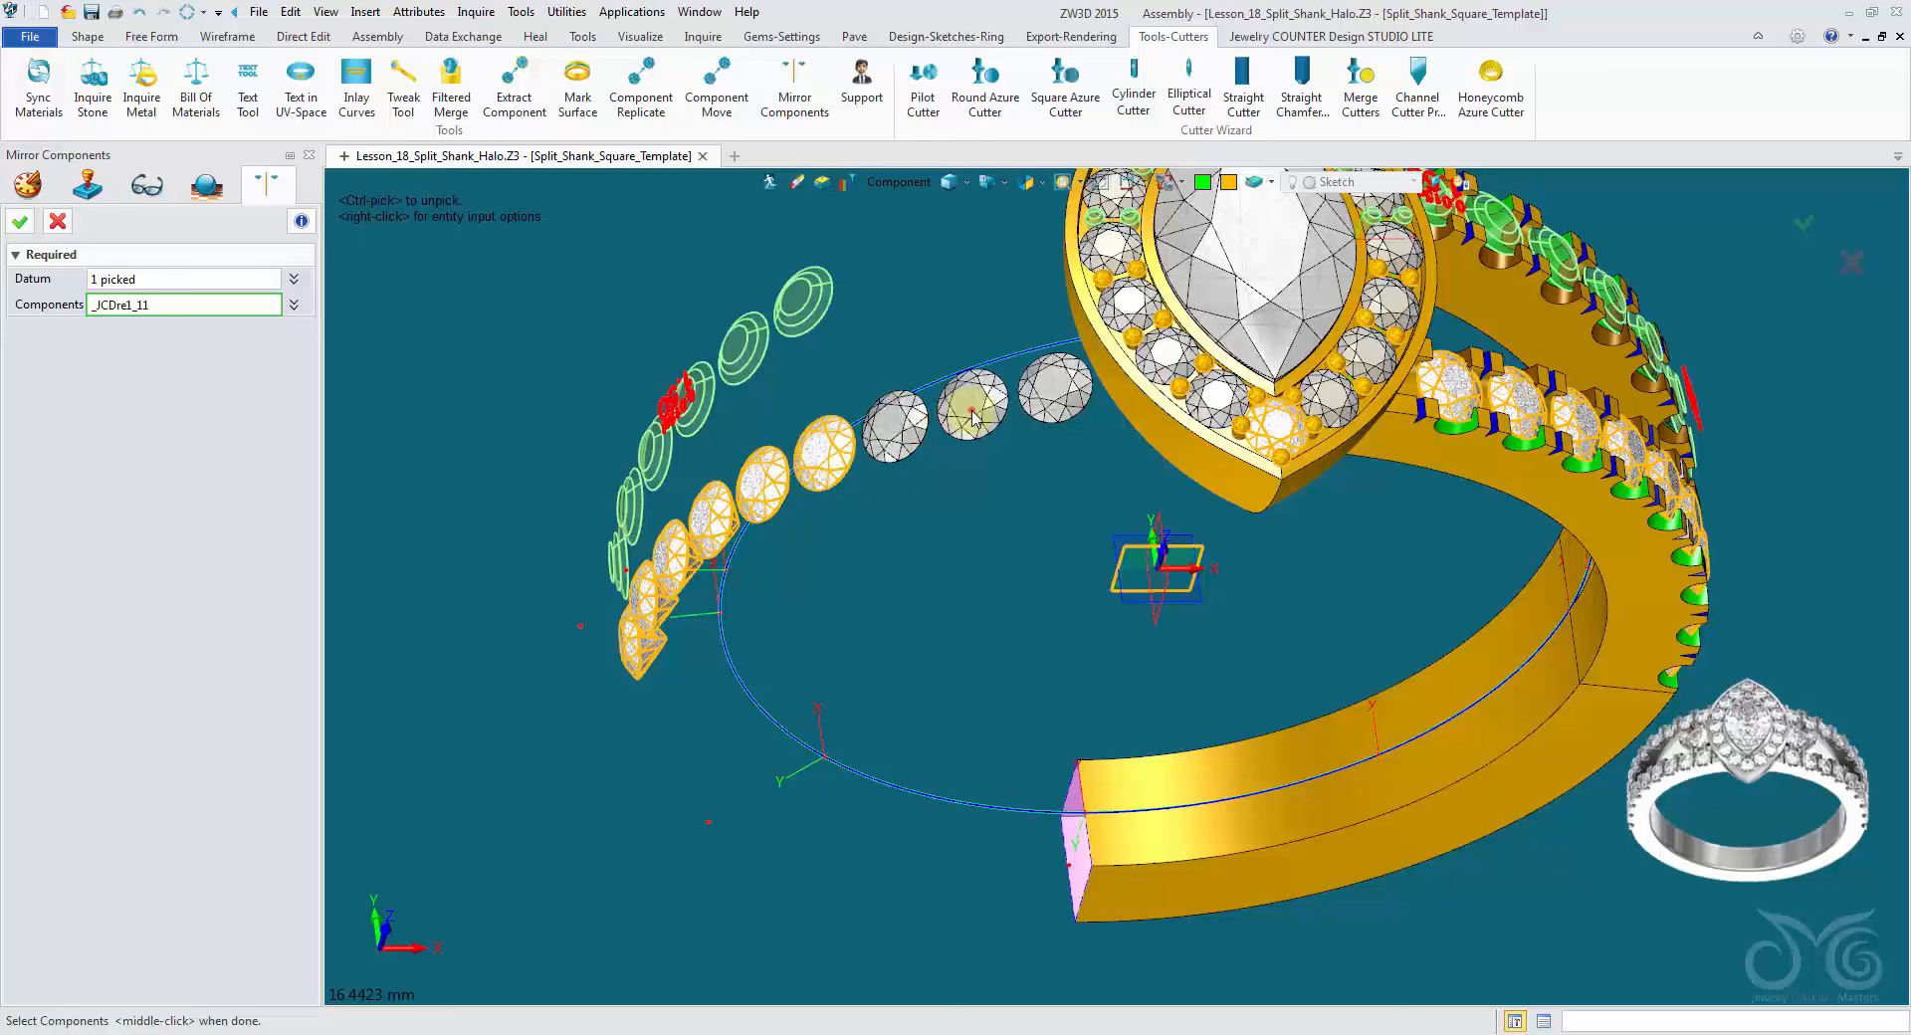
pyautogui.click(971, 403)
pyautogui.click(1051, 393)
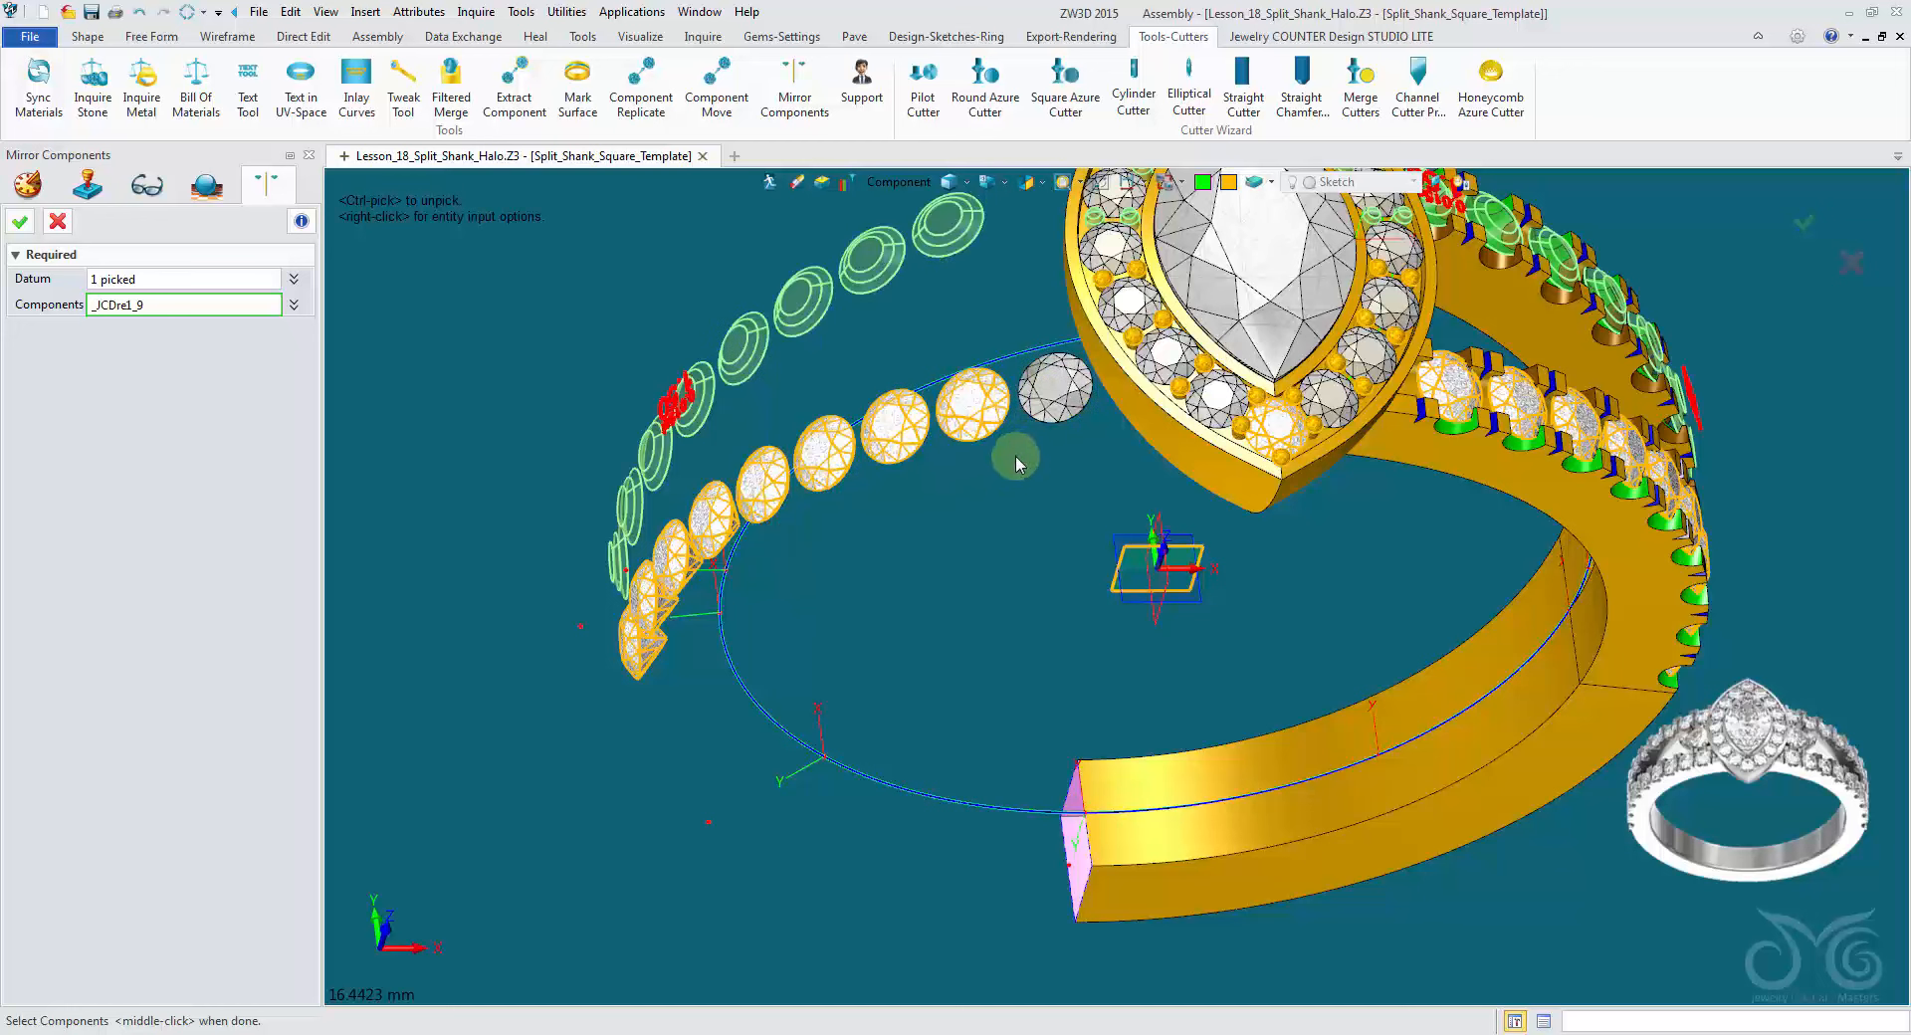
pyautogui.moveTo(982, 535); pyautogui.dragTo(828, 488, button='right')
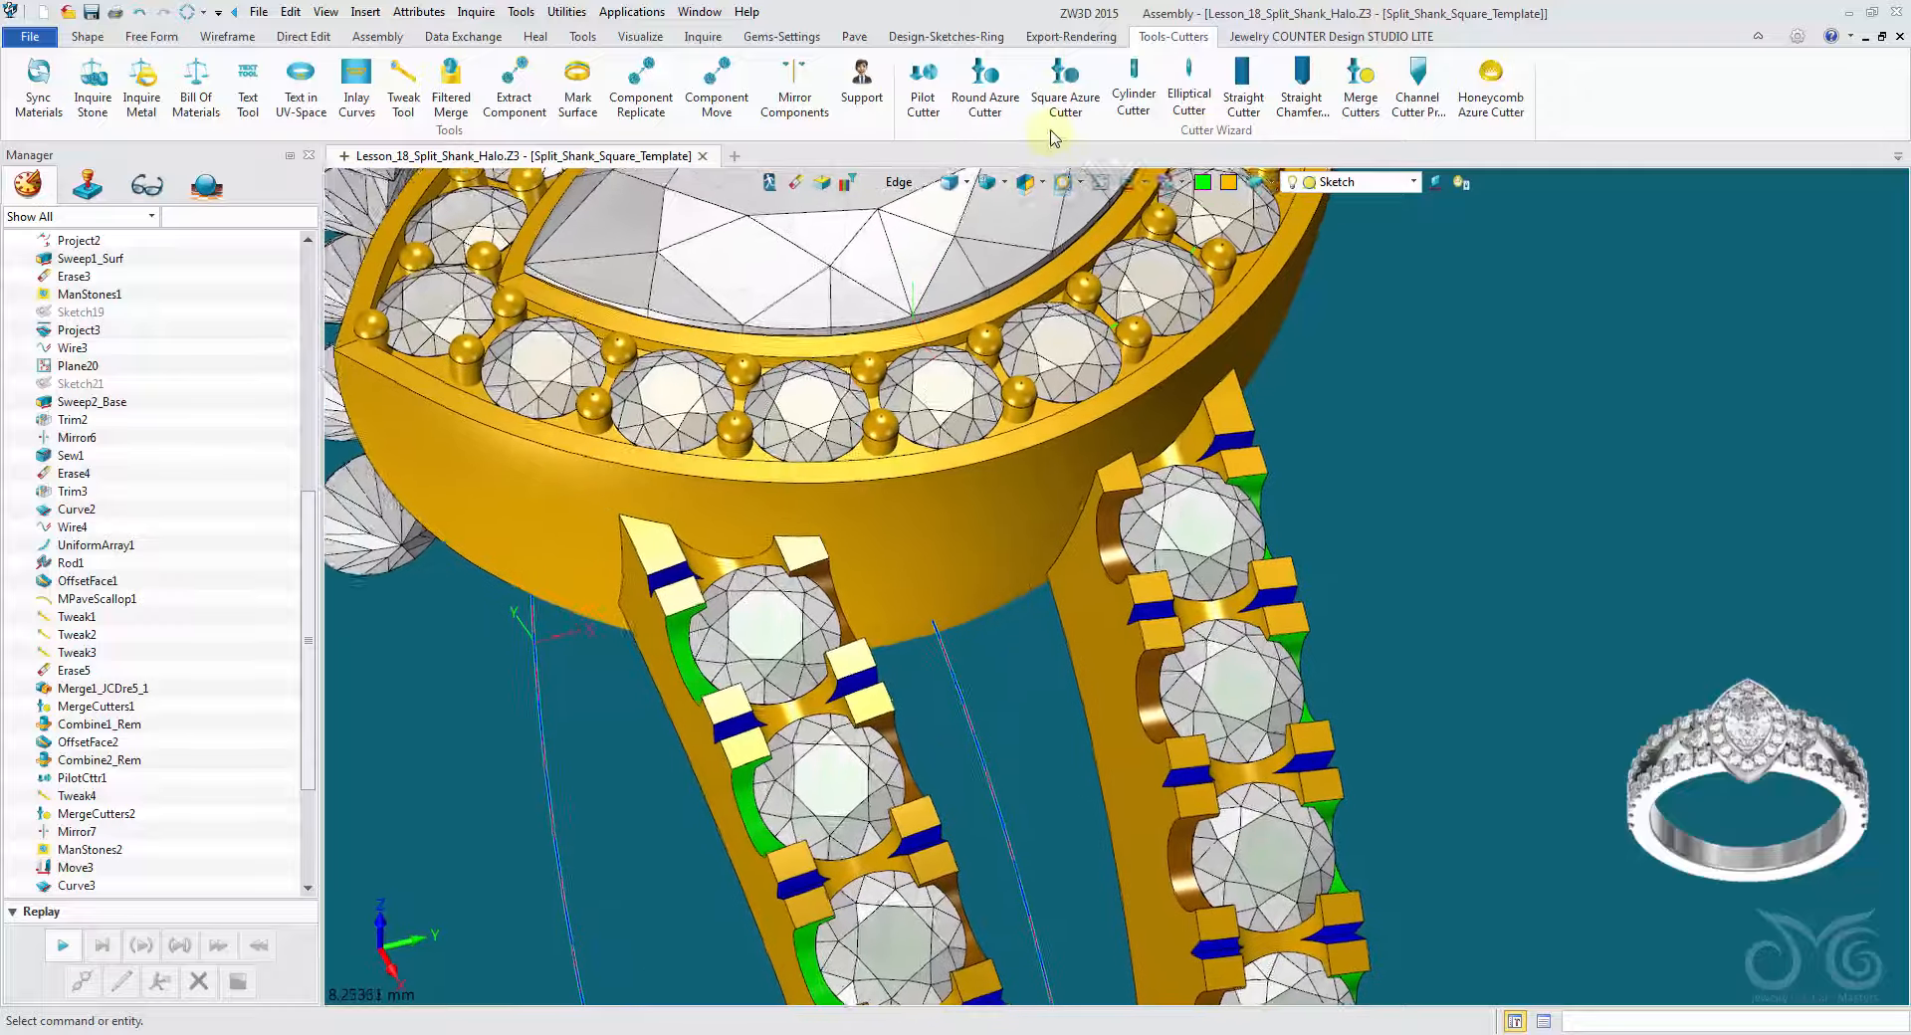
# Step: Start a Pilot Cutter with the pick filter set to Feature and select the halo stone array on the metal shanks' side
pyautogui.click(923, 95)
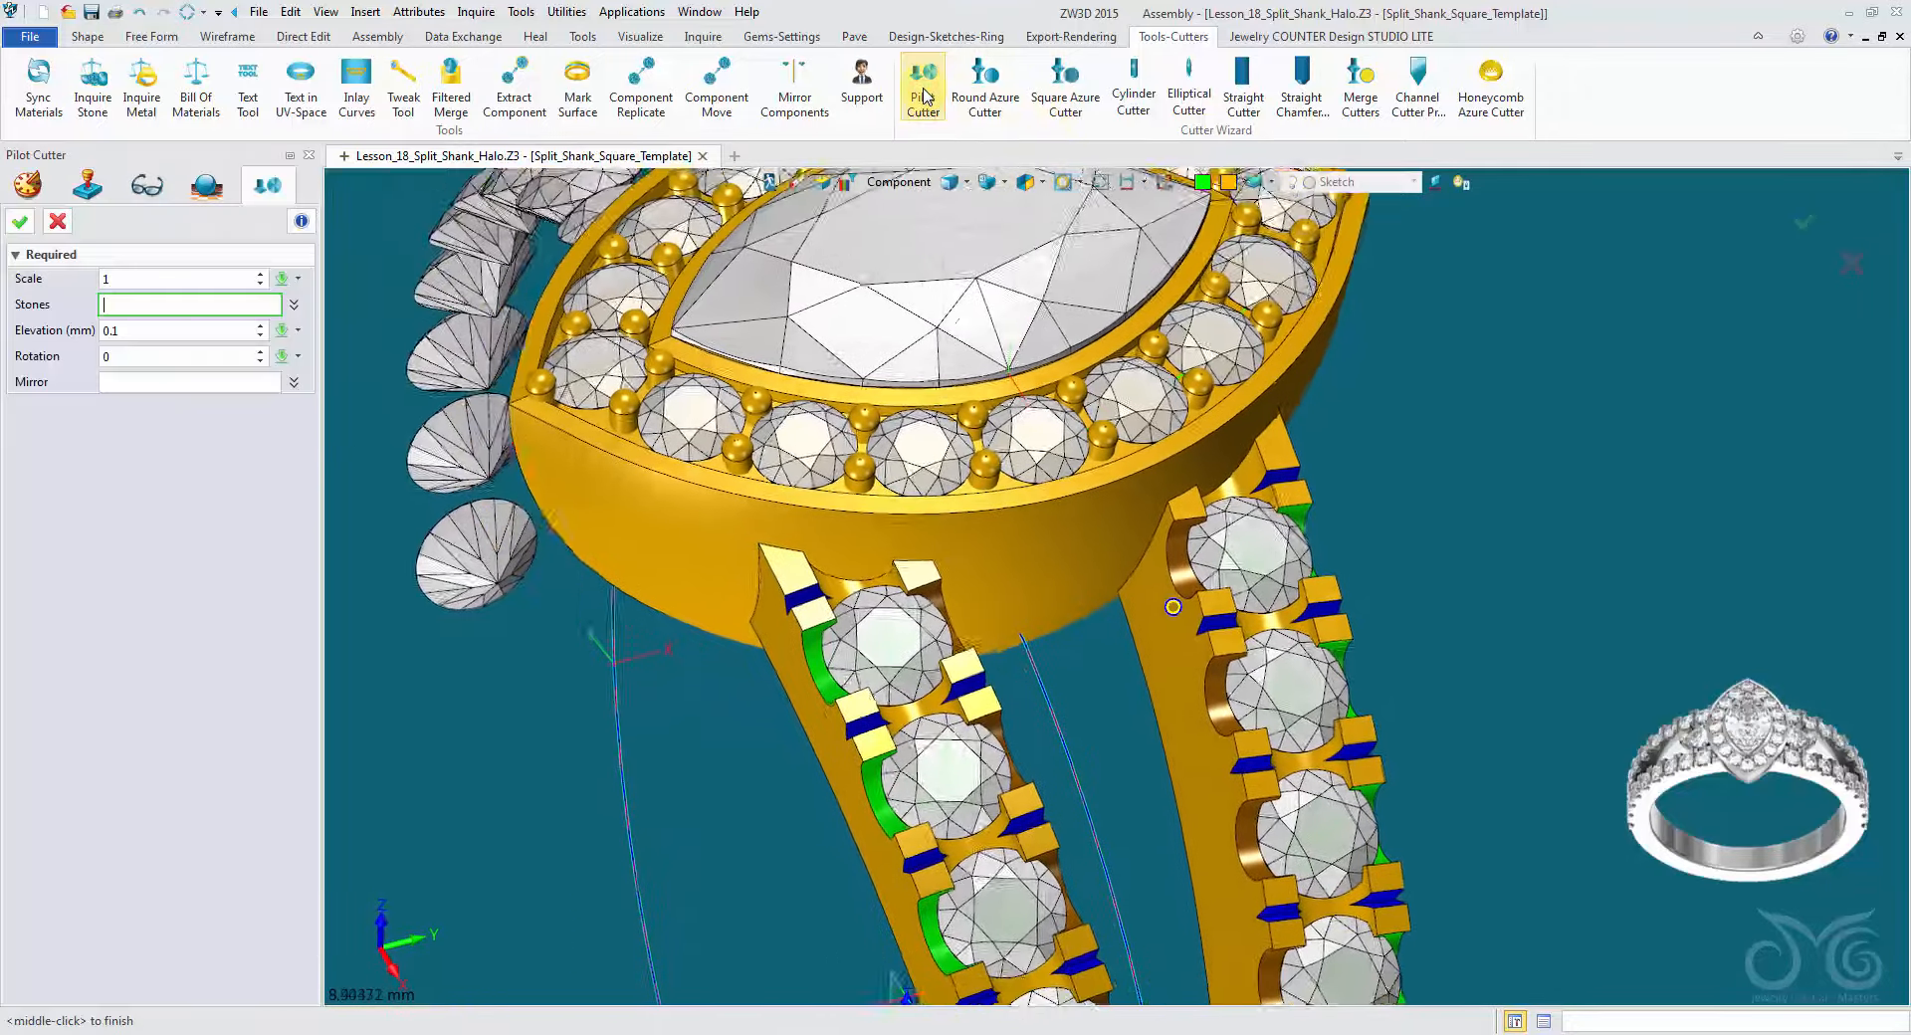
pyautogui.click(899, 185)
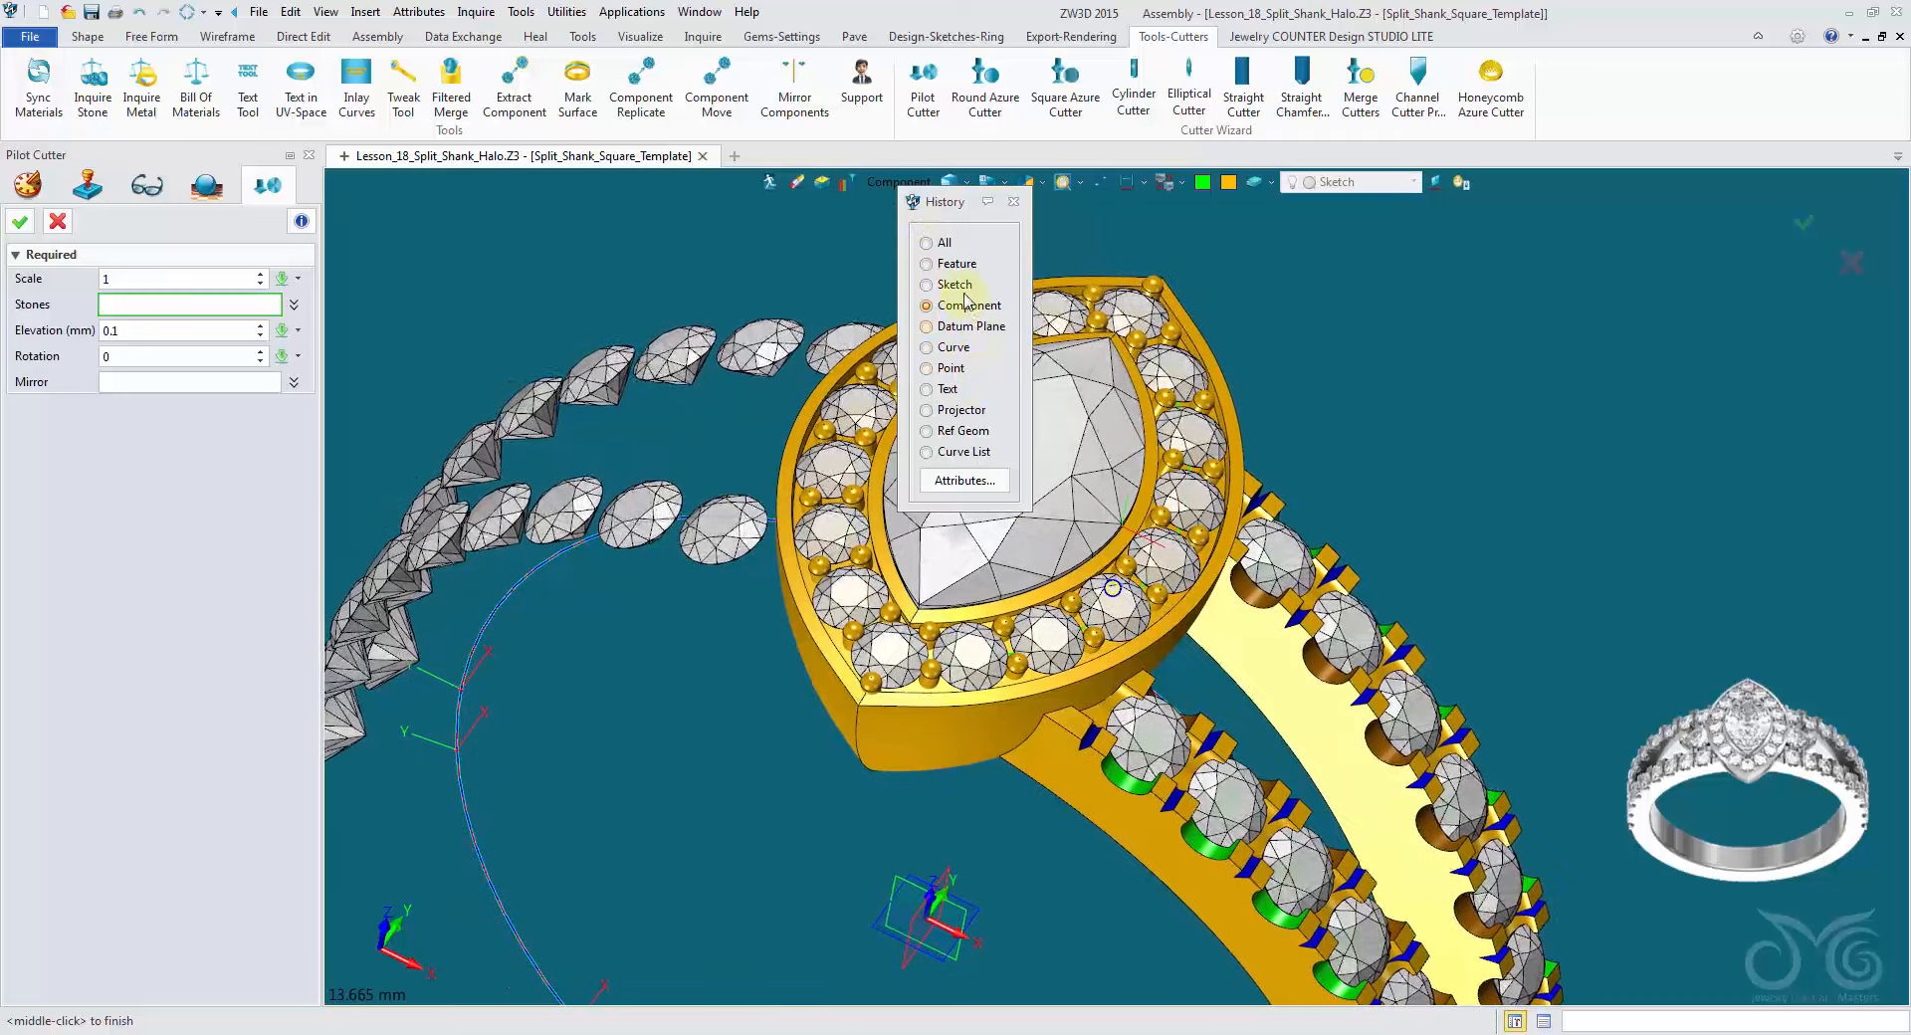
pyautogui.click(954, 265)
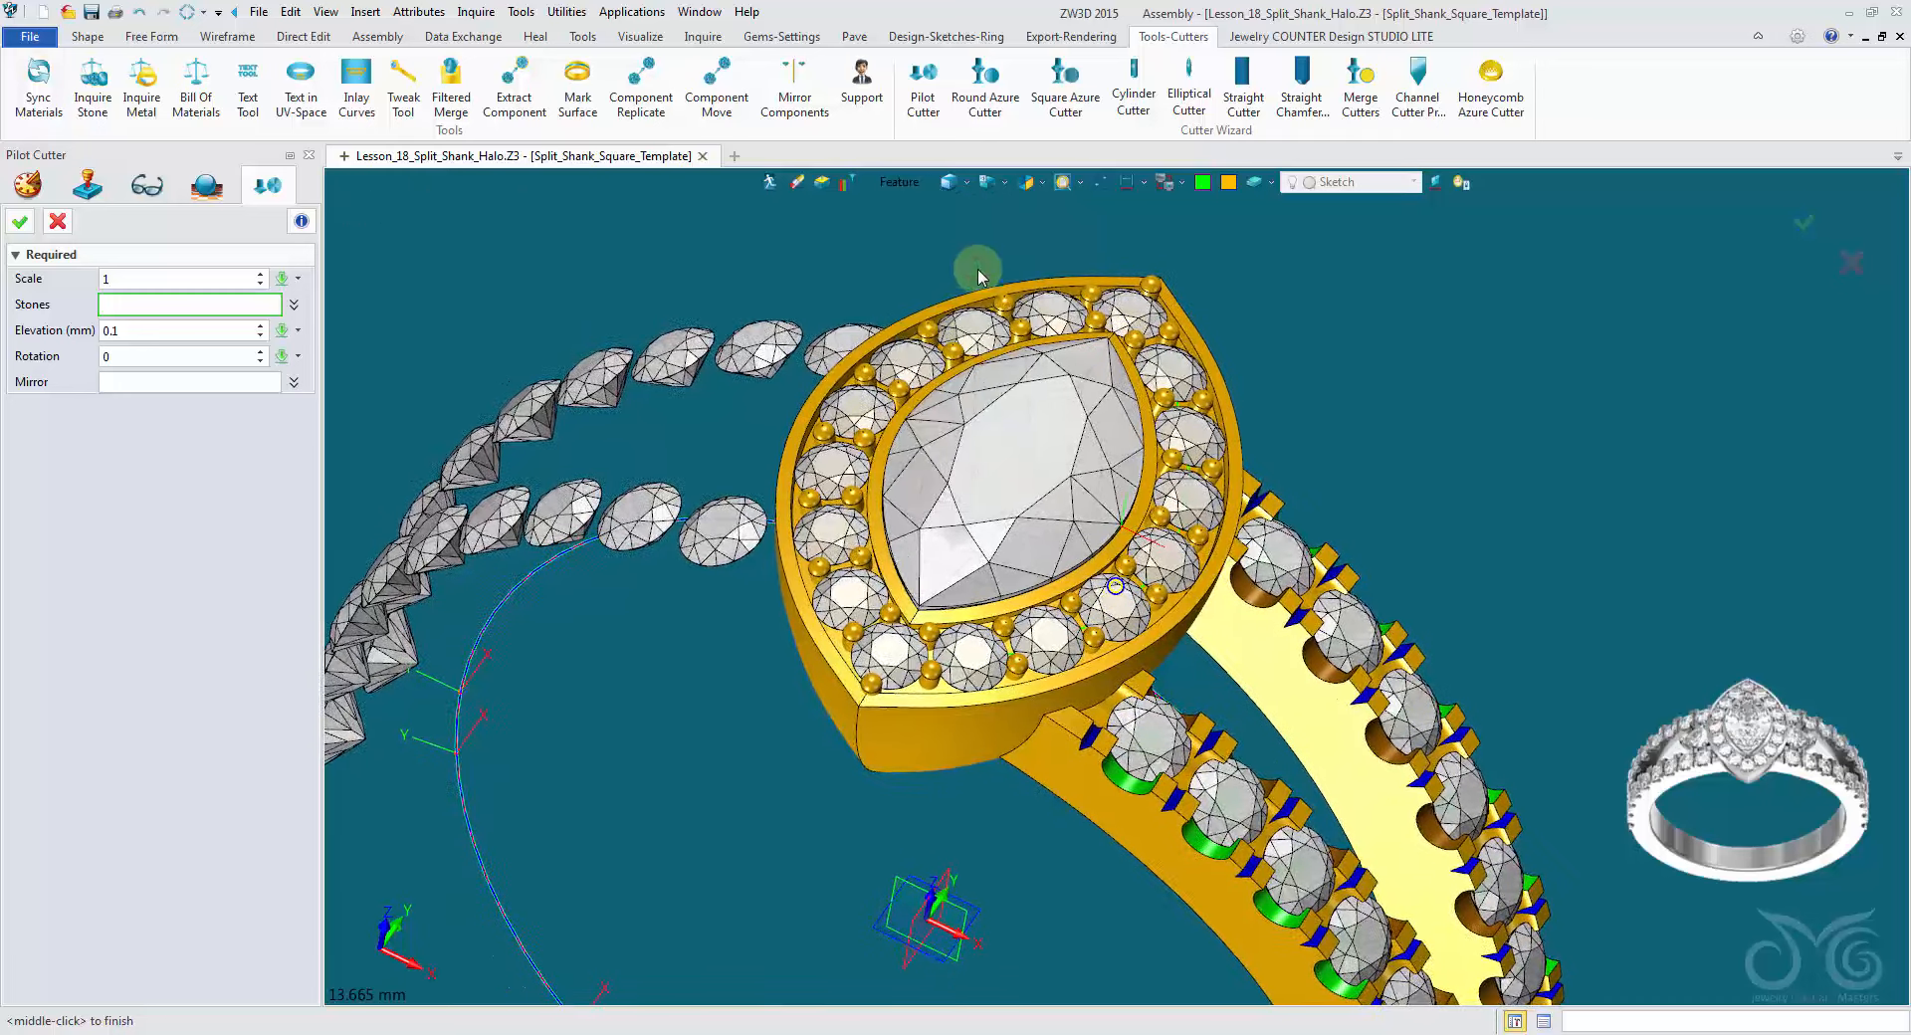
pyautogui.click(1108, 328)
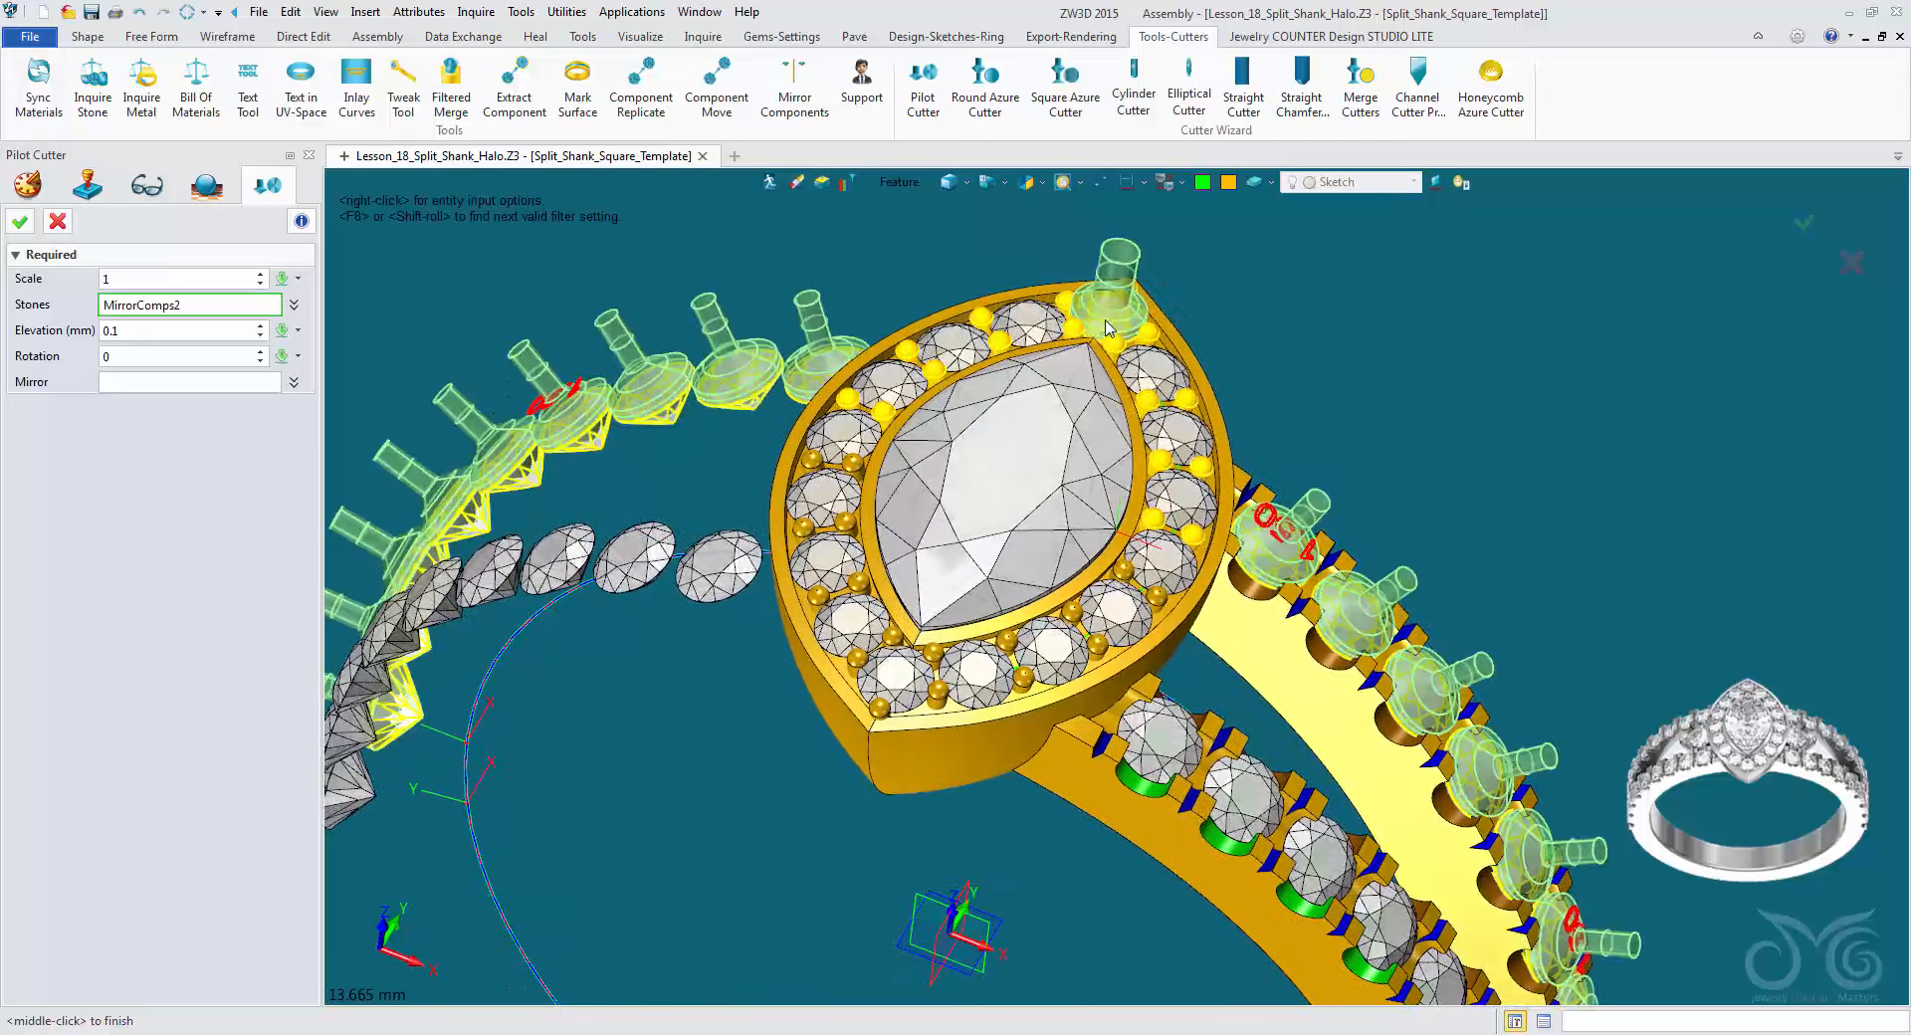
pyautogui.click(1159, 382)
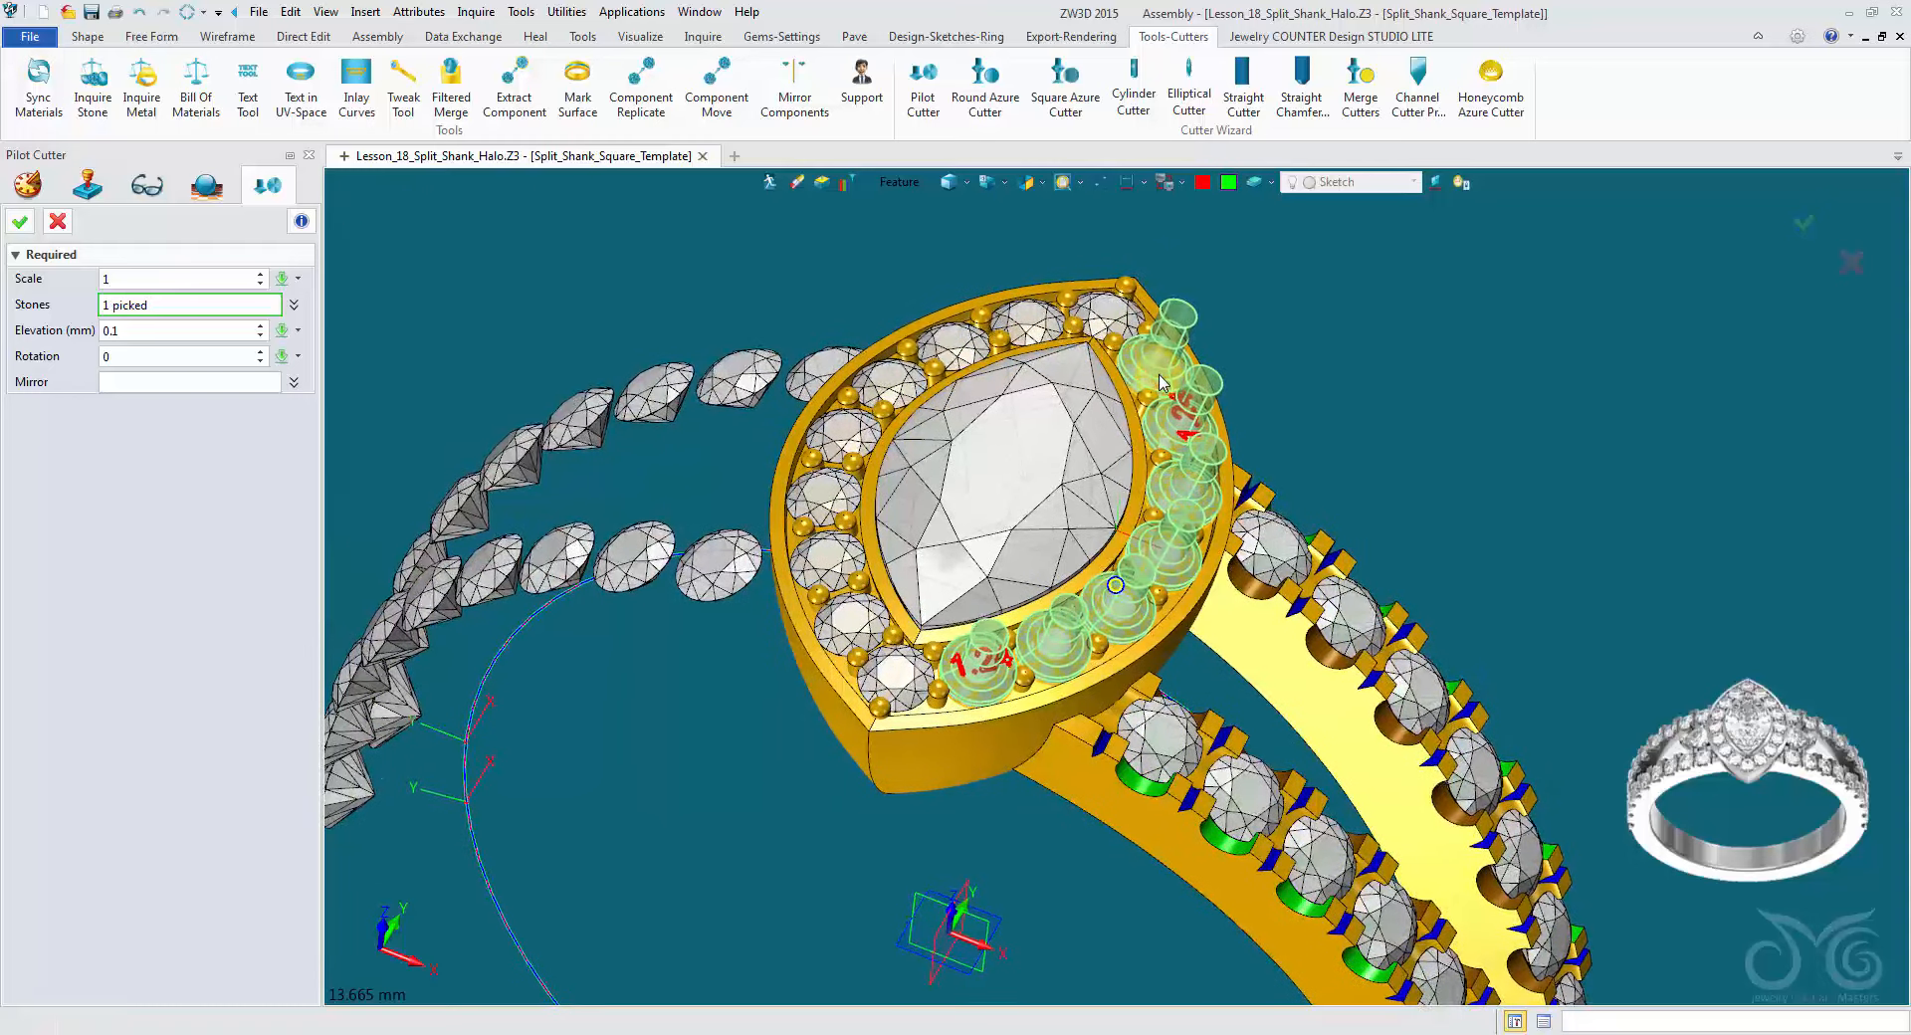
# Step: Set the pick filter to Component and add the remaining nine halo stones to the pilot cutter selection one by one
pyautogui.click(897, 198)
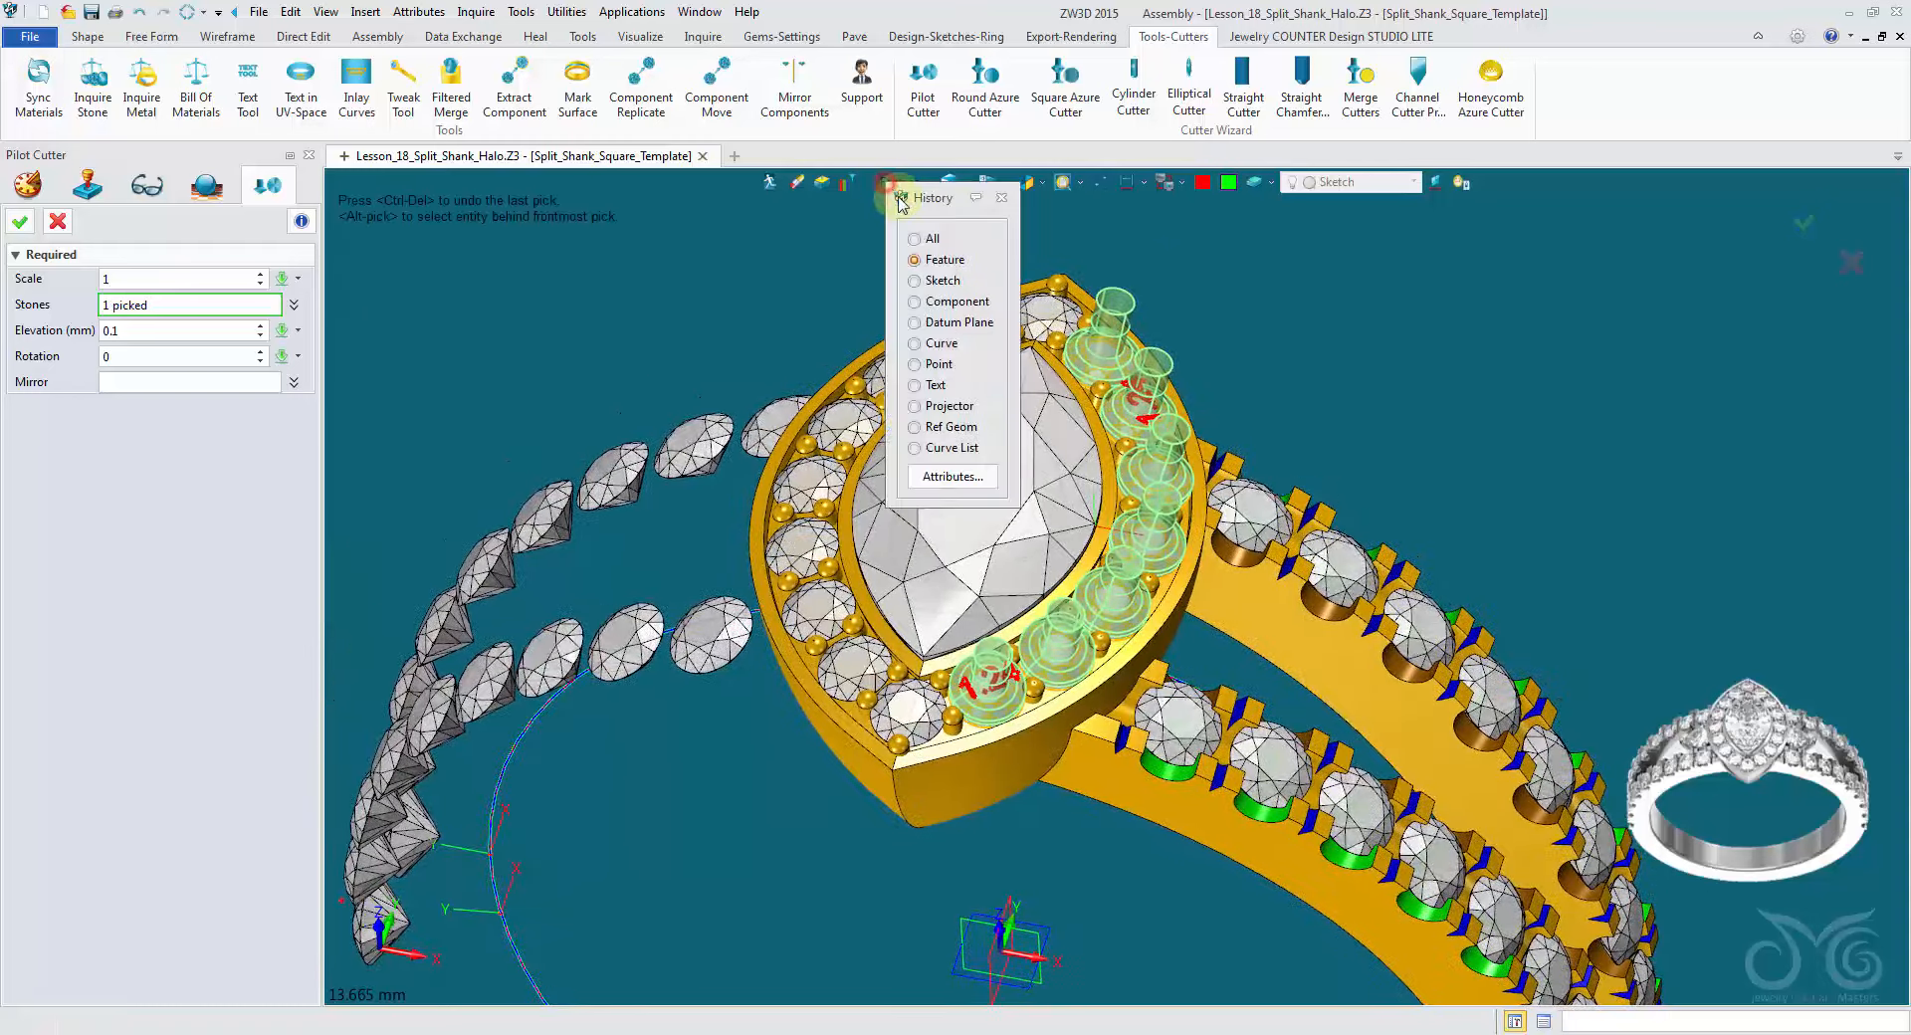
pyautogui.click(944, 301)
pyautogui.click(948, 313)
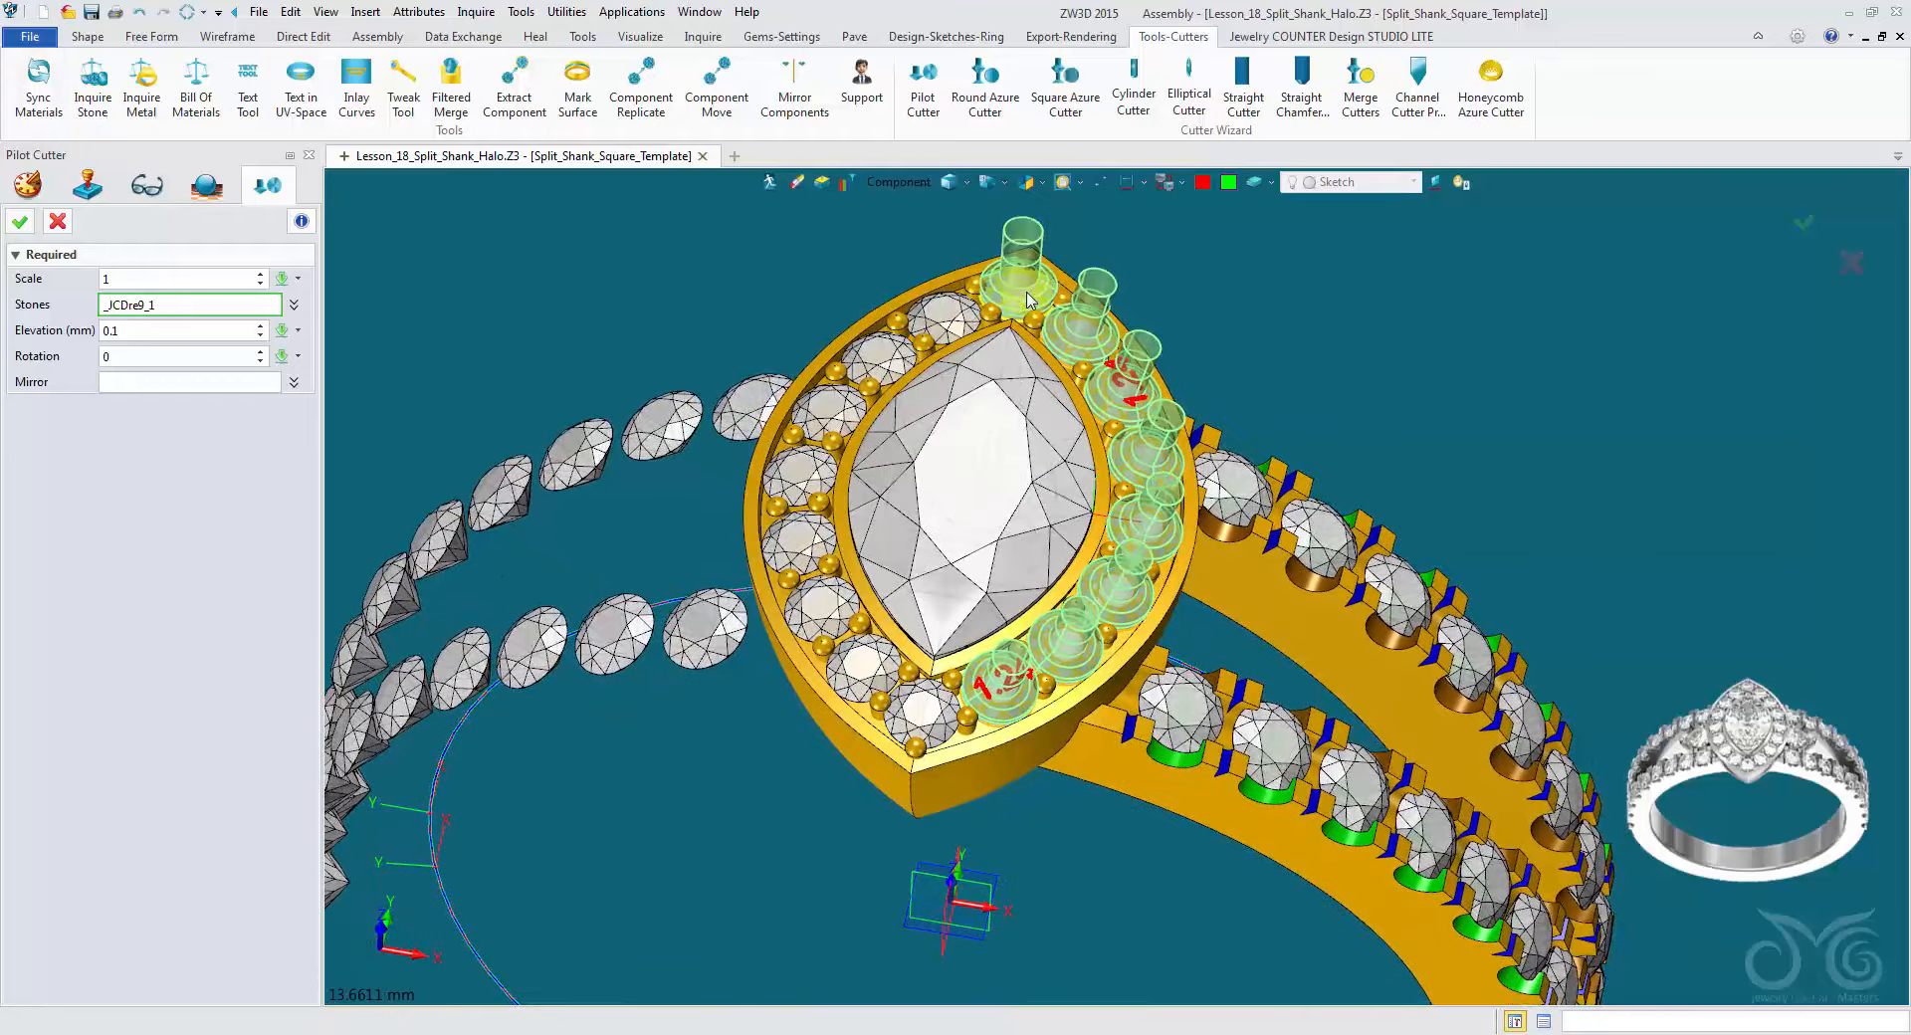
pyautogui.click(933, 318)
pyautogui.click(876, 343)
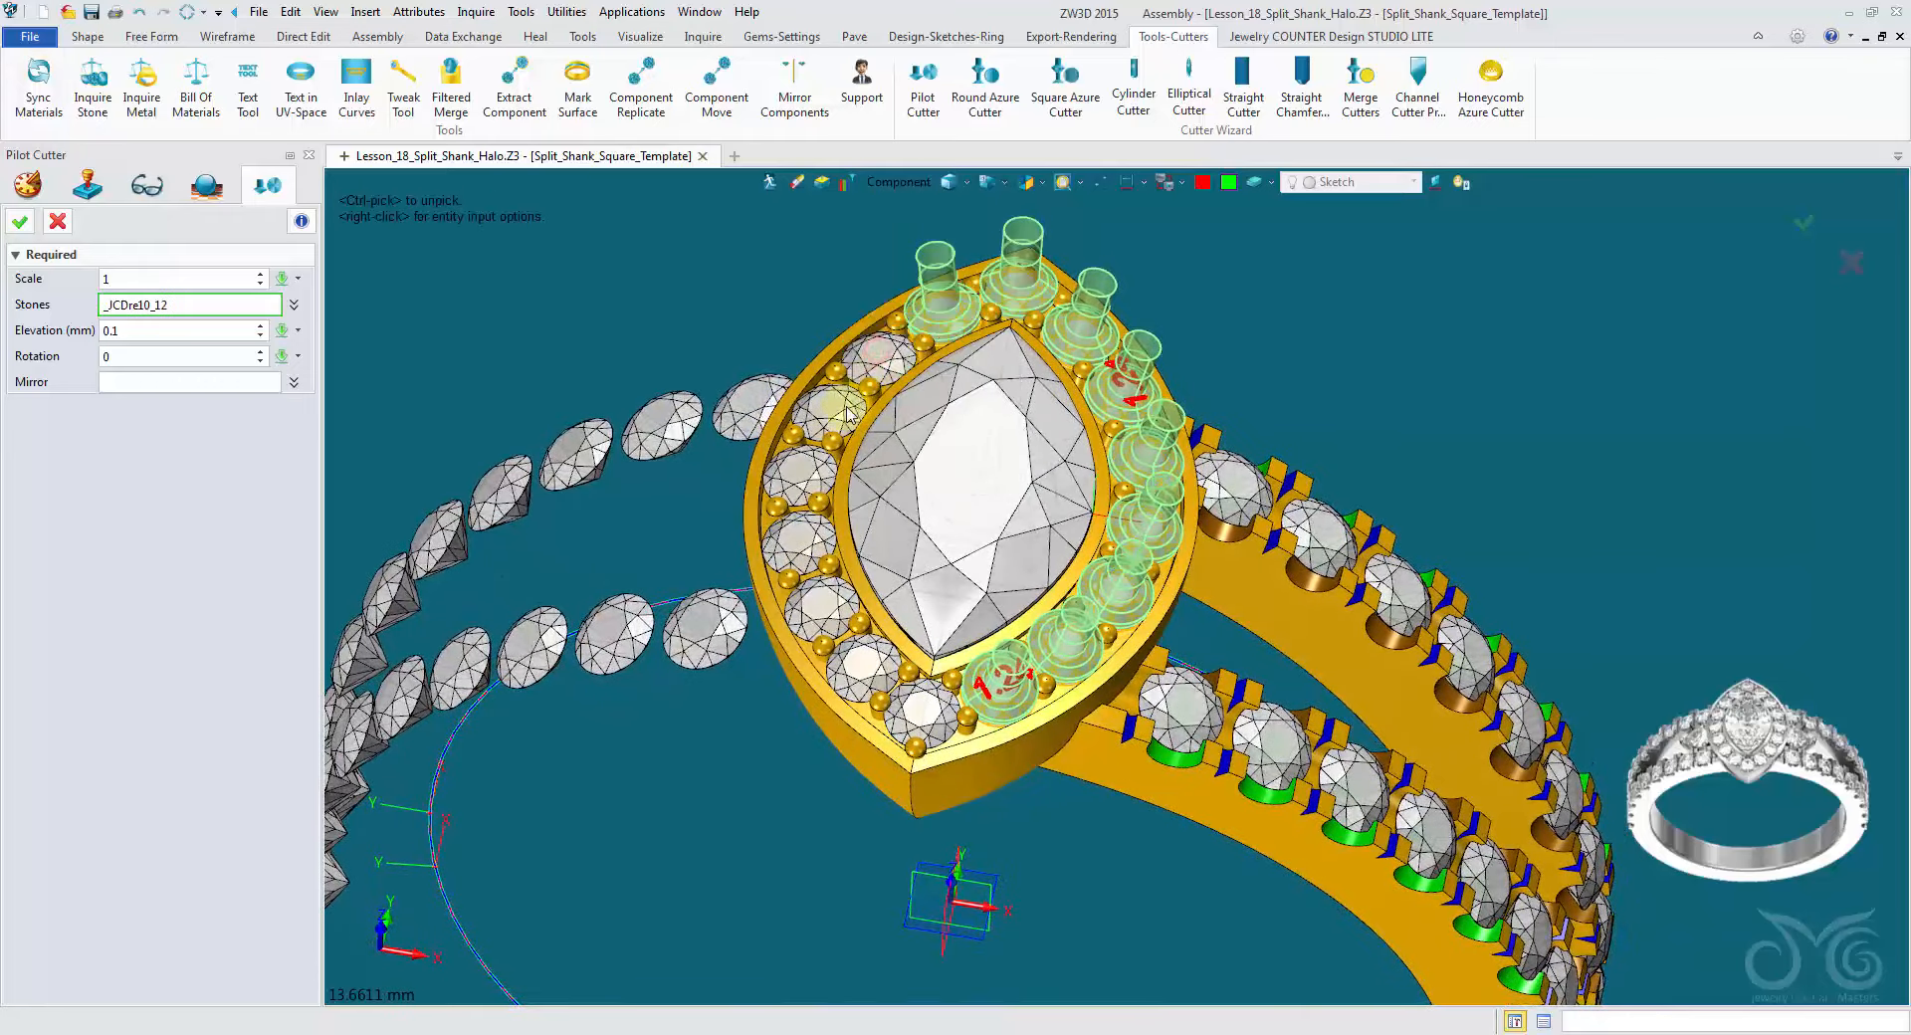
pyautogui.click(828, 403)
pyautogui.click(804, 477)
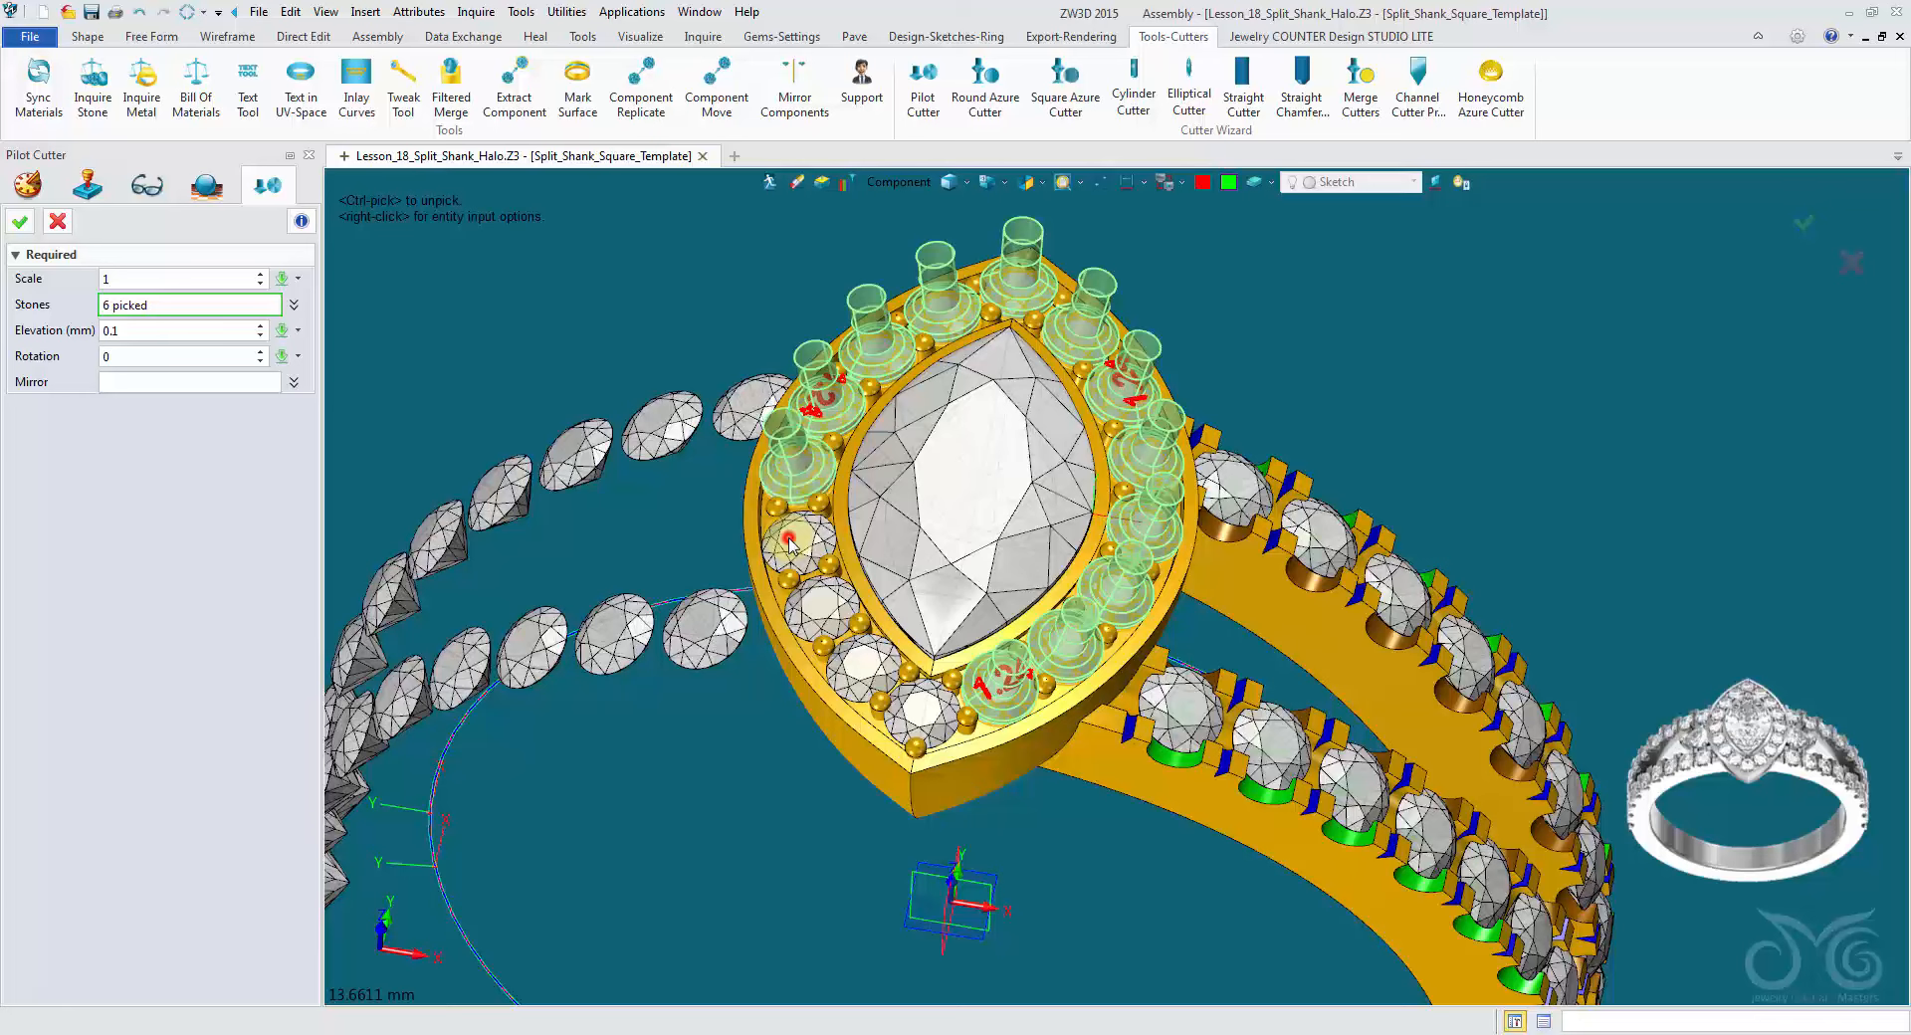
pyautogui.click(799, 542)
pyautogui.click(822, 629)
pyautogui.click(862, 663)
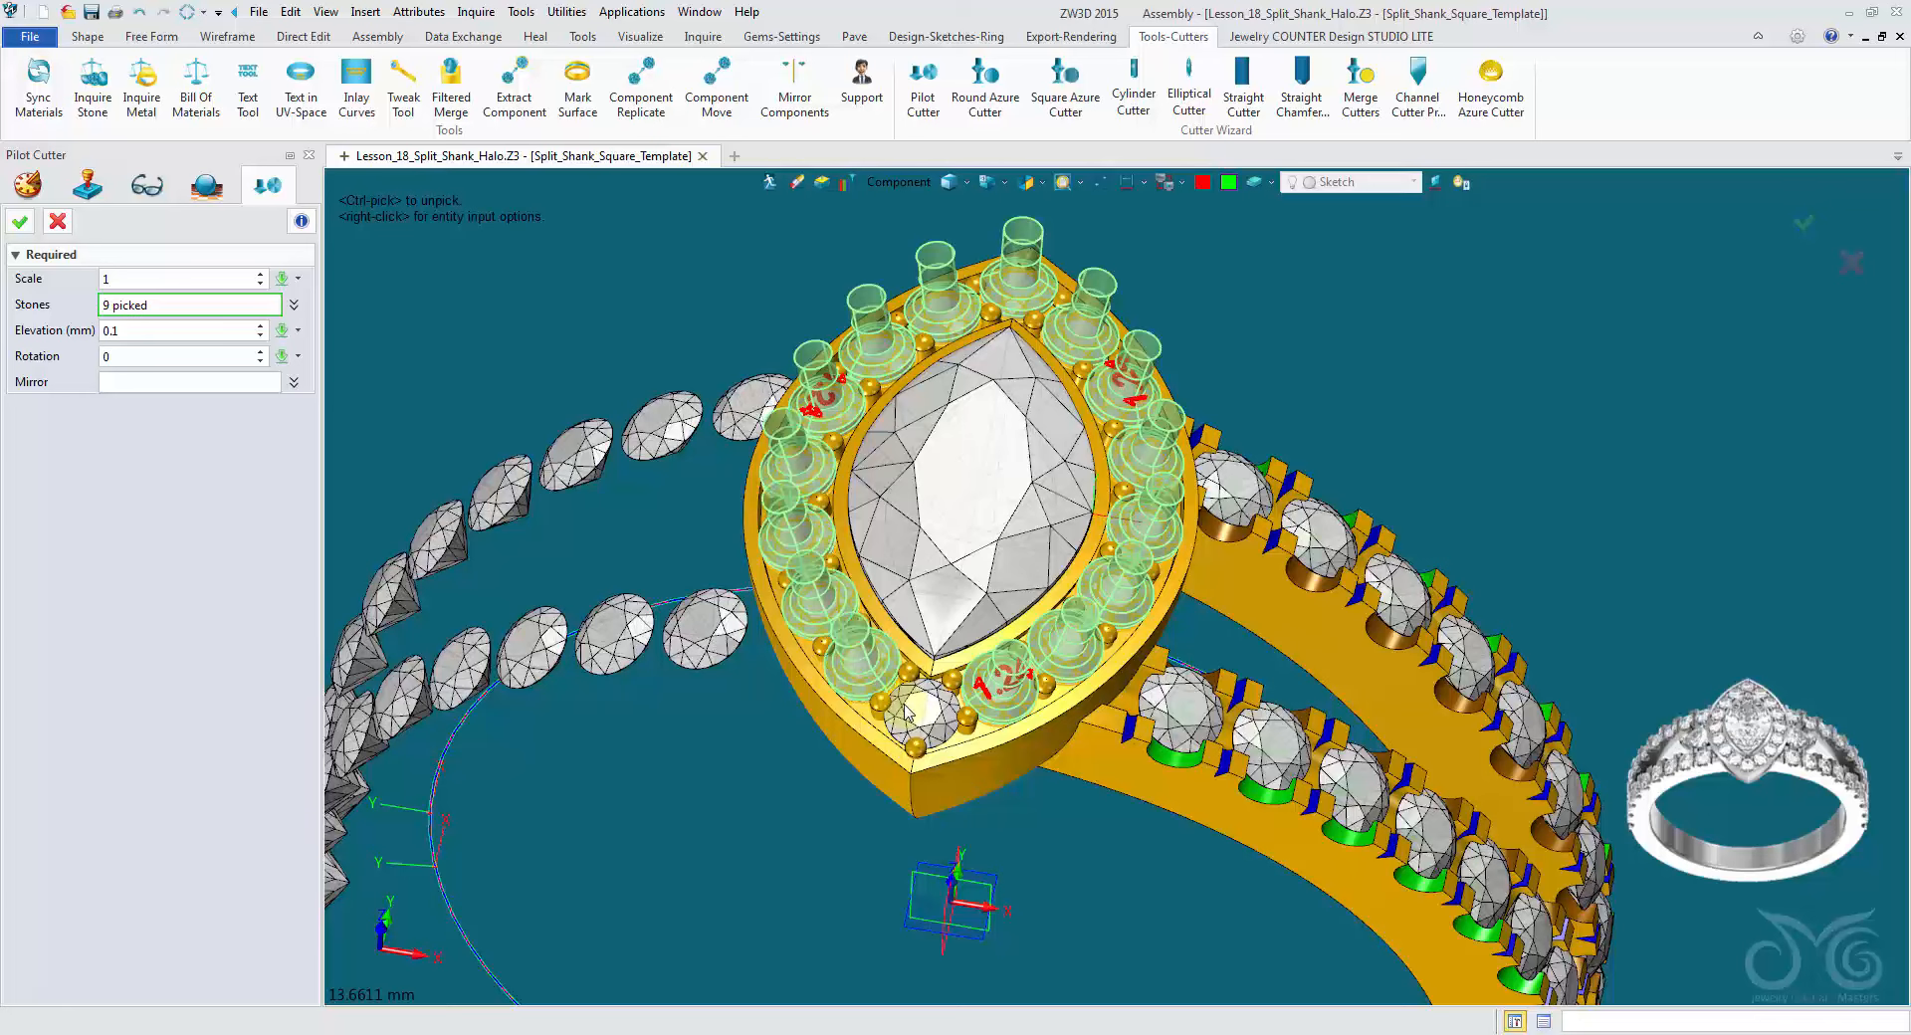
pyautogui.click(915, 715)
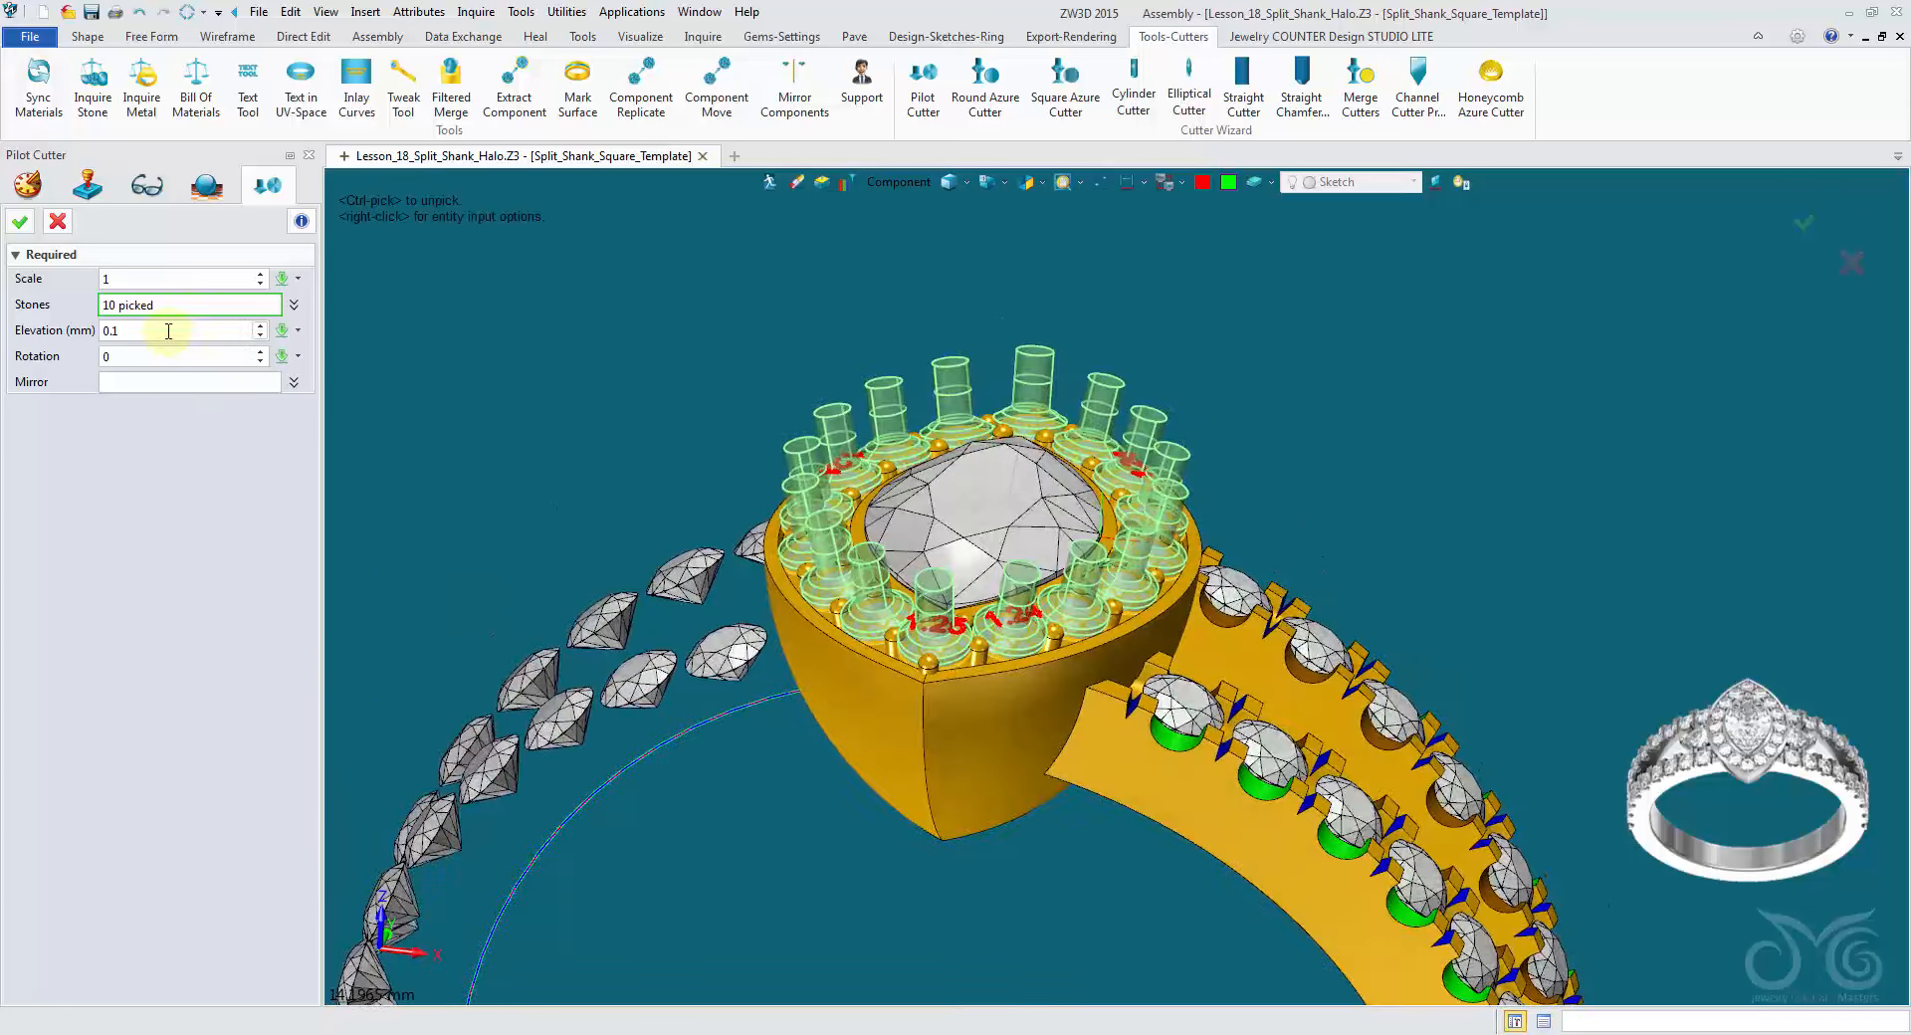
# Step: Set the pilot cutters' elevation to 0 mm and create them on the selected halo stones
pyautogui.click(162, 330)
pyautogui.write('0')
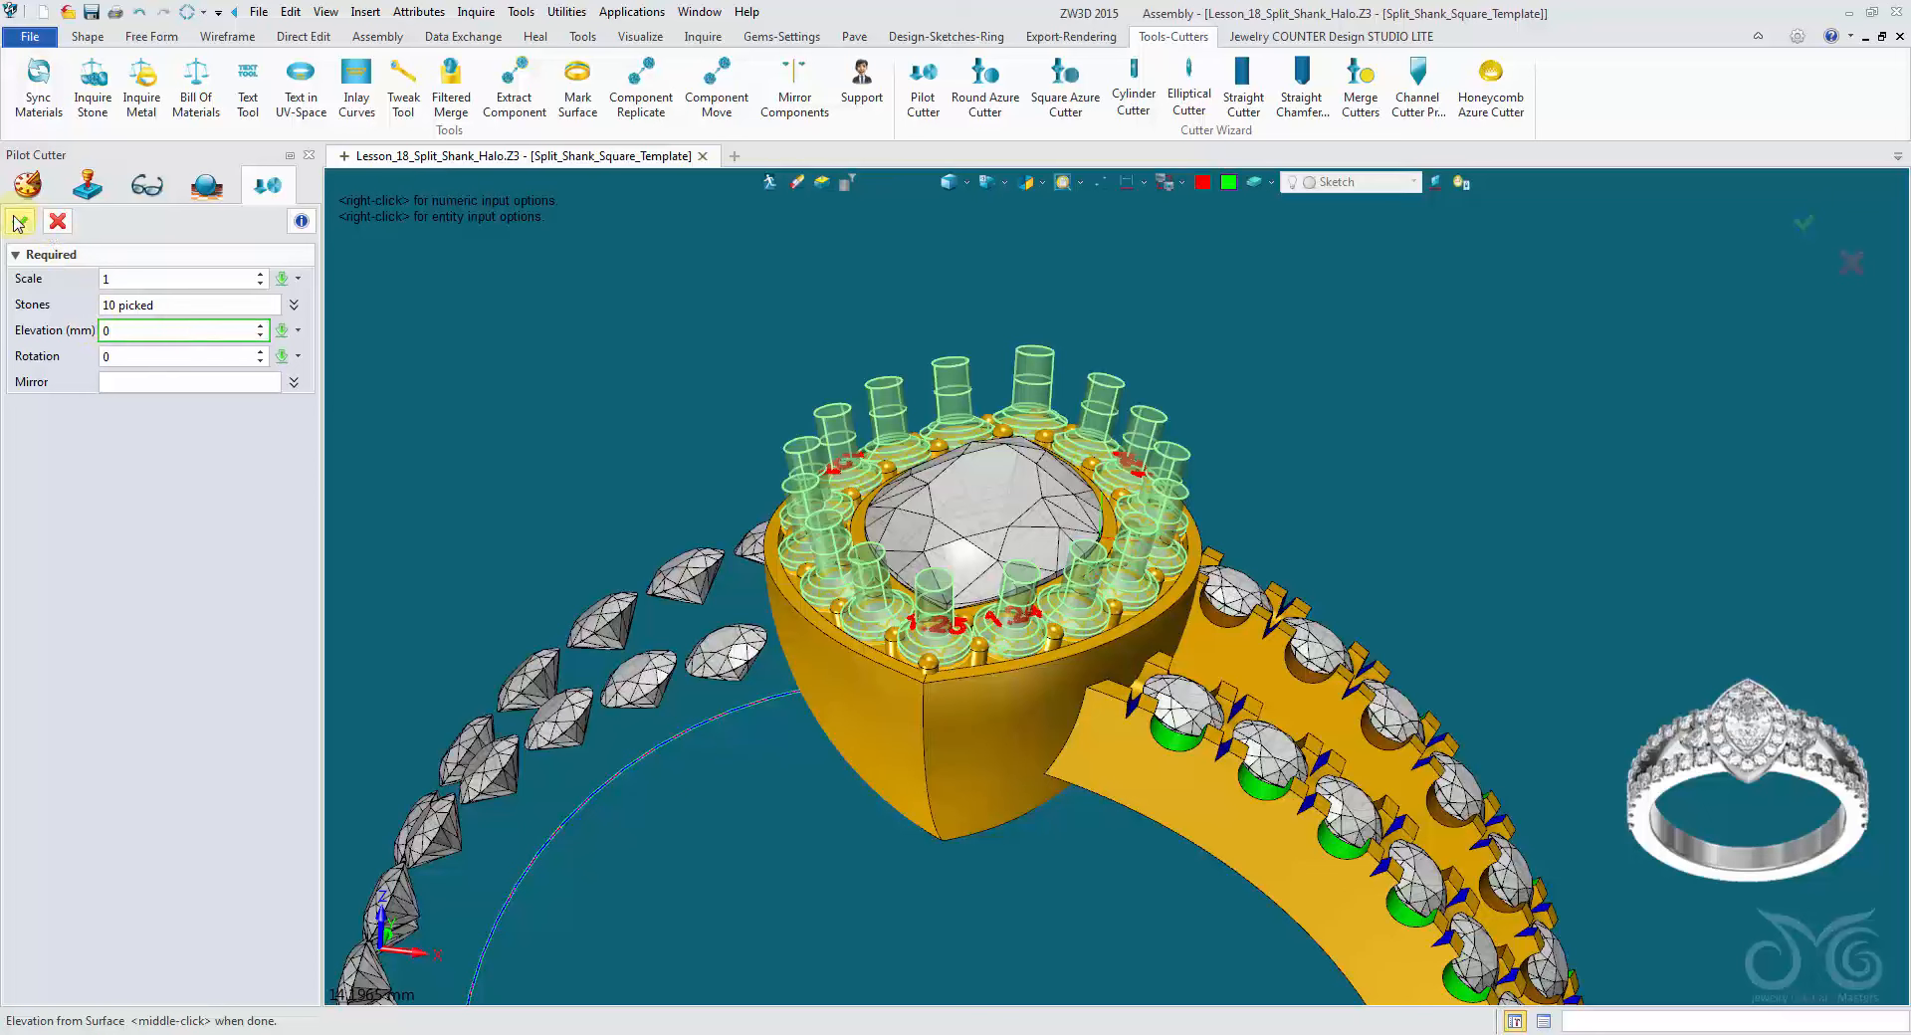
pyautogui.click(20, 222)
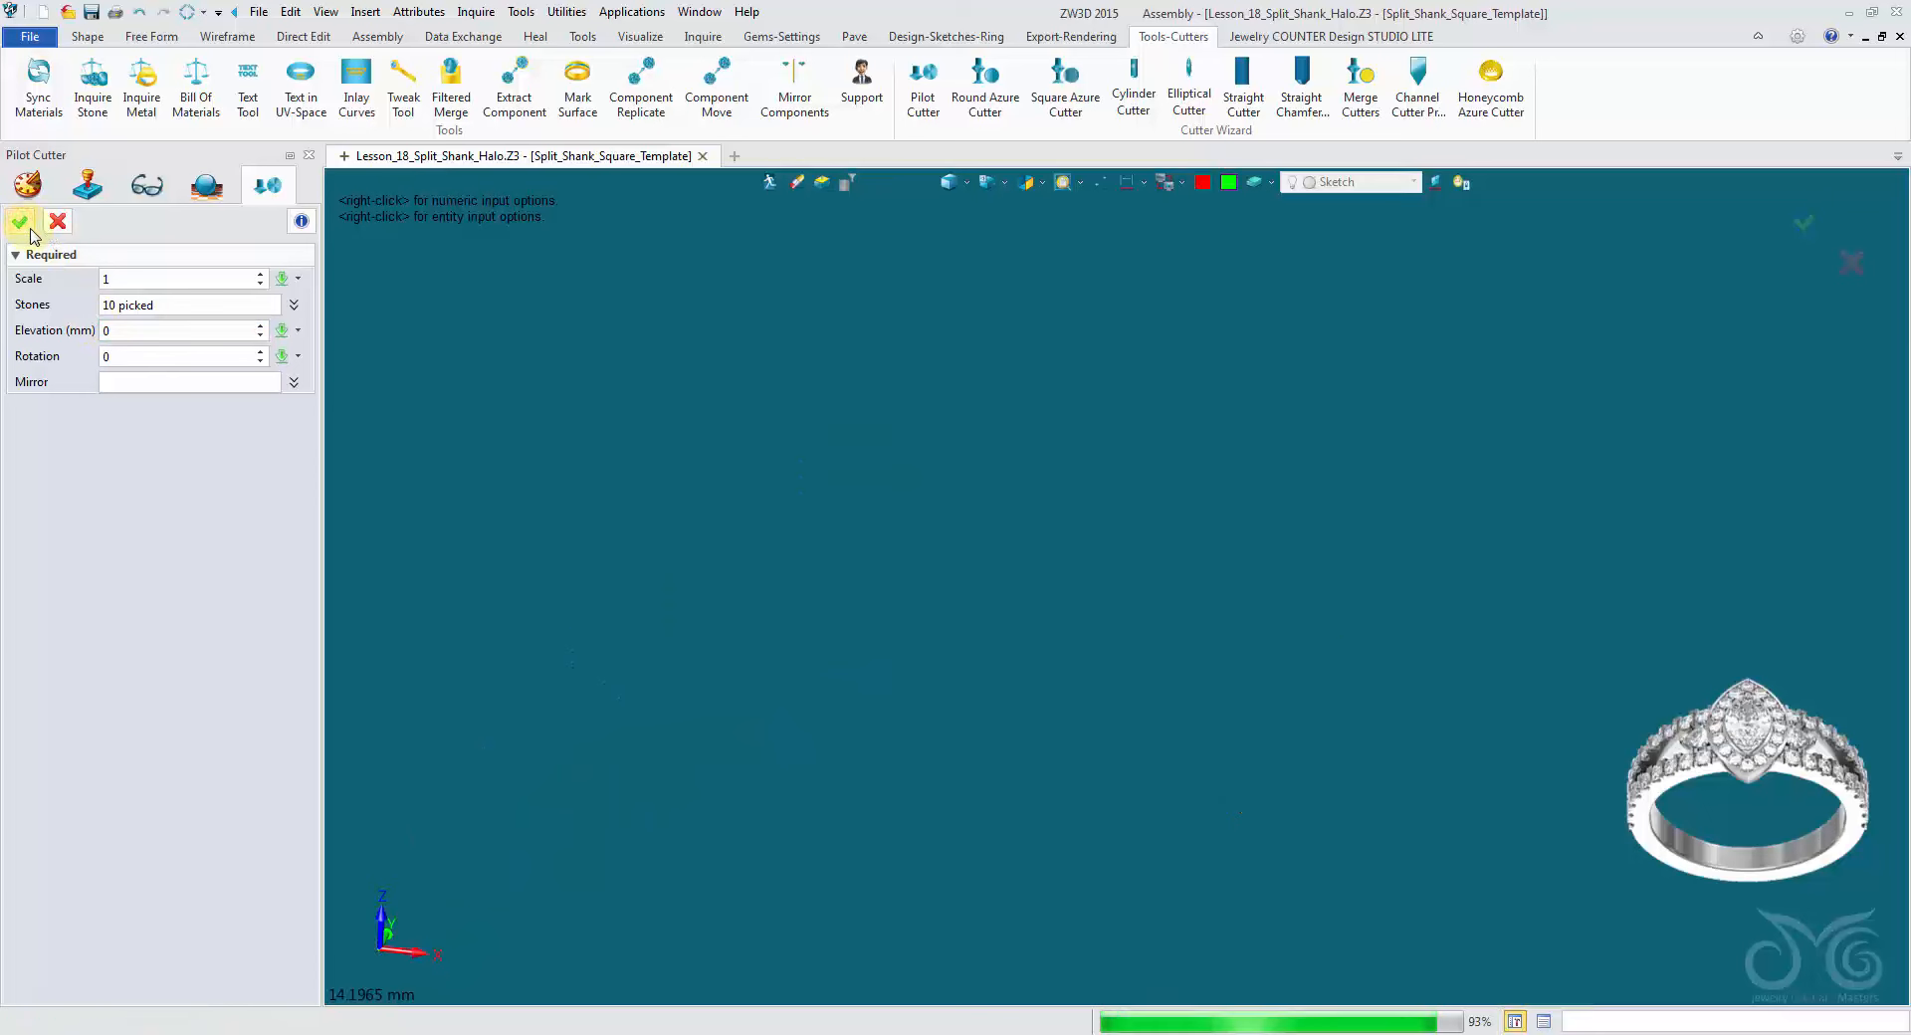
# Step: Set the girdle thickness of the 16 round pilot cutters to 0.10, check their fit in wireframe, and confirm the tweak
pyautogui.middleClick(708, 290)
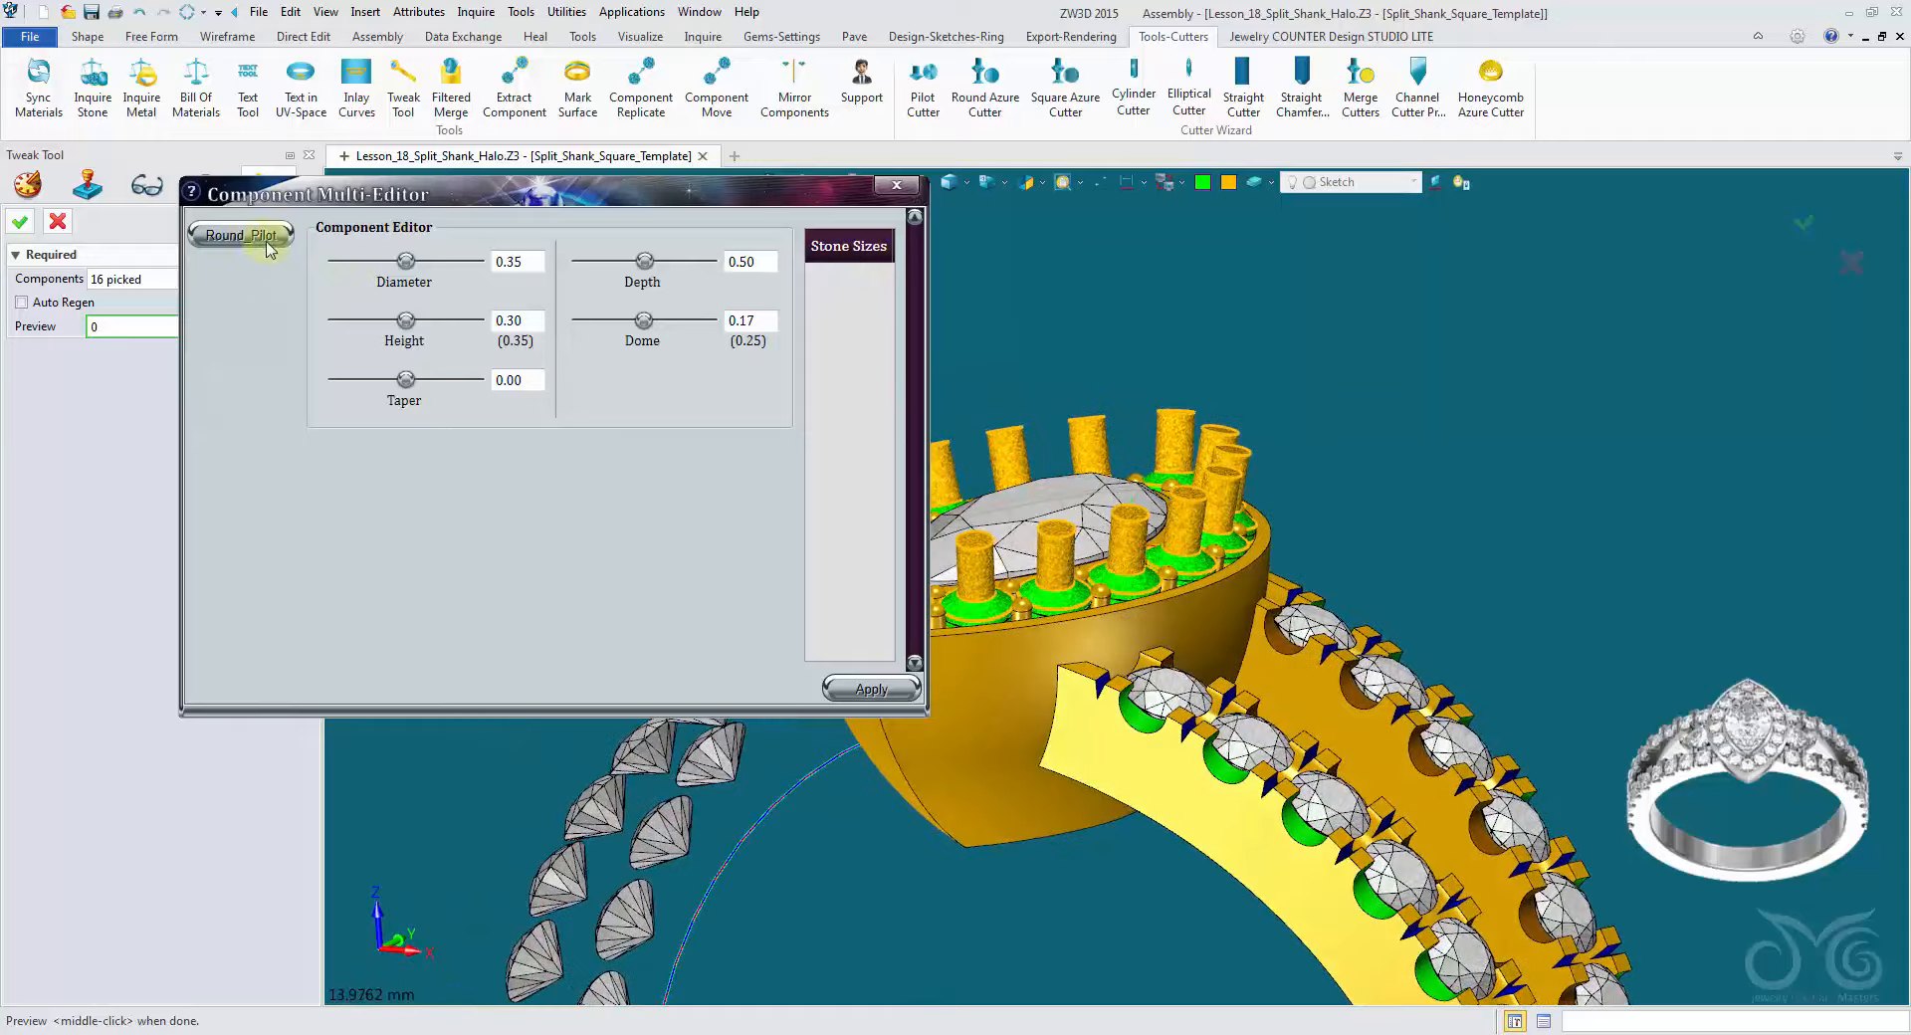
pyautogui.click(264, 239)
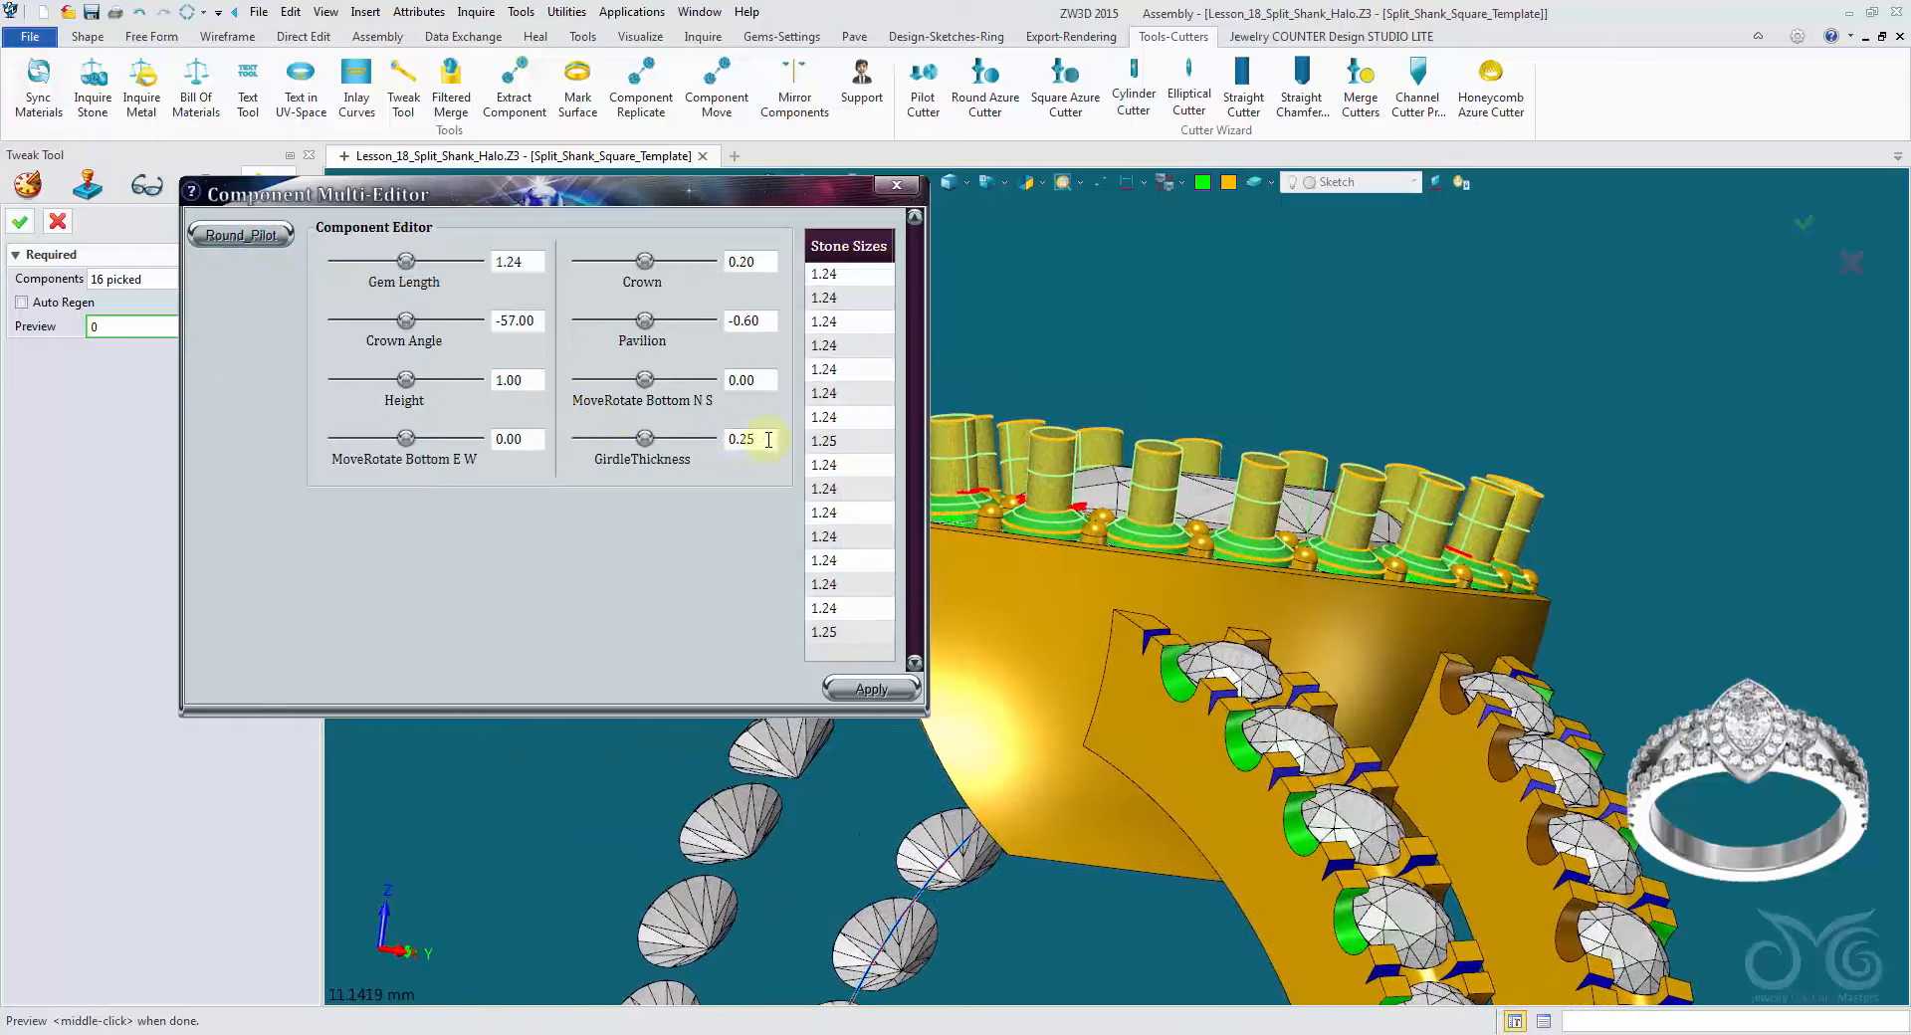
pyautogui.click(901, 690)
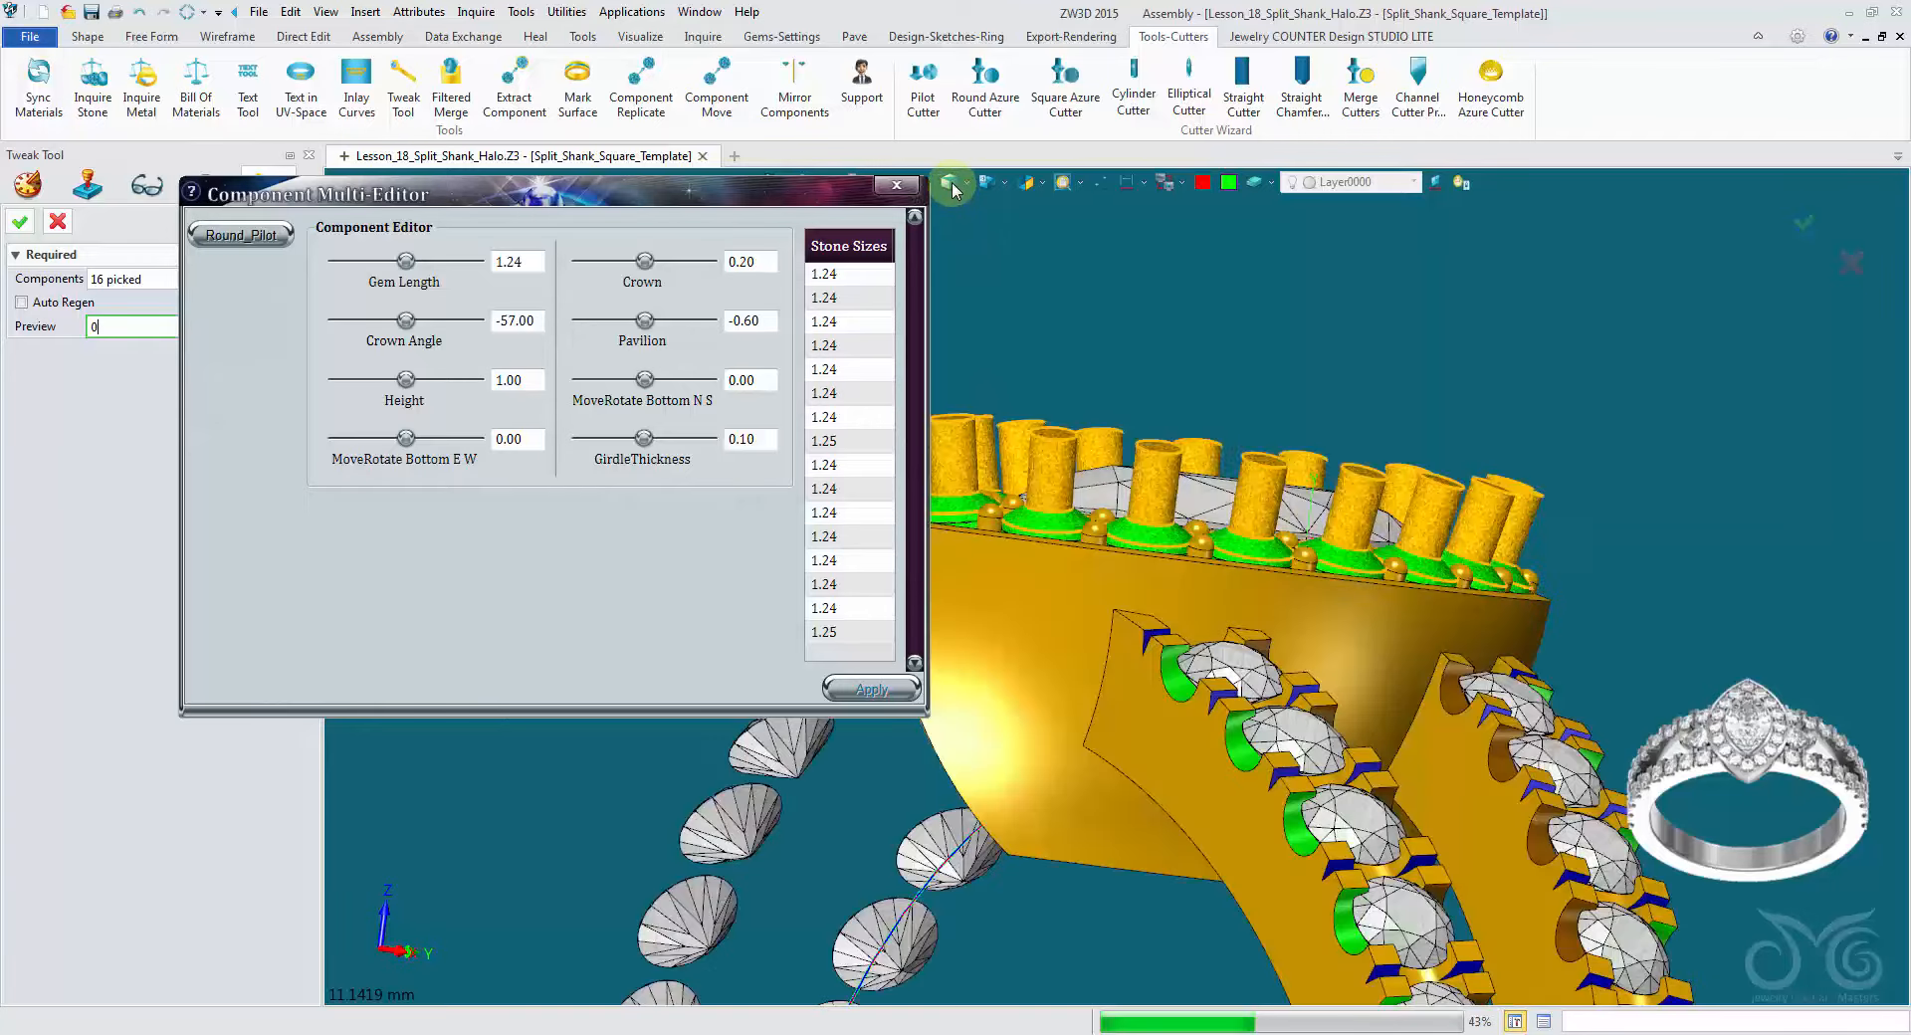
pyautogui.click(949, 183)
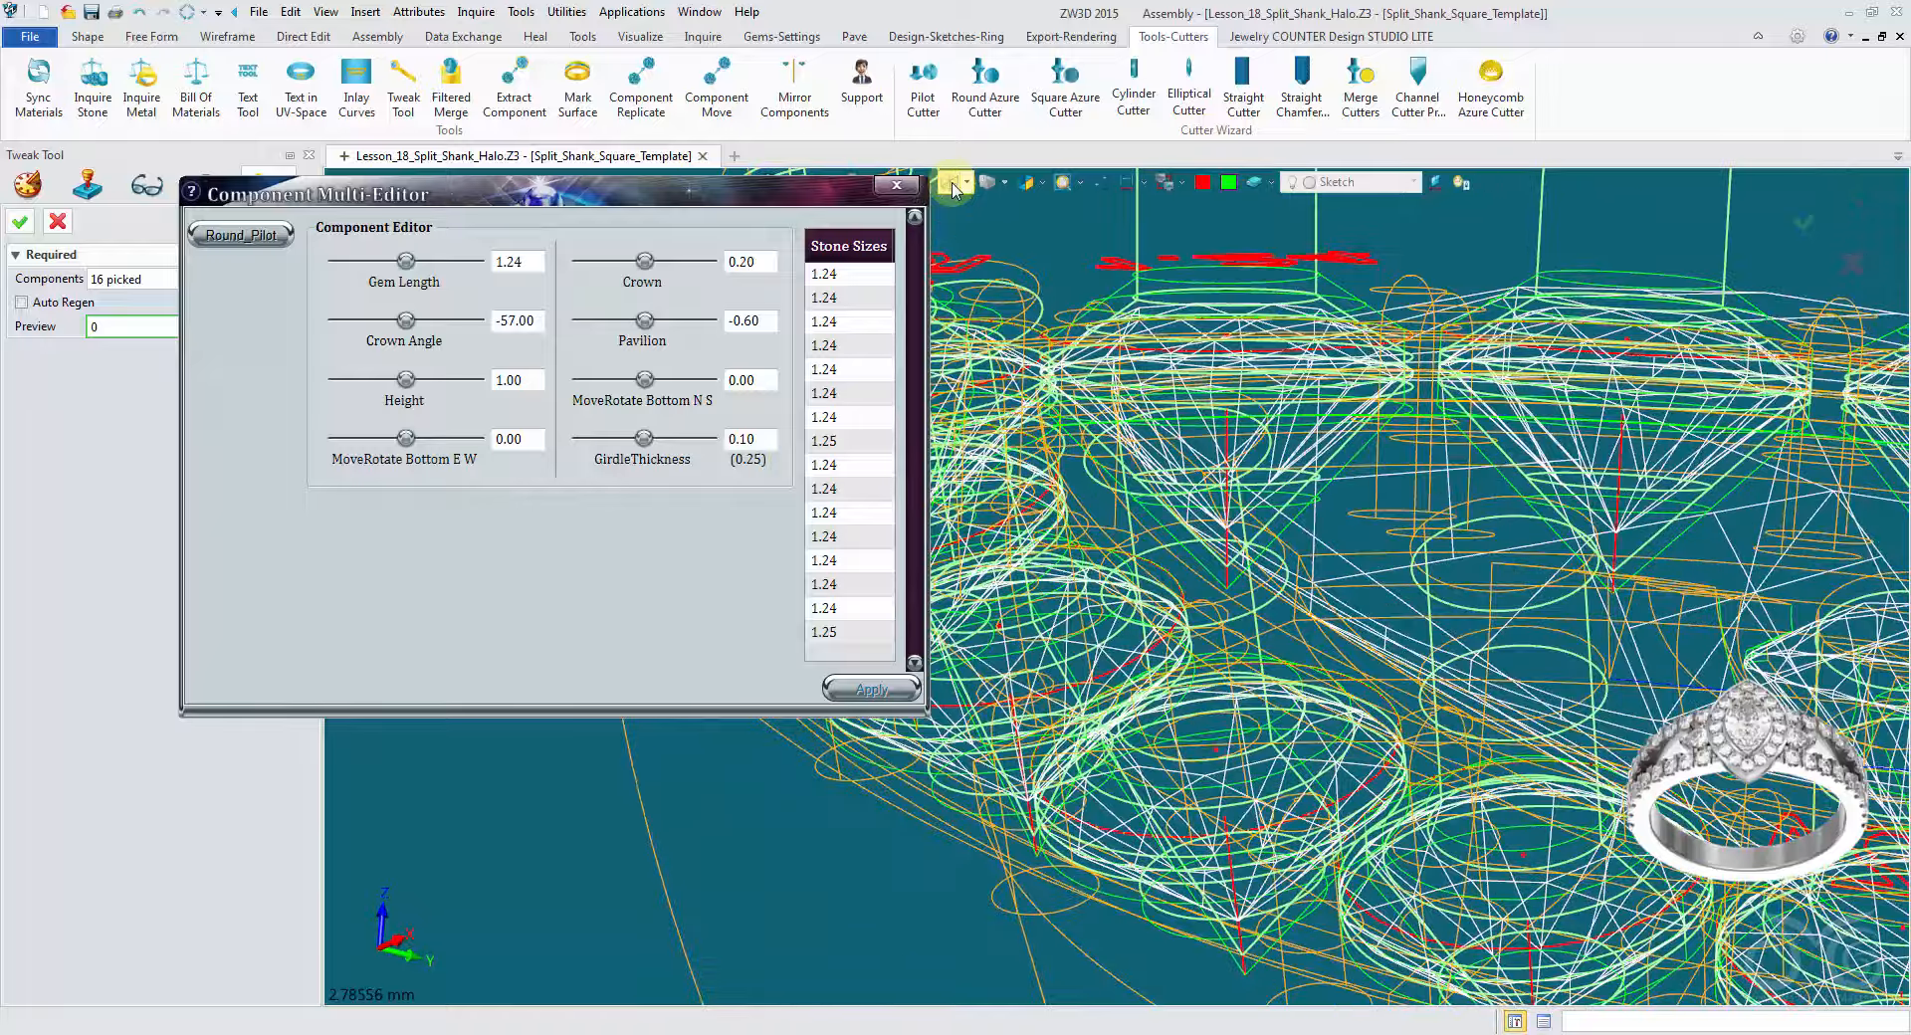
pyautogui.click(951, 183)
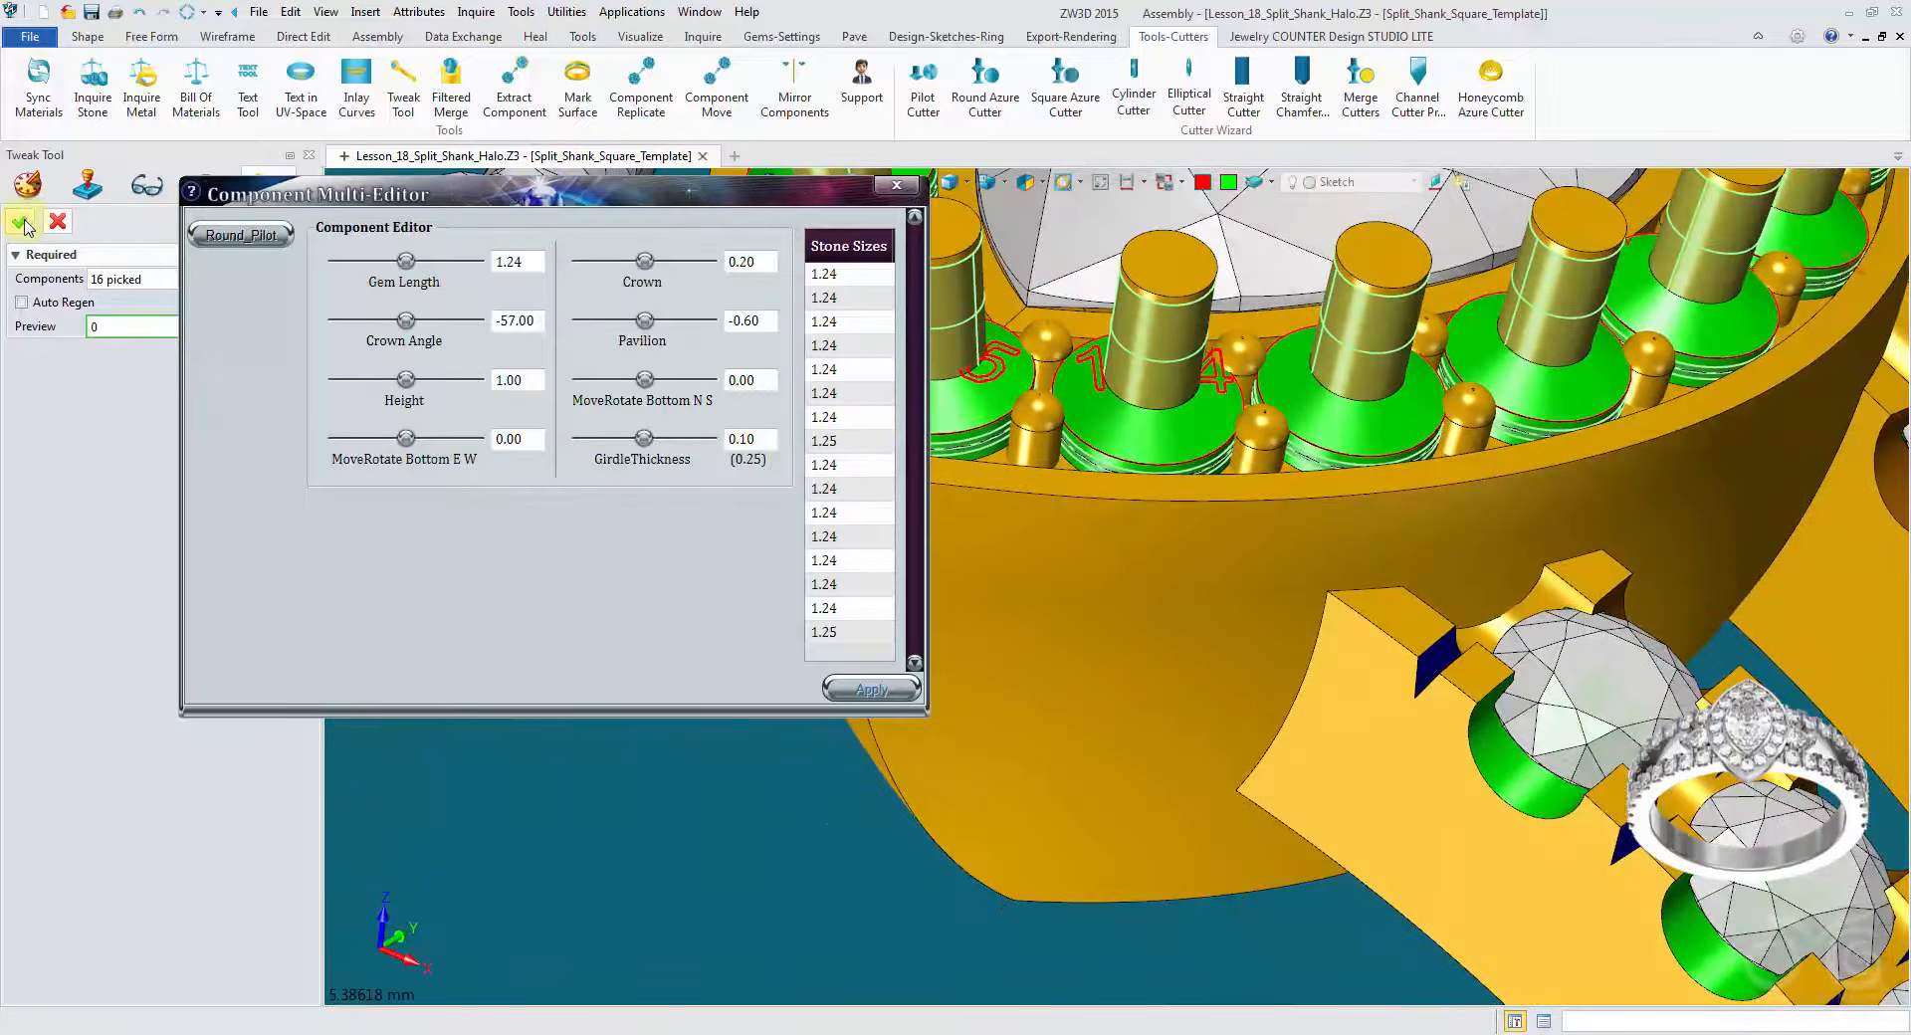
pyautogui.click(24, 223)
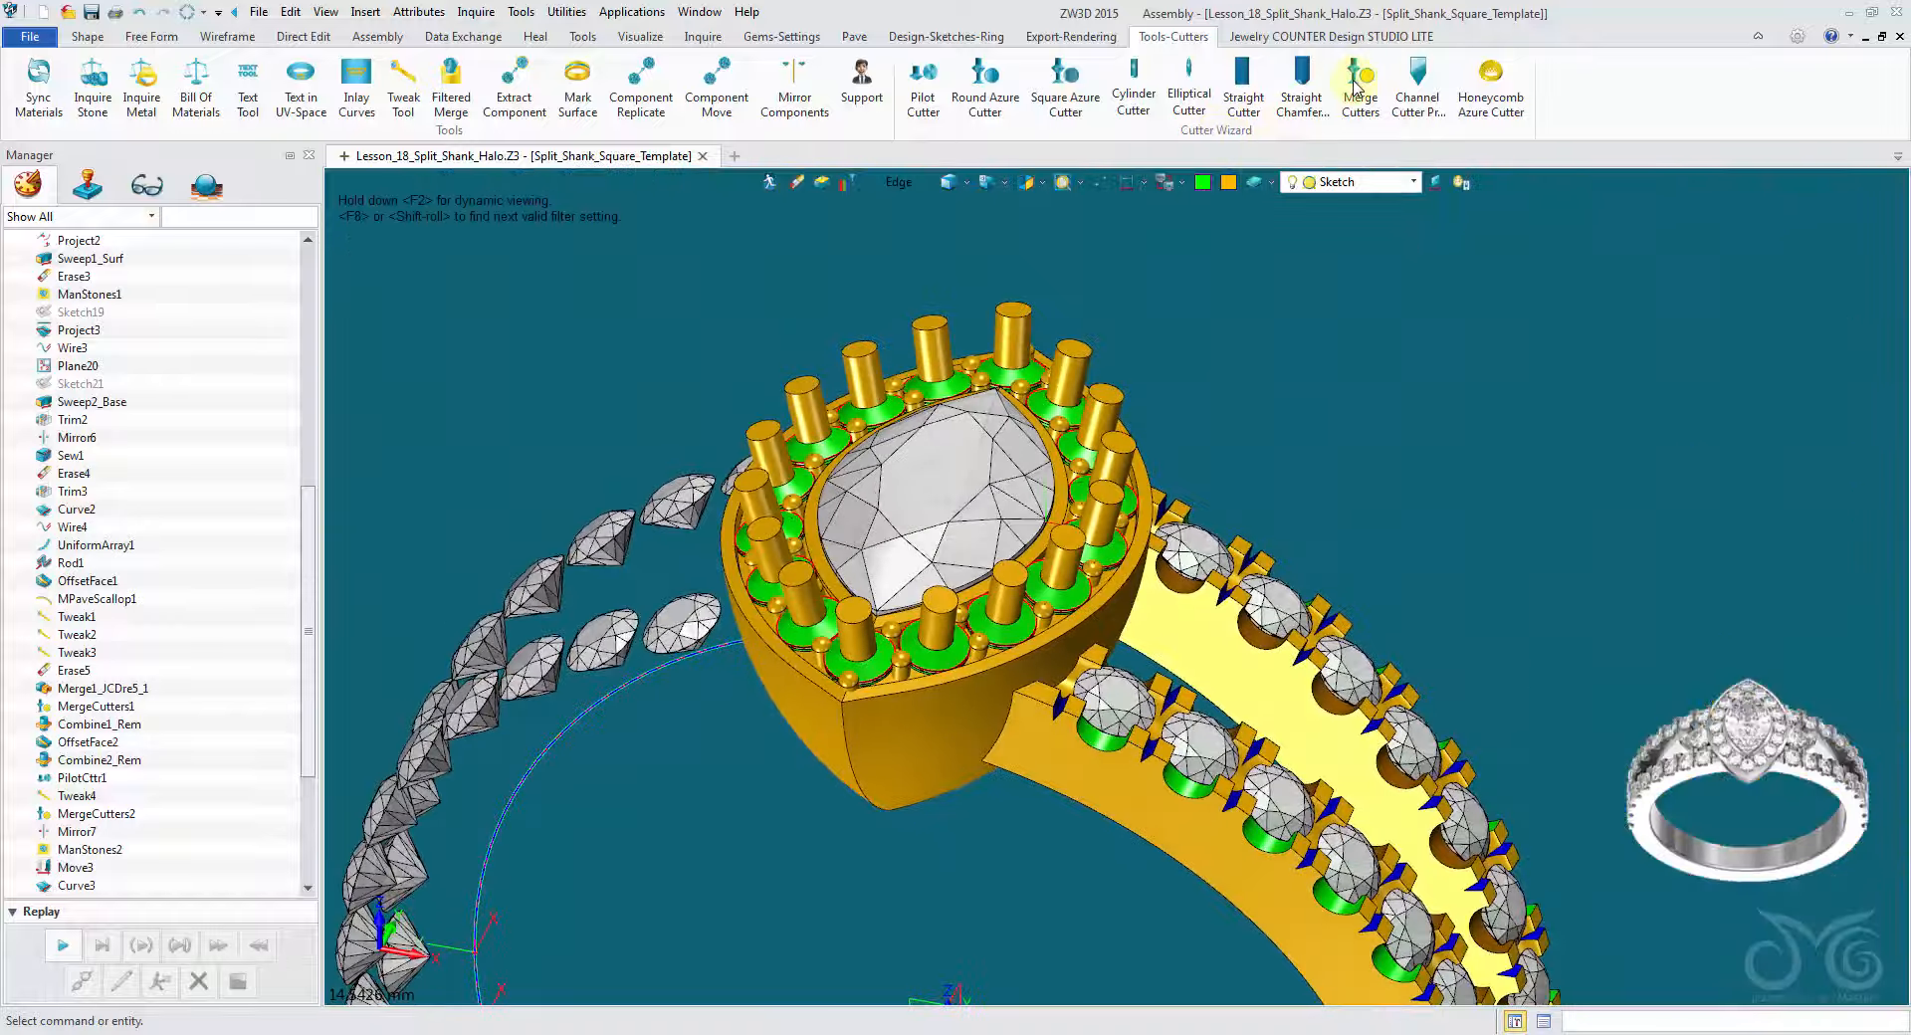
# Step: Merge the whole halo pilot cutter feature into the halo base, using the Feature pick filter and the Cutters filter
pyautogui.click(1081, 366)
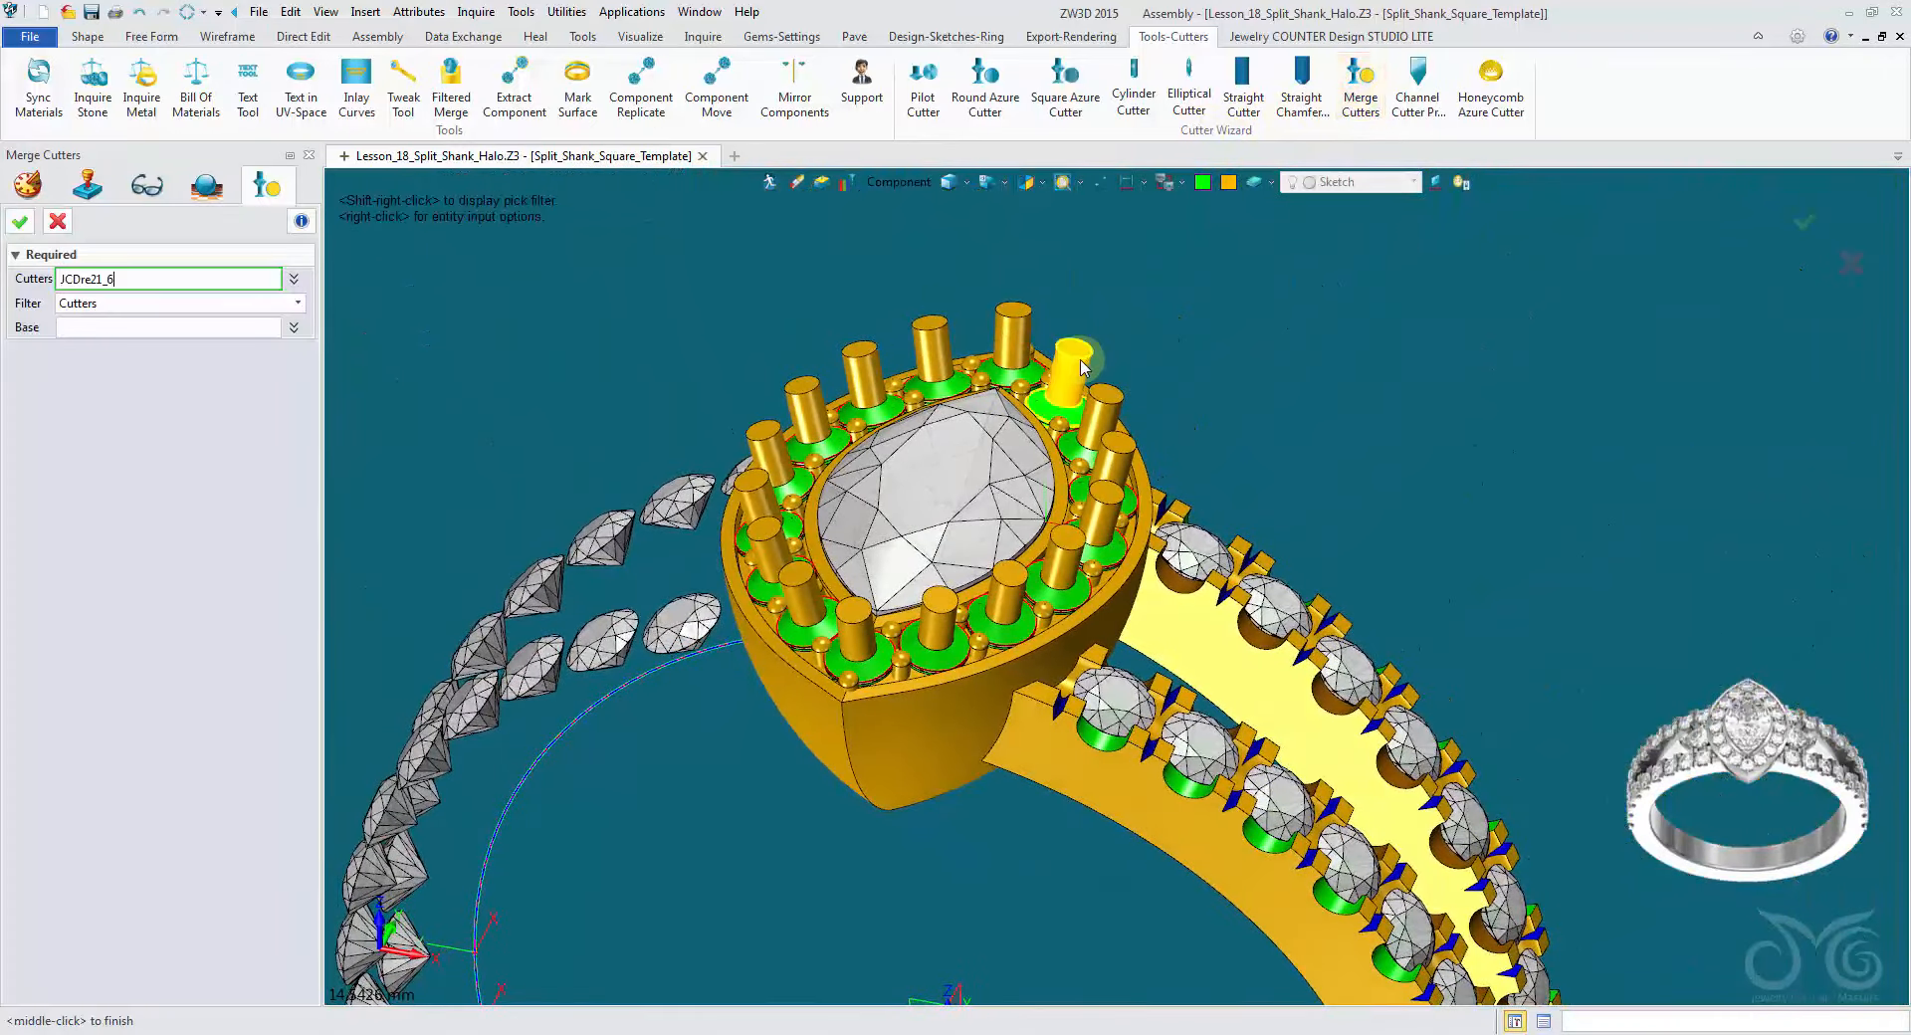
pyautogui.click(899, 183)
pyautogui.click(937, 258)
pyautogui.click(1005, 335)
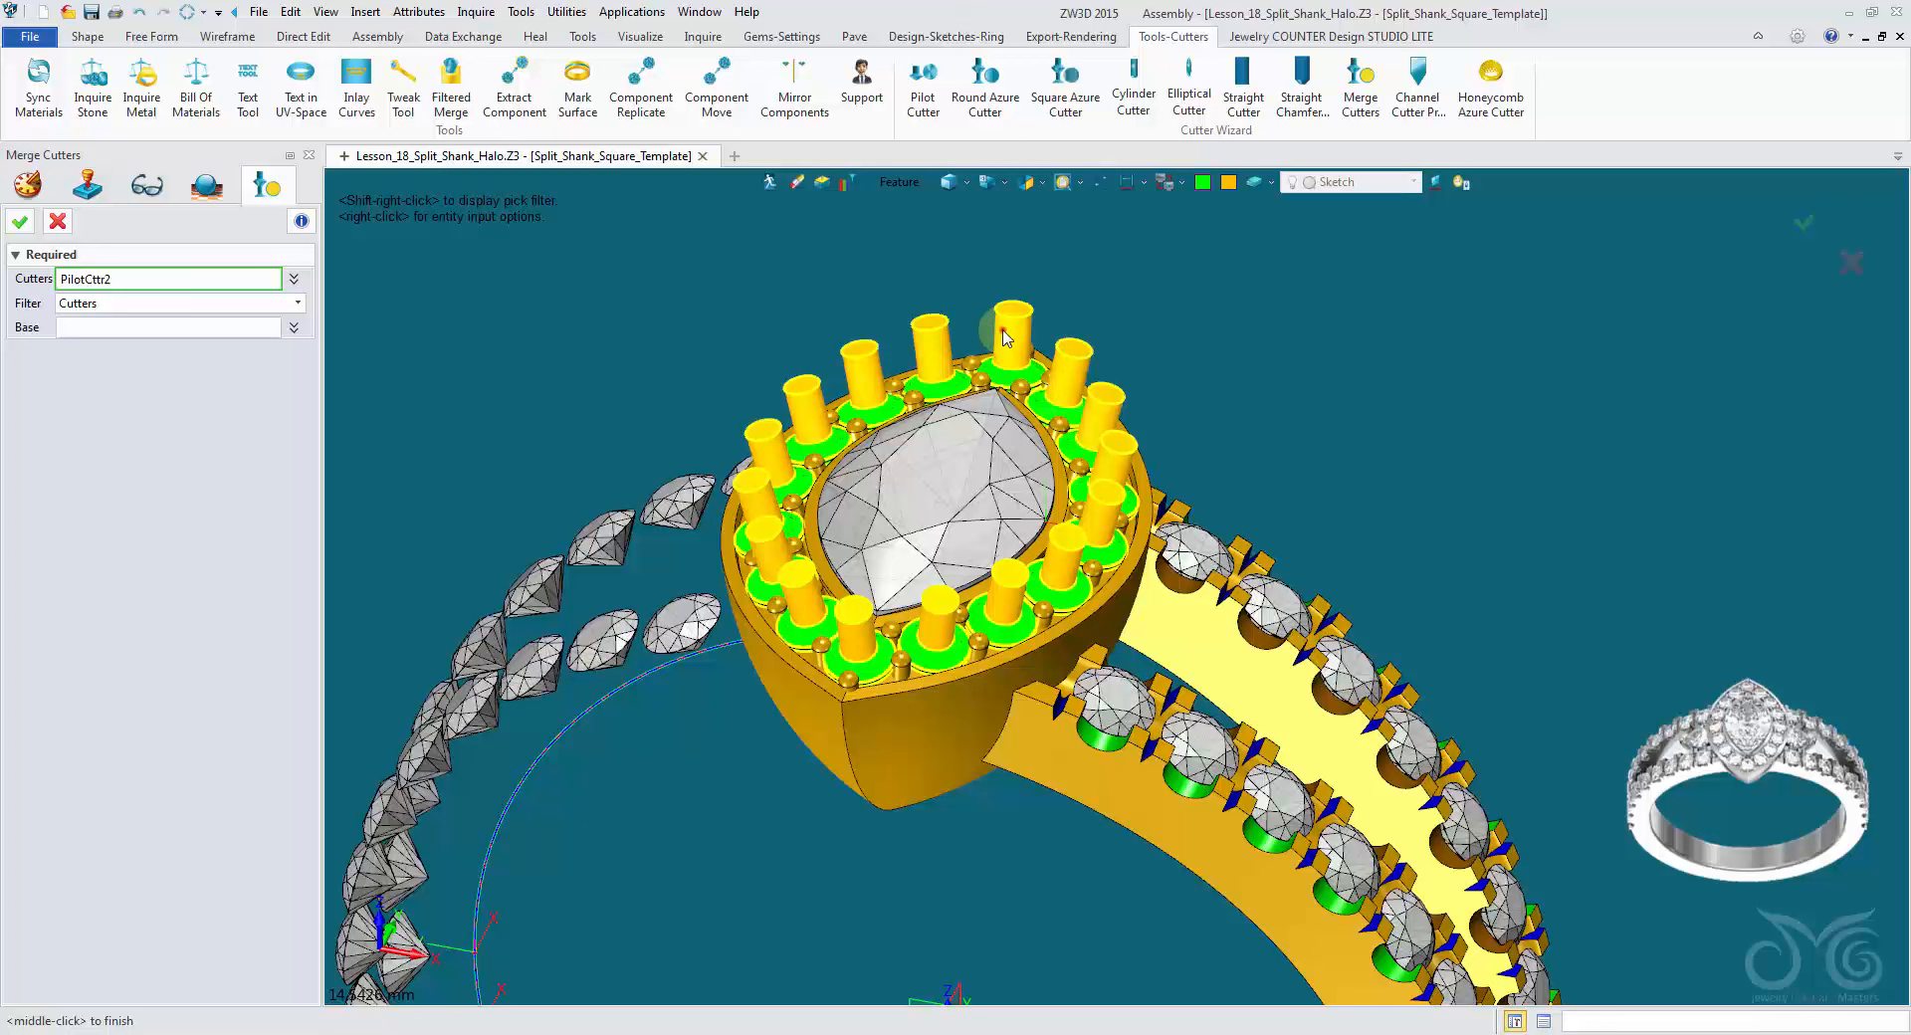
pyautogui.middleClick(1160, 307)
pyautogui.click(934, 699)
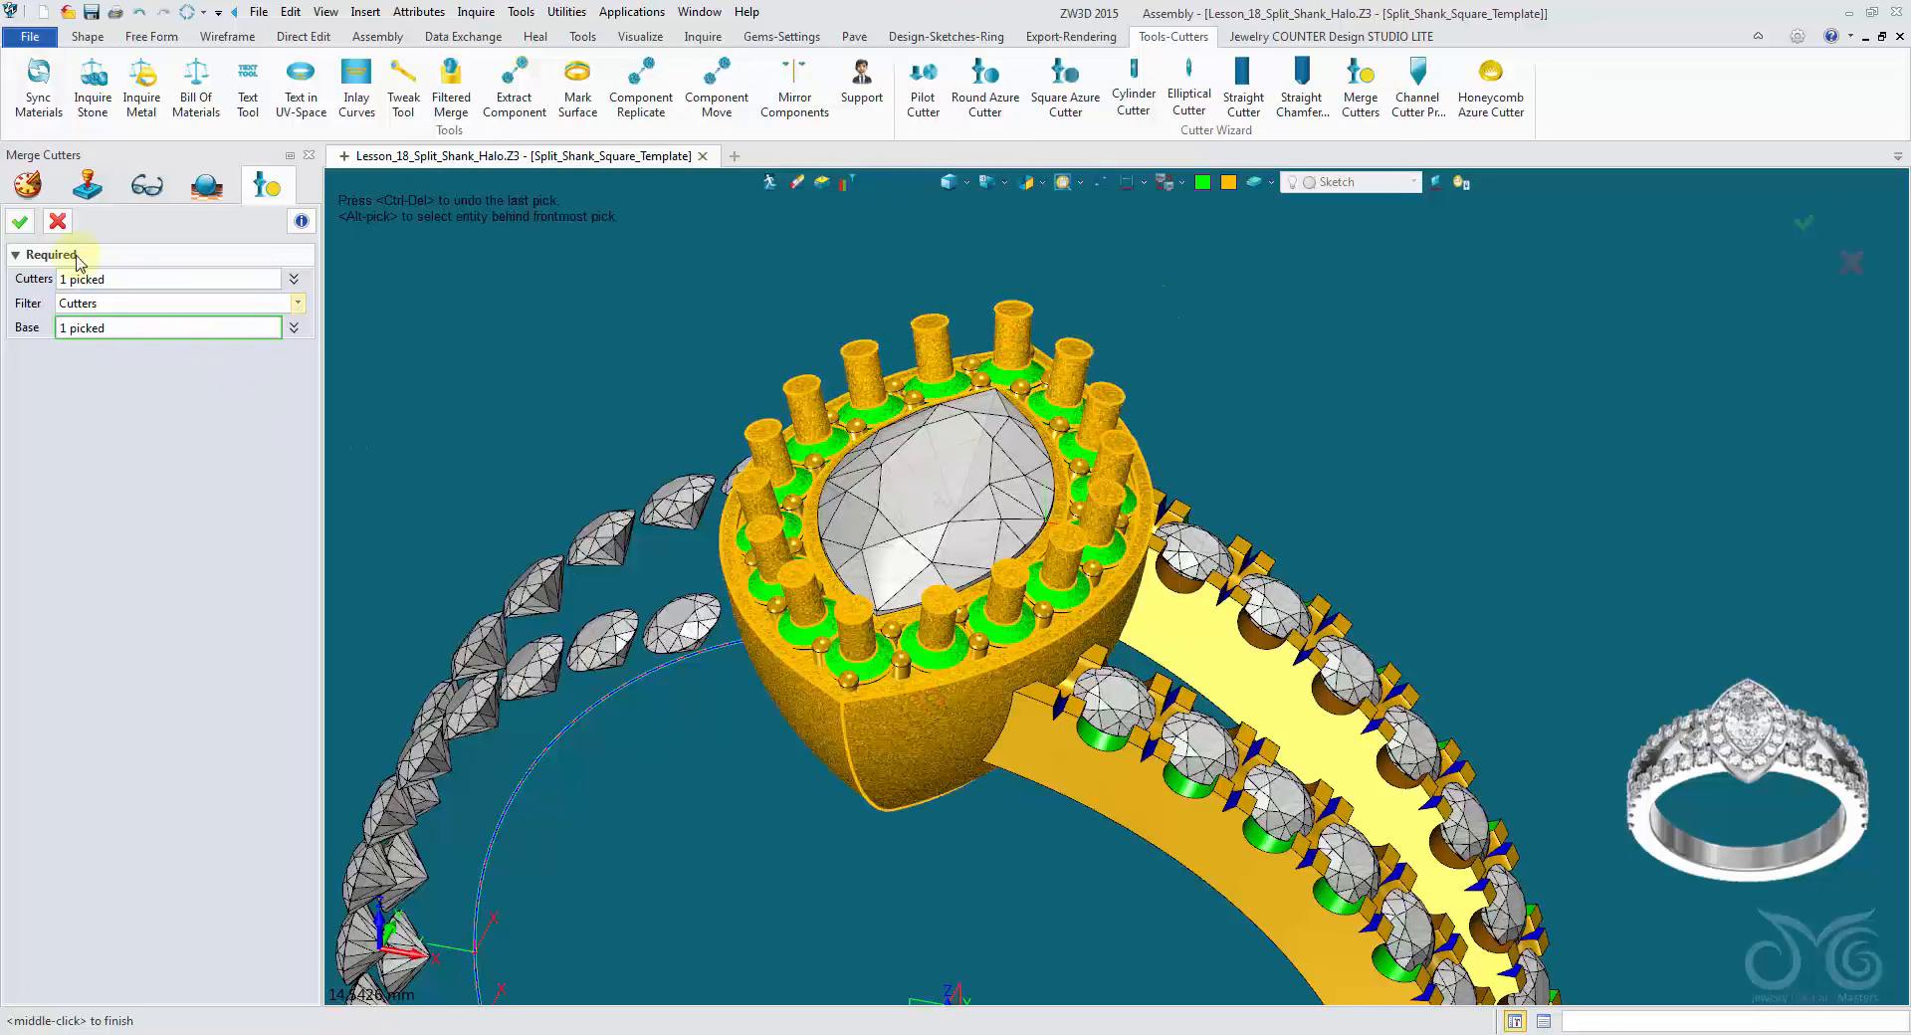
pyautogui.click(19, 222)
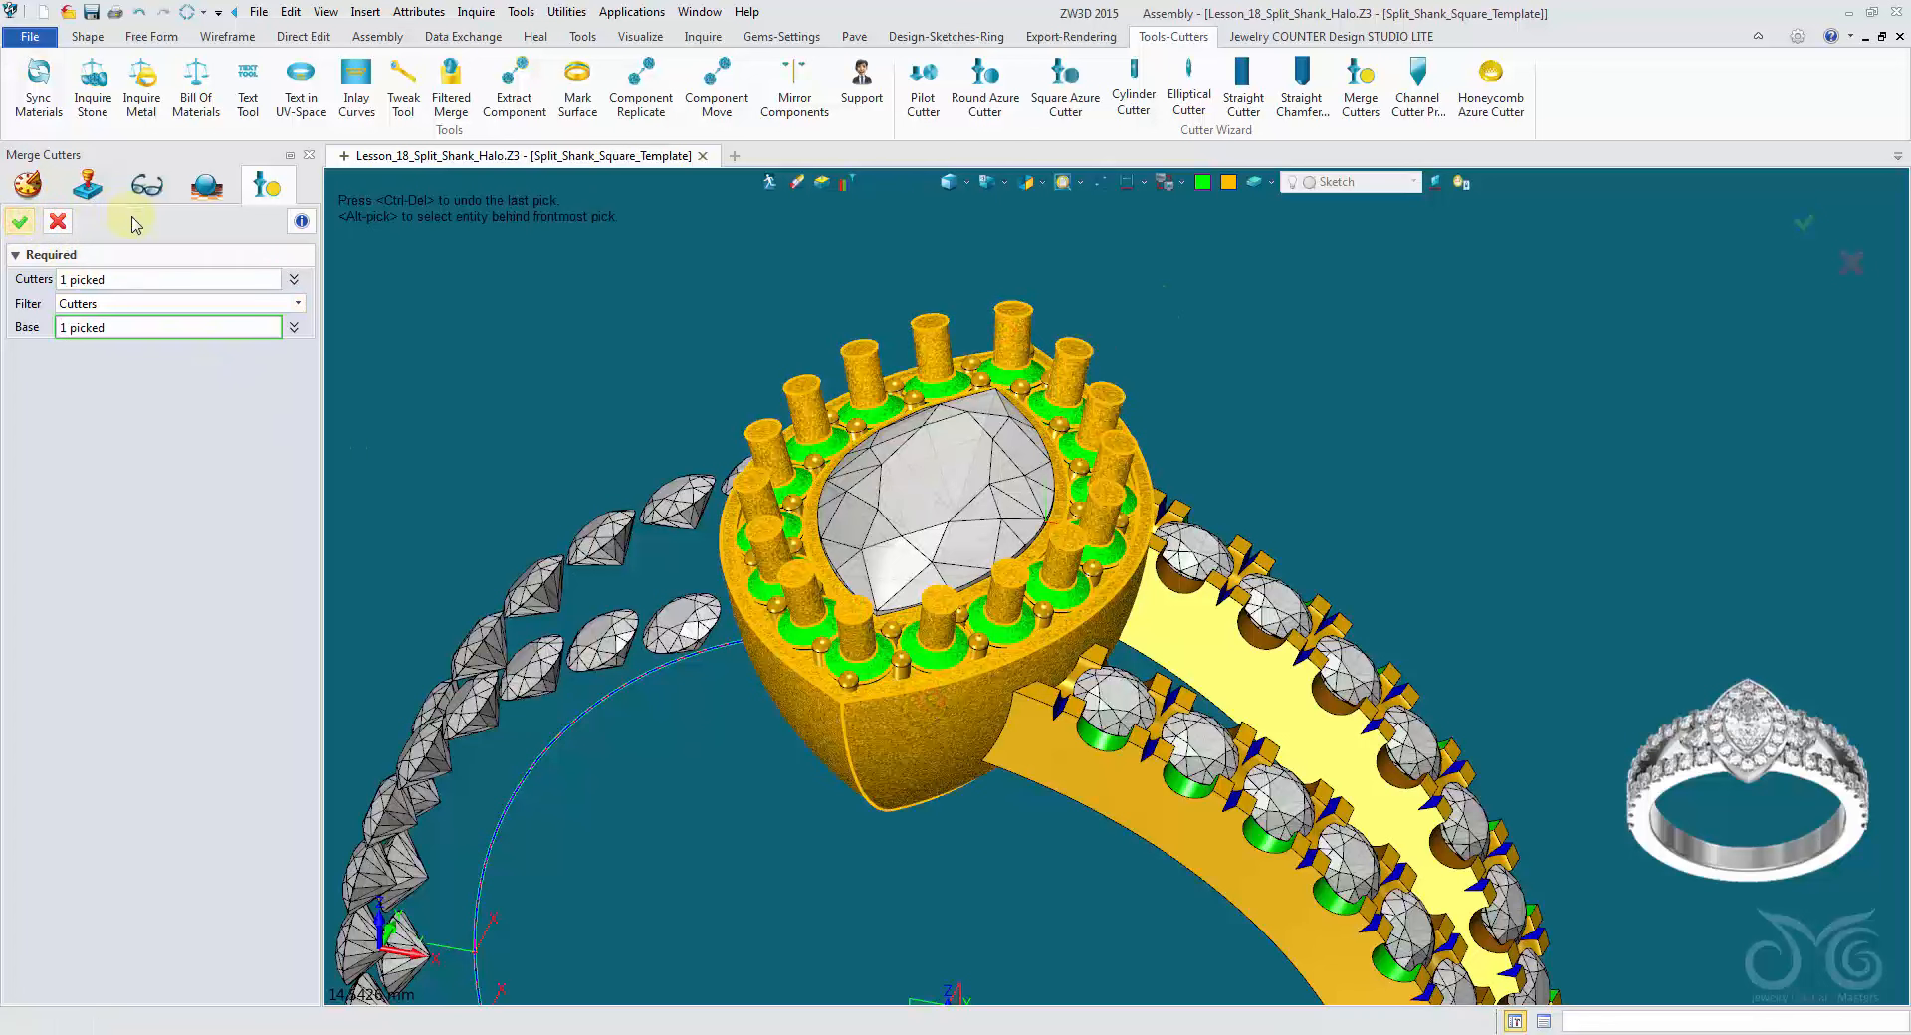
# Step: Start Merge Prongs for the halo prongs with the Prongs filter and set the pick filter to Feature
pyautogui.scroll(6, 820, 537)
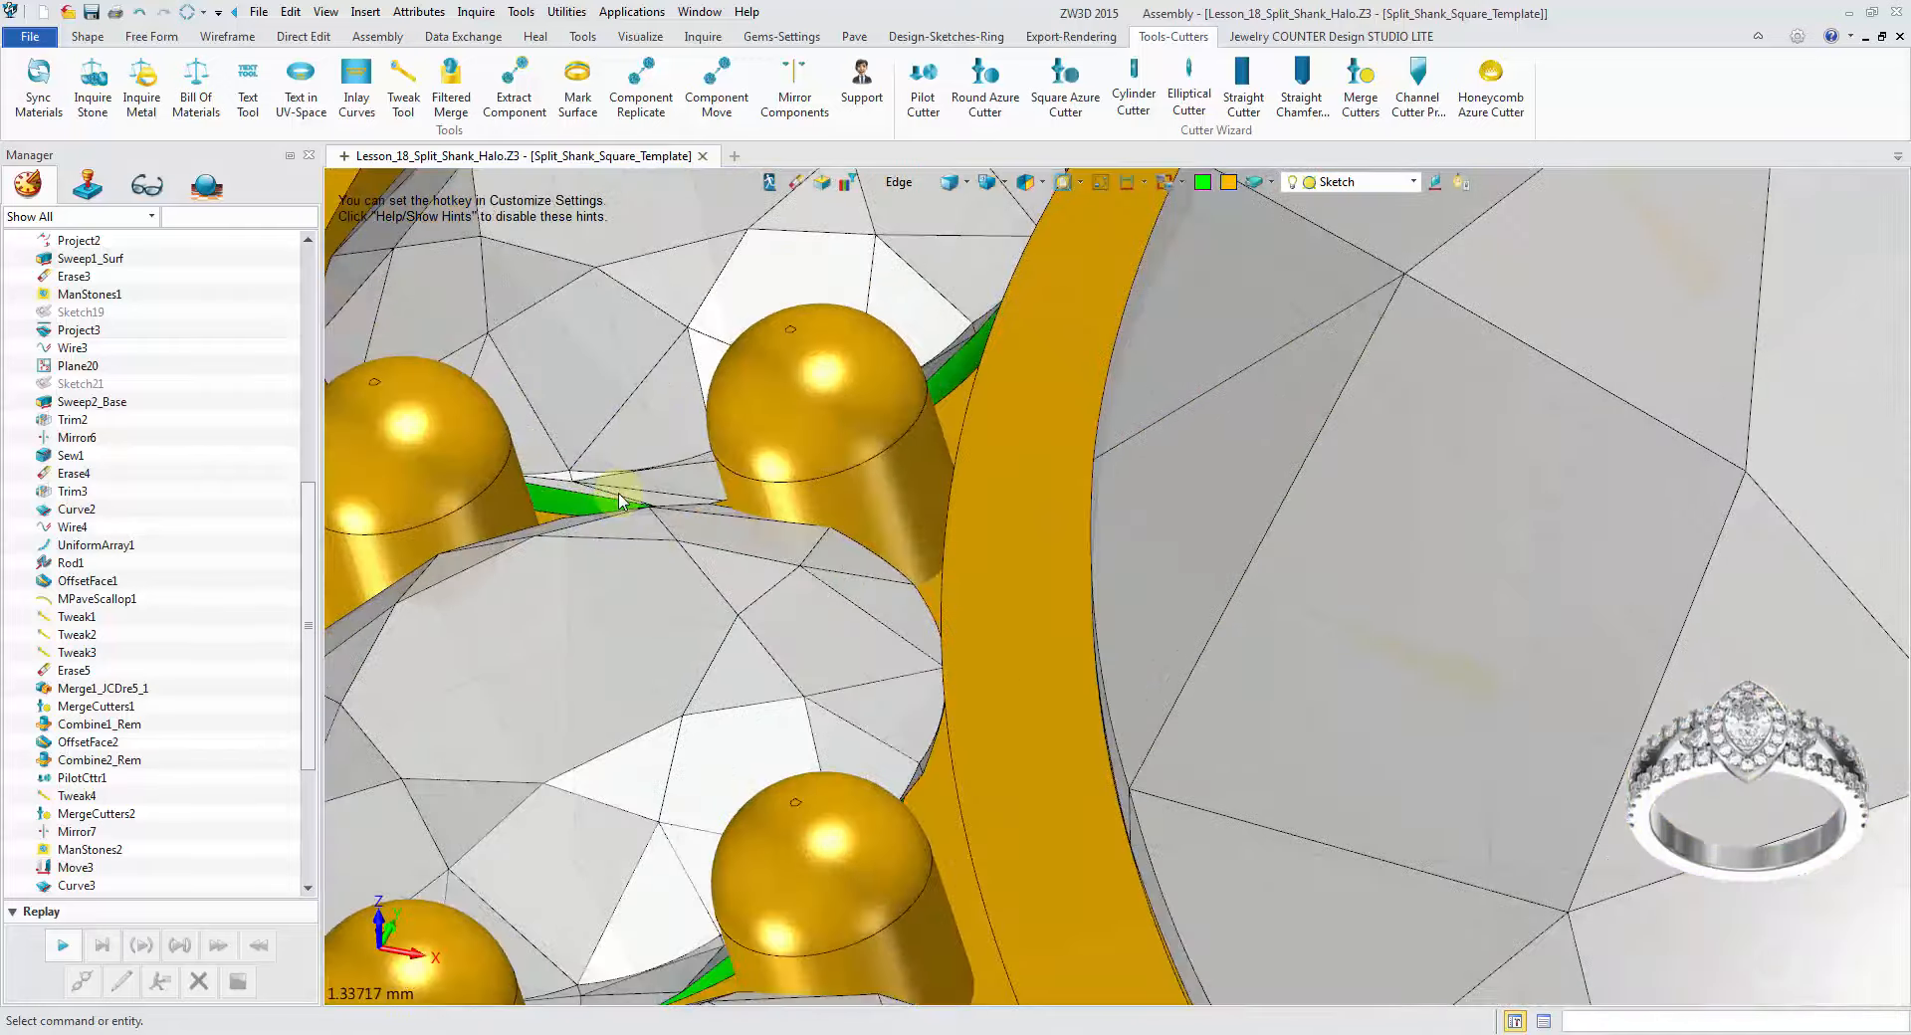
pyautogui.scroll(-5, 796, 564)
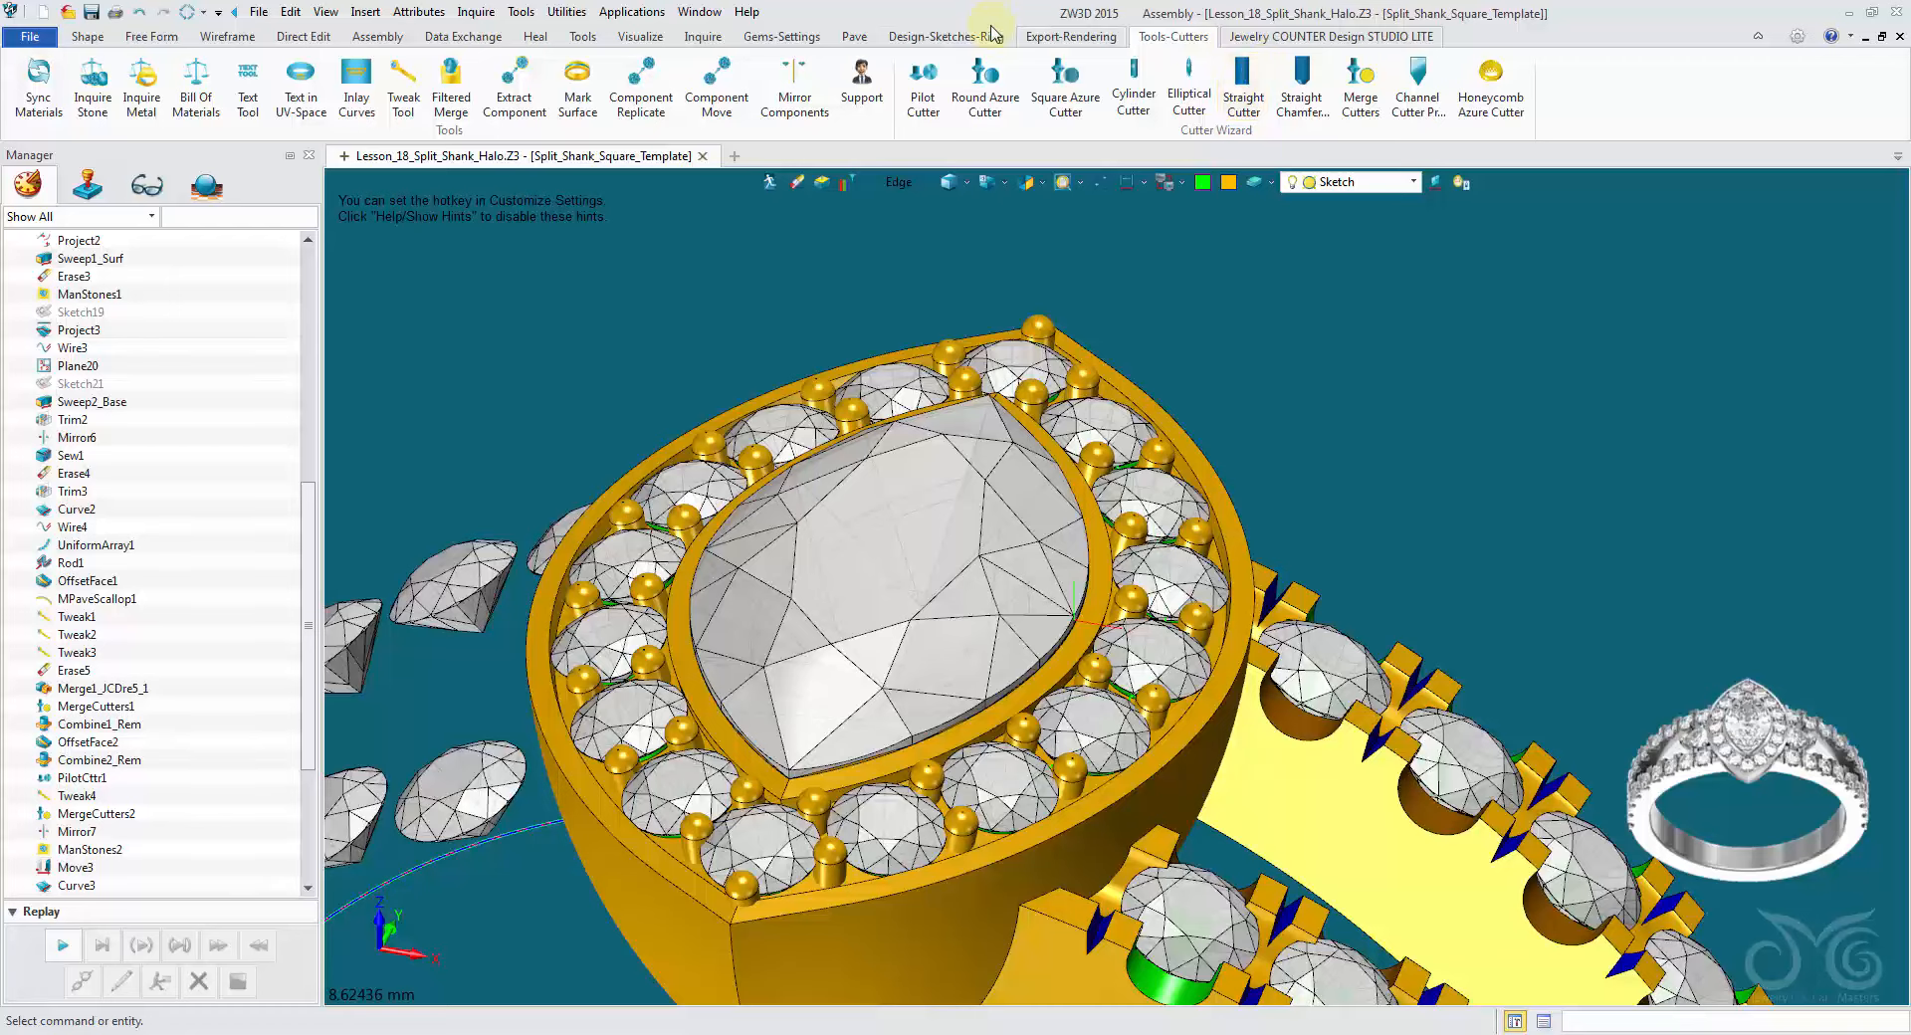
pyautogui.click(783, 37)
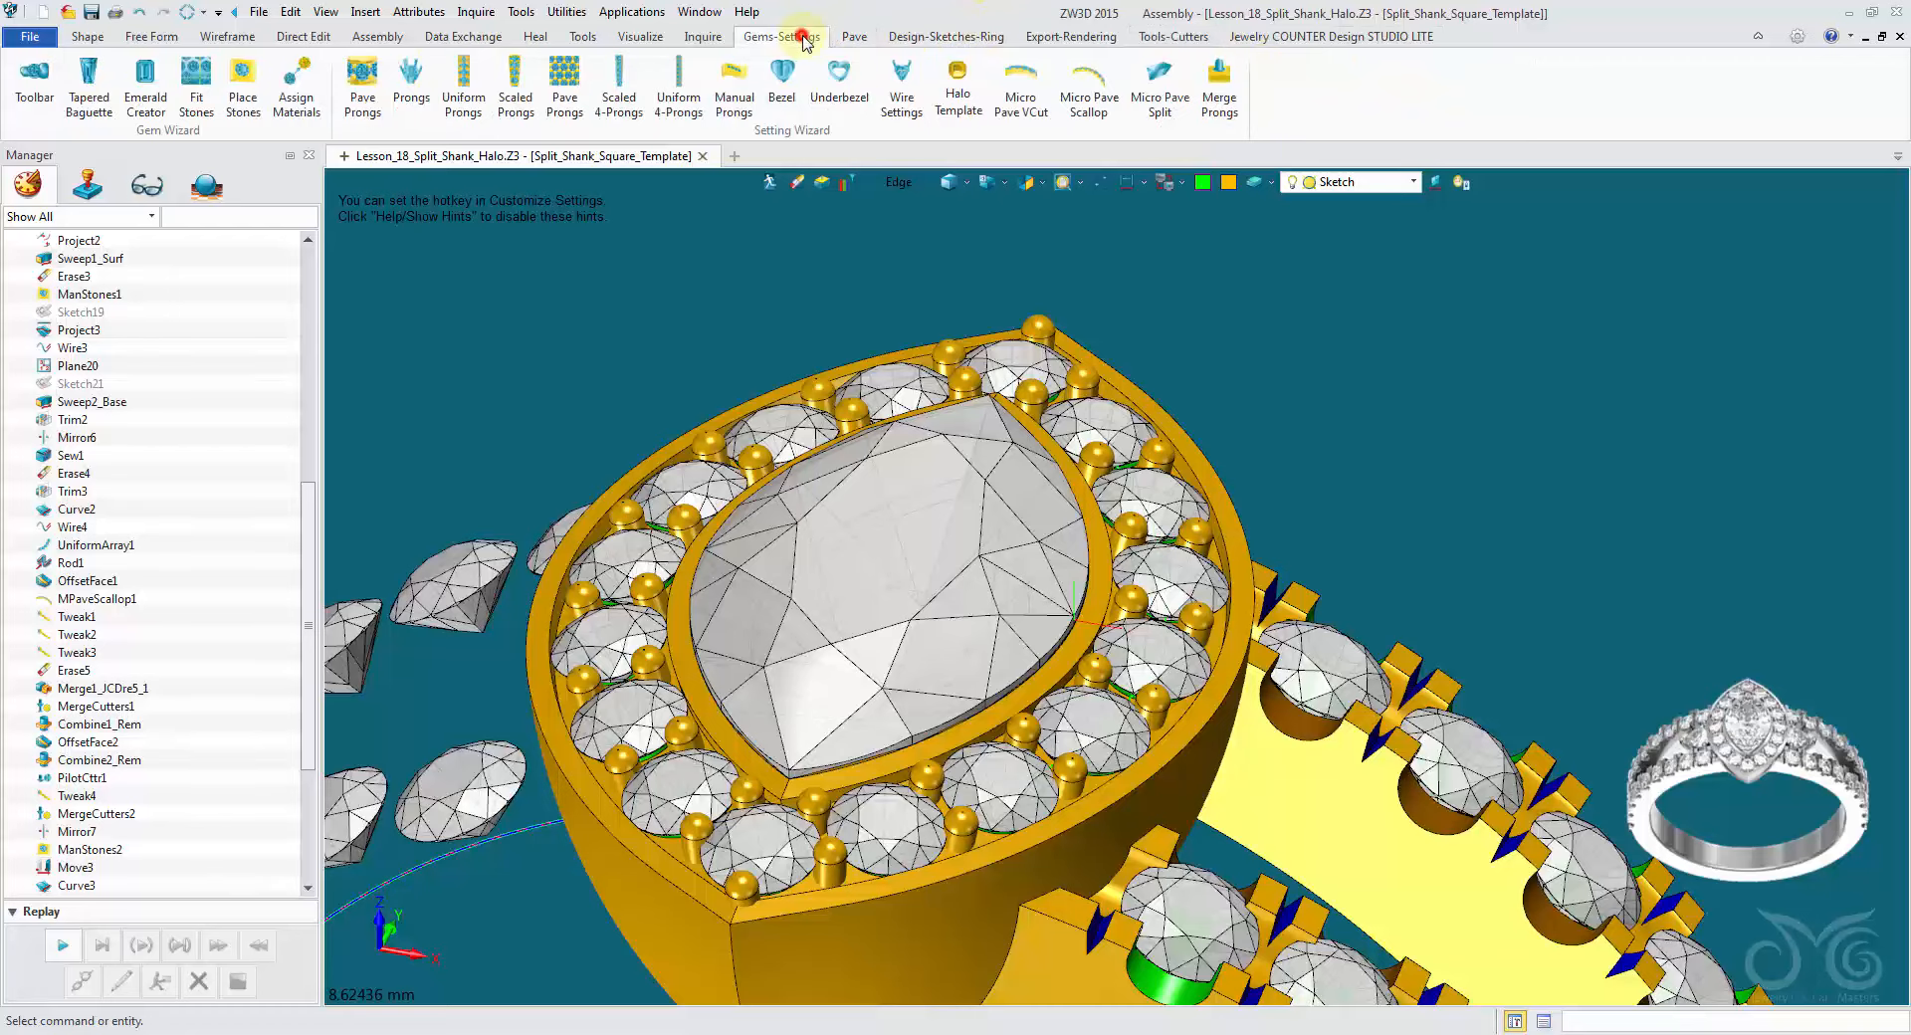
pyautogui.click(1219, 88)
pyautogui.scroll(-2, 1185, 194)
pyautogui.moveTo(1164, 199); pyautogui.dragTo(982, 200, button='right')
pyautogui.click(949, 274)
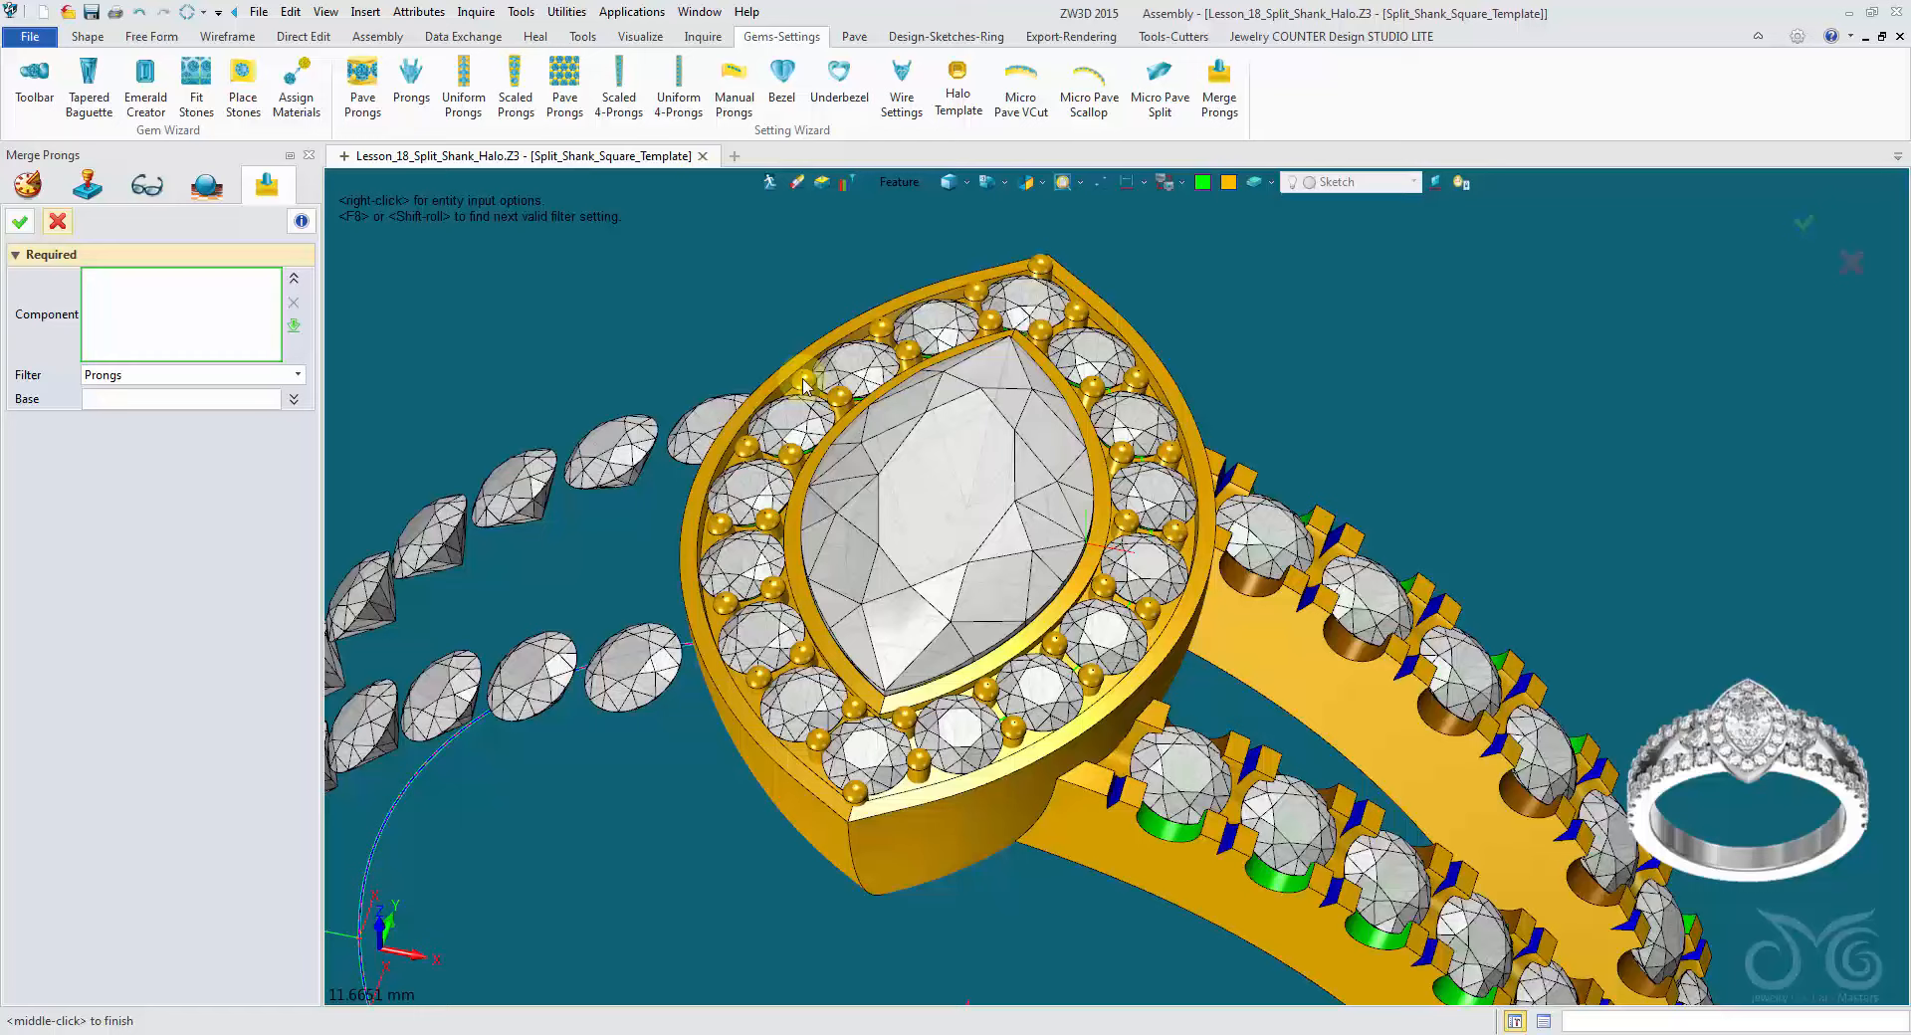
# Step: Merge all the halo's mirrored, scaled and replicated prongs into the halo base shape, filtering the components by Prongs
pyautogui.click(804, 384)
pyautogui.moveTo(802, 388); pyautogui.dragTo(784, 445, button='right')
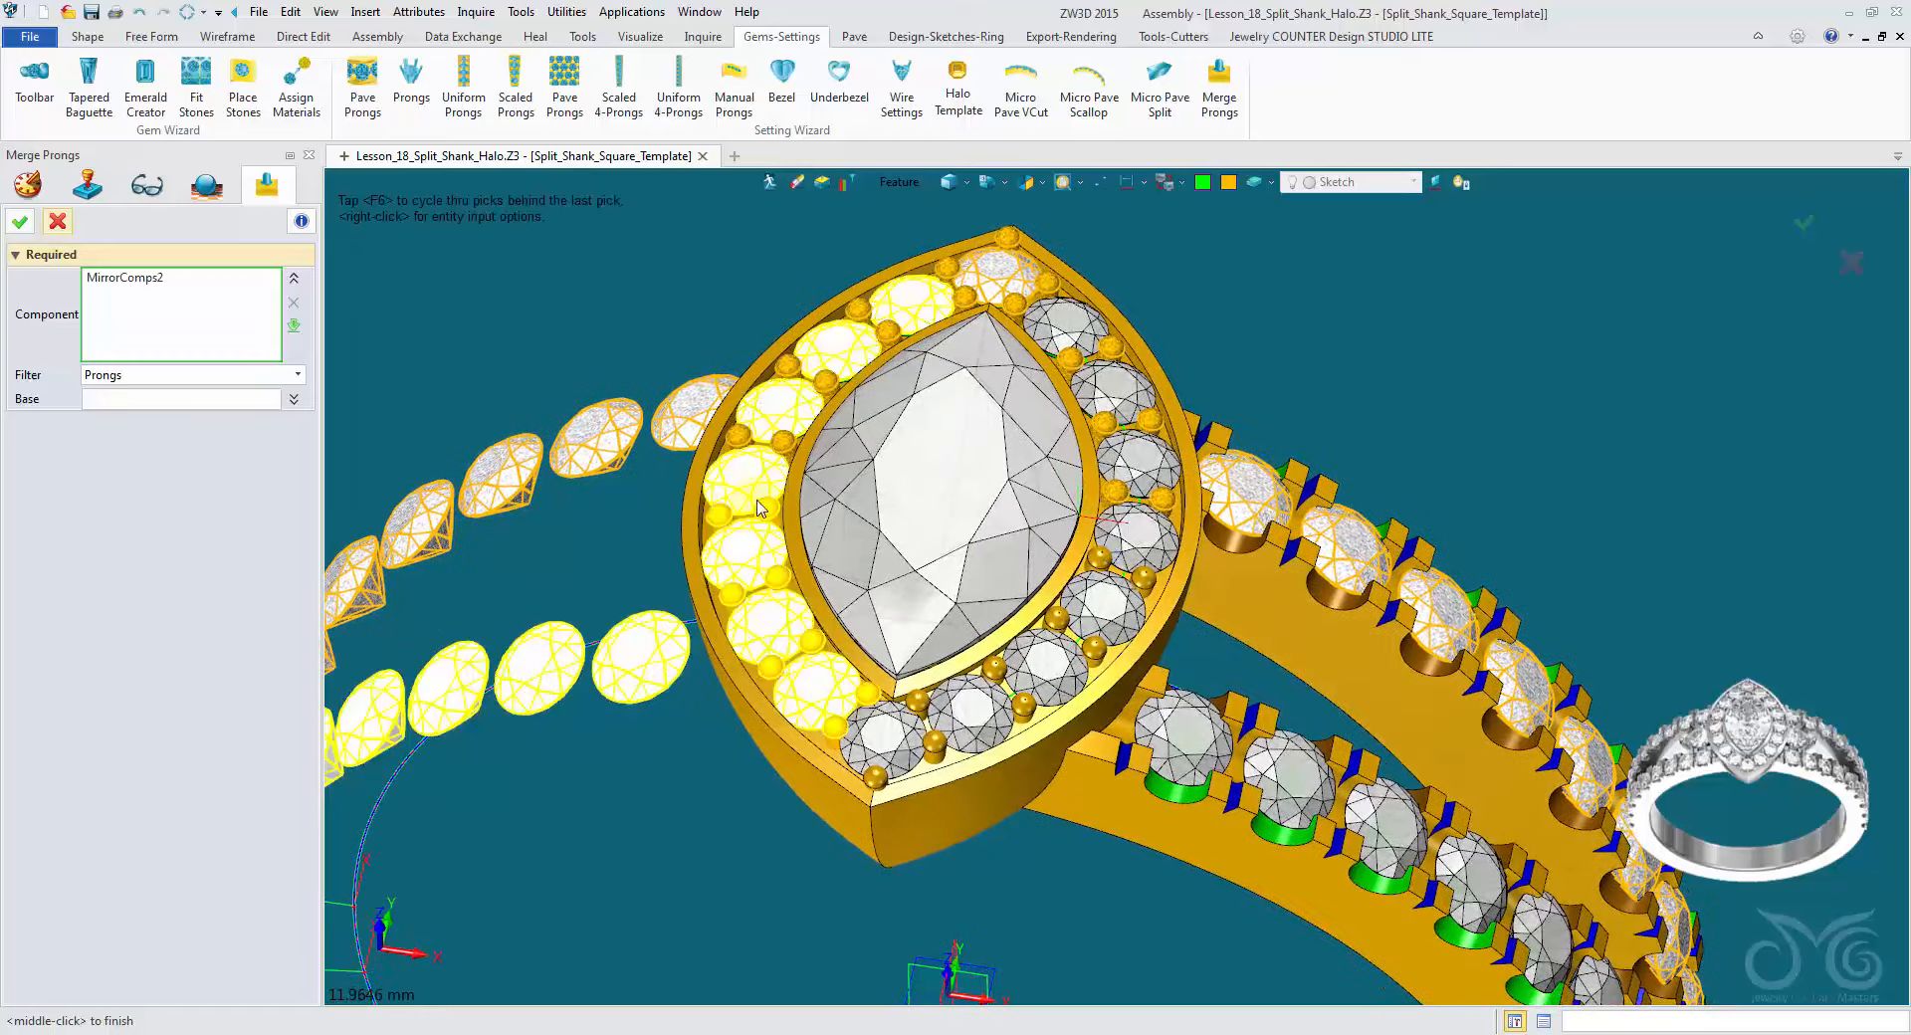
pyautogui.click(766, 516)
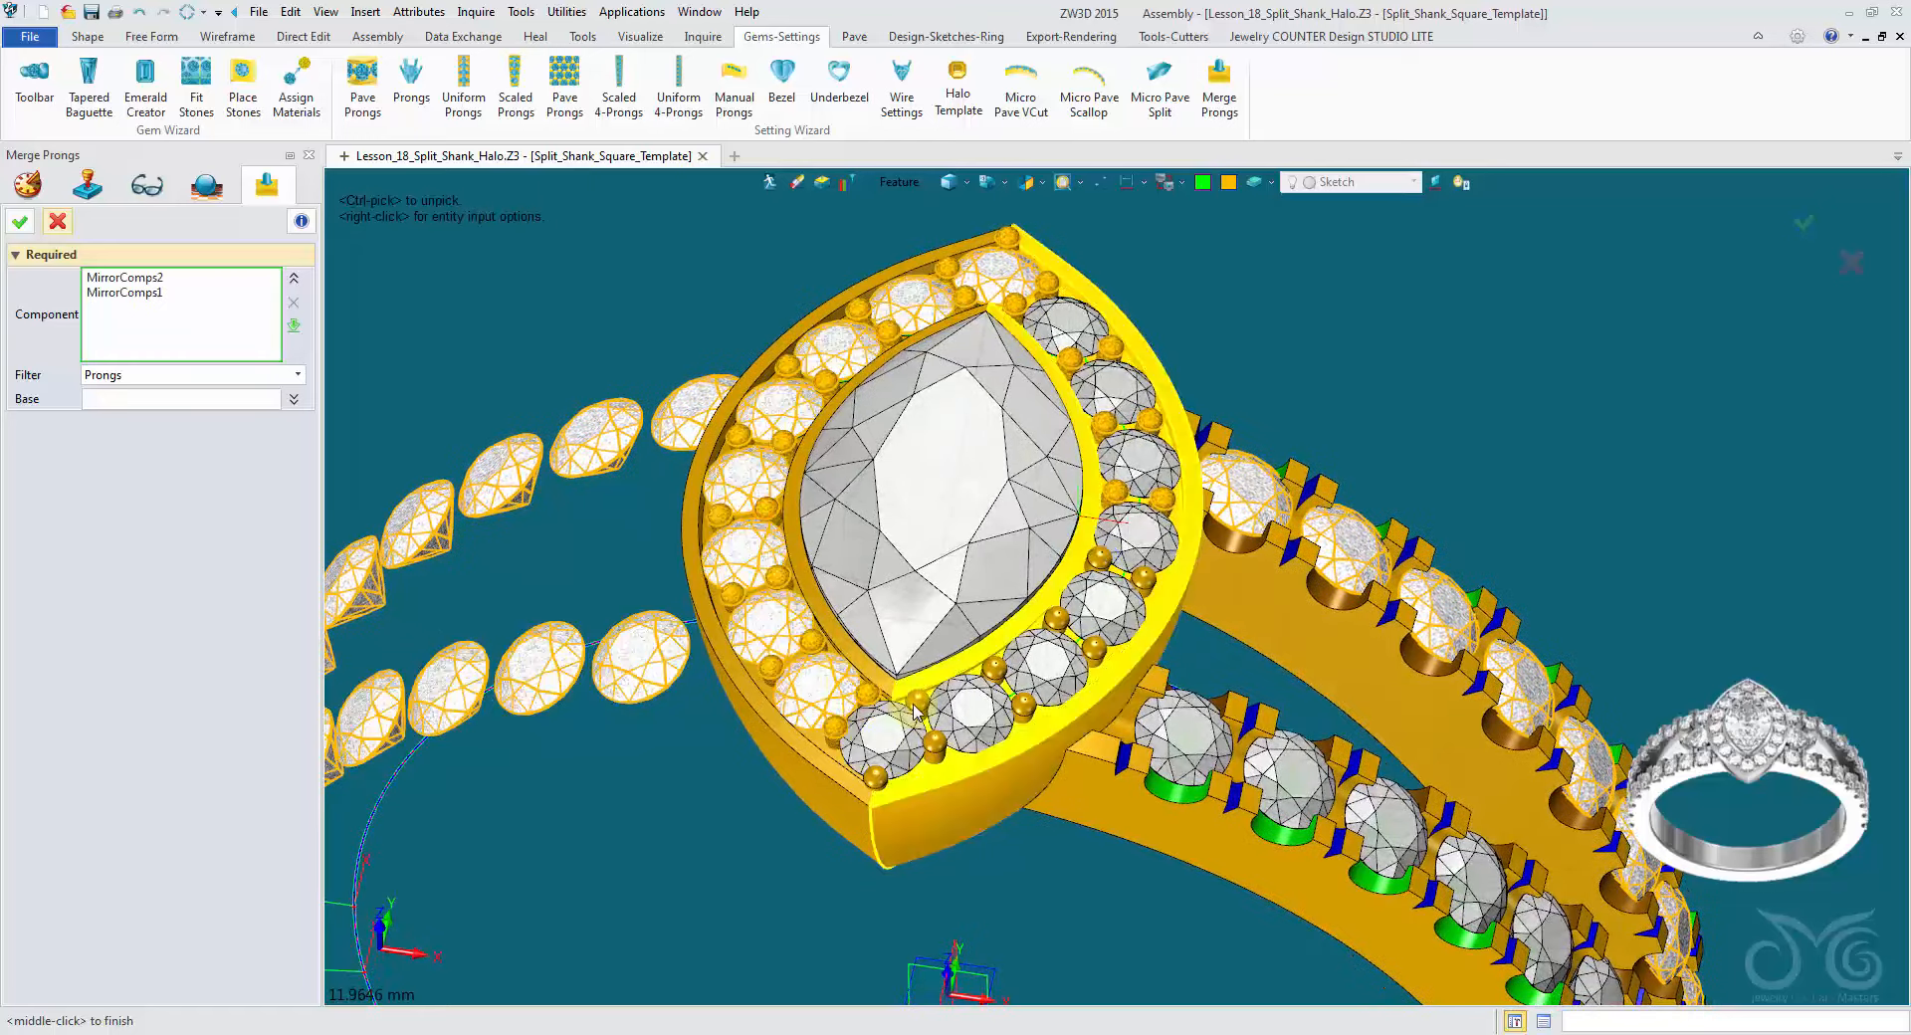
pyautogui.click(881, 777)
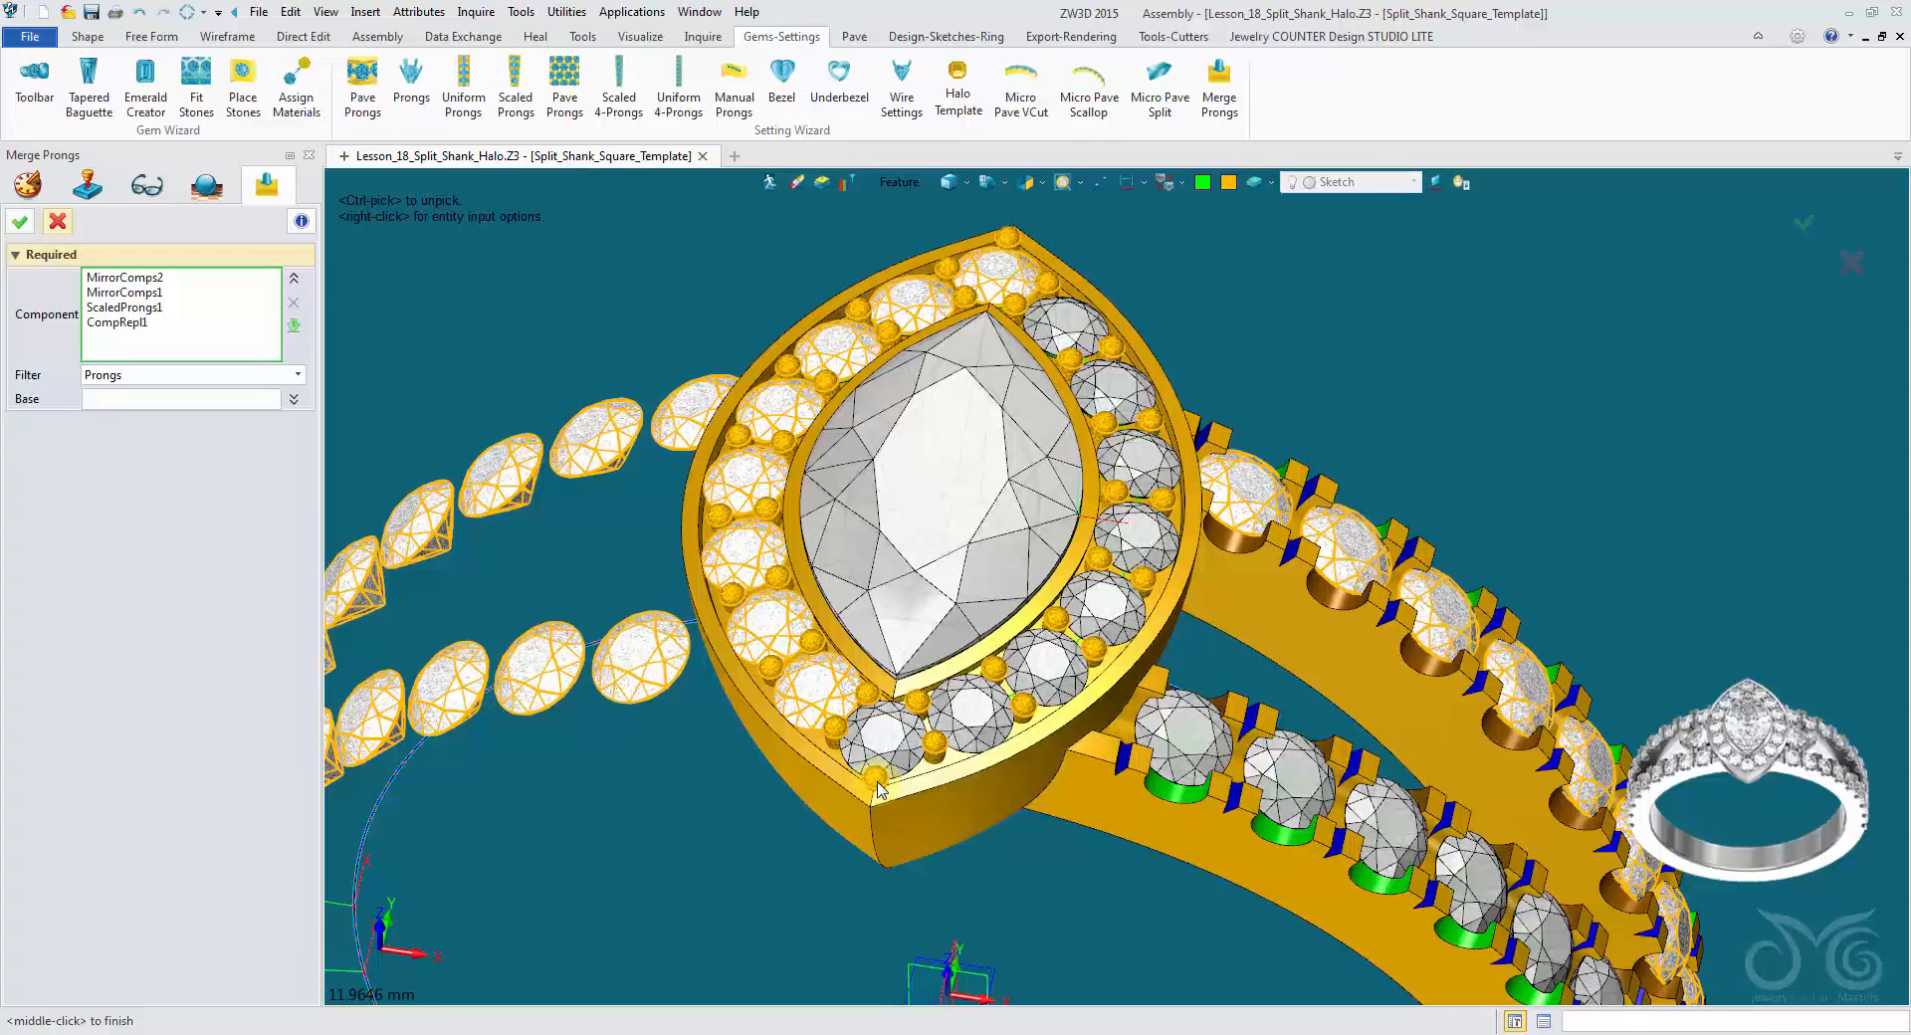
pyautogui.moveTo(877, 781); pyautogui.dragTo(1018, 647, button='right')
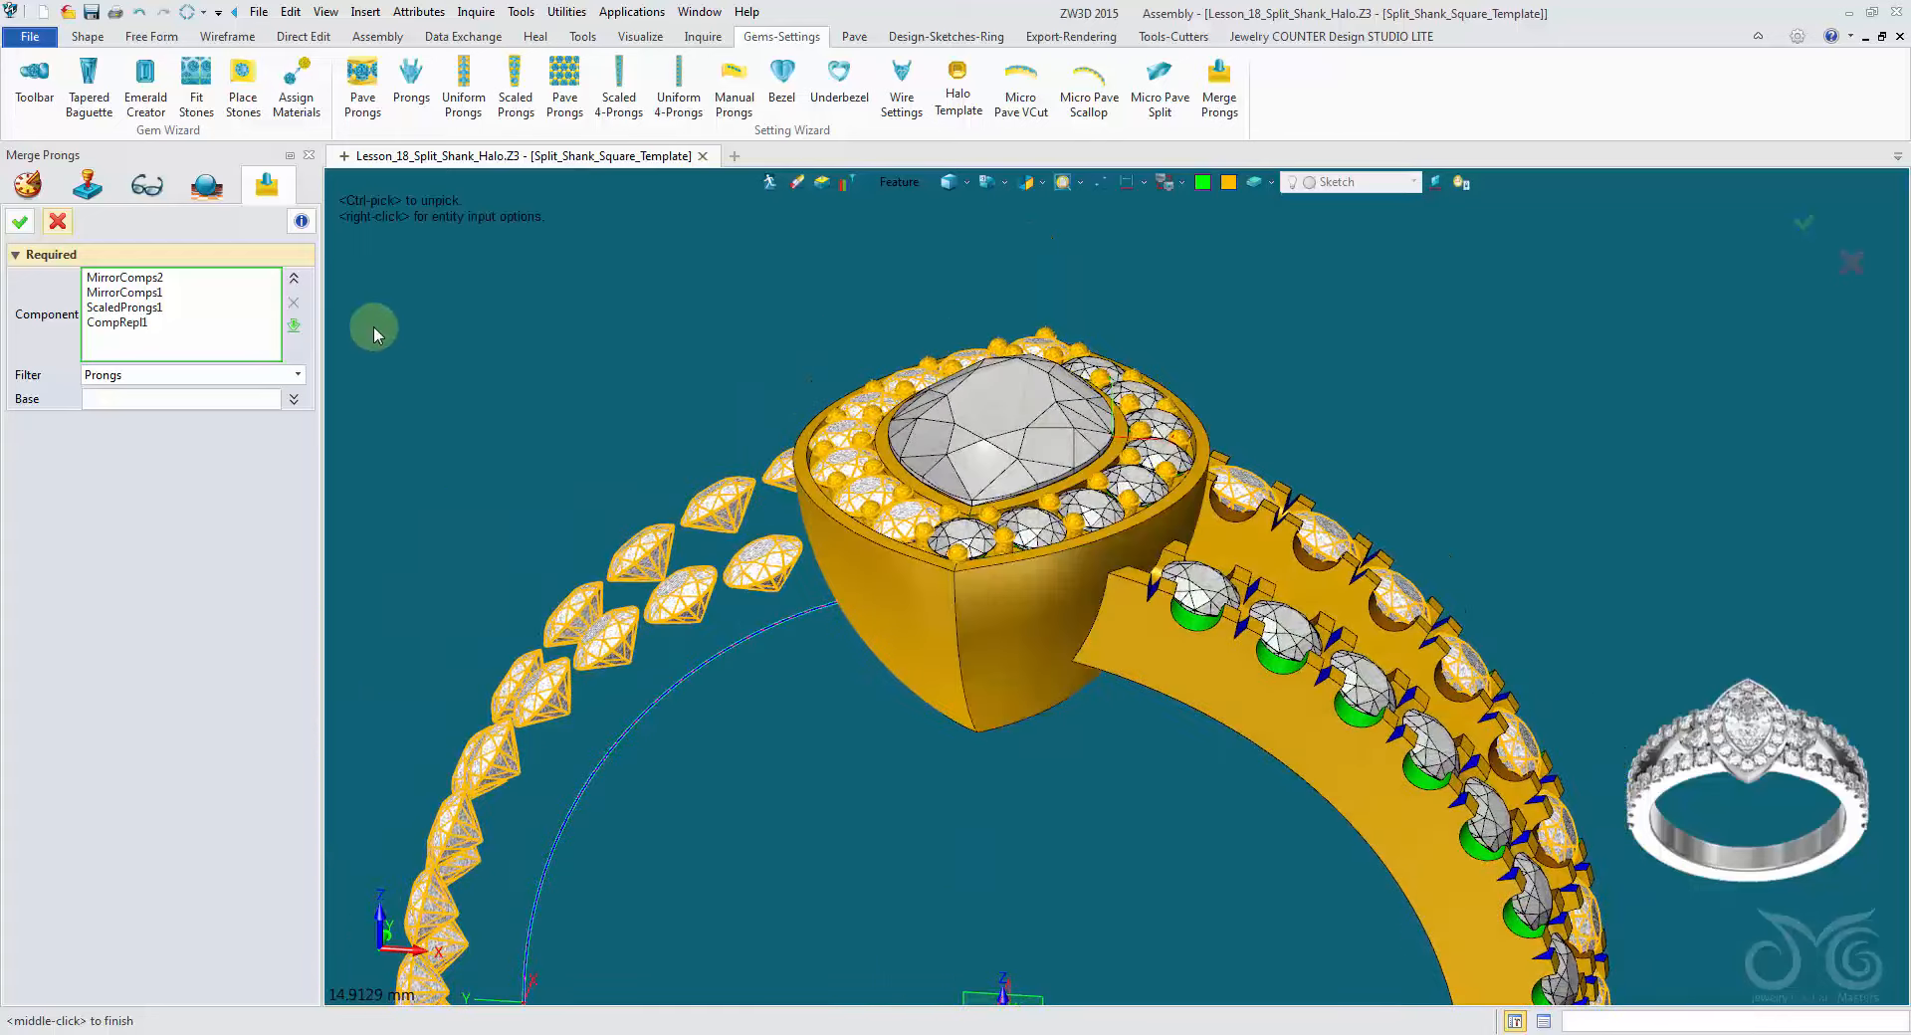
pyautogui.click(180, 402)
pyautogui.click(1001, 747)
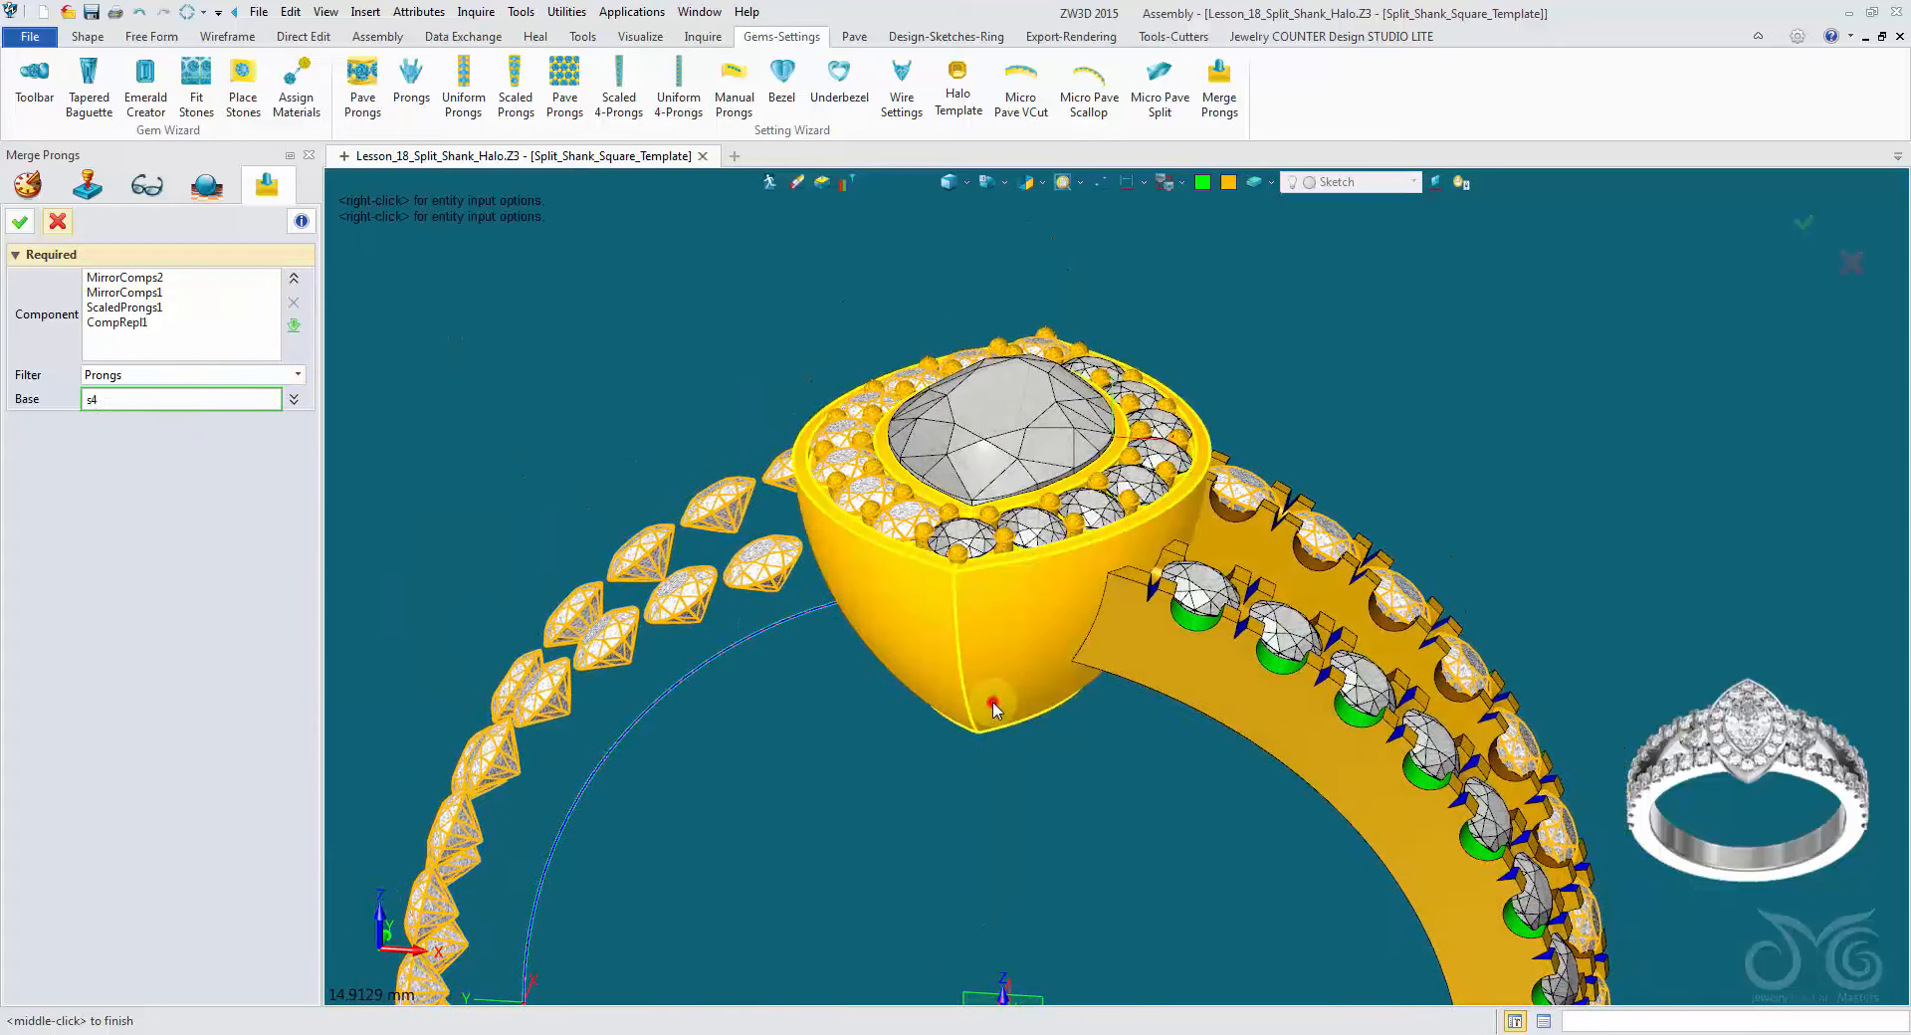
pyautogui.click(23, 222)
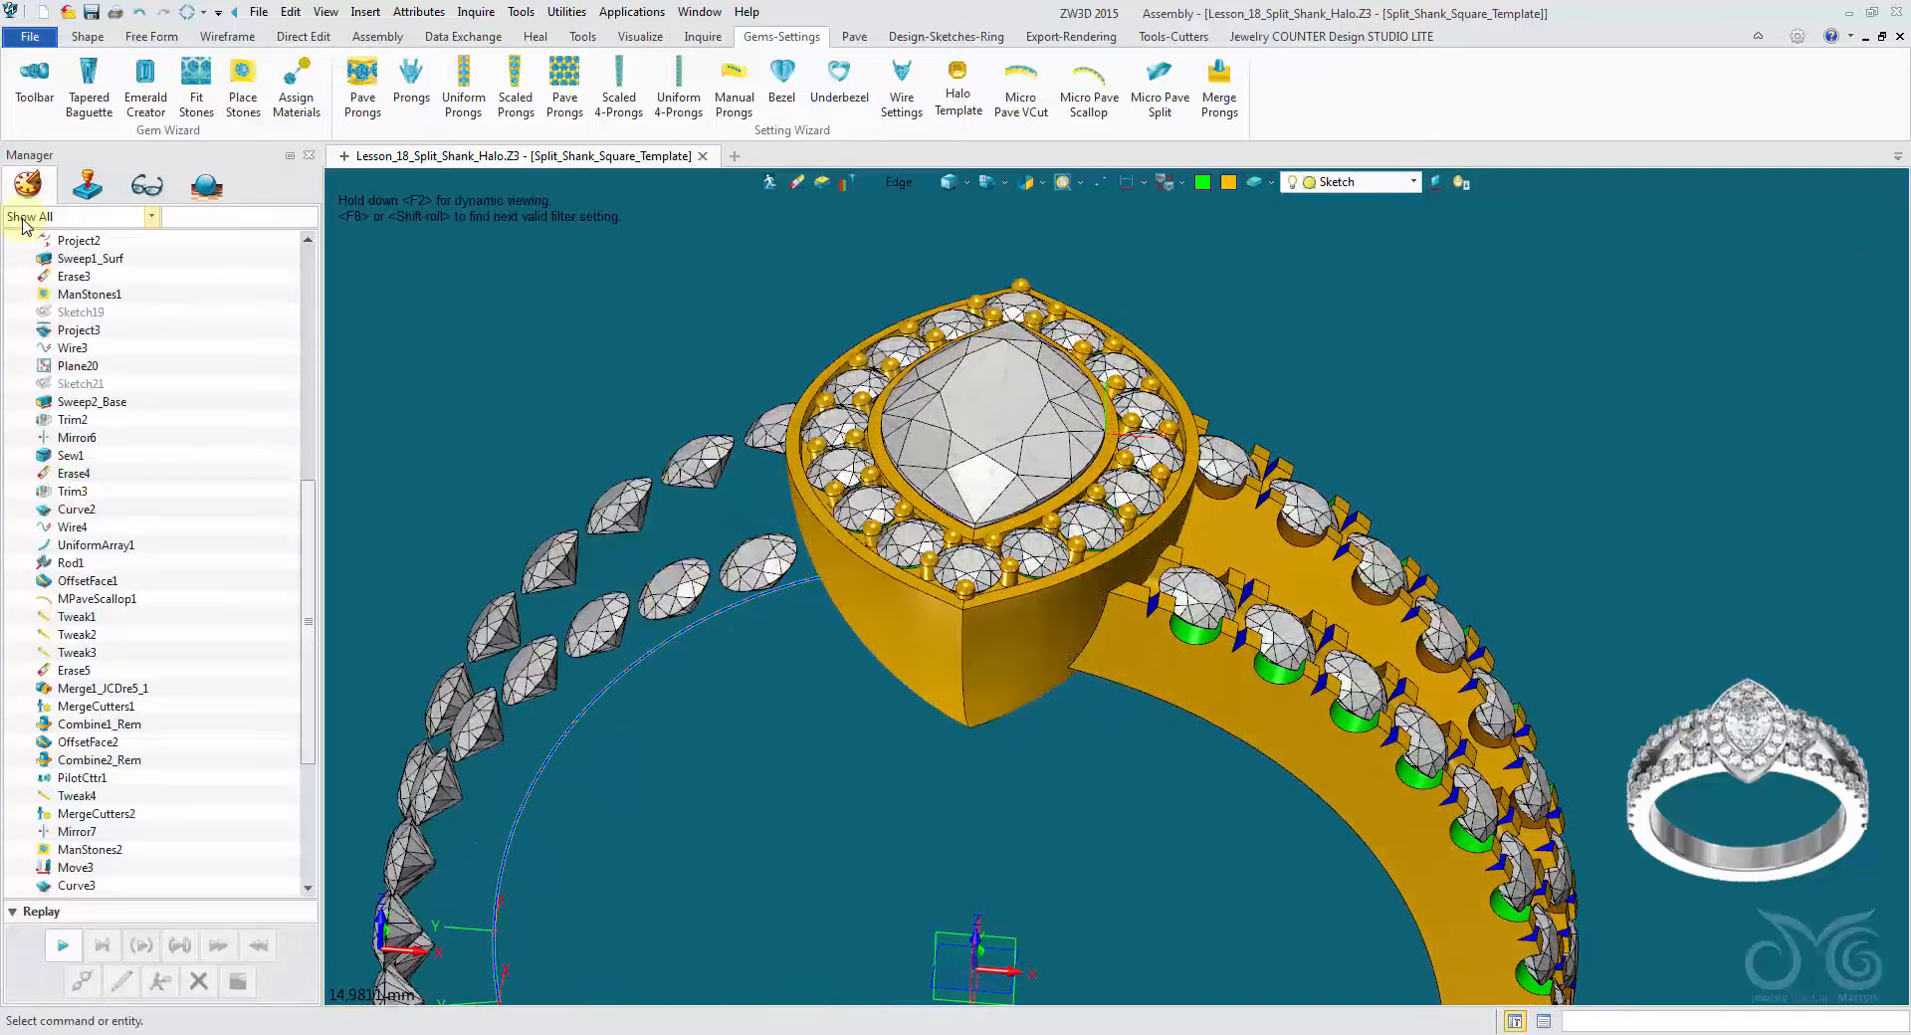
# Step: Set the pick filter to Shape and examine whether the halo and its prongs highlight as one body
pyautogui.click(888, 186)
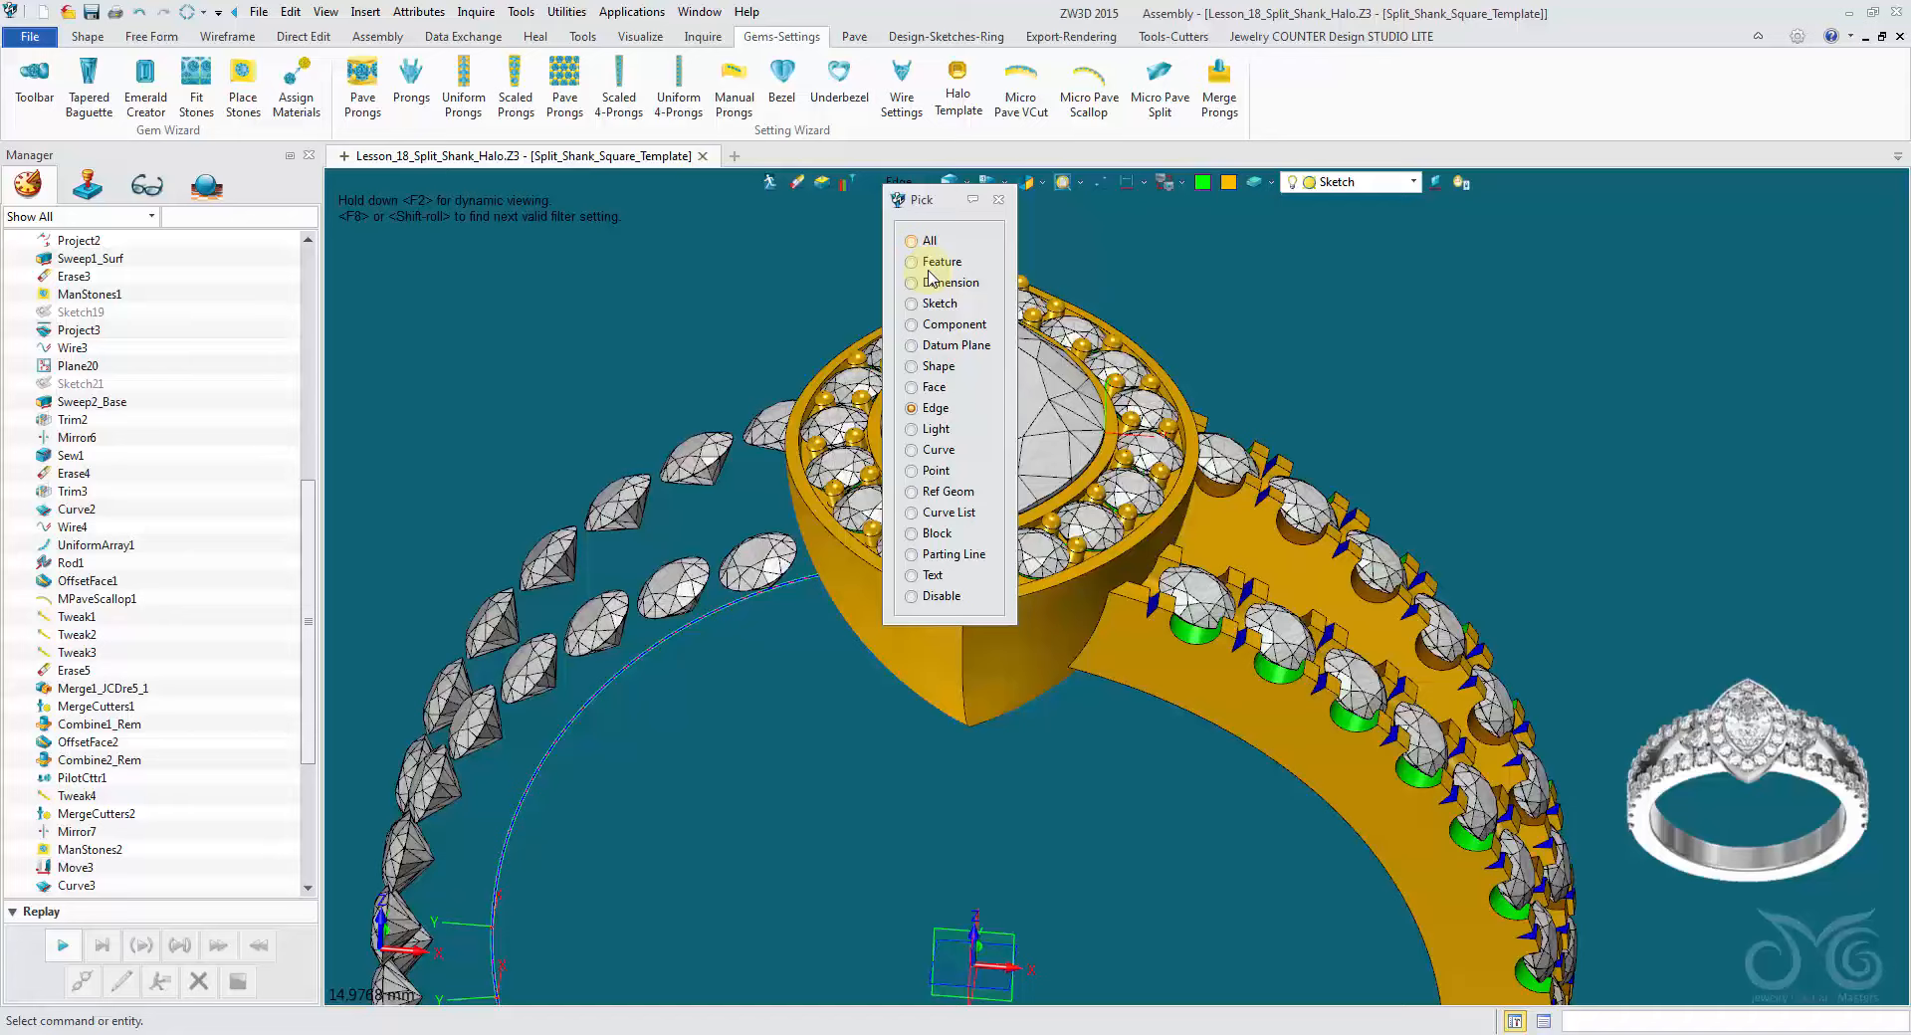
pyautogui.click(938, 365)
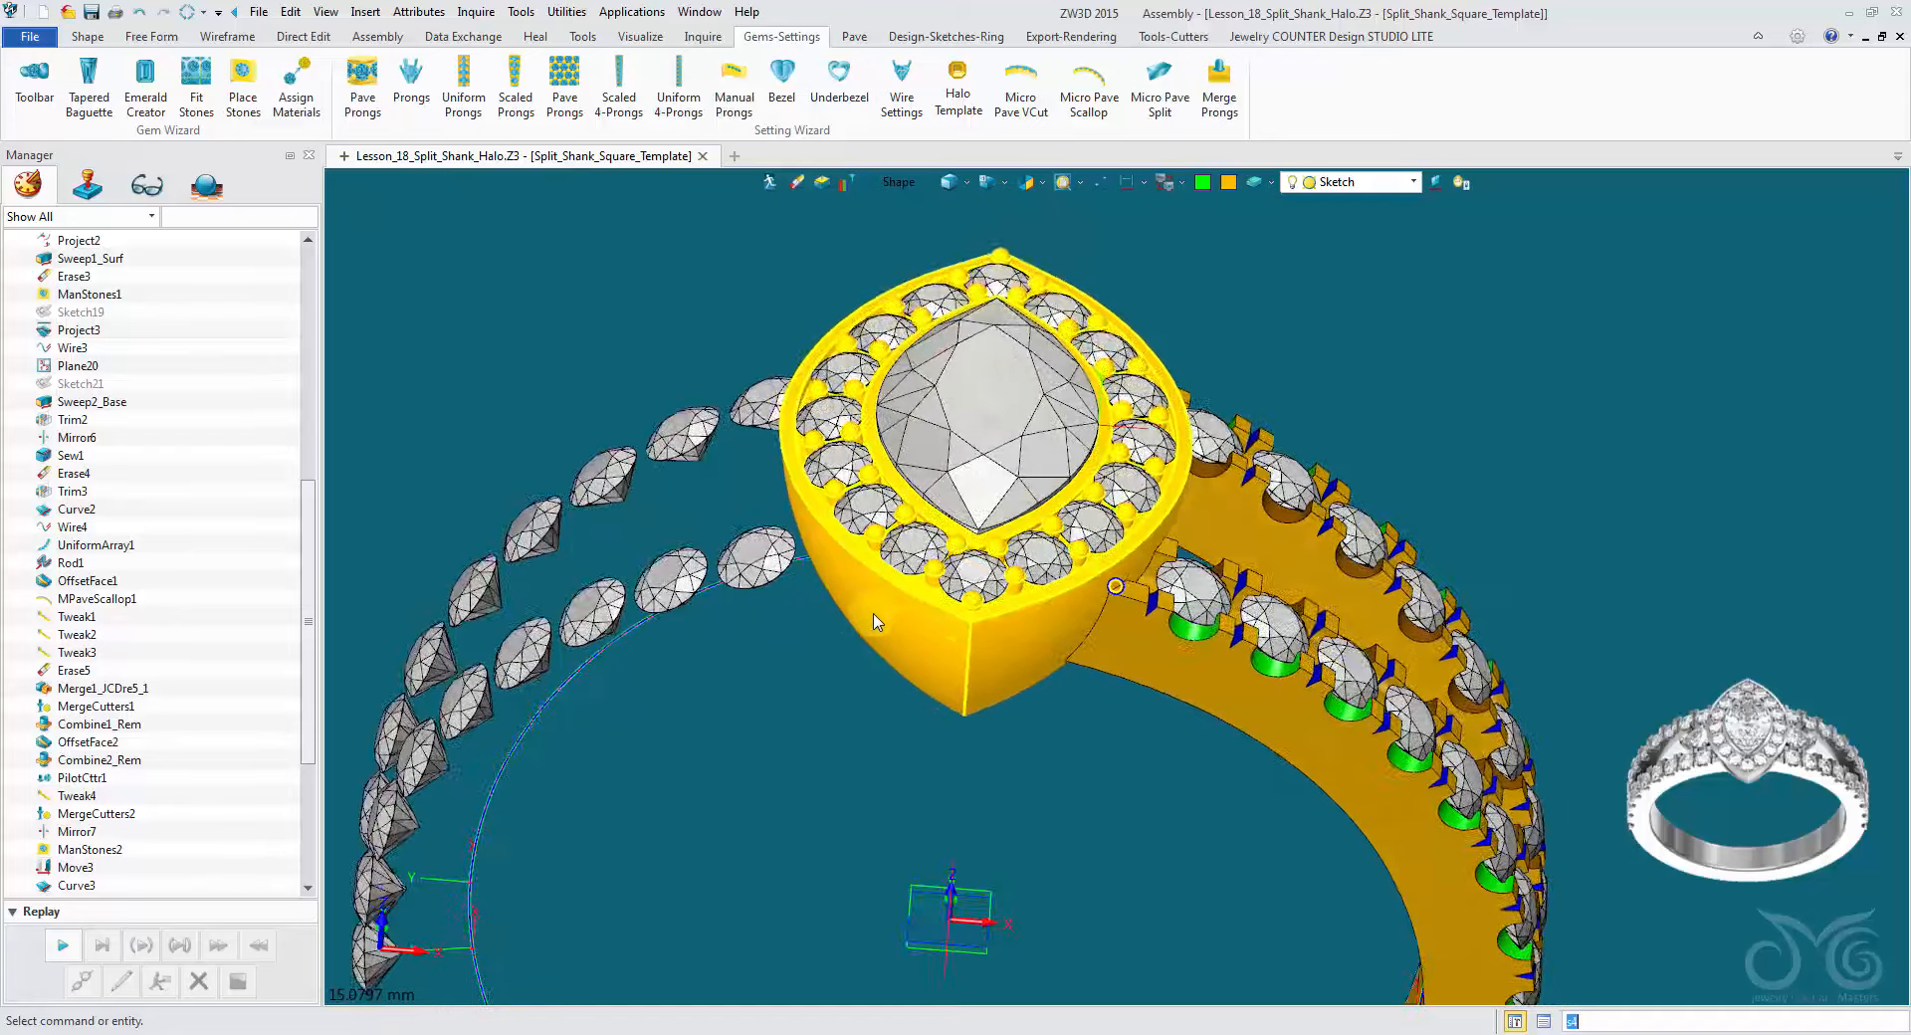
pyautogui.moveTo(872, 616); pyautogui.dragTo(895, 627, button='right')
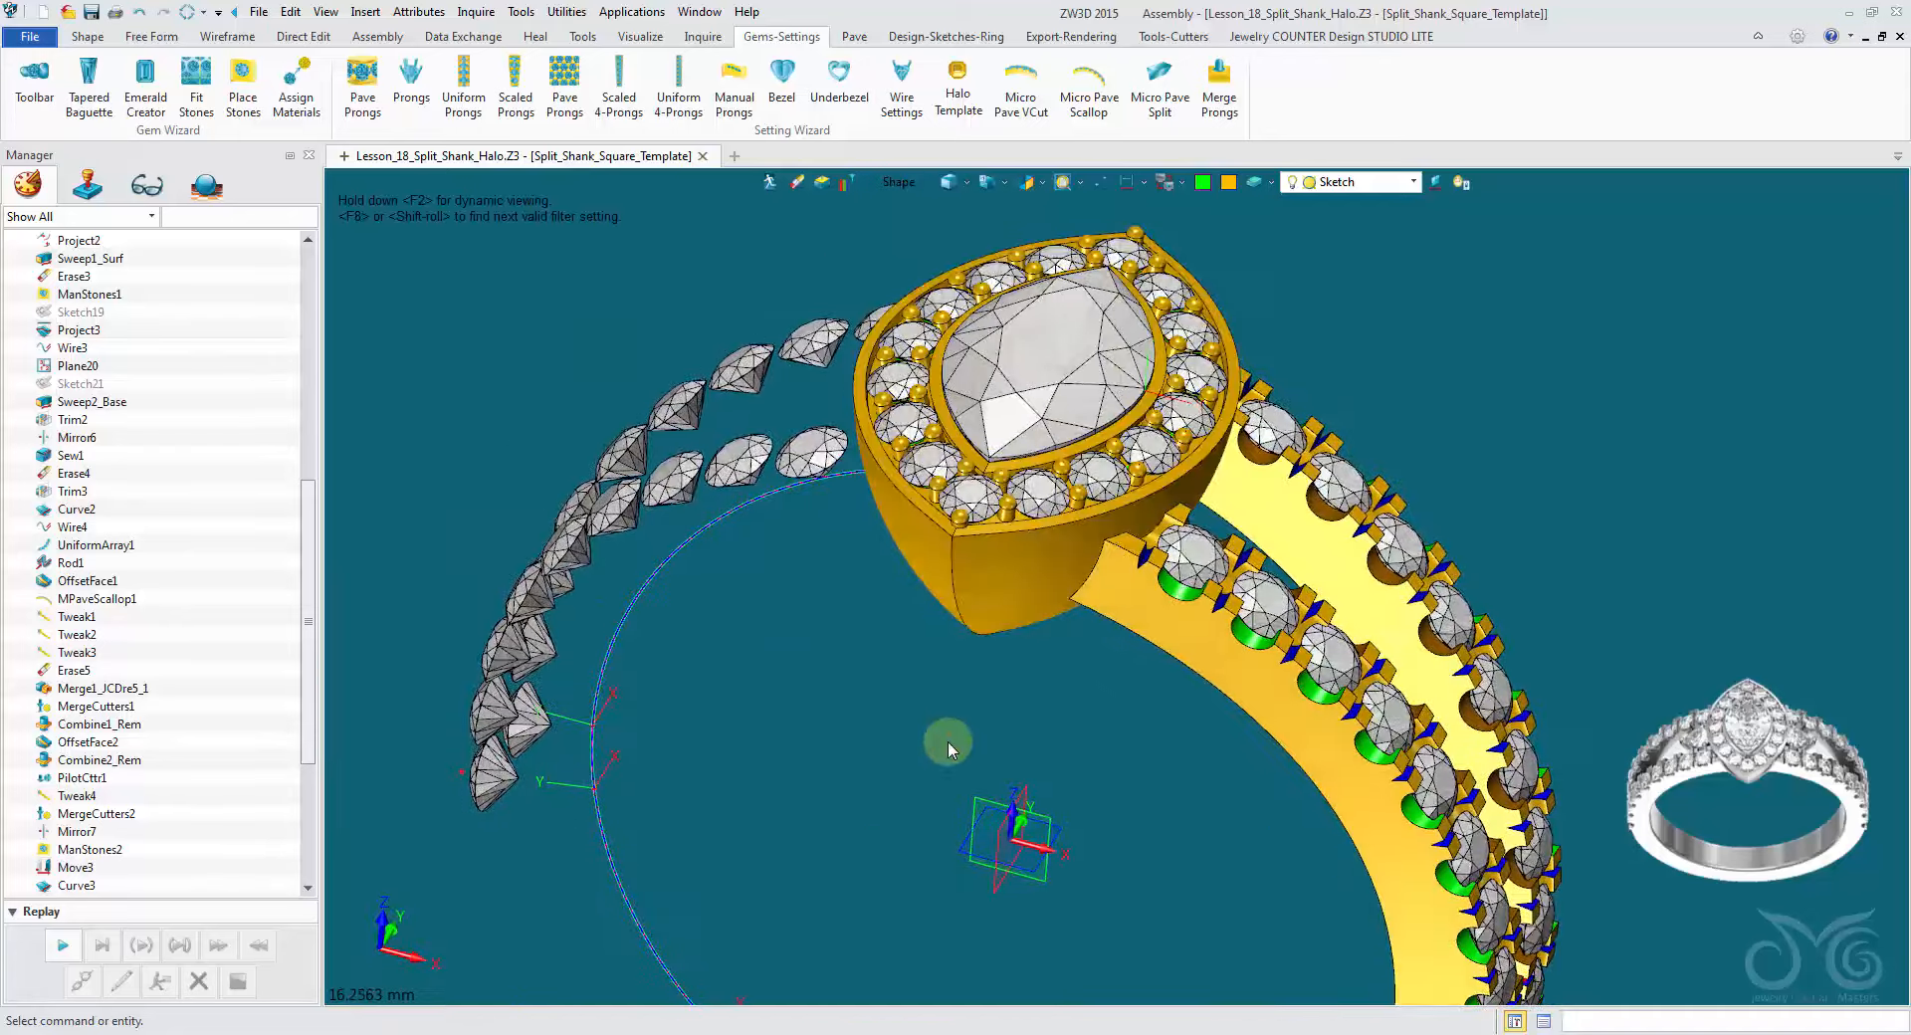
pyautogui.moveTo(951, 749); pyautogui.dragTo(647, 418, button='right')
# Step: Pick the center stone as a component and move it dynamically about 0.286 mm up along the Z axis
pyautogui.click(86, 37)
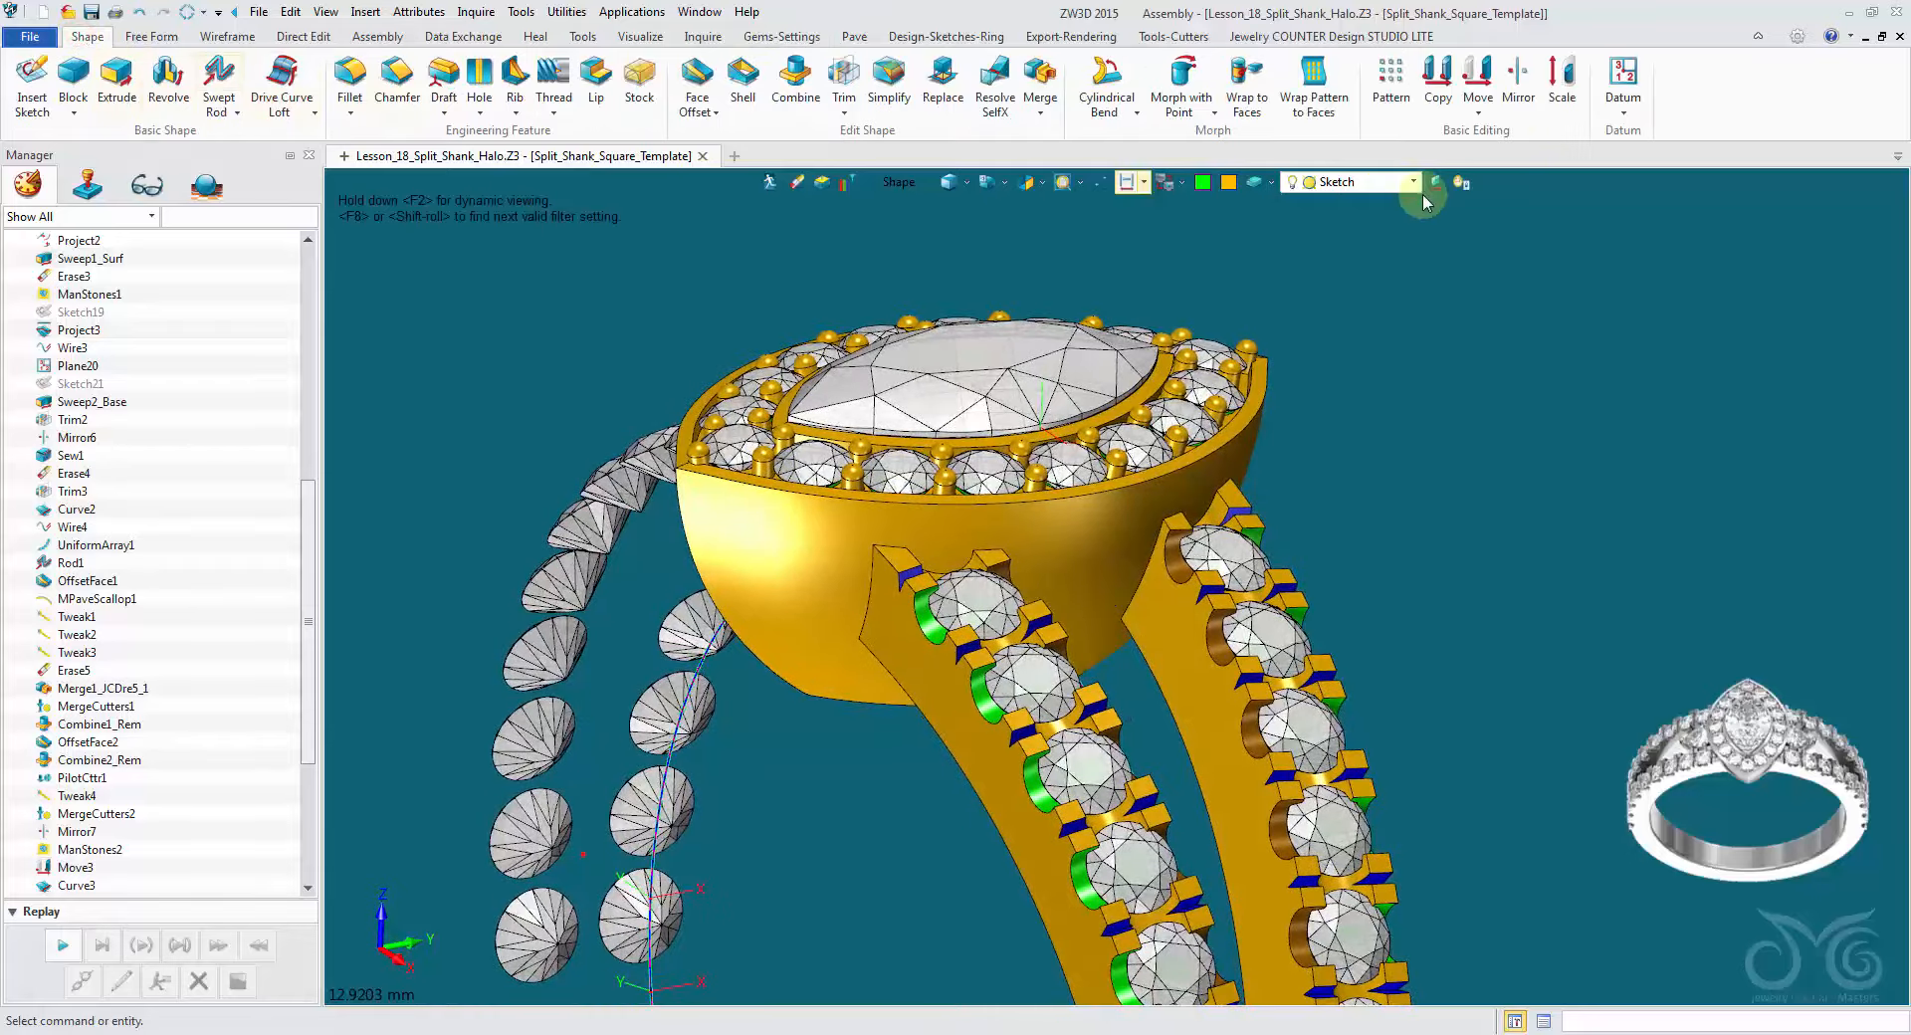
pyautogui.click(1477, 80)
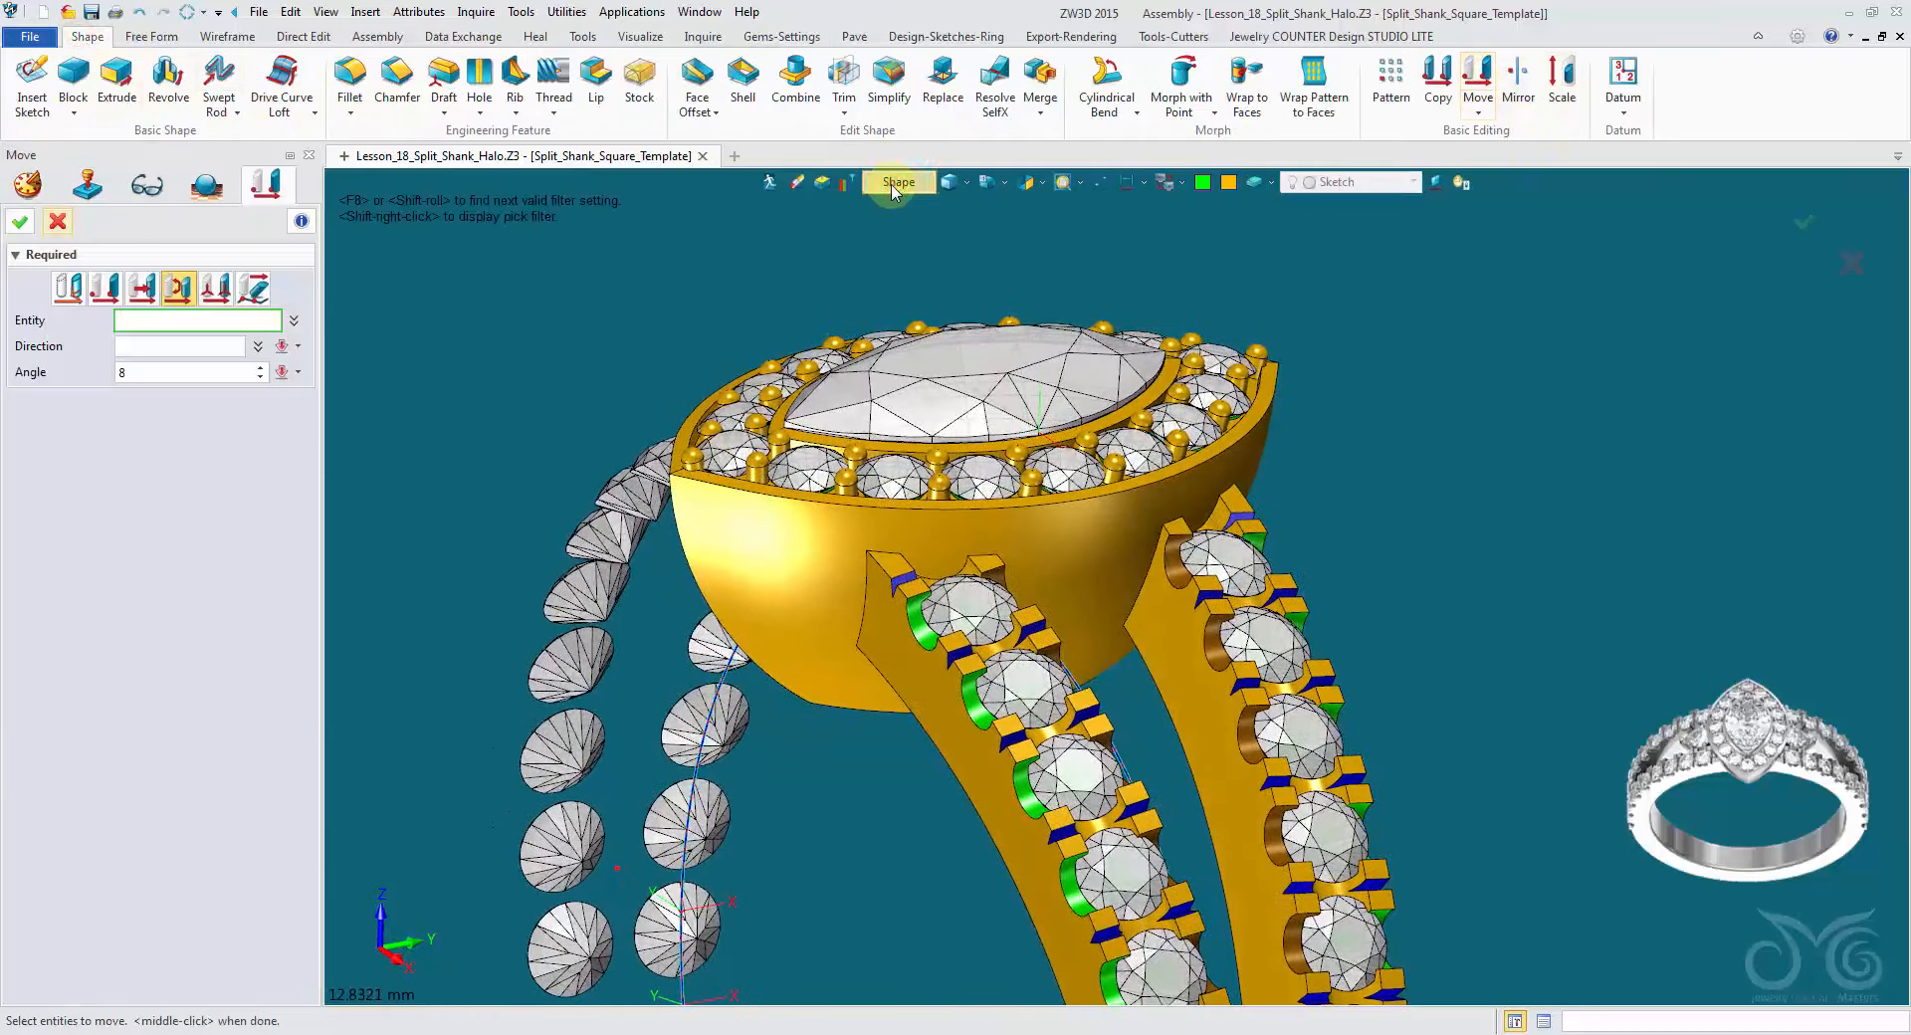
pyautogui.click(899, 182)
pyautogui.click(961, 326)
pyautogui.click(975, 374)
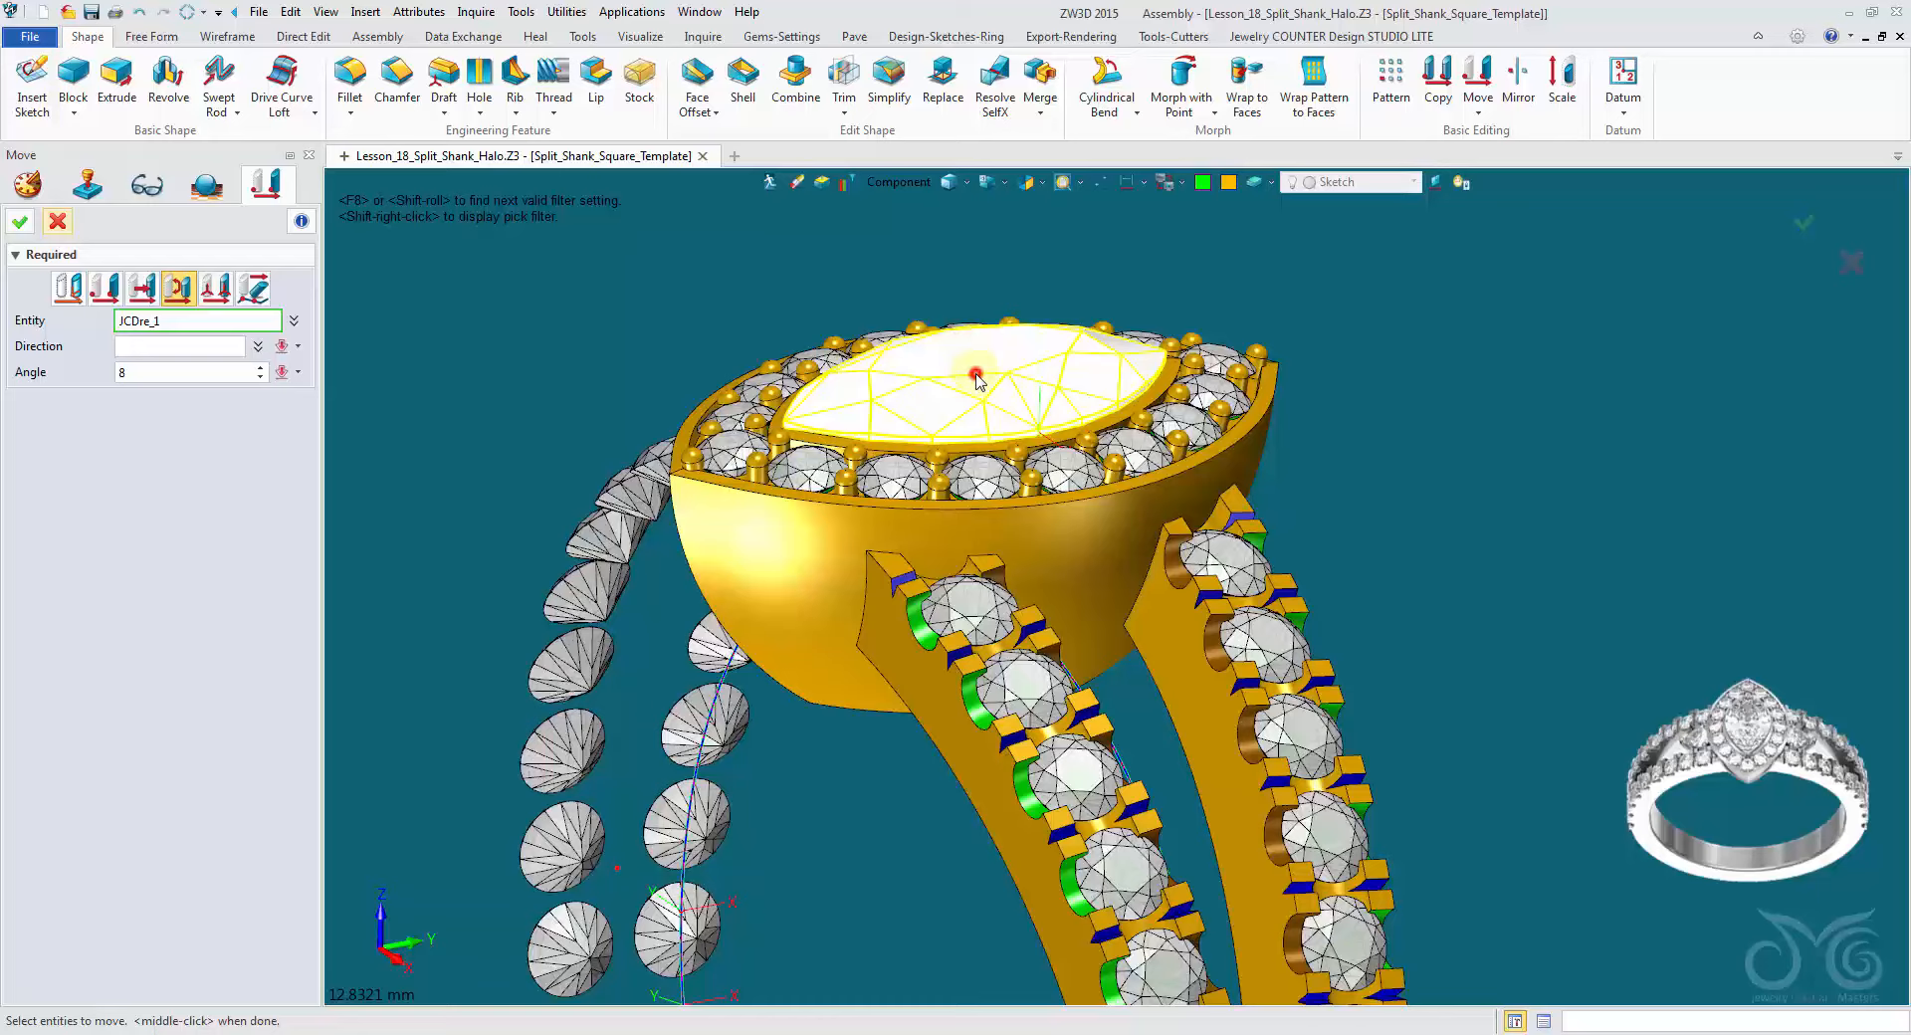
pyautogui.moveTo(1080, 572); pyautogui.dragTo(1122, 597, button='right')
pyautogui.scroll(1, 1120, 595)
pyautogui.click(69, 287)
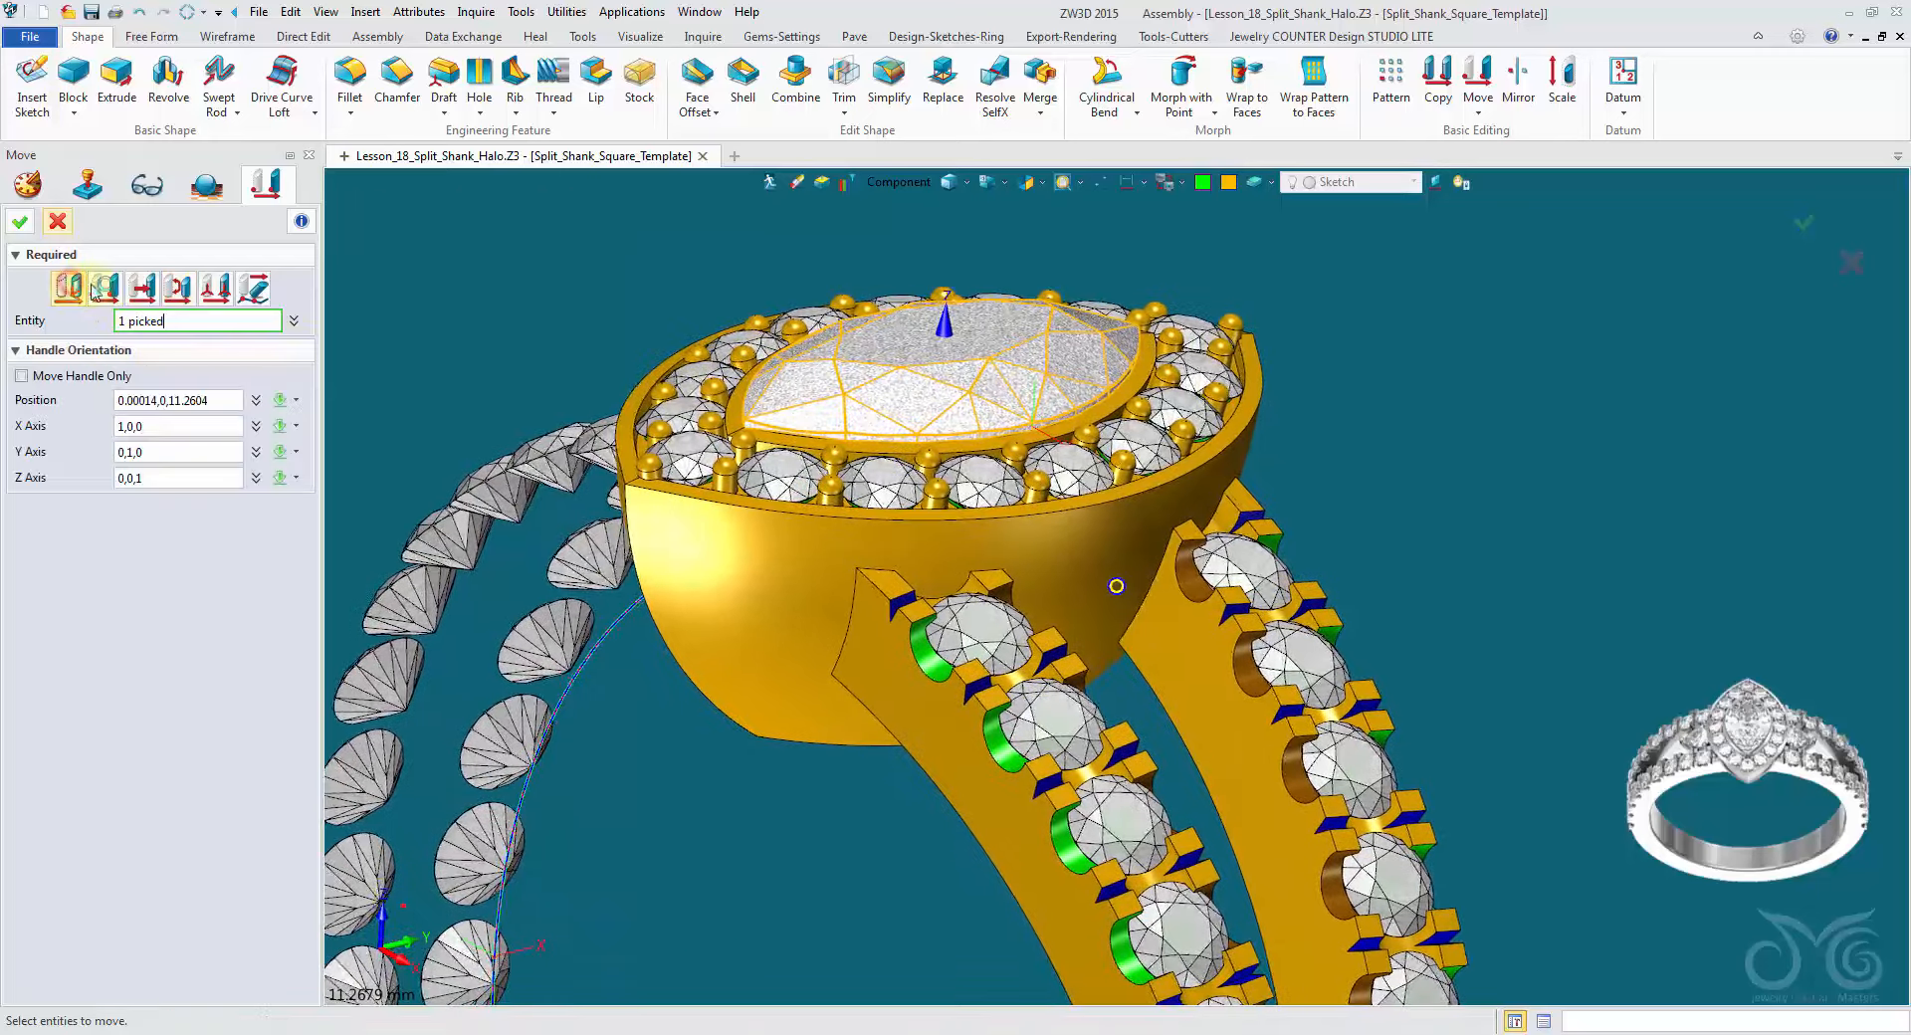
pyautogui.moveTo(909, 341); pyautogui.dragTo(910, 316)
pyautogui.moveTo(563, 340)
pyautogui.mouseDown(button='right')
pyautogui.moveTo(582, 314)
pyautogui.moveTo(401, 286)
pyautogui.moveTo(897, 320)
pyautogui.mouseUp(button='right')
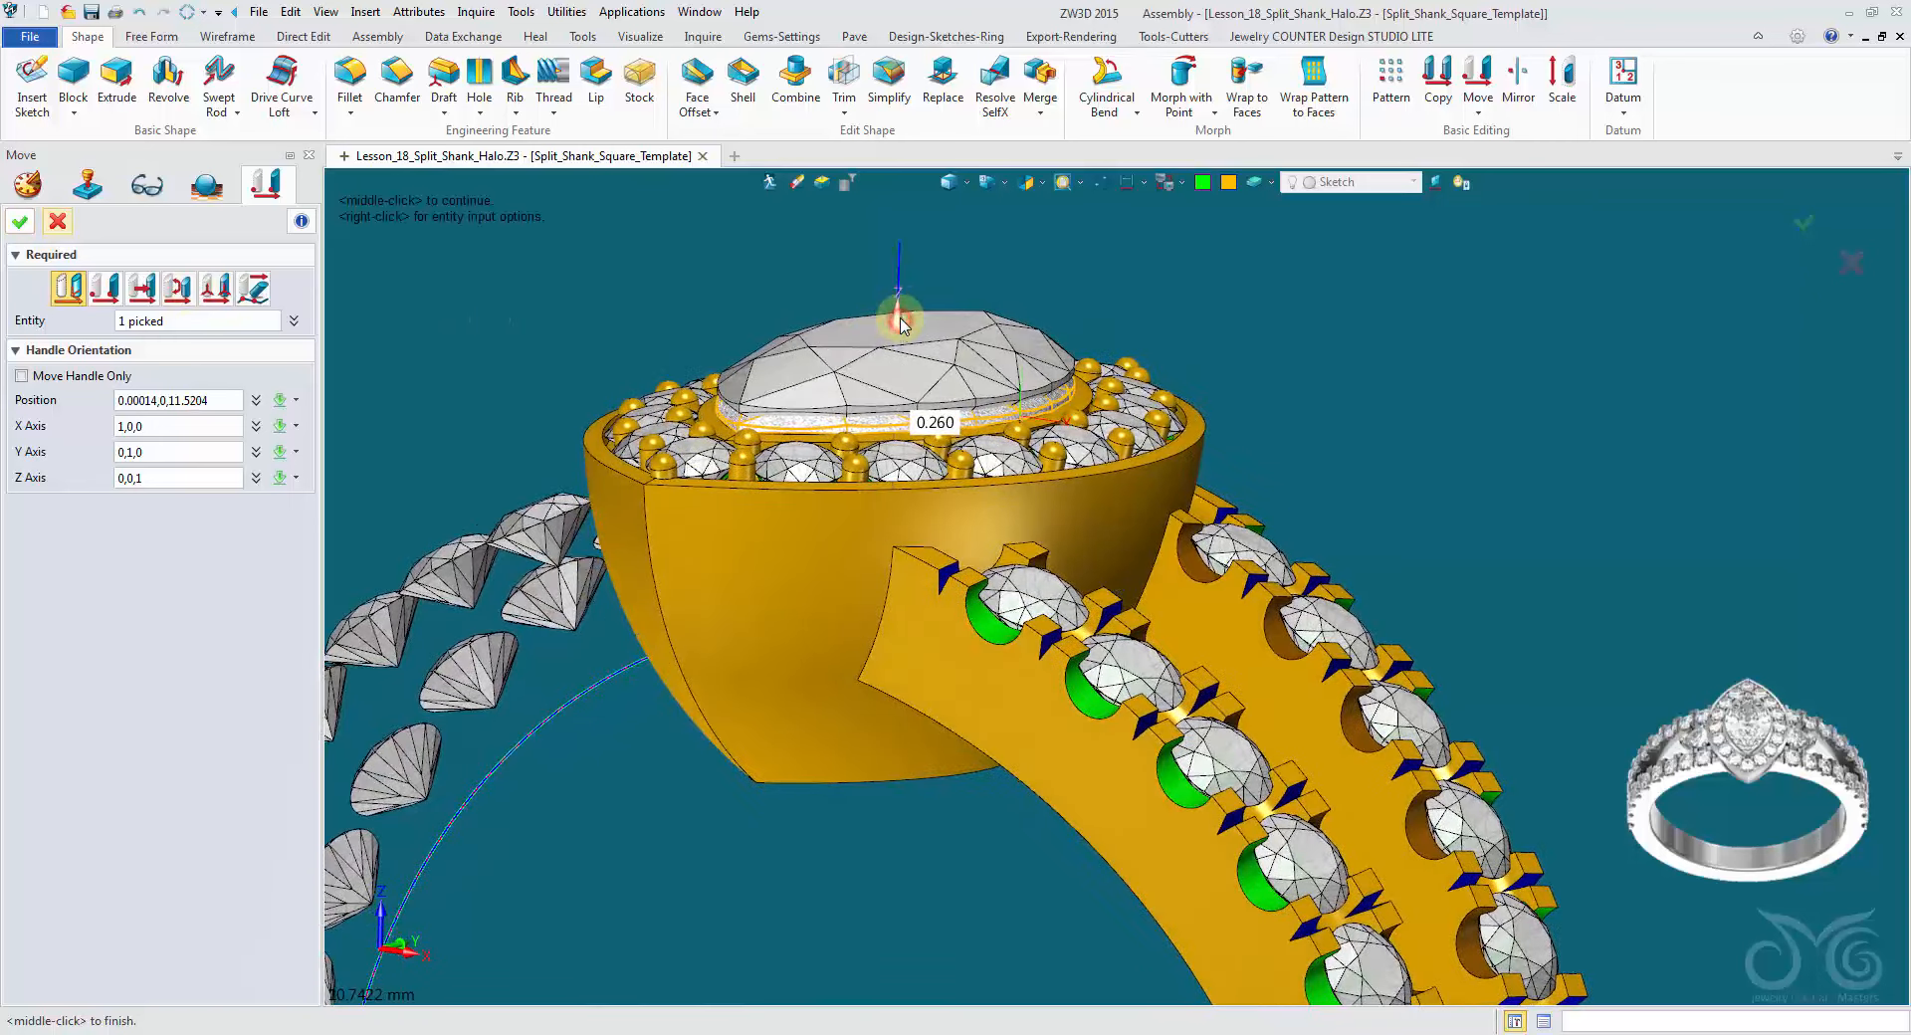
pyautogui.moveTo(901, 324); pyautogui.dragTo(903, 326)
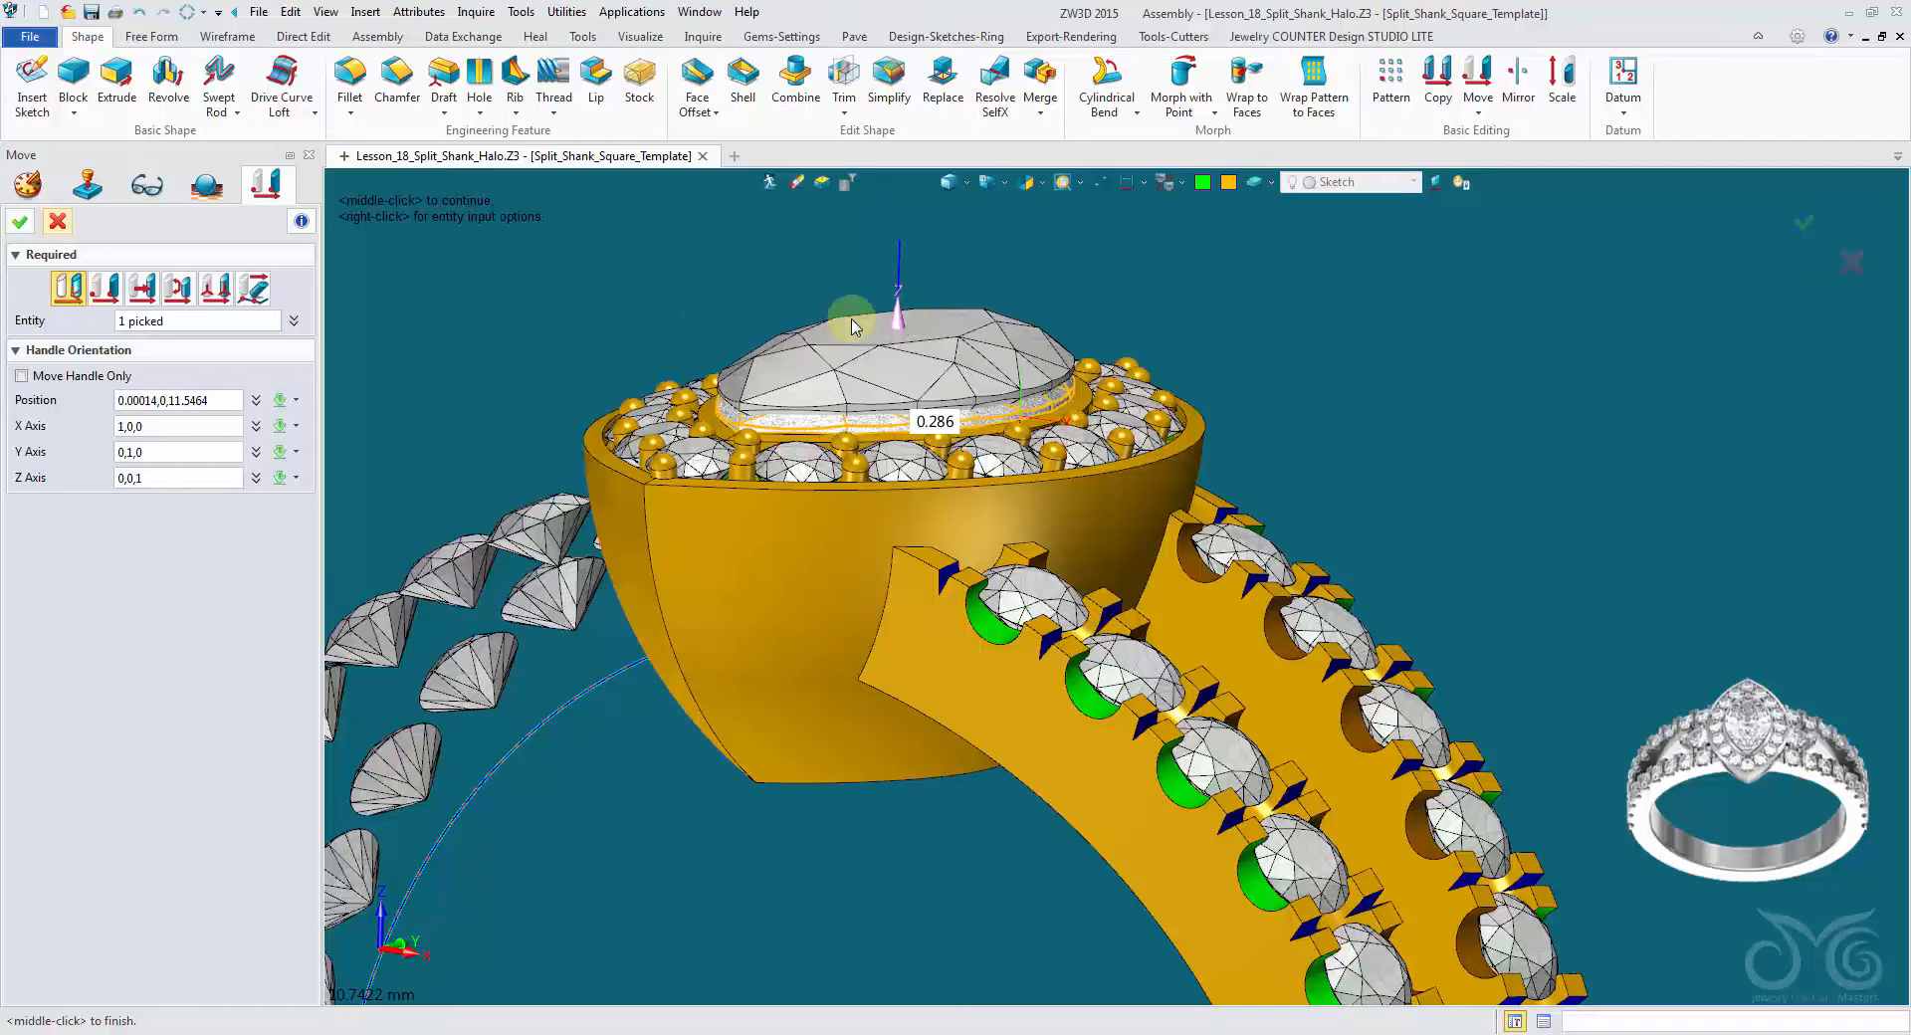
pyautogui.click(23, 221)
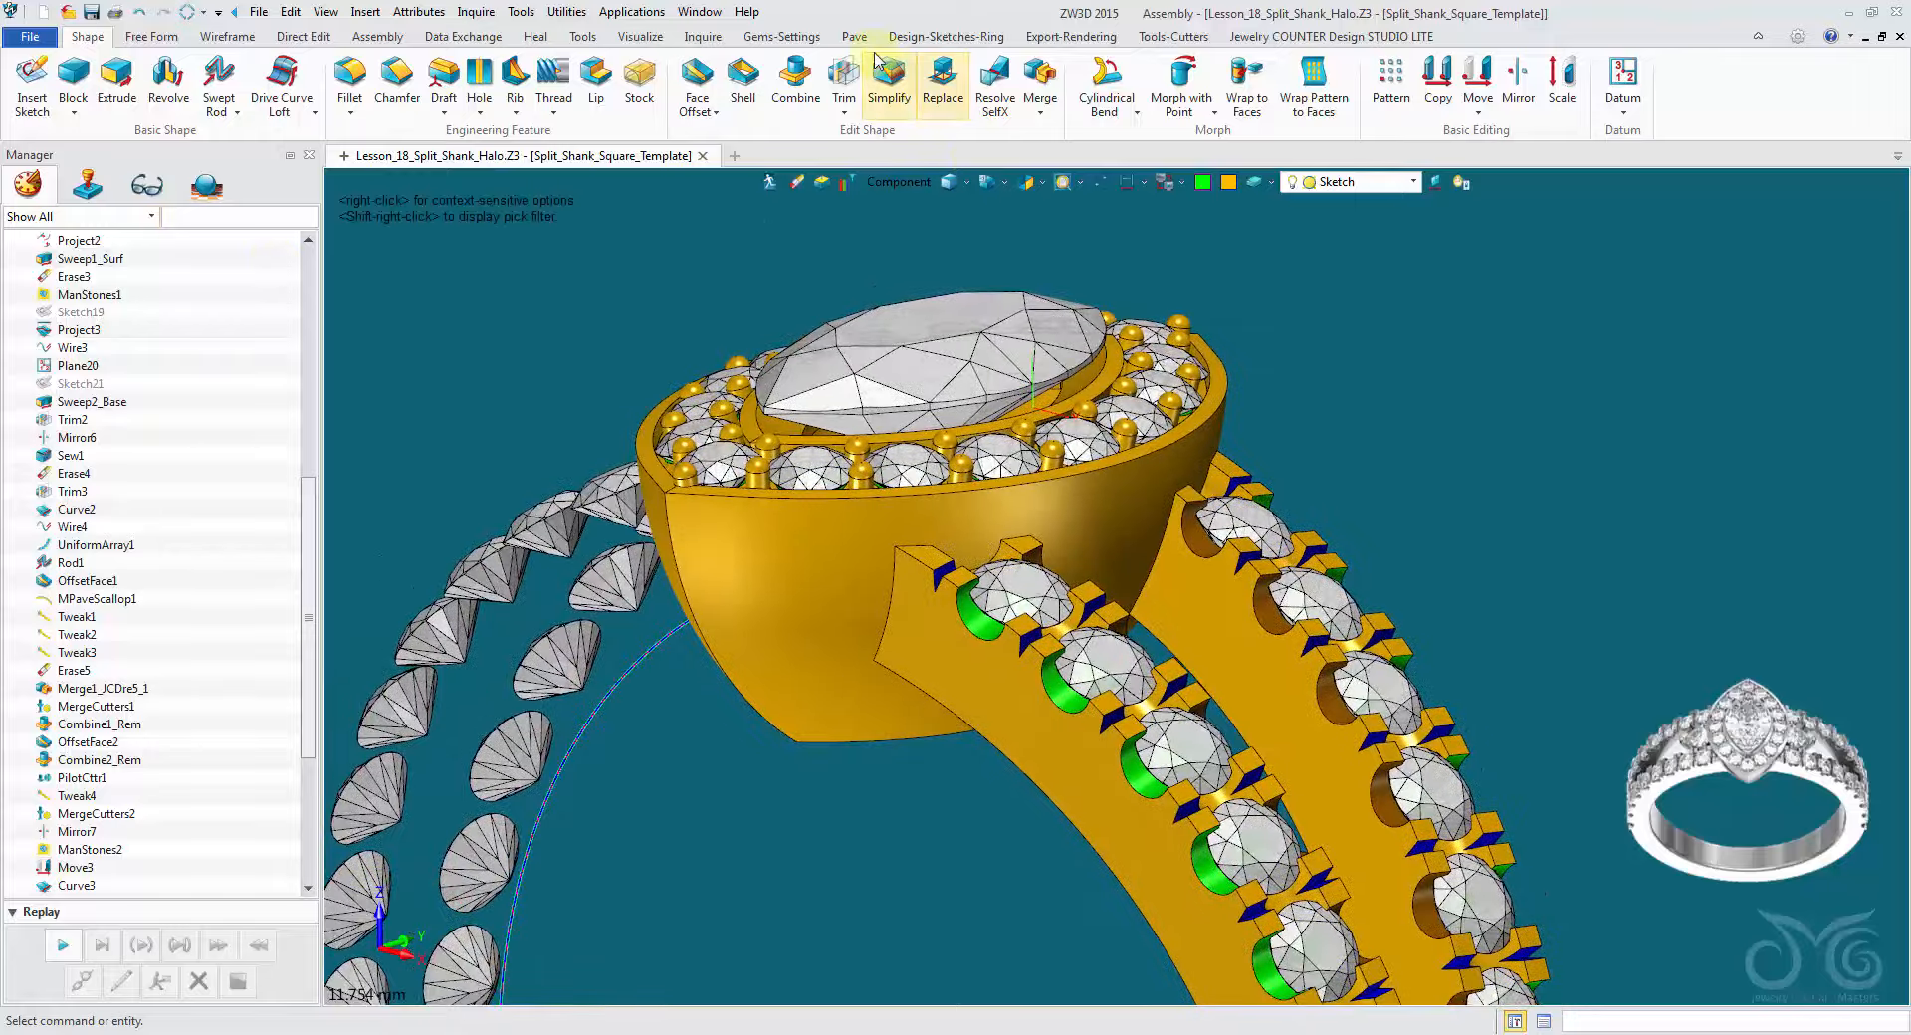
# Step: Preview a marquise underbezel on the center stone with gem length 6.70 and gem width 4.00
pyautogui.click(809, 40)
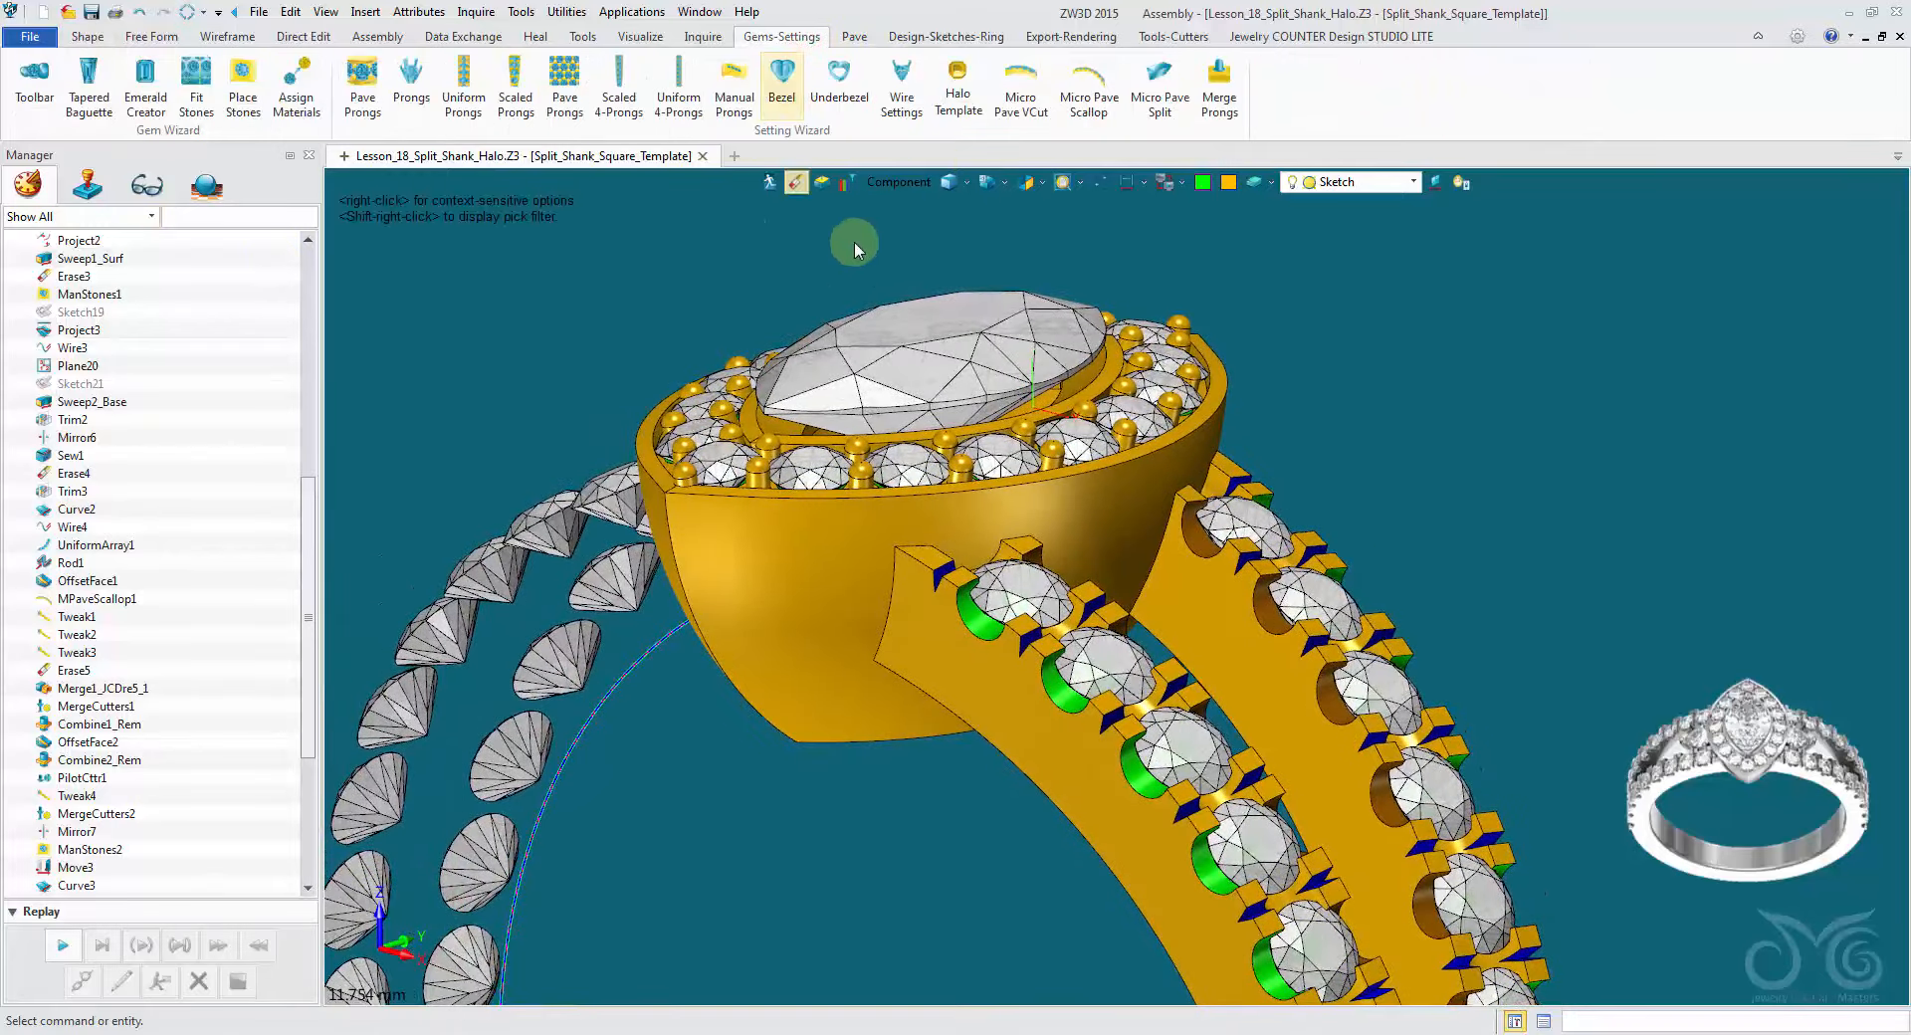
pyautogui.click(842, 97)
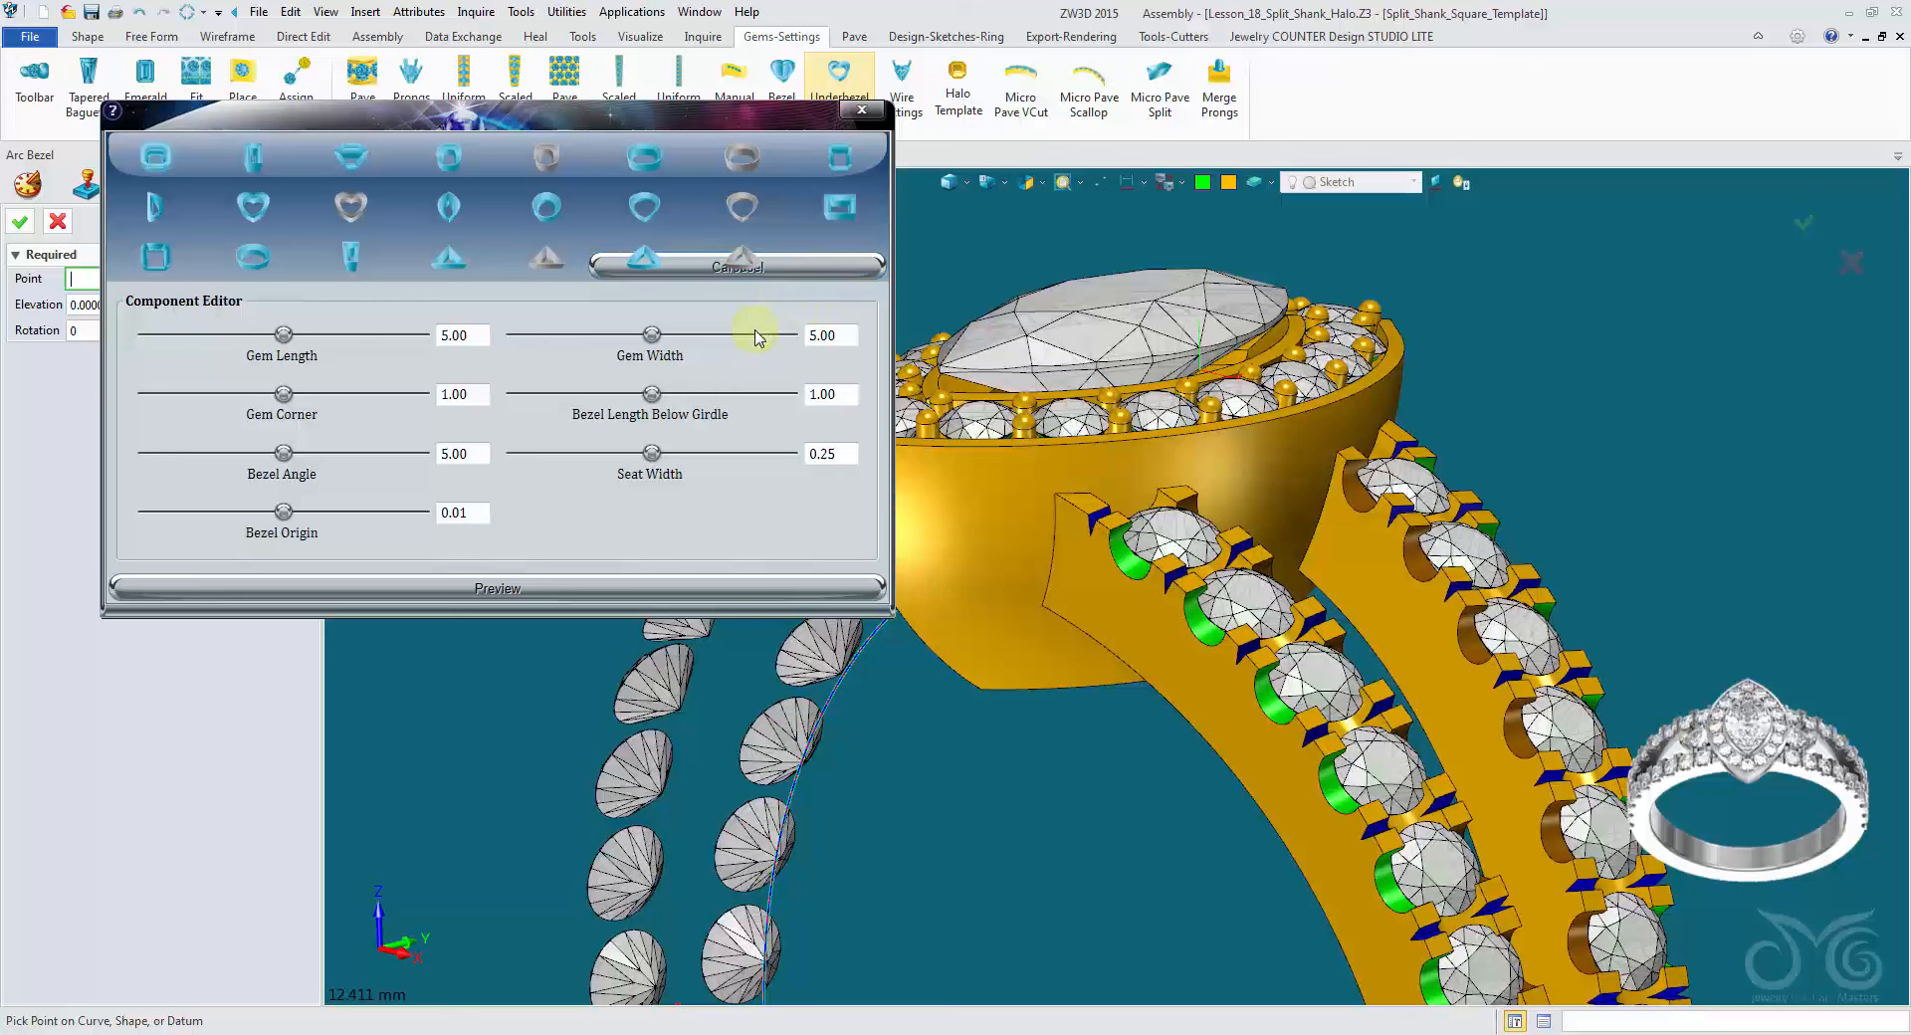
pyautogui.click(456, 217)
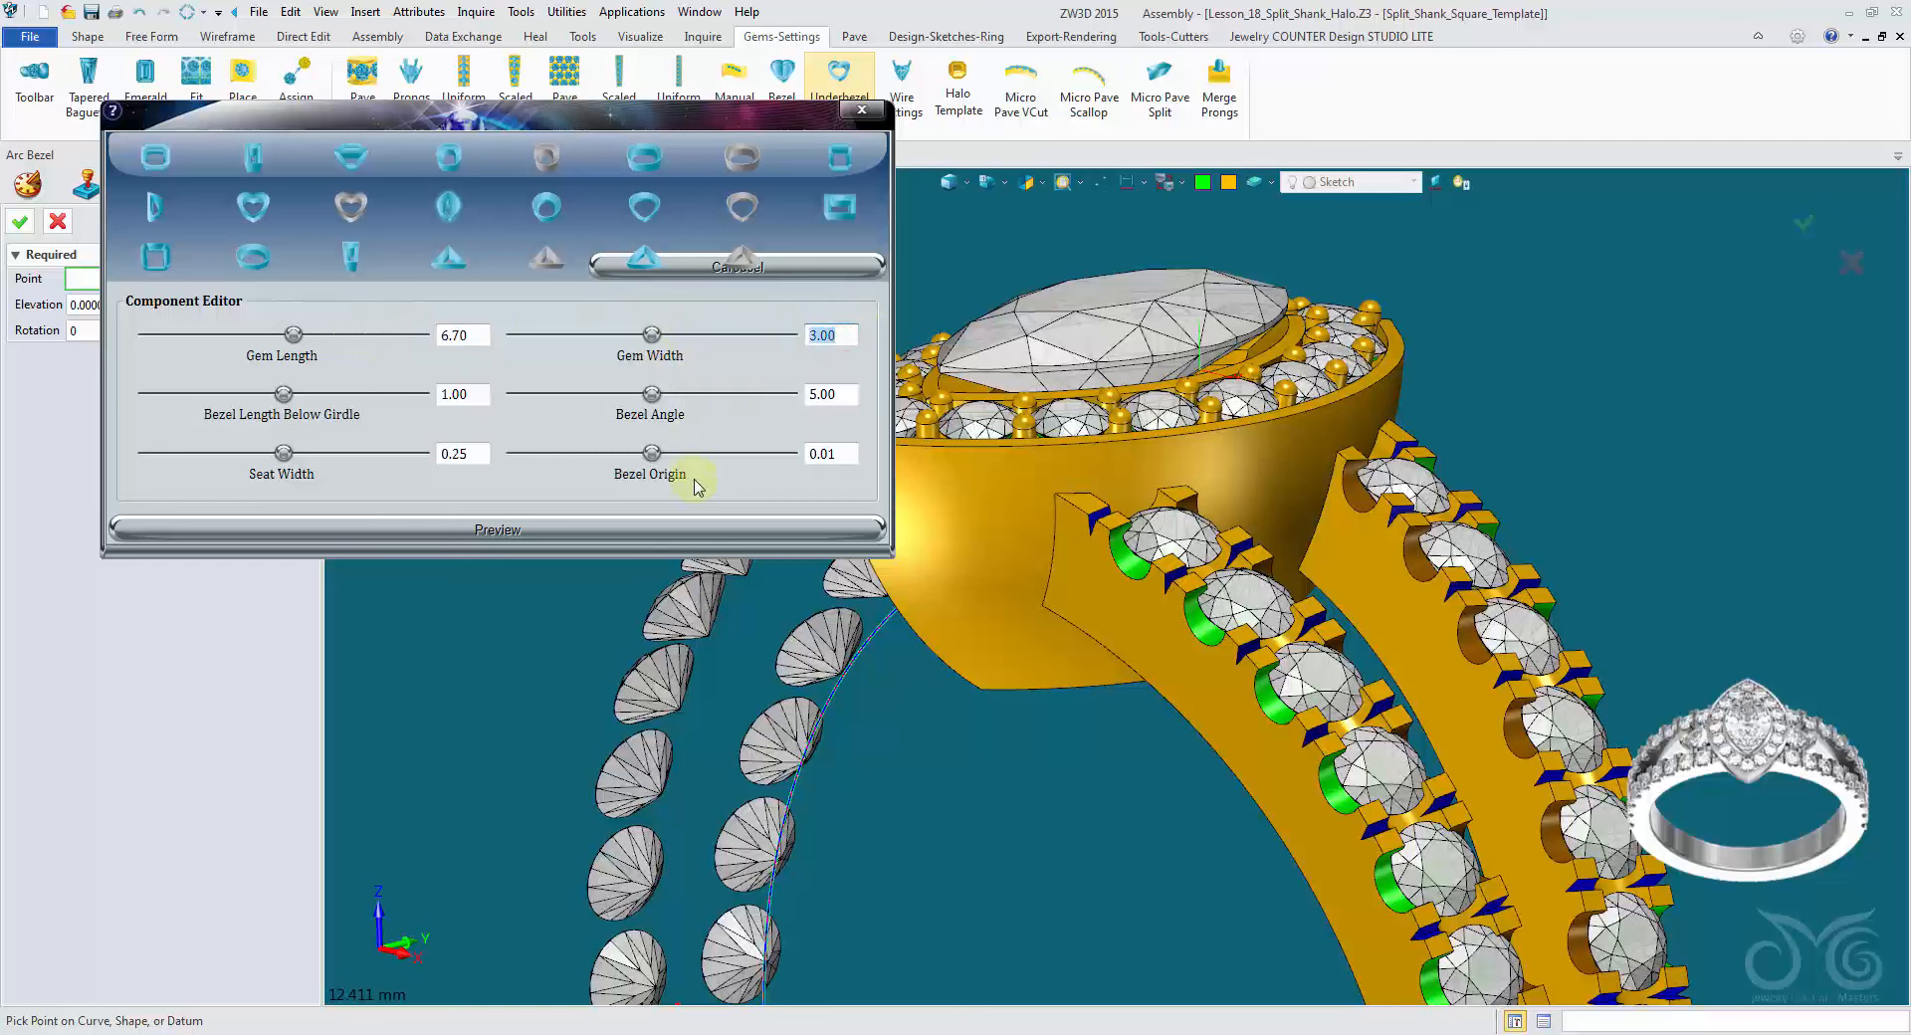
pyautogui.click(723, 541)
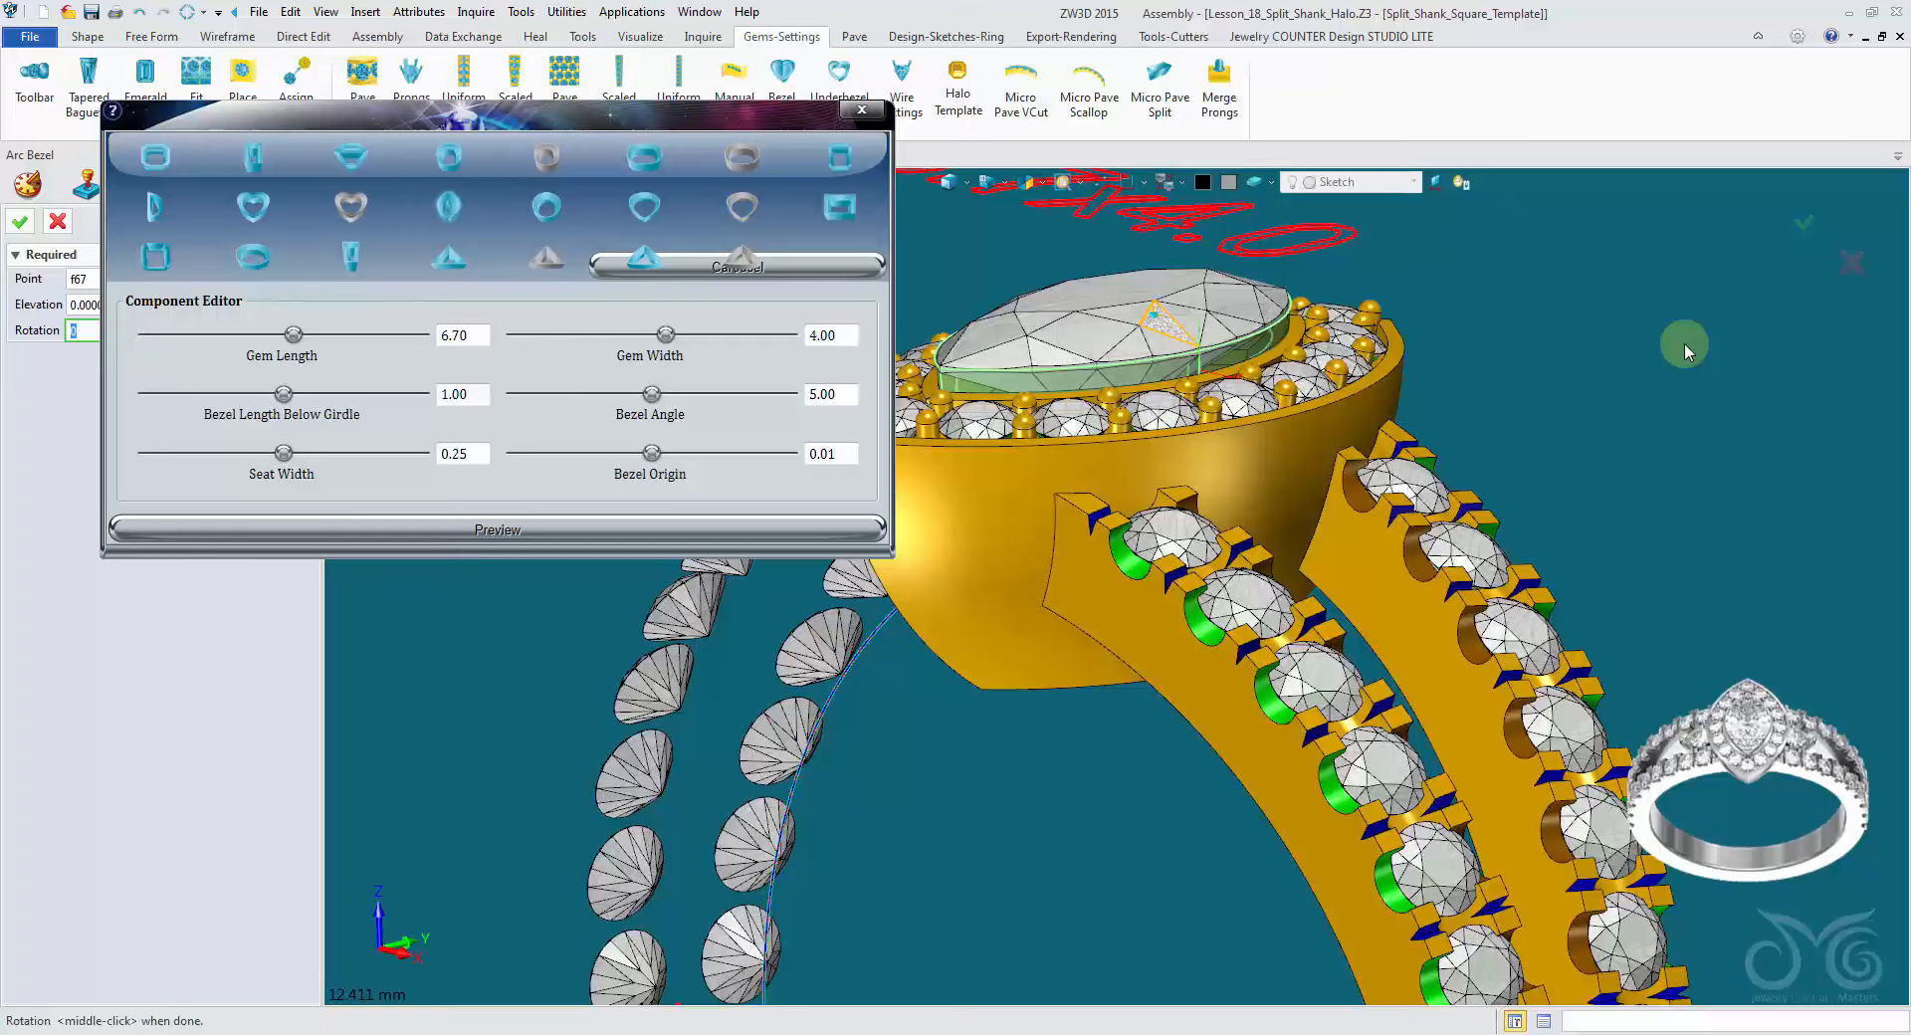
# Step: Set the underbezel's bezel angle to 25.00 and bezel origin to -0.15, updating the preview
pyautogui.moveTo(1684, 346); pyautogui.dragTo(1526, 305, button='right')
pyautogui.scroll(4, 1191, 300)
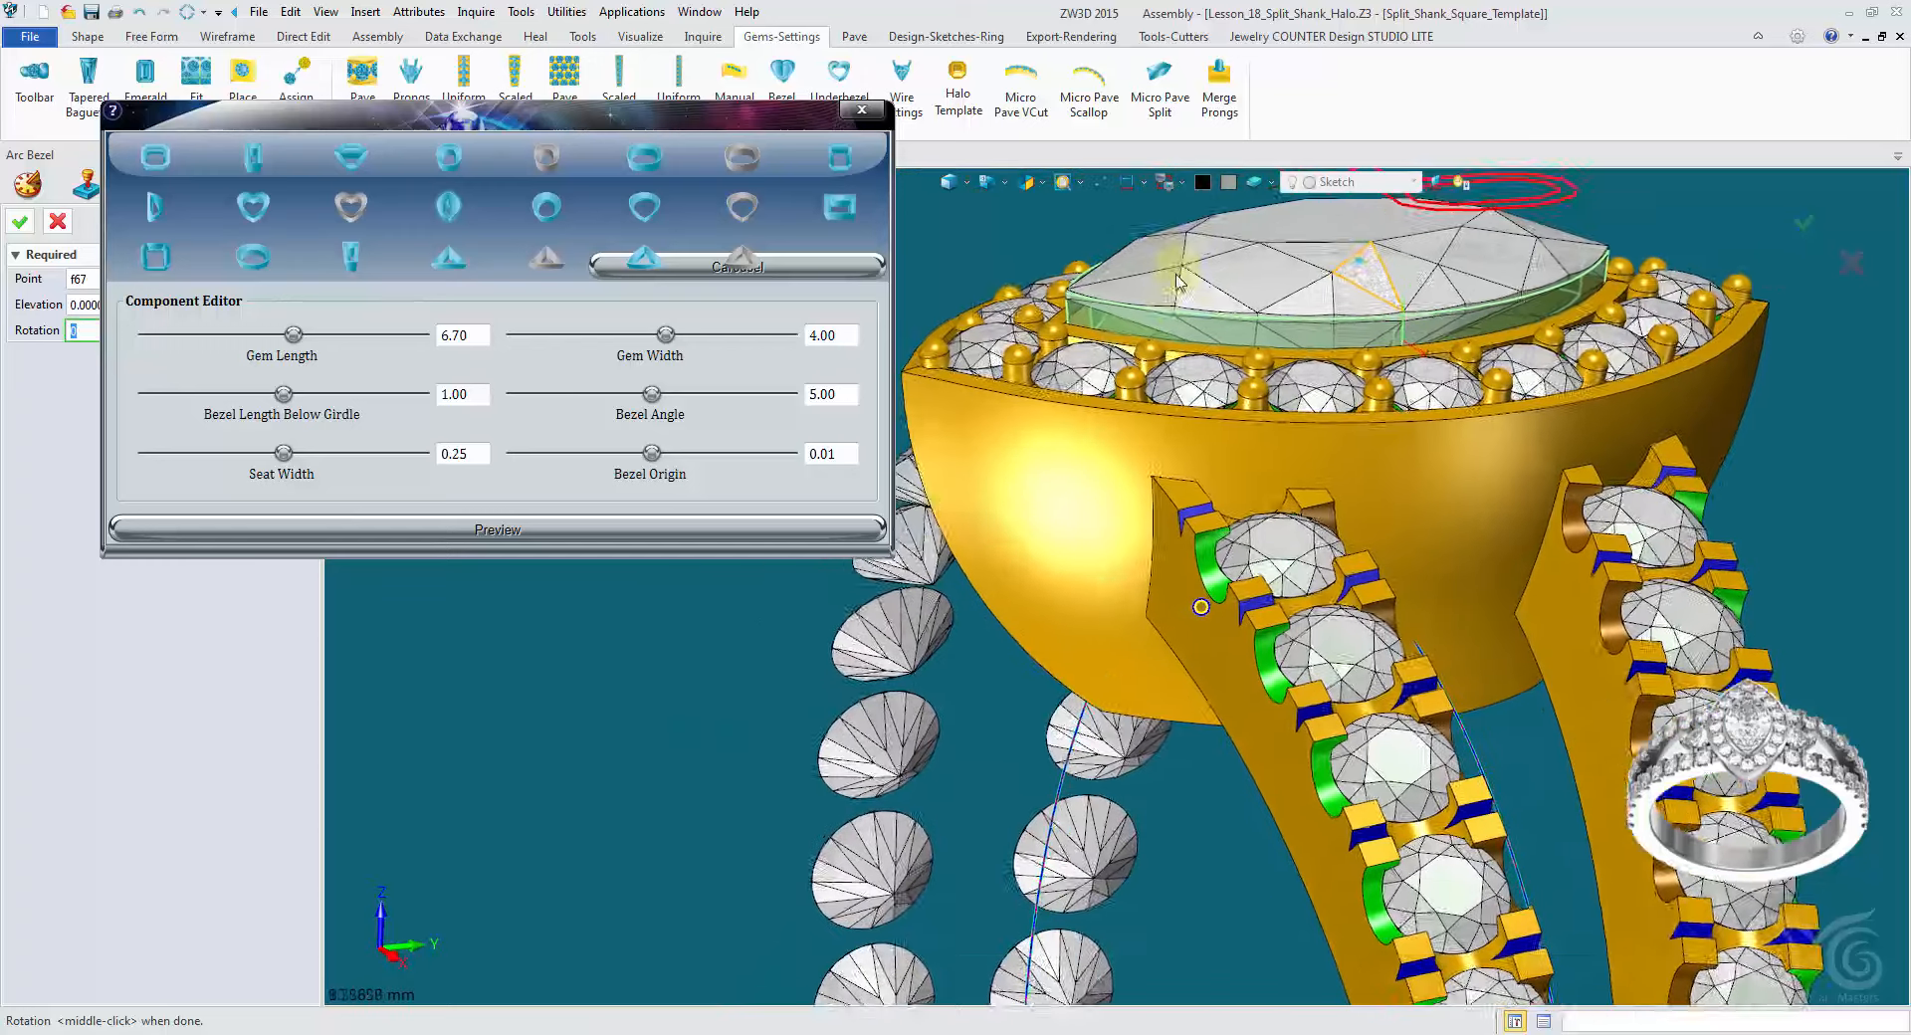
pyautogui.scroll(1, 1194, 306)
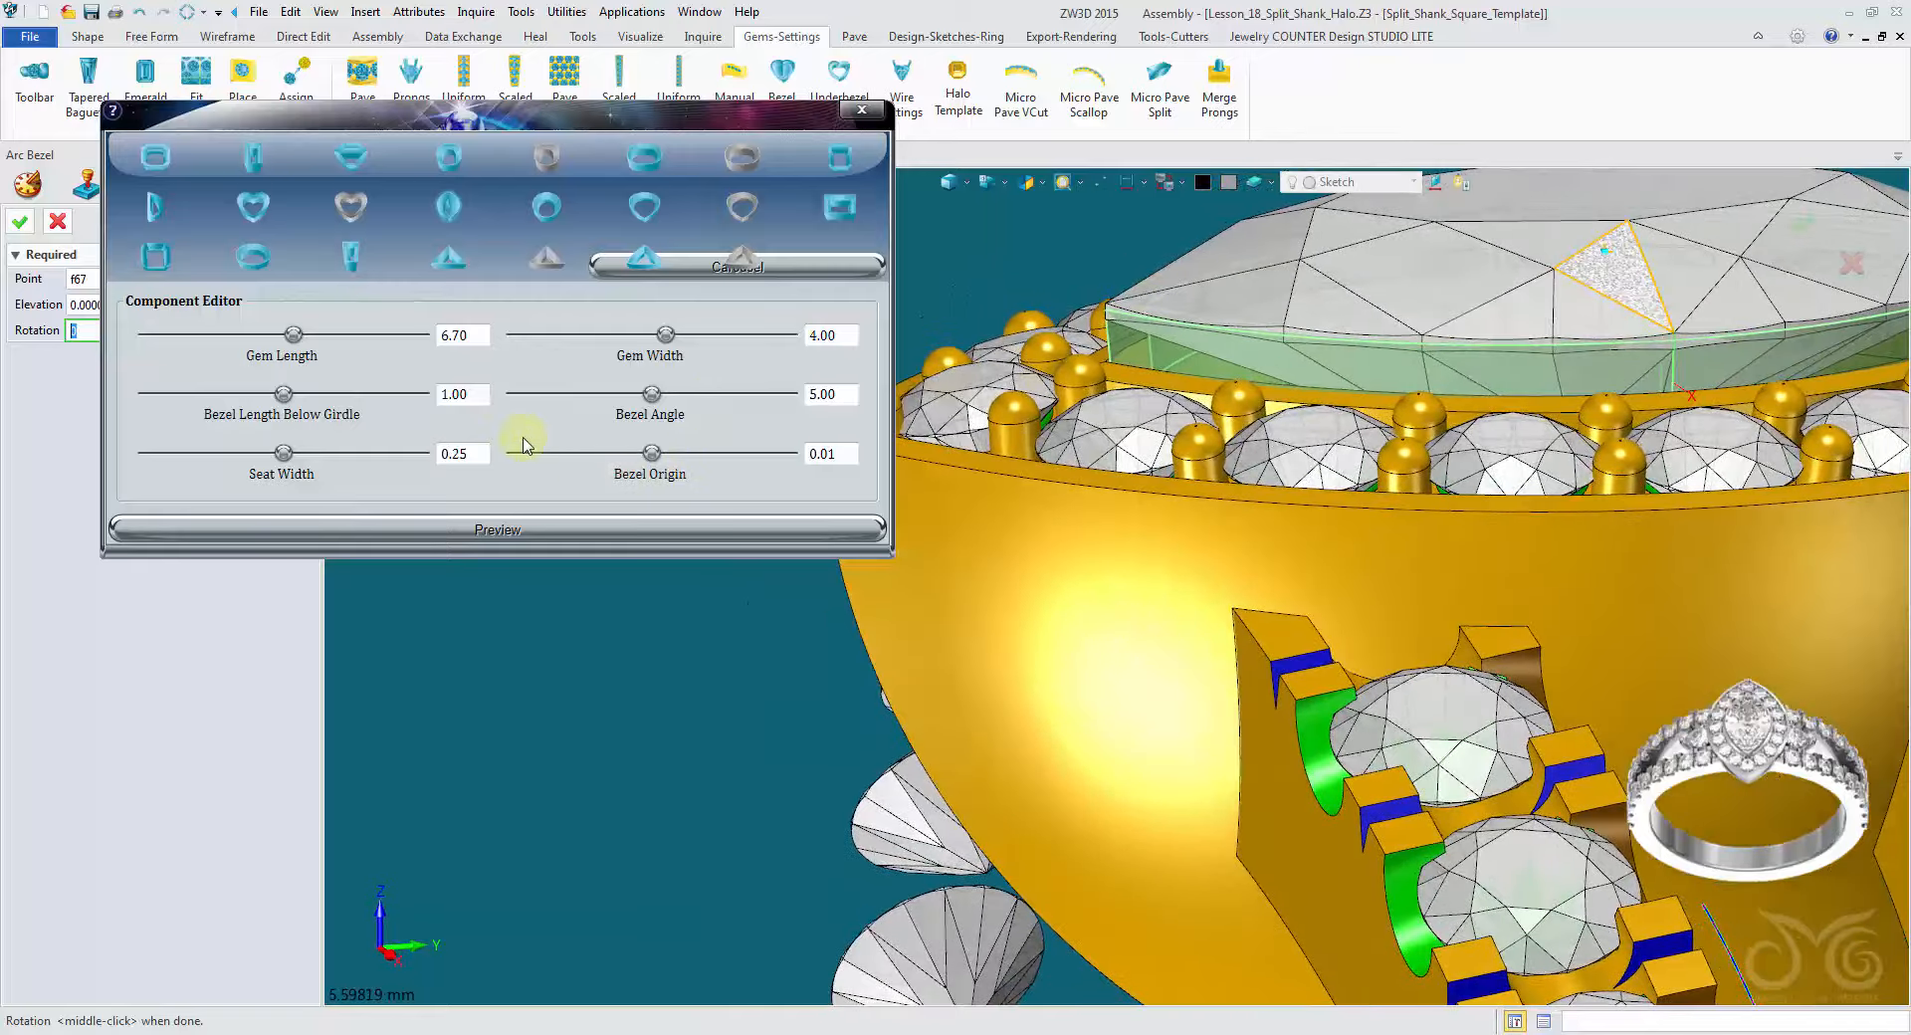
pyautogui.doubleClick(844, 394)
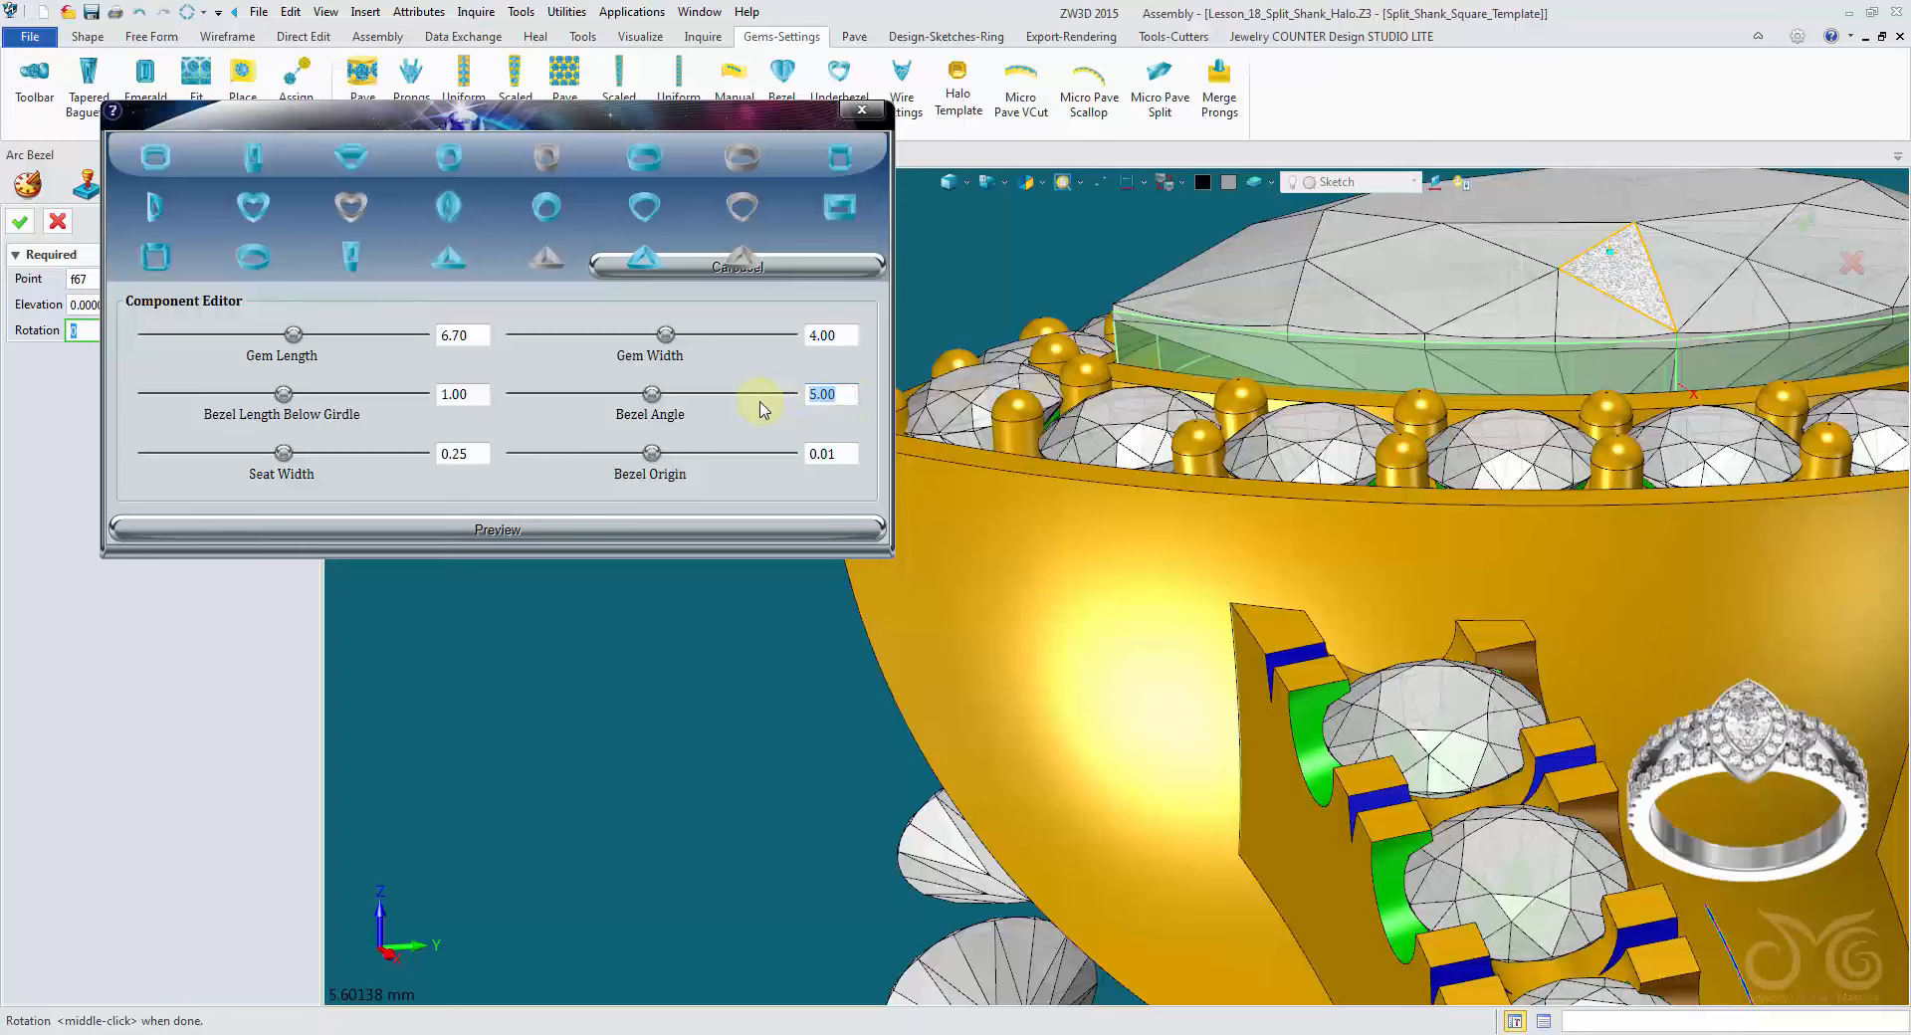
pyautogui.click(841, 531)
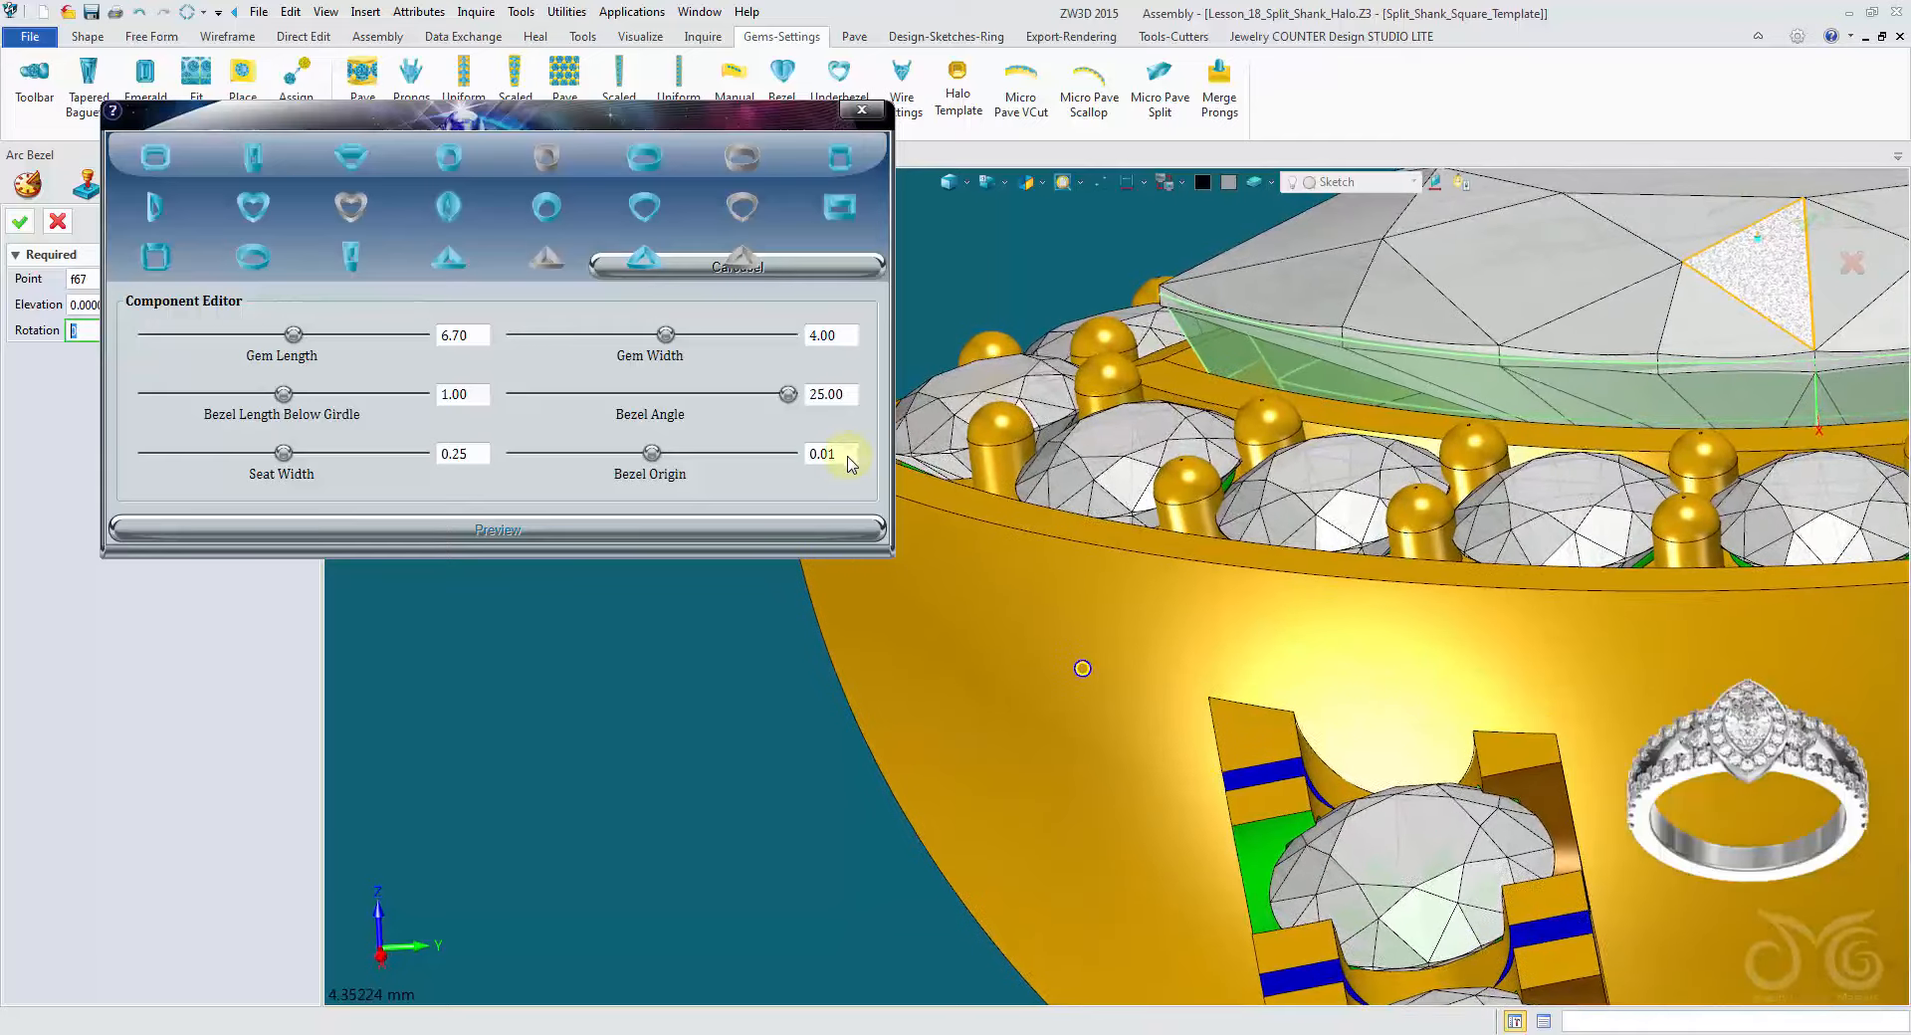
pyautogui.doubleClick(838, 454)
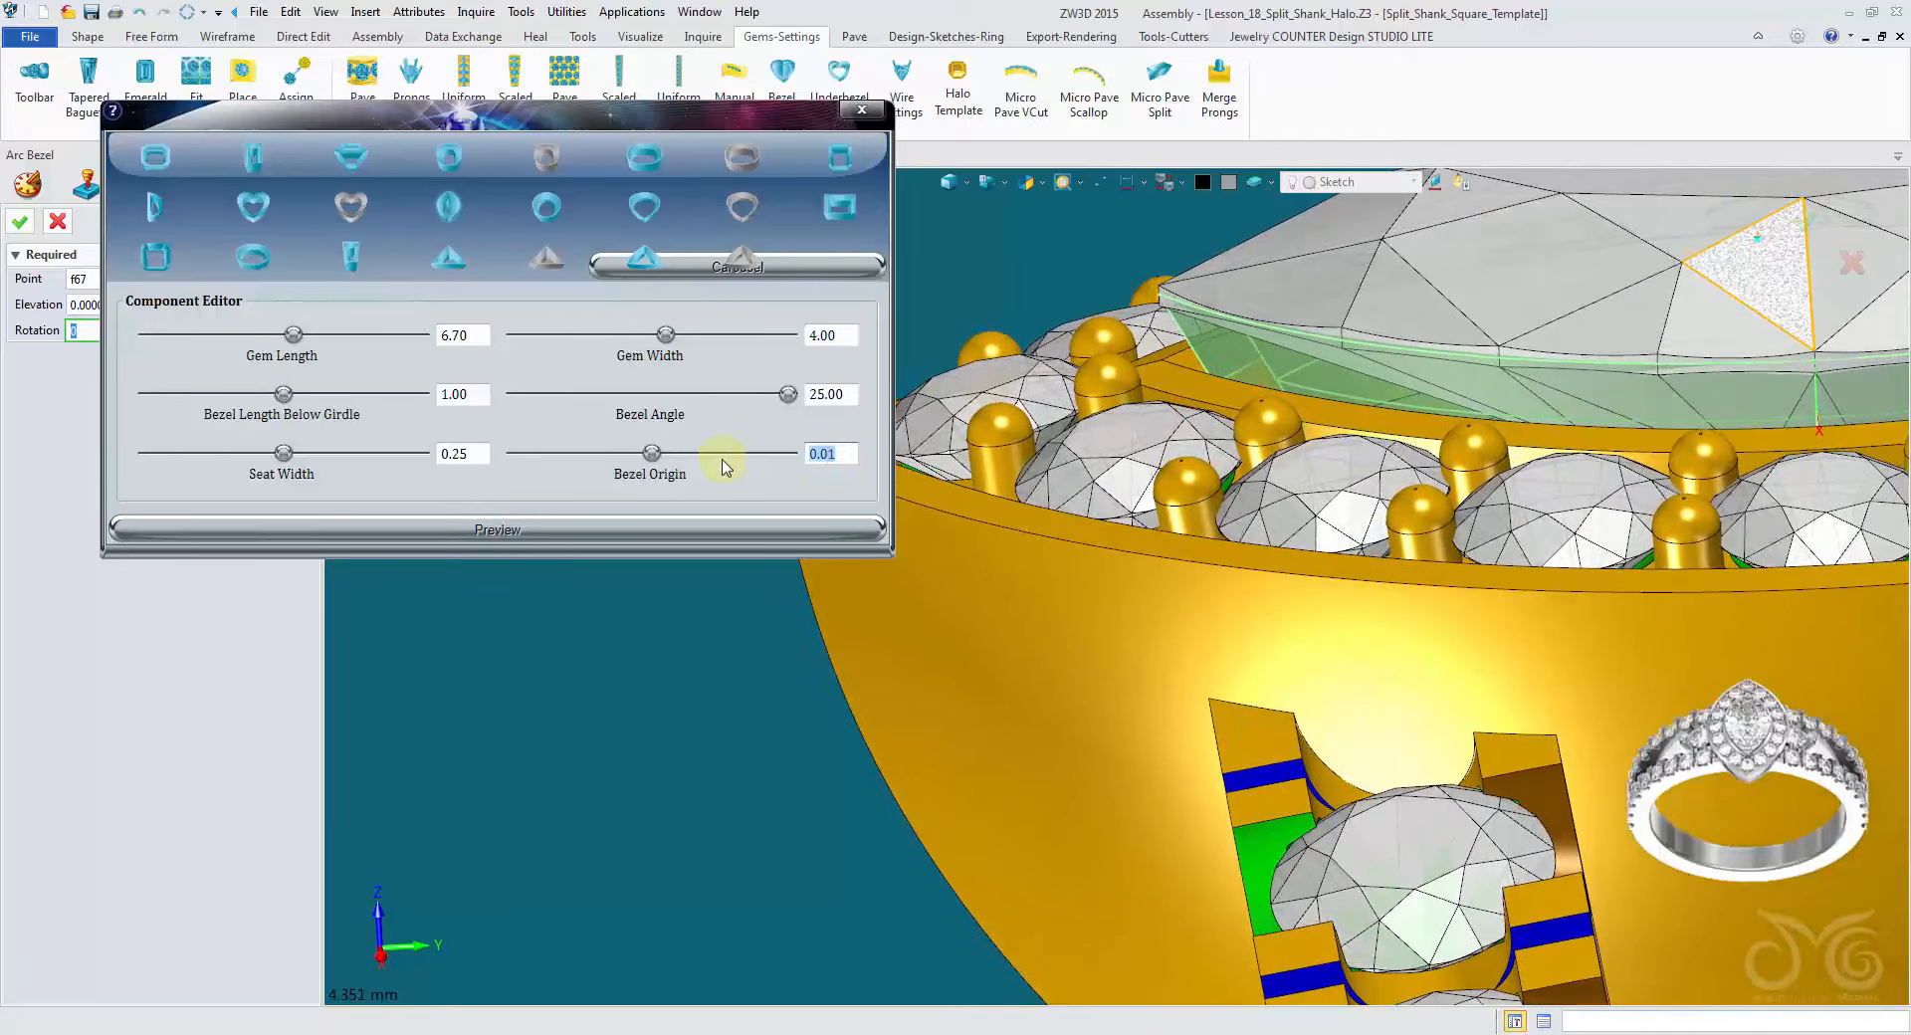
pyautogui.click(748, 531)
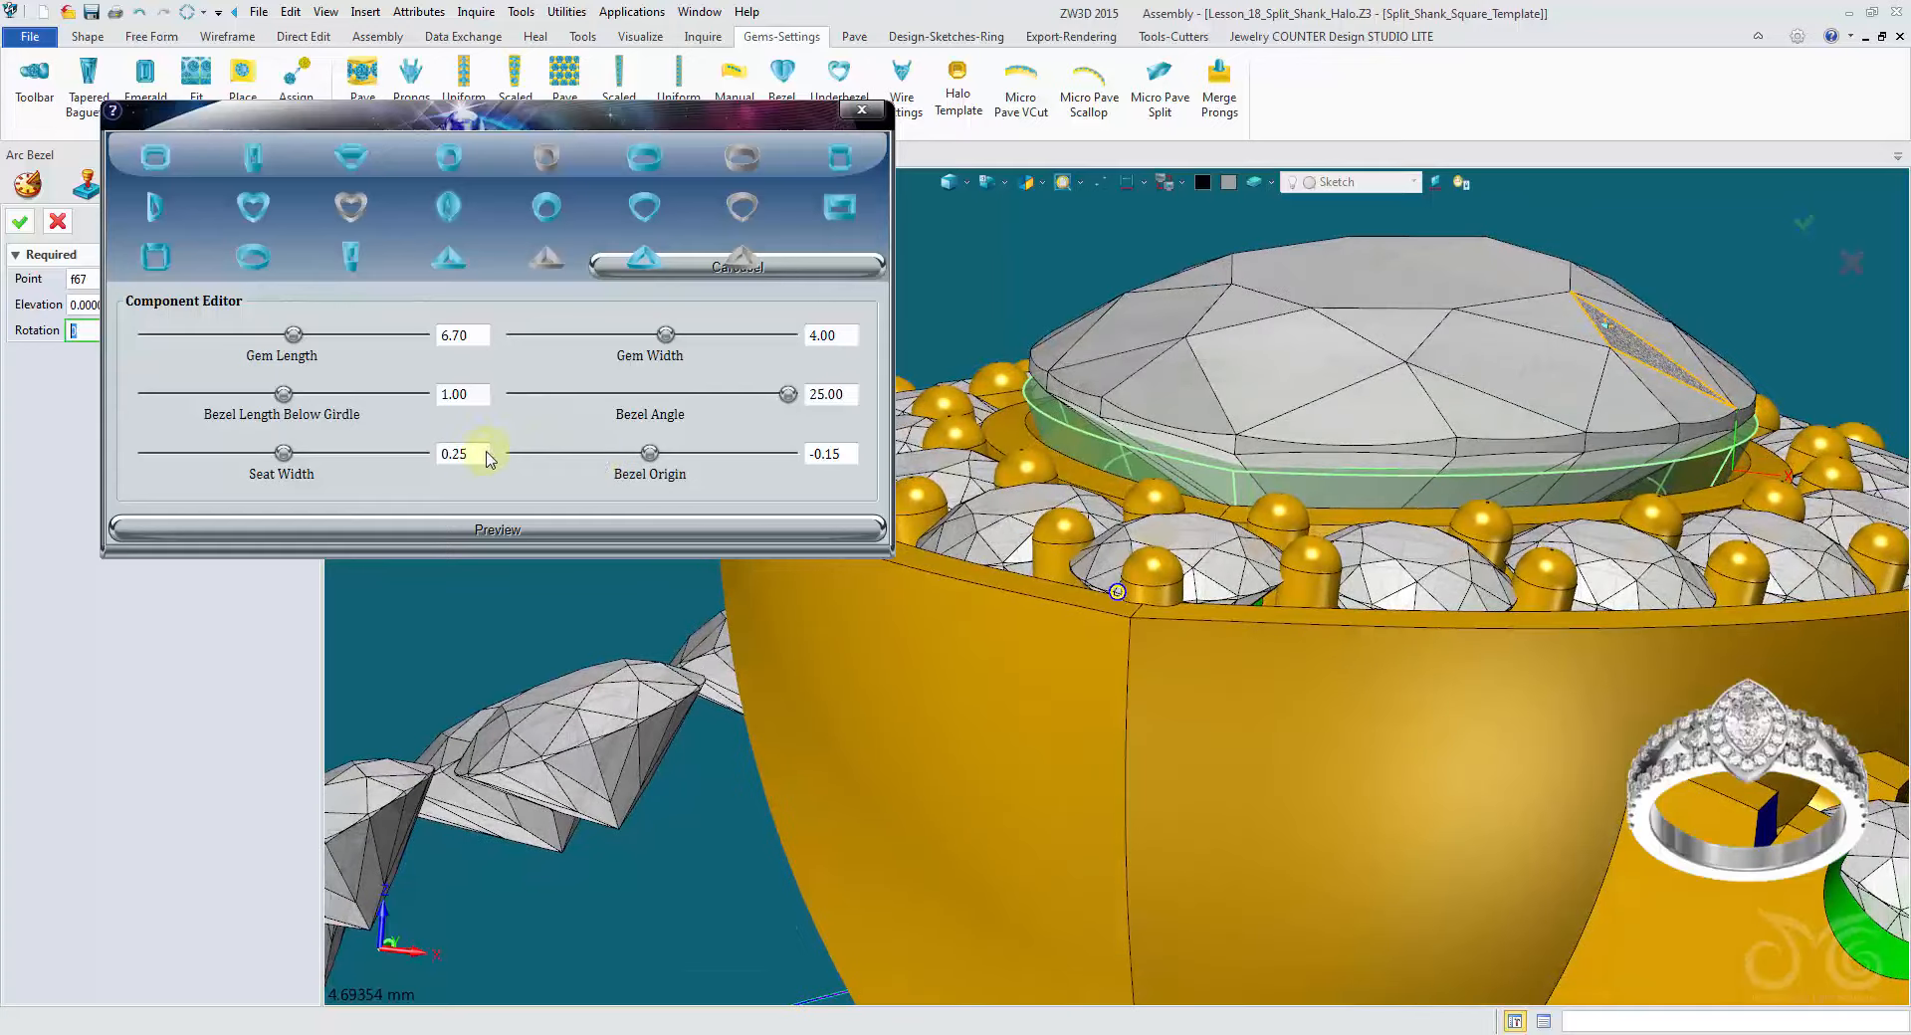
# Step: Try a seat width of 0.30 on the underbezel and set it back to 0.25
pyautogui.doubleClick(476, 454)
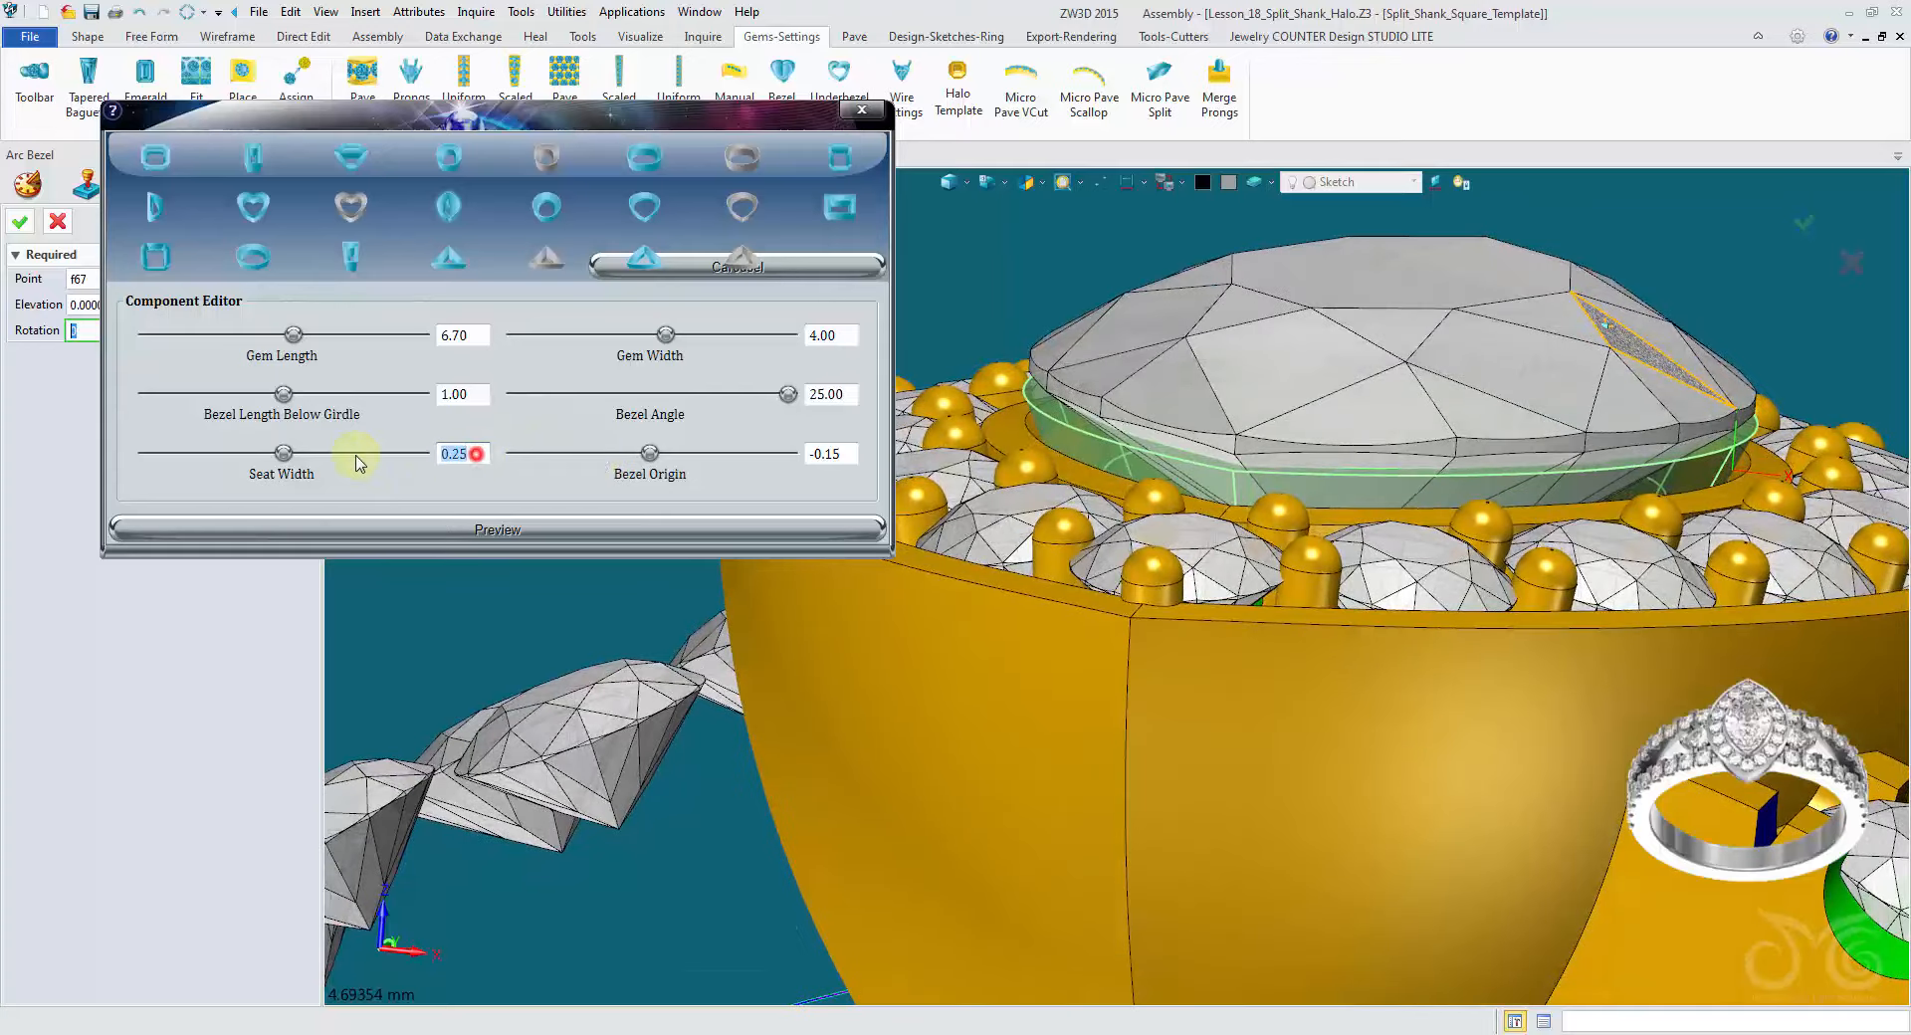
pyautogui.write('0.3')
pyautogui.click(637, 534)
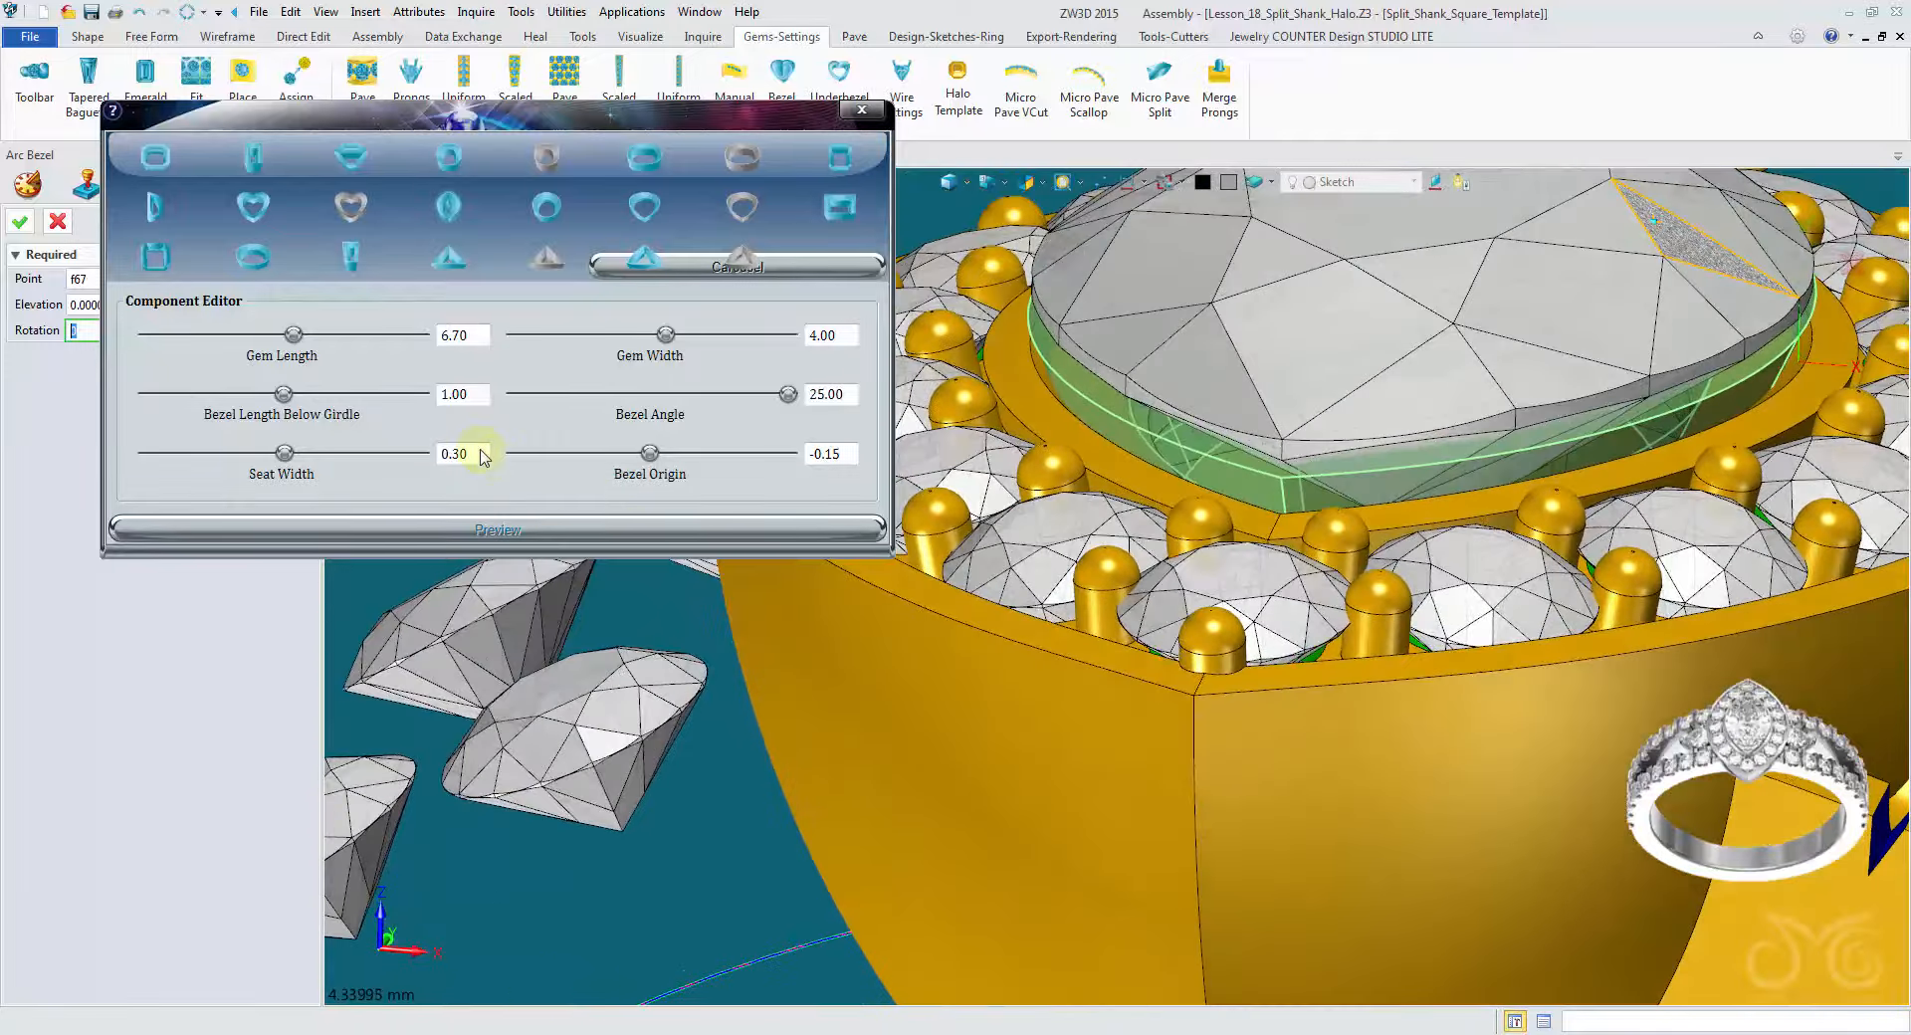
pyautogui.click(473, 453)
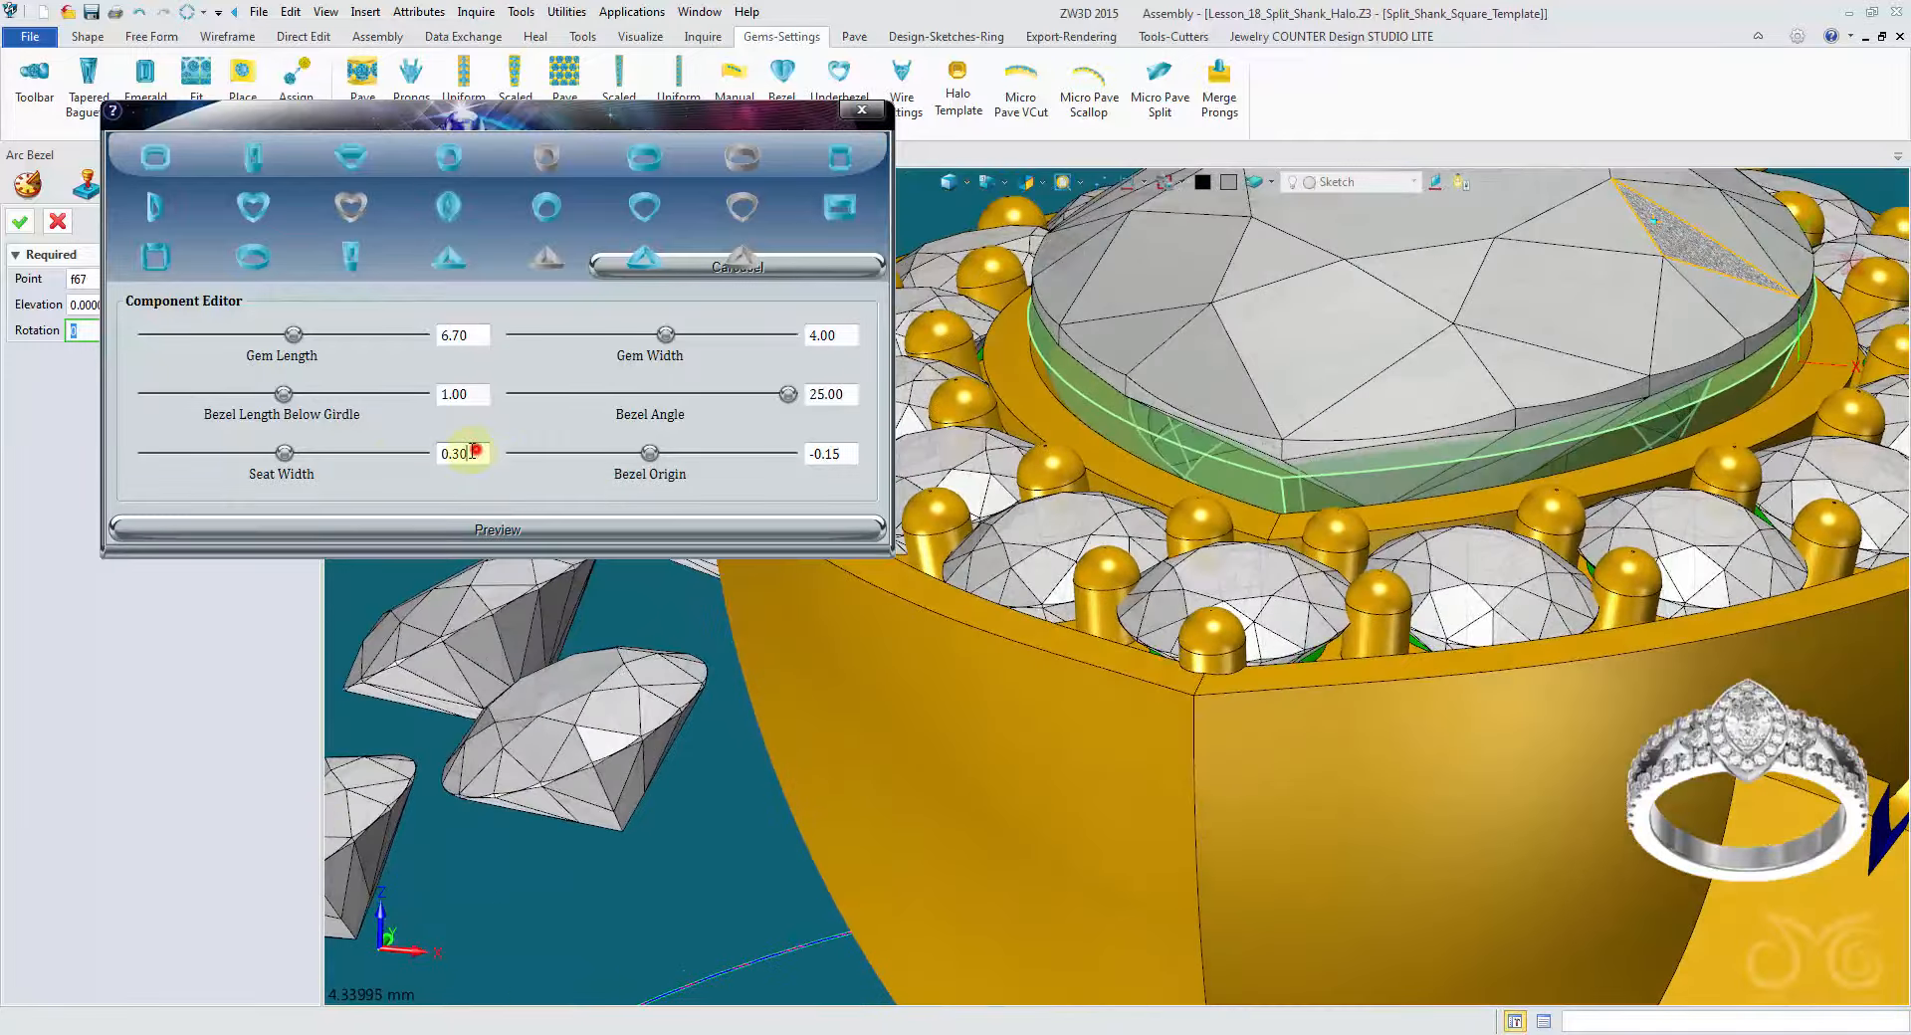
pyautogui.click(461, 527)
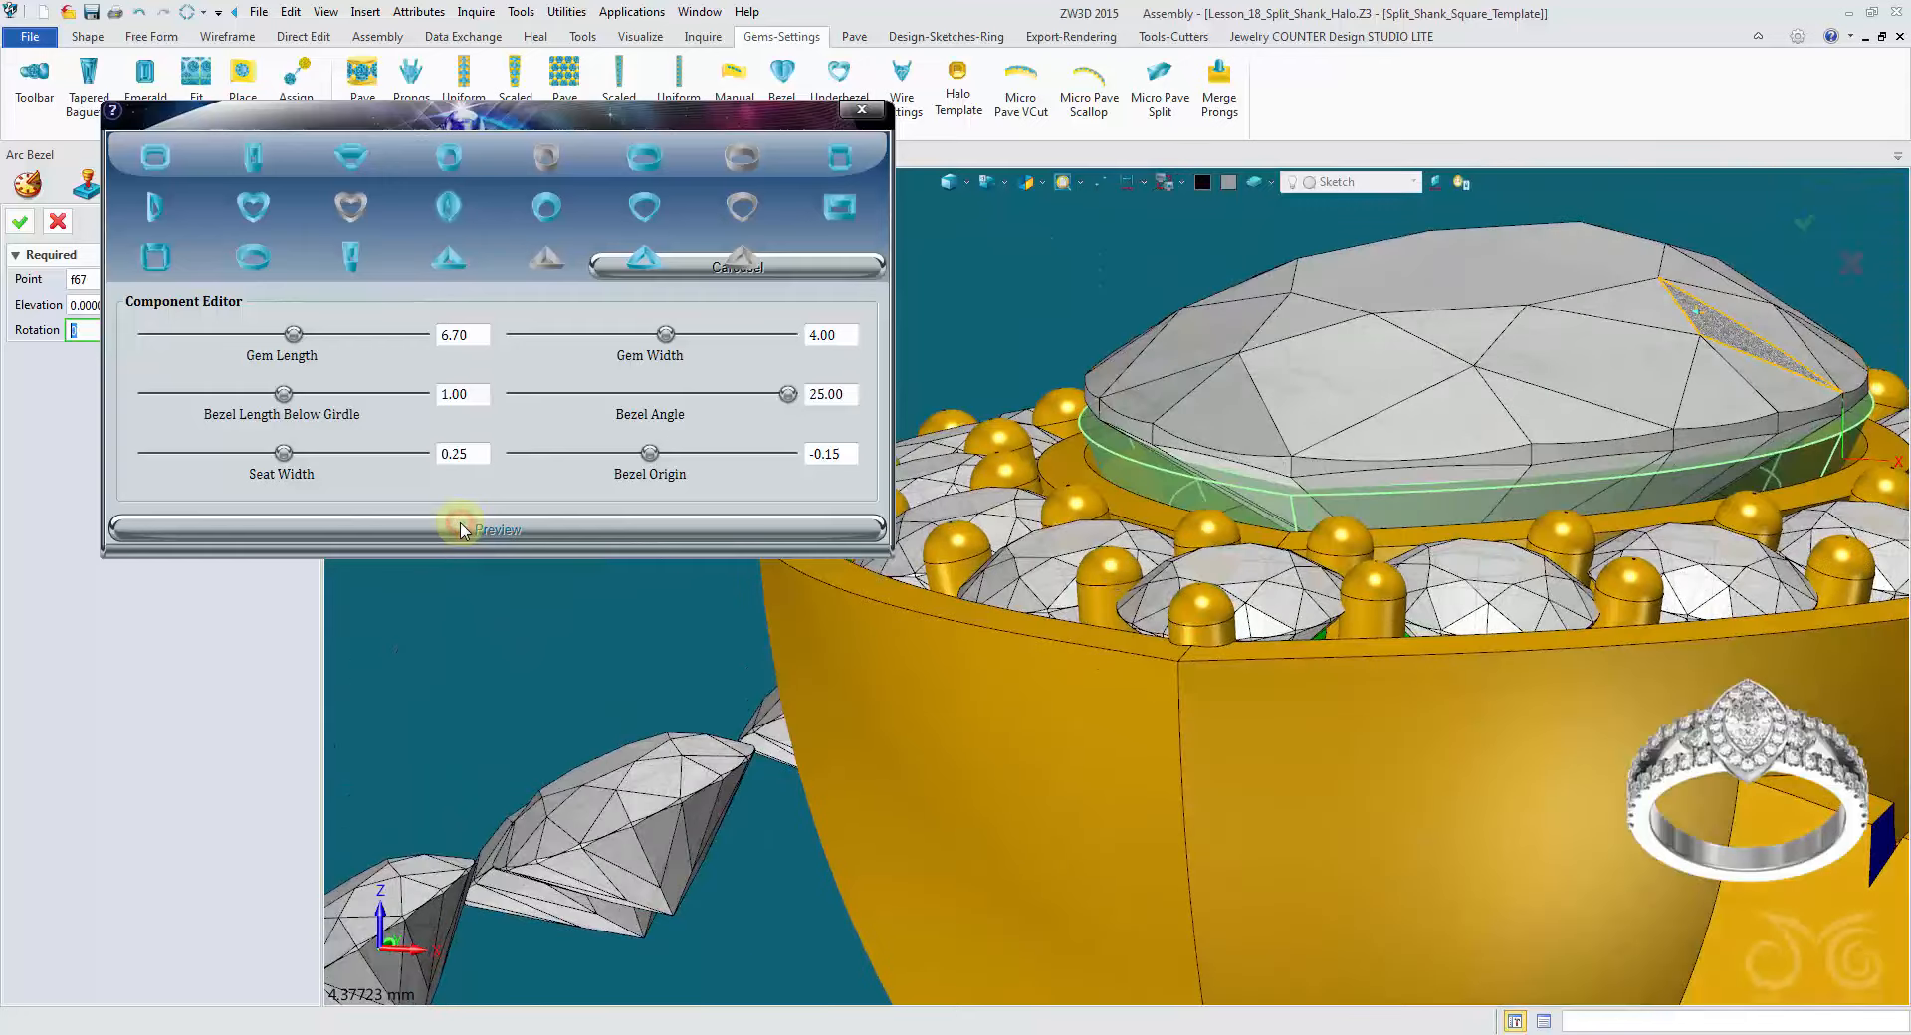
# Step: Create the marquise underbezel with the entered settings and dismiss the component editor without changing anything
pyautogui.moveTo(1115, 597)
pyautogui.mouseDown(button='right')
pyautogui.moveTo(1181, 547)
pyautogui.moveTo(1130, 408)
pyautogui.moveTo(1100, 384)
pyautogui.mouseUp(button='right')
pyautogui.scroll(2, 1115, 585)
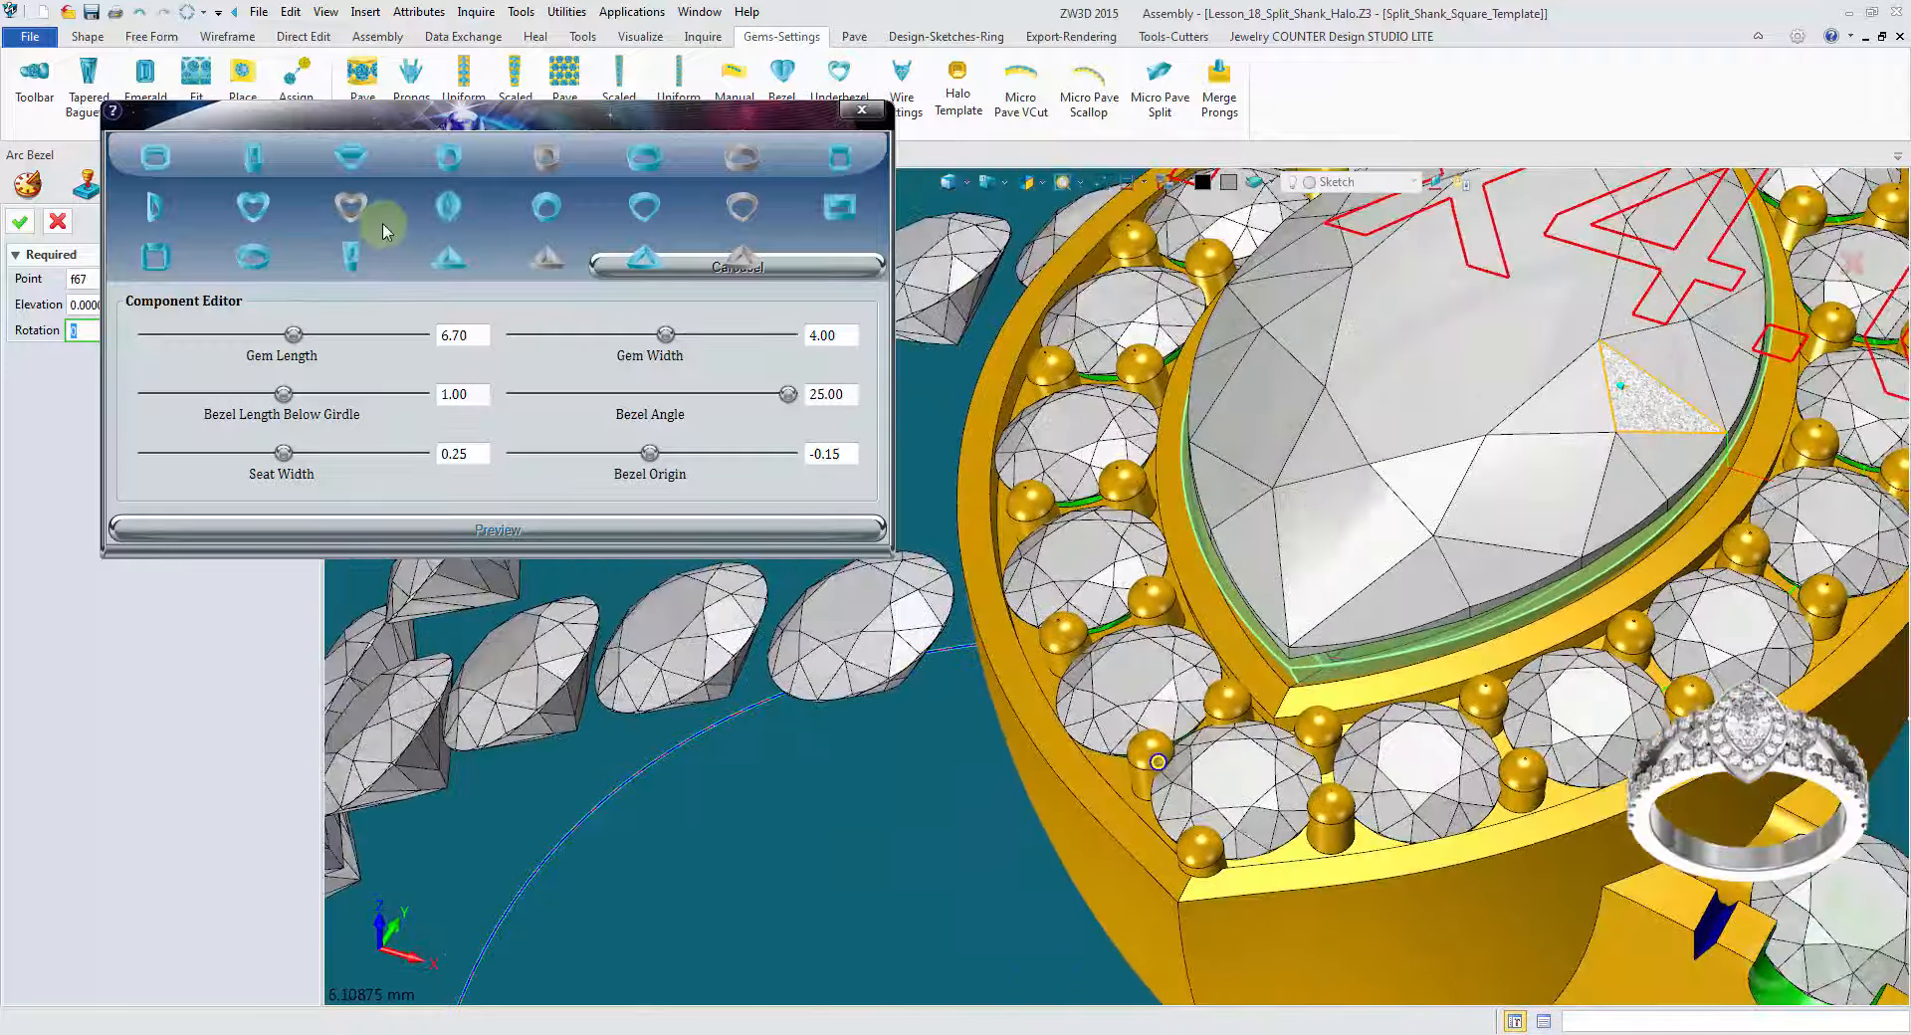
pyautogui.click(20, 223)
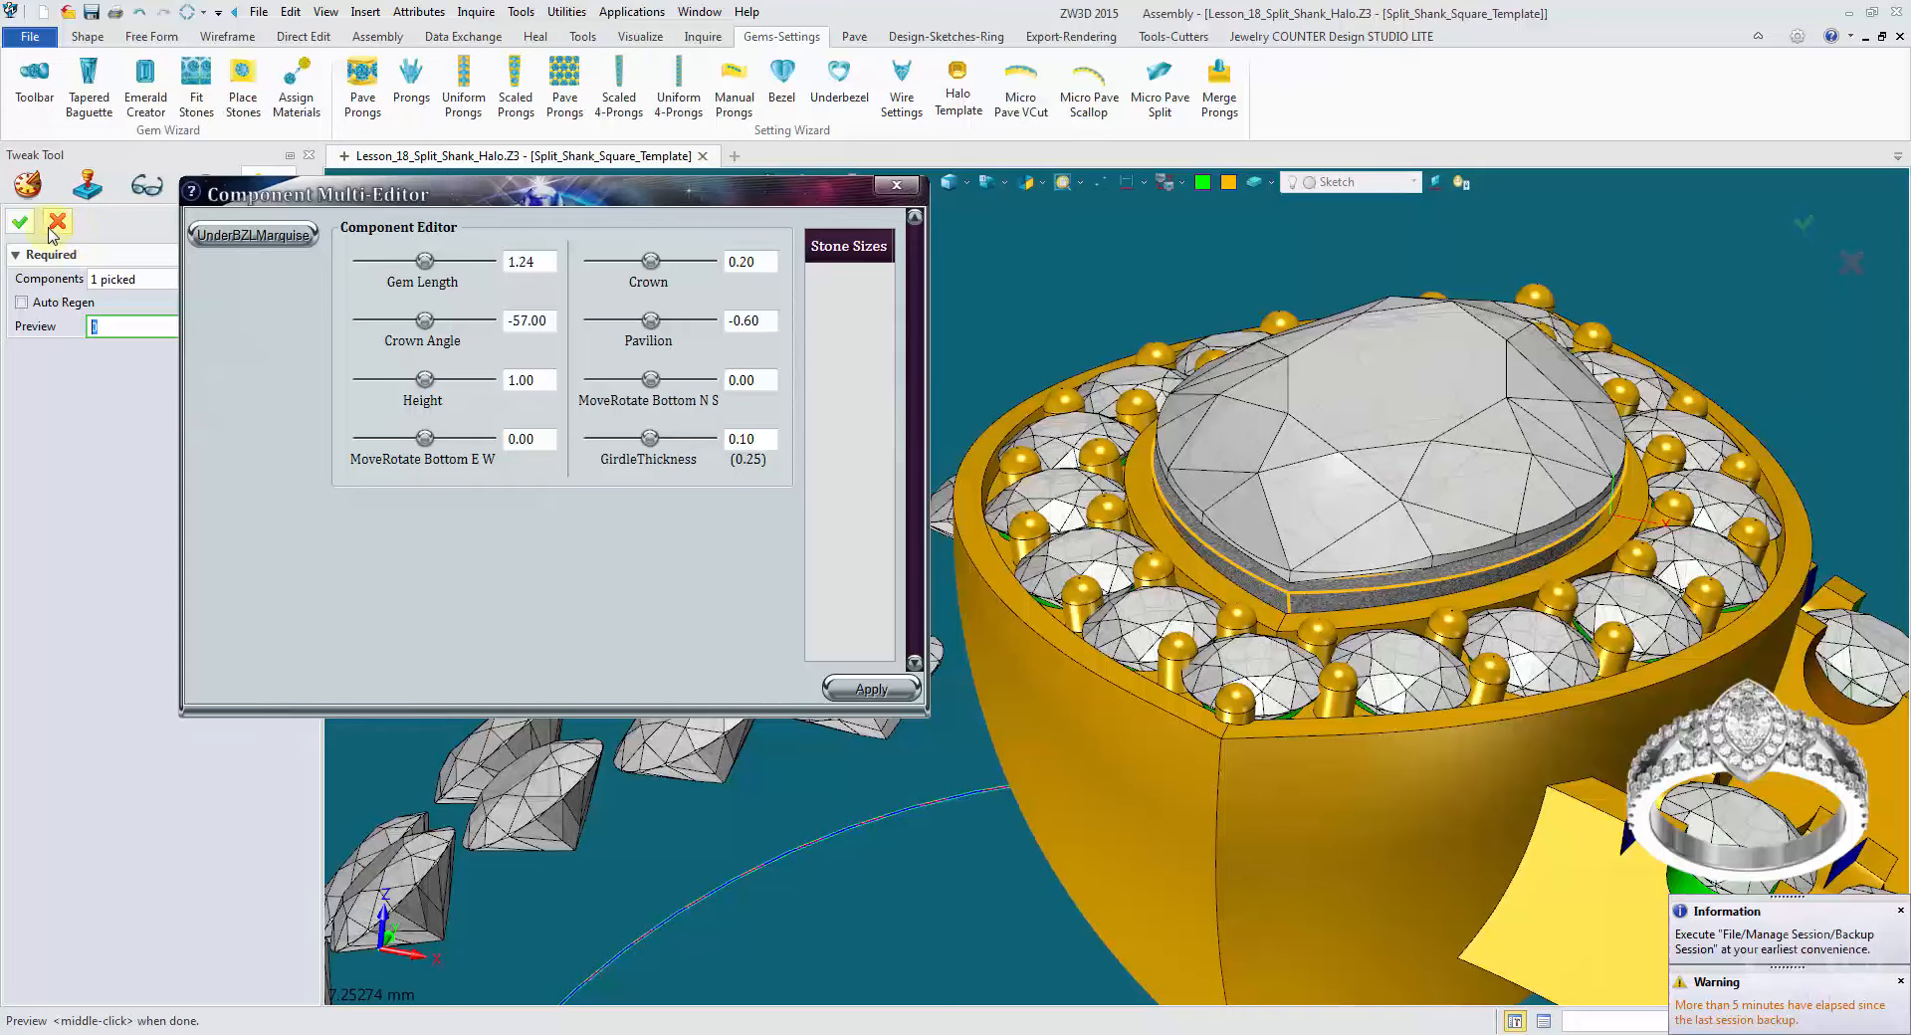
pyautogui.click(51, 228)
# Step: Hide the Center Stone layer to expose the underbezel inside the halo
pyautogui.moveTo(647, 343); pyautogui.dragTo(1074, 259, button='right')
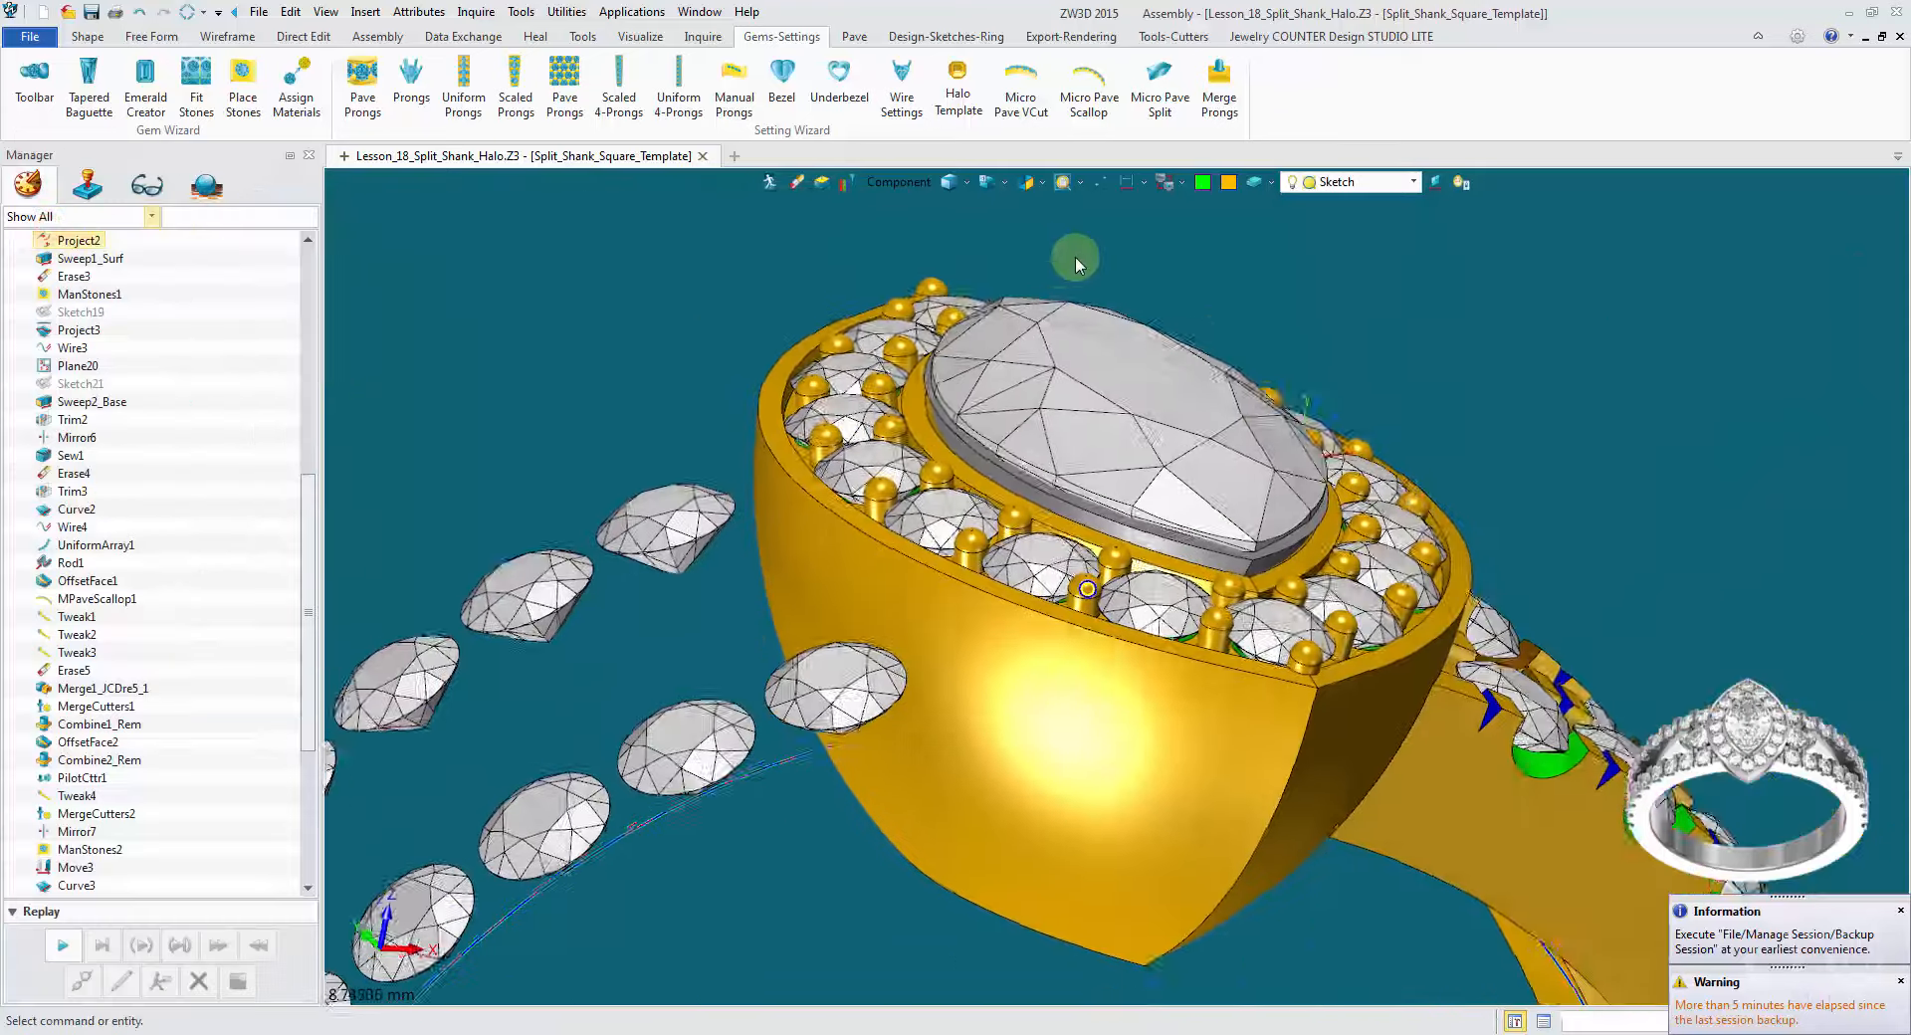
pyautogui.click(1371, 183)
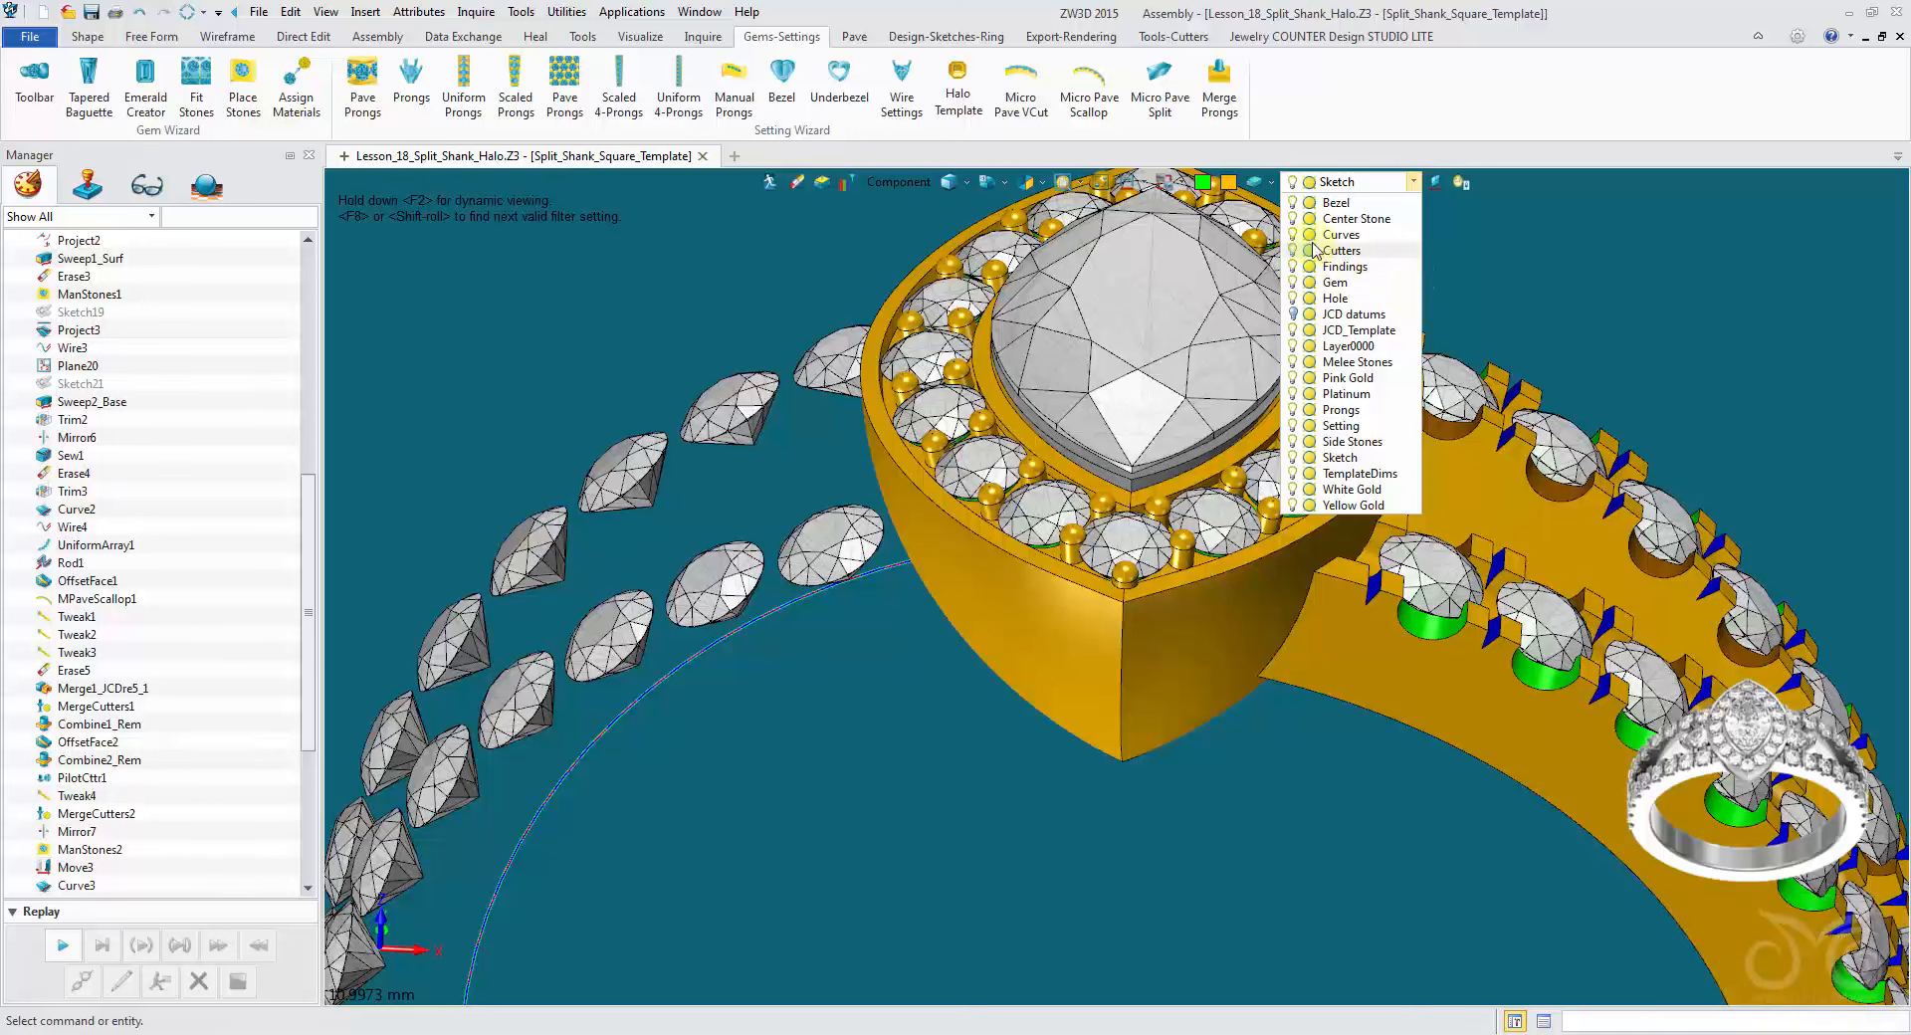
pyautogui.click(1293, 218)
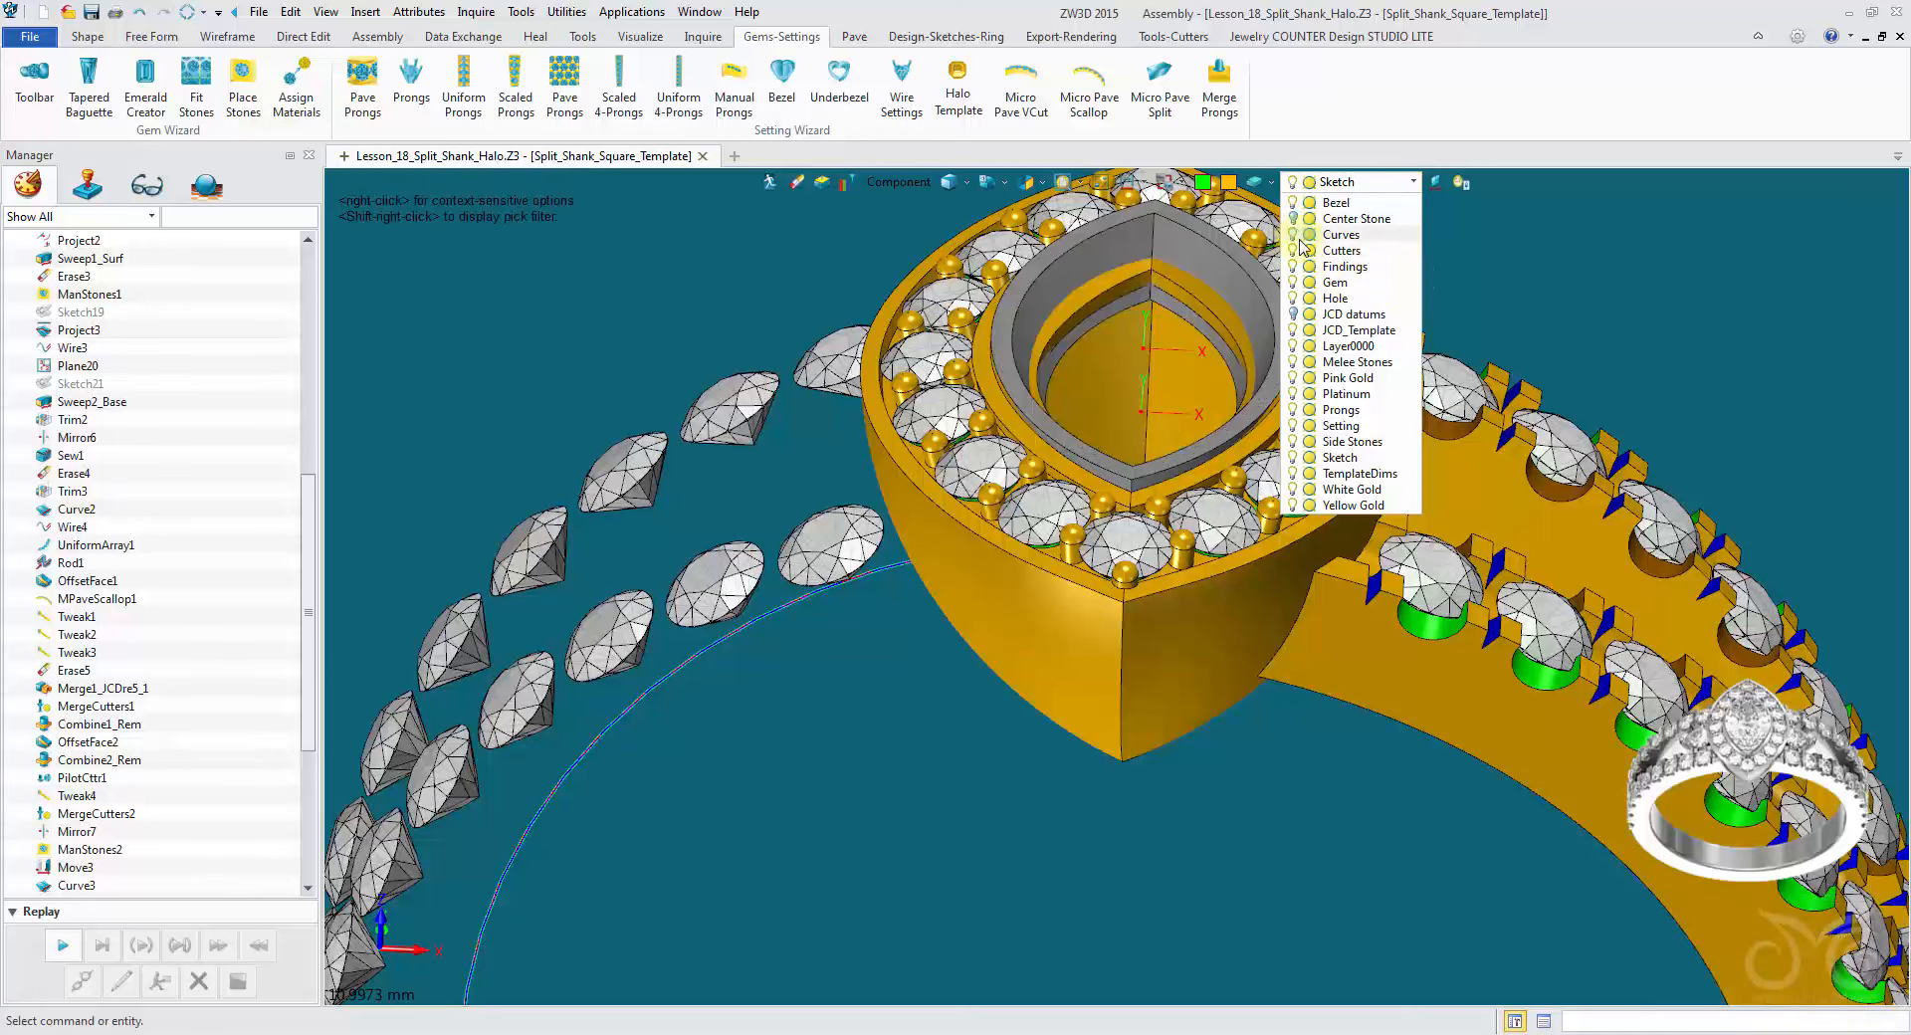
# Step: Hide the Melee Stones layer to clear the small stones from the halo and shank
pyautogui.click(1293, 362)
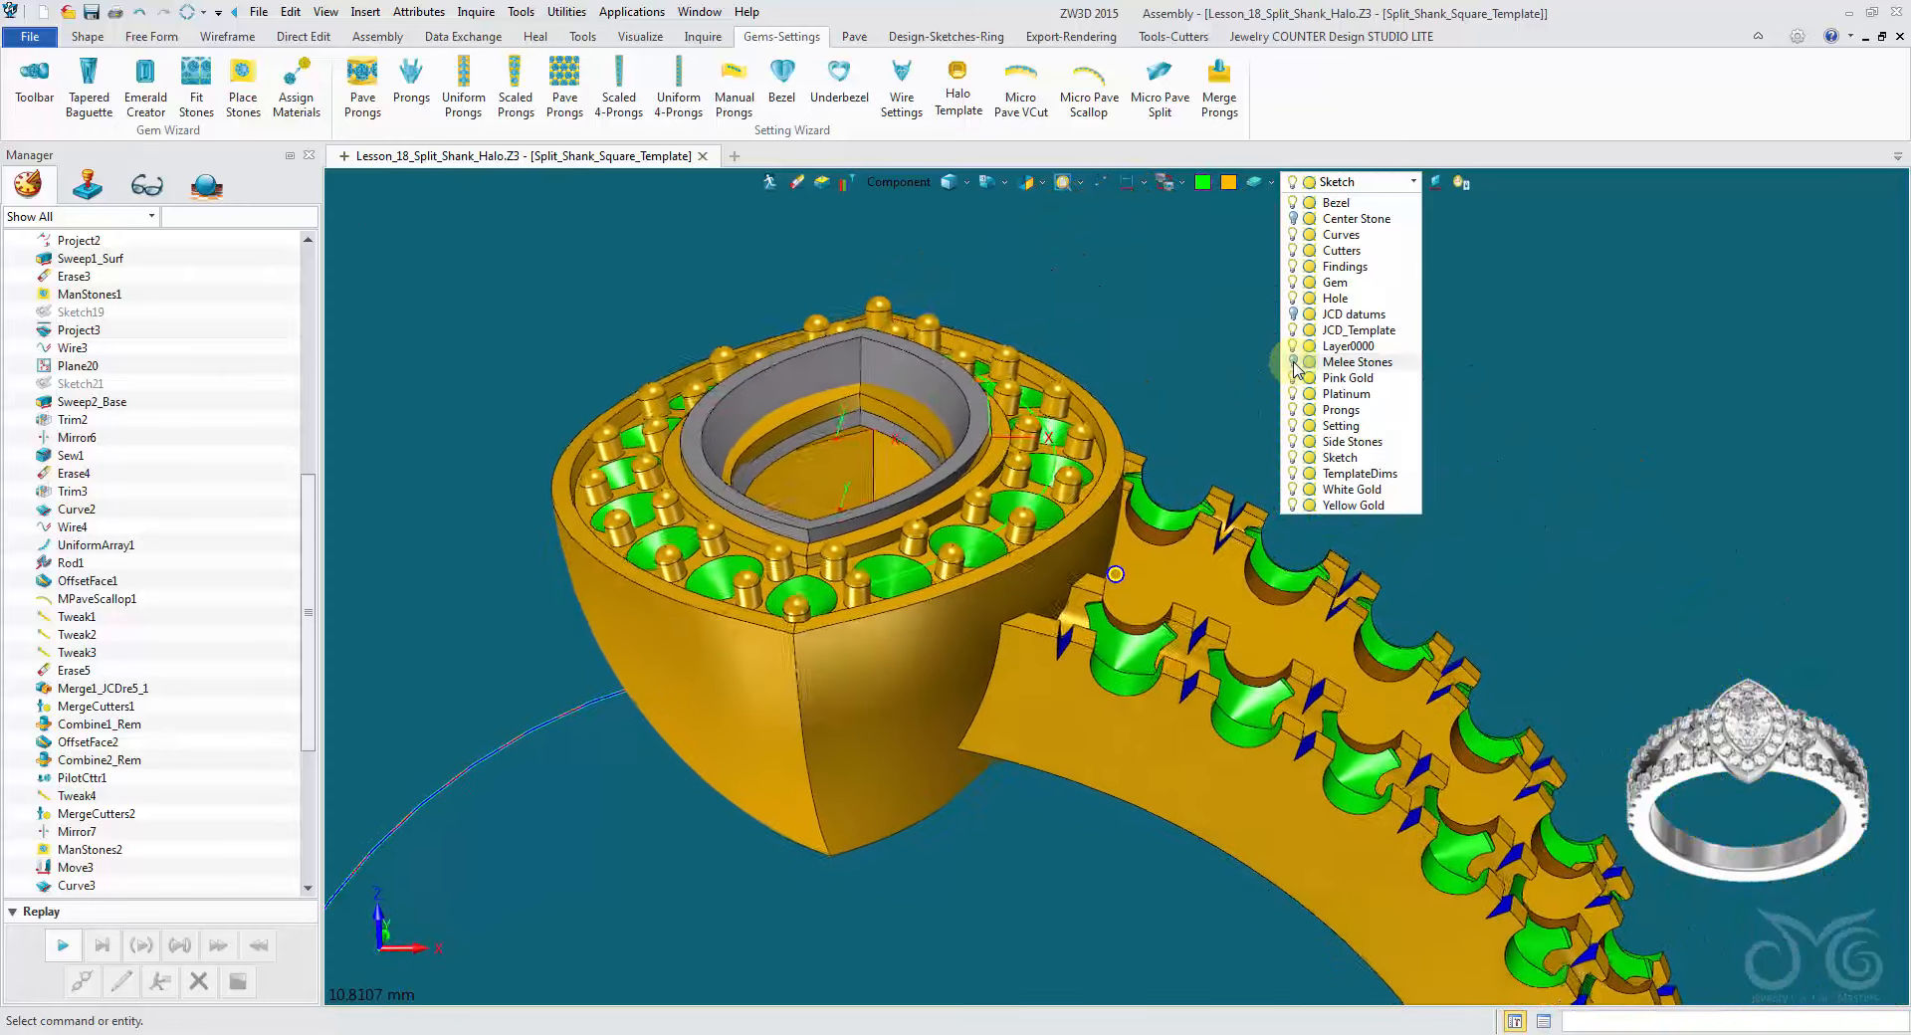
pyautogui.click(1290, 332)
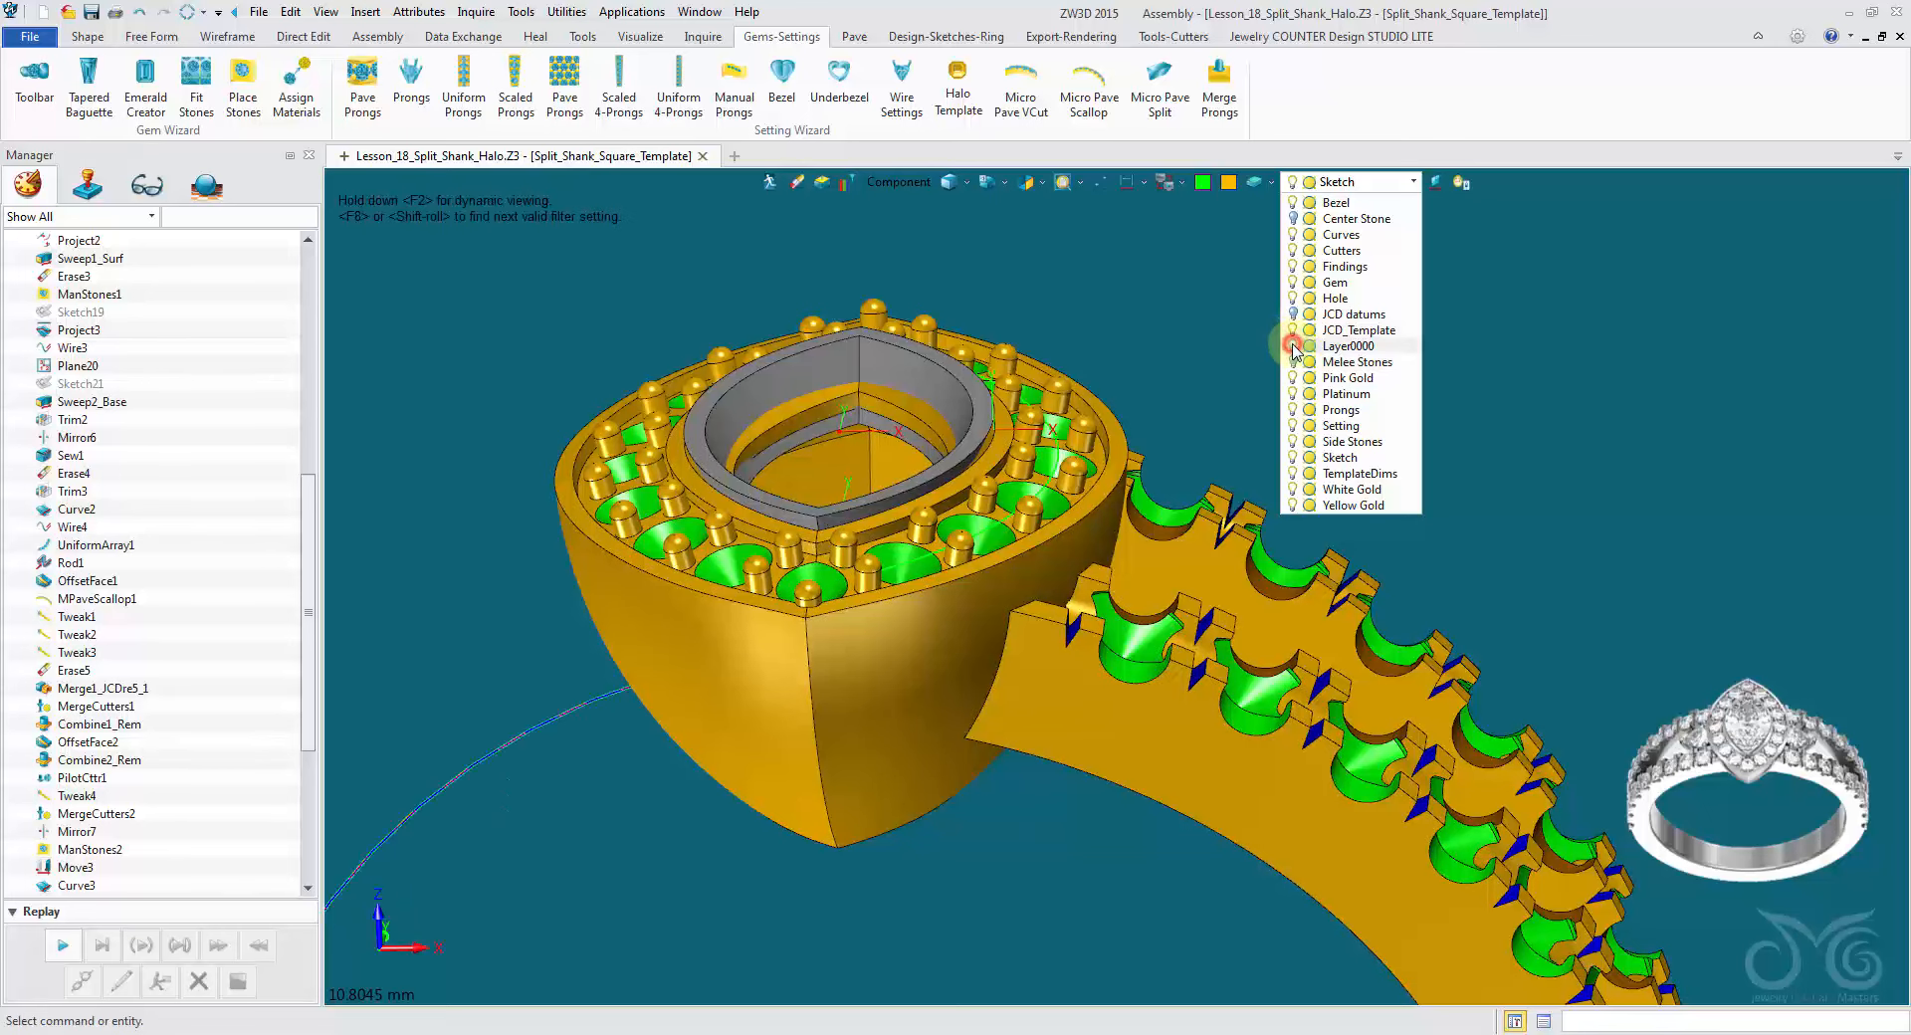
pyautogui.click(1184, 340)
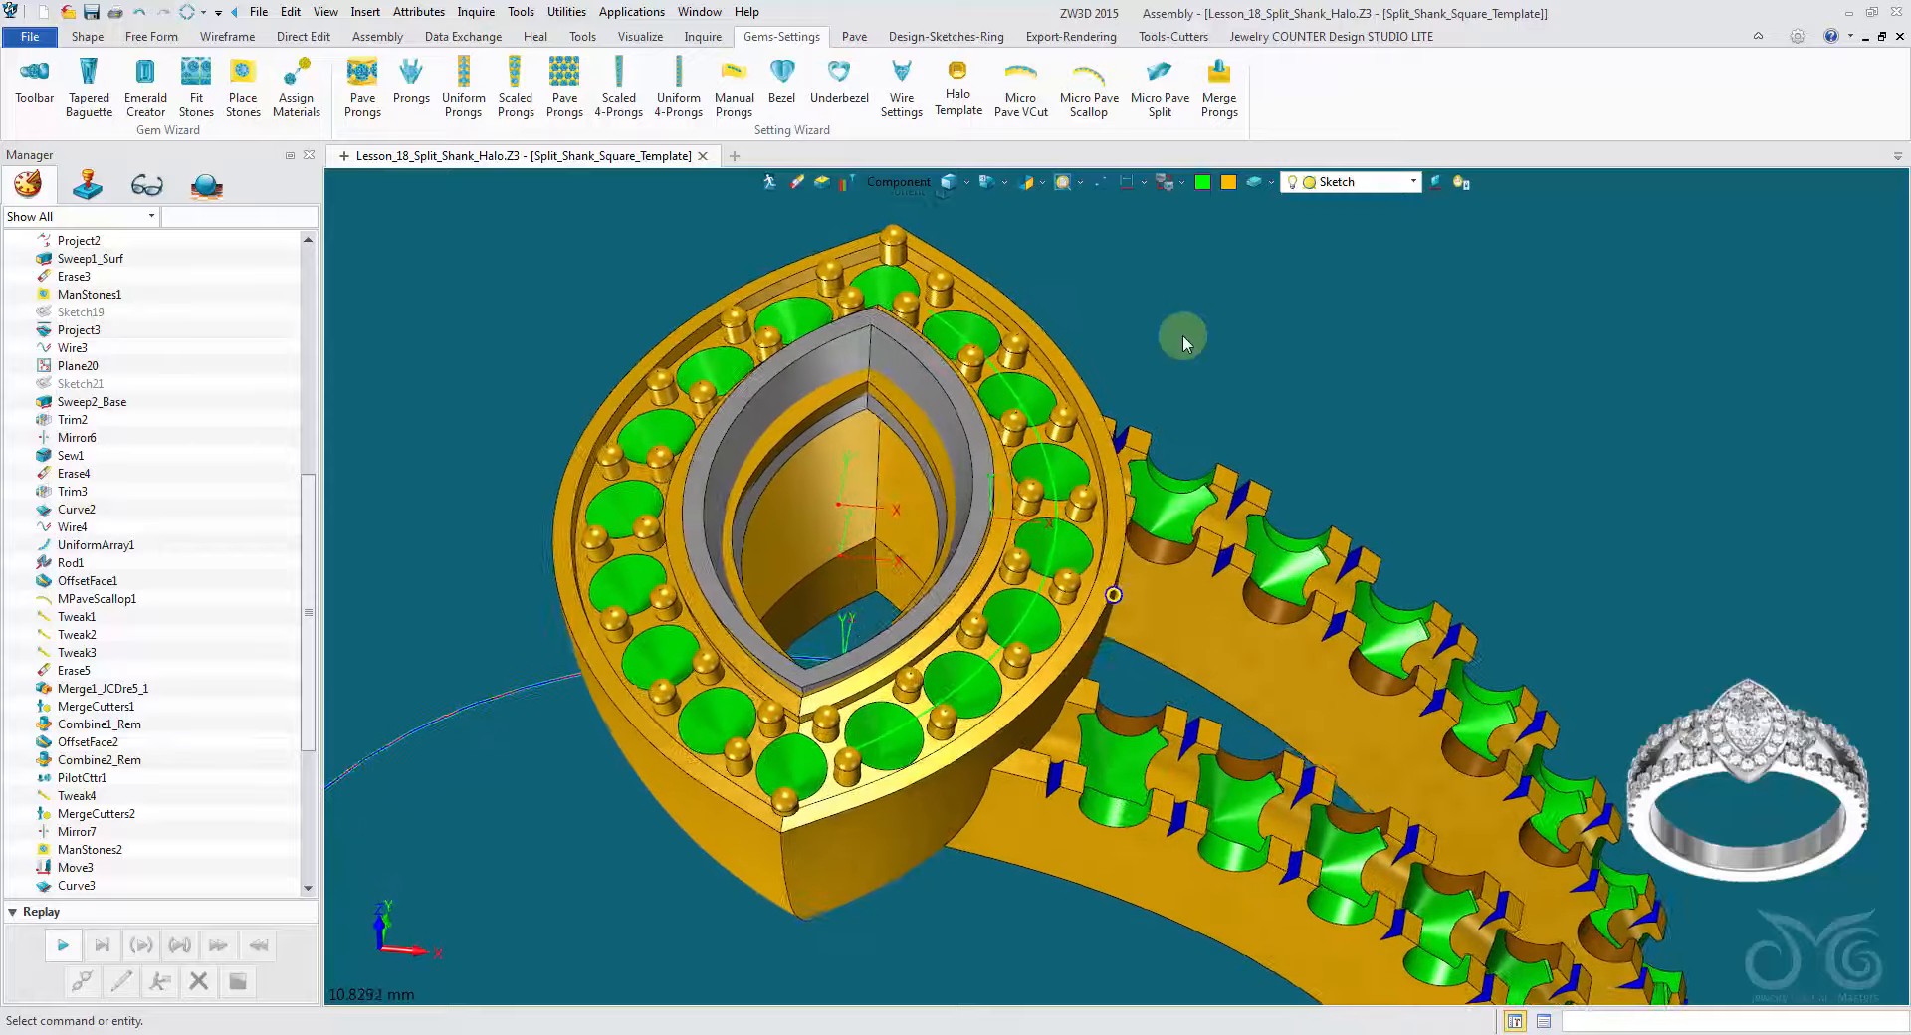
# Step: Restrict picking to shapes and blank the halo head so only the underbezel remains at the center
pyautogui.click(899, 183)
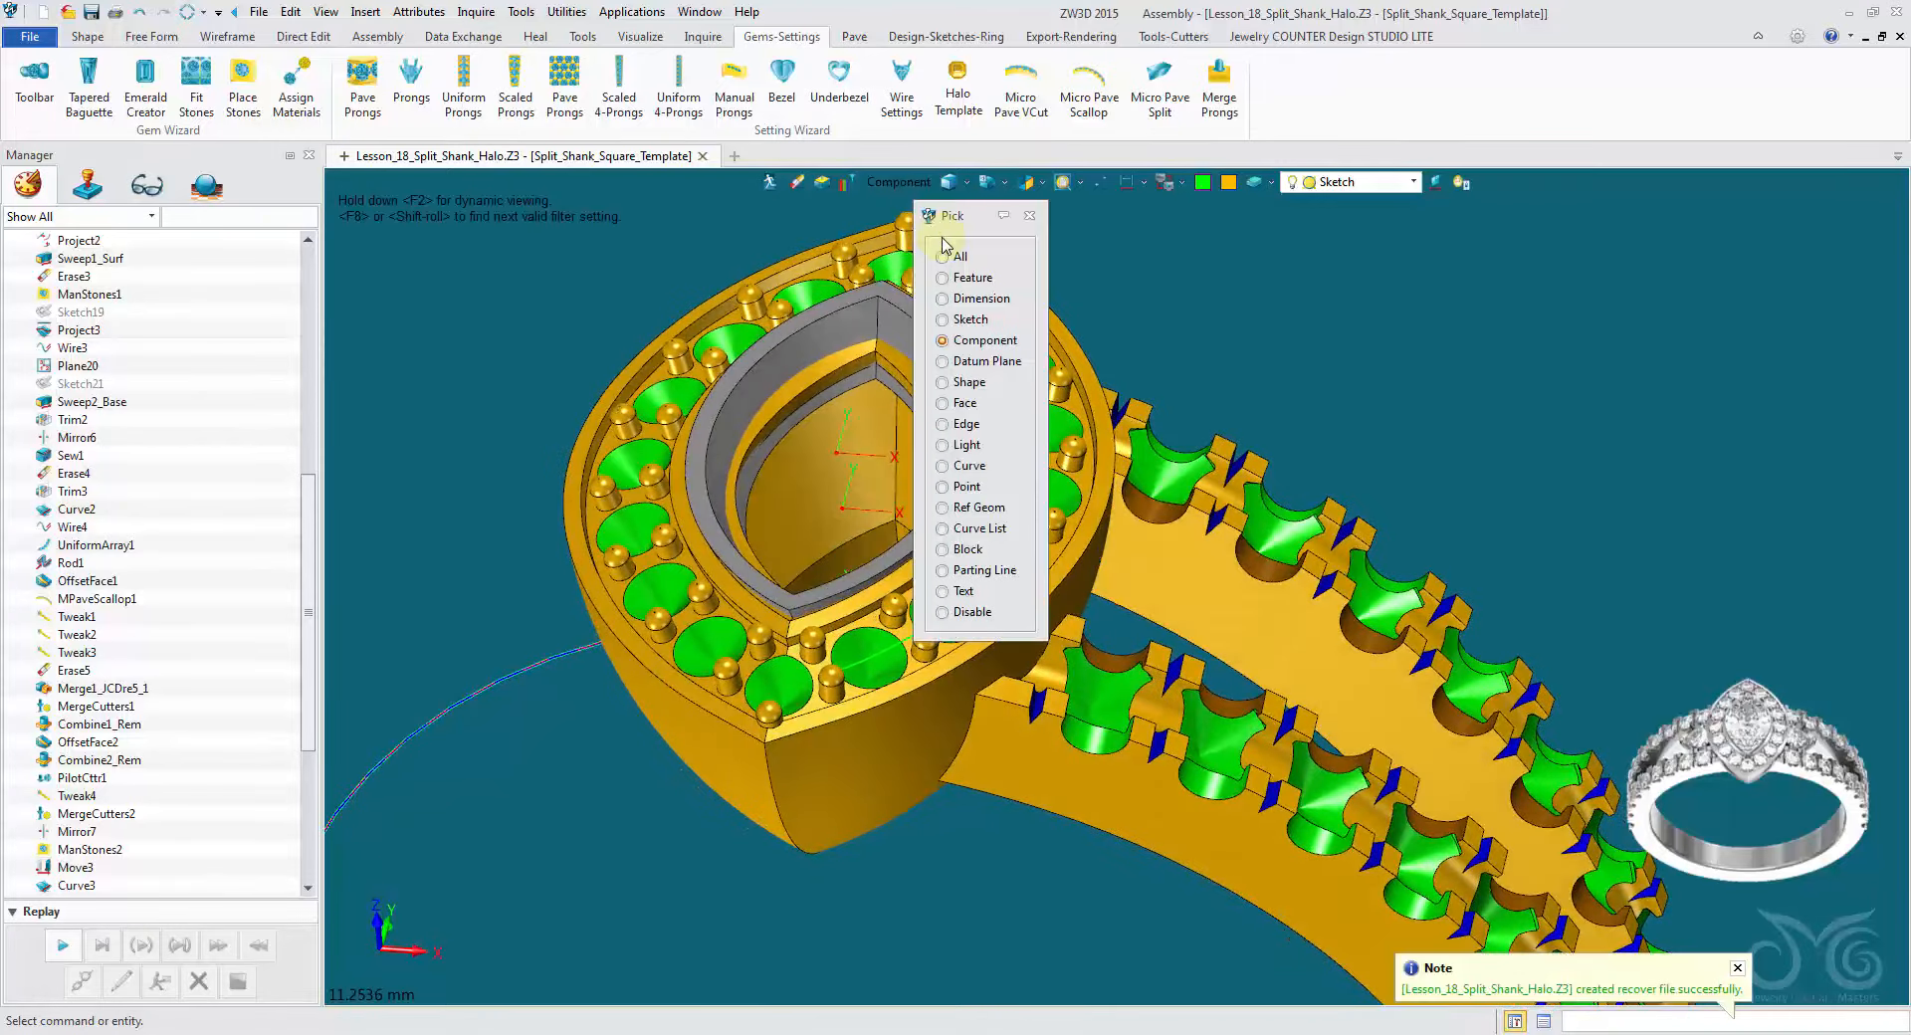
pyautogui.click(963, 386)
pyautogui.rightClick(1005, 334)
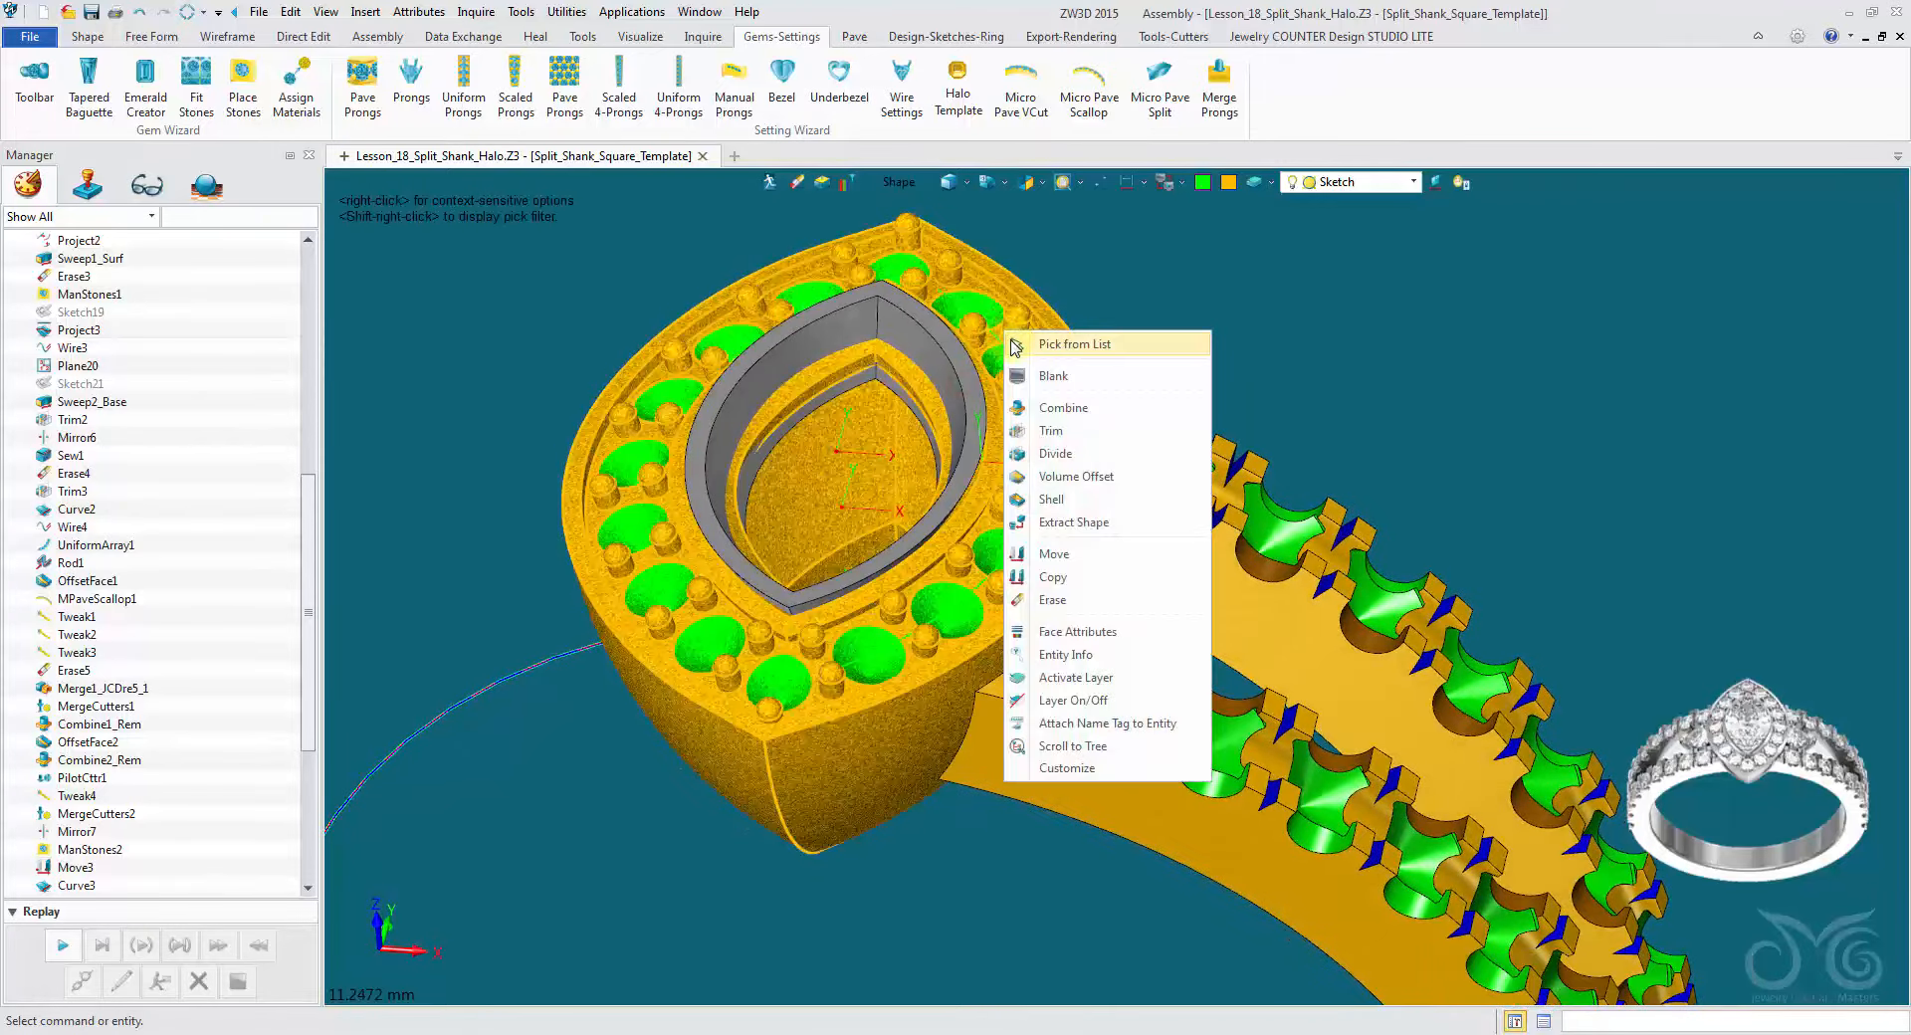
pyautogui.click(1093, 376)
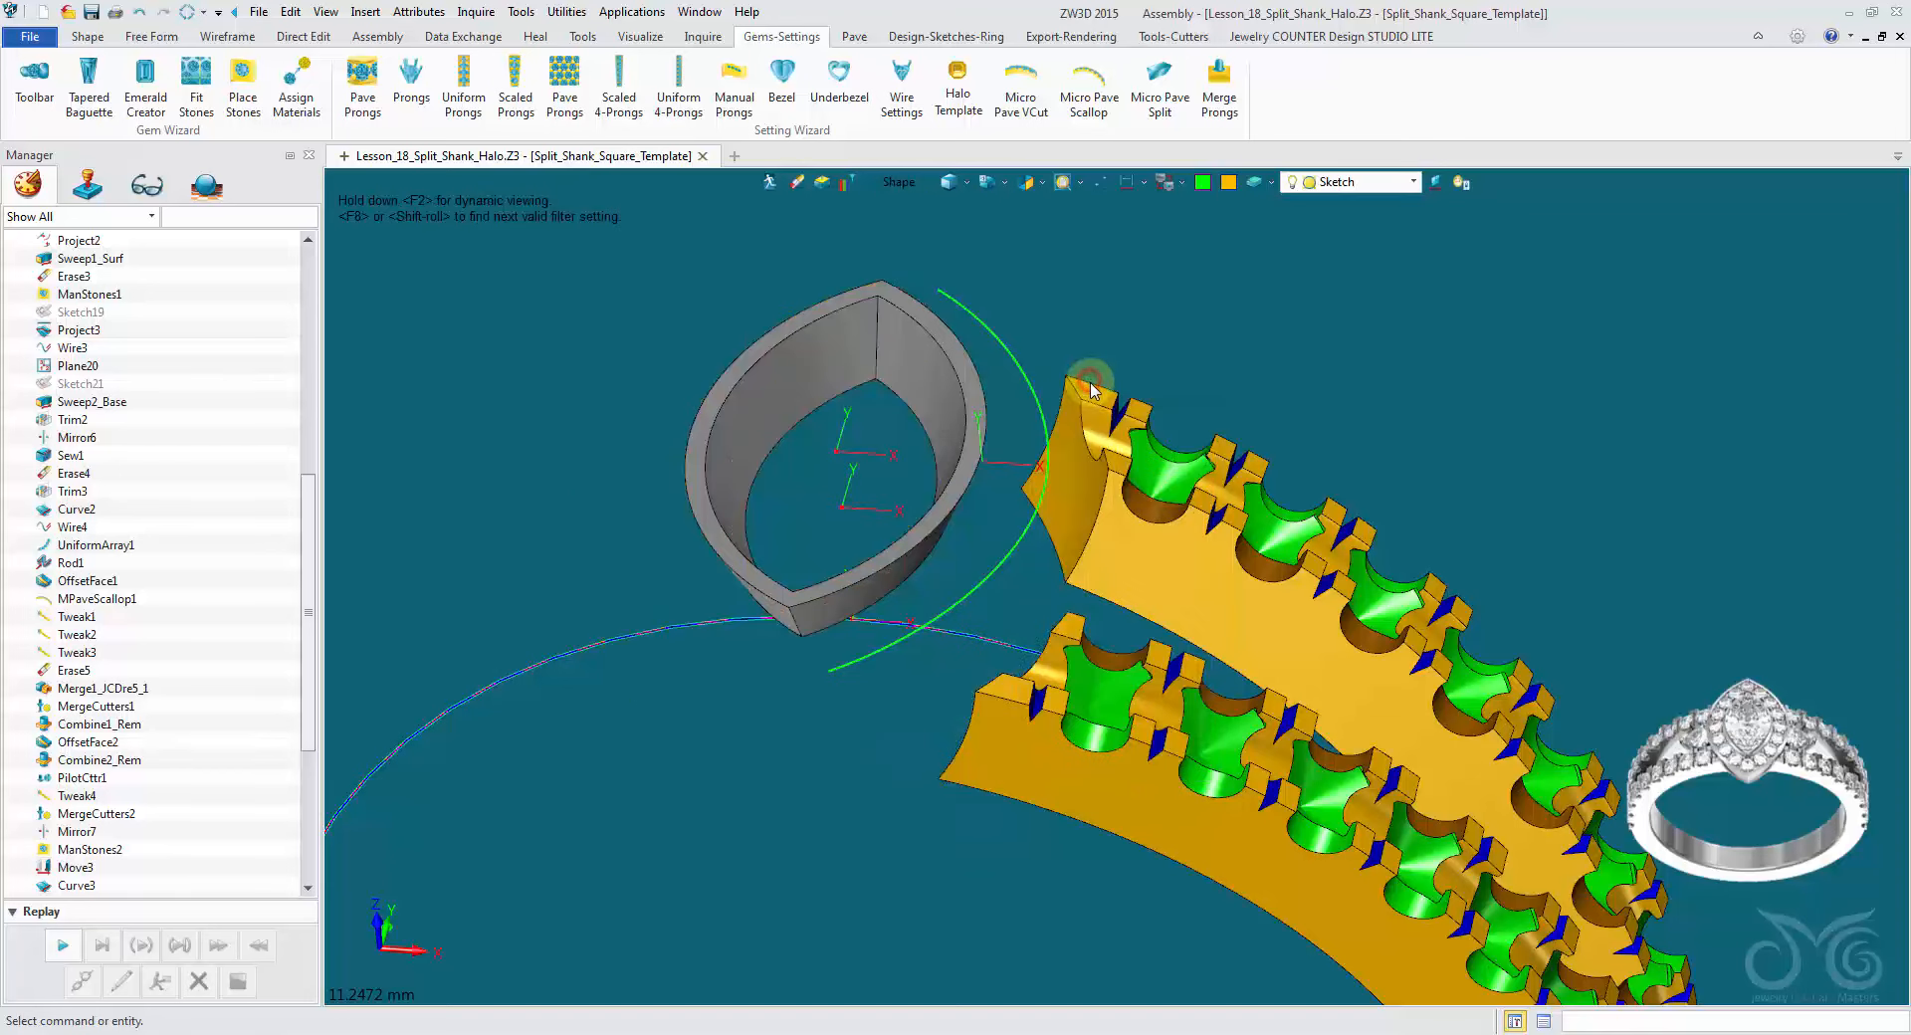
pyautogui.moveTo(841, 441); pyautogui.dragTo(601, 295, button='middle')
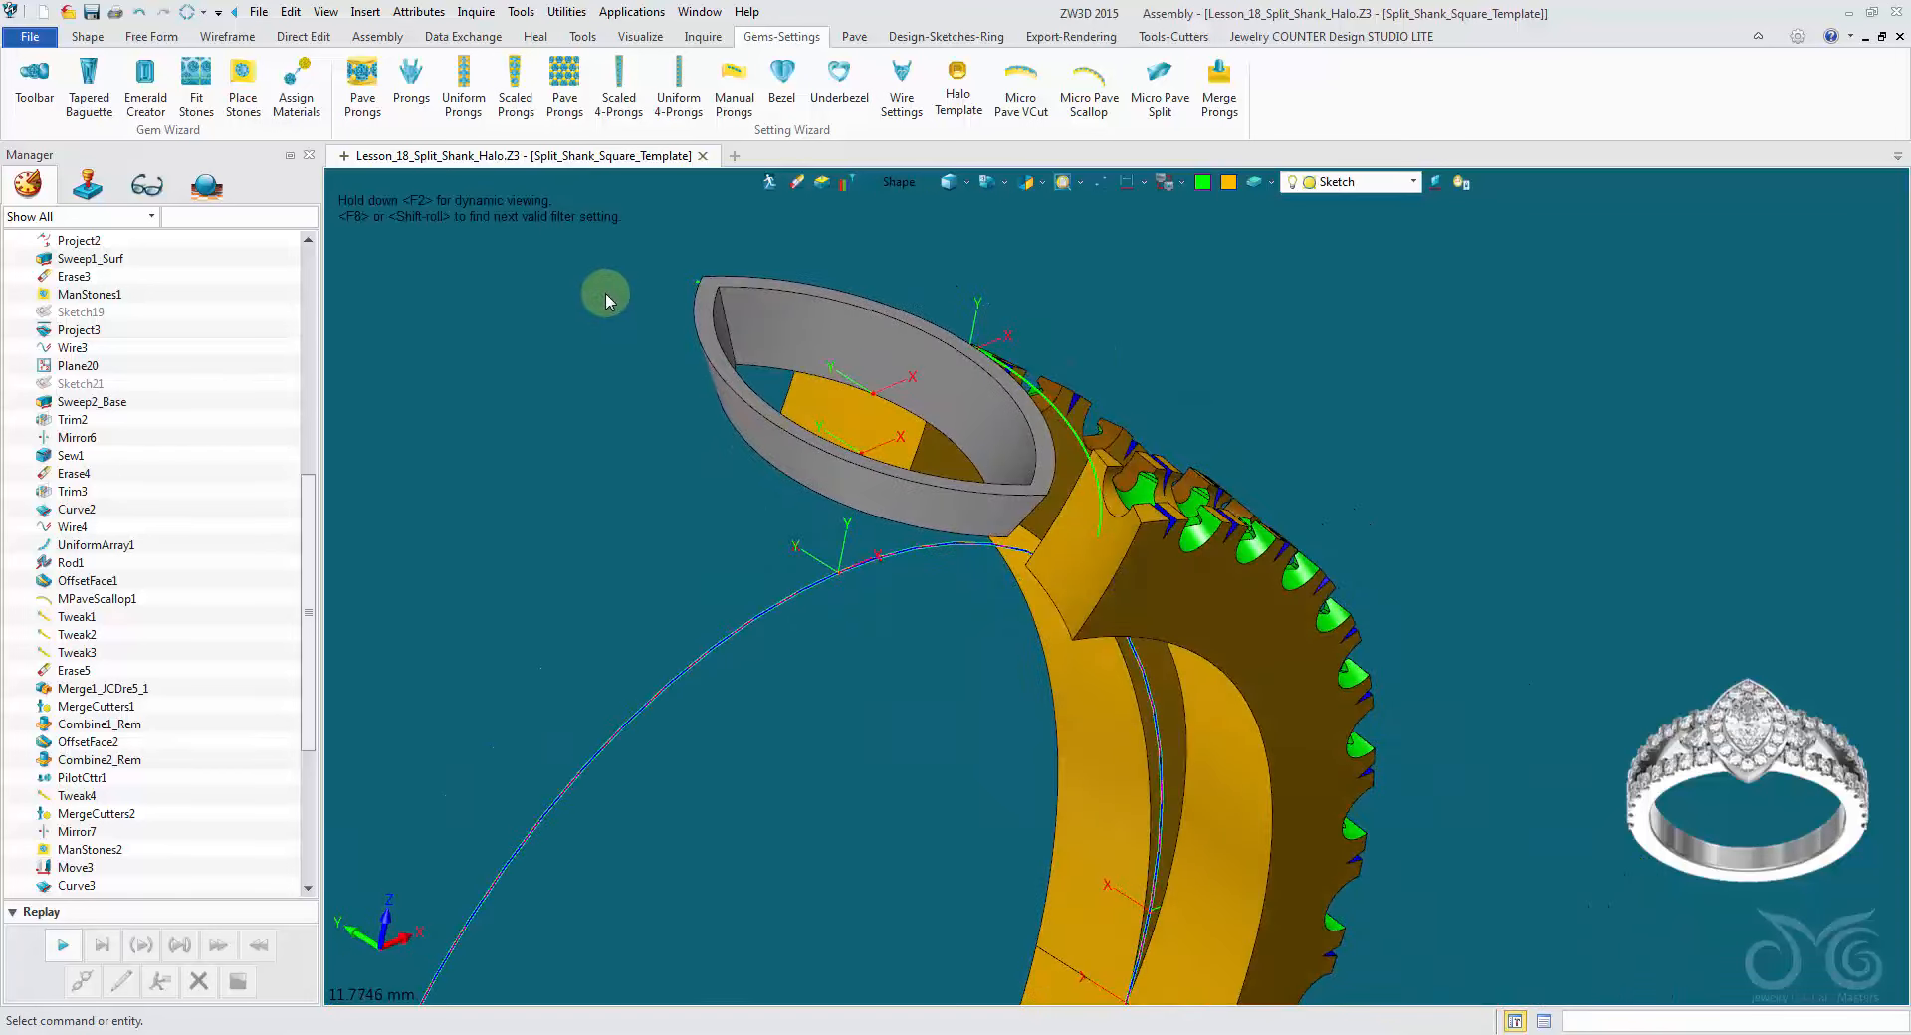
# Step: Merge the underbezel component into the active part without merging its wireframe or dimensions
pyautogui.click(87, 40)
pyautogui.click(1040, 79)
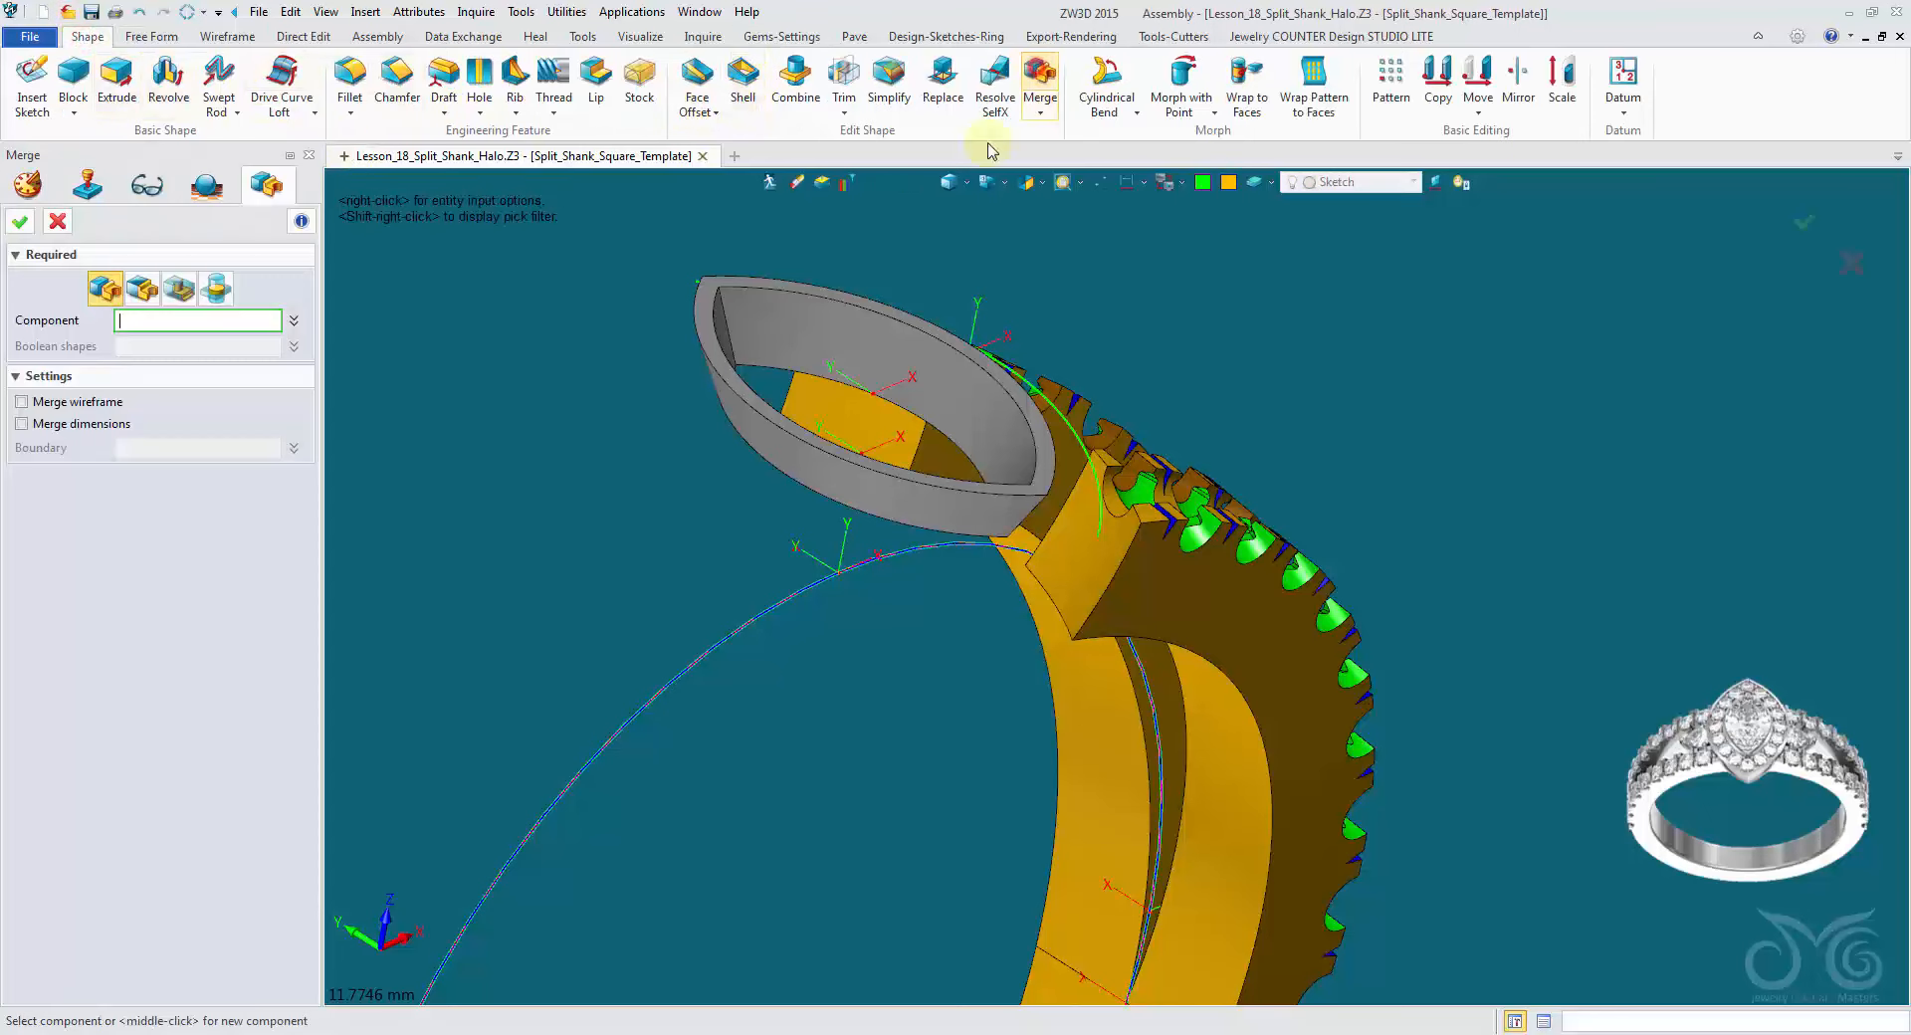
pyautogui.click(793, 311)
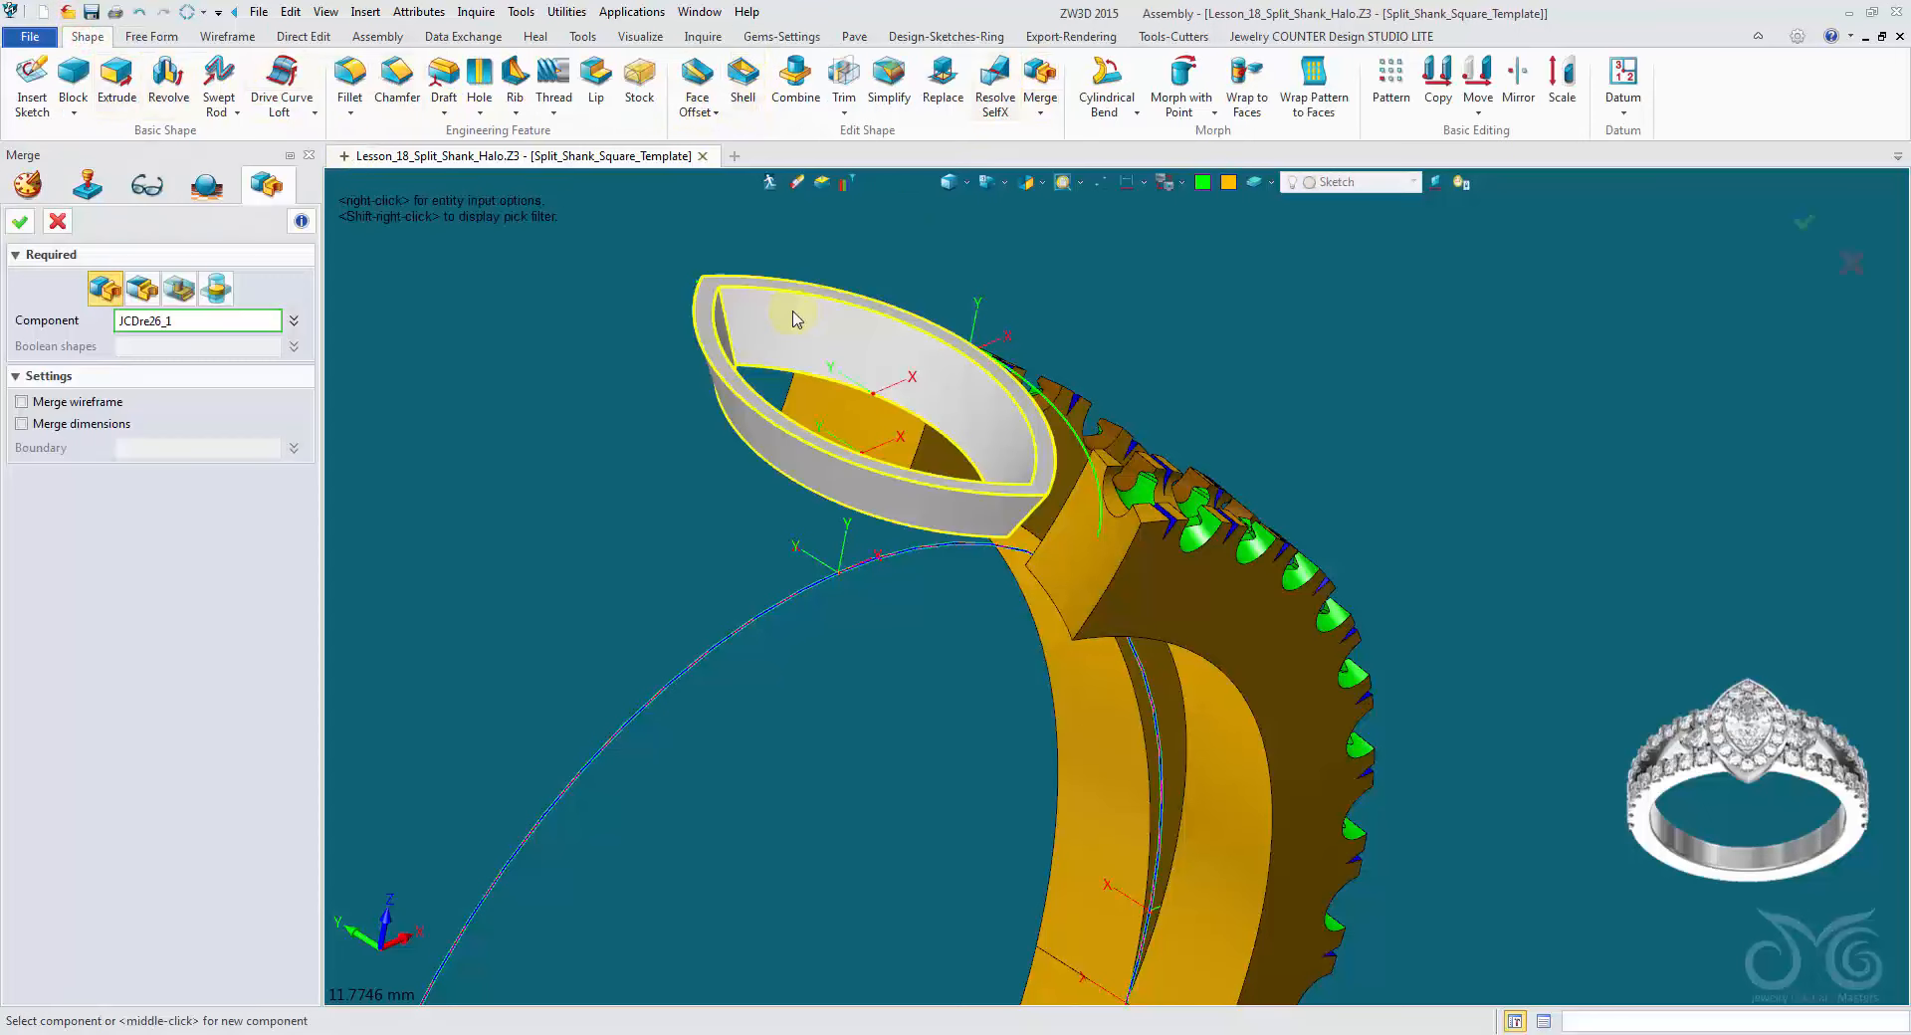
pyautogui.click(18, 226)
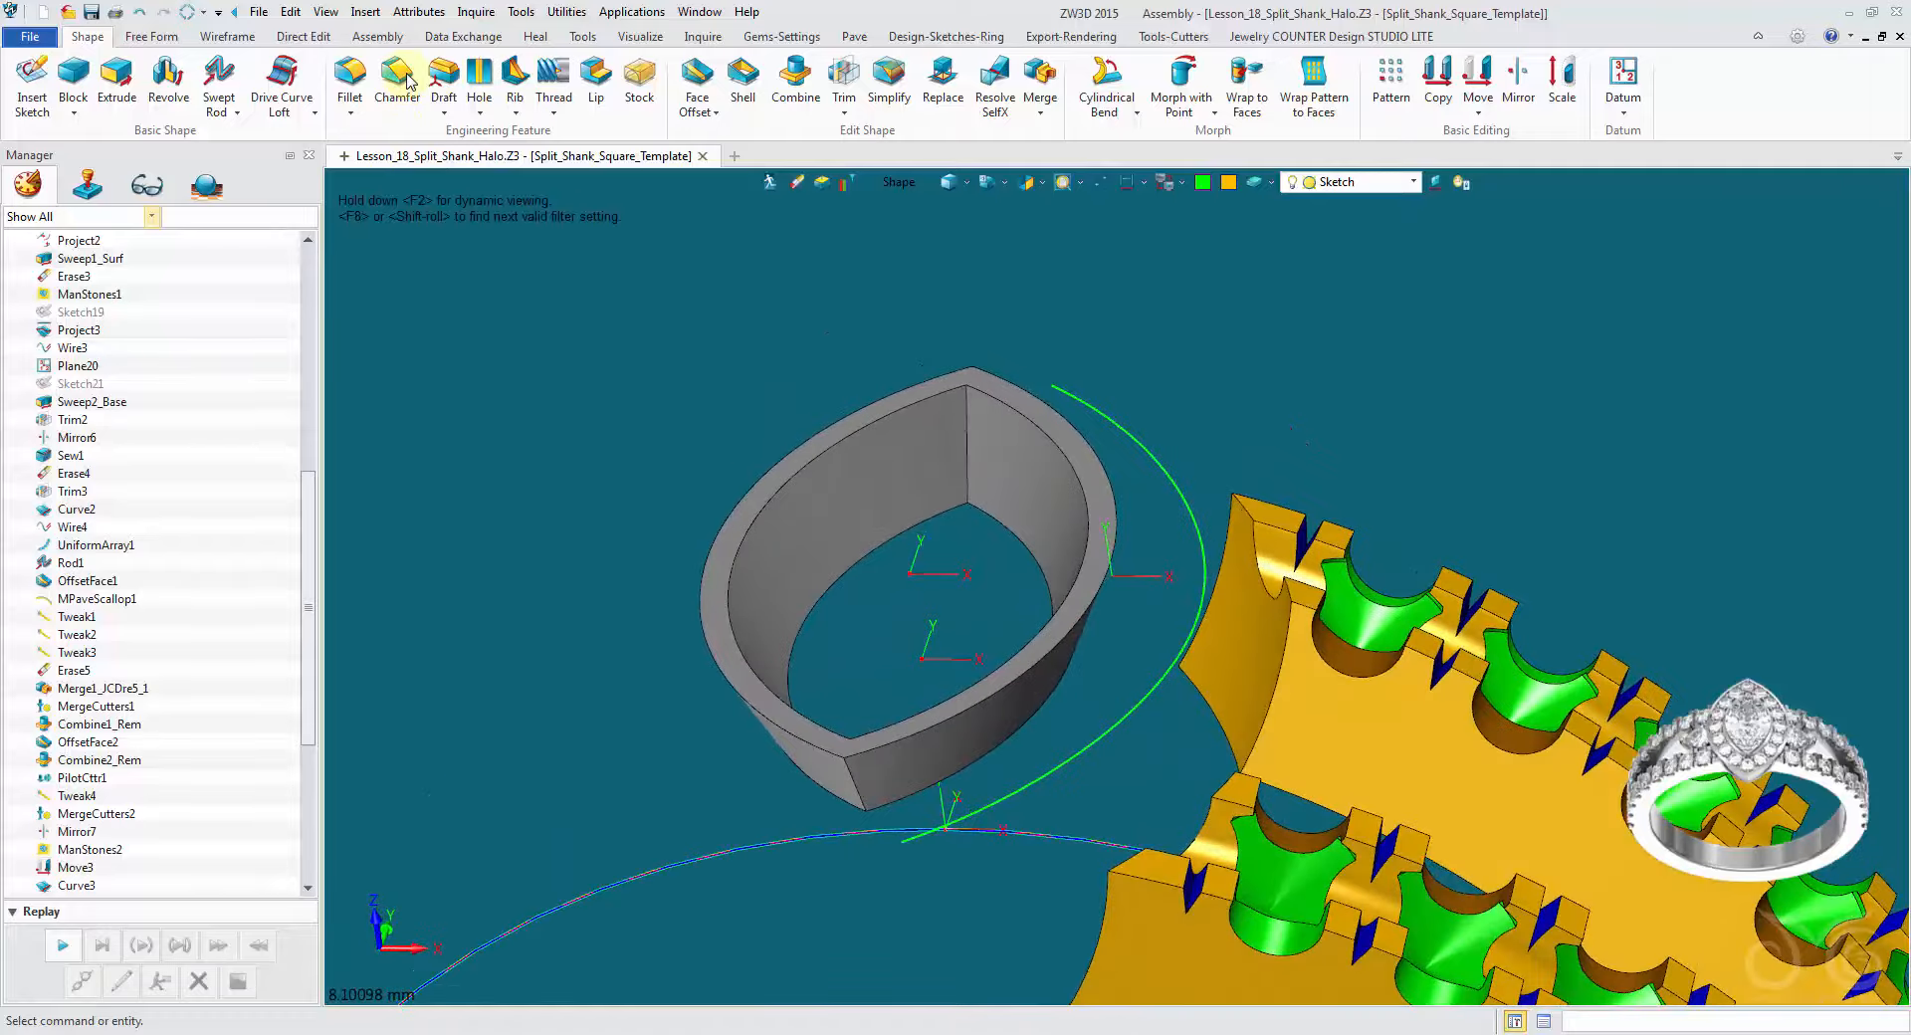
# Step: Chamfer both inner upper edges of the underbezel with a setback of 0.199
pyautogui.click(408, 82)
pyautogui.moveTo(750, 316); pyautogui.dragTo(883, 404, button='right')
pyautogui.click(889, 409)
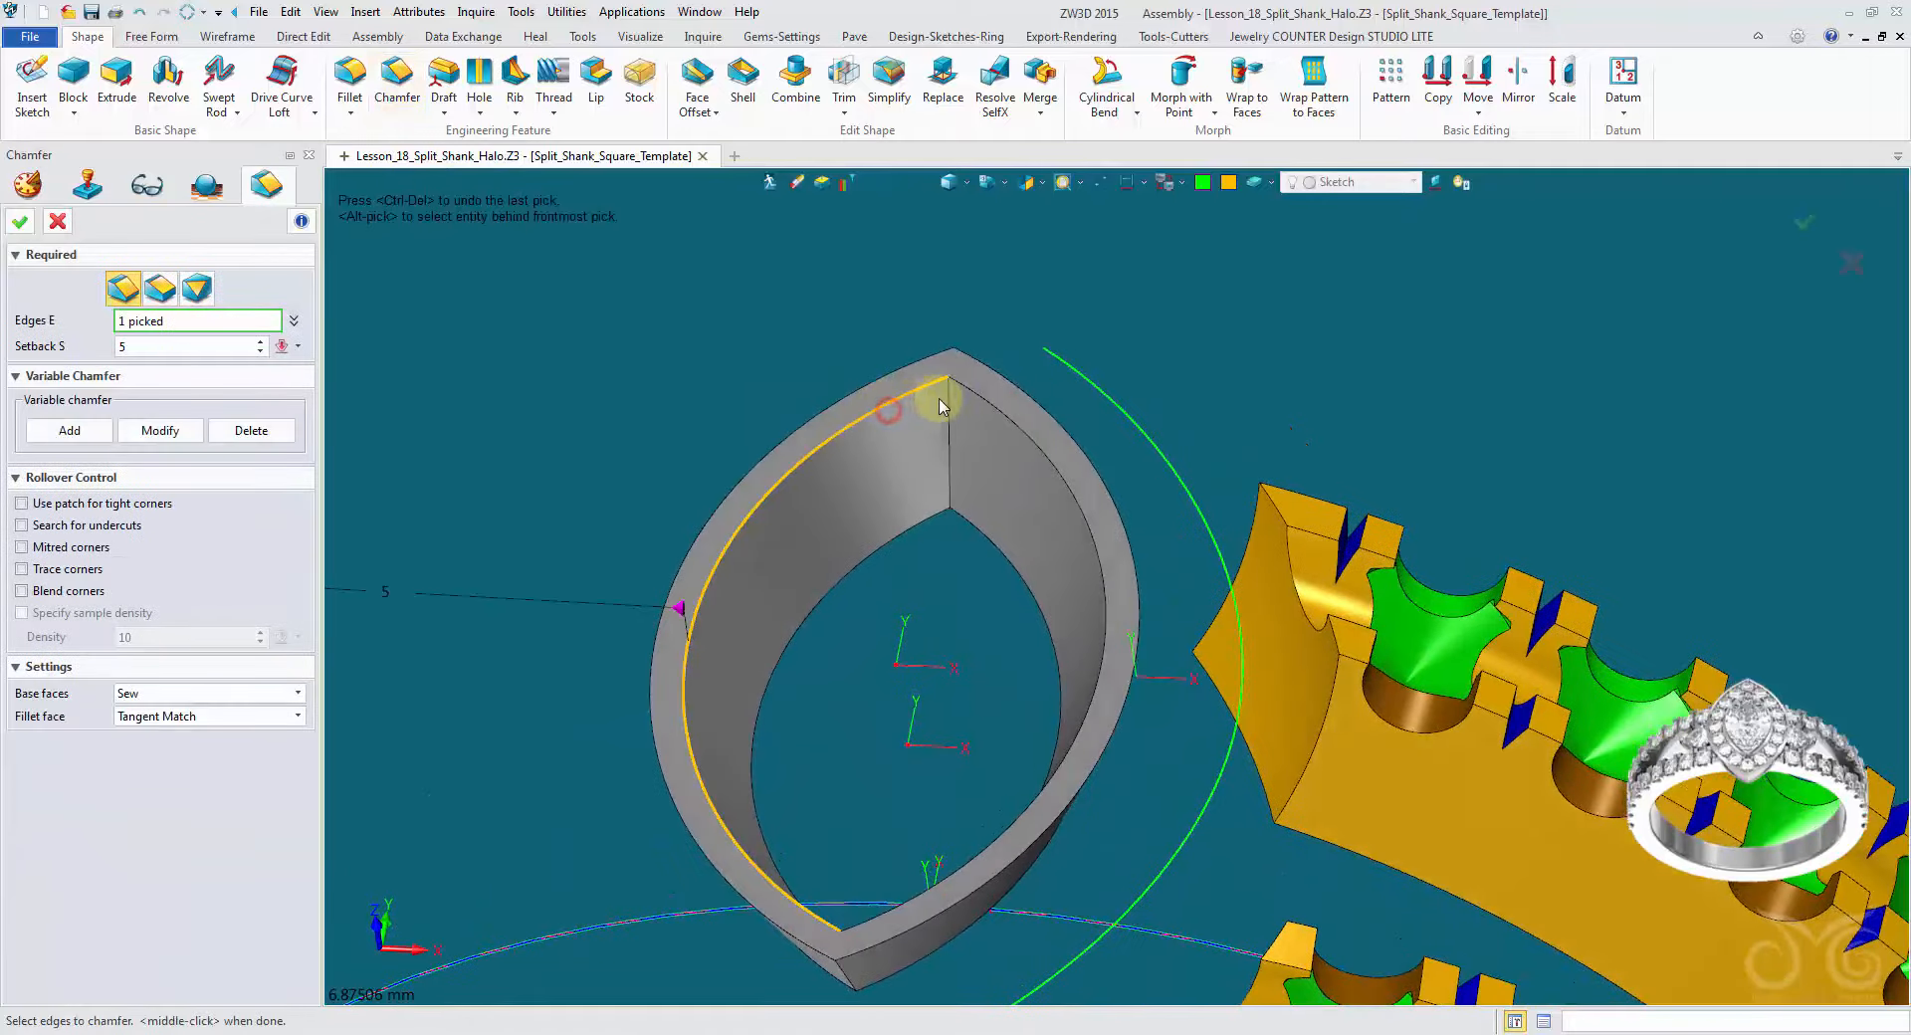
pyautogui.click(973, 402)
pyautogui.moveTo(430, 504); pyautogui.dragTo(591, 445, button='middle')
pyautogui.scroll(-2, 591, 445)
pyautogui.moveTo(365, 493); pyautogui.dragTo(776, 524)
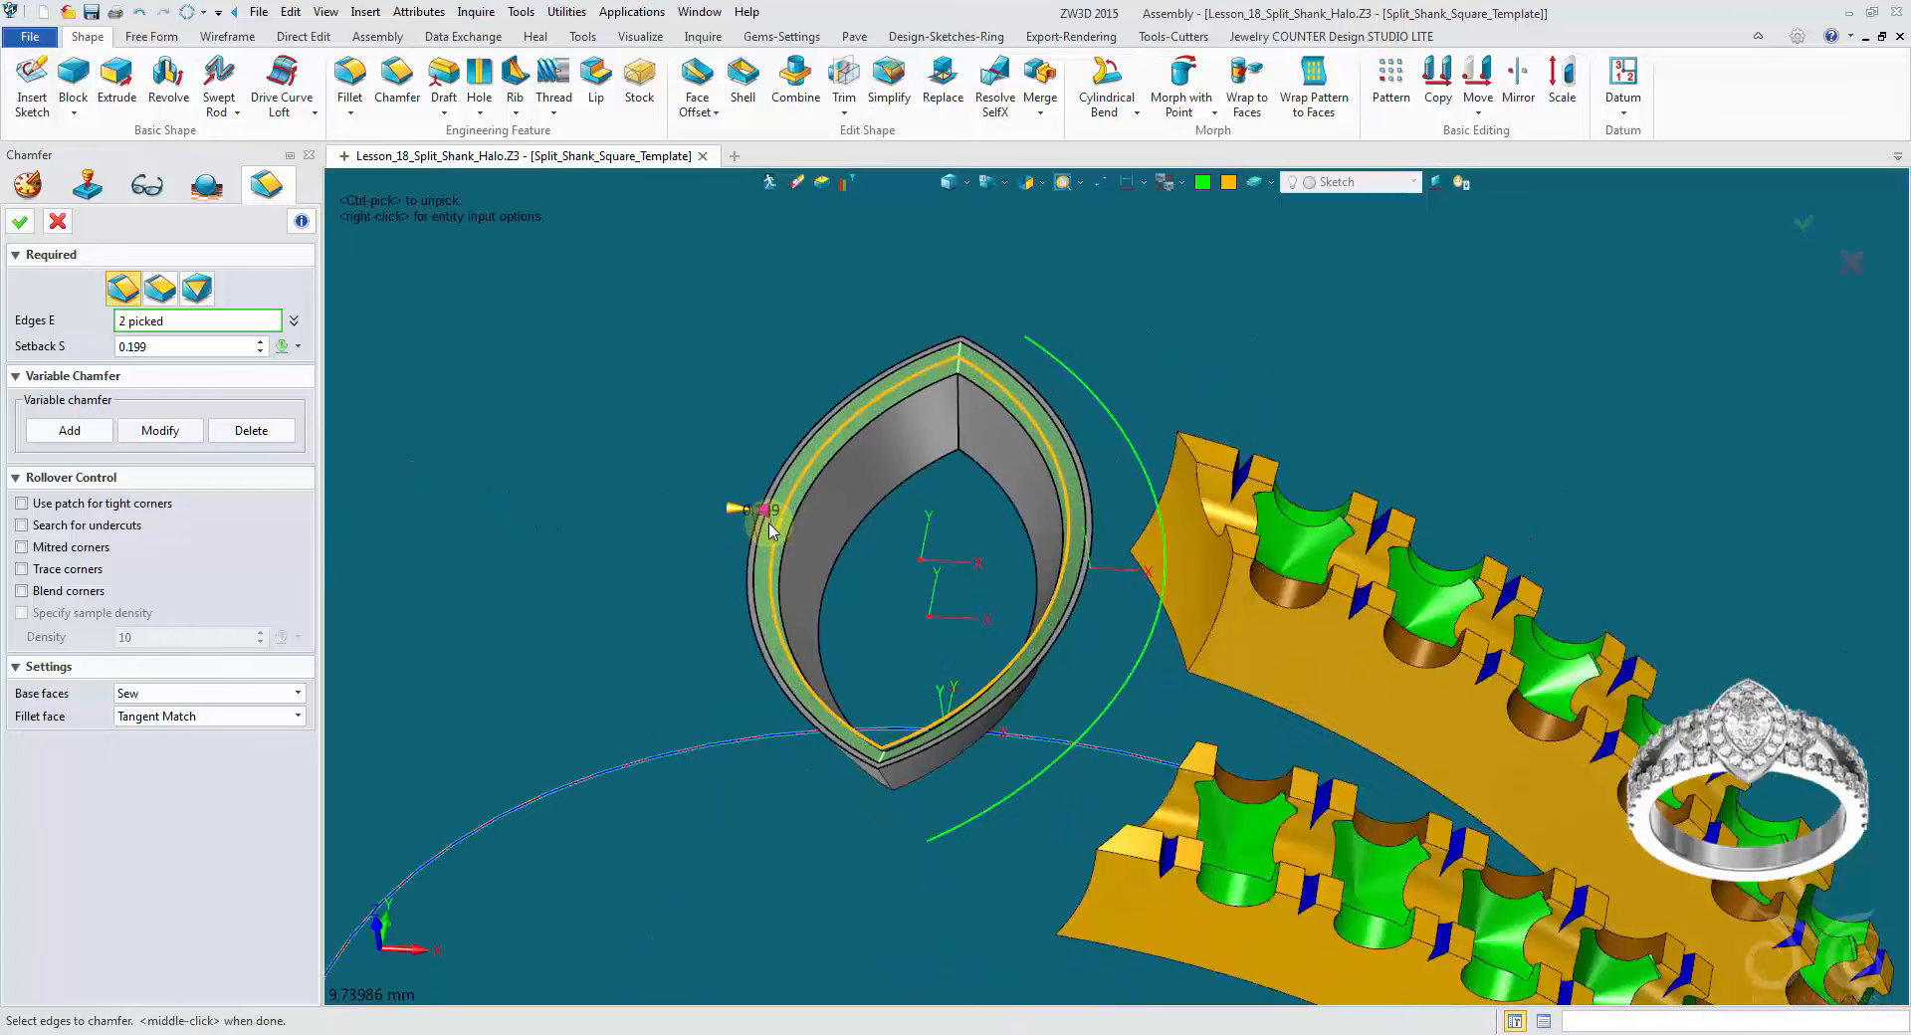
pyautogui.moveTo(771, 524); pyautogui.dragTo(438, 319, button='right')
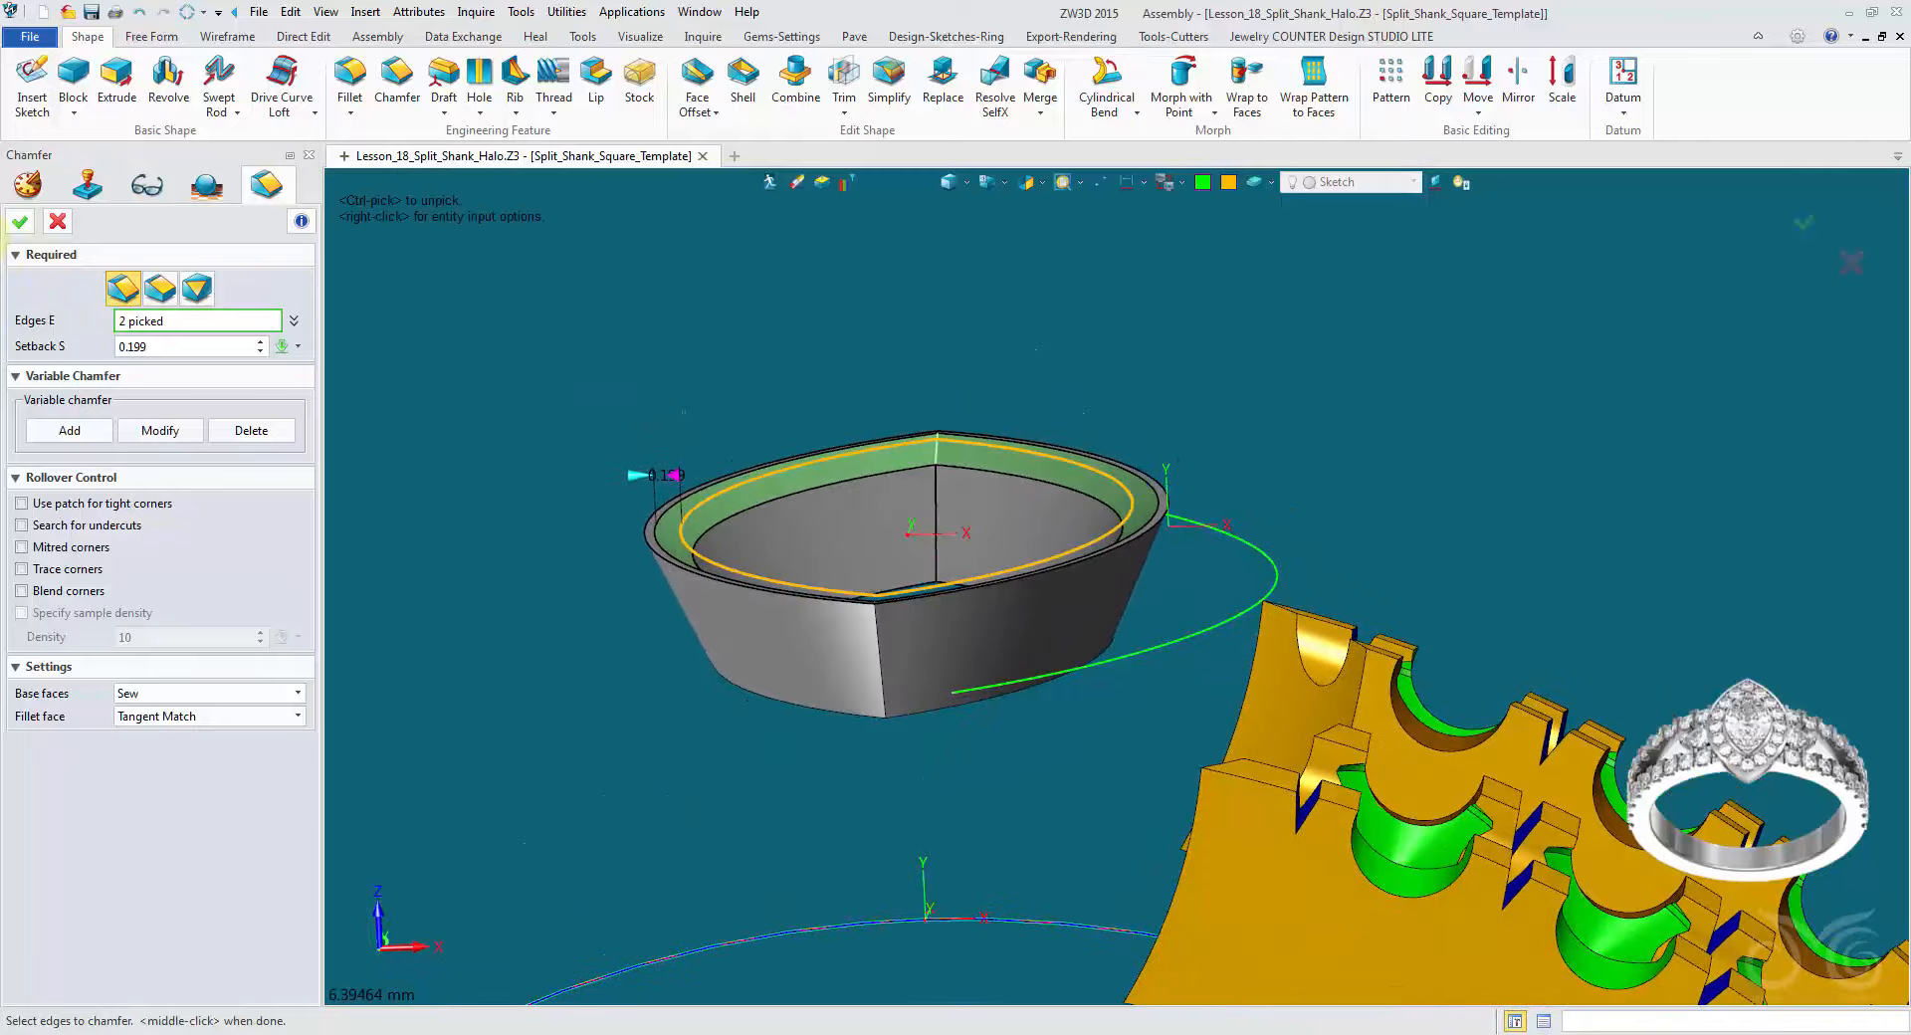
pyautogui.click(25, 225)
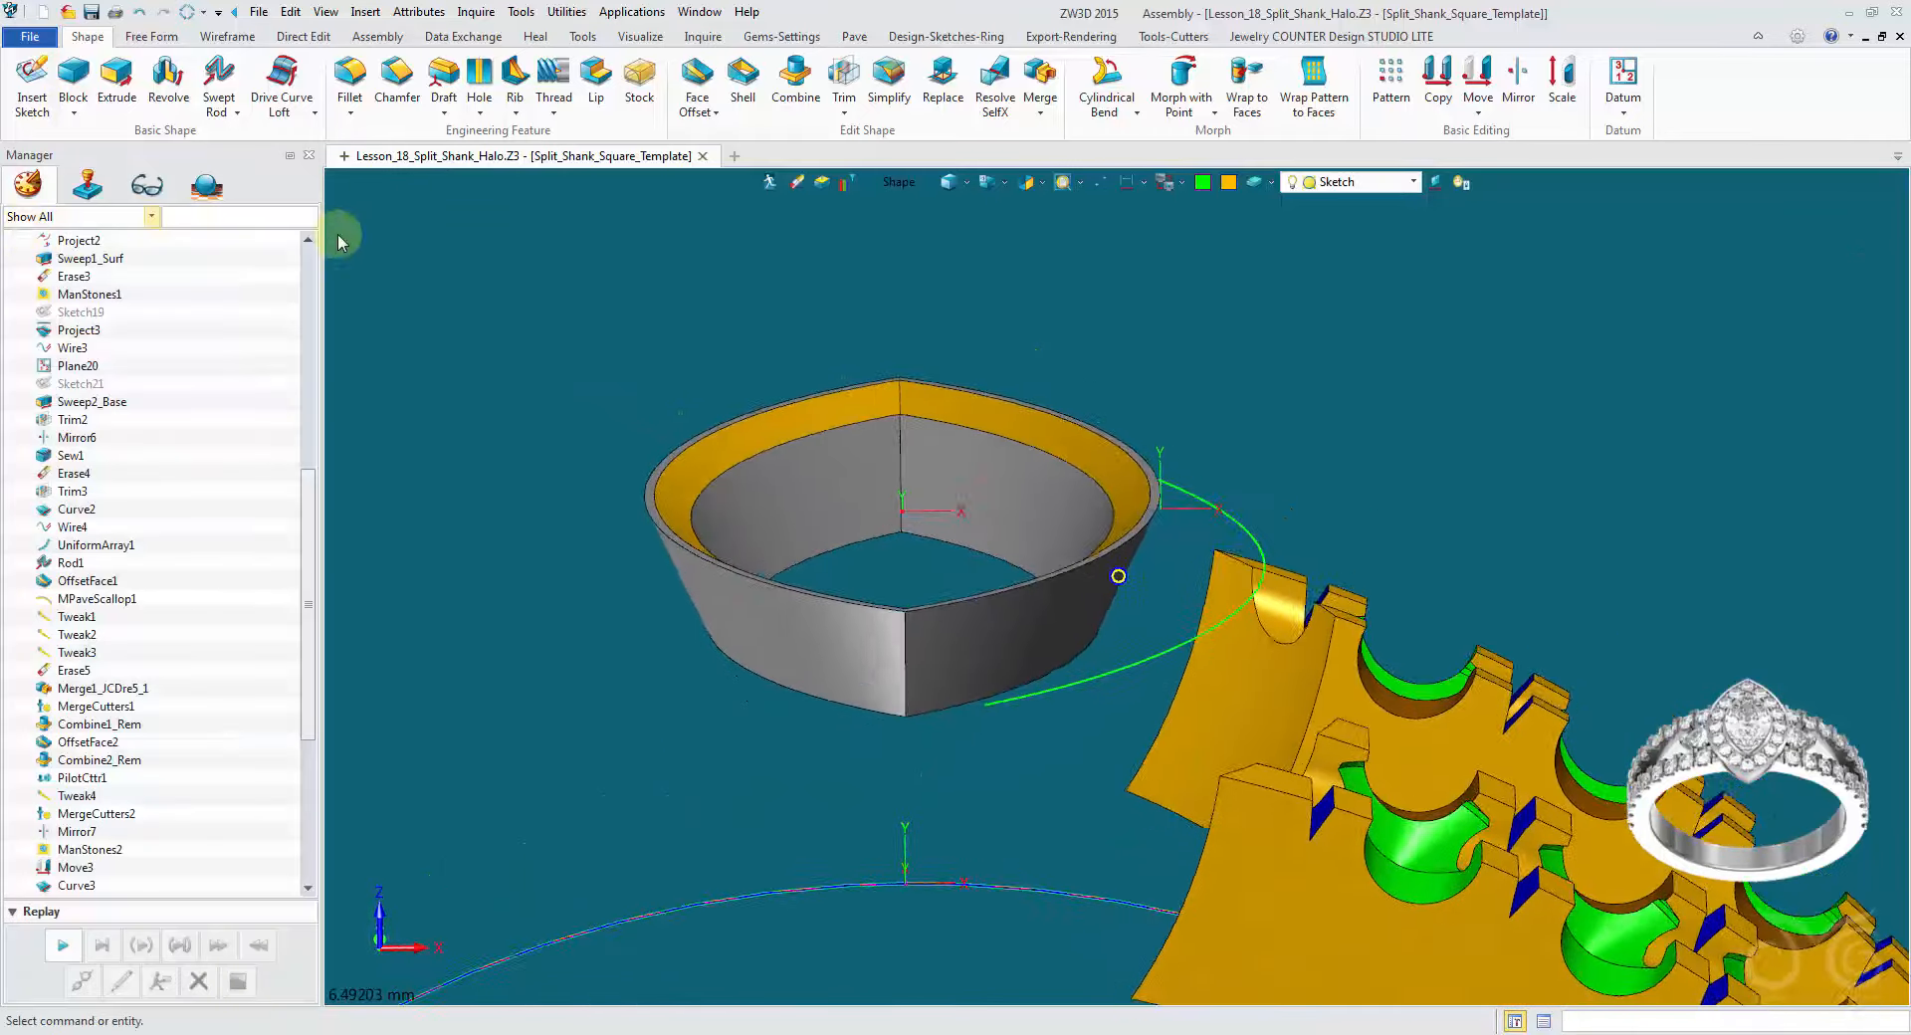
# Step: Set the line color to red and create a curve from the outer corner edge at the underbezel's pointed tip
pyautogui.moveTo(570, 283); pyautogui.dragTo(725, 602, button='right')
pyautogui.moveTo(594, 304); pyautogui.dragTo(637, 428, button='right')
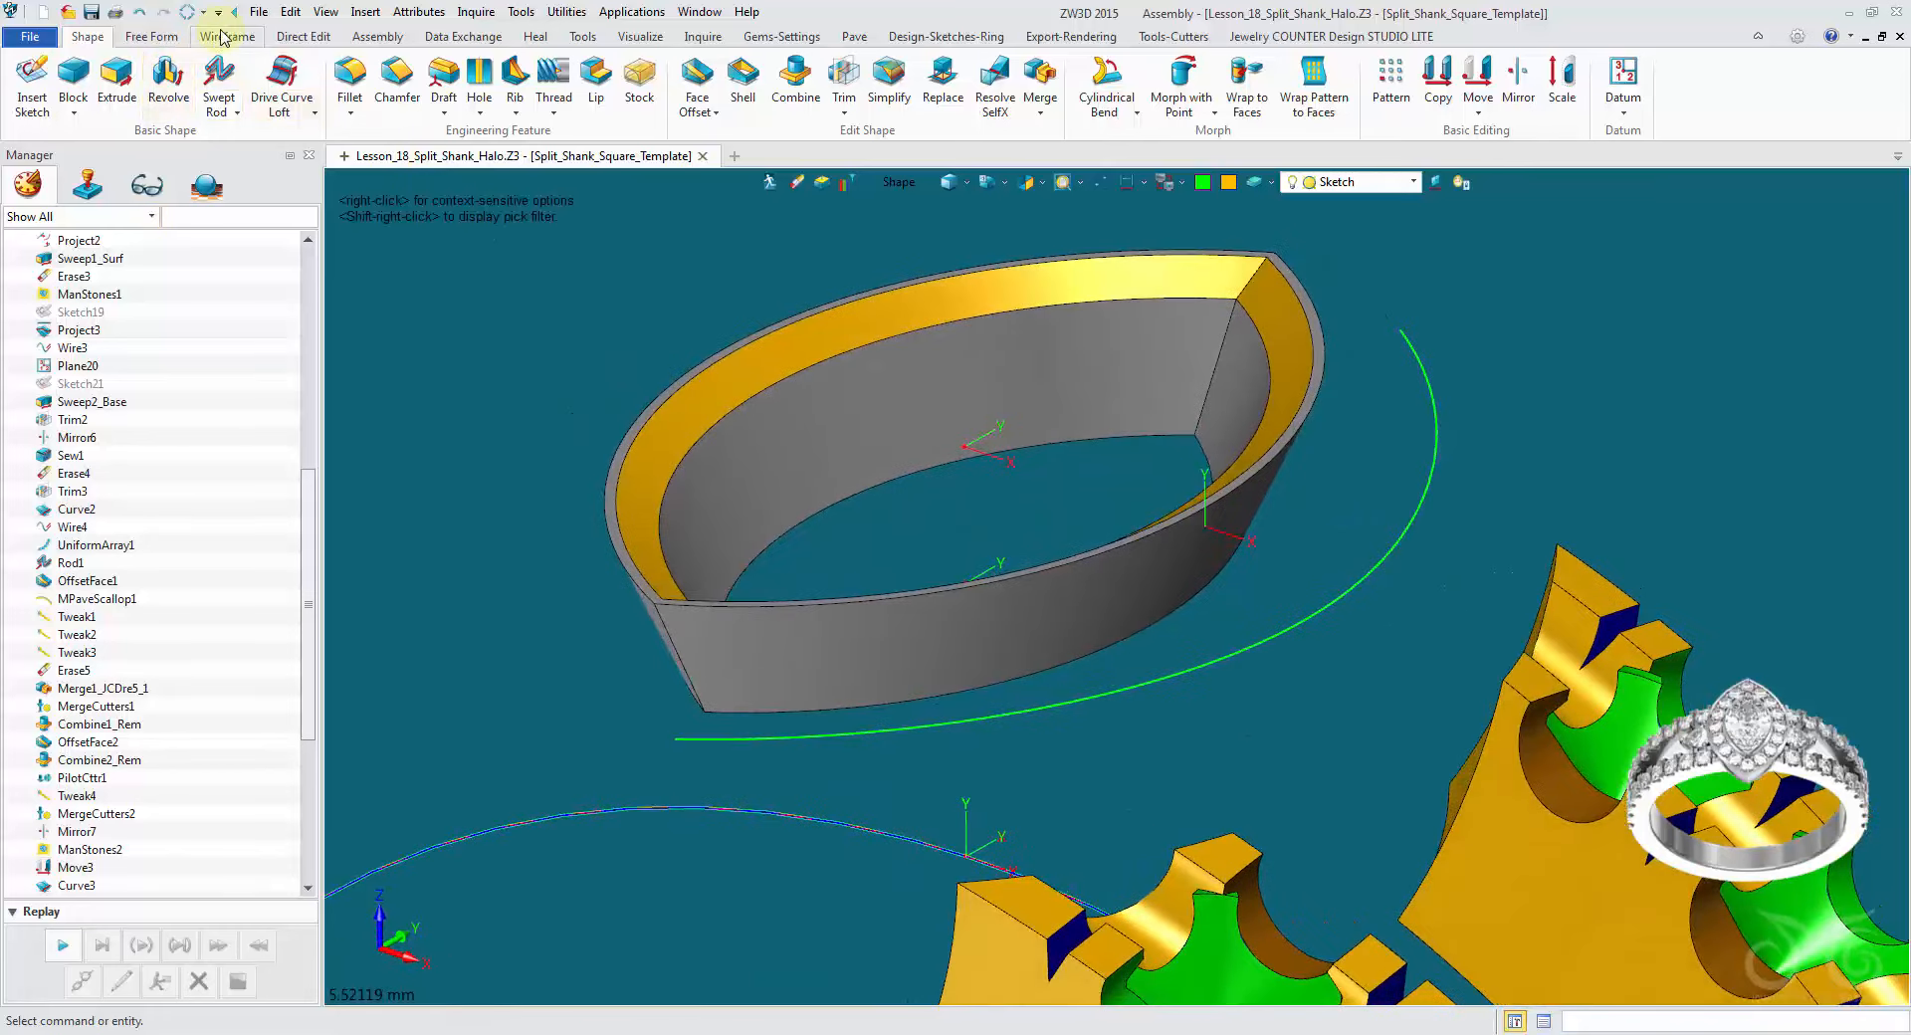
pyautogui.click(225, 38)
pyautogui.click(376, 119)
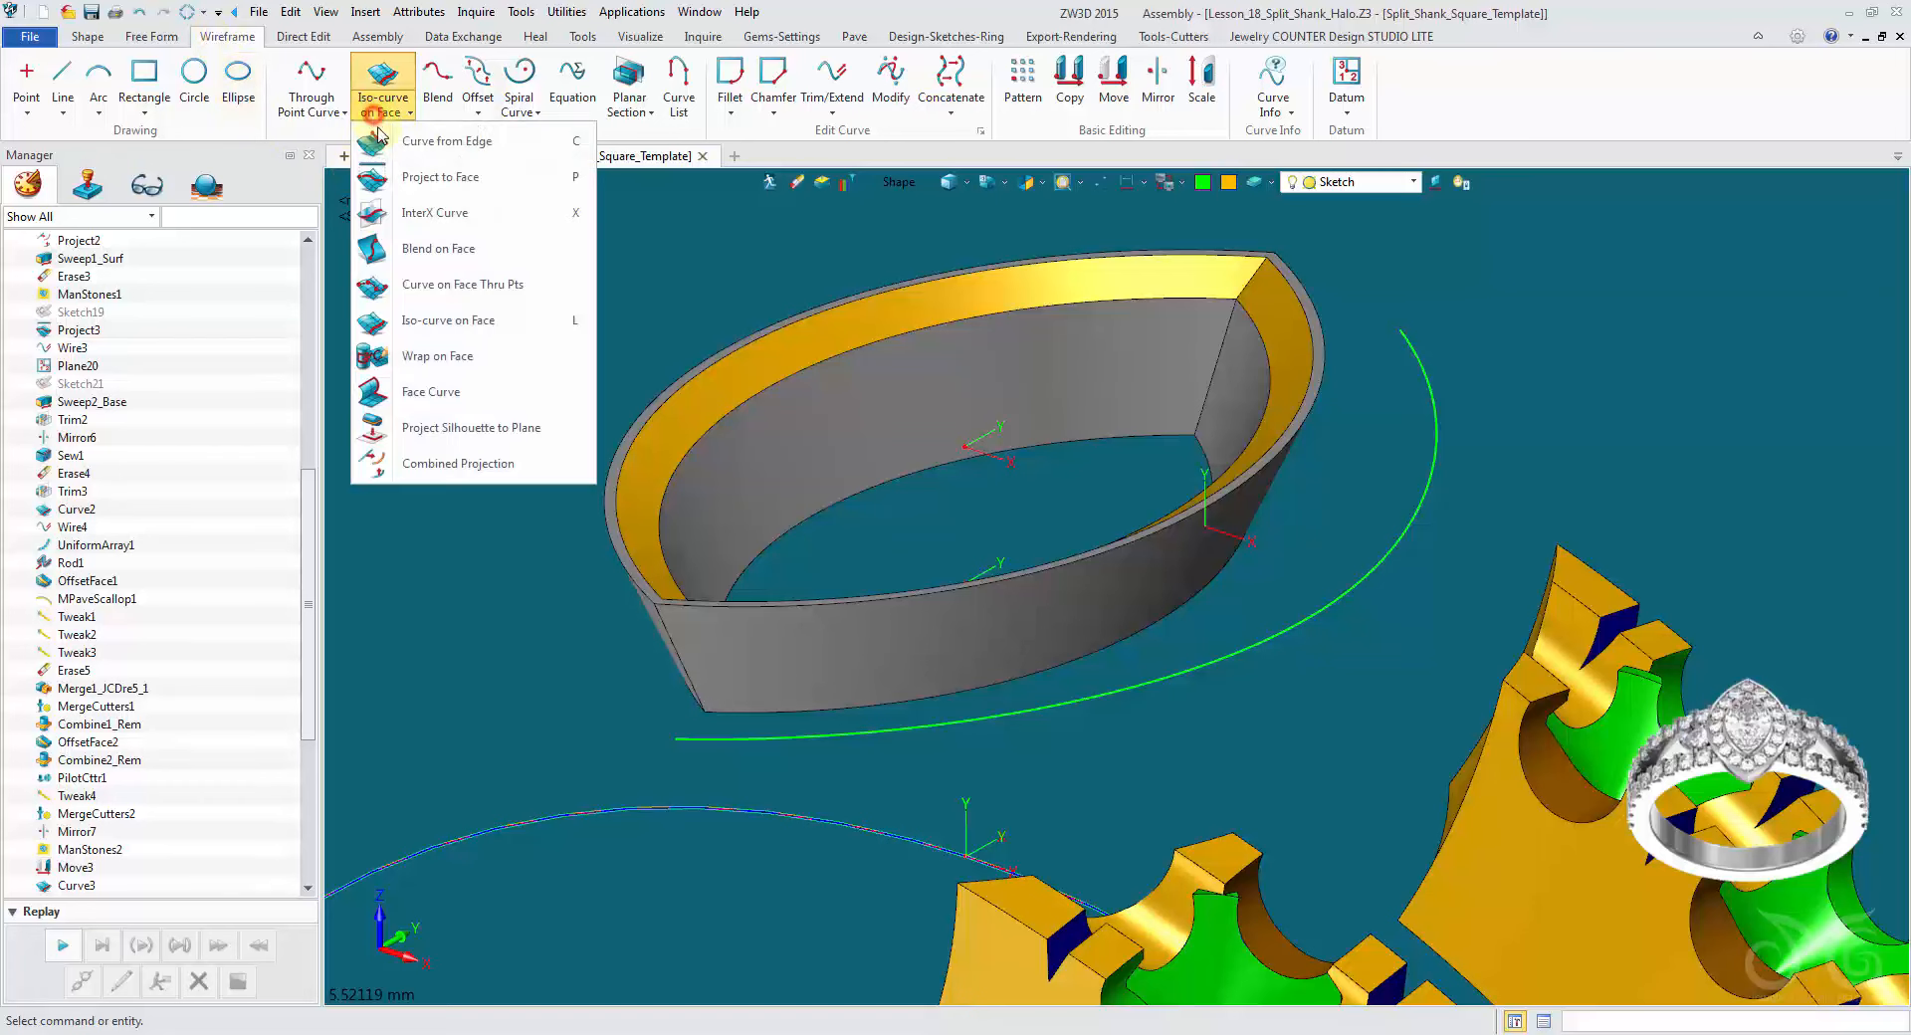
pyautogui.click(447, 141)
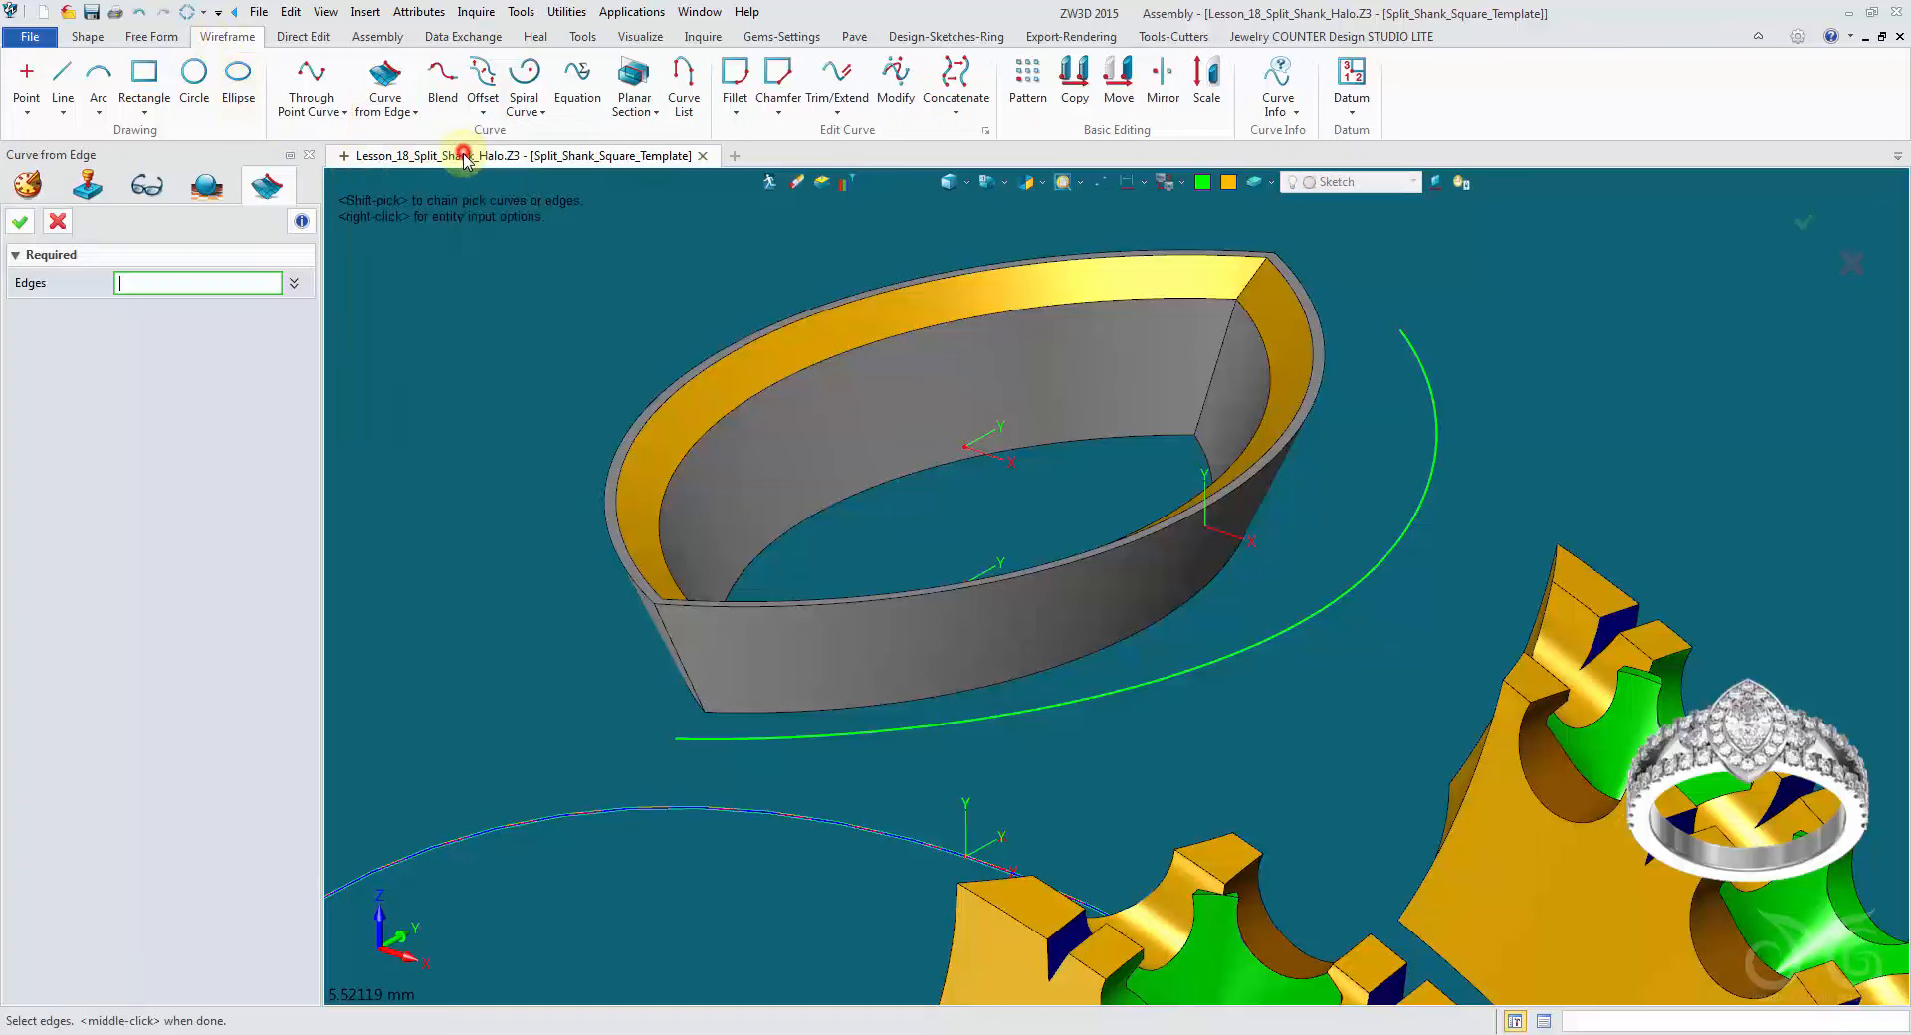
pyautogui.moveTo(452, 231); pyautogui.dragTo(551, 637, button='right')
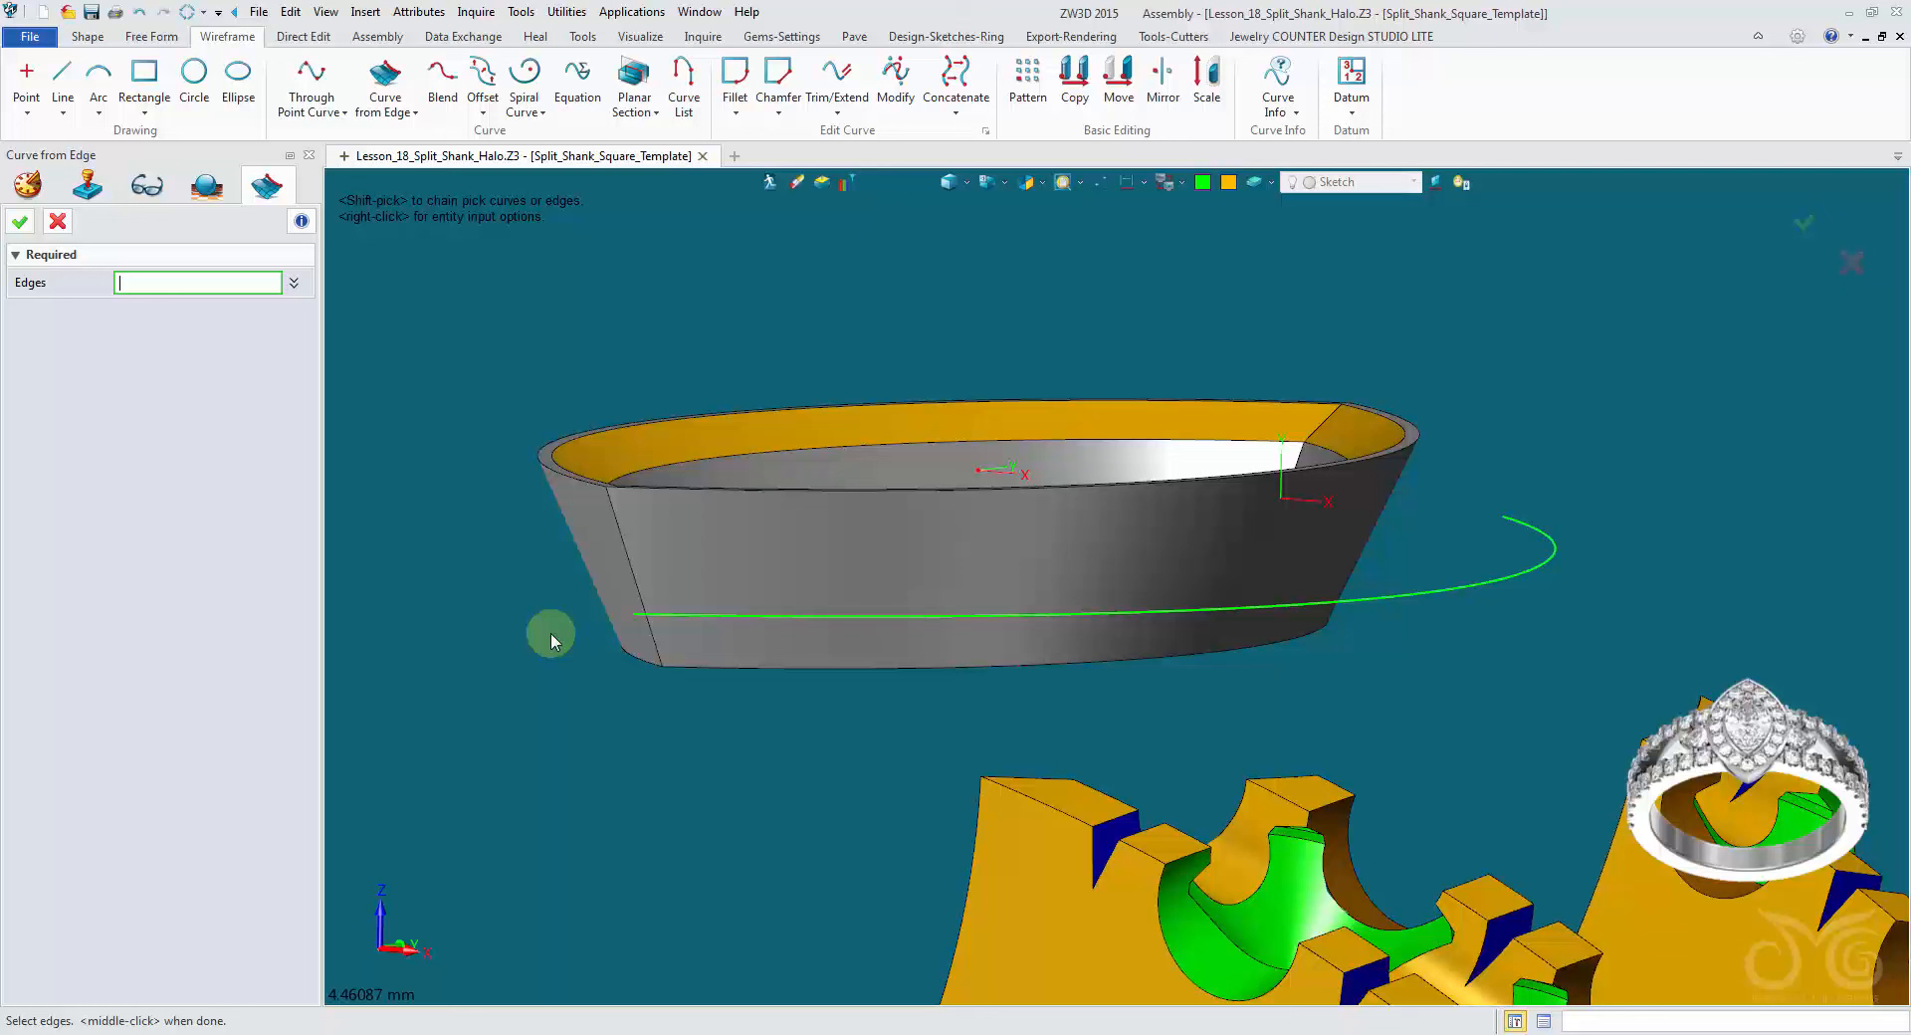
pyautogui.click(1200, 187)
pyautogui.click(1238, 217)
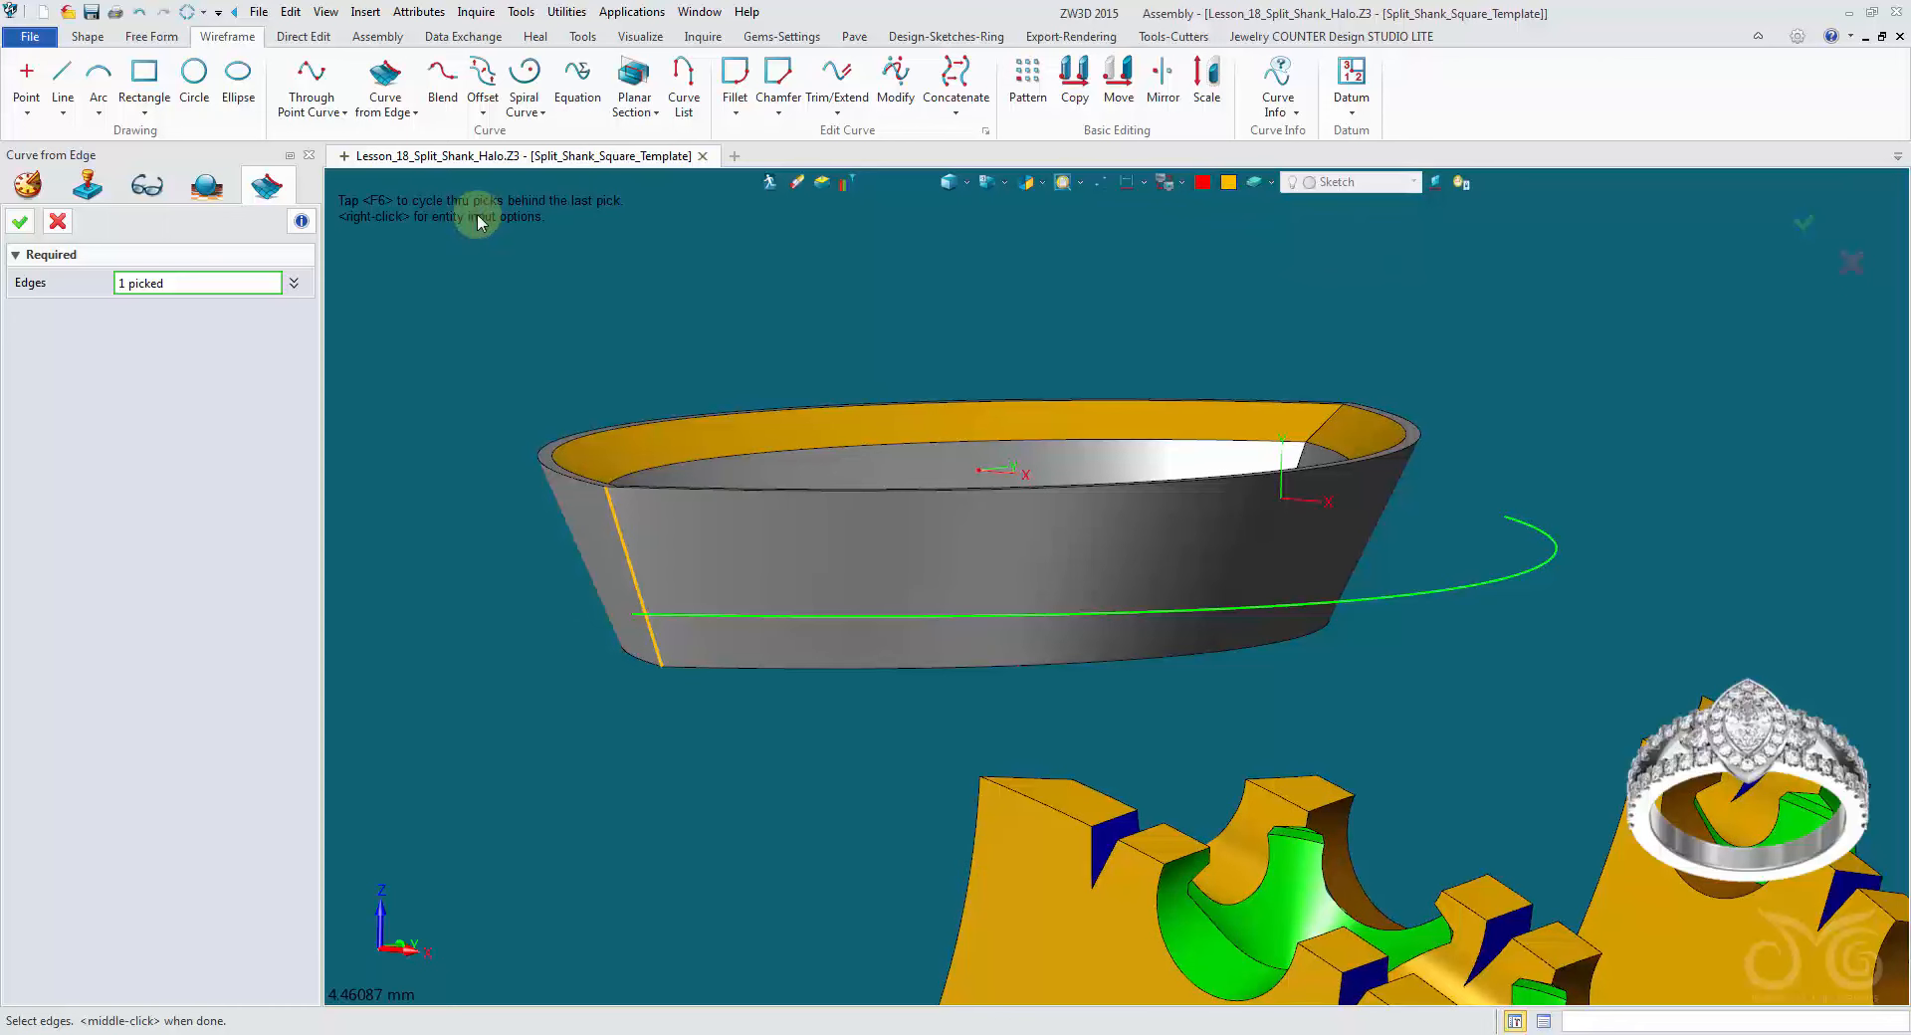
pyautogui.click(20, 226)
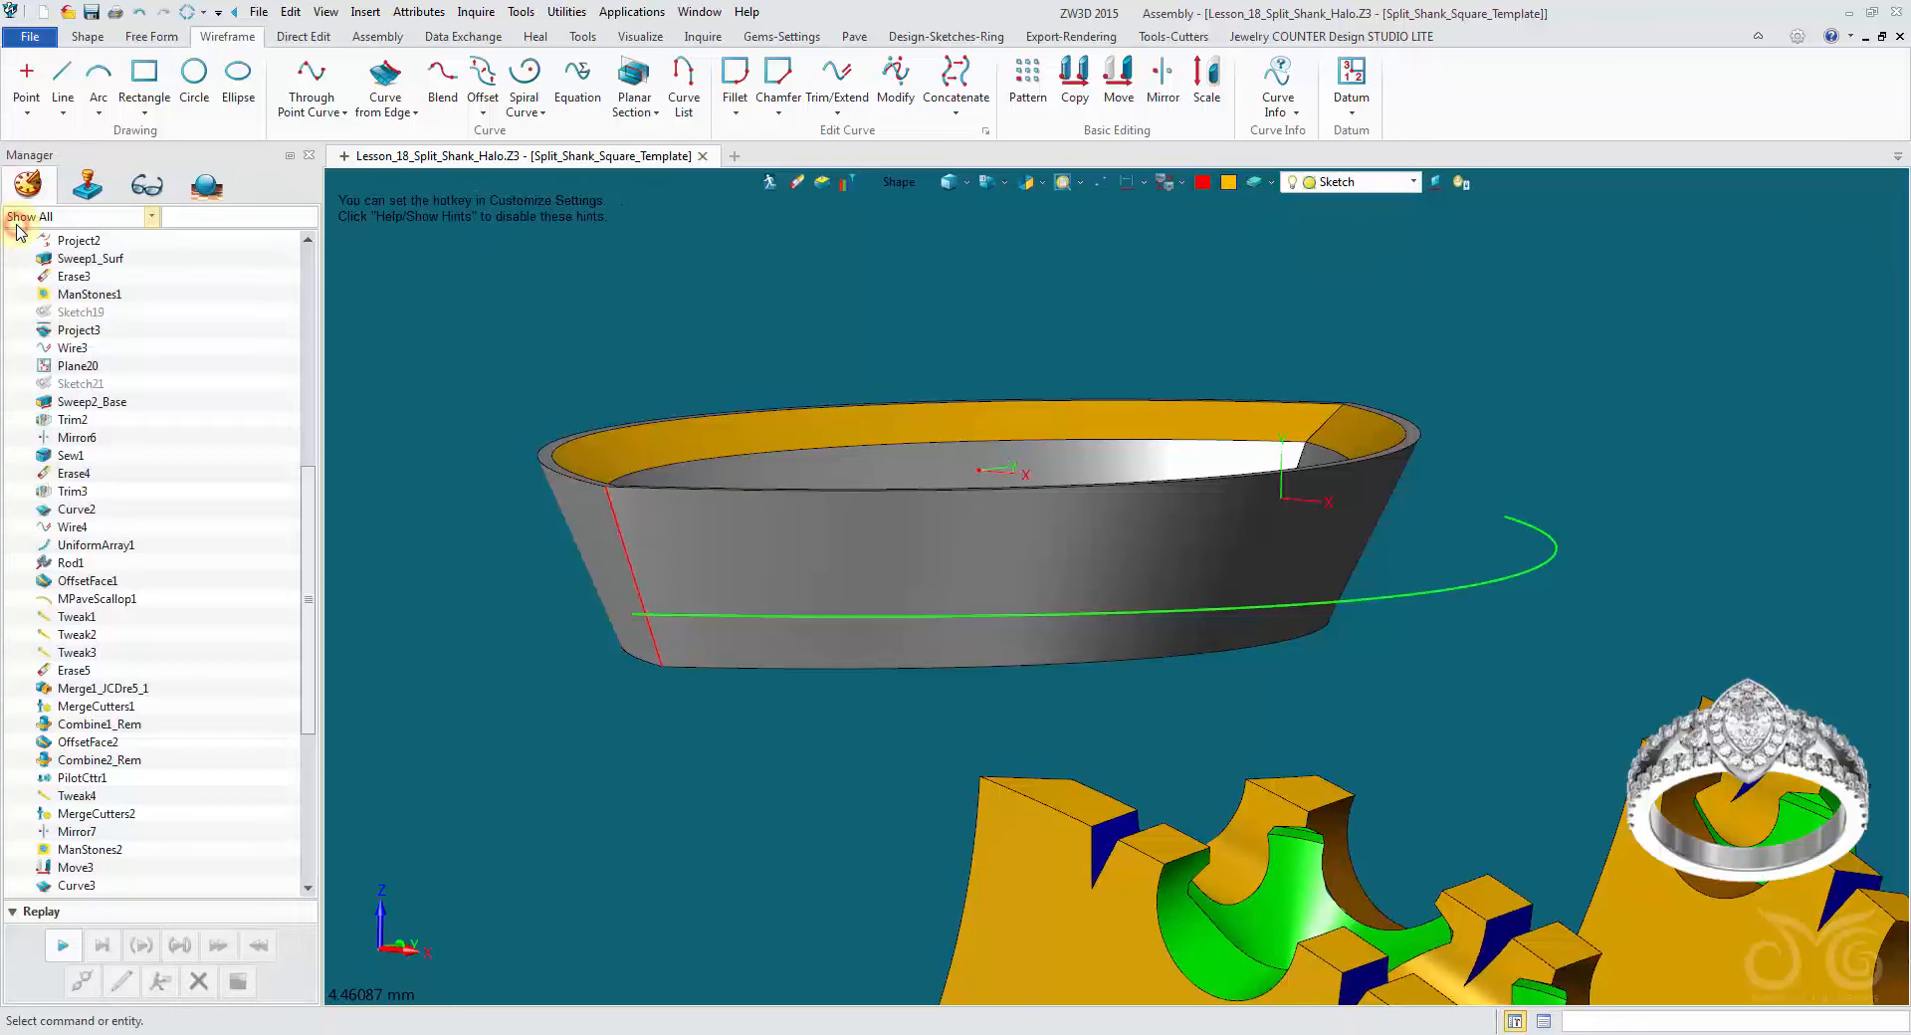
# Step: Extend the red corner curve linearly beyond the underbezel's rim by about 1.03 mm
pyautogui.click(841, 74)
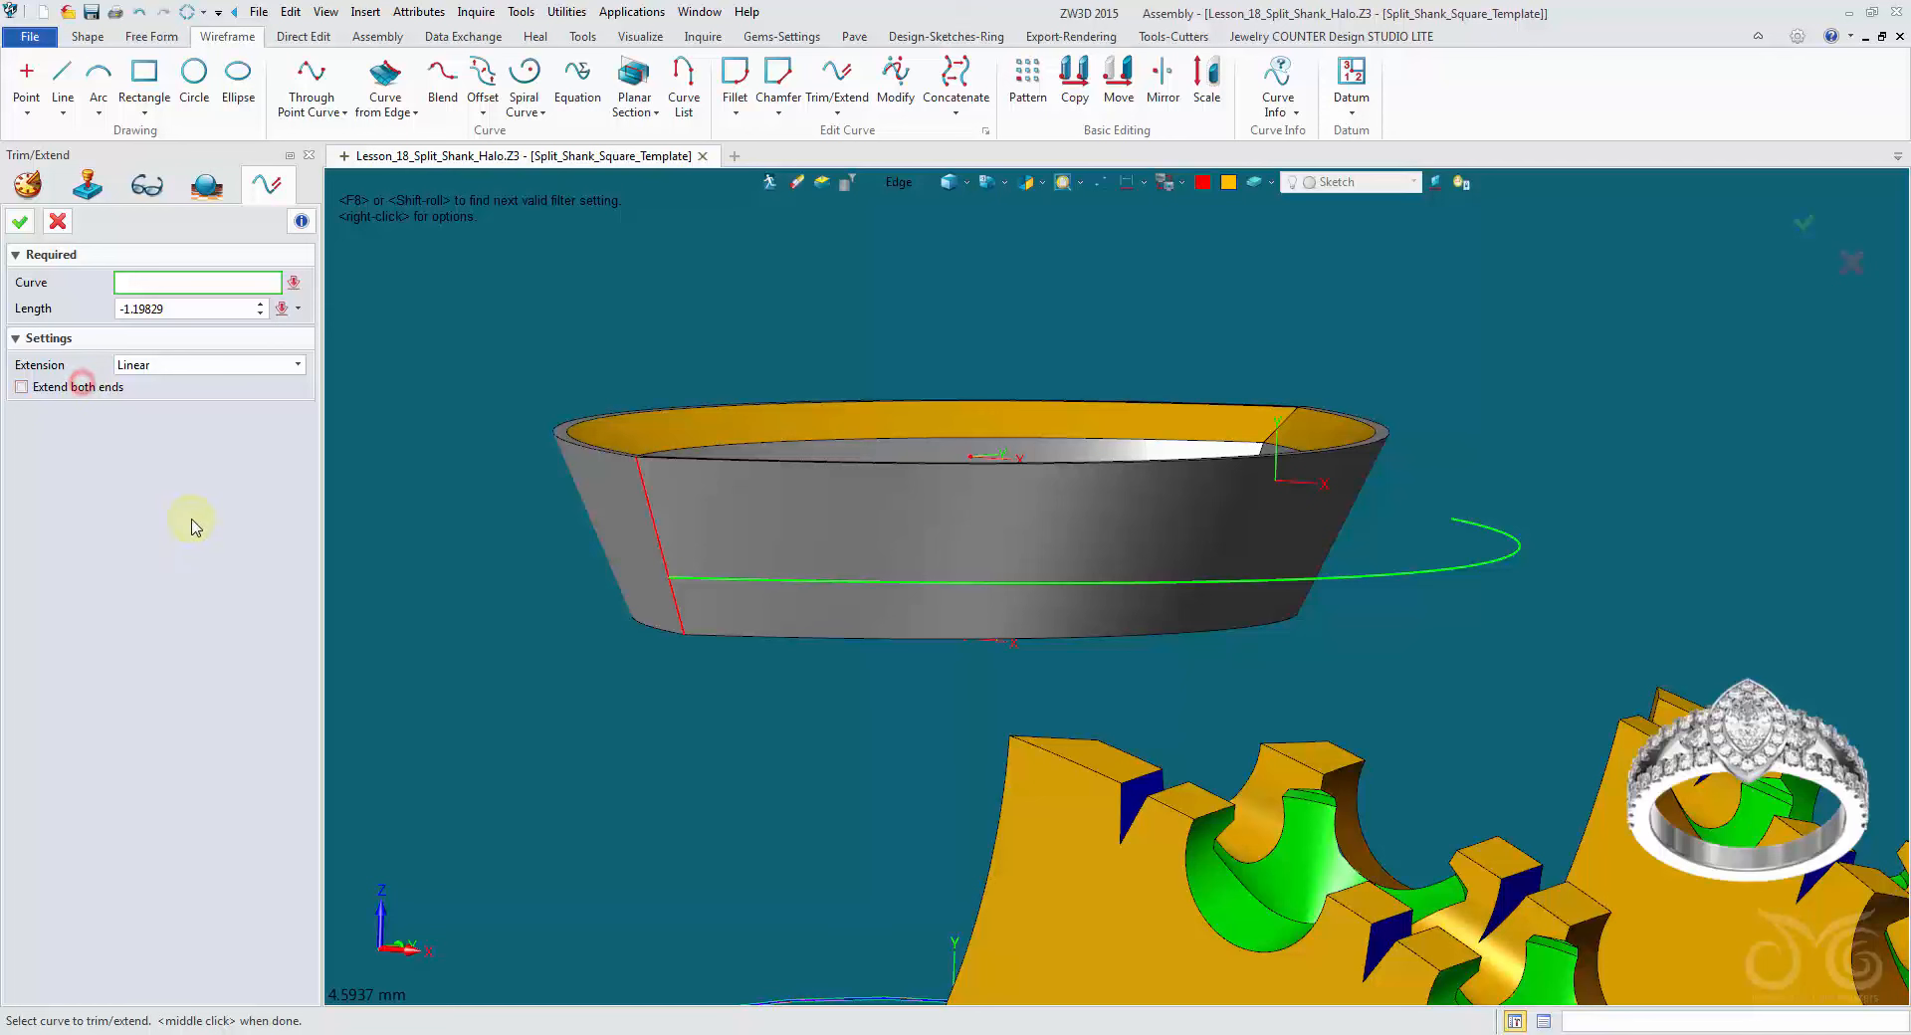
pyautogui.click(617, 524)
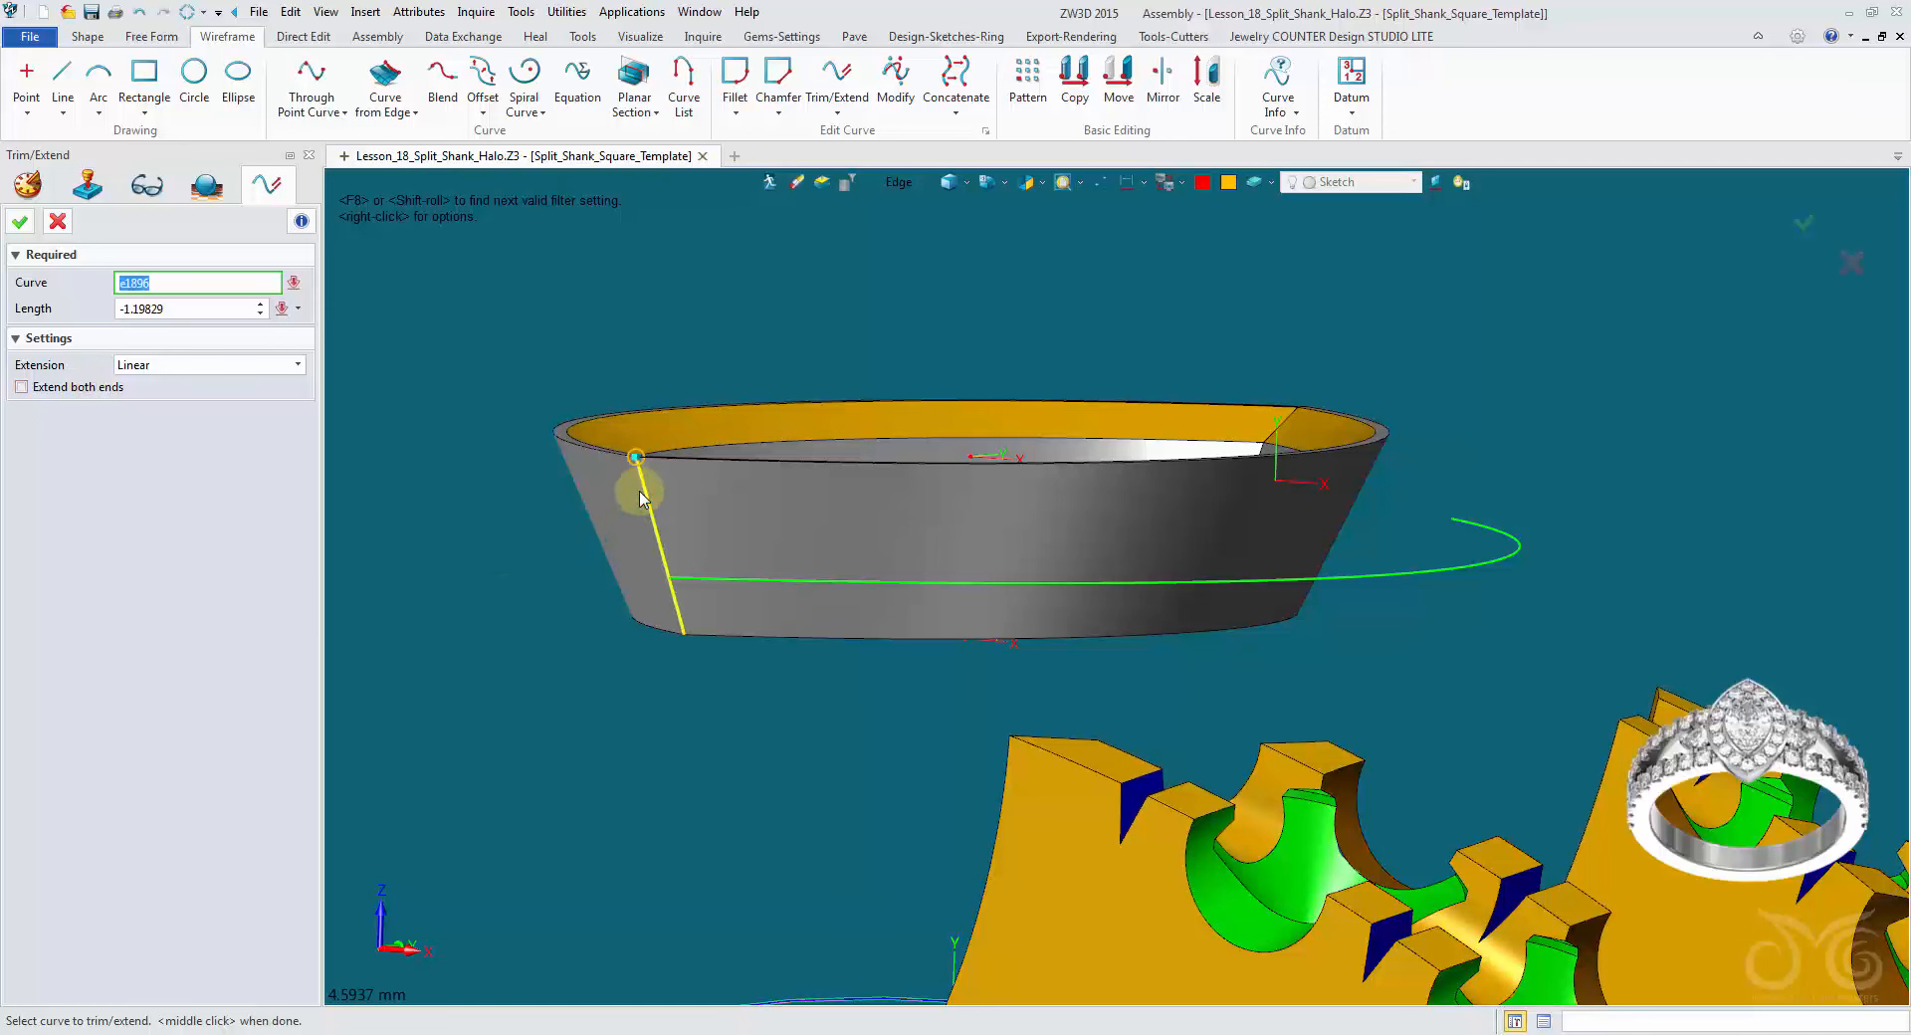
pyautogui.click(587, 299)
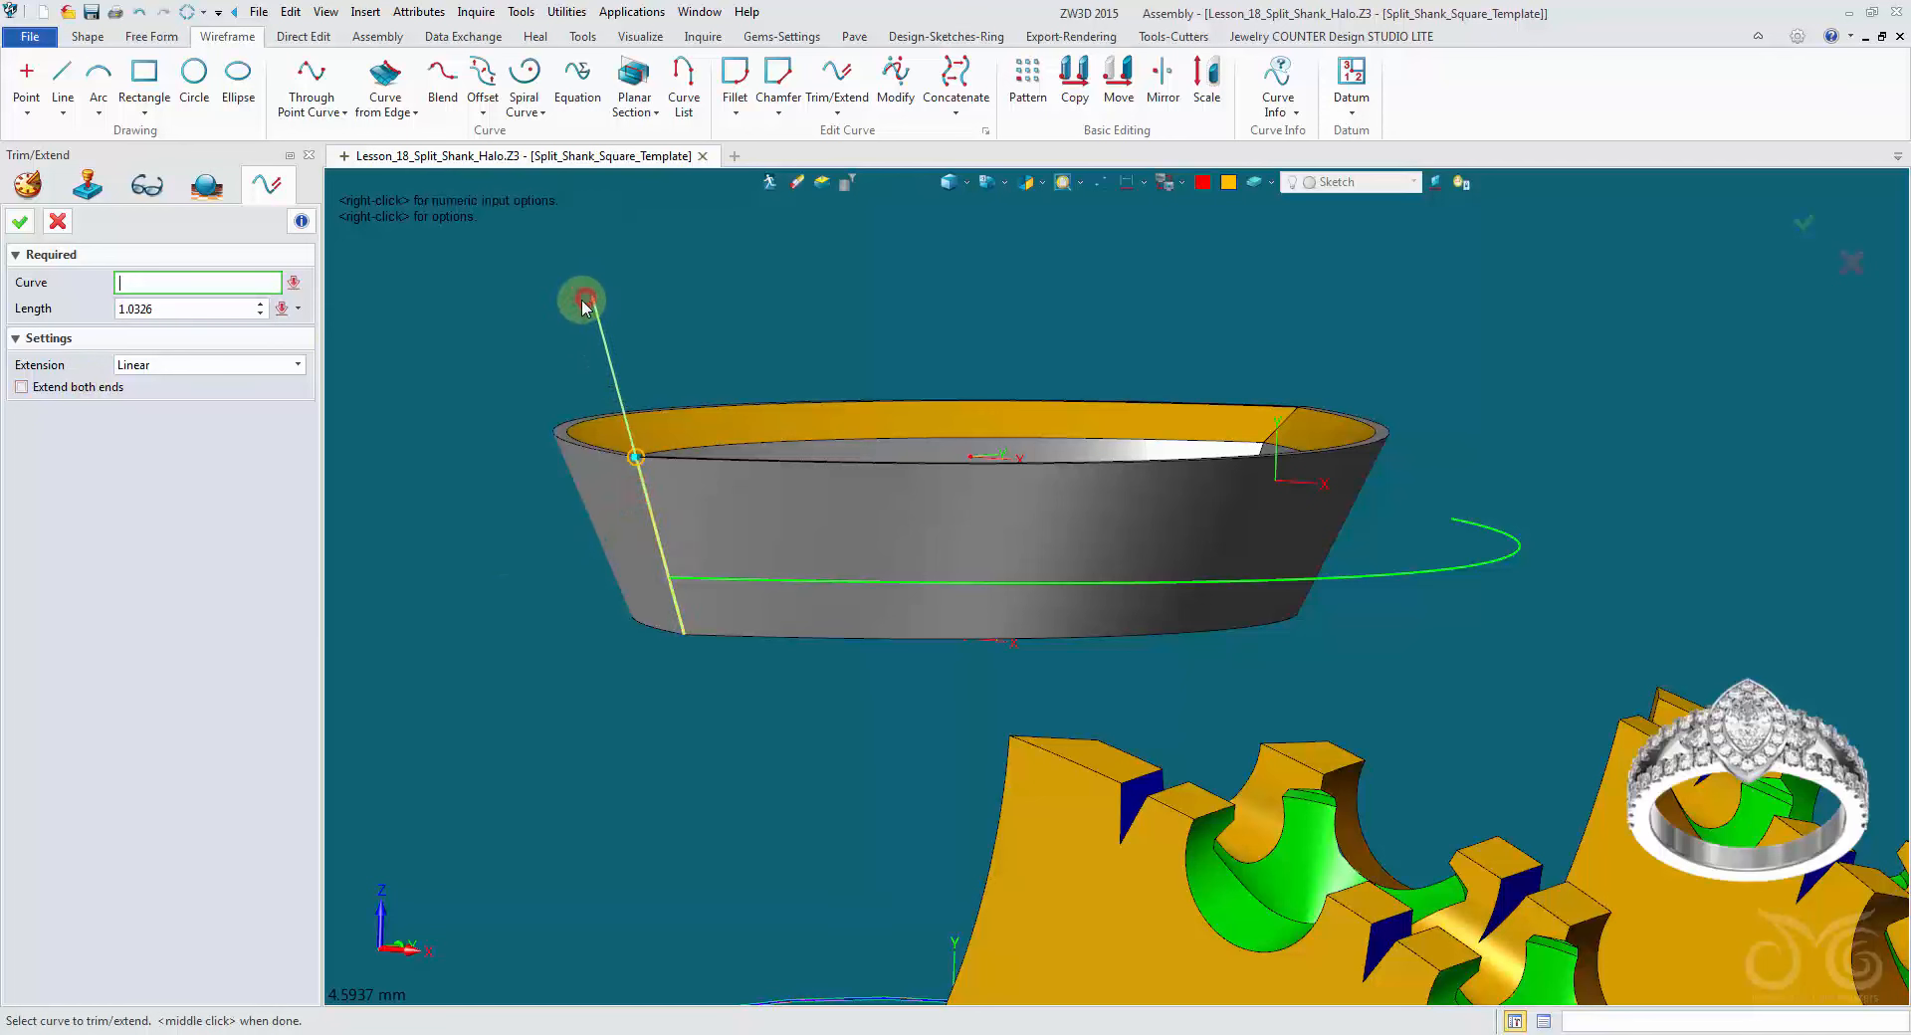
pyautogui.click(63, 226)
# Step: Insert a datum at the upper end of the extended red curve, with Y angle 180 and the X-Y axes format
pyautogui.moveTo(398, 271); pyautogui.dragTo(517, 361, button='right')
pyautogui.rightClick(516, 365)
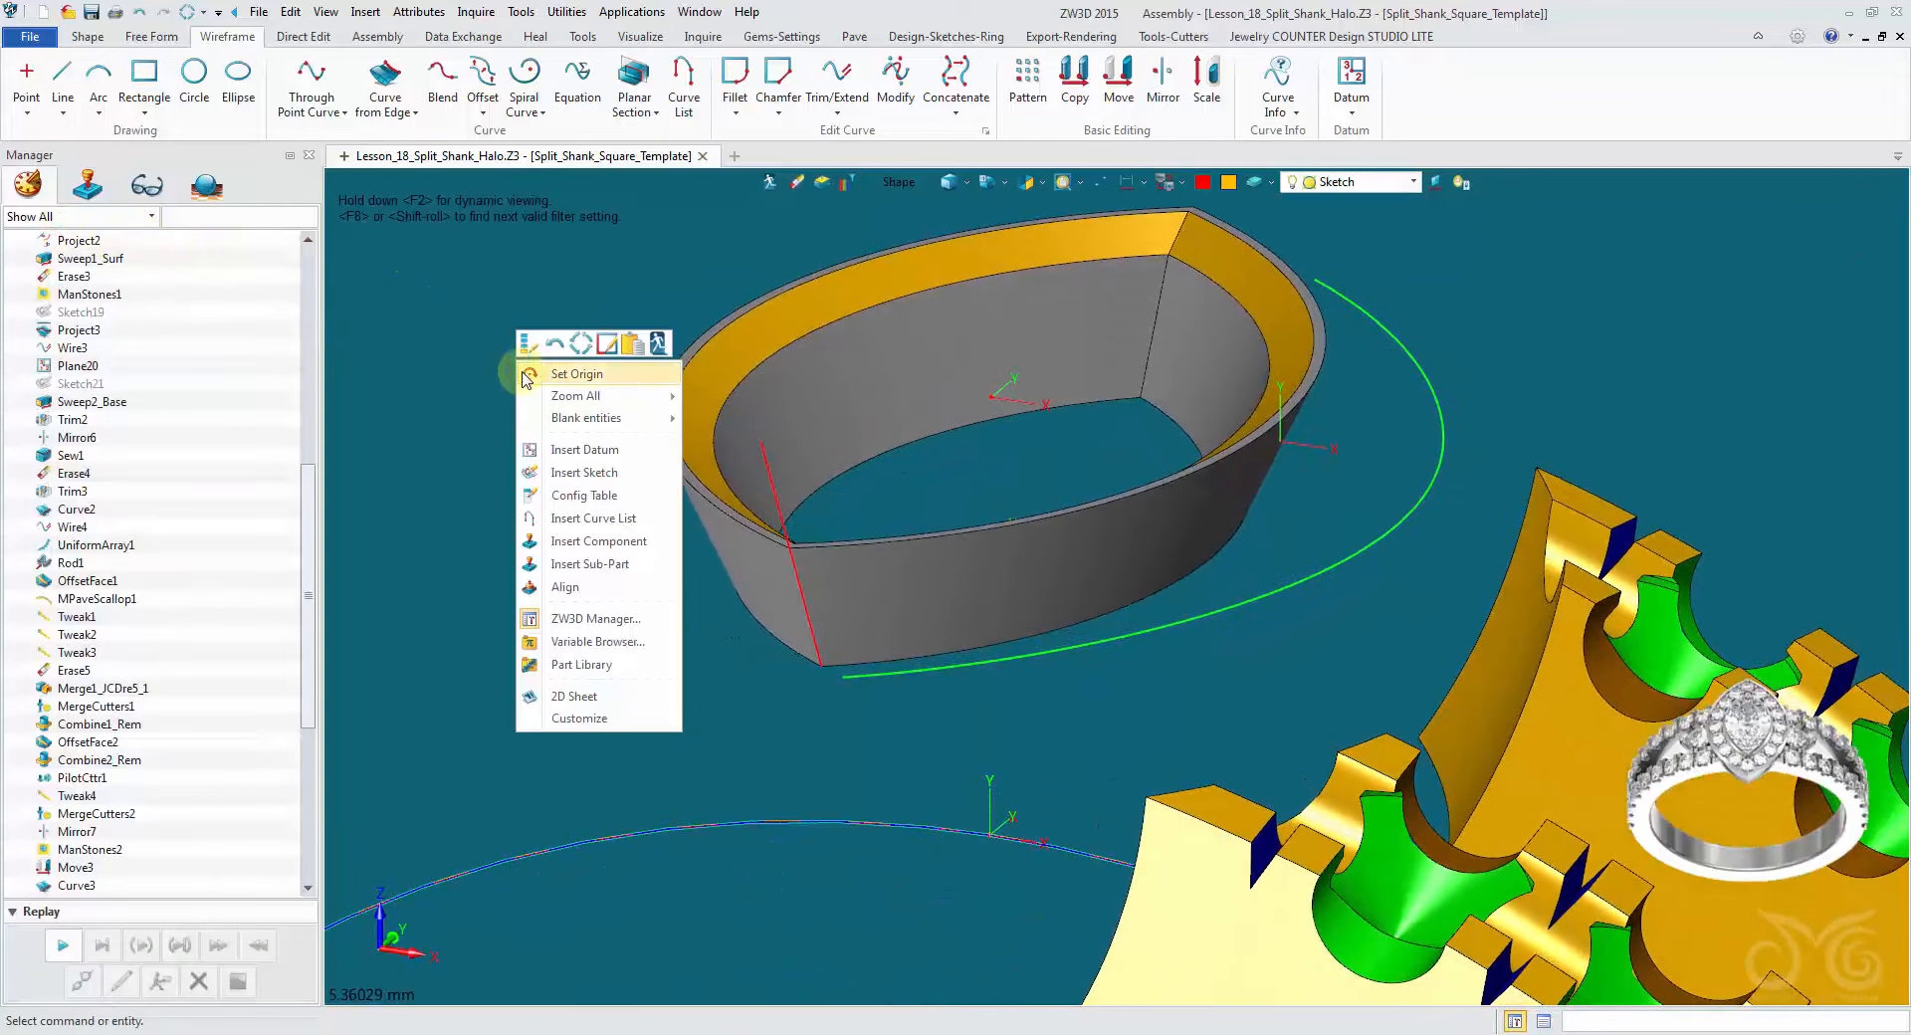
pyautogui.click(542, 450)
pyautogui.moveTo(542, 450); pyautogui.dragTo(577, 313, button='right')
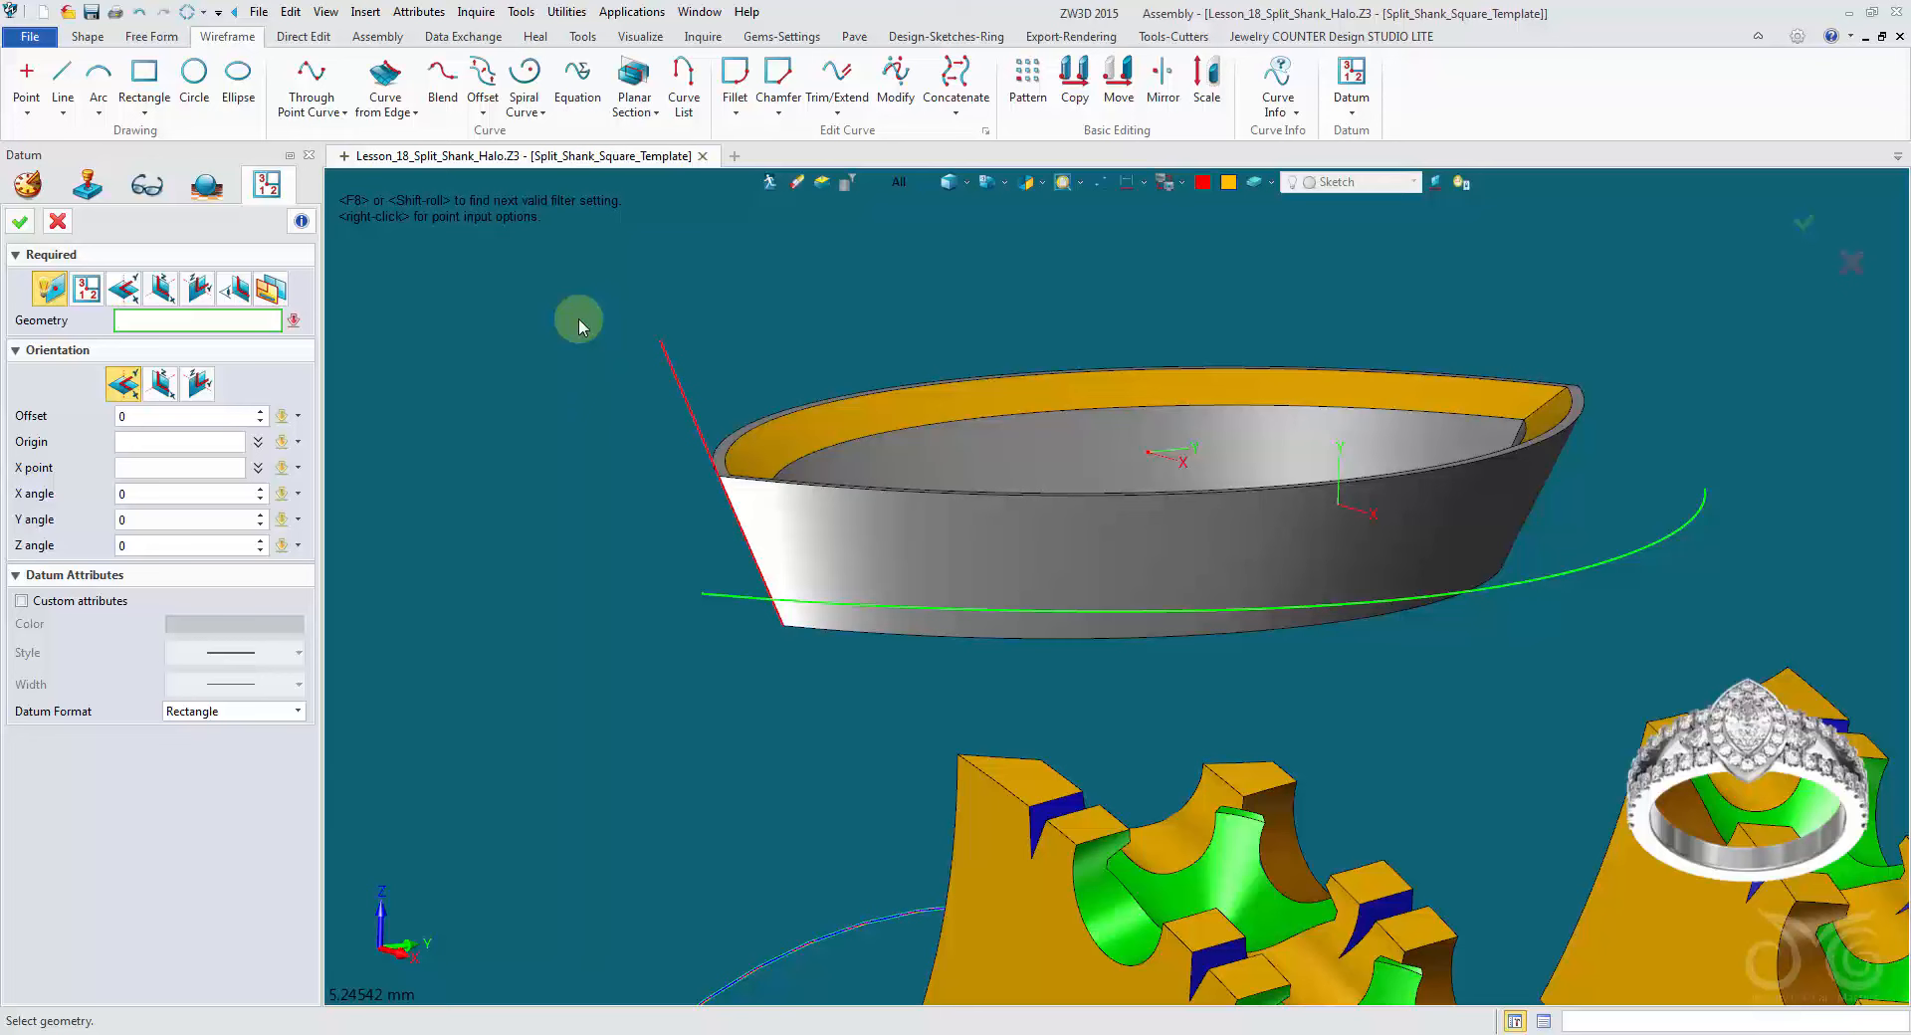
pyautogui.middleClick(653, 343)
pyautogui.moveTo(653, 343); pyautogui.dragTo(834, 597, button='right')
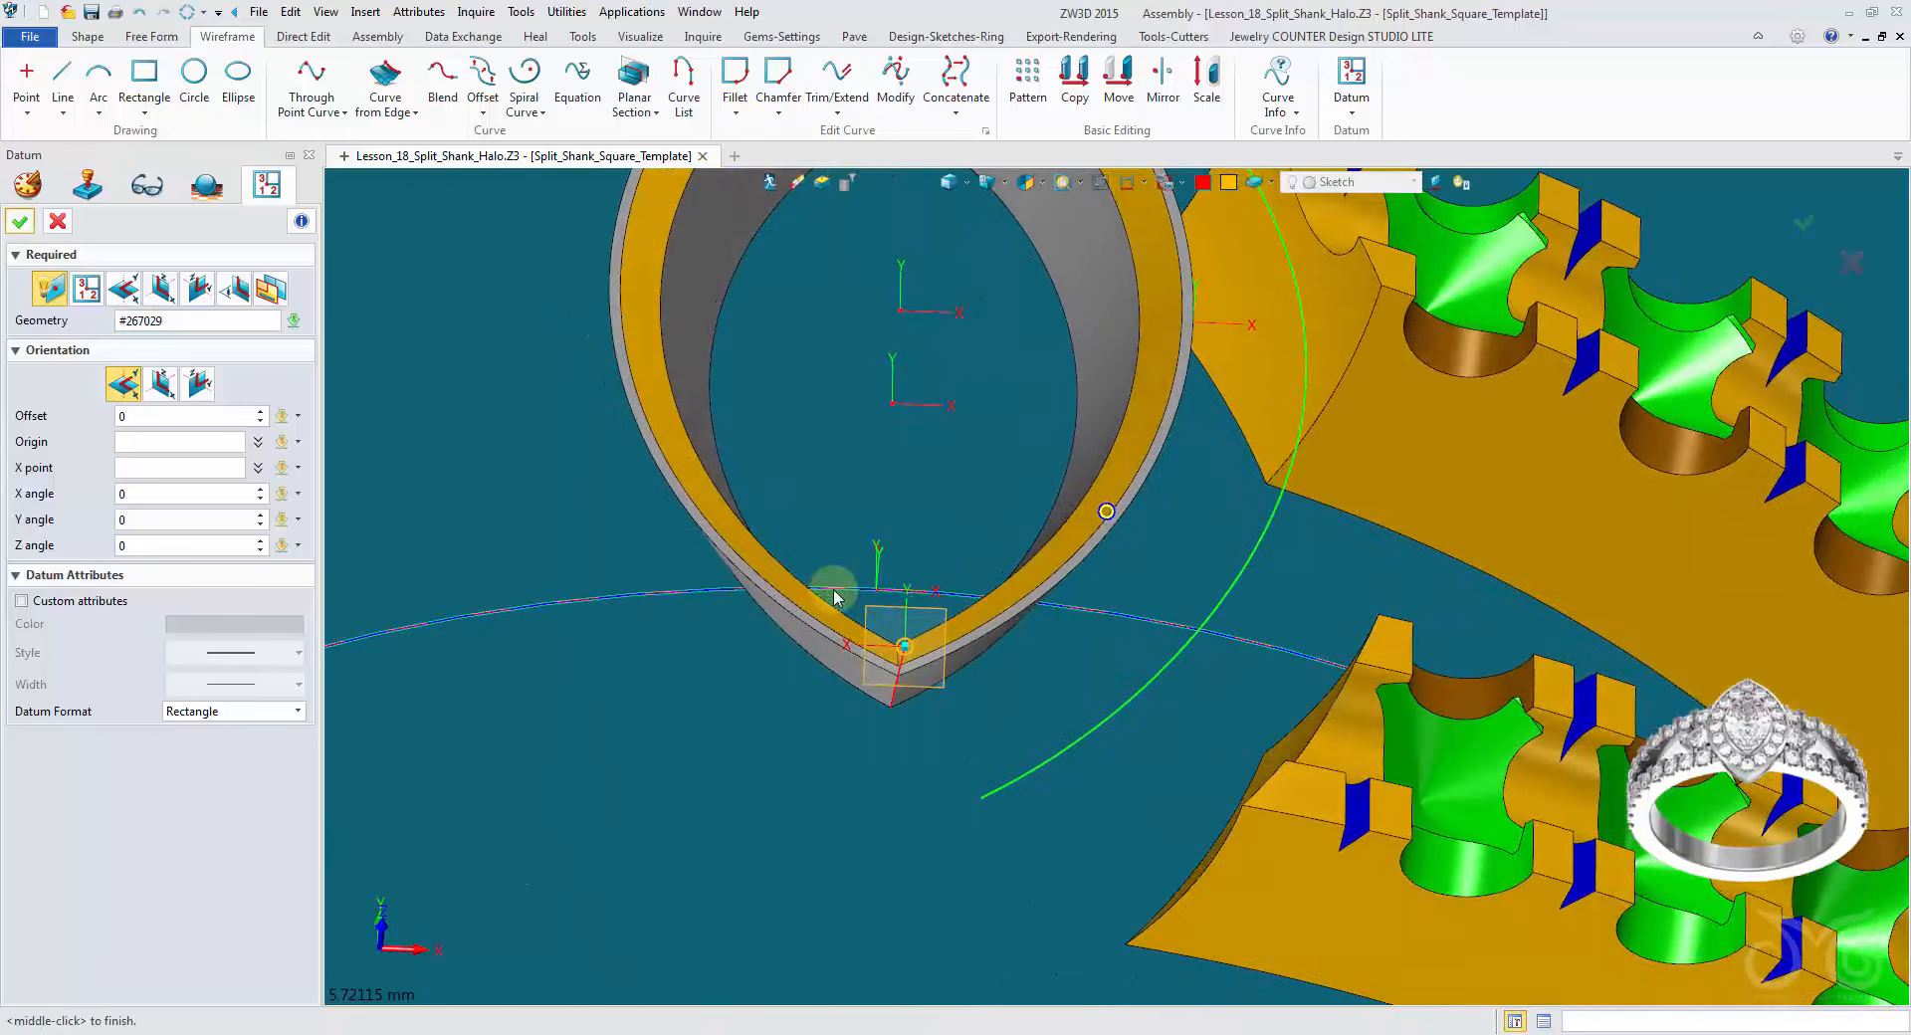
pyautogui.moveTo(874, 511); pyautogui.dragTo(925, 577, button='right')
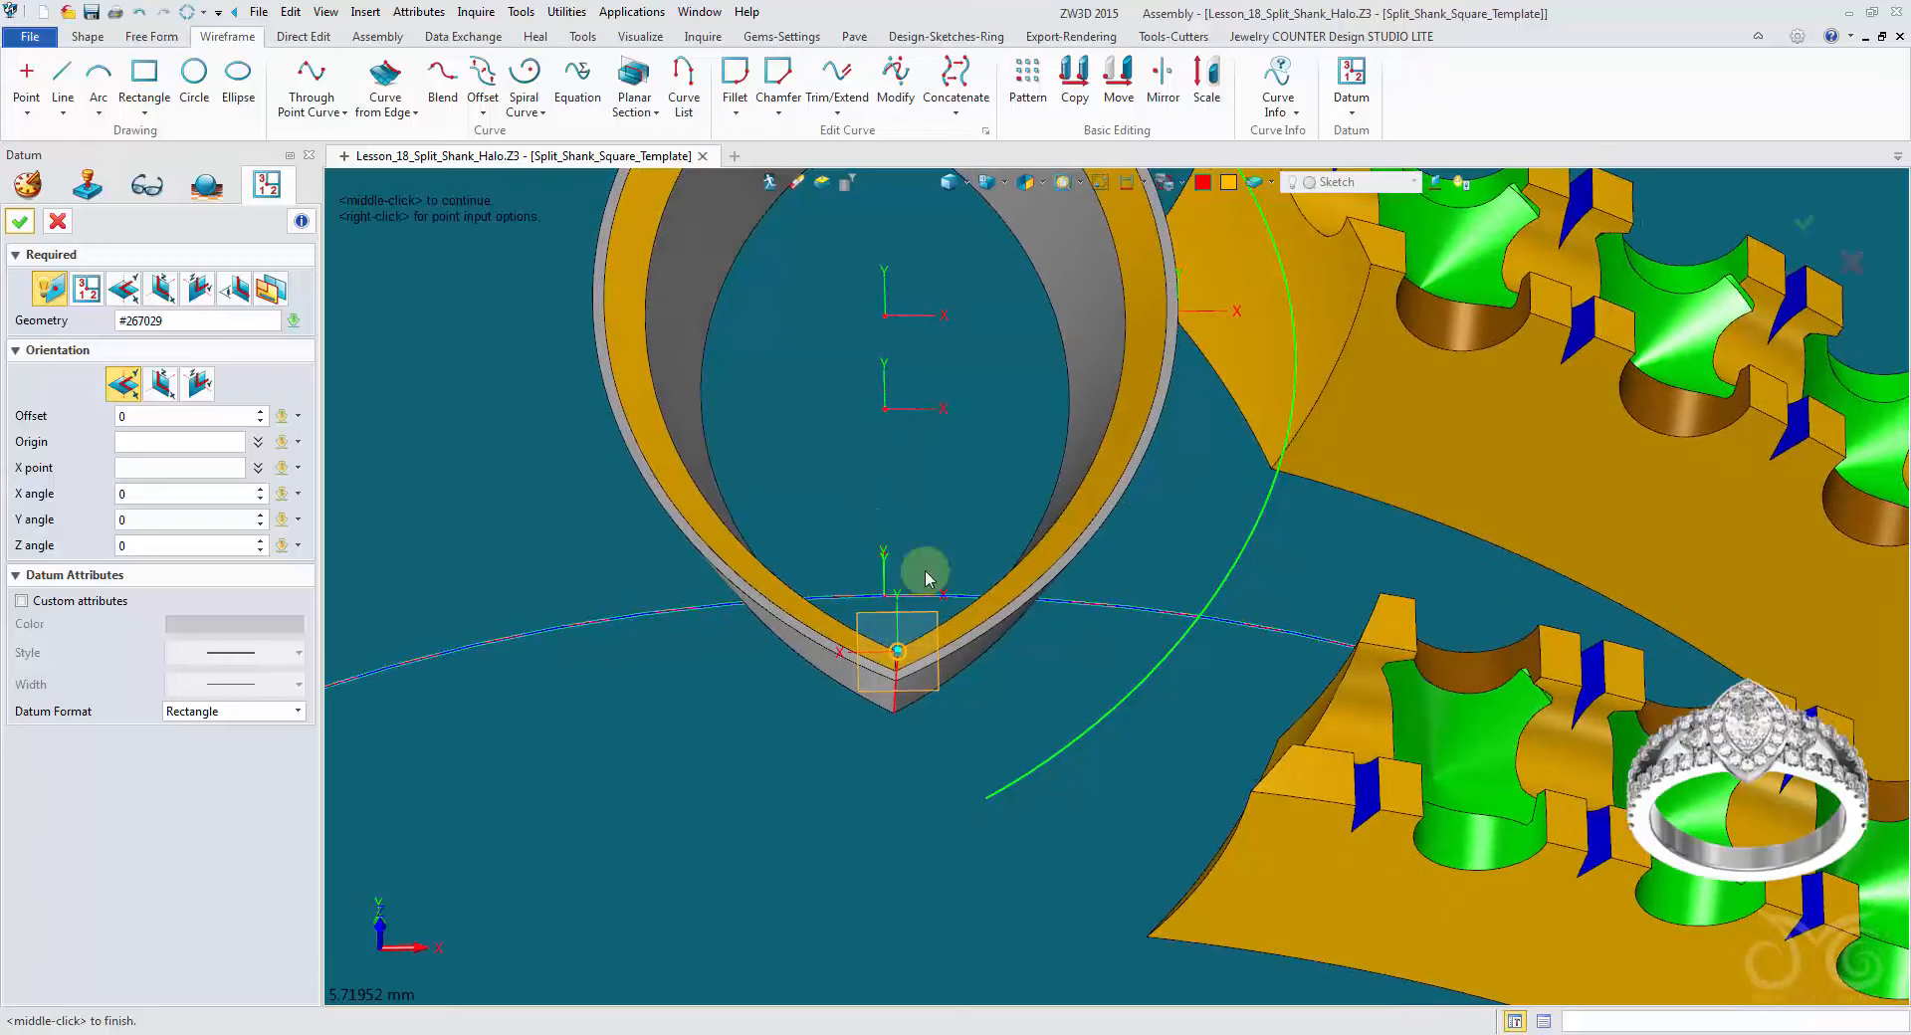
pyautogui.click(167, 518)
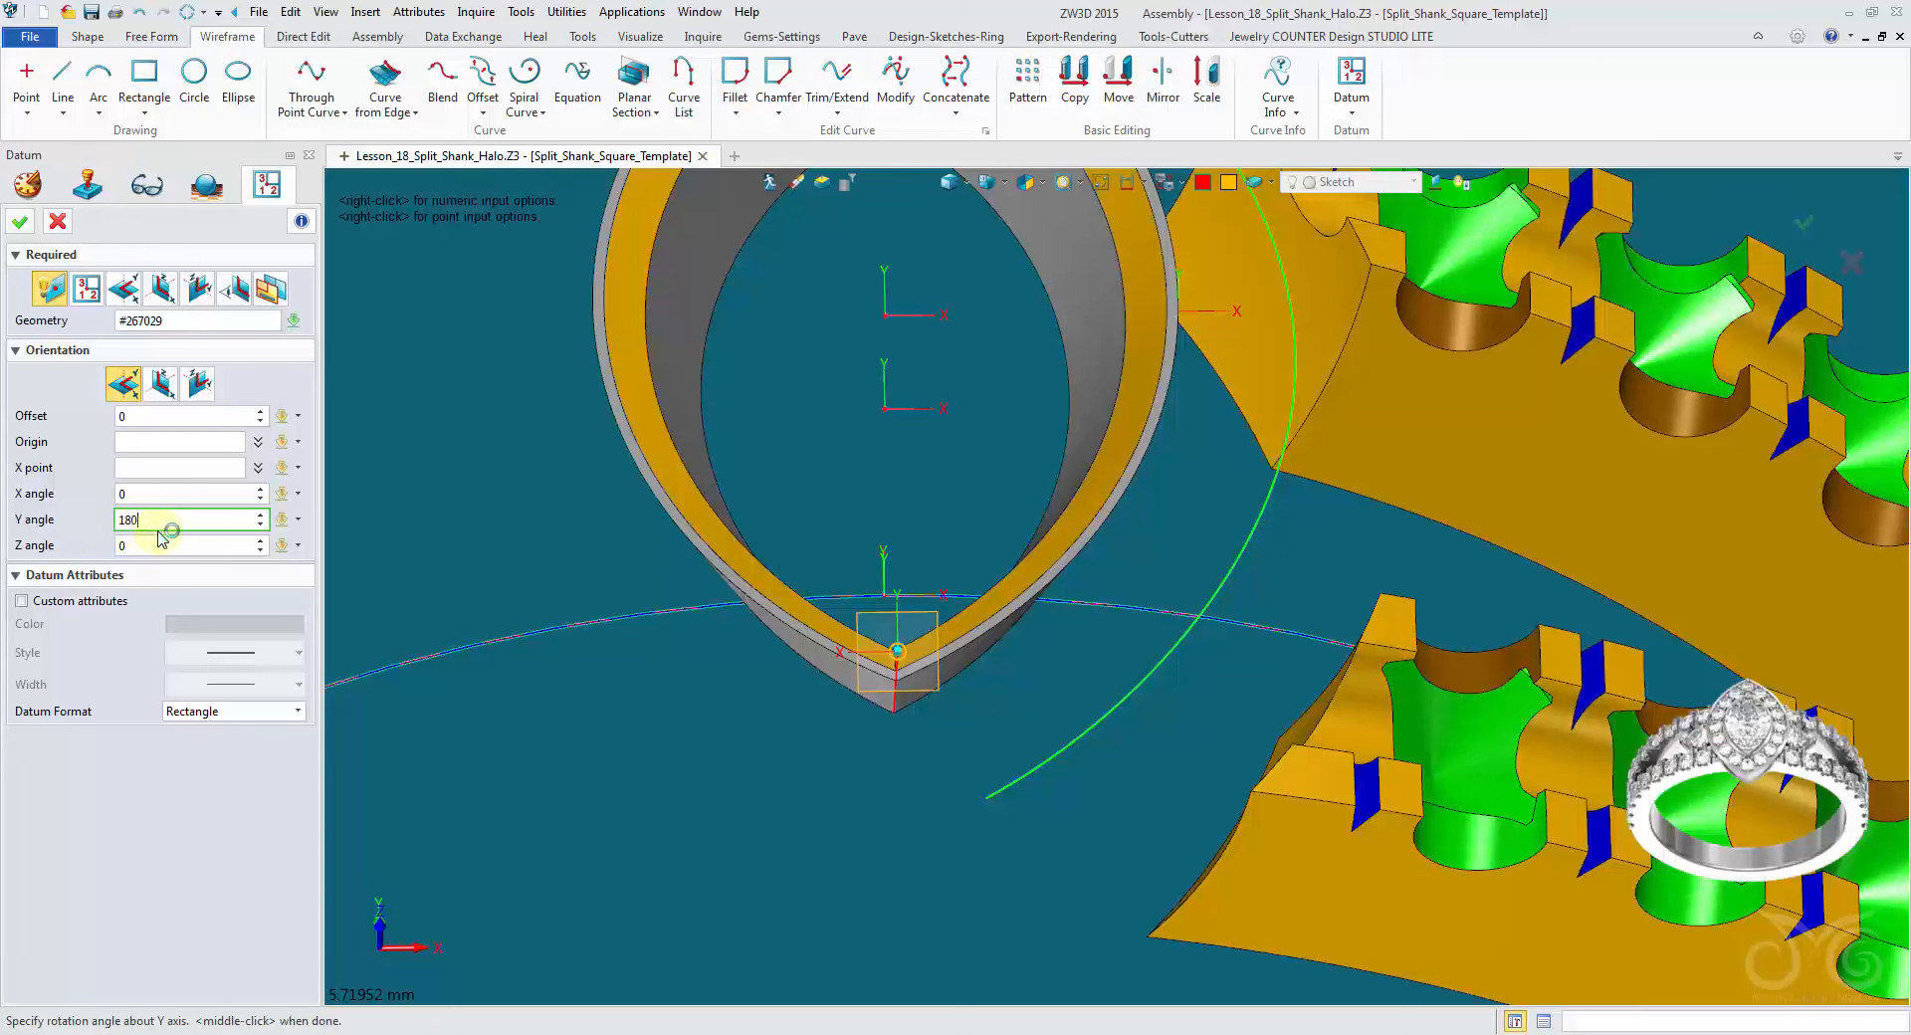
pyautogui.click(265, 719)
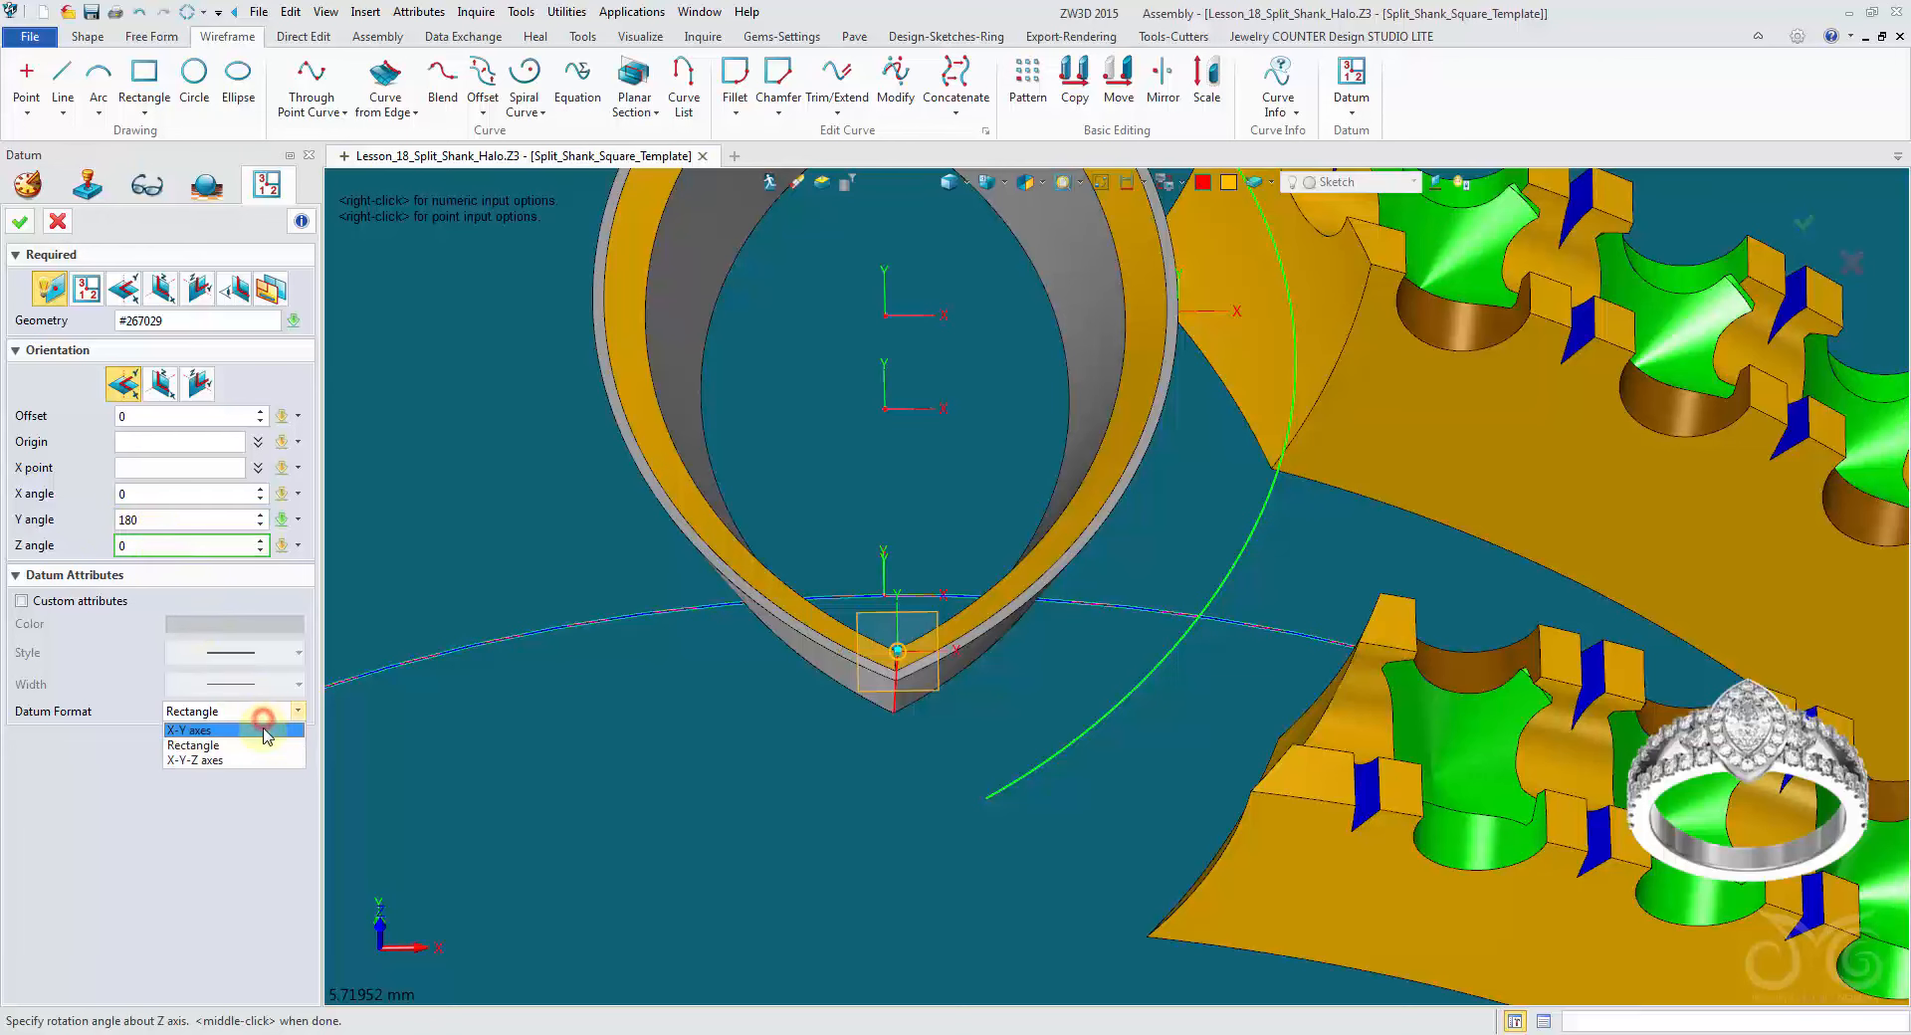
pyautogui.click(265, 731)
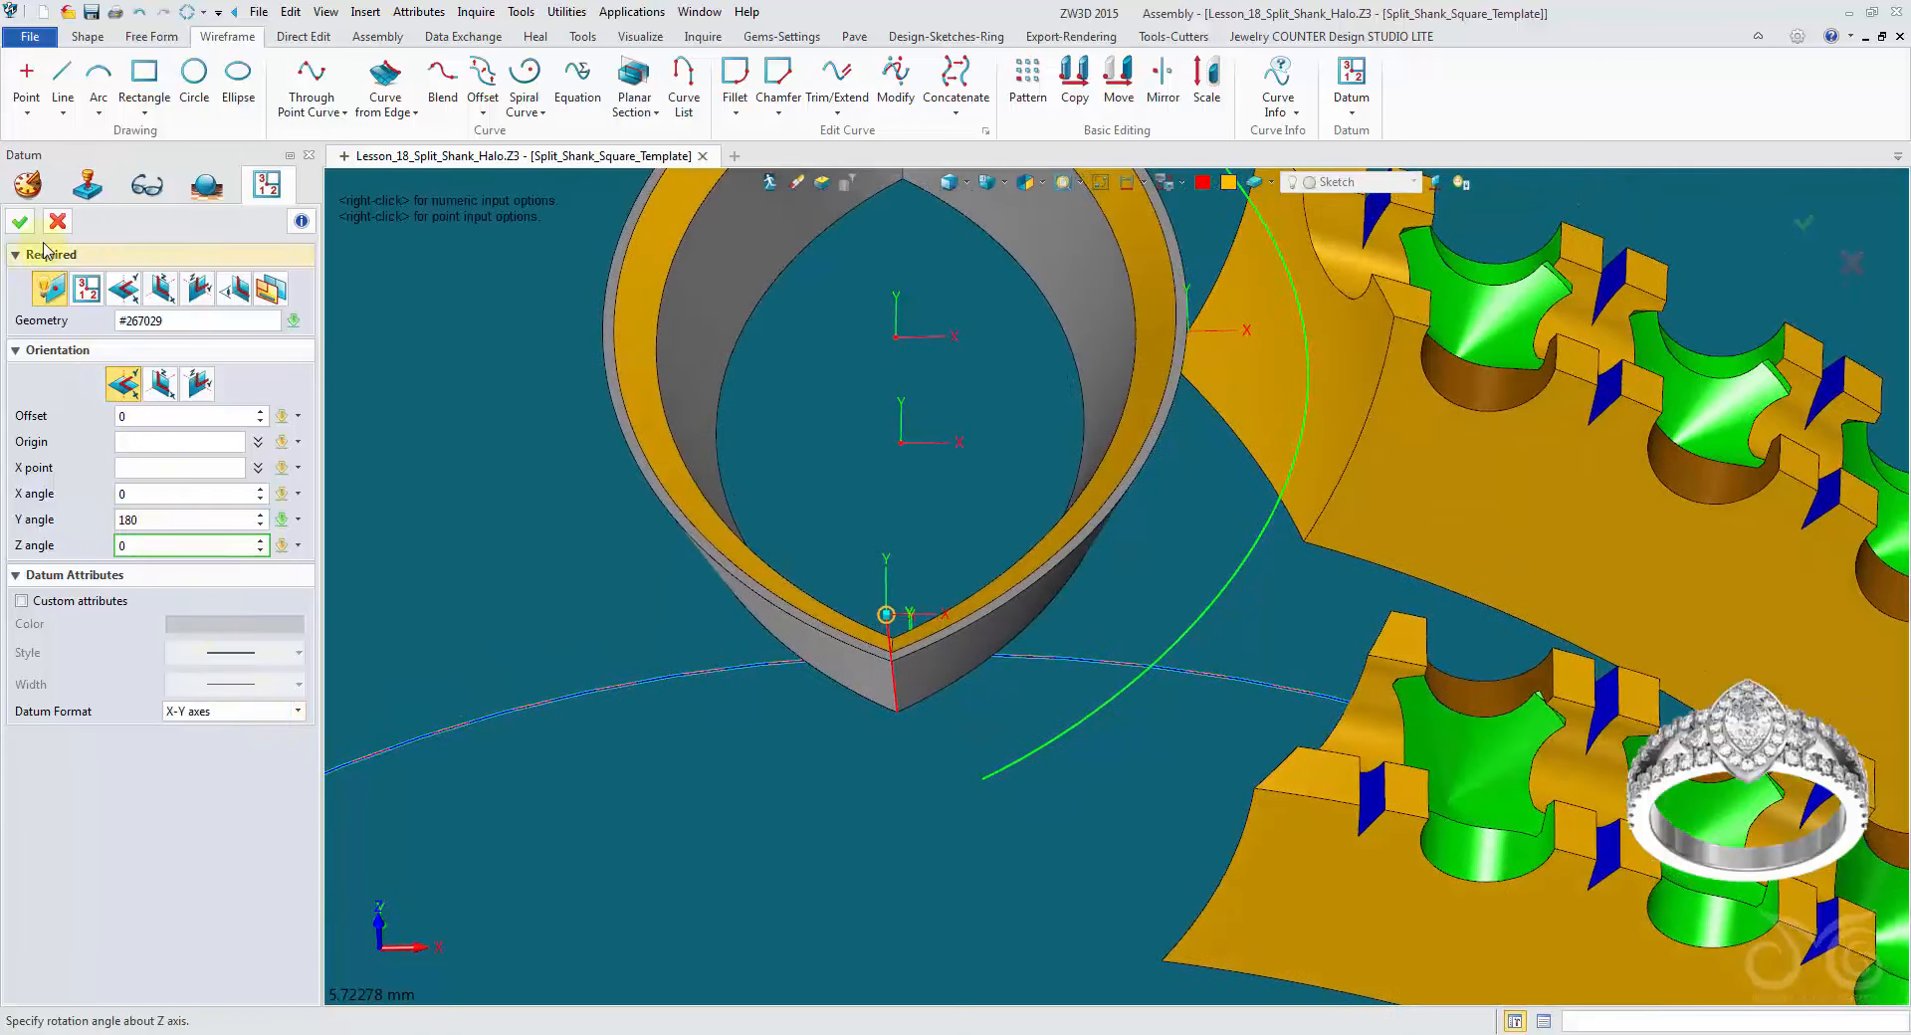
pyautogui.click(30, 228)
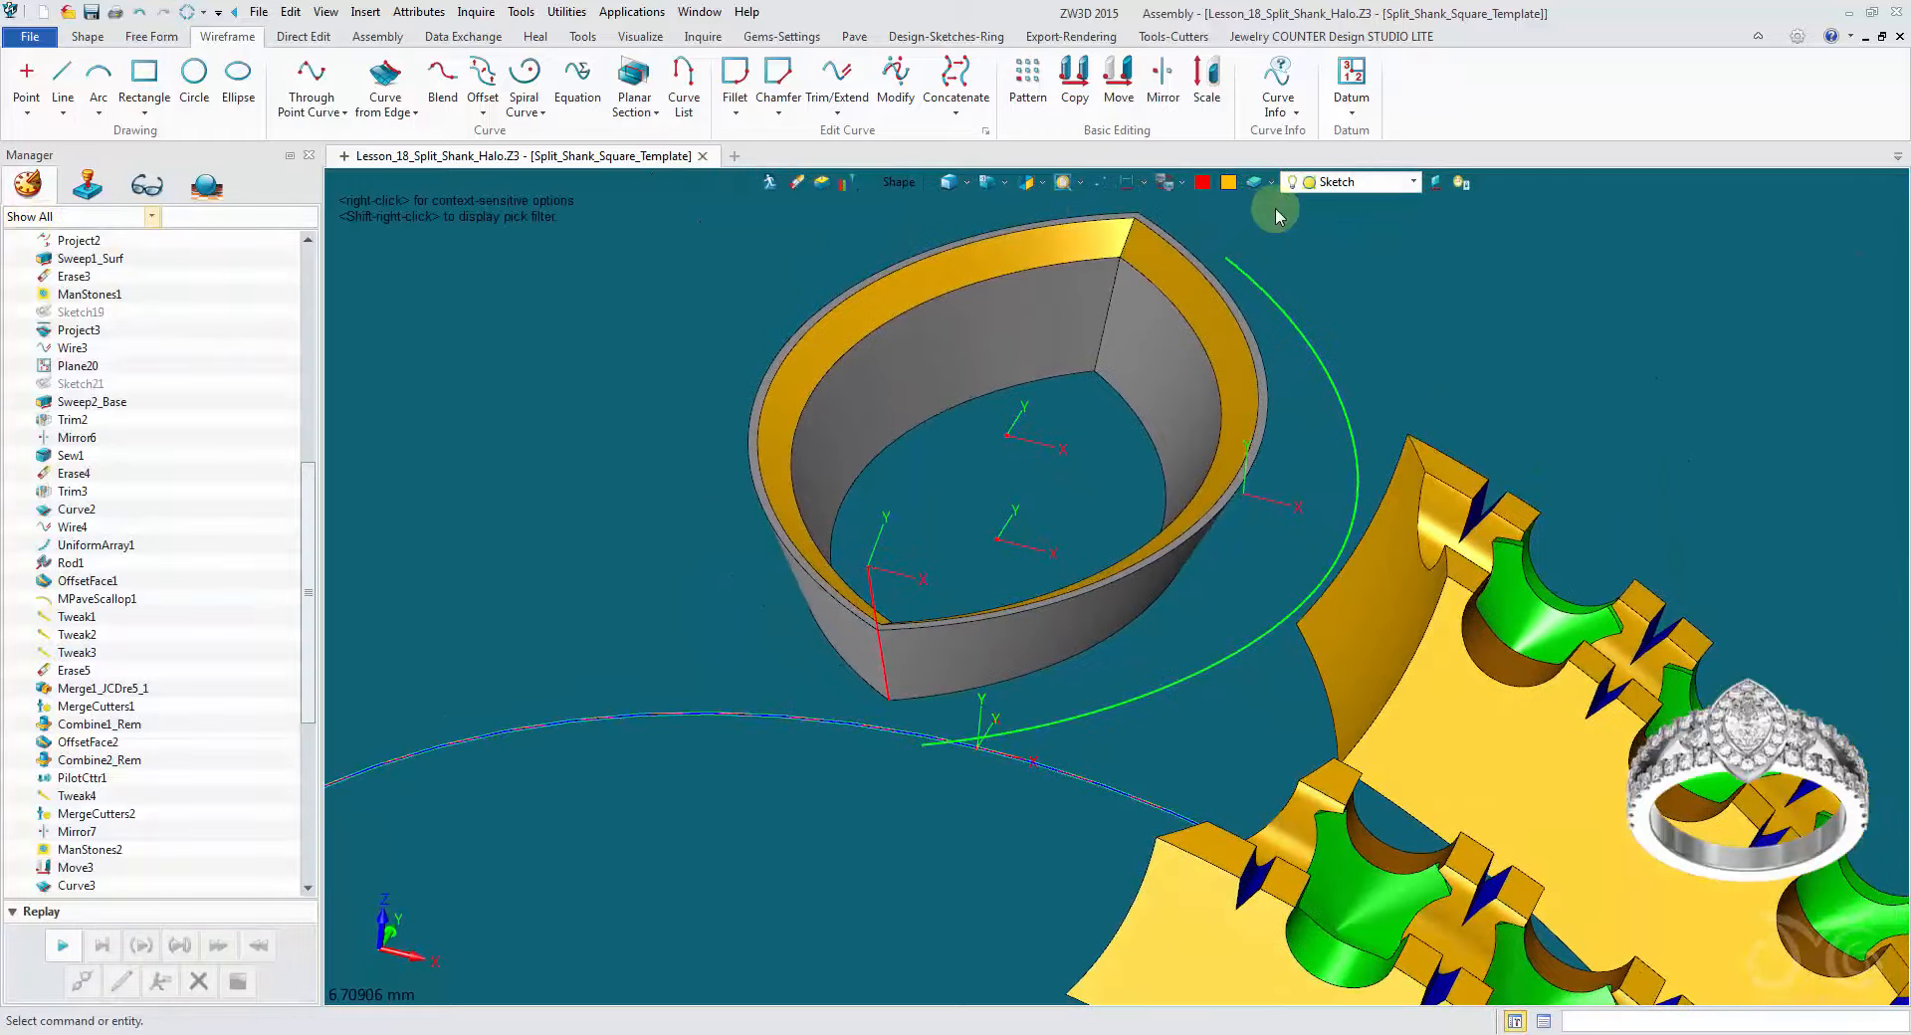
# Step: Turn on the Center Stone and Melee Stones layers and unblank the hidden halo metal and prongs
pyautogui.click(1327, 184)
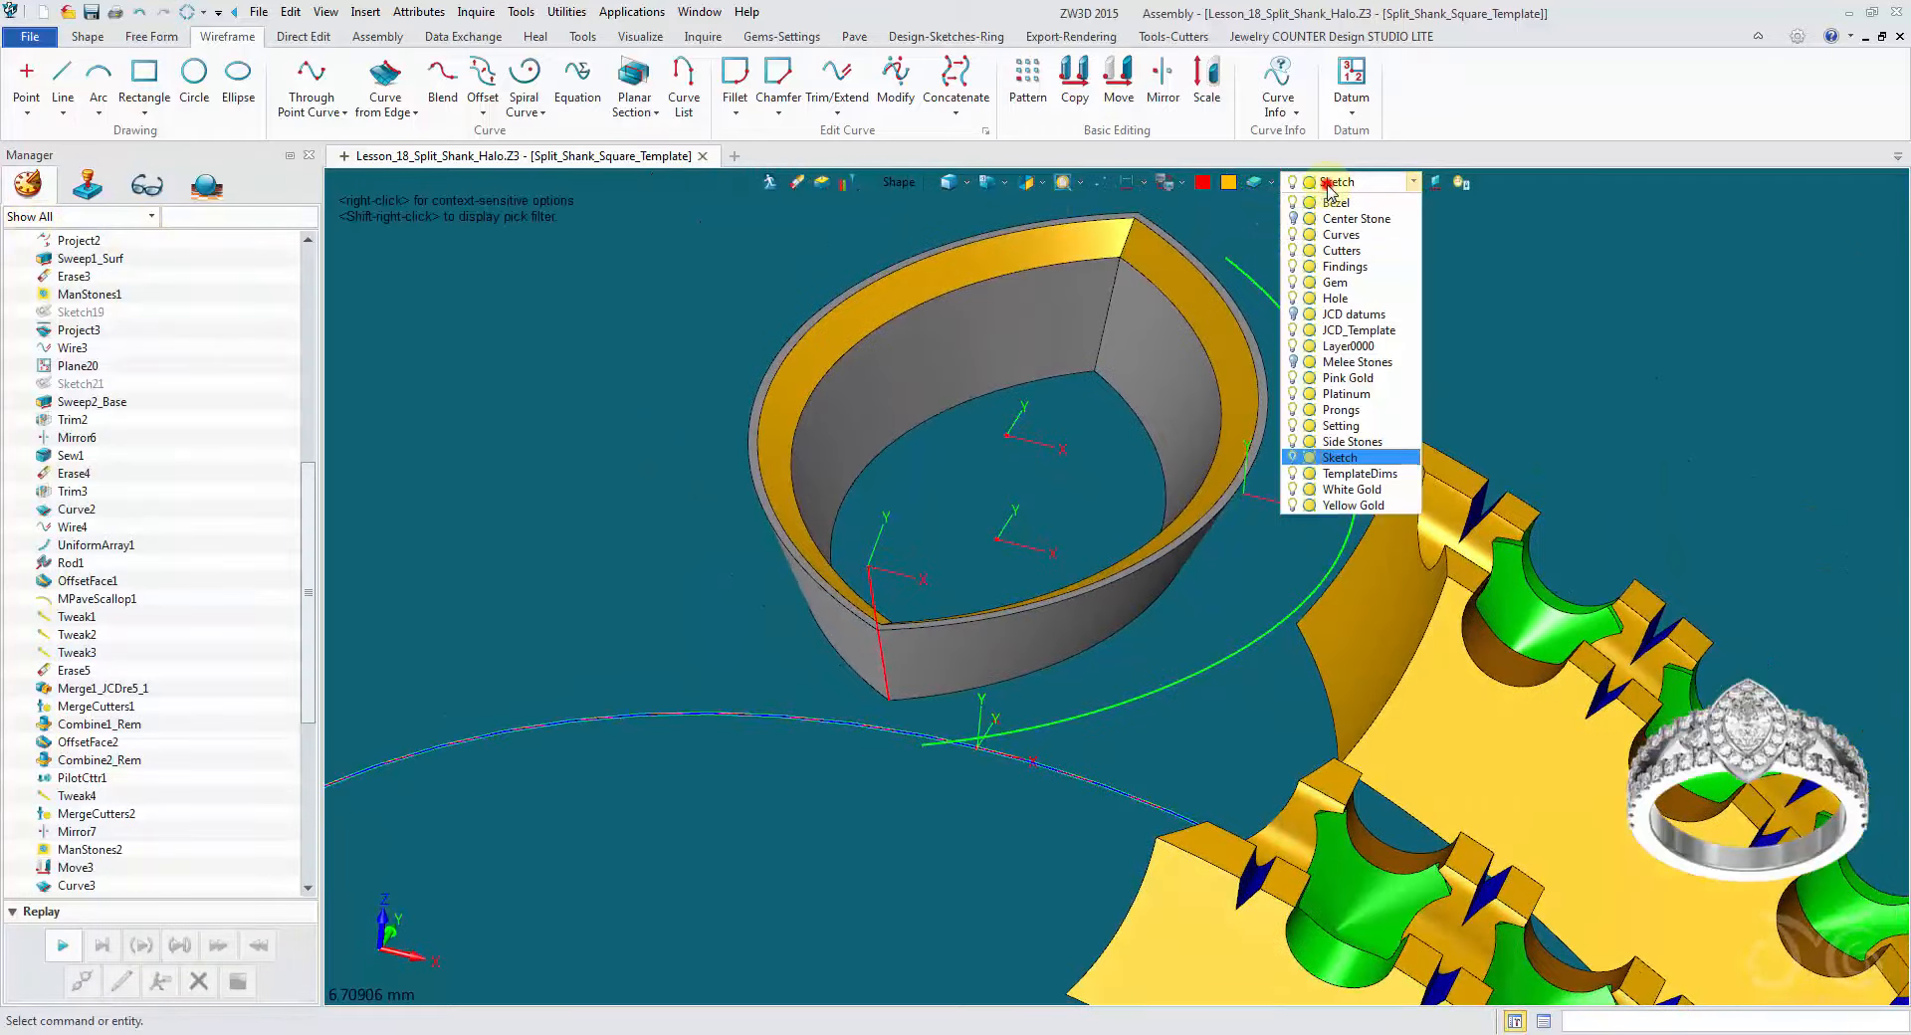
pyautogui.click(1293, 219)
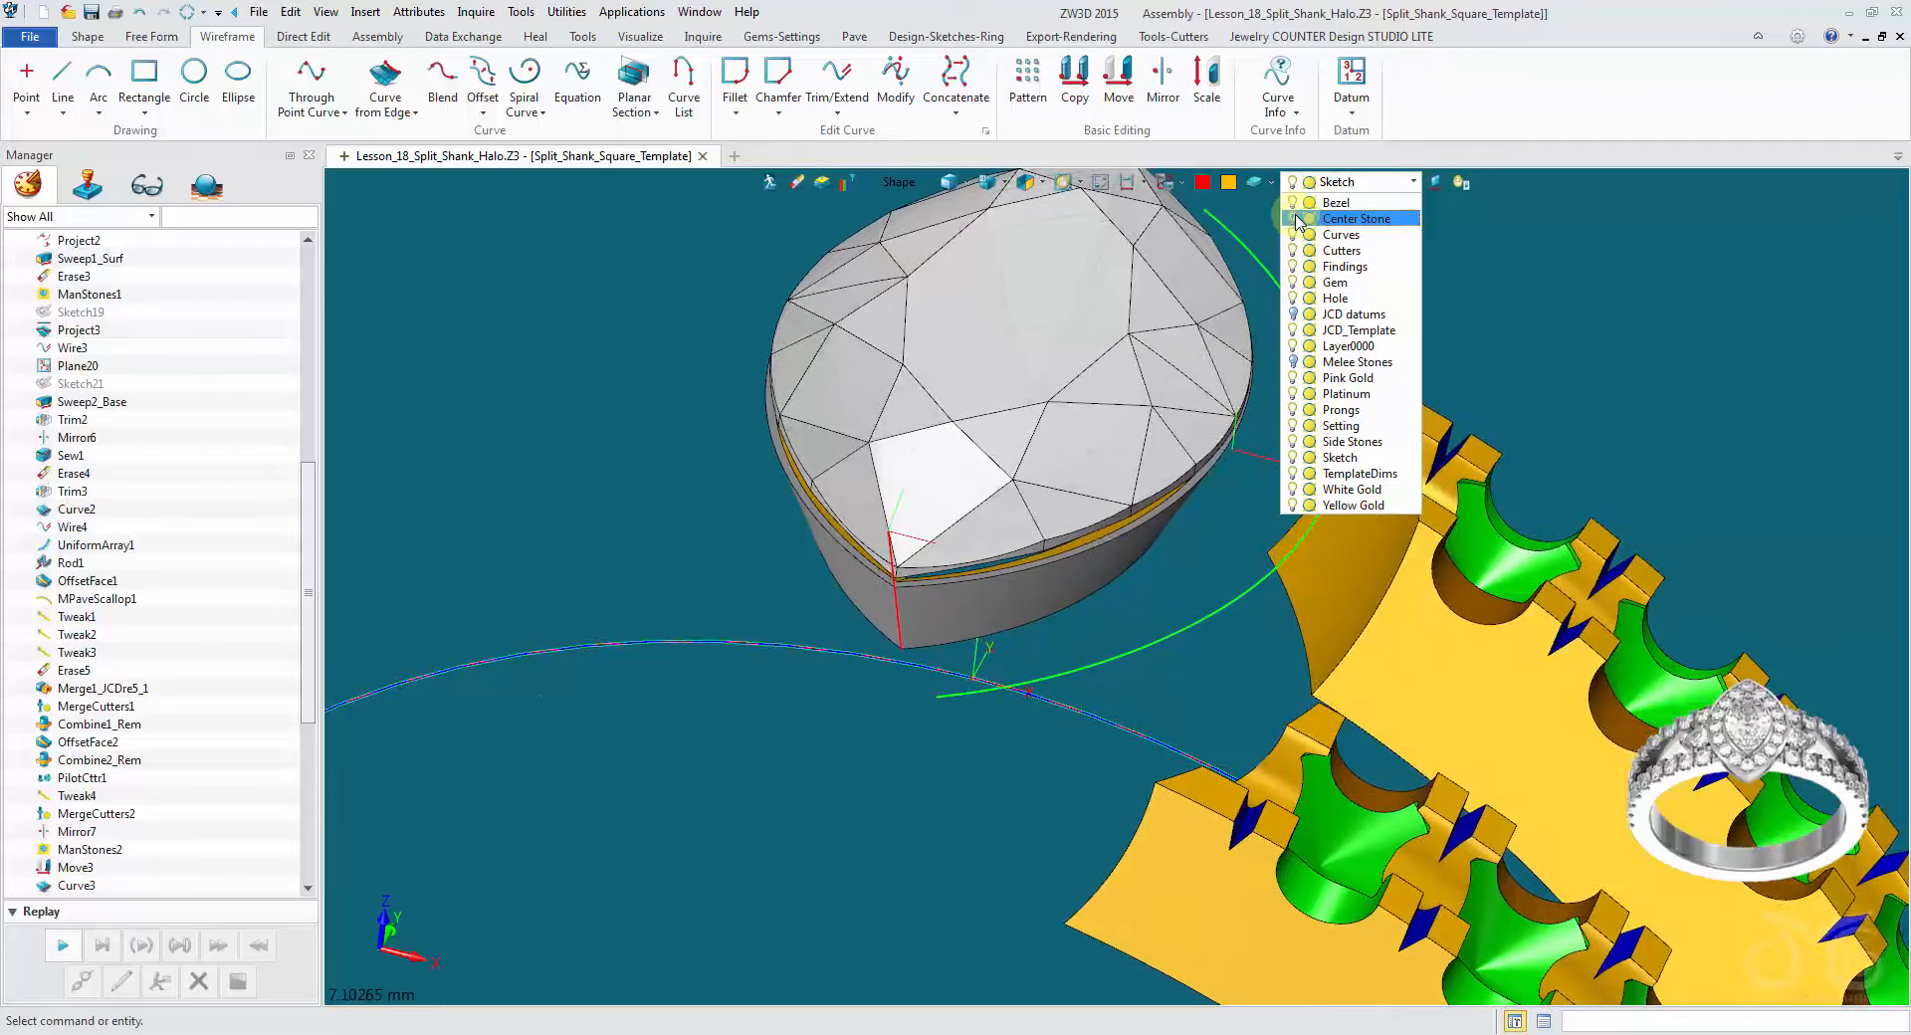
pyautogui.click(1292, 362)
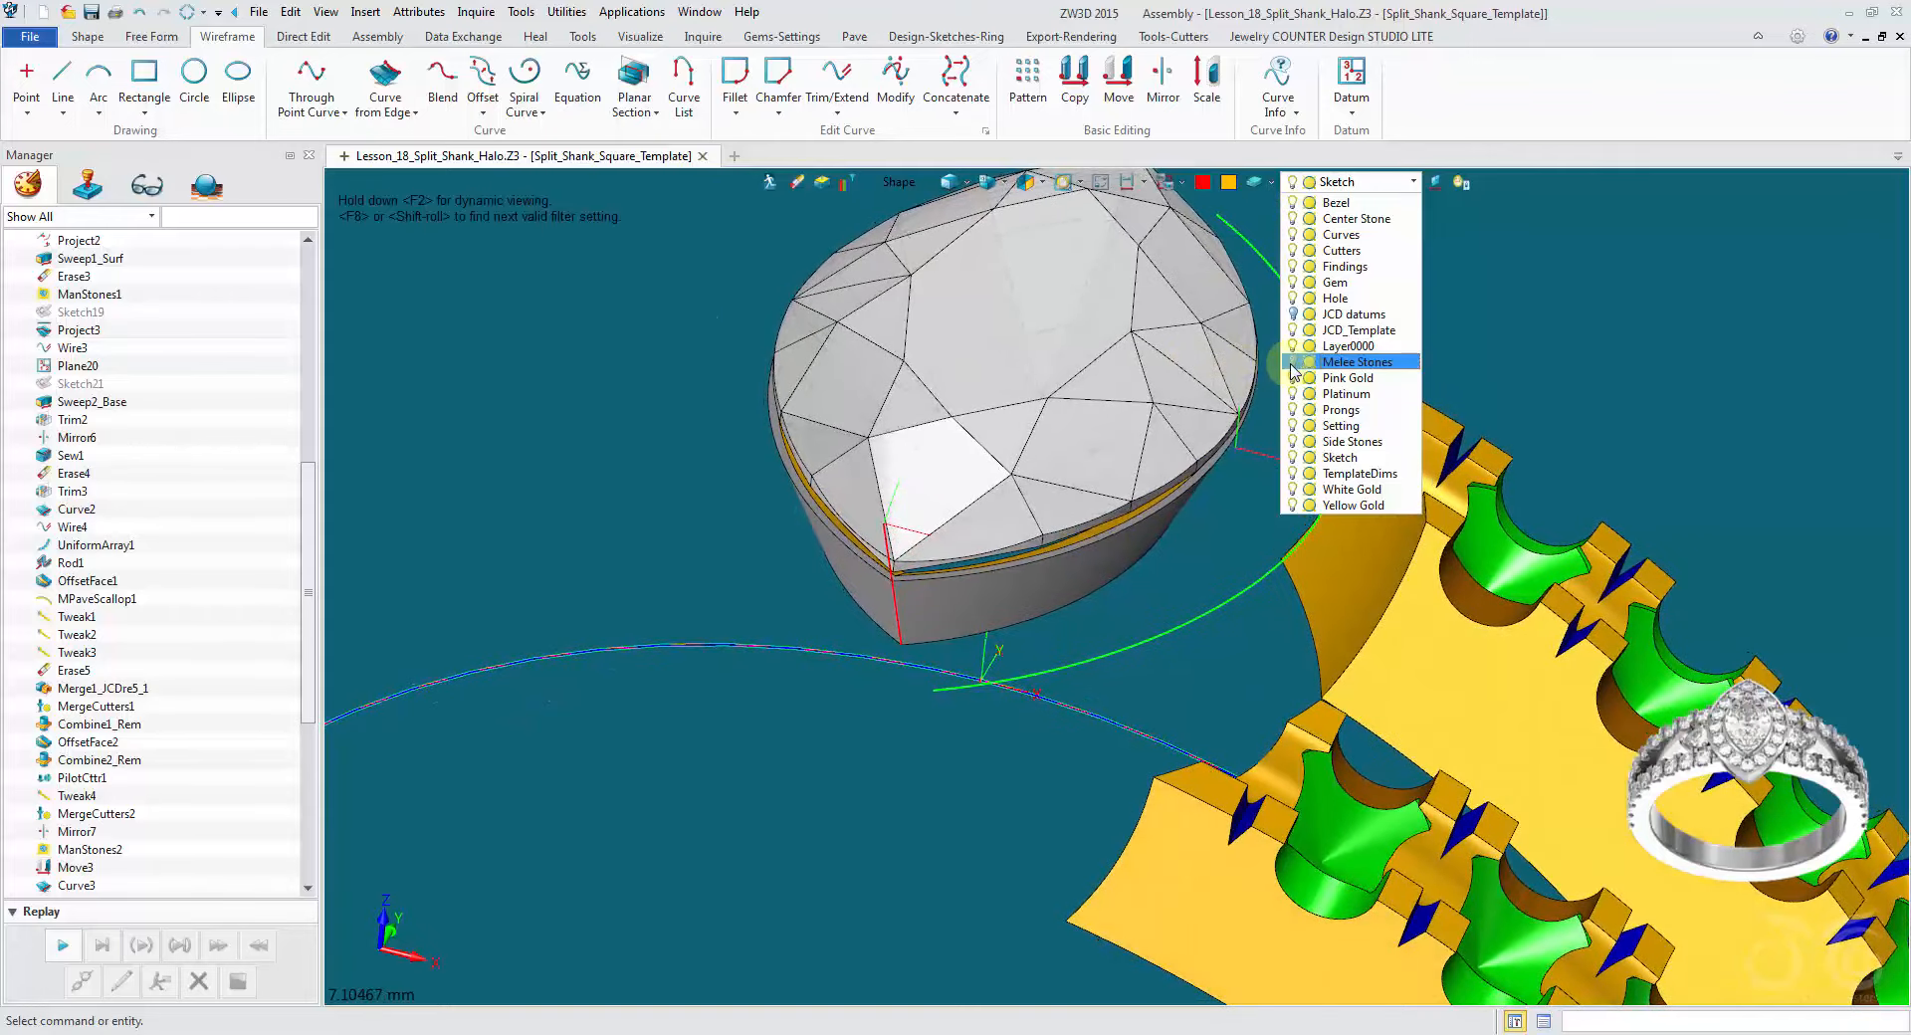
pyautogui.click(535, 266)
pyautogui.rightClick(535, 261)
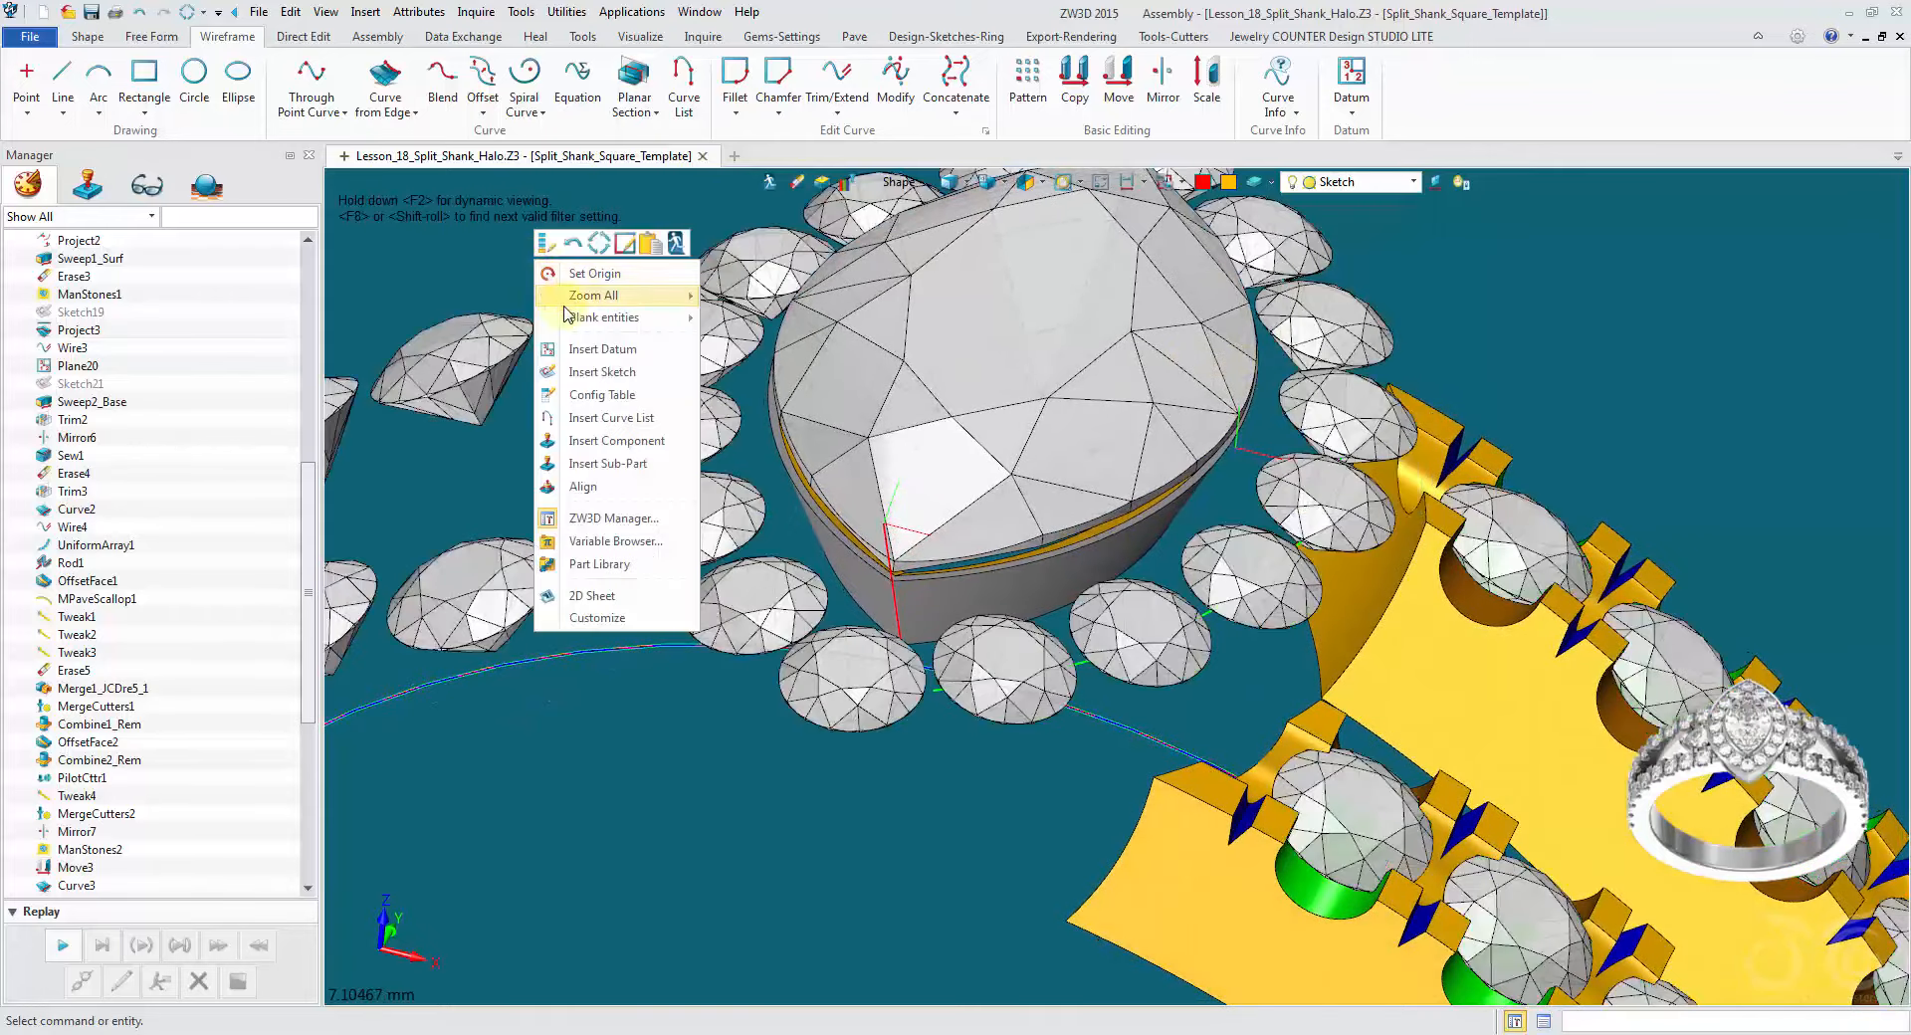
pyautogui.moveTo(607, 316)
pyautogui.click(787, 367)
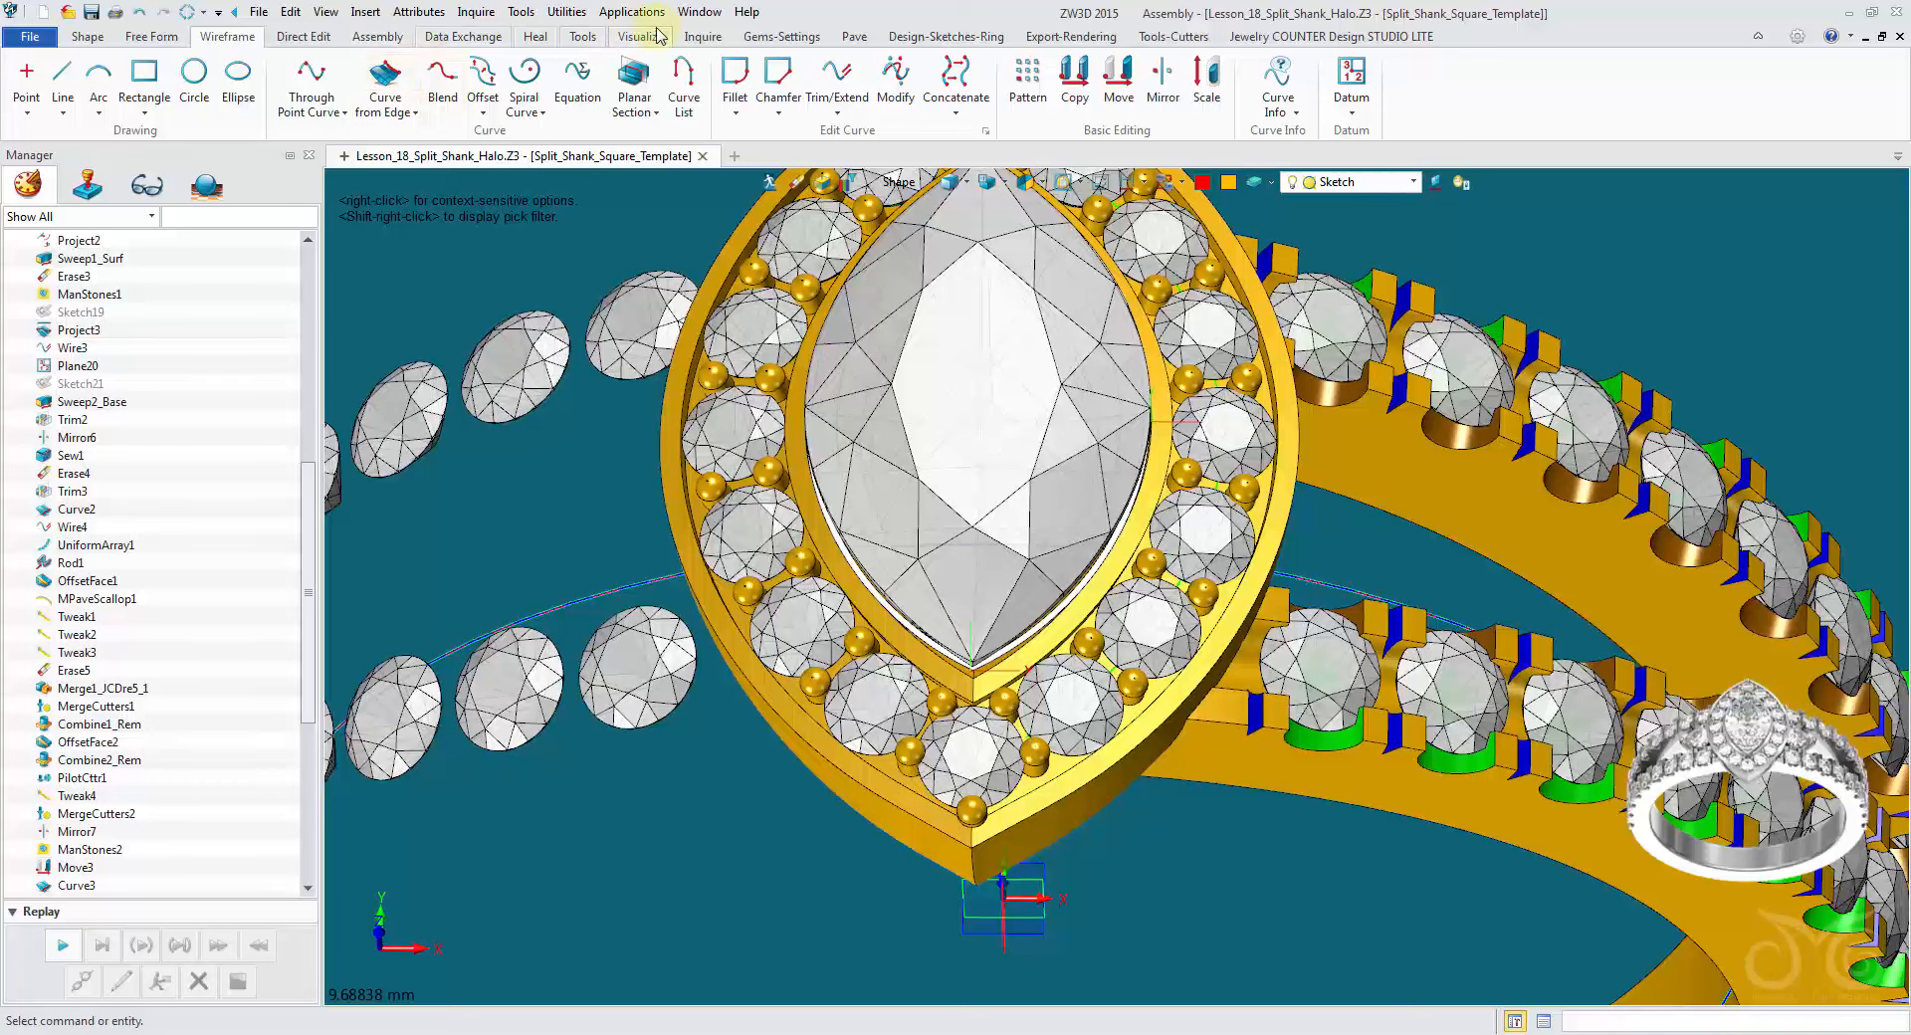
# Step: Insert a V-shaped prong sketch at the datum on the upper end of the red curve
pyautogui.click(784, 37)
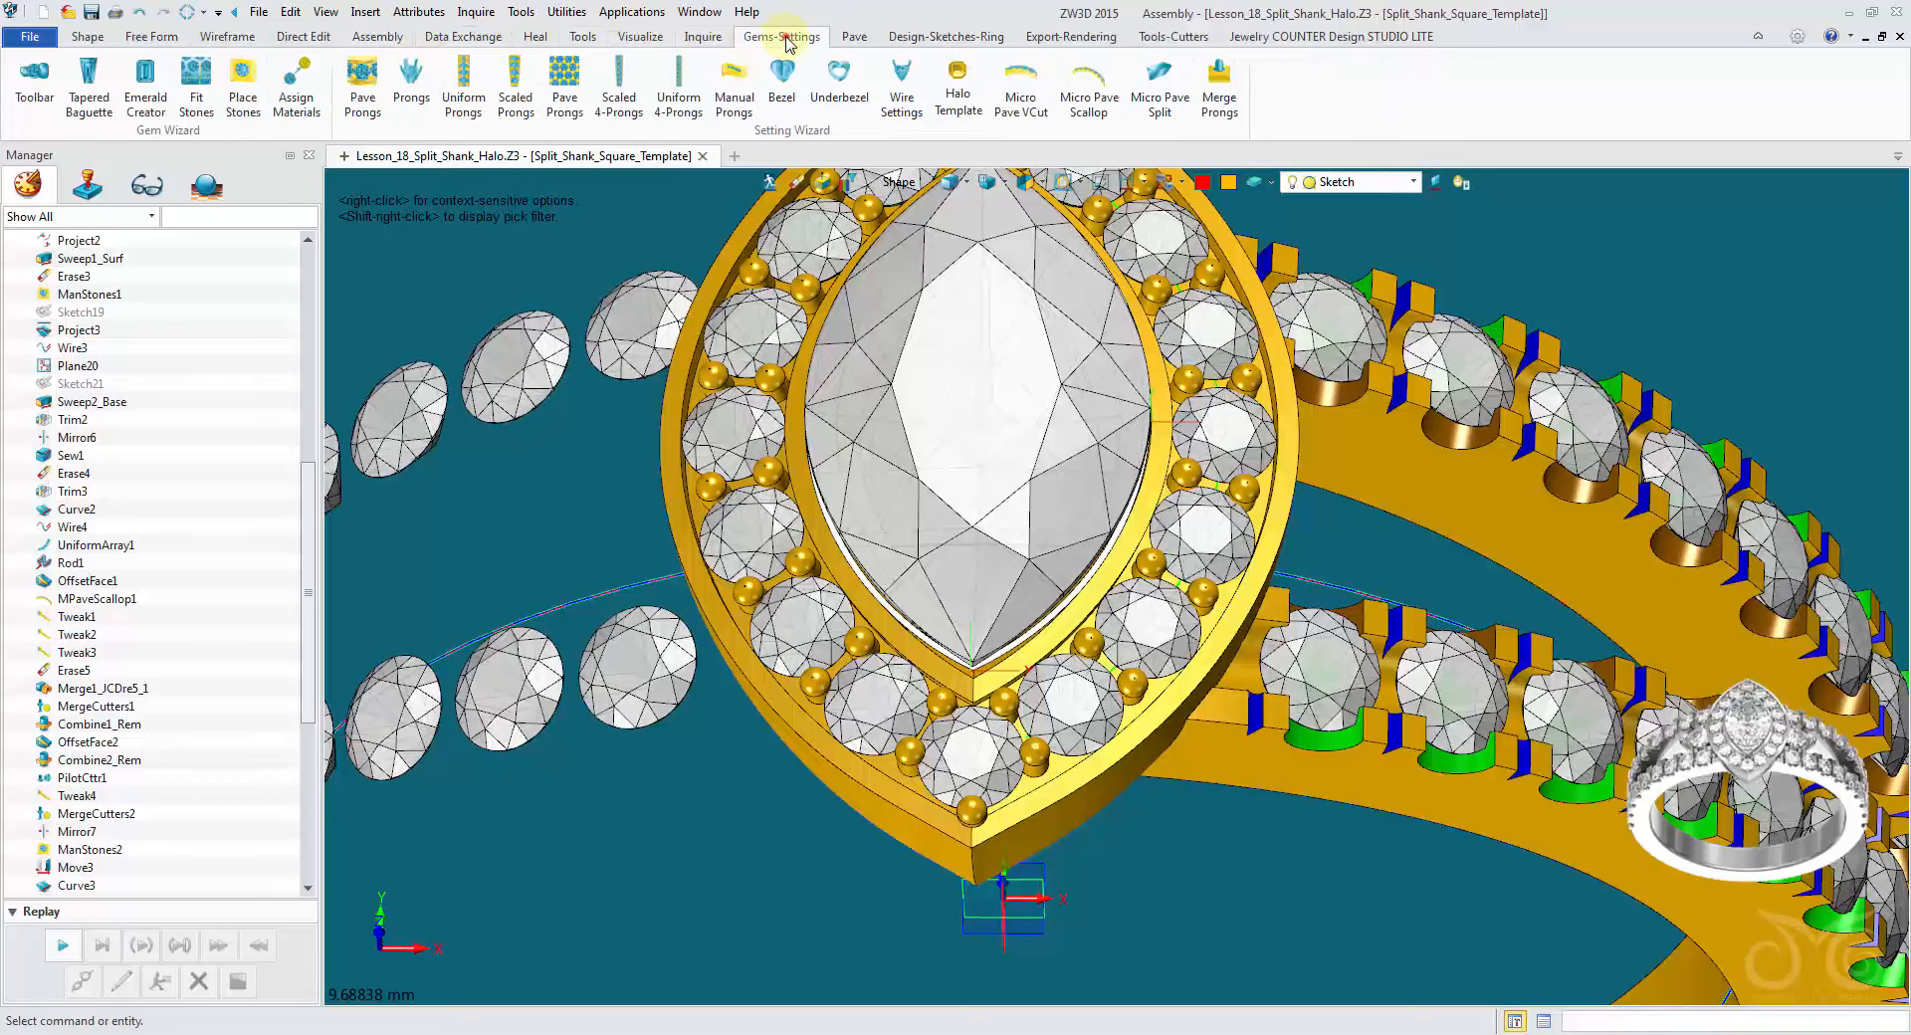
pyautogui.click(409, 97)
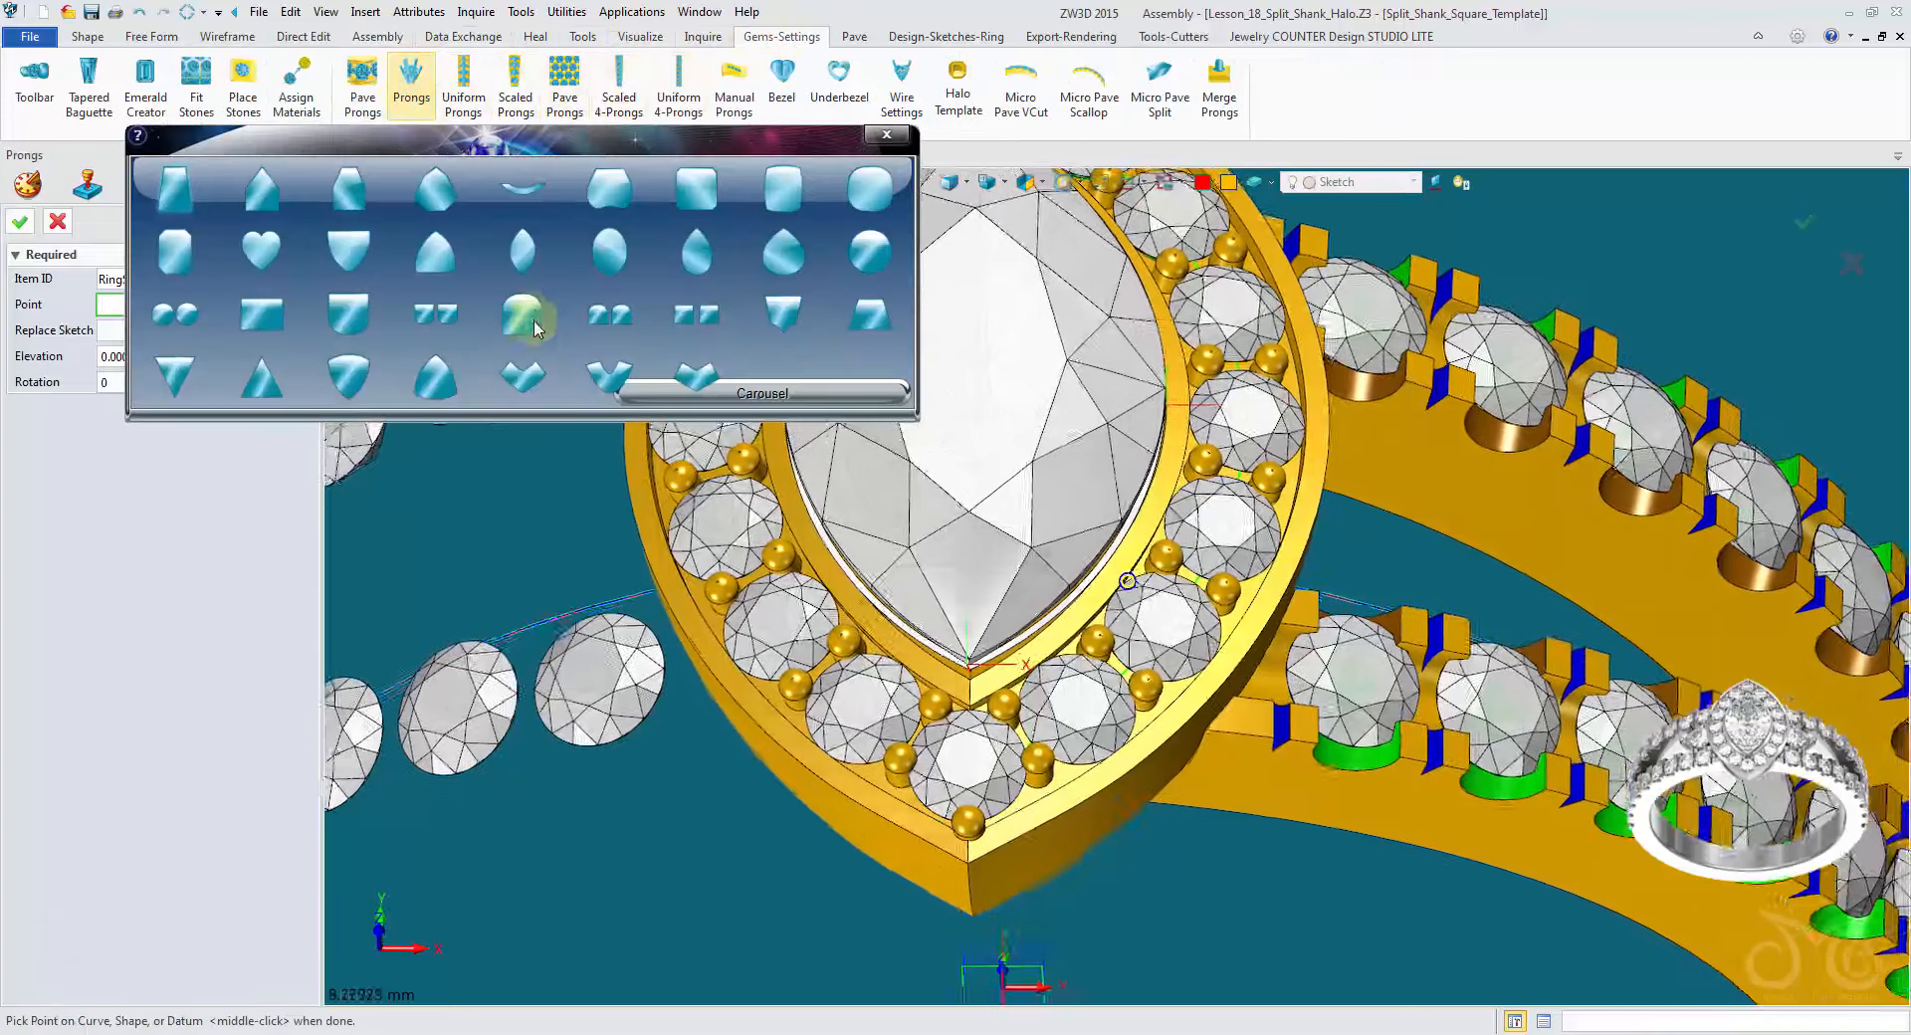
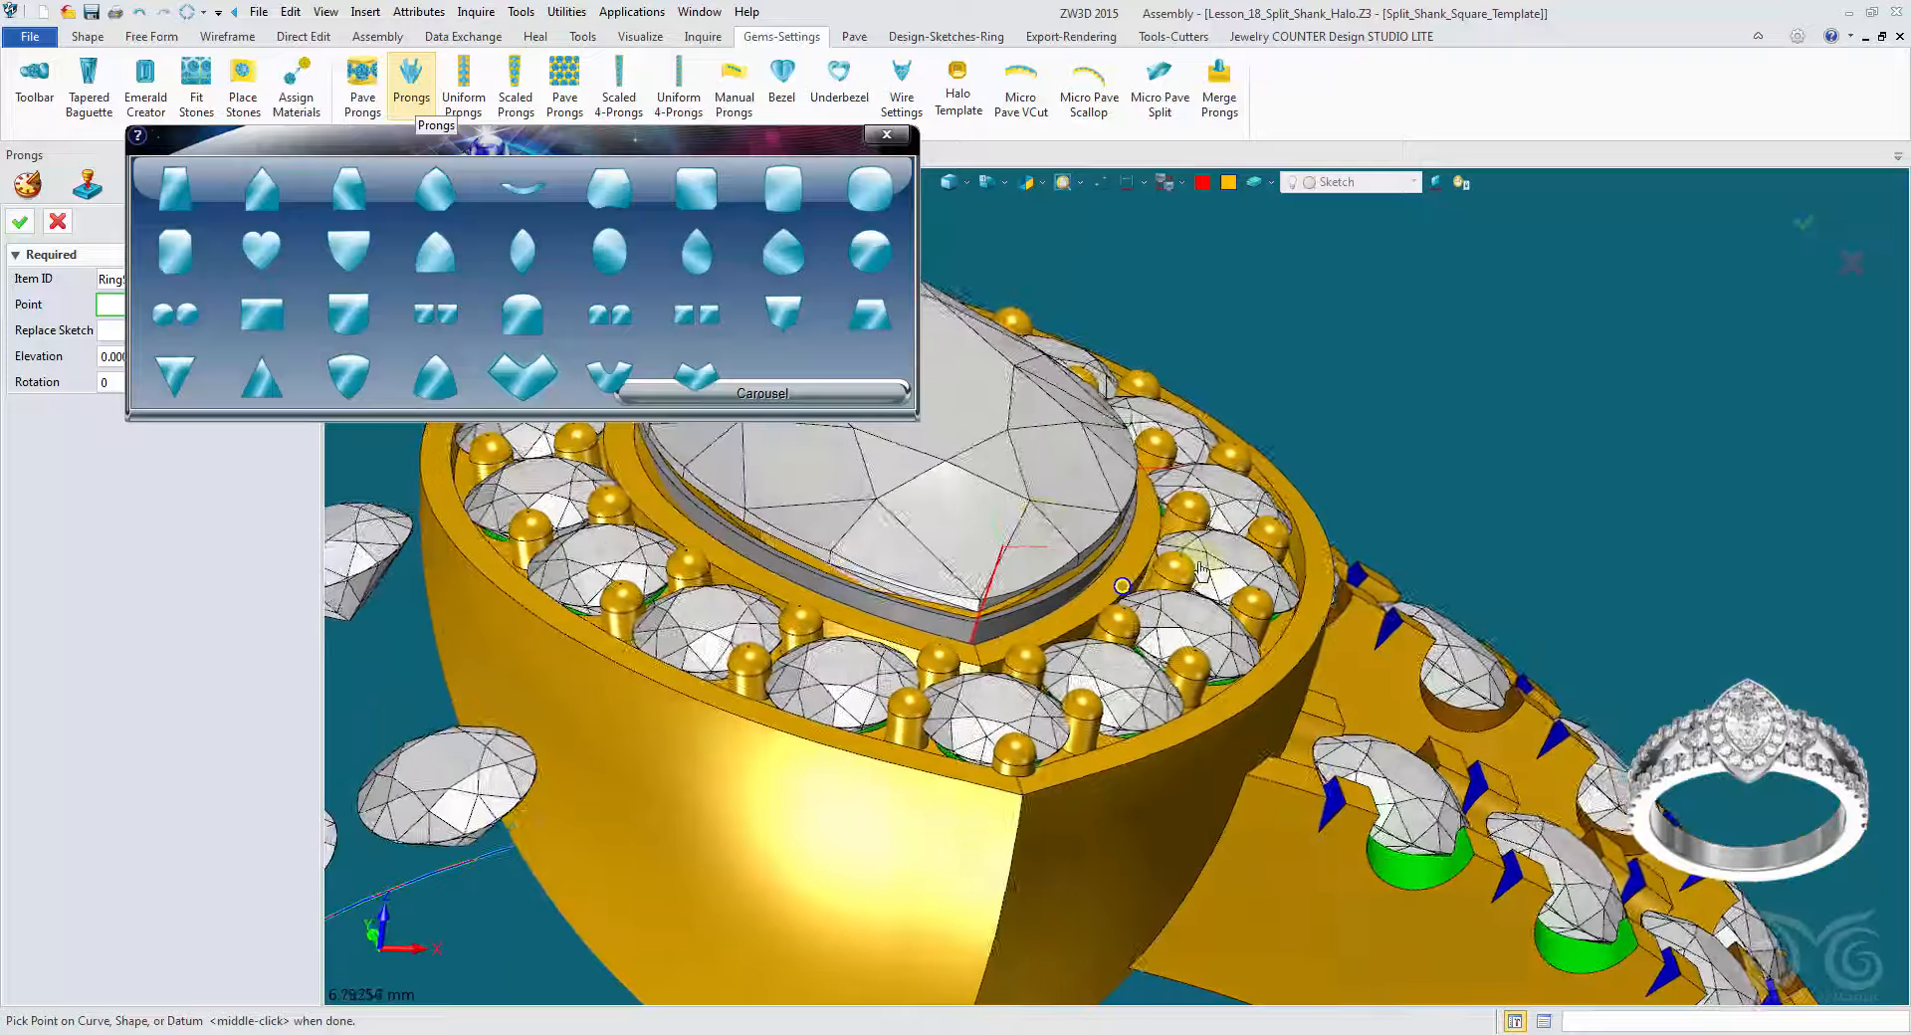
pyautogui.moveTo(1201, 572); pyautogui.dragTo(1307, 449, button='right')
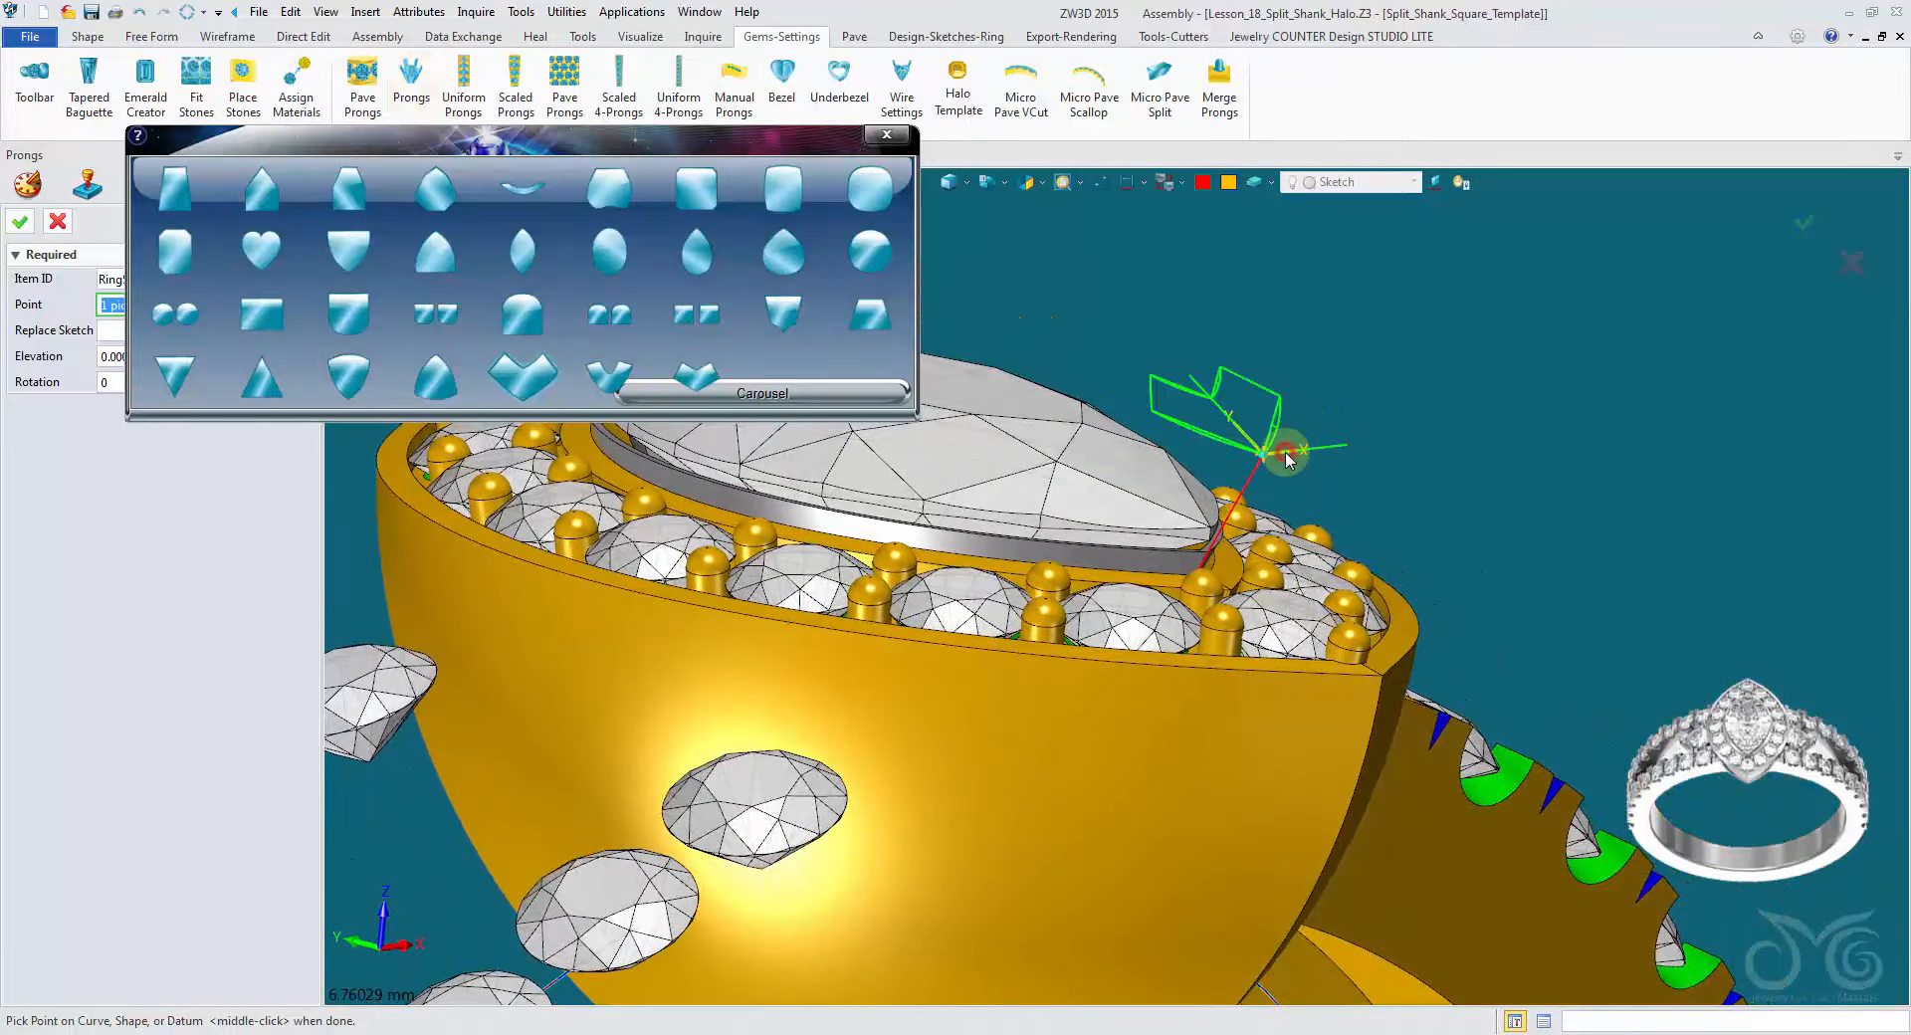
pyautogui.moveTo(179, 193); pyautogui.dragTo(256, 182)
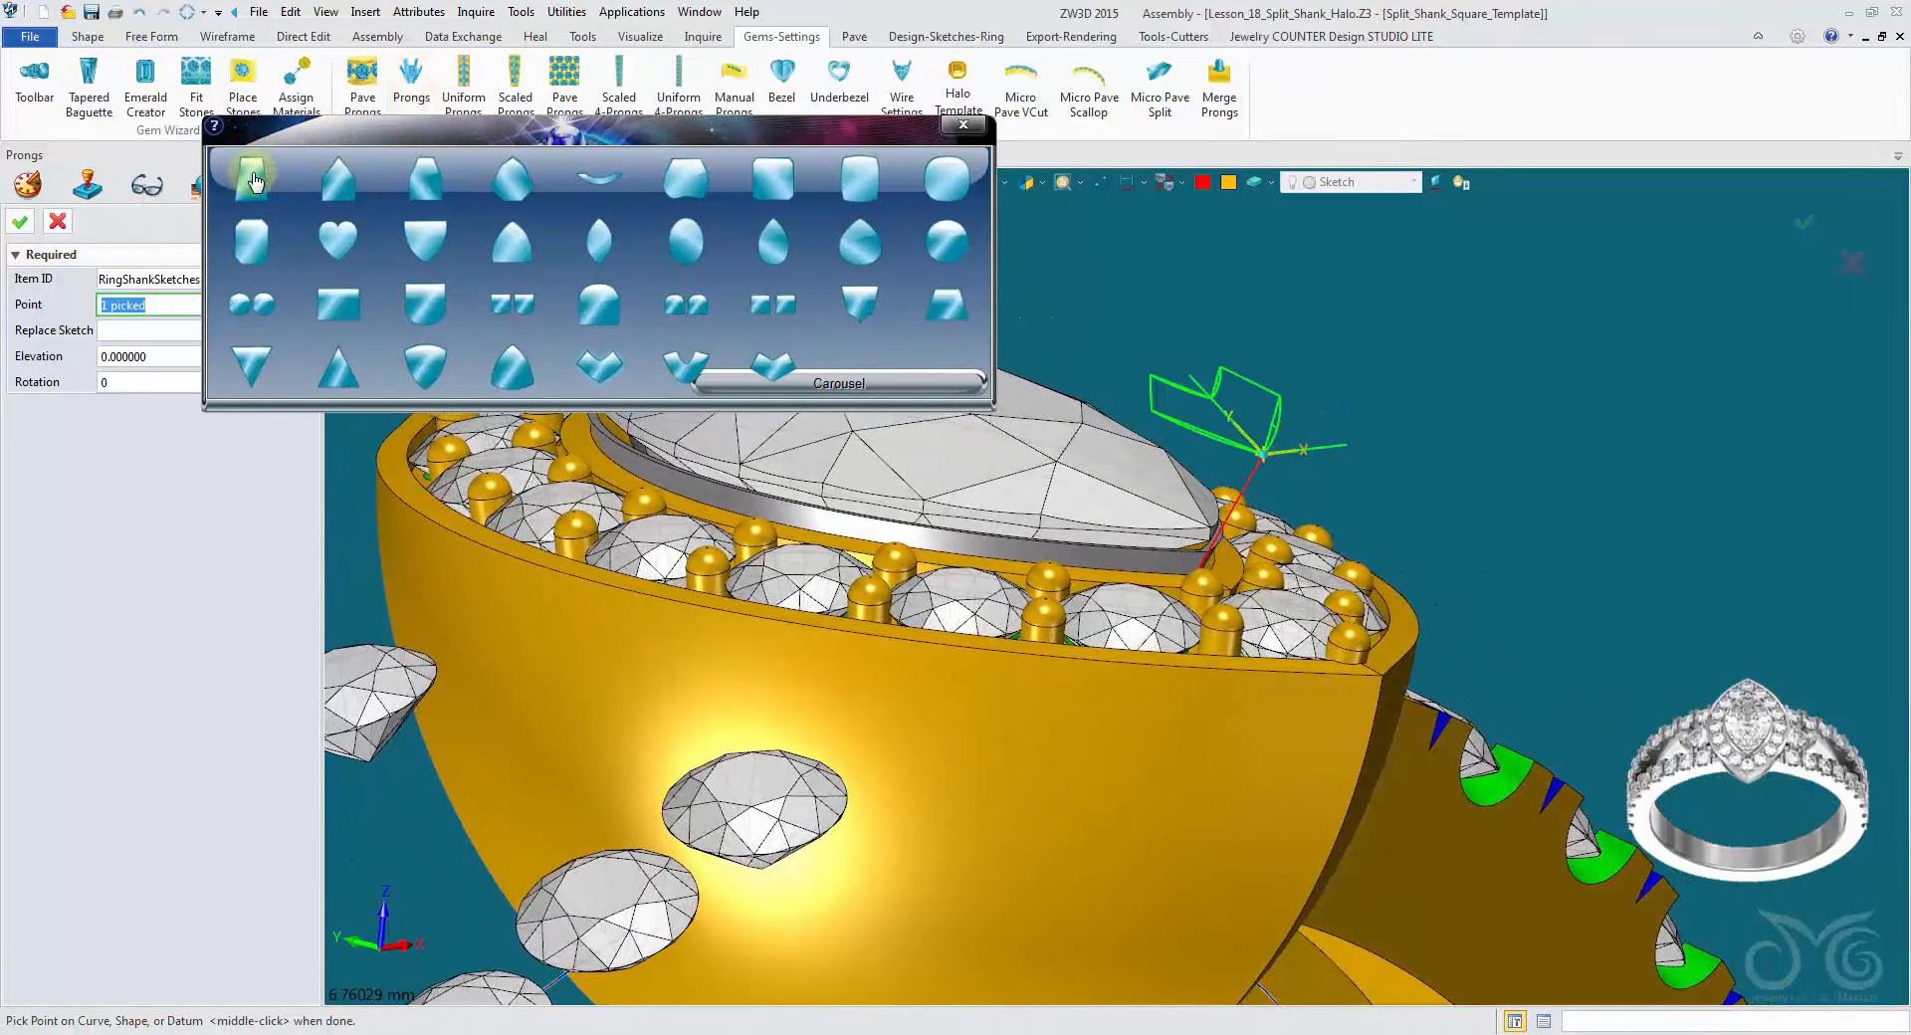
pyautogui.click(18, 223)
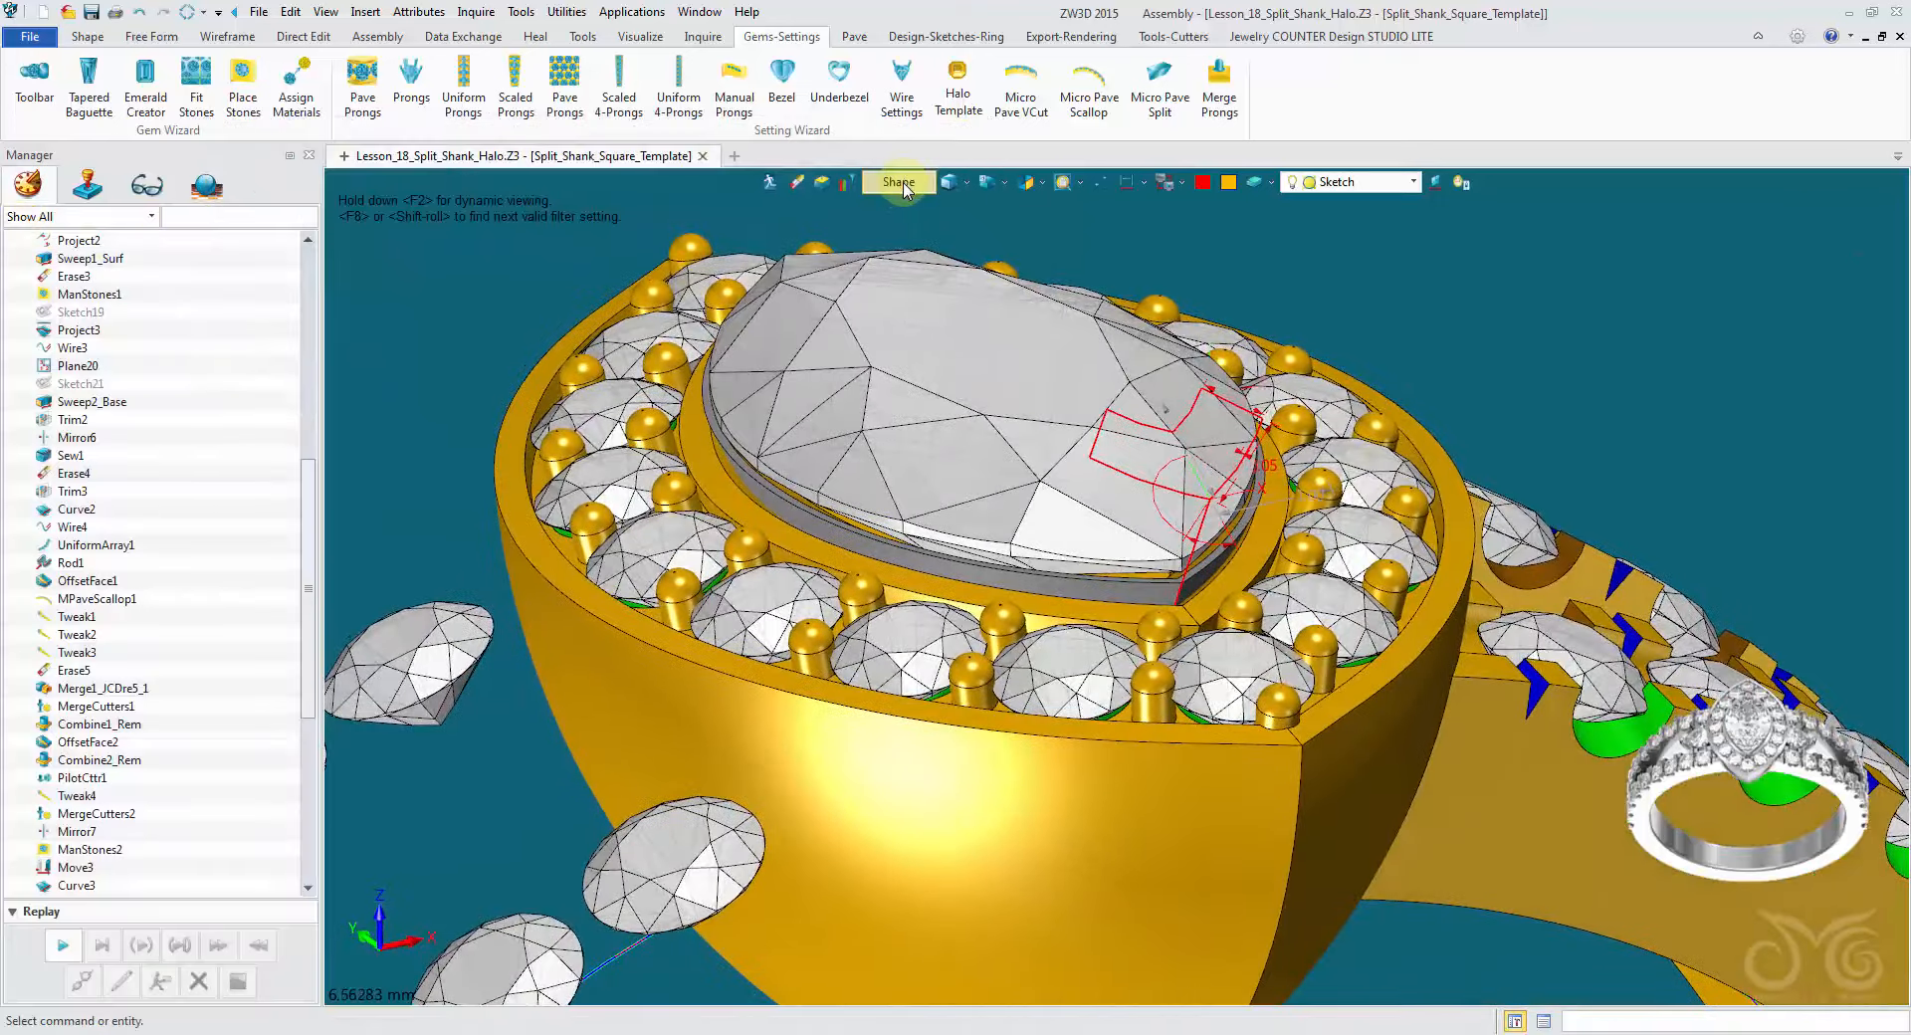
# Step: Set the pick filter to Sketch and open the V-prong sketch for editing
pyautogui.click(901, 183)
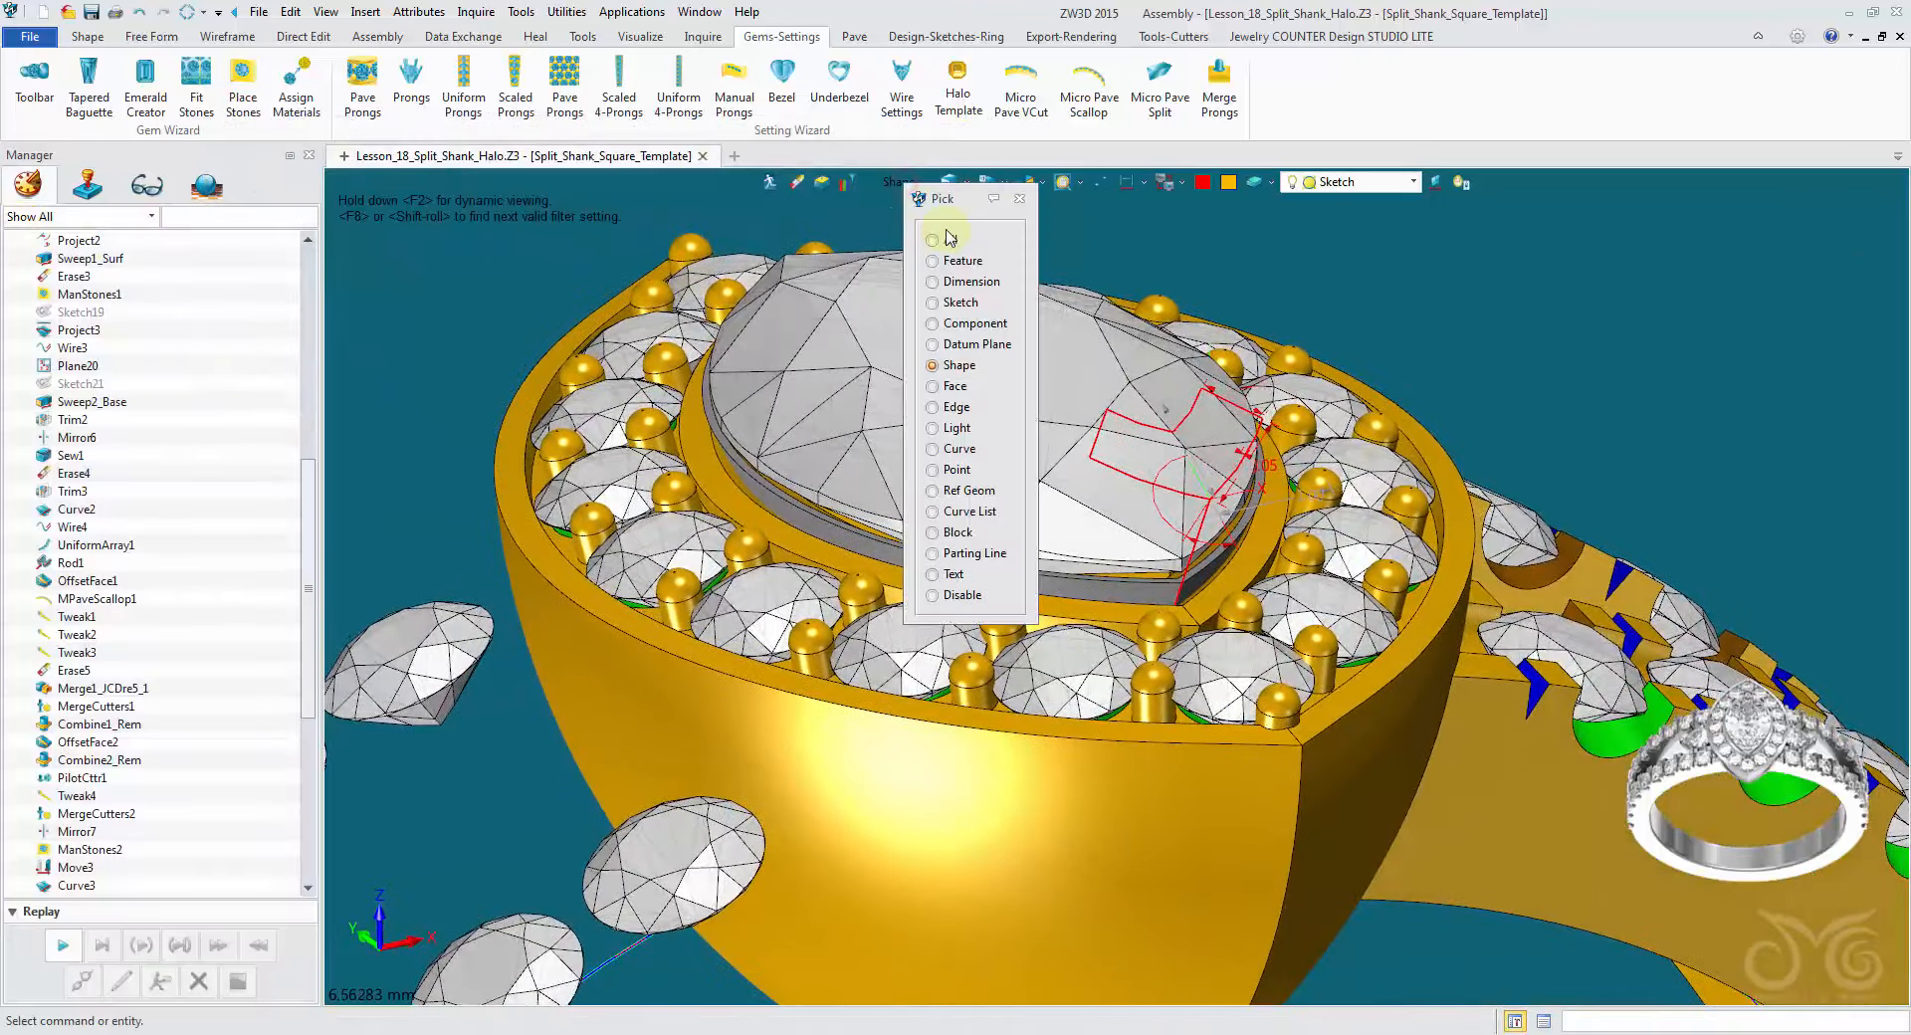
pyautogui.click(955, 302)
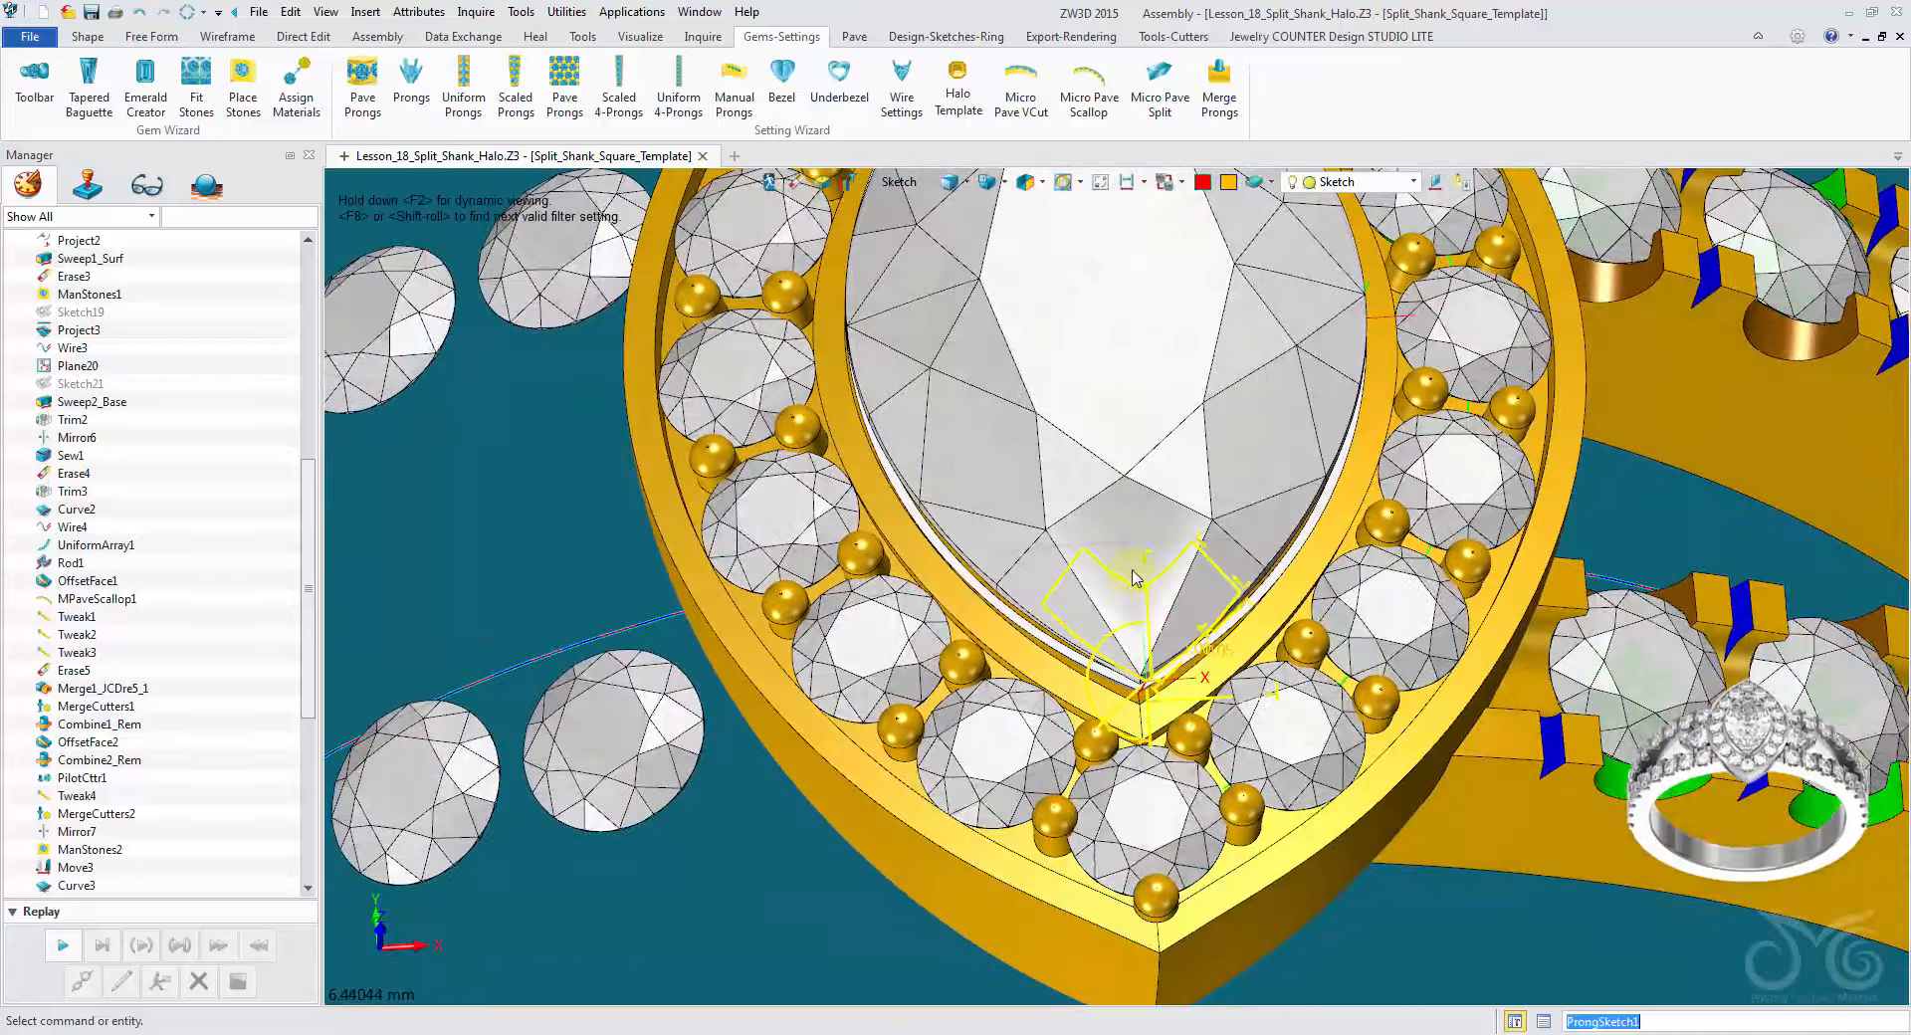
pyautogui.doubleClick(1133, 577)
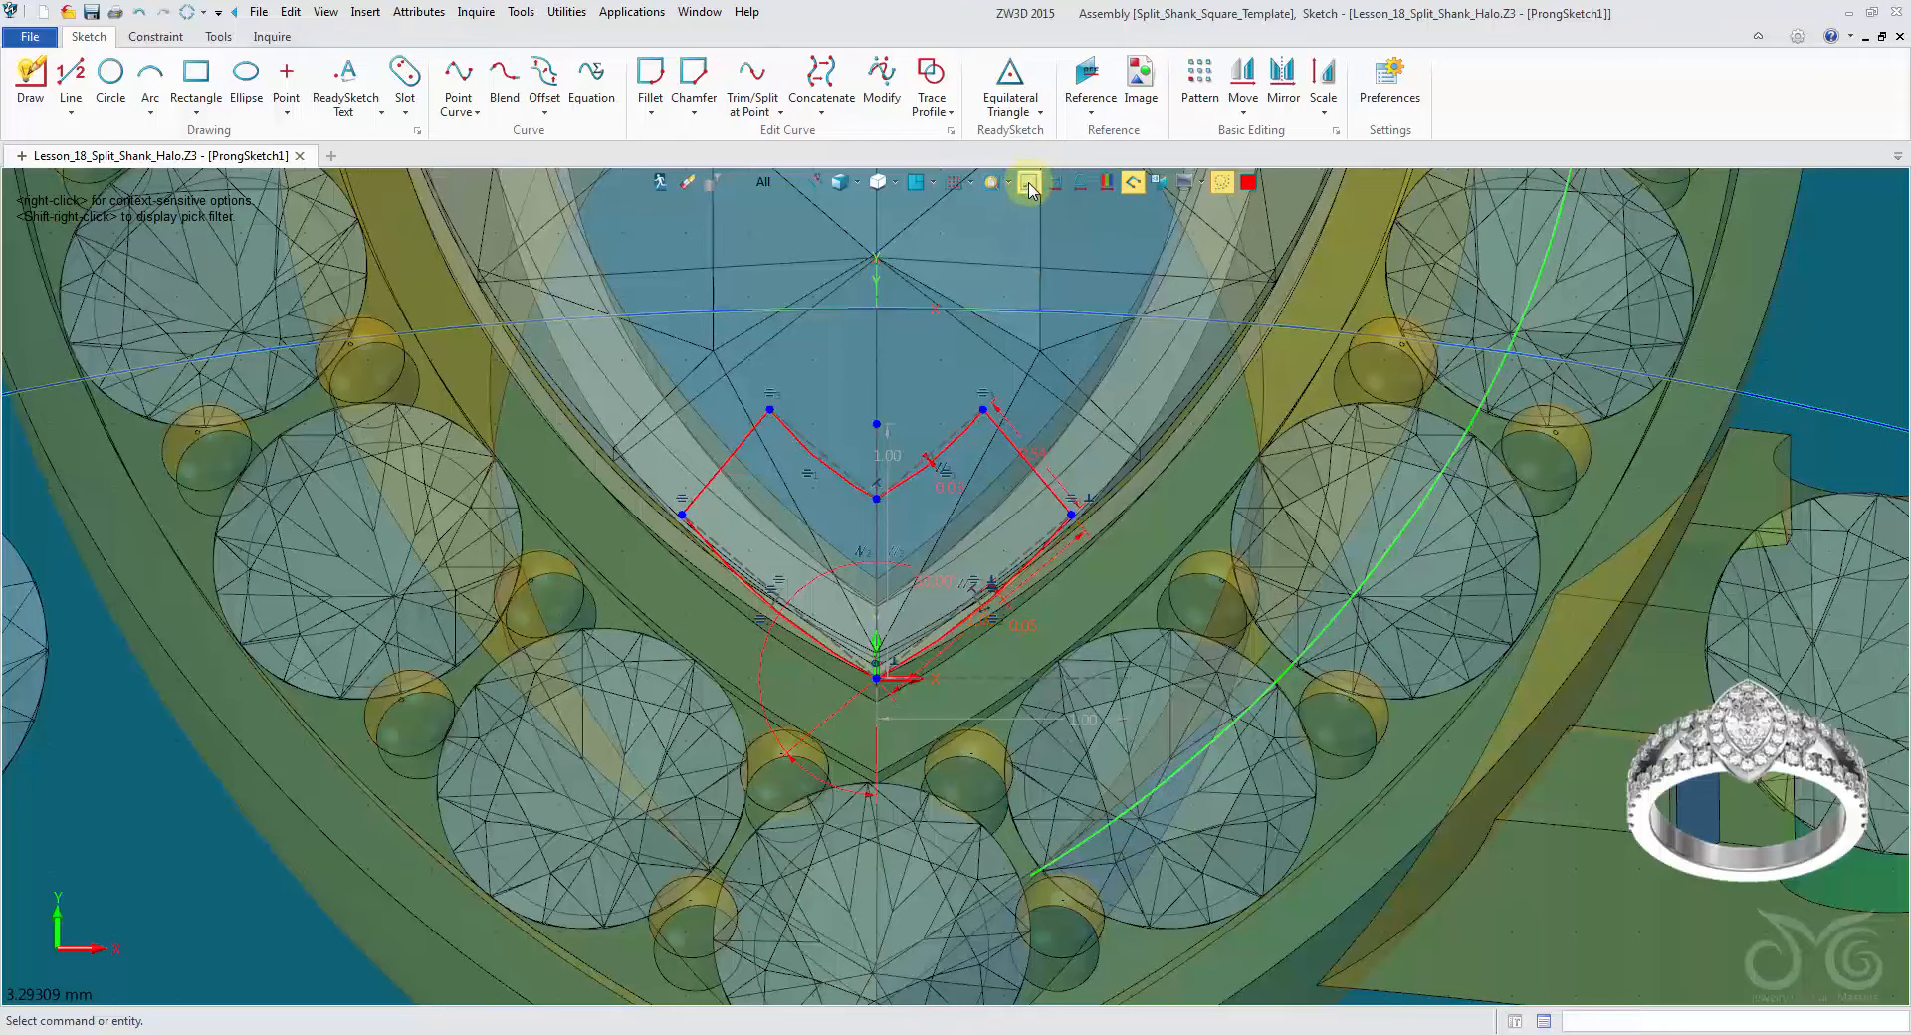
pyautogui.click(1028, 182)
pyautogui.click(1028, 182)
# Step: Set the dimension of the V-prong sketch's short side edge to 0.4
pyautogui.scroll(2, 1045, 425)
pyautogui.doubleClick(1053, 498)
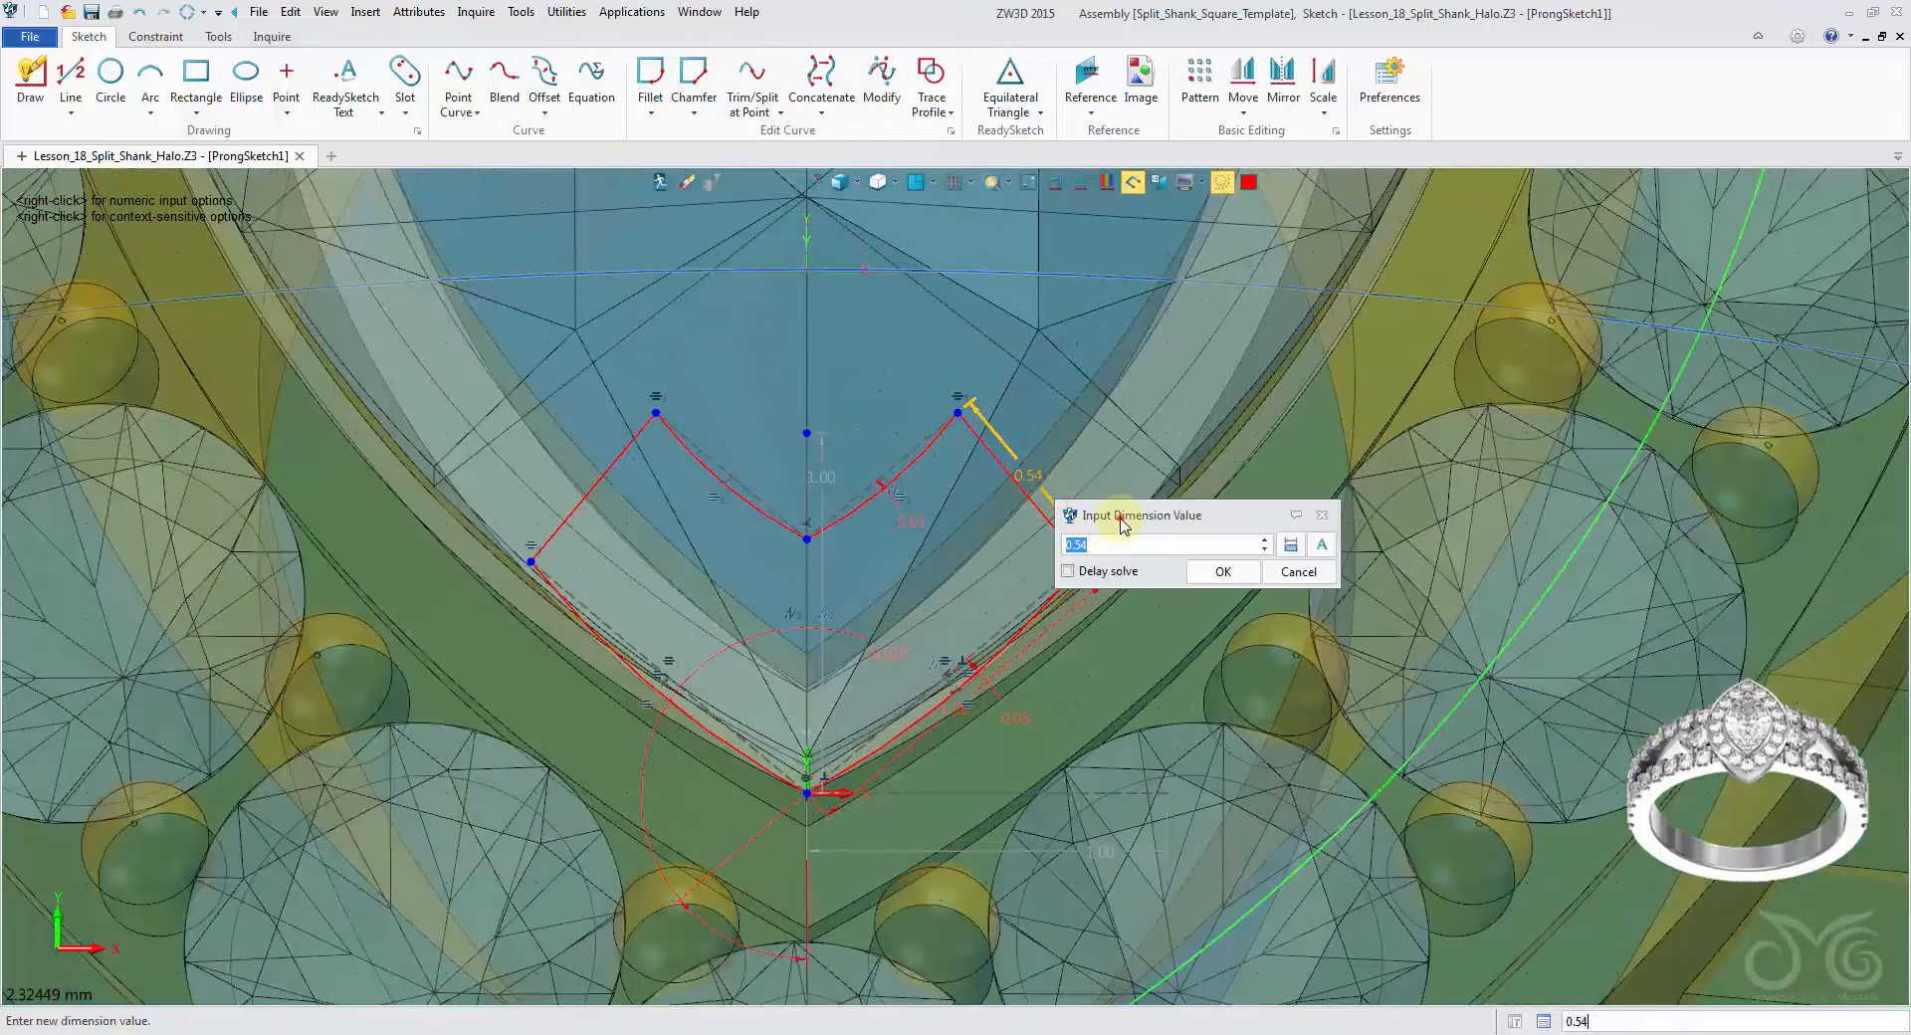
pyautogui.moveTo(1123, 524); pyautogui.dragTo(1215, 455)
pyautogui.scroll(-5, 1211, 480)
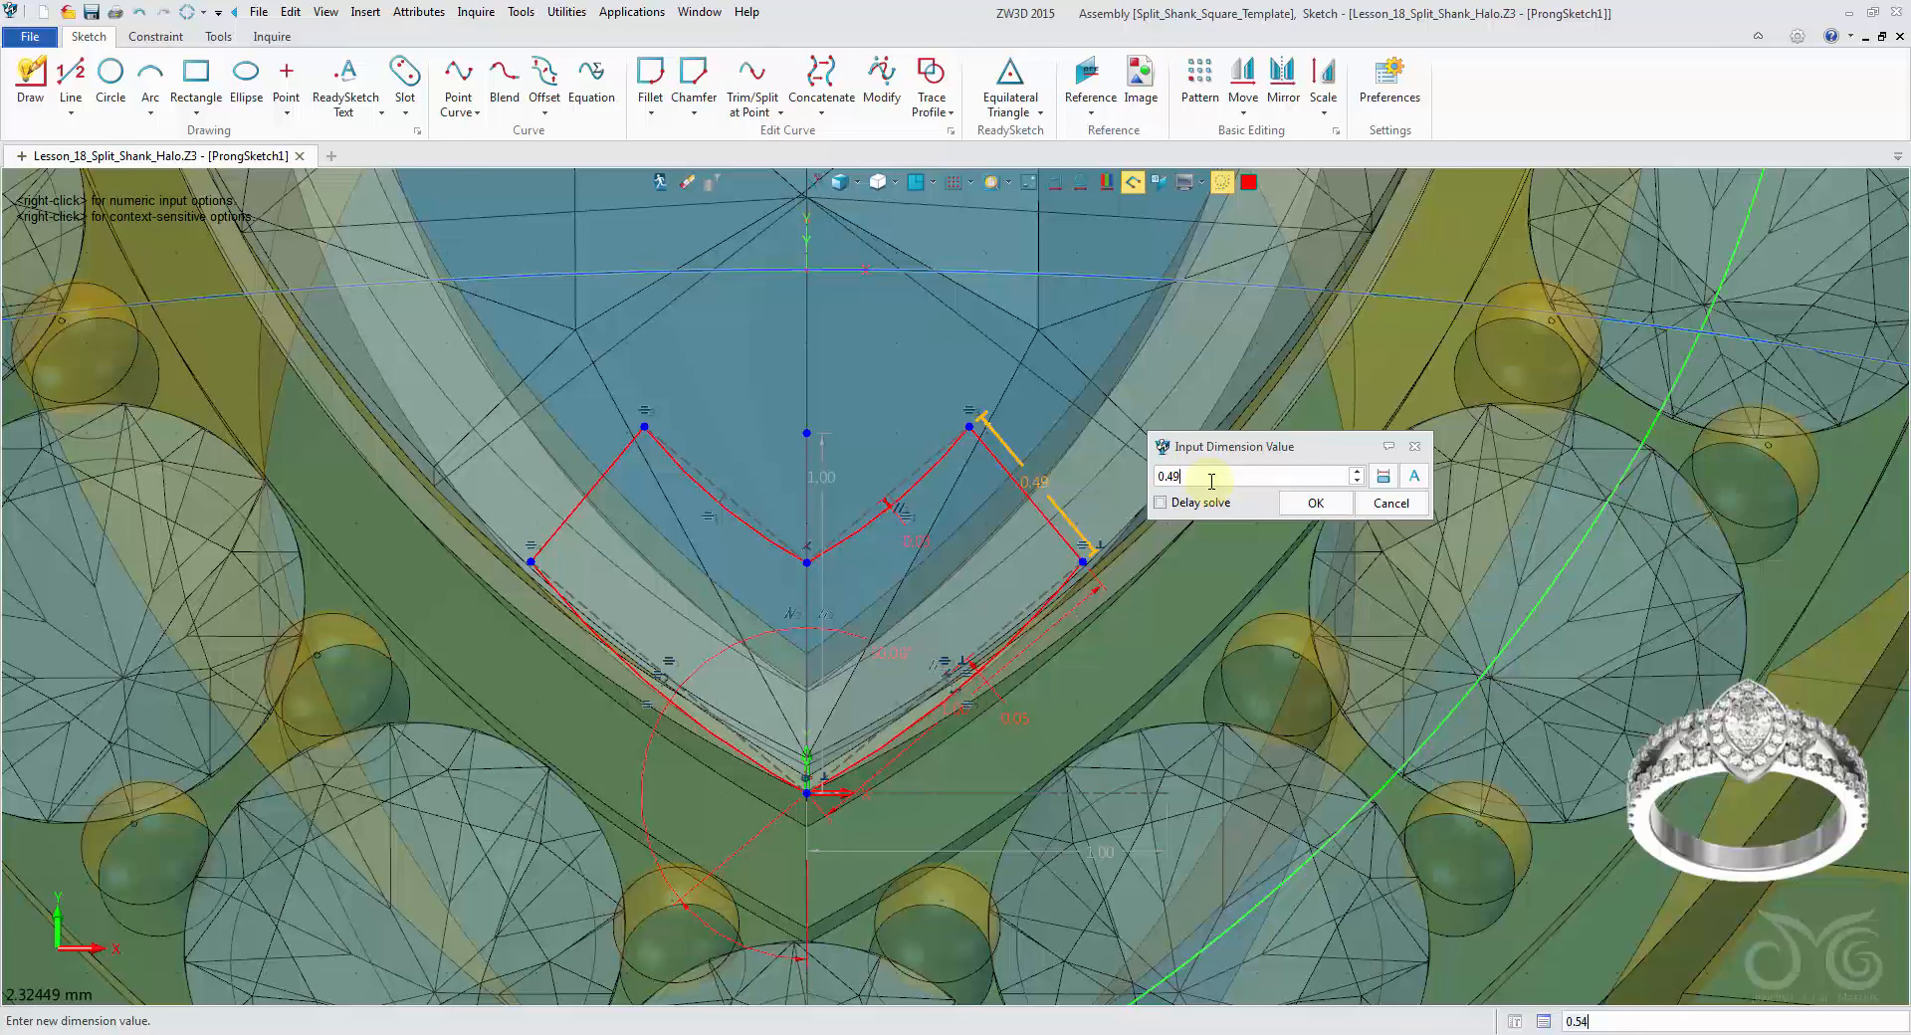
pyautogui.scroll(-7, 1211, 481)
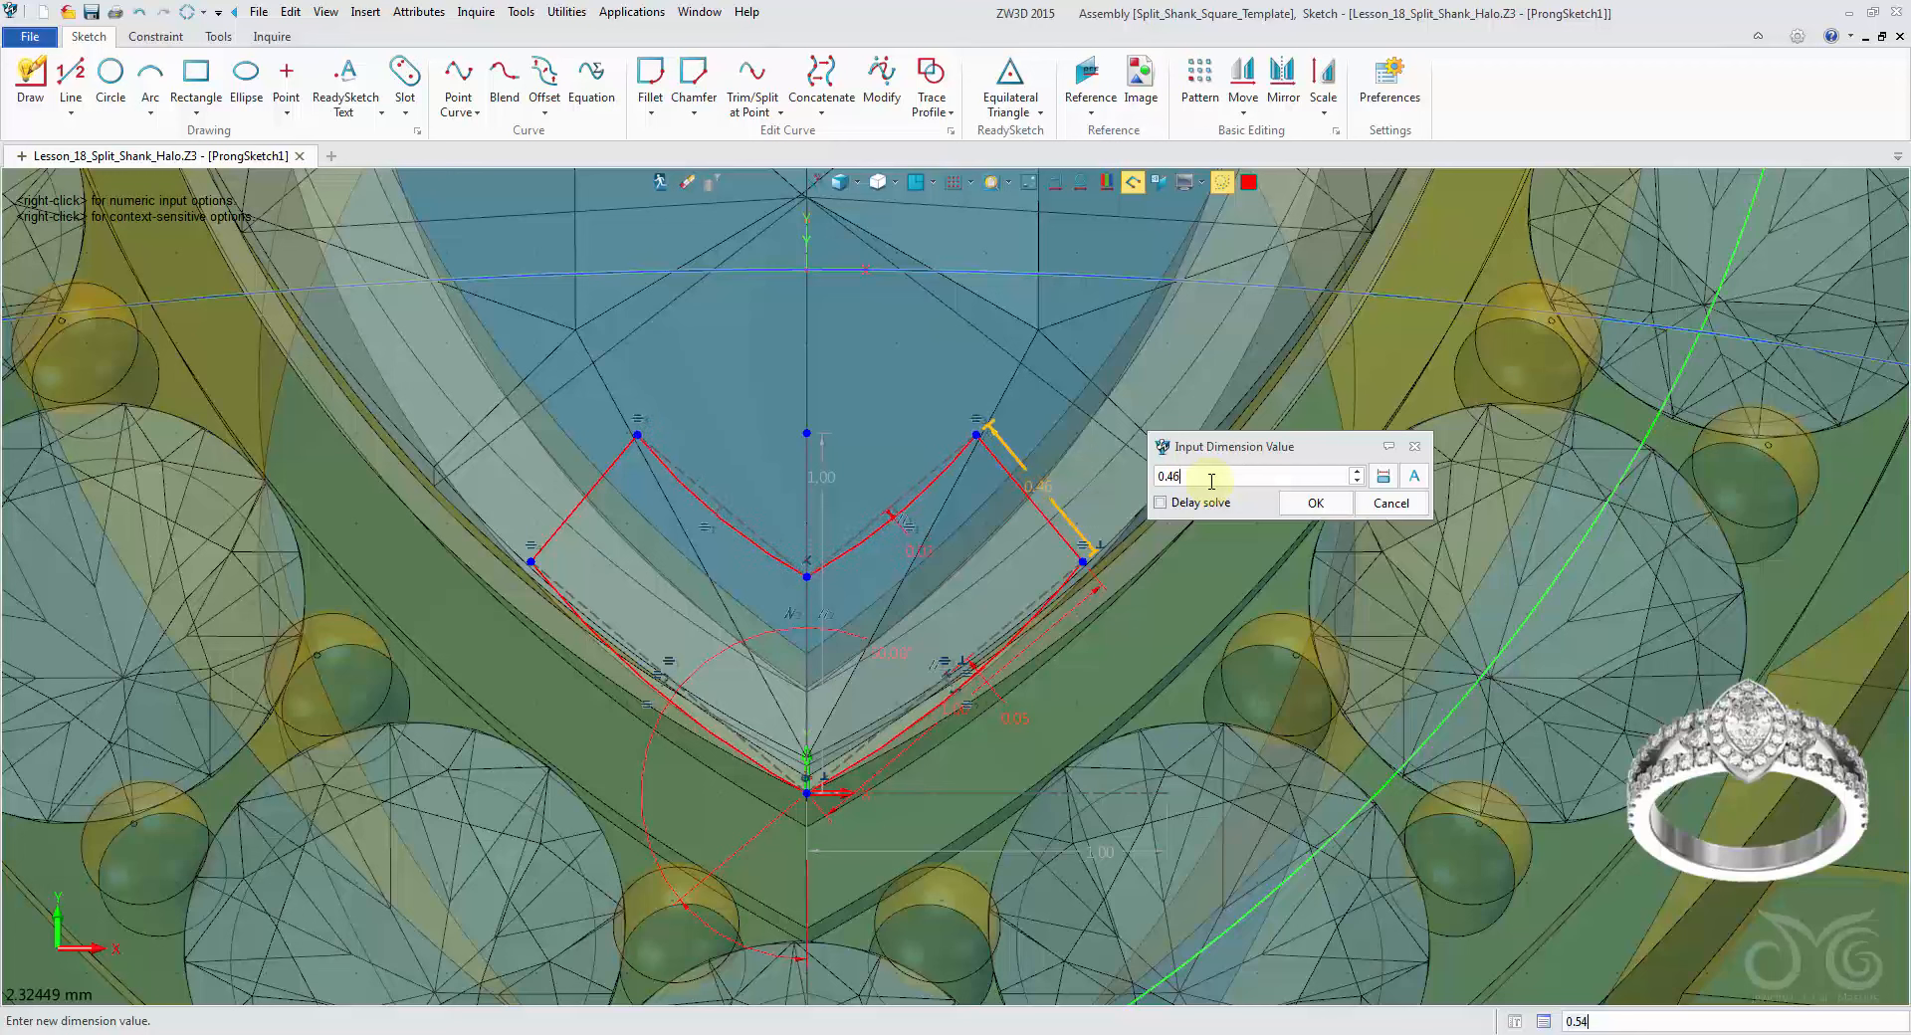
pyautogui.scroll(-2, 1211, 481)
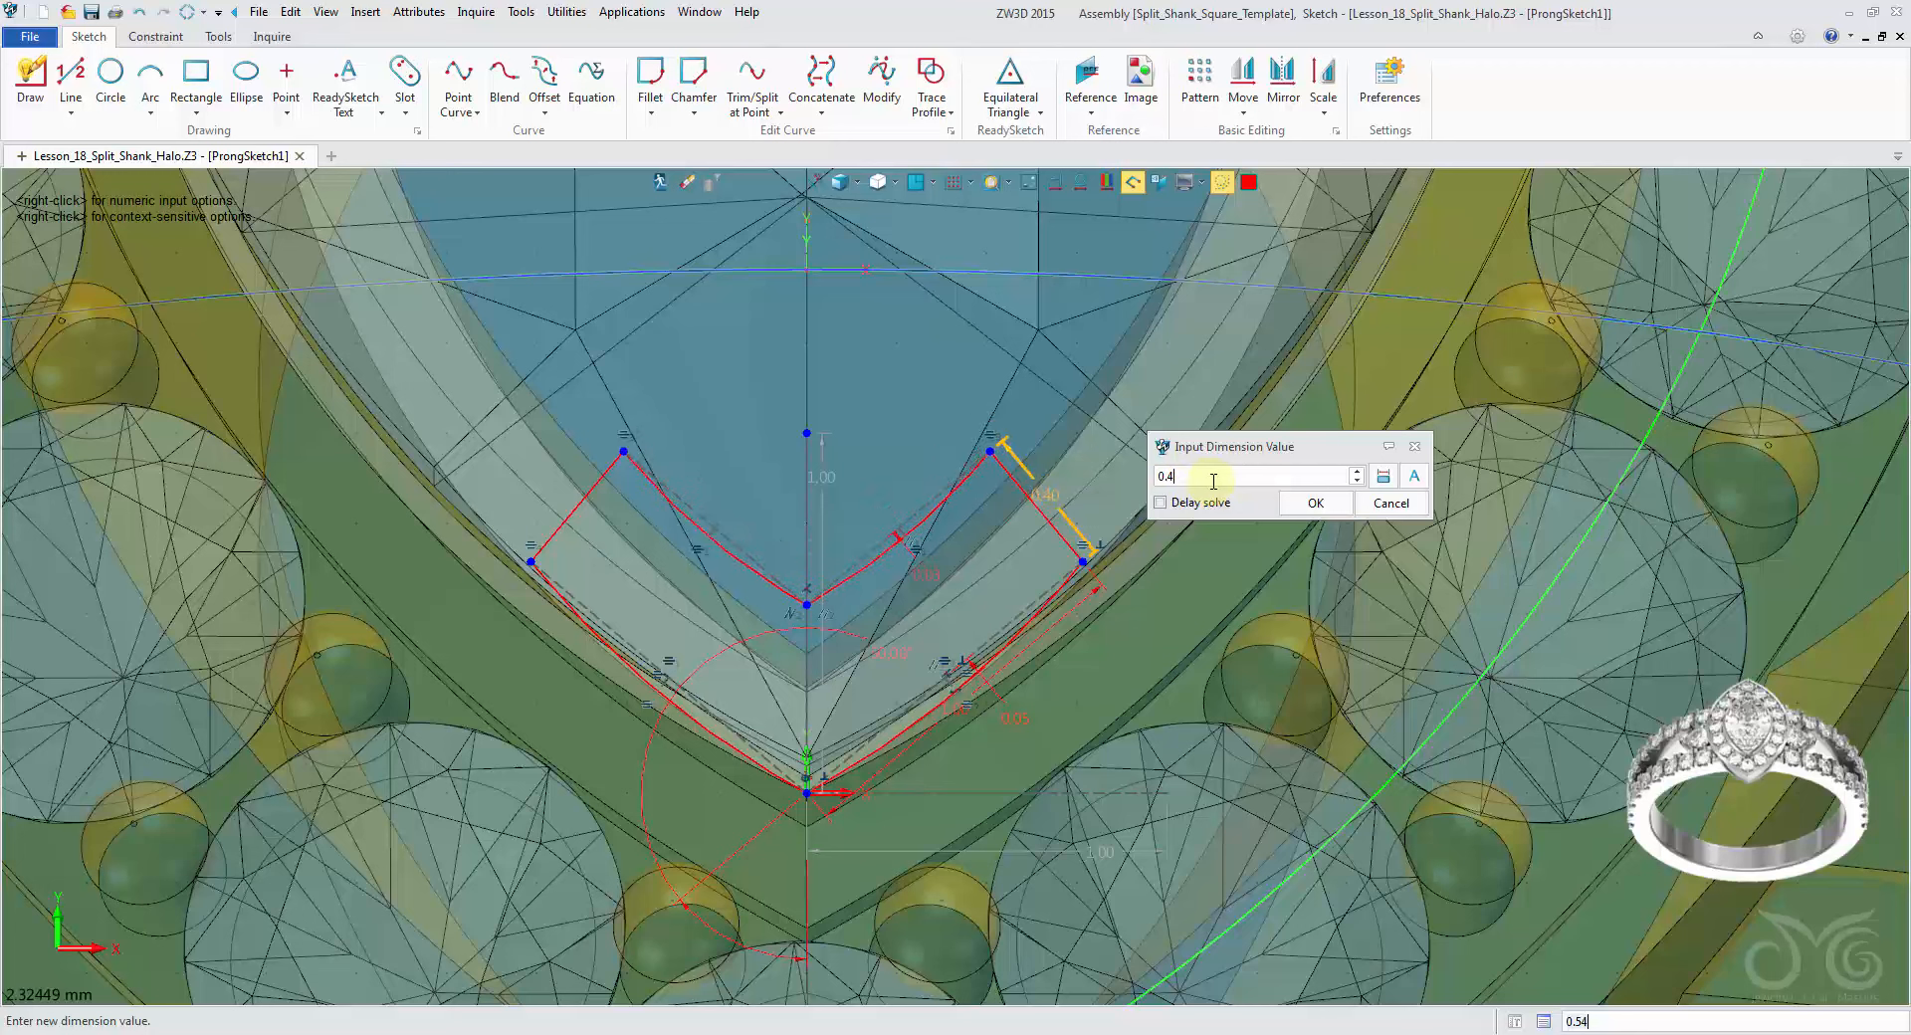
pyautogui.click(1299, 510)
# Step: Set the length dimension of the V-prong sketch's outer arm to 0.75
pyautogui.scroll(2, 1045, 716)
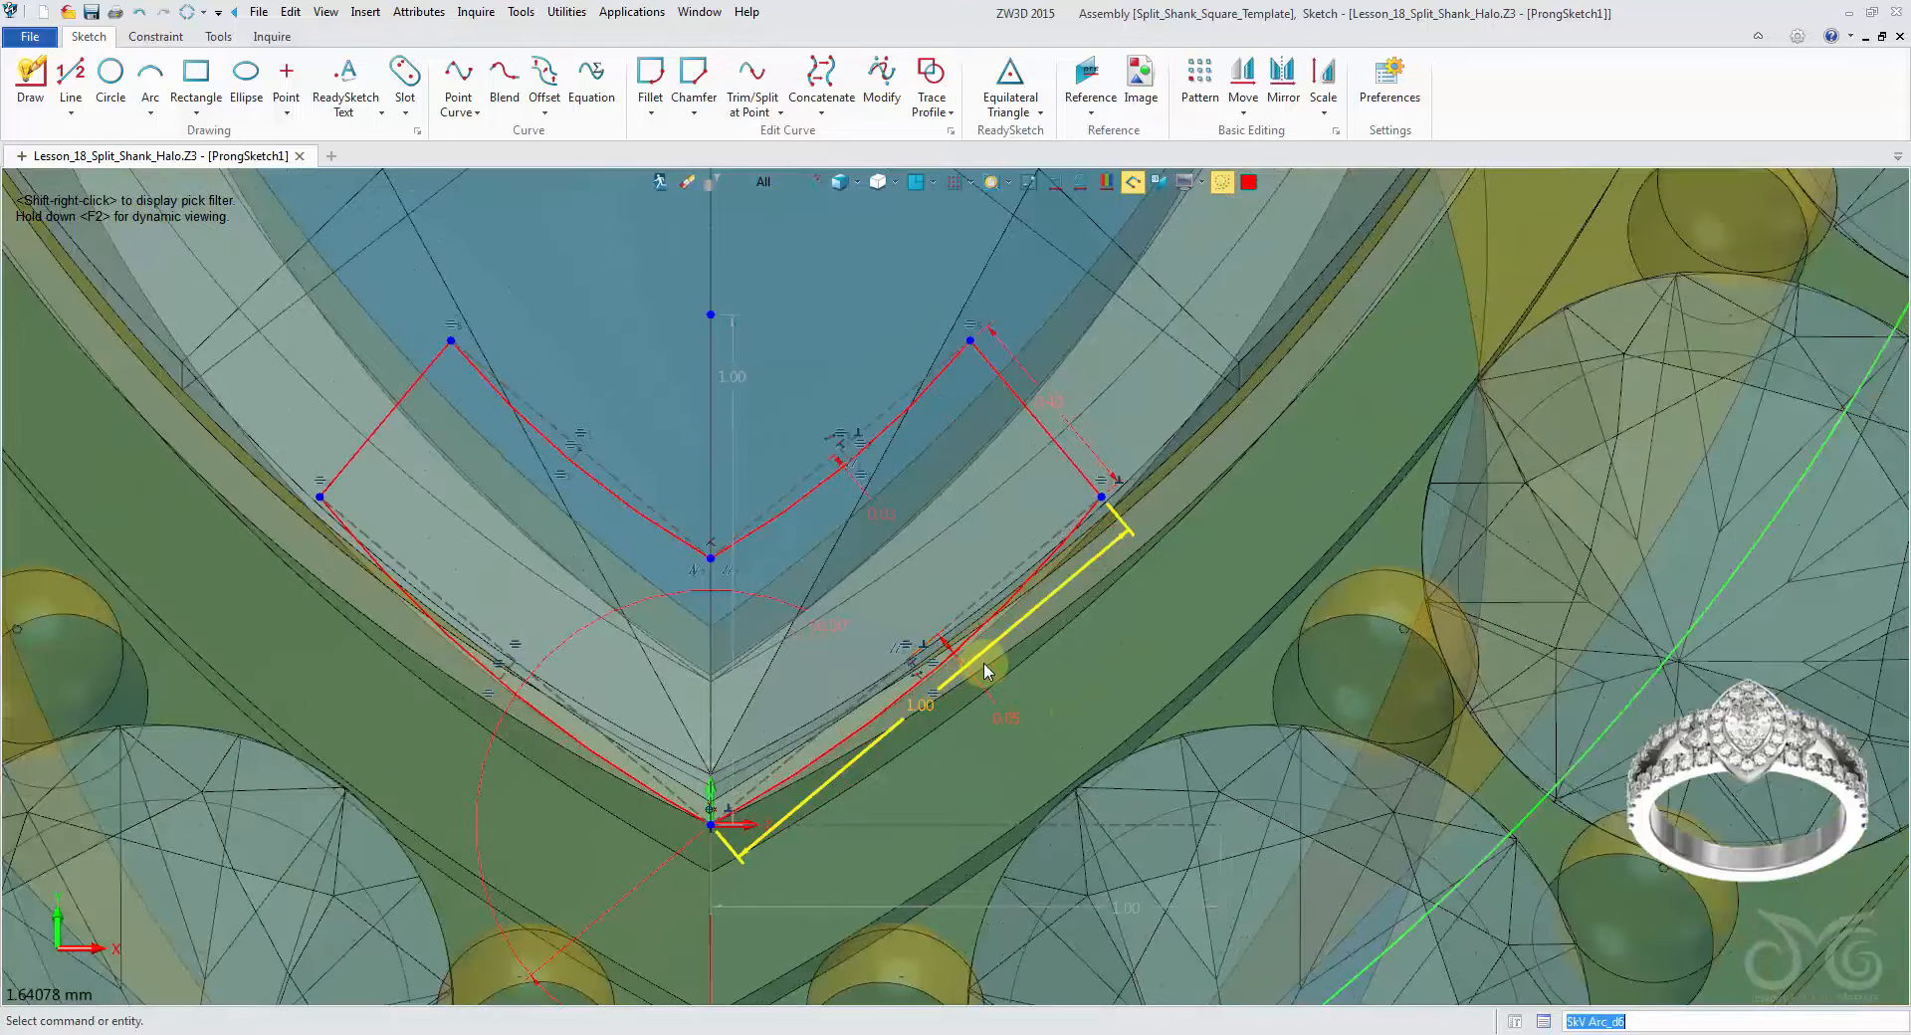
pyautogui.doubleClick(986, 665)
pyautogui.scroll(-11, 1048, 706)
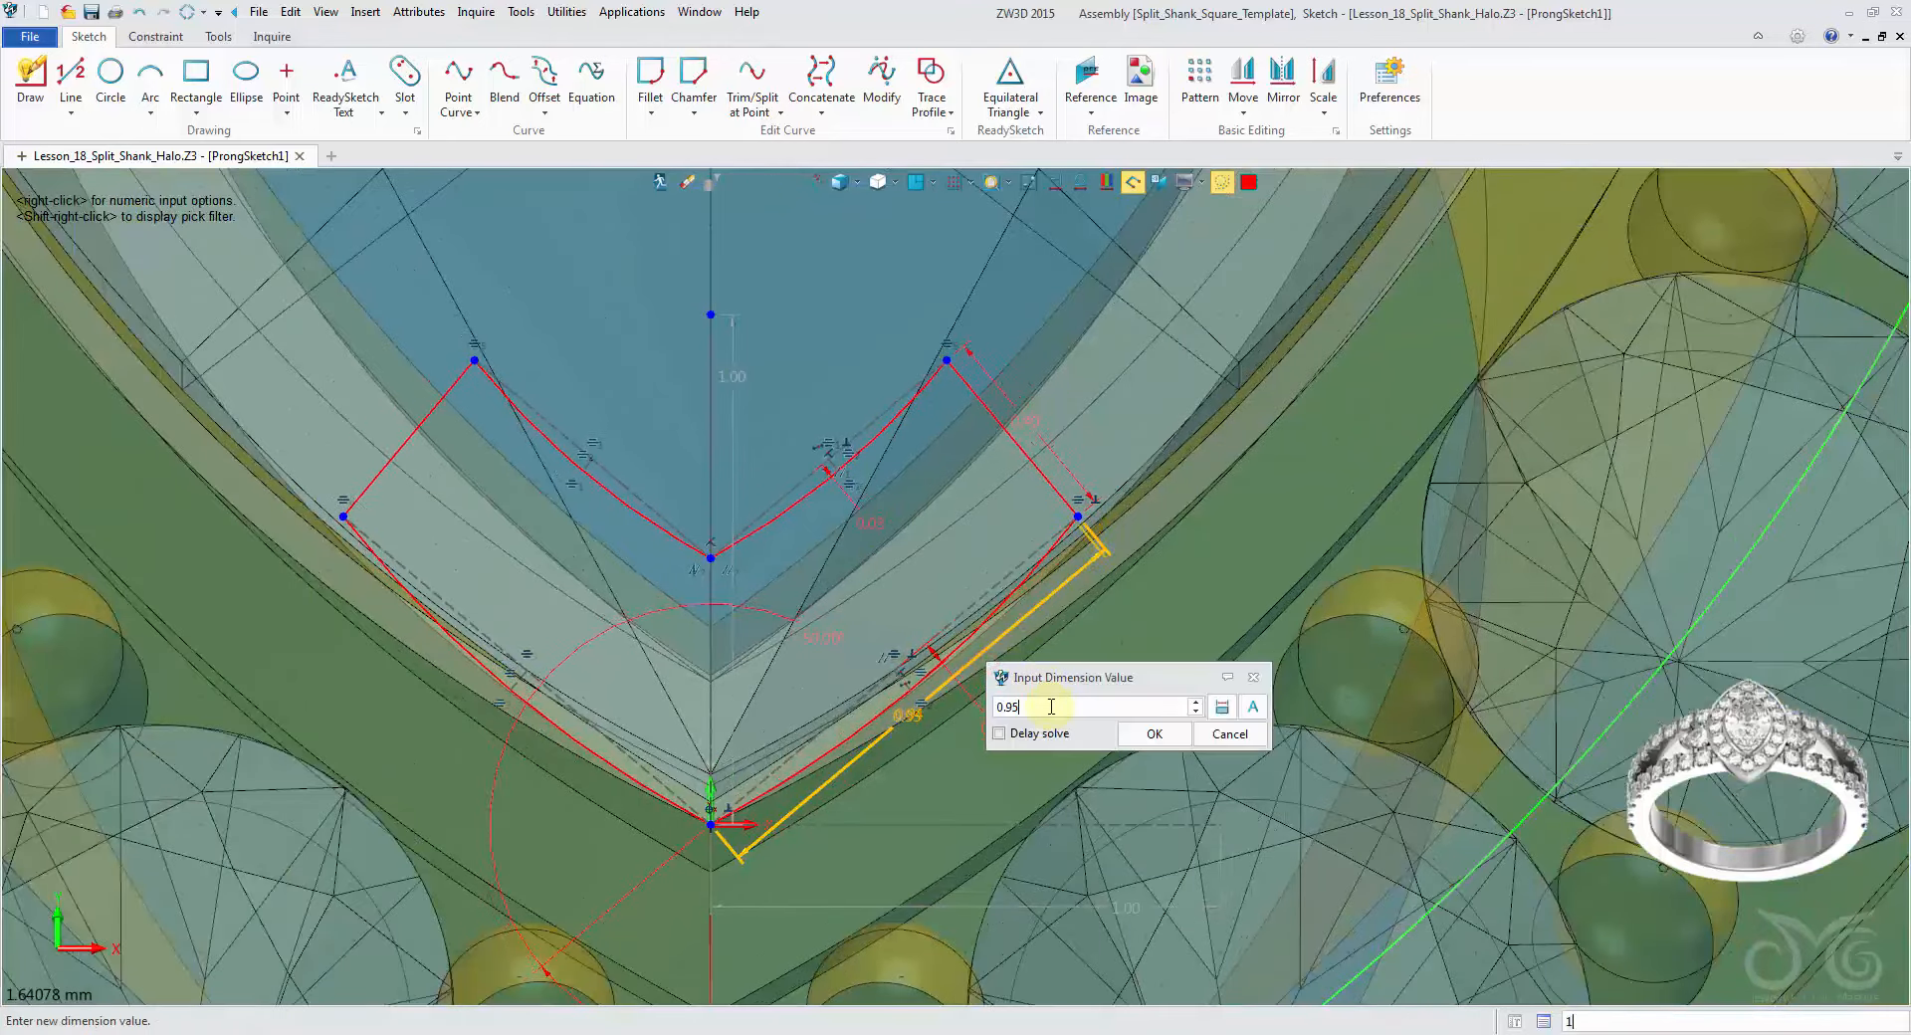
pyautogui.scroll(-14, 1048, 706)
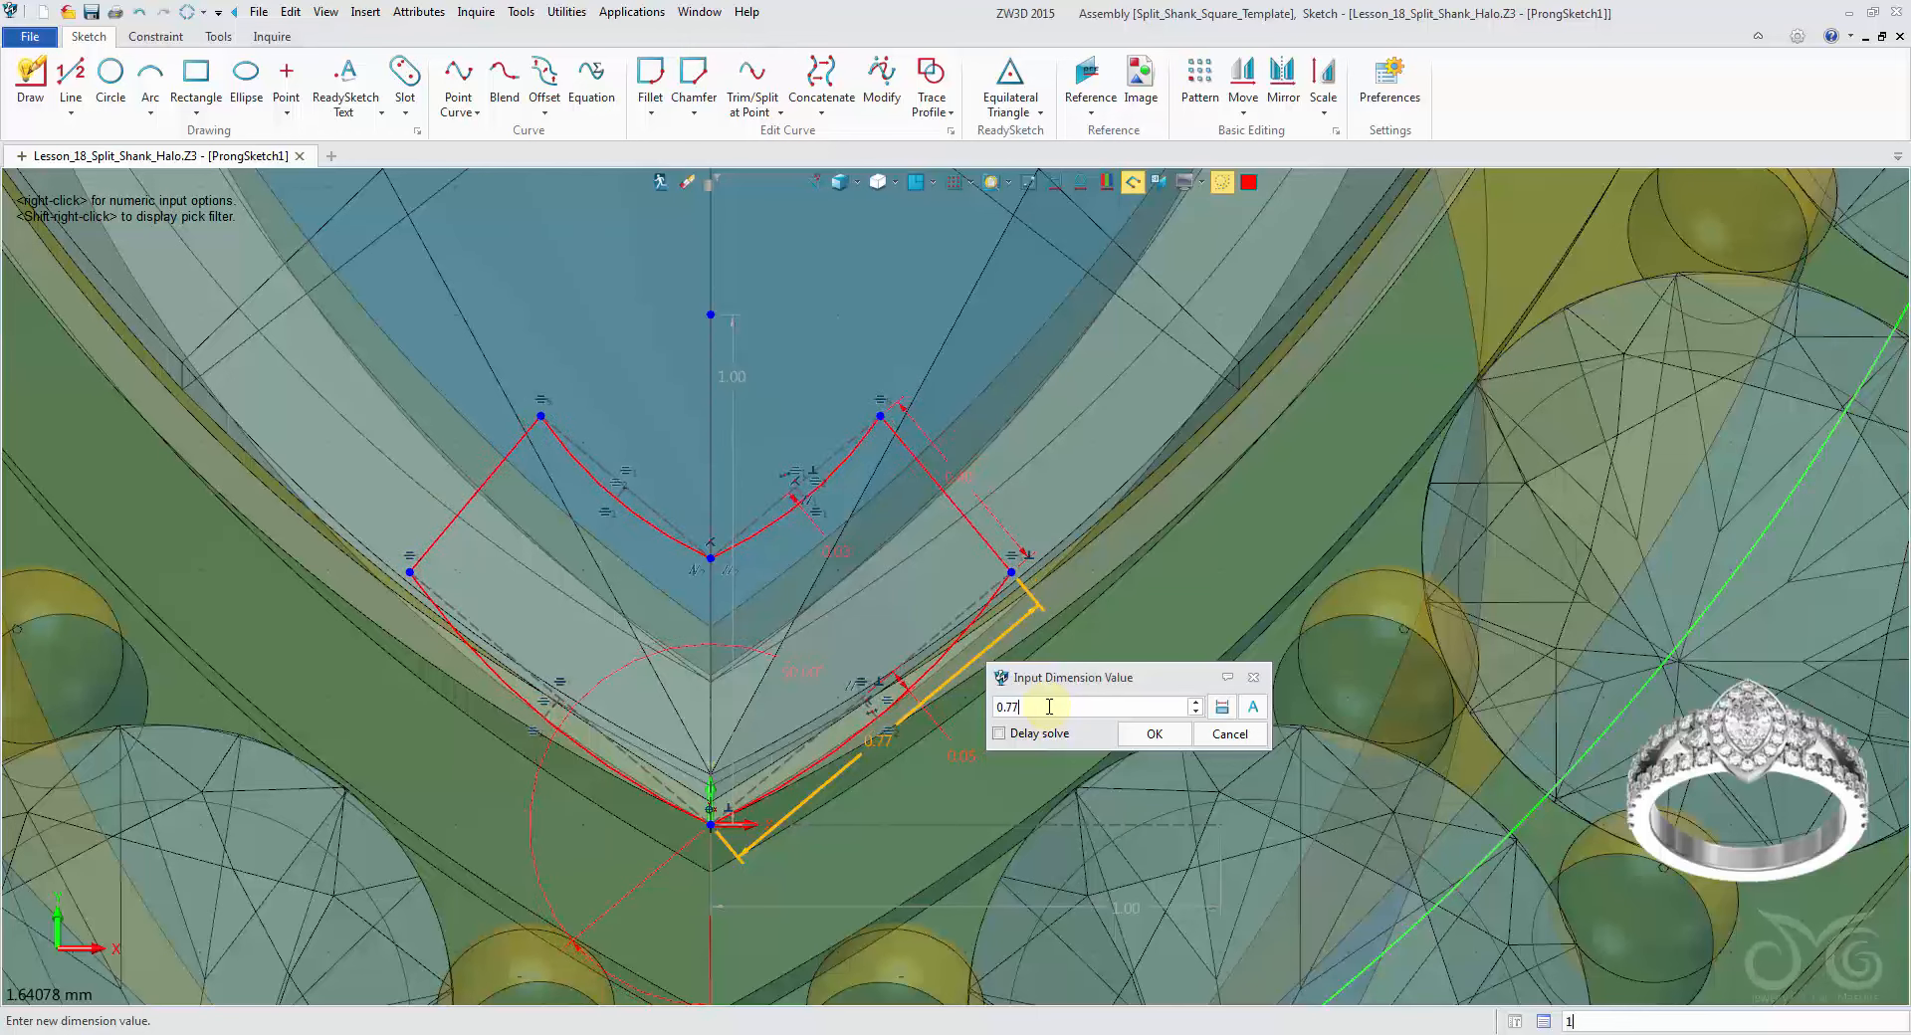
pyautogui.click(1144, 732)
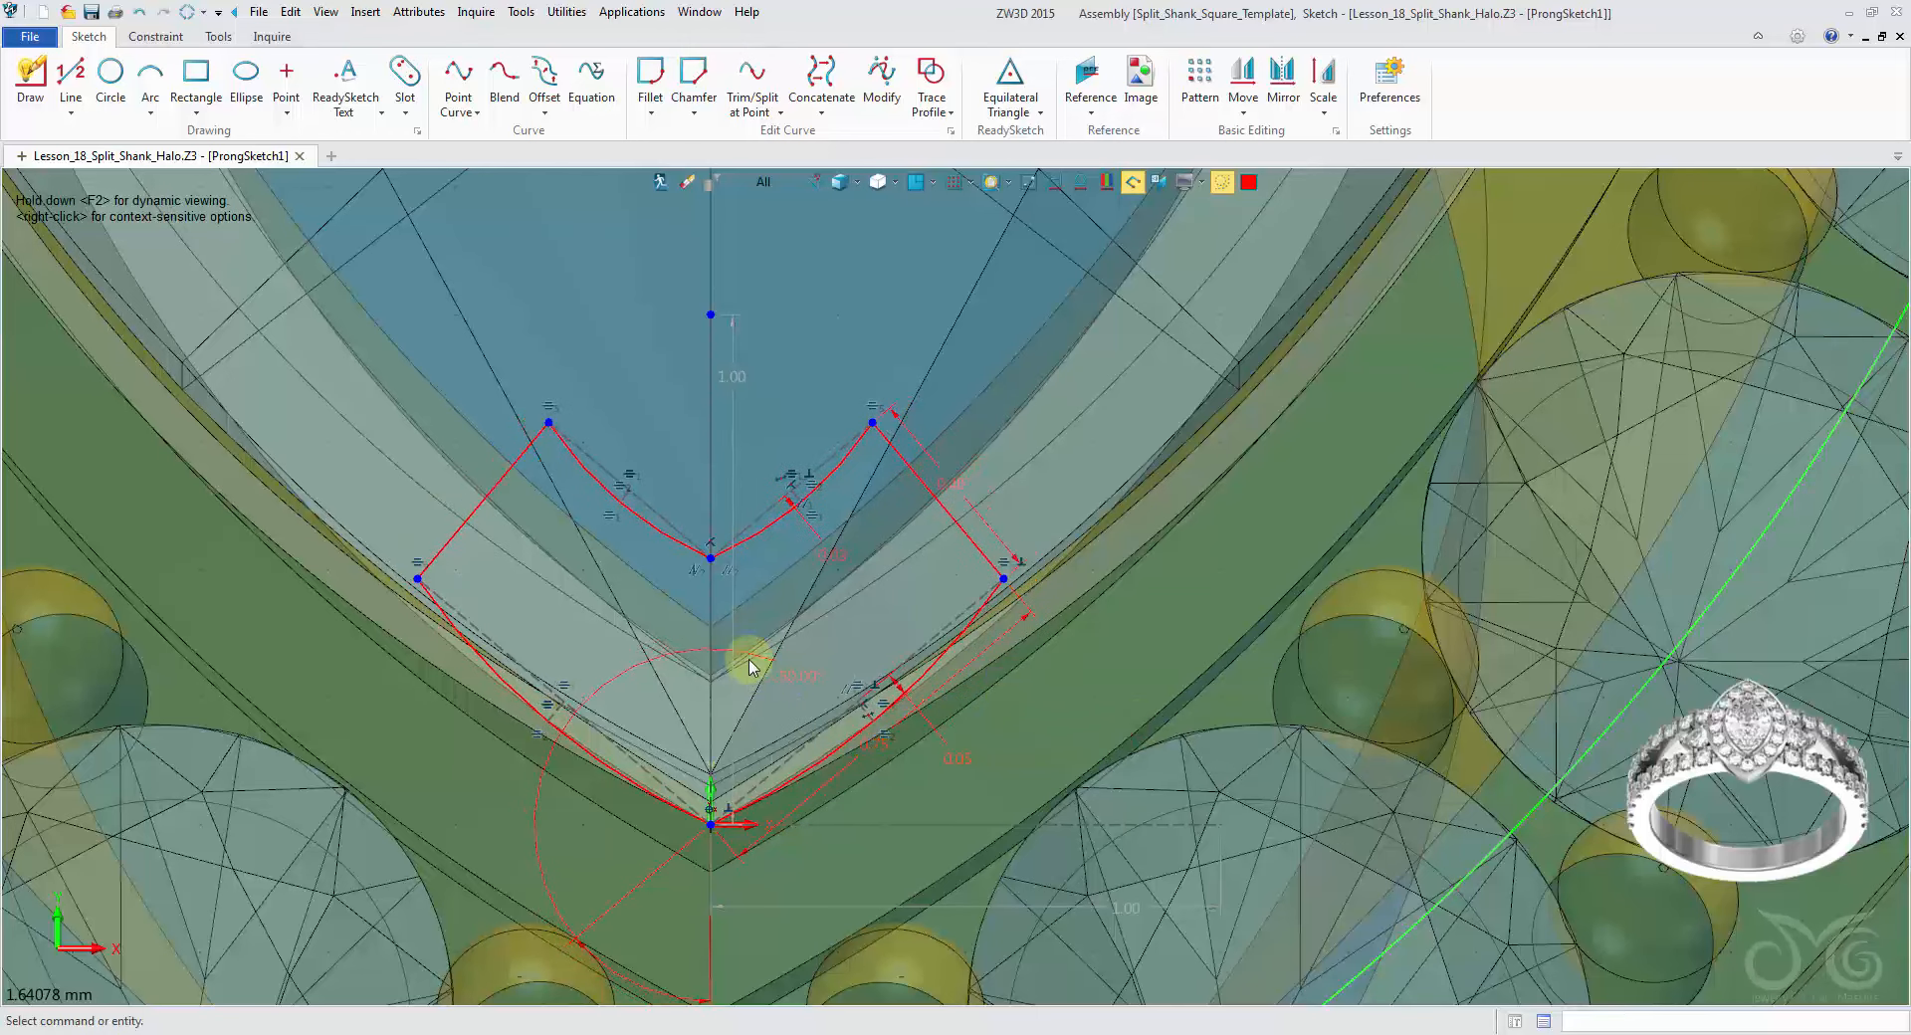
# Step: Set the V-prong sketch's arm angle to 62 degrees to follow the bezel tip, and exit the sketch
pyautogui.click(1029, 182)
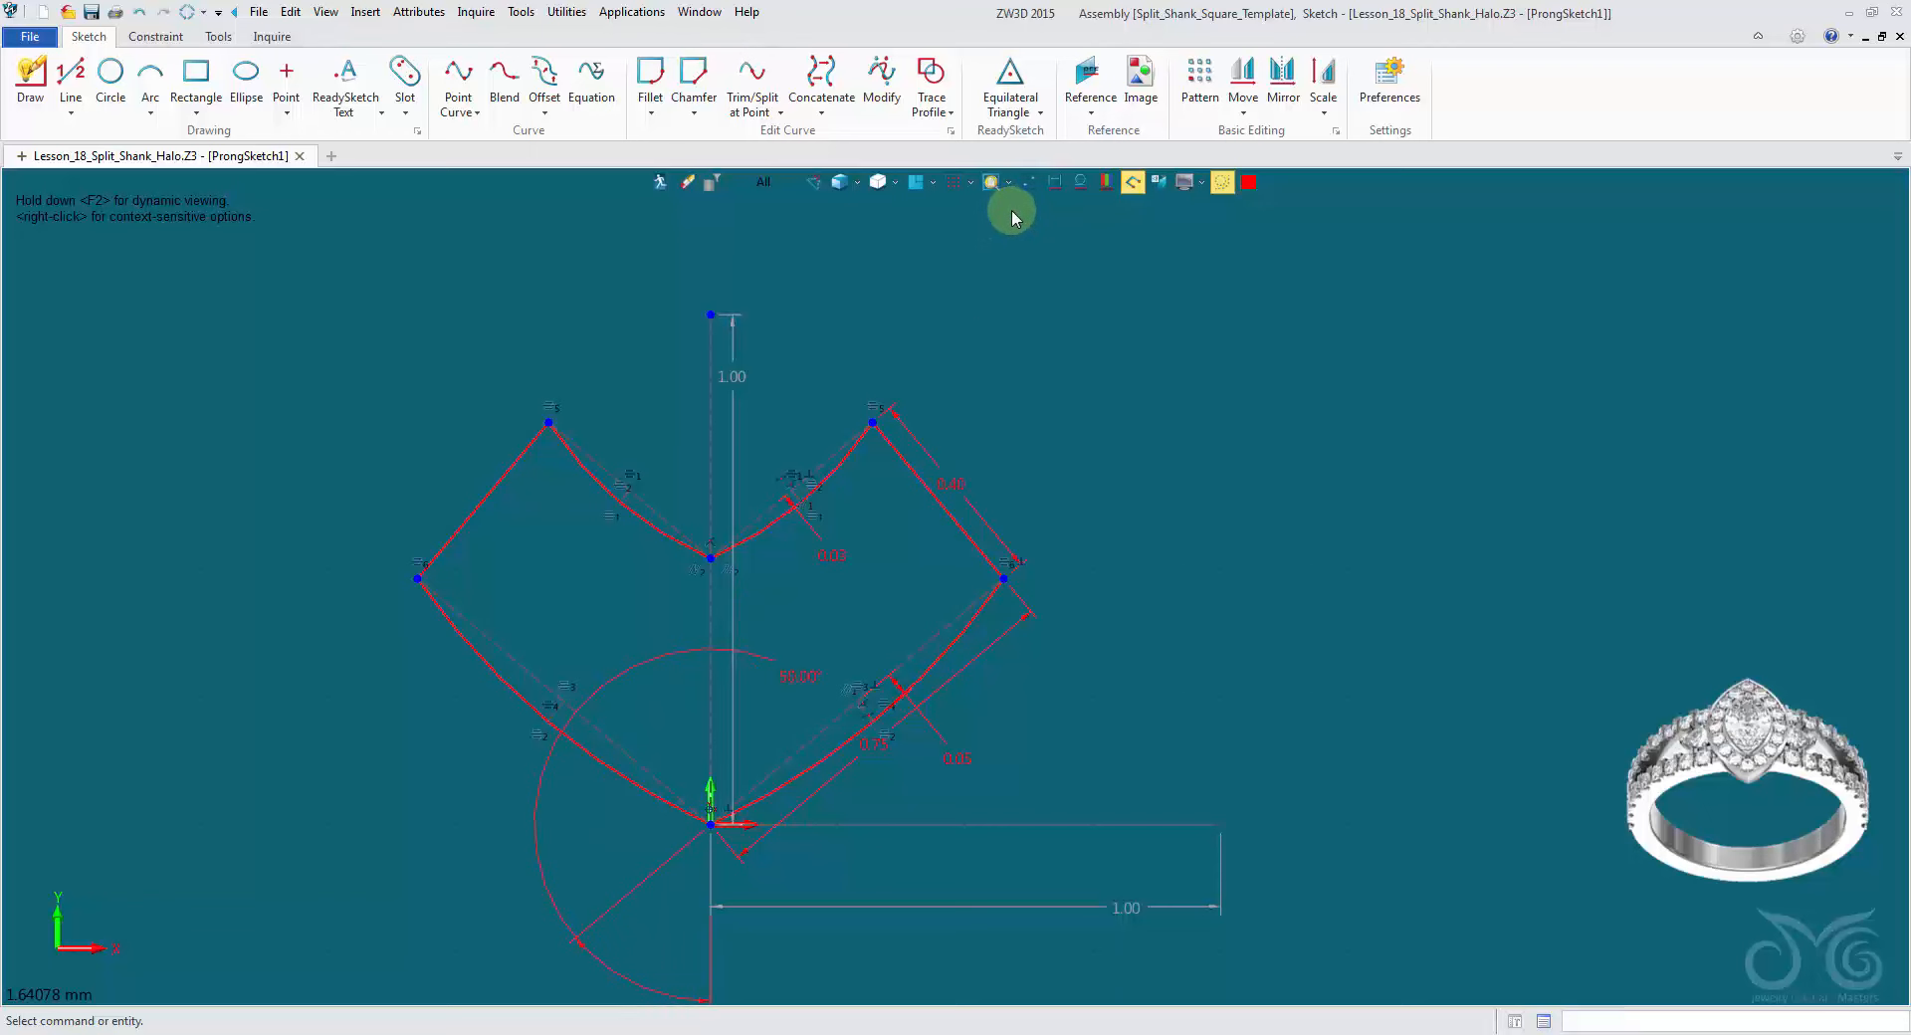
pyautogui.click(1025, 187)
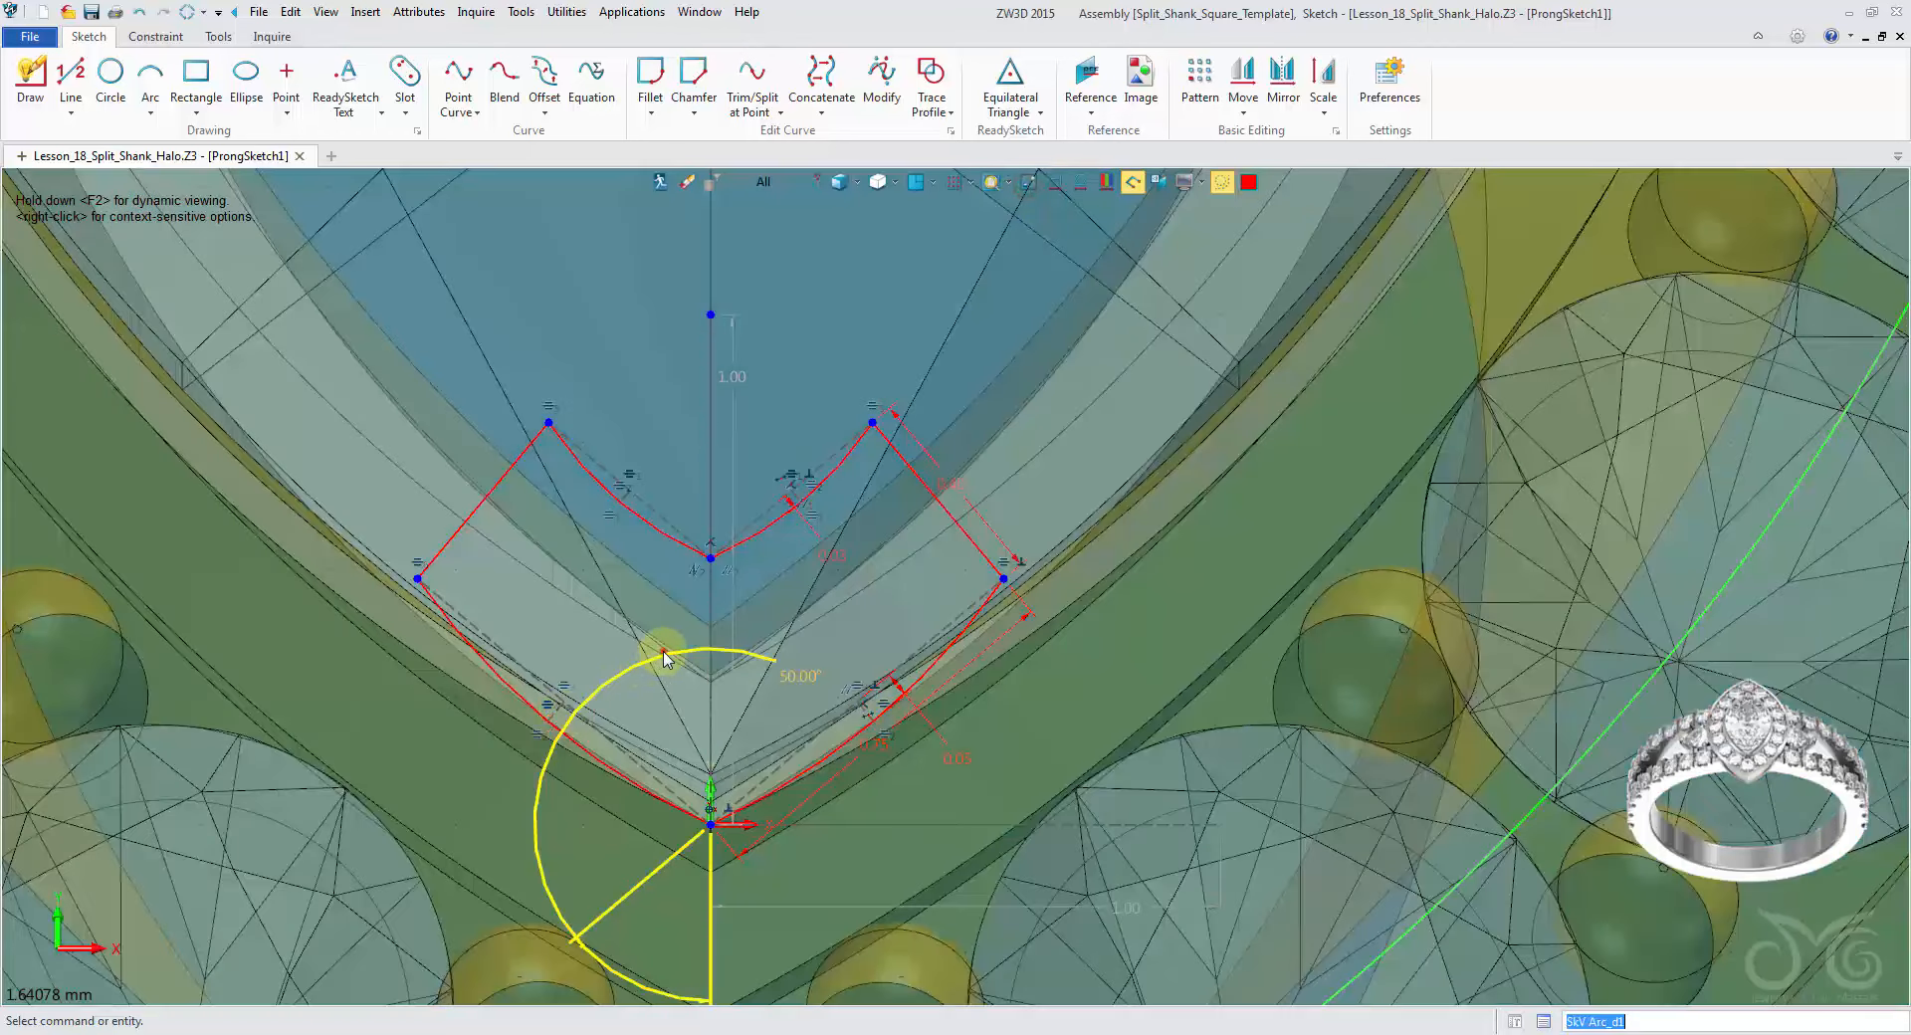
pyautogui.doubleClick(664, 658)
pyautogui.moveTo(758, 244); pyautogui.dragTo(753, 246)
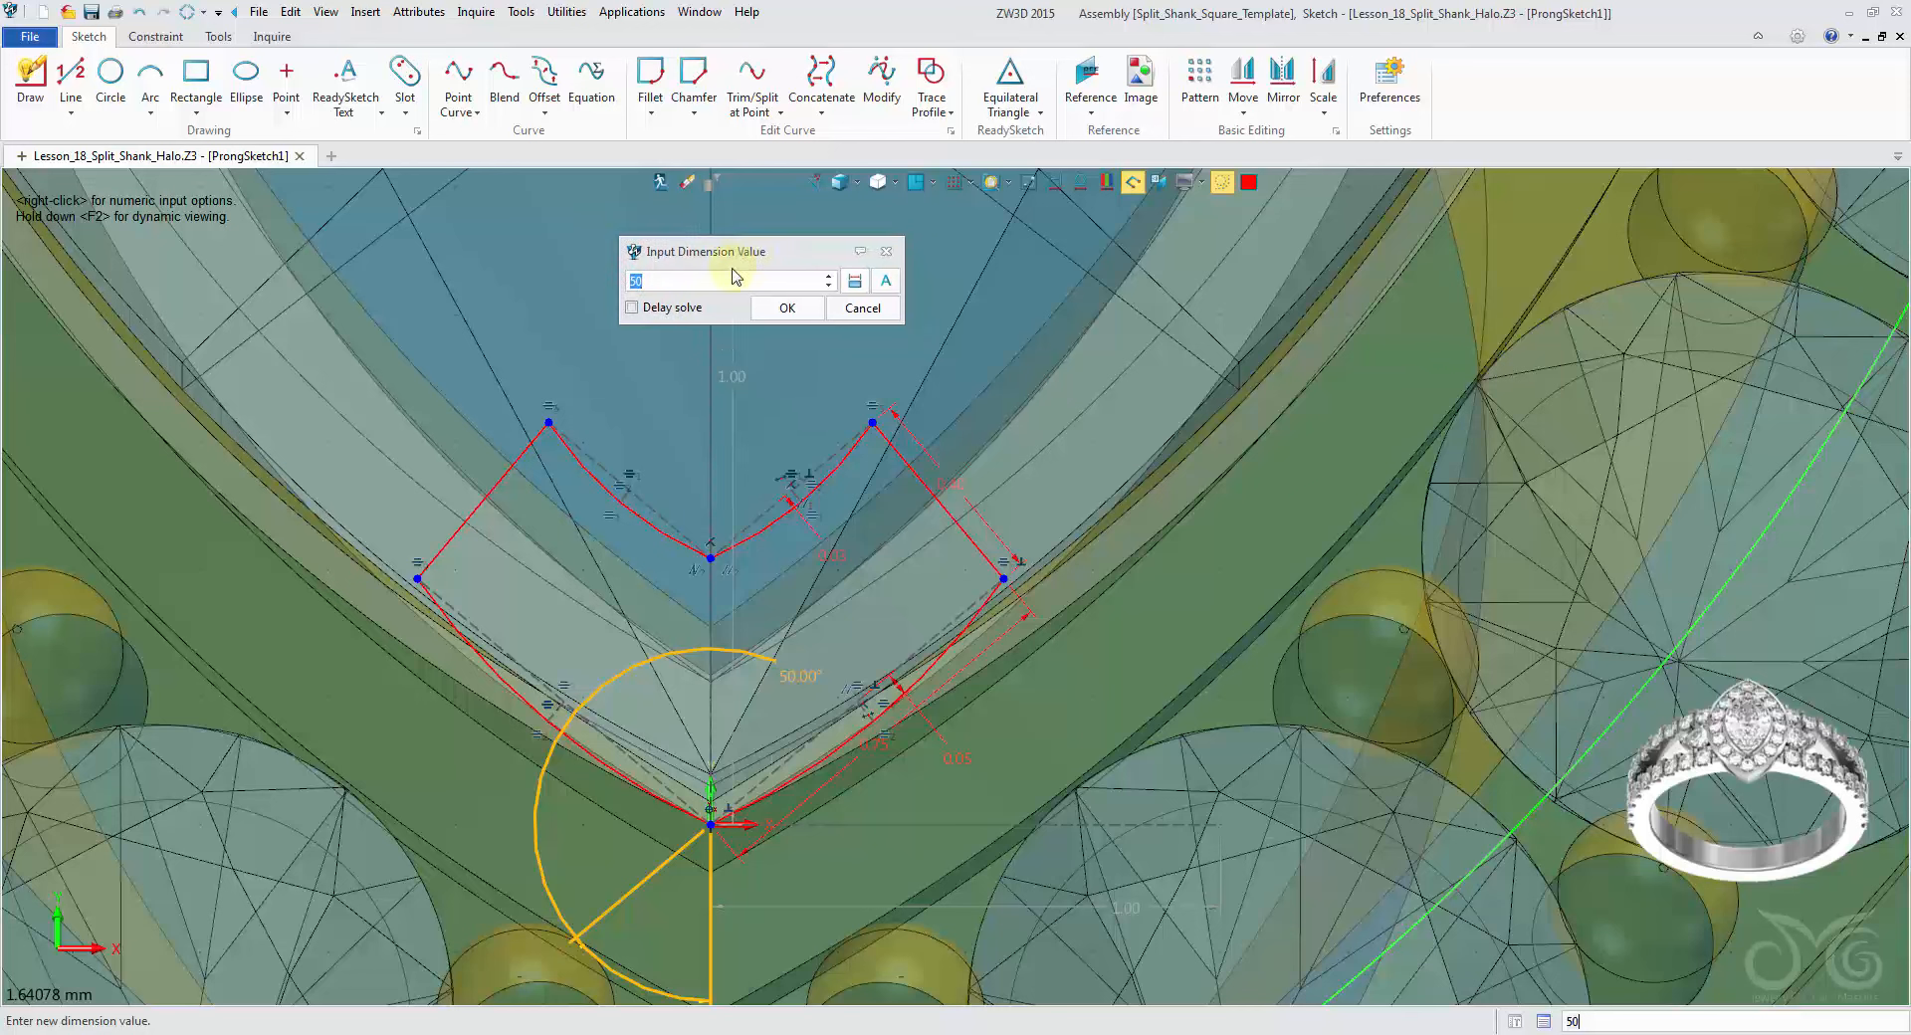
pyautogui.scroll(7, 728, 283)
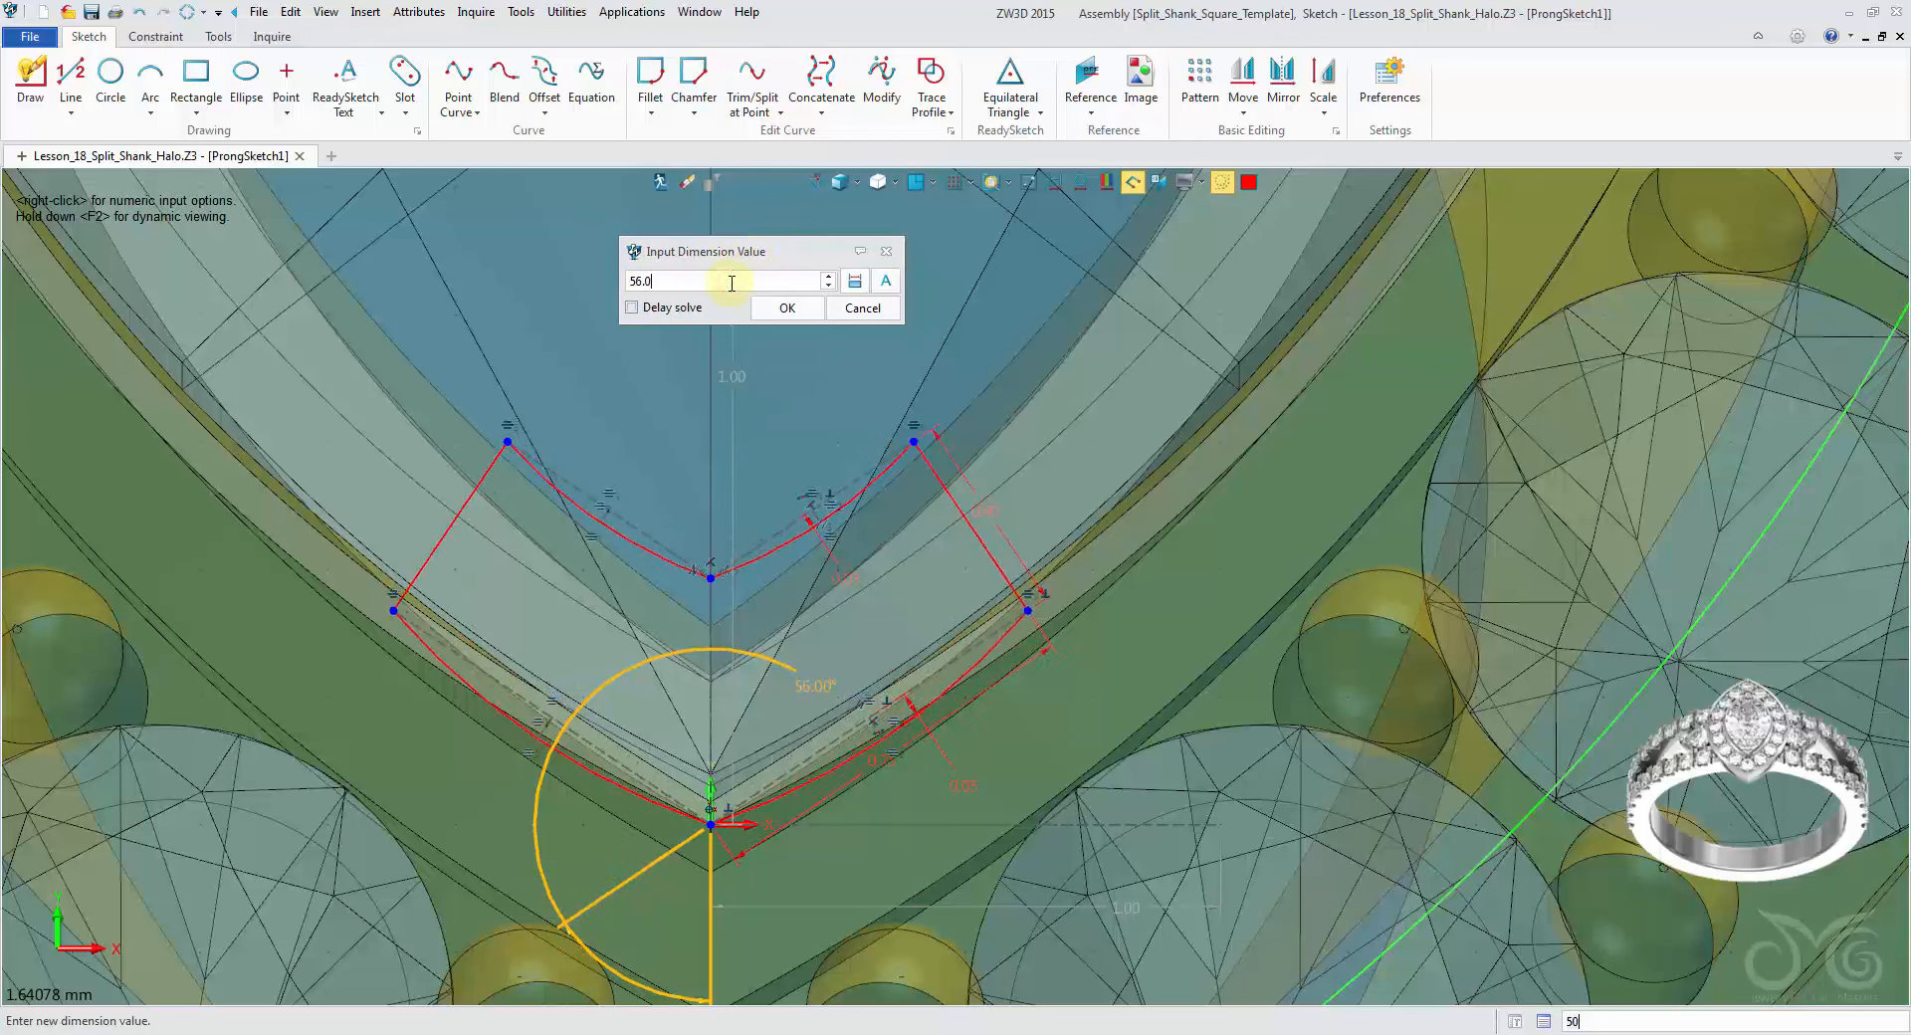
pyautogui.scroll(3, 732, 284)
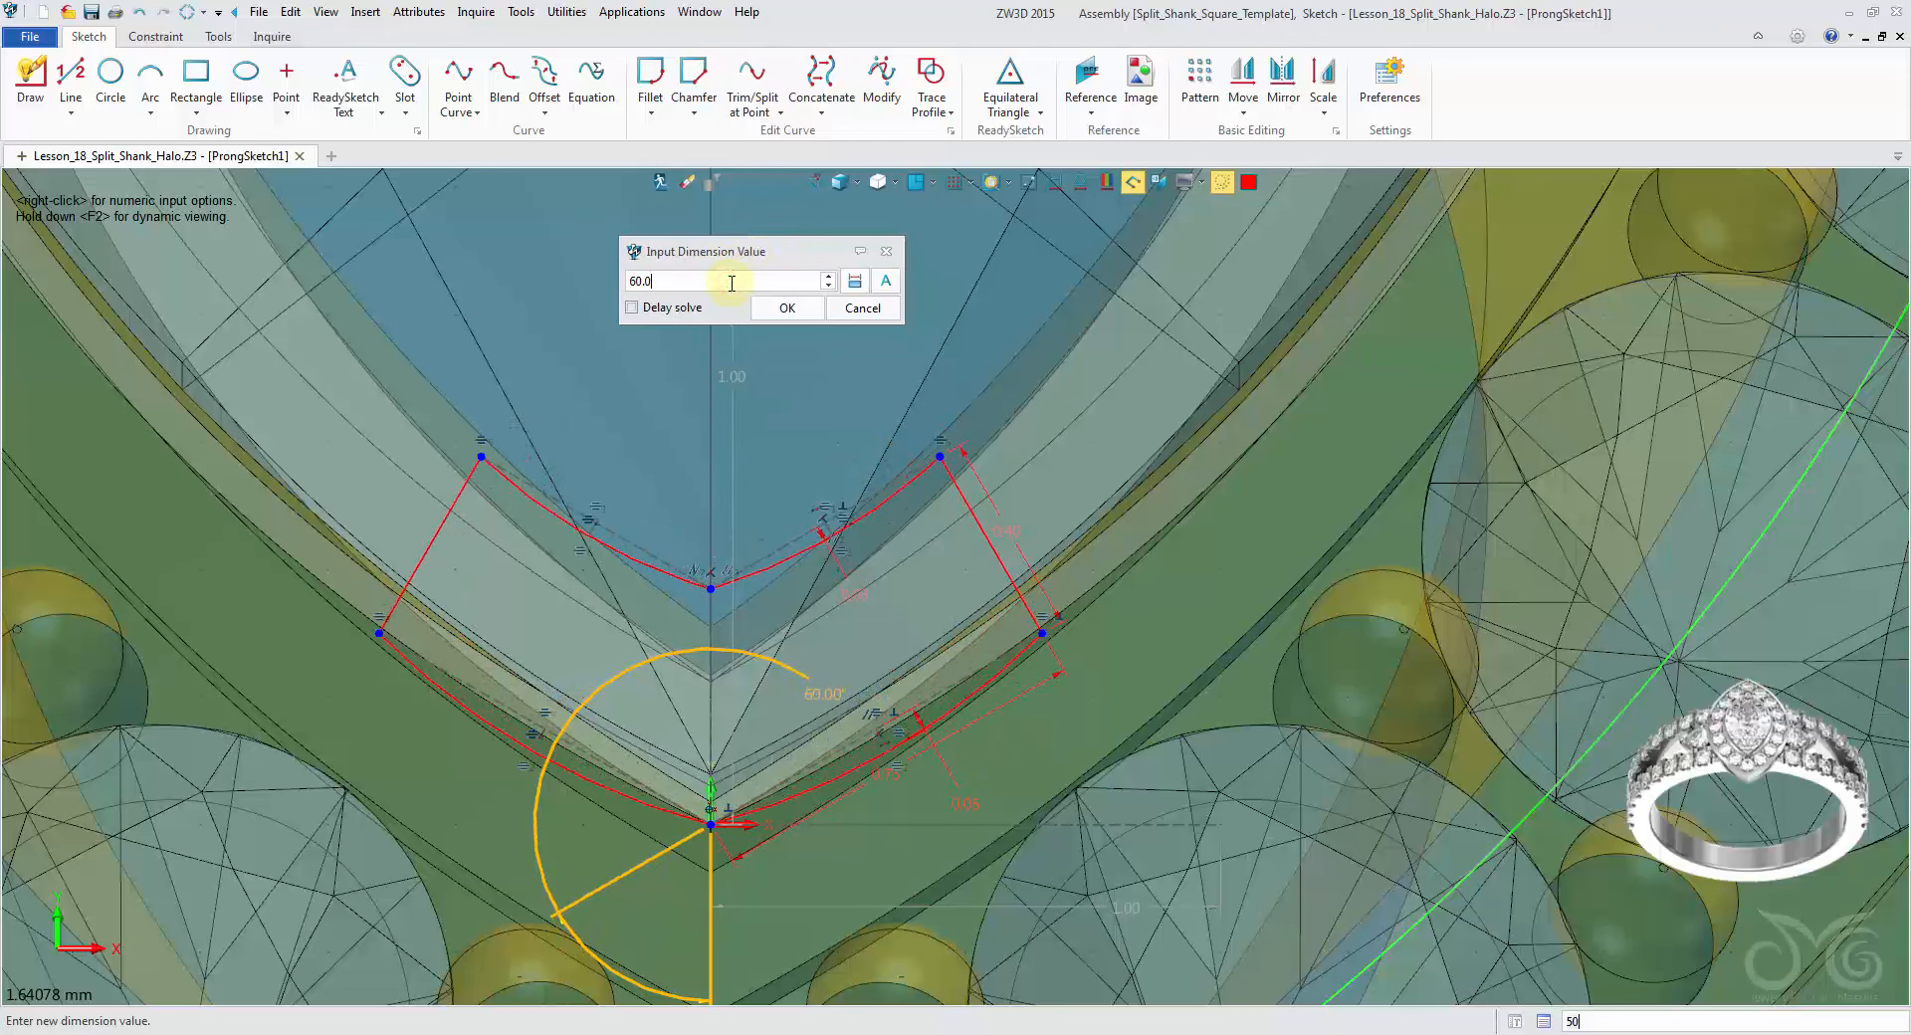
pyautogui.scroll(2, 731, 284)
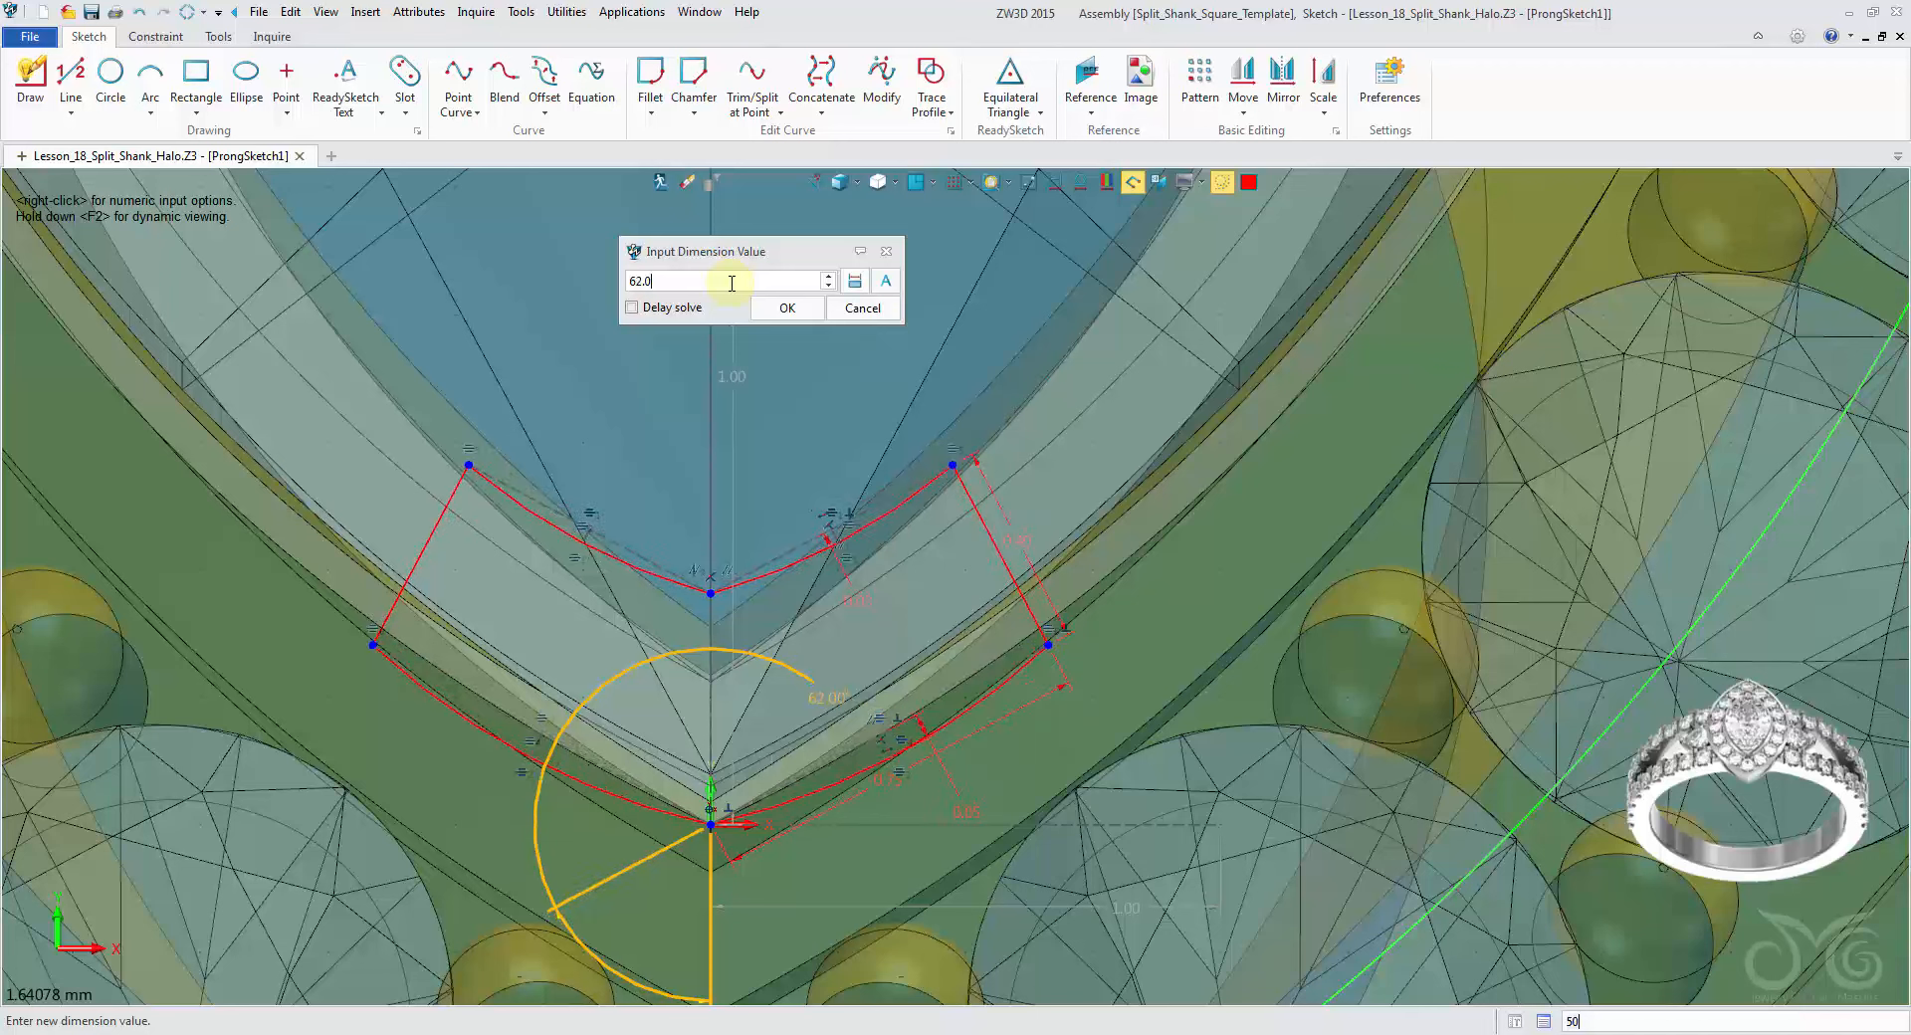
pyautogui.click(786, 308)
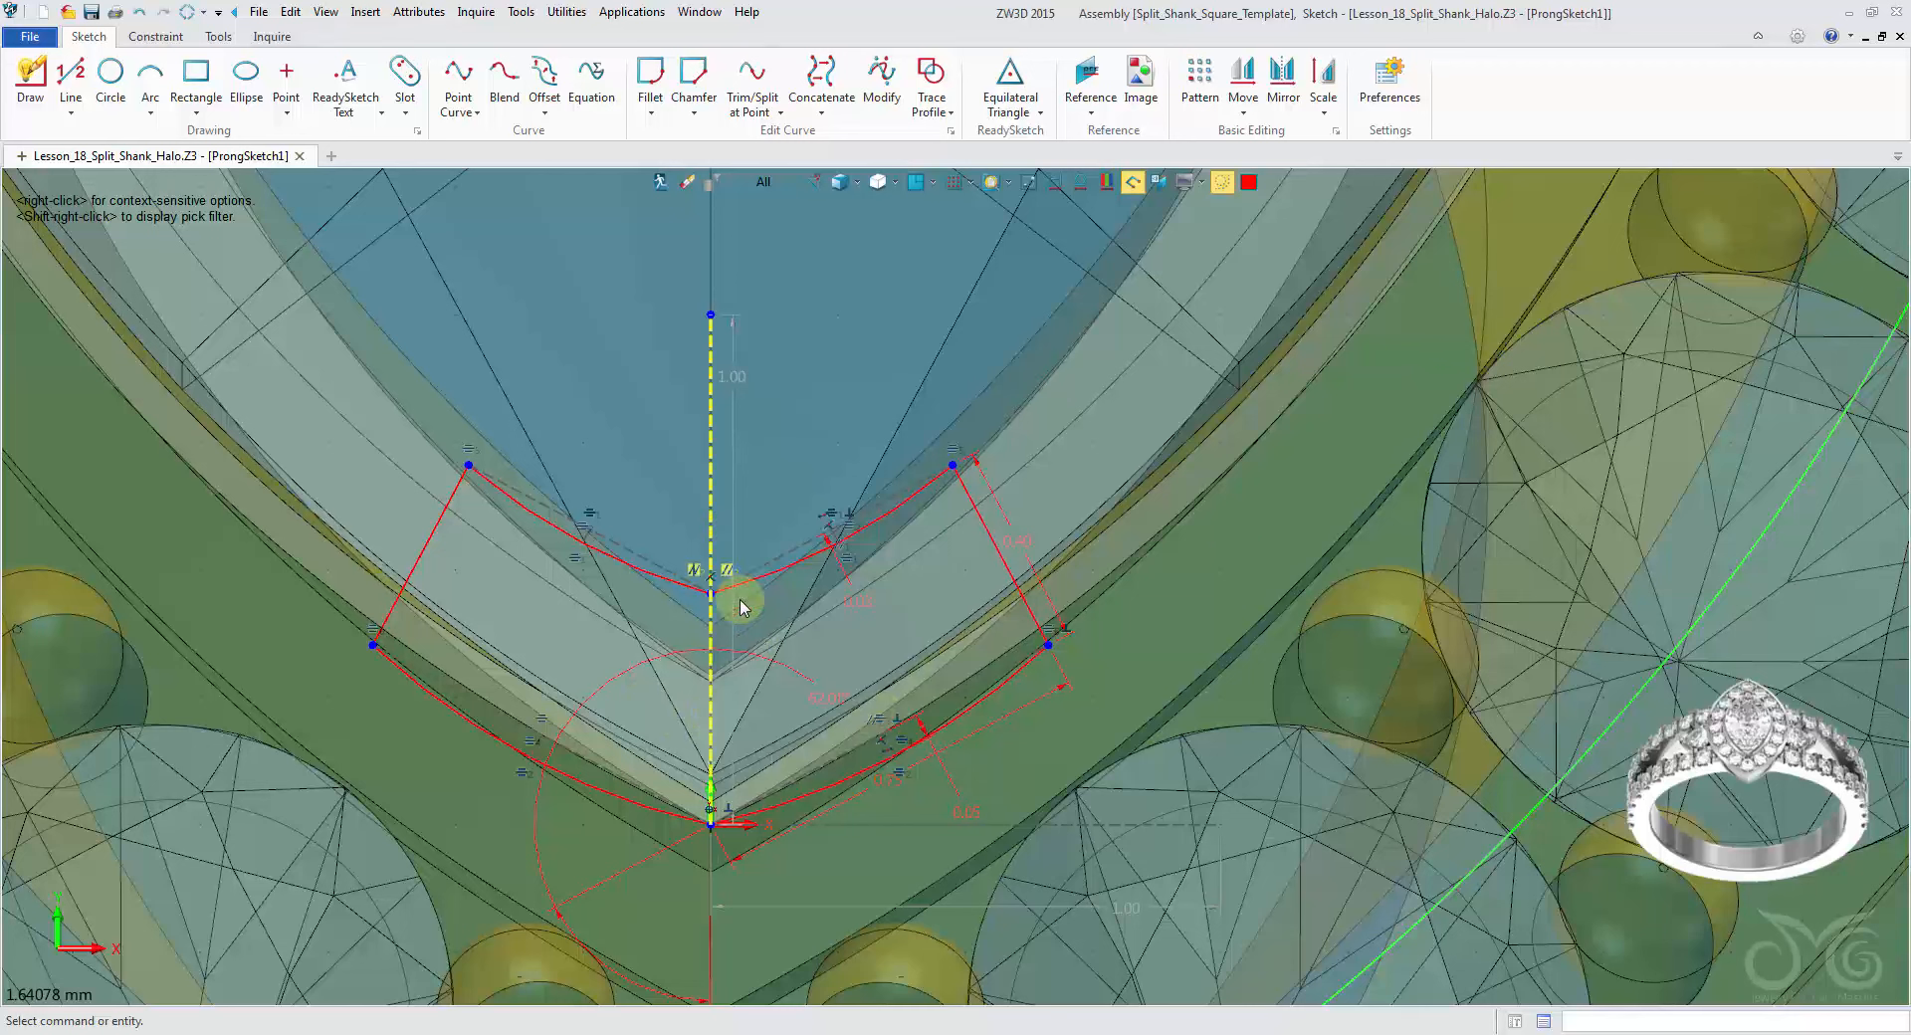
pyautogui.click(658, 183)
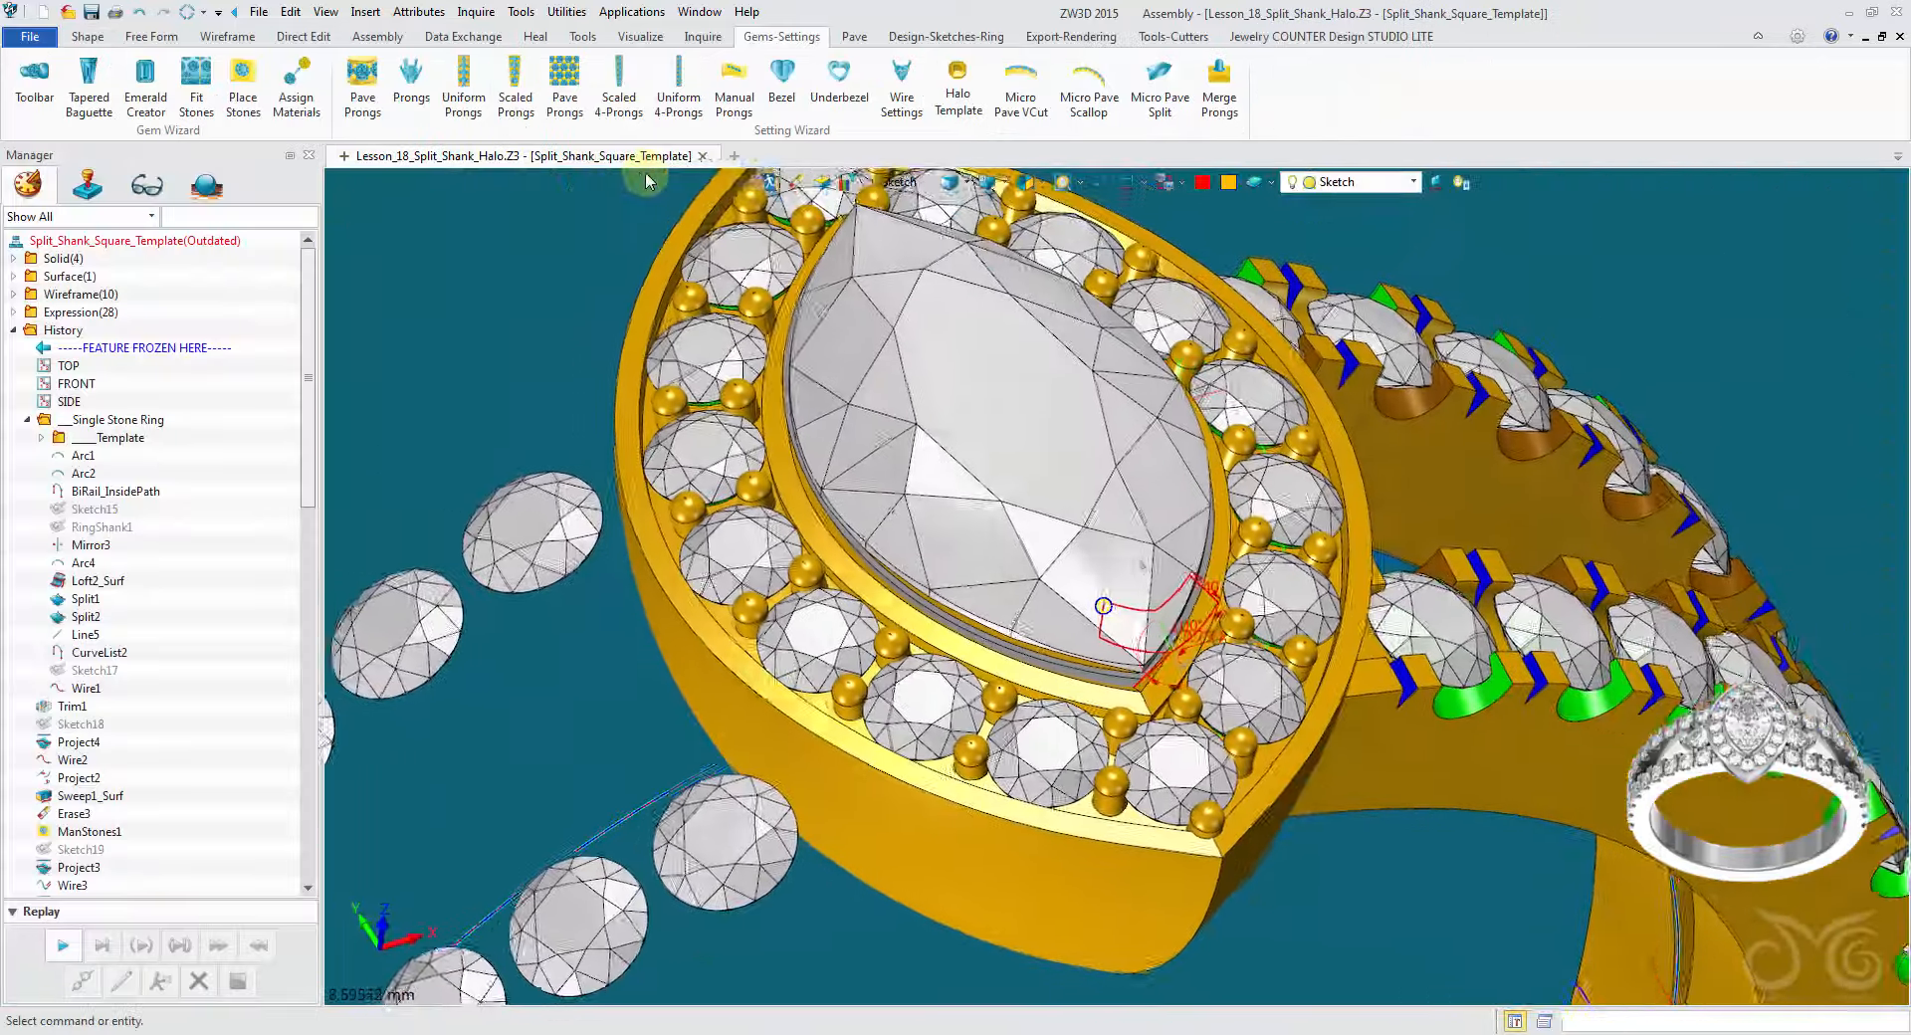
# Step: Move the V-prong sketch about -0.2028 along its in-plane Y axis, outward from the center stone's tip
pyautogui.click(88, 35)
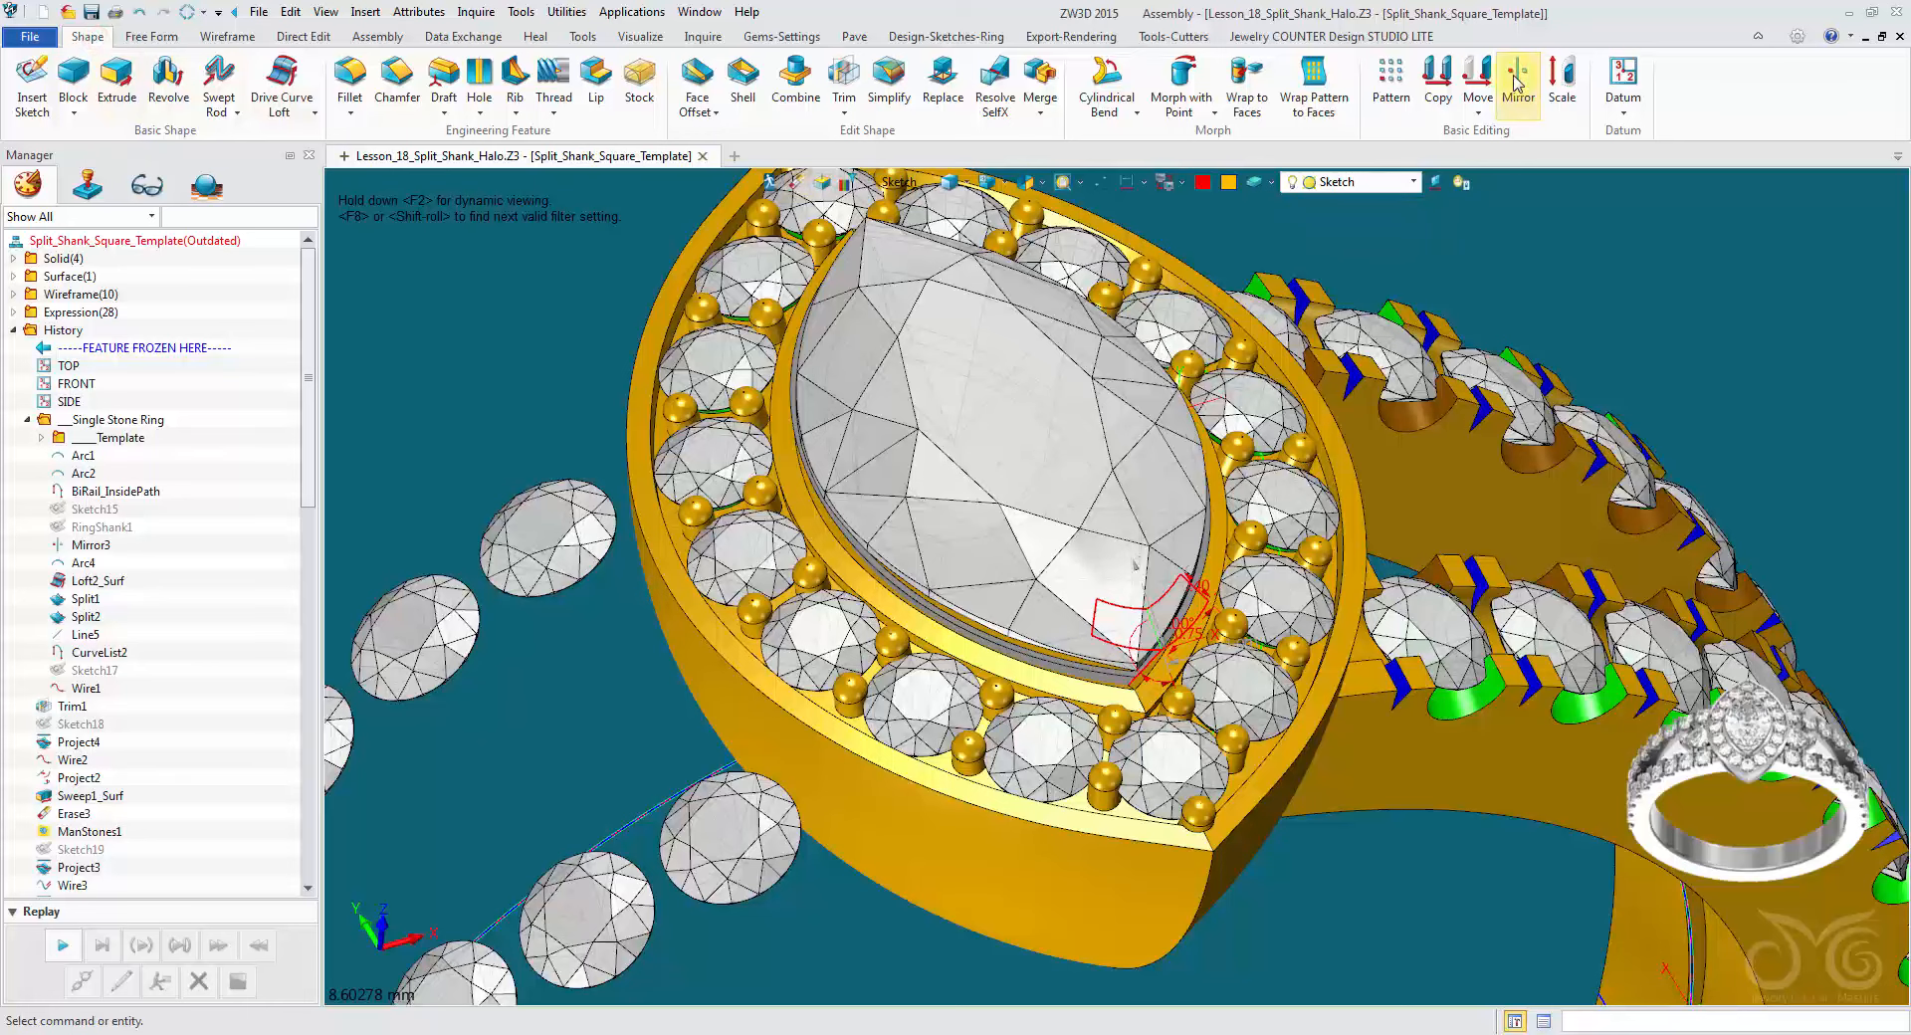
pyautogui.click(1478, 75)
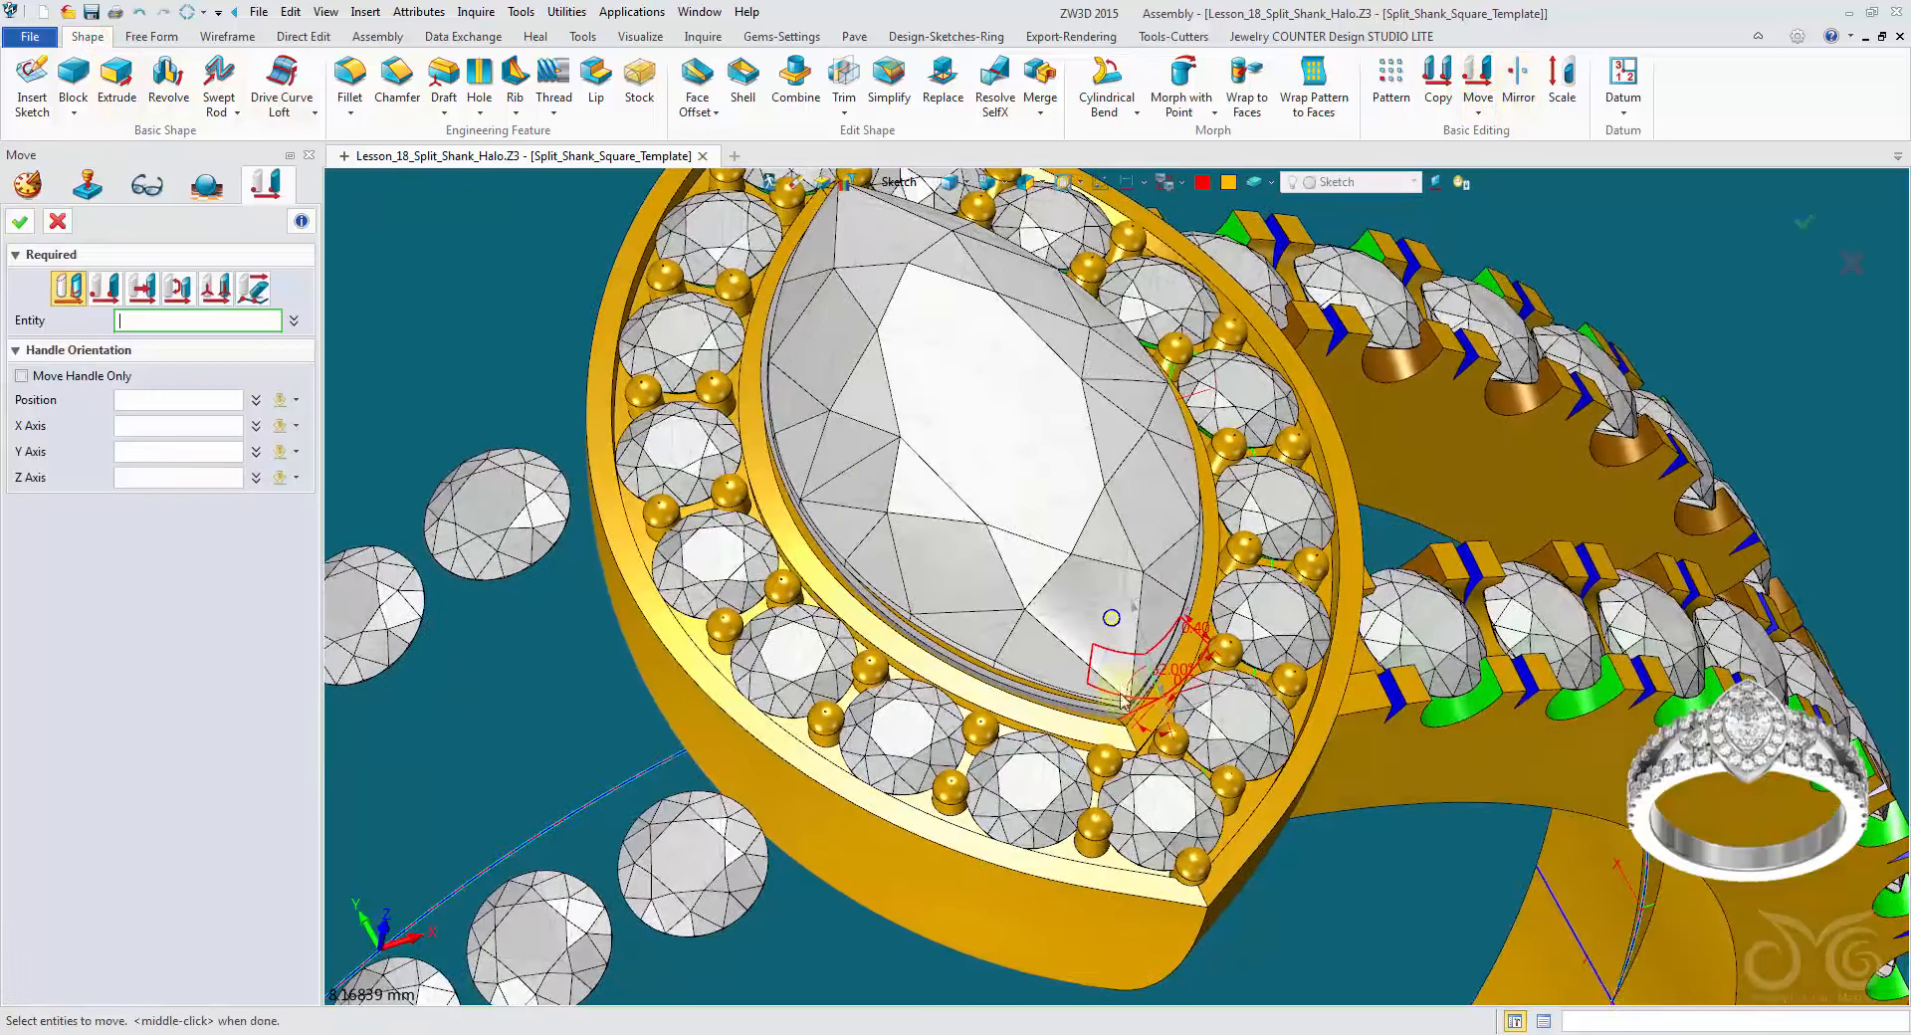
pyautogui.click(1107, 691)
pyautogui.click(1251, 686)
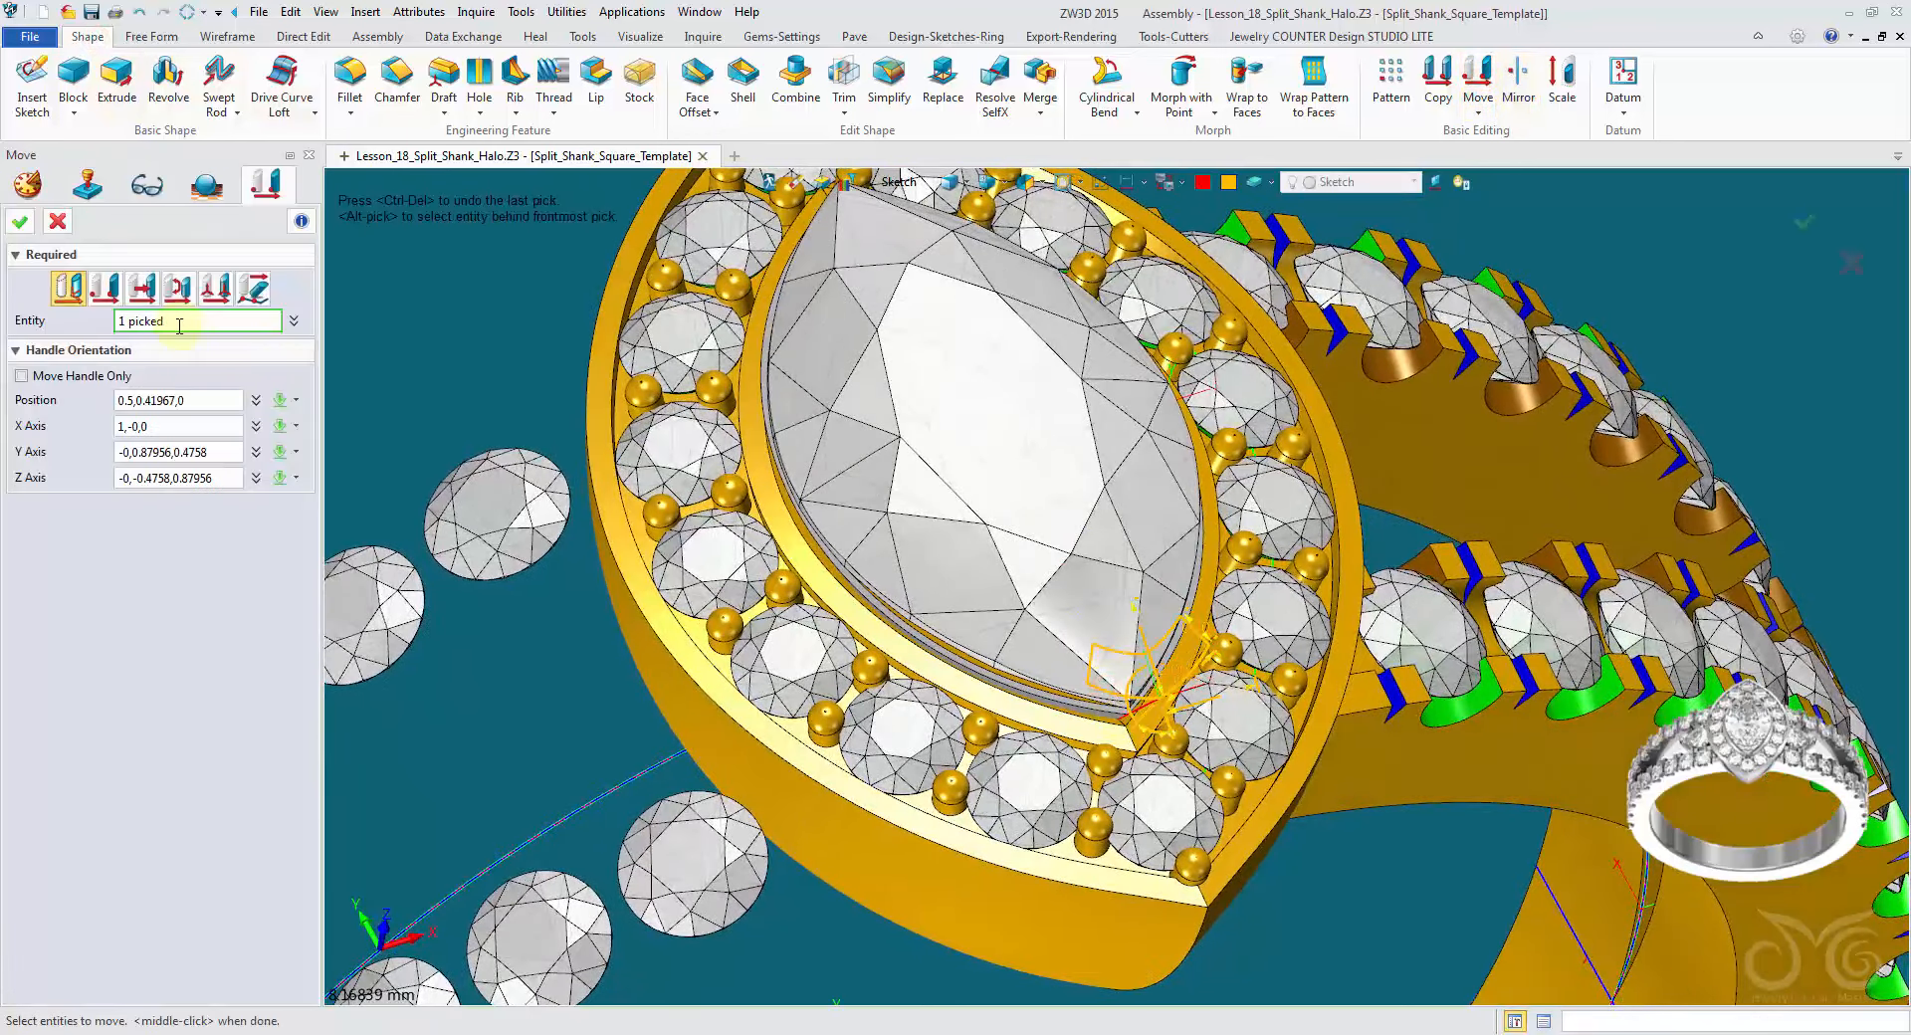
pyautogui.click(141, 289)
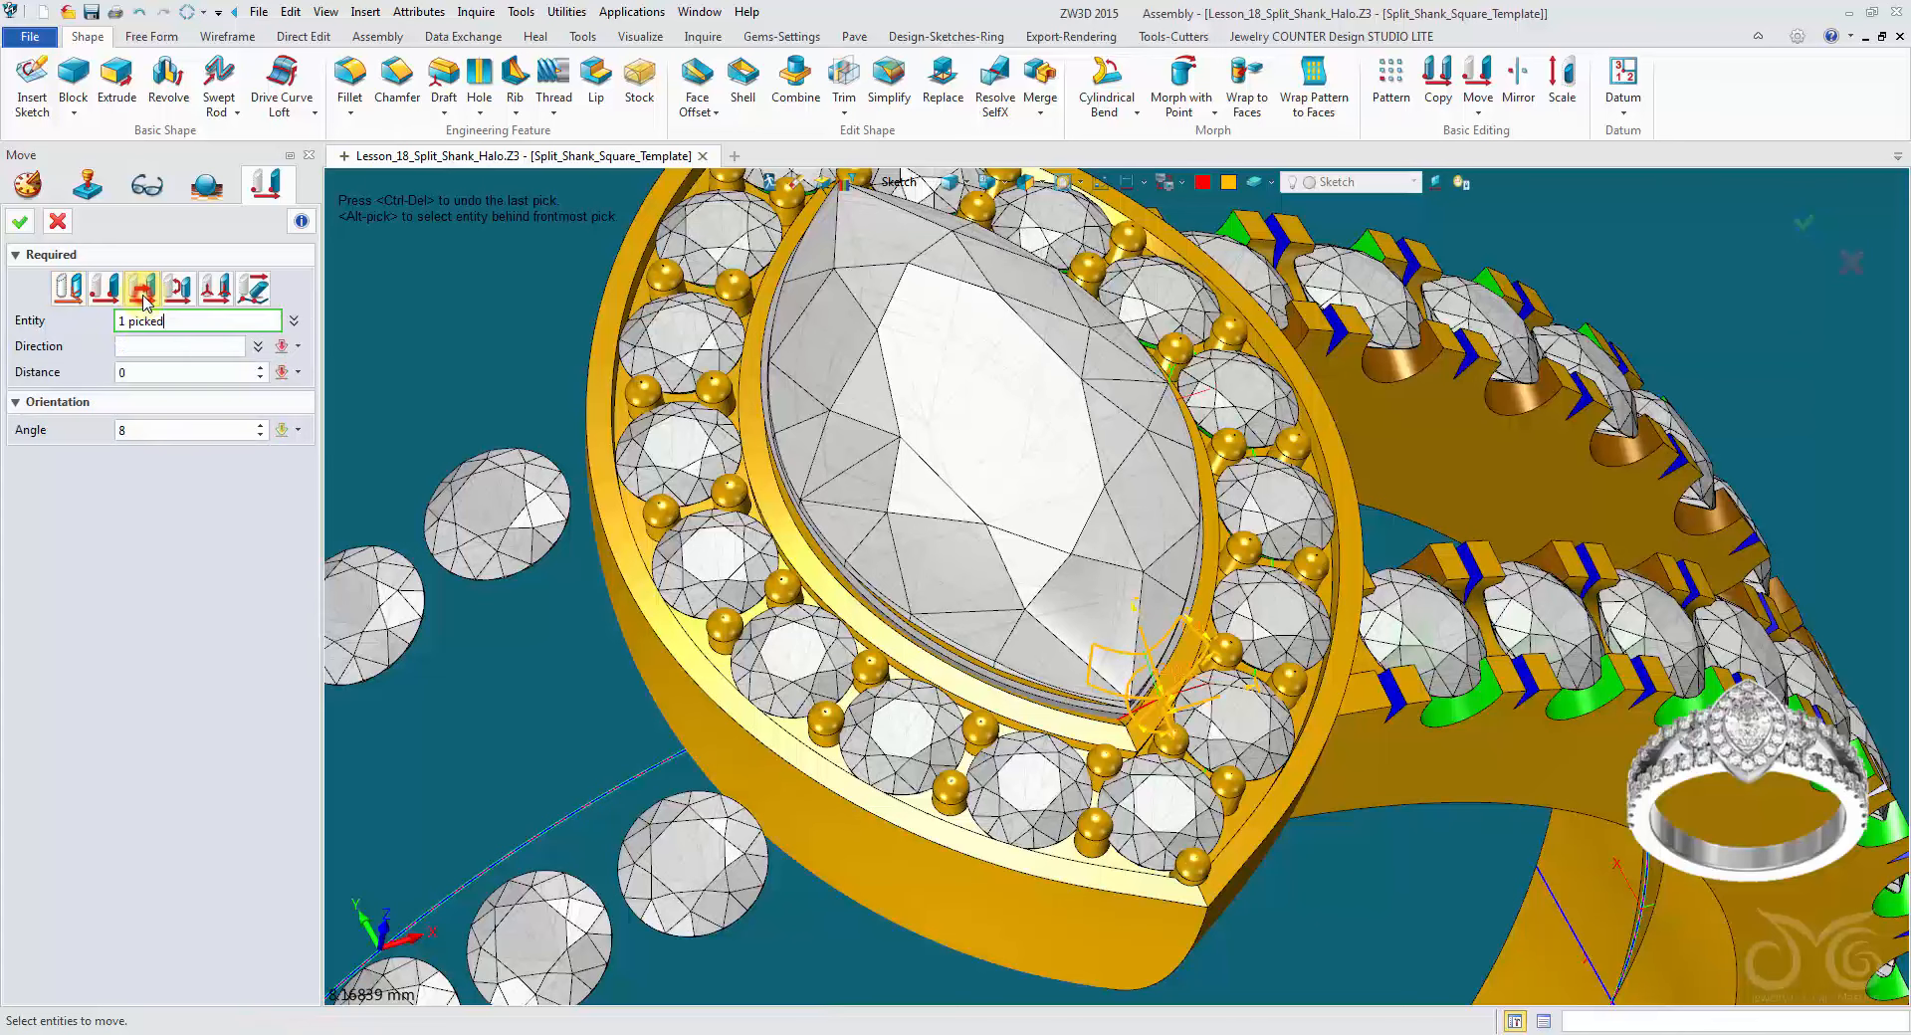
pyautogui.click(155, 347)
pyautogui.scroll(5, 1109, 640)
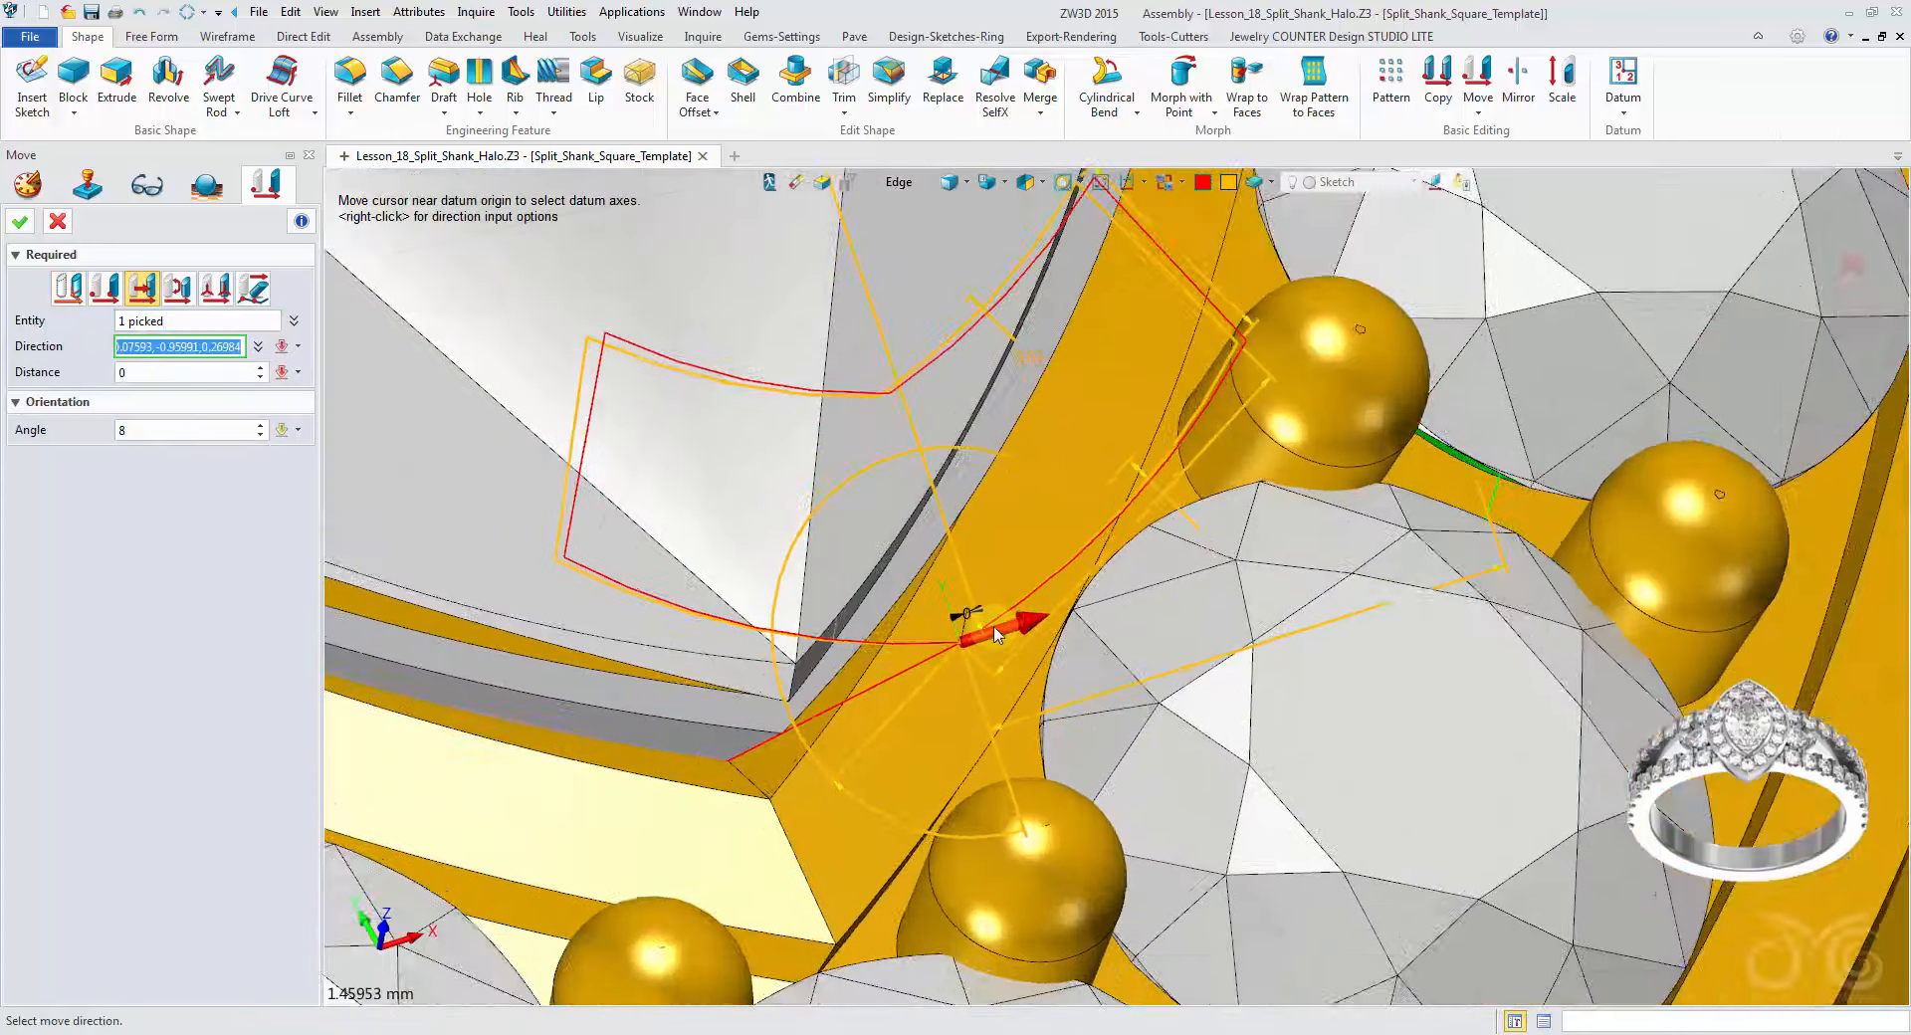
pyautogui.scroll(2, 997, 634)
pyautogui.click(936, 610)
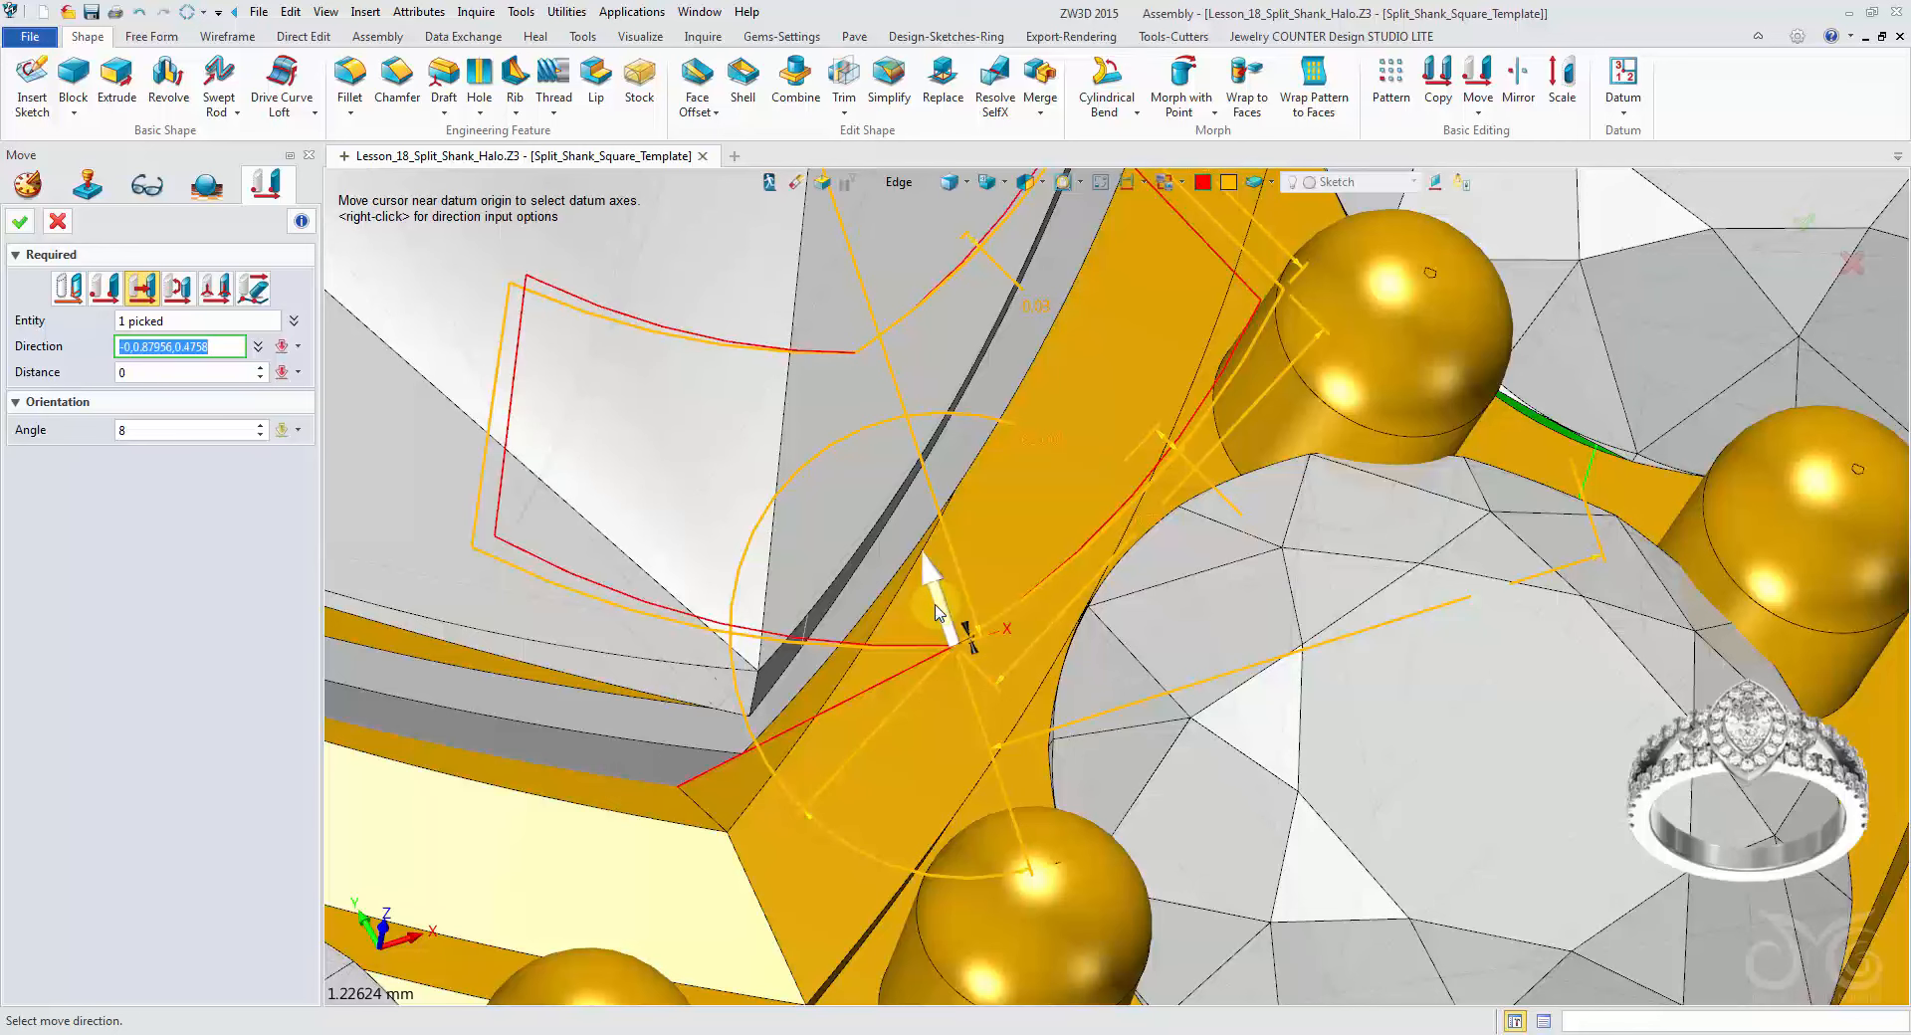
pyautogui.moveTo(936, 610); pyautogui.dragTo(929, 586)
pyautogui.moveTo(930, 585); pyautogui.dragTo(917, 617, button='right')
pyautogui.moveTo(918, 619); pyautogui.dragTo(911, 705)
pyautogui.moveTo(908, 687); pyautogui.dragTo(908, 719, button='right')
pyautogui.scroll(-2, 908, 718)
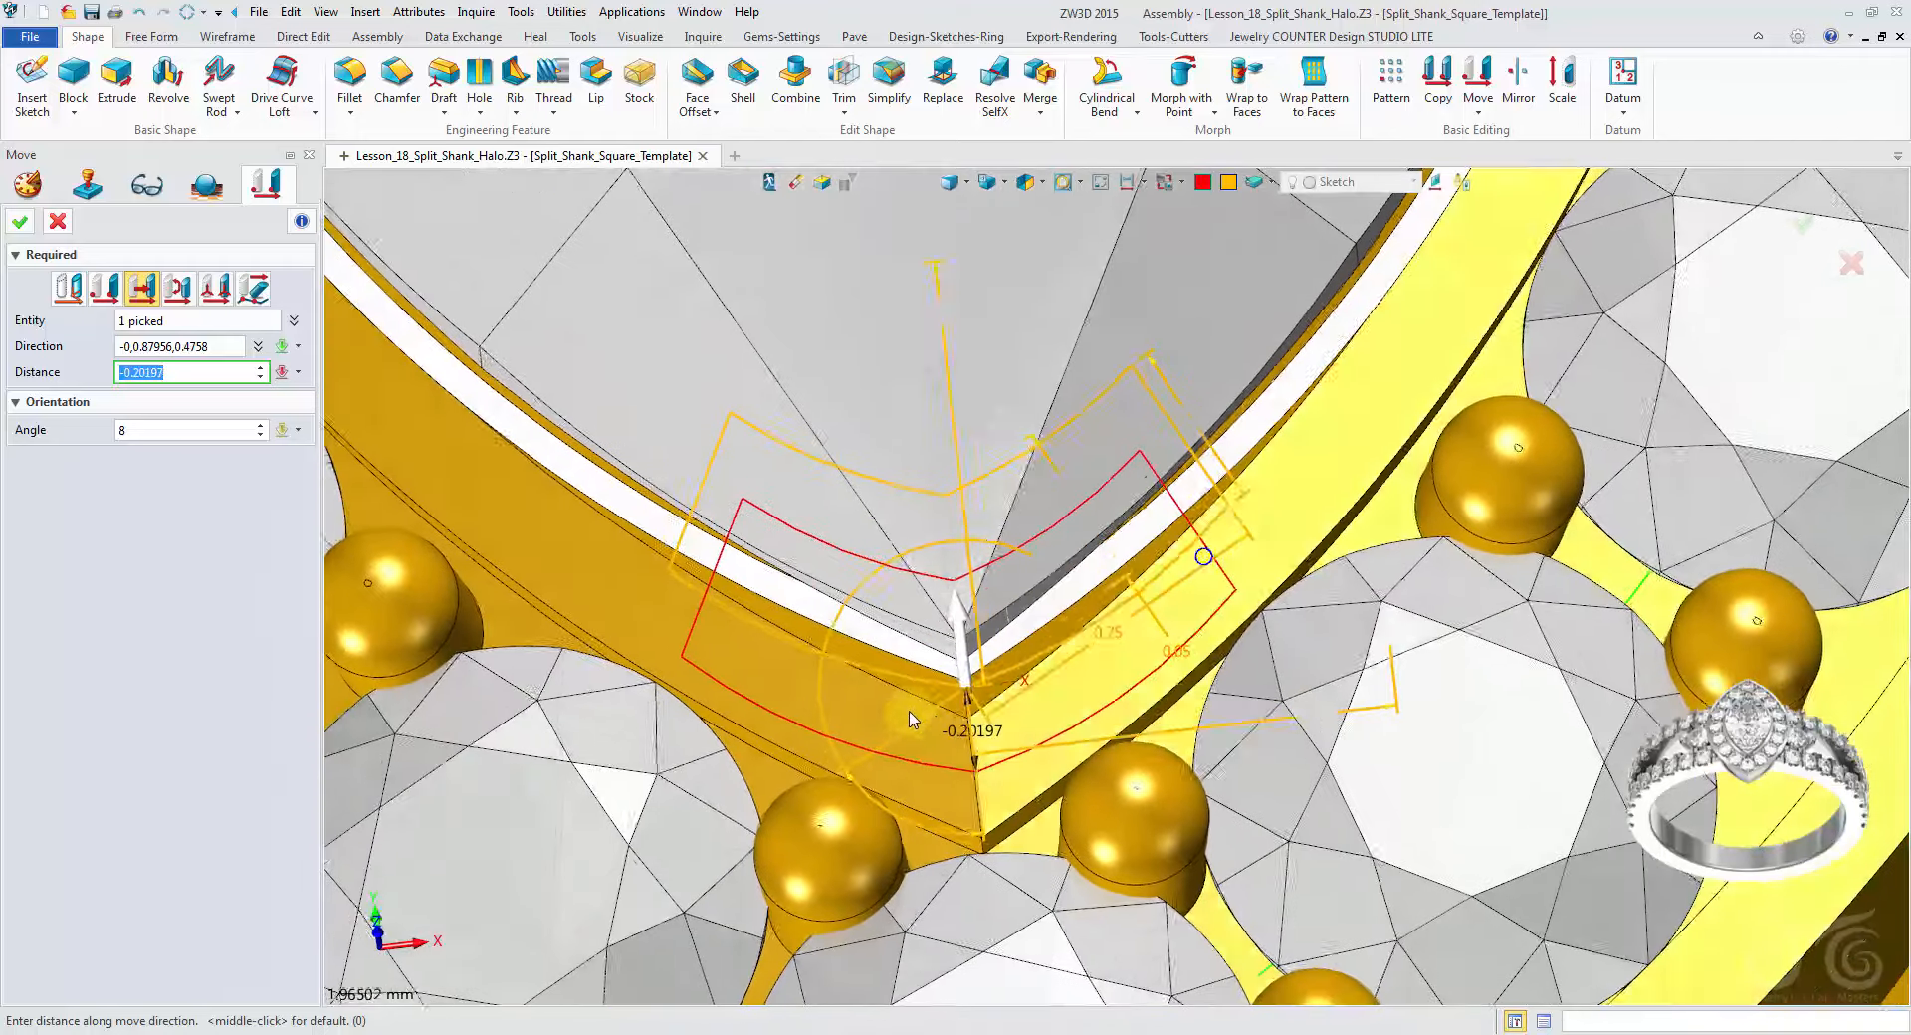
pyautogui.moveTo(957, 753); pyautogui.dragTo(986, 790)
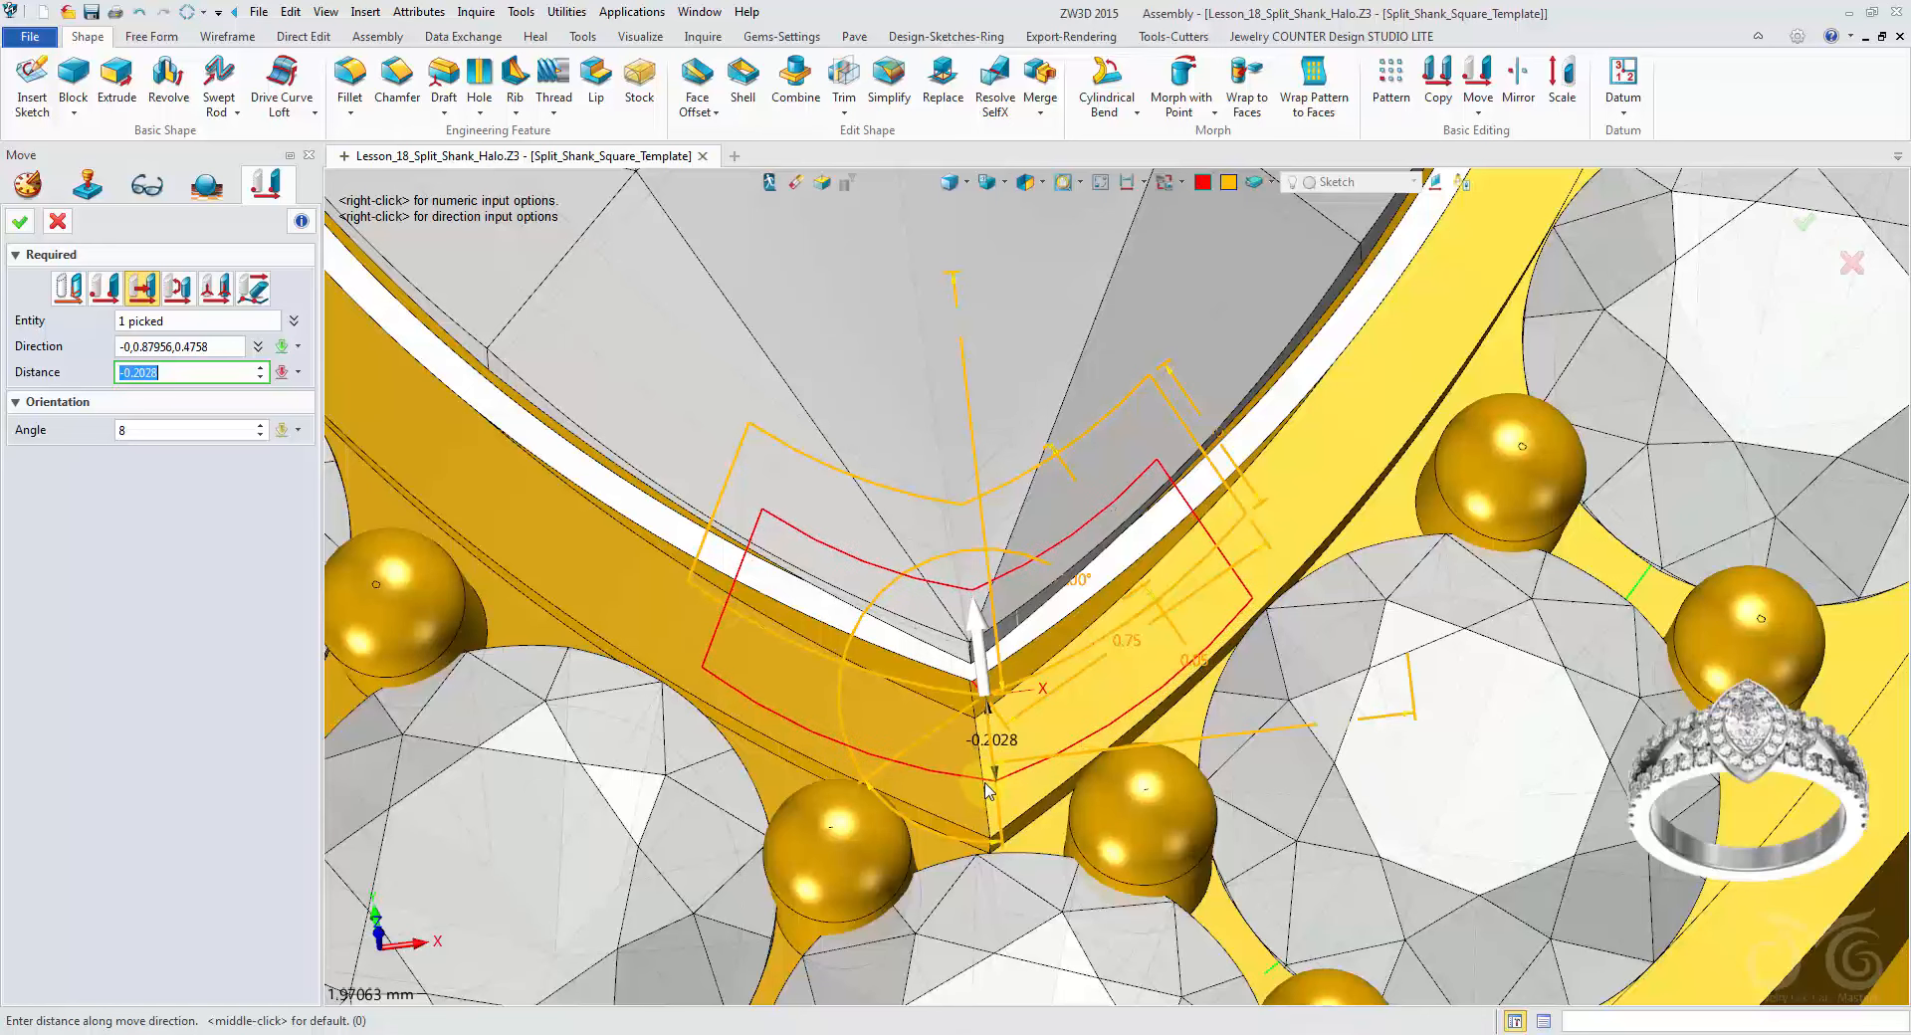
pyautogui.moveTo(751, 764); pyautogui.dragTo(748, 798, button='right')
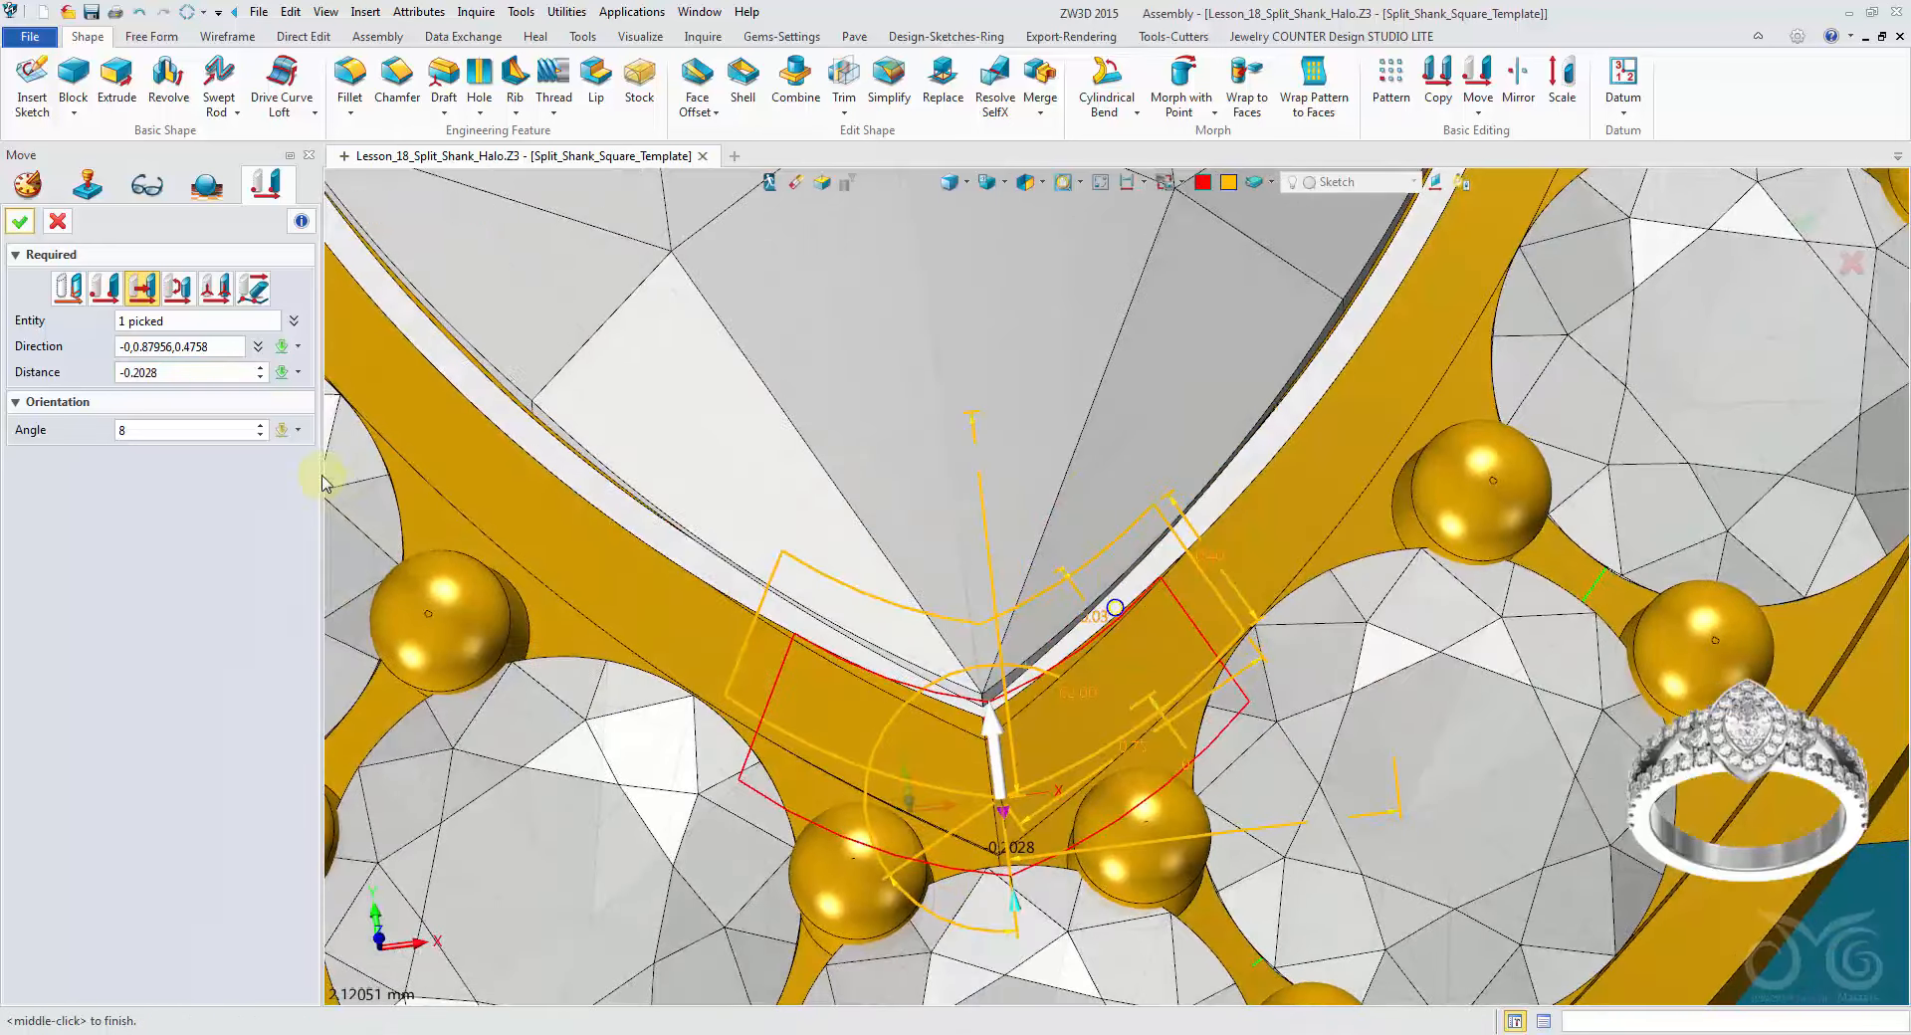
pyautogui.click(21, 232)
# Step: Sweep the V-prong sketch along the slanted line at the bezel tip with a linear scale from 1.0 to 0.5
pyautogui.moveTo(438, 438); pyautogui.dragTo(475, 267, button='right')
pyautogui.click(219, 107)
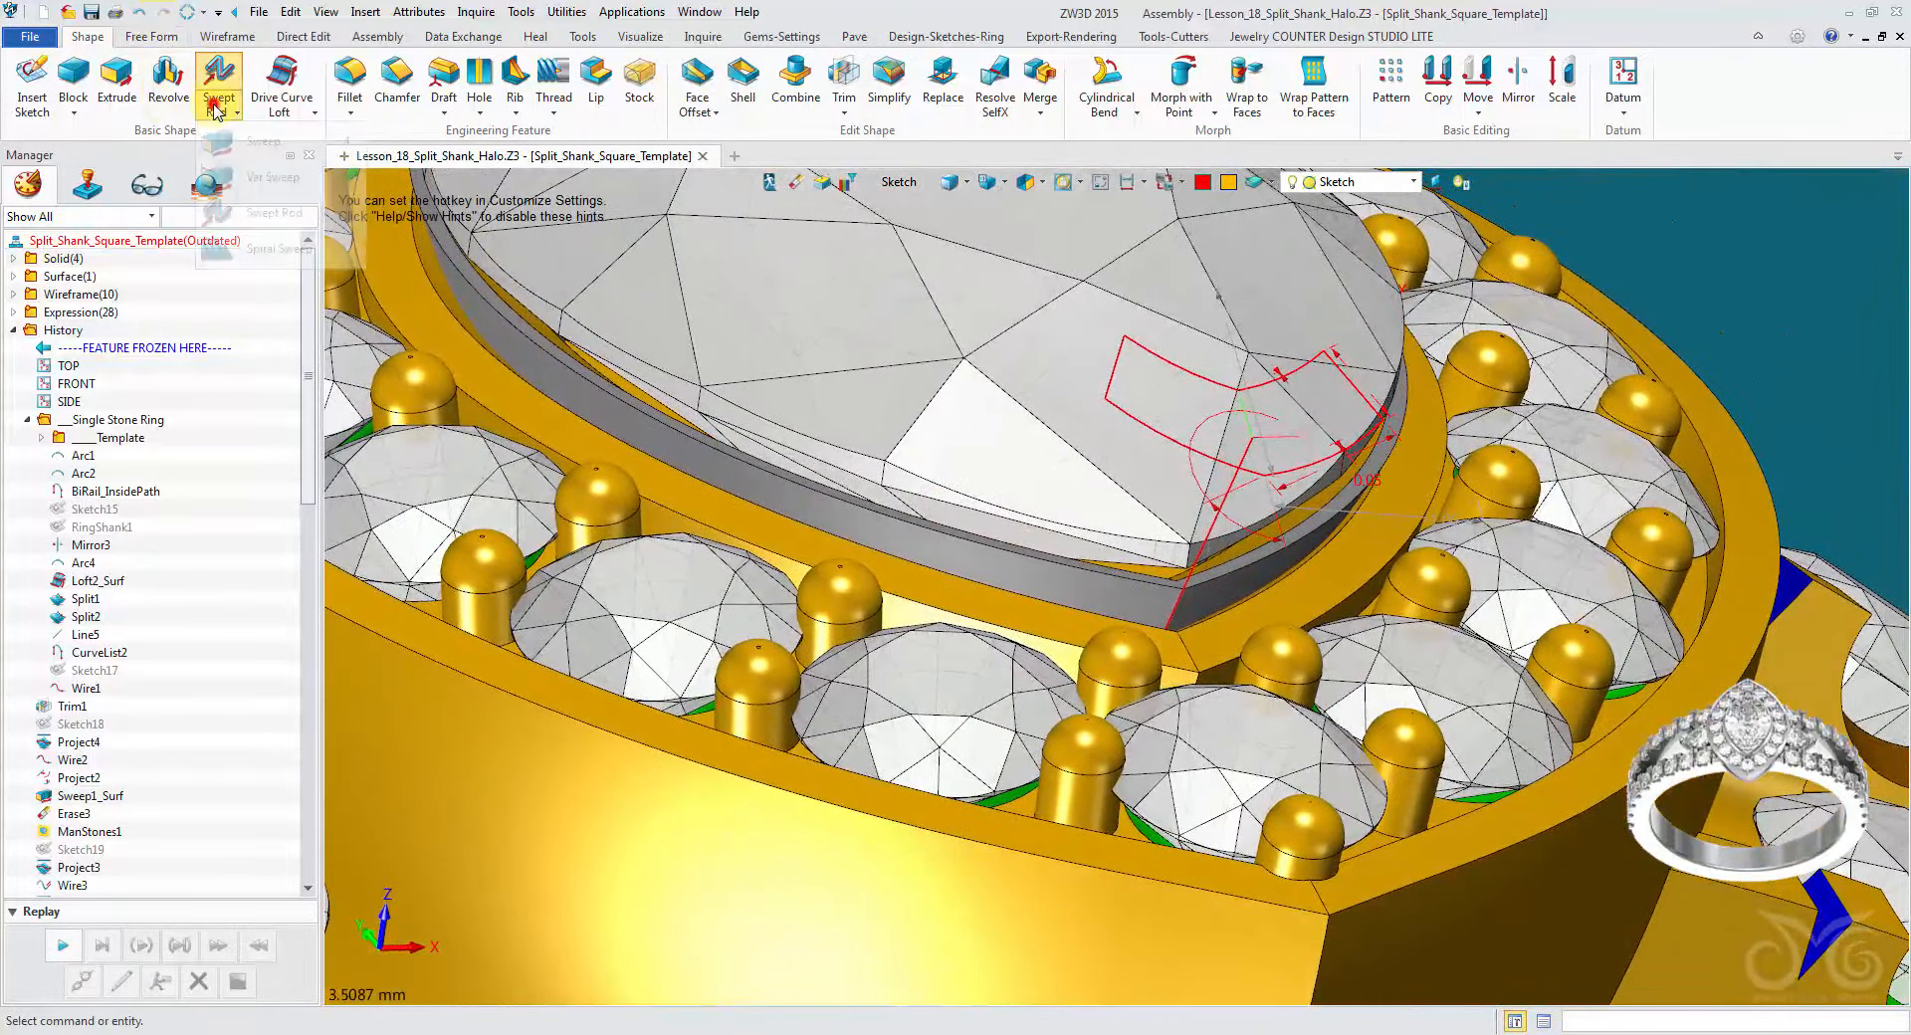
pyautogui.click(247, 151)
pyautogui.click(1169, 436)
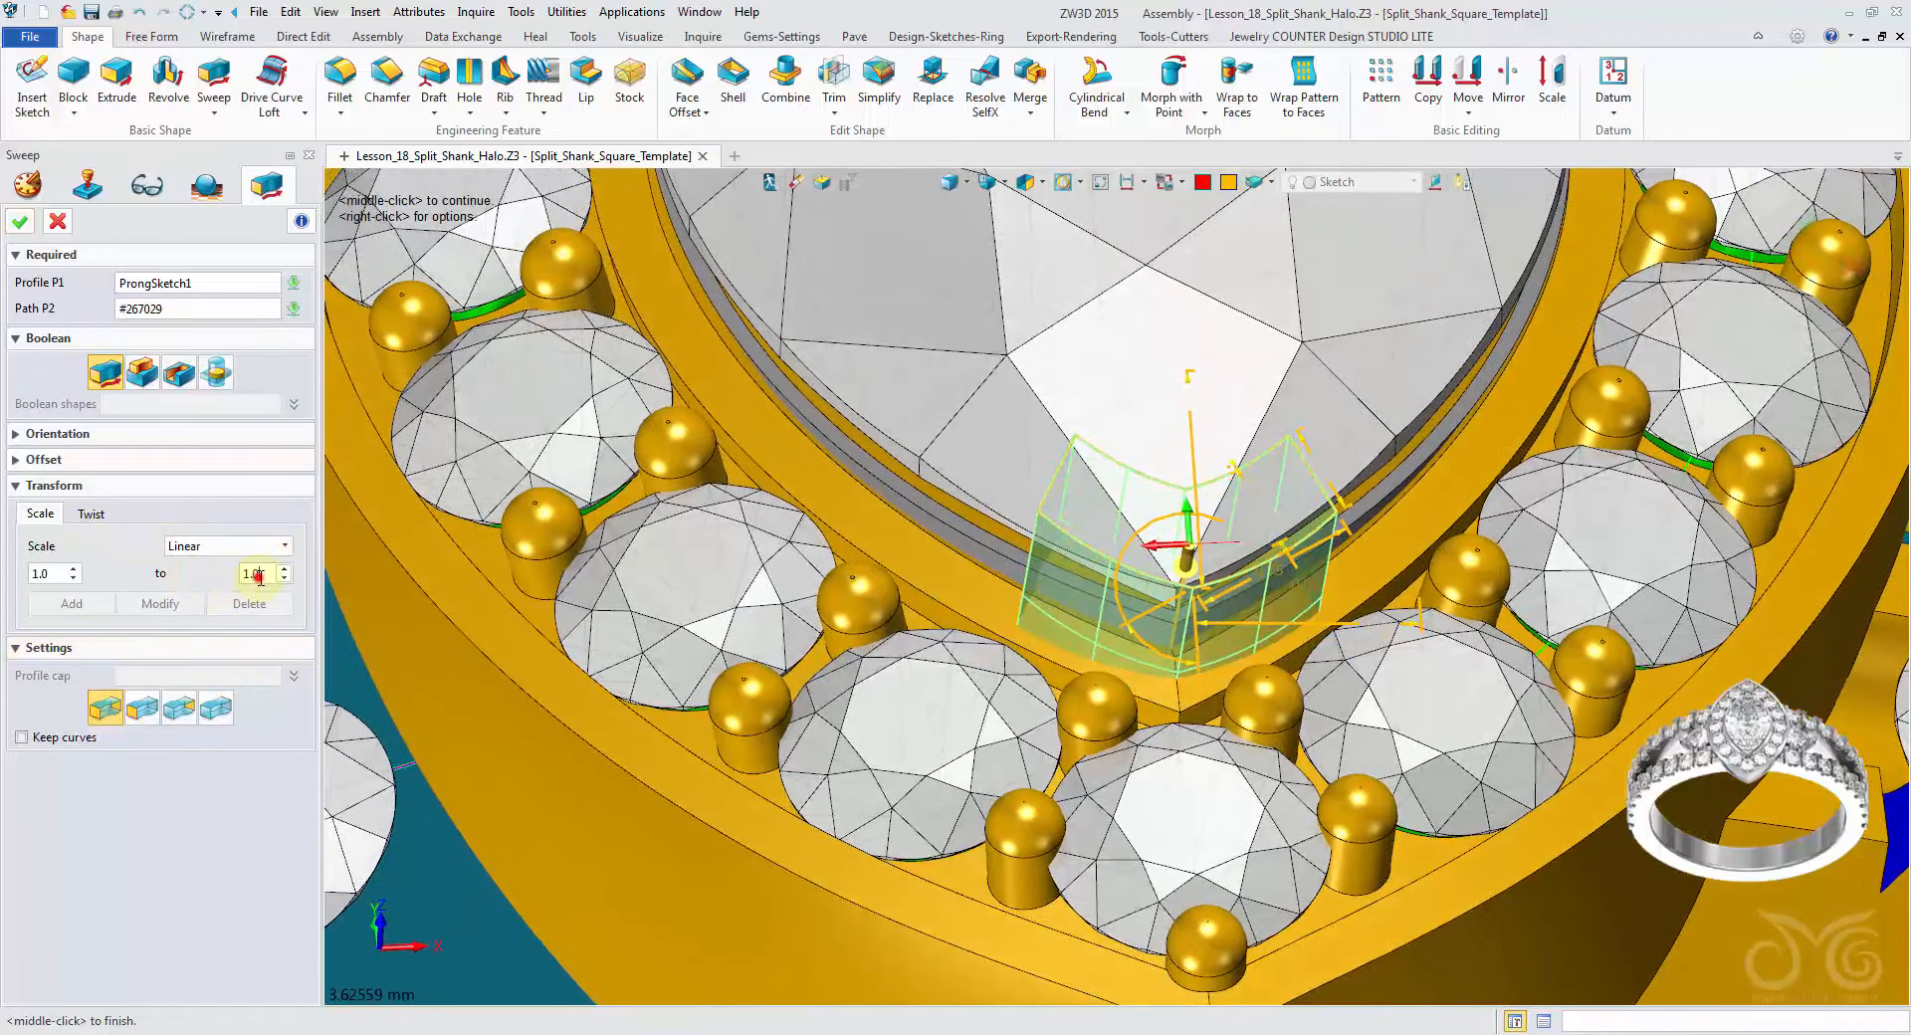
pyautogui.scroll(-5, 259, 577)
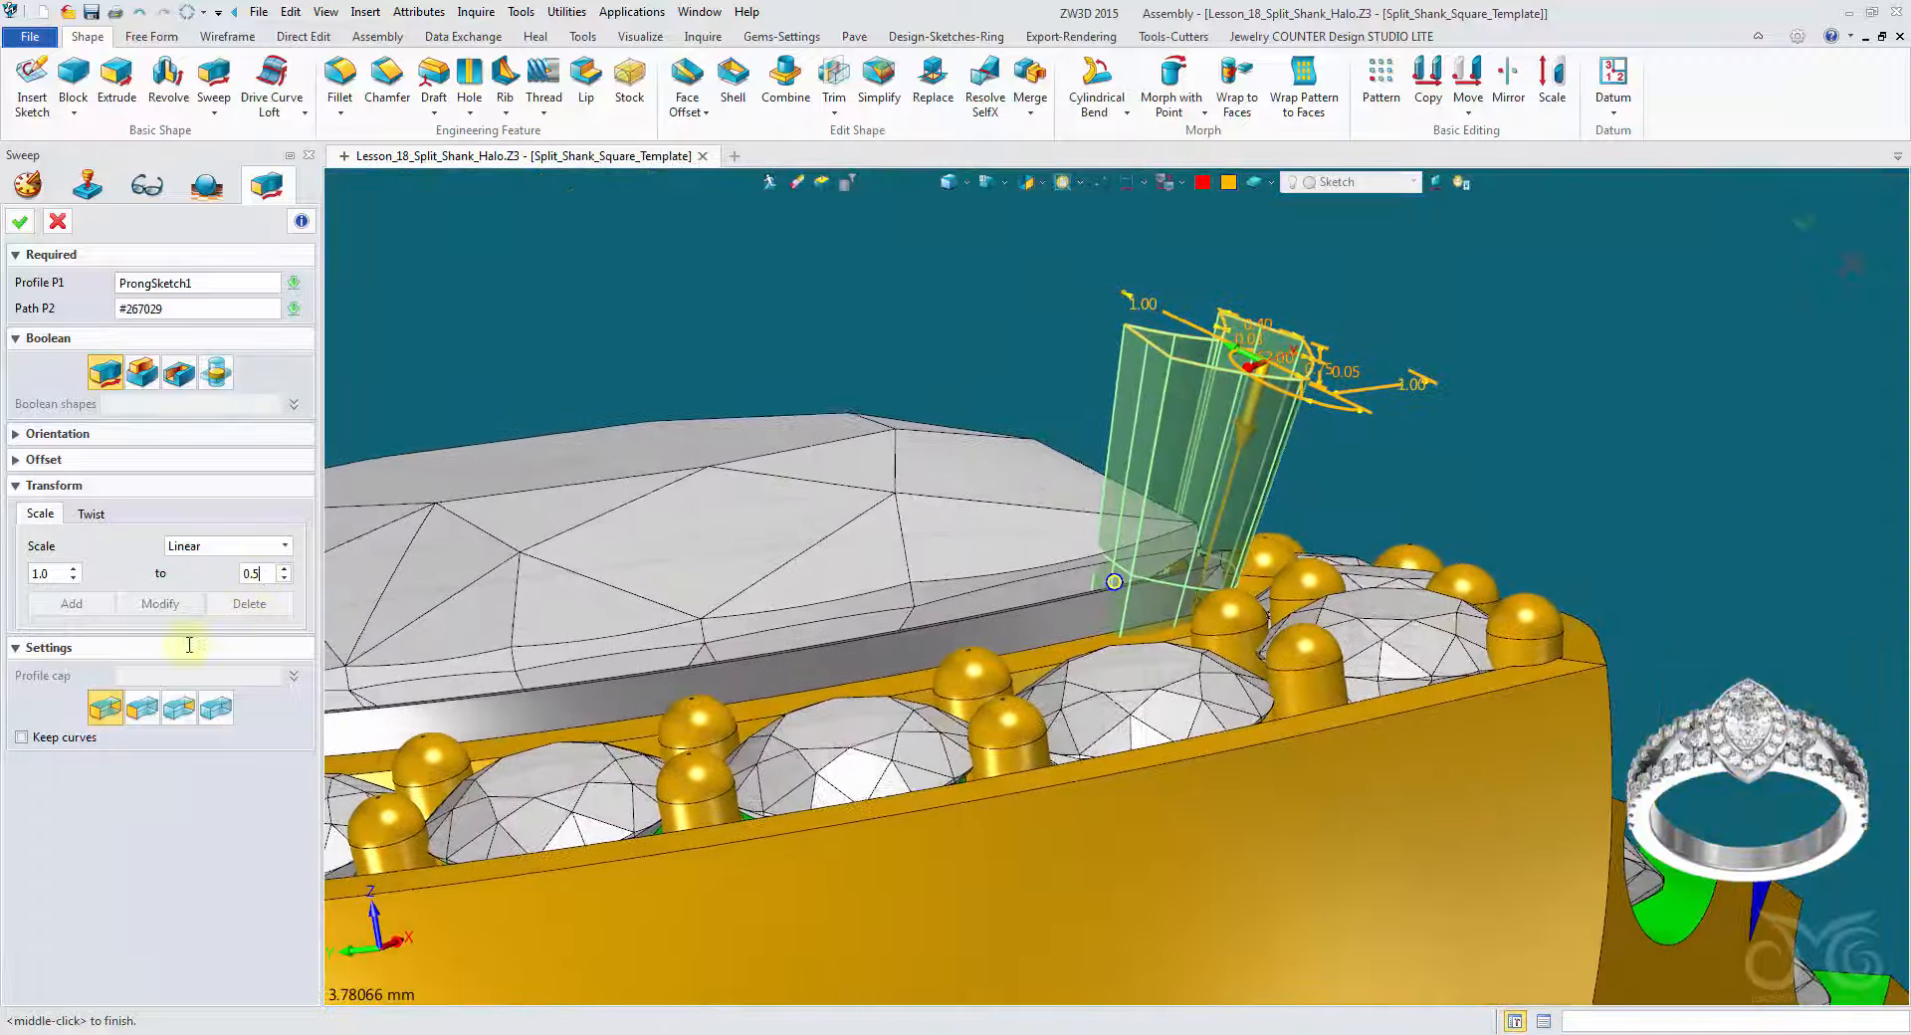
pyautogui.click(21, 222)
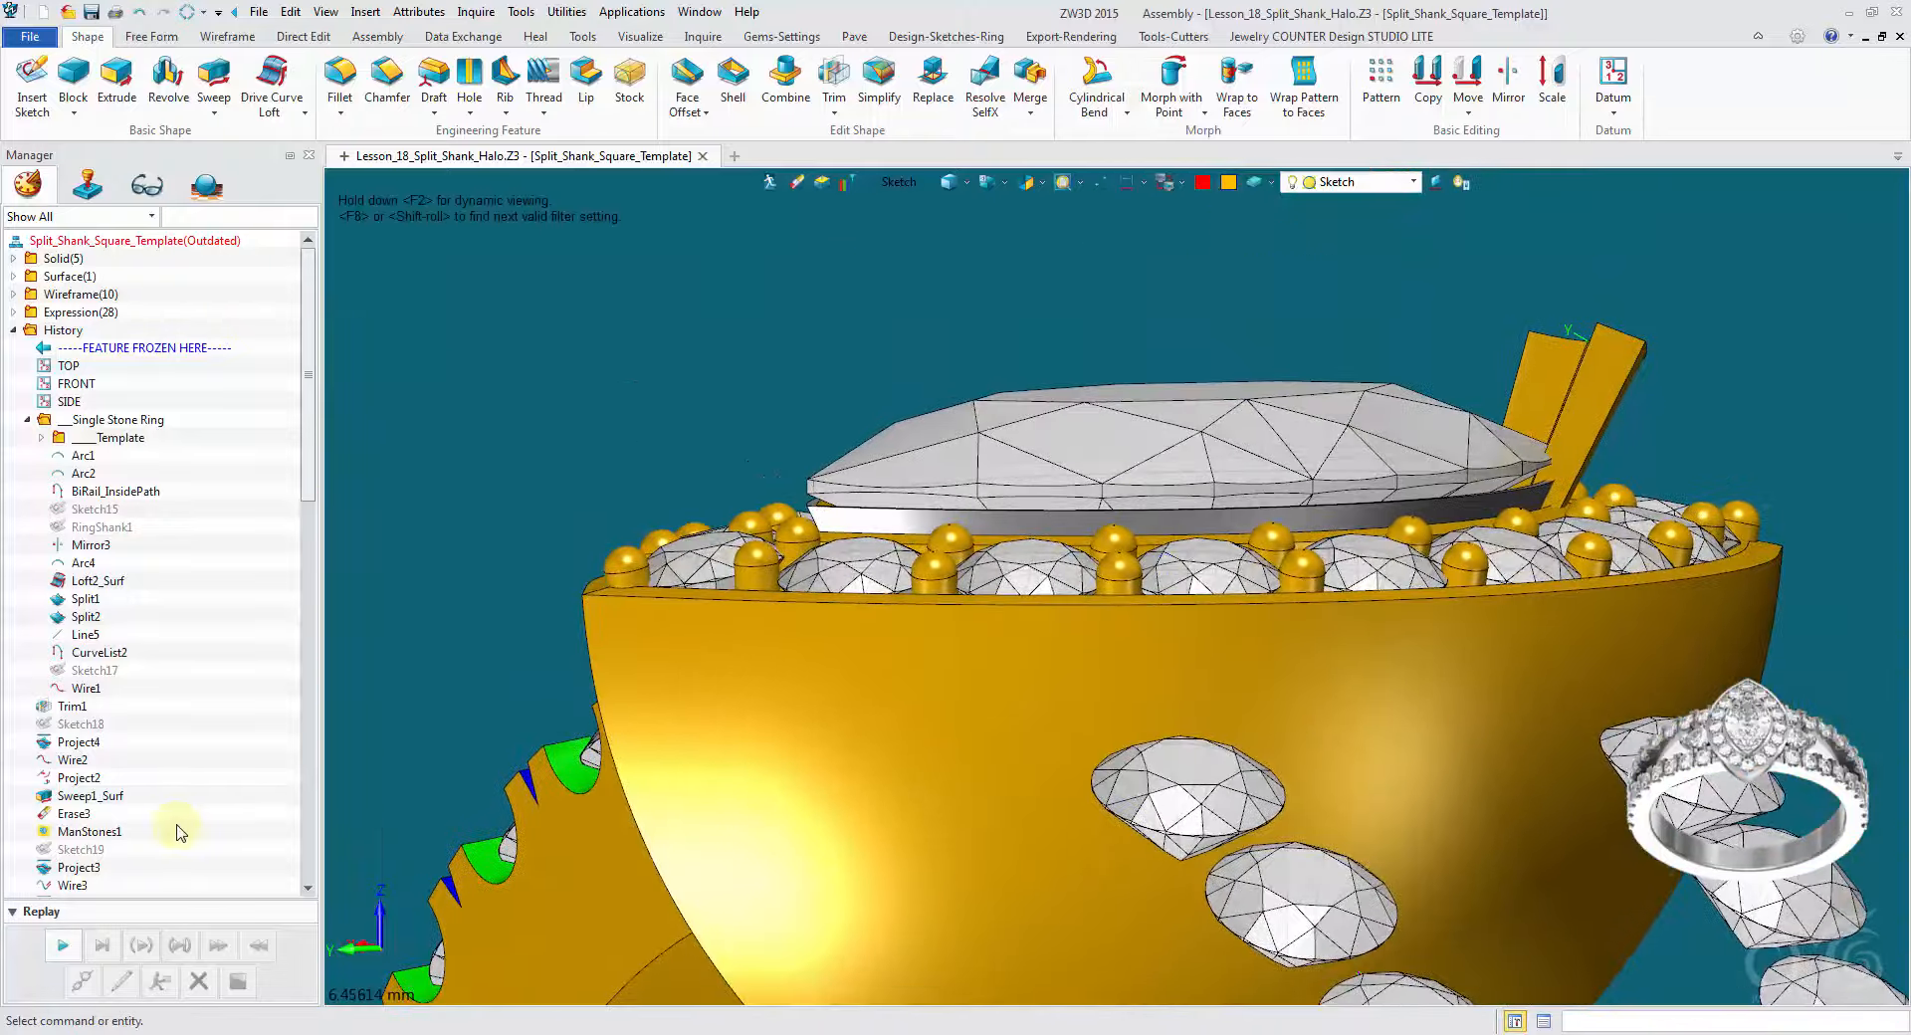
# Step: Set the elevation of Underbezel1 in the feature history to 0.1 and regenerate the model
pyautogui.scroll(-8, 168, 826)
pyautogui.scroll(-10, 168, 829)
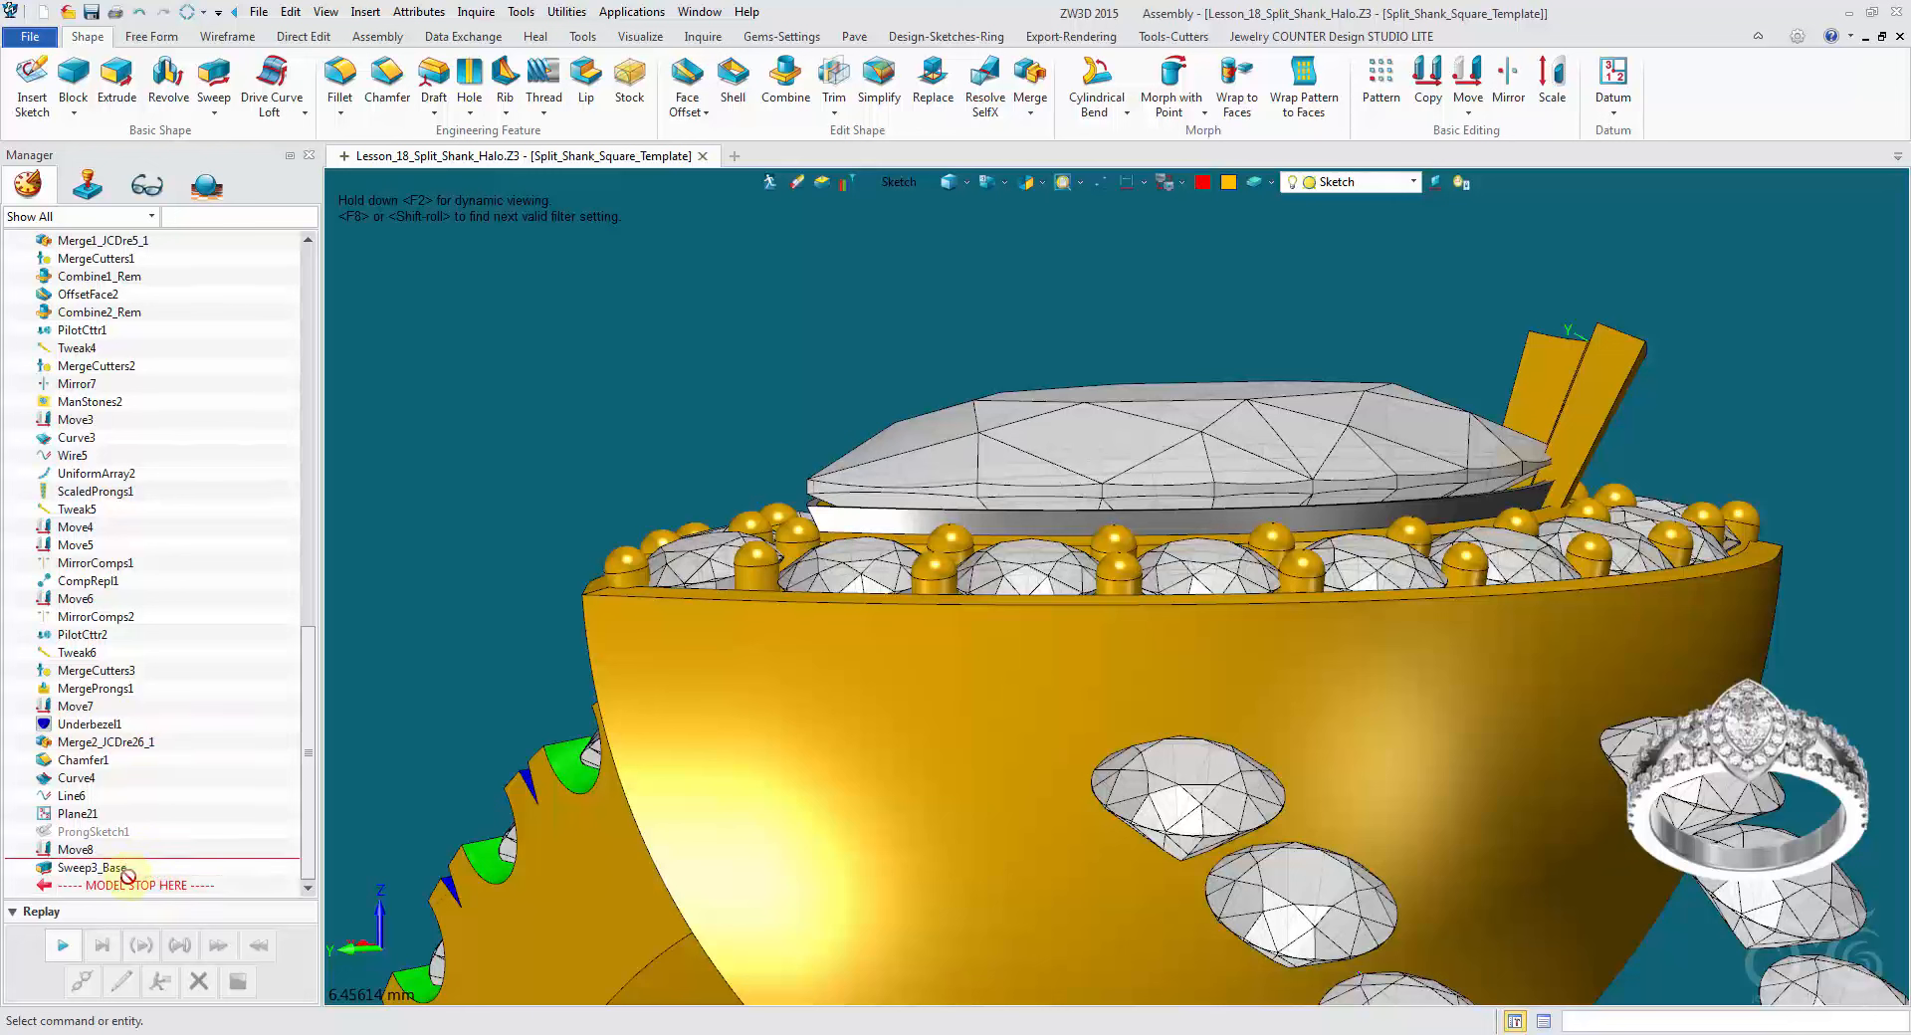
pyautogui.rightClick(91, 720)
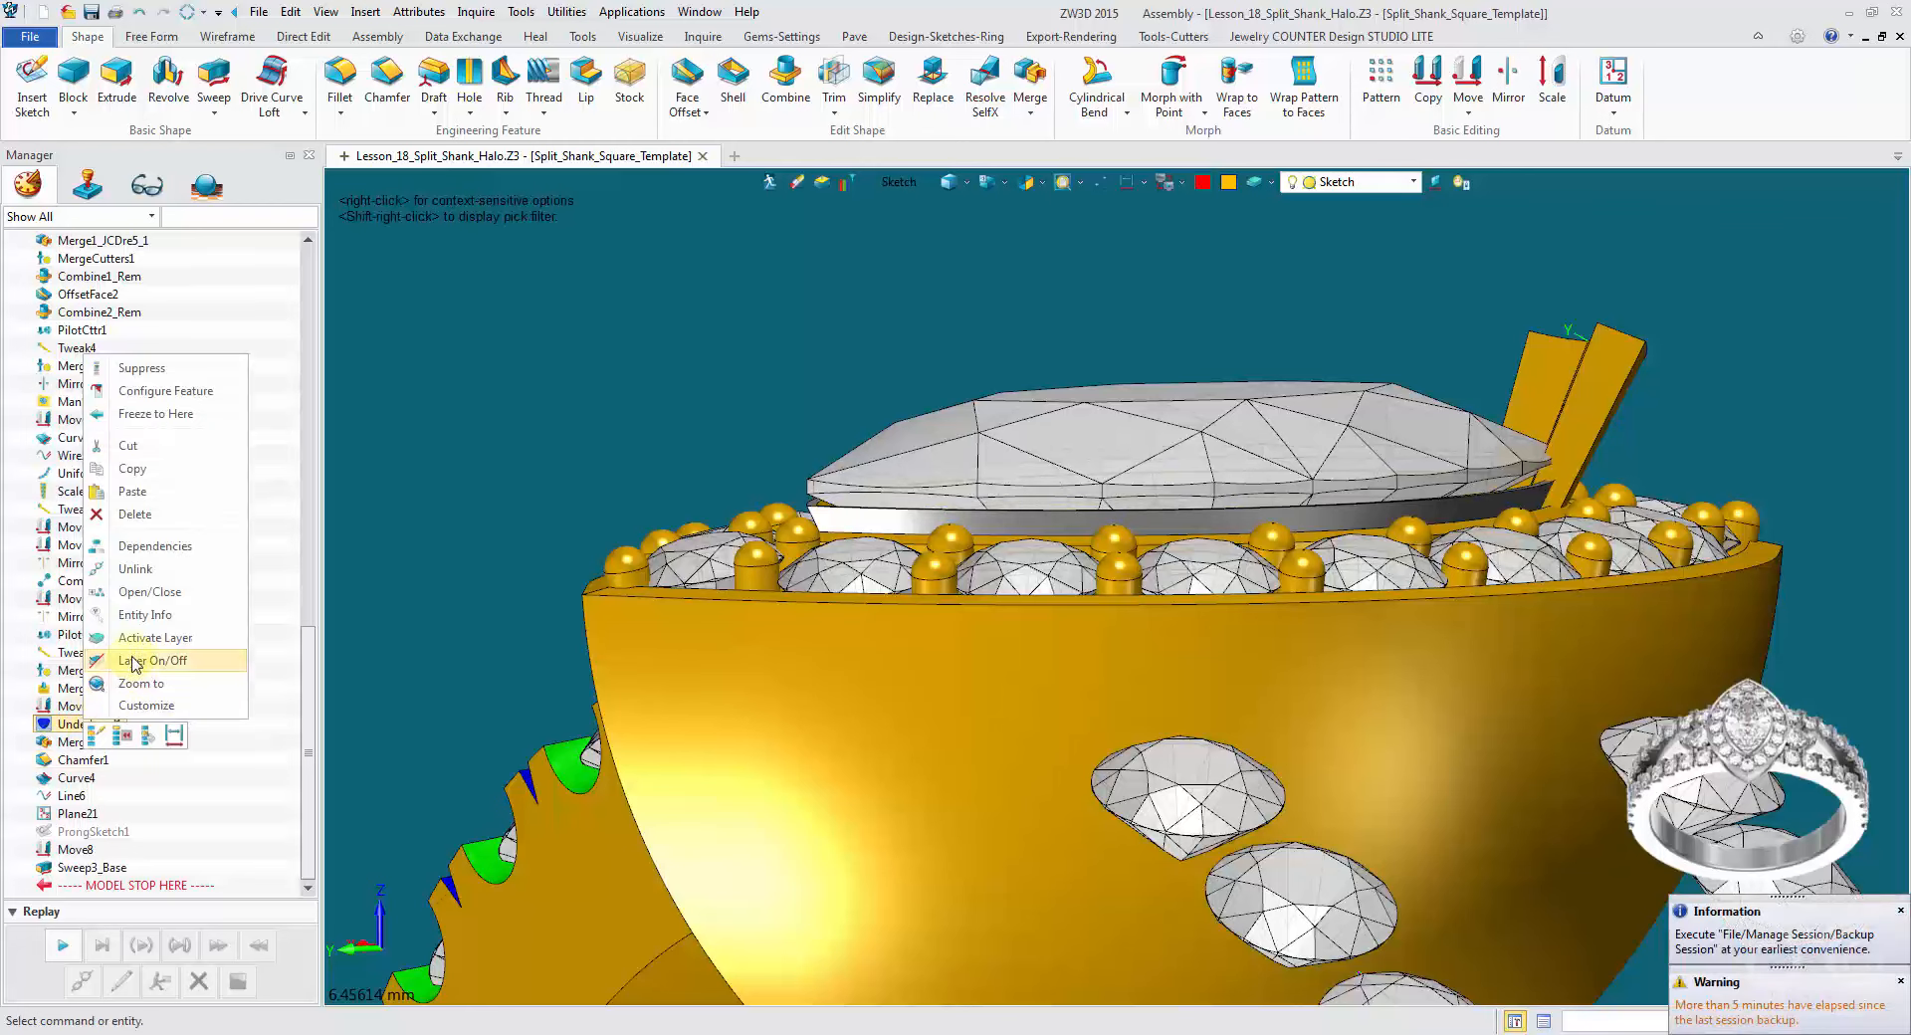
pyautogui.click(149, 592)
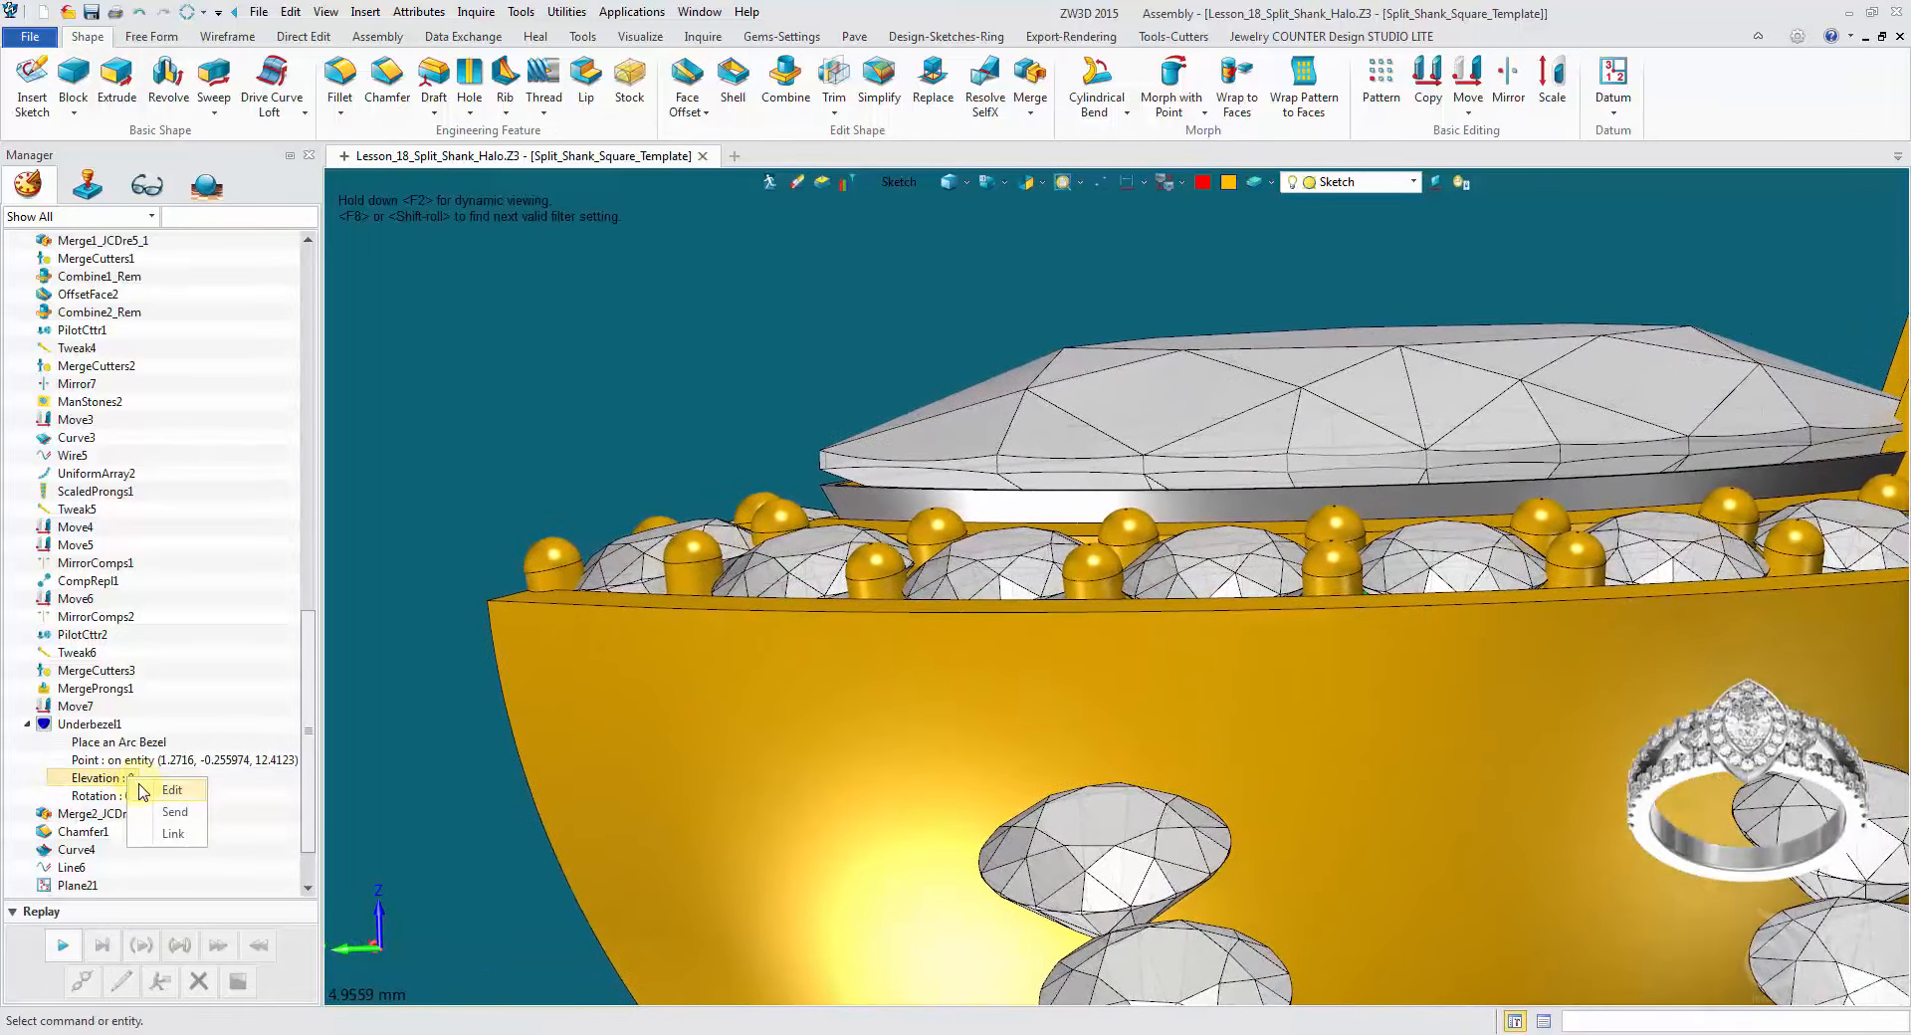
pyautogui.click(142, 790)
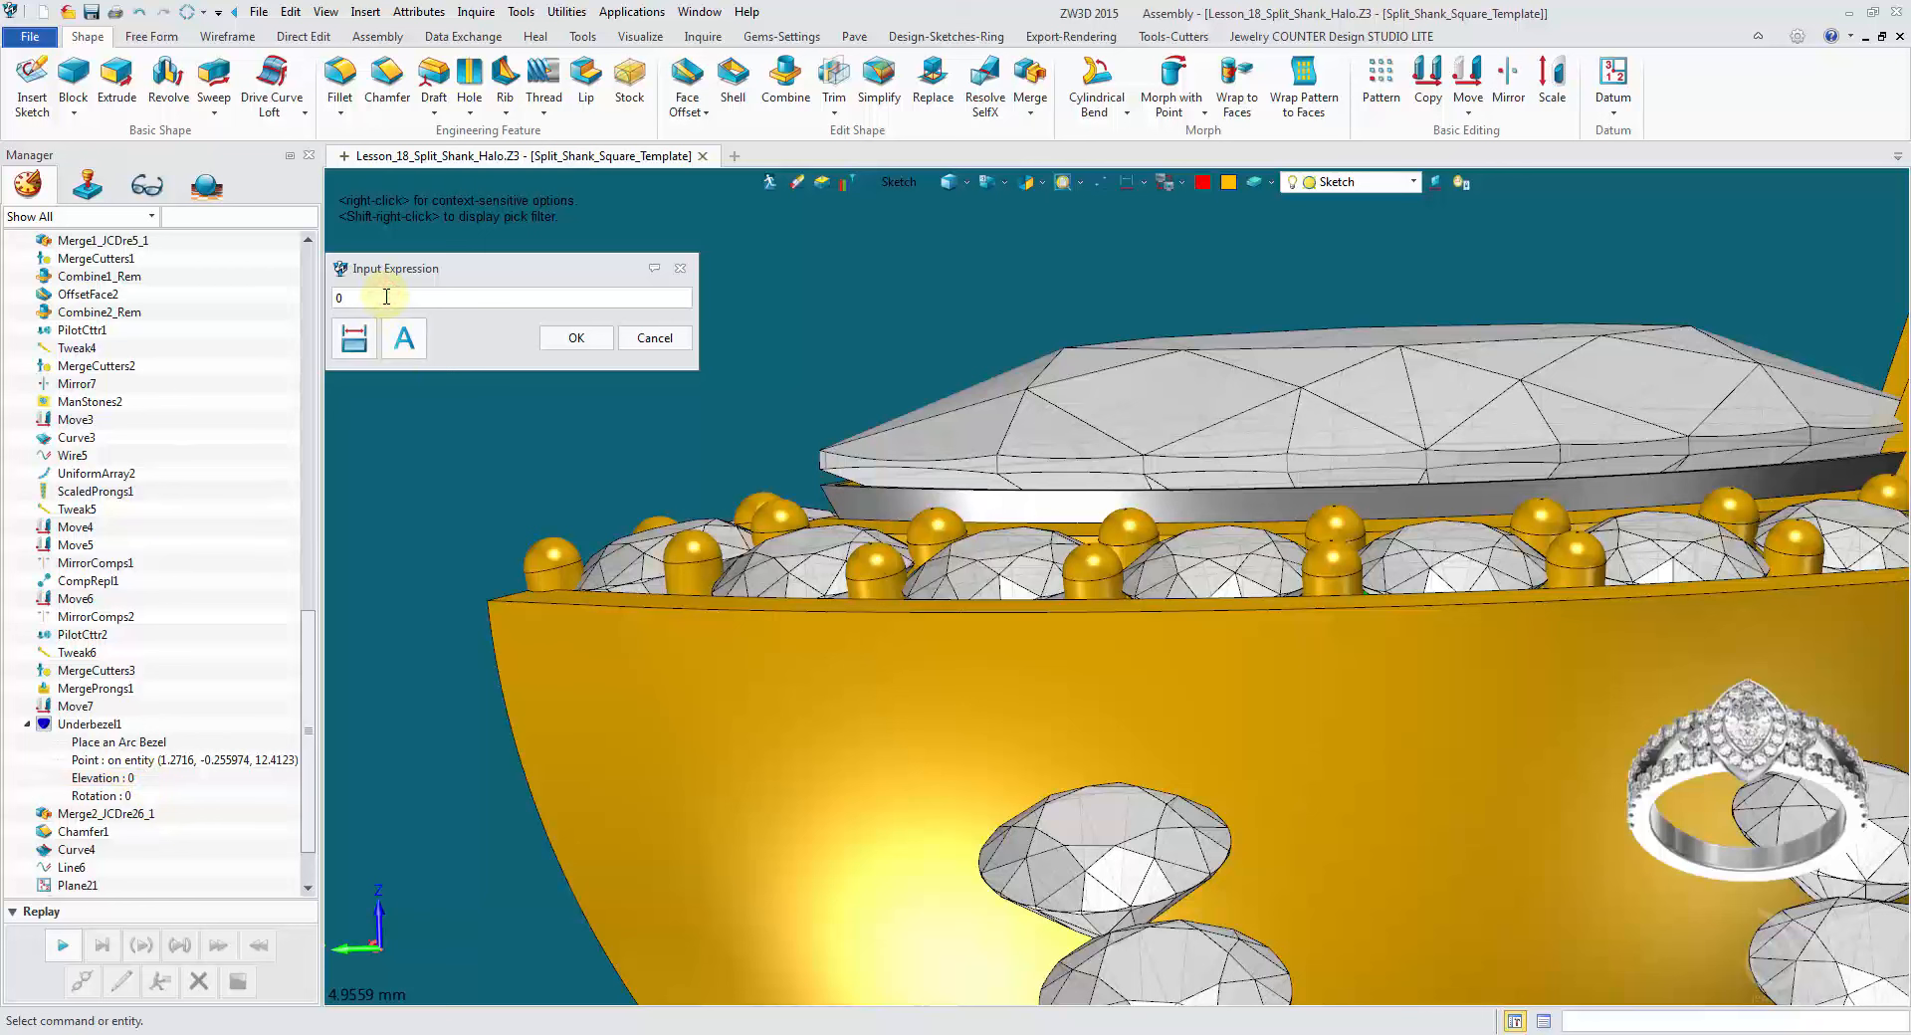
pyautogui.click(572, 339)
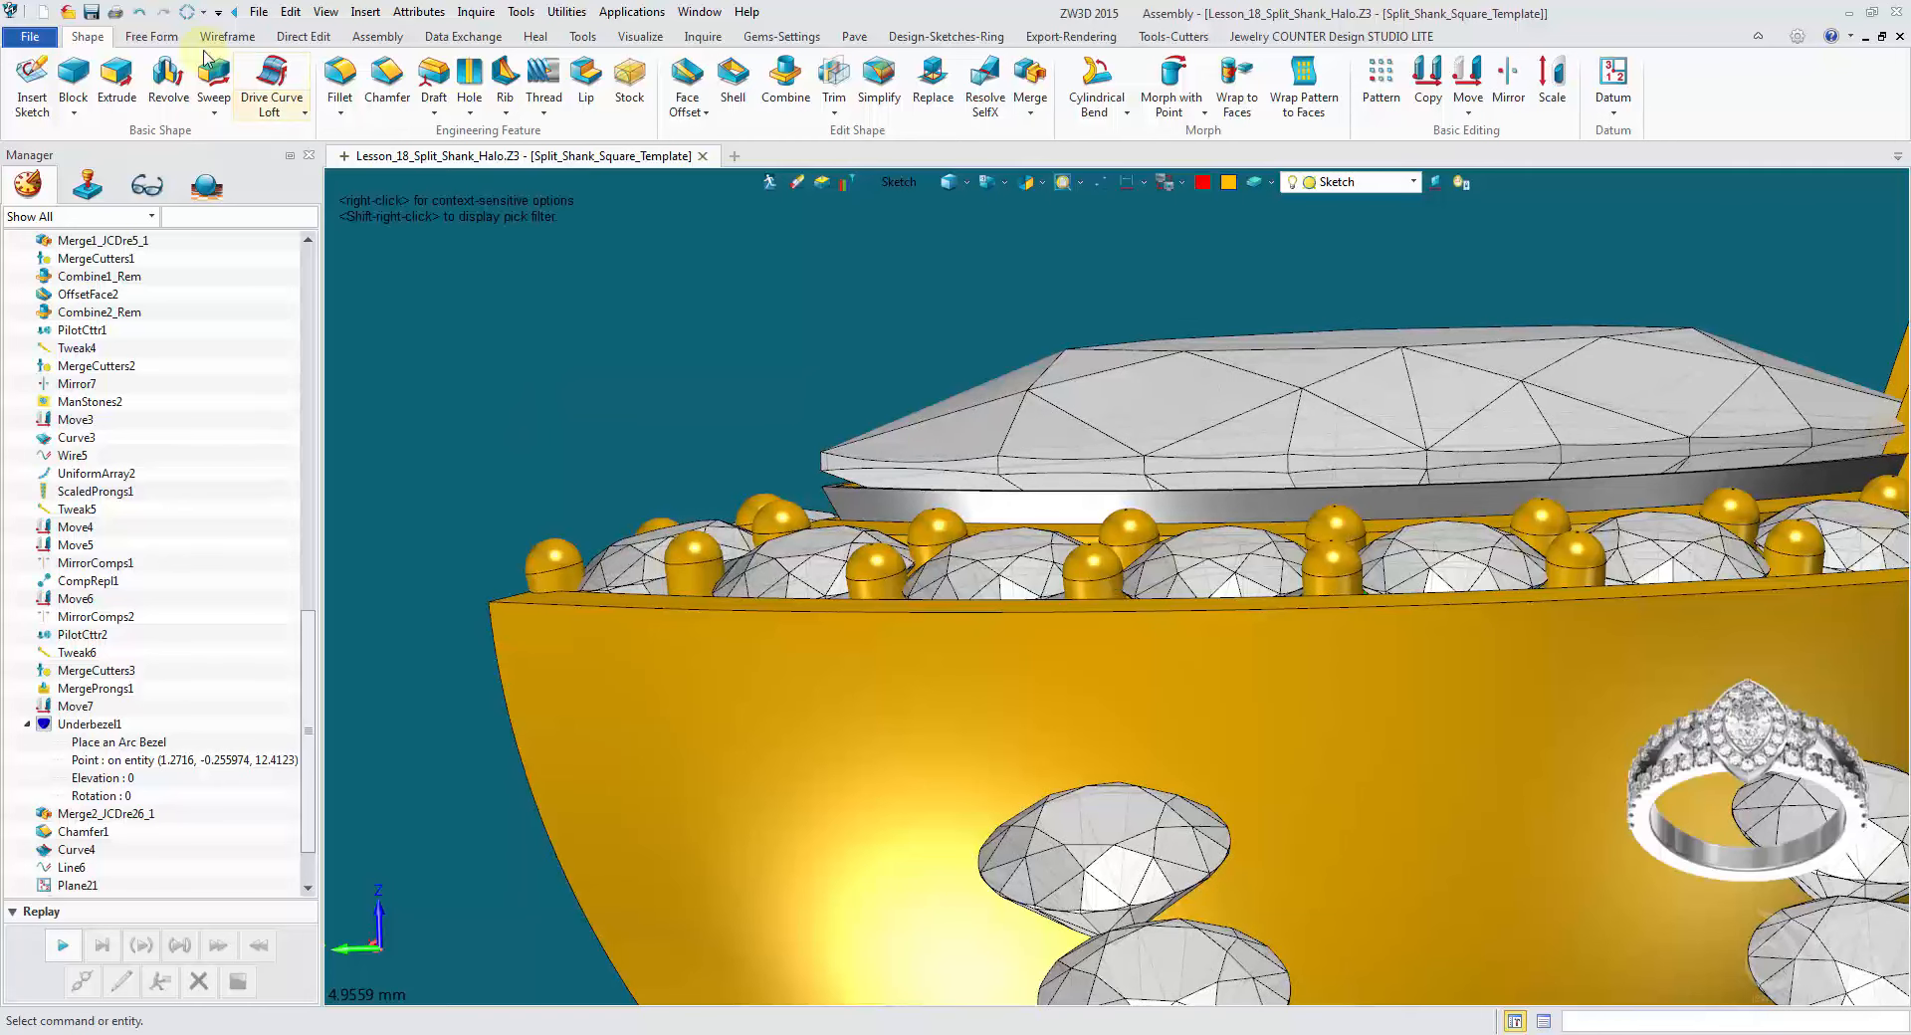
pyautogui.click(188, 13)
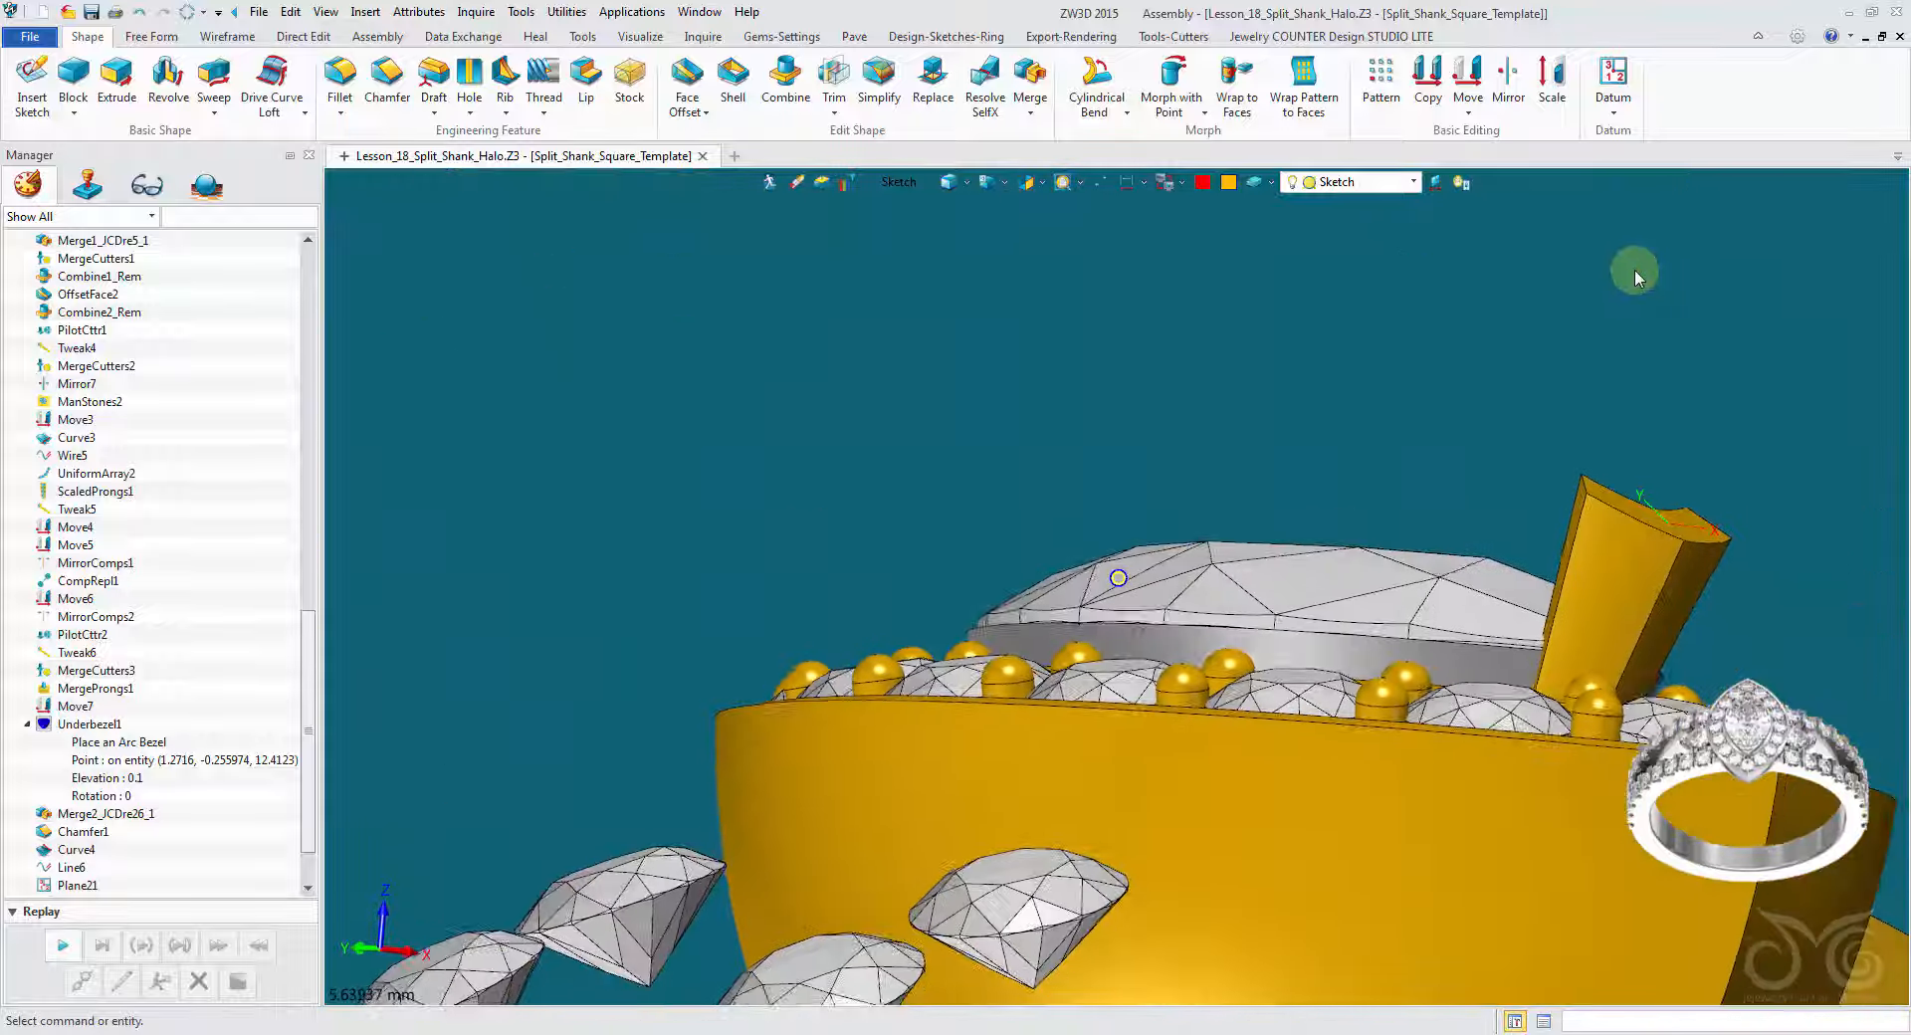
# Step: Readjust the Underbezel1 elevation, collapse its parameters and regenerate the model
pyautogui.click(119, 789)
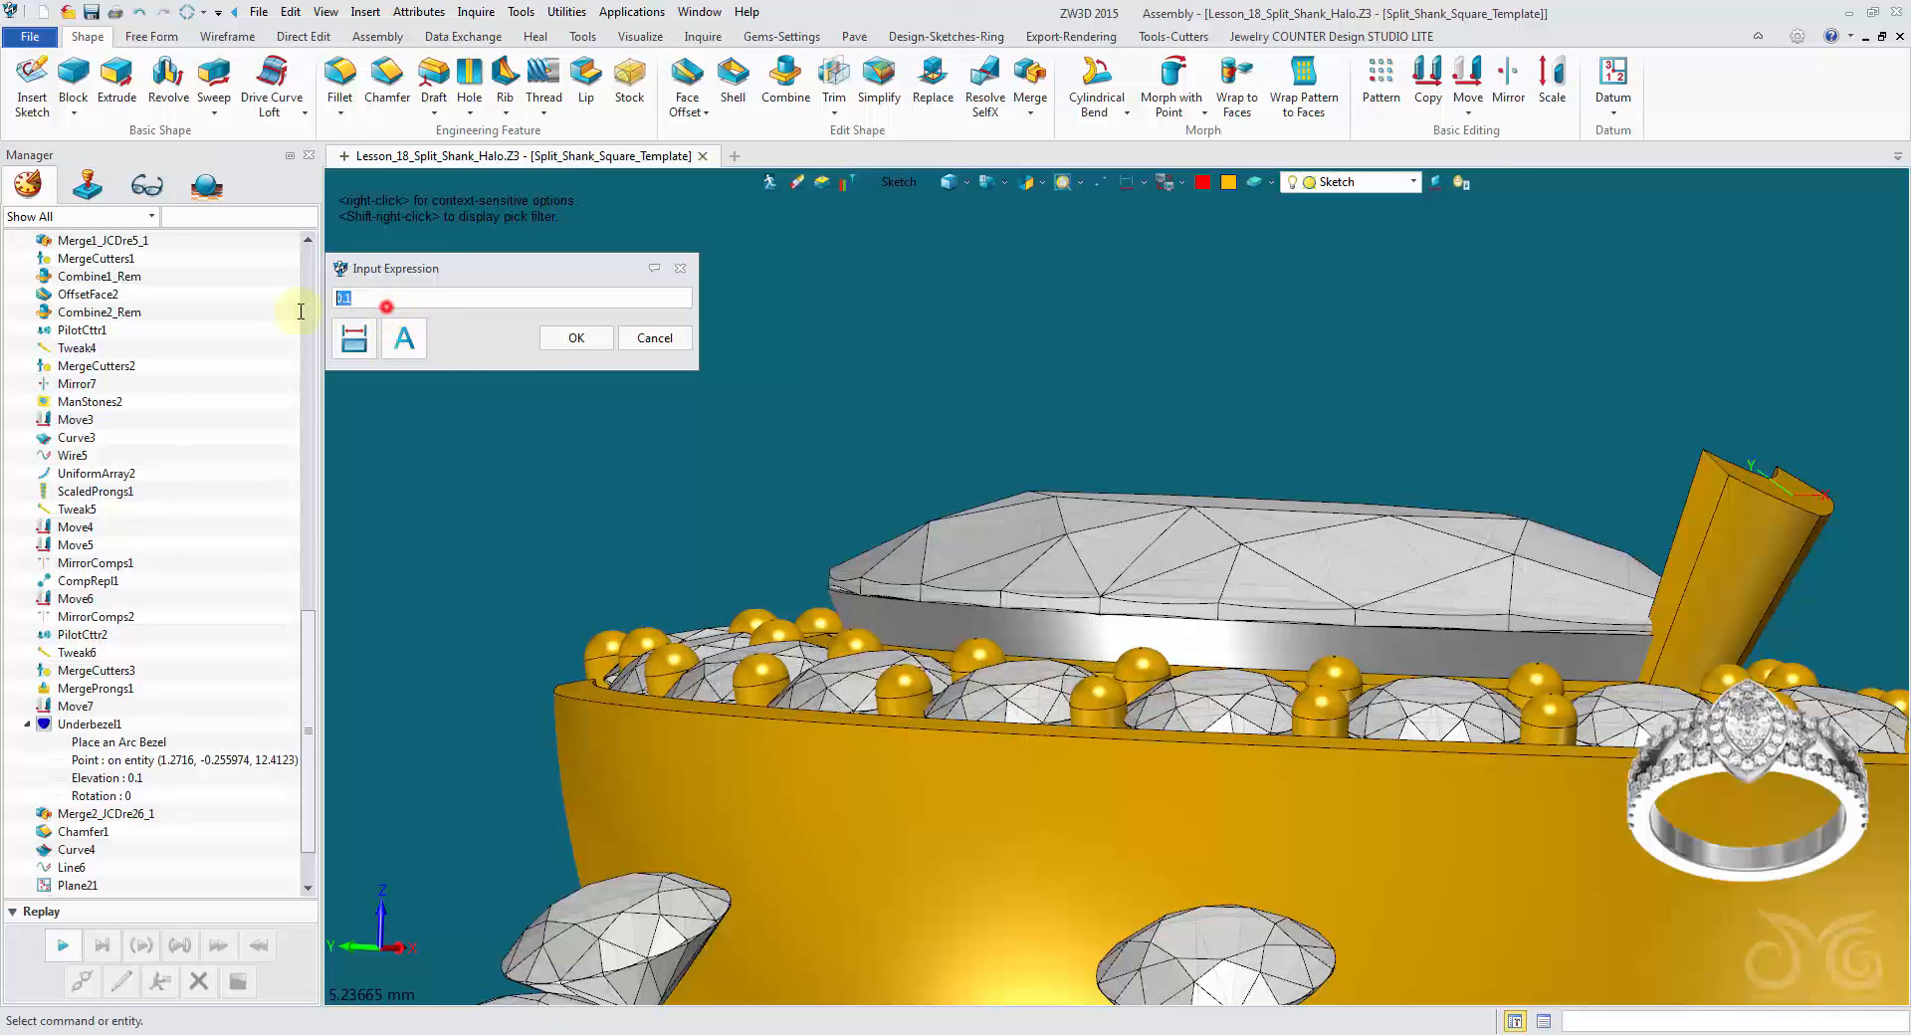
pyautogui.click(553, 342)
pyautogui.click(26, 729)
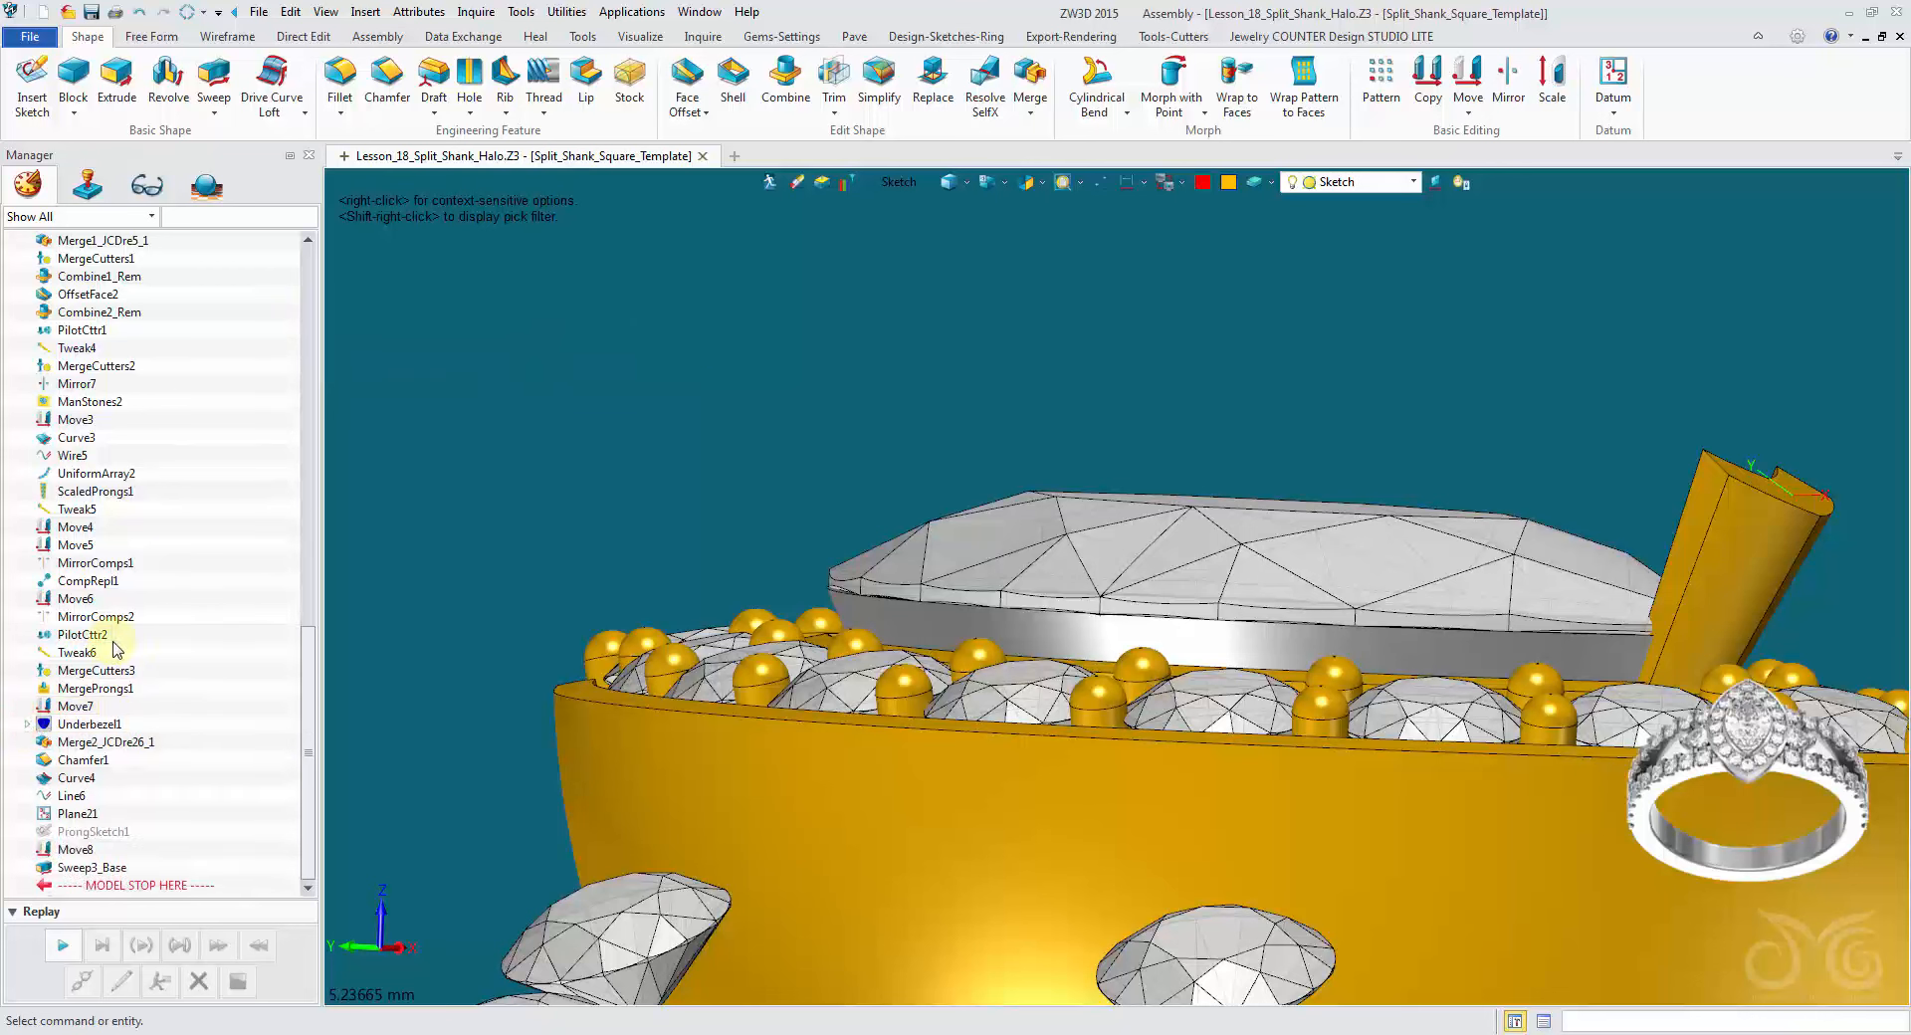
pyautogui.click(184, 18)
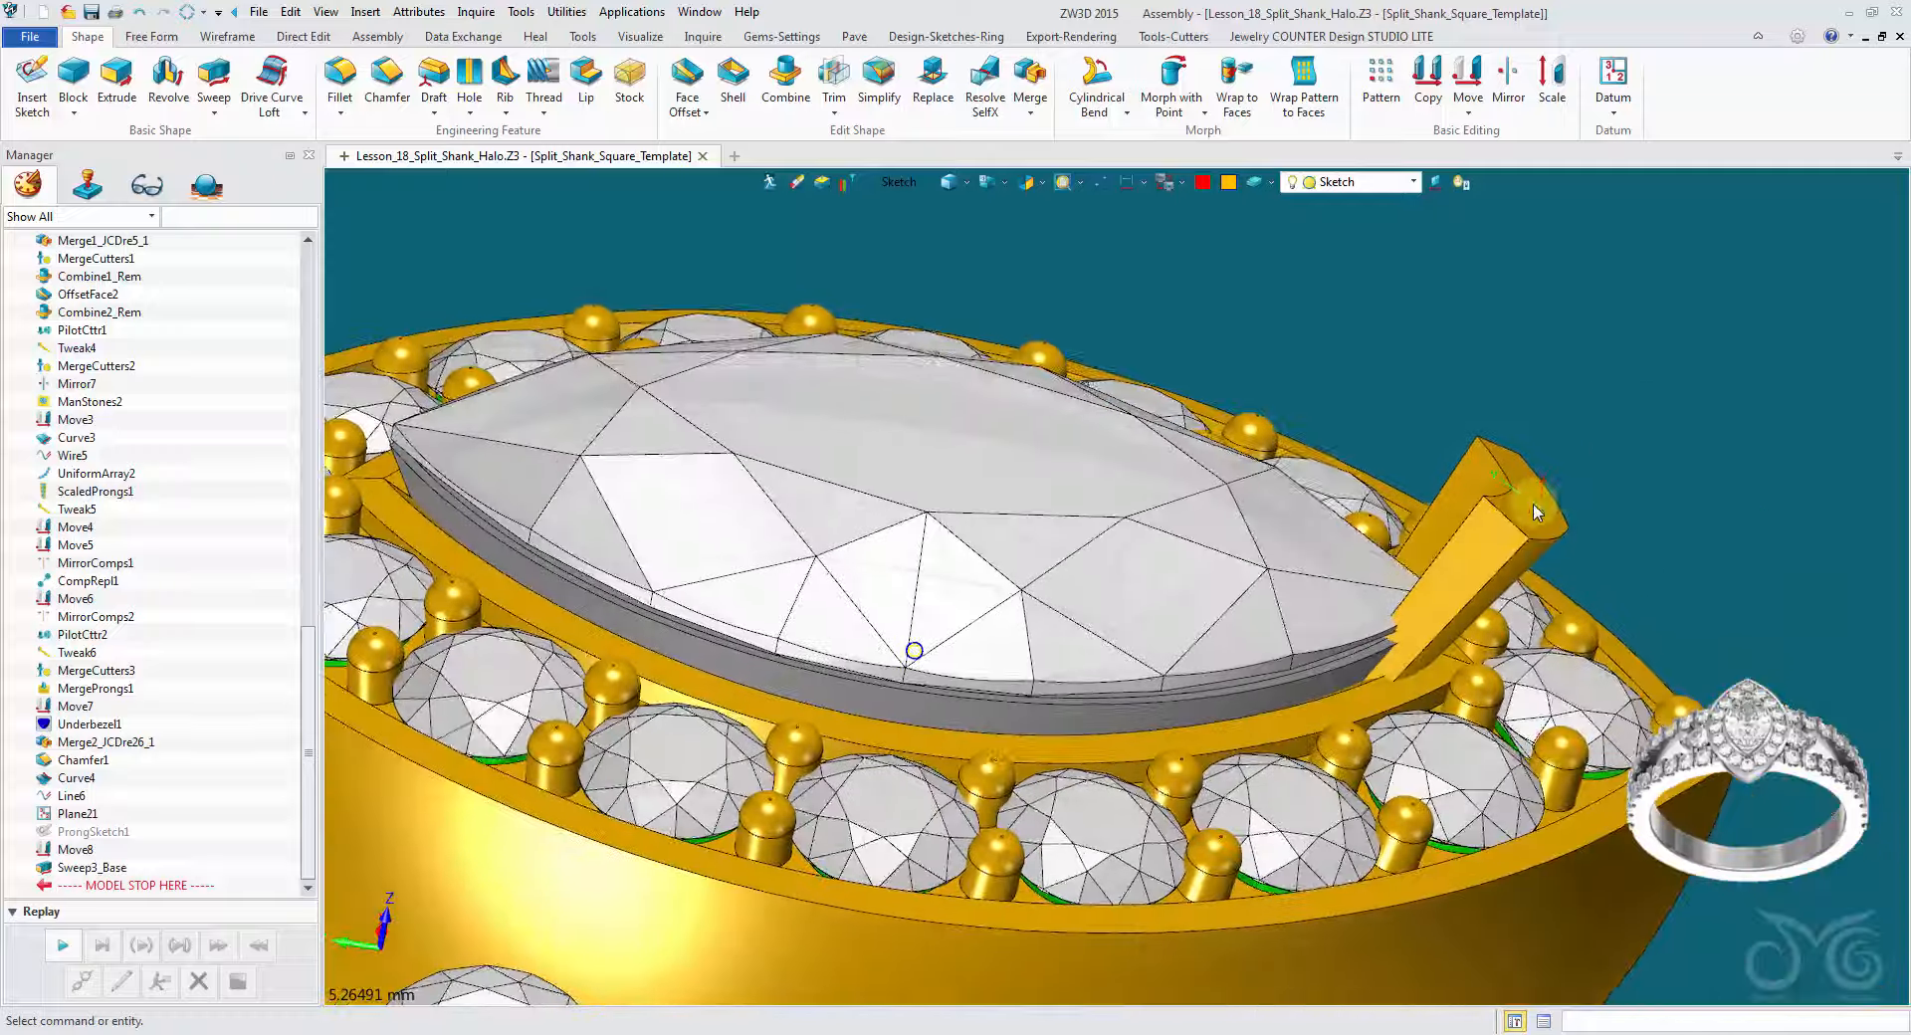
# Step: Offset the V-prong's top face by about -0.6813 to shorten the prong above the center stone
pyautogui.click(702, 77)
pyautogui.click(1110, 604)
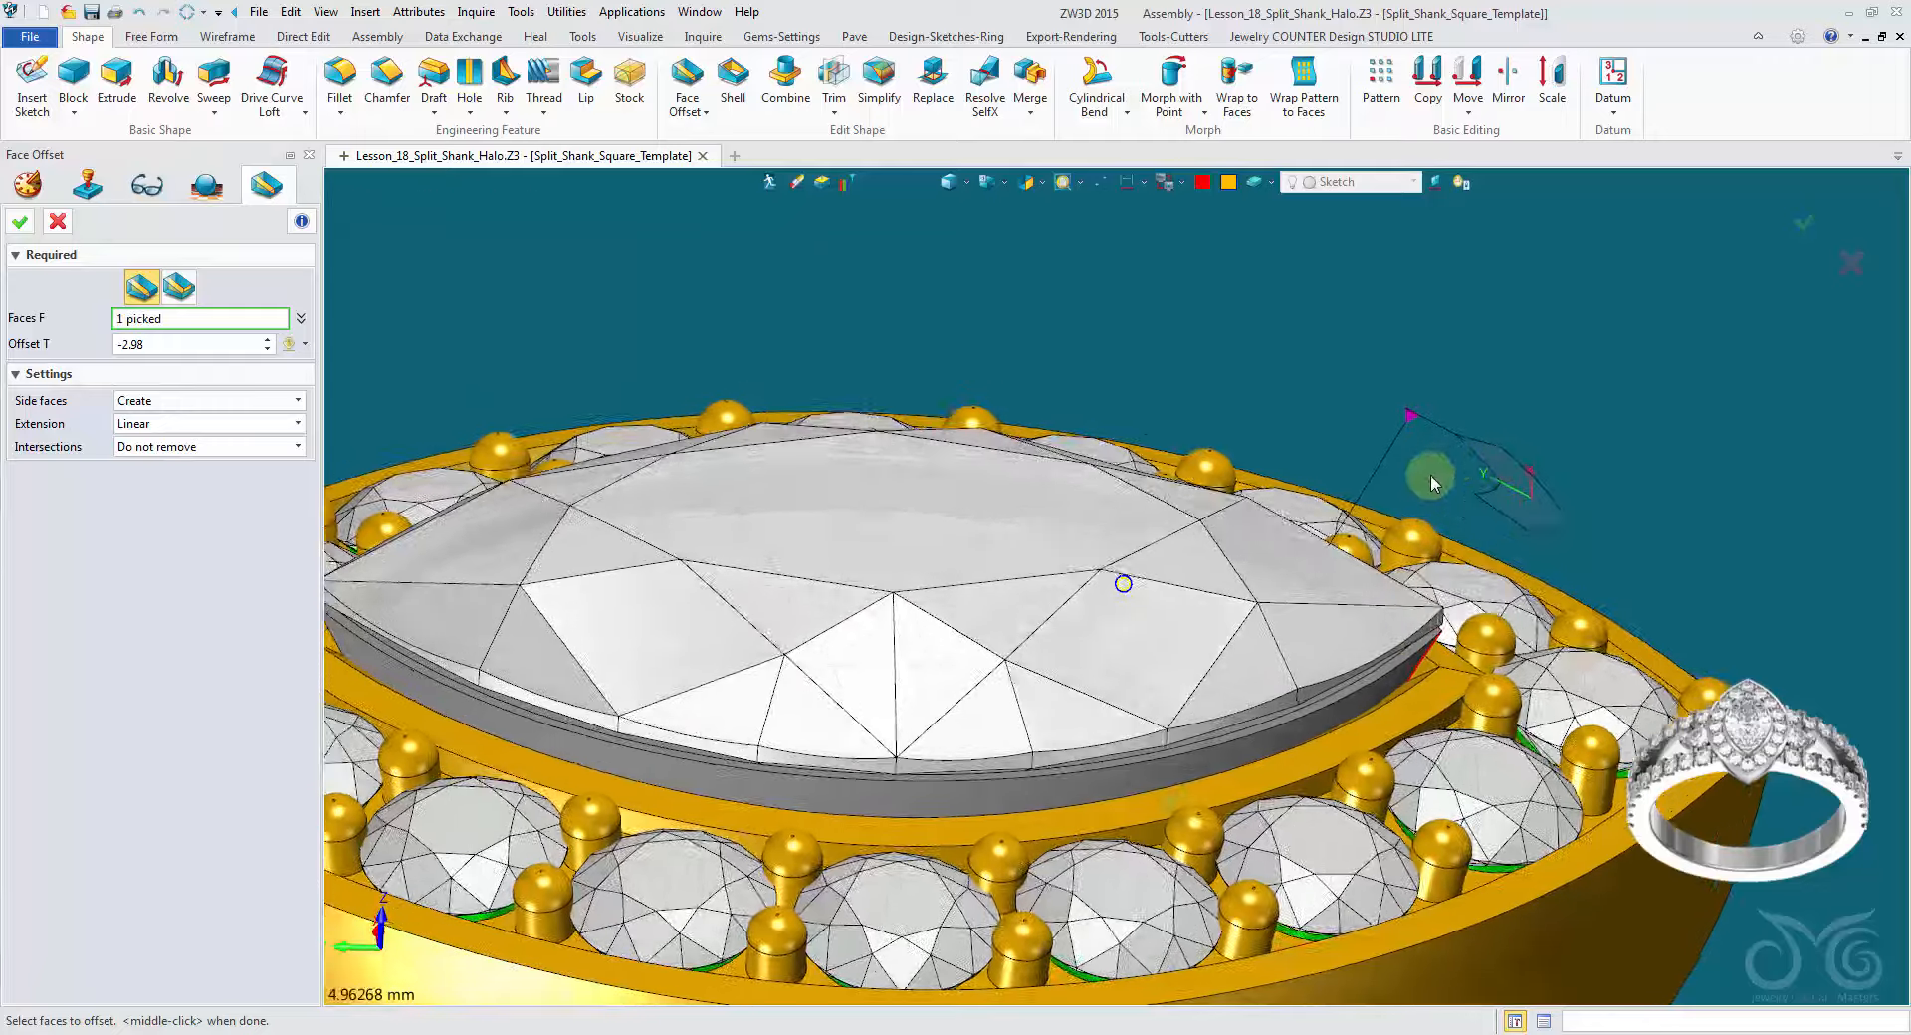
pyautogui.click(172, 346)
pyautogui.write('0')
pyautogui.scroll(-1, 175, 344)
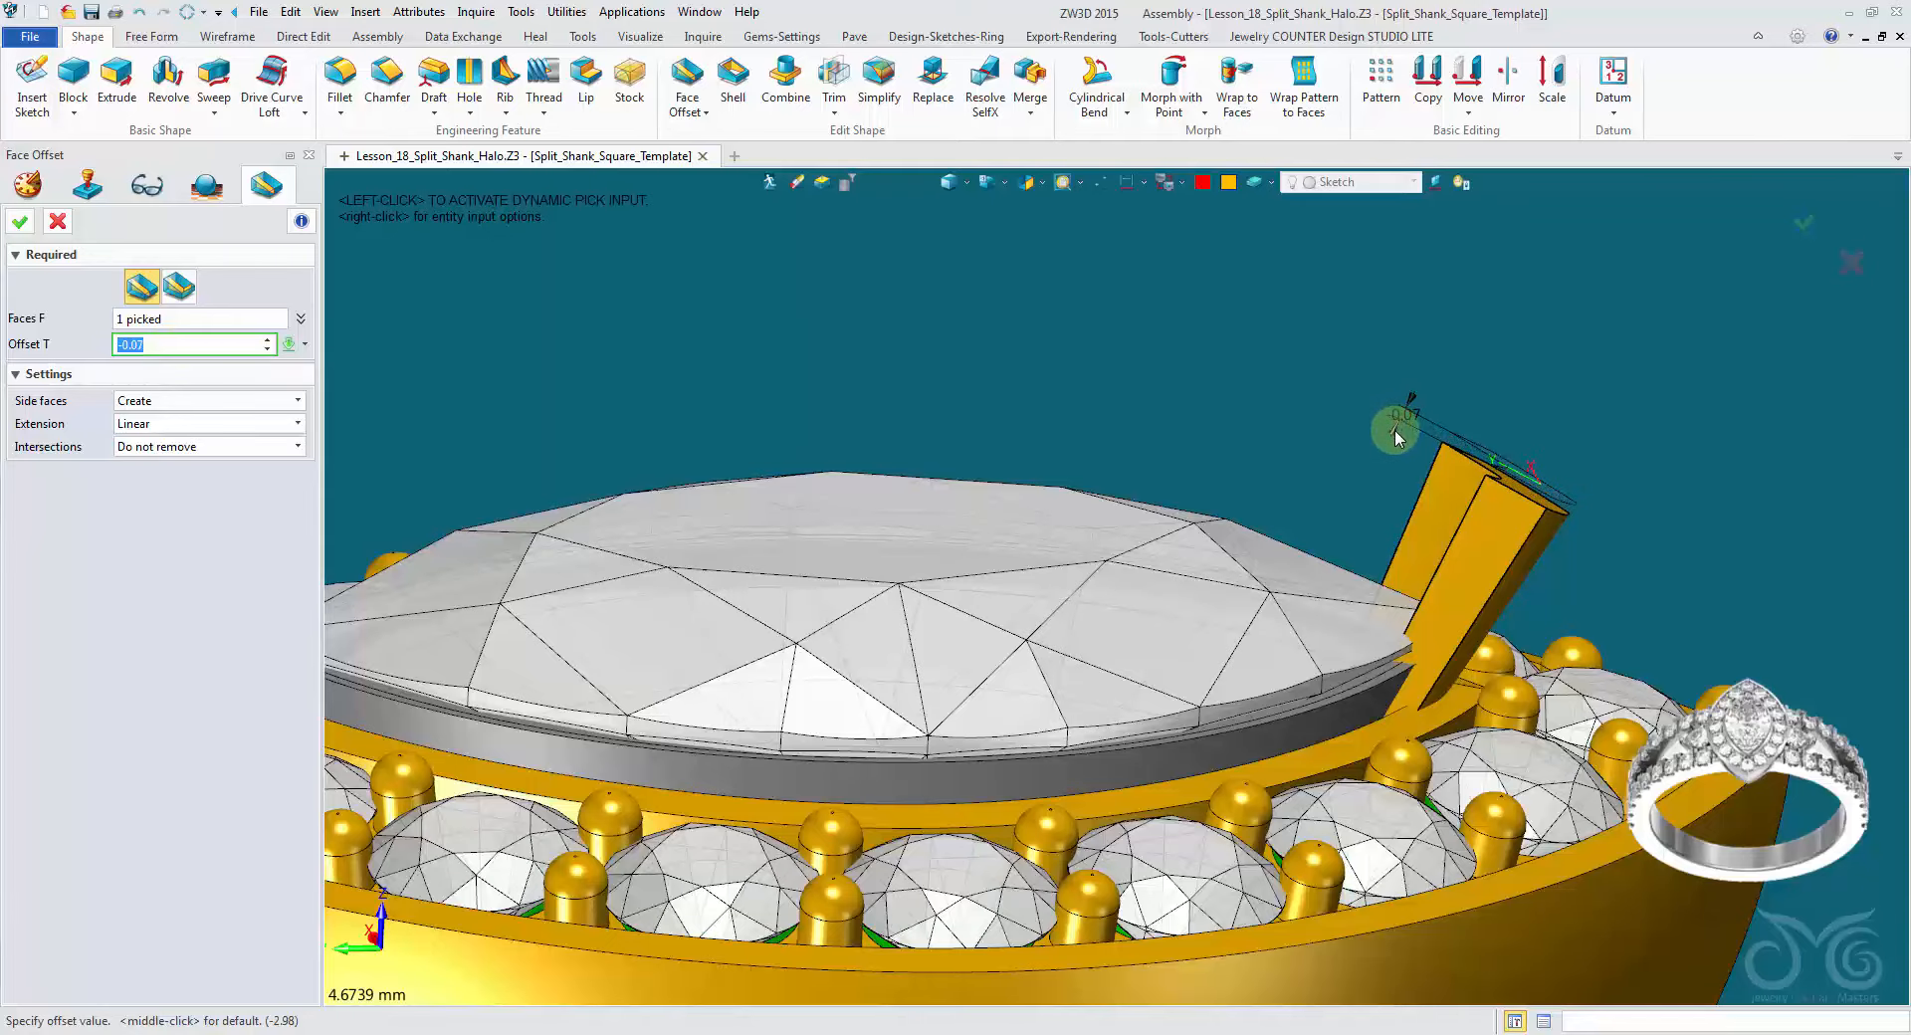
pyautogui.moveTo(1395, 431); pyautogui.dragTo(1353, 519)
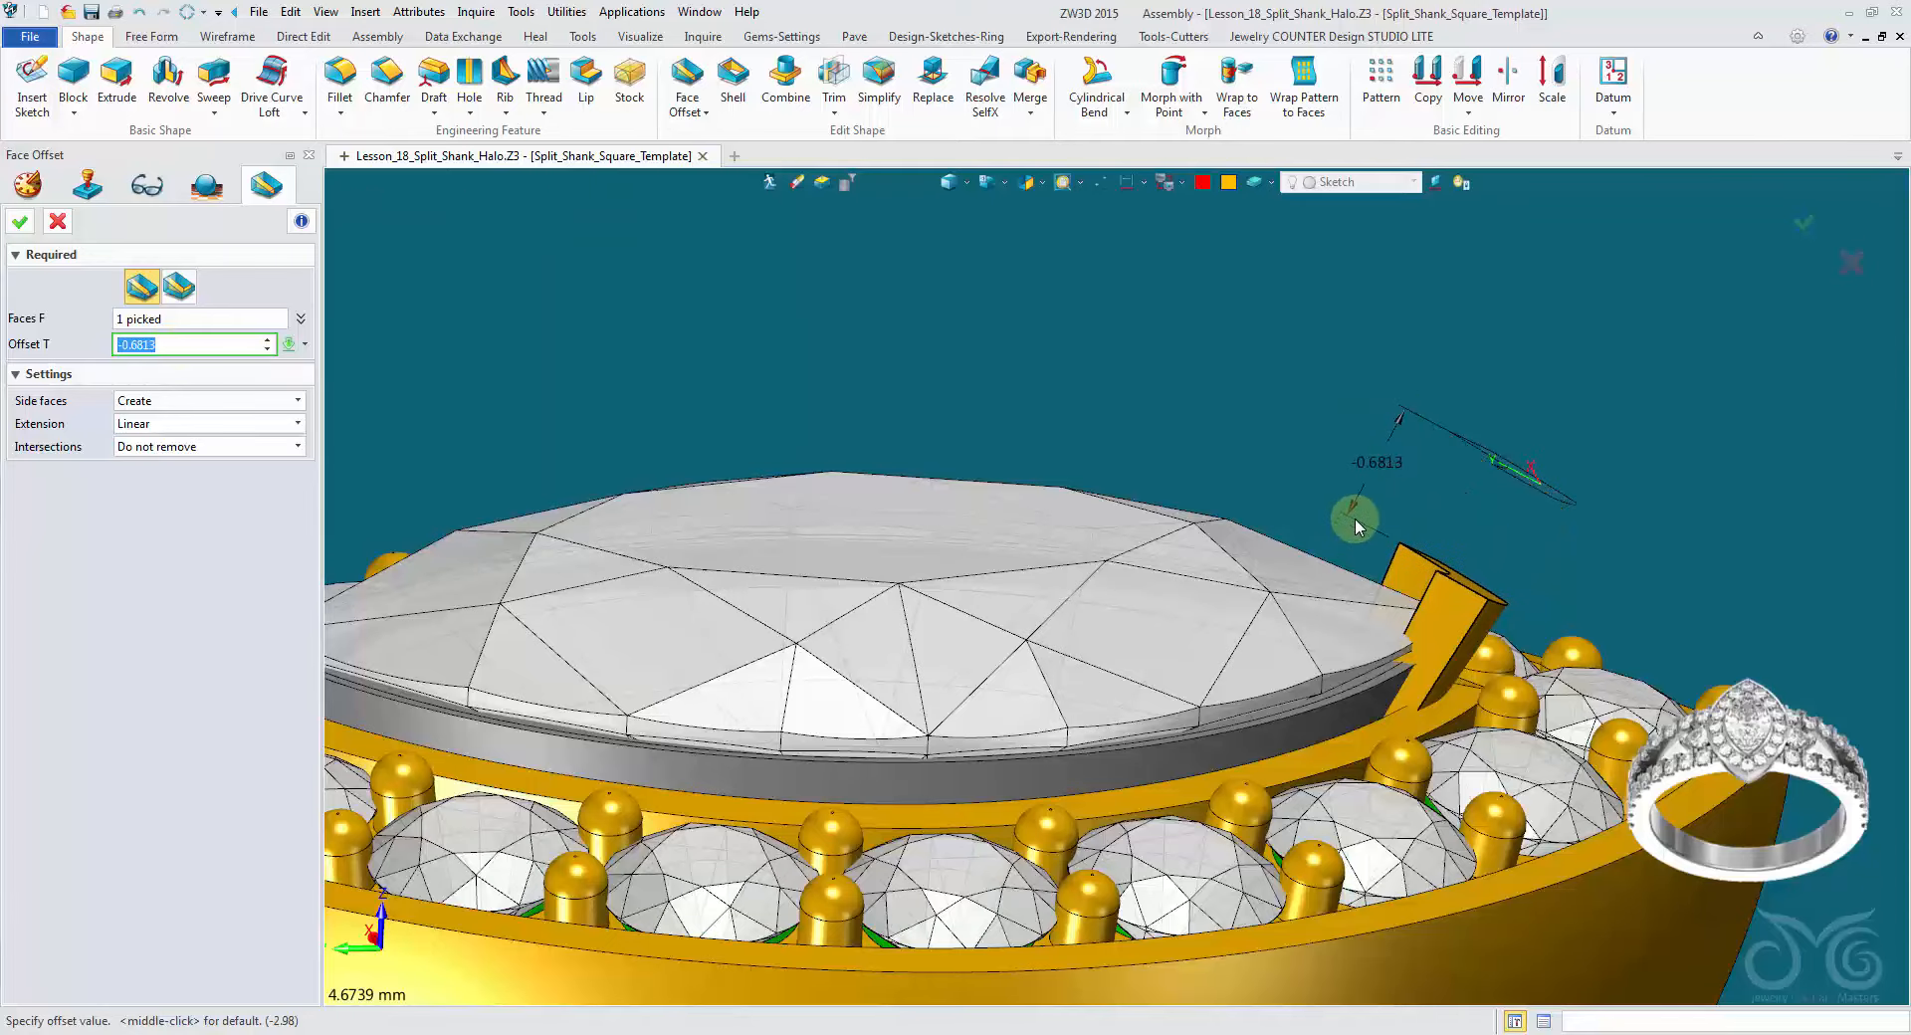
pyautogui.moveTo(1356, 519)
pyautogui.mouseDown(button='right')
pyautogui.moveTo(491, 245)
pyautogui.moveTo(146, 185)
pyautogui.mouseUp(button='right')
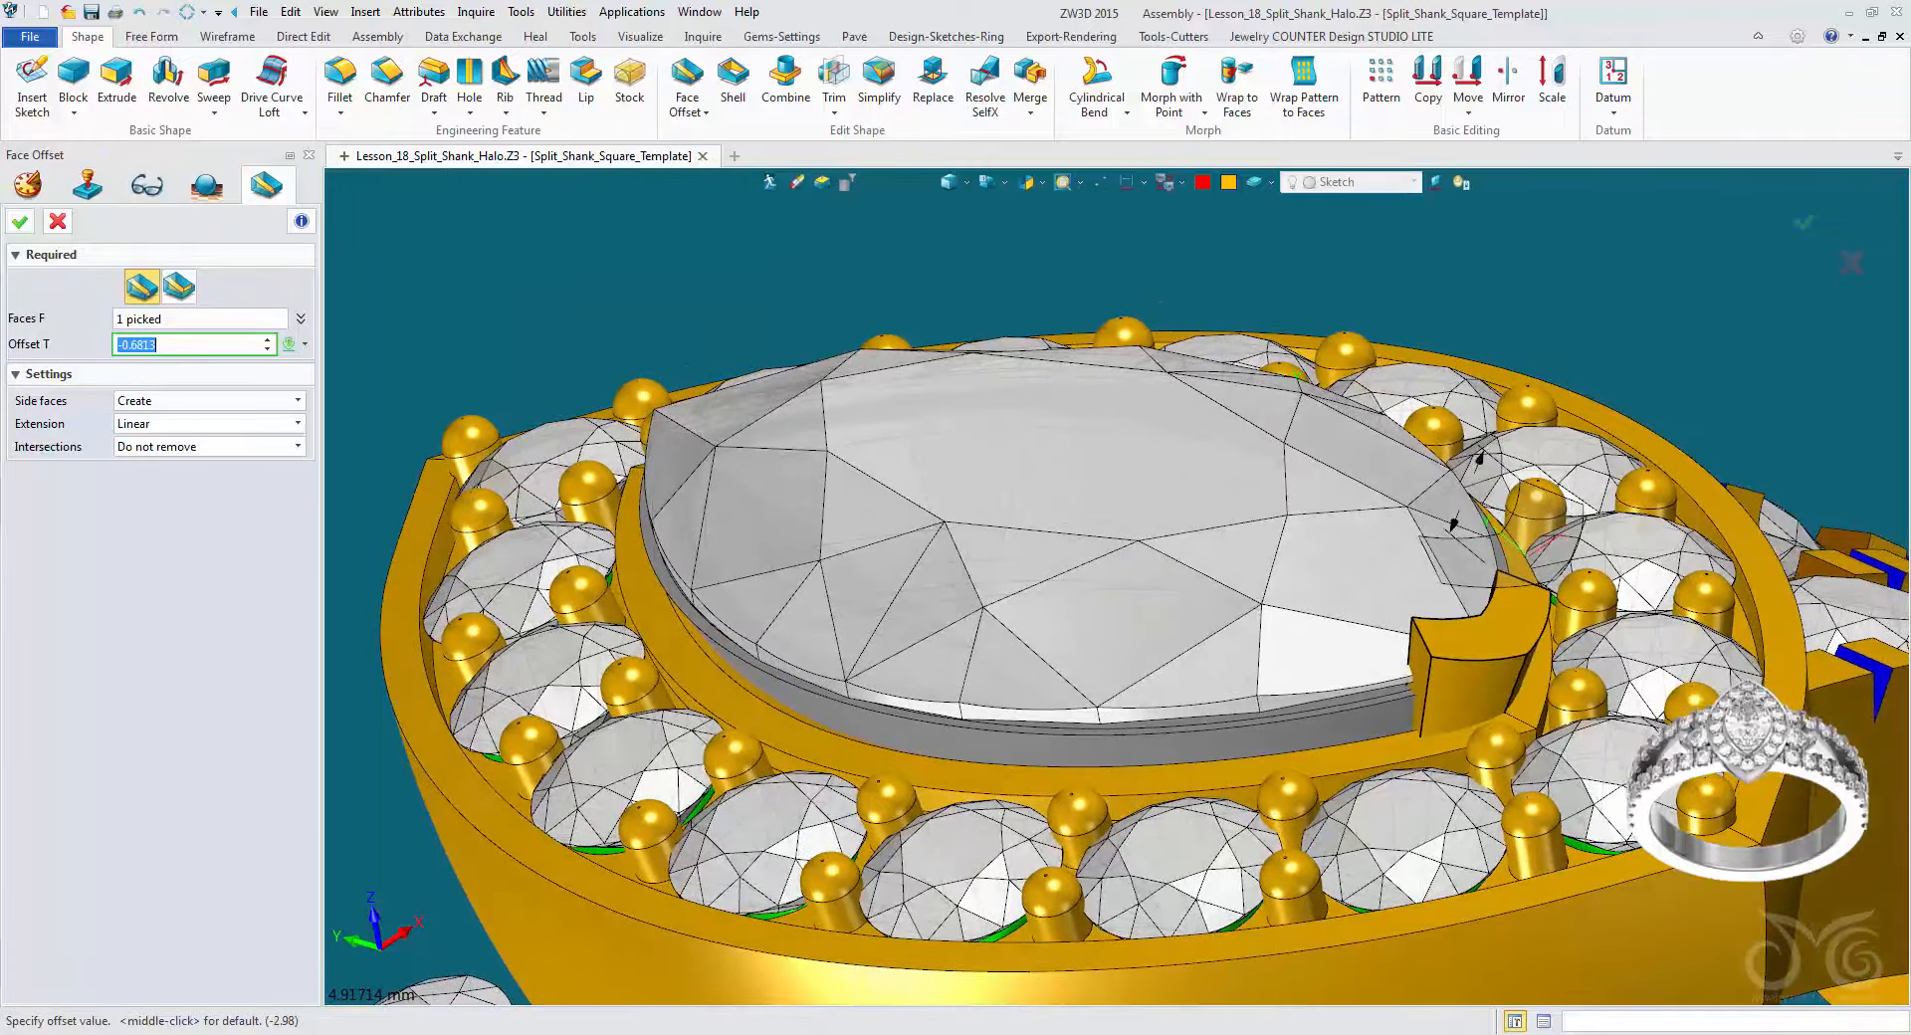
pyautogui.click(21, 222)
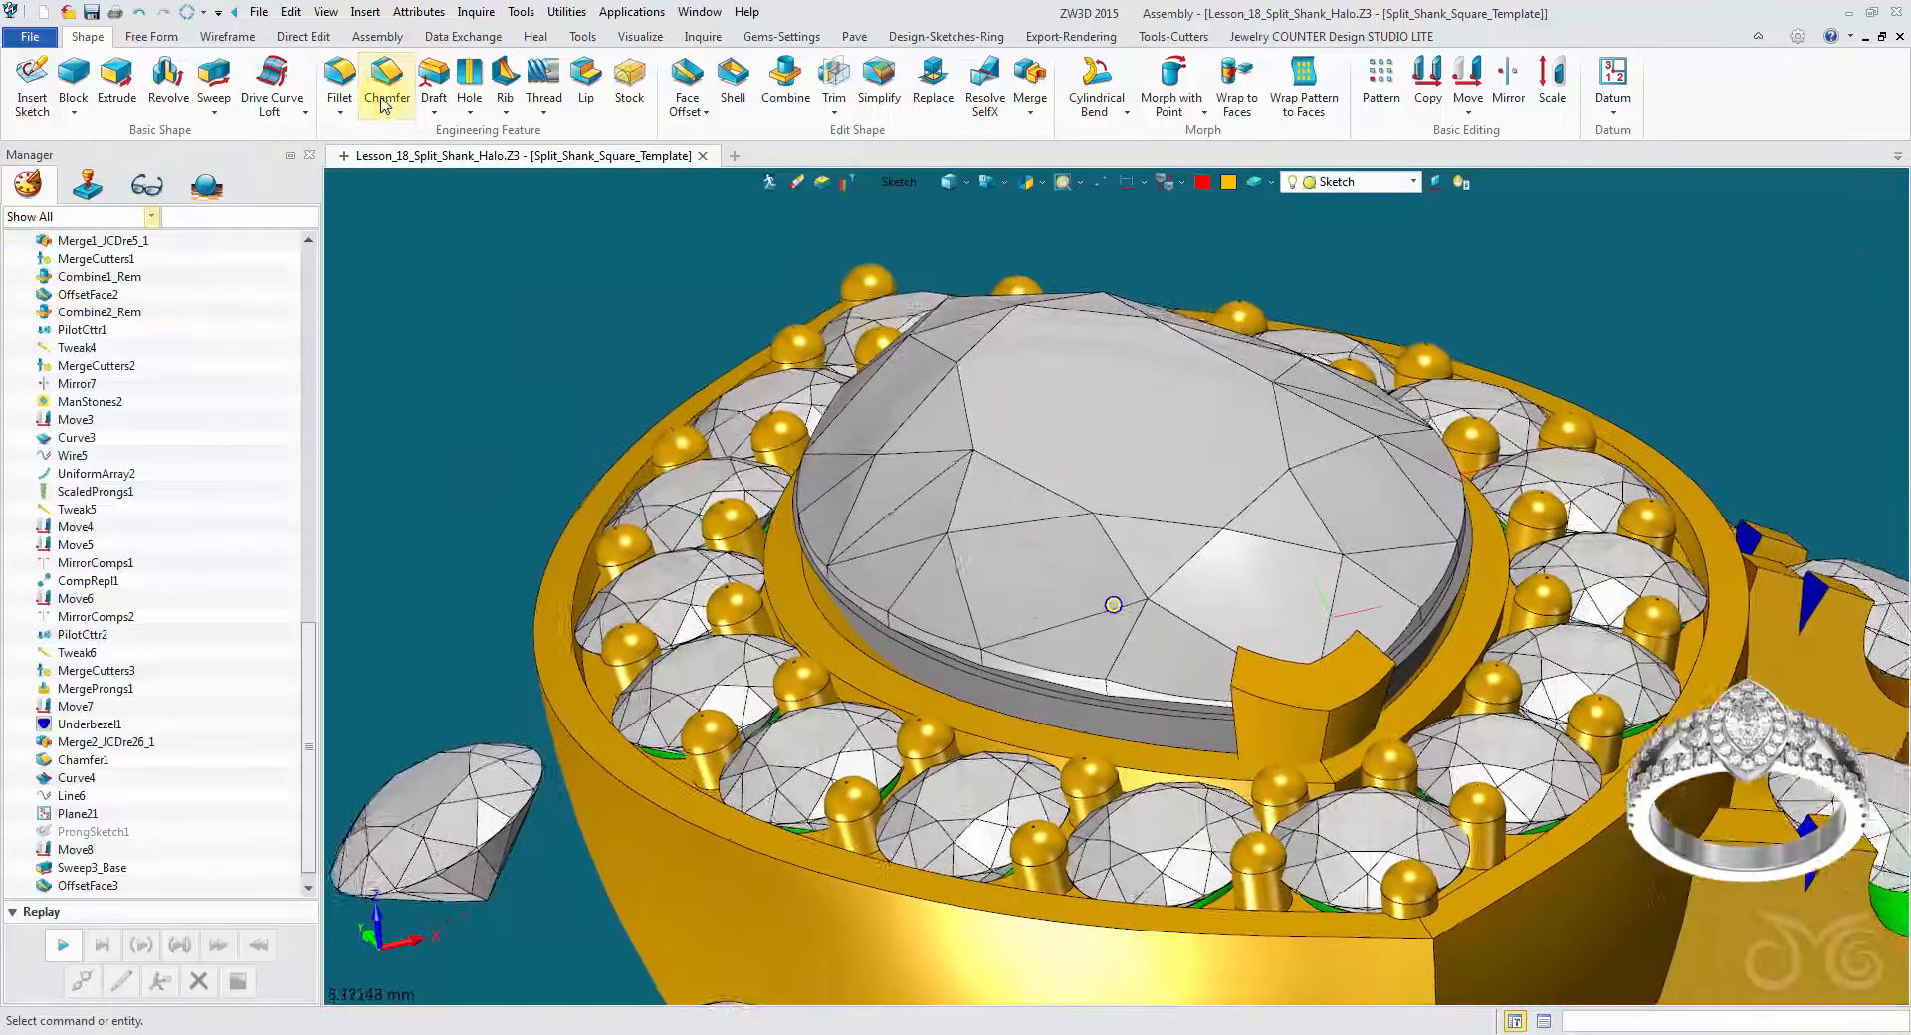
# Step: Chamfer the two inner top edges and the two end top edges of the V-prong with a 0.1 setback
pyautogui.click(387, 88)
pyautogui.scroll(5, 1145, 597)
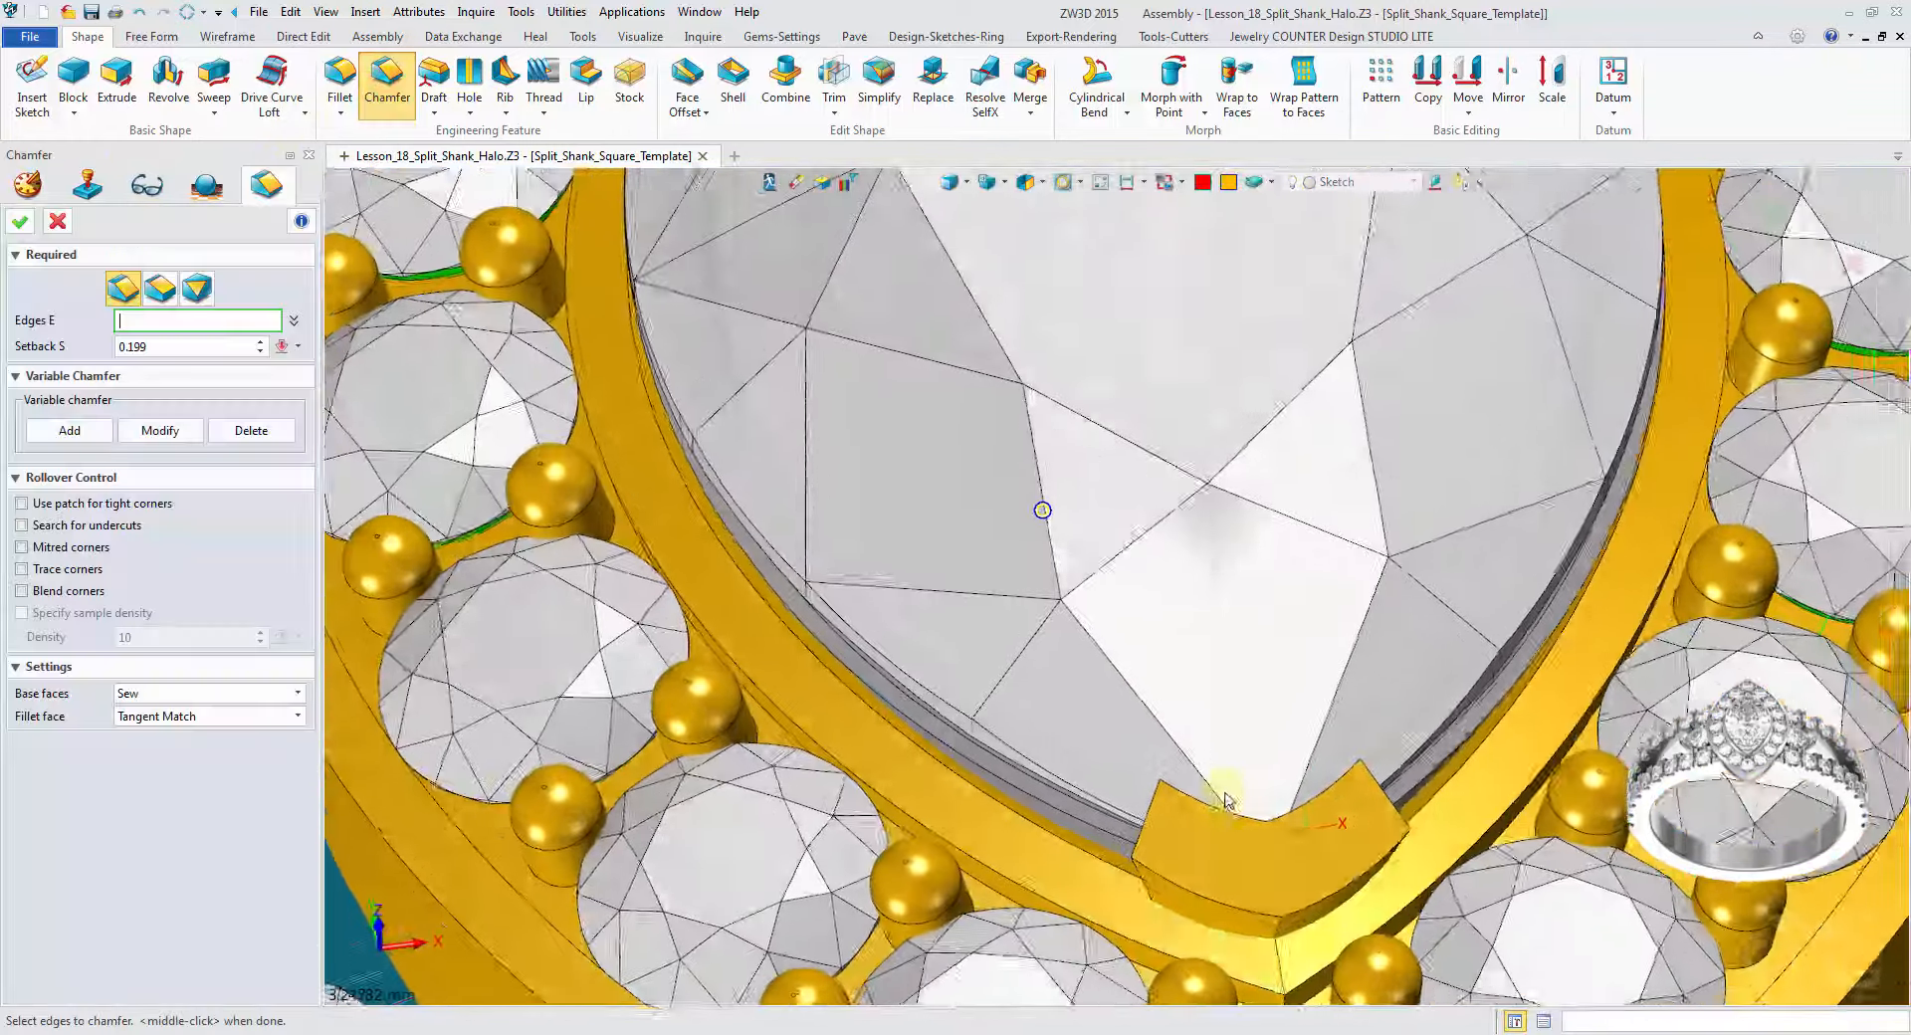
pyautogui.click(1222, 822)
pyautogui.click(1221, 818)
pyautogui.click(1274, 814)
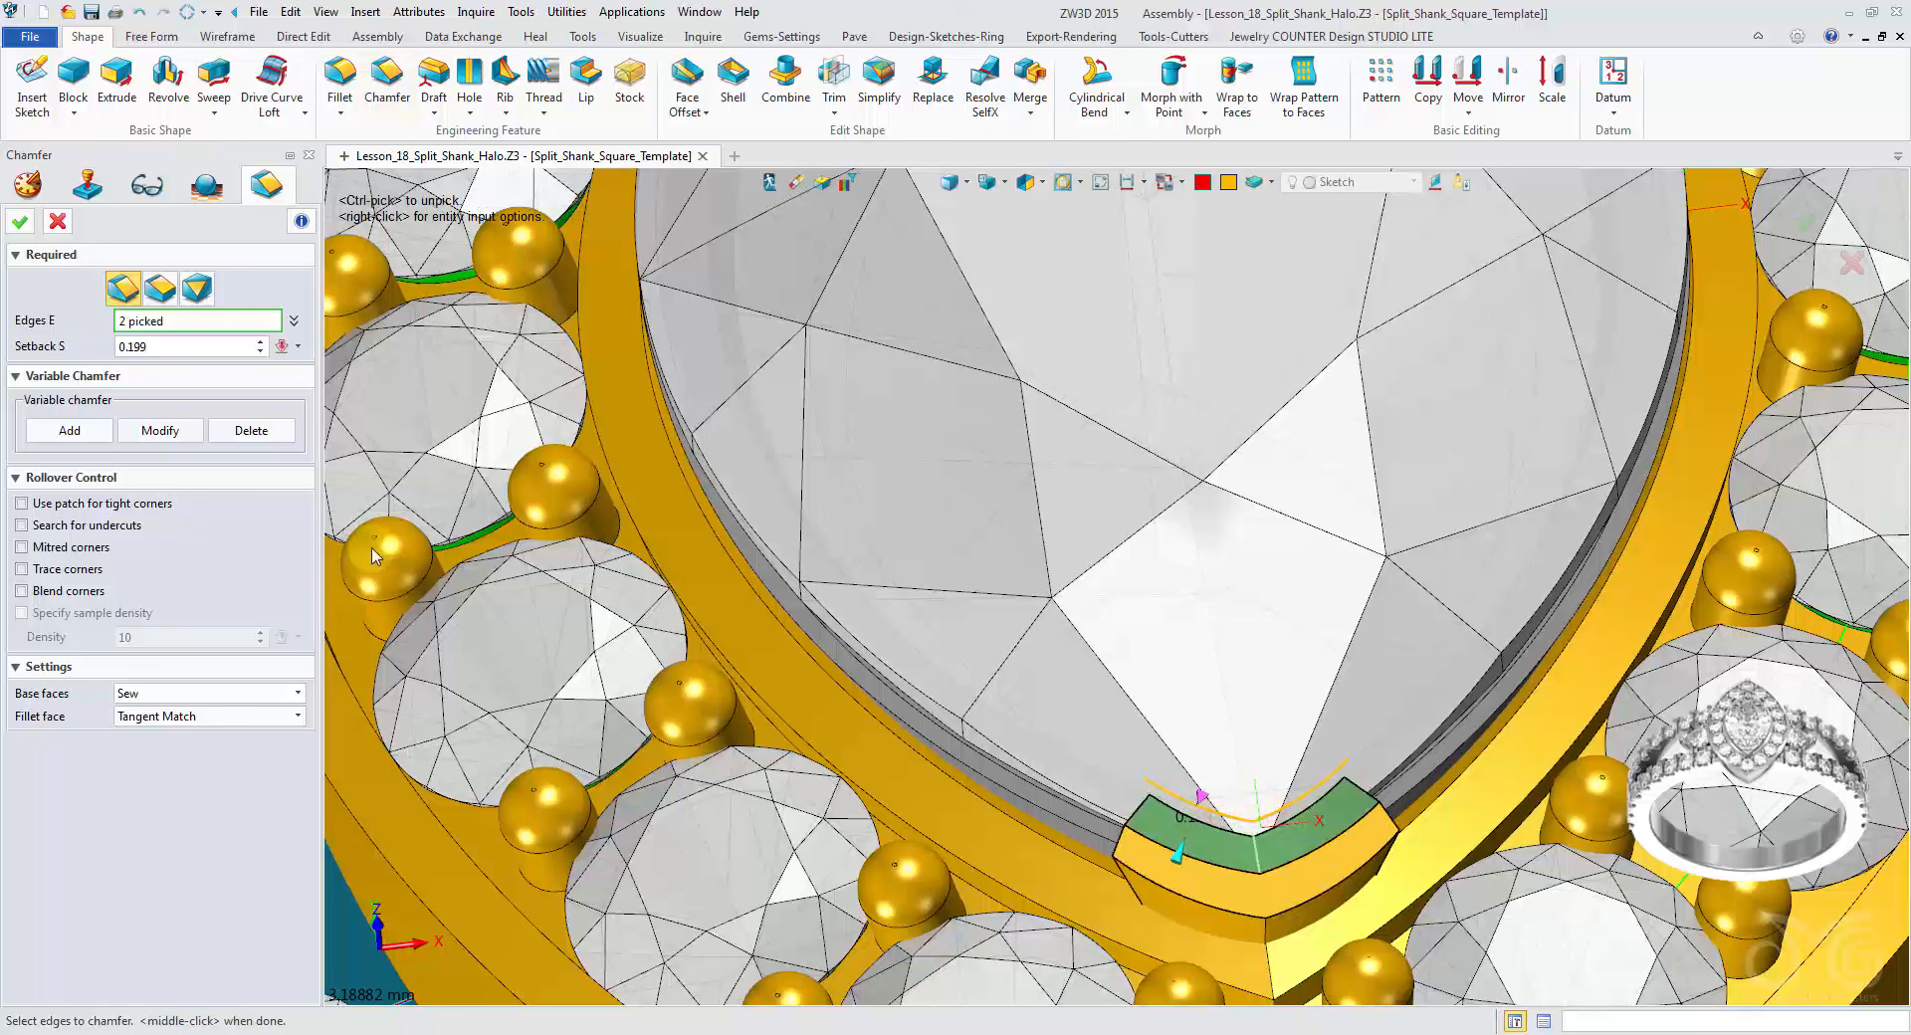
pyautogui.click(167, 351)
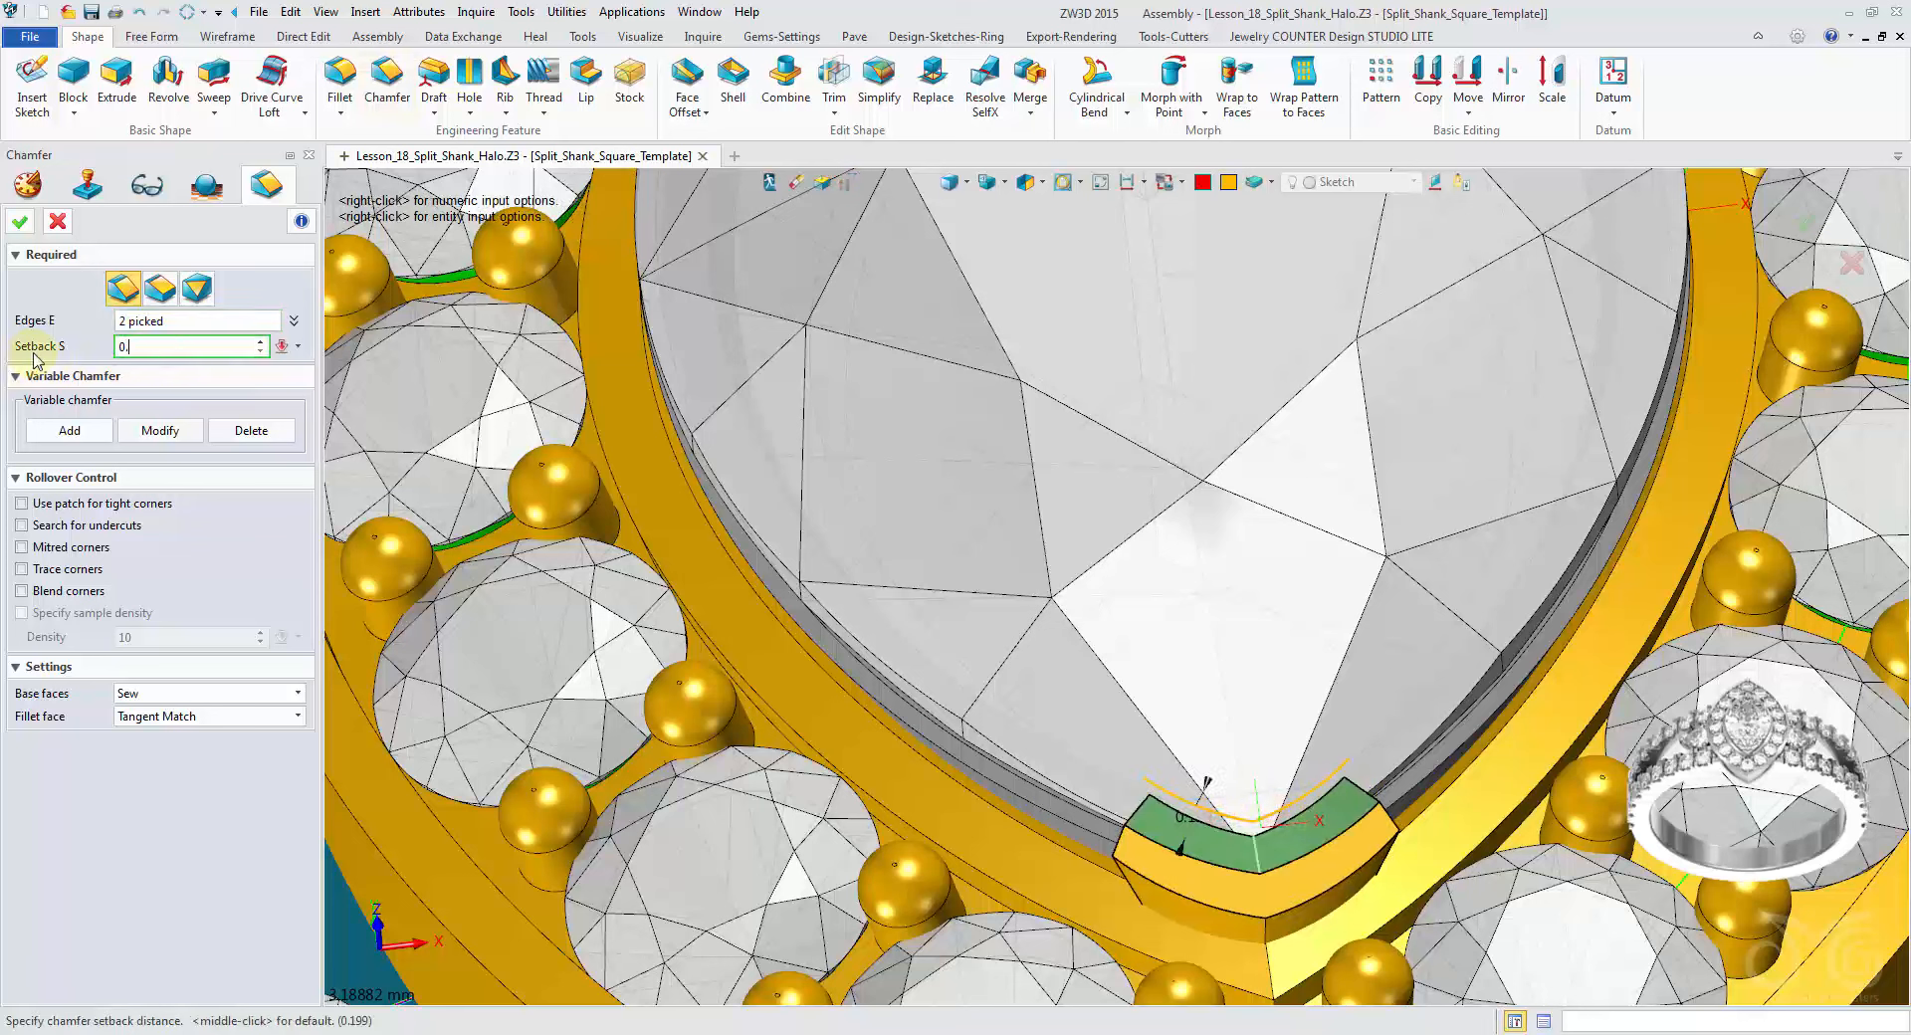
pyautogui.click(202, 323)
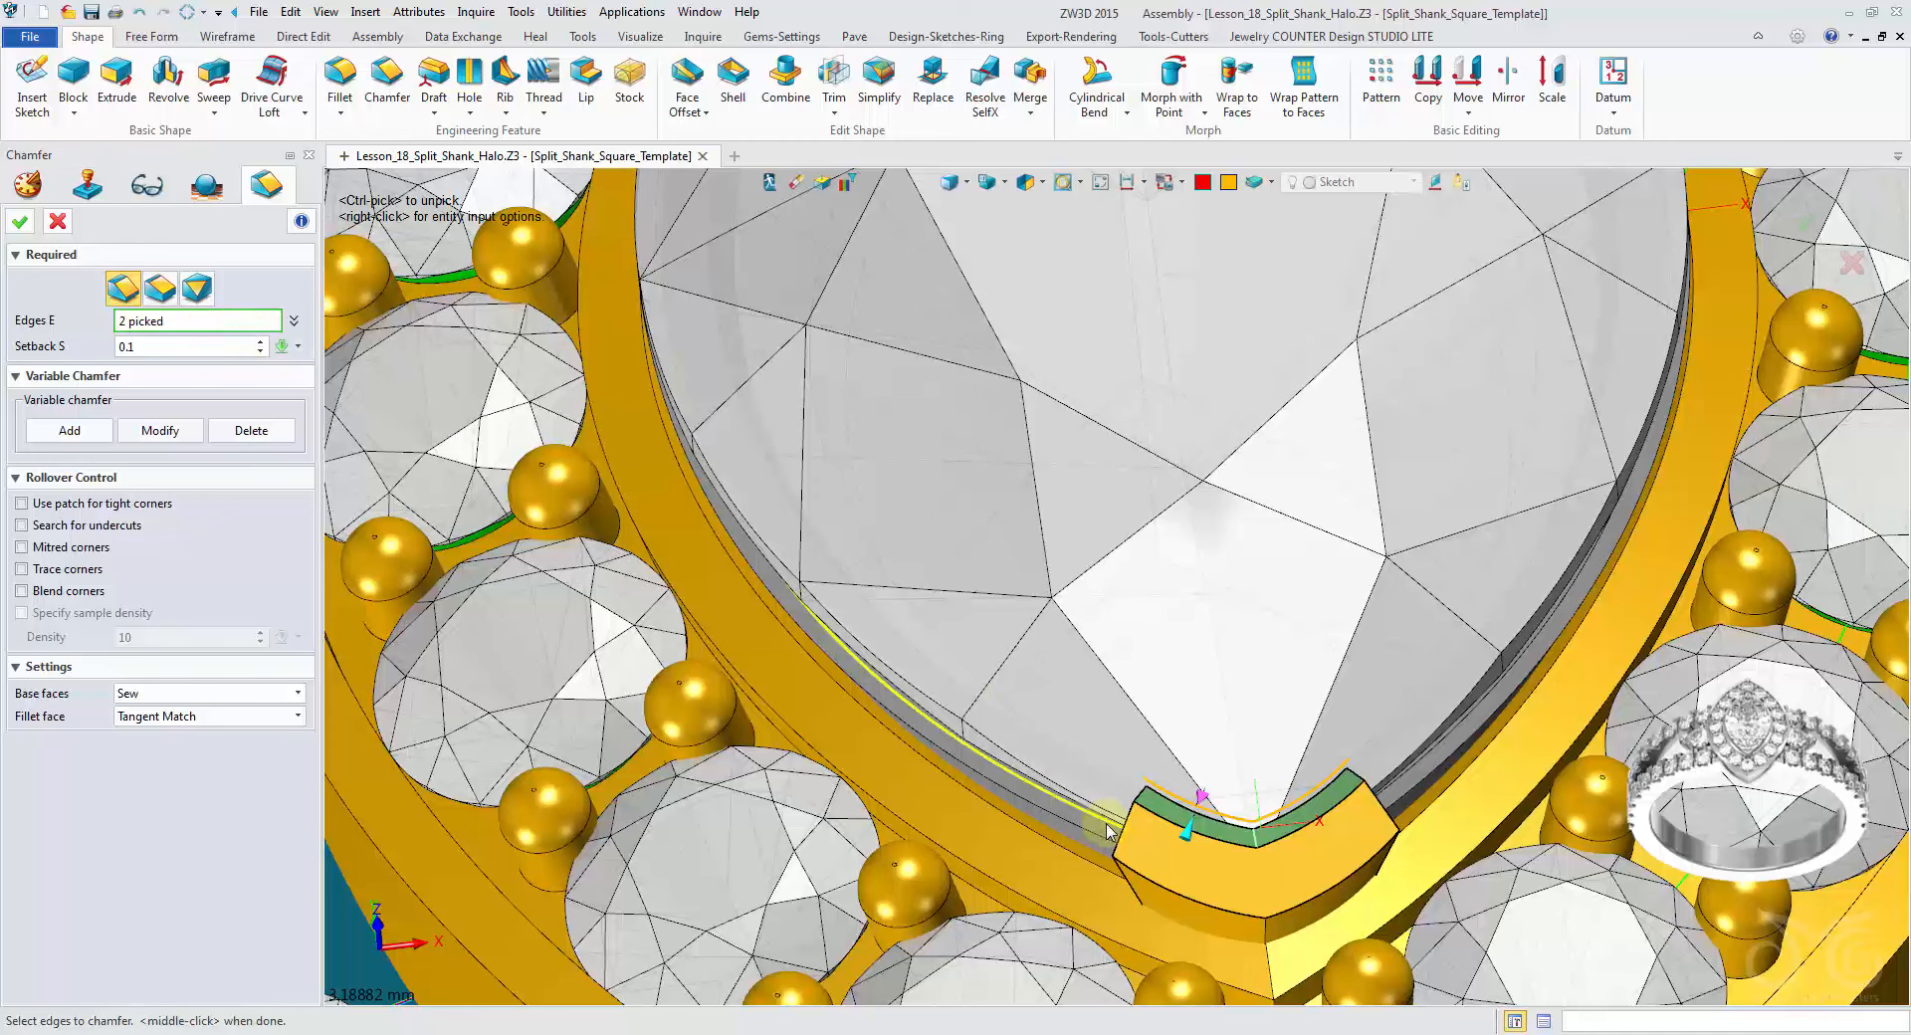
pyautogui.click(1387, 820)
pyautogui.moveTo(1387, 820); pyautogui.dragTo(1241, 737, button='right')
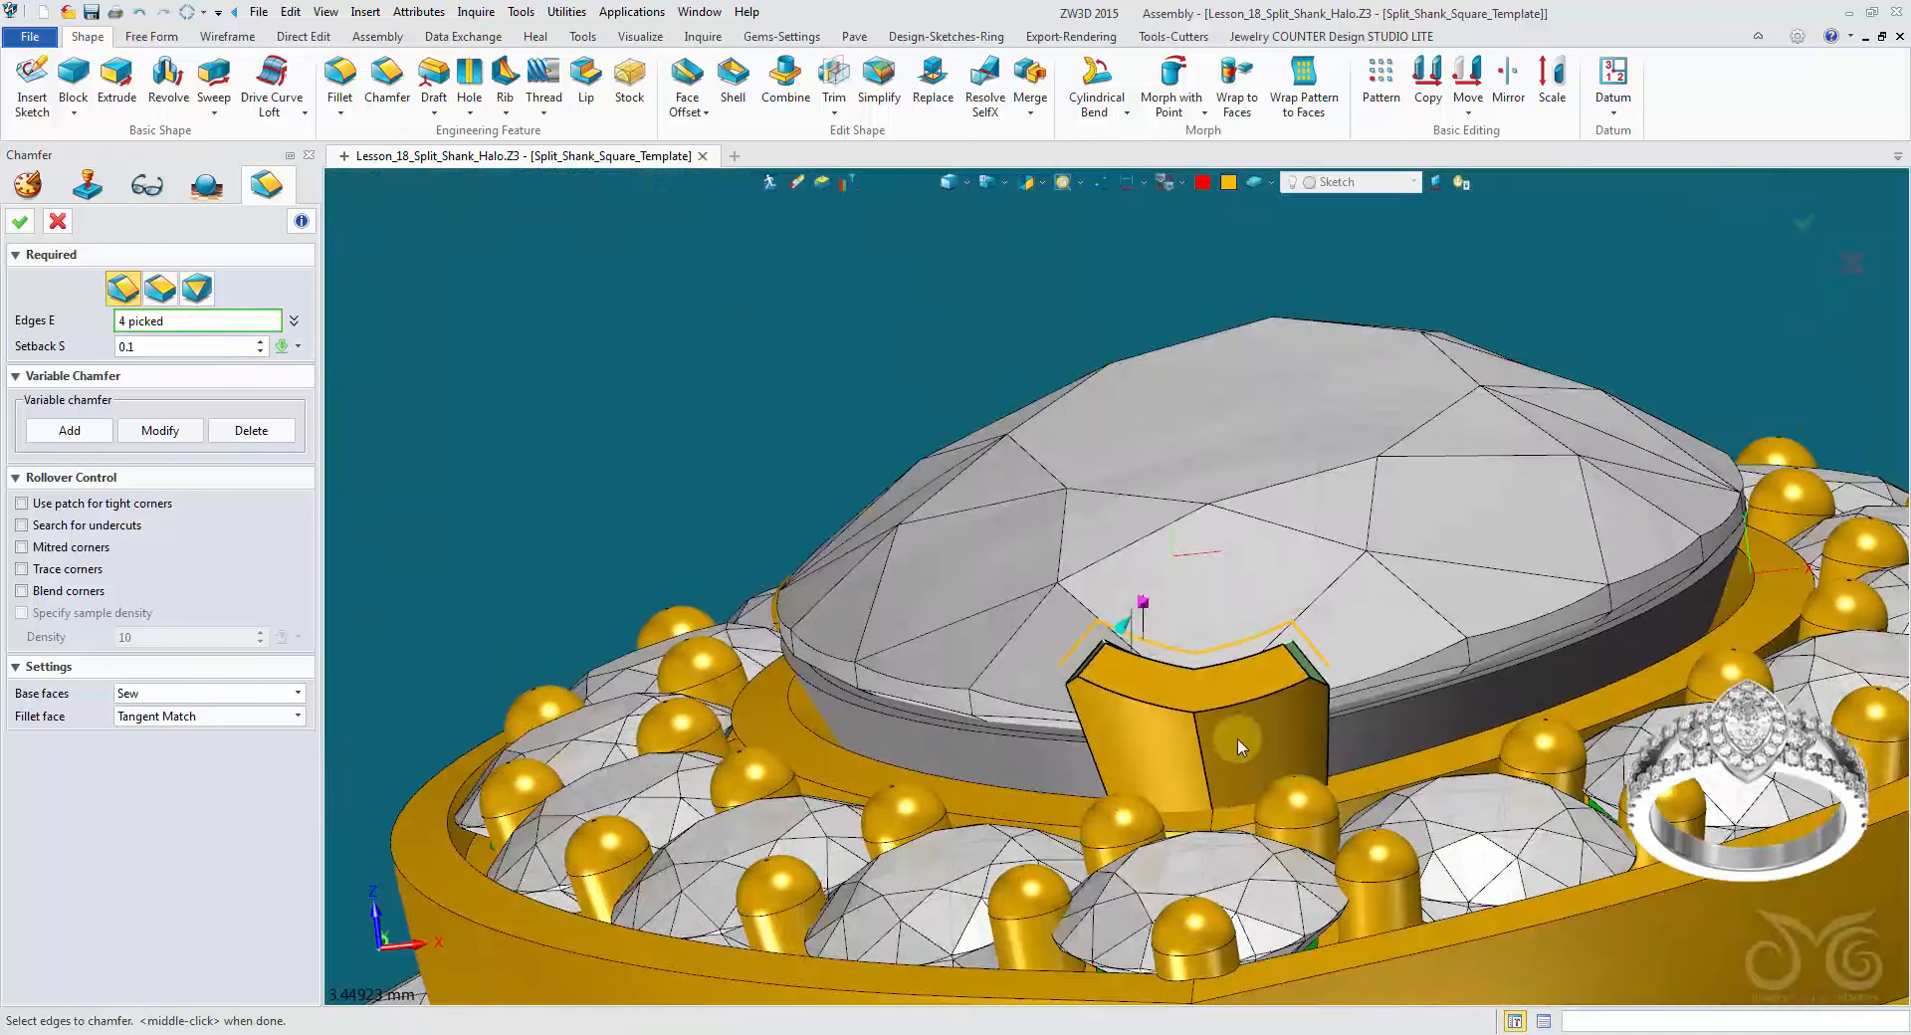
pyautogui.click(18, 223)
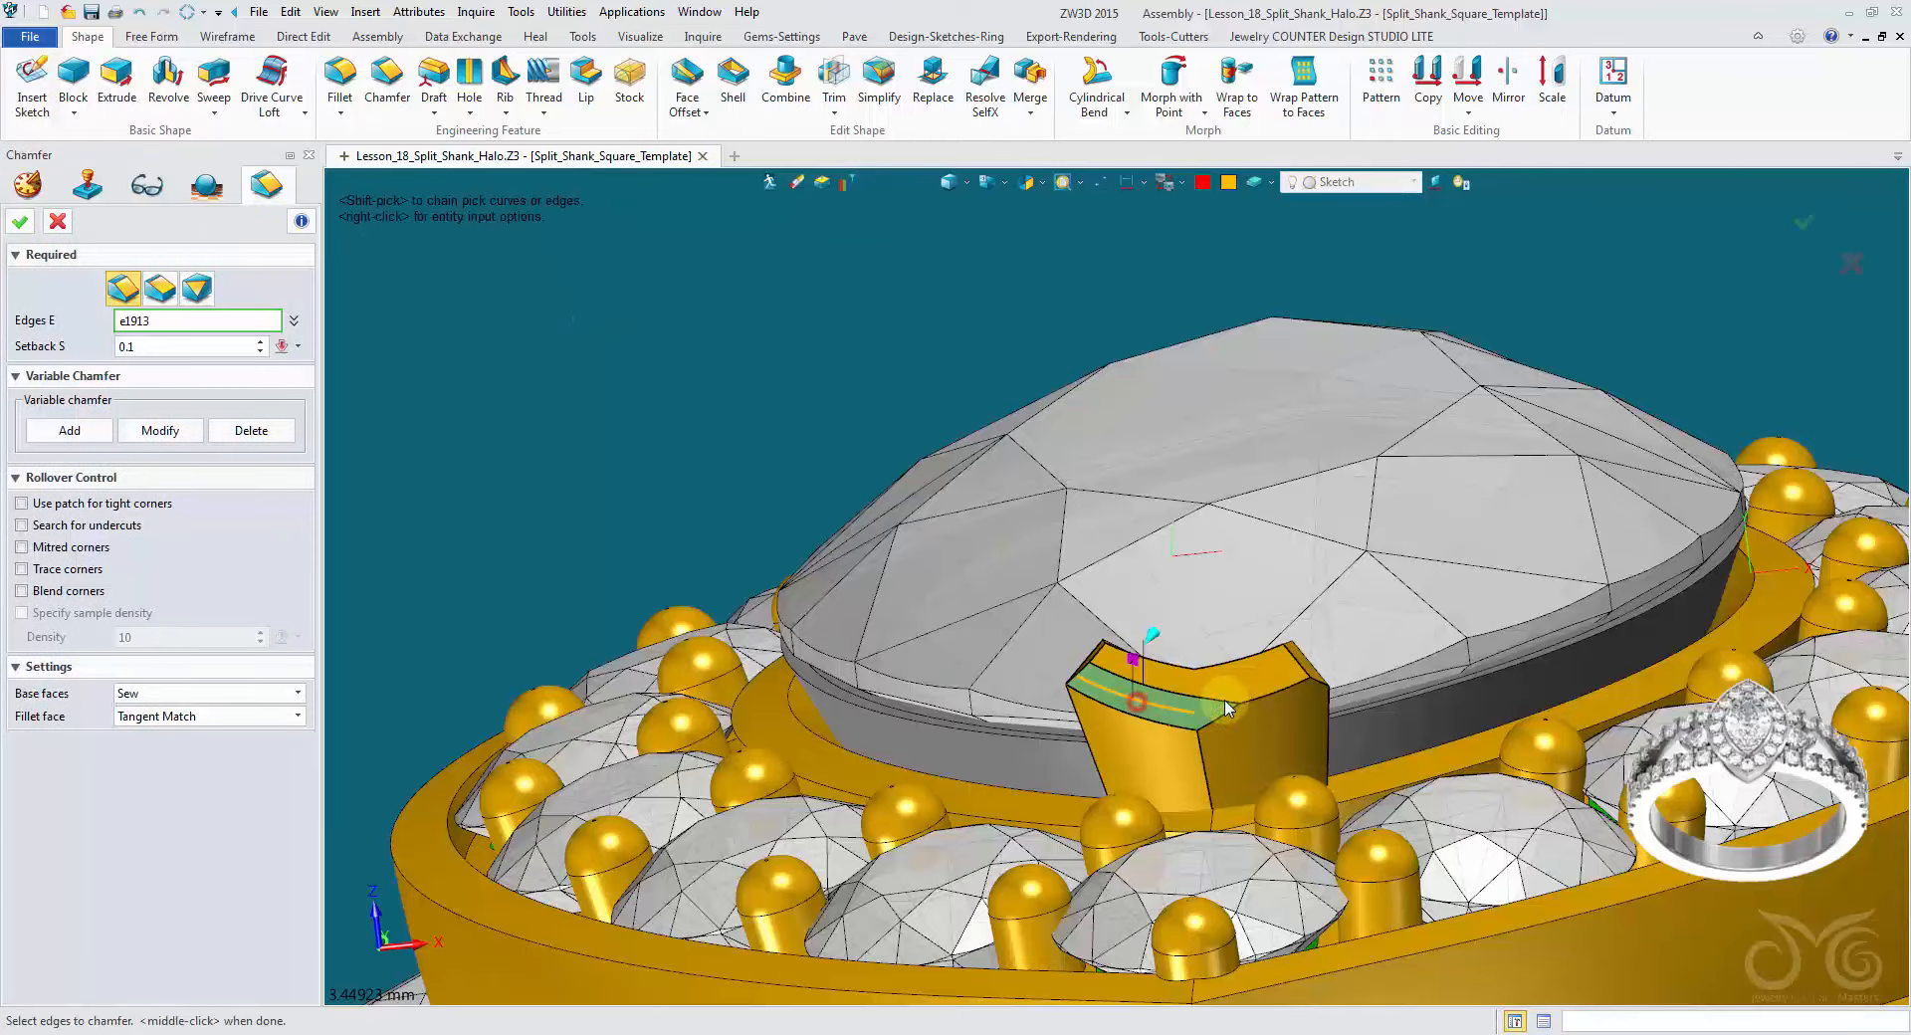
# Step: Chamfer the two outer top edges of the V-prong with a setback of about 0.1788
pyautogui.click(1251, 712)
pyautogui.moveTo(1251, 712)
pyautogui.mouseDown(button='right')
pyautogui.moveTo(1419, 637)
pyautogui.moveTo(1456, 567)
pyautogui.moveTo(926, 448)
pyautogui.mouseUp(button='right')
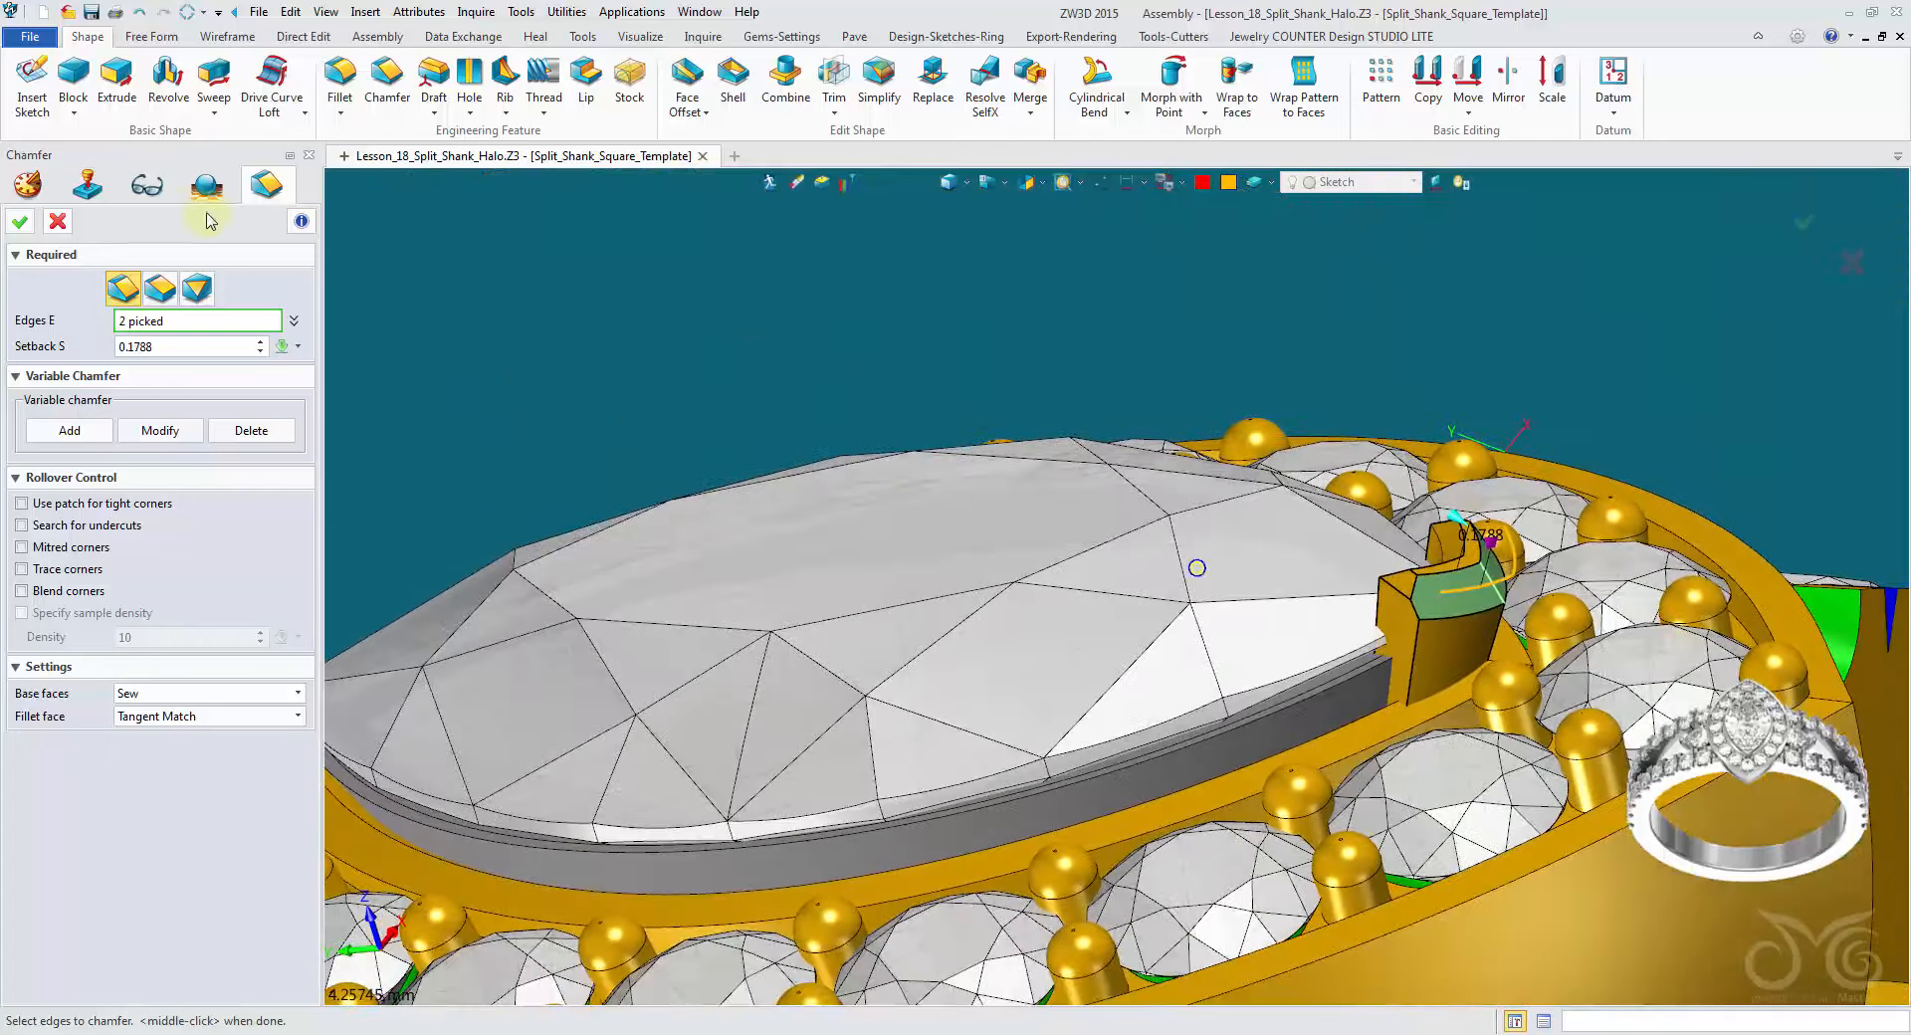
pyautogui.click(32, 219)
pyautogui.scroll(-3, 886, 440)
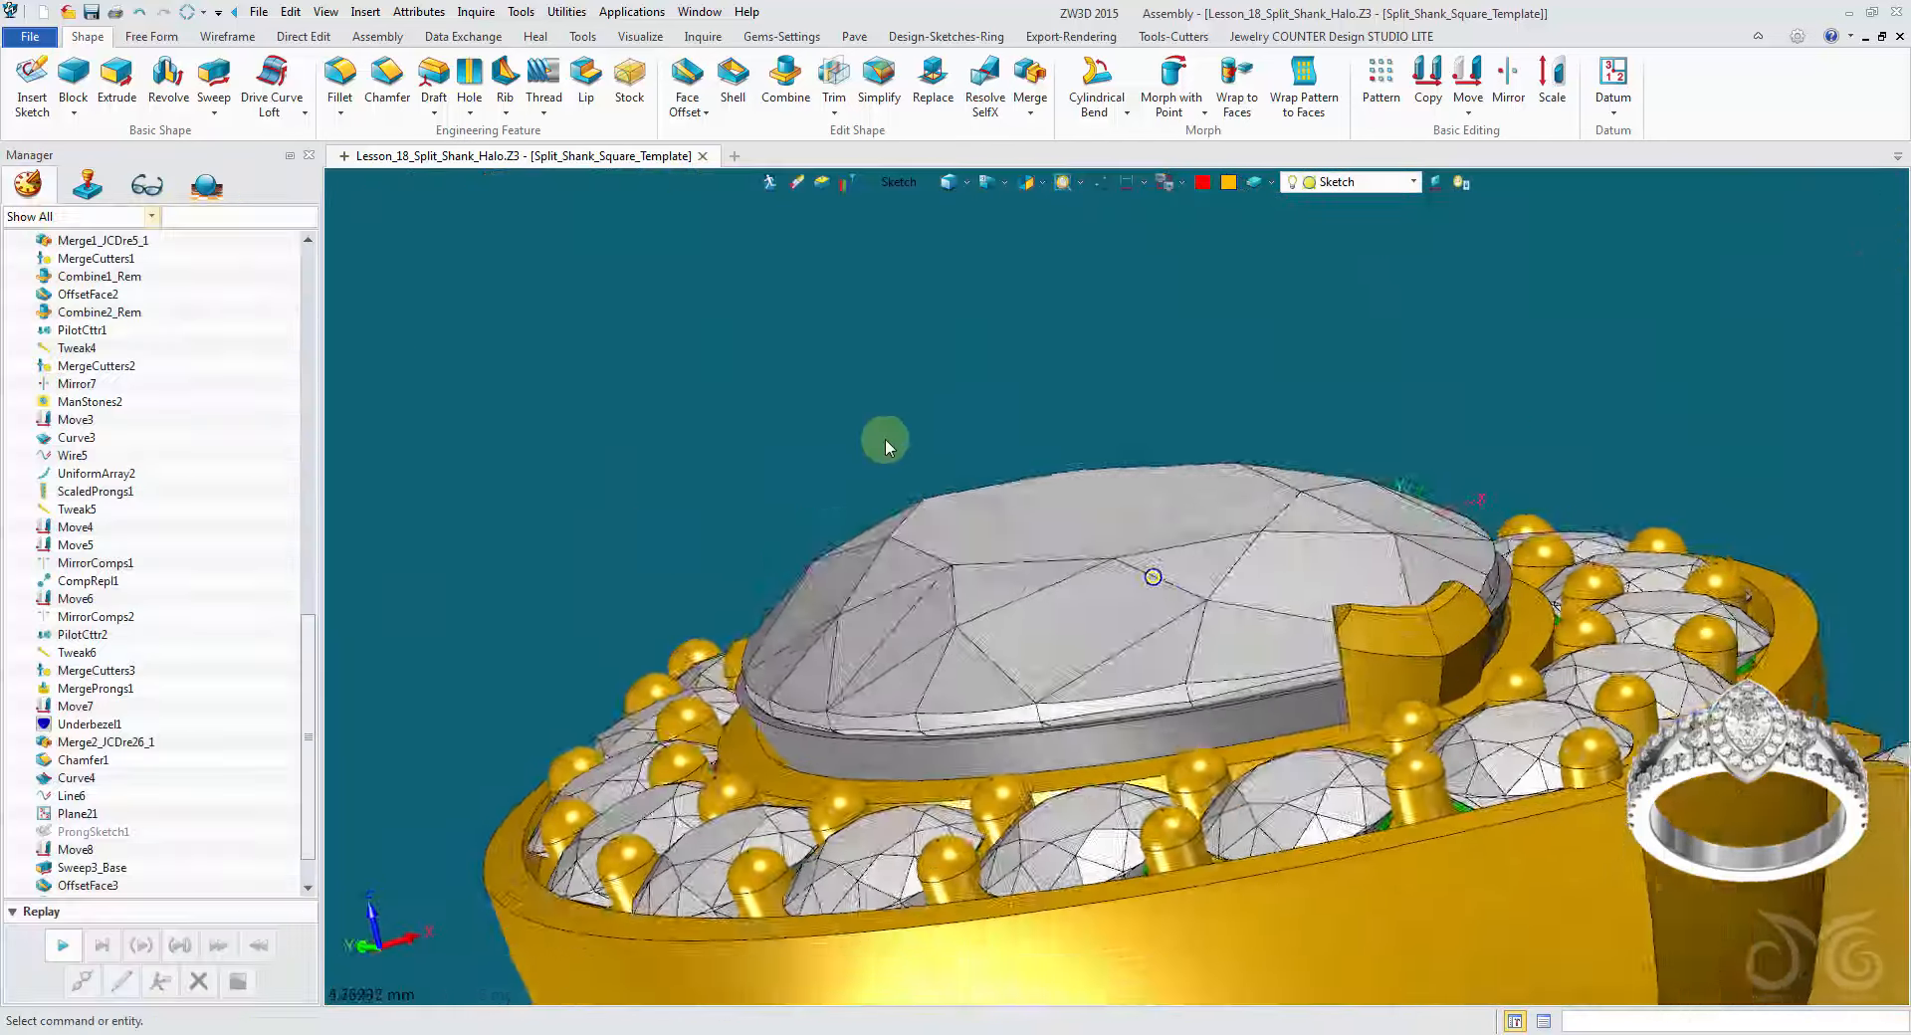
# Step: Mirror the V-prong shape about the FRONT plane as a copy for the center stone's opposite tip
pyautogui.moveTo(886, 440); pyautogui.dragTo(1394, 239, button='right')
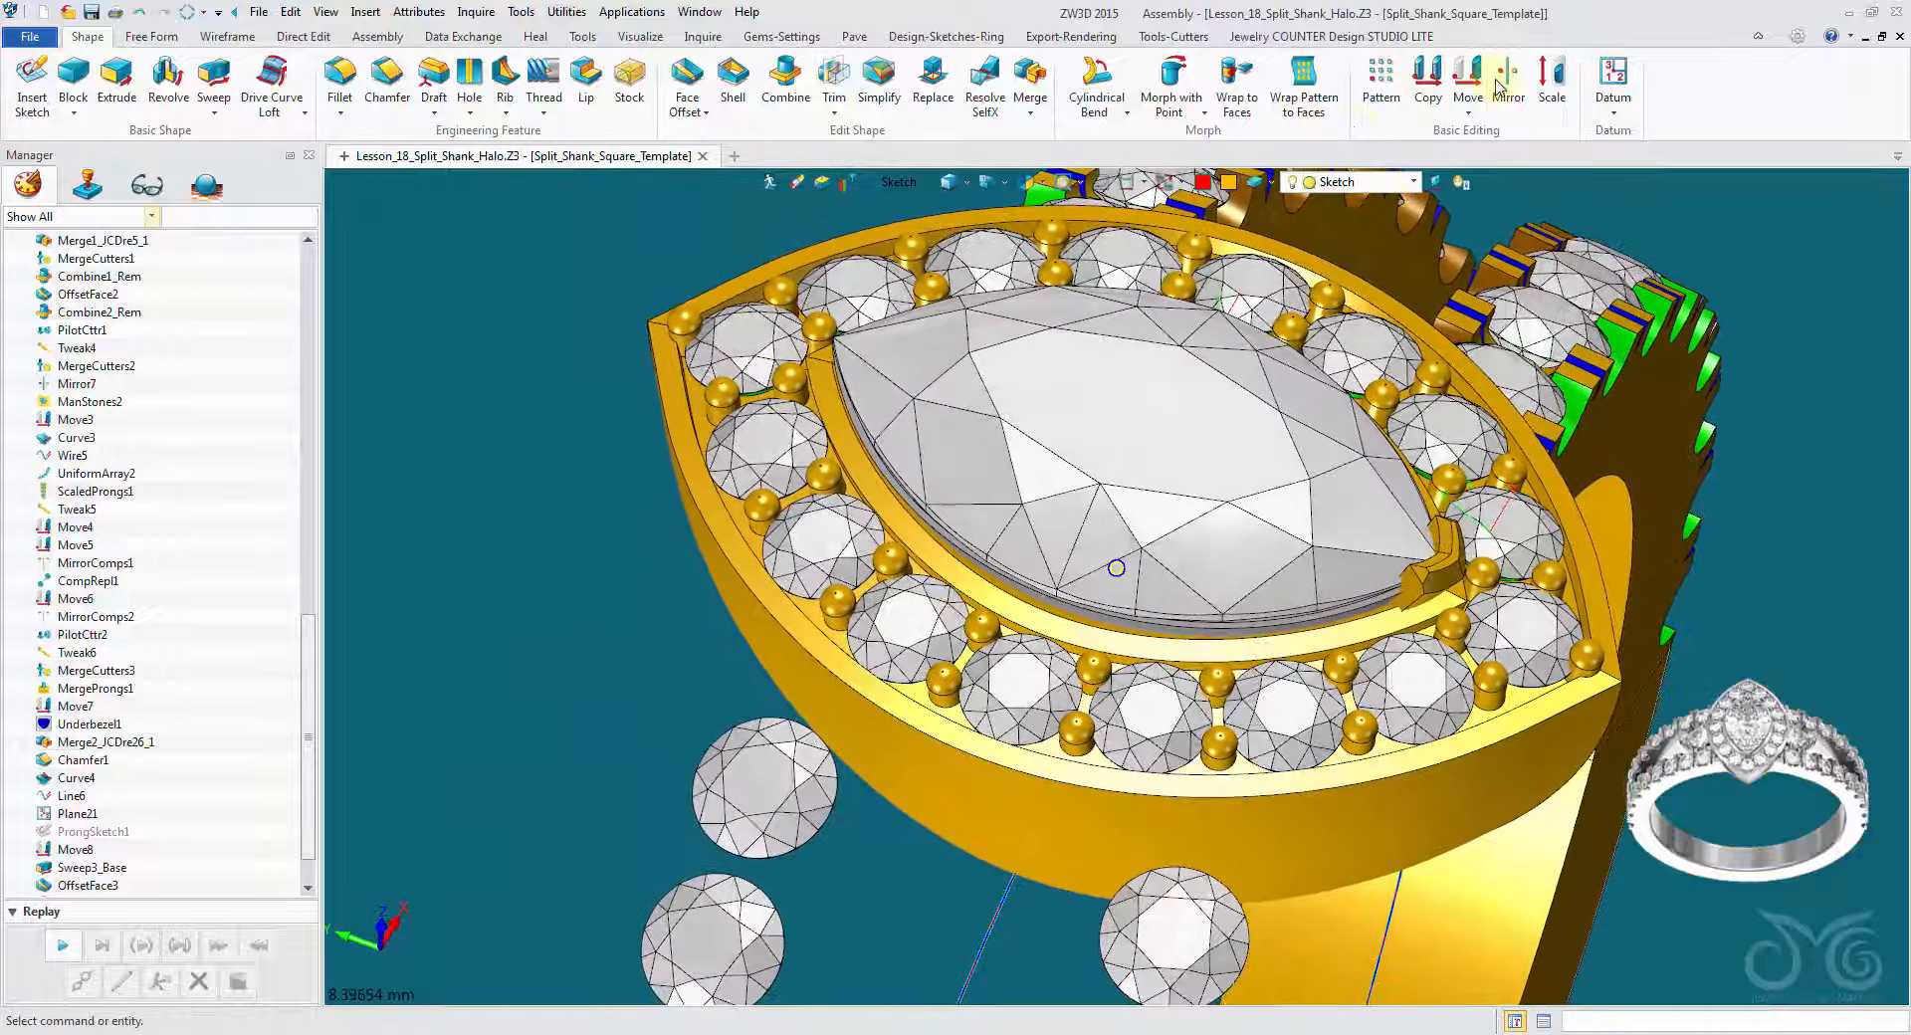
pyautogui.click(1507, 86)
pyautogui.moveTo(1642, 587); pyautogui.dragTo(1436, 538, button='right')
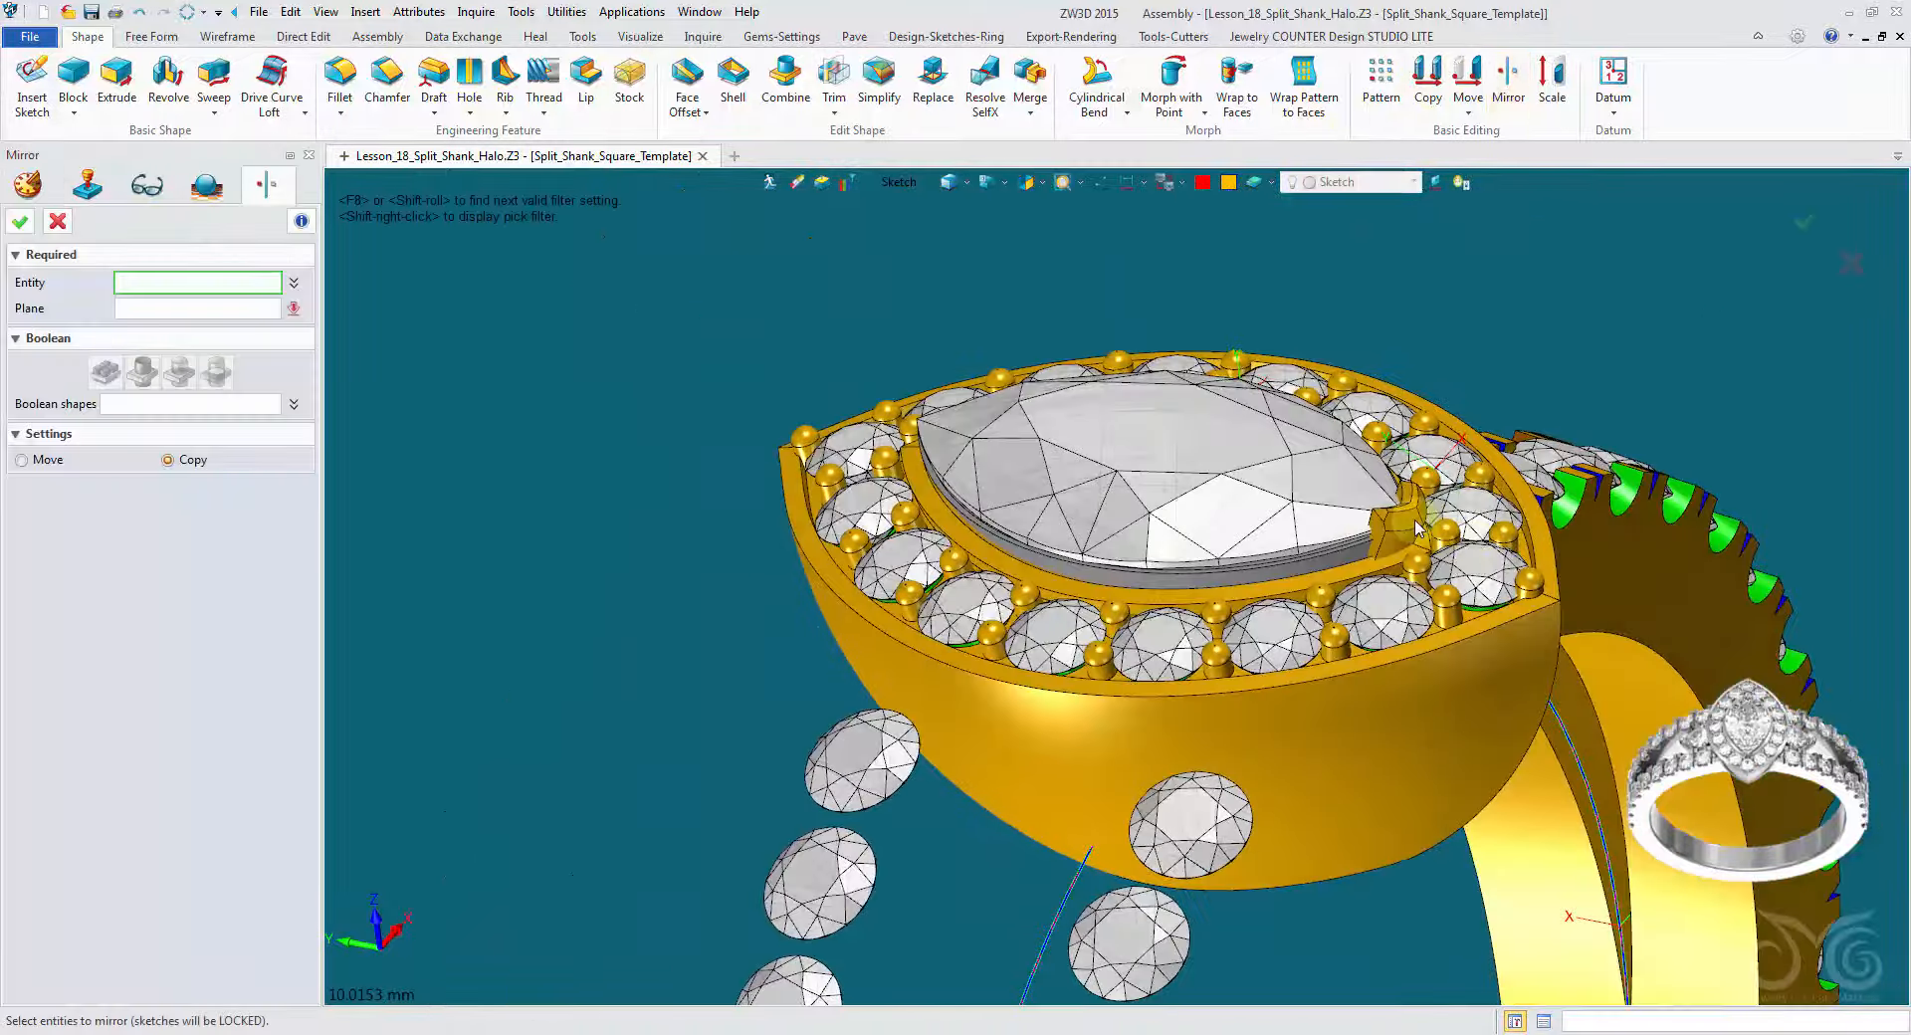
pyautogui.click(899, 183)
pyautogui.click(945, 293)
pyautogui.click(1391, 524)
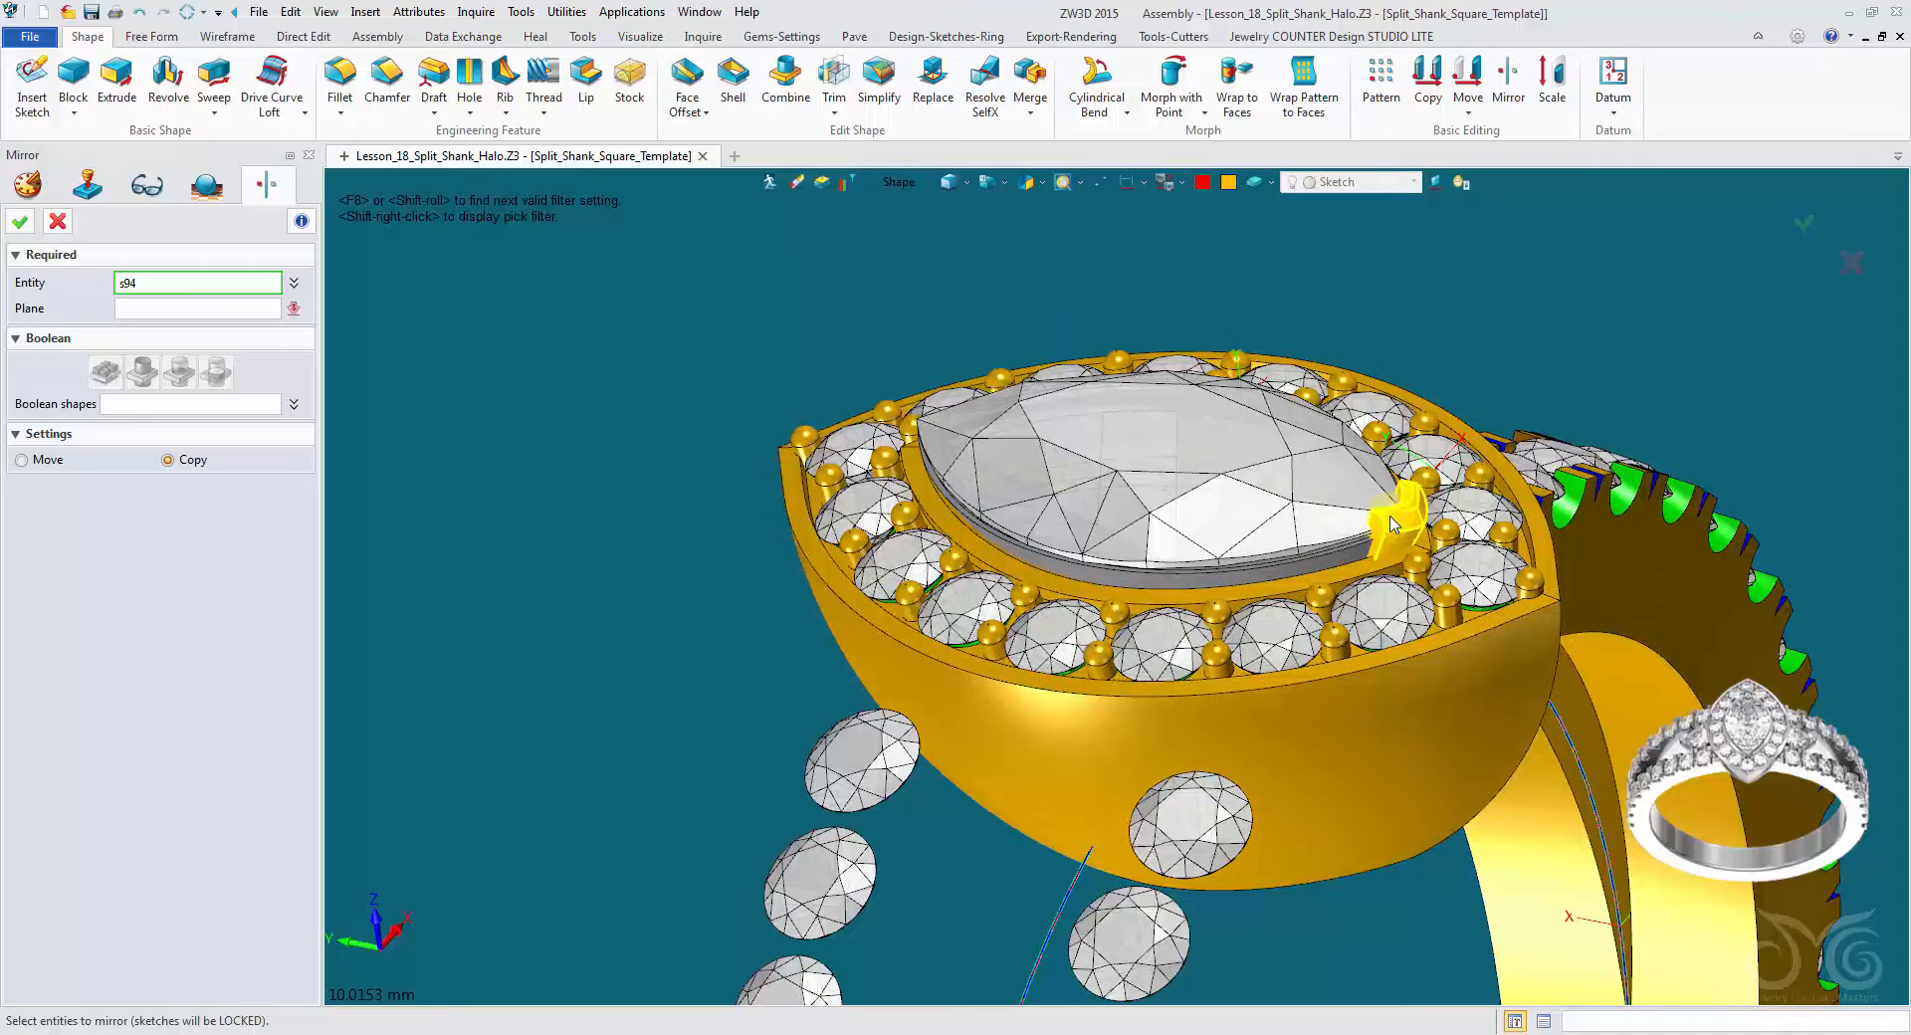
pyautogui.middleClick(481, 362)
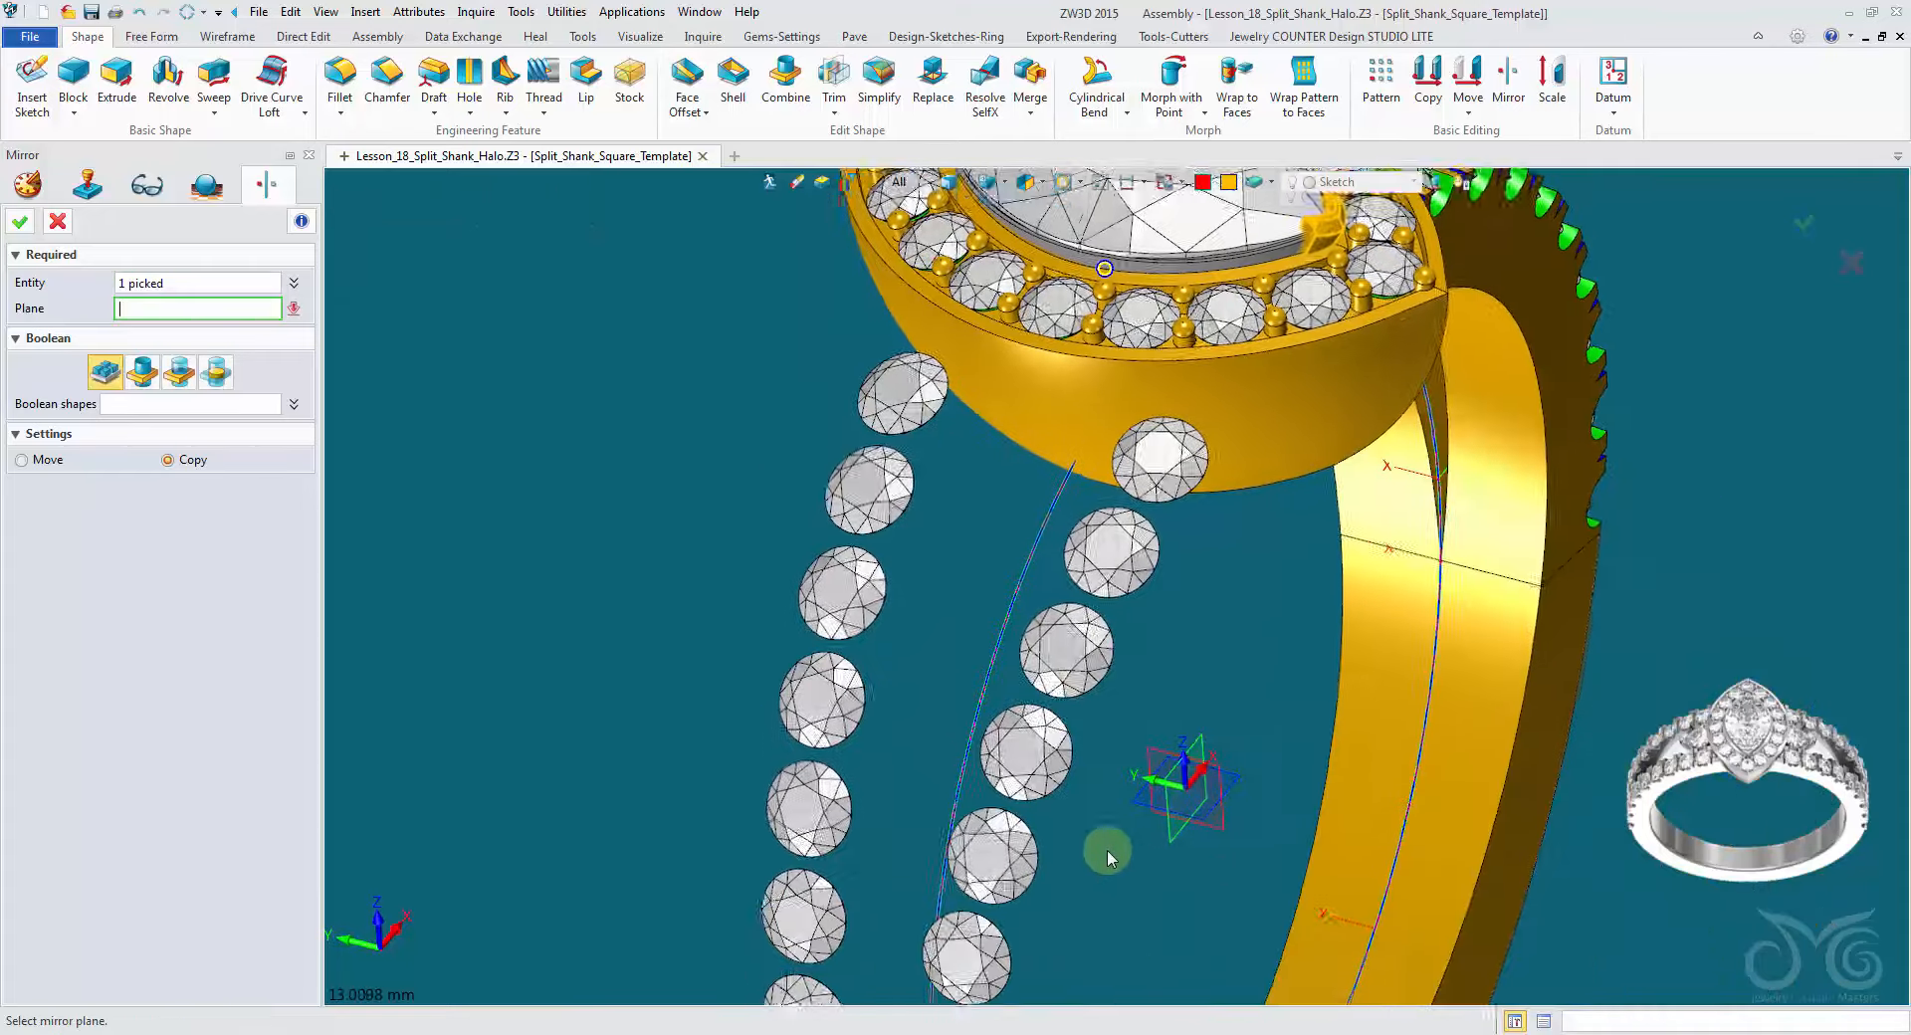
pyautogui.middleClick(408, 480)
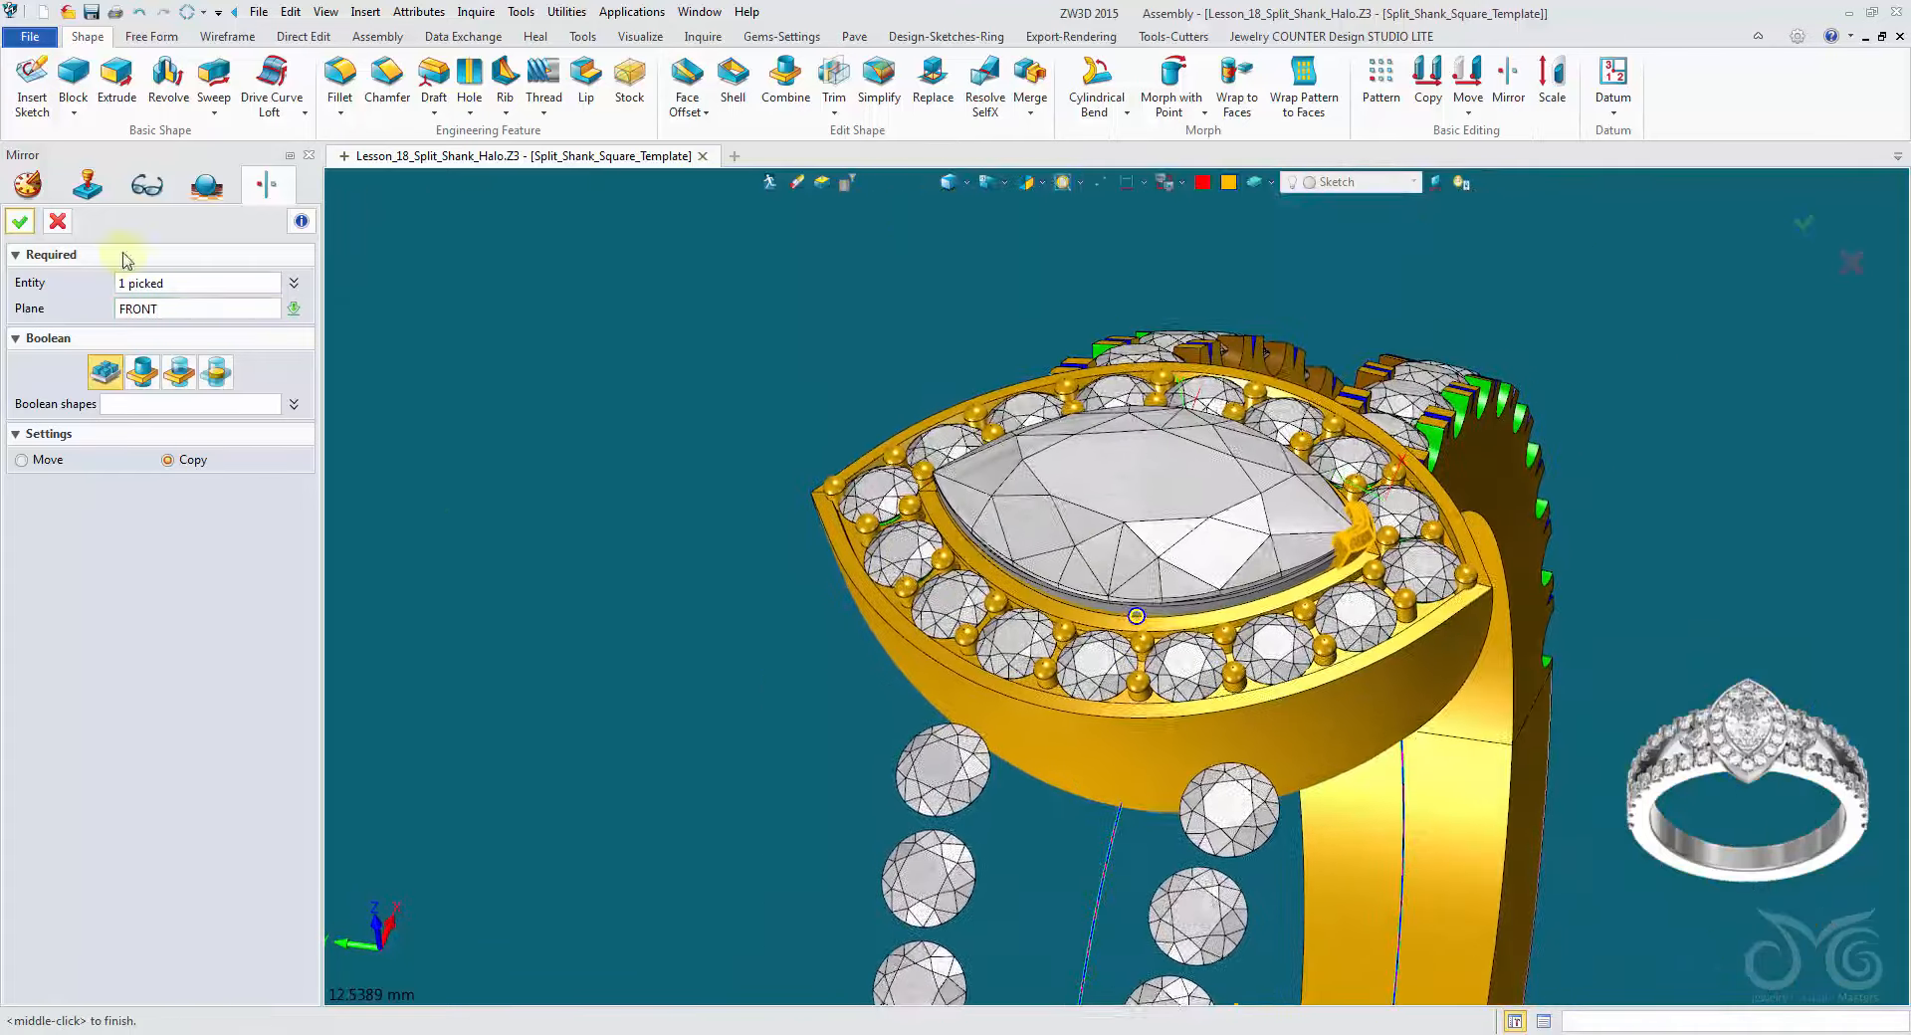
pyautogui.click(19, 223)
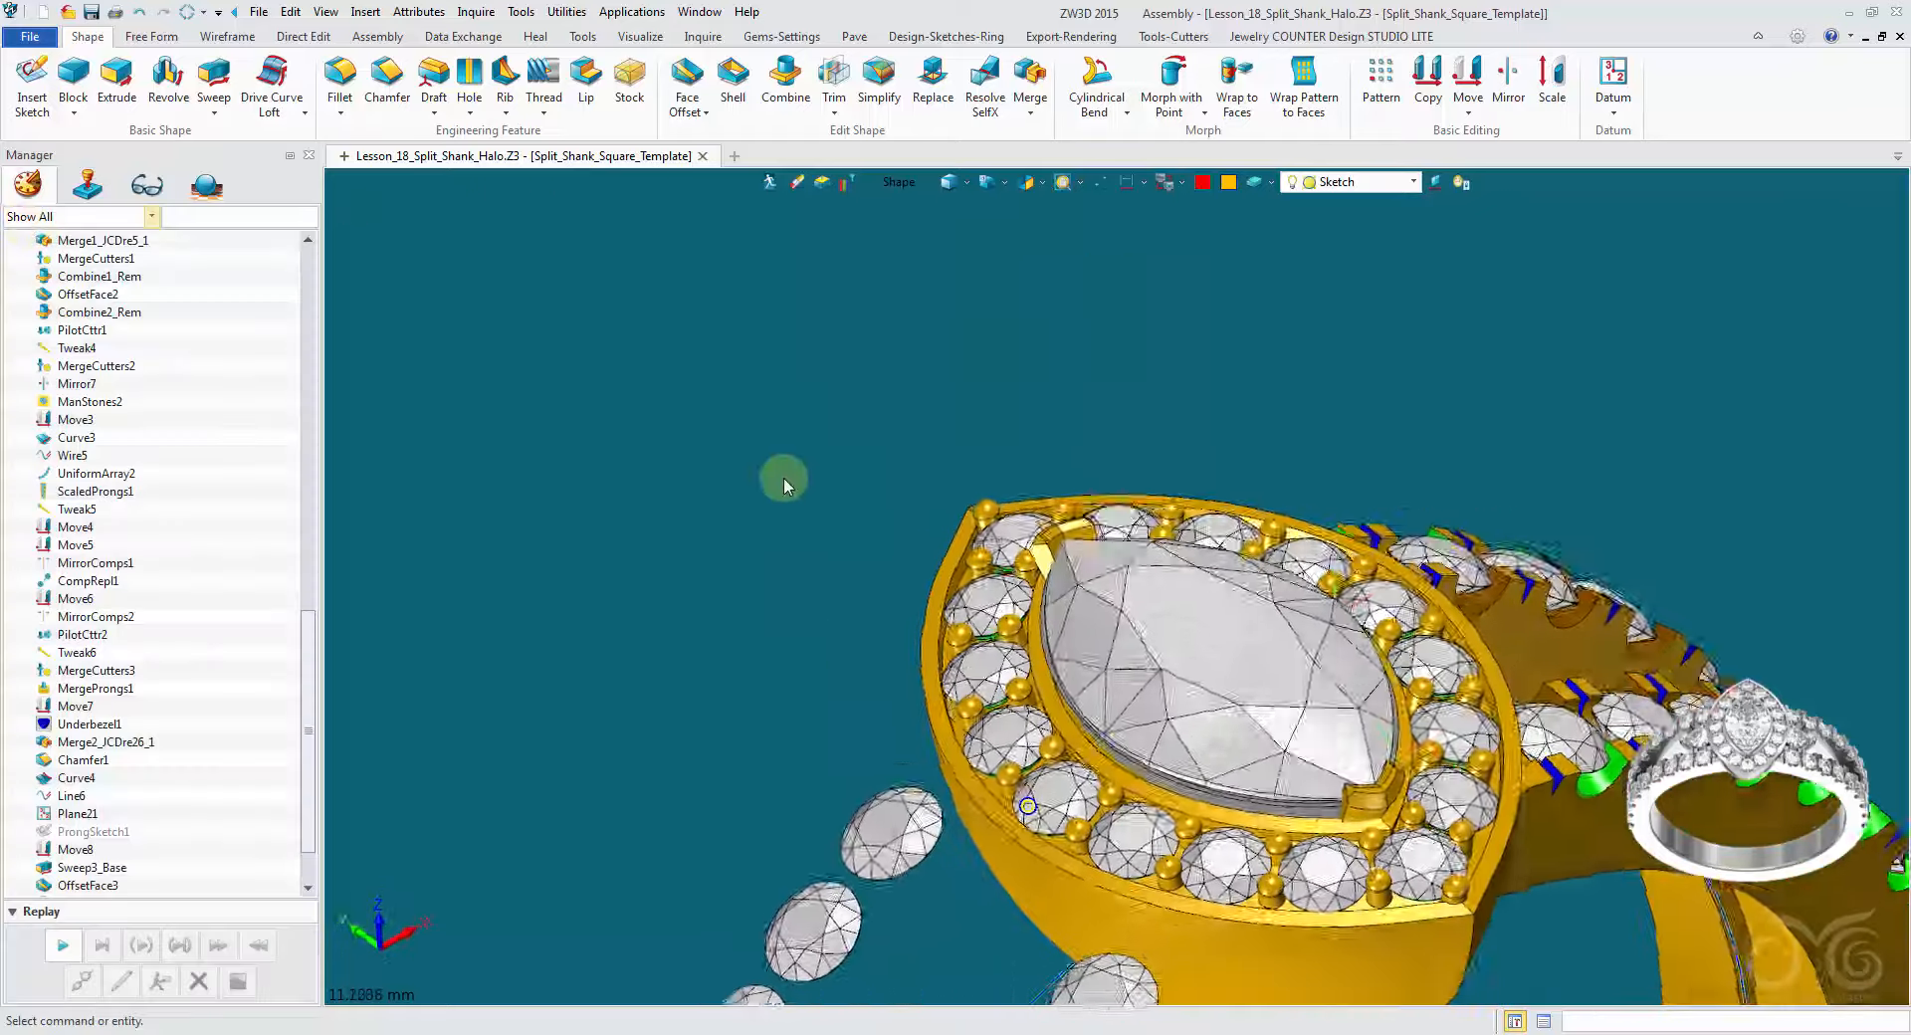
# Step: Insert a new sketch on the FRONT plane with the default orientation
pyautogui.moveTo(798, 464); pyautogui.dragTo(946, 315, button='middle')
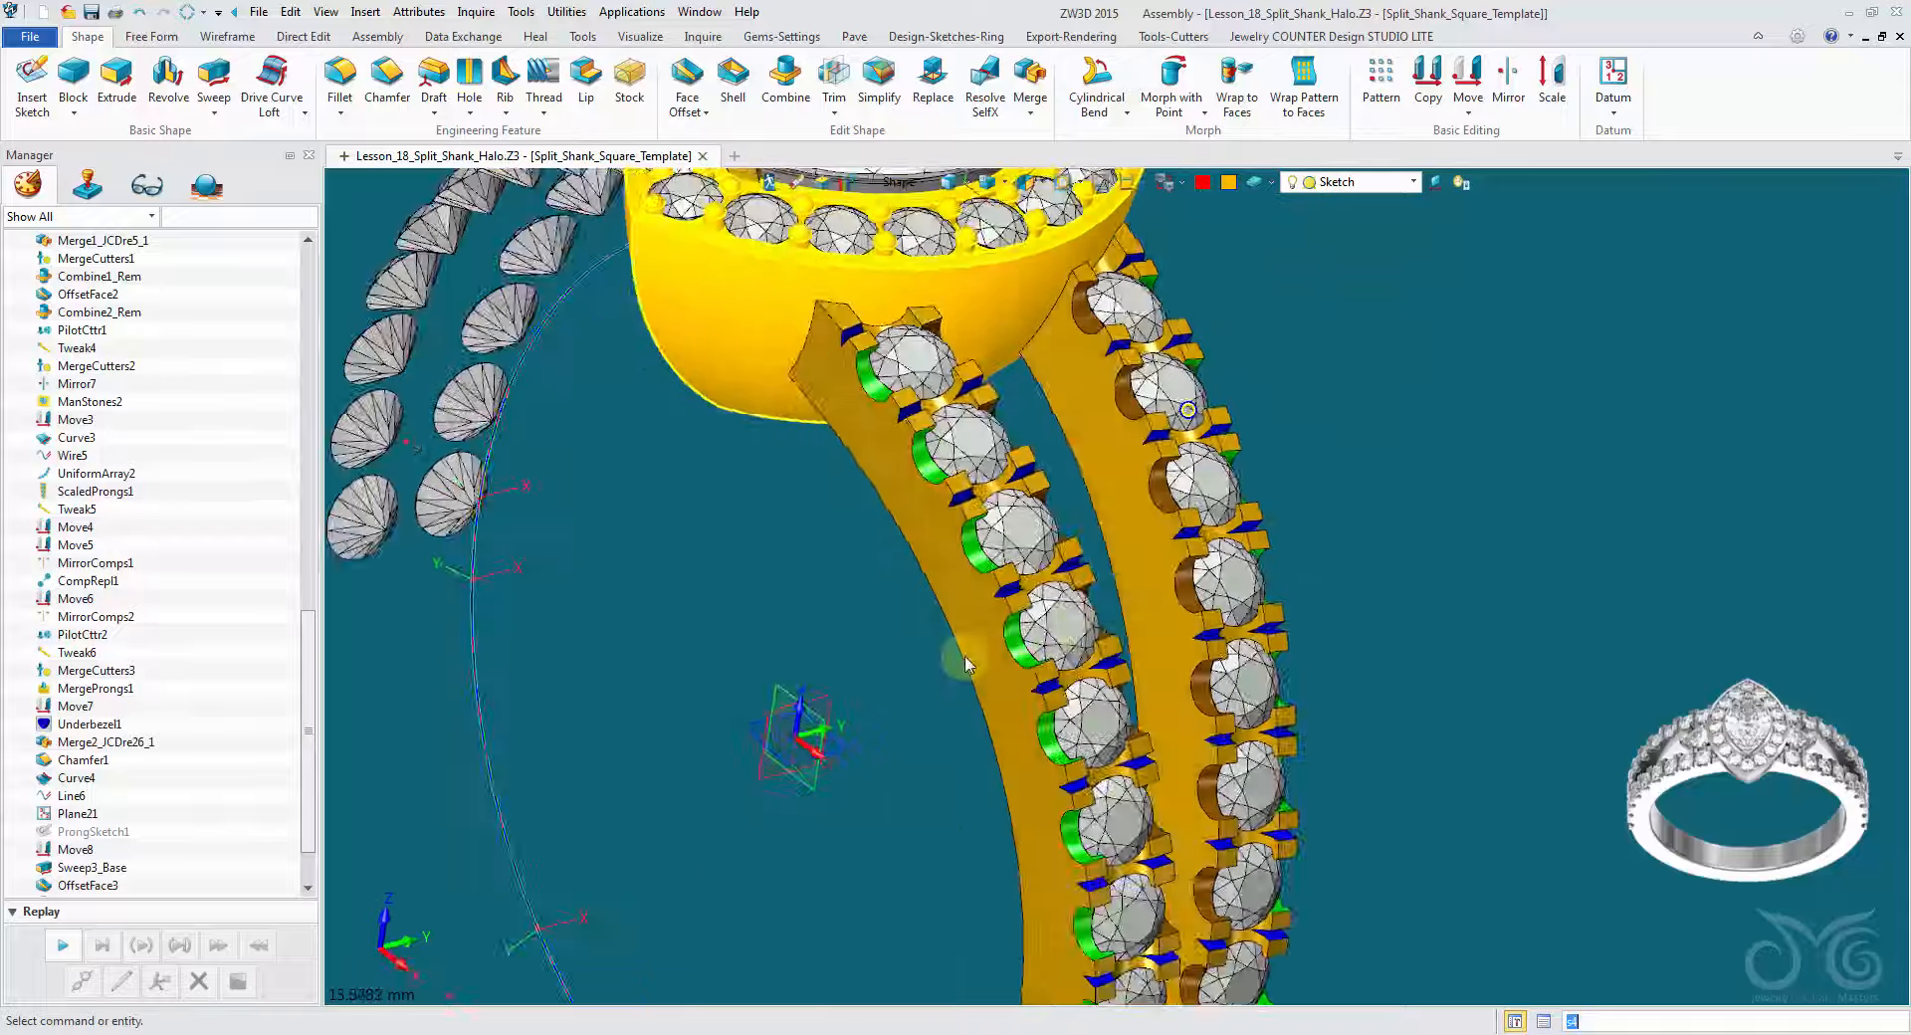
pyautogui.rightClick(881, 491)
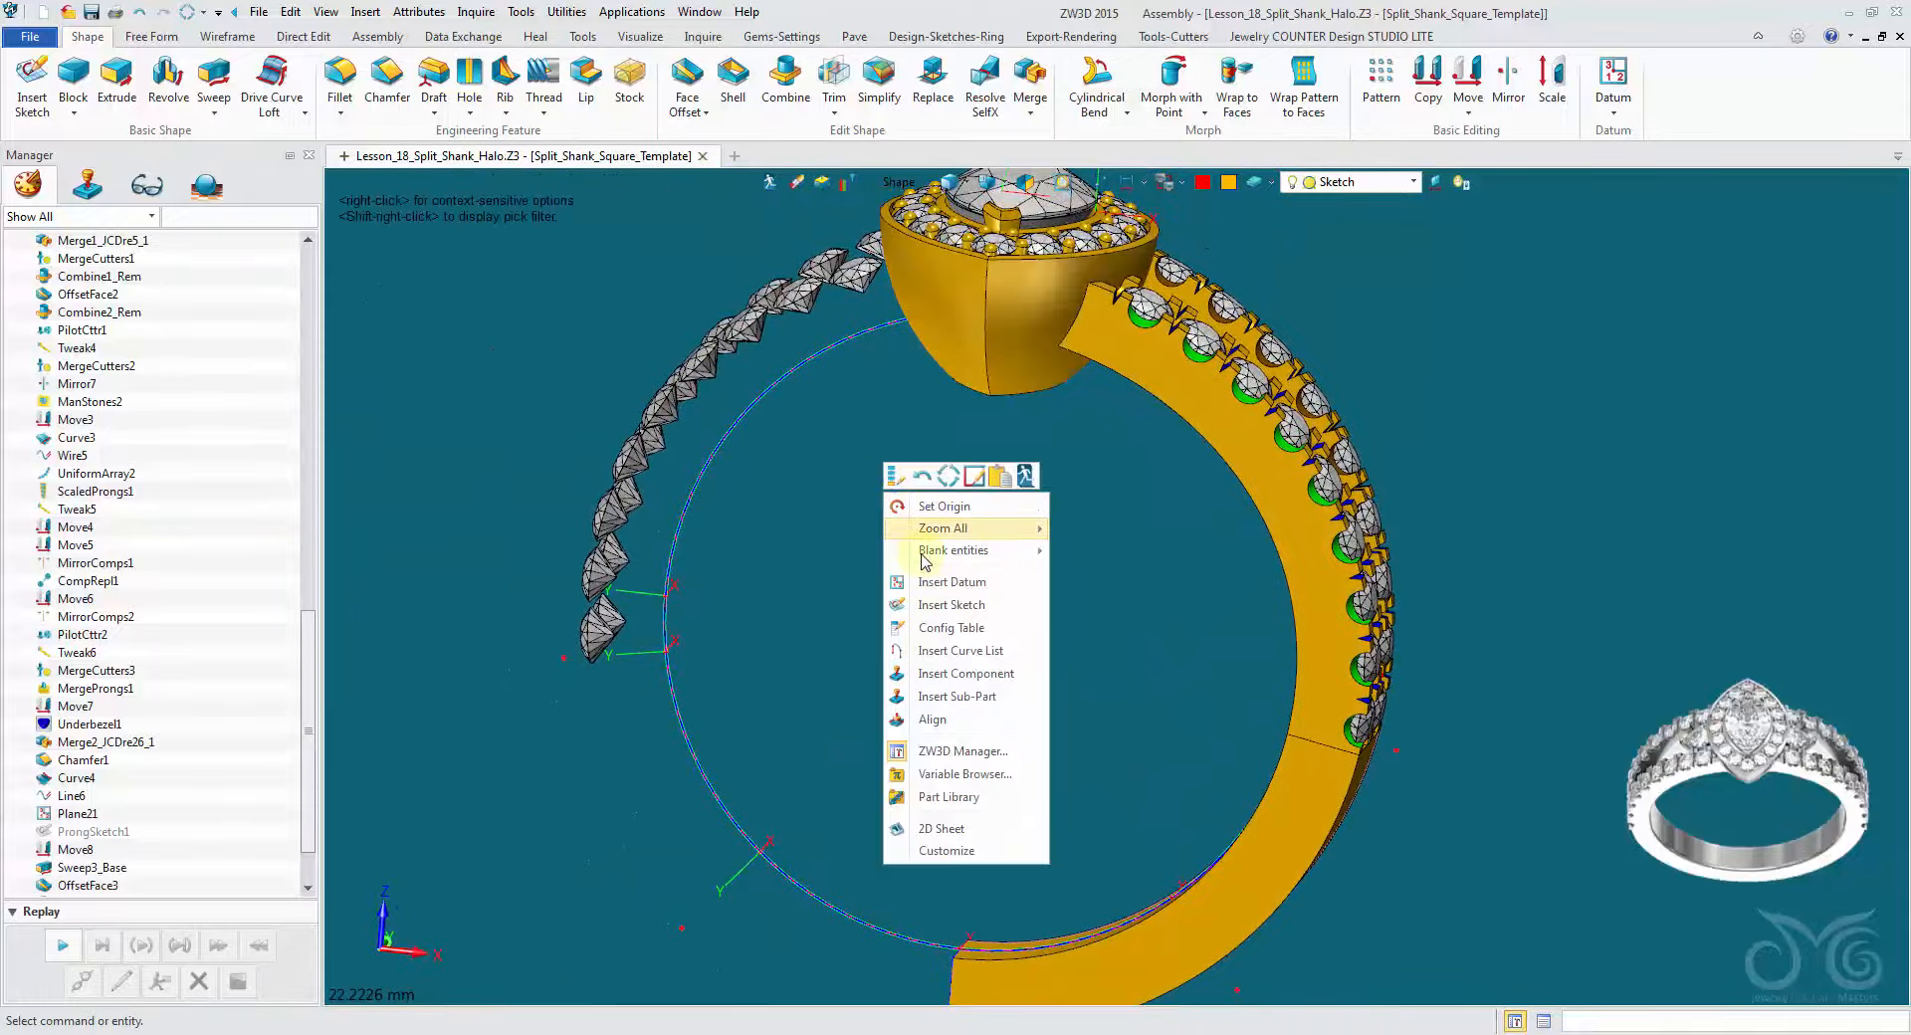
pyautogui.click(941, 603)
pyautogui.click(1025, 681)
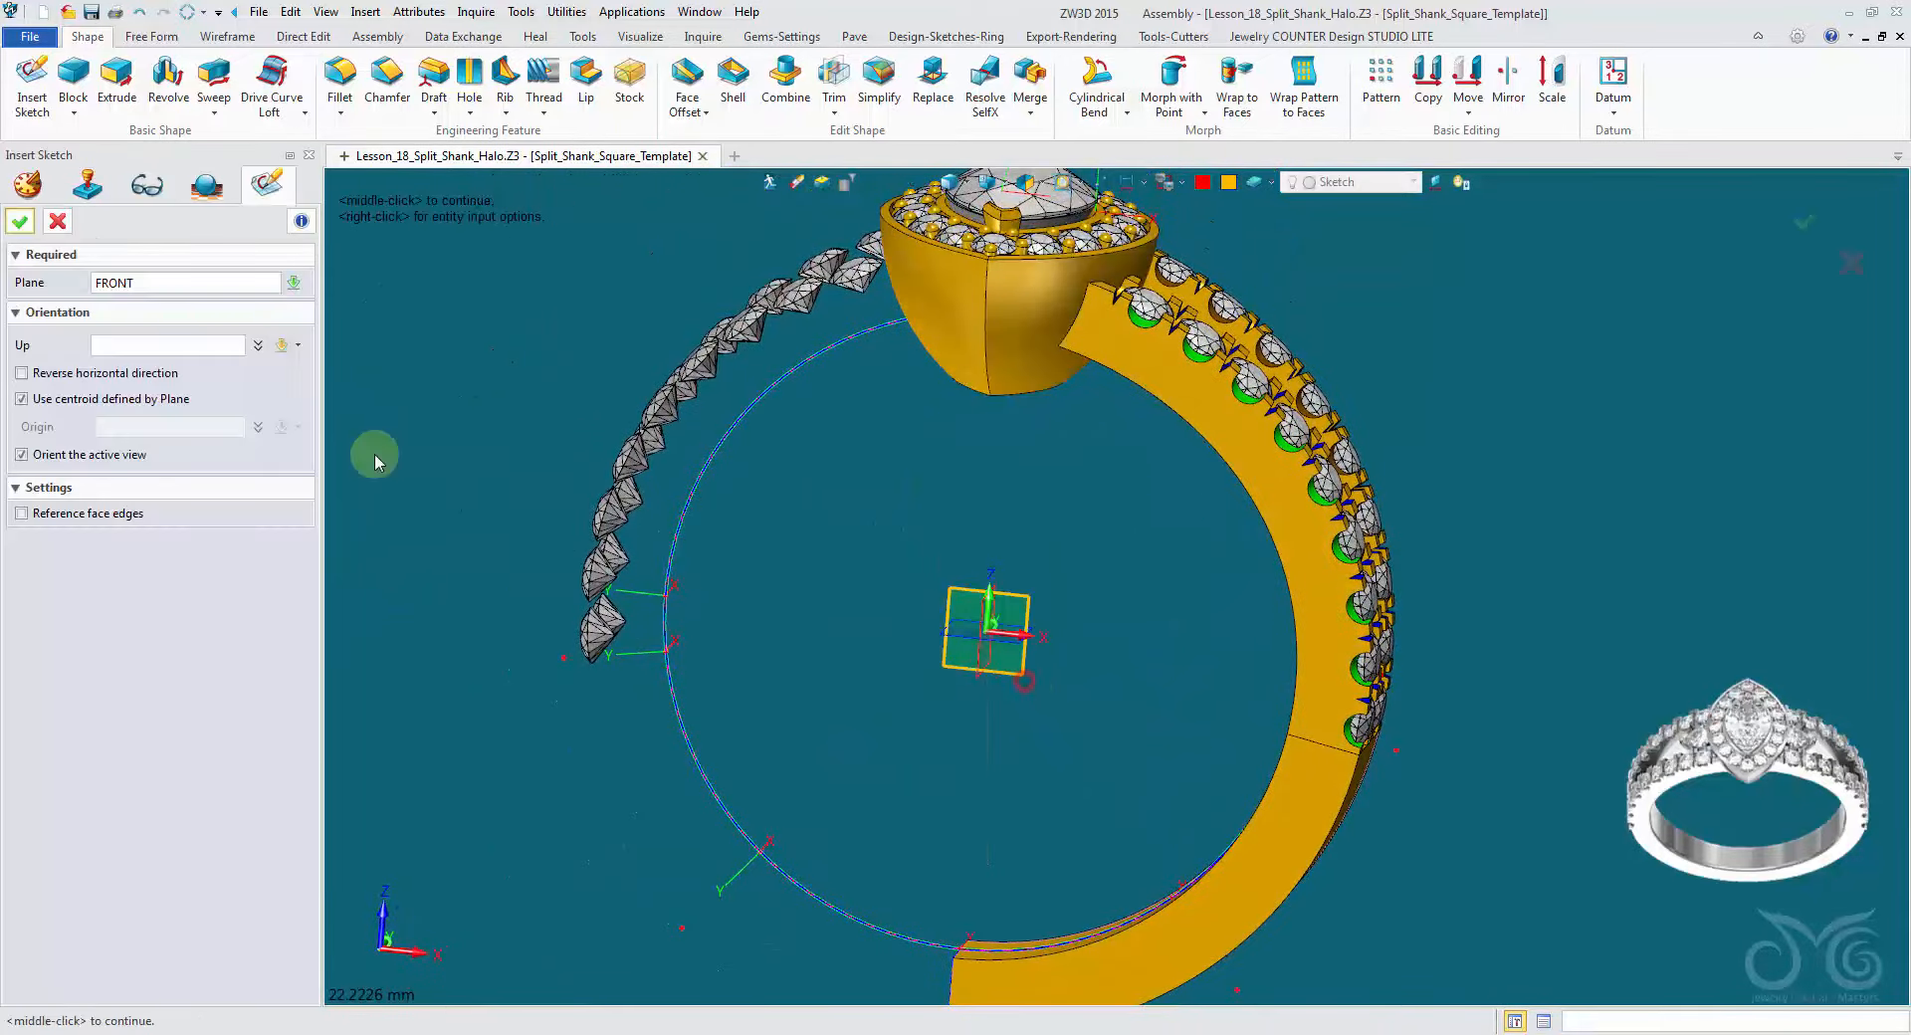
pyautogui.click(18, 224)
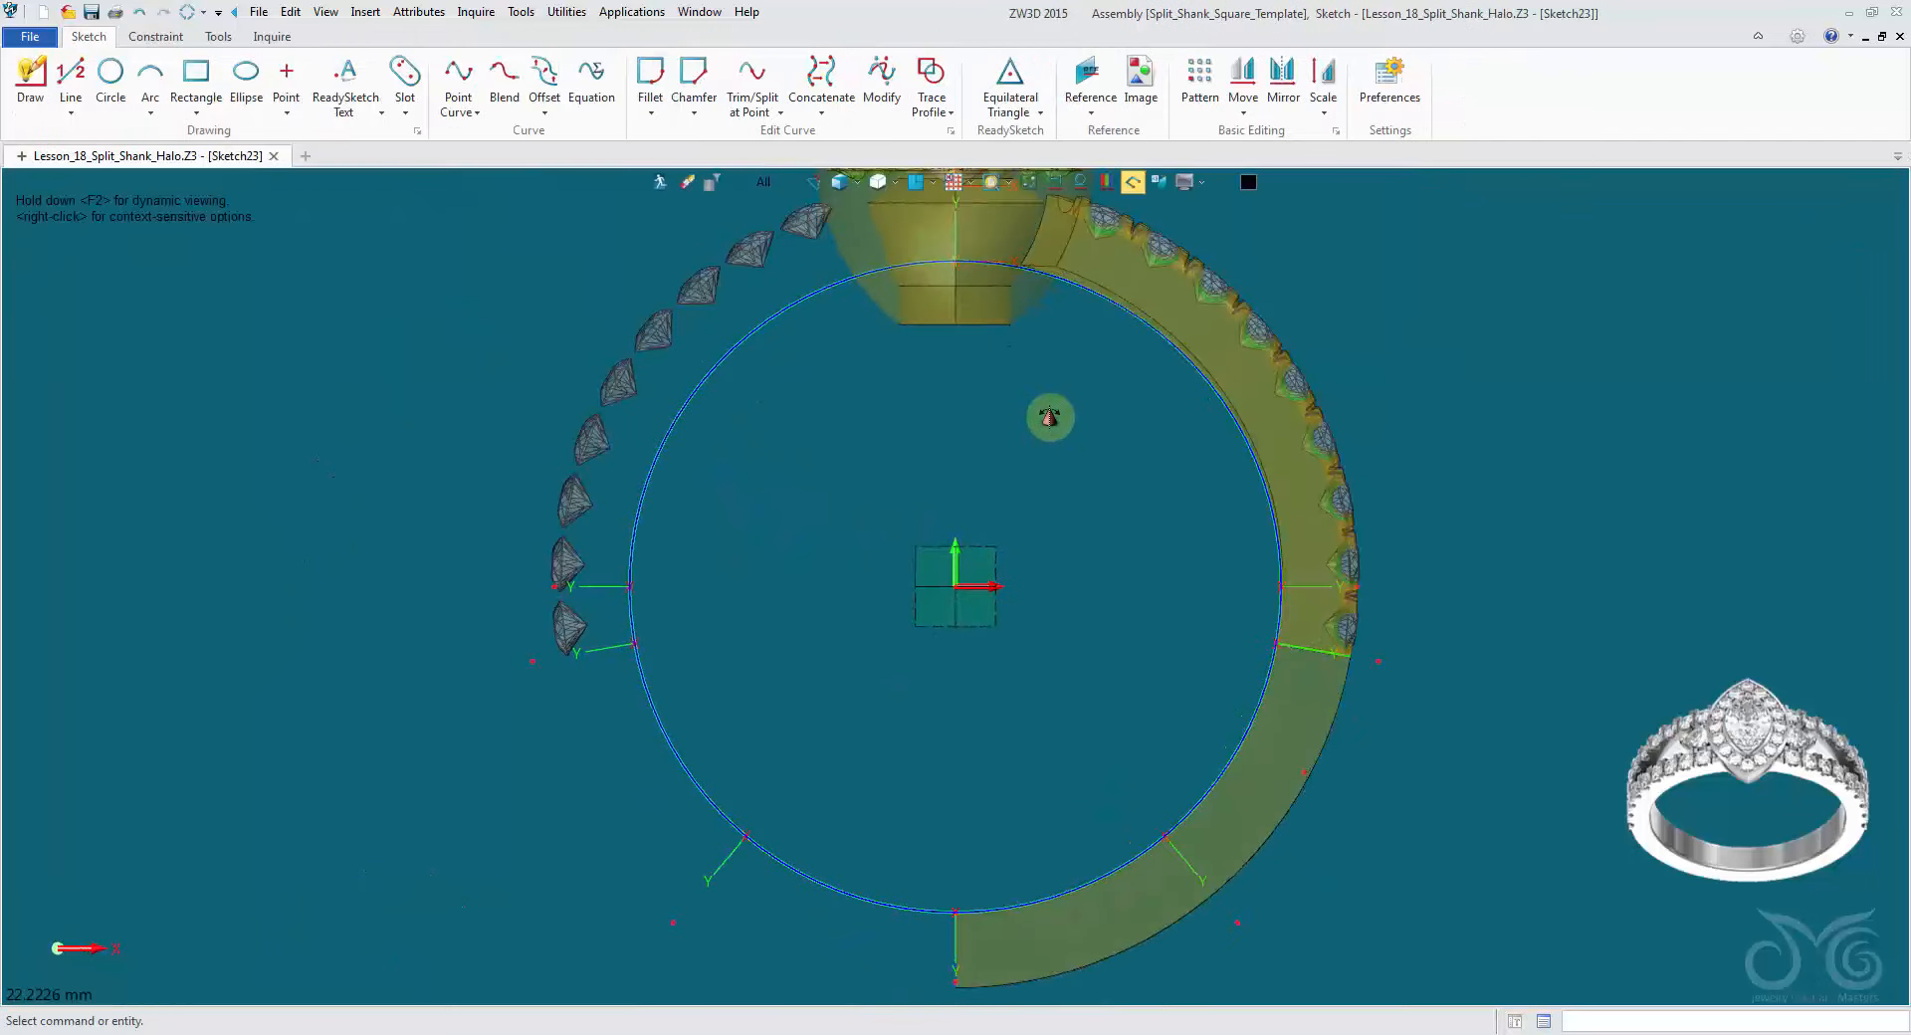
# Step: Draw a slanted line about 9.24 mm long from the origin to the shank and a vertical line up from the origin into the head
pyautogui.click(70, 80)
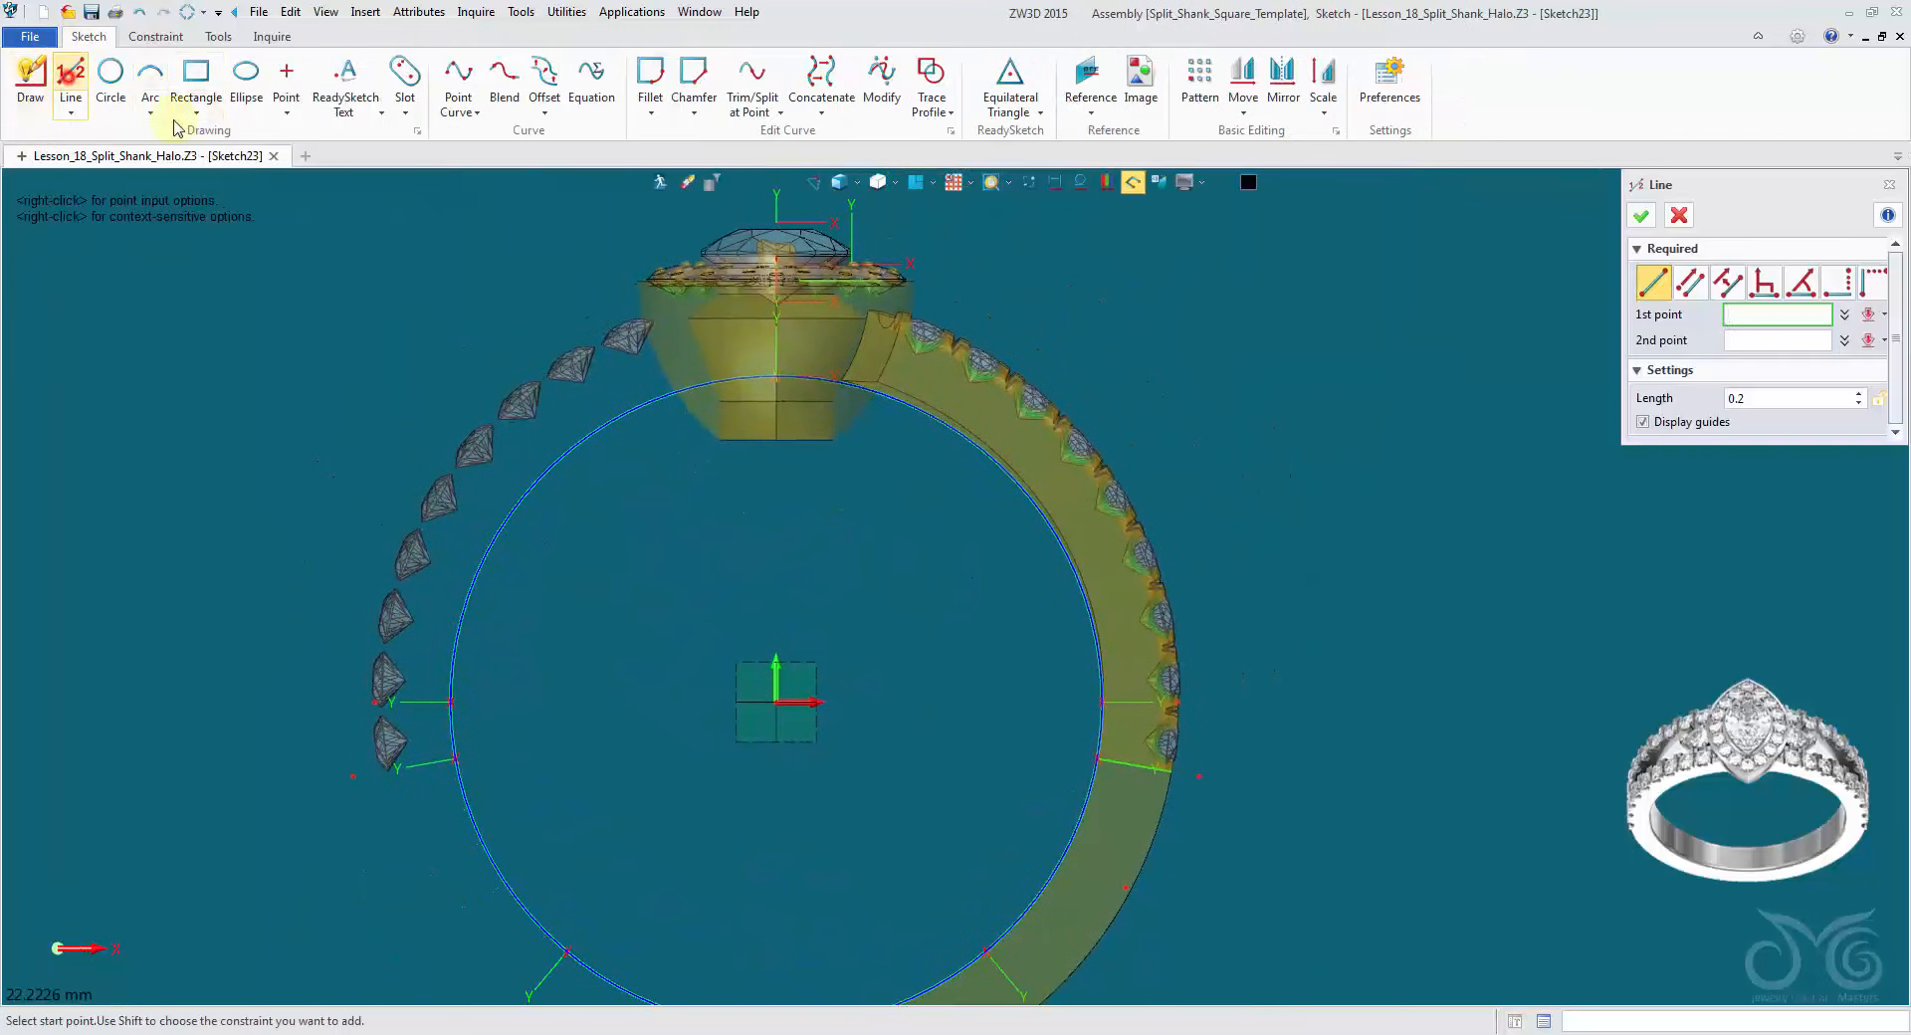
pyautogui.click(777, 702)
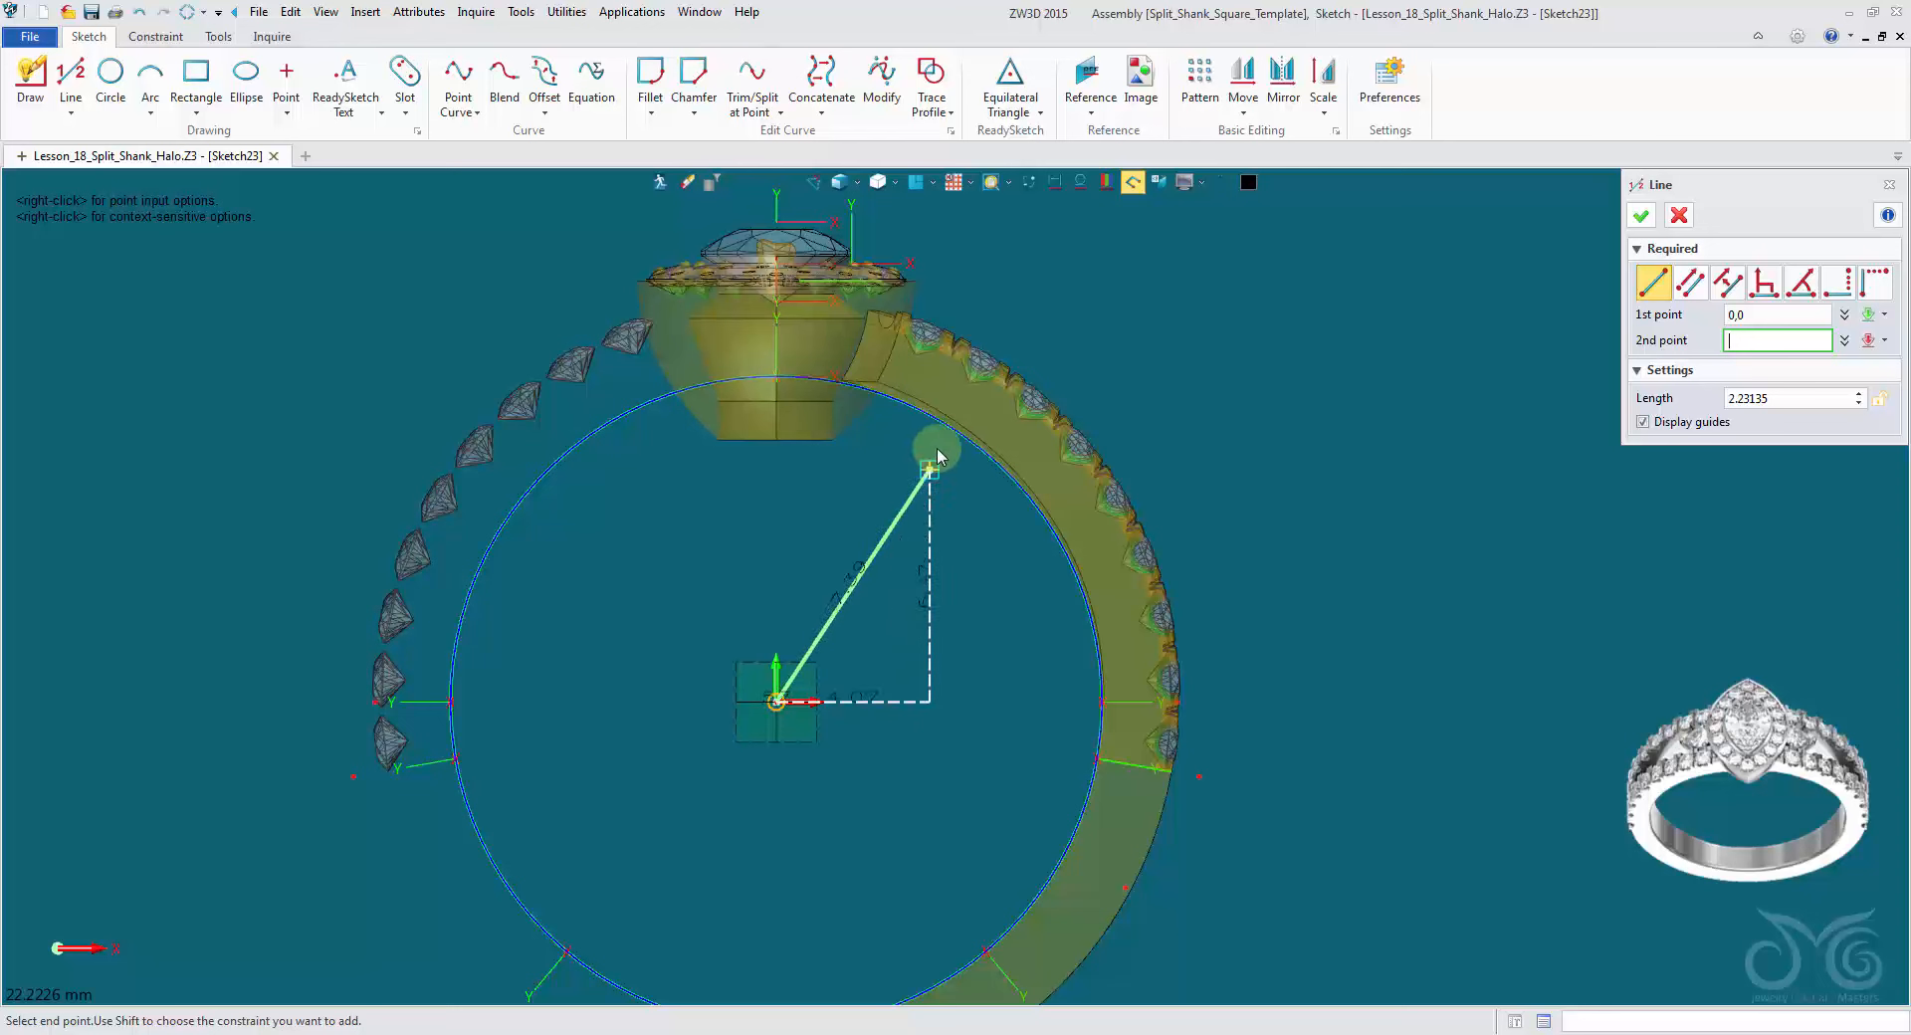
pyautogui.click(926, 388)
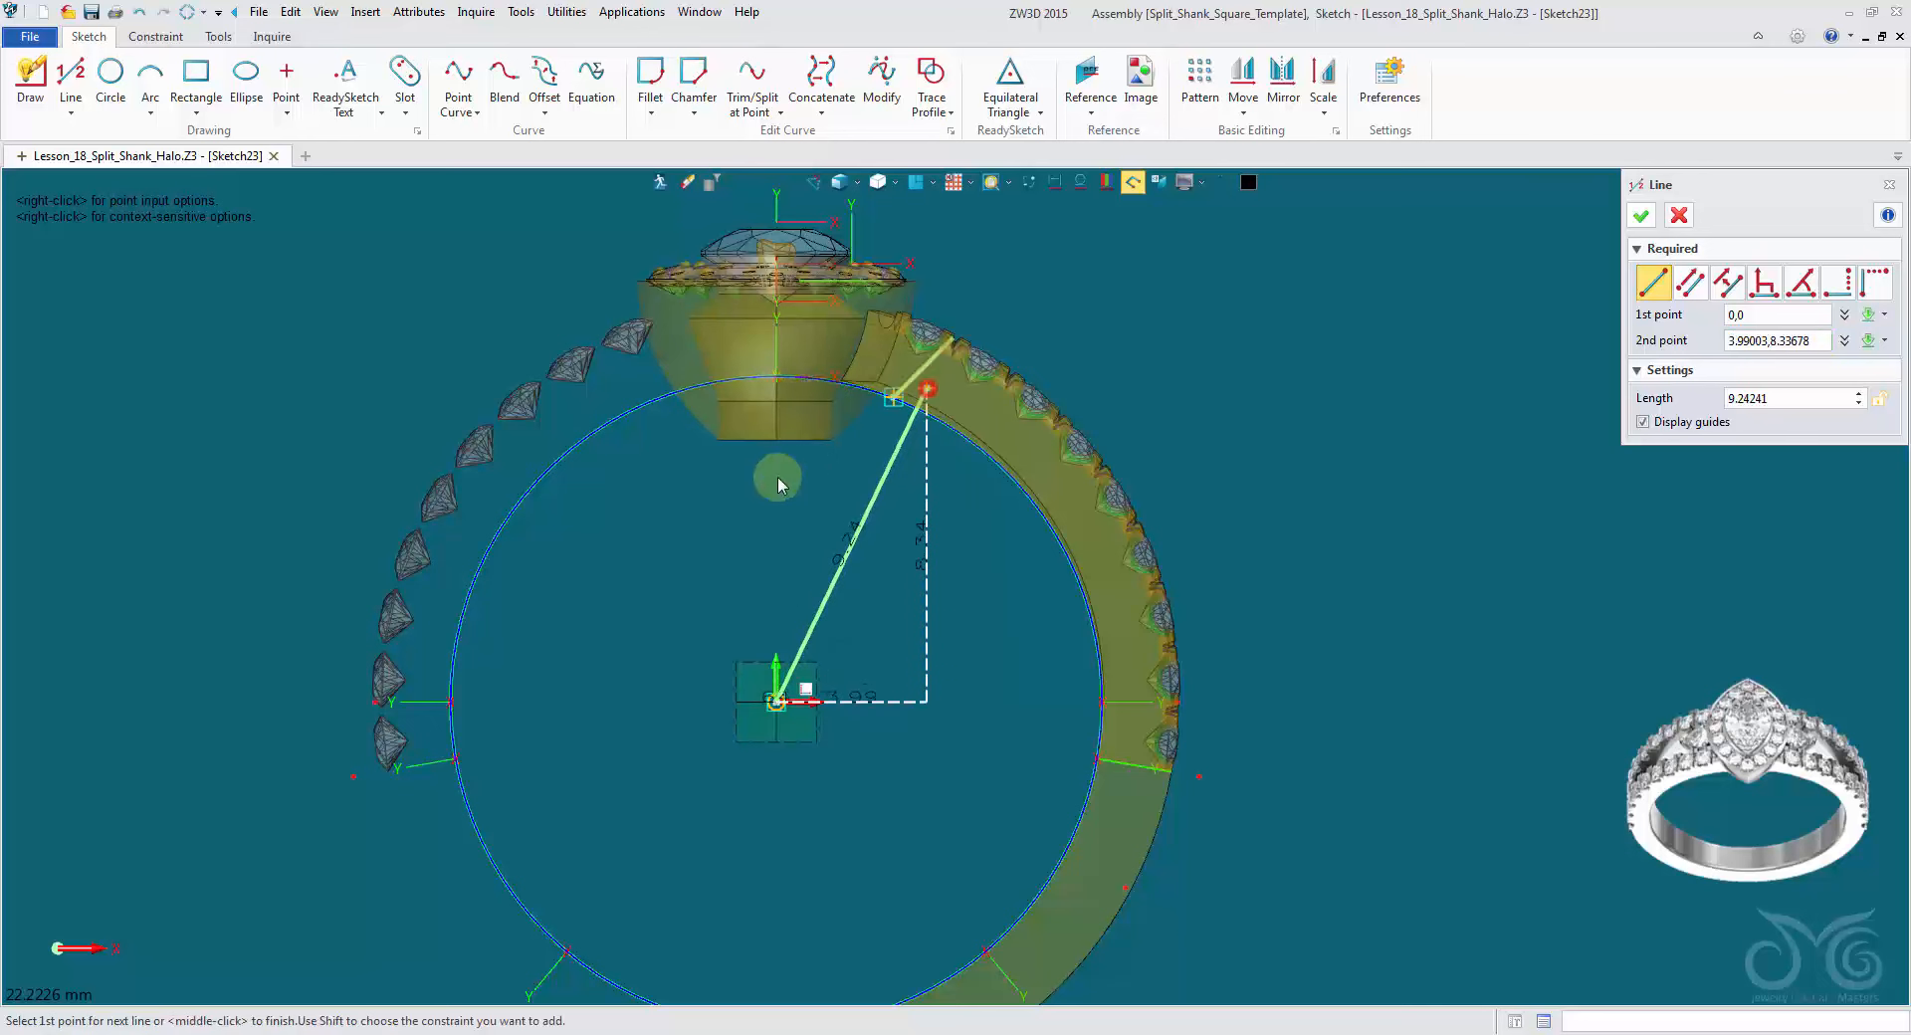
pyautogui.click(777, 703)
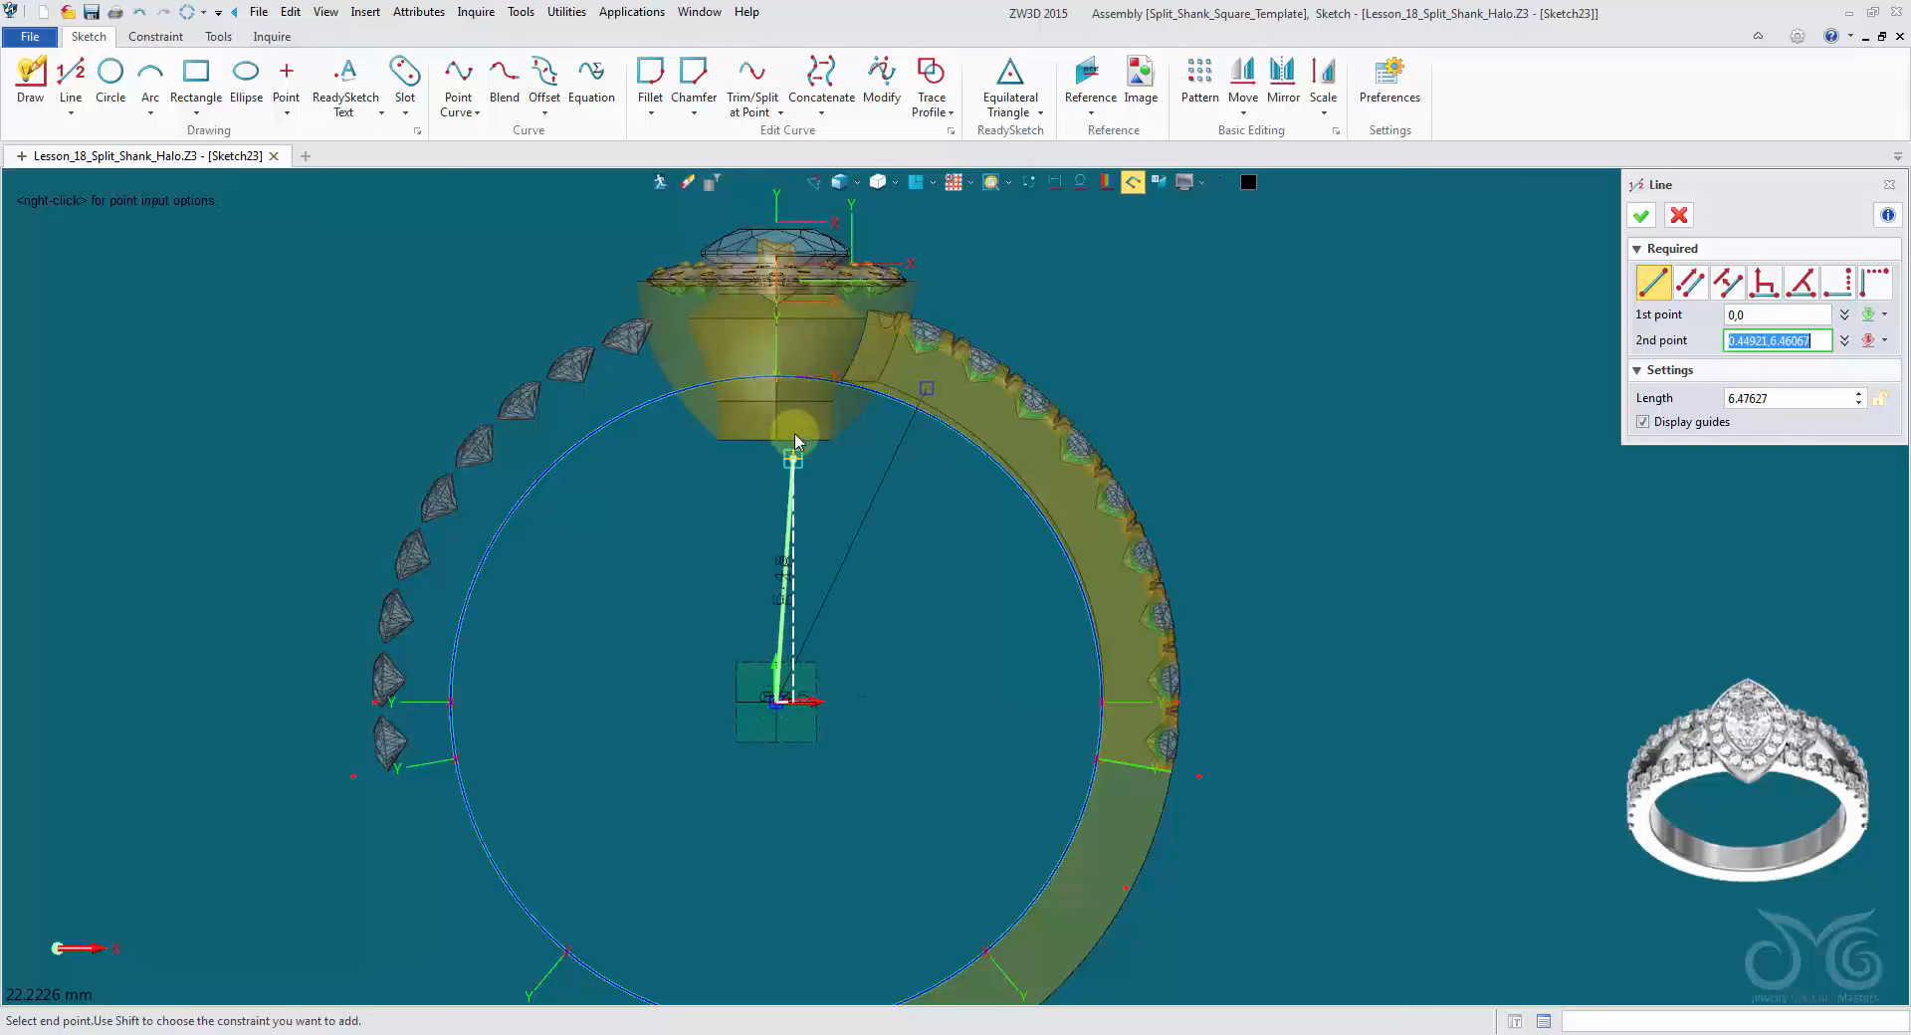
pyautogui.click(777, 400)
pyautogui.middleClick(819, 479)
# Step: Dimension the angle between the two lines as 25.576° and the slanted line's length as 10 mm
pyautogui.rightClick(822, 469)
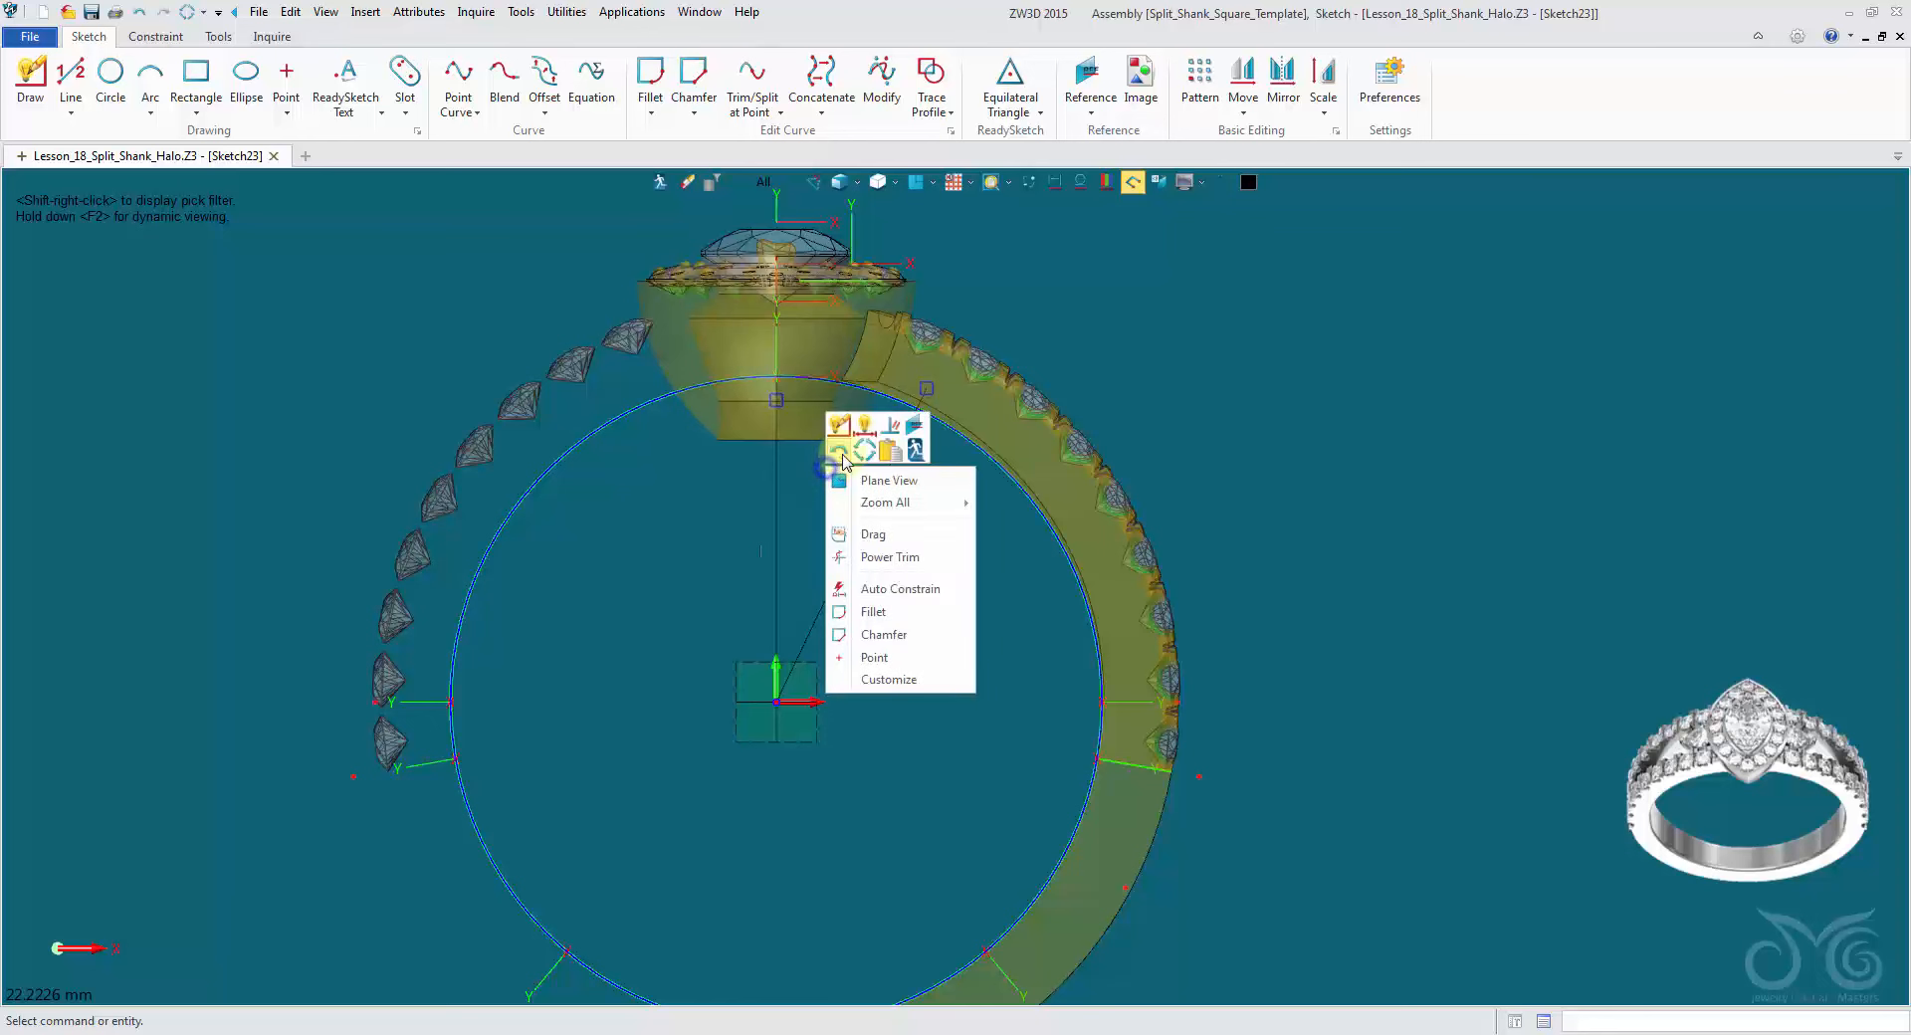
pyautogui.click(829, 483)
pyautogui.click(853, 529)
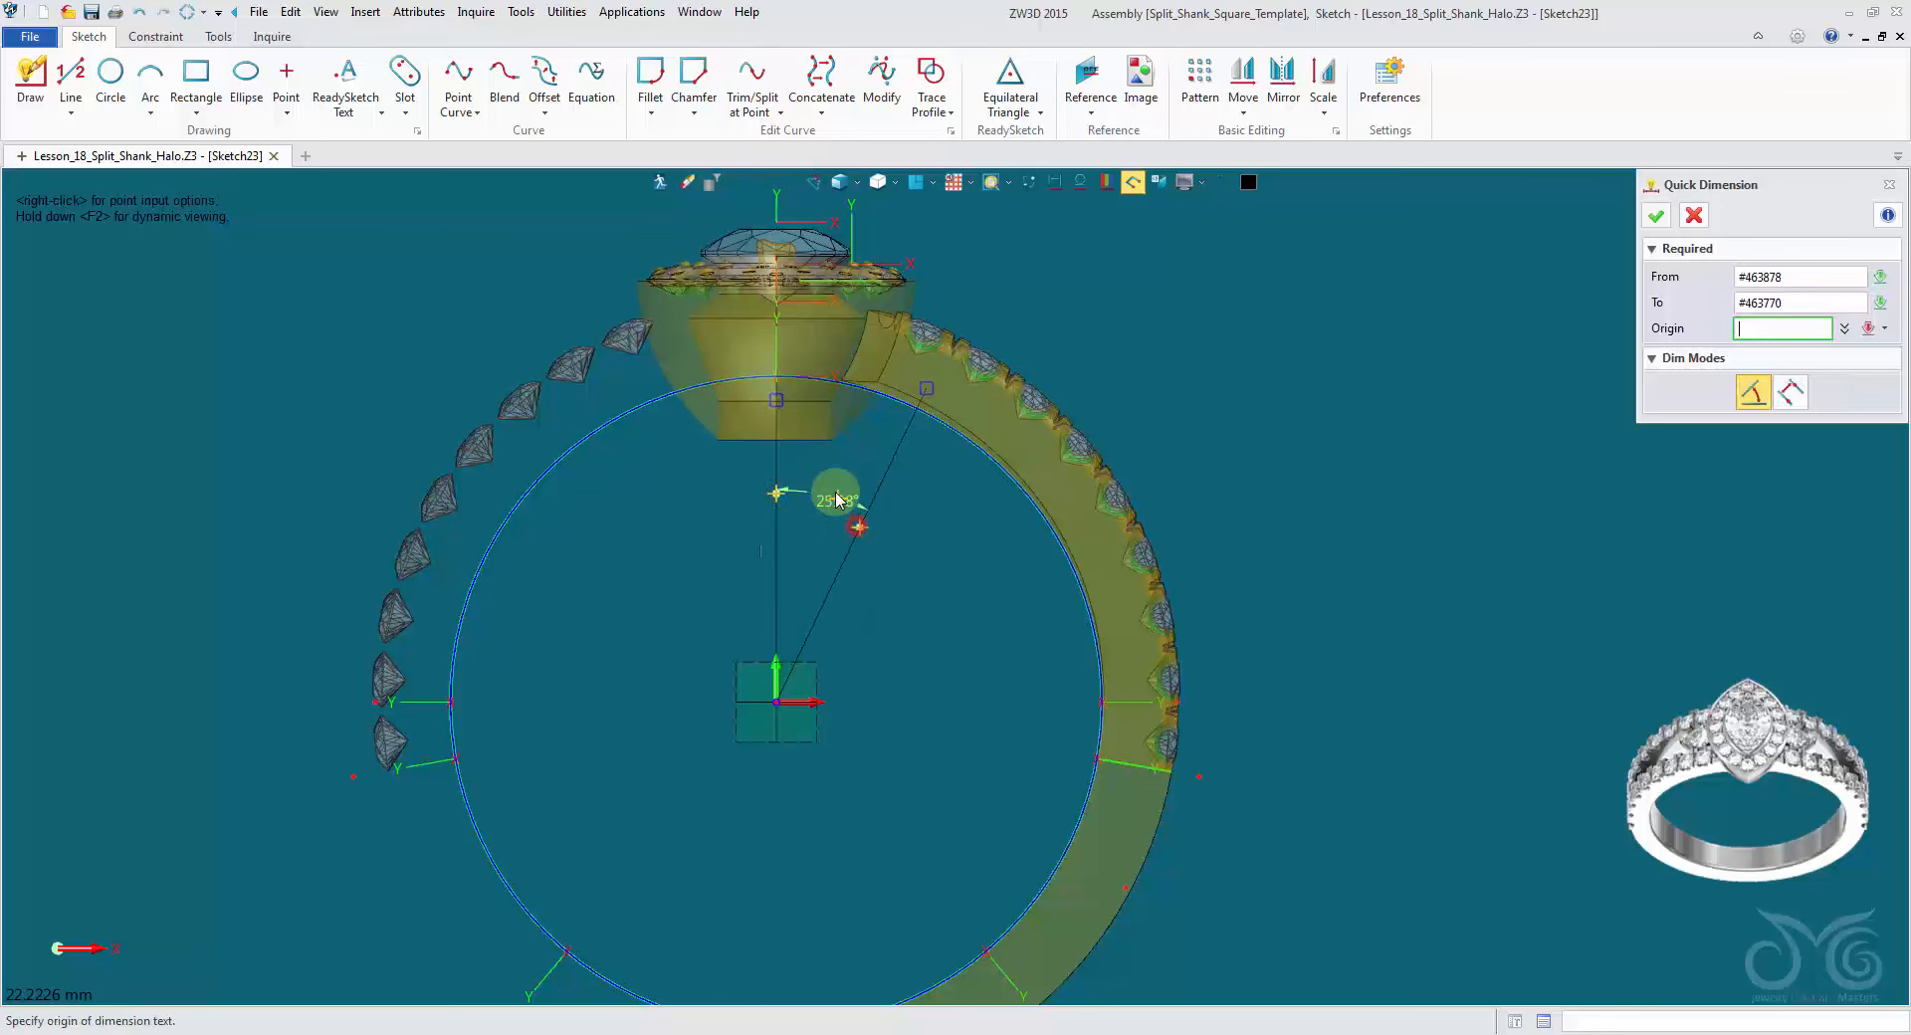
pyautogui.click(845, 516)
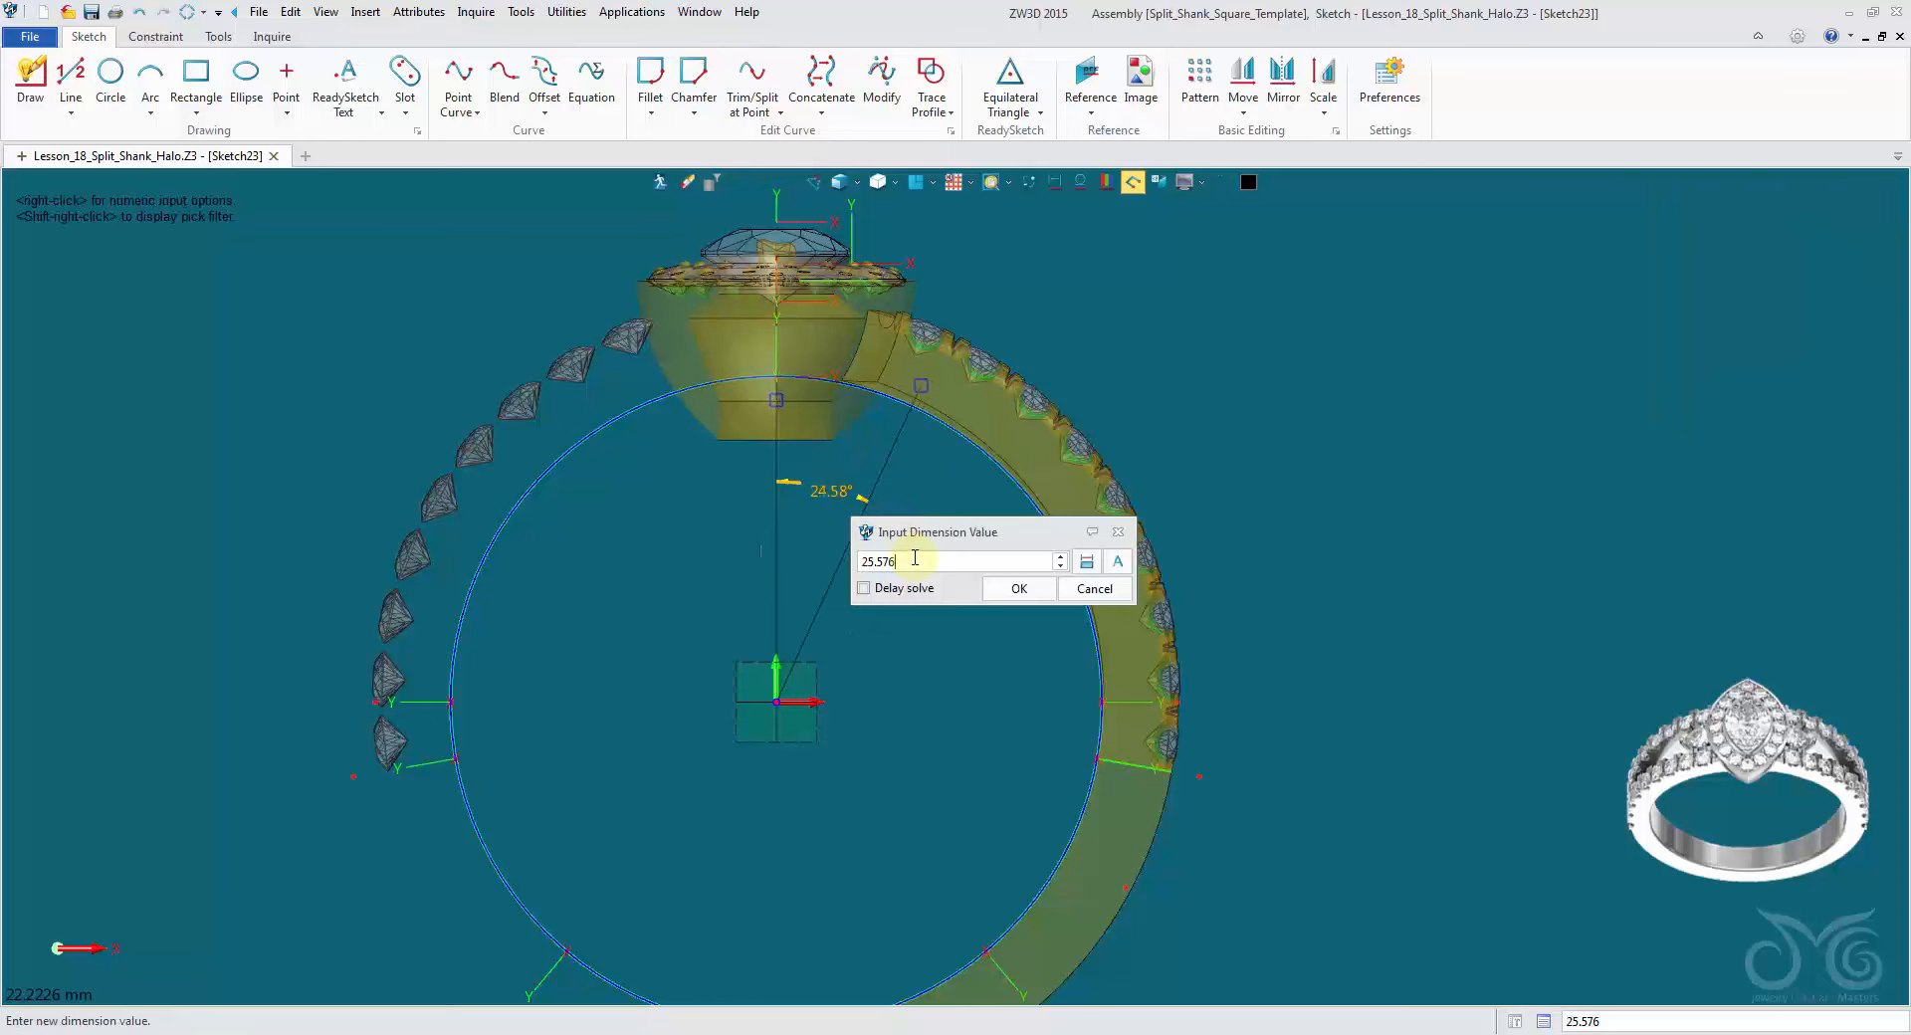
pyautogui.click(1015, 588)
pyautogui.click(893, 477)
pyautogui.click(991, 609)
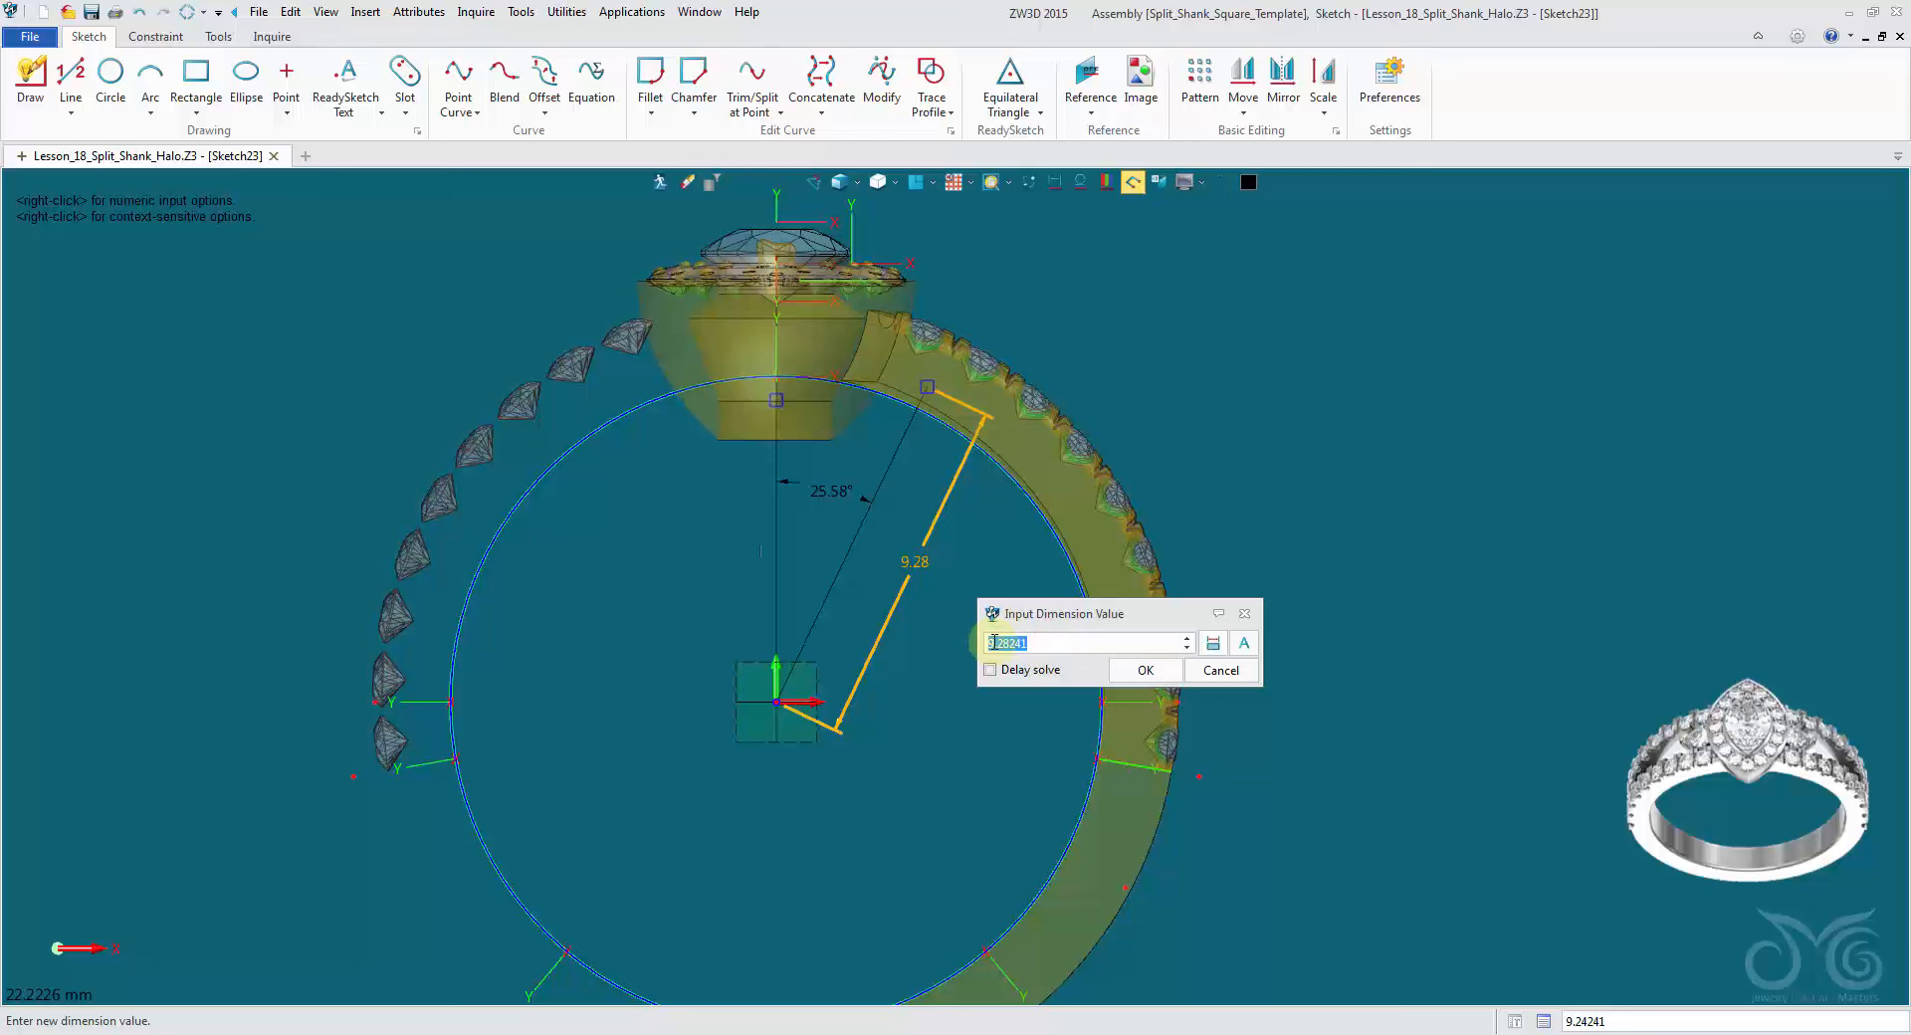
pyautogui.click(1118, 670)
# Step: Dimension the vertical line's length, blank that dimension and exit the sketch
pyautogui.click(785, 566)
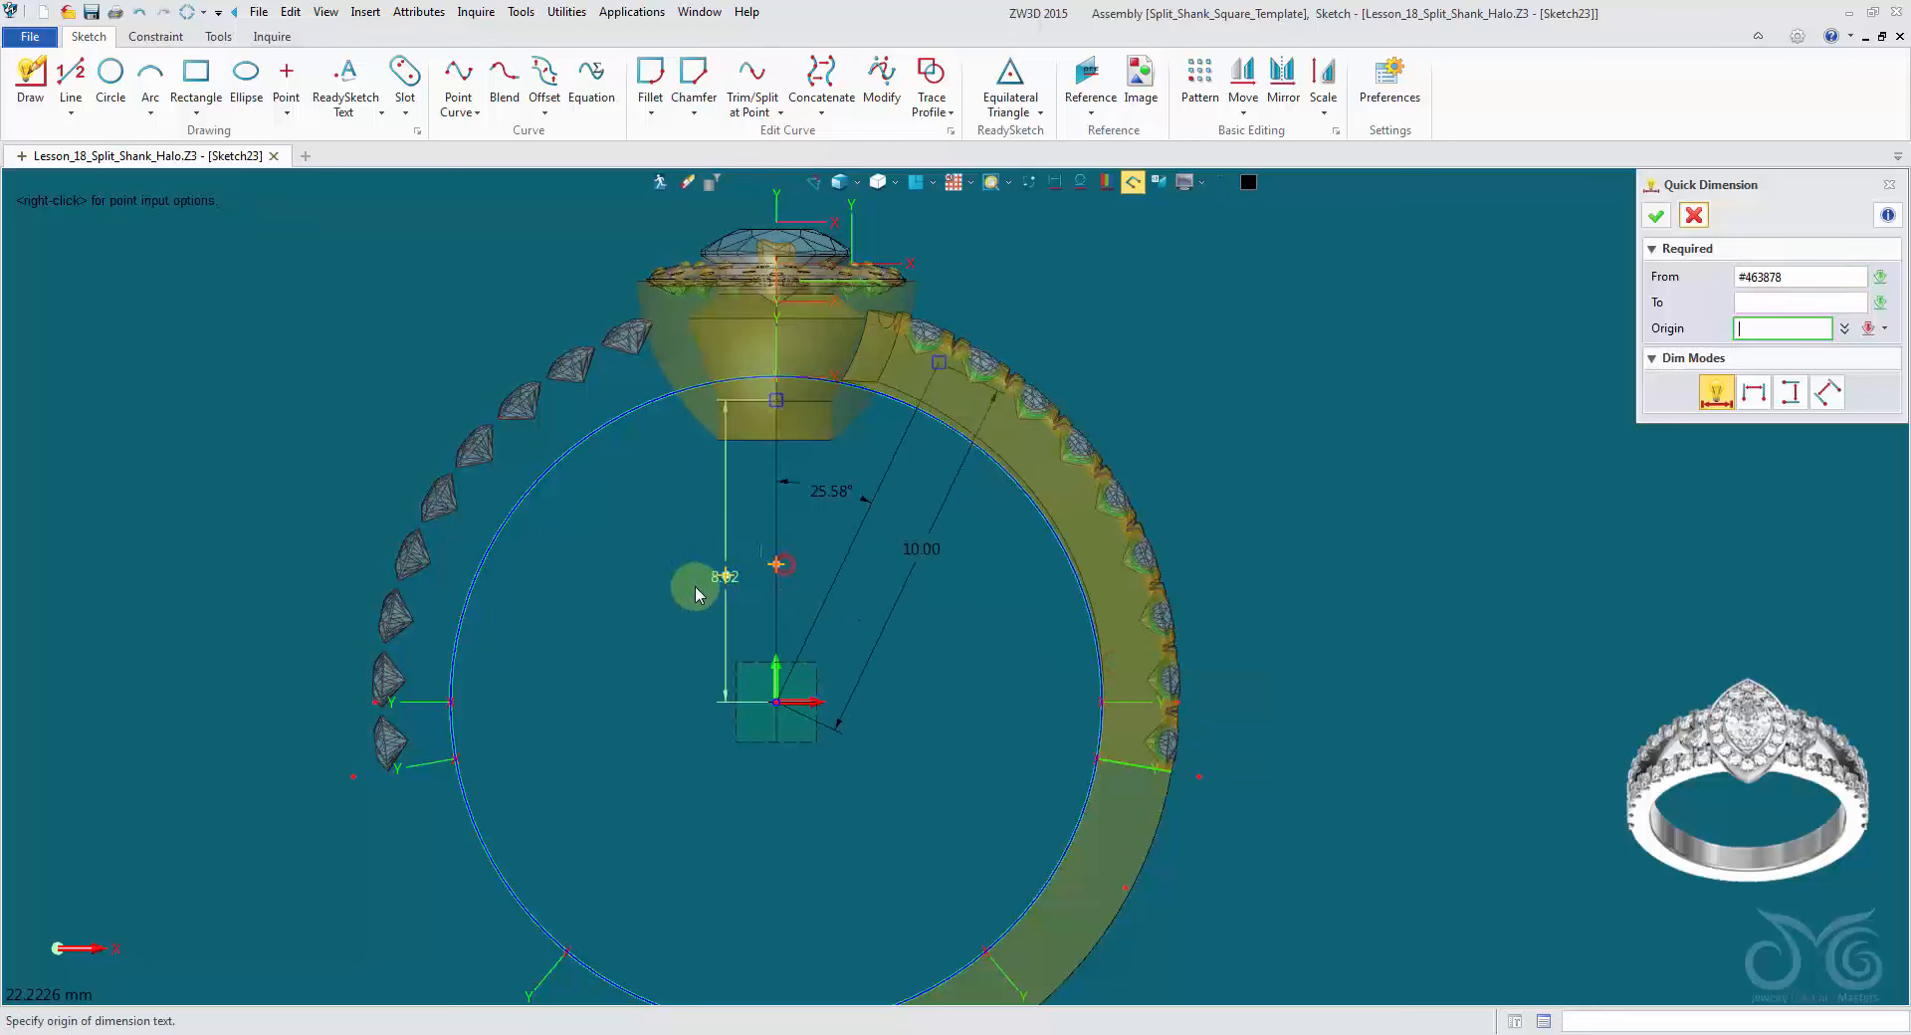
pyautogui.click(697, 590)
pyautogui.click(853, 665)
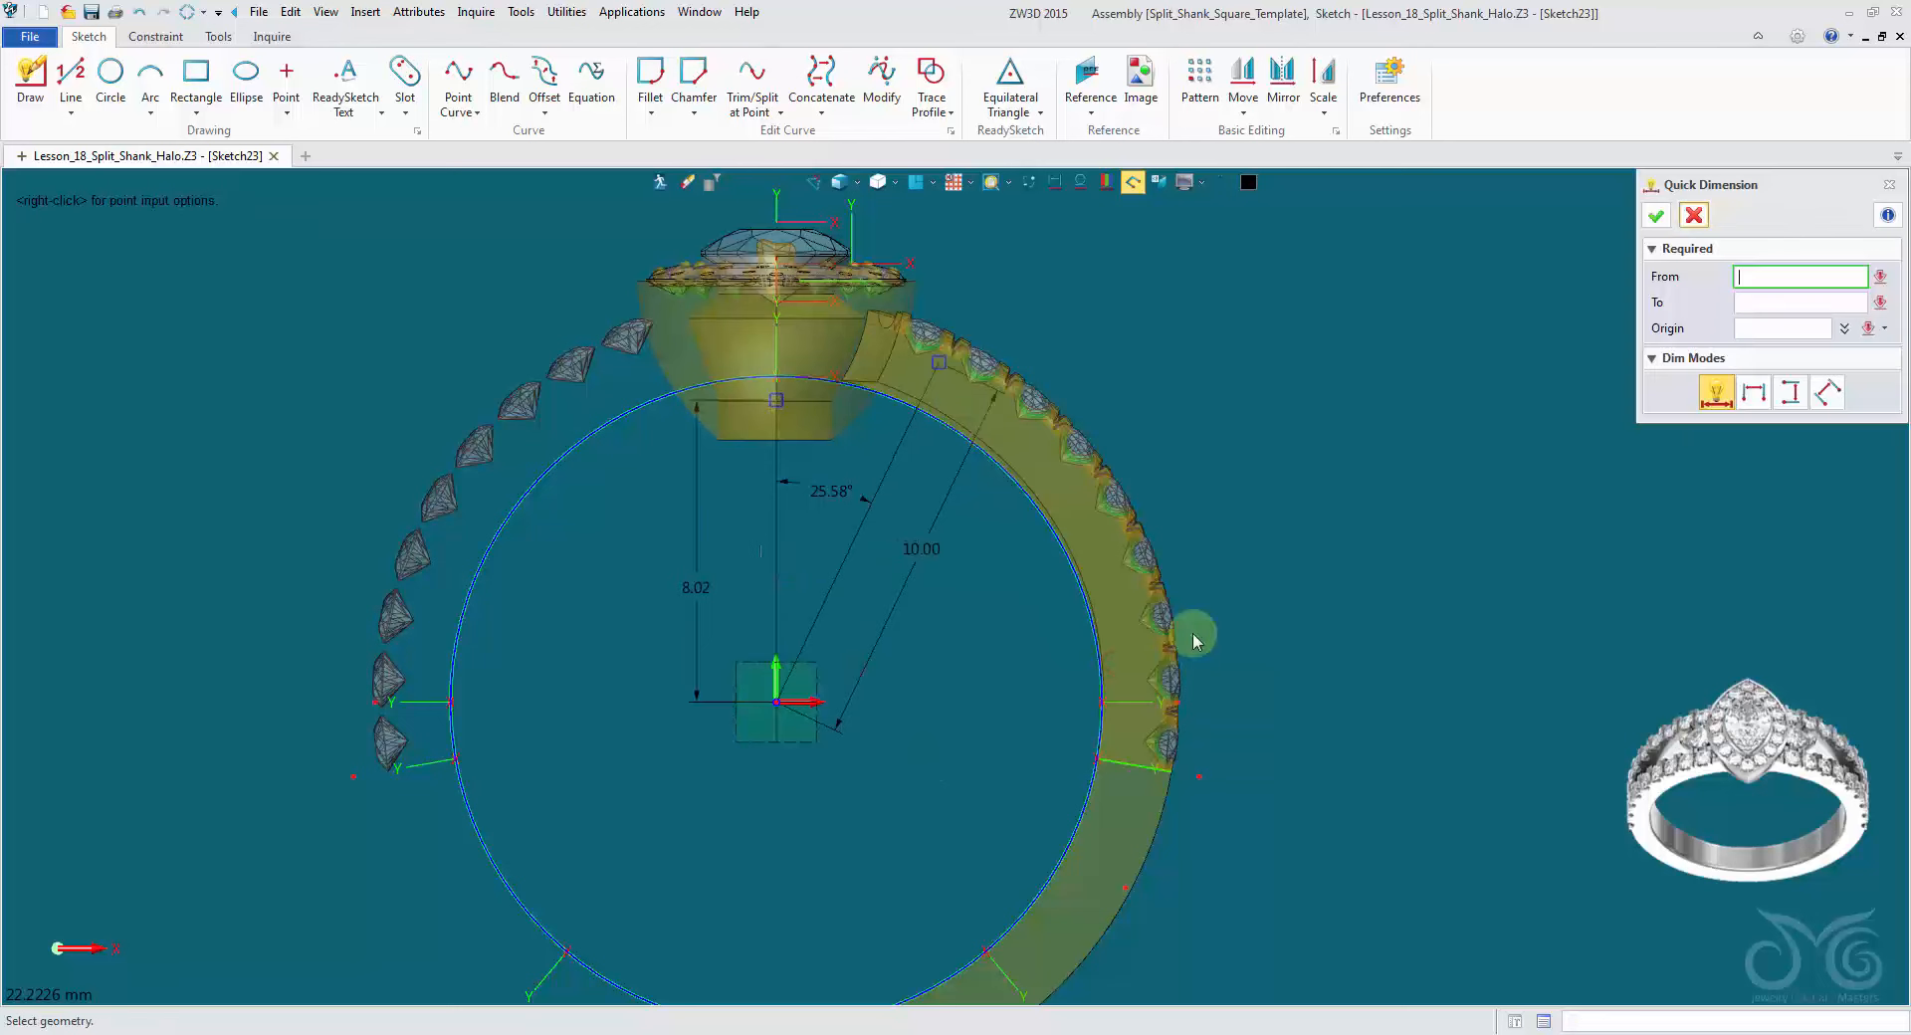
pyautogui.click(1692, 226)
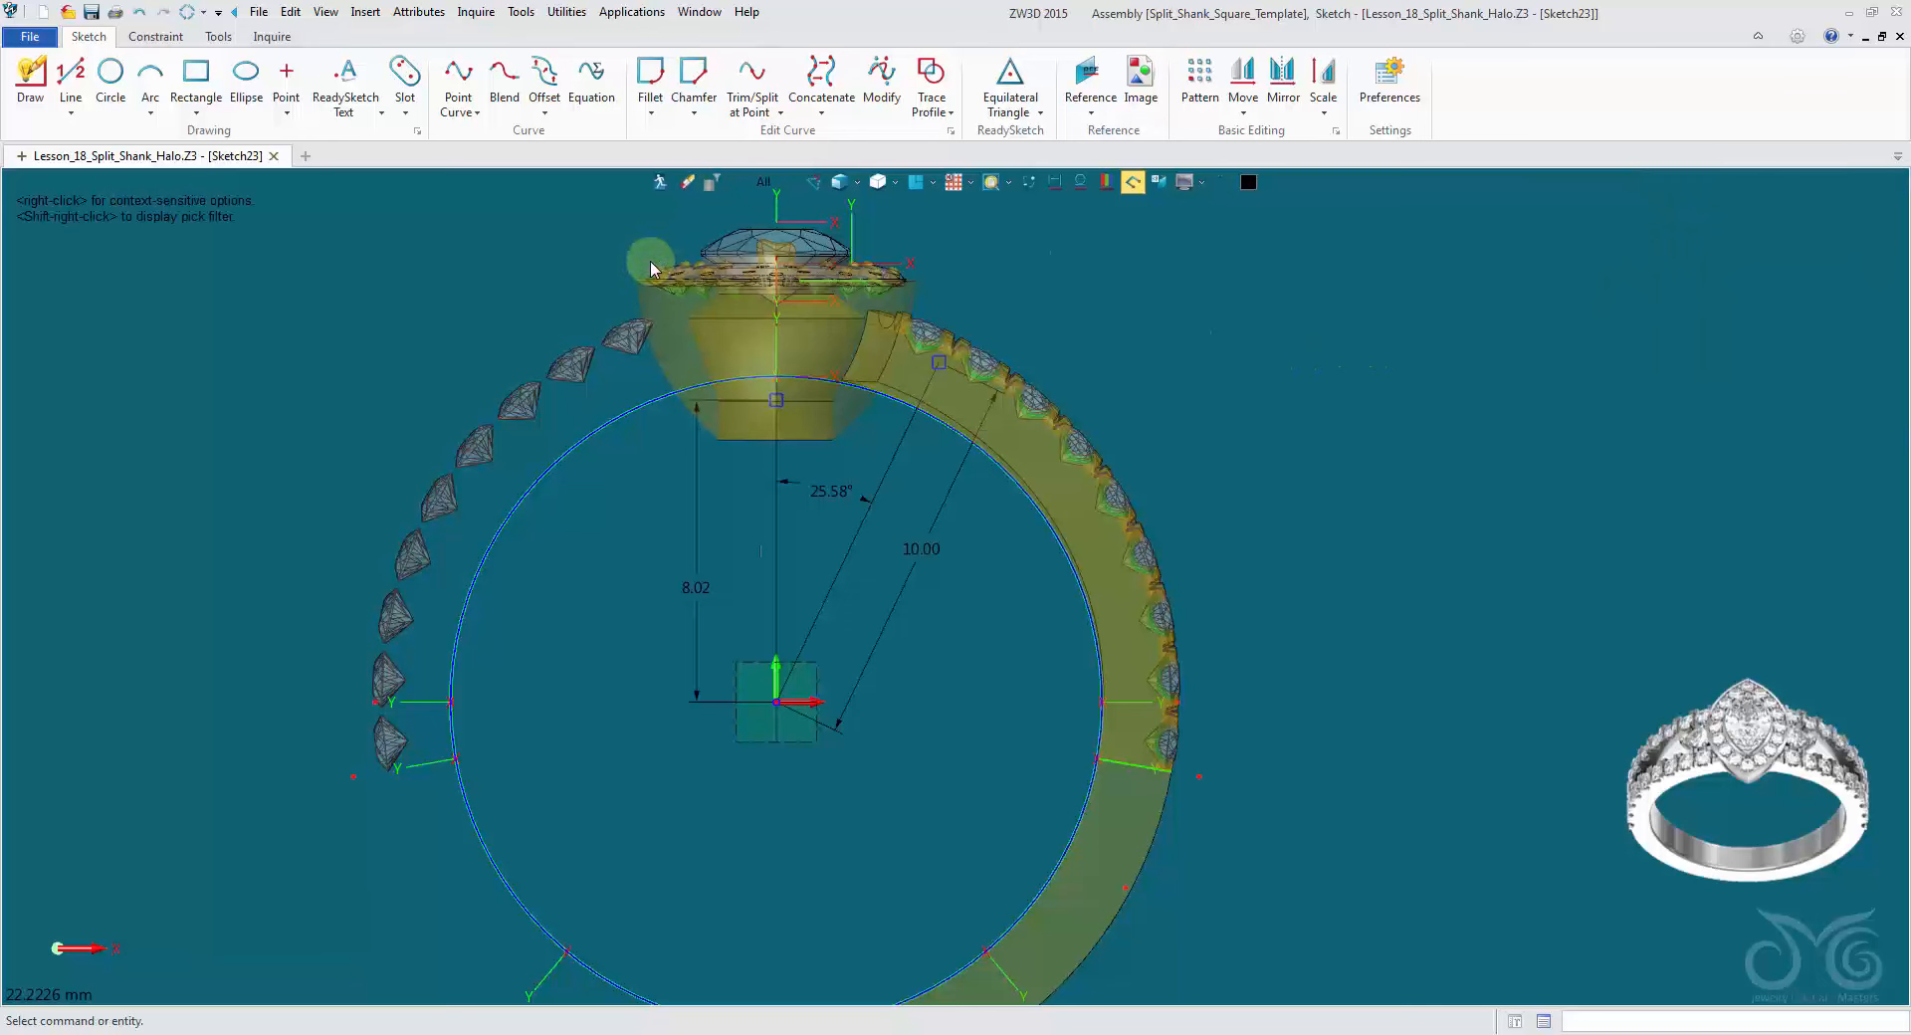
pyautogui.rightClick(692, 479)
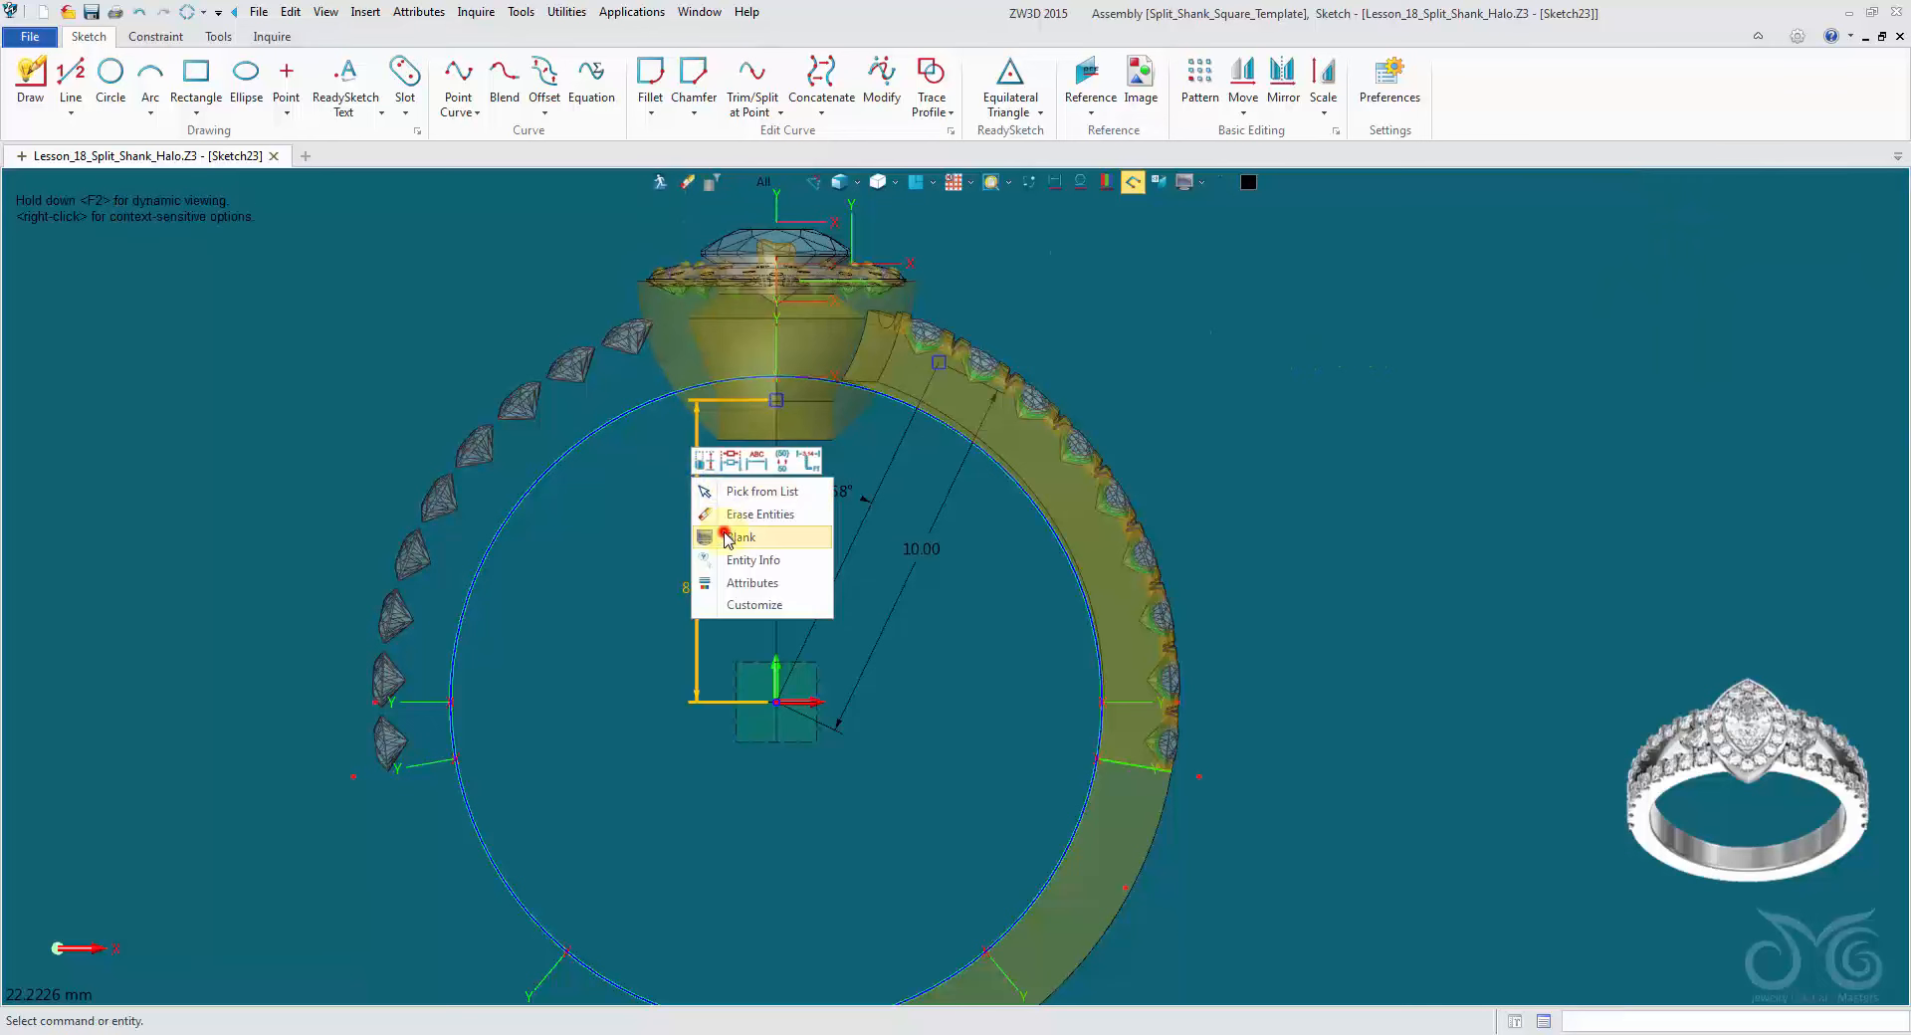
pyautogui.click(725, 538)
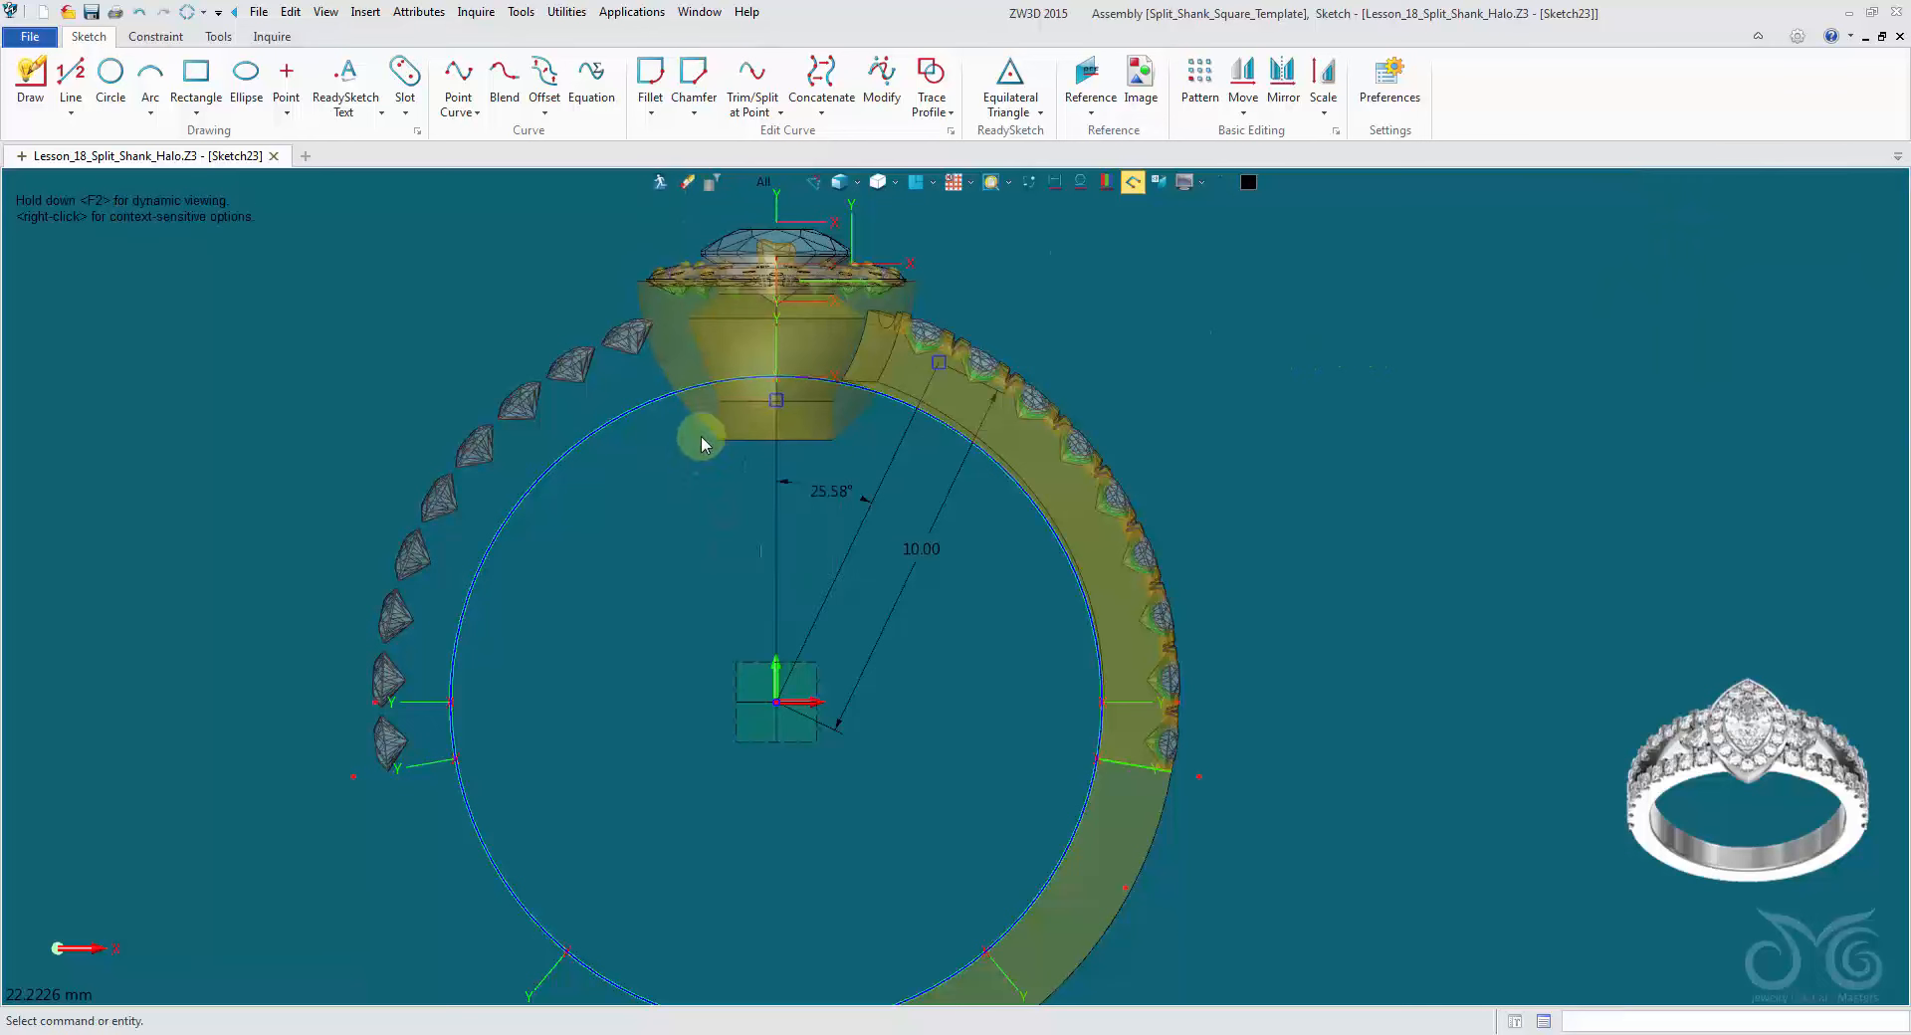
pyautogui.click(657, 183)
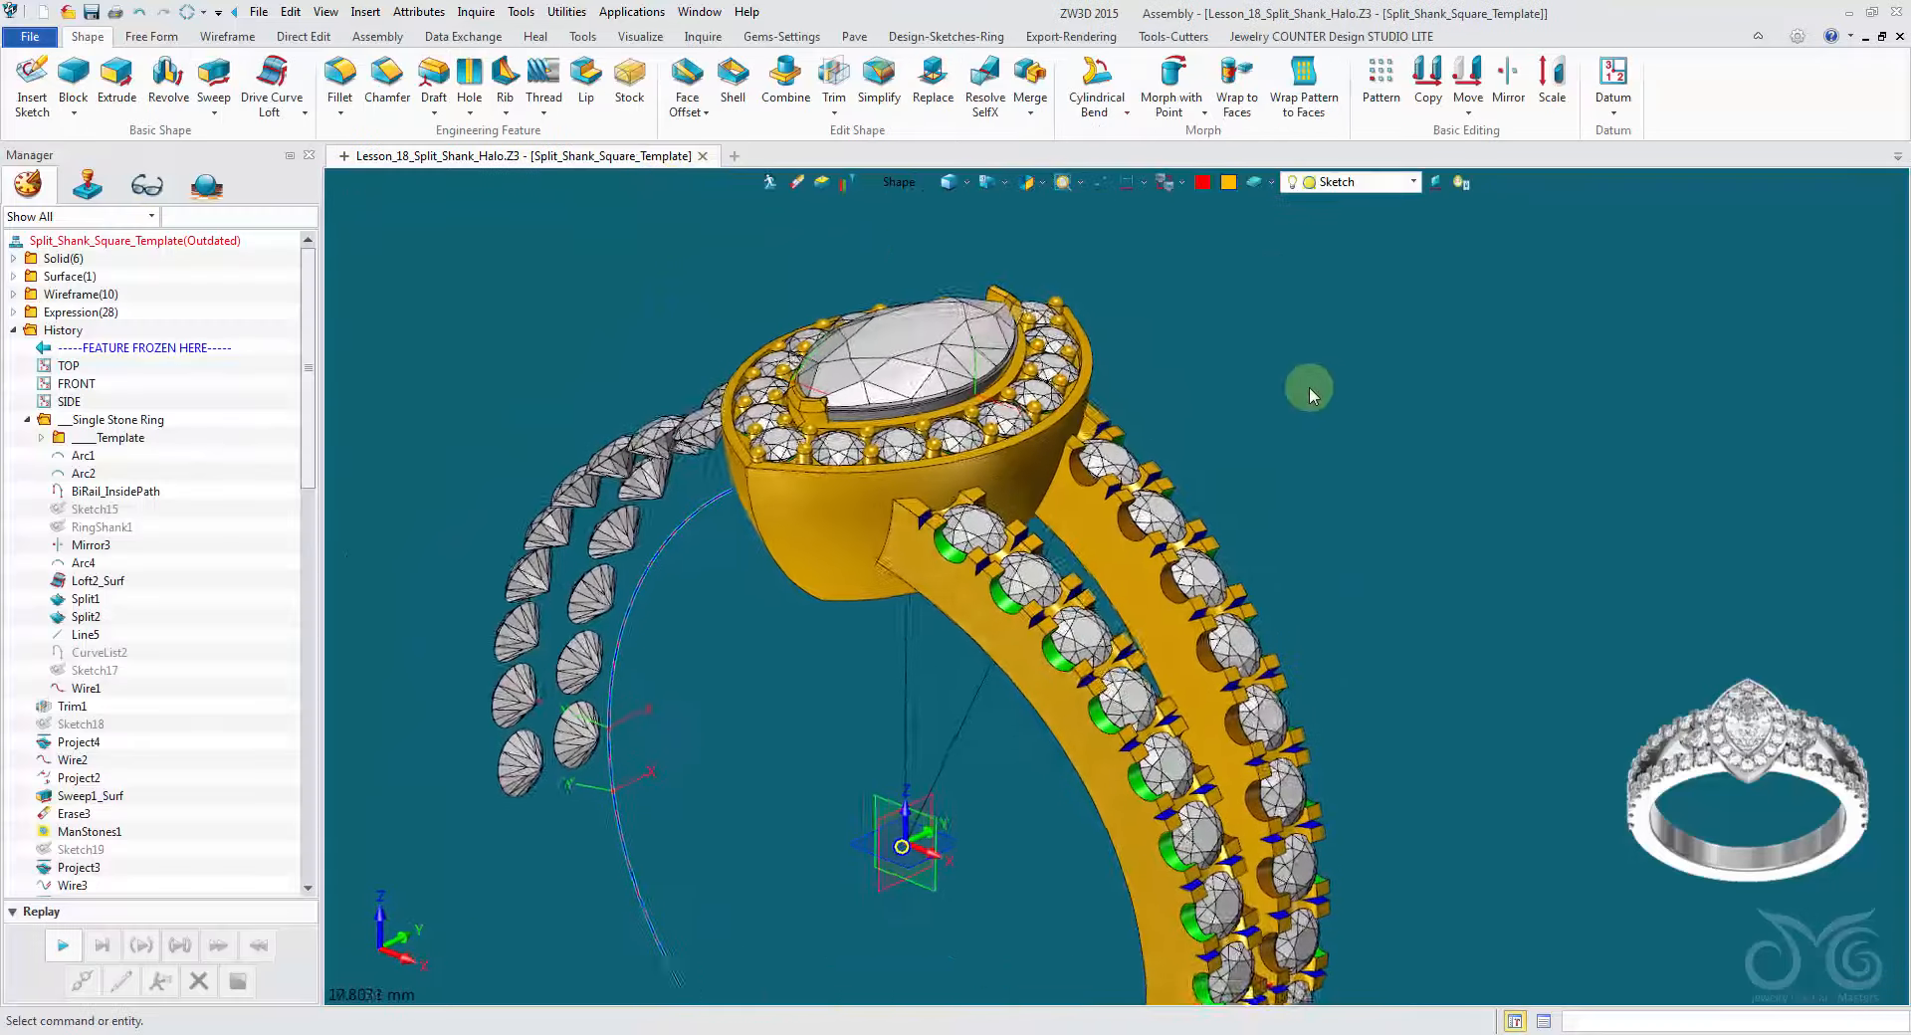
# Step: Insert a datum at the slanted line's outer end between the shanks, with 0 offset, a 90° Z angle and X-Y axes format
pyautogui.rightClick(1316, 380)
pyautogui.click(1394, 475)
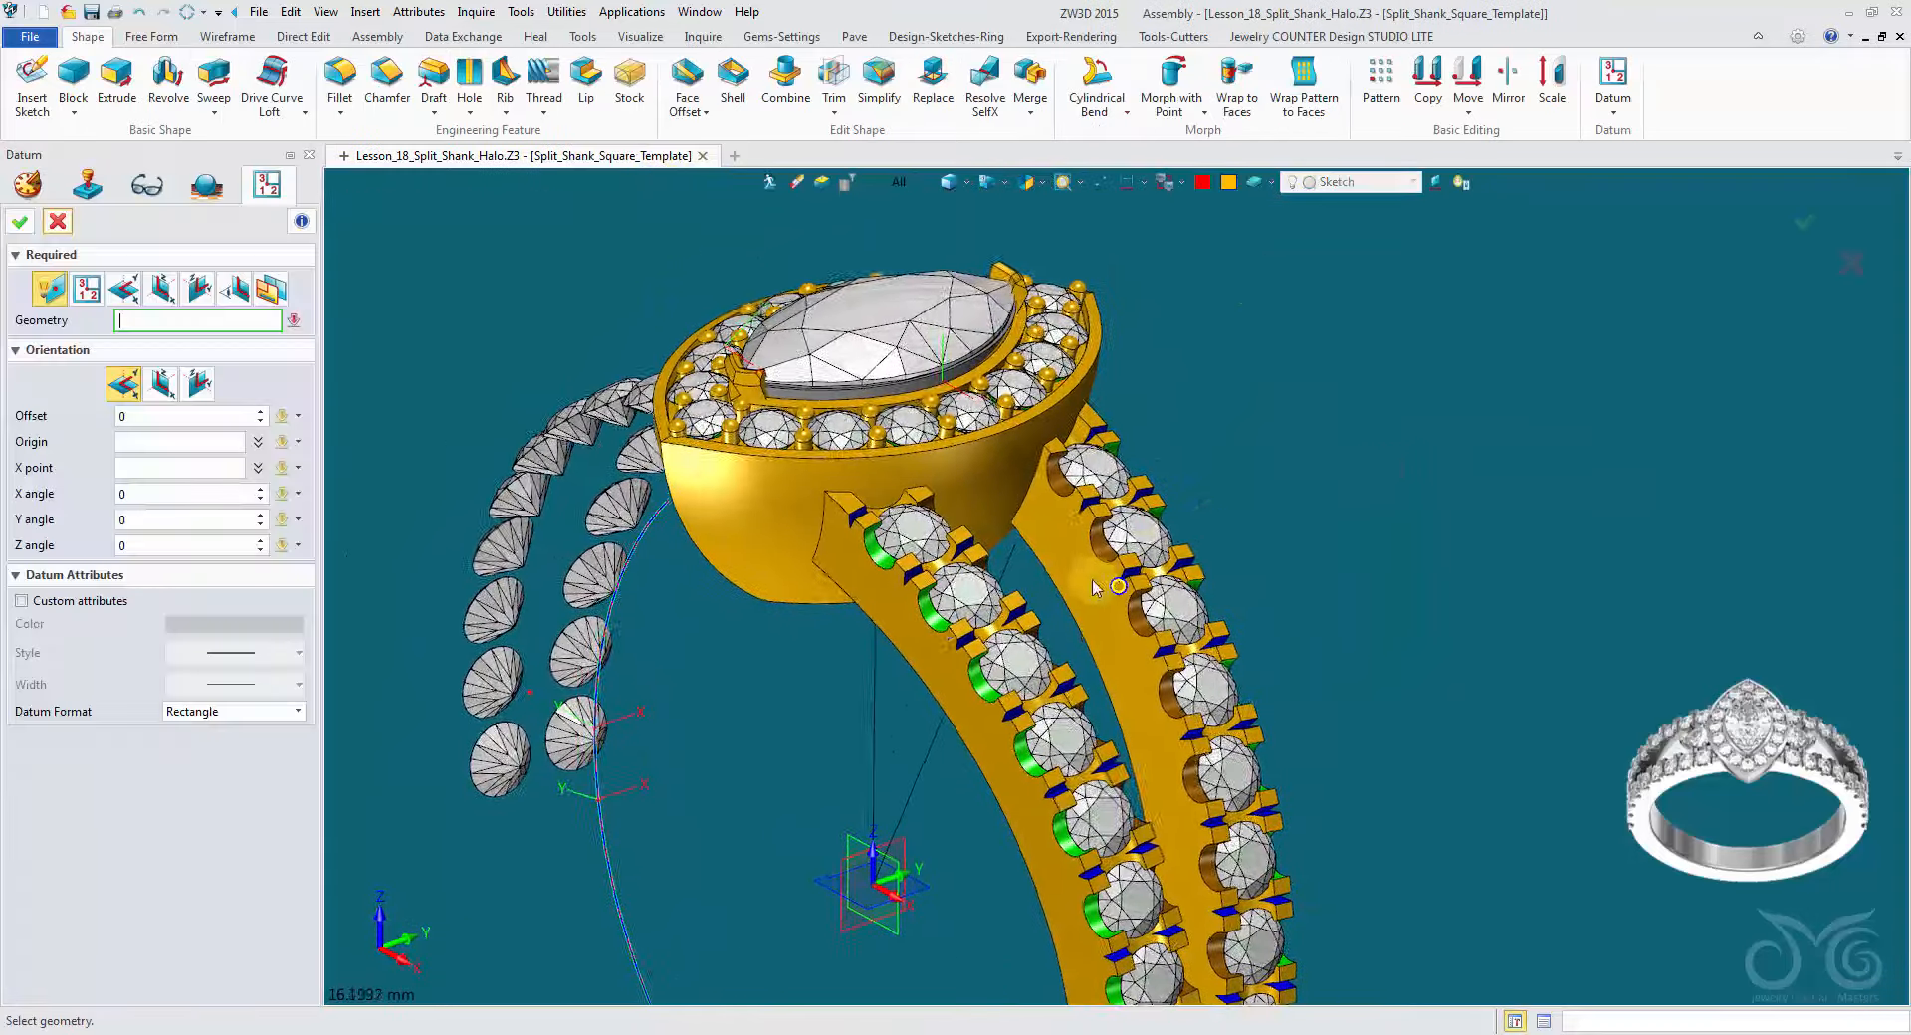
pyautogui.scroll(3, 1094, 588)
pyautogui.click(1052, 632)
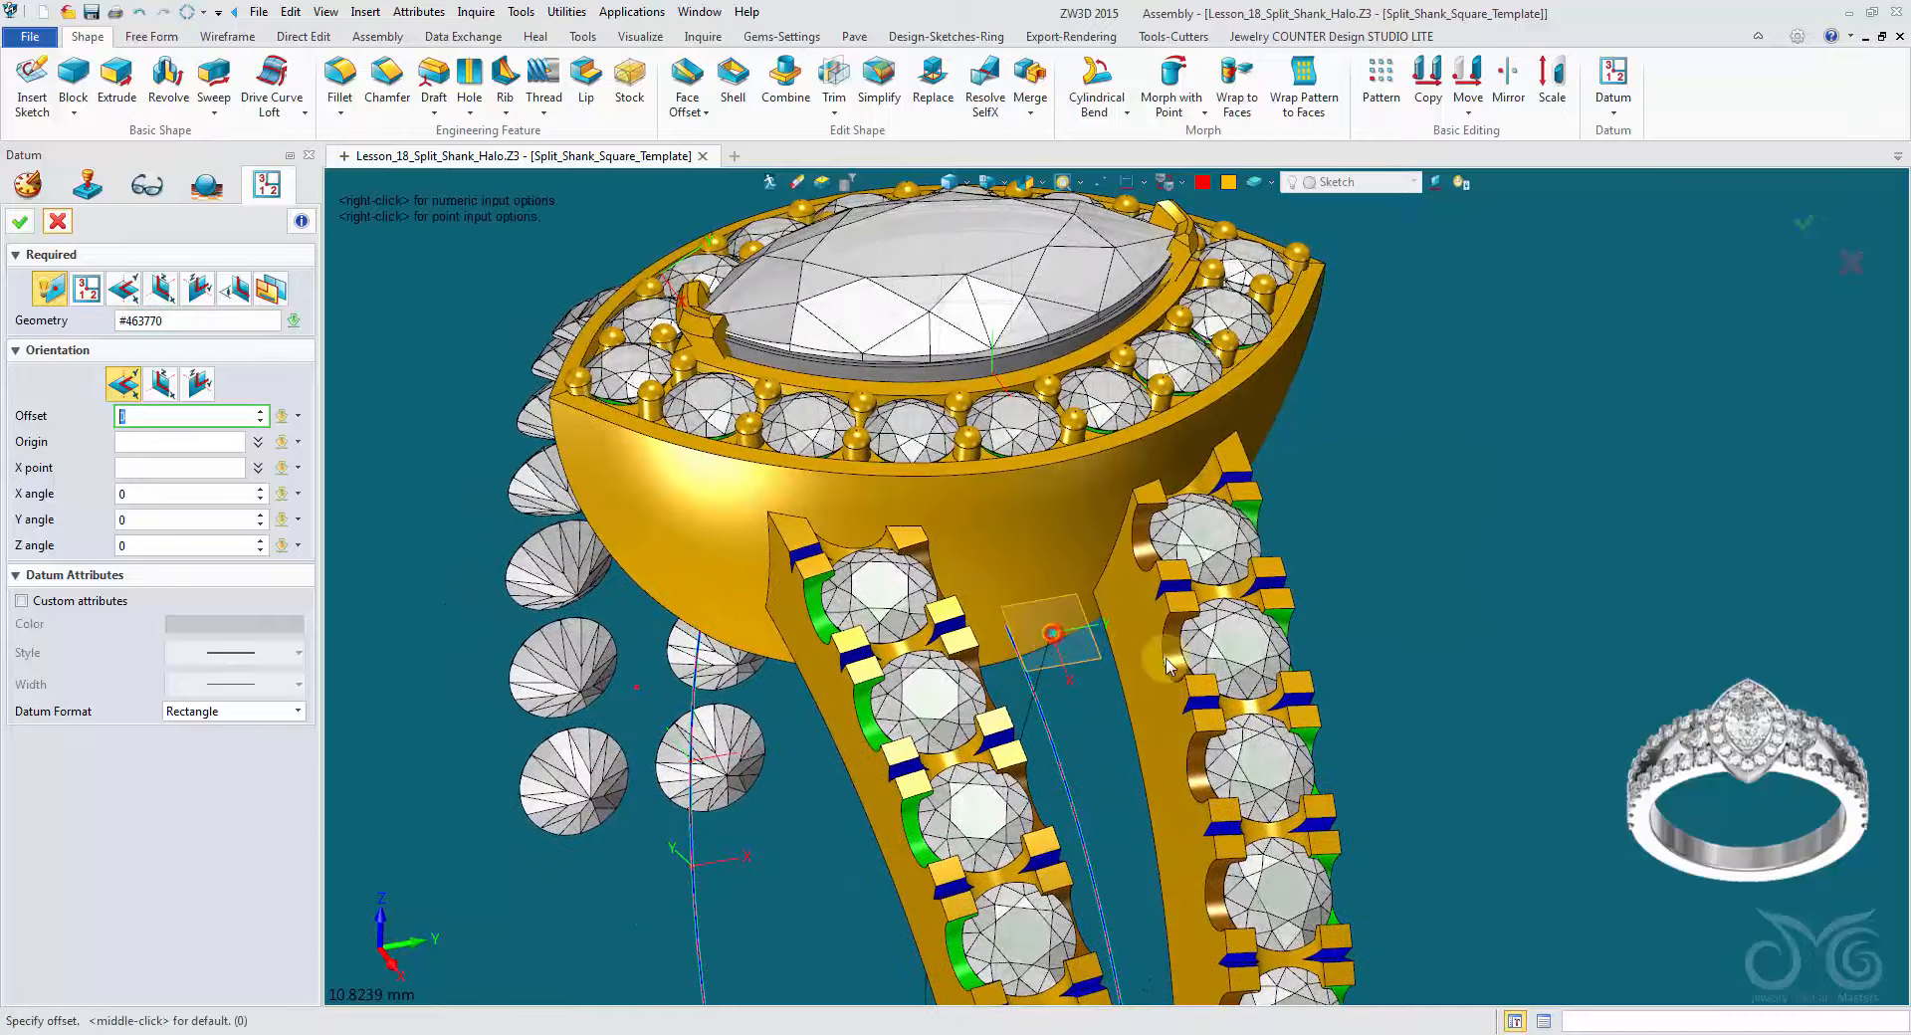
pyautogui.scroll(-1, 1169, 667)
pyautogui.moveTo(1169, 667); pyautogui.dragTo(1125, 572, button='right')
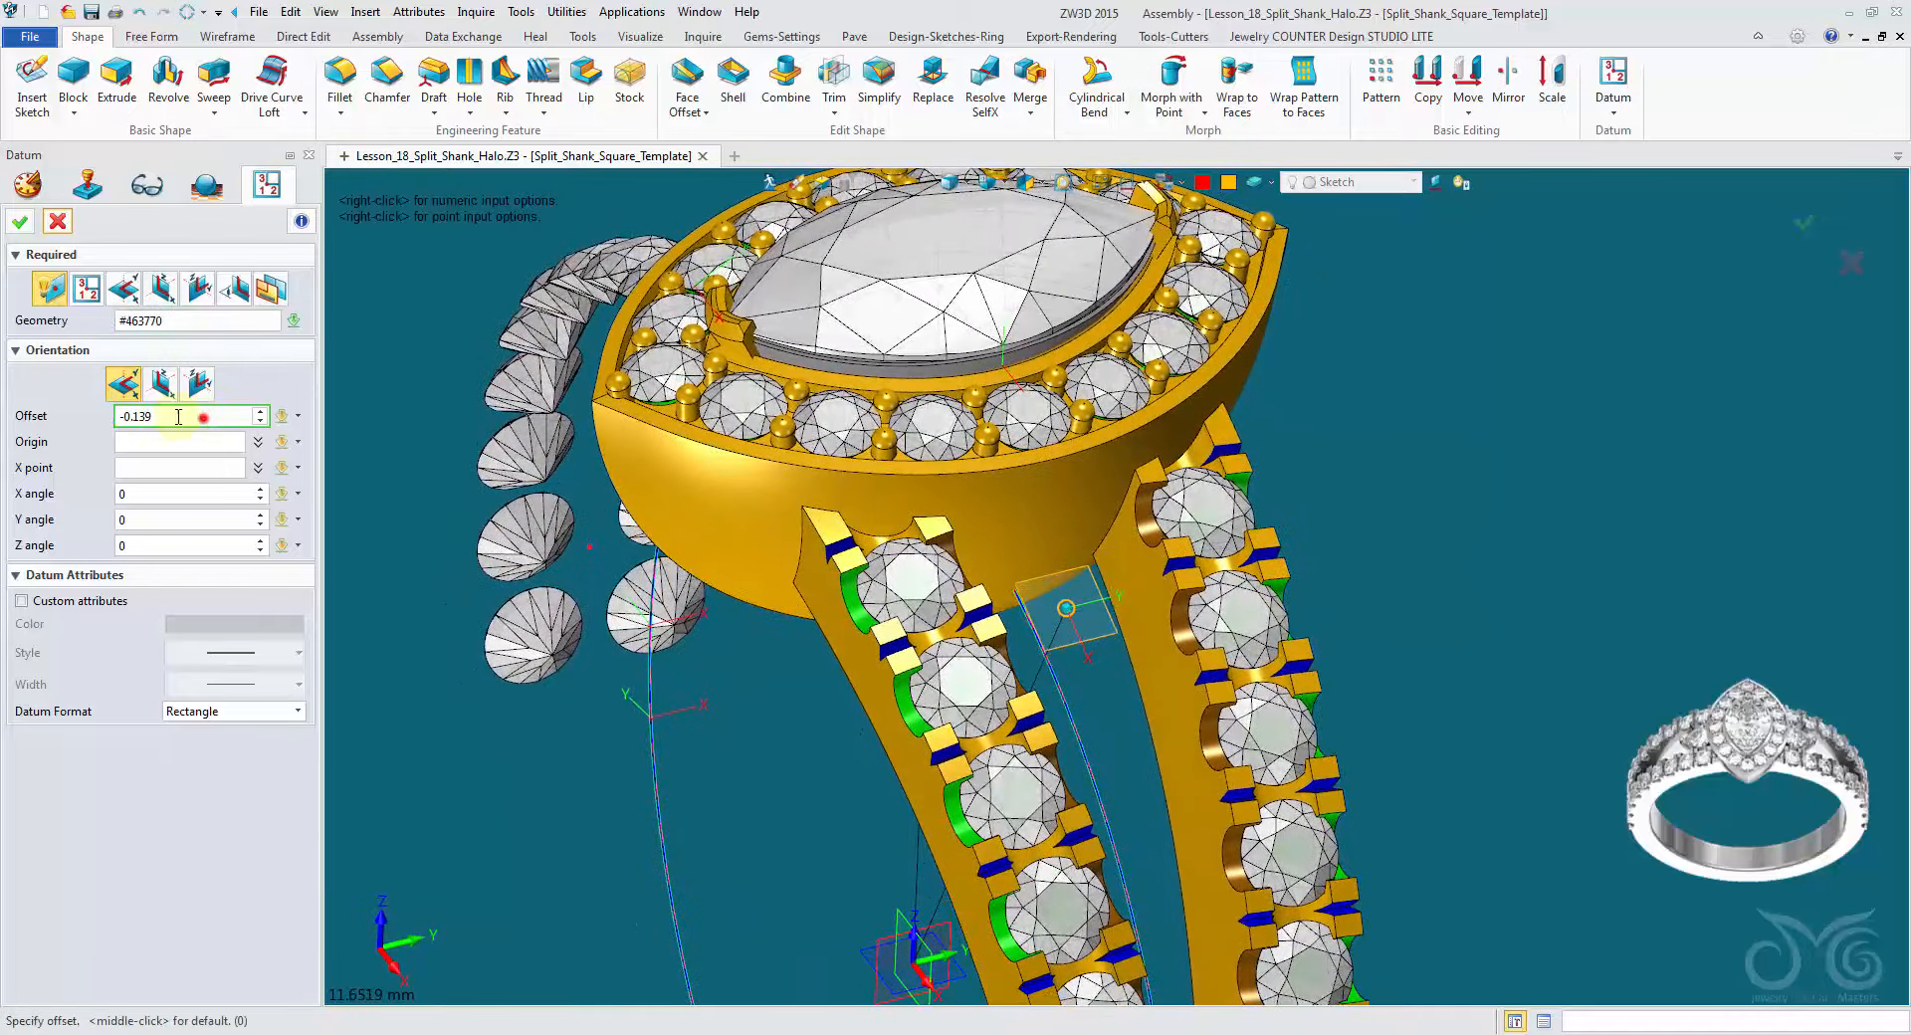
pyautogui.click(163, 468)
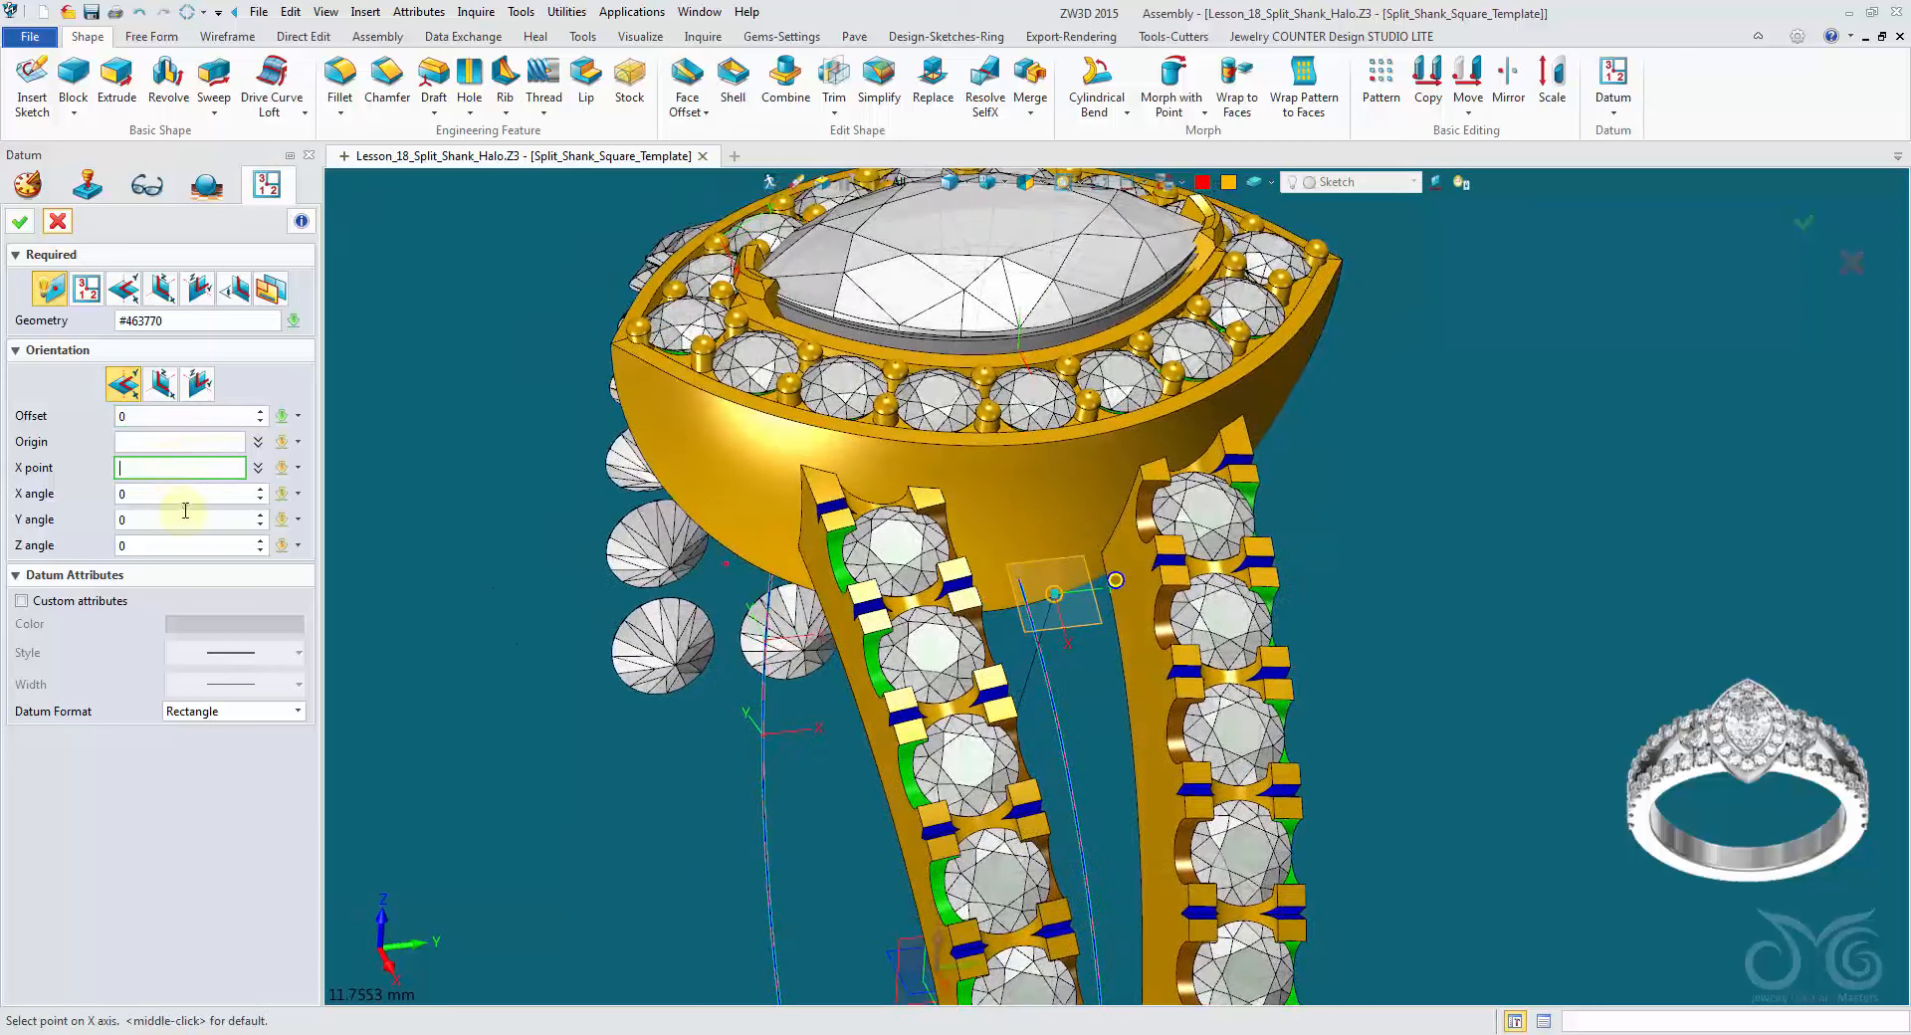
pyautogui.click(172, 545)
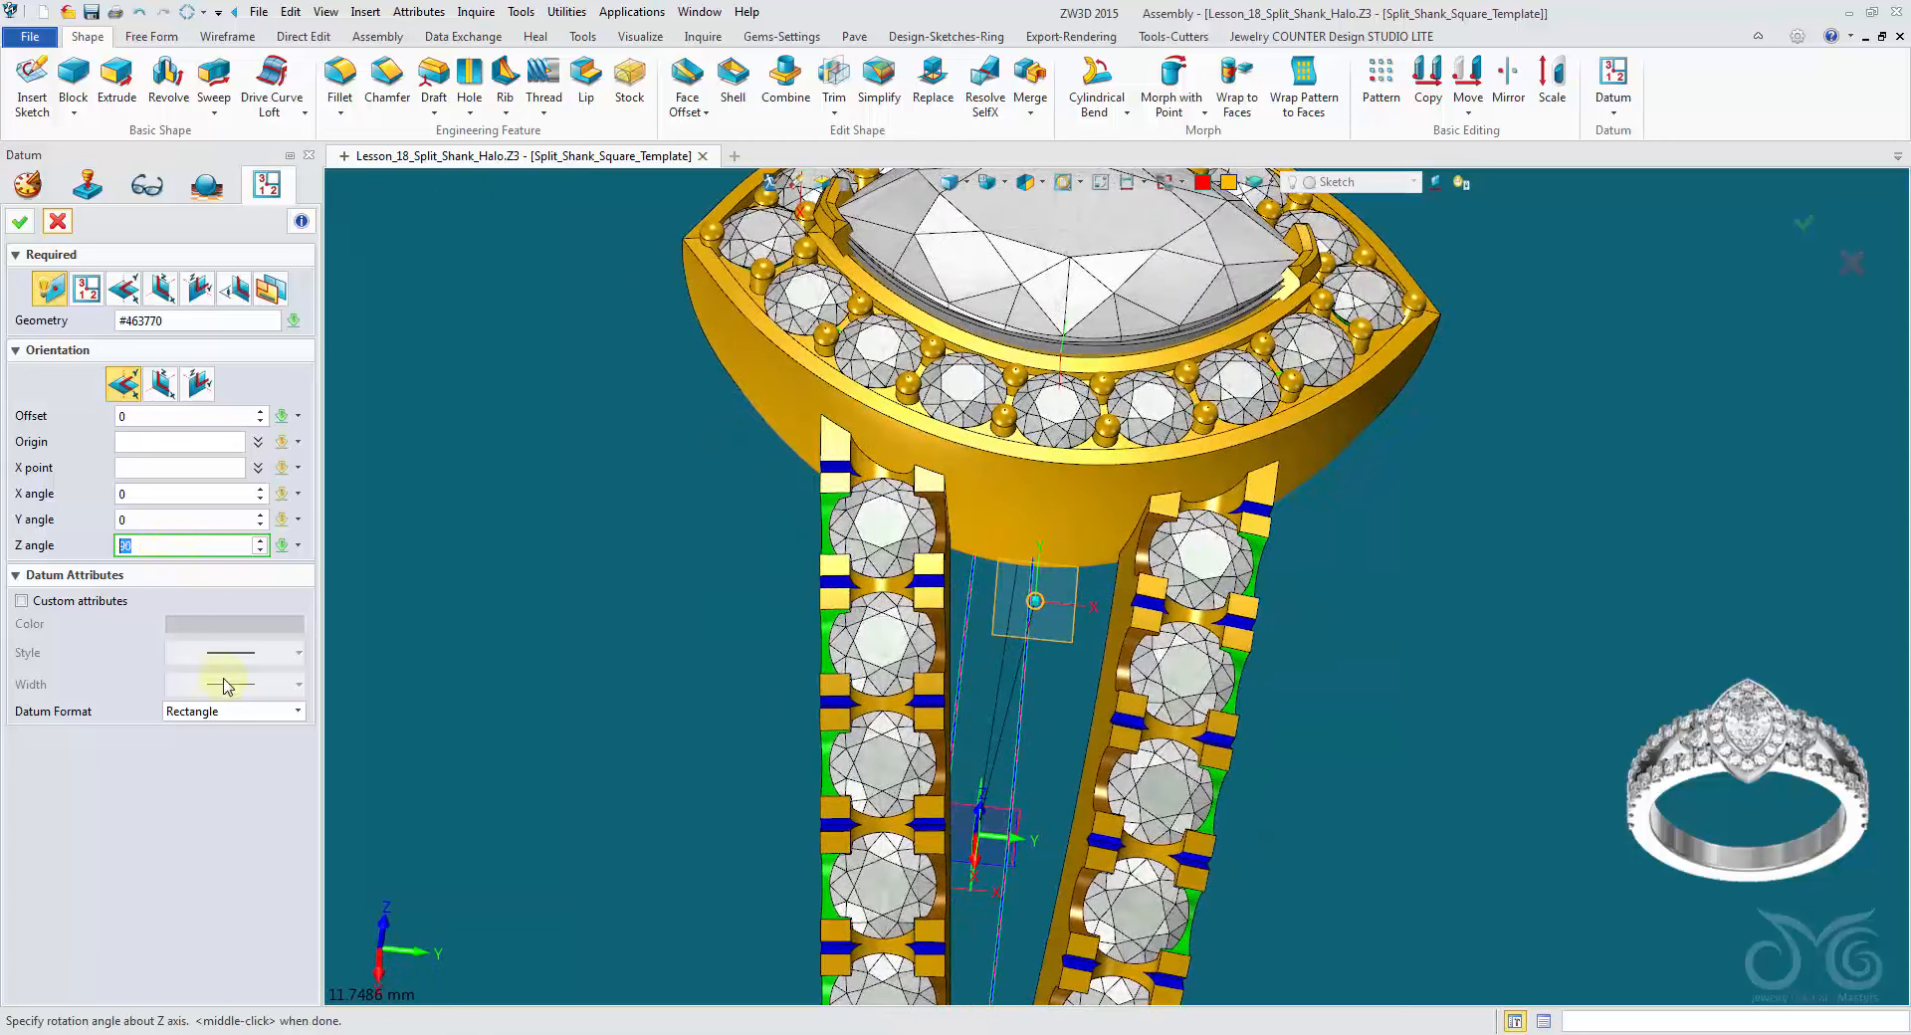
pyautogui.click(195, 742)
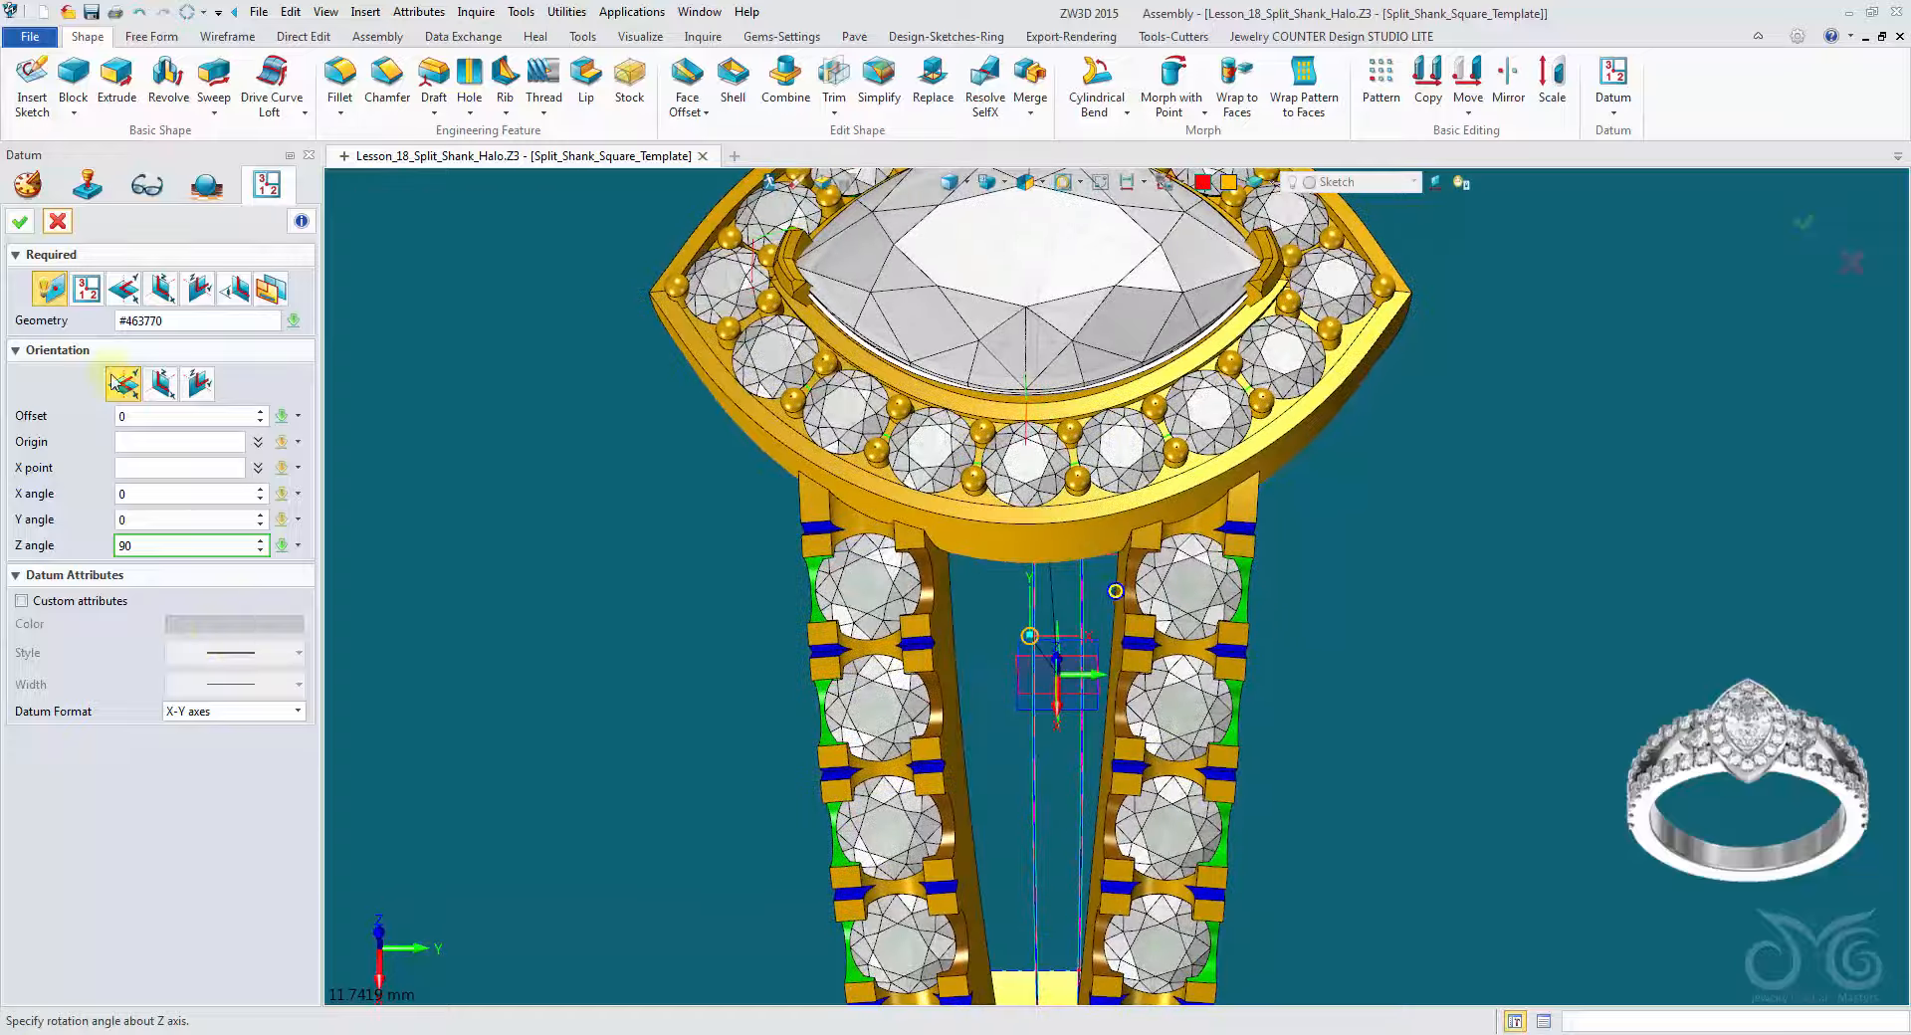
pyautogui.click(20, 219)
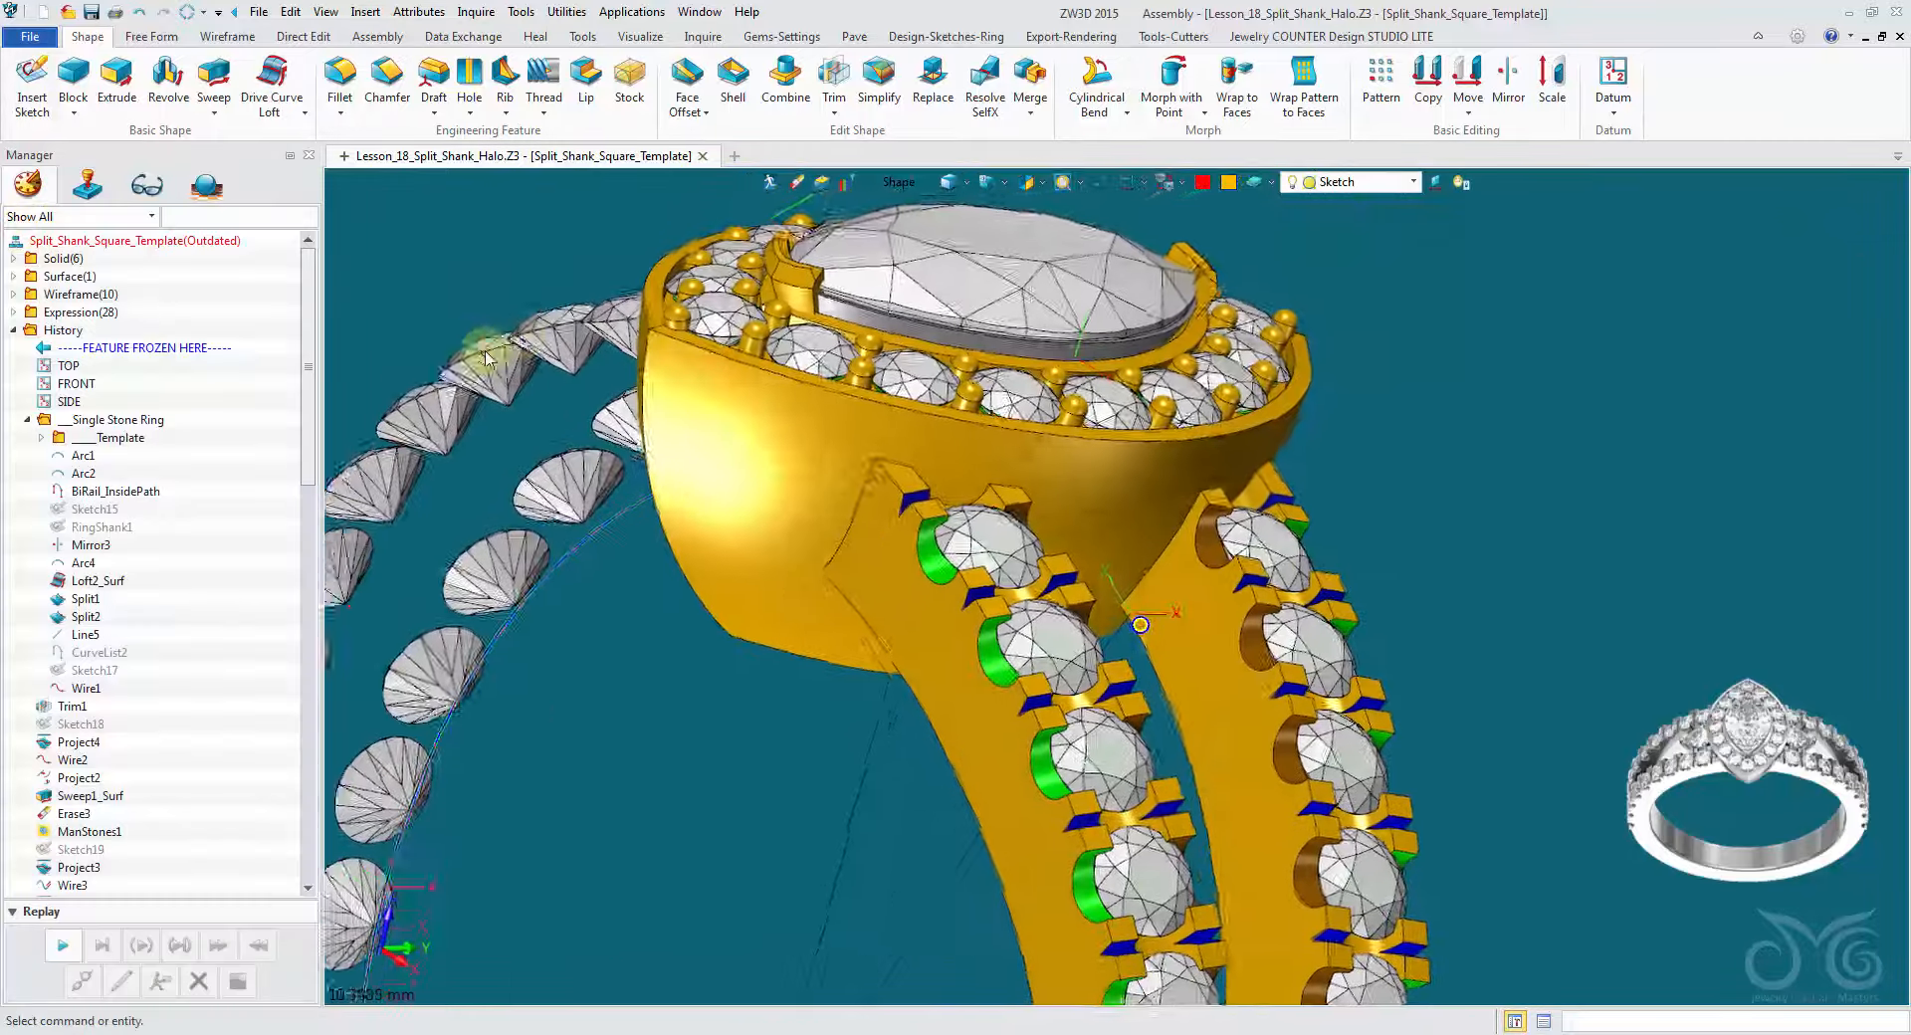
# Step: Prepare a Diamond-White triangular faceted gemstone with a length of 2.5 mm for placing between the split shanks
pyautogui.moveTo(1675, 348); pyautogui.dragTo(748, 65, button='right')
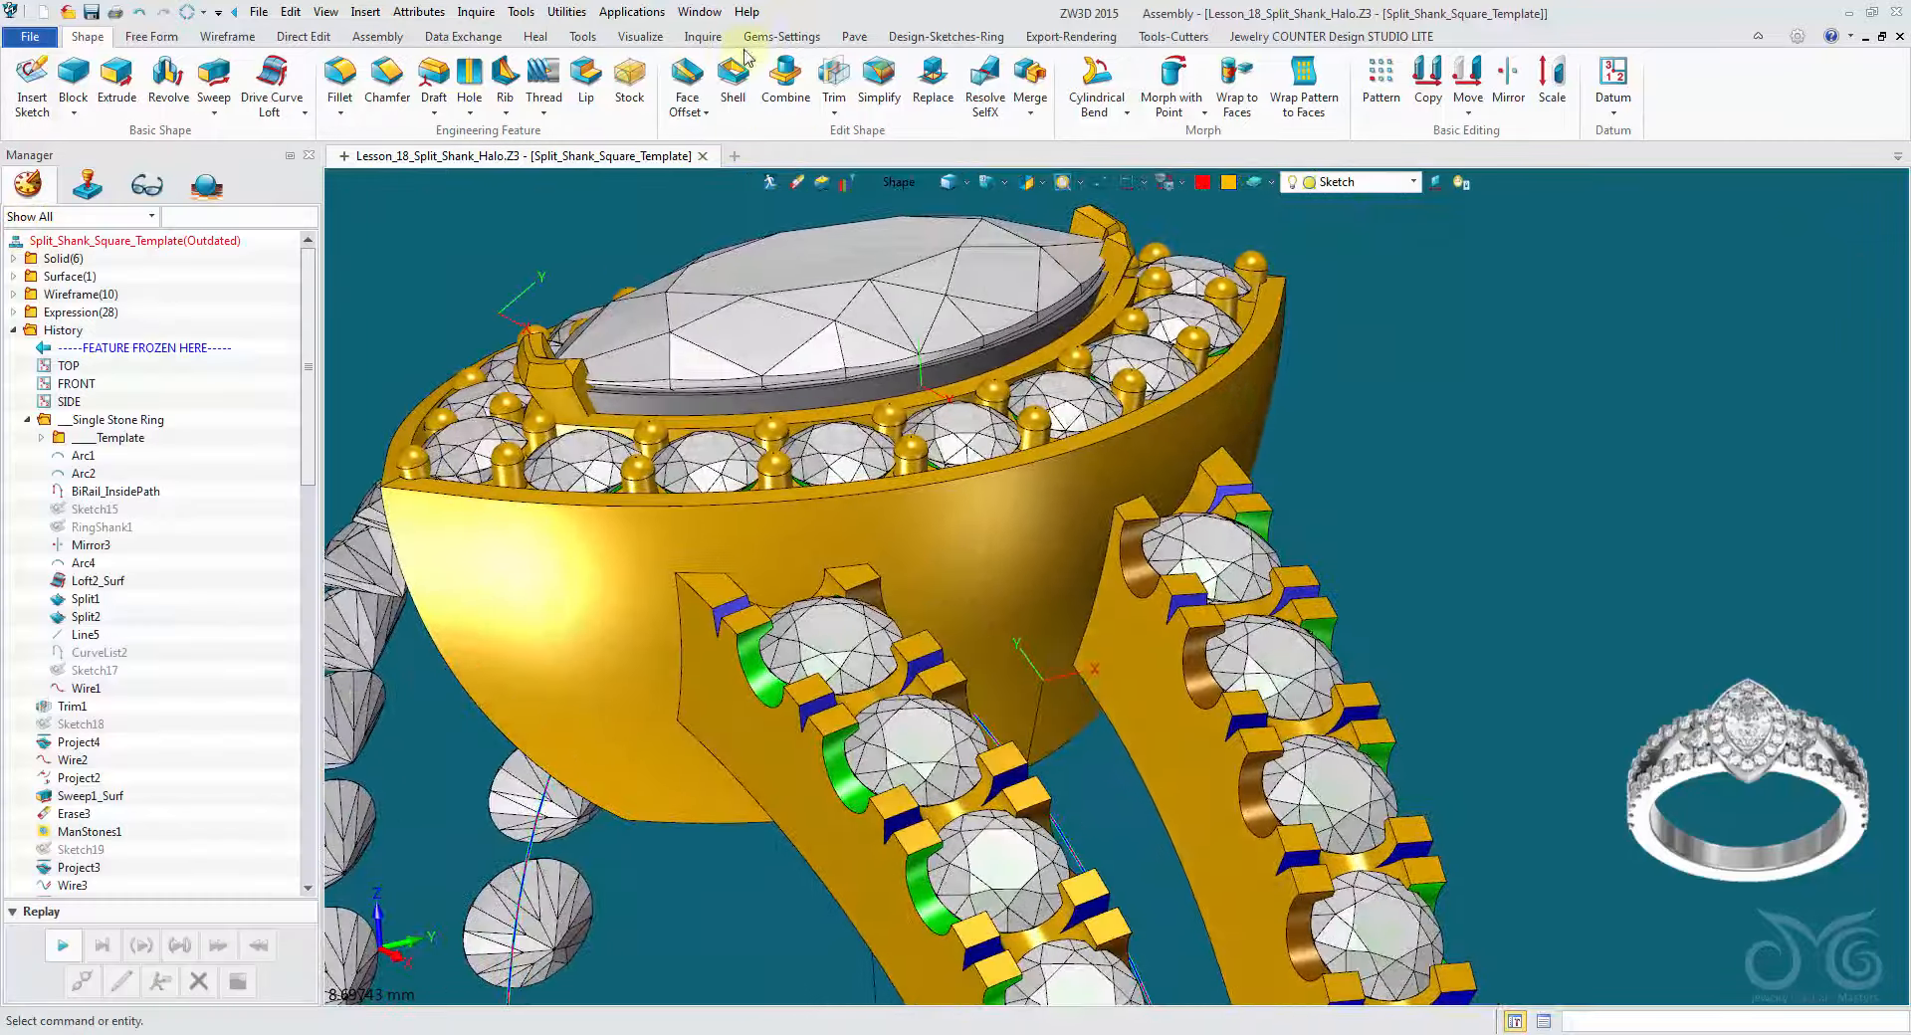
pyautogui.click(767, 40)
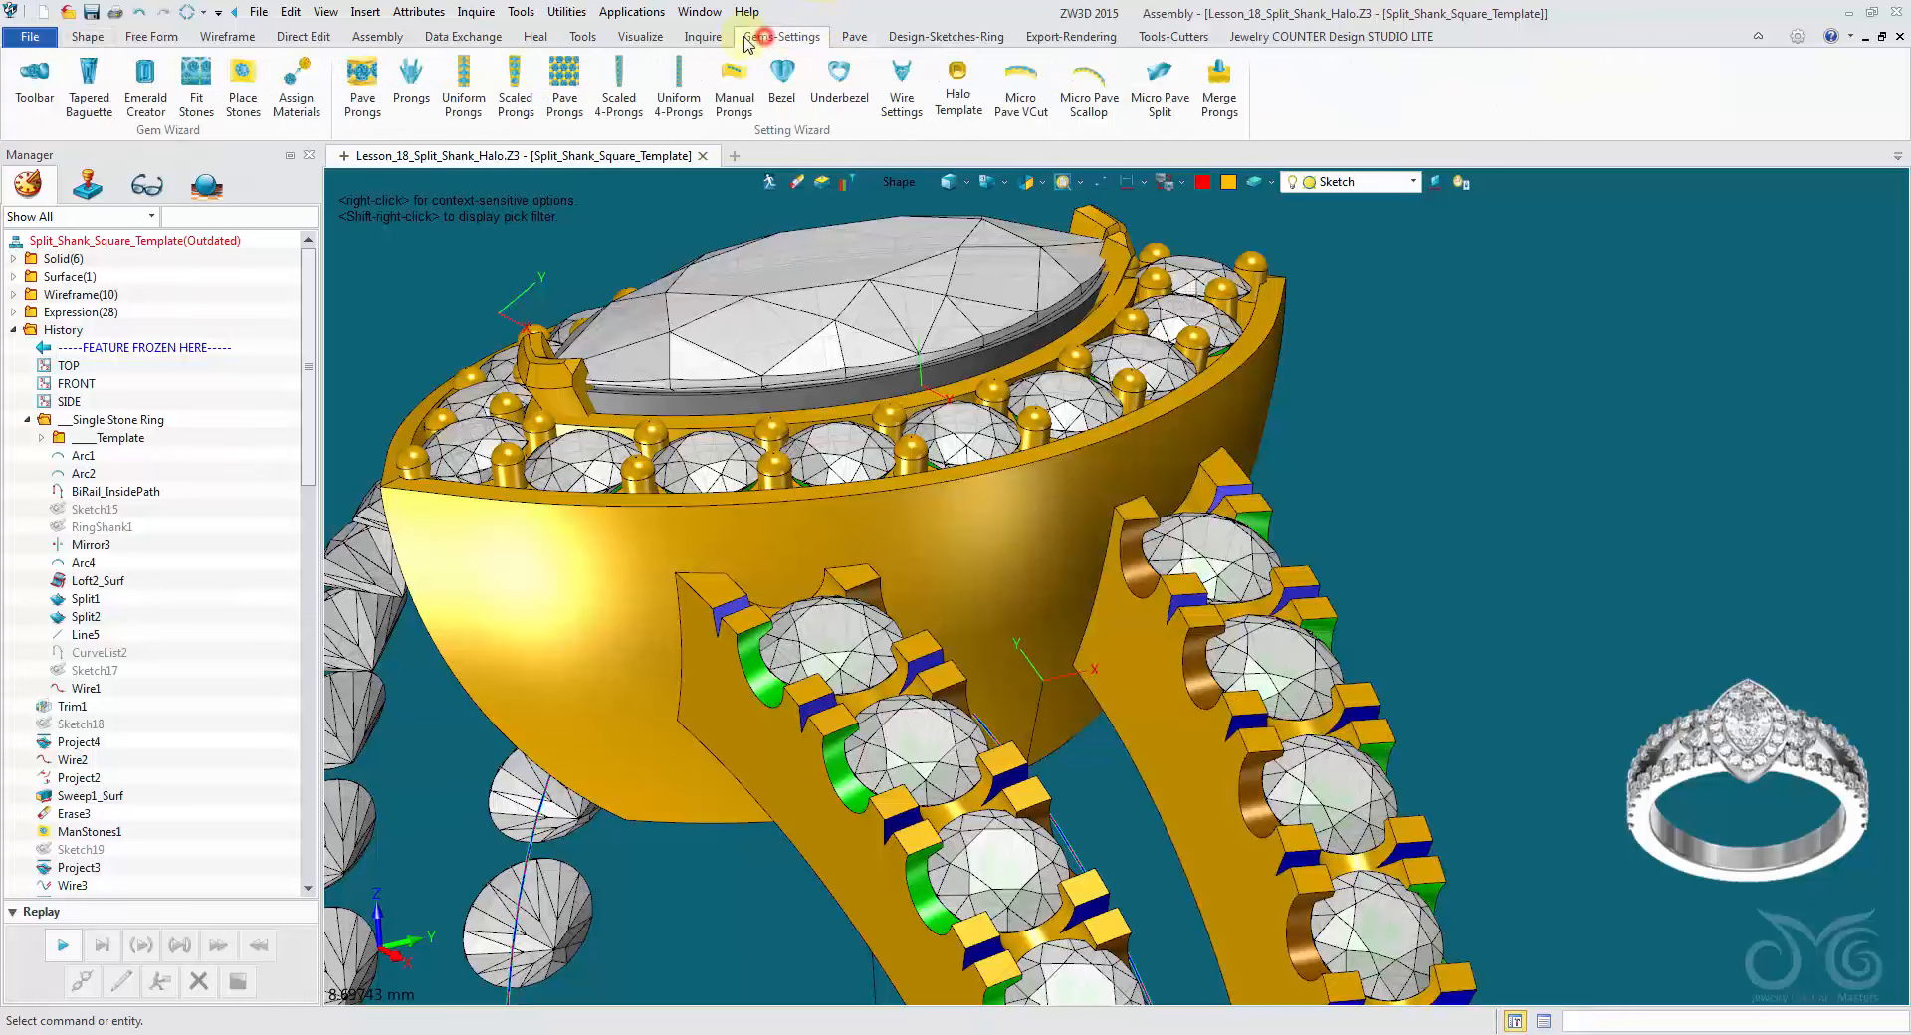
pyautogui.click(240, 94)
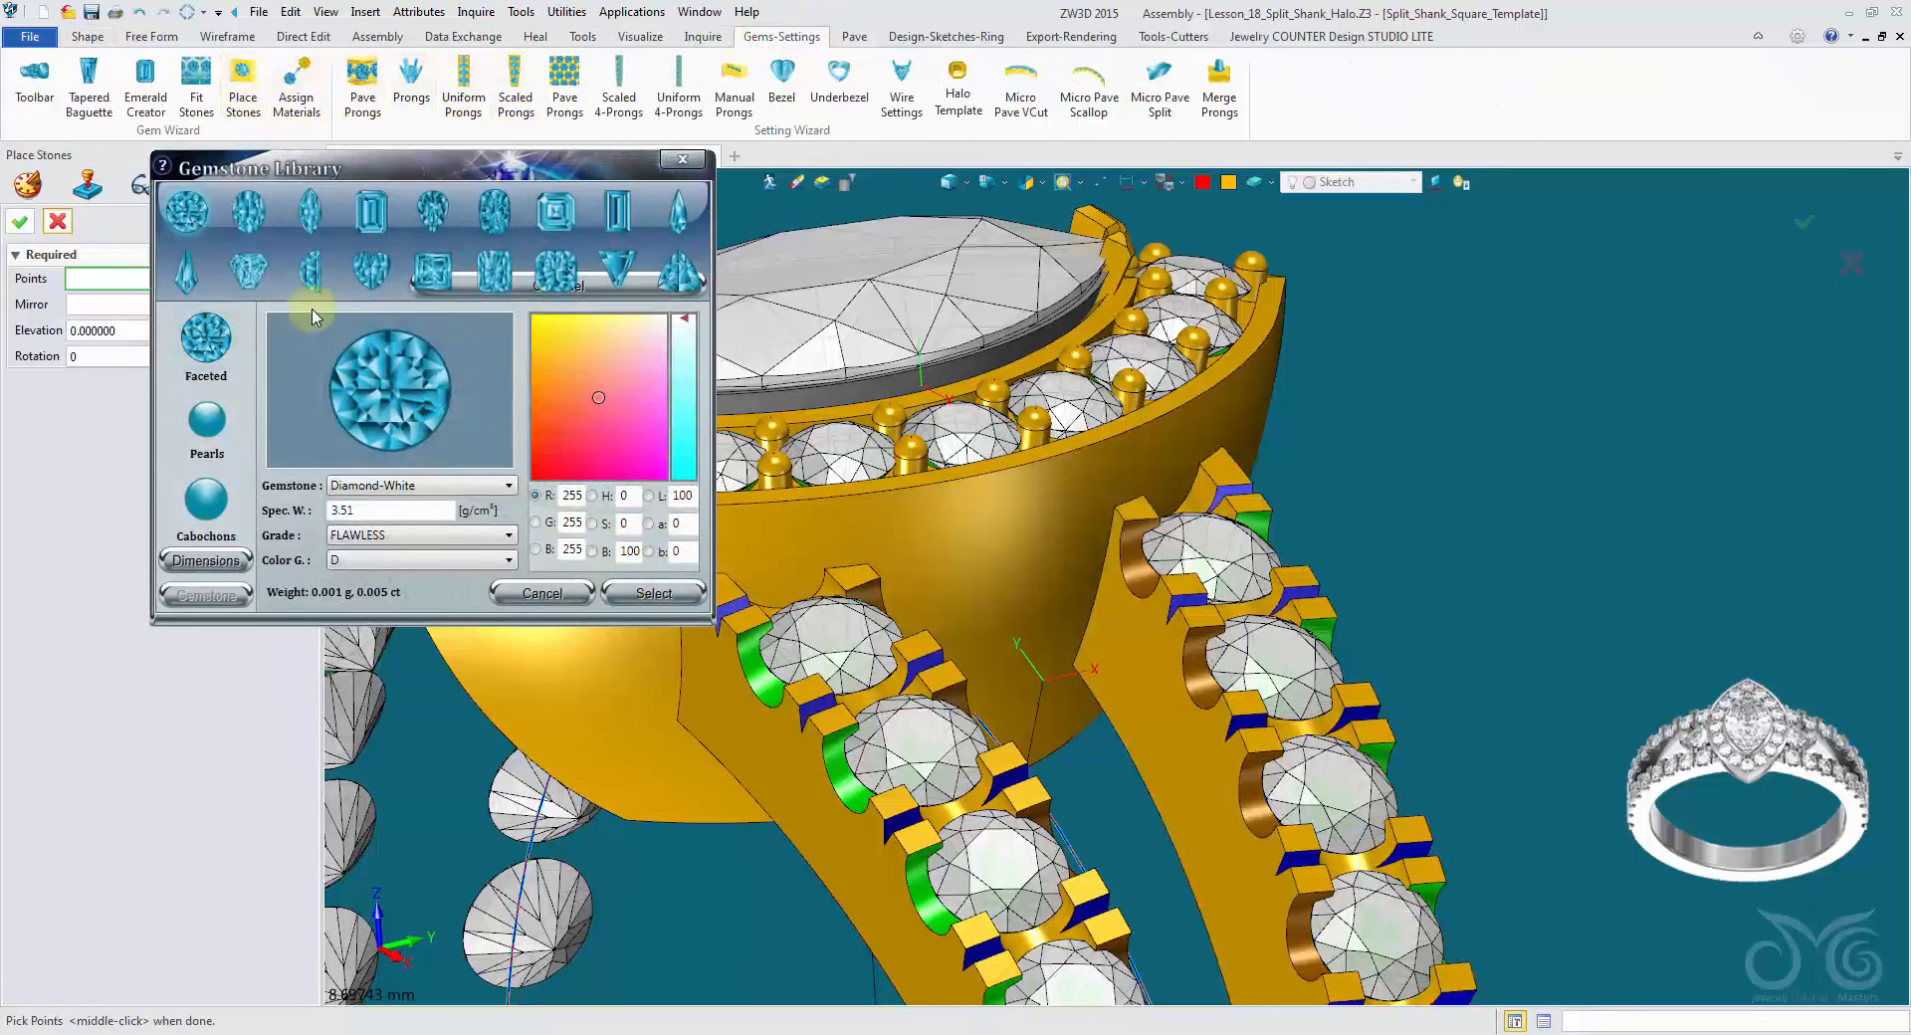
pyautogui.click(677, 269)
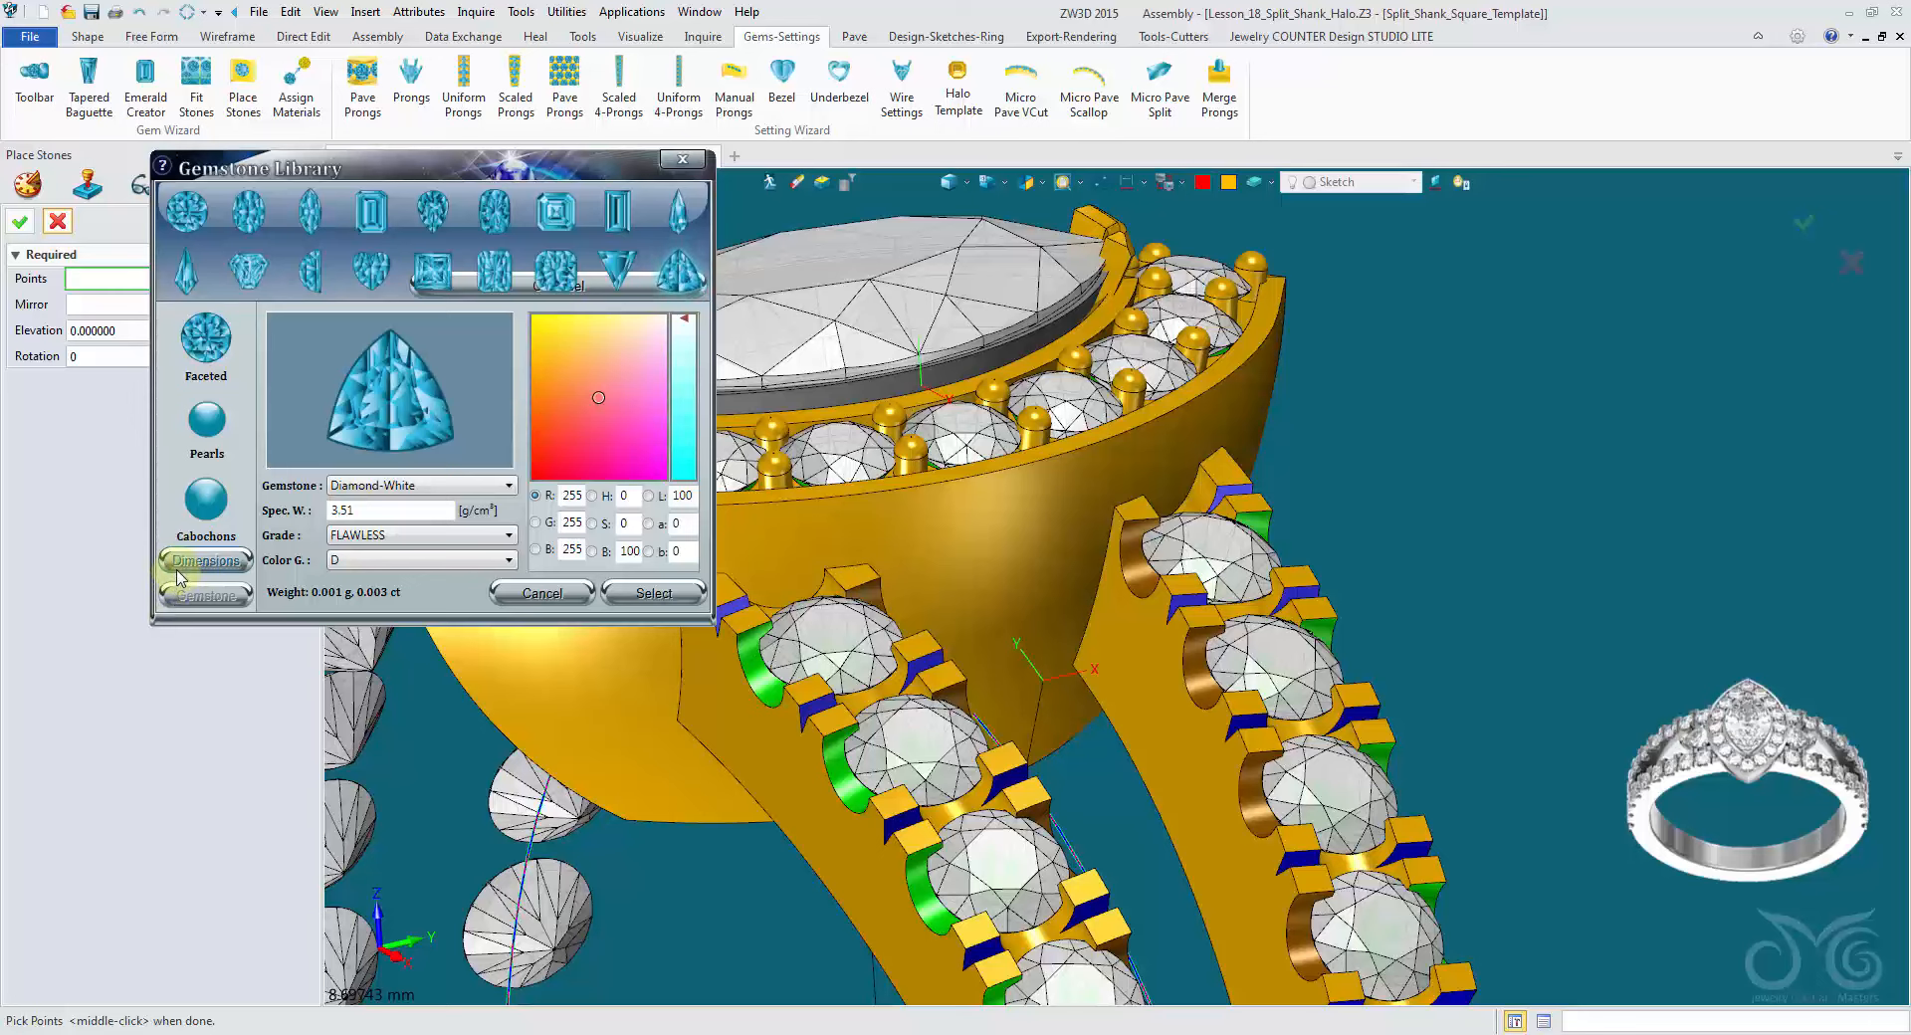
pyautogui.click(189, 563)
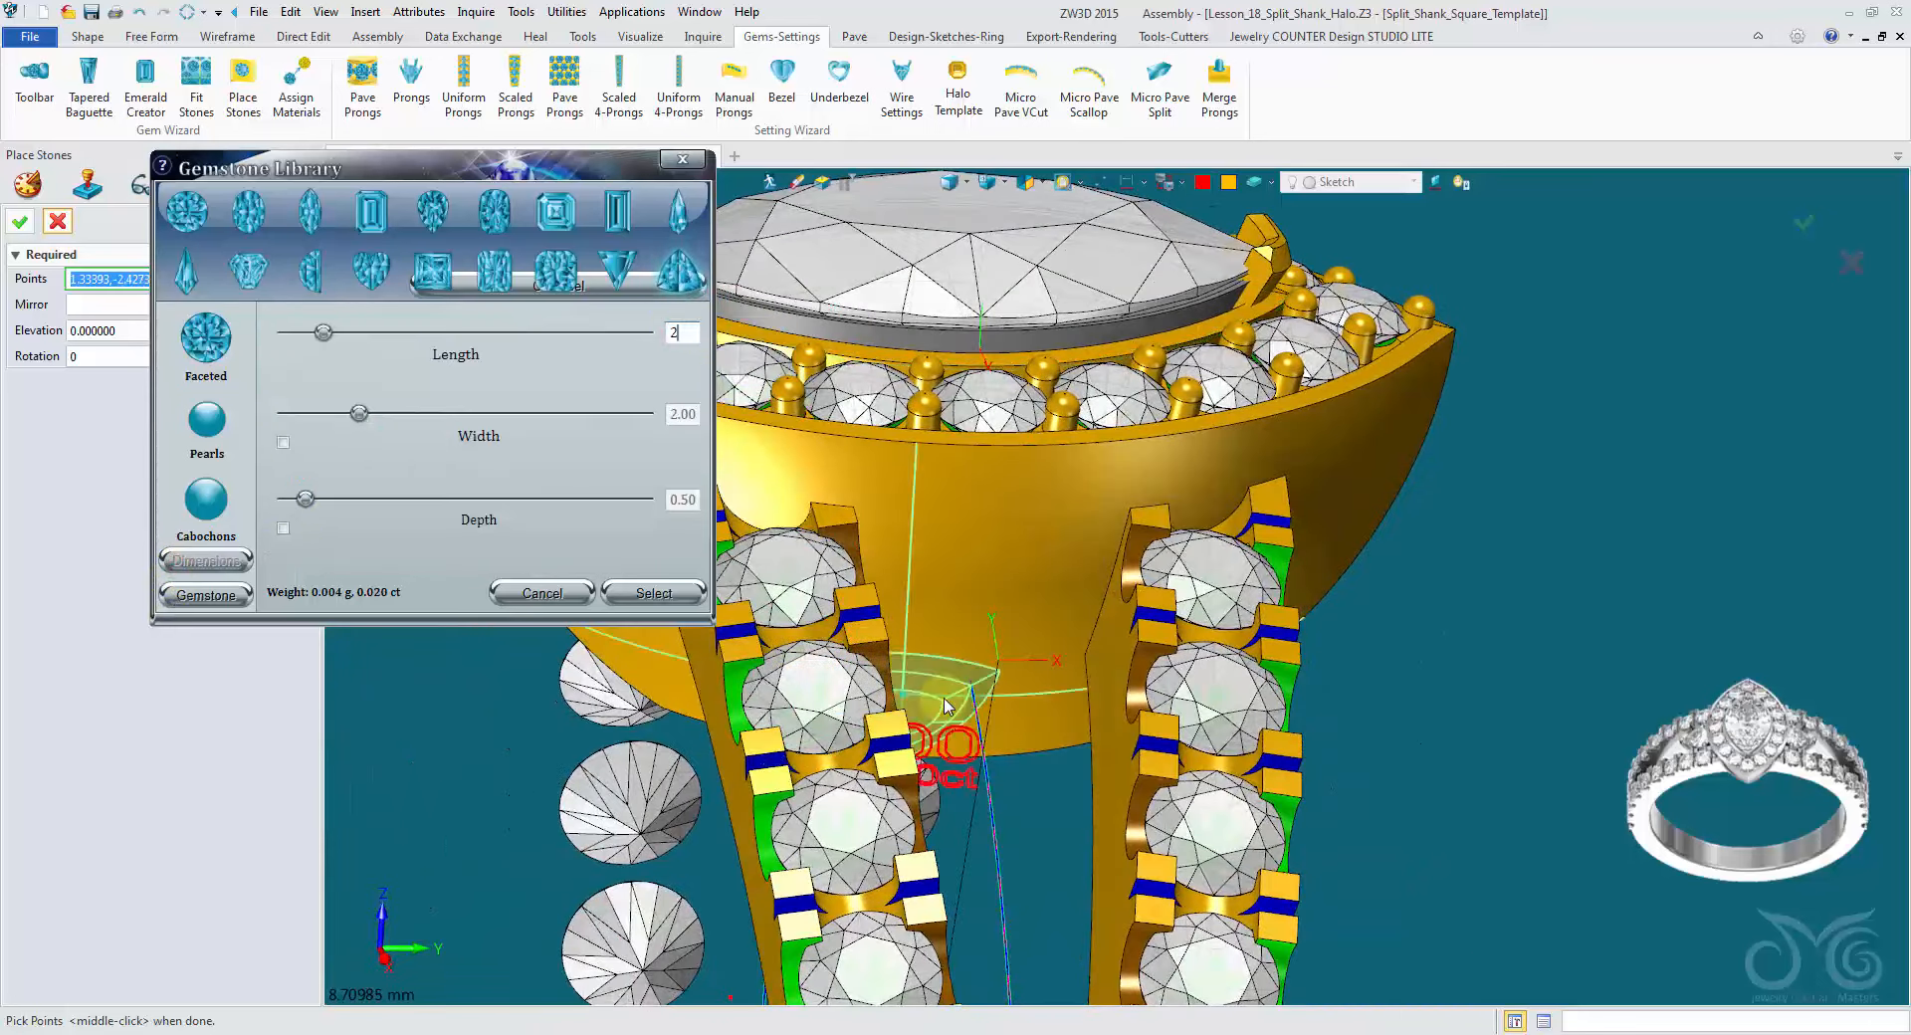
pyautogui.write('2')
pyautogui.moveTo(1001, 645); pyautogui.dragTo(1000, 665, button='right')
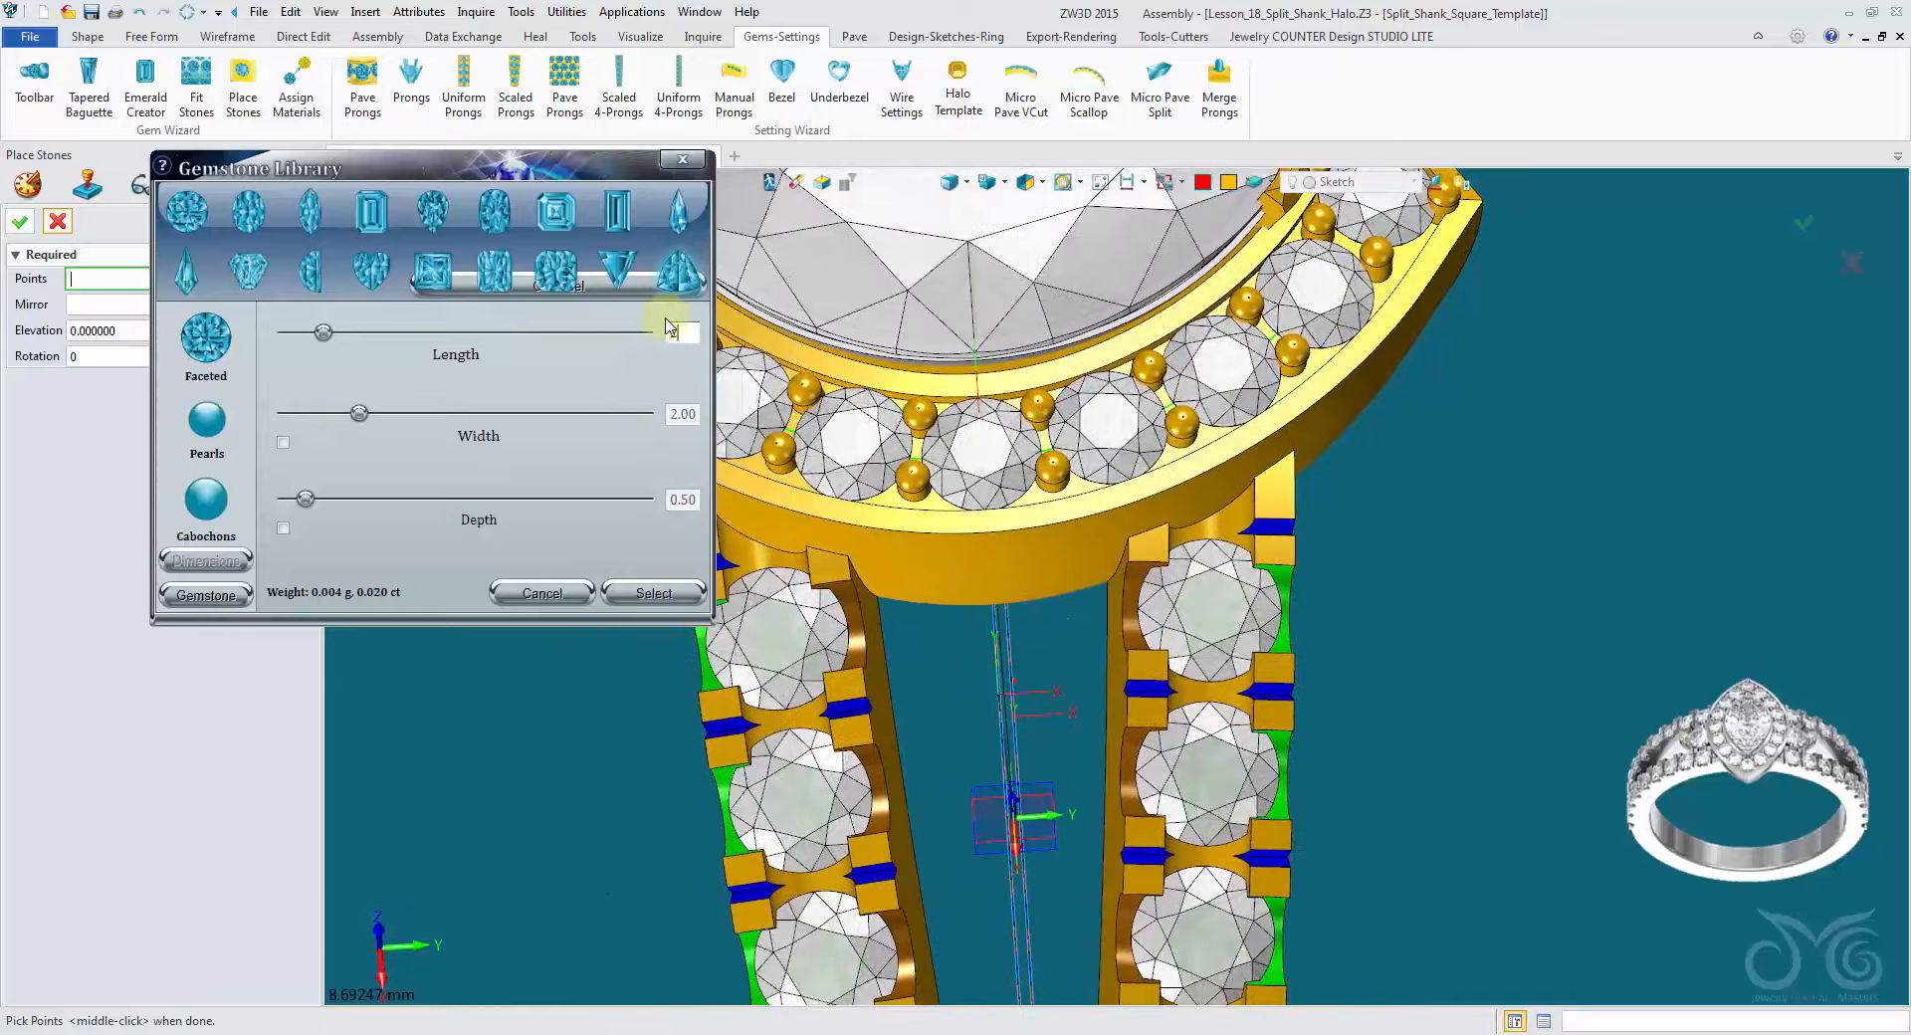
pyautogui.write('.5')
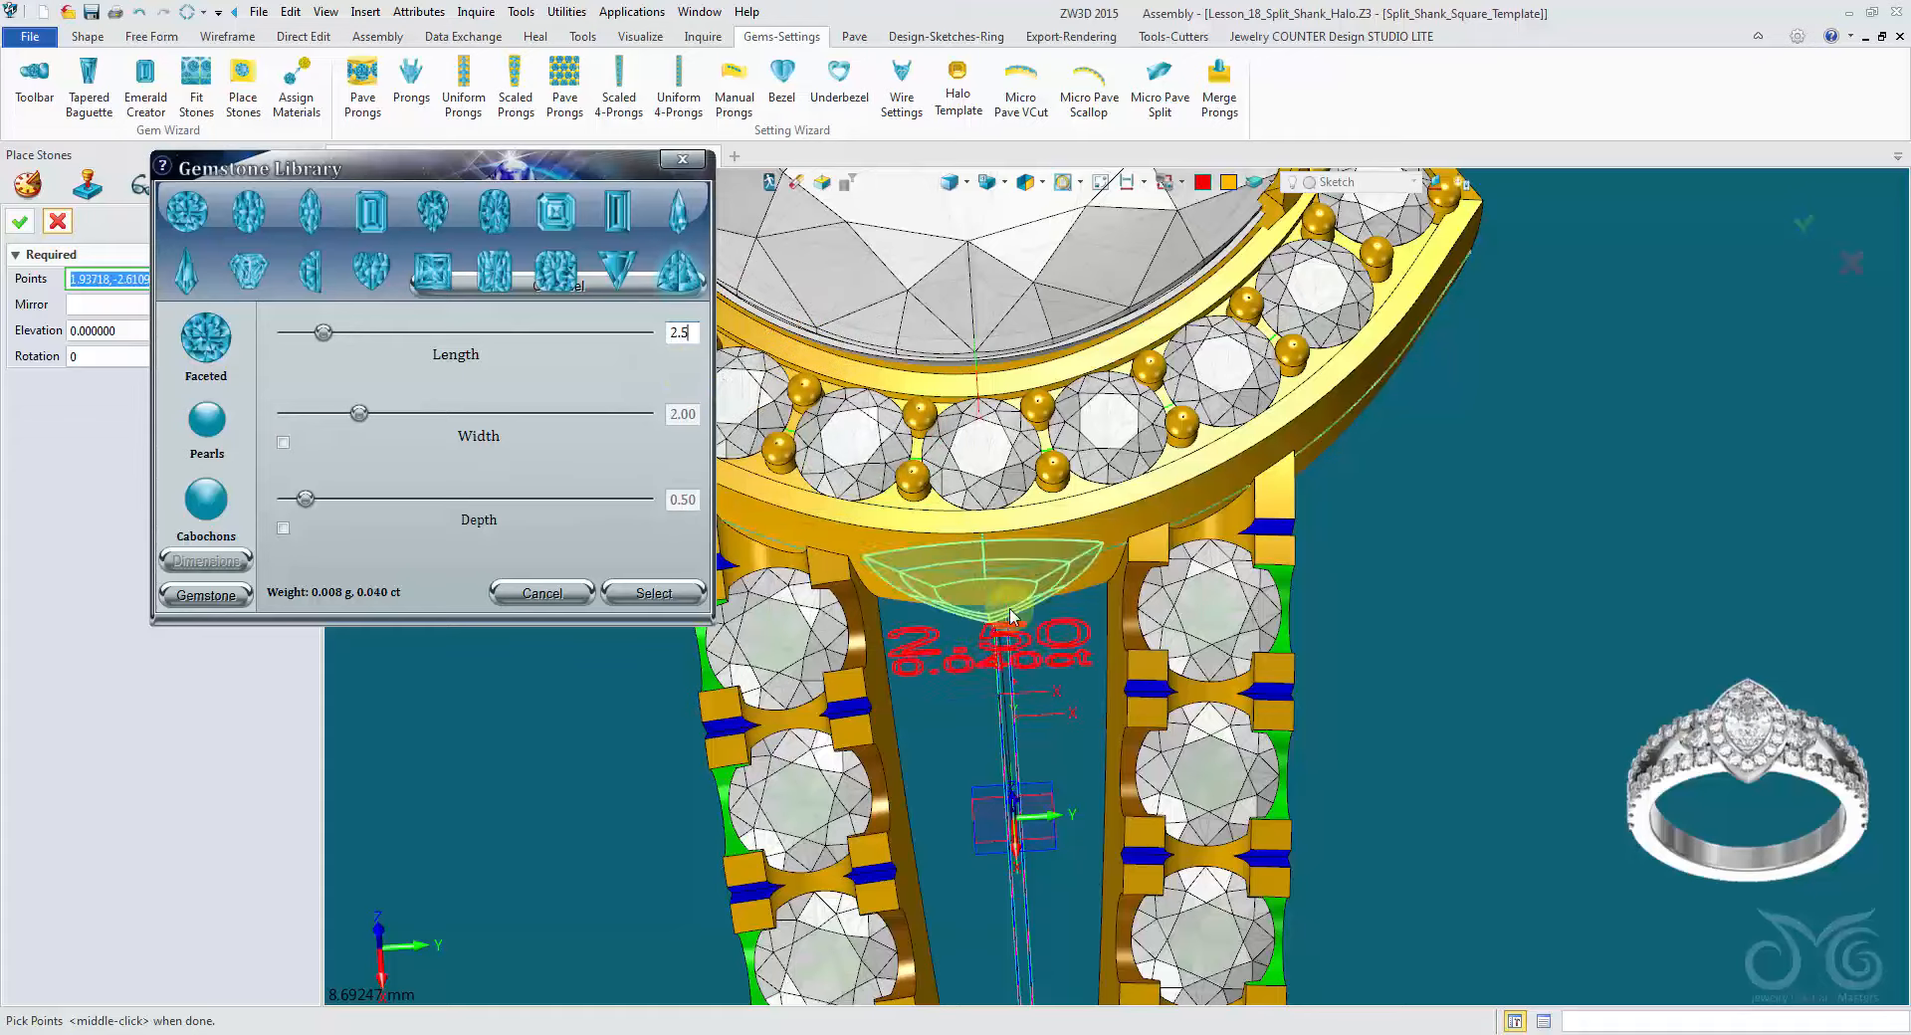
# Step: Place the triangular stone on the datum between the split shanks and mirror it across the ring's vertical centre datum plane
pyautogui.moveTo(1013, 808); pyautogui.dragTo(1060, 669, button='right')
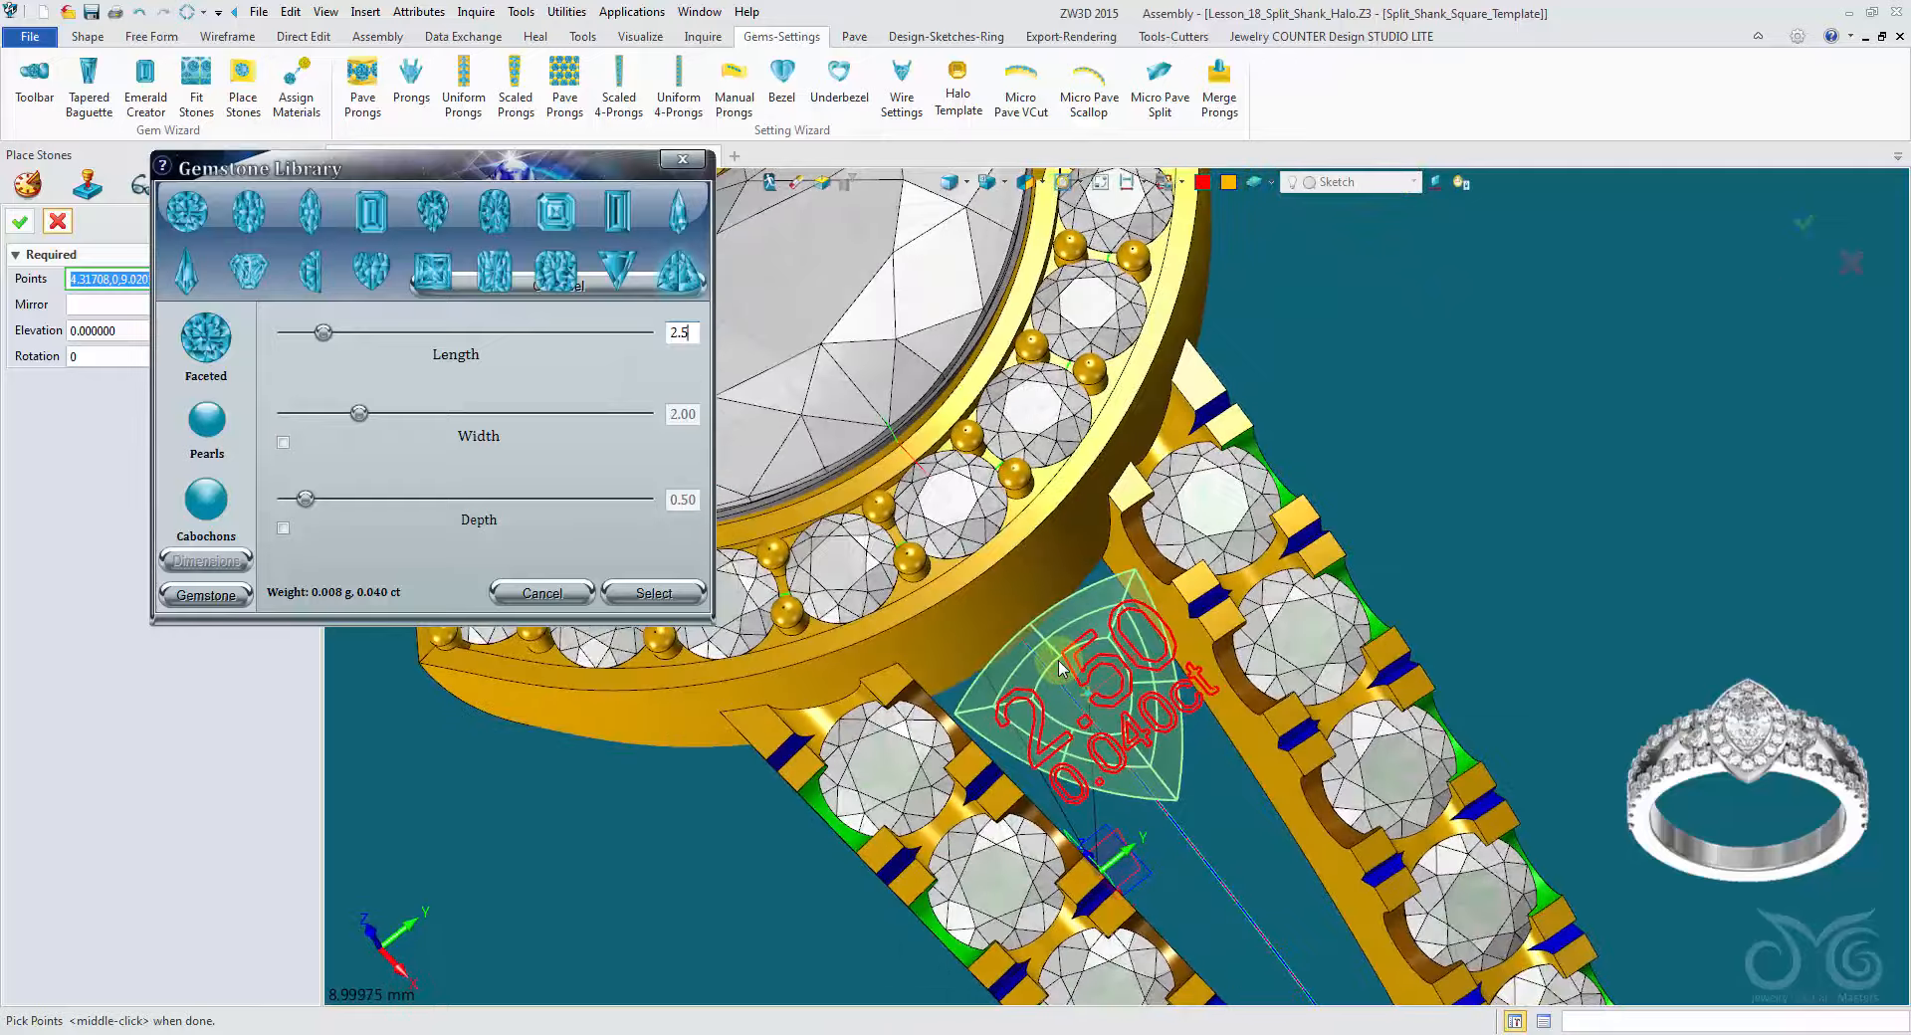
pyautogui.click(1123, 685)
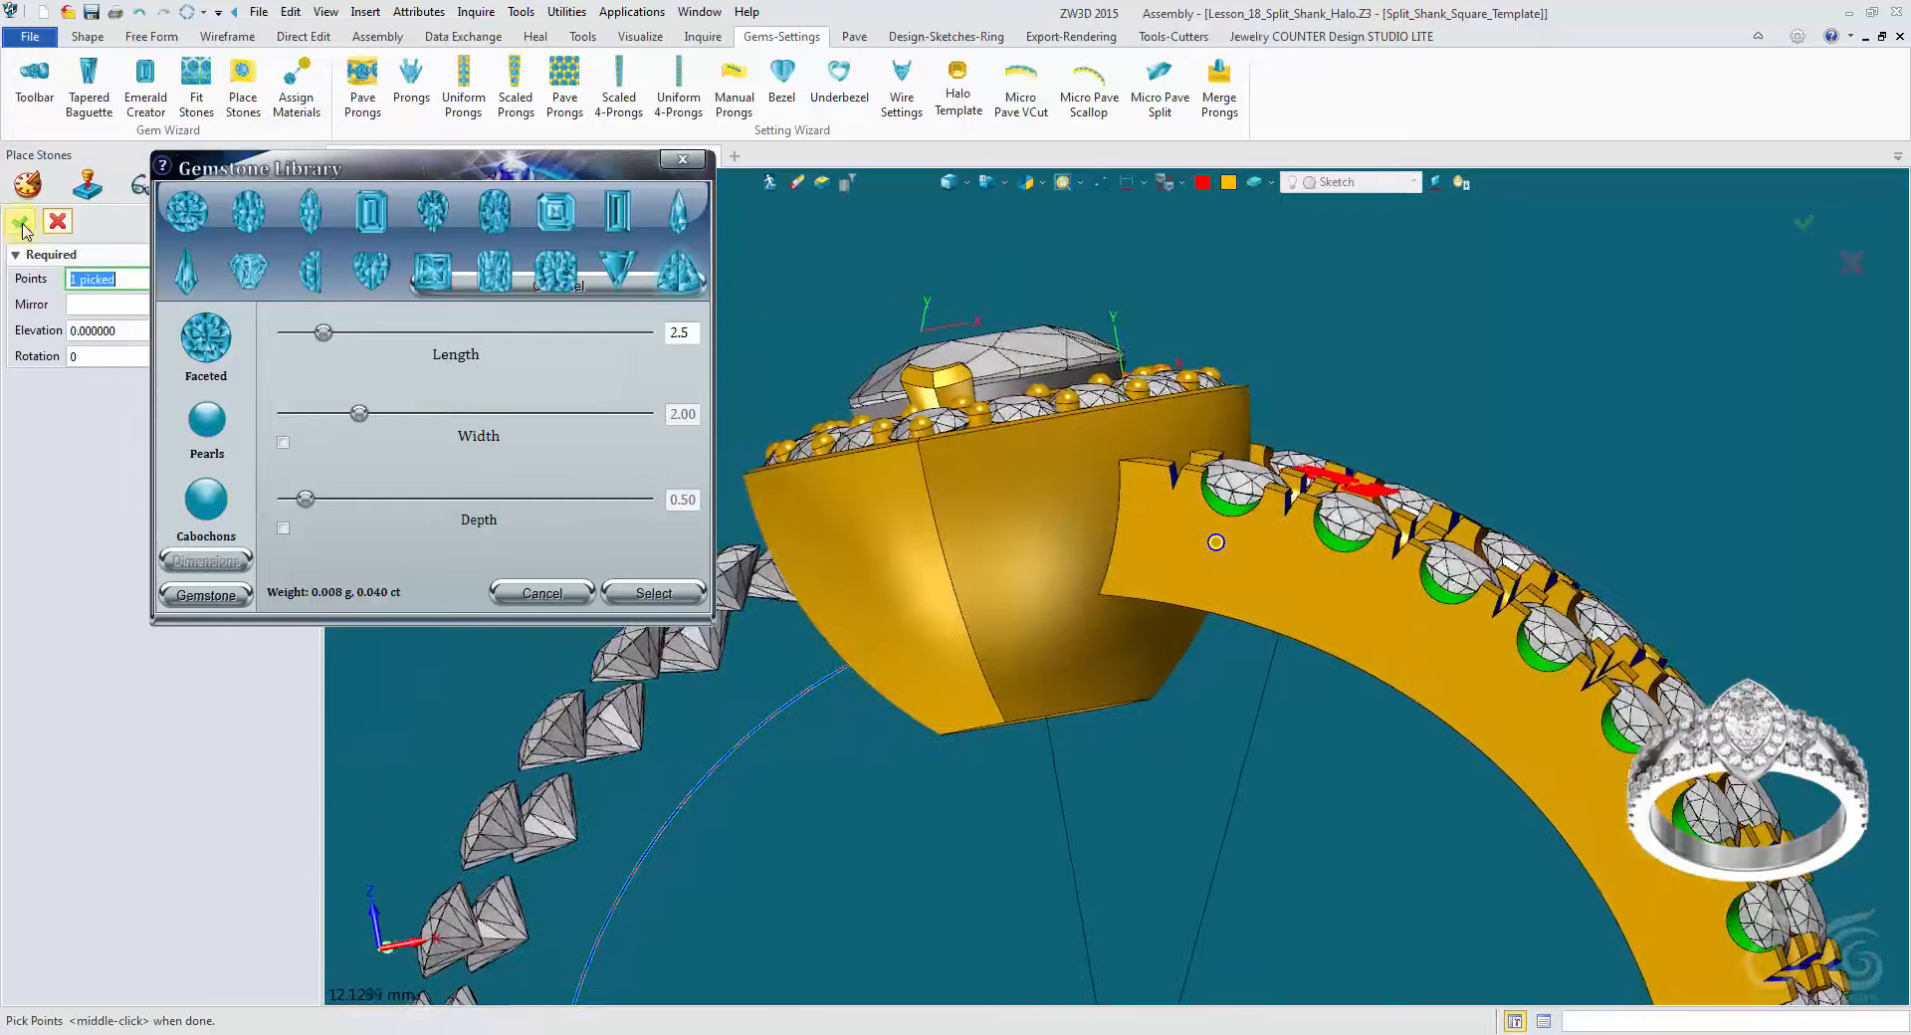
pyautogui.click(97, 305)
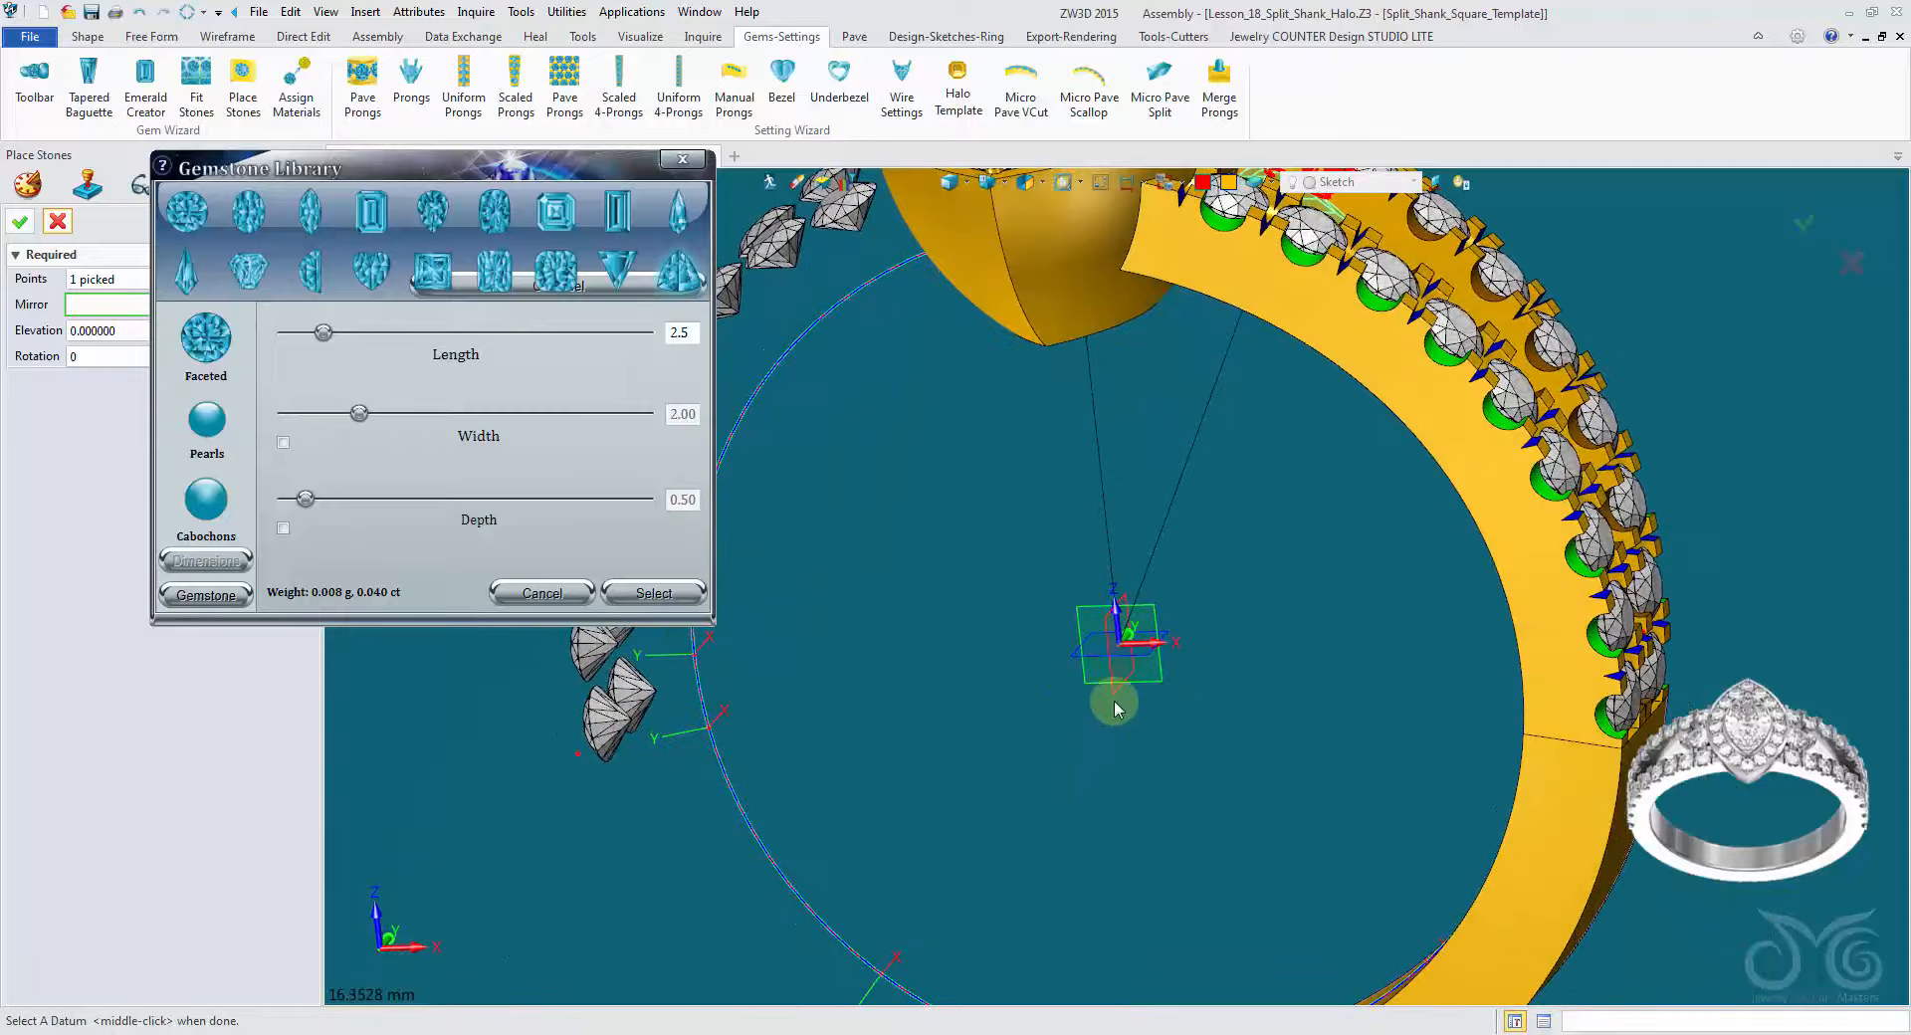
pyautogui.click(1113, 699)
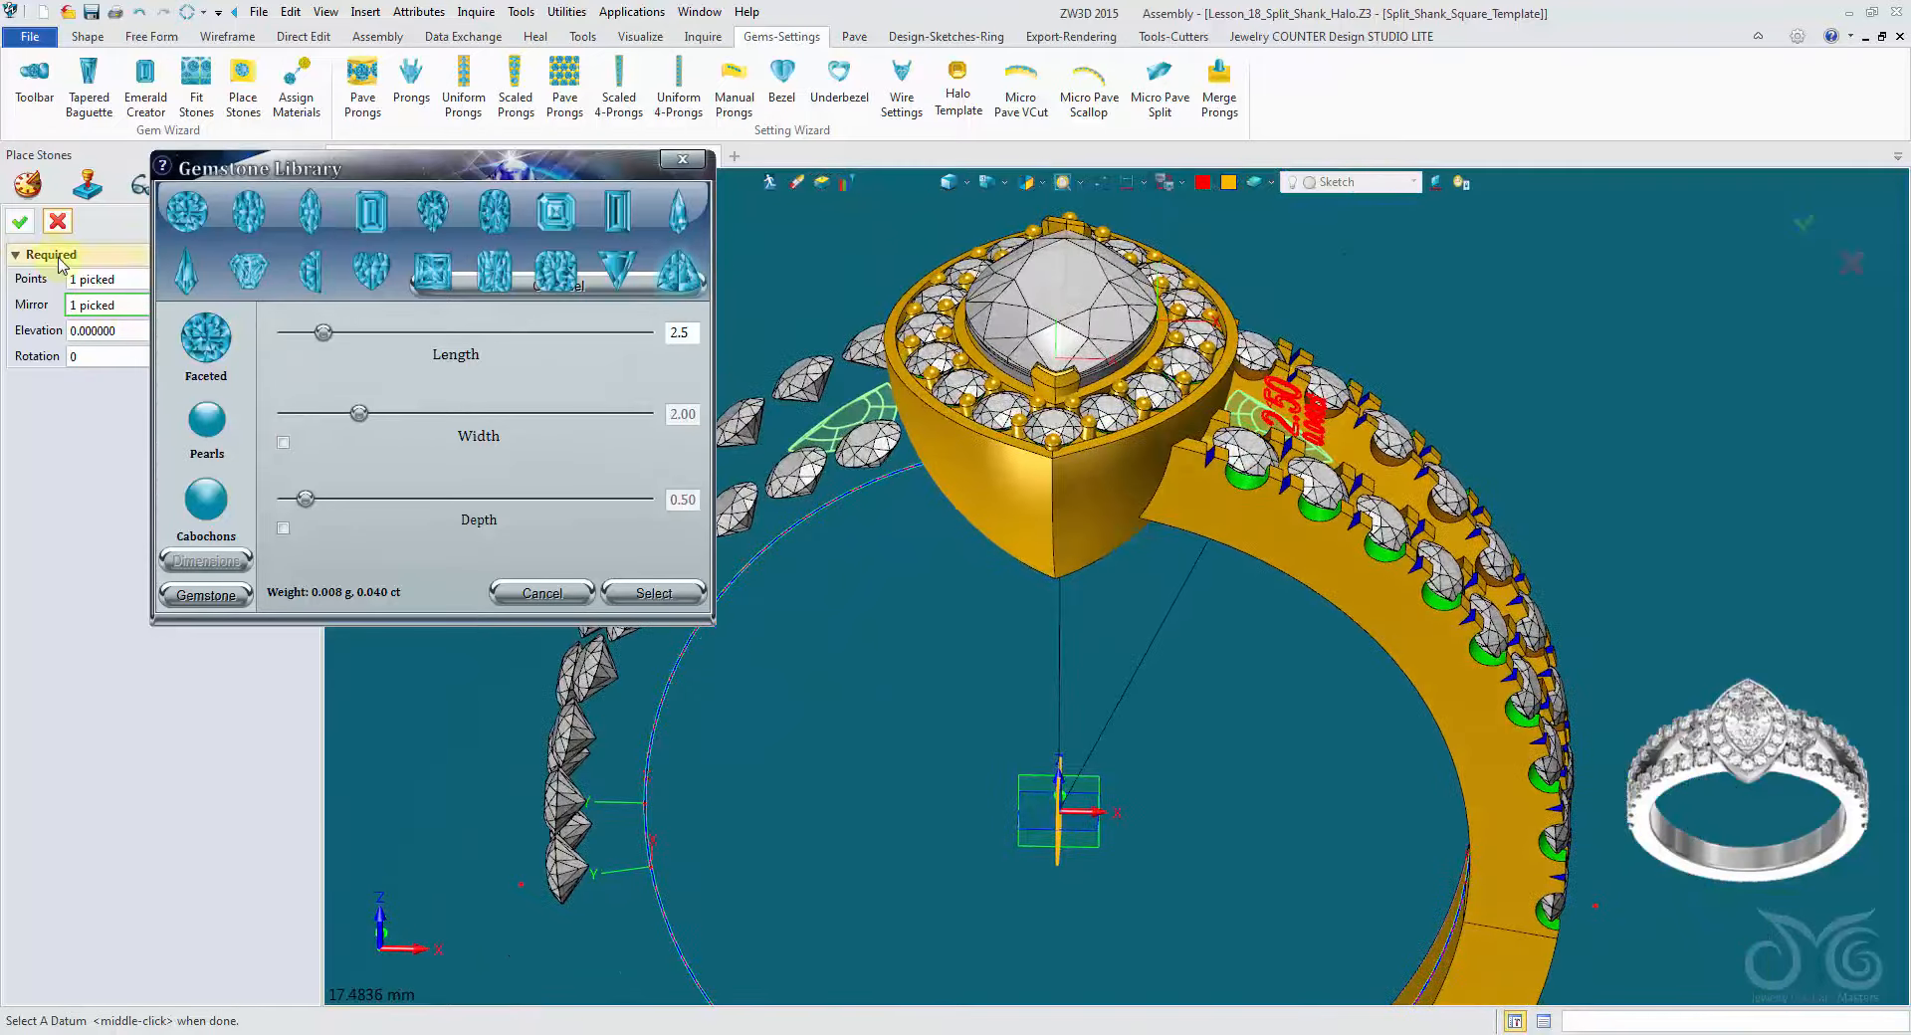
pyautogui.click(22, 223)
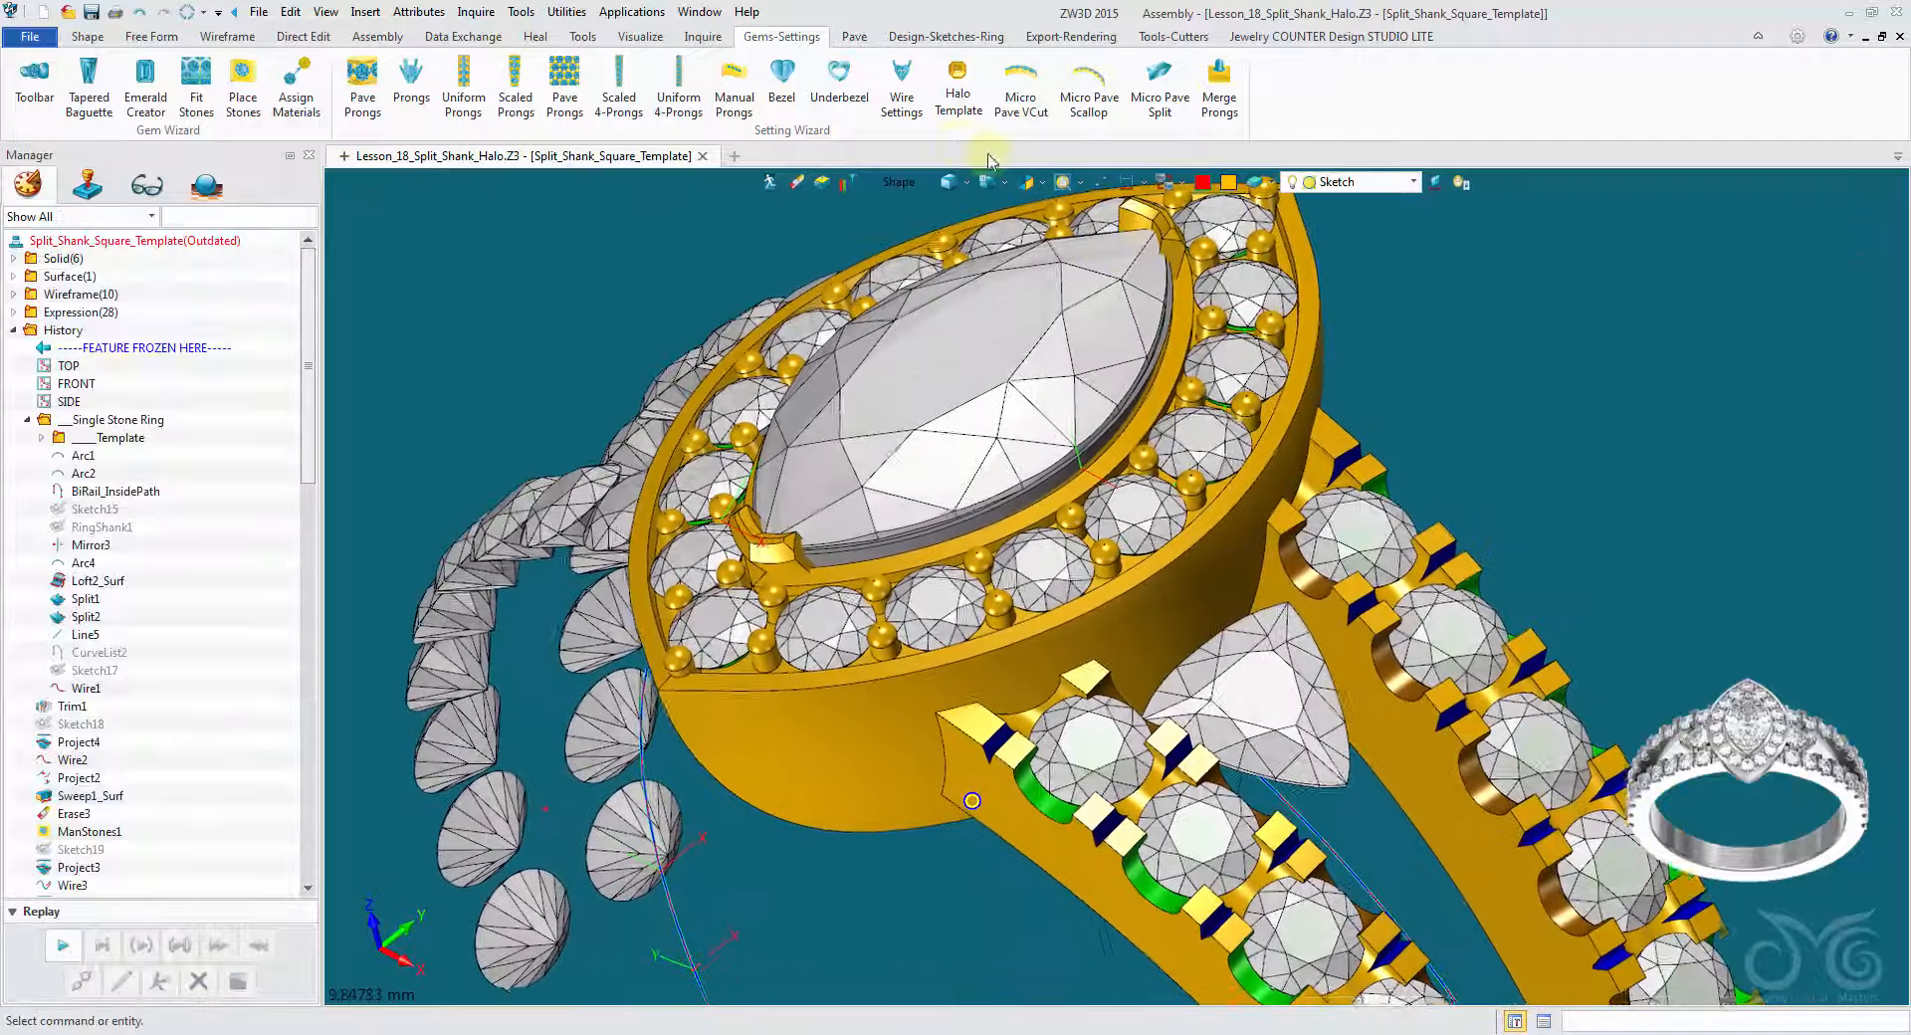
# Step: Put a triangular three-prong wire setting on the accent stone's top face, with gem length and gem width 3.00
pyautogui.click(902, 100)
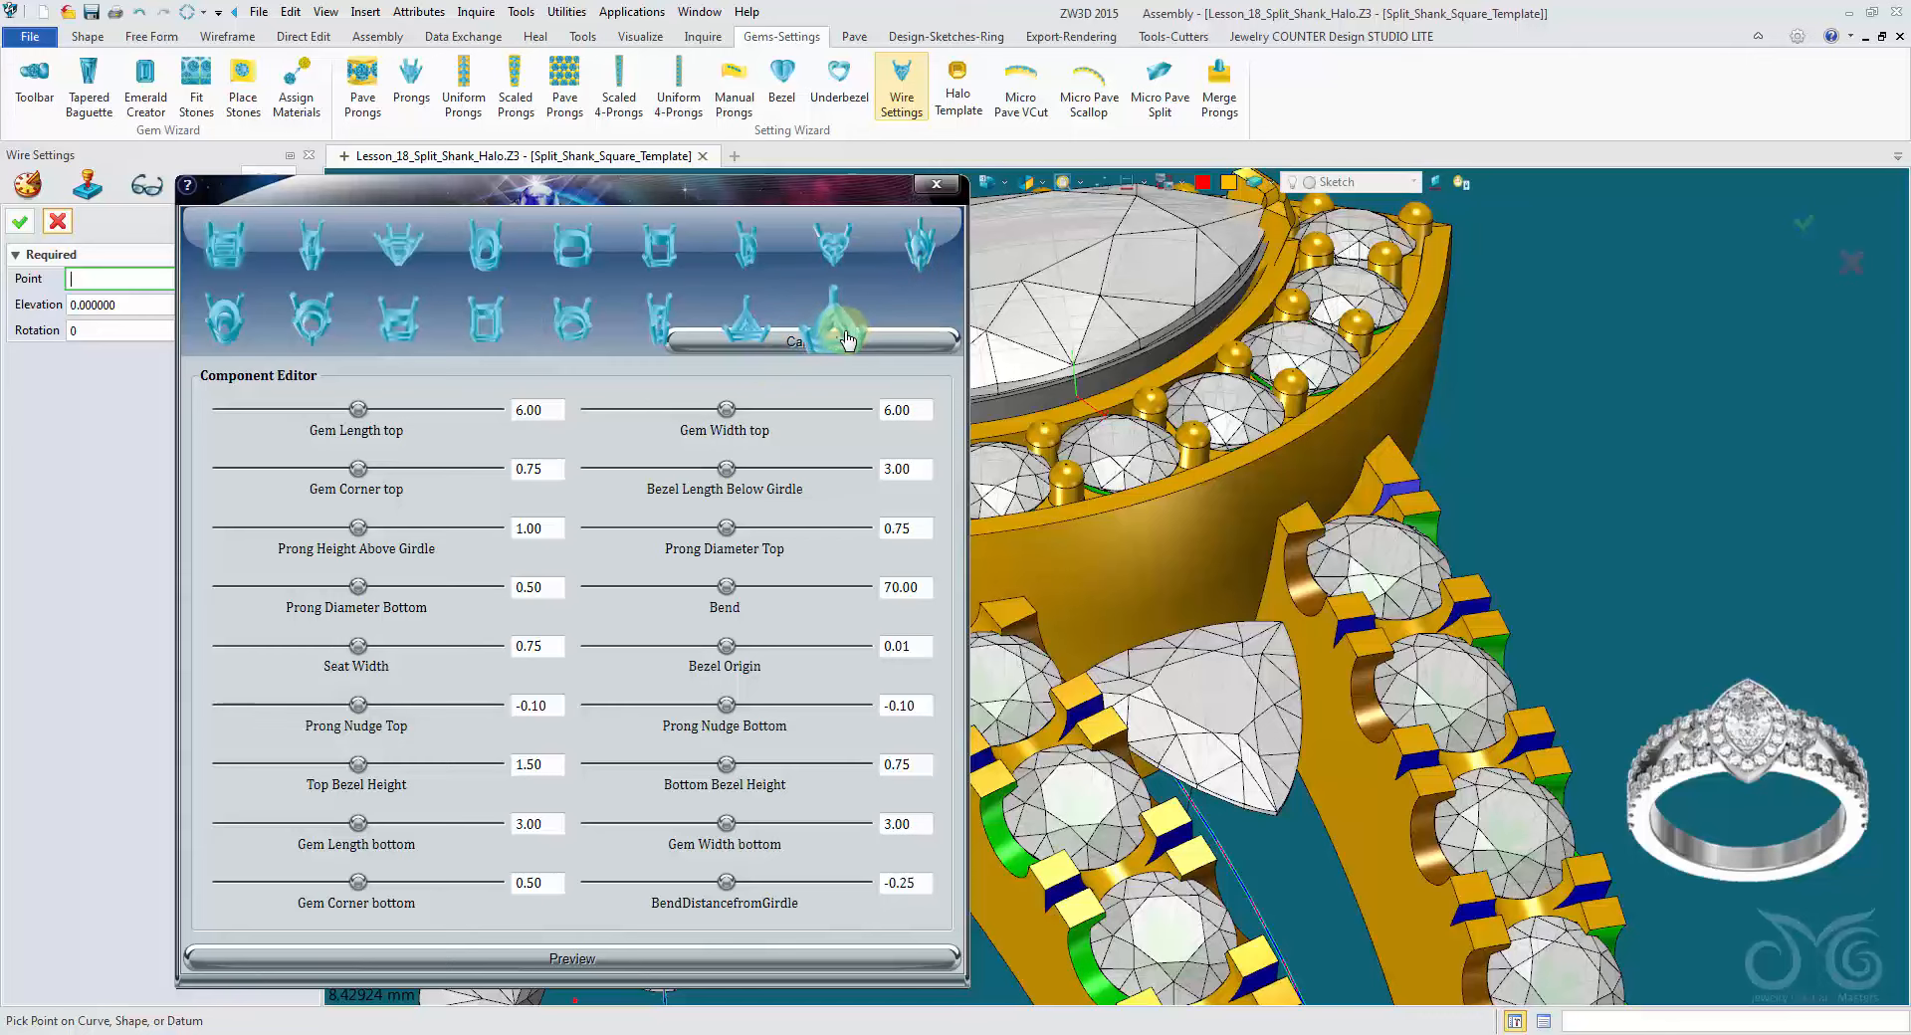
pyautogui.click(847, 340)
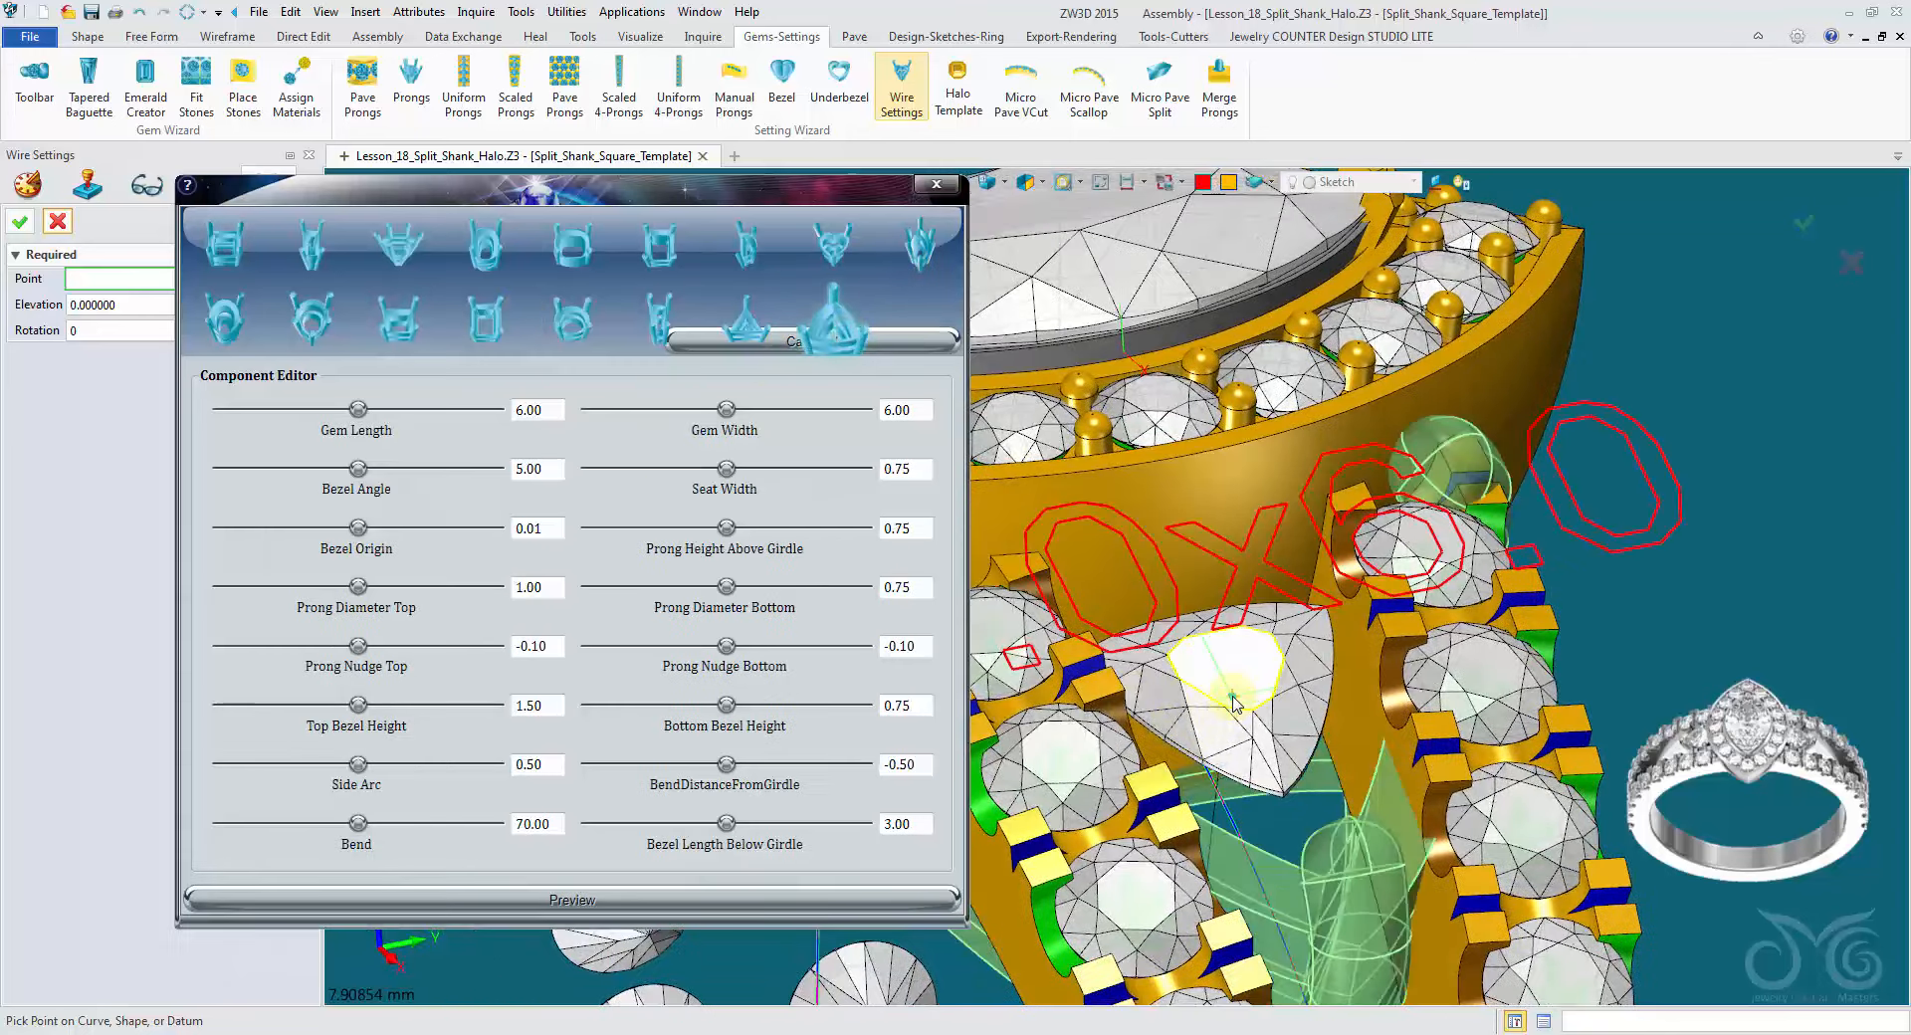
pyautogui.click(1234, 703)
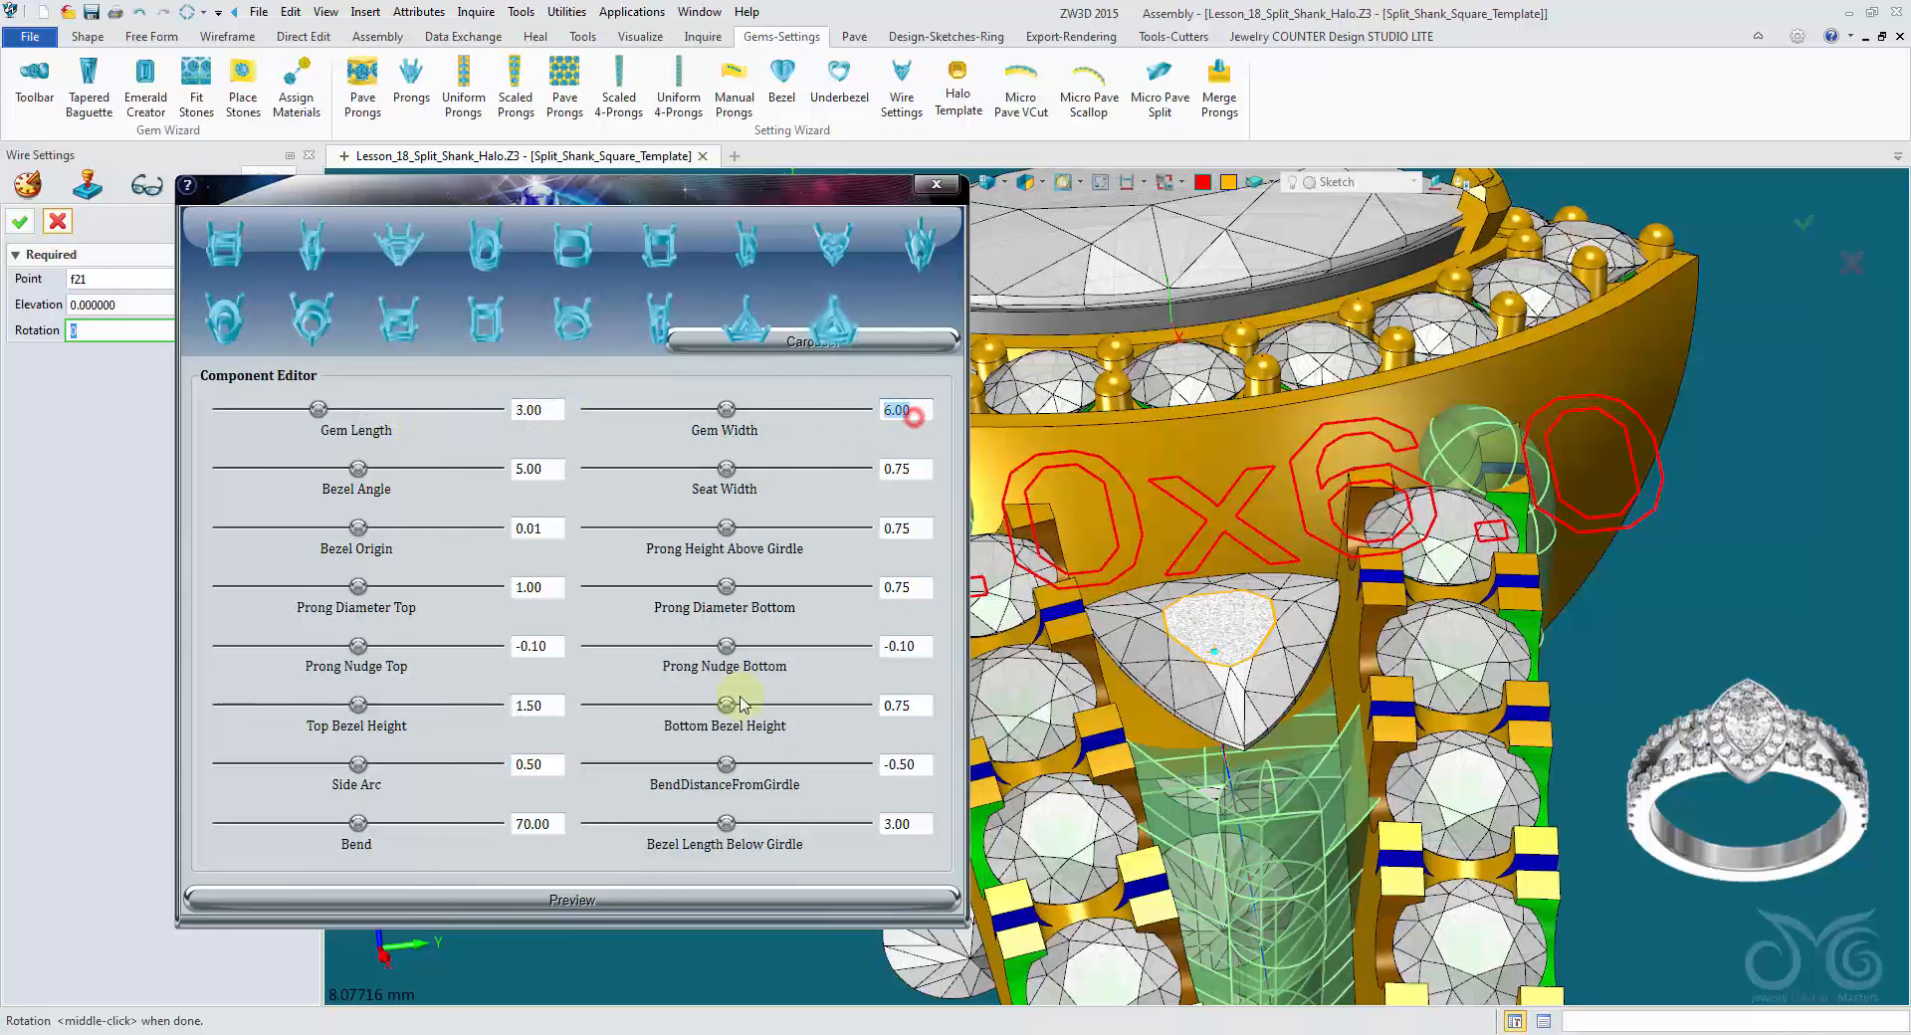
pyautogui.click(736, 893)
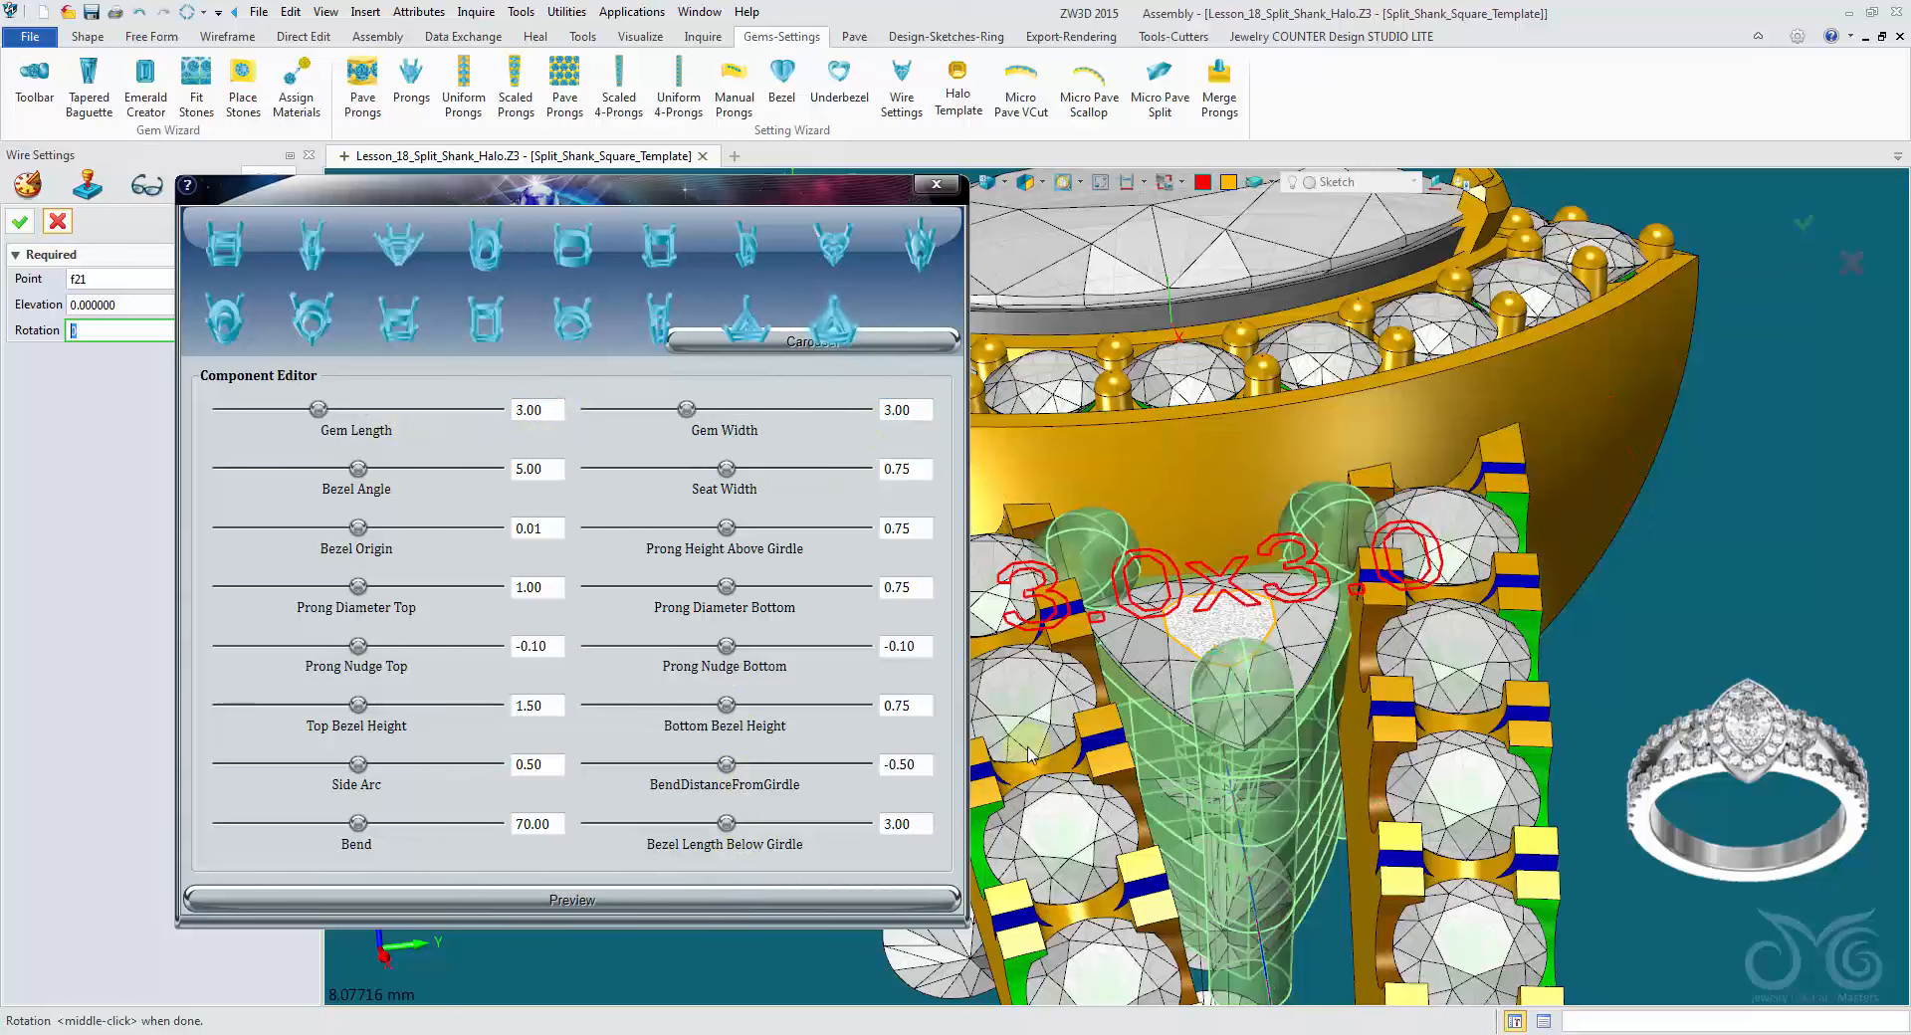
pyautogui.moveTo(1101, 652)
pyautogui.mouseDown(button='right')
pyautogui.moveTo(1116, 633)
pyautogui.moveTo(1222, 770)
pyautogui.moveTo(1258, 726)
pyautogui.moveTo(1357, 767)
pyautogui.moveTo(1364, 796)
pyautogui.moveTo(1379, 729)
pyautogui.mouseUp(button='right')
pyautogui.scroll(3, 1258, 725)
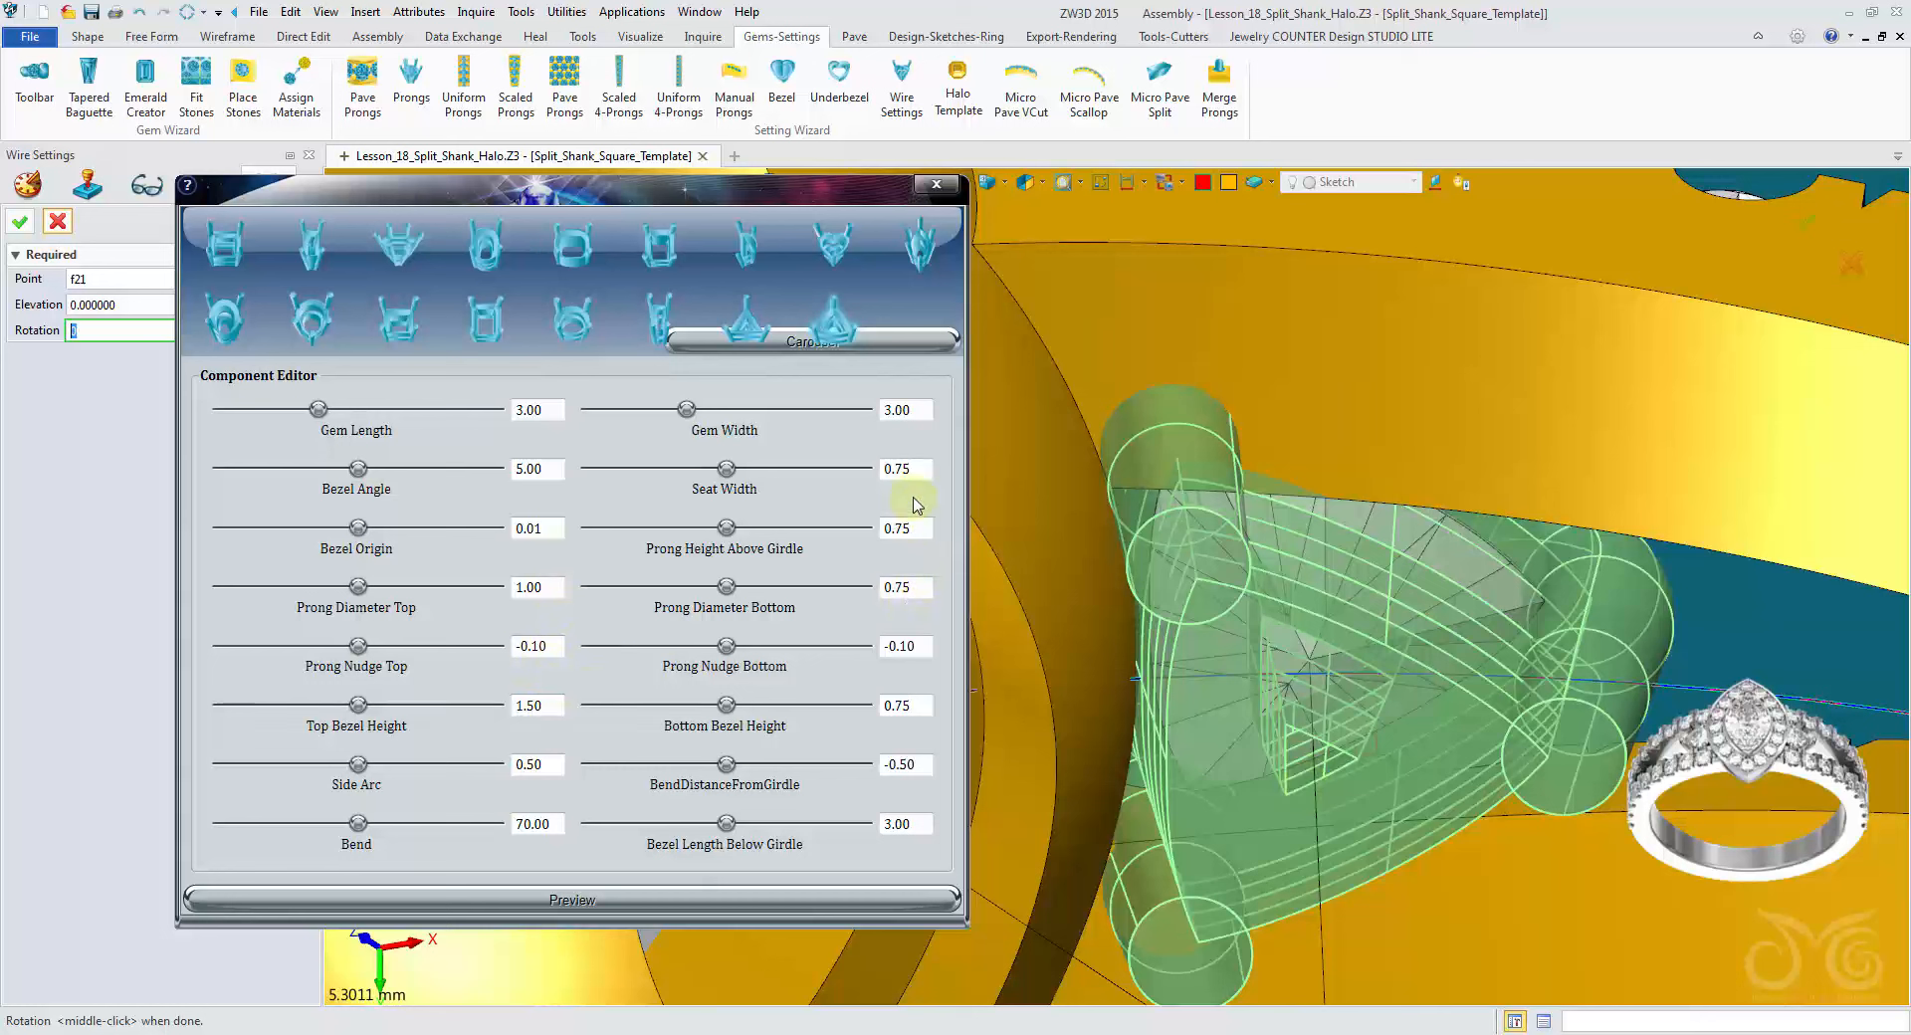
# Step: Reduce the wire setting's seat width to 0.25 and set its gem length and gem width to 2.50
pyautogui.click(783, 901)
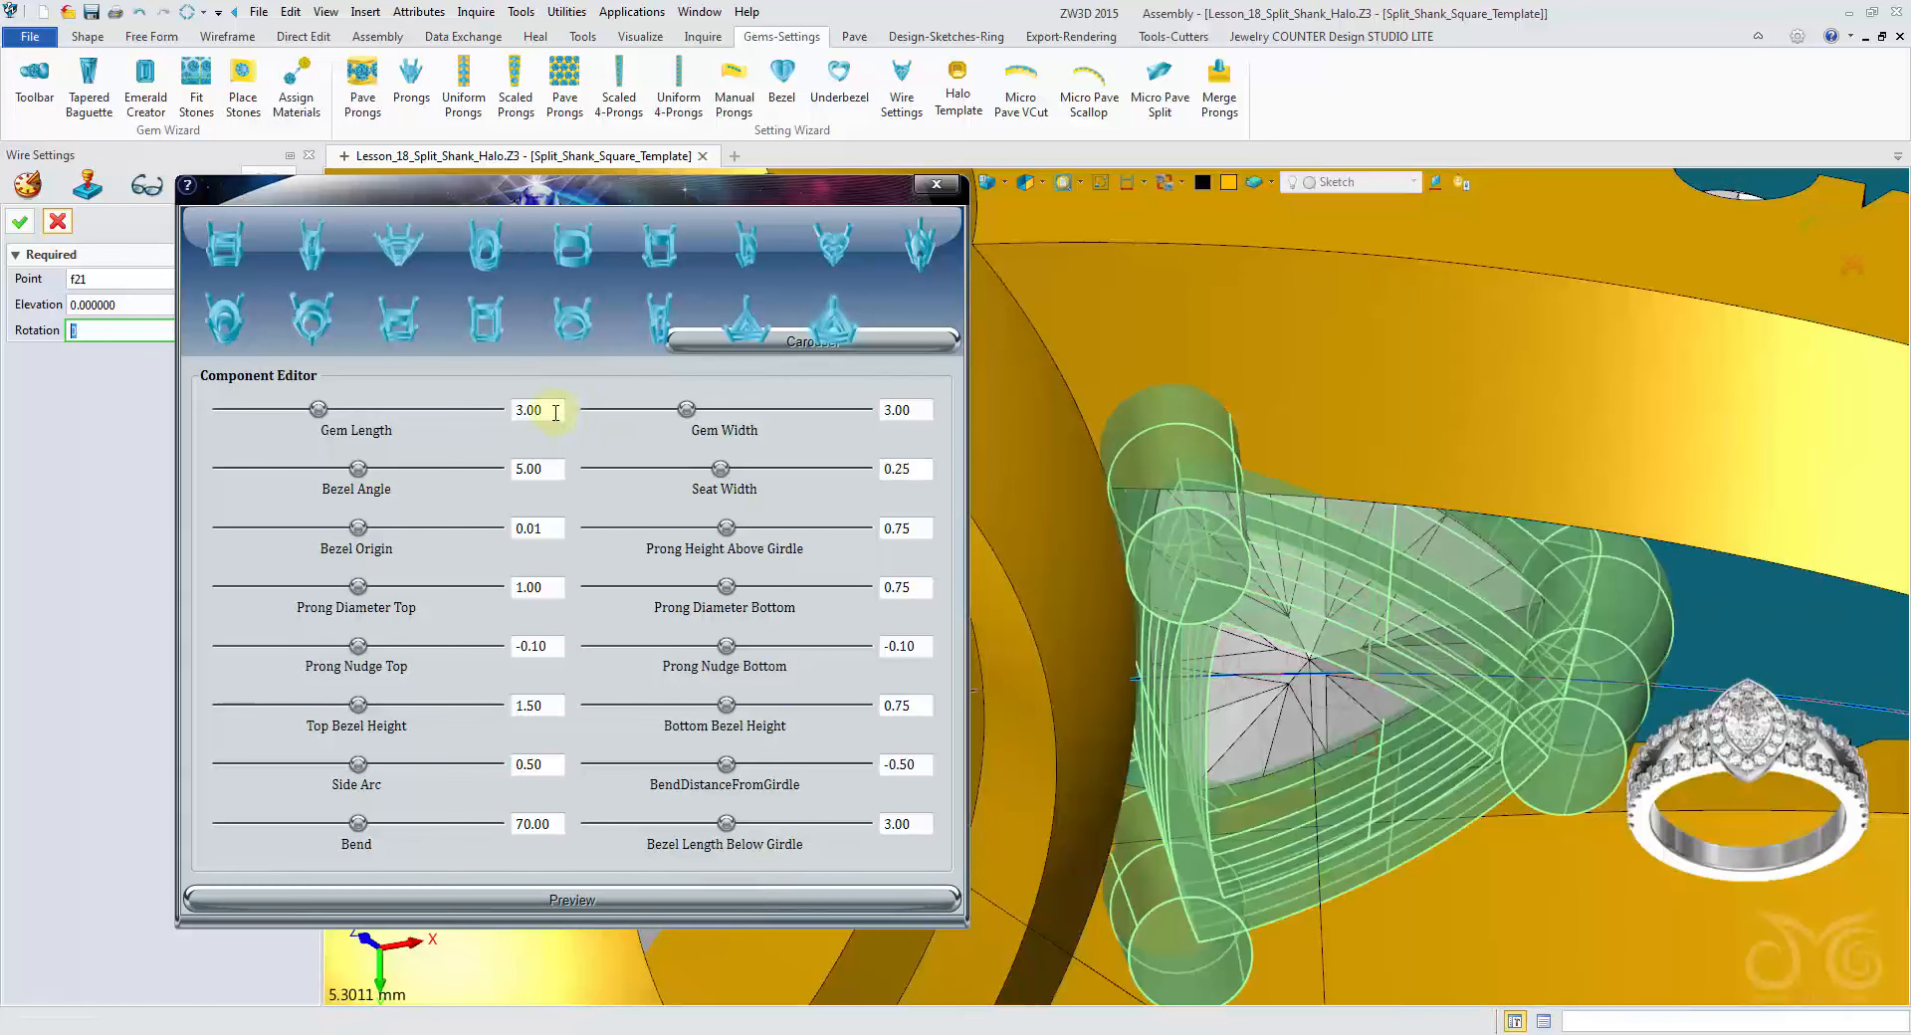
pyautogui.doubleClick(553, 411)
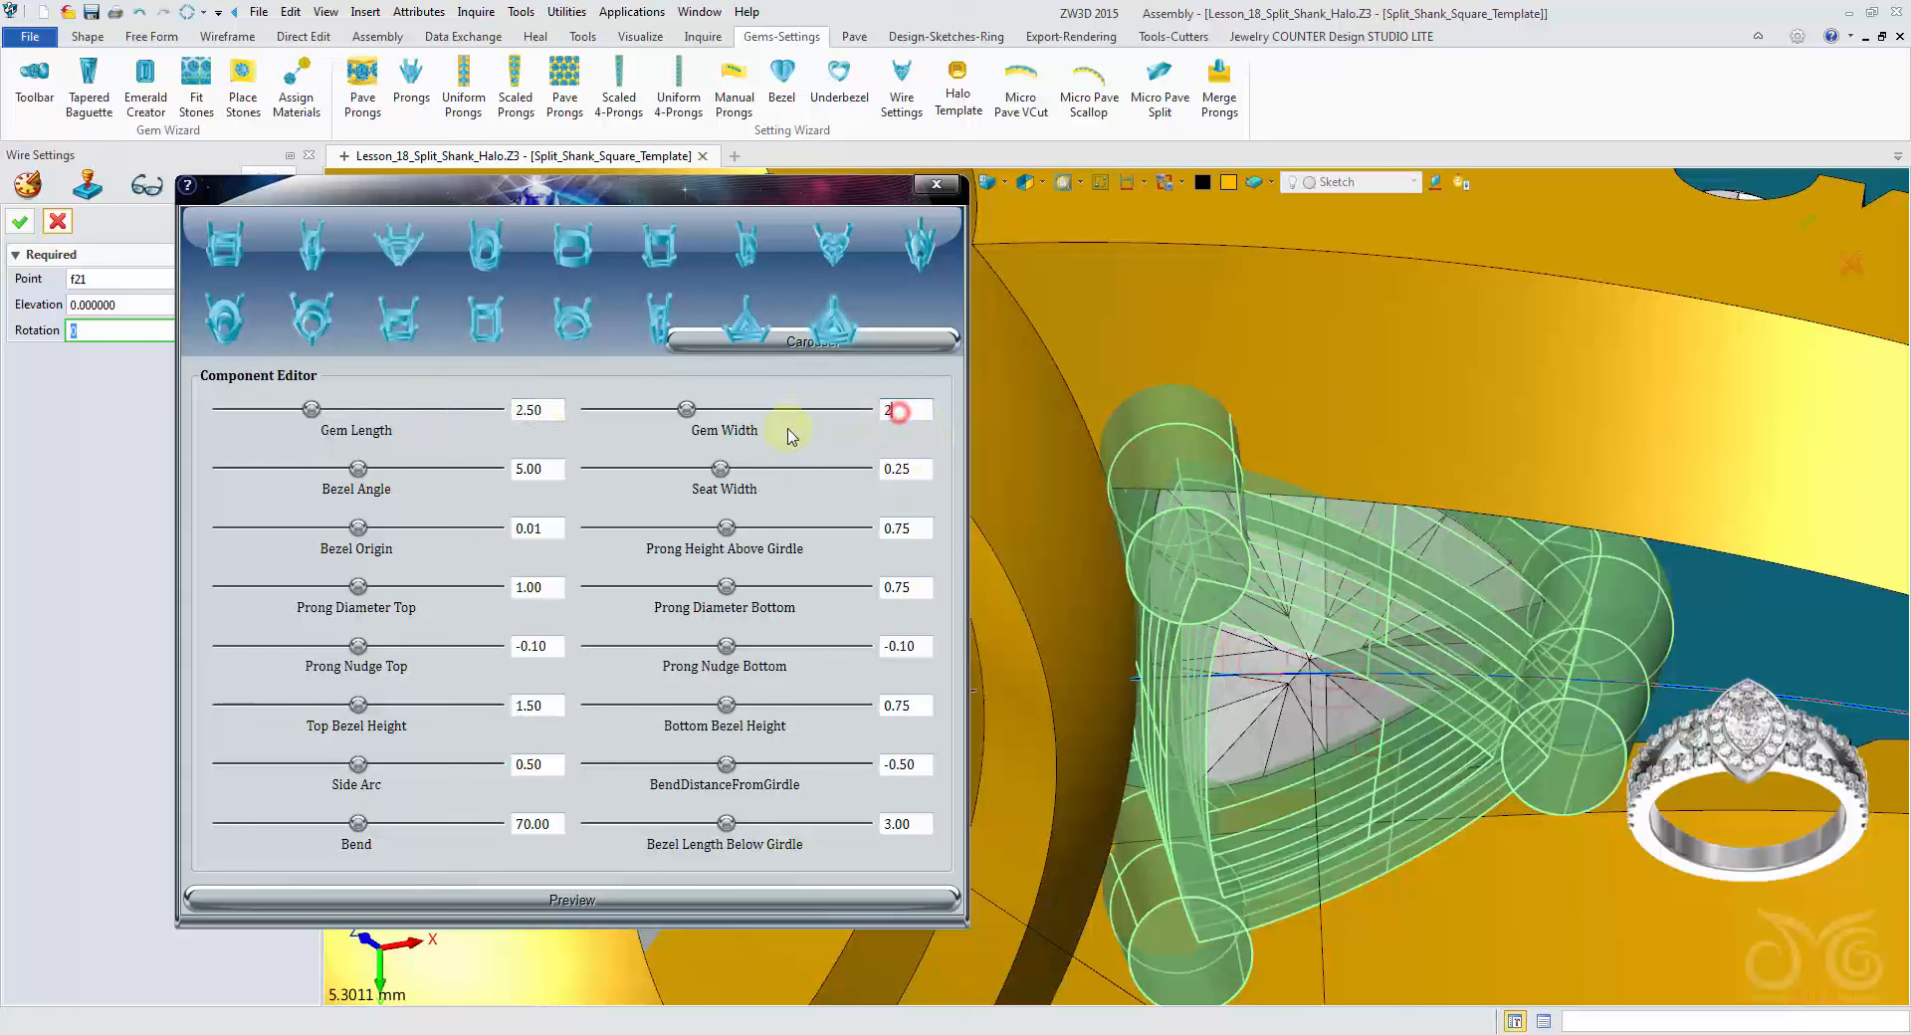
pyautogui.click(796, 895)
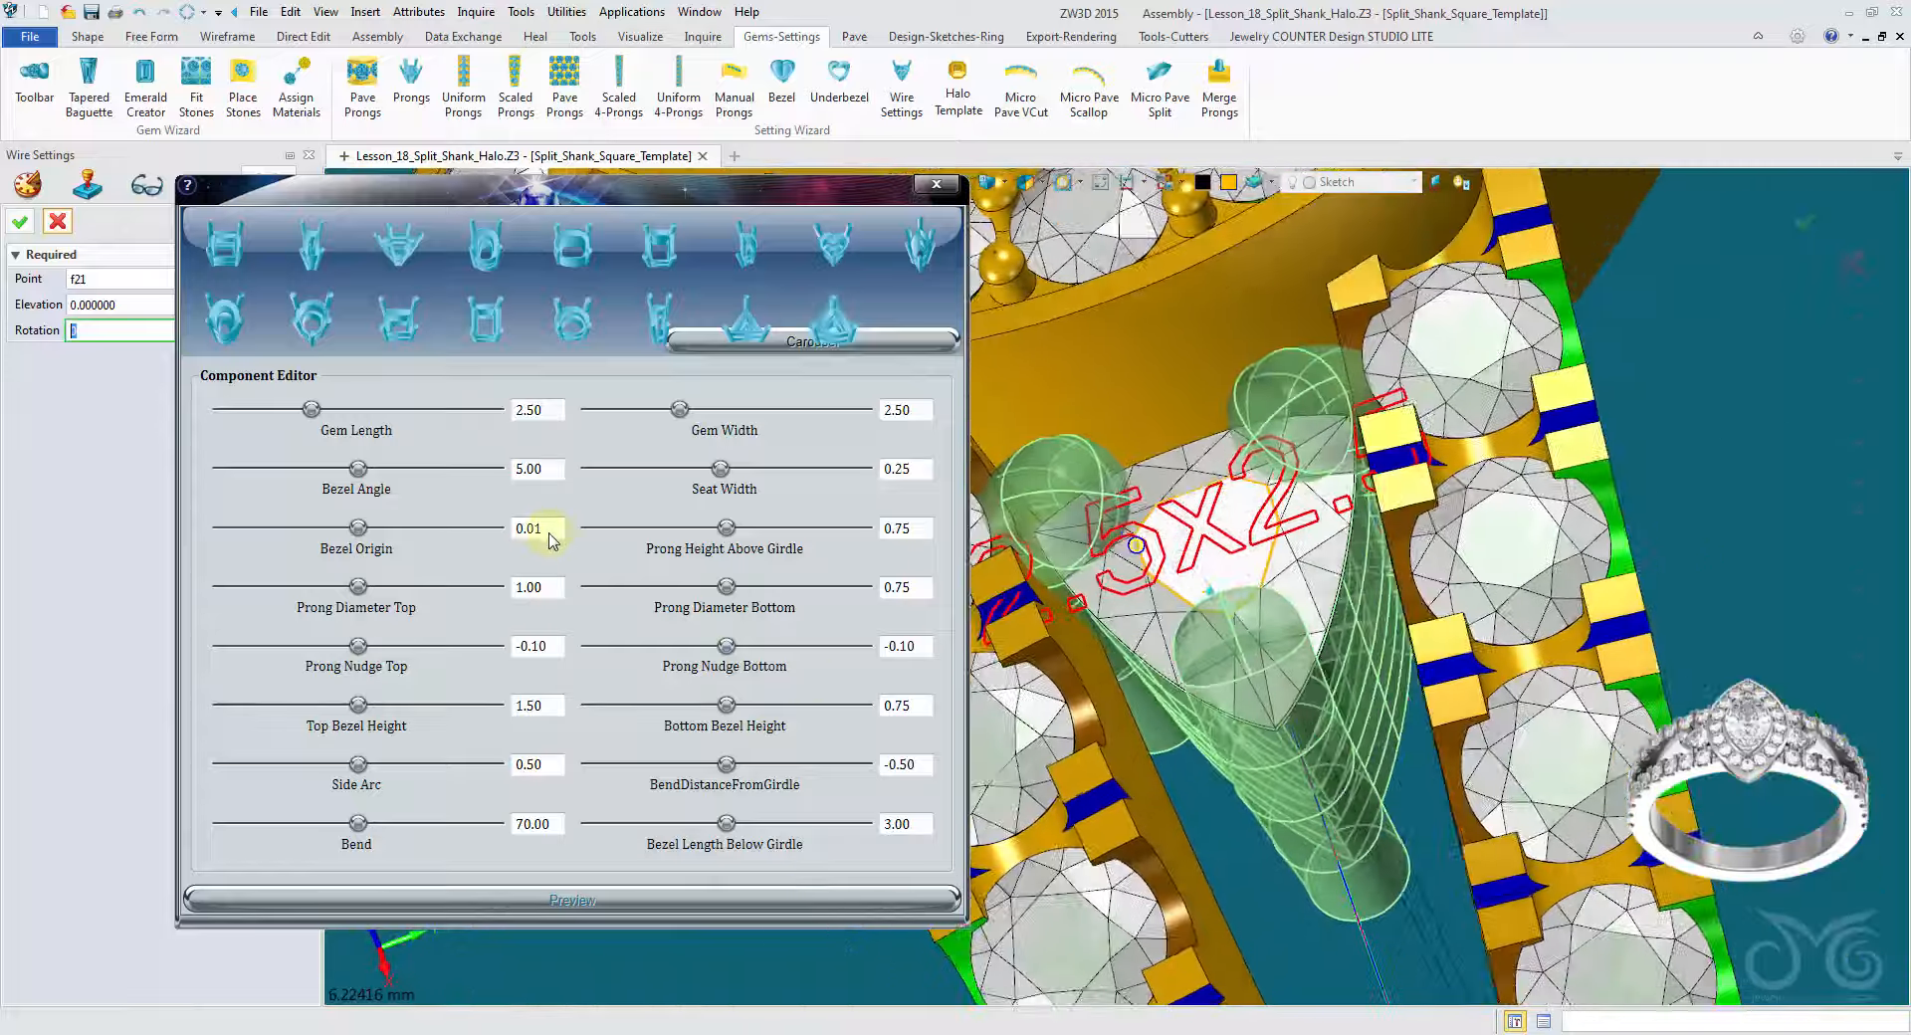
# Step: Set both prong diameters to 0.50, prong height above girdle to 0.25 and bend to 30, and create the wire setting
pyautogui.doubleClick(558, 588)
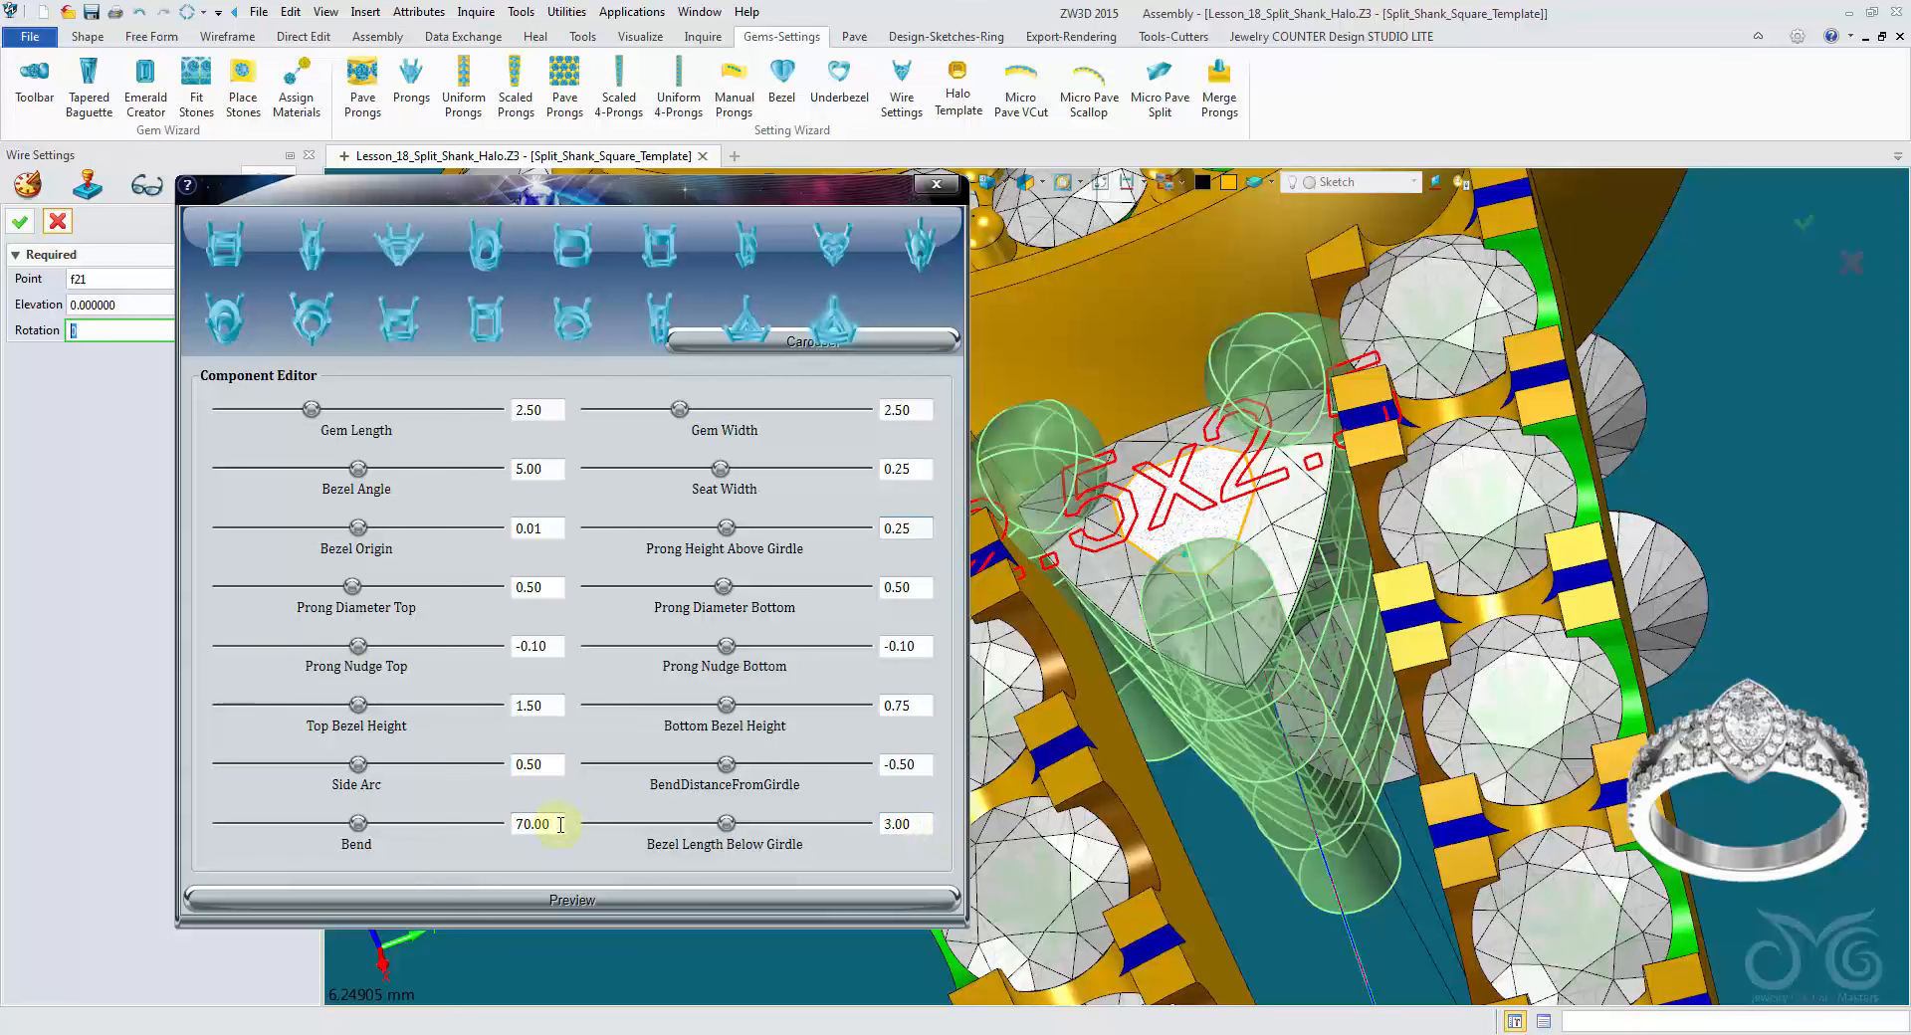
pyautogui.click(574, 901)
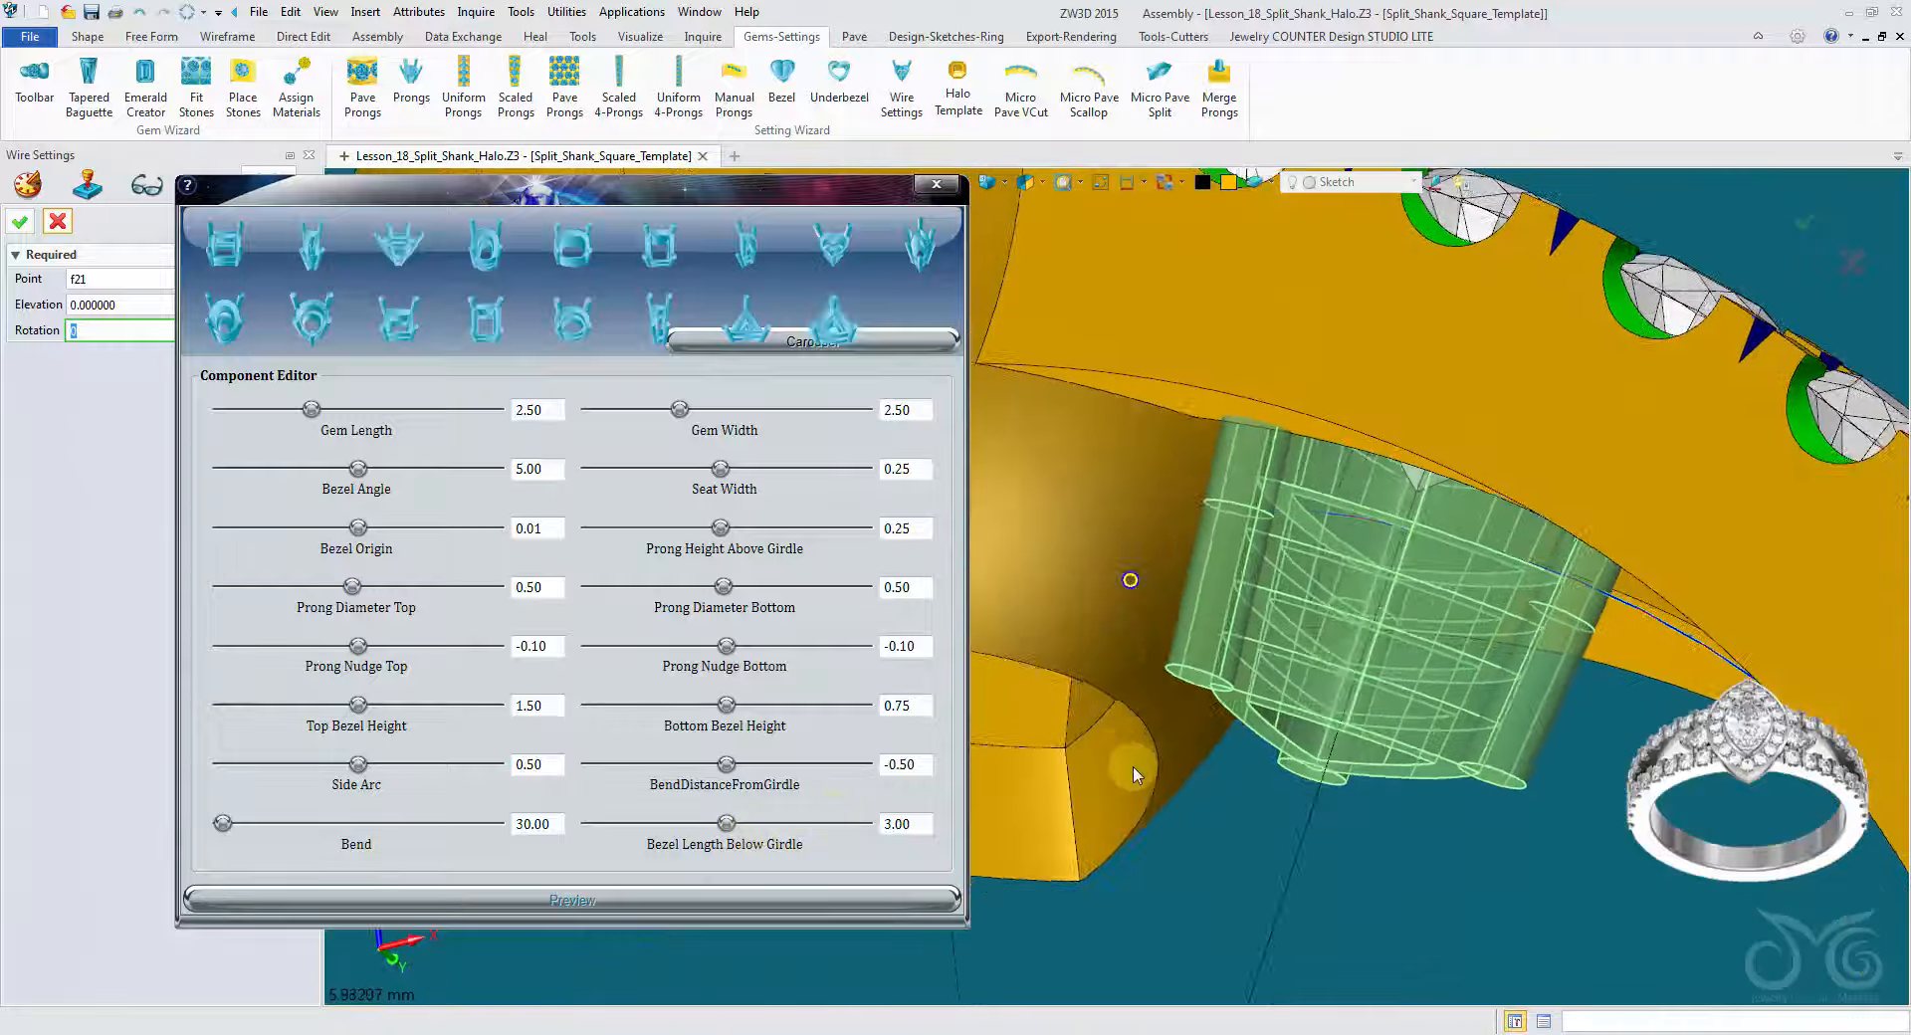
pyautogui.click(20, 221)
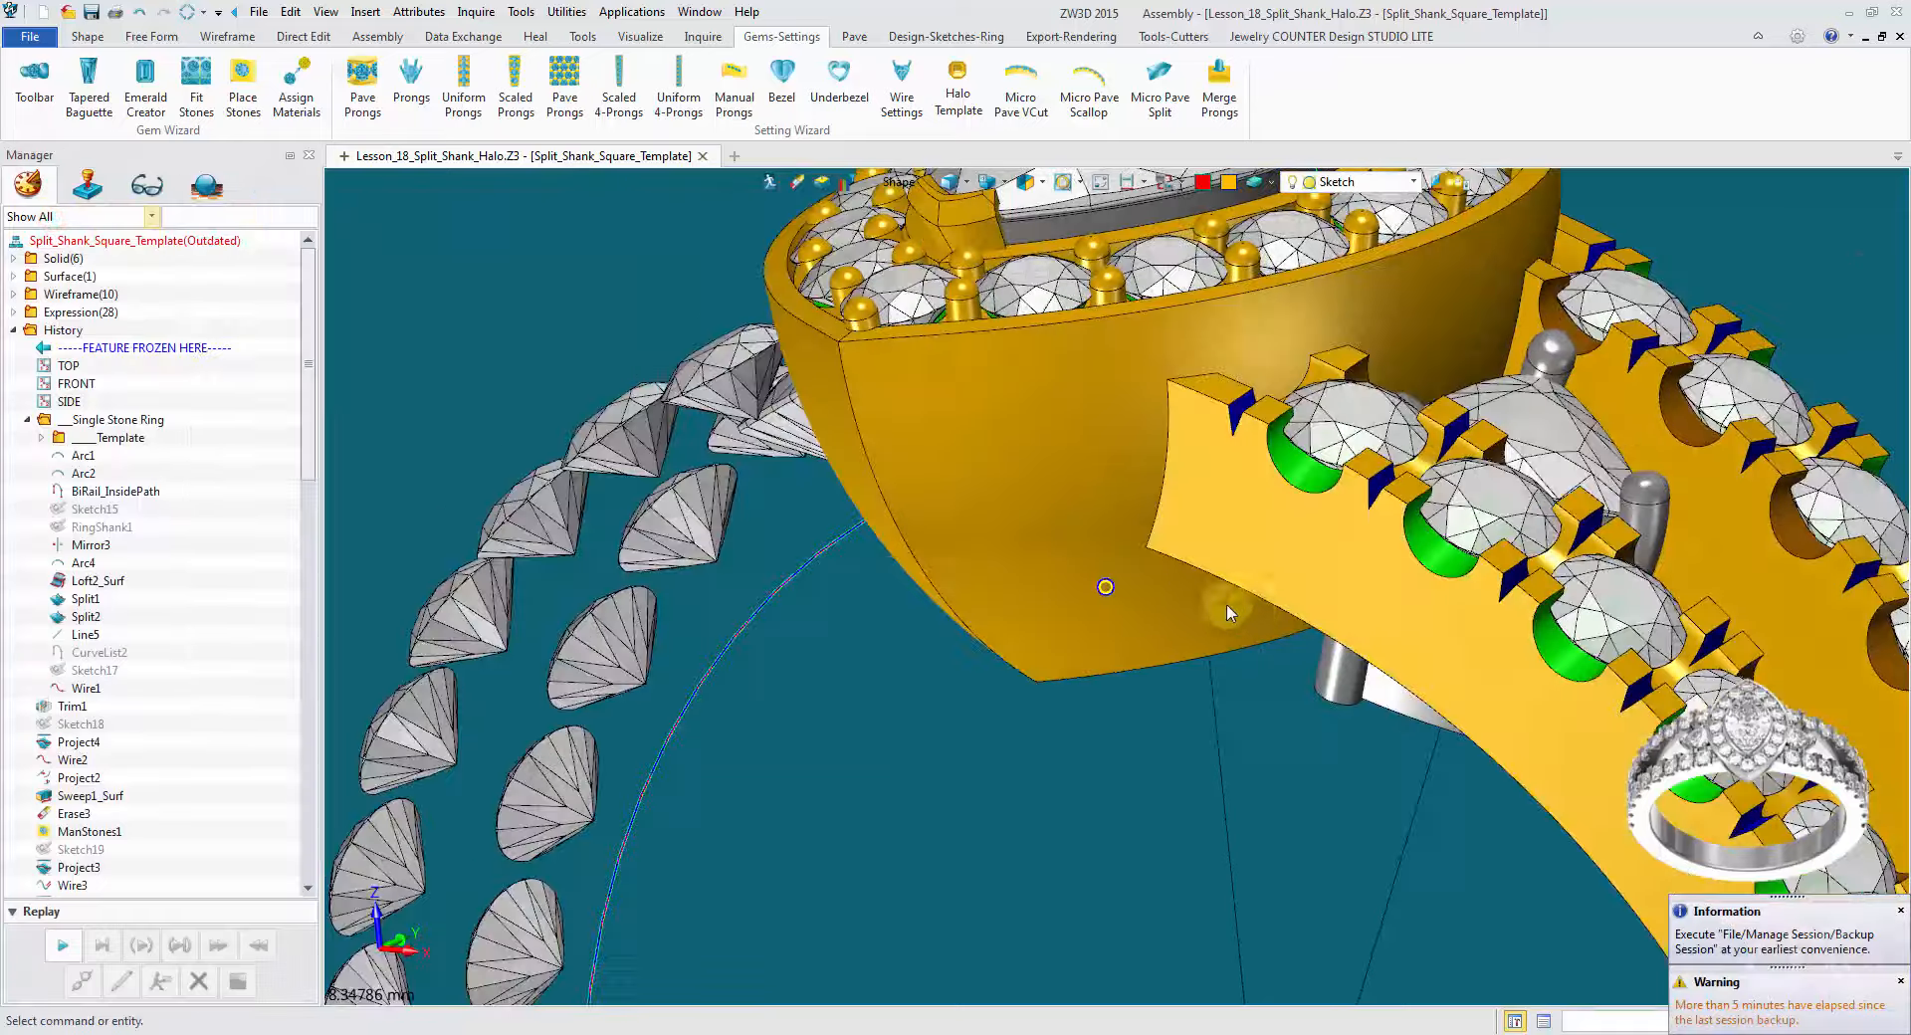
# Step: Show the dimensions of the two-line sketch that positions the accent stone's datum
pyautogui.moveTo(1230, 614)
pyautogui.mouseDown(button='right')
pyautogui.moveTo(1109, 890)
pyautogui.moveTo(980, 841)
pyautogui.moveTo(1459, 339)
pyautogui.moveTo(1313, 579)
pyautogui.moveTo(1215, 947)
pyautogui.moveTo(1196, 648)
pyautogui.moveTo(1115, 278)
pyautogui.moveTo(1125, 216)
pyautogui.moveTo(1100, 199)
pyautogui.mouseUp(button='right')
pyautogui.scroll(-7, 120, 745)
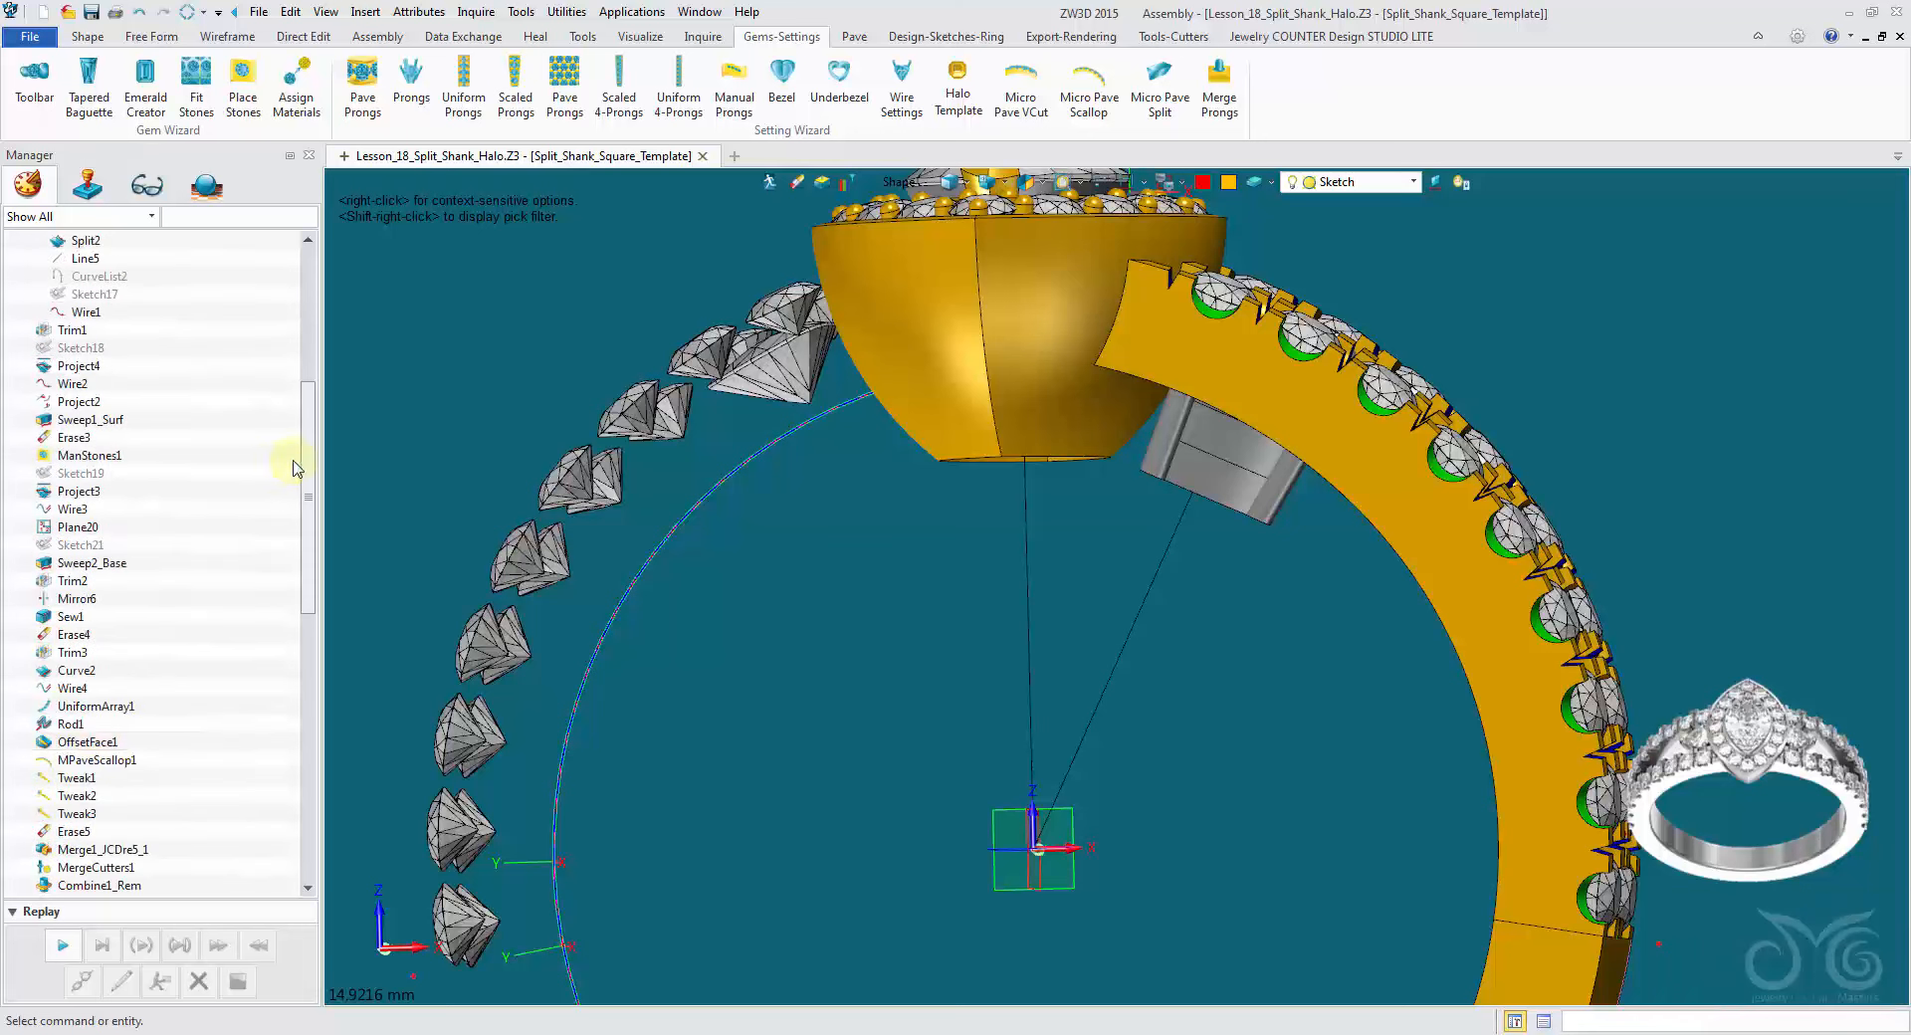
pyautogui.moveTo(301, 475); pyautogui.dragTo(285, 797)
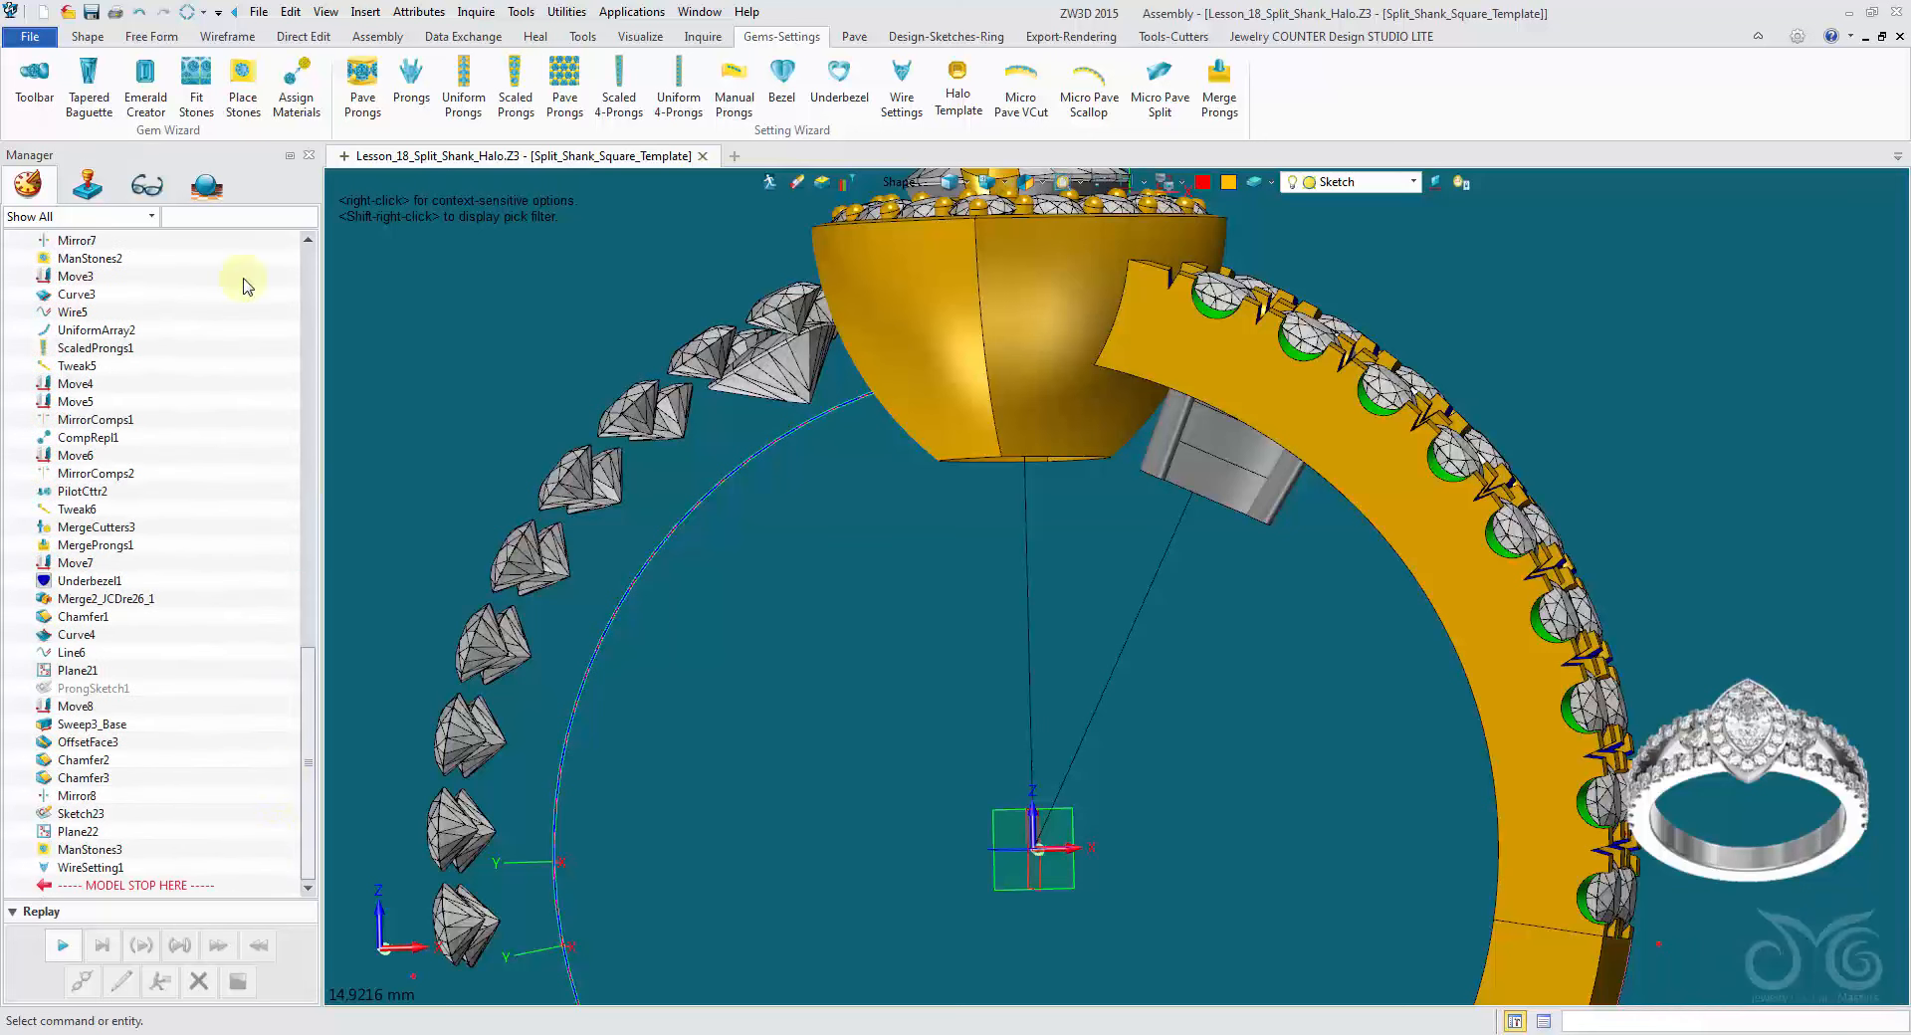
pyautogui.rightClick(84, 821)
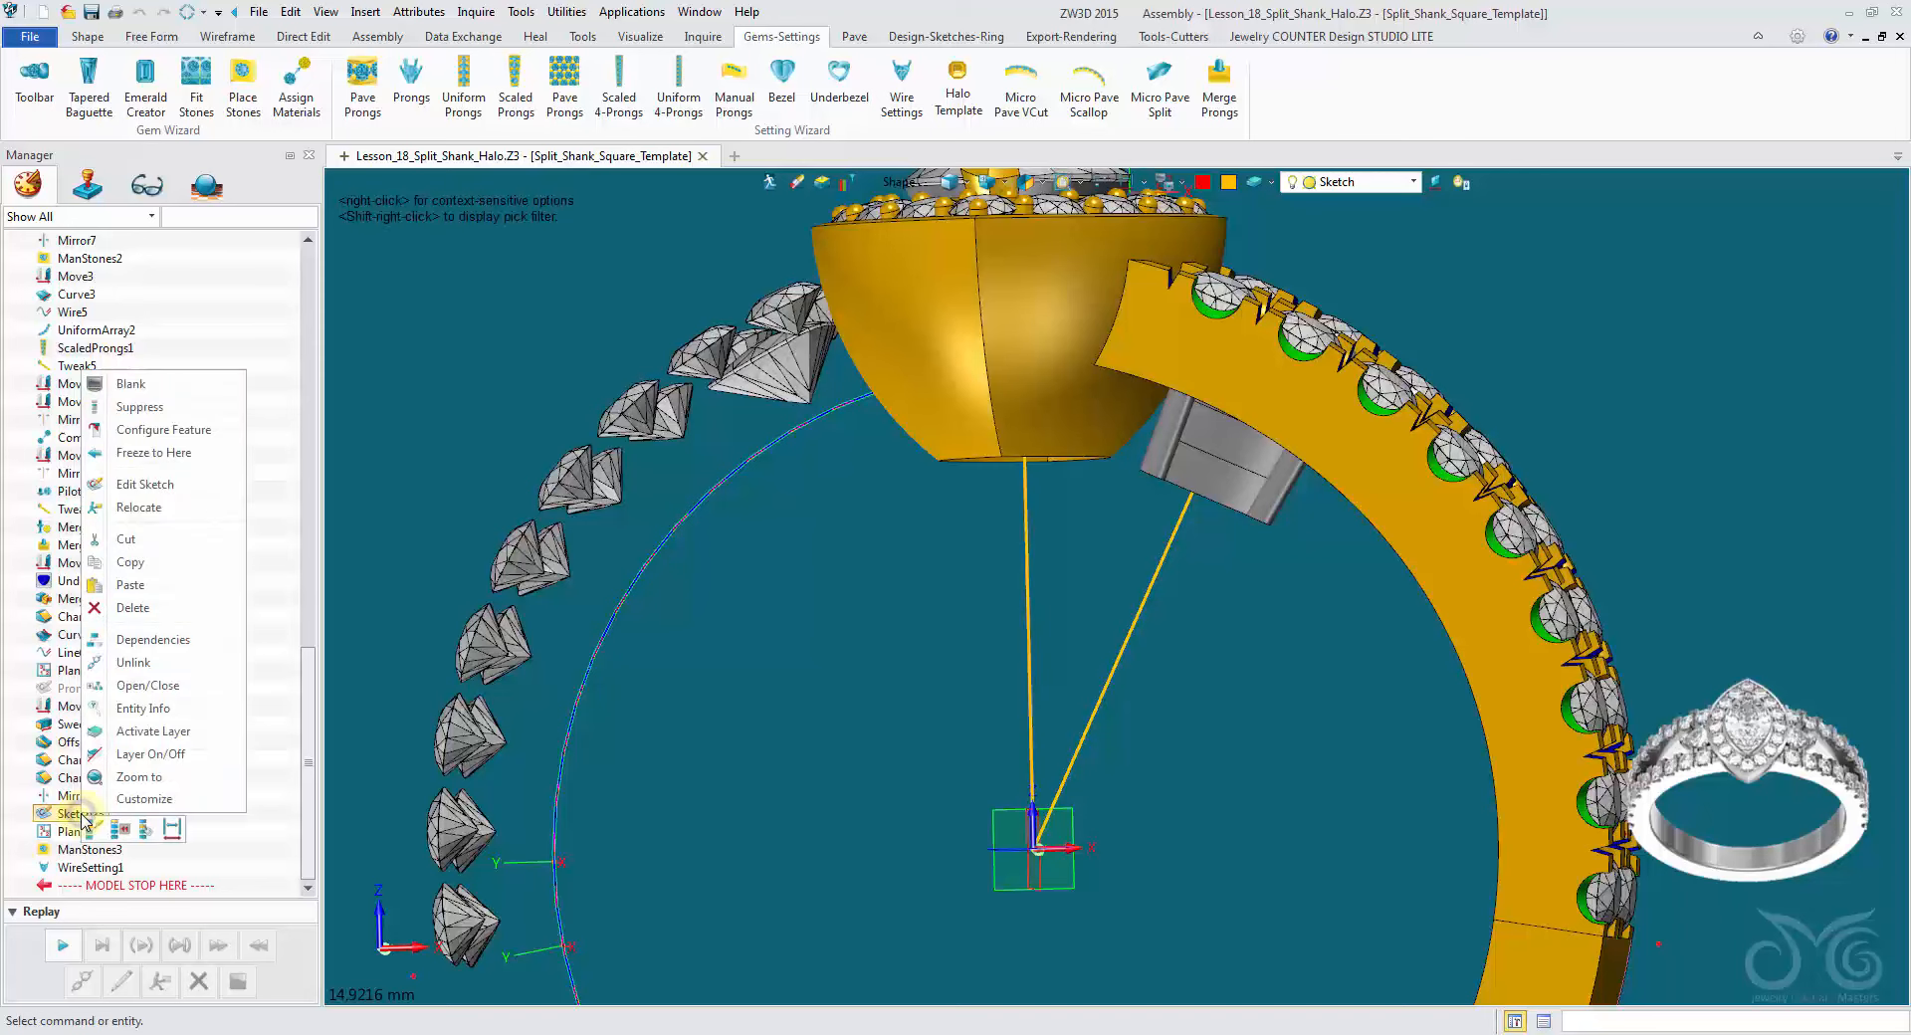
pyautogui.click(168, 832)
pyautogui.moveTo(1425, 488)
pyautogui.mouseDown(button='right')
pyautogui.moveTo(1375, 550)
pyautogui.moveTo(1261, 609)
pyautogui.mouseUp(button='right')
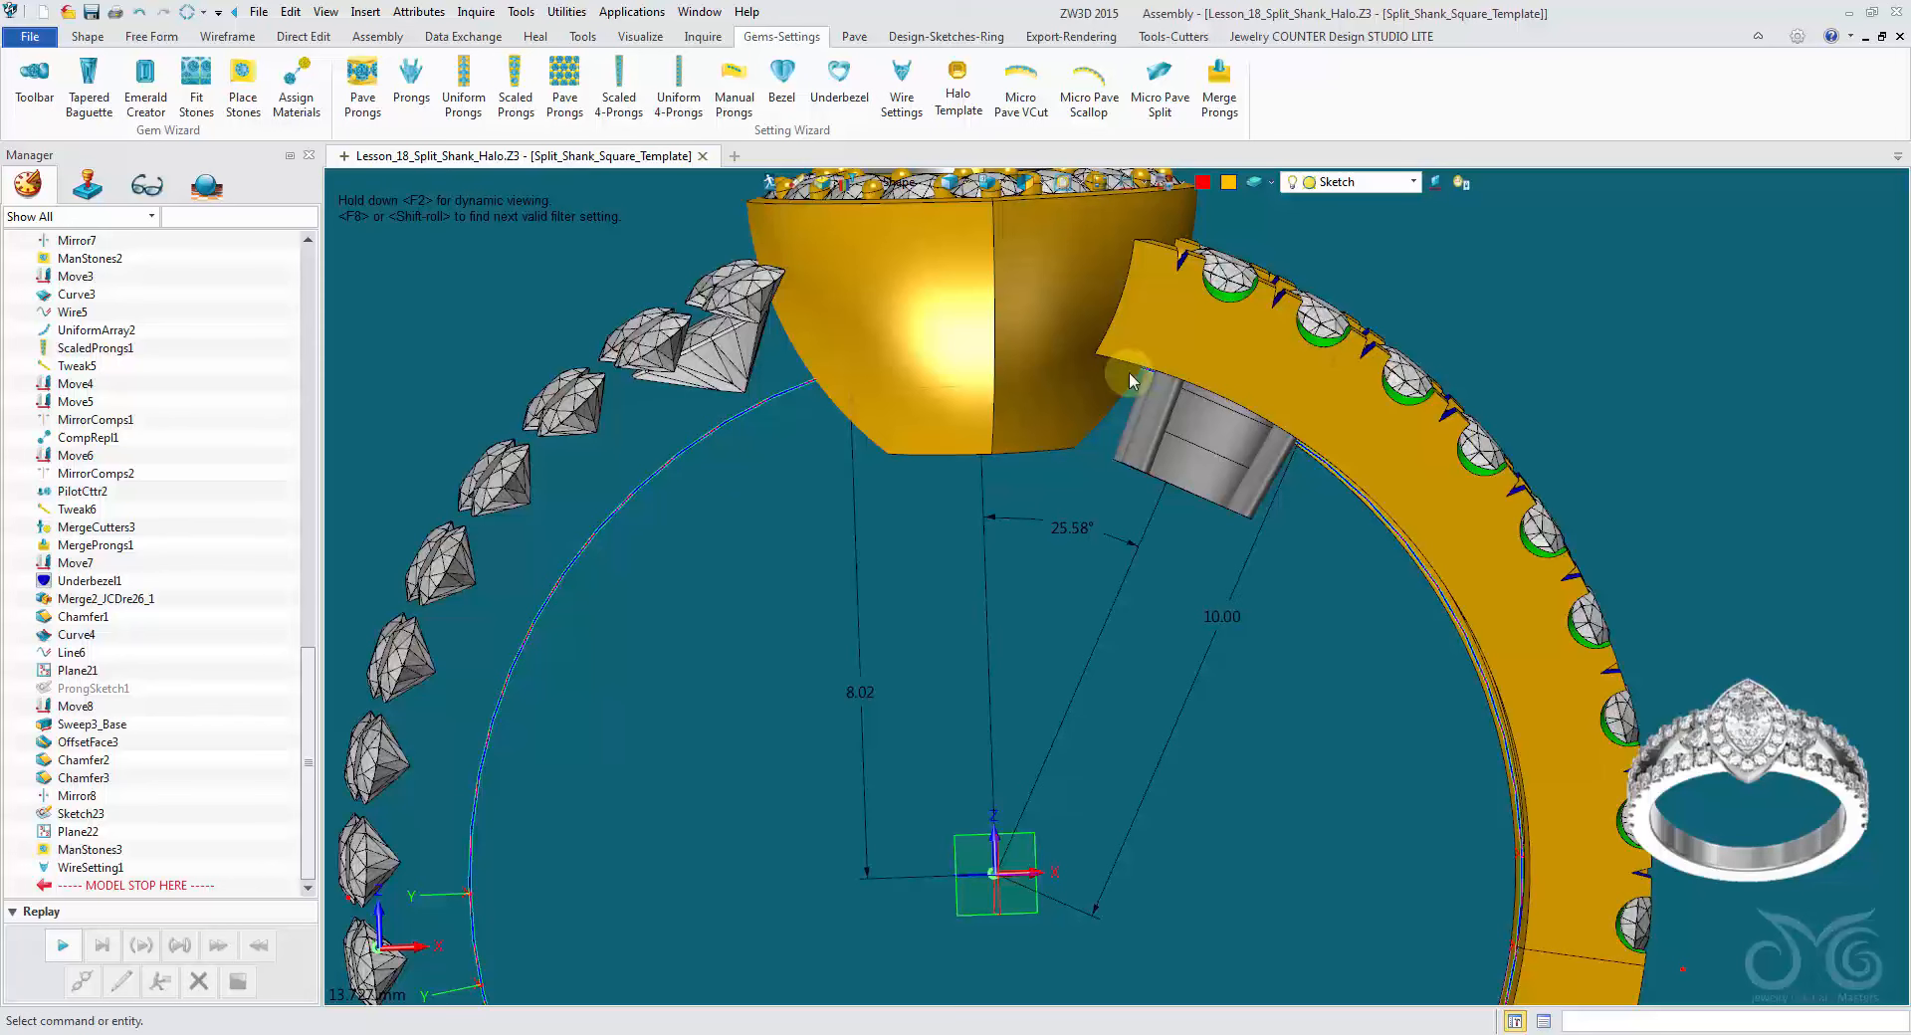
# Step: Restrict picking to dimensions and set the slanted line's length to 11 mm
pyautogui.write('s4')
pyautogui.click(889, 182)
pyautogui.click(955, 285)
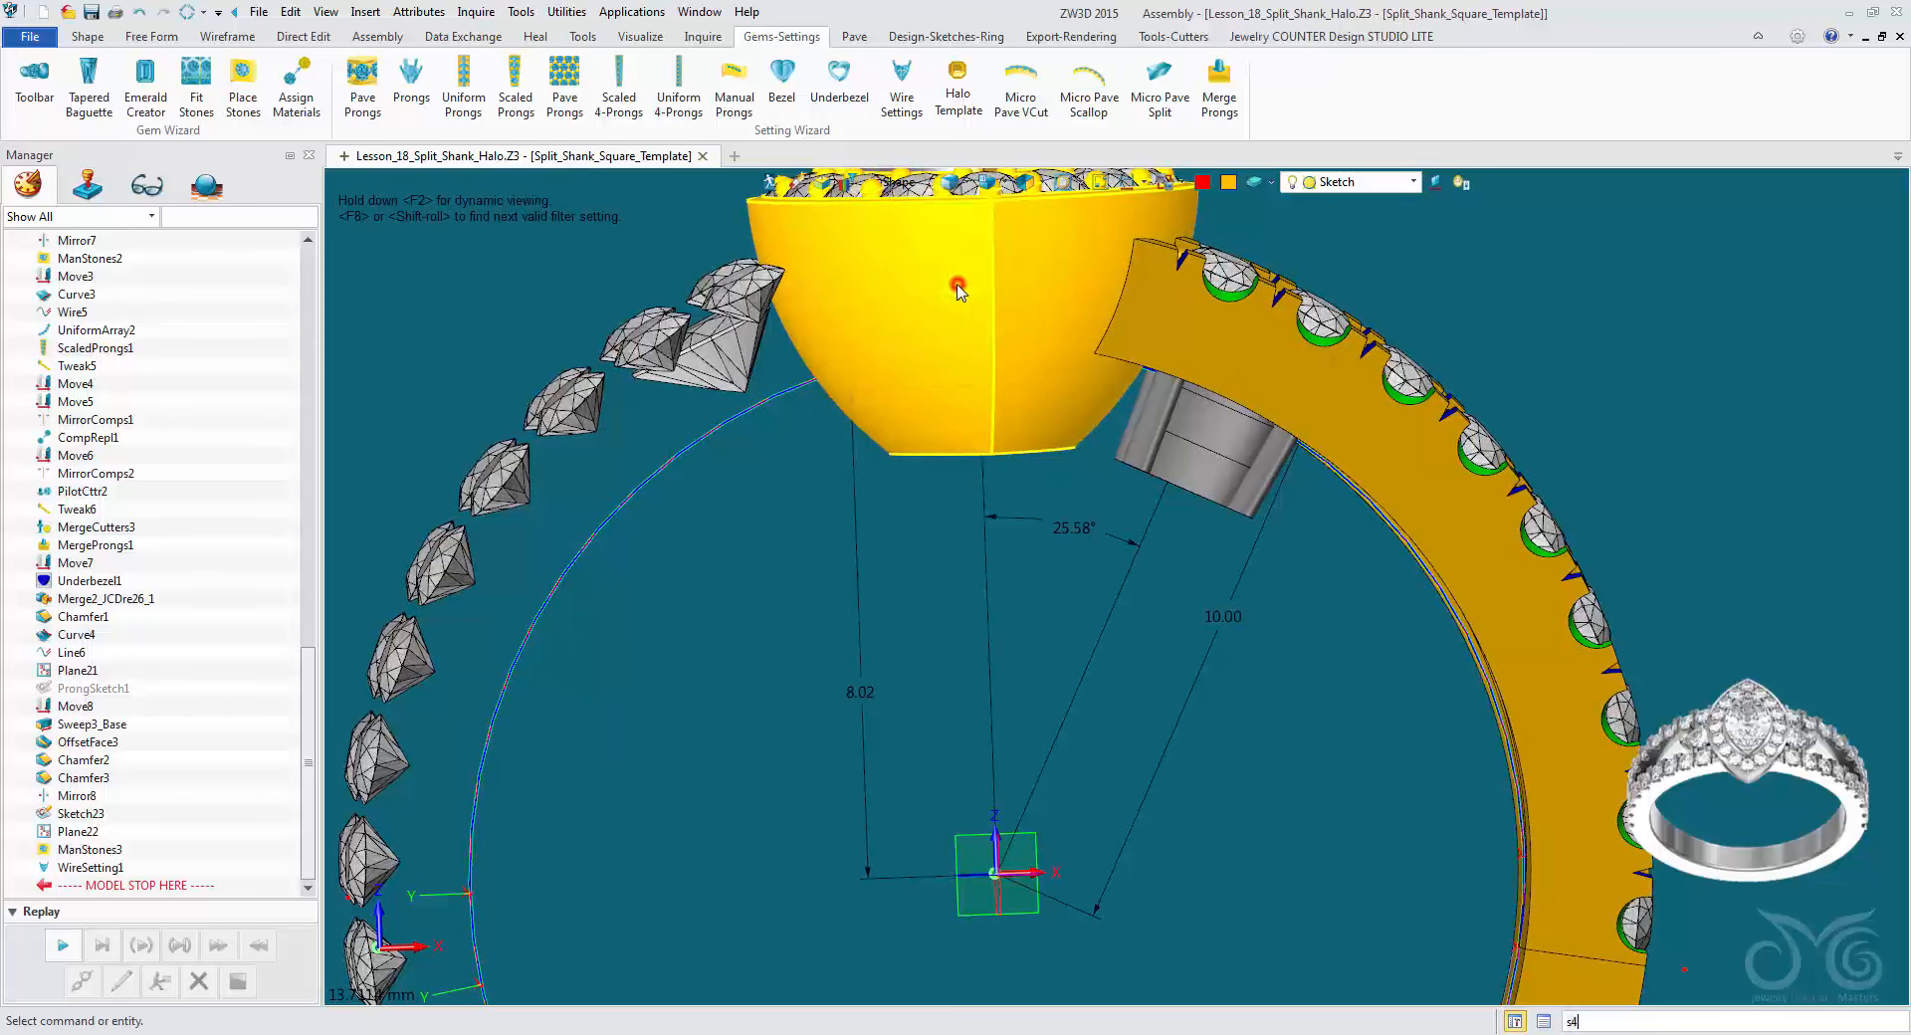
pyautogui.moveTo(1236, 627)
pyautogui.mouseDown(button='right')
pyautogui.moveTo(1260, 666)
pyautogui.moveTo(1239, 659)
pyautogui.mouseUp(button='right')
pyautogui.doubleClick(1232, 653)
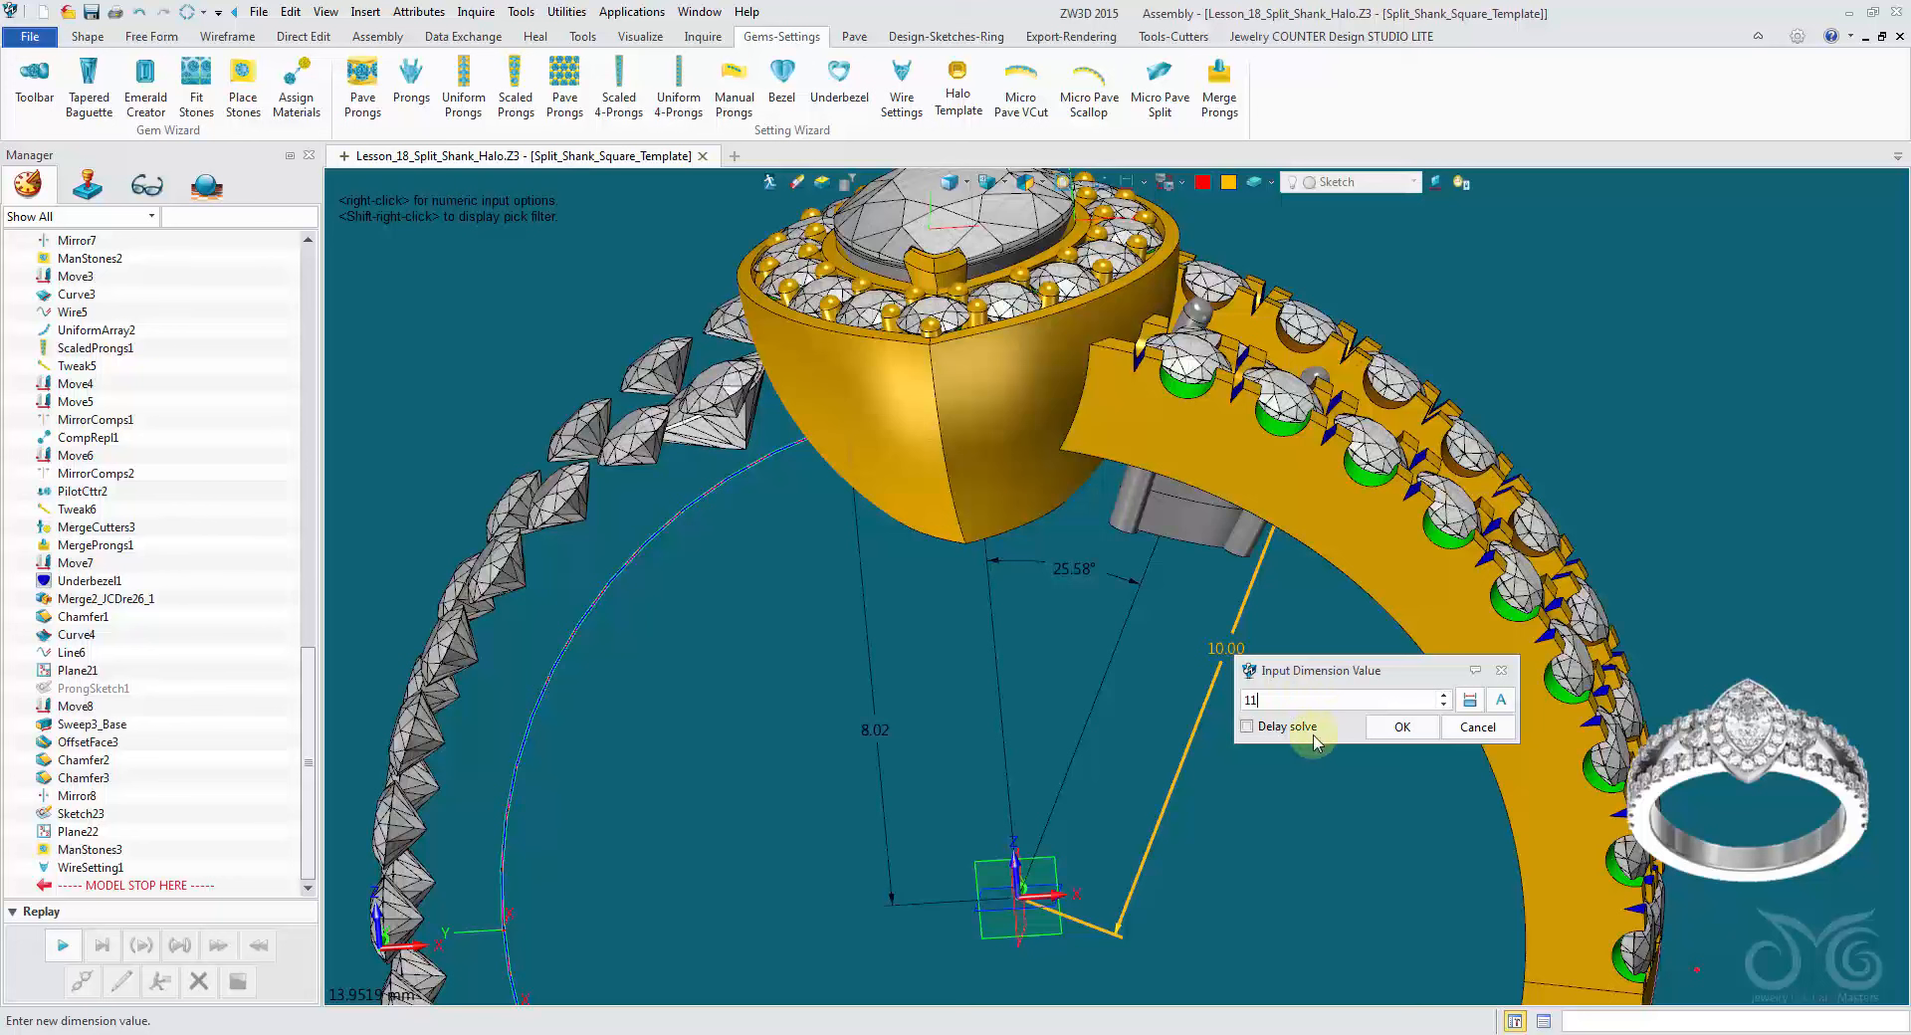
pyautogui.click(1393, 728)
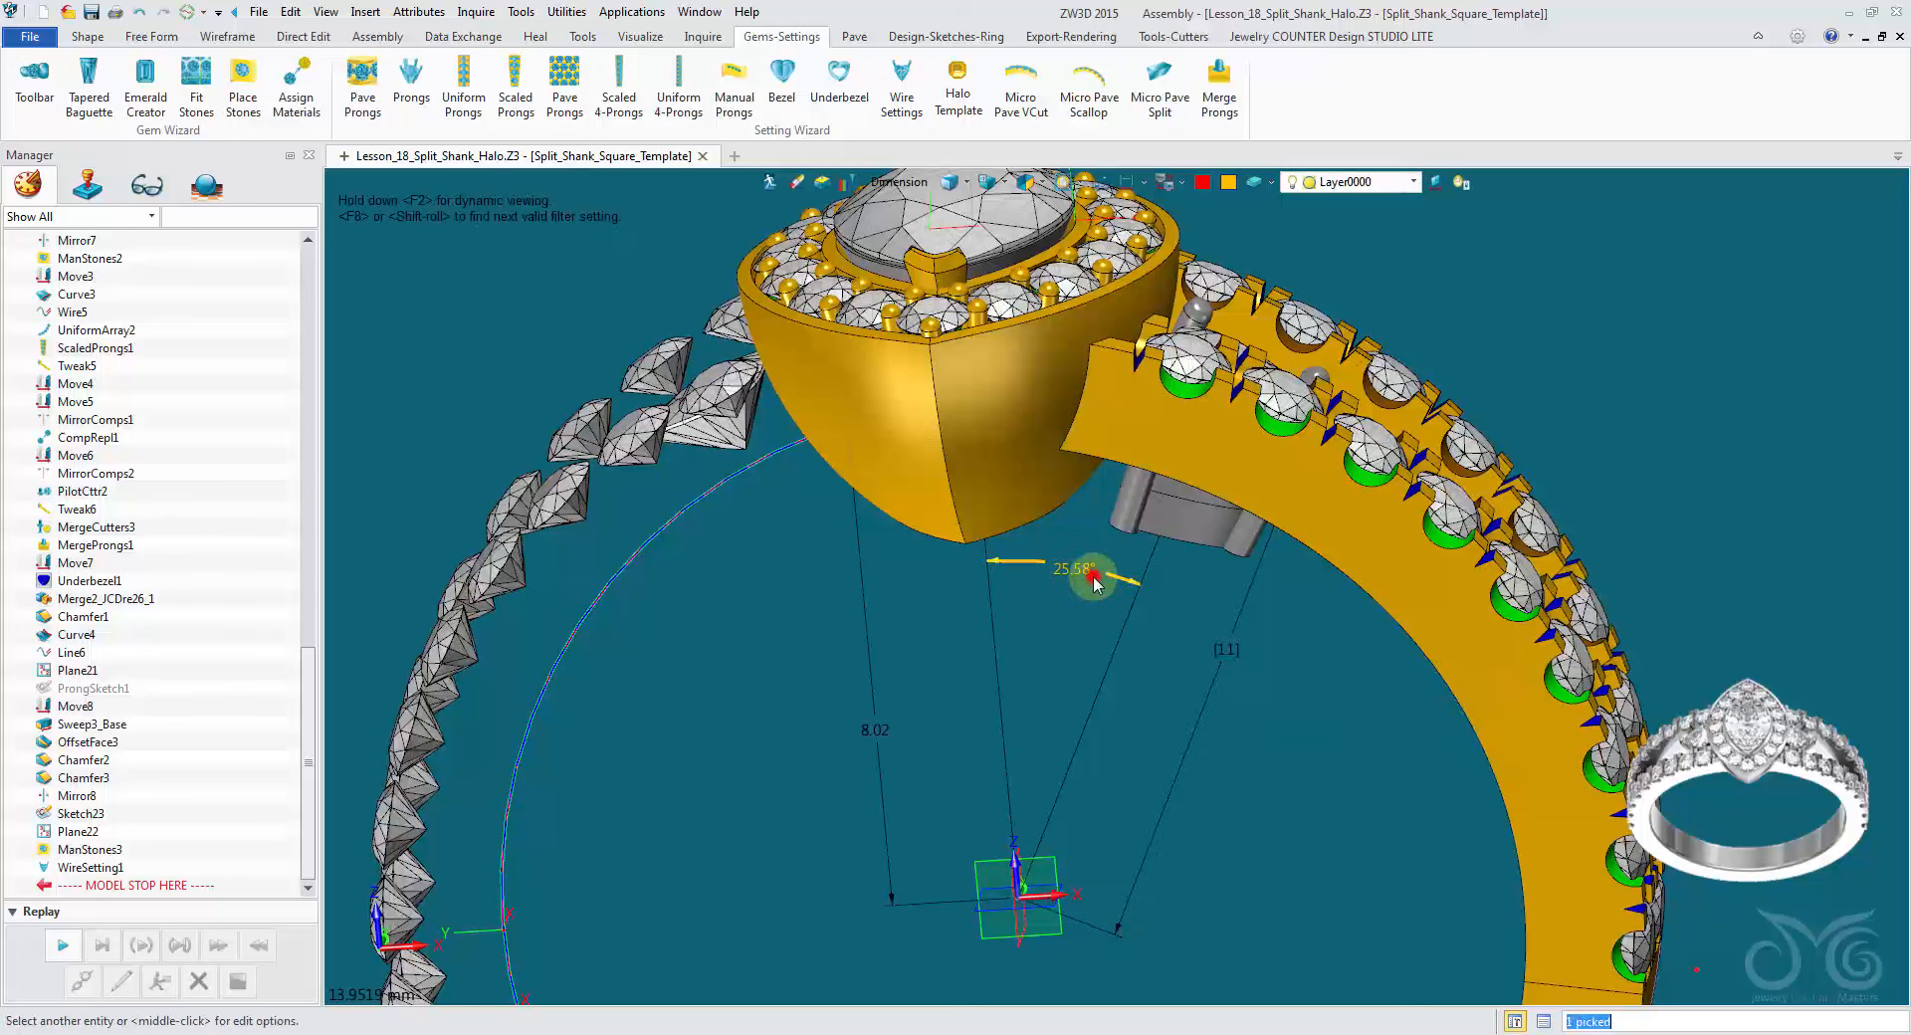
# Step: Set the angle between the vertical and slanted positioning lines to 25°
pyautogui.doubleClick(1092, 578)
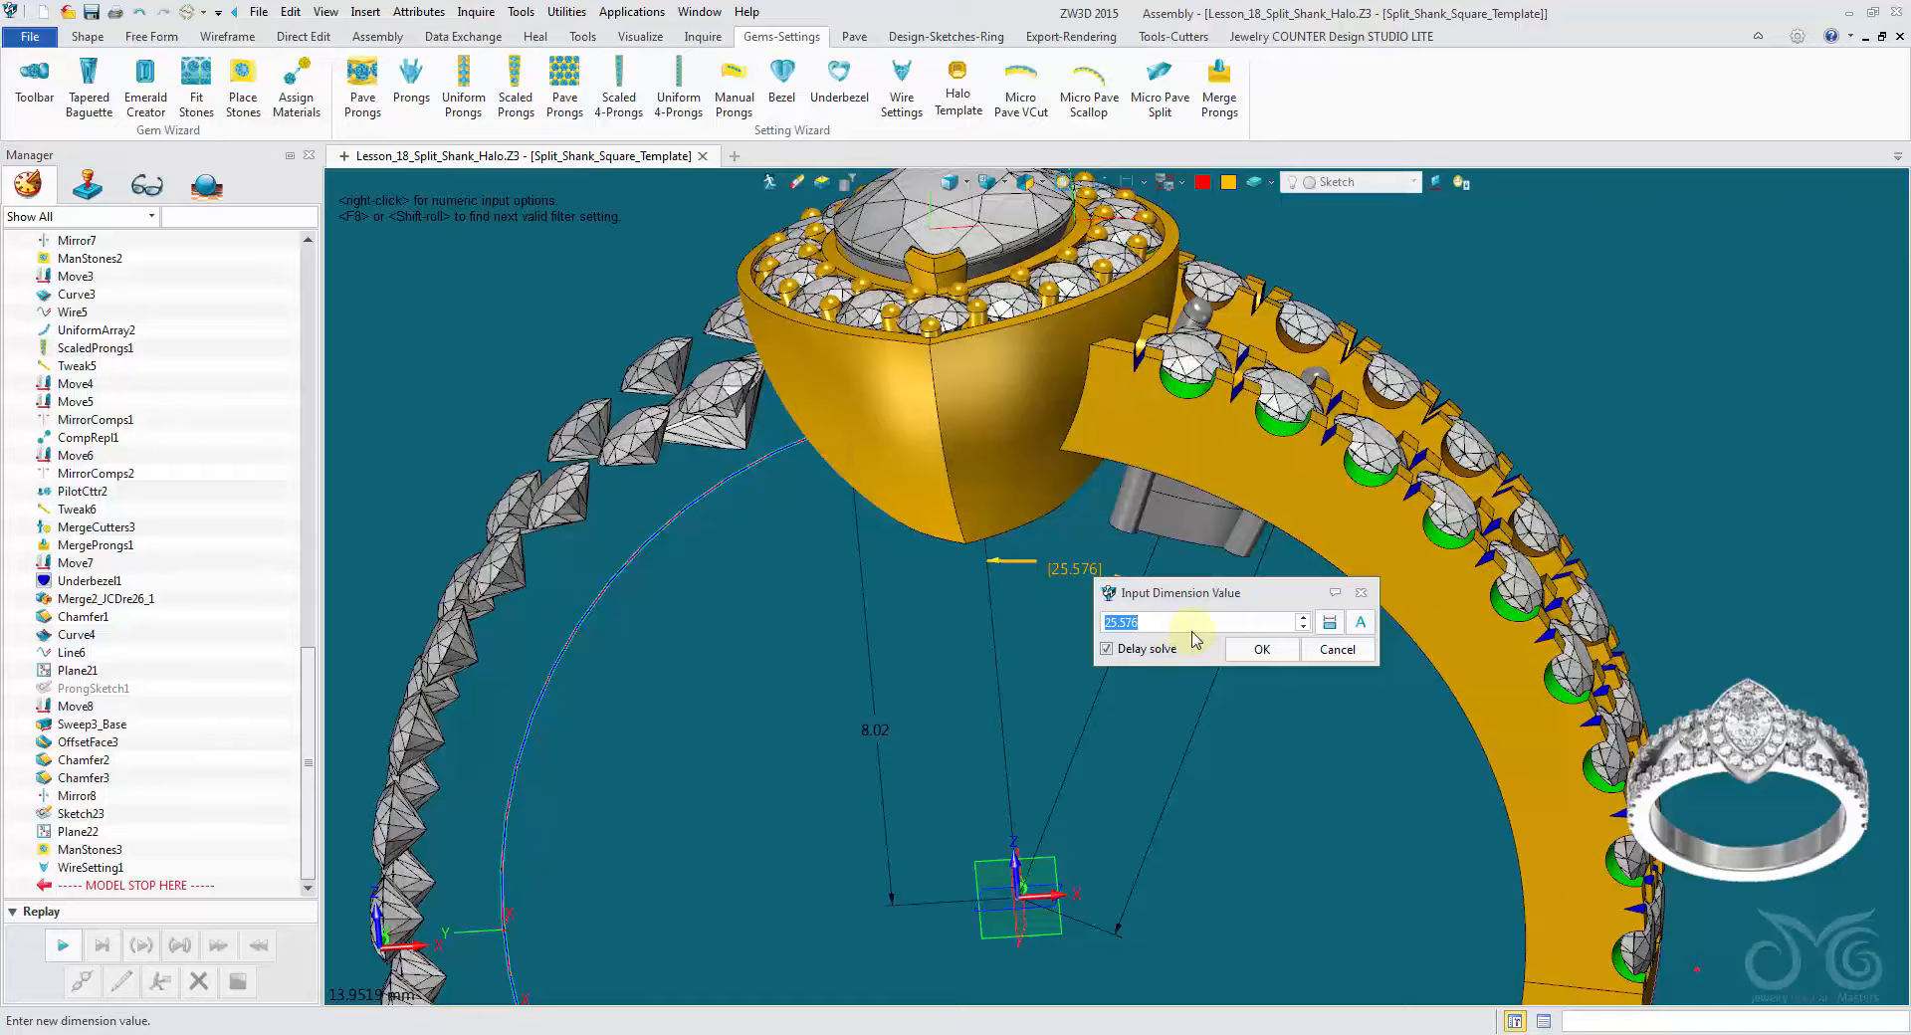
pyautogui.scroll(8, 1187, 572)
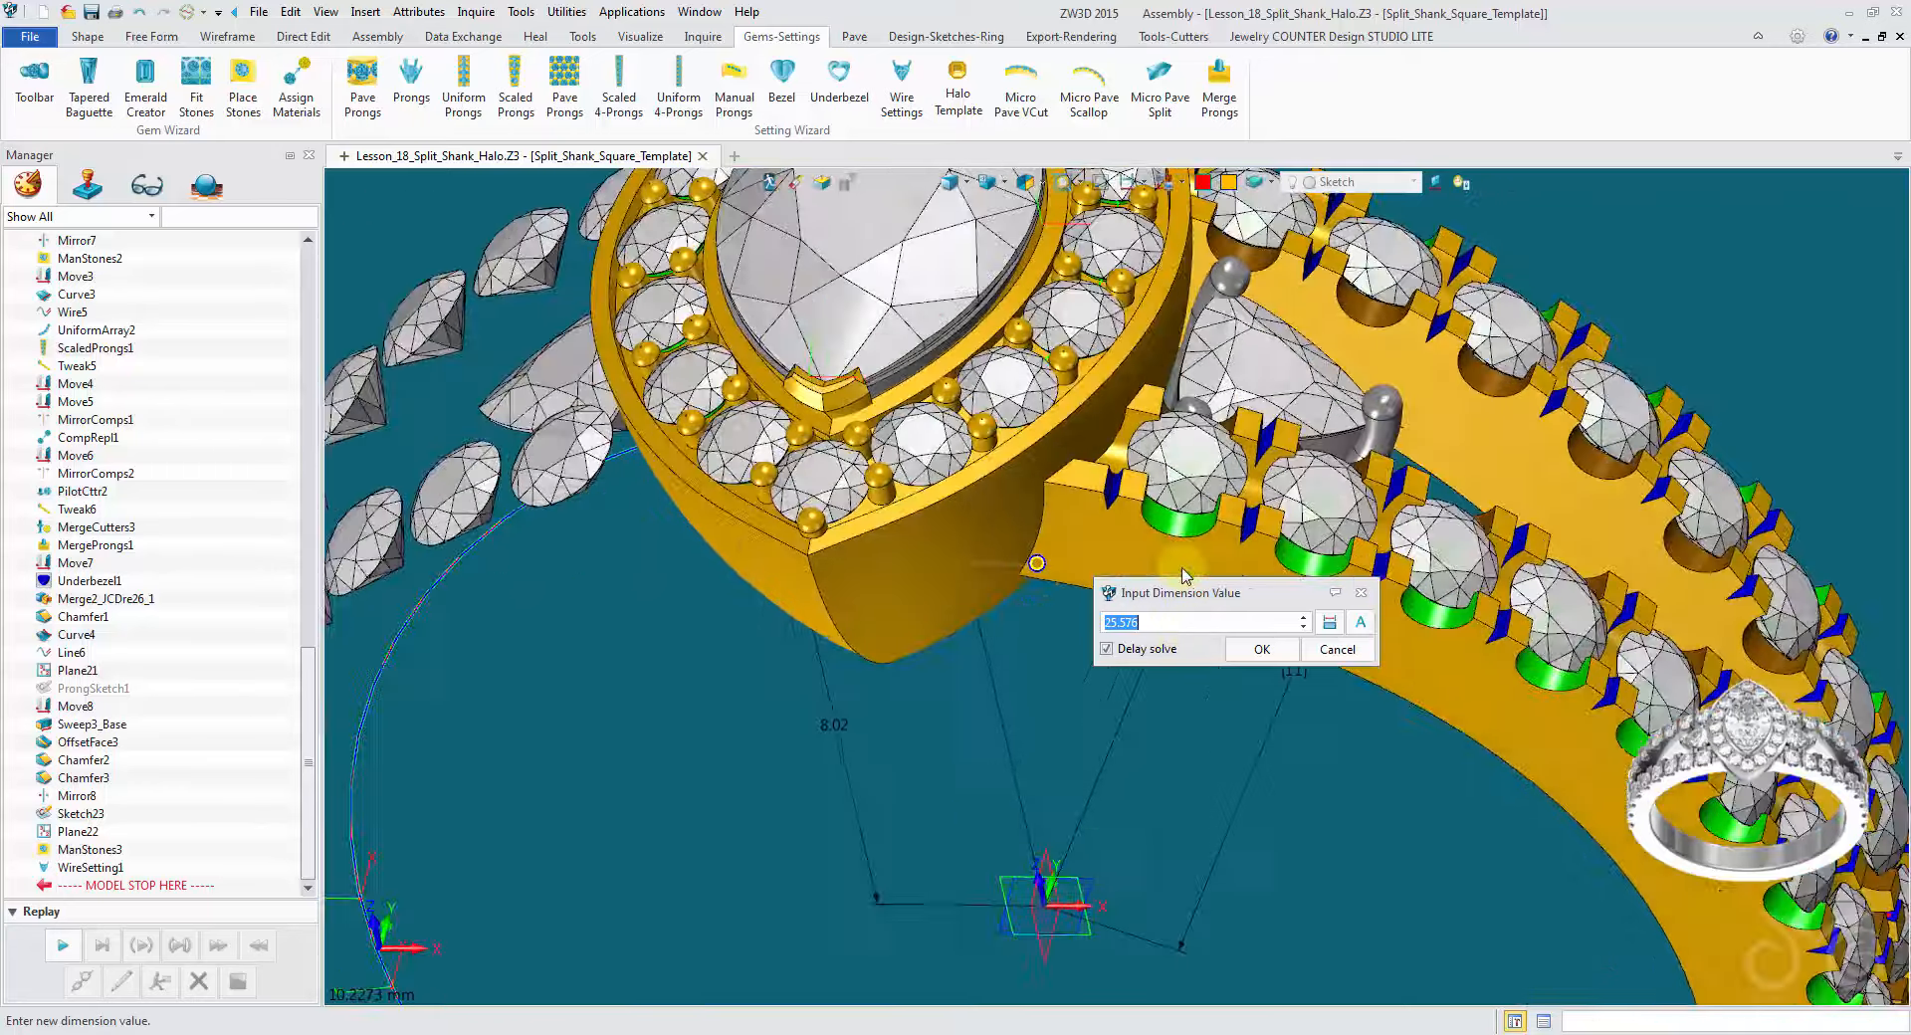
pyautogui.scroll(-4, 1185, 582)
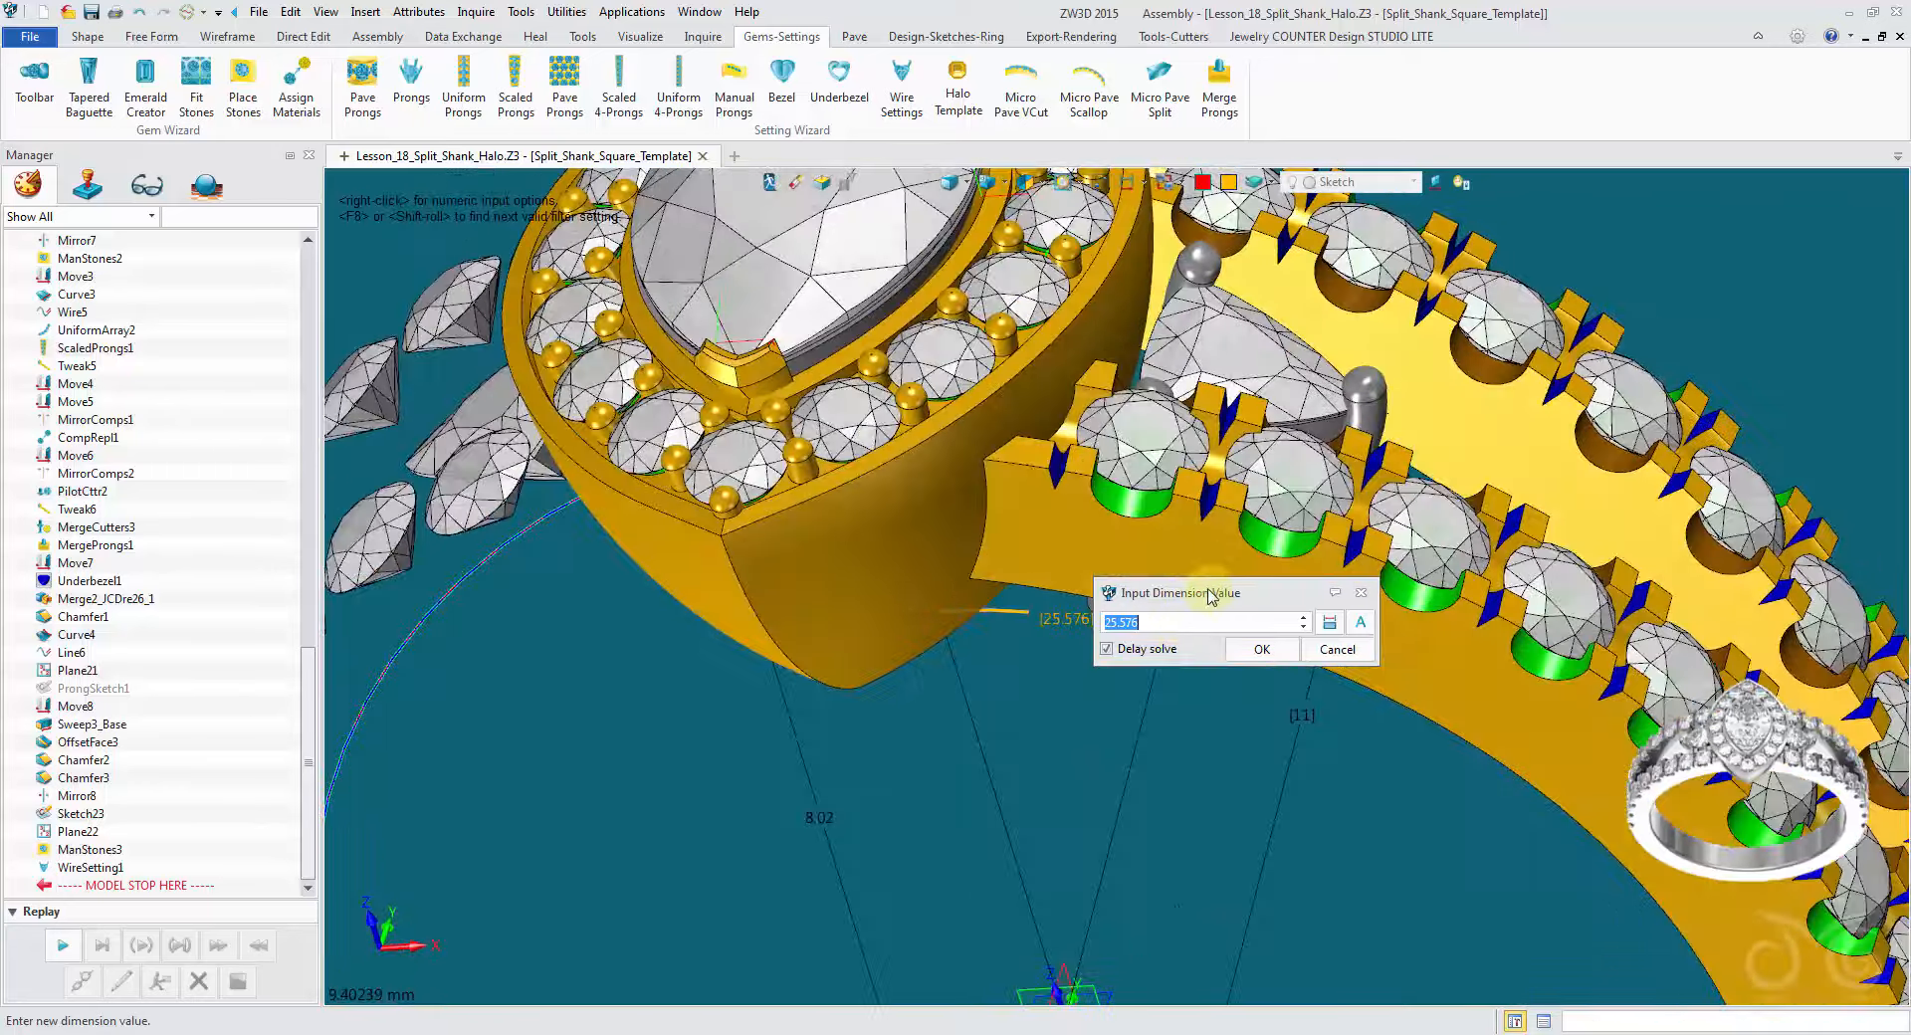
pyautogui.write('25')
pyautogui.click(1262, 649)
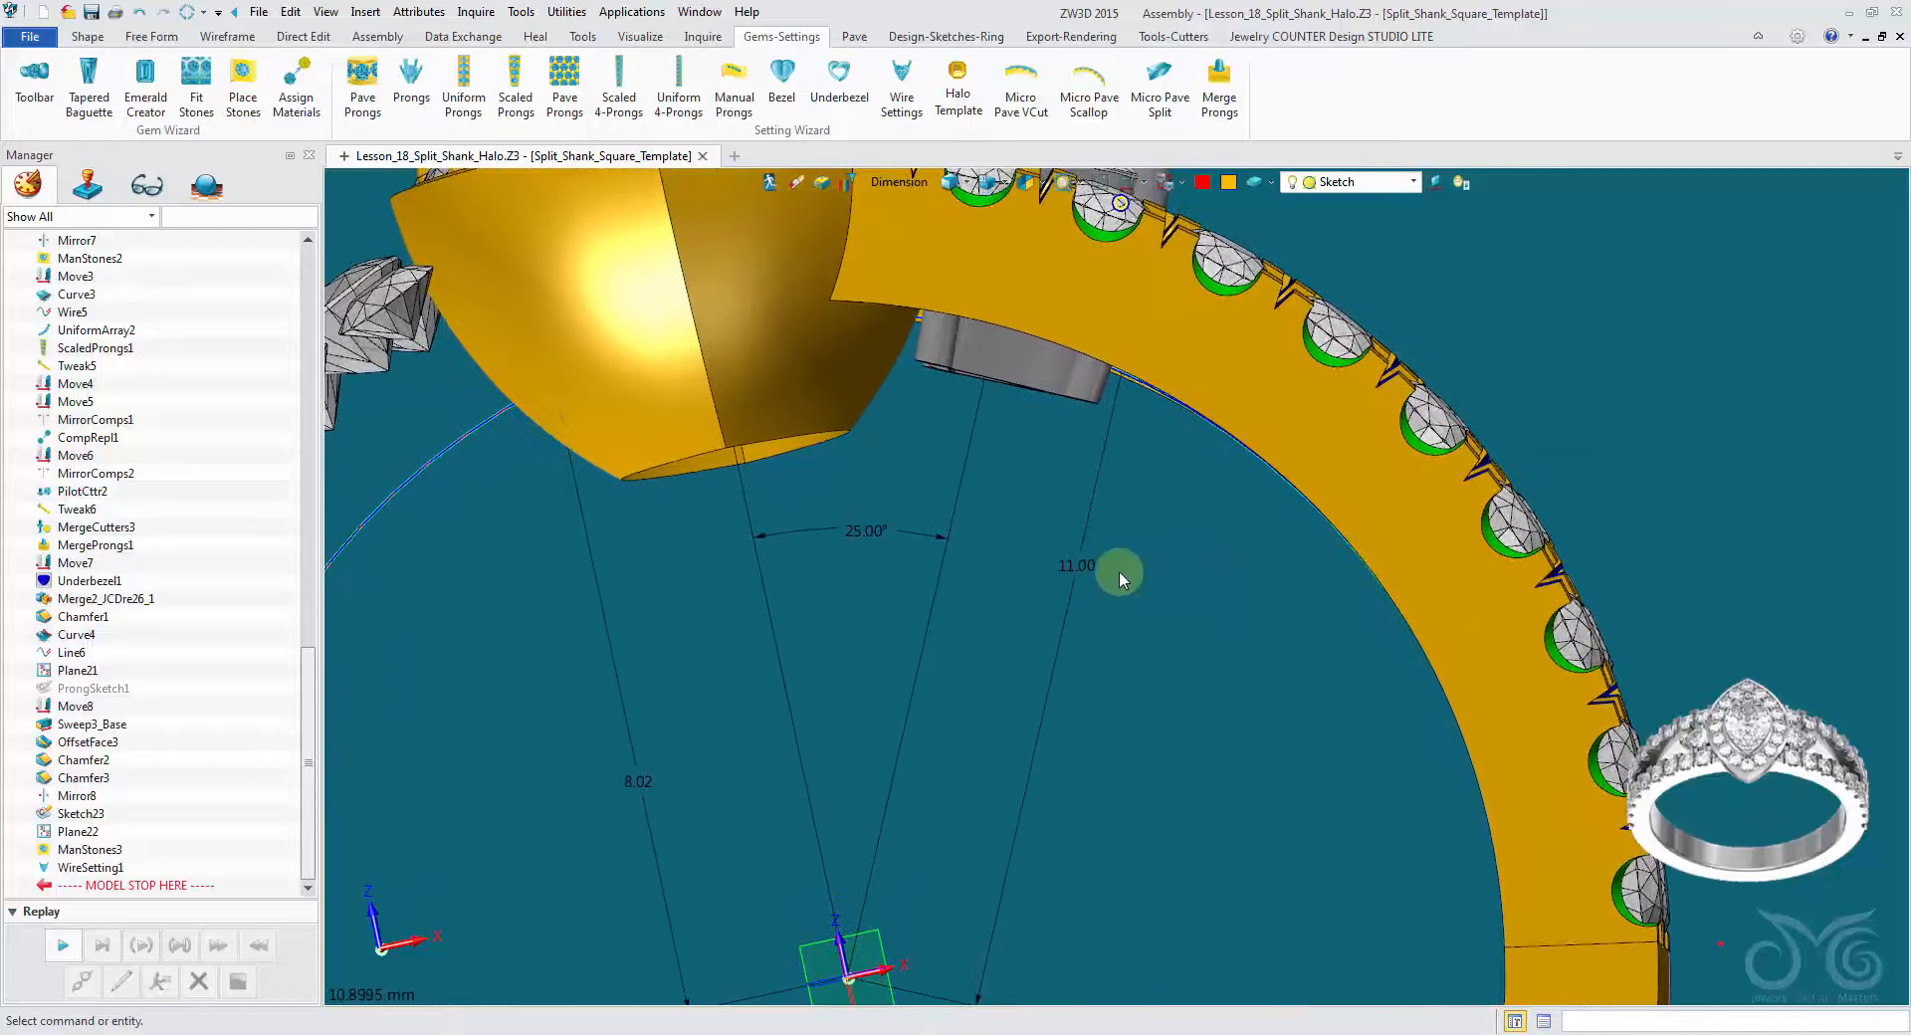
# Step: Set the slanted positioning line's length to 10.6 mm and its angle from the vertical line to 24.5°
pyautogui.doubleClick(1101, 517)
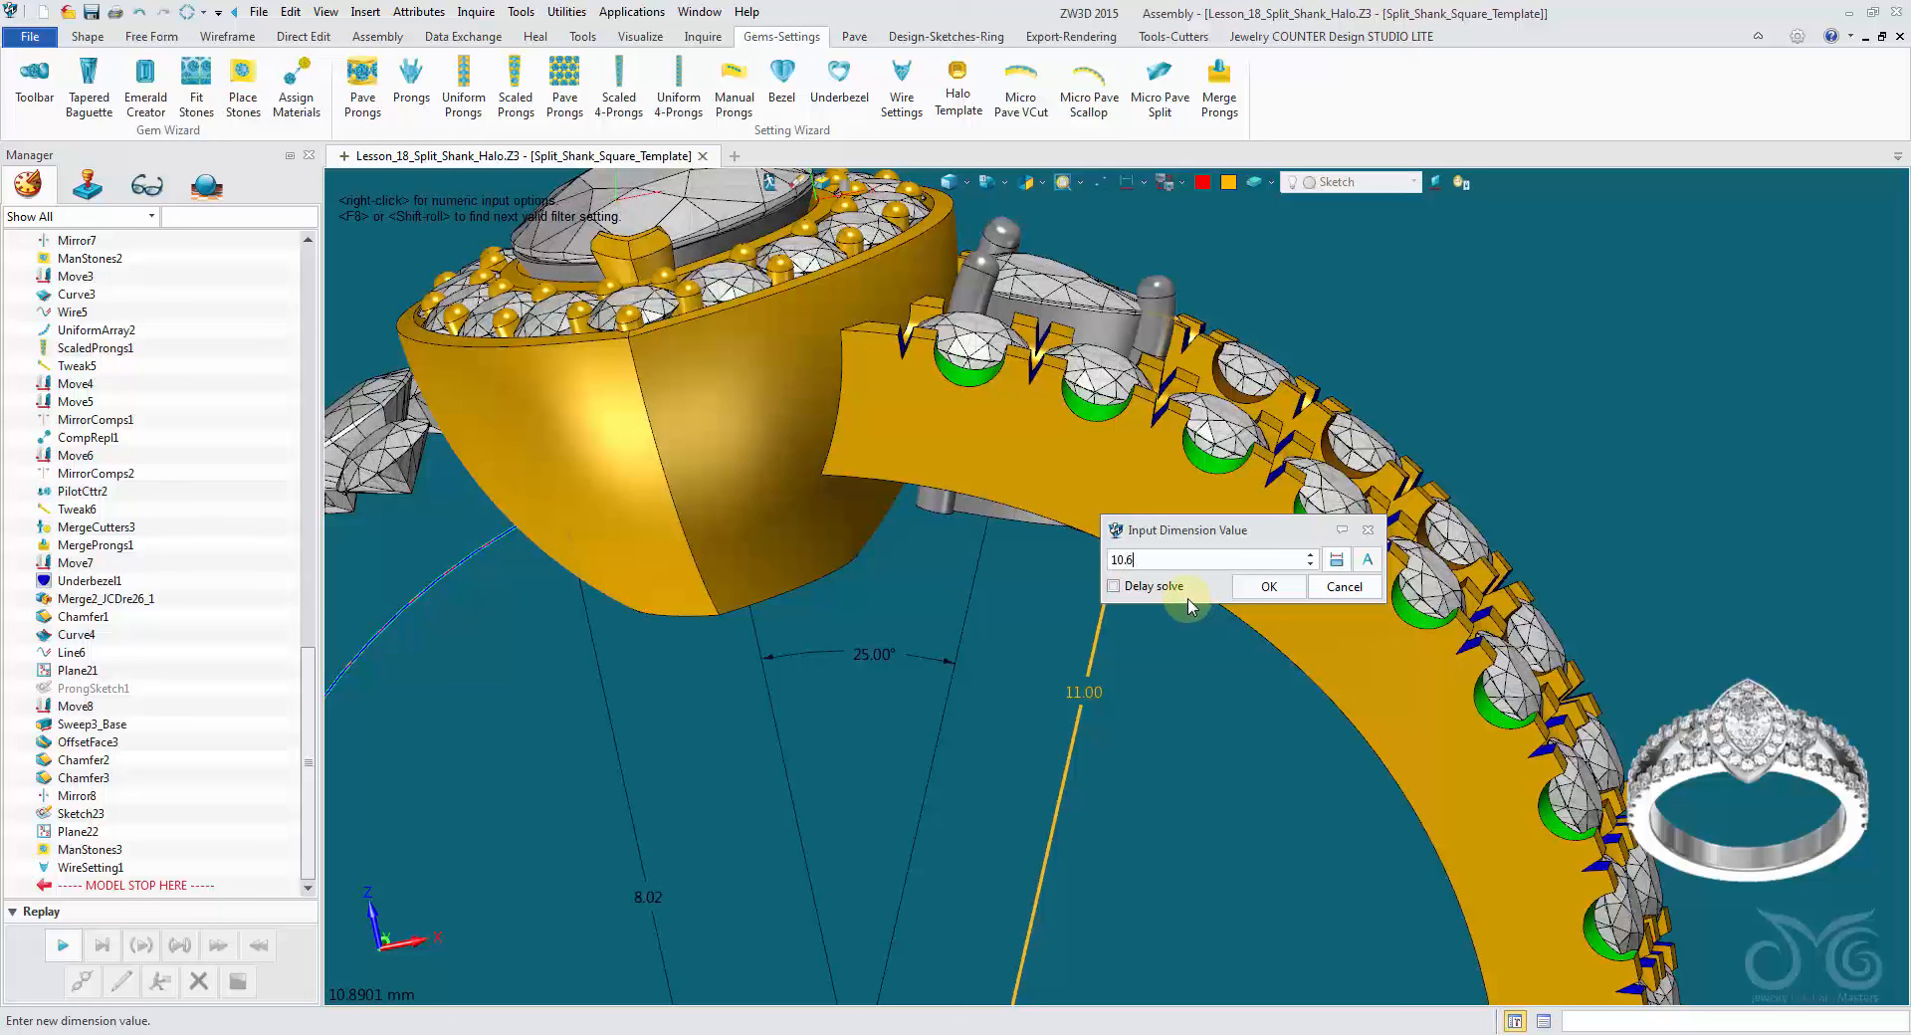
pyautogui.click(1260, 586)
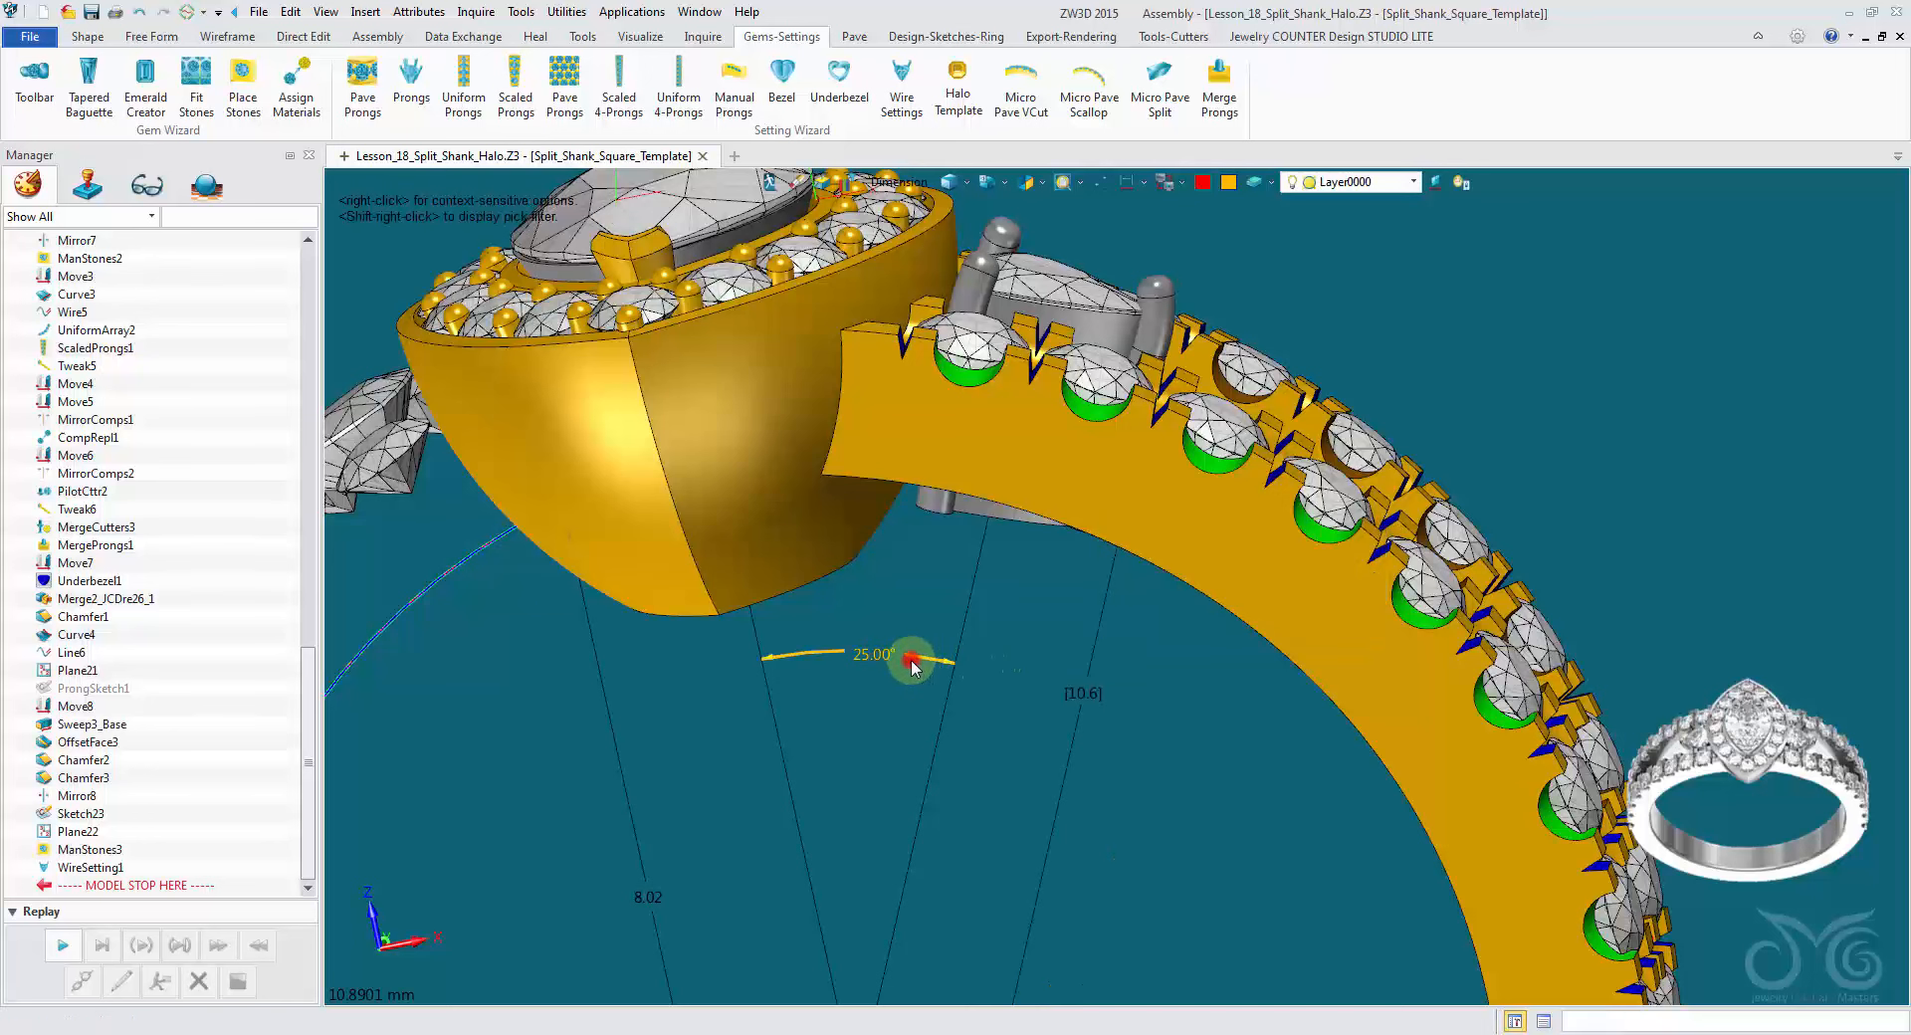
pyautogui.doubleClick(912, 660)
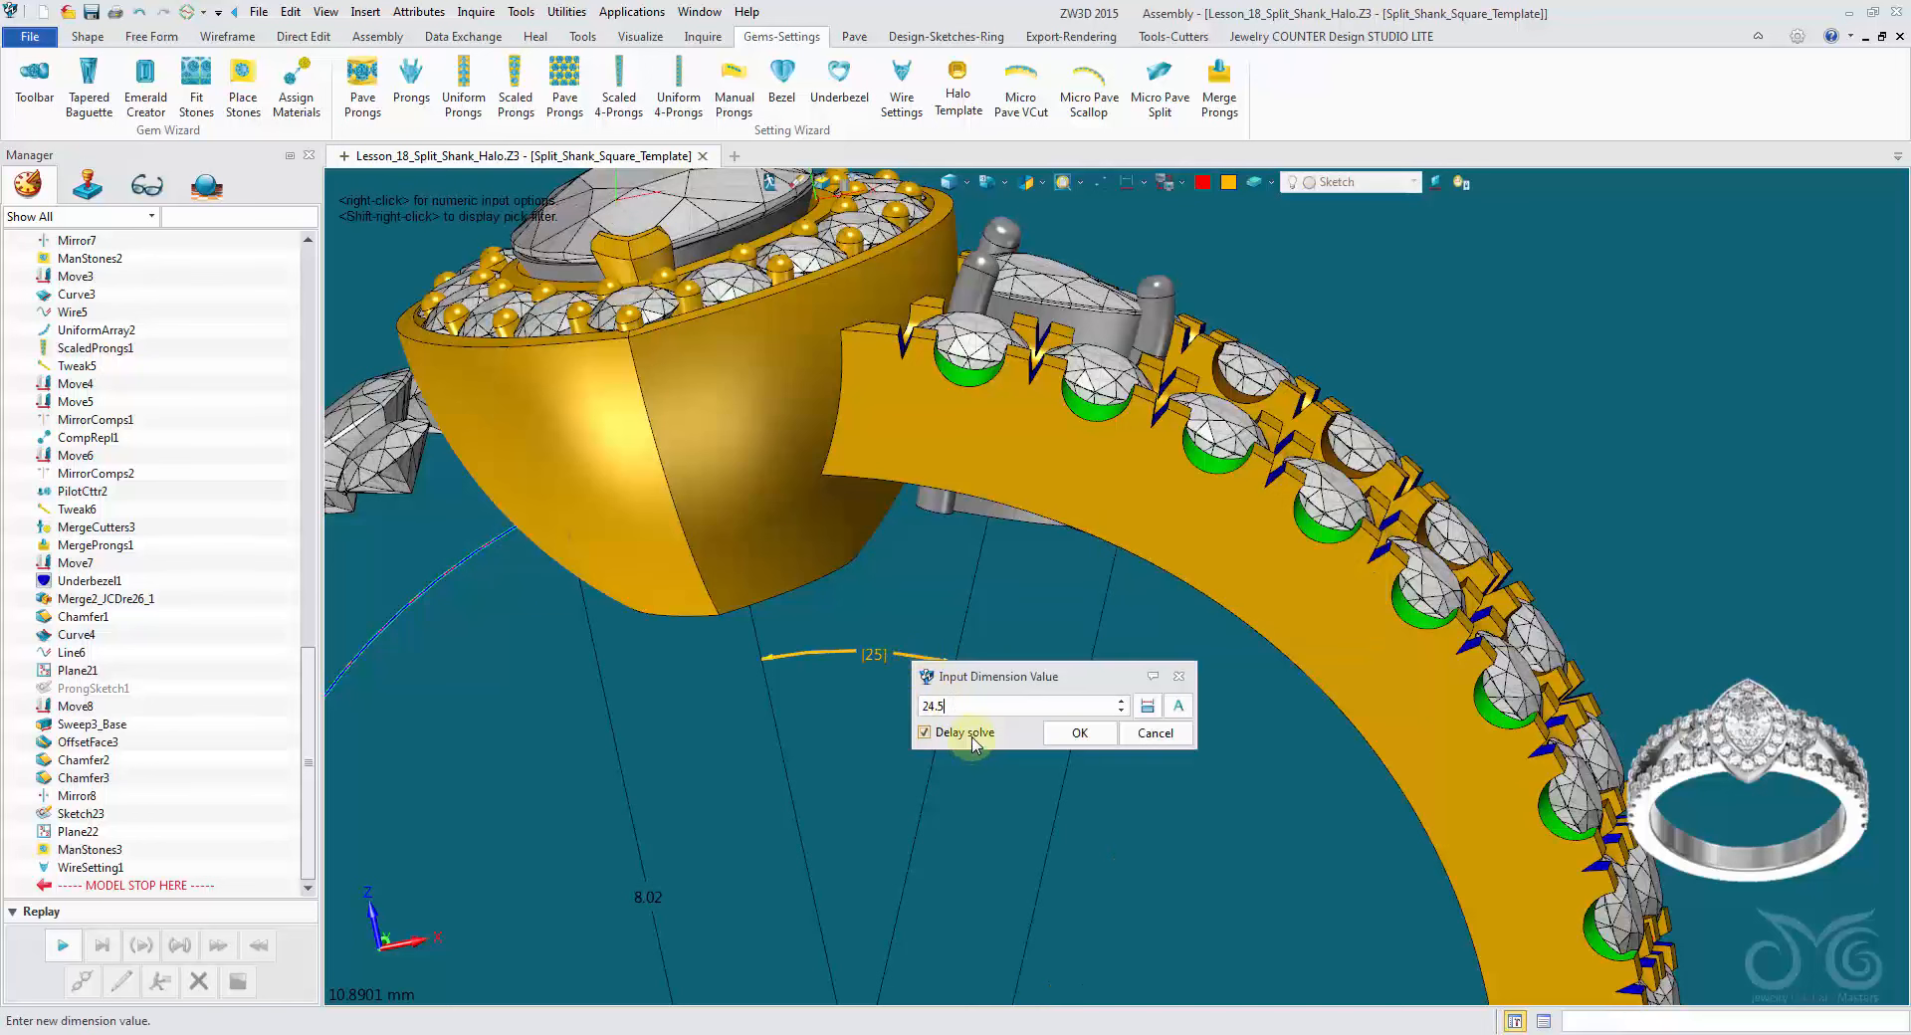
pyautogui.click(1100, 736)
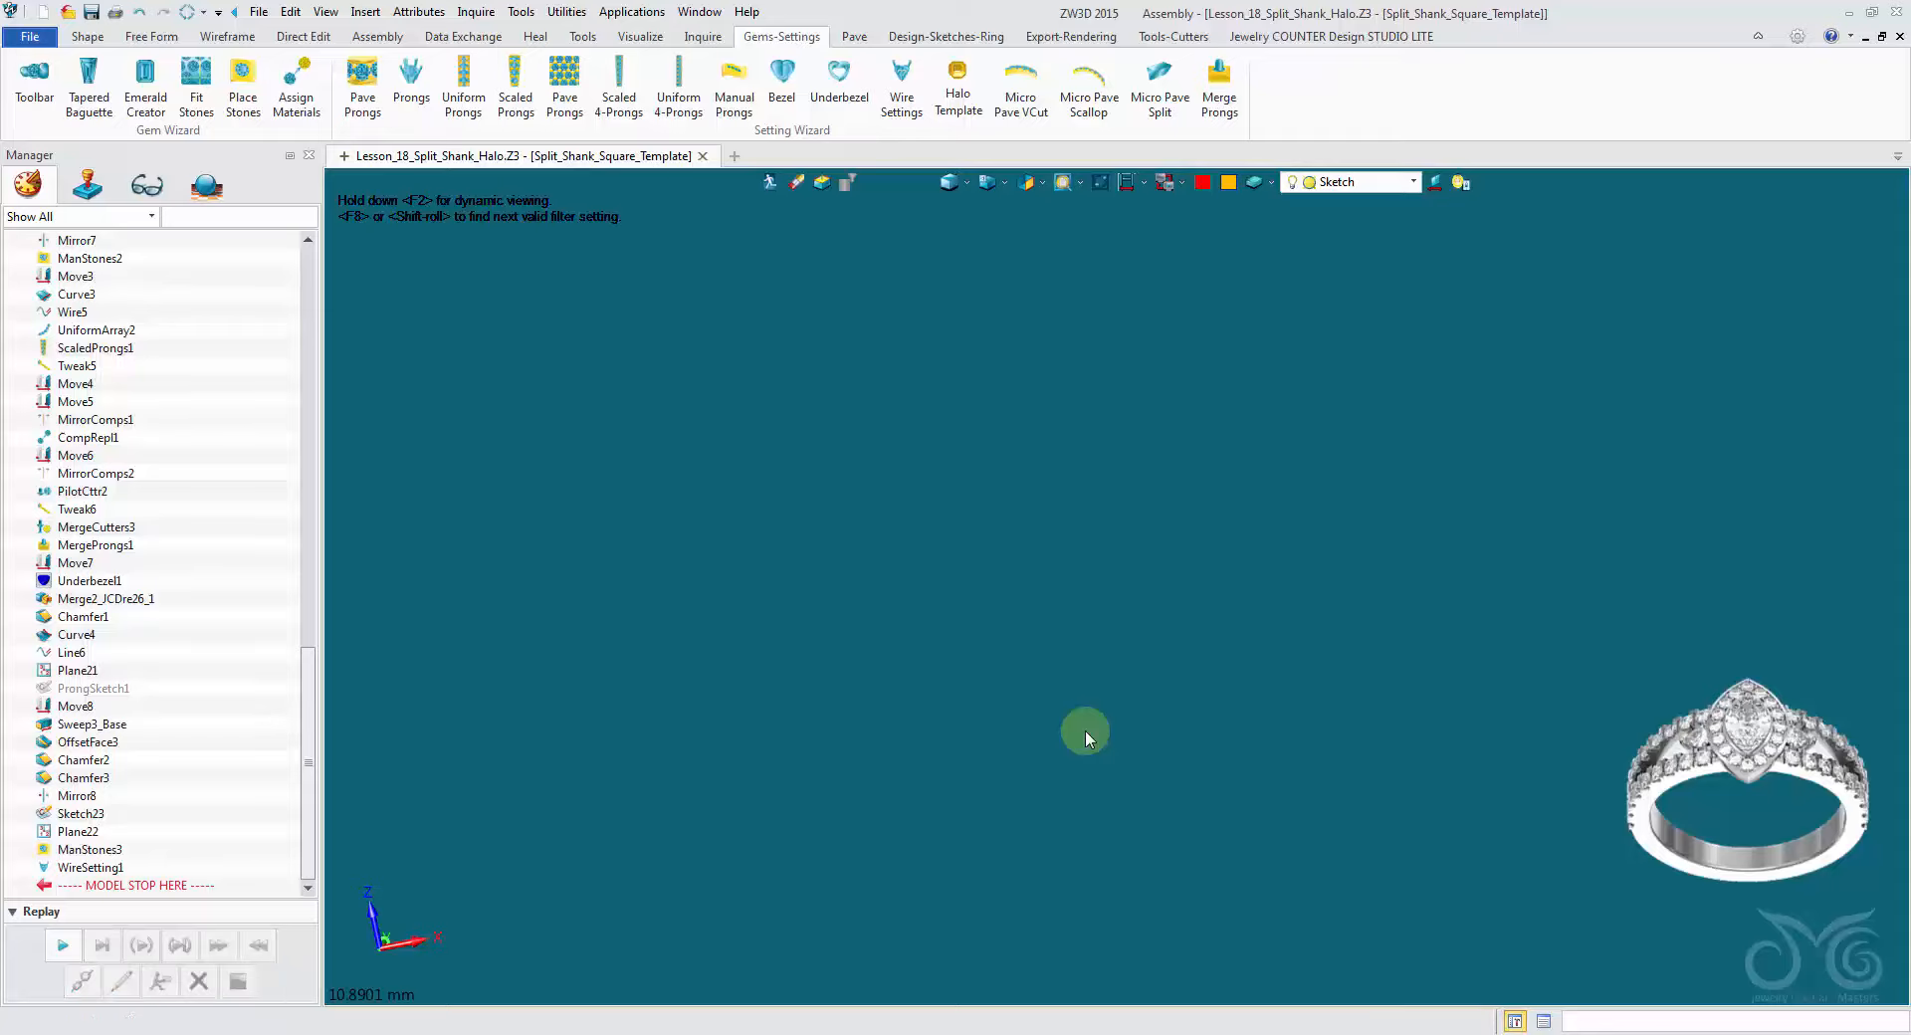
pyautogui.moveTo(1085, 731); pyautogui.dragTo(1179, 742, button='right')
pyautogui.scroll(1, 1176, 668)
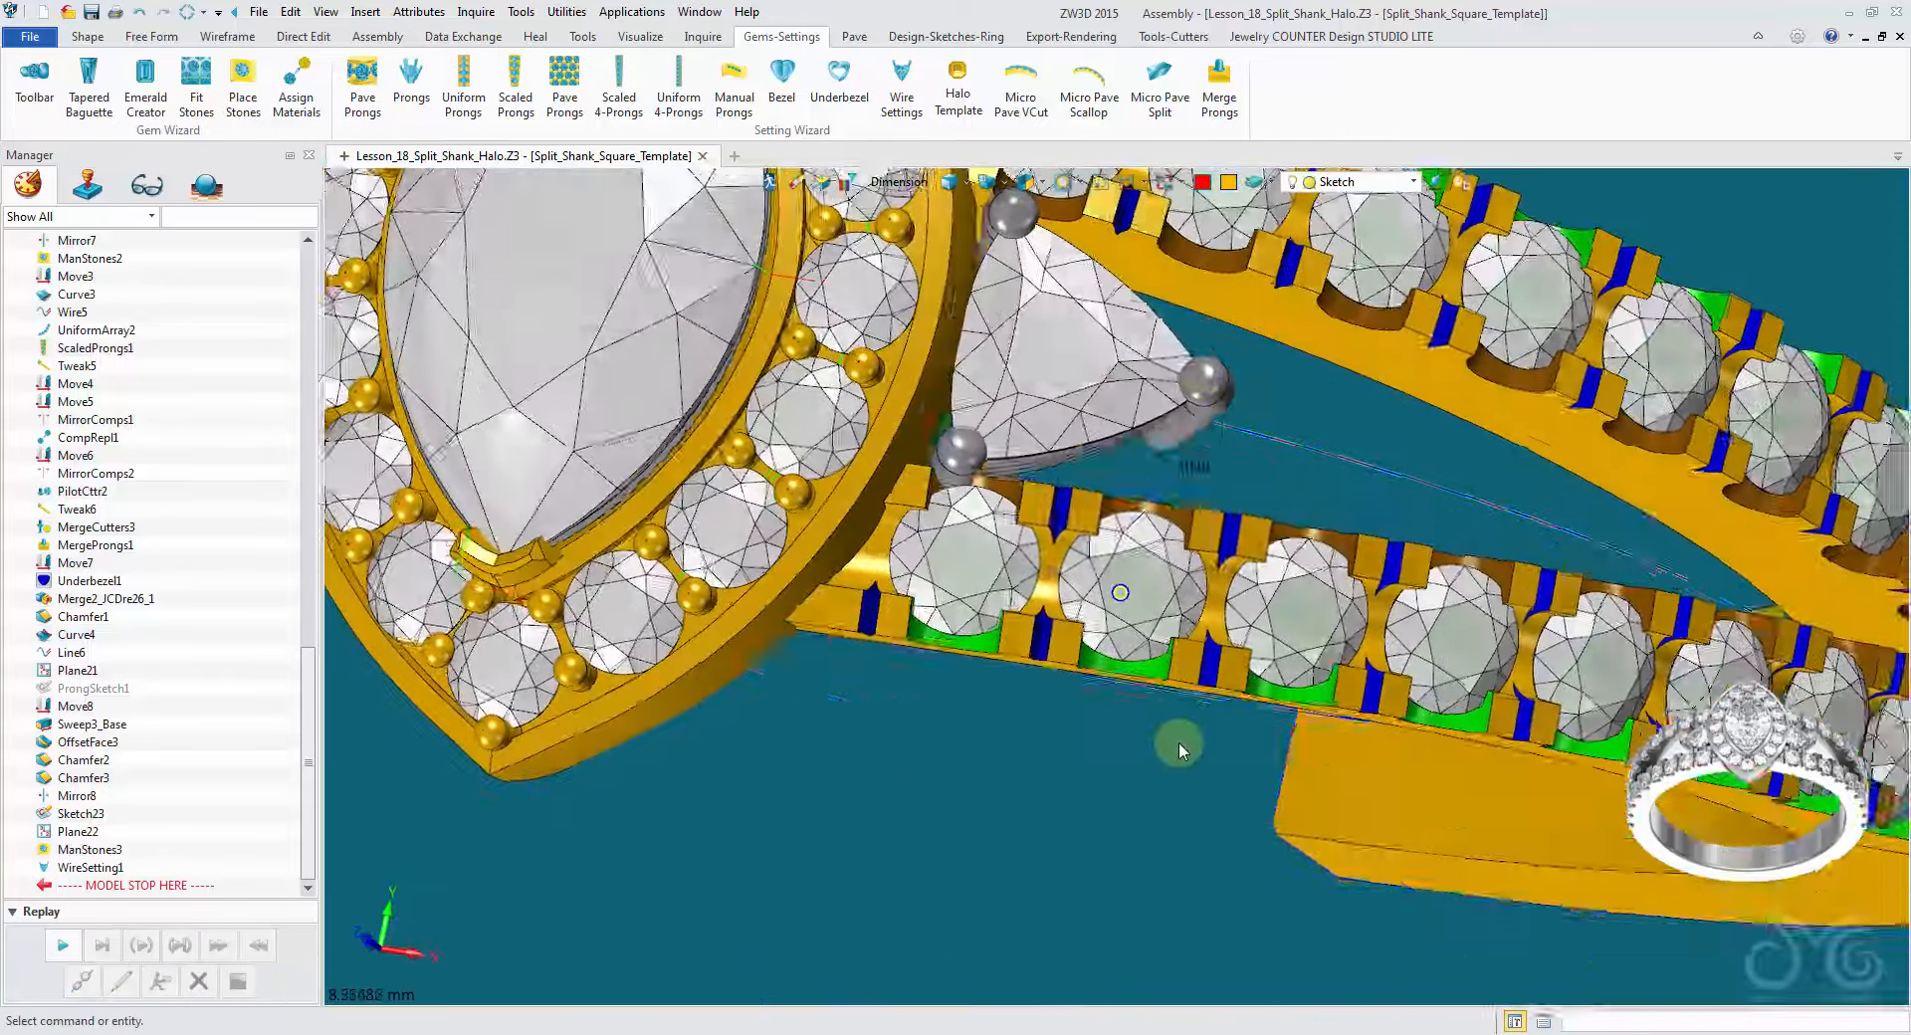
pyautogui.scroll(3, 1179, 743)
pyautogui.moveTo(1170, 679); pyautogui.dragTo(752, 244, button='right')
# Step: Merge the accent stone's wire setting component into the ring assembly
pyautogui.click(98, 35)
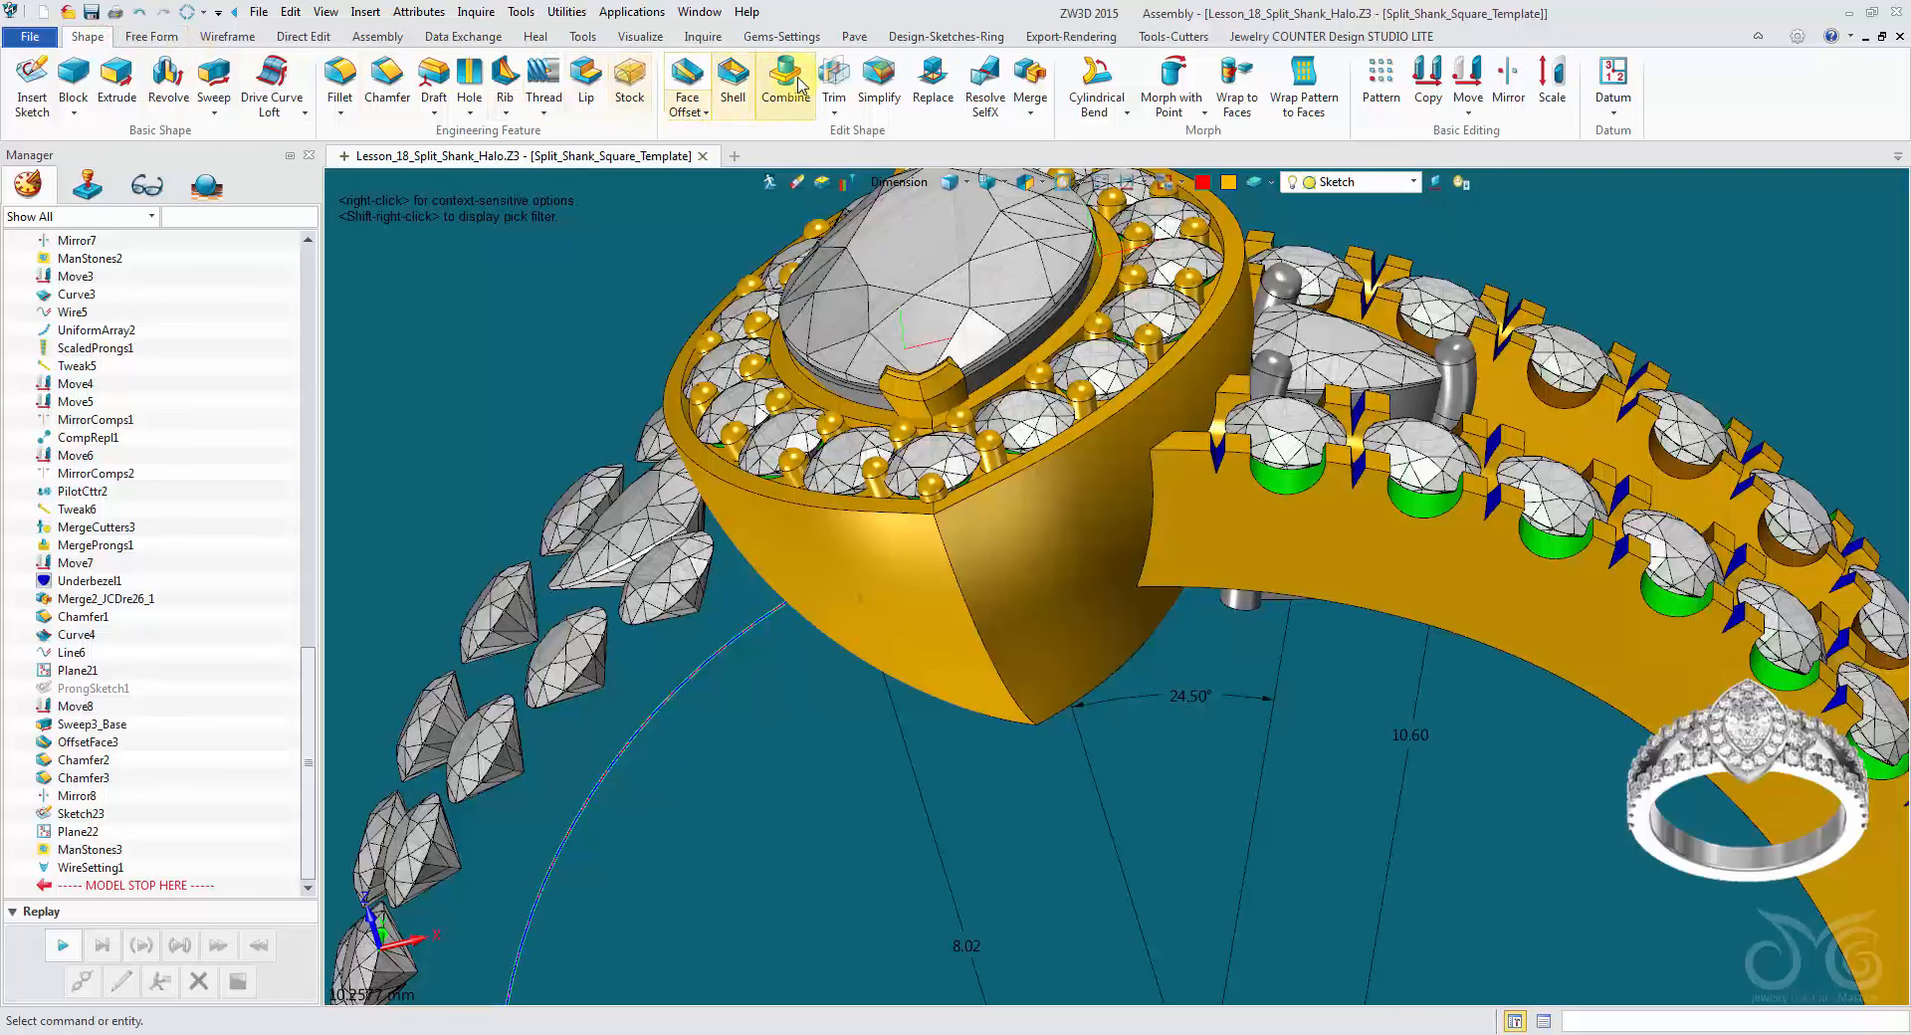
pyautogui.click(1027, 77)
pyautogui.moveTo(1250, 622); pyautogui.dragTo(1262, 488, button='right')
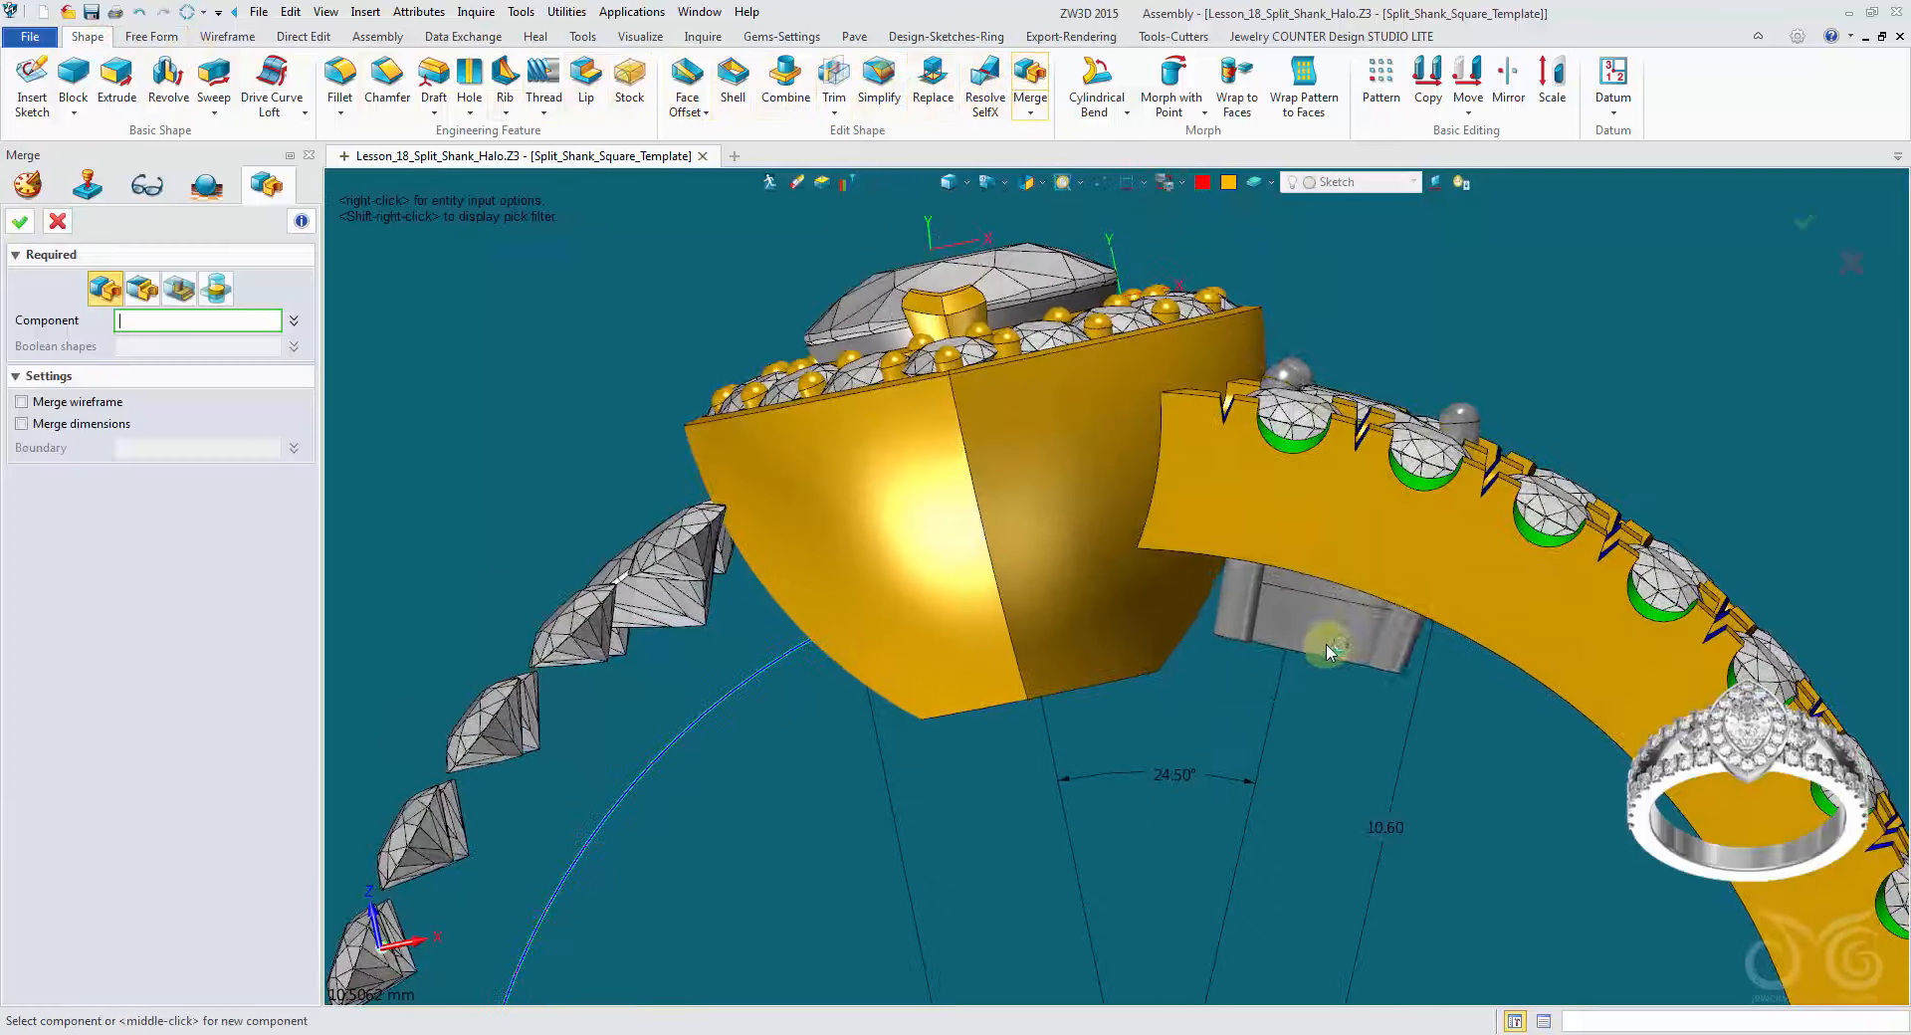
pyautogui.click(1324, 644)
pyautogui.moveTo(1279, 592); pyautogui.dragTo(1220, 669, button='right')
pyautogui.scroll(-1, 1145, 517)
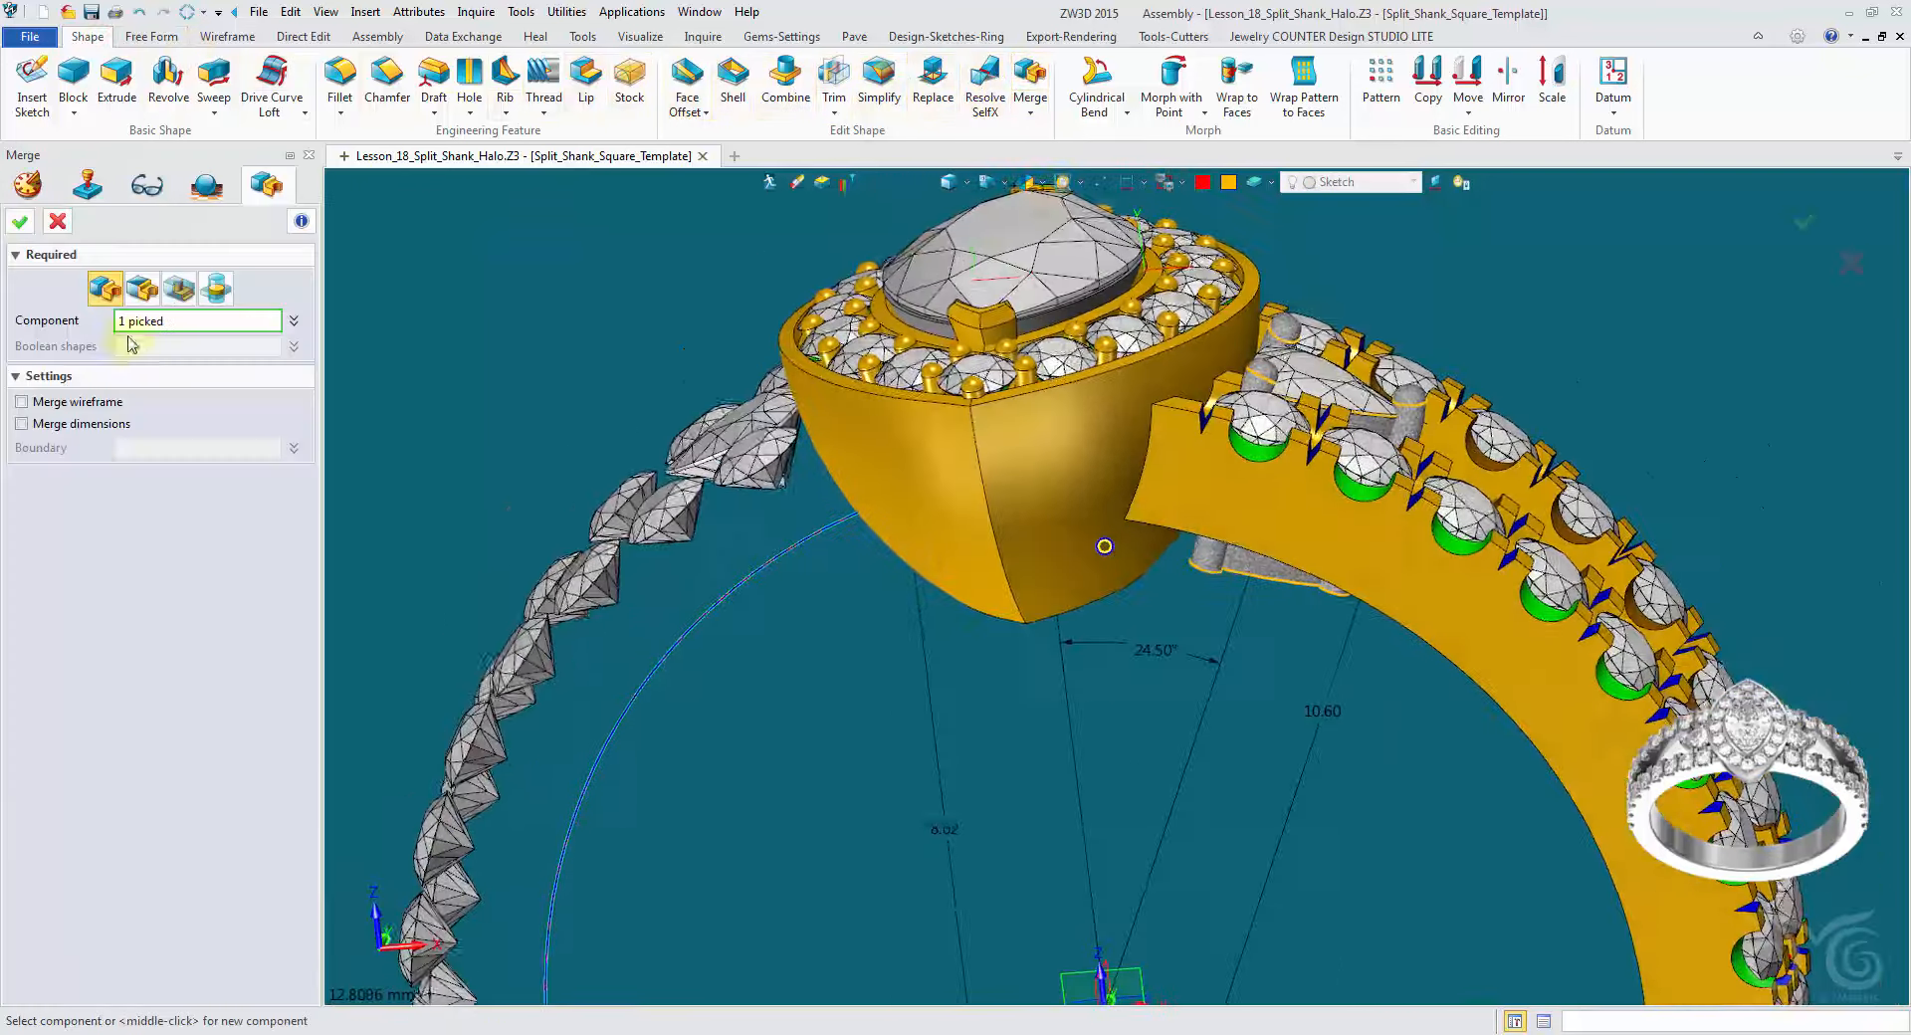
pyautogui.click(26, 224)
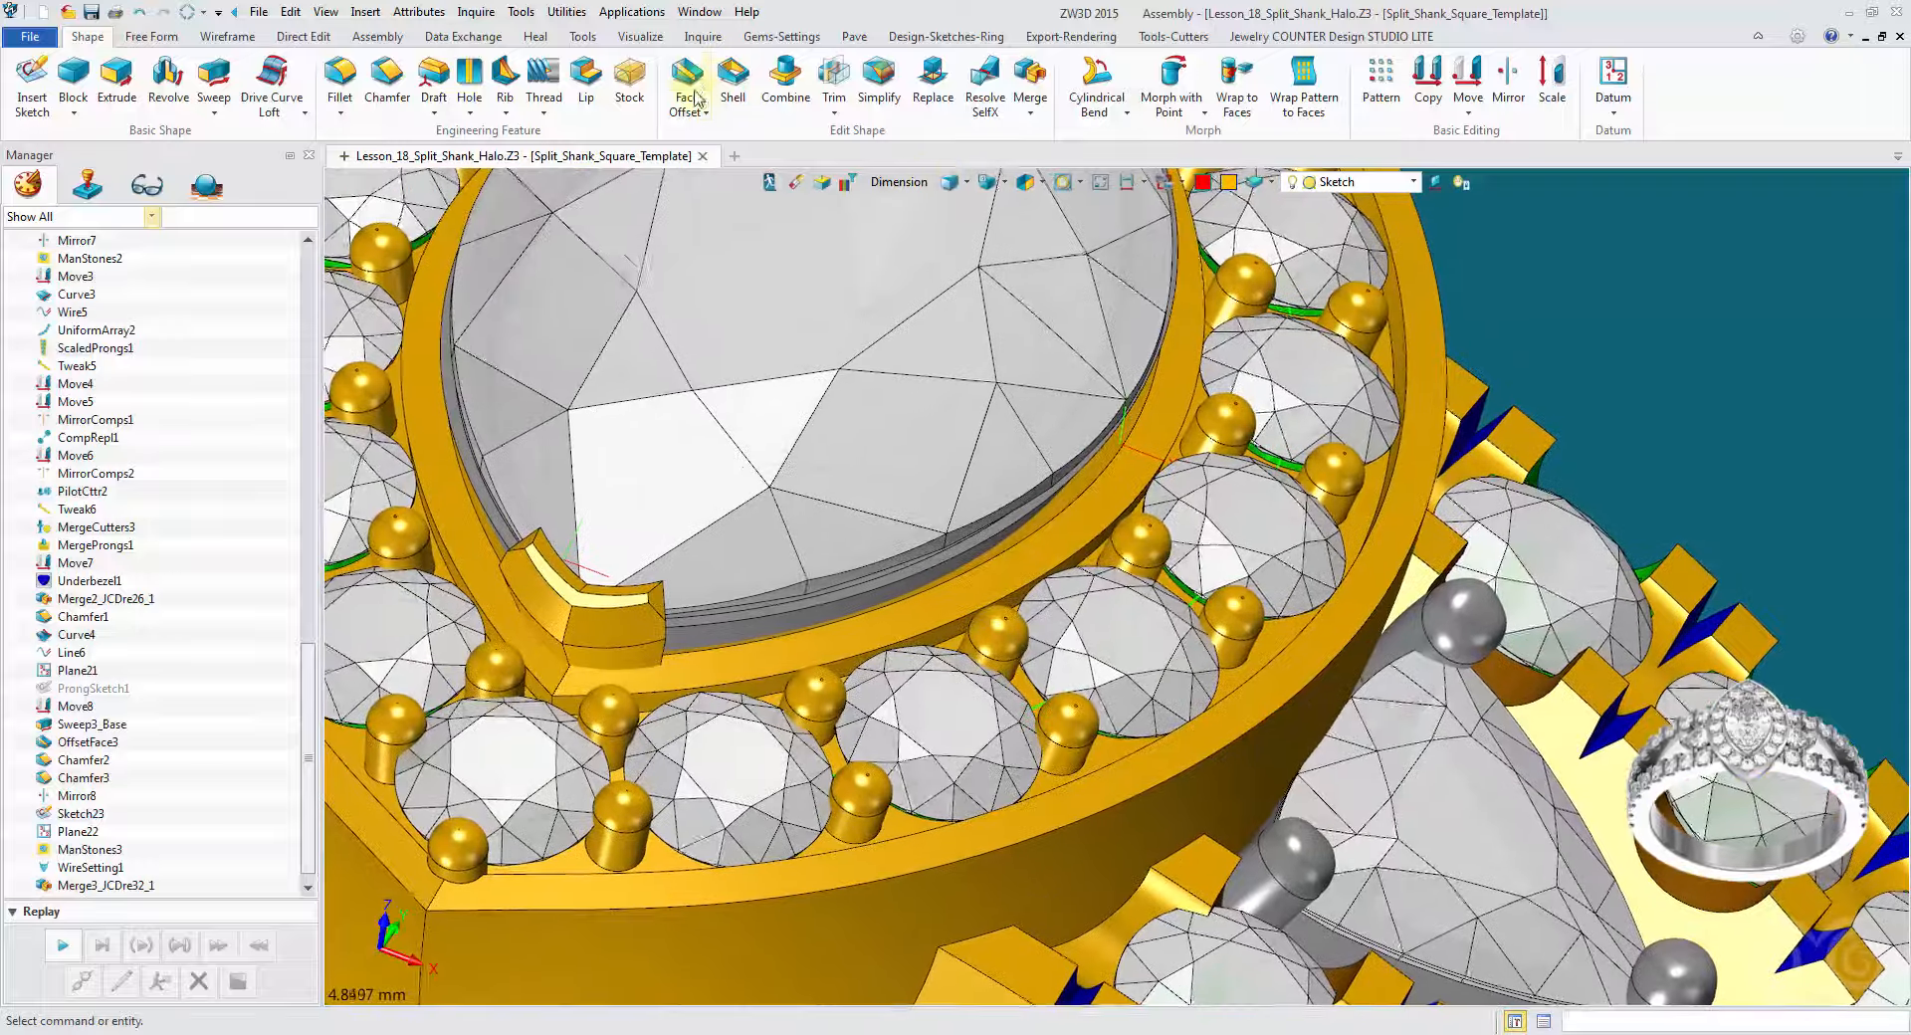
# Step: Offset the two wire setting faces beside the halo head by 0.1 mm
pyautogui.click(692, 79)
pyautogui.scroll(6, 1390, 802)
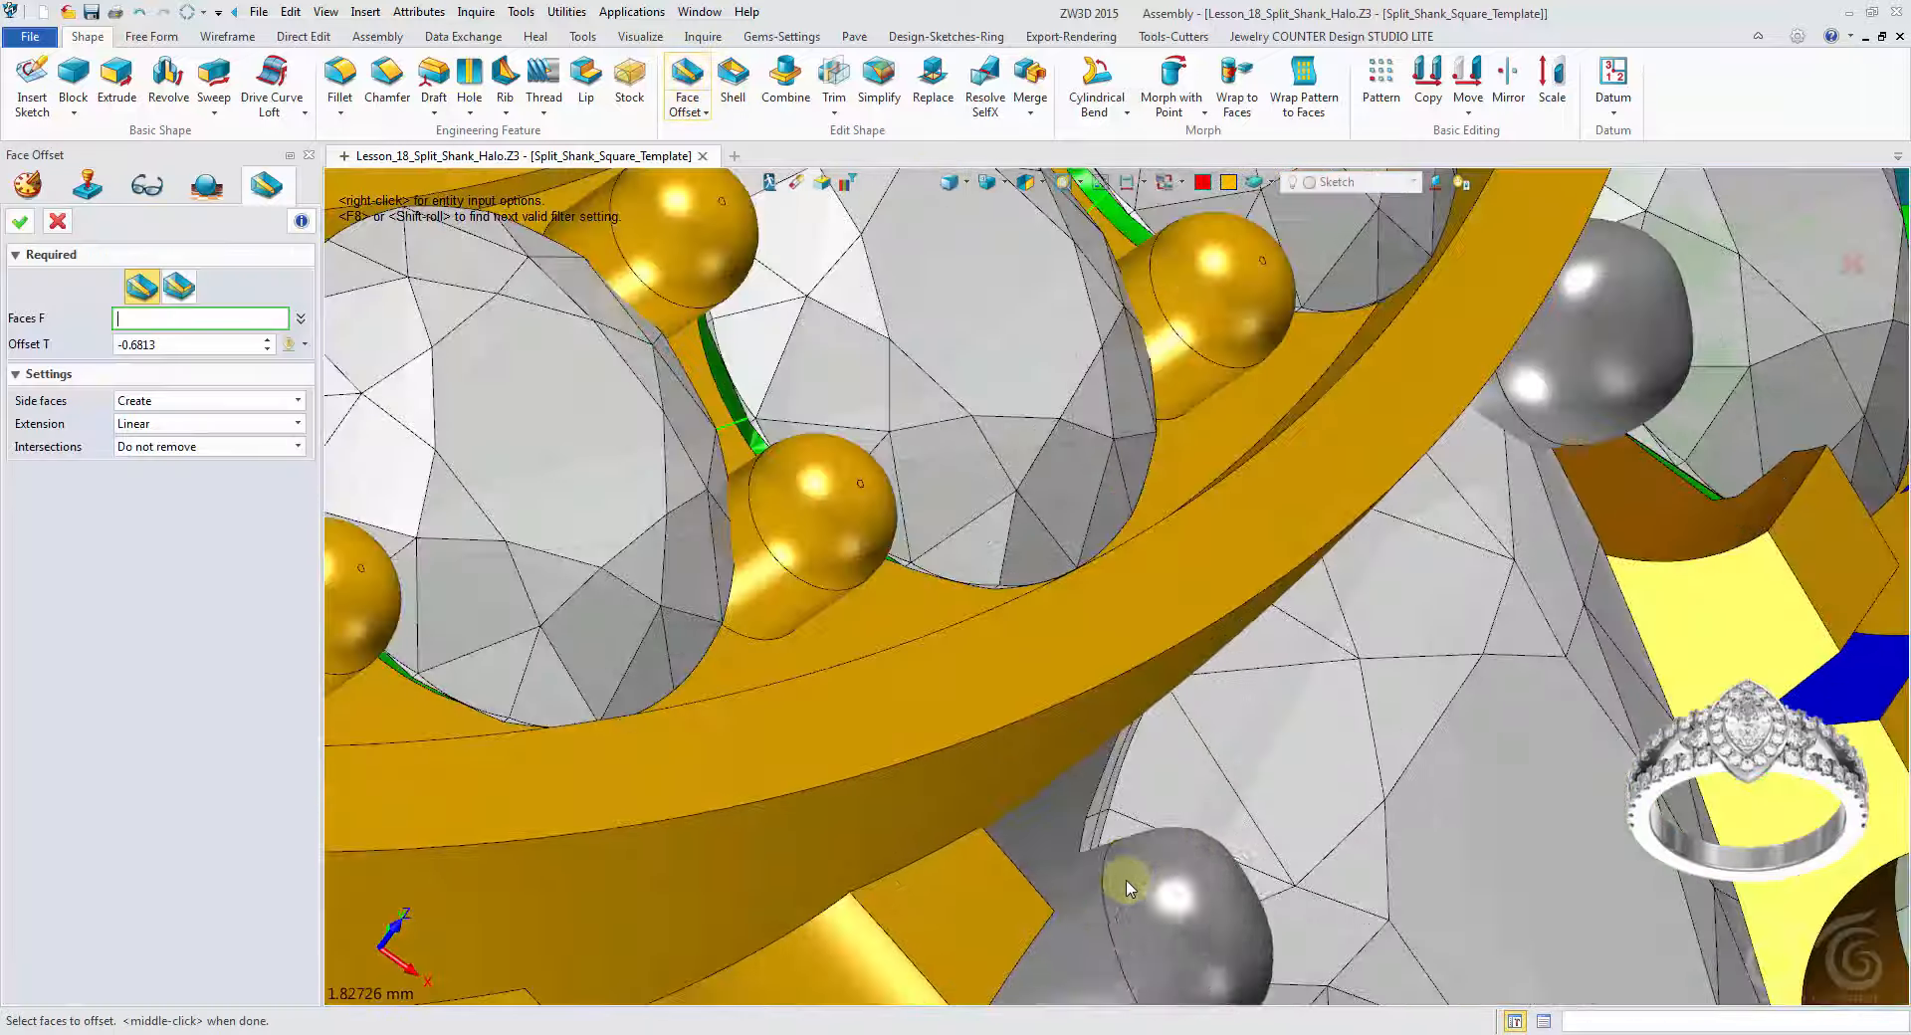
pyautogui.click(1085, 821)
pyautogui.click(1125, 822)
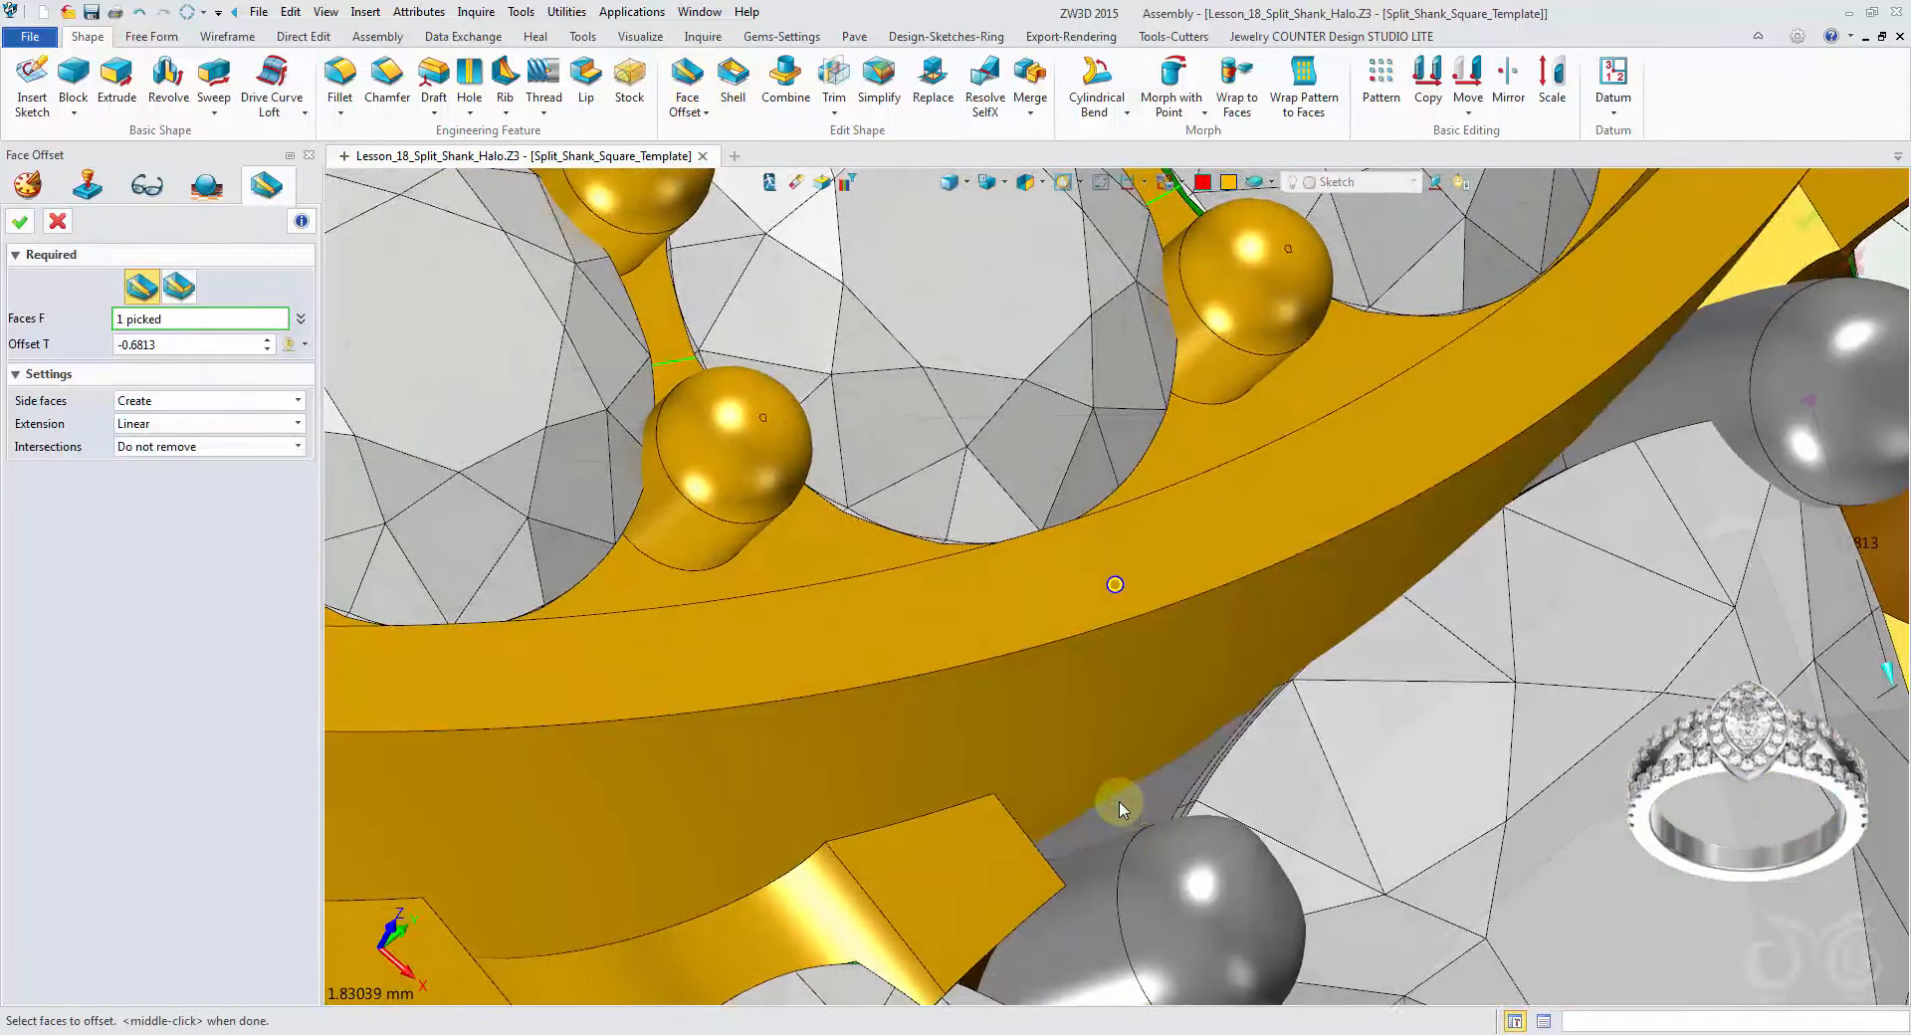
pyautogui.scroll(-1, 1115, 806)
pyautogui.click(174, 345)
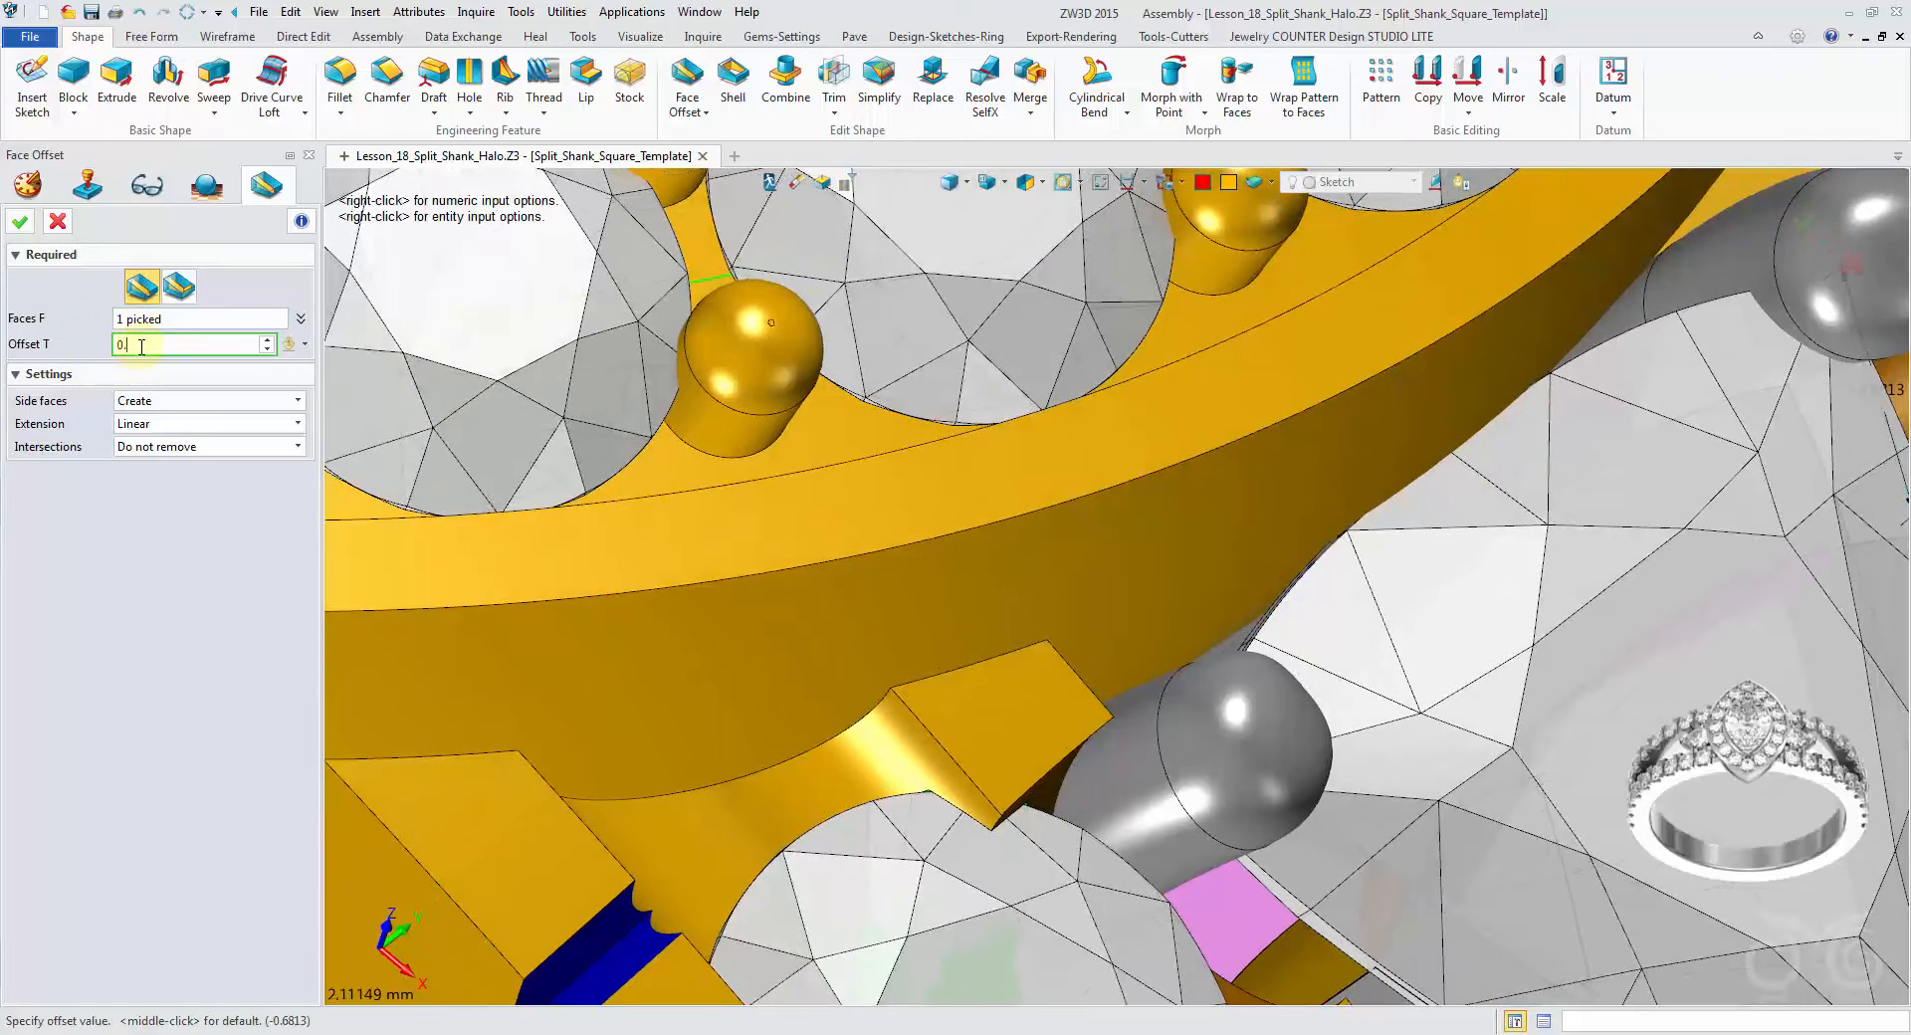
pyautogui.write('0.11')
pyautogui.press('Return')
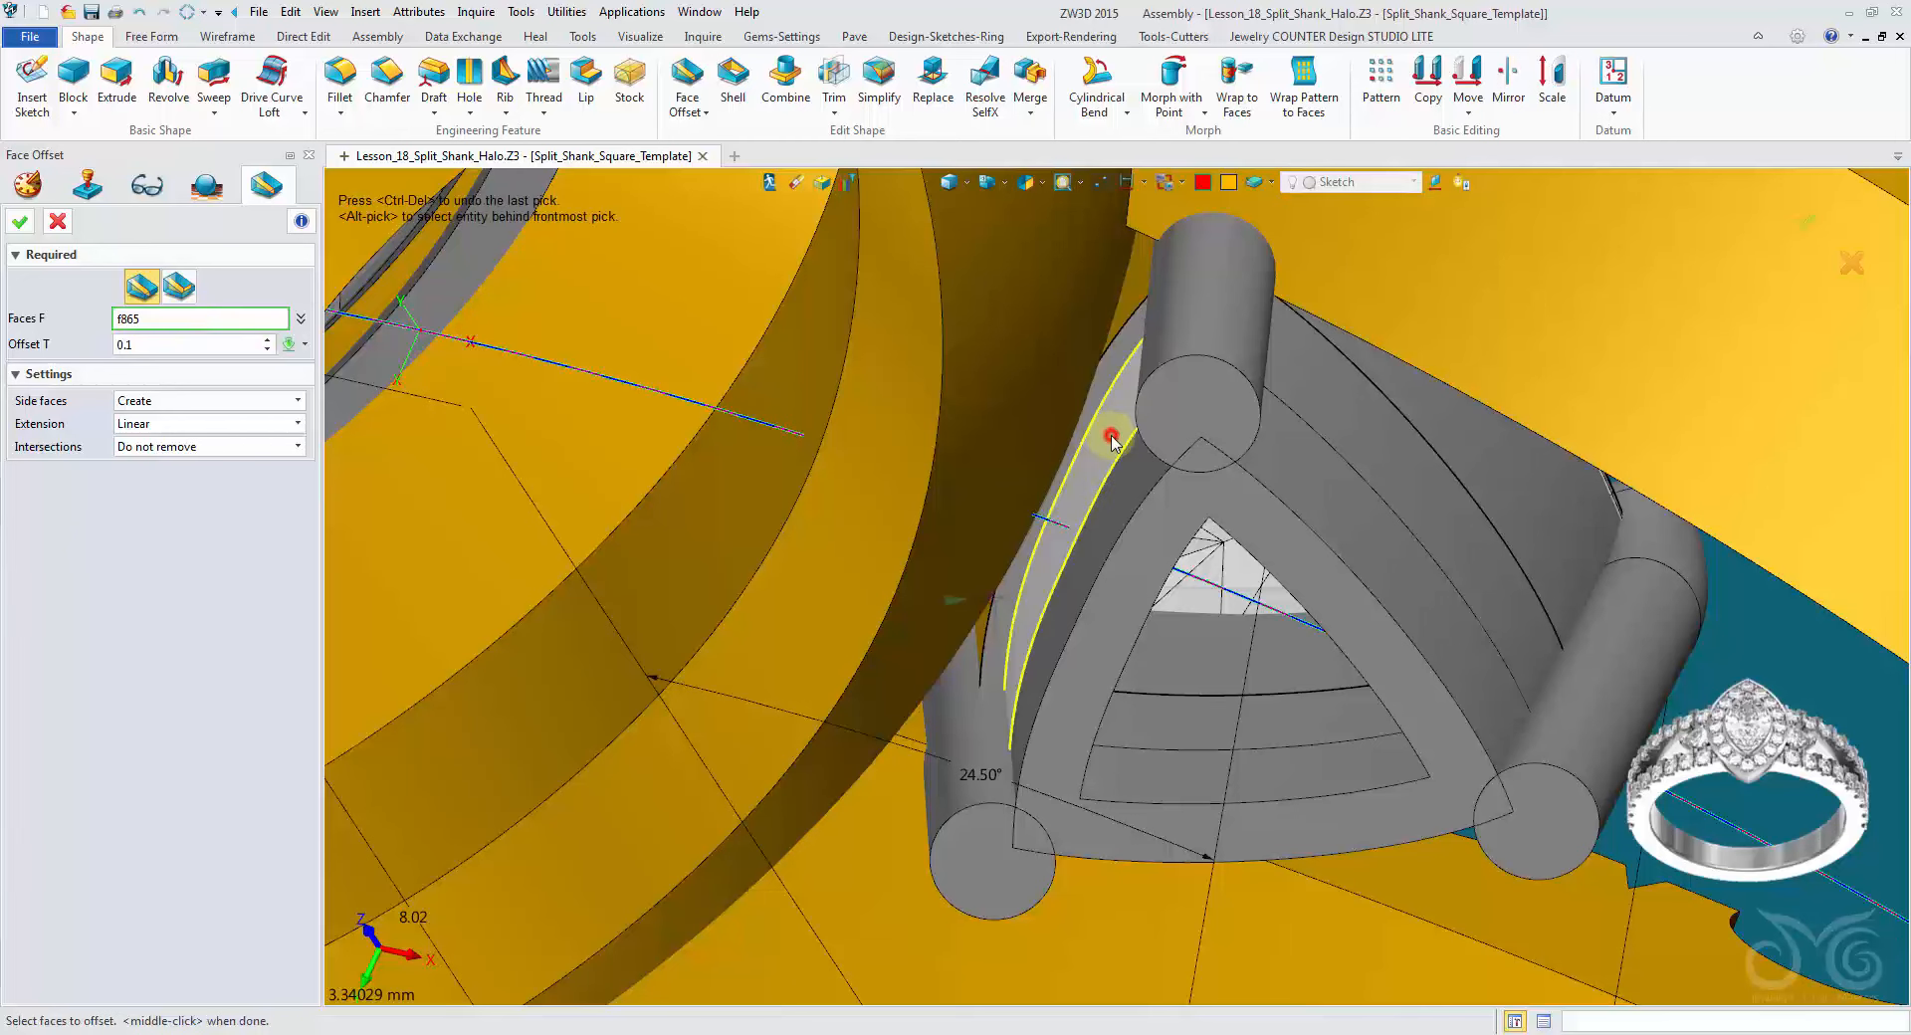
pyautogui.click(1112, 439)
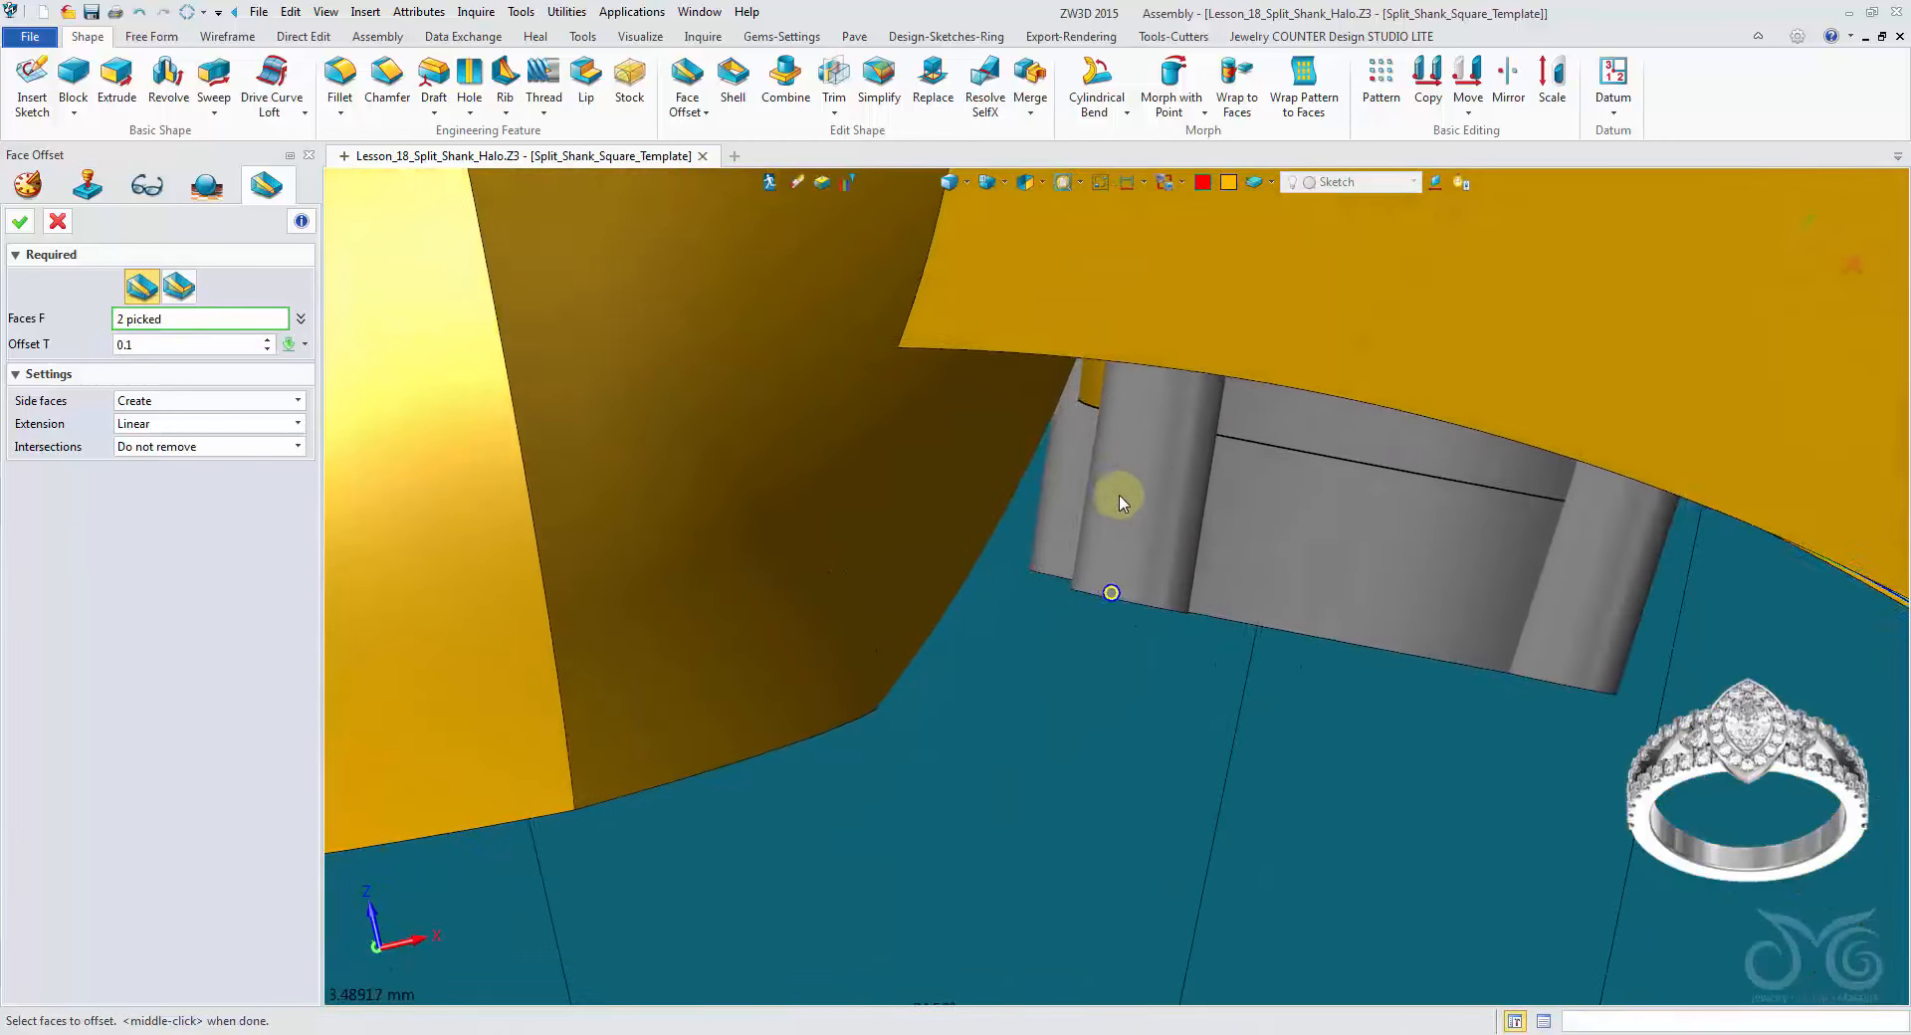
pyautogui.click(24, 221)
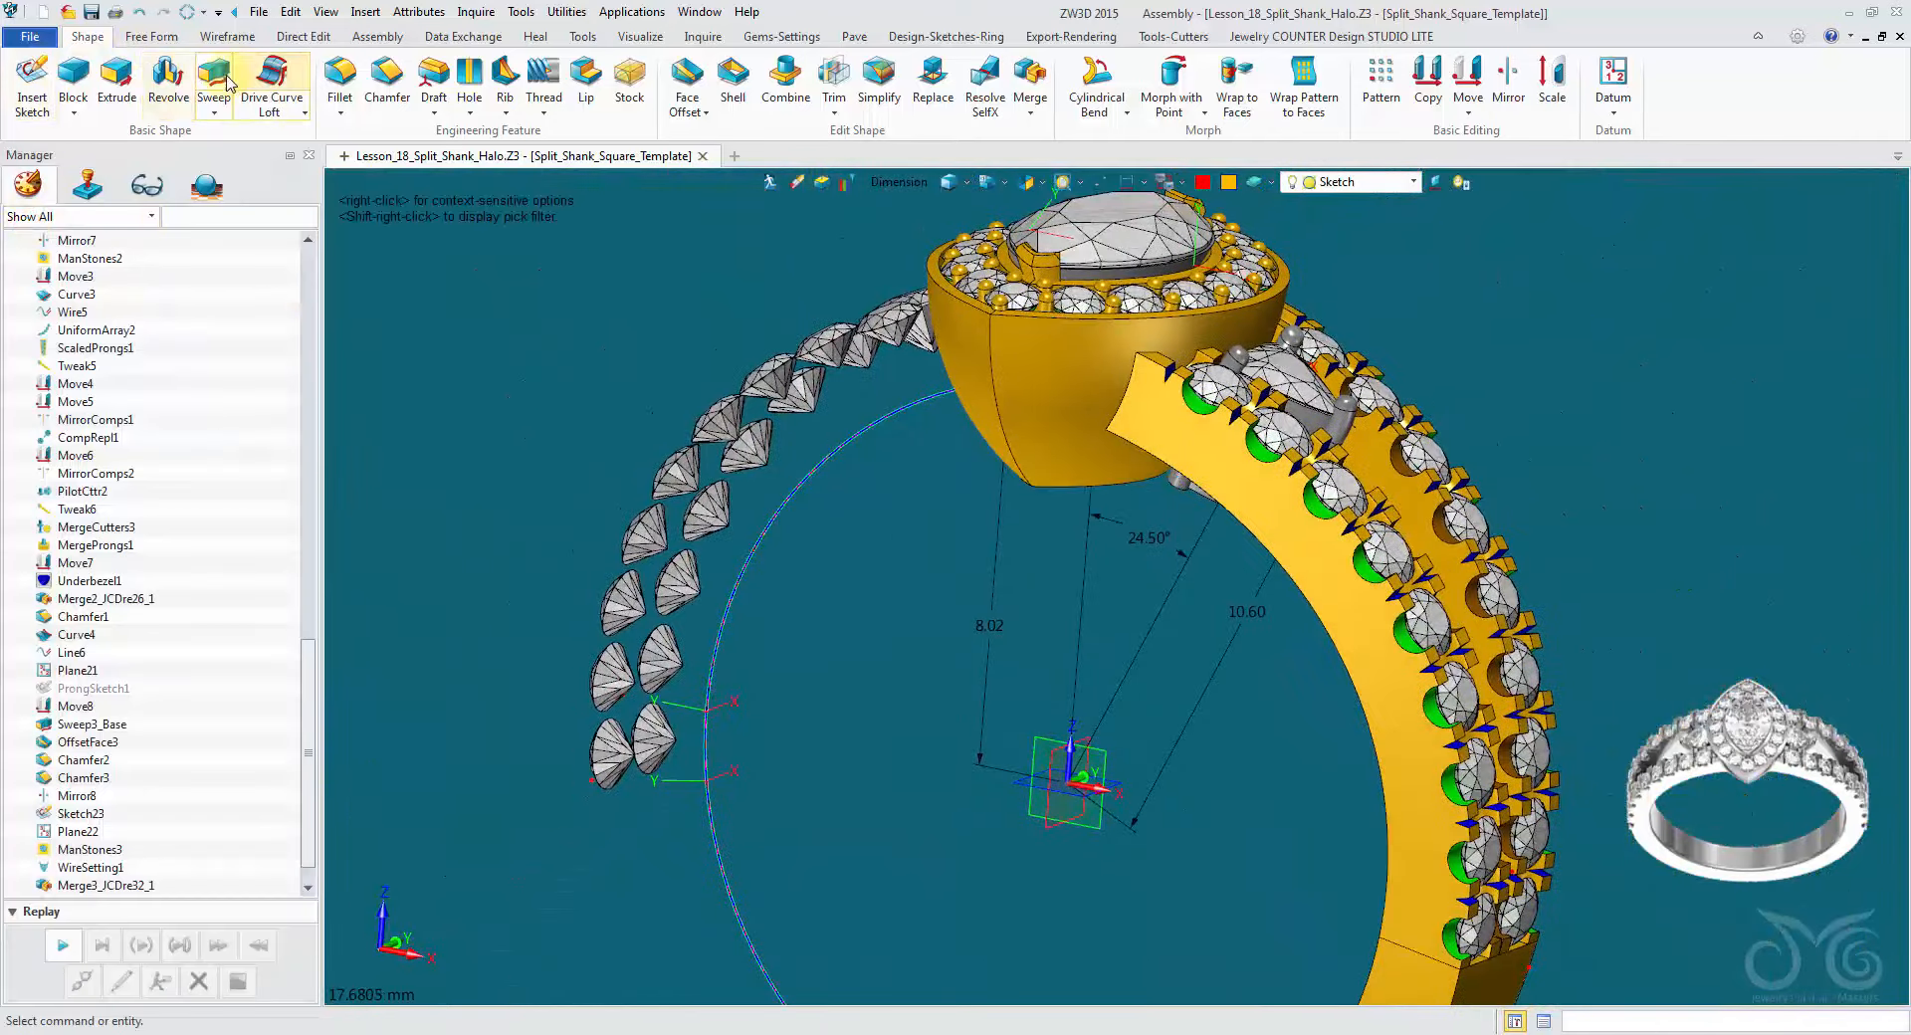
# Step: Extrude the ring's inside path curve symmetrically with an end value of -14.94 and subtract it to clear the finger hole
pyautogui.click(119, 84)
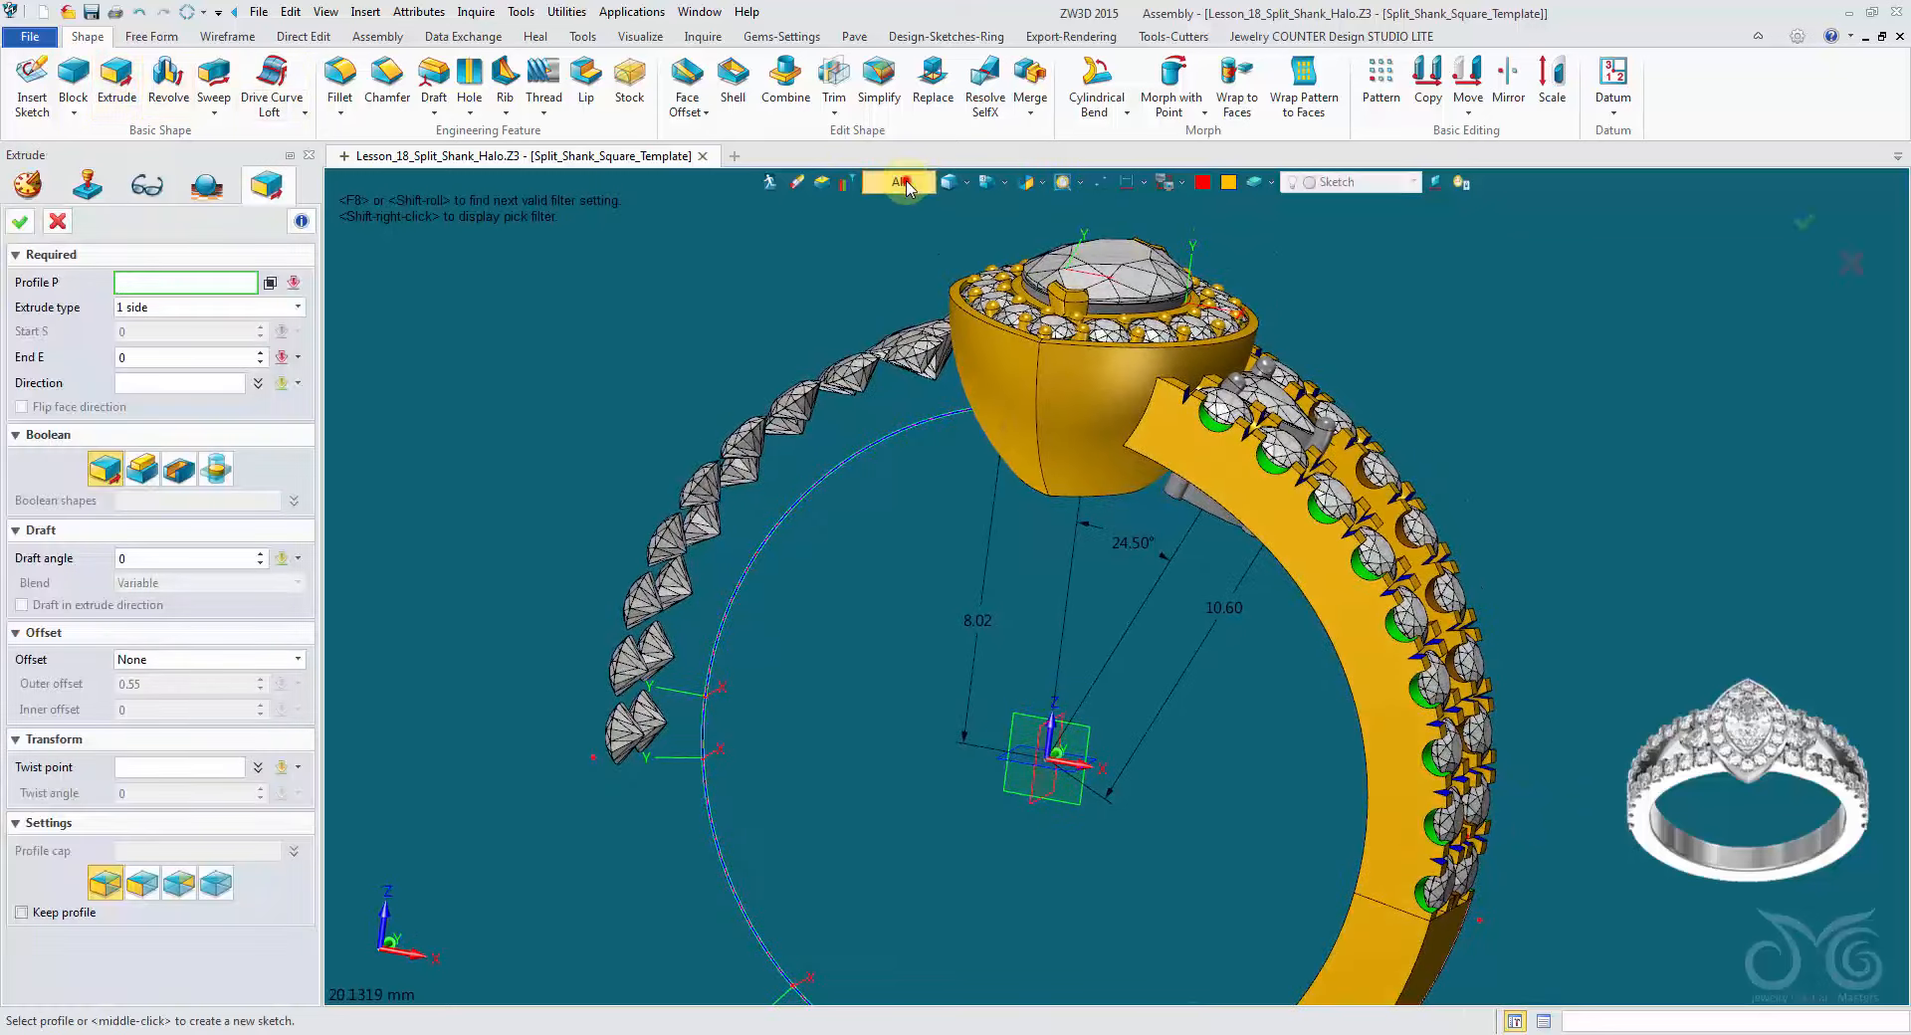
pyautogui.click(904, 184)
pyautogui.click(945, 324)
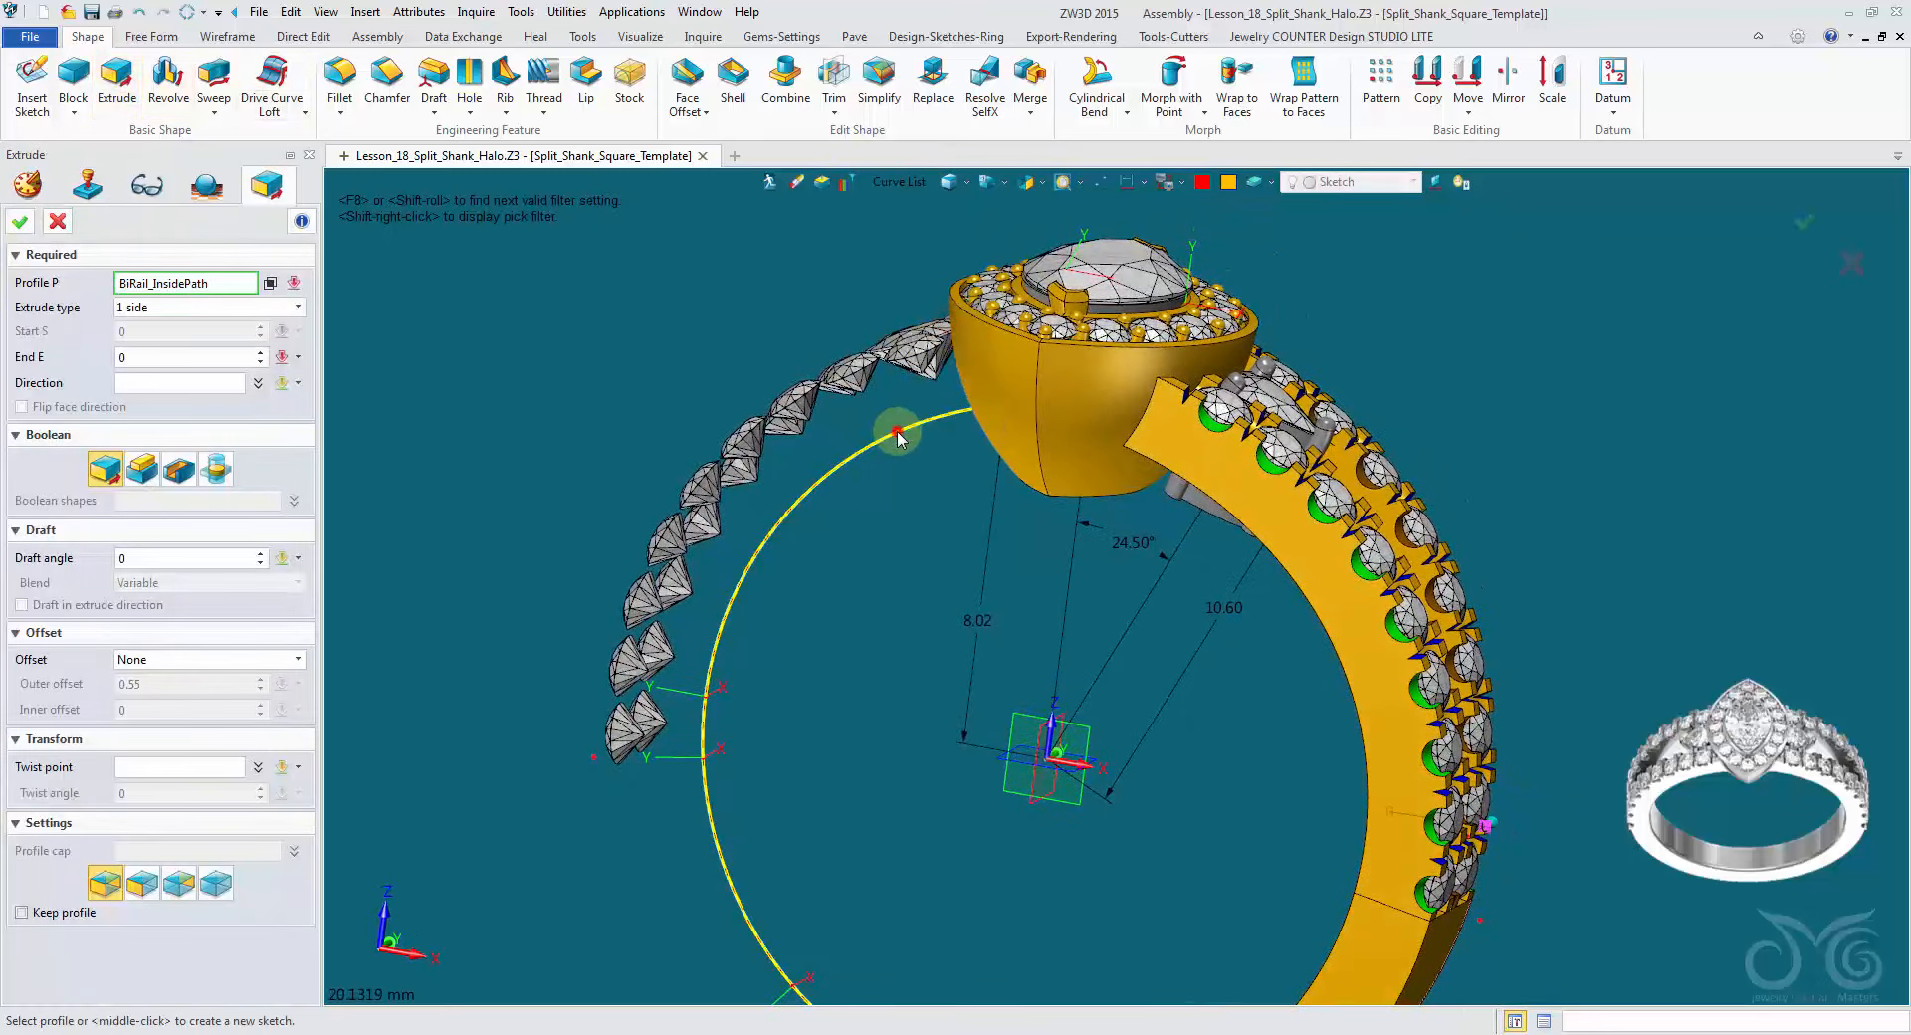
pyautogui.click(898, 438)
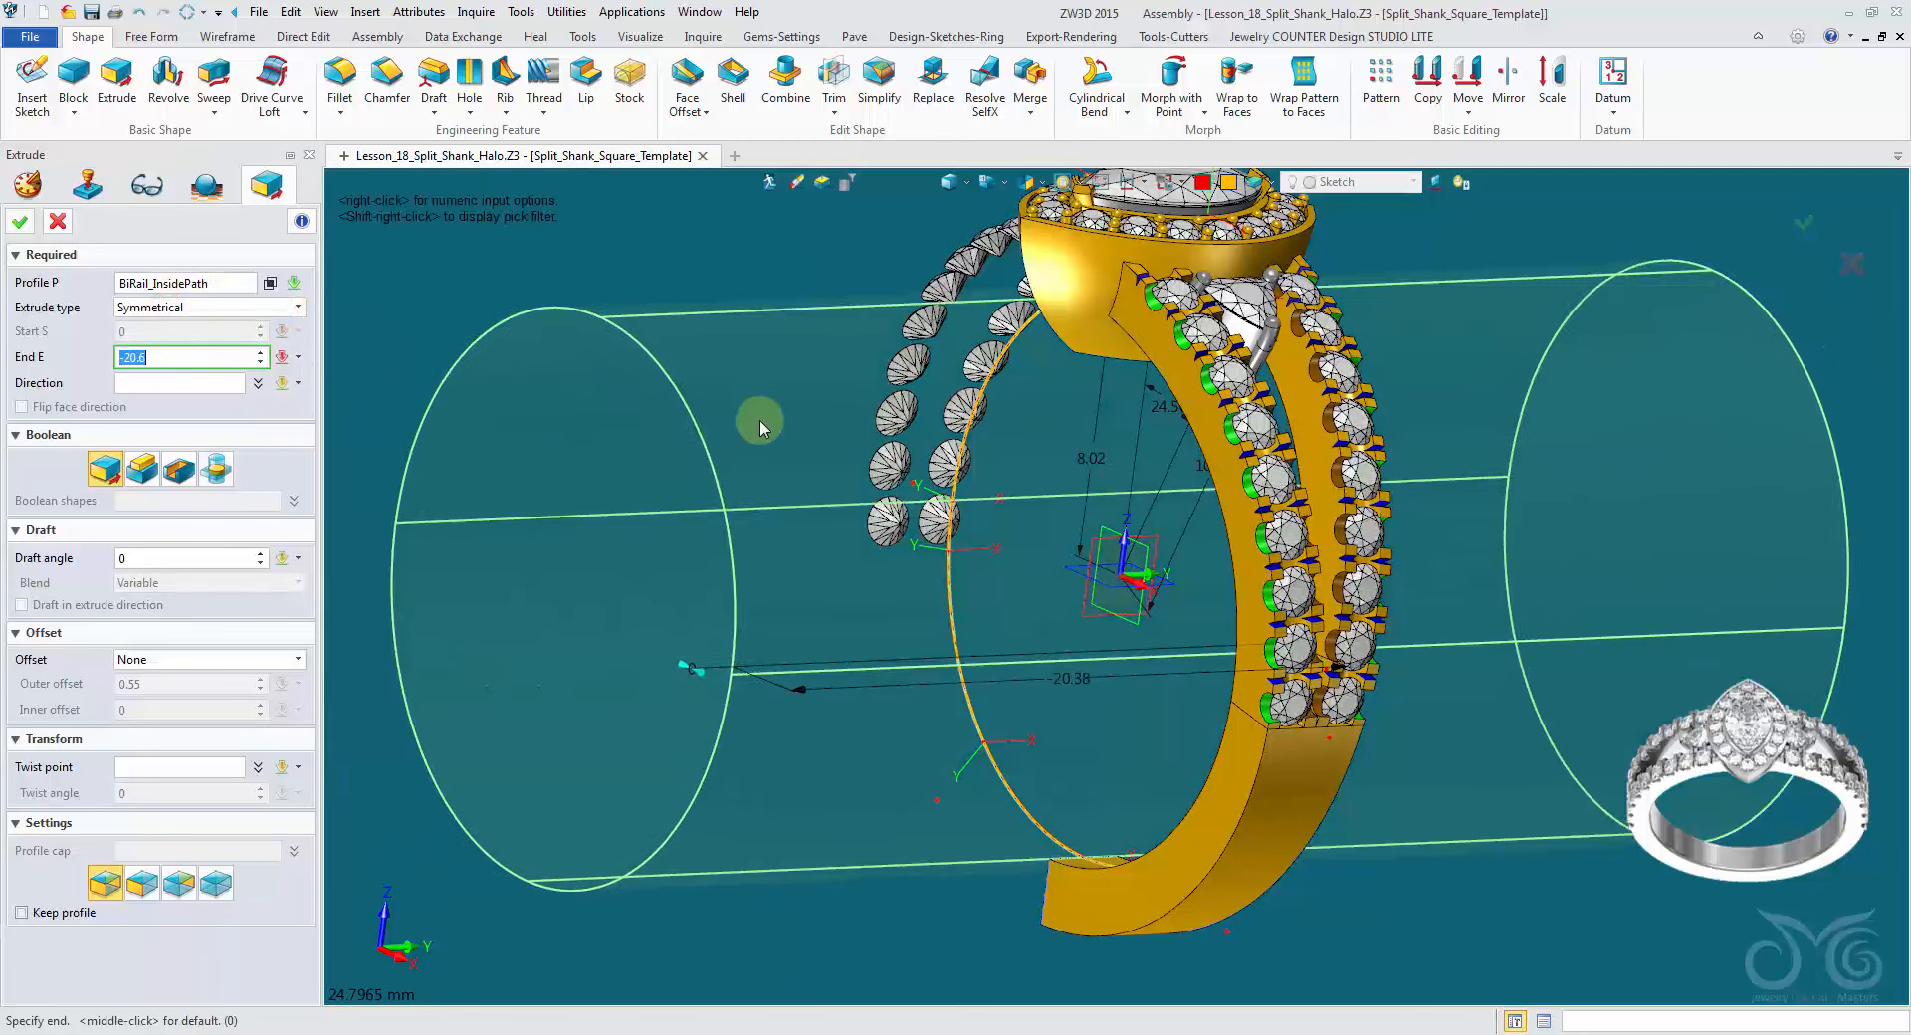
pyautogui.moveTo(390, 533); pyautogui.dragTo(577, 535, button='right')
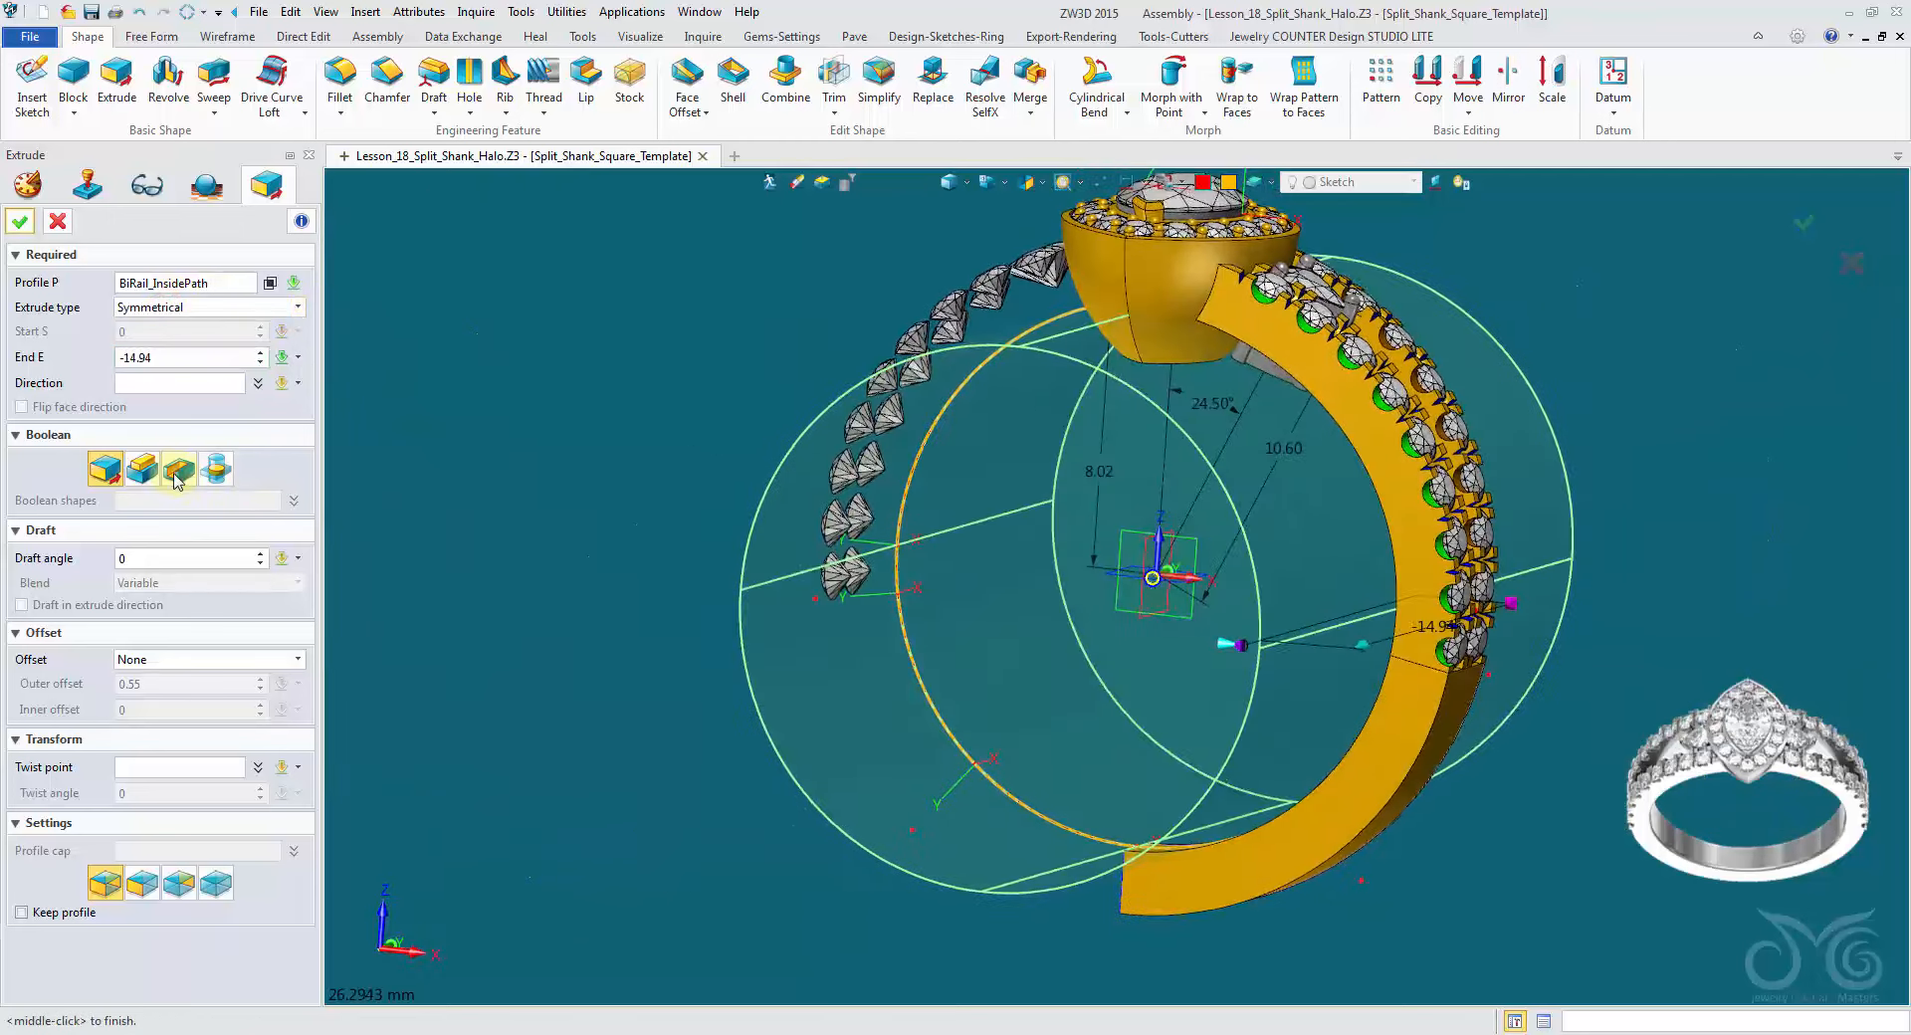
pyautogui.click(177, 473)
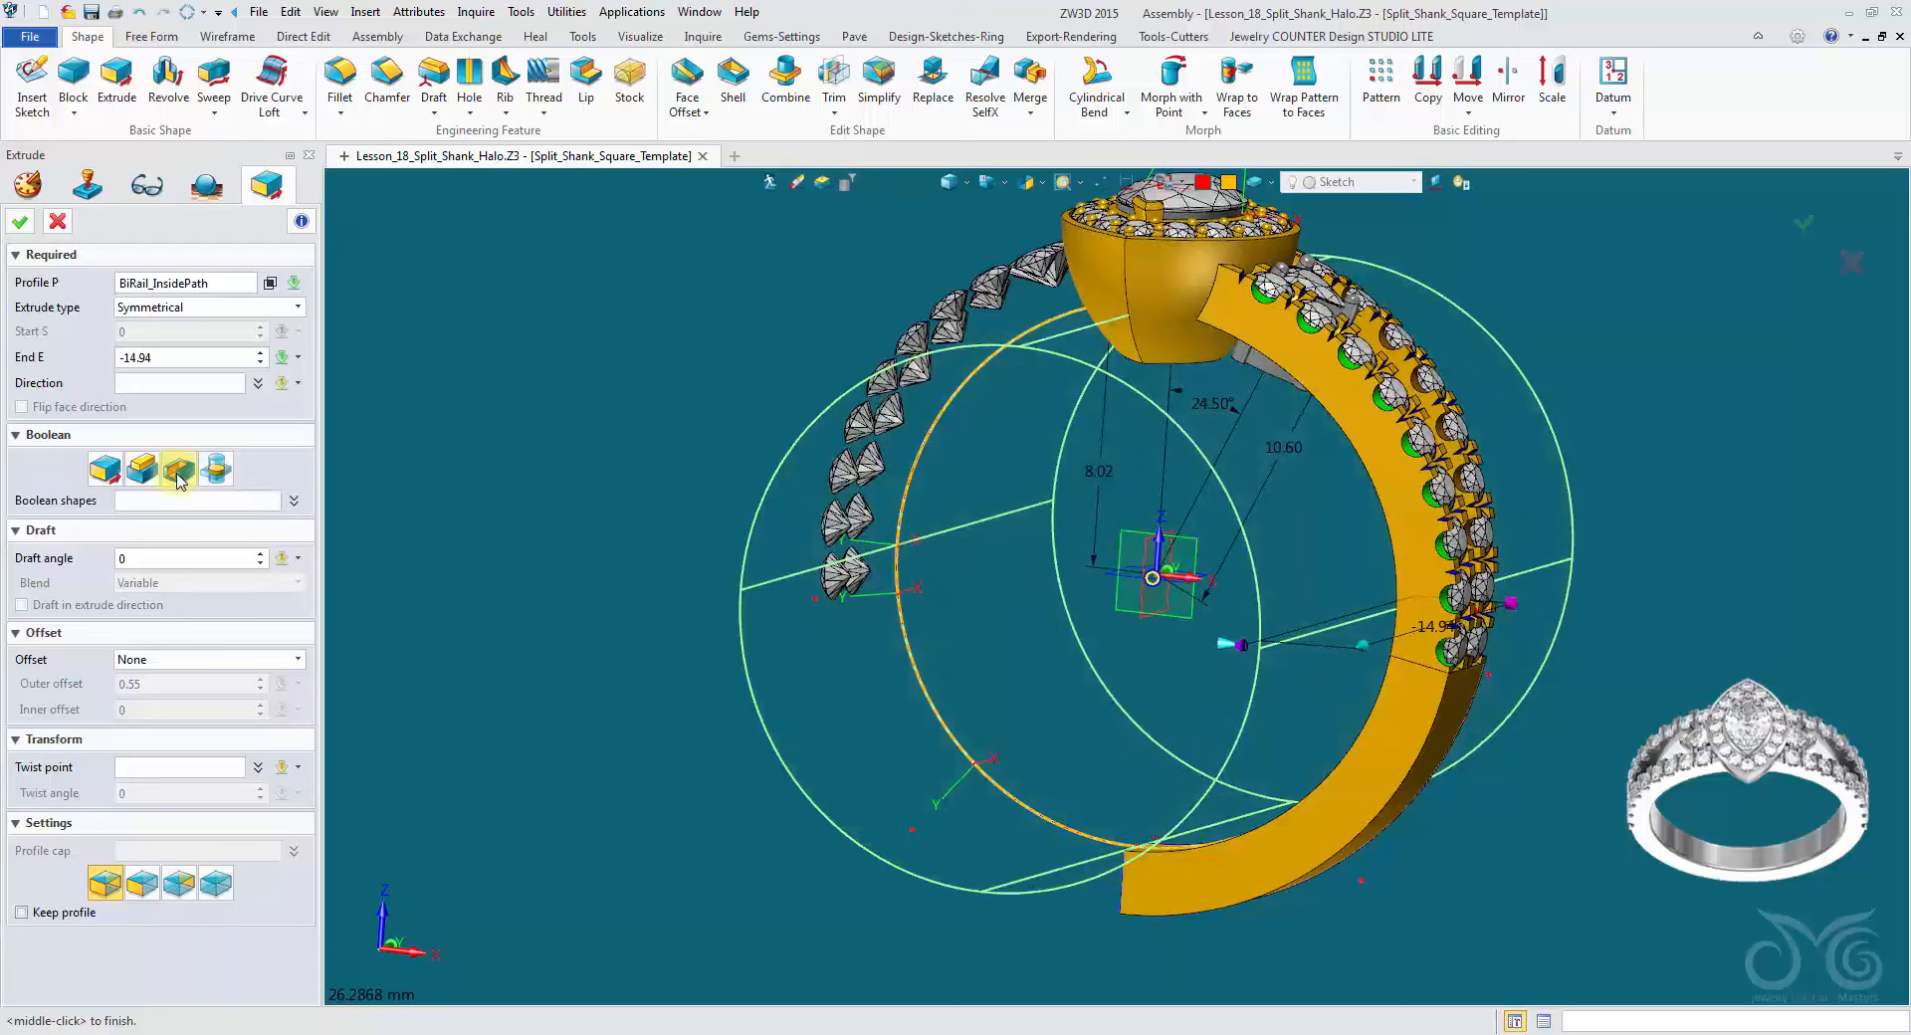
pyautogui.click(22, 221)
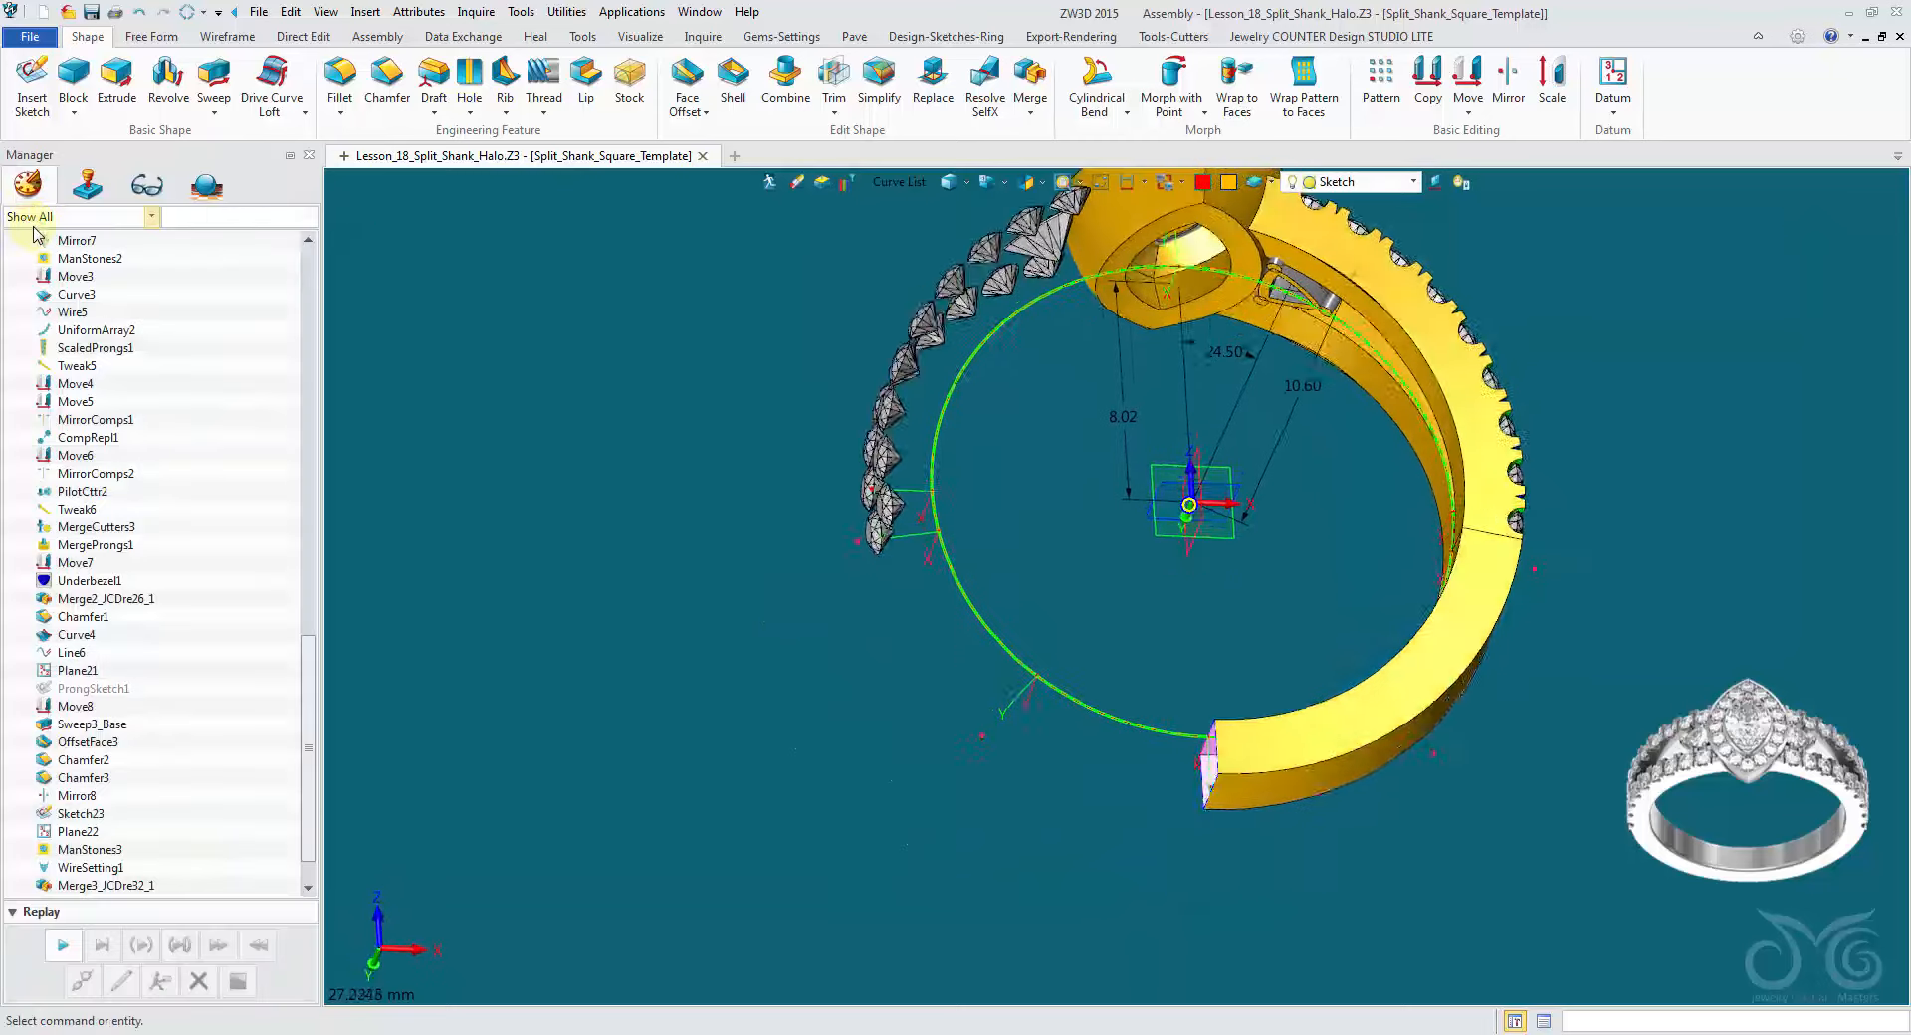
pyautogui.moveTo(492, 470); pyautogui.dragTo(612, 477, button='right')
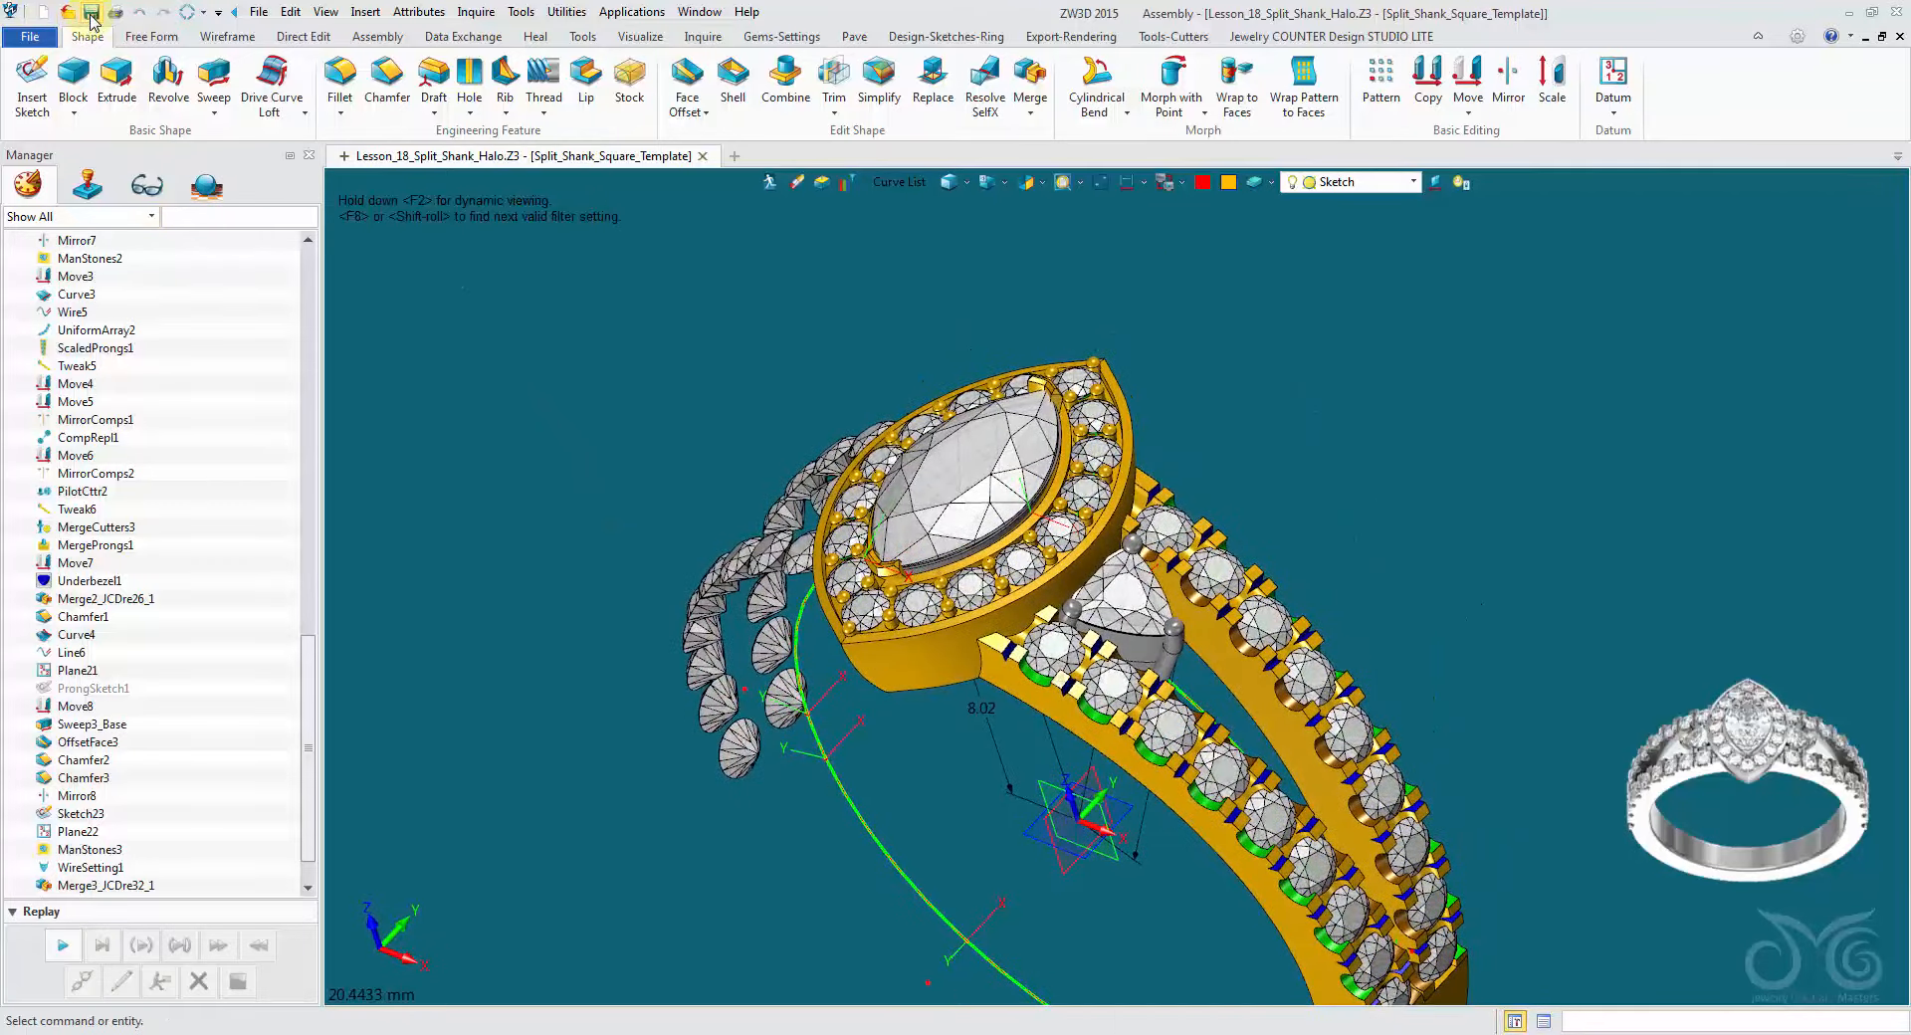
# Step: Mirror a copy of the wire setting, its prongs and the split shank, excluding the halo head, about the SIDE plane with Boolean add
pyautogui.moveTo(846, 211); pyautogui.dragTo(1155, 191, button='right')
pyautogui.scroll(1, 1154, 192)
pyautogui.click(1513, 88)
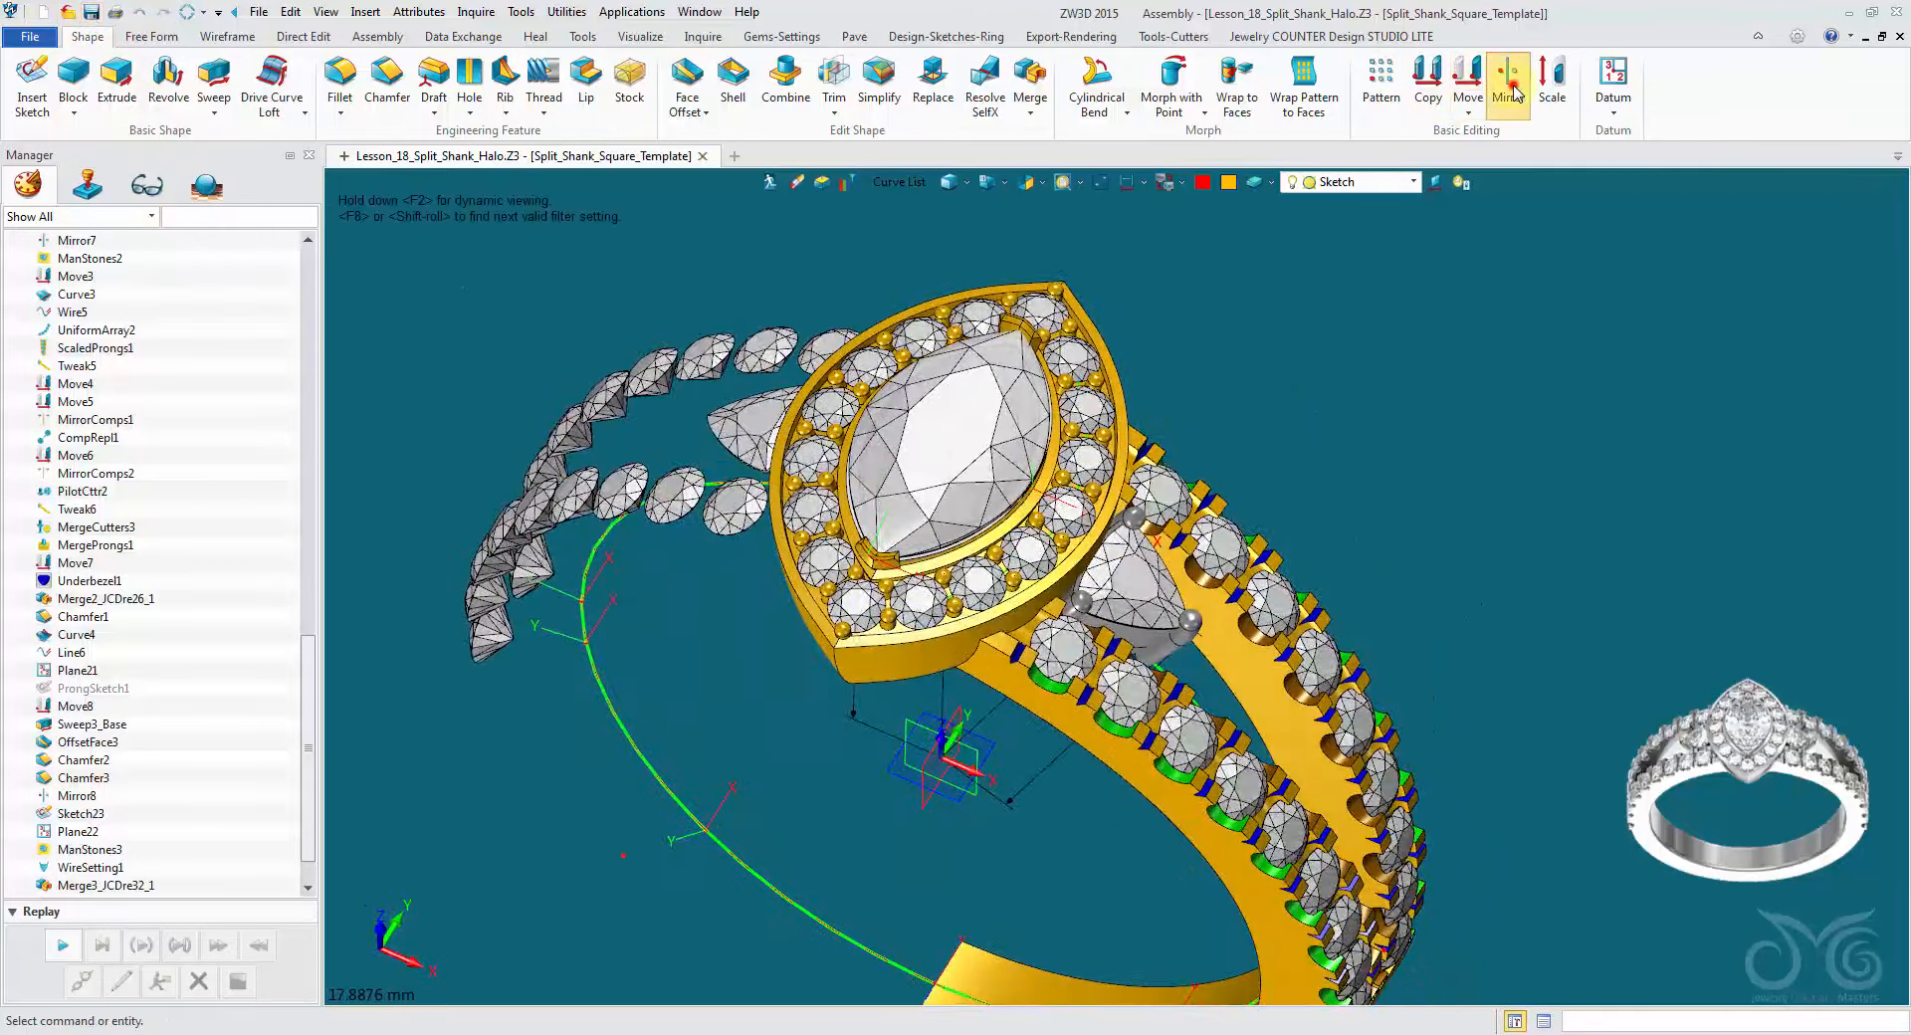
pyautogui.moveTo(1343, 398); pyautogui.dragTo(937, 204, button='right')
pyautogui.scroll(2, 1318, 418)
pyautogui.click(1103, 621)
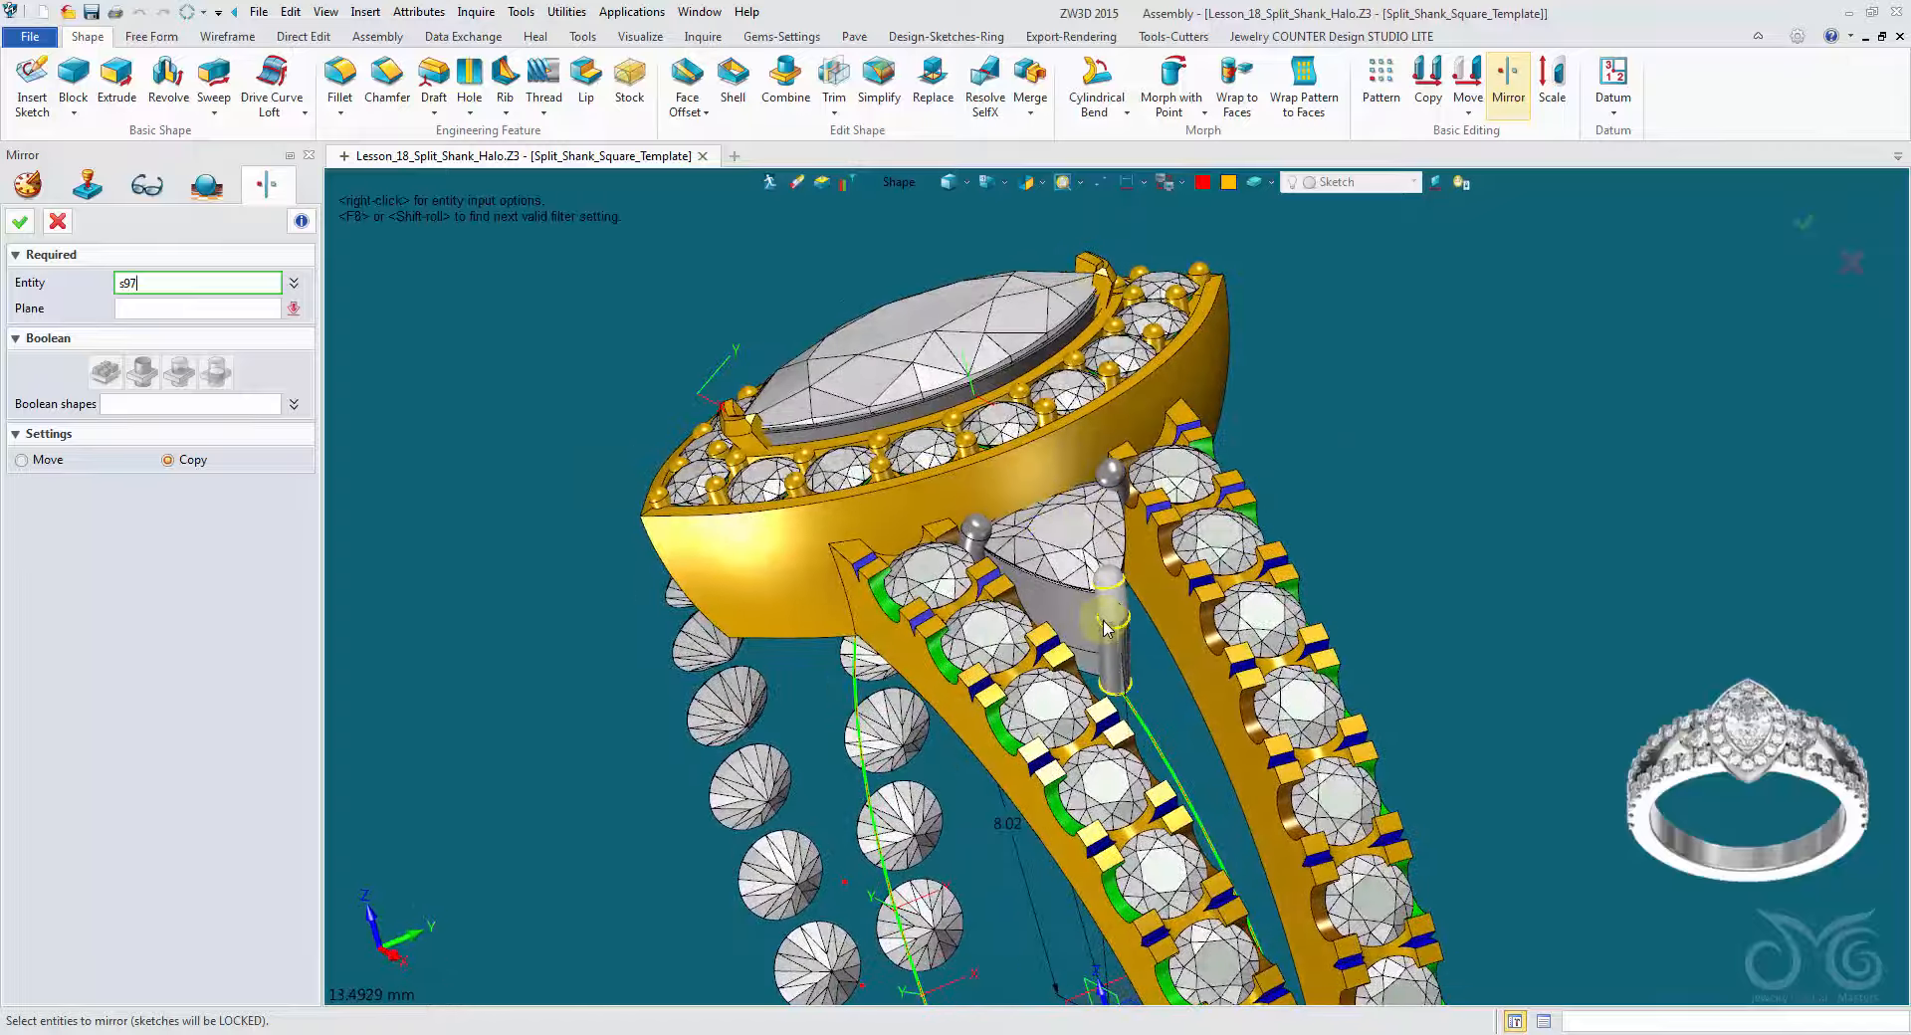
pyautogui.moveTo(1102, 619); pyautogui.dragTo(1093, 629, button='right')
pyautogui.scroll(1, 1093, 627)
pyautogui.click(1056, 591)
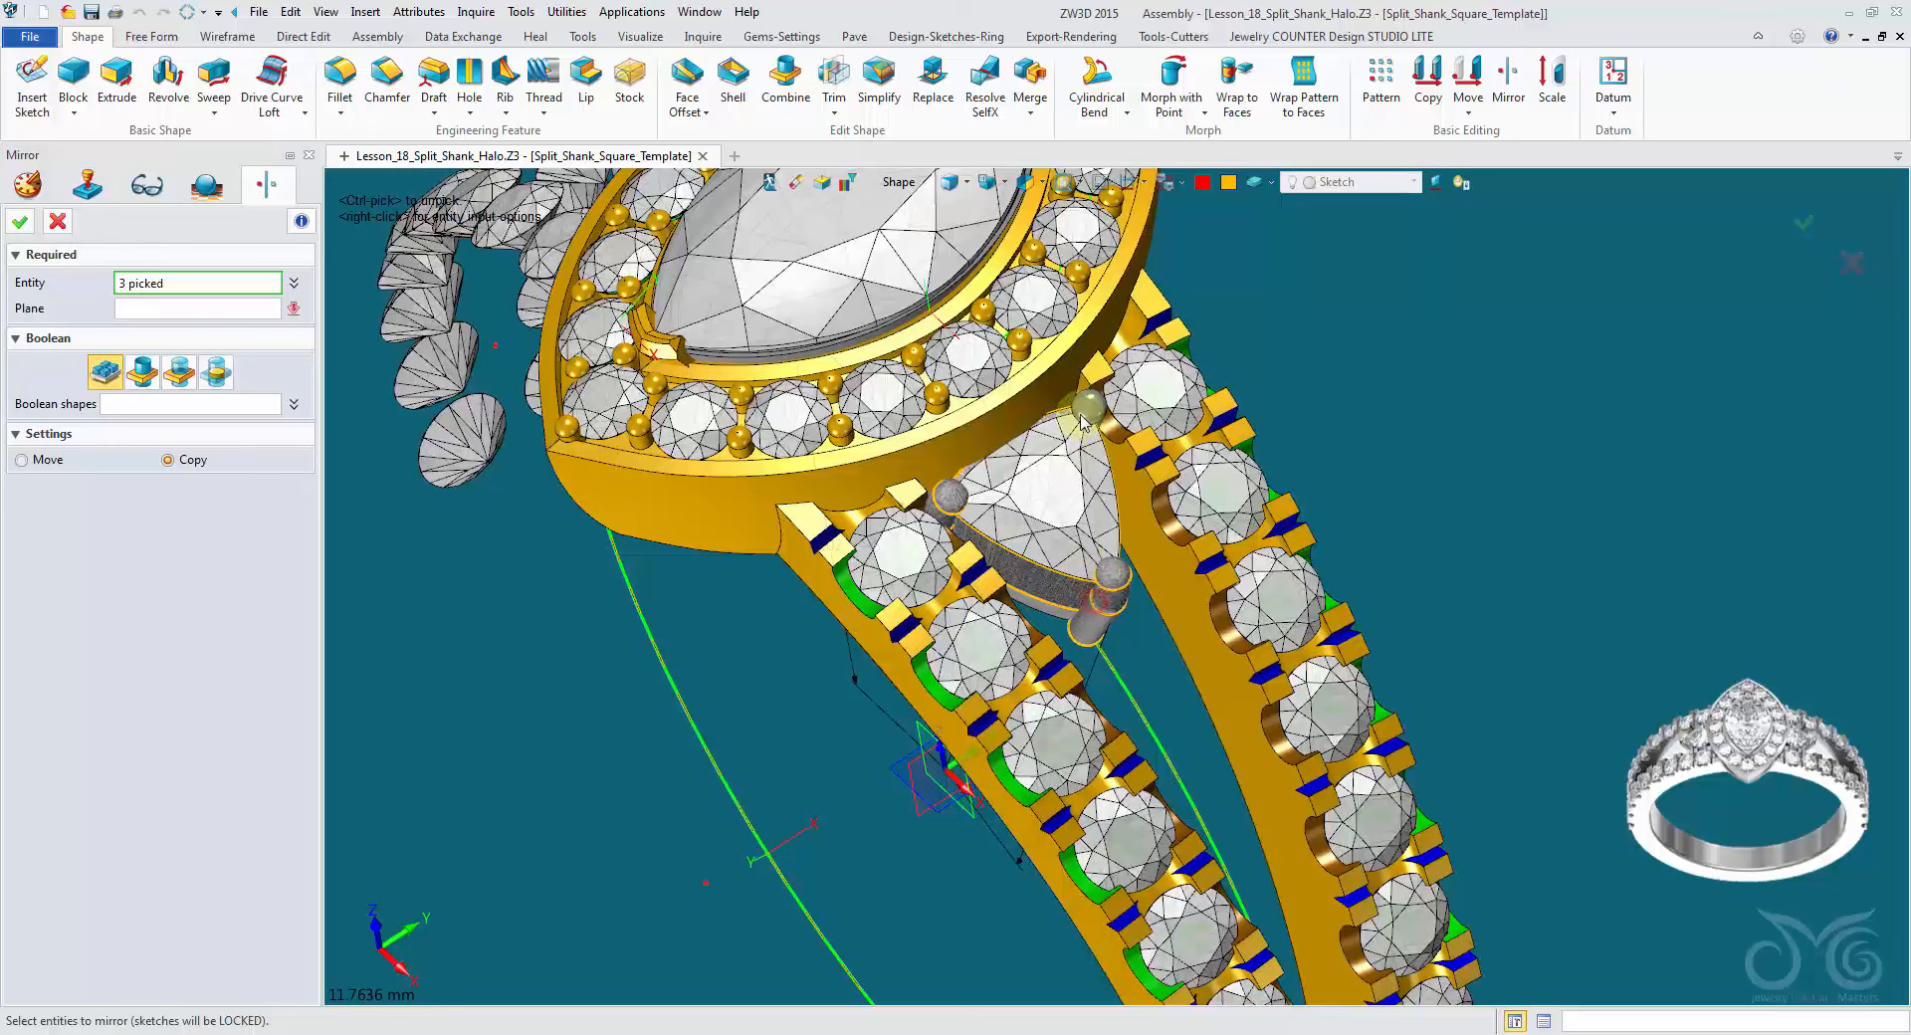
pyautogui.scroll(-2, 1093, 410)
pyautogui.moveTo(1093, 410); pyautogui.dragTo(876, 418, button='right')
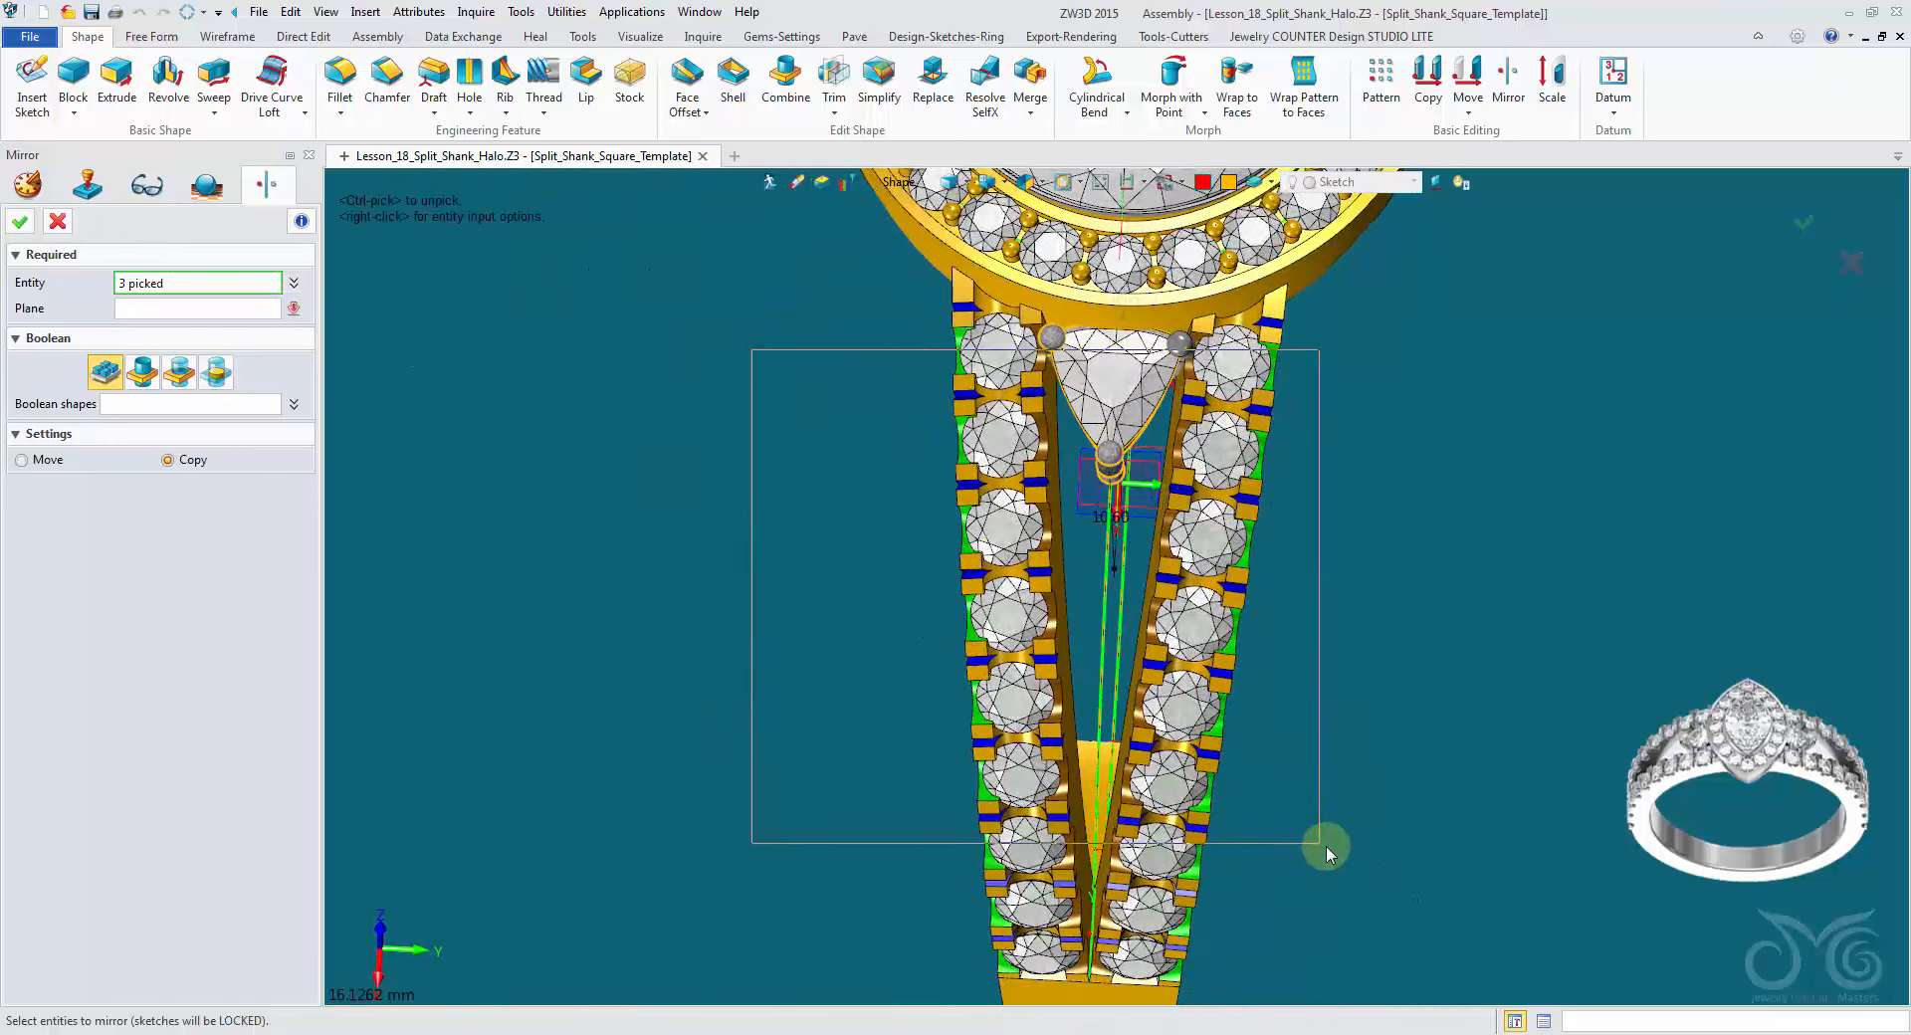
pyautogui.moveTo(1381, 899); pyautogui.dragTo(1381, 898)
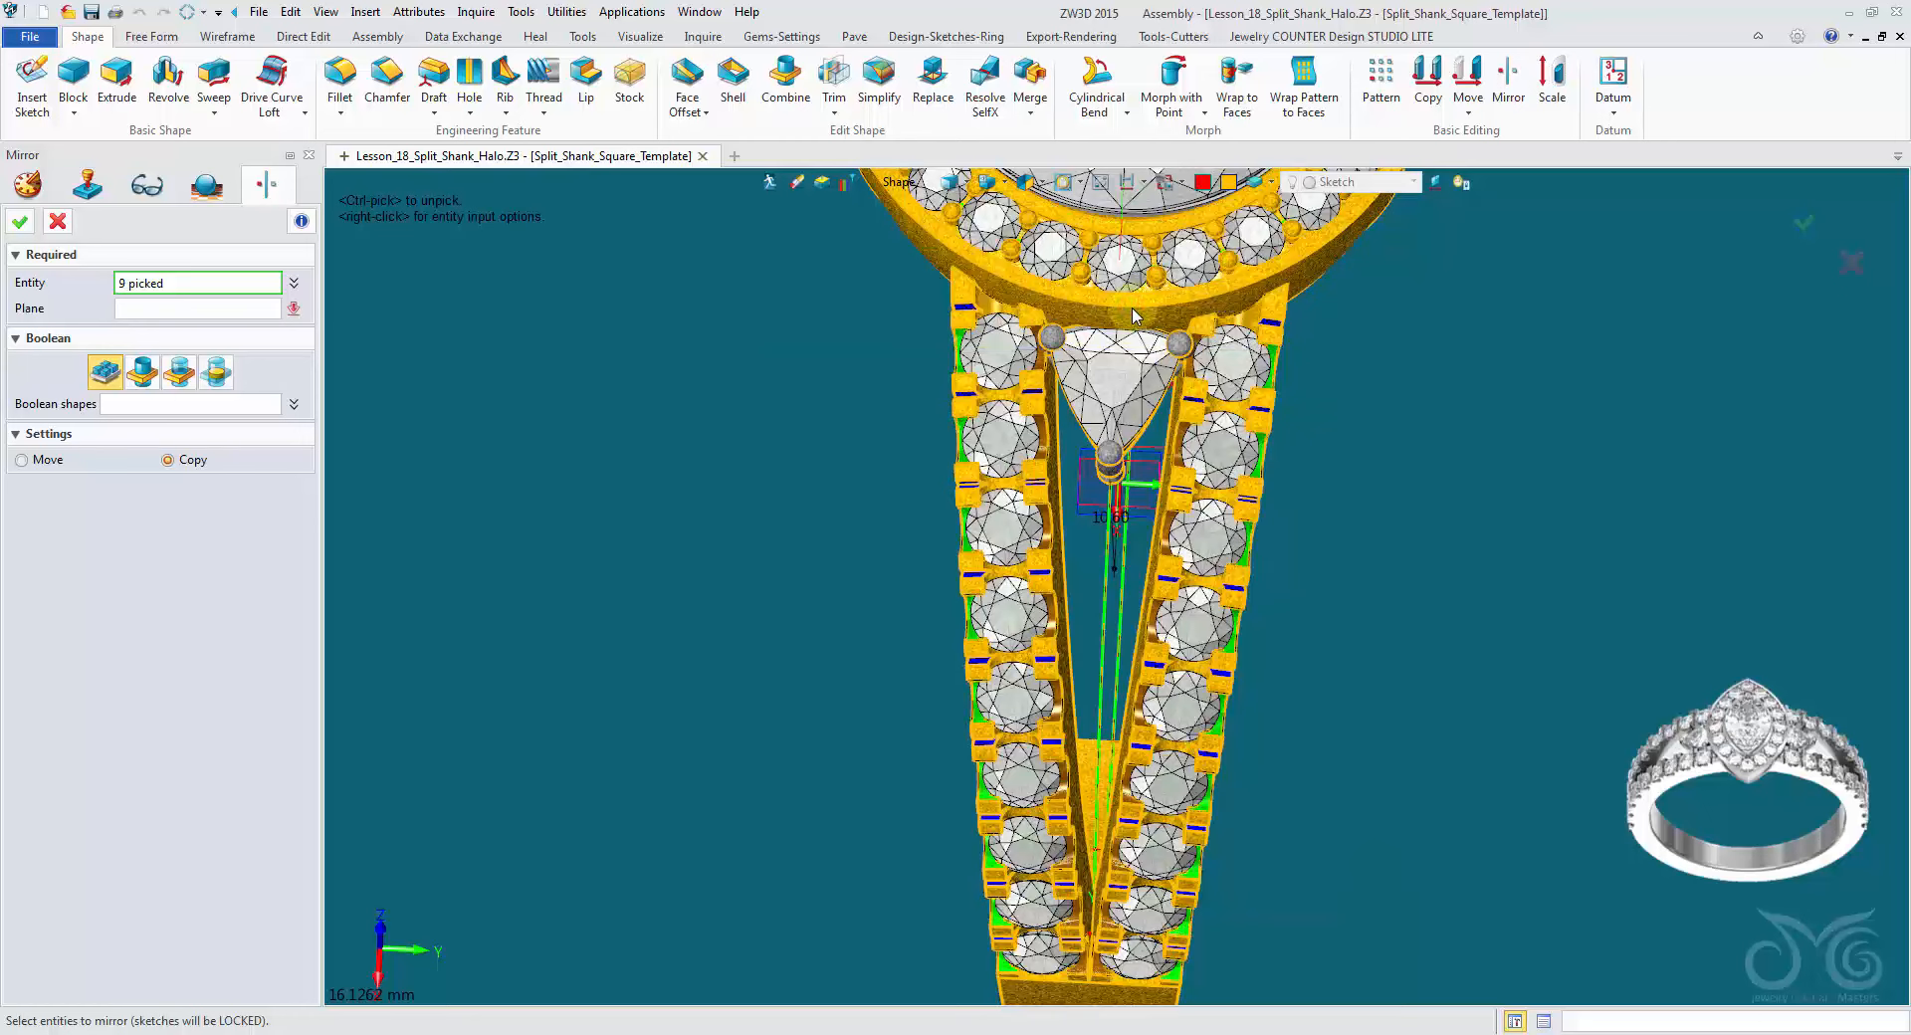
pyautogui.keyDown('ctrl'); pyautogui.click(1151, 328); pyautogui.keyUp('ctrl')
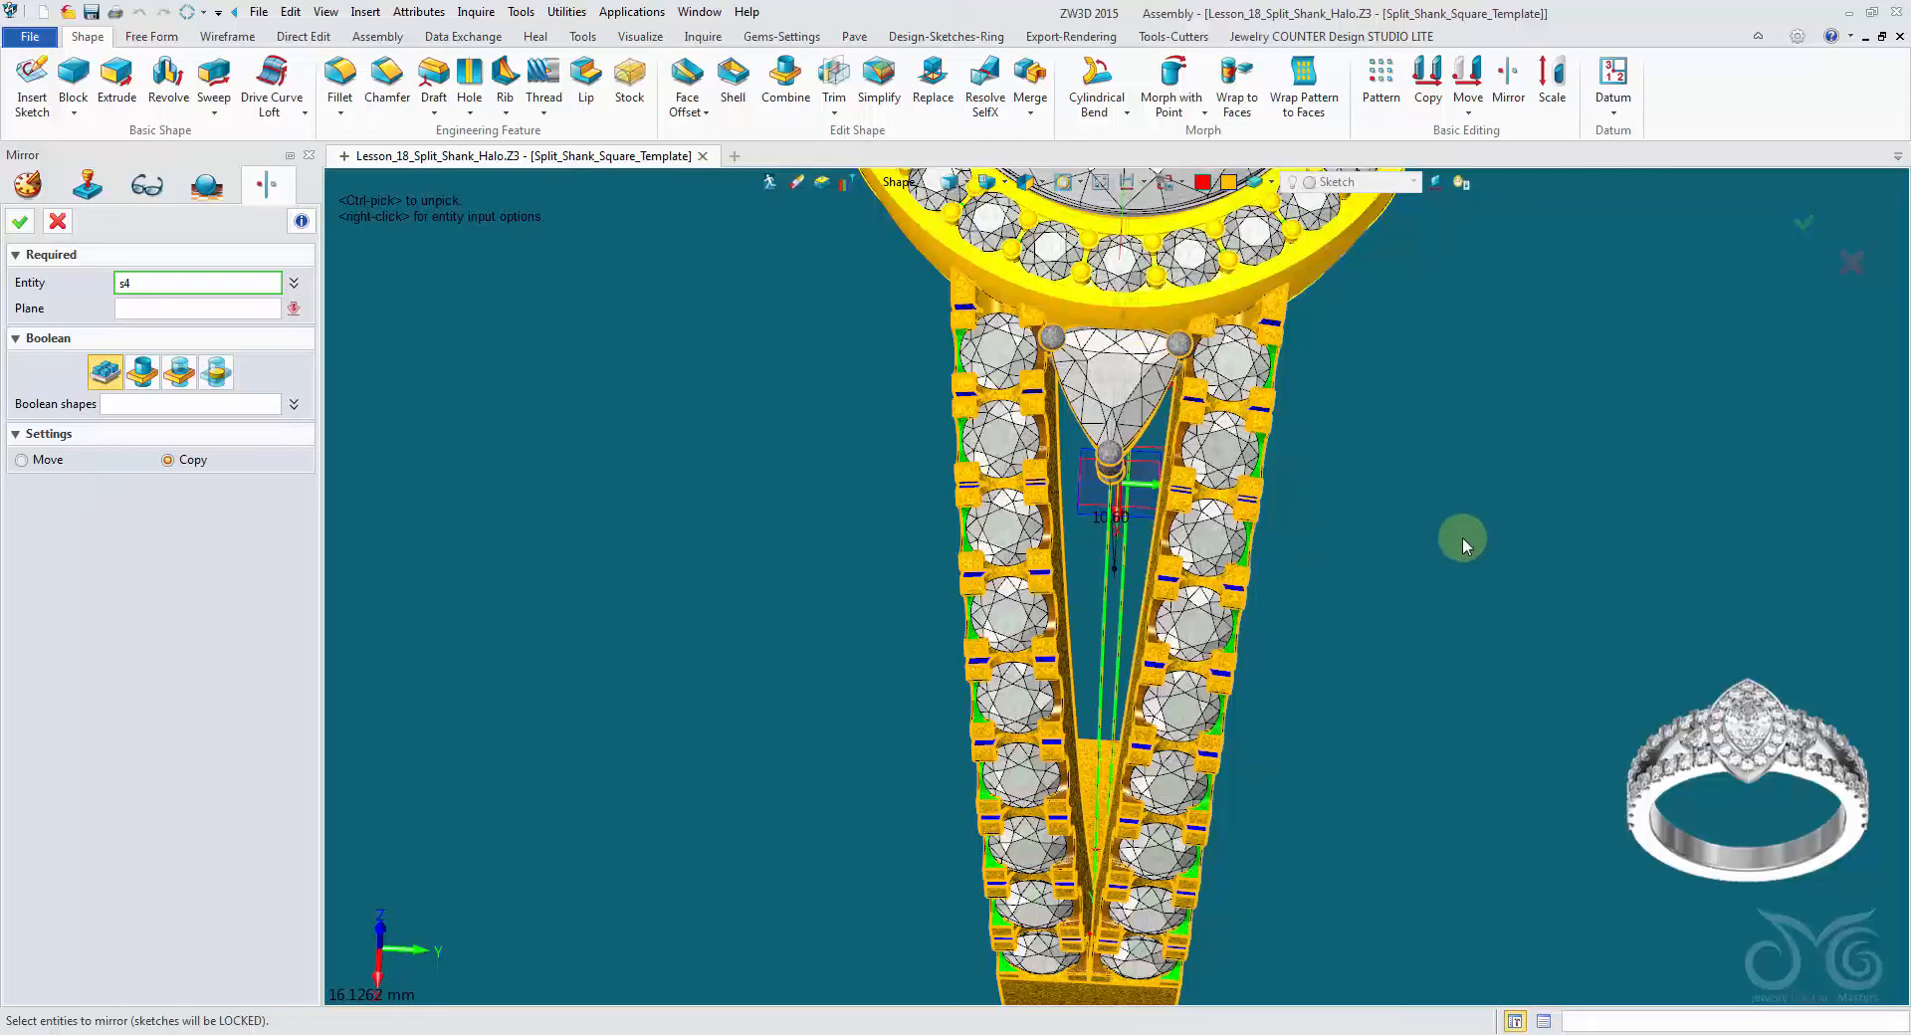
pyautogui.moveTo(1425, 709)
pyautogui.mouseDown(button='middle')
pyautogui.moveTo(1494, 616)
pyautogui.moveTo(1515, 623)
pyautogui.moveTo(1499, 654)
pyautogui.moveTo(1353, 303)
pyautogui.mouseUp(button='middle')
pyautogui.scroll(5, 1343, 316)
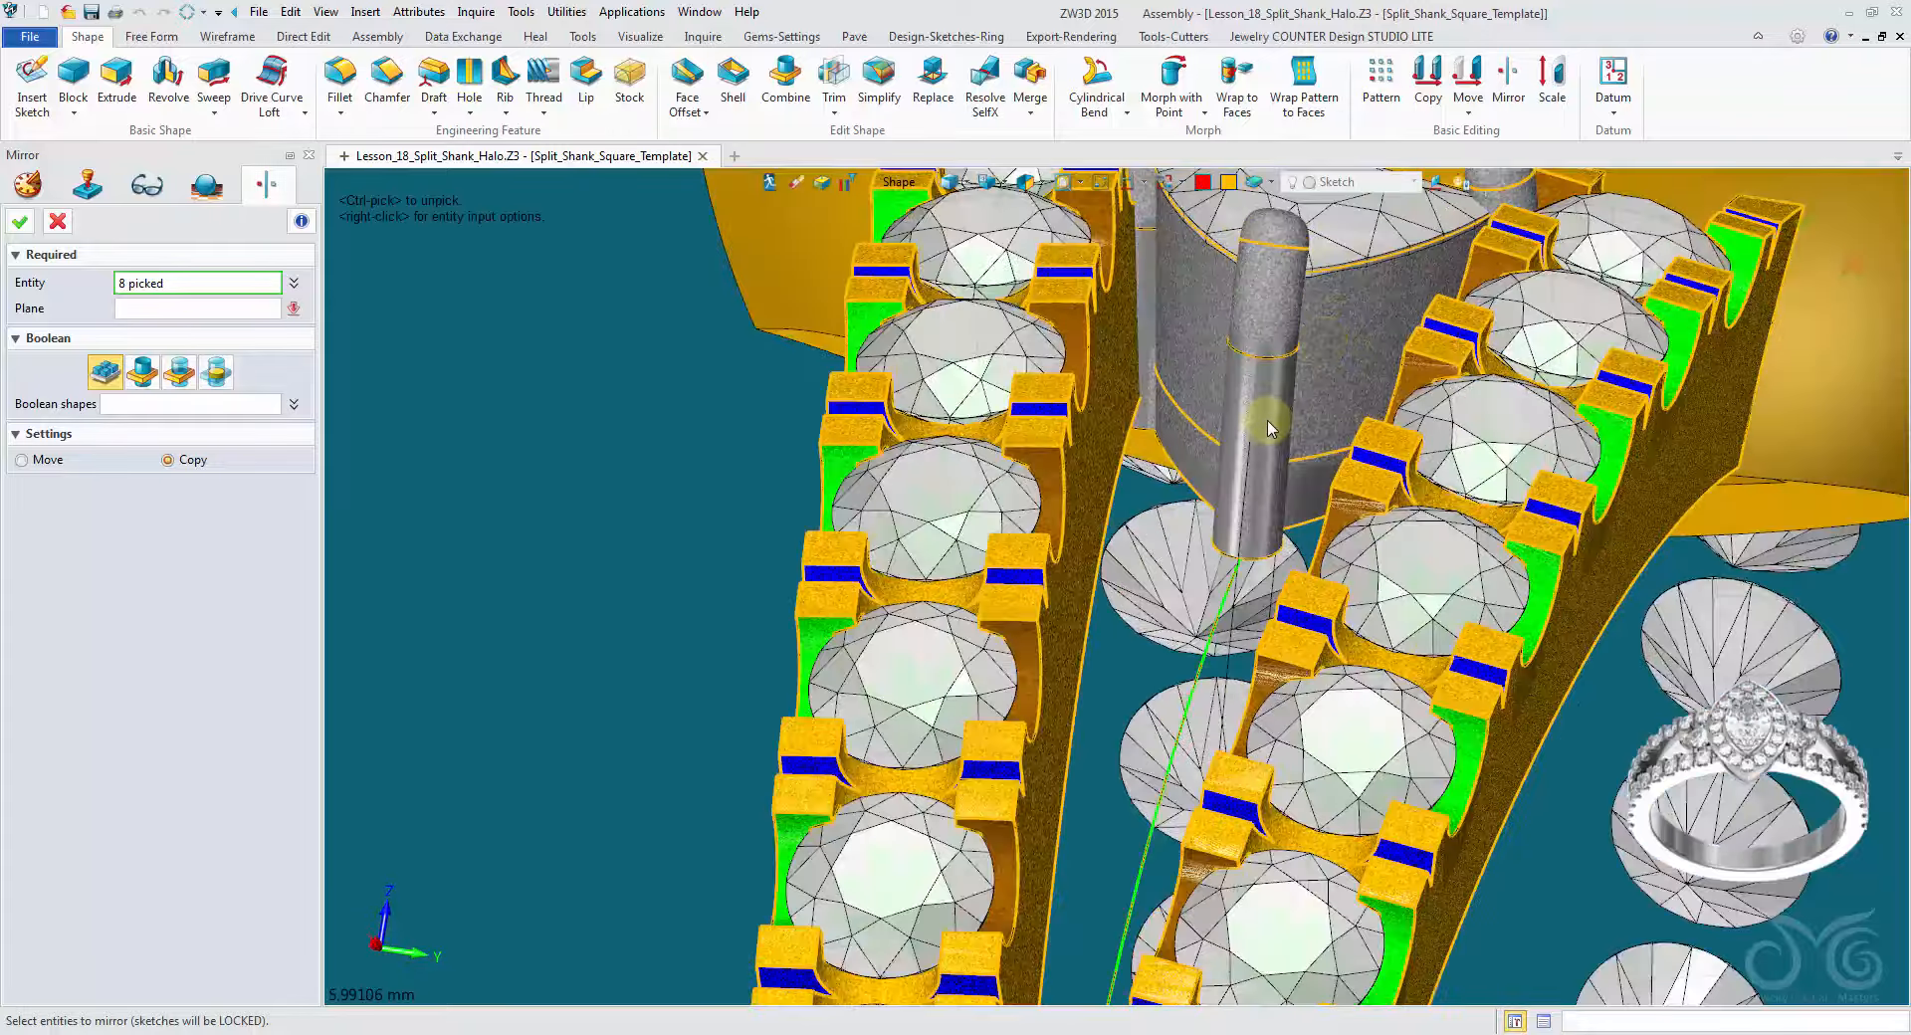
pyautogui.scroll(-3, 1265, 427)
pyautogui.moveTo(1263, 426); pyautogui.dragTo(316, 420, button='middle')
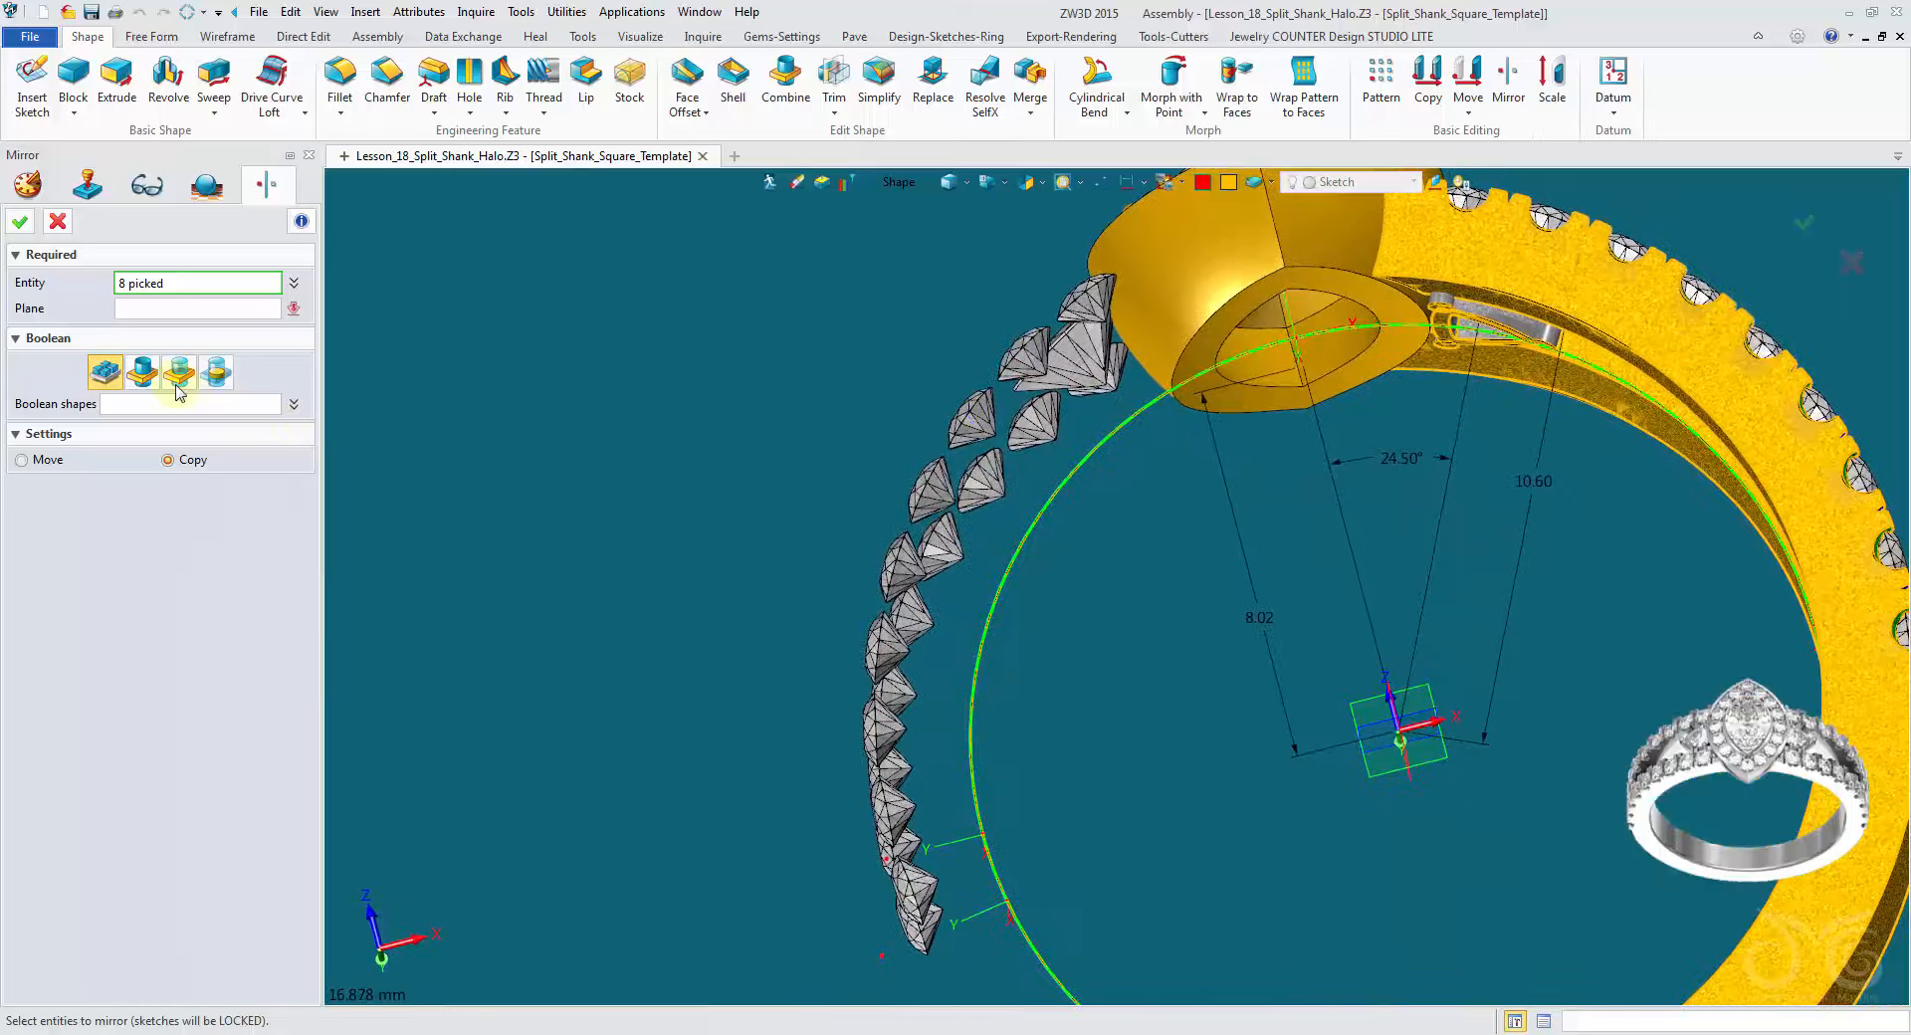
pyautogui.click(161, 309)
pyautogui.moveTo(708, 711); pyautogui.dragTo(1234, 839, button='right')
pyautogui.click(1277, 727)
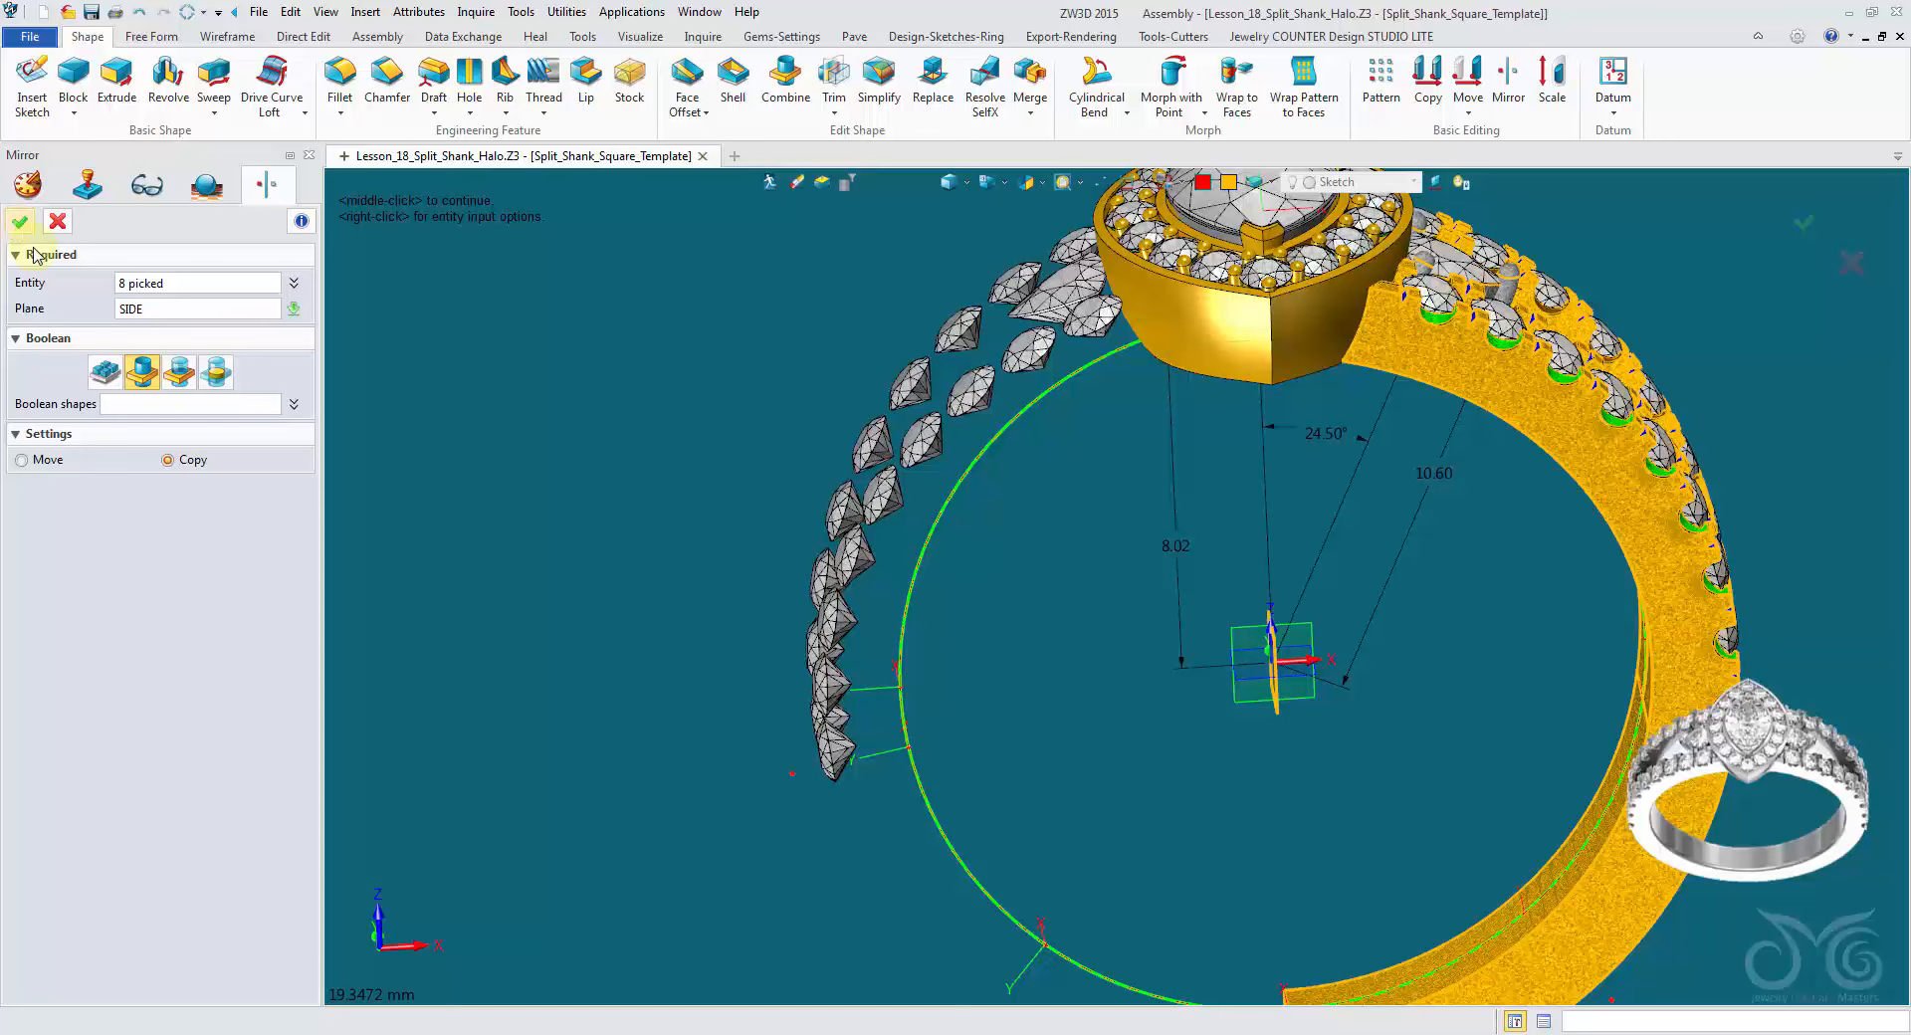
pyautogui.middleClick(57, 289)
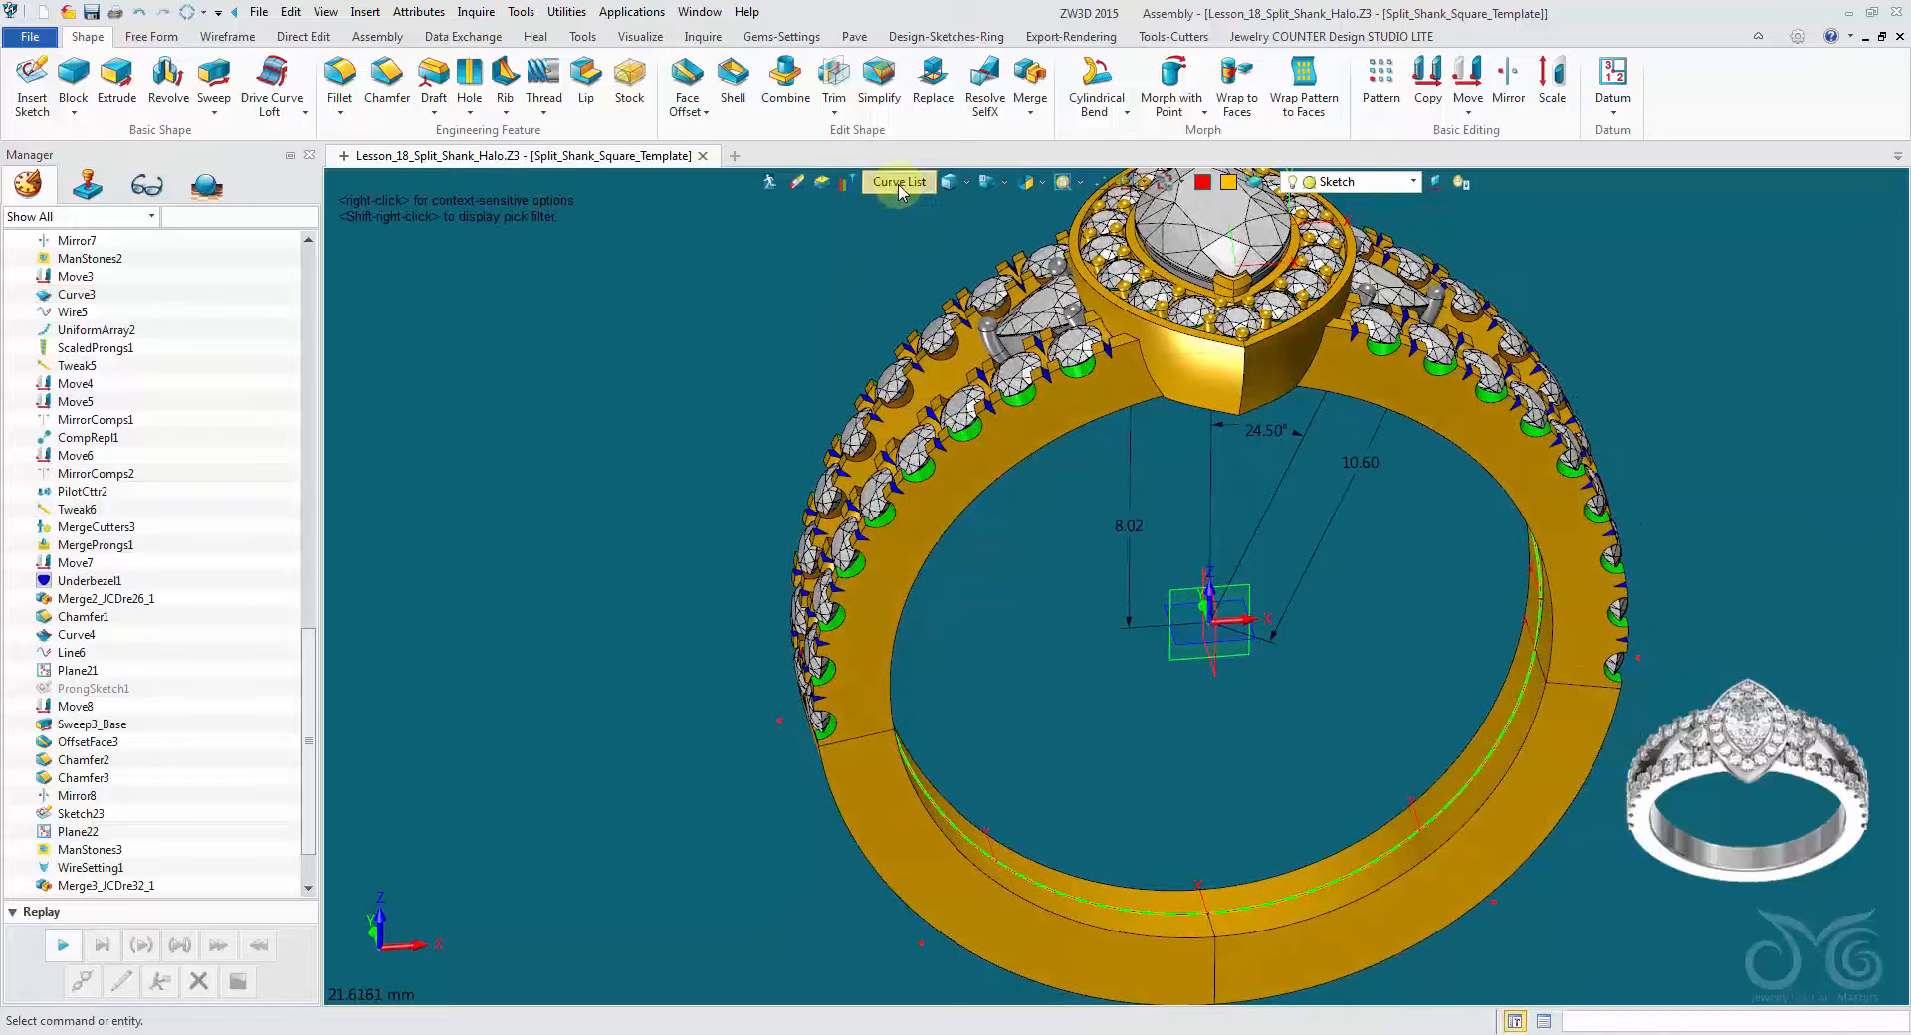
# Step: Restrict picking to shapes, select all of the ring's metal shapes and recolour them light grey
pyautogui.click(900, 184)
pyautogui.click(951, 366)
pyautogui.click(953, 425)
pyautogui.moveTo(954, 425); pyautogui.dragTo(655, 255, button='right')
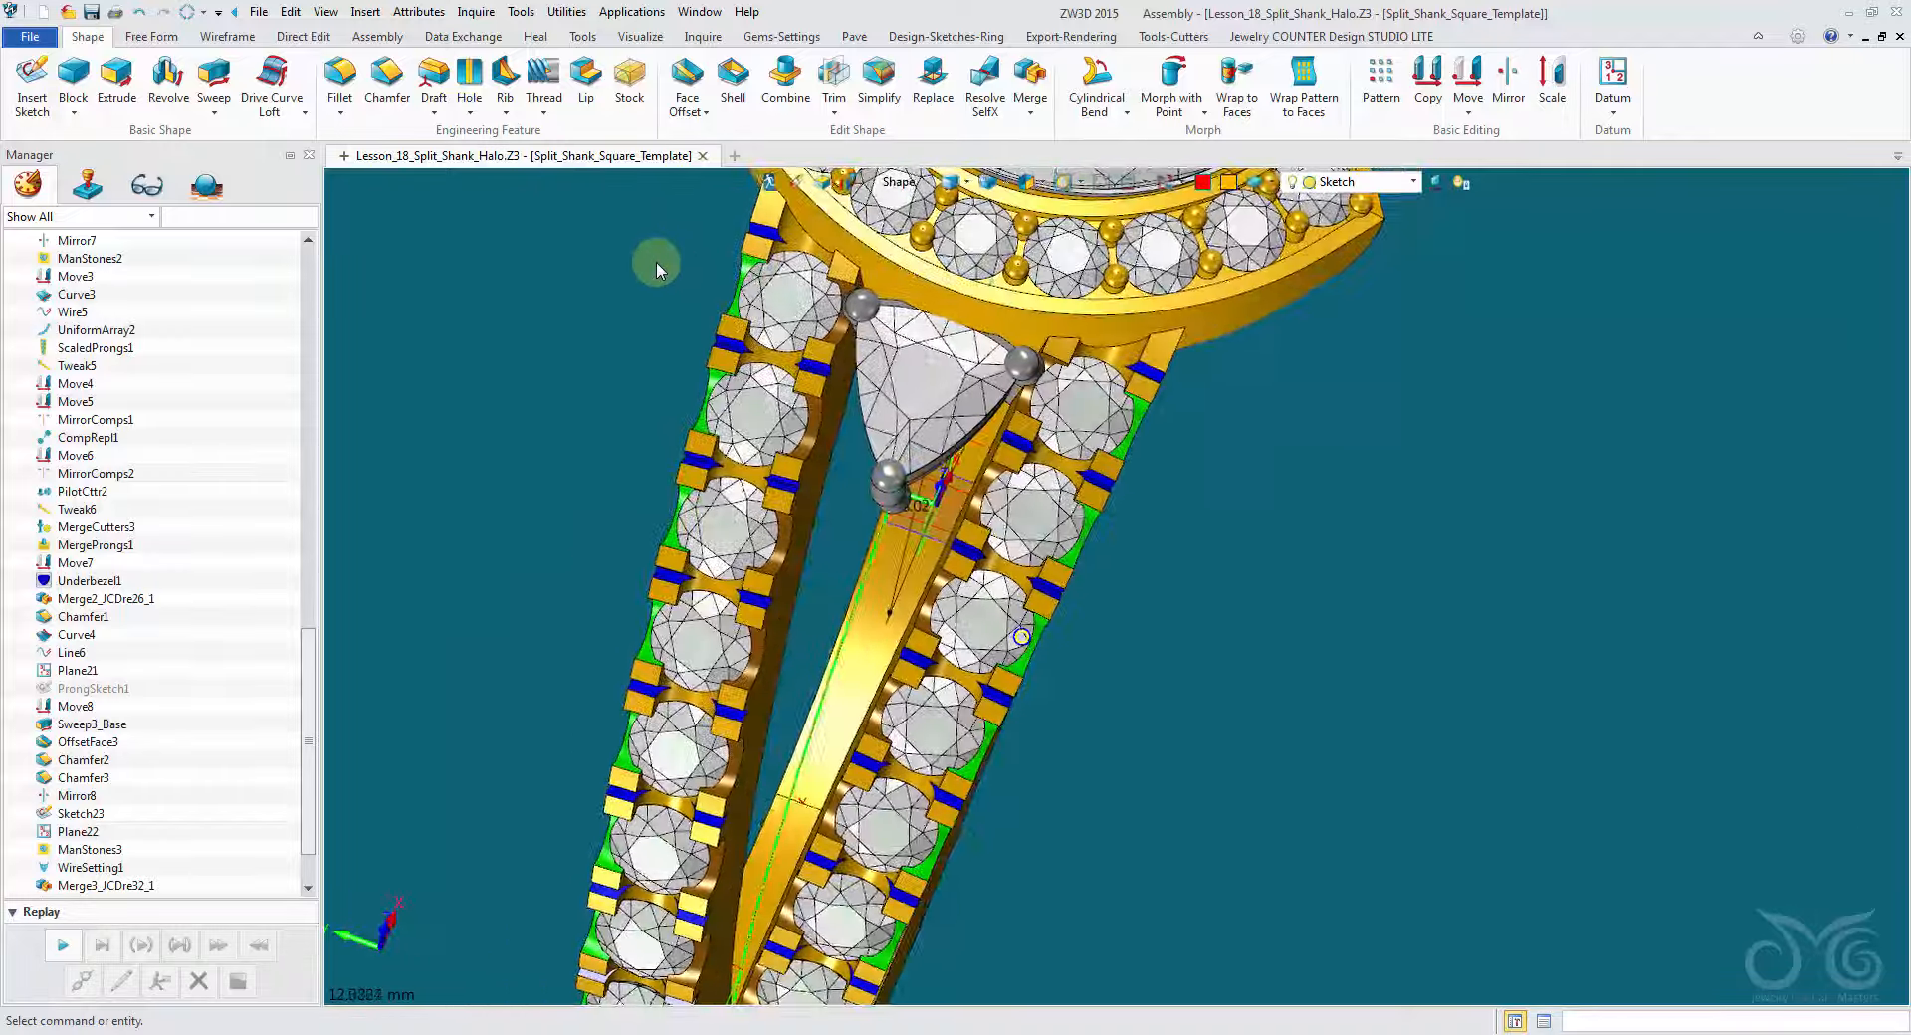
pyautogui.click(1178, 490)
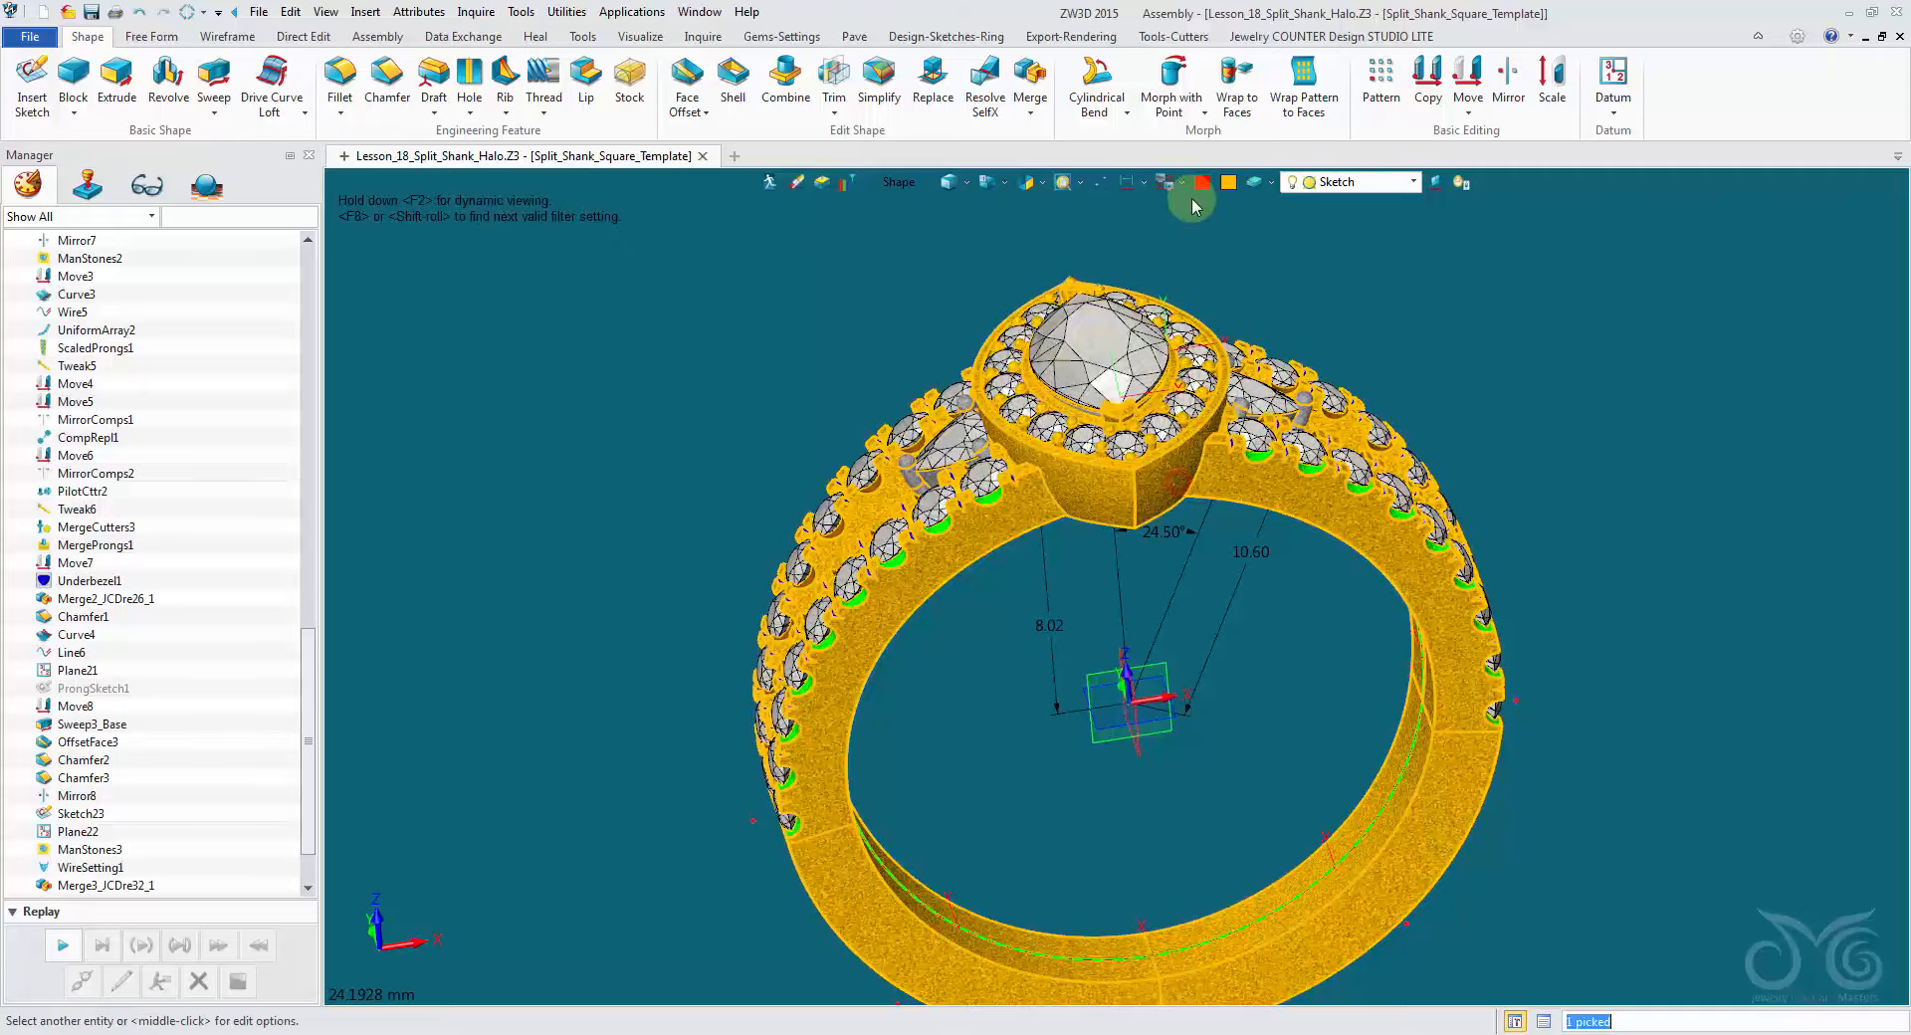
pyautogui.click(1259, 262)
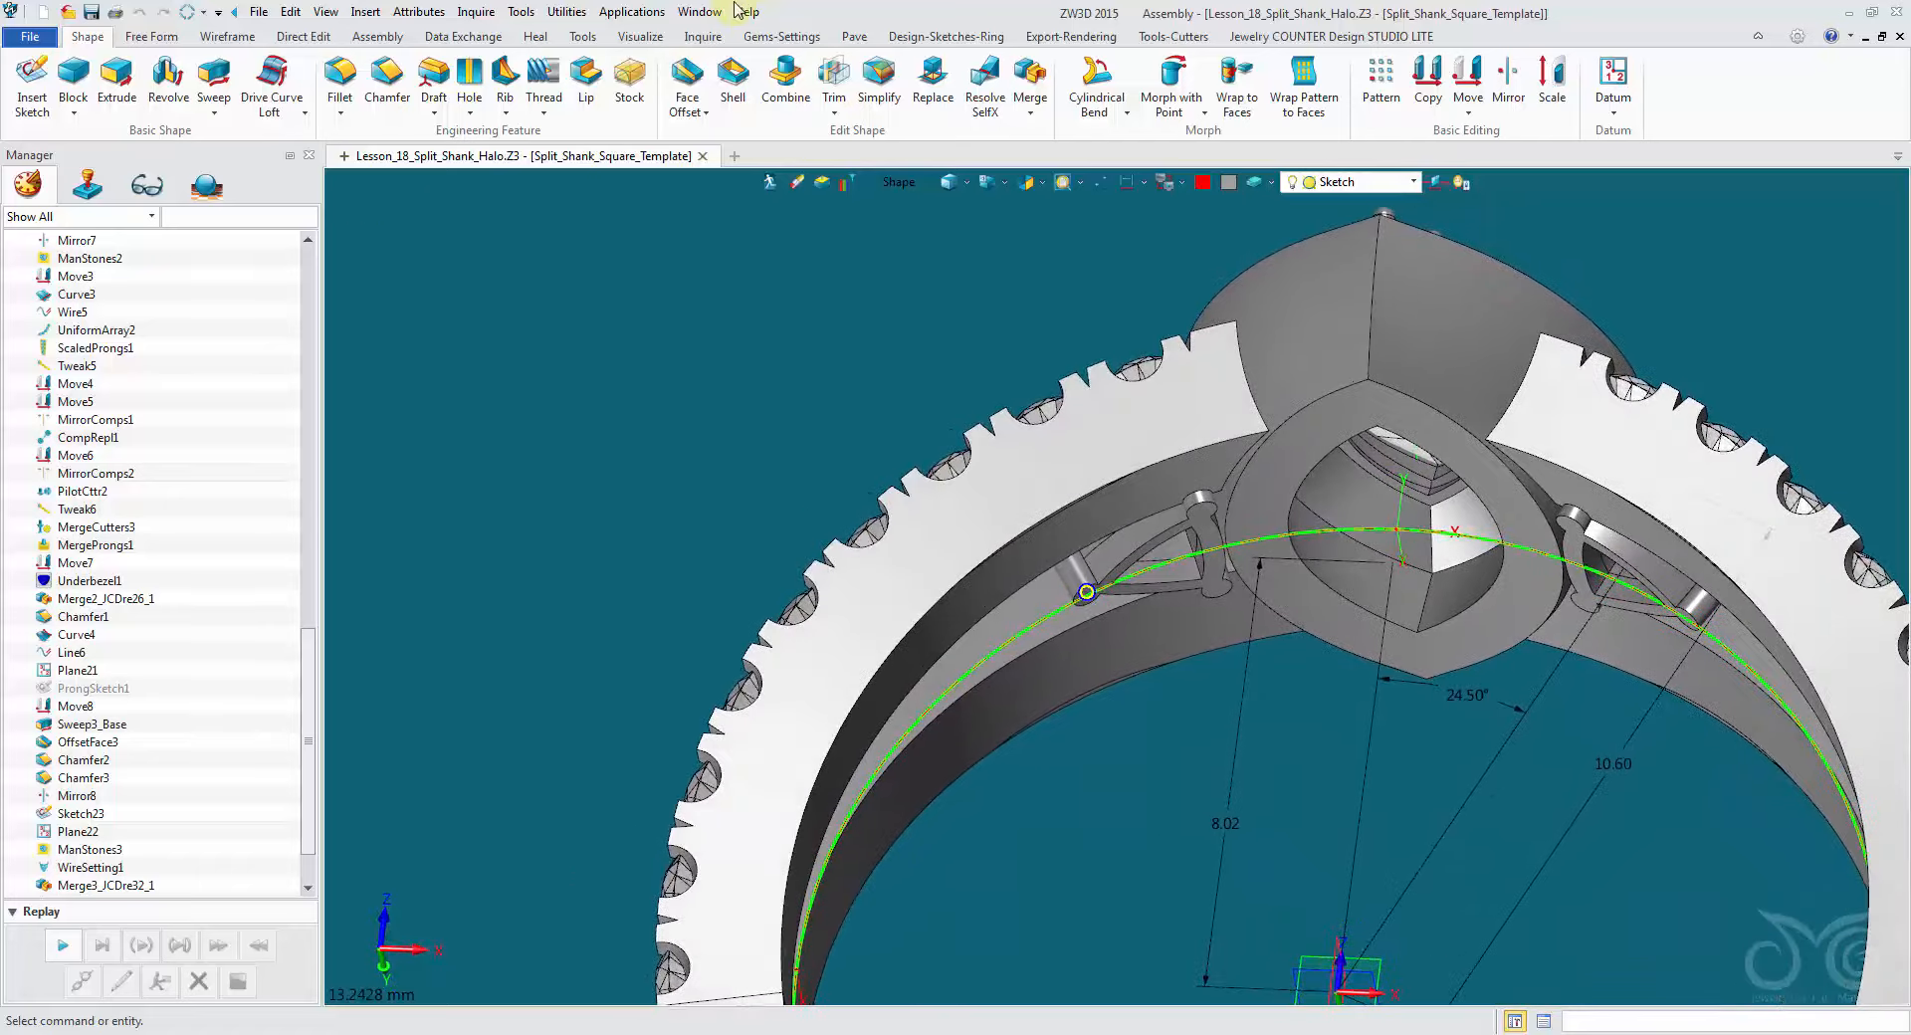
# Step: Offset the inner base faces of both accent stone wire settings by -0.186 mm with Face Offset
pyautogui.click(684, 74)
pyautogui.scroll(5, 1120, 623)
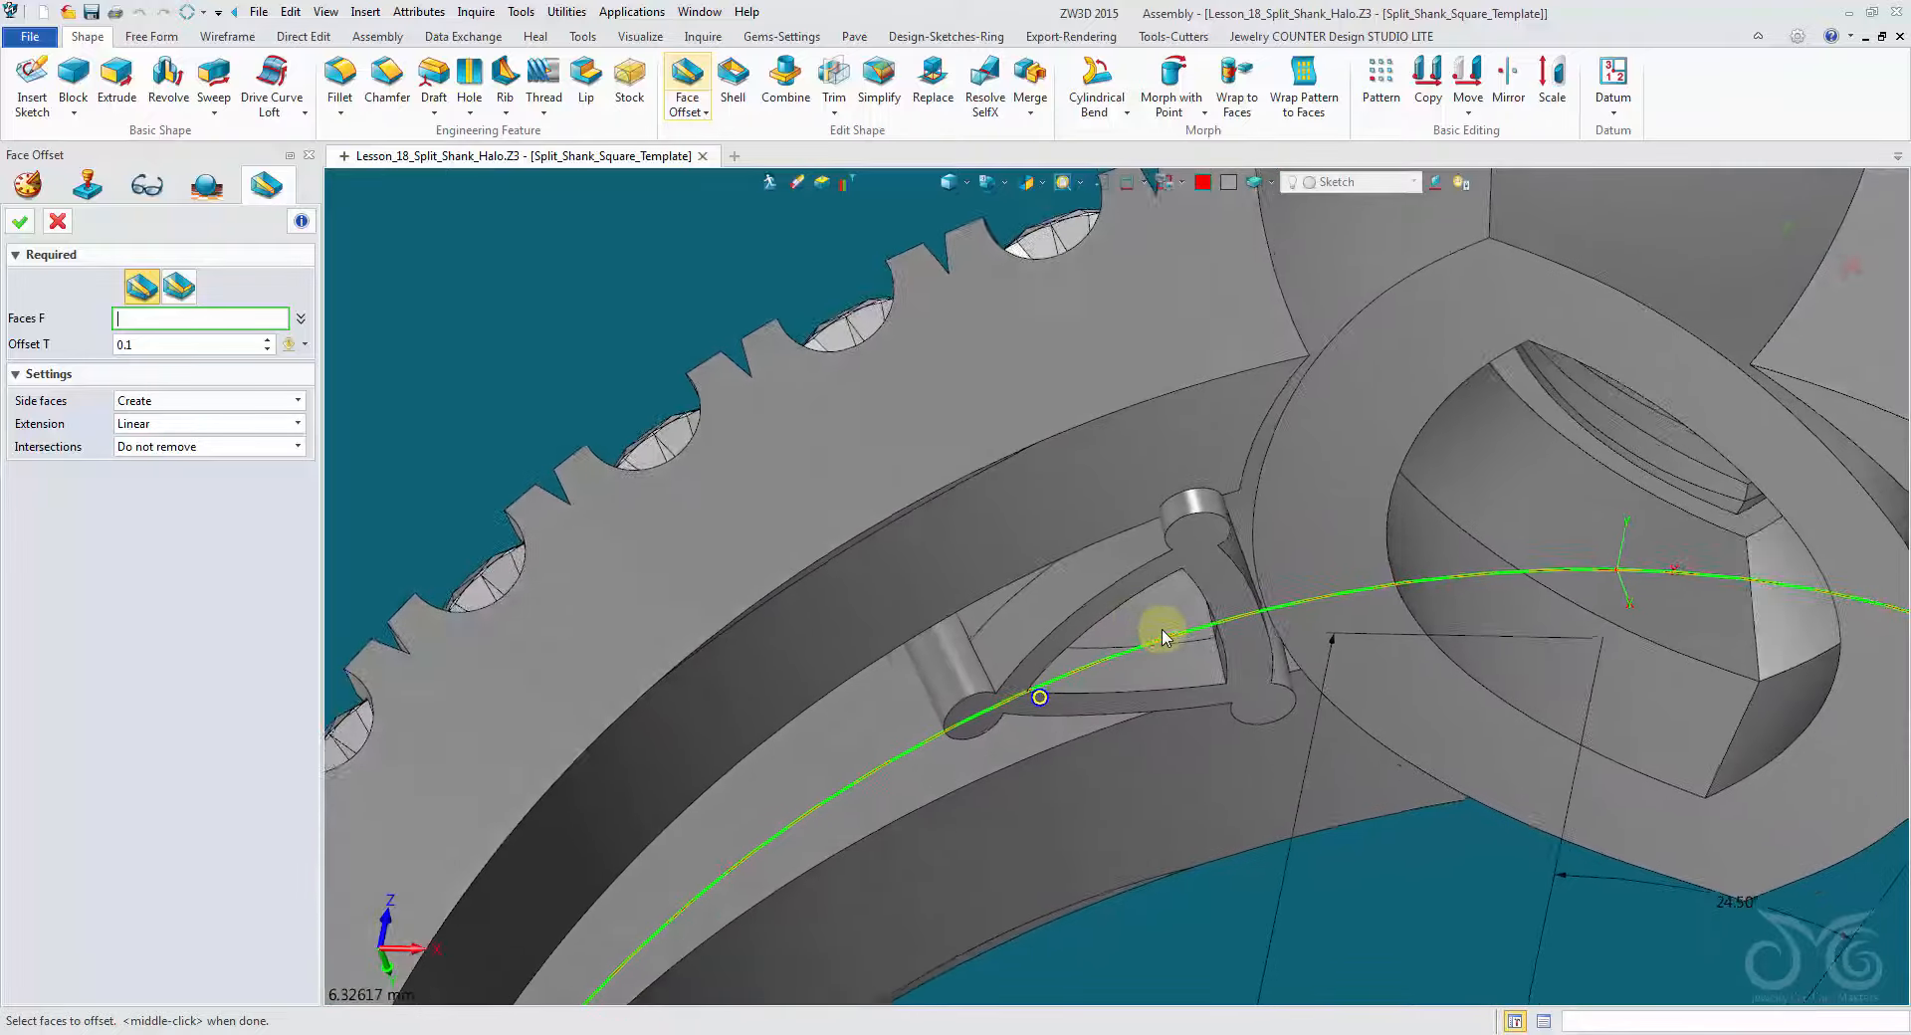
pyautogui.click(1134, 609)
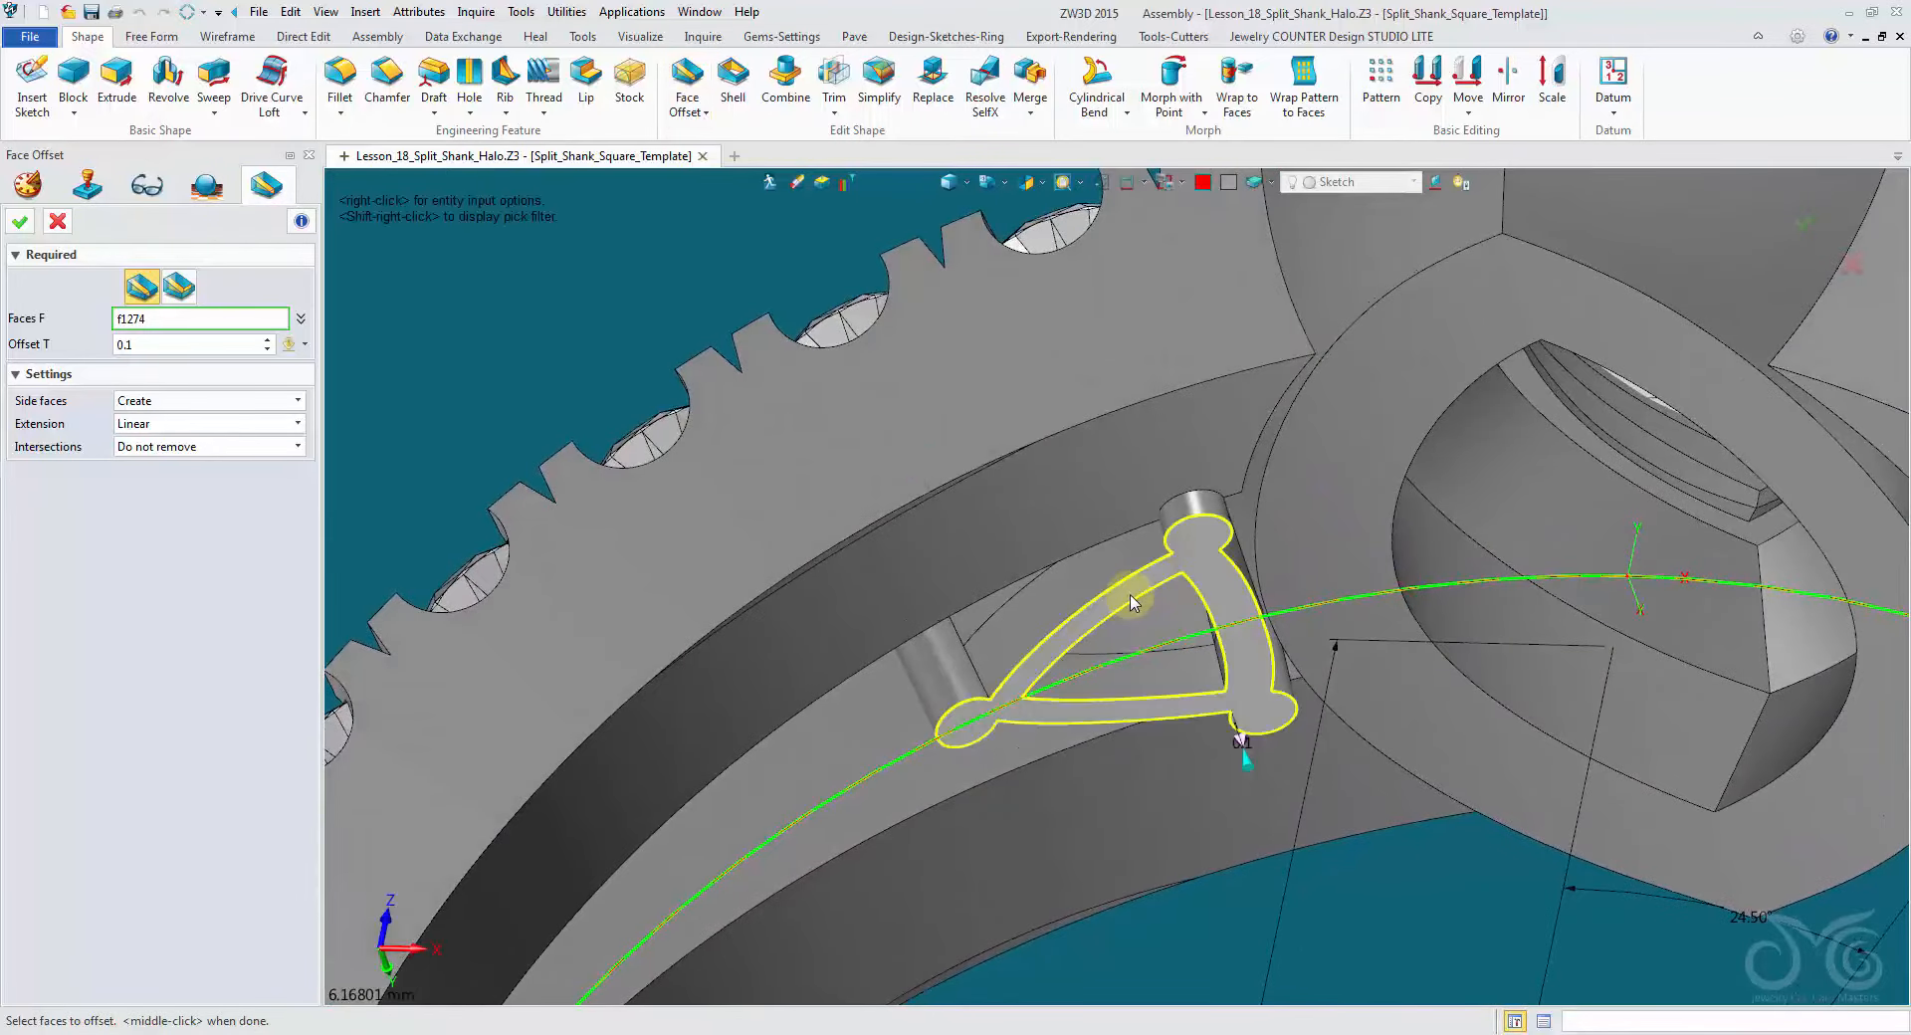
pyautogui.click(1134, 609)
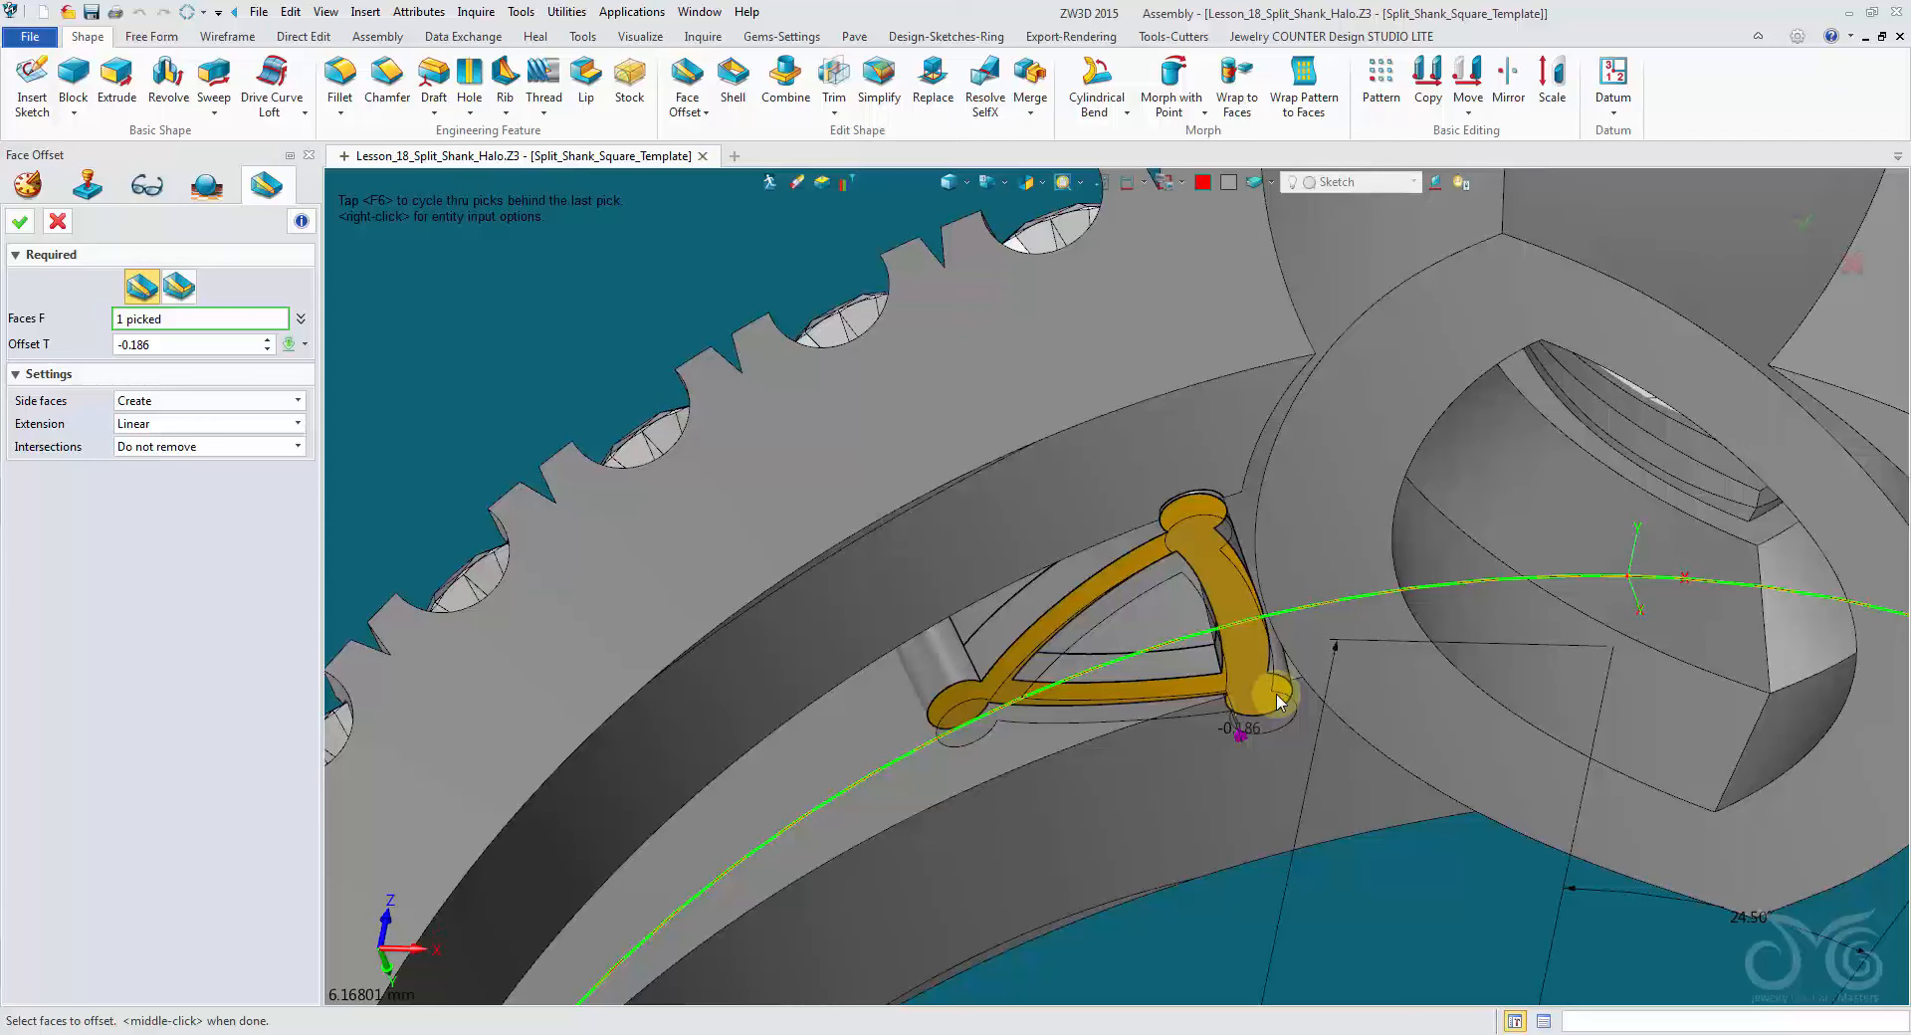
pyautogui.moveTo(696, 507); pyautogui.dragTo(1520, 539, button='right')
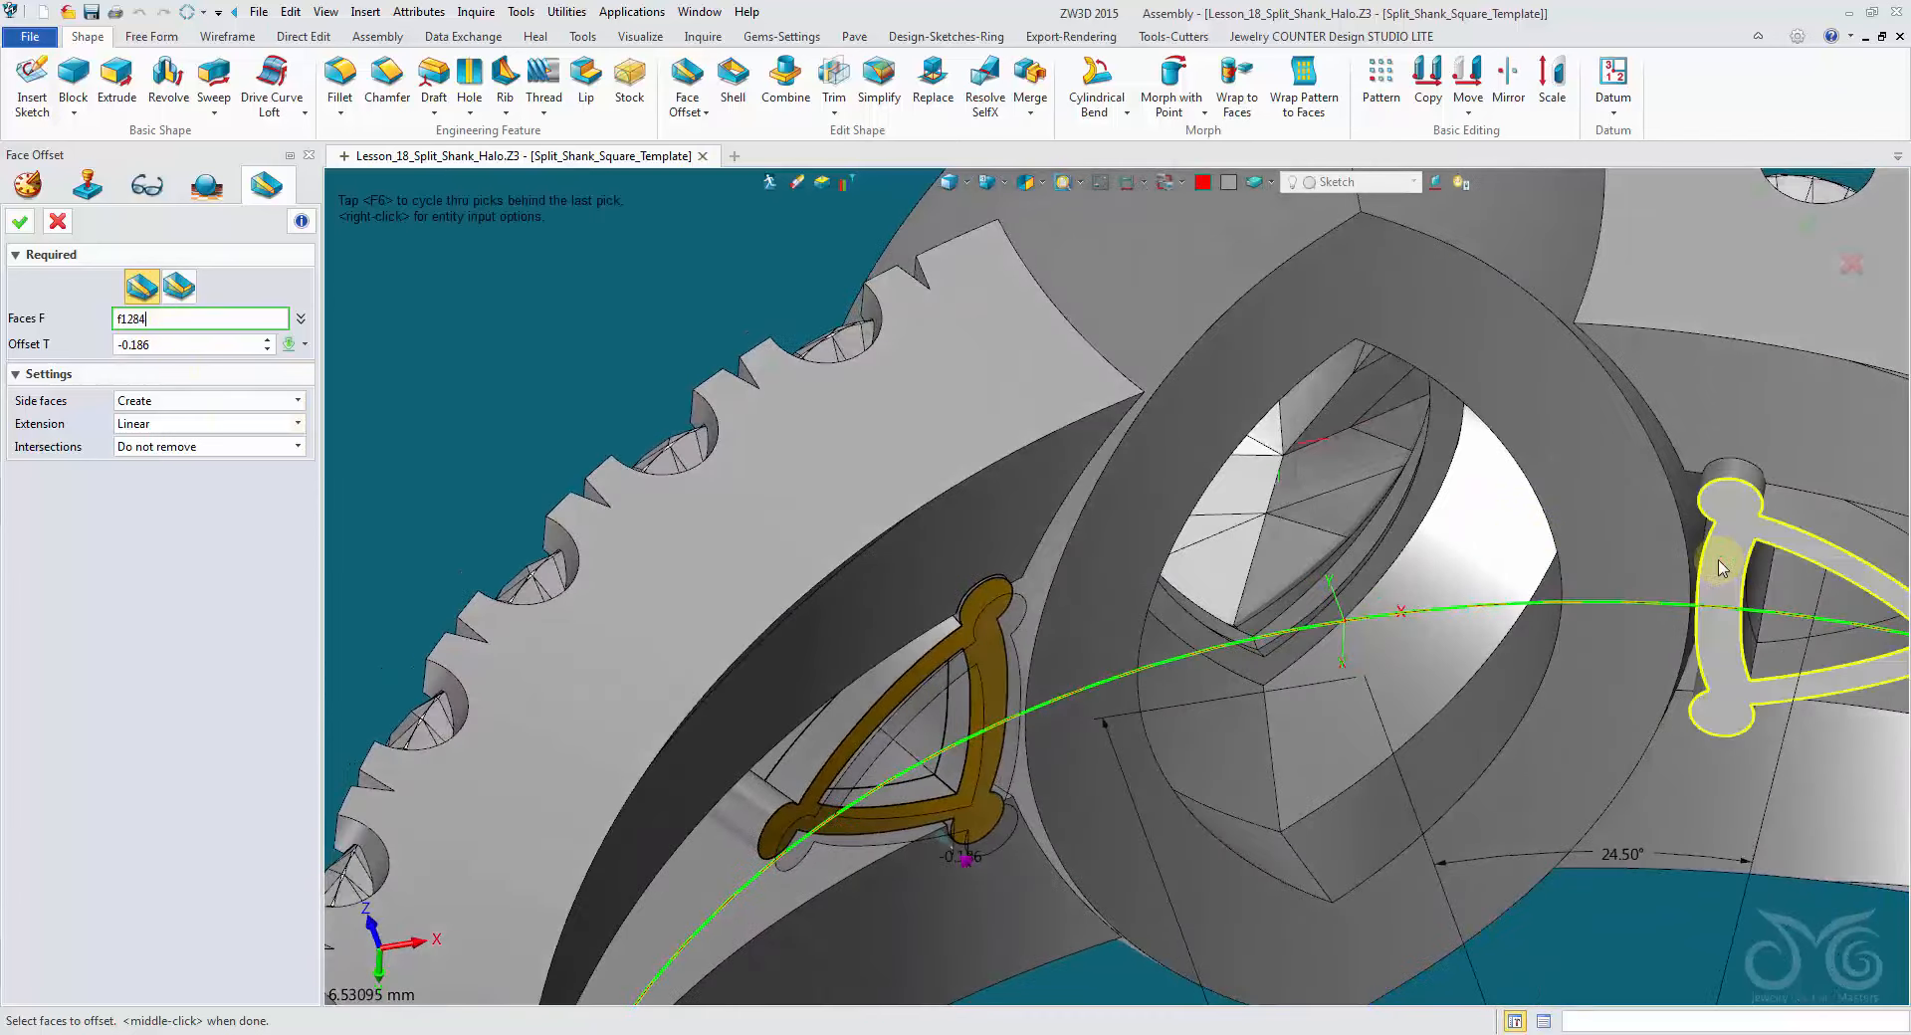
pyautogui.moveTo(1698, 593); pyautogui.dragTo(1498, 615, button='right')
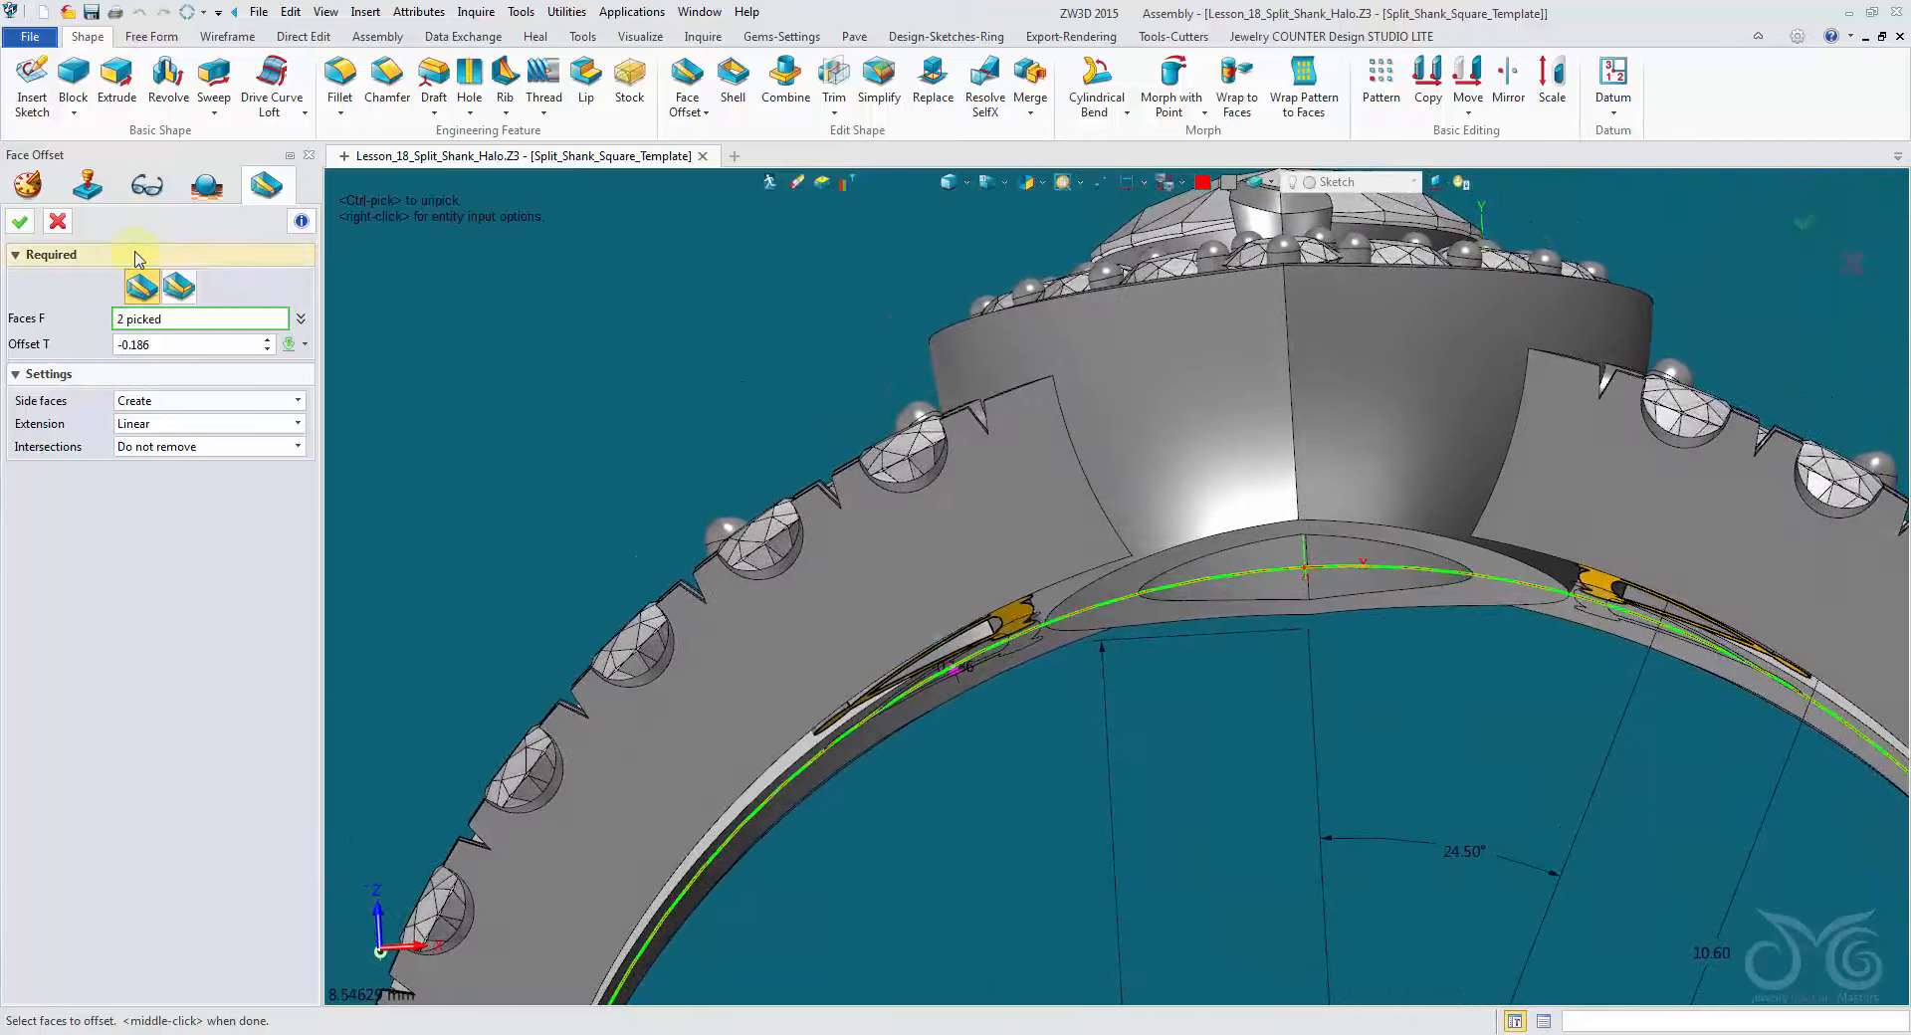
pyautogui.click(25, 221)
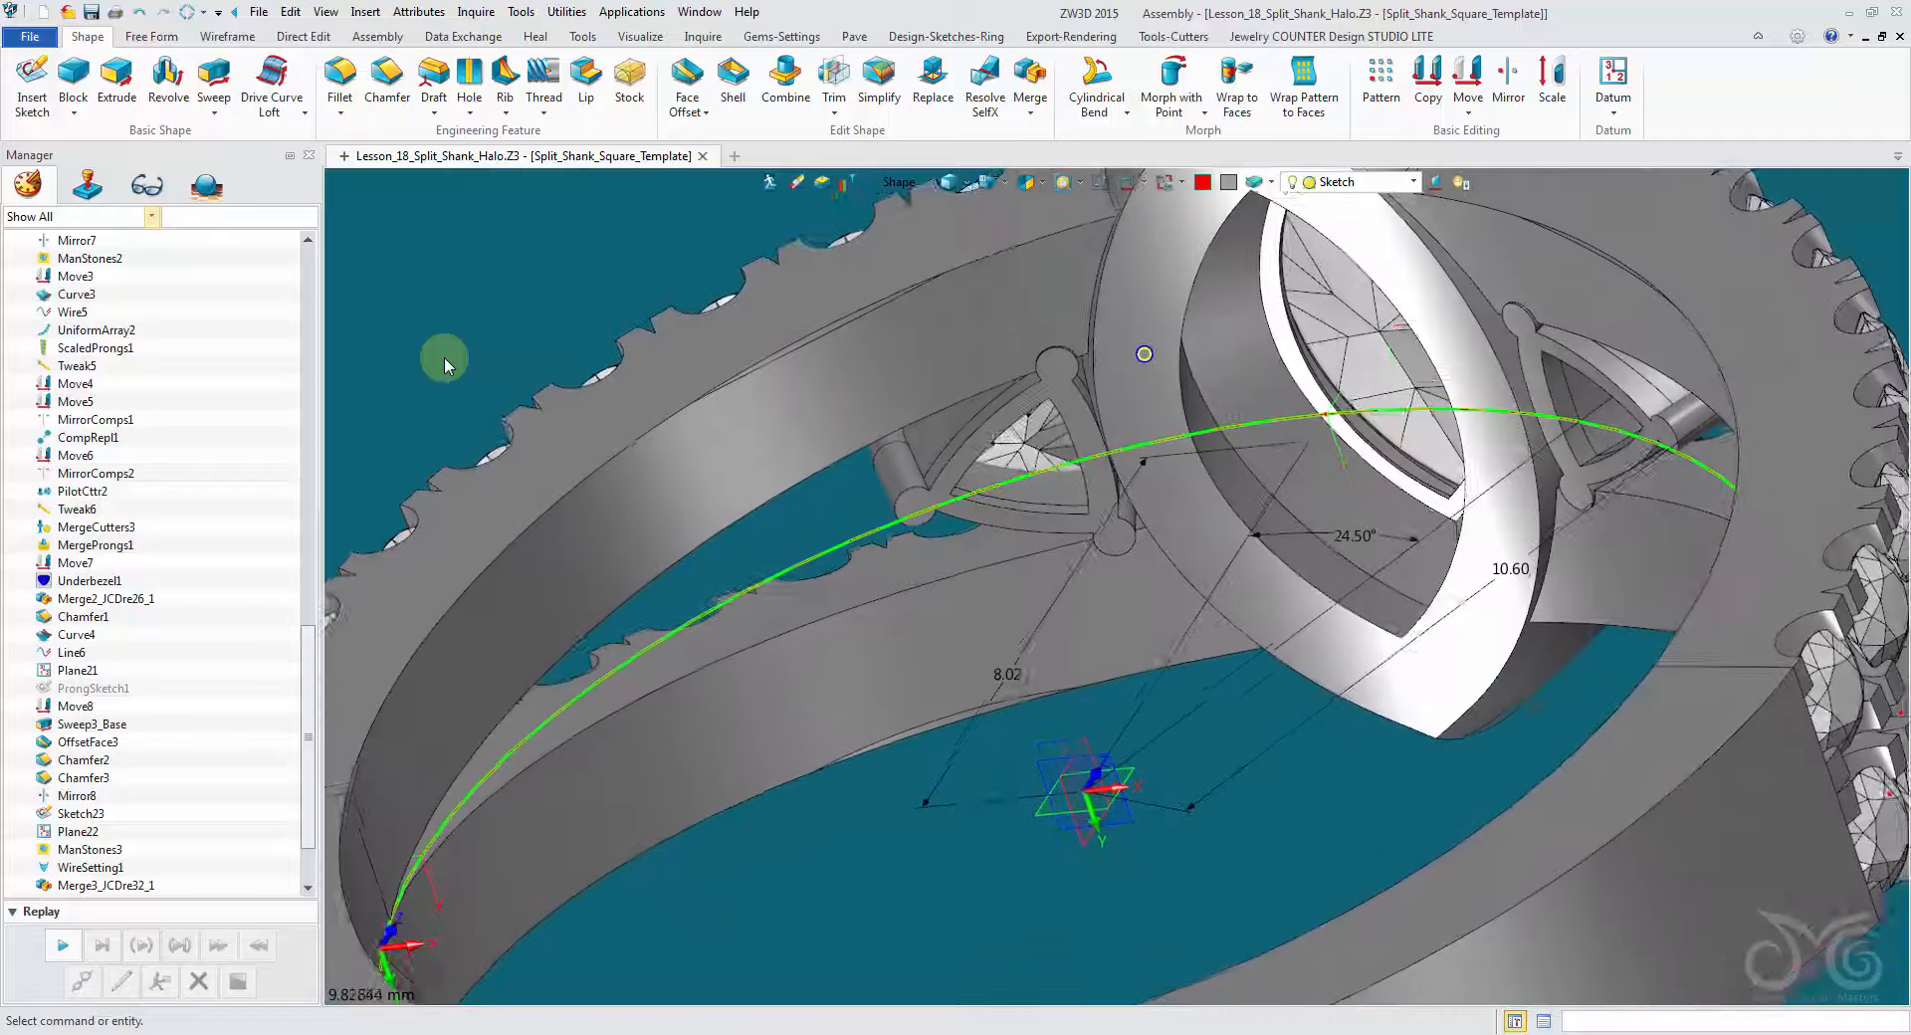
# Step: Add the Live Rendering Studio at 0,0,0 with elevation 0 and preview the ring in a live render
pyautogui.moveTo(444, 356)
pyautogui.mouseDown(button='right')
pyautogui.moveTo(440, 314)
pyautogui.moveTo(516, 277)
pyautogui.moveTo(706, 543)
pyautogui.moveTo(653, 400)
pyautogui.moveTo(634, 463)
pyautogui.moveTo(956, 69)
pyautogui.mouseUp(button='right')
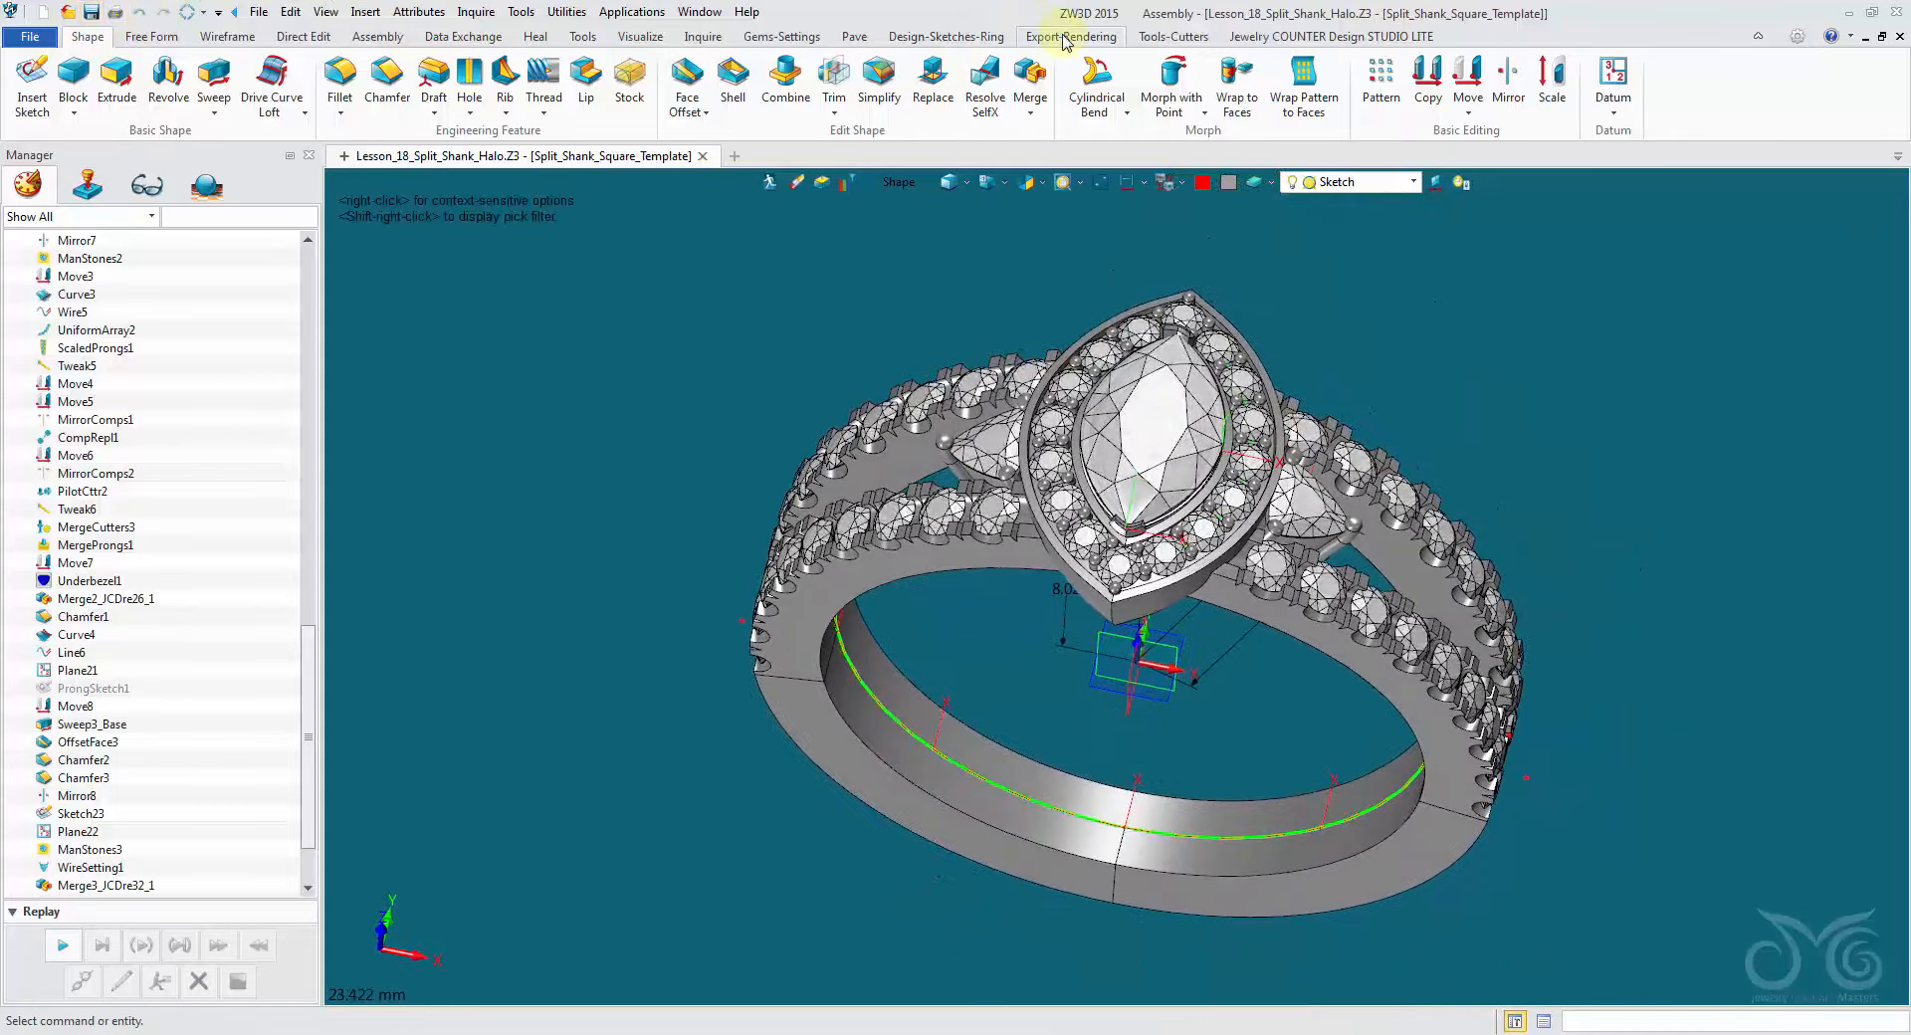
pyautogui.click(1066, 42)
pyautogui.click(1105, 109)
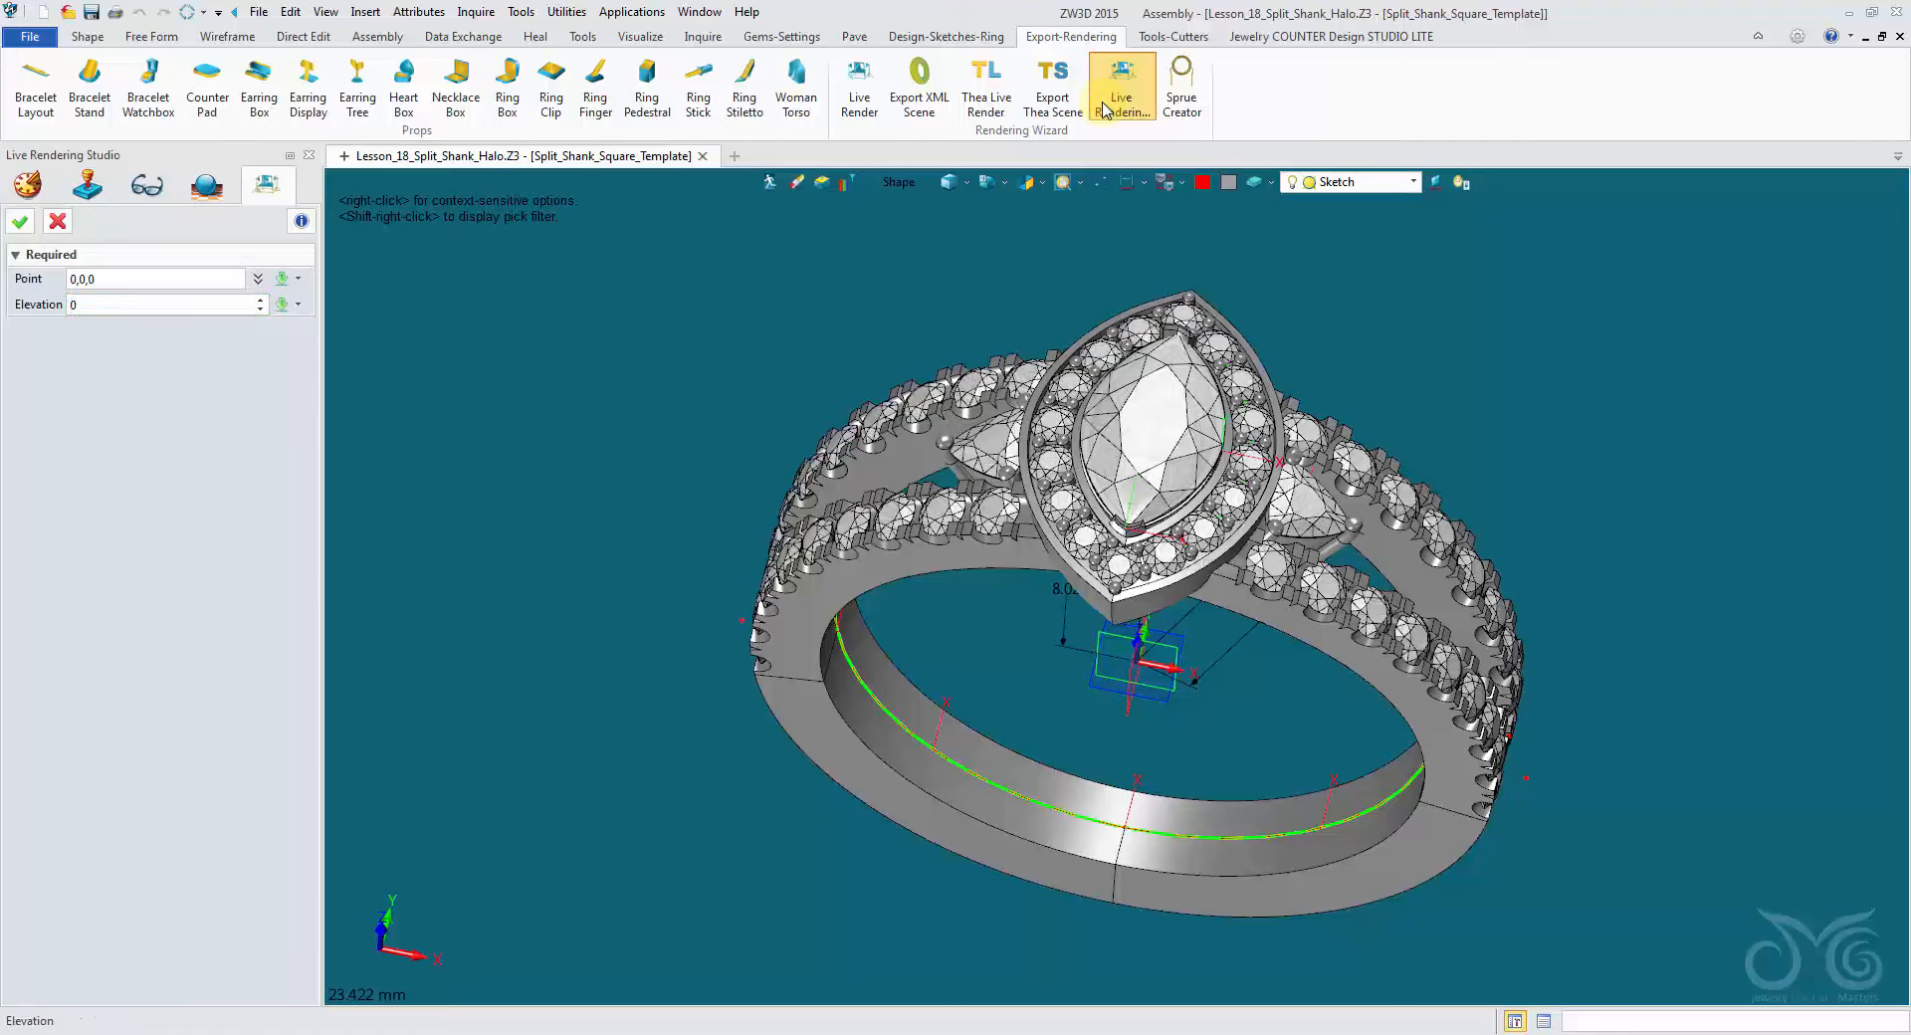
pyautogui.click(22, 226)
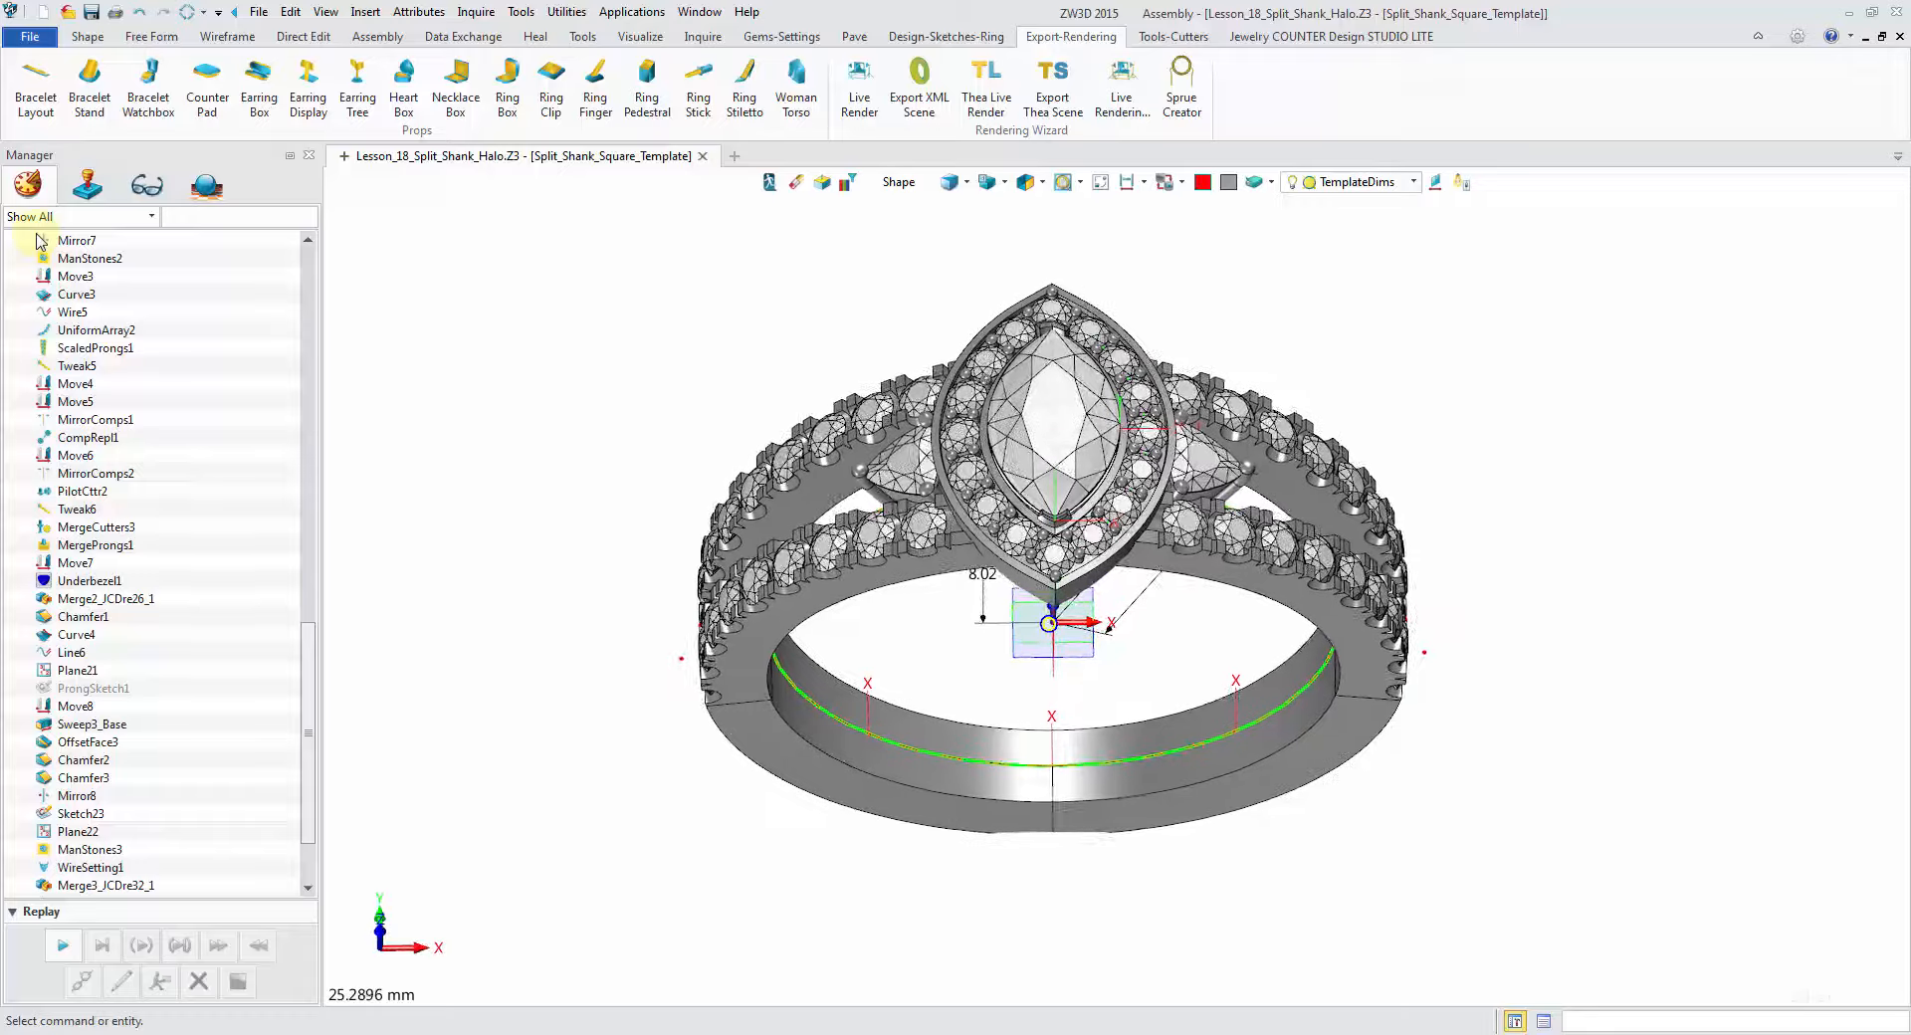
pyautogui.click(854, 87)
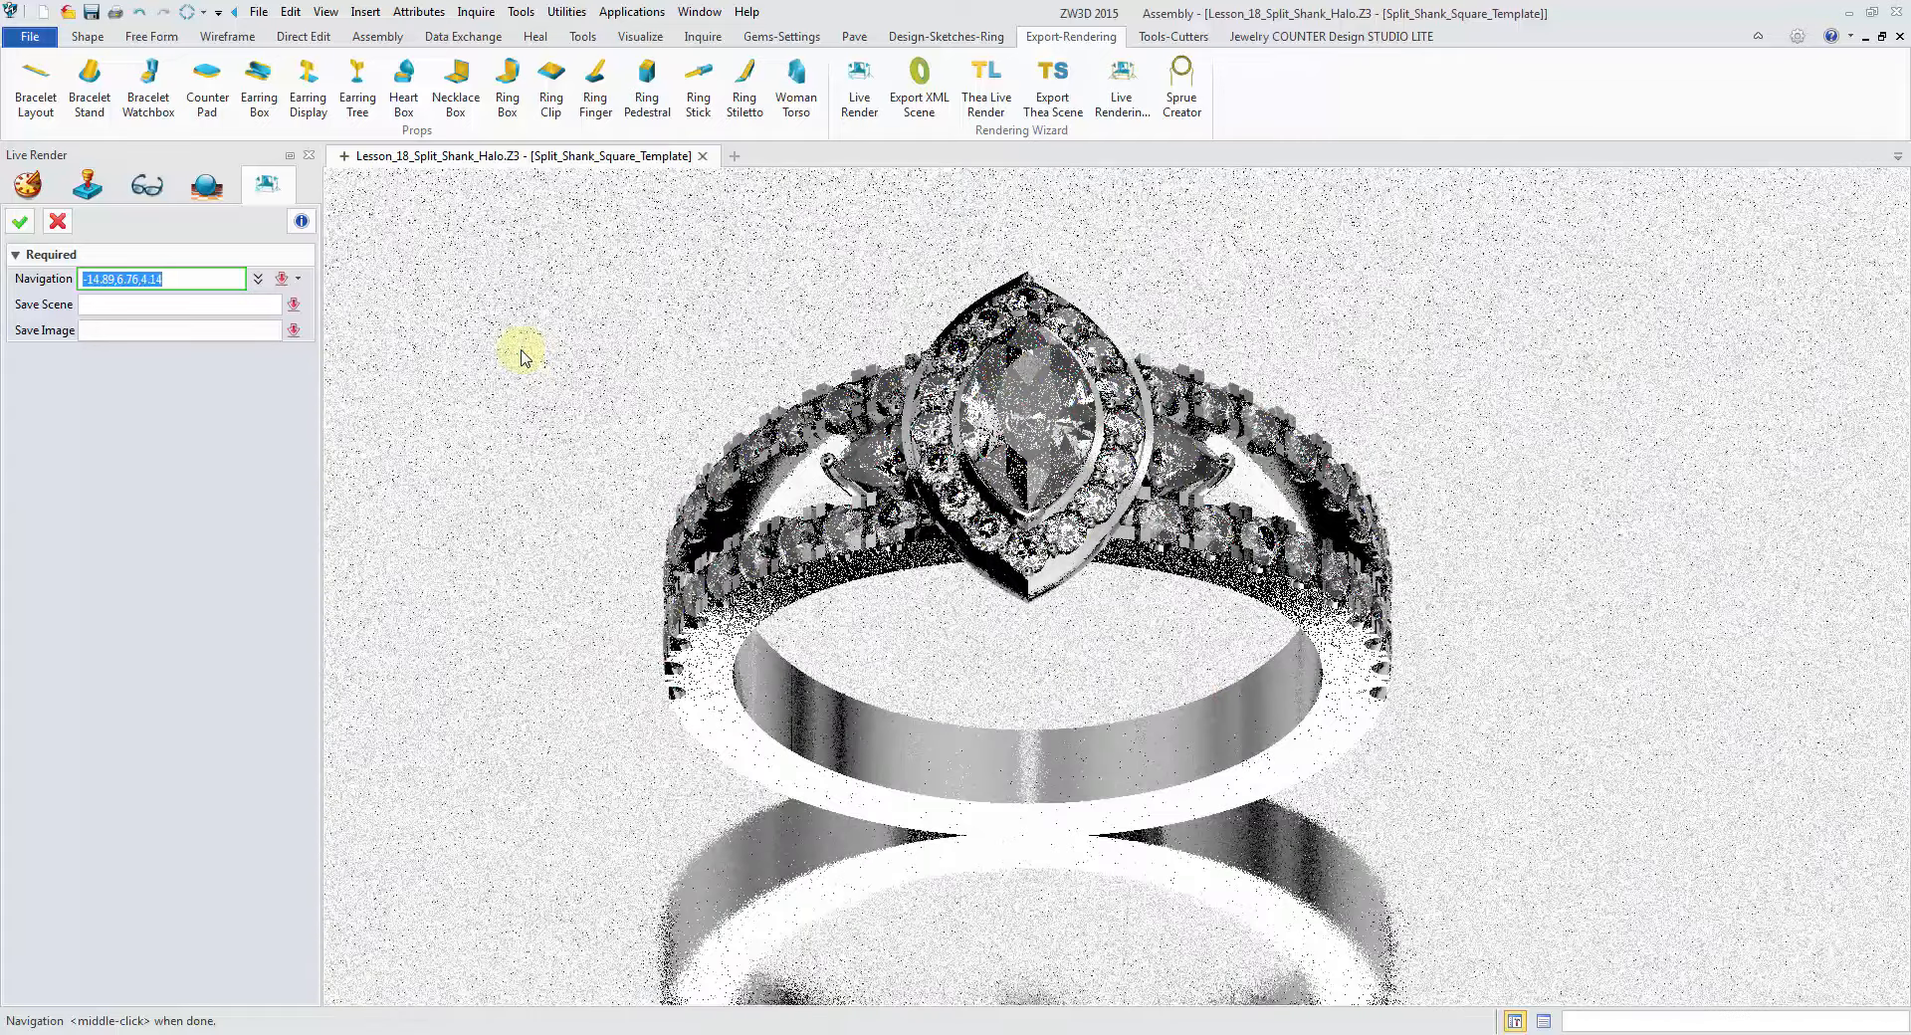
pyautogui.click(61, 222)
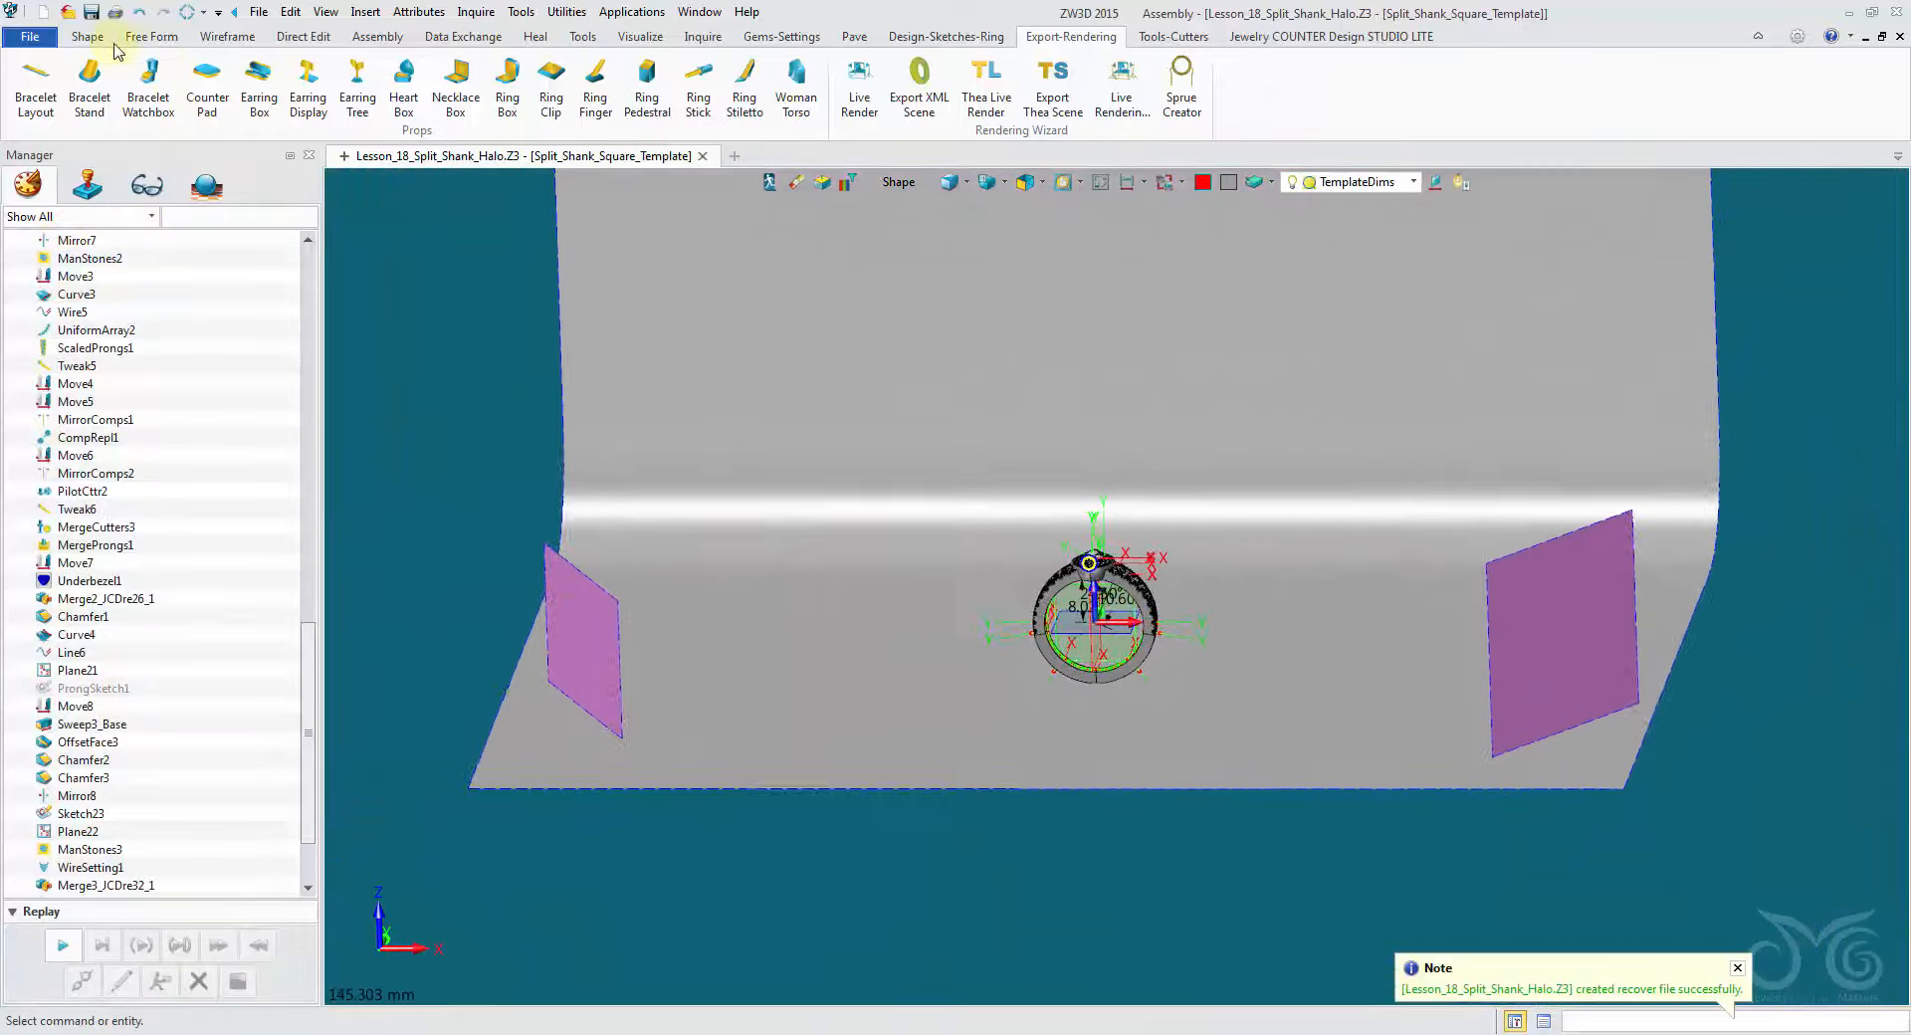
# Step: Merge the rendering studio component with its backdrop and light panels into the ring part
pyautogui.click(91, 38)
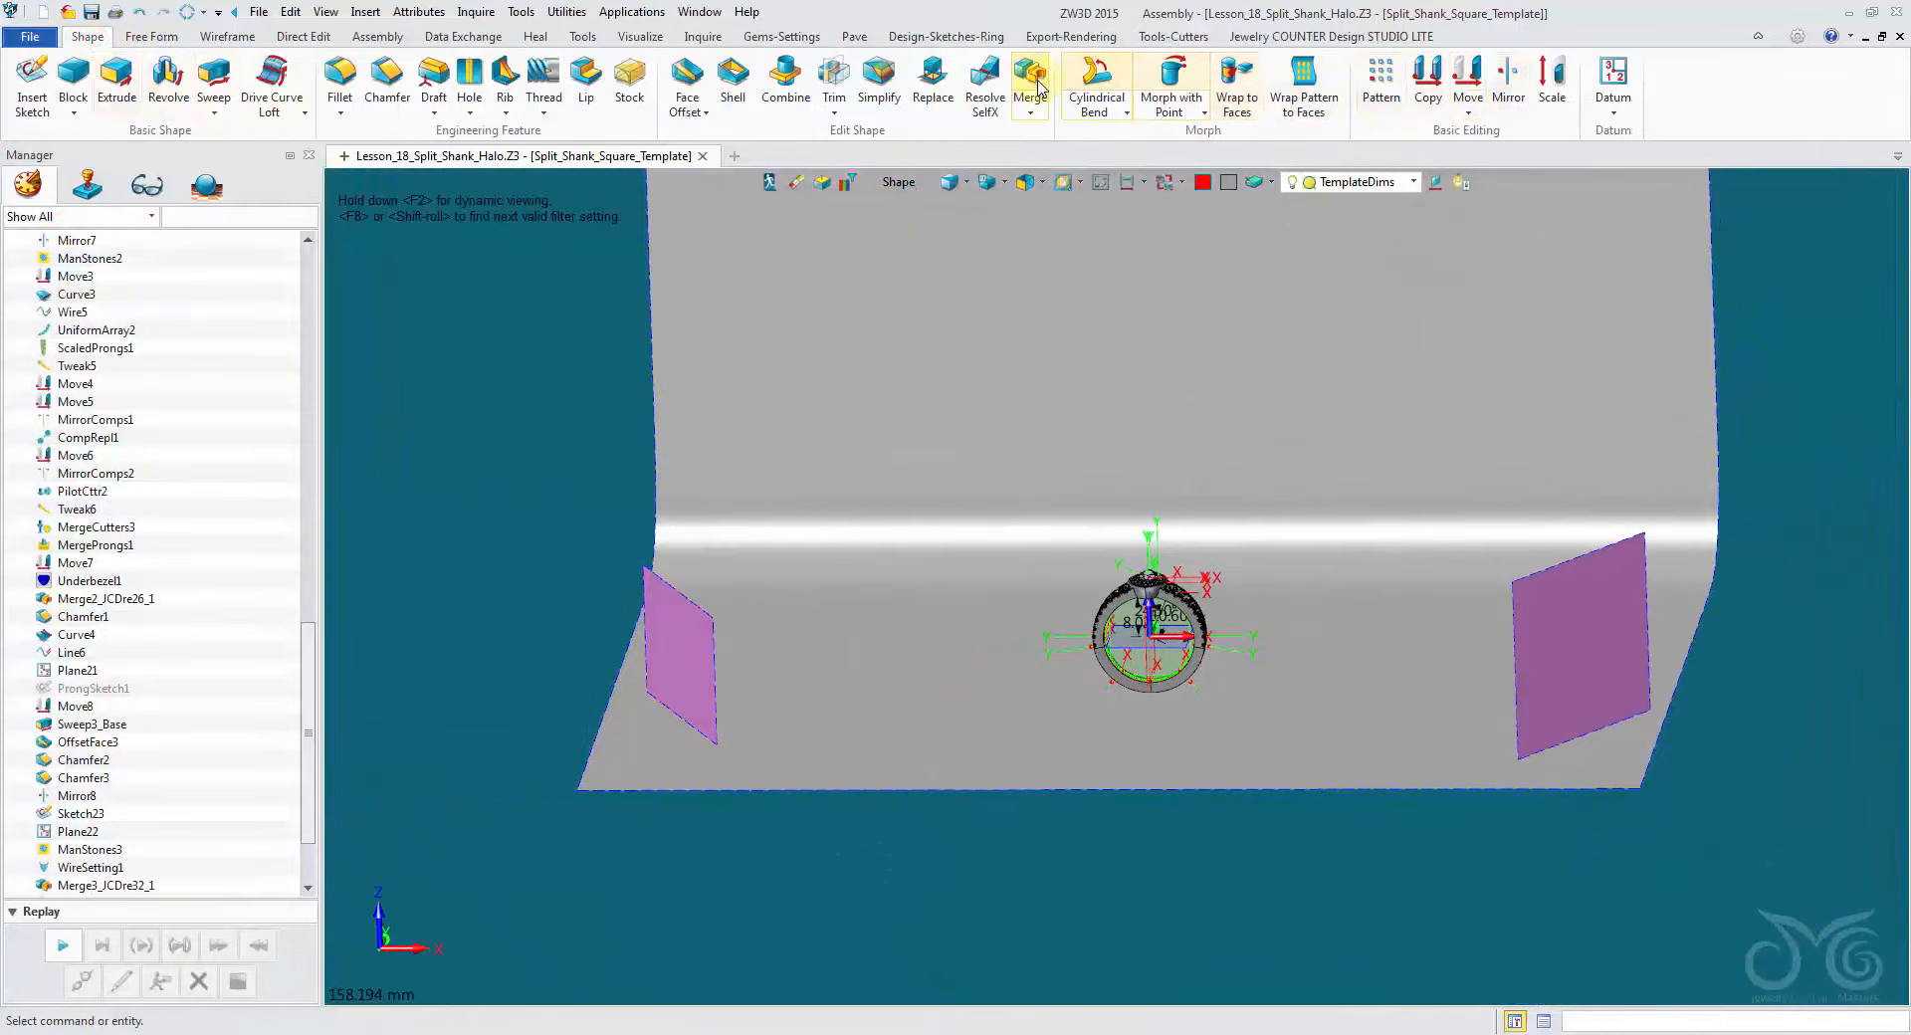
pyautogui.click(1038, 88)
pyautogui.click(1065, 312)
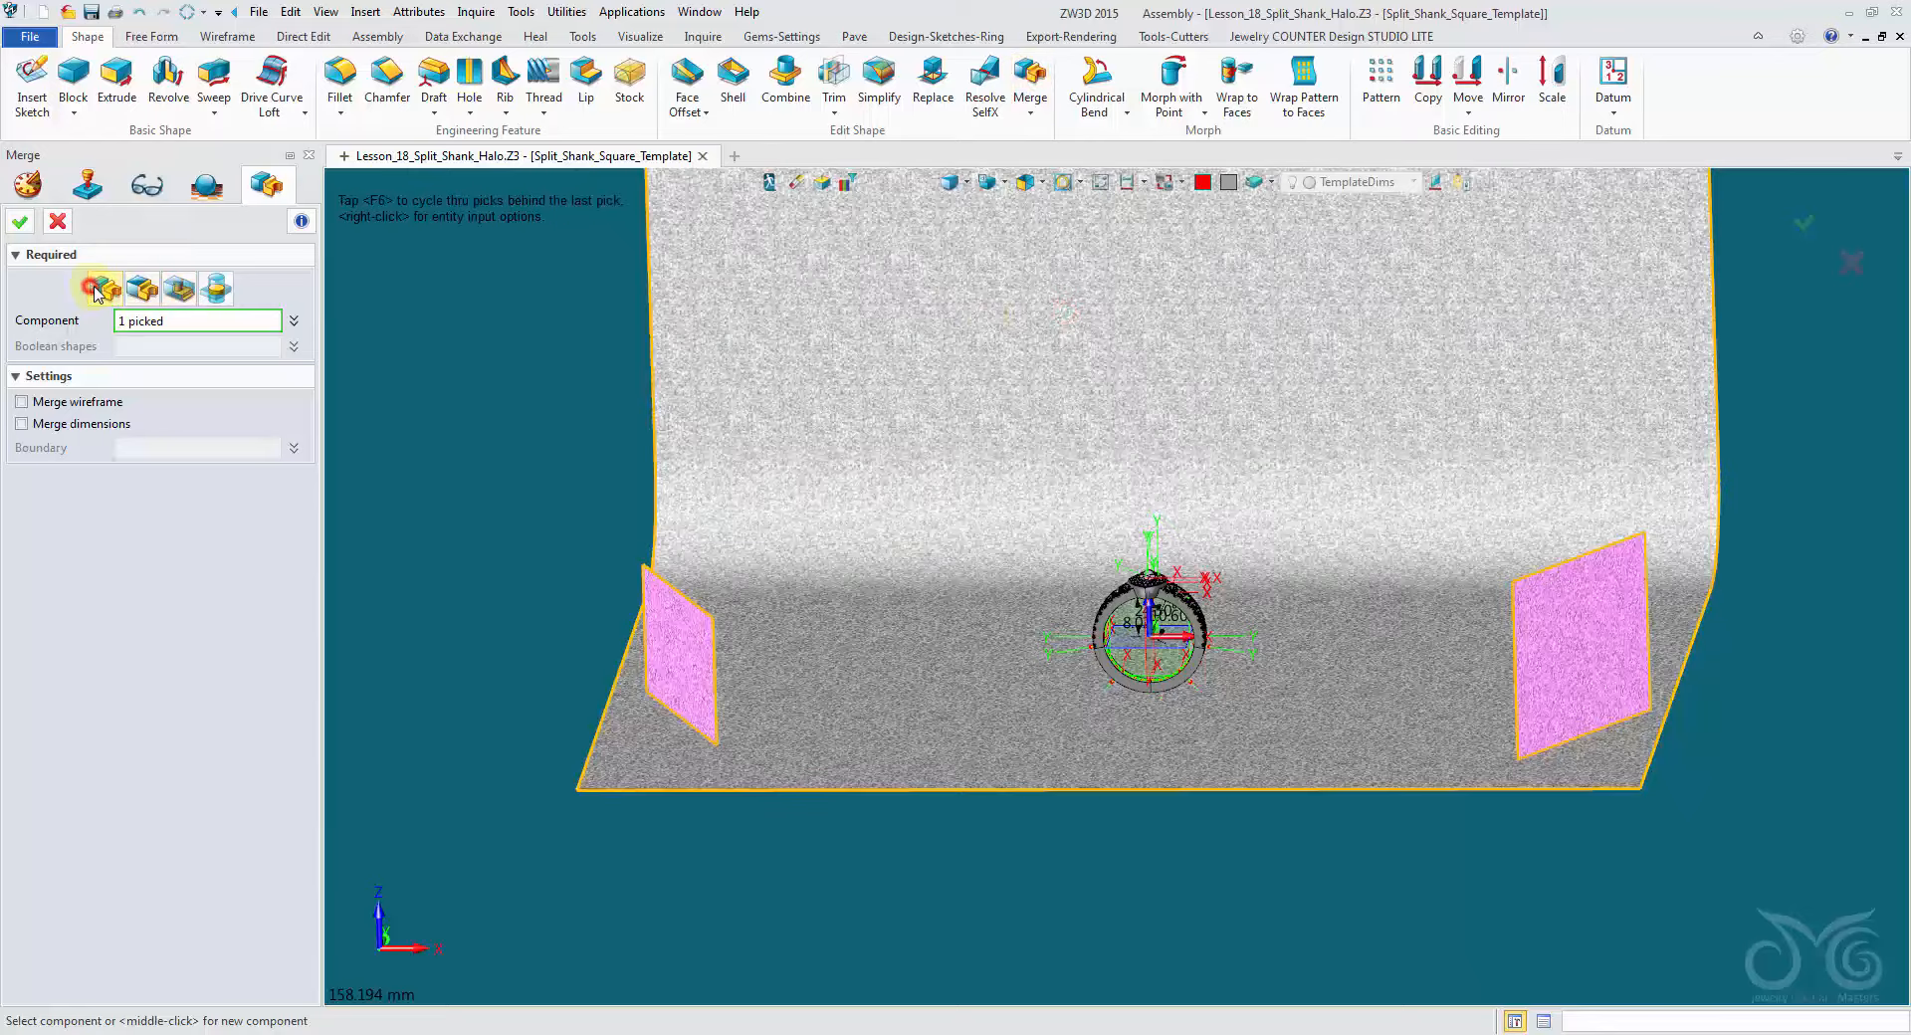
pyautogui.click(20, 222)
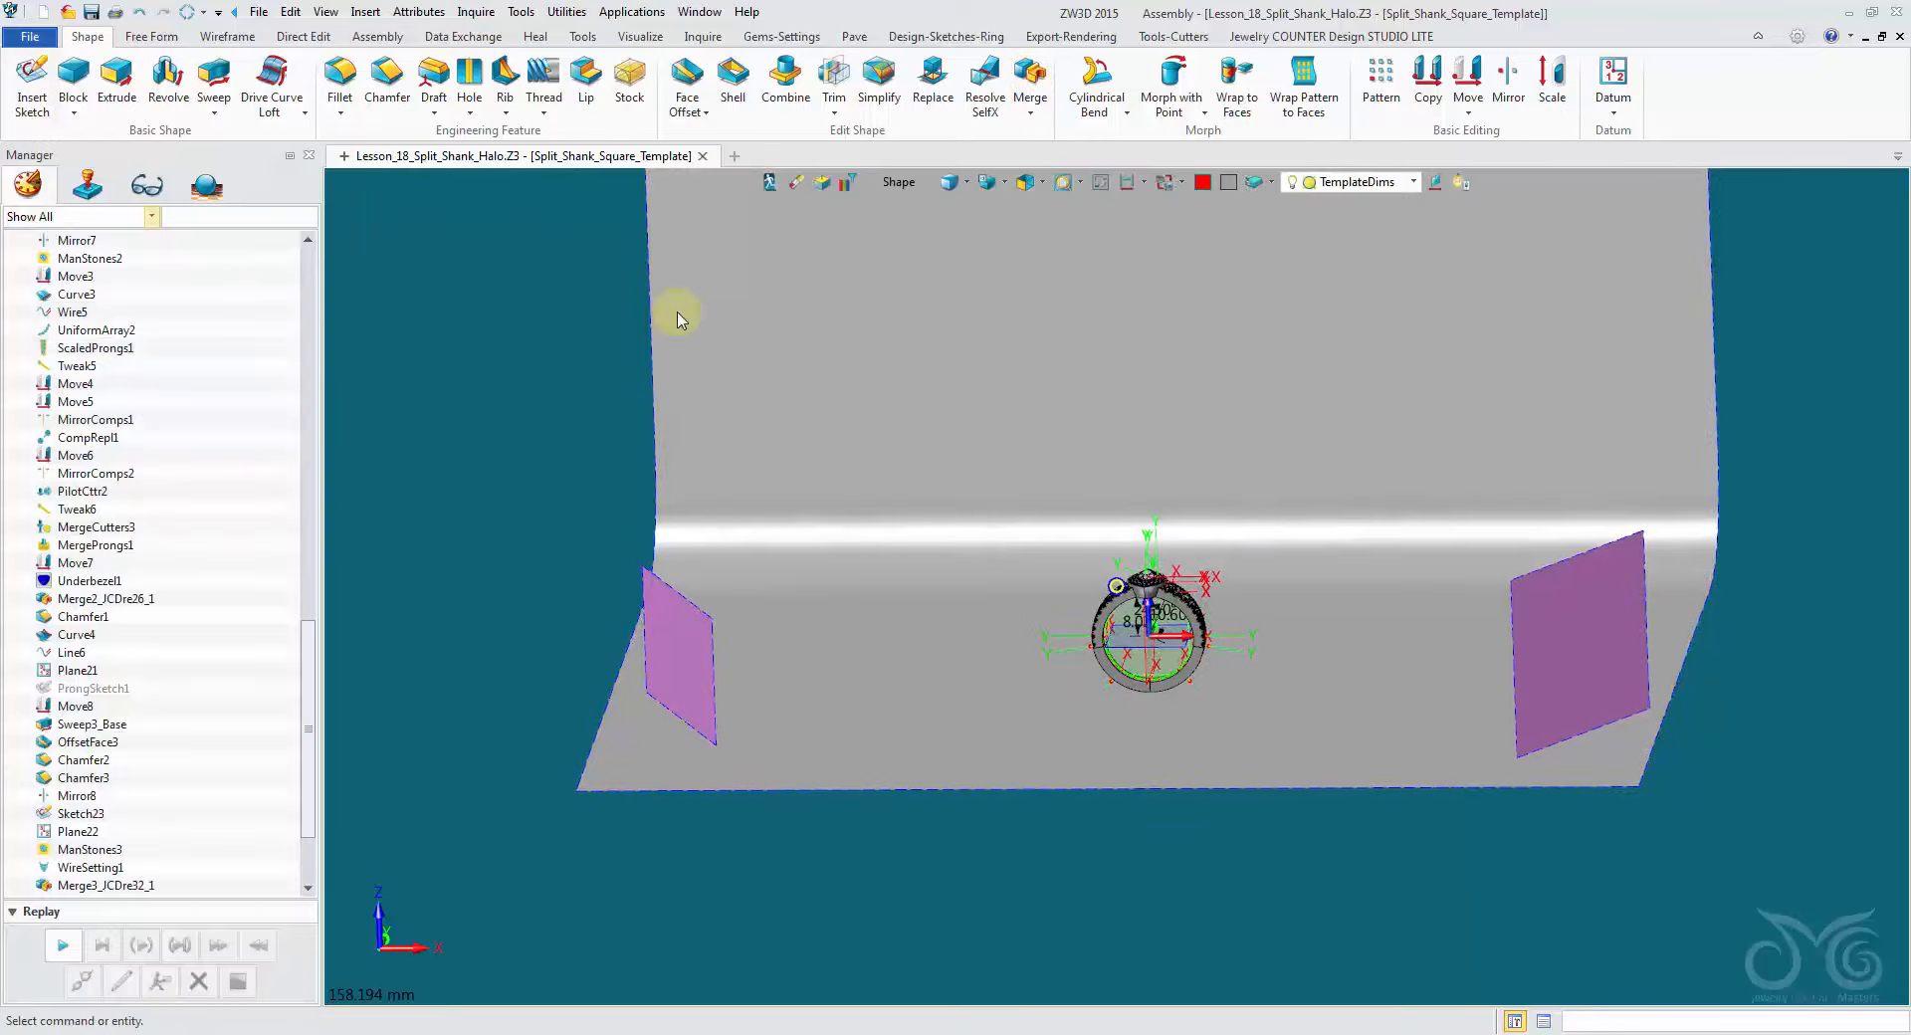
# Step: Move the studio backdrop down 6 mm along the Z axis
pyautogui.click(1469, 80)
pyautogui.click(1347, 325)
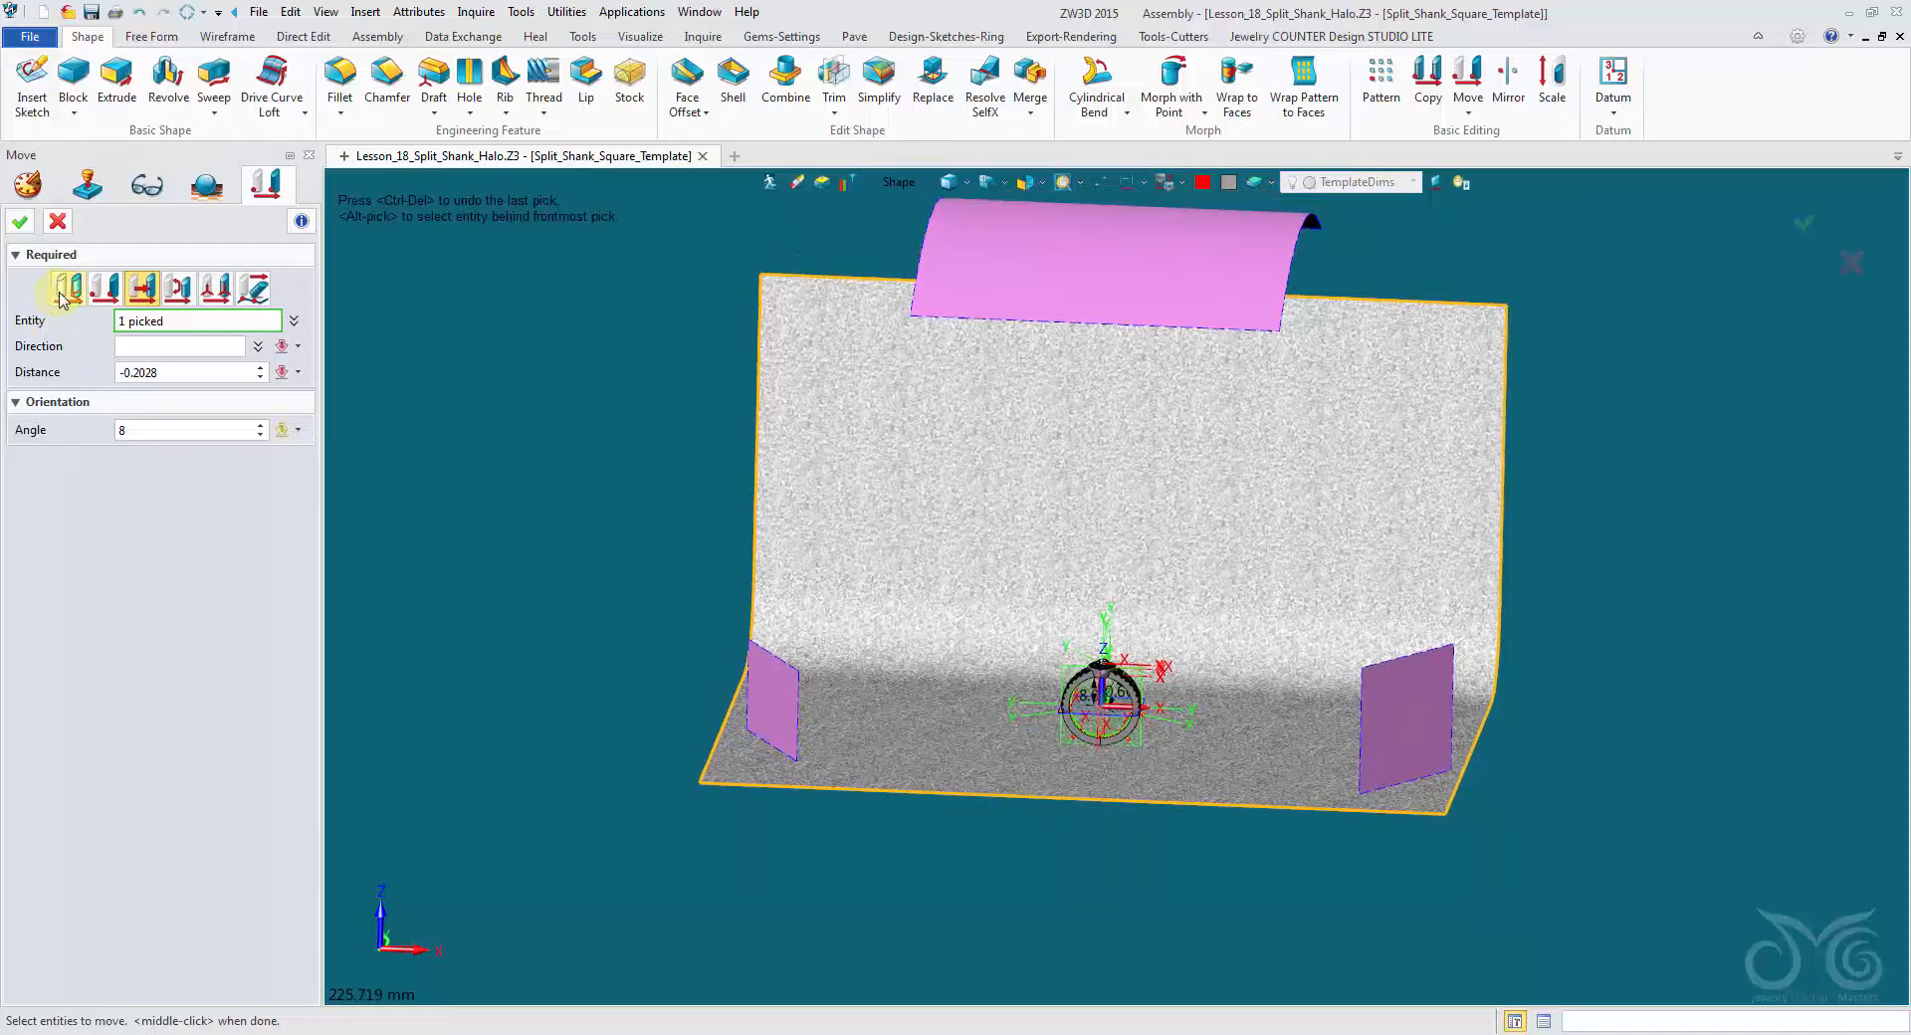
pyautogui.moveTo(1112, 468); pyautogui.dragTo(1109, 488)
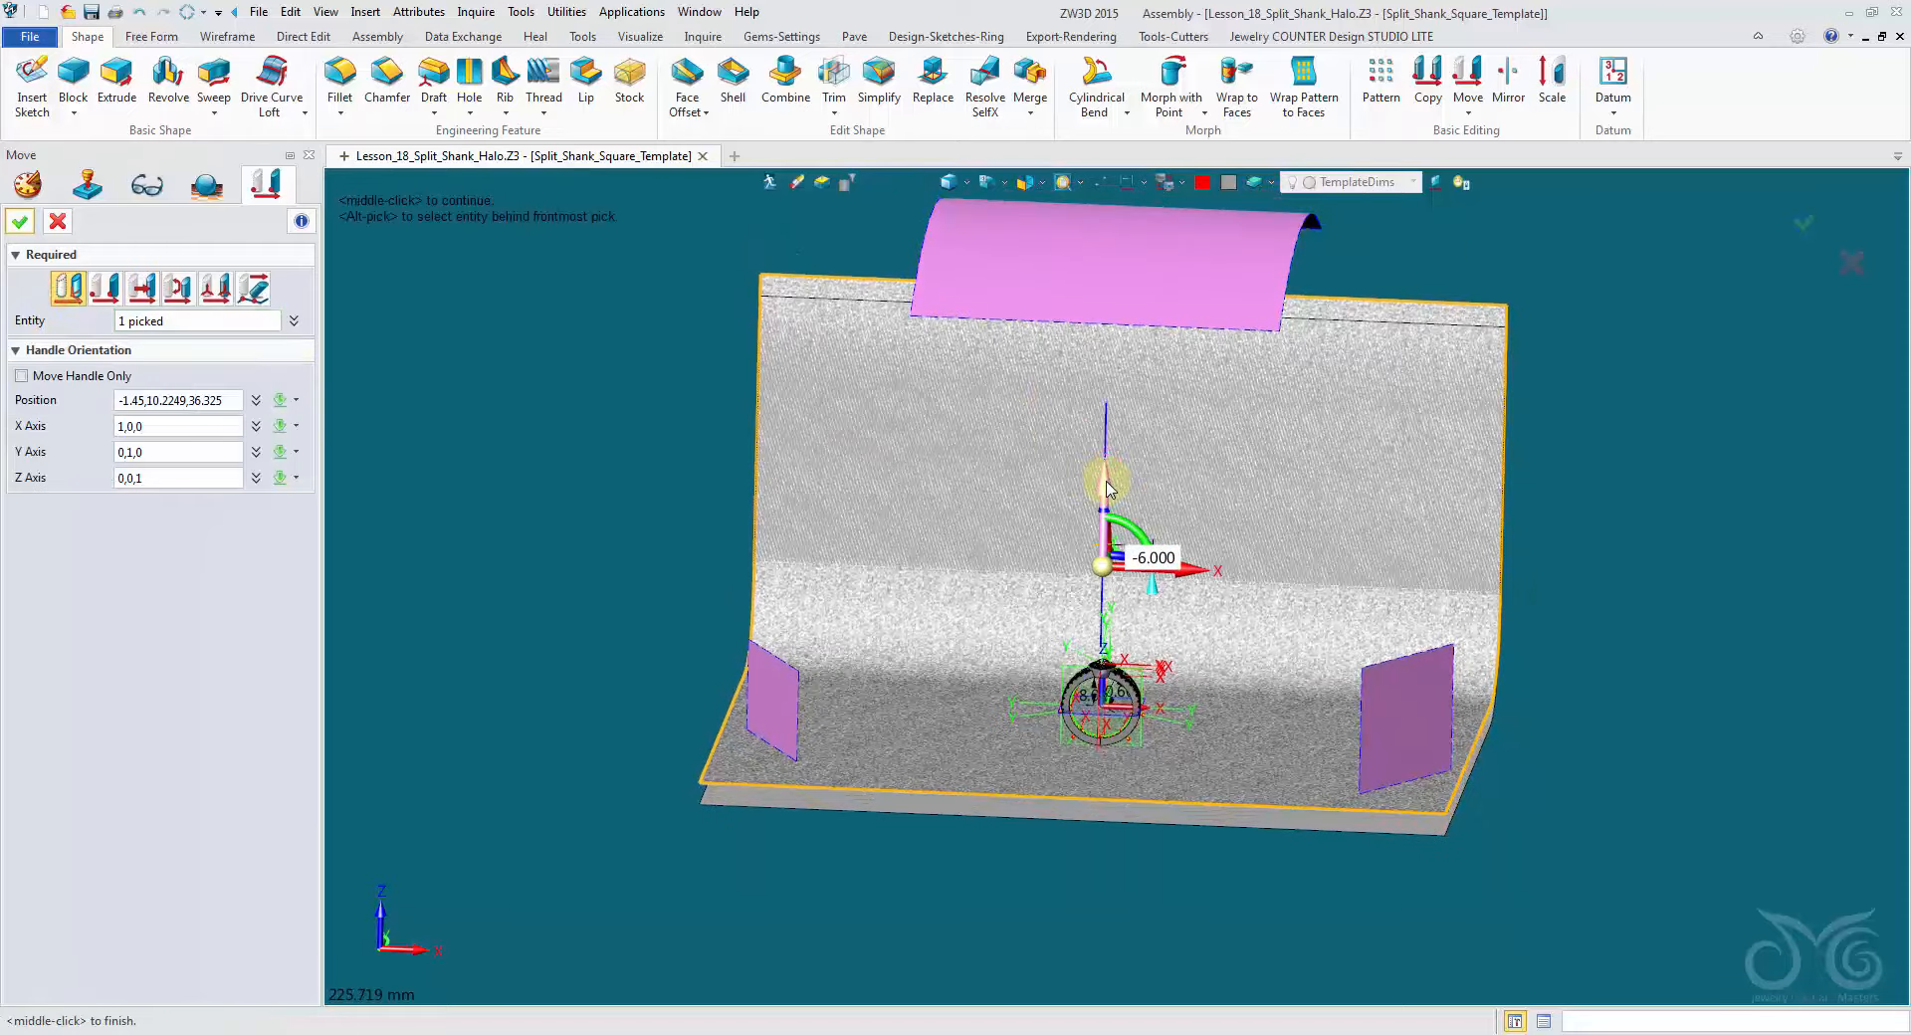
pyautogui.click(20, 222)
# Step: Move the curved overhead light panel up 52 mm along the Z axis
pyautogui.moveTo(392, 239); pyautogui.dragTo(875, 282, button='middle')
pyautogui.middleClick(882, 270)
pyautogui.click(977, 392)
pyautogui.moveTo(976, 392); pyautogui.dragTo(1075, 353, button='right')
pyautogui.moveTo(1090, 379); pyautogui.dragTo(1096, 279)
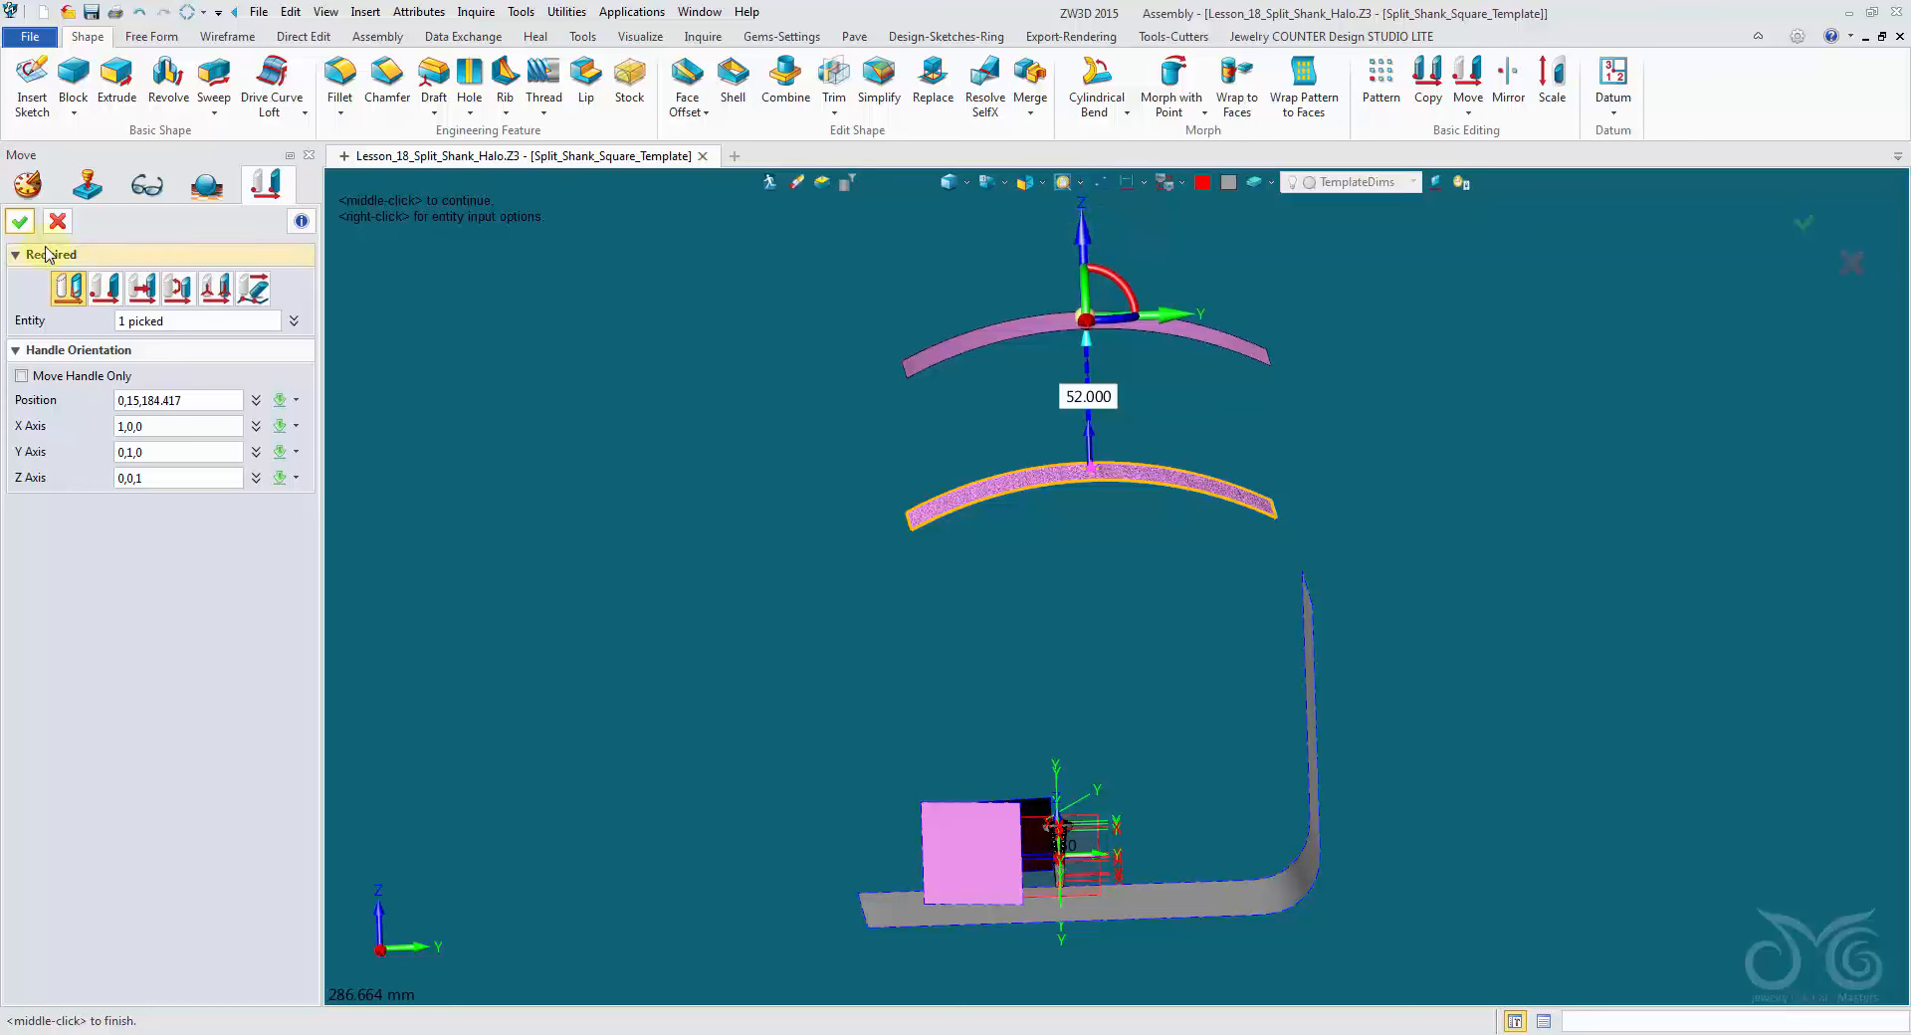
pyautogui.middleClick(107, 229)
# Step: Live render the ring in a close-up from above the front to check the lighting, and exit the preview
pyautogui.moveTo(796, 238); pyautogui.dragTo(1234, 224, button='middle')
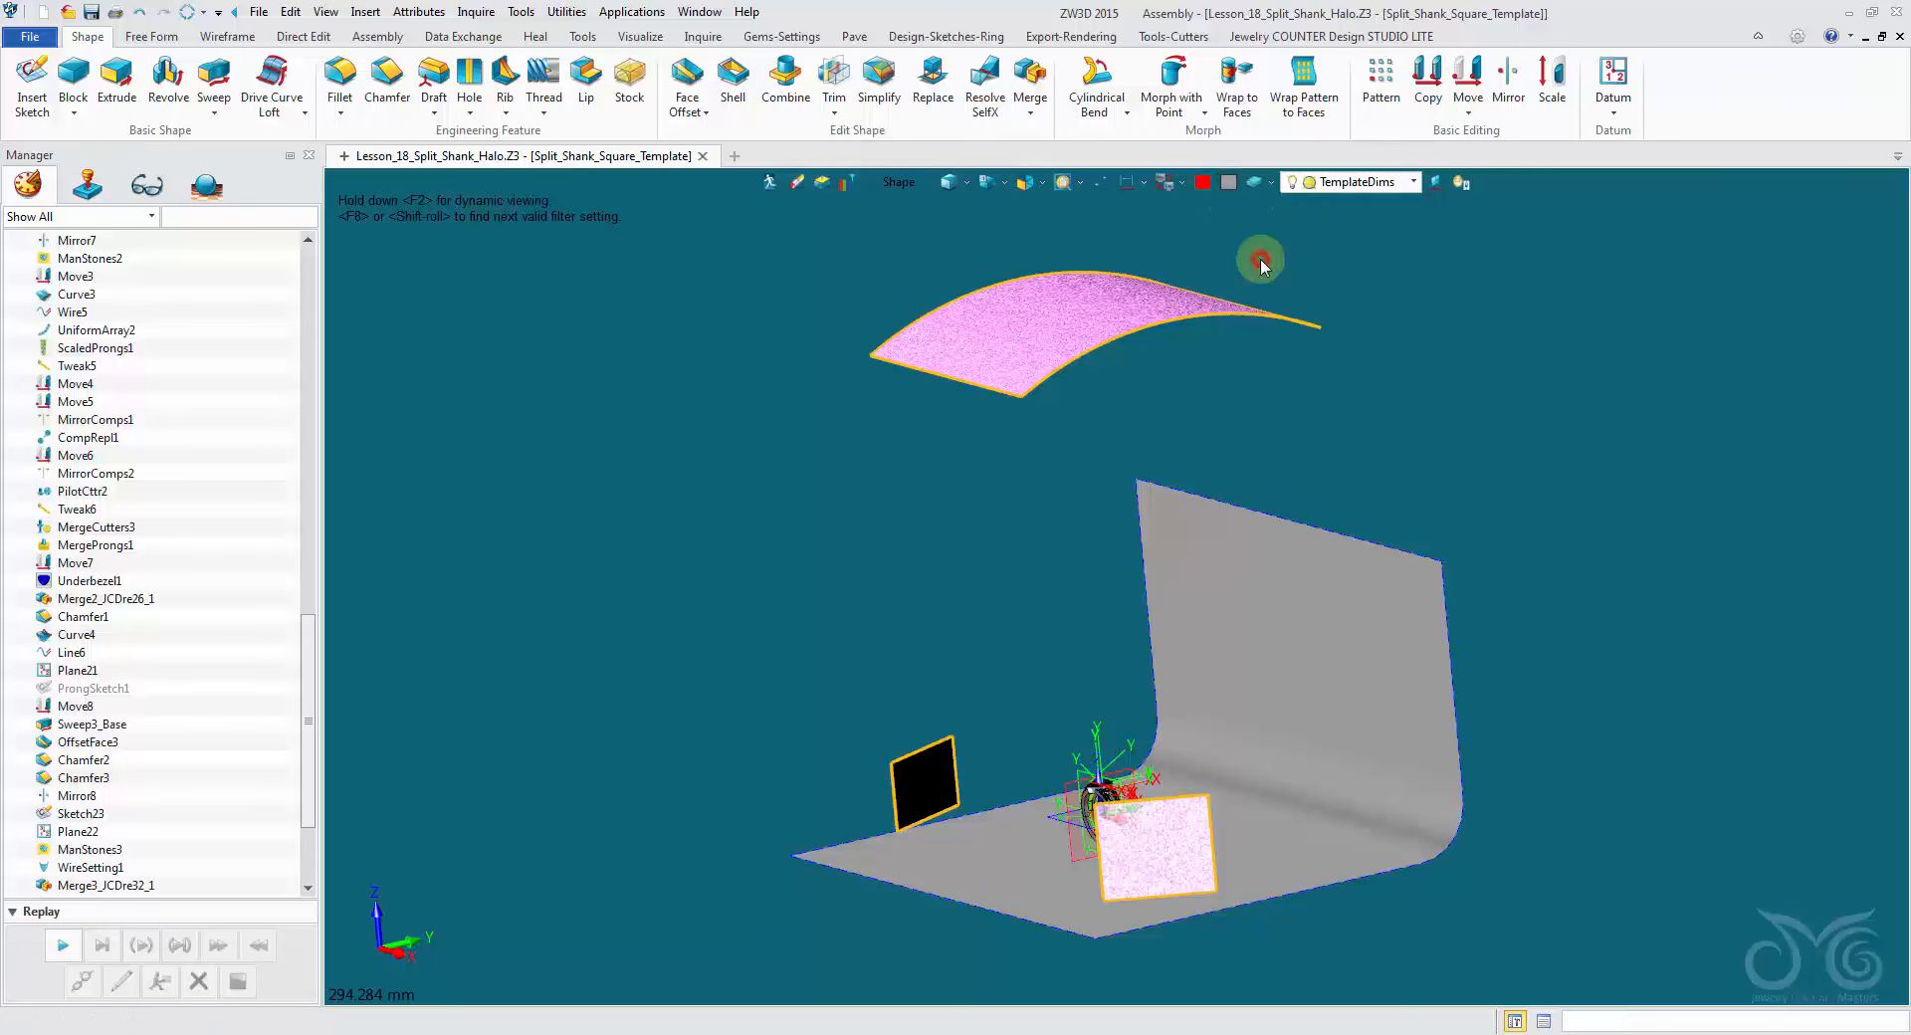
pyautogui.moveTo(1145, 666); pyautogui.dragTo(1184, 692, button='right')
pyautogui.click(1025, 182)
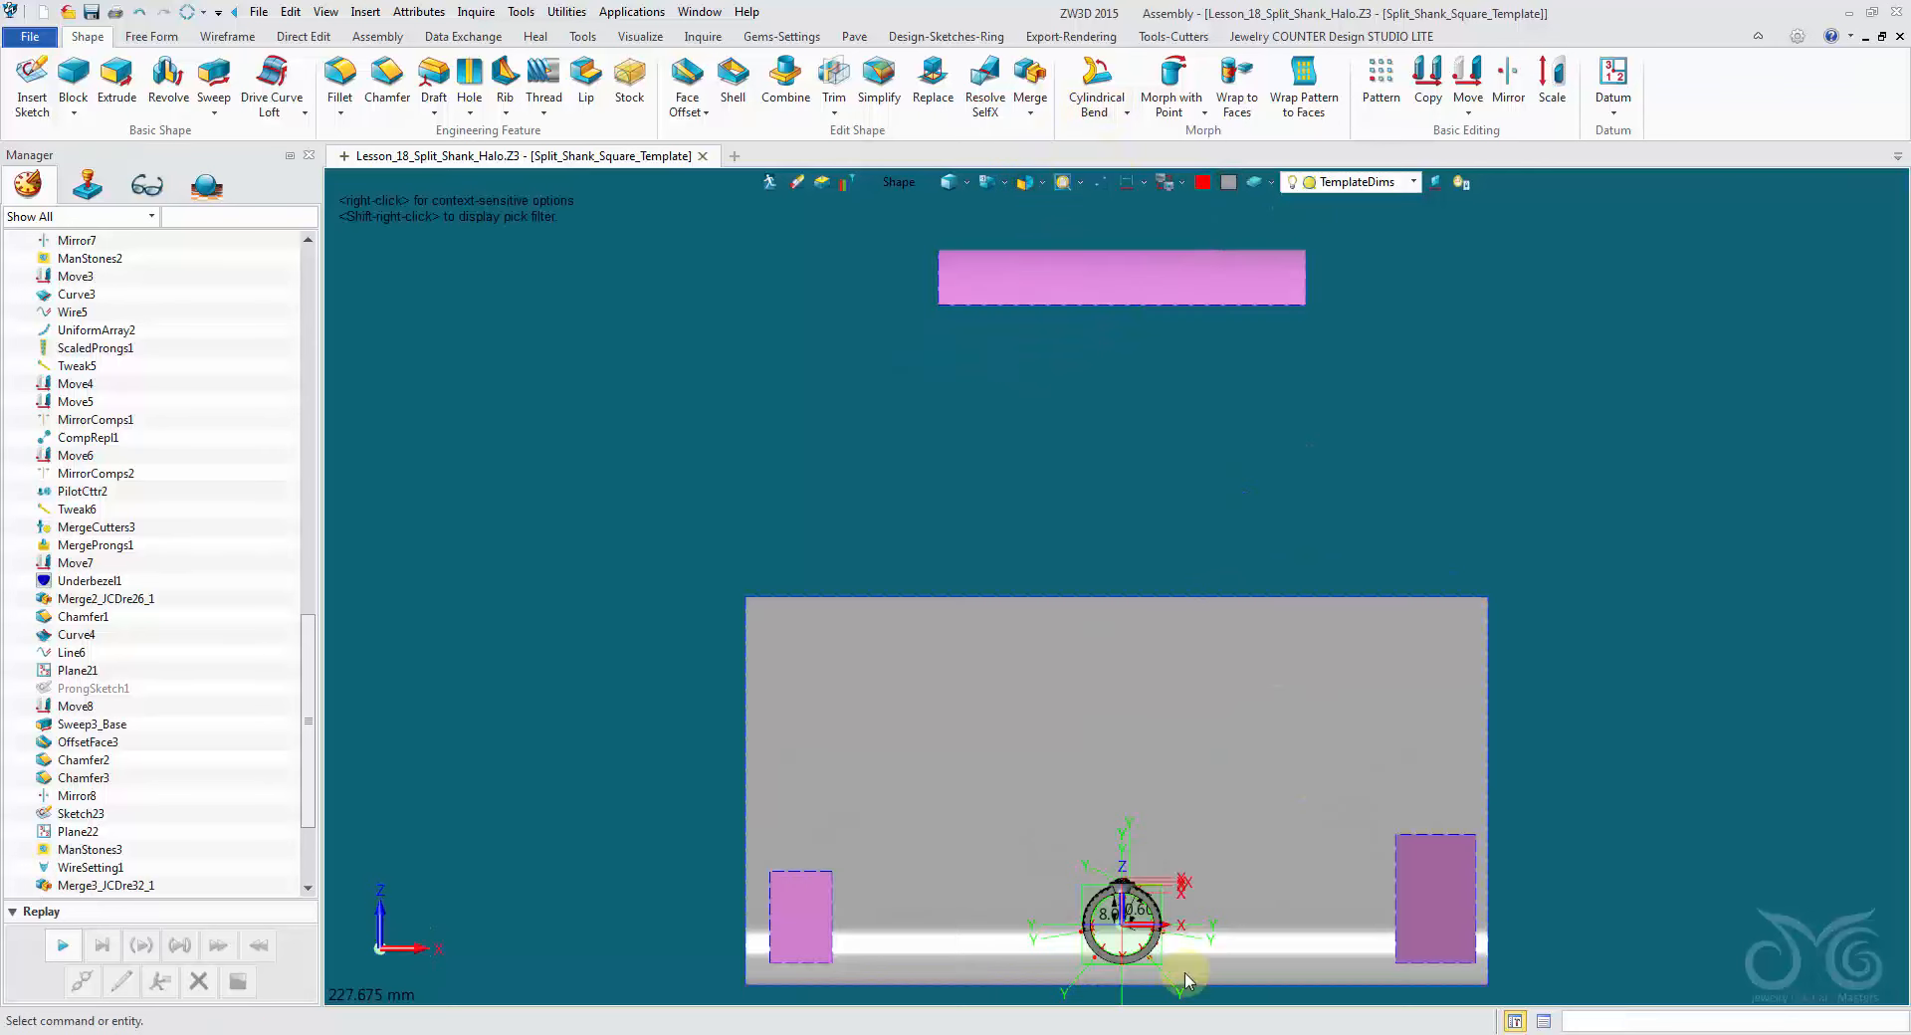
pyautogui.scroll(5, 1118, 930)
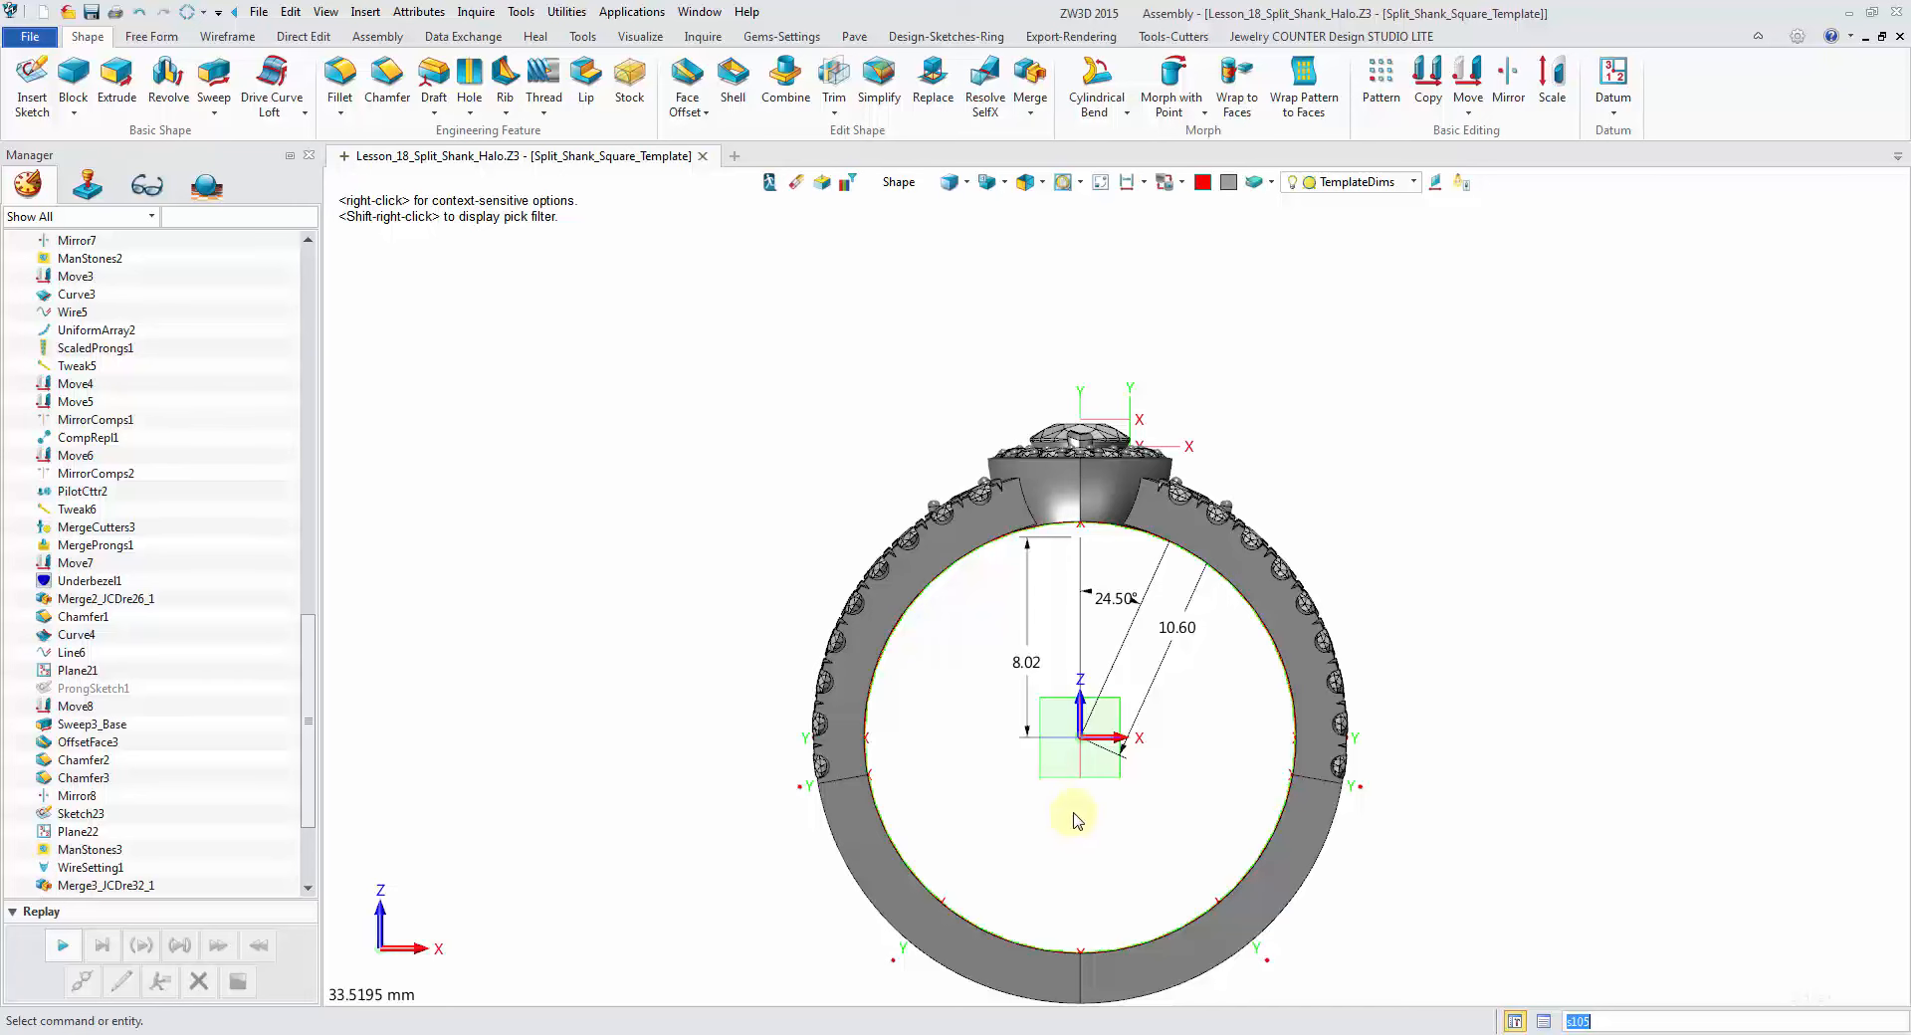
pyautogui.moveTo(1078, 804); pyautogui.dragTo(1080, 802, button='right')
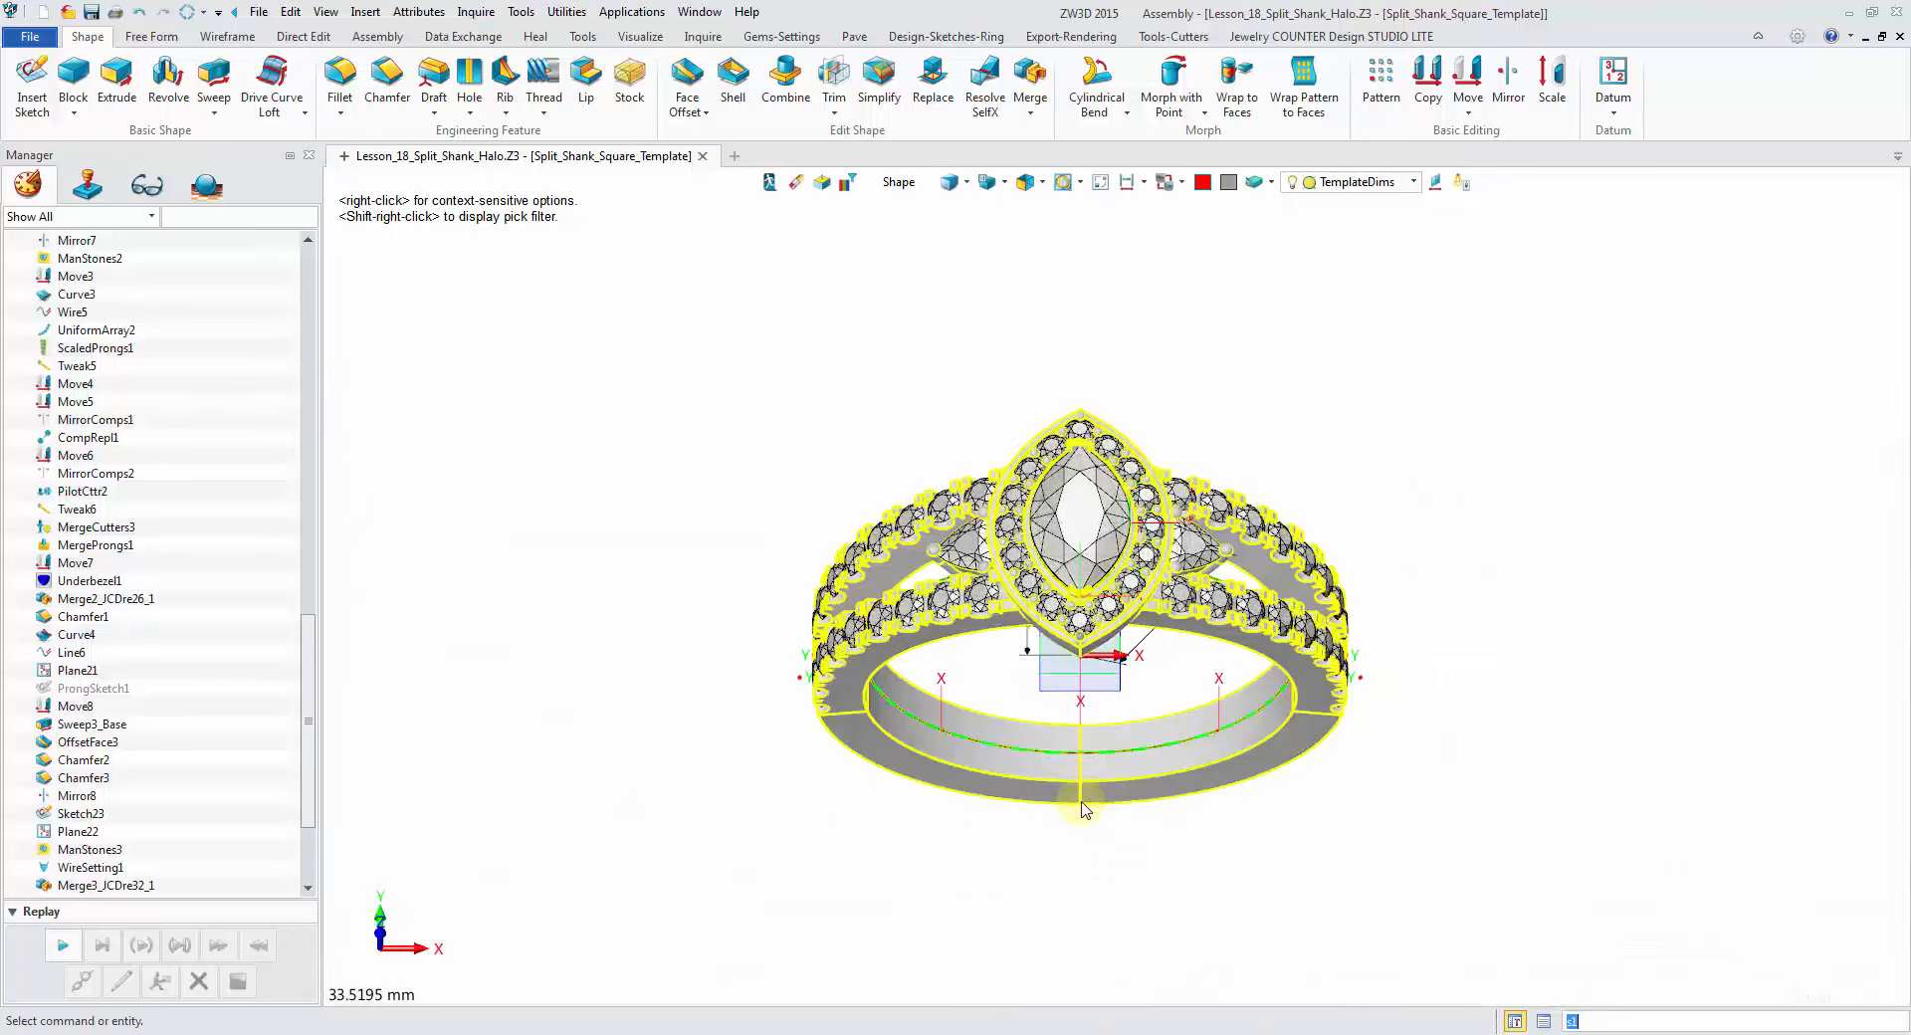
pyautogui.moveTo(1416, 442); pyautogui.dragTo(1408, 422, button='right')
pyautogui.moveTo(1408, 422); pyautogui.dragTo(1415, 390, button='middle')
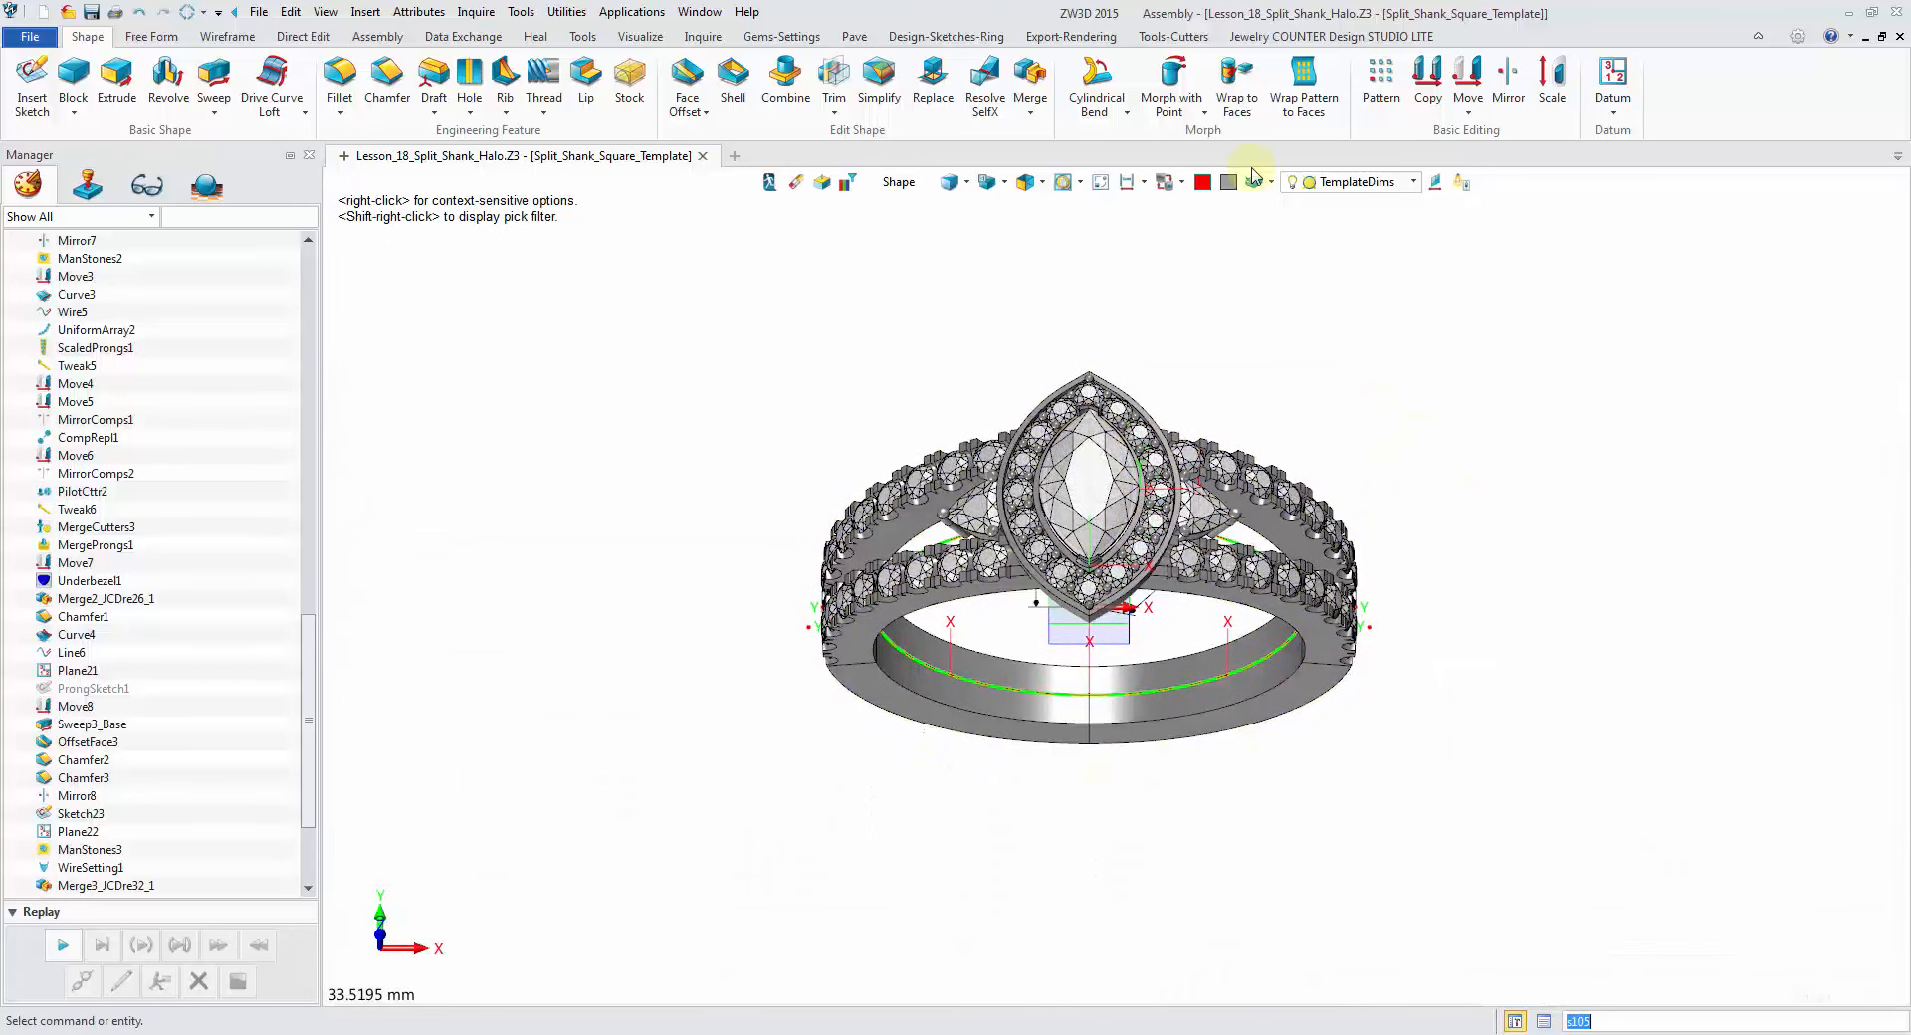
pyautogui.scroll(5, 1166, 383)
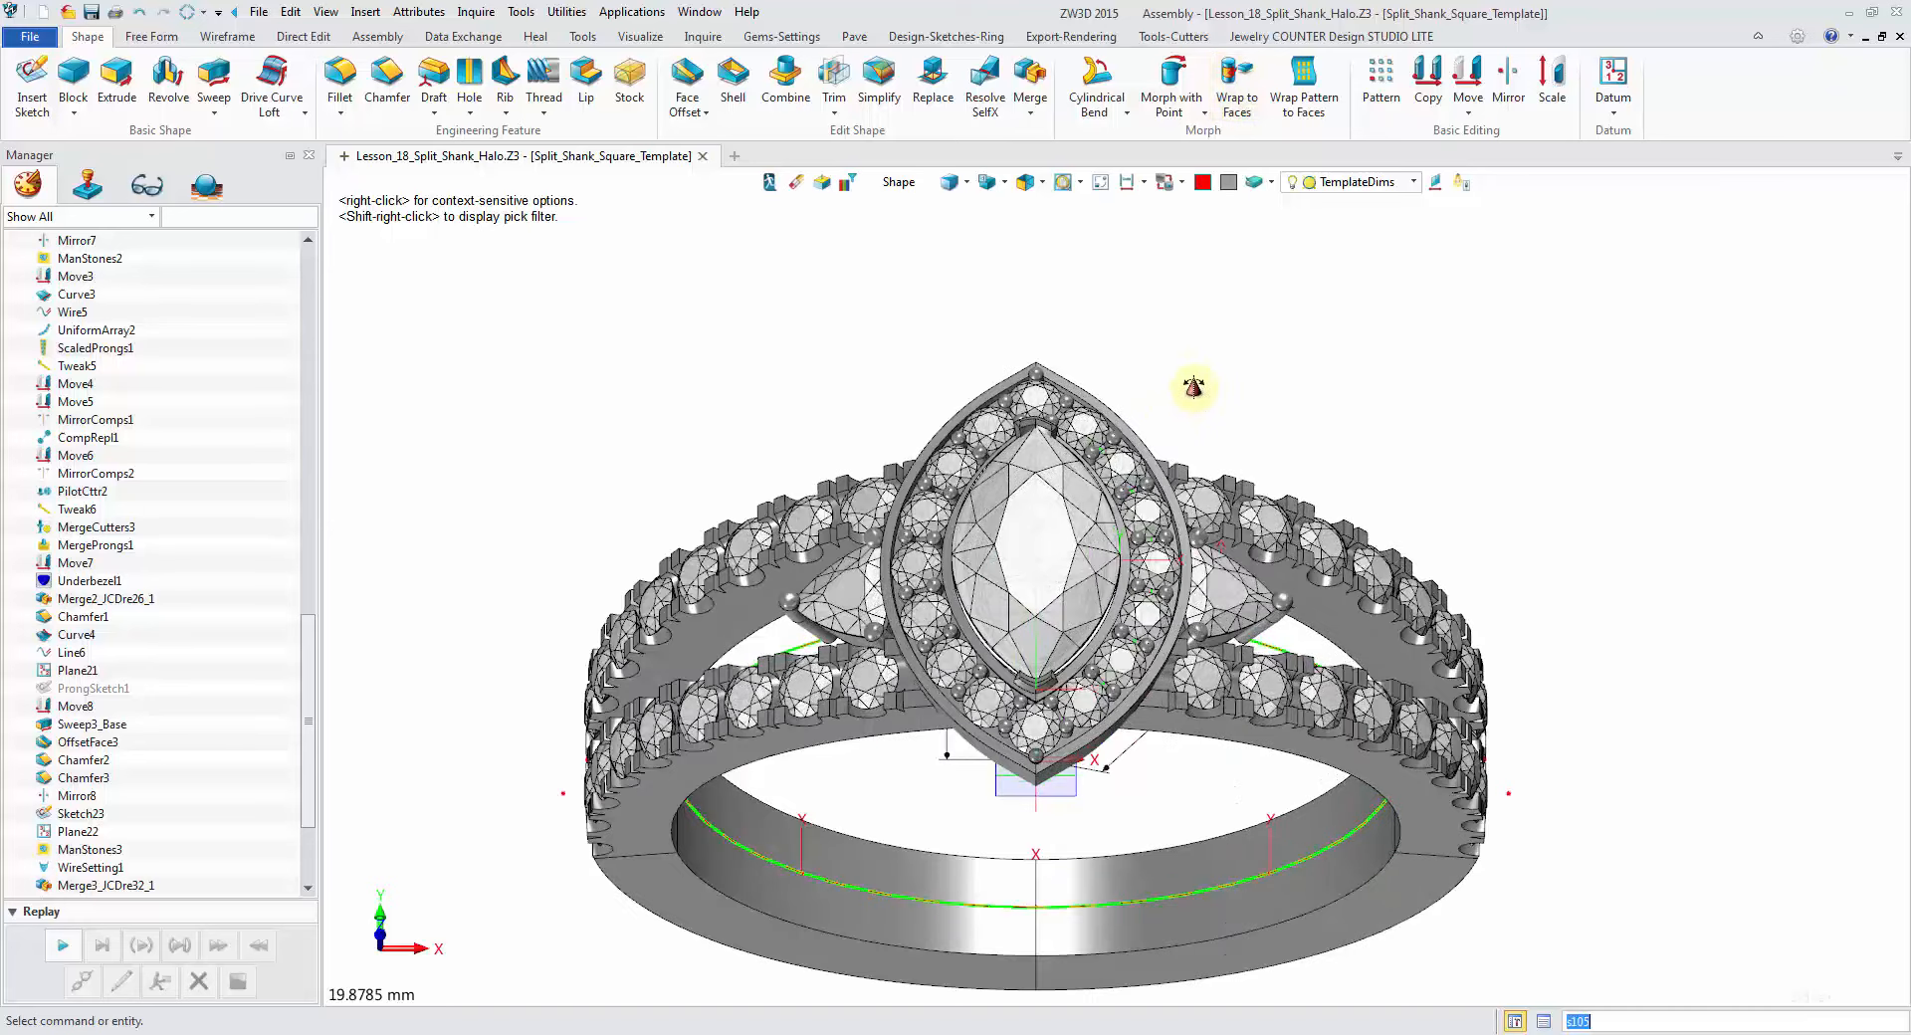
pyautogui.moveTo(1241, 285); pyautogui.dragTo(1231, 306, button='middle')
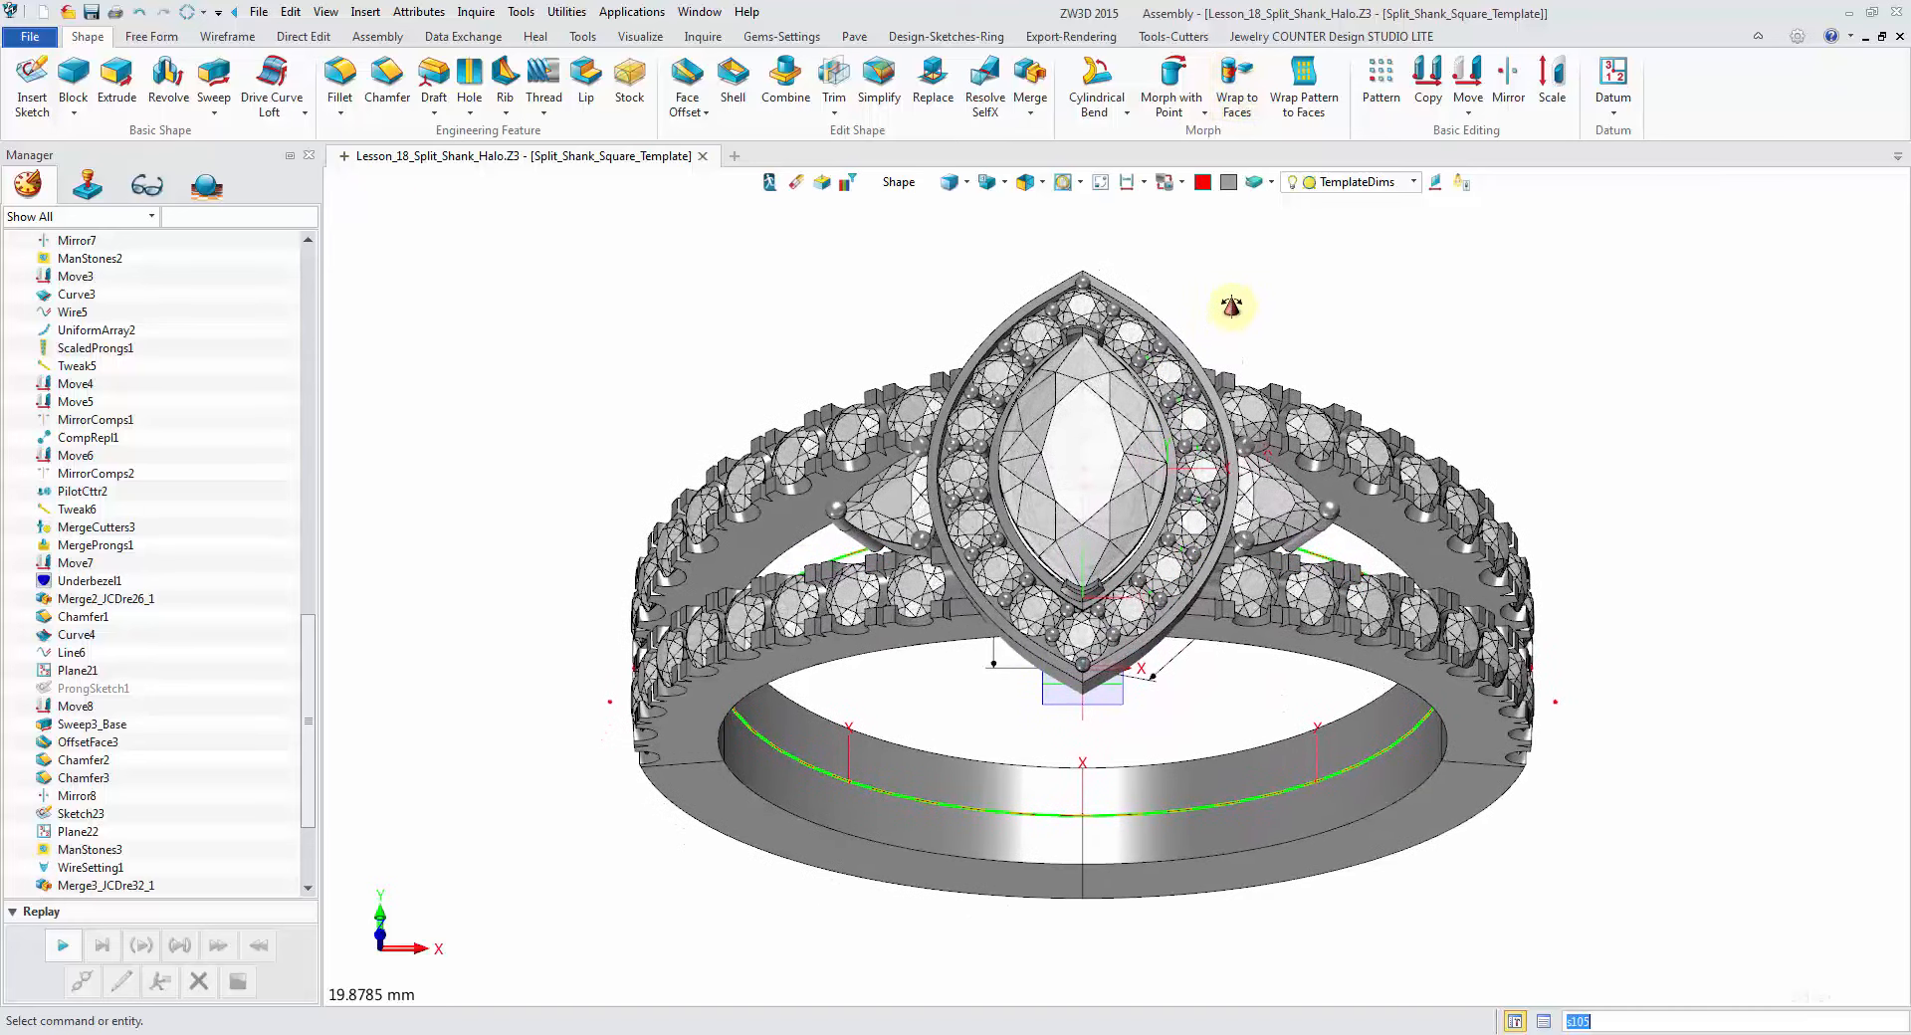
pyautogui.click(1085, 37)
pyautogui.click(872, 93)
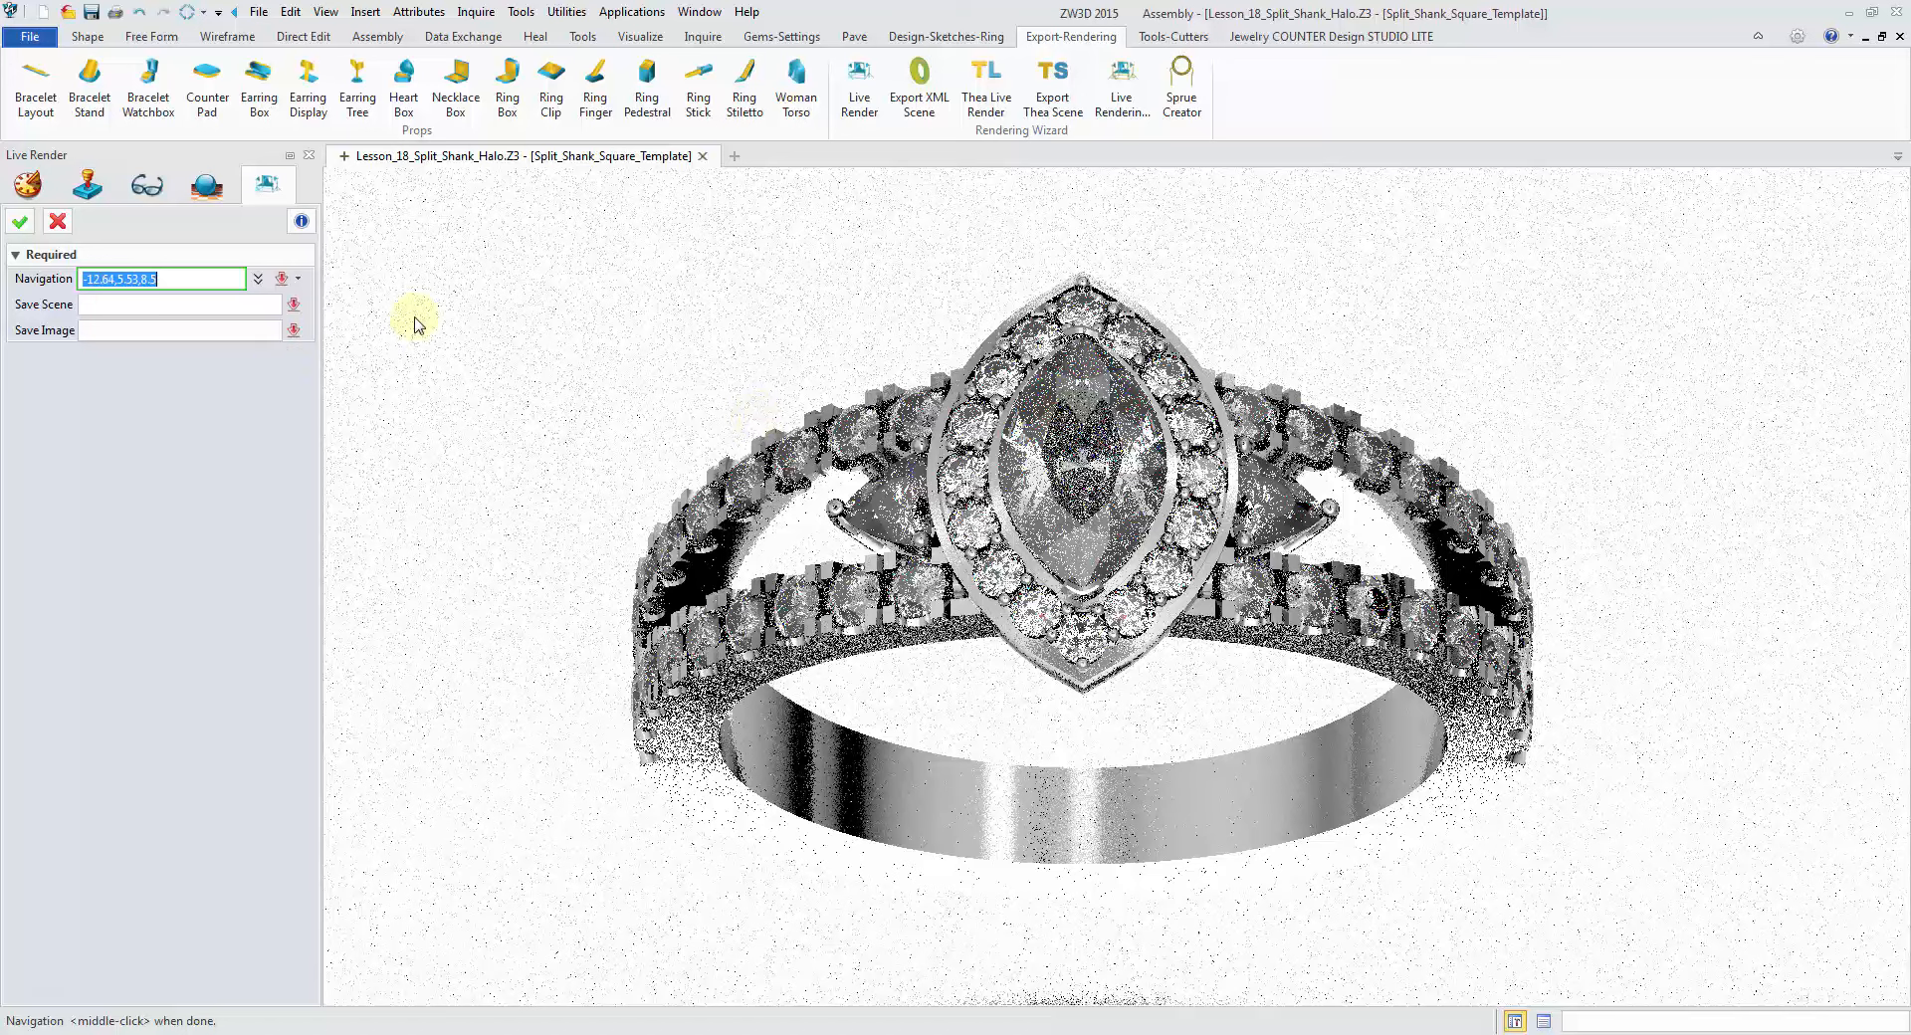
pyautogui.click(58, 223)
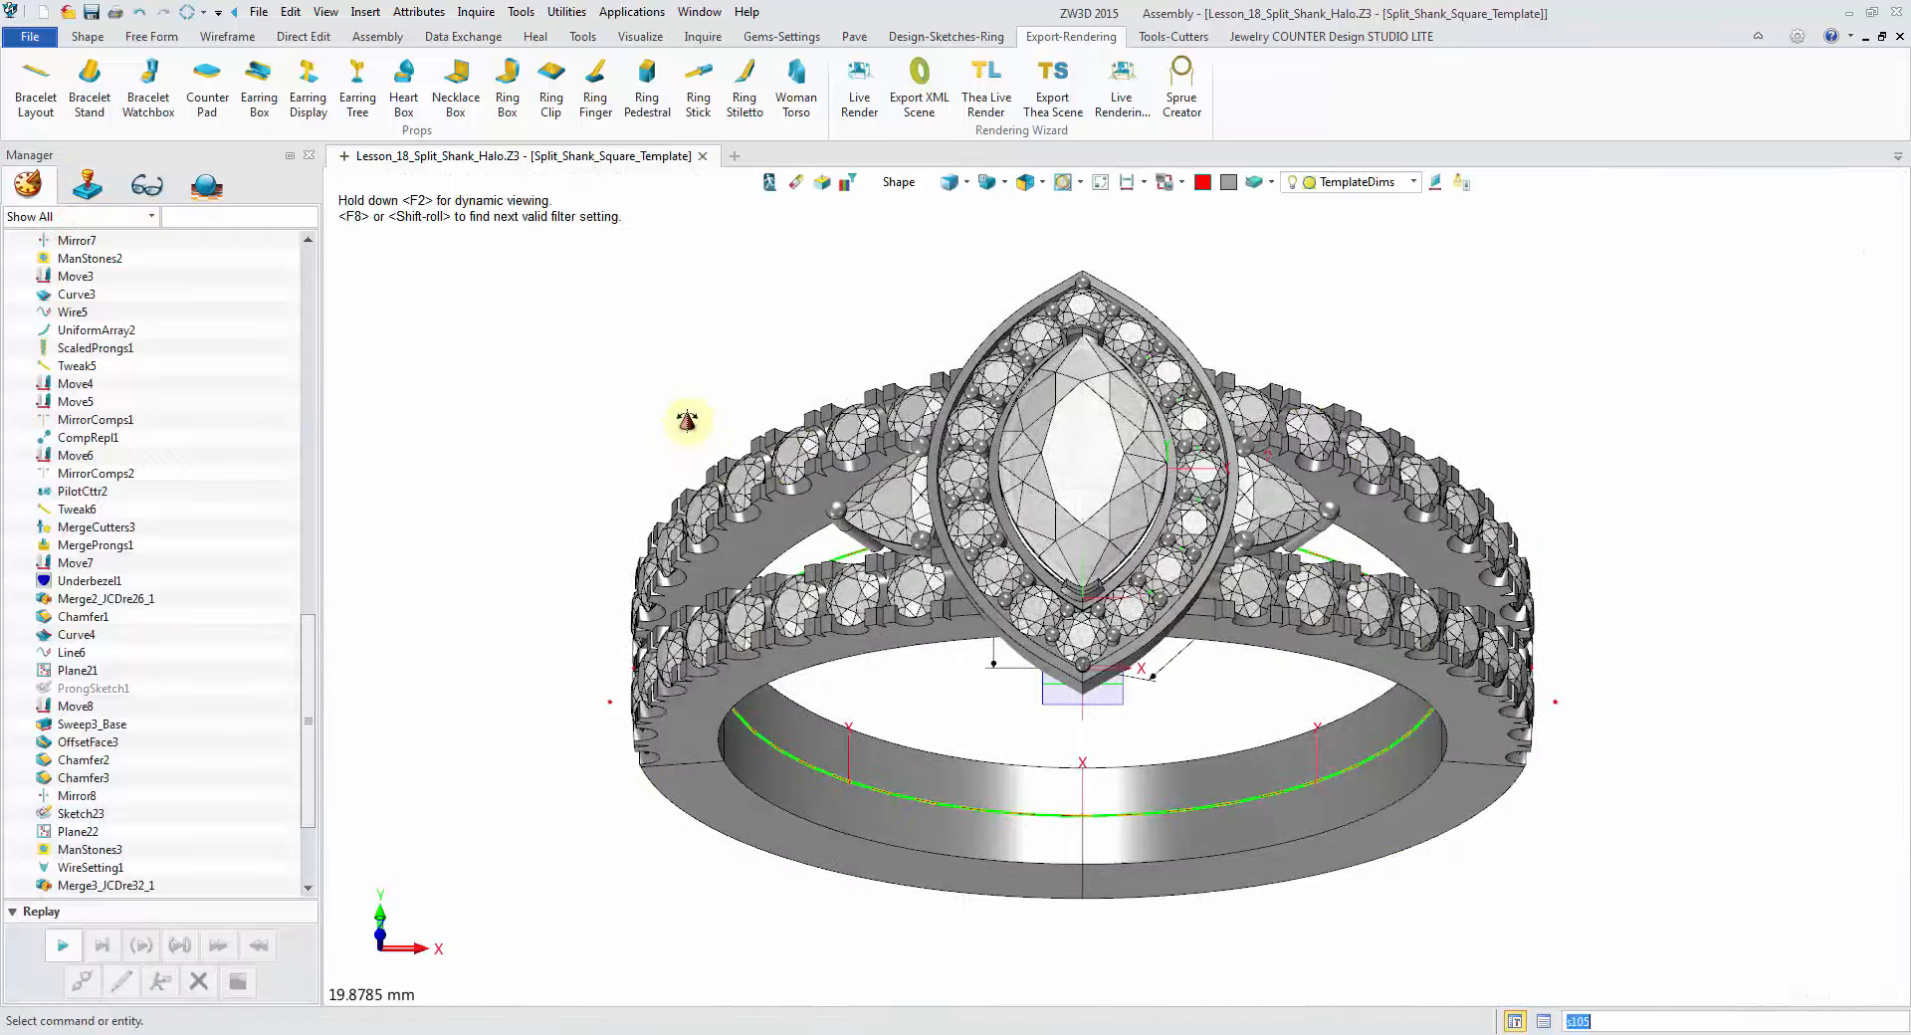
# Step: Live render the whole ring from a lower front angle to compare the lighting, and exit the preview
pyautogui.scroll(-2, 698, 410)
pyautogui.moveTo(699, 410); pyautogui.dragTo(775, 367, button='middle')
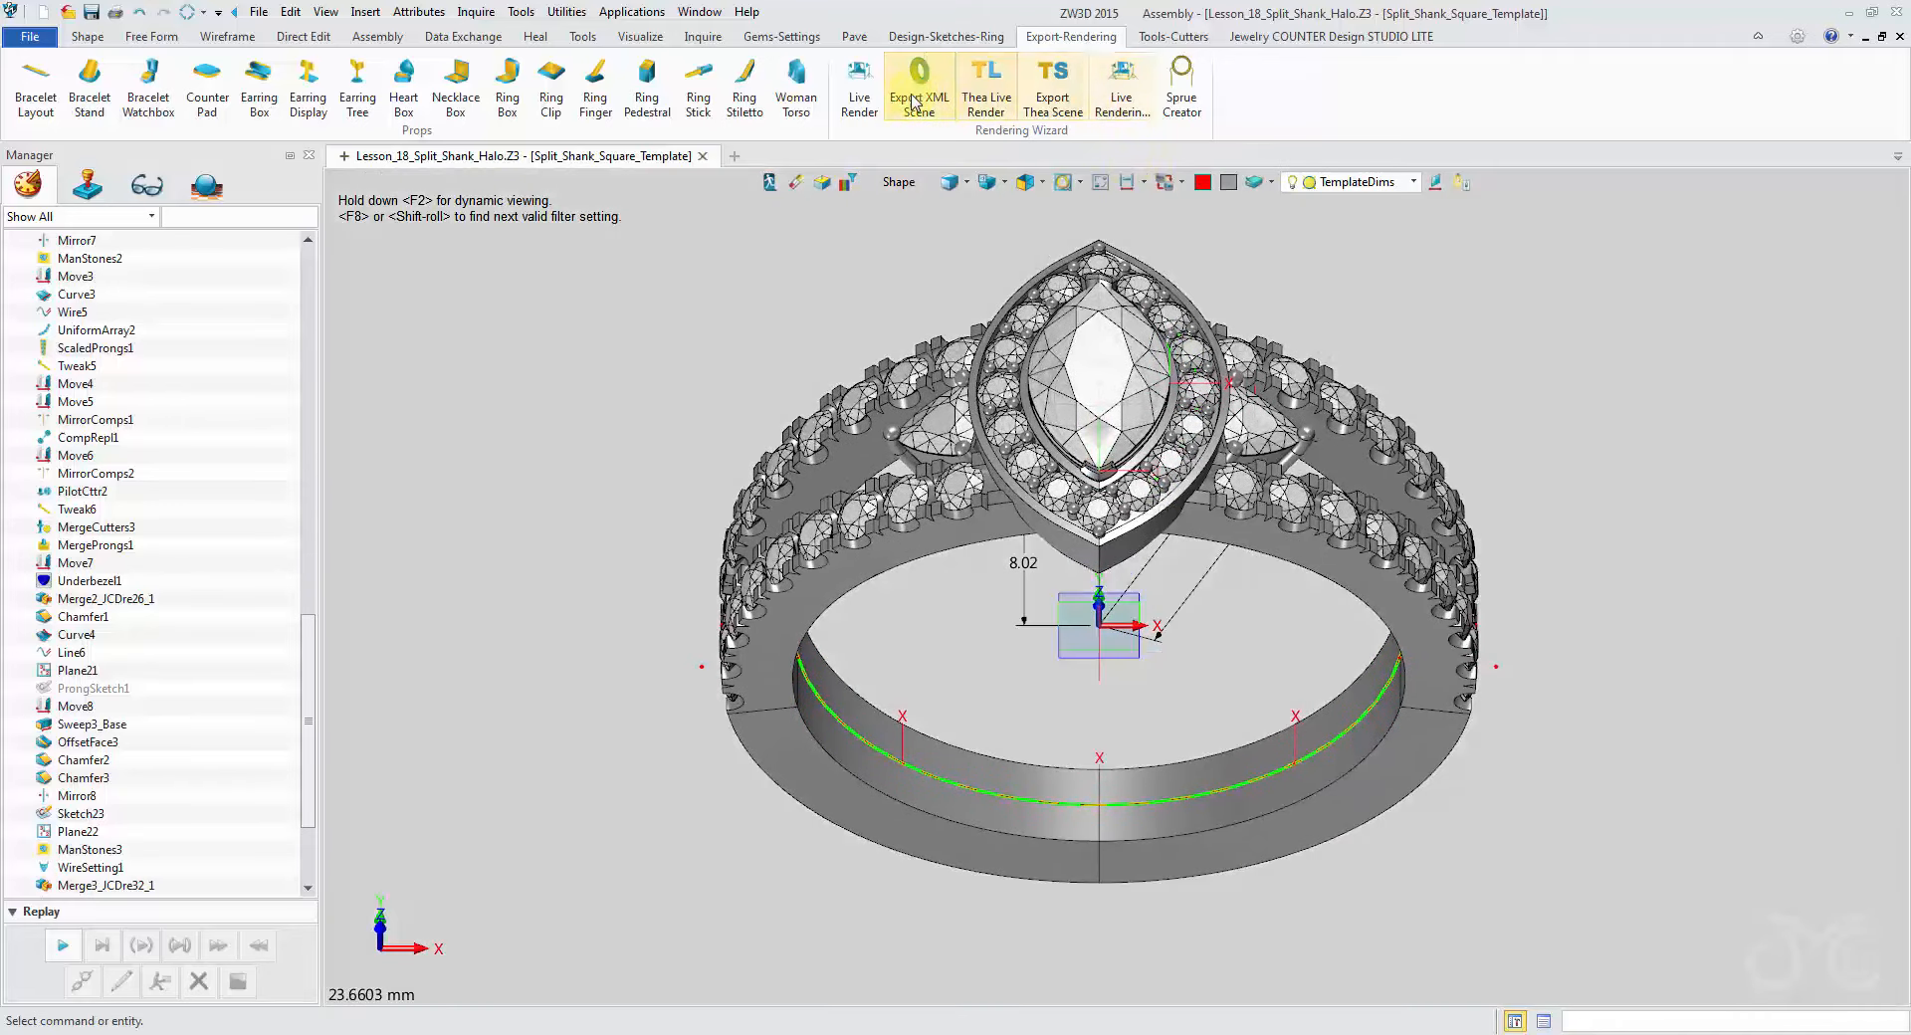
pyautogui.click(861, 99)
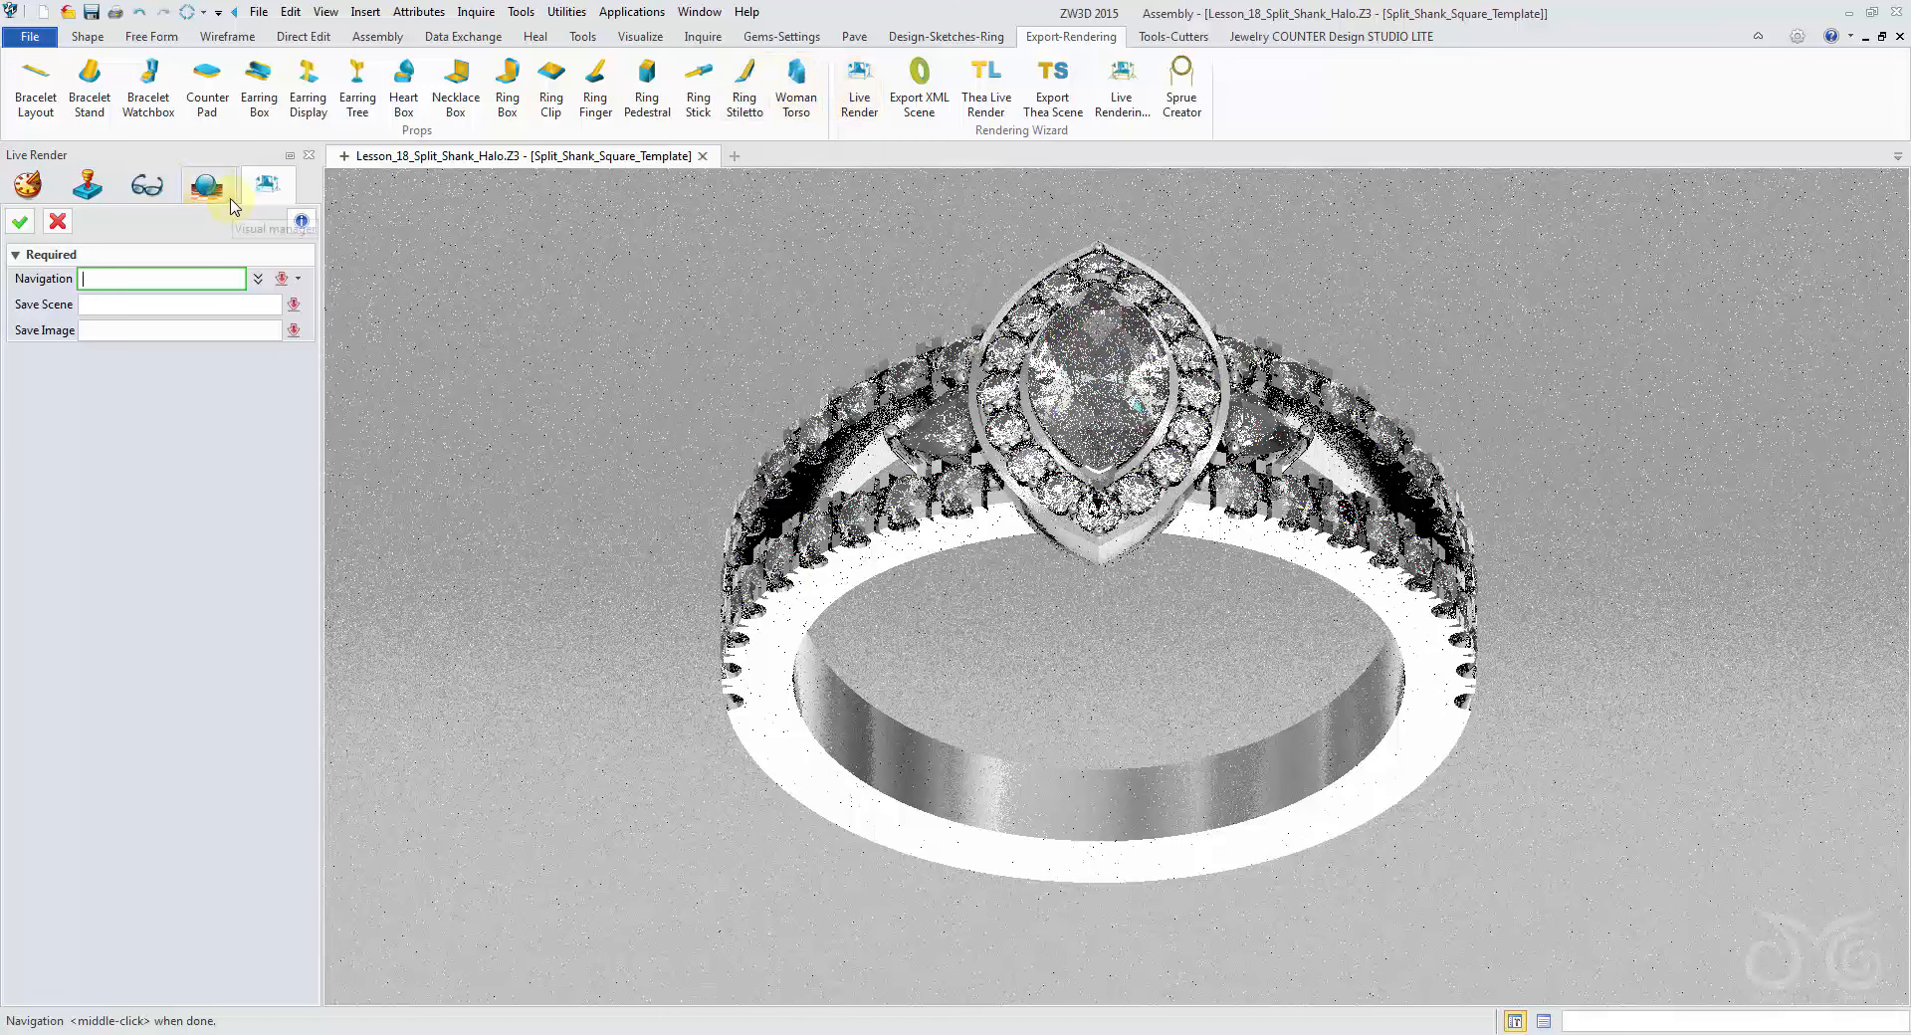
pyautogui.click(58, 221)
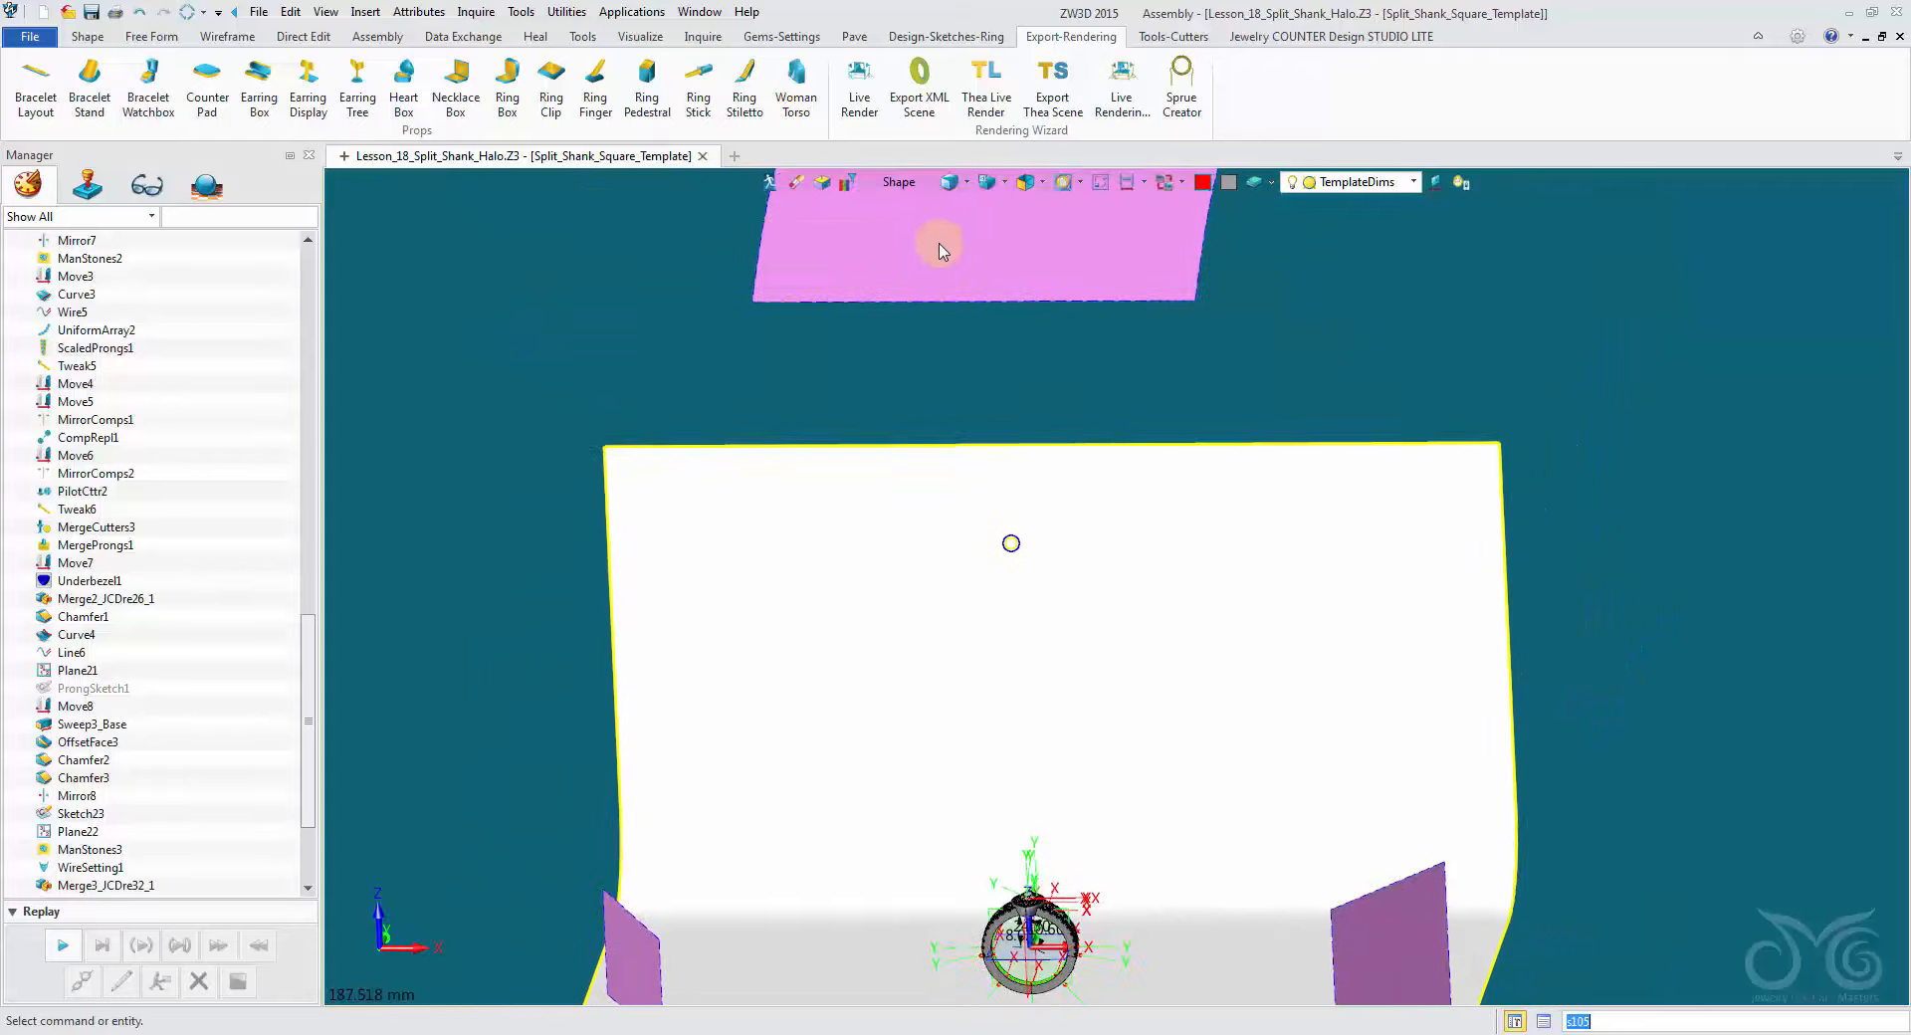
# Step: Delete the curved overhead light panel from the rendering studio
pyautogui.click(963, 288)
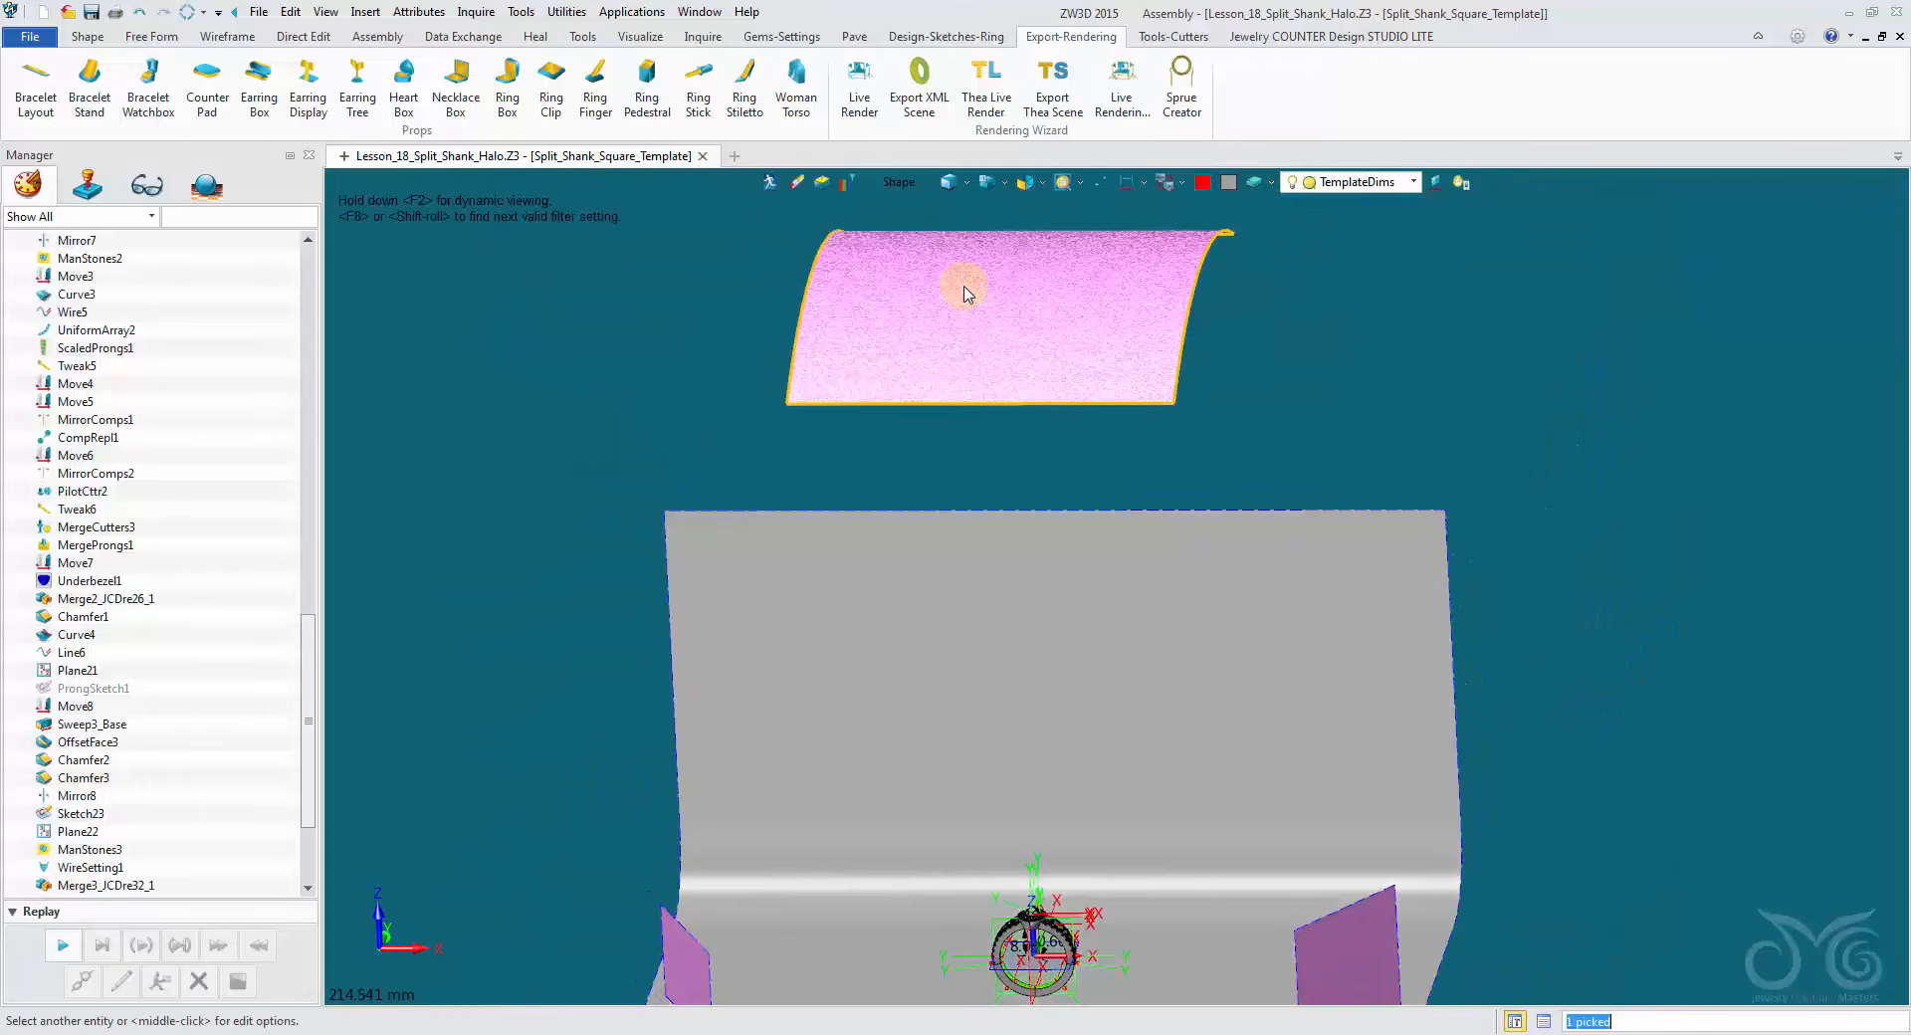
pyautogui.press('Delete')
# Step: Live render the full ring from a raised front view with the remaining studio lights
pyautogui.click(1018, 193)
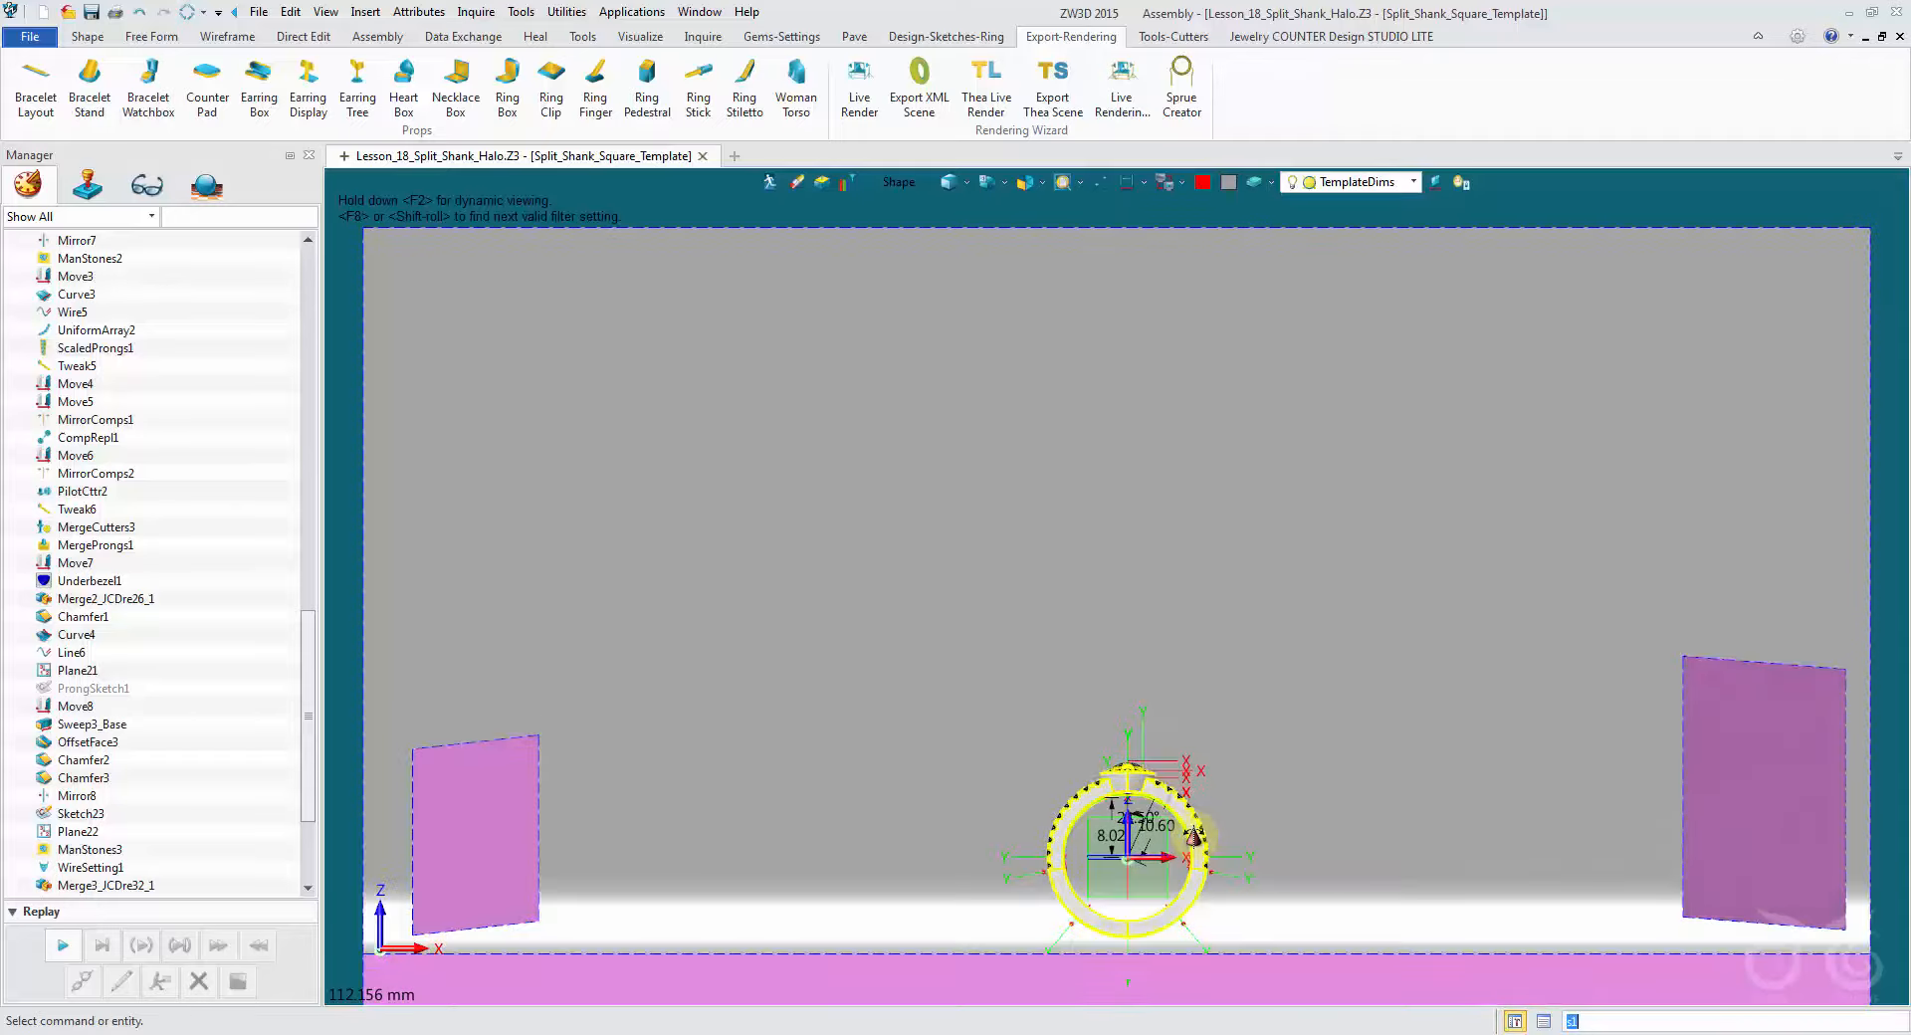
pyautogui.moveTo(1193, 836); pyautogui.dragTo(1186, 915, button='right')
pyautogui.scroll(5, 1169, 910)
pyautogui.press('Down')
pyautogui.press('Down')
pyautogui.press('Down')
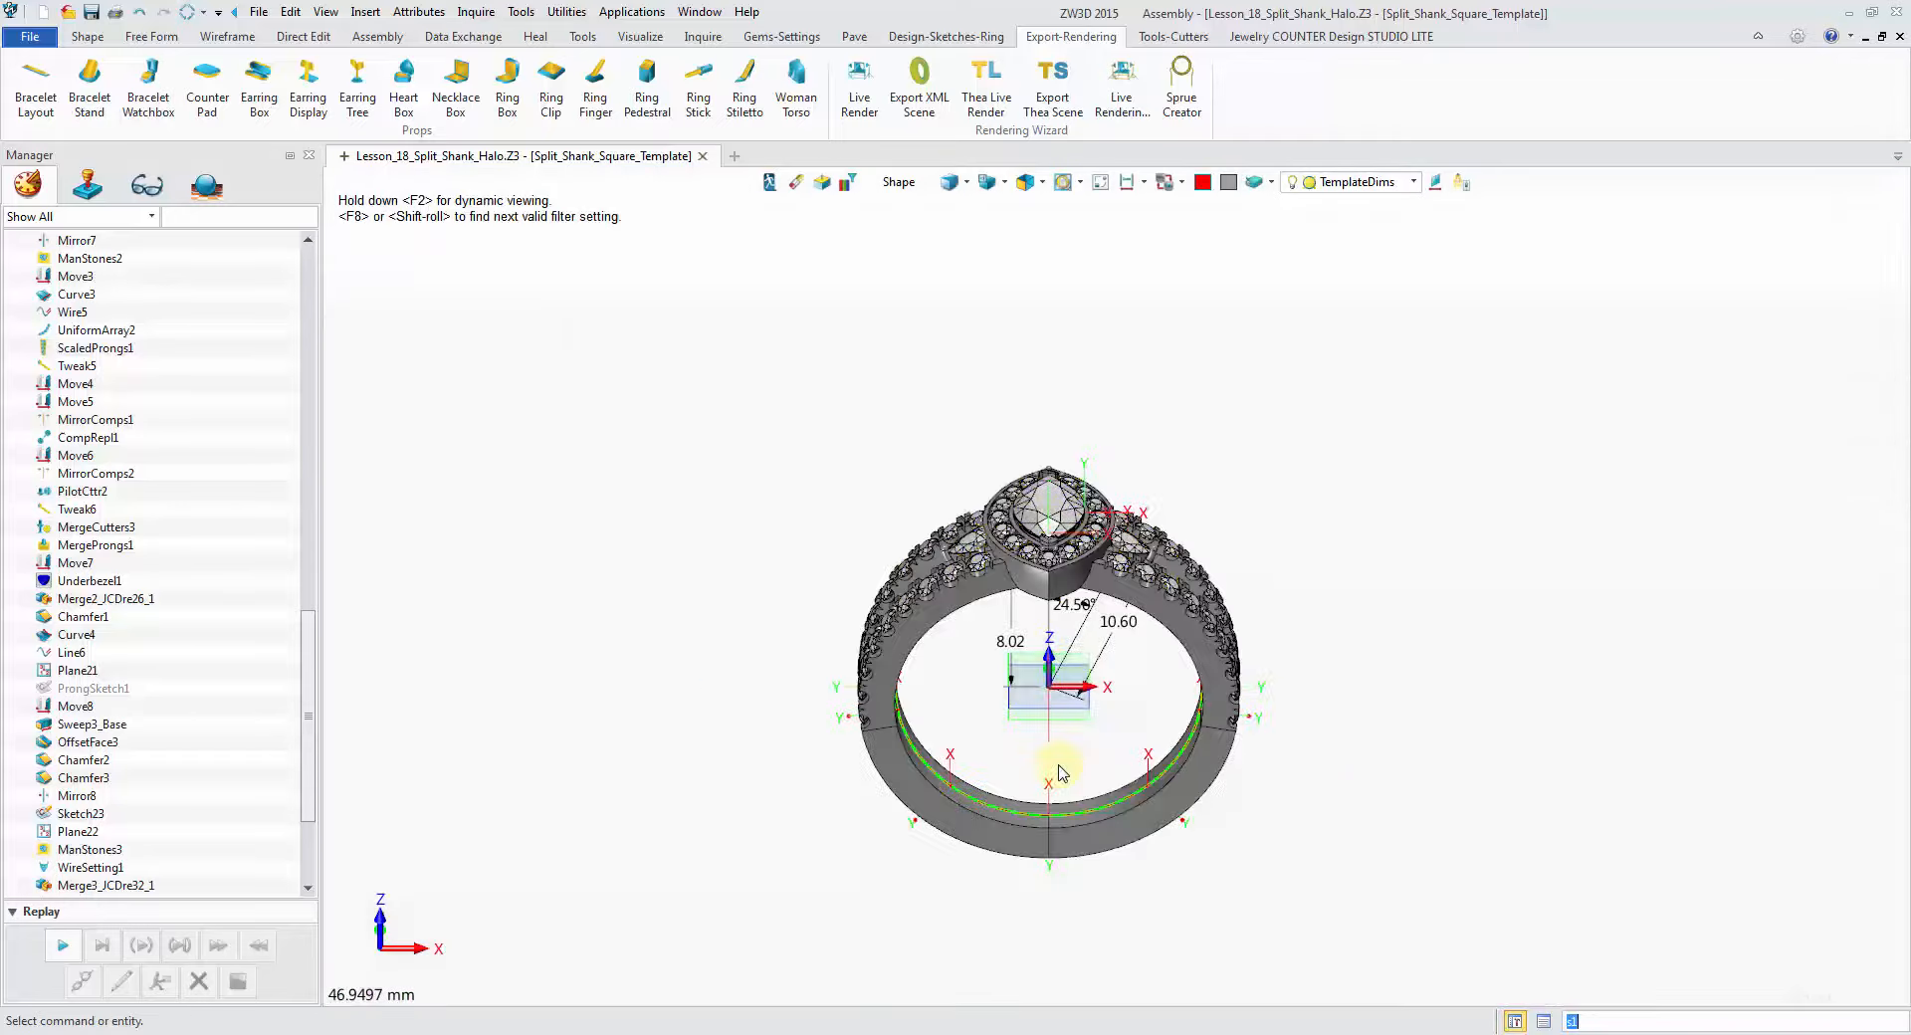
pyautogui.scroll(4, 1059, 766)
pyautogui.press('Down')
pyautogui.moveTo(1074, 675); pyautogui.dragTo(1107, 556, button='right')
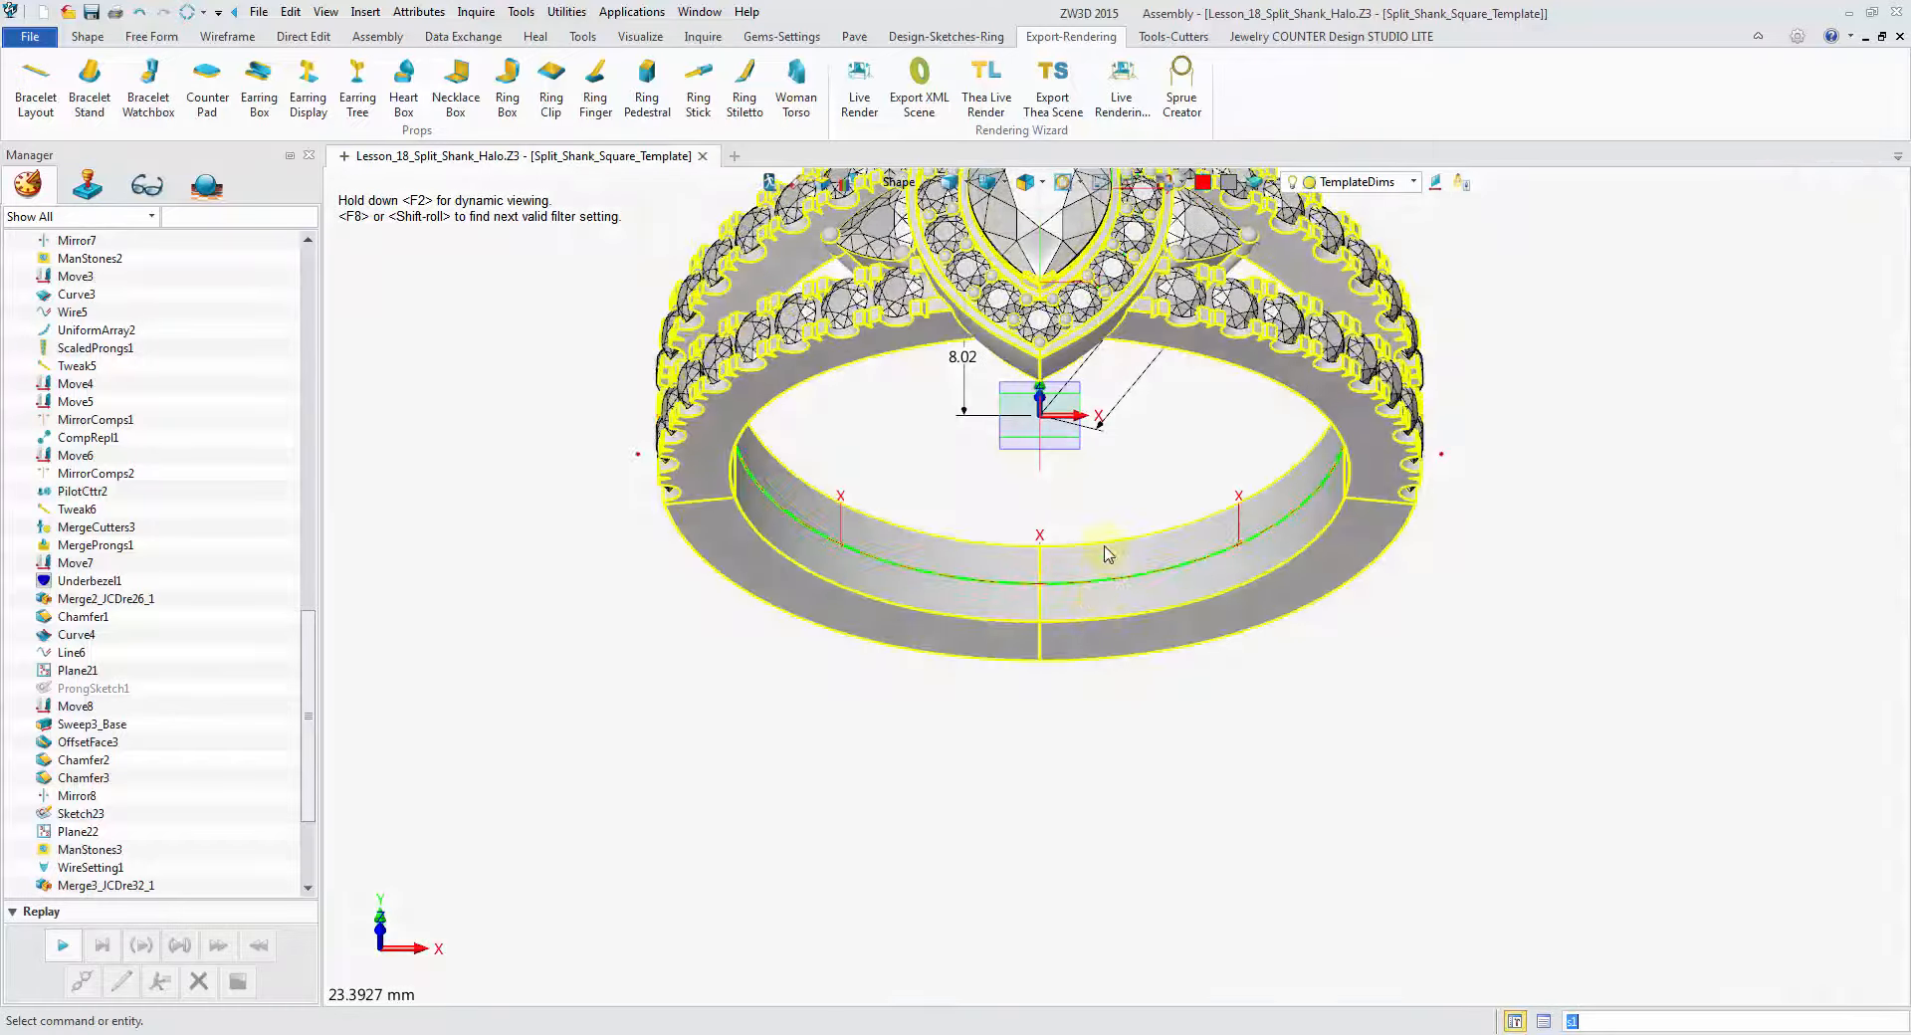
pyautogui.scroll(-3, 1109, 551)
pyautogui.moveTo(1092, 597); pyautogui.dragTo(1091, 669, button='middle')
pyautogui.scroll(2, 1102, 572)
pyautogui.moveTo(1099, 571); pyautogui.dragTo(1118, 712, button='middle')
pyautogui.scroll(1, 1095, 671)
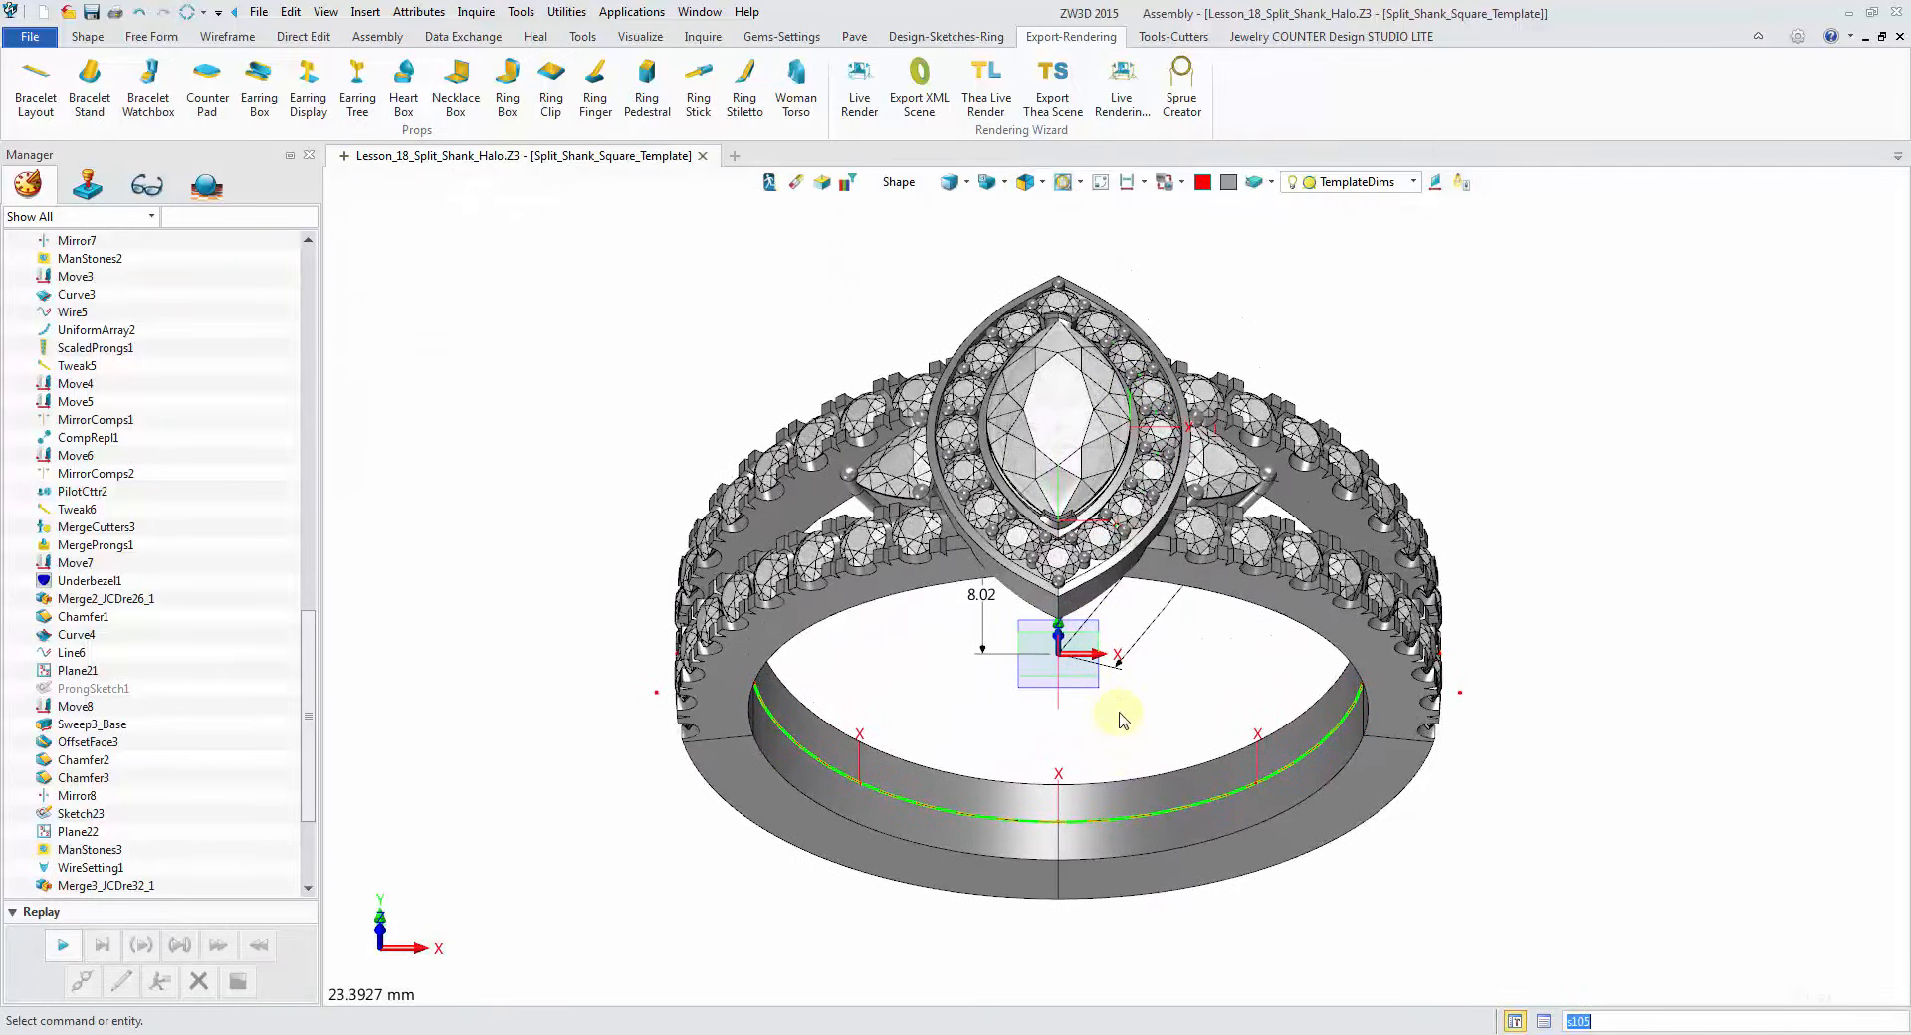
pyautogui.click(853, 107)
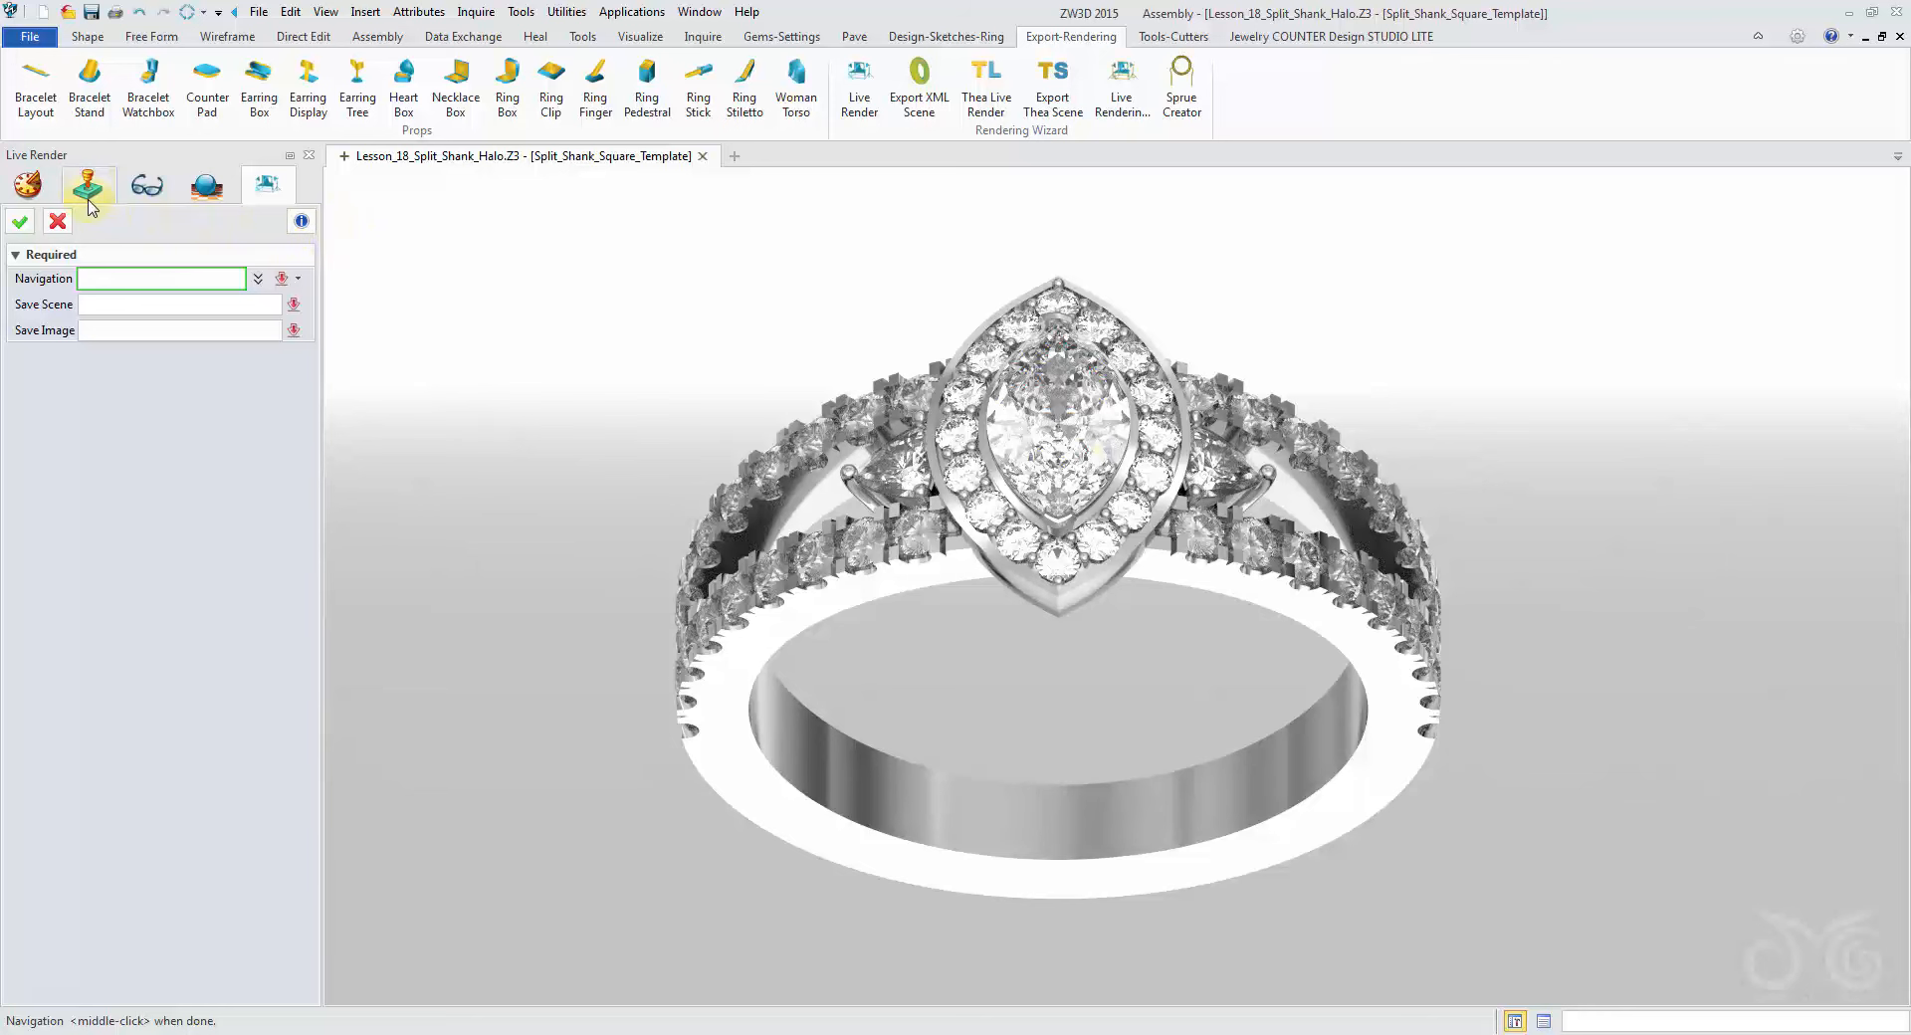
# Step: Exit the live render and recolor the faces of the ring's metal body gold, RGB 255, 215, 105
pyautogui.click(59, 222)
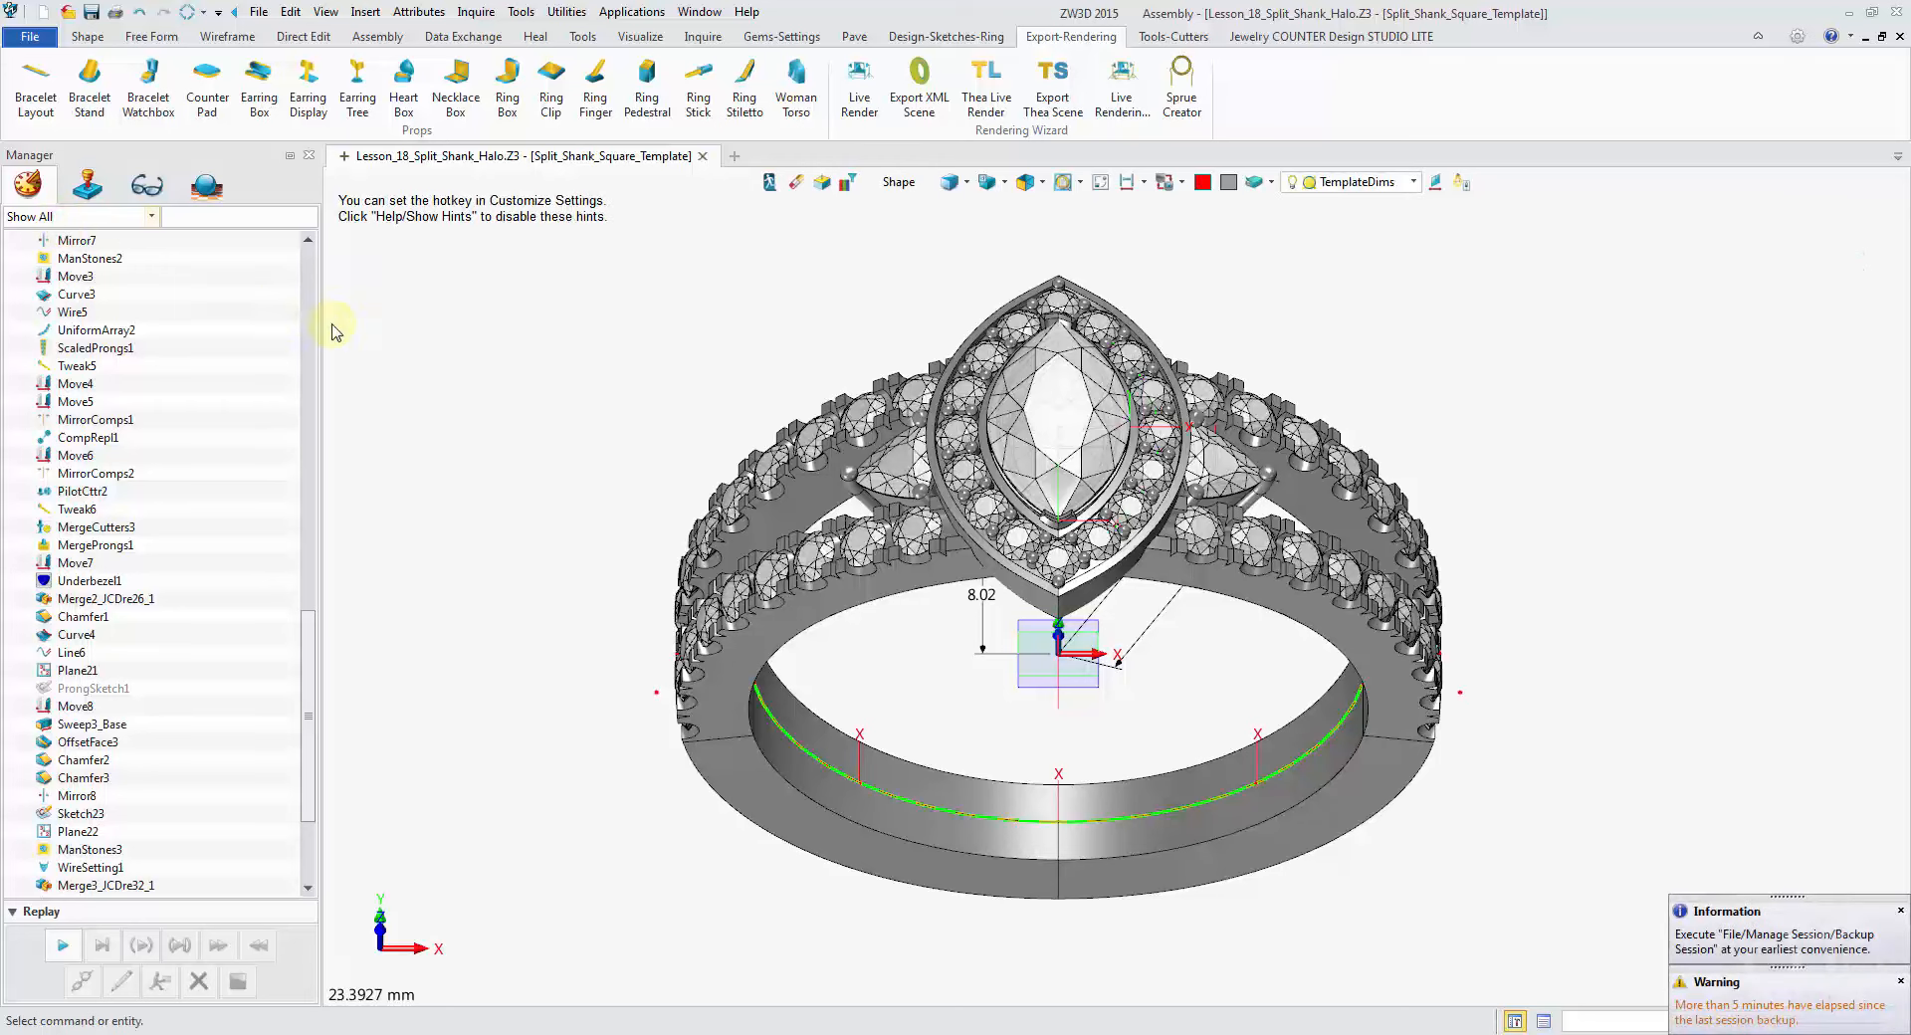
pyautogui.click(1411, 889)
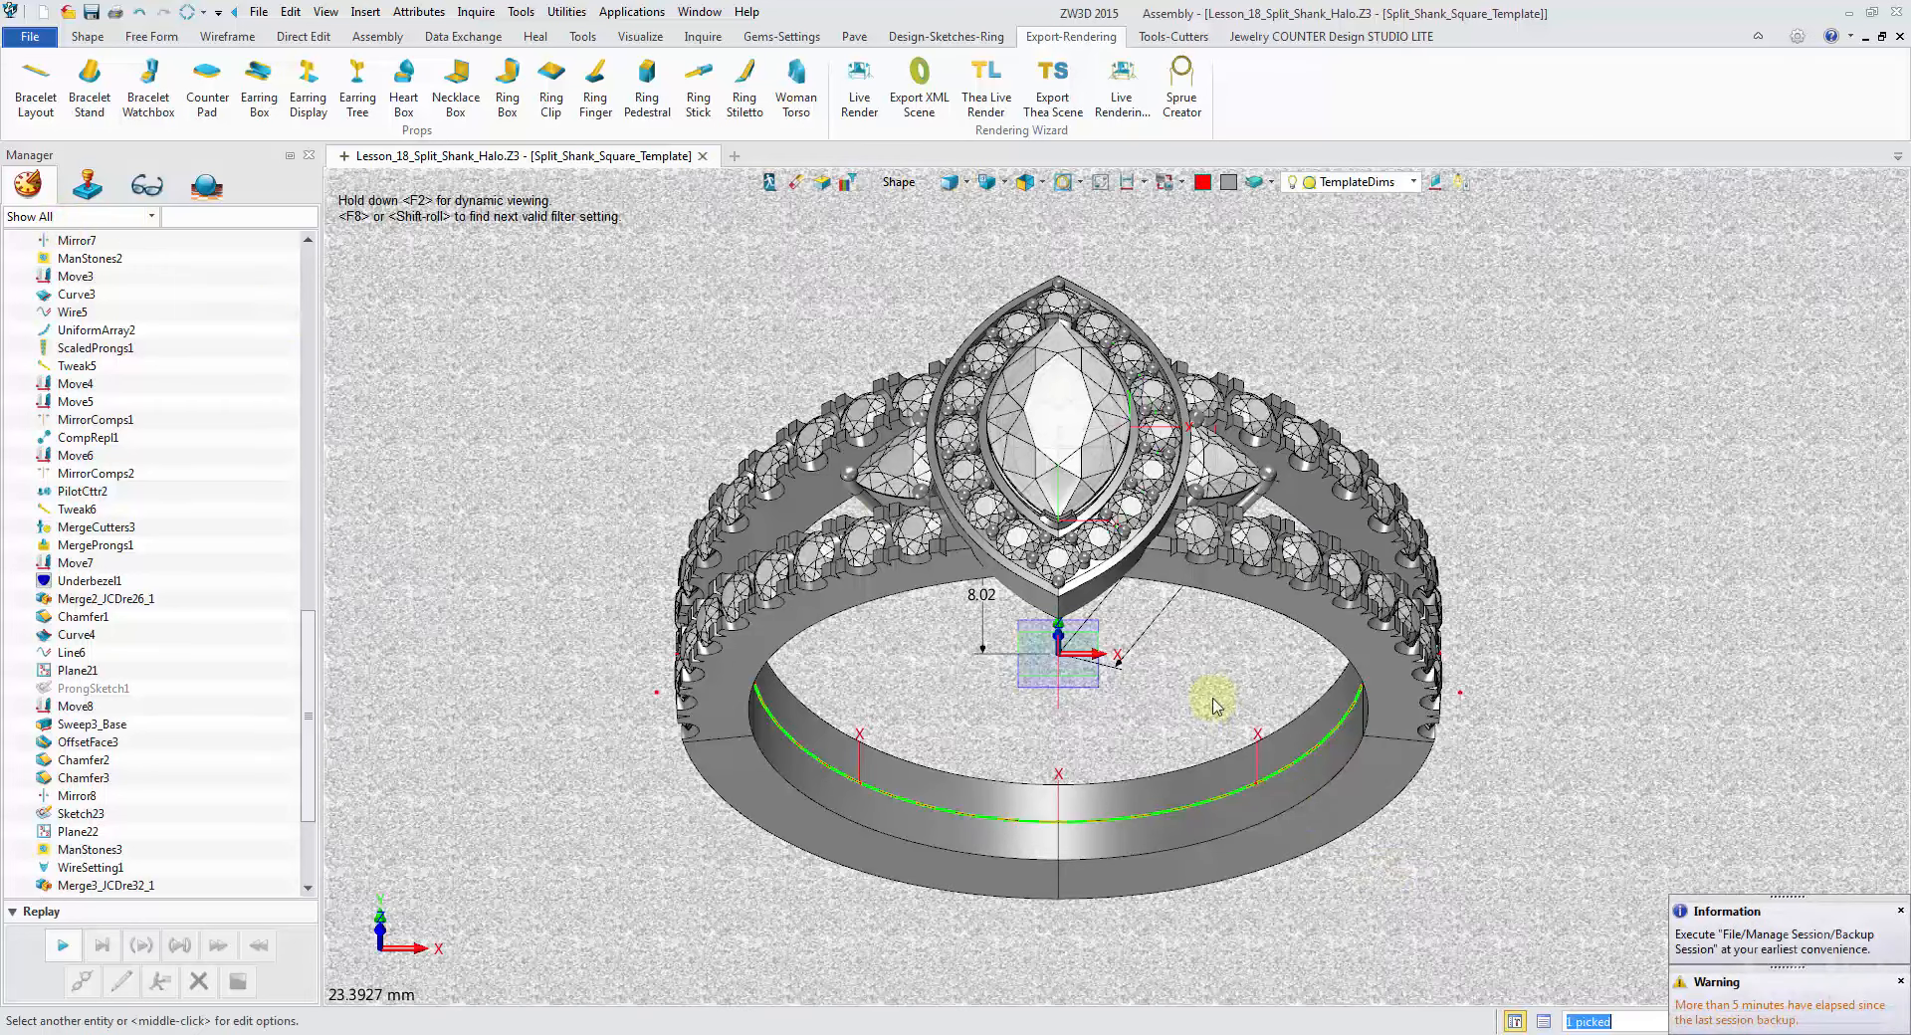
pyautogui.hotkey('ctrl', 's')
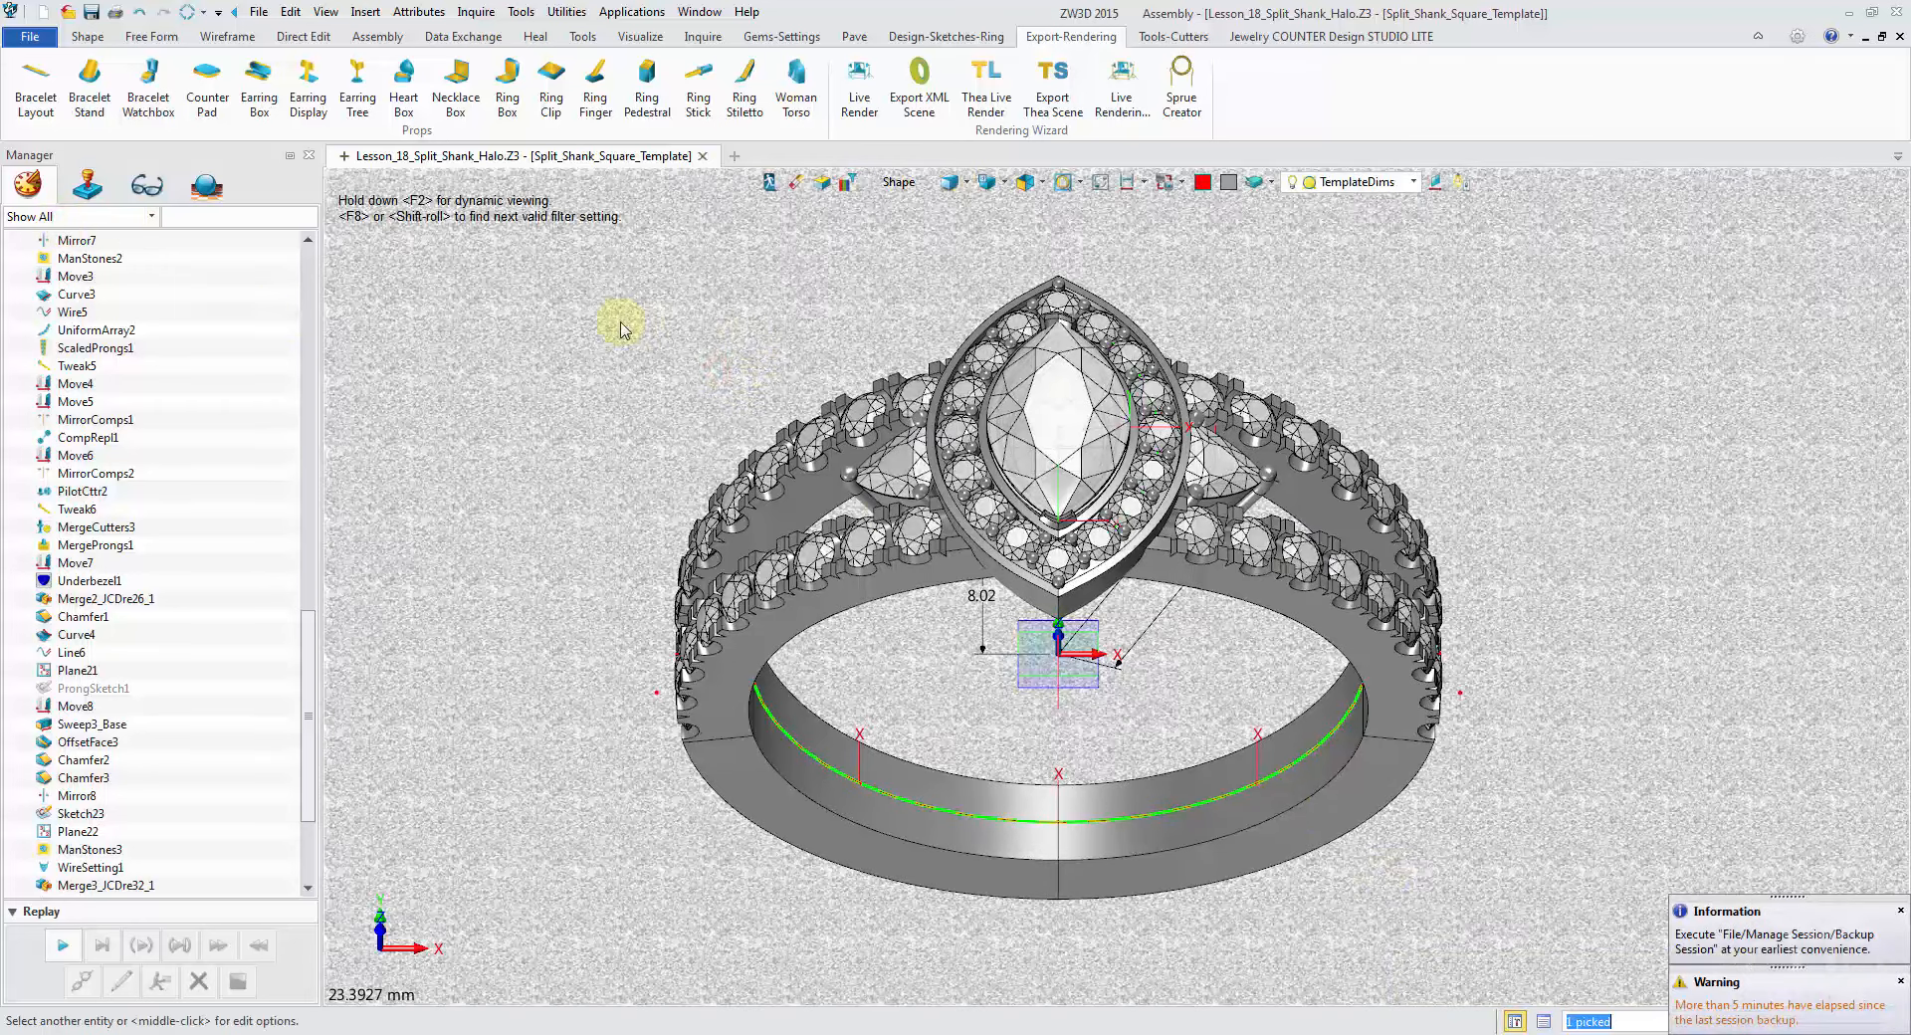
pyautogui.moveTo(562, 293); pyautogui.dragTo(1583, 1003)
pyautogui.click(648, 307)
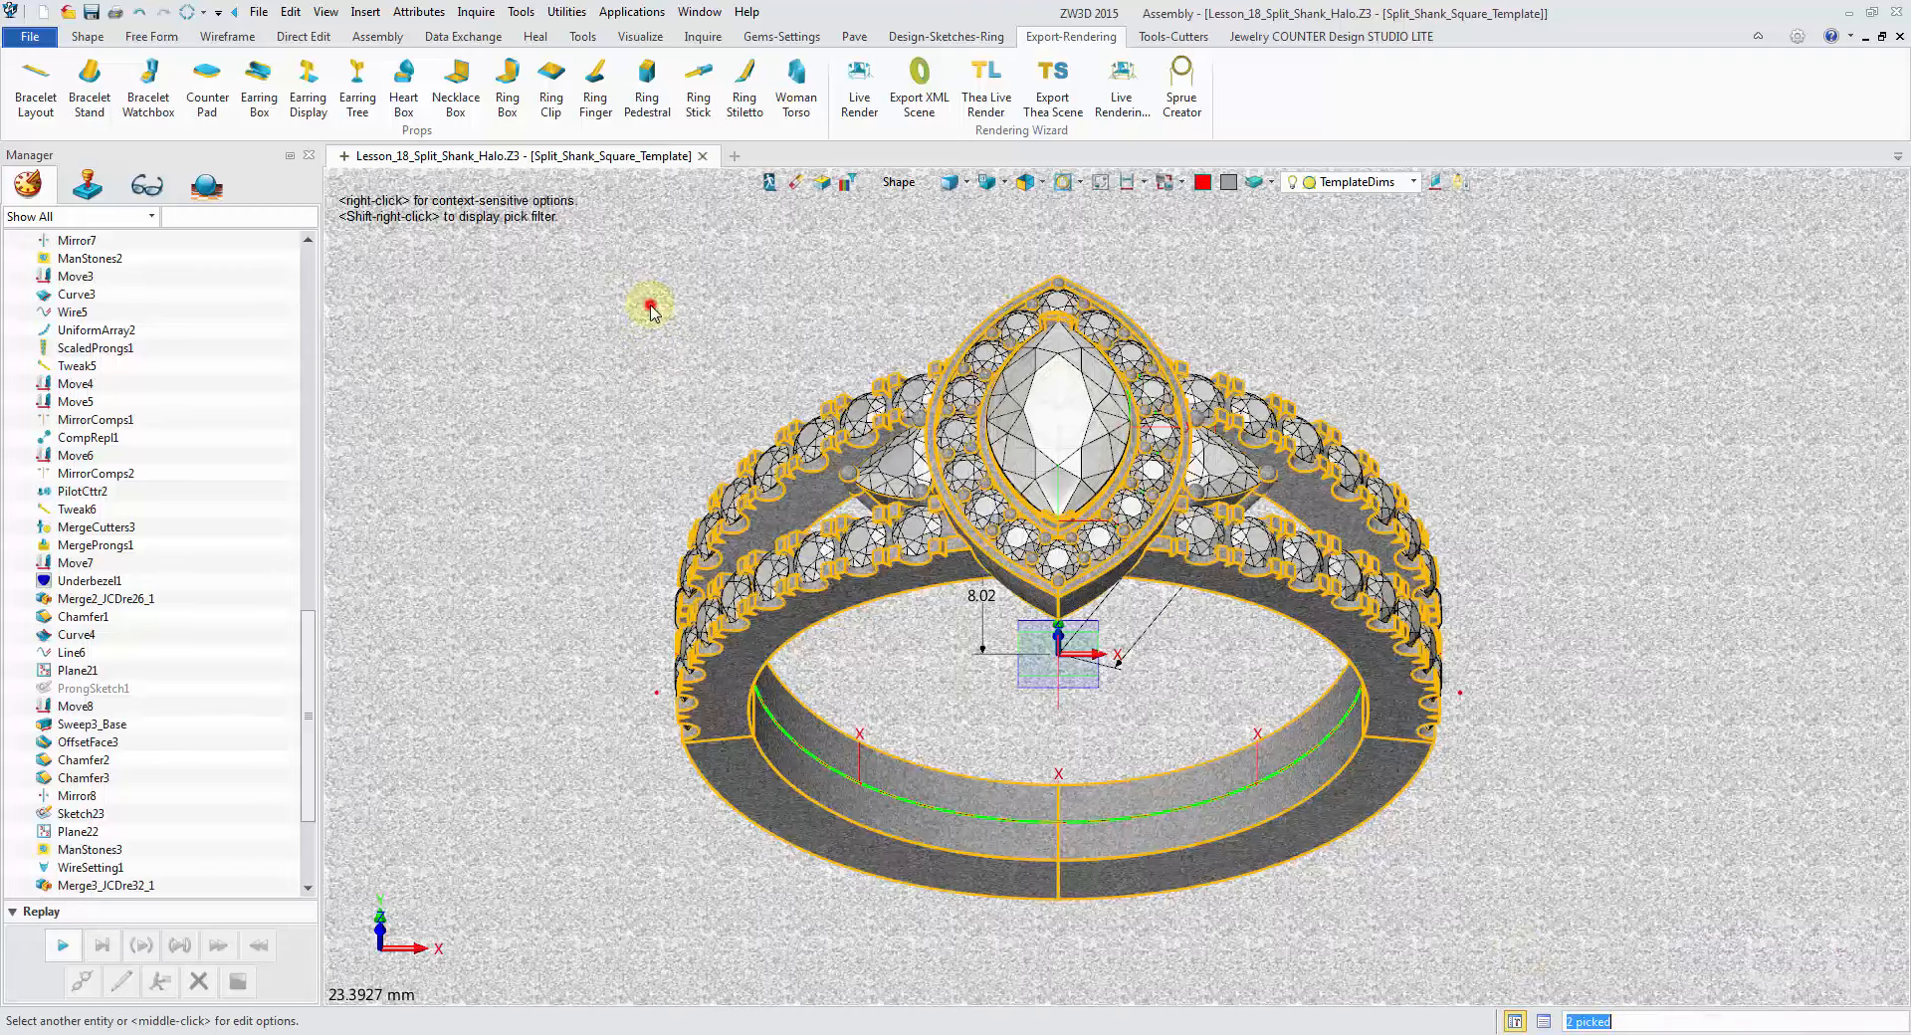
pyautogui.rightClick(807, 598)
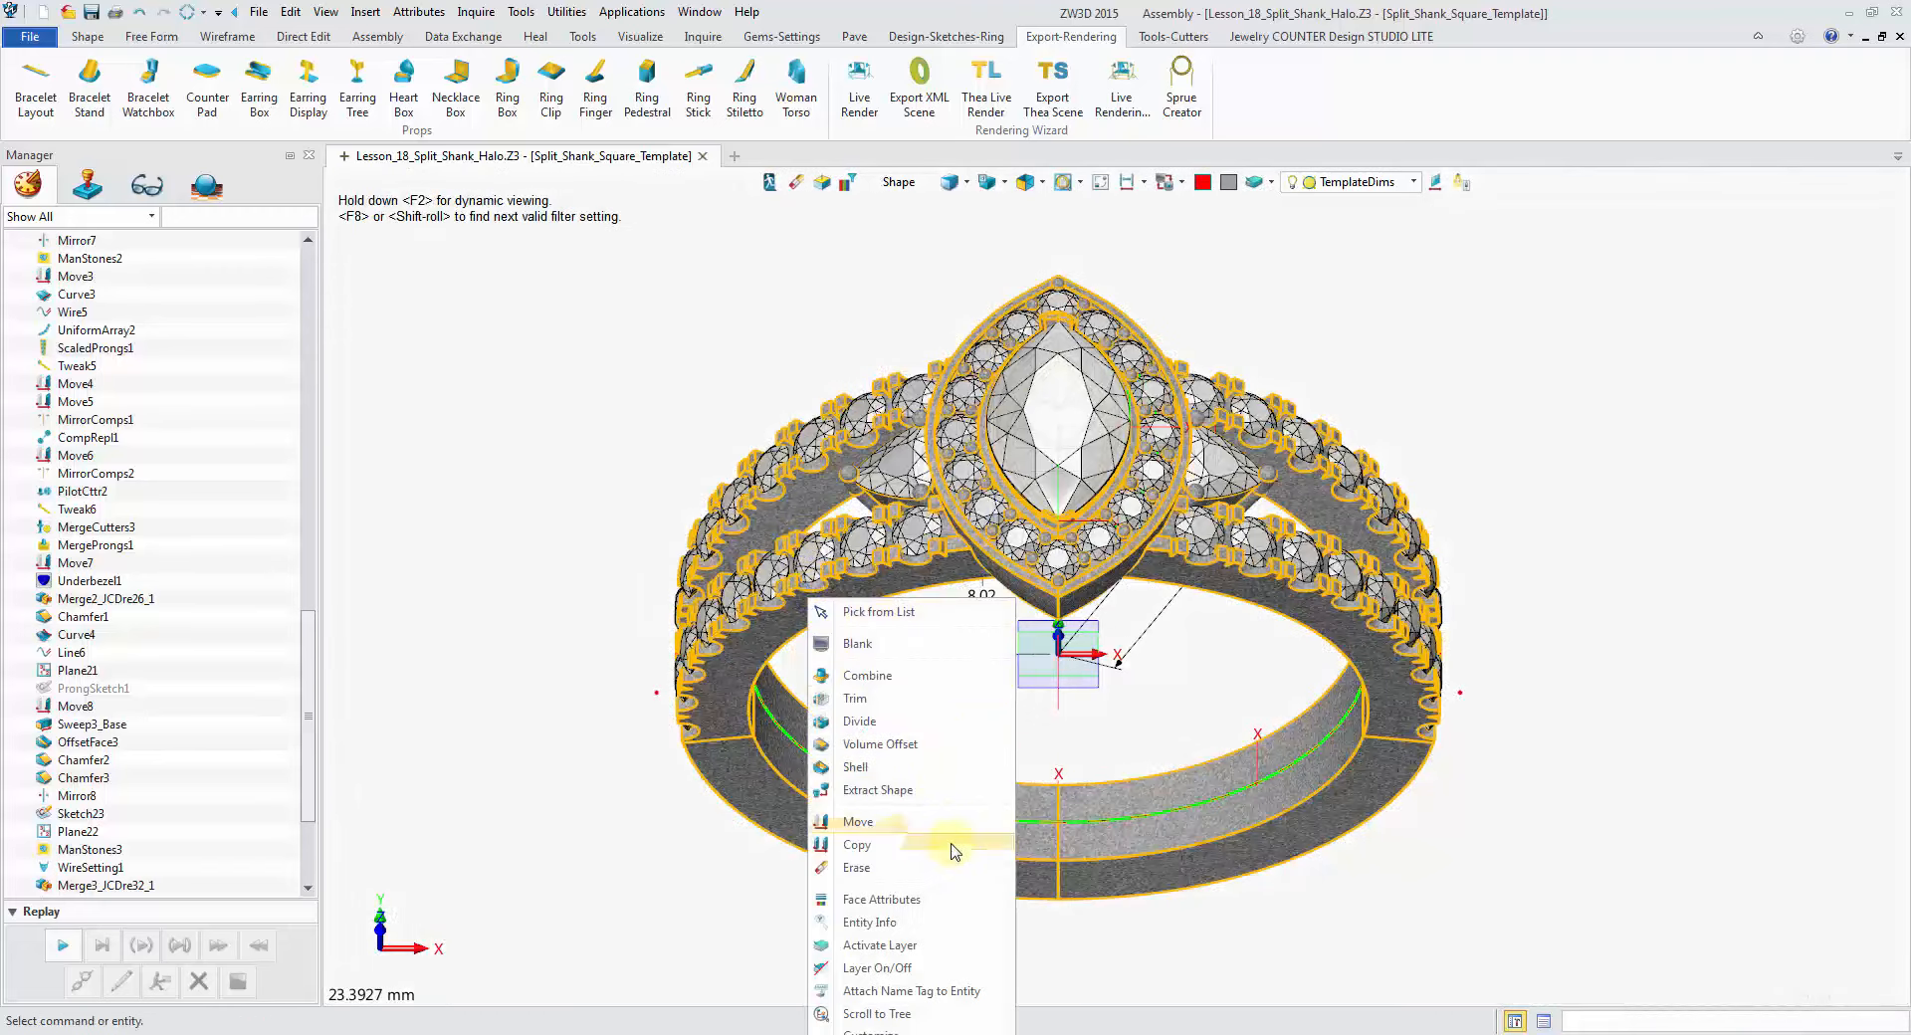
pyautogui.click(941, 901)
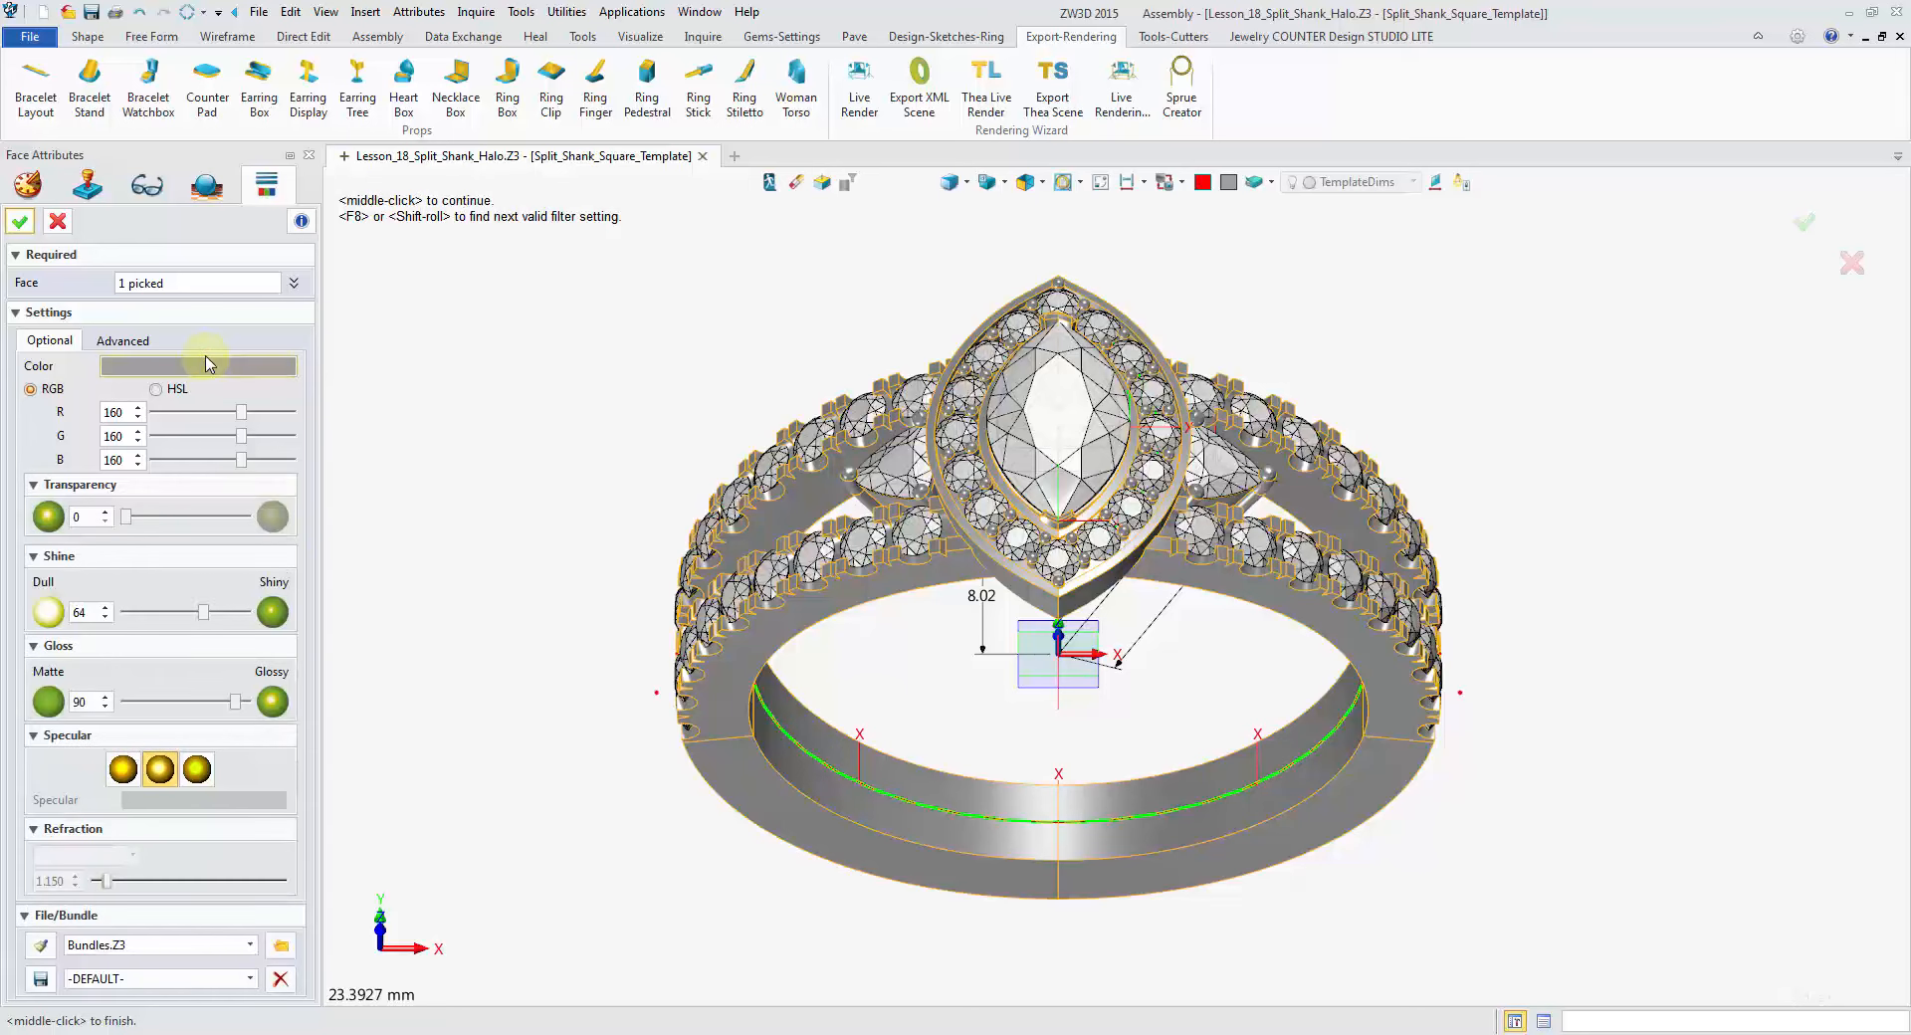
pyautogui.click(198, 365)
pyautogui.click(286, 451)
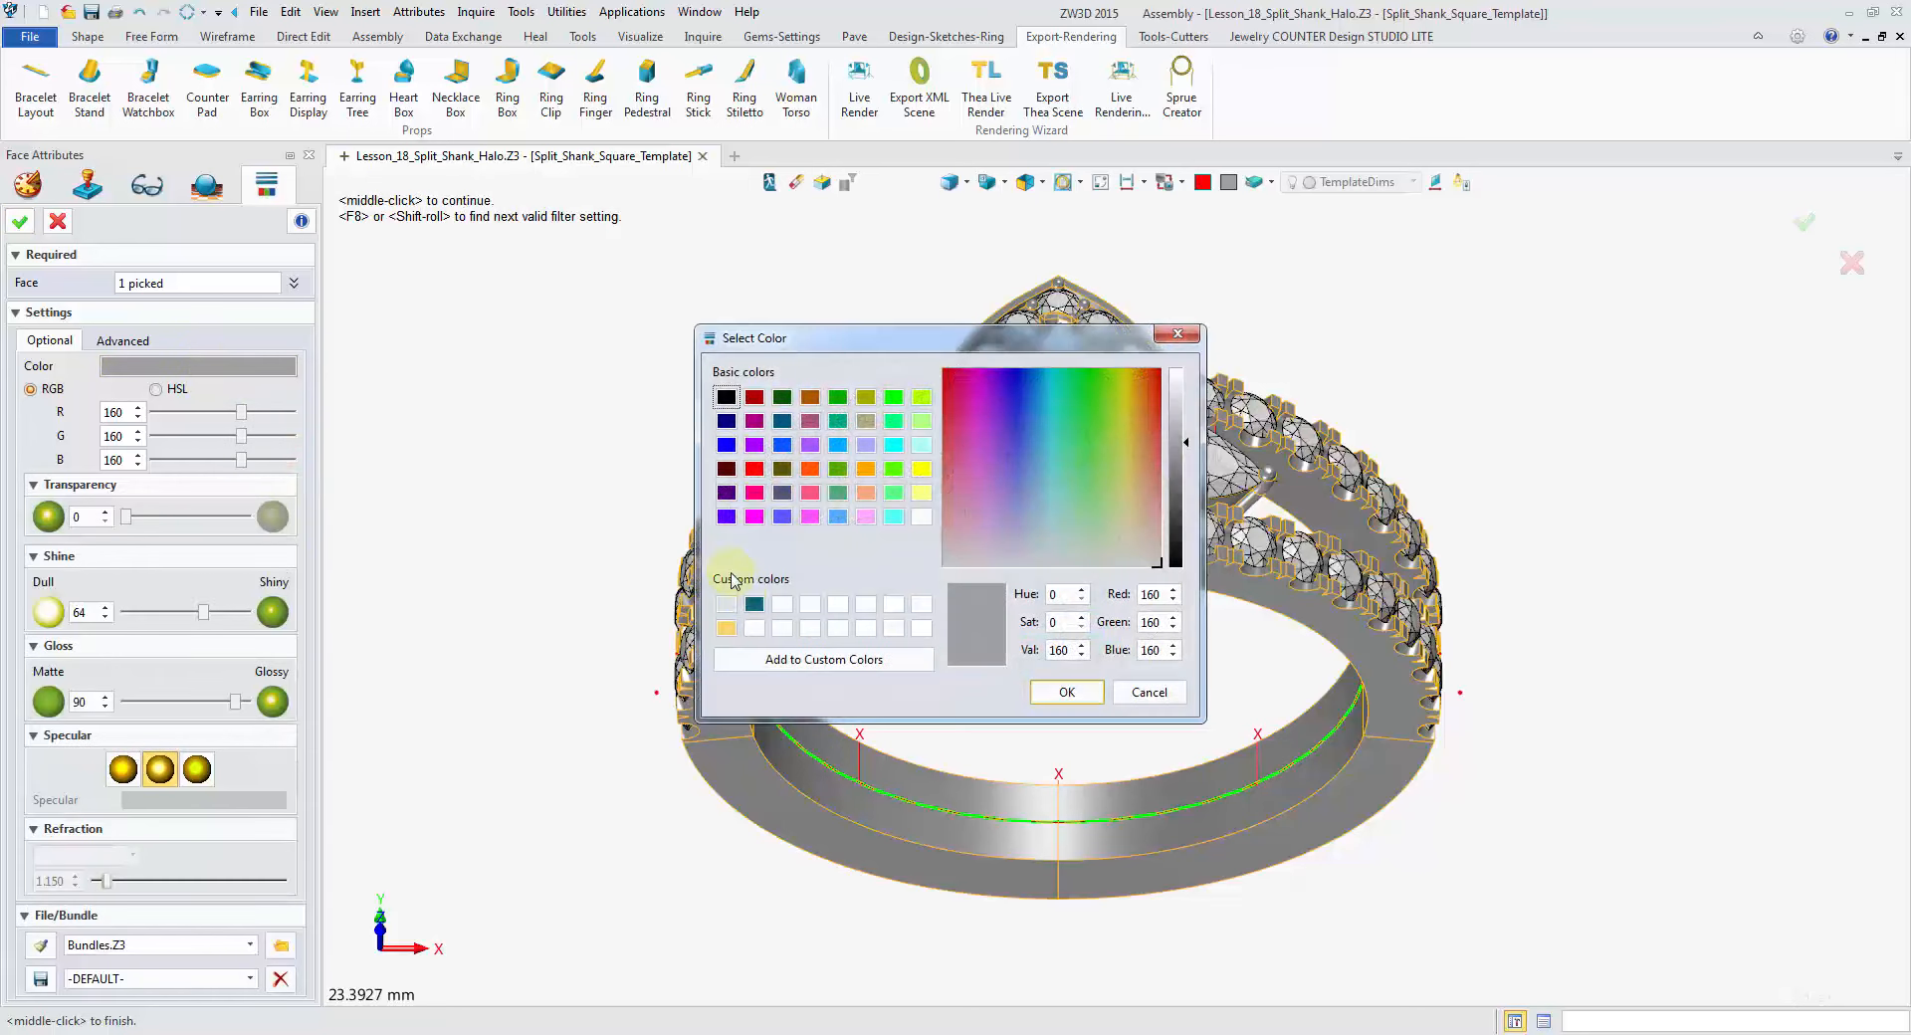
pyautogui.click(726, 627)
pyautogui.click(1053, 697)
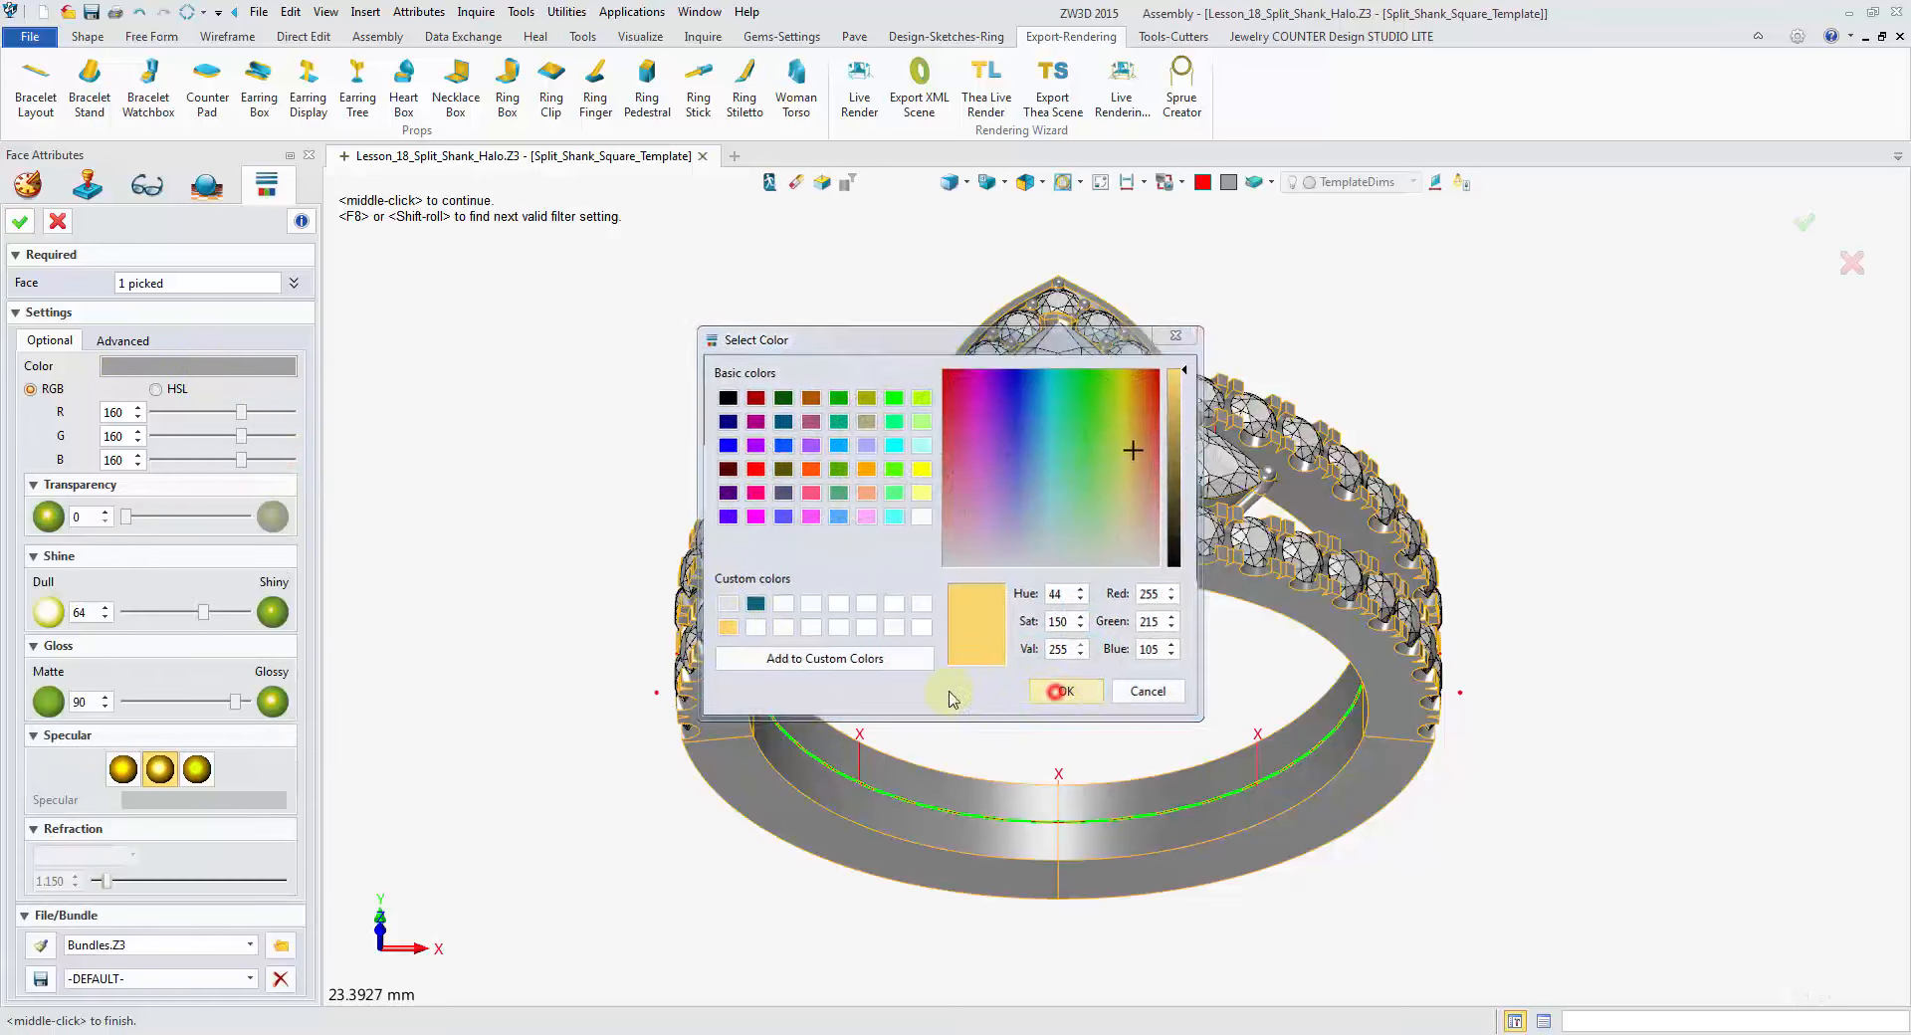
# Step: Set the ring metal's shine and gloss to 100, choose the first specular style, and apply the face attributes
pyautogui.click(196, 614)
pyautogui.moveTo(236, 702); pyautogui.dragTo(246, 701)
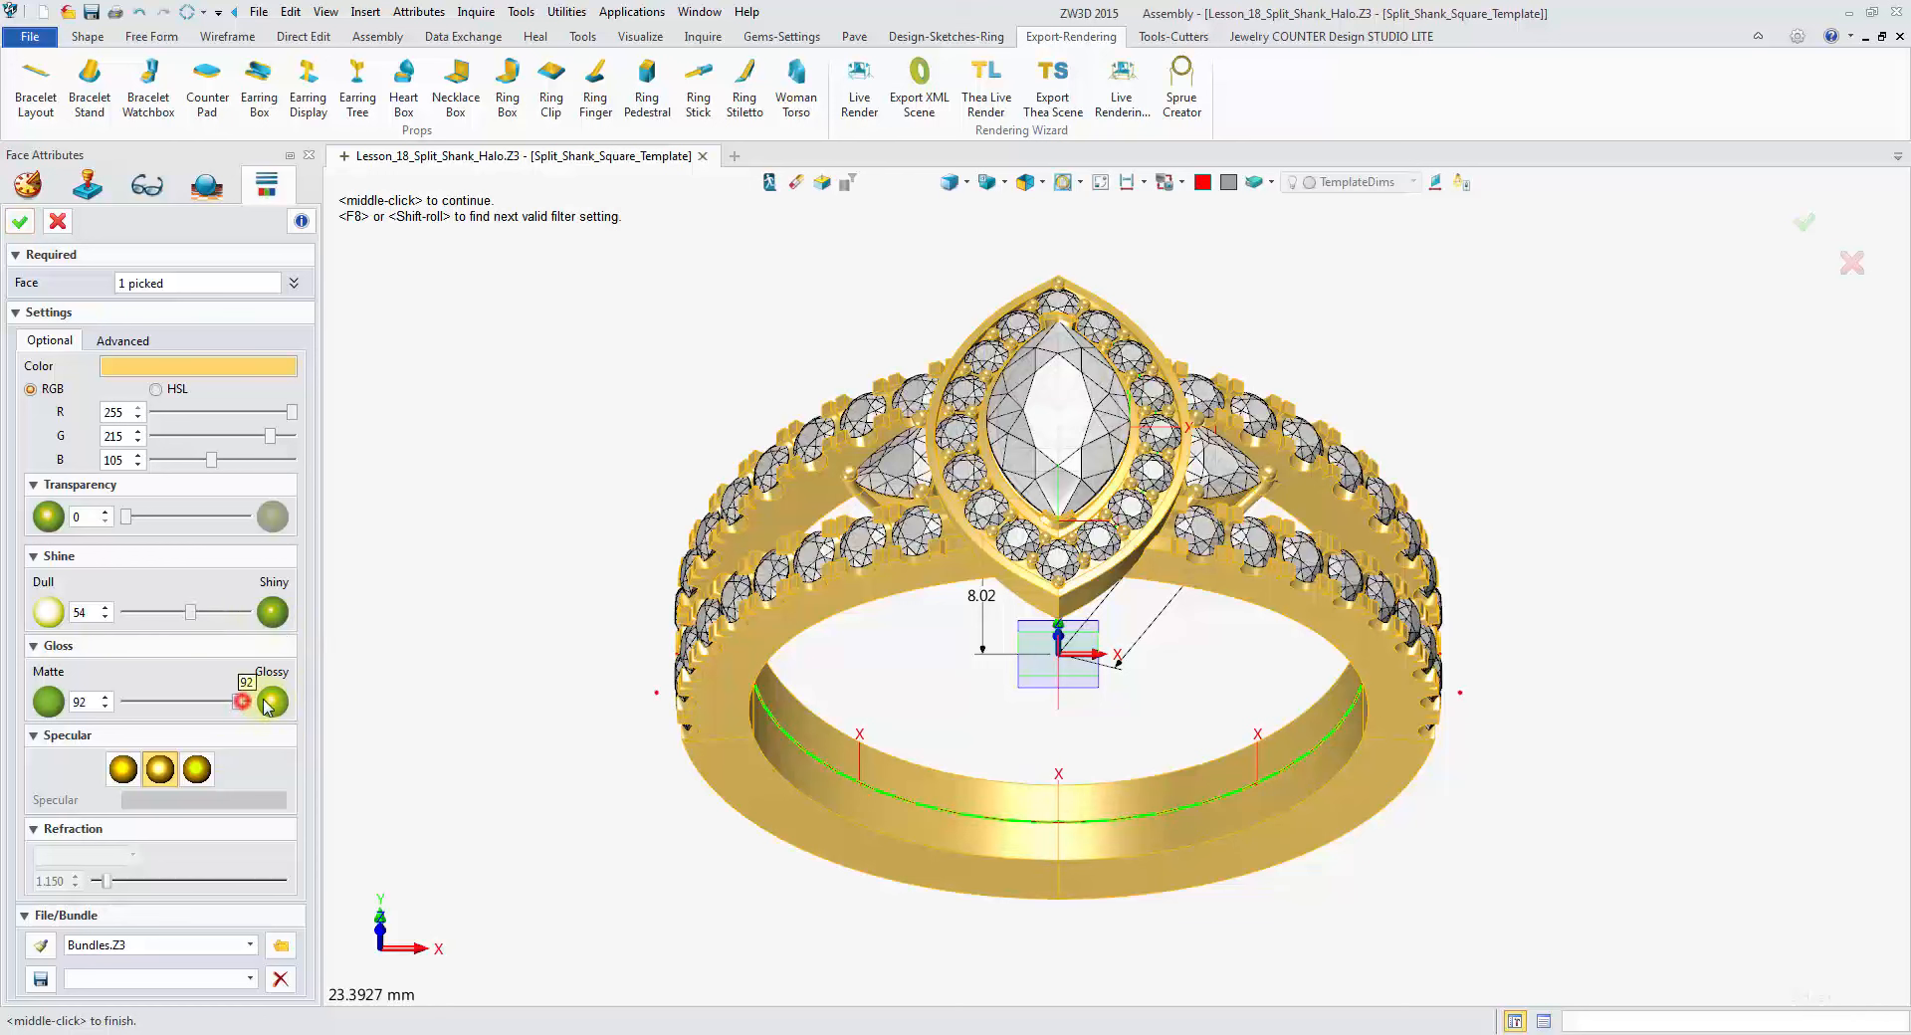
pyautogui.moveTo(191, 612); pyautogui.dragTo(247, 612)
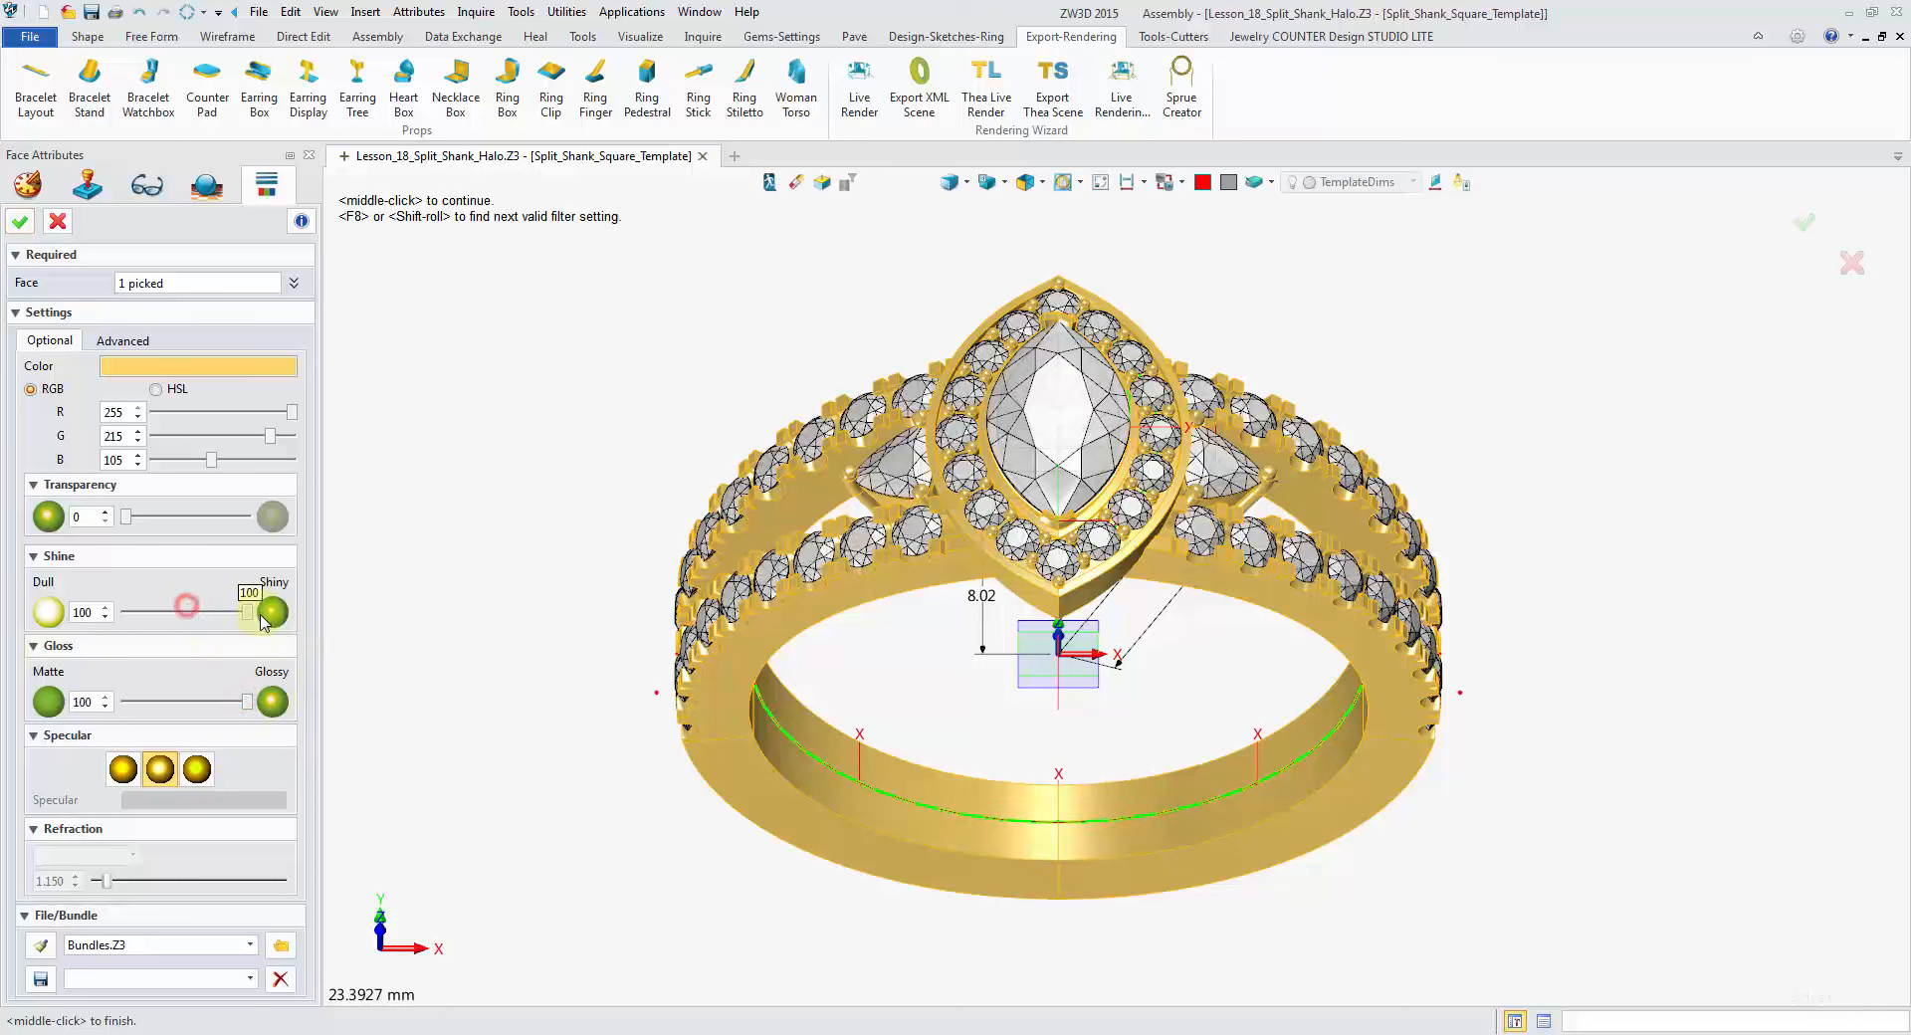
pyautogui.click(122, 768)
pyautogui.click(20, 222)
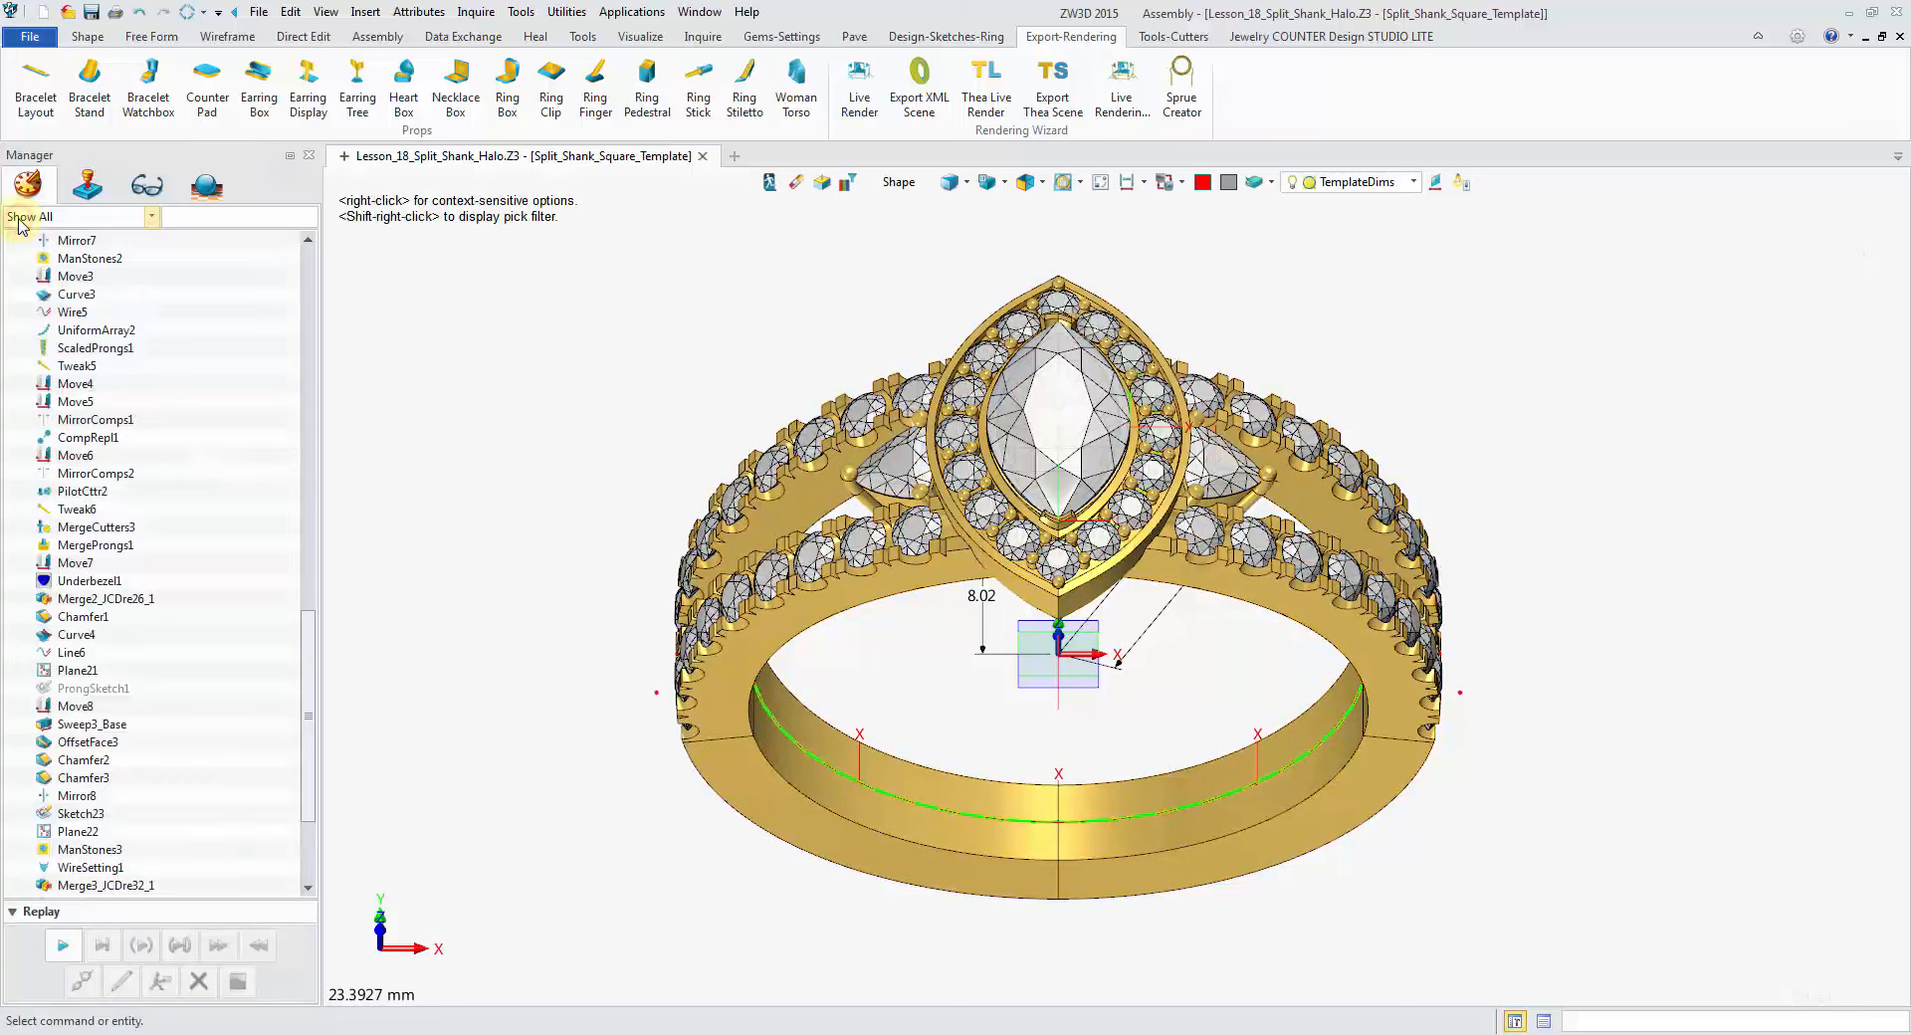
# Step: Live render the ring in its yellow gold finish from the raised front view
pyautogui.click(858, 87)
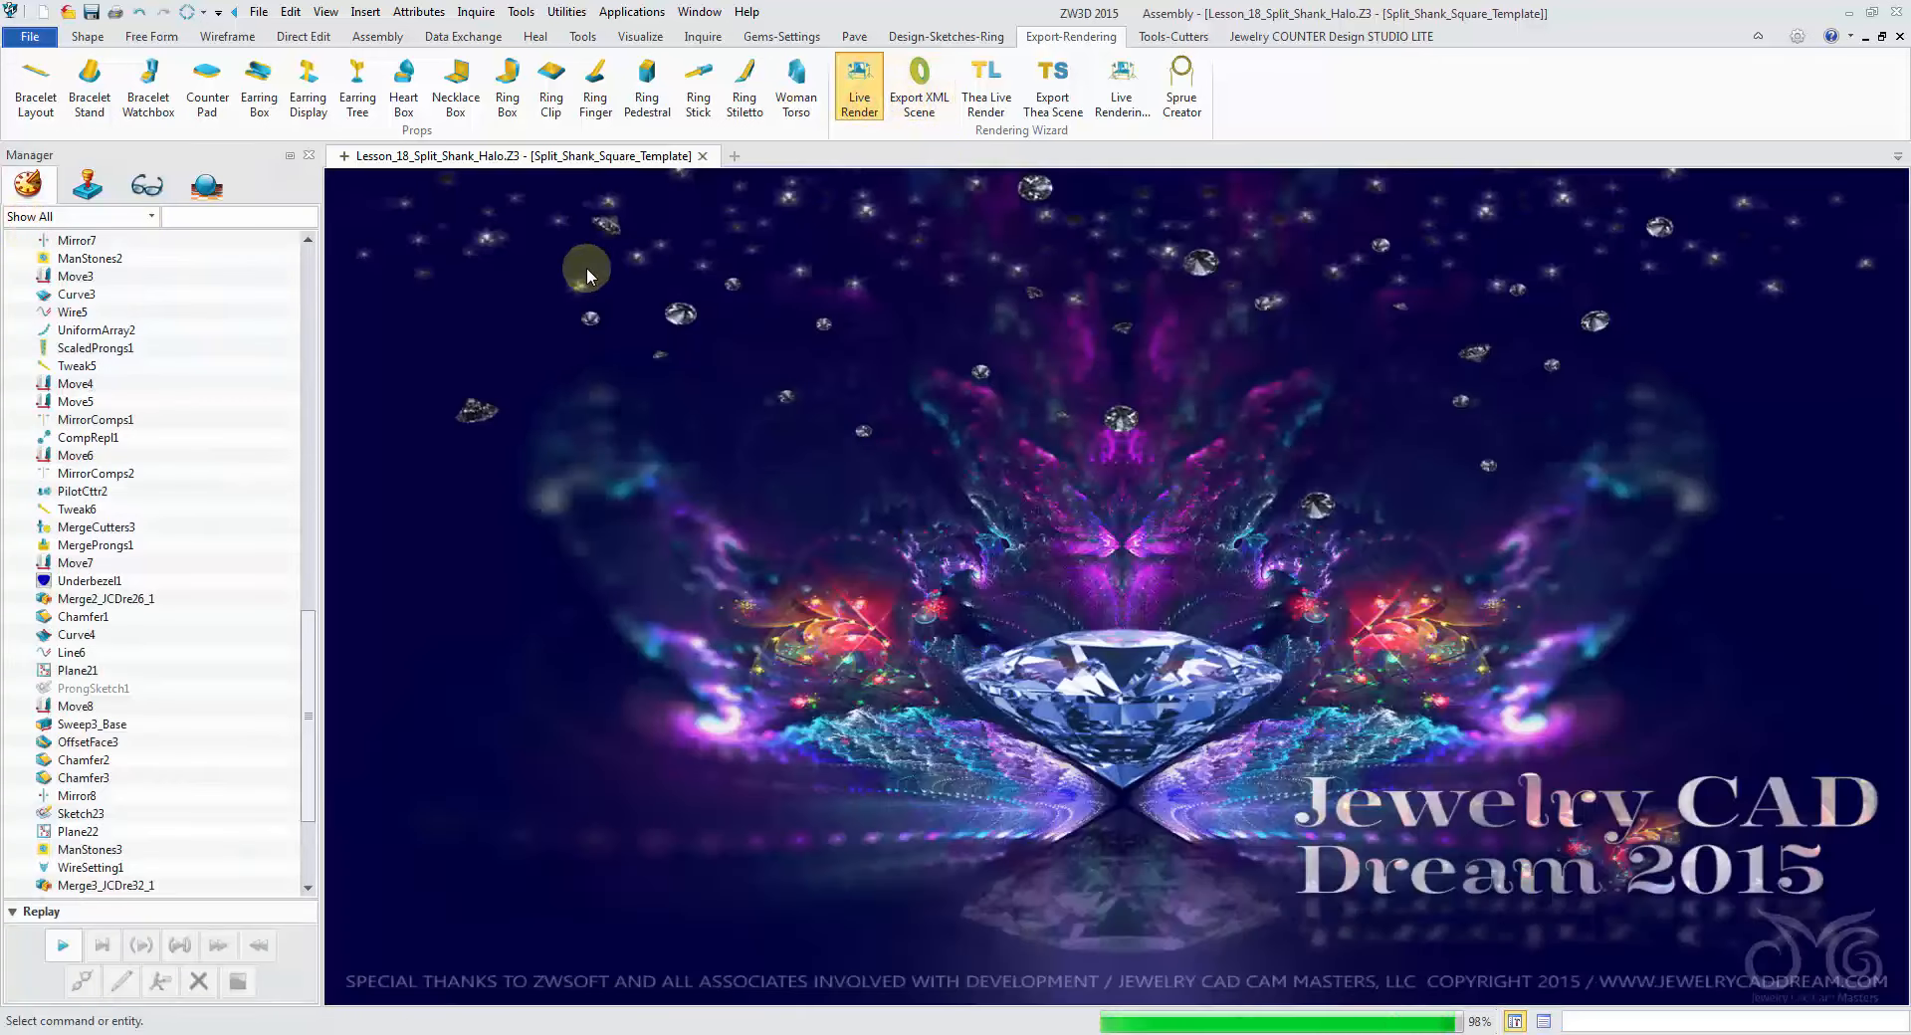